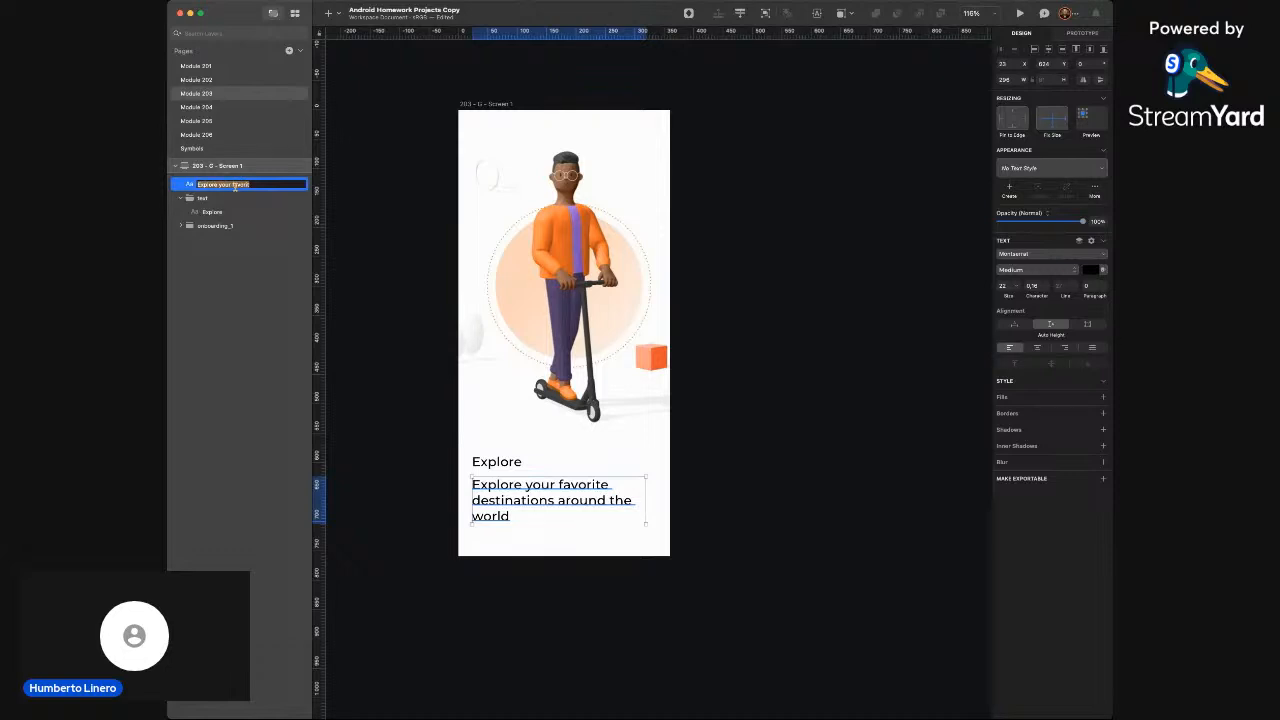
Rename the description text layer to subtitle and move it into the text group, below the Explore layer
text(Subtitle)
key(Return)
key(Return)
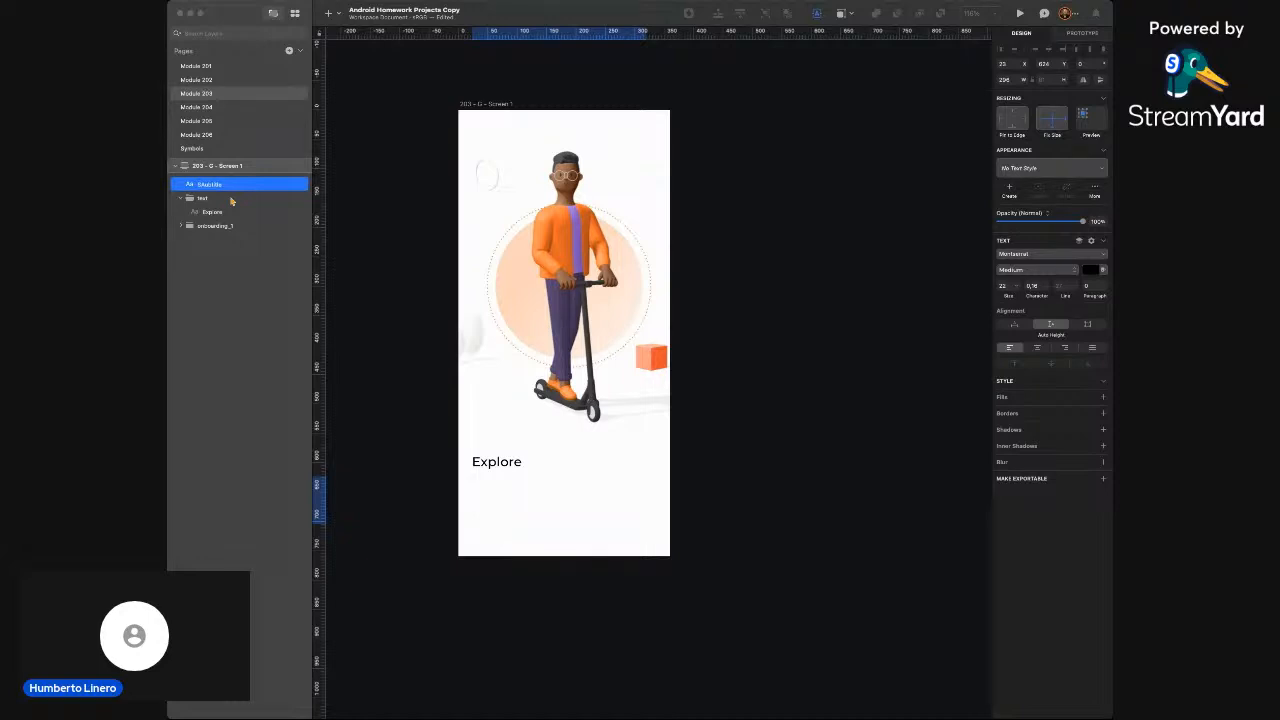
double_click(212, 184)
text(subtitle)
key(Return)
click(193, 198)
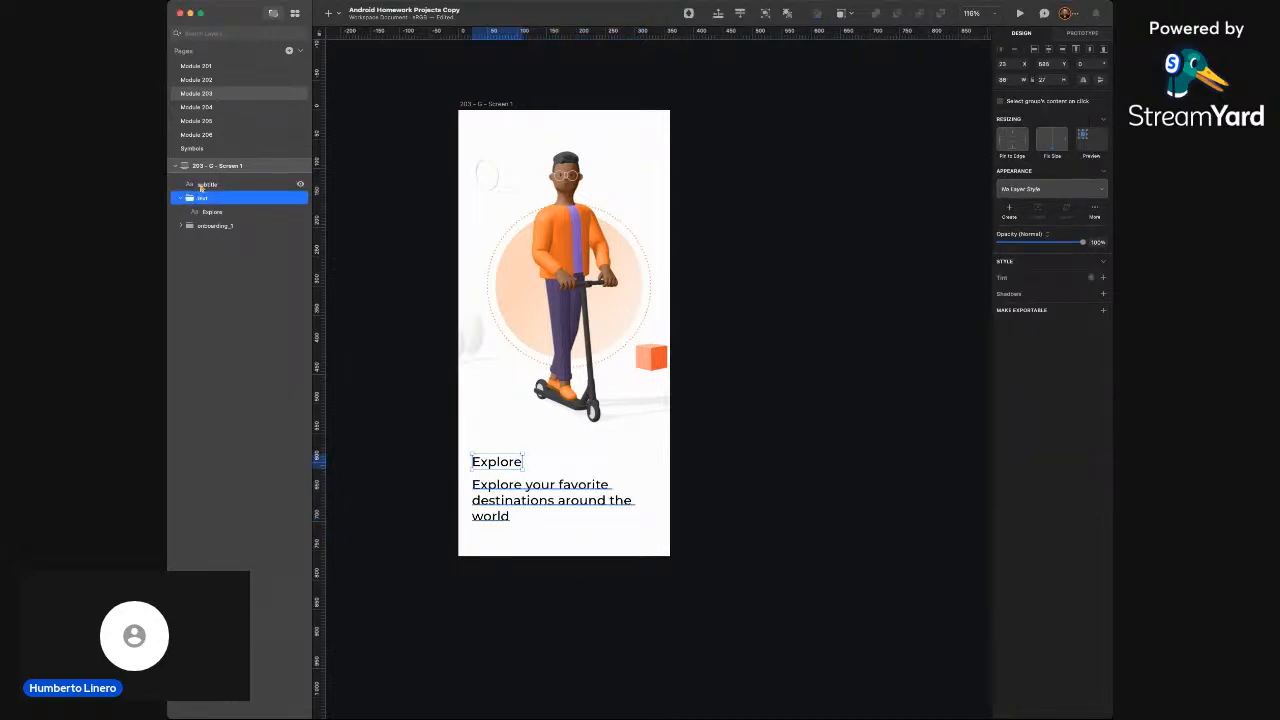
drag(223, 217, 223, 218)
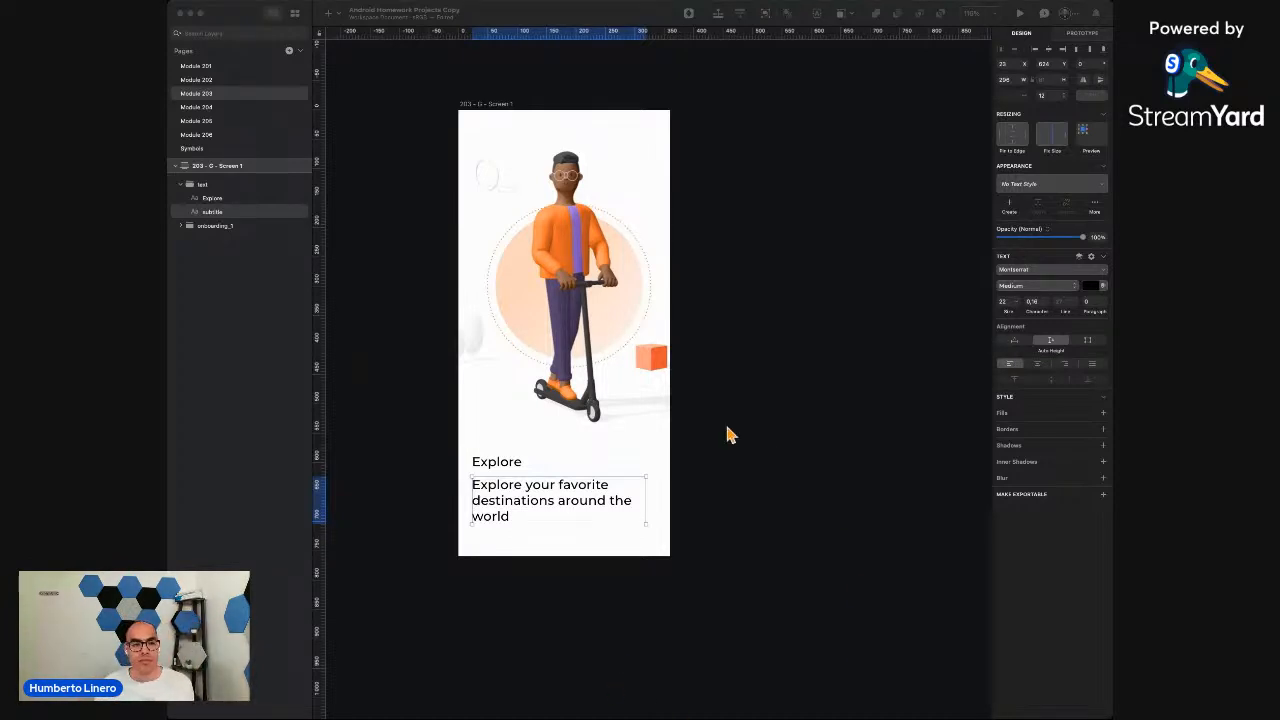
Change the subtitle's text colour from black to grey
click(784, 489)
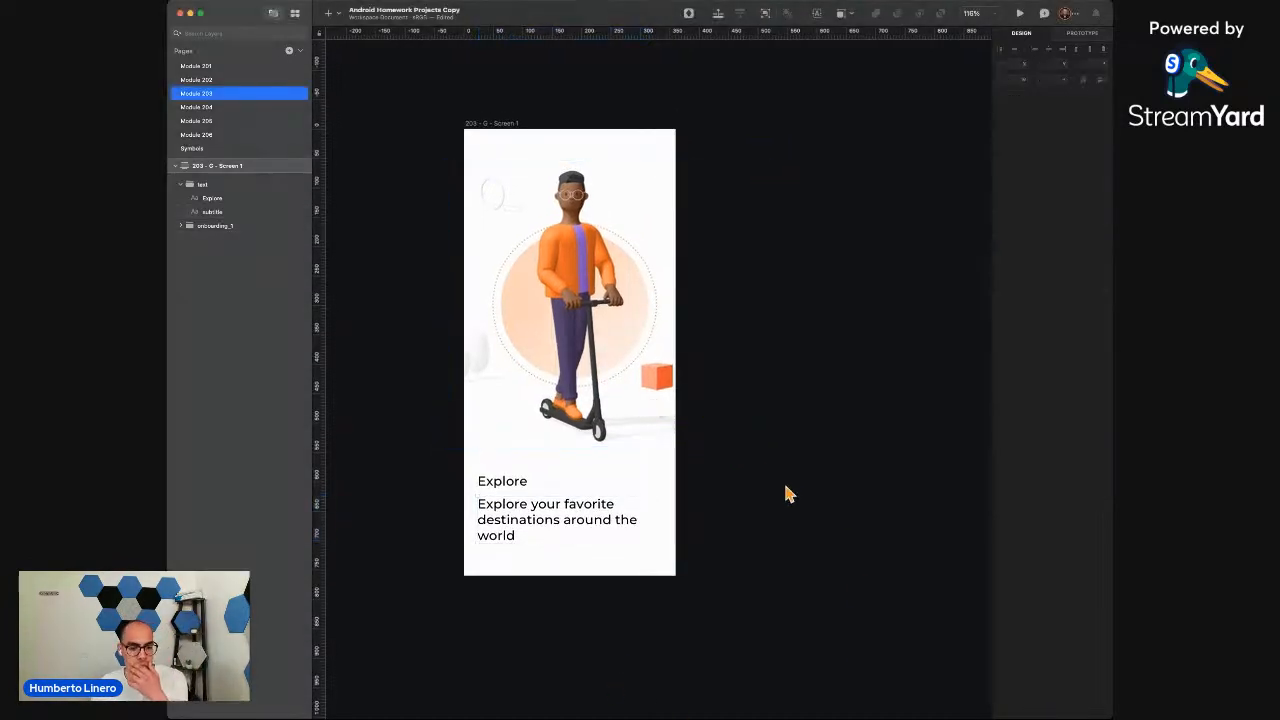
click(613, 538)
click(583, 528)
click(1087, 286)
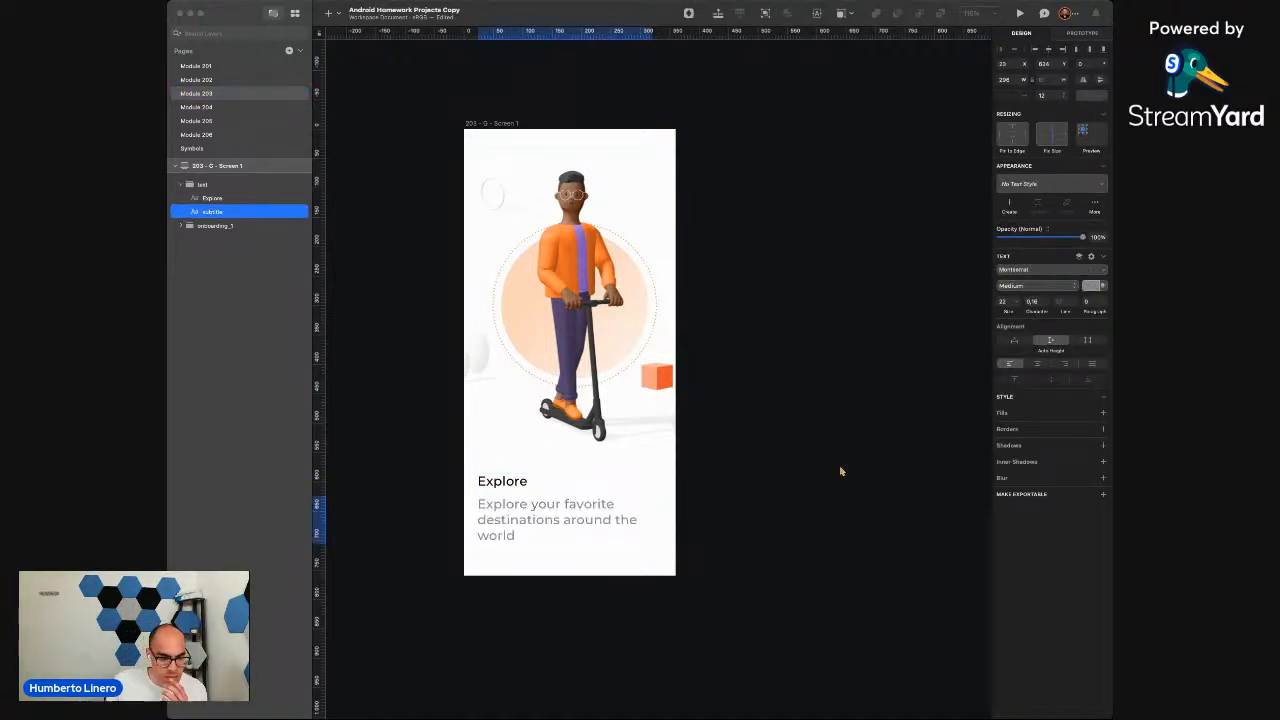
click(778, 624)
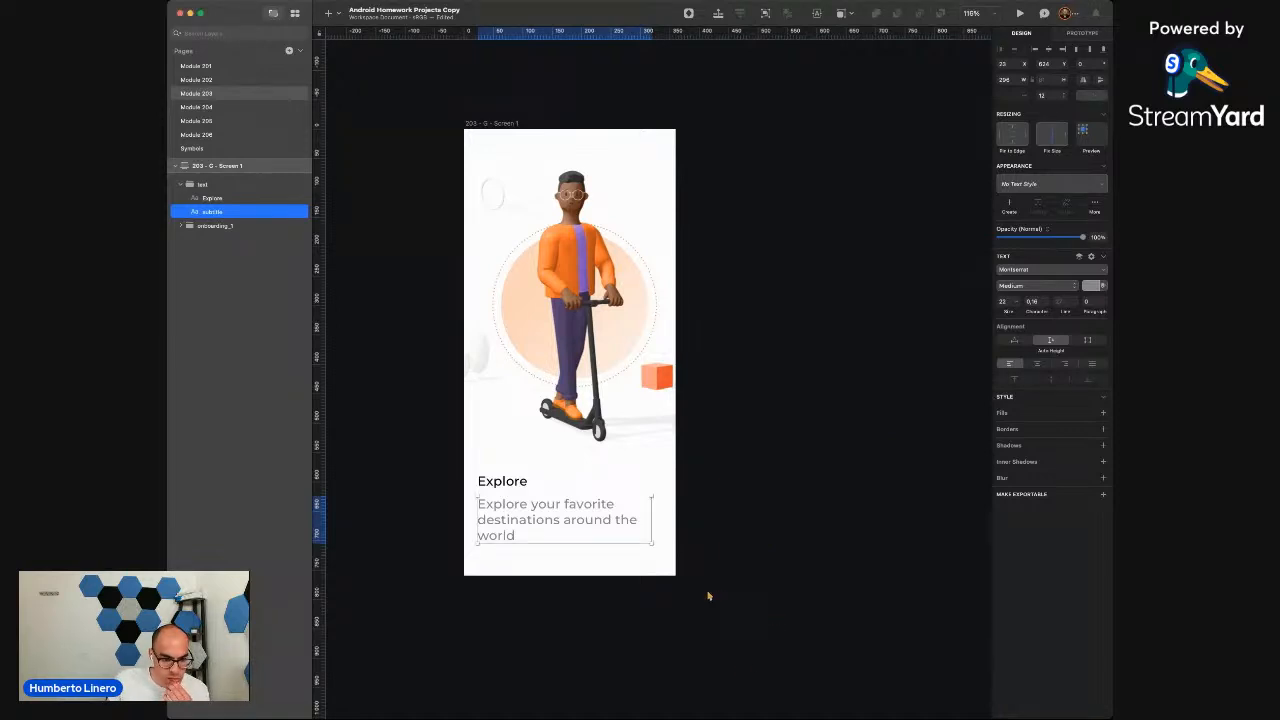
Check the Explore heading's text colour and examine the heading and subtitle up close
click(506, 481)
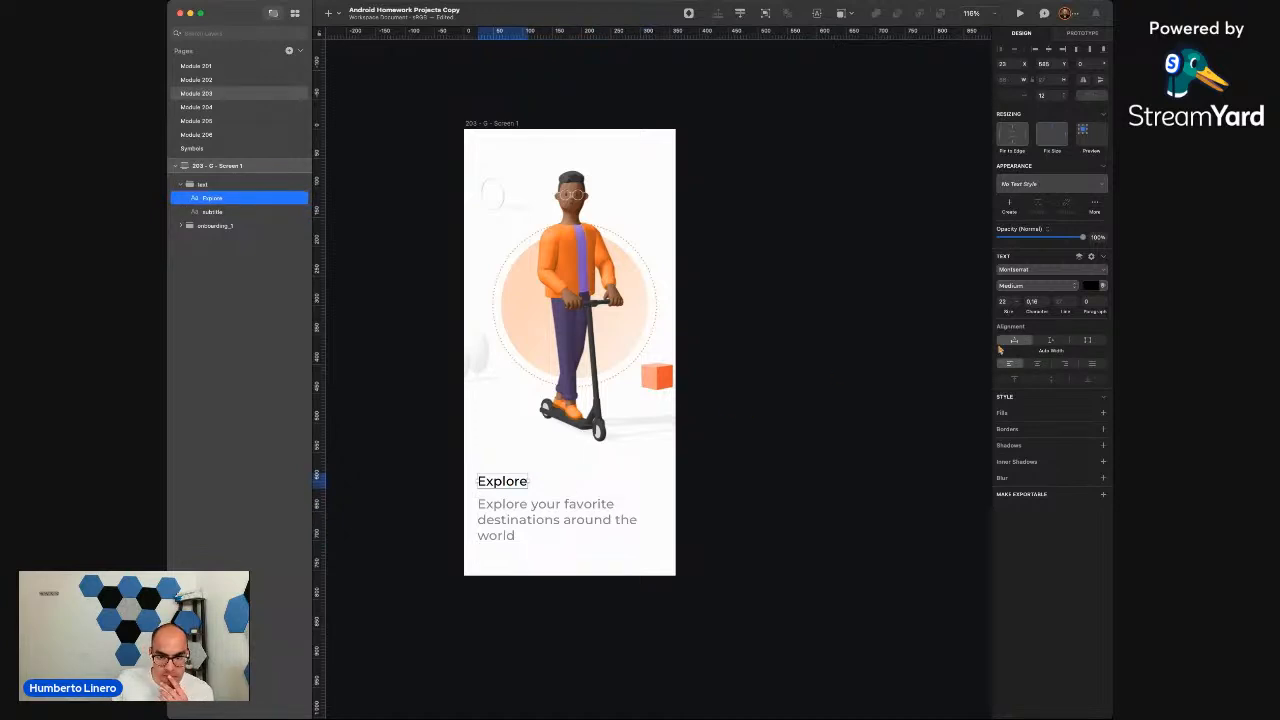
click(1093, 285)
click(1092, 286)
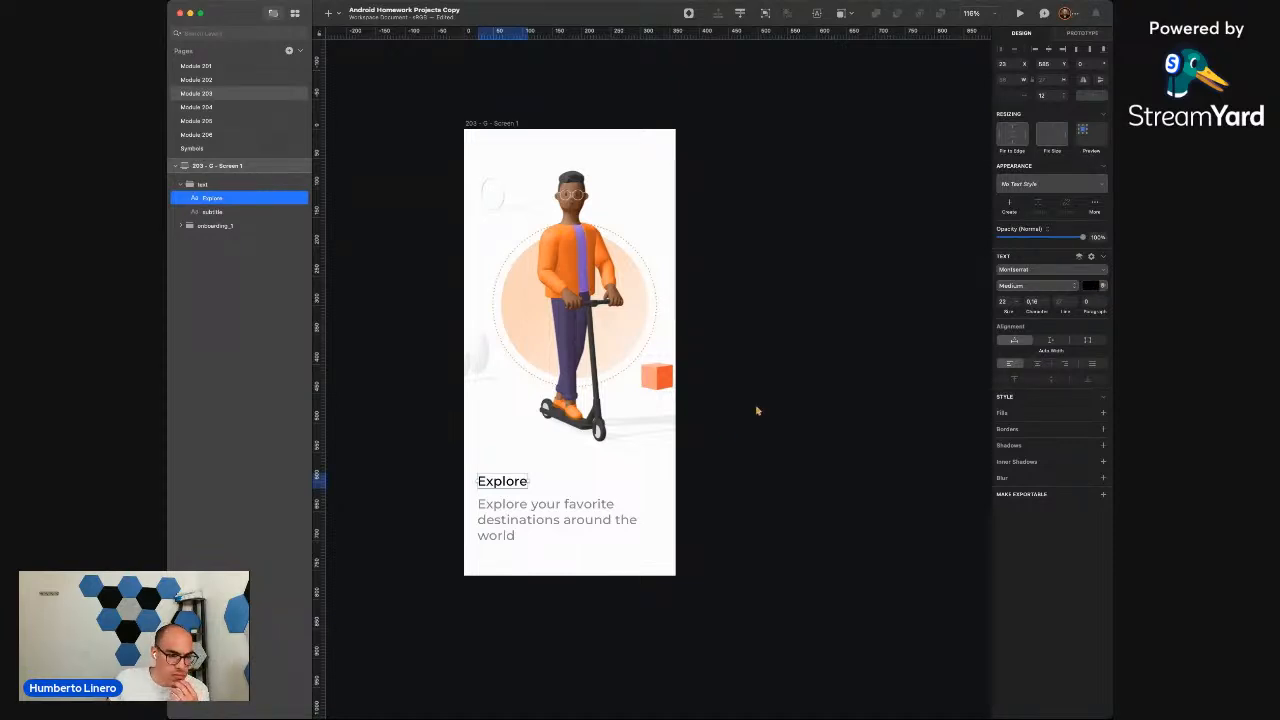
click(431, 551)
scroll(431, 551, up, 3)
scroll(431, 552, up, 1)
scroll(431, 552, right, 1)
scroll(431, 552, right, 1)
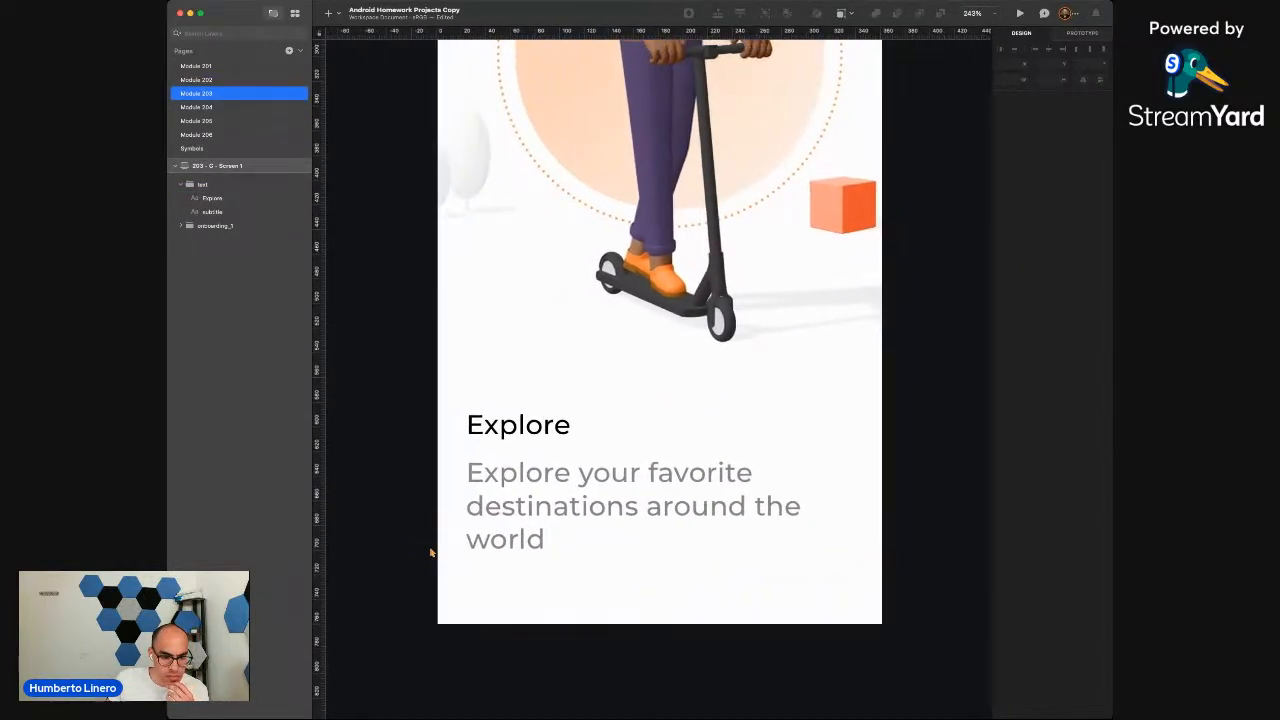
scroll(430, 552, down, 1)
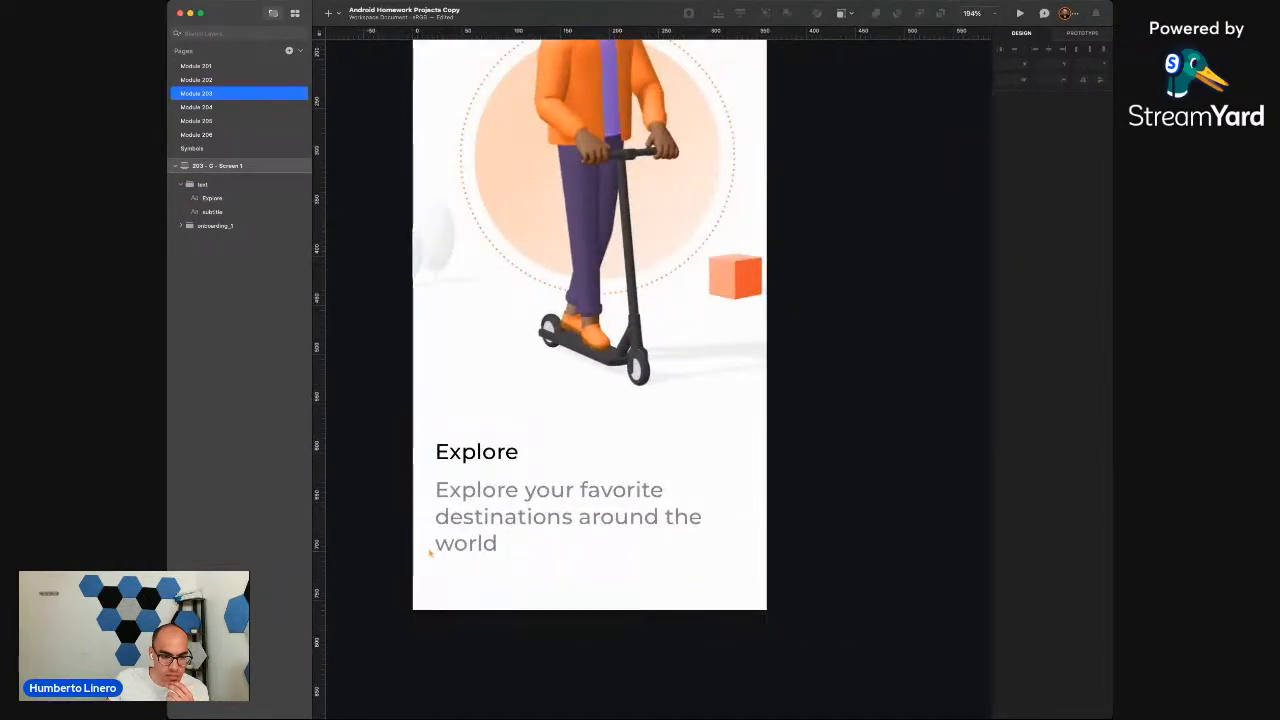
scroll(430, 552, down, 1)
Paste the copied slider group into the 203 - G - Screen 1 artboard and move it up slightly, below the subtitle
key(super+Tab)
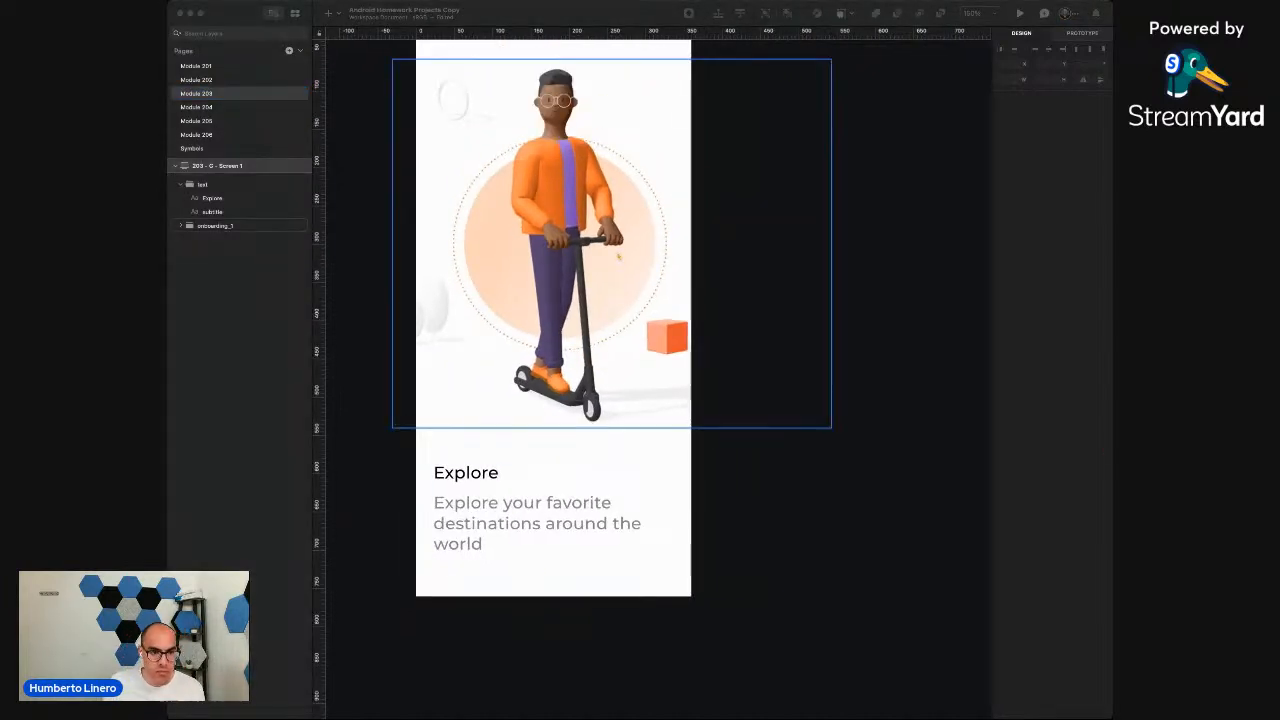
click(348, 225)
scroll(348, 225, down, 2)
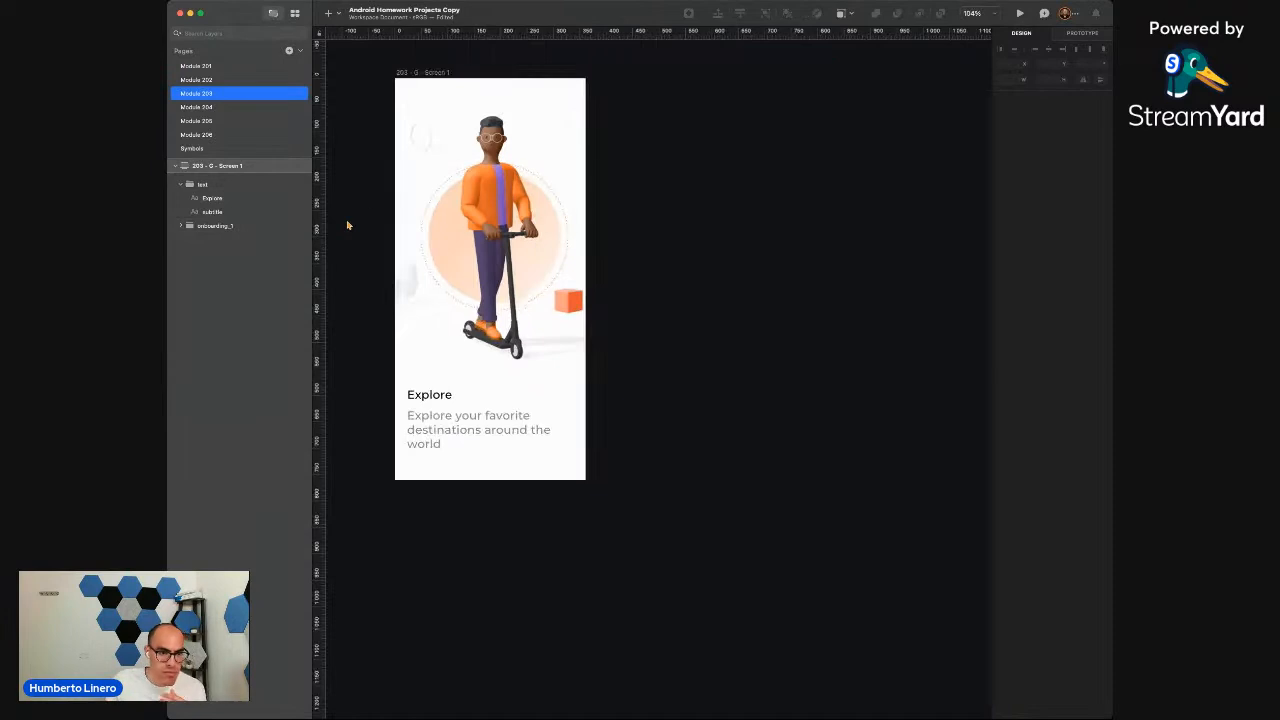
click(421, 75)
key(super+v)
scroll(452, 466, down, 3)
scroll(452, 466, up, 5)
scroll(452, 468, up, 3)
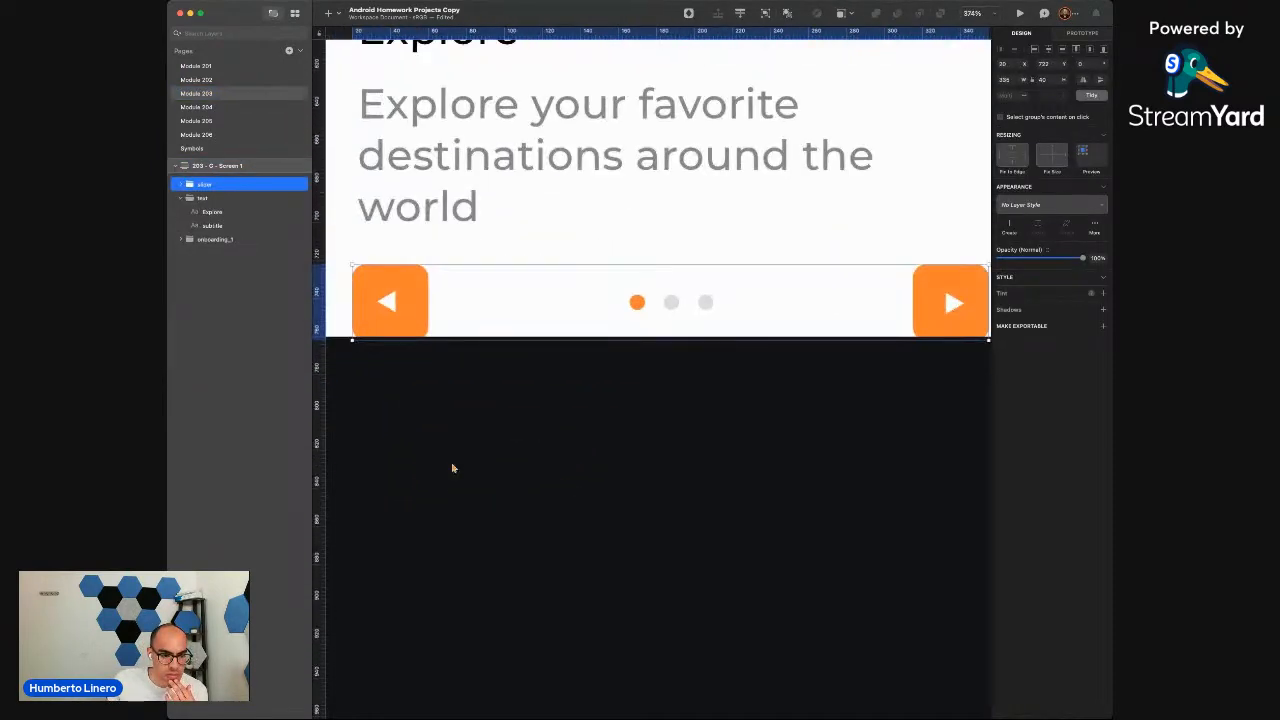
scroll(474, 403, down, 2)
scroll(474, 403, up, 2)
drag(826, 363, 819, 344)
Delete the left and right arrow button groups from the slider group
super+click(443, 366)
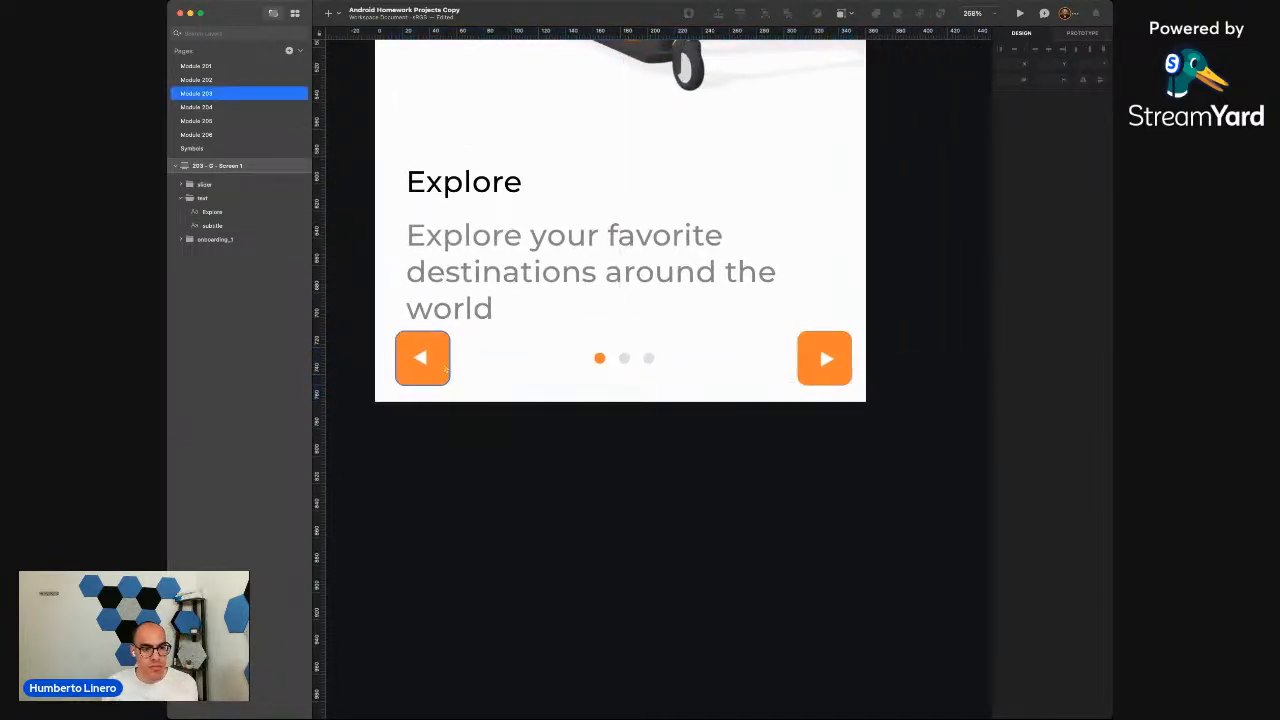
click(230, 225)
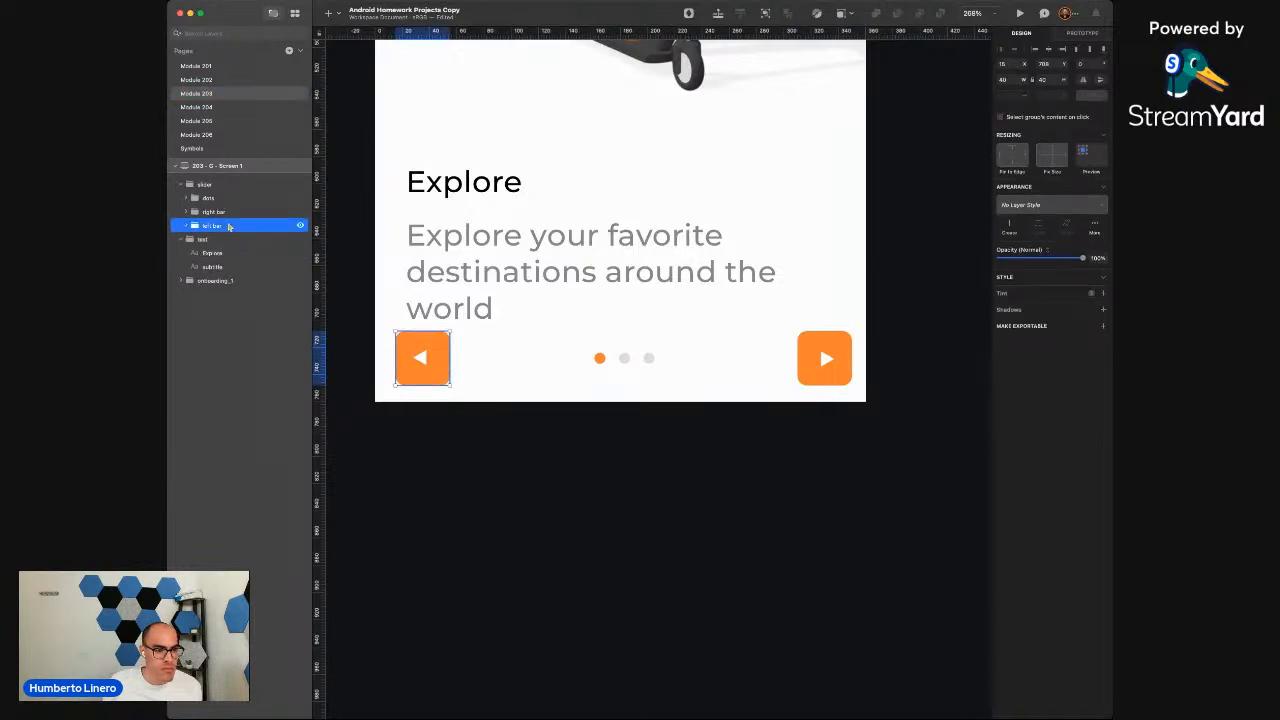
key(Delete)
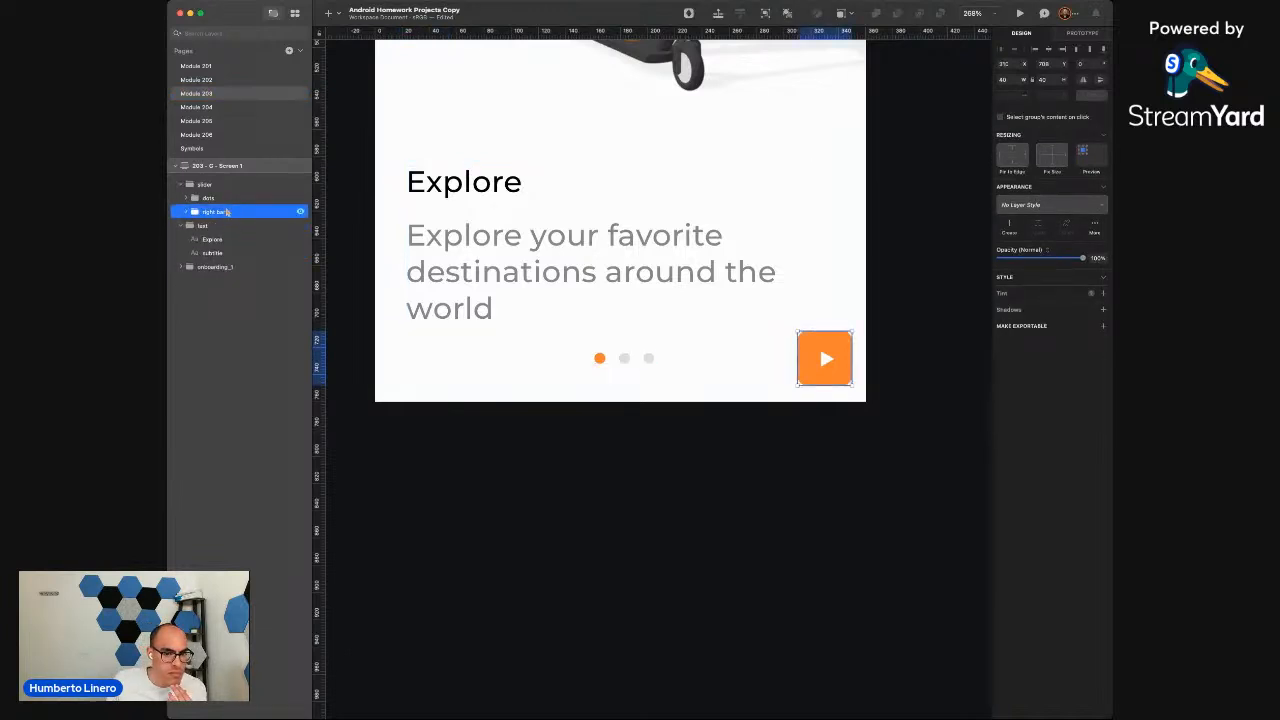
key(Delete)
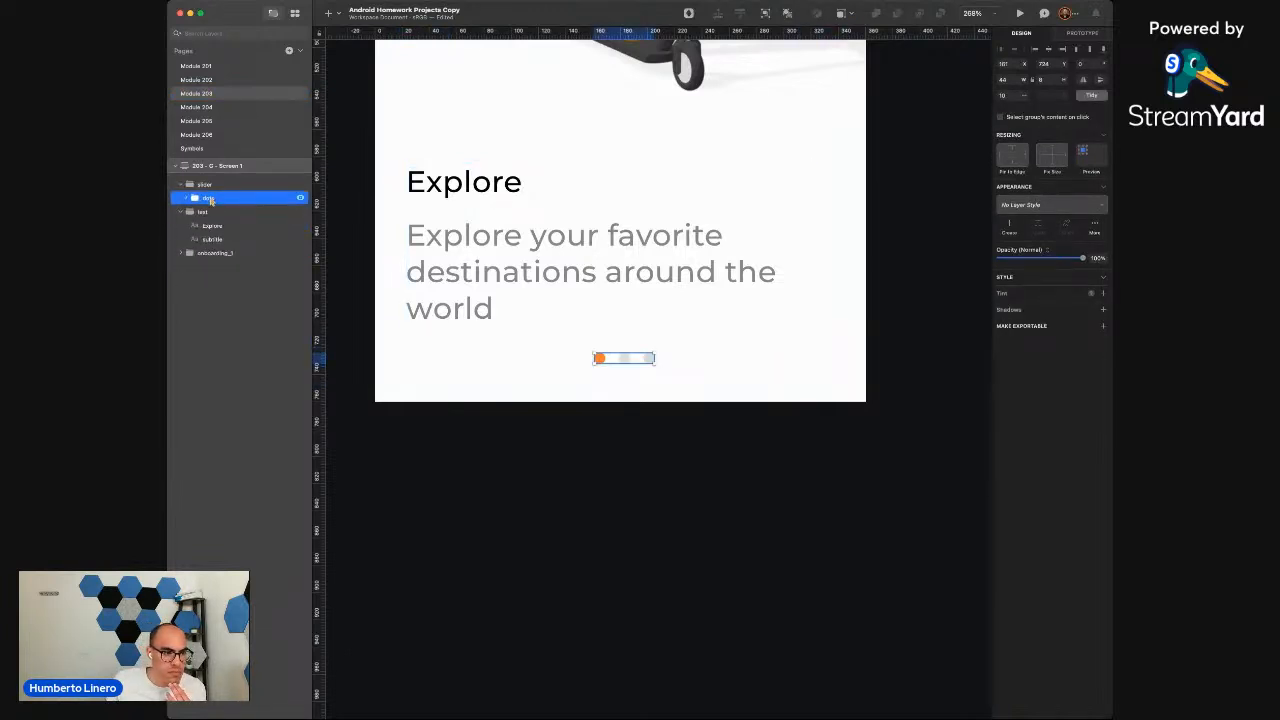
Move the dots group out of the slider group and delete the emptied slider group
drag(210, 201, 204, 182)
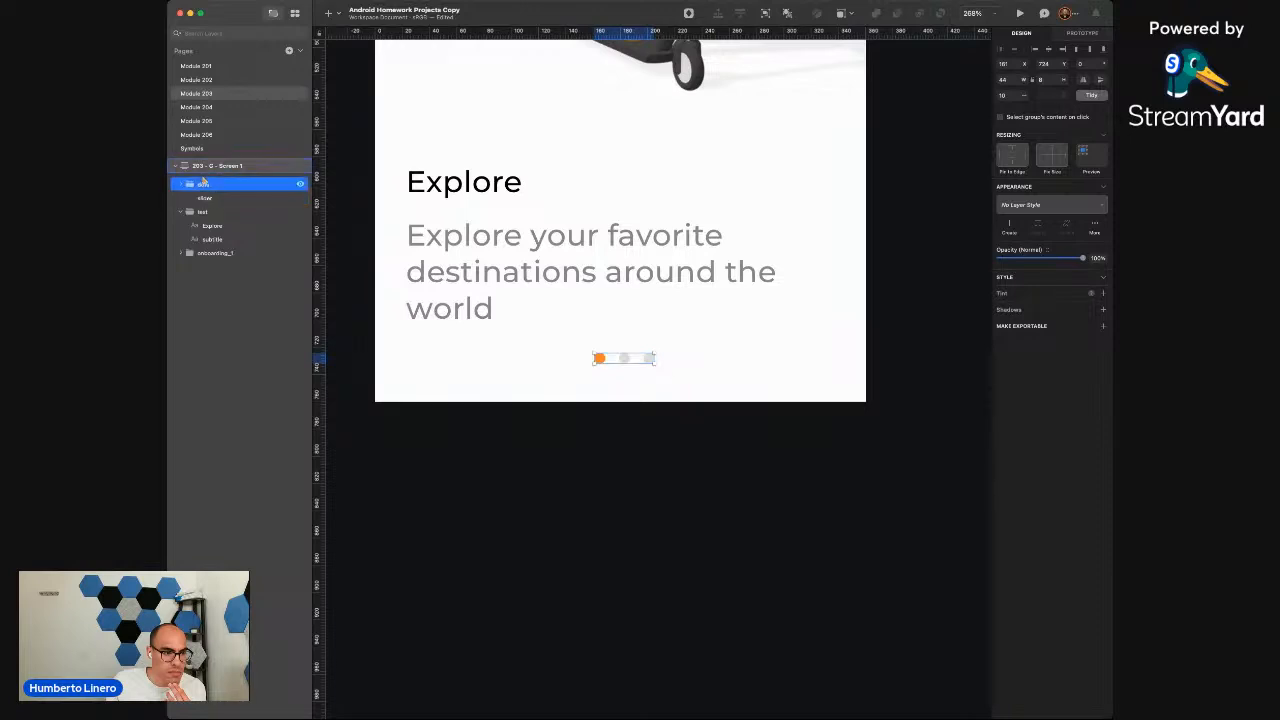
click(212, 198)
key(Delete)
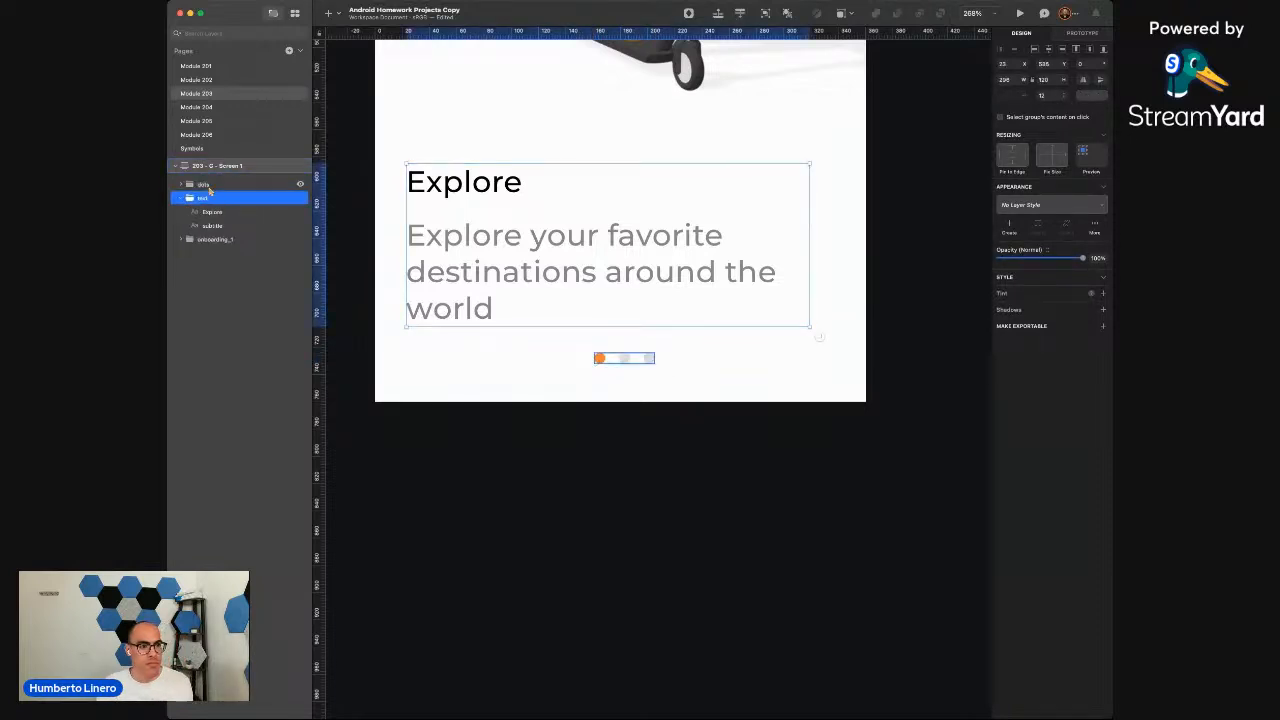
Rename the dots group to slider and reorder the artboard's groups as onboarding_1, text, slider
double_click(205, 184)
text(slider)
key(Return)
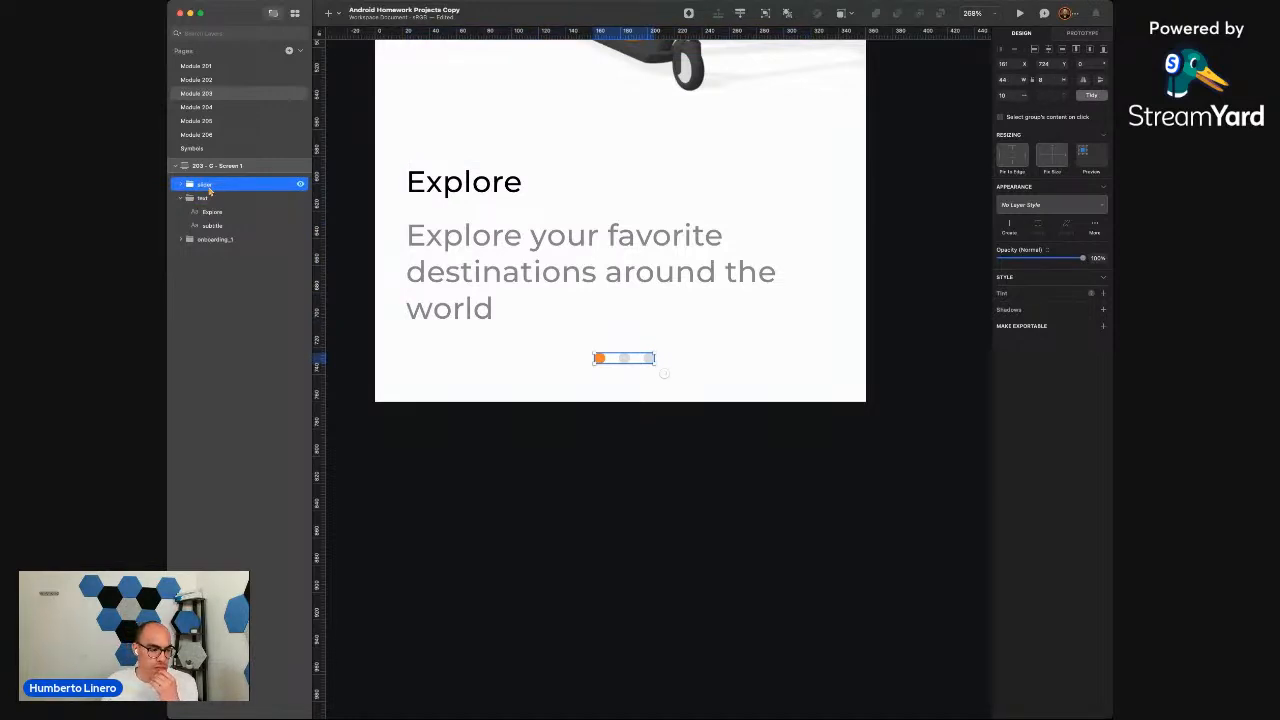
click(181, 198)
mouse_move(204, 187)
mouse_down()
mouse_move(195, 216)
mouse_move(195, 178)
mouse_up()
click(467, 478)
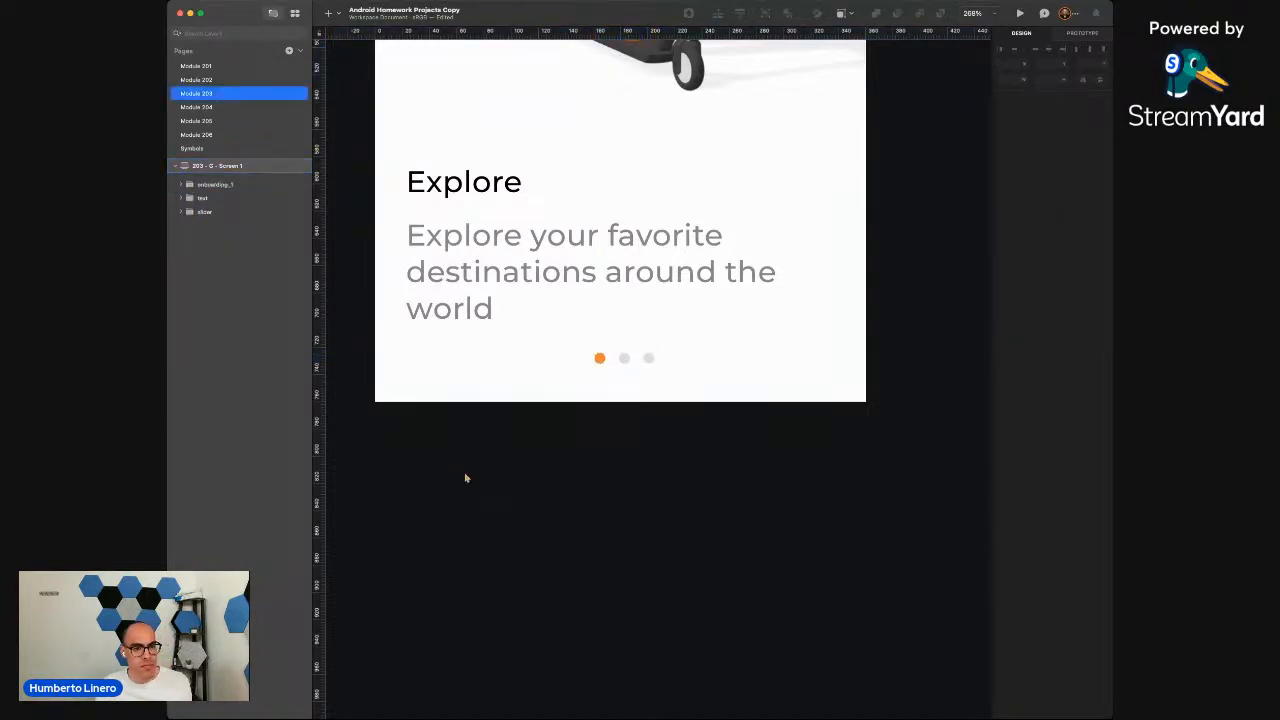
Set the Explore heading's font size to 25
scroll(467, 478, down, 3)
scroll(467, 478, up, 2)
scroll(466, 478, up, 3)
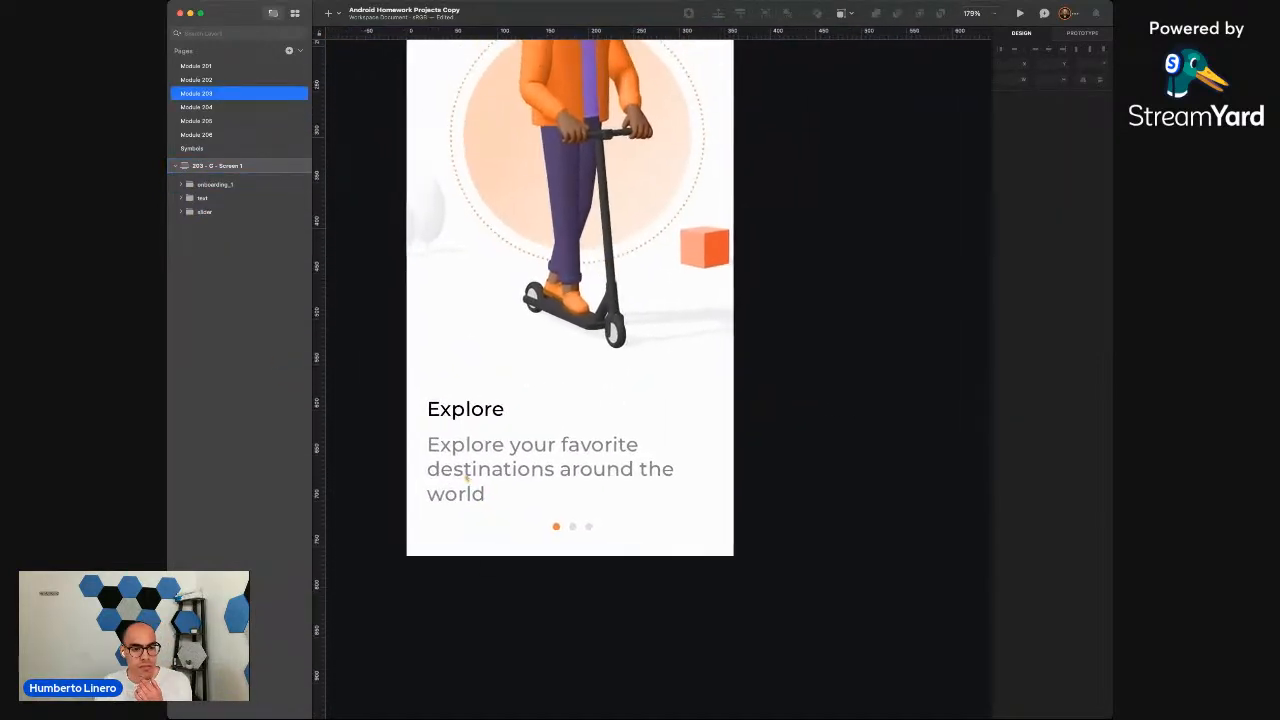
double_click(467, 410)
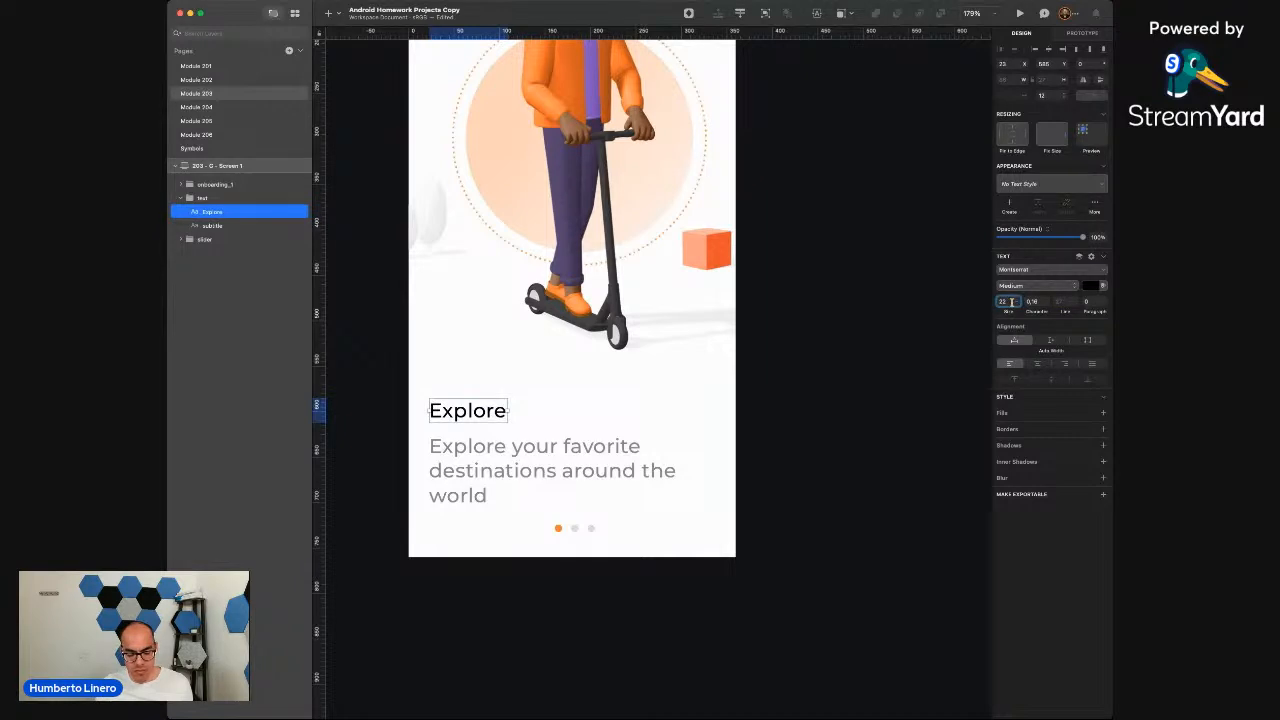
key(Return)
Set the subtitle's font size to 18
click(550, 470)
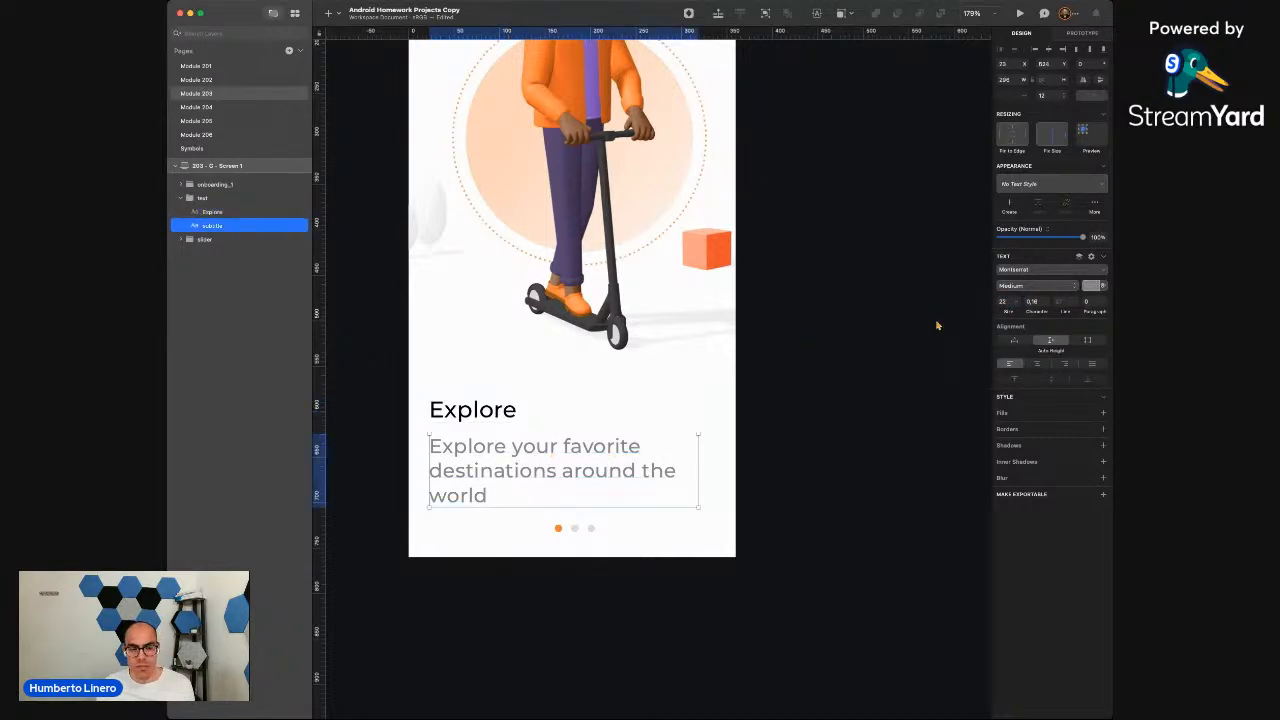
click(1011, 304)
text(18)
key(Return)
click(893, 420)
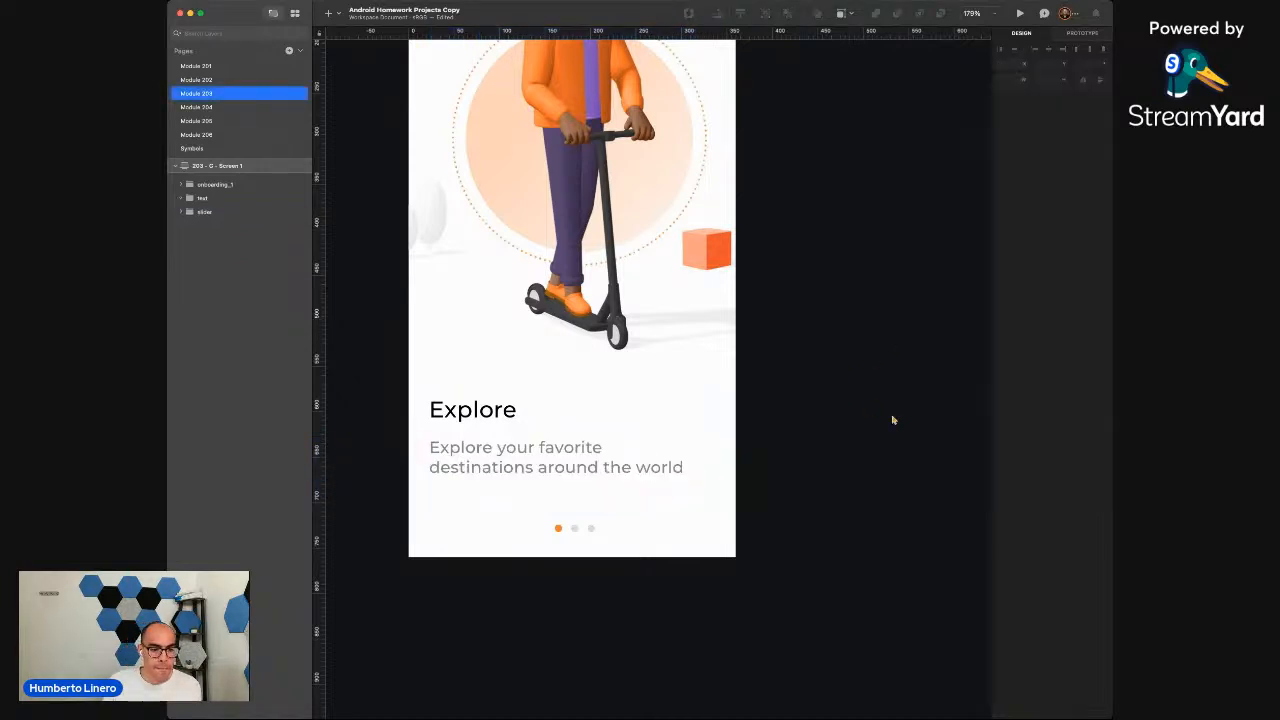
Move the Explore heading down slightly so it sits closer to the subtitle, keeping its left edge aligned
click(492, 418)
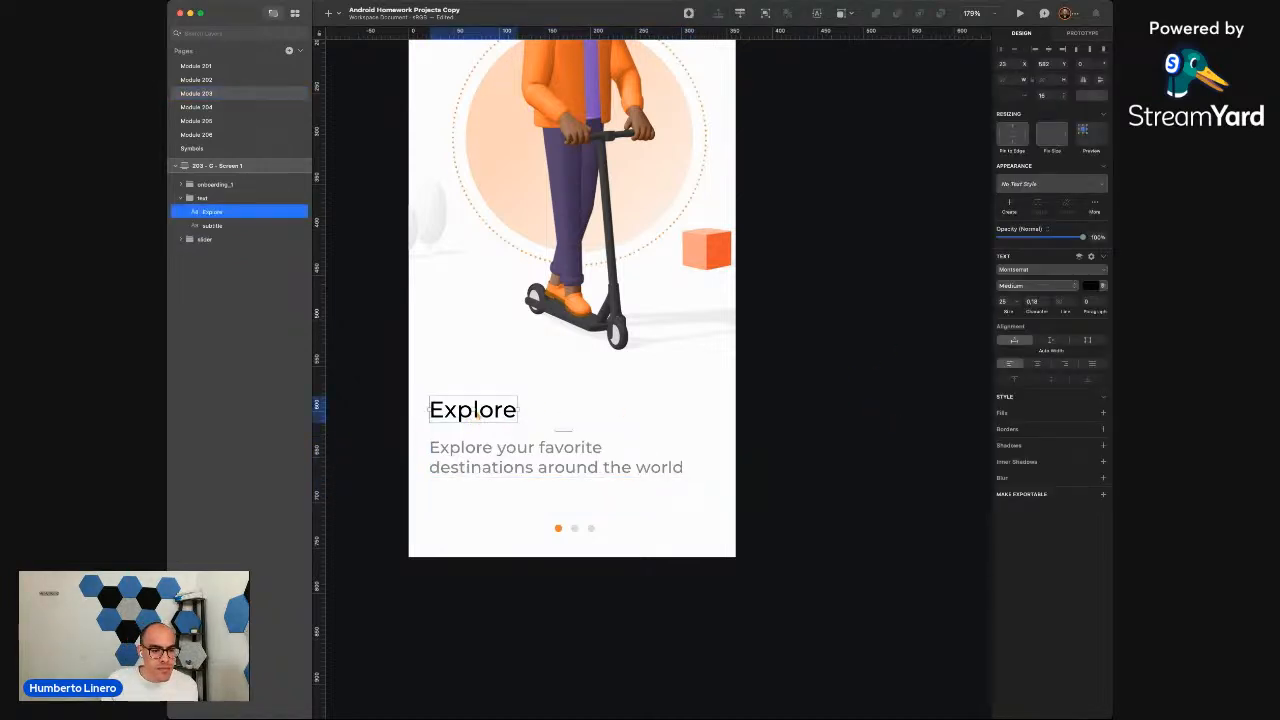
mouse_move(465, 416)
mouse_down()
mouse_move(467, 432)
mouse_move(454, 419)
mouse_up()
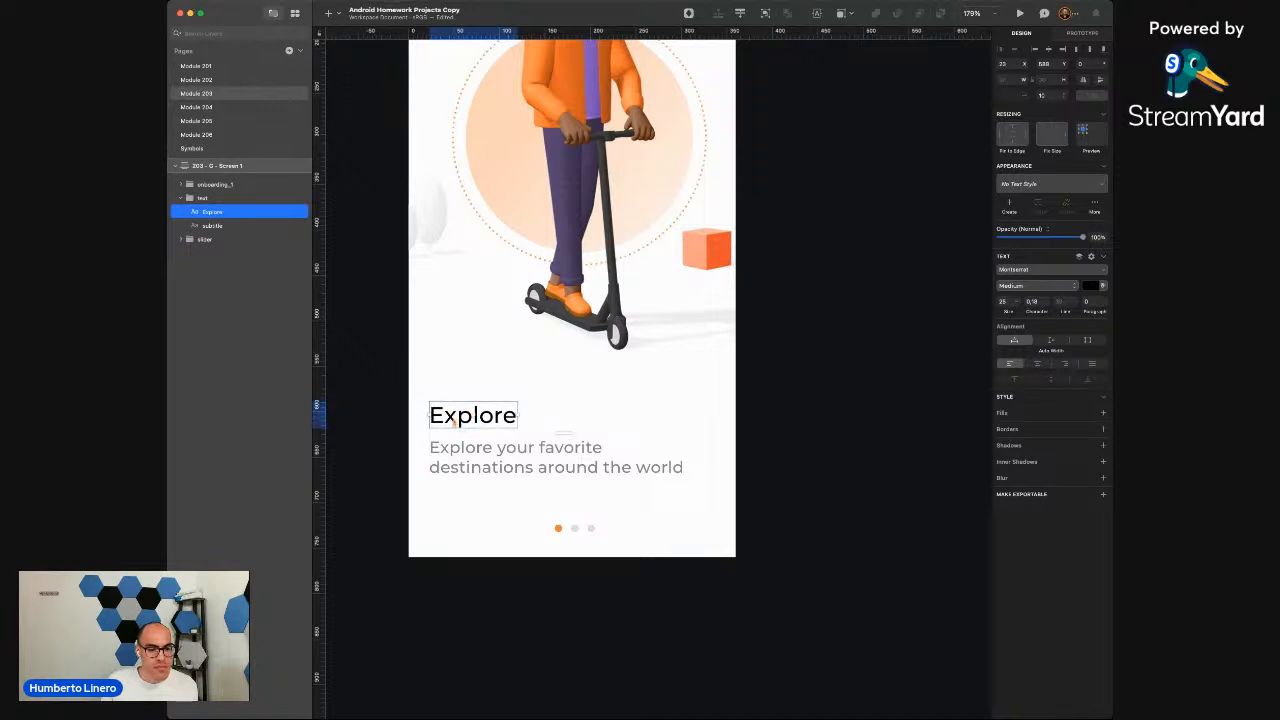
key(Escape)
click(830, 479)
scroll(830, 479, down, 5)
scroll(830, 479, right, 2)
scroll(831, 479, right, 1)
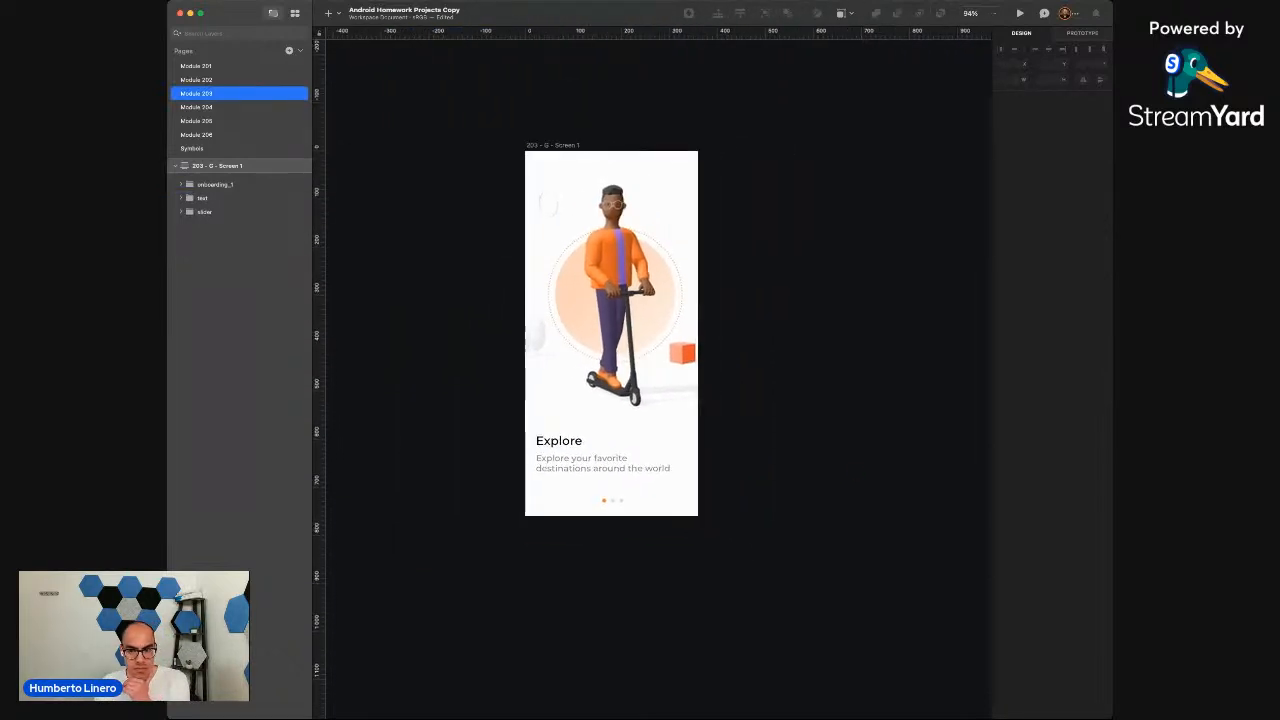
Insert a Galaxy S10 artboard from the Android Devices presets and move it slightly closer to 203 - G - Screen 1
key(super+Tab)
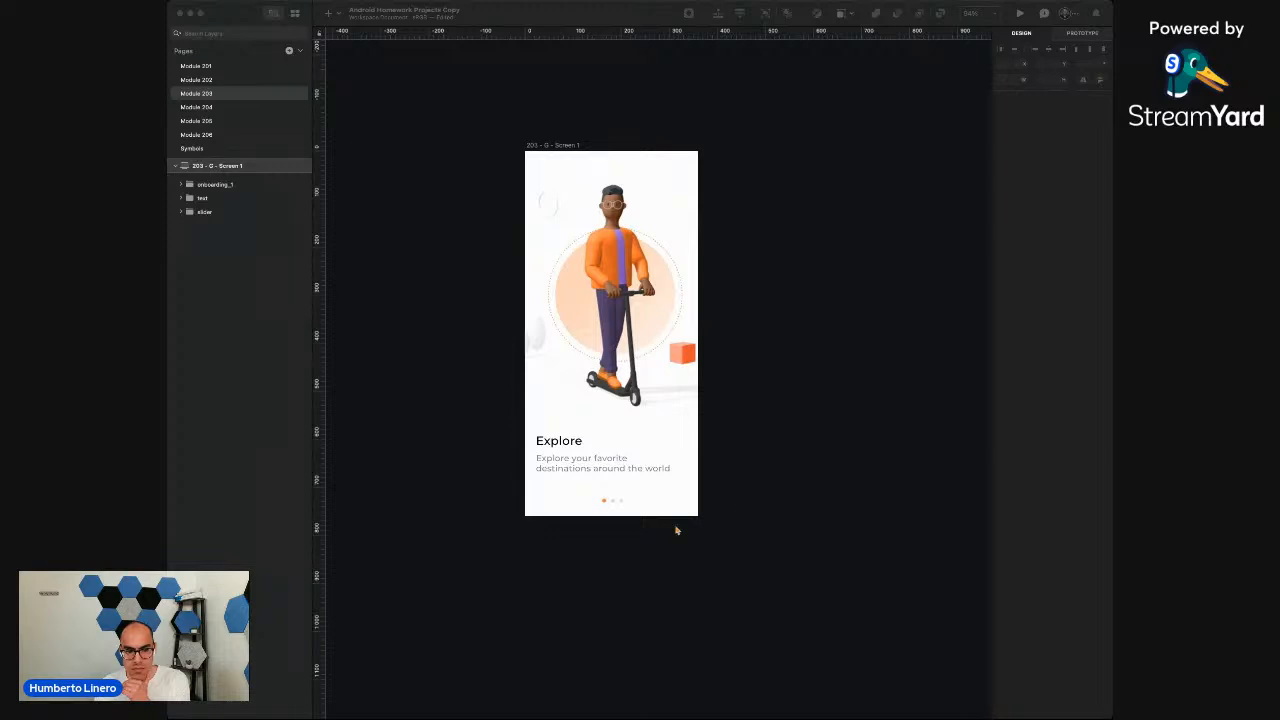
scroll(667, 533, right, 5)
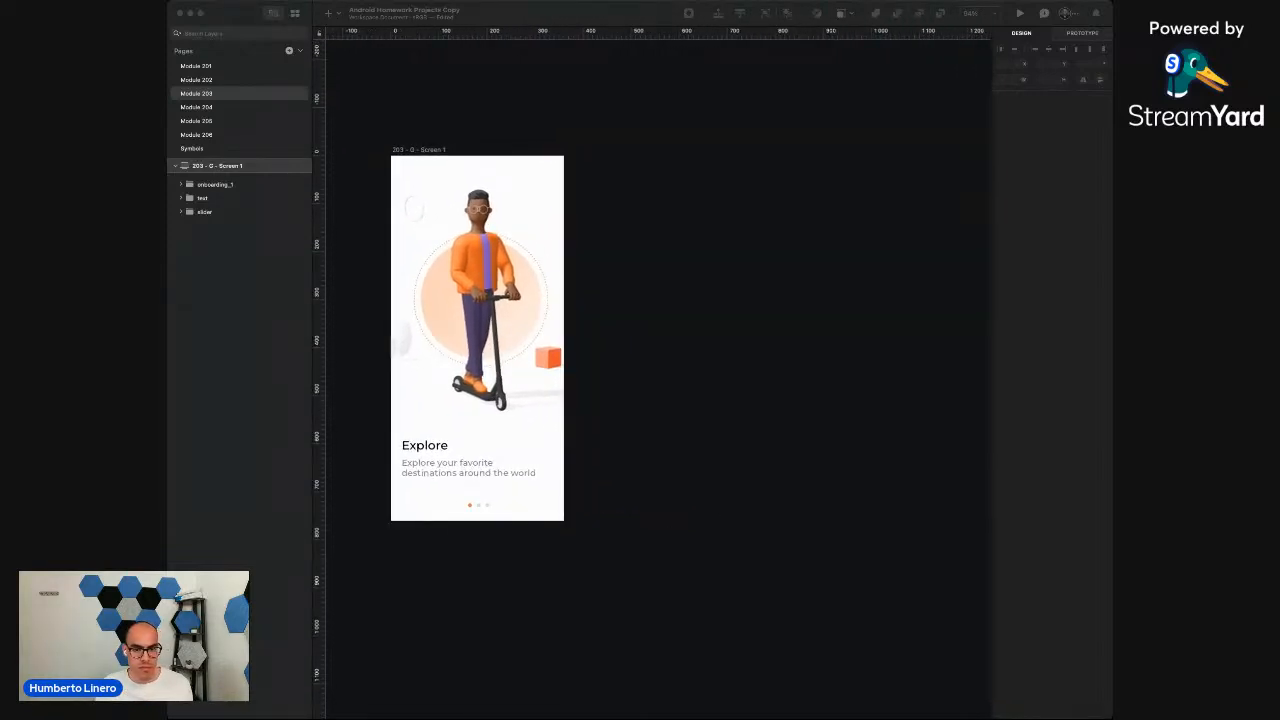
click(628, 399)
key(a)
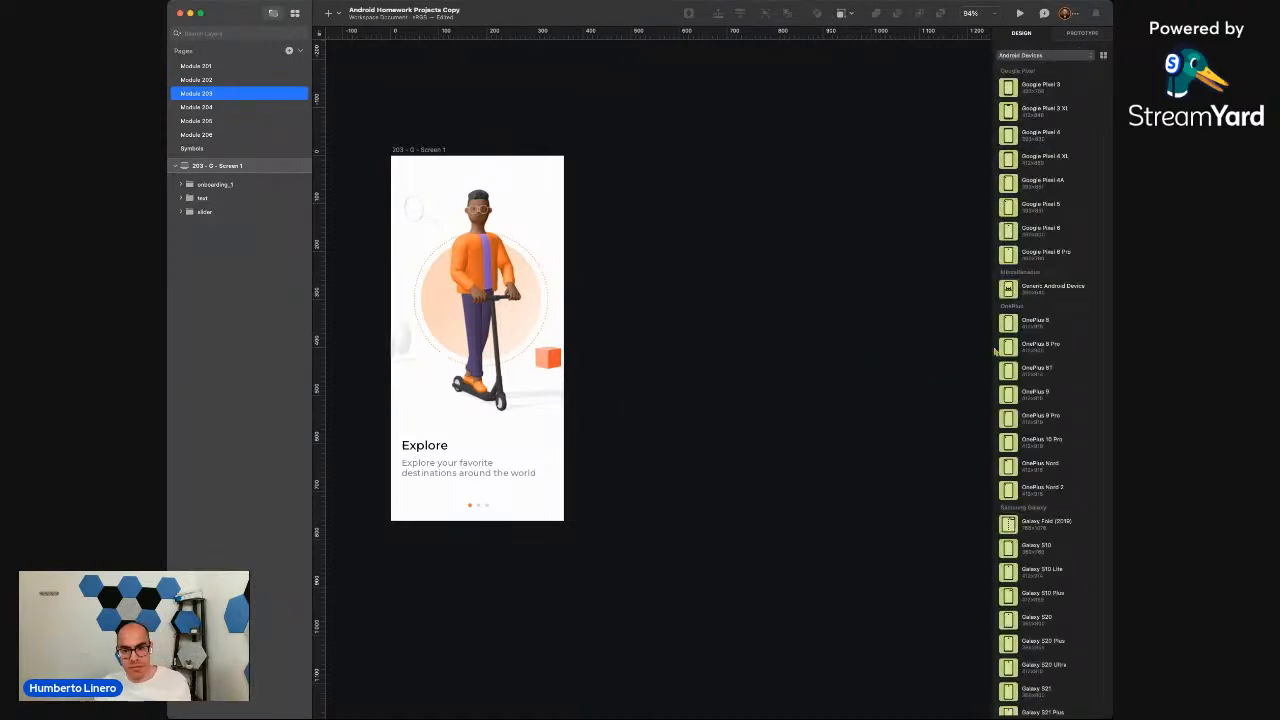
scroll(1045, 452, down, 2)
click(1040, 508)
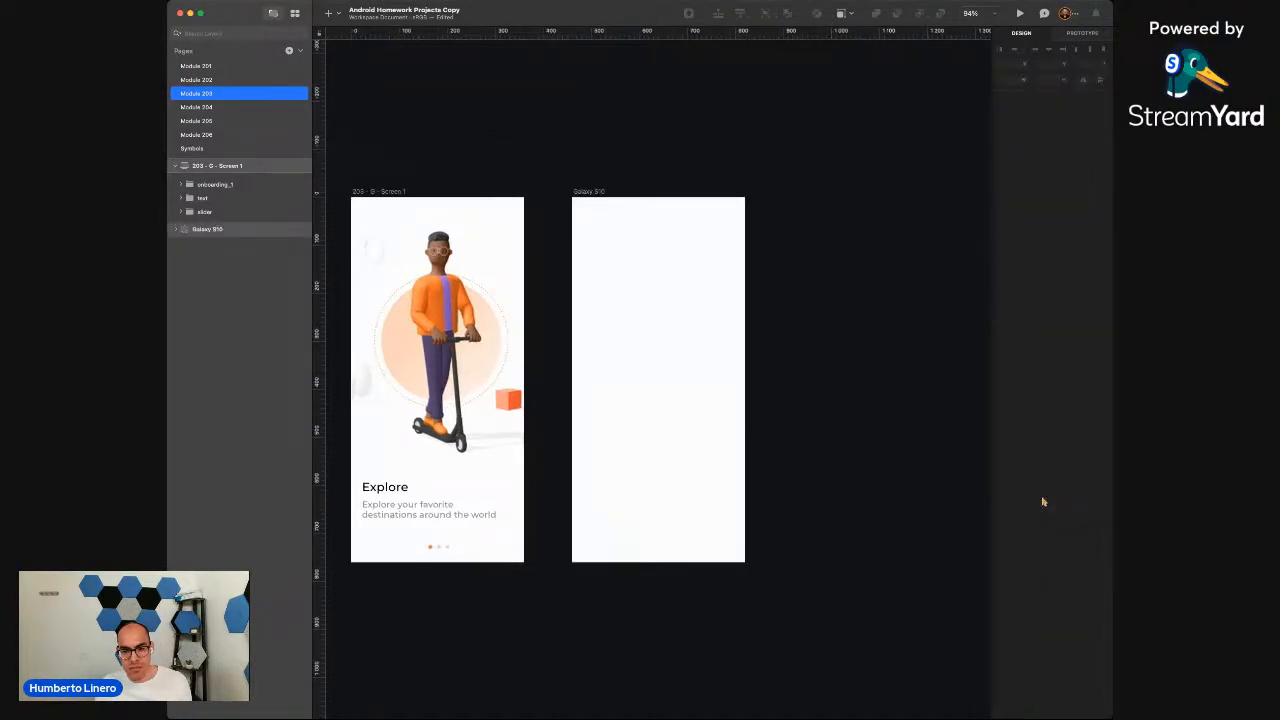
drag(618, 240, 603, 240)
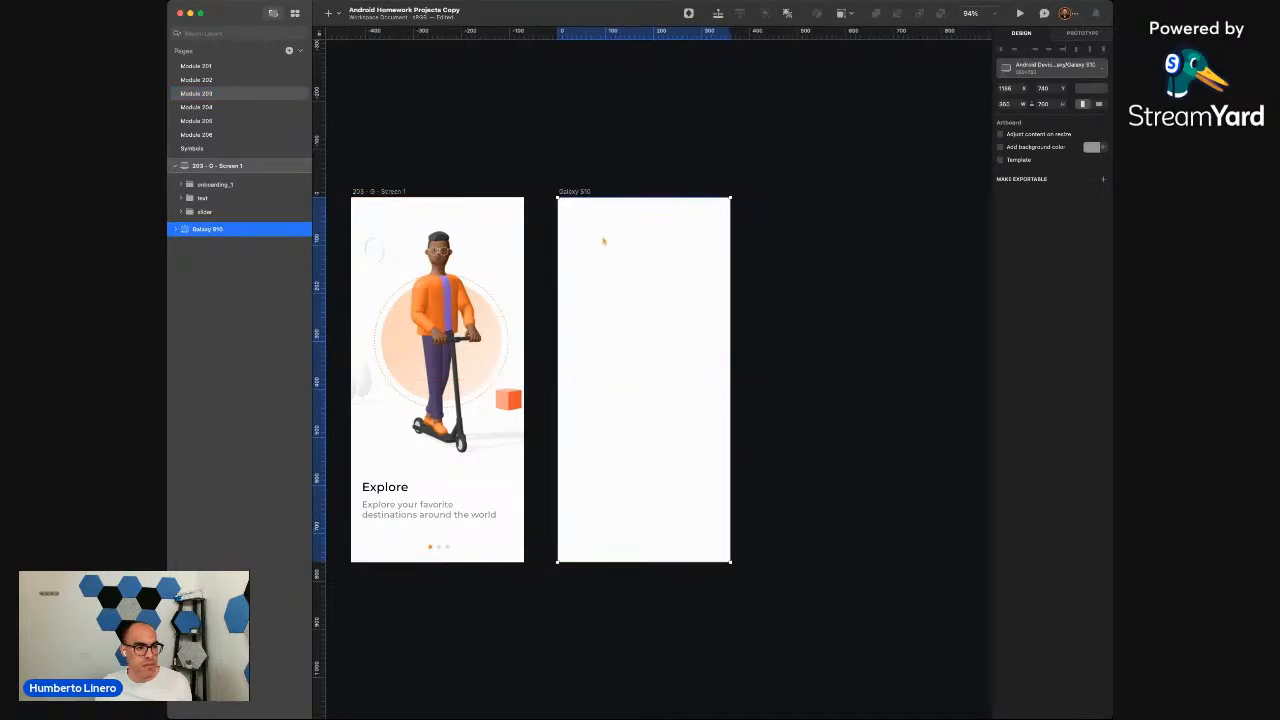
Check the spacing between the 202 - G - Screen 2 and 202 - G - Screen 3 artboards on the Module 202 page
click(196, 79)
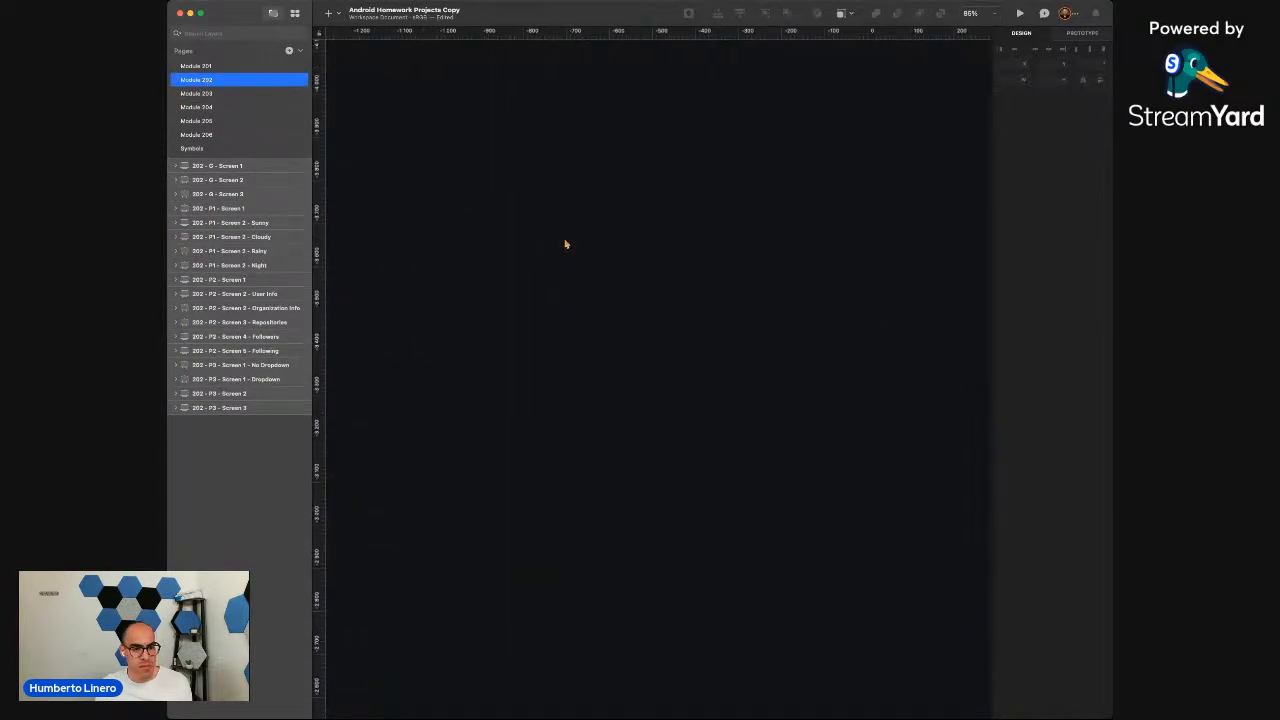
scroll(566, 244, down, 9)
scroll(566, 244, up, 1)
scroll(704, 292, right, 3)
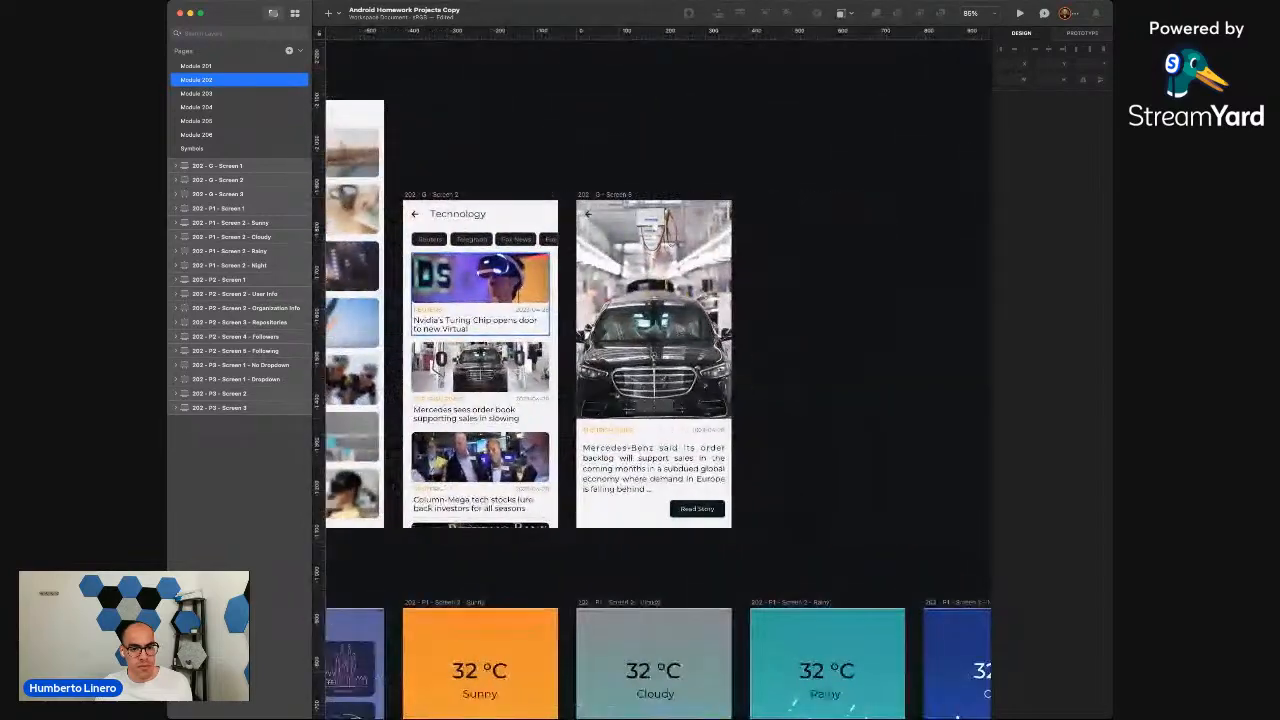
click(606, 195)
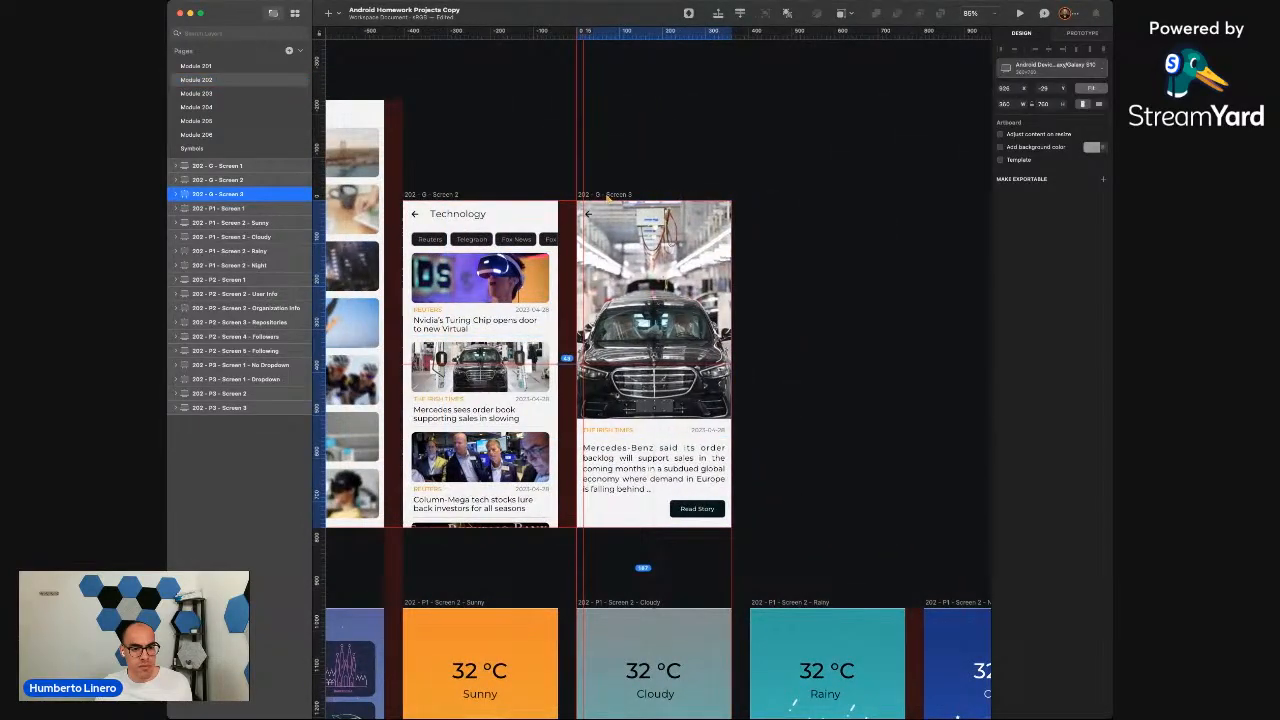
Return to the Module 203 page and move the Galaxy S10 artboard closer to 203 - G - Screen 1, matching the Module 202 spacing
click(212, 81)
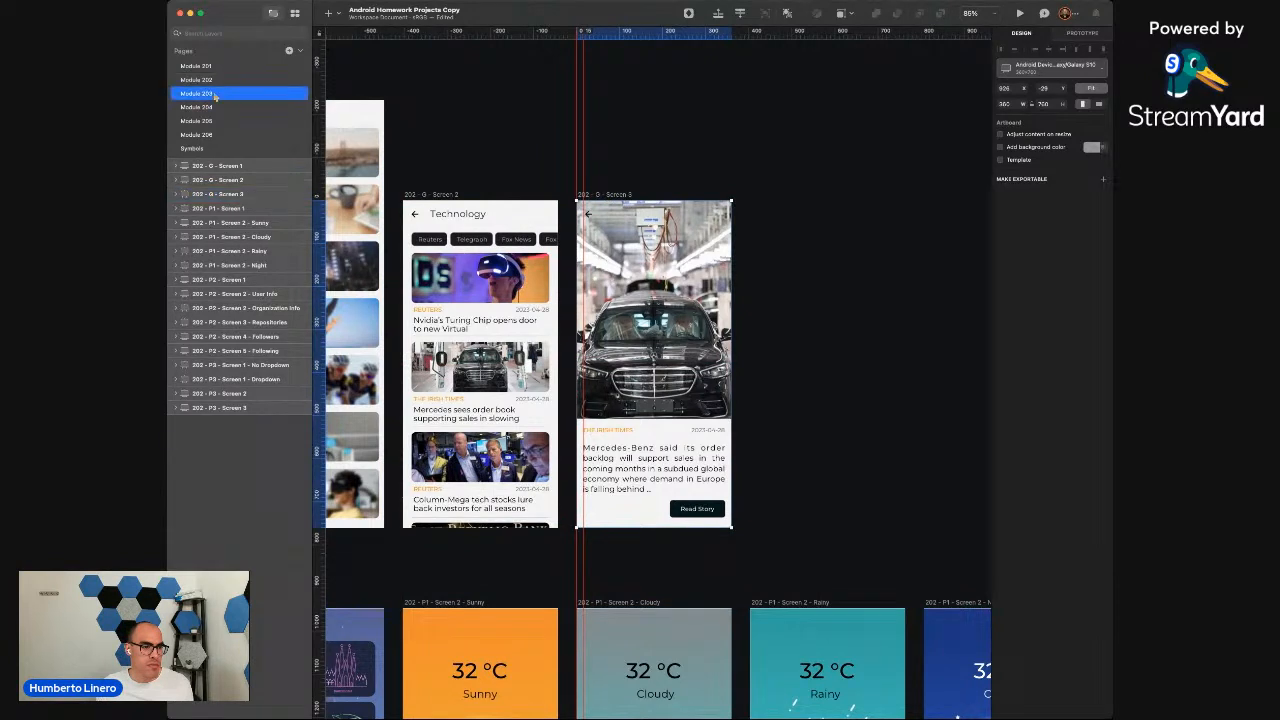
click(213, 94)
click(562, 195)
drag(562, 196, 554, 196)
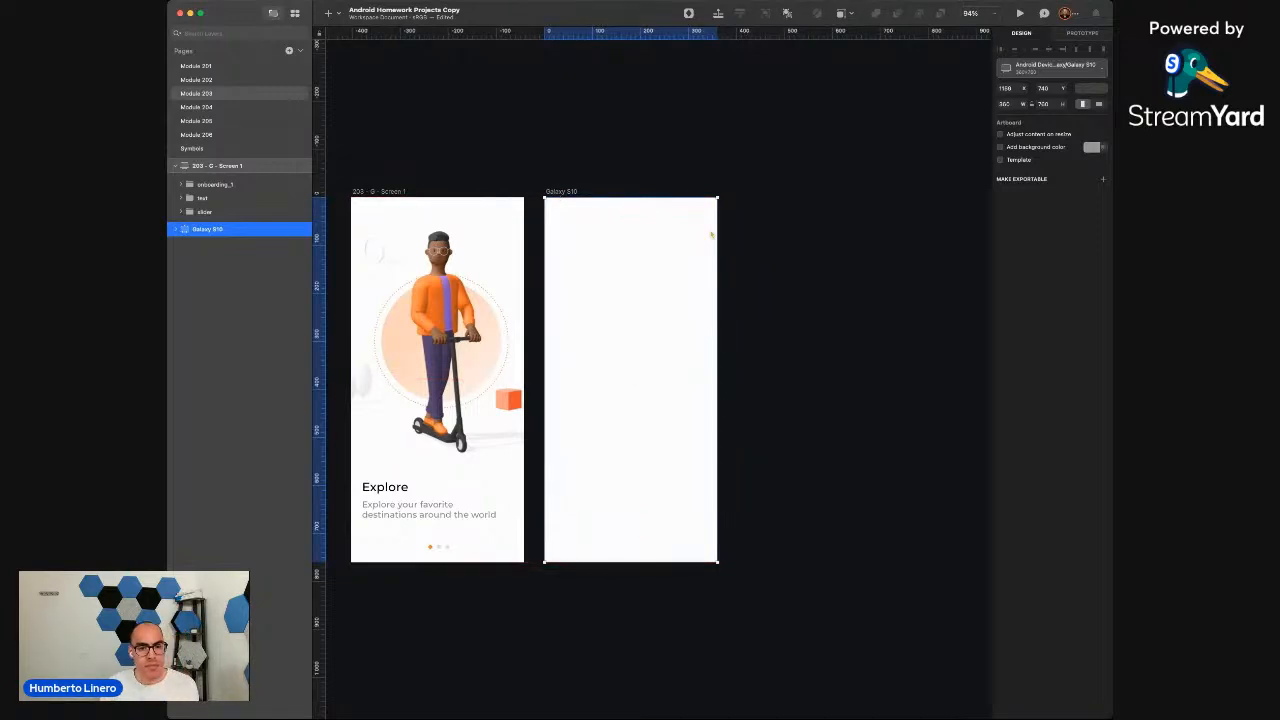
click(809, 237)
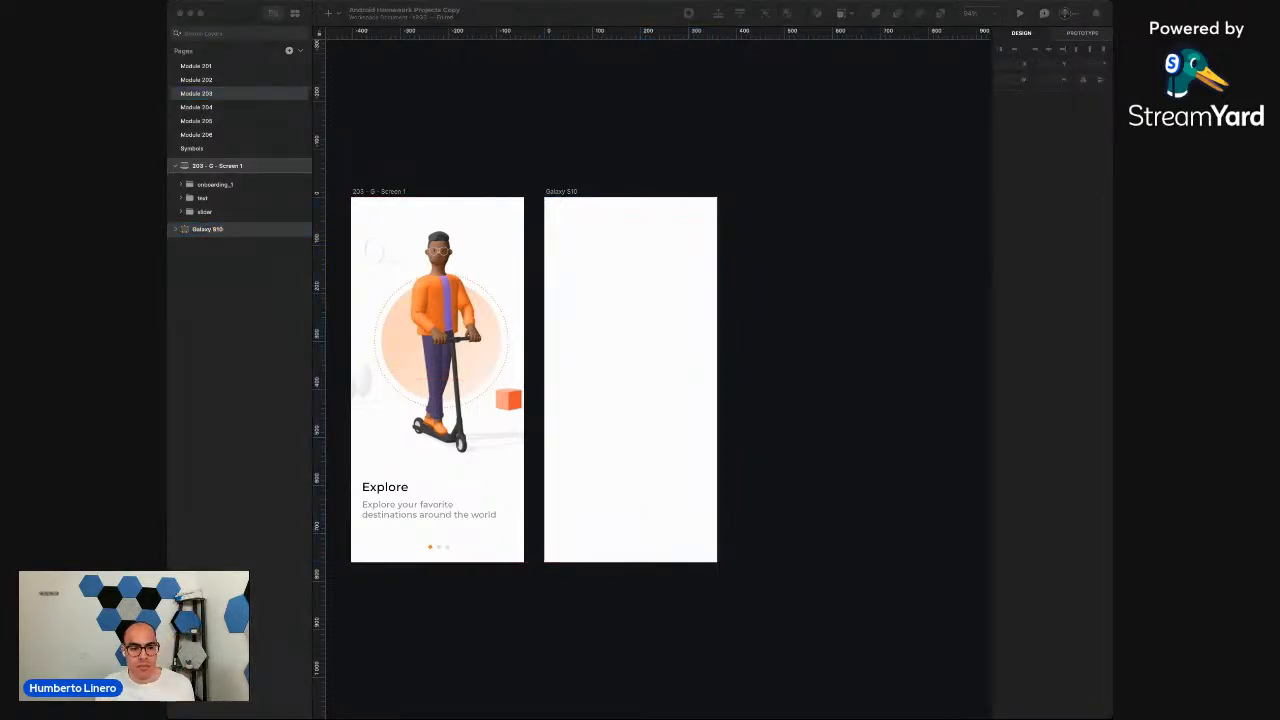
Copy the Explore text group from 203 - G - Screen 1 into the Galaxy S10 artboard at the same position
click(430, 508)
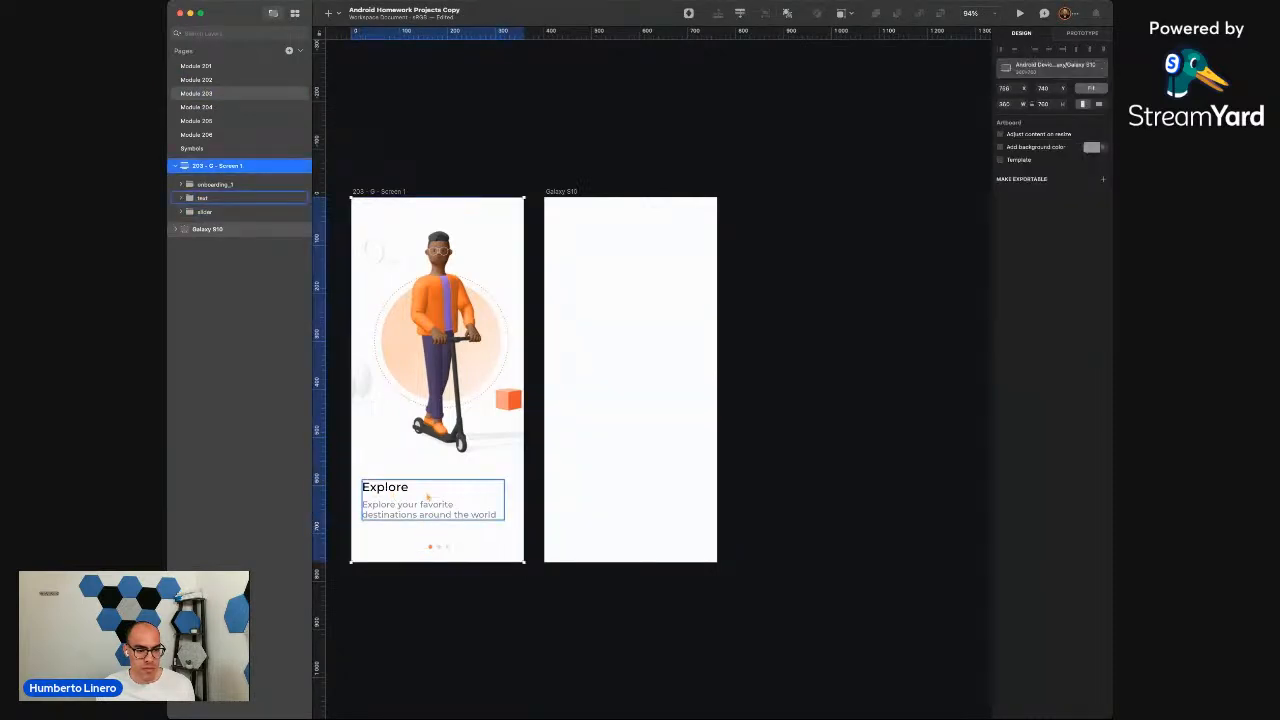
click(564, 193)
key(super+v)
click(788, 362)
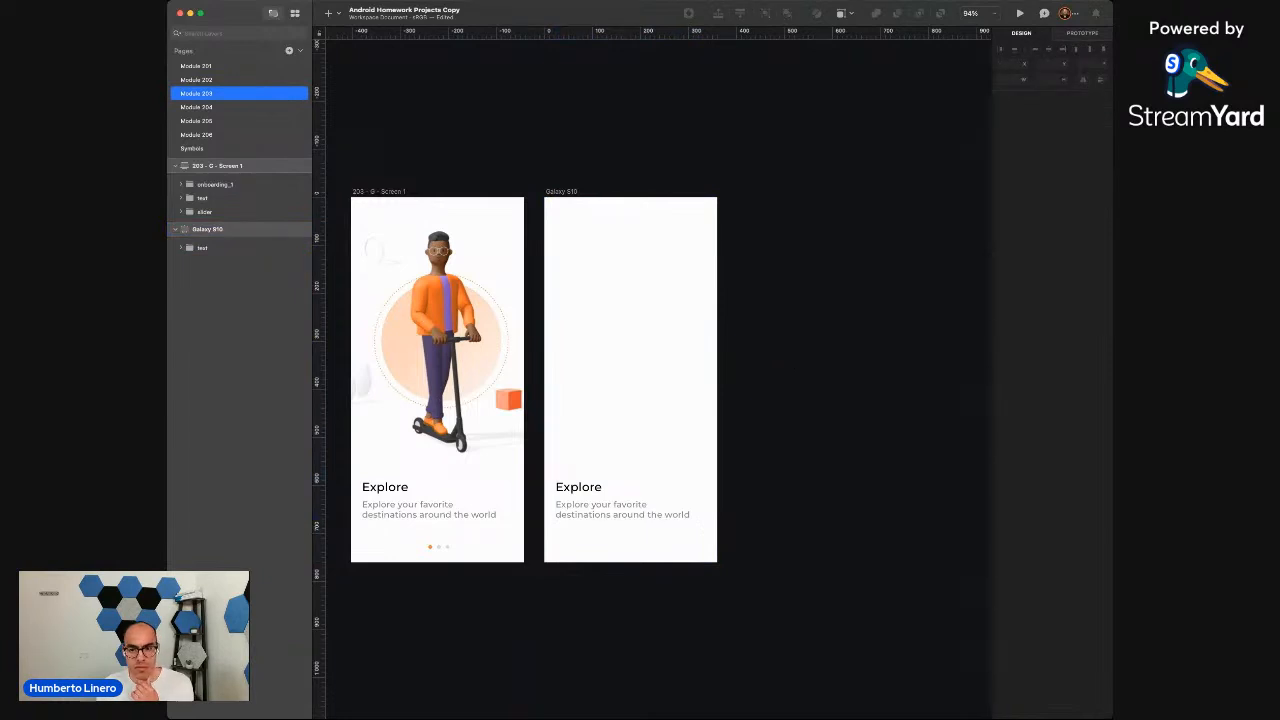
Paste the slider group with its dots and orange arrow buttons into the Galaxy S10 artboard
key(super+Tab)
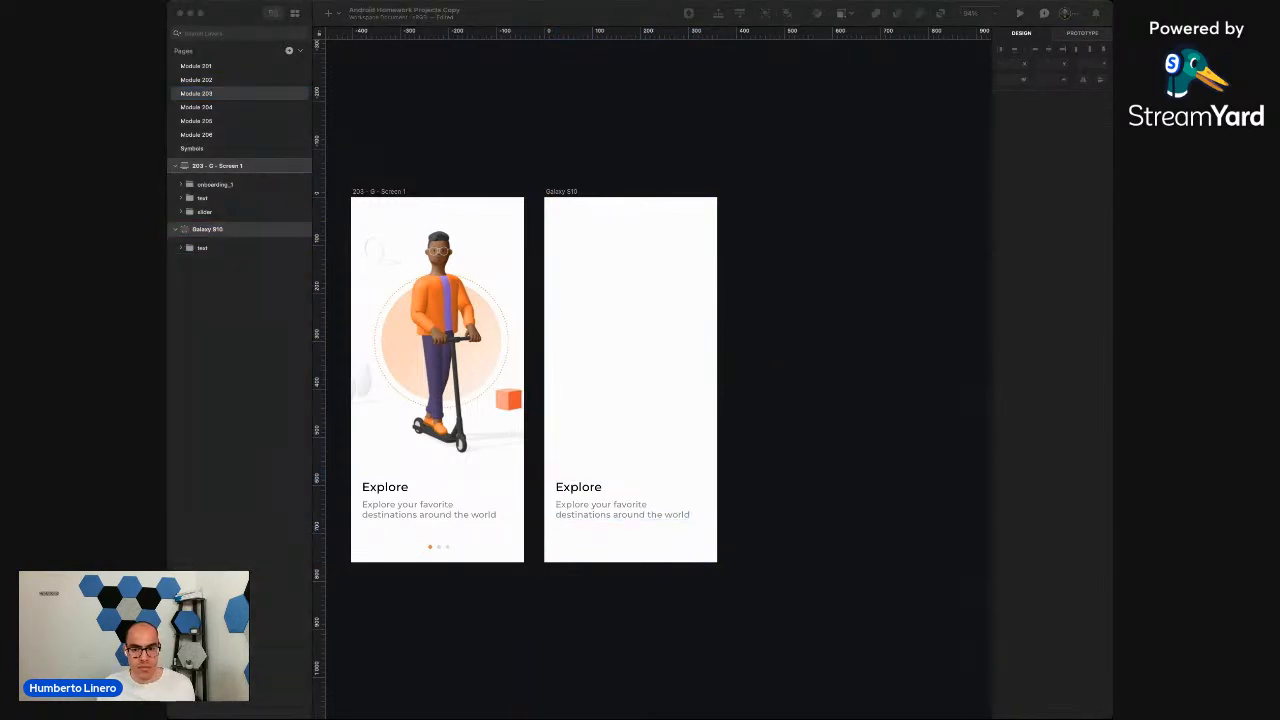
click(561, 191)
key(super+v)
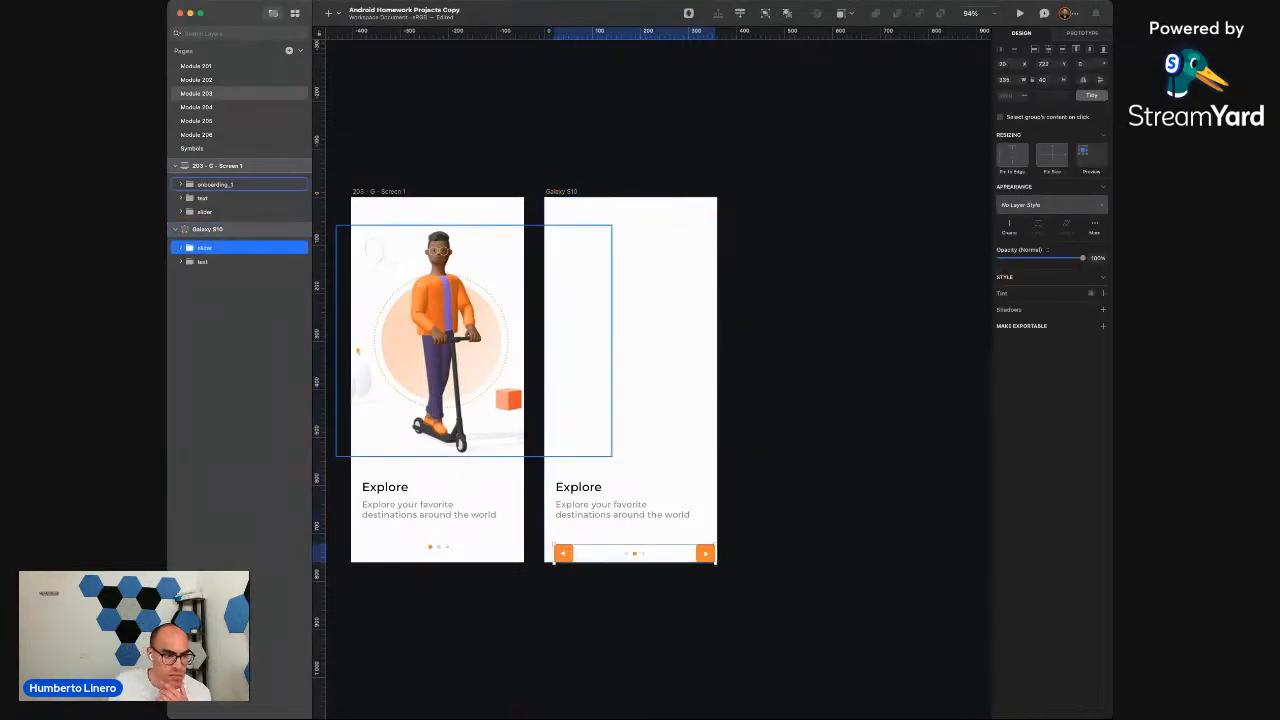
Delete the right bar and left bar arrow groups from the Galaxy S10 artboard's slider
click(181, 248)
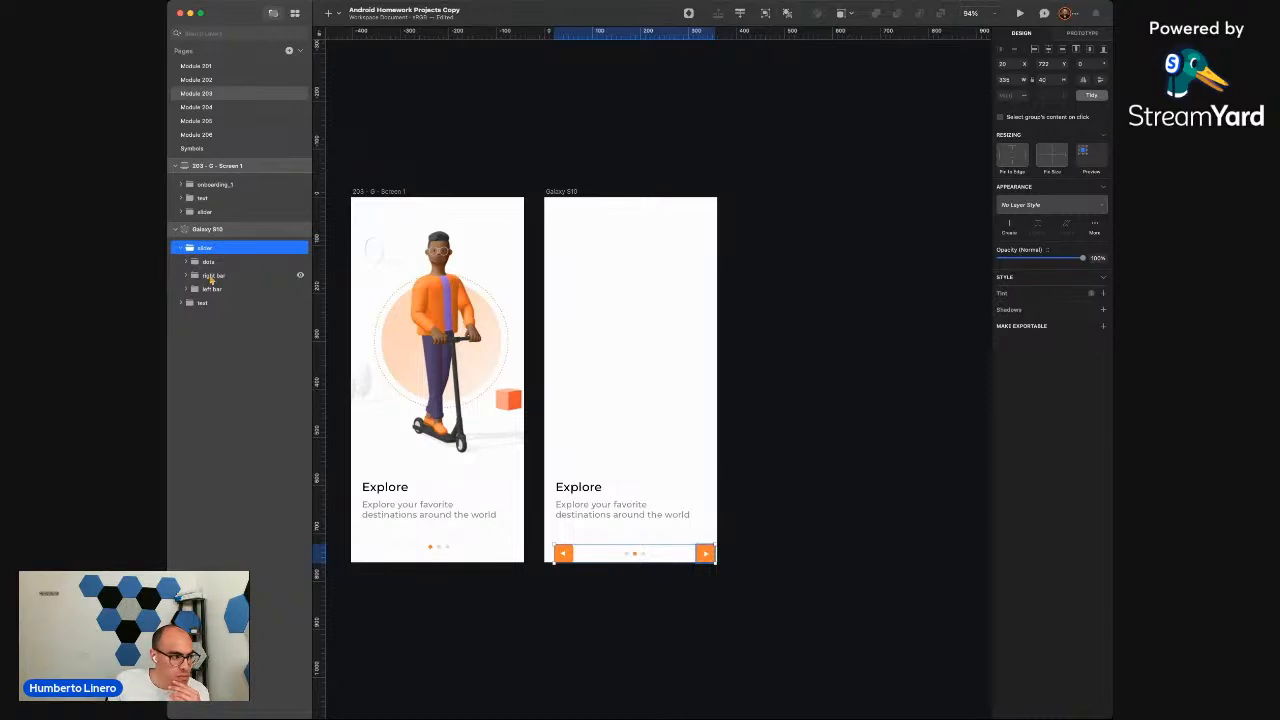
click(207, 277)
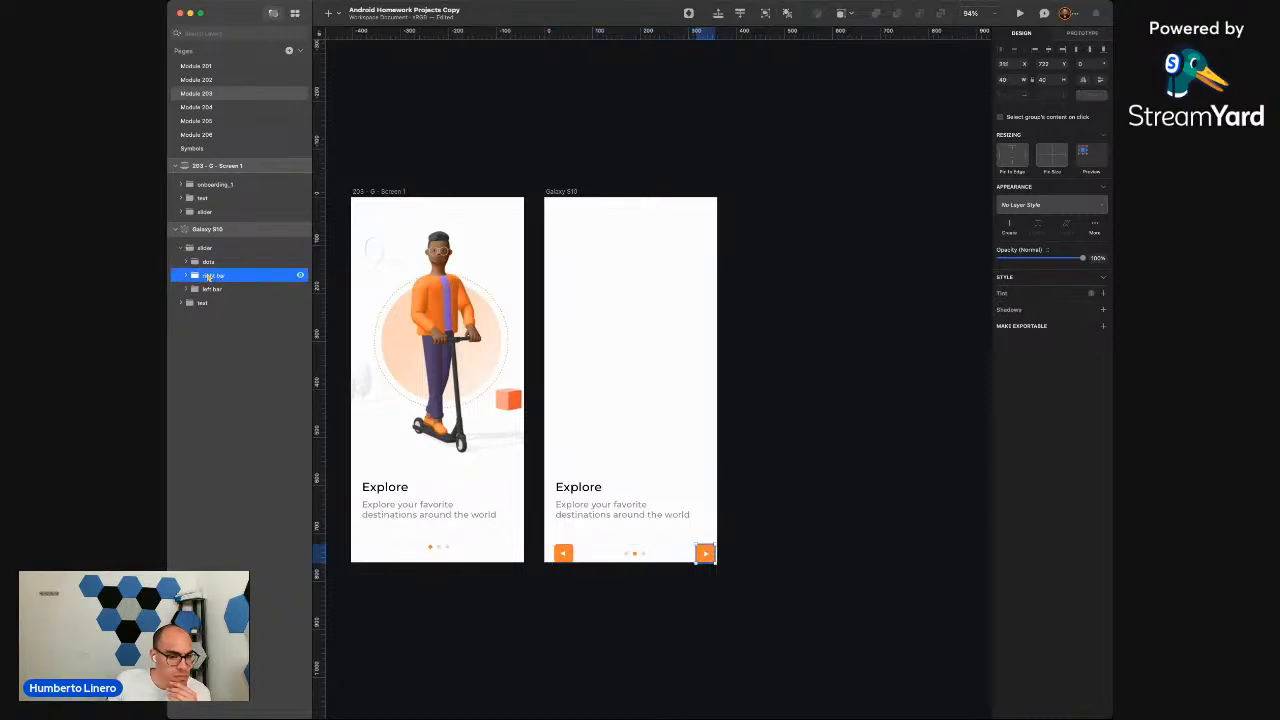
key(Delete)
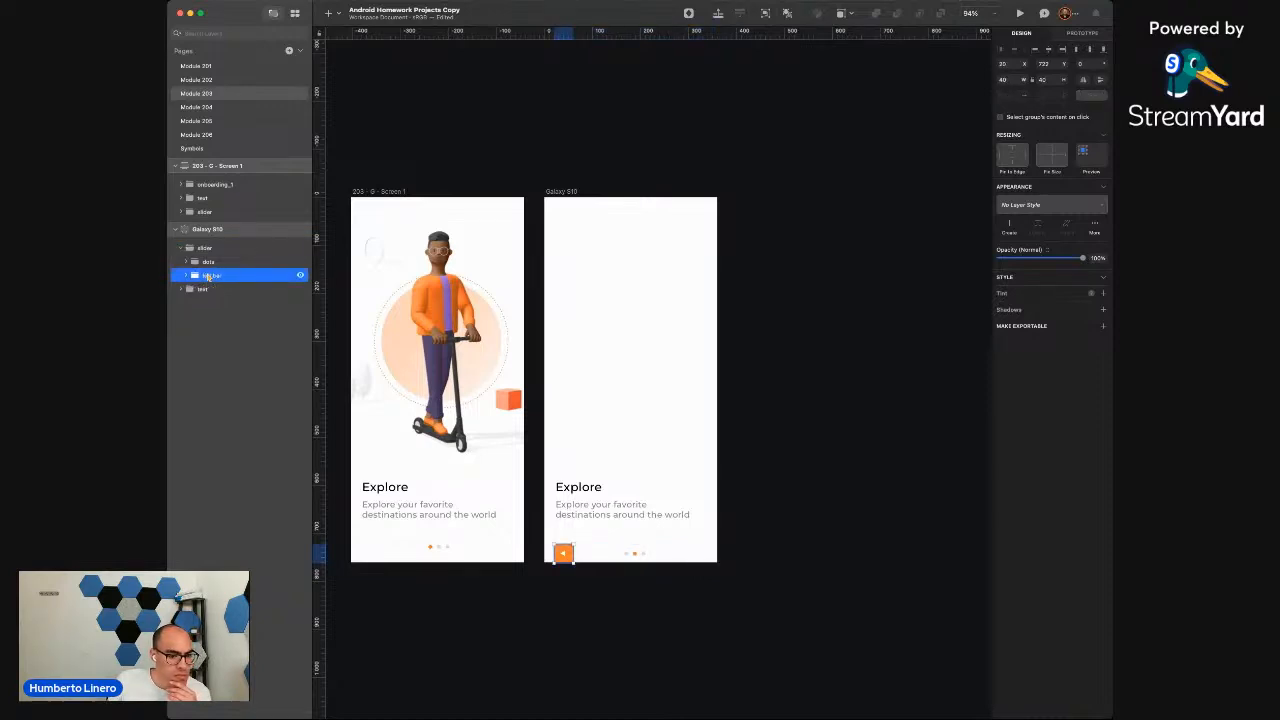
key(Delete)
Take the dots group out of its parent slider group and rename it slider
click(187, 262)
click(187, 262)
drag(201, 263, 202, 245)
double_click(203, 246)
text(sl)
key(Return)
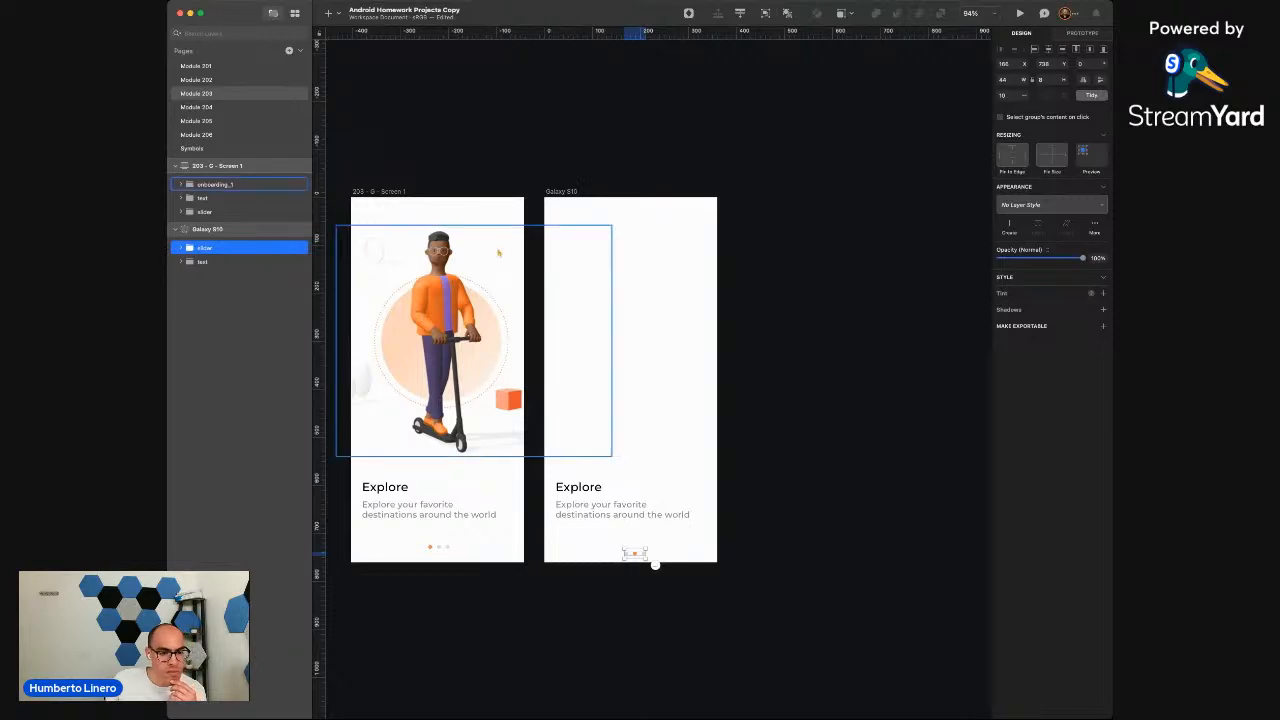
Move the Galaxy S10 slider dots up towards the height of the dots on 203 - G - Screen 1
click(828, 407)
scroll(792, 432, up, 6)
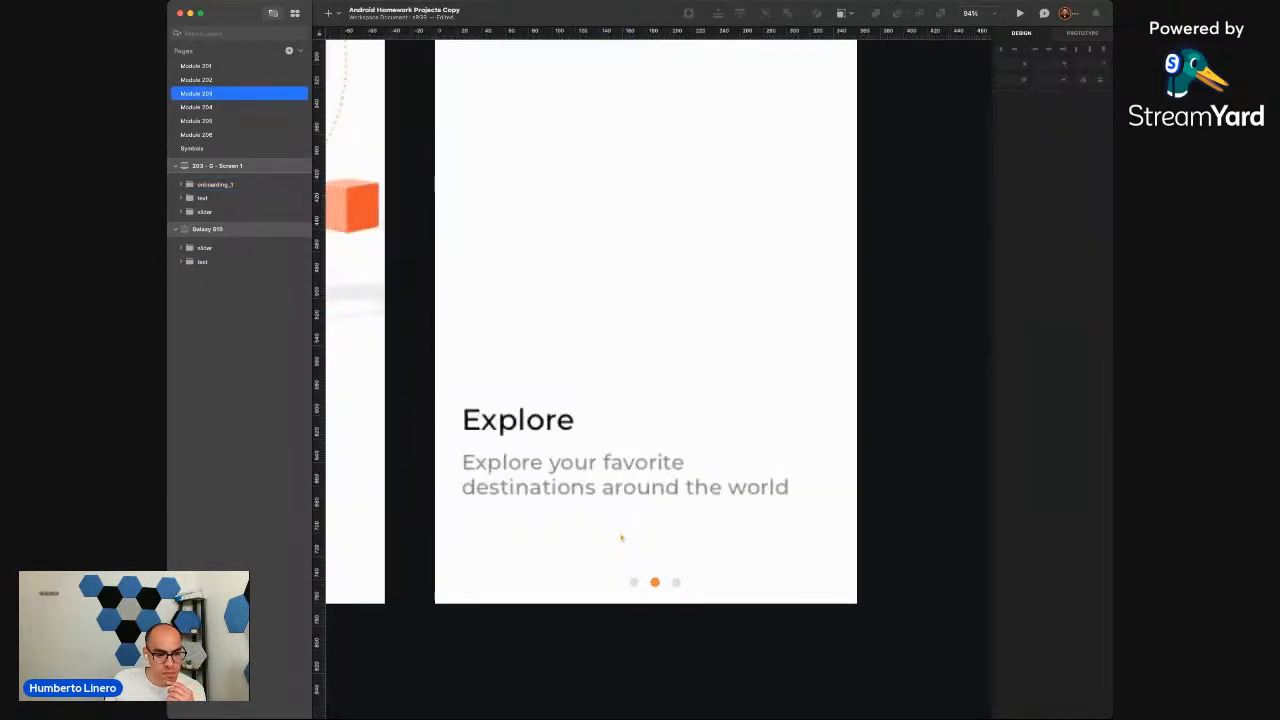
scroll(620, 538, down, 3)
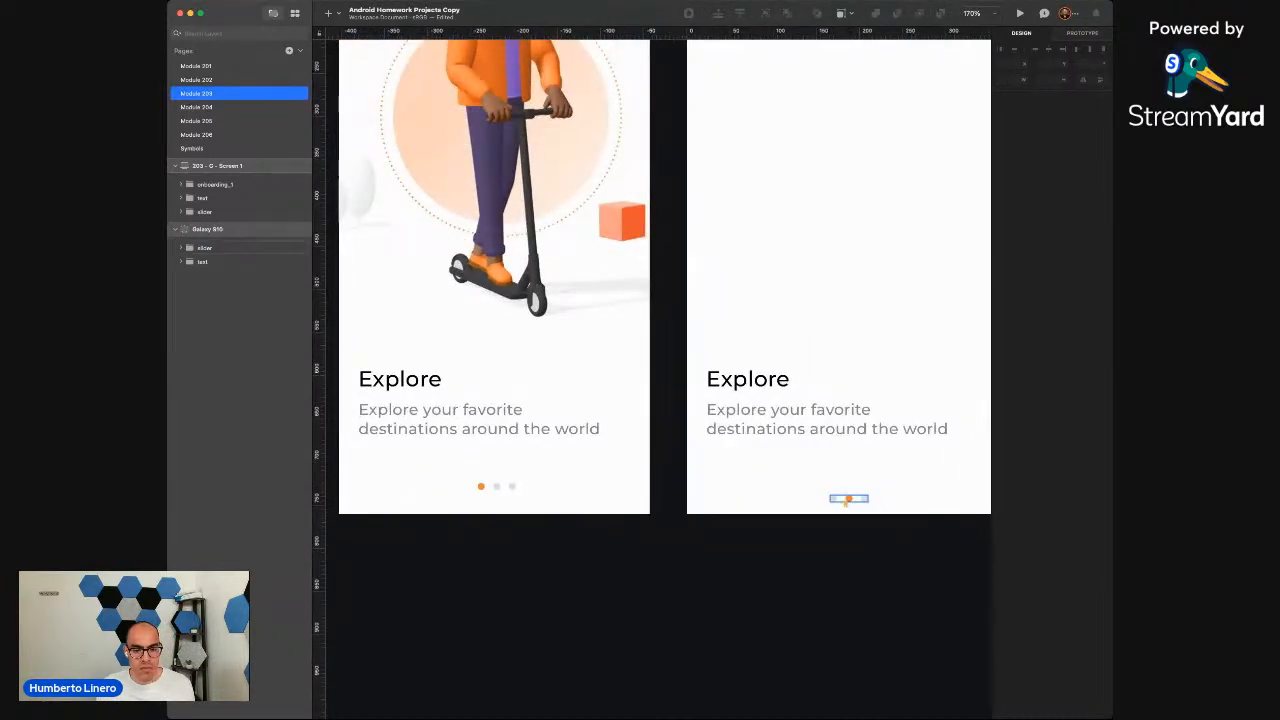
click(848, 498)
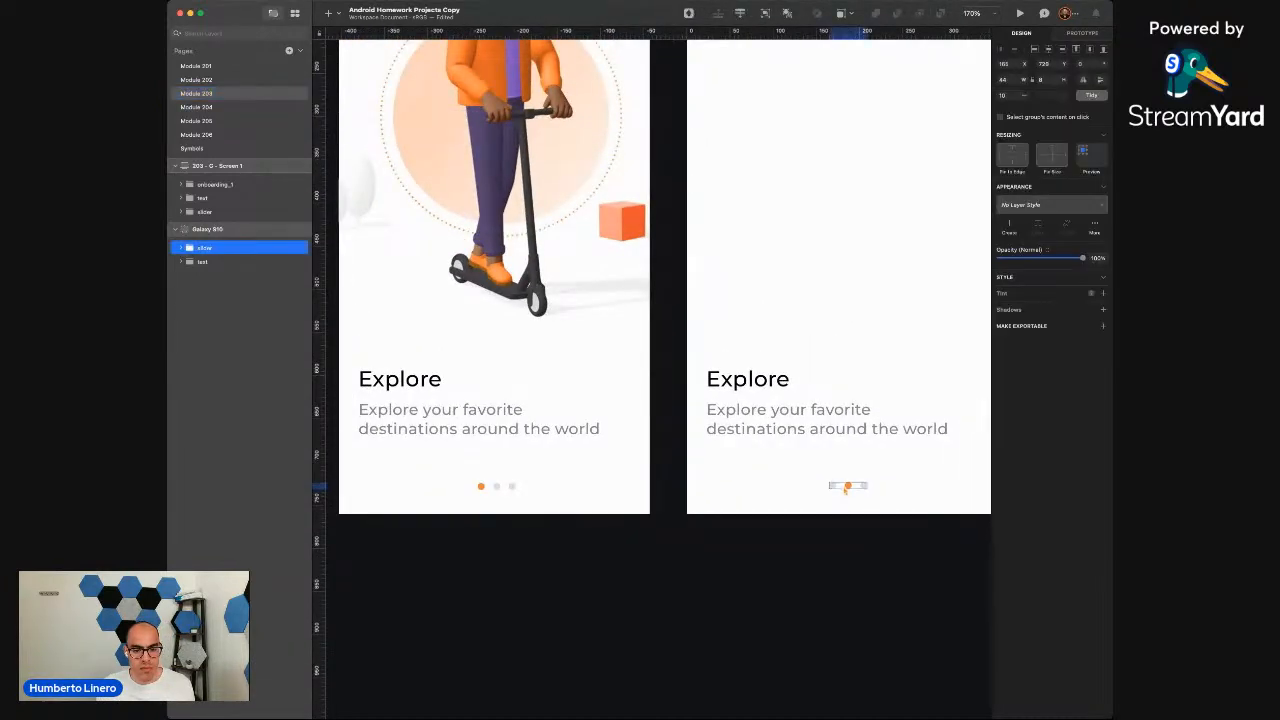
Check the slider position on 203 - G - Screen 1 and set the Galaxy S10 slider's X to 161
click(496, 494)
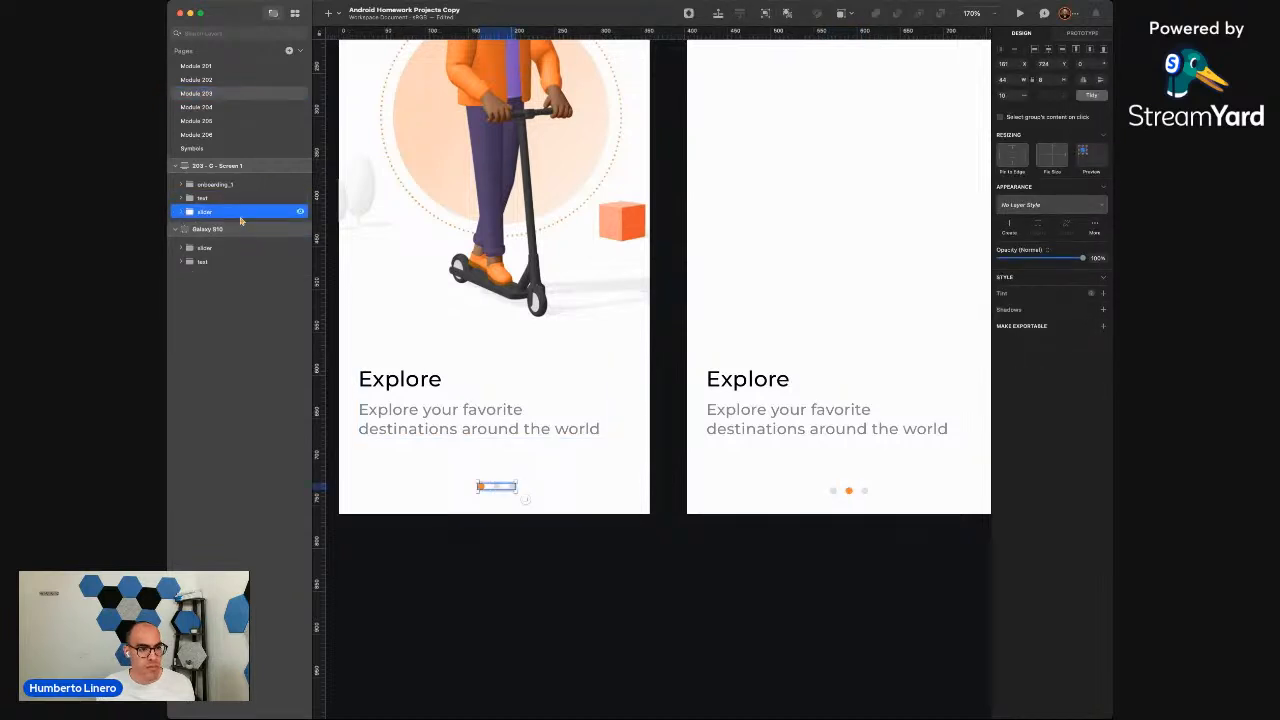
double_click(212, 216)
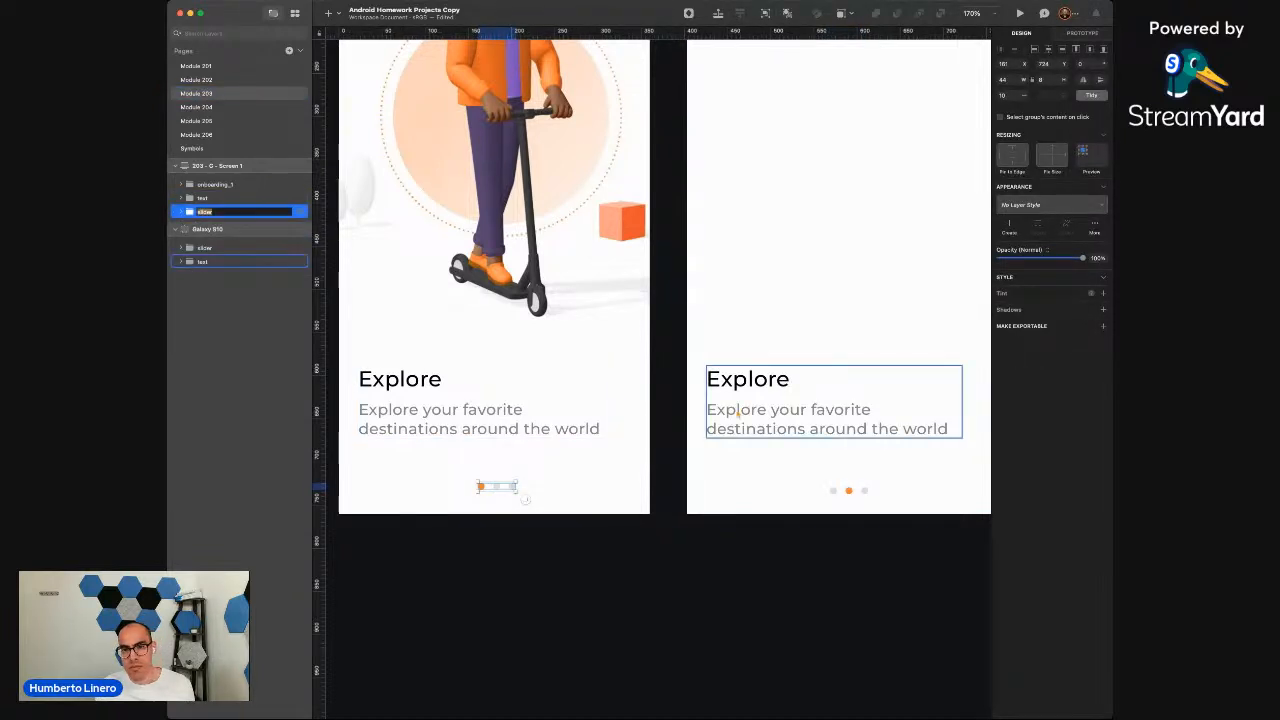
click(848, 491)
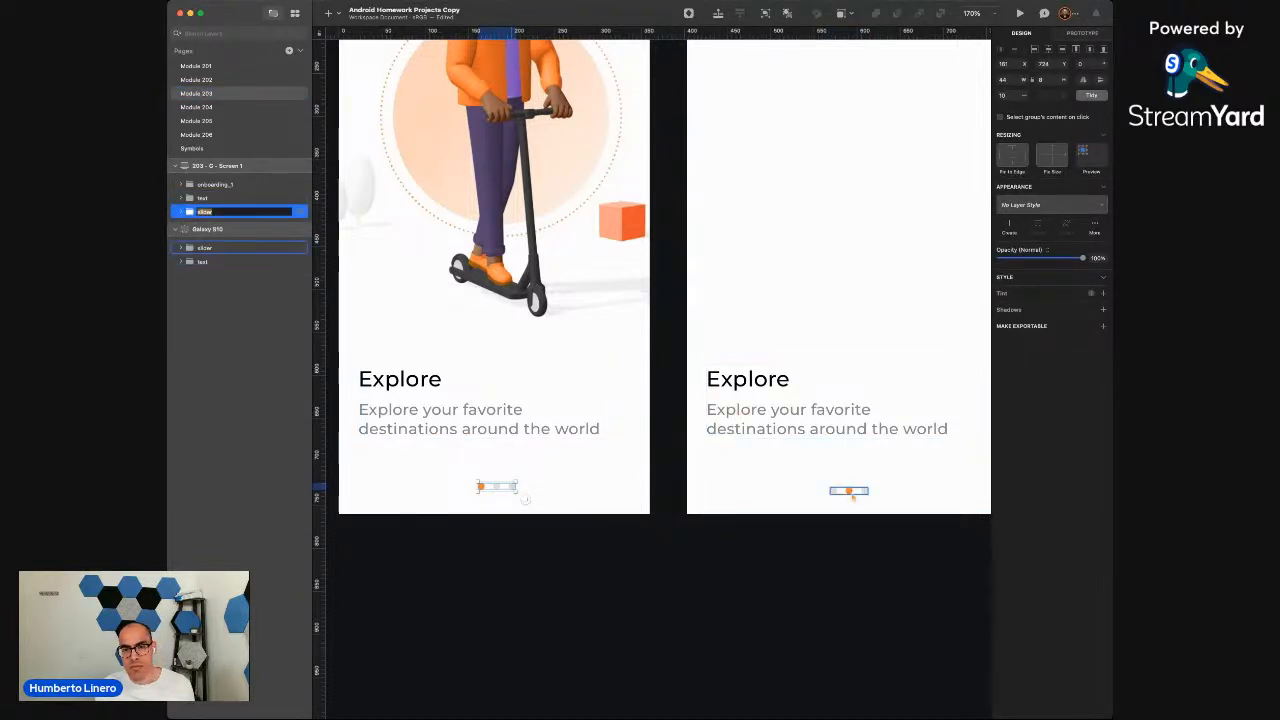
click(1017, 64)
text(1)
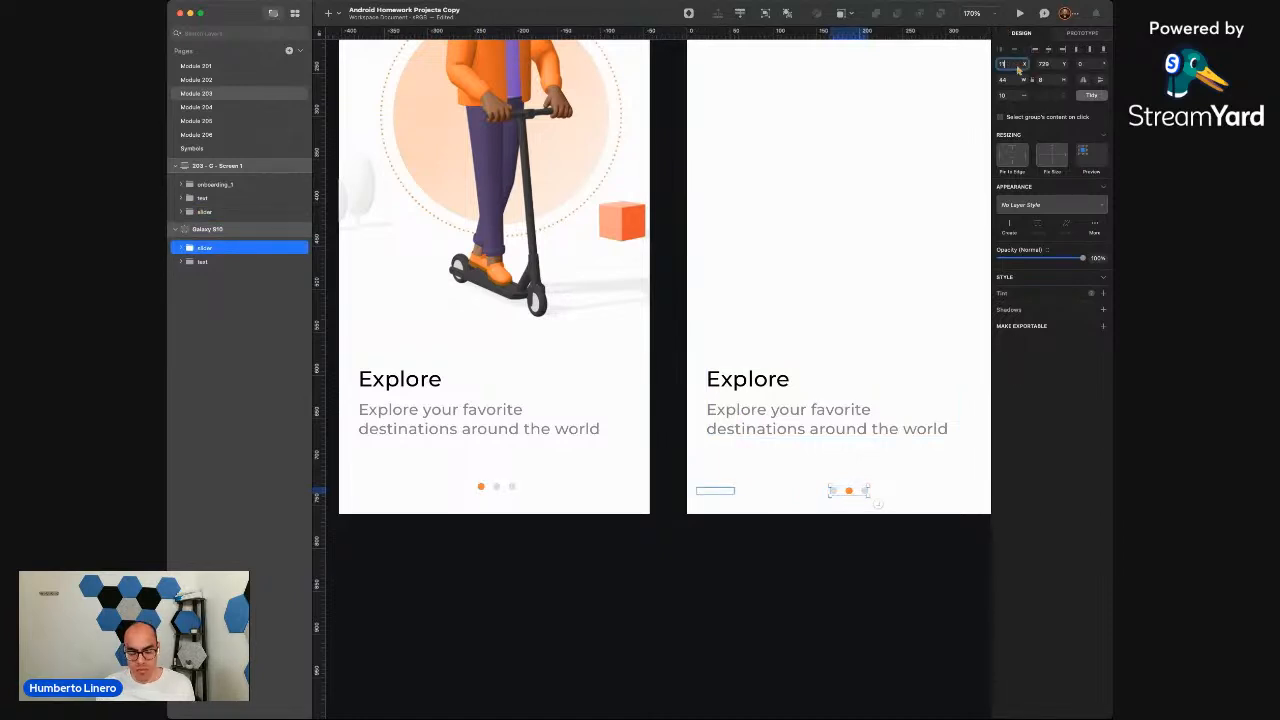
text(81)
key(Return)
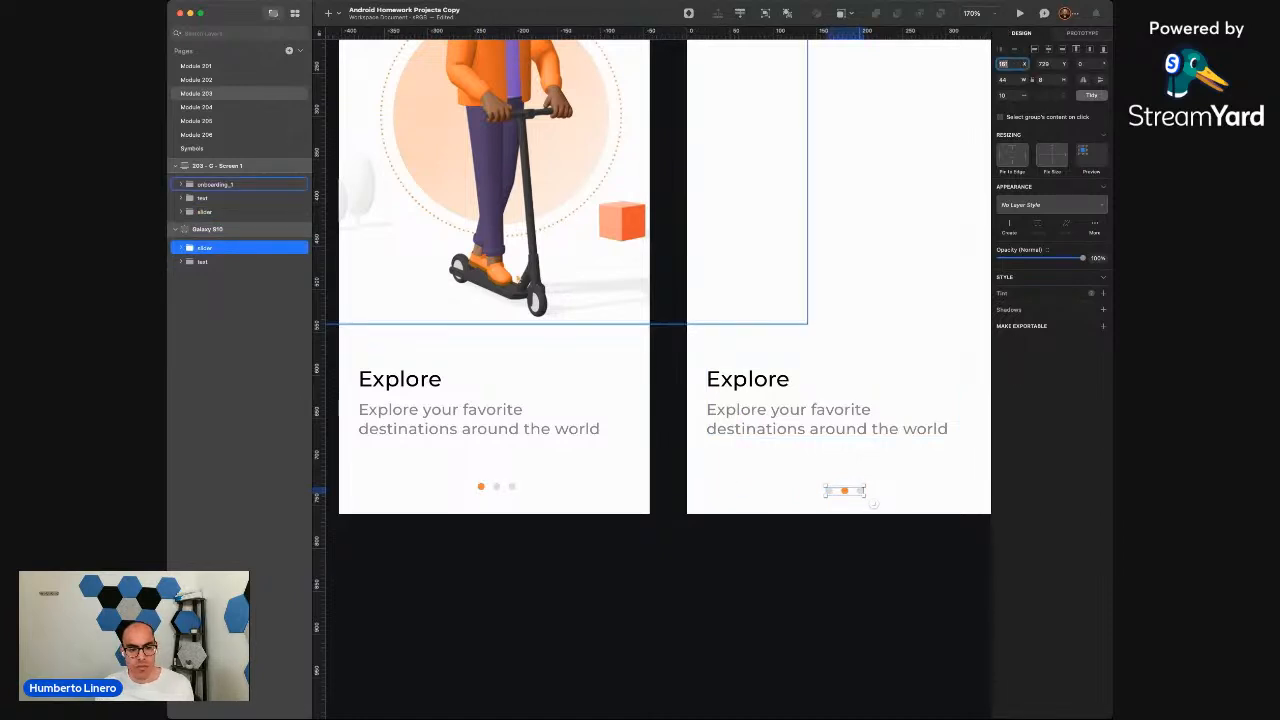
Set the Galaxy S10 slider's Y to 724 so it matches the slider on 203 - G - Screen 1
click(500, 487)
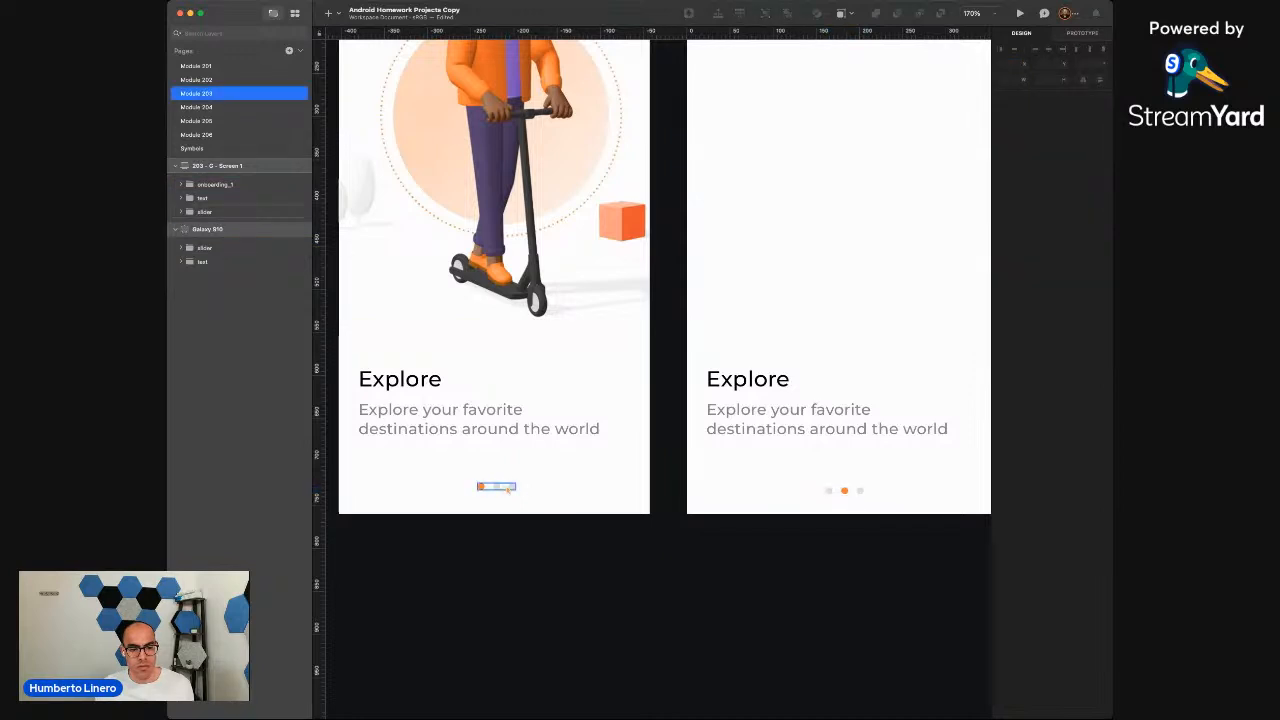
click(858, 489)
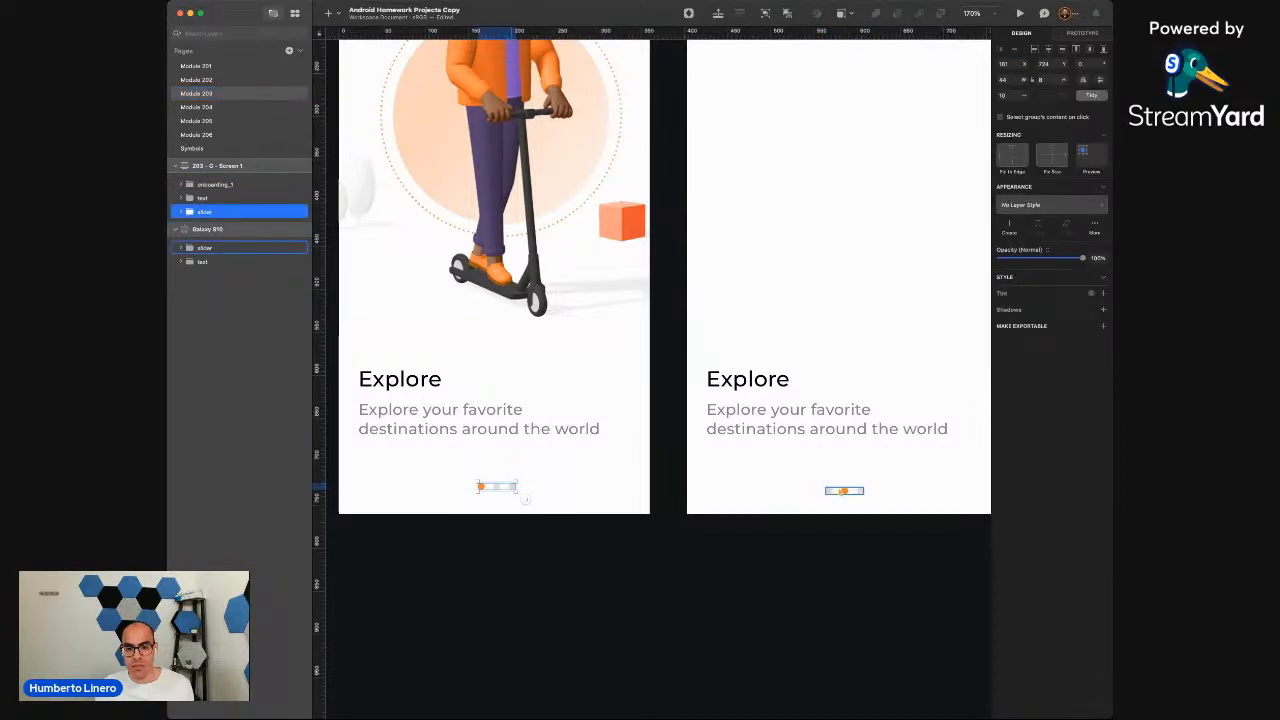
click(1057, 64)
text(725)
key(Return)
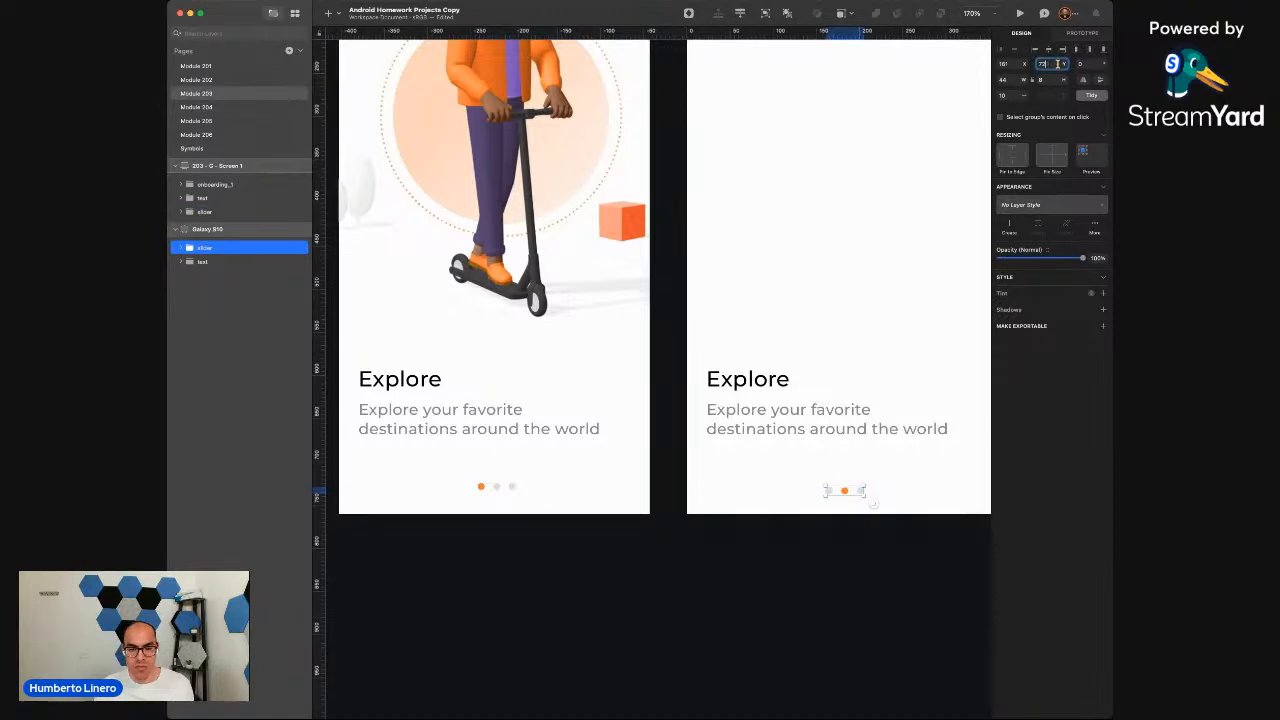
click(794, 566)
Paste the suitcase traveller illustration, with its element and image groups, into the Galaxy S10 artboard
scroll(794, 566, down, 5)
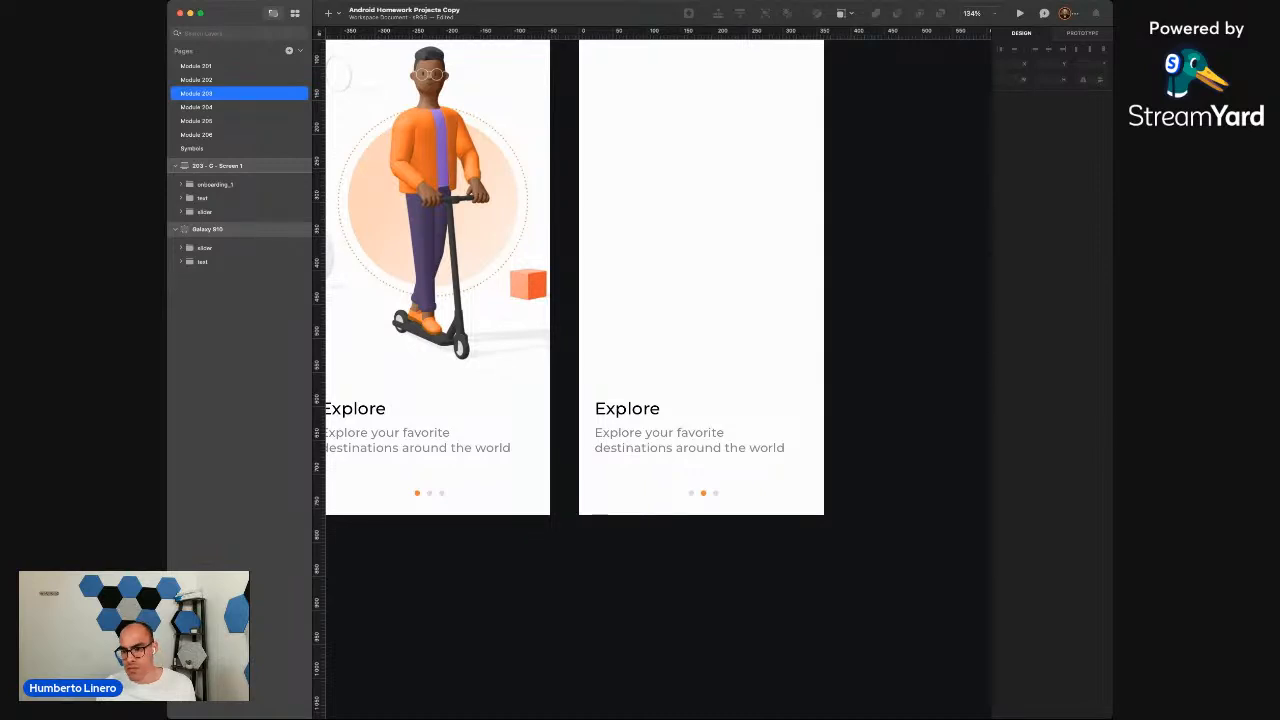
scroll(838, 380, left, 2)
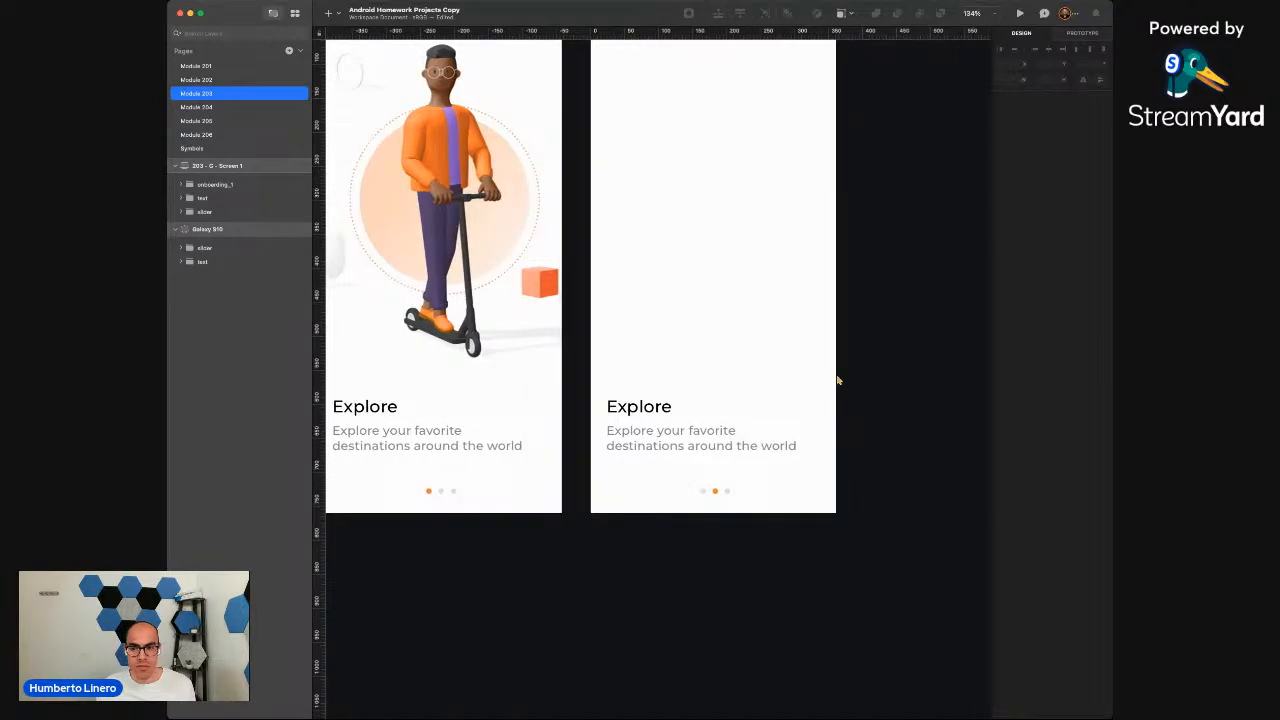
key(super+Tab)
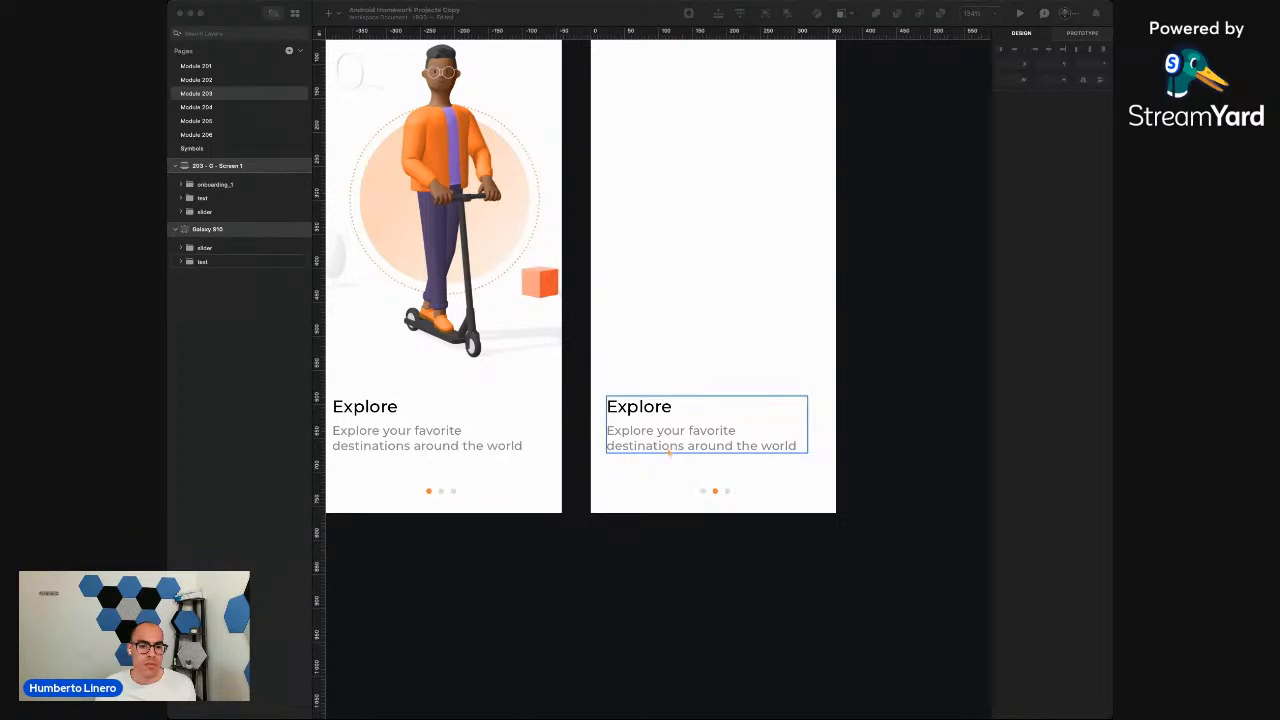
scroll(626, 549, down, 3)
click(622, 150)
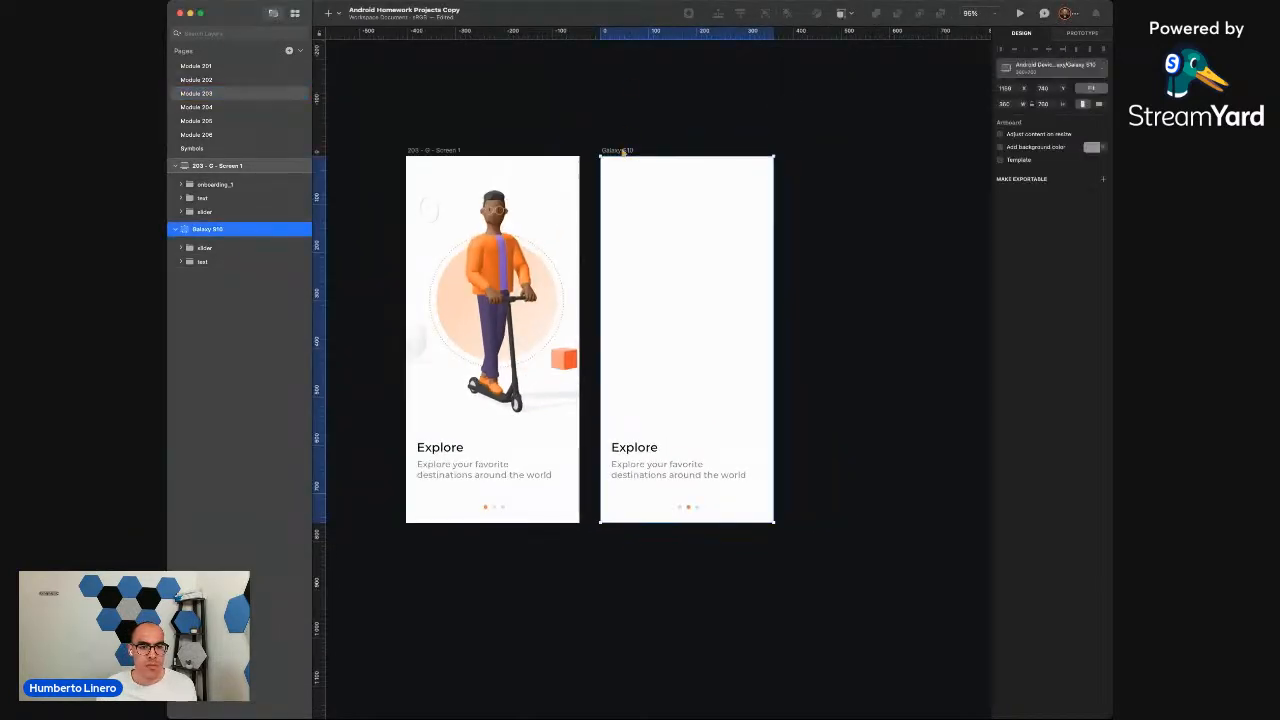
key(super+v)
click(760, 117)
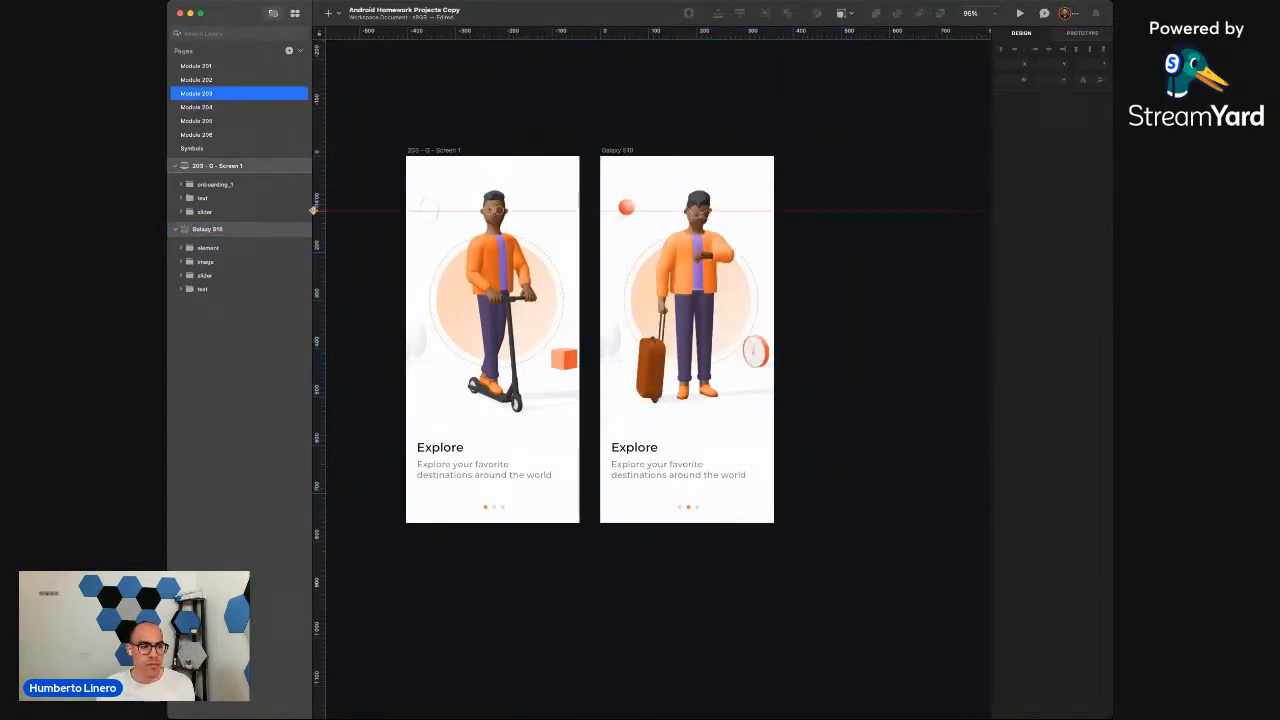
Rename the Galaxy S10 artboard as 203 - G - Screen 2
double_click(215, 229)
text(S03 - G - S)
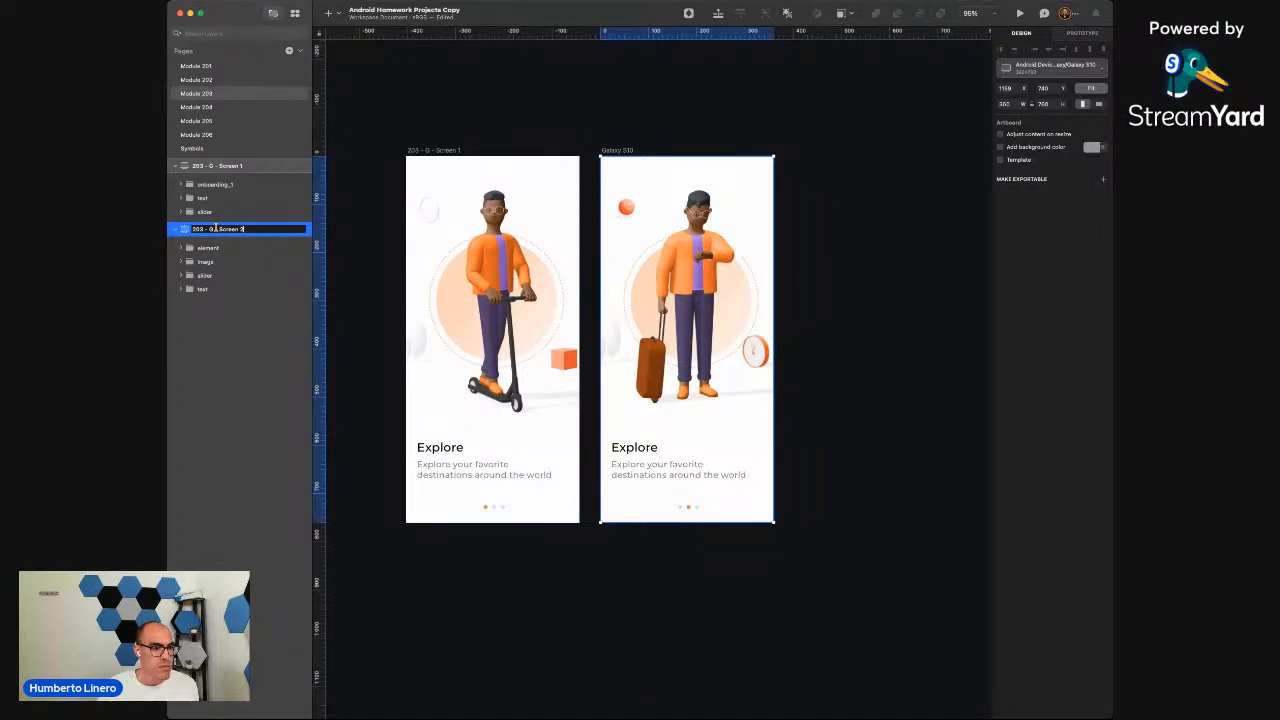
text(creen 2)
key(Return)
click(492, 118)
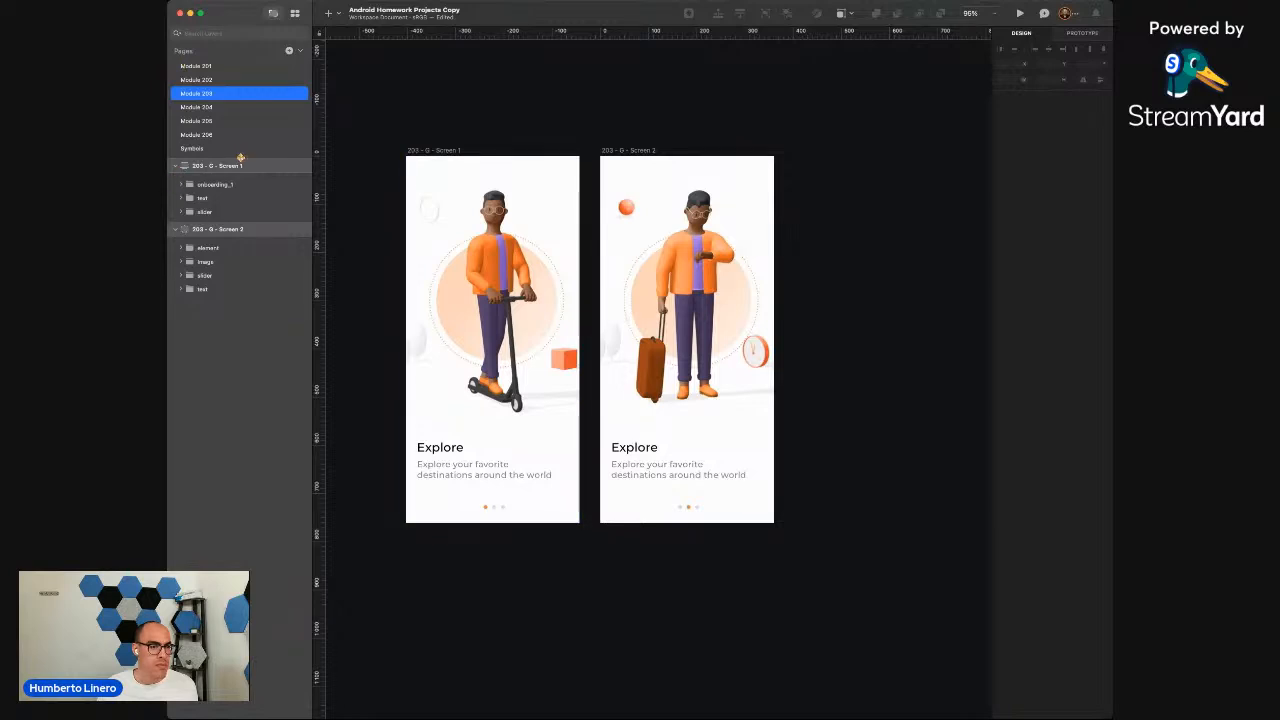
Group the element and image groups of 203 - G - Screen 2 together and name the new group onboarding_2
drag(240, 157, 241, 102)
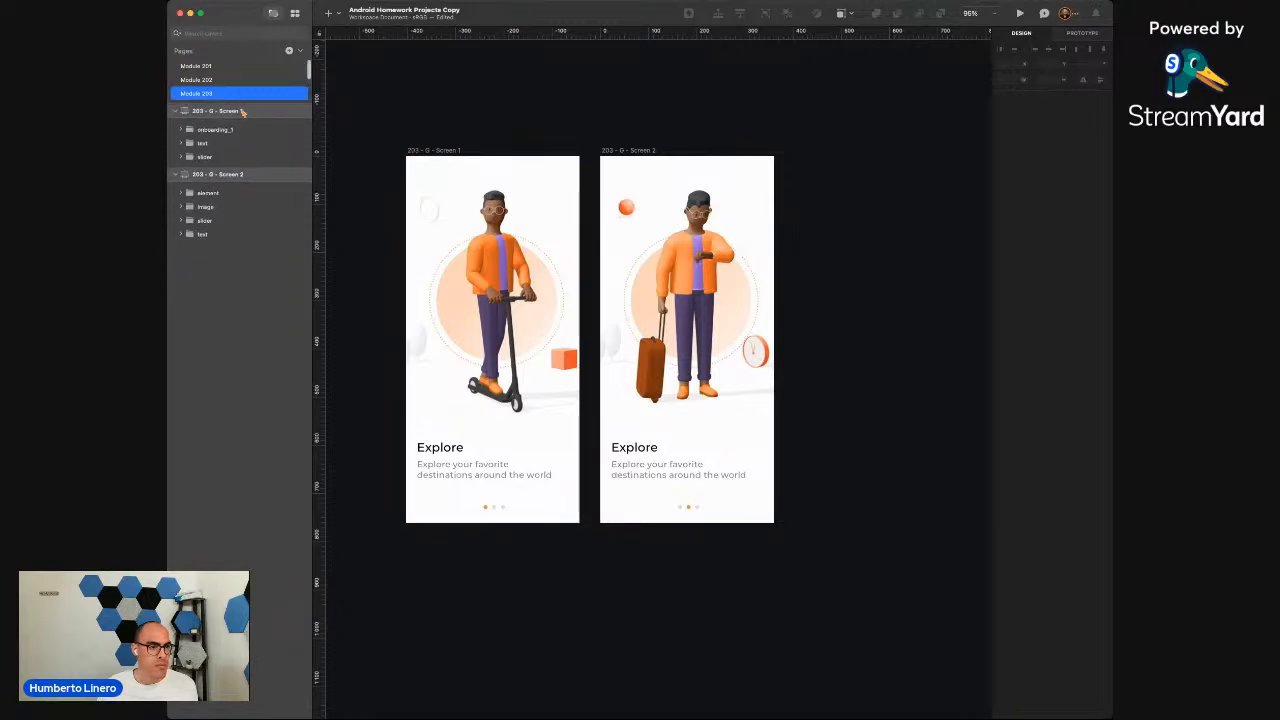
click(207, 193)
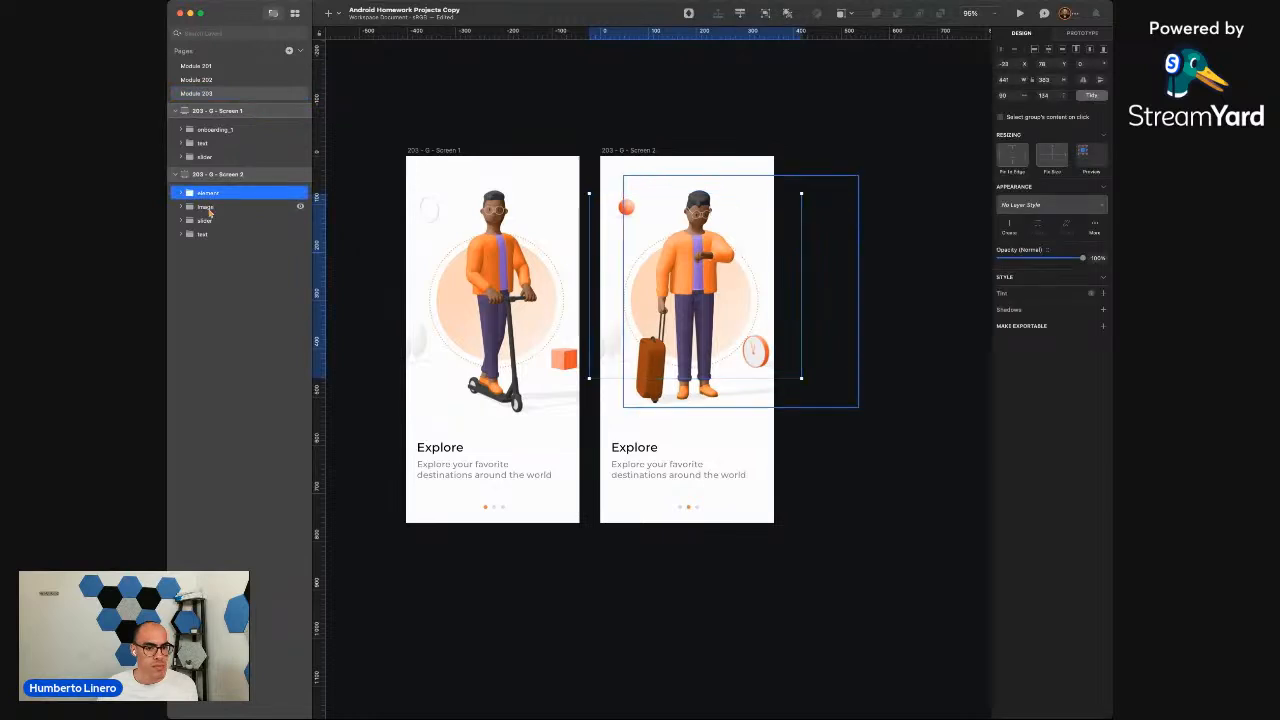
shift+click(209, 207)
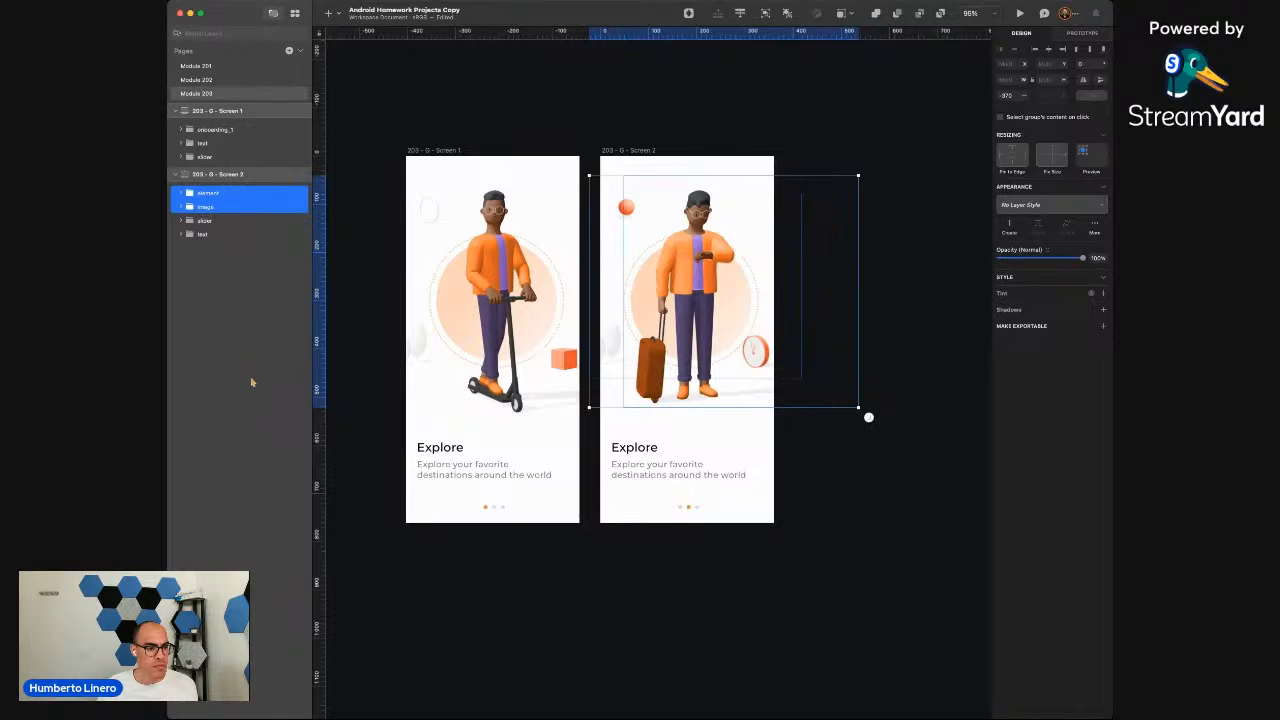
key(super+g)
double_click(211, 193)
text(onboarding_1)
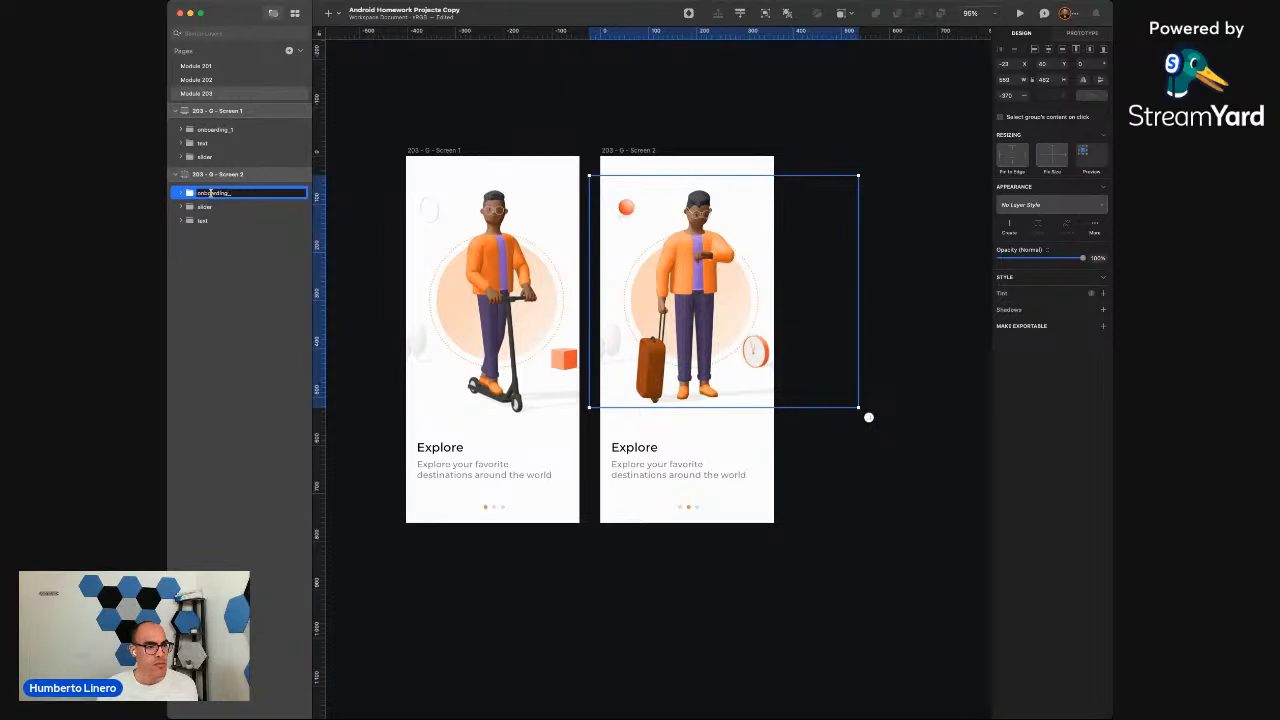
key(Return)
Rename the element group inside onboarding_2 as background
click(181, 193)
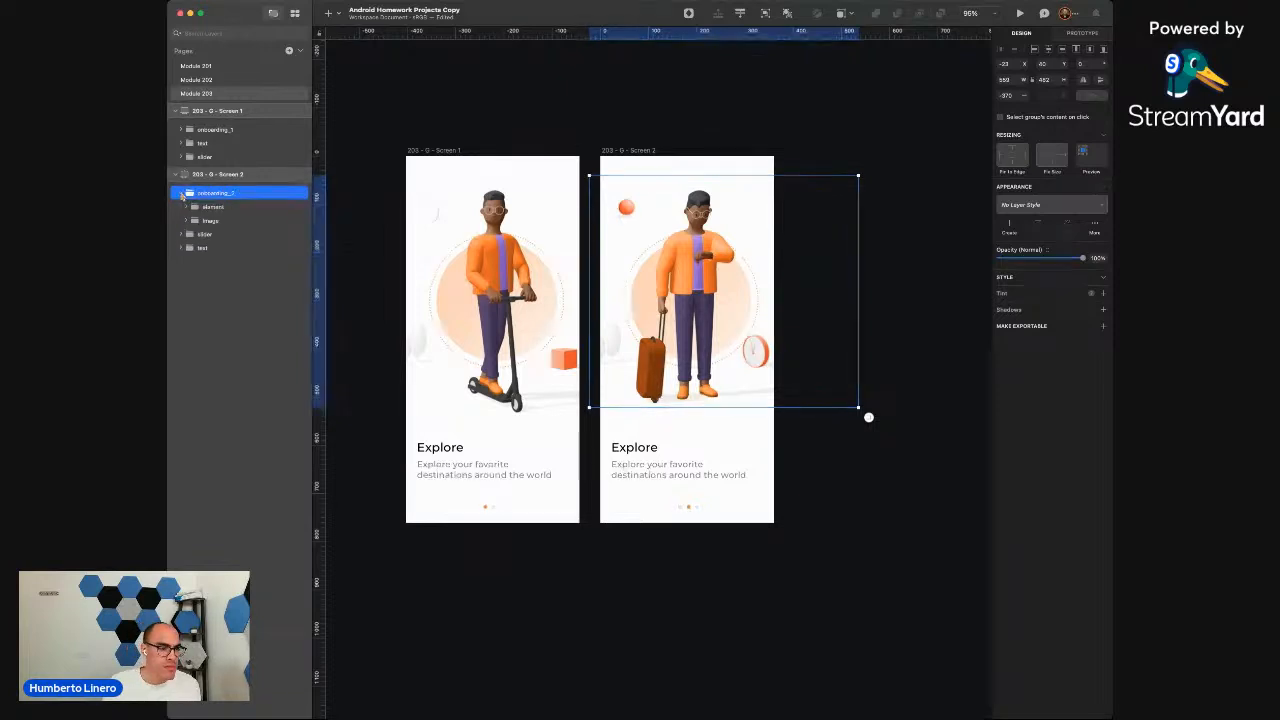
click(298, 222)
click(298, 222)
double_click(228, 205)
key(Return)
click(181, 130)
click(181, 130)
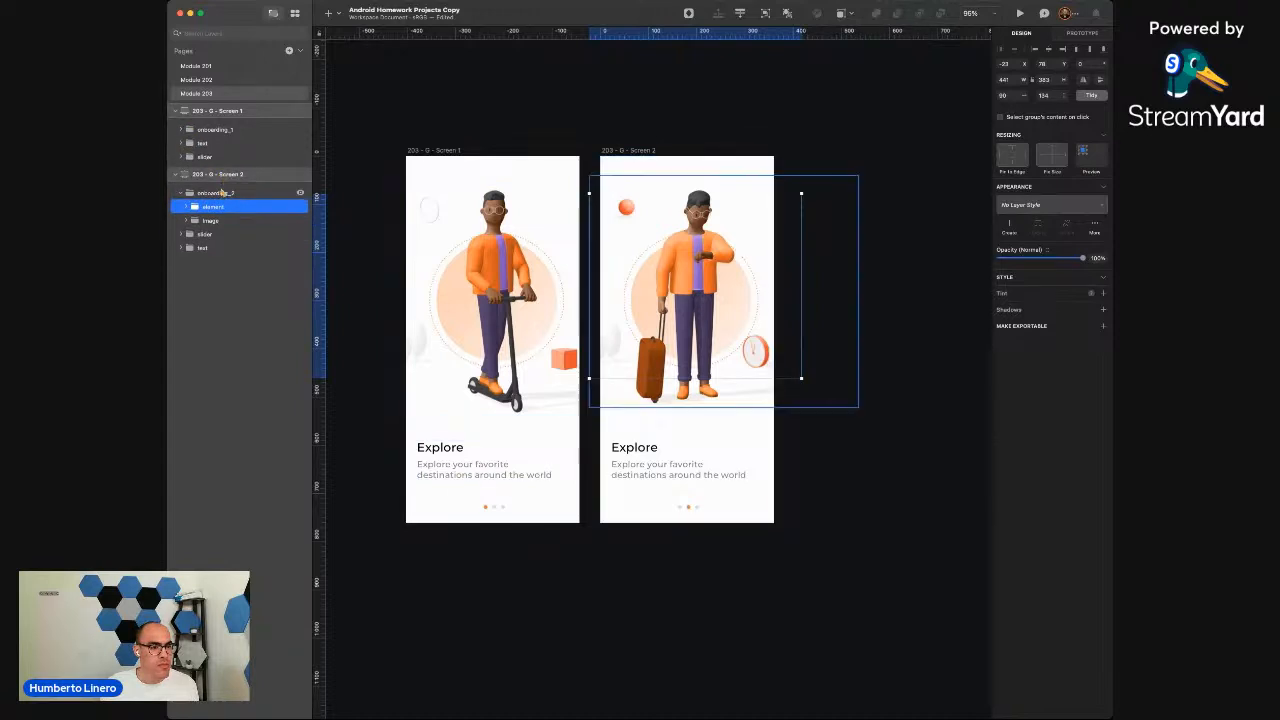
double_click(214, 205)
text(back)
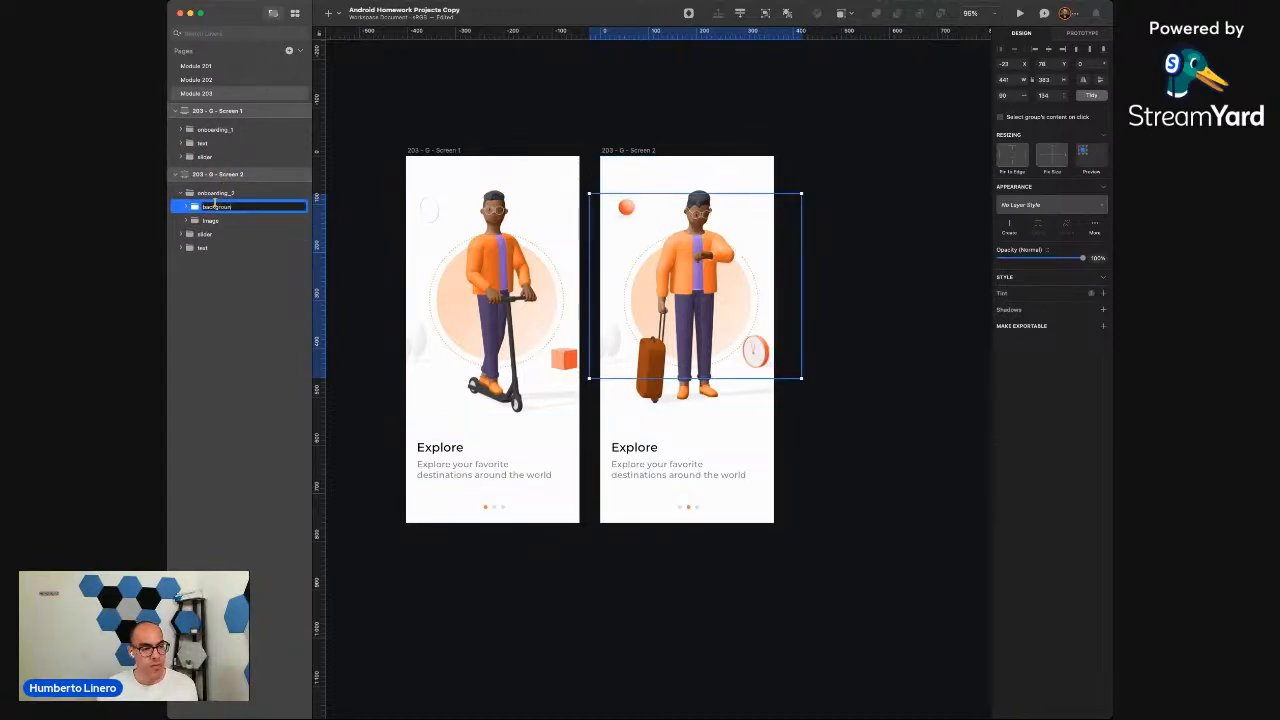
text(ground)
key(Return)
Rename the image group inside onboarding_2 as person
click(206, 221)
double_click(208, 221)
text(person)
key(Return)
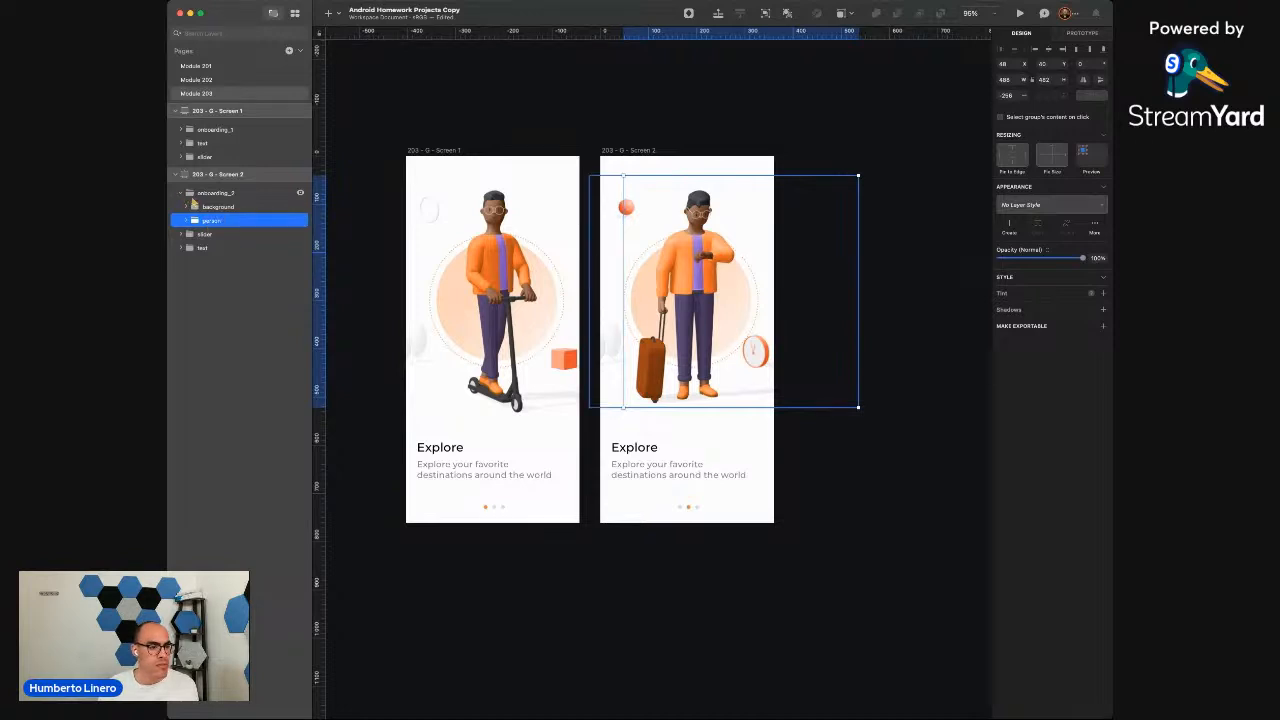
Reorder onboarding_1 so its background group sits above person in the layer list, and collapse both onboarding groups
click(181, 129)
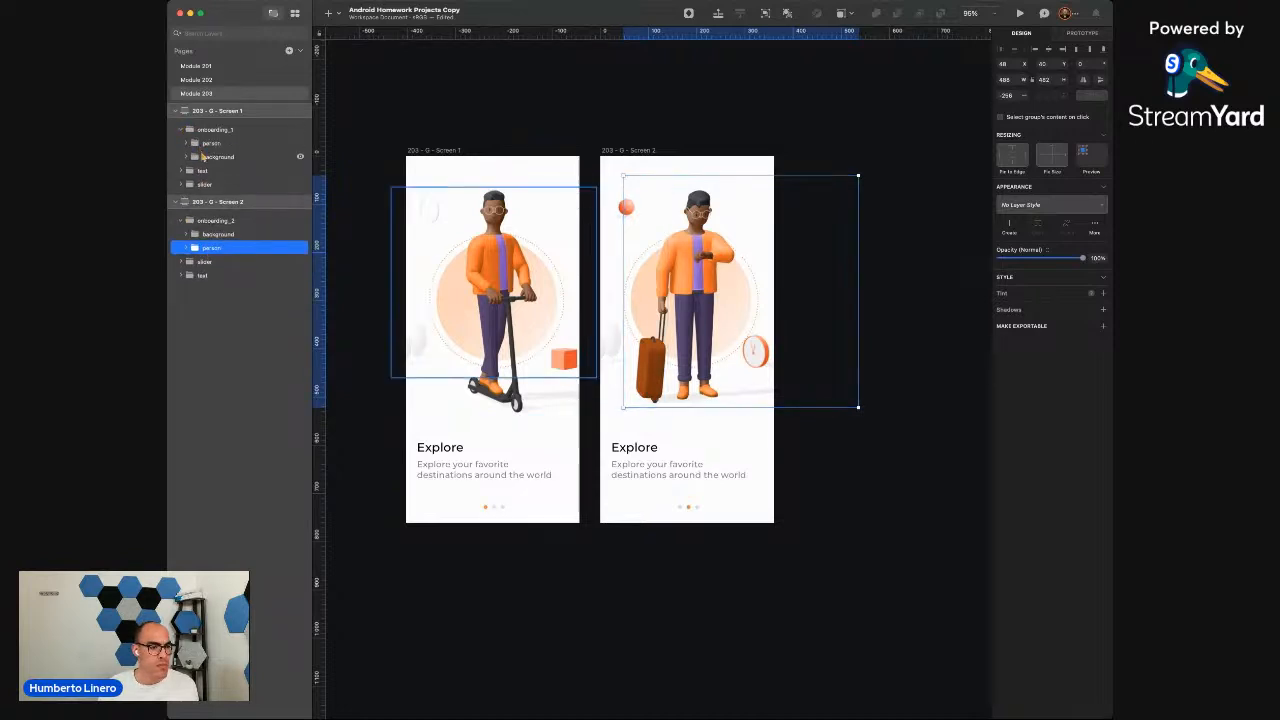
click(203, 157)
drag(196, 157, 200, 141)
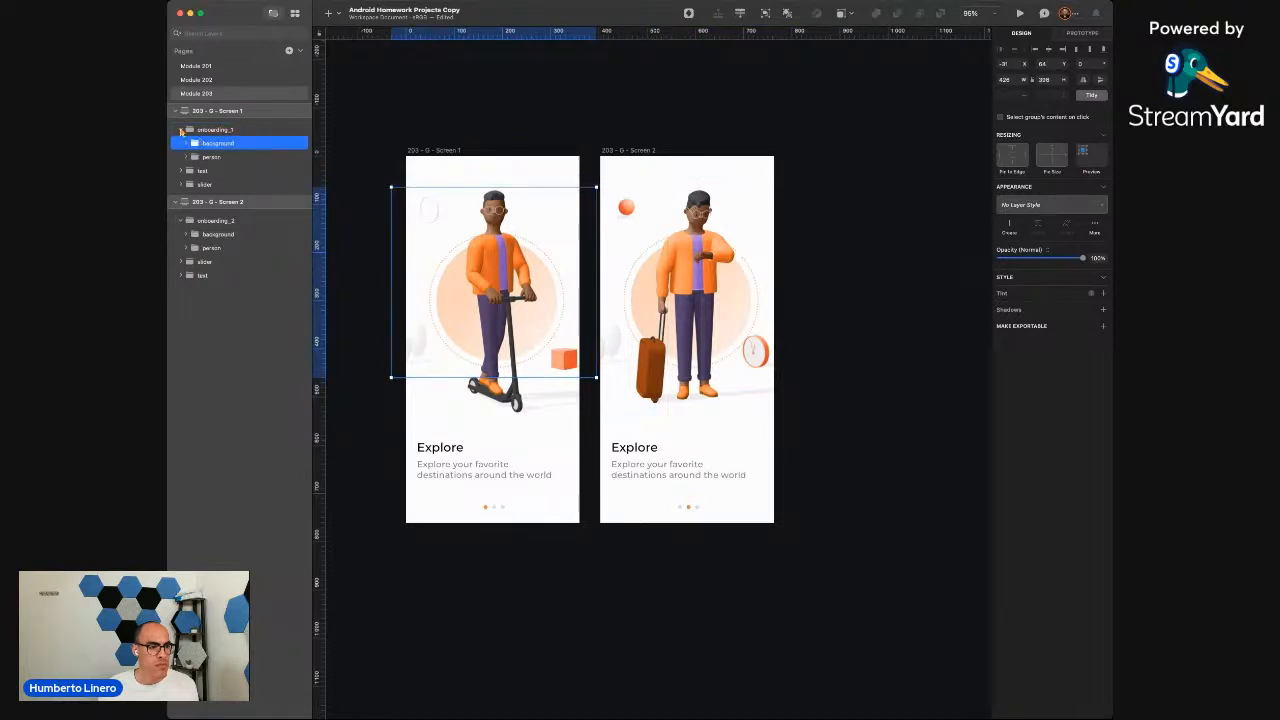
click(181, 129)
click(181, 193)
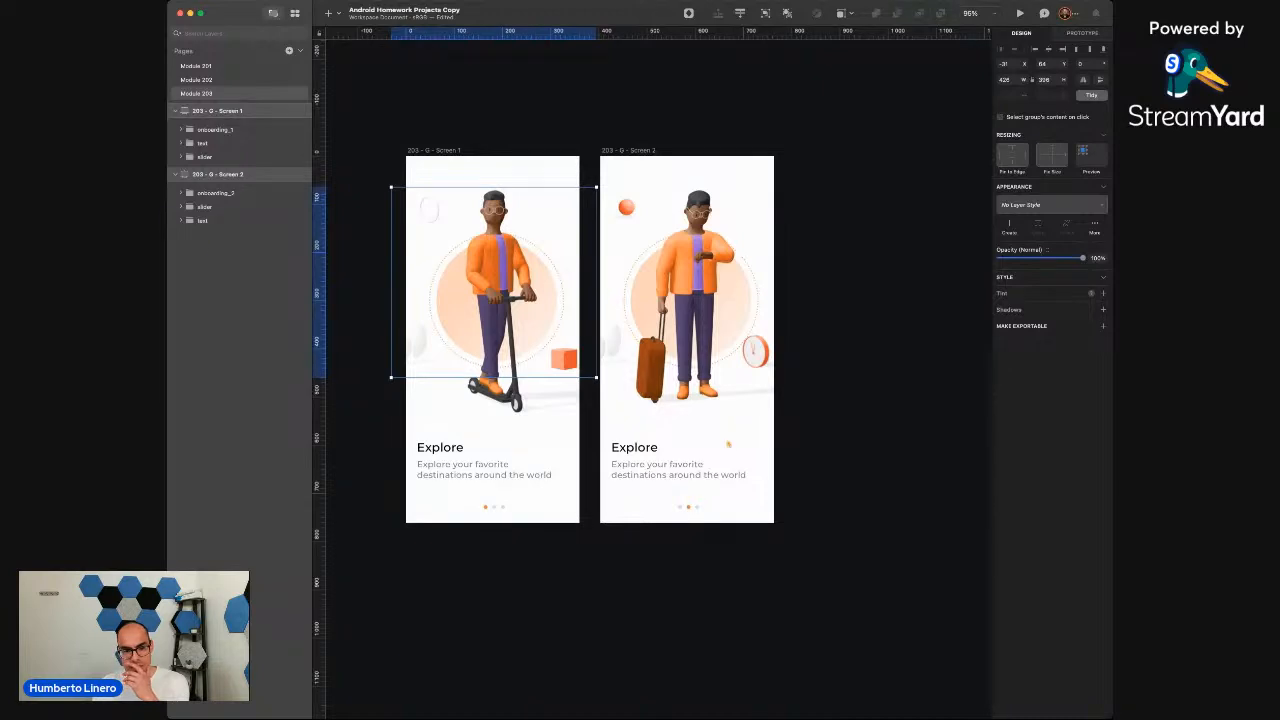
Replace the subtitle text on 203 - G - Screen 2 with "Find cheap flights to your"
scroll(679, 480, up, 5)
double_click(571, 452)
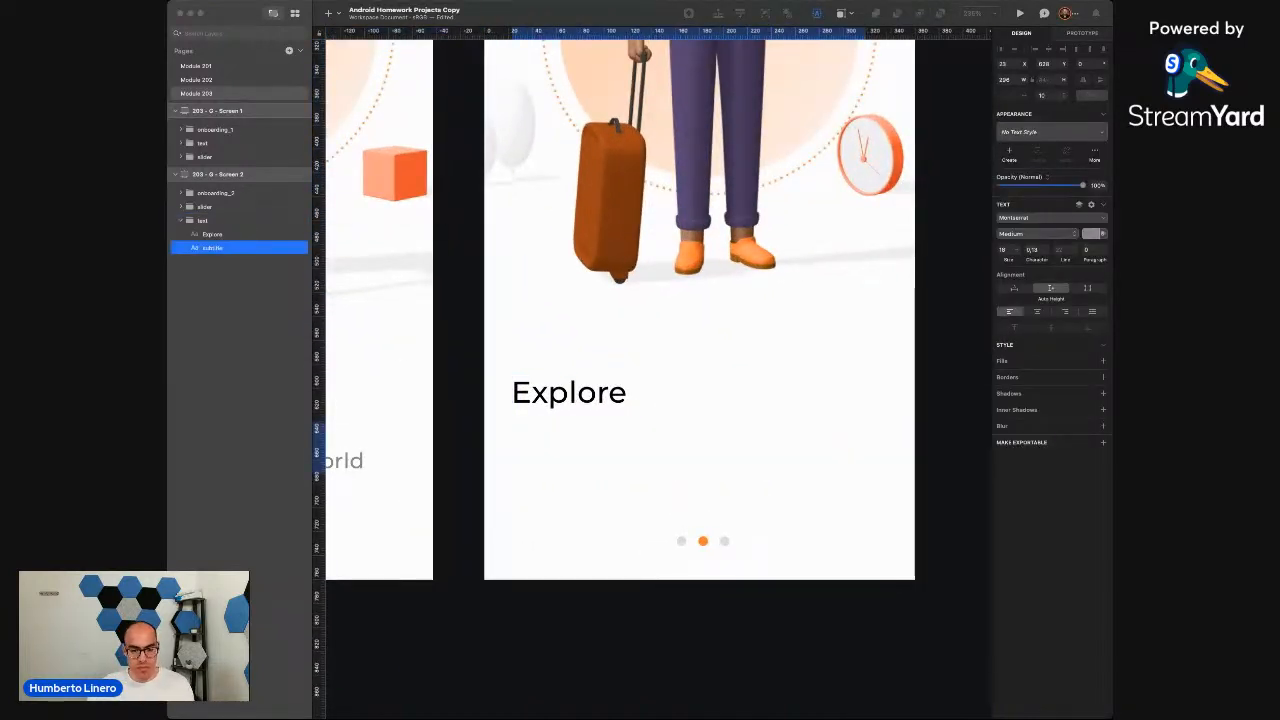
key(super+Tab)
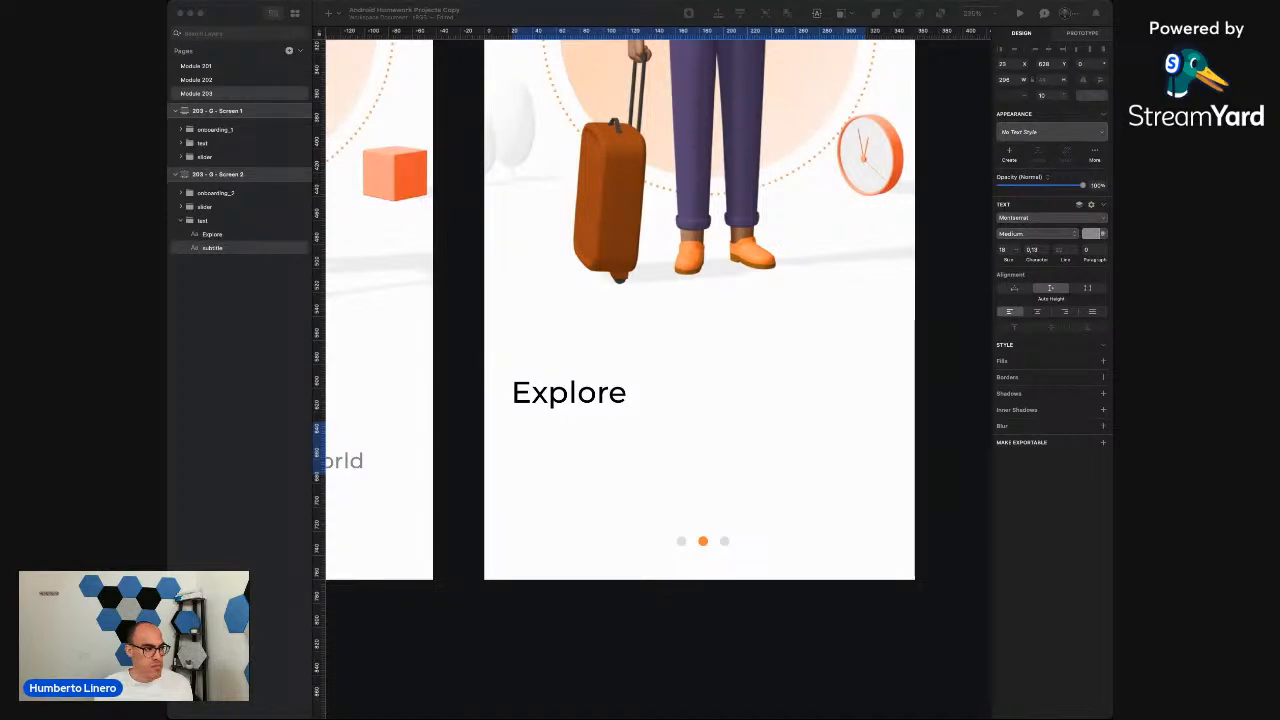
key(super+Tab)
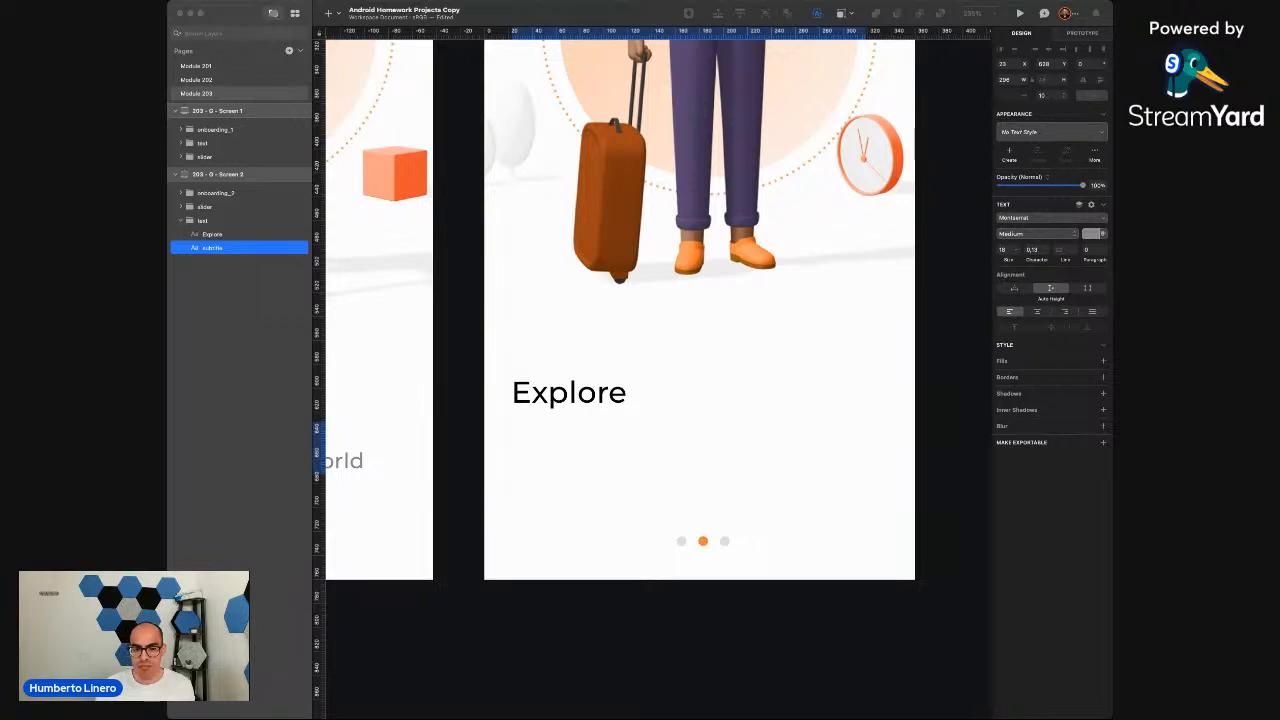
click(820, 646)
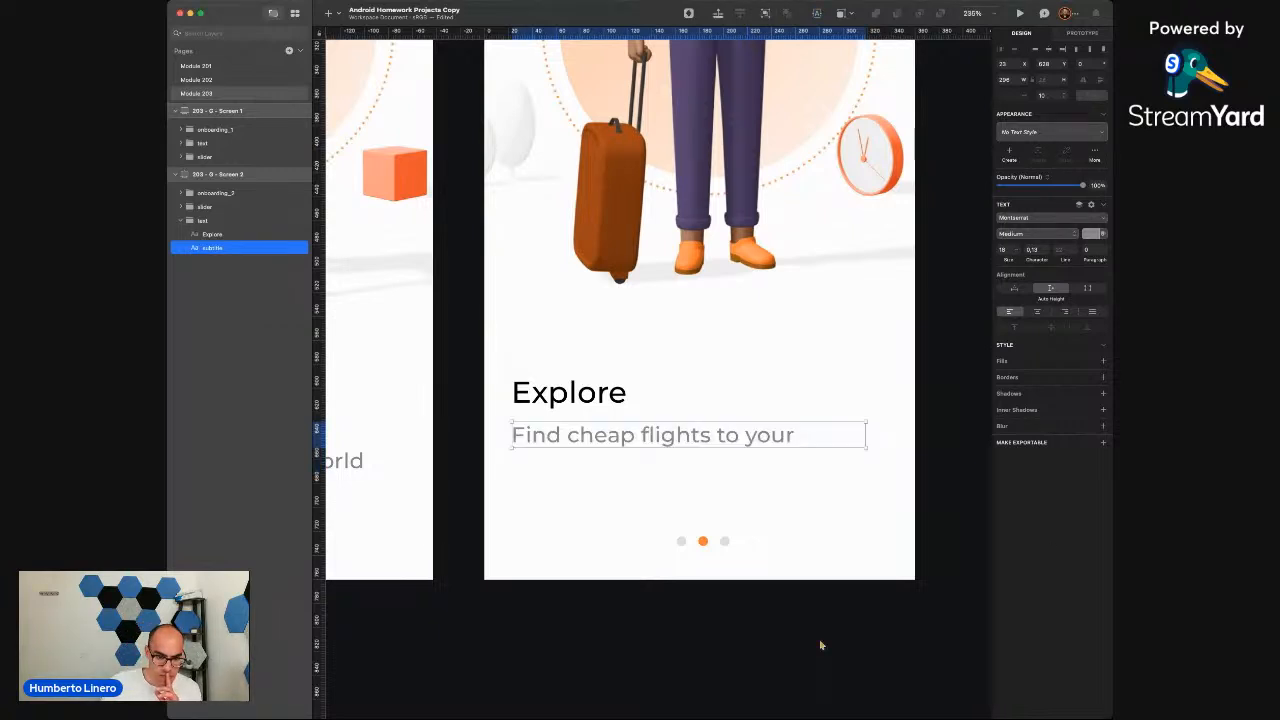
scroll(678, 596, down, 5)
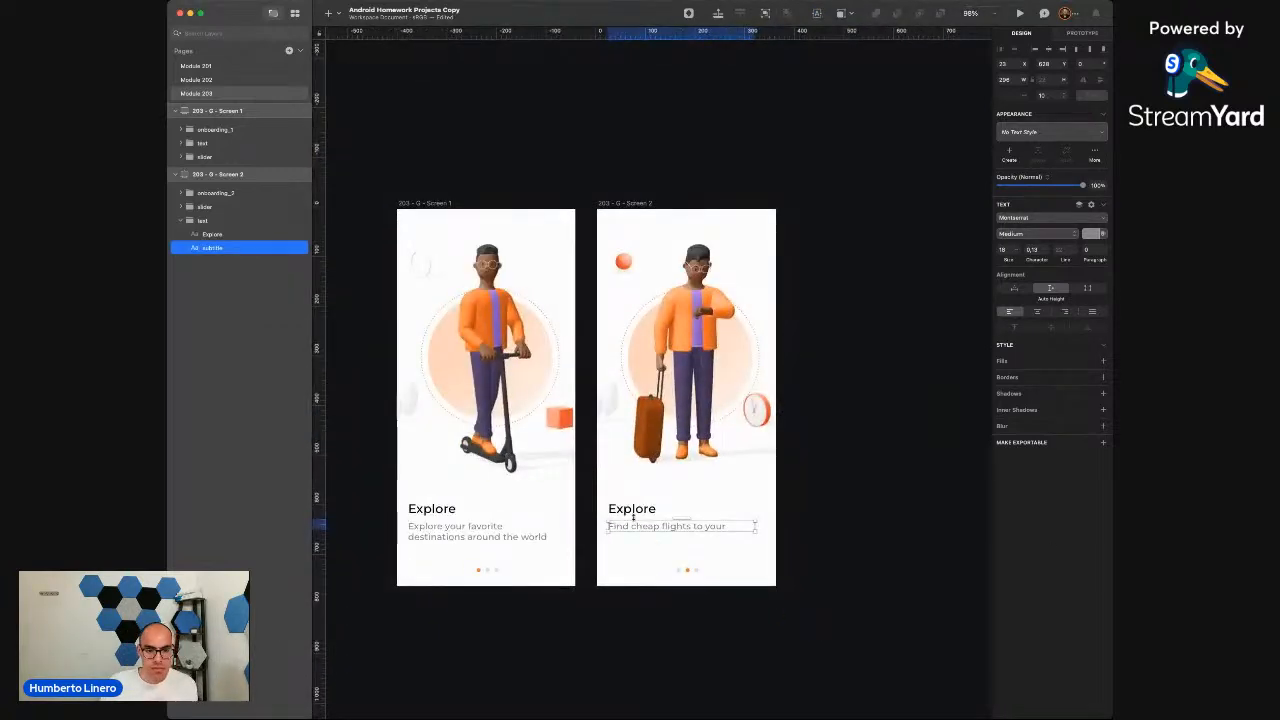
scroll(677, 596, down, 3)
scroll(677, 596, right, 2)
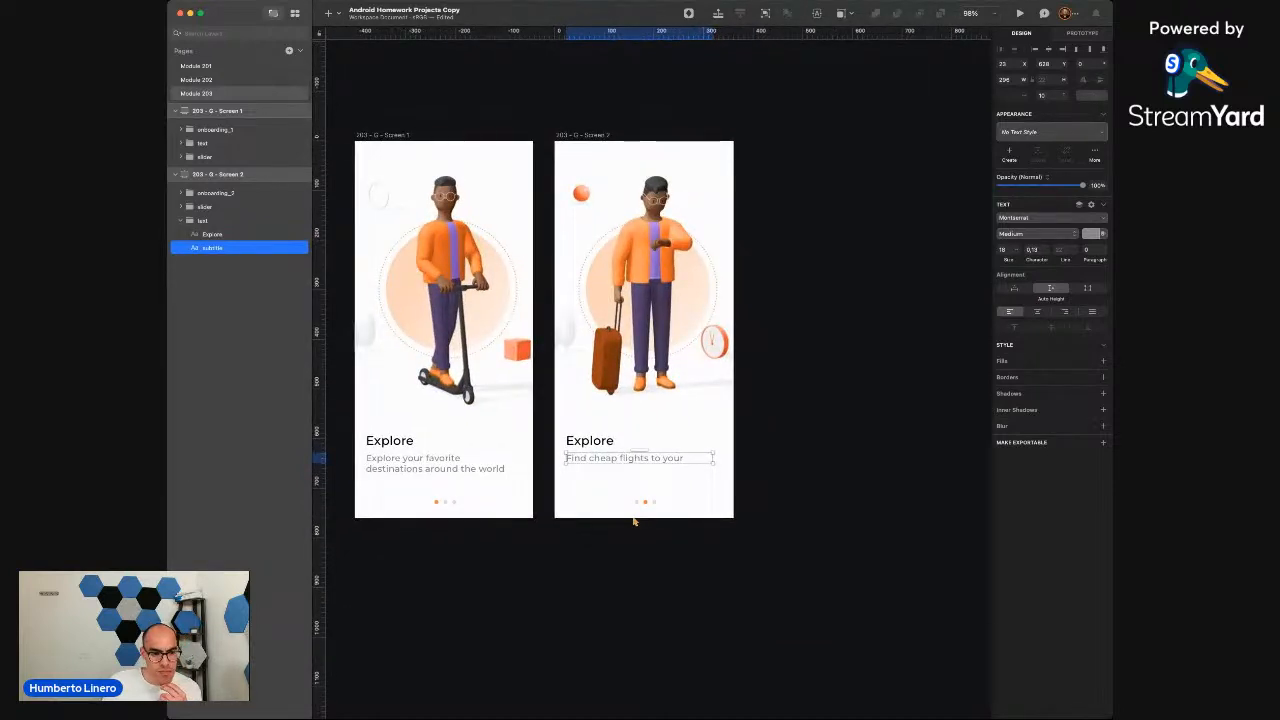
scroll(633, 521, down, 1)
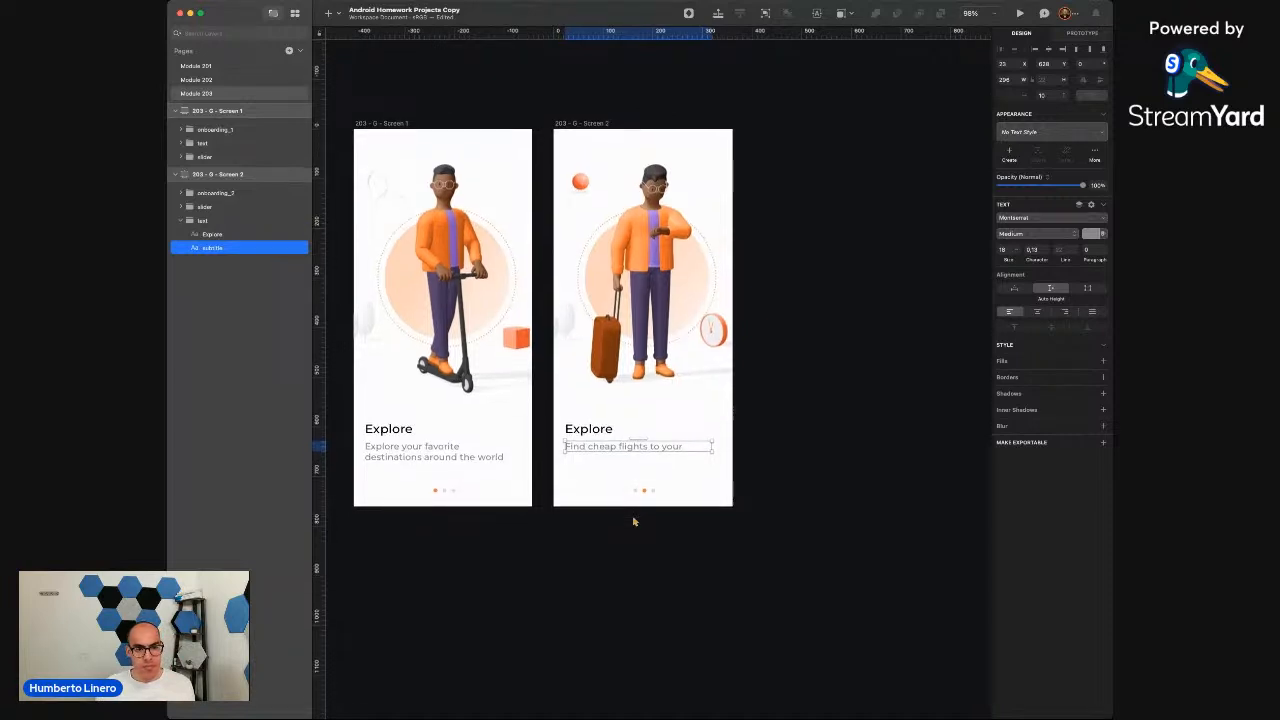
scroll(633, 521, left, 2)
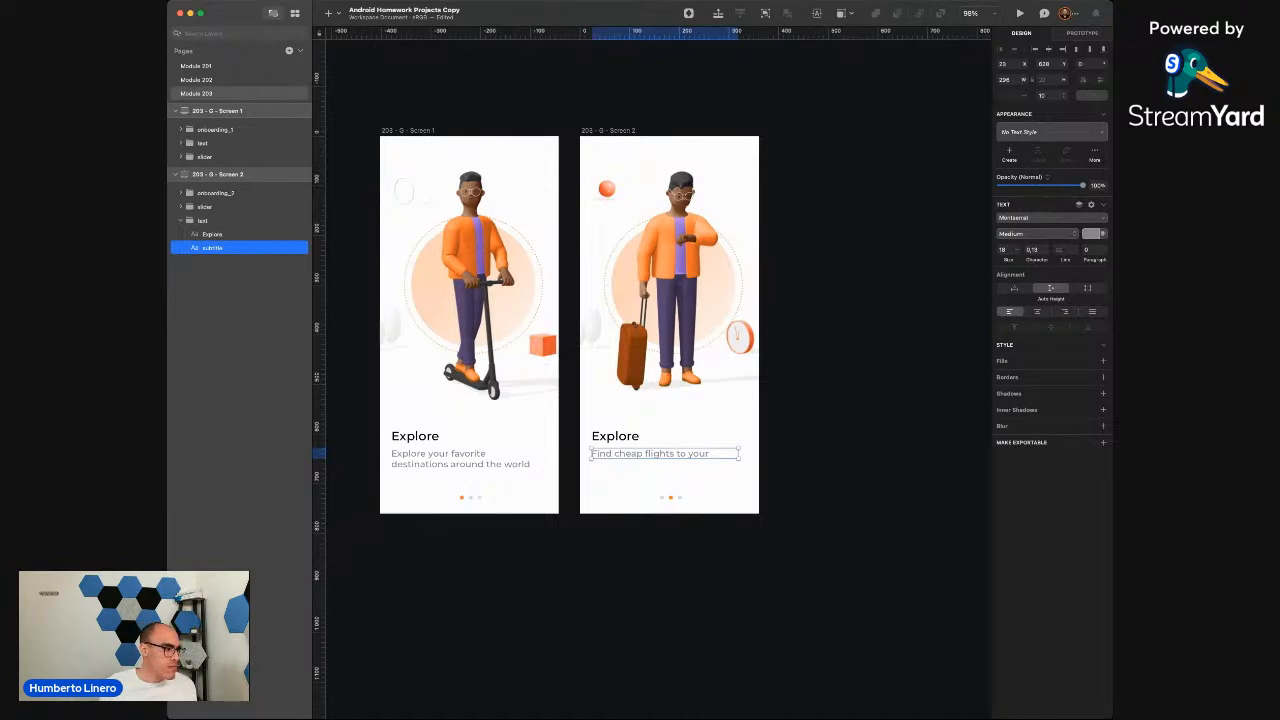
key(super+Tab)
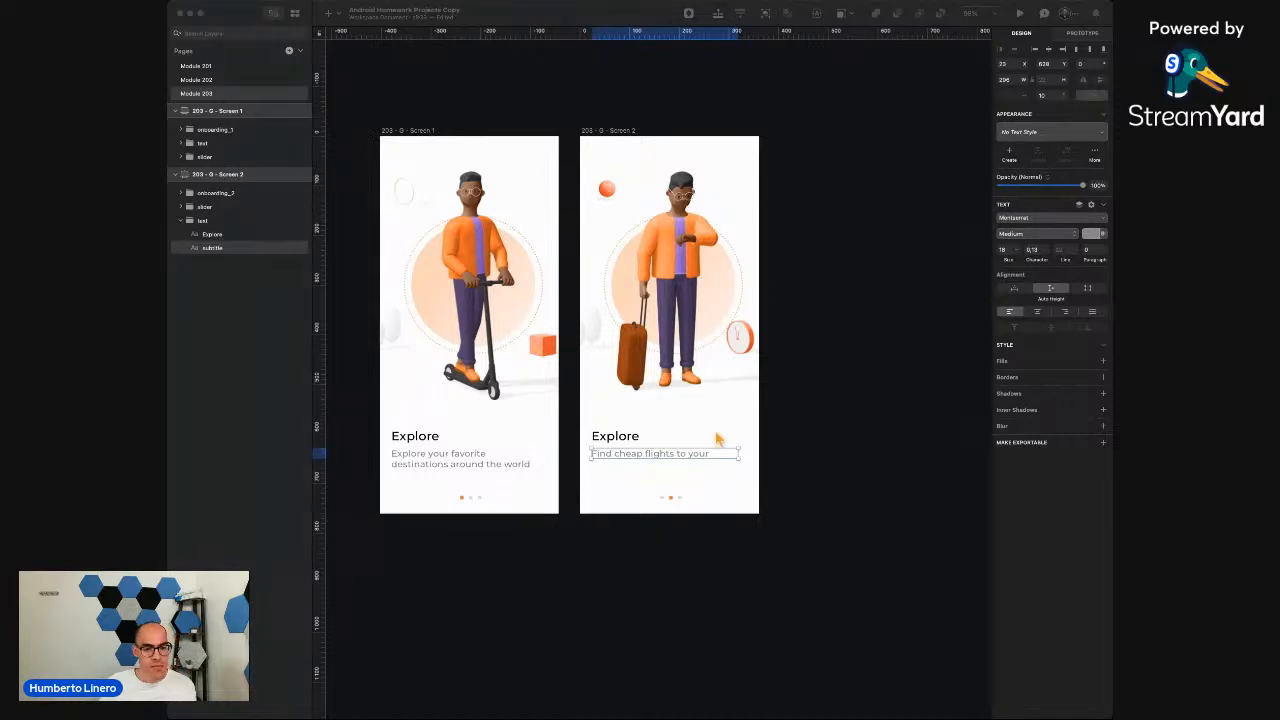
Add a Galaxy S10 artboard and align it beside 203 - G - Screen 2 with matching spacing
click(796, 491)
scroll(793, 491, right, 1)
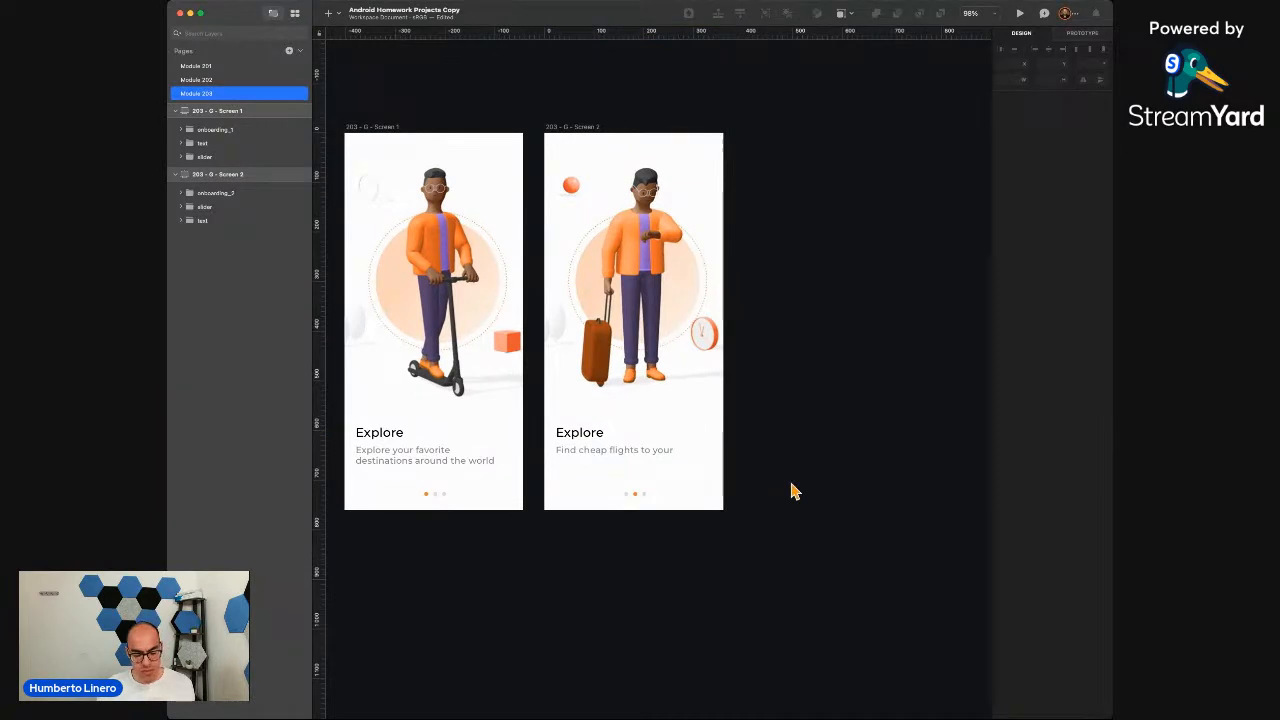
key(a)
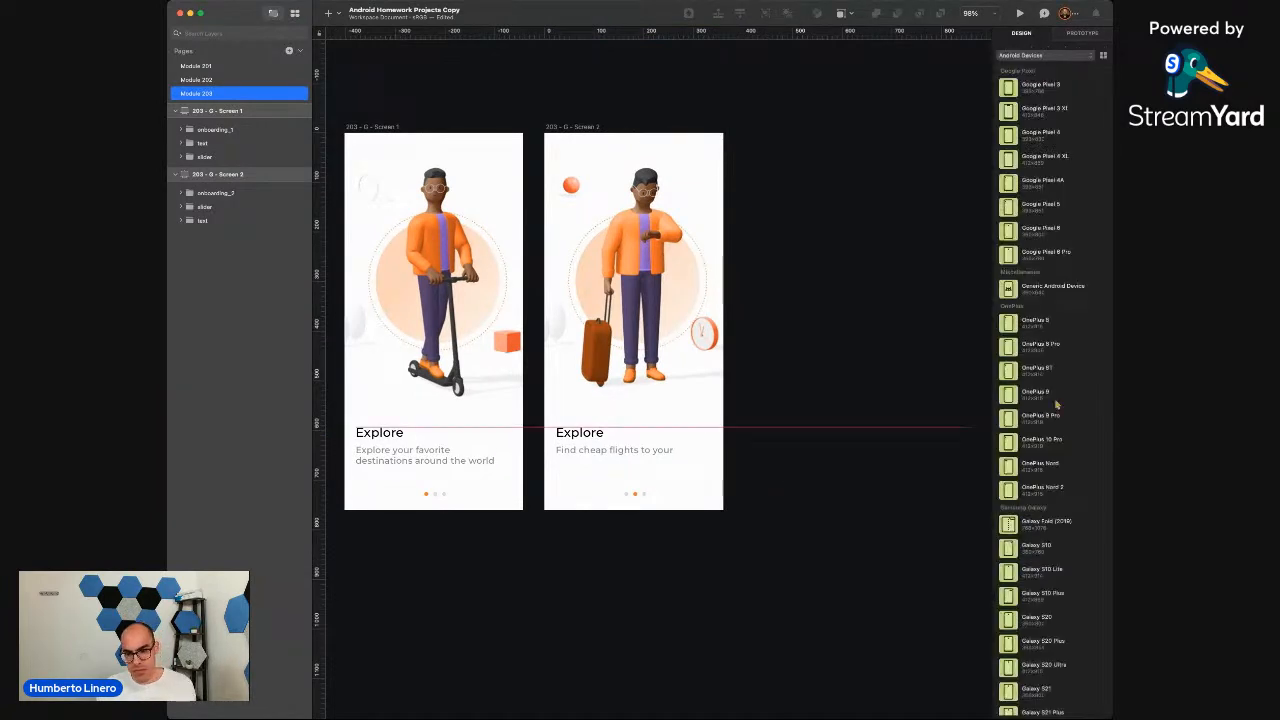
click(1046, 546)
scroll(714, 265, left, 4)
scroll(714, 265, down, 3)
drag(795, 200, 776, 205)
click(786, 157)
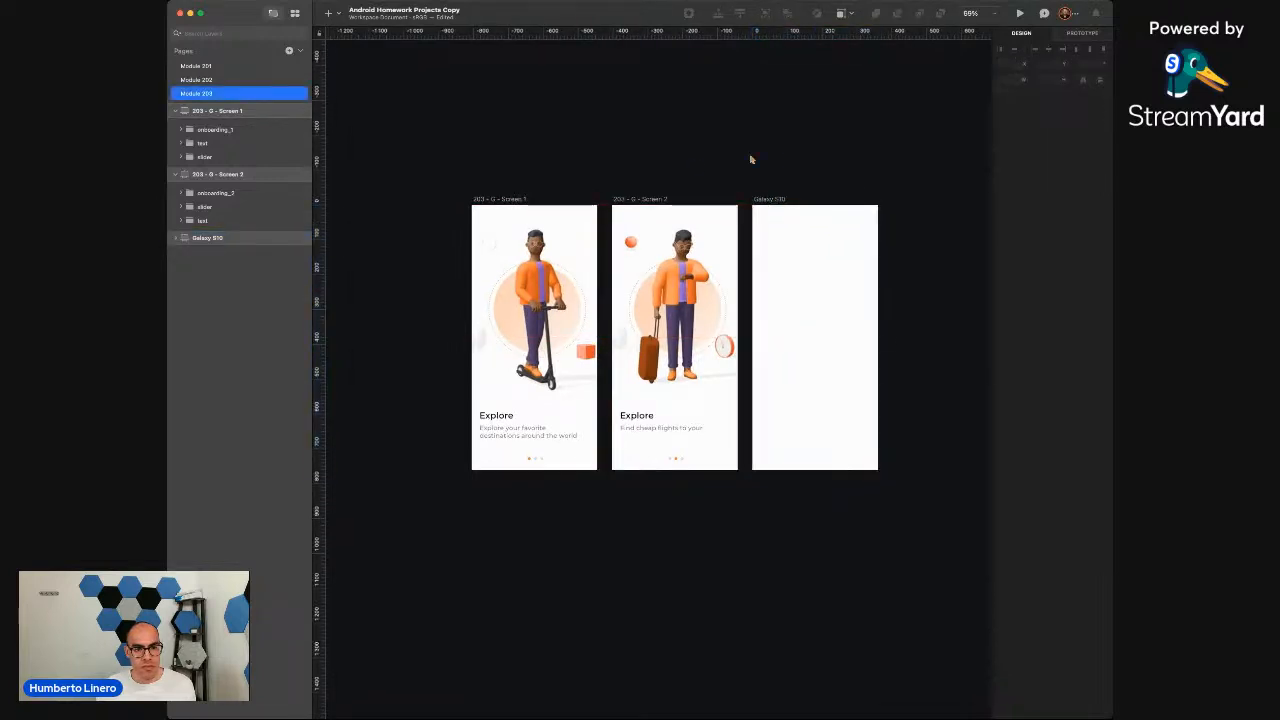
Rename the first artboard as "203 - G - Screen 1 - Onboarding 1"
click(518, 201)
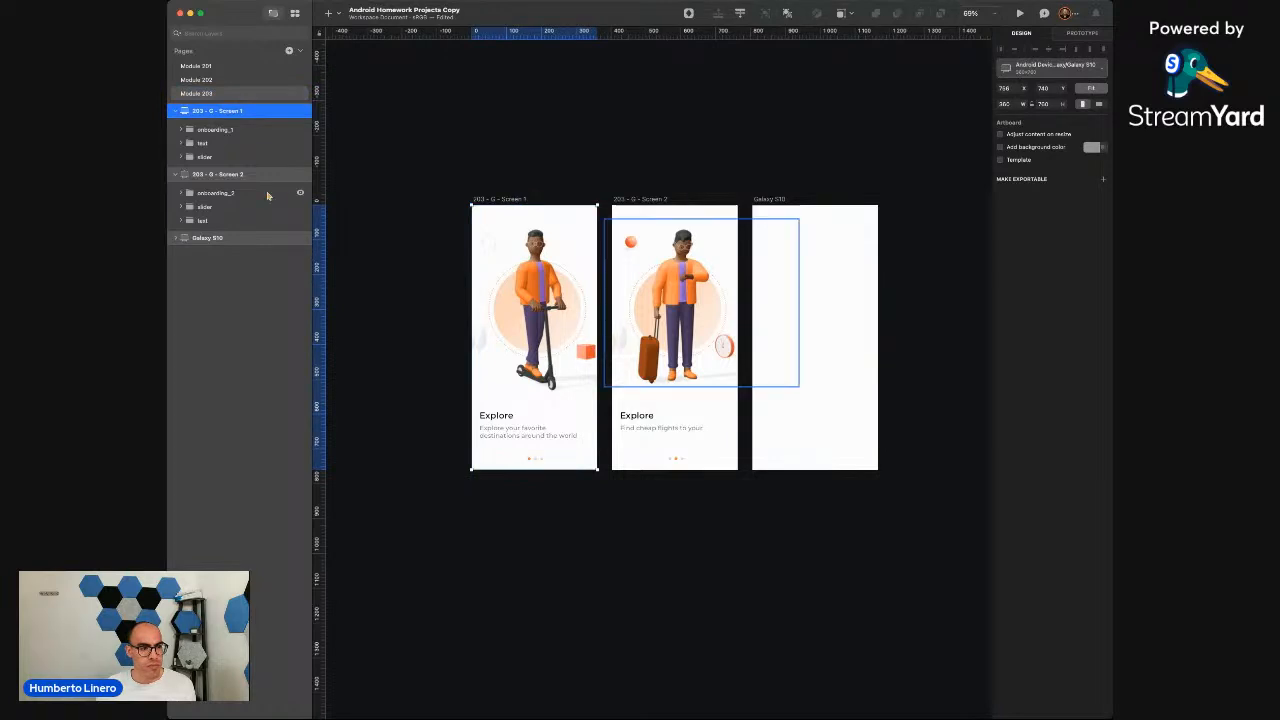
double_click(249, 111)
click(249, 111)
text(- Onboarding 1)
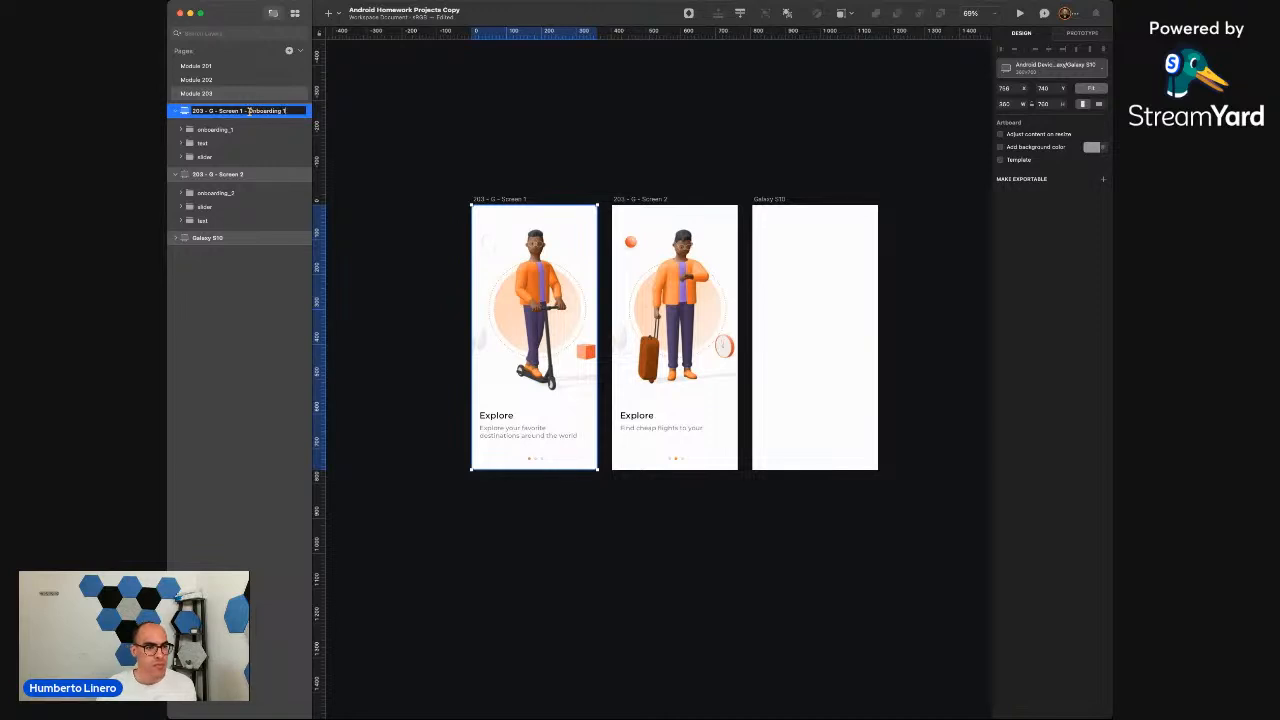
key(Return)
Rename the second artboard as "203 - G - Screen 2 - Onboarding 2"
double_click(250, 174)
click(266, 174)
text(- Onboarding 2)
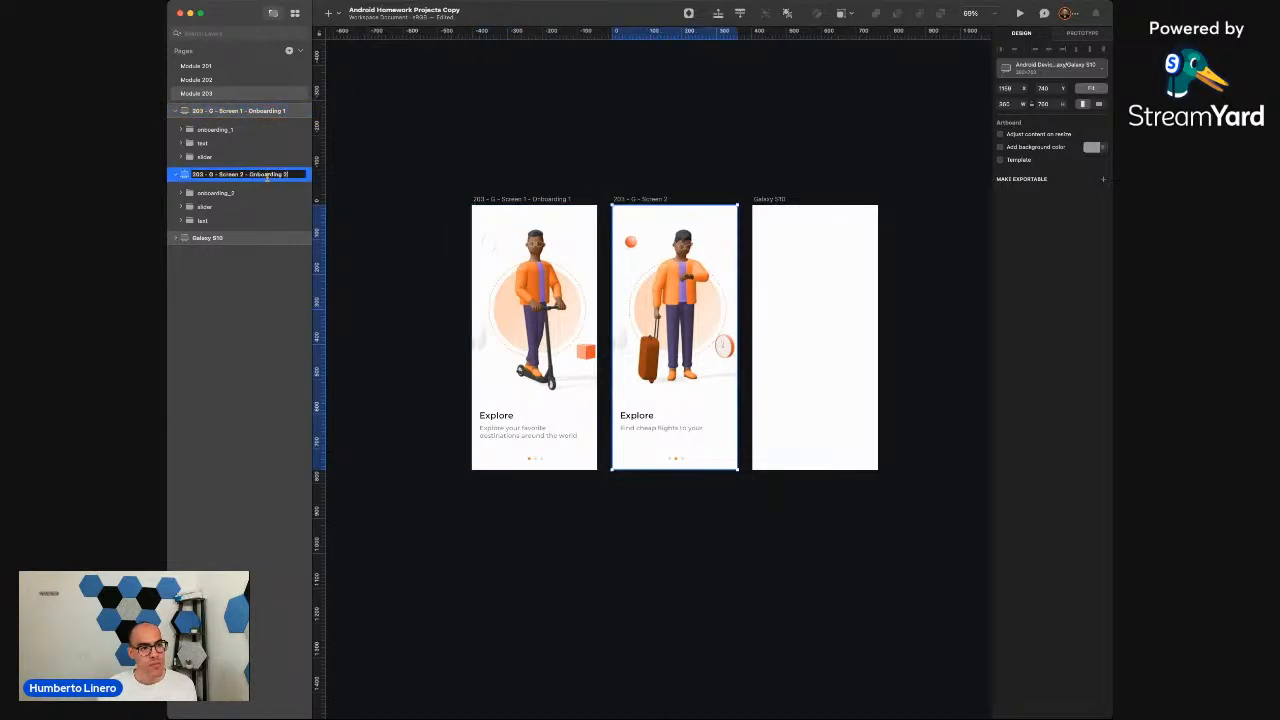
key(Return)
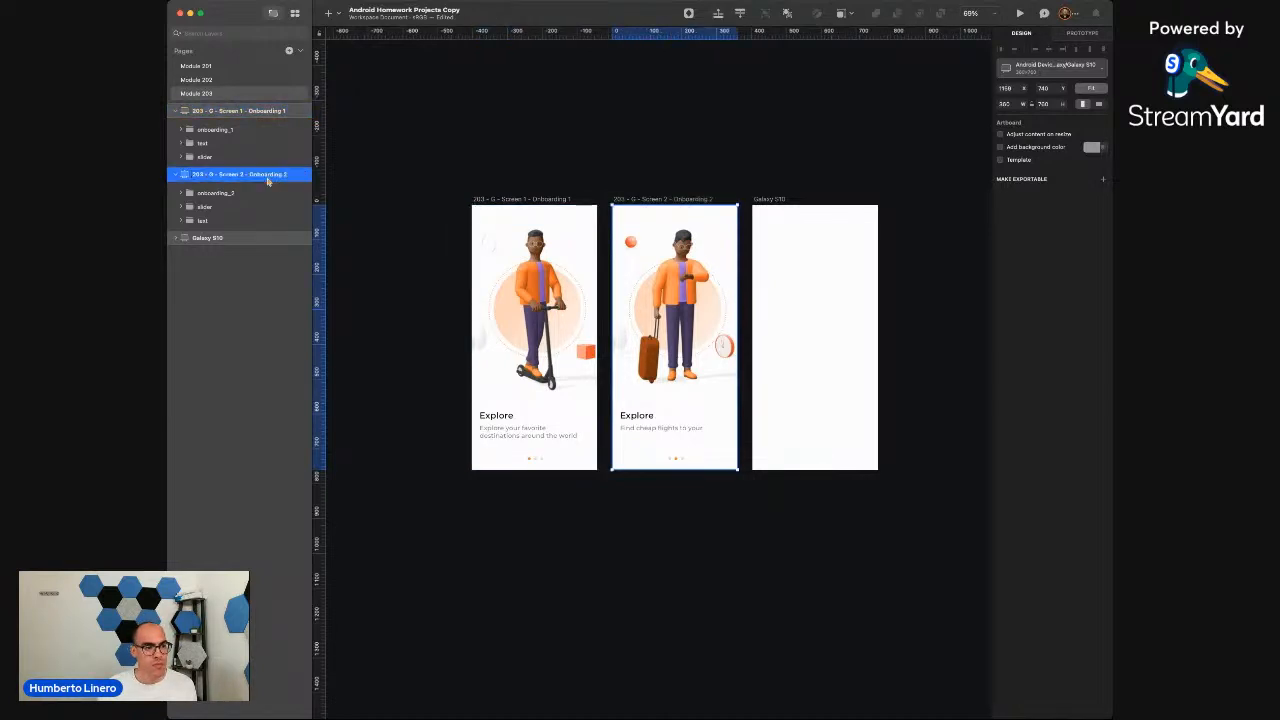
Rename the empty Galaxy S10 artboard as "203 - G - Screen 3 - Onboarding 3"
double_click(244, 240)
text(203 -)
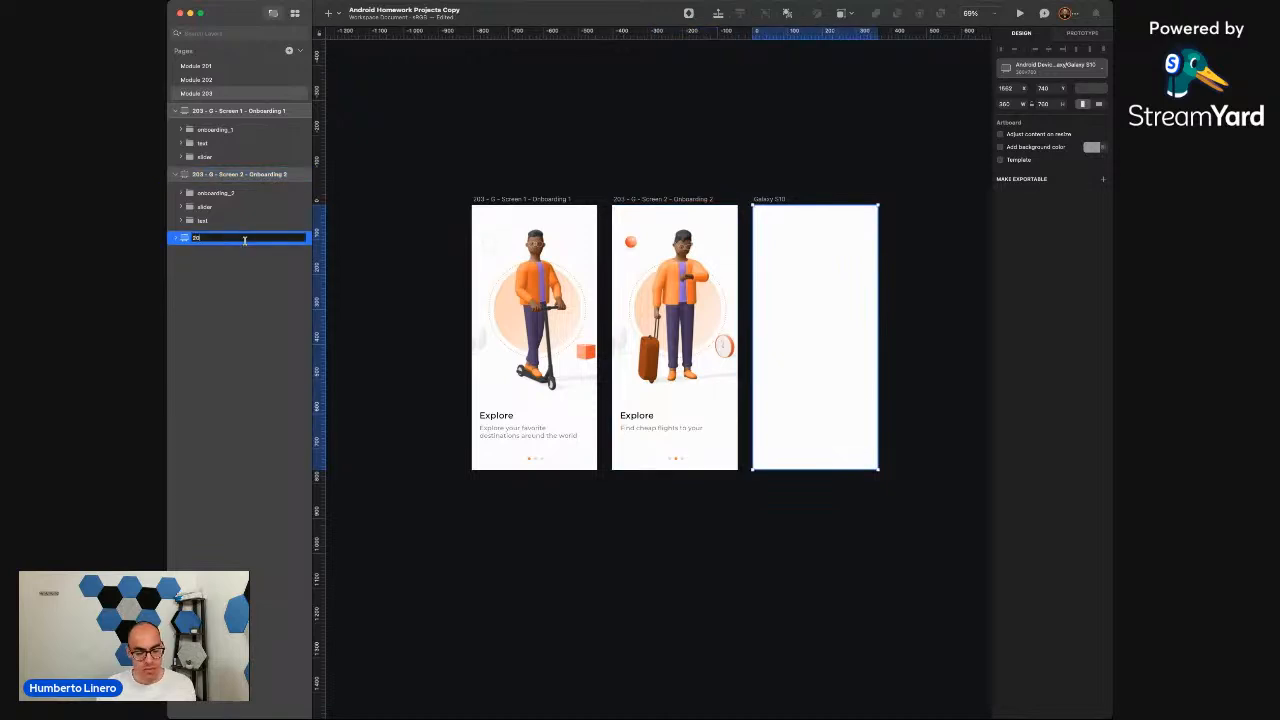
text( G - Screen 3)
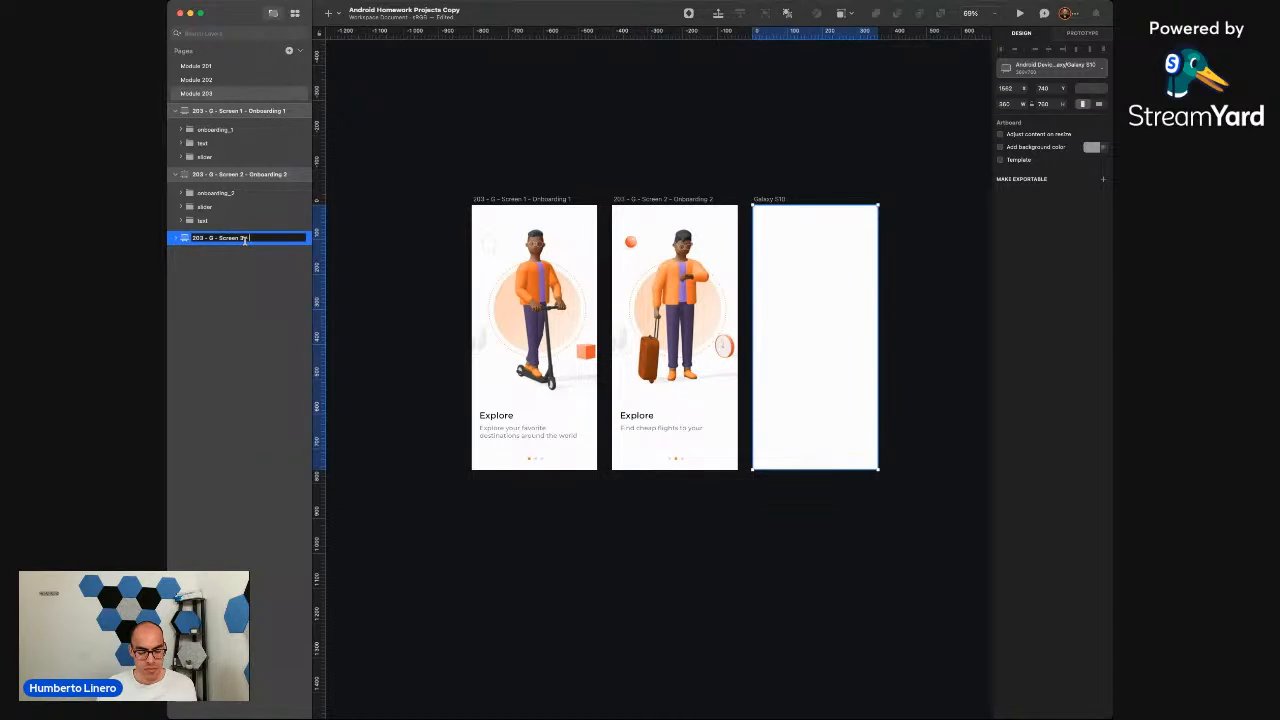
text( - Onboarding)
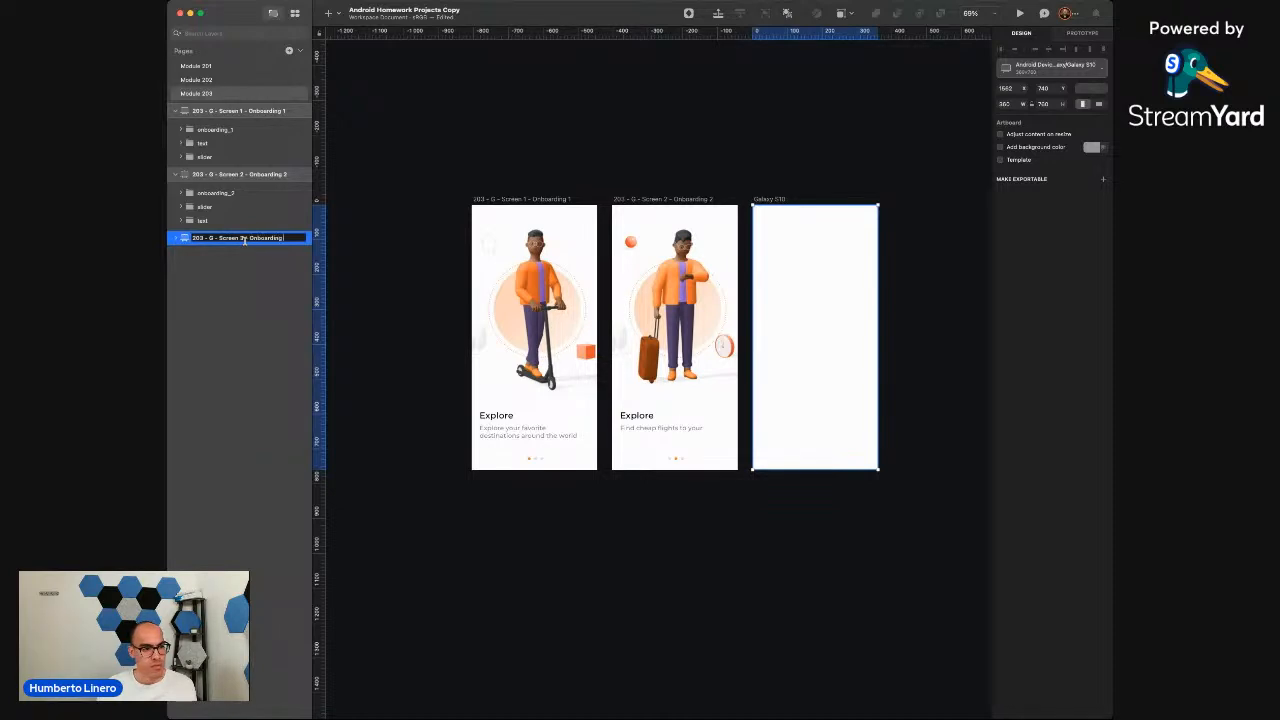
text( 3)
key(Return)
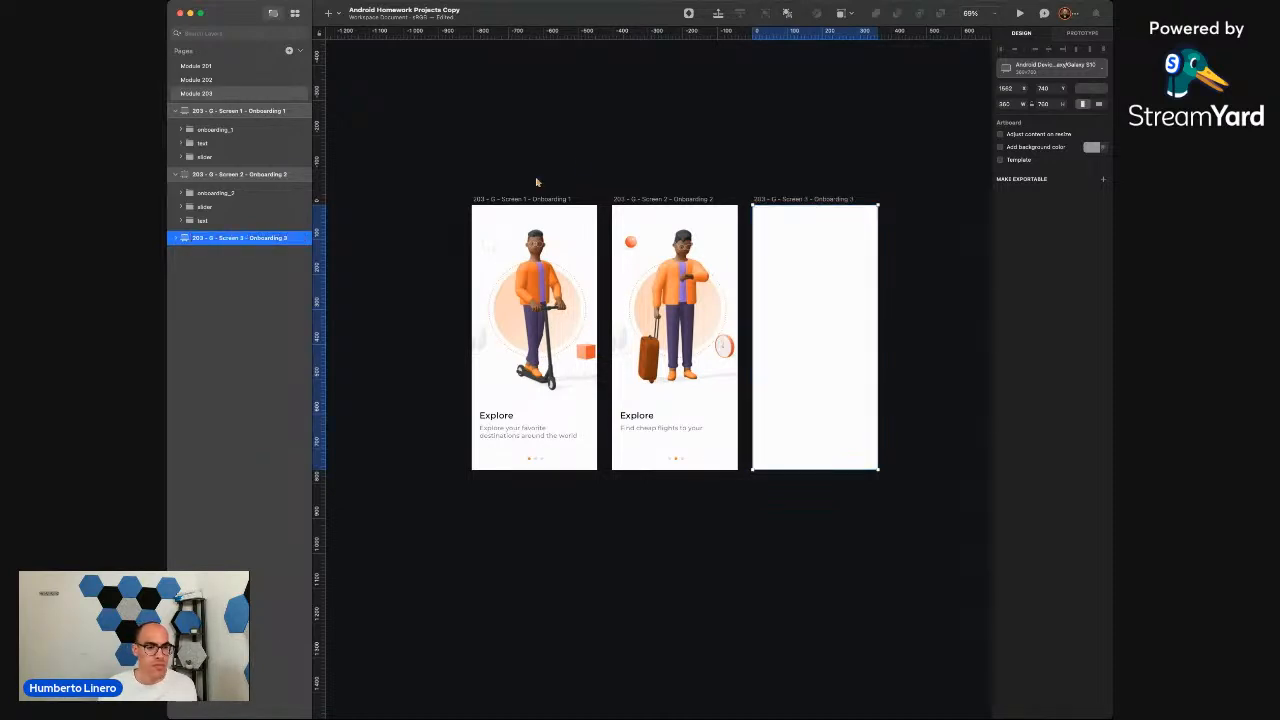
click(590, 159)
scroll(590, 159, right, 2)
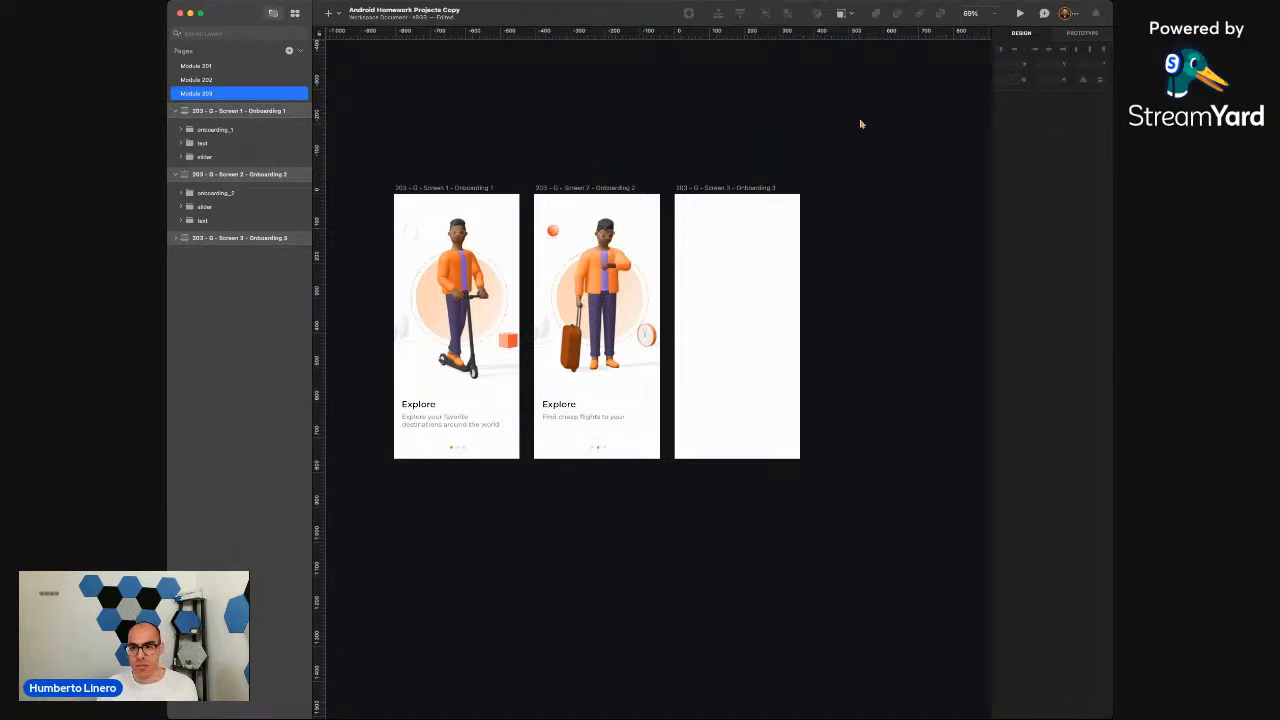
key(super+Tab)
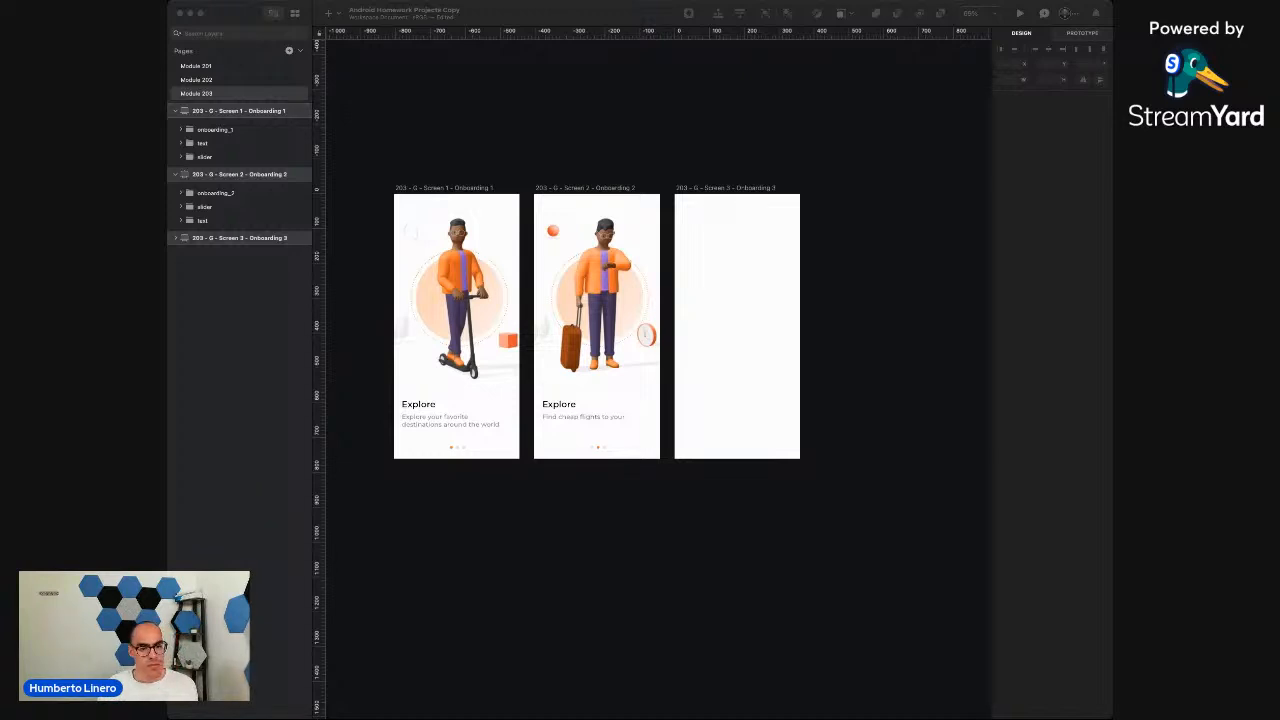
scroll(719, 130, right, 1)
scroll(719, 130, right, 1)
scroll(719, 130, down, 1)
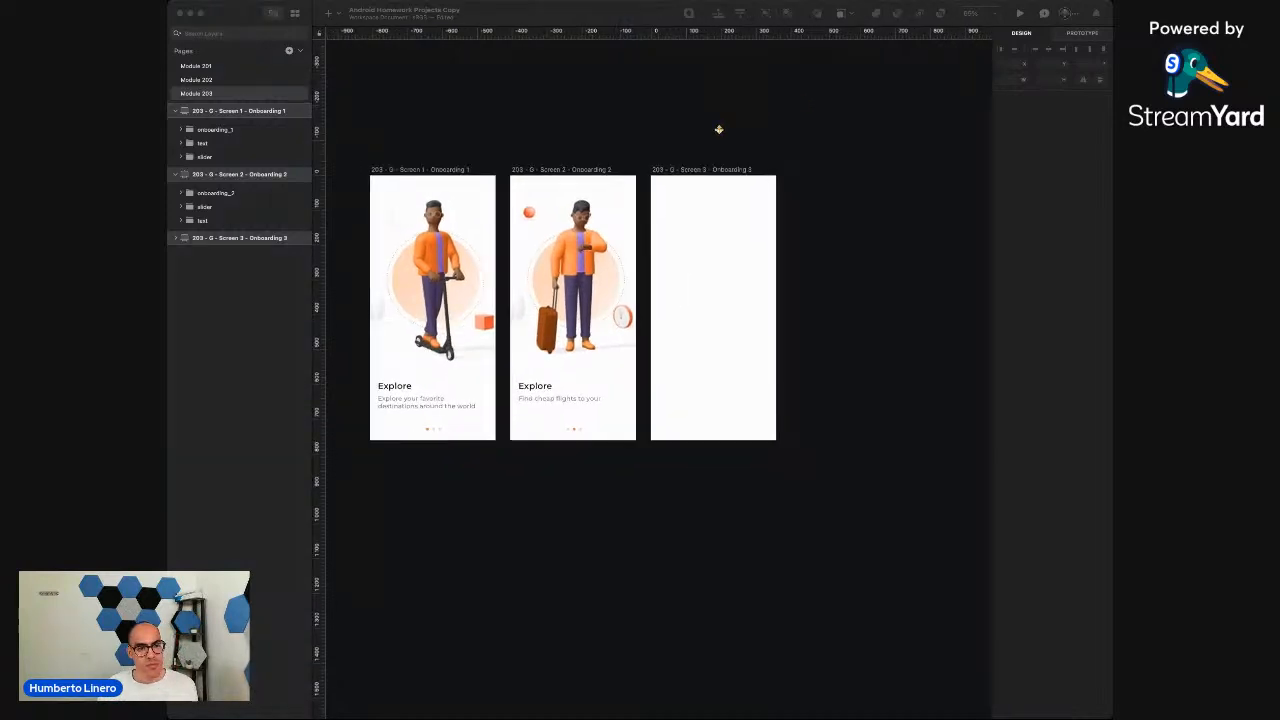
scroll(719, 130, left, 1)
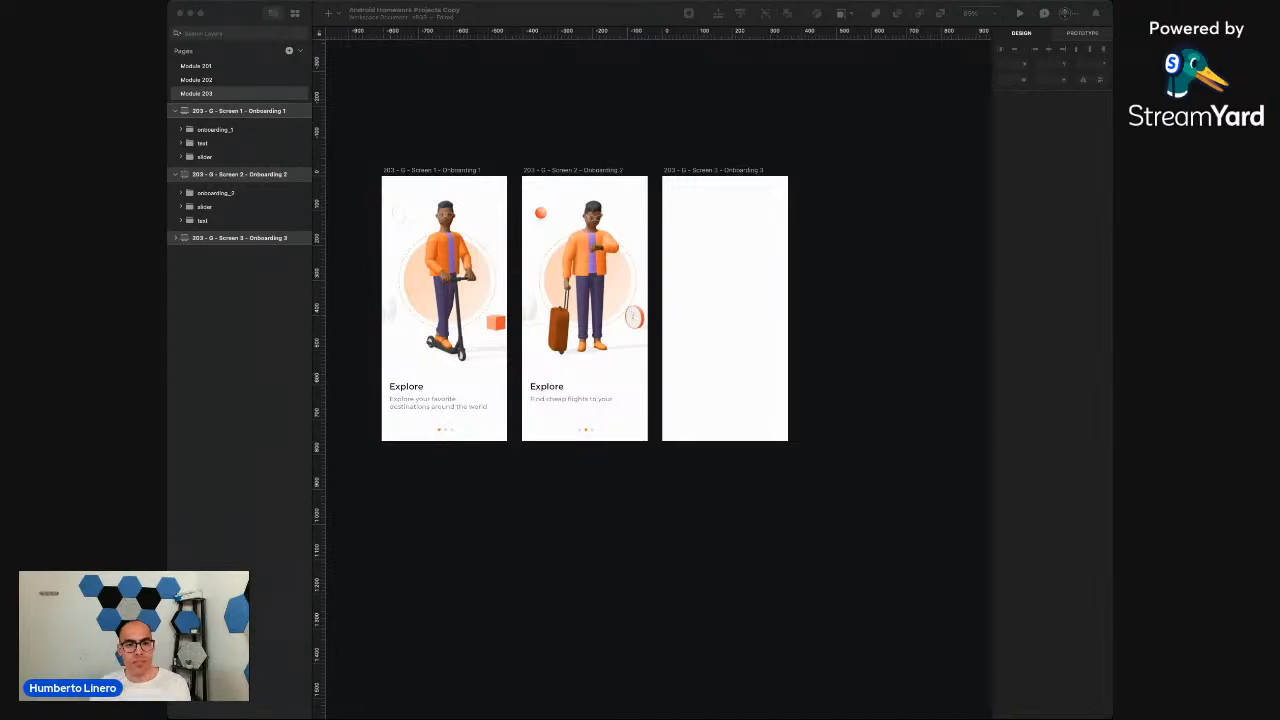
click(283, 348)
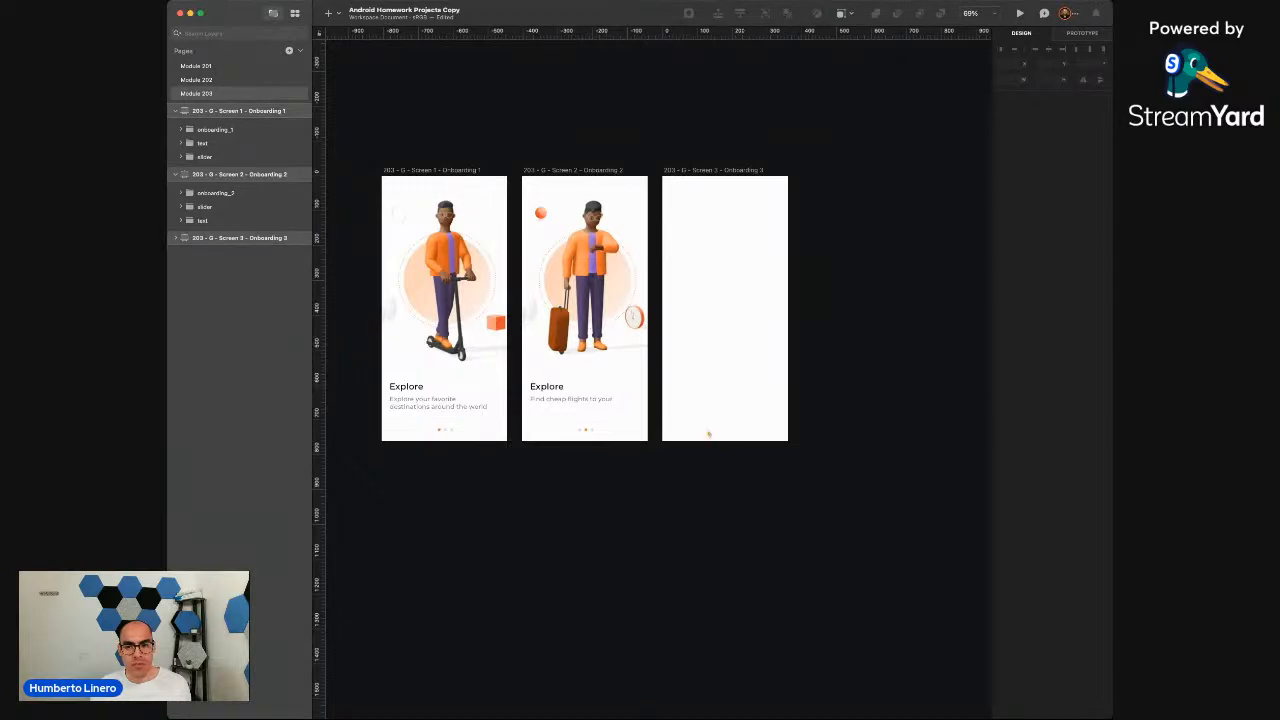
click(547, 391)
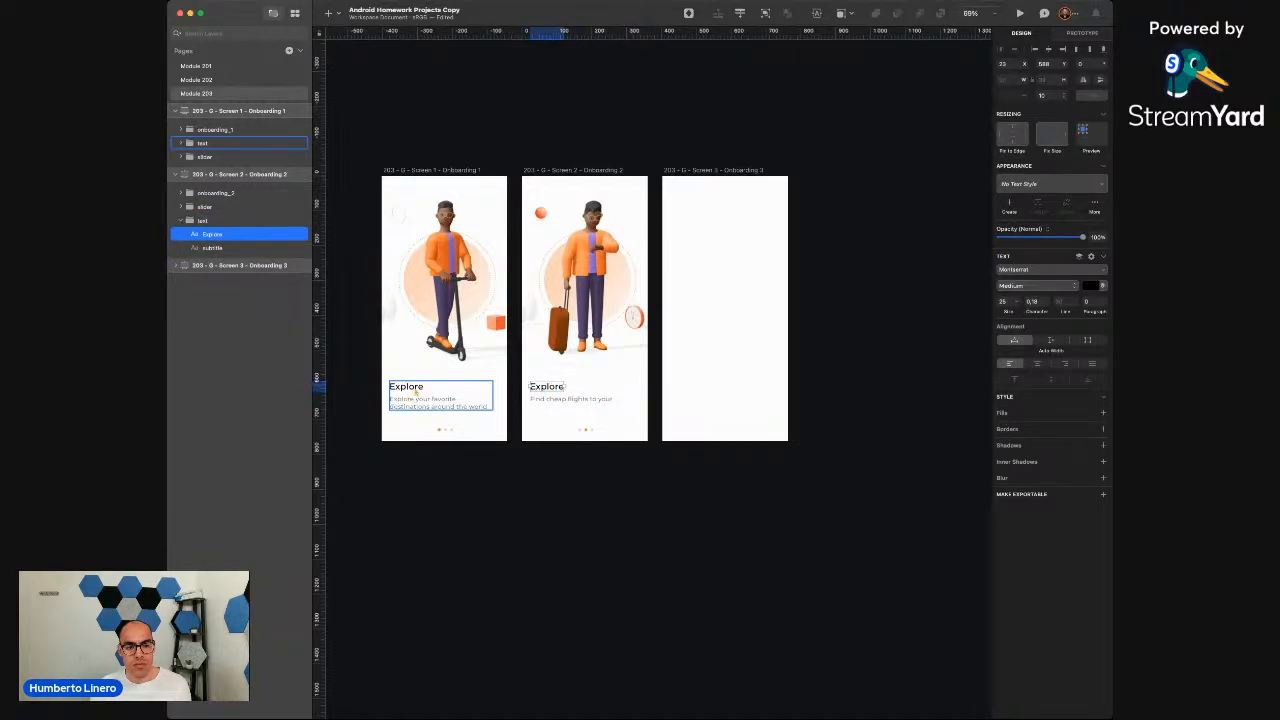
key(super+Tab)
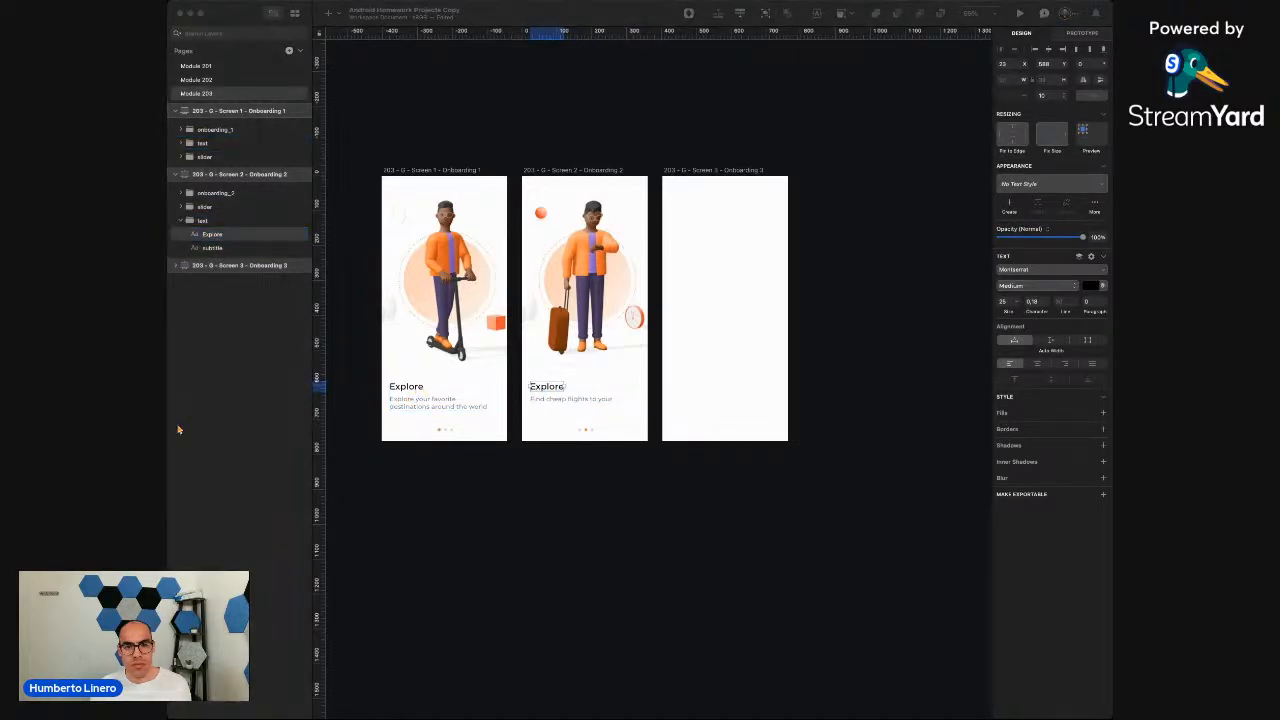
click(369, 390)
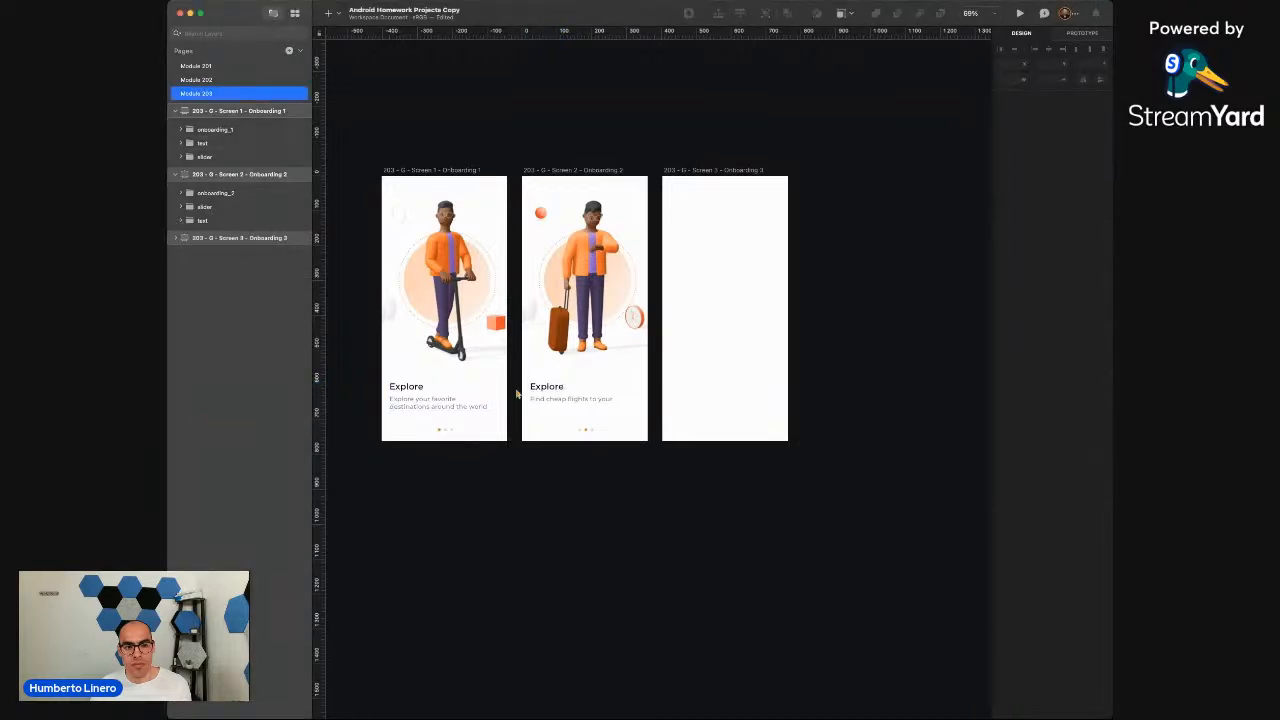
click(558, 402)
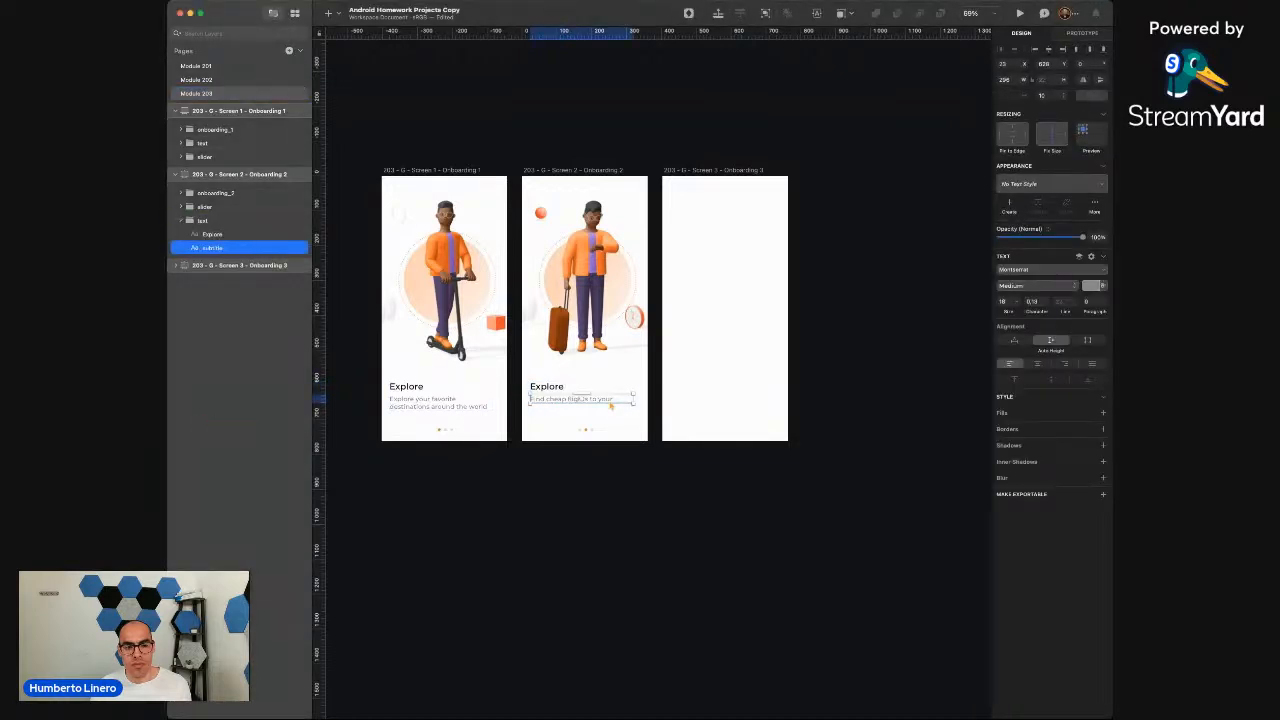
key(super+Tab)
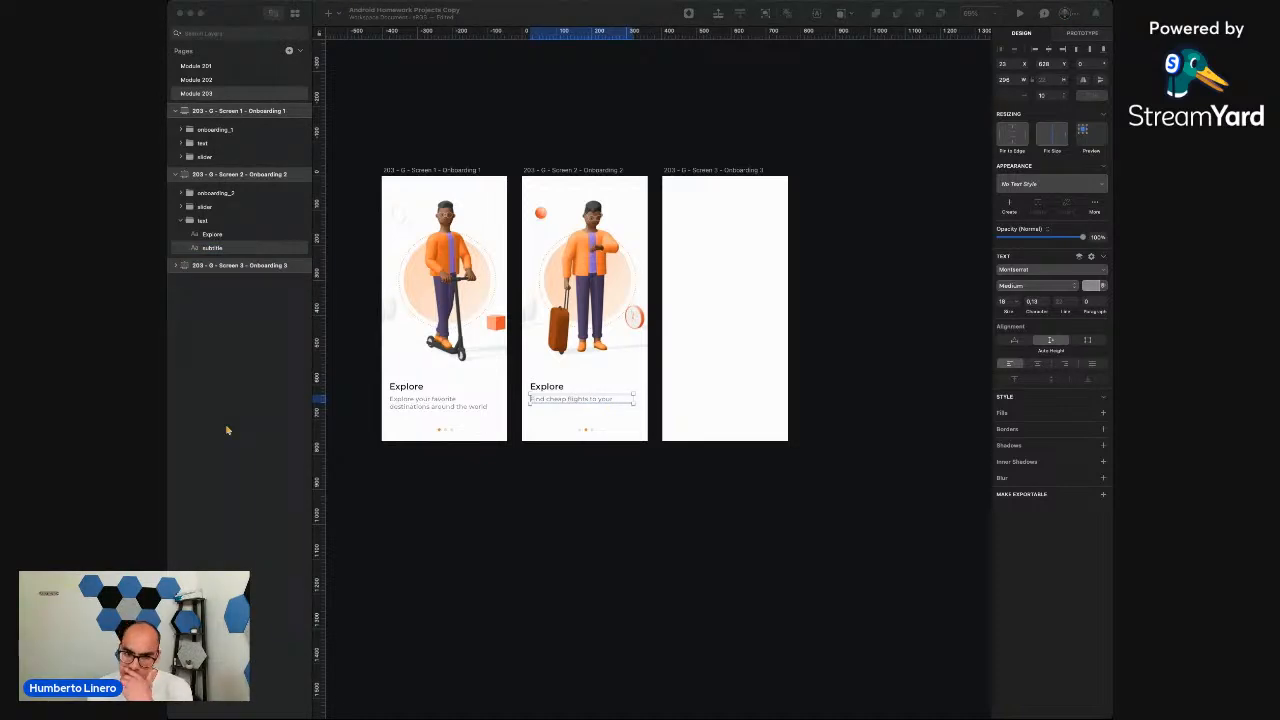
Rewrite the subtitle on Screen 2 - Onboarding 2 as "Find cheap flights to your fingertips"
click(536, 424)
key(z)
click(536, 424)
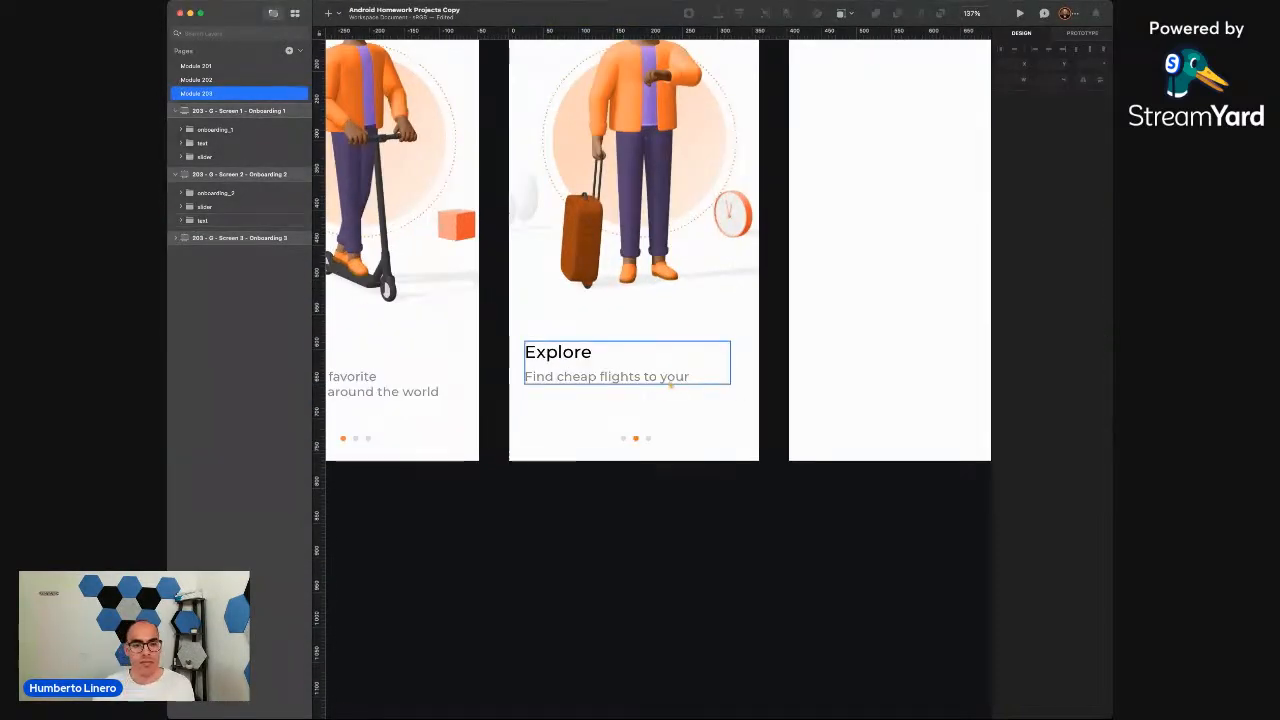
double_click(675, 381)
key(BackSpace)
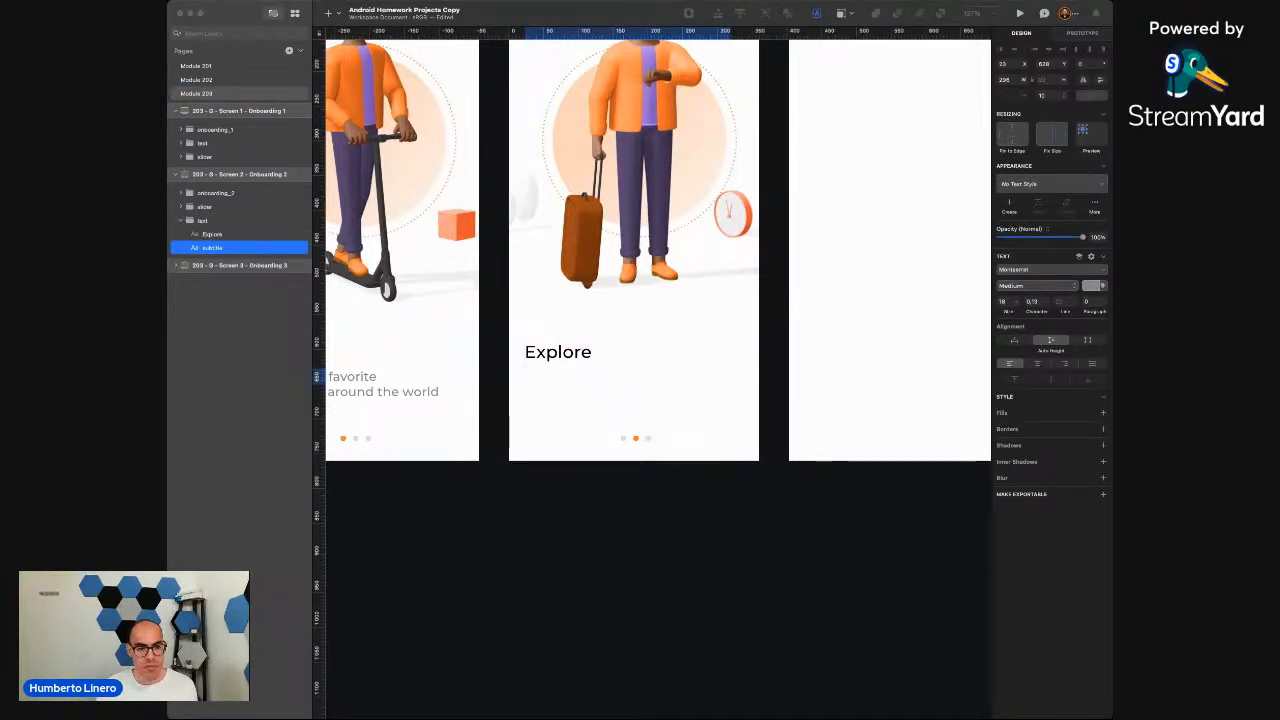
text(Find cheap flights to your fingertips)
click(660, 563)
scroll(572, 496, left, 3)
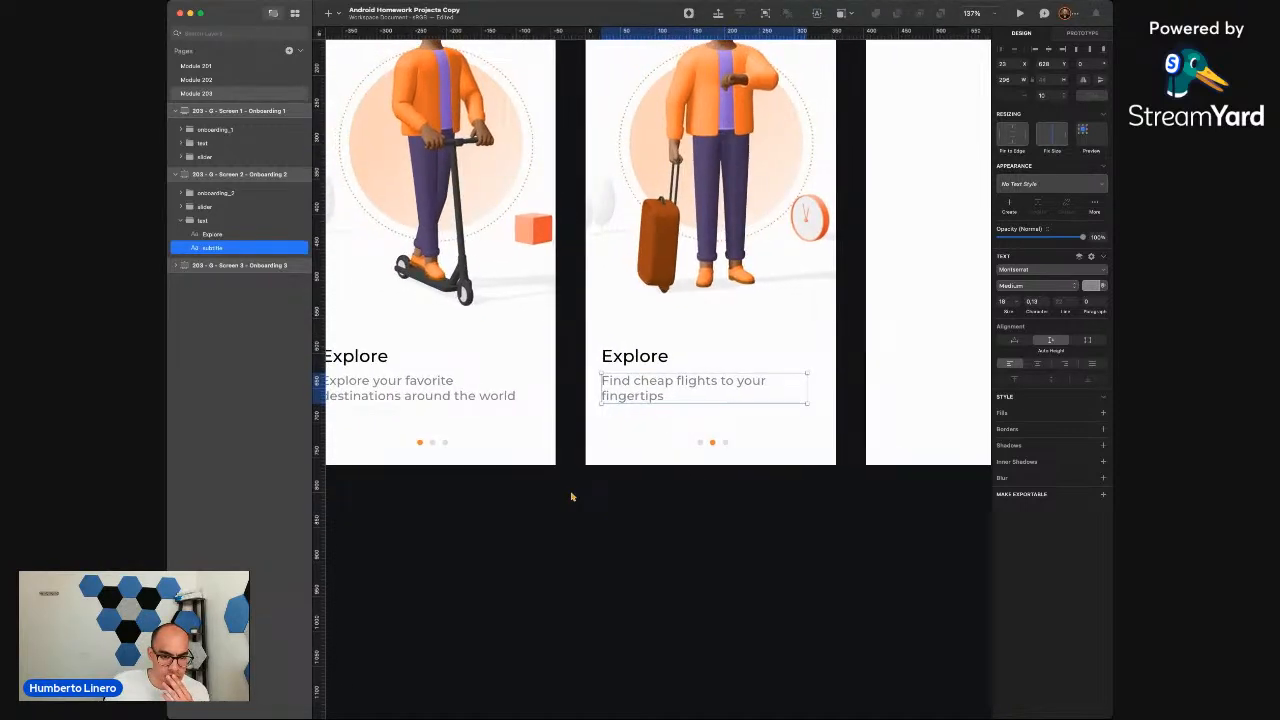
Reword the subtitle on Screen 2 - Onboarding 2 to "Cheap flights at your fingertips"
double_click(639, 387)
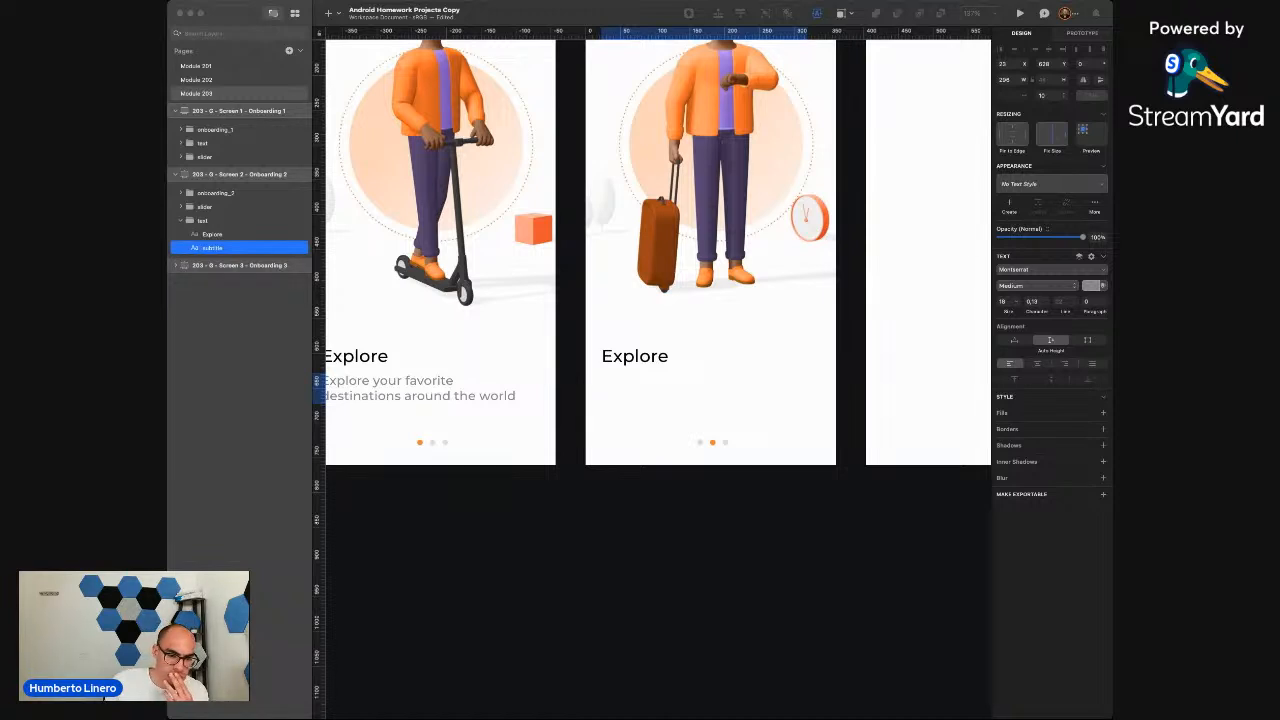
click(728, 538)
scroll(728, 538, left, 3)
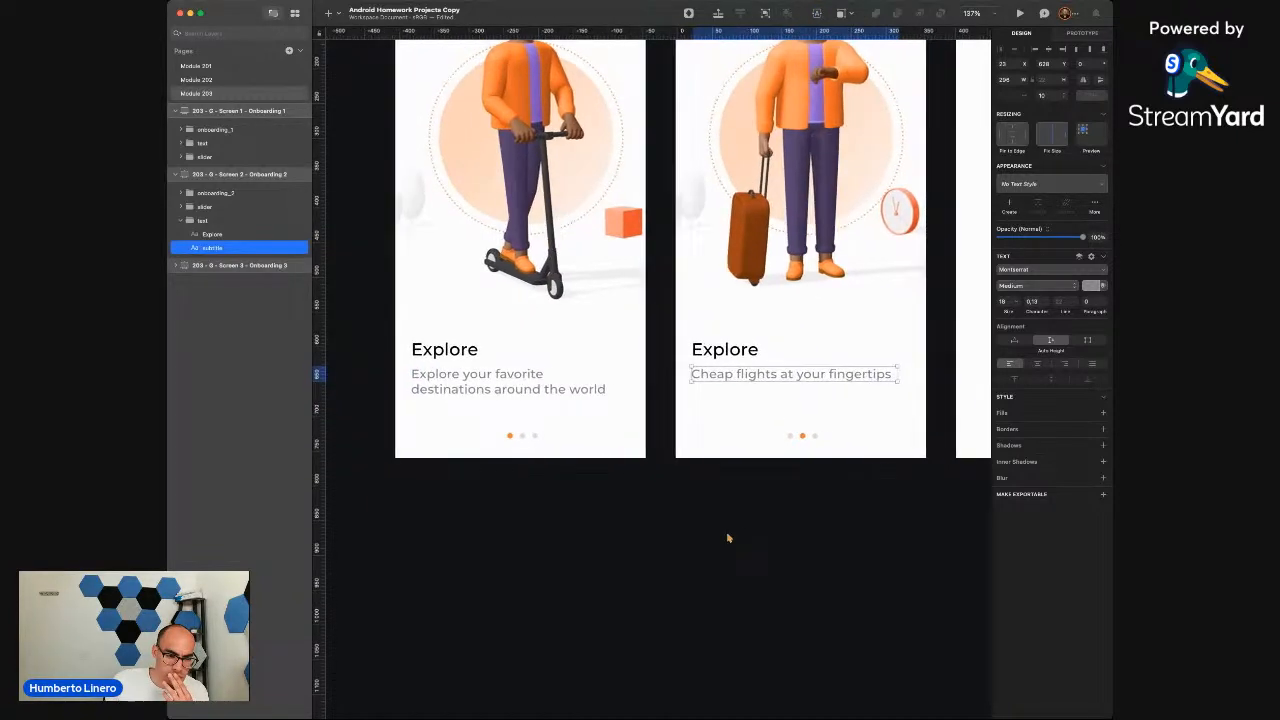
scroll(728, 538, up, 2)
scroll(728, 538, right, 2)
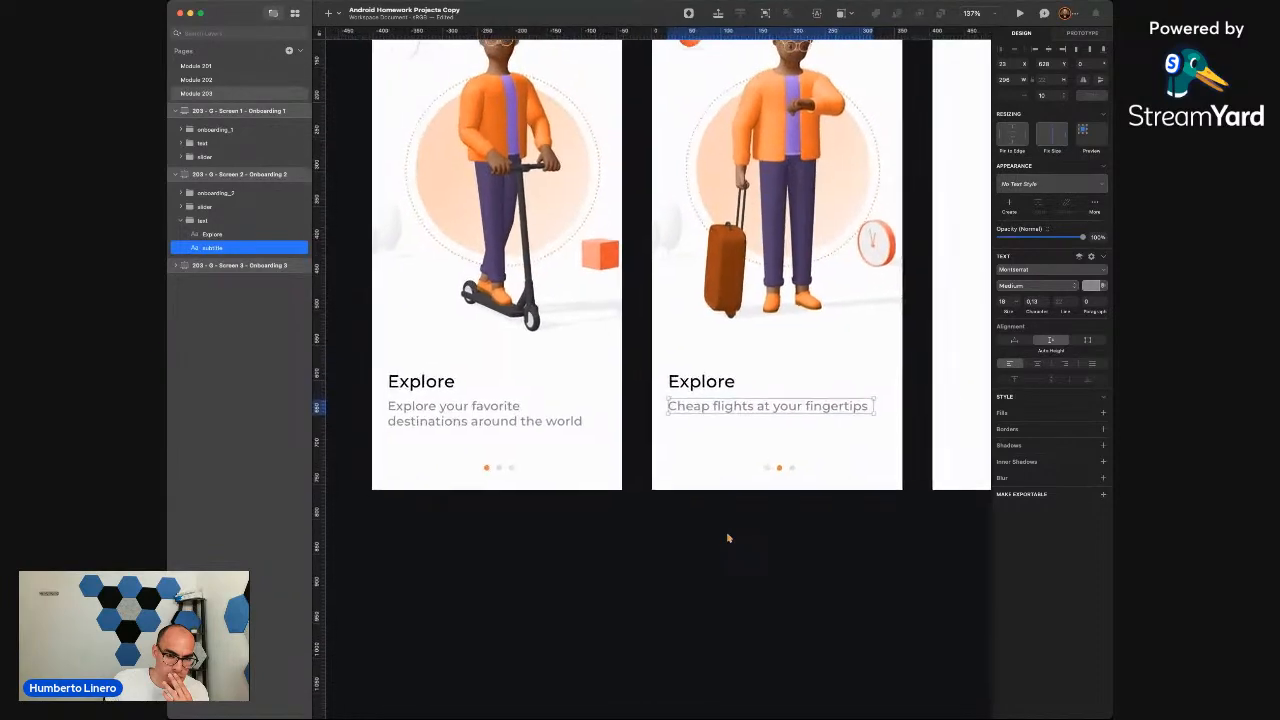
Replace the title on Screen 2 - Onboarding 2 with "Flights"
double_click(724, 393)
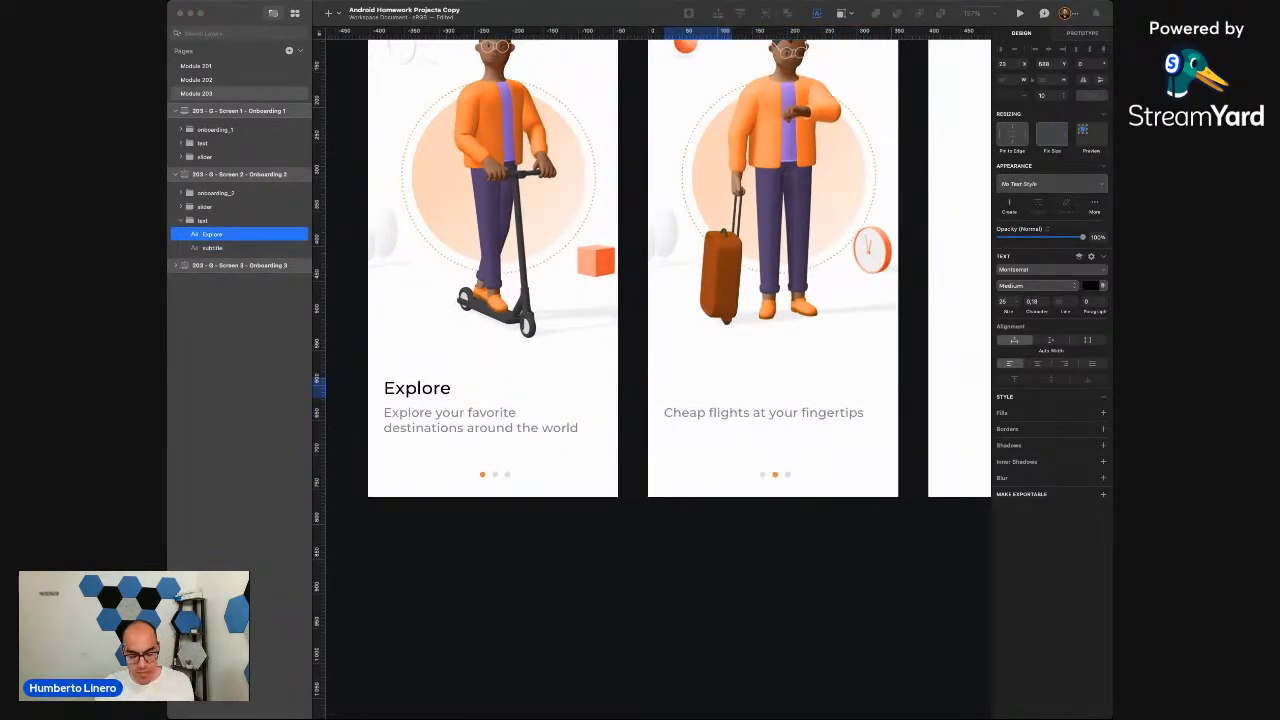
text(Flights)
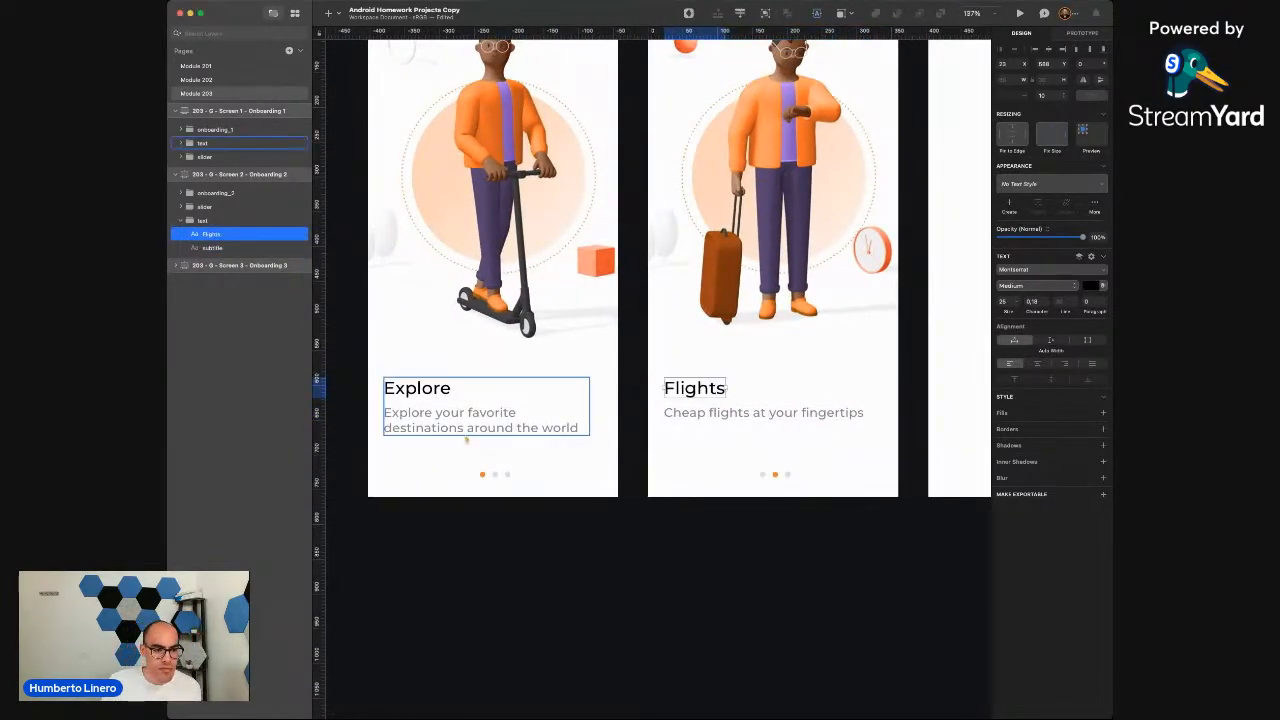
click(527, 633)
Replace the title on Screen 1 - Onboarding 1 with "Places"
double_click(425, 388)
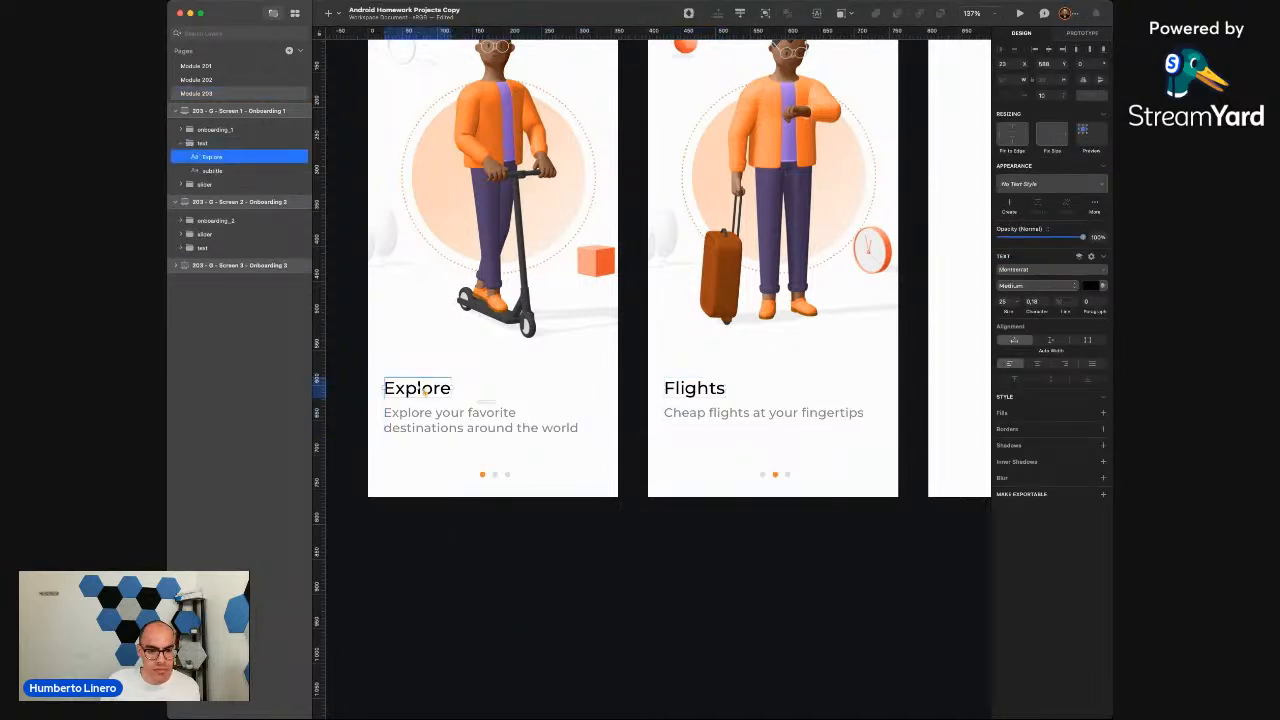
double_click(425, 388)
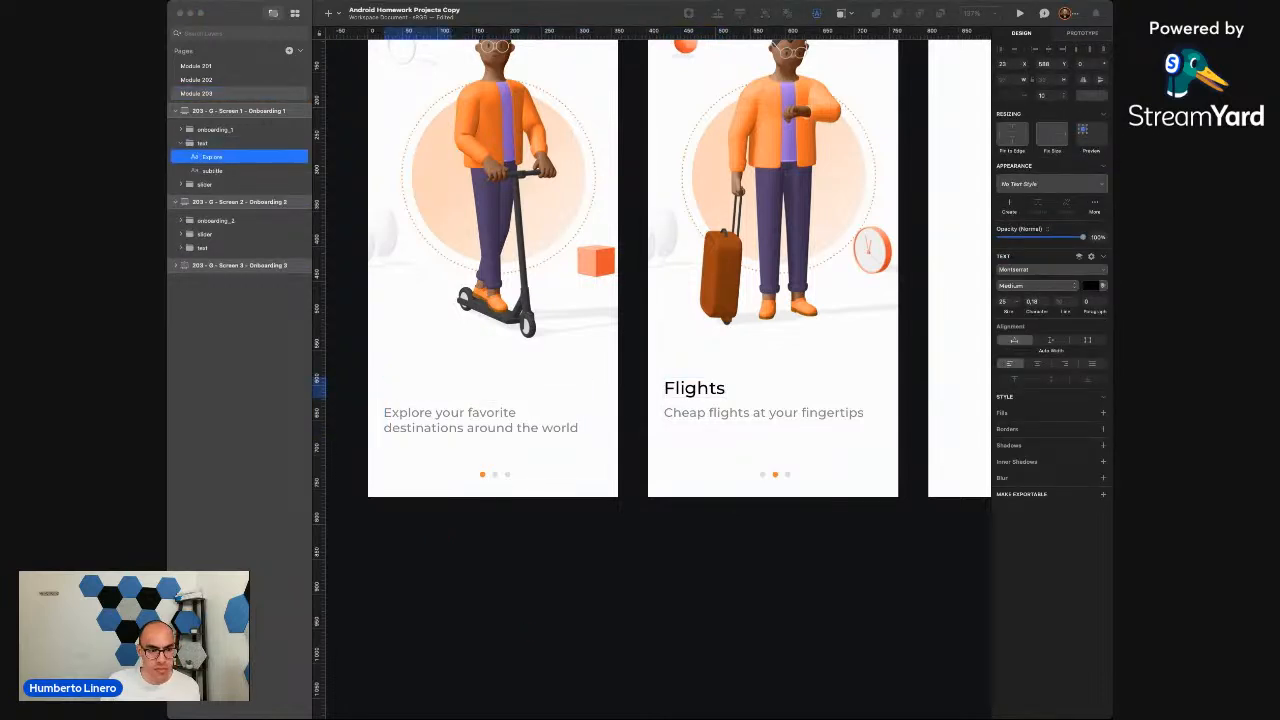
text(Places)
key(Escape)
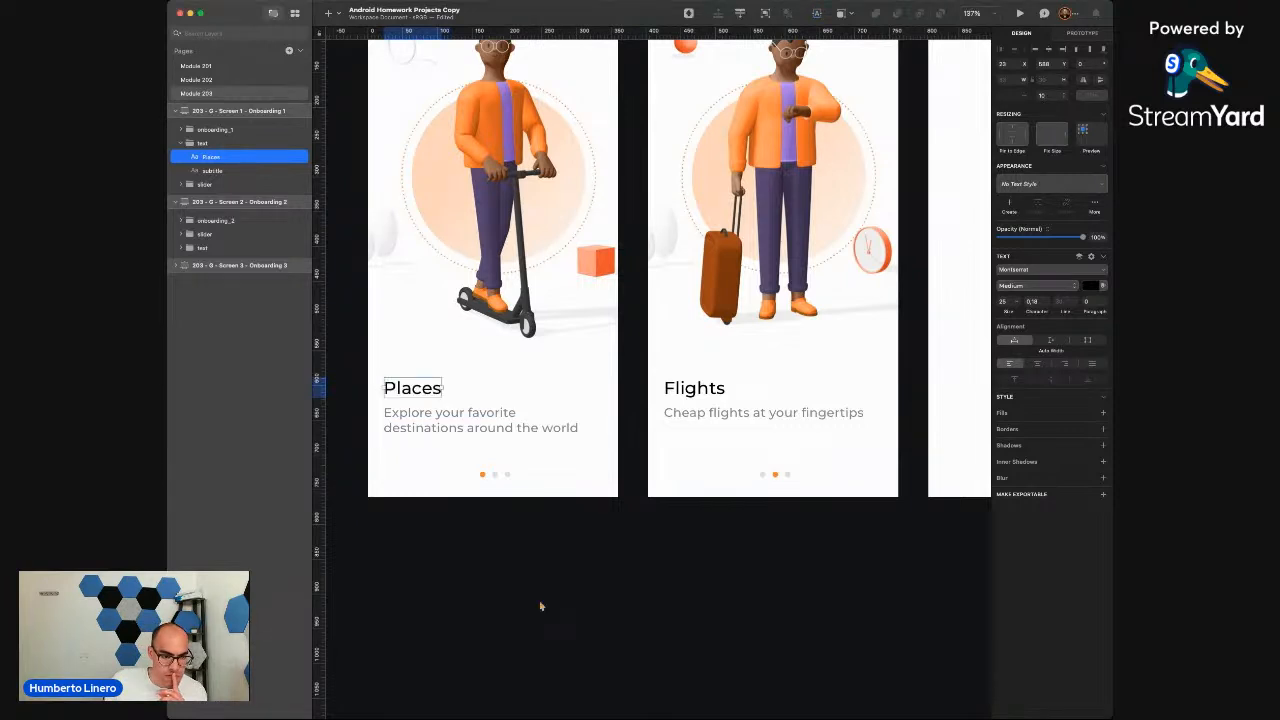
click(509, 592)
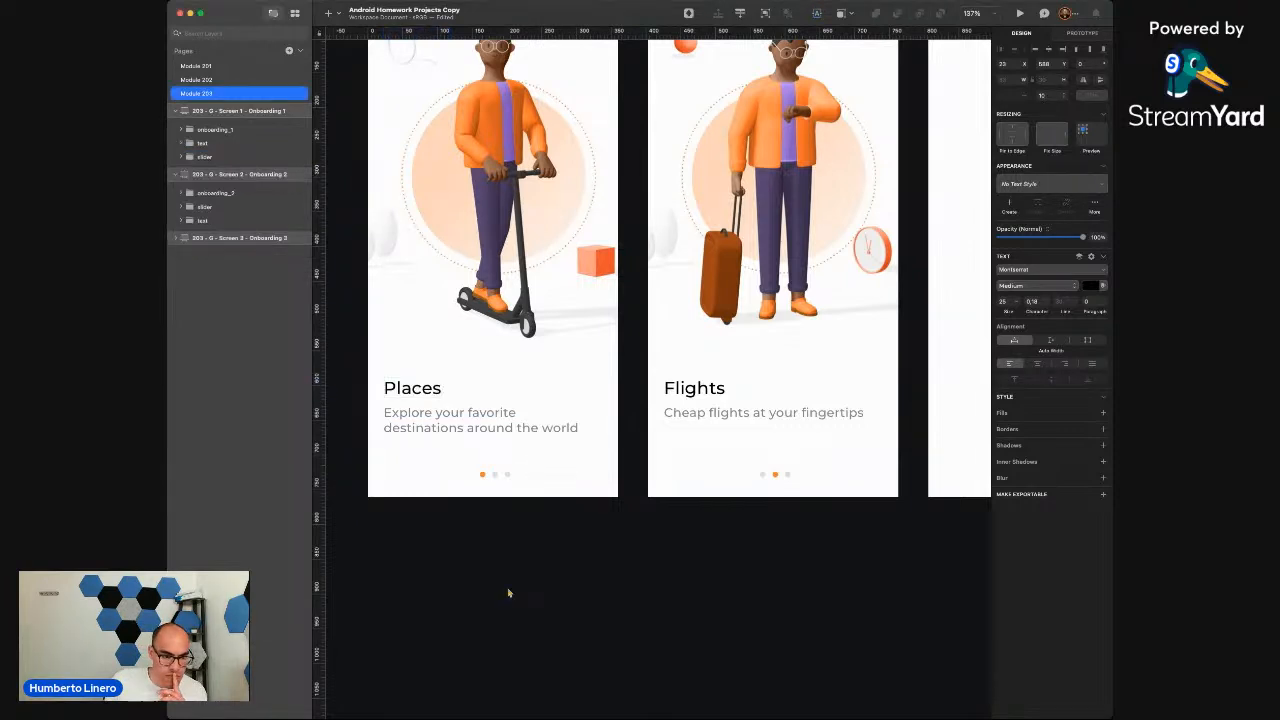
Review the titles and subtitles of the first two onboarding screens beside the empty third screen
scroll(509, 592, right, 2)
scroll(509, 592, up, 2)
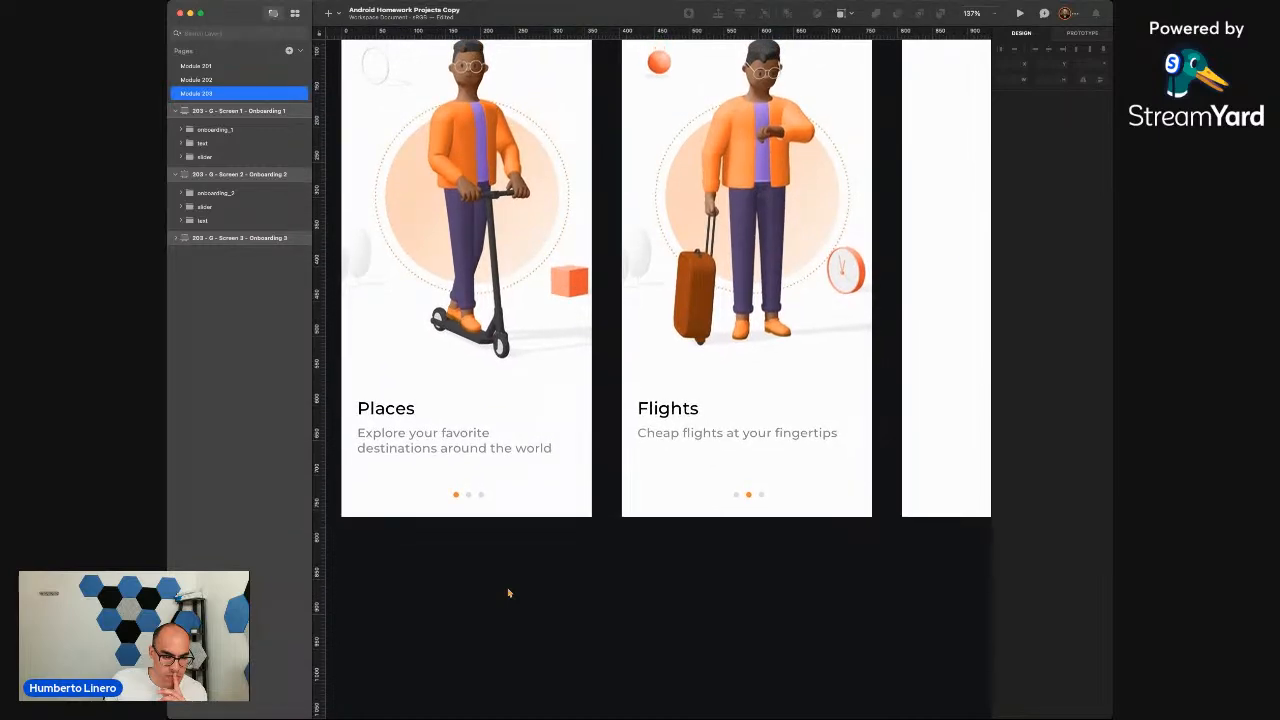
scroll(508, 593, right, 6)
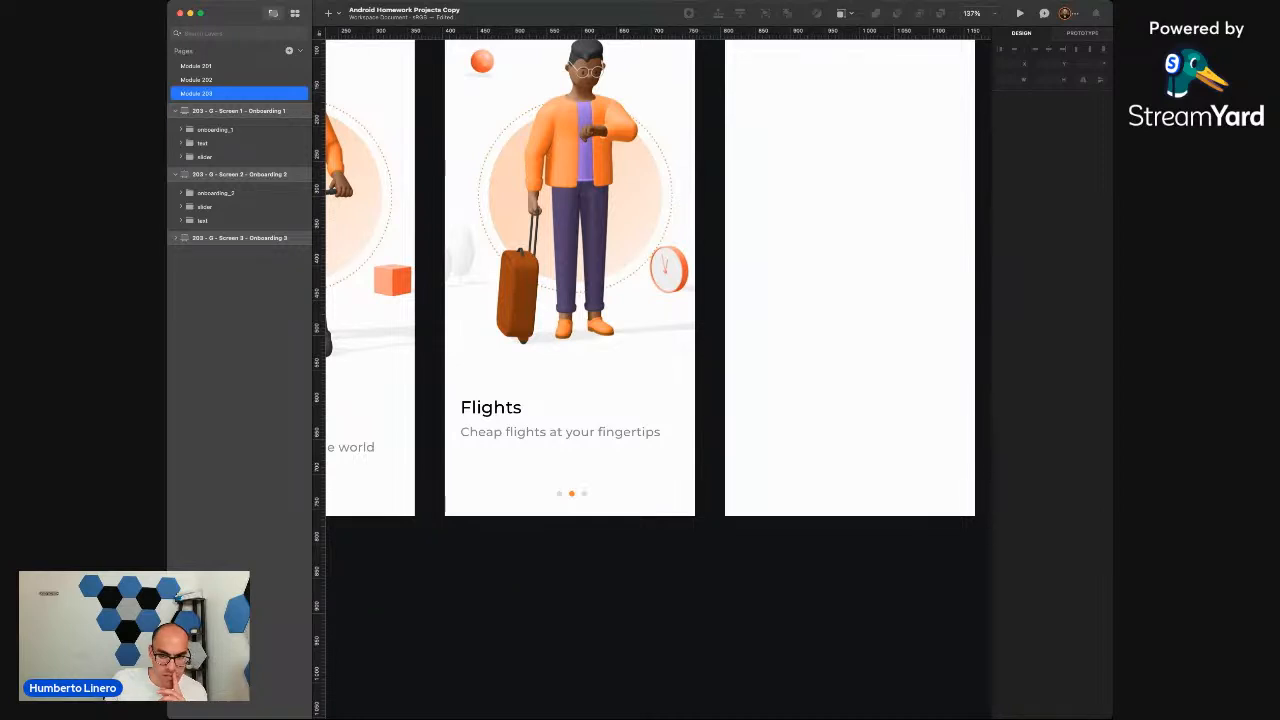
key(super+Tab)
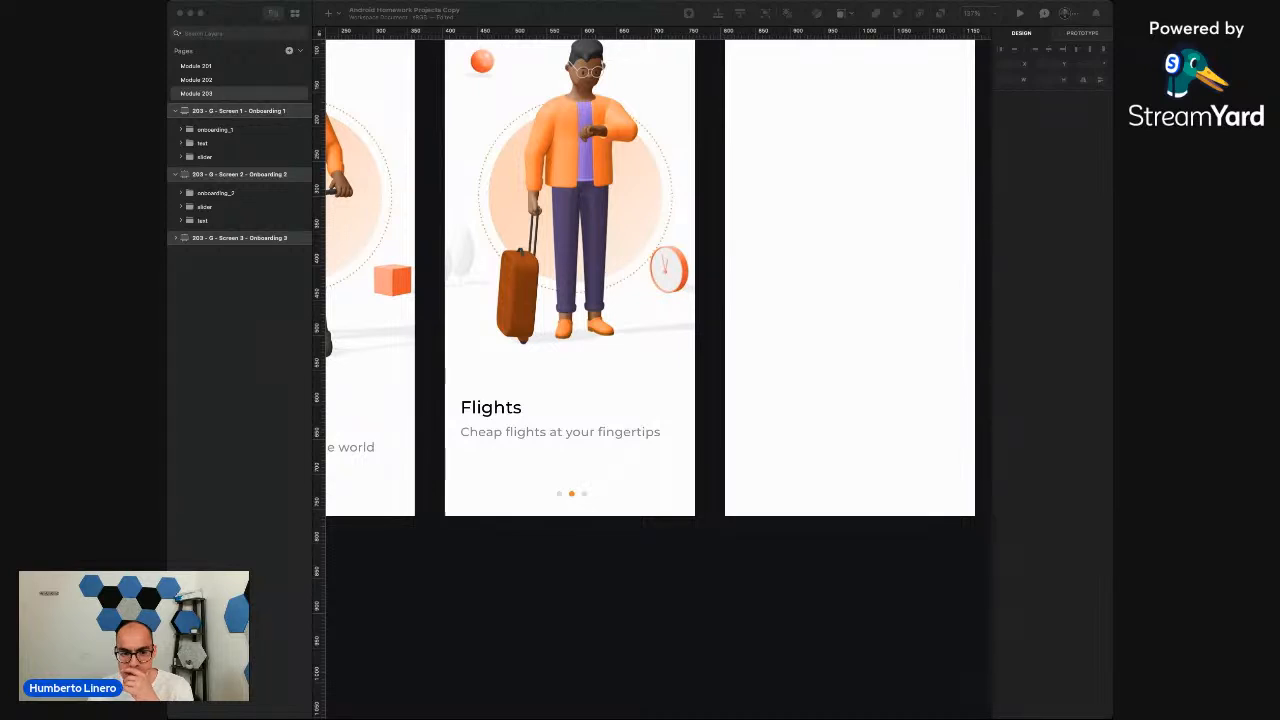
click(221, 482)
scroll(438, 477, left, 5)
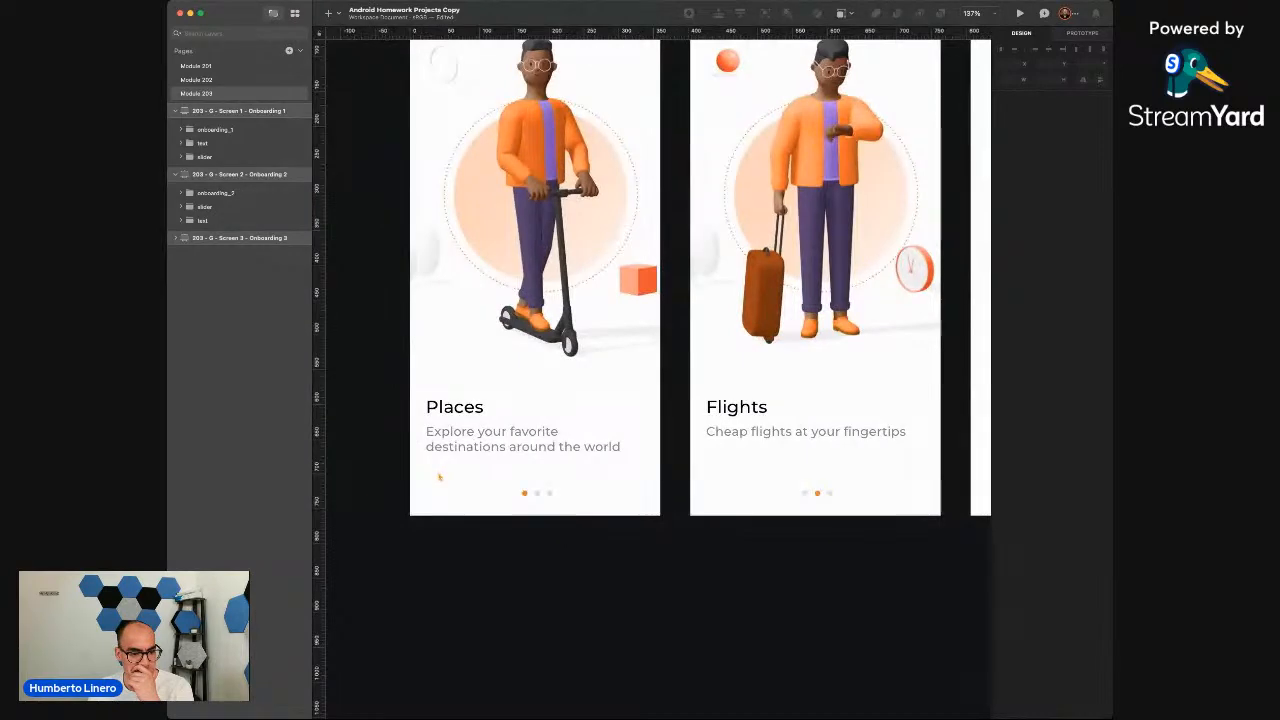
click(450, 420)
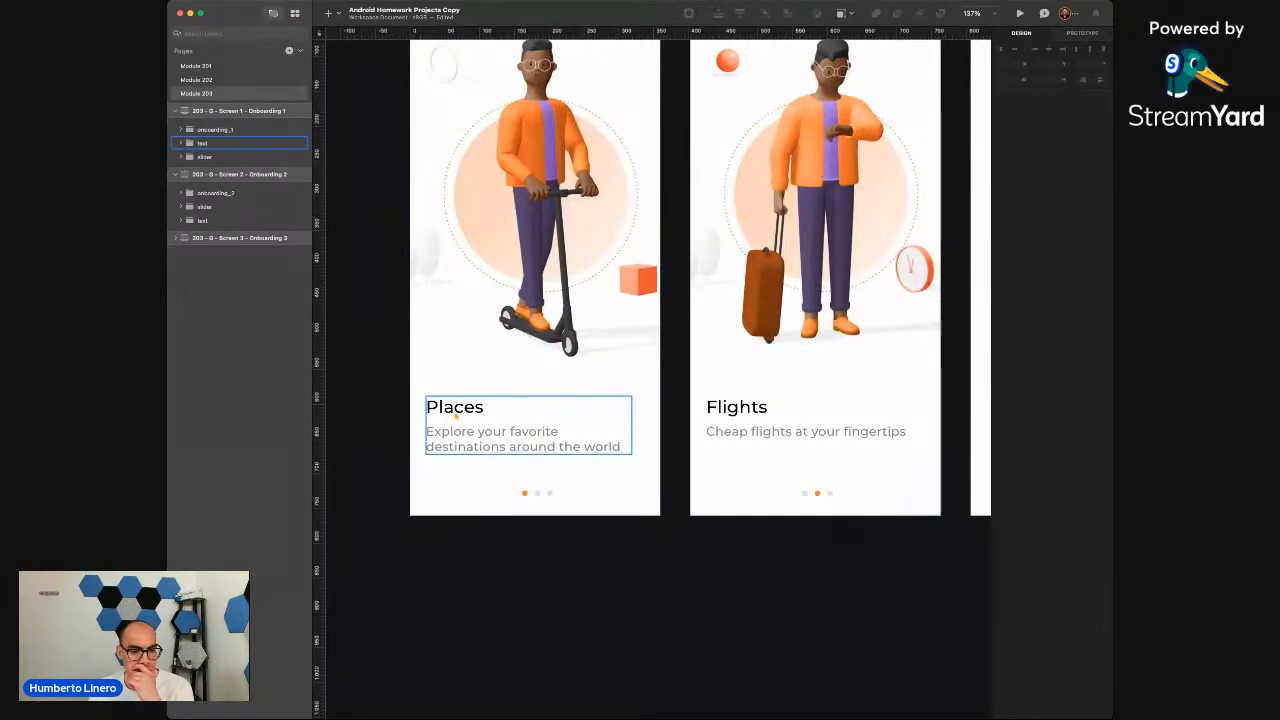
click(574, 580)
scroll(574, 580, right, 5)
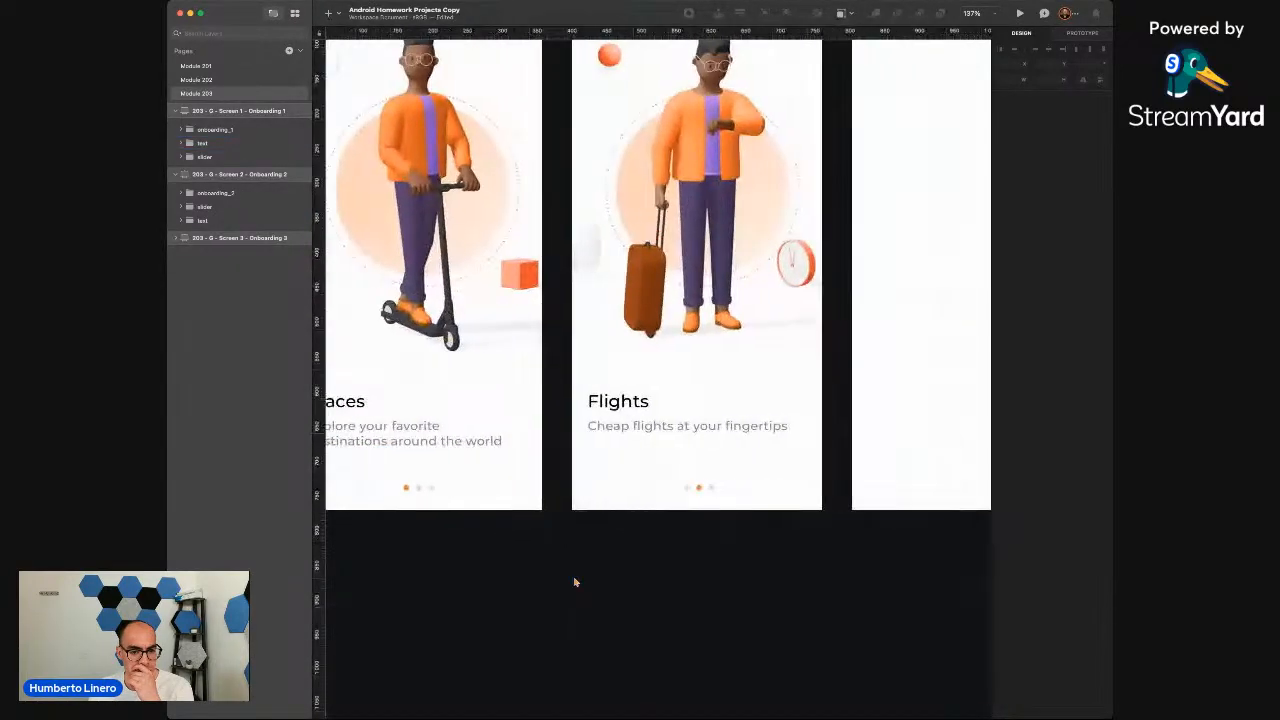
key(super+Tab)
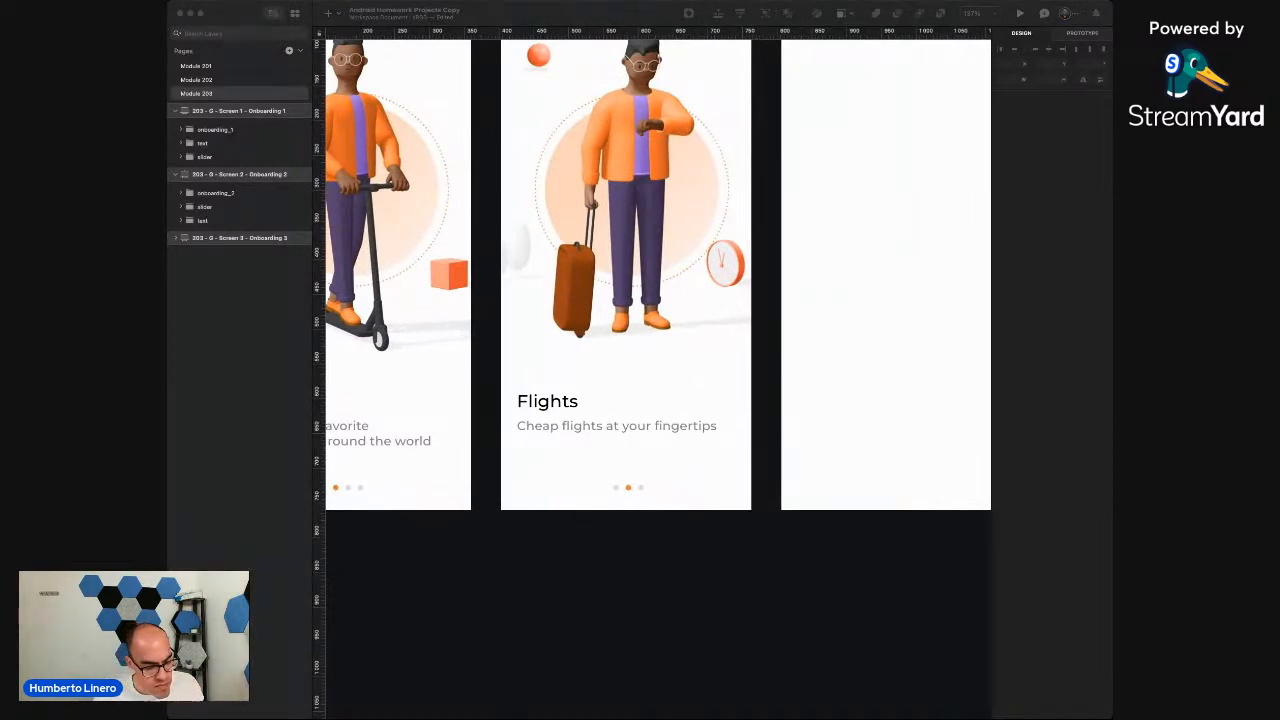
Copy the text group with the Flights title and subtitle from Screen 2 into the empty Screen 3 - Onboarding 3 artboard
click(680, 583)
scroll(680, 583, right, 4)
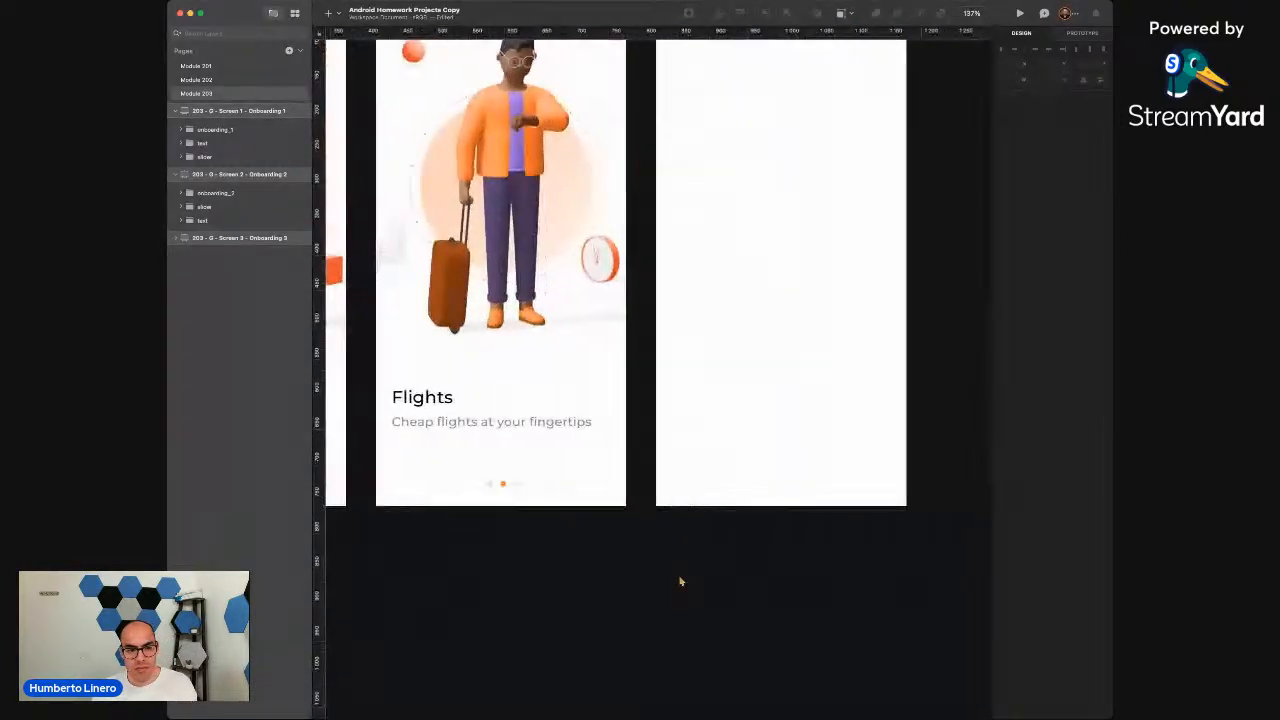
click(392, 411)
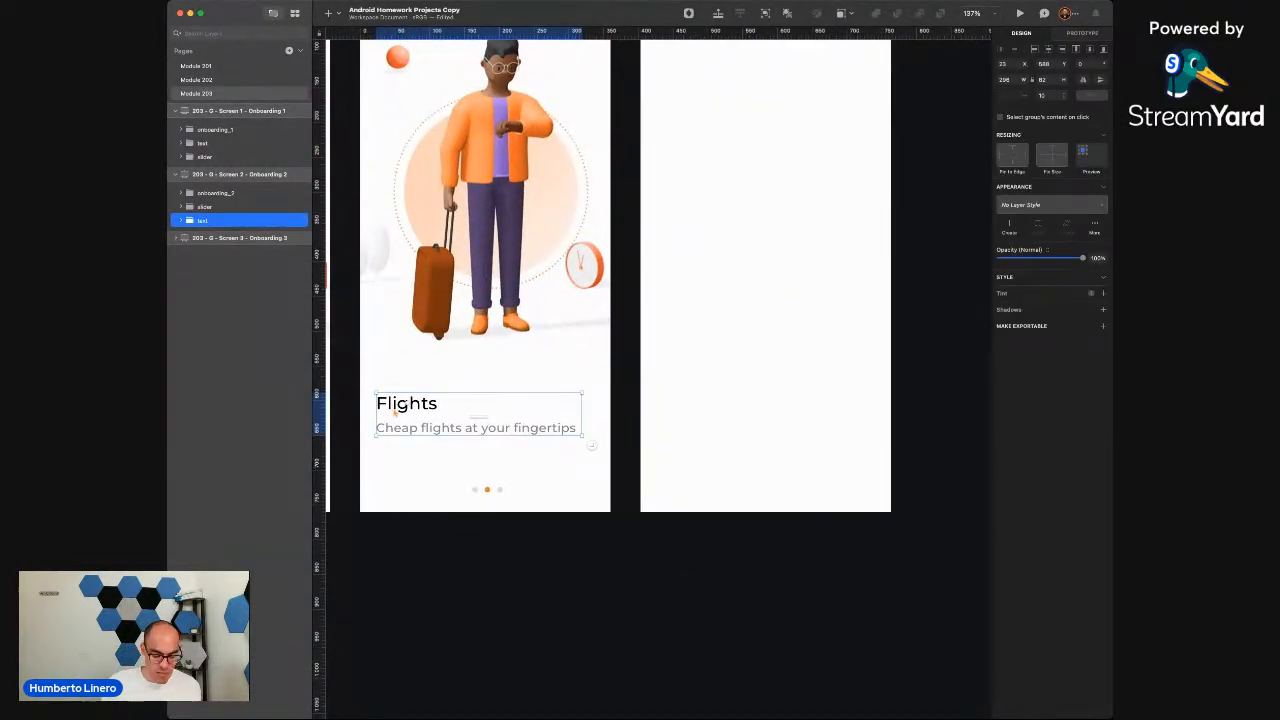
key(super+c)
scroll(563, 349, right, 3)
scroll(563, 349, up, 3)
click(591, 65)
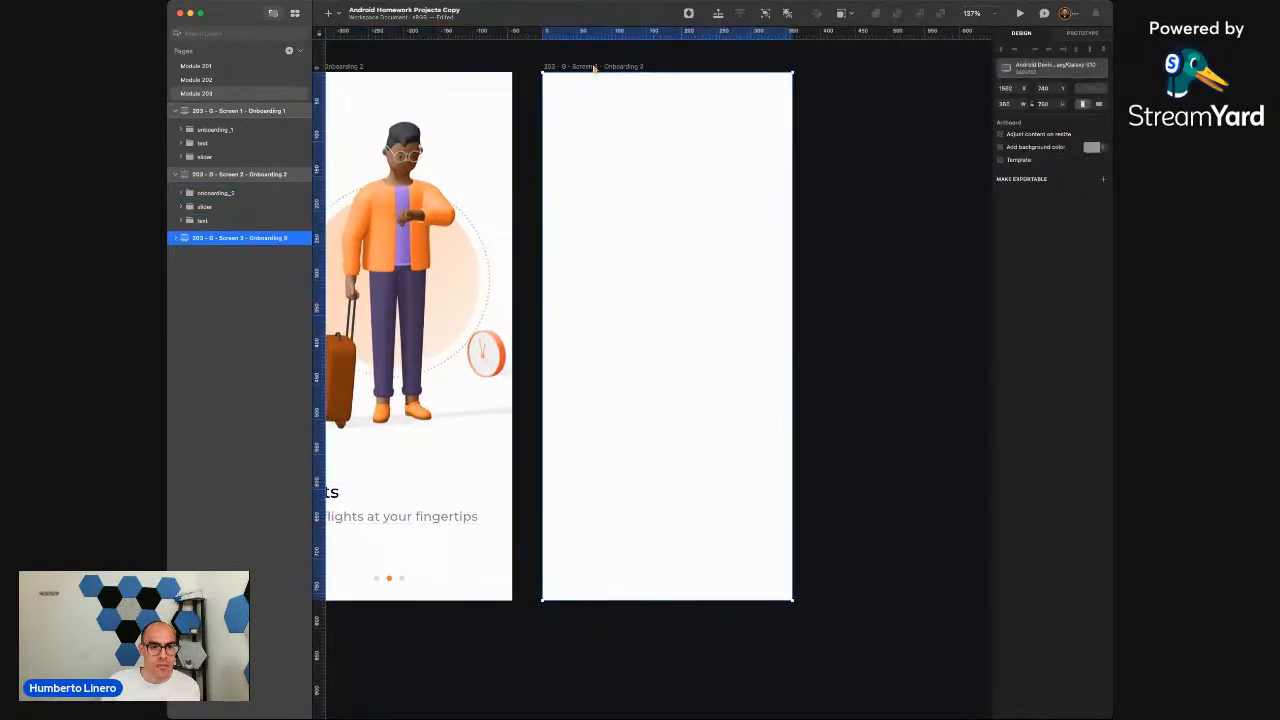
key(super+v)
Change the title of the pasted text group on Screen 3 - Onboarding 3 to "Attractions"
double_click(617, 497)
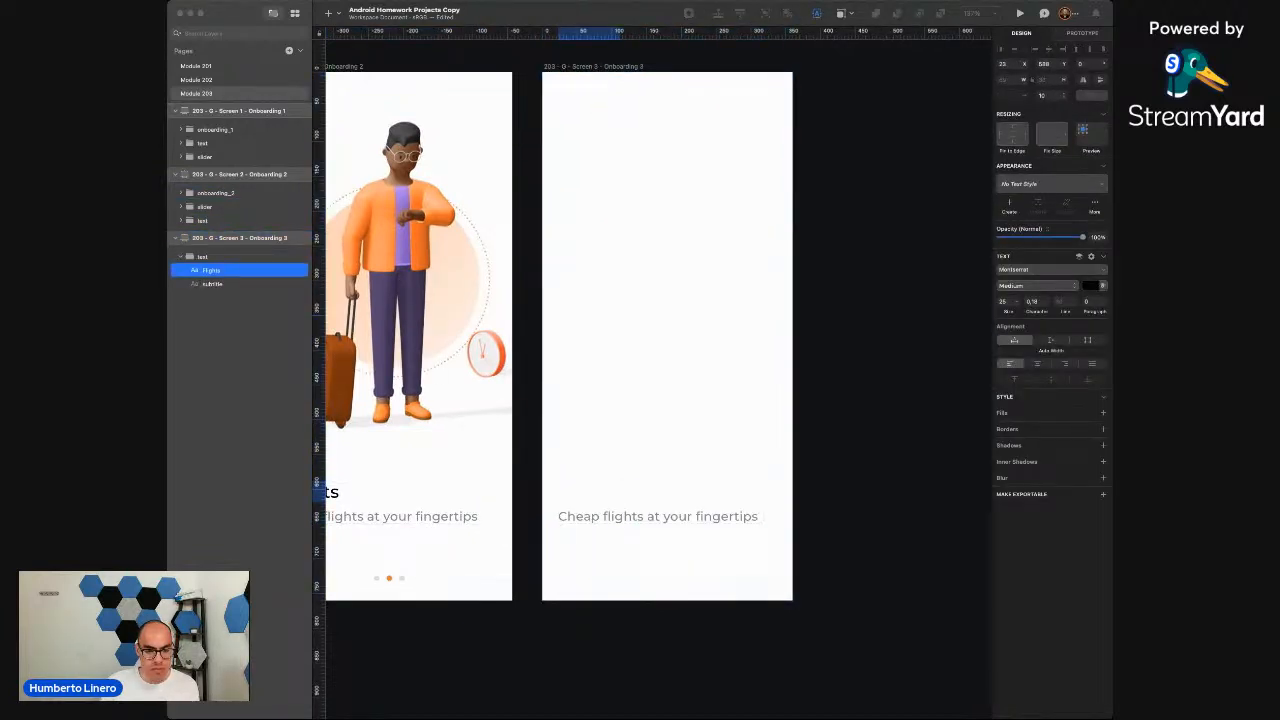
text(Attractions)
scroll(747, 671, left, 5)
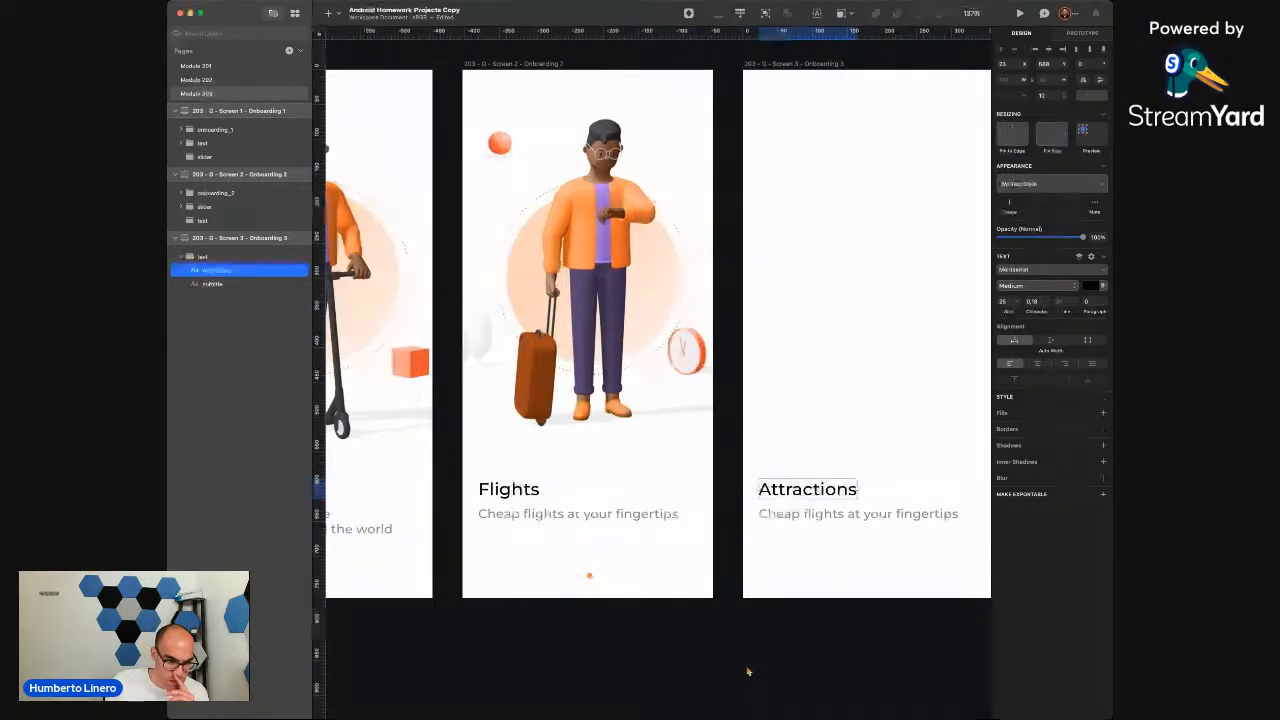
scroll(747, 671, left, 10)
scroll(747, 671, right, 10)
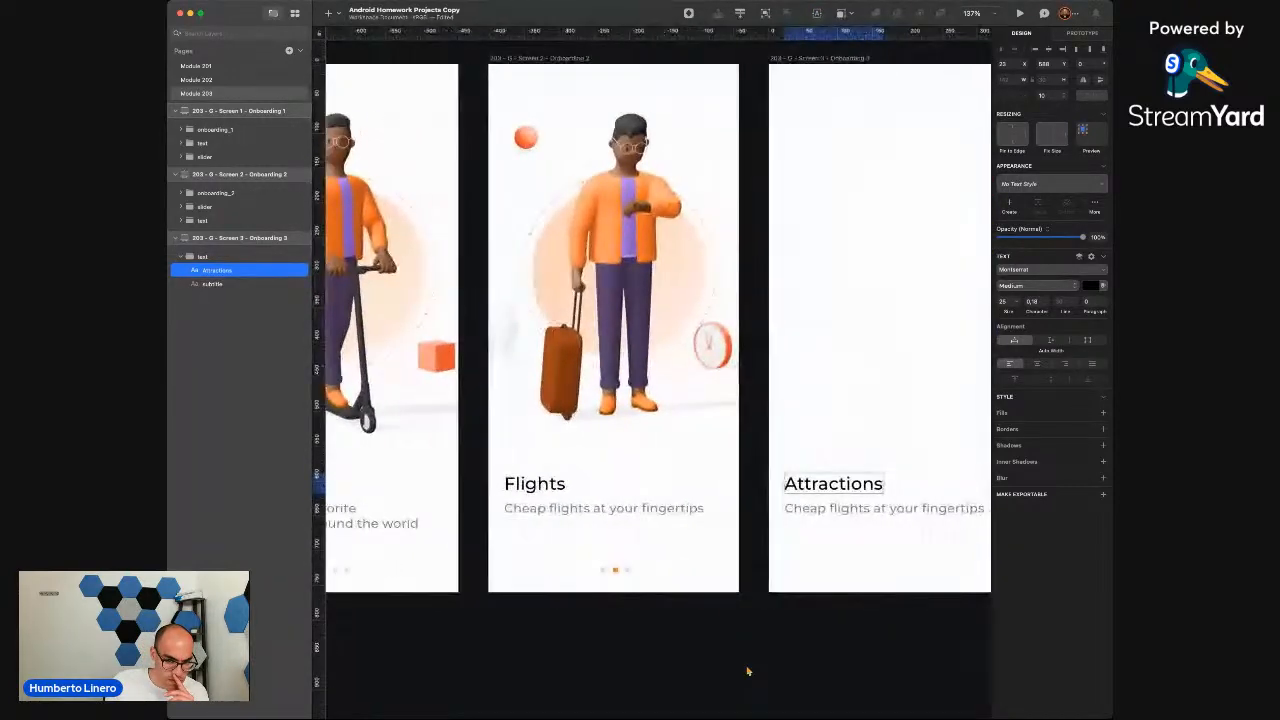
Rewrite the subtitle under the Attractions title as a line about the best attractions and your family
double_click(737, 511)
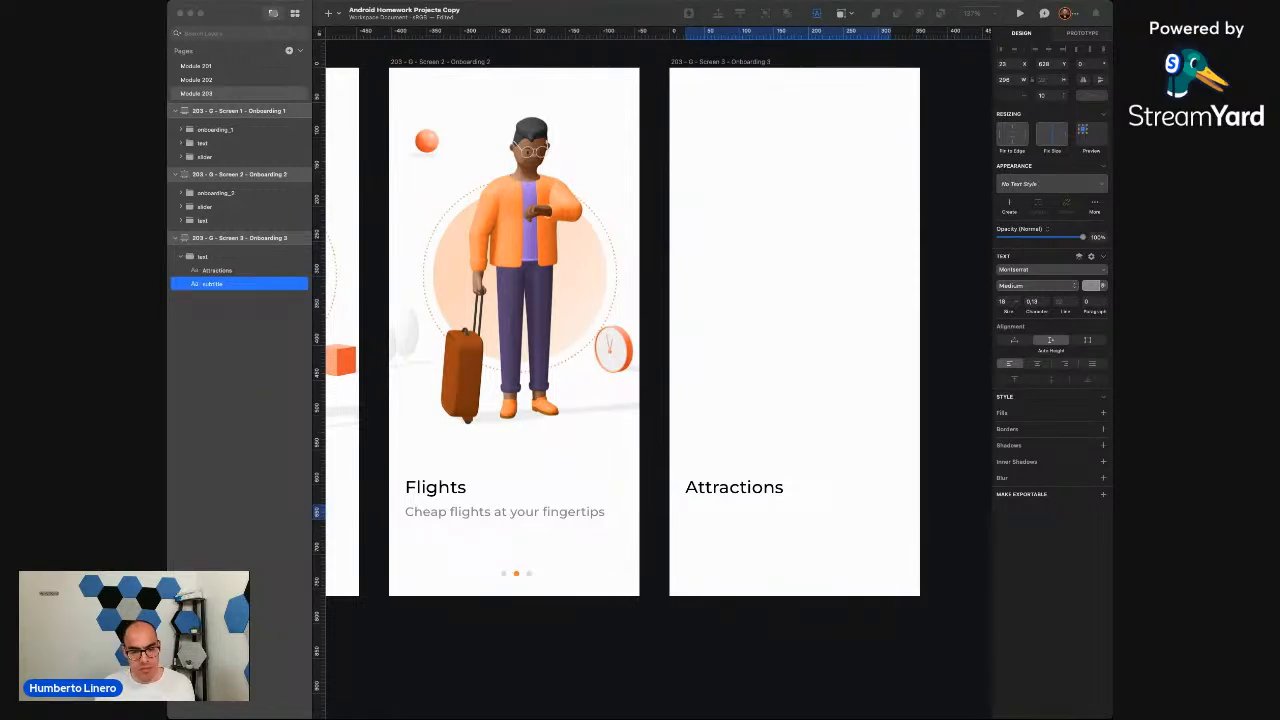
click(752, 663)
scroll(752, 663, left, 5)
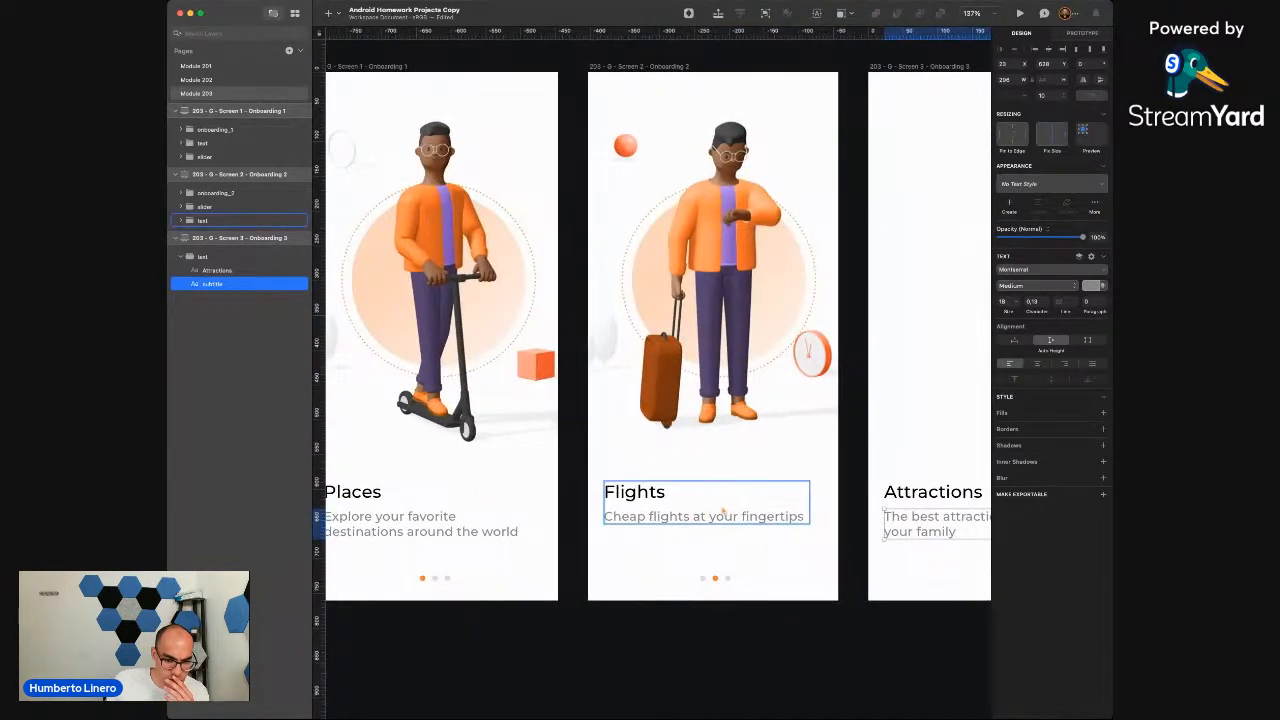
Extend the Flights subtitle on Screen 2 to read "Cheap flights at your fingertips to any location"
click(726, 515)
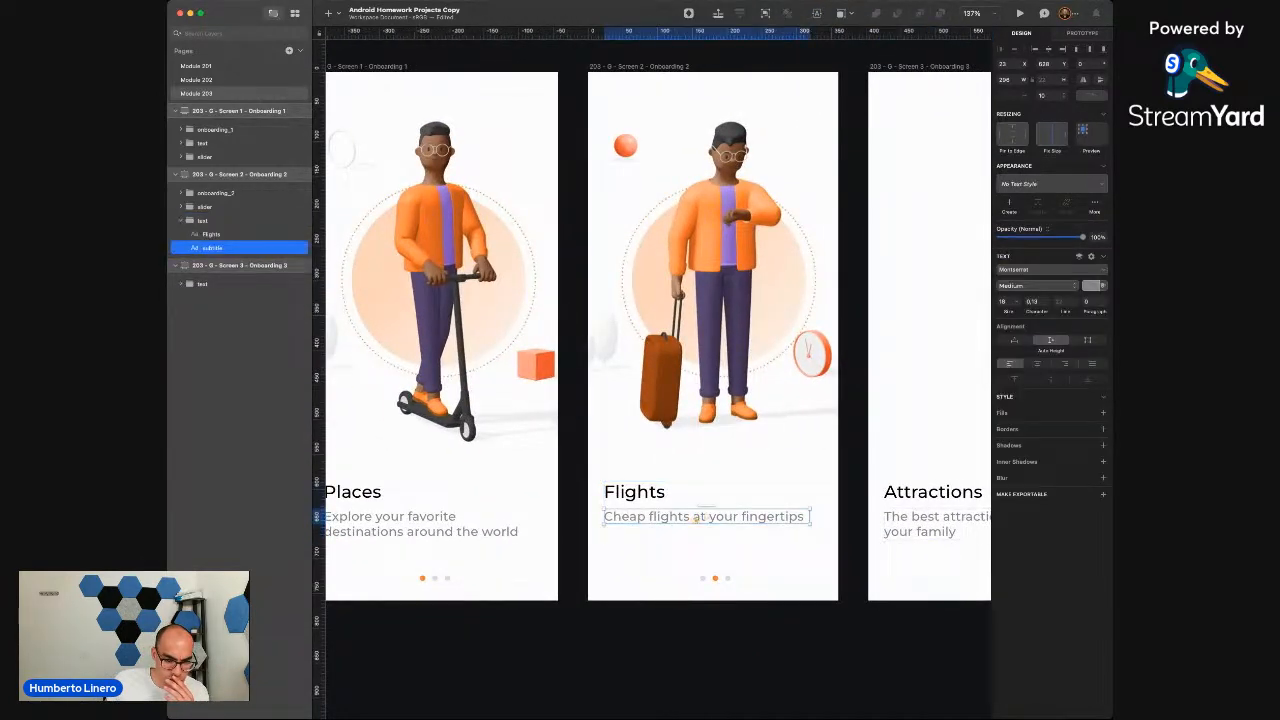
double_click(697, 518)
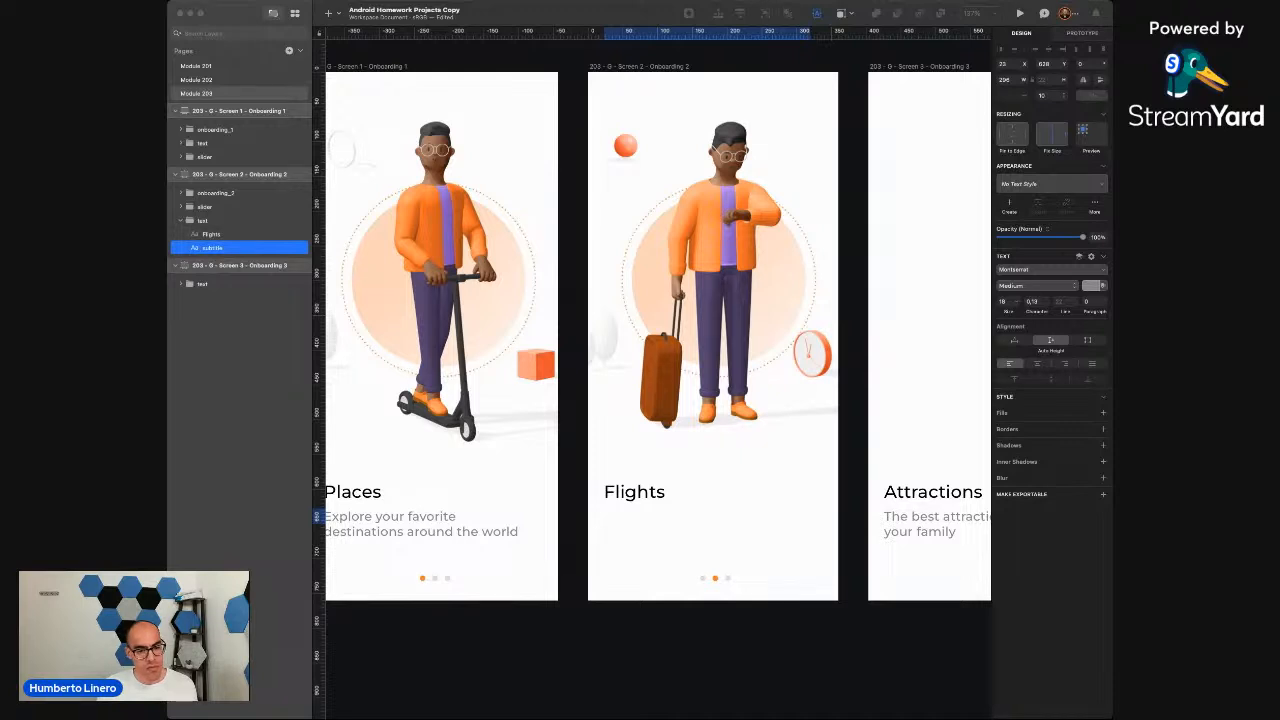
click(709, 677)
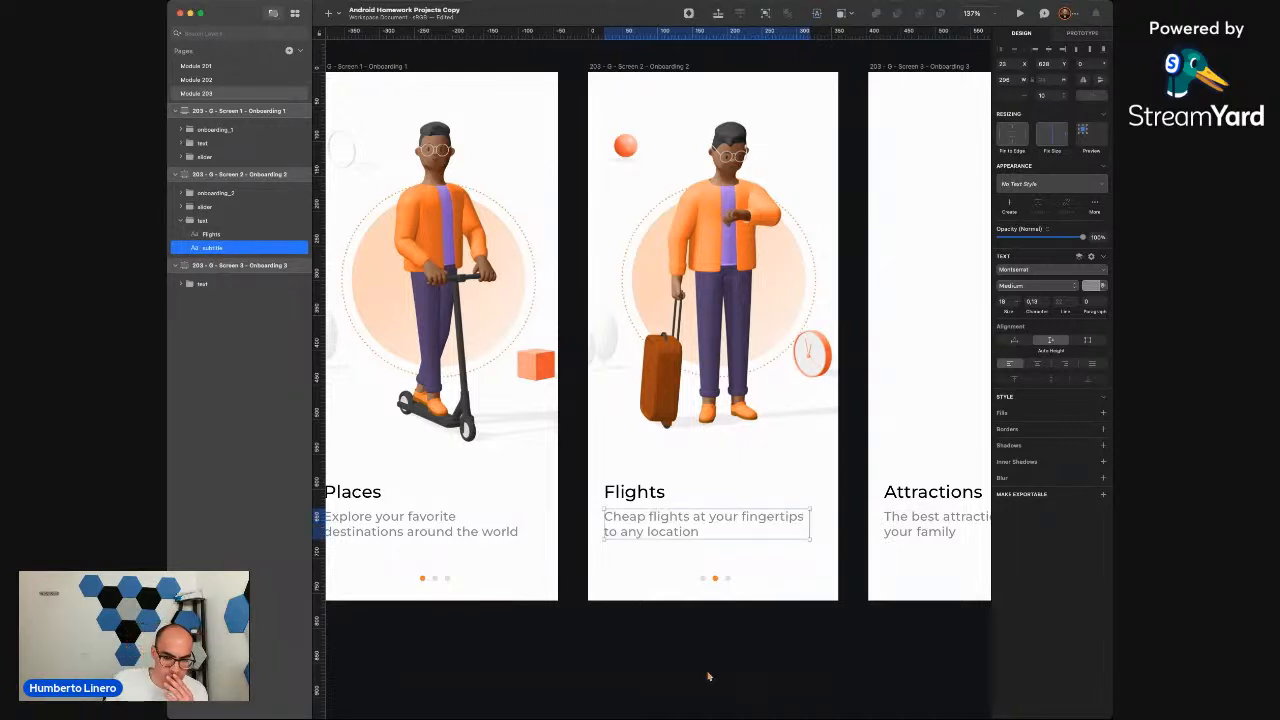
Paste the copied onboarding illustration, with its element and image groups, into the Screen 3 - Onboarding 3 artboard
scroll(709, 677, down, 5)
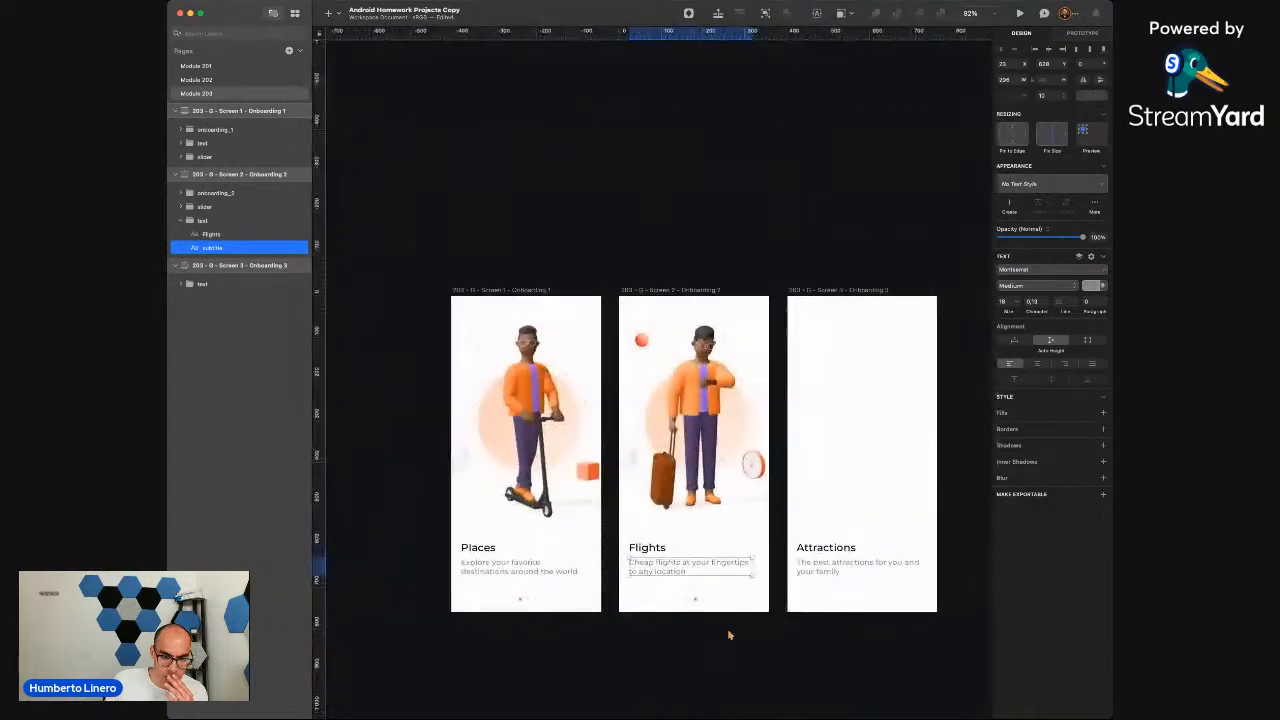
scroll(730, 635, down, 1)
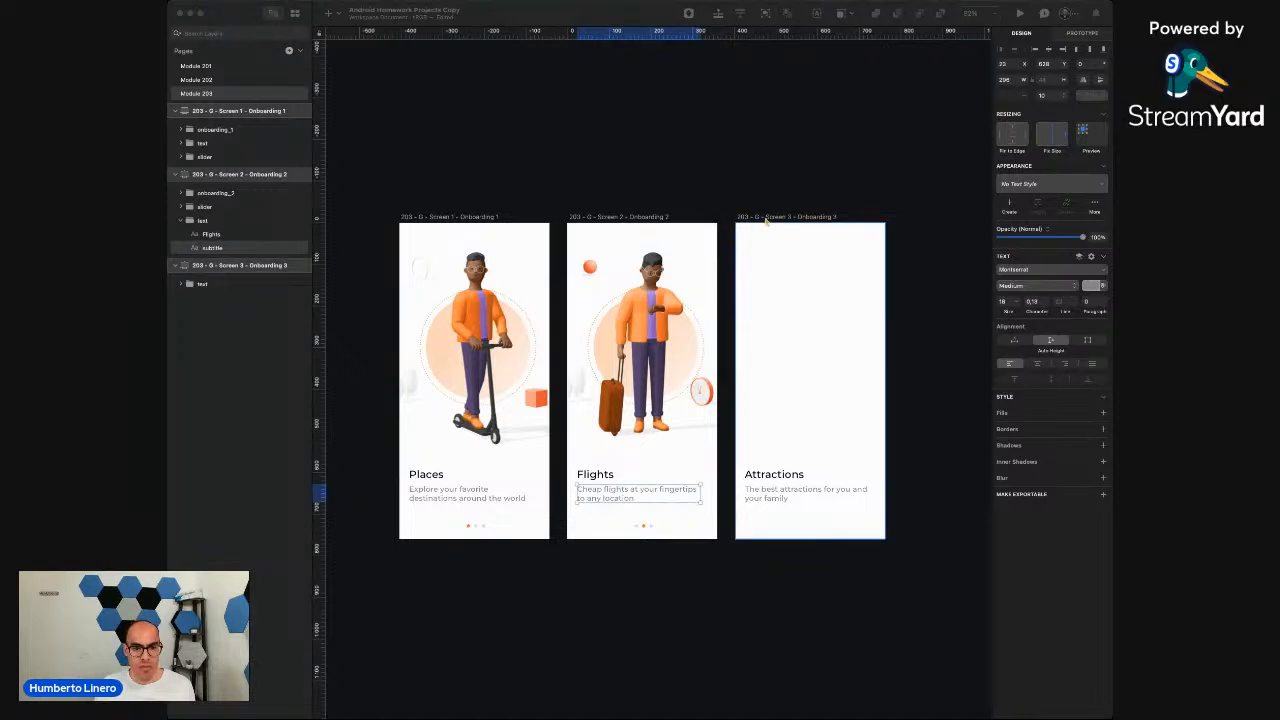
click(750, 245)
key(super+v)
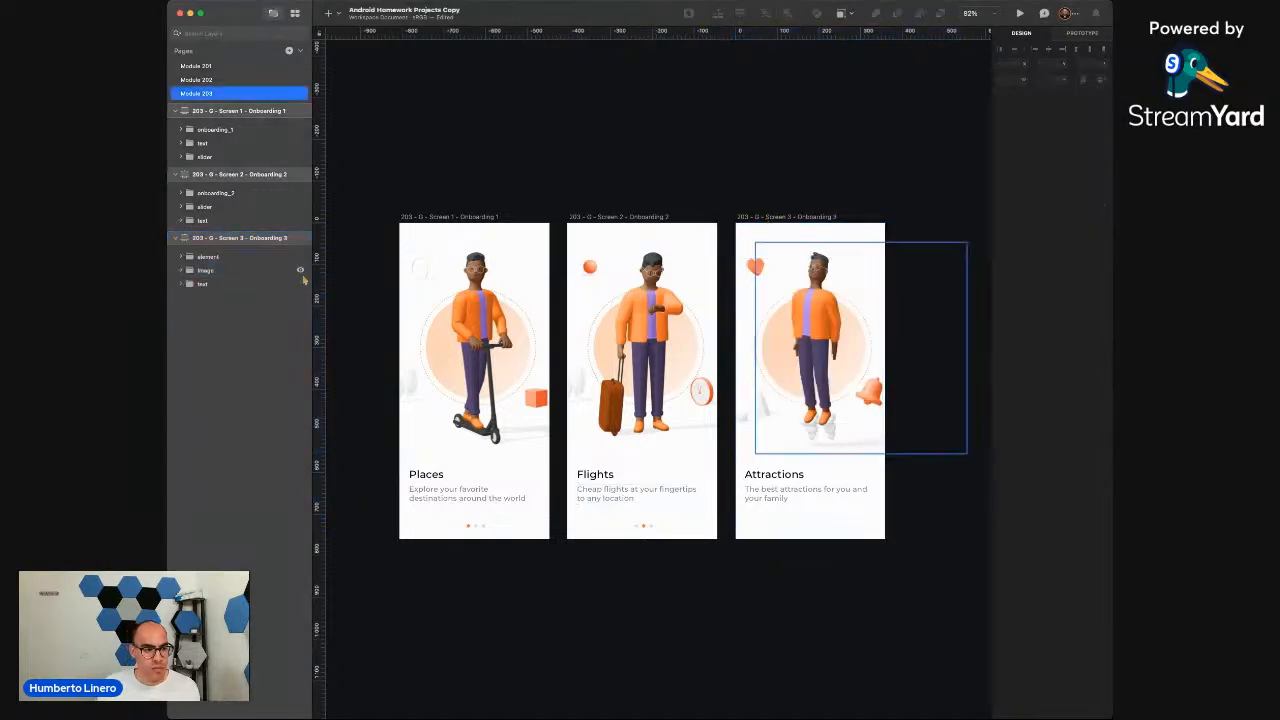
Group the element and image layers on Screen 3 and name the group "onboarding_3"
click(226, 258)
click(181, 285)
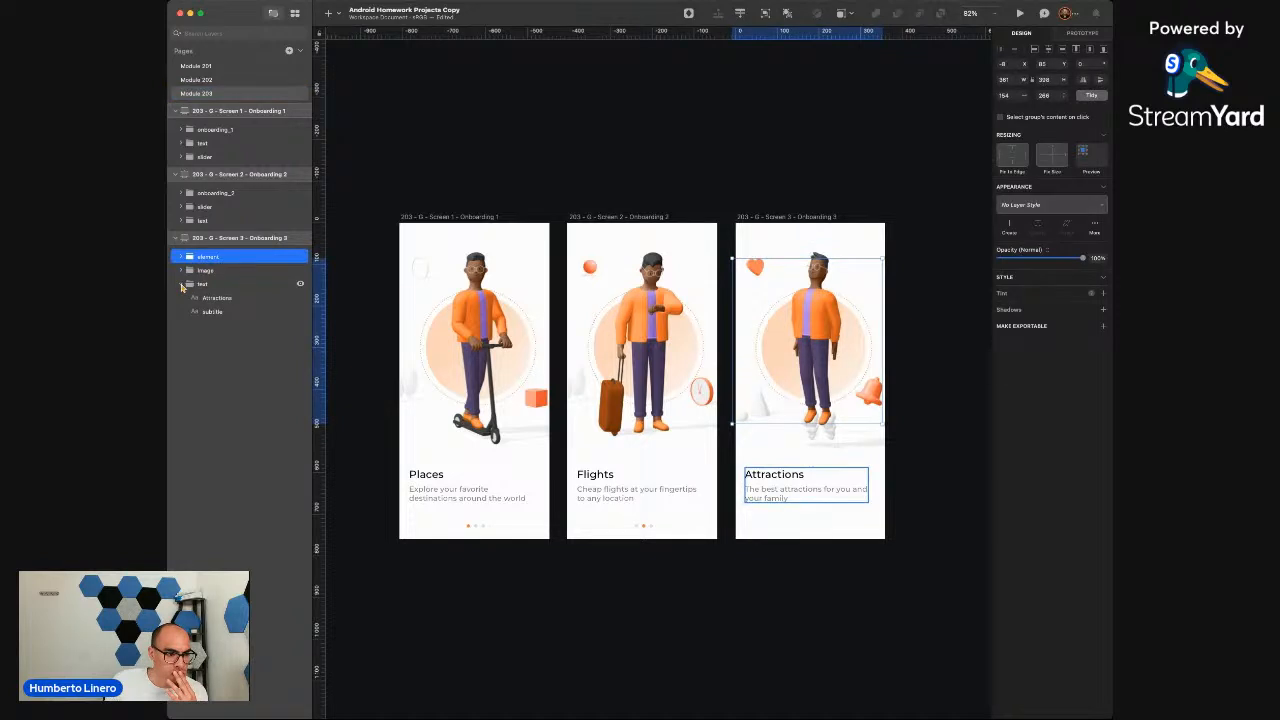
click(203, 285)
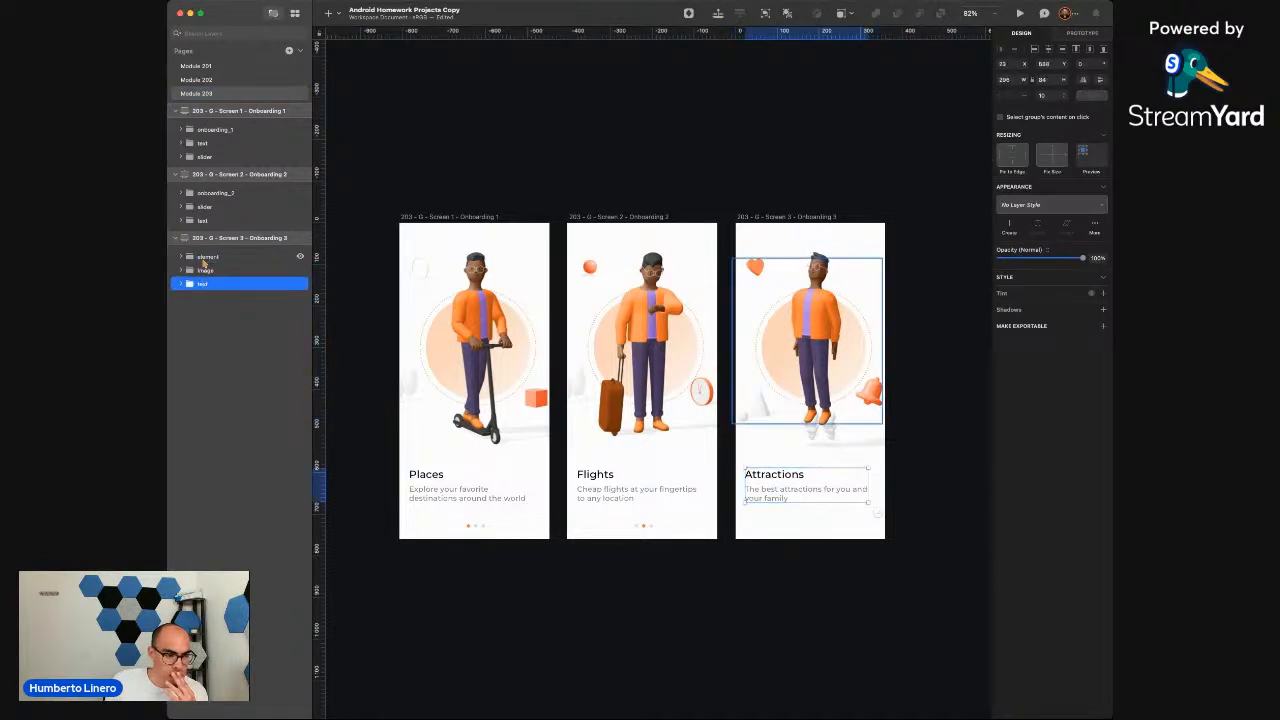
click(206, 271)
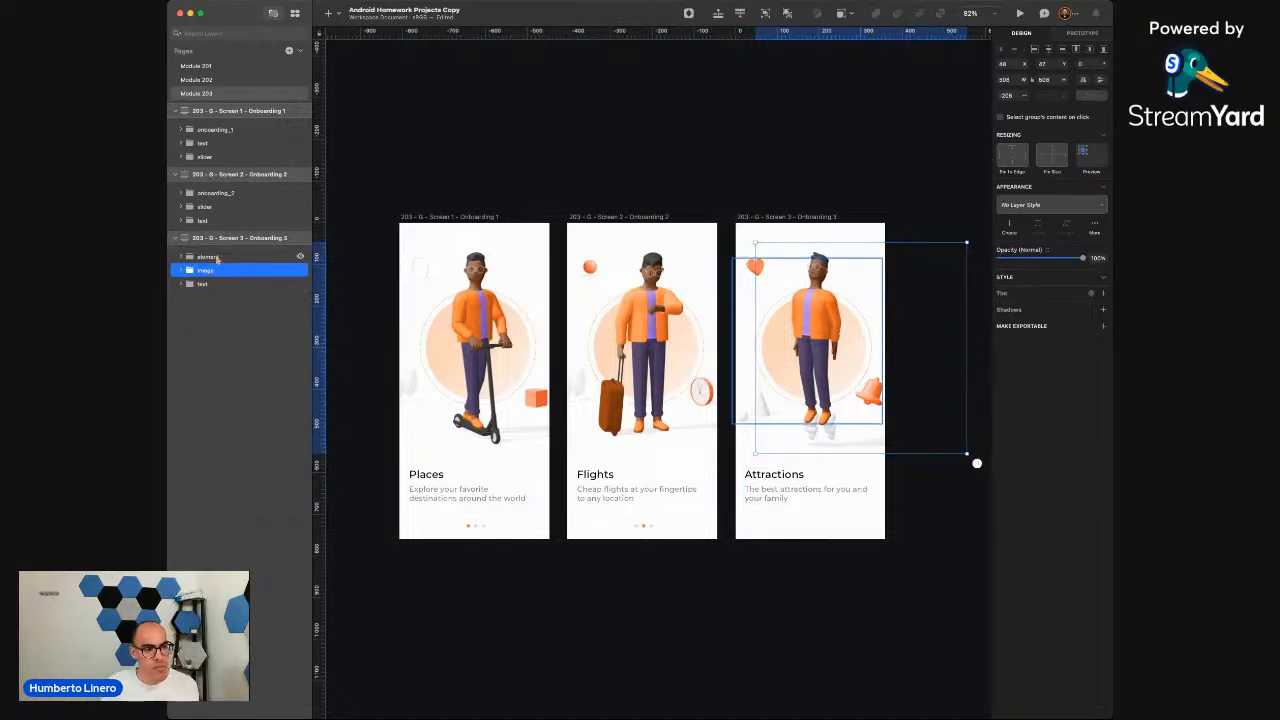
click(217, 258)
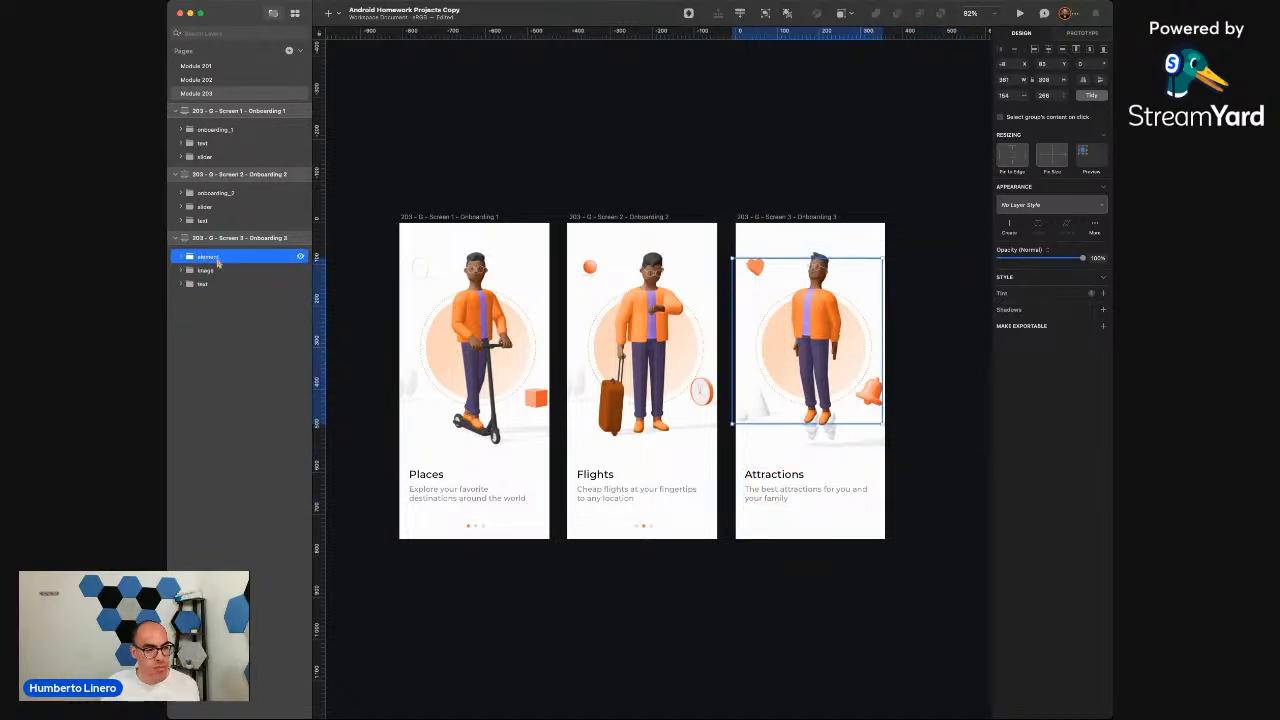
shift+click(216, 271)
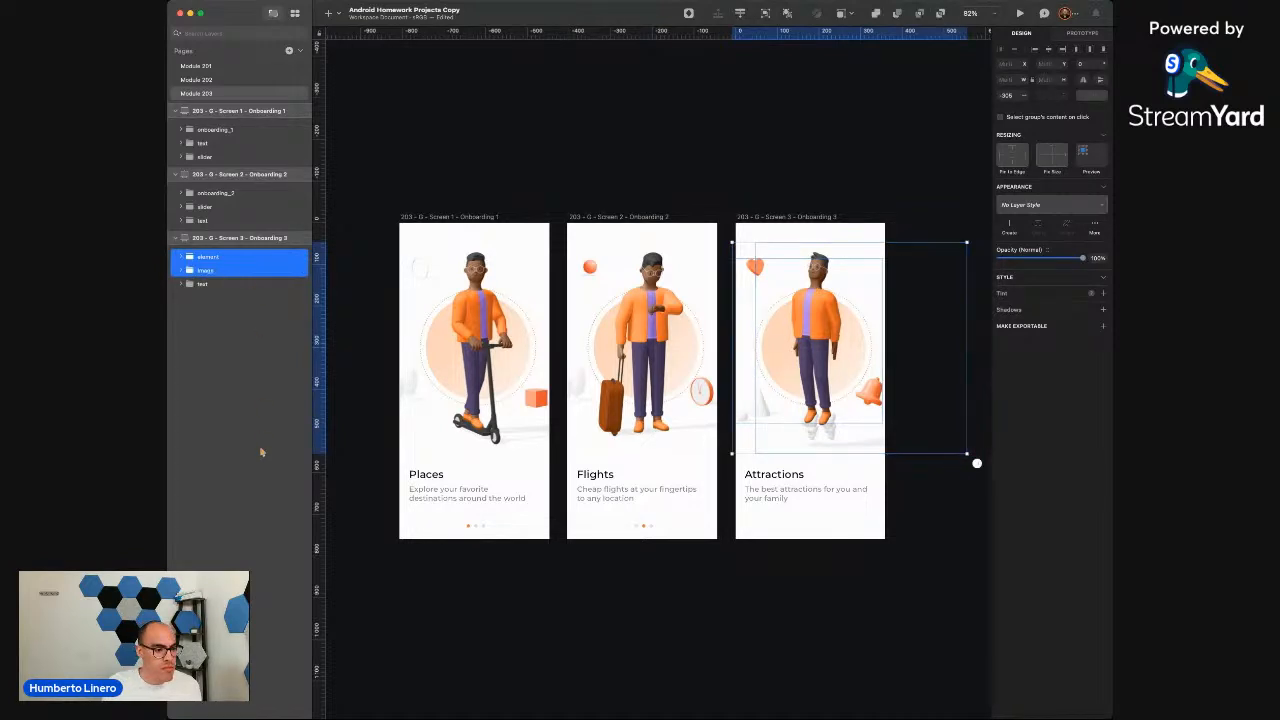
key(super+g)
key(Return)
text(onboard)
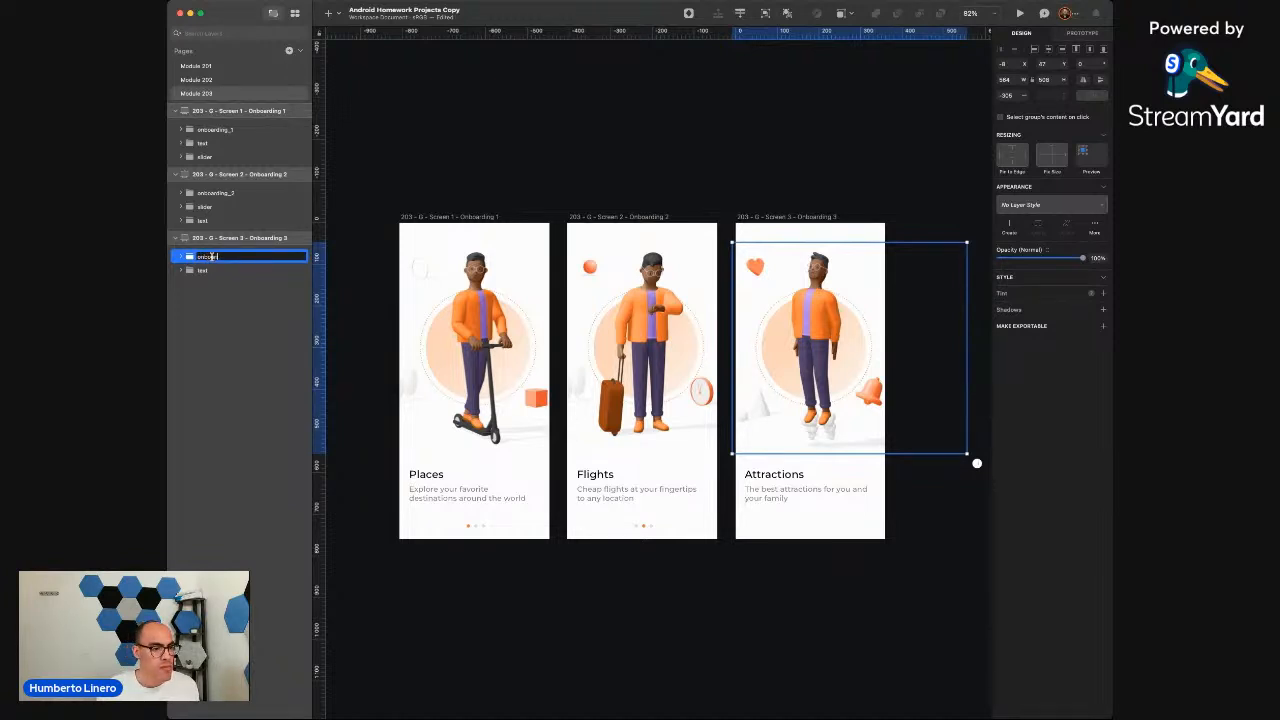
text(ing_)
text(3)
key(Return)
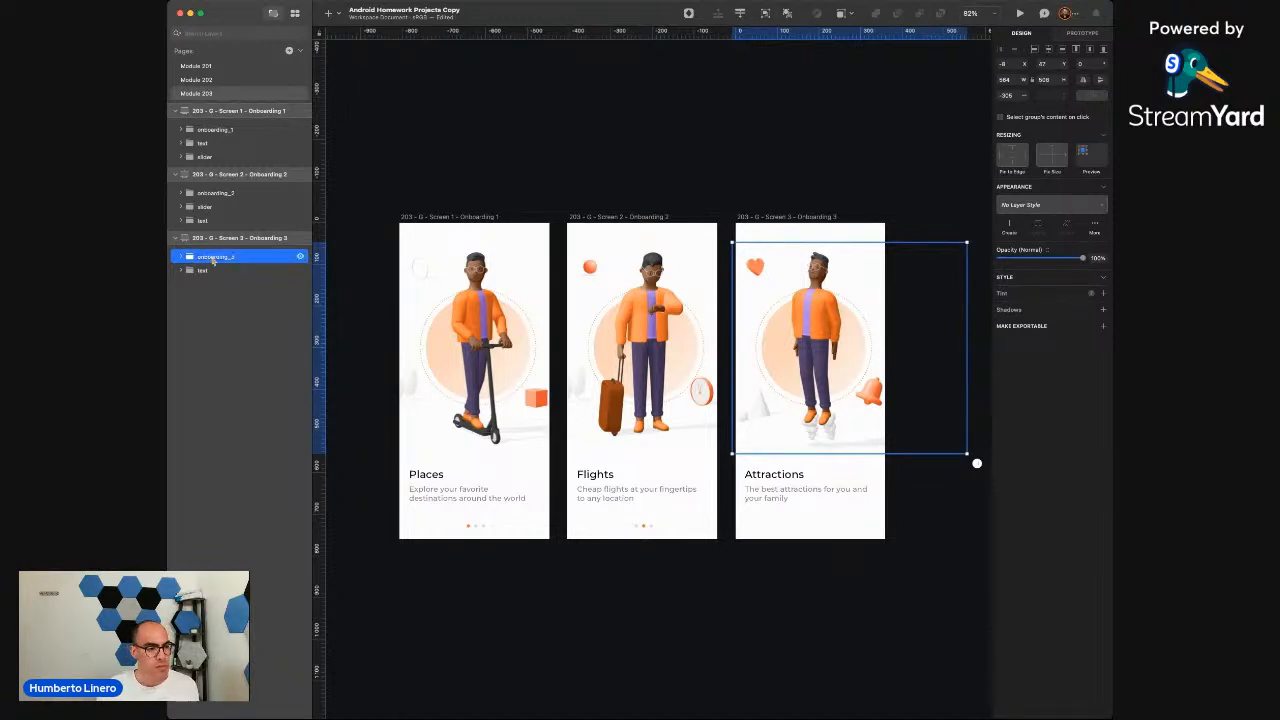
Rename the element group inside onboarding_3 as "background"
click(182, 257)
click(205, 271)
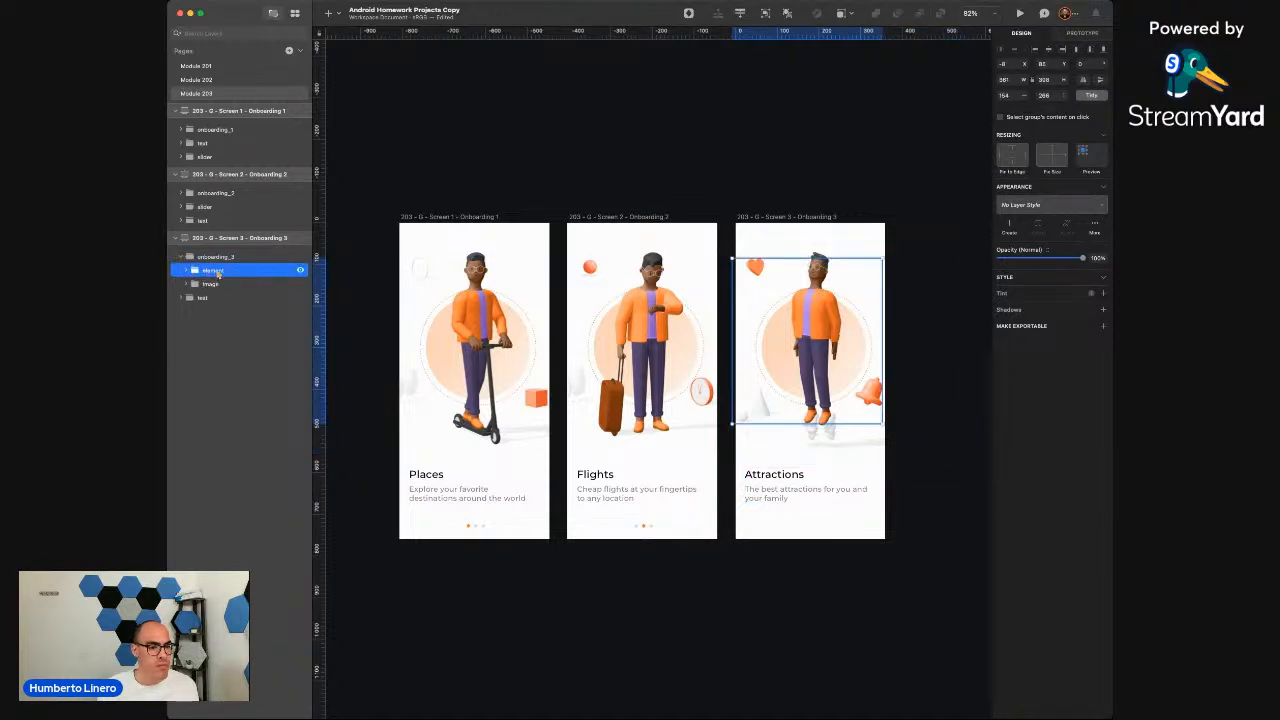
key(Return)
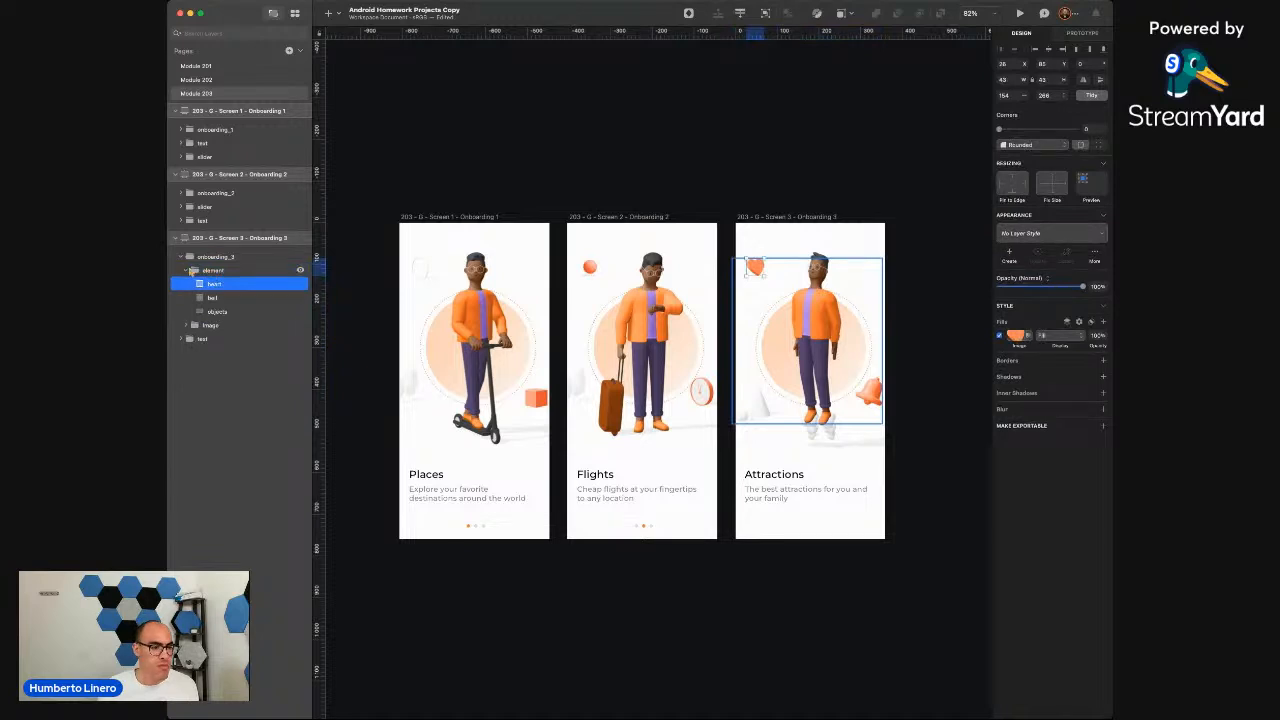
click(186, 271)
double_click(214, 270)
text(backgr)
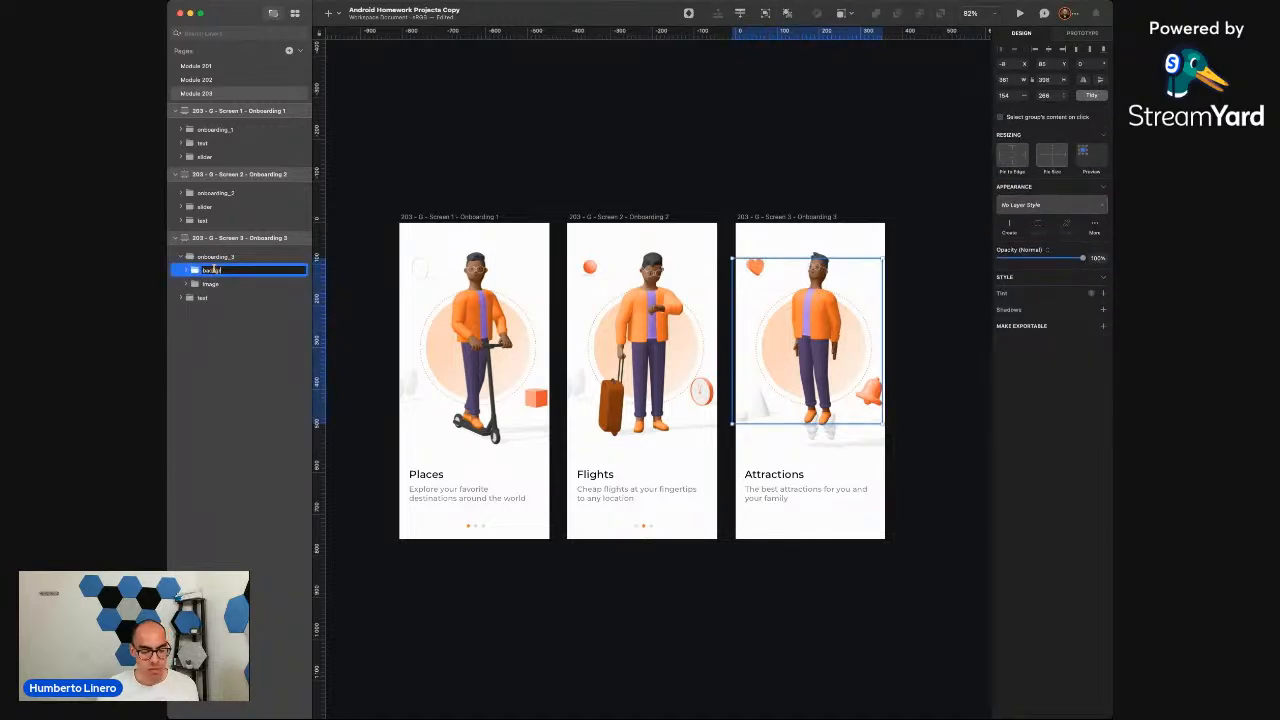
text(ound)
key(Return)
Rename the image group inside onboarding_3 as "person" and collapse the onboarding_3 group
double_click(209, 284)
text(m)
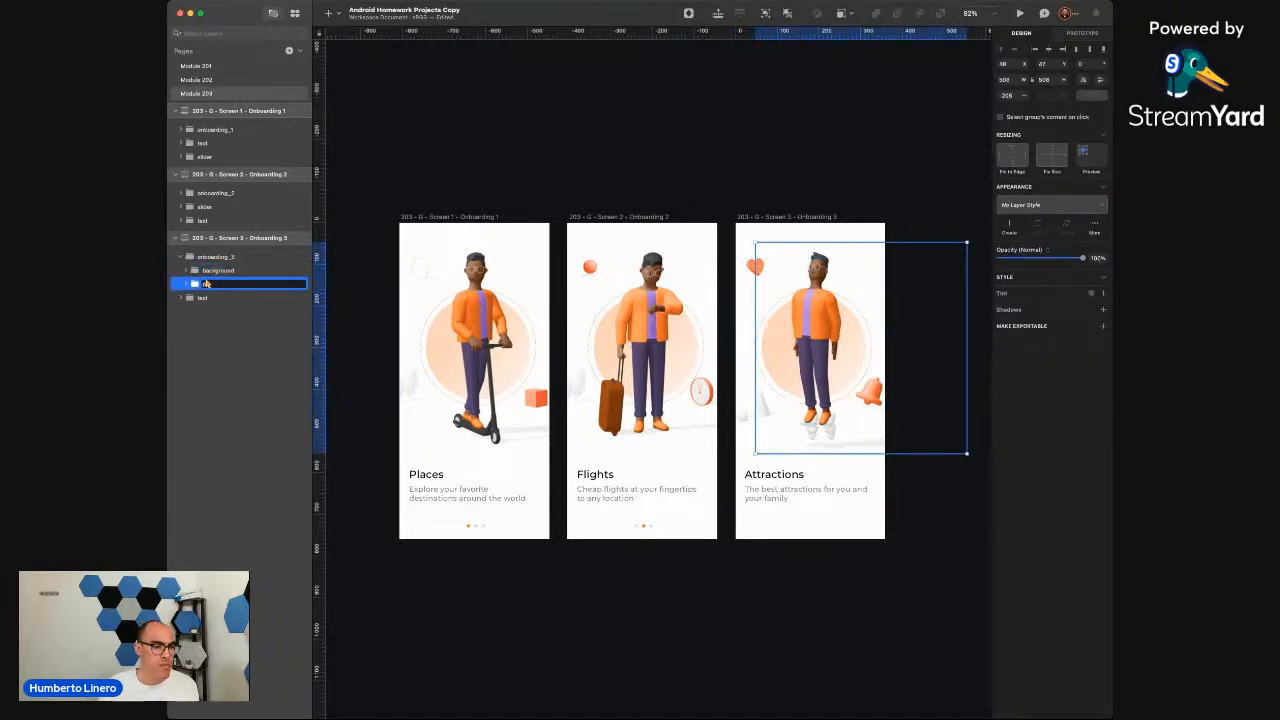
key(Return)
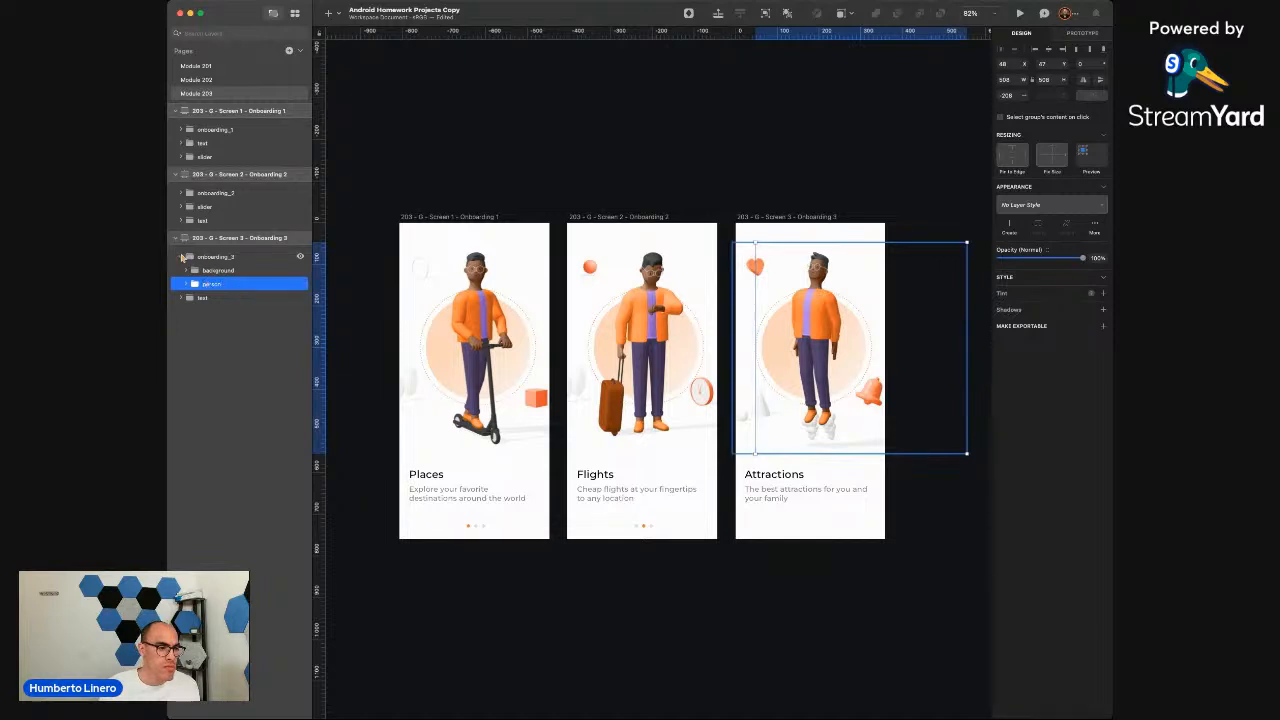
click(181, 257)
Make the onboarding_1, onboarding_2 and onboarding_3 groups exportable as 1x PNG
click(236, 130)
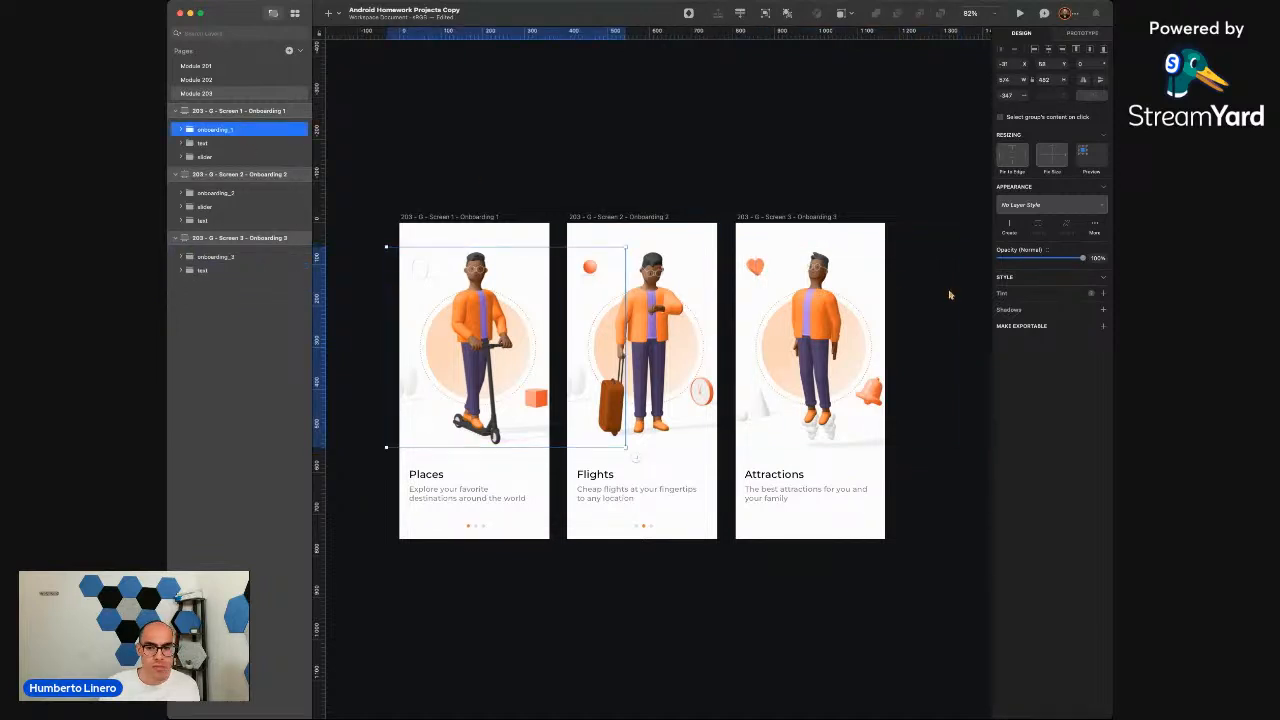
click(1103, 327)
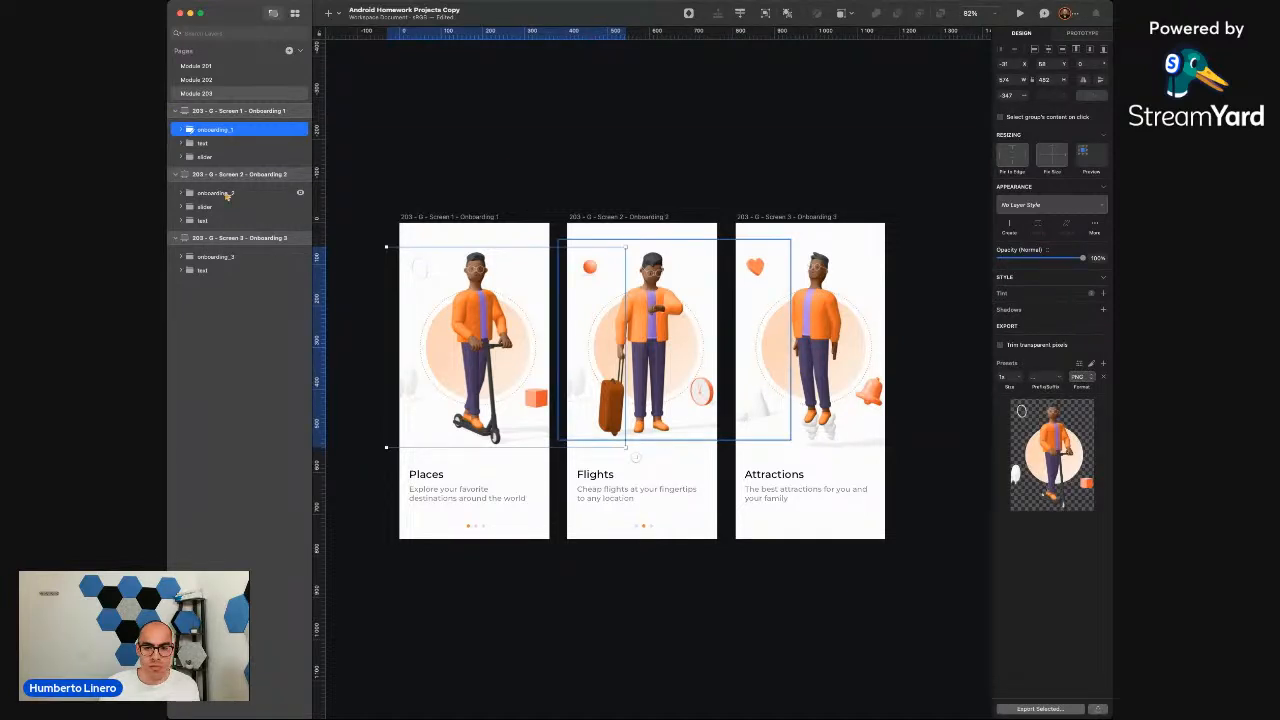
click(227, 196)
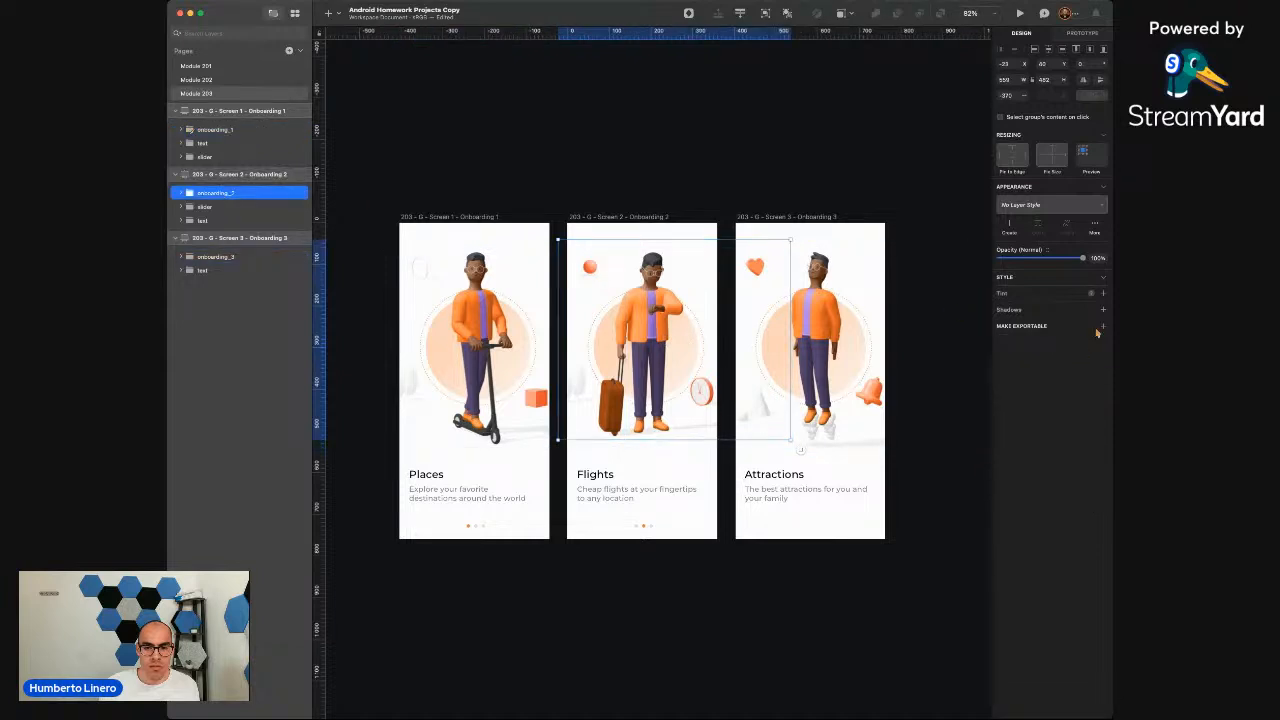
click(1103, 328)
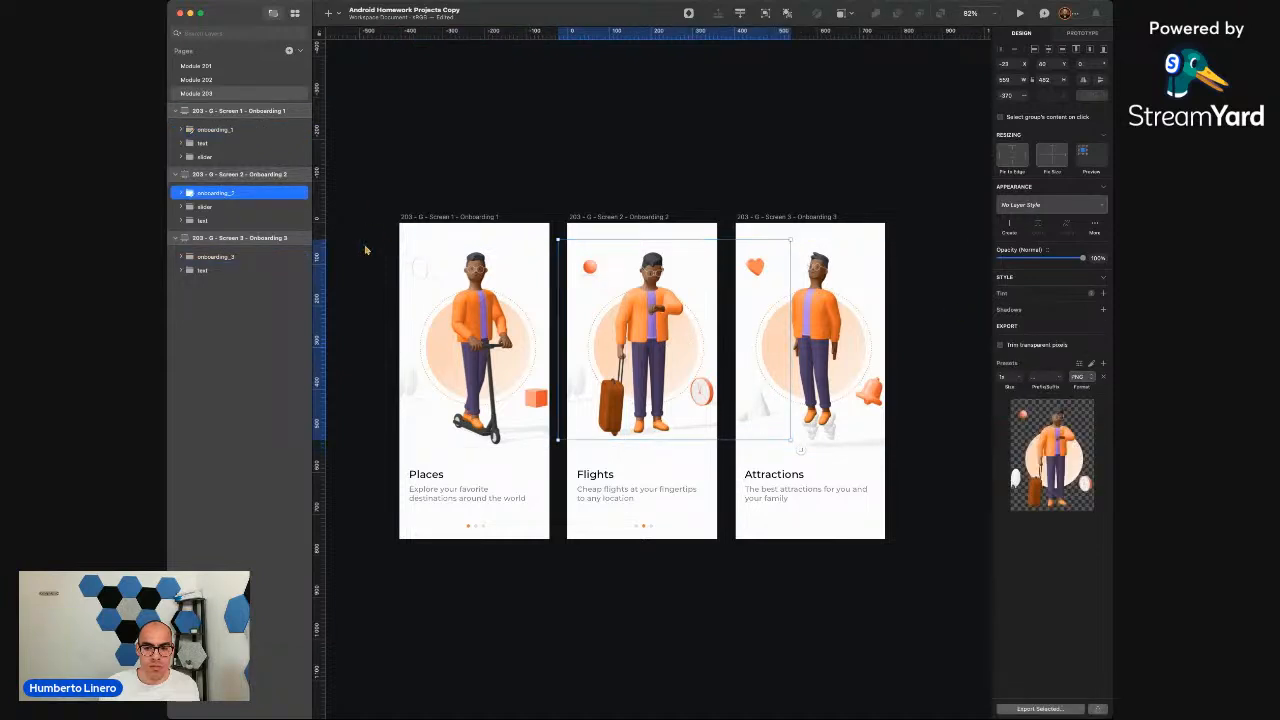
click(235, 258)
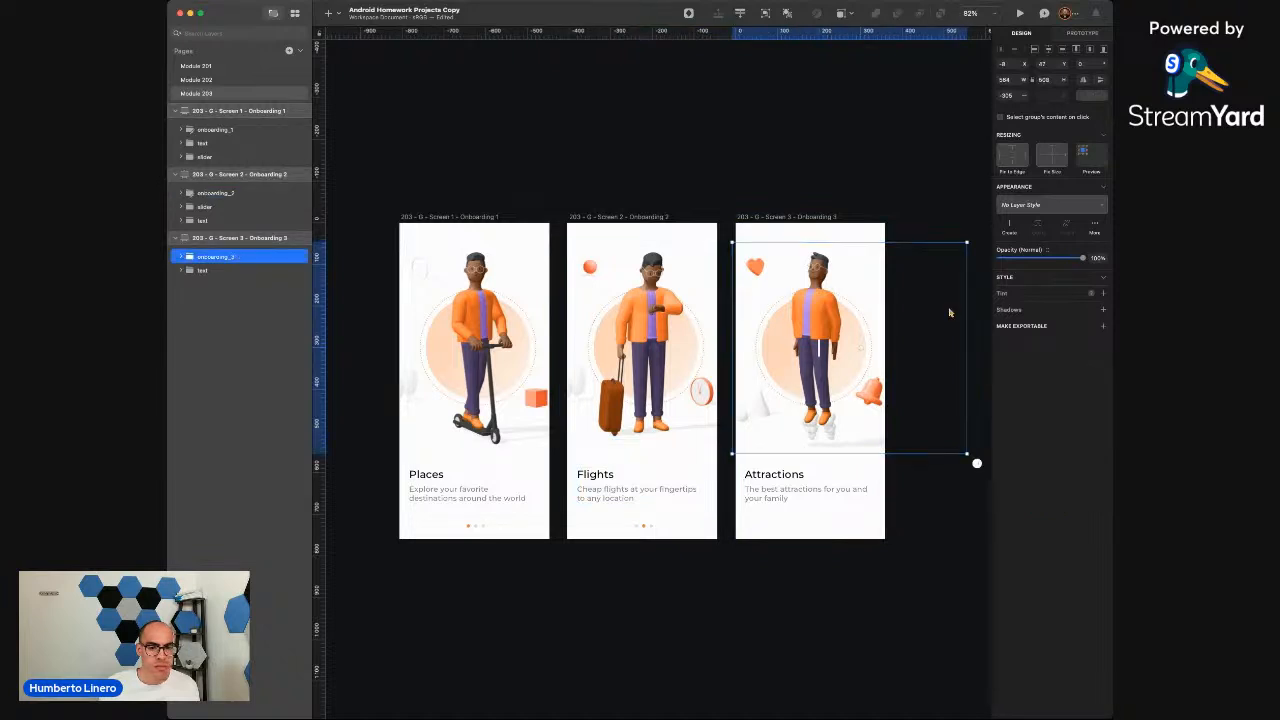
click(1103, 328)
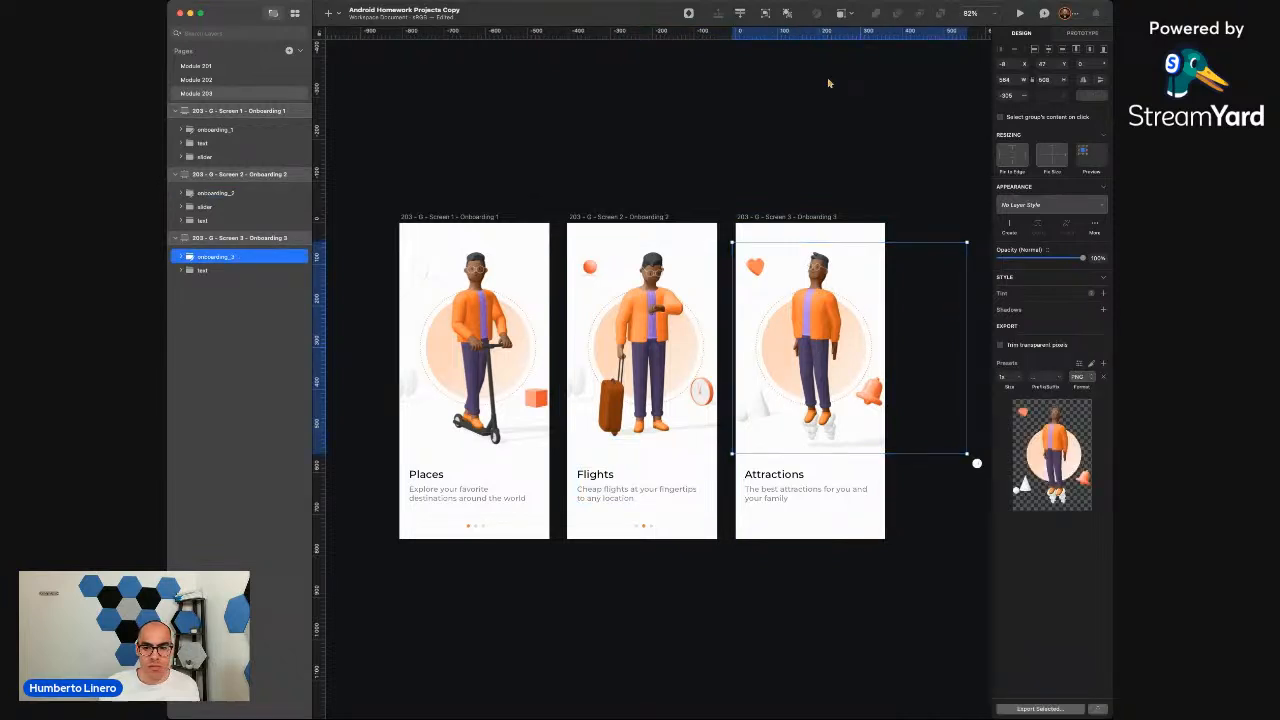
Clear the selection and save the document
key(Escape)
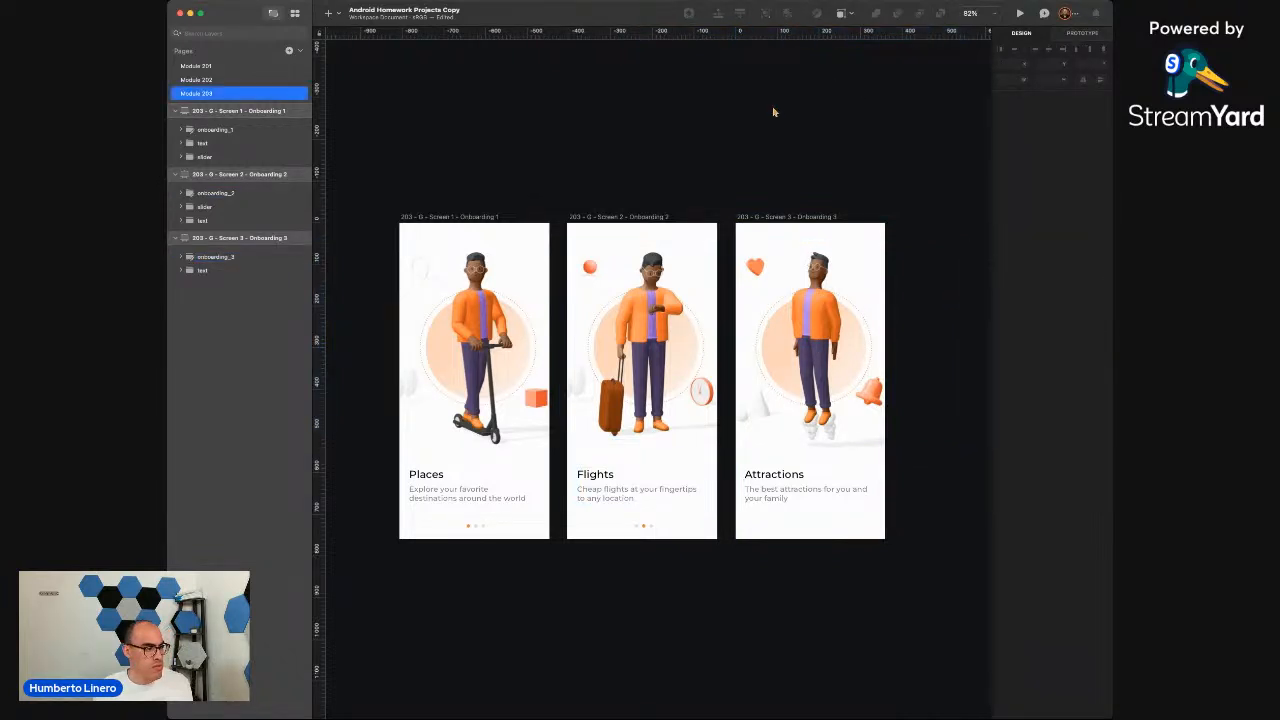
key(super+s)
scroll(776, 112, down, 3)
scroll(776, 112, right, 2)
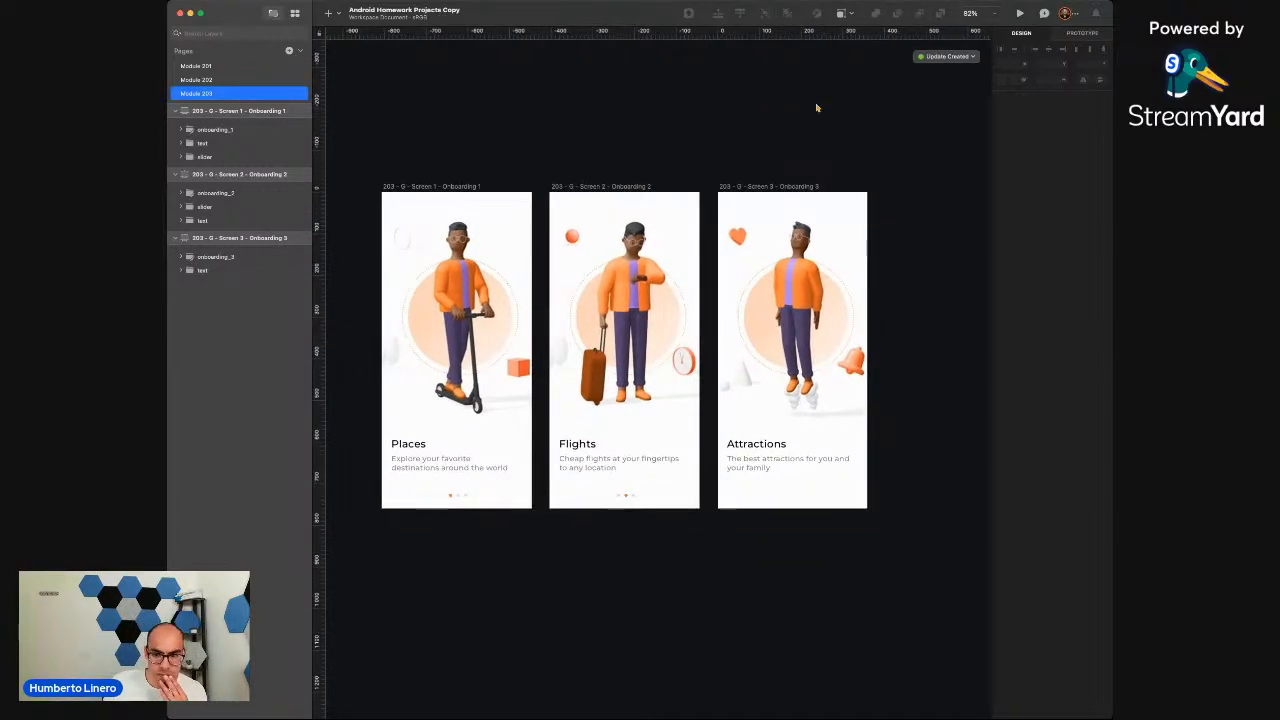
key(super+Tab)
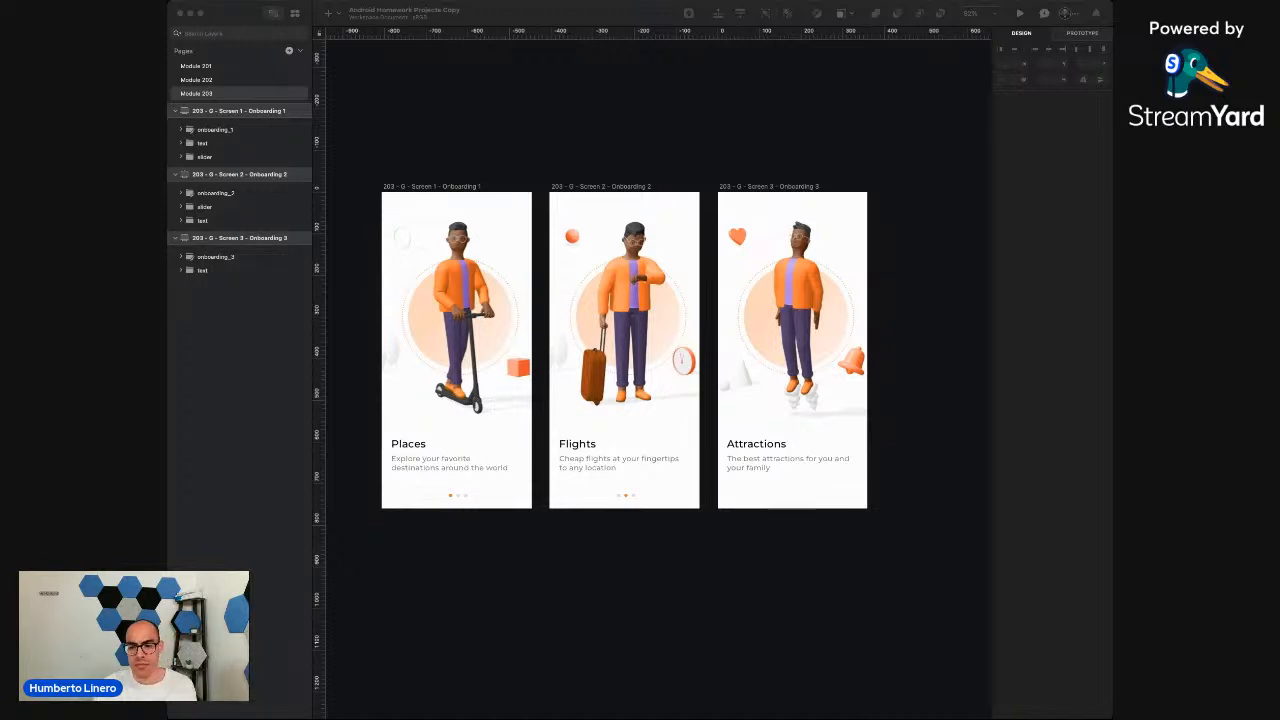
click(742, 187)
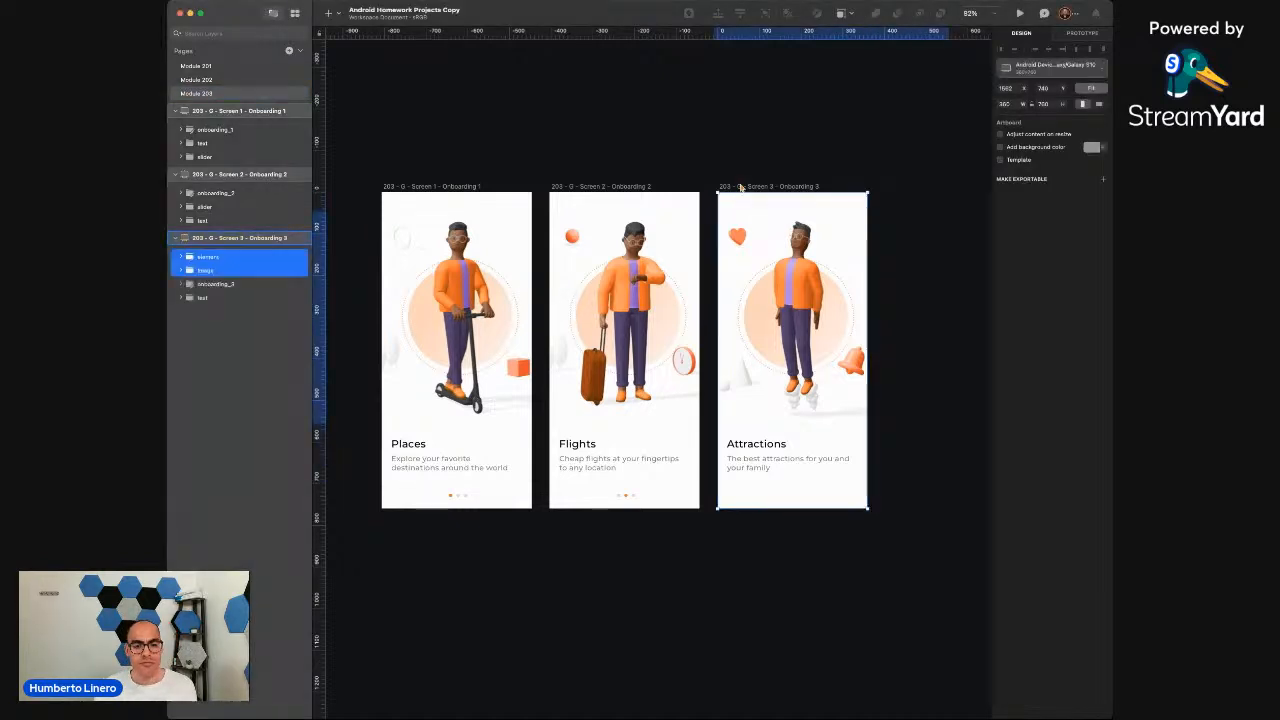
key(super+v)
key(super+z)
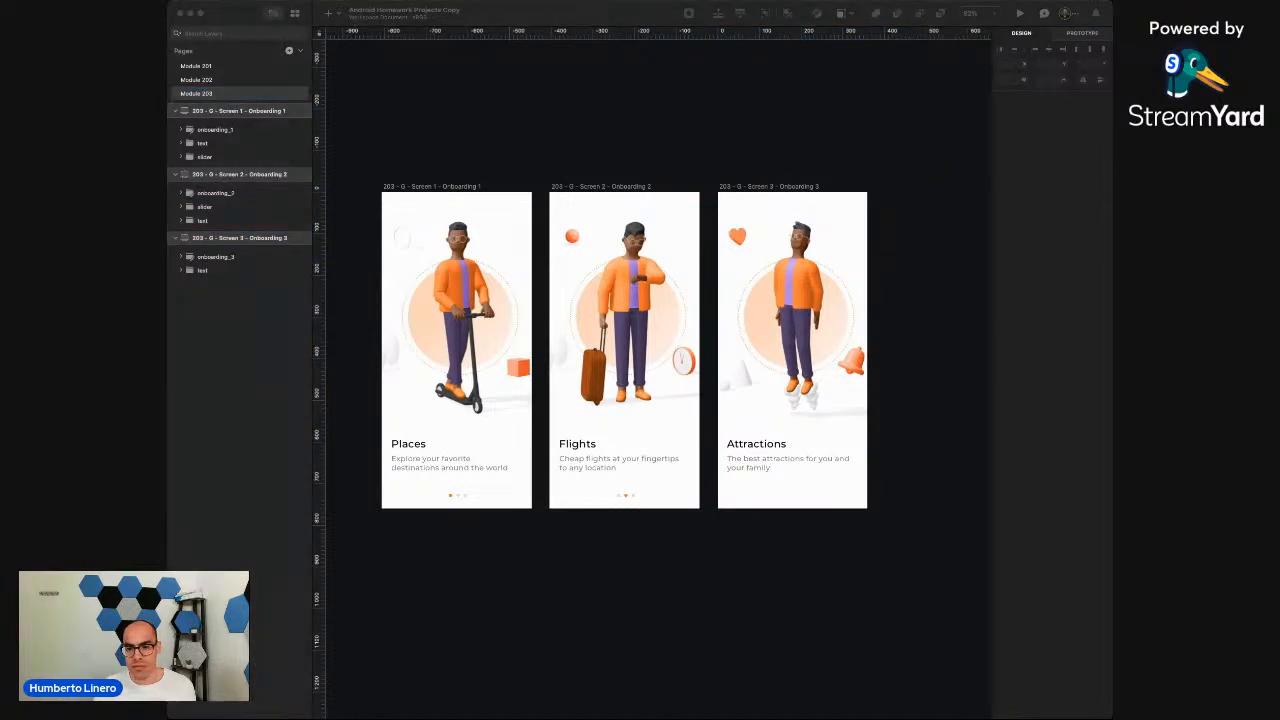
Paste the copied slider group with arrow buttons and page dots into the Screen 3 - Onboarding 3 artboard
click(771, 188)
key(super+v)
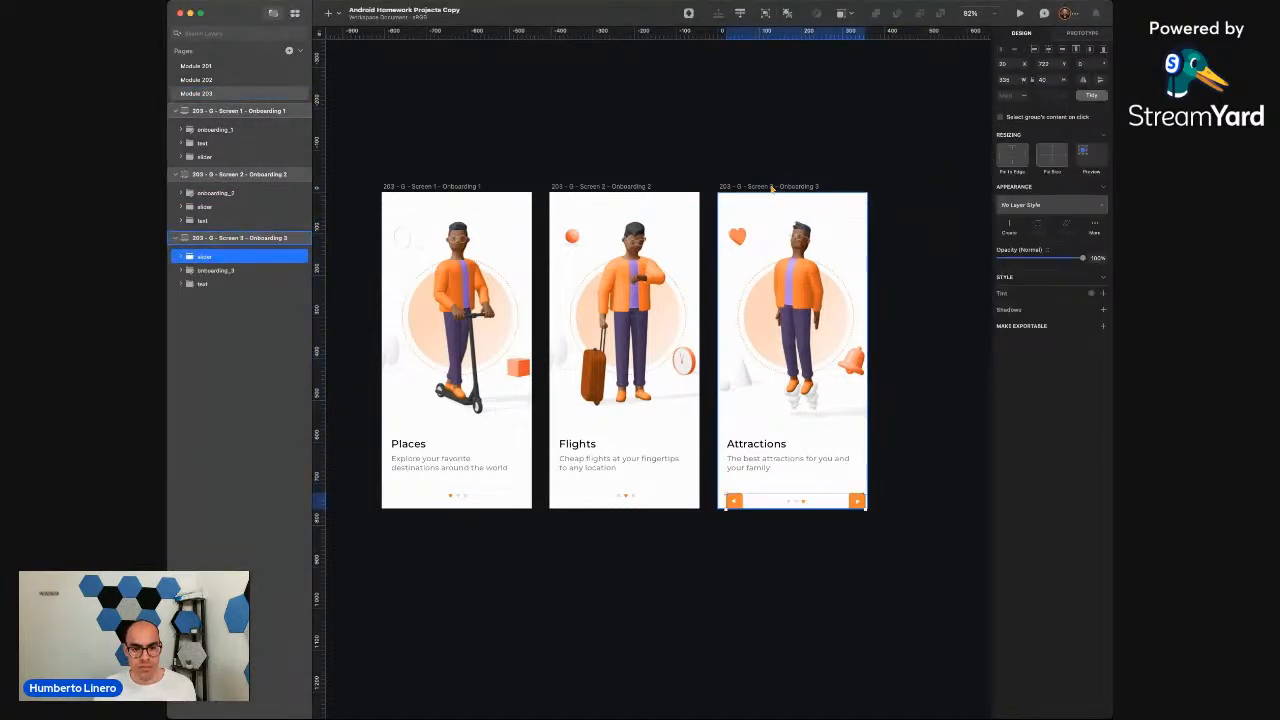
key(super+2)
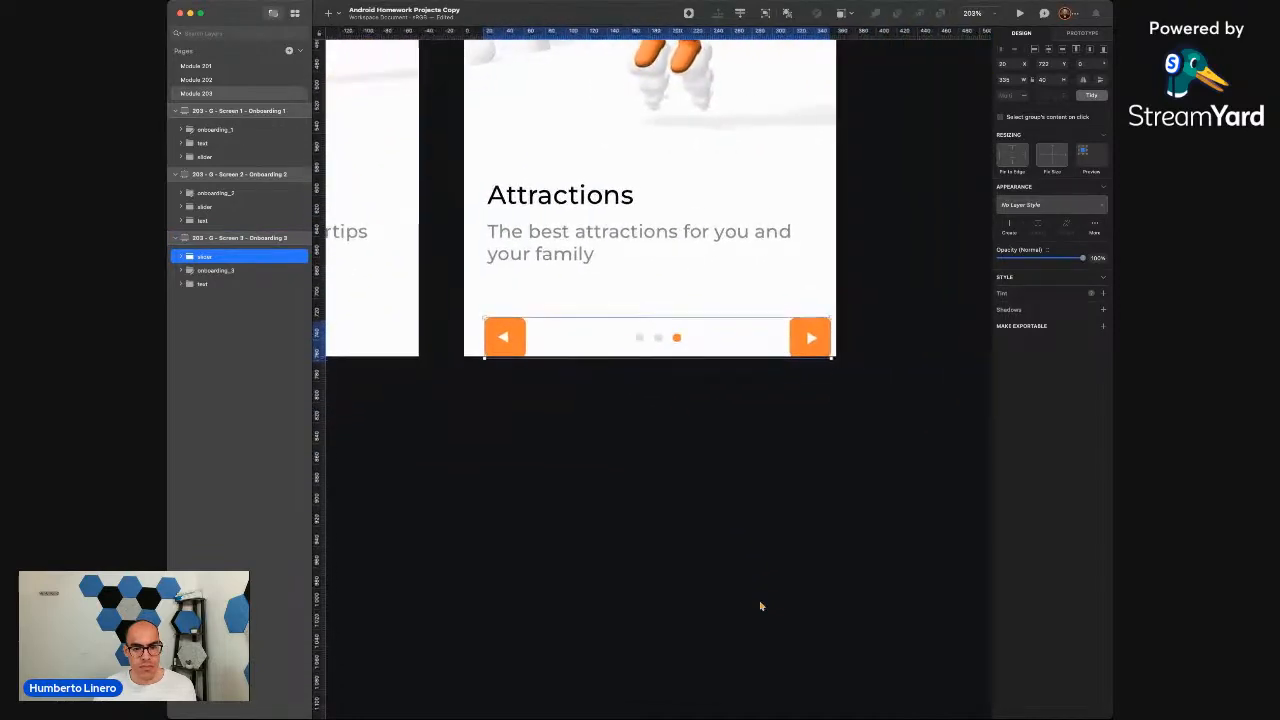
Delete the right bar and left bar arrow buttons from the slider group on Screen 3
click(229, 342)
click(181, 256)
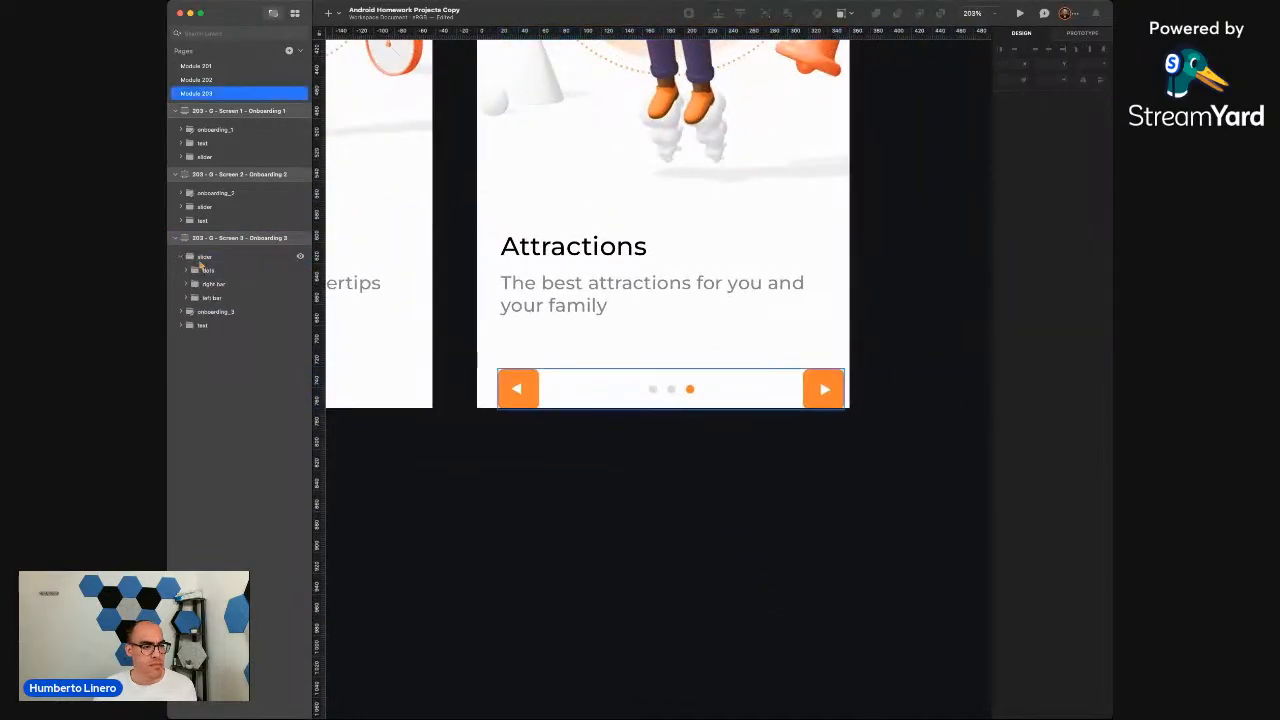
click(215, 286)
key(Delete)
double_click(215, 285)
key(BackSpace)
key(Escape)
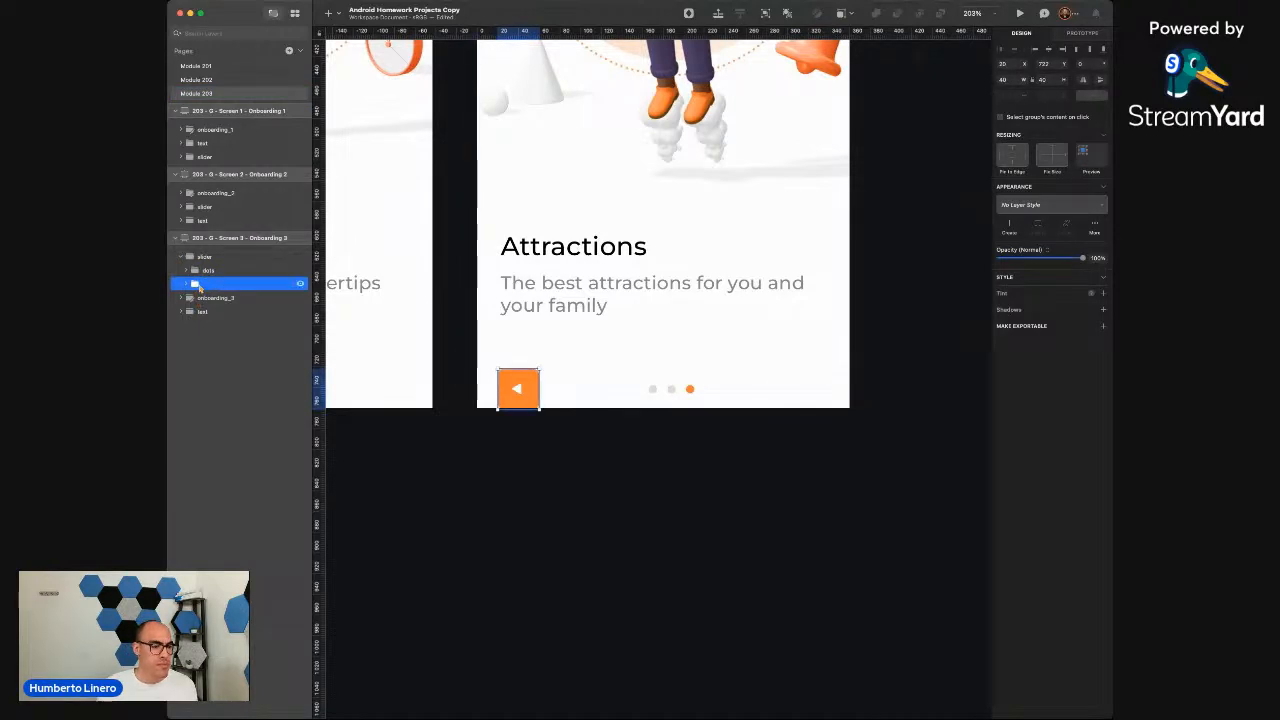
key(Delete)
Move the dots group out of the slider group on Screen 3 and delete the emptied slider group
drag(197, 270, 198, 251)
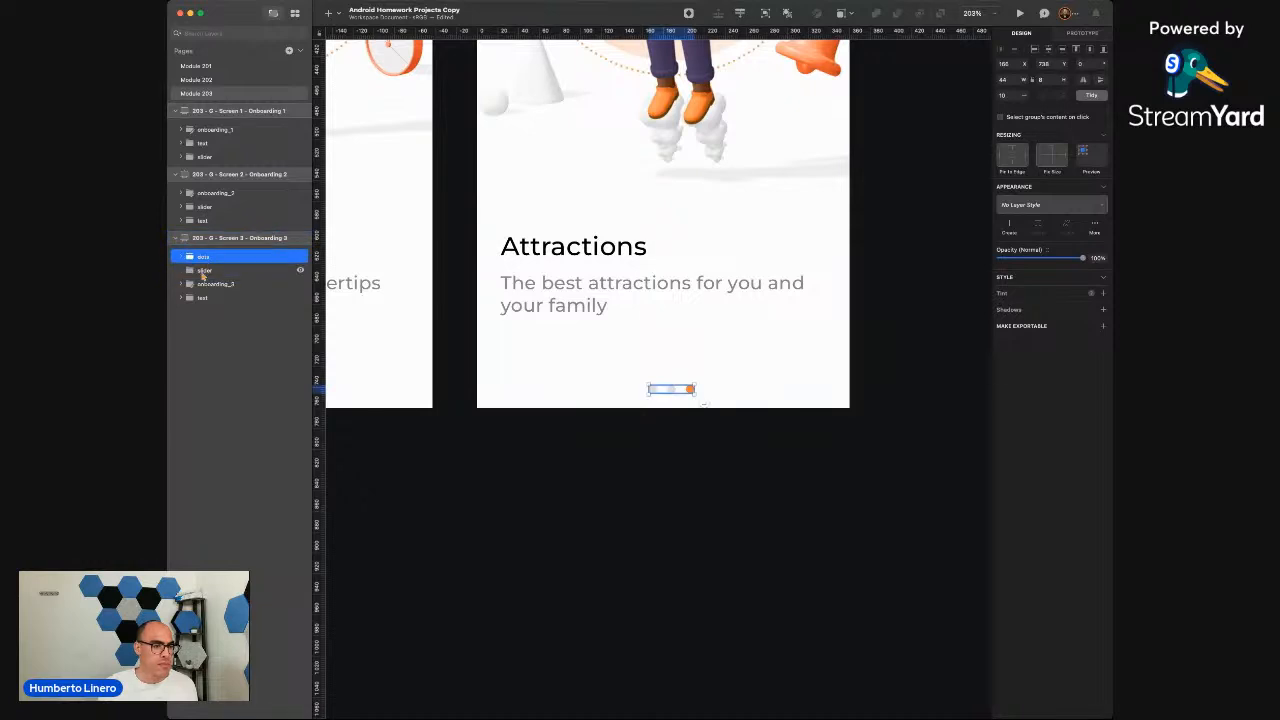
click(203, 272)
key(Delete)
Rename the dots group on Screen 3 as "slider" and reorder it below the text group in the layer list
double_click(218, 257)
text(slider)
key(Return)
drag(194, 258, 199, 285)
click(202, 296)
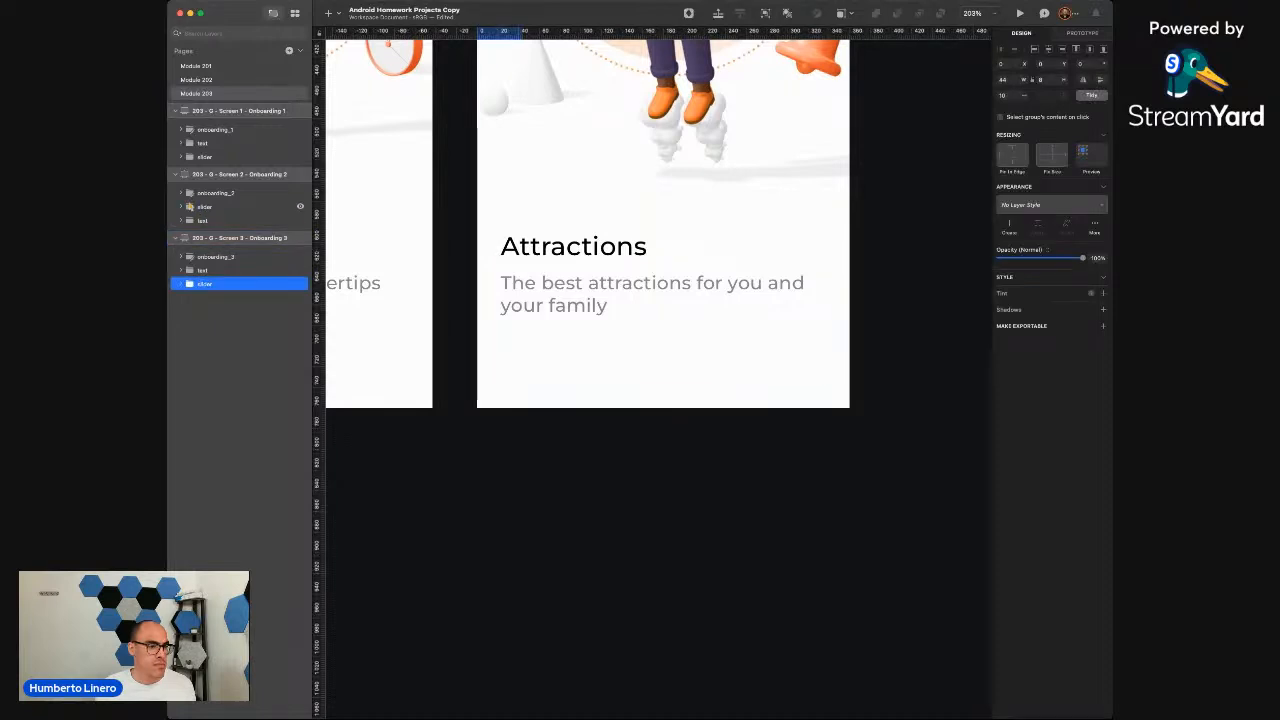
Move the slider group on Screen 3 down to the bottom centre of the artboard, below the Attractions text
drag(188, 229, 190, 231)
click(212, 257)
scroll(604, 505, down, 3)
scroll(604, 505, down, 2)
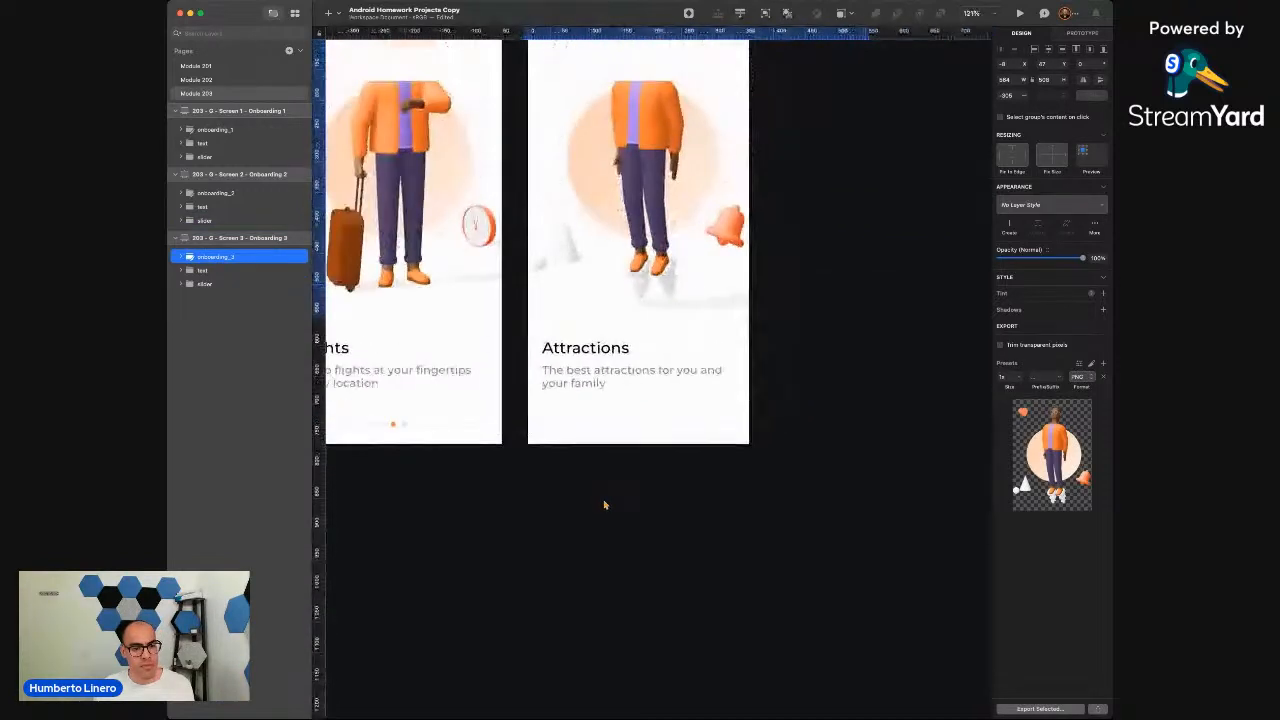
click(223, 285)
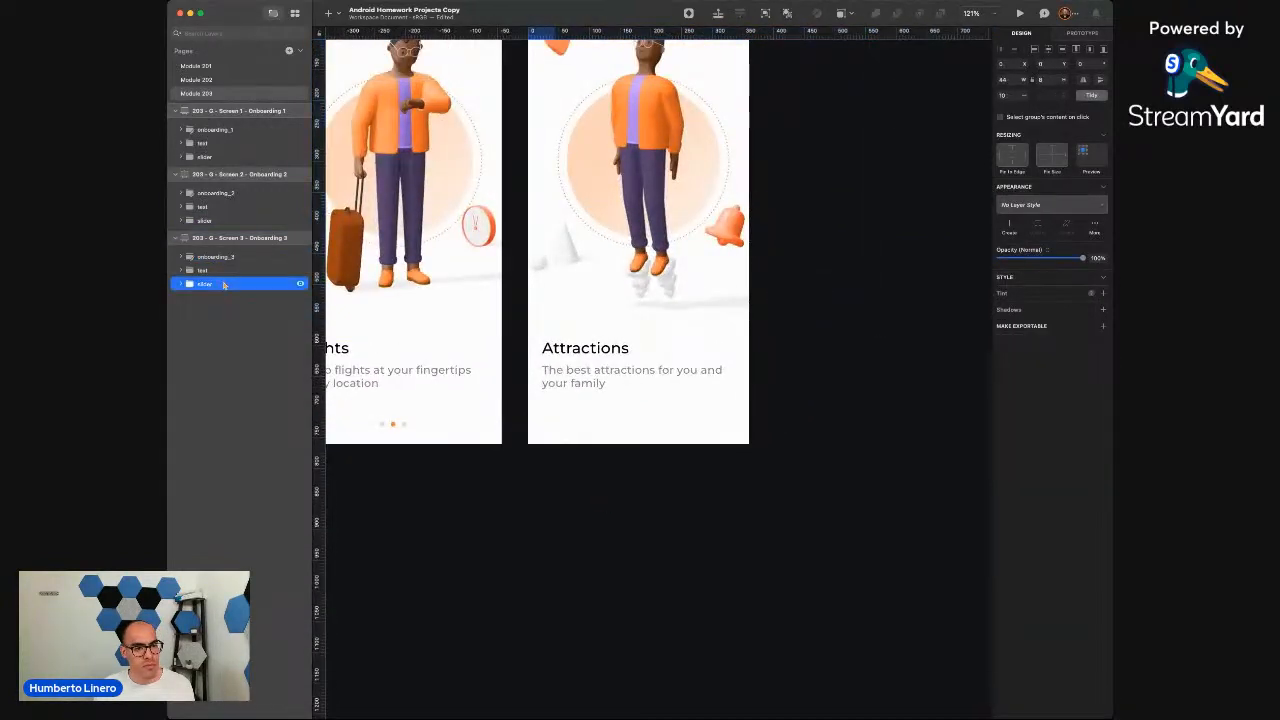
scroll(657, 388, down, 8)
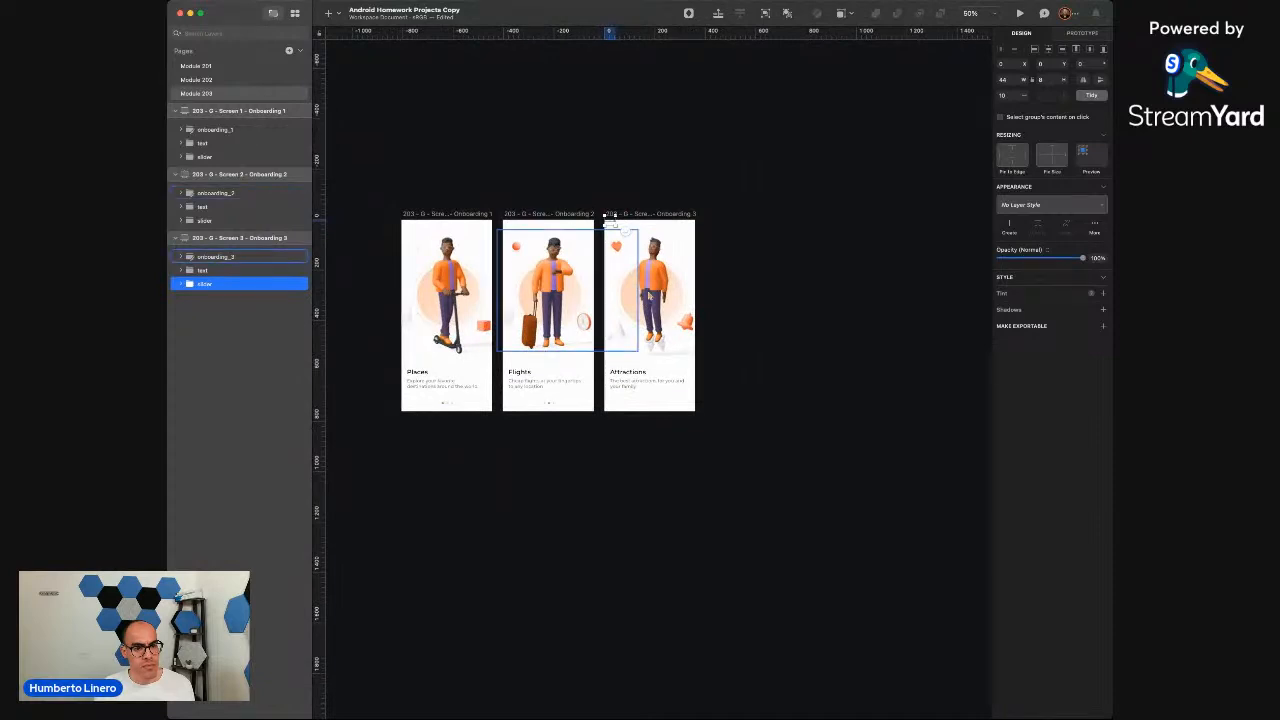
key(shift+Down)
key(shift+Down)
key(shift+Down)
key(shift+Down)
key(shift+Down)
key(shift+Down)
key(shift+Down)
key(shift+Down)
key(shift+Down)
key(shift+Down)
key(shift+Down)
key(shift+Down)
key(shift+Down)
key(shift+Down)
key(shift+Down)
key(shift+Down)
key(shift+Down)
key(shift+Down)
key(shift+Down)
key(shift+Down)
key(shift+Right)
key(shift+Right)
key(shift+Right)
key(shift+Right)
key(shift+Right)
key(shift+Right)
key(shift+Right)
key(shift+Right)
key(shift+Right)
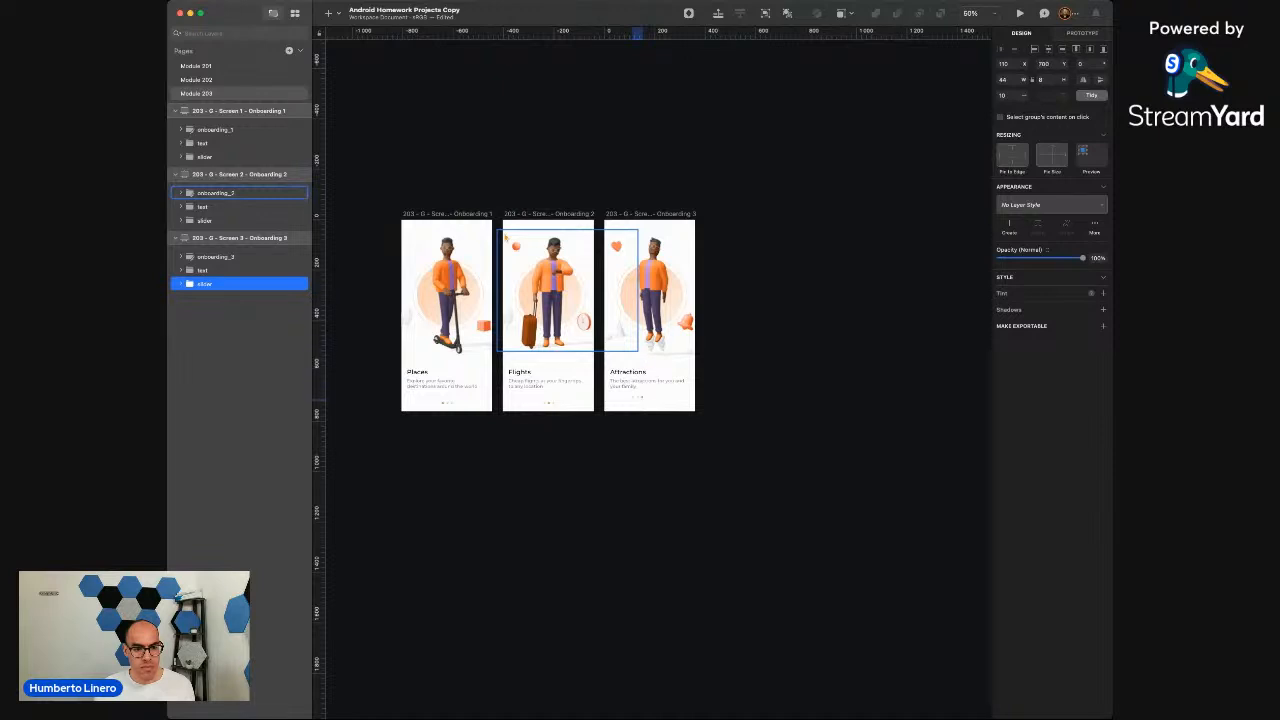
key(shift+Right)
key(shift+Right)
key(shift+Right)
key(shift+Right)
key(shift+Right)
key(shift+Right)
key(shift+Right)
Set the Y position of the Screen 3 slider group to 724, matching the slider on Screen 2
scroll(548, 408, up, 5)
click(558, 402)
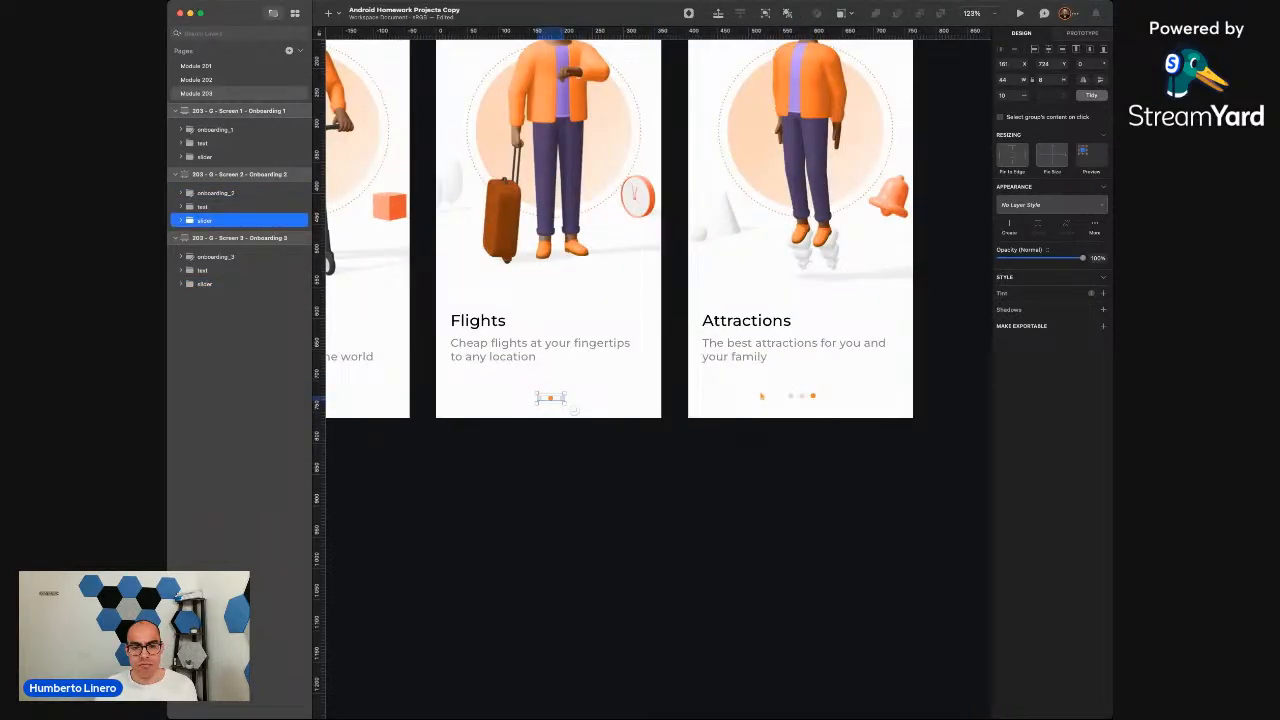
click(800, 396)
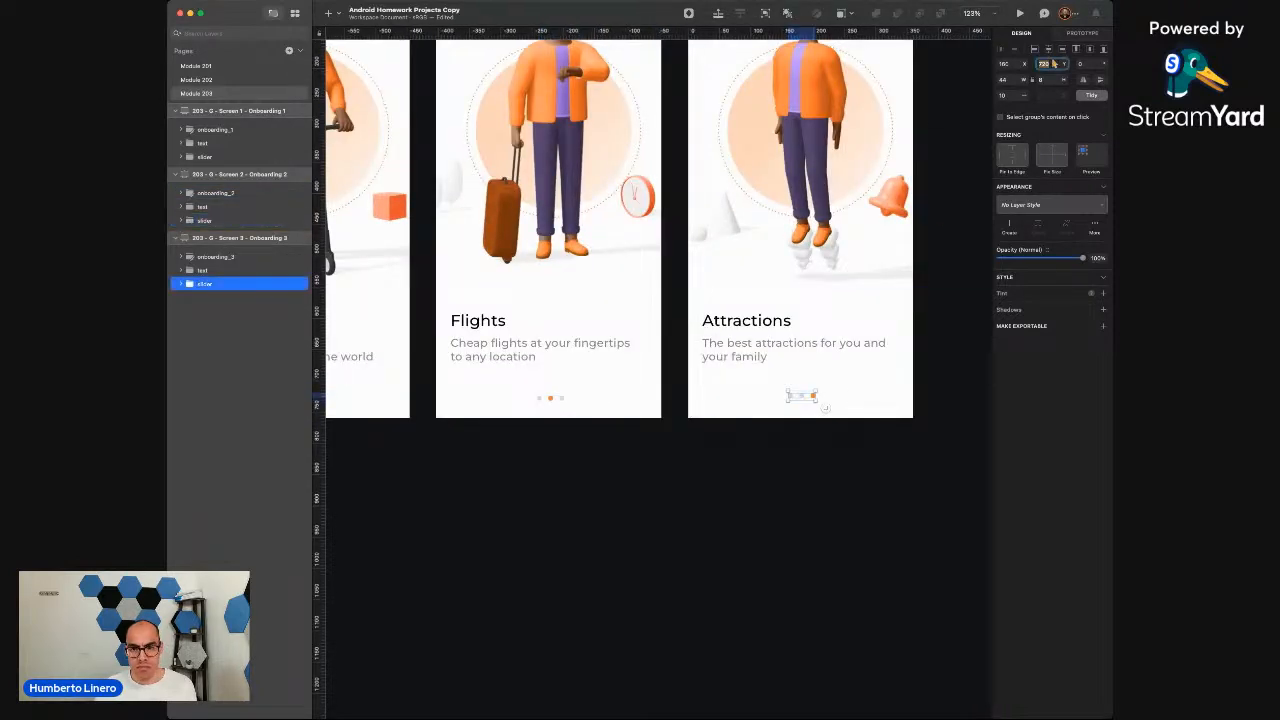
text(724)
key(Return)
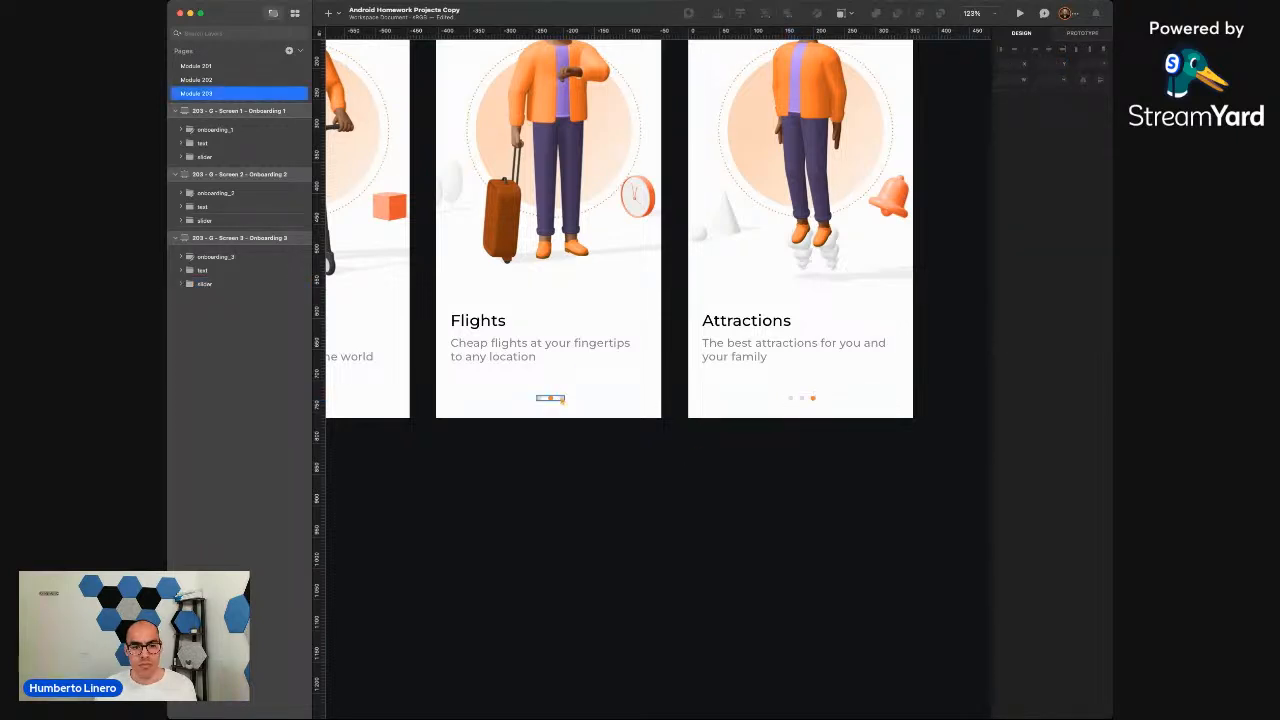
click(551, 398)
click(800, 397)
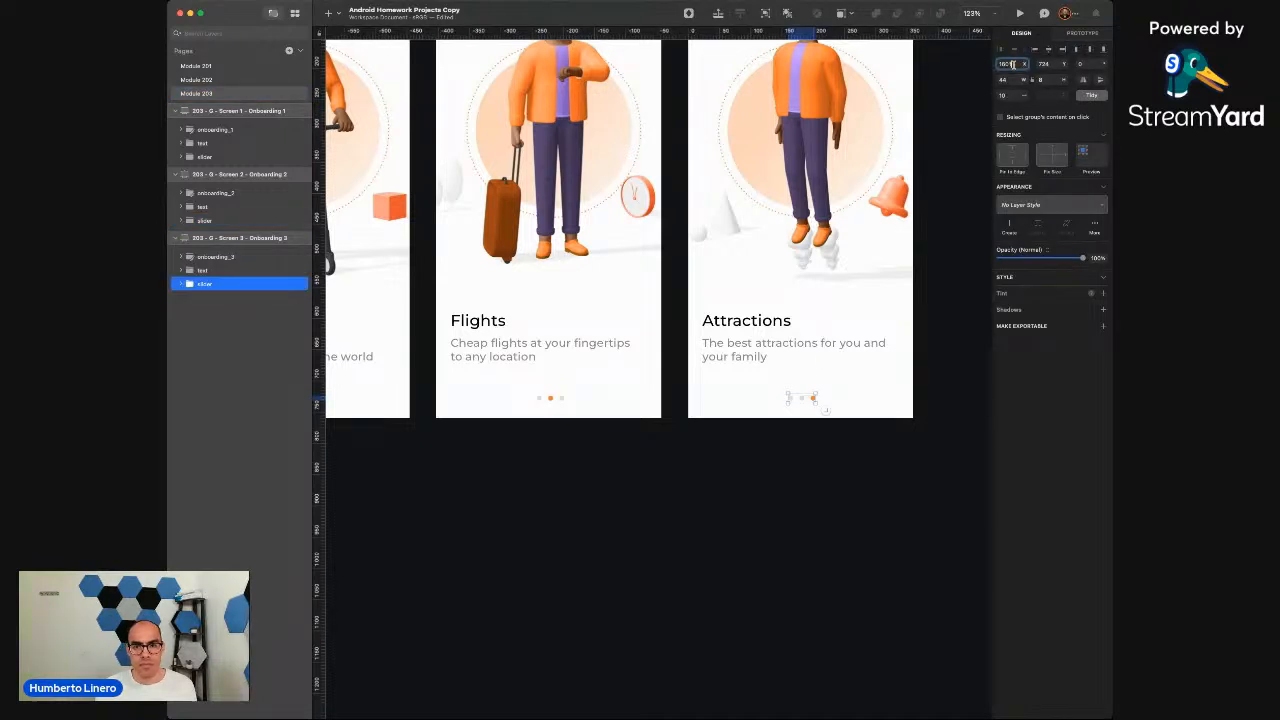
click(886, 487)
key(super+1)
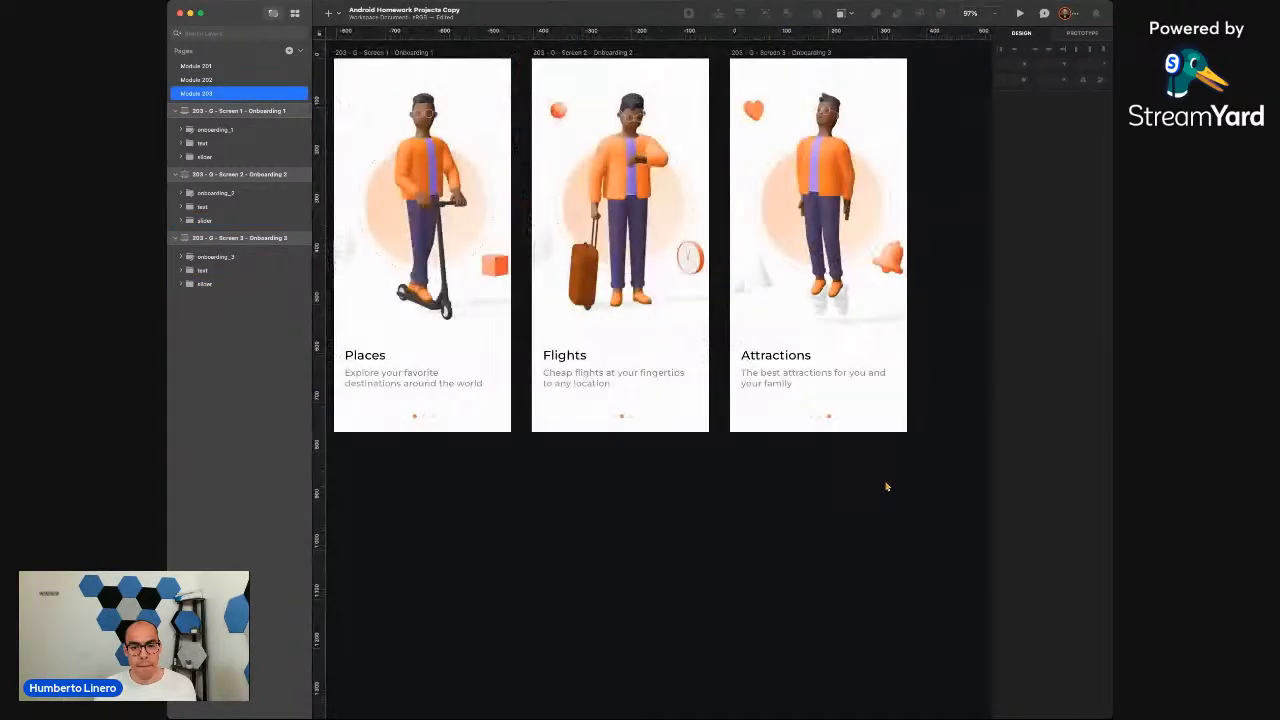
scroll(886, 487, down, 3)
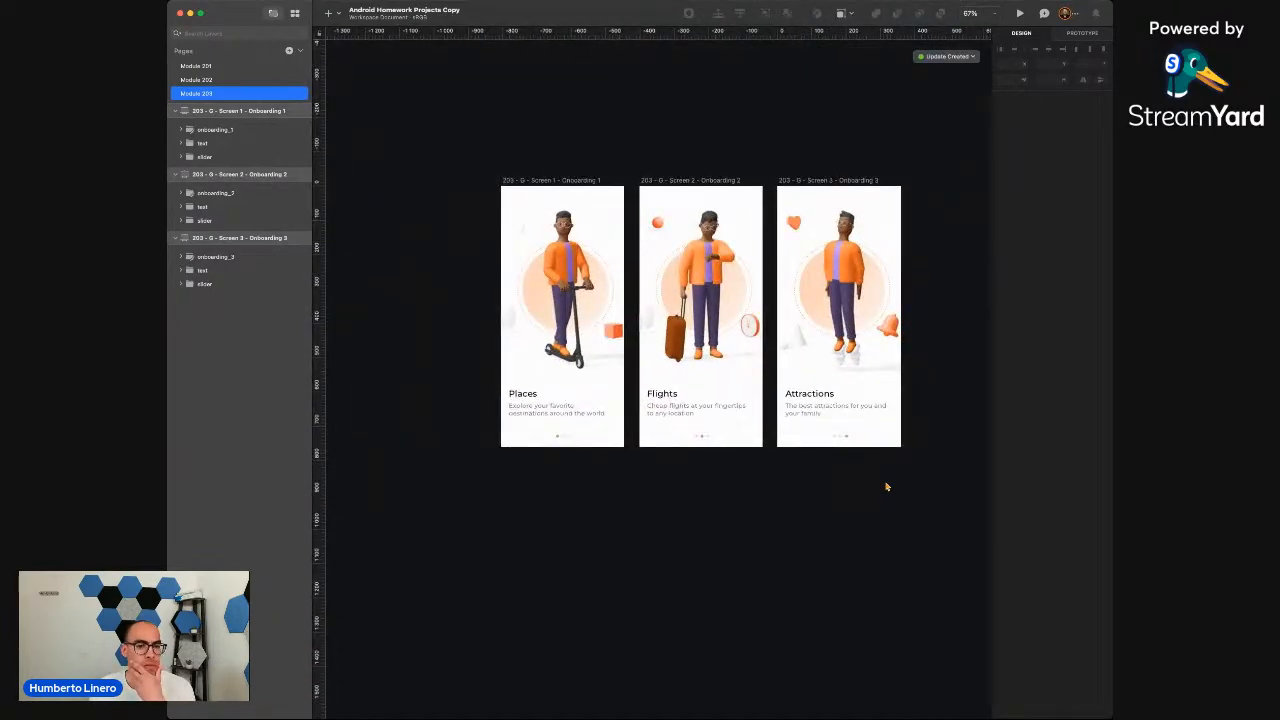
scroll(886, 487, right, 2)
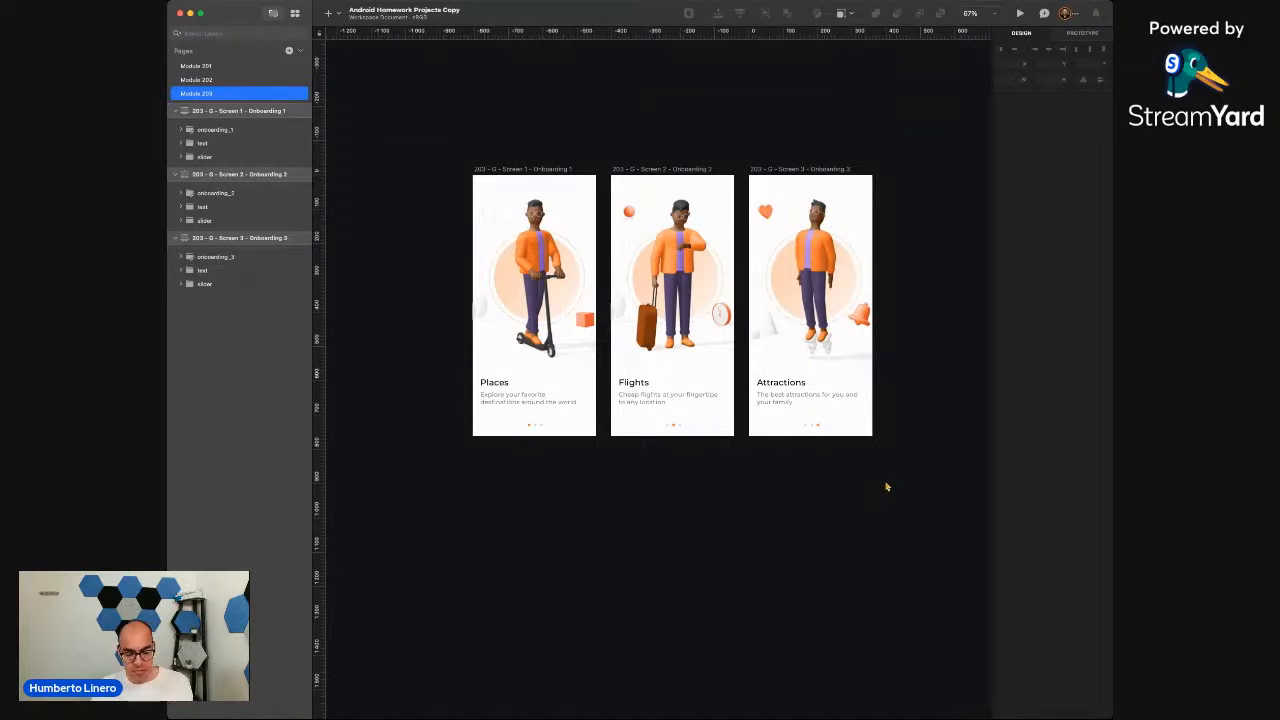
Add the text "Skip" to the upper-right area of the Screen 1 - Onboarding 1 artboard
click(557, 171)
key(t)
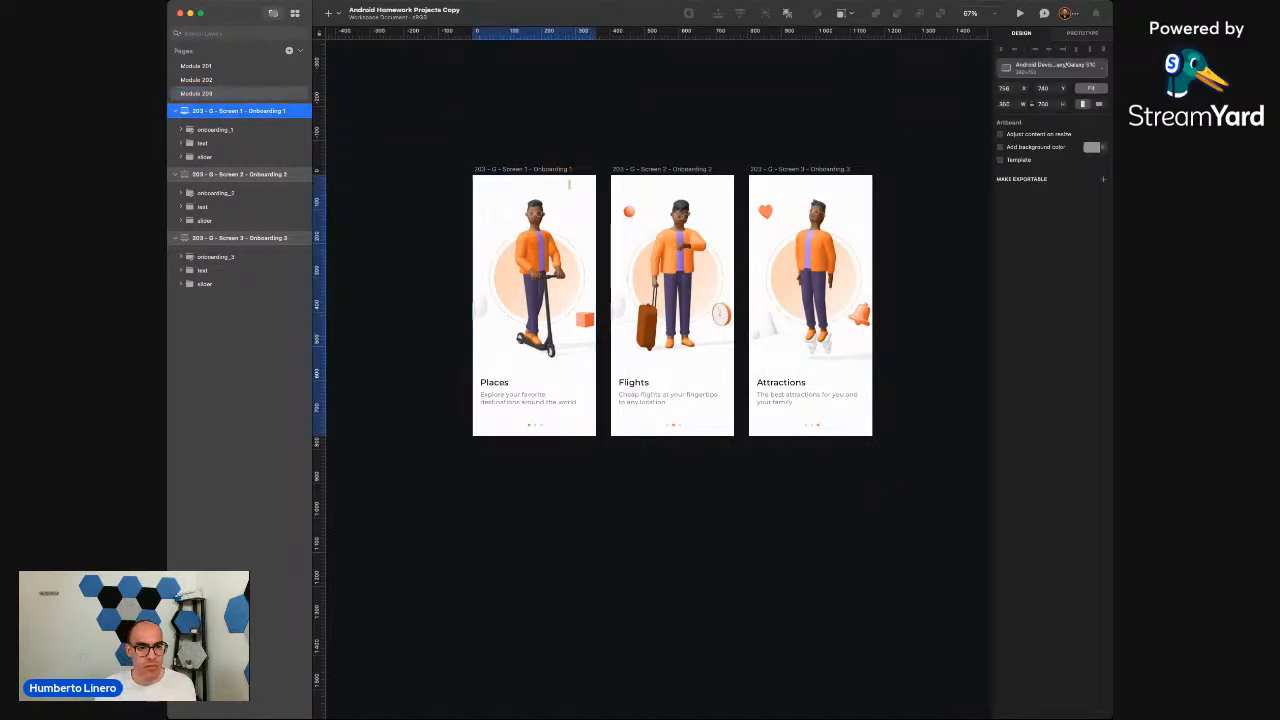
click(568, 187)
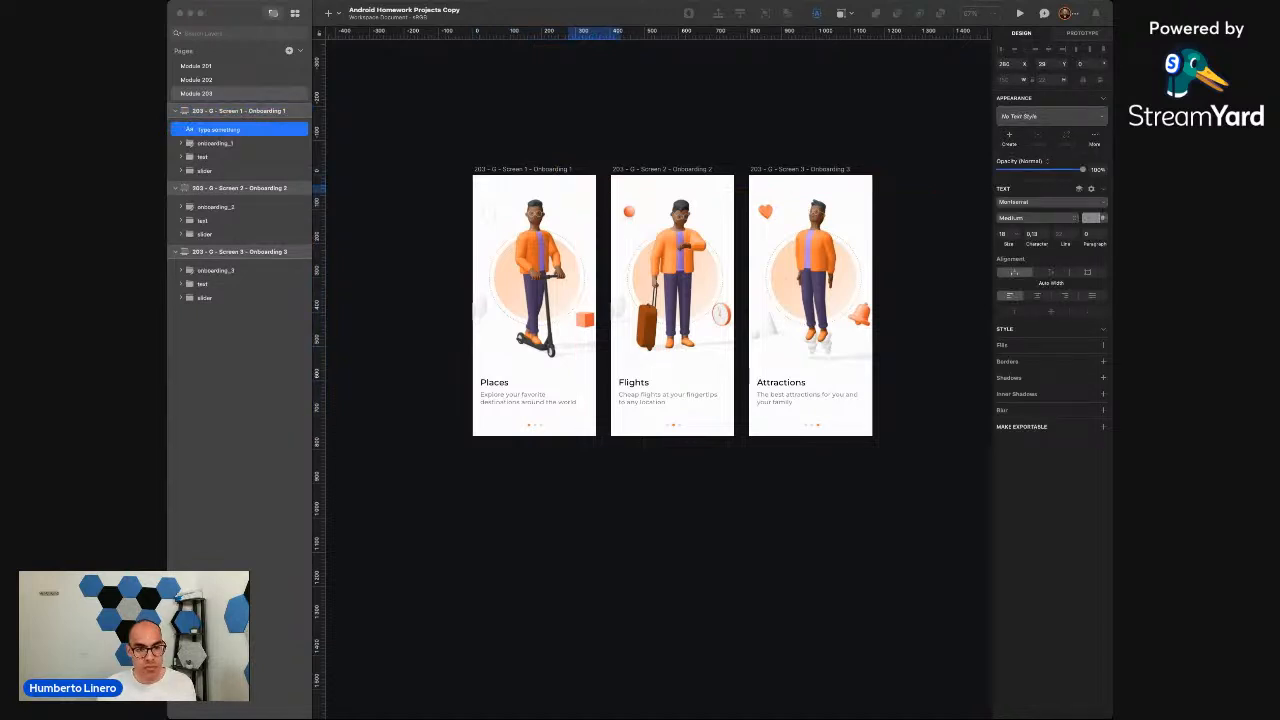
text(Skip)
scroll(574, 177, up, 5)
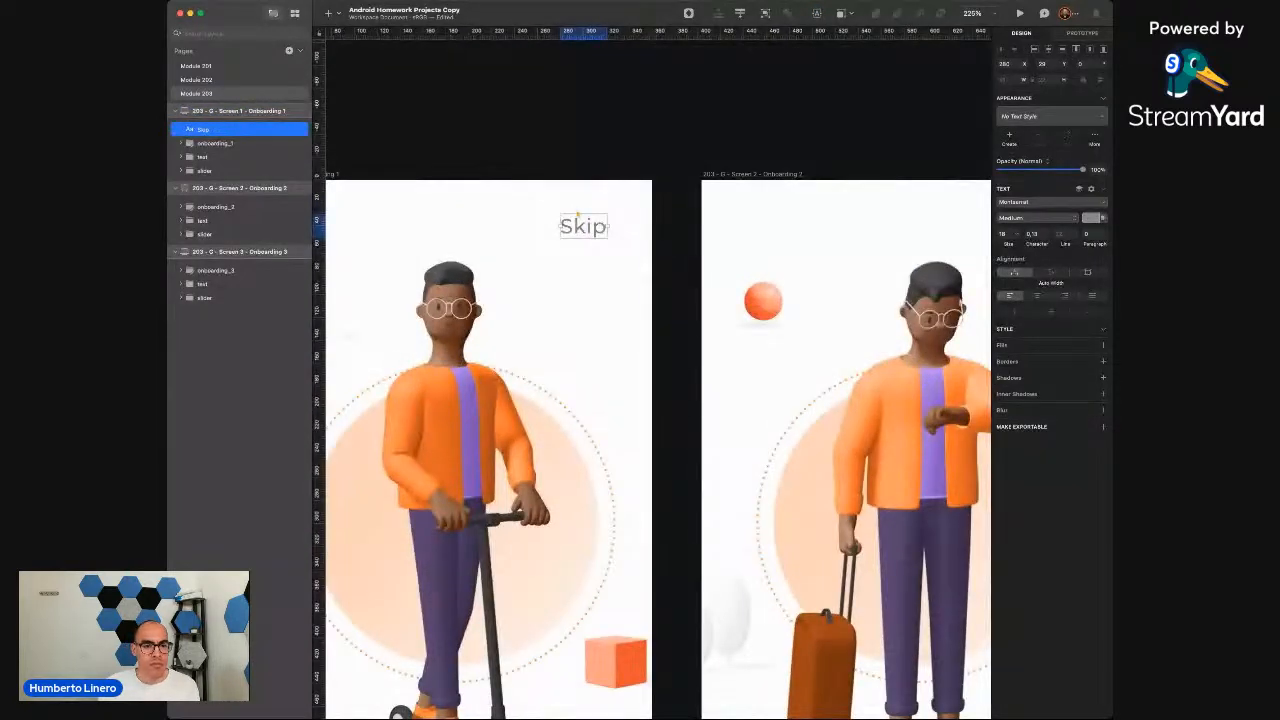
drag(579, 228, 604, 250)
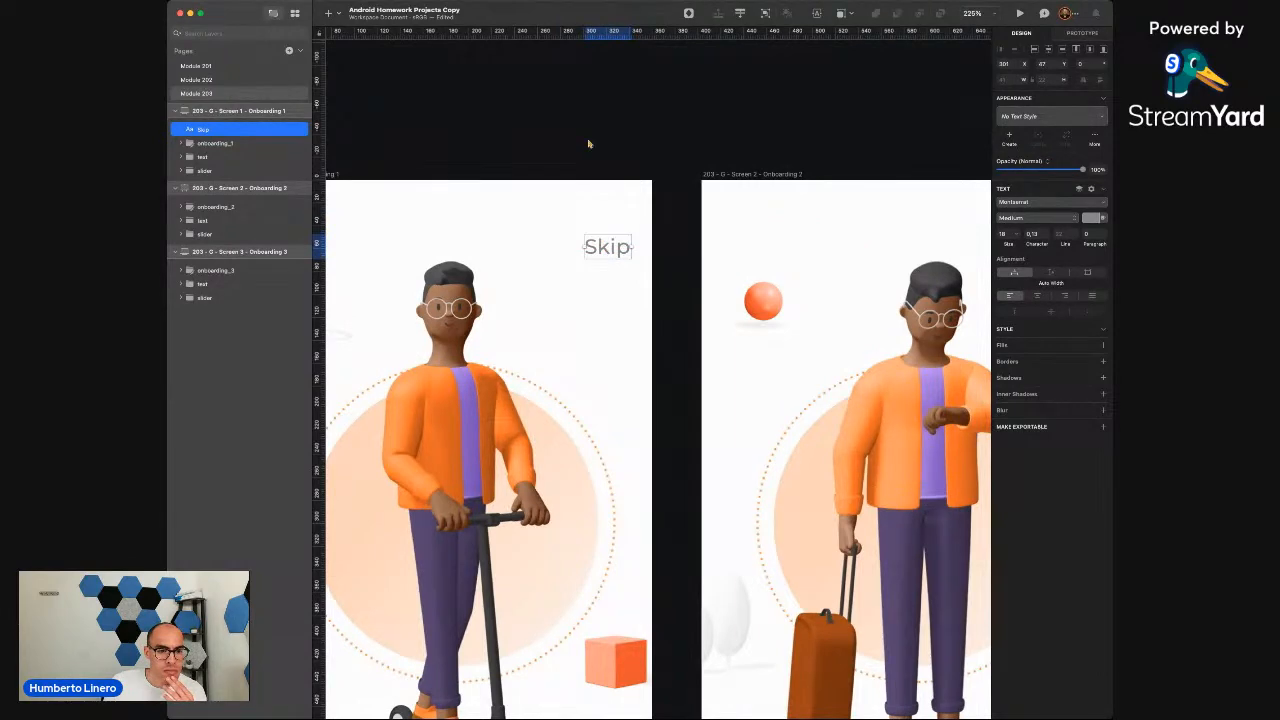
Try placing the Skip text at the lower right of Screen 1, level with the page dots
scroll(589, 143, down, 4)
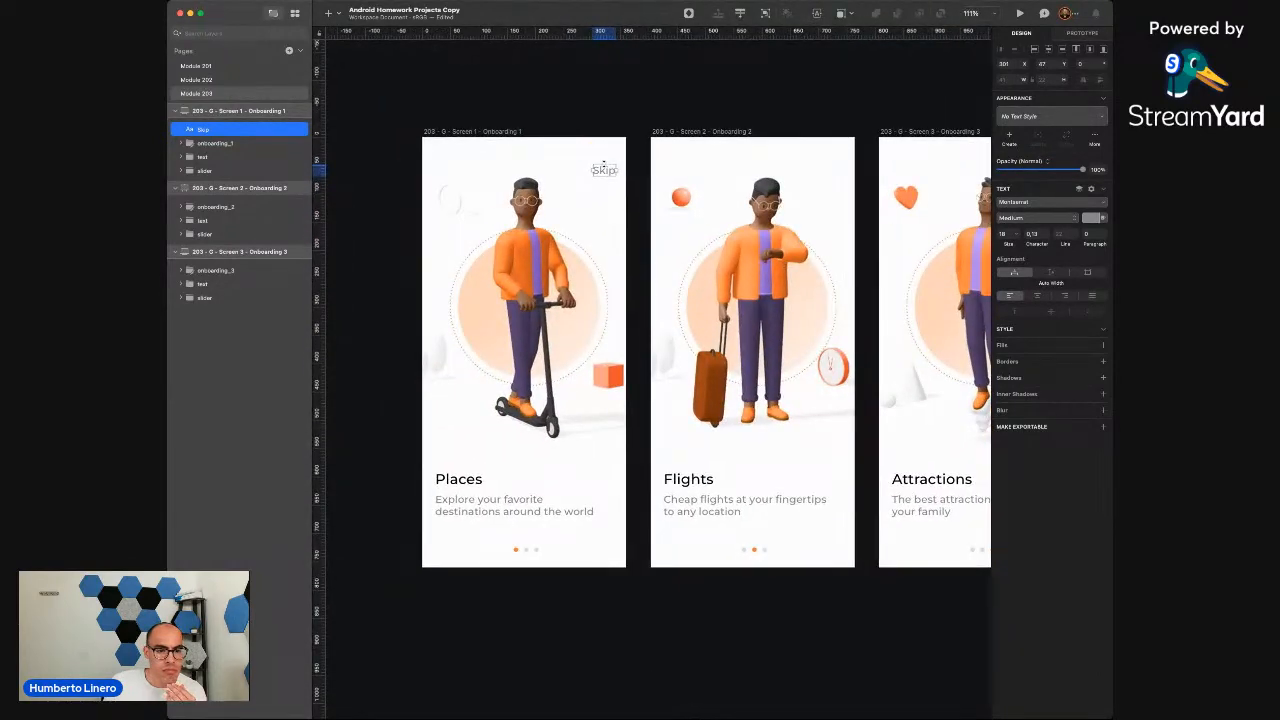
drag(604, 171, 599, 548)
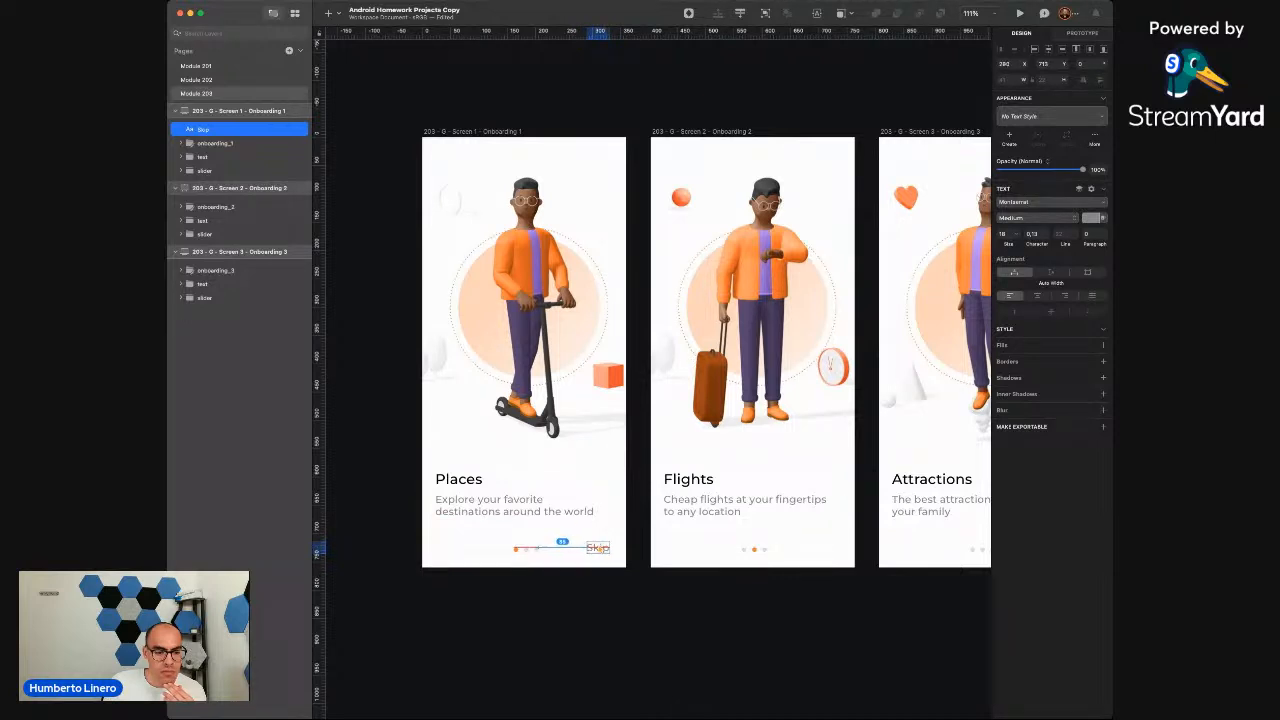
click(584, 650)
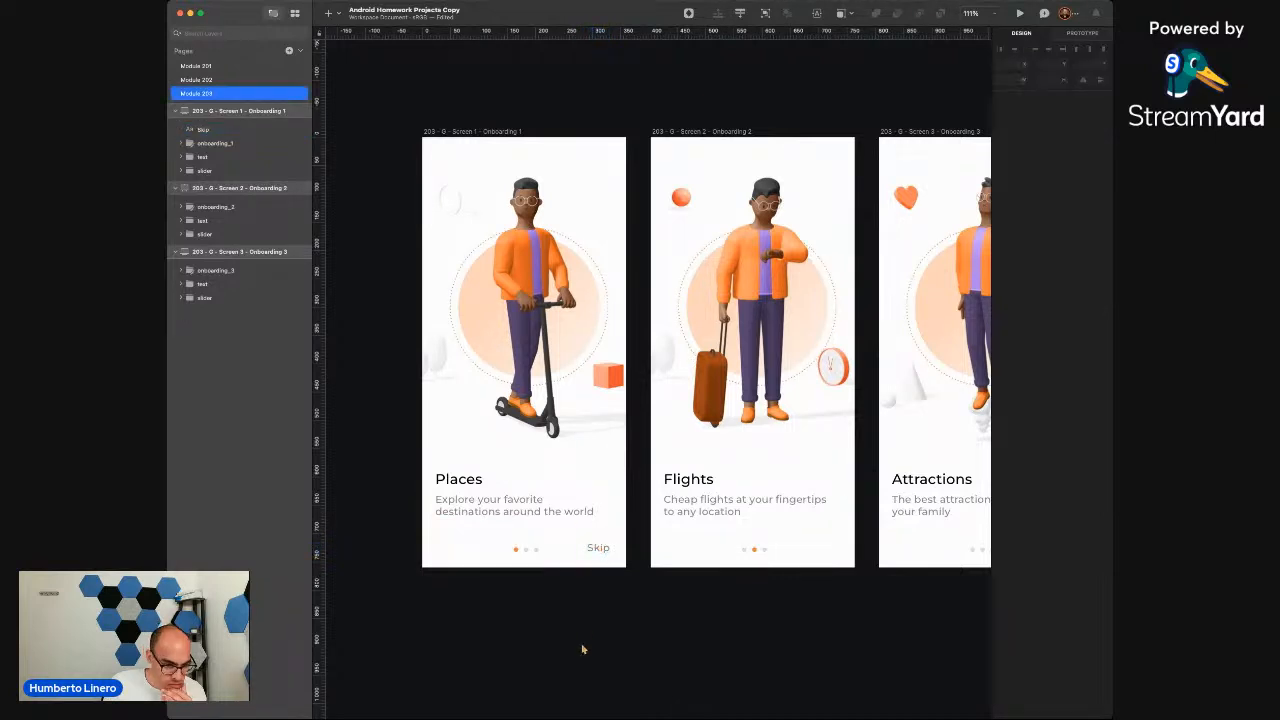
click(522, 549)
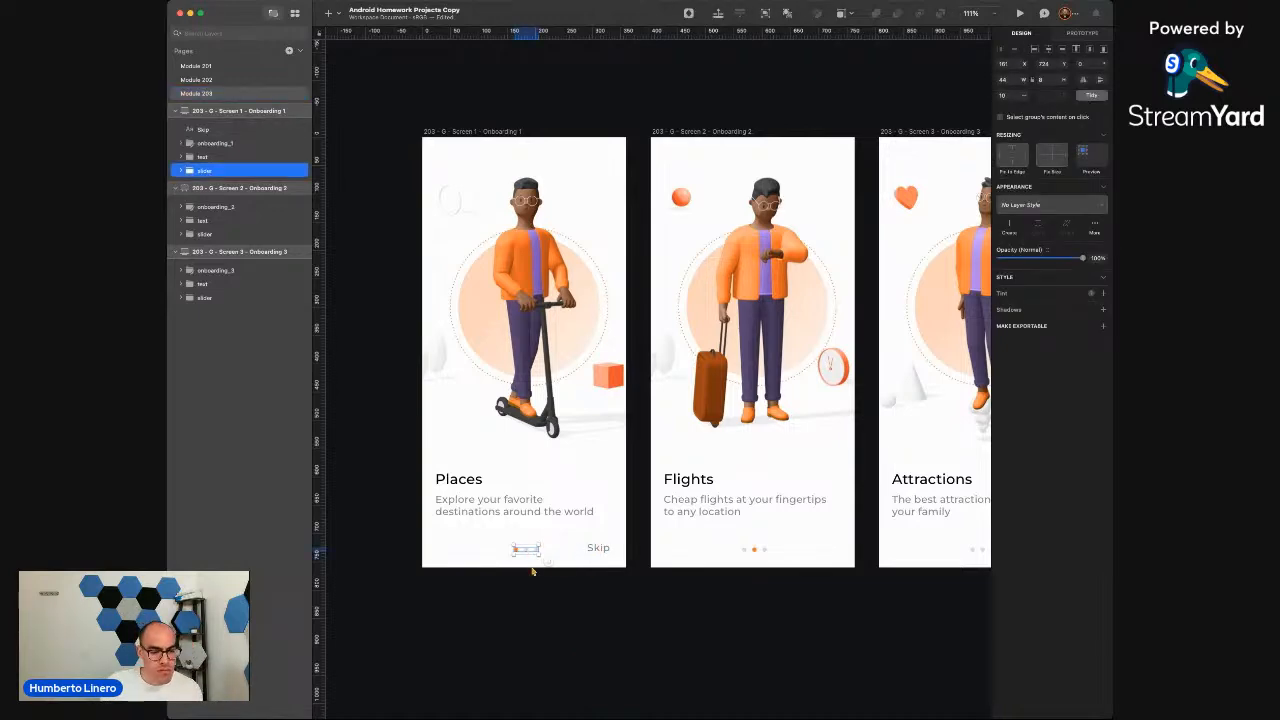
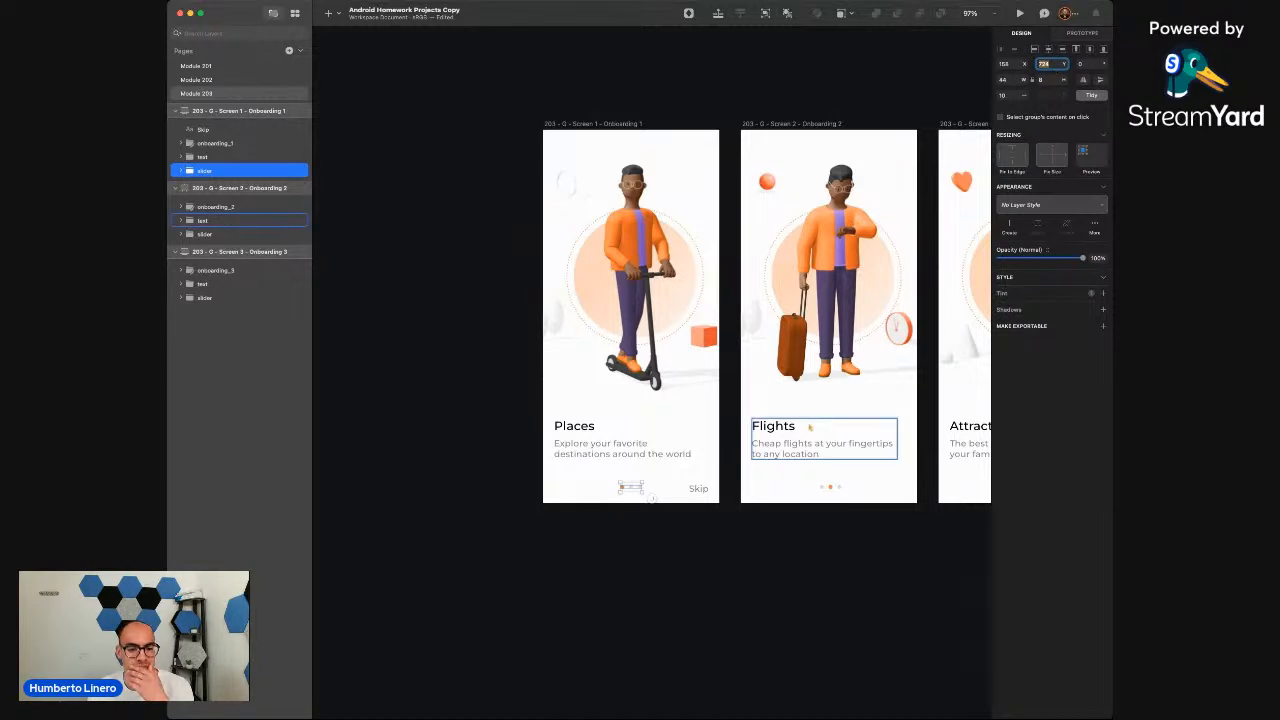
scroll(746, 494, right, 3)
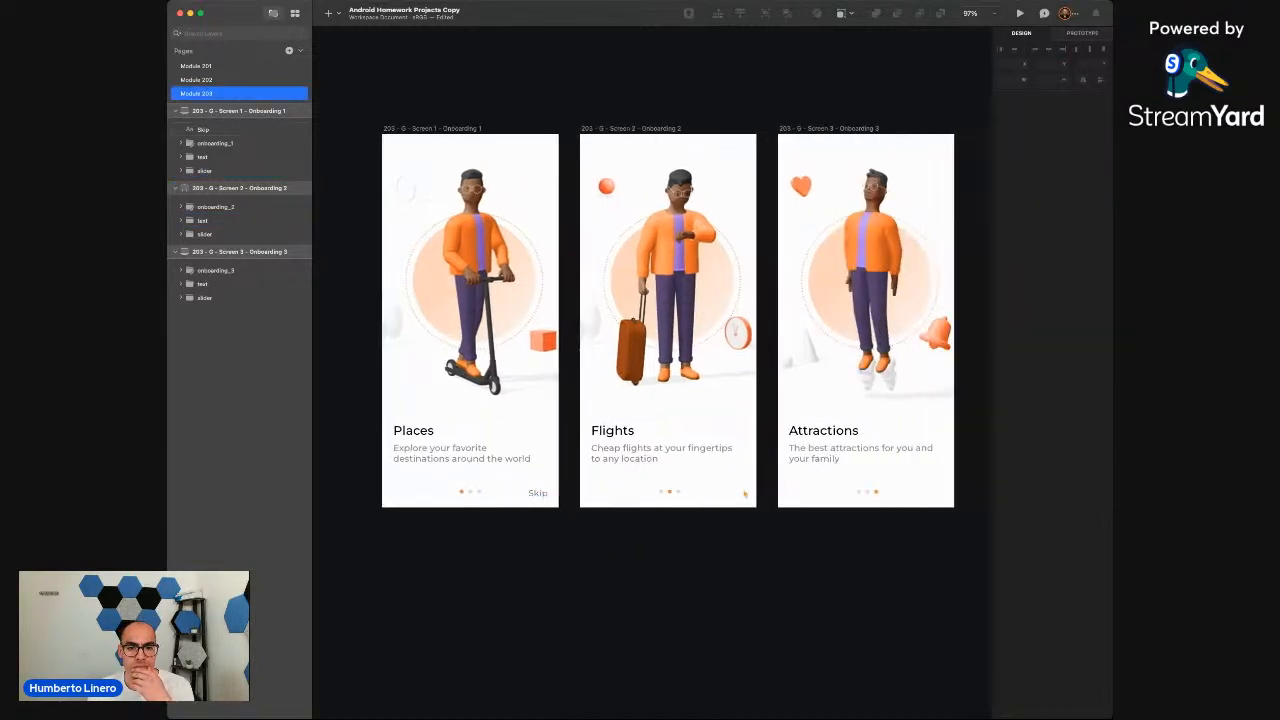
click(677, 268)
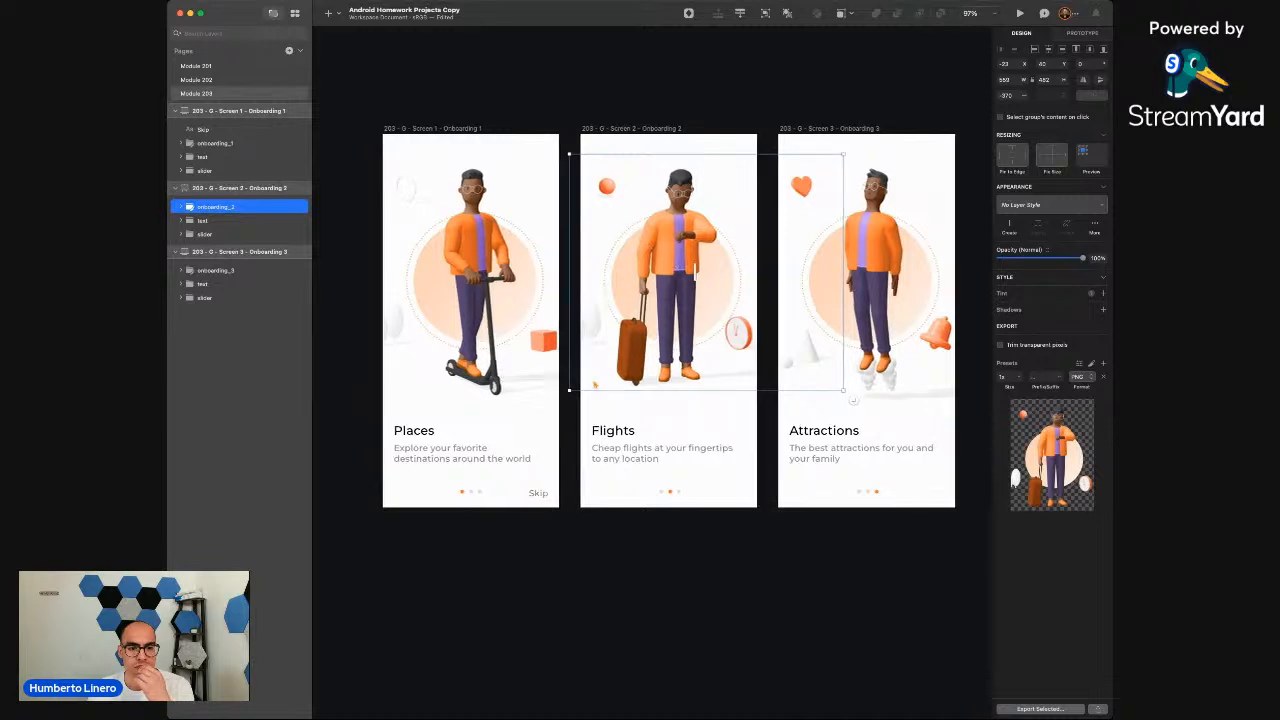
scroll(600, 400, left, 3)
click(655, 477)
drag(655, 477, 656, 473)
click(651, 531)
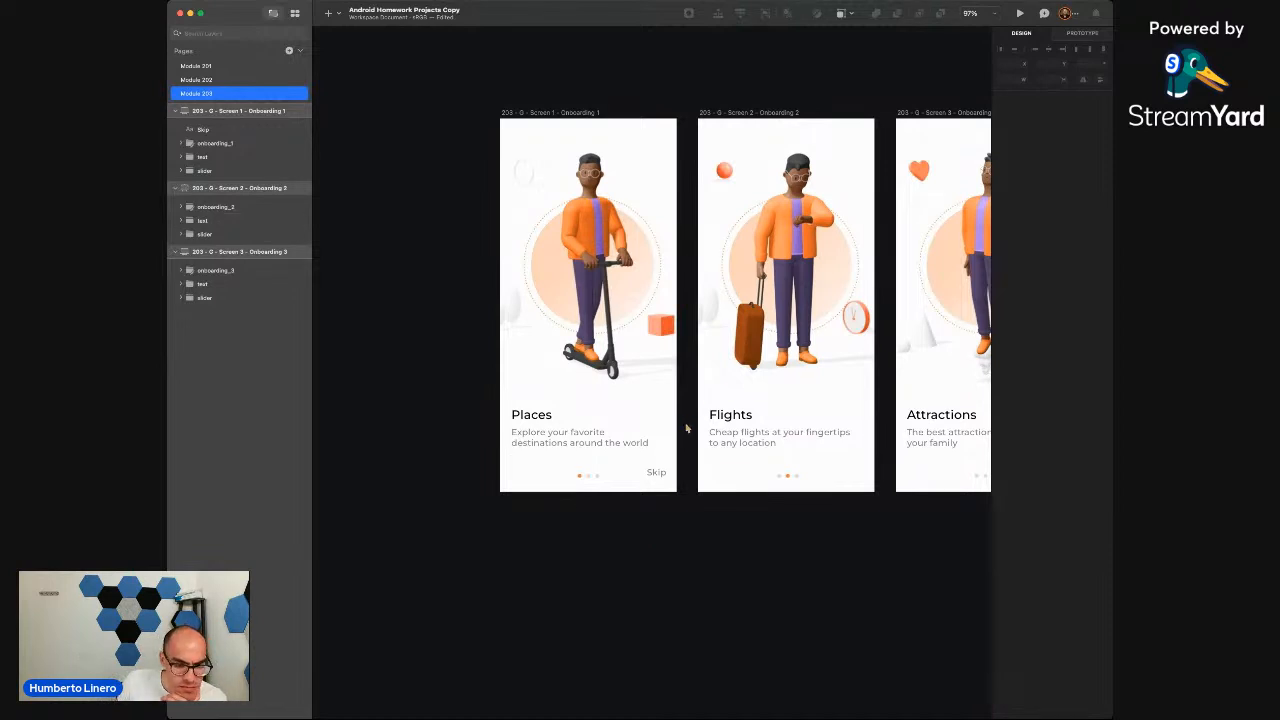
Move the Skip text up to the upper-right corner of Screen 1, at about X 290, Y 41
click(656, 474)
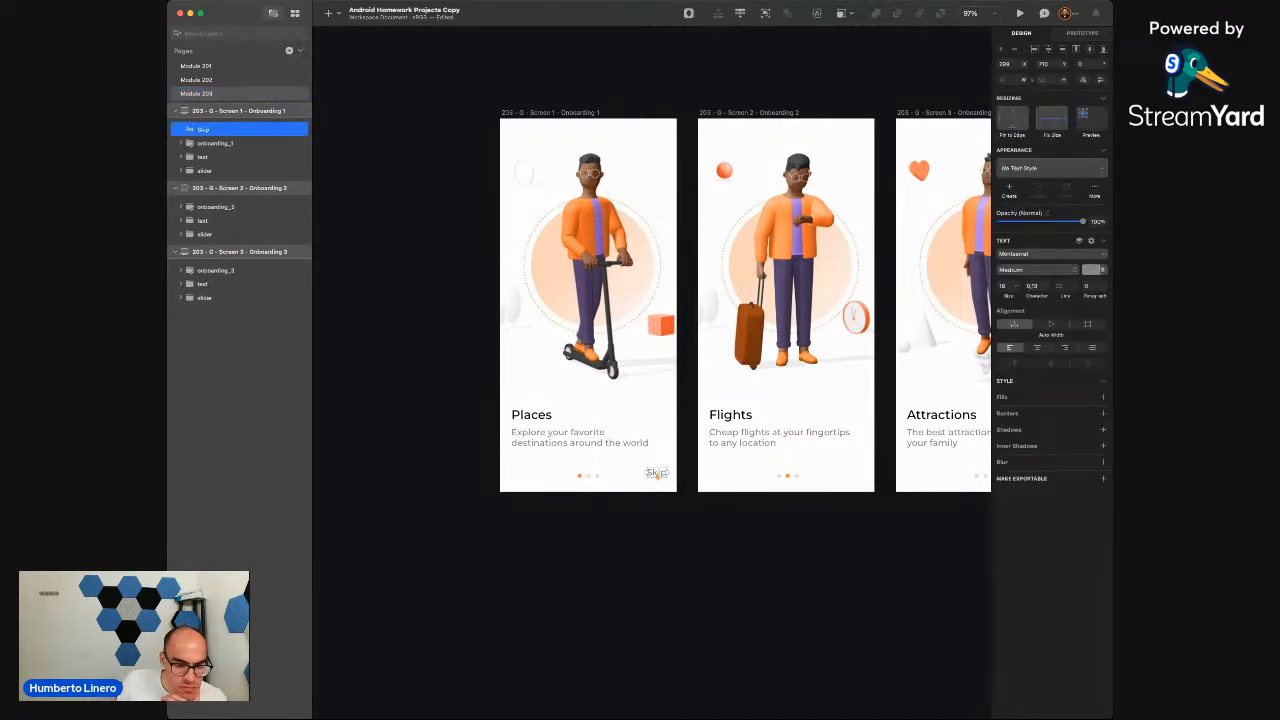
drag(656, 474, 652, 147)
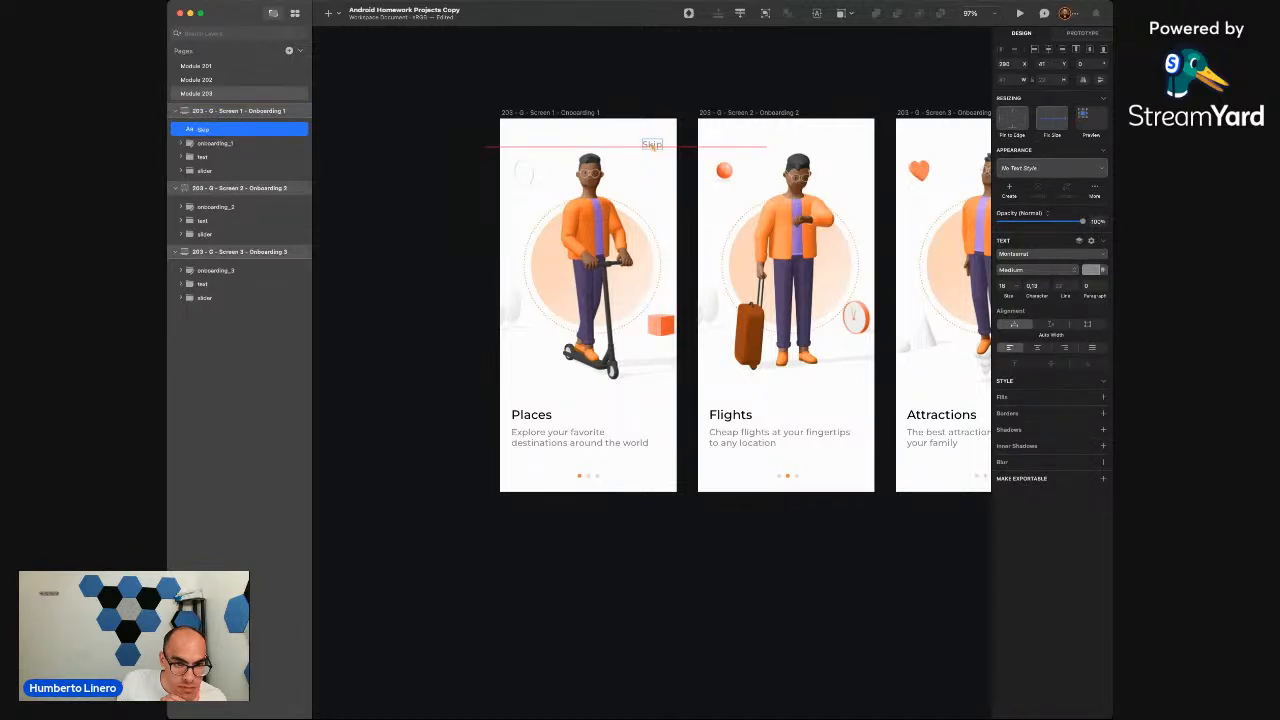
drag(651, 146, 652, 146)
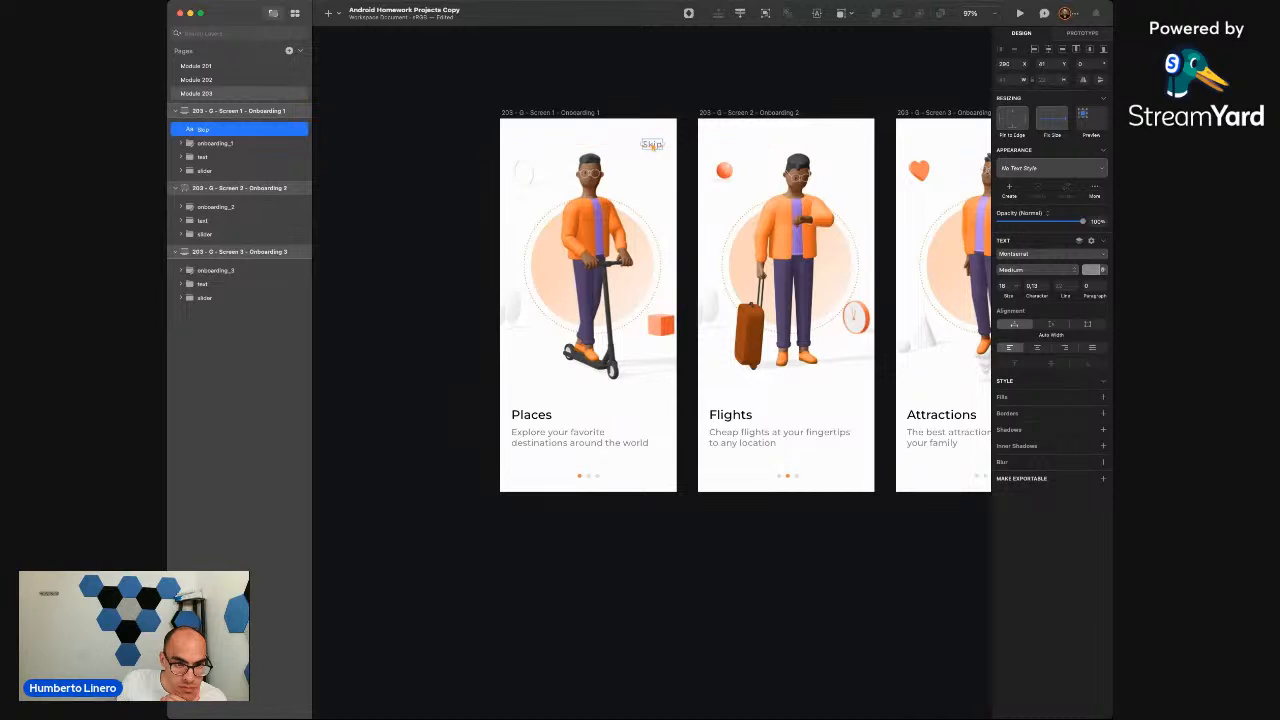
click(695, 522)
Color the Skip text on Screen 1 with the orange fill of the active page dot on Screen 2
click(651, 144)
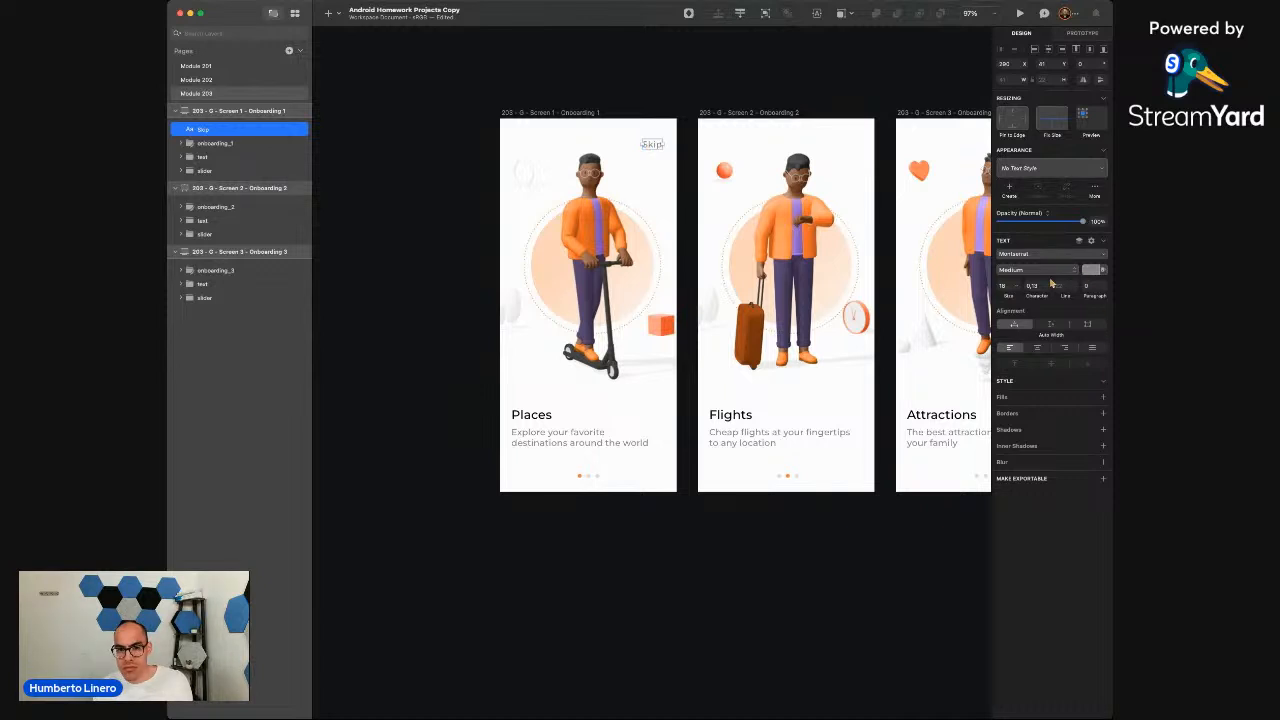
scroll(787, 501, up, 5)
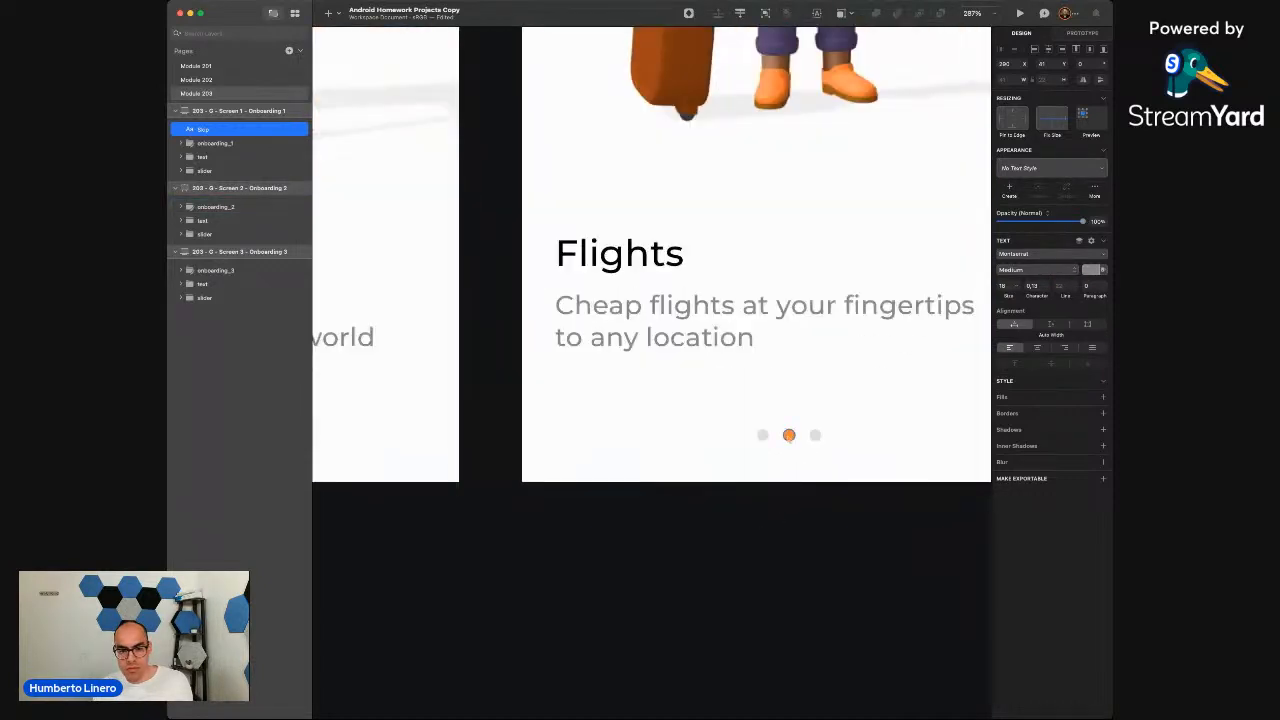
click(789, 435)
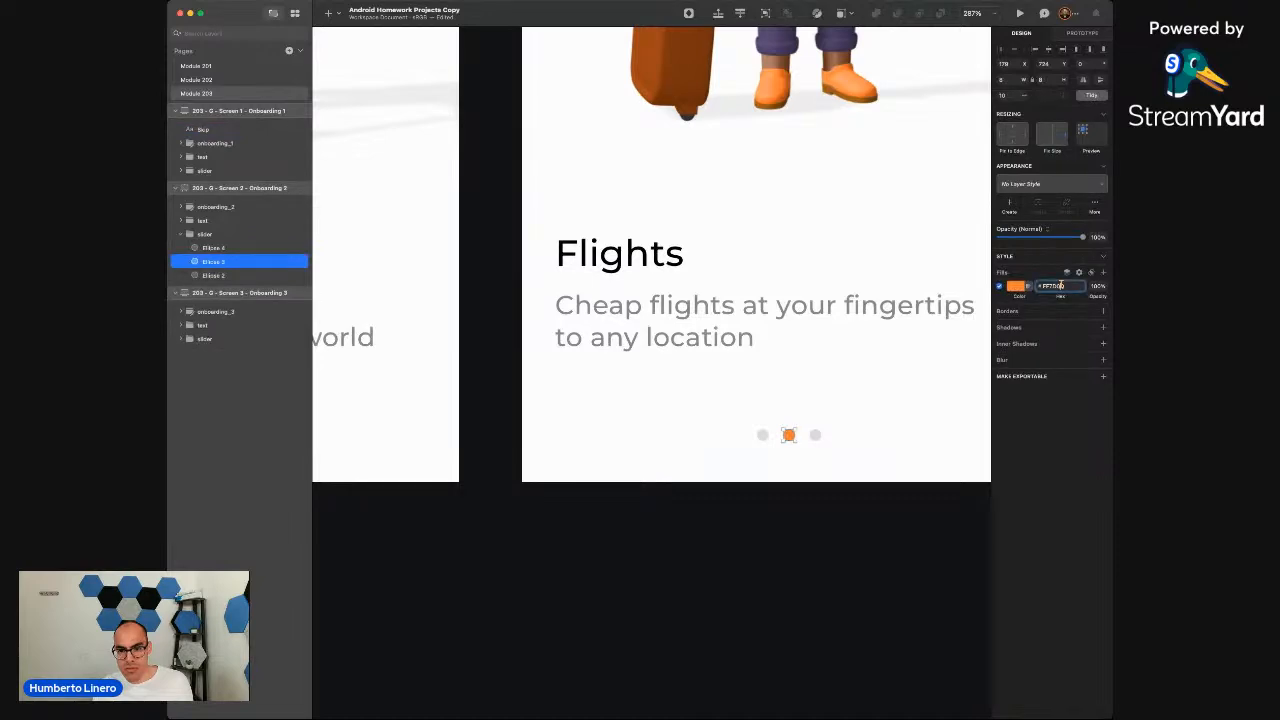
click(812, 577)
scroll(812, 577, down, 3)
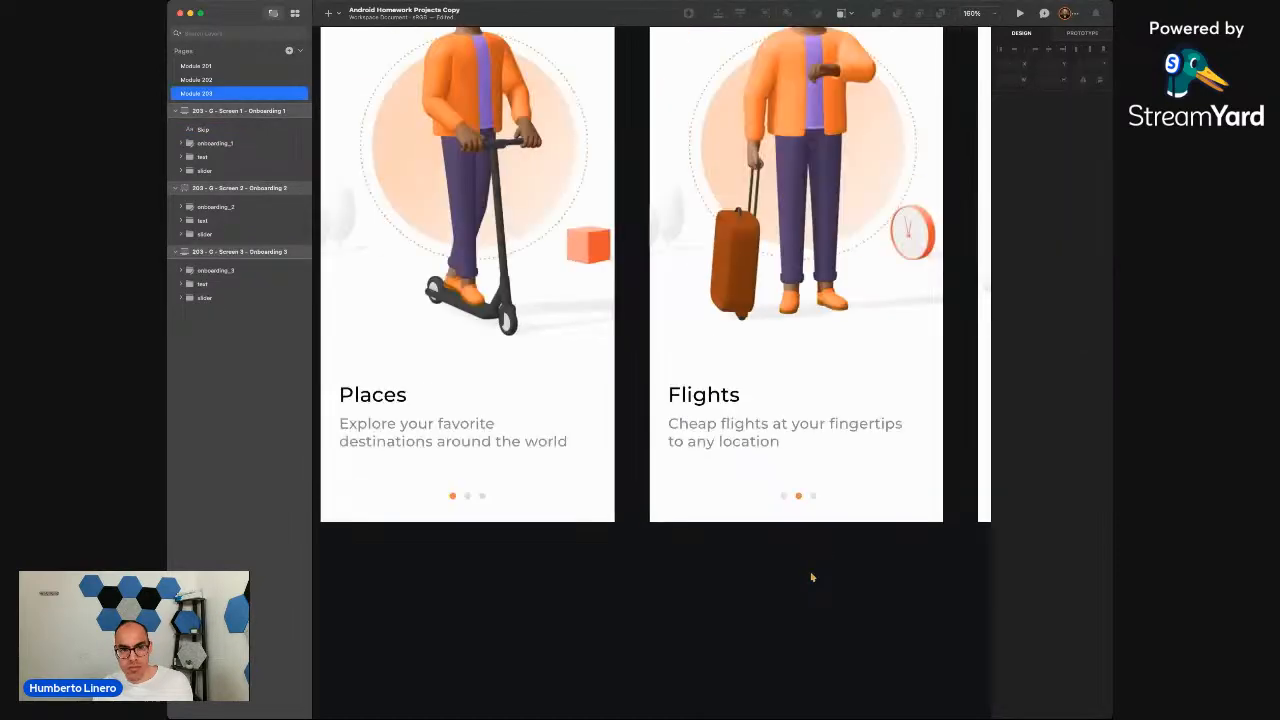
scroll(812, 577, up, 4)
scroll(812, 577, left, 3)
click(744, 164)
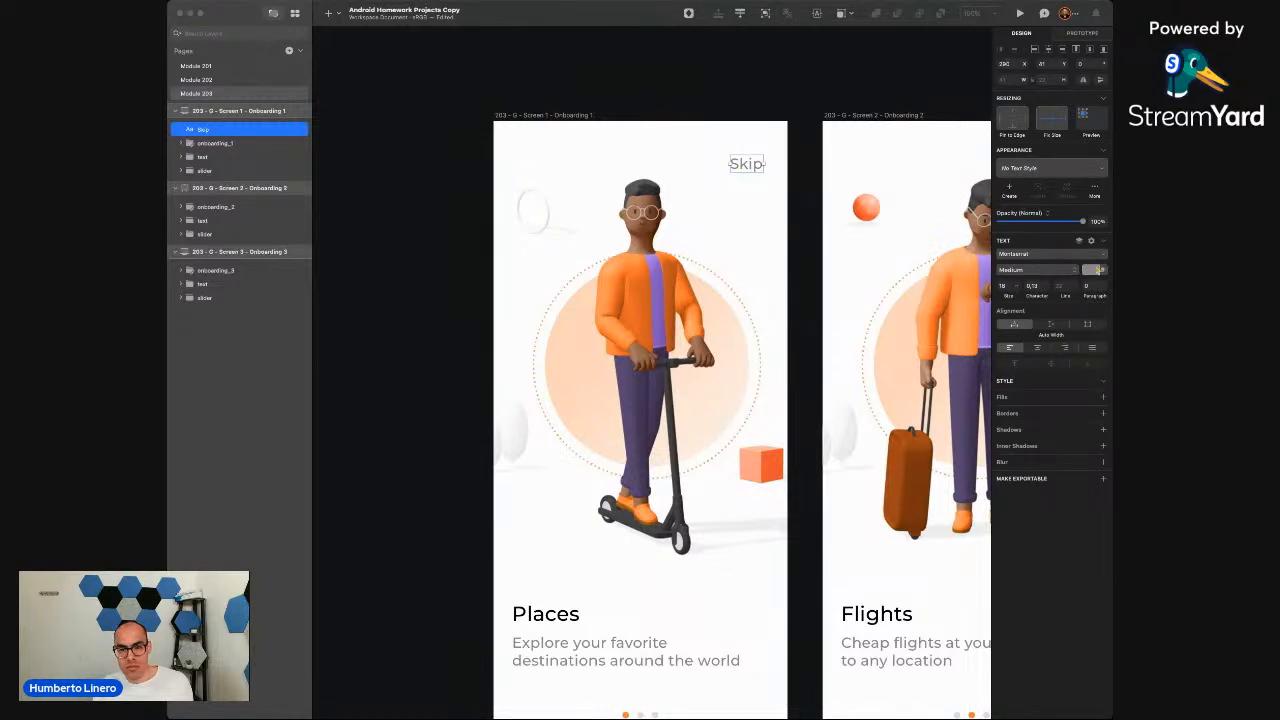
scroll(766, 100, down, 3)
scroll(768, 101, right, 1)
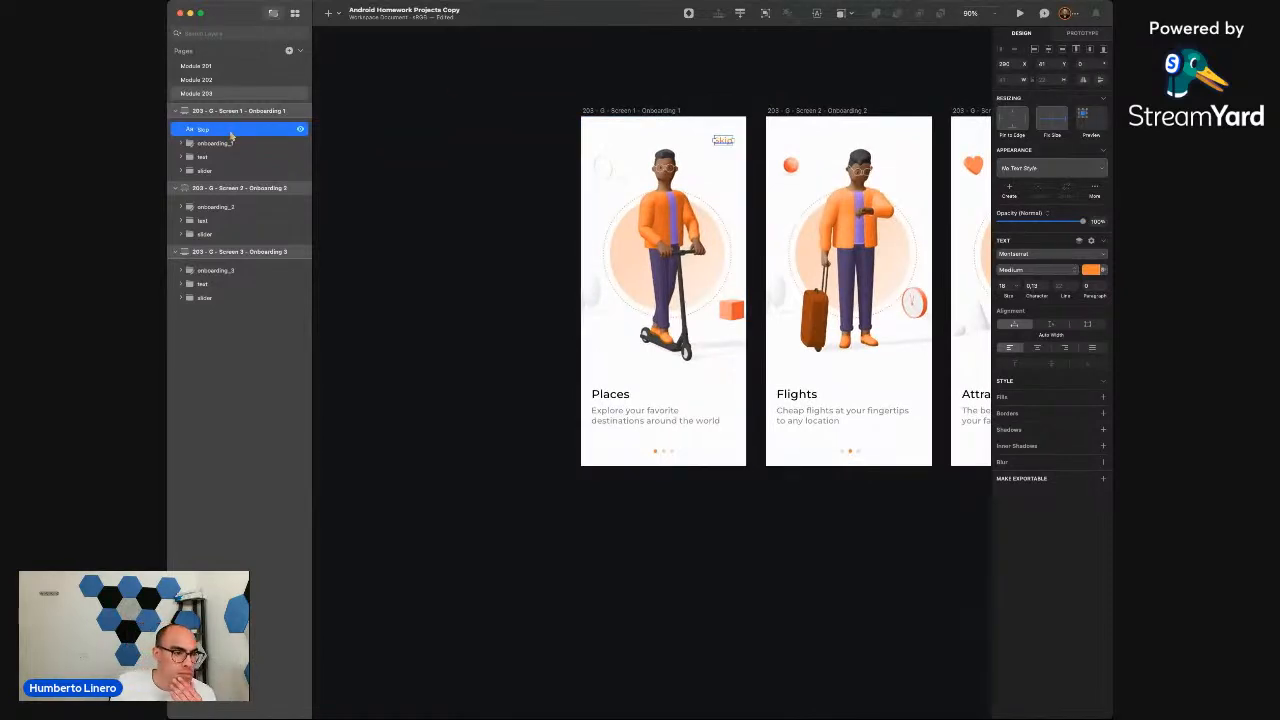
click(712, 82)
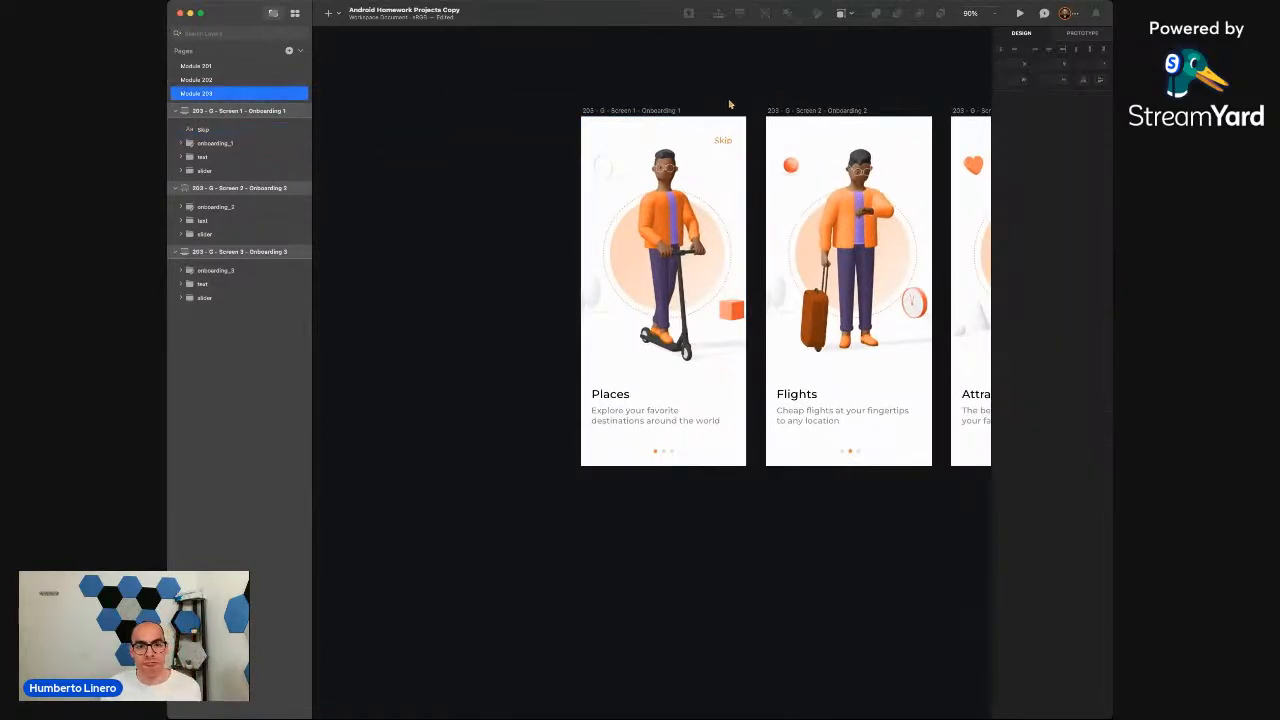
Copy the orange Skip text from Screen 1 into the Screen 2 and Screen 3 artboards
click(724, 141)
key(cmd+c)
click(816, 111)
key(cmd+v)
click(900, 86)
scroll(900, 86, right, 5)
click(757, 111)
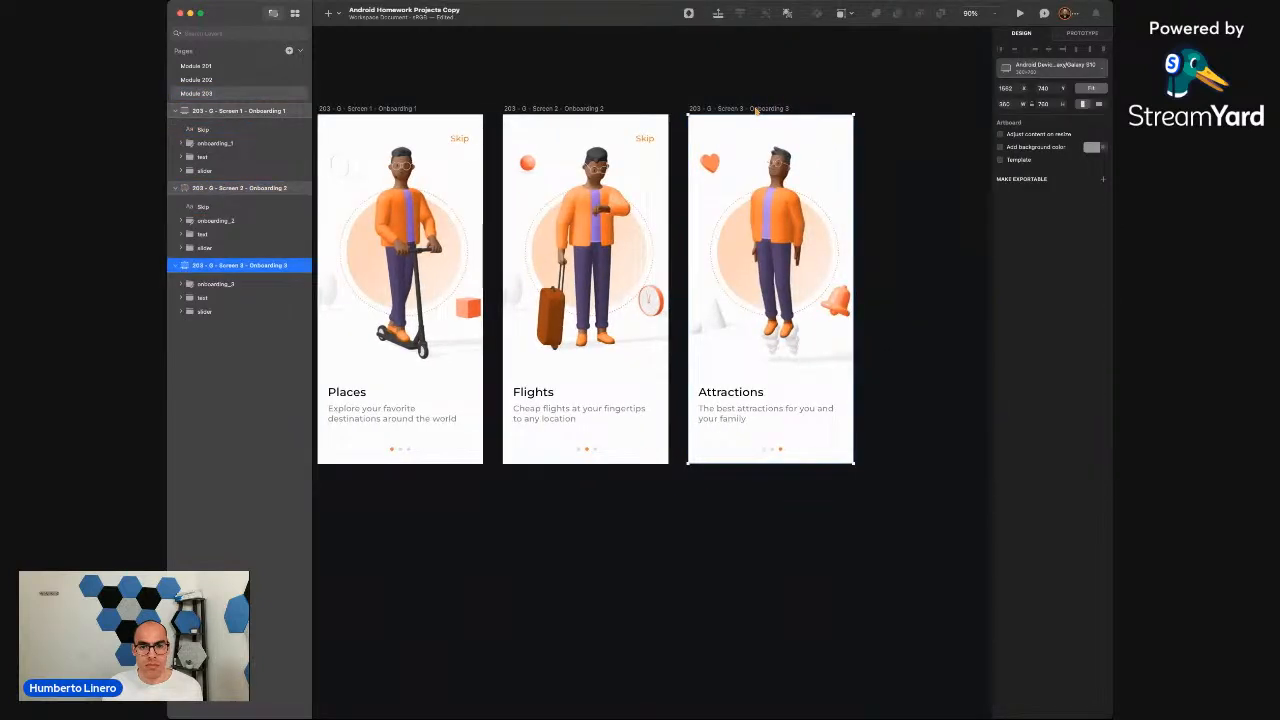
key(super+v)
Remove the pasted Skip text from the Screen 3 onboarding artboard
double_click(829, 141)
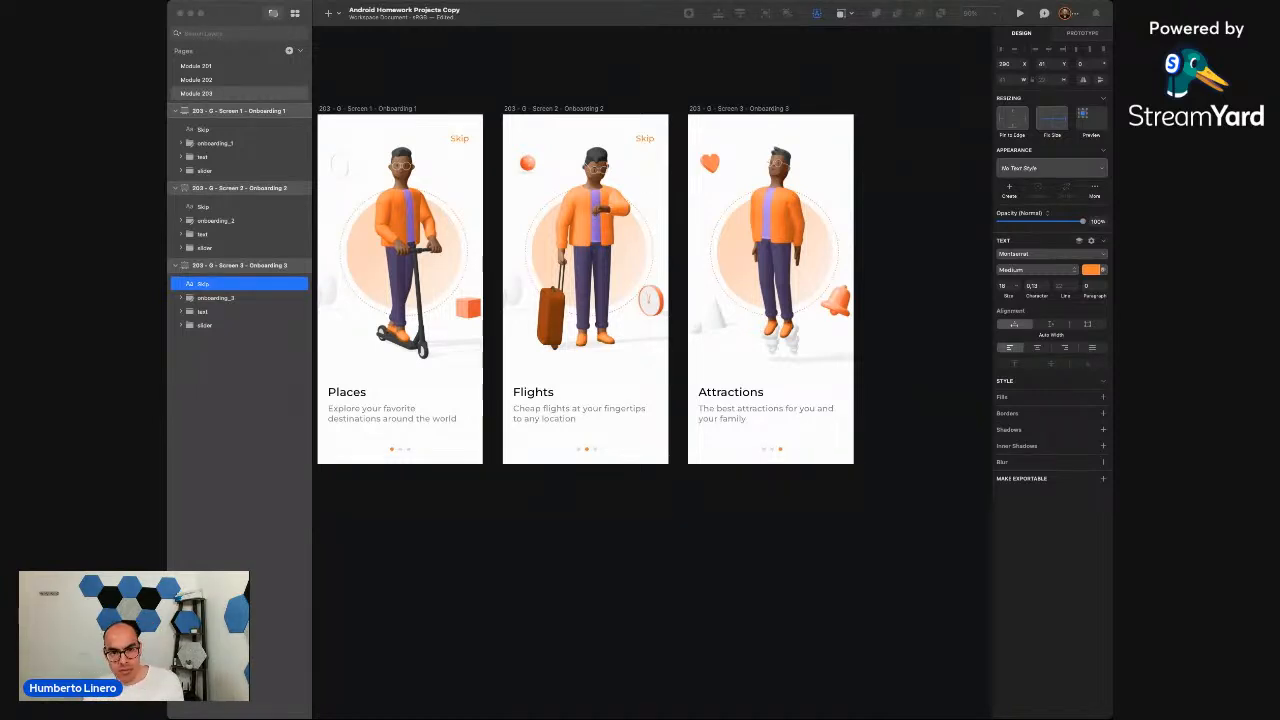
key(Escape)
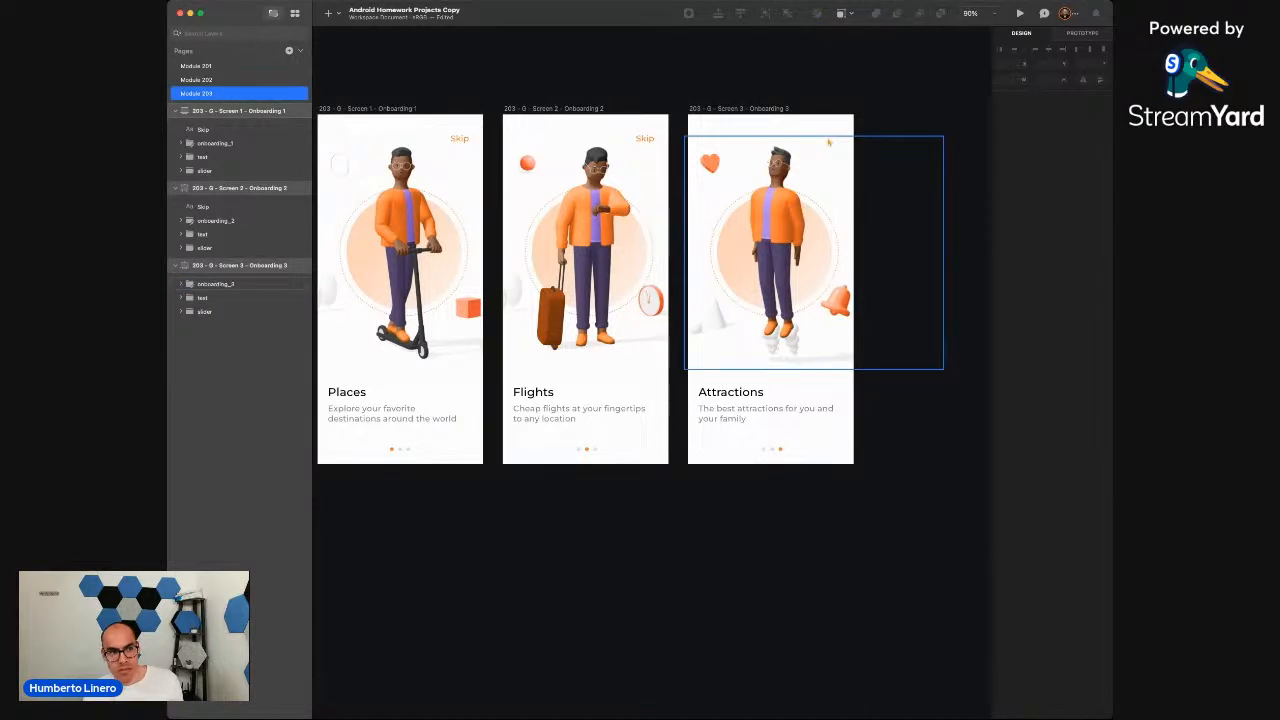
click(719, 109)
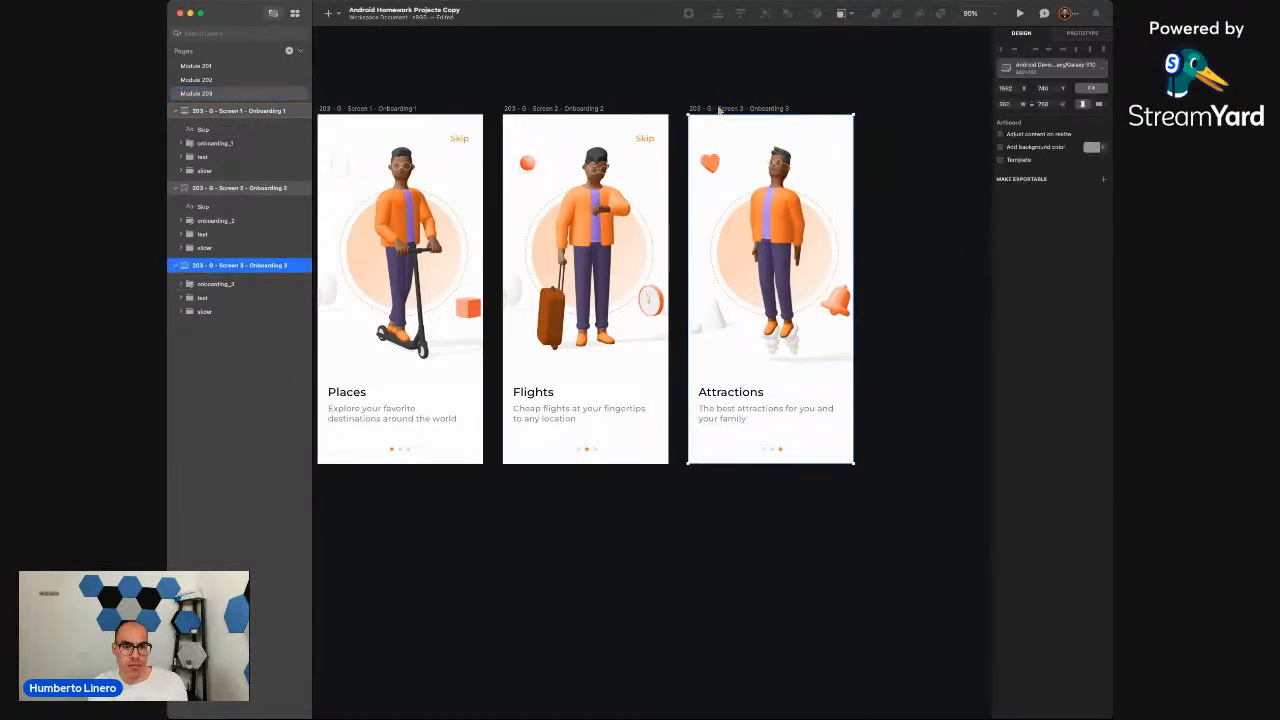
key(Escape)
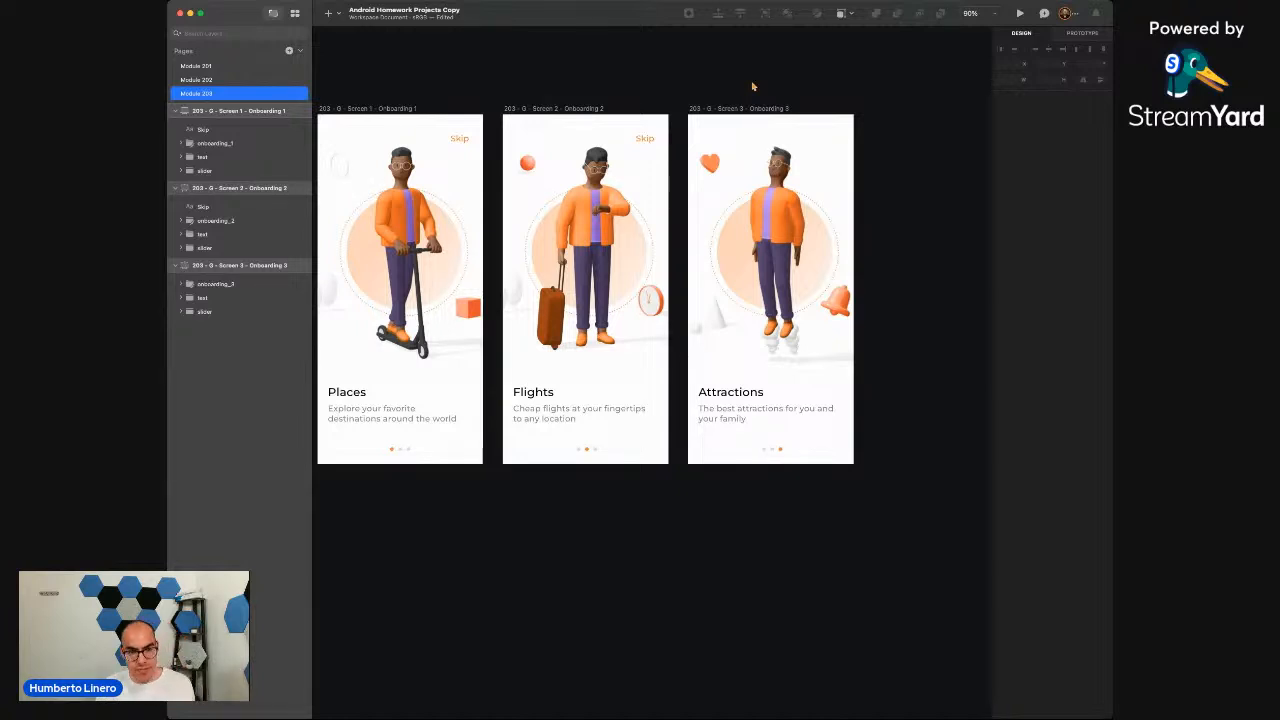
scroll(825, 180, down, 2)
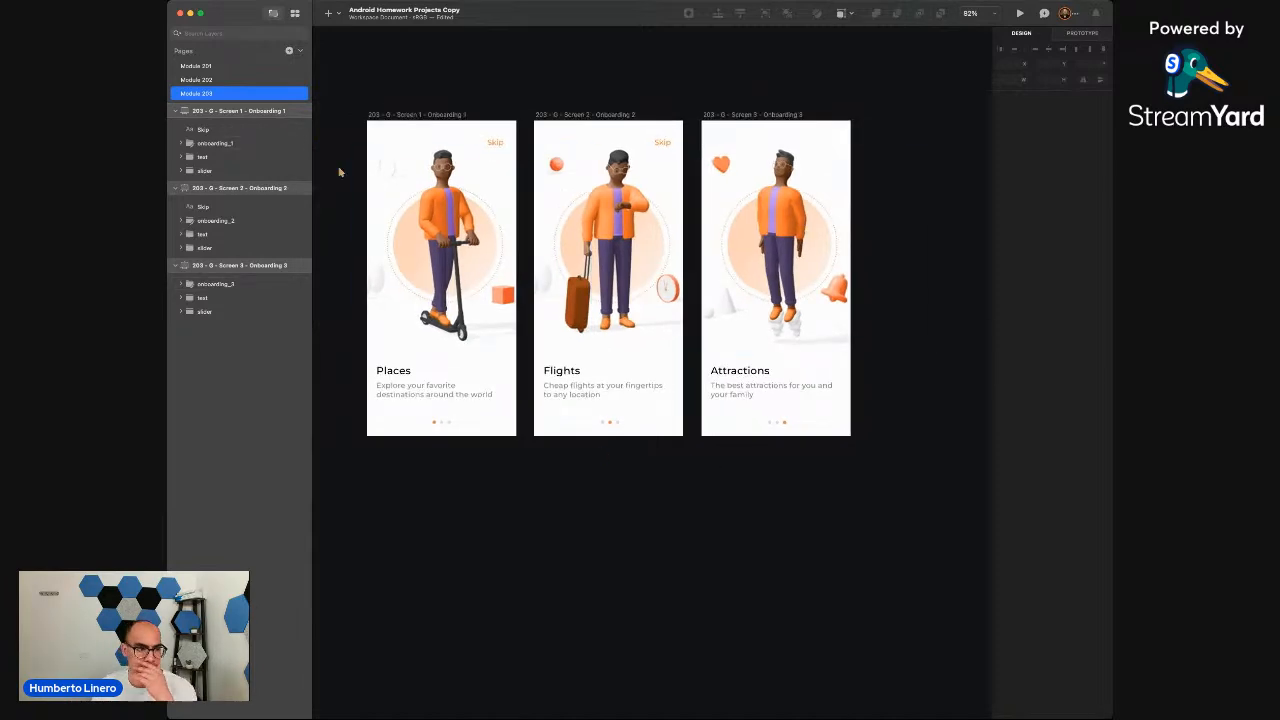
Copy the Read Story button from 202 - G - Screen 3 on the Module 202 page into the Module 203 Screen 3 artboard
click(222, 79)
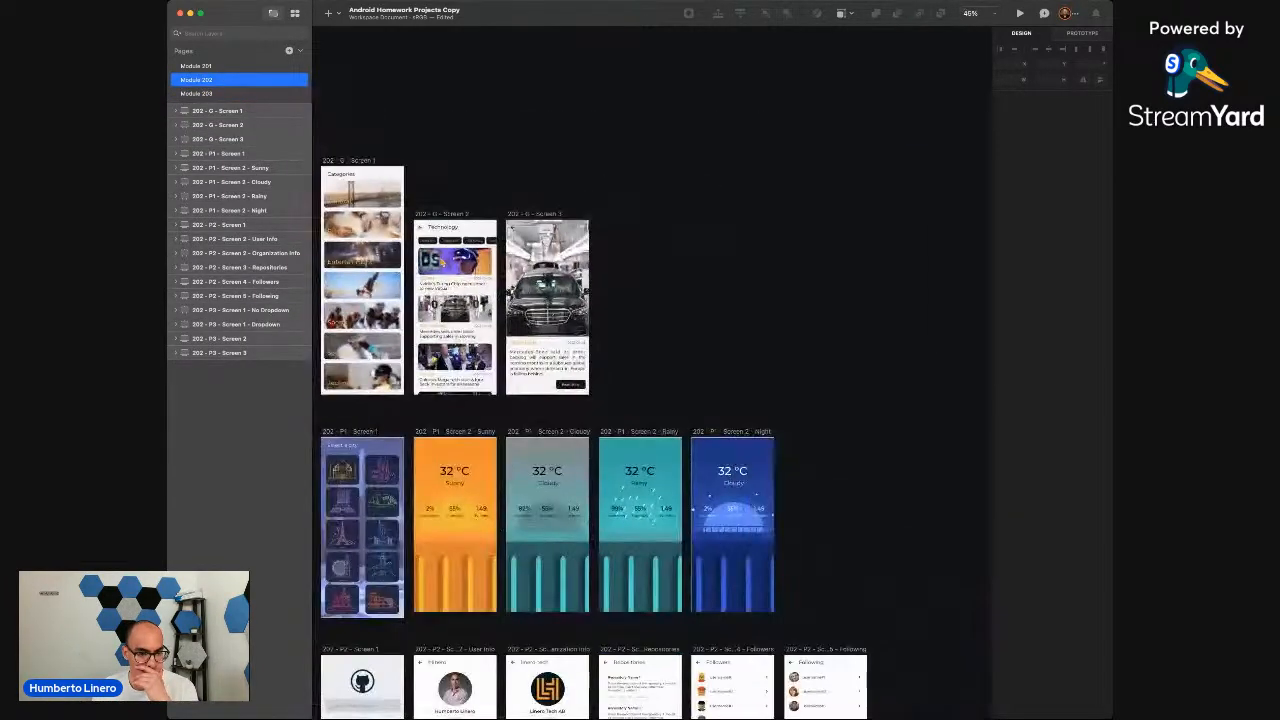
scroll(543, 409, up, 5)
click(620, 313)
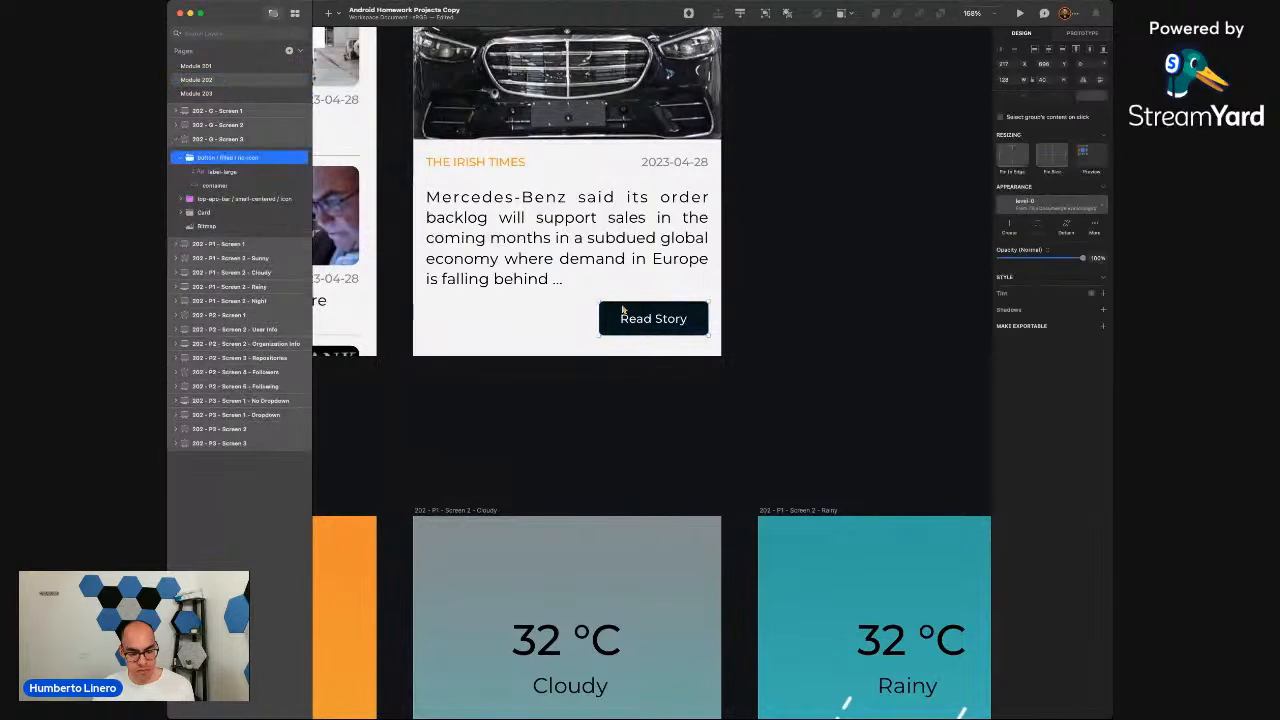
click(176, 141)
click(196, 93)
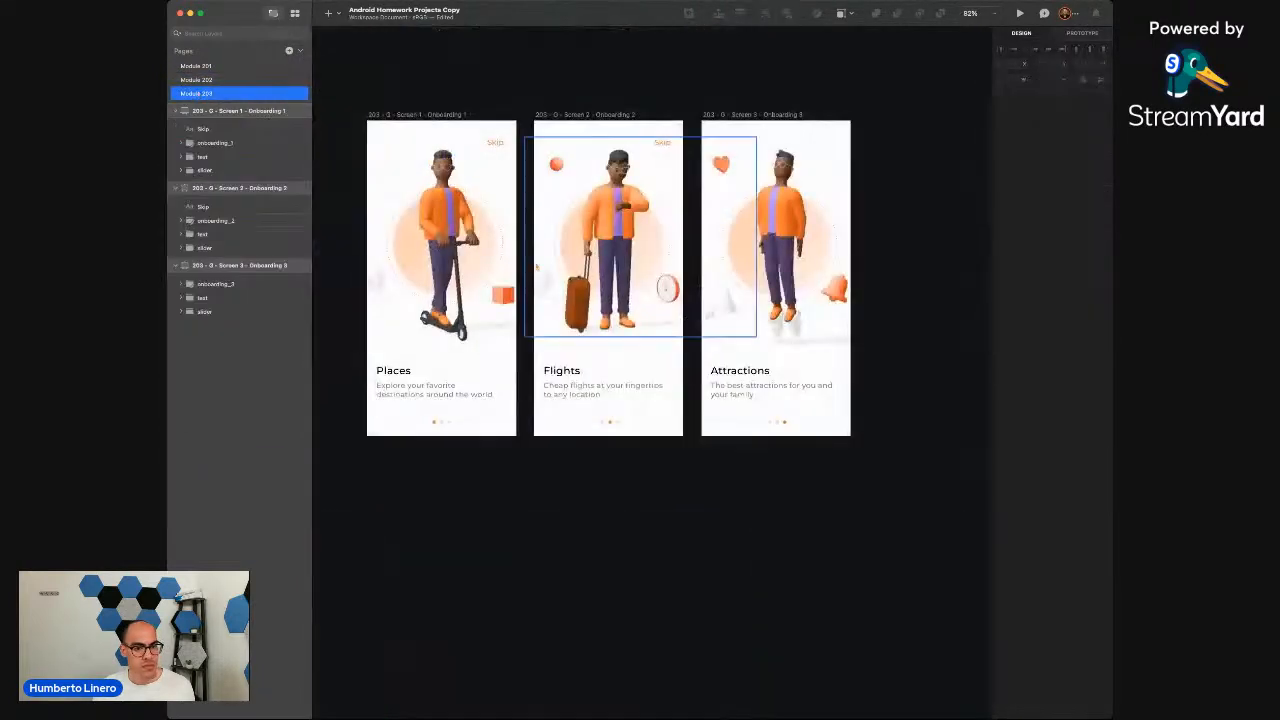
click(749, 115)
key(super+v)
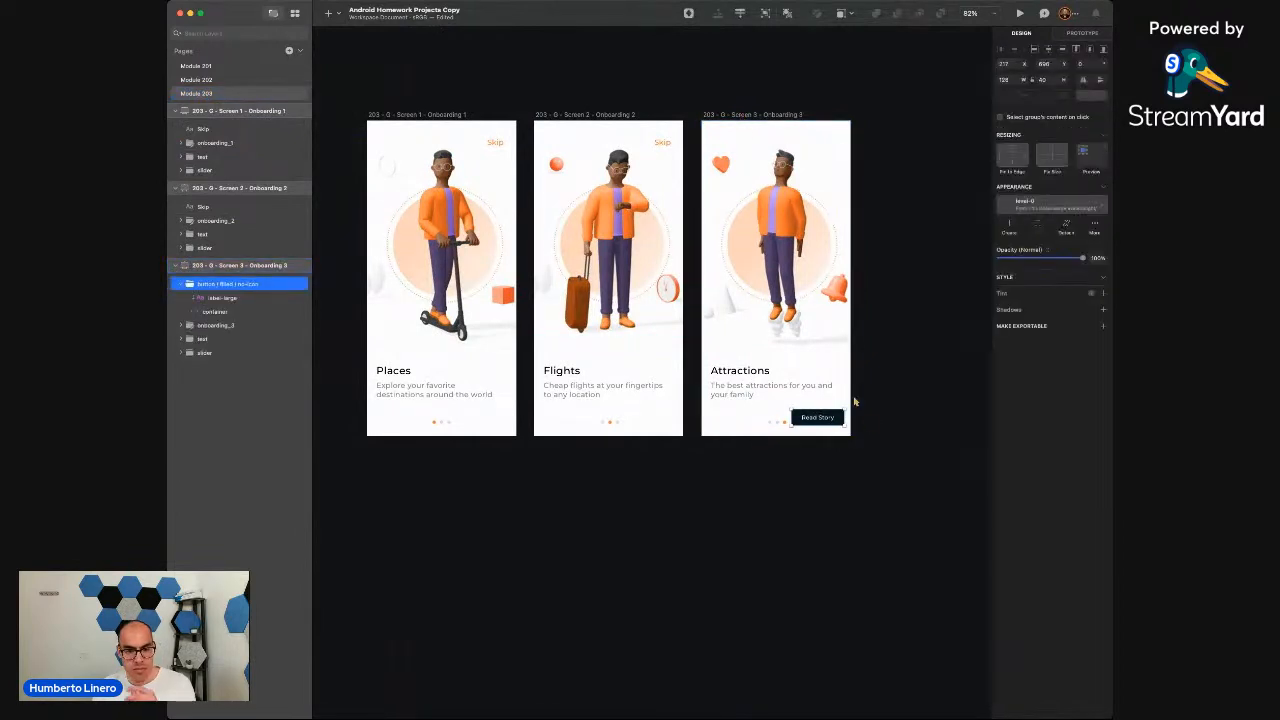
Hide the page slider on Screen 3 and place the Read Story button centered in its spot
scroll(858, 421, up, 5)
drag(714, 420, 603, 427)
scroll(577, 520, down, 4)
click(577, 521)
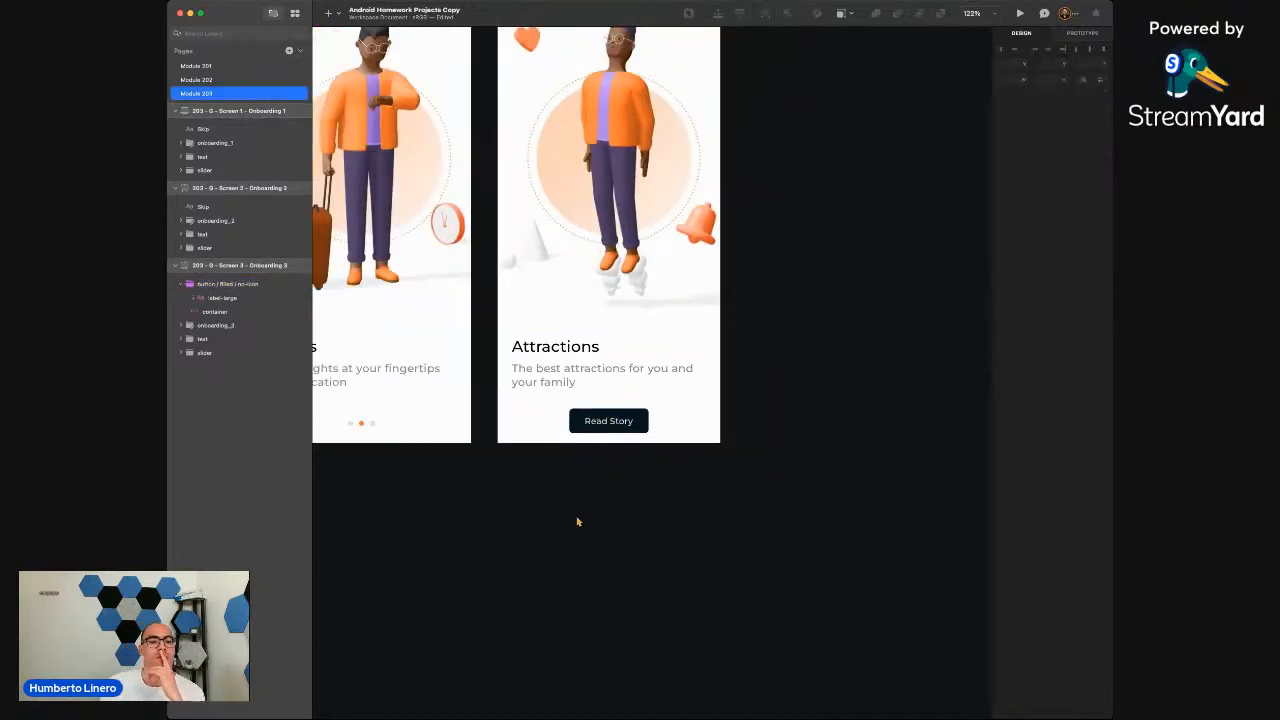
click(611, 421)
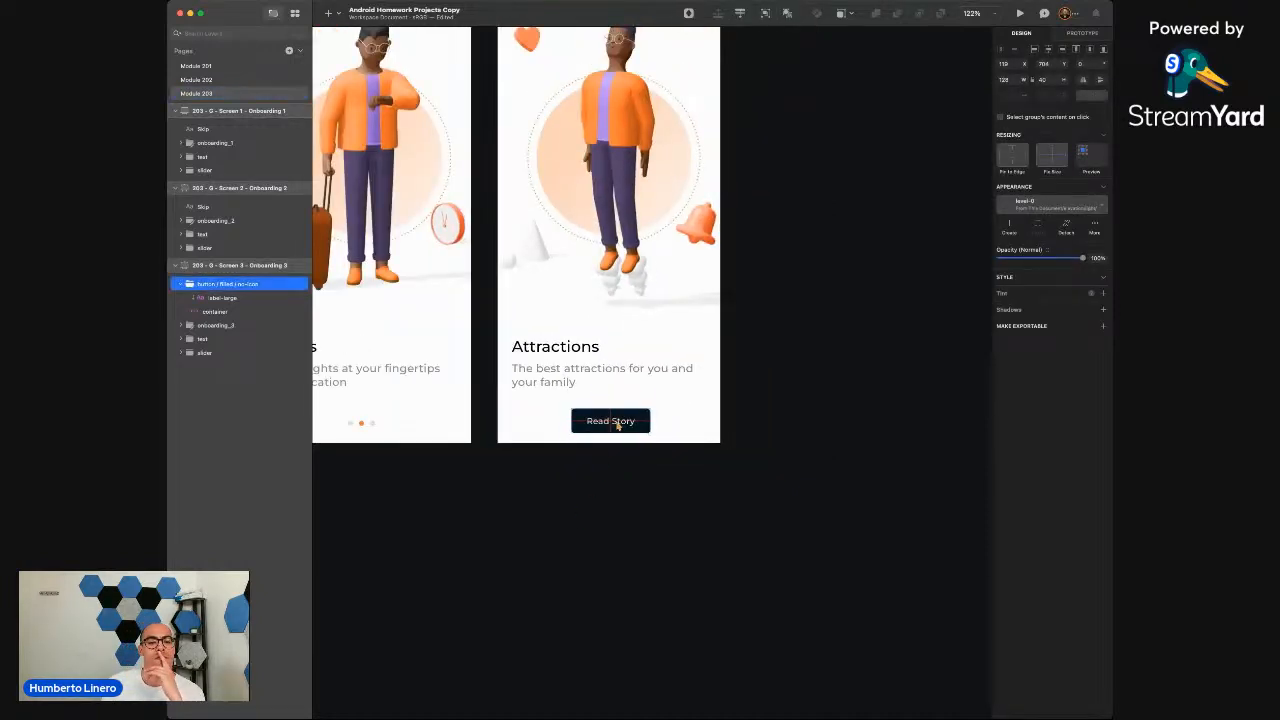
drag(617, 424, 609, 470)
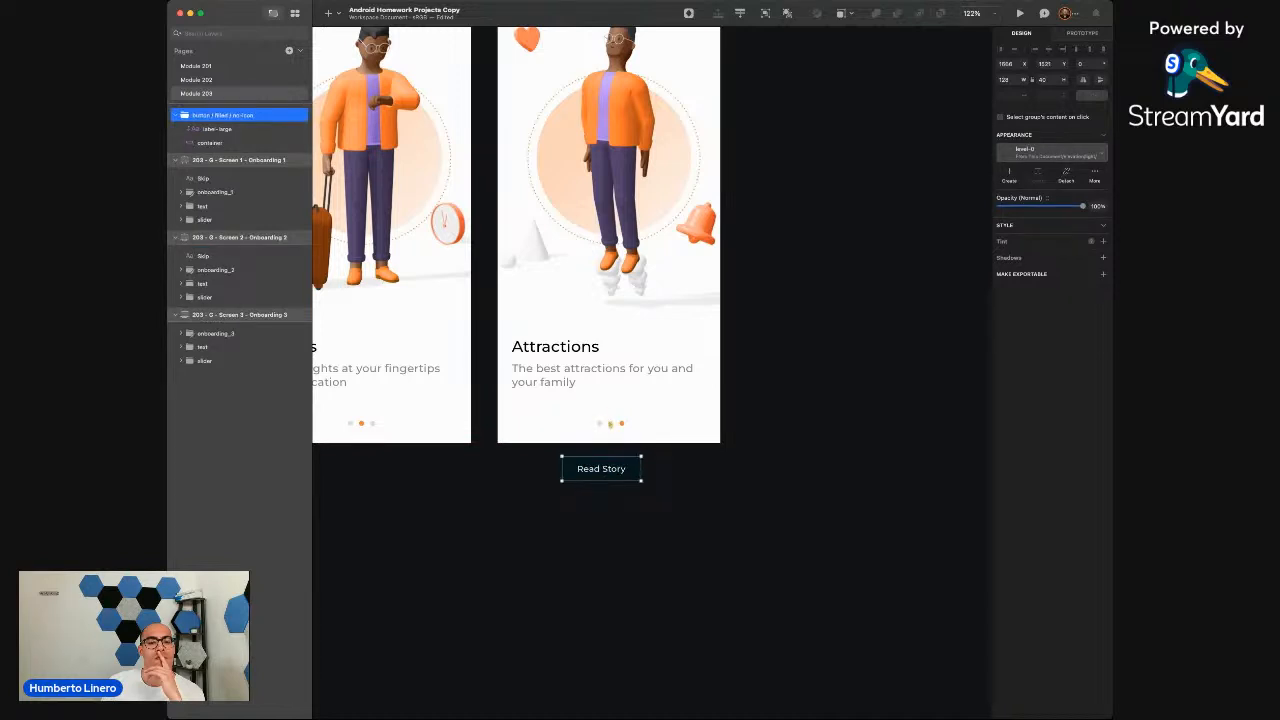
click(292, 360)
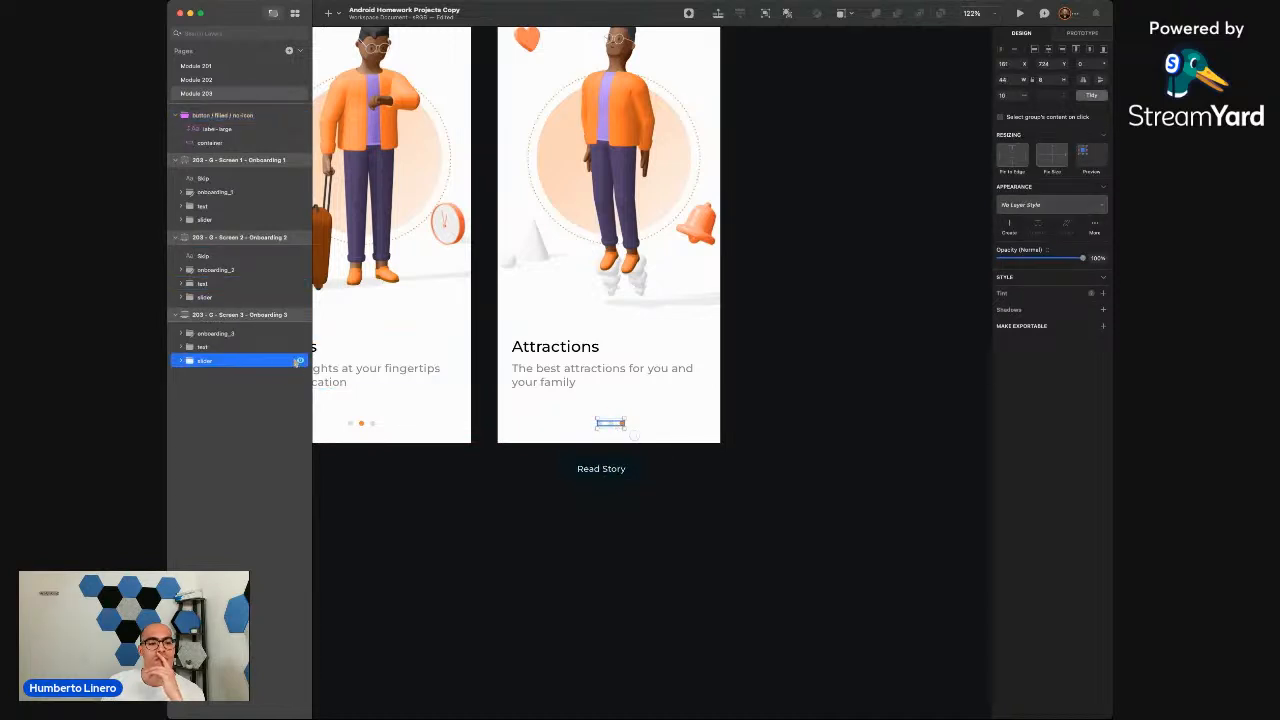
drag(604, 472, 614, 423)
click(826, 431)
Change the label of the button on Screen 3 to Get Started
double_click(604, 427)
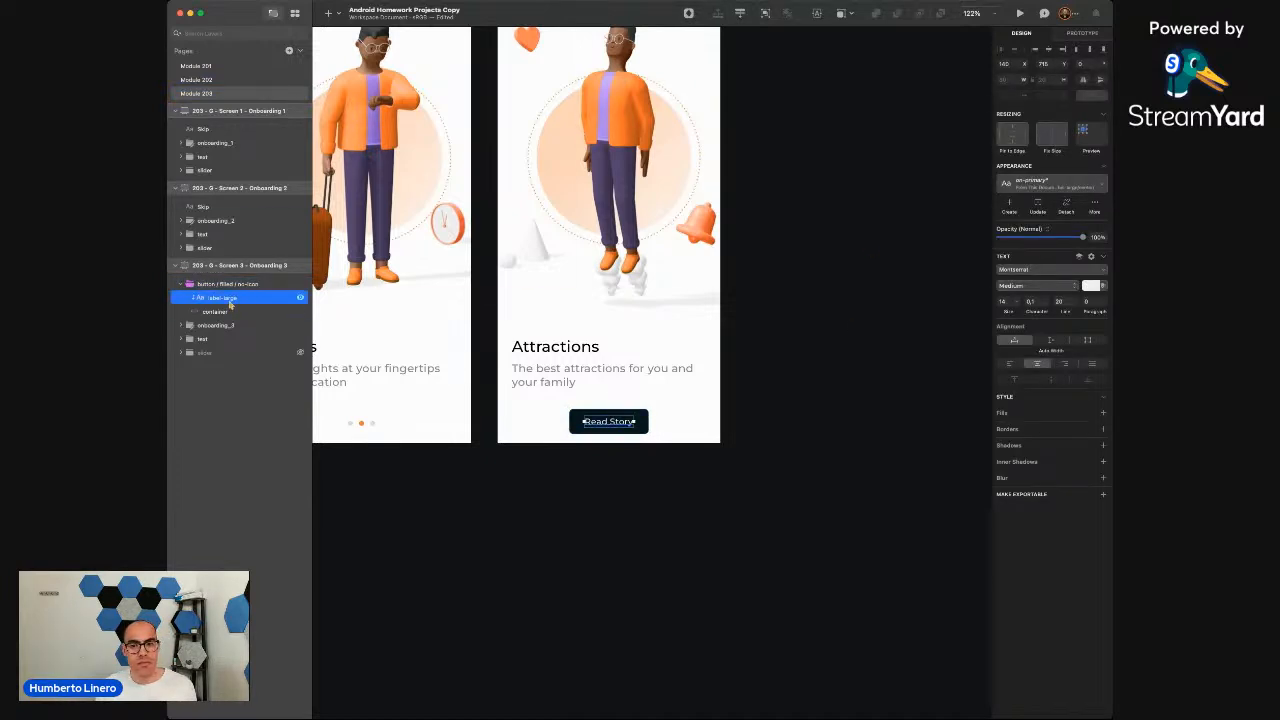
click(801, 332)
click(645, 419)
double_click(617, 425)
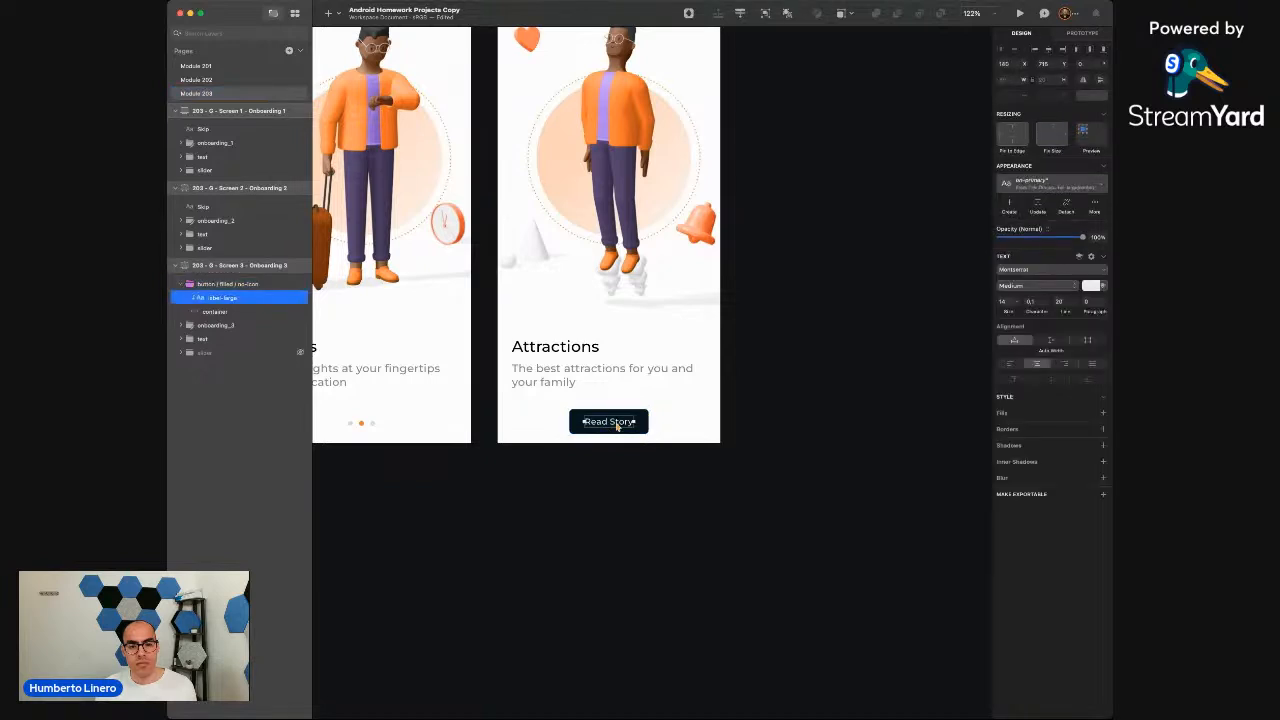
double_click(617, 426)
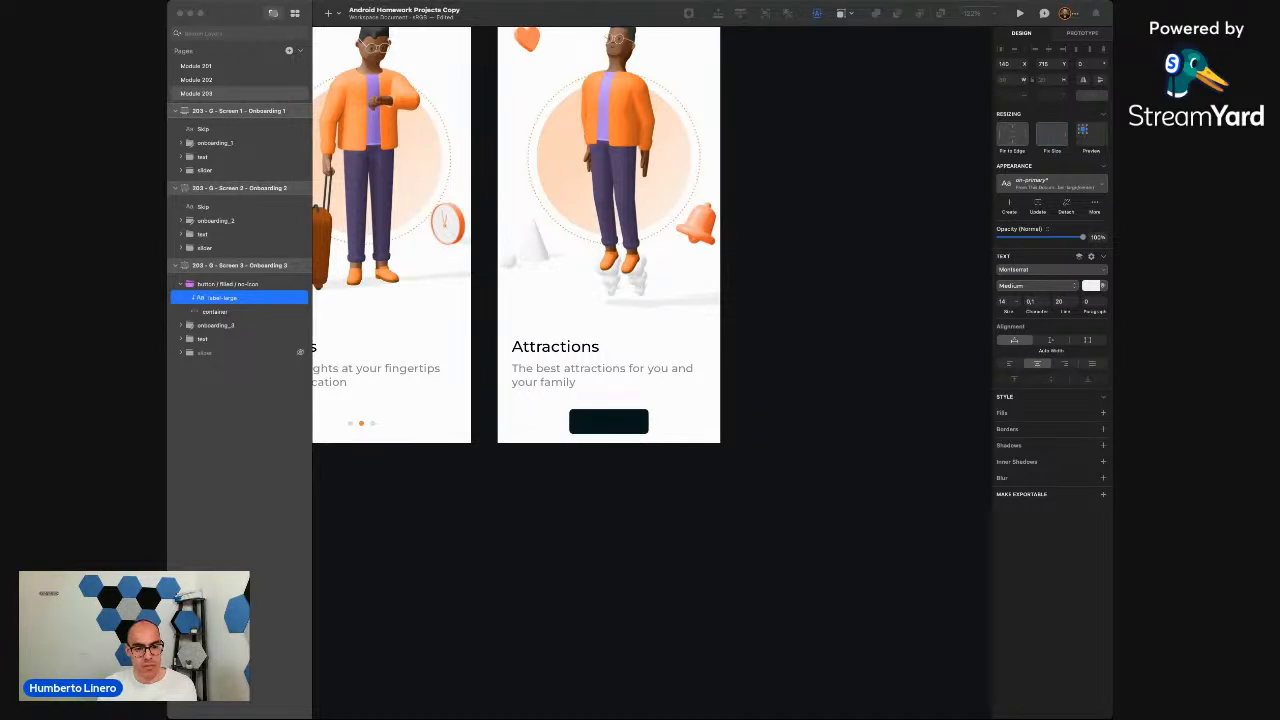
text(Get Started)
click(654, 543)
Widen the Get Started button to about 195 by 40 and center it horizontally on Screen 3, at about X 83
scroll(603, 441, up, 5)
click(509, 378)
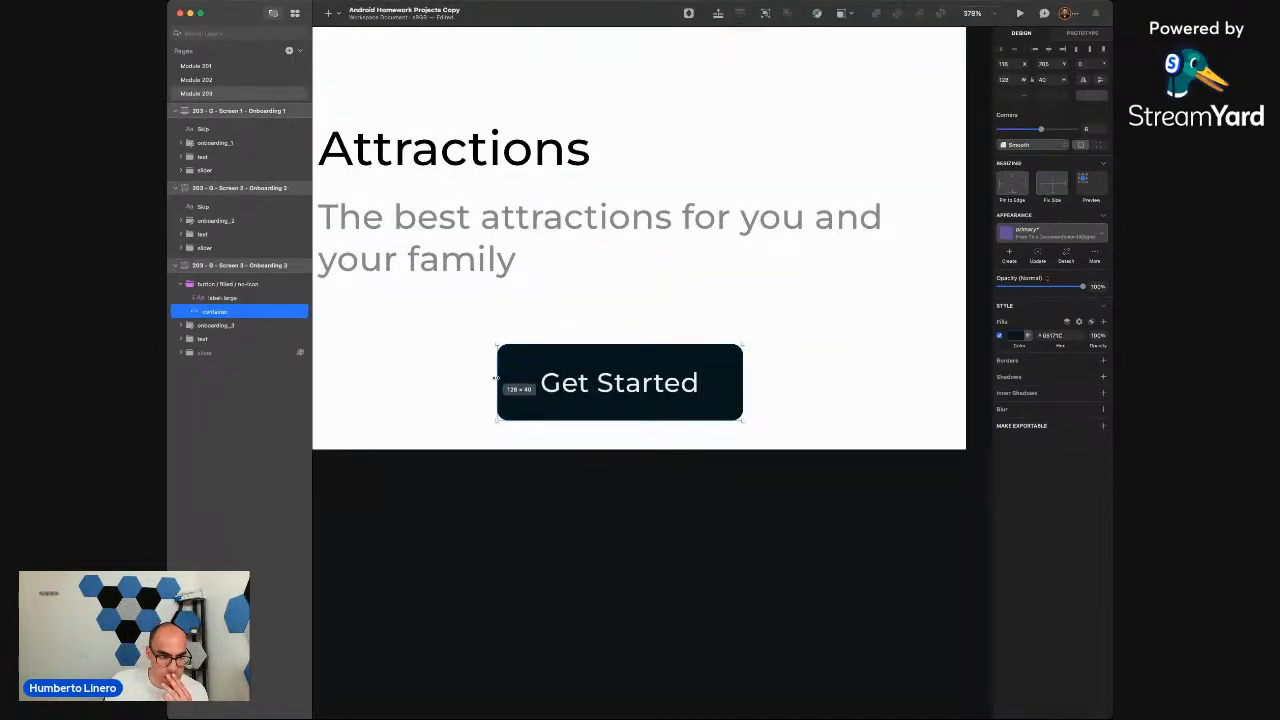
click(217, 286)
click(479, 377)
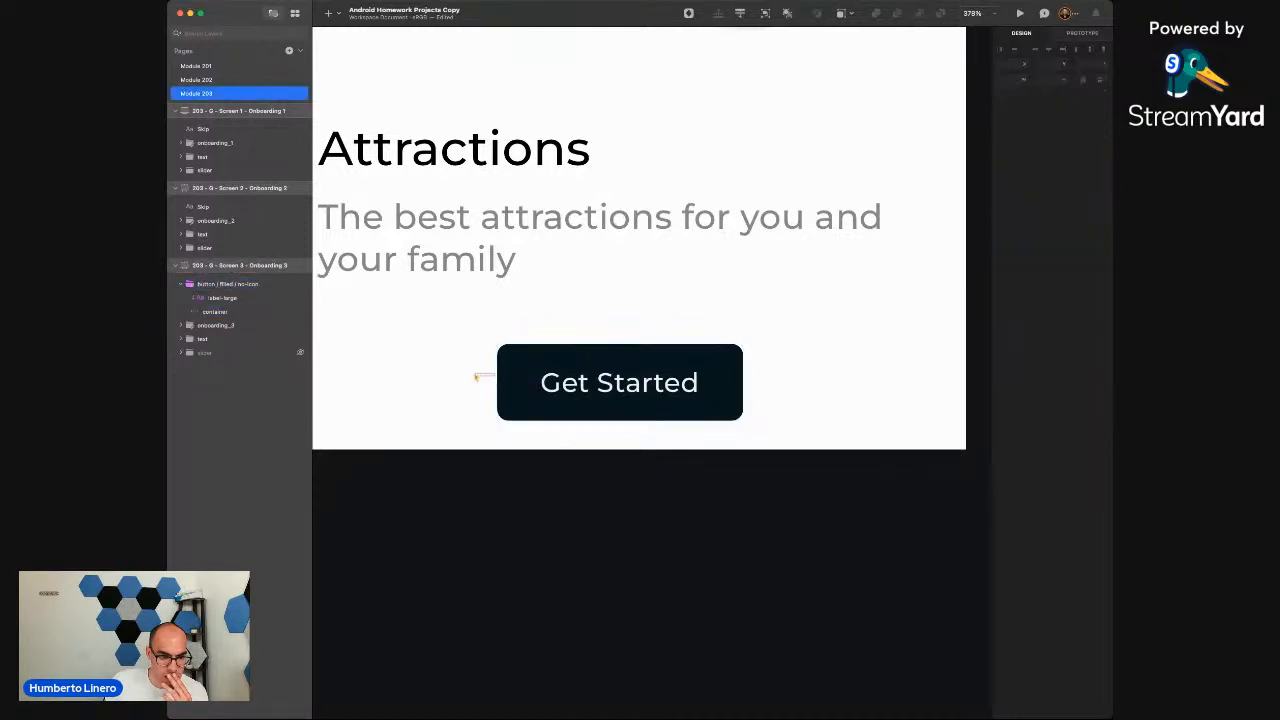
click(508, 380)
drag(497, 376, 369, 380)
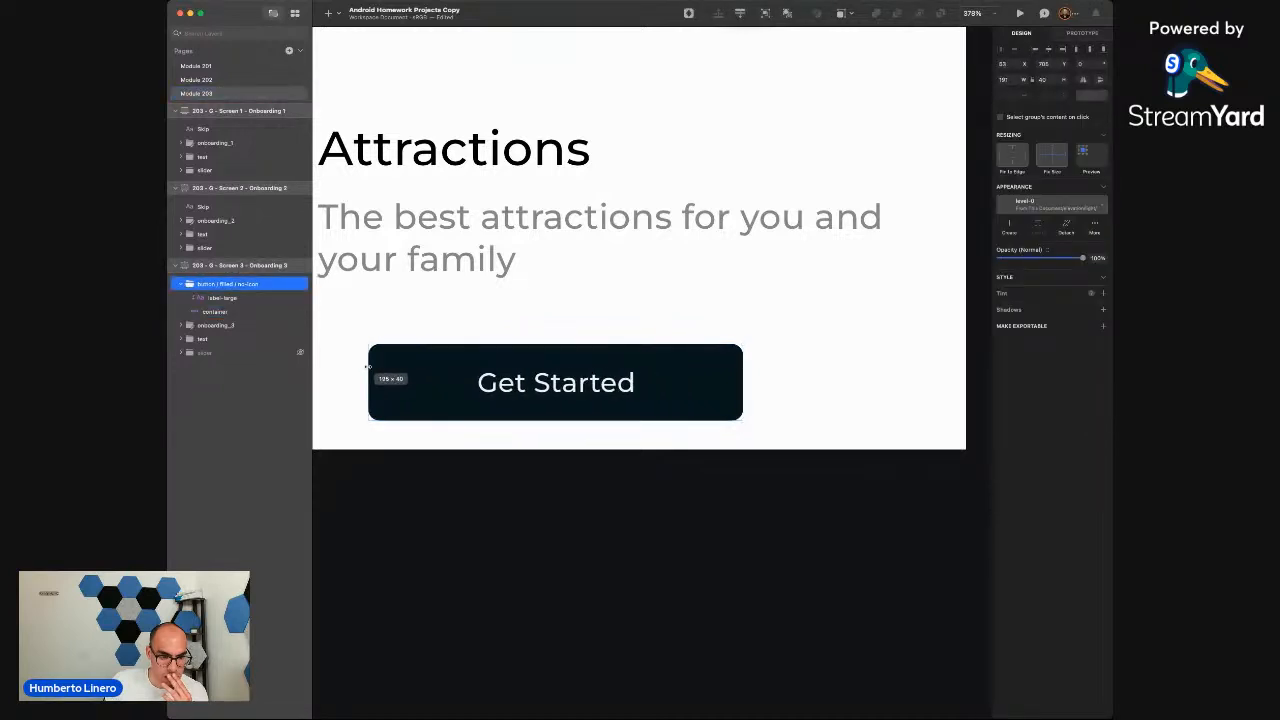
scroll(426, 371, down, 5)
drag(526, 377, 557, 381)
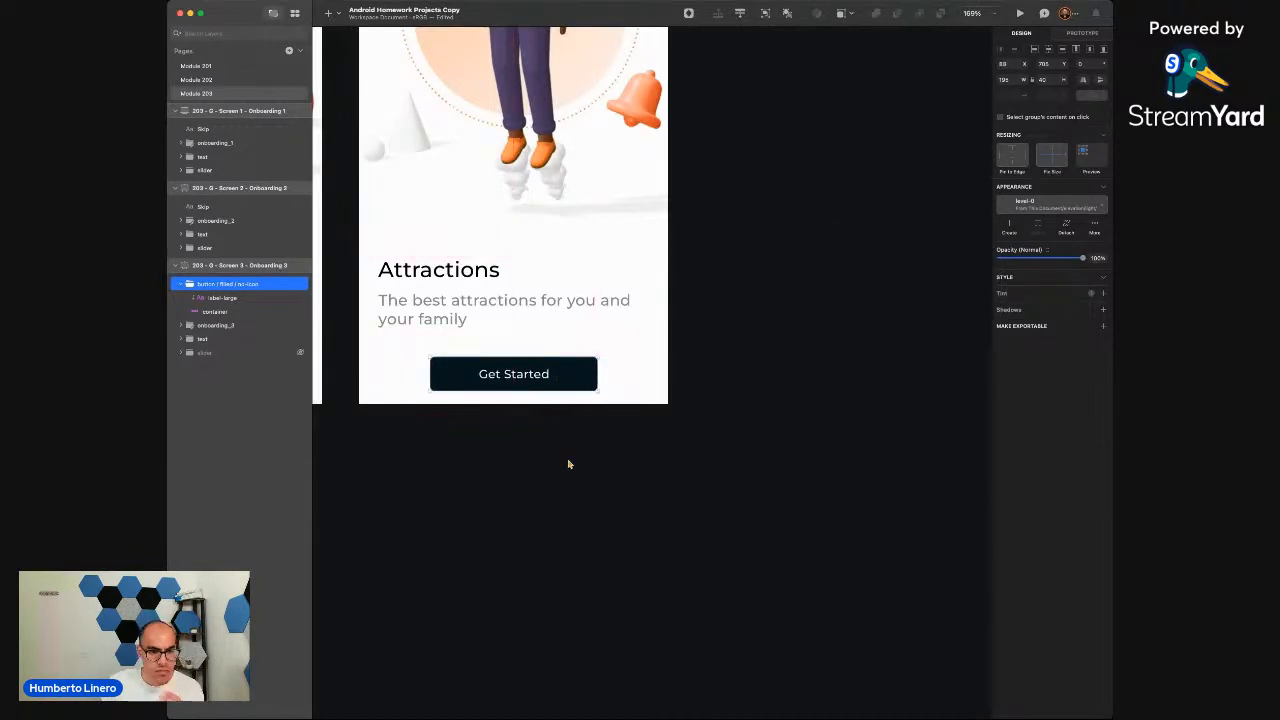
Fill the Get Started button's container with the orange of the active page dot on Screen 2
double_click(567, 384)
click(1018, 341)
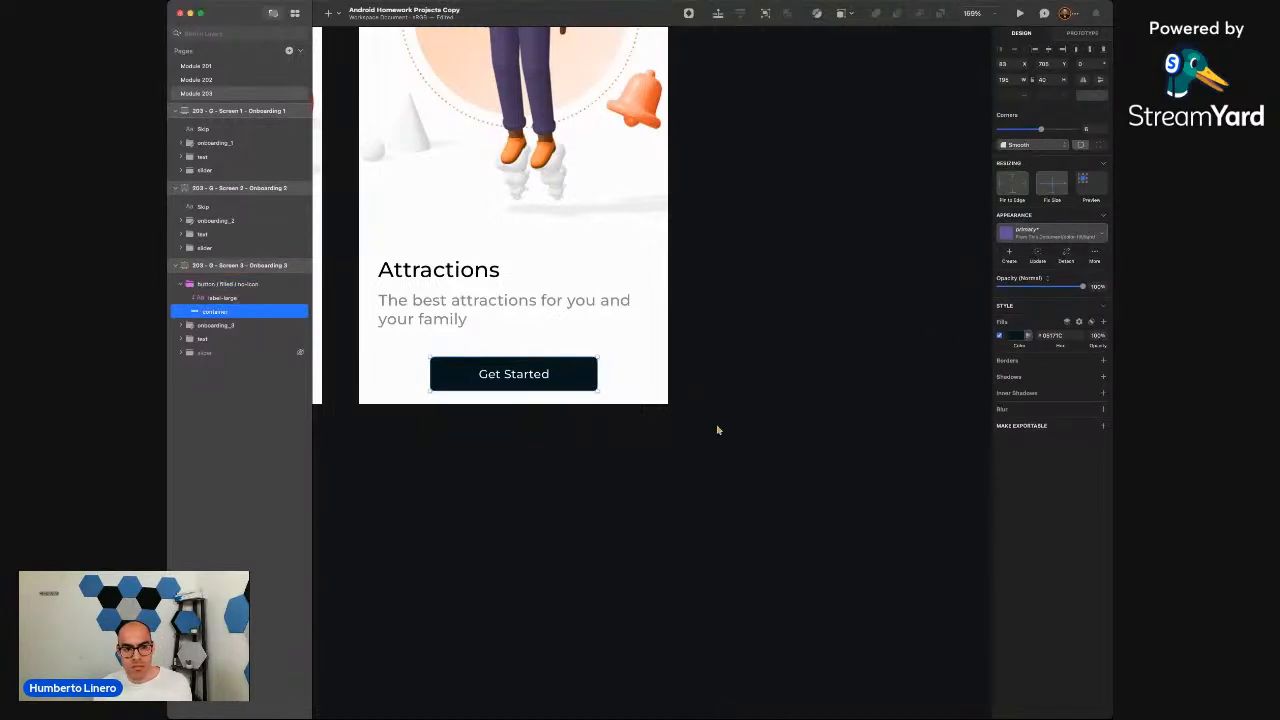
scroll(731, 424, down, 3)
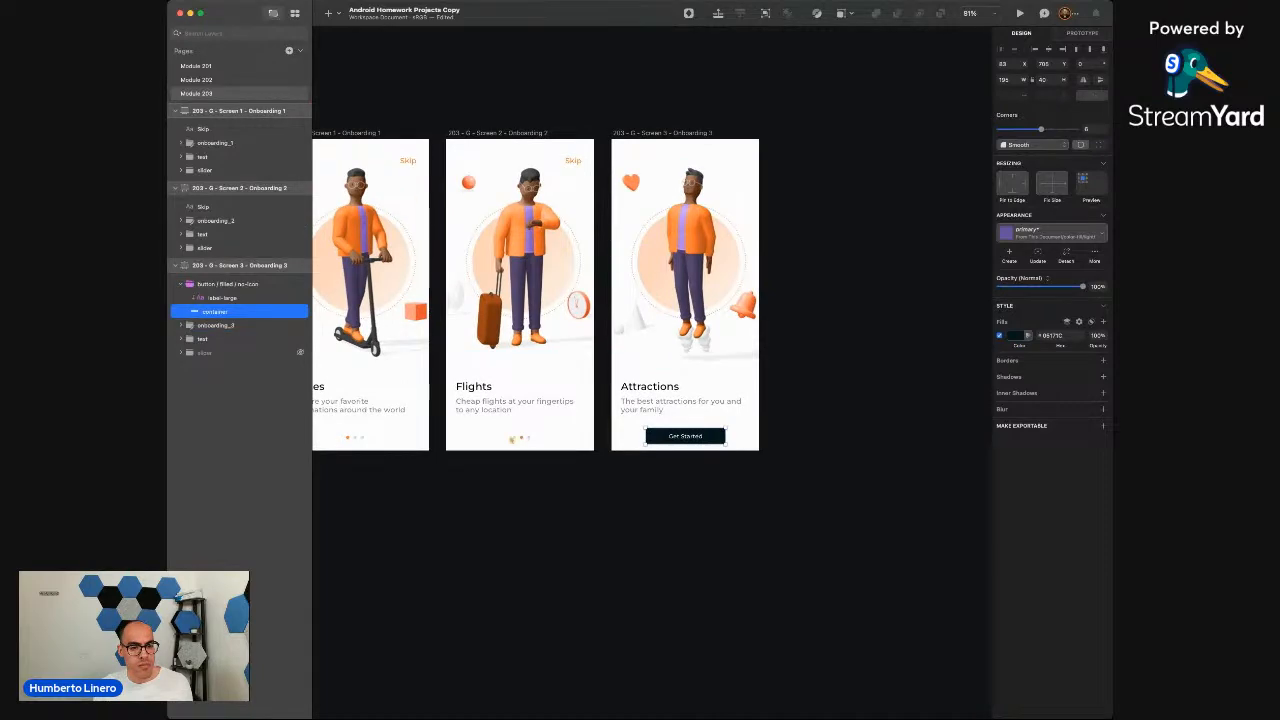
scroll(512, 438, up, 5)
click(543, 441)
click(1056, 286)
click(812, 490)
scroll(811, 489, down, 4)
click(820, 454)
click(1059, 335)
key(BackSpace)
text(FF8D30)
key(Return)
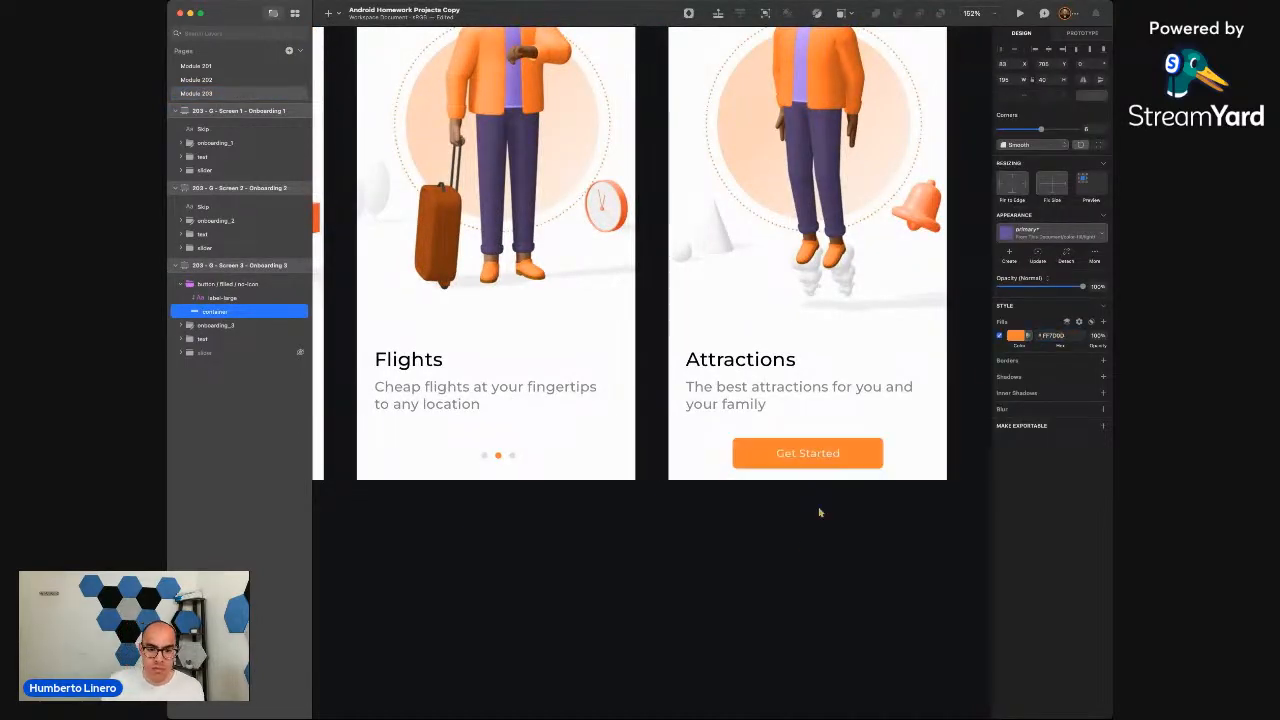
Try adjusting the opacity of the Get Started button on Screen 3
click(800, 543)
scroll(800, 543, down, 2)
scroll(800, 546, up, 4)
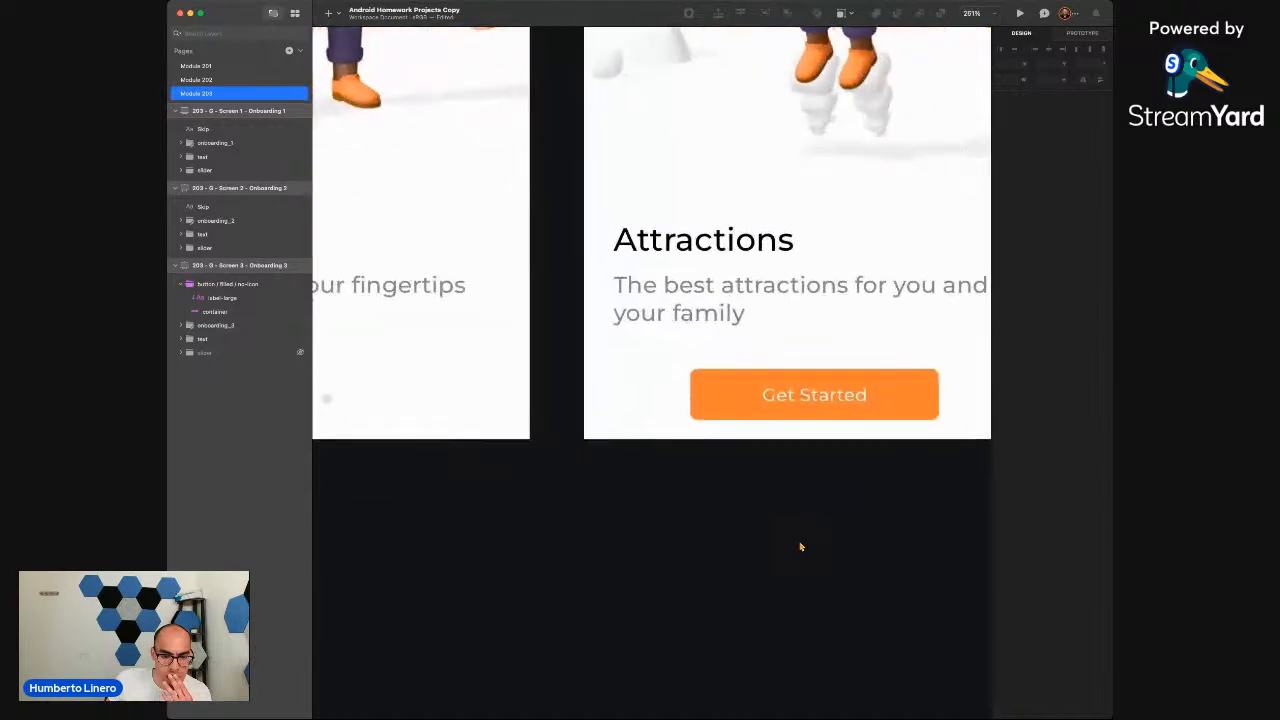
click(814, 398)
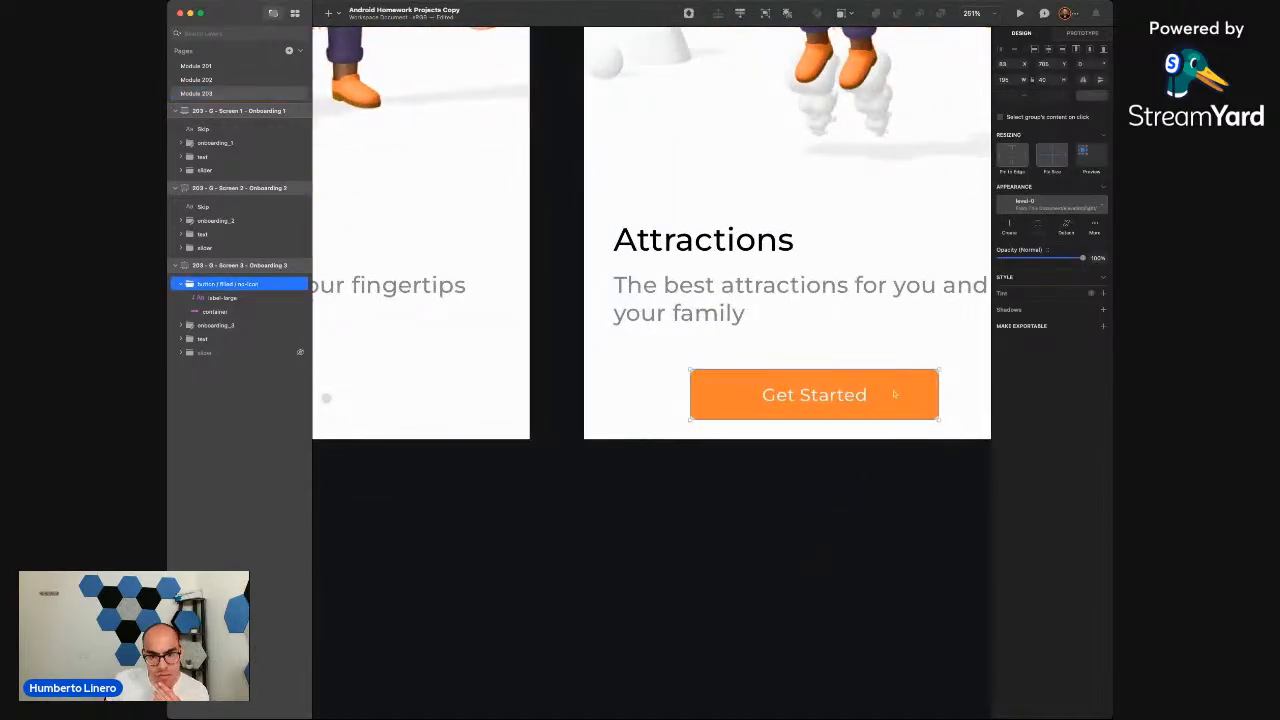
mouse_move(1082, 258)
mouse_down()
mouse_move(1046, 258)
mouse_move(1088, 258)
mouse_up()
click(881, 459)
scroll(881, 459, down, 3)
scroll(903, 429, up, 1)
scroll(903, 429, right, 1)
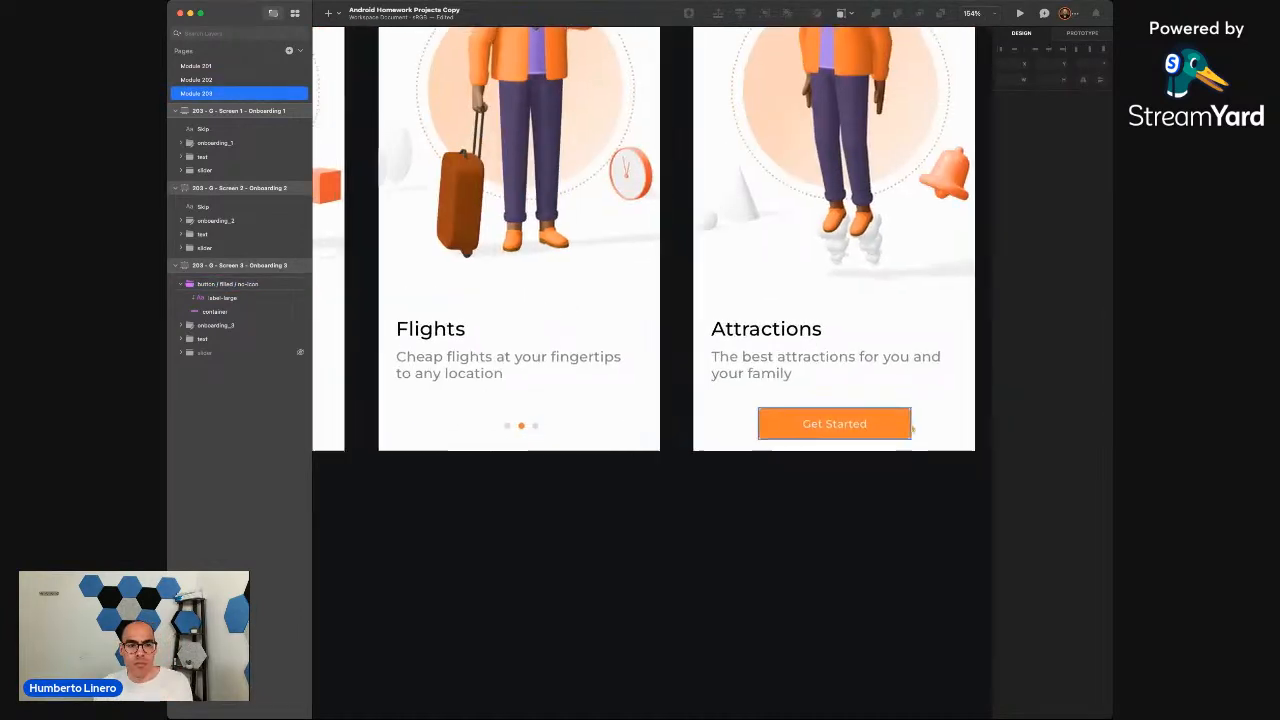
Darken the fill of the Get Started button's container to a deeper orange, trying a pale peach first
double_click(849, 463)
click(1017, 338)
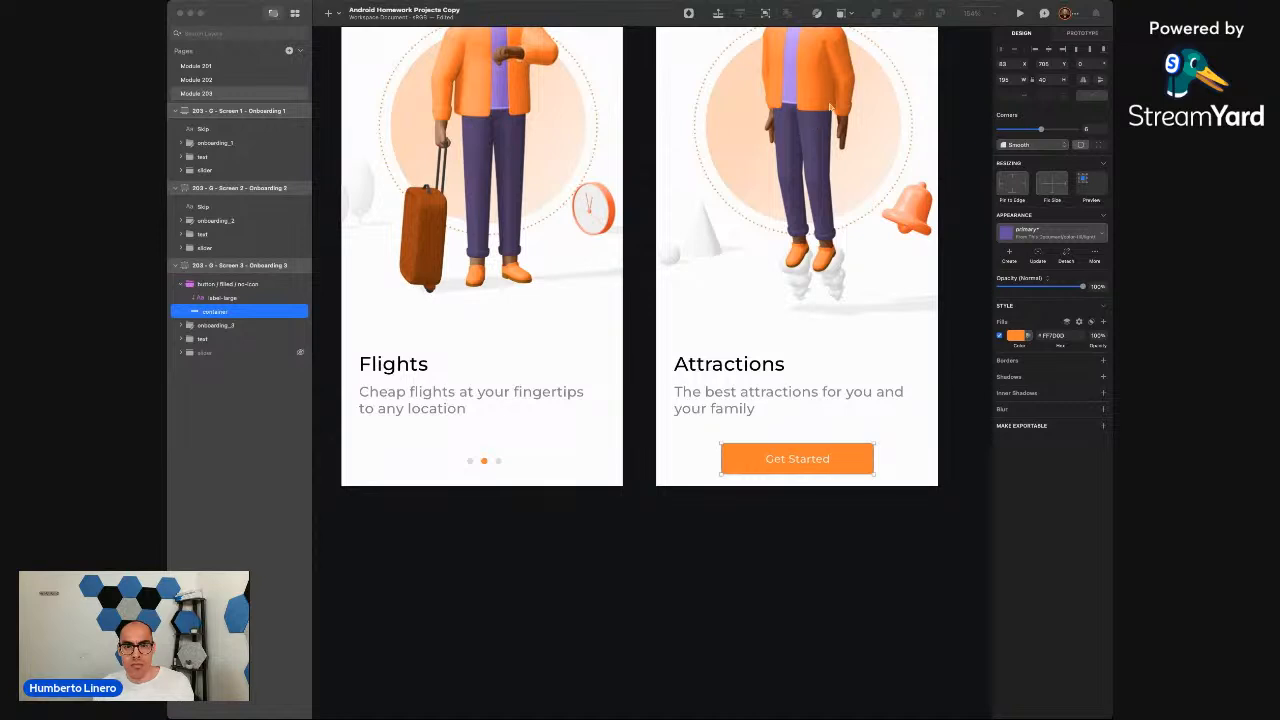
click(875, 161)
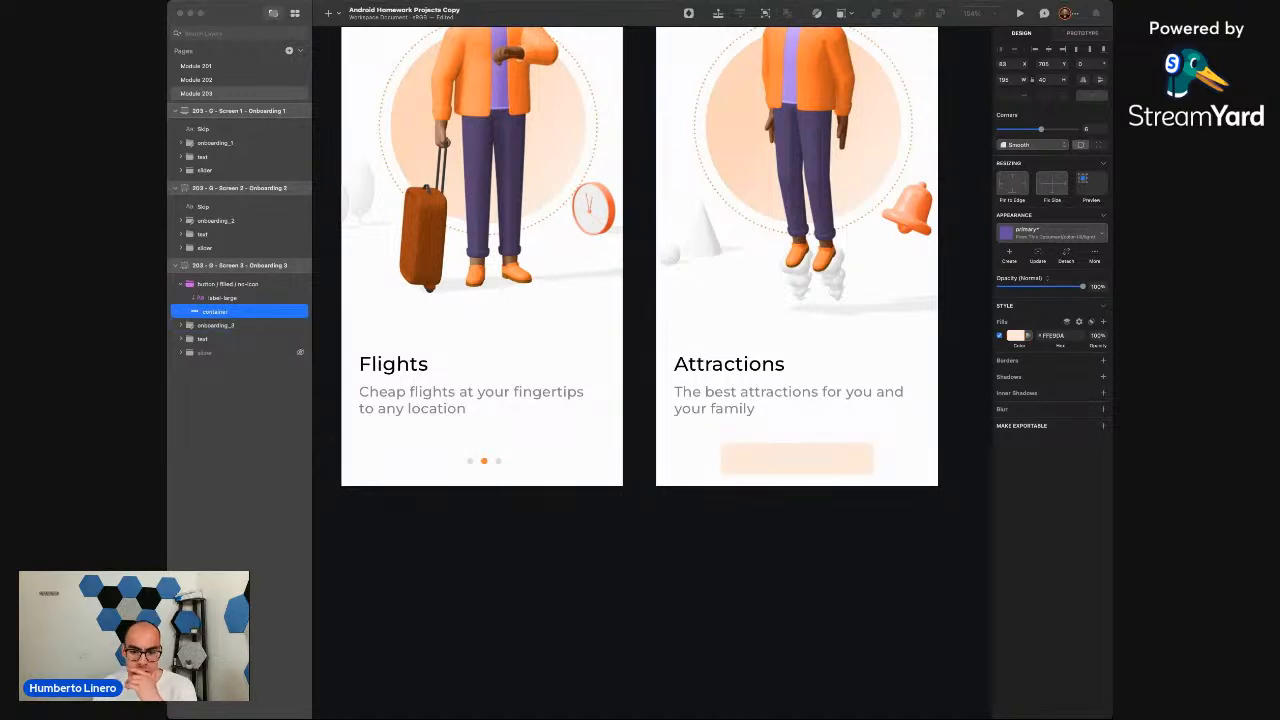
click(823, 74)
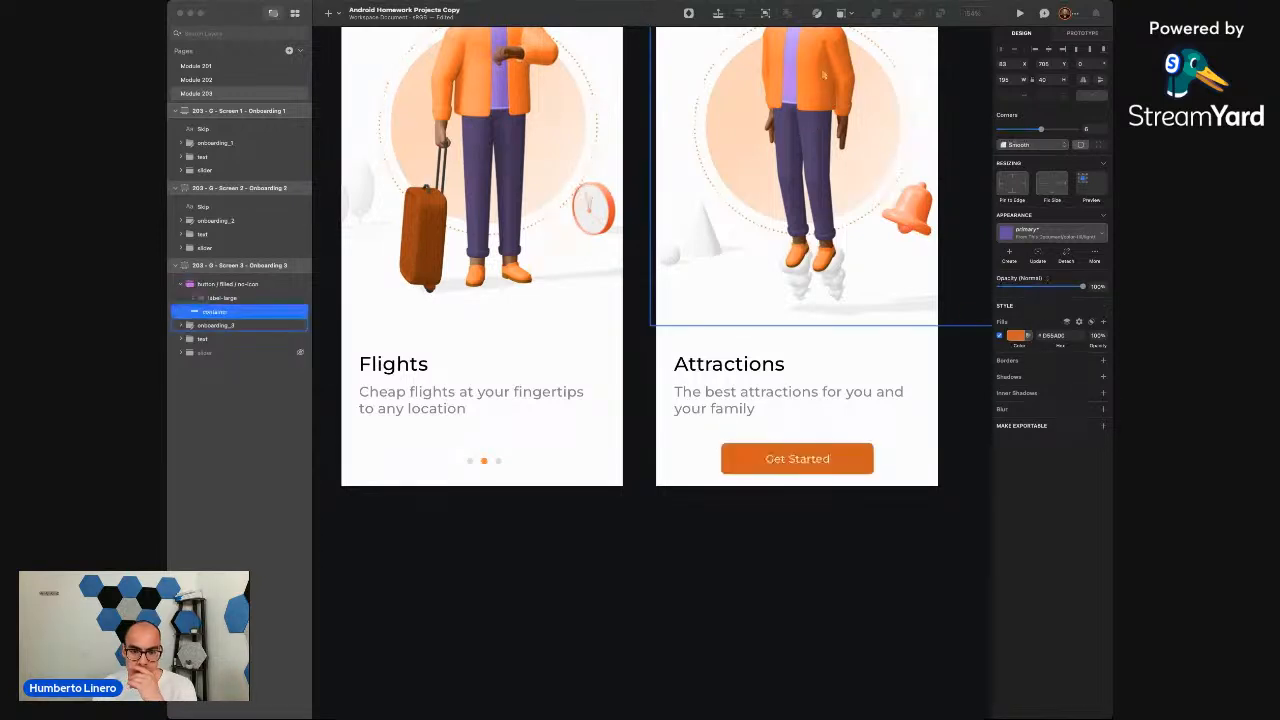
scroll(815, 529, down, 3)
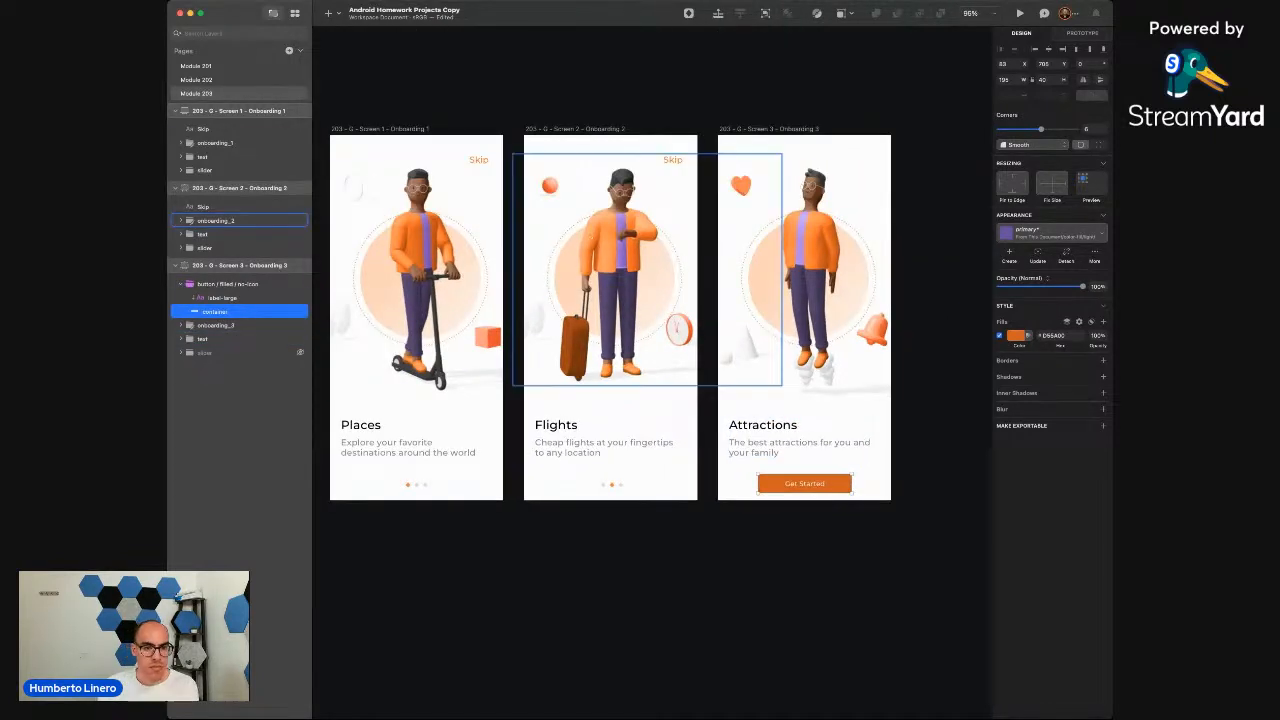
Scale the Screen 1 illustration down proportionally to a width of about 500, trying smaller and larger widths on the way
click(423, 287)
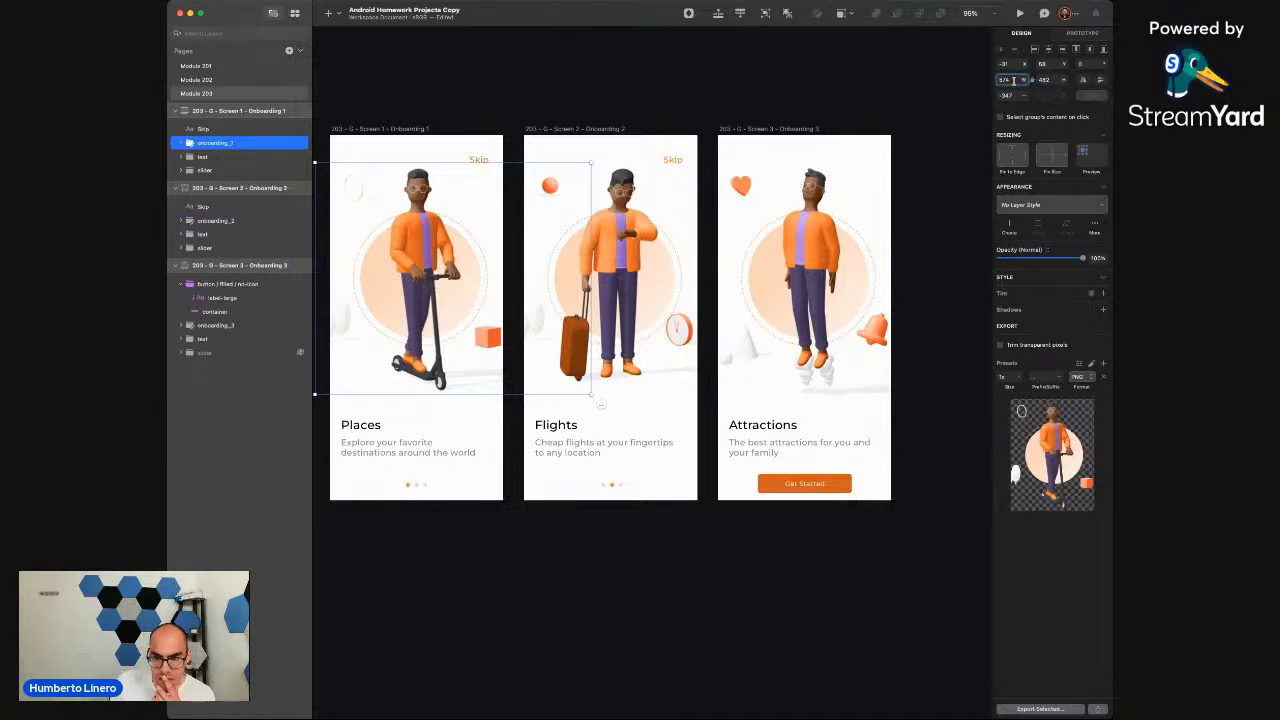
key(Down)
key(Down)
key(Down)
key(Down)
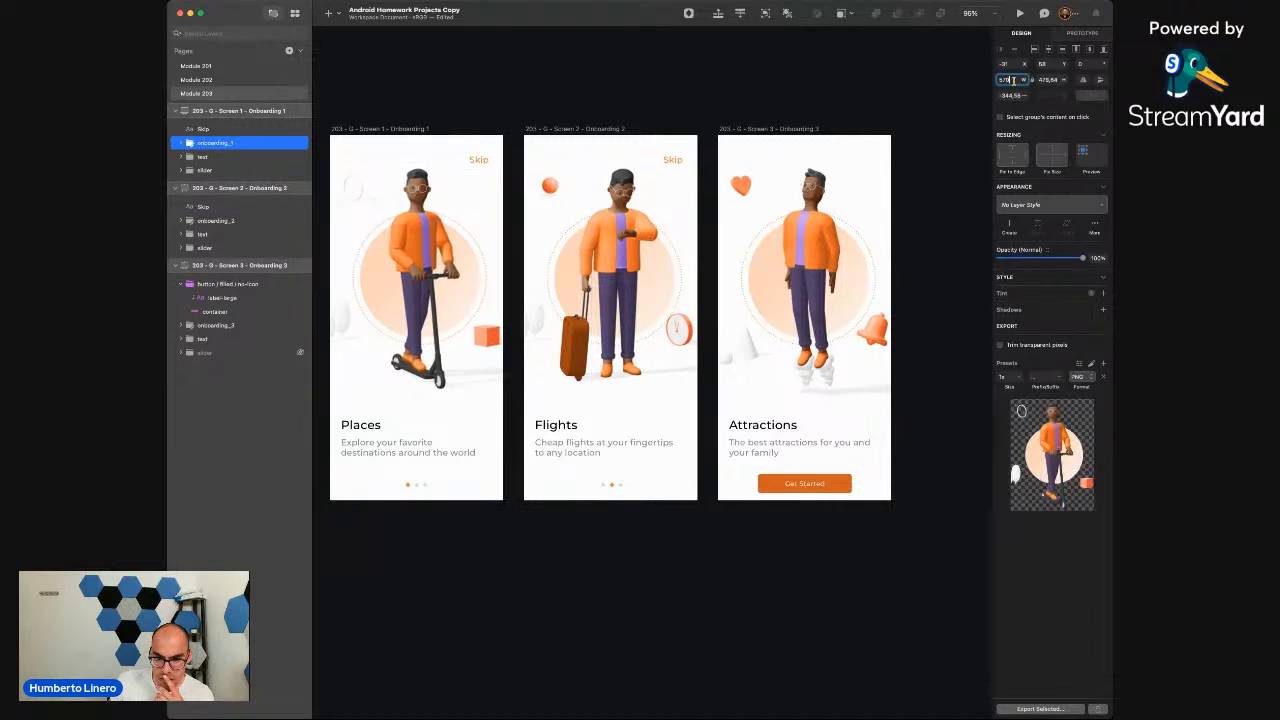
key(Down)
key(Down)
key(Down)
key(Down)
key(Down)
key(Down)
key(Down)
key(Down)
key(Down)
key(Down)
key(Down)
key(Down)
key(Down)
key(Down)
key(Down)
key(Down)
key(Down)
key(Down)
key(Down)
key(Down)
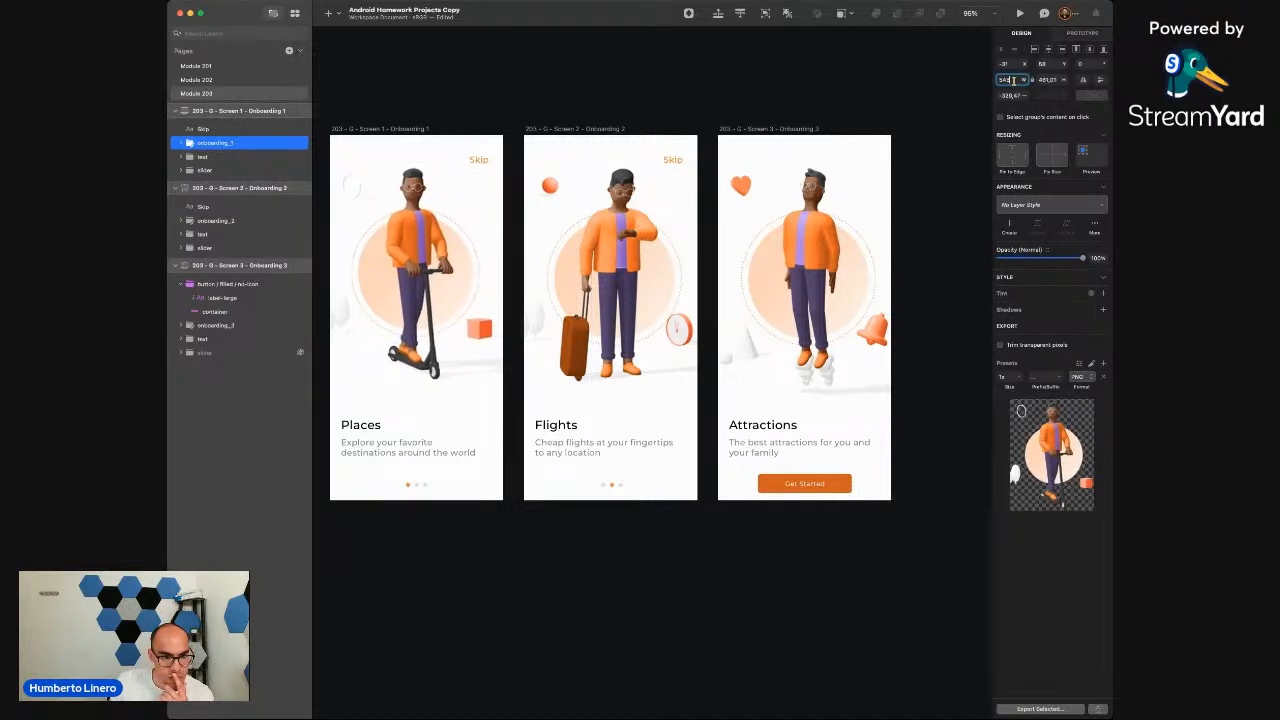
key(Down)
key(Down)
key(Down)
key(Down)
key(Down)
key(Down)
key(Down)
key(Down)
key(Down)
key(Down)
key(Down)
key(Down)
key(Down)
key(Down)
key(Down)
key(Down)
key(Down)
key(Down)
key(Down)
key(Down)
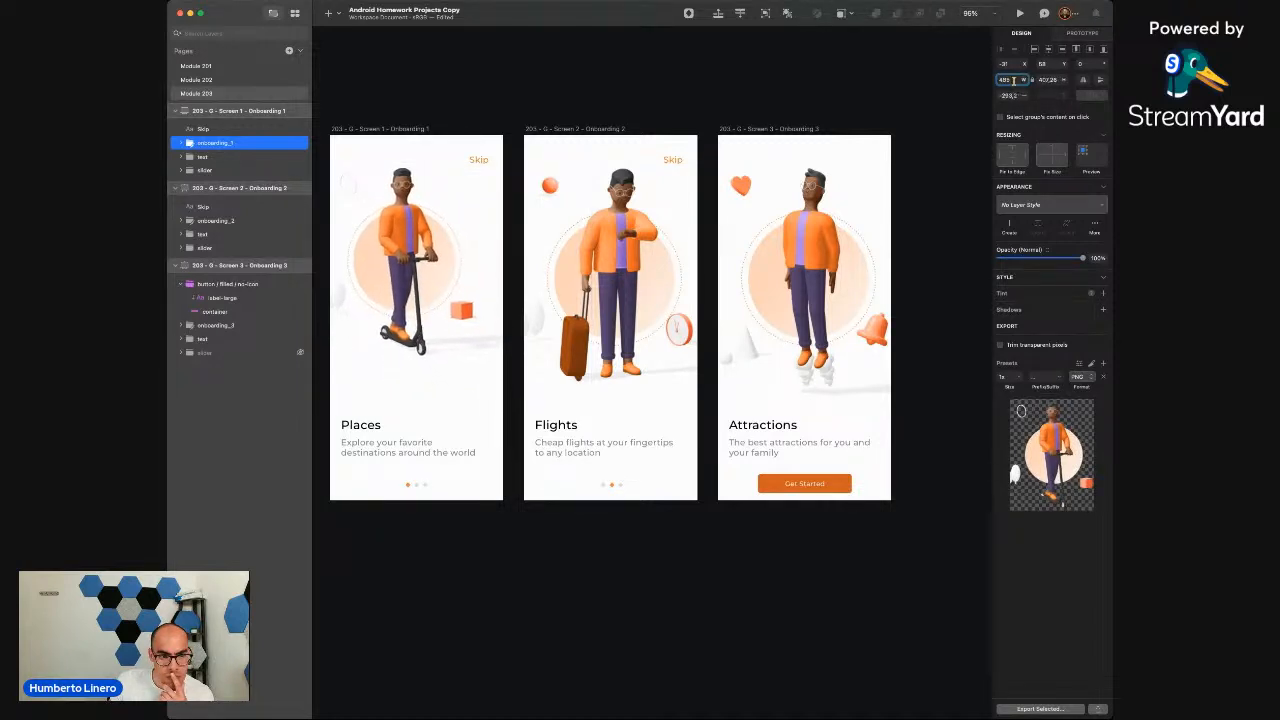
key(Up)
key(Up)
key(Up)
key(Up)
key(Up)
key(Up)
key(Up)
key(Up)
key(Up)
key(Up)
key(Up)
key(Up)
key(Up)
key(Up)
key(Up)
key(Up)
key(Up)
key(Up)
key(Up)
key(Up)
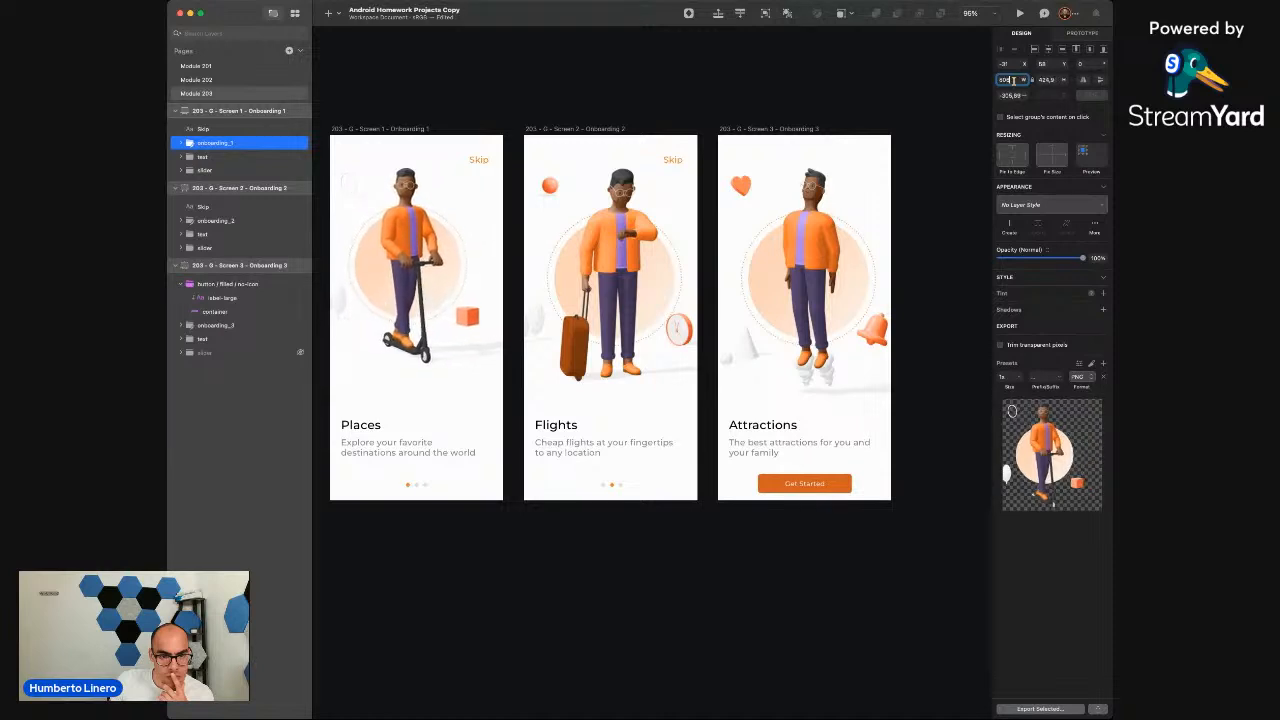
key(Down)
key(Down)
key(Down)
key(Down)
key(Down)
key(Down)
key(Down)
key(Down)
key(Down)
key(Down)
key(Down)
key(Down)
key(Down)
key(Down)
key(Down)
key(Down)
key(Down)
key(Down)
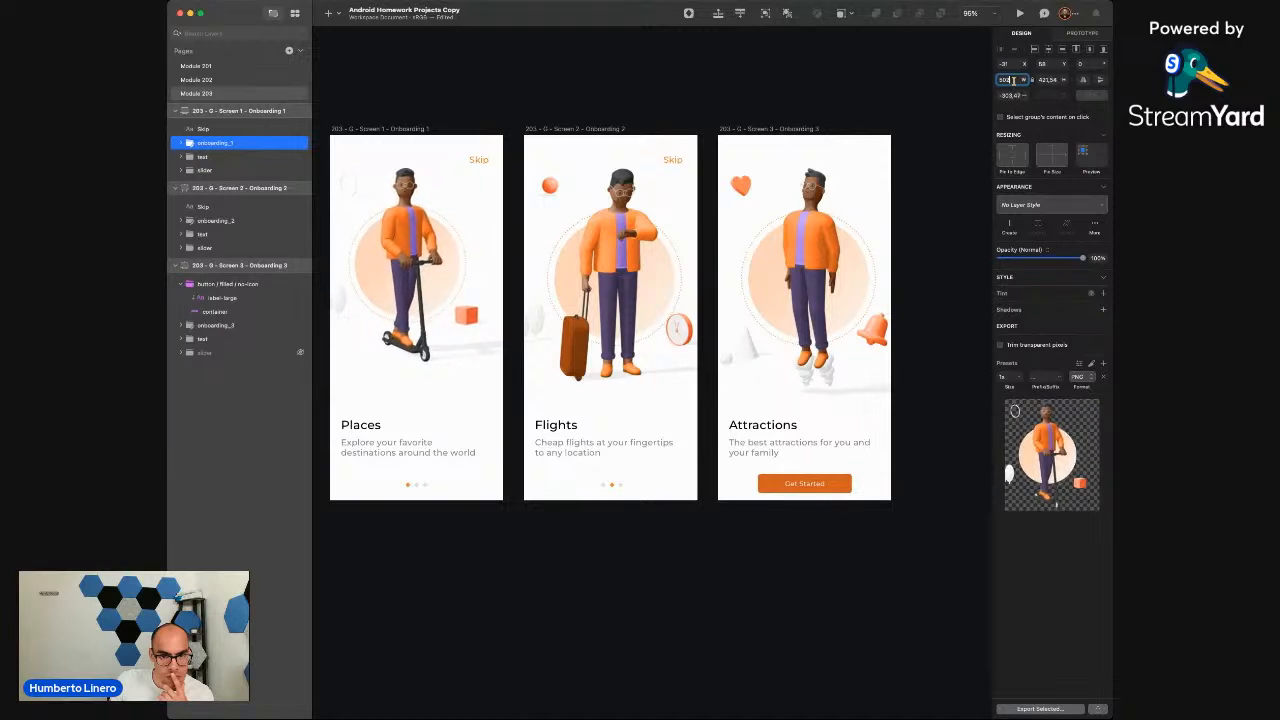
Reposition the reduced Screen 1 illustration at X 0 and about Y 83 so the figure sits centered above the Places text
click(575, 110)
click(419, 262)
drag(424, 275, 421, 276)
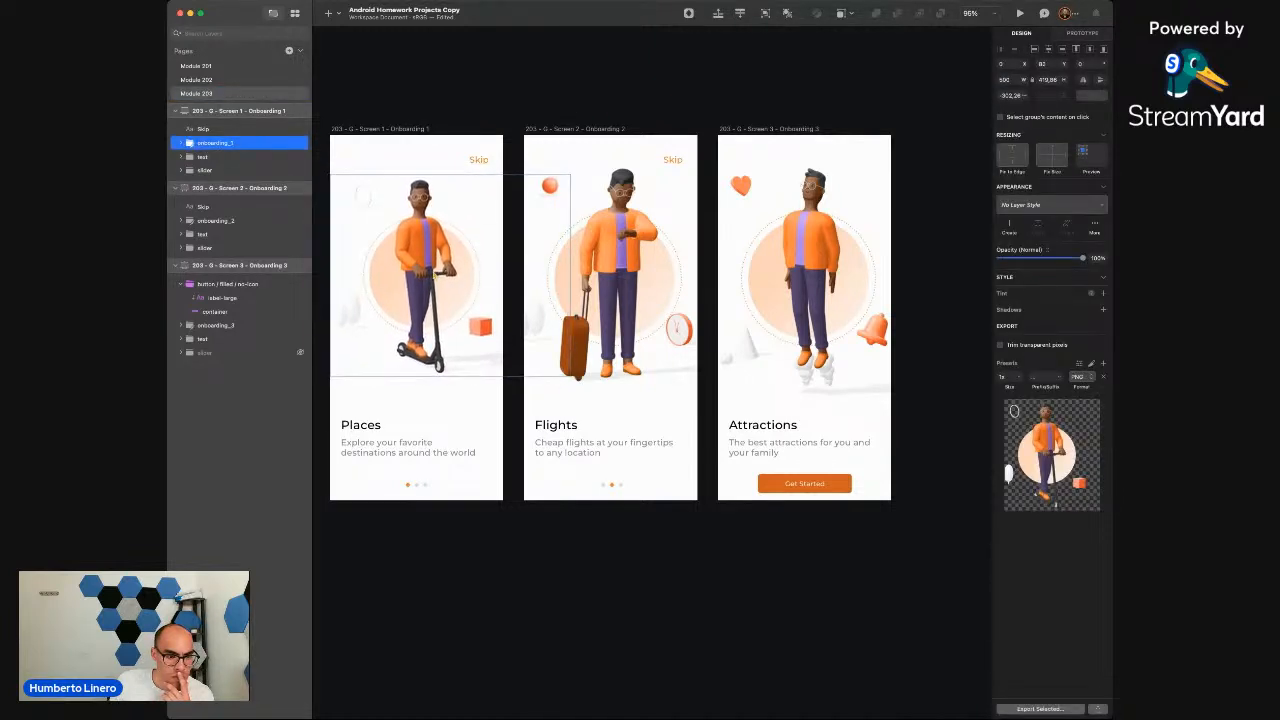
scroll(400, 538, left, 5)
click(385, 535)
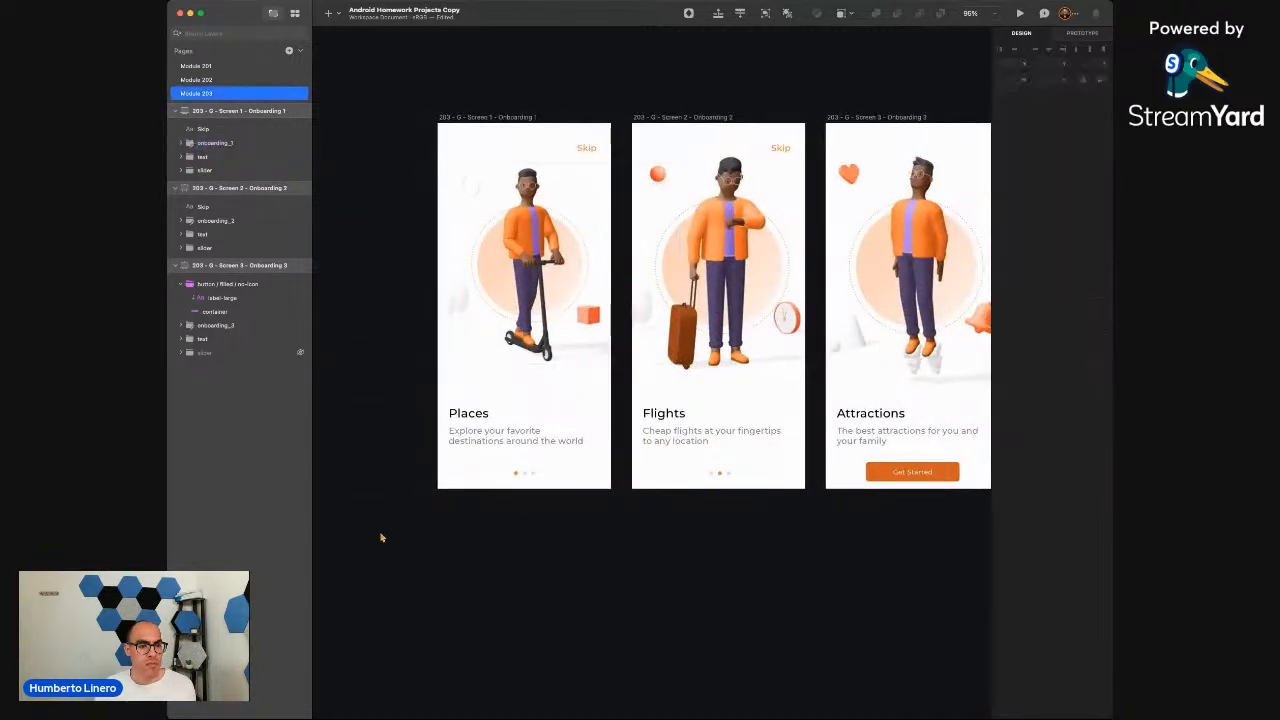
Raise the Places text group on Screen 1 to about Y 548, closer to the illustration
click(486, 432)
key(shift+Up)
key(shift+Up)
key(shift+Up)
key(shift+Up)
key(shift+Up)
key(shift+Up)
key(shift+Up)
key(shift+Down)
key(shift+Down)
key(shift+Down)
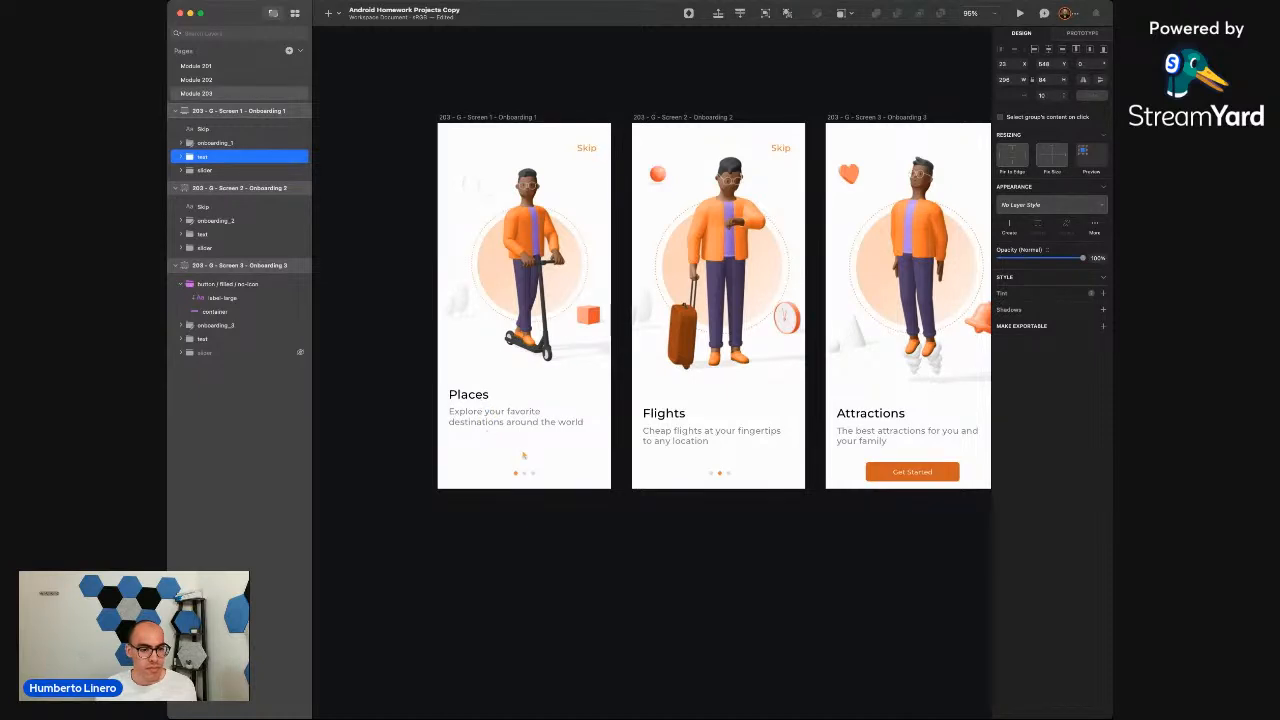
Raise the page slider on Screen 1 to Y 704, keeping it horizontally centered
click(524, 474)
key(shift+Up)
key(shift+Up)
key(shift+Up)
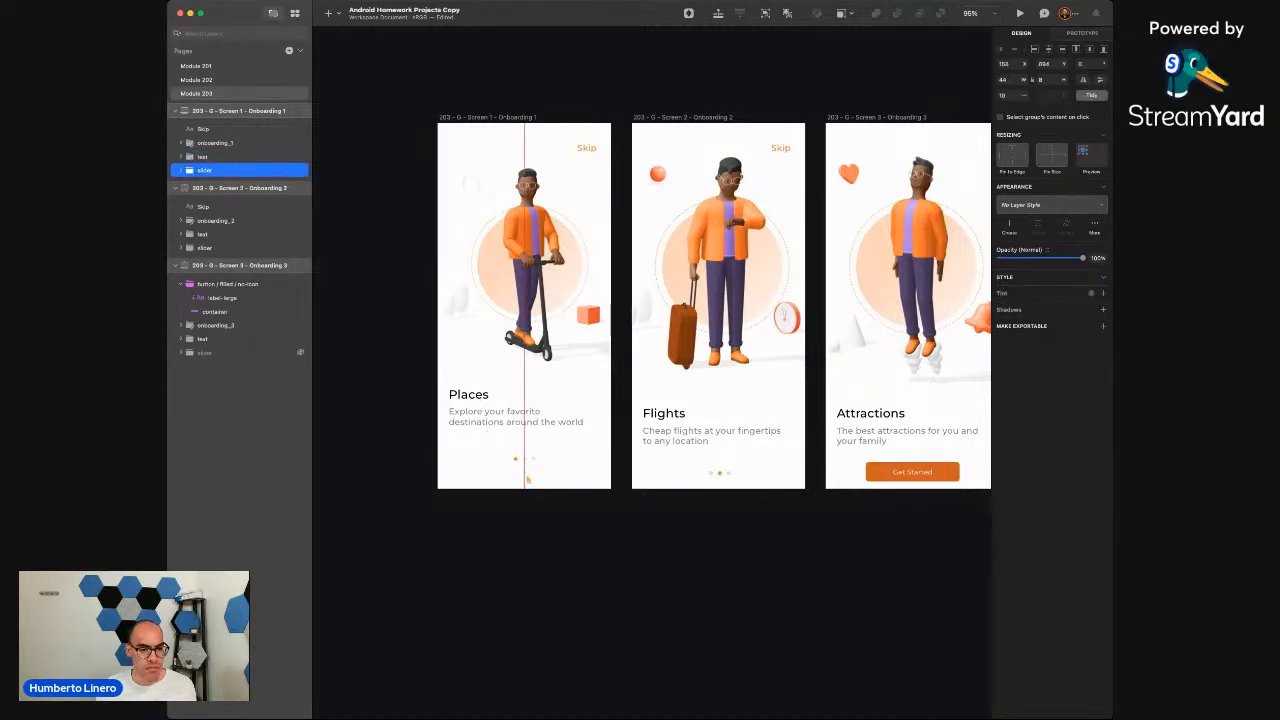
Nudge the Places text group on Screen 1 down slightly to about Y 555
click(484, 420)
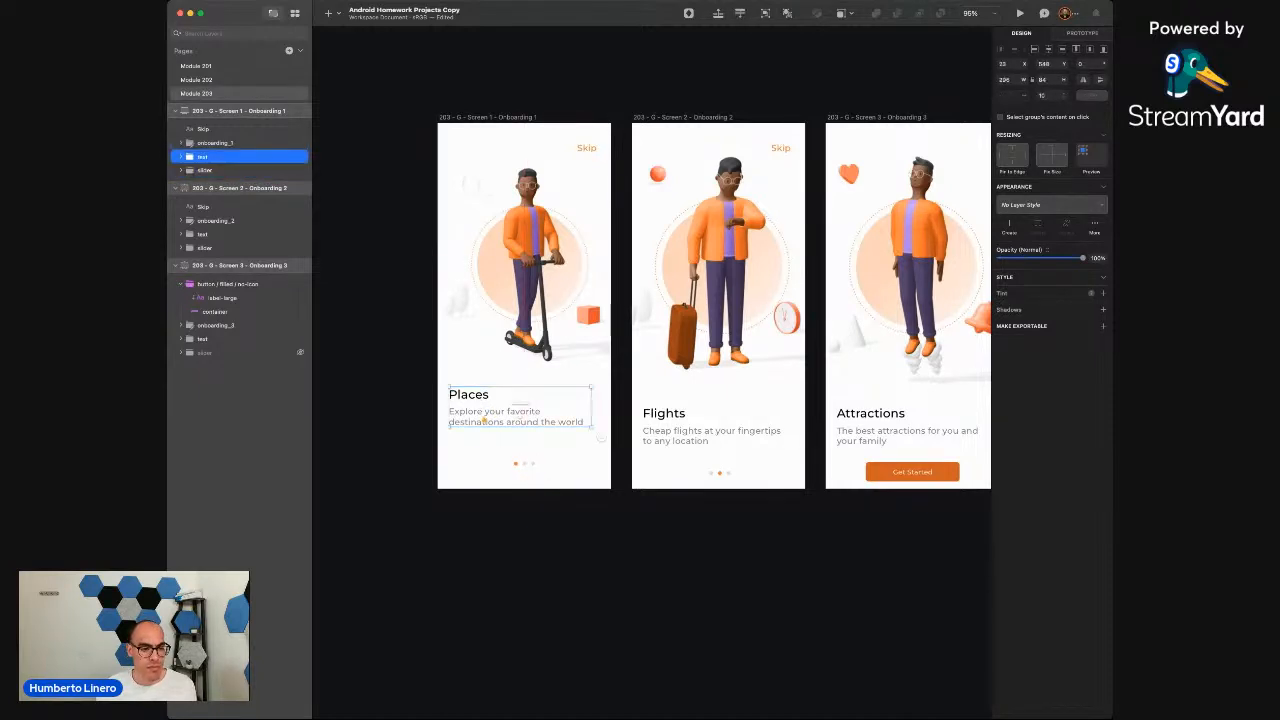
key(Down)
key(Down)
key(Down)
key(Down)
key(Down)
Set the width of the Screen 2 illustration to 500, keeping its proportions
click(532, 300)
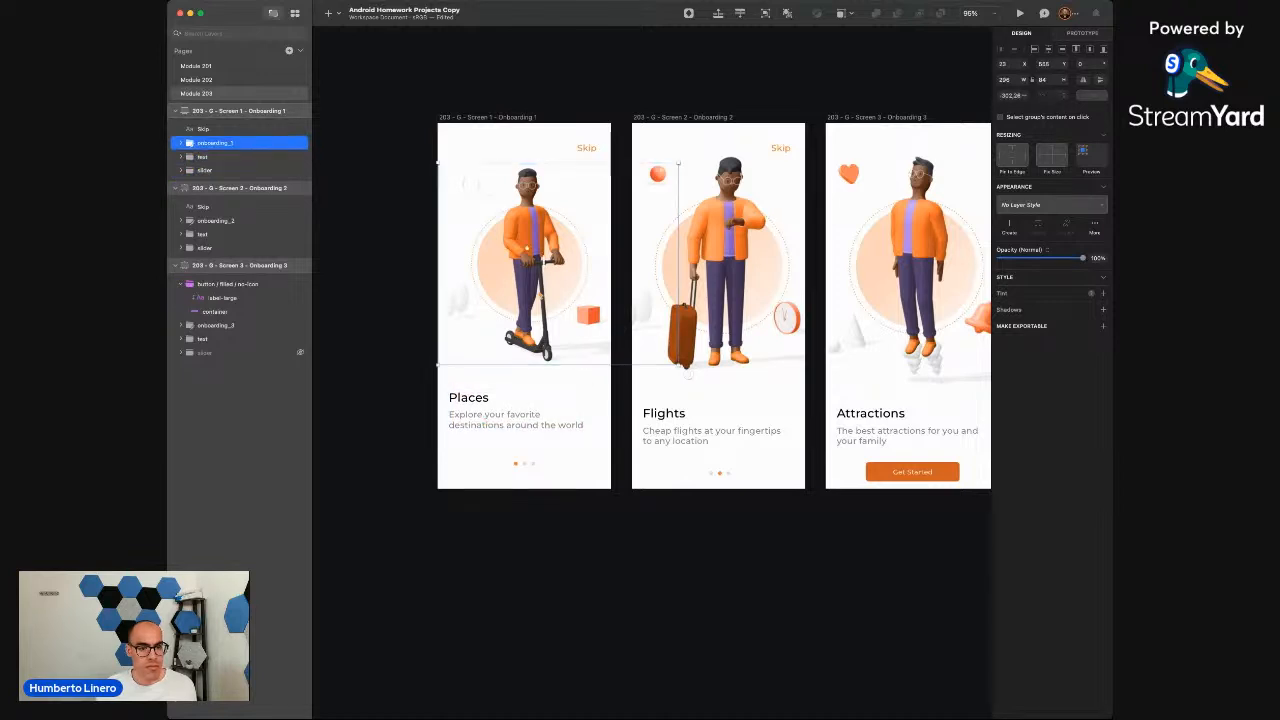
click(738, 256)
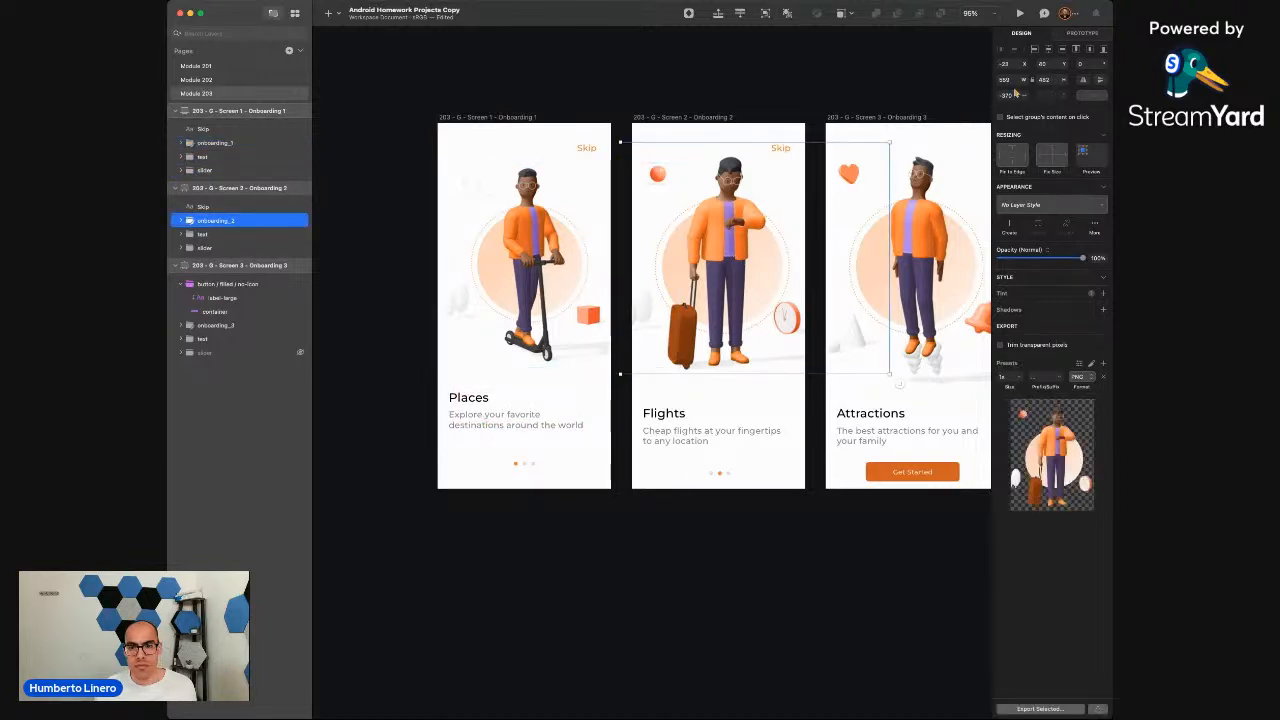
click(1018, 79)
text(500)
key(Return)
click(781, 83)
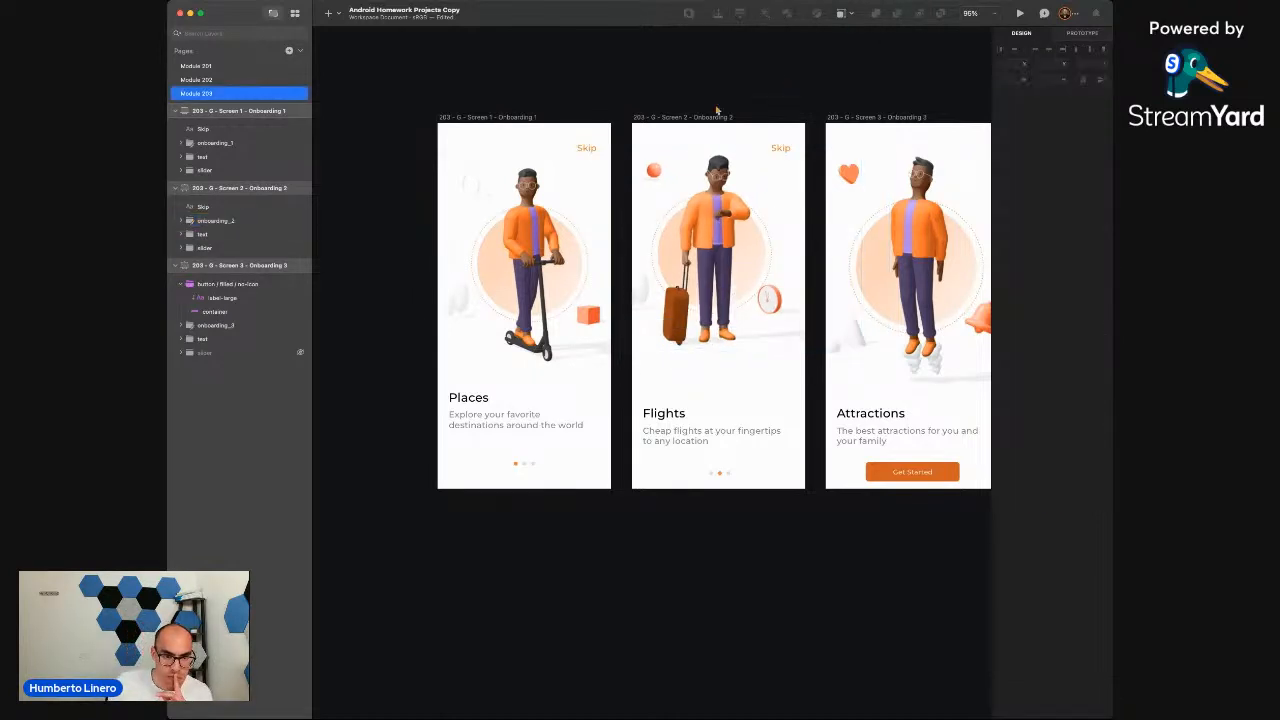
Position the Screen 2 illustration at X 0 and Y 83 to match the one on Screen 1
click(550, 235)
click(728, 226)
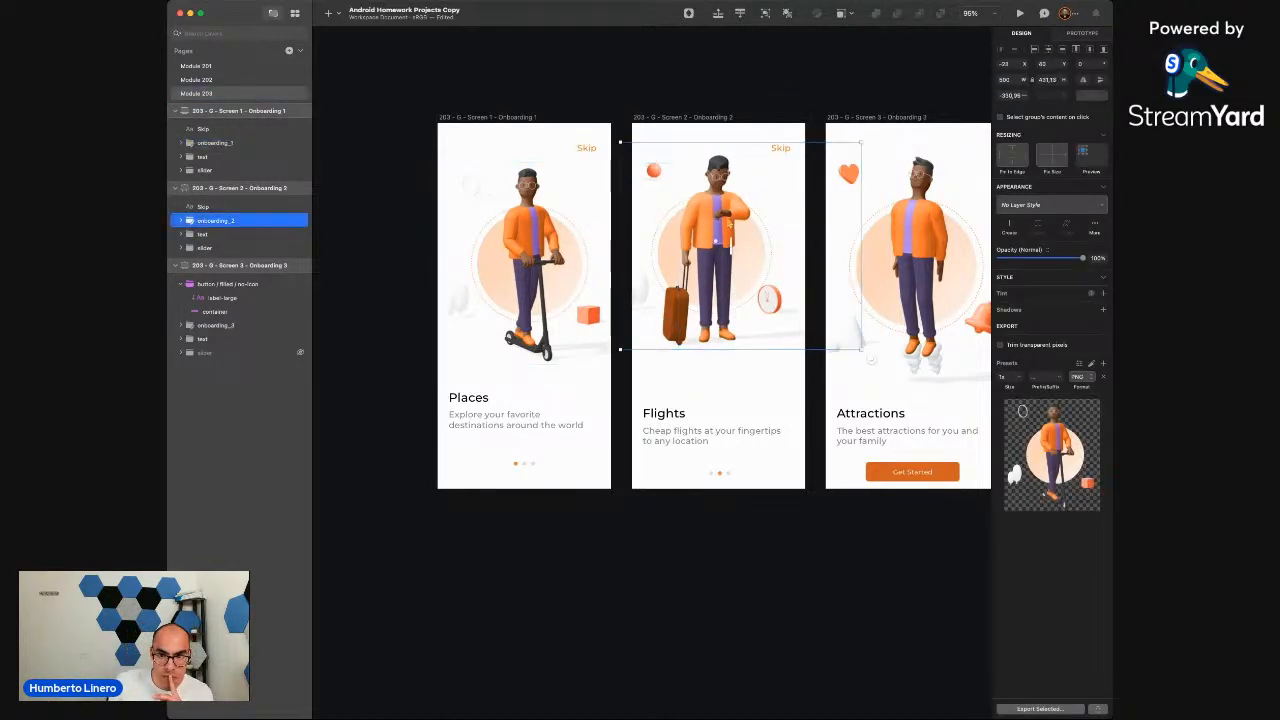
click(1016, 65)
text(0)
key(Return)
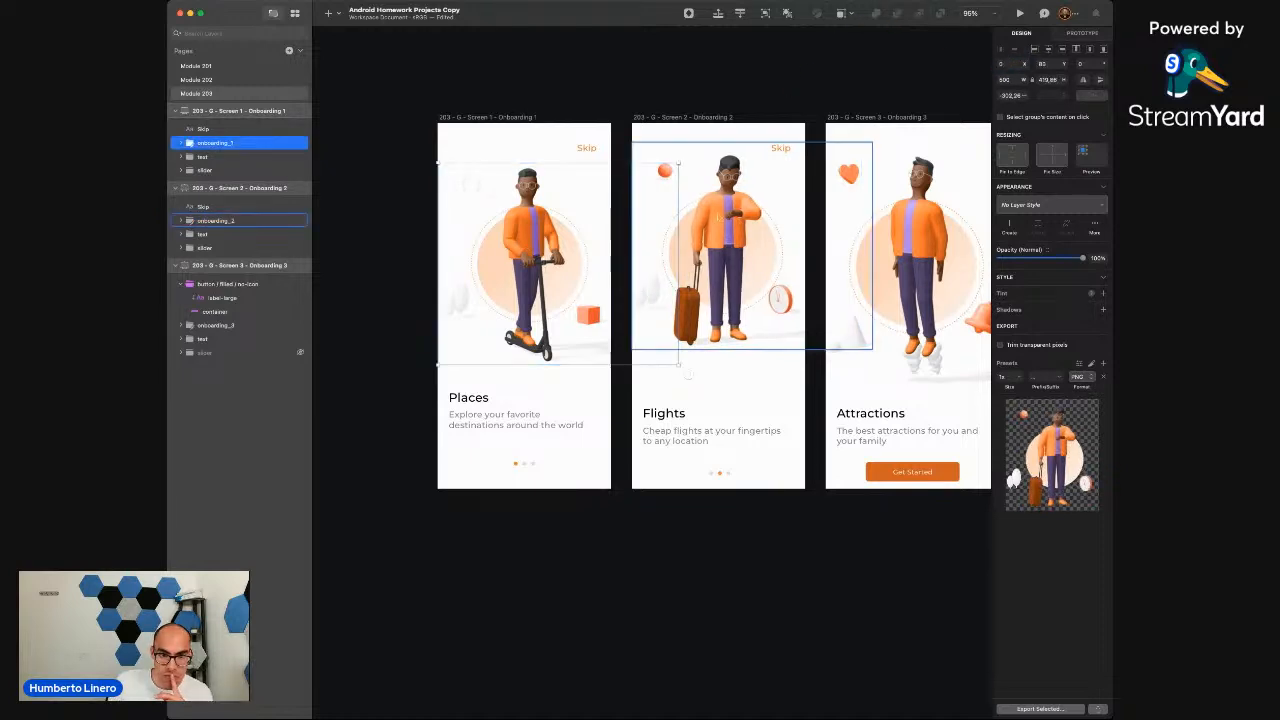
click(1061, 68)
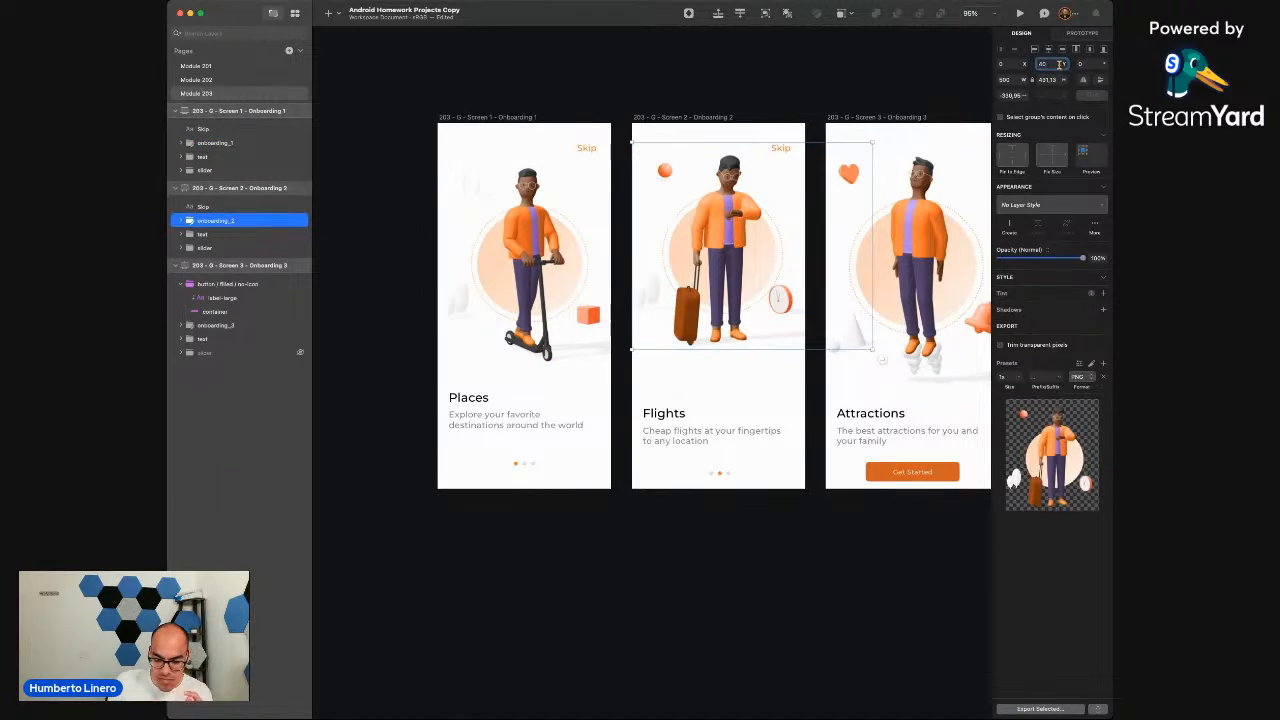
text(83)
key(Return)
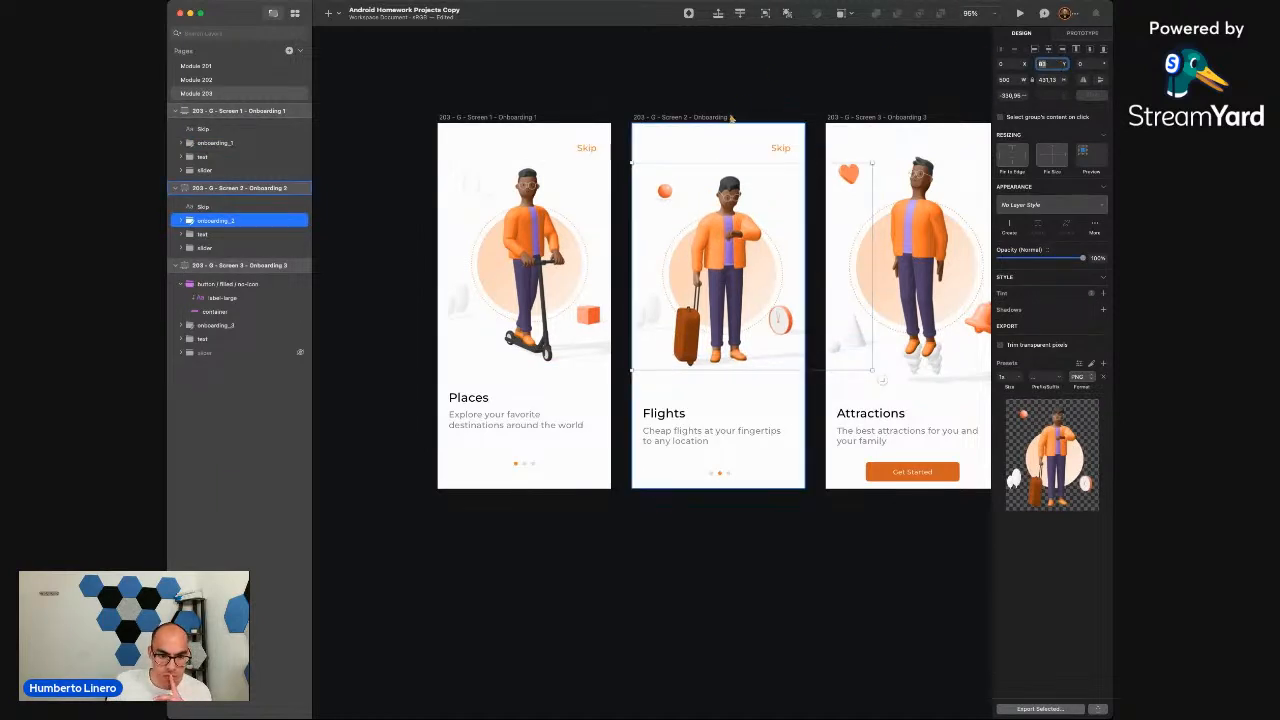
Set the Y position of the Flights text group on Screen 2 to 555, matching the Places text
click(481, 420)
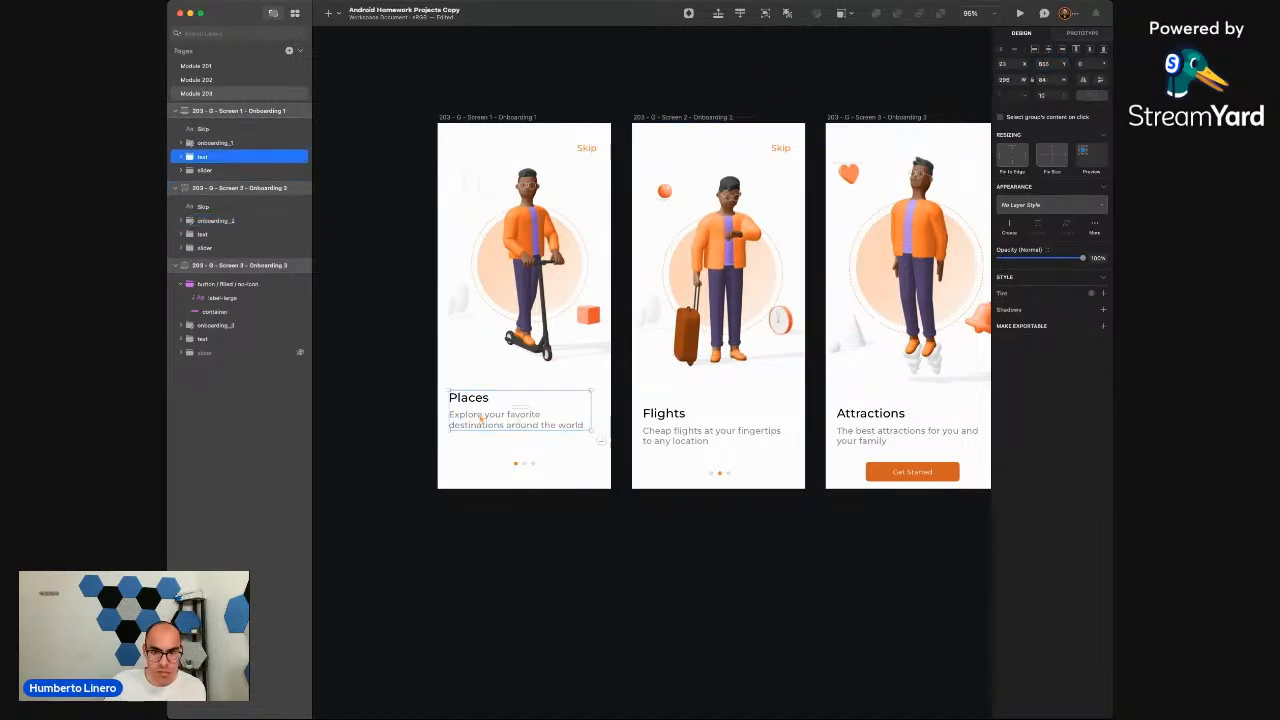
click(645, 432)
click(1050, 64)
text(585)
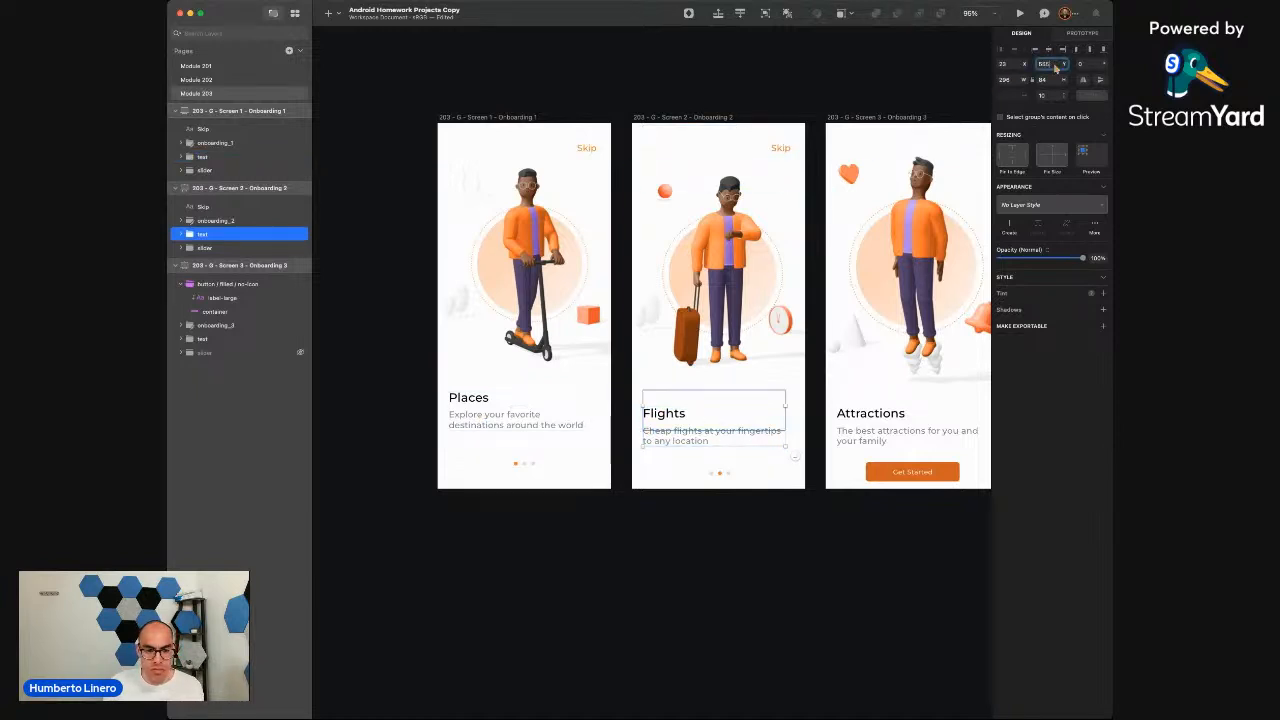
key(Return)
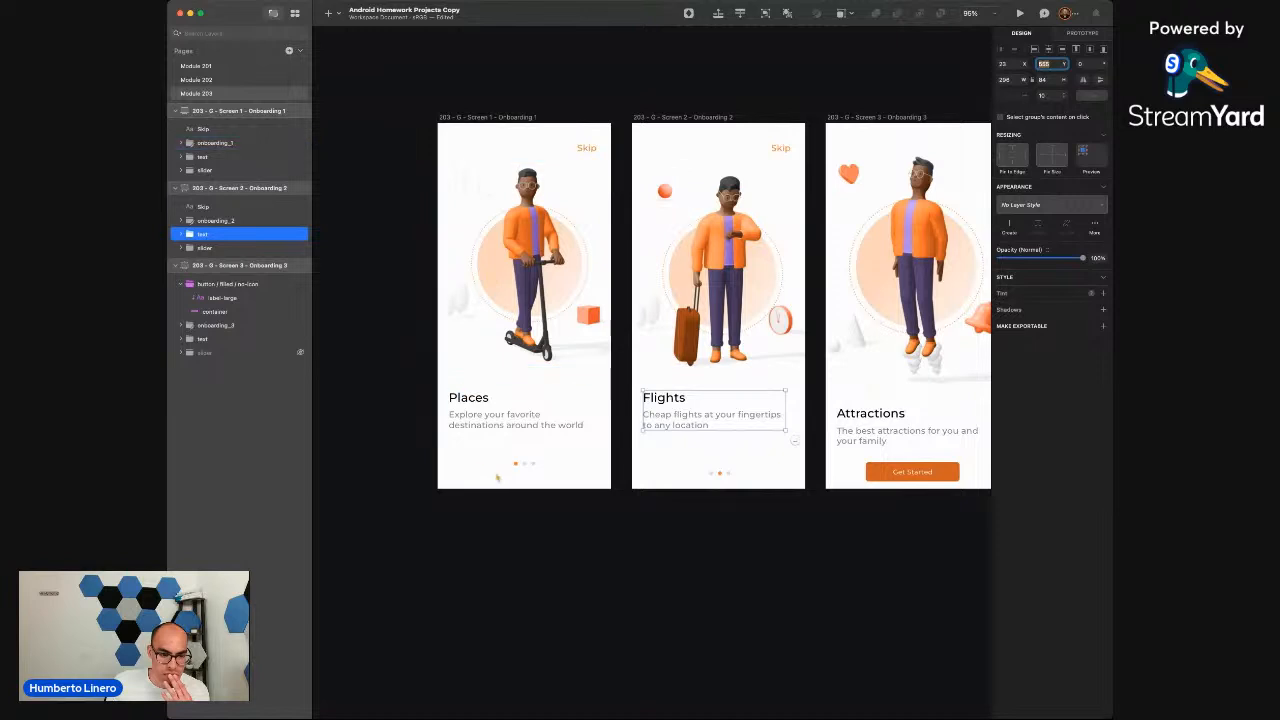
Set the X position of the Screen 2 page slider to 158, matching the slider on Screen 1
click(521, 465)
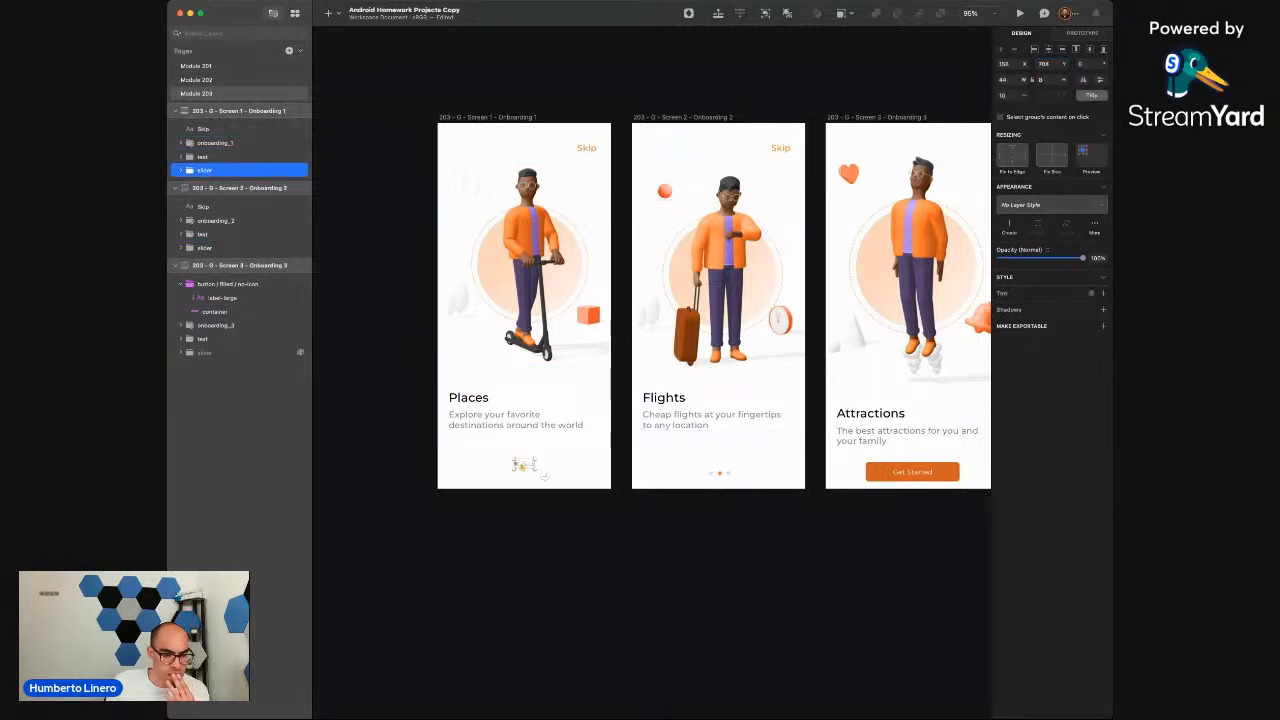
scroll(719, 468, up, 5)
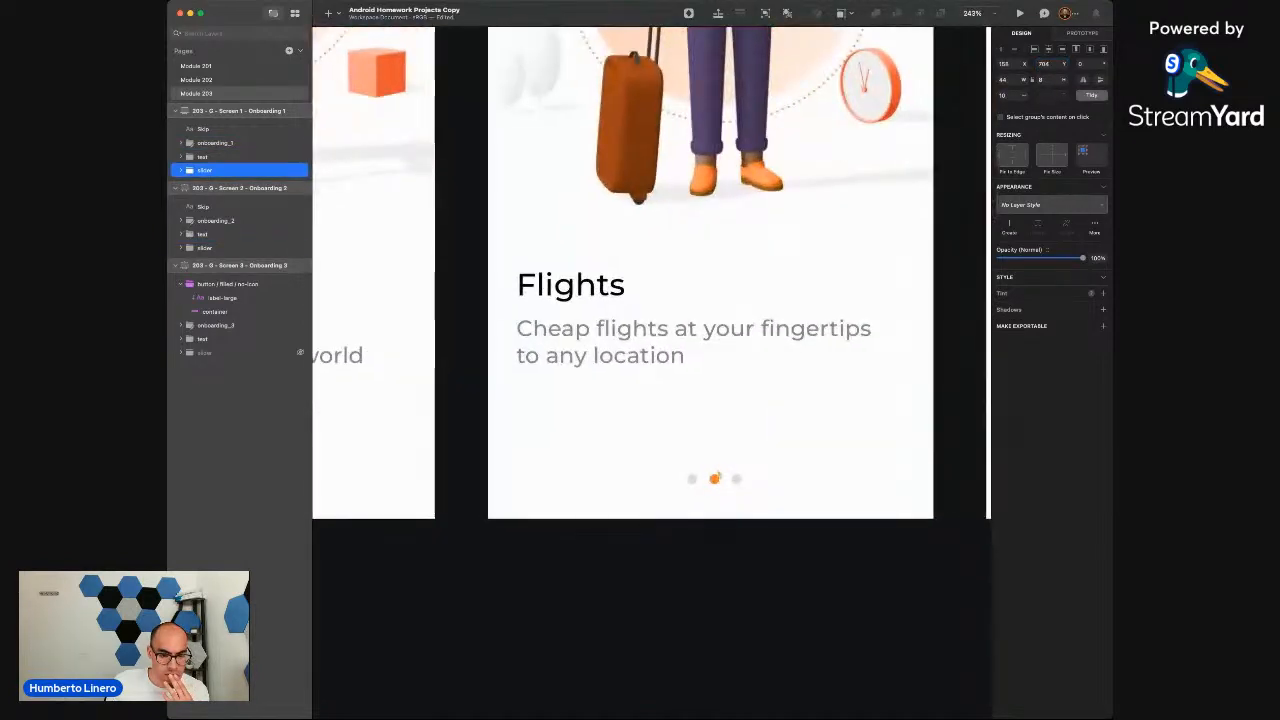
scroll(616, 521, left, 4)
scroll(616, 521, right, 3)
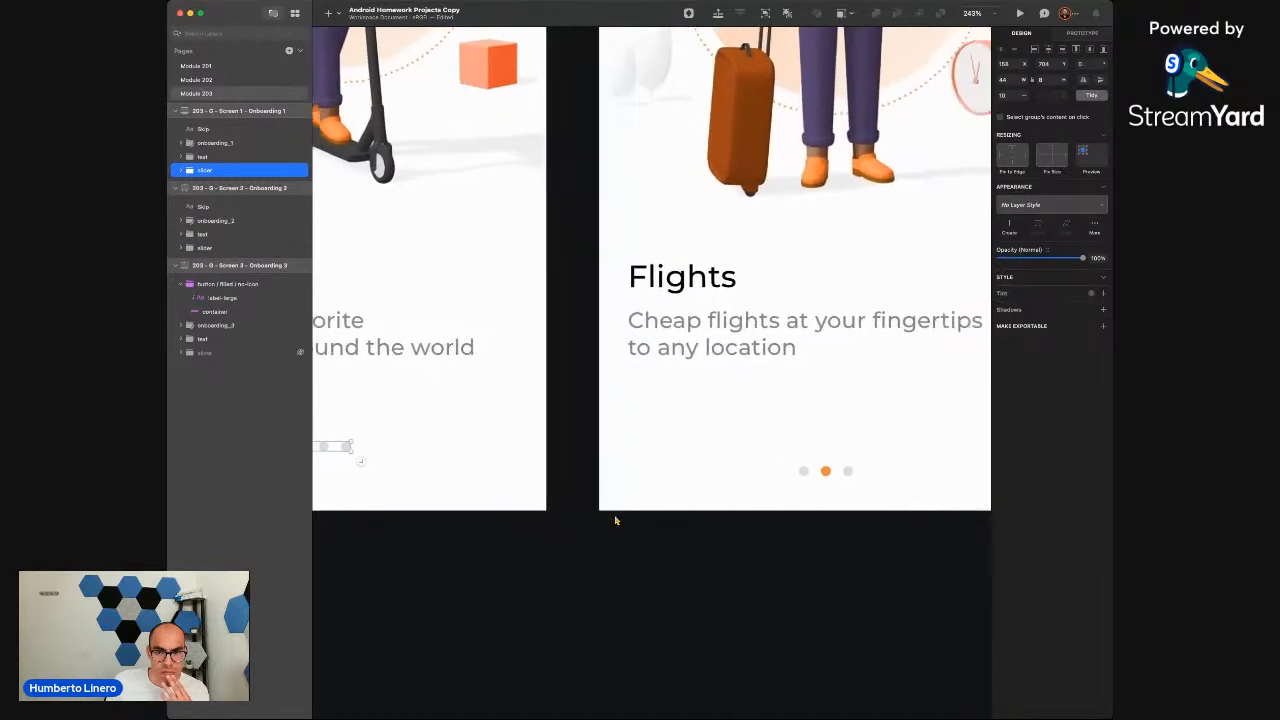
click(806, 476)
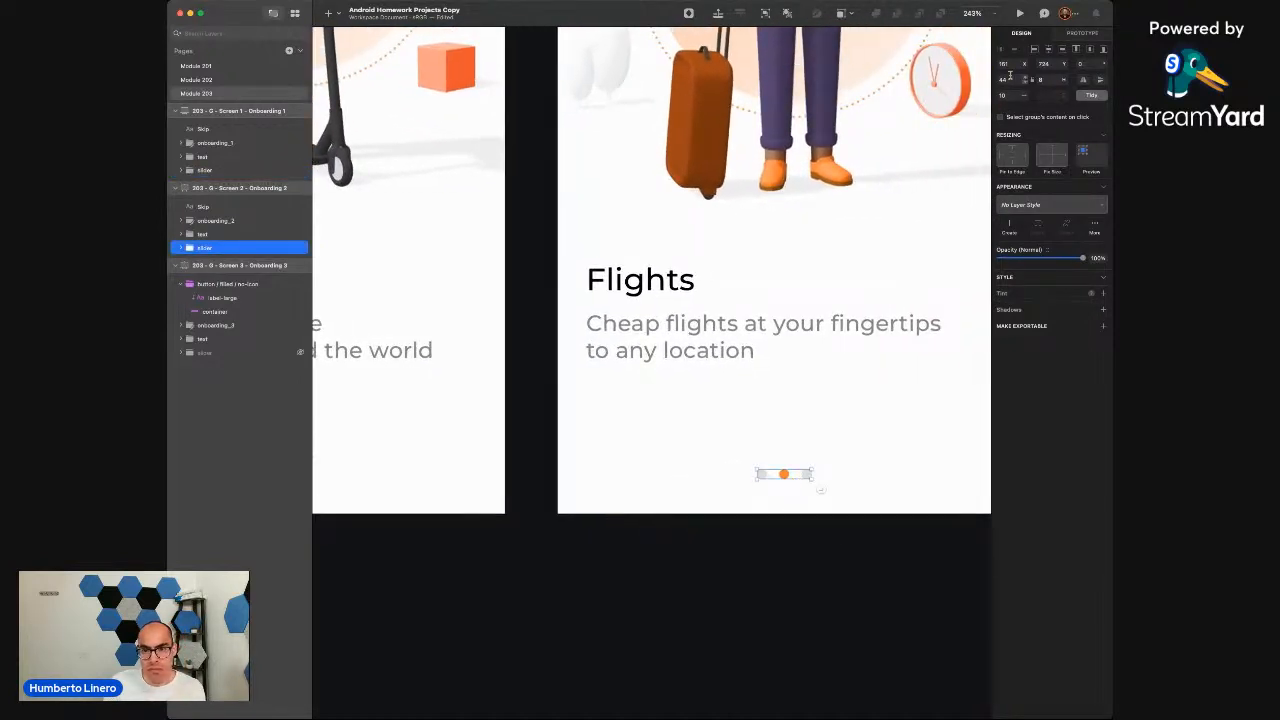
click(1016, 67)
key(BackSpace)
key(BackSpace)
text(58)
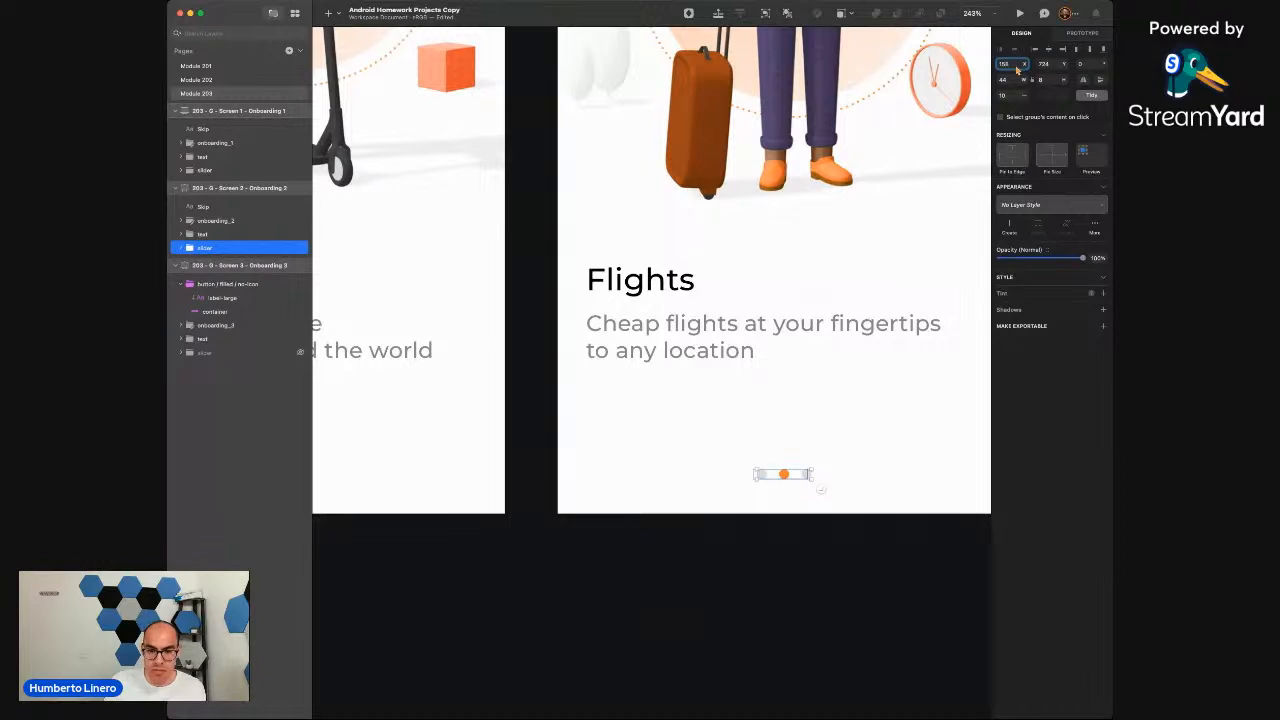
key(Return)
Set the Y position of the Screen 2 page slider to 704, matching the slider on Screen 1
scroll(708, 388, left, 8)
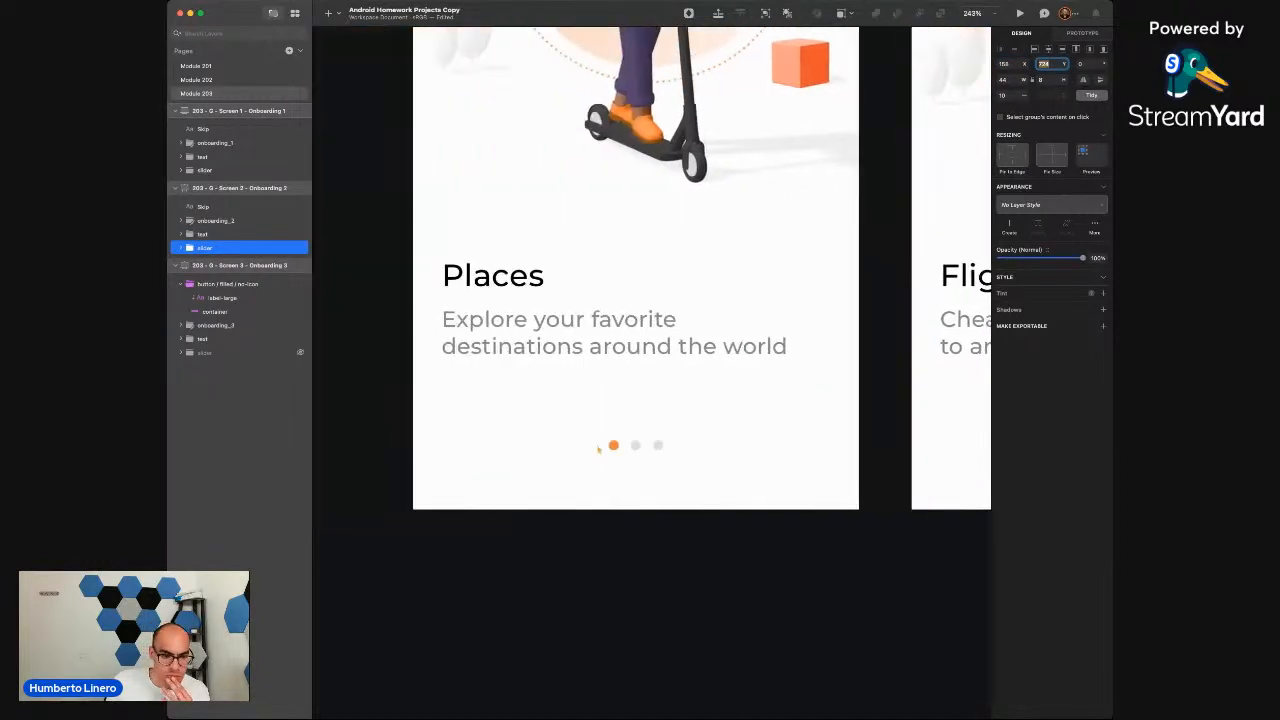
click(623, 446)
scroll(690, 449, right, 9)
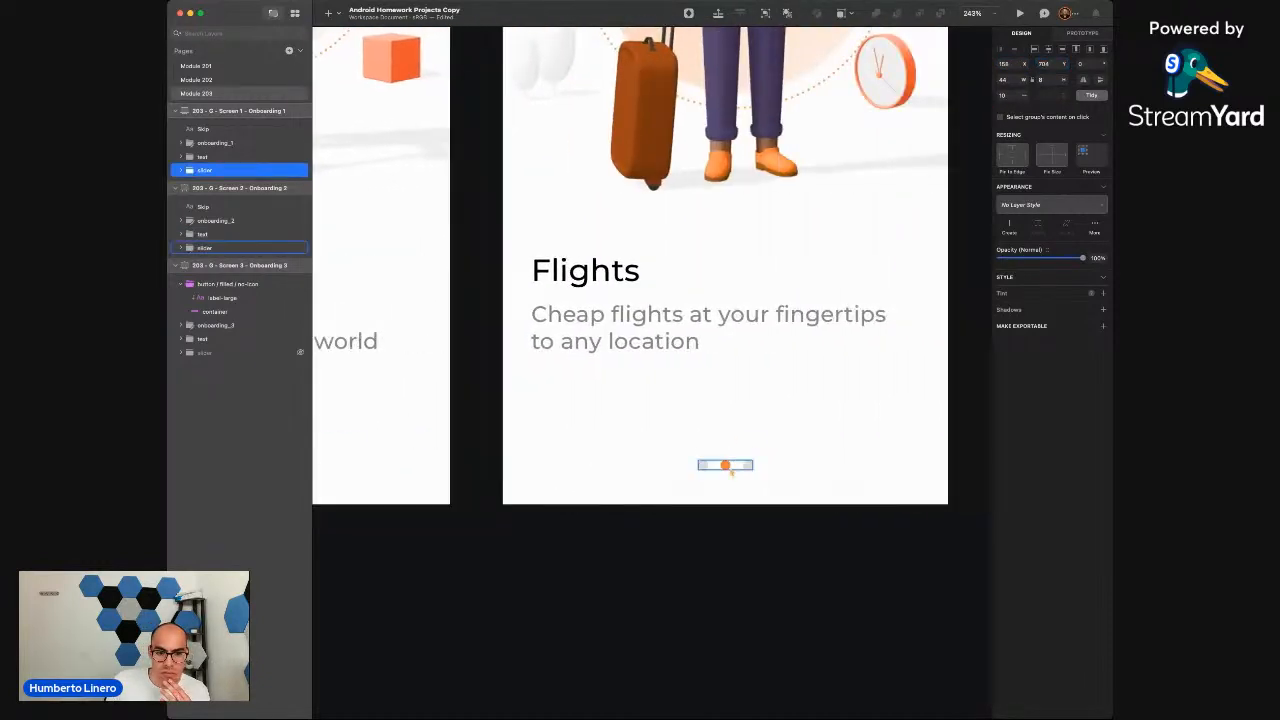
click(726, 465)
click(1052, 64)
text(704)
key(Return)
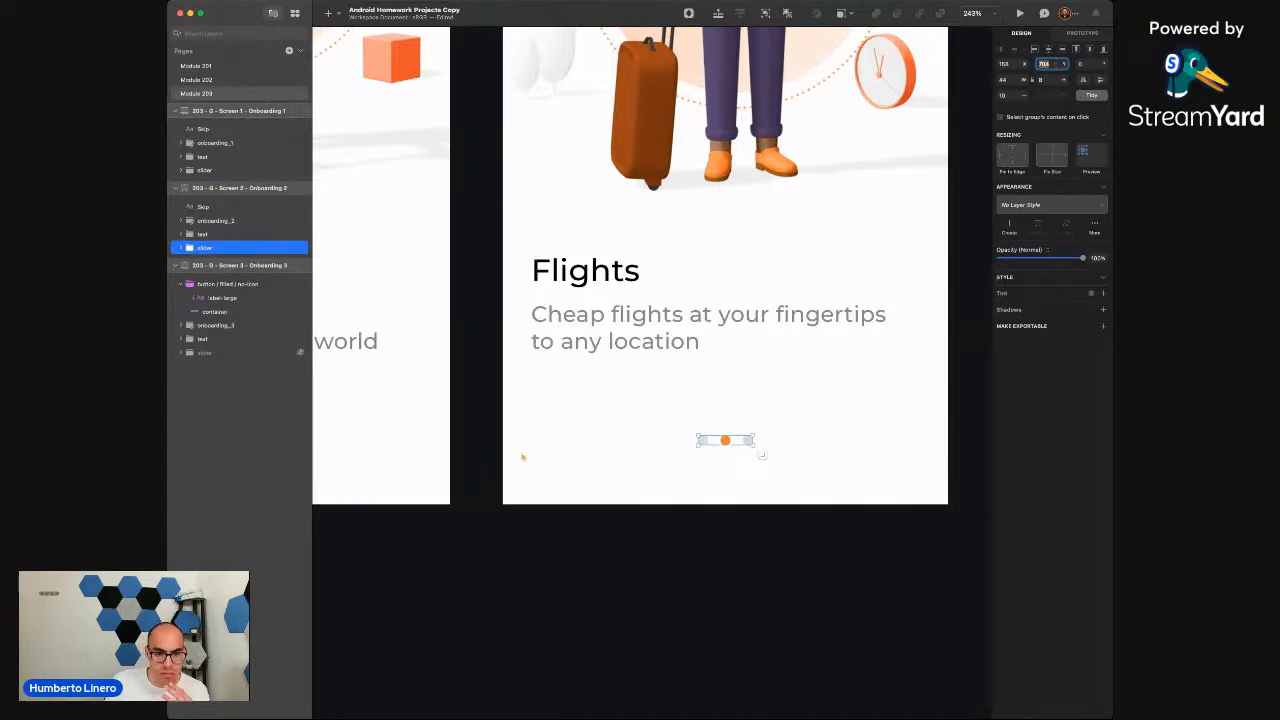
Set the width of the Screen 3 illustration to 500, keeping its proportions
scroll(522, 457, down, 5)
scroll(522, 457, left, 5)
scroll(522, 457, up, 3)
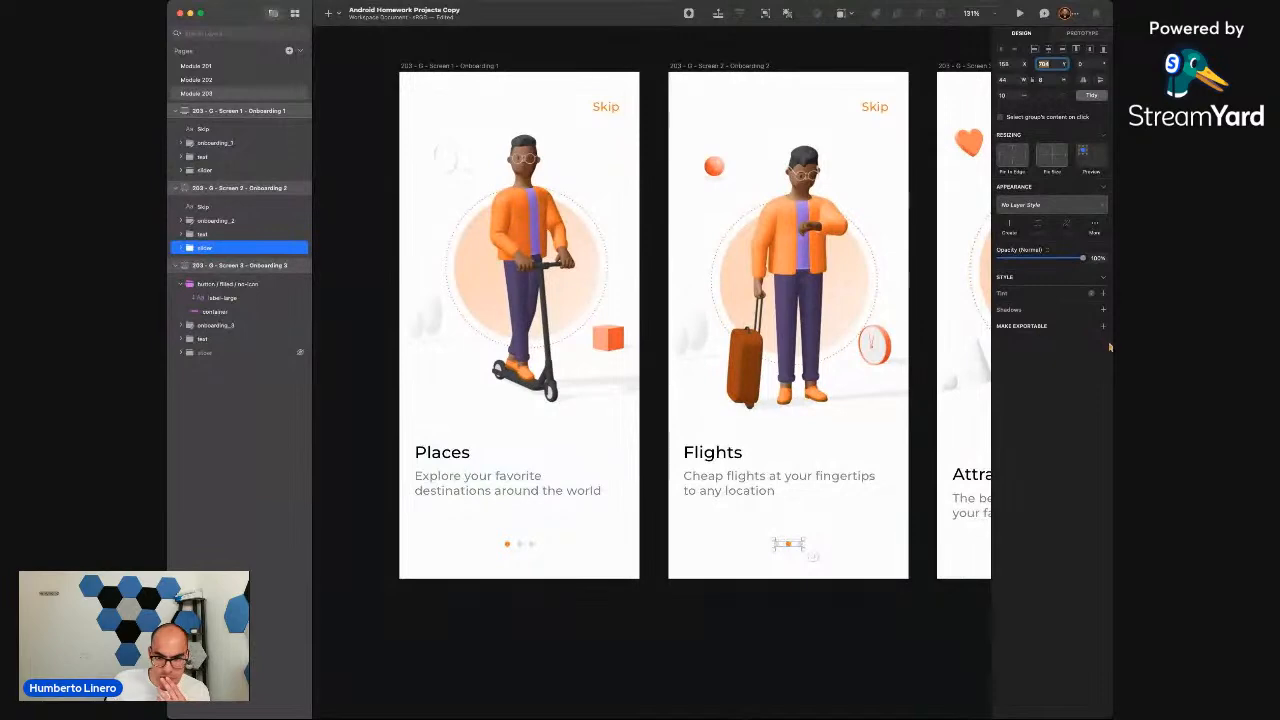
drag(1110, 346, 1224, 346)
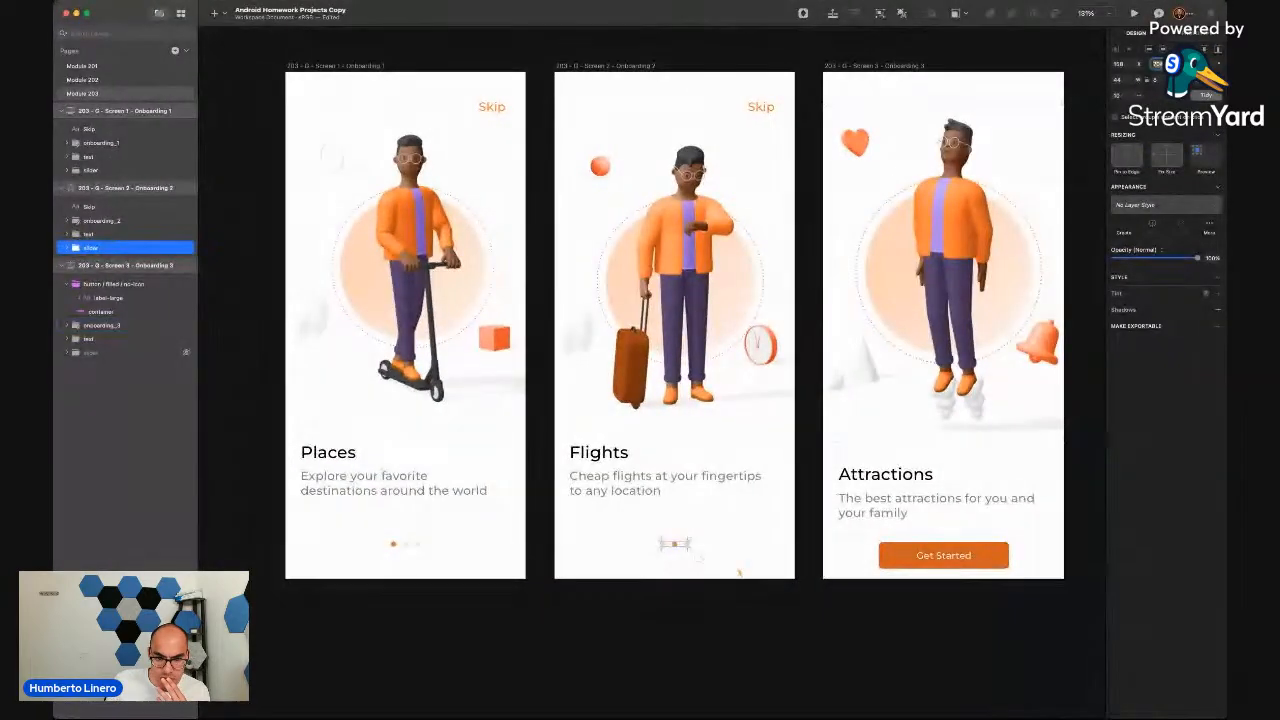
scroll(740, 572, down, 2)
scroll(740, 572, up, 2)
scroll(740, 572, right, 2)
scroll(739, 572, right, 3)
click(775, 262)
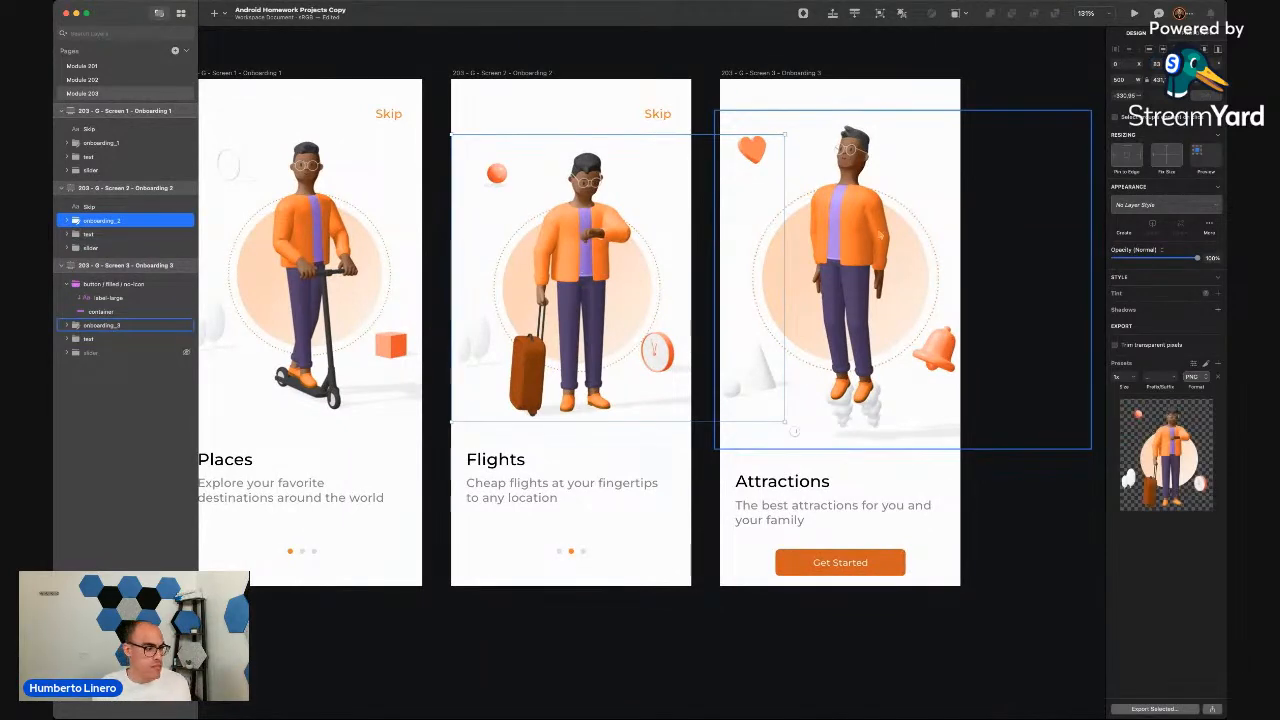
click(794, 432)
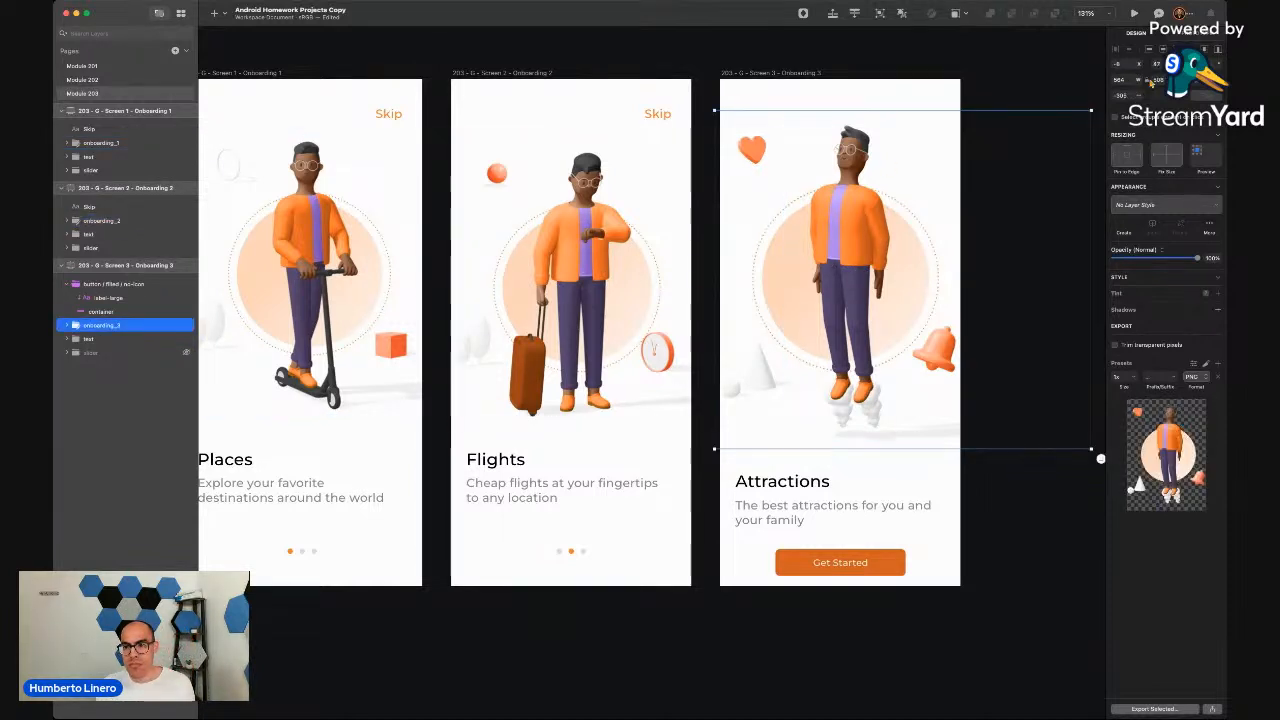
click(1136, 80)
text(500)
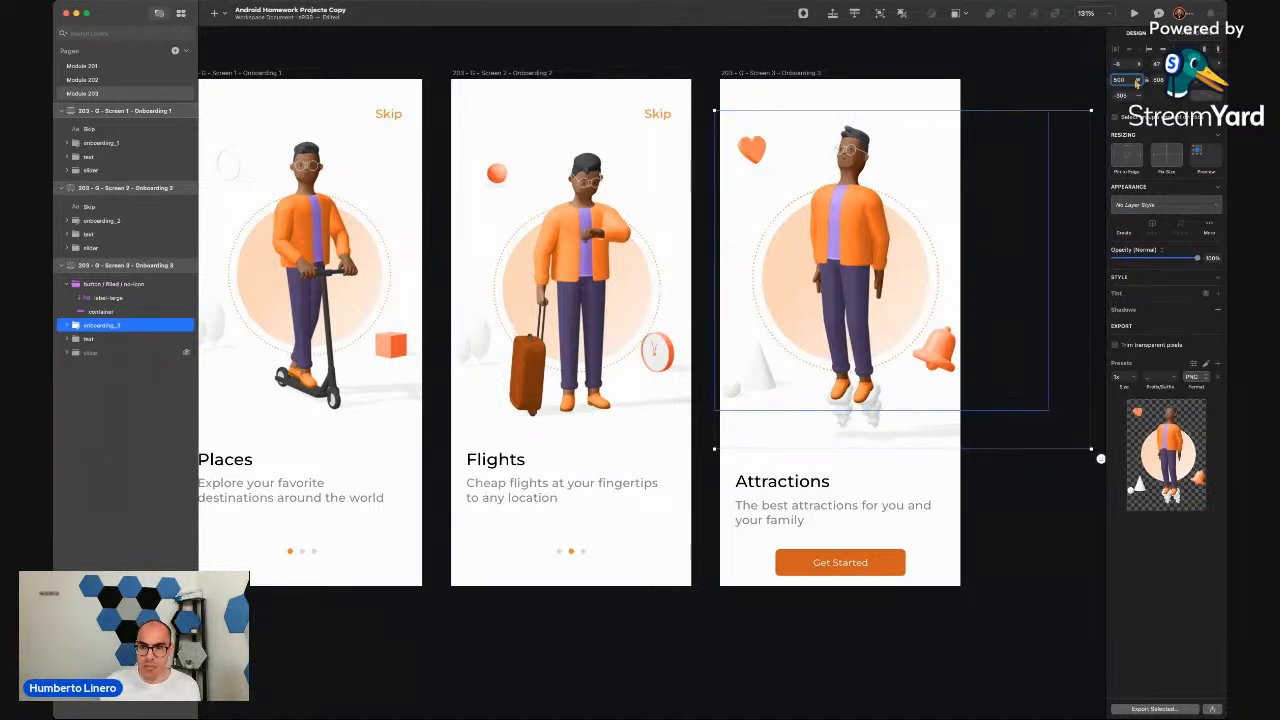
key(Return)
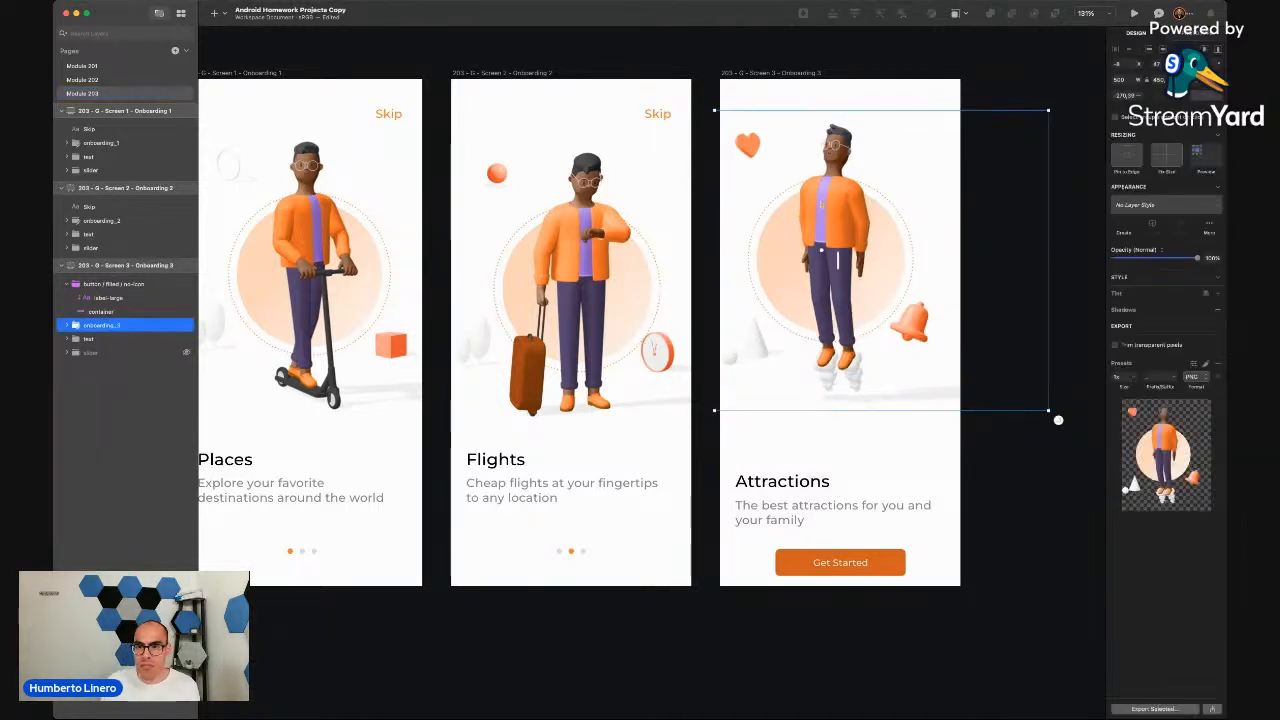
Set the Screen 3 illustration's position to X 0 and Y 83
click(1126, 63)
text(0)
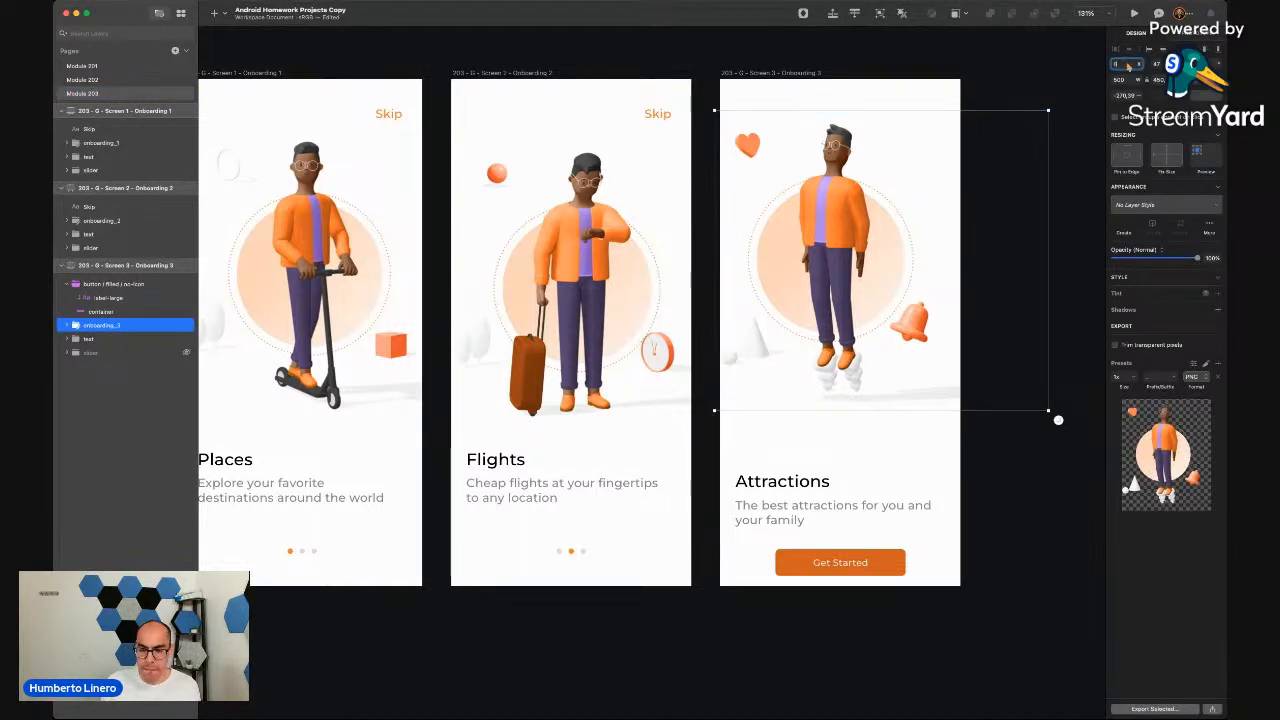
key(Return)
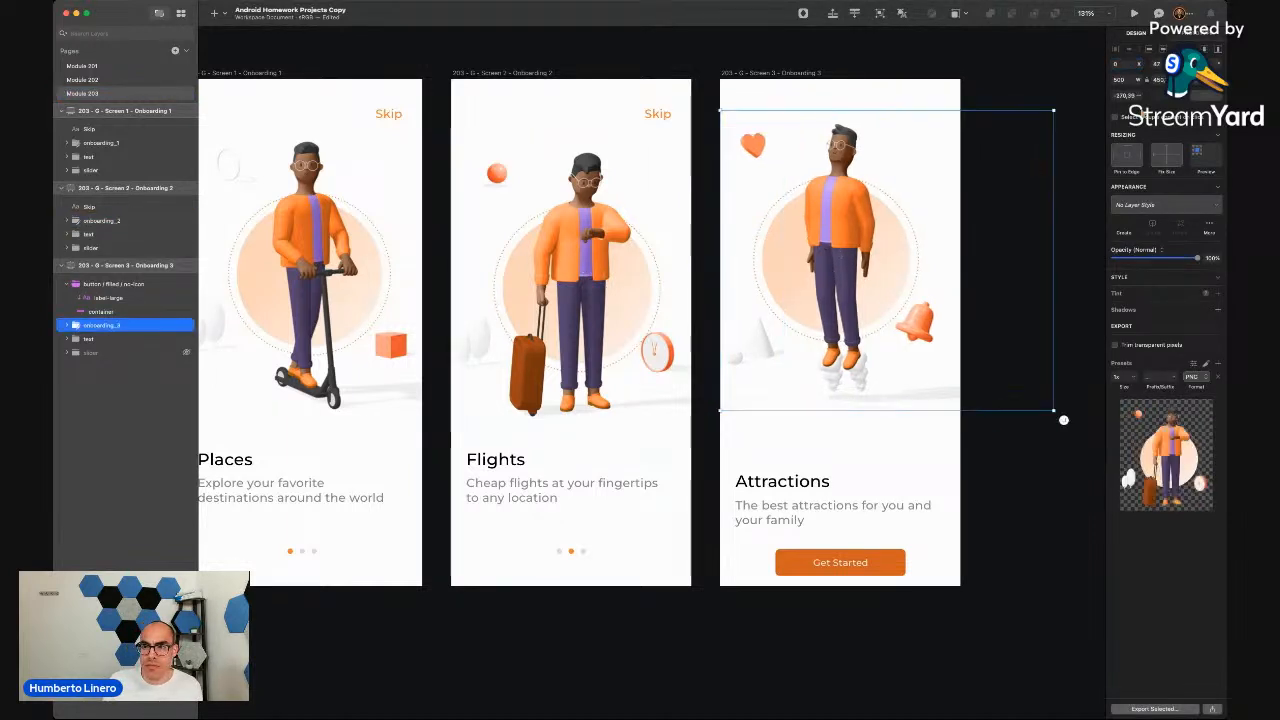
text(83)
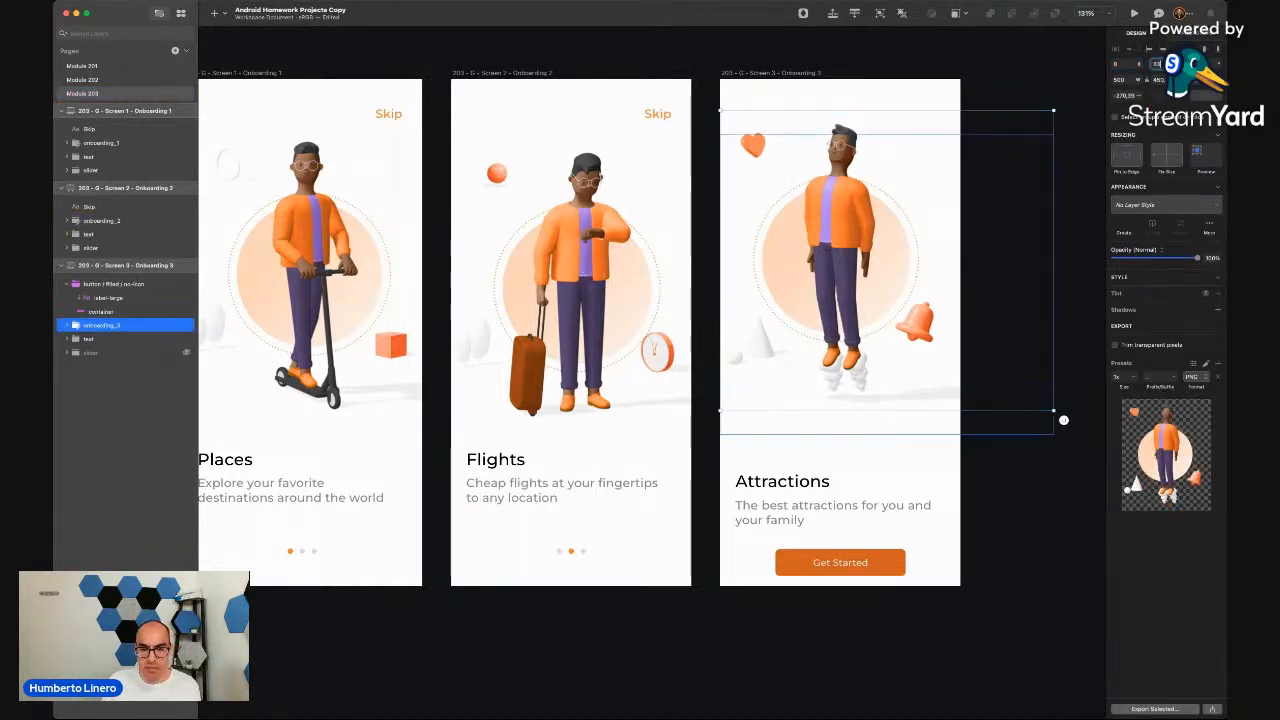
key(Return)
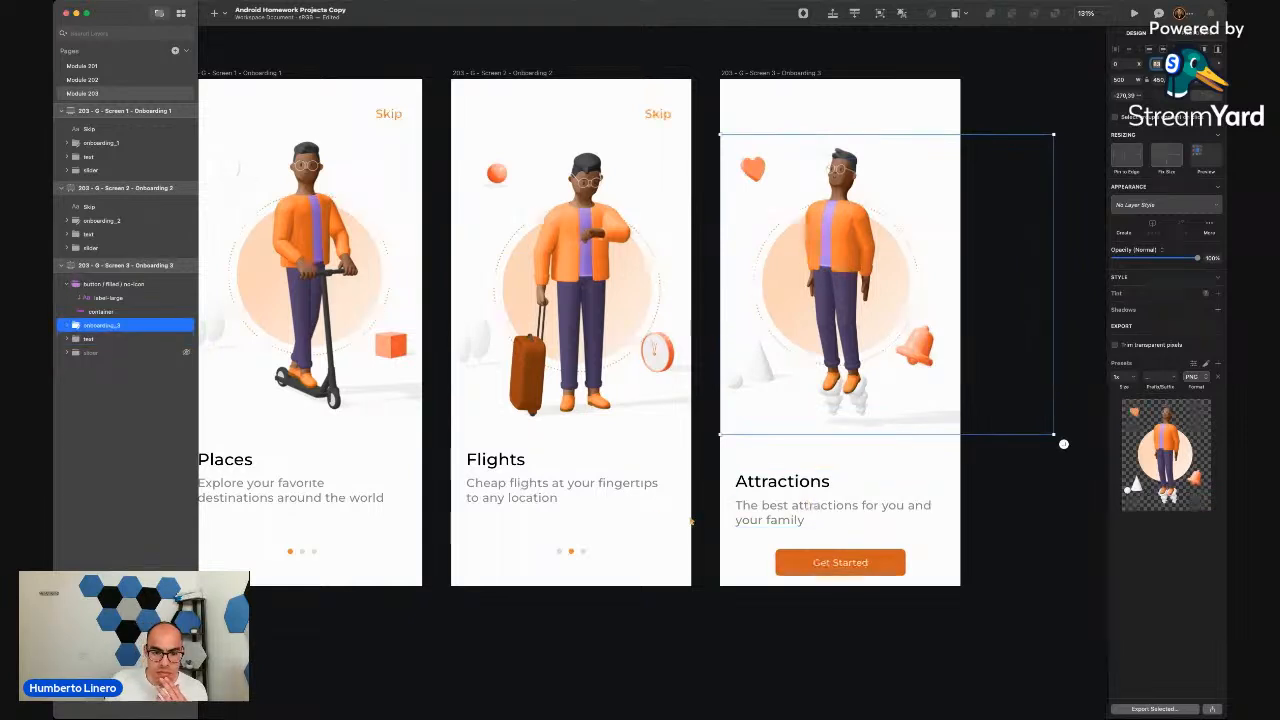
Set the Y position of the Attractions text group on Screen 3 to 555, matching the Flights text
click(560, 490)
click(818, 505)
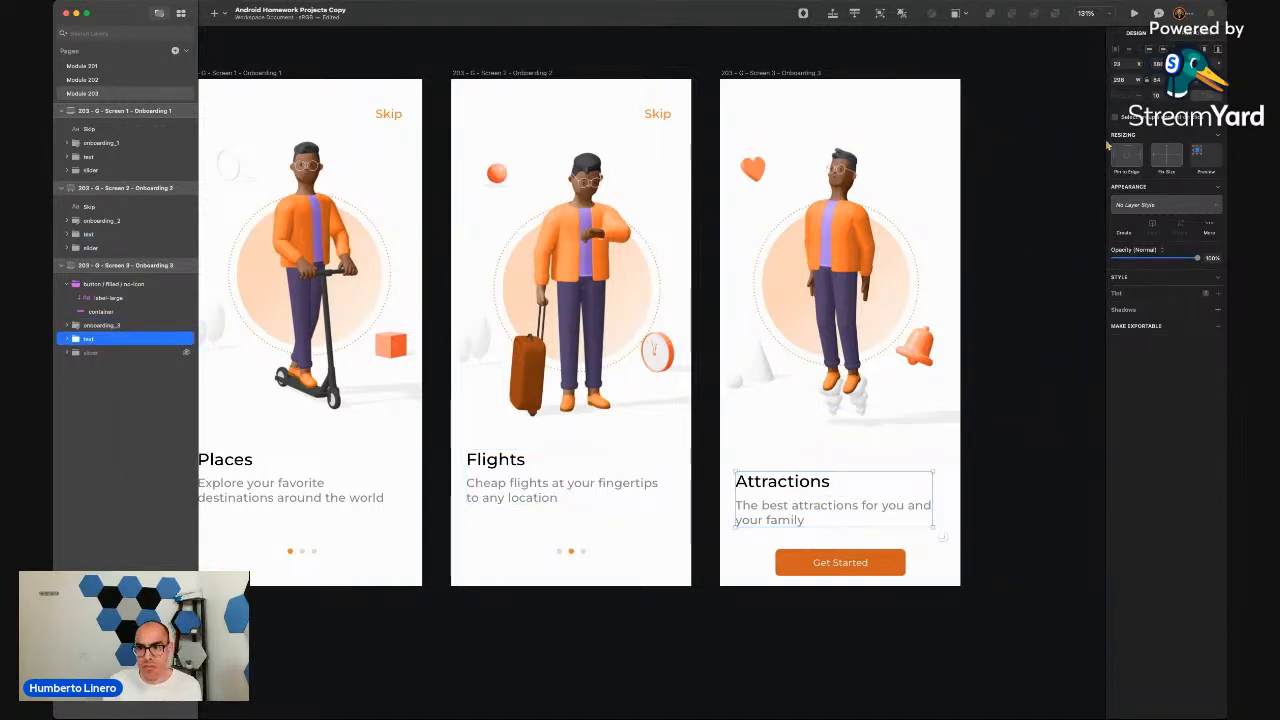
click(1158, 65)
text(5)
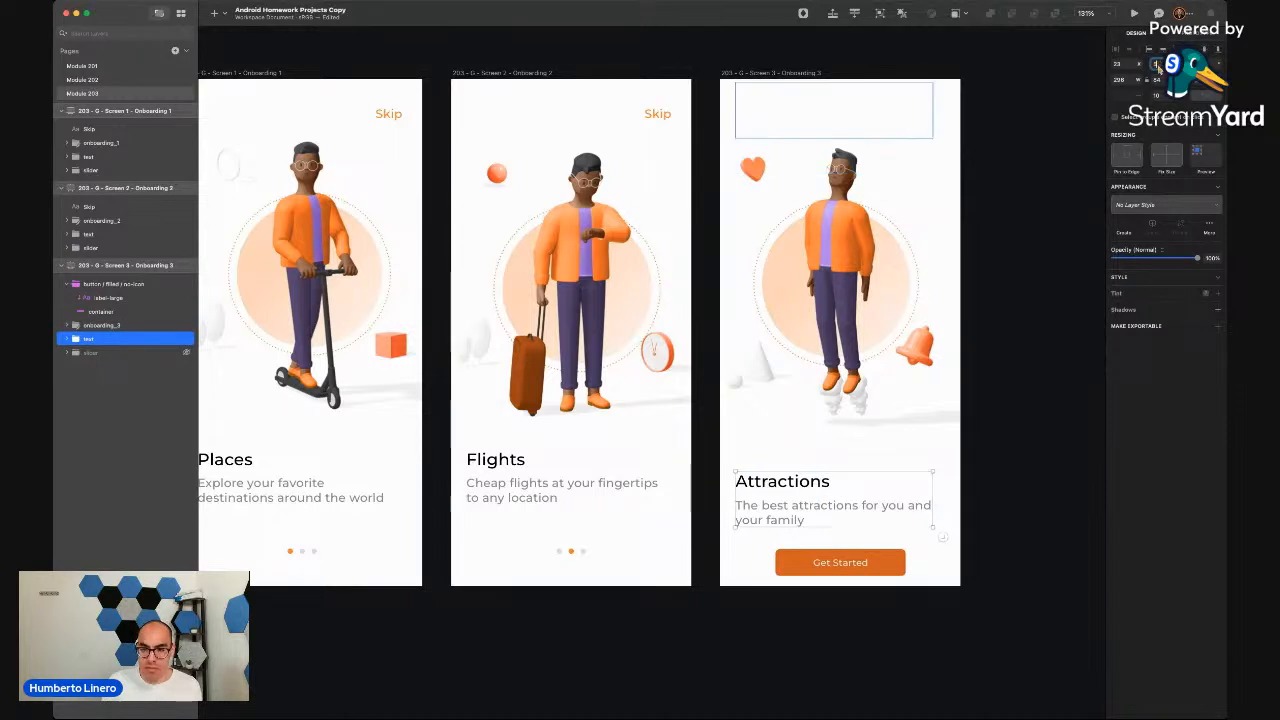
text(56)
key(Return)
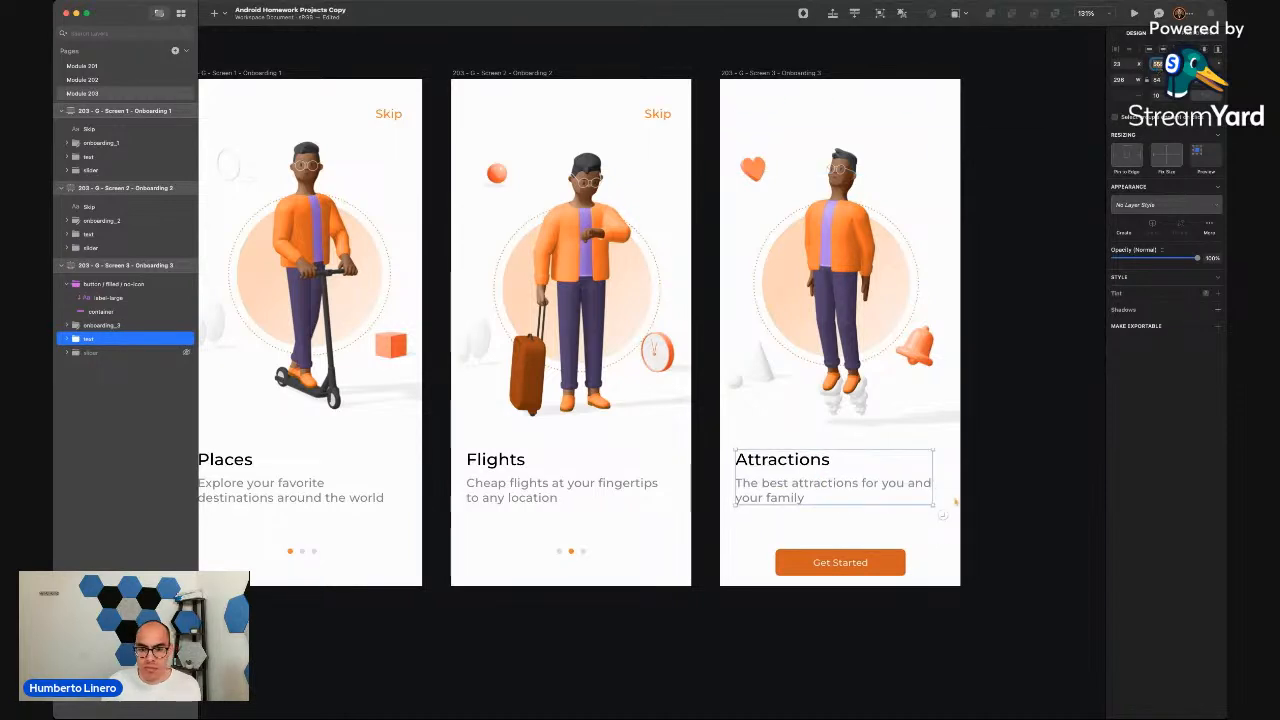
Compare the layout of the three onboarding screens, including the slider on Screen 2 and the hidden slider on Screen 3
click(999, 518)
click(585, 556)
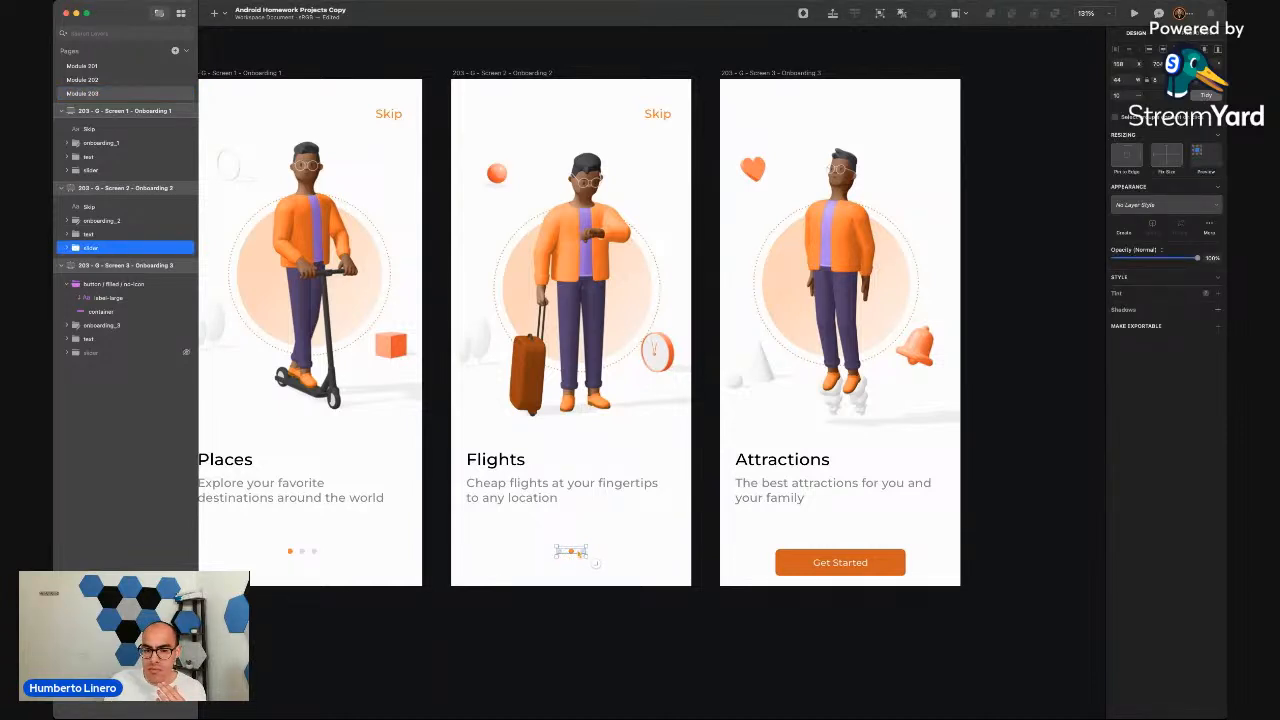
scroll(1024, 427, down, 5)
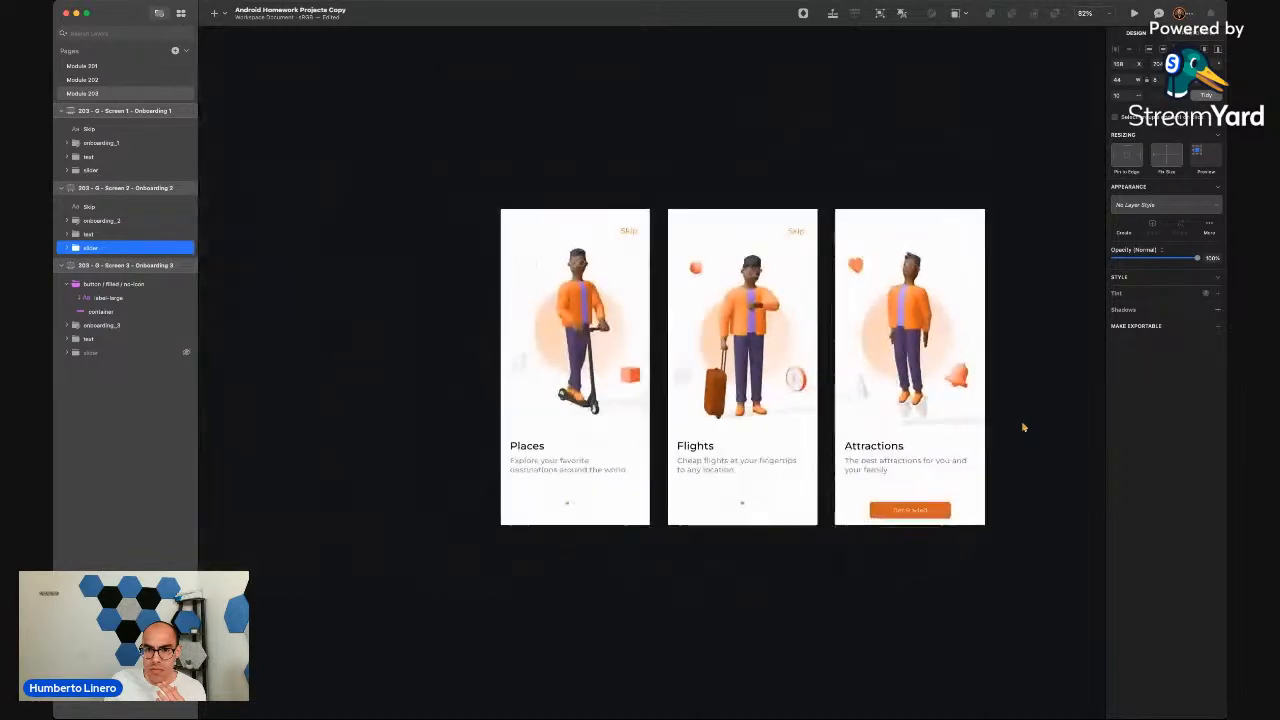
scroll(1024, 427, right, 4)
scroll(1024, 427, right, 1)
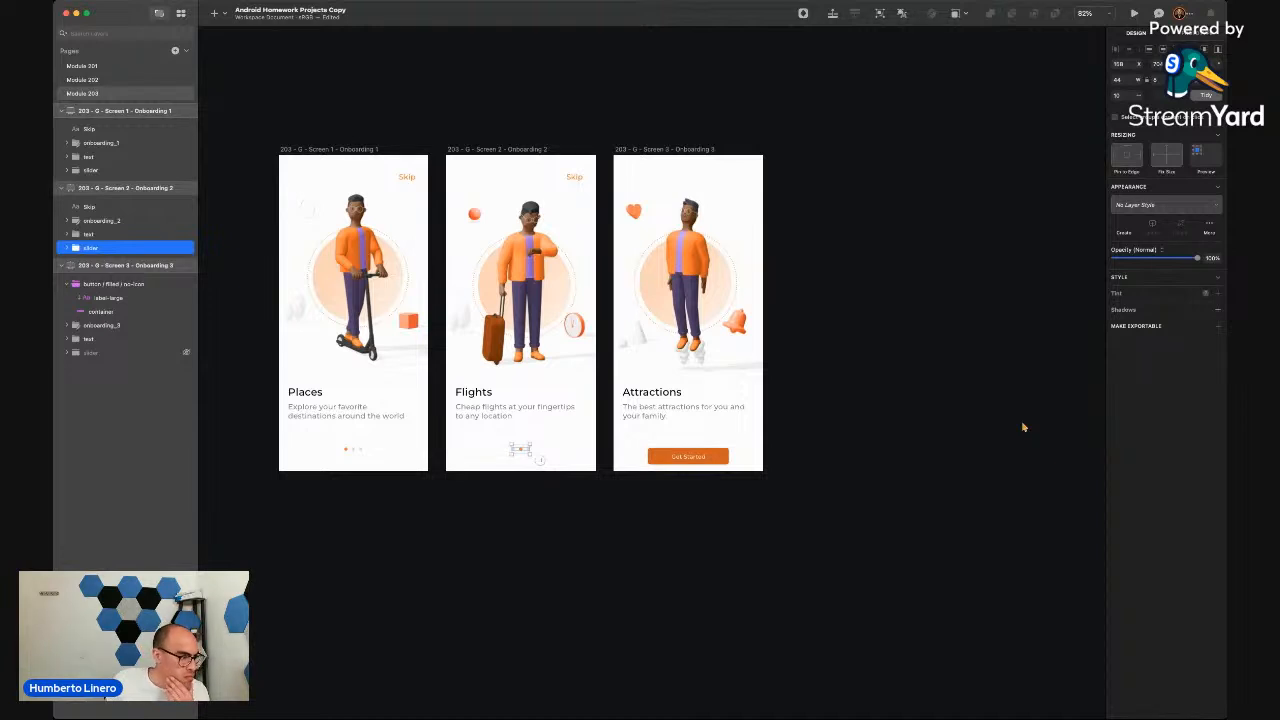
scroll(830, 449, up, 3)
scroll(830, 449, up, 5)
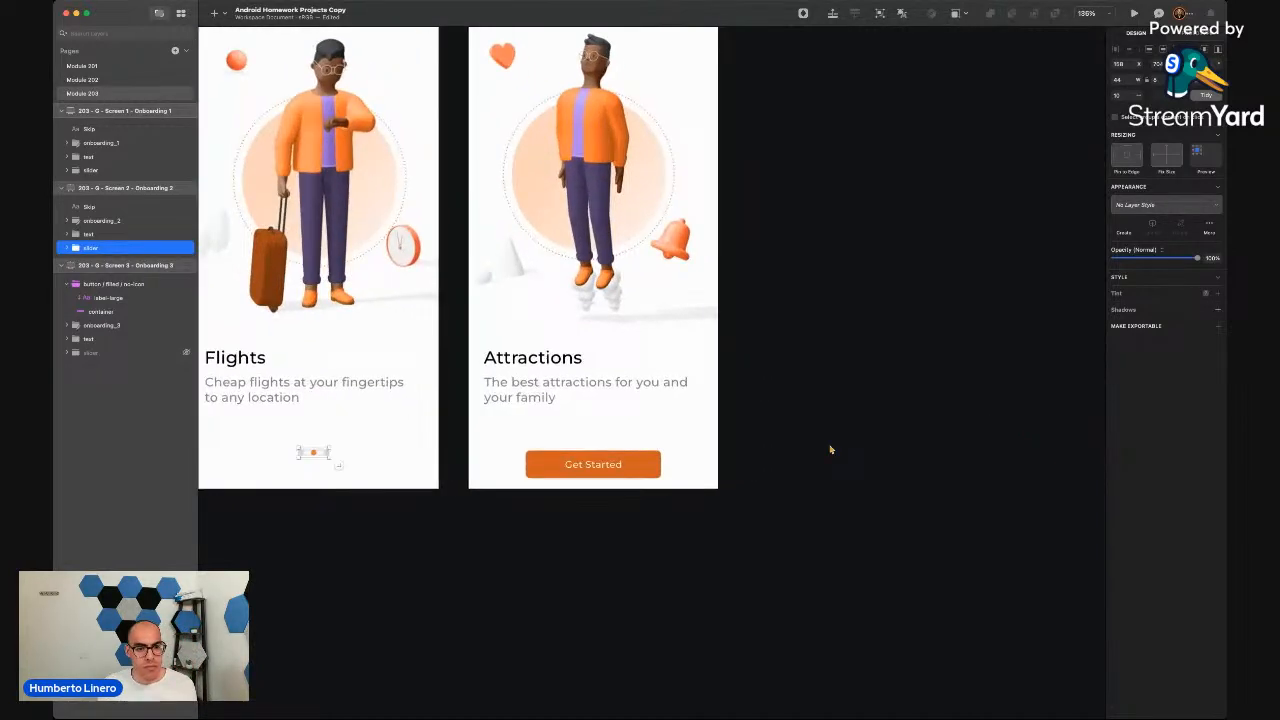
click(72, 284)
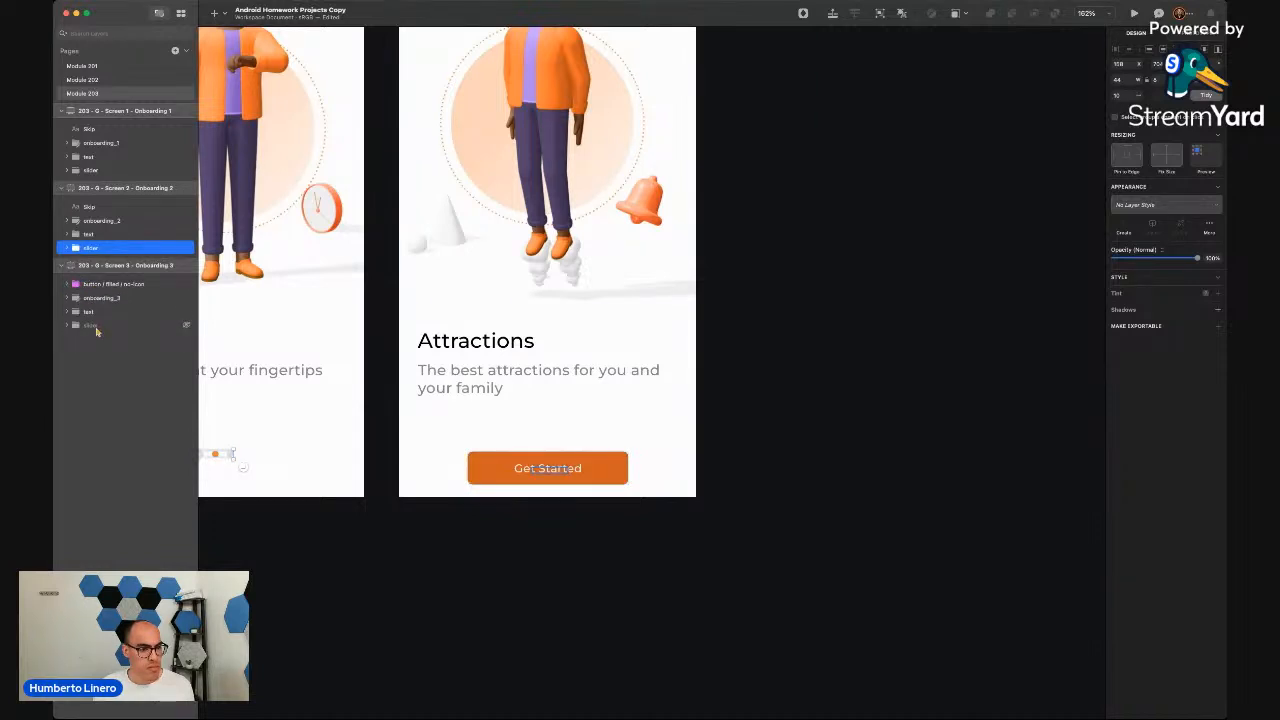
click(119, 327)
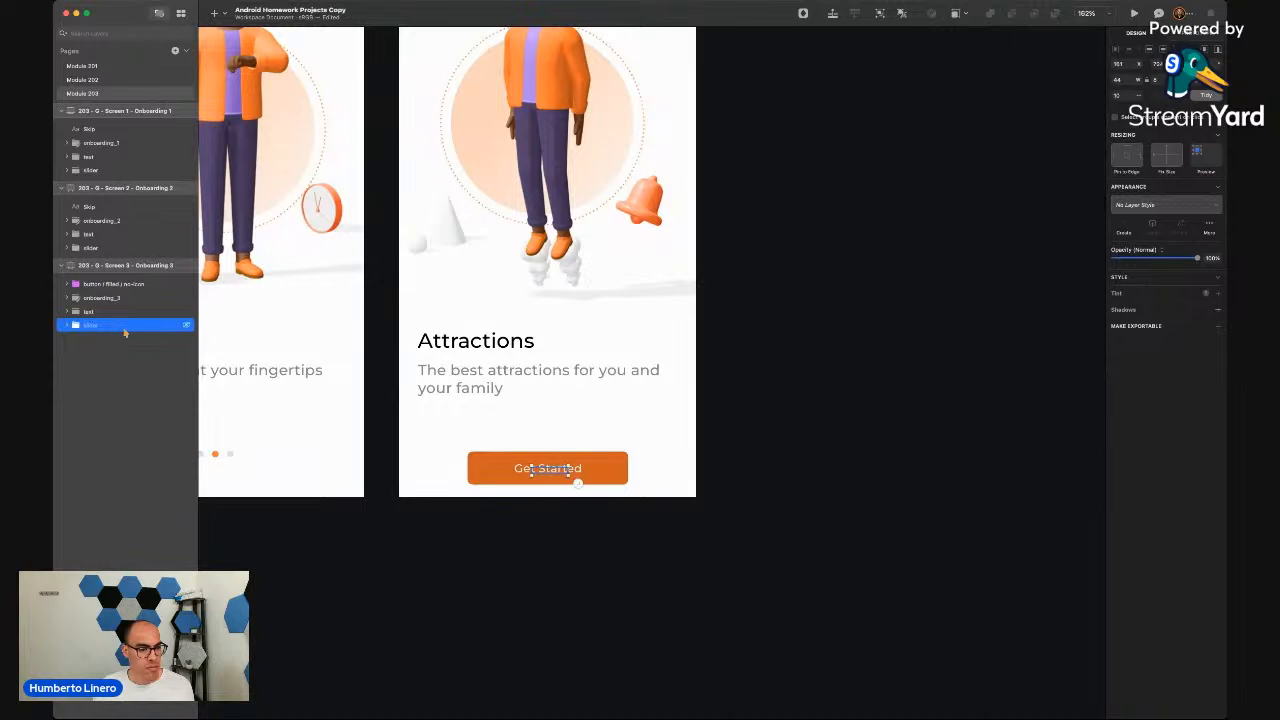
scroll(414, 545, left, 2)
click(296, 457)
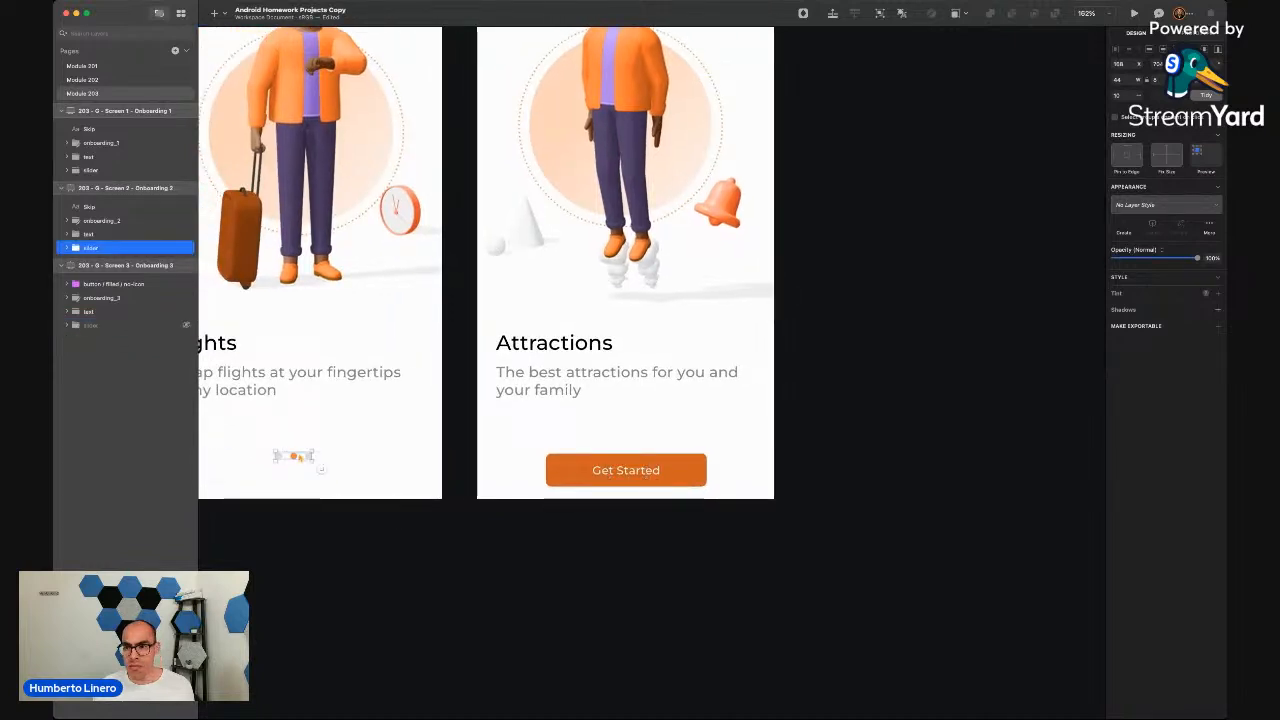
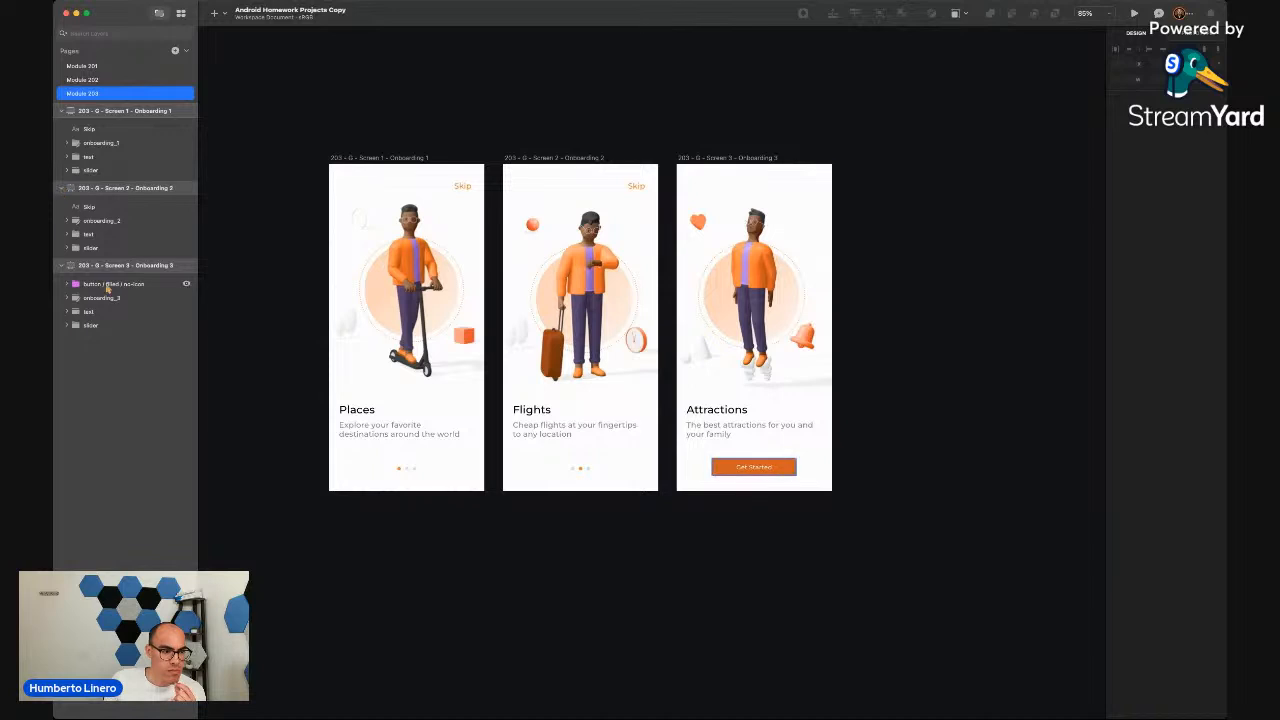
Move the Get Started button below the slider in Screen 3's layer order and hide the slider
drag(82, 285, 78, 332)
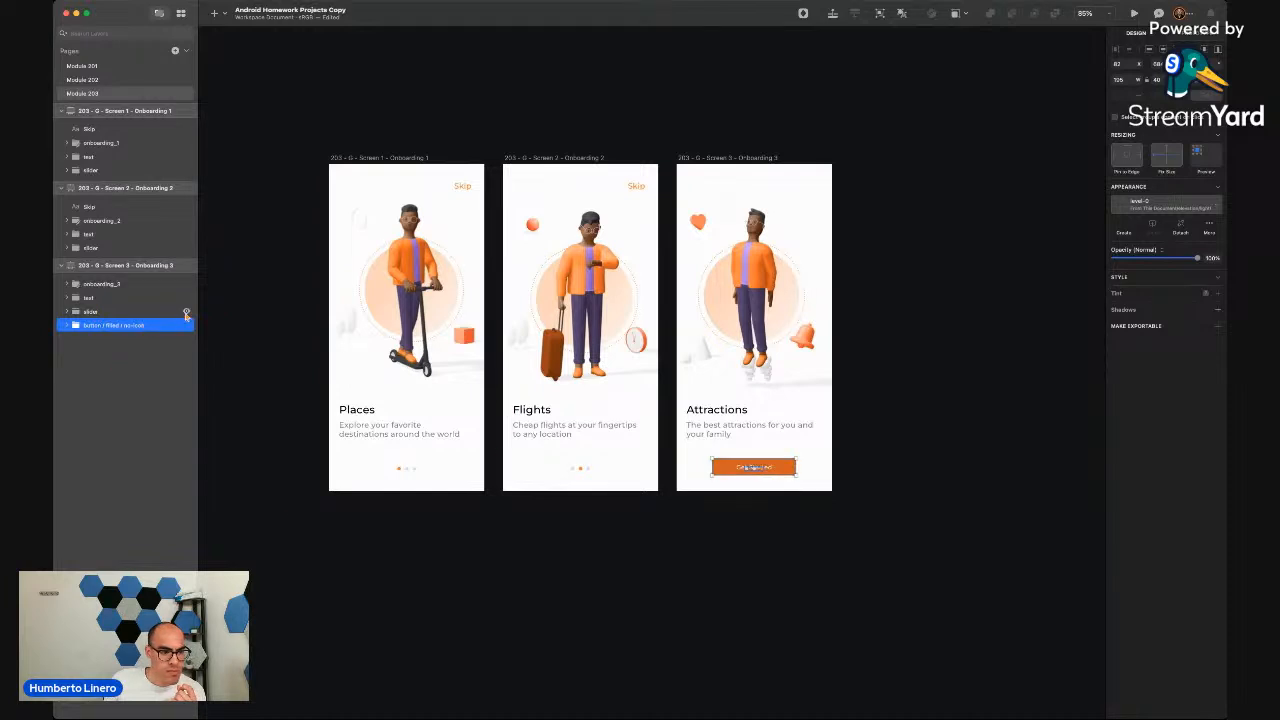
click(281, 395)
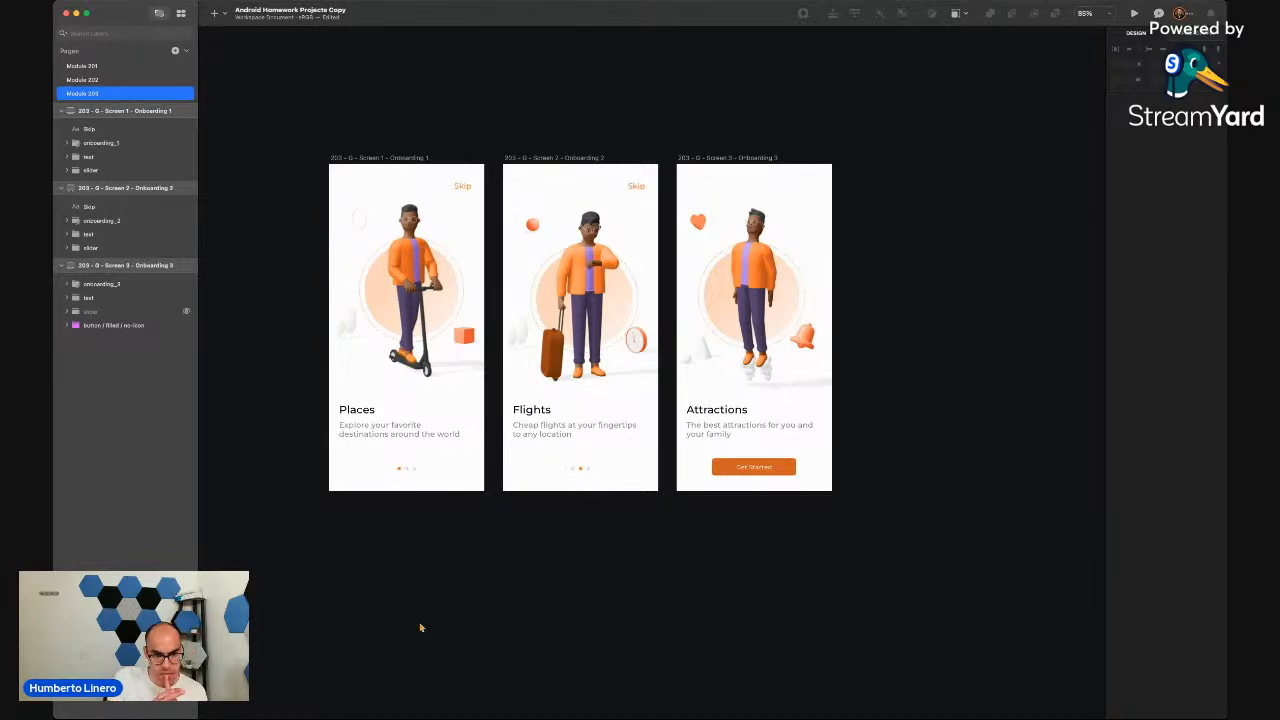
Add a Galaxy S10 artboard beside the Screen 3 onboarding artboard
scroll(421, 628, down, 5)
scroll(421, 628, down, 3)
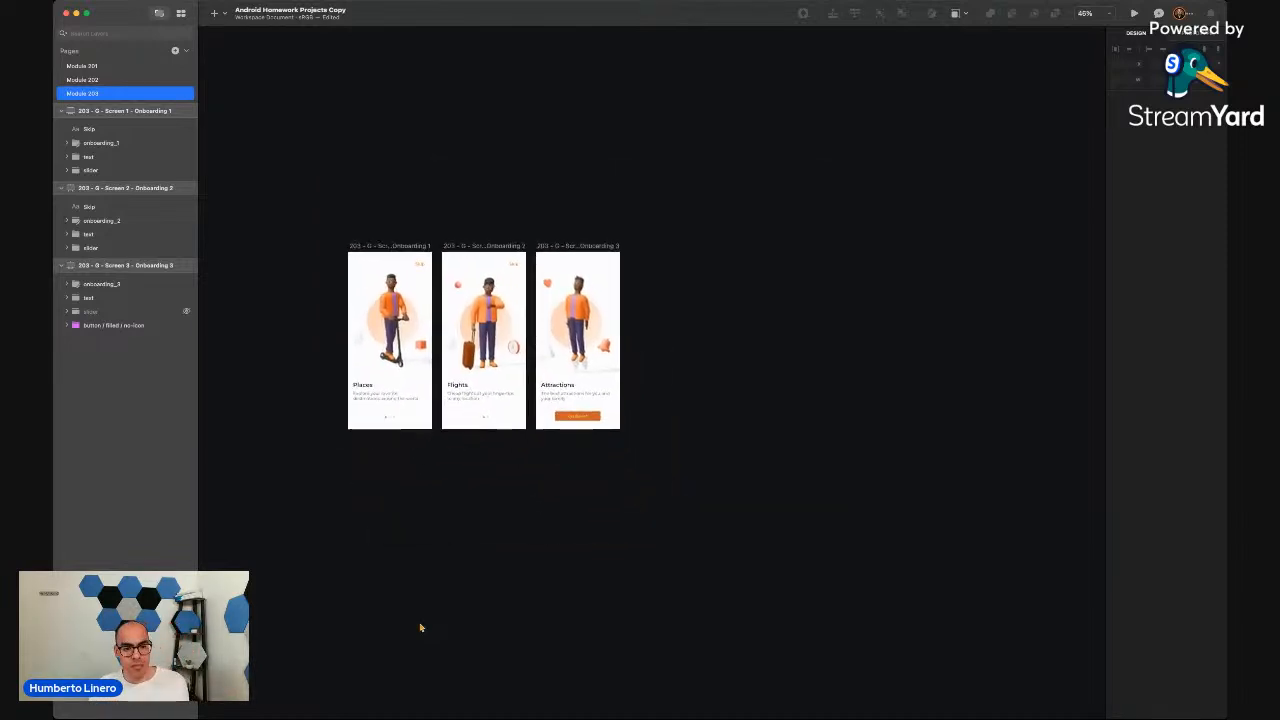
scroll(421, 628, left, 2)
scroll(694, 505, right, 2)
key(a)
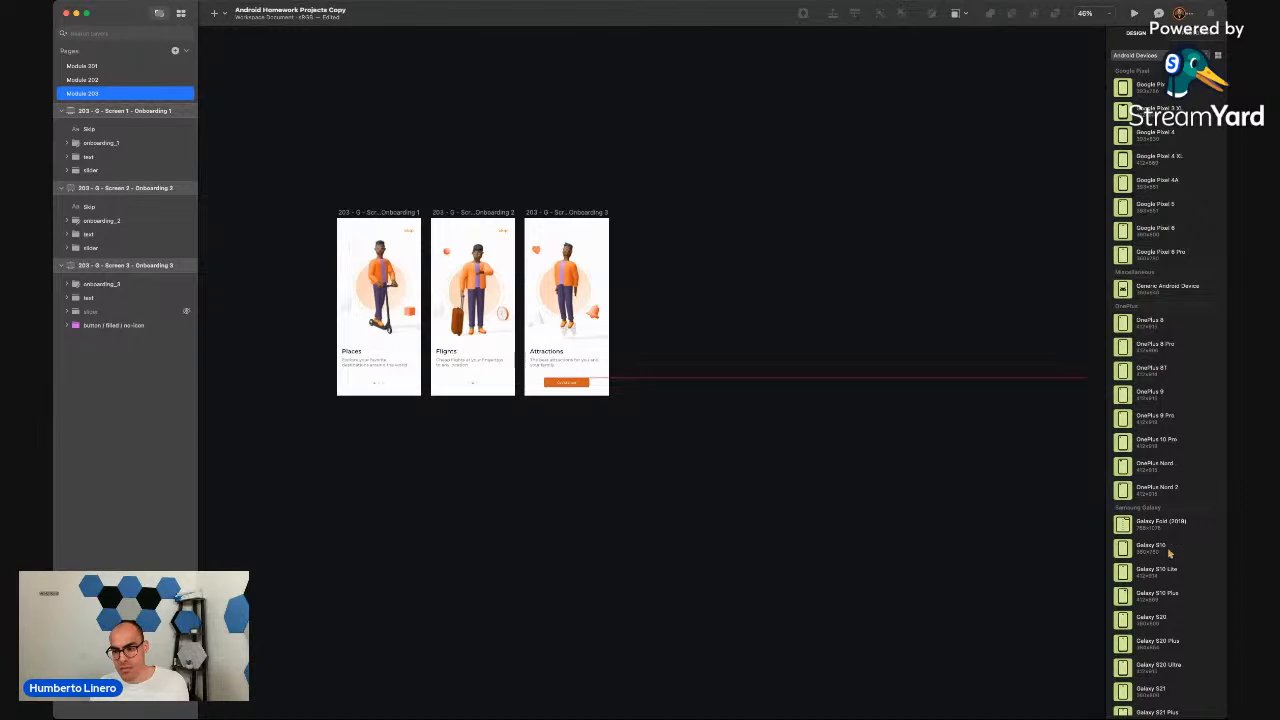
scroll(1150, 520, down, 1)
click(1154, 519)
Move the Galaxy S10 artboard closer to Screen 3 so its spacing matches the other onboarding artboards
scroll(666, 374, up, 3)
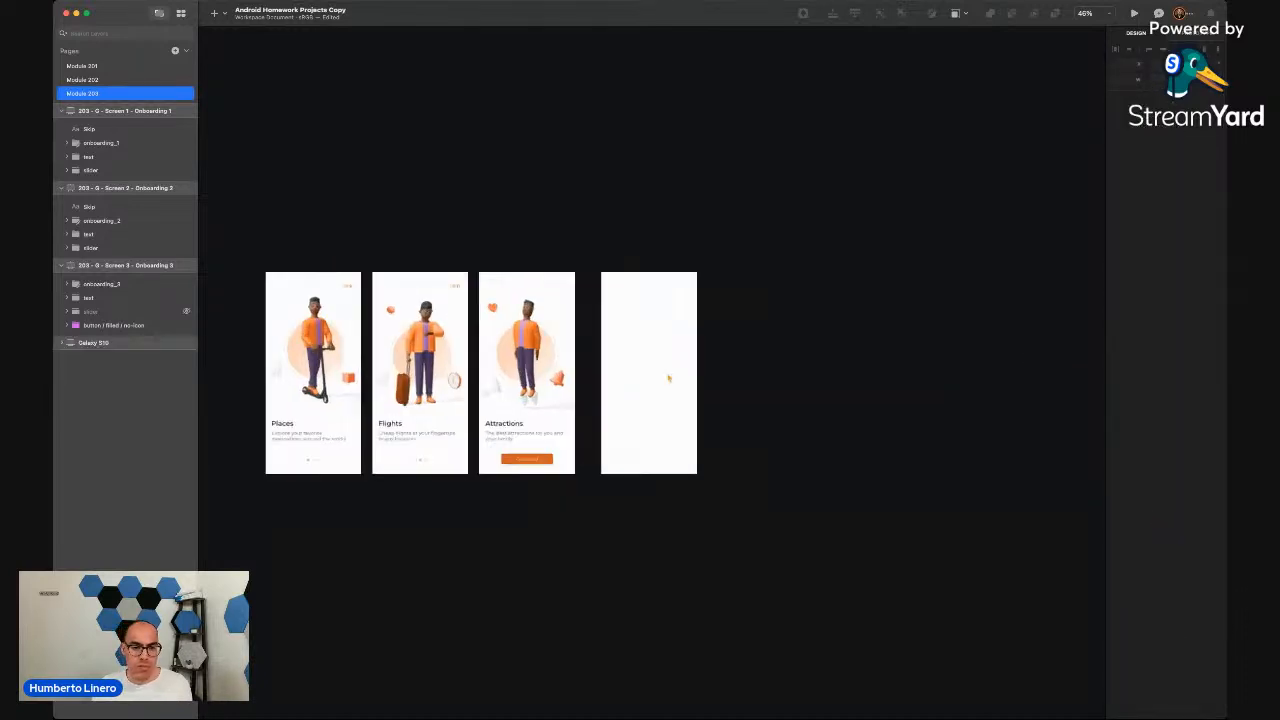
click(614, 324)
drag(614, 324, 622, 326)
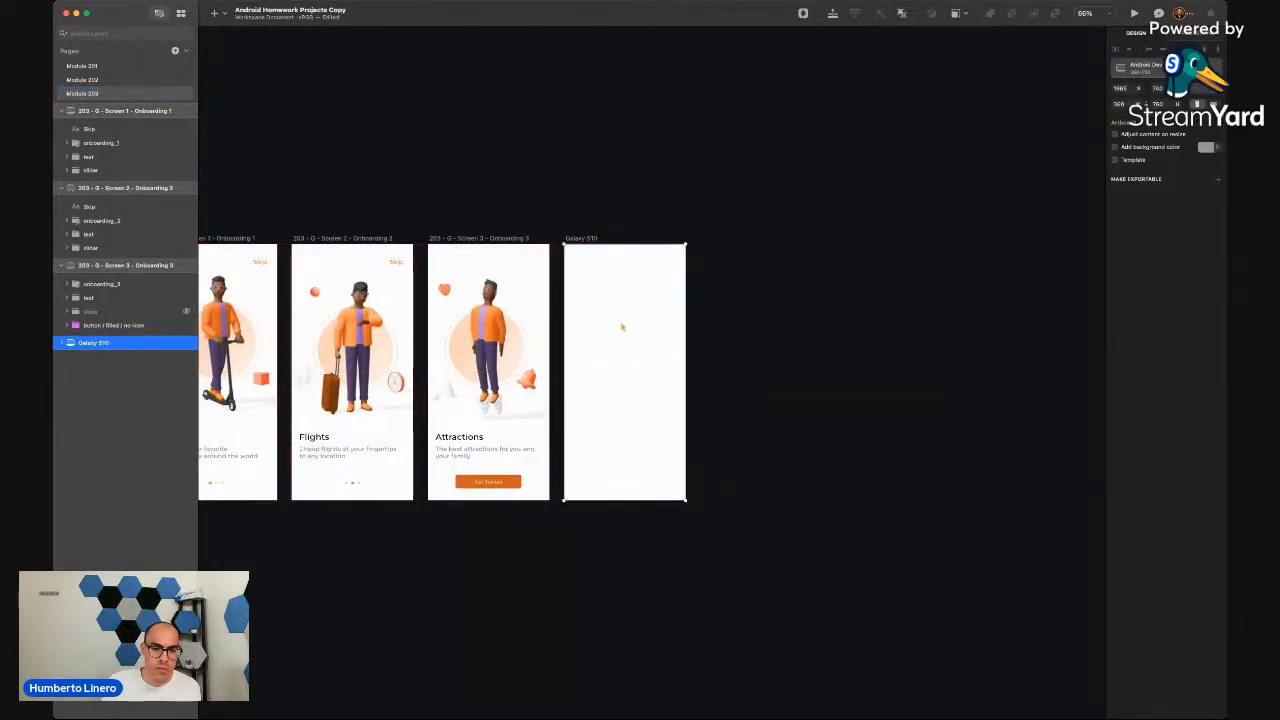
click(772, 324)
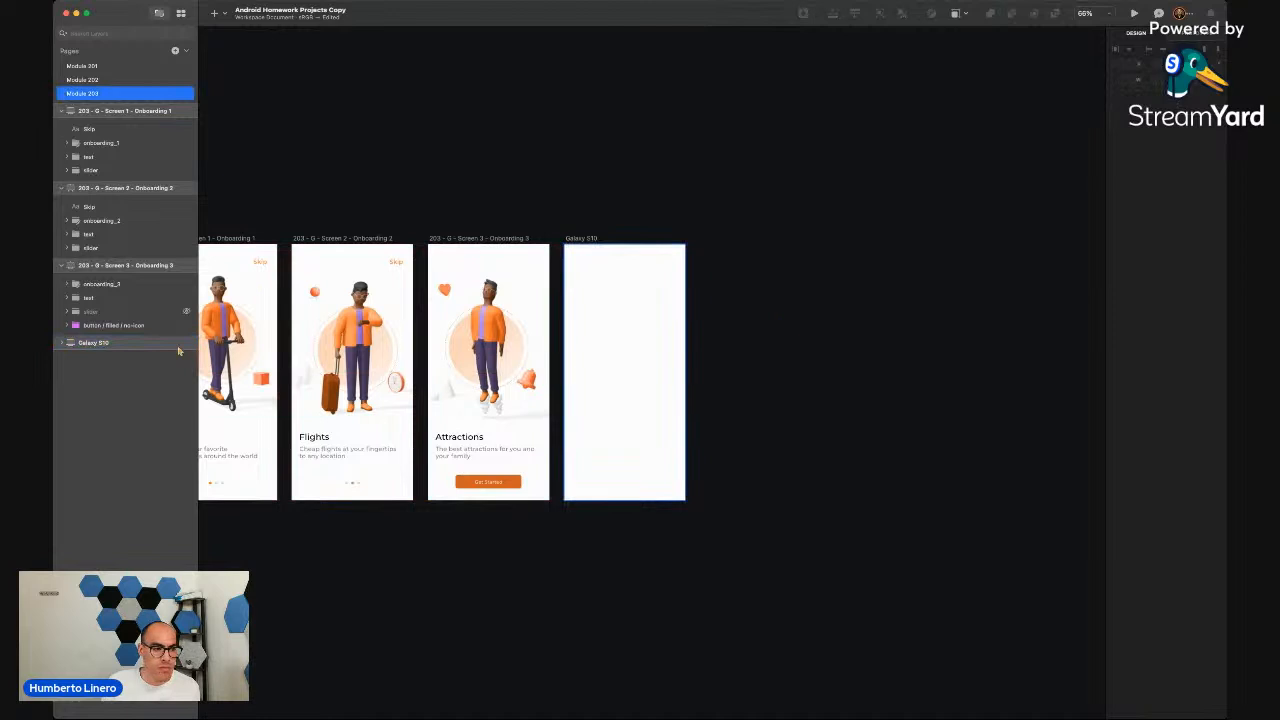
Collapse the layers of the three onboarding artboards and rename the Galaxy S10 artboard "203 - G - Screen 4 -"
click(61, 111)
click(61, 125)
click(61, 139)
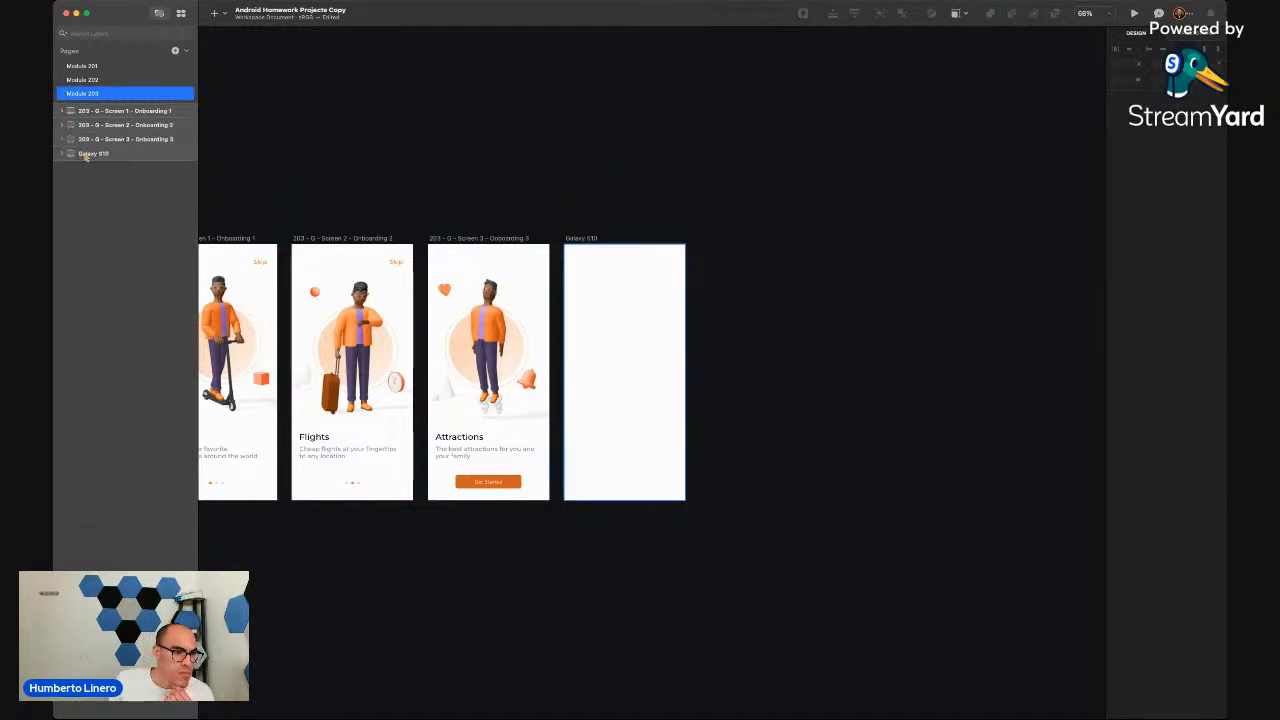
click(93, 155)
double_click(93, 155)
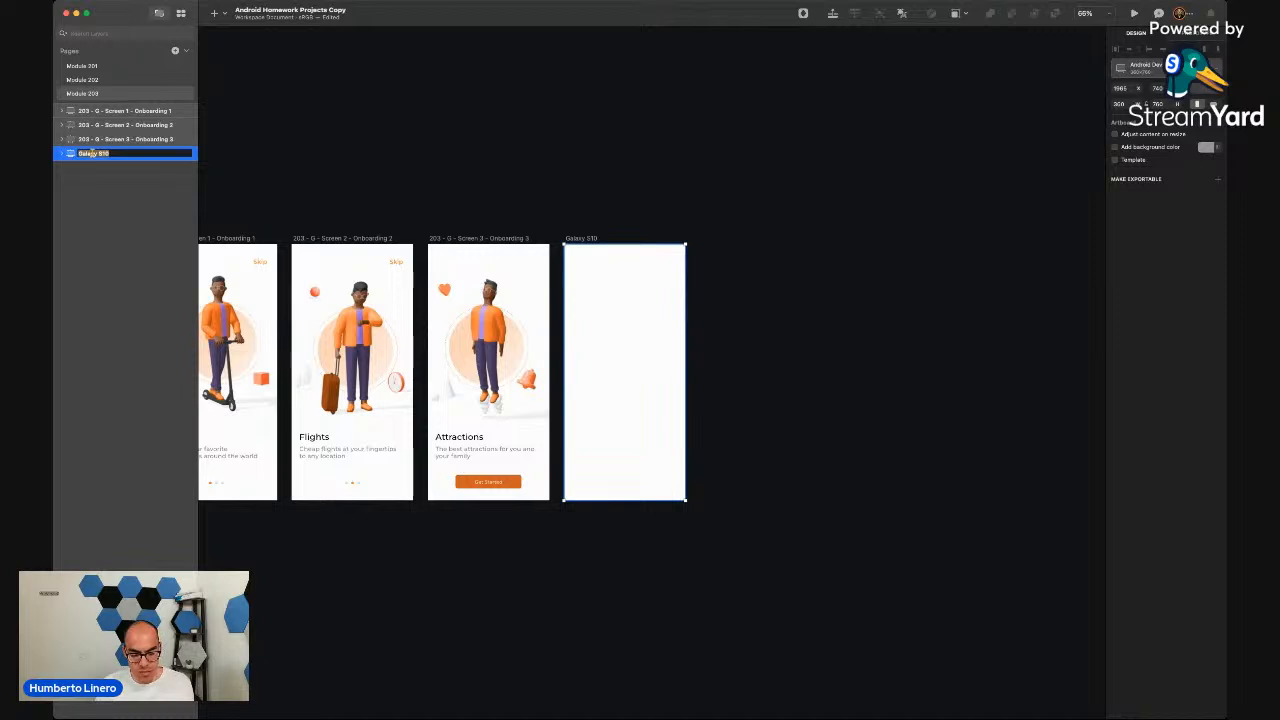
text(203 - G)
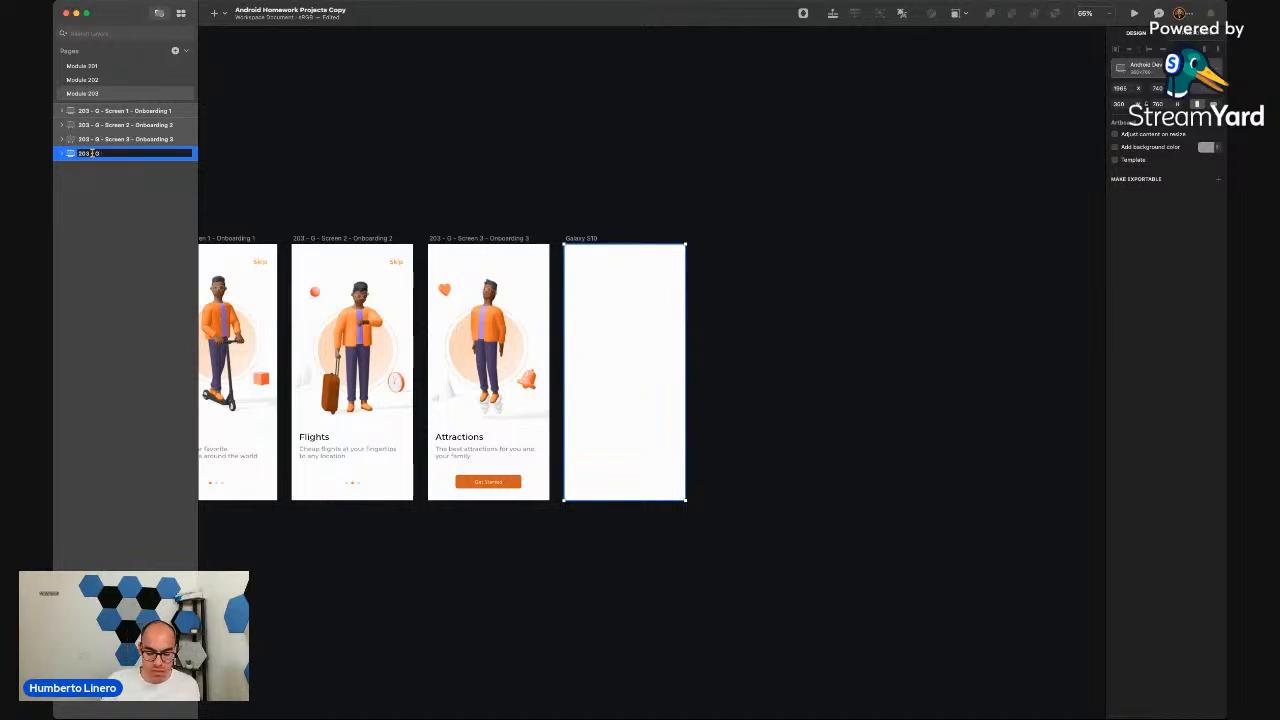
text( - Screen)
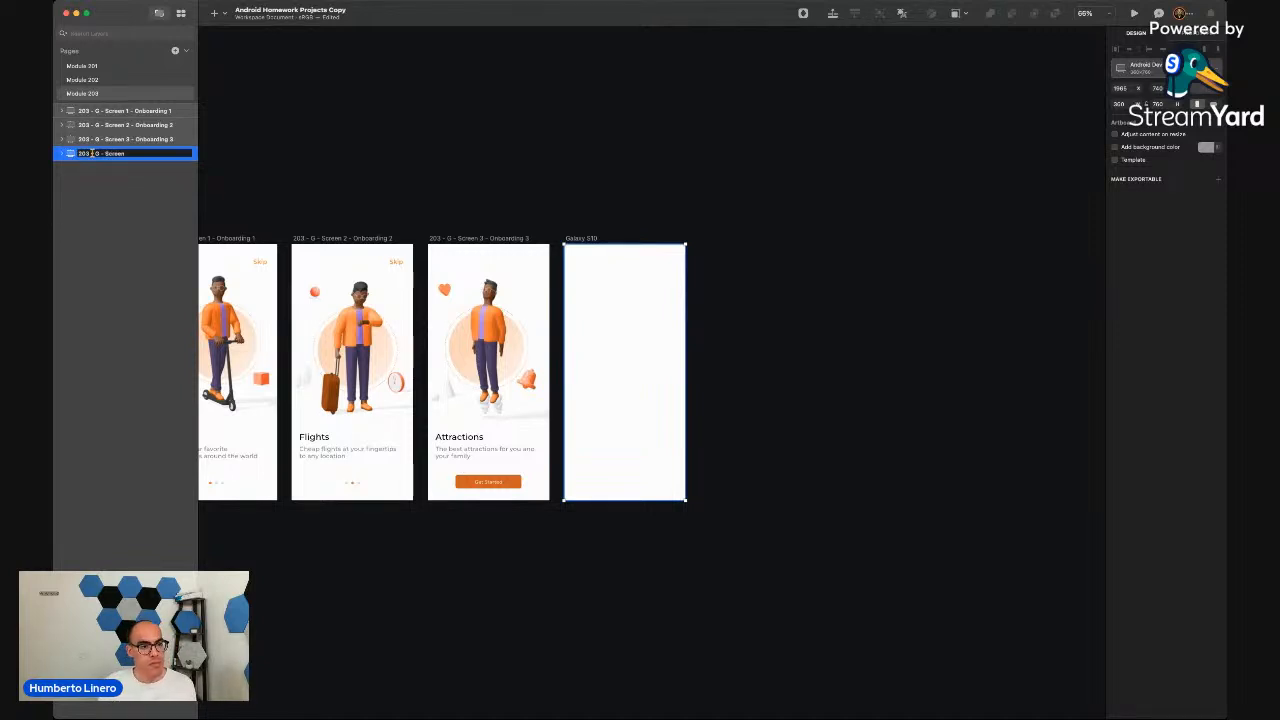
text( 4 -)
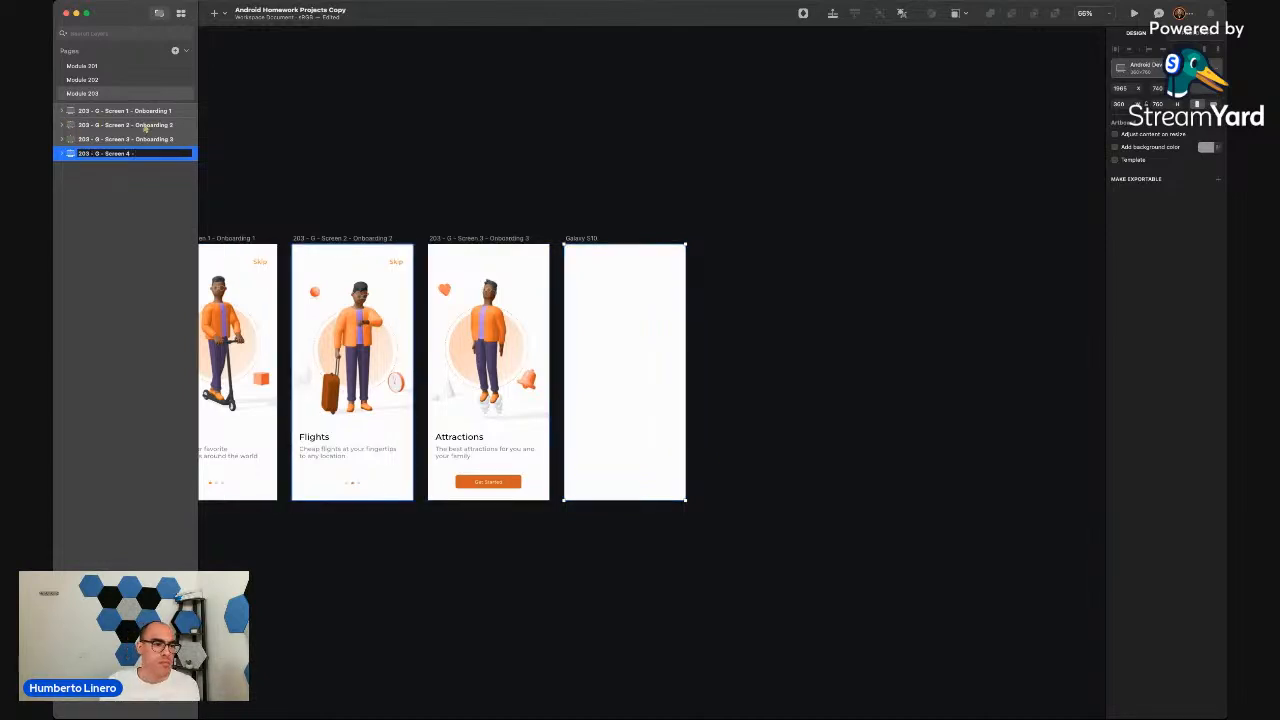
Rename the second and third artboards "203 - G - Screen 1 - Onboarding 2" and "203 - G - Screen 1 - Onboarding 3"
click(126, 124)
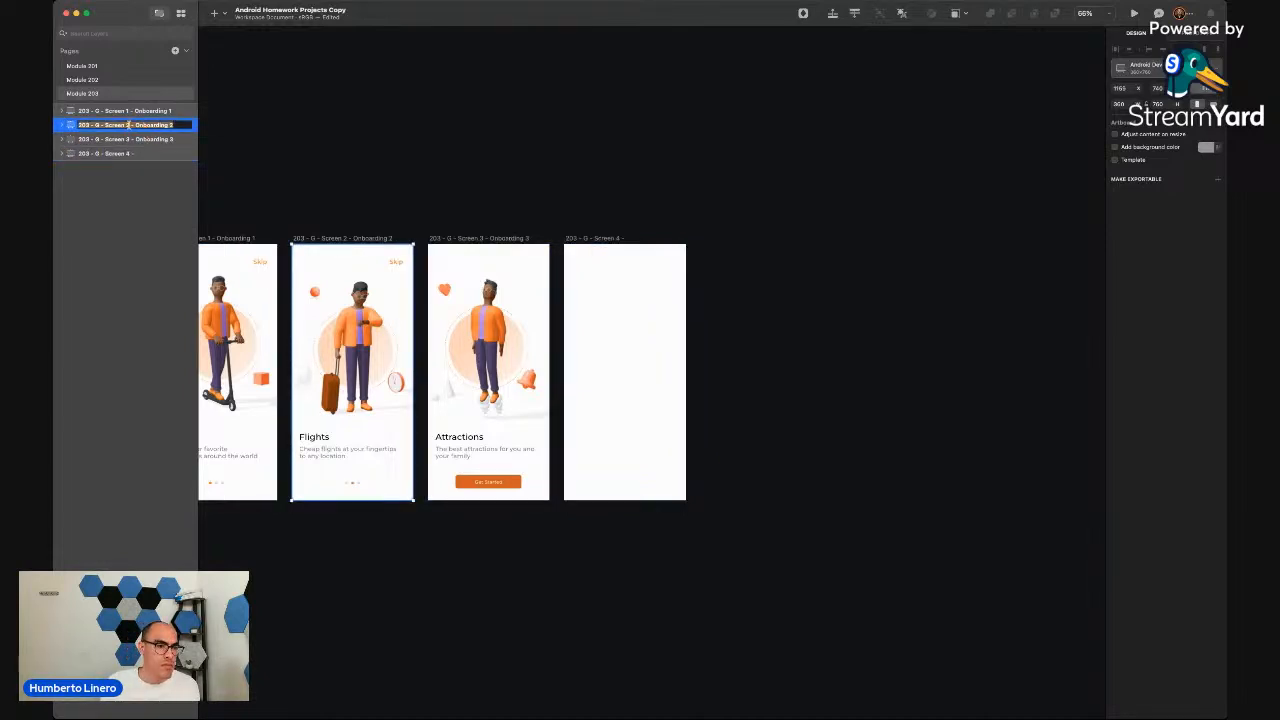
click(129, 124)
key(BackSpace)
text(1)
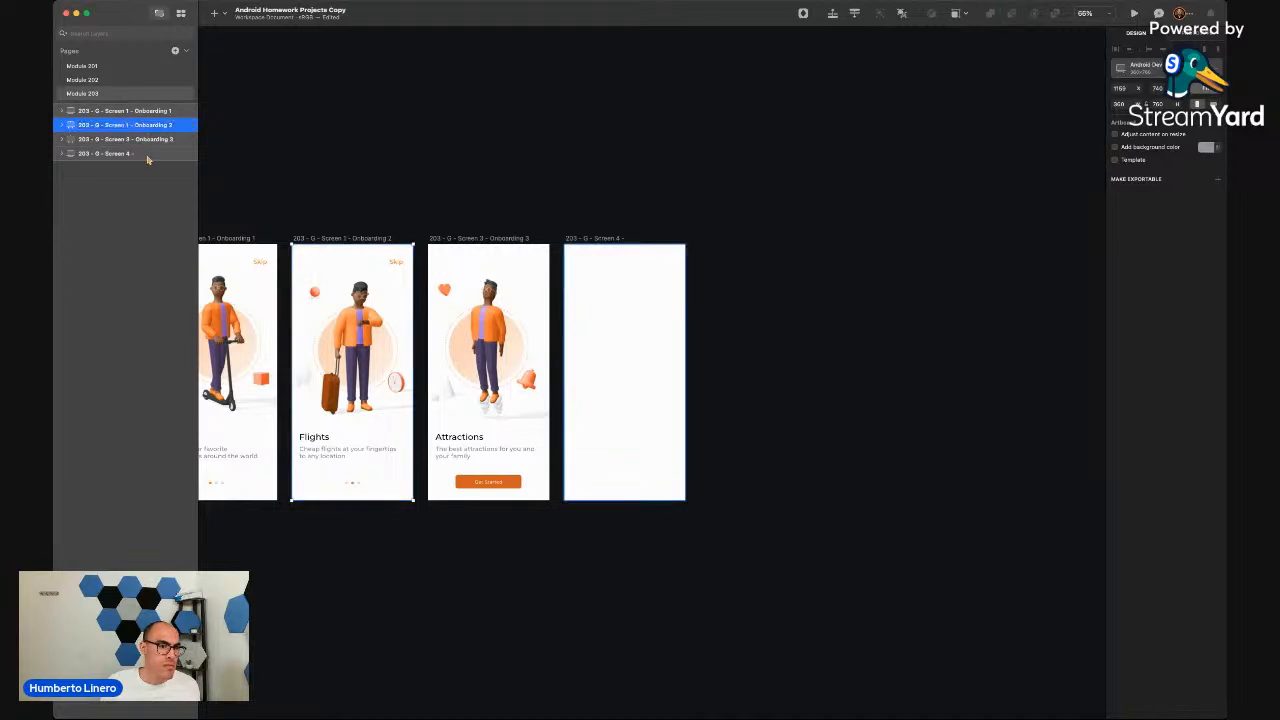
double_click(130, 139)
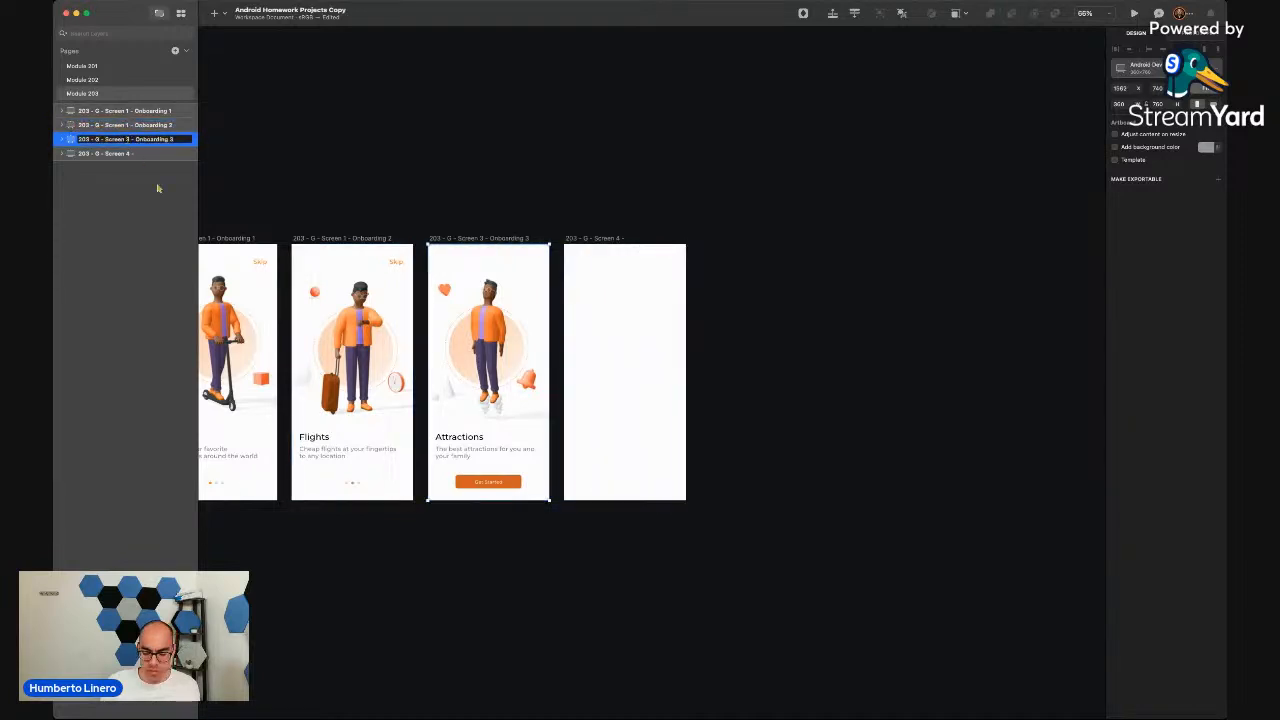
key(BackSpace)
text(1)
key(Return)
click(404, 182)
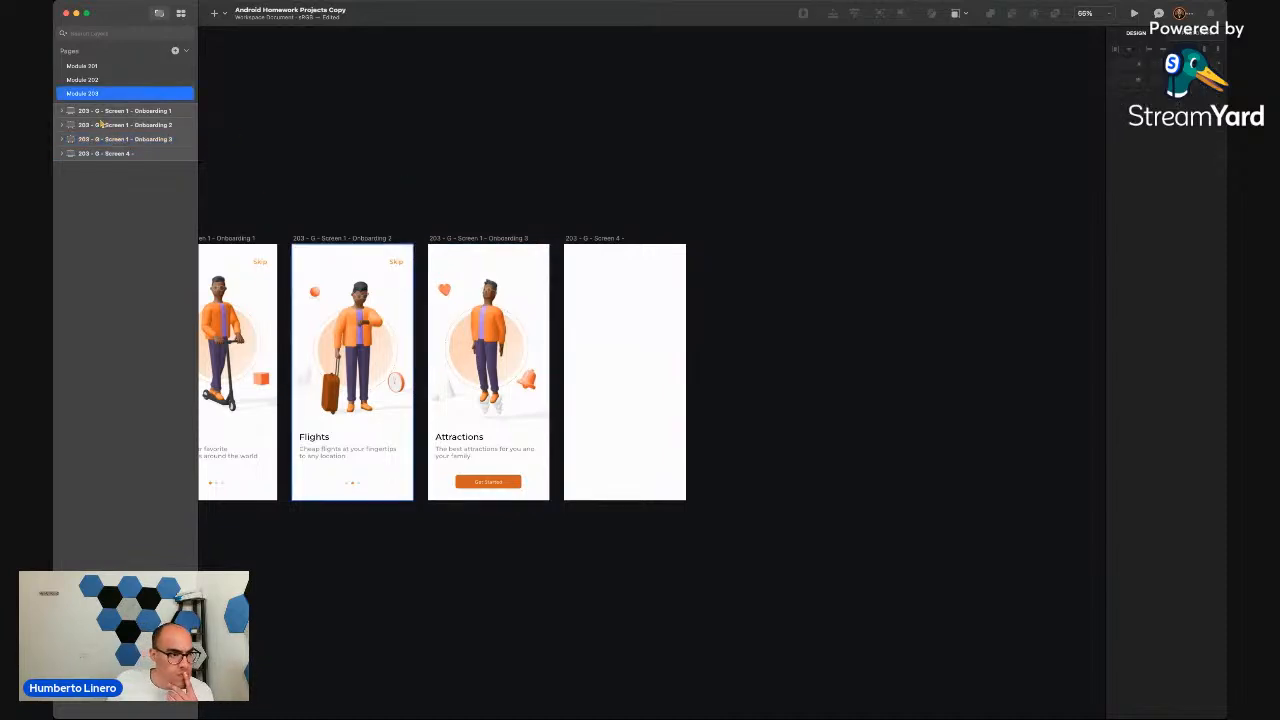
Review the artboards and their naming on the Module 202 page and return to Module 203
click(114, 80)
scroll(325, 168, left, 2)
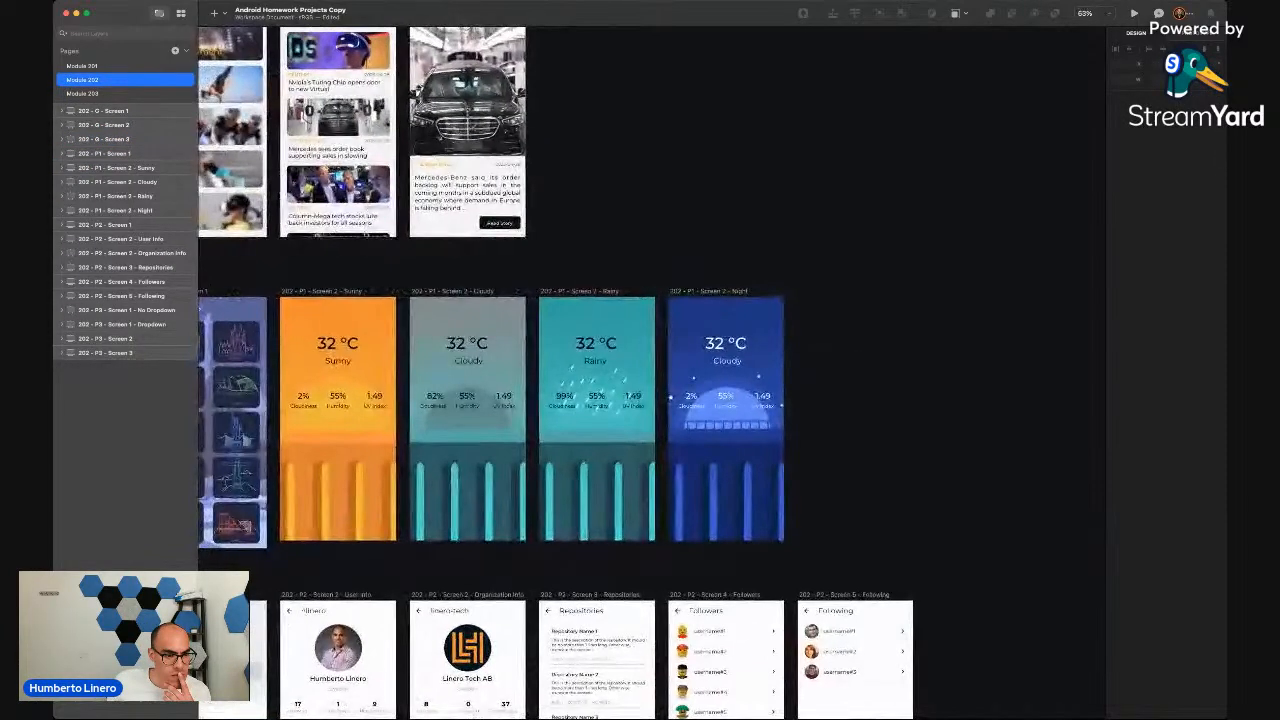
scroll(325, 168, left, 2)
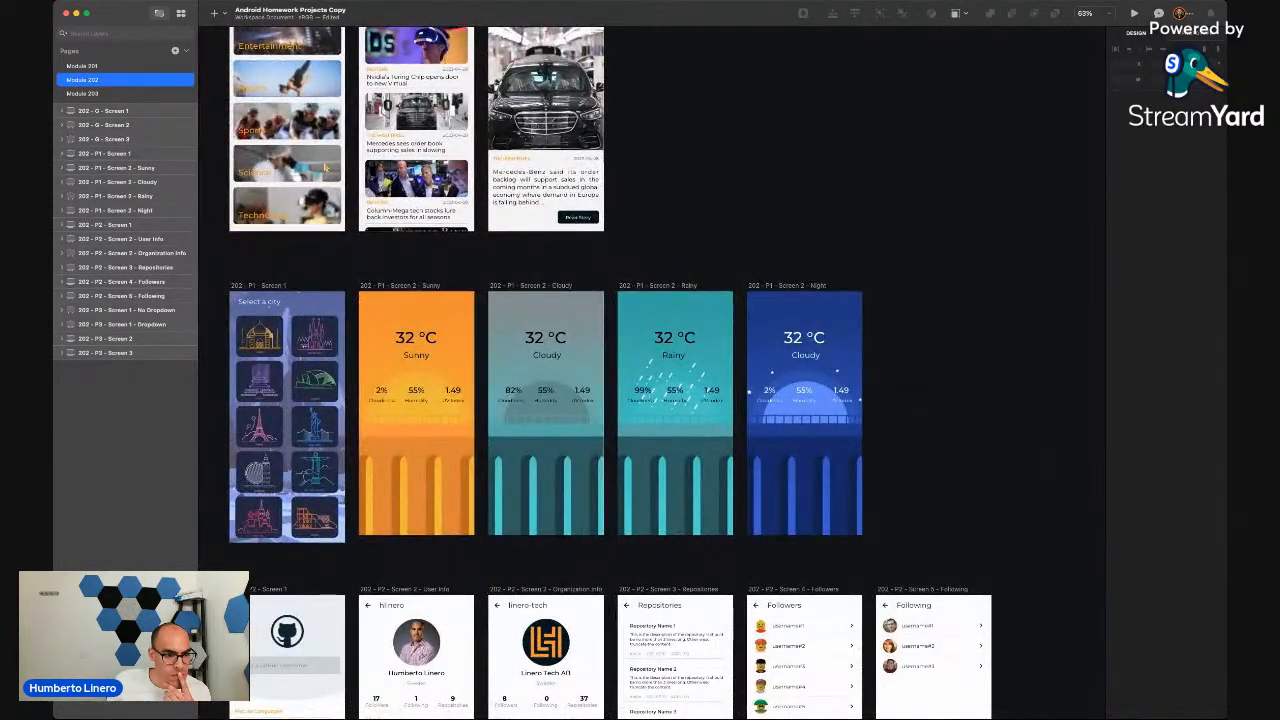
click(82, 93)
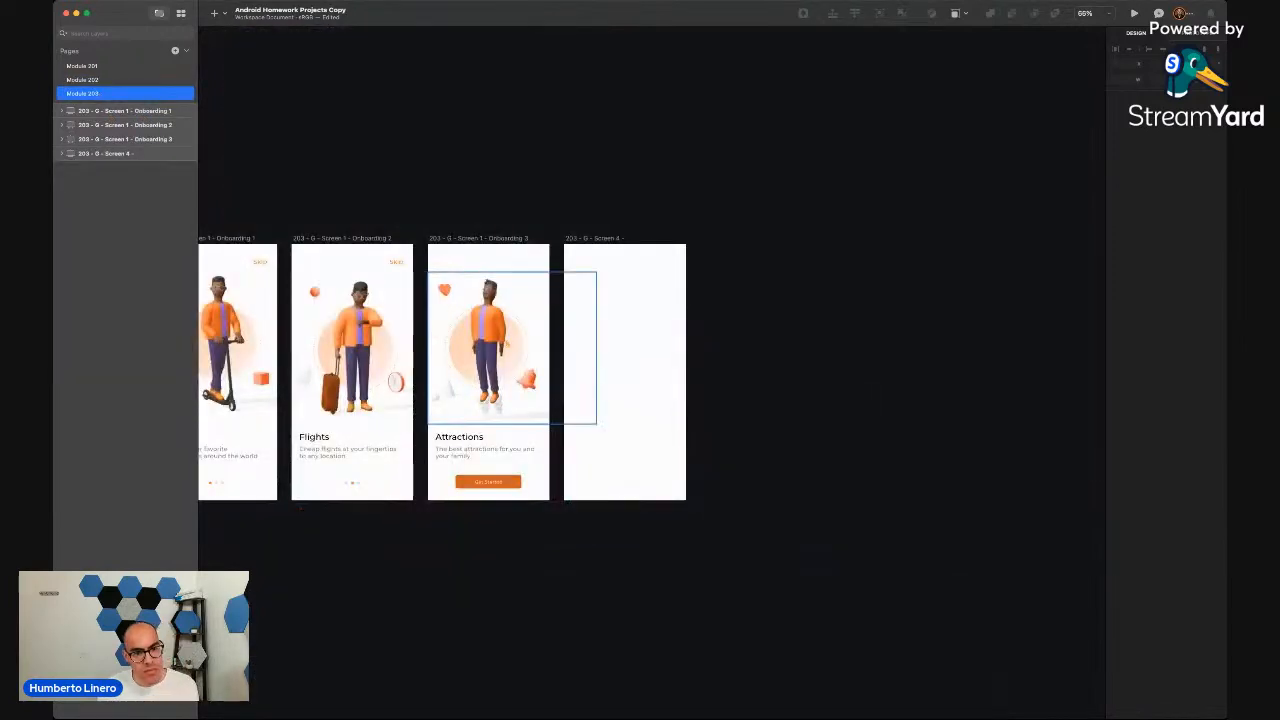
scroll(423, 206, left, 3)
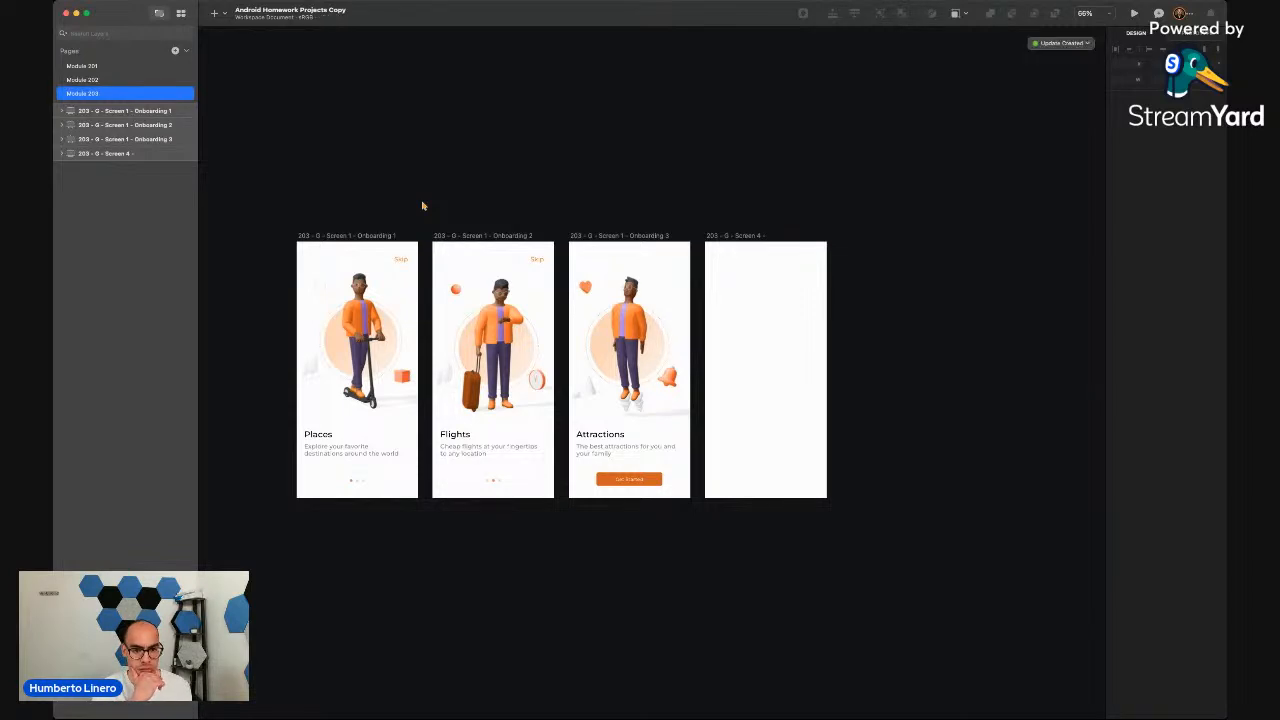
Rename the blank fourth artboard "203 - G - Screen 4 - Hotels"
scroll(423, 206, right, 2)
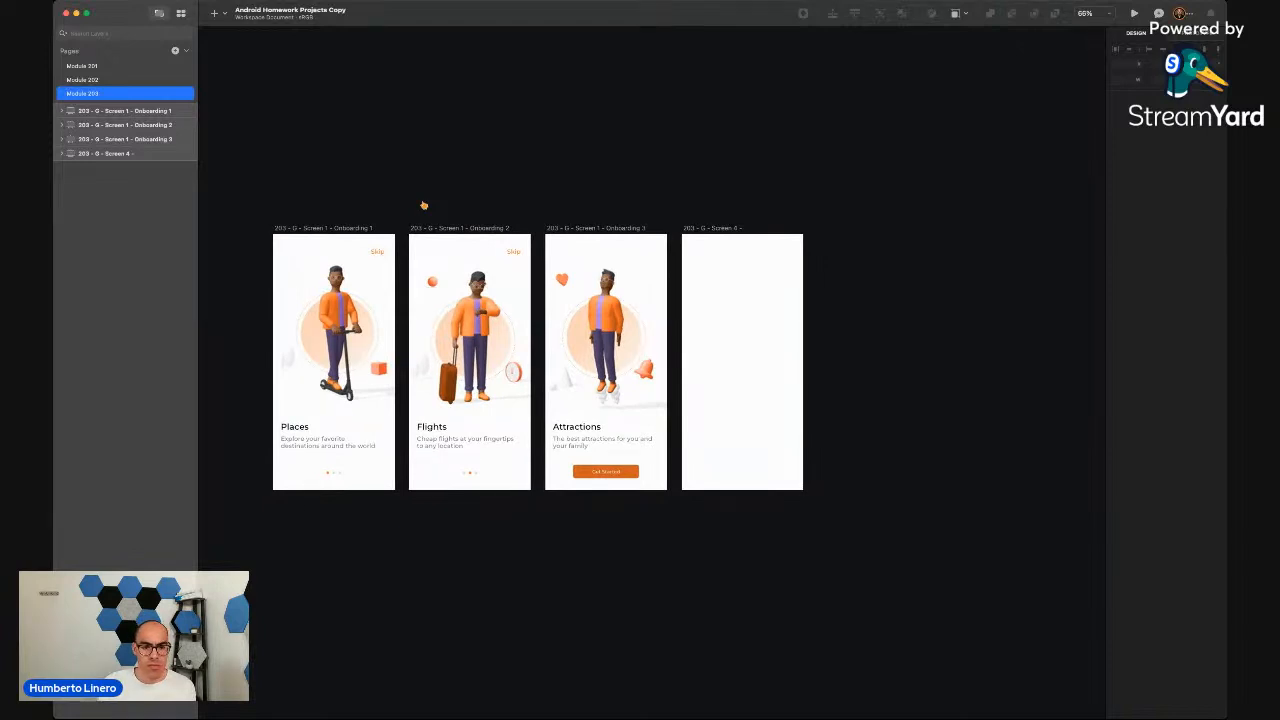
key(super+Tab)
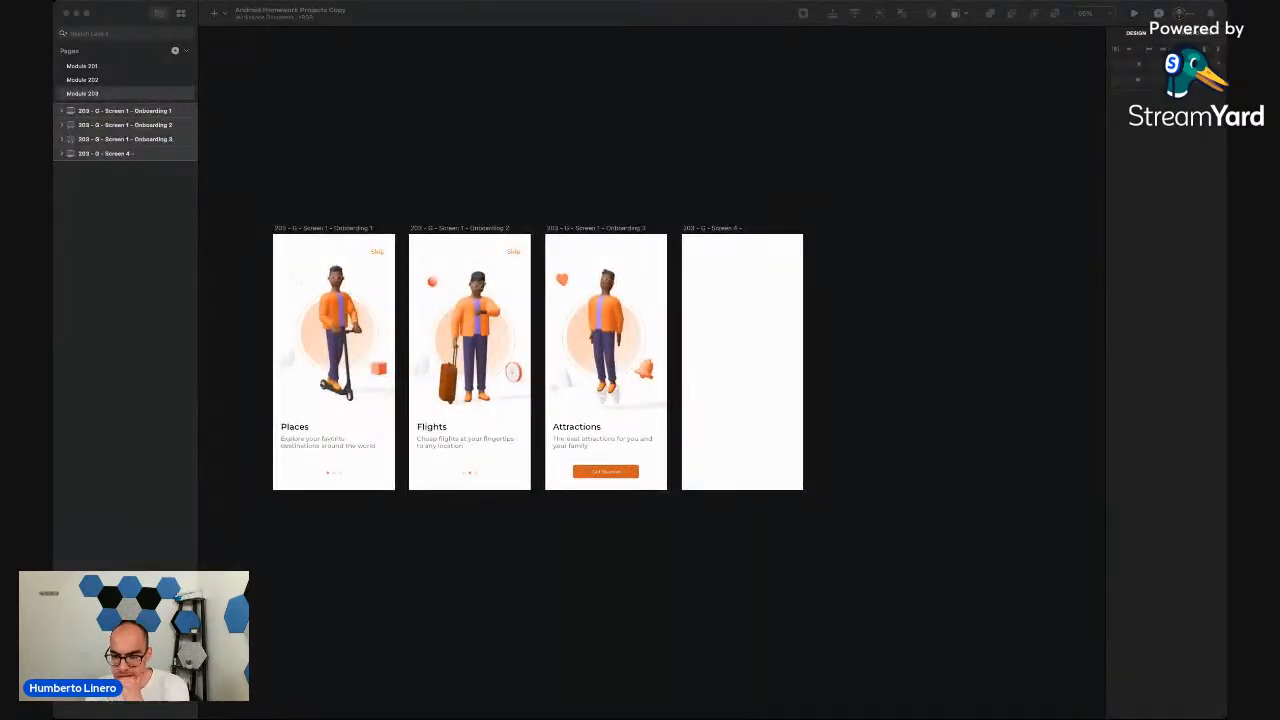
click(504, 636)
click(733, 229)
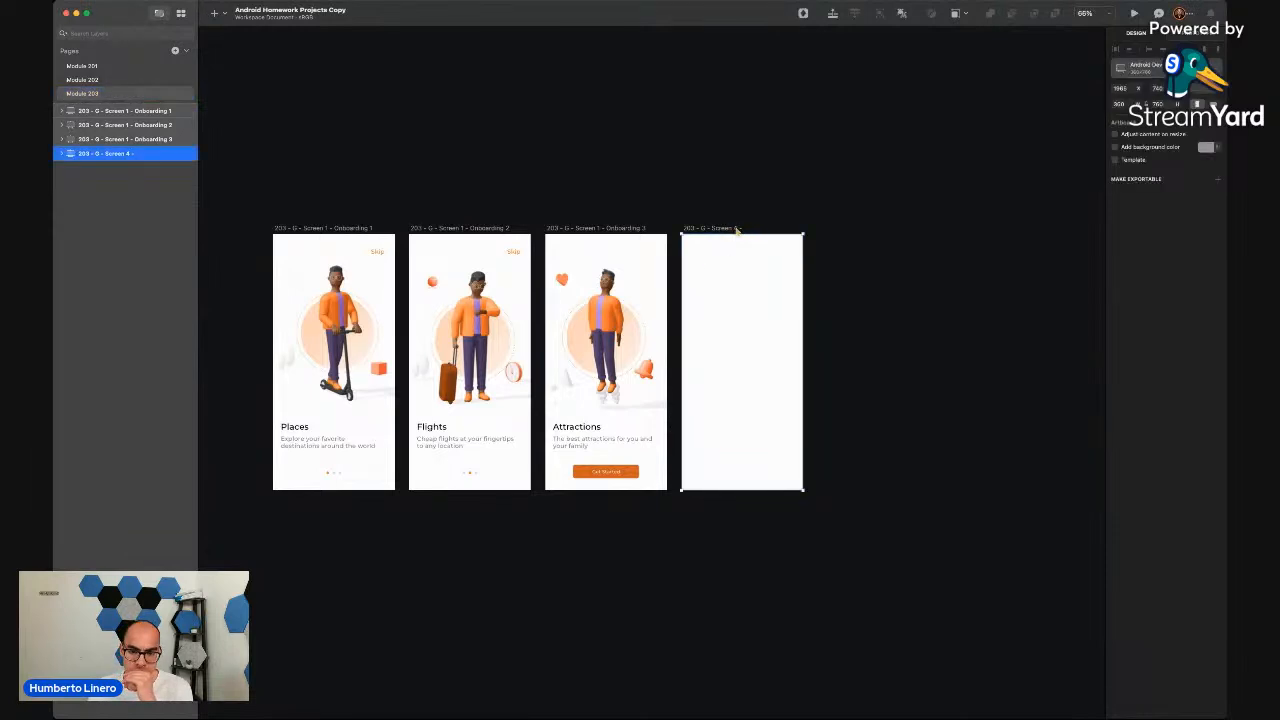
double_click(147, 155)
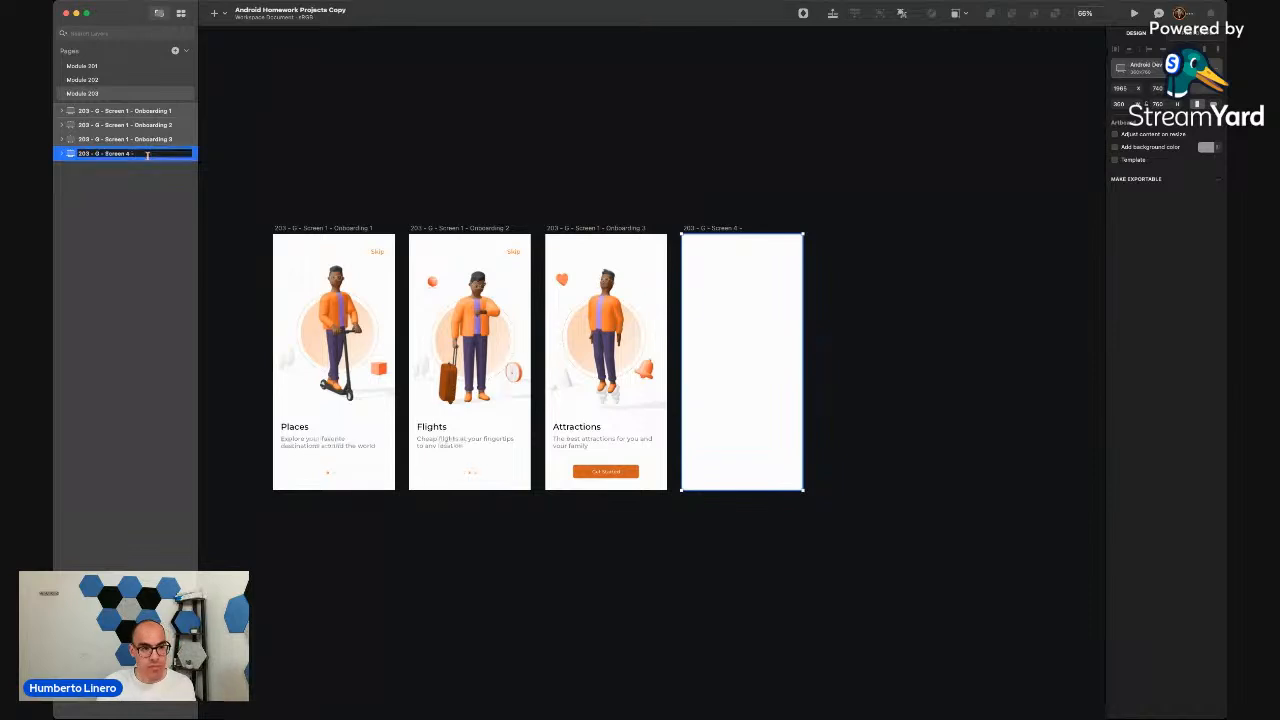
text(Hotels)
key(Return)
click(406, 166)
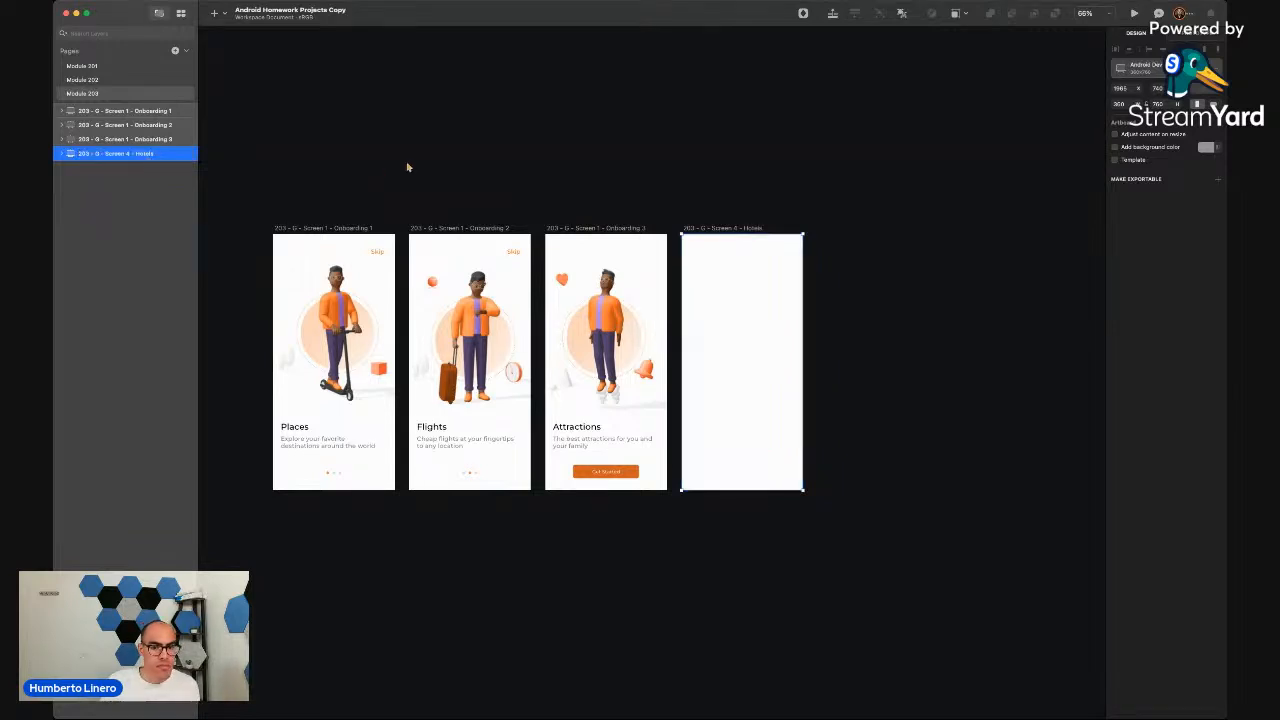
Add a Galaxy S10 artboard after the Hotels artboard and move it closer to match the spacing of the others
scroll(406, 166, right, 3)
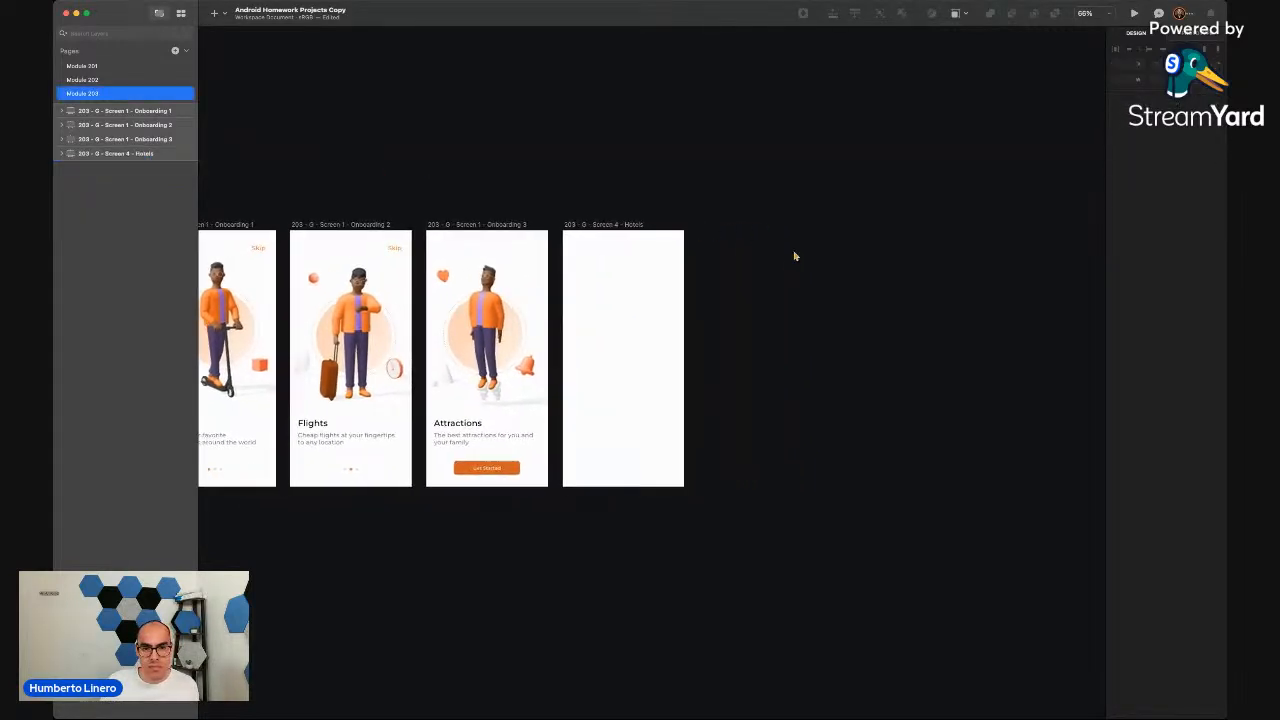
key(a)
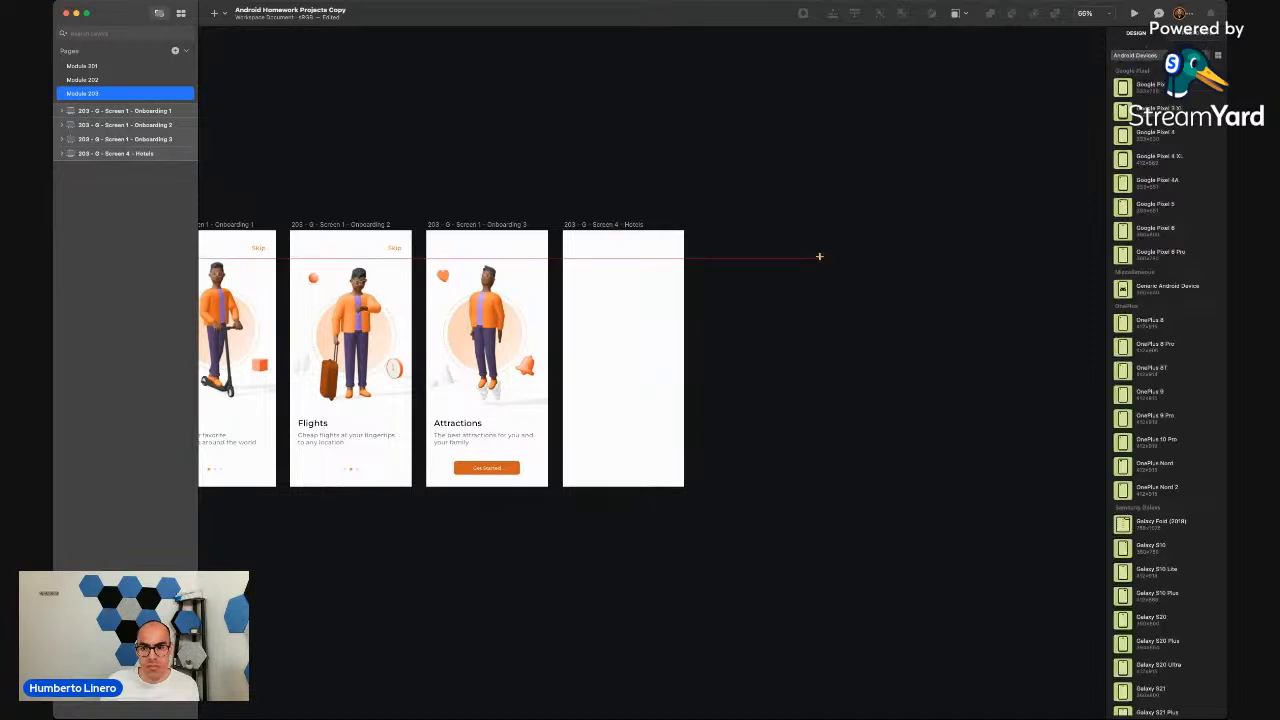
click(1158, 548)
drag(608, 240, 589, 240)
Rename the new Galaxy S10 artboard "203 - G - Screen 4 - Flights"
double_click(98, 167)
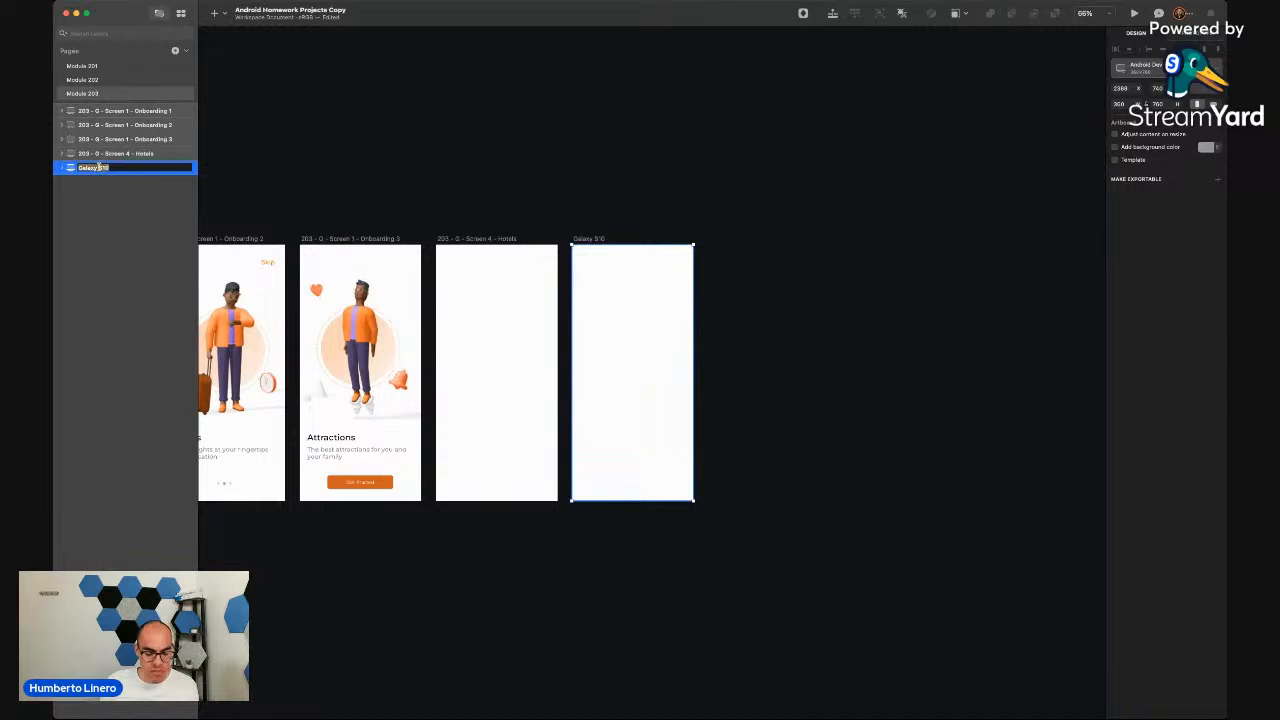
text(203 - G - Screen 4 -)
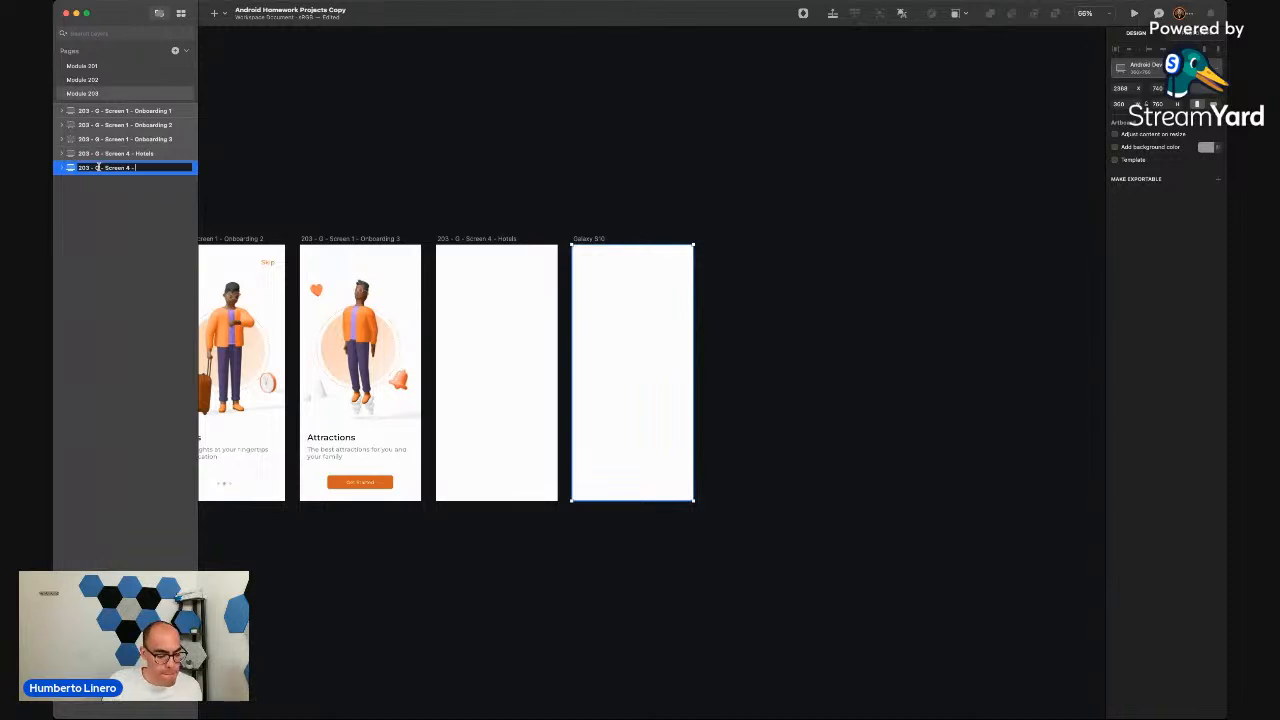
text( Flights)
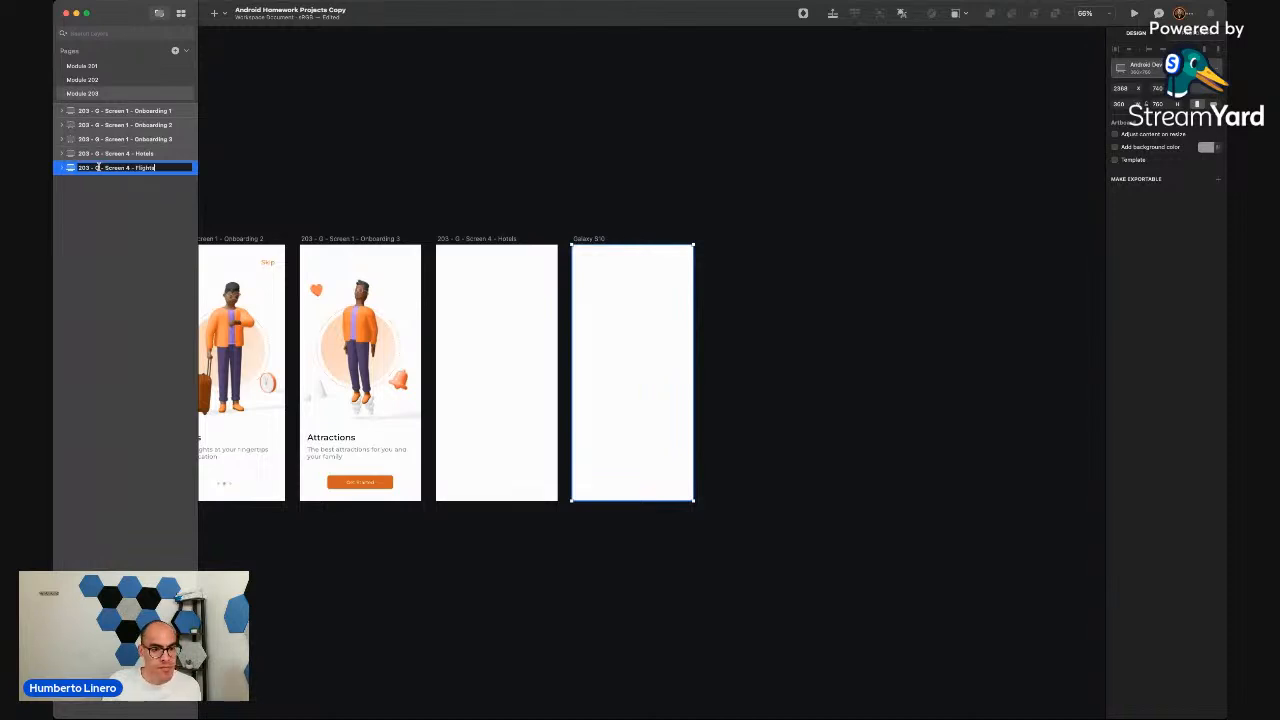
key(Return)
Examine the titles and descriptions of the onboarding screens beside the blank Hotels and Flights artboards
scroll(398, 175, left, 5)
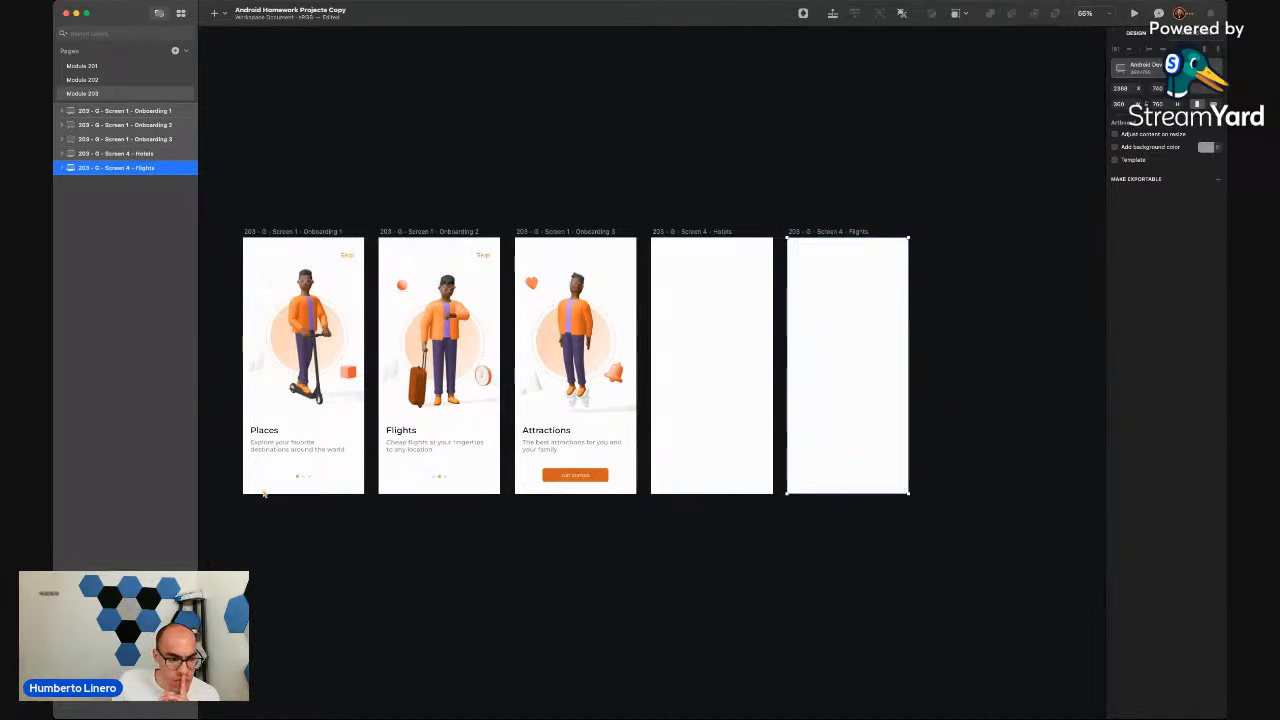
scroll(265, 493, up, 5)
scroll(265, 493, left, 3)
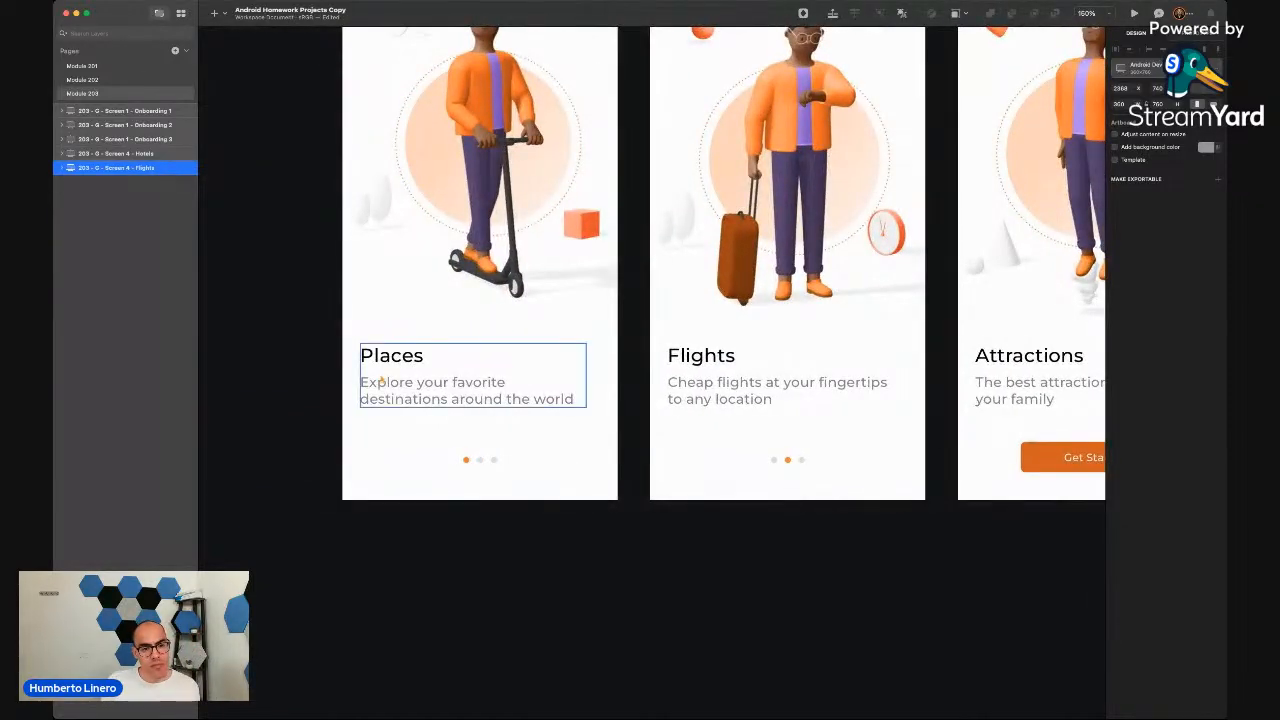
scroll(380, 381, right, 5)
scroll(350, 470, down, 3)
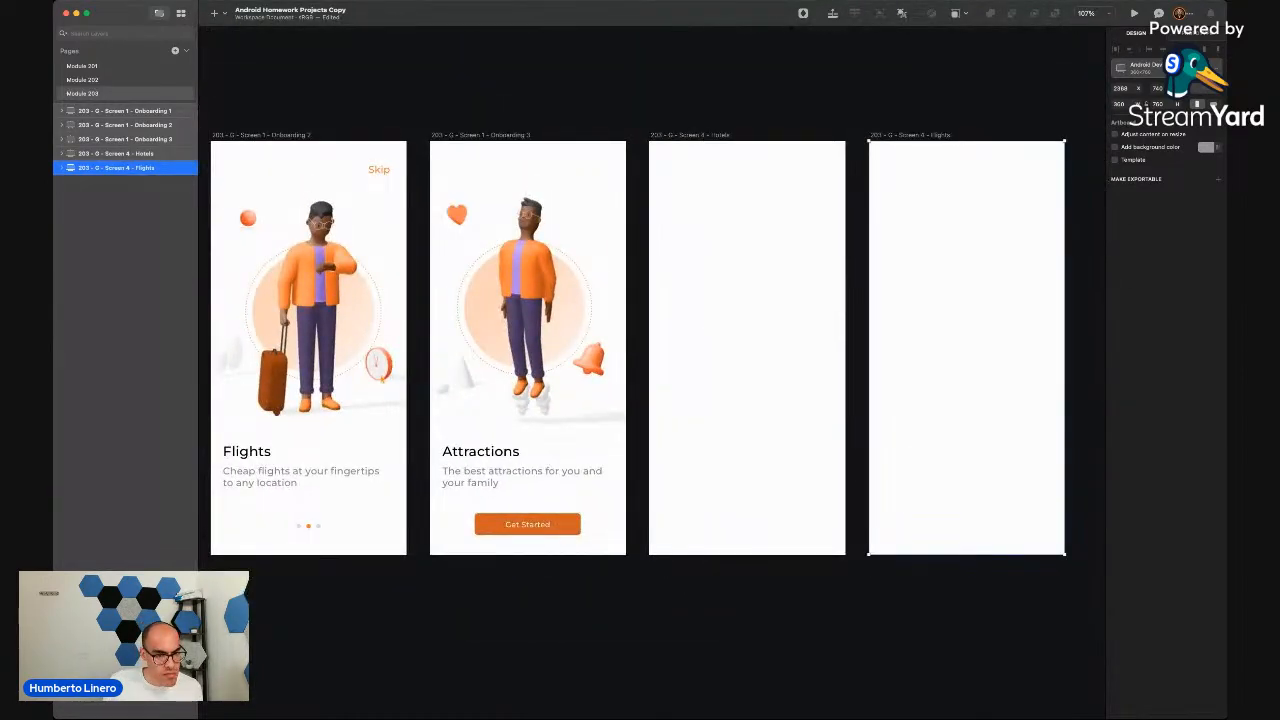
scroll(380, 373, down, 2)
scroll(535, 424, left, 2)
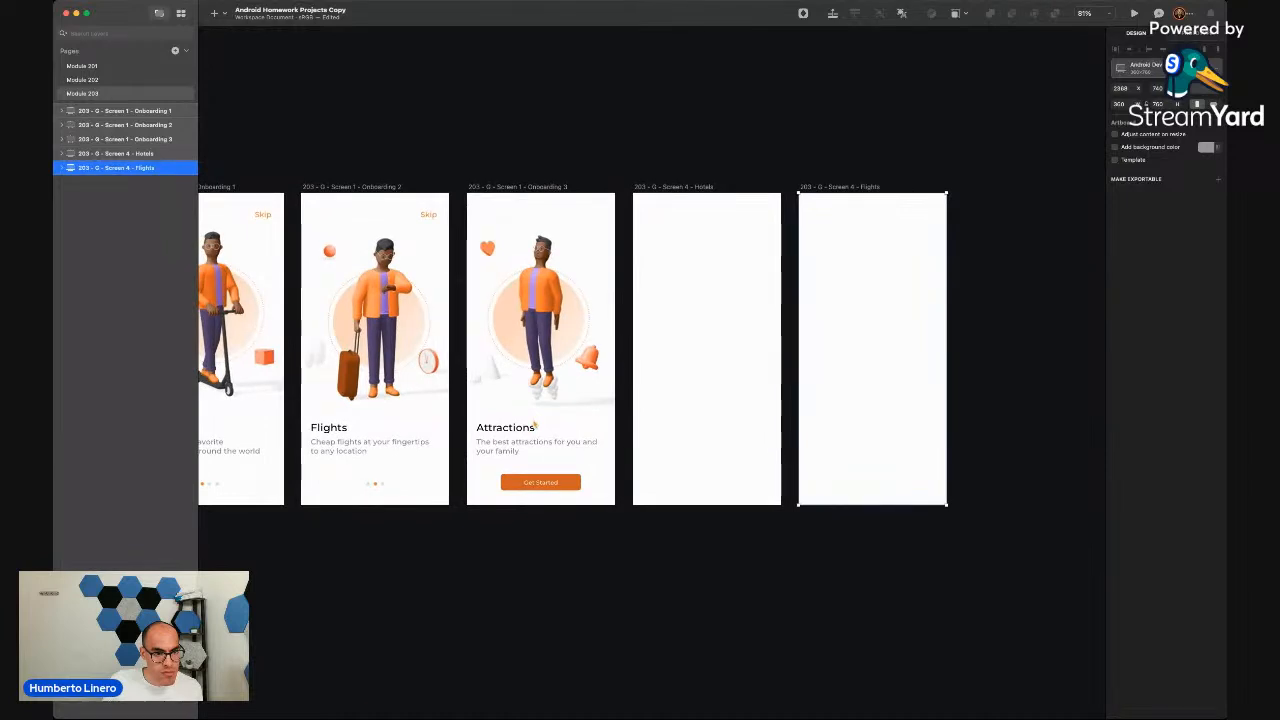
scroll(787, 375, right, 3)
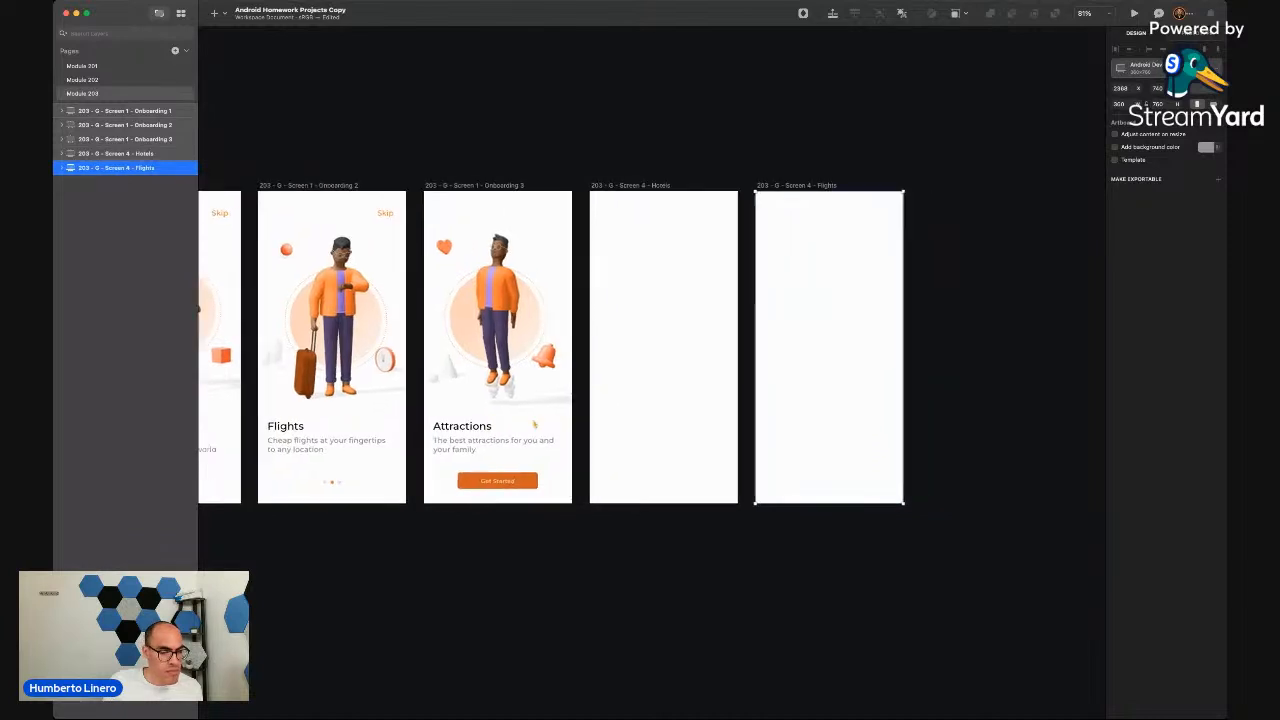
Add another Galaxy S10 artboard after the Flights artboard and move it closer to keep the spacing even
click(953, 235)
key(a)
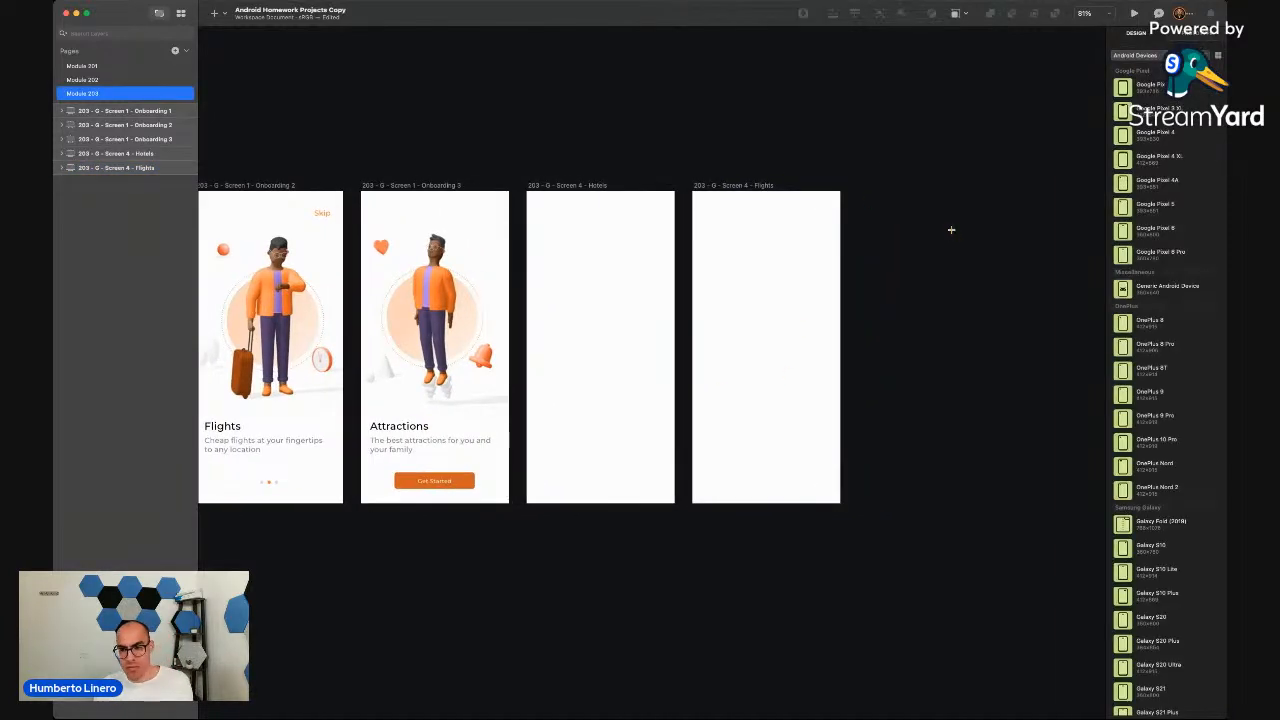
click(1140, 547)
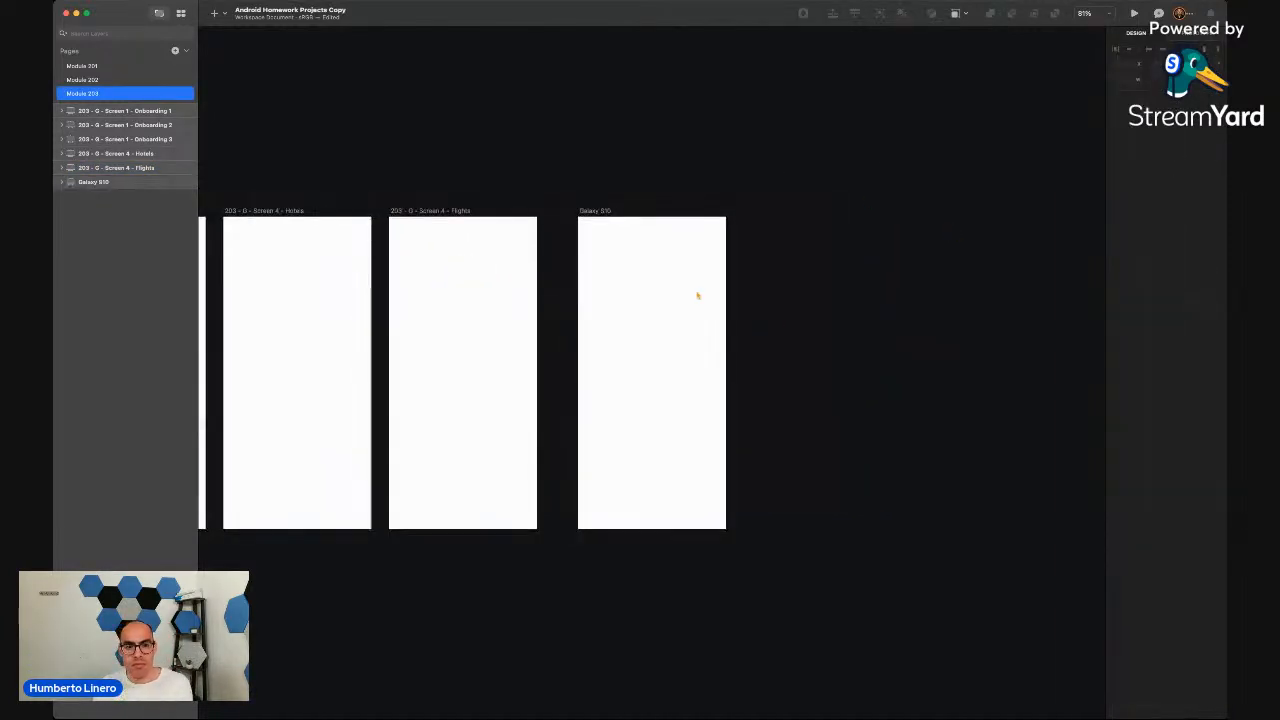
drag(643, 234, 626, 234)
Rename the artboard beside Flights "203 - G - Screen 4 - Attractions"
double_click(110, 183)
text(20)
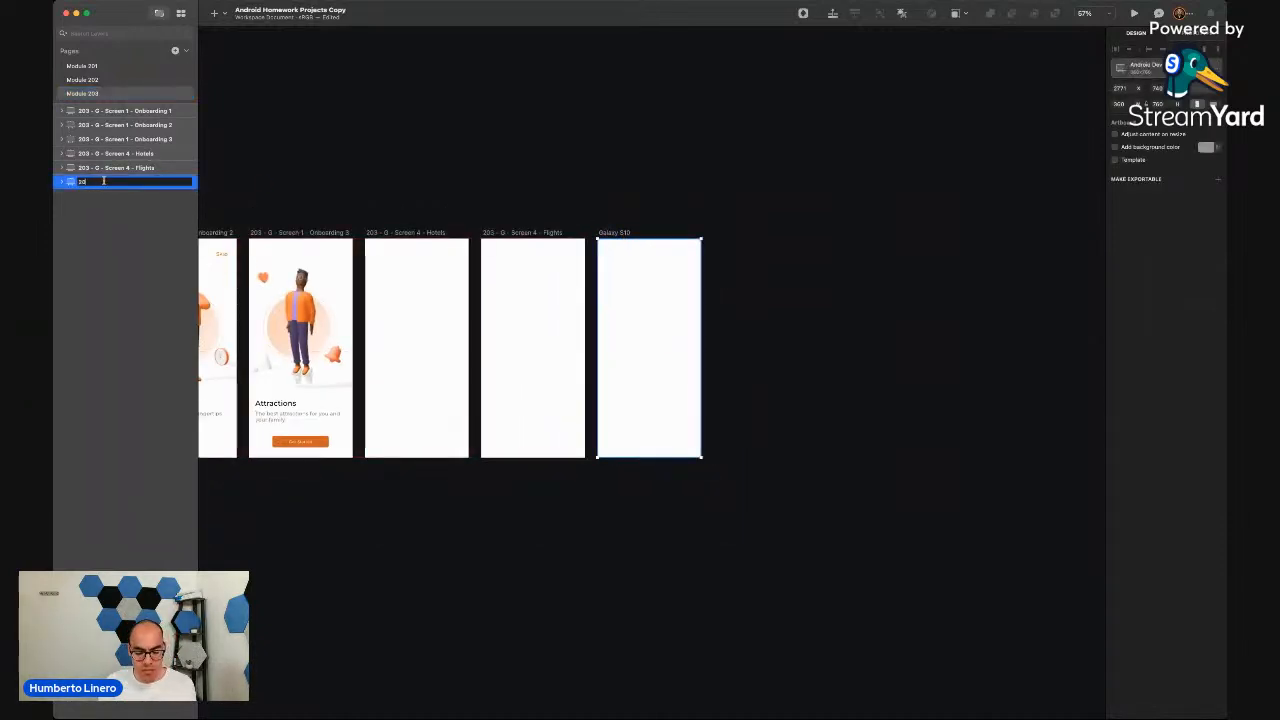
text(3 - G - Scr)
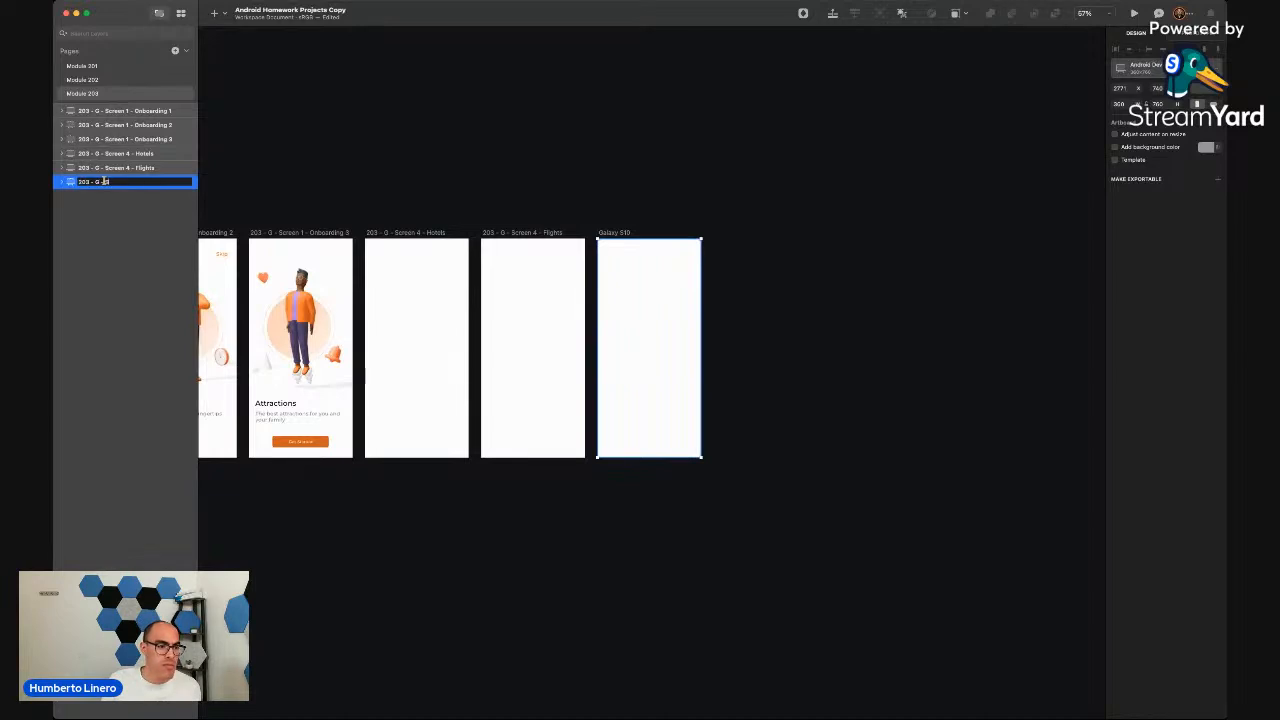
text(een 4 - Att)
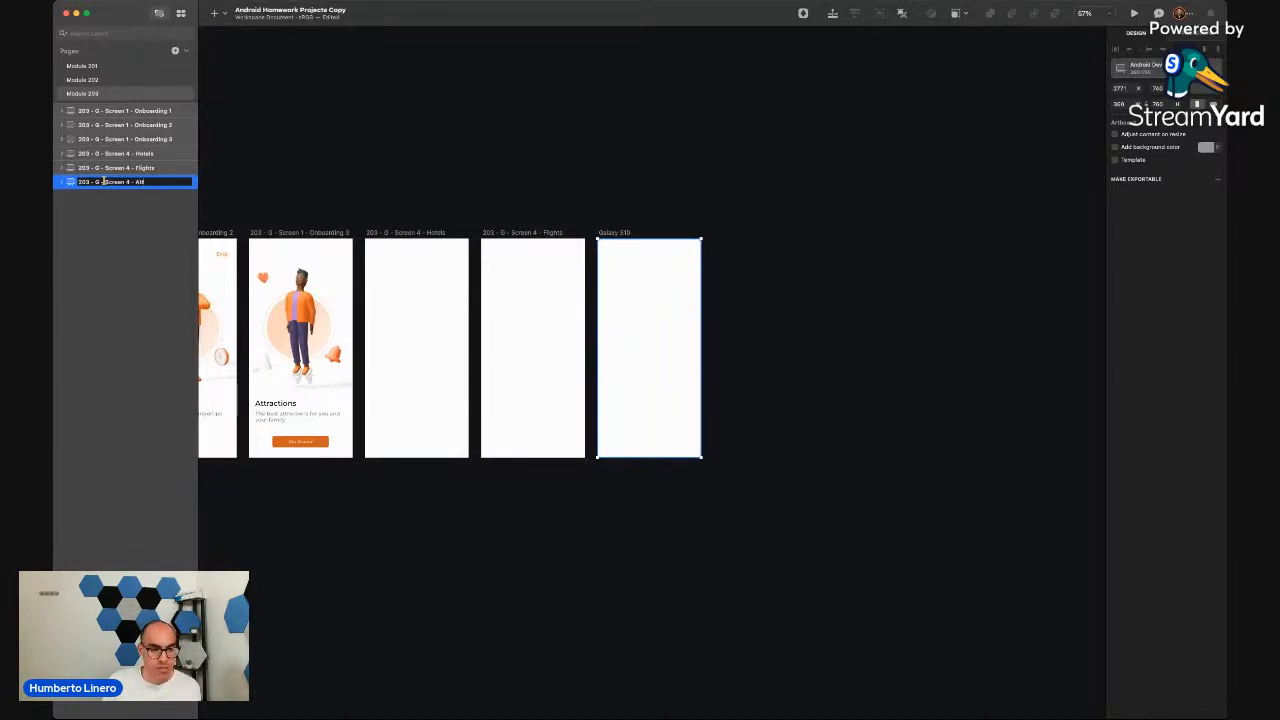
text(ractio)
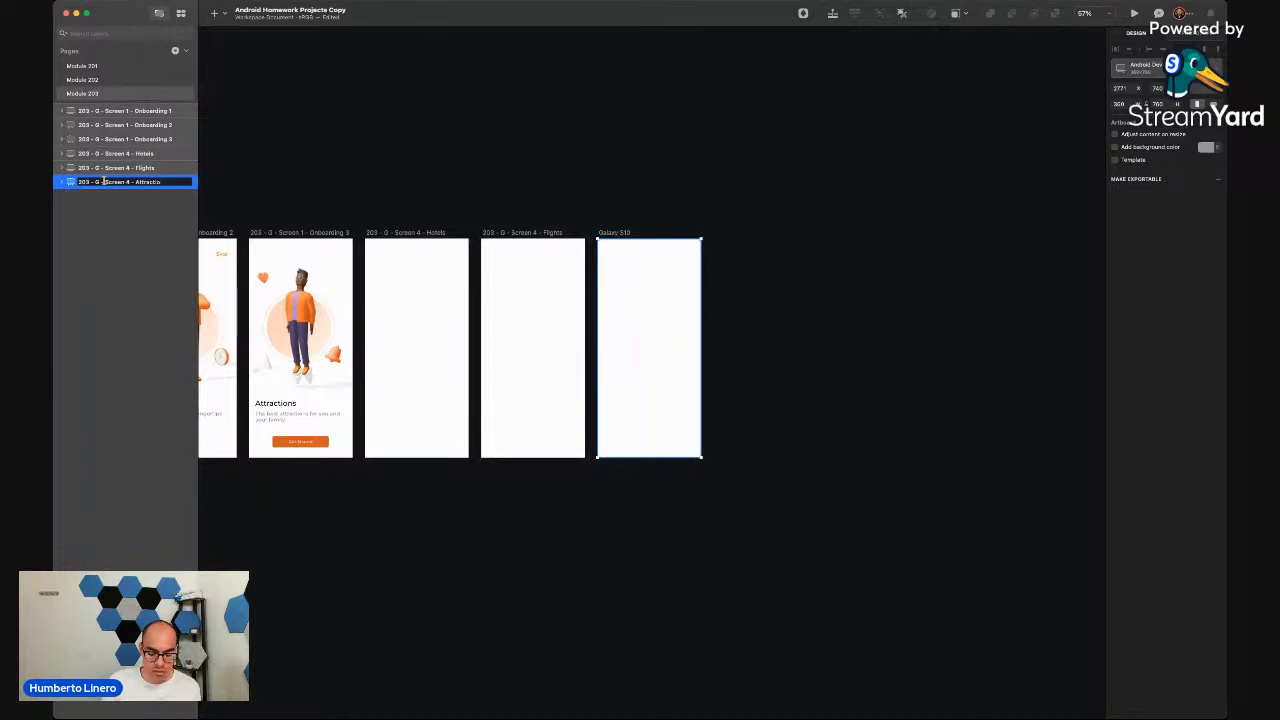
text(ns)
key(Return)
click(332, 171)
scroll(333, 171, left, 8)
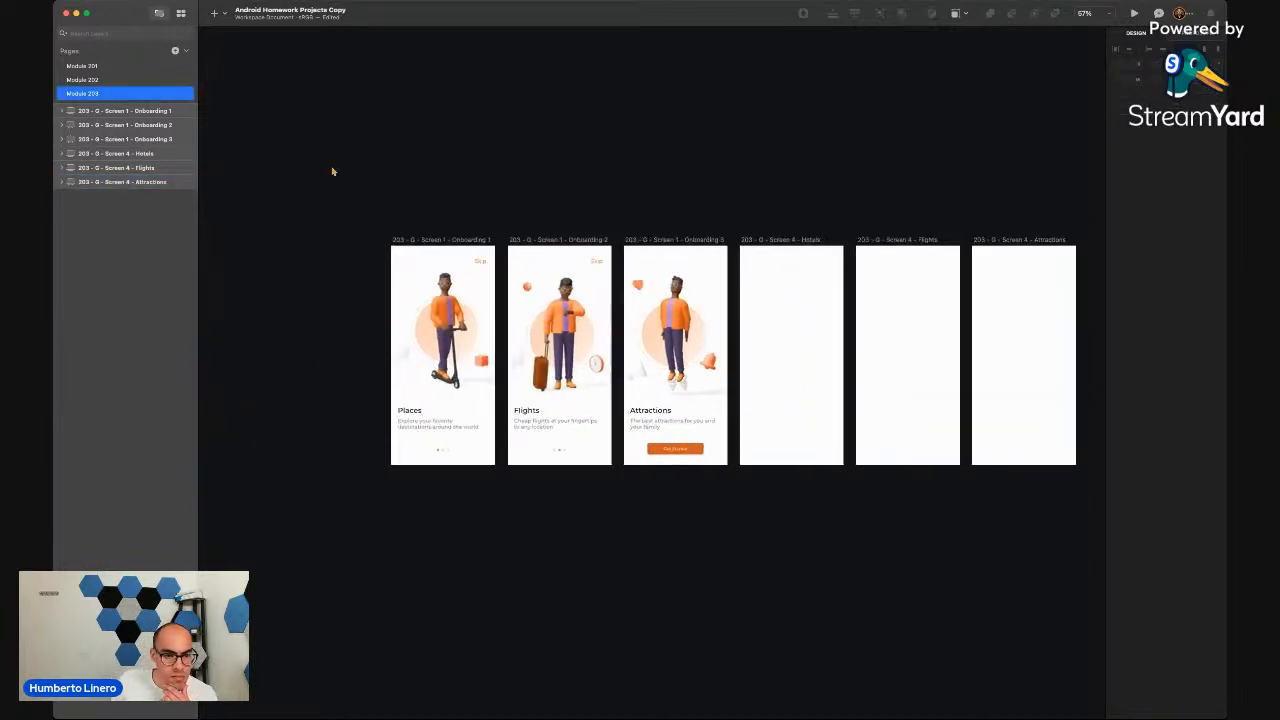
Move the Hotels artboard from beside Onboarding 3 to the end of the row after Attractions
scroll(333, 171, right, 5)
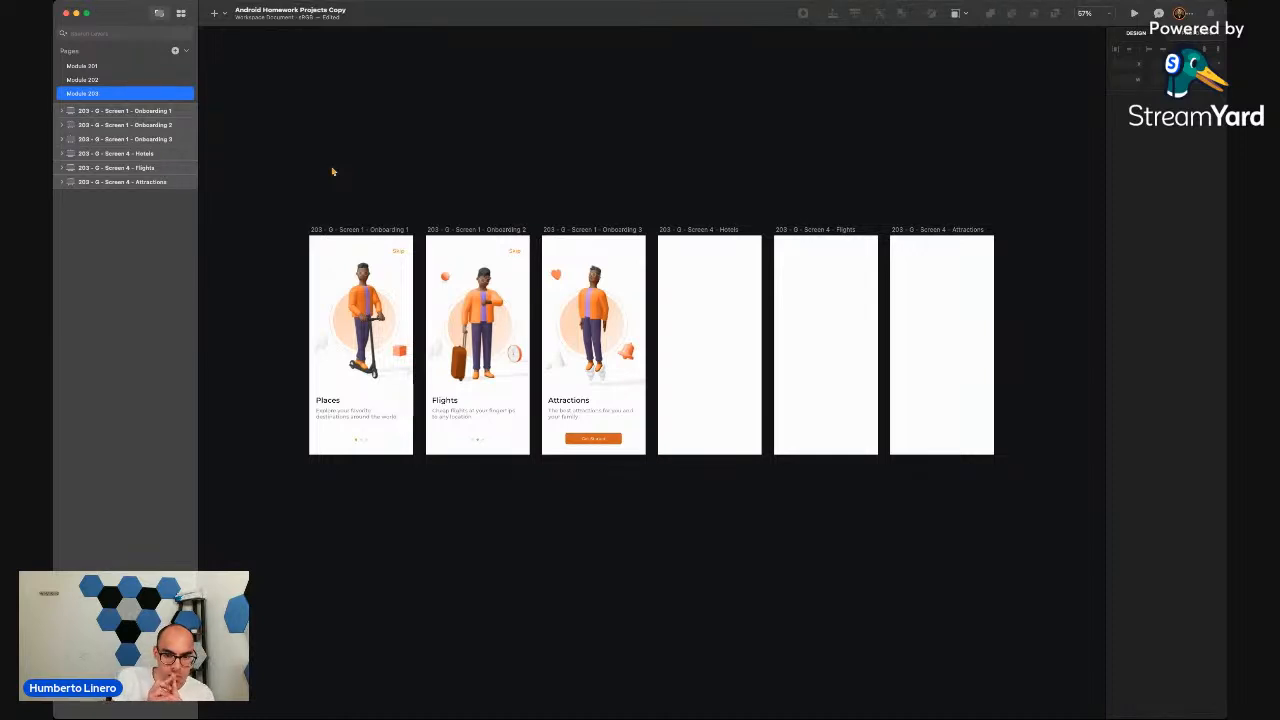
scroll(543, 197, right, 3)
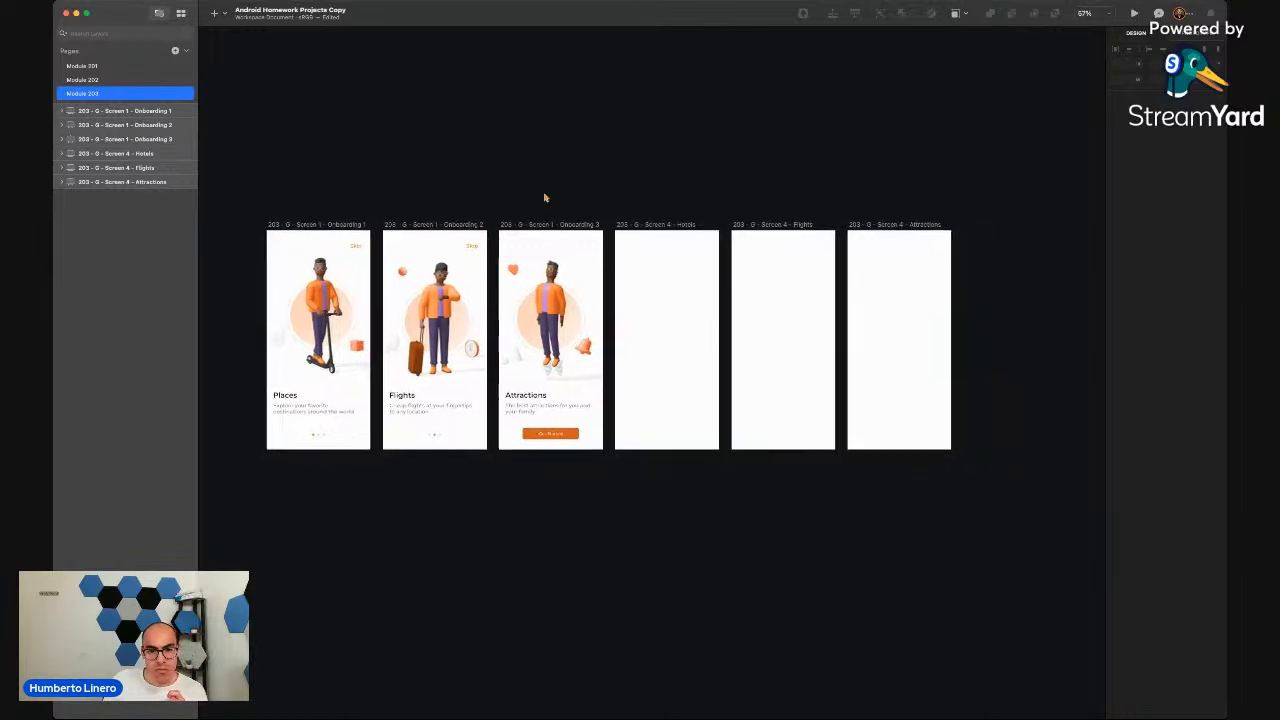
drag(588, 224, 937, 225)
click(954, 162)
Add a Galaxy S10 artboard, place it in the gap between Onboarding 3 and Flights, and order its layer directly below Onboarding 3
key(a)
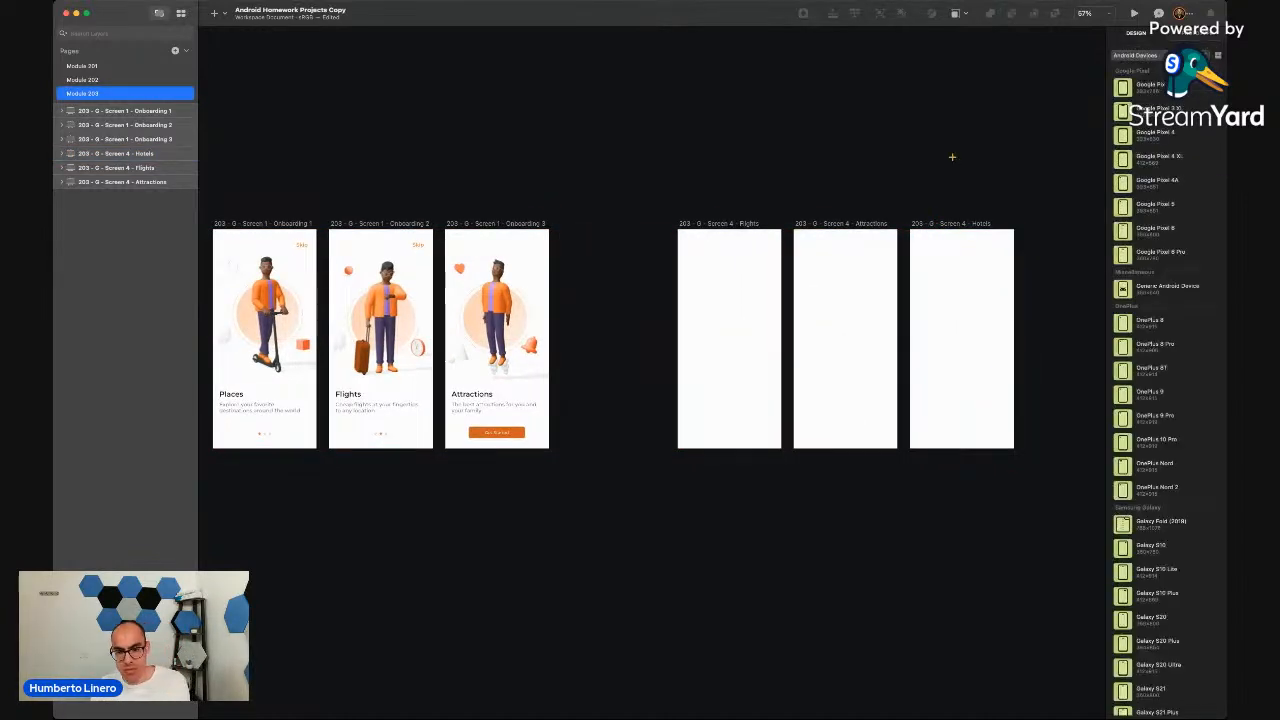
click(1155, 546)
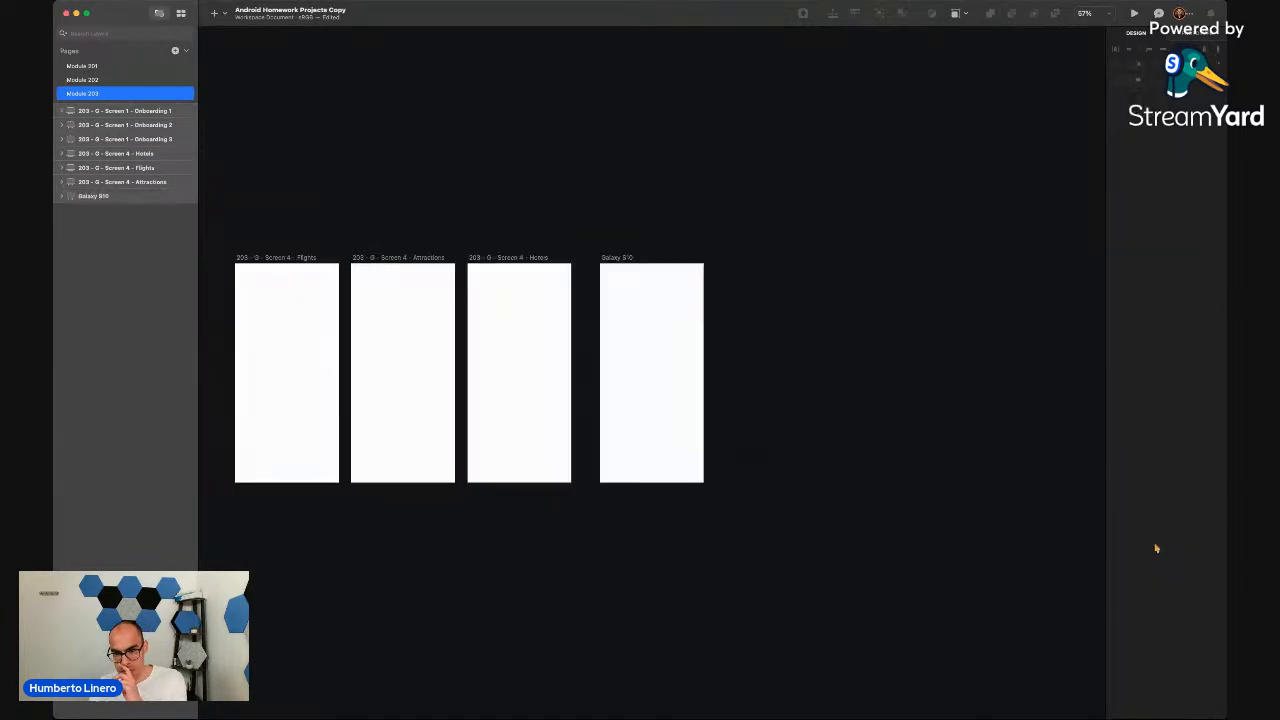
scroll(772, 350, left, 5)
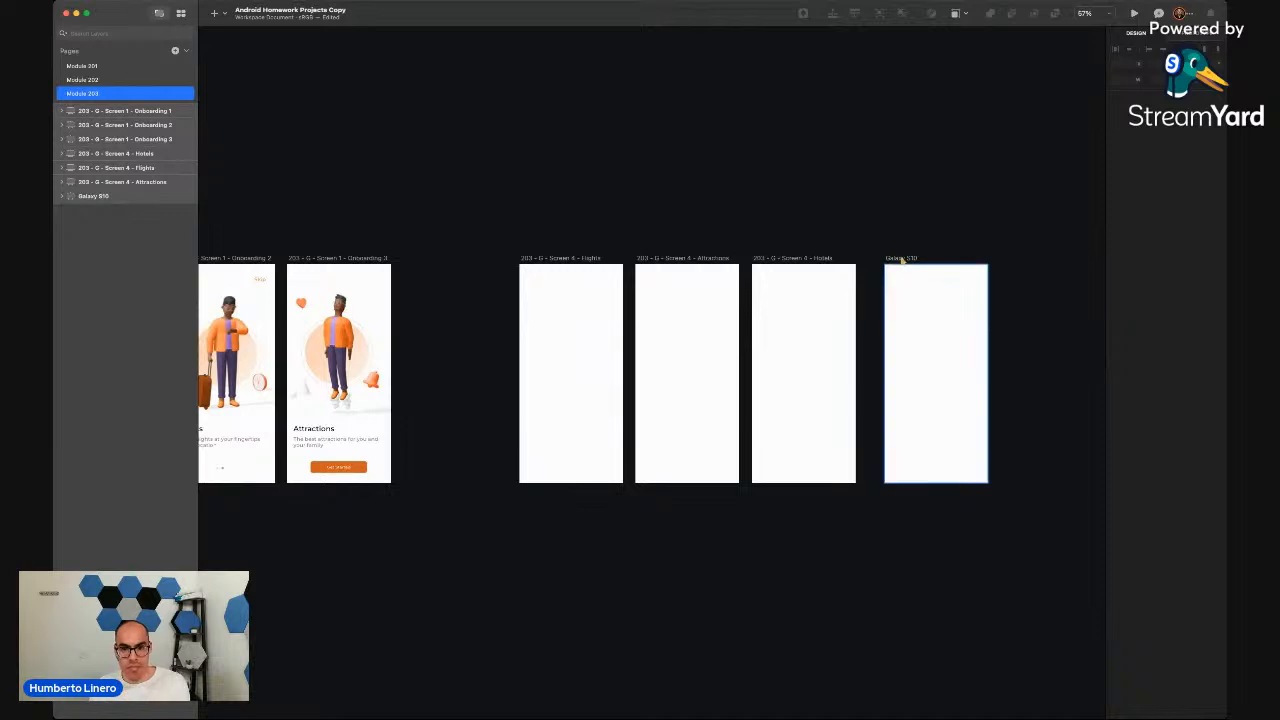
drag(901, 259, 419, 259)
drag(91, 203, 80, 152)
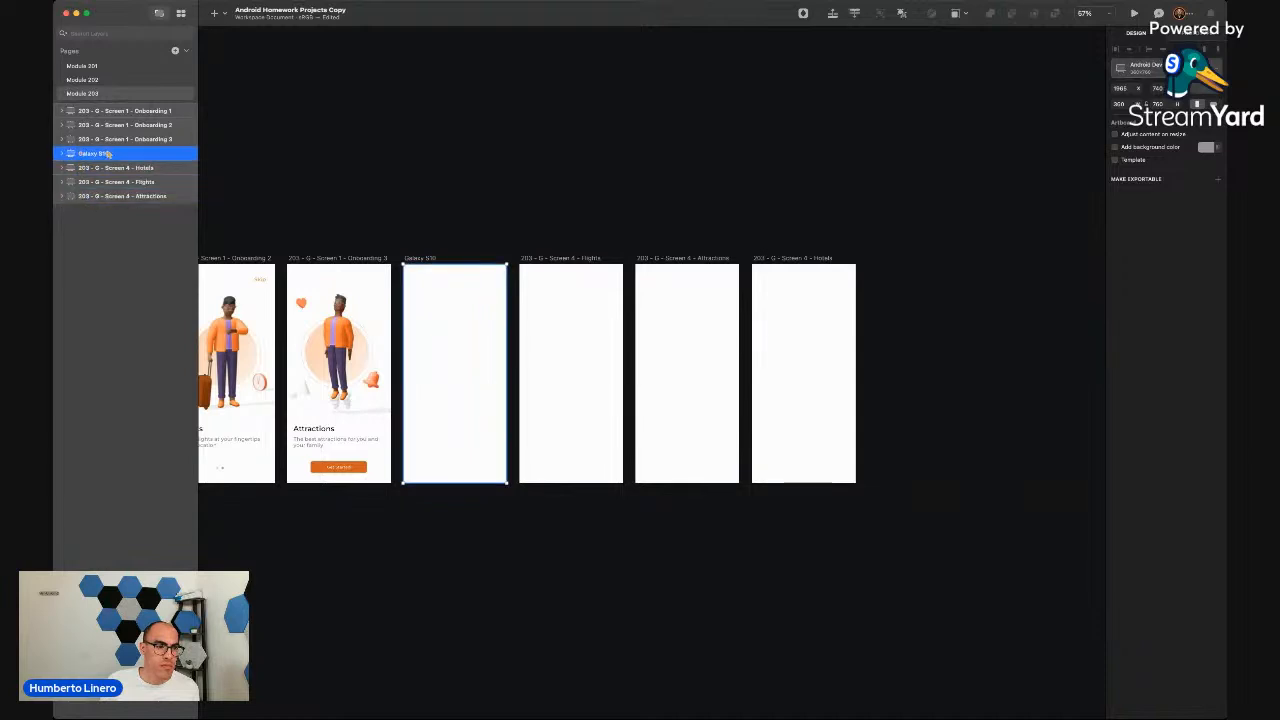
Rename the Galaxy S10 artboard beside Onboarding 3 "203 - G - Screen 2 - Places"
double_click(88, 153)
scroll(283, 151, left, 3)
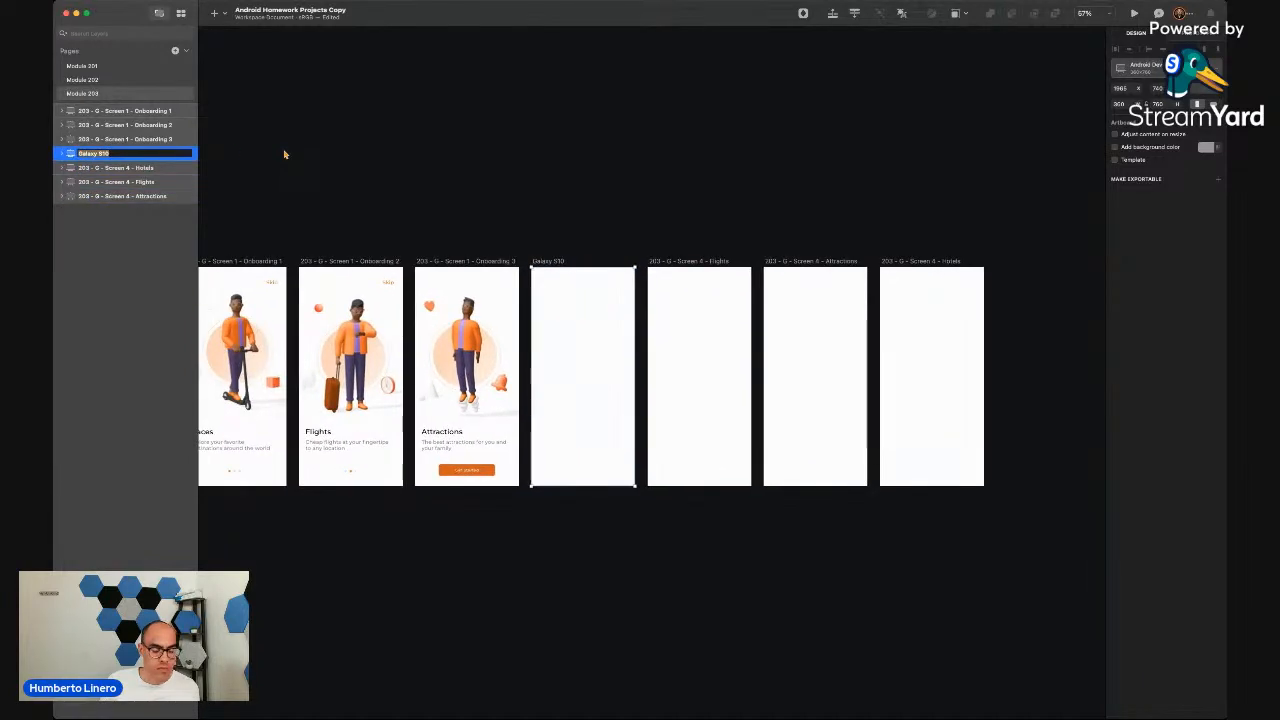
text(203)
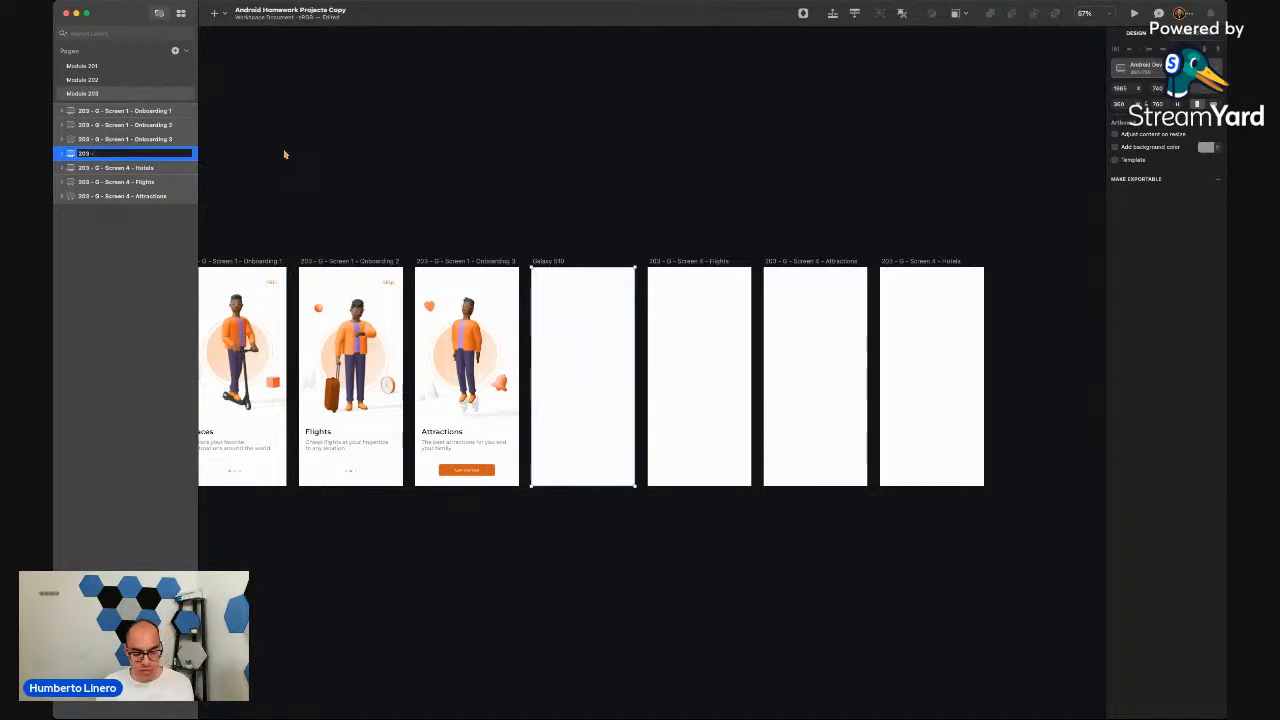
text( - G - Scr)
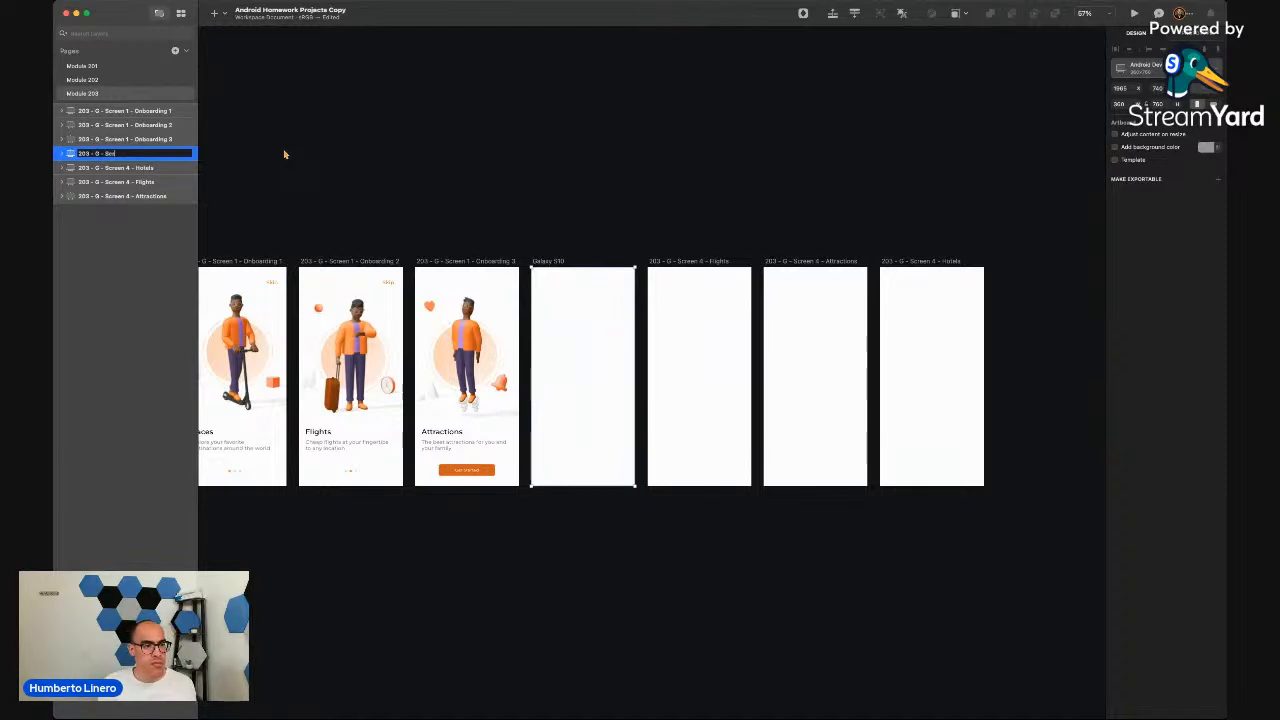
text(een)
text( 4 -)
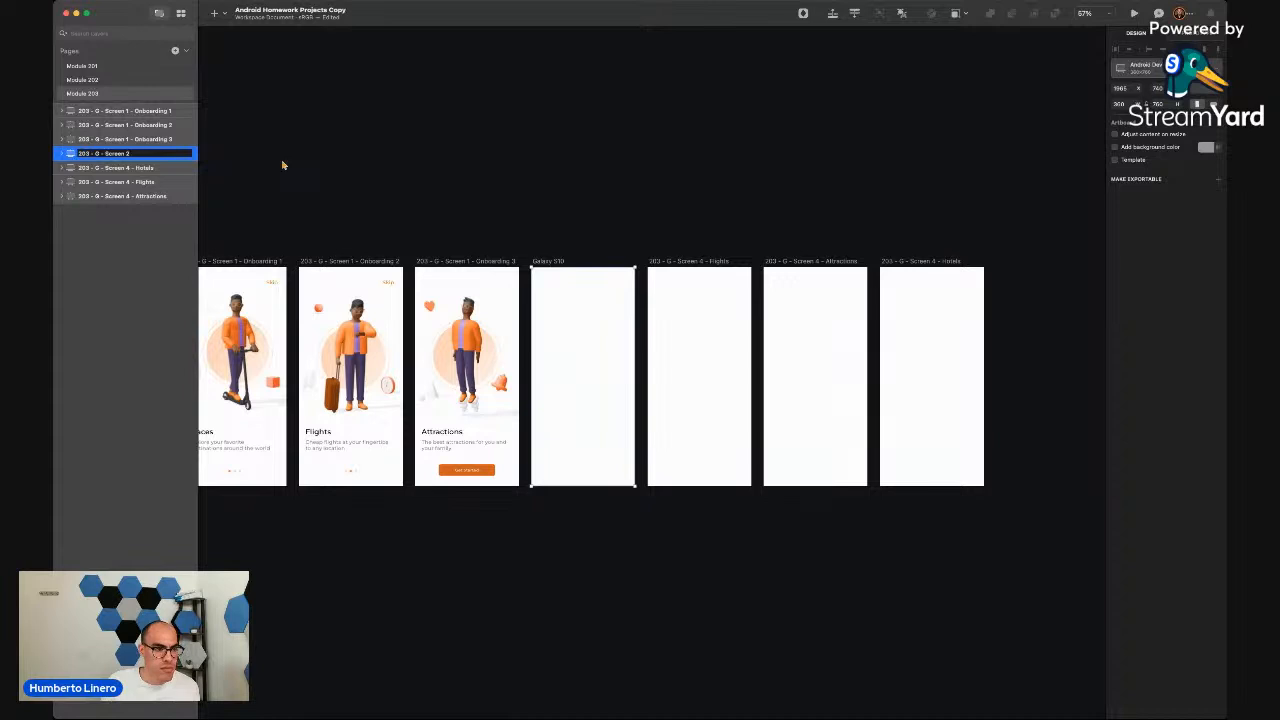
text(-)
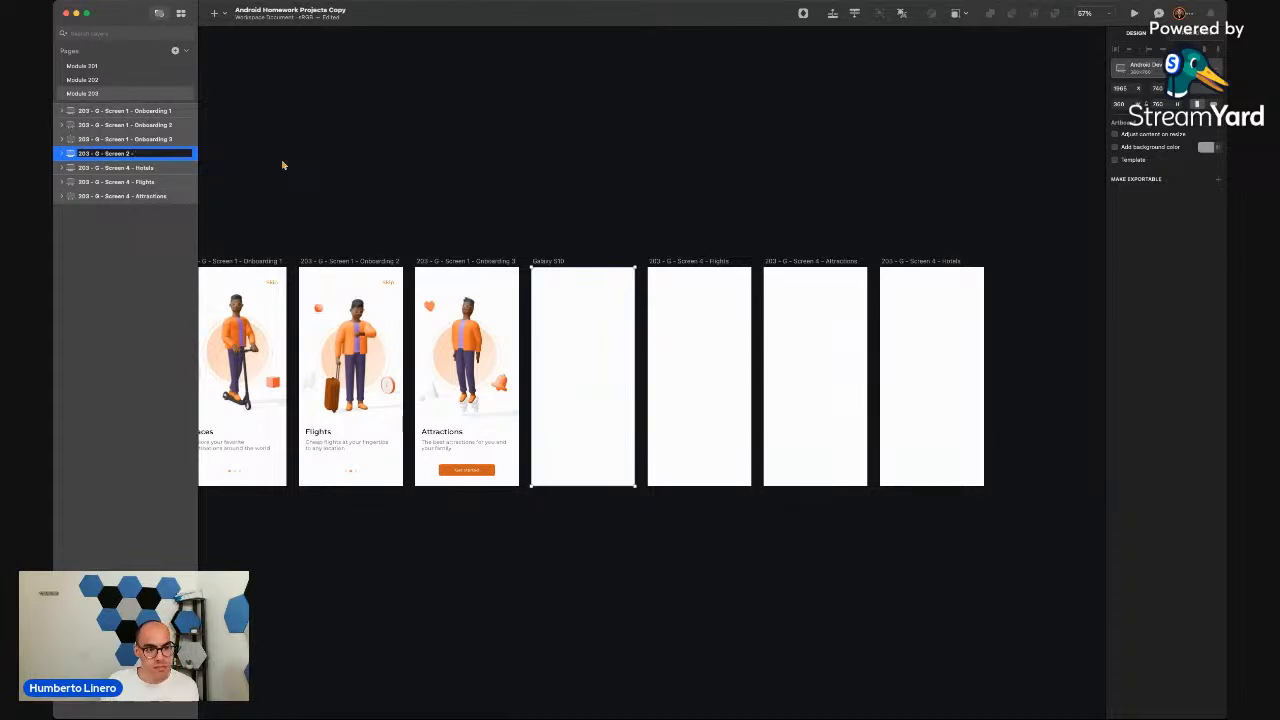
text( Places)
key(Return)
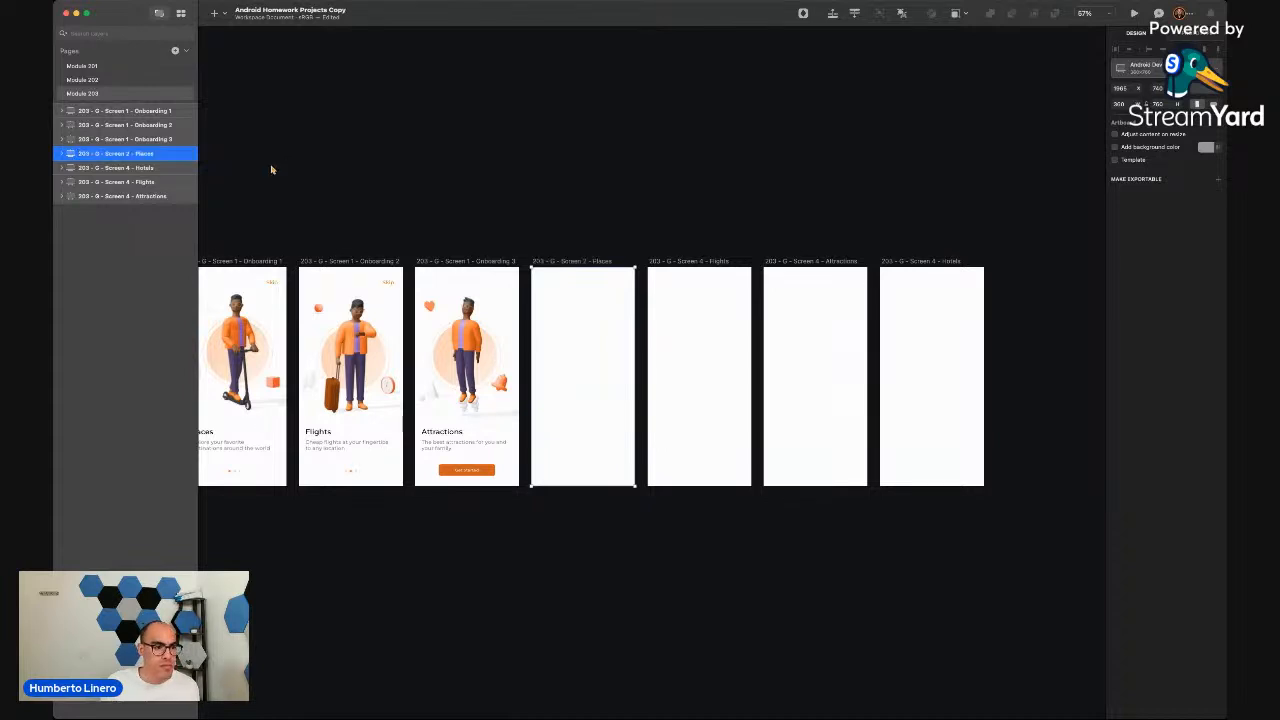
Rename the Hotels artboard "203 - G - Screen 3 - Hotels" and order its layer directly below Attractions
double_click(128, 167)
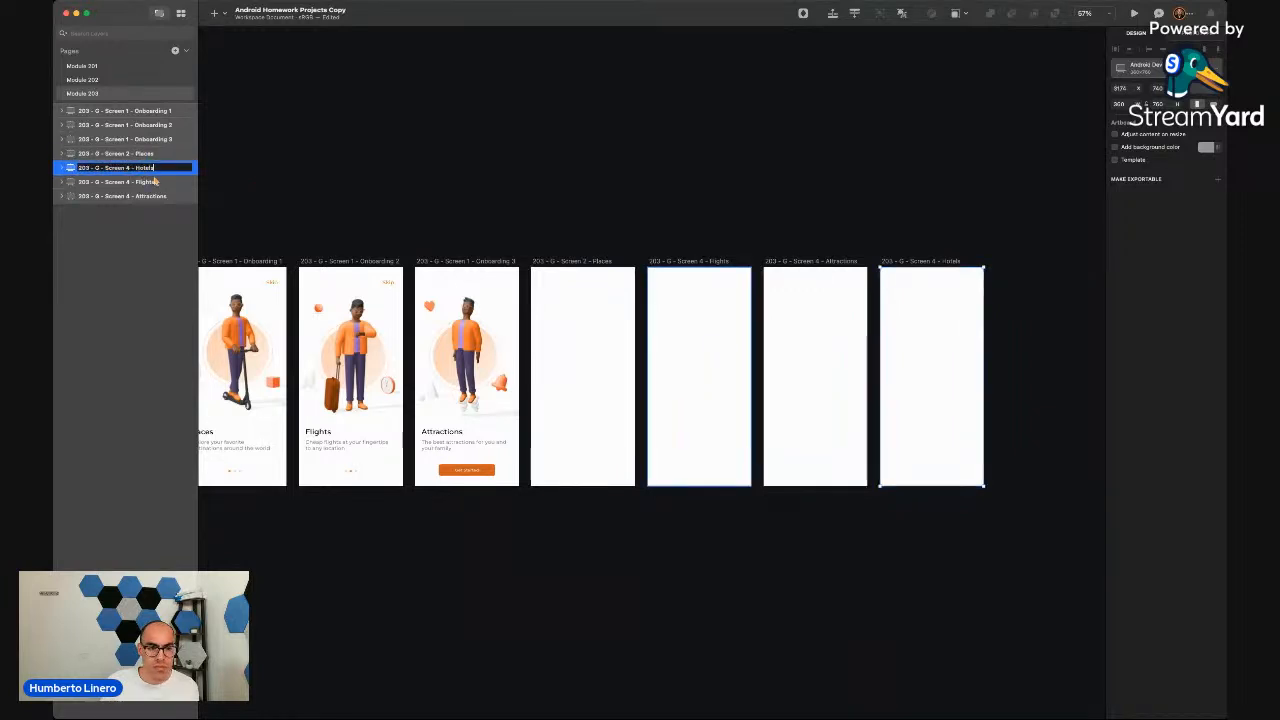
key(BackSpace)
key(BackSpace)
key(BackSpace)
key(BackSpace)
key(BackSpace)
key(BackSpace)
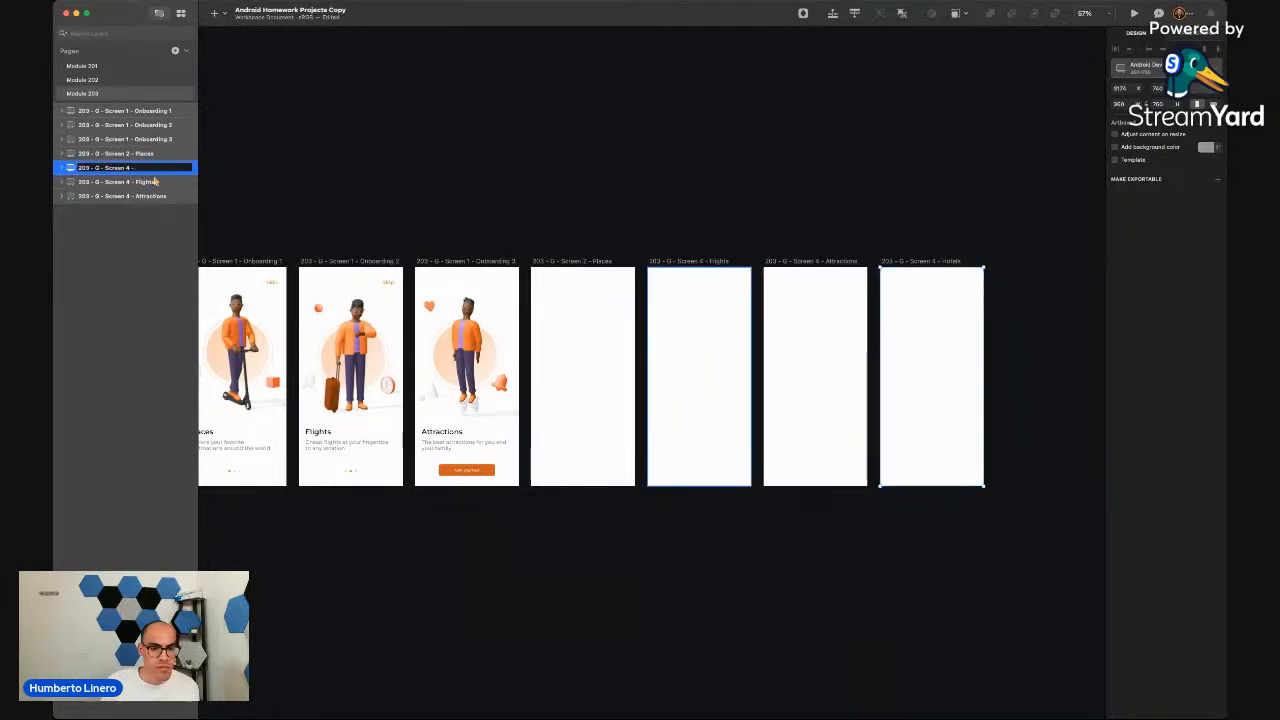
key(Return)
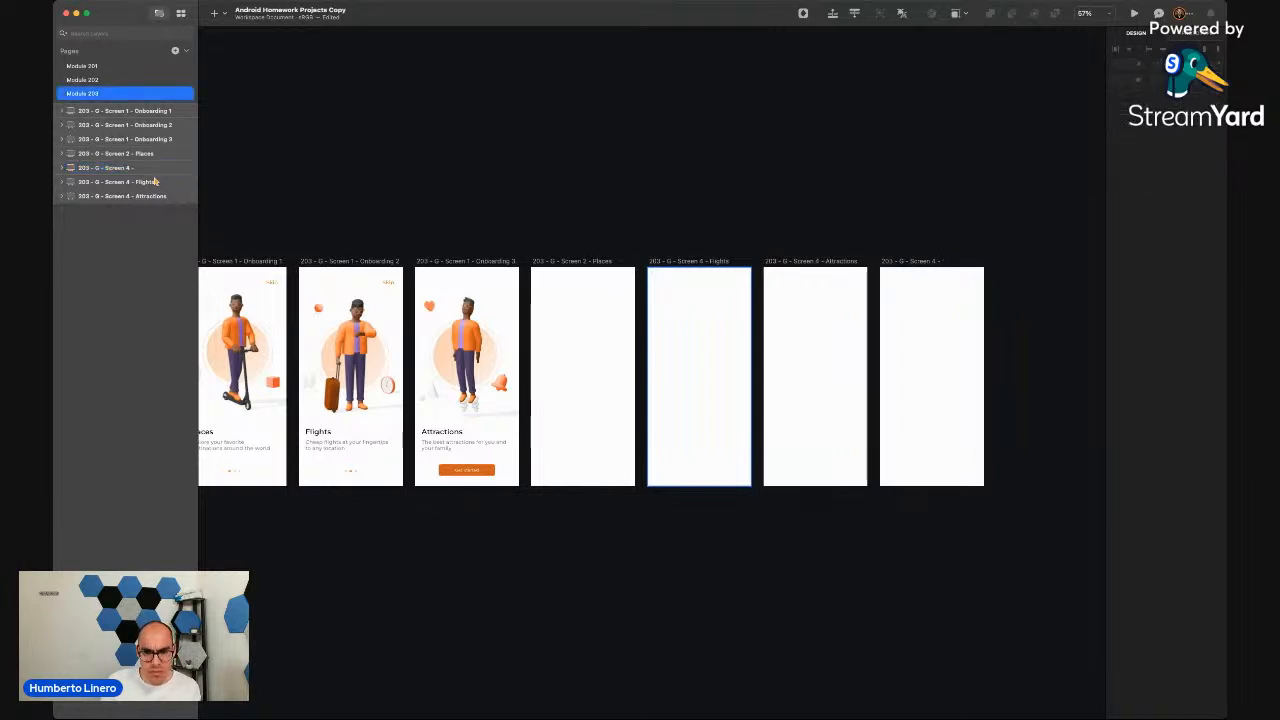
click(118, 168)
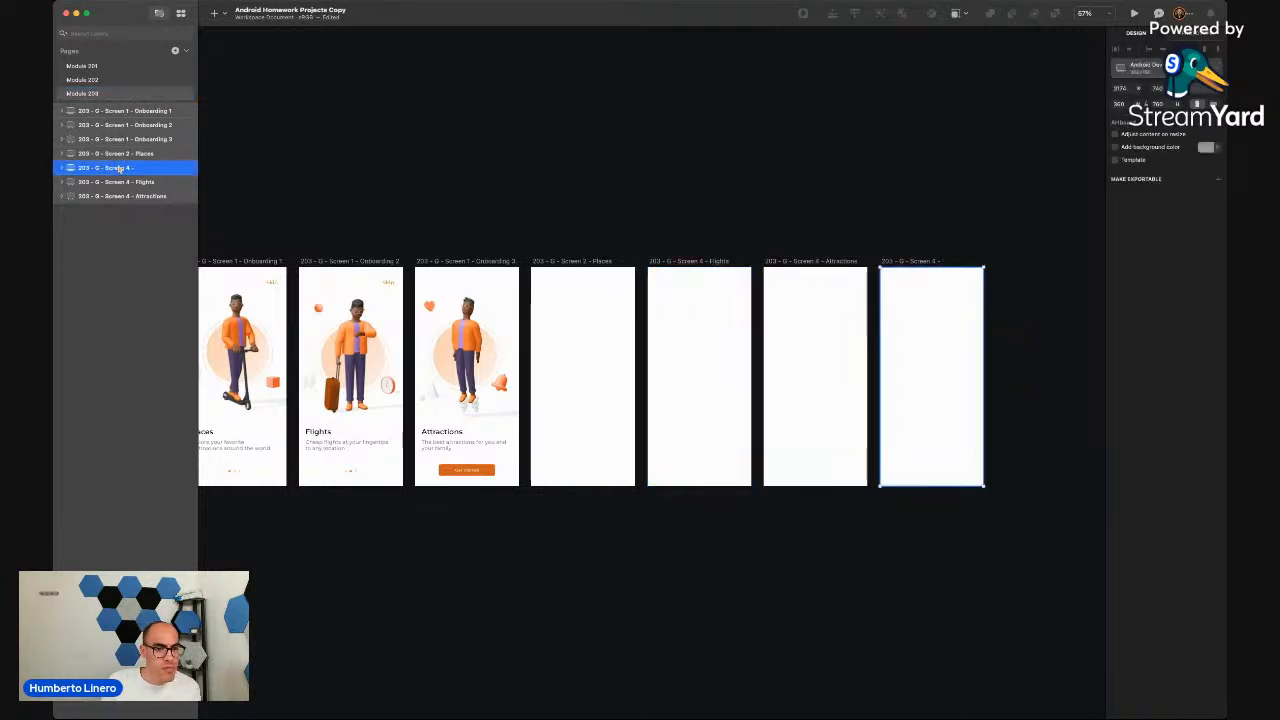
double_click(120, 168)
click(129, 168)
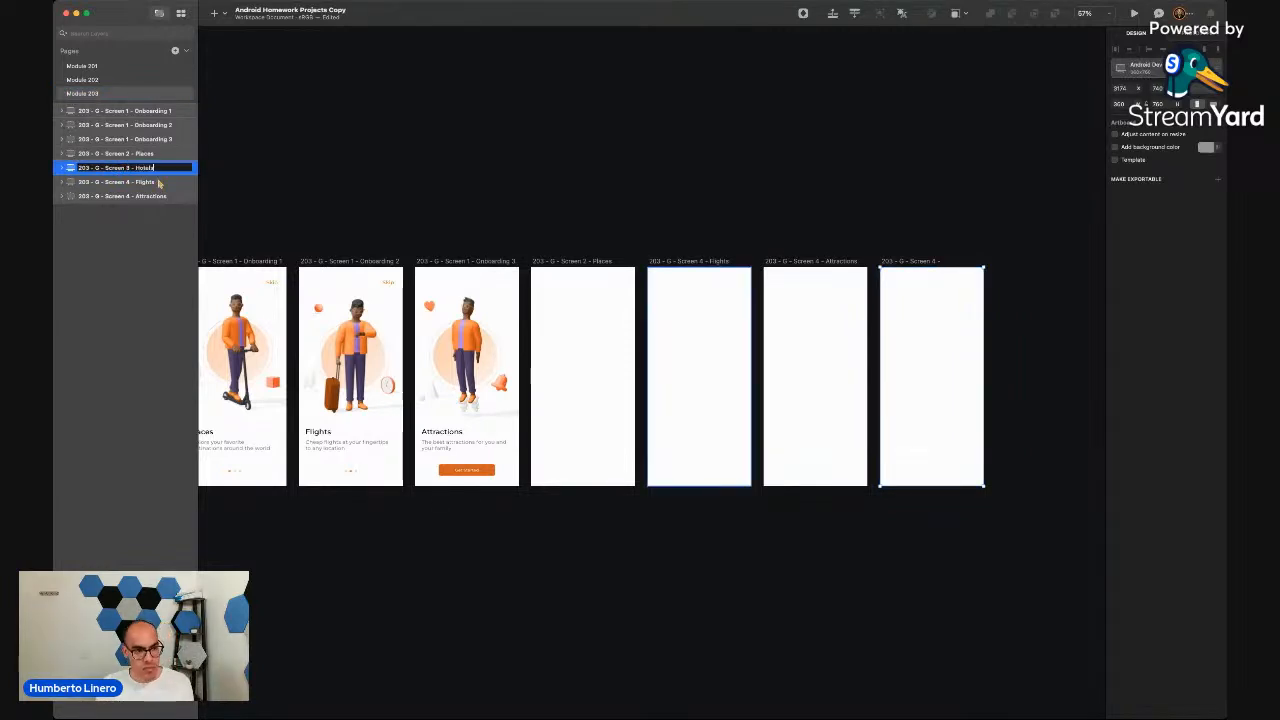
key(Return)
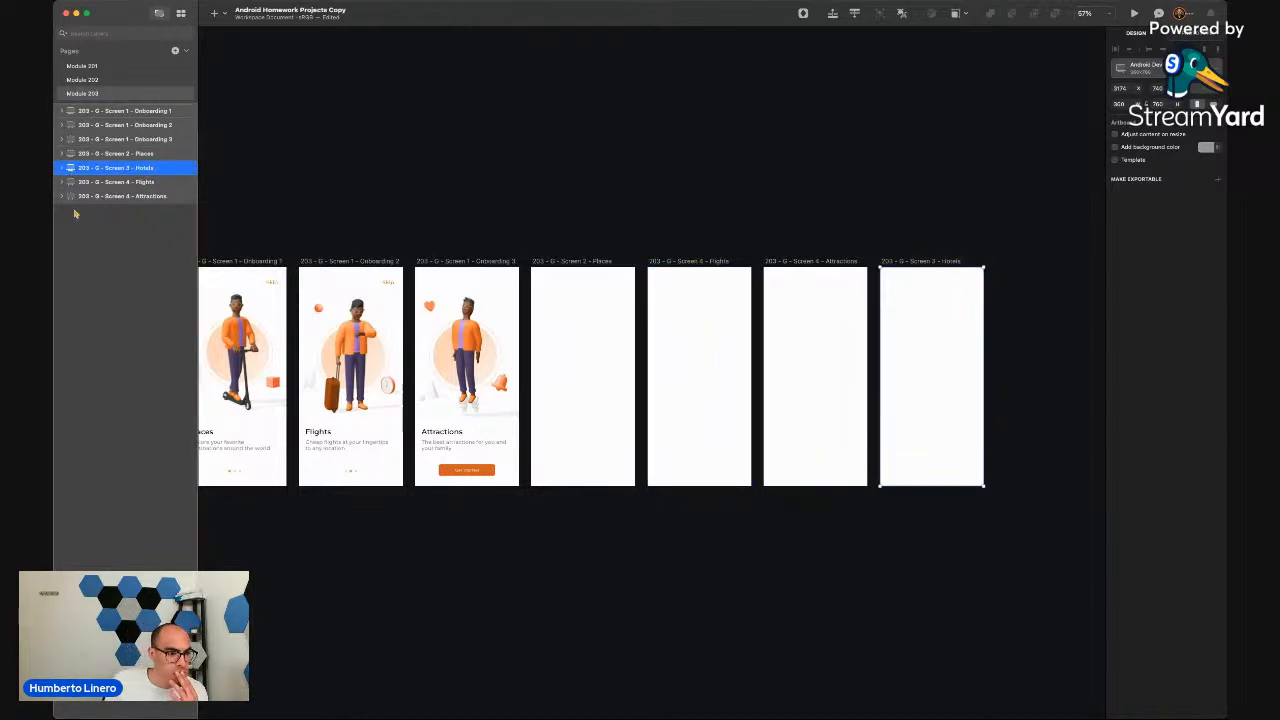
drag(100, 167, 71, 200)
Rename the Flights artboard "203 - G - Screen 2 - Flights"
click(150, 168)
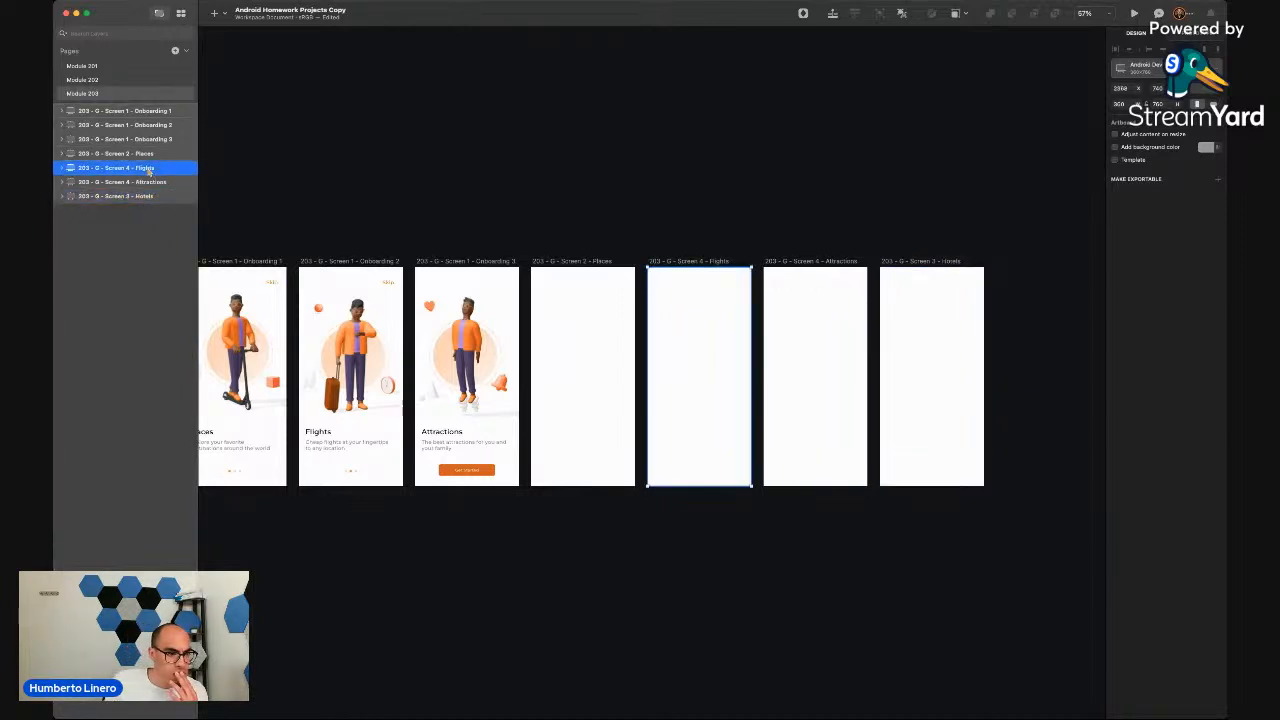
double_click(150, 168)
double_click(128, 167)
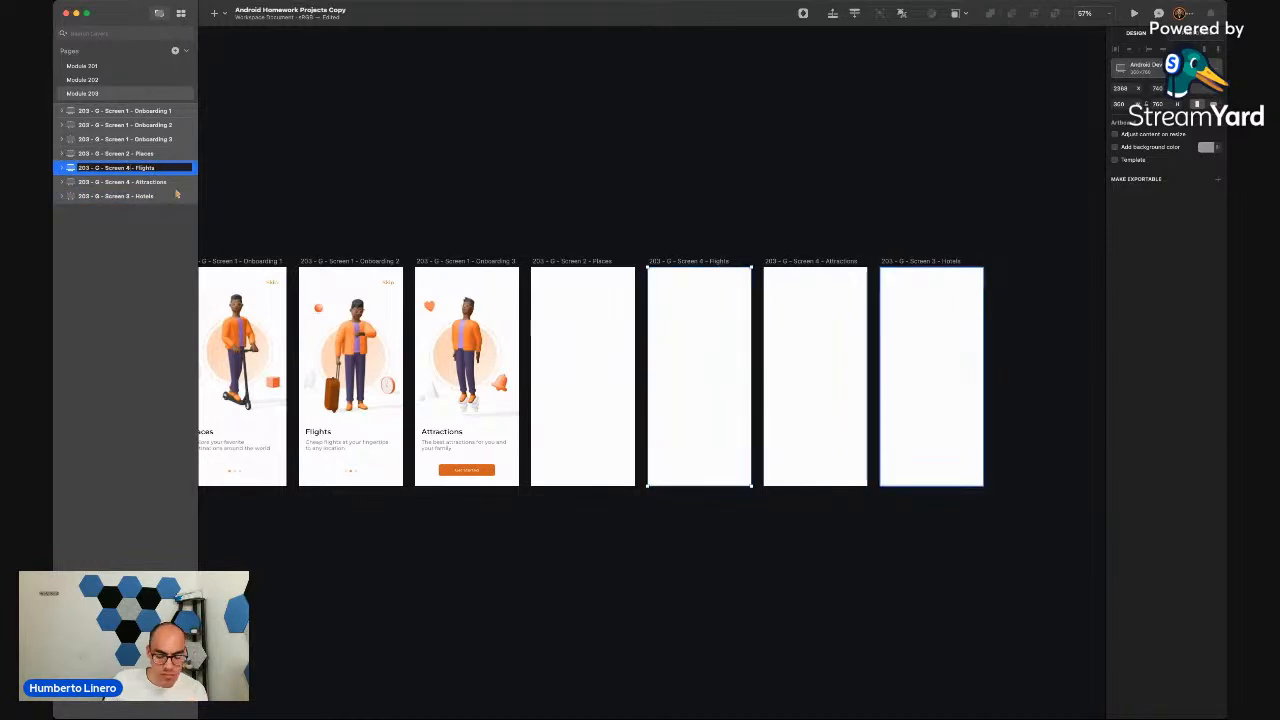
text(2)
key(Return)
Rename the Attractions artboard "203 - G - Screen 2 - Attractions"
click(143, 182)
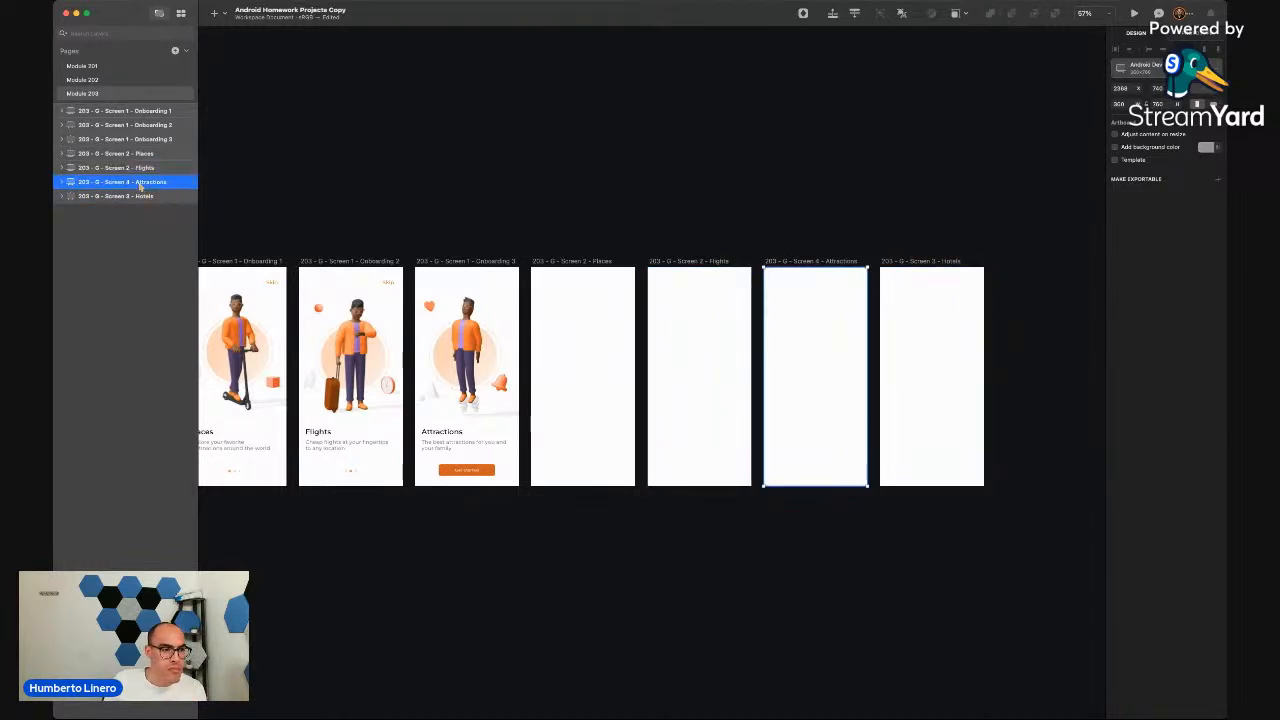
double_click(143, 182)
text(2)
key(Return)
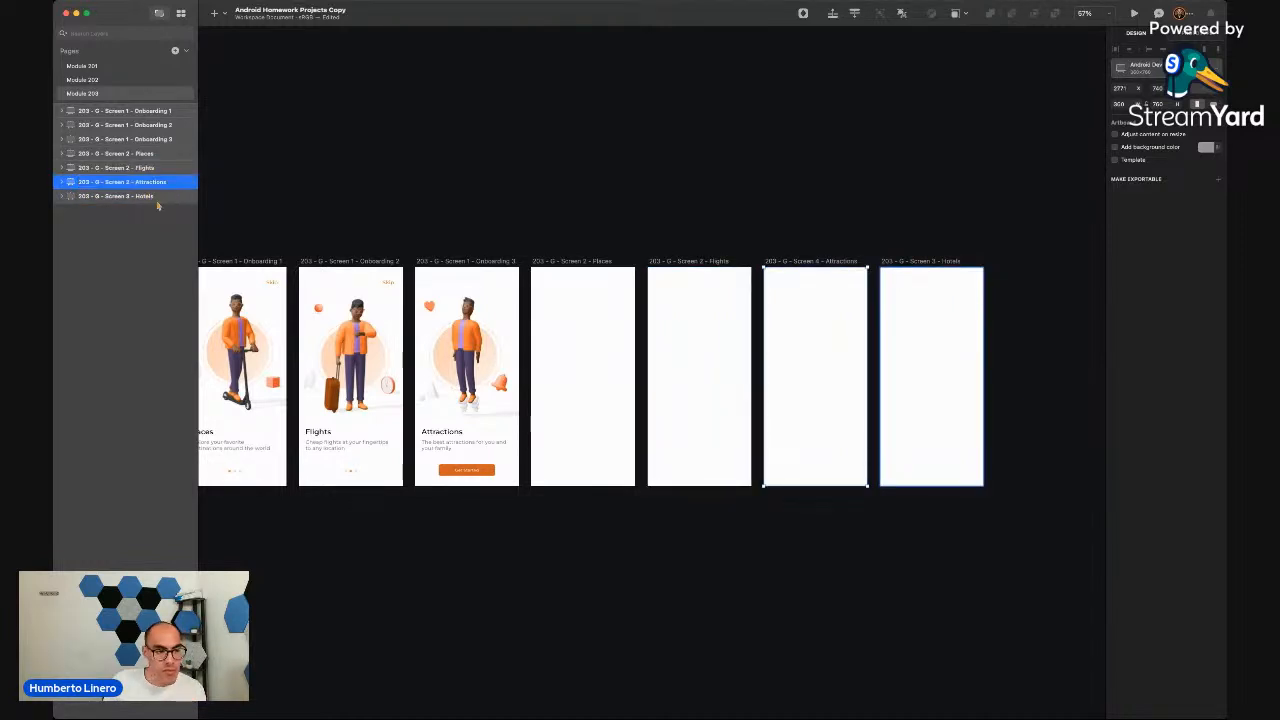
Check the names and order of the blank Places, Flights, Attractions and Hotels artboards along the row
click(400, 150)
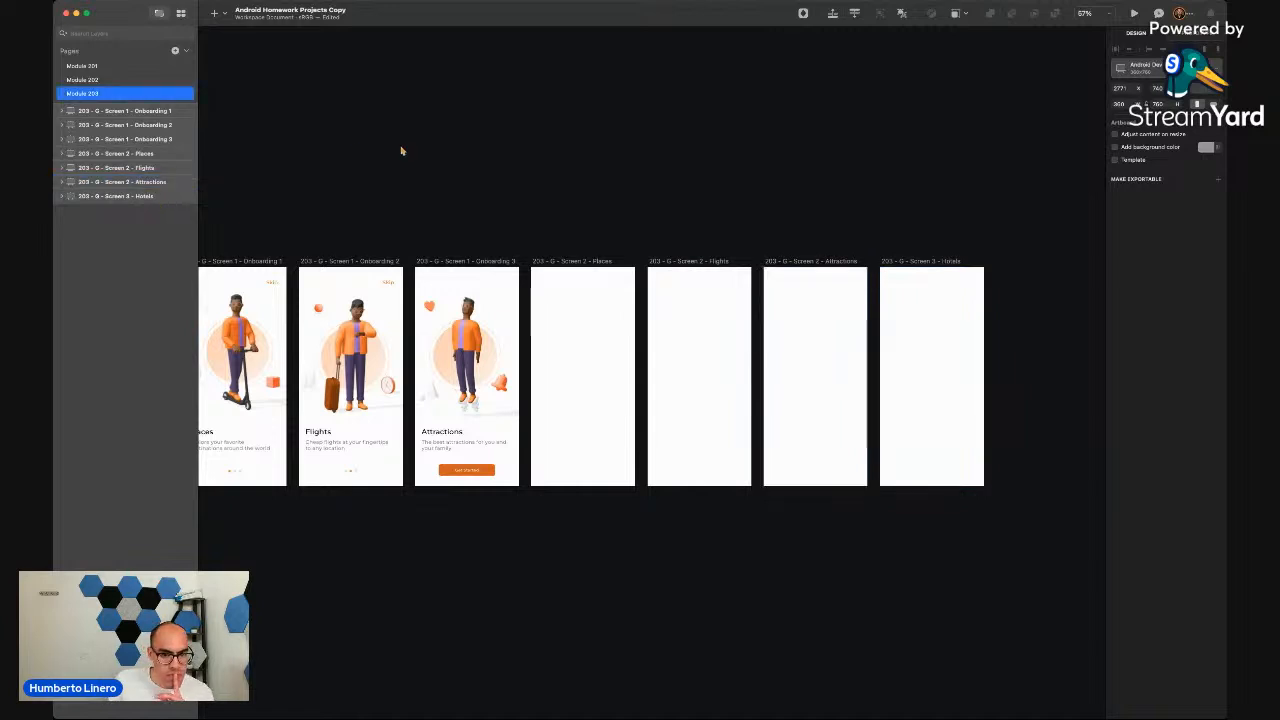
click(576, 263)
click(675, 262)
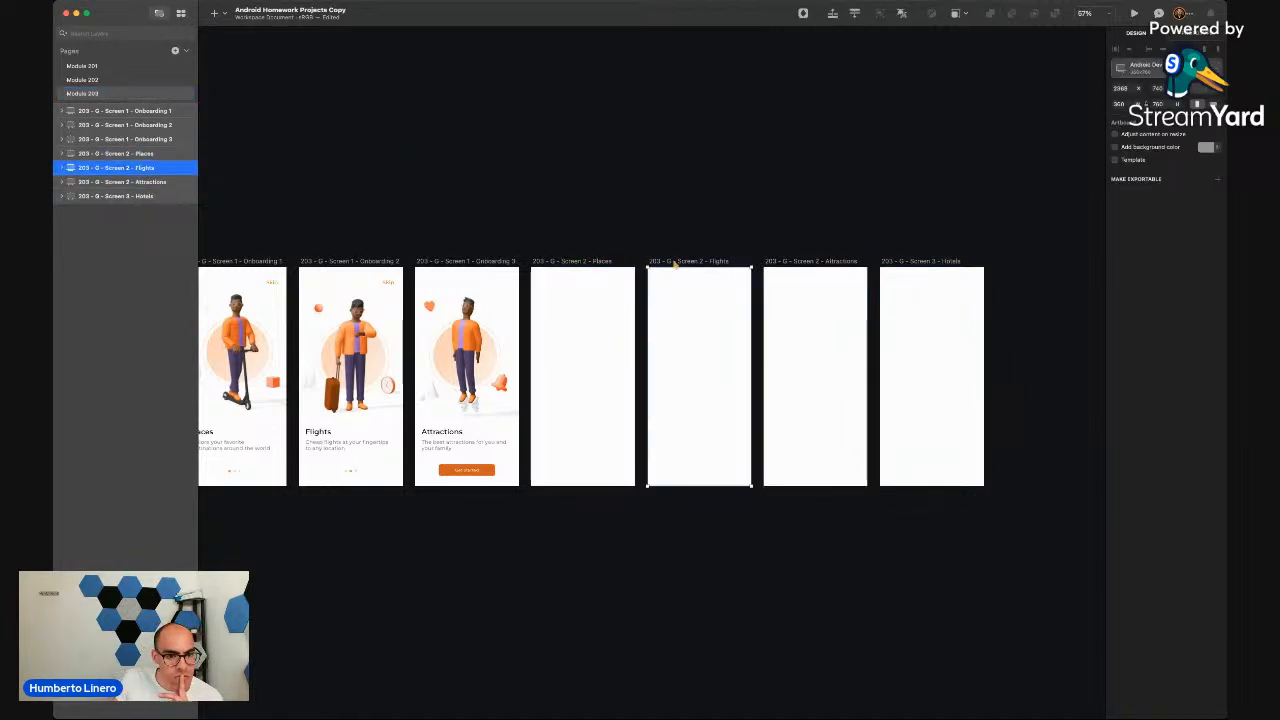
click(815, 261)
click(921, 261)
click(915, 262)
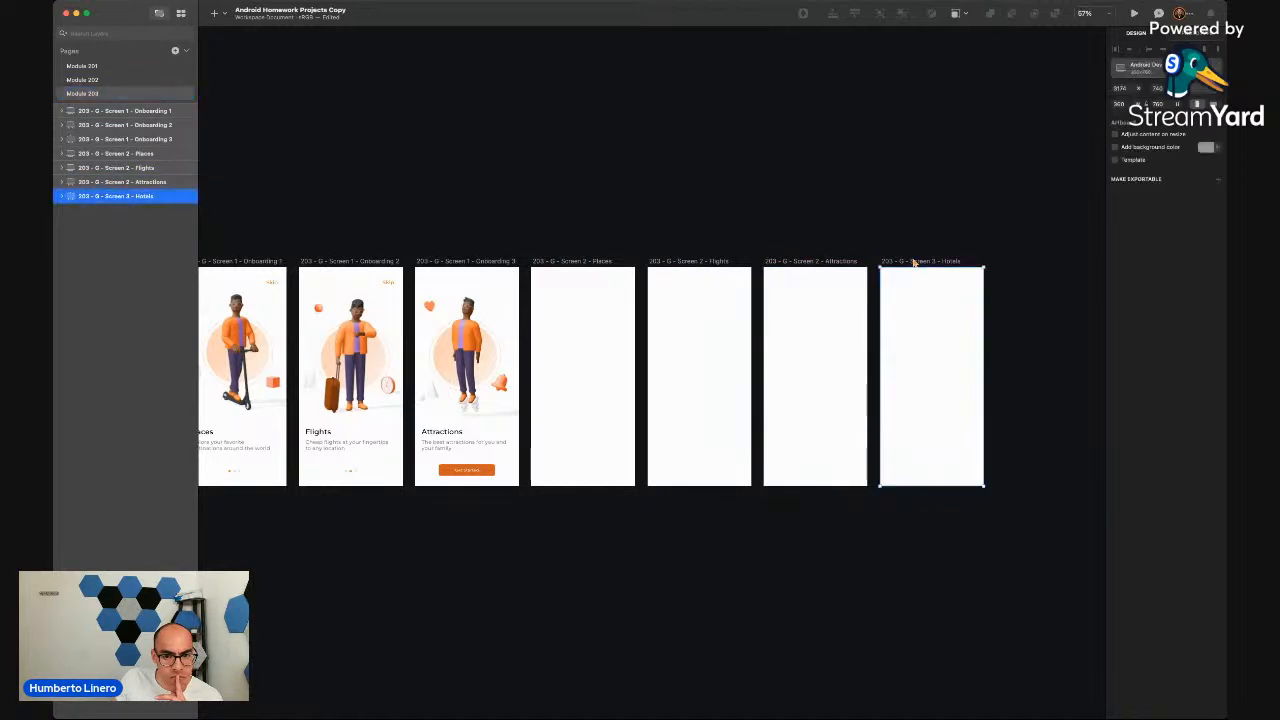
click(881, 227)
scroll(881, 227, down, 2)
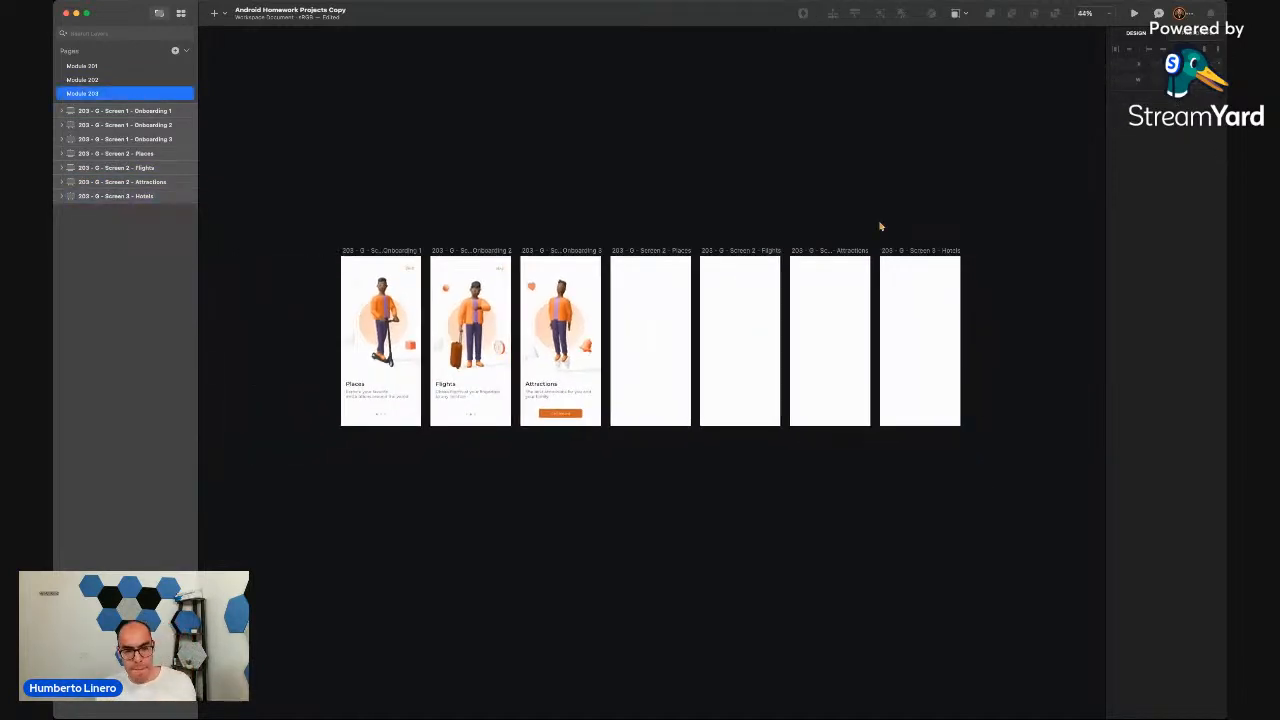
Try the copied Explore menu bar group at the top of the Places artboard
key(super+Tab)
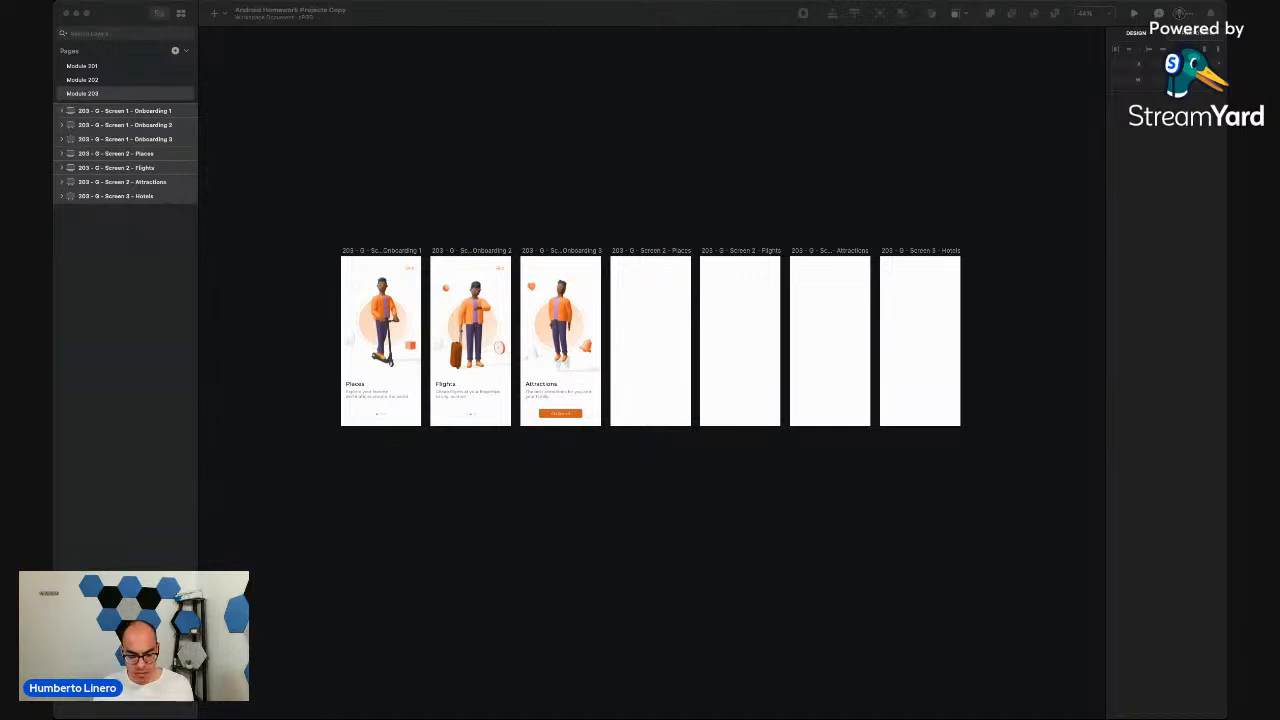
click(630, 201)
scroll(620, 237, right, 3)
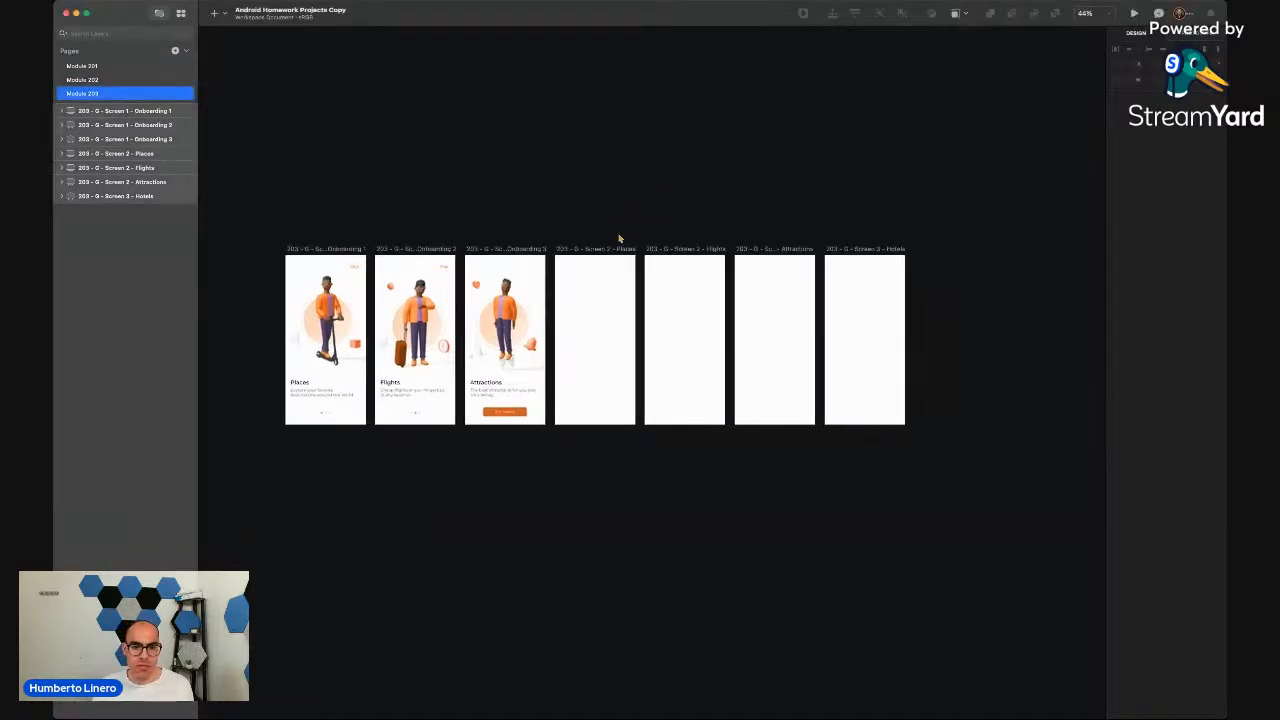
scroll(531, 232, up, 5)
click(484, 287)
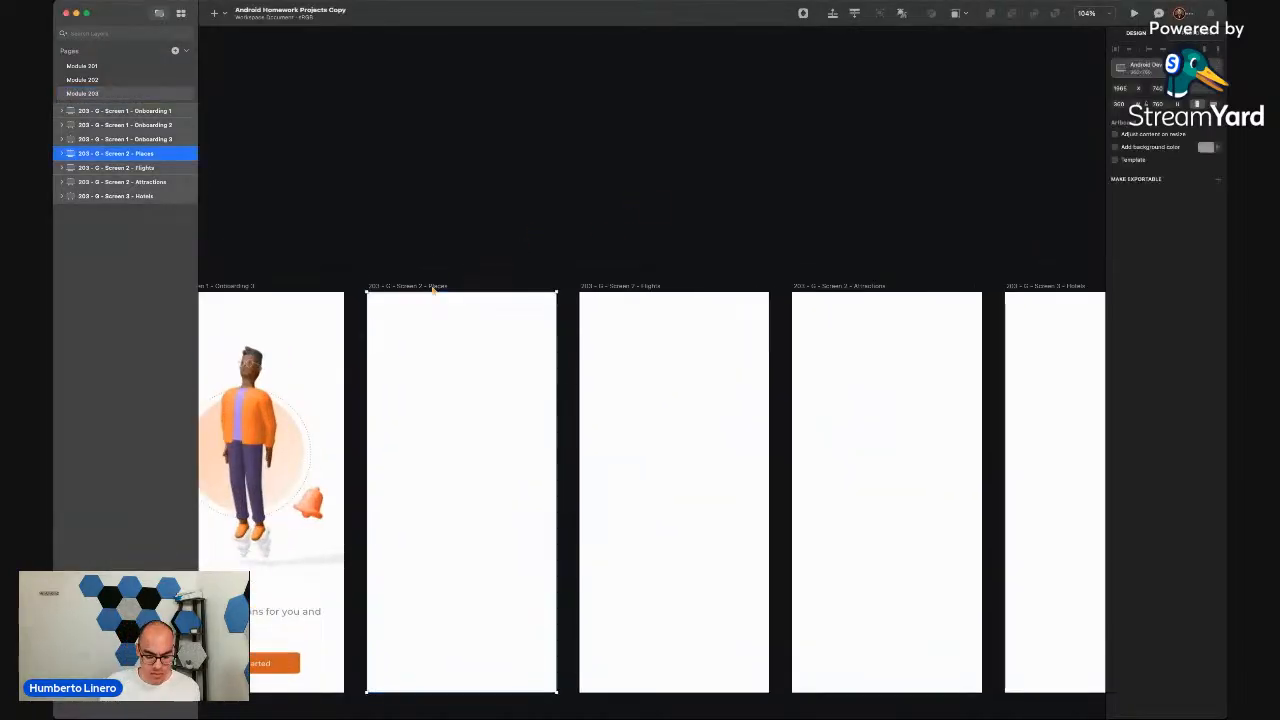
key(super+v)
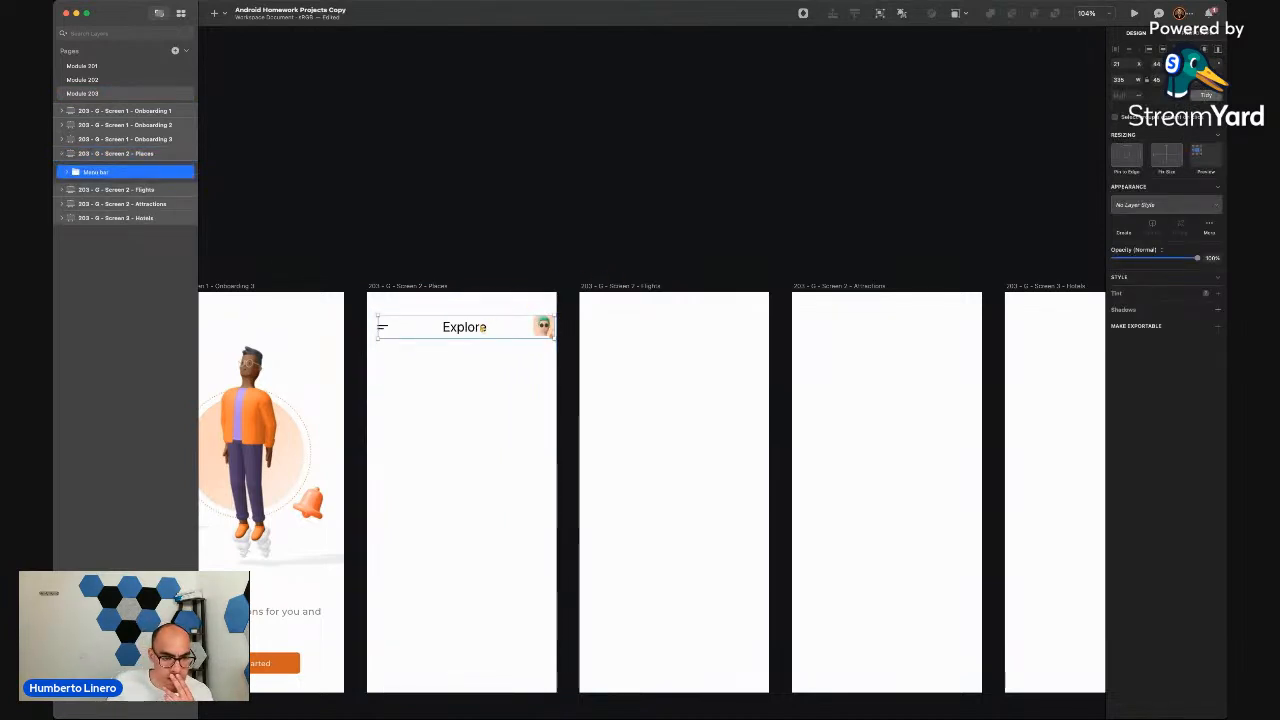
drag(484, 328, 478, 320)
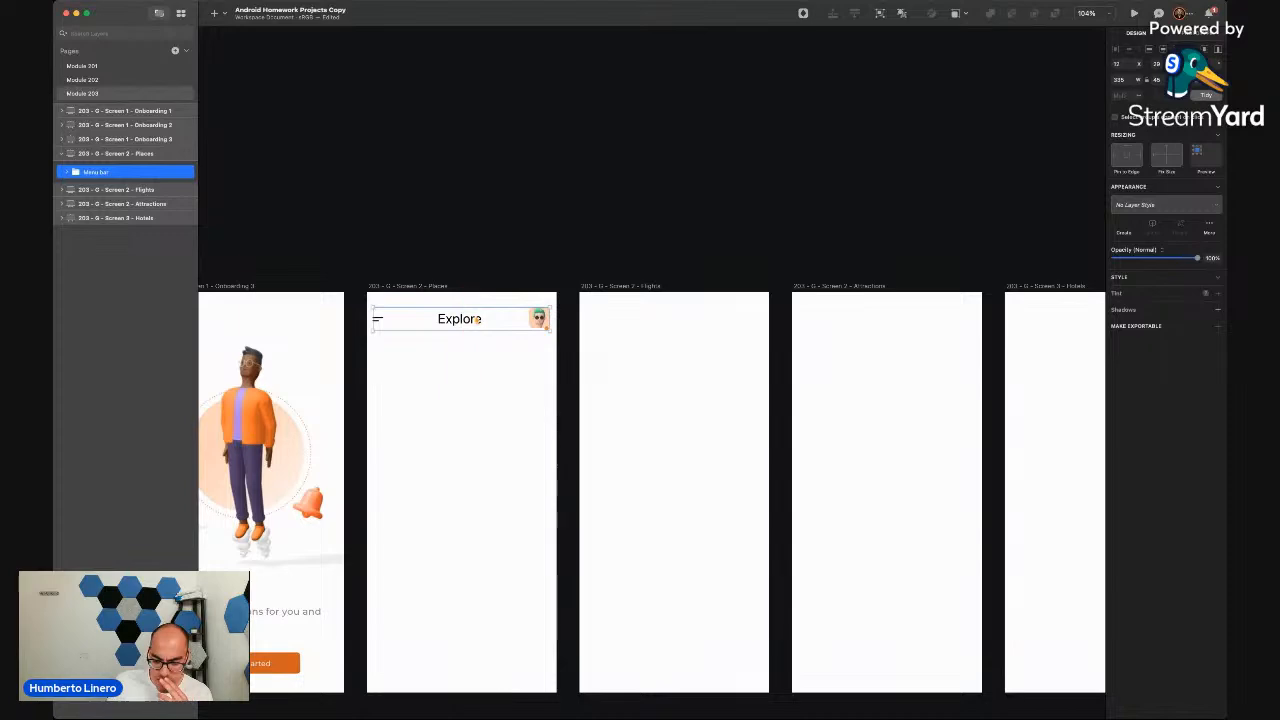
click(423, 283)
scroll(371, 249, down, 3)
On the Module 202 page, find and copy the Delicious top app bar from the "202 - P3 - Screen 1 - No Dropdown" artboard
click(98, 80)
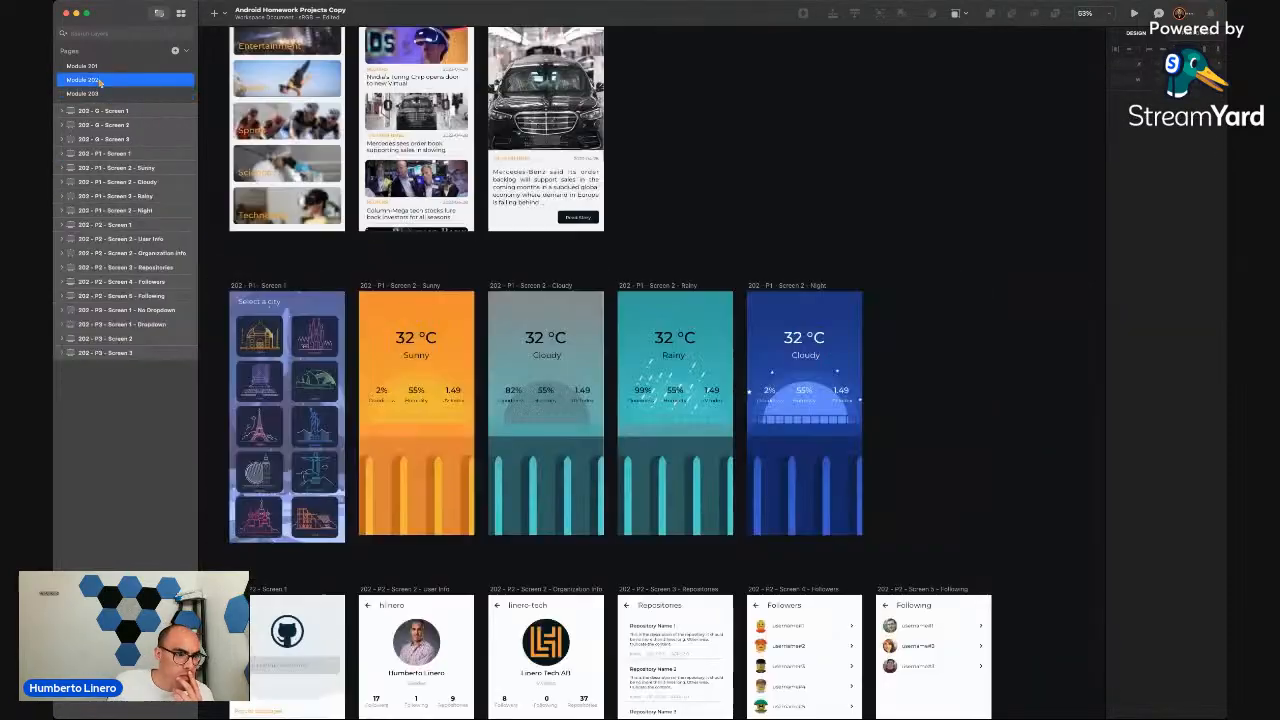
scroll(418, 367, down, 5)
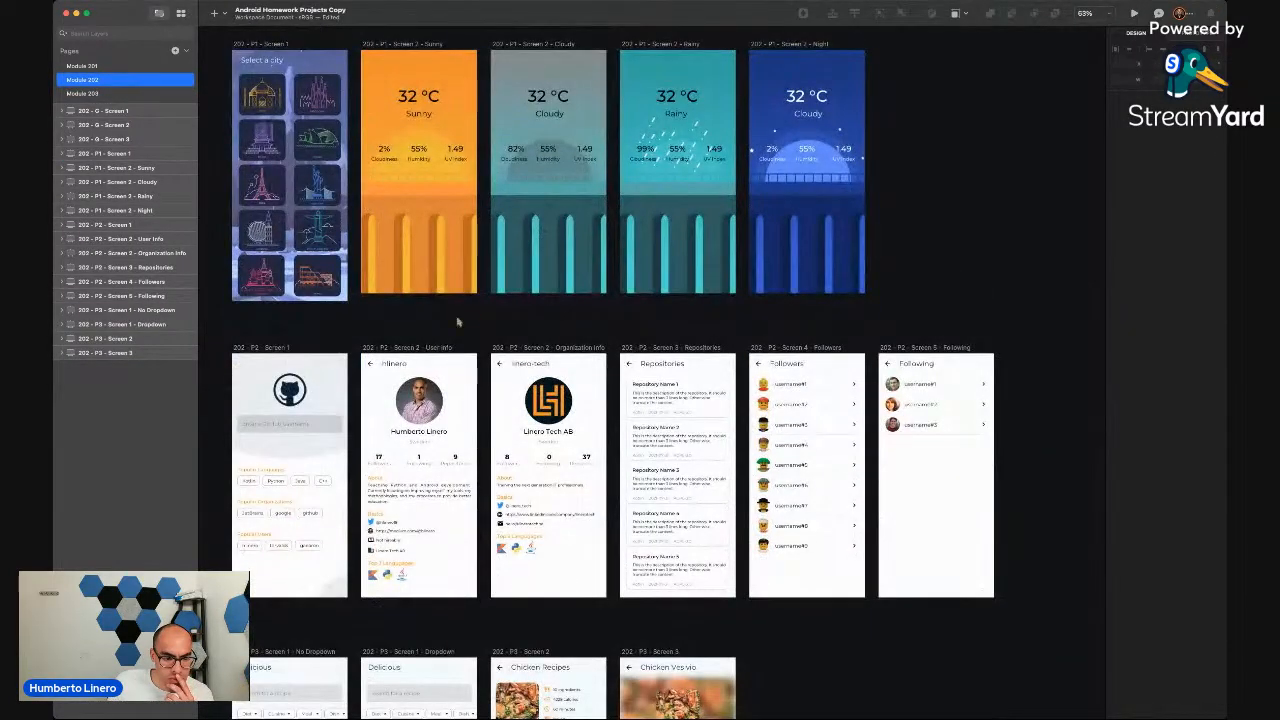
click(418, 367)
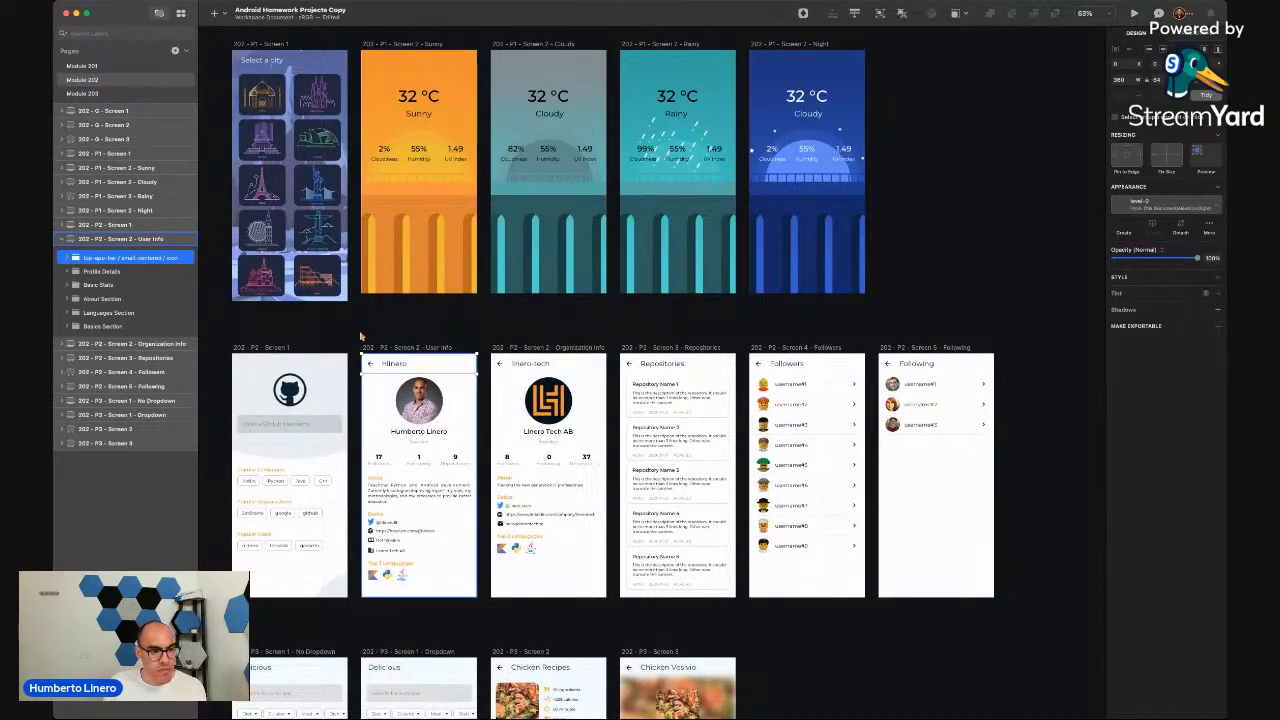
click(63, 240)
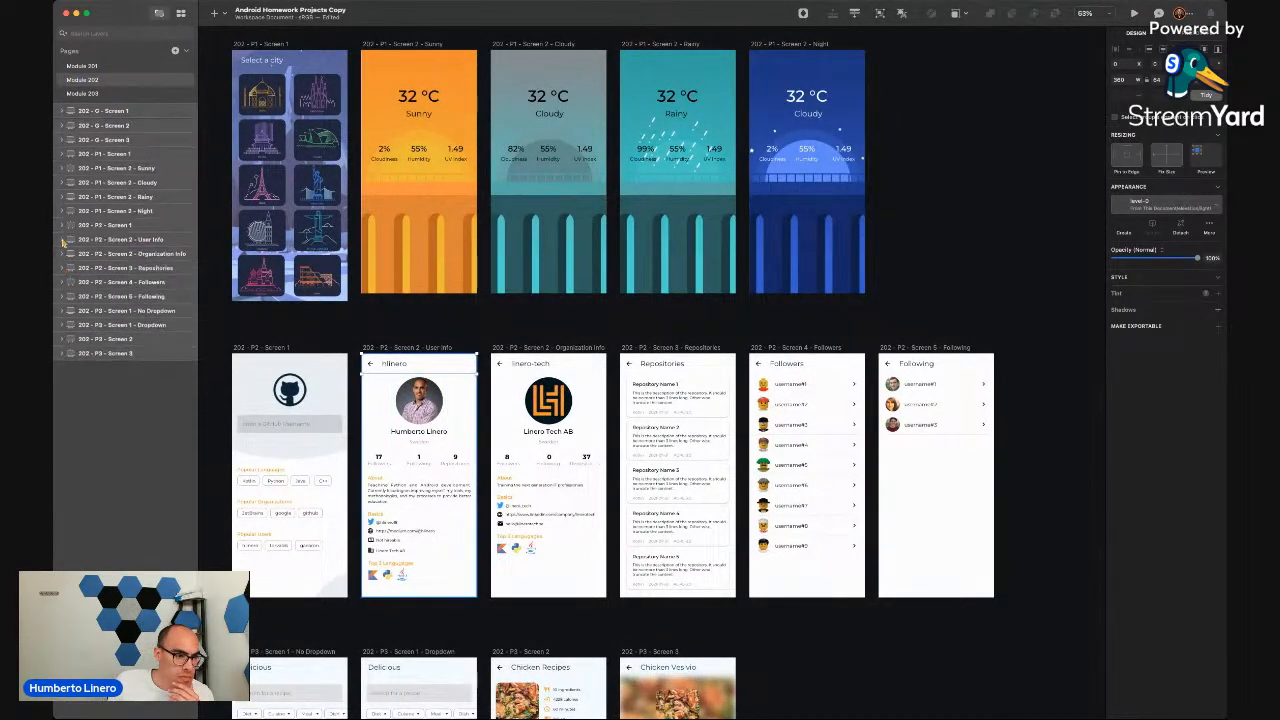
scroll(360, 320, down, 5)
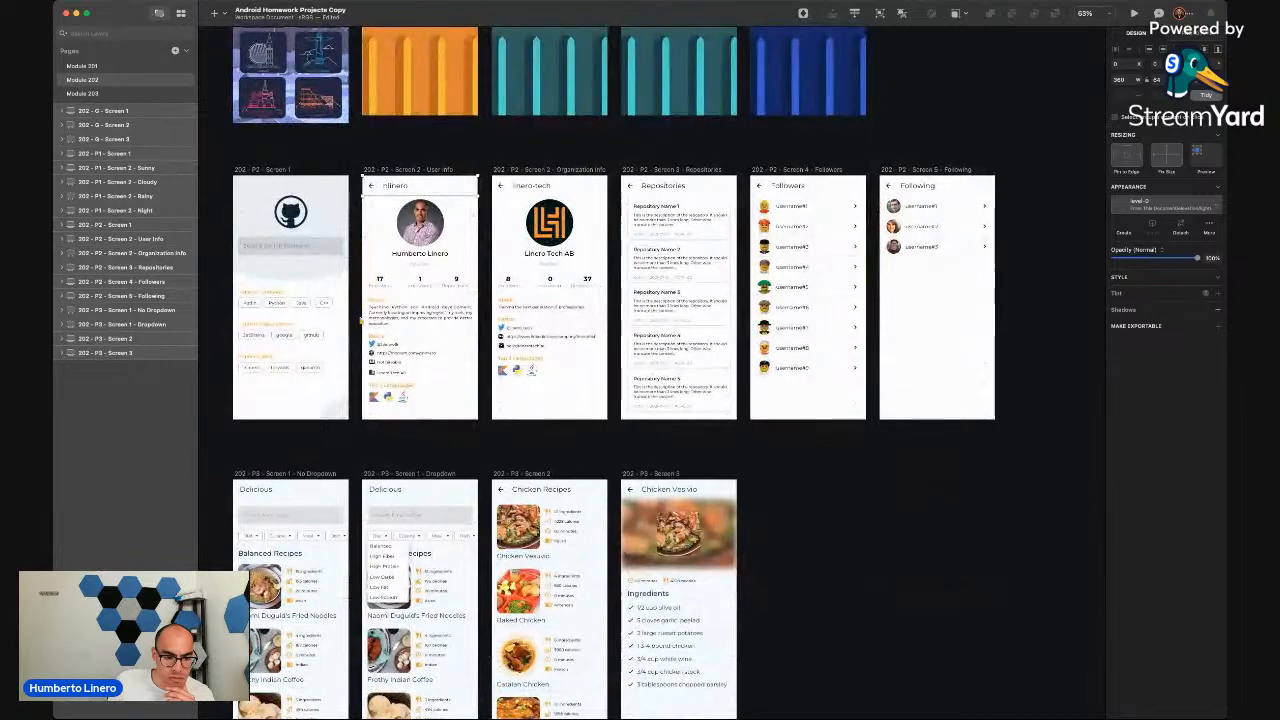
scroll(361, 320, down, 1)
click(288, 404)
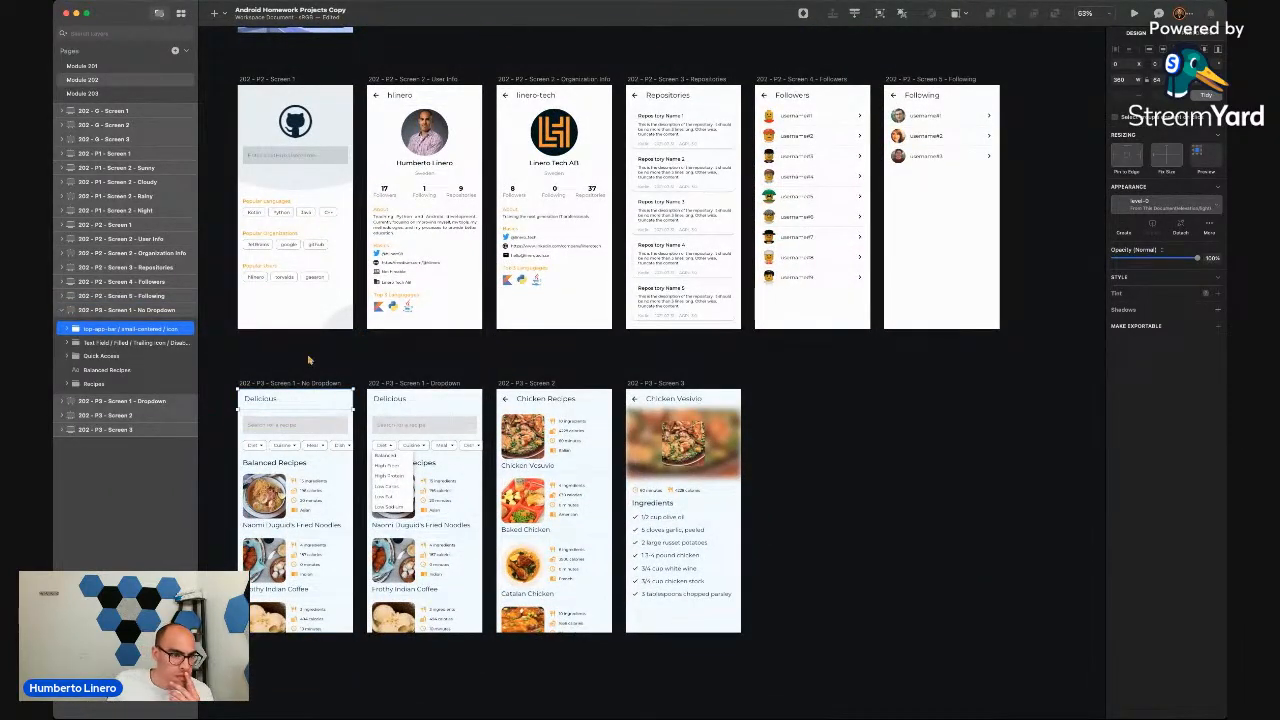
scroll(308, 360, up, 3)
Paste the copied Delicious top app bar into the Places, Flights, Attractions and Hotels artboards on the Module 203 page
click(82, 93)
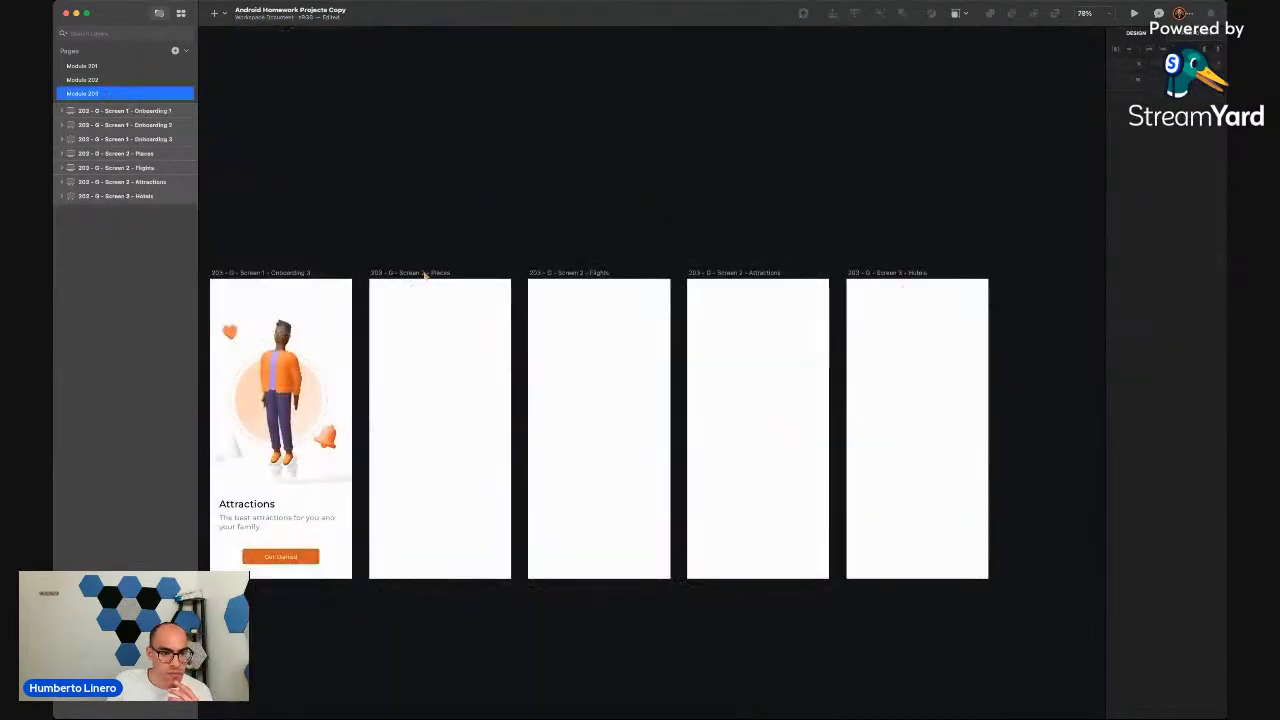
click(425, 273)
key(ctrl+v)
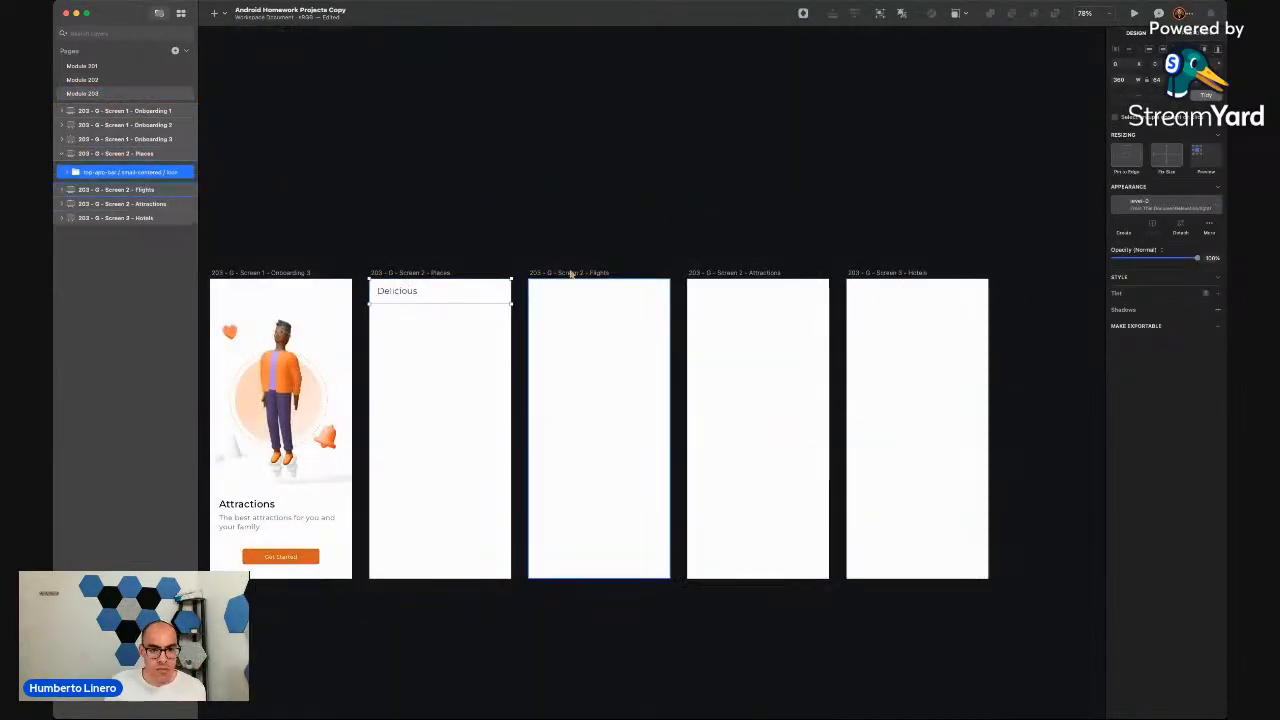
click(570, 273)
key(super+v)
click(700, 273)
key(super+v)
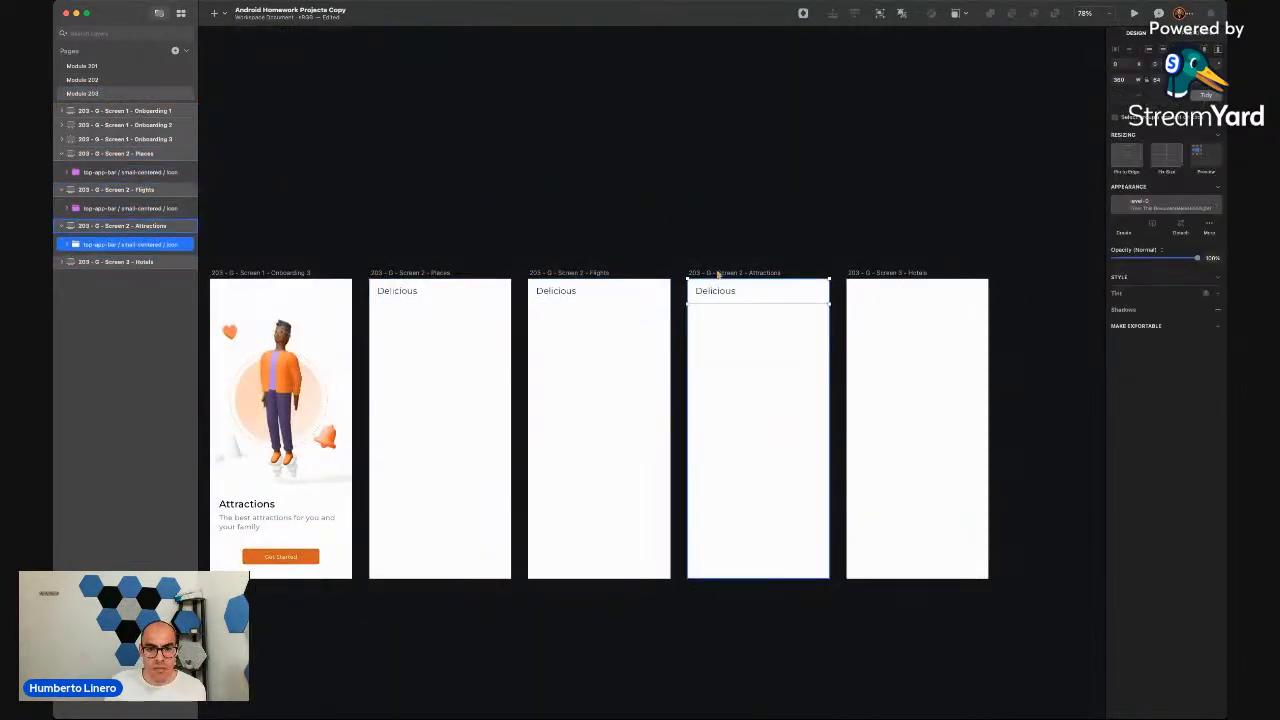
click(887, 273)
key(super+v)
click(82, 93)
scroll(461, 288, up, 5)
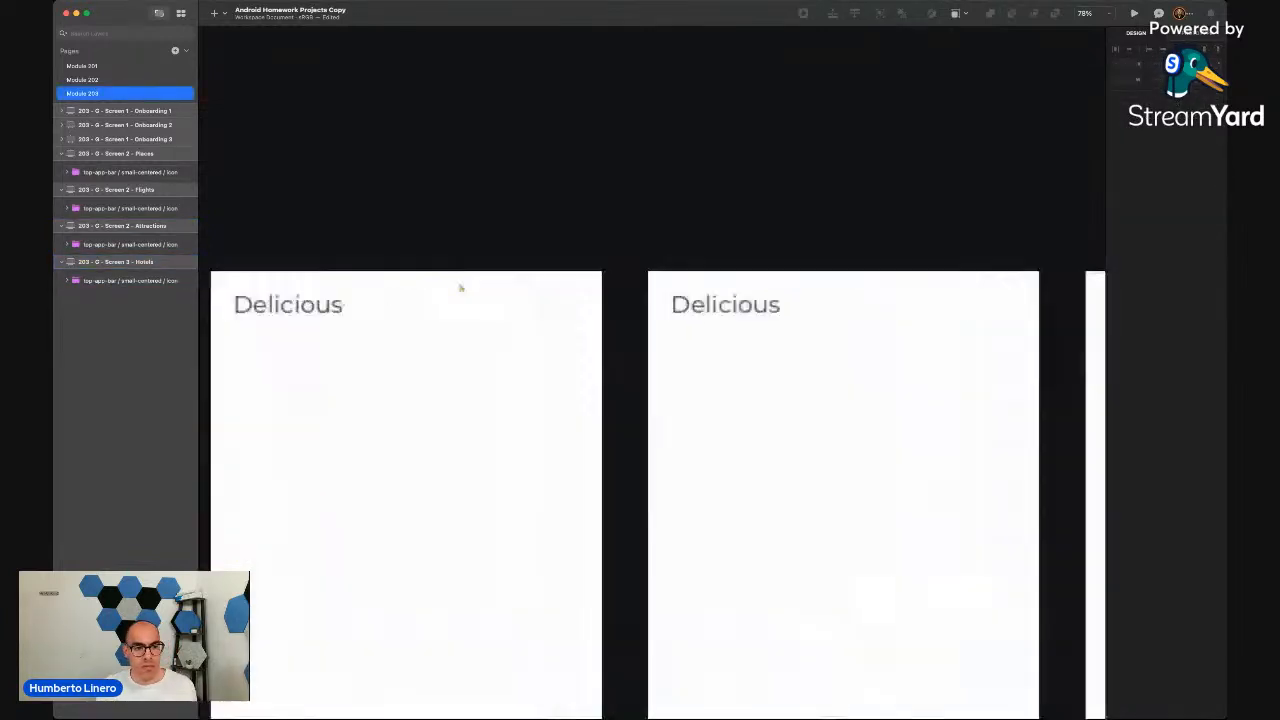
Undo pasting the app bar onto the Flights, Attractions and Hotels screens
scroll(461, 288, down, 5)
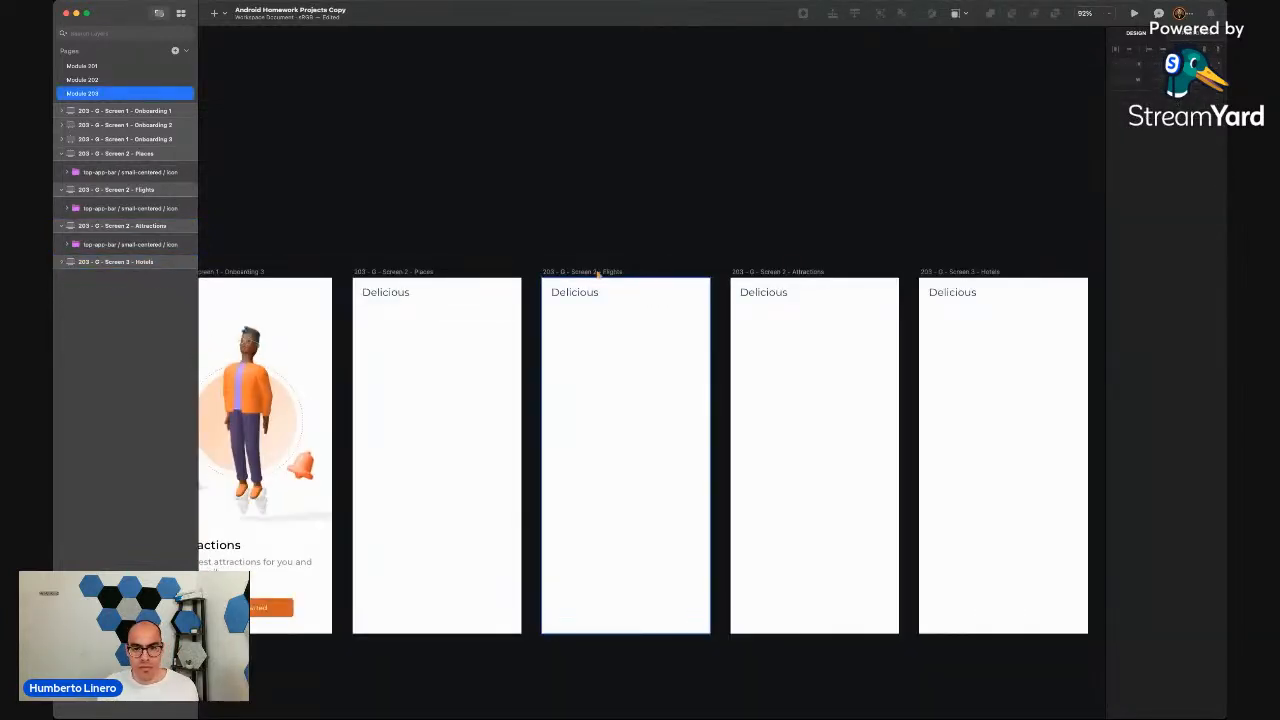
key(super+z)
key(super+z)
key(super+z)
key(super+z)
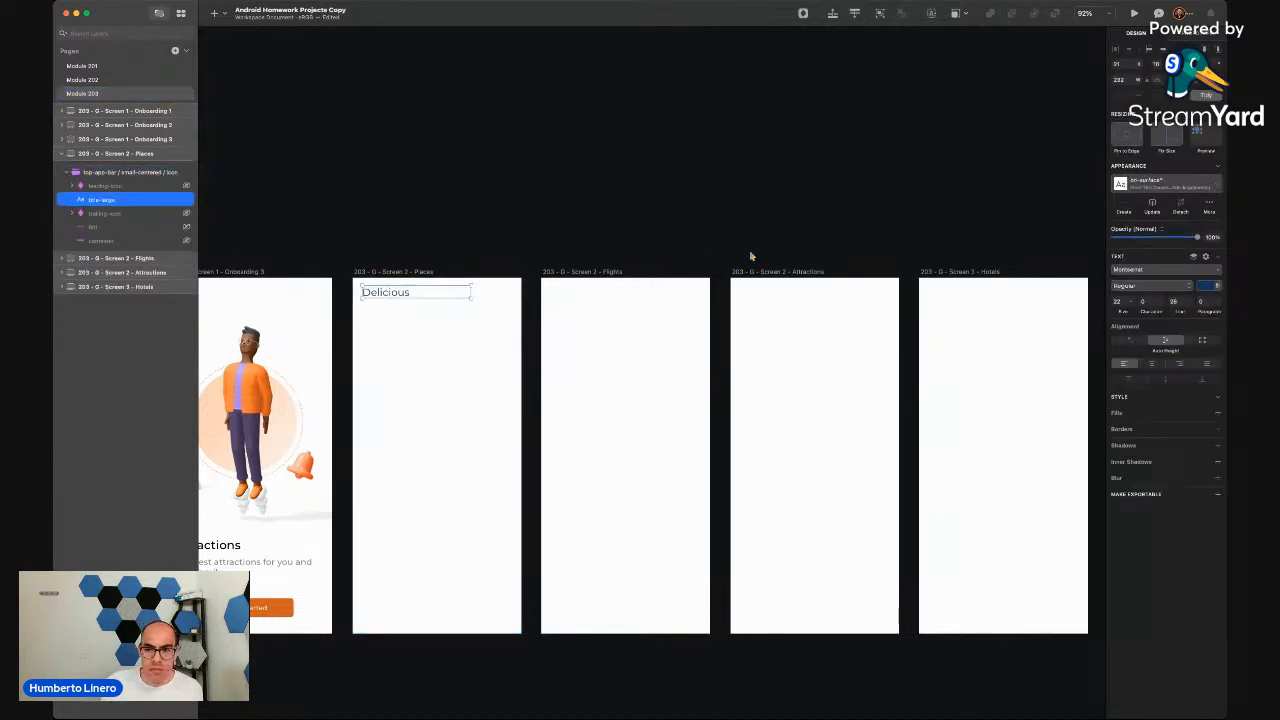
Change the "Delicious" title on the Places screen to black and select its whole app bar group
click(1205, 288)
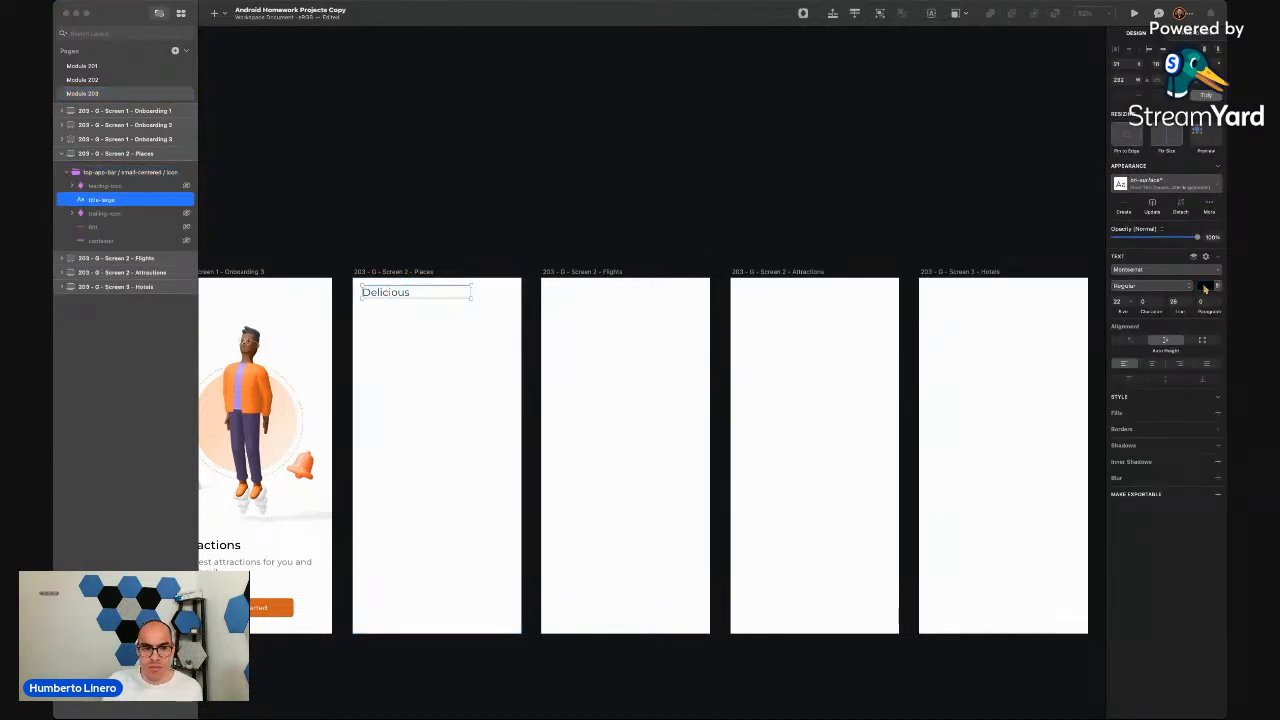
click(651, 228)
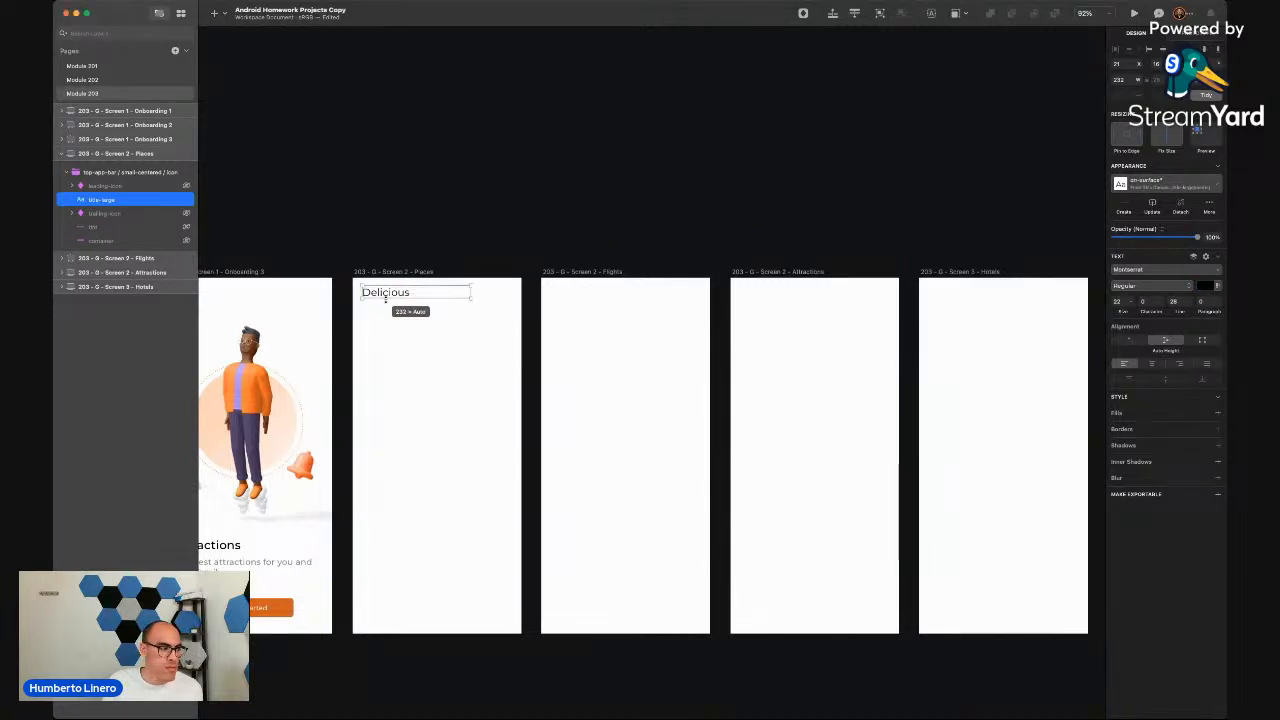
key(Escape)
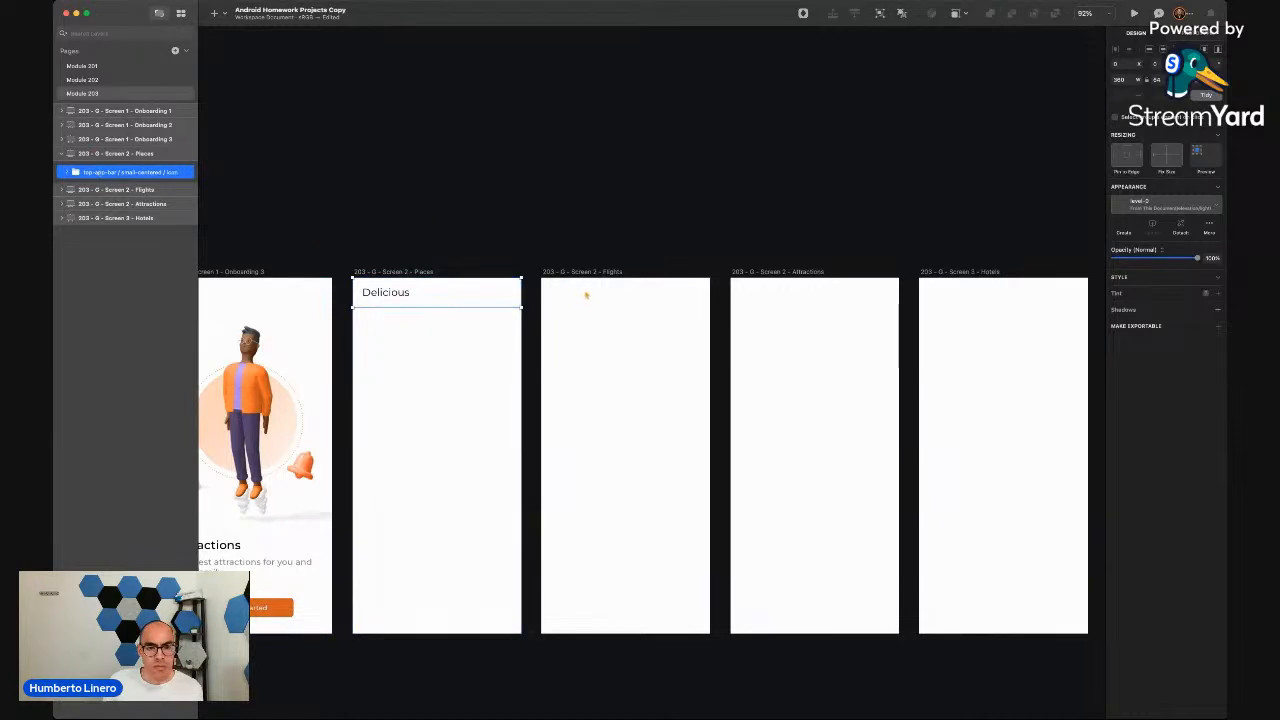
Paste the recoloured app bar onto the Flights, Attractions and Hotels screens
click(586, 271)
key(super+v)
click(760, 271)
key(super+v)
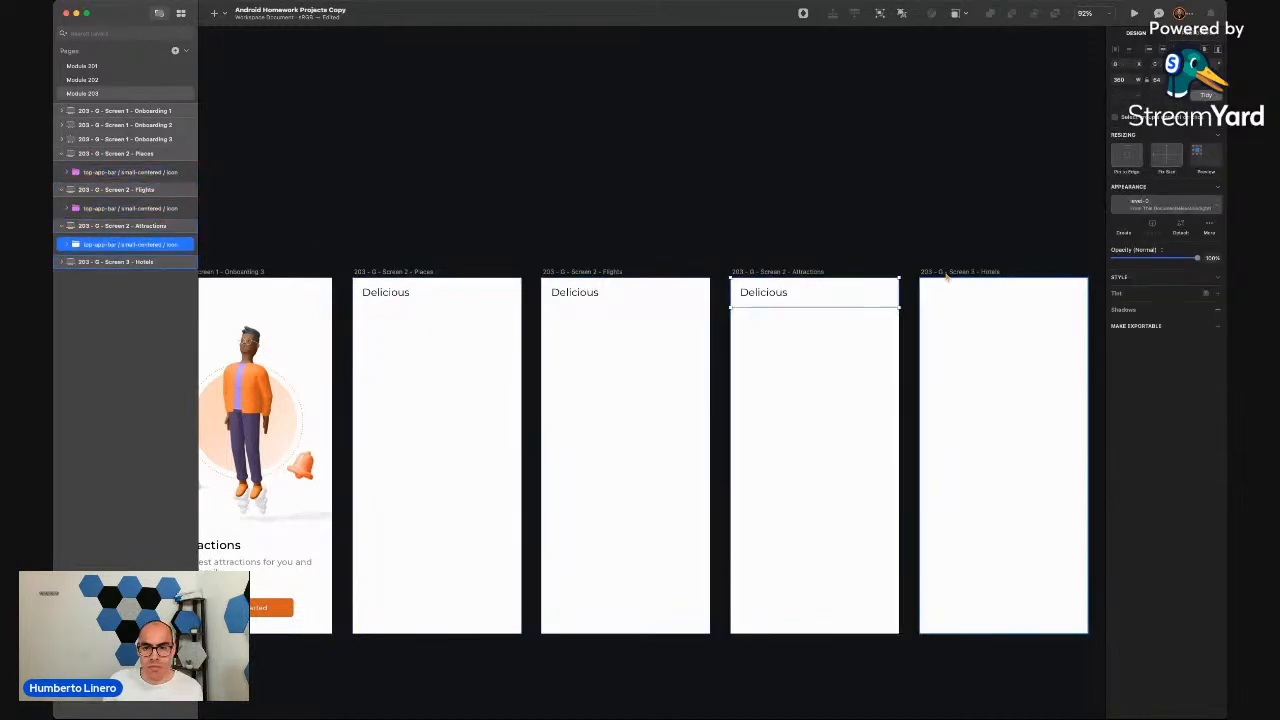
click(953, 272)
key(super+v)
key(Escape)
scroll(849, 231, down, 1)
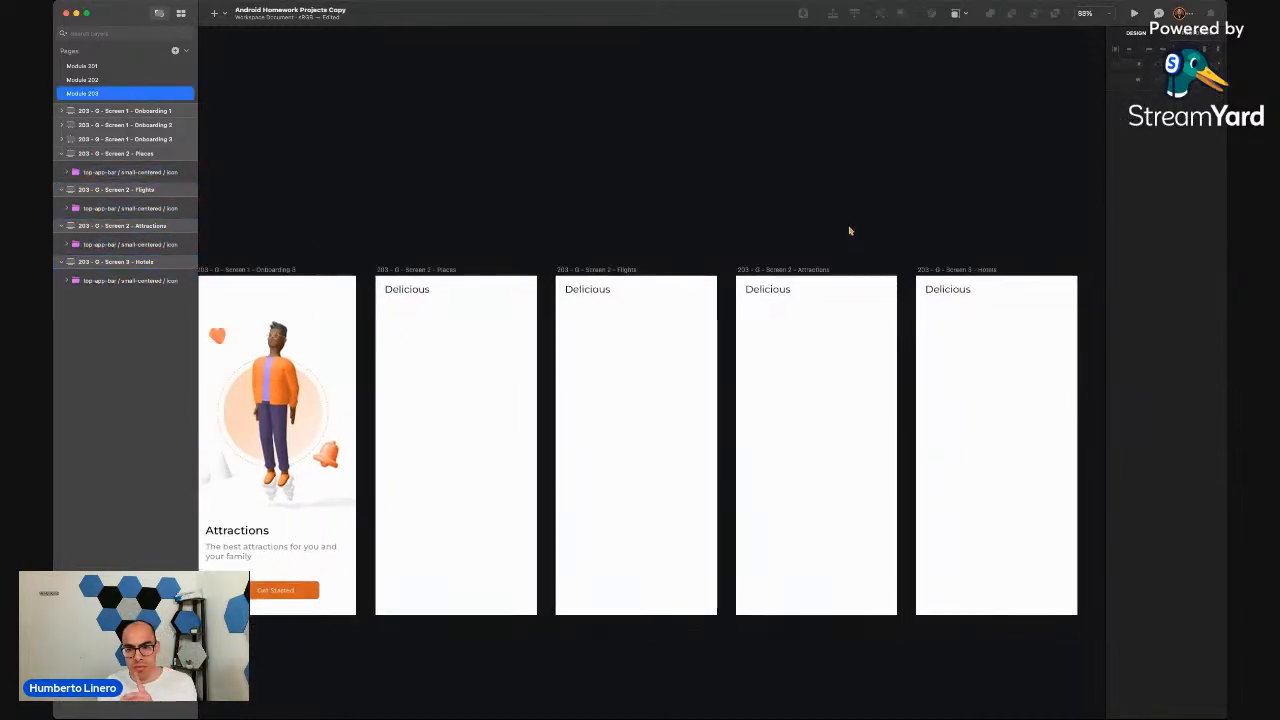
Replace the Hotels screen's app bar with the back-arrow app bar from the User Info screen in Module 202
click(98, 81)
click(399, 236)
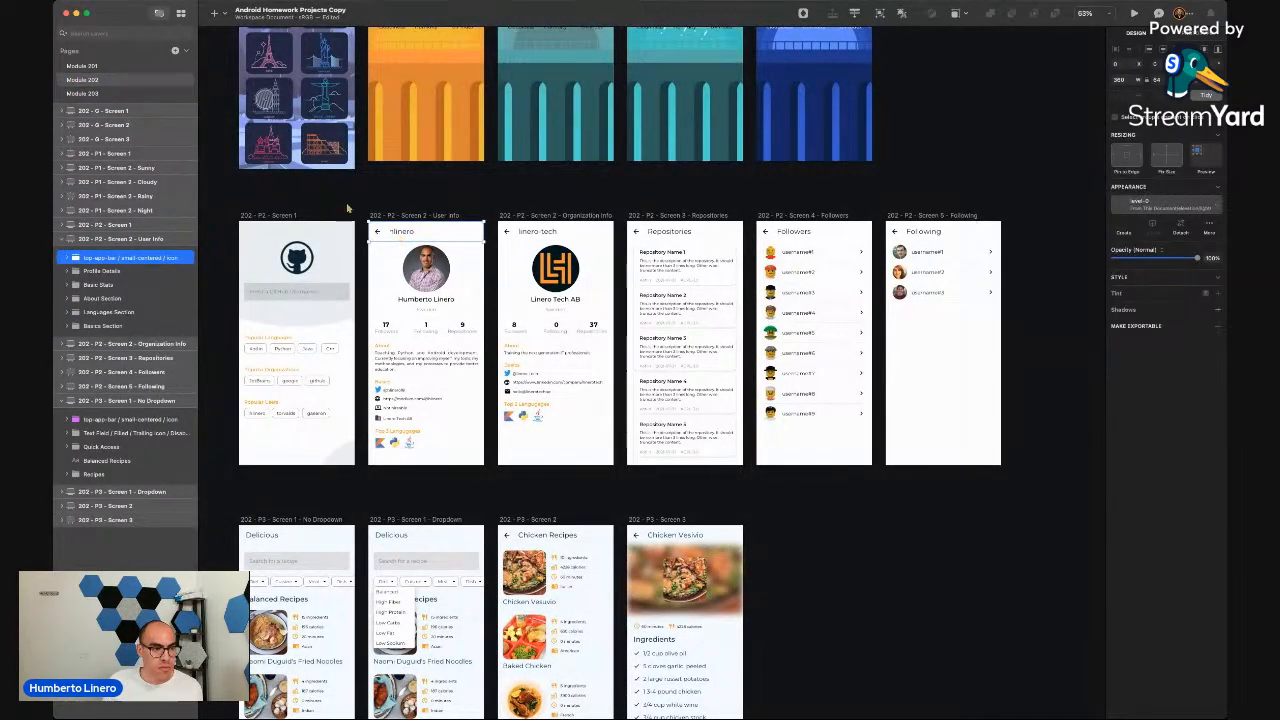
click(93, 94)
click(955, 290)
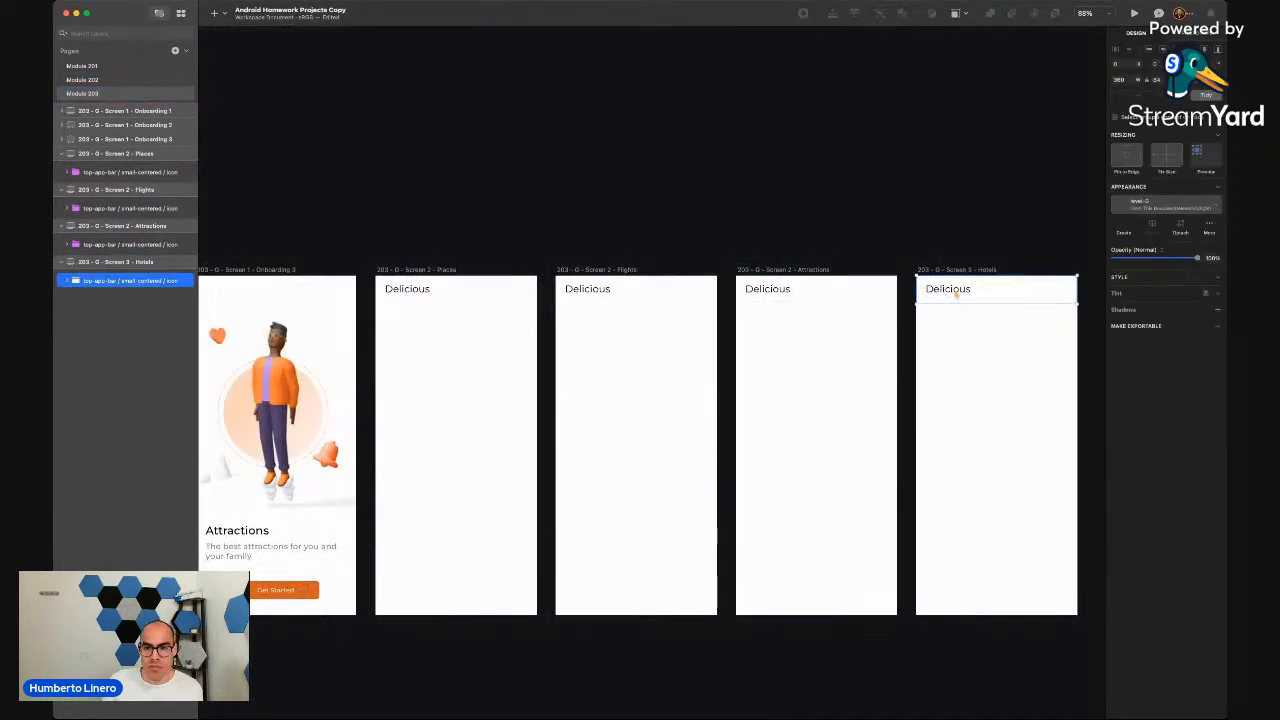
key(Delete)
click(960, 272)
key(super+z)
click(953, 223)
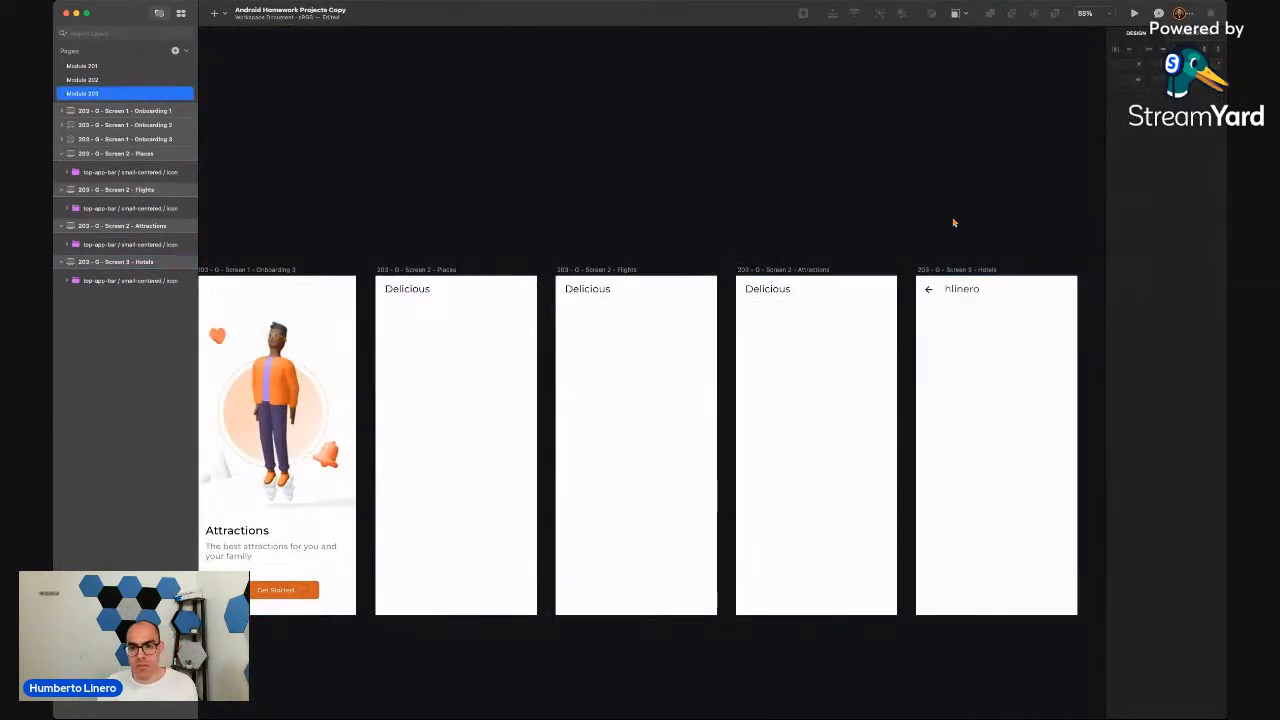
Change the app bar title on the Hotels screen to "Hotels"
double_click(966, 290)
key(BackSpace)
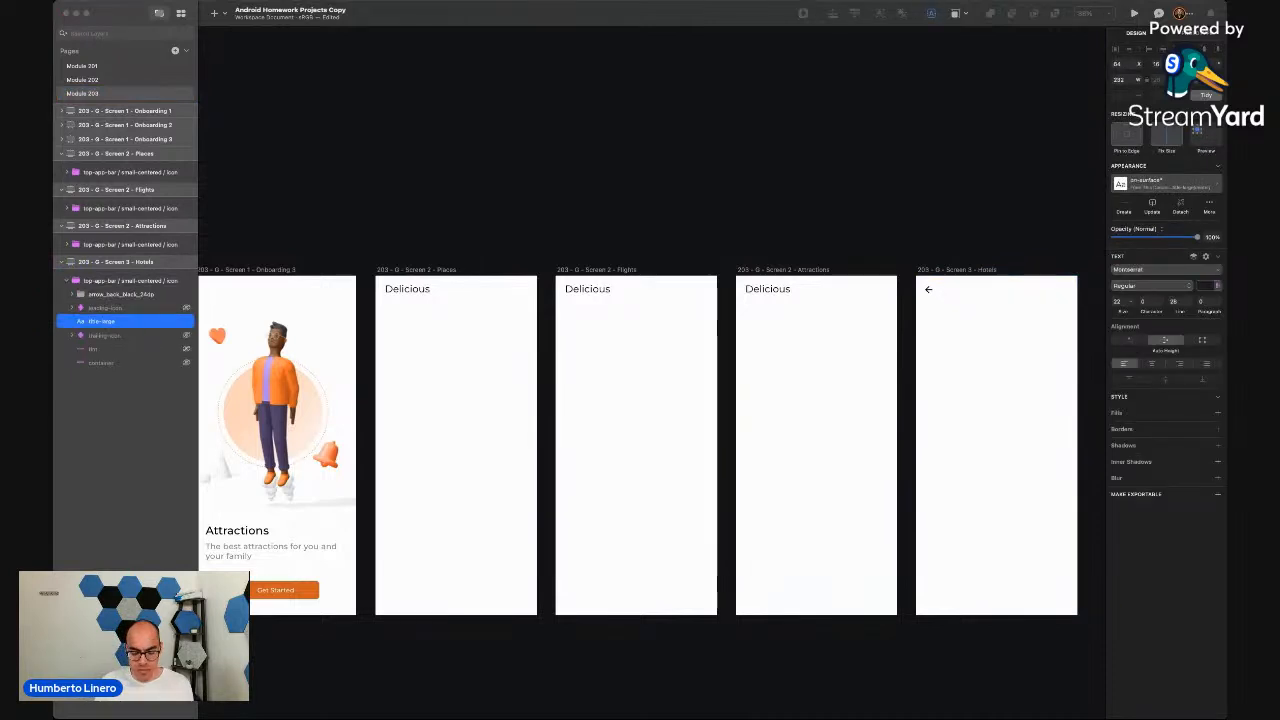
text(Hotels)
Change the app bar title on the Attractions screen to "Attractions"
click(775, 292)
scroll(775, 295, up, 5)
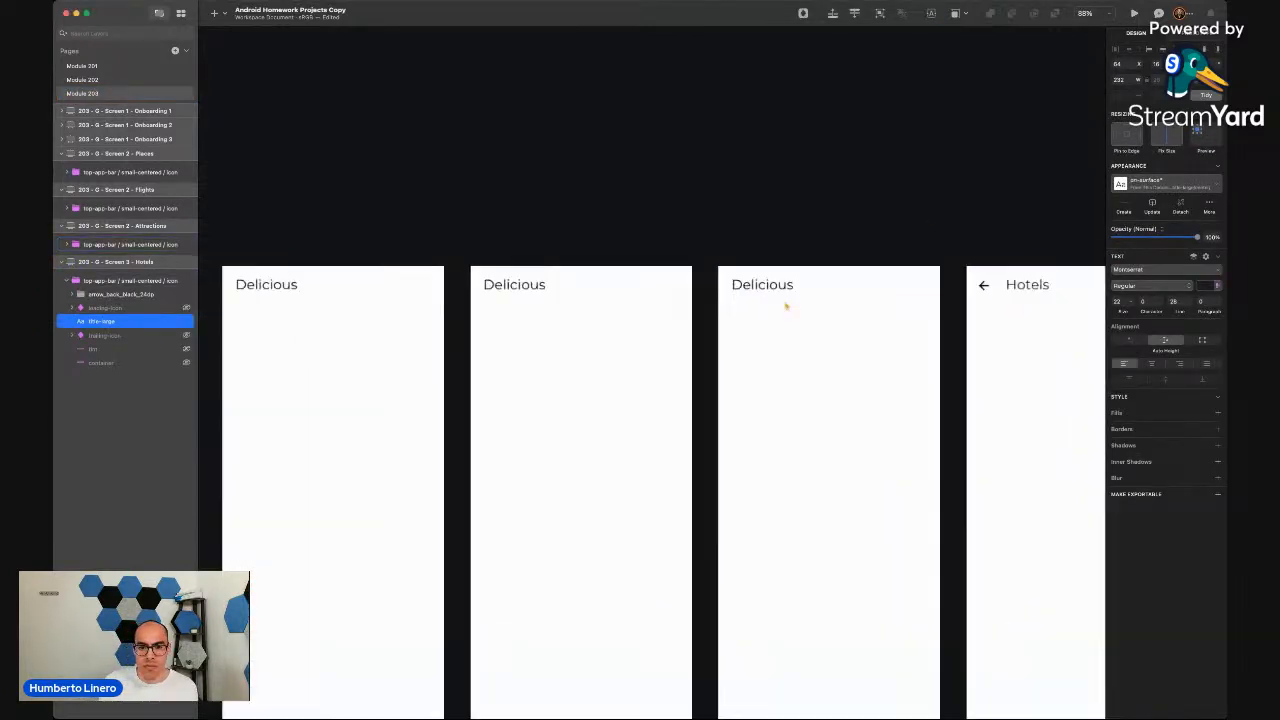
double_click(745, 281)
key(BackSpace)
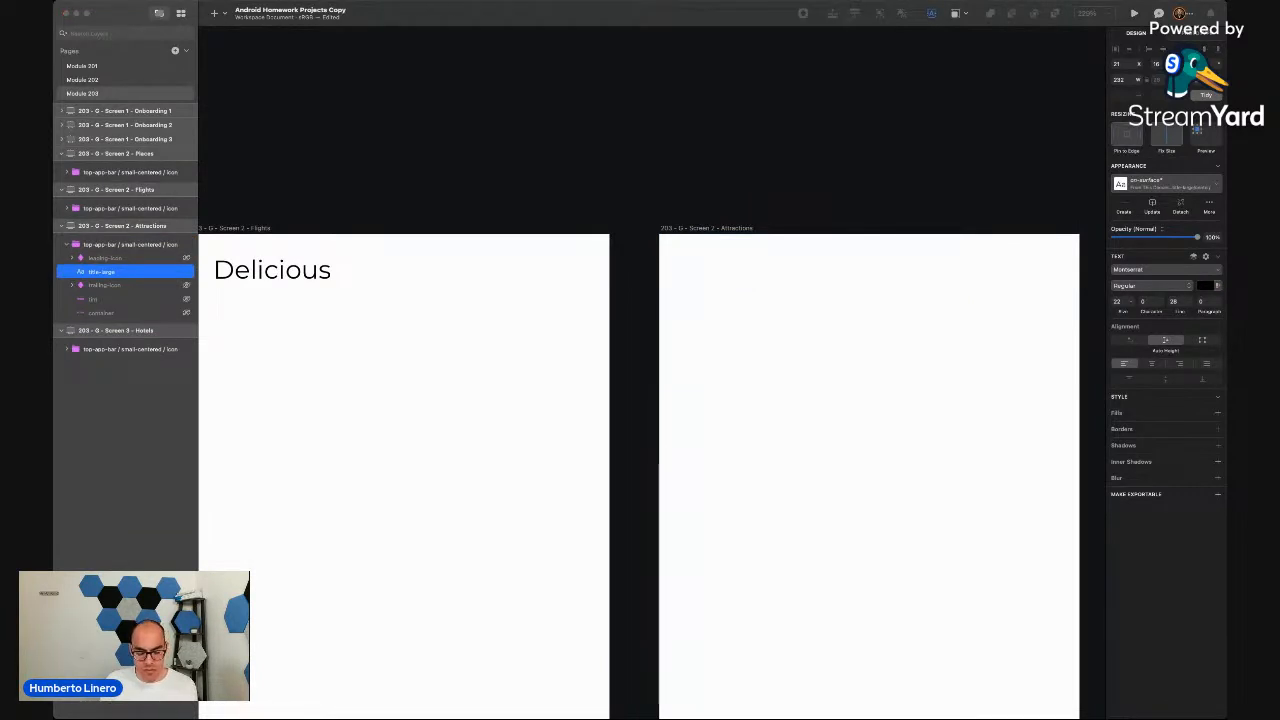
text(Attractions)
Change the app bar title on the Flights screen to "Flights"
scroll(789, 183, down, 5)
scroll(789, 183, left, 4)
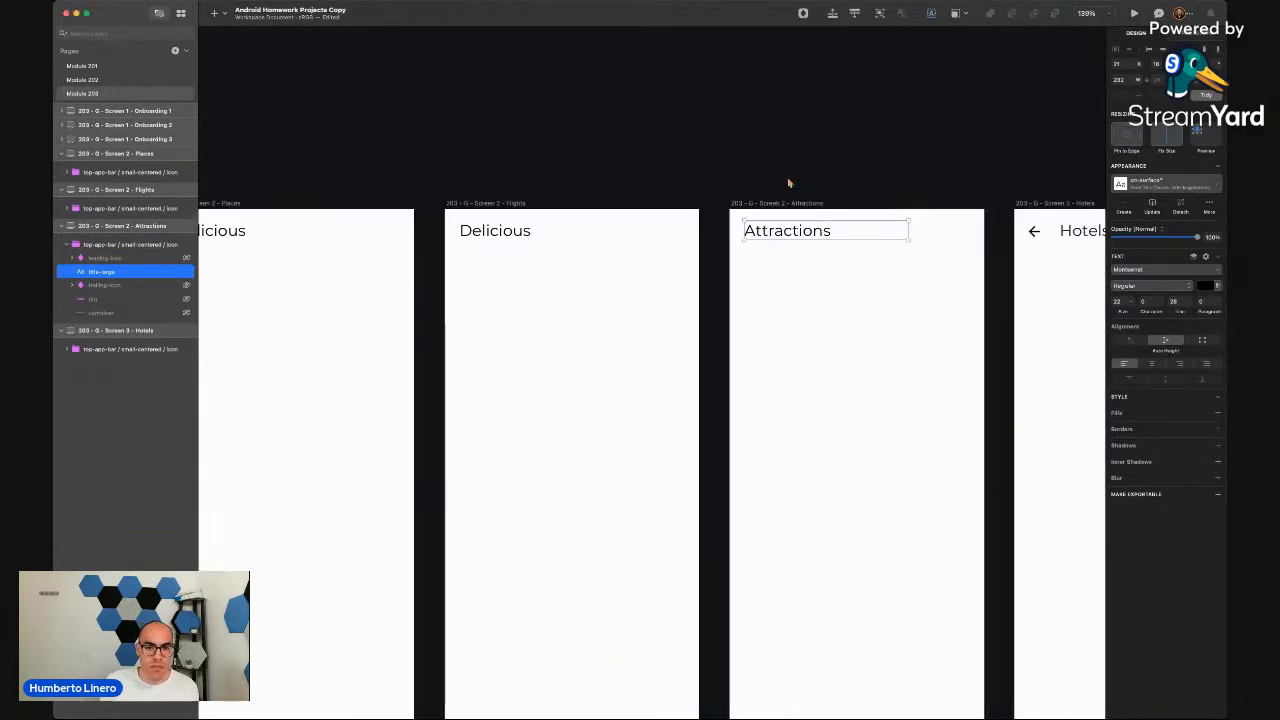
double_click(657, 232)
key(Return)
key(BackSpace)
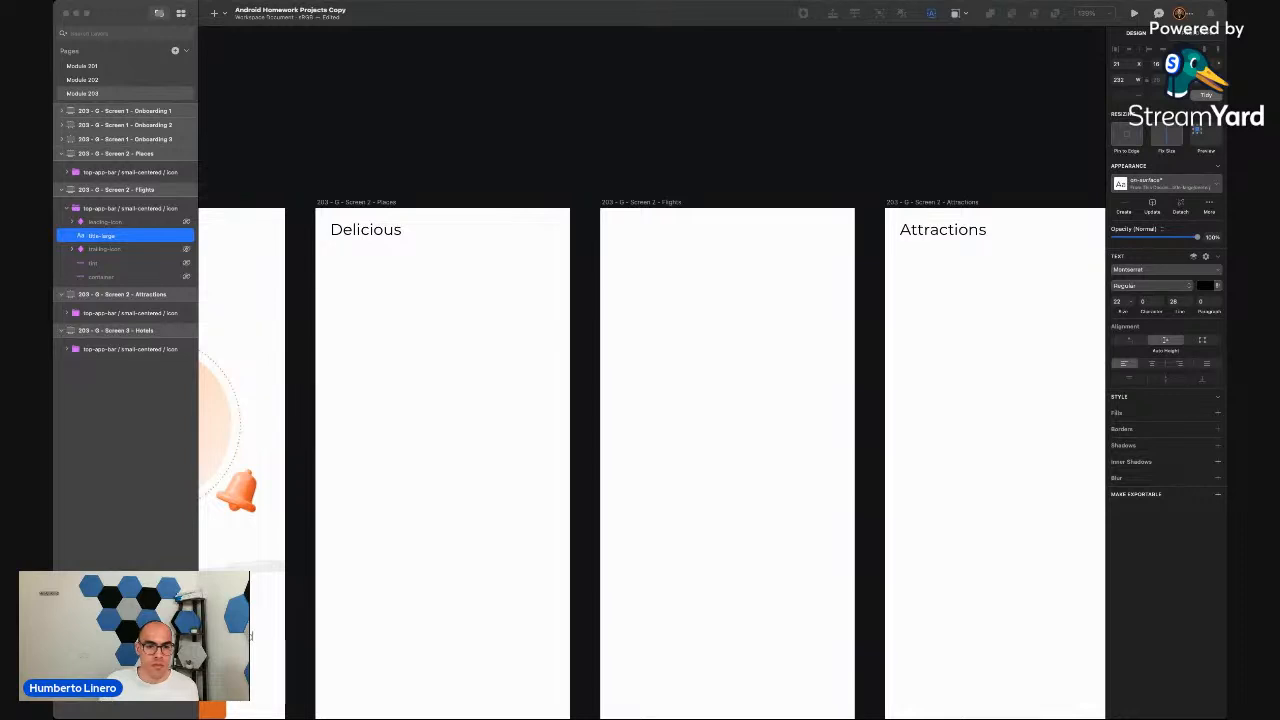
text(Flights)
key(Escape)
Change the app bar title on the Places screen to "Places"
double_click(366, 230)
key(Return)
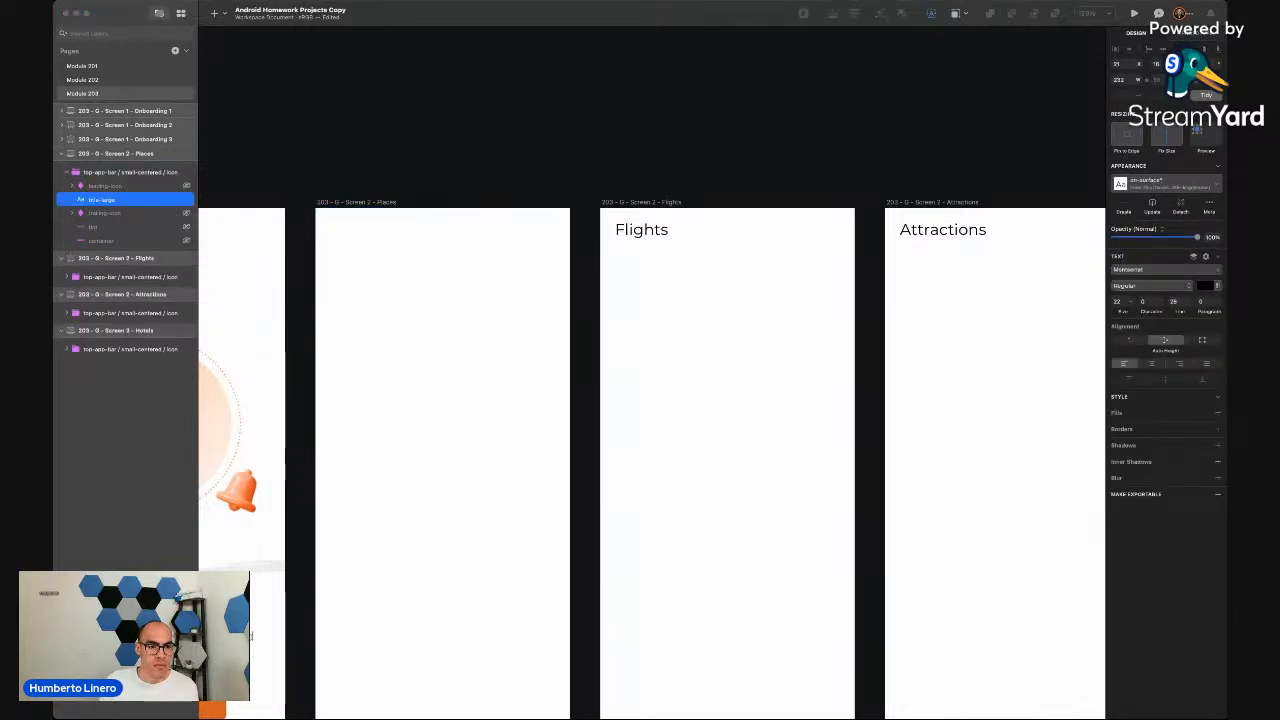
text(Places)
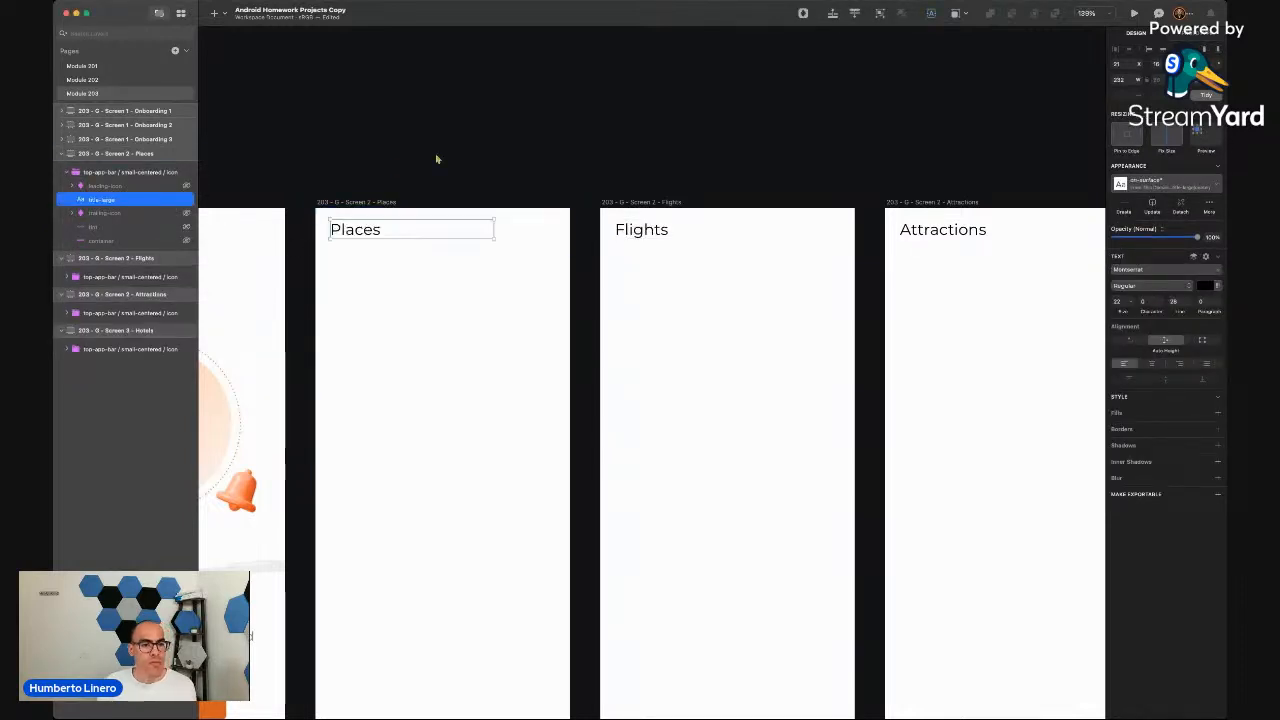
scroll(434, 157, down, 3)
click(434, 157)
Check the app bars on the Places, Flights, Attractions and Hotels screens and review the whole row alongside the onboarding screens
click(467, 200)
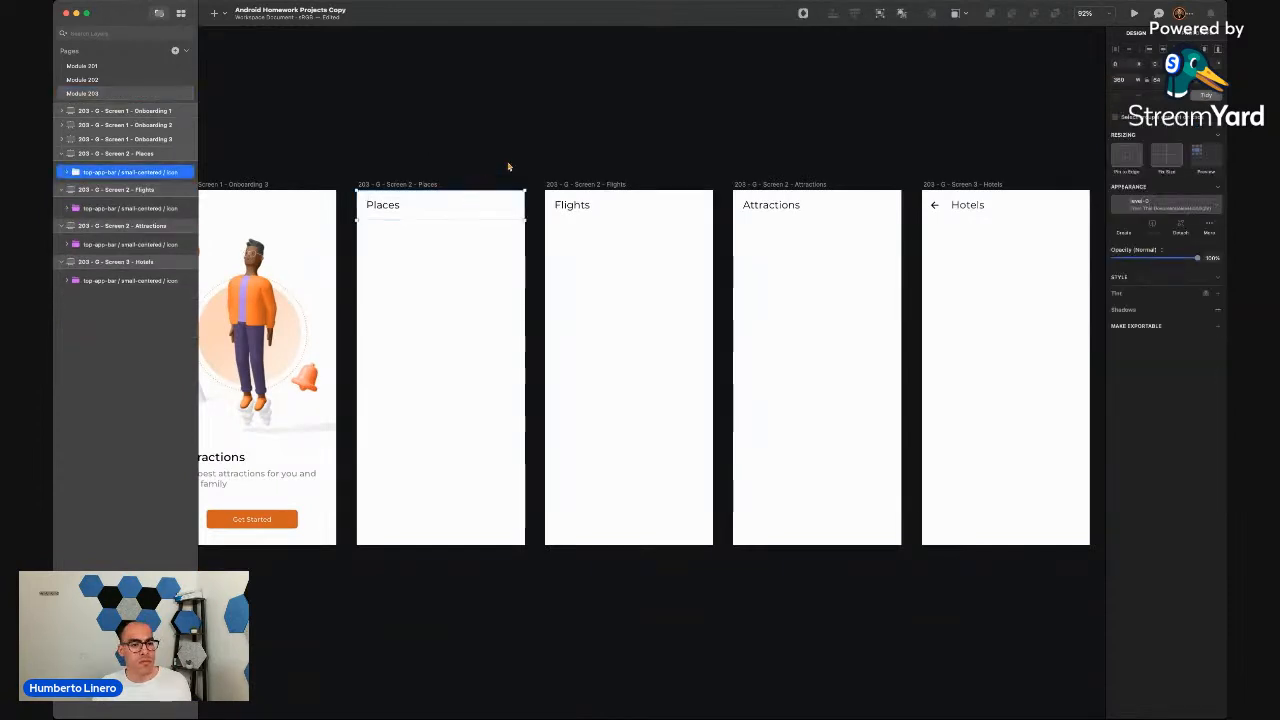
click(509, 166)
click(644, 200)
click(726, 143)
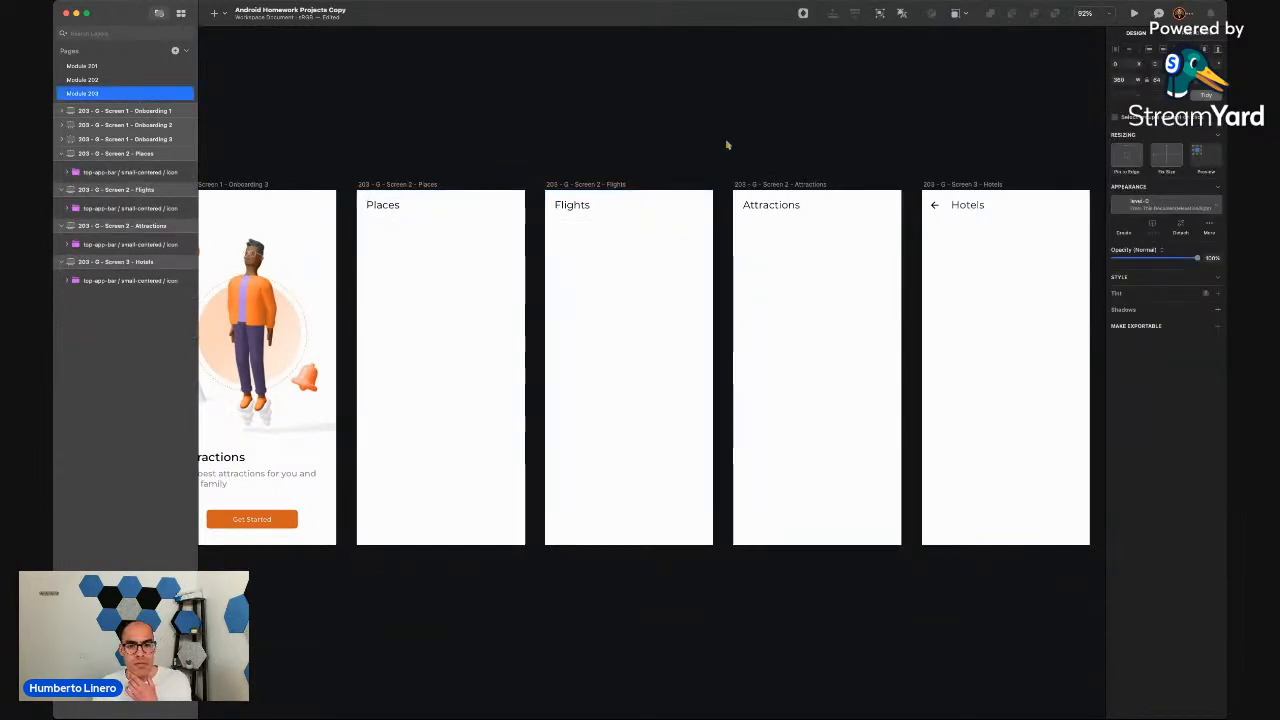
click(814, 203)
click(986, 205)
click(969, 152)
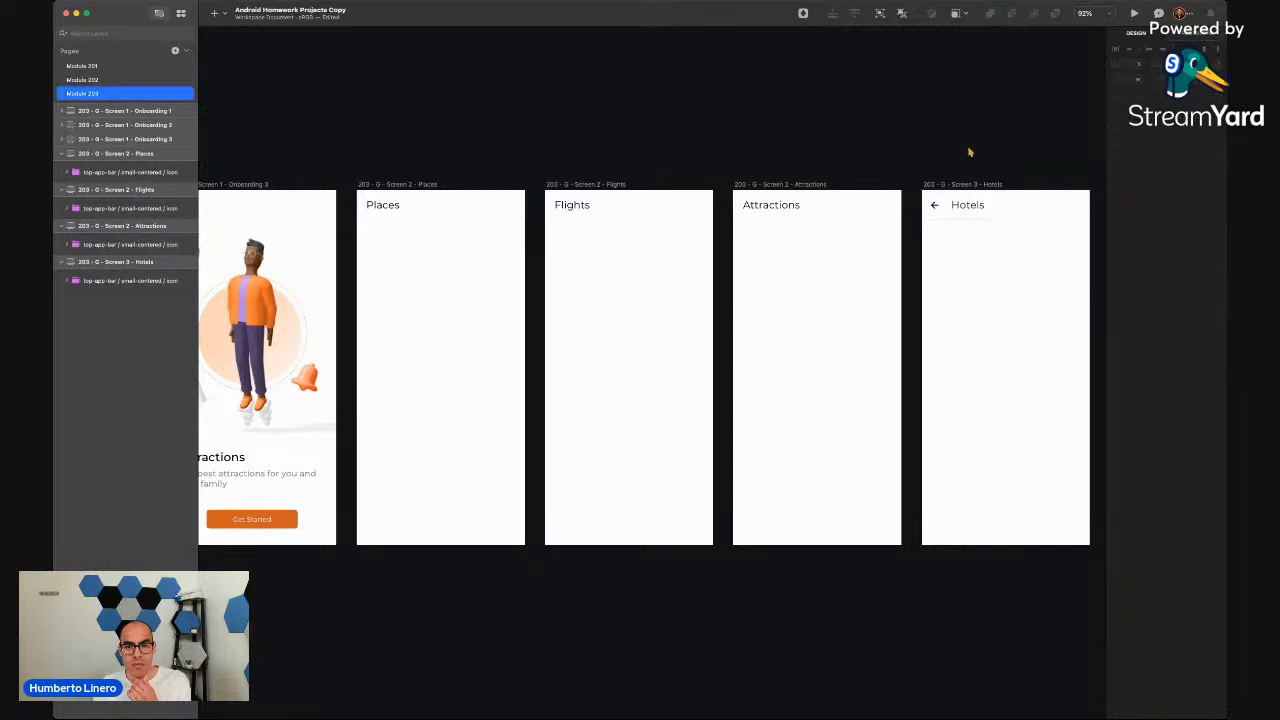
scroll(969, 152, down, 3)
scroll(969, 152, left, 5)
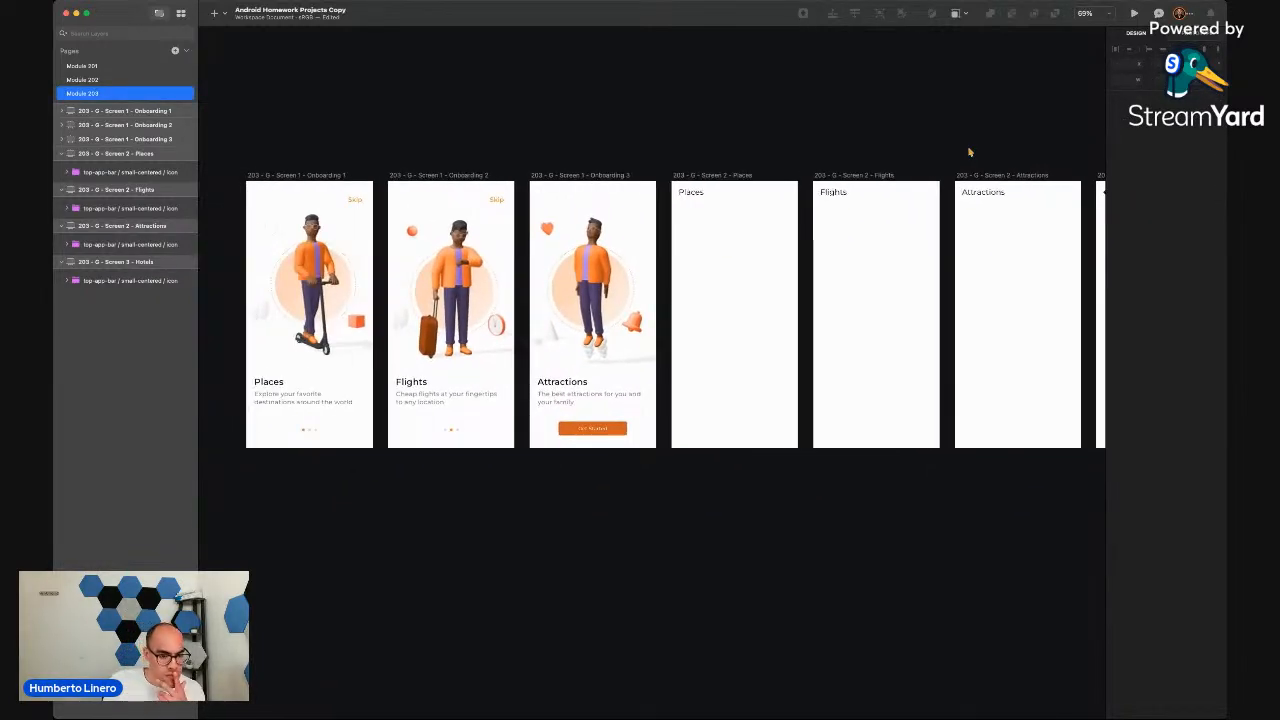
scroll(969, 152, right, 3)
scroll(969, 152, up, 2)
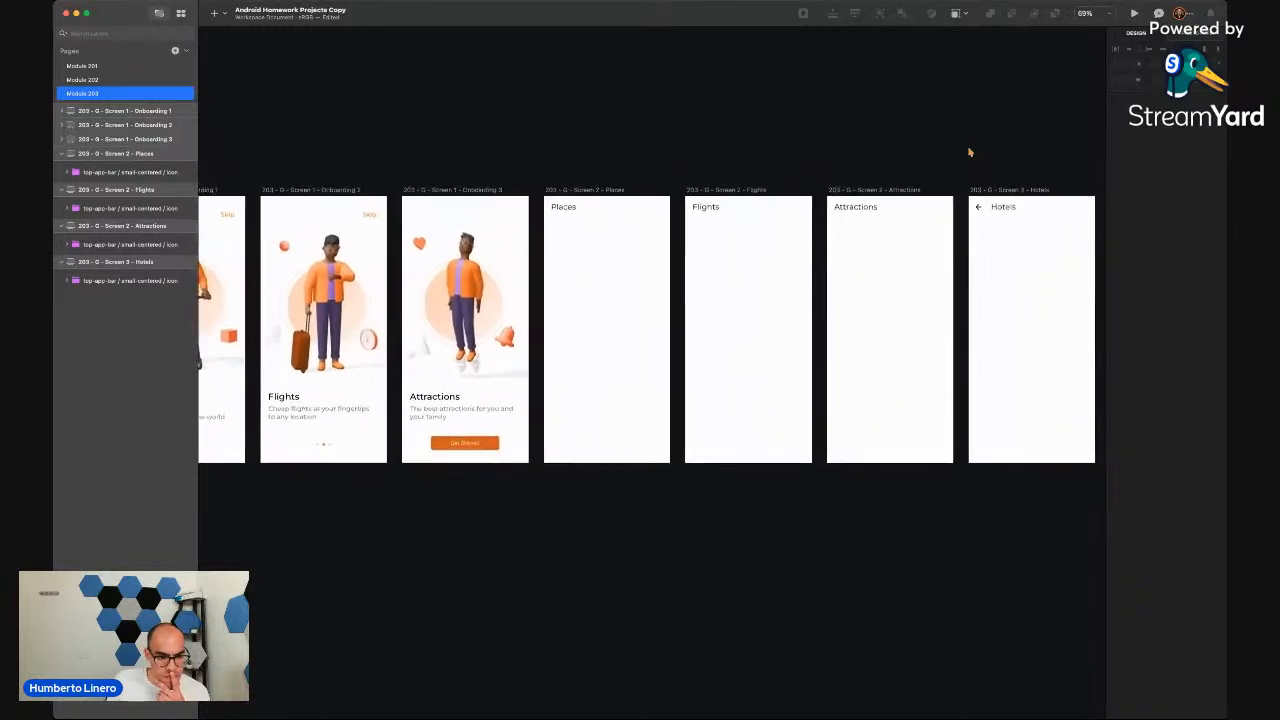
scroll(969, 152, left, 5)
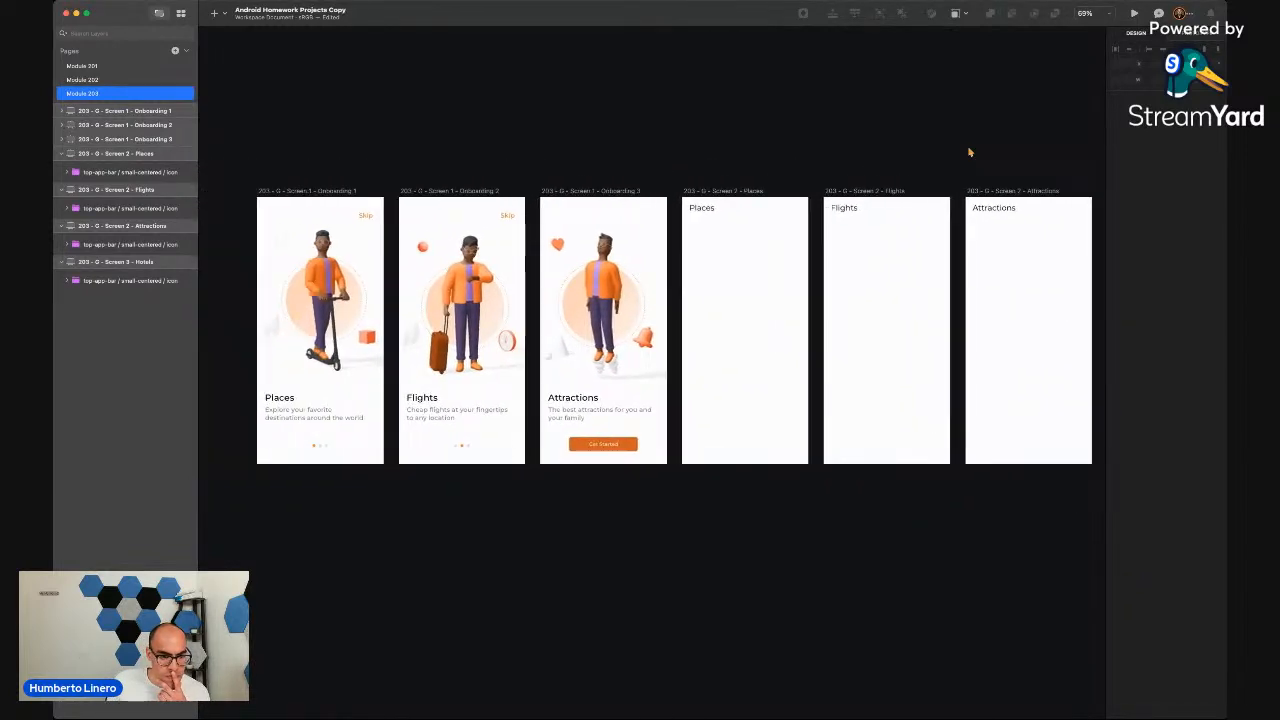
scroll(969, 152, right, 4)
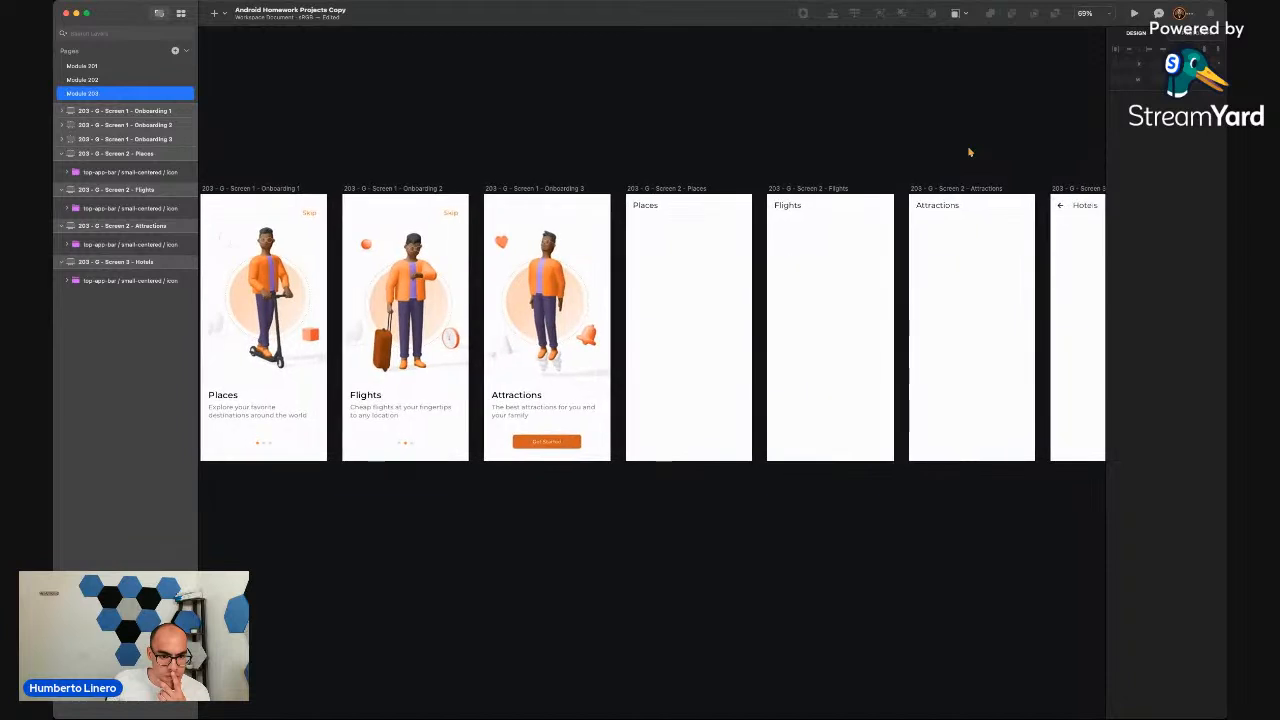
scroll(969, 152, right, 3)
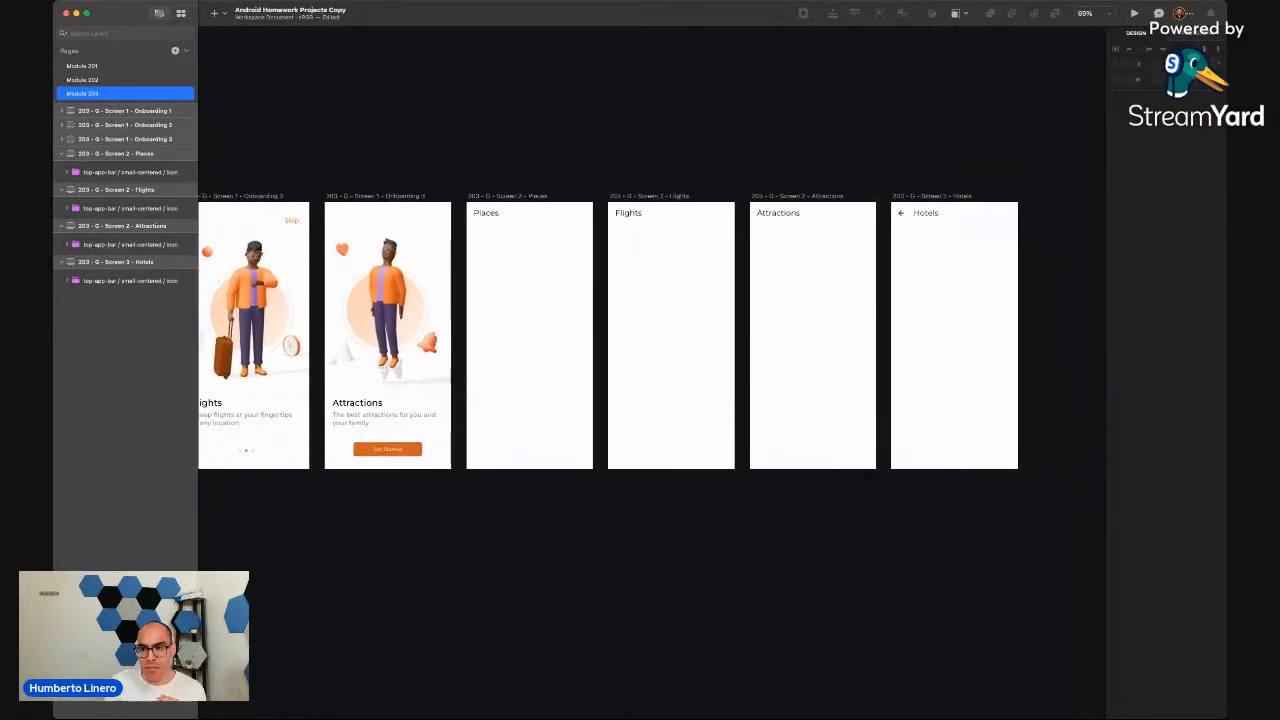
Paste the copied hotel list group onto the Hotels screen
key(super+Tab)
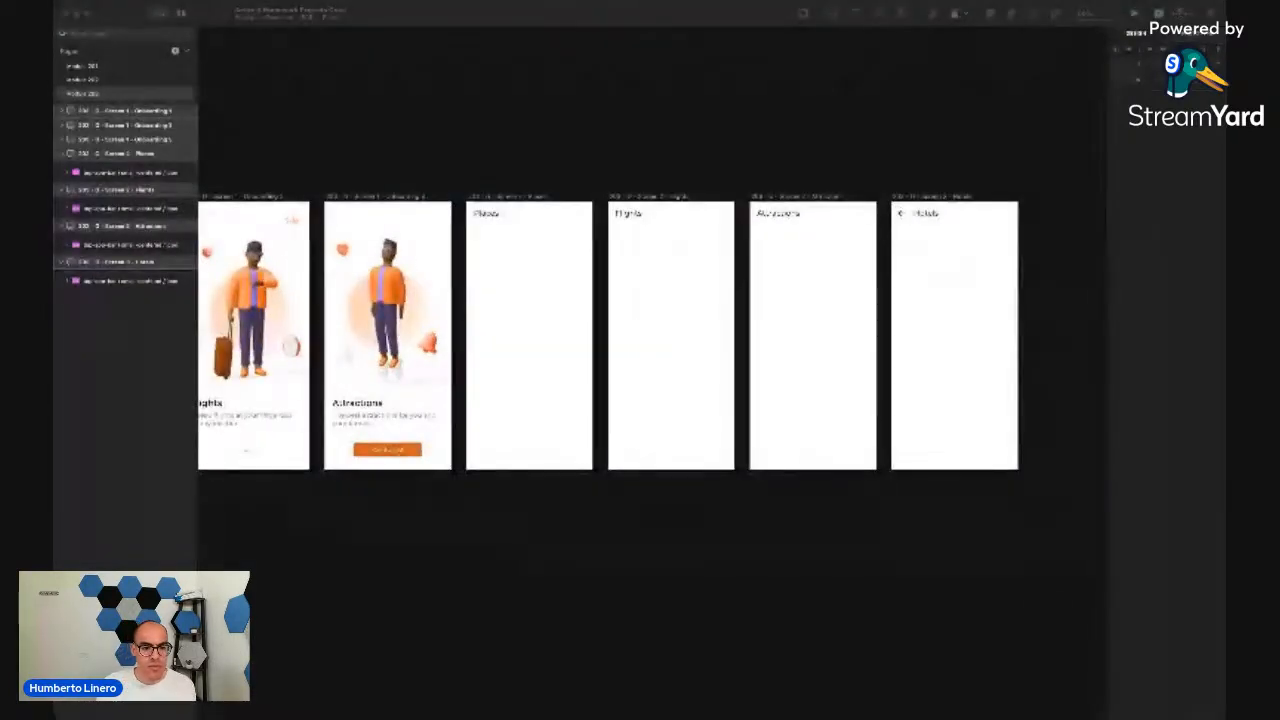
scroll(537, 271, up, 5)
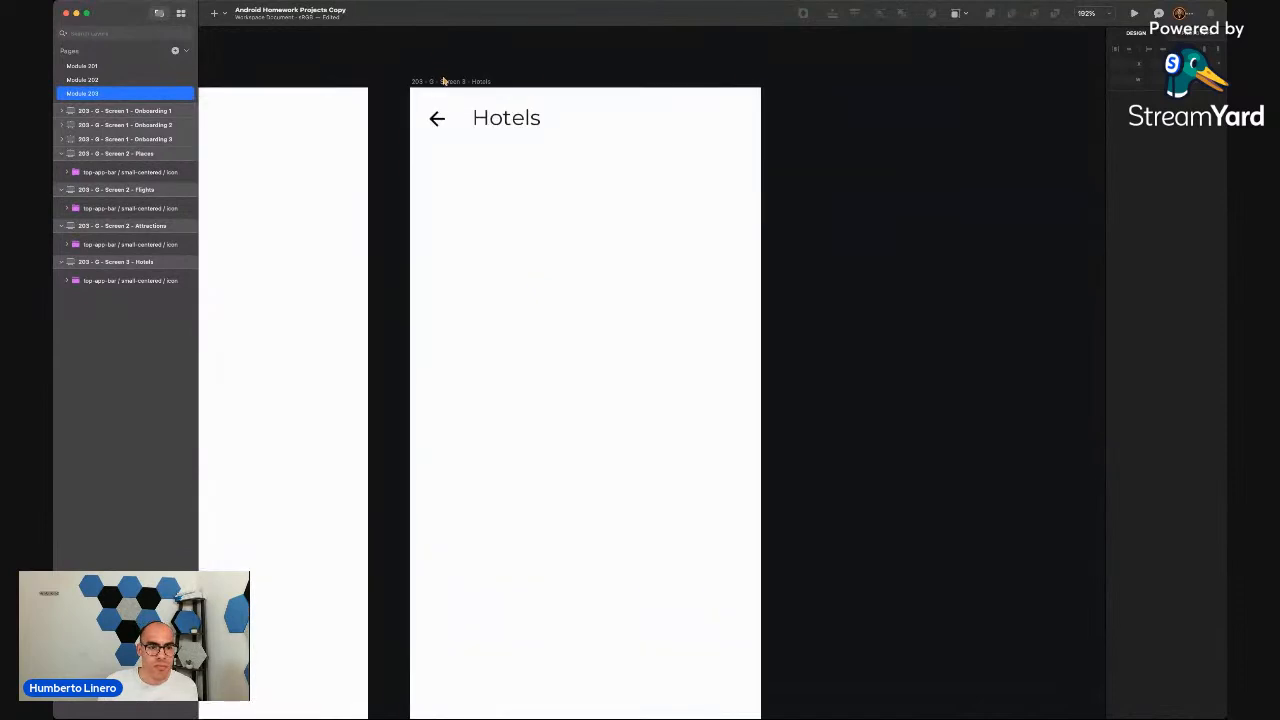
key(super+v)
click(837, 292)
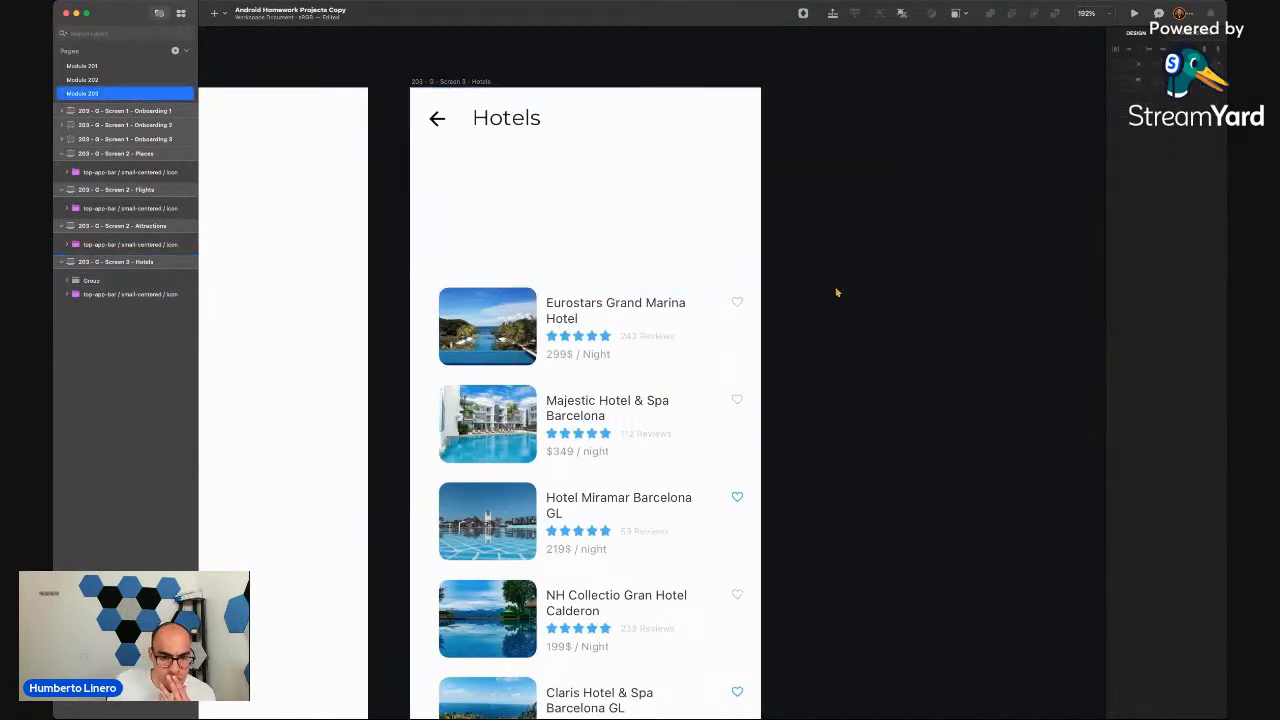
Move the hotel list group up to just beneath the Hotels app bar, close to the screen's left edge
drag(587, 424, 569, 301)
click(505, 122)
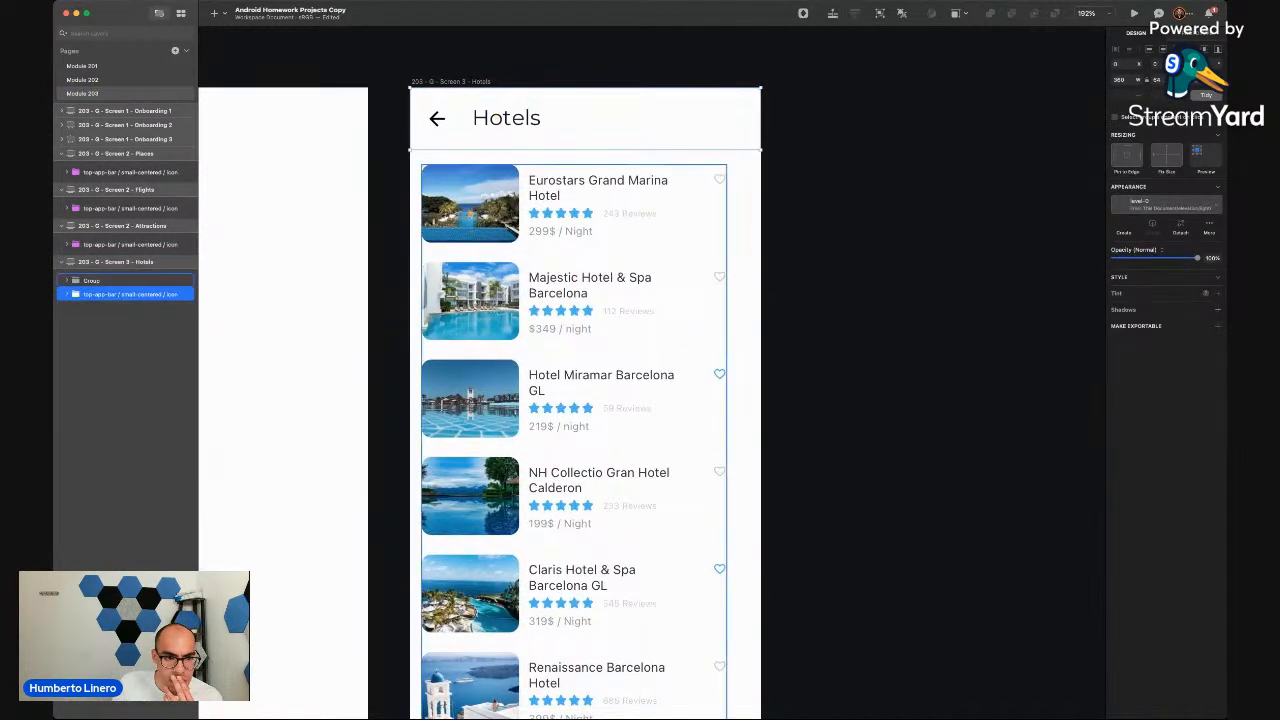
drag(469, 213, 471, 218)
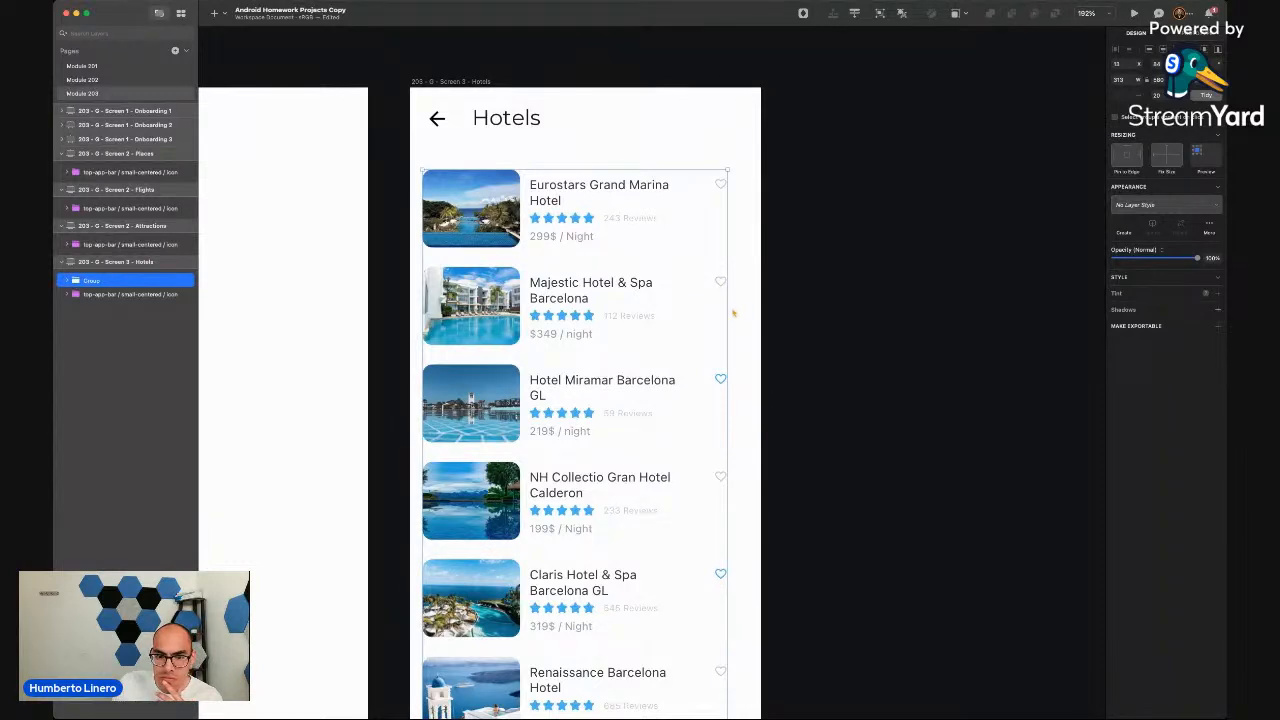
Widen the hotel list group to about 325 px, keeping its height at 580 px
mouse_move(733, 313)
mouse_down()
mouse_move(749, 309)
mouse_move(738, 309)
mouse_up()
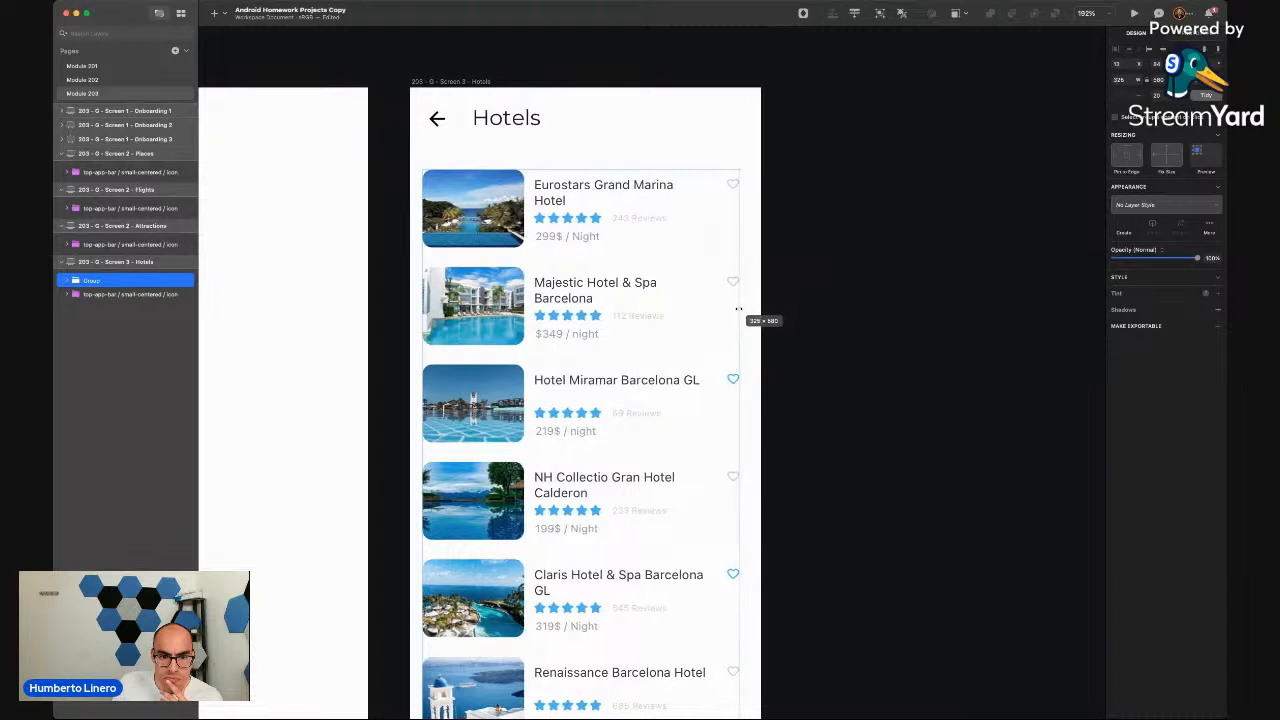
click(854, 343)
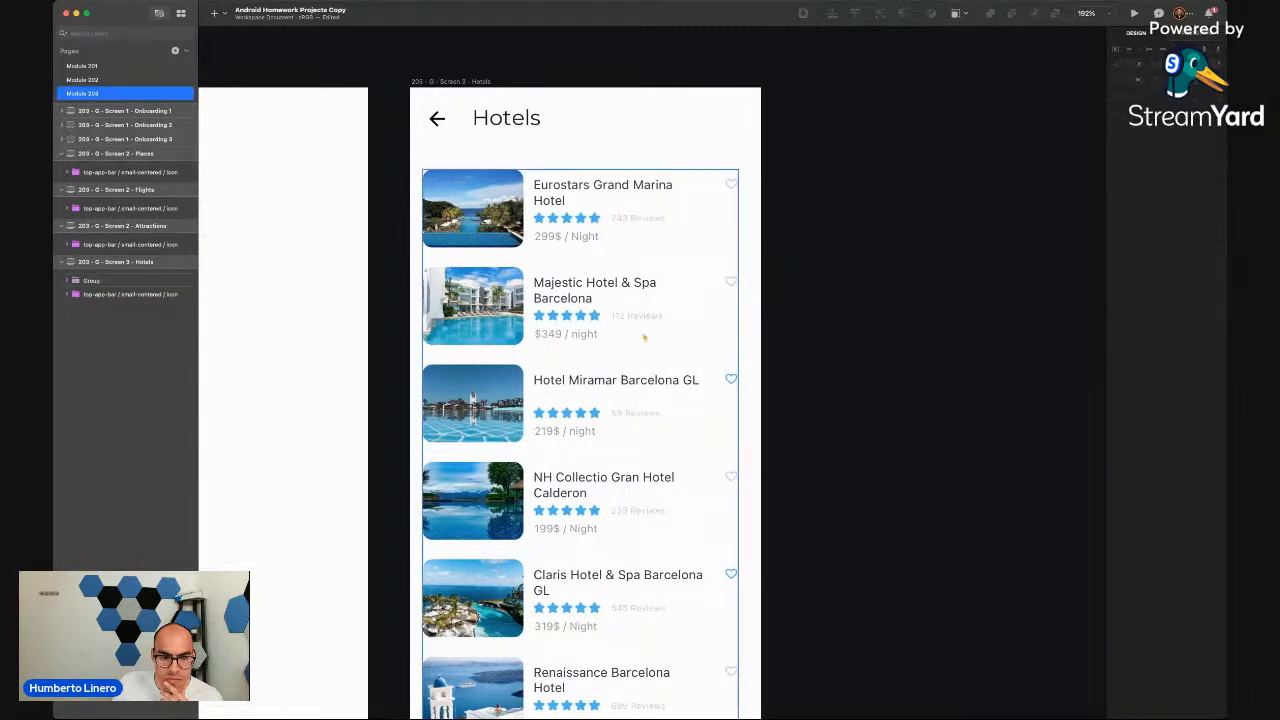
Centre the hotel list group horizontally on the Hotels screen, leaving a small gap beneath the app bar
drag(543, 354, 546, 336)
click(789, 329)
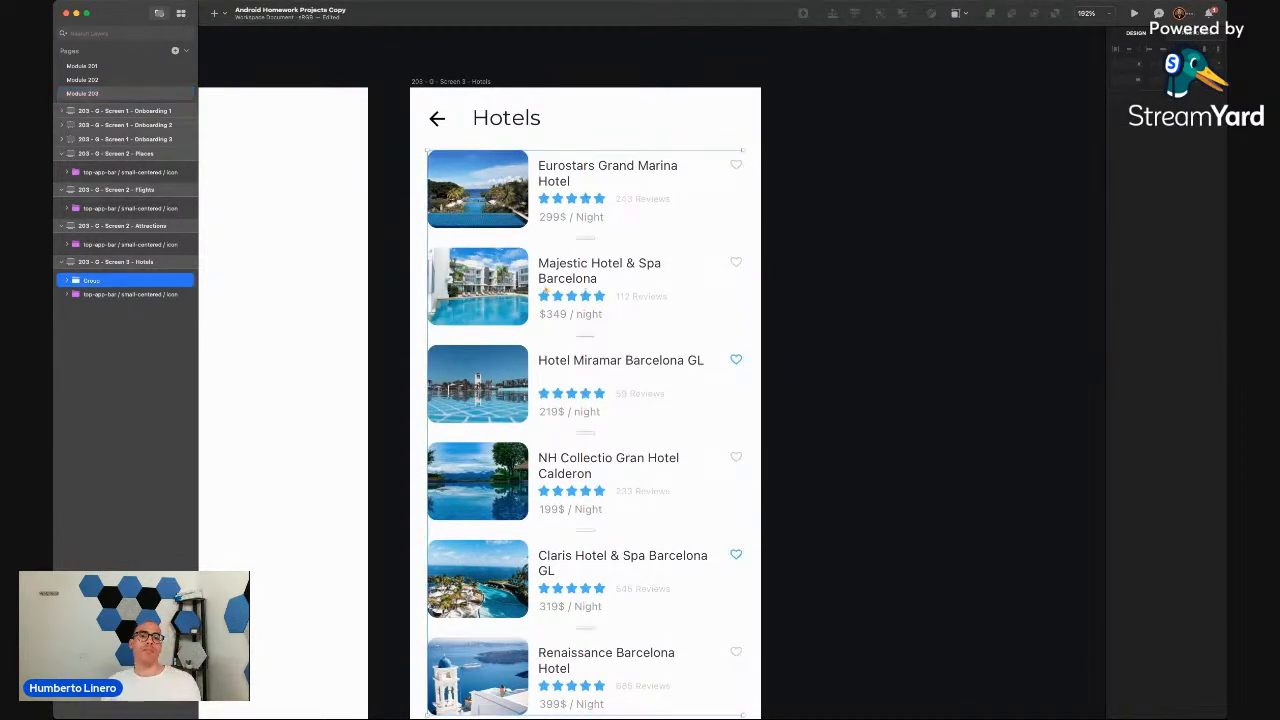
drag(546, 291, 546, 301)
click(831, 331)
scroll(831, 331, down, 5)
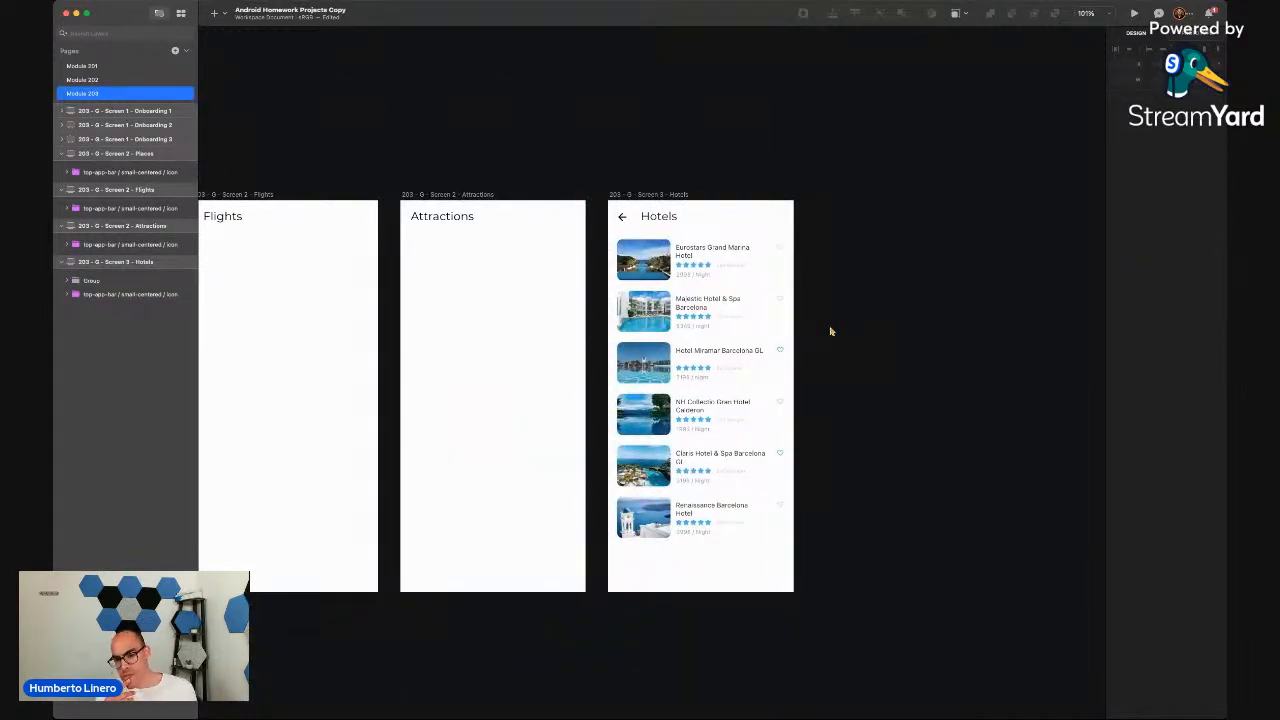
scroll(833, 268, up, 5)
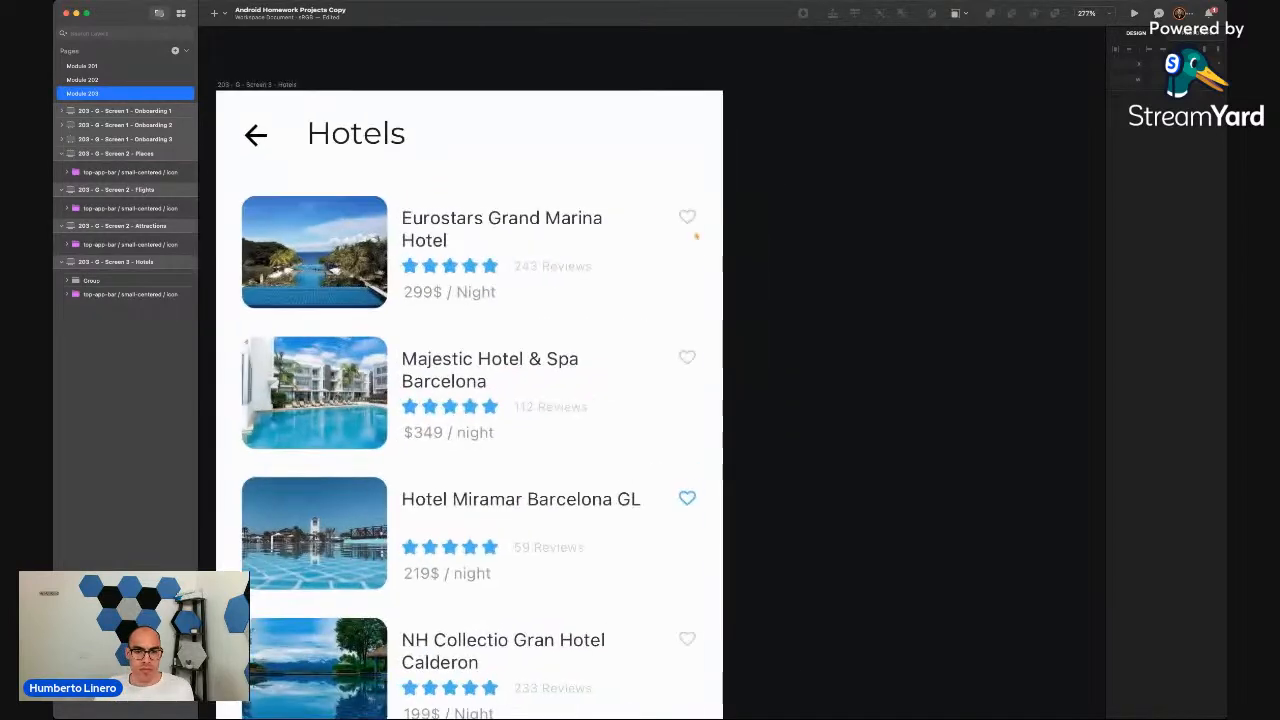
Remove the heart icons from all six hotel entries on the Hotels screen, from Eurostars Grand Marina to Renaissance Barcelona
super+click(687, 217)
key(BackSpace)
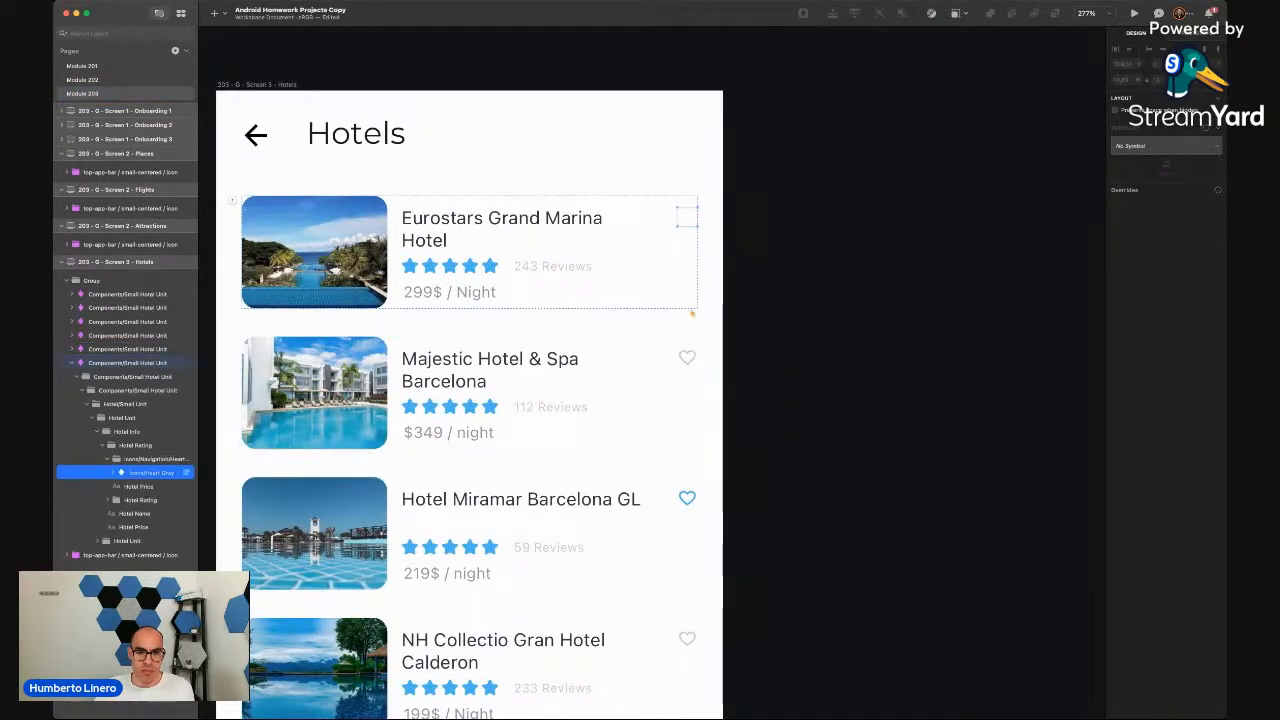
super+click(687, 357)
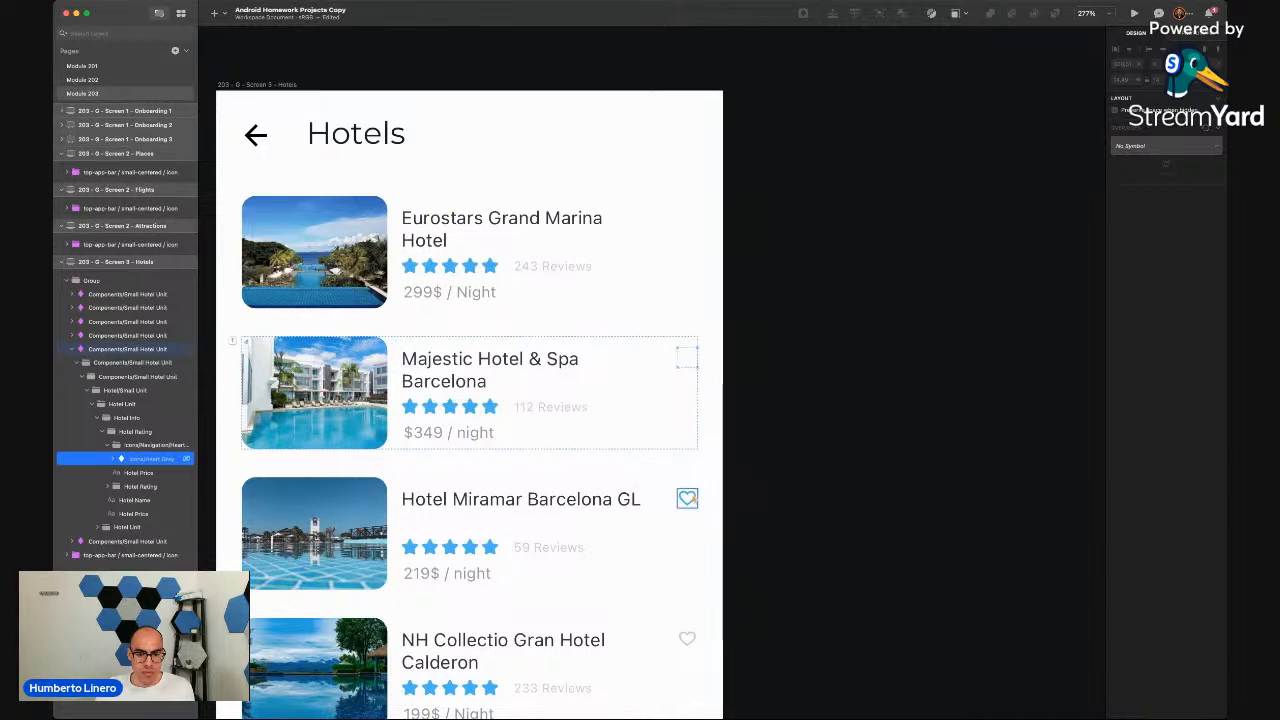
click(687, 498)
scroll(690, 503, down, 1)
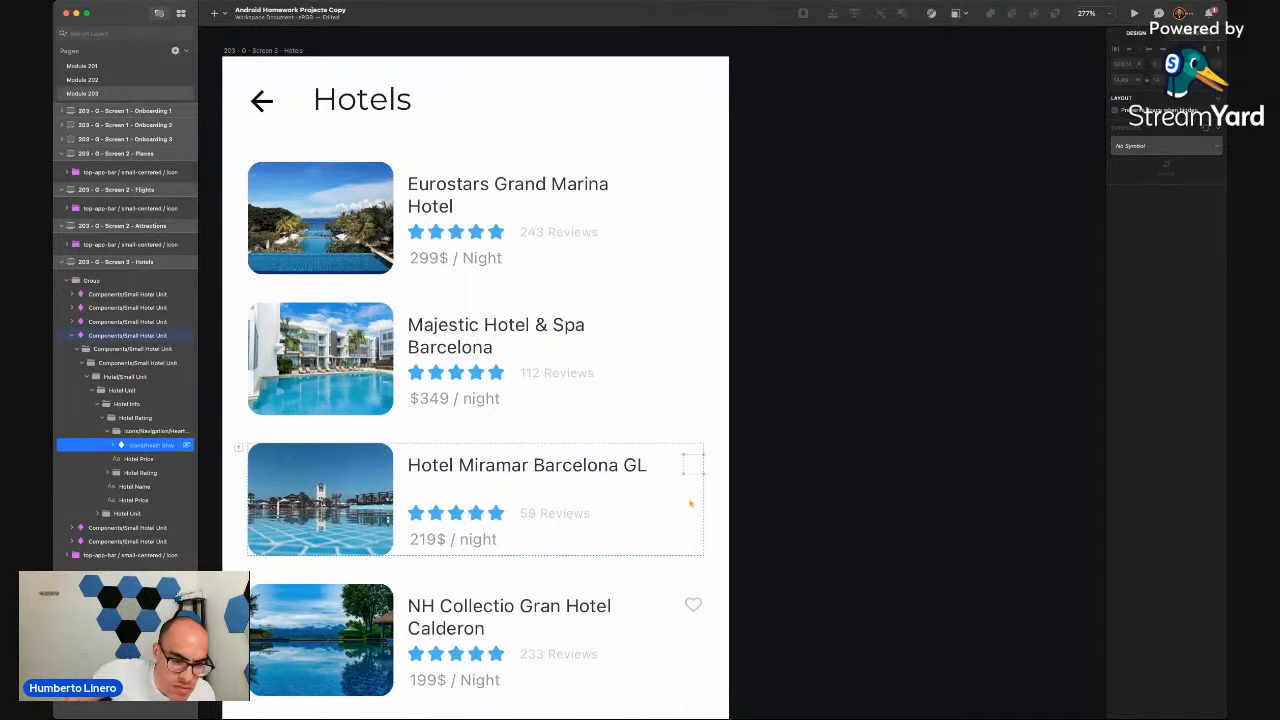
scroll(690, 503, down, 3)
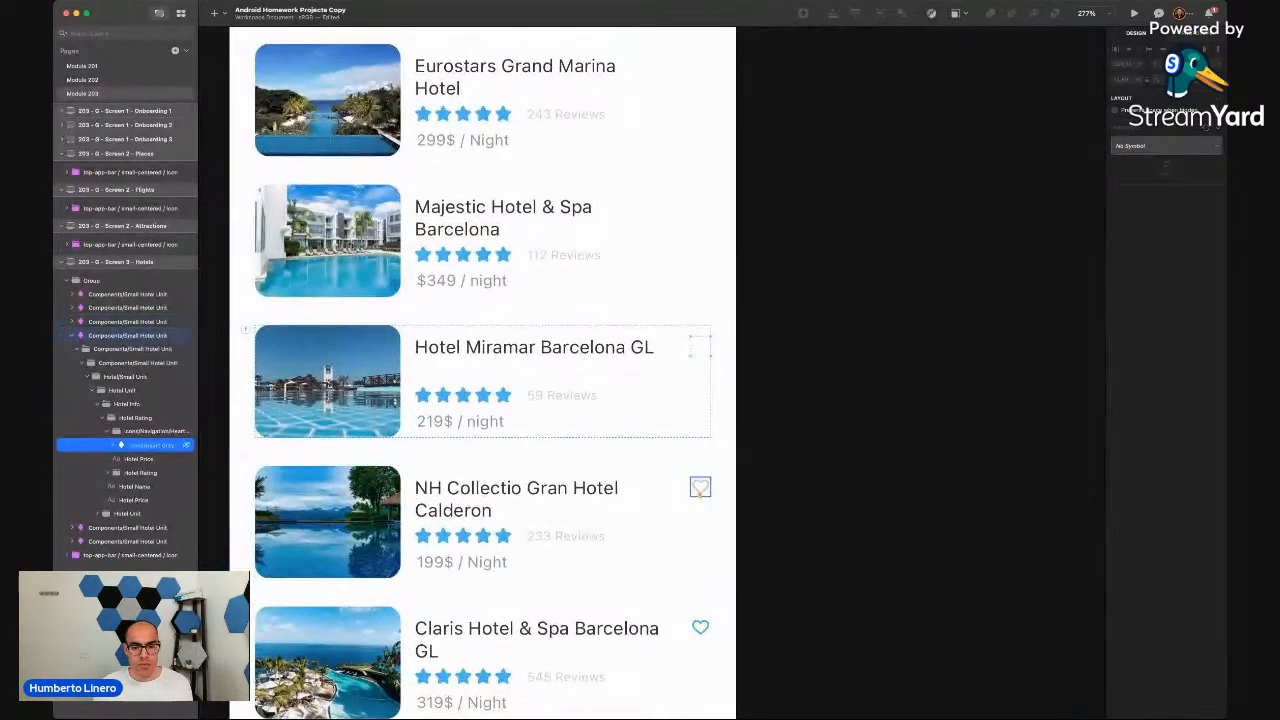
click(700, 487)
scroll(700, 488, down, 5)
click(707, 418)
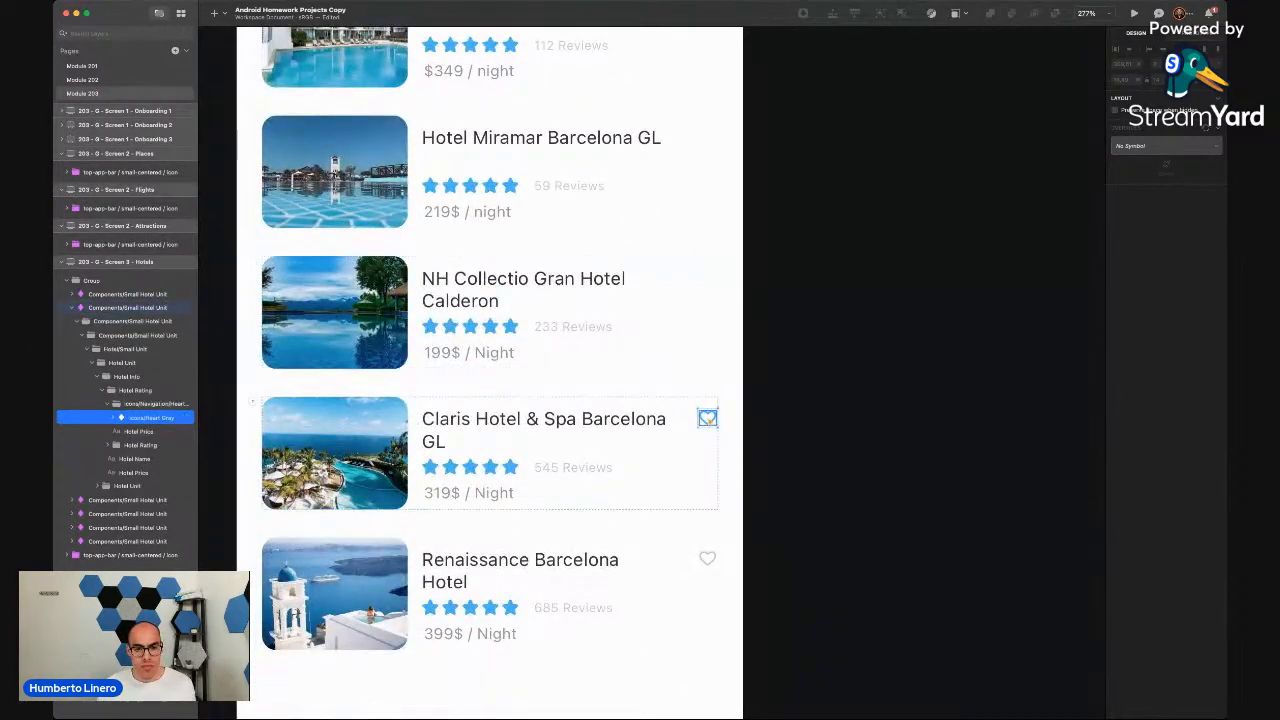
click(707, 559)
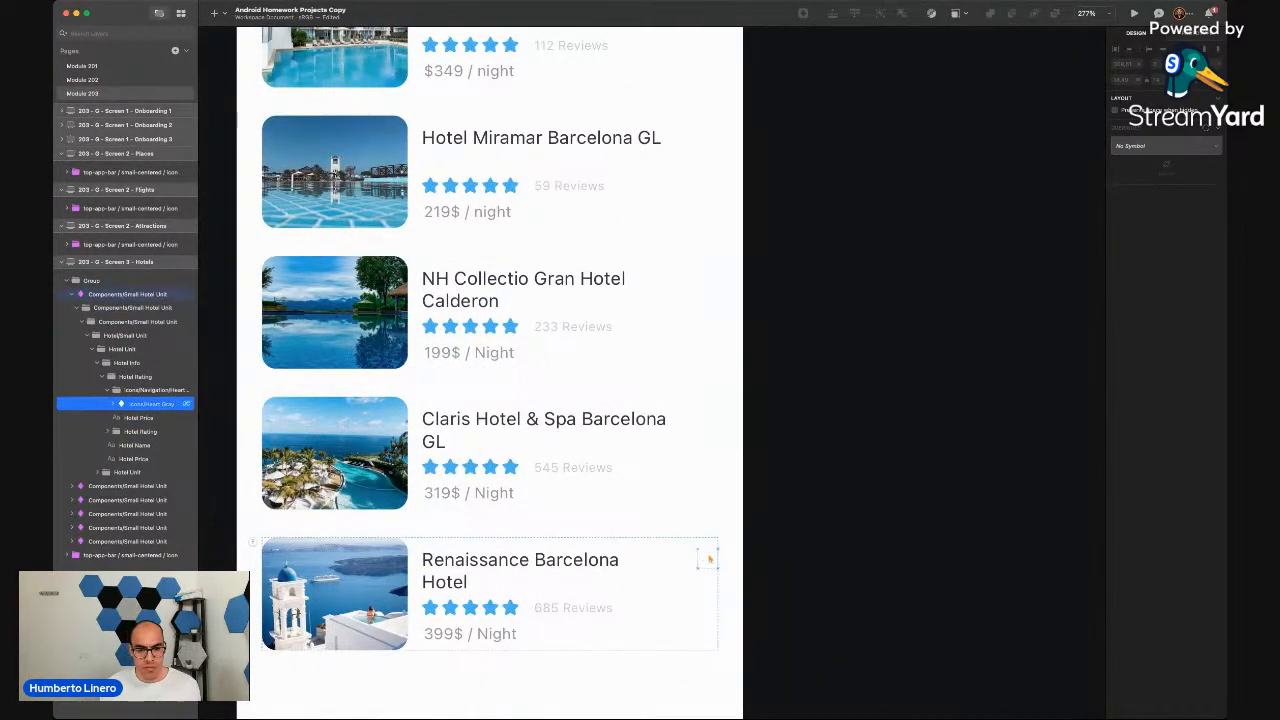
click(841, 525)
Review the whole hotel list on the Hotels screen and compare it with the neighbouring Places, Flights and Attractions screens
scroll(841, 525, down, 5)
scroll(841, 525, right, 1)
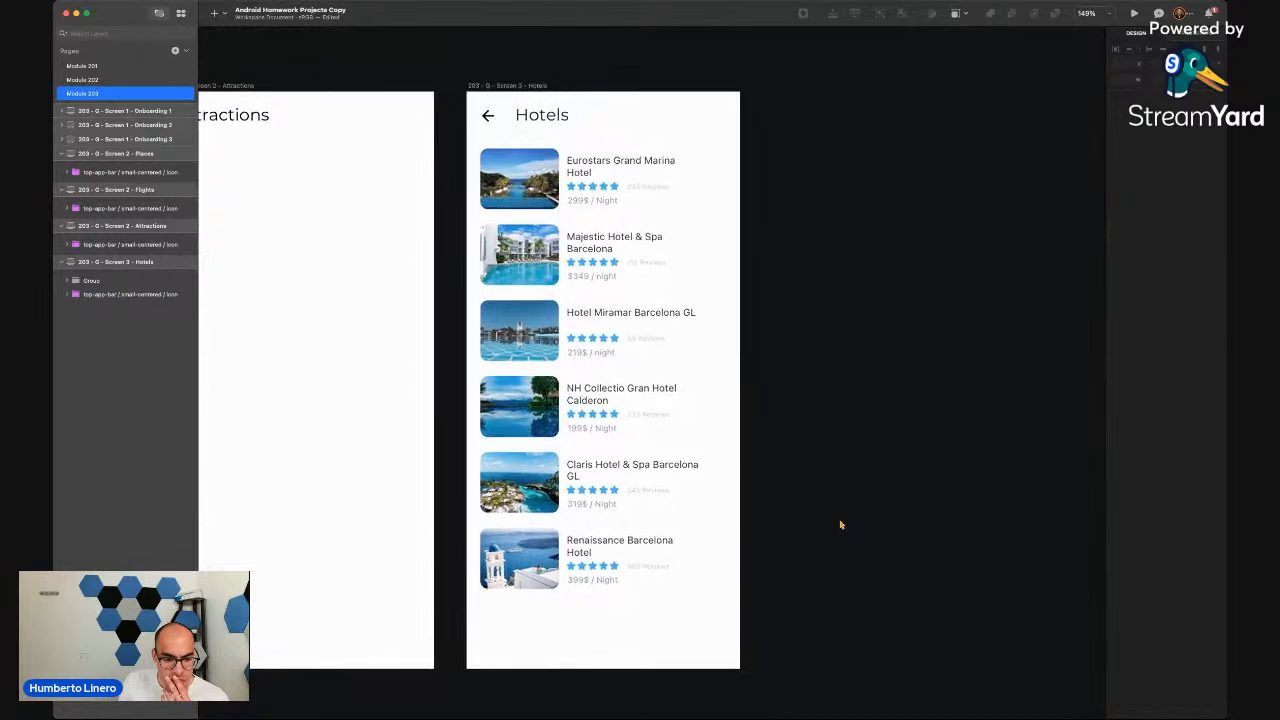
scroll(841, 525, right, 2)
scroll(841, 525, up, 1)
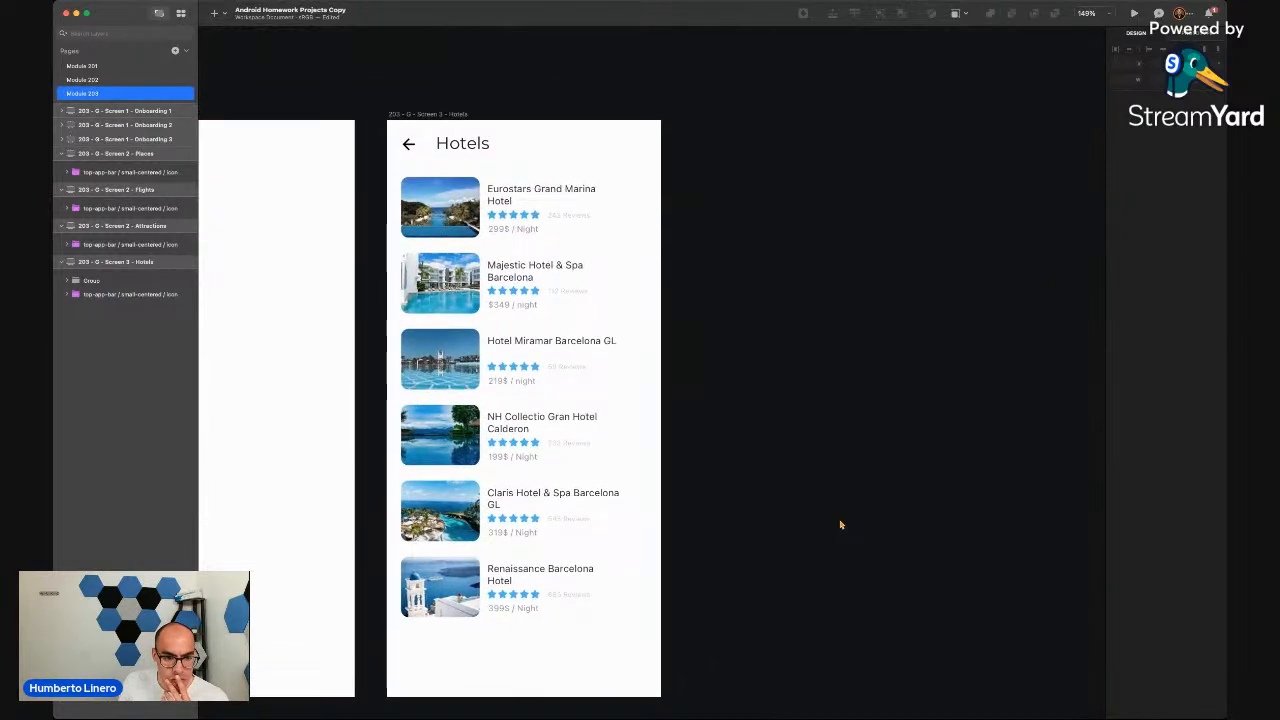
scroll(841, 525, down, 5)
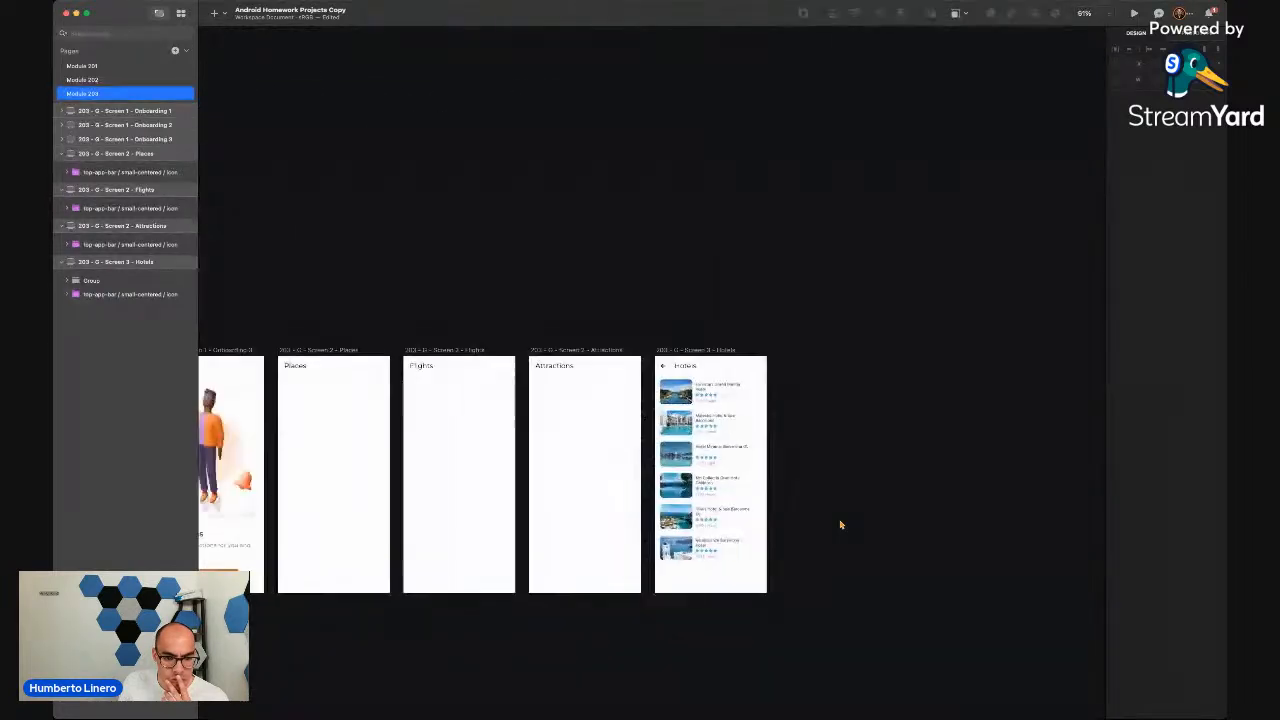
scroll(841, 525, down, 1)
scroll(841, 525, left, 1)
scroll(841, 525, right, 3)
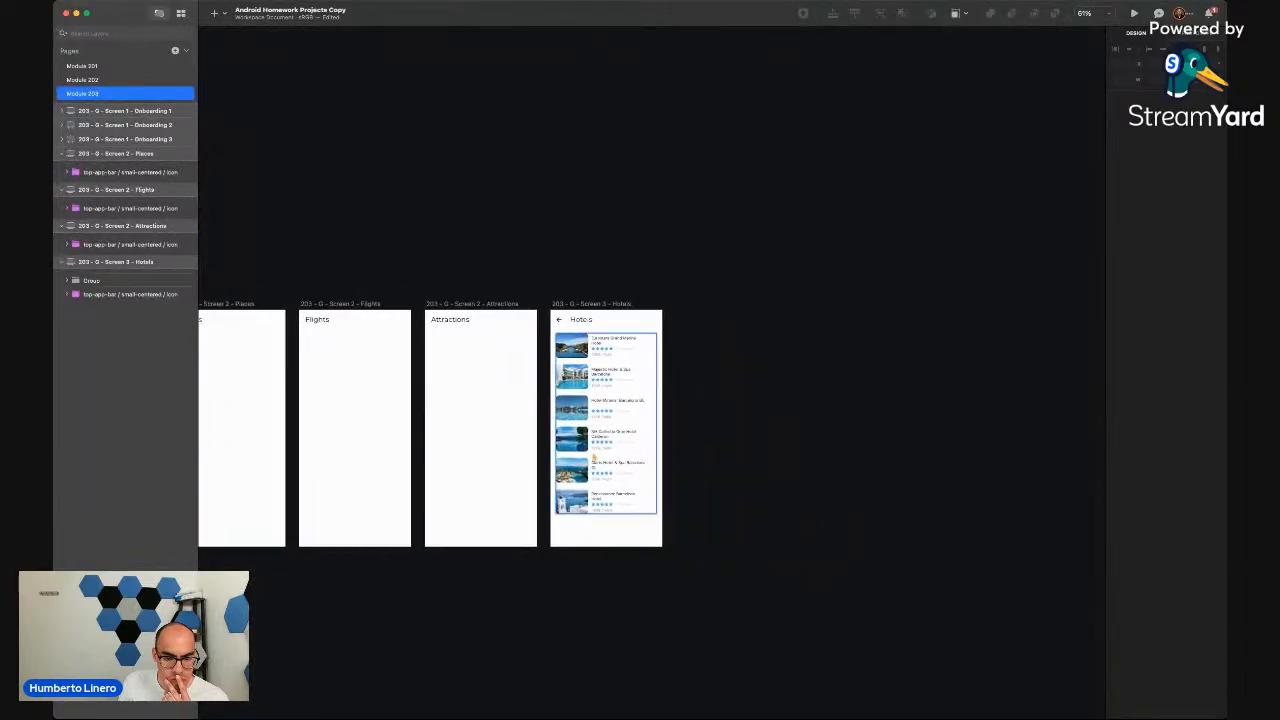
scroll(590, 410, up, 5)
scroll(590, 410, right, 2)
scroll(590, 410, up, 1)
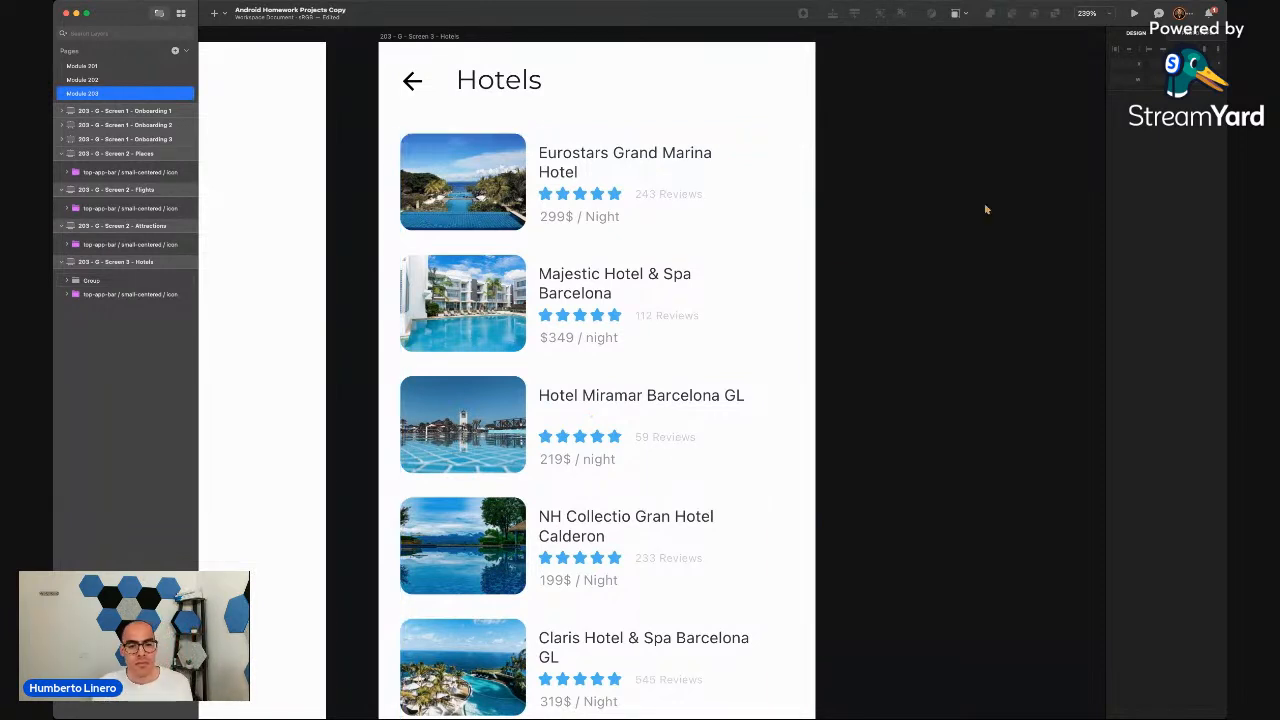
scroll(745, 338, down, 3)
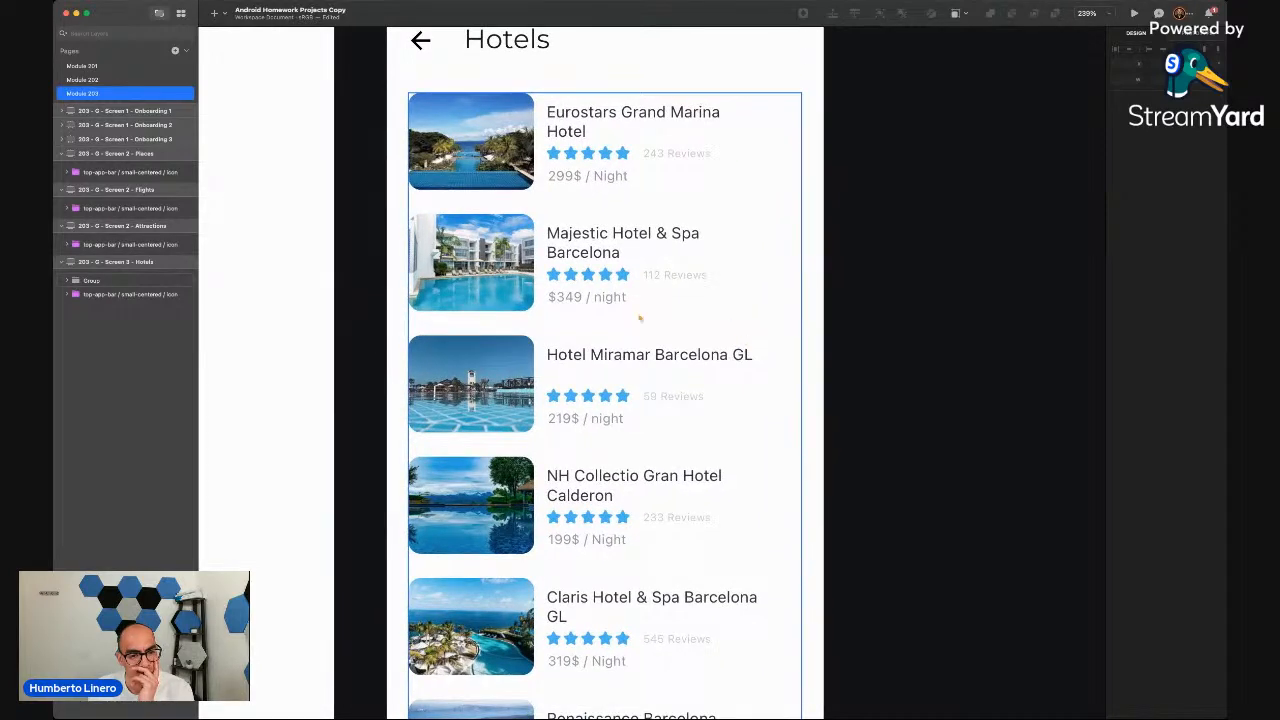
scroll(604, 452, down, 4)
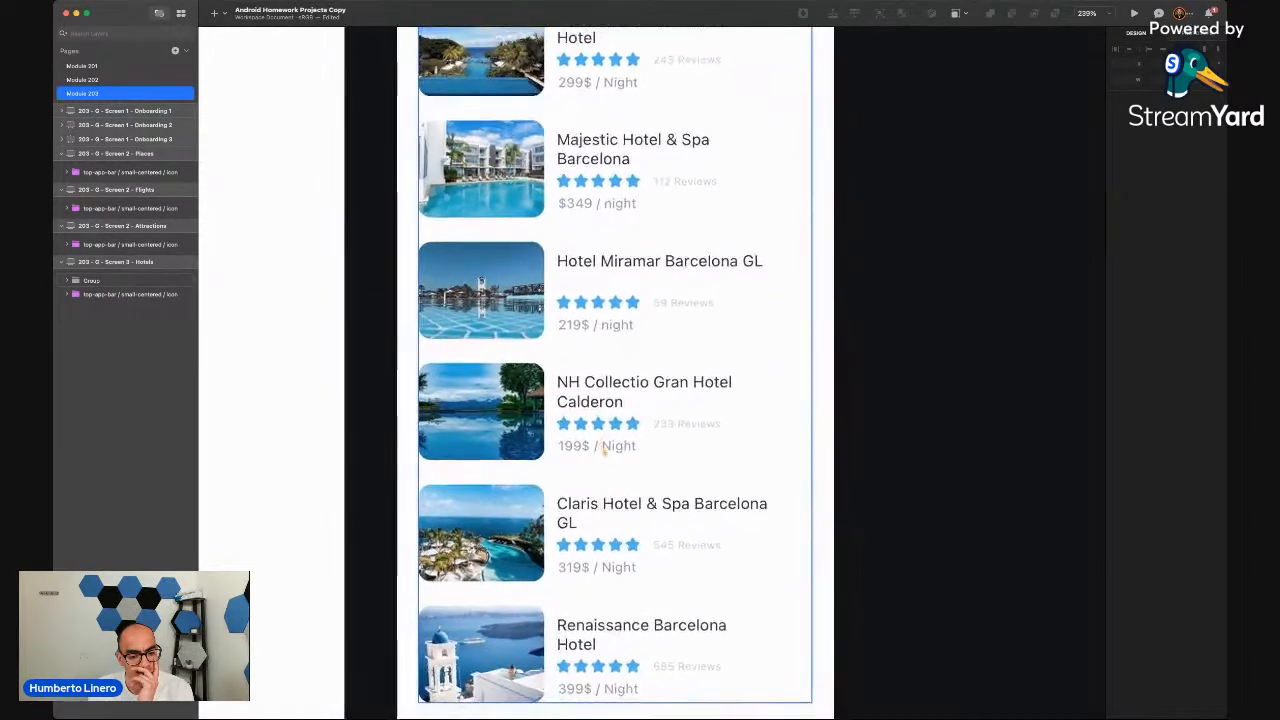
scroll(604, 453, up, 5)
Inspect the hotel unit symbols in the list and the price text of the Eurostars Grand Marina entry
double_click(575, 260)
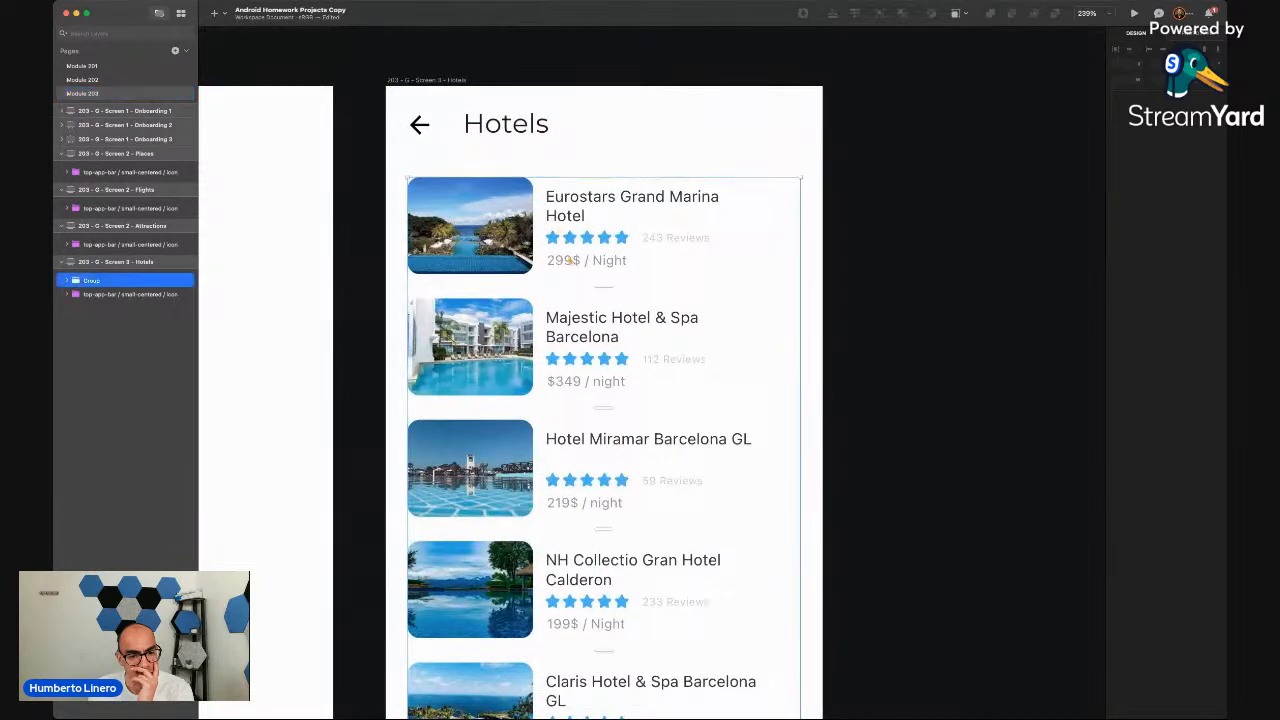
double_click(577, 262)
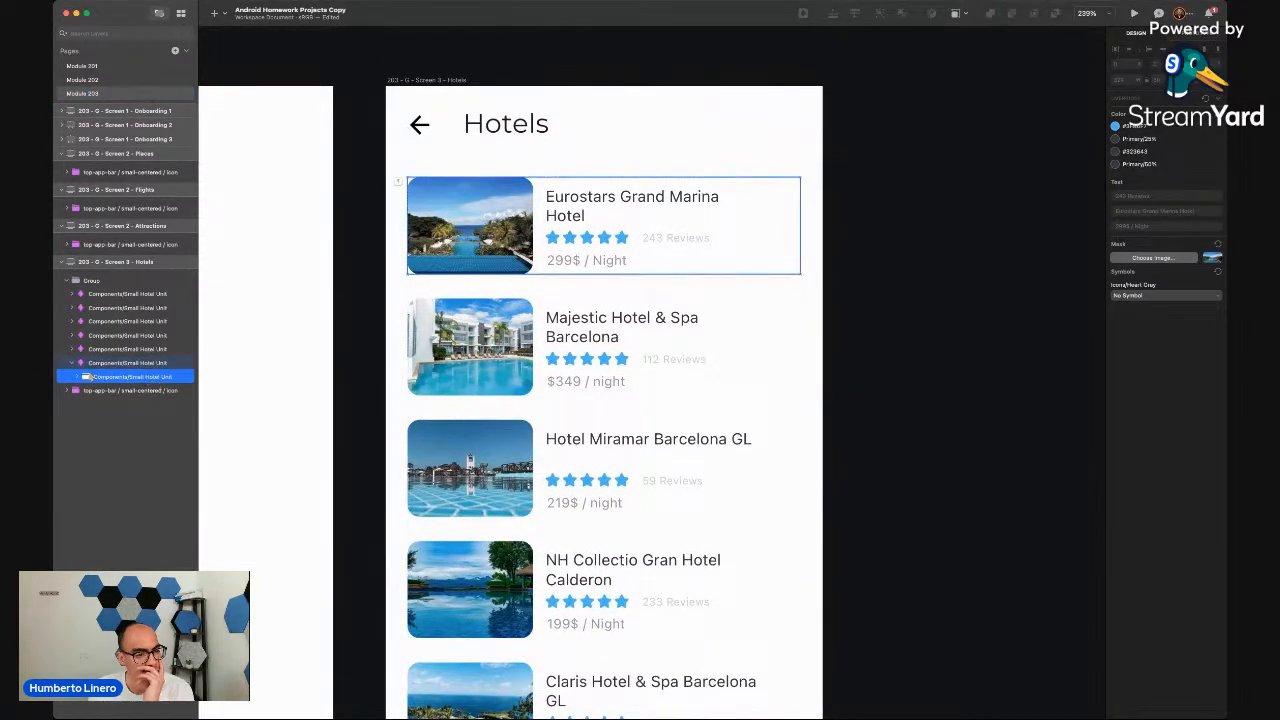
click(73, 363)
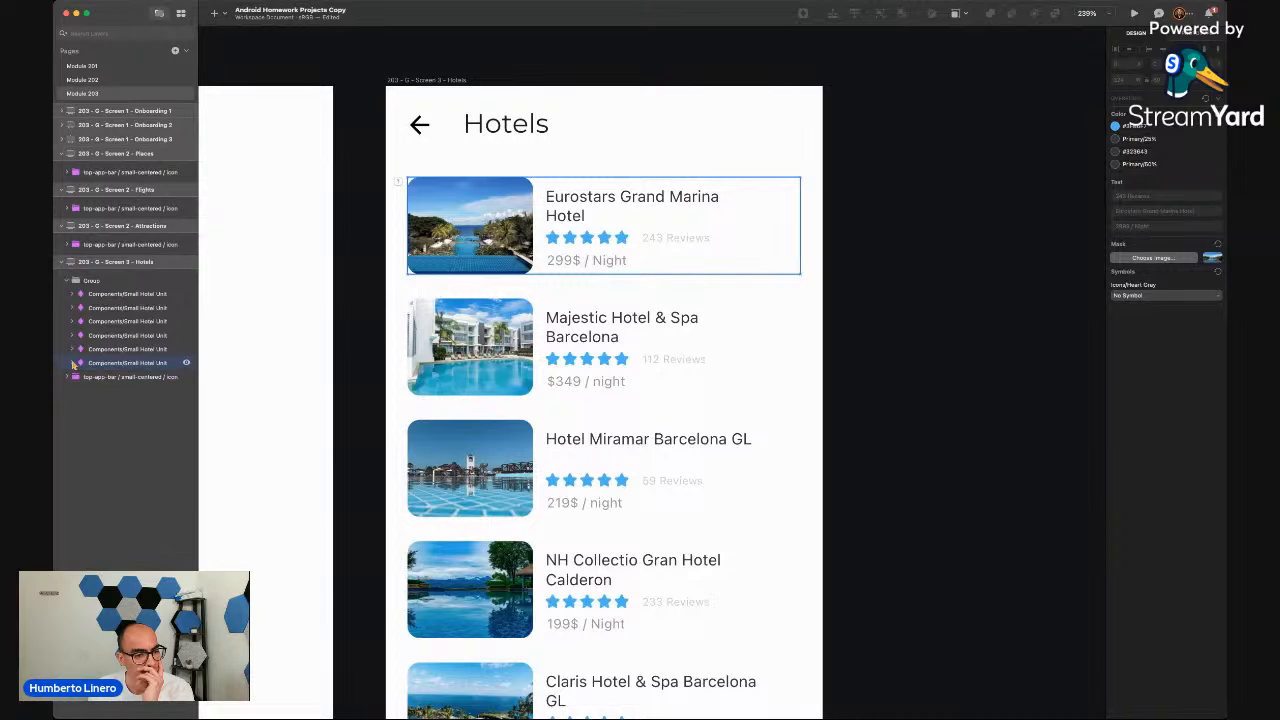
scroll(334, 394, down, 5)
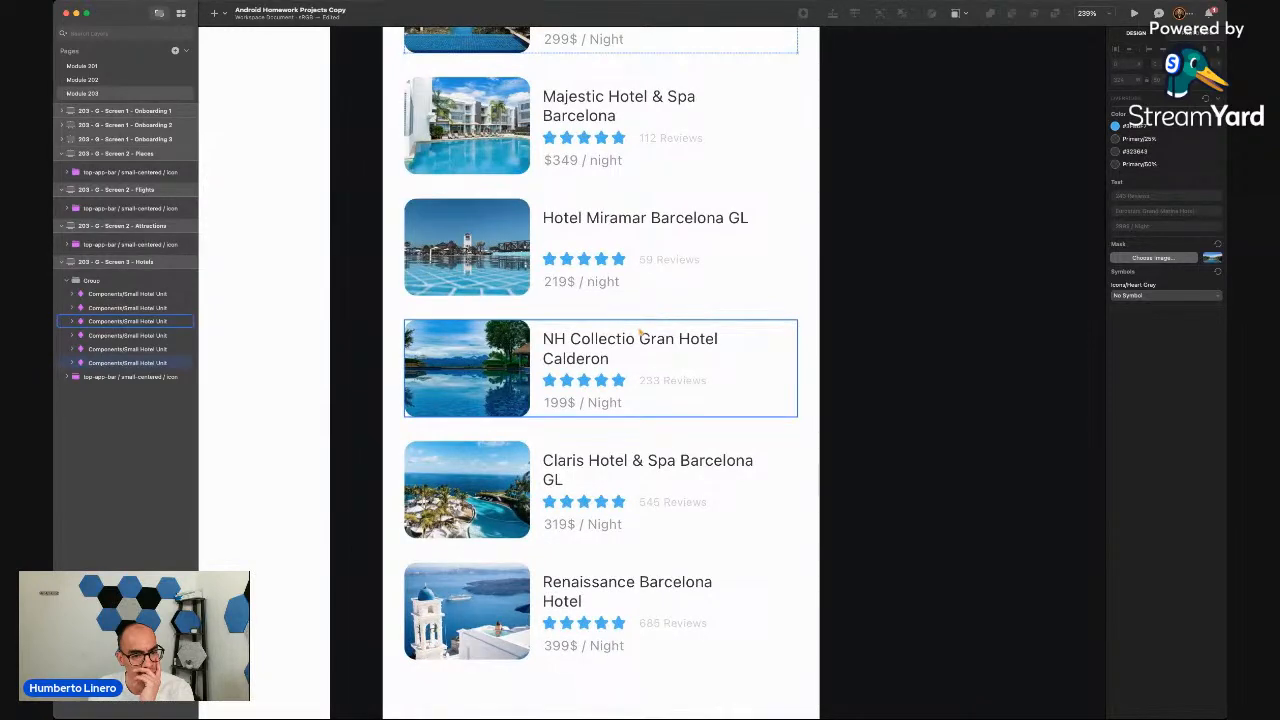
scroll(640, 336, down, 2)
scroll(640, 336, down, 1)
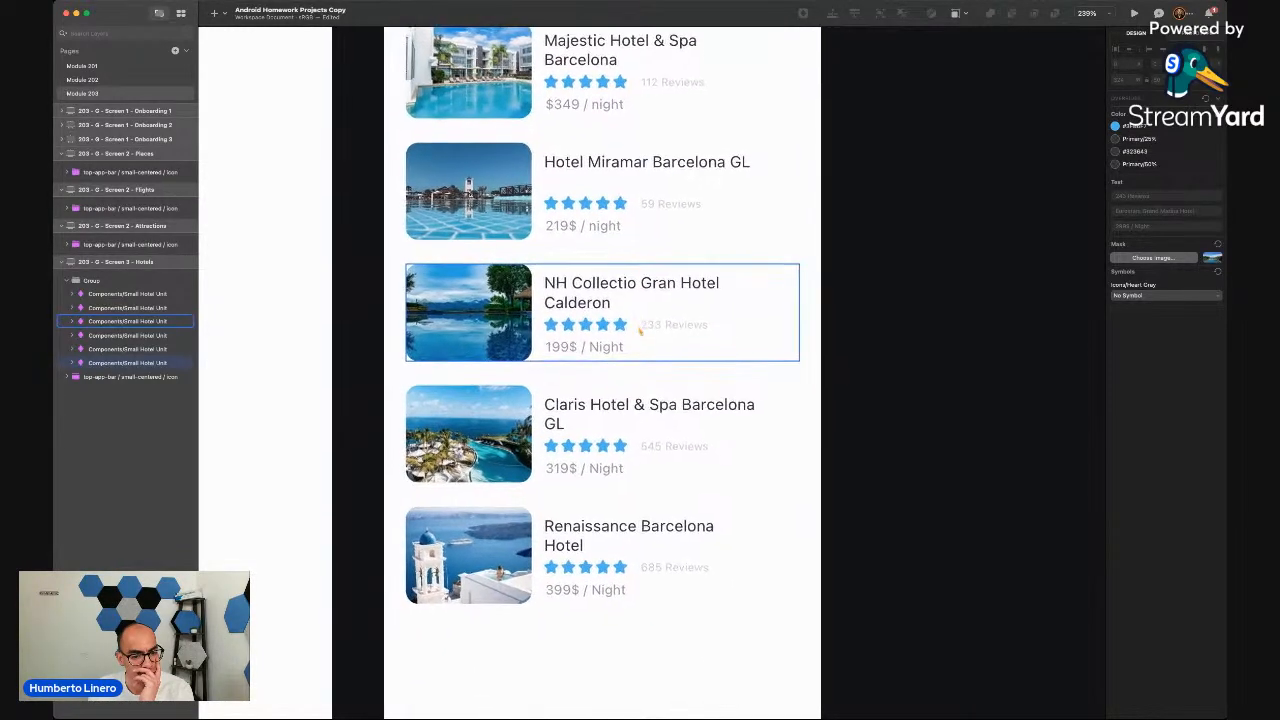
scroll(640, 336, up, 10)
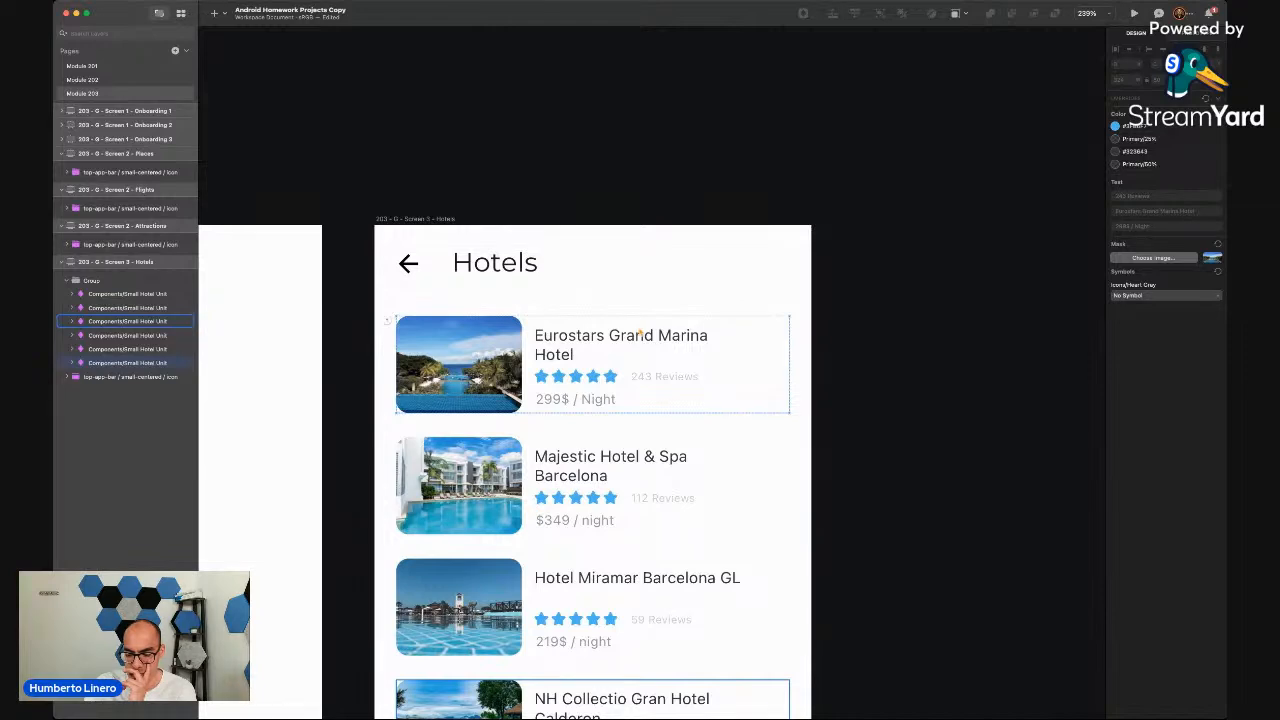
scroll(601, 390, up, 5)
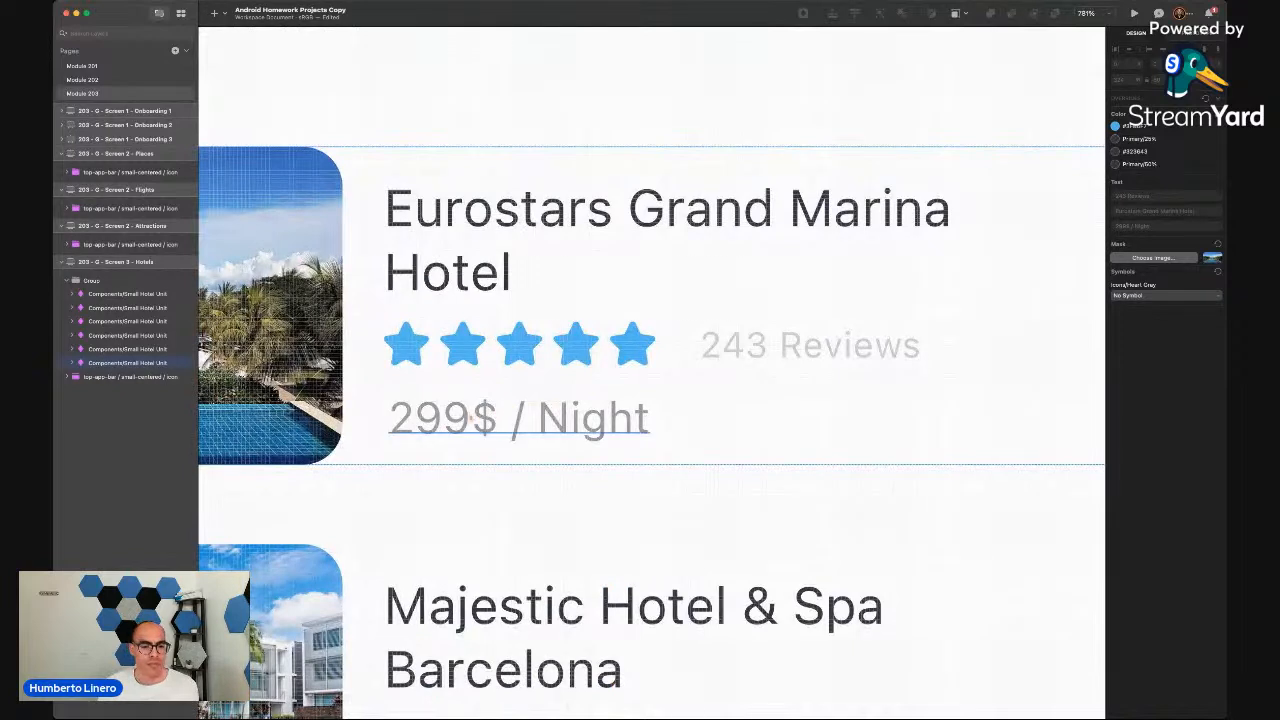
click(470, 418)
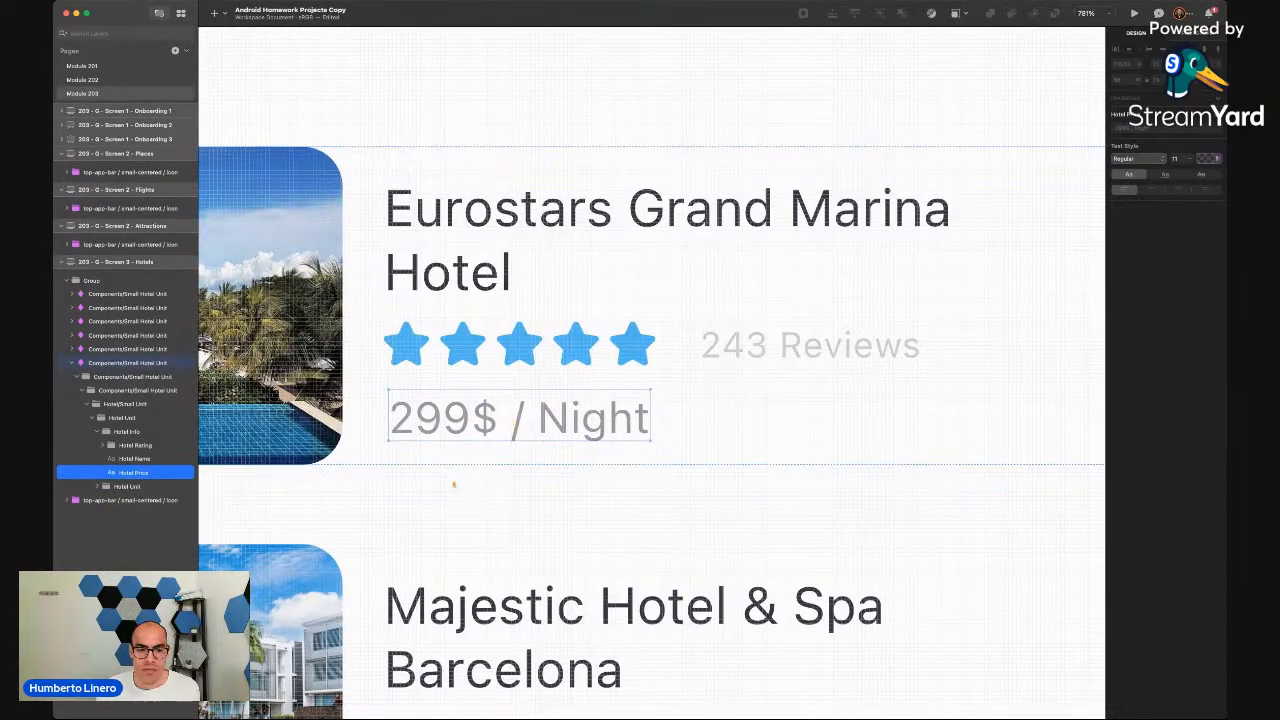
click(490, 400)
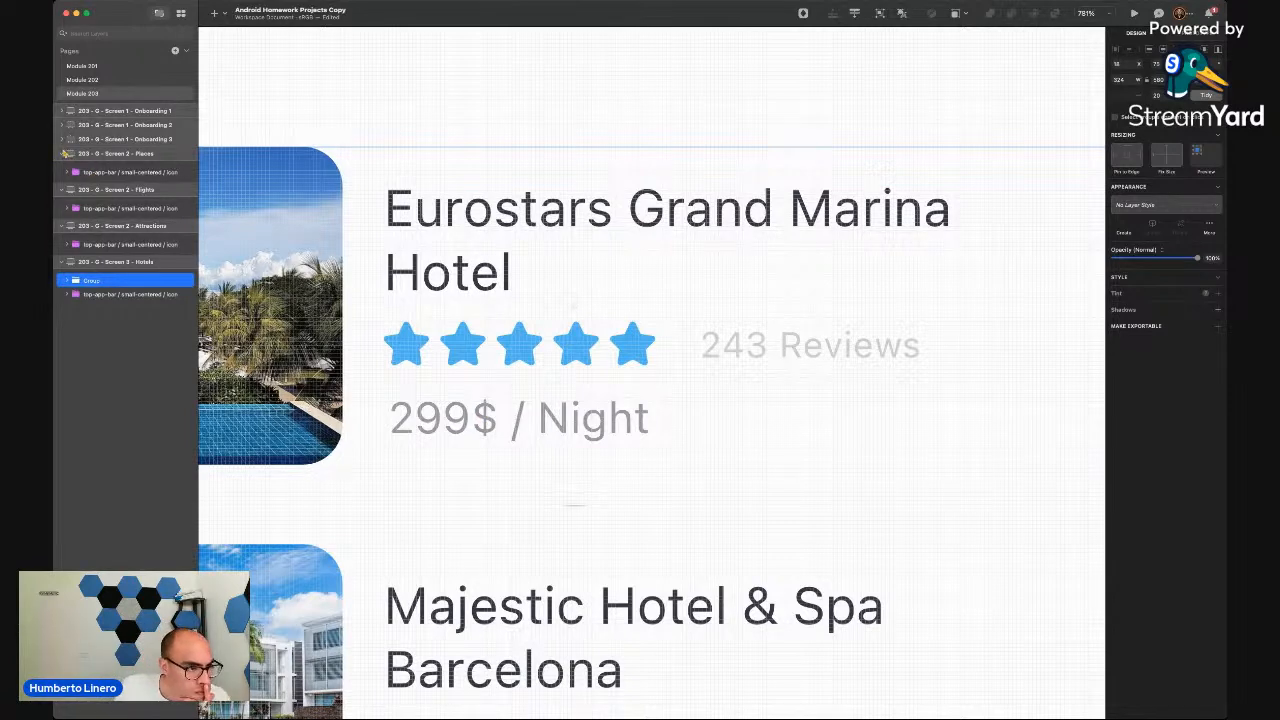
Collapse the layers of the Places, Flights and Attractions screens
click(62, 154)
click(62, 168)
click(62, 182)
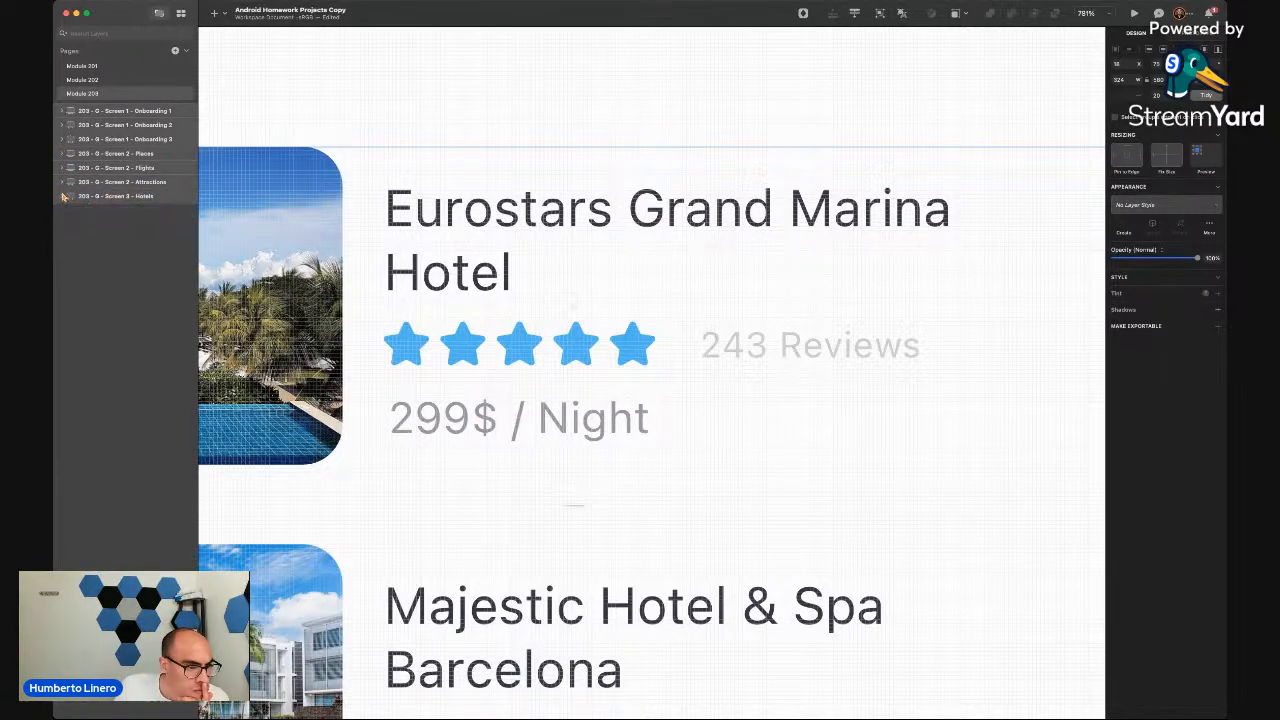
Rename the hotel list group as Hotels and move it below the app bar in the layer order
double_click(88, 214)
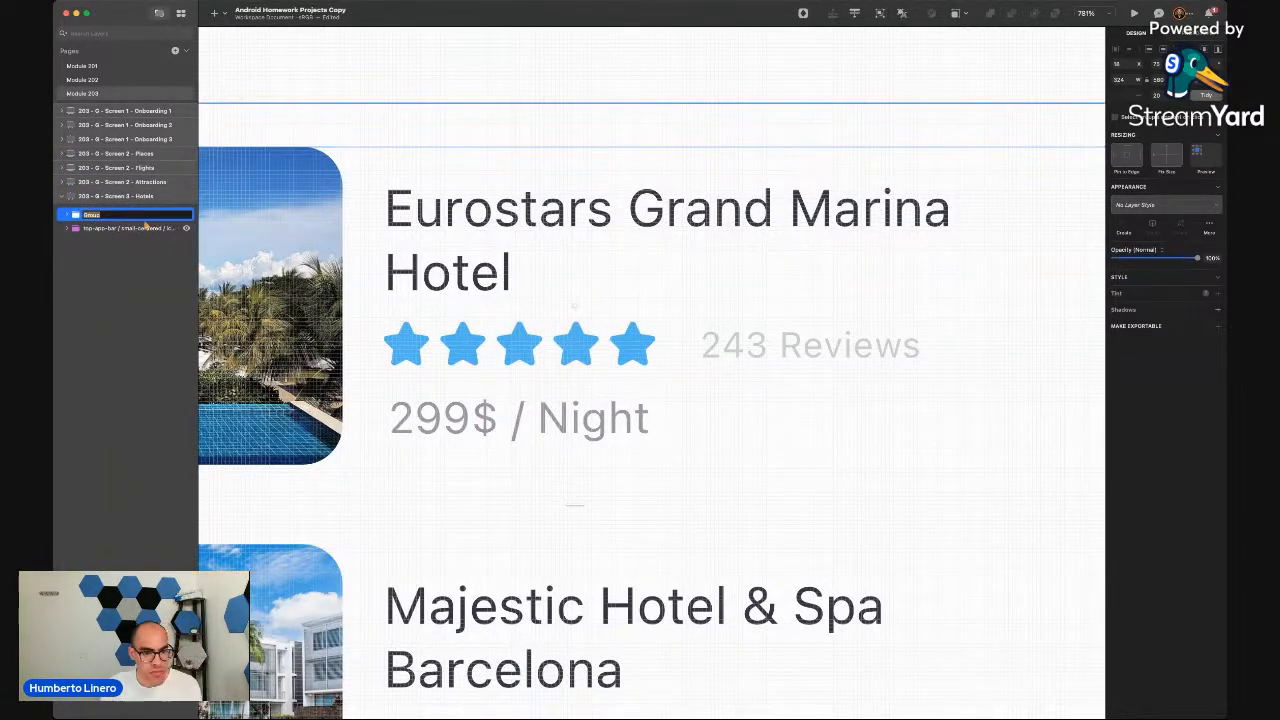
text(Hotels)
key(Return)
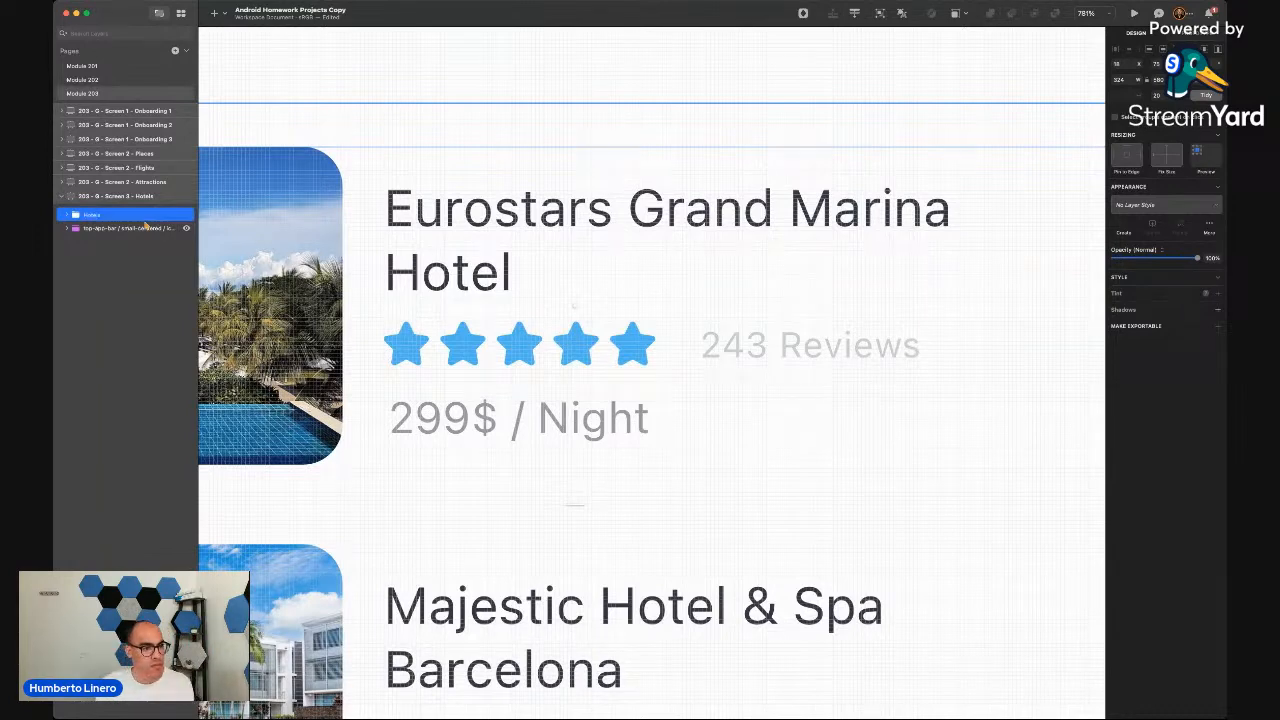
key(alt+super+Down)
Examine the nested layers of the Renaissance Barcelona hotel unit in the Hotels group, down to its info and thumbnail
click(67, 230)
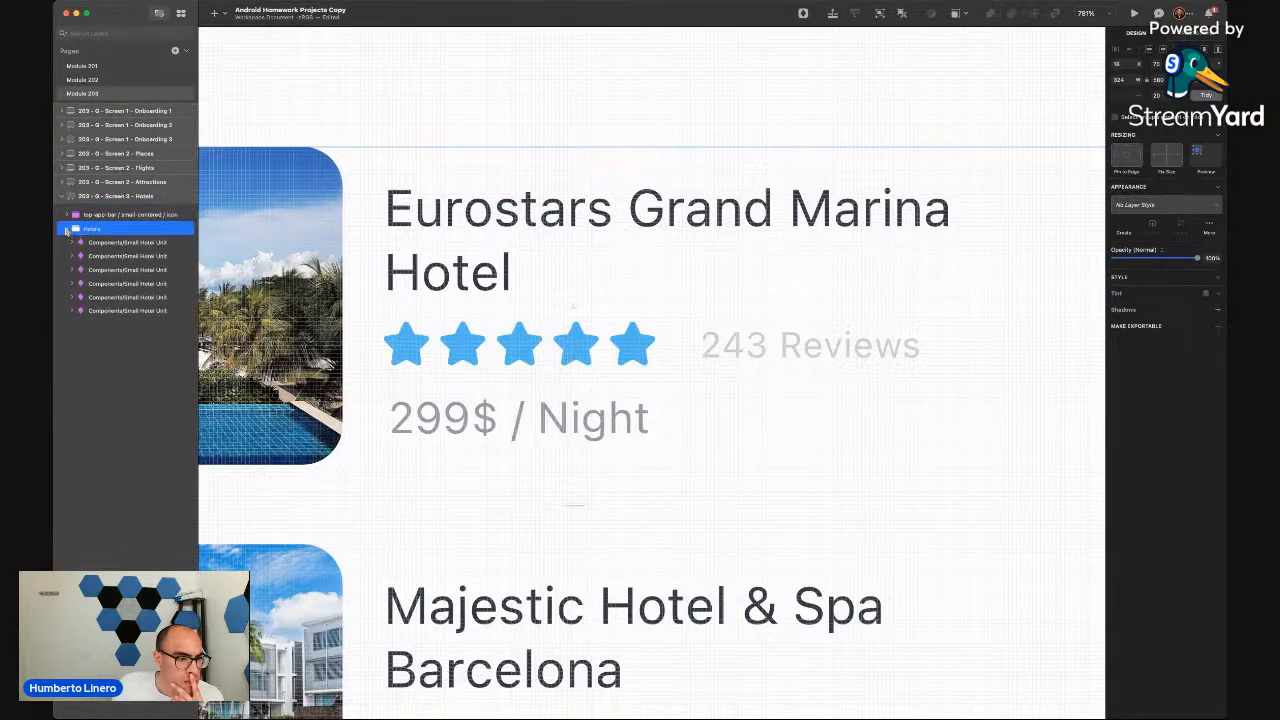
click(127, 245)
scroll(468, 225, down, 5)
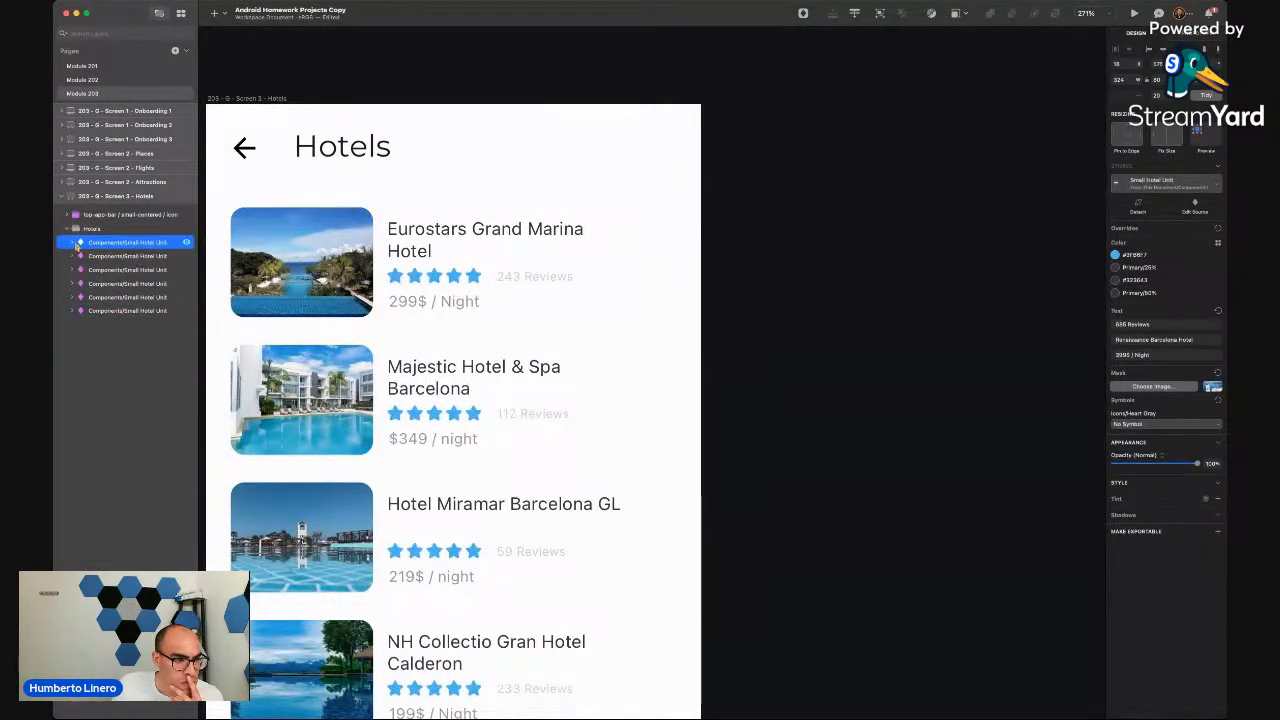
click(72, 243)
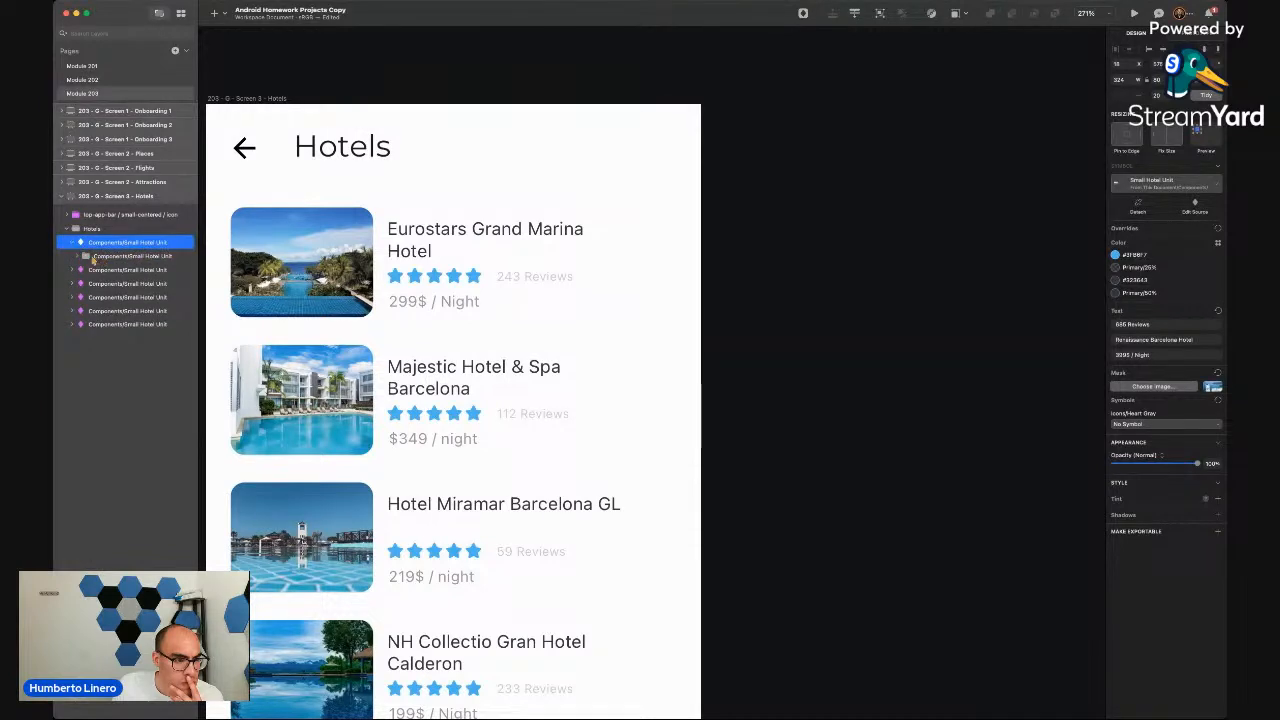
click(84, 257)
click(78, 258)
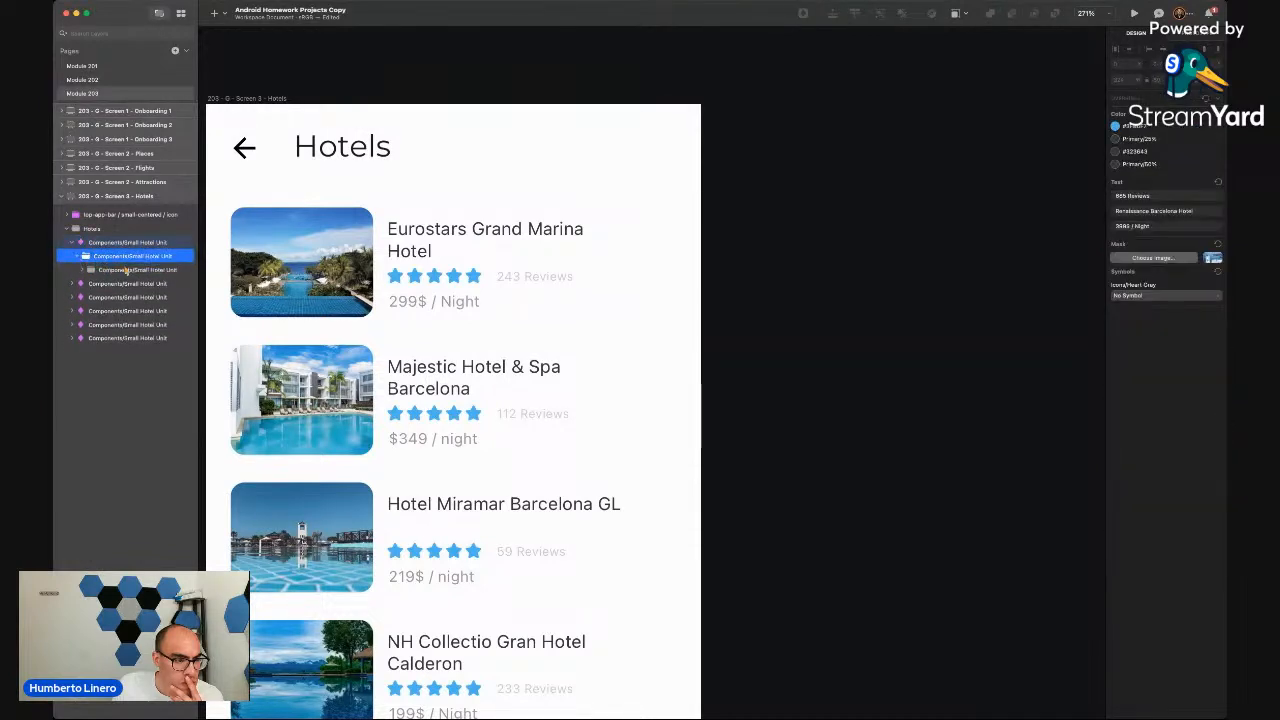
click(82, 271)
click(98, 283)
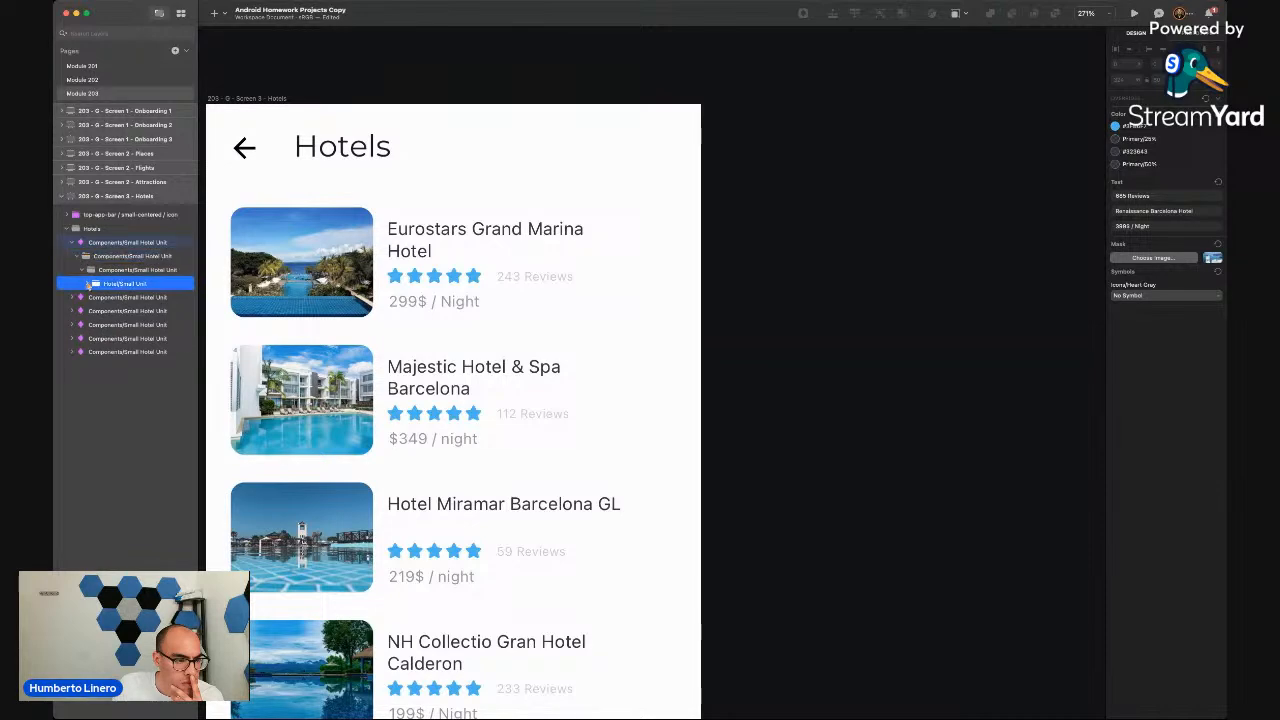
click(87, 284)
scroll(388, 316, down, 5)
scroll(388, 316, down, 5)
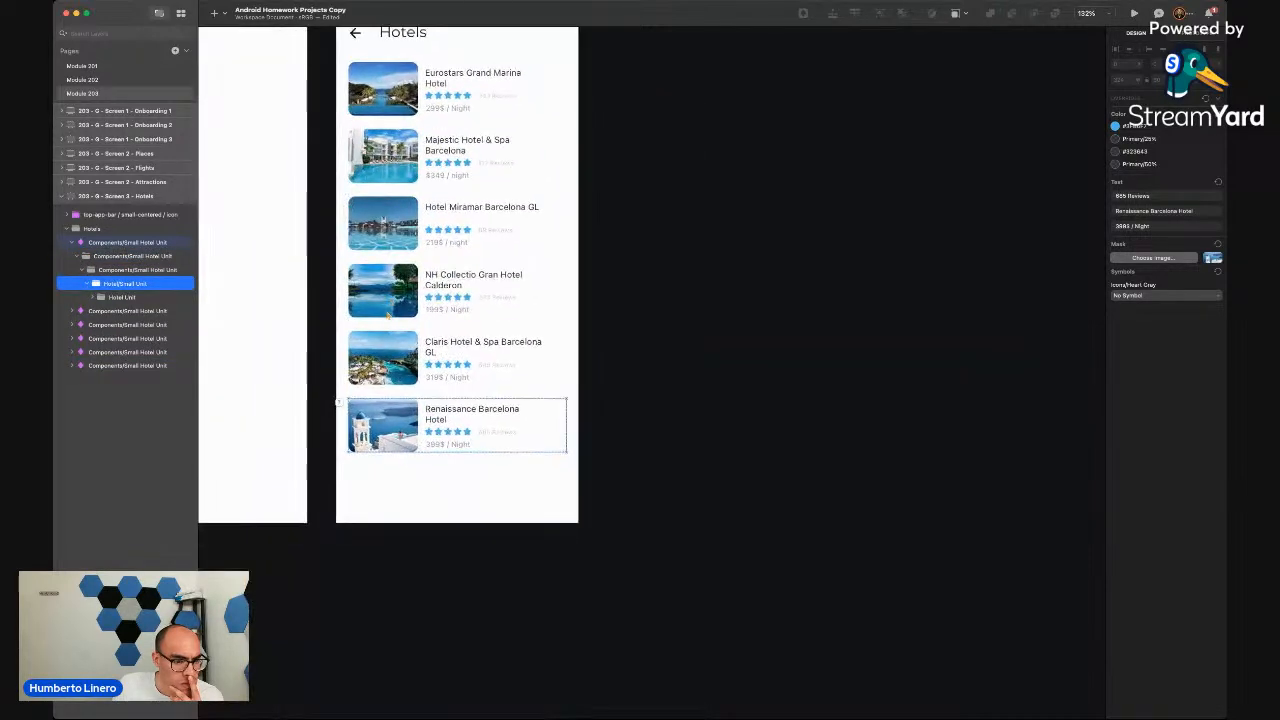
click(92, 298)
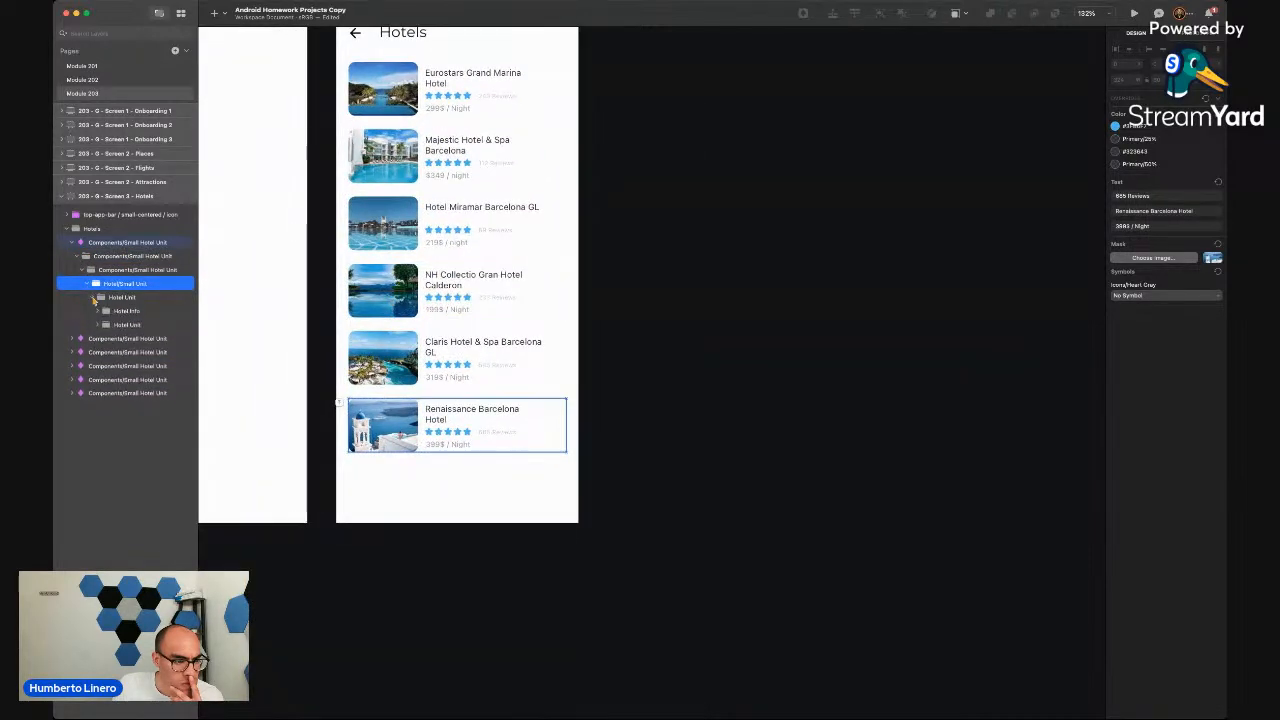
click(99, 324)
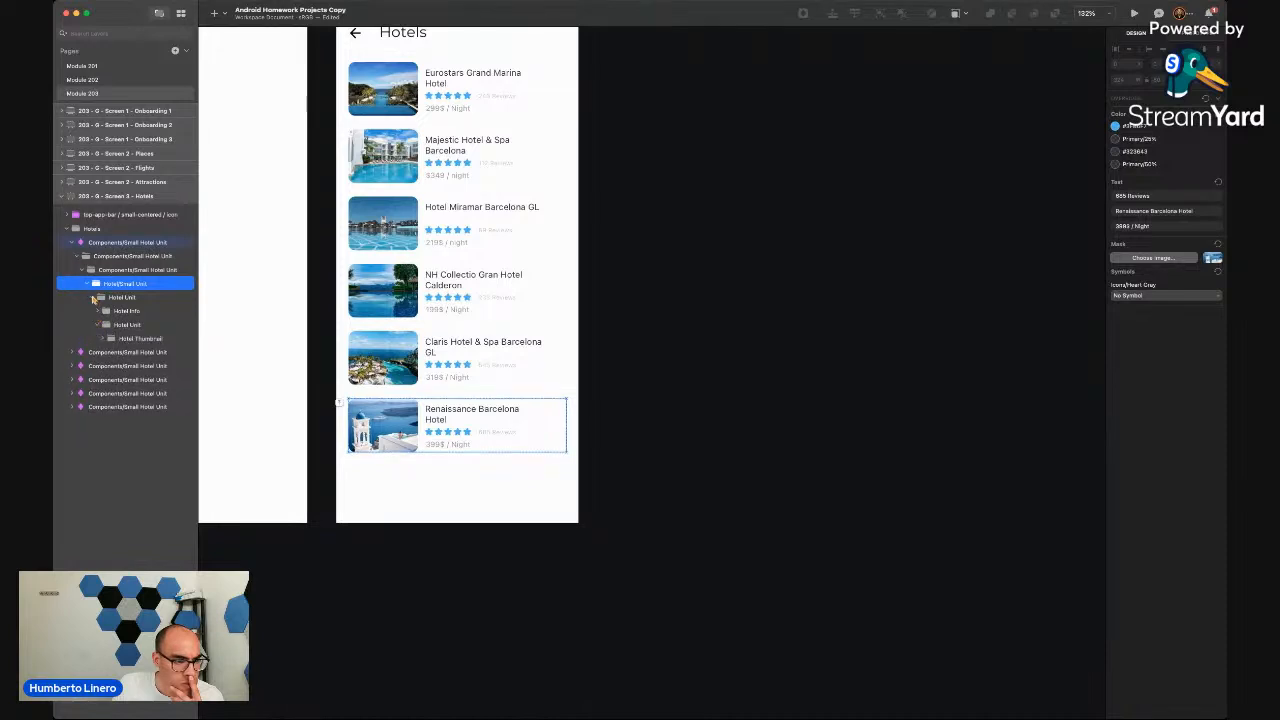
click(100, 324)
click(92, 297)
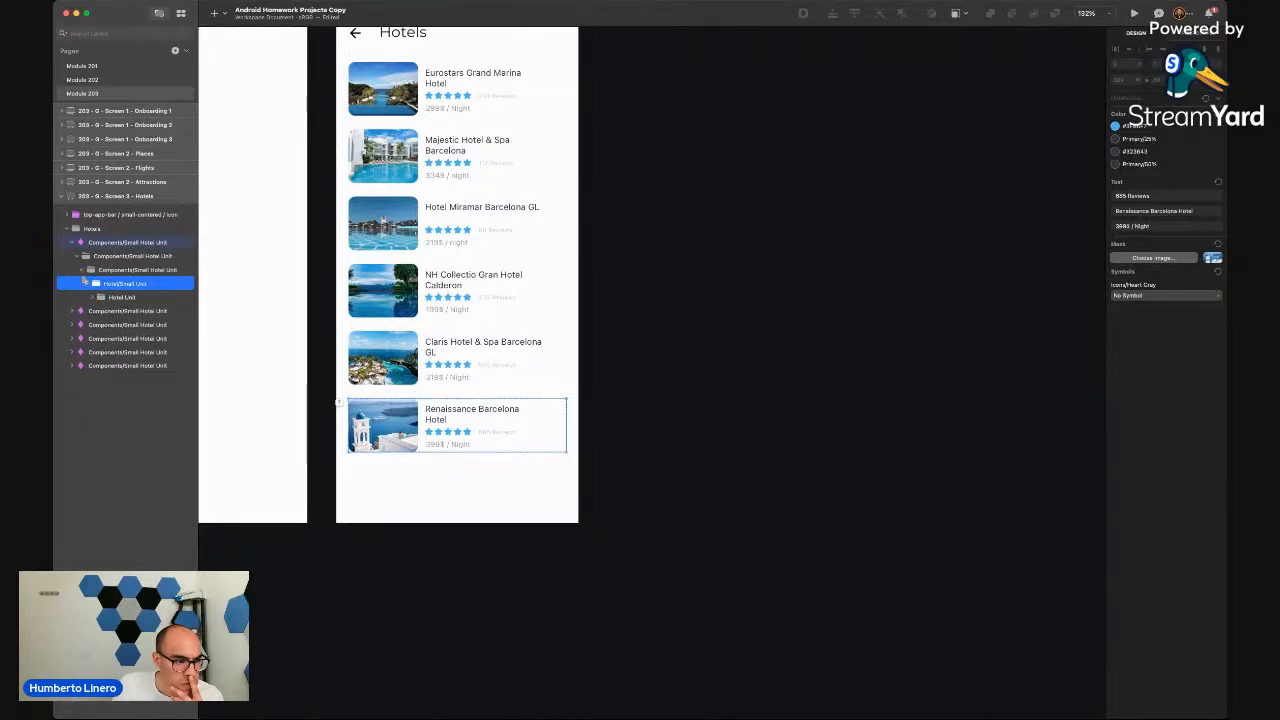
click(92, 285)
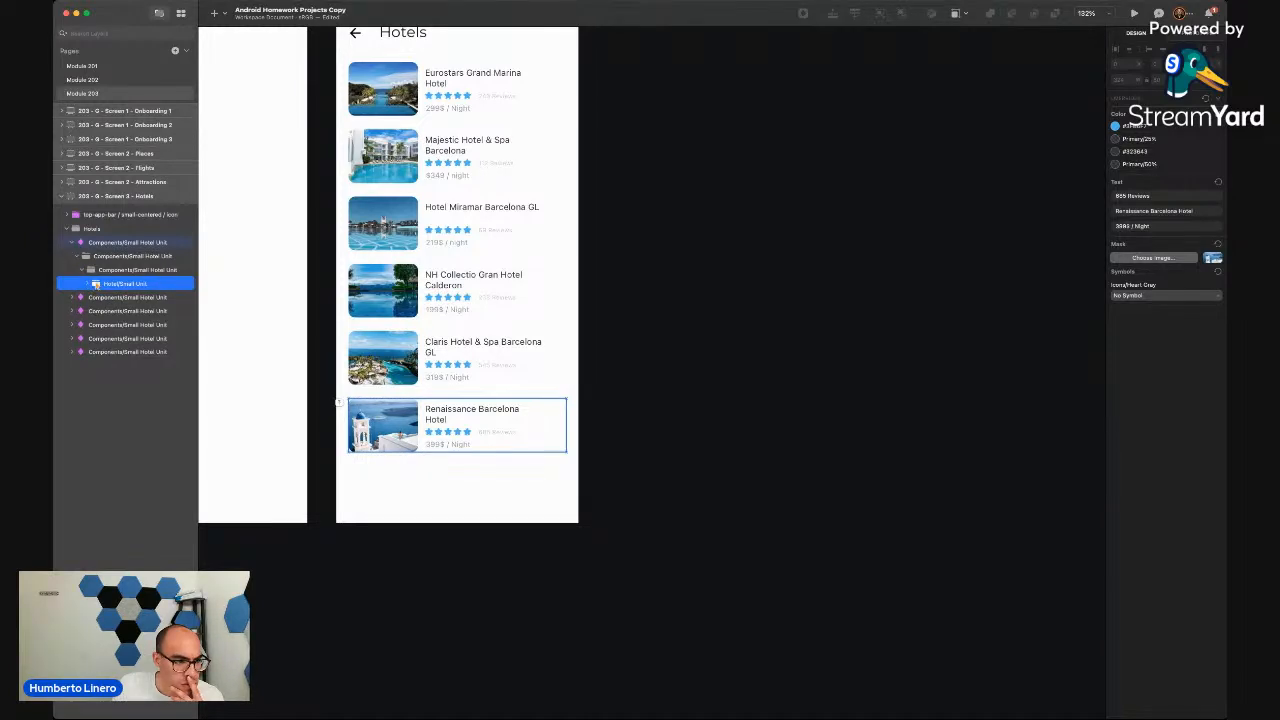
Compare the overrides of the Renaissance Barcelona hotel unit symbol with those of its nested Hotel/Small Unit group
super+click(91, 218)
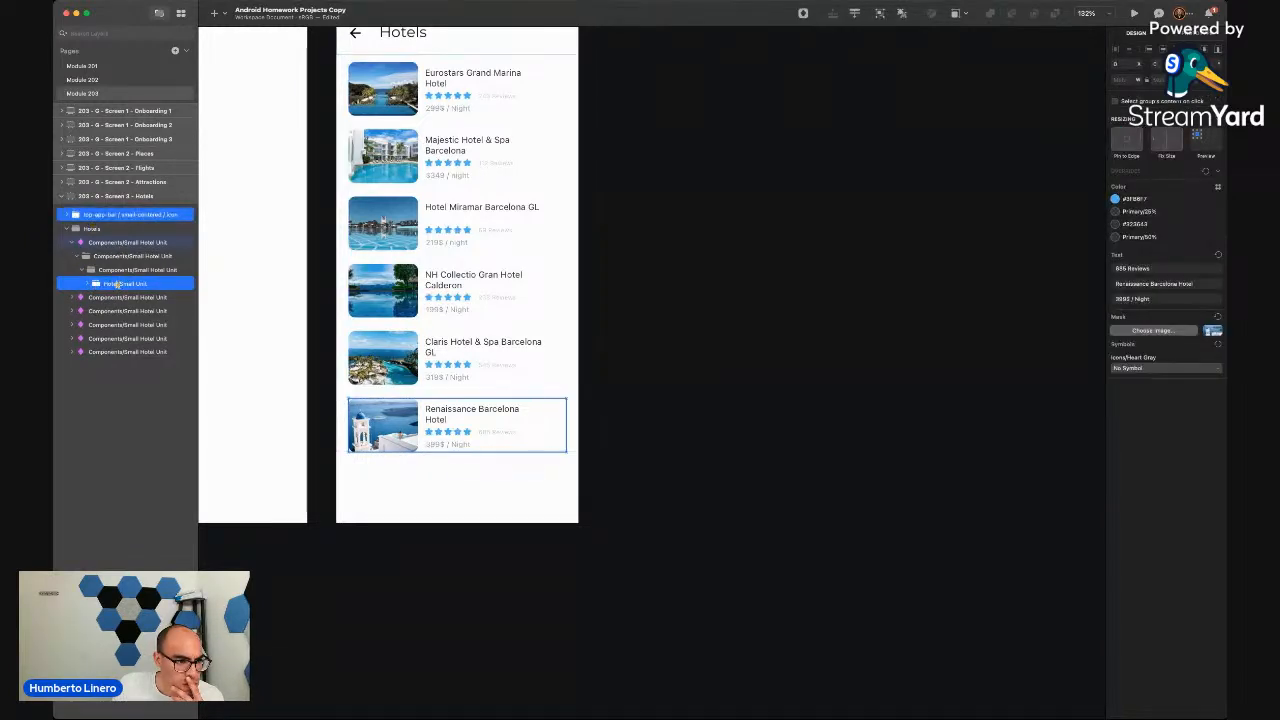
click(82, 244)
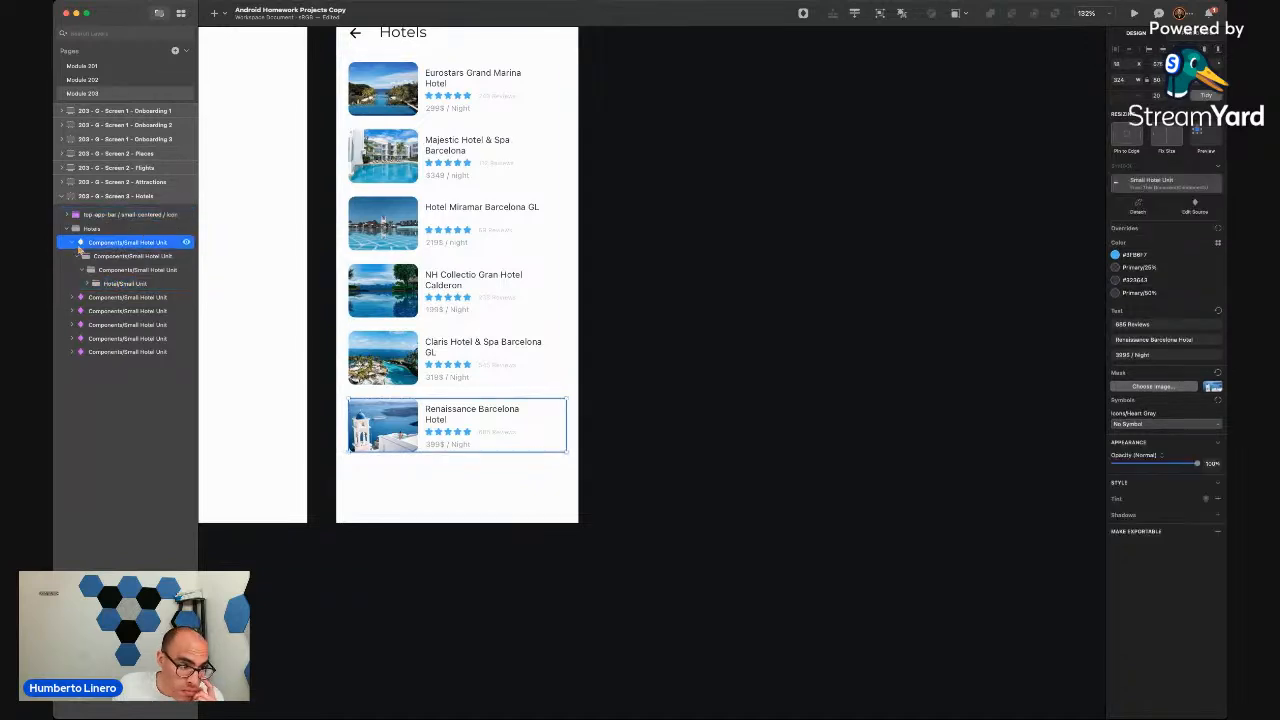
click(98, 284)
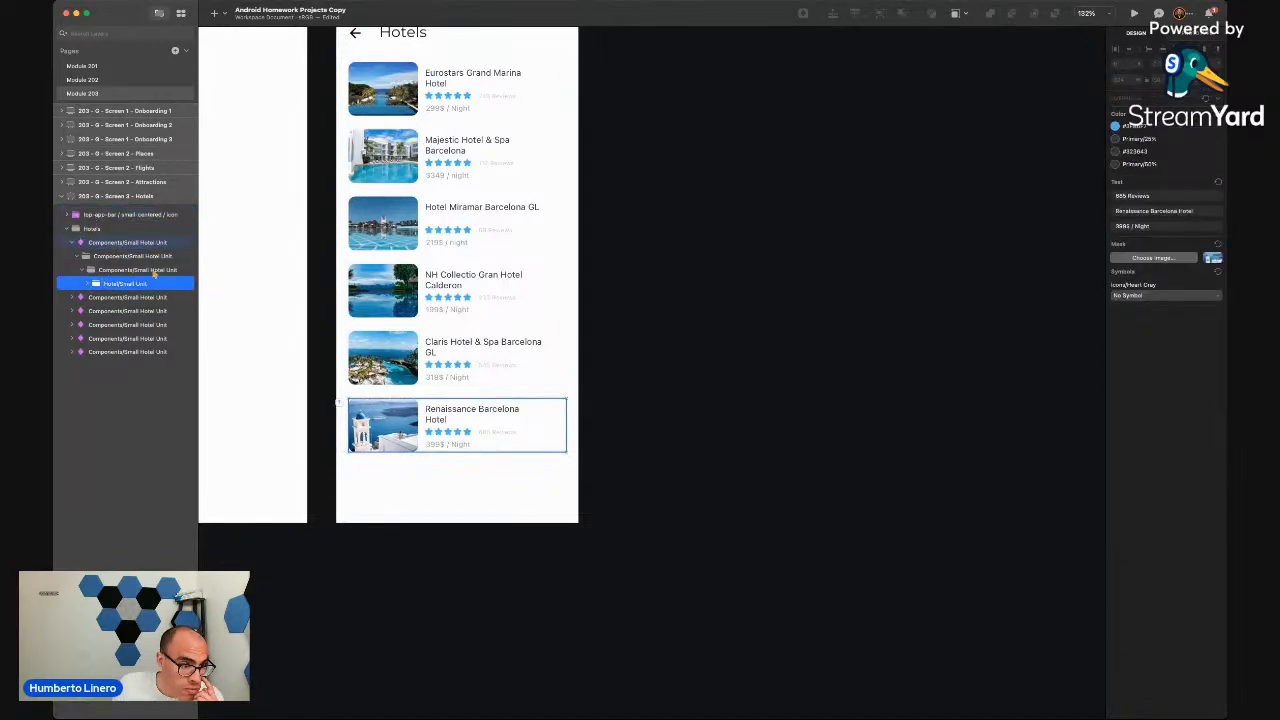
click(185, 243)
click(185, 243)
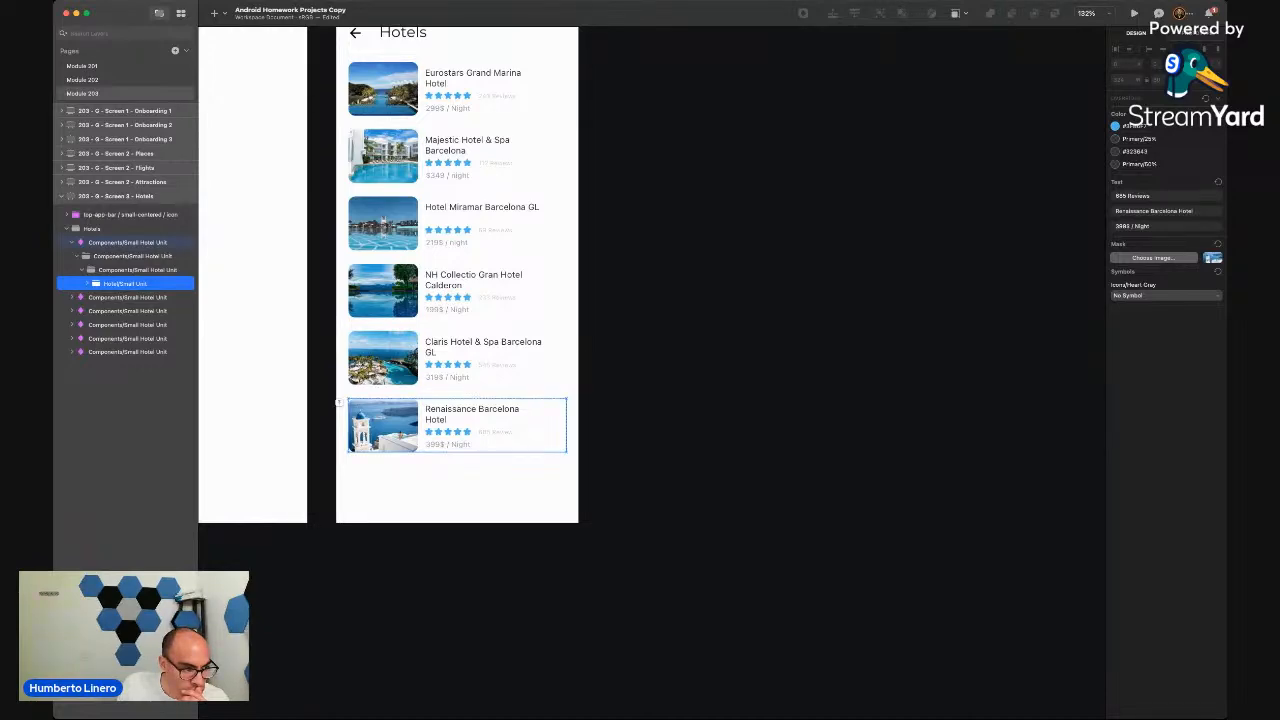
Examine the names, ratings and price texts of the lower entries in the Hotels list up close
scroll(462, 276, up, 5)
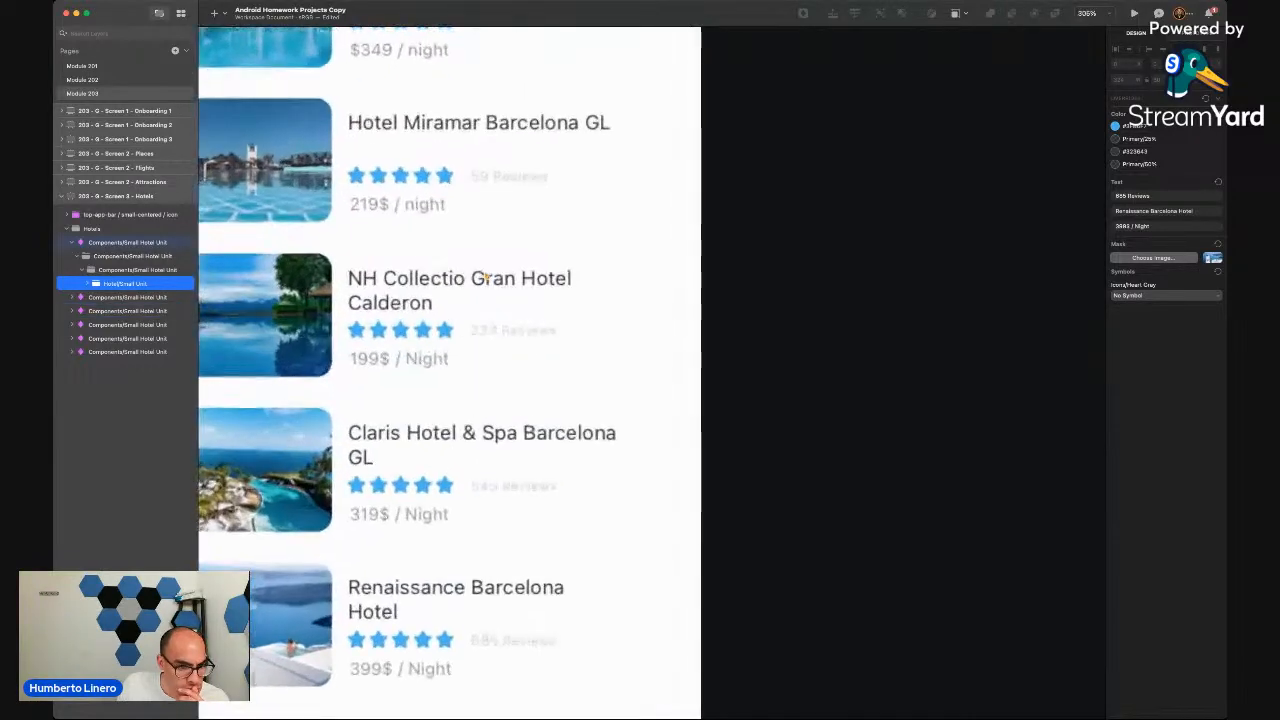
key(super+Tab)
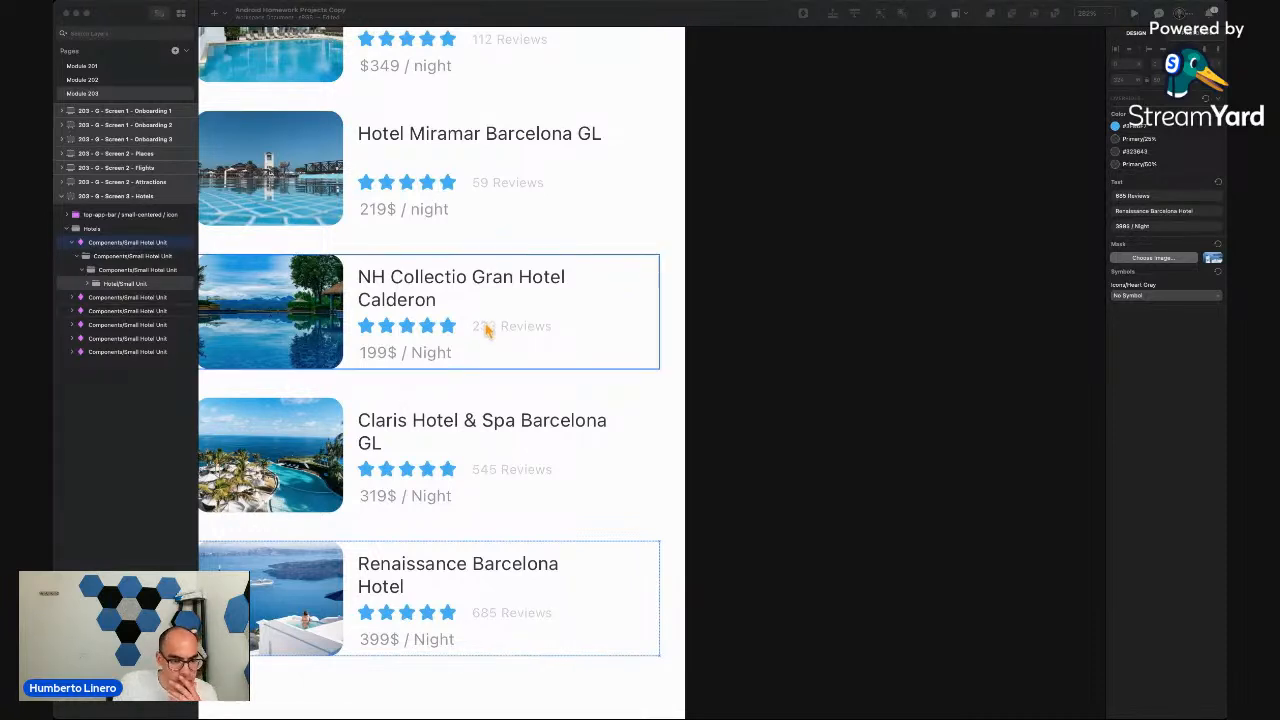
scroll(432, 455, down, 1)
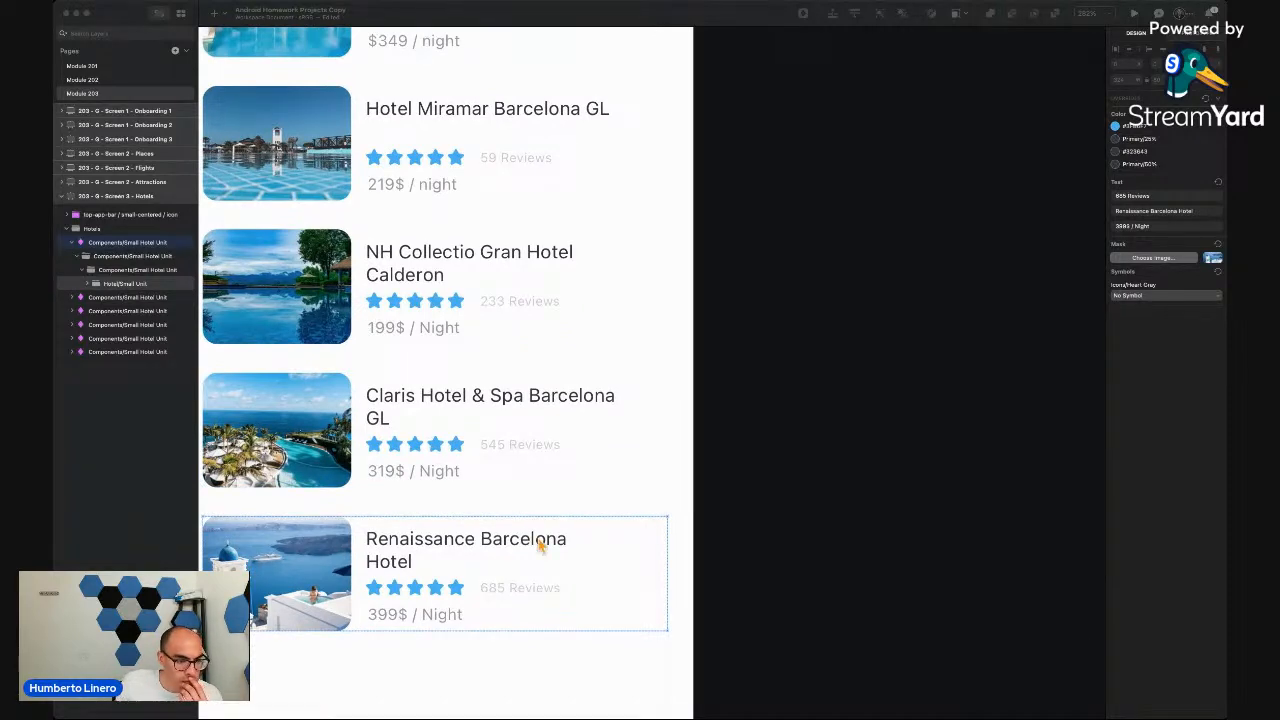
scroll(540, 545, down, 2)
scroll(540, 545, left, 1)
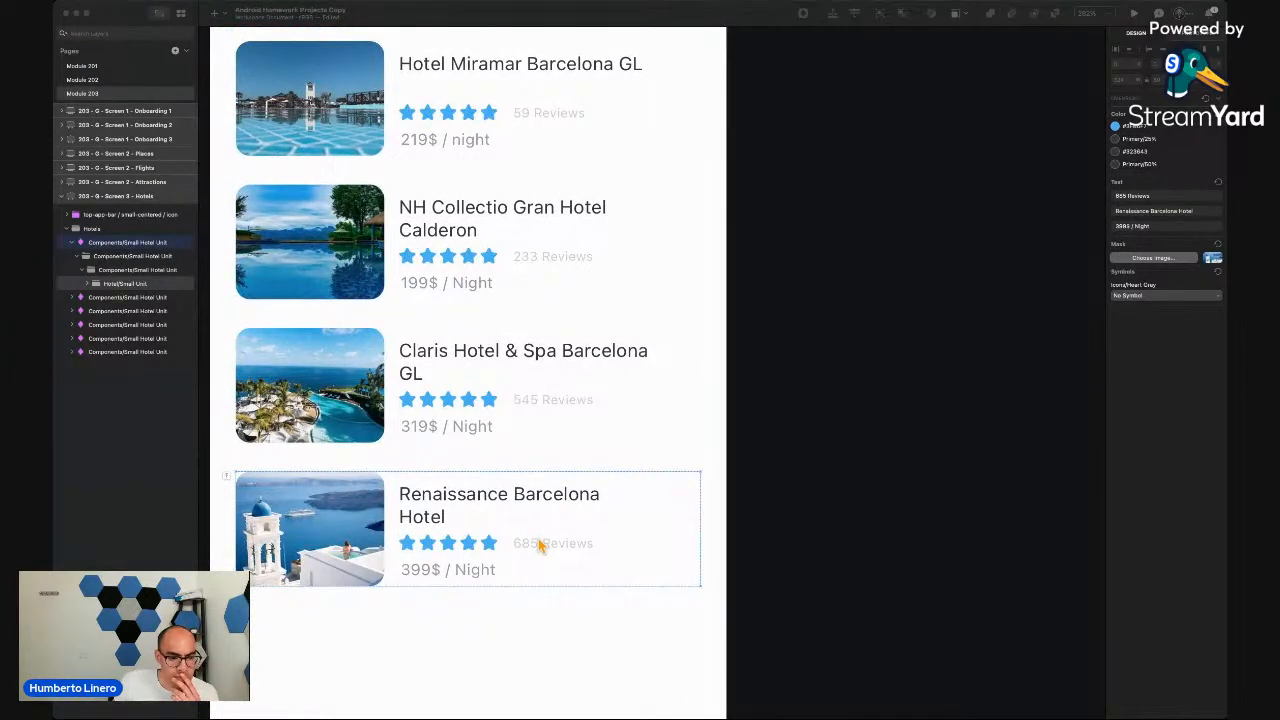
click(477, 637)
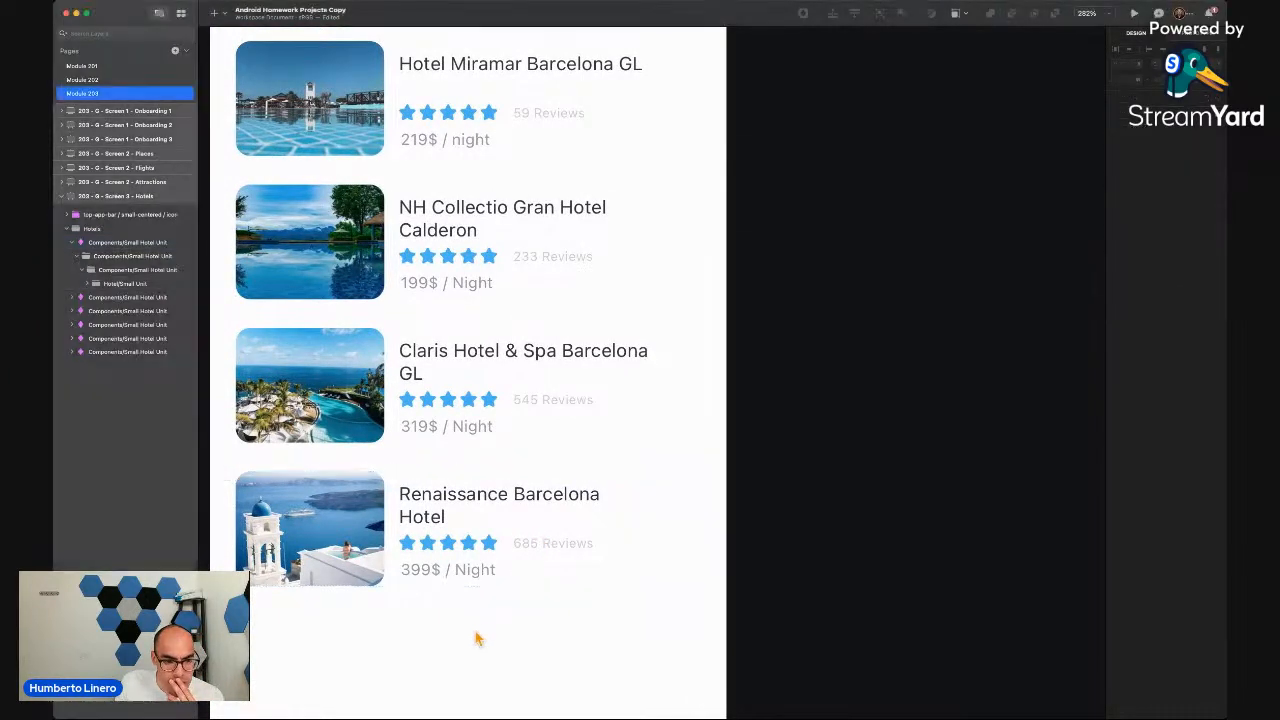
scroll(475, 634, left, 2)
scroll(475, 634, up, 1)
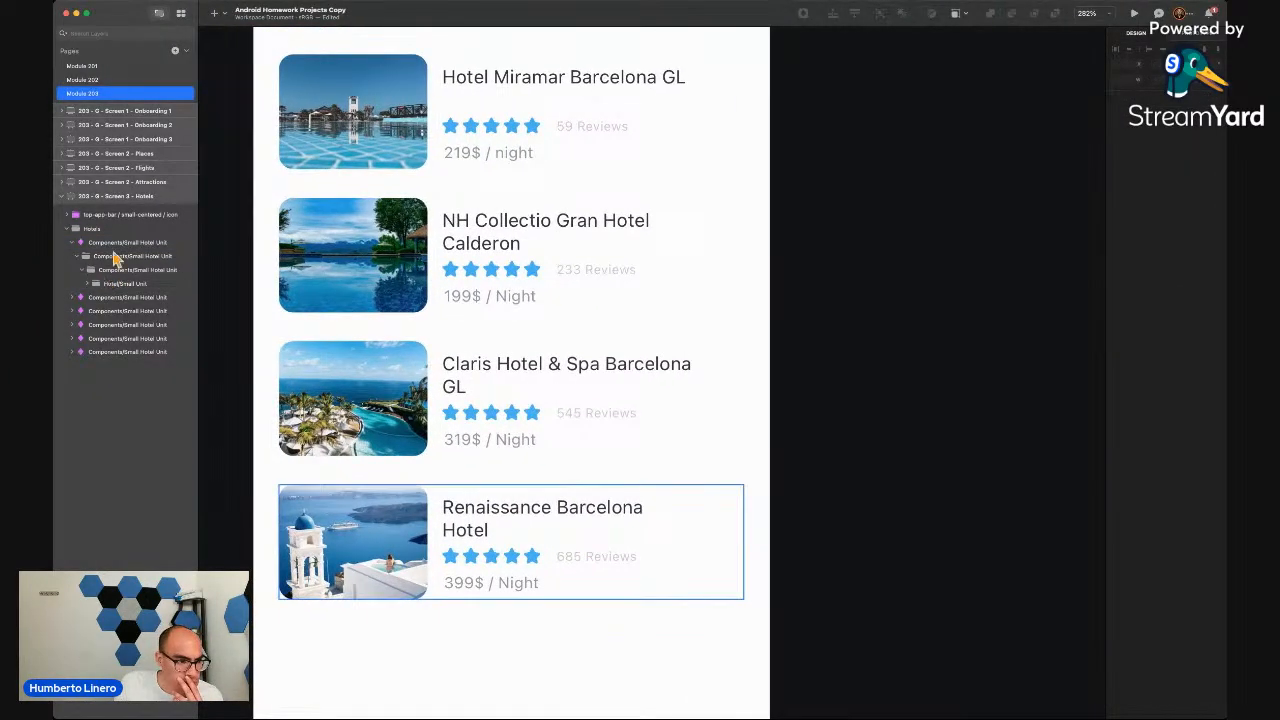
Collapse the Renaissance Barcelona hotel unit's layers and set its price text to "3999 SEK / Night"
click(155, 243)
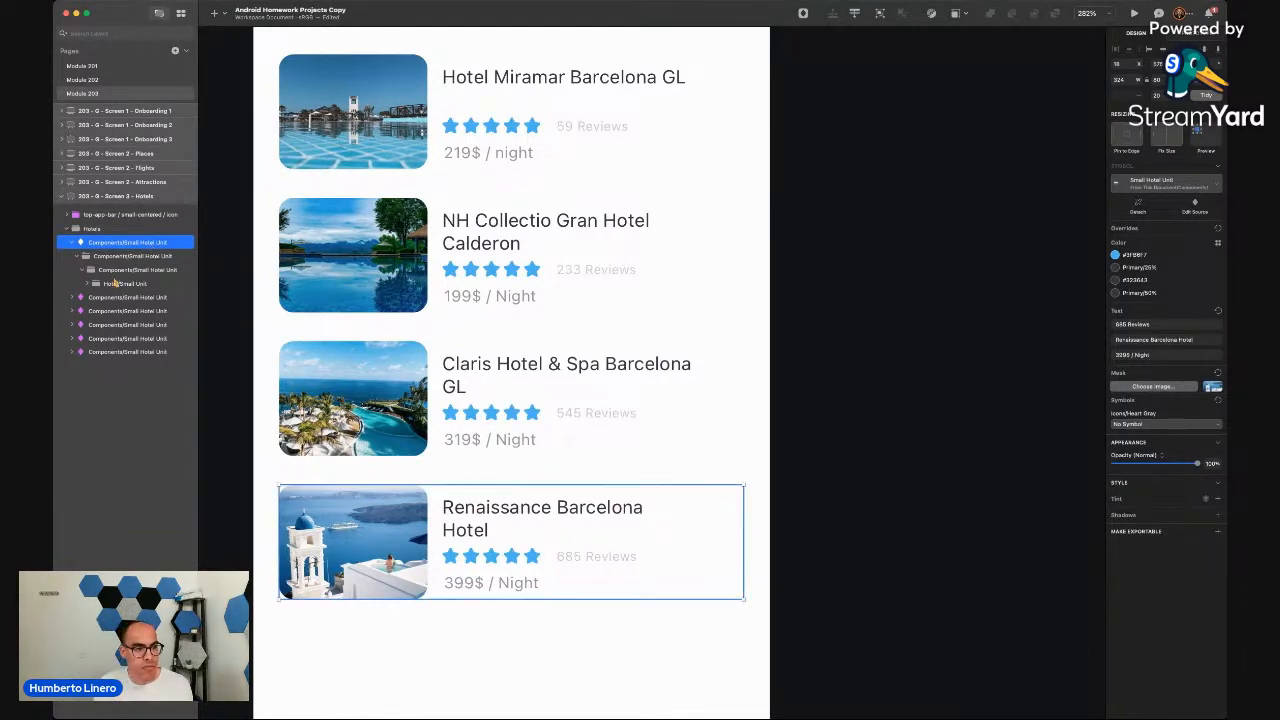
click(72, 243)
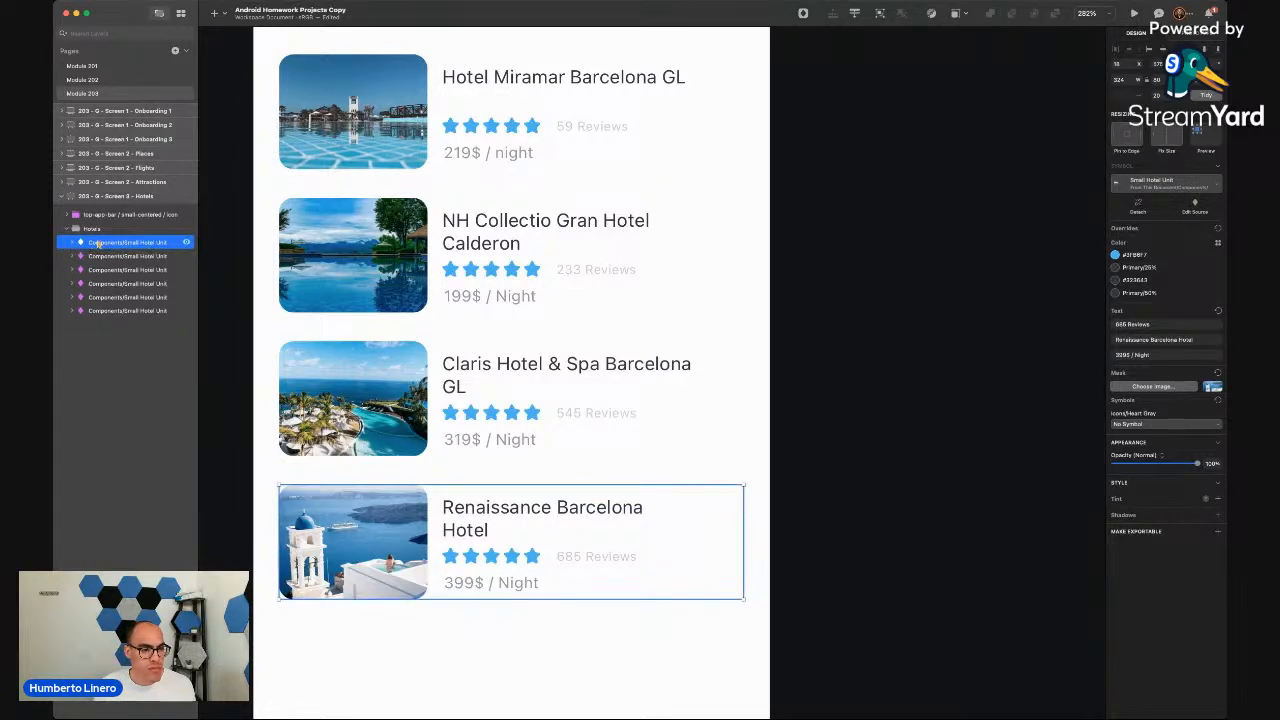
click(96, 244)
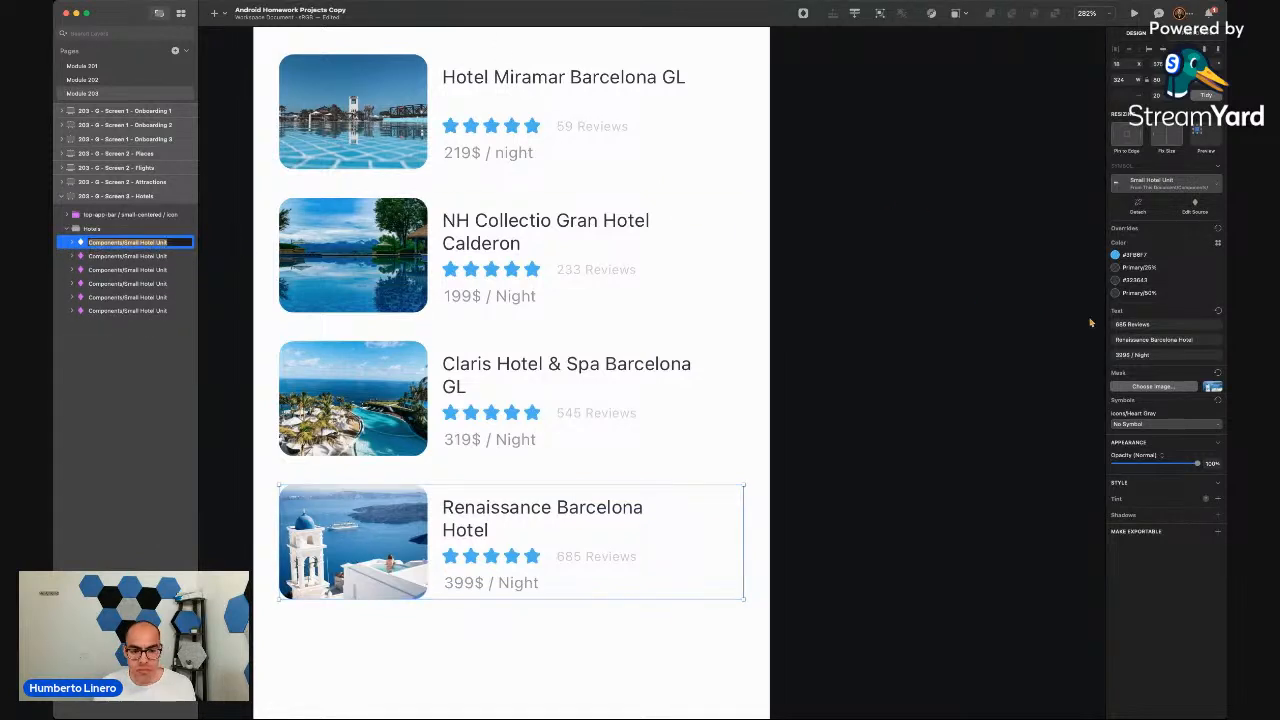
click(1157, 354)
click(1129, 355)
key(BackSpace)
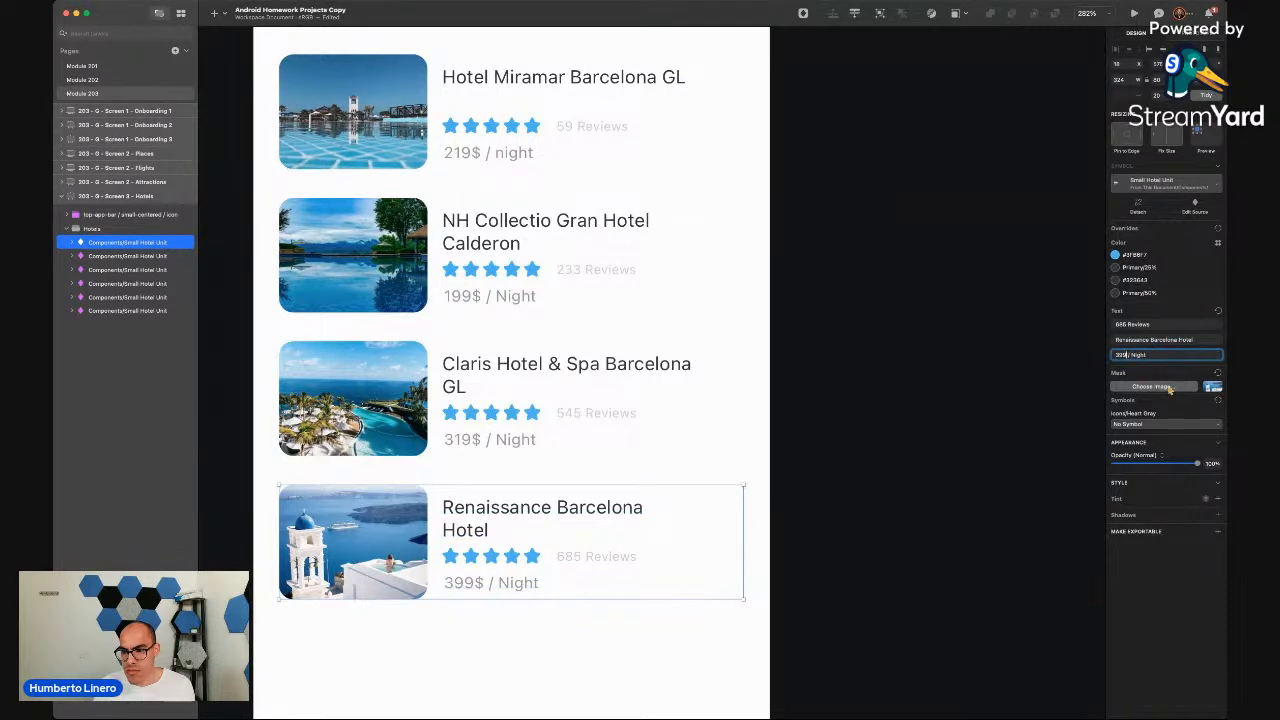
text(9 SEK)
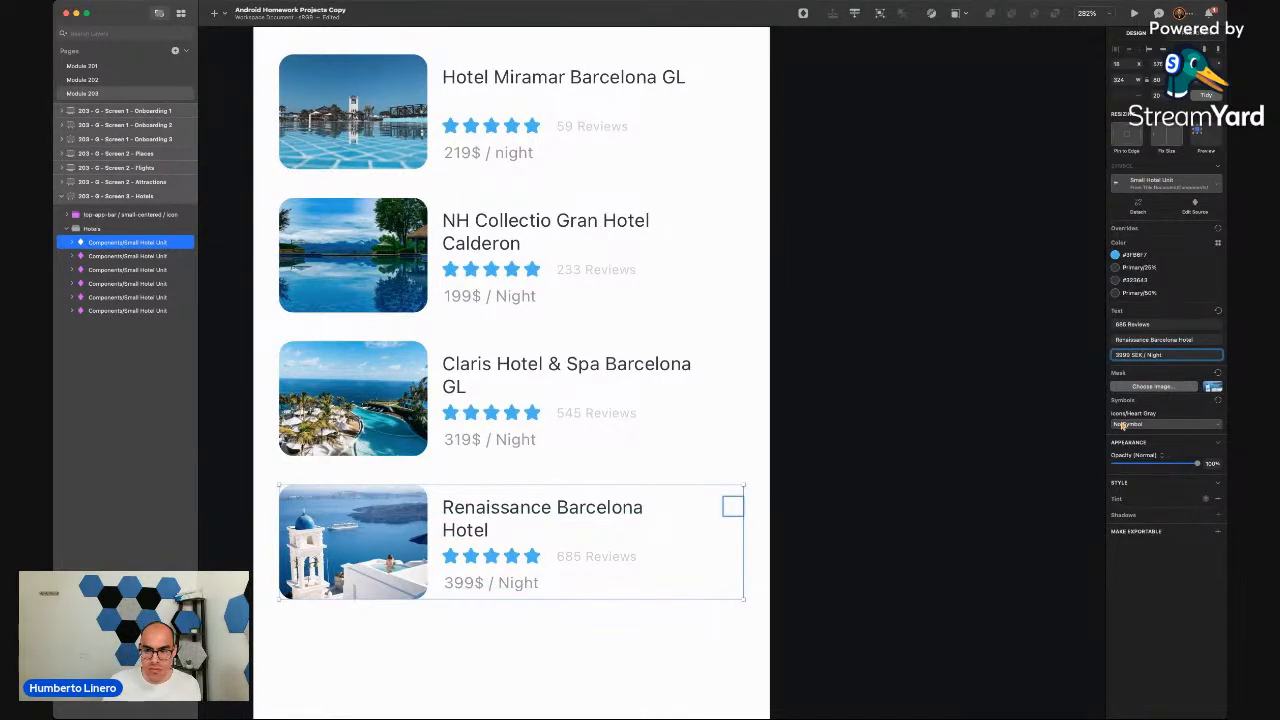
key(Return)
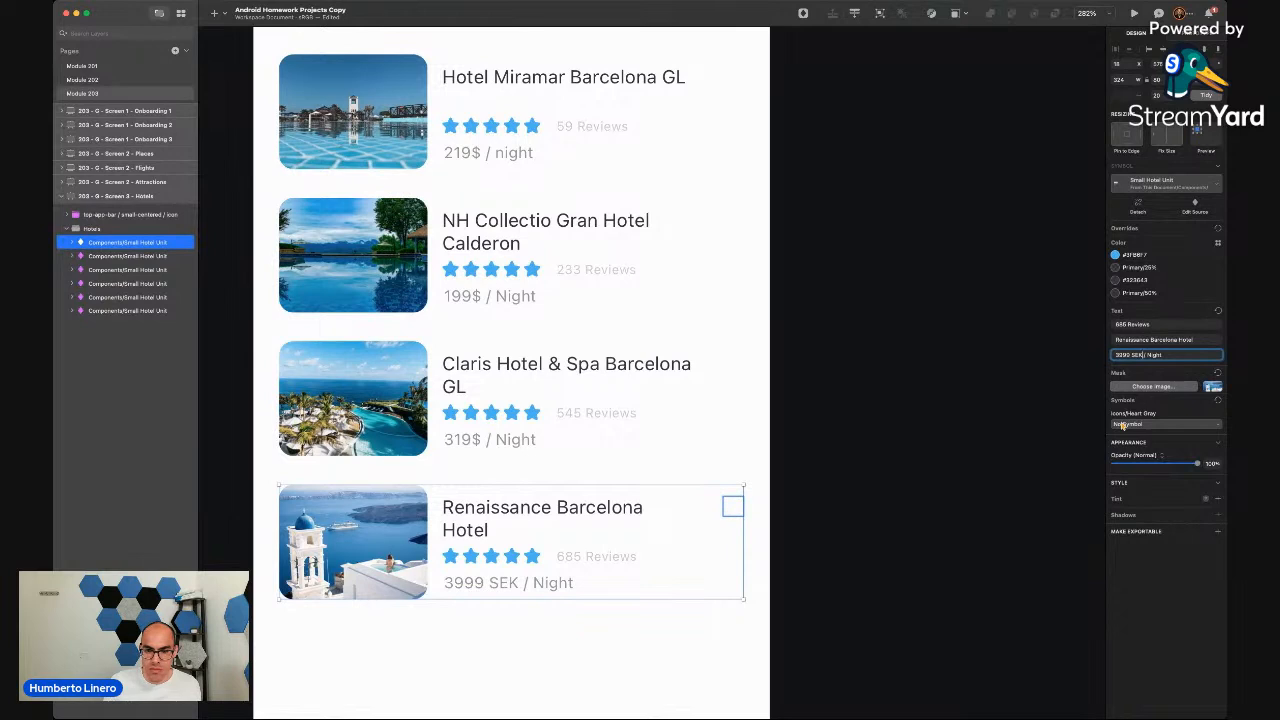
Set the price text of the Claris Hotel & Spa Barcelona unit to "3199 SEK / Night"
click(144, 256)
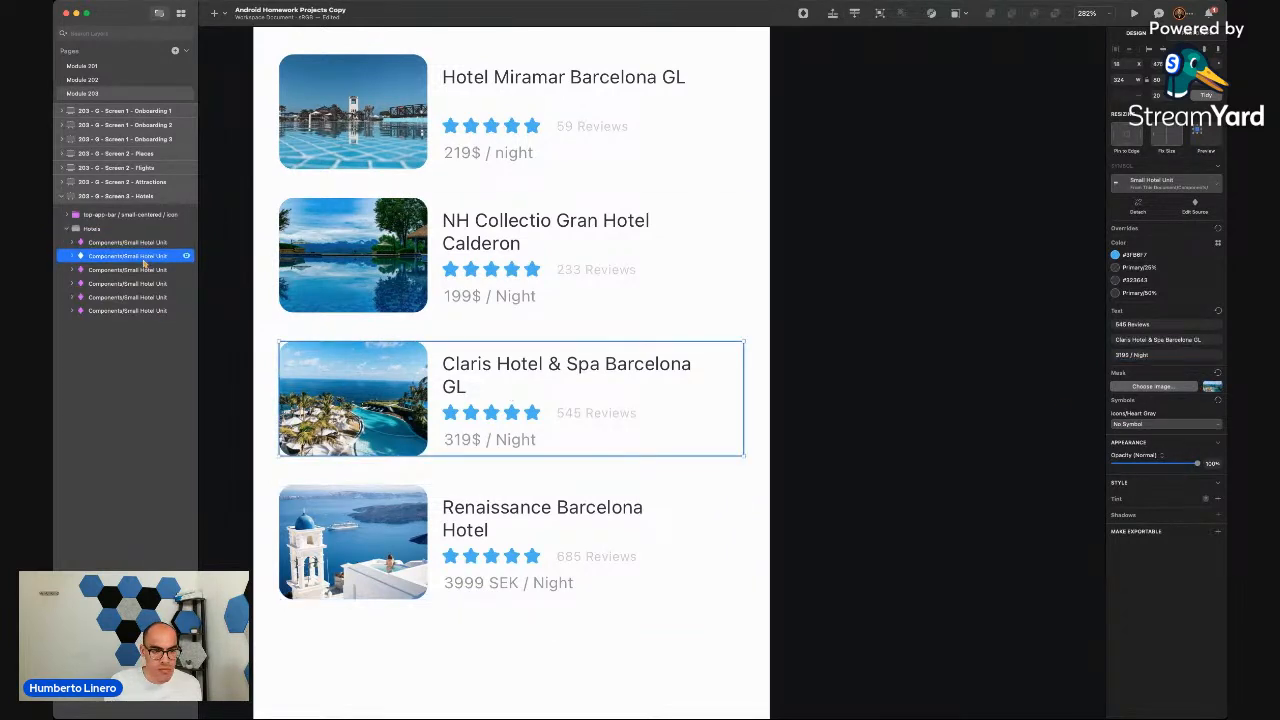
click(1150, 355)
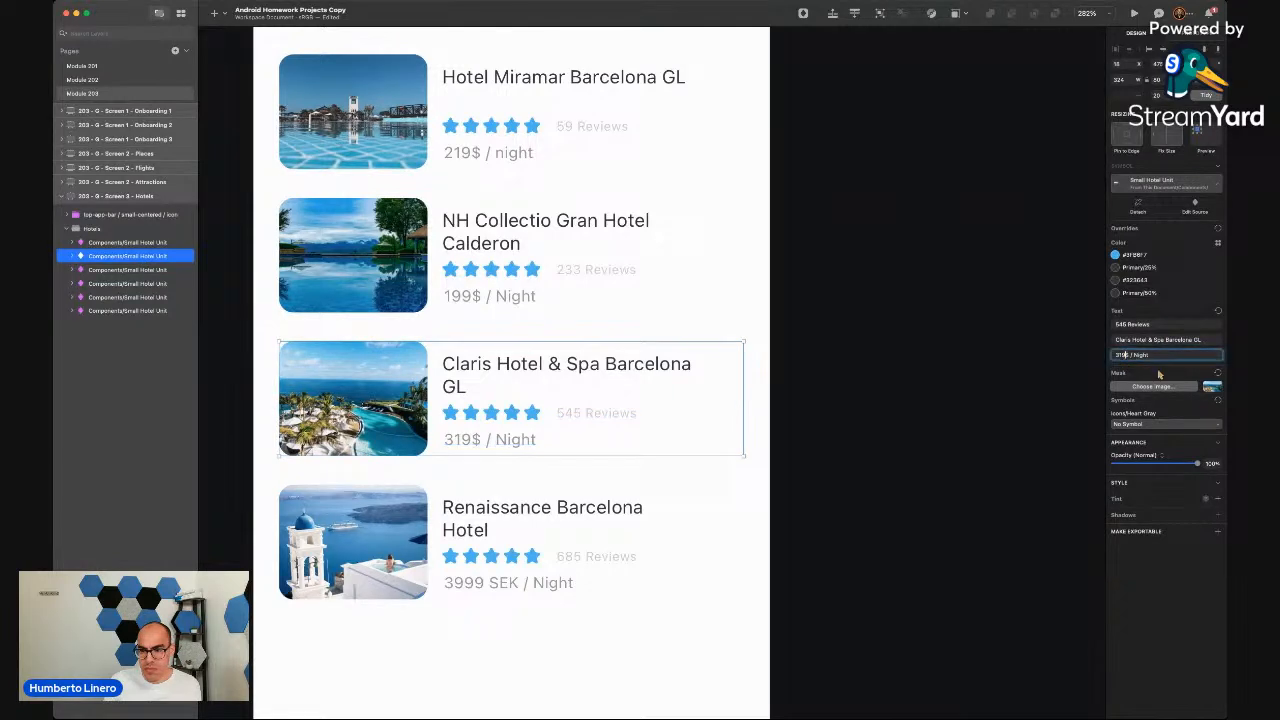
key(BackSpace)
text(SEK)
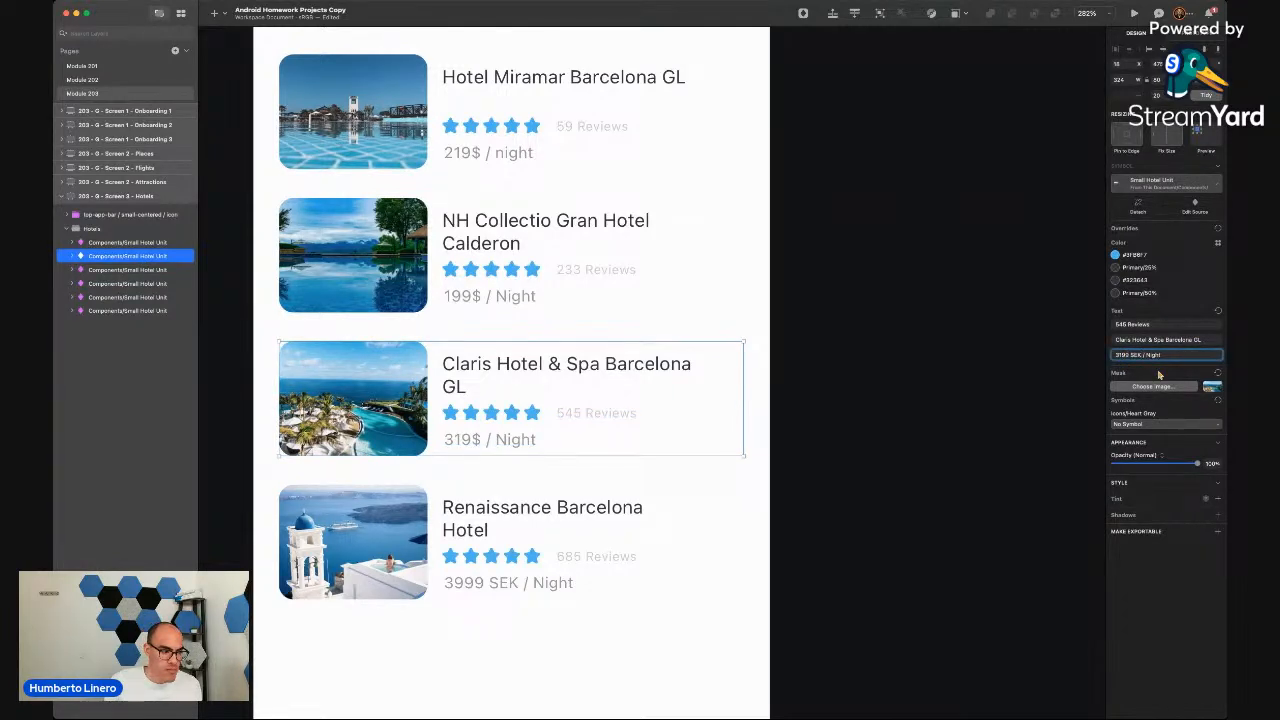
key(Return)
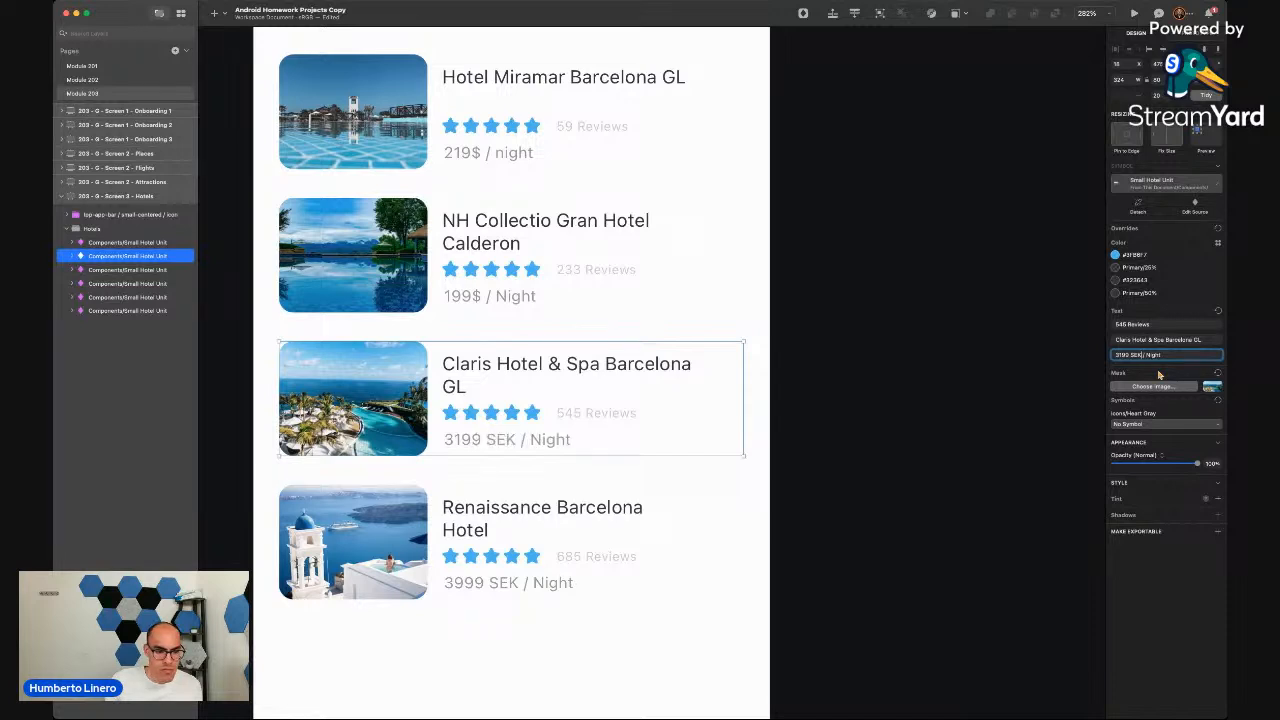
Set the price text of the NH Collectio Gran Hotel Calderon unit to "1999 SEK / Night"
click(127, 271)
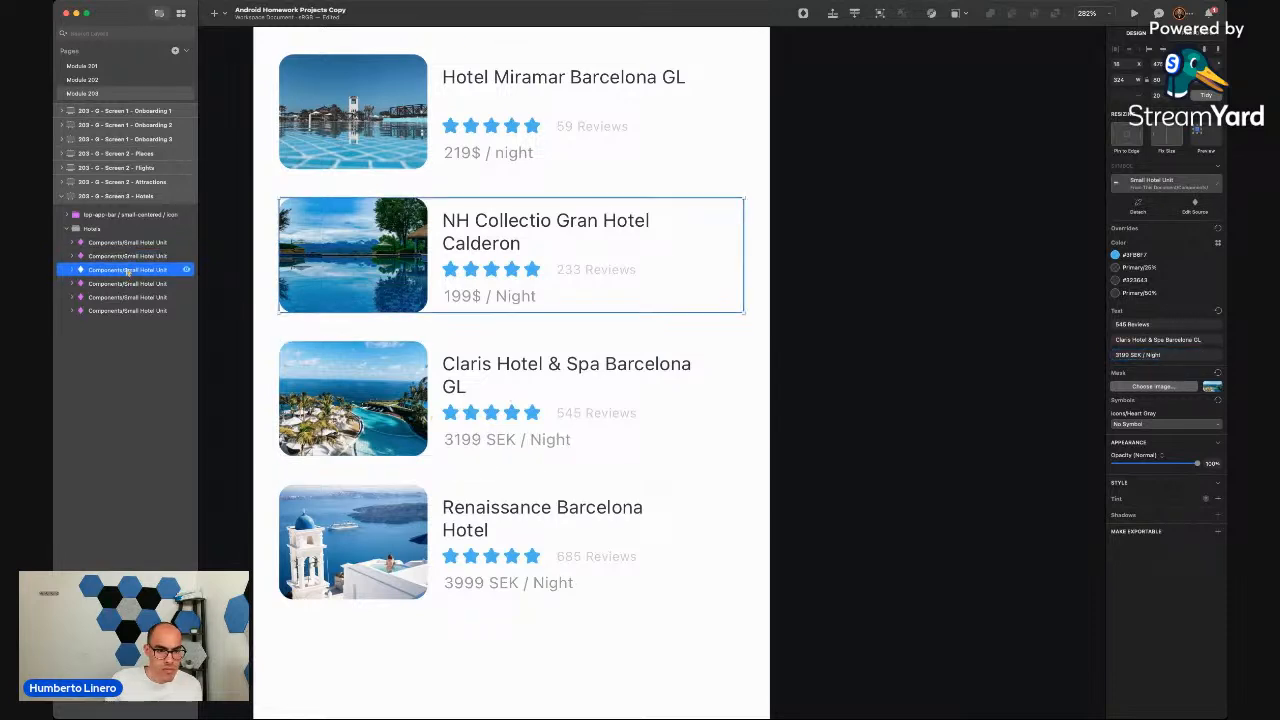
key(BackSpace)
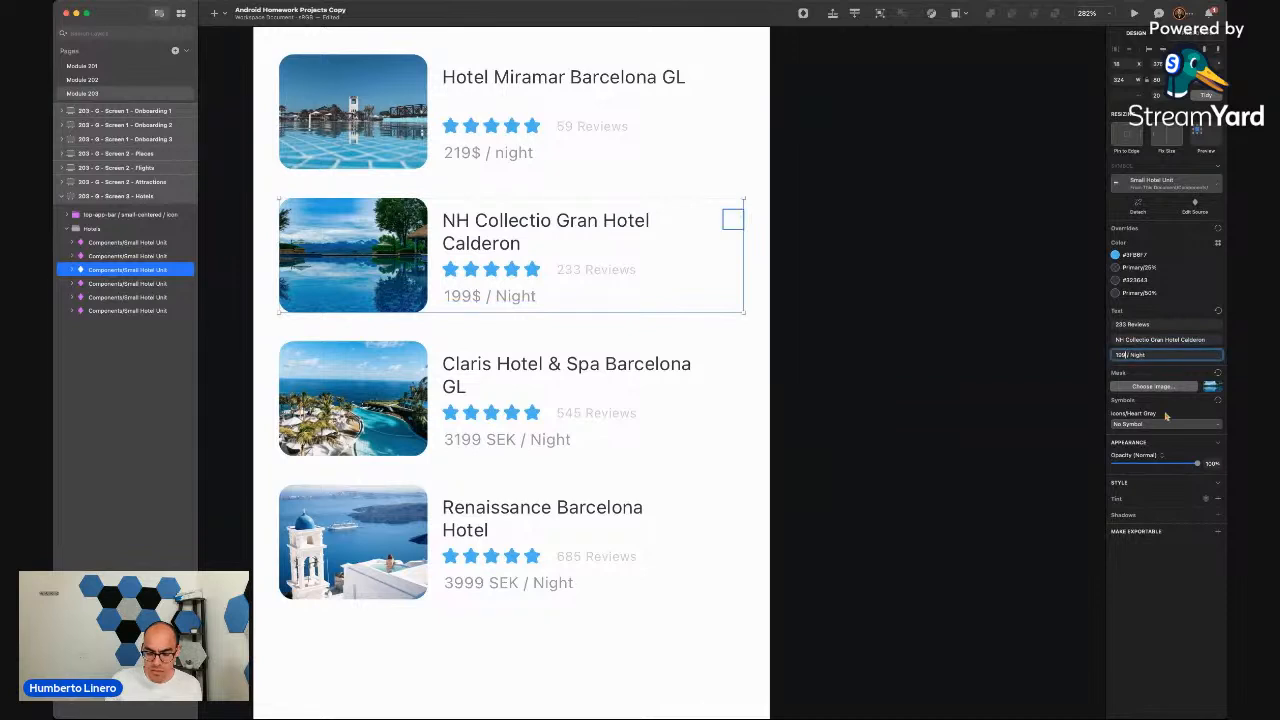
text(9 SEK)
key(Return)
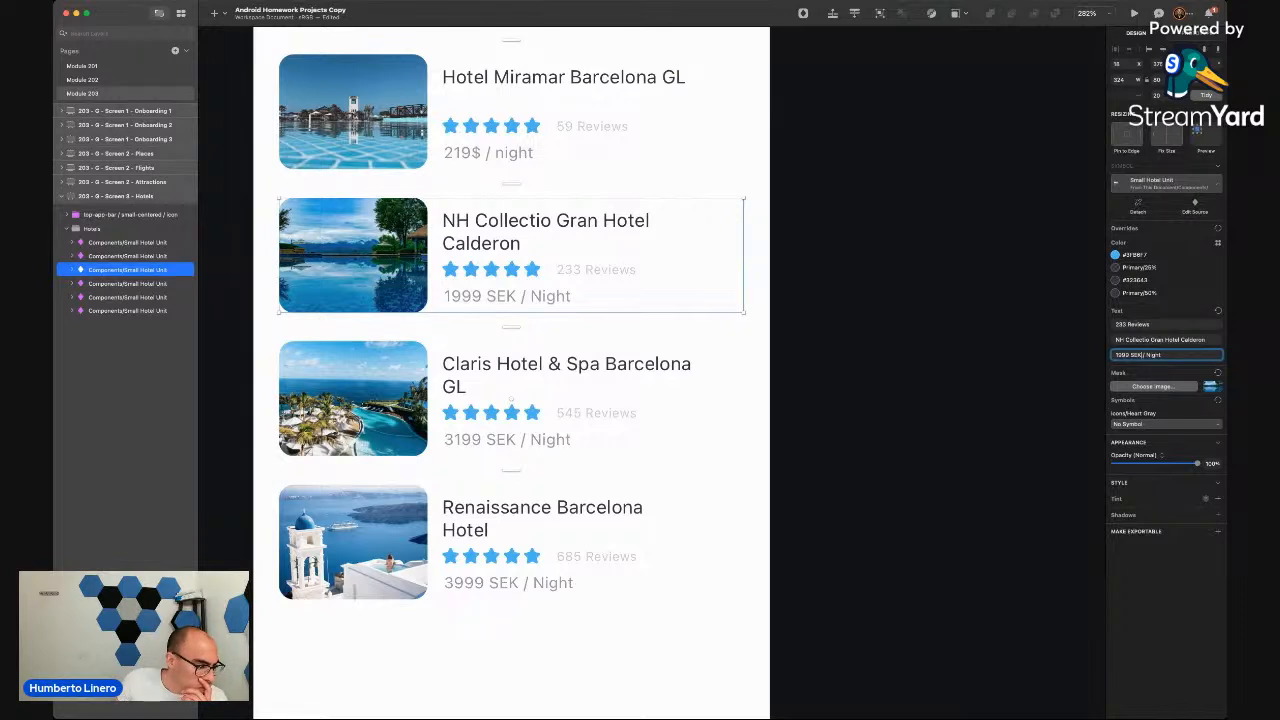
Set the price text of the Hotel Miramar Barcelona GL unit to "2199 SEK / night"
key(super+Tab)
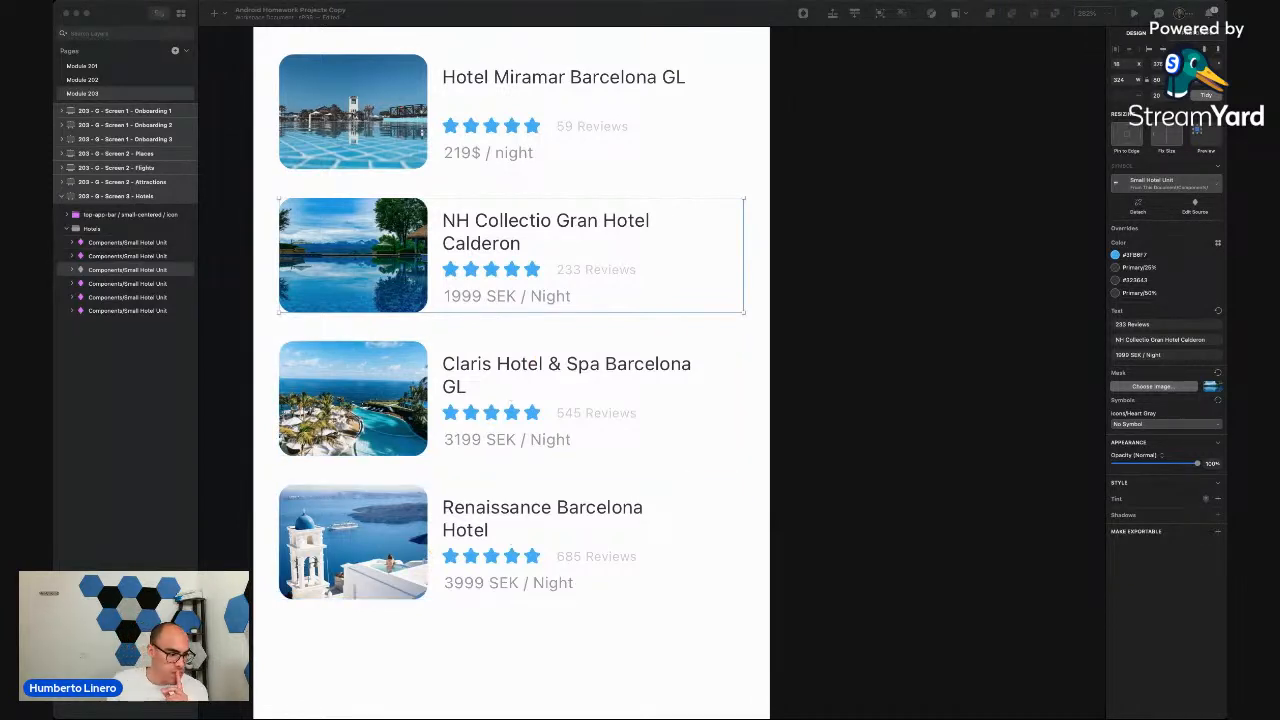
scroll(537, 314, up, 4)
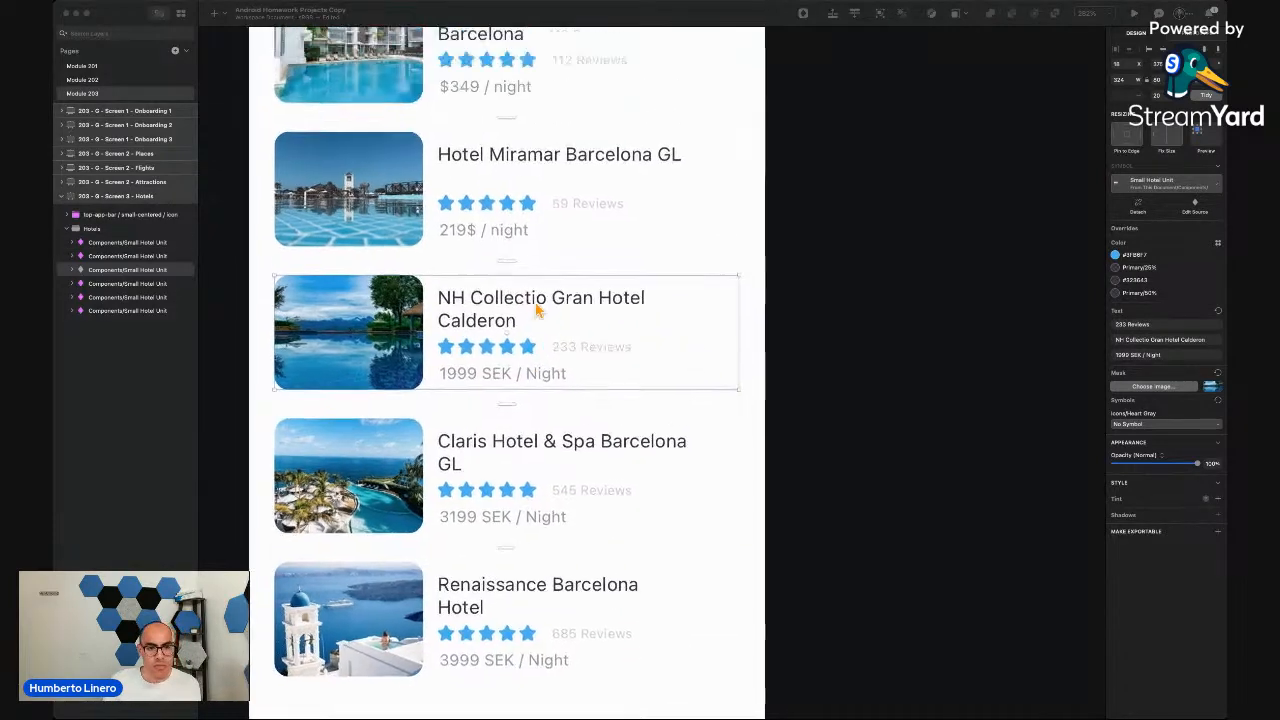
click(467, 306)
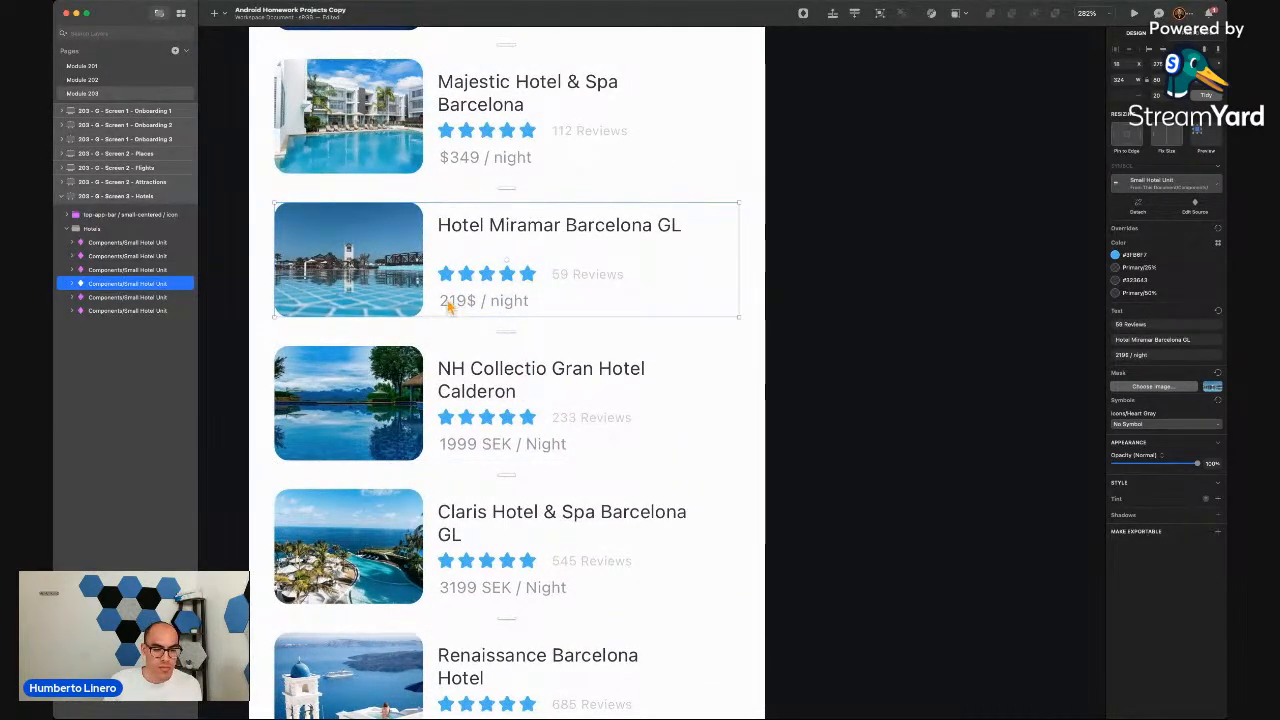
scroll(467, 306, up, 5)
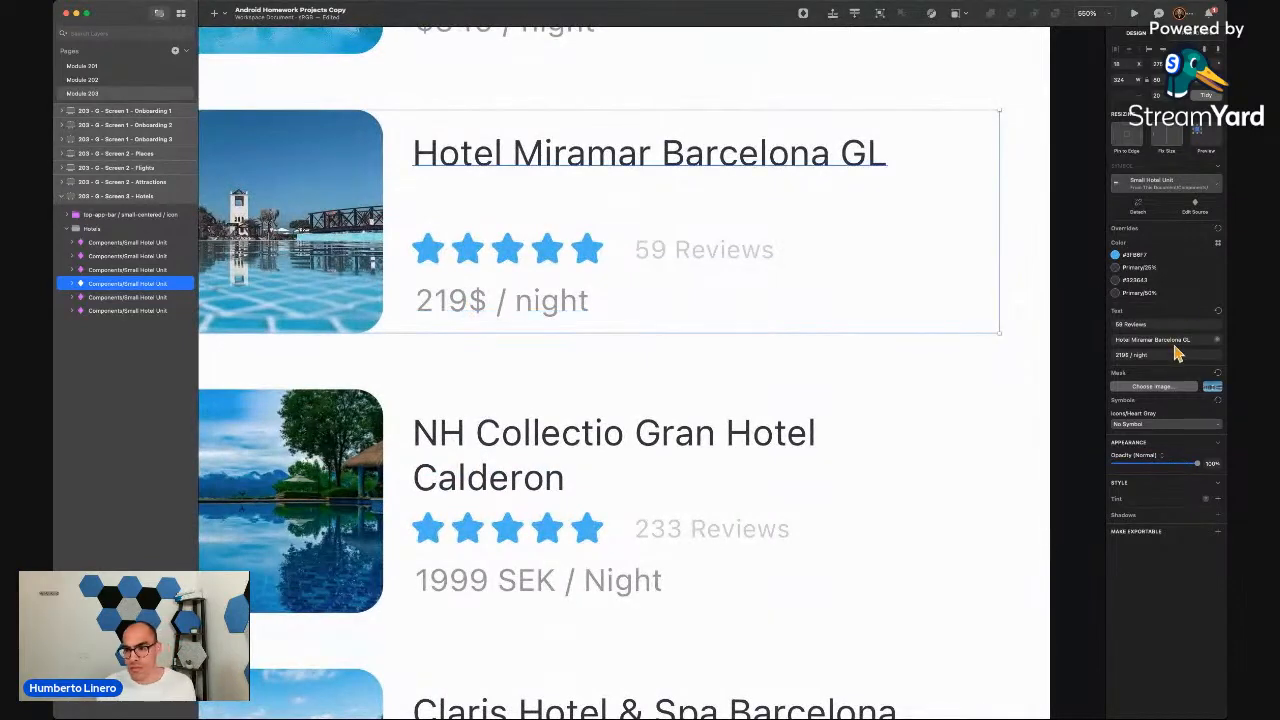
click(1157, 355)
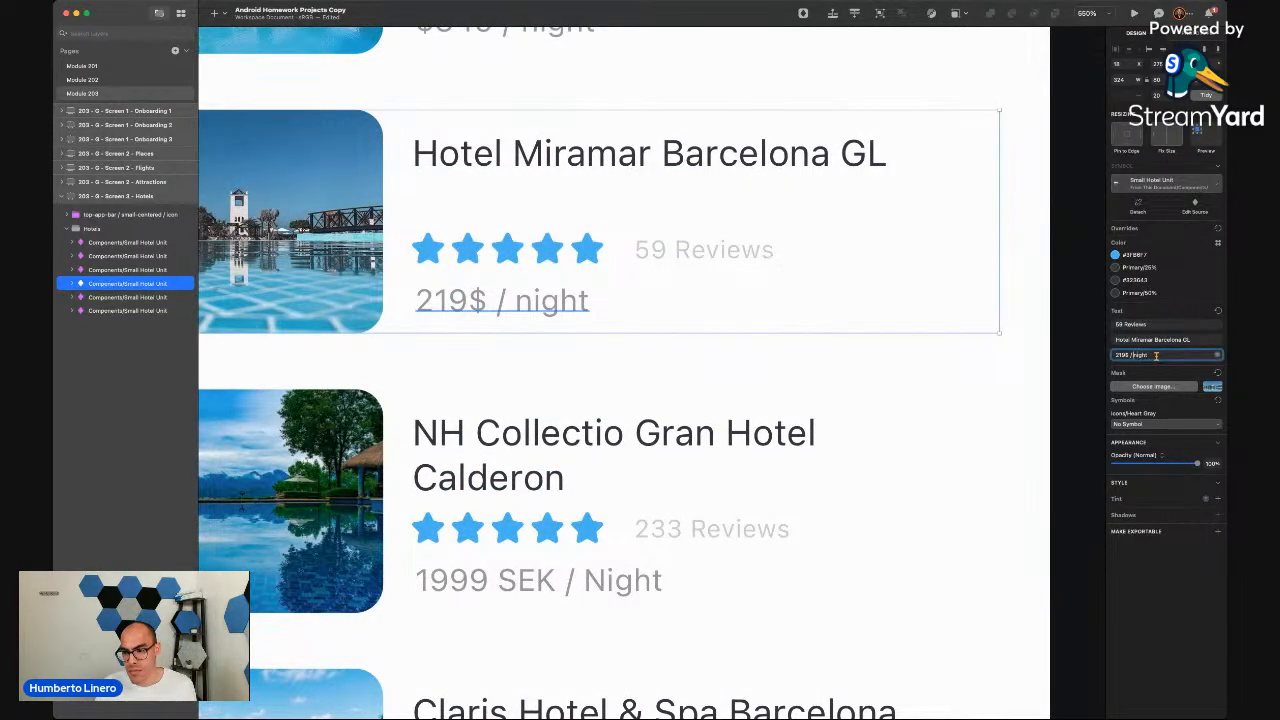
key(BackSpace)
text(9)
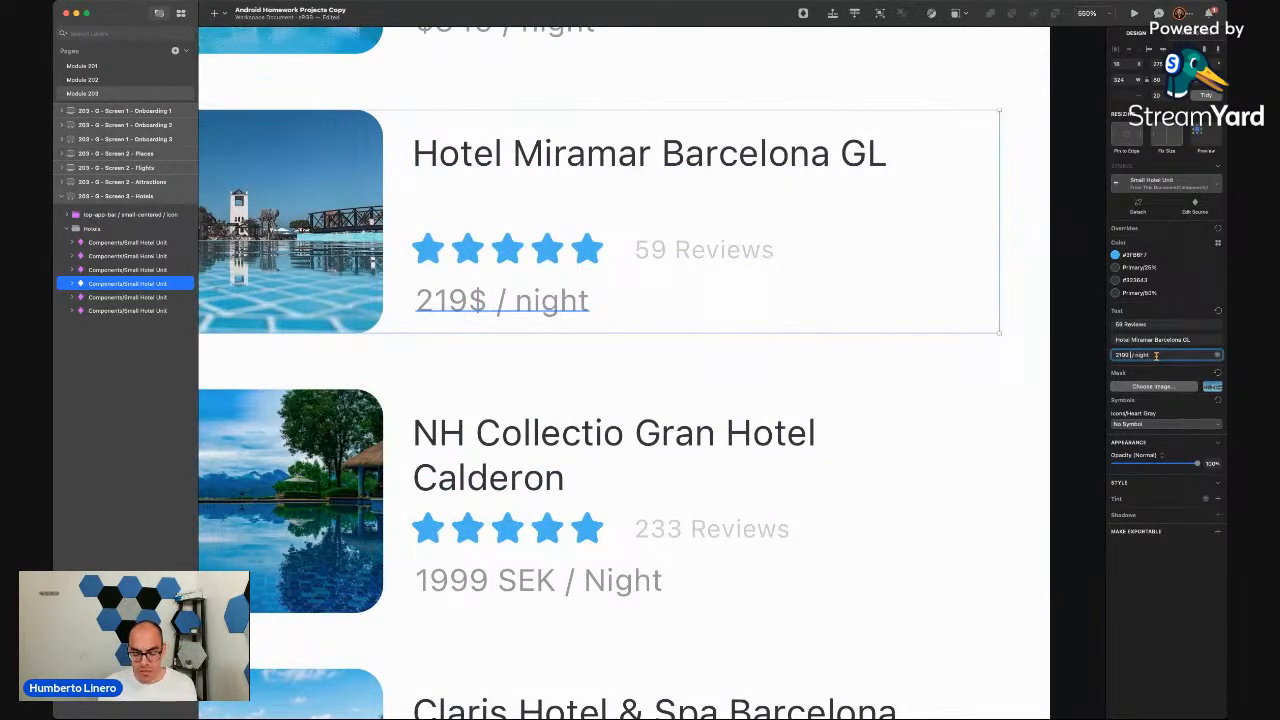
text( SEK)
Set the price text of the Majestic Hotel & Spa Barcelona unit to "3499 SEK / night"
scroll(723, 365, down, 2)
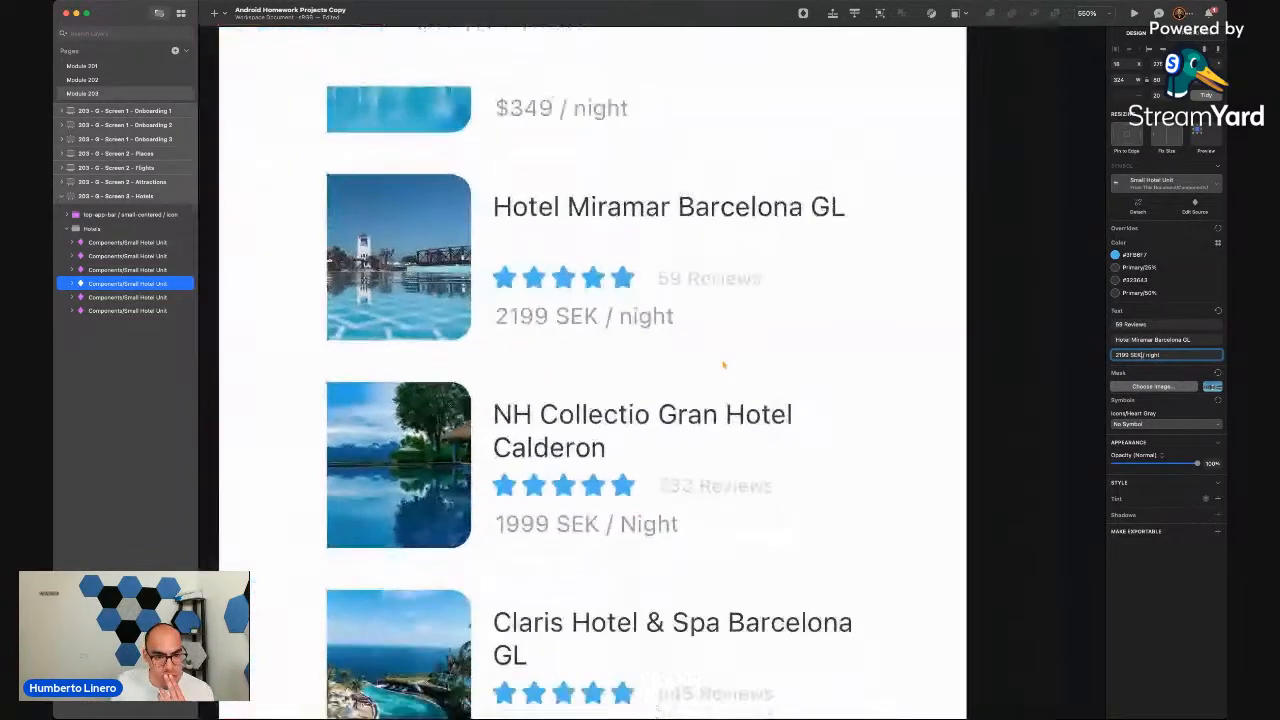
scroll(723, 365, down, 2)
scroll(600, 350, up, 3)
click(583, 335)
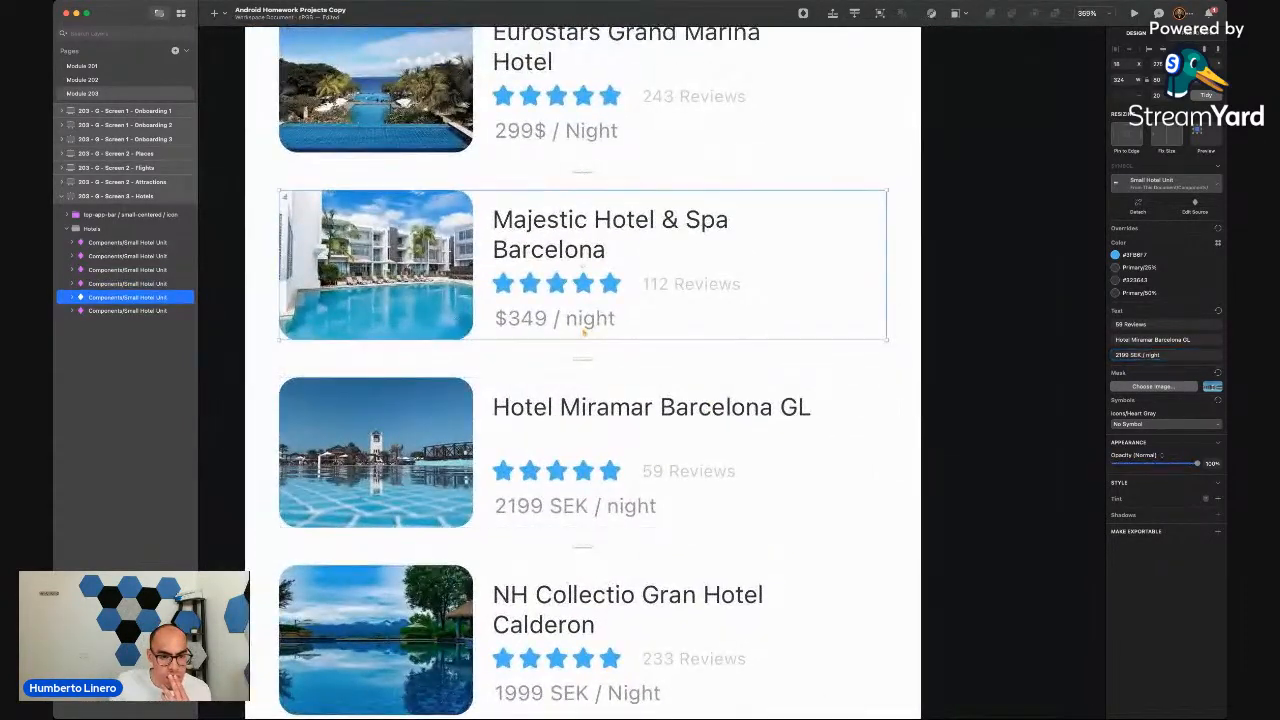
click(1127, 355)
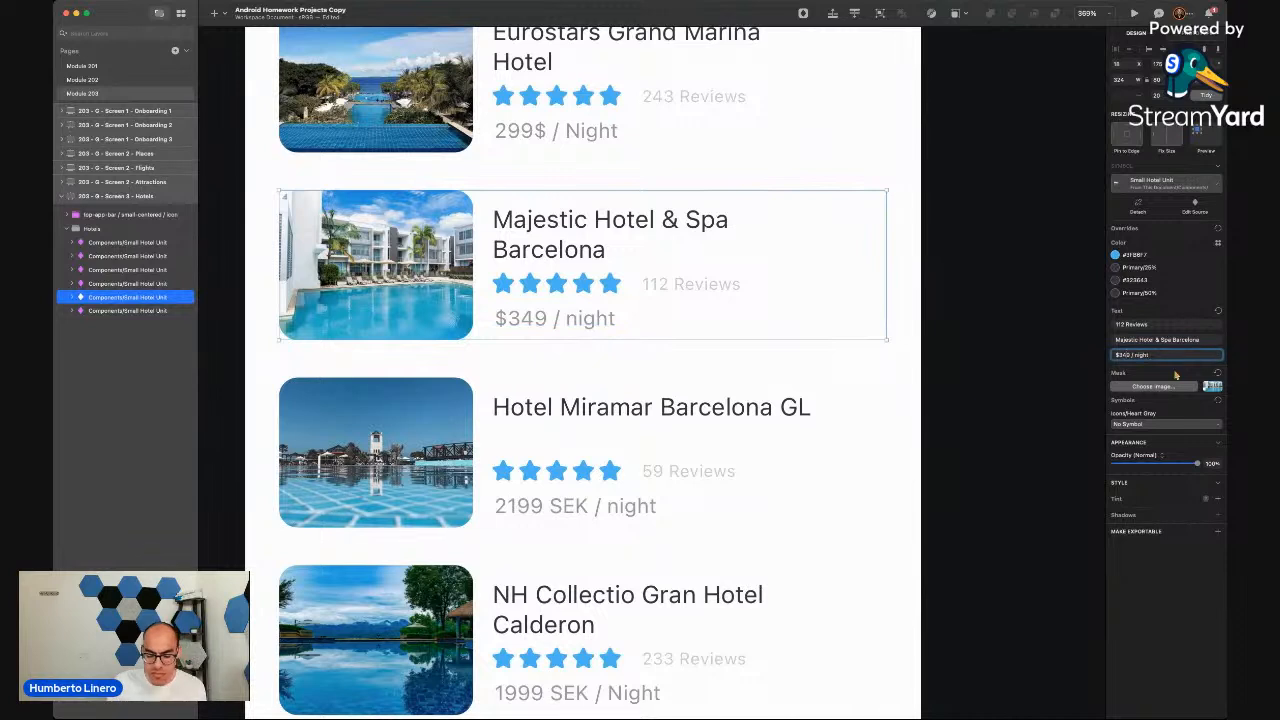
text(9)
key(BackSpace)
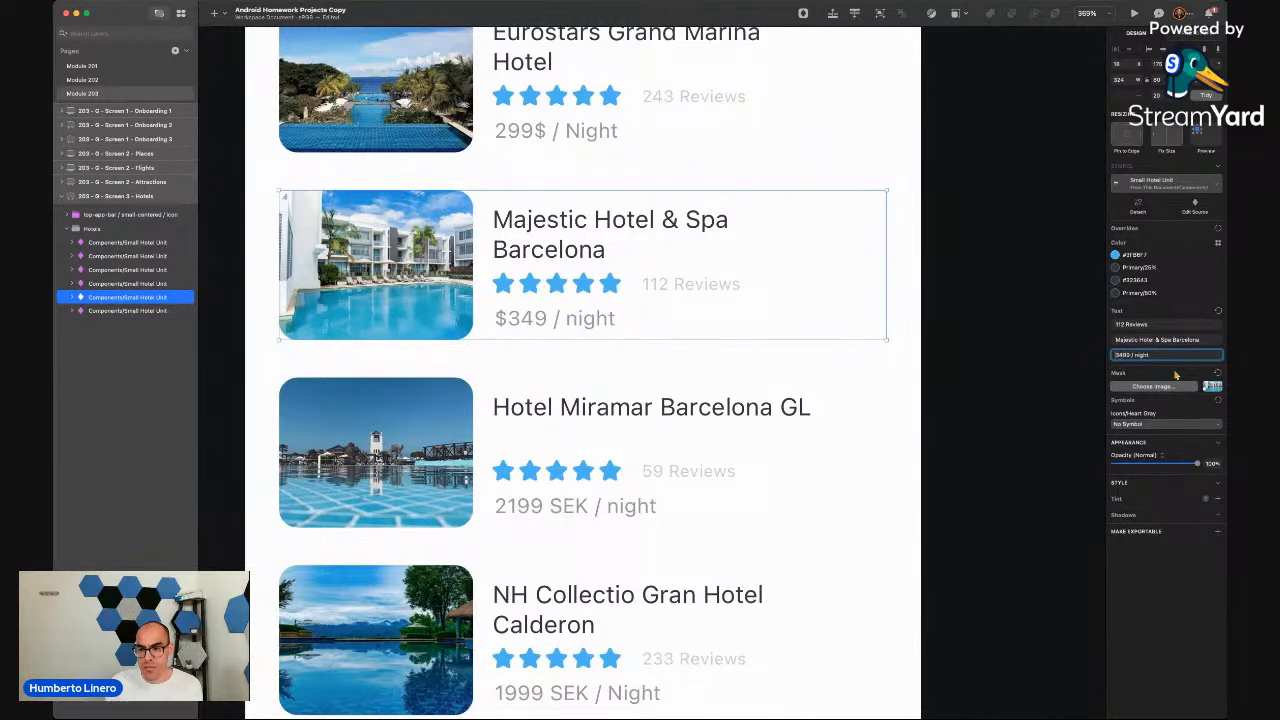
text(SEK)
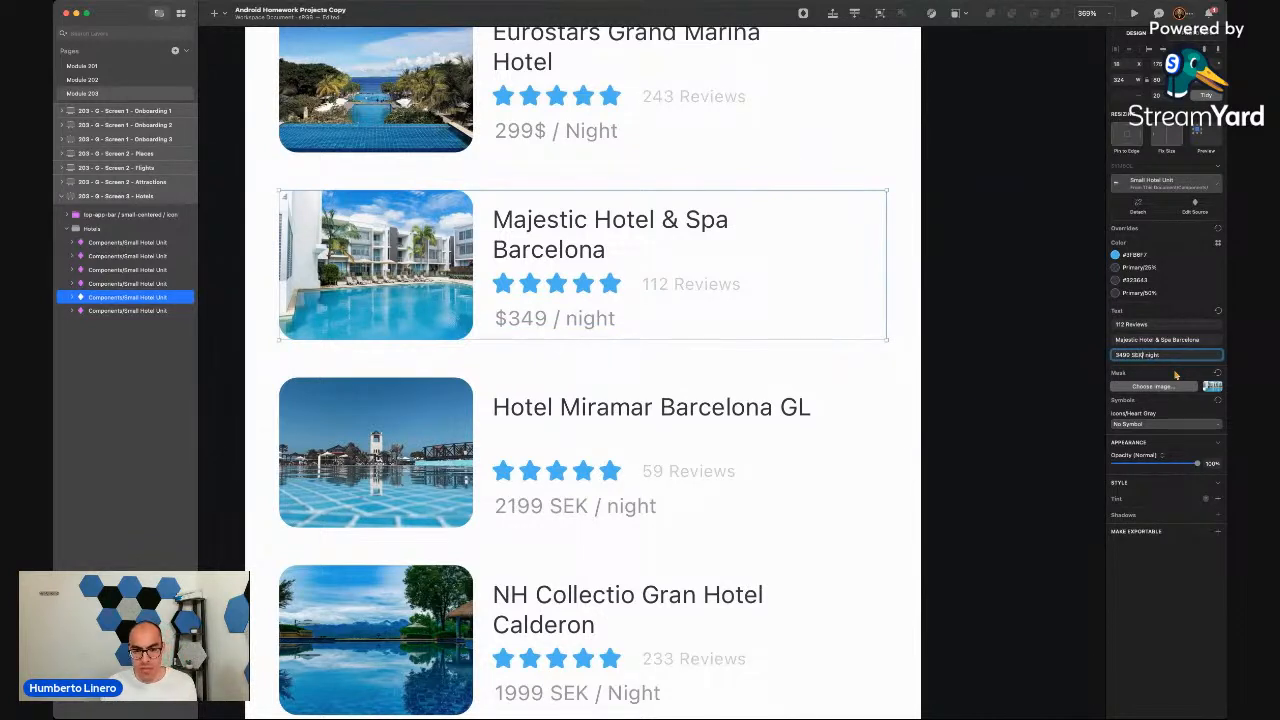
key(Return)
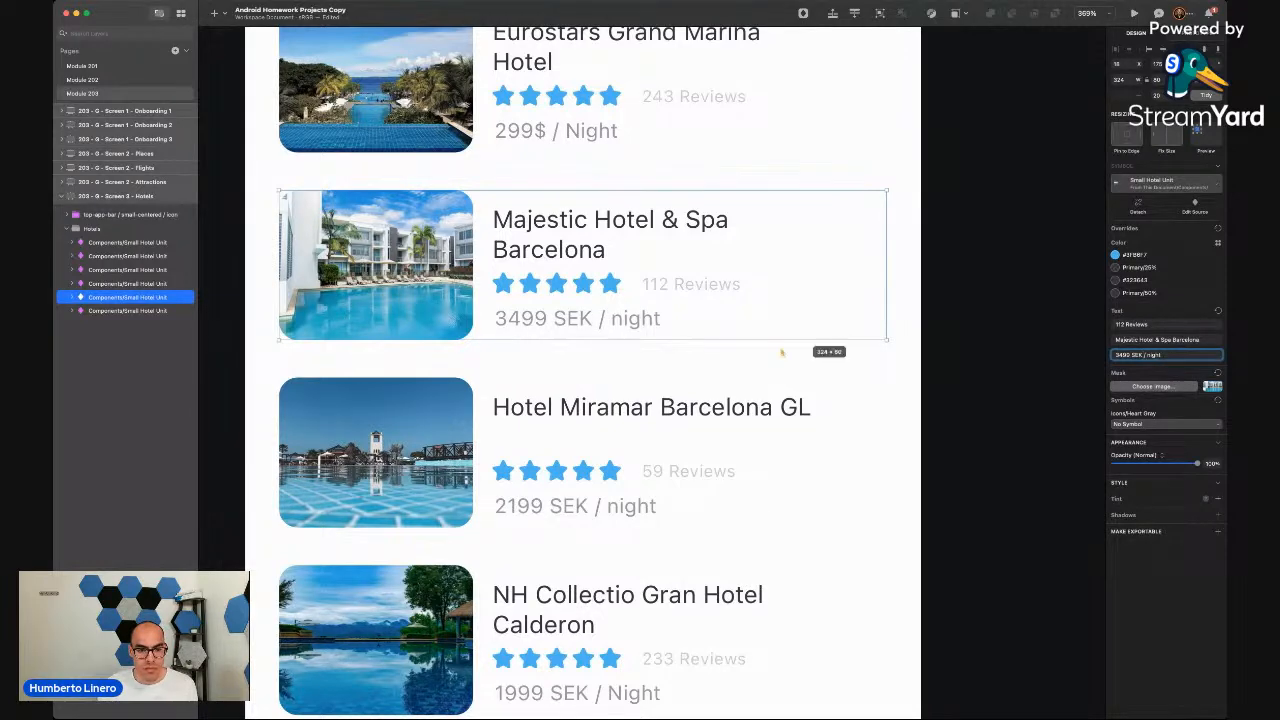
Set the price text of the Eurostars Grand Marina Hotel unit to "2999 SEK / night"
scroll(740, 371, up, 1)
scroll(738, 371, up, 5)
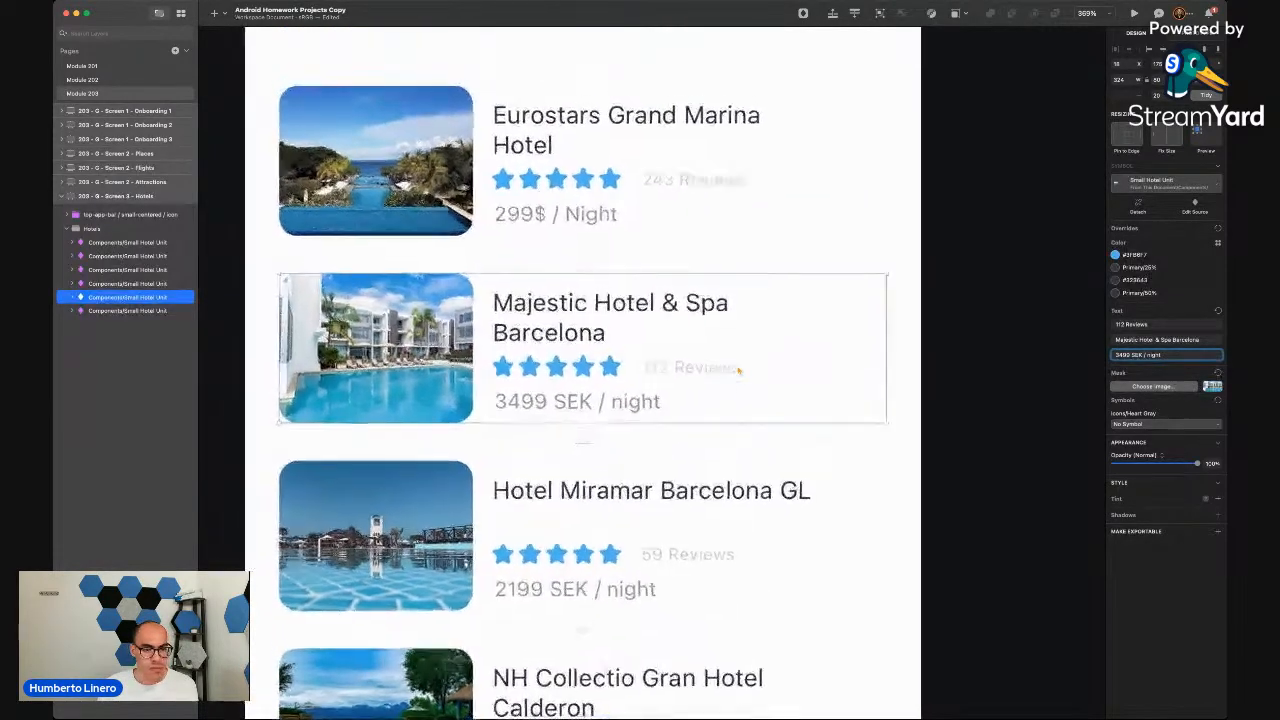
click(686, 243)
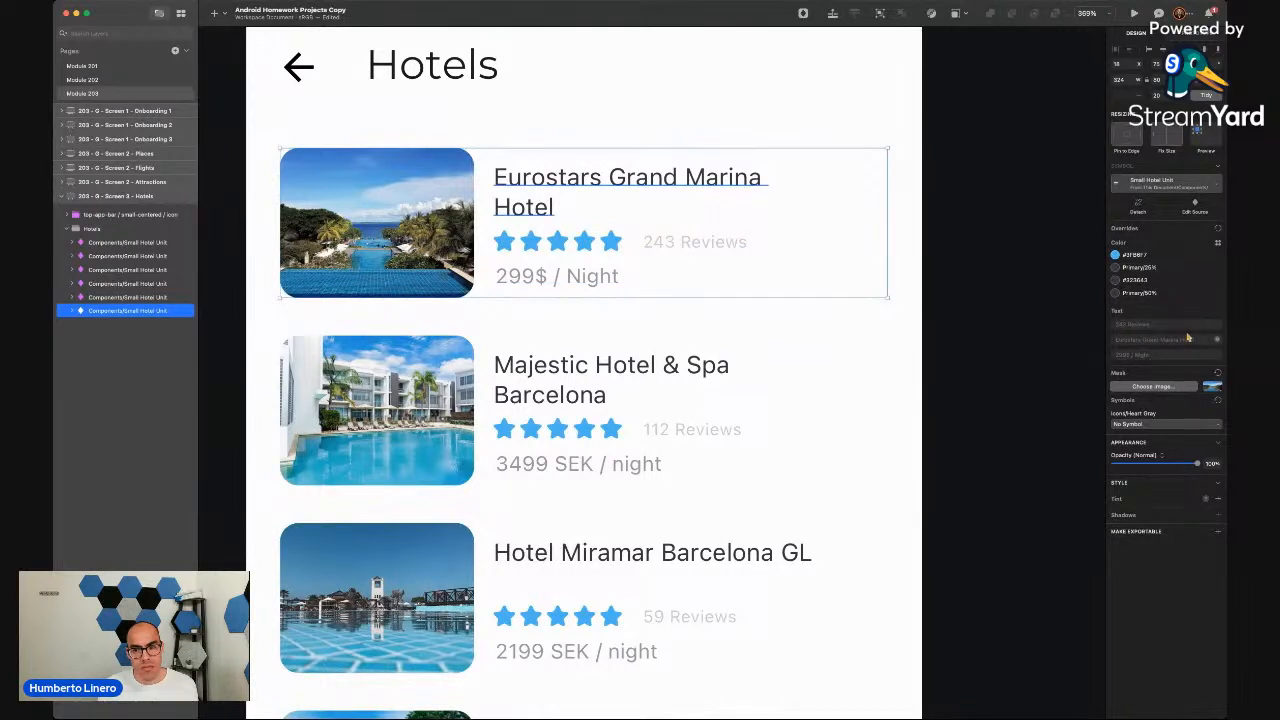
double_click(136, 311)
click(1133, 356)
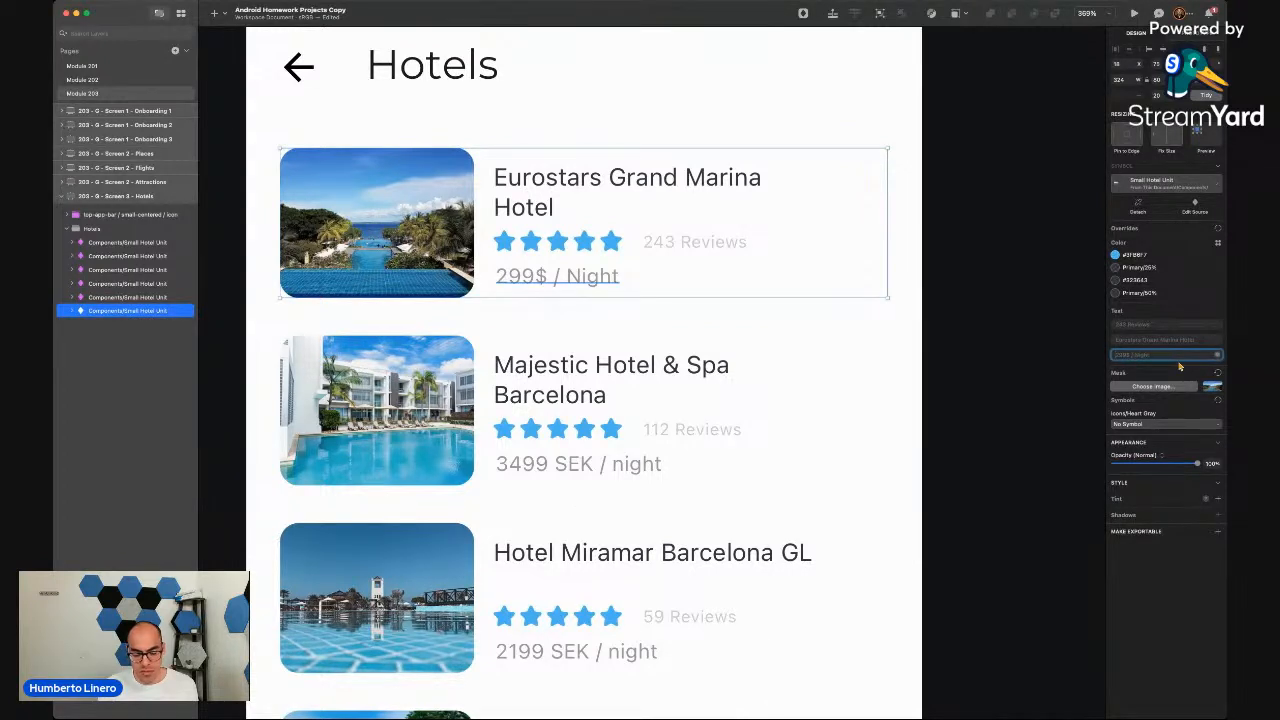
text(2999 SEK / night)
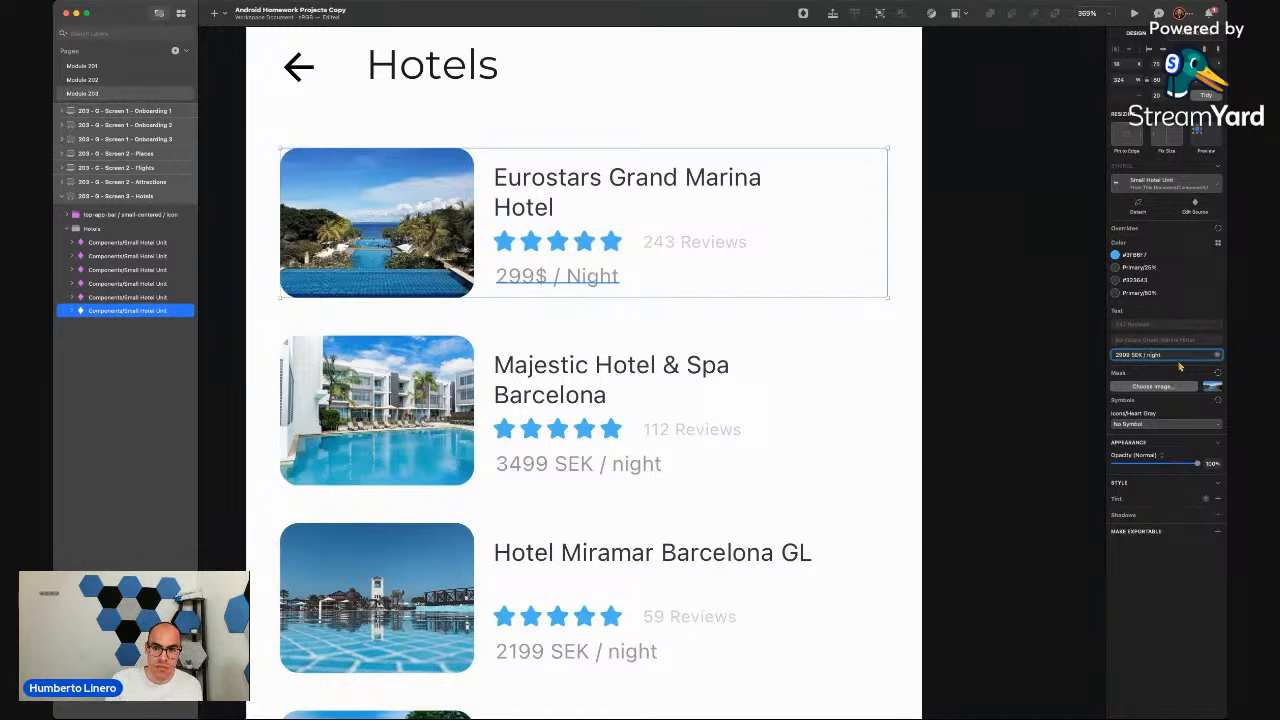
key(Return)
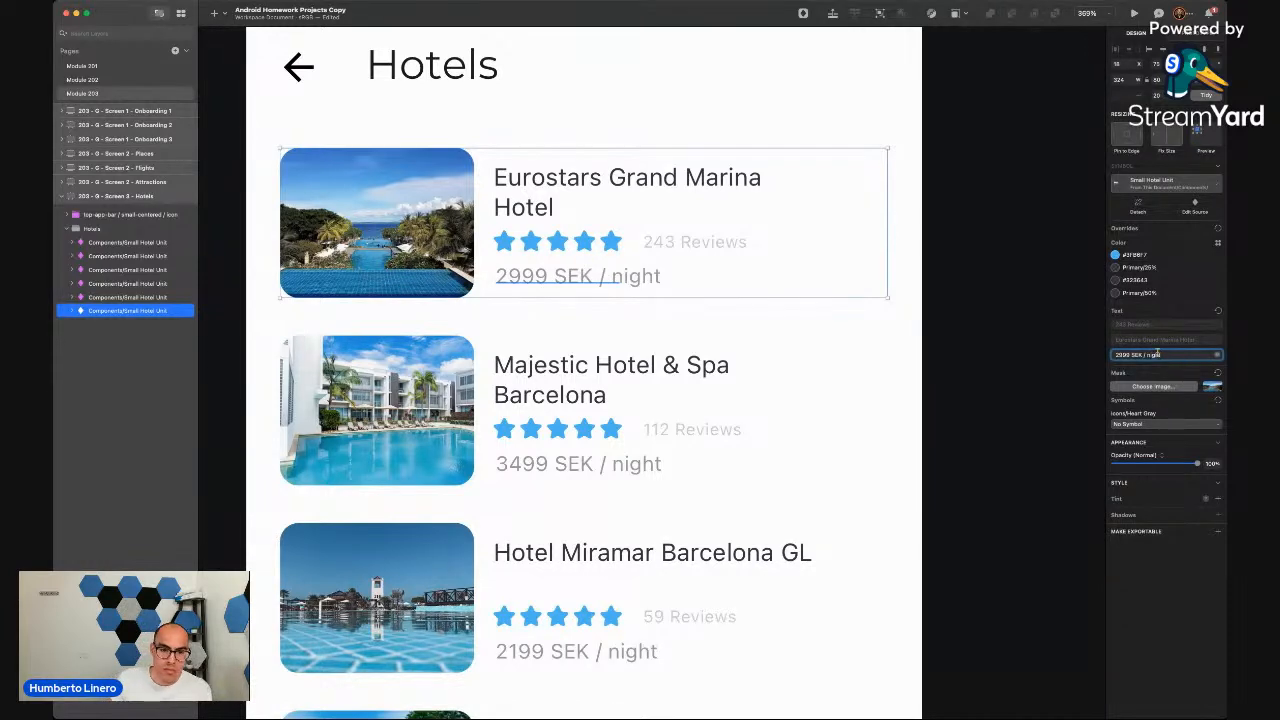
click(970, 358)
Review the prices of all hotel units and the free space at the end of the Hotels screen
scroll(970, 358, down, 5)
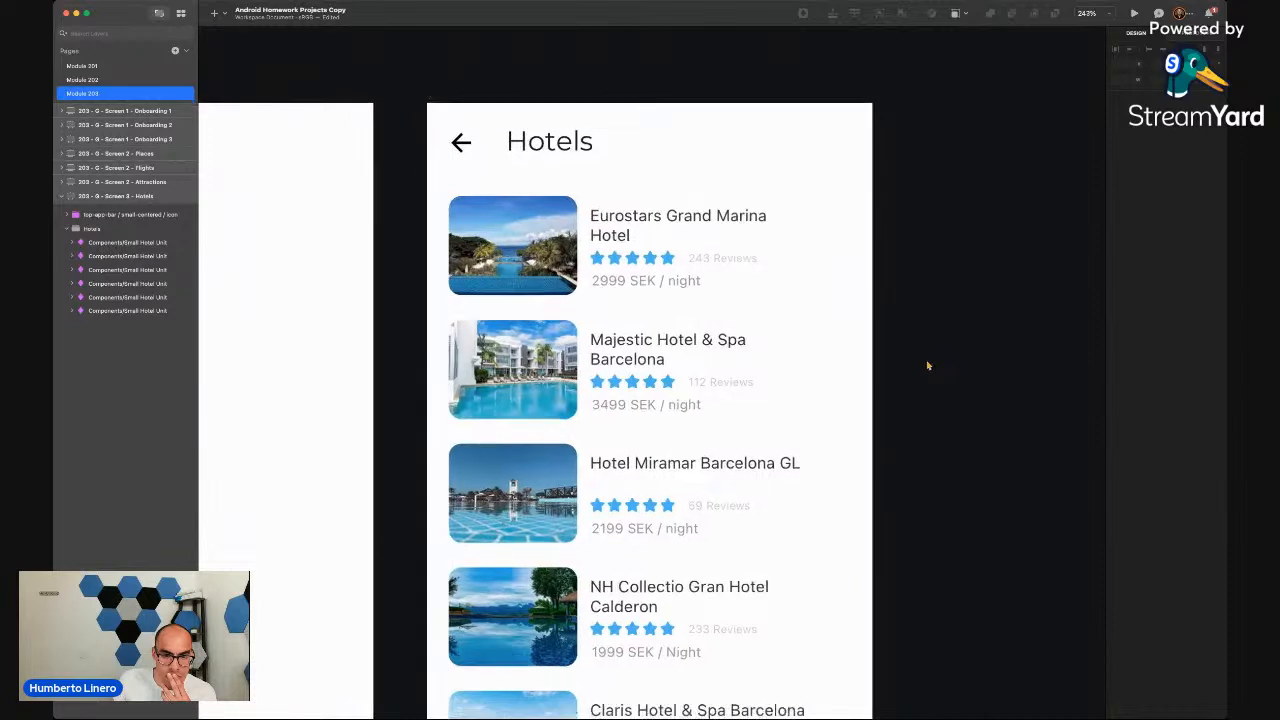
scroll(926, 362, down, 3)
click(130, 244)
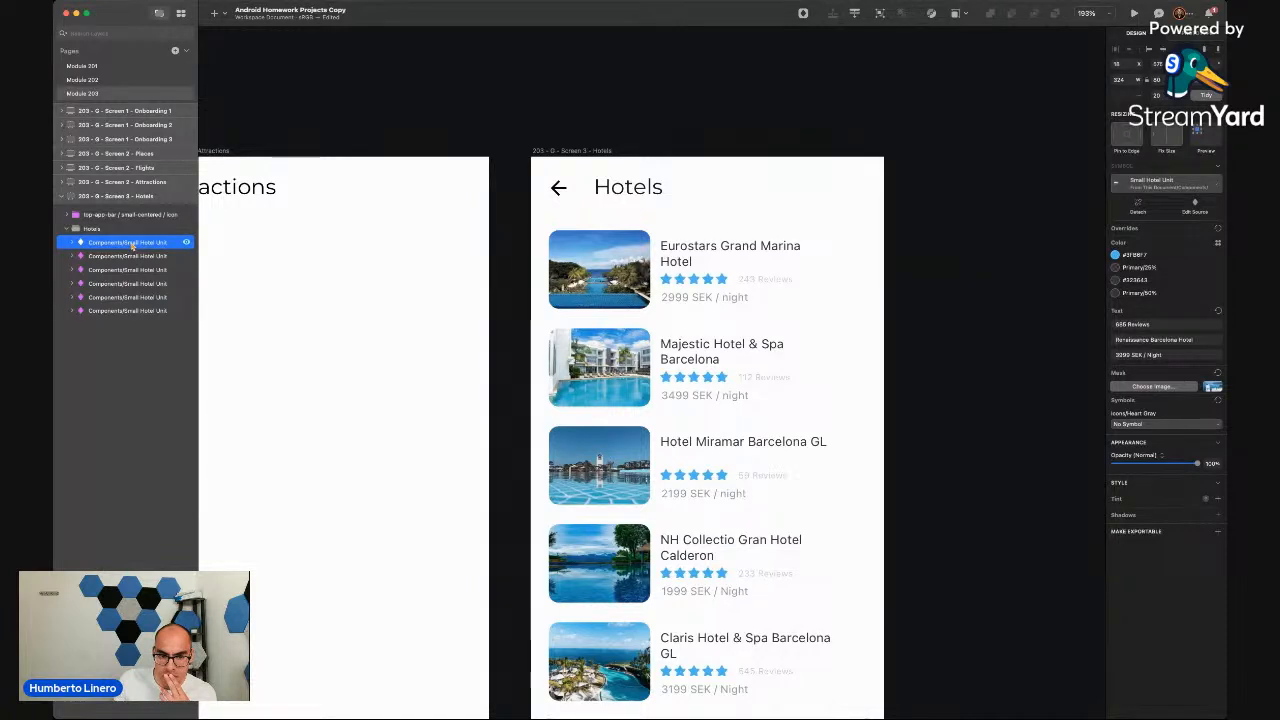
click(931, 400)
scroll(933, 401, down, 3)
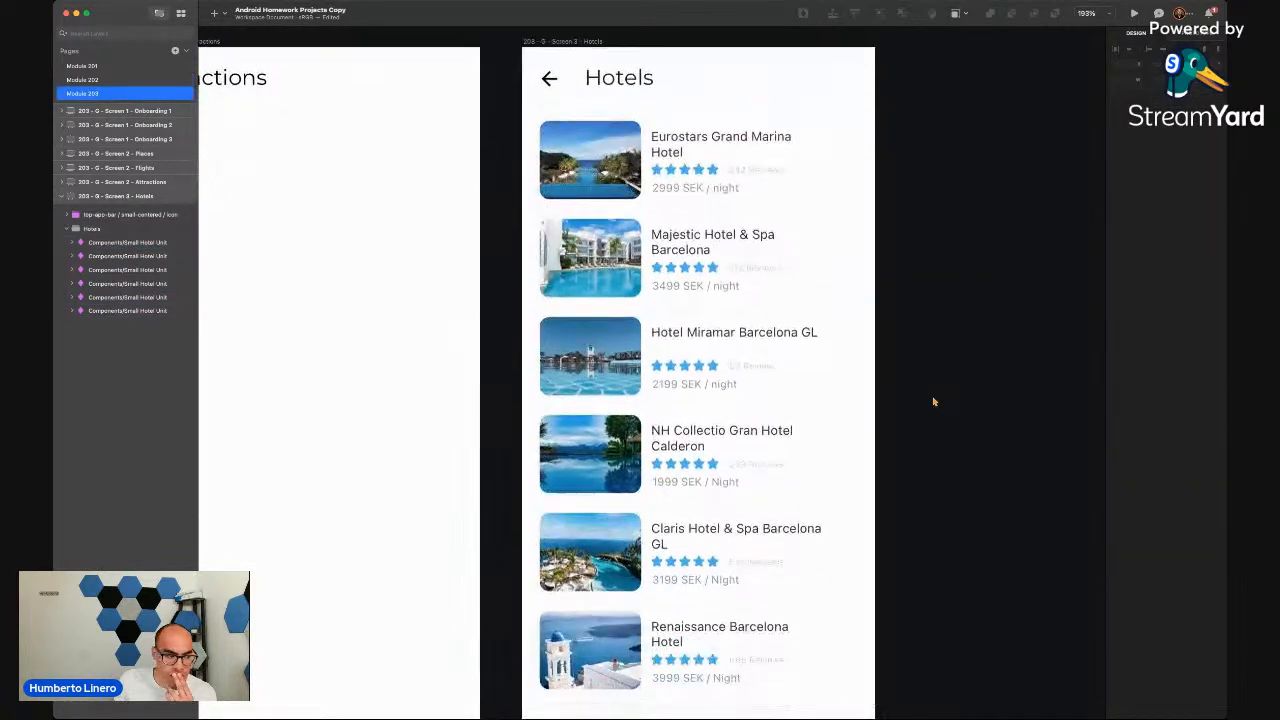
scroll(933, 401, down, 3)
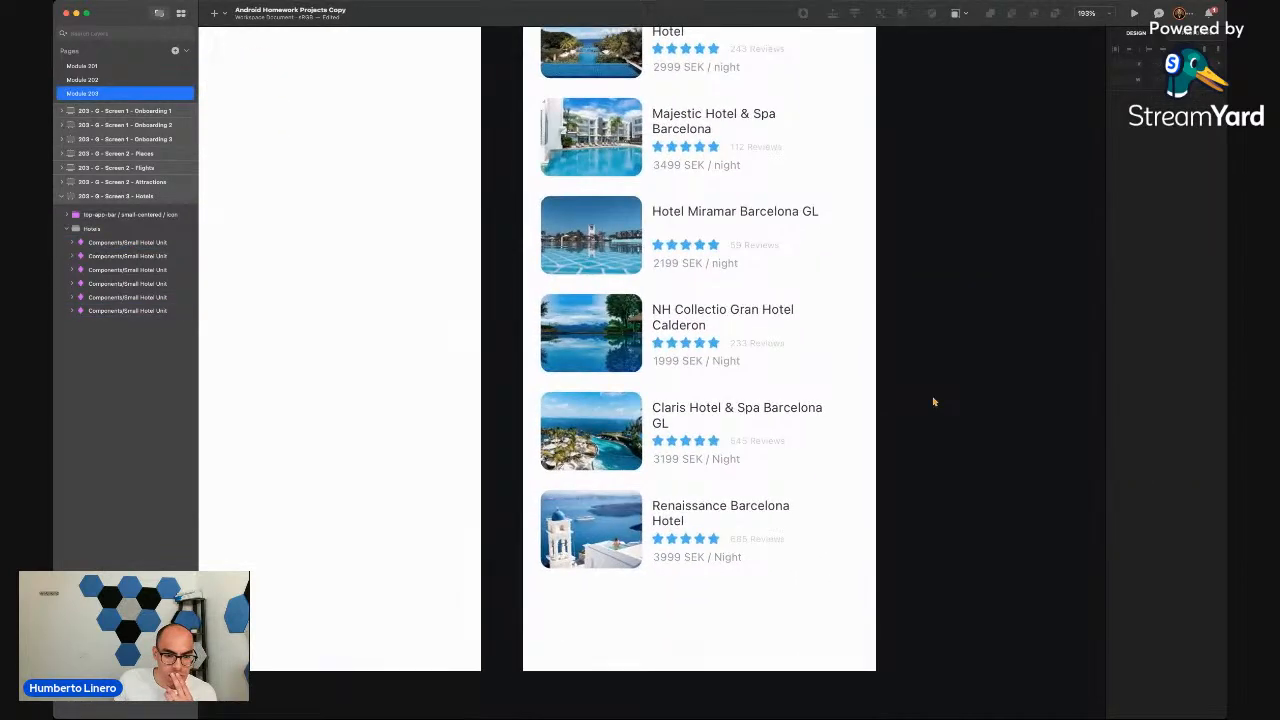
scroll(934, 402, up, 1)
scroll(933, 401, up, 5)
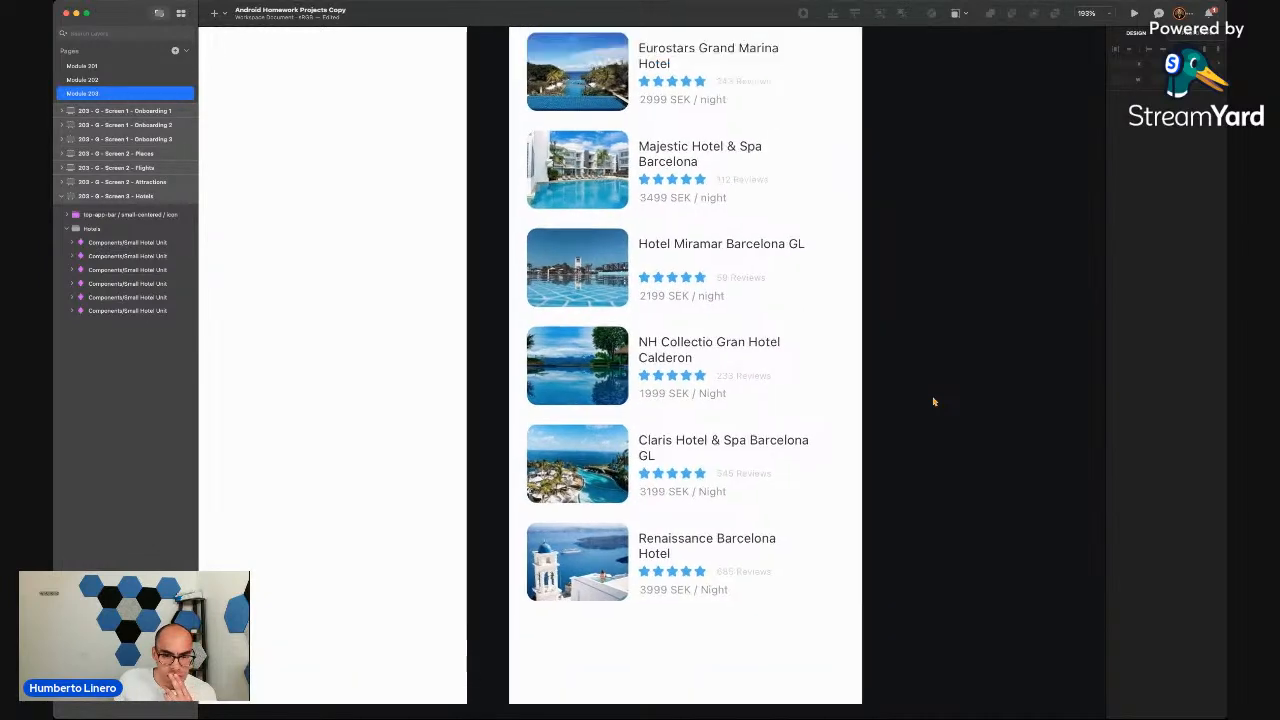
scroll(933, 401, down, 1)
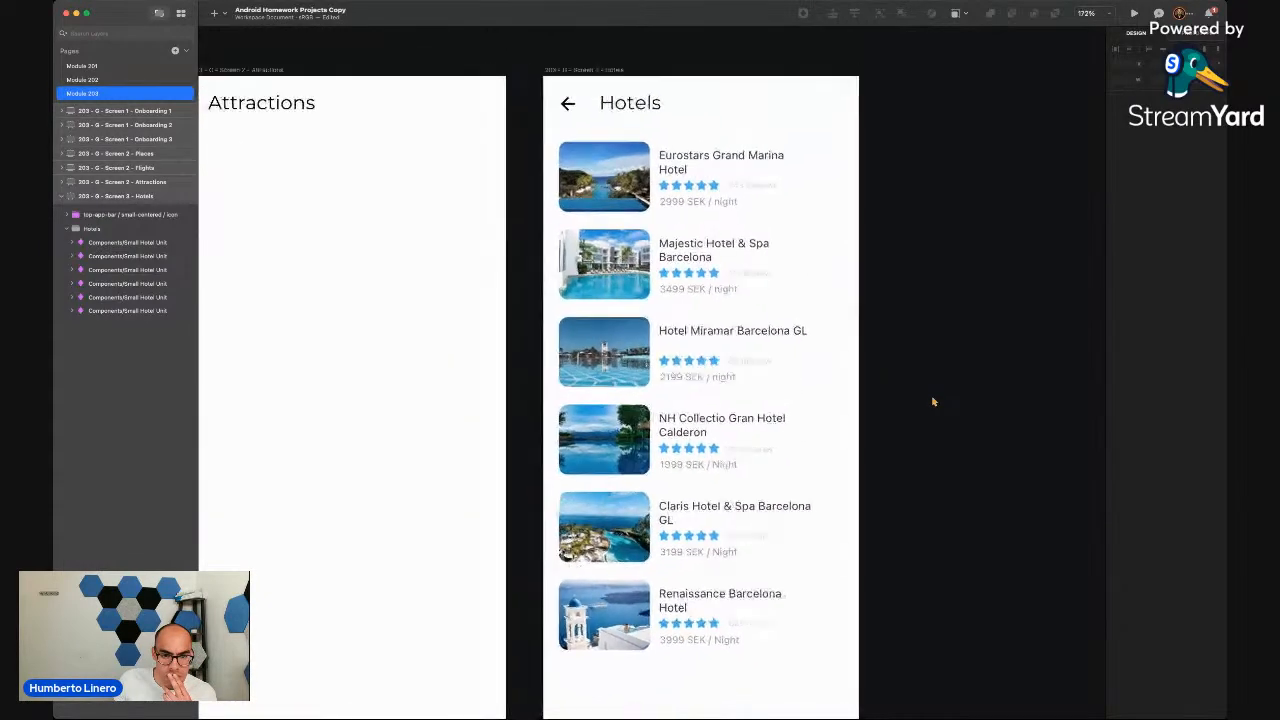
scroll(931, 400, down, 5)
Duplicate the Eurostars Grand Marina Hotel and Majestic Hotel & Spa Barcelona units in the Hotels group
click(135, 311)
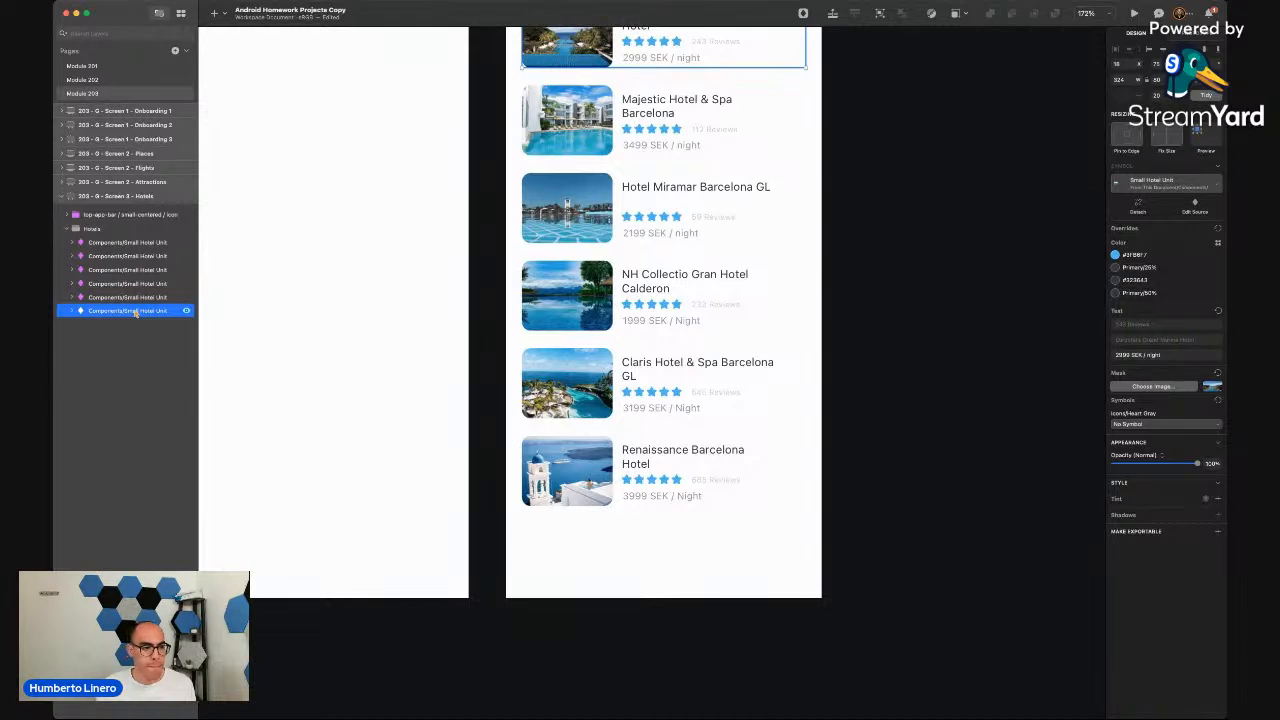
shift+click(141, 299)
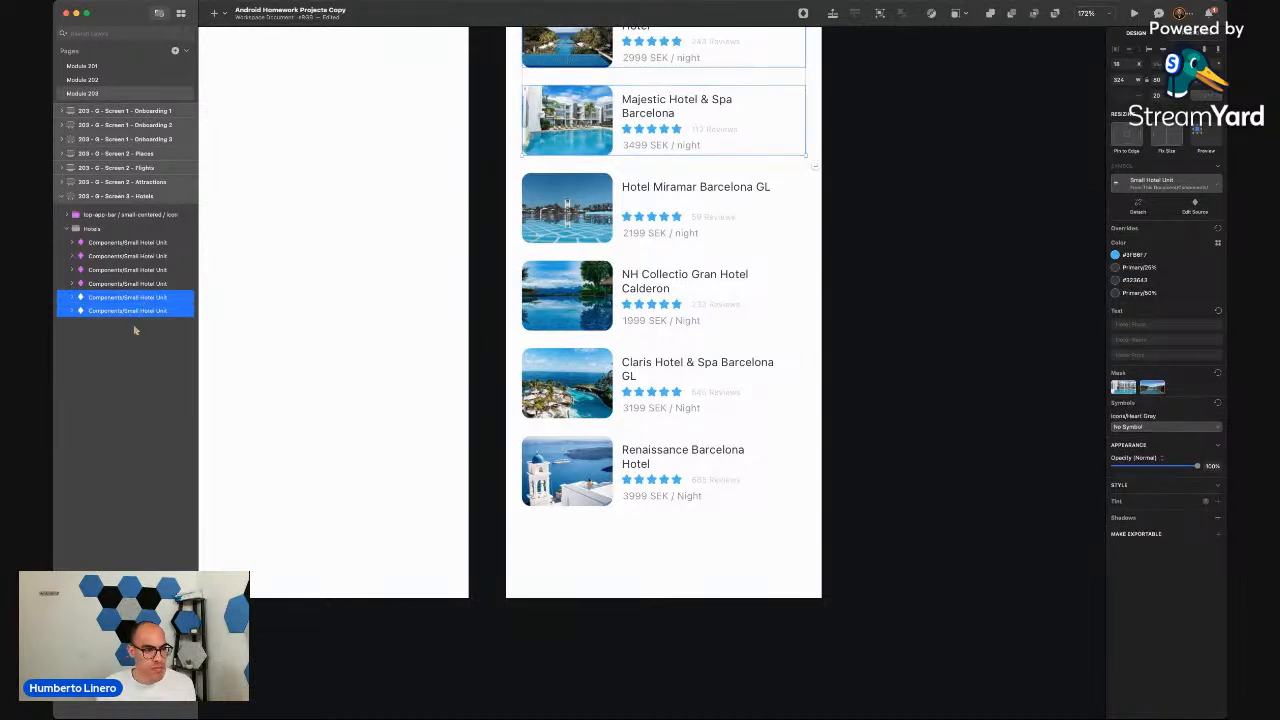
key(super+d)
click(98, 410)
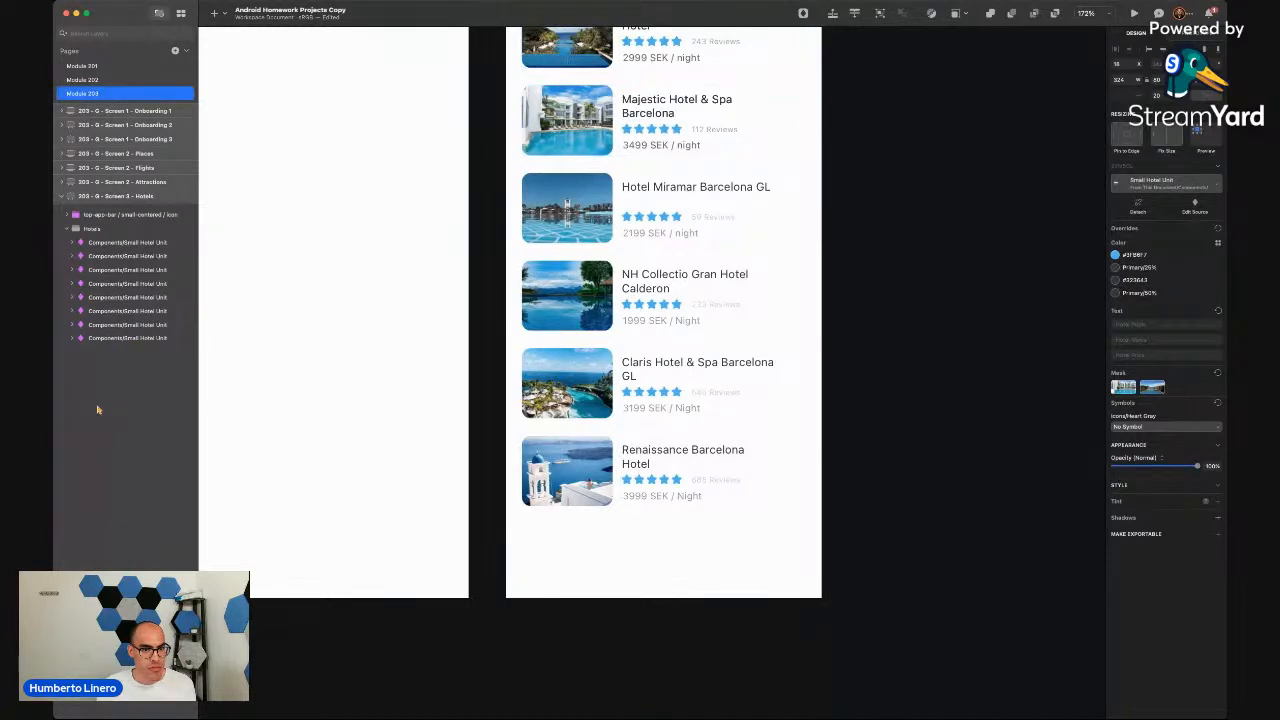
Try to move the two duplicated hotel units down in large increments to just below the Renaissance Barcelona Hotel unit
click(128, 325)
shift+click(128, 338)
key(shift+Down)
key(shift+Down)
key(shift+Down)
key(shift+Down)
key(shift+Down)
key(shift+Down)
key(shift+Down)
key(shift+Down)
key(shift+Down)
key(shift+Down)
key(shift+Down)
key(shift+Down)
key(shift+Down)
key(shift+Down)
key(shift+Down)
key(shift+Down)
key(shift+Down)
key(shift+Down)
key(shift+Down)
key(shift+Down)
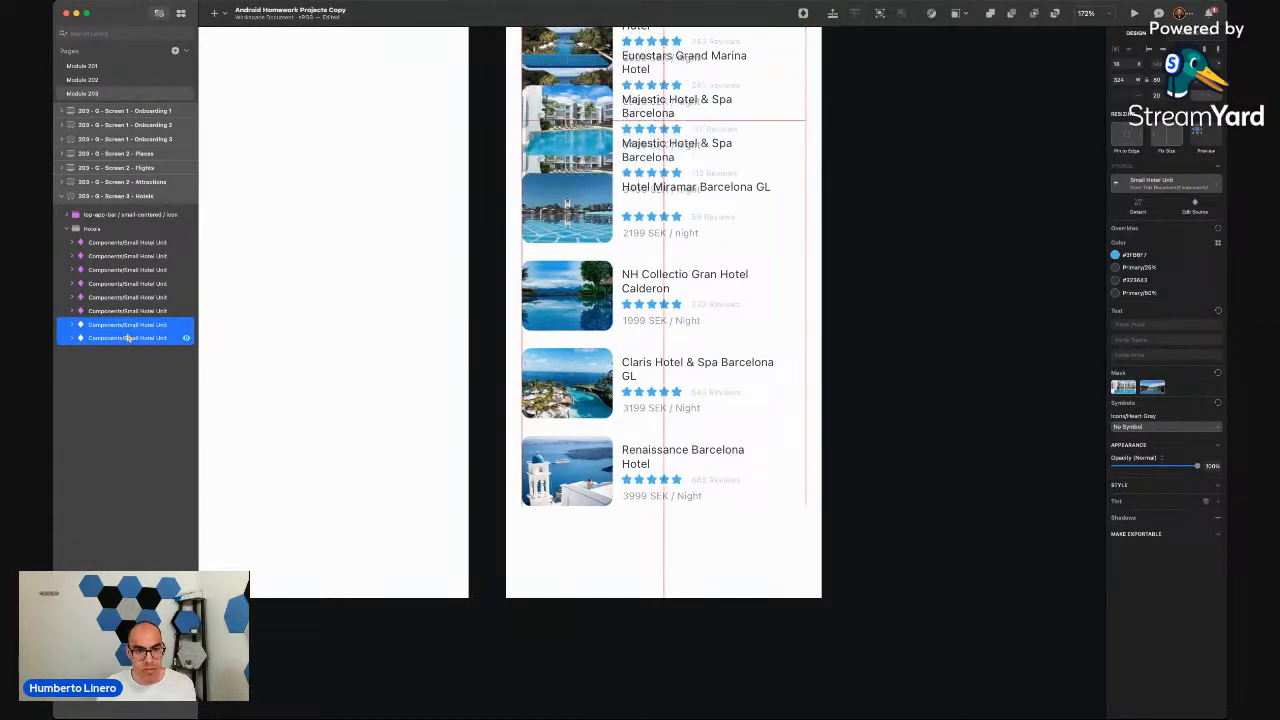
key(shift+Down)
key(shift+Down)
key(shift+Down)
key(shift+Down)
key(shift+Down)
key(shift+Down)
key(shift+Down)
key(shift+Down)
key(shift+Down)
key(shift+Down)
key(shift+Down)
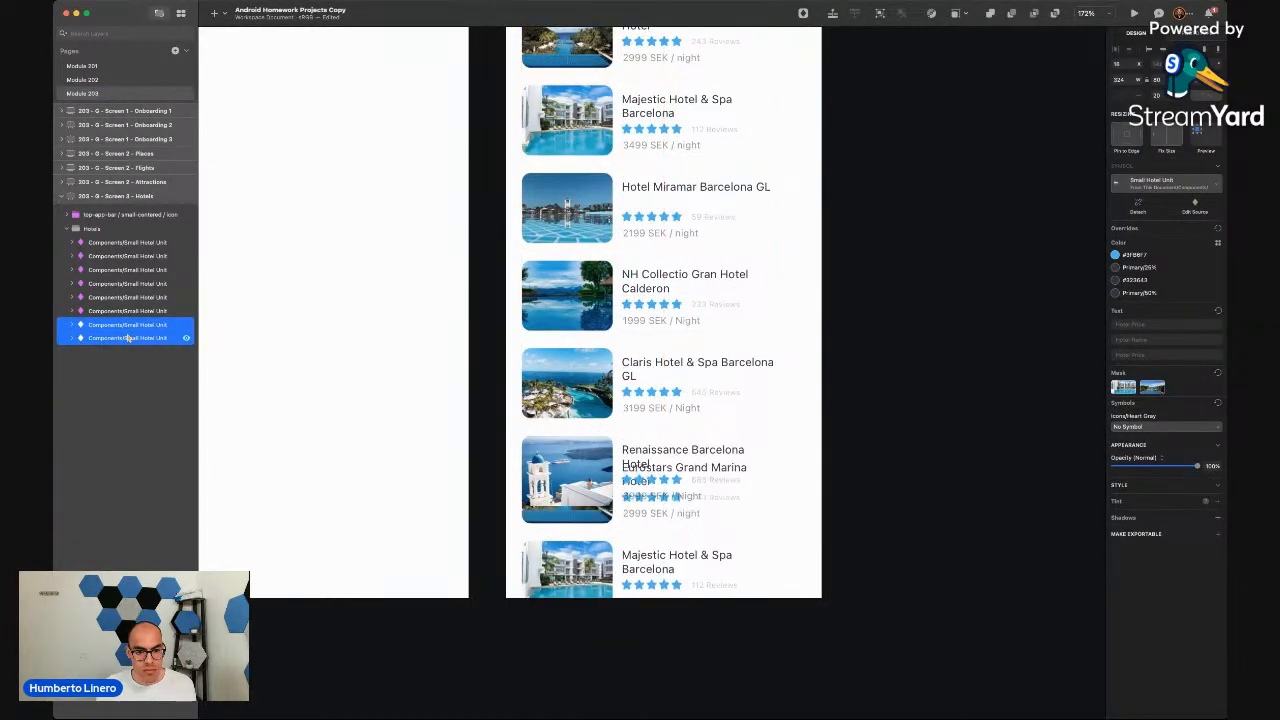
key(shift+Down)
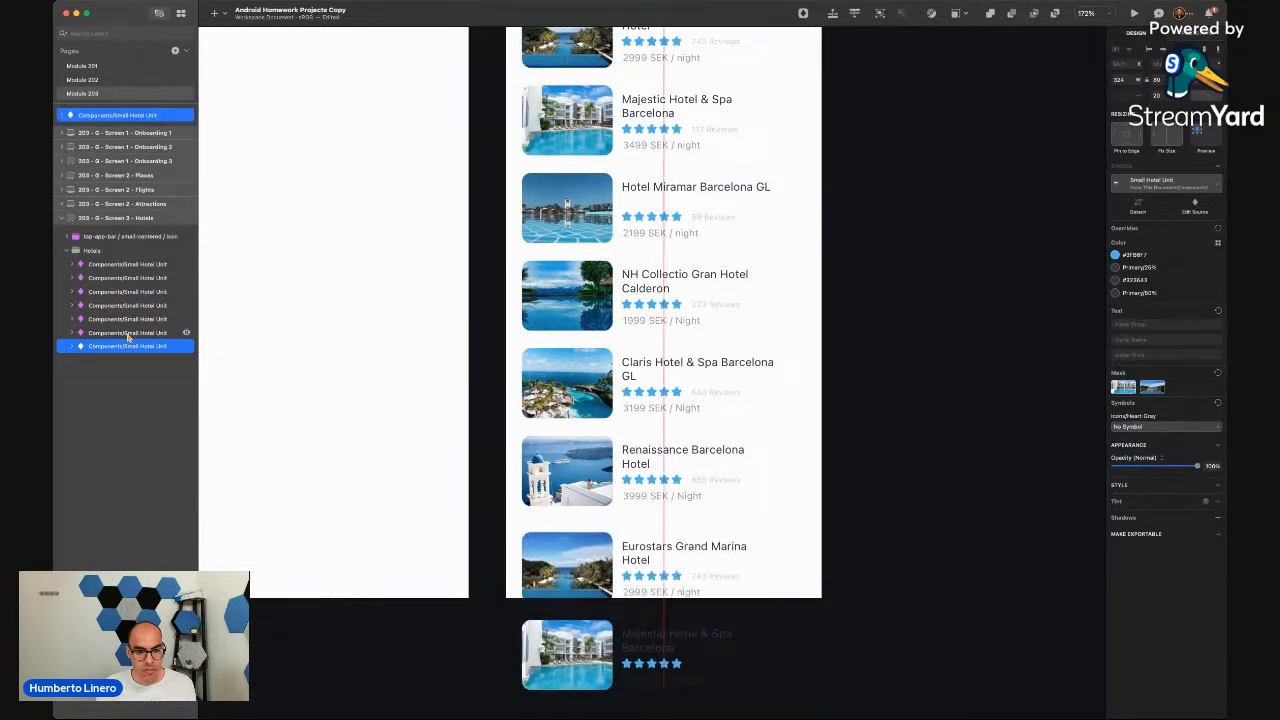
key(shift+Up)
key(shift+Up)
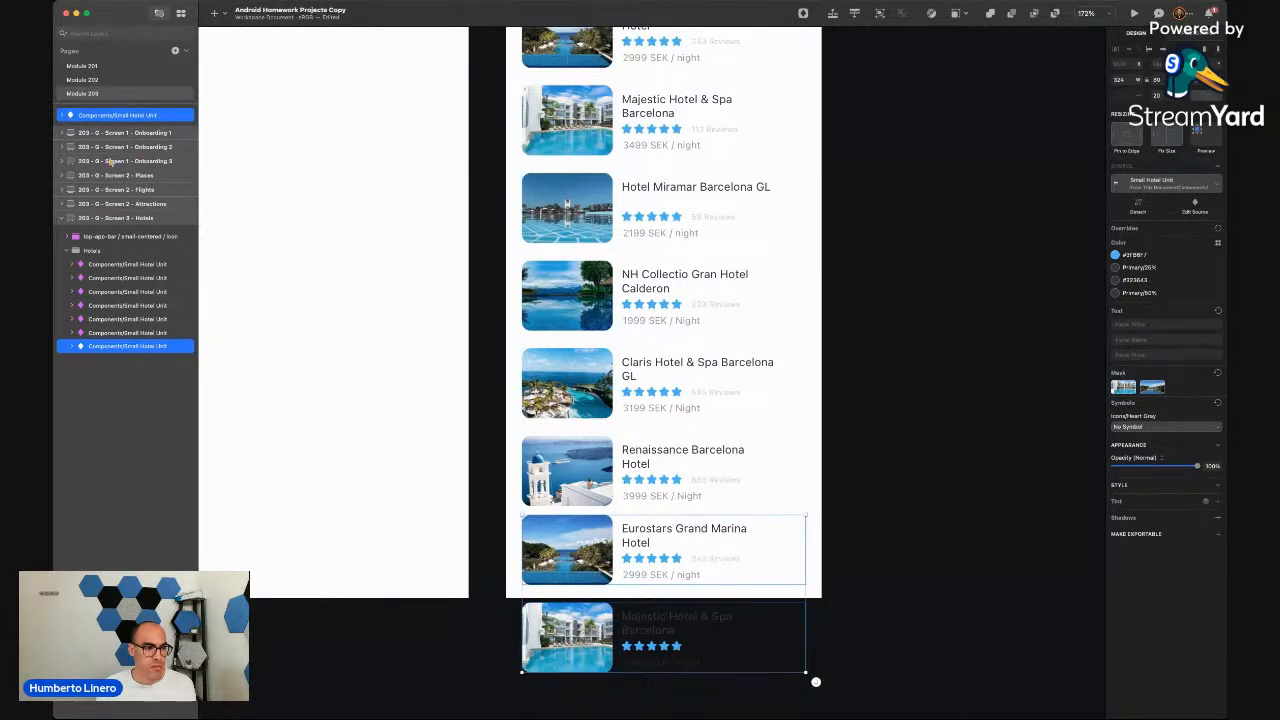
Move the two duplicated hotel unit layers into the Hotels artboard and reposition them together at the end of the list
drag(85, 118, 97, 358)
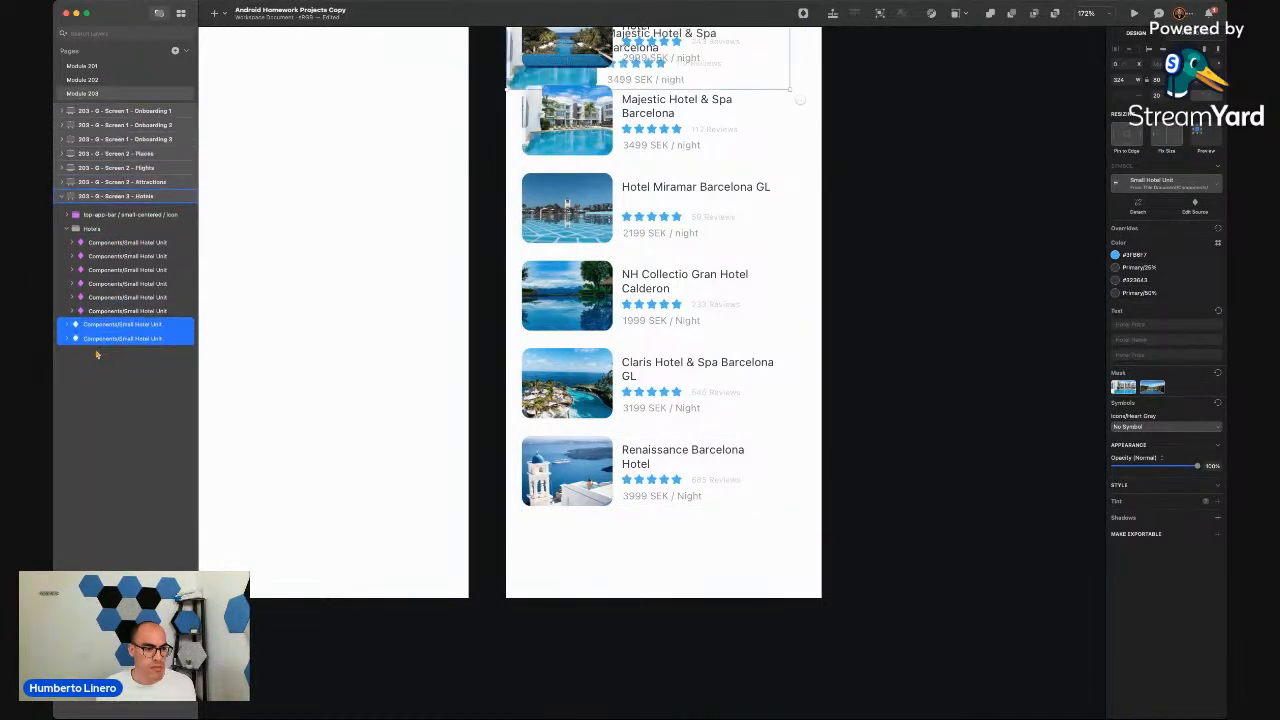
scroll(417, 349, down, 5)
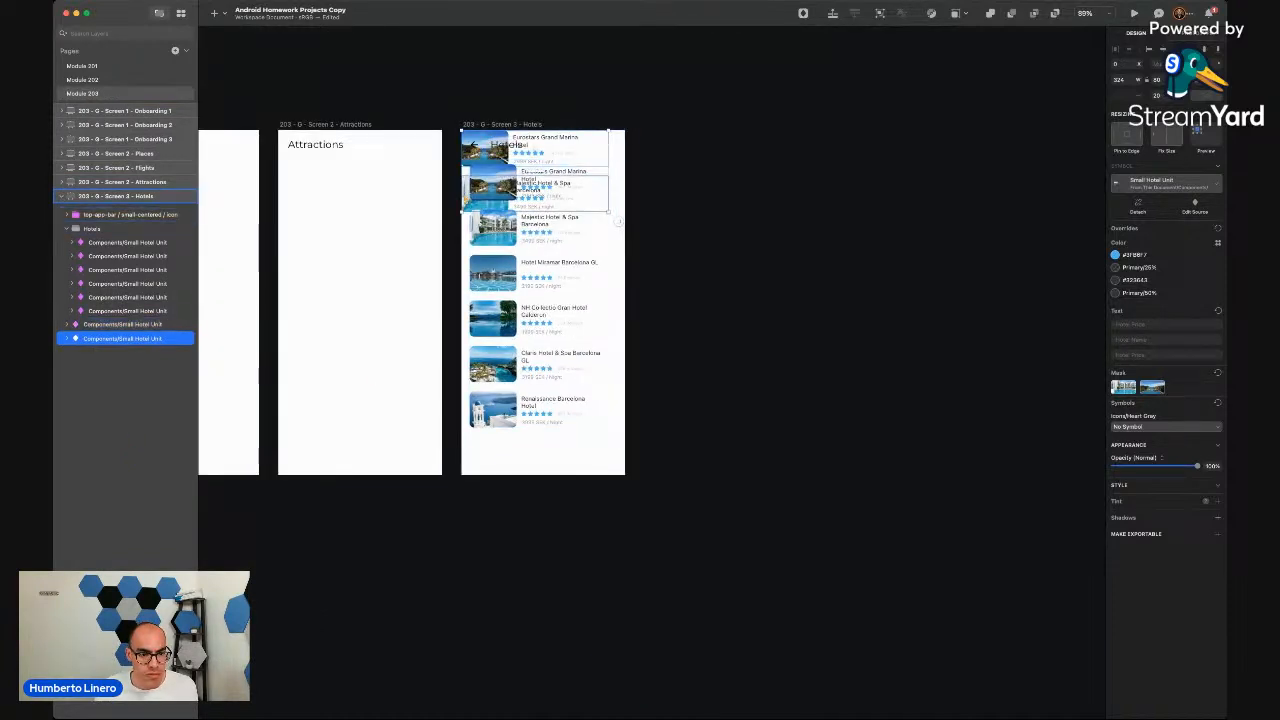
drag(468, 198, 471, 455)
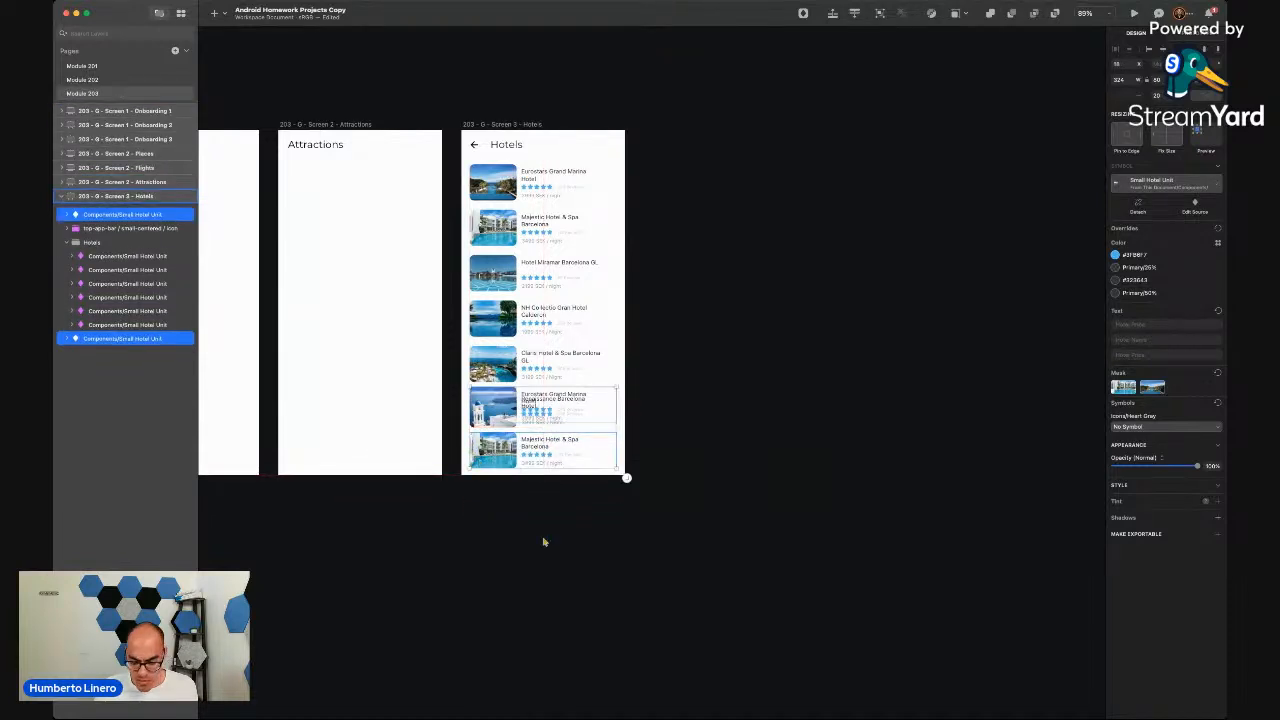
Nudge the two duplicated hotel units down until the Eurostars copy sits just below the Renaissance Barcelona Hotel unit
key(Down)
key(Down)
key(Down)
key(Down)
key(Down)
key(Down)
key(Down)
key(Down)
key(Down)
key(Down)
key(Down)
key(Down)
key(Down)
key(Down)
key(Down)
key(Down)
key(Down)
key(Down)
key(Down)
key(Down)
key(Down)
key(Down)
key(Down)
key(Down)
key(Down)
key(Down)
key(Down)
key(Down)
key(Down)
key(Down)
key(Down)
key(Down)
key(Down)
key(Down)
key(Down)
key(Down)
key(Down)
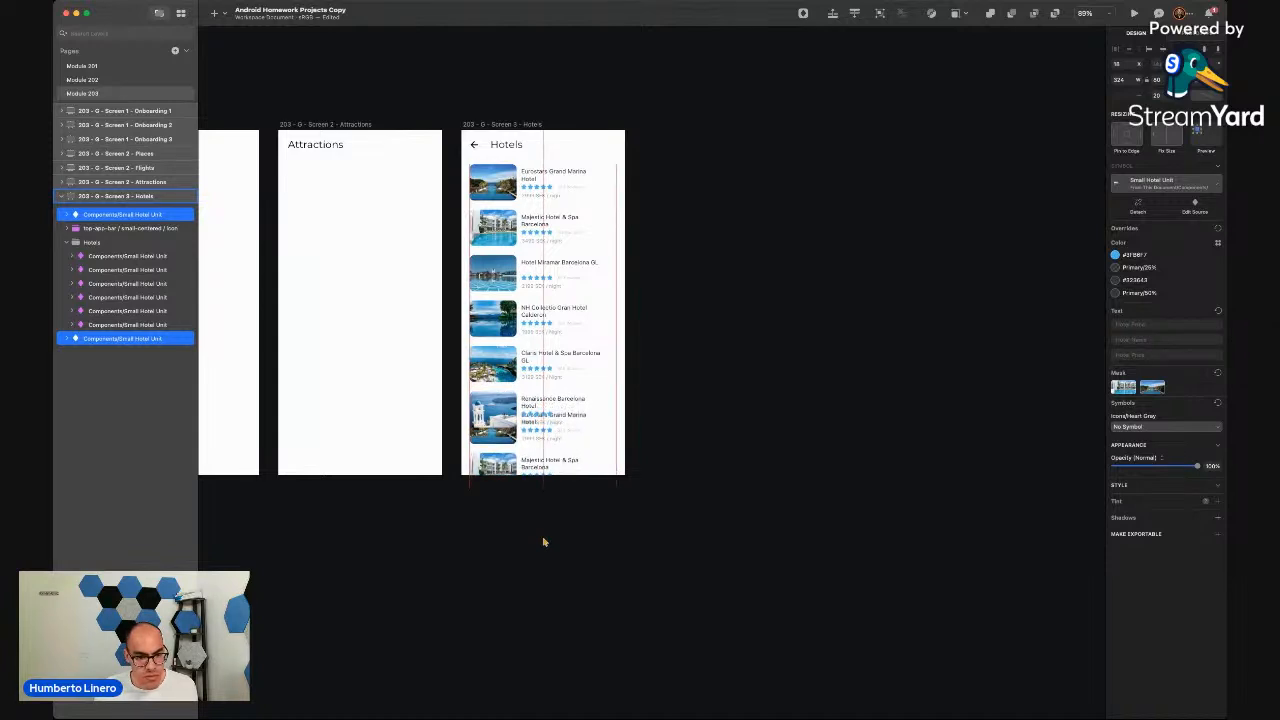
key(Down)
key(Down)
key(Down)
key(Down)
key(Down)
key(Down)
key(Down)
key(Down)
key(Down)
key(Down)
key(Down)
key(Down)
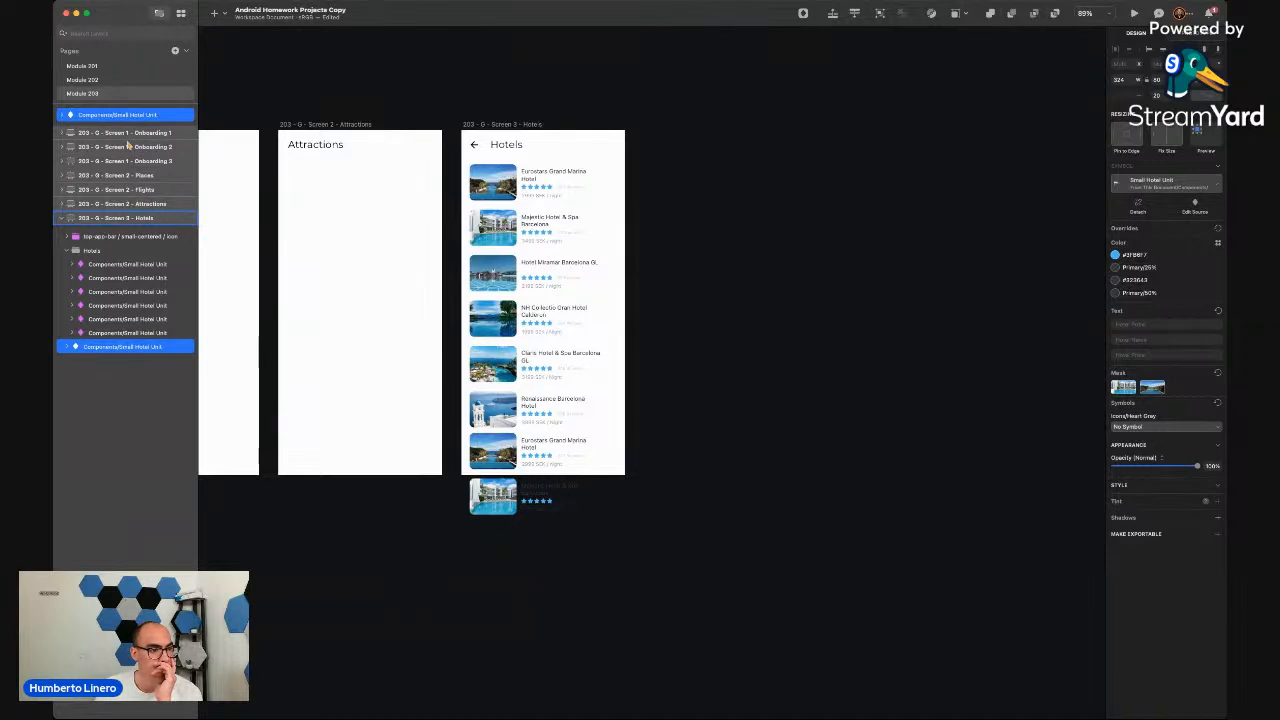
Move the layer of the duplicated Majestic Hotel & Spa Barcelona unit back into the Hotels artboard
click(101, 450)
click(98, 116)
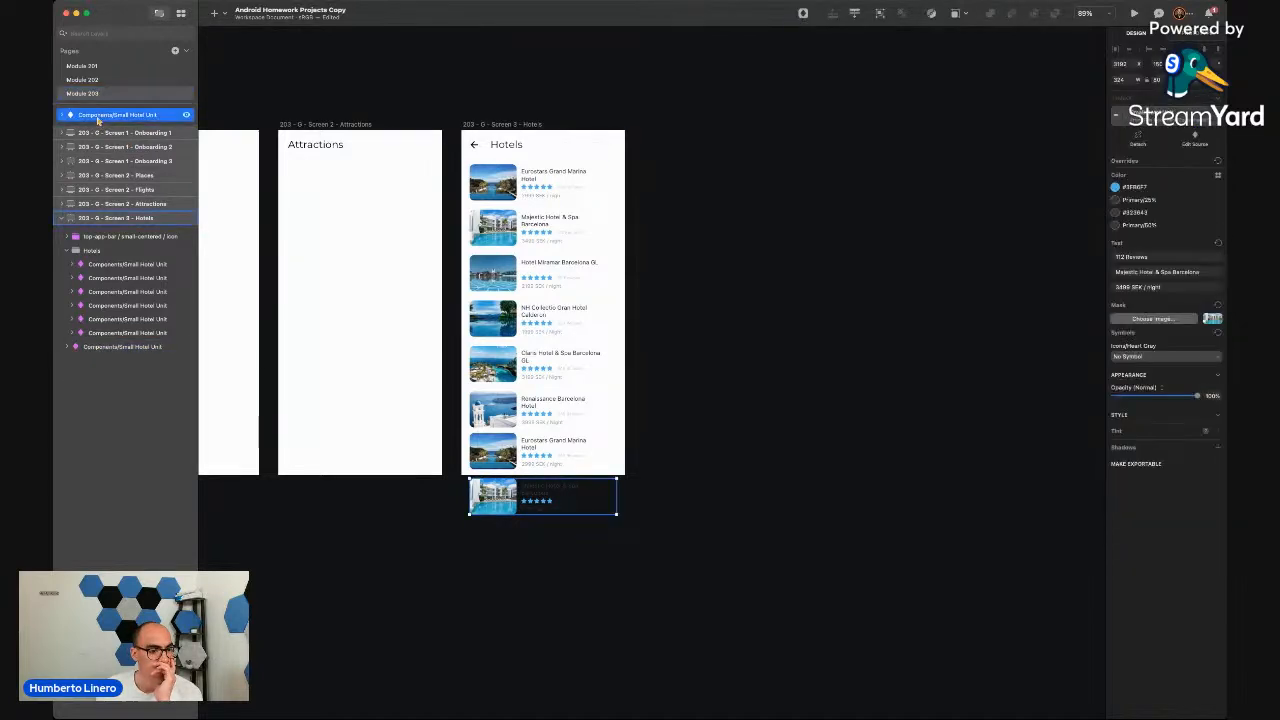
drag(93, 117, 115, 355)
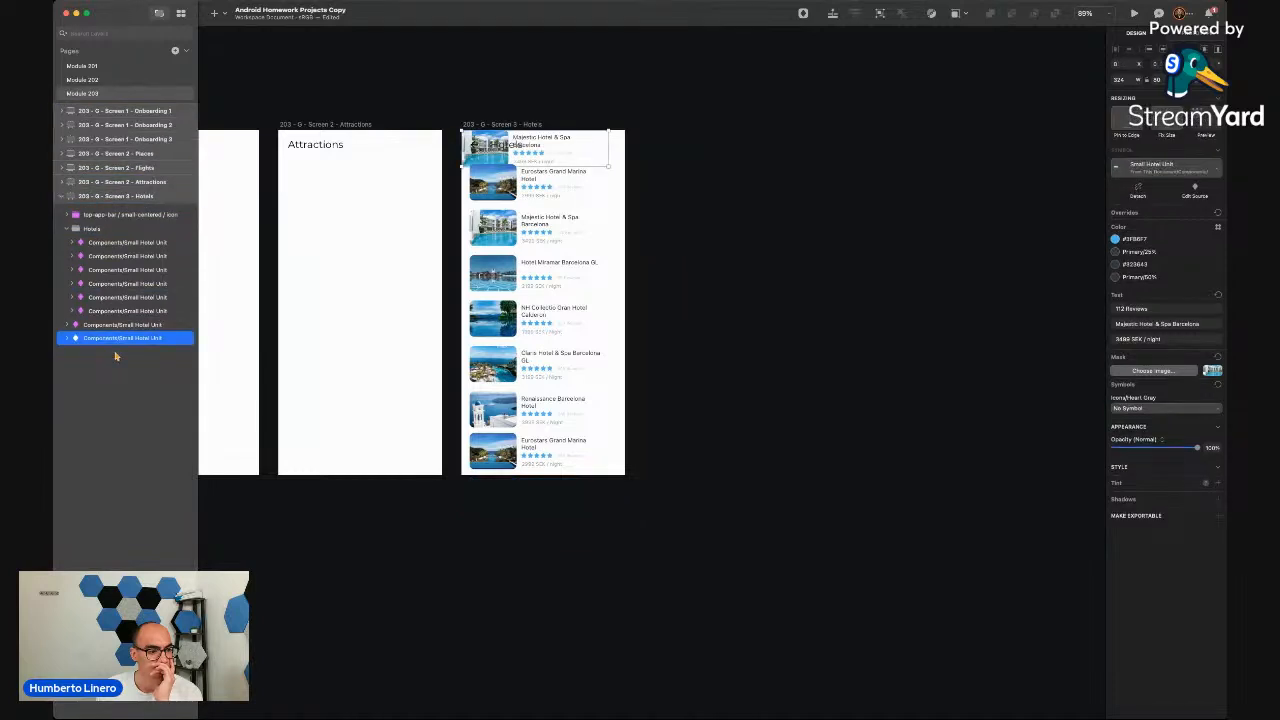
Move the duplicated Eurostars and Majestic unit layers into the Hotels group, with the Majestic copy last
click(65, 229)
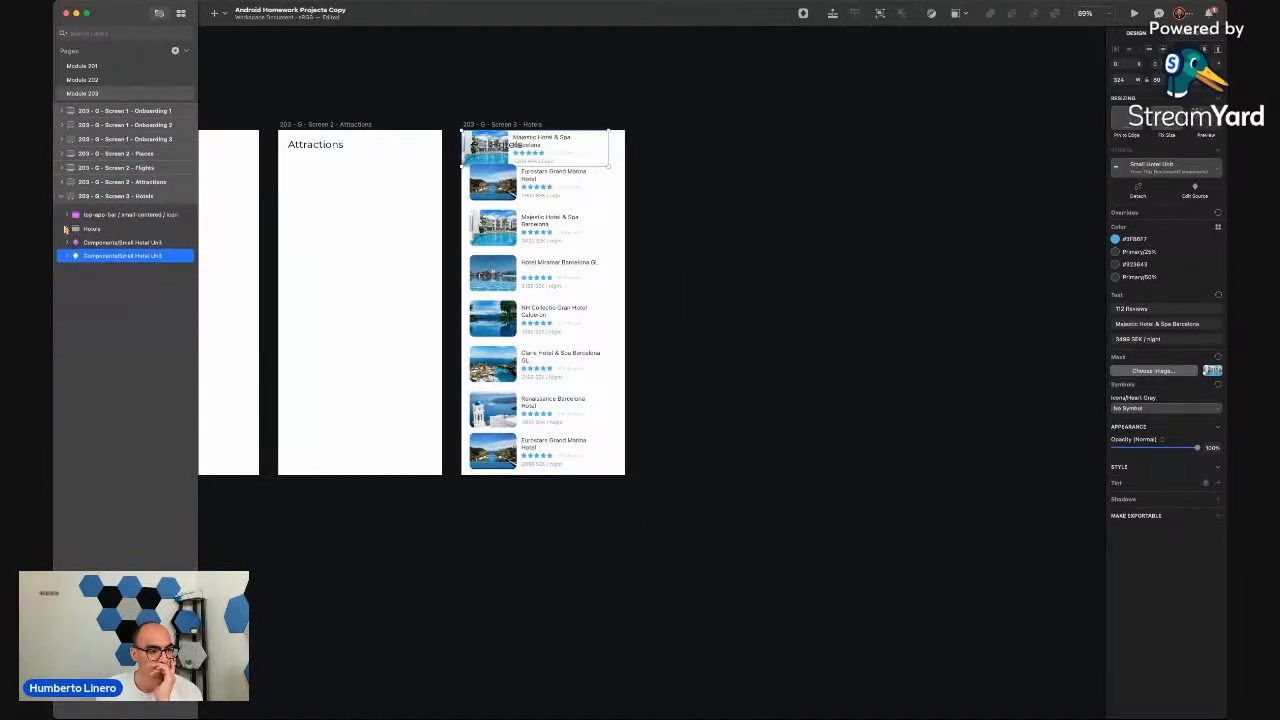
click(74, 243)
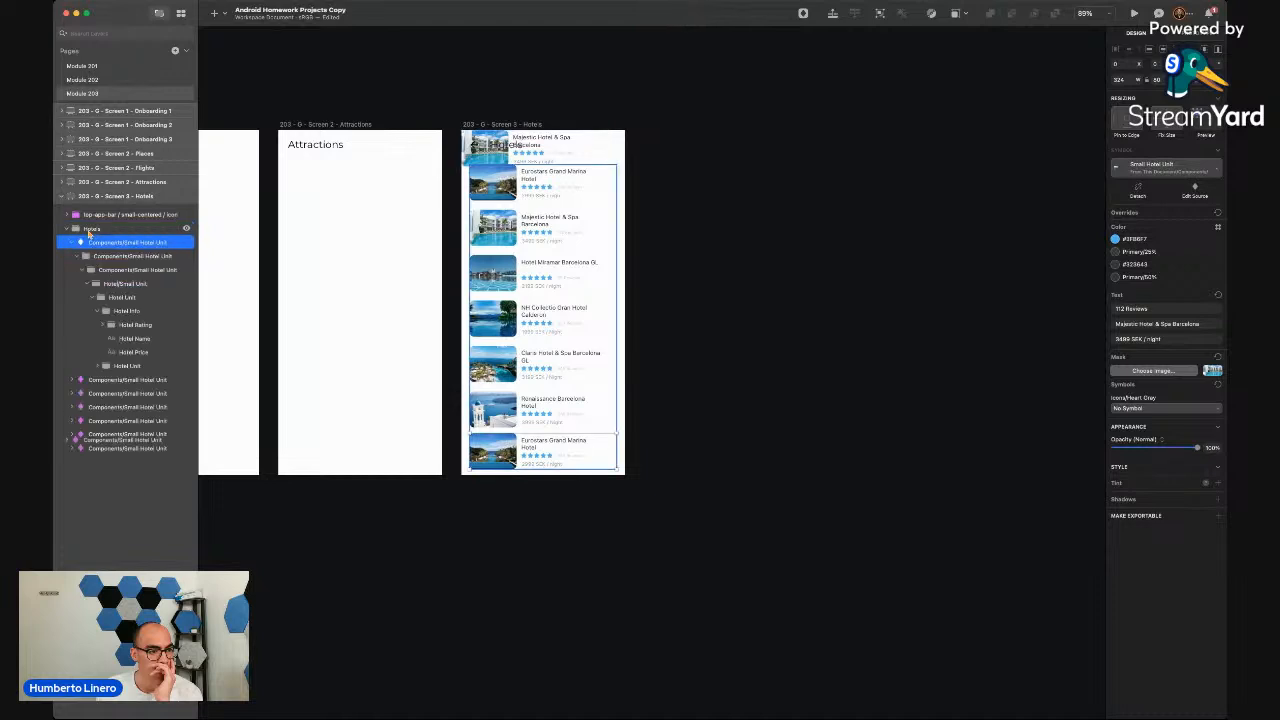
click(74, 243)
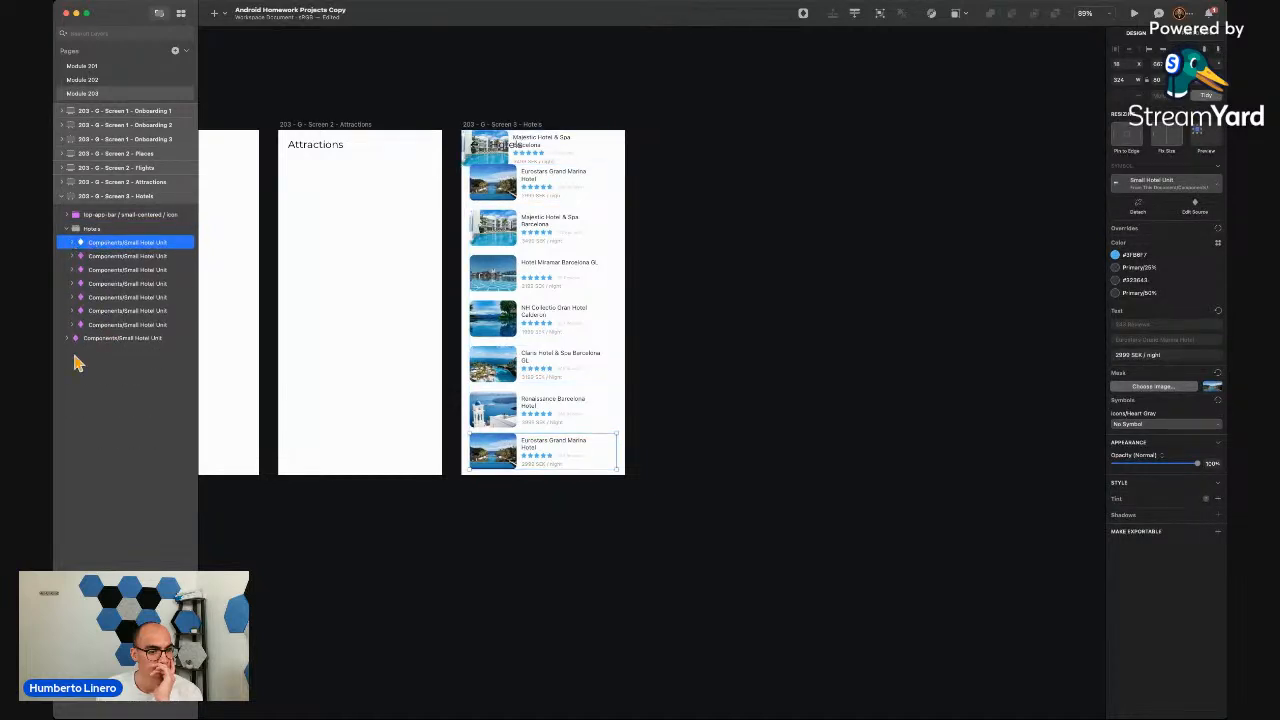
click(100, 339)
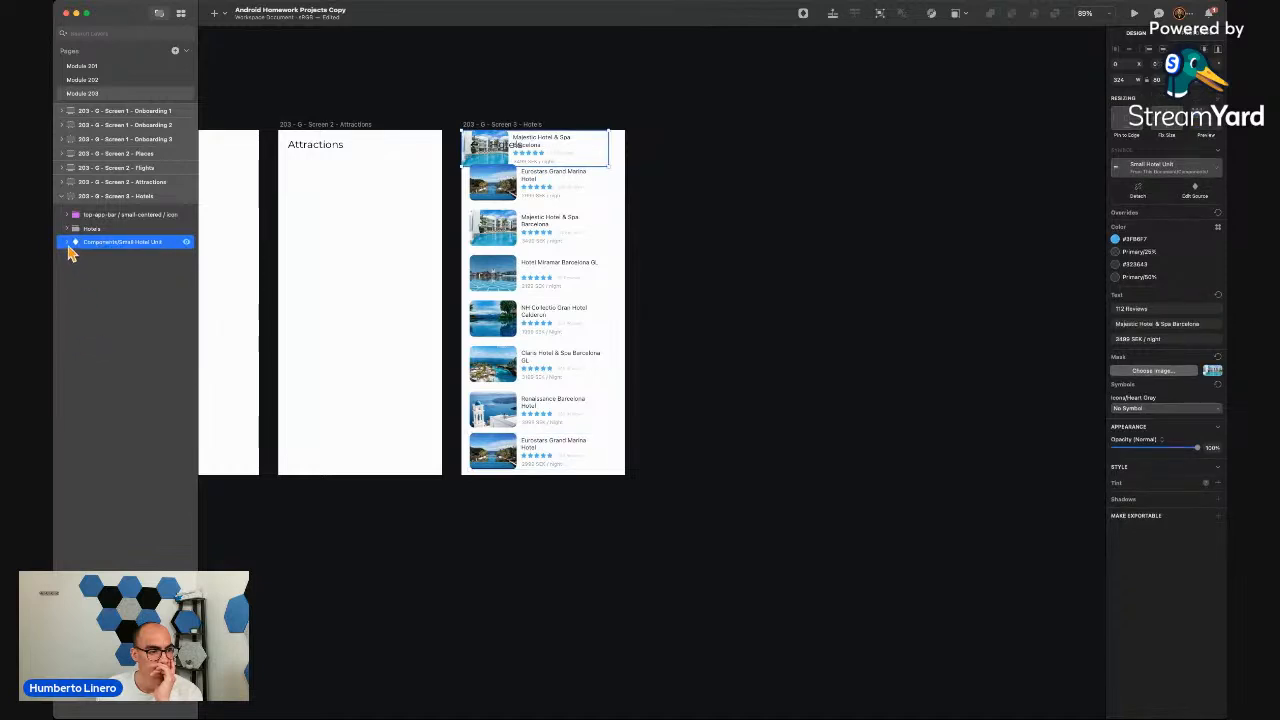
click(67, 229)
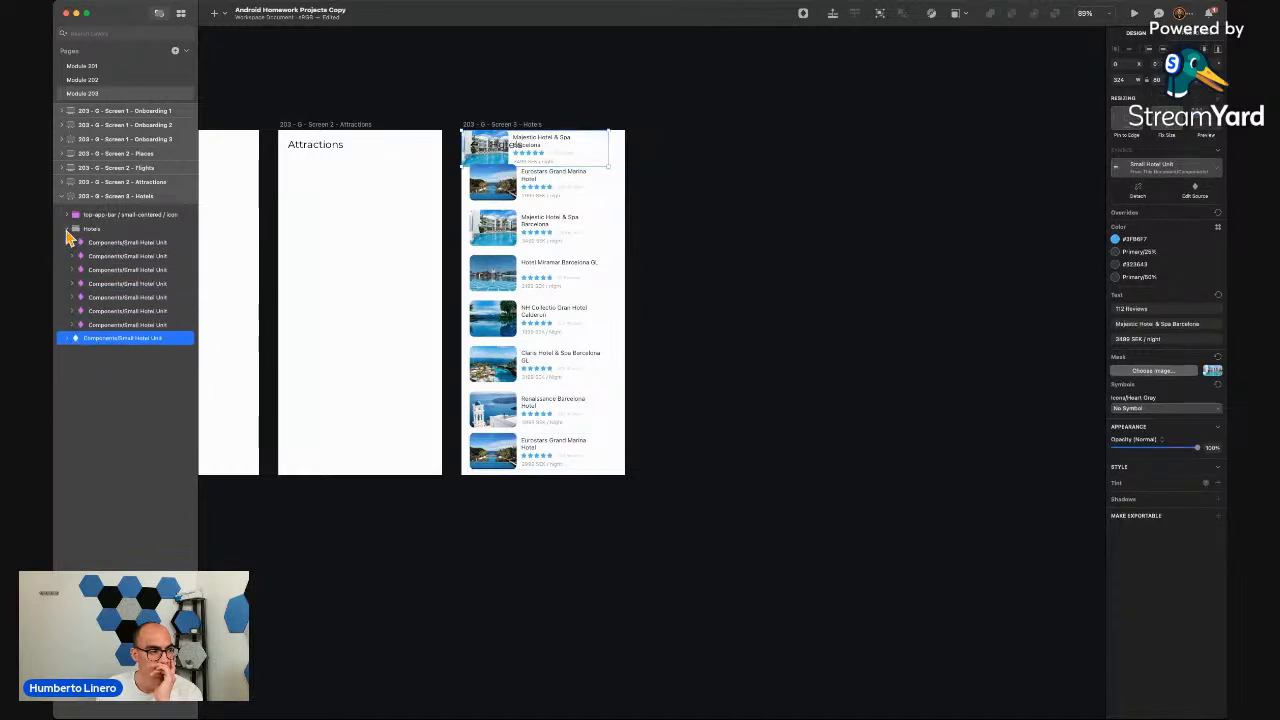
click(100, 340)
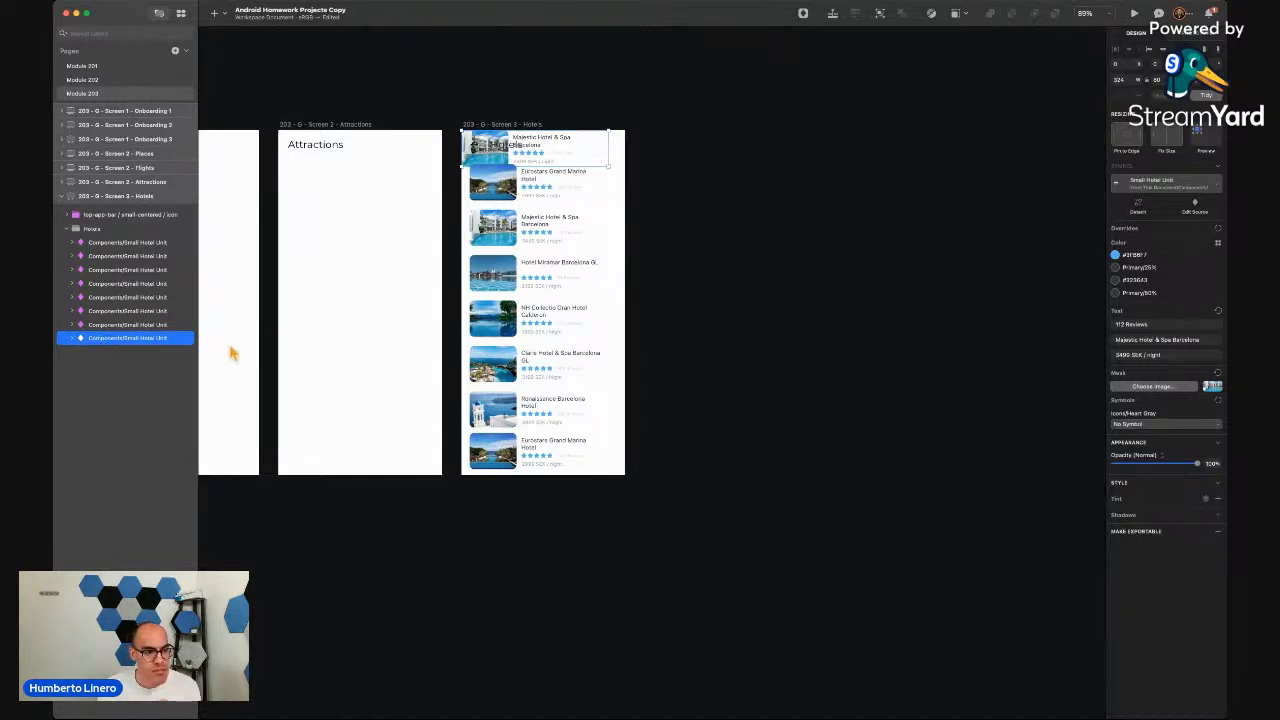
Hide the duplicated Majestic Hotel & Spa Barcelona unit that overlaps the Hotels app bar
click(185, 339)
click(185, 339)
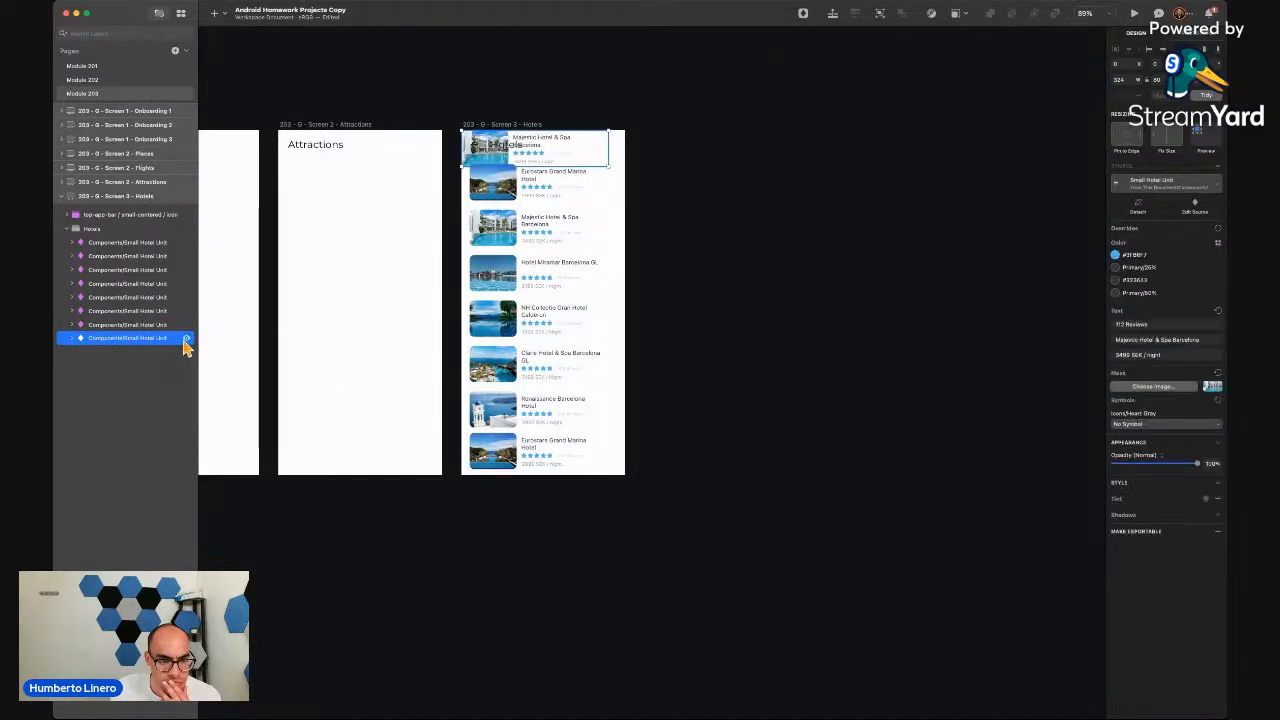
click(188, 339)
click(795, 322)
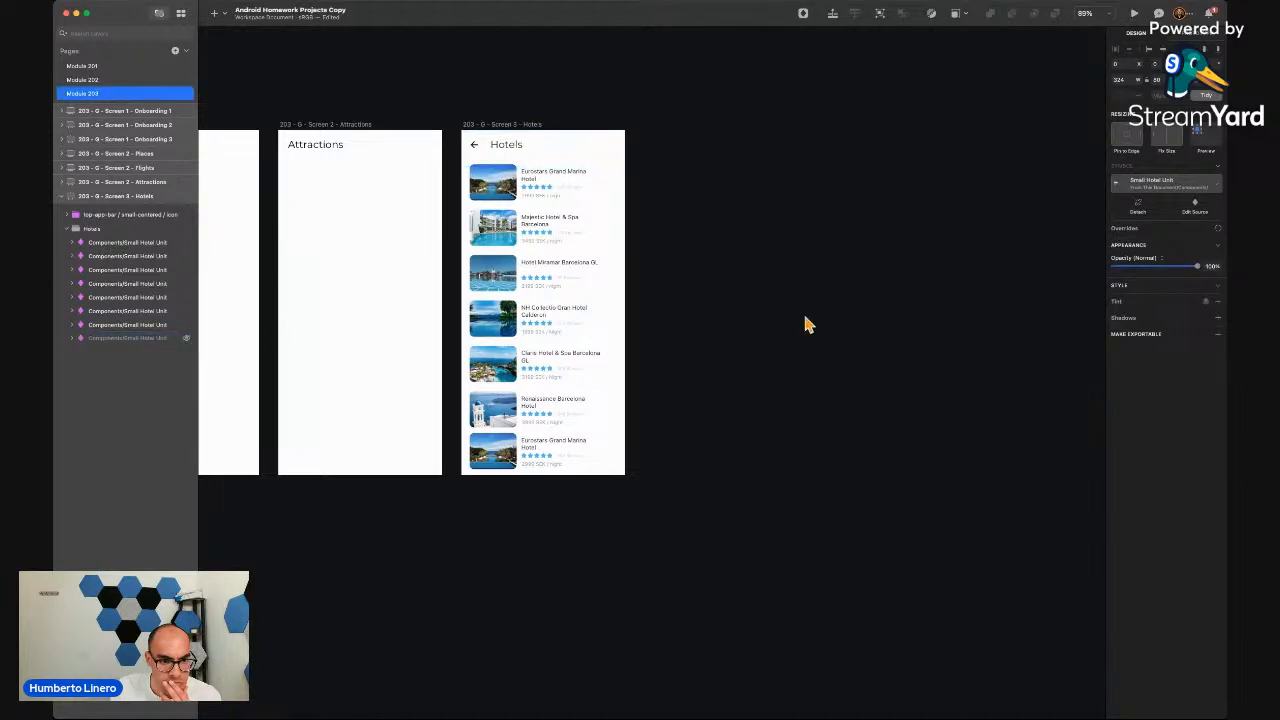
Nudge the duplicated Eurostars Grand Marina Hotel unit further down below the Renaissance Barcelona Hotel unit
scroll(505, 358, up, 5)
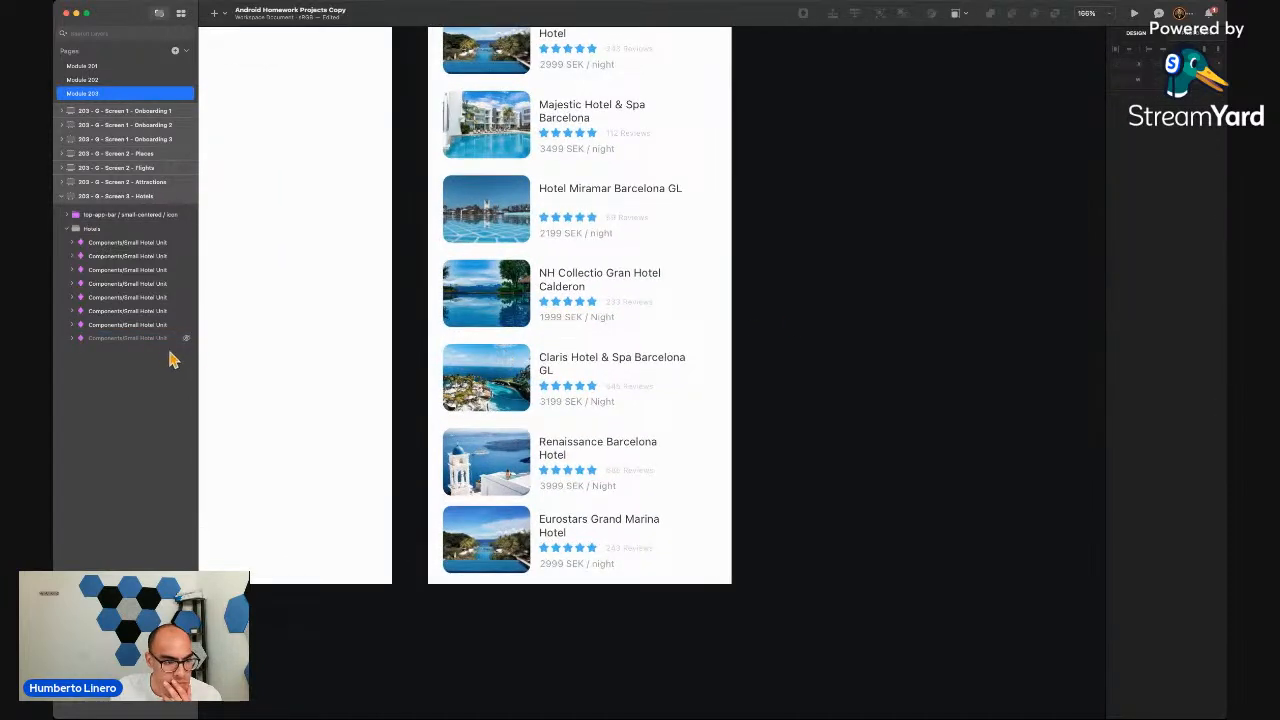
click(138, 326)
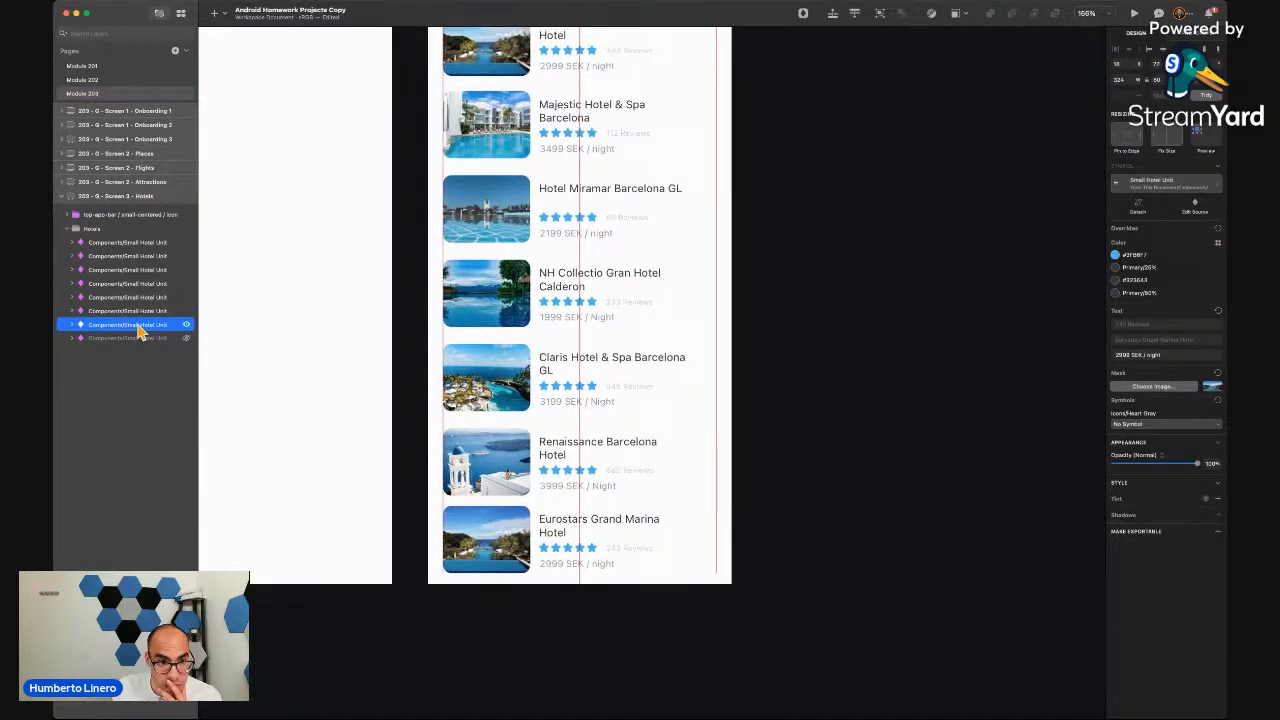
key(shift+Down)
scroll(630, 247, down, 5)
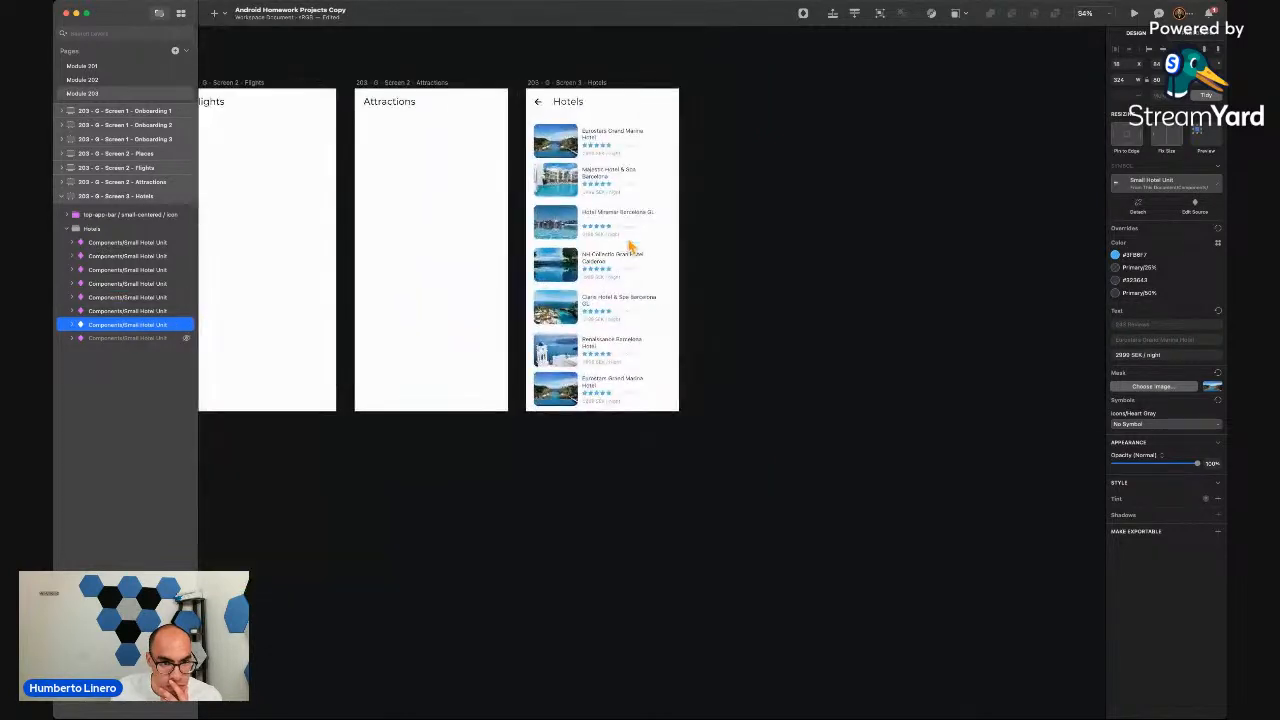
Undo the placement of the duplicated Eurostars and Majestic hotel units and remove both copies from the Hotels artboard
key(super+z)
key(super+z)
key(super+z)
key(super+z)
key(super+z)
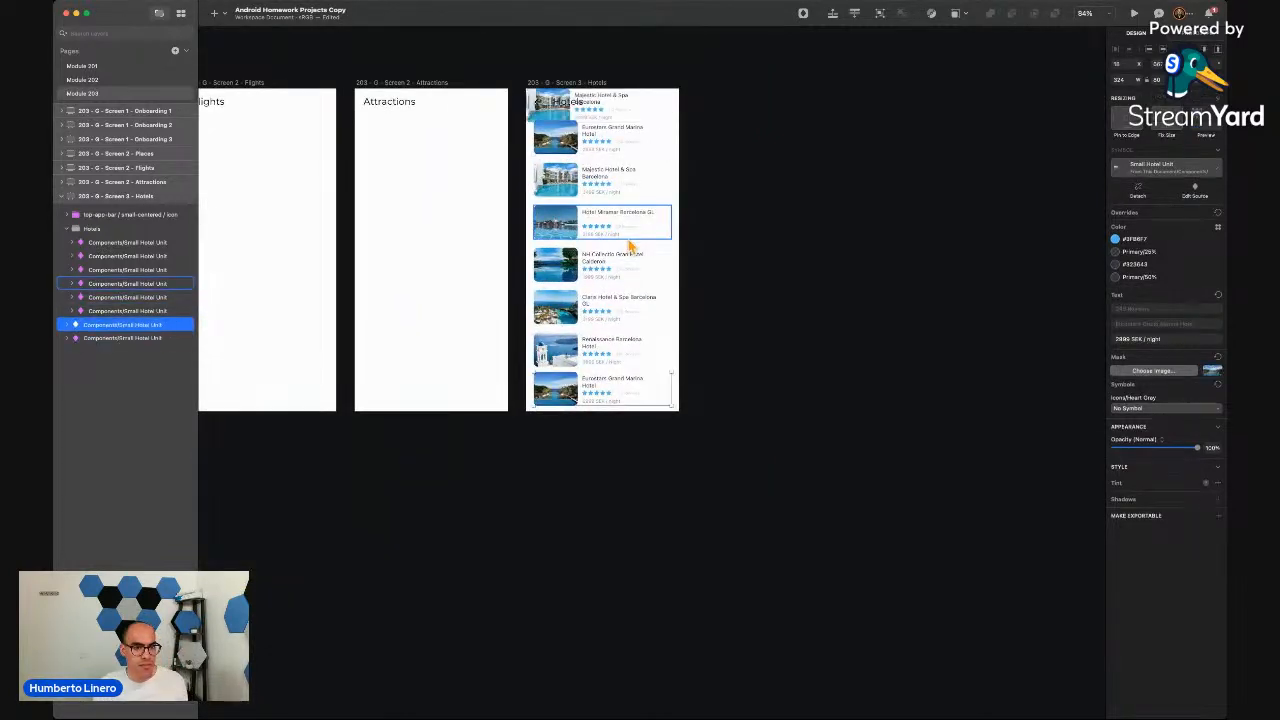
key(super+z)
key(super+z)
key(super+z)
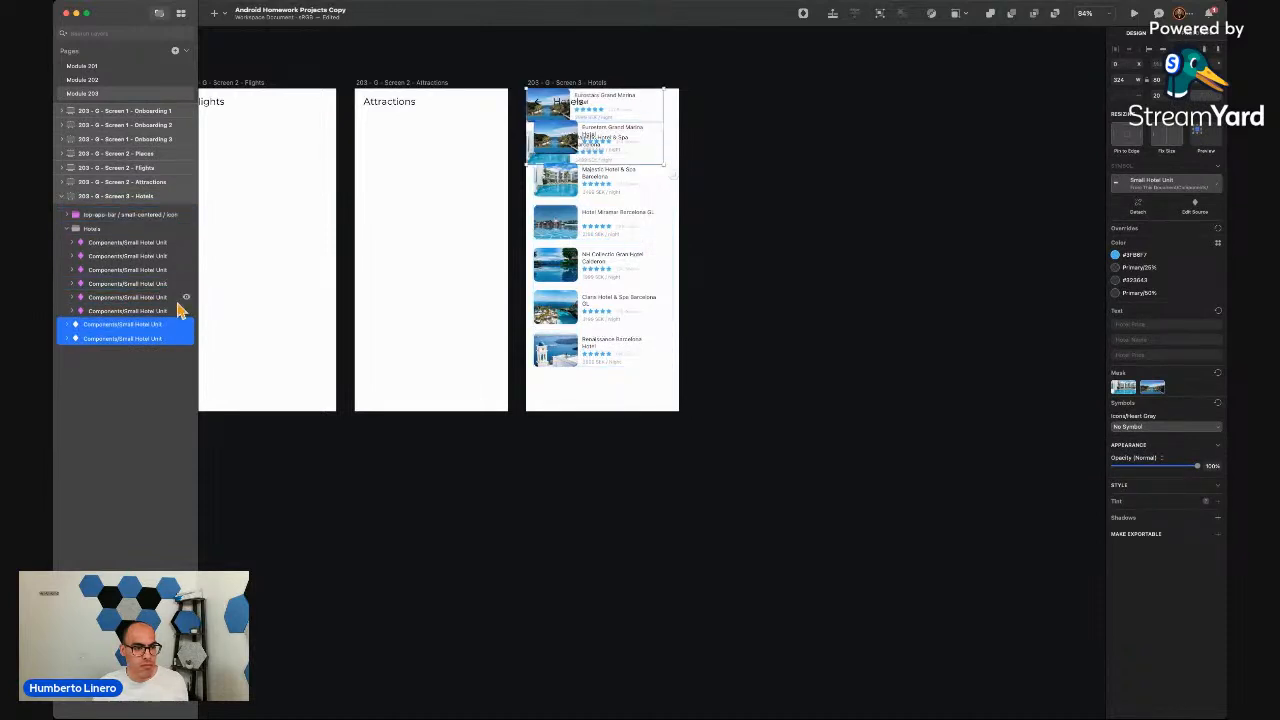
click(558, 457)
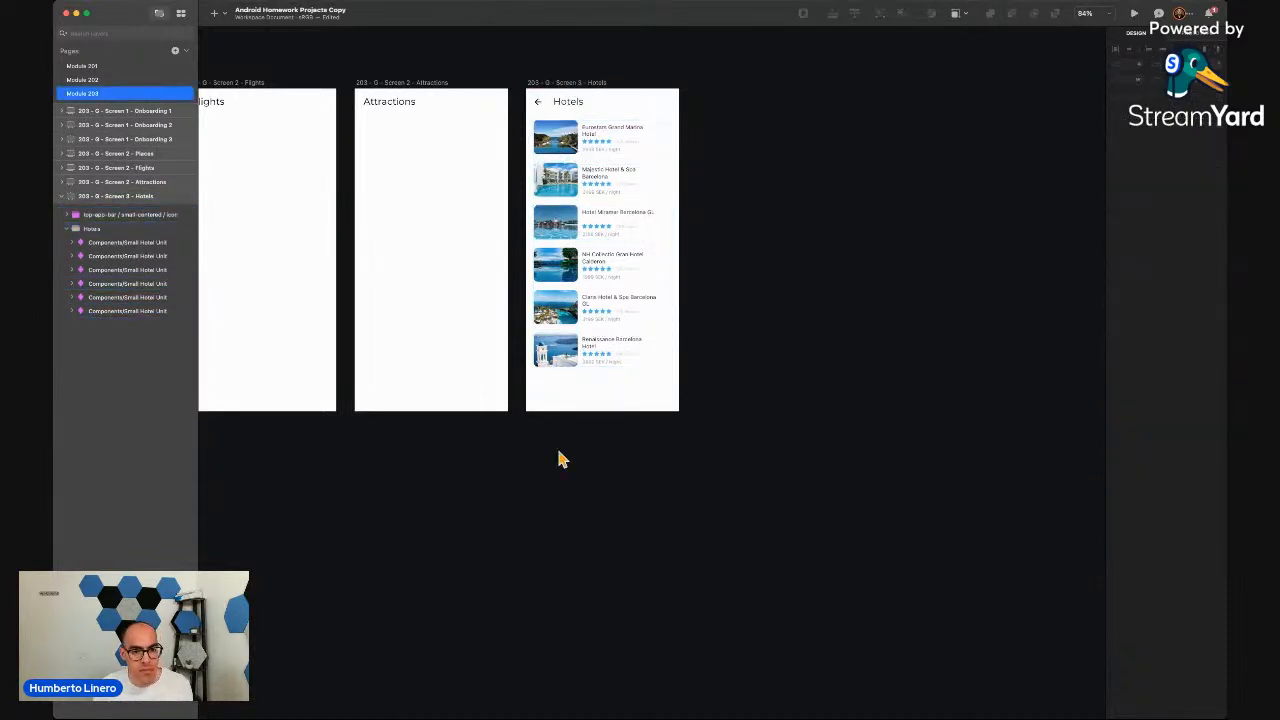
click(633, 236)
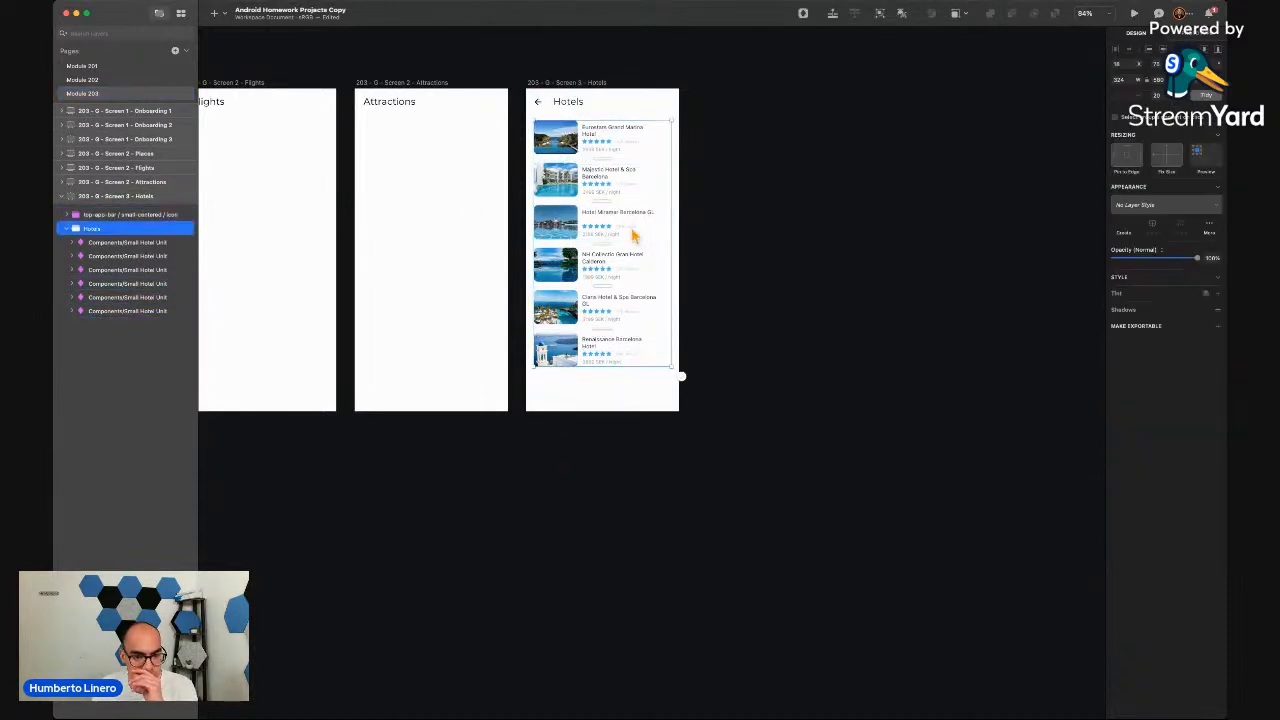
scroll(580, 341, up, 5)
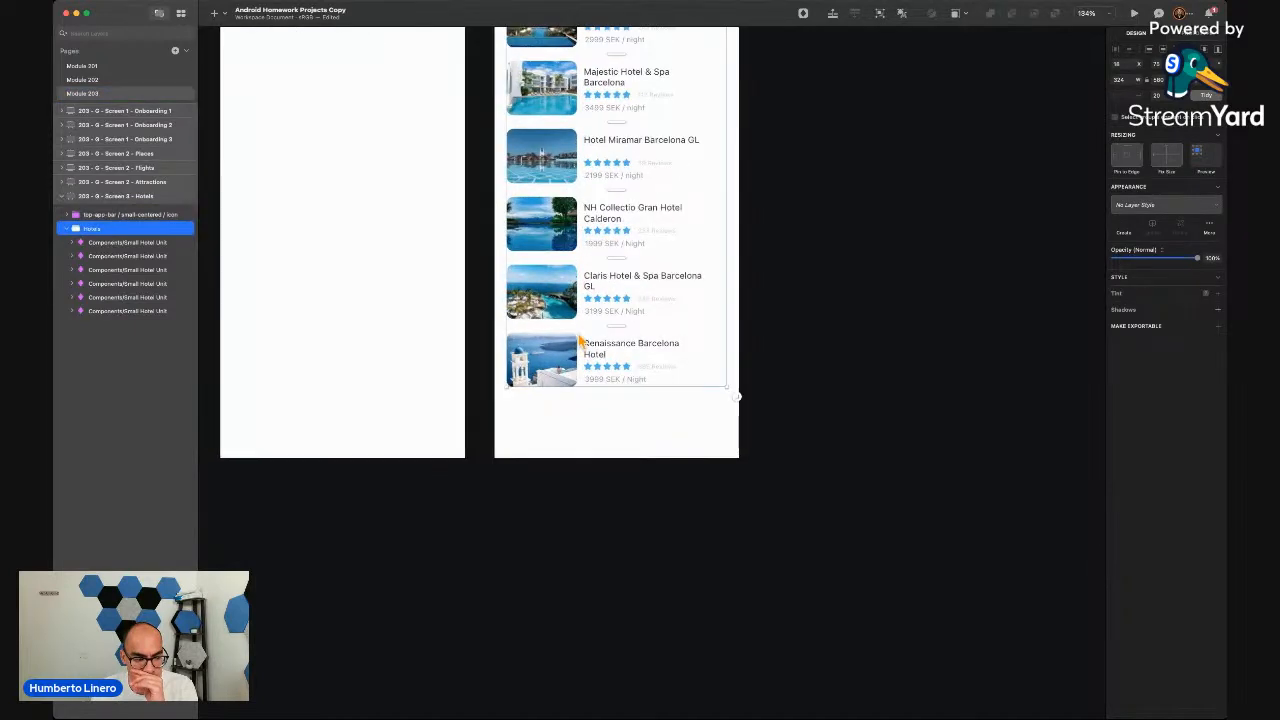
scroll(580, 341, up, 5)
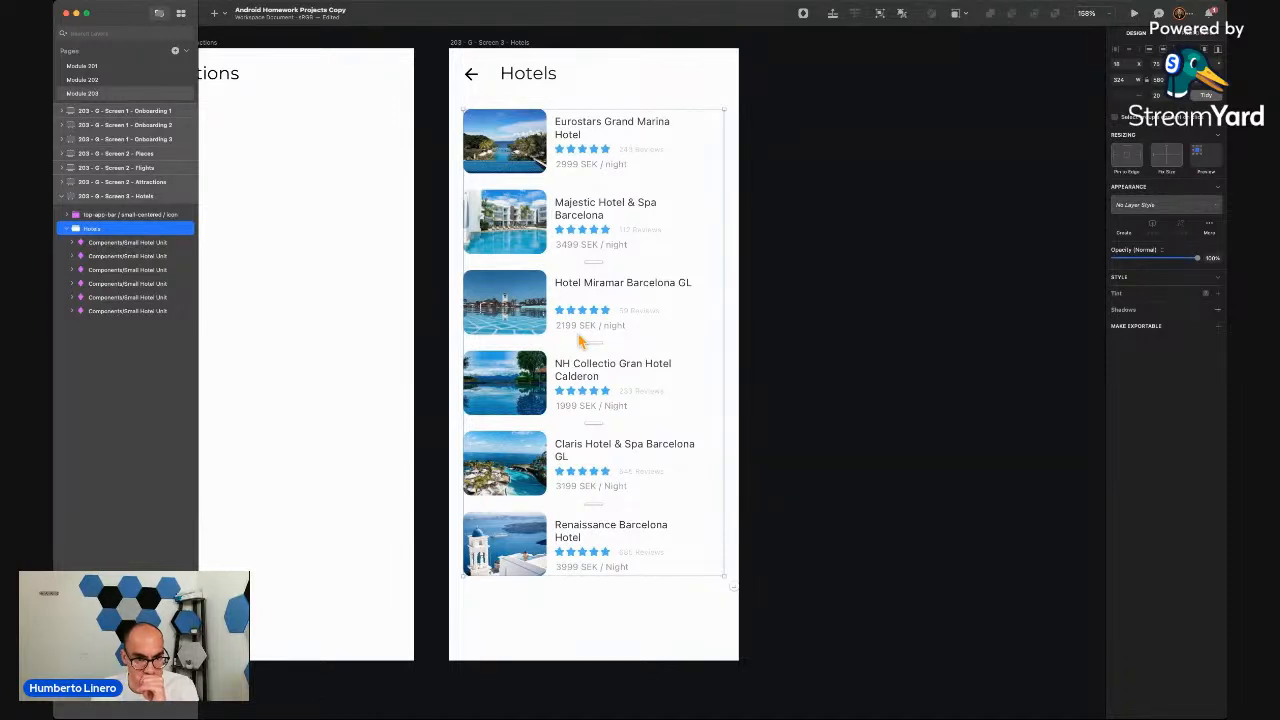
scroll(578, 341, up, 2)
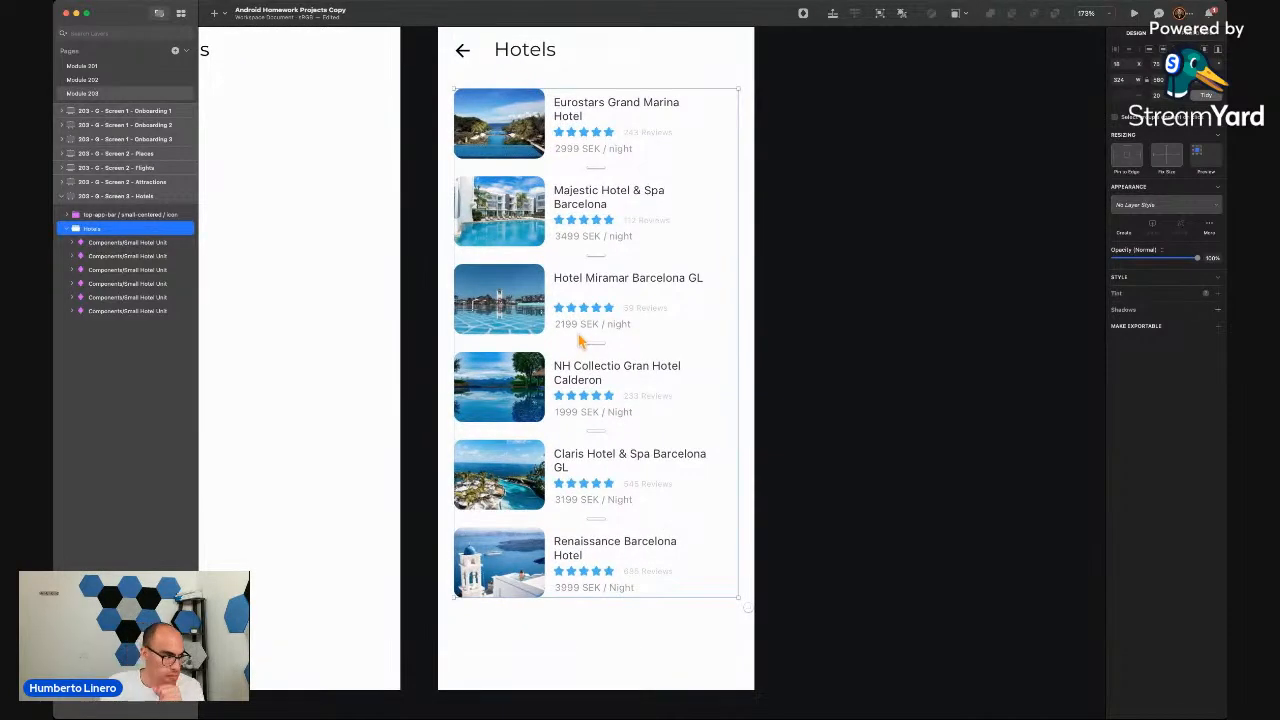
click(893, 345)
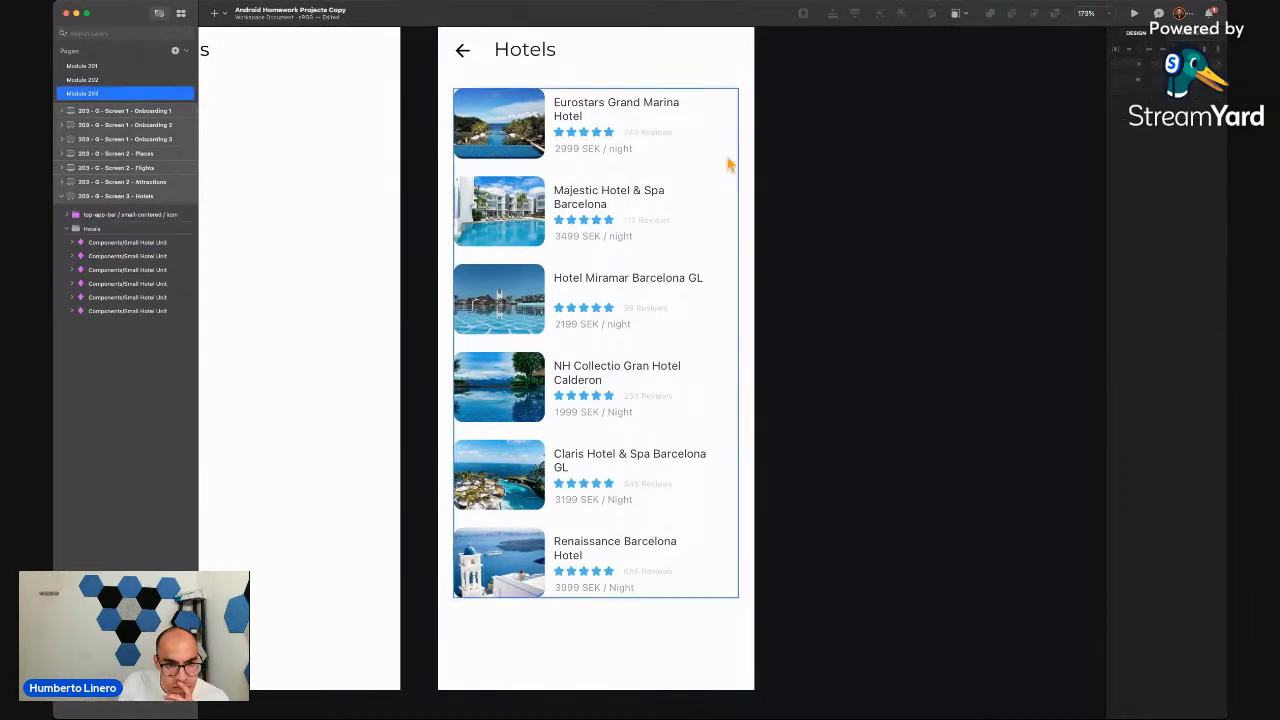
click(672, 150)
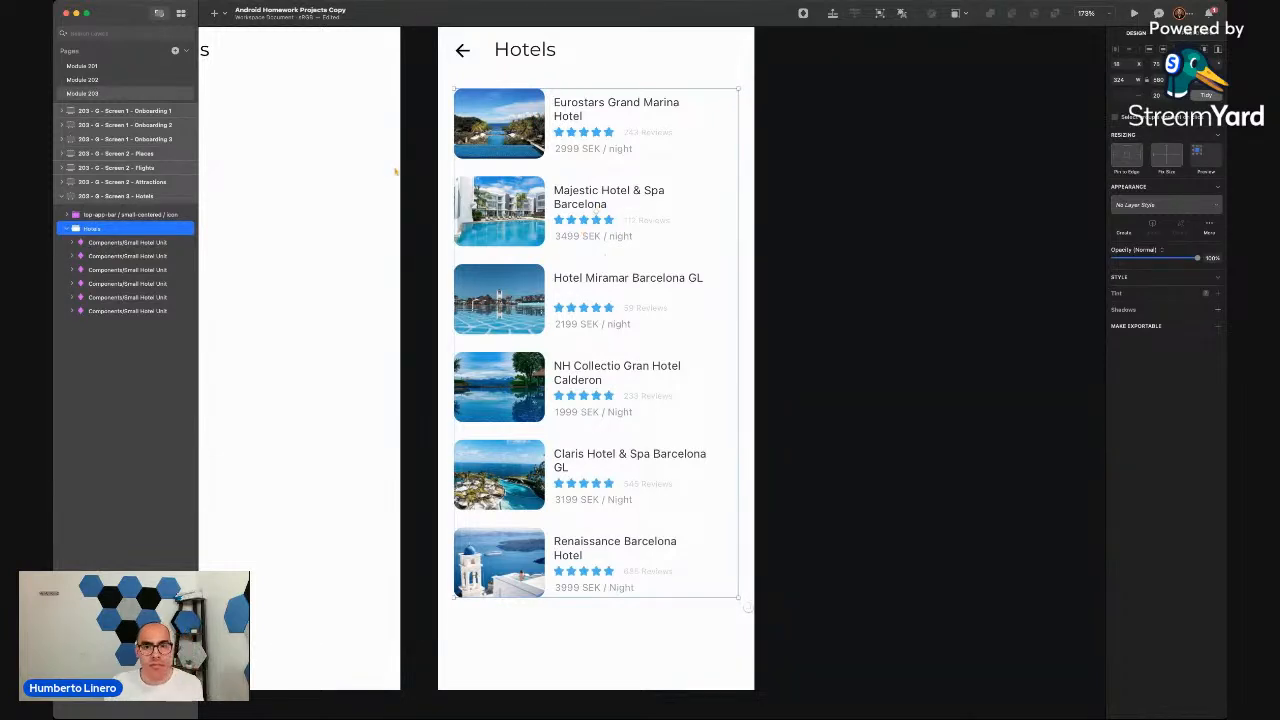
Copy the orange fill's hex code from the Get Started button container on the Onboarding 3 screen
click(115, 243)
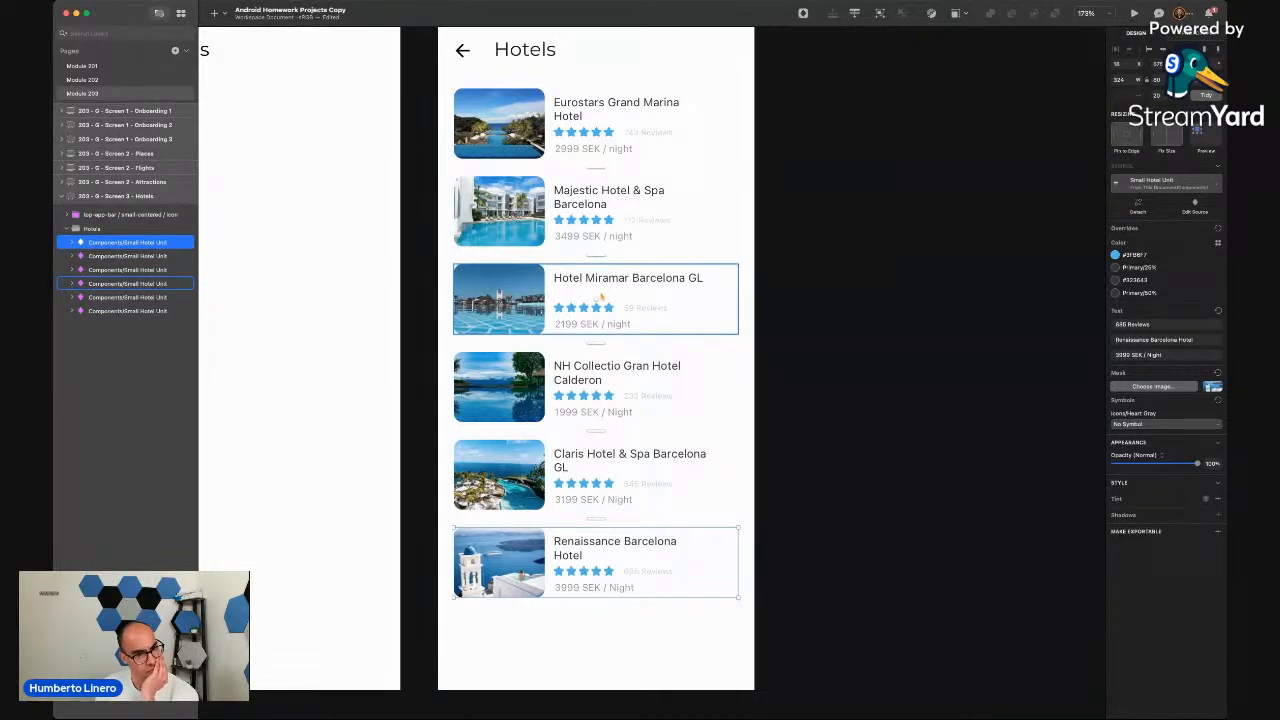
click(1116, 255)
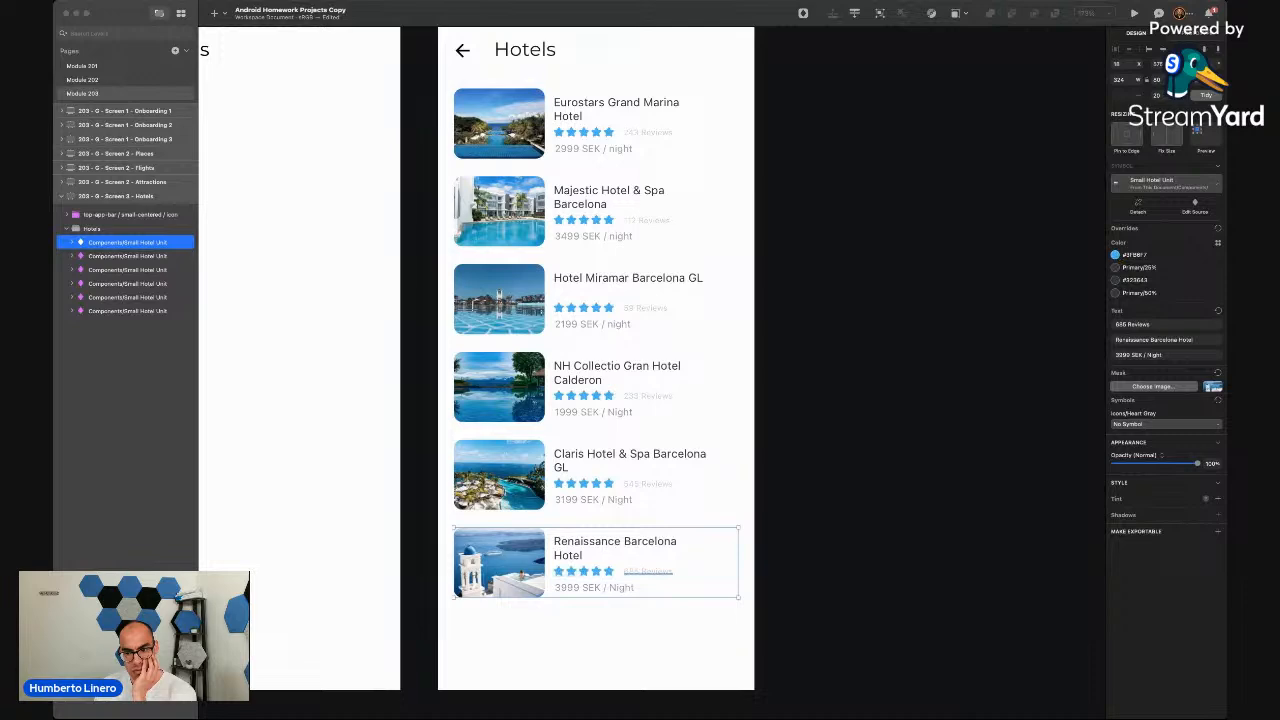
scroll(290, 331, down, 5)
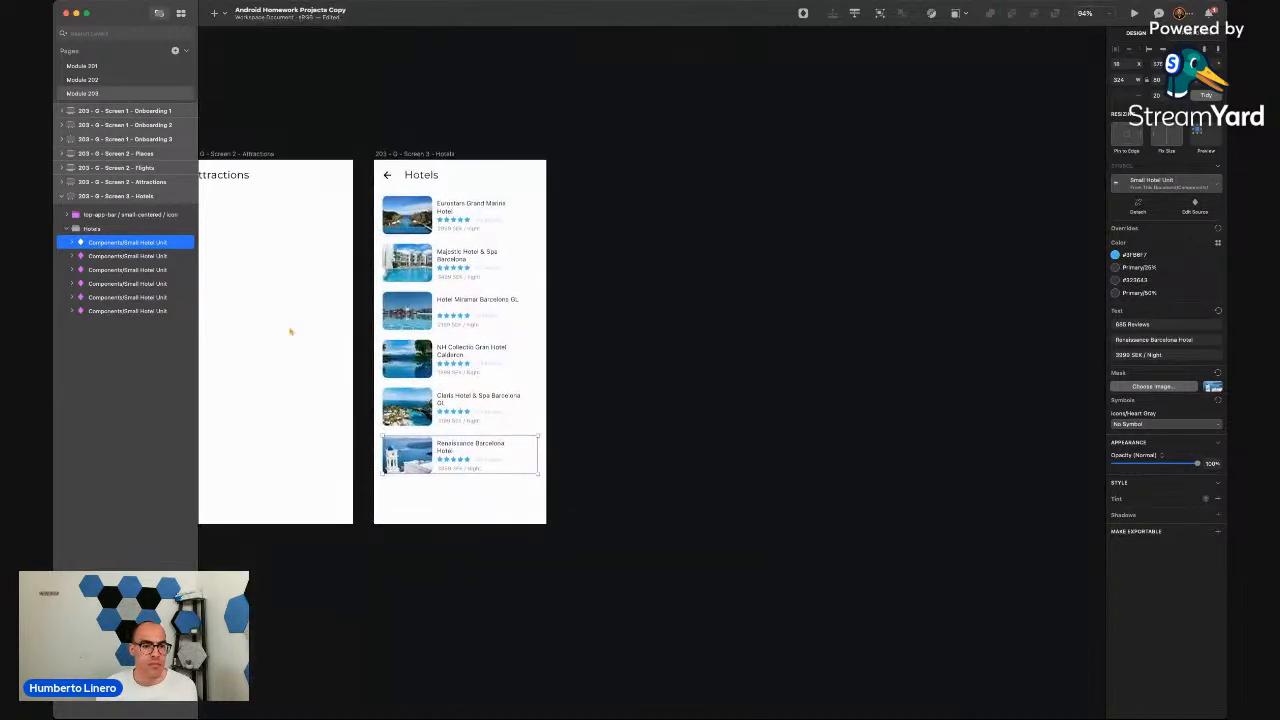
scroll(290, 331, left, 10)
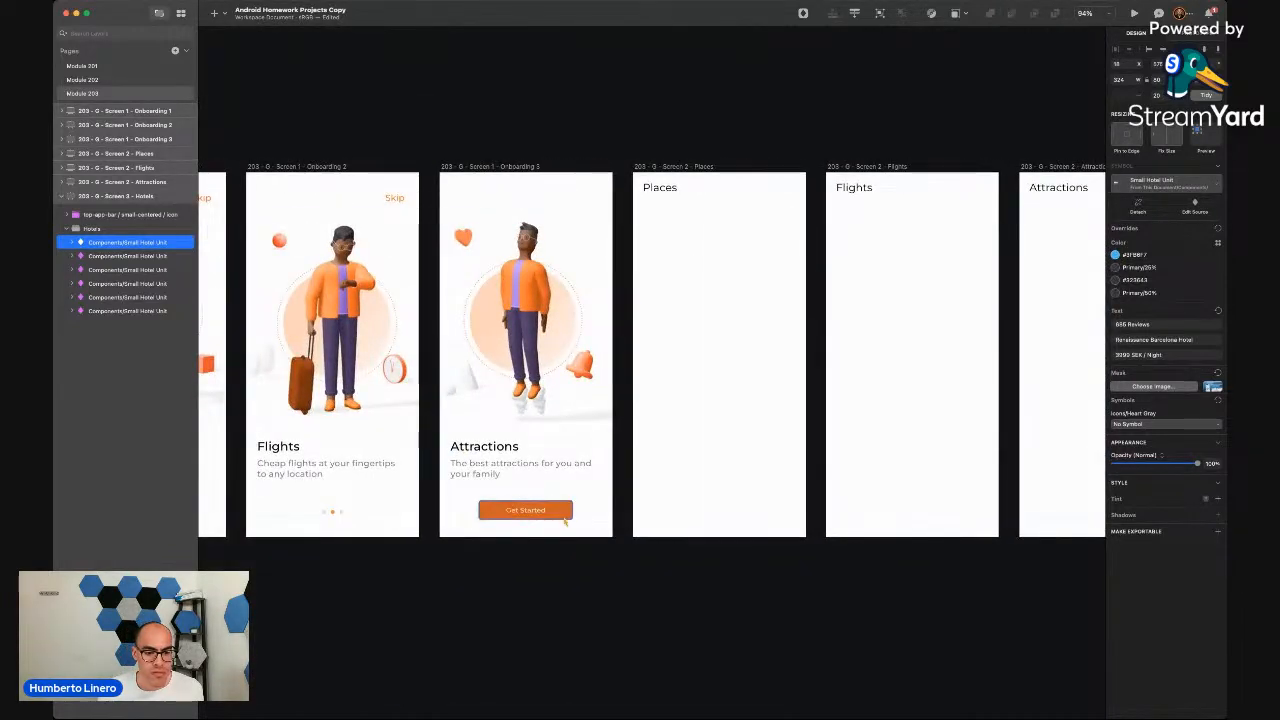
click(563, 514)
click(1167, 335)
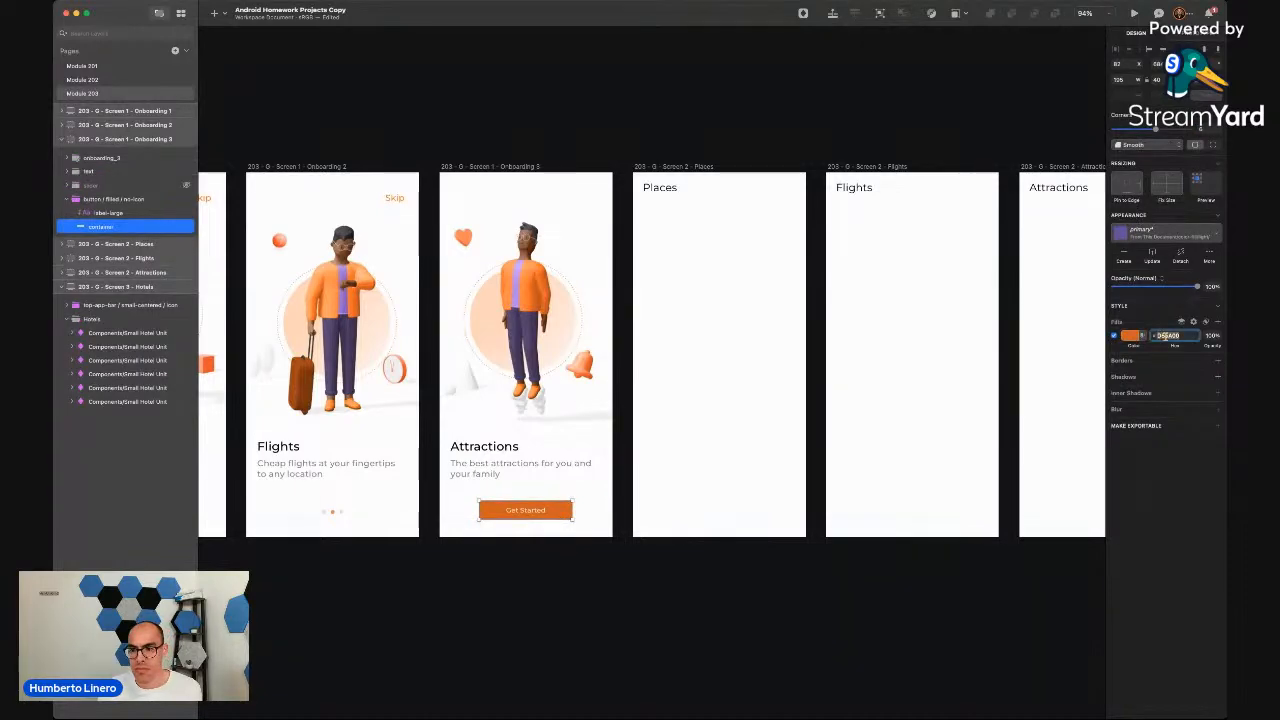
scroll(783, 403, right, 10)
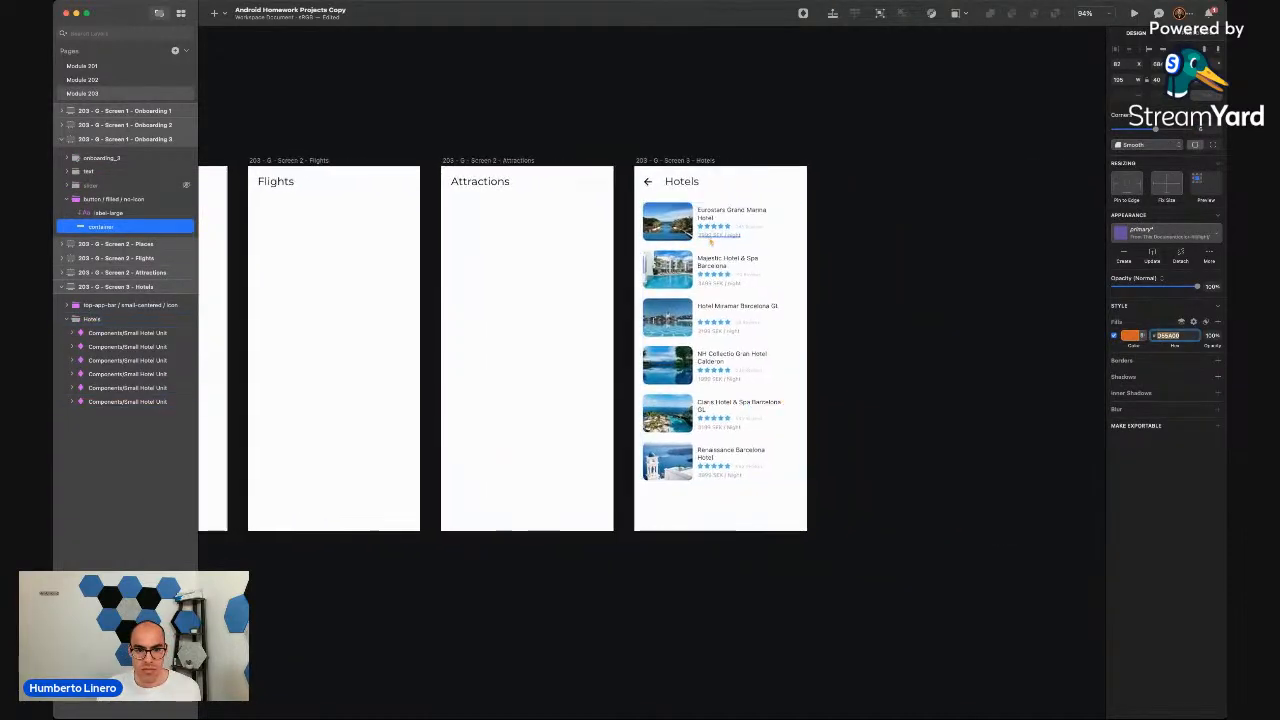
scroll(711, 240, up, 5)
click(716, 226)
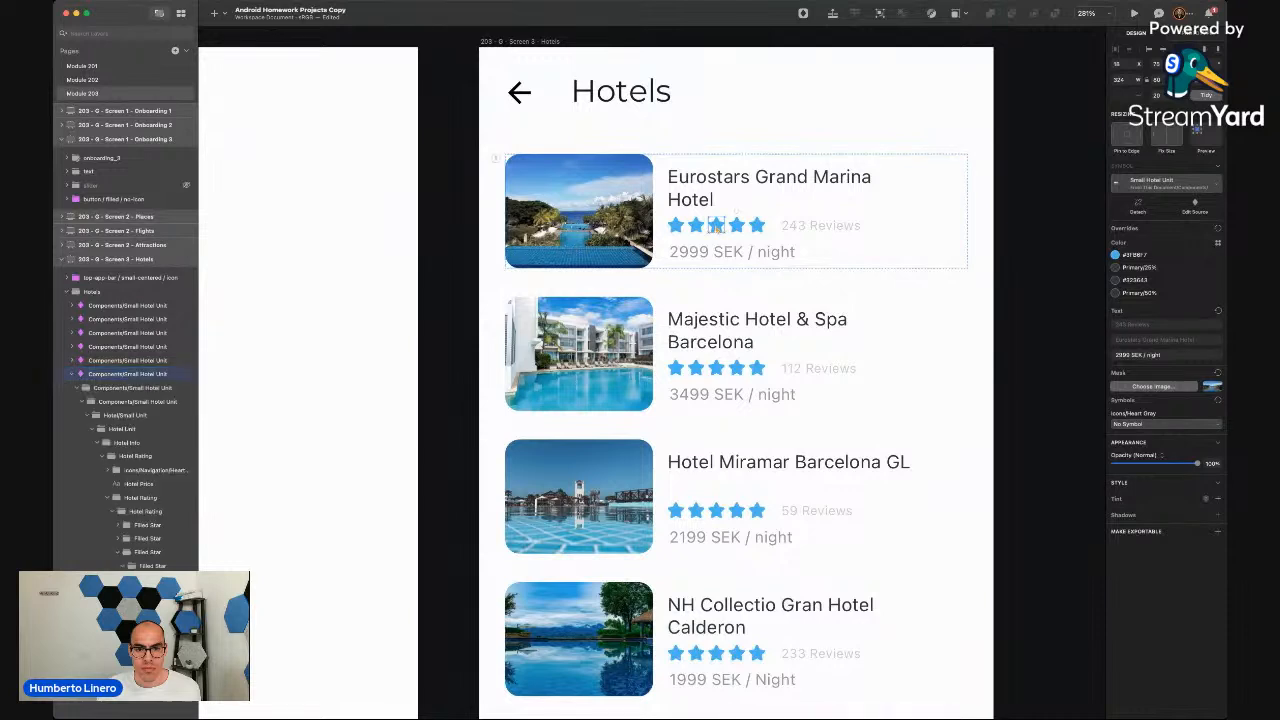
double_click(716, 226)
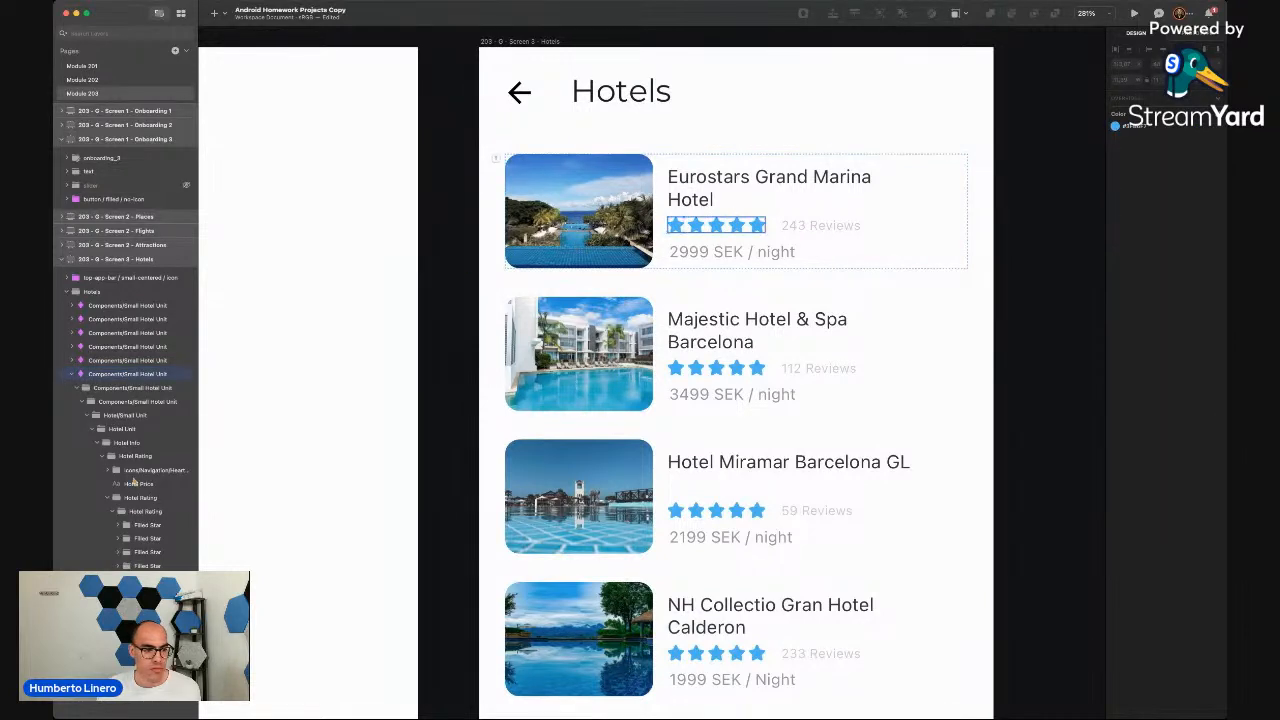
click(140, 511)
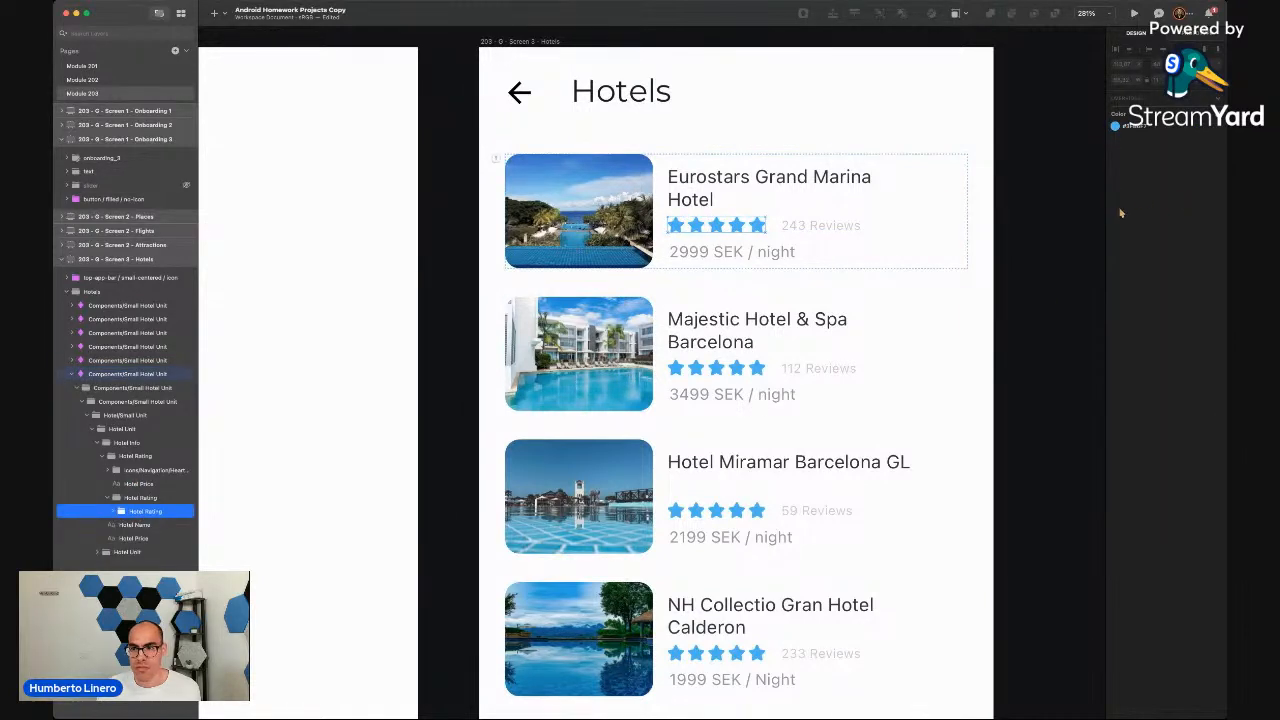
click(1023, 289)
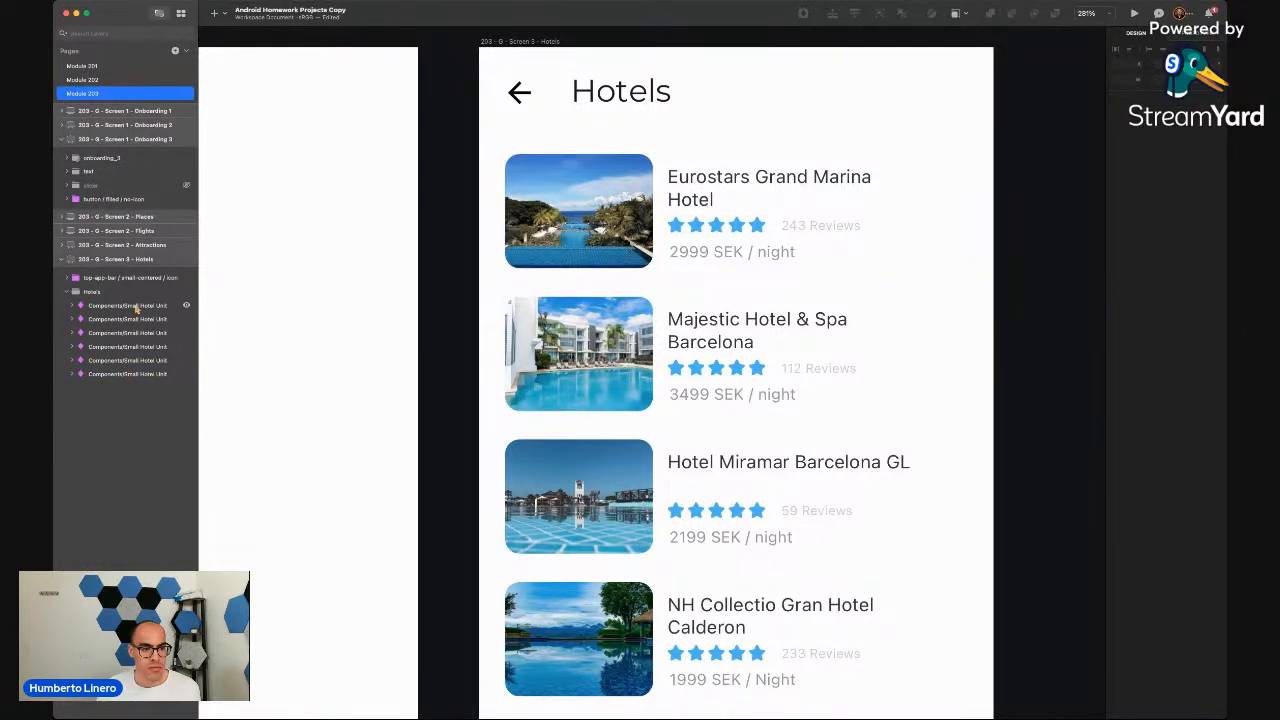
Change the star colour override of the Eurostars Grand Marina Hotel unit to the Get Started button's orange
click(140, 375)
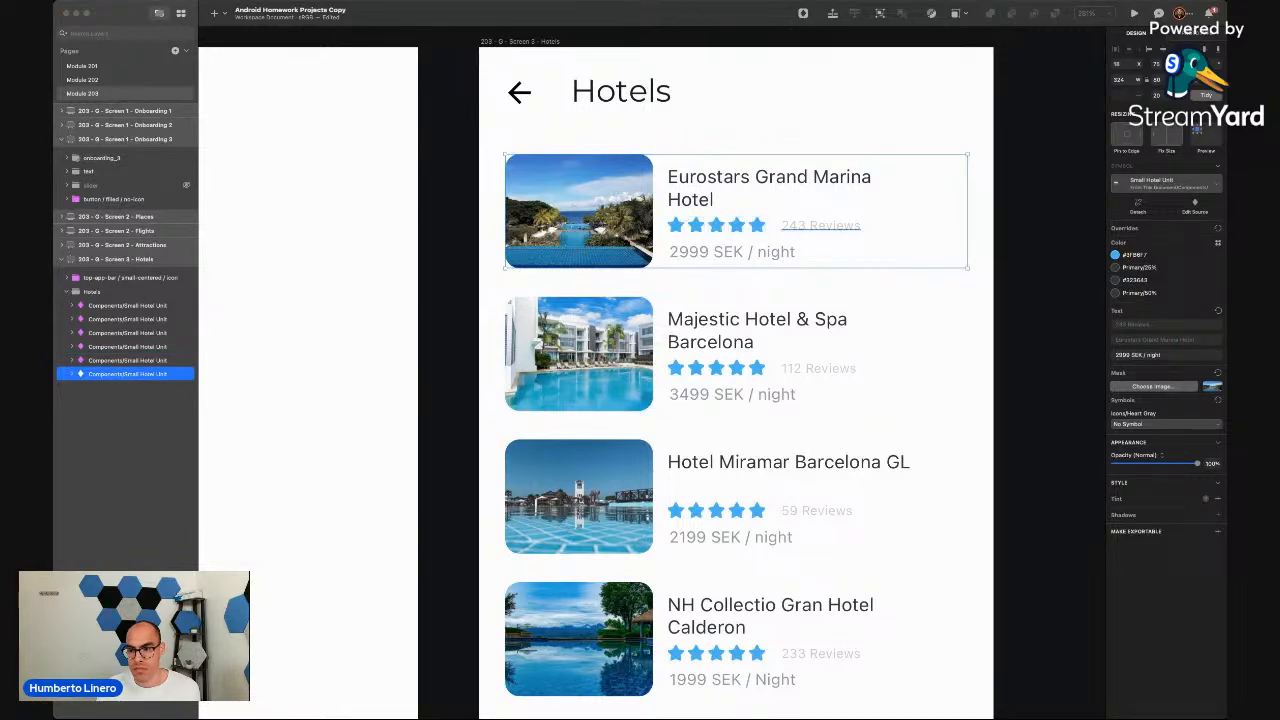
click(1040, 335)
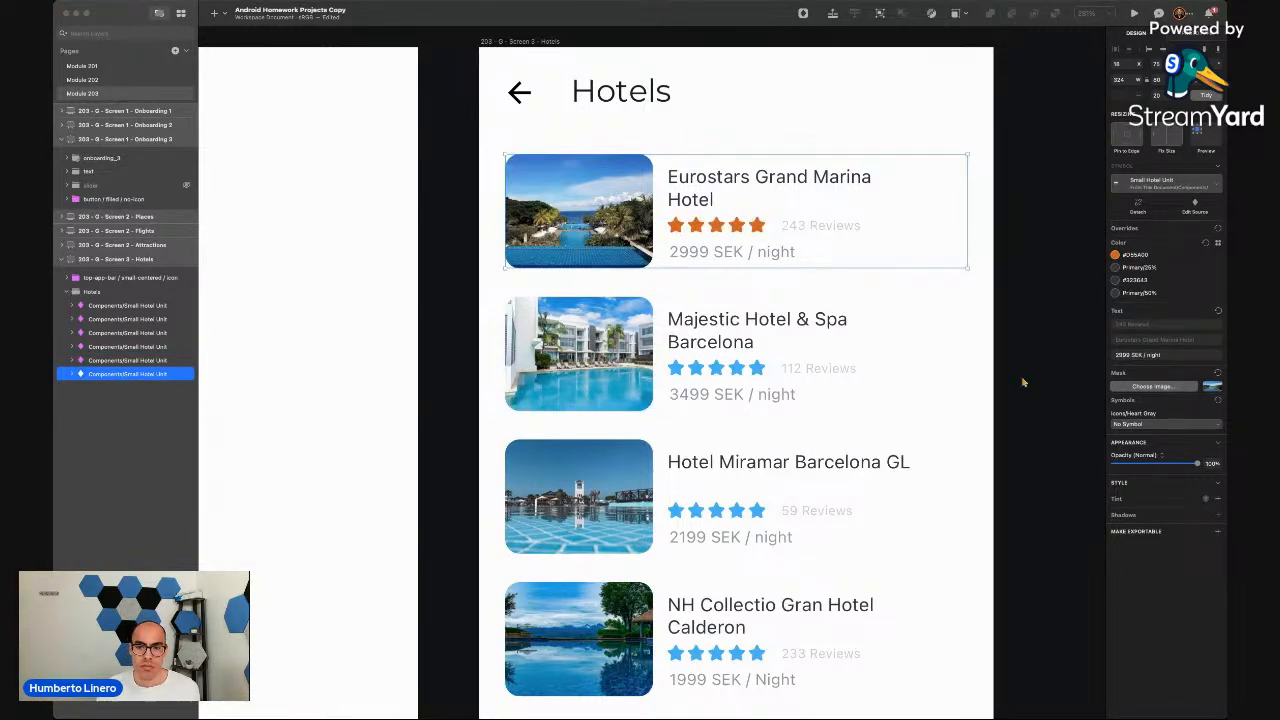
click(1023, 381)
Copy the fill hex code of the active orange slider dot on the Onboarding 2 screen
scroll(1024, 382, down, 1)
scroll(1023, 381, down, 3)
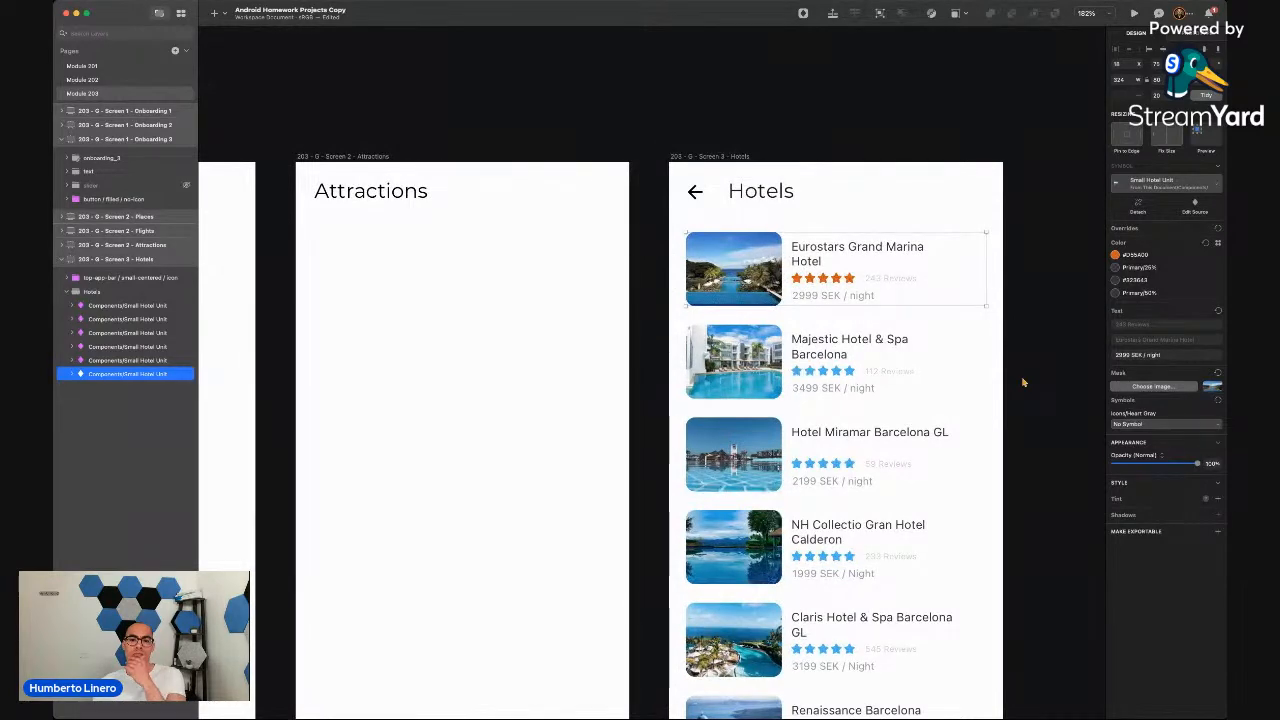
scroll(1023, 381, left, 5)
scroll(1023, 381, left, 3)
scroll(1020, 386, down, 1)
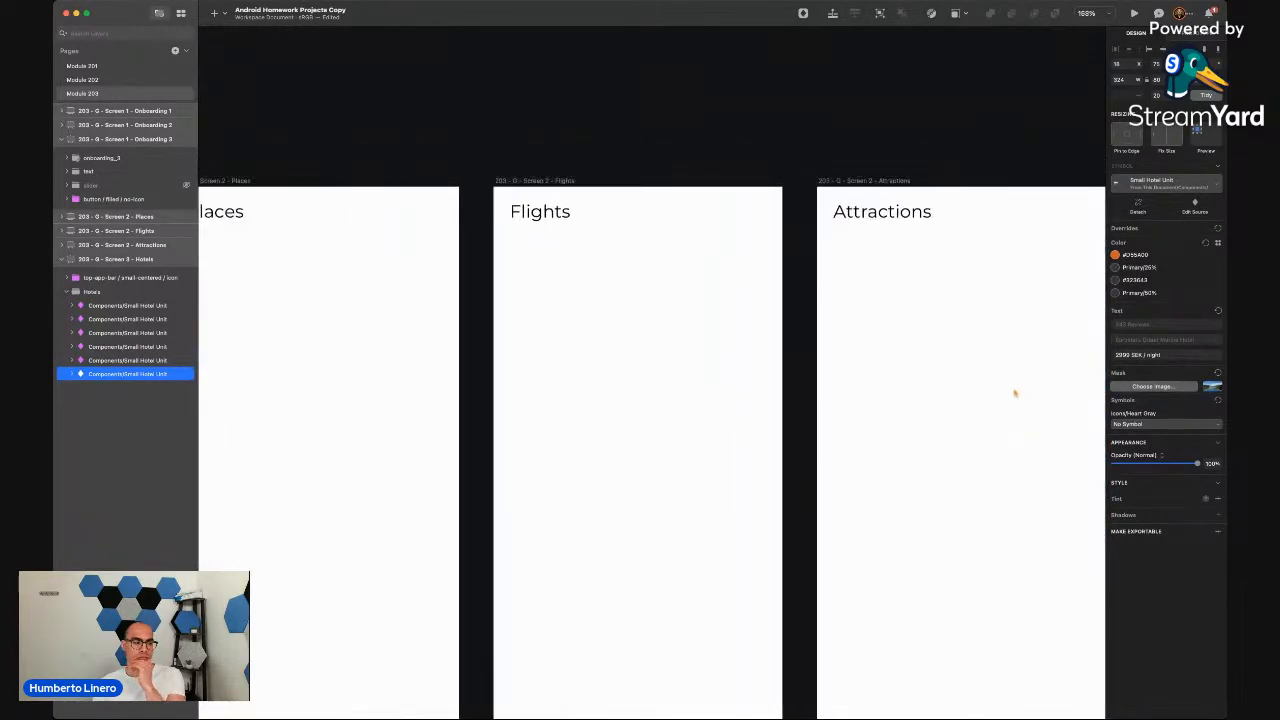
scroll(1015, 393, left, 3)
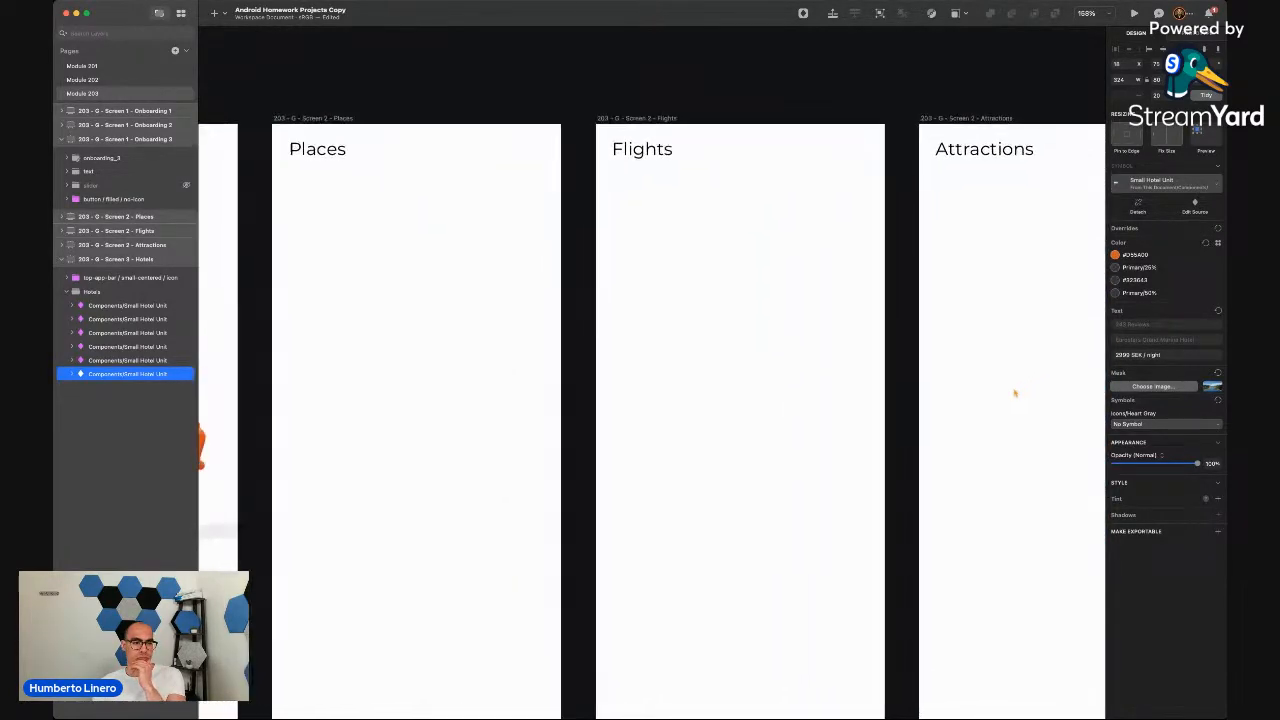
scroll(1015, 393, down, 3)
scroll(1015, 393, left, 5)
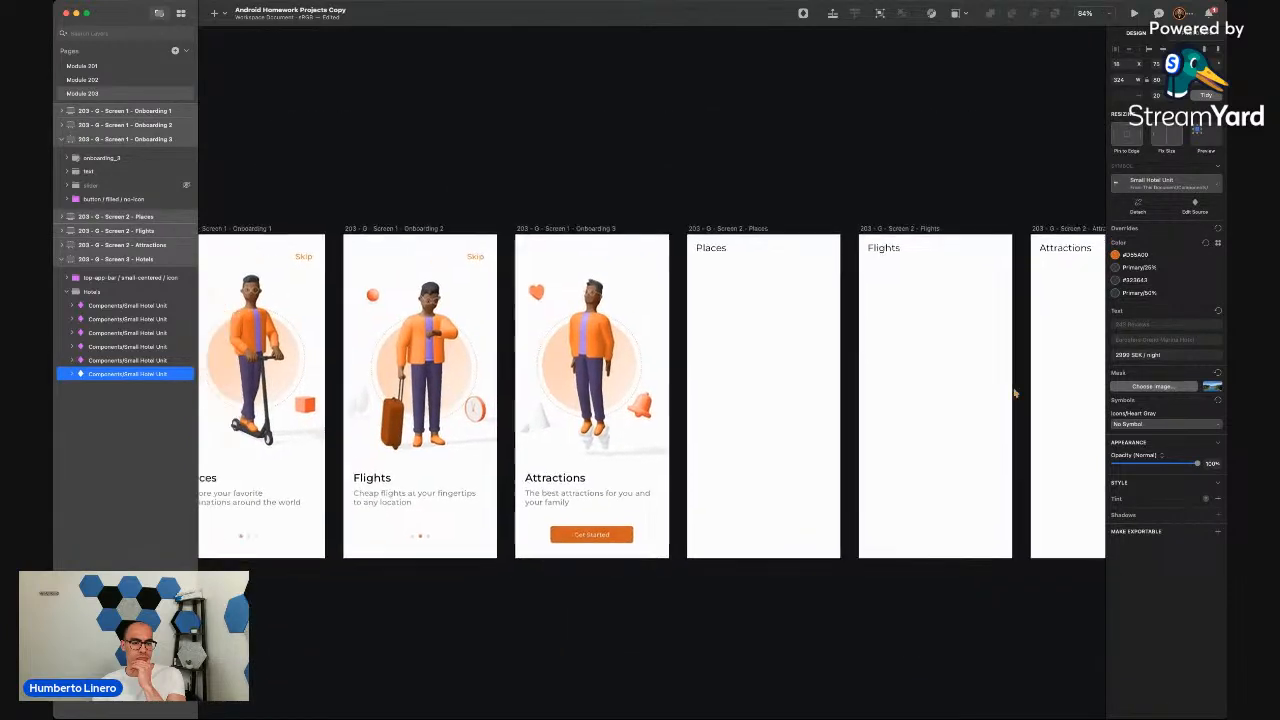
scroll(1015, 393, right, 3)
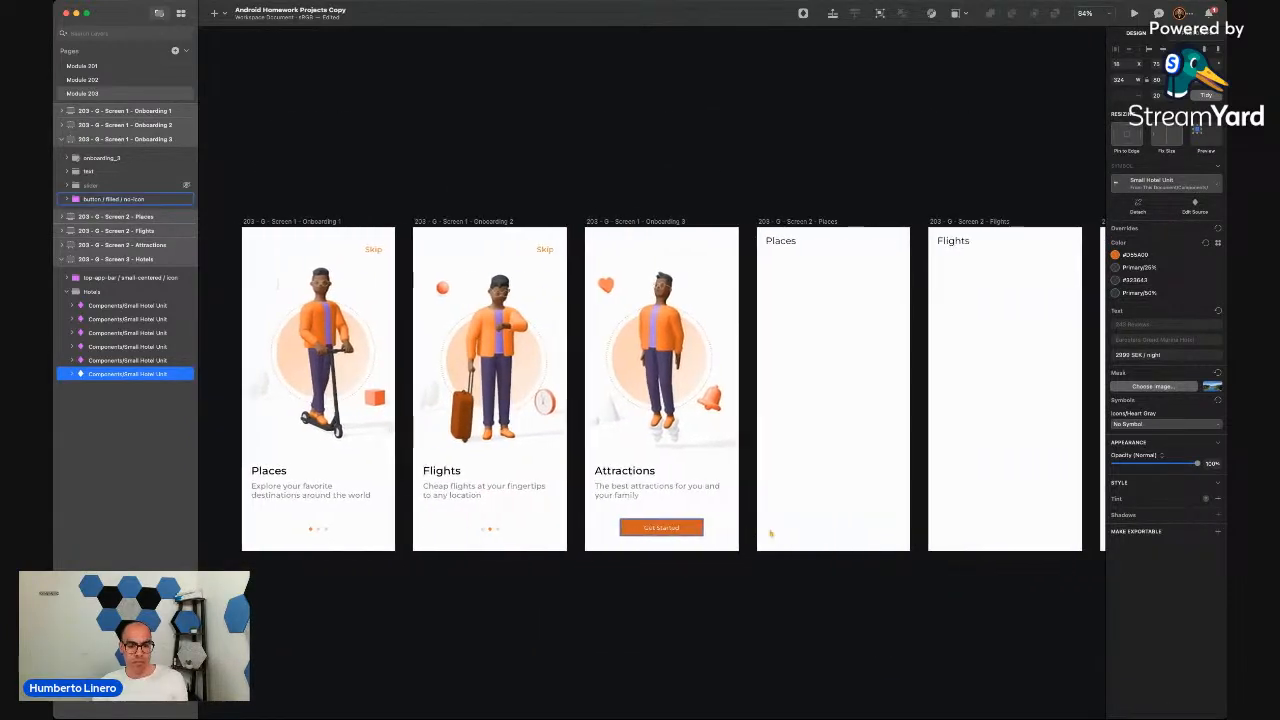
scroll(486, 537, up, 5)
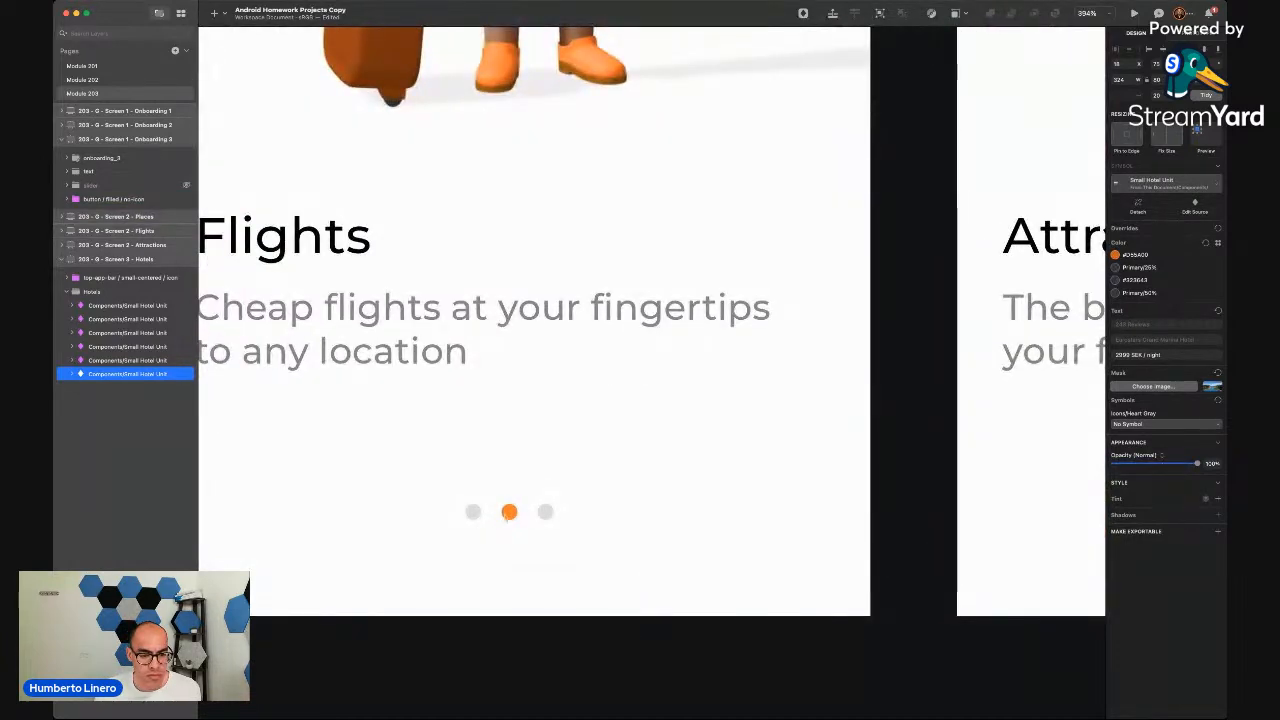
click(506, 514)
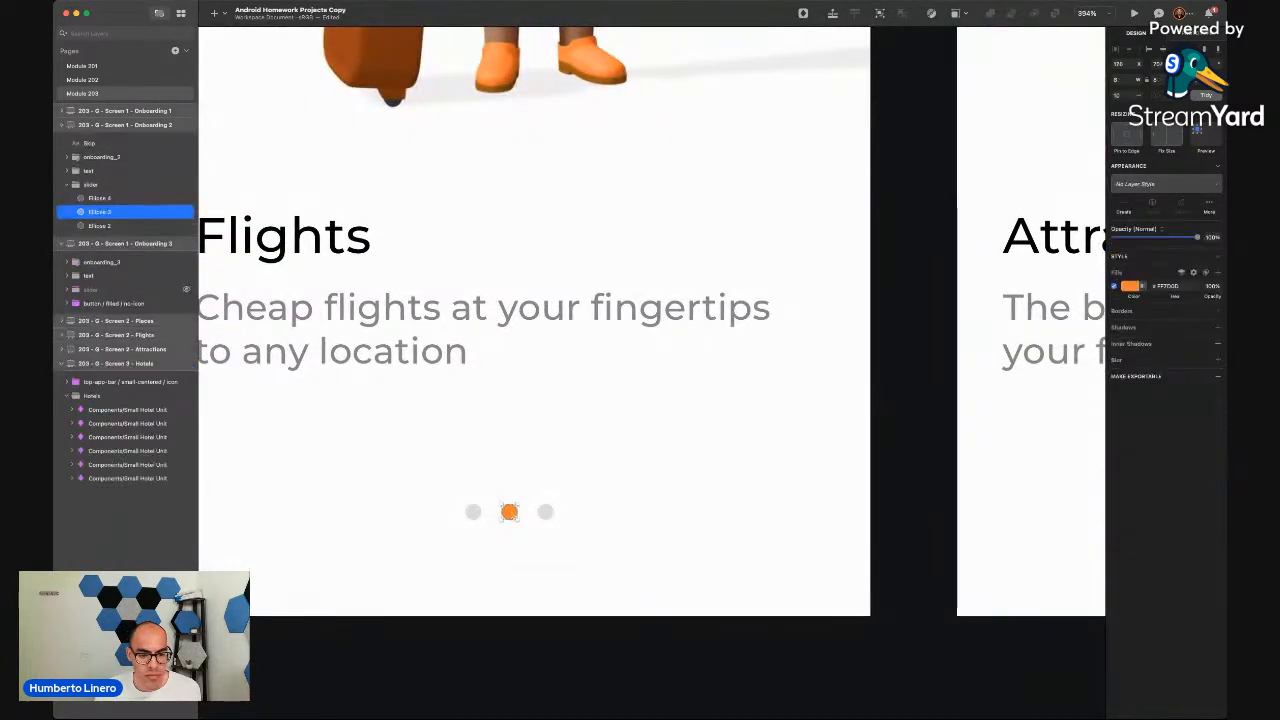
click(1167, 286)
click(760, 393)
scroll(760, 393, down, 4)
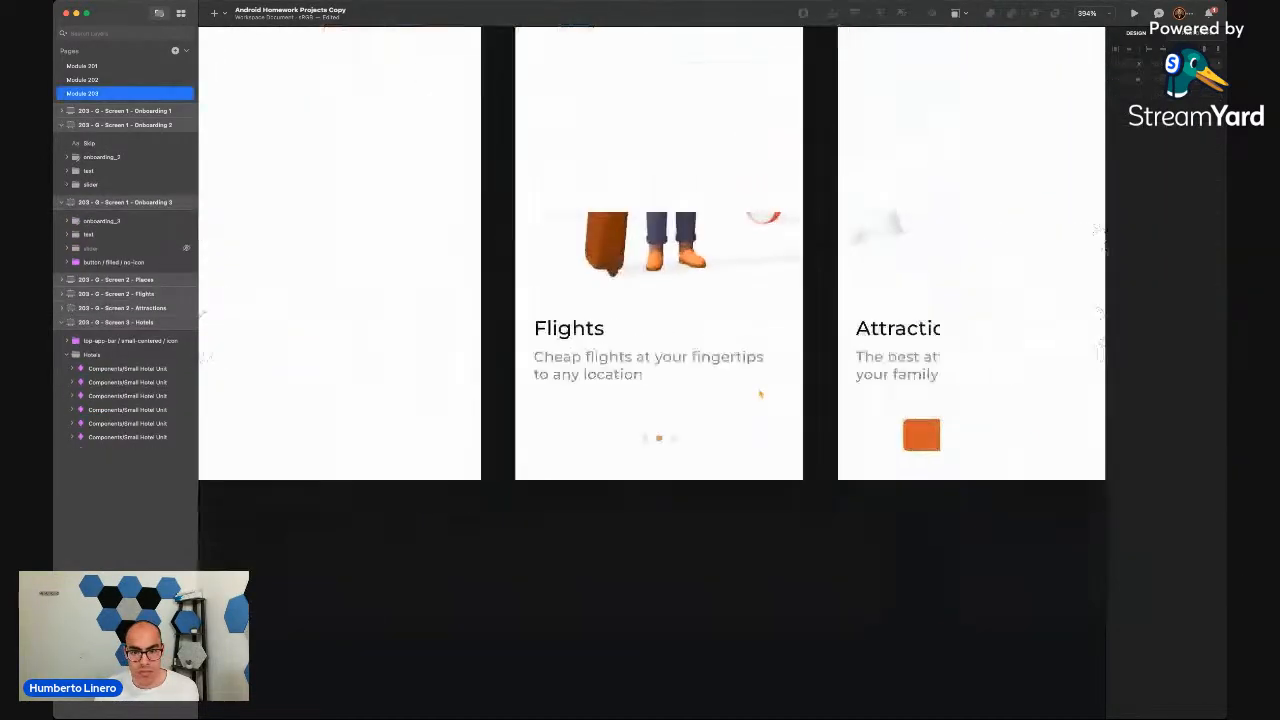
scroll(760, 393, right, 8)
scroll(760, 393, right, 8)
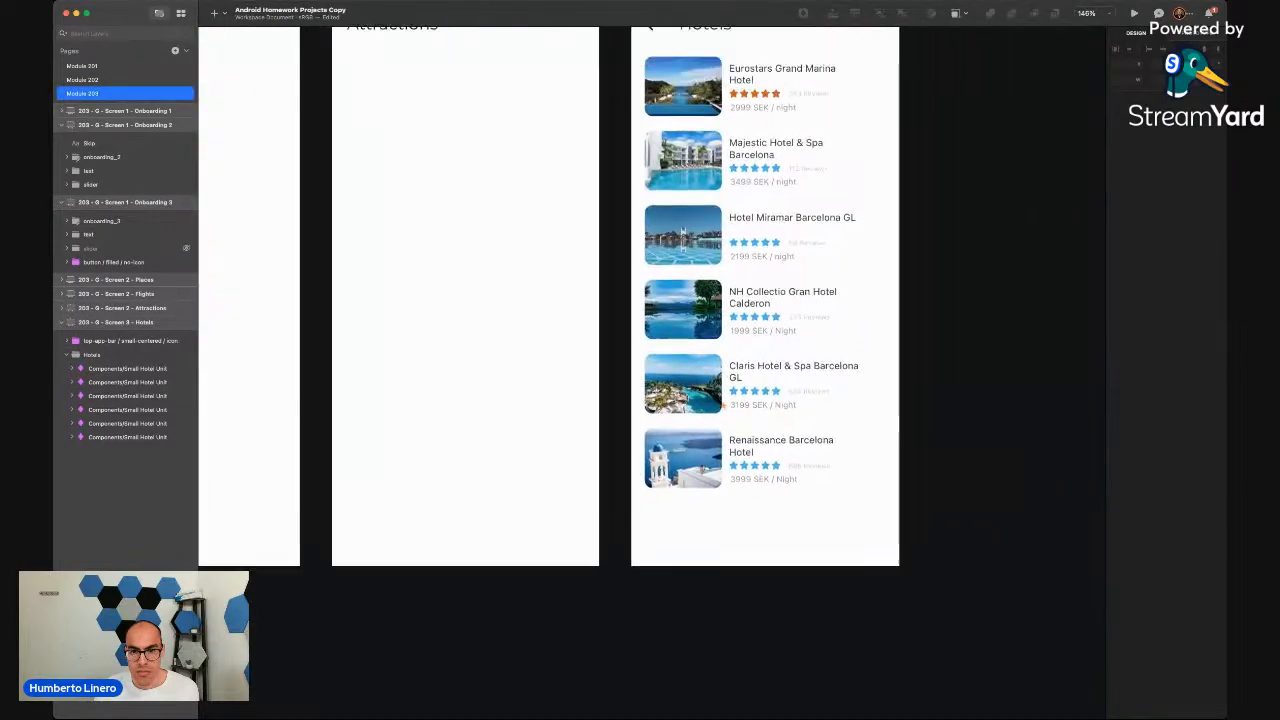
scroll(760, 393, up, 5)
key(super+Tab)
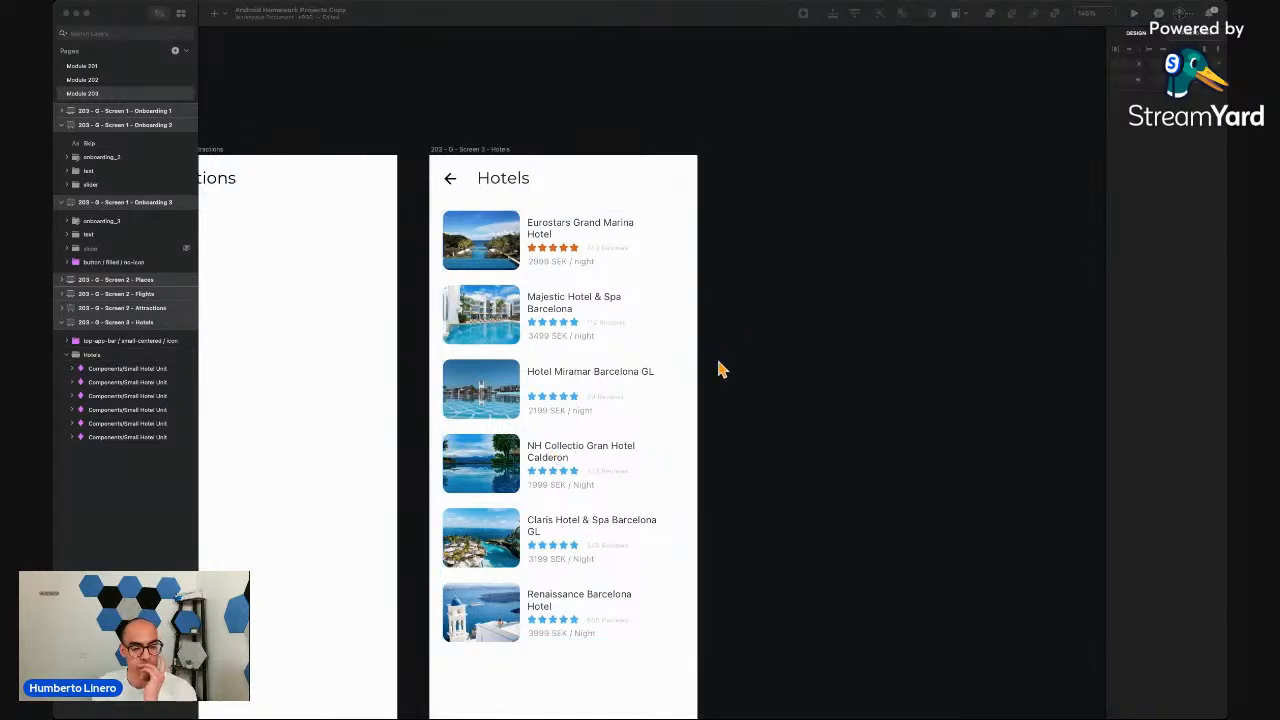
scroll(553, 325, down, 2)
scroll(553, 325, down, 4)
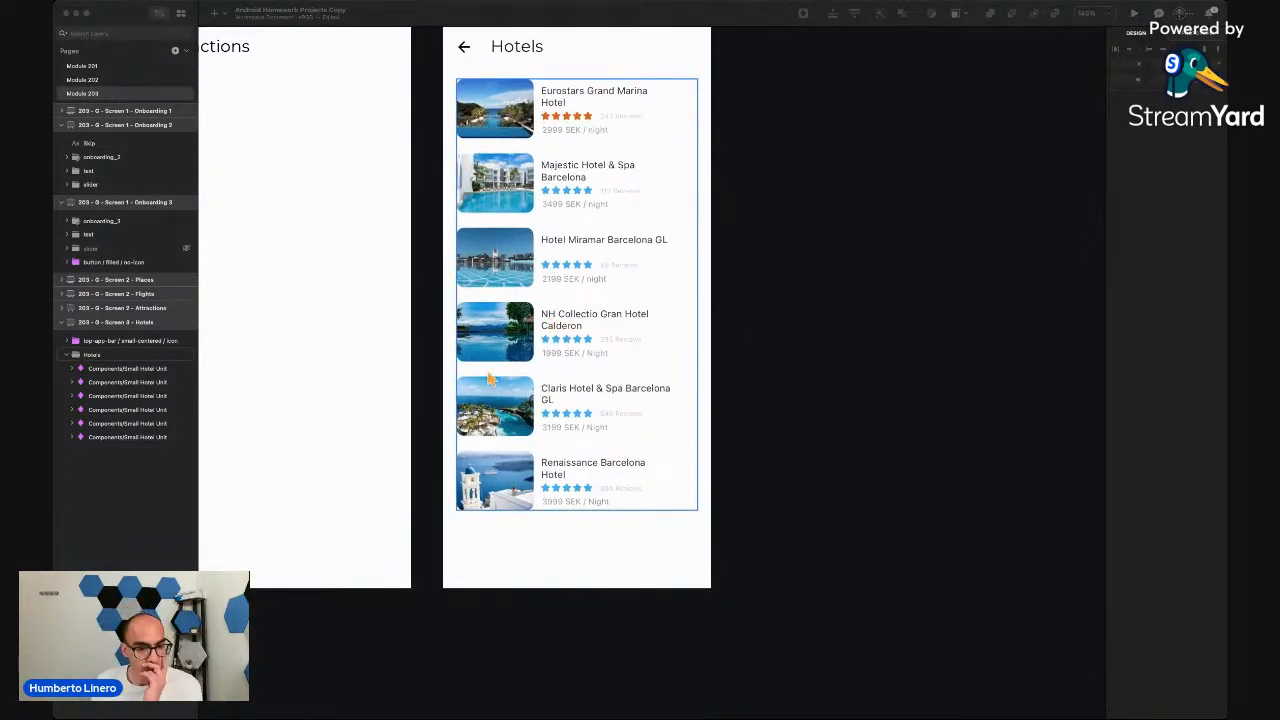
Set the star colour override of the Majestic Hotel & Spa Barcelona unit to #FF7D0D
click(335, 489)
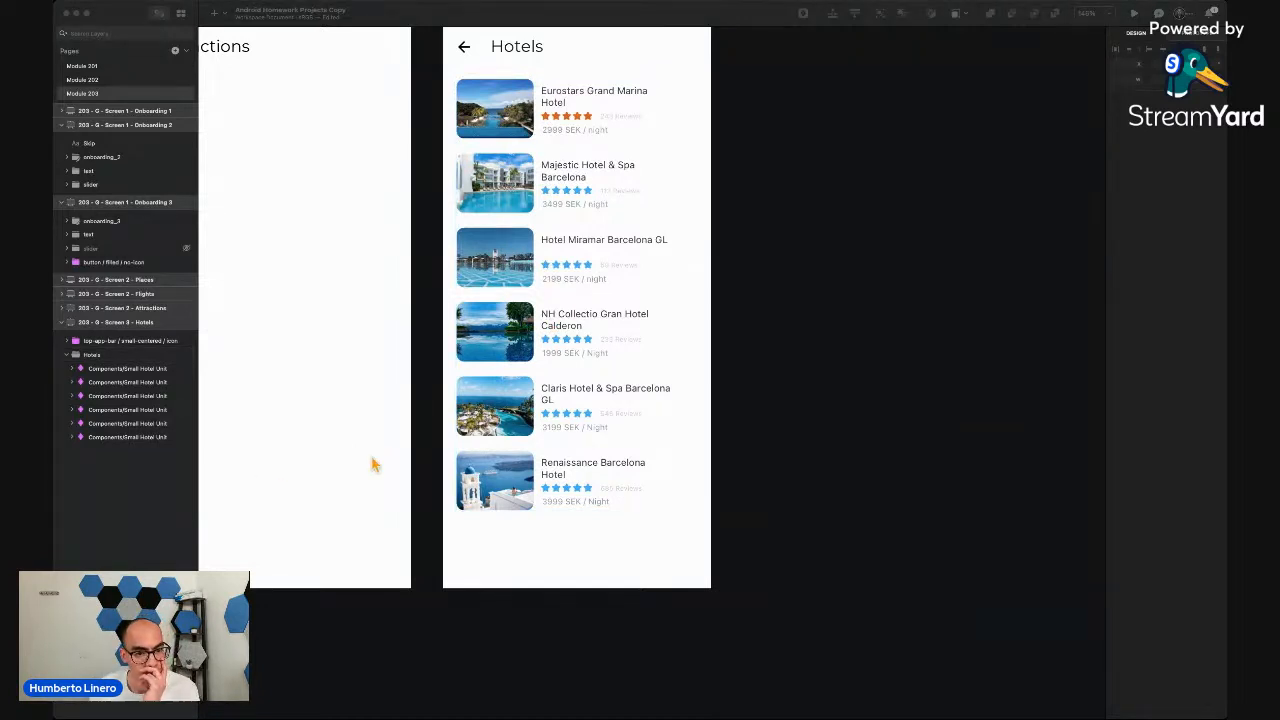
scroll(517, 283, up, 2)
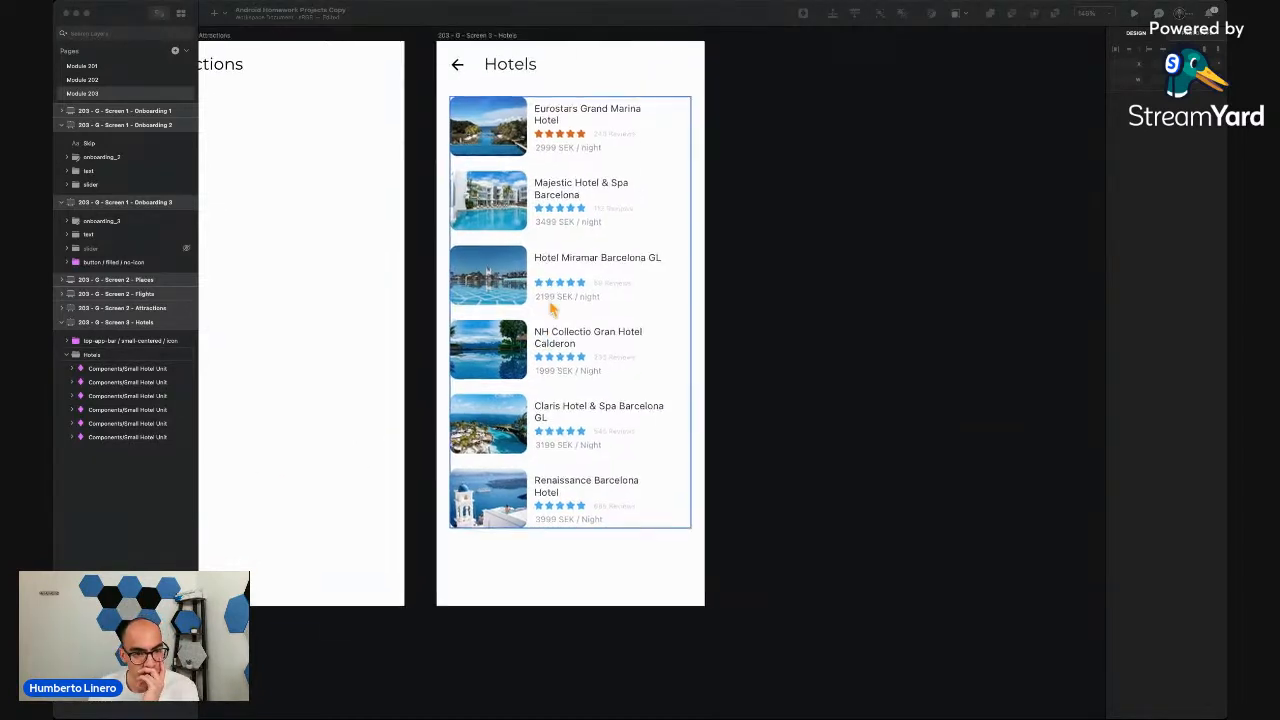
click(557, 244)
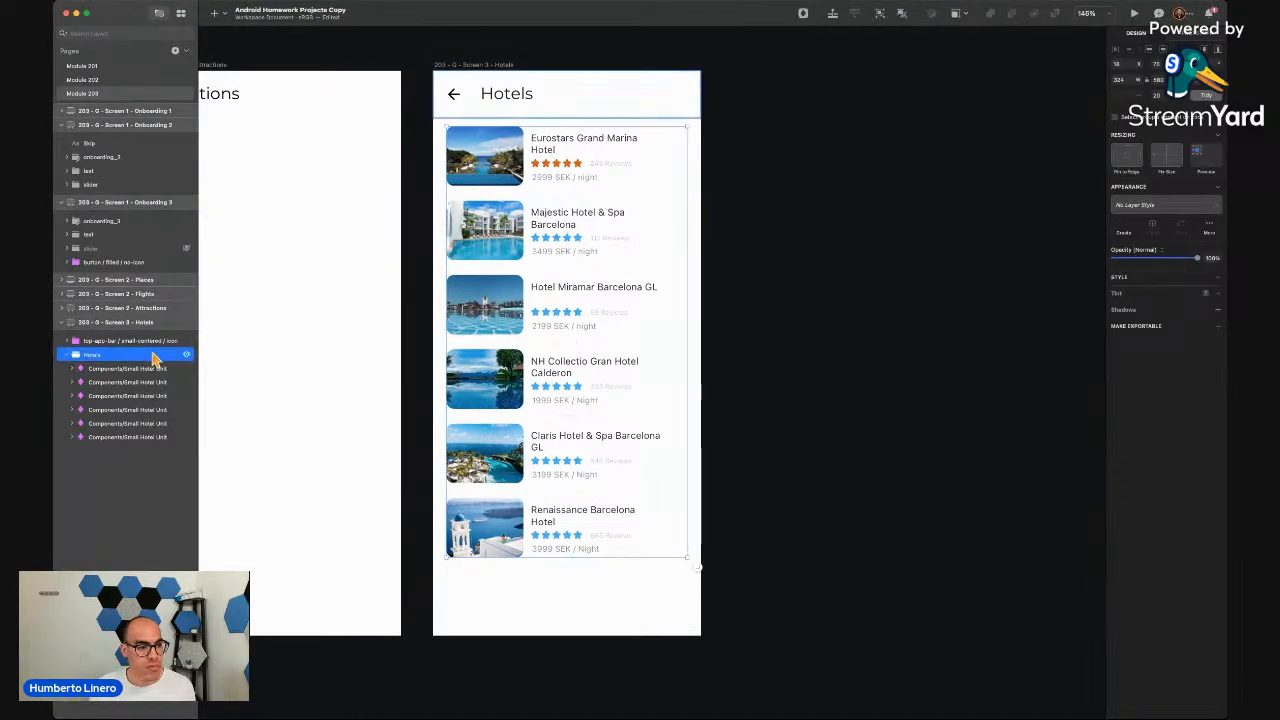
click(116, 426)
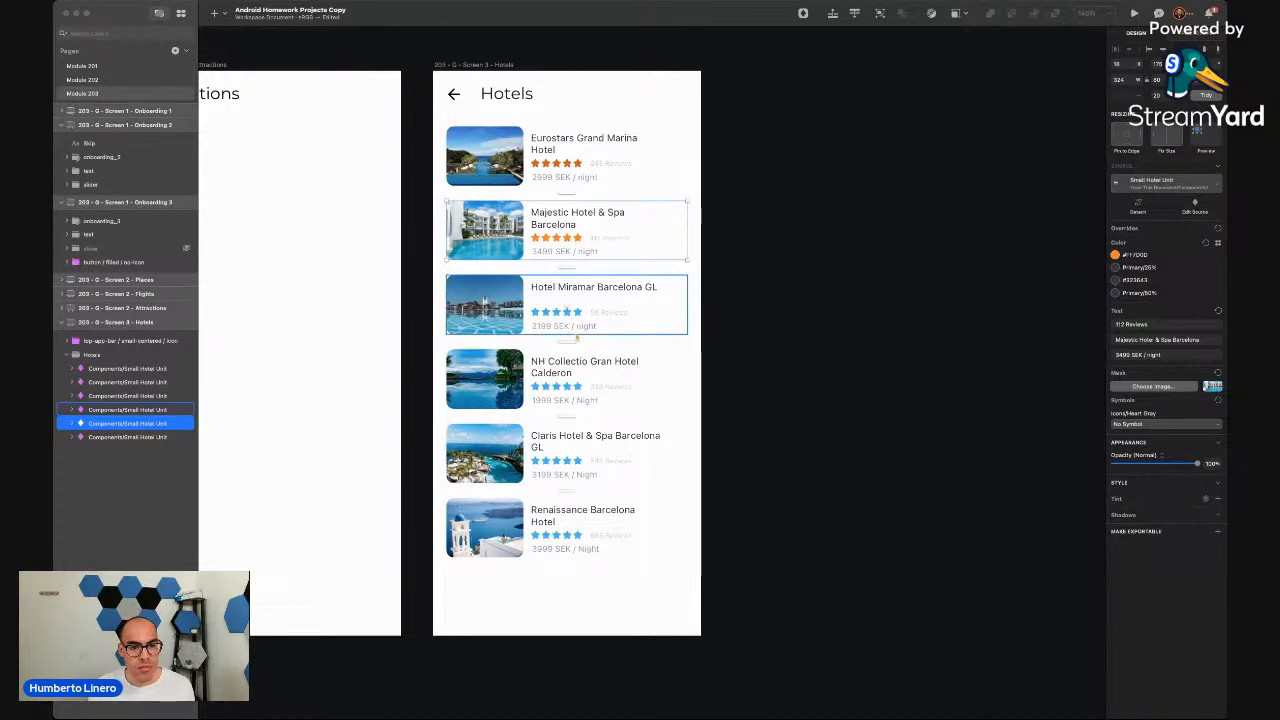
Compare the star colours of the first two hotels up close and set the Eurostars Grand Marina Hotel unit's stars to #FF7D0D
click(815, 264)
scroll(568, 256, up, 6)
scroll(568, 258, up, 3)
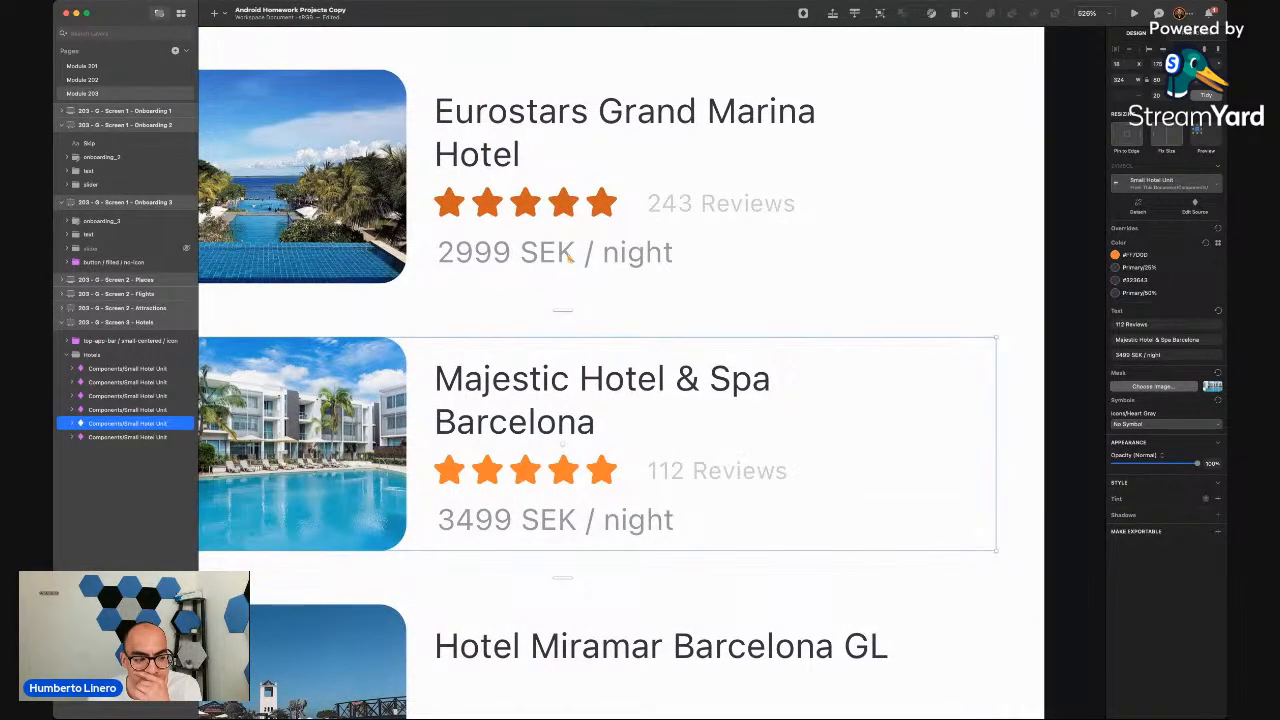
click(826, 240)
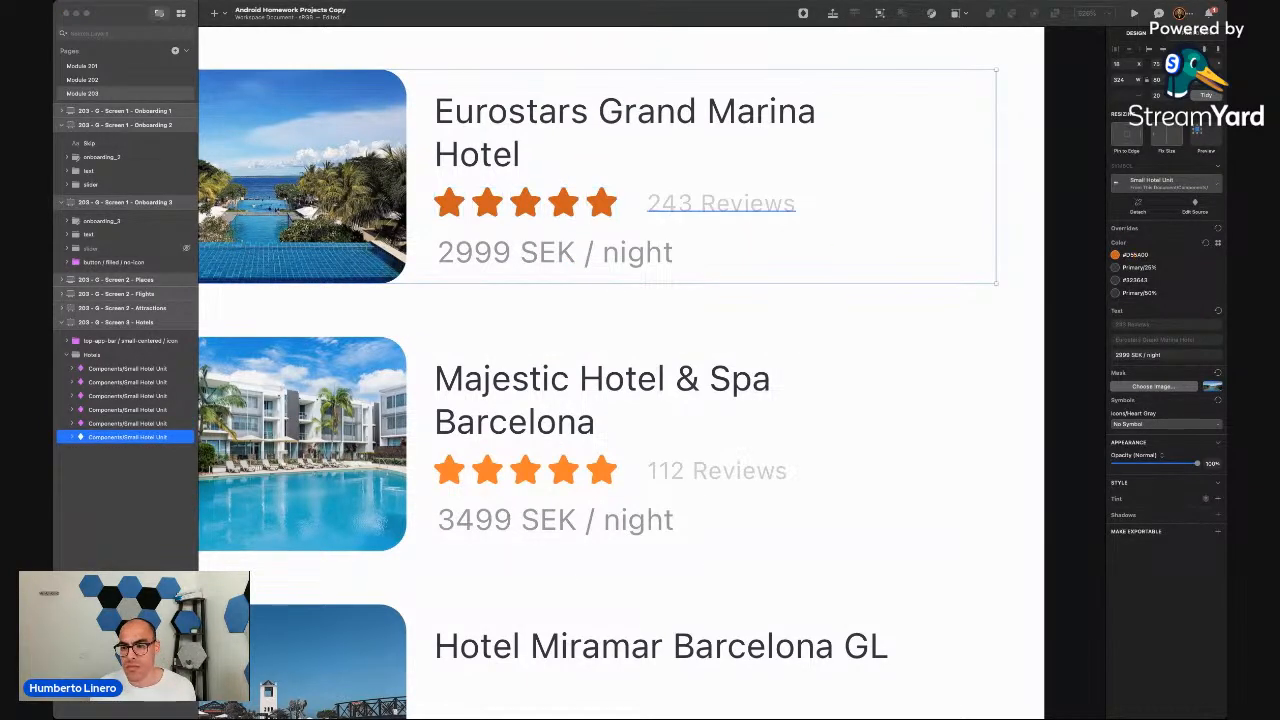
key(super+z)
scroll(635, 425, down, 5)
scroll(635, 424, down, 3)
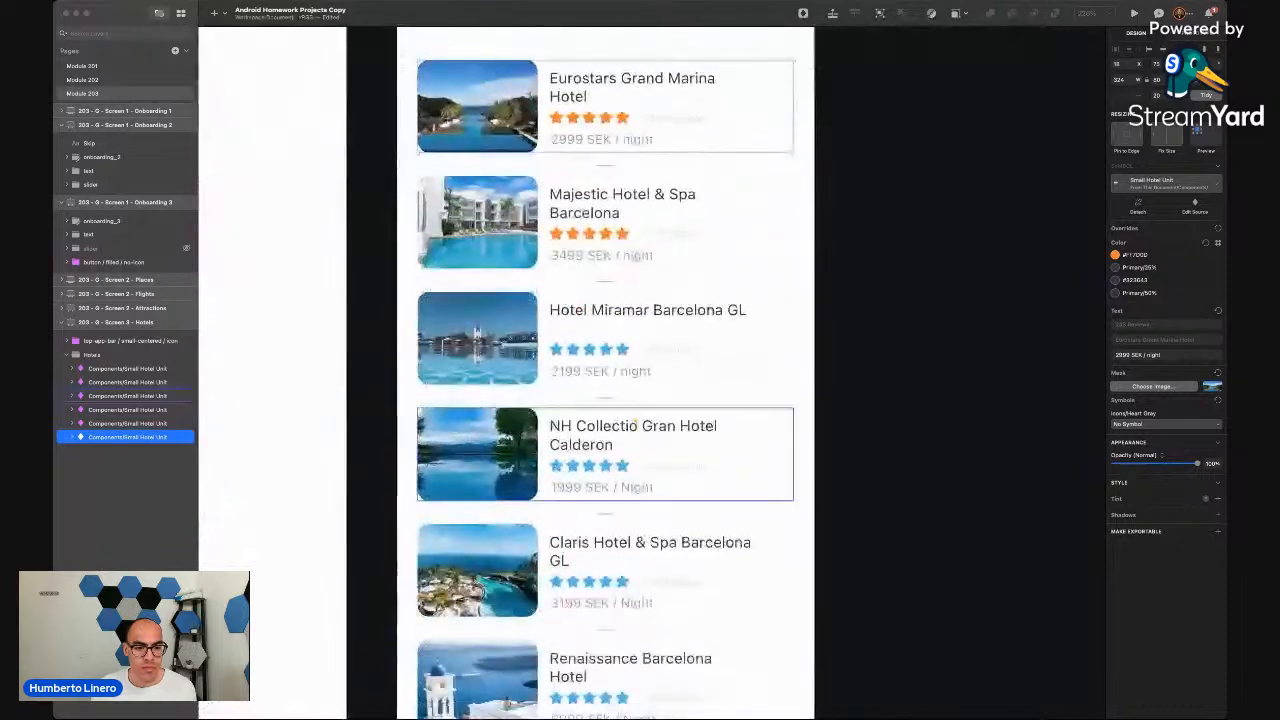
click(642, 370)
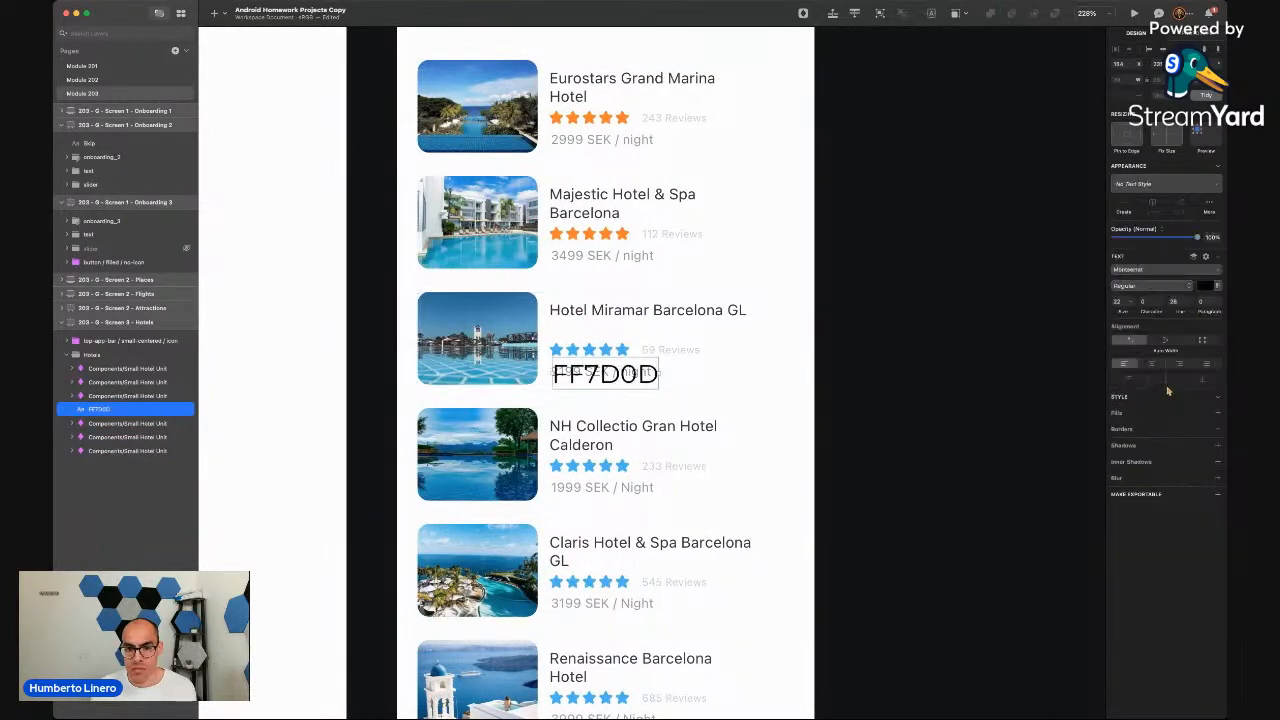
click(1086, 391)
click(716, 344)
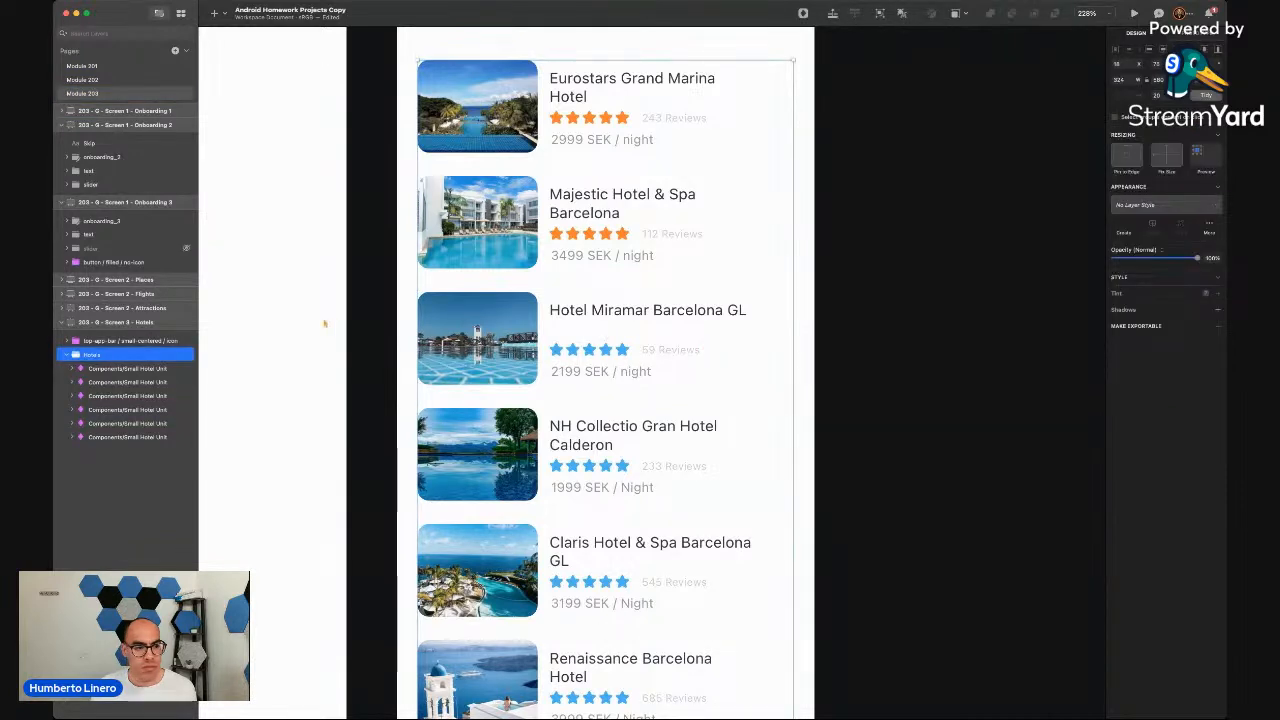
Set the star colour override of the Hotel Miramar Barcelona GL unit to #FF7D0D
click(125, 409)
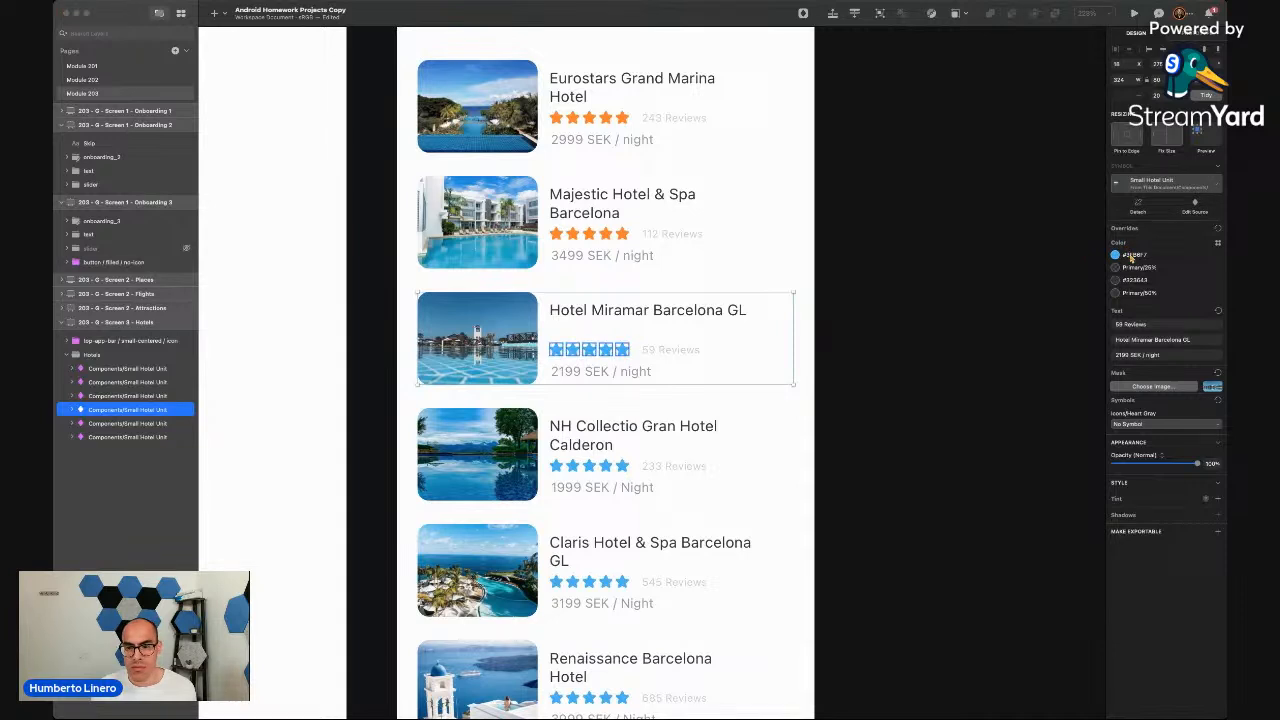
text(#FF7D0D)
click(855, 405)
Set the star colour override of the NH Collectio Gran Hotel Calderon unit to #FF7D0D
scroll(855, 405, down, 2)
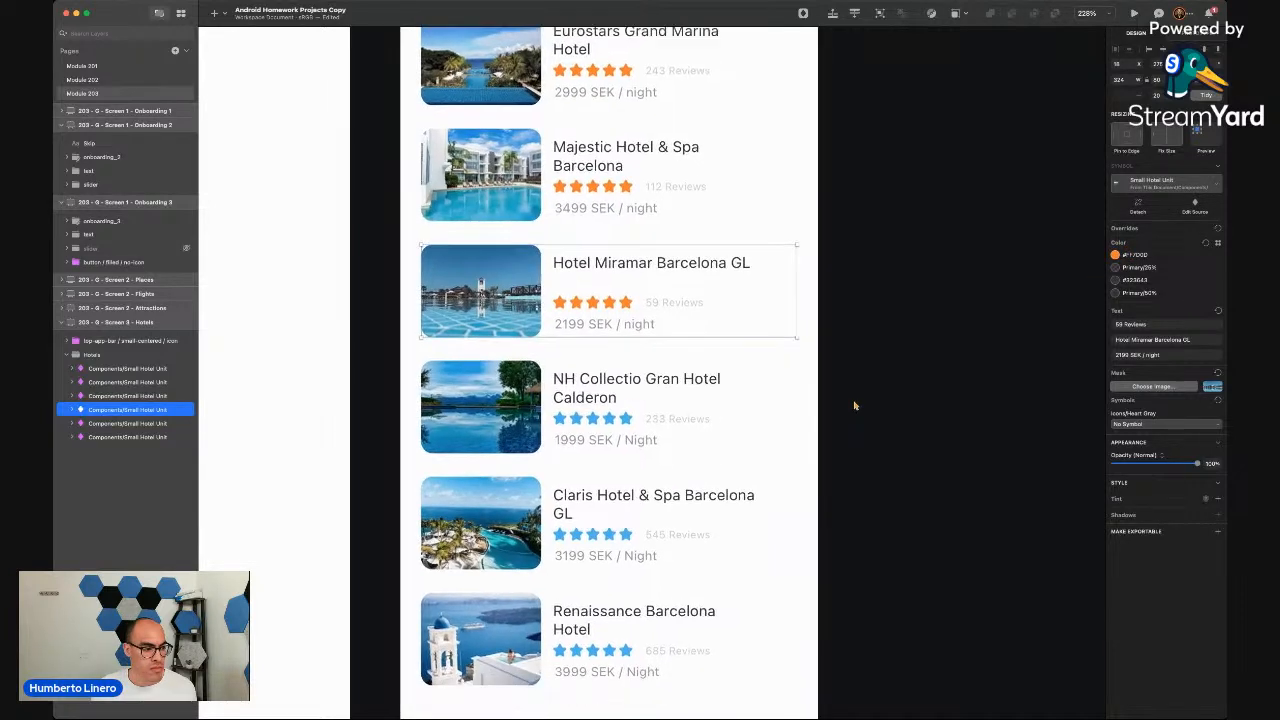
scroll(855, 405, down, 1)
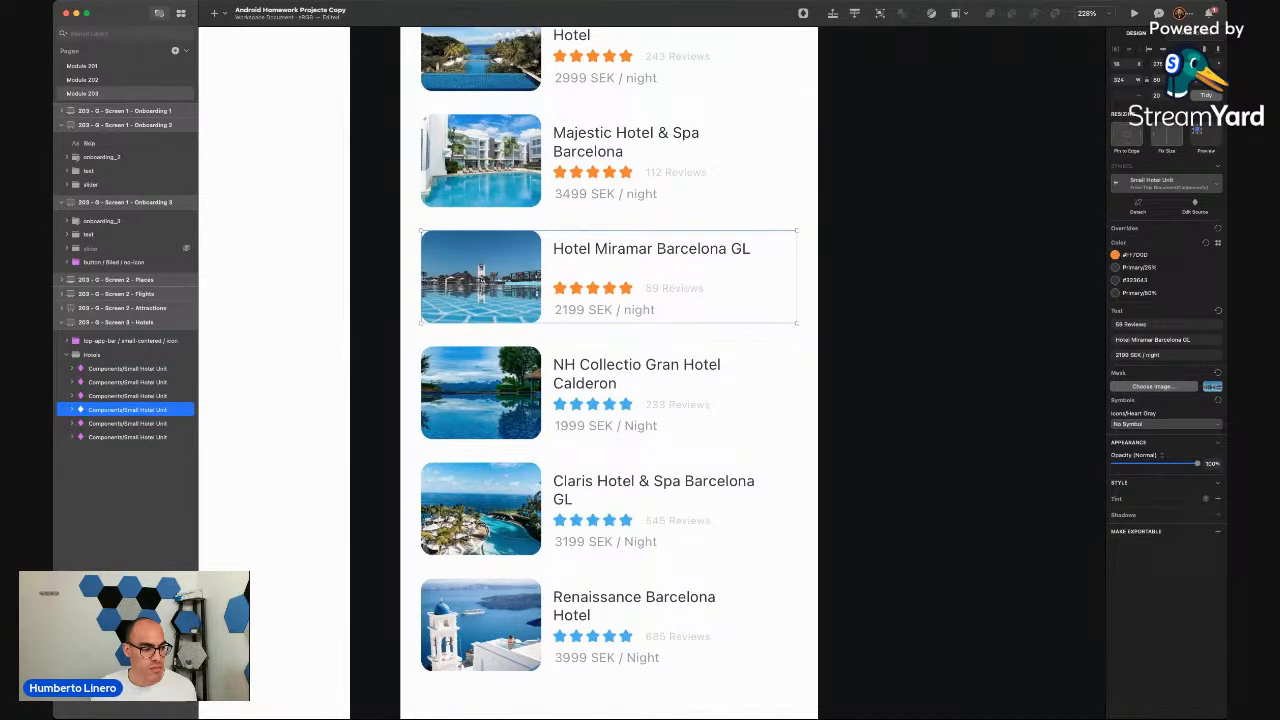
scroll(711, 411, down, 3)
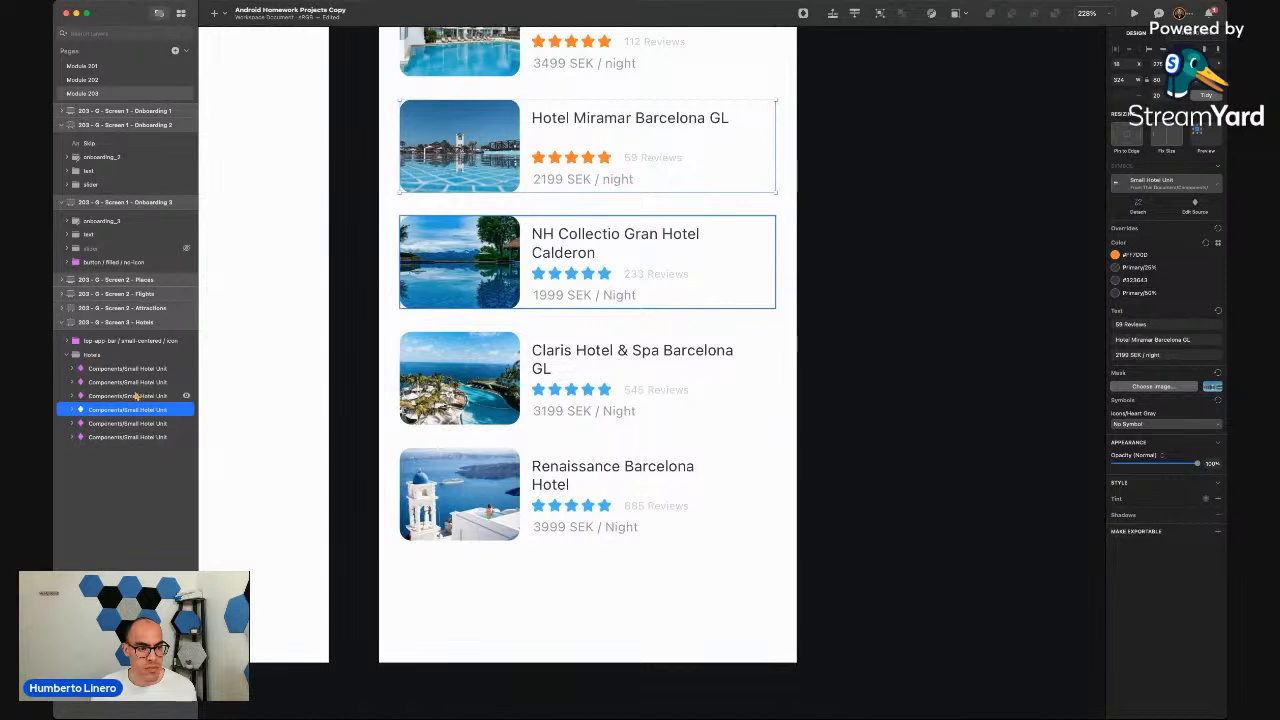
click(136, 396)
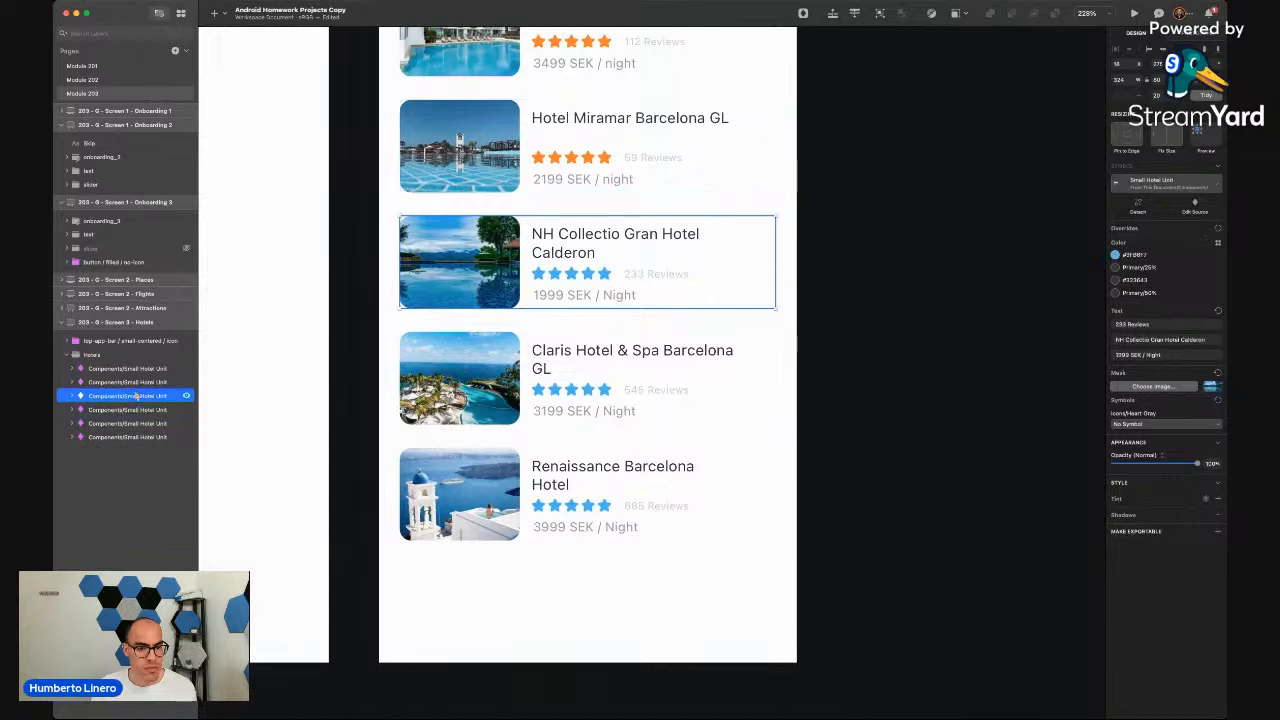
click(1128, 256)
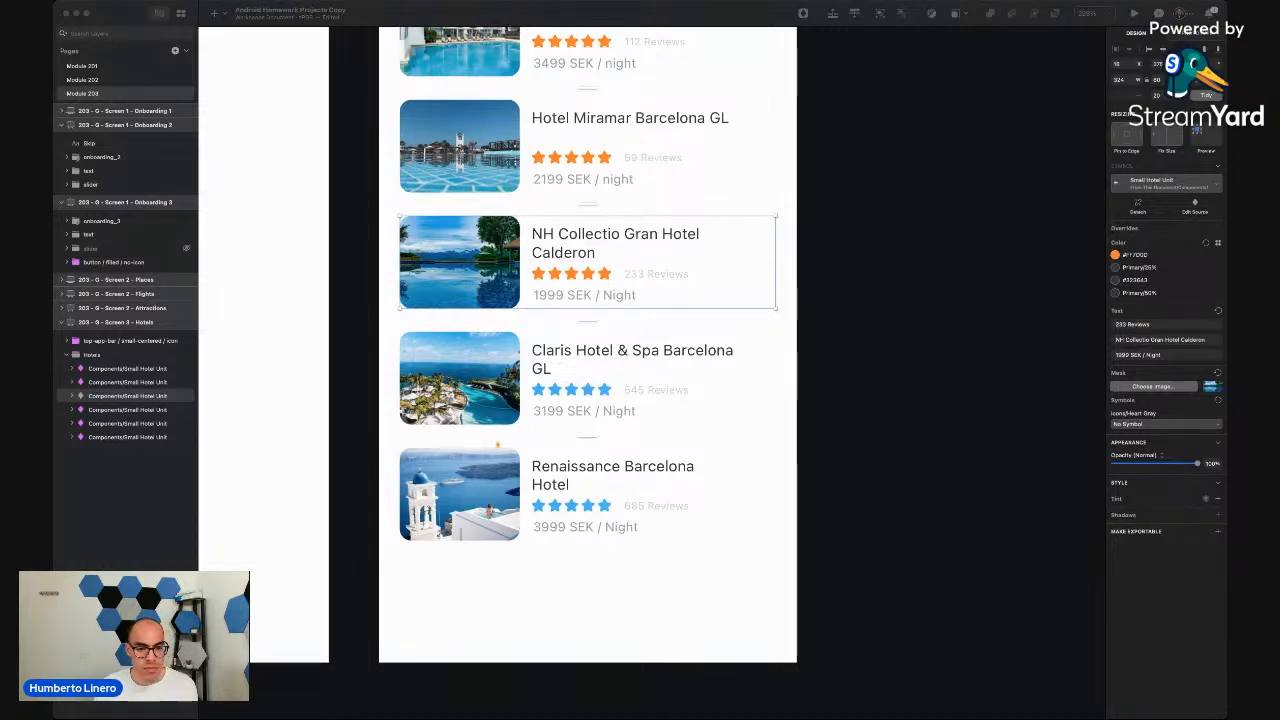
click(700, 388)
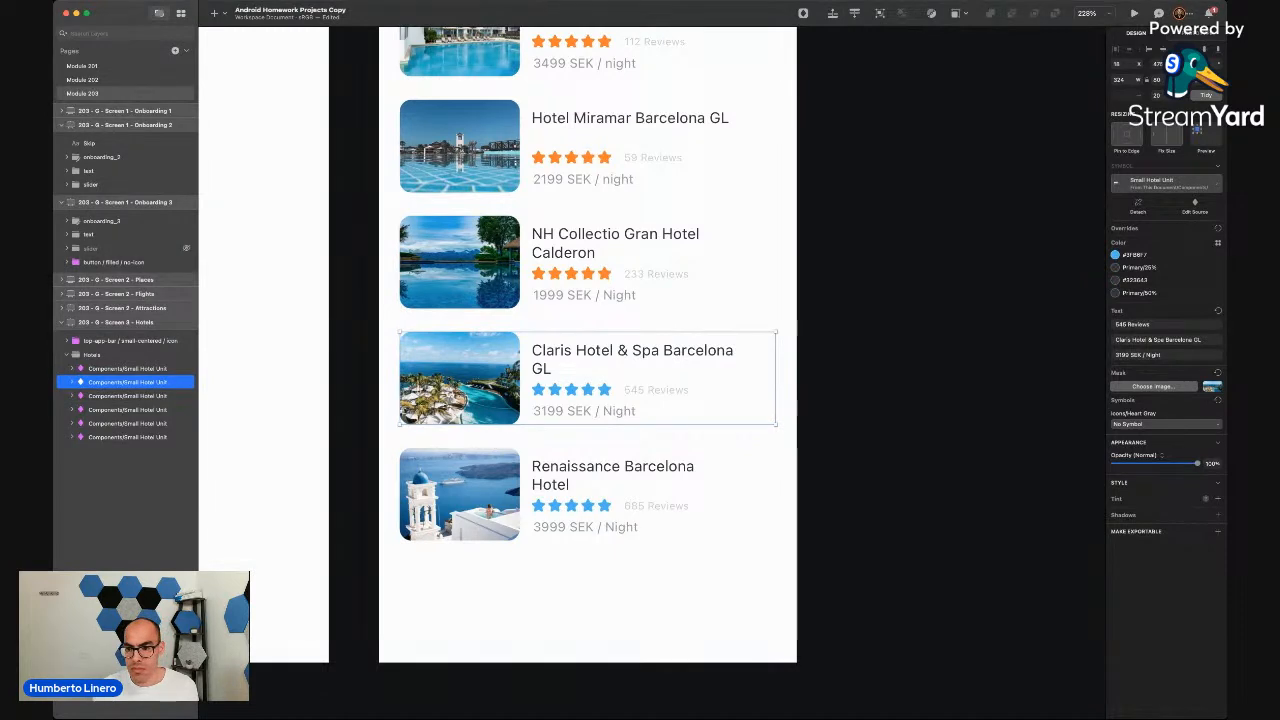
text(FF7D0D)
key(BackSpace)
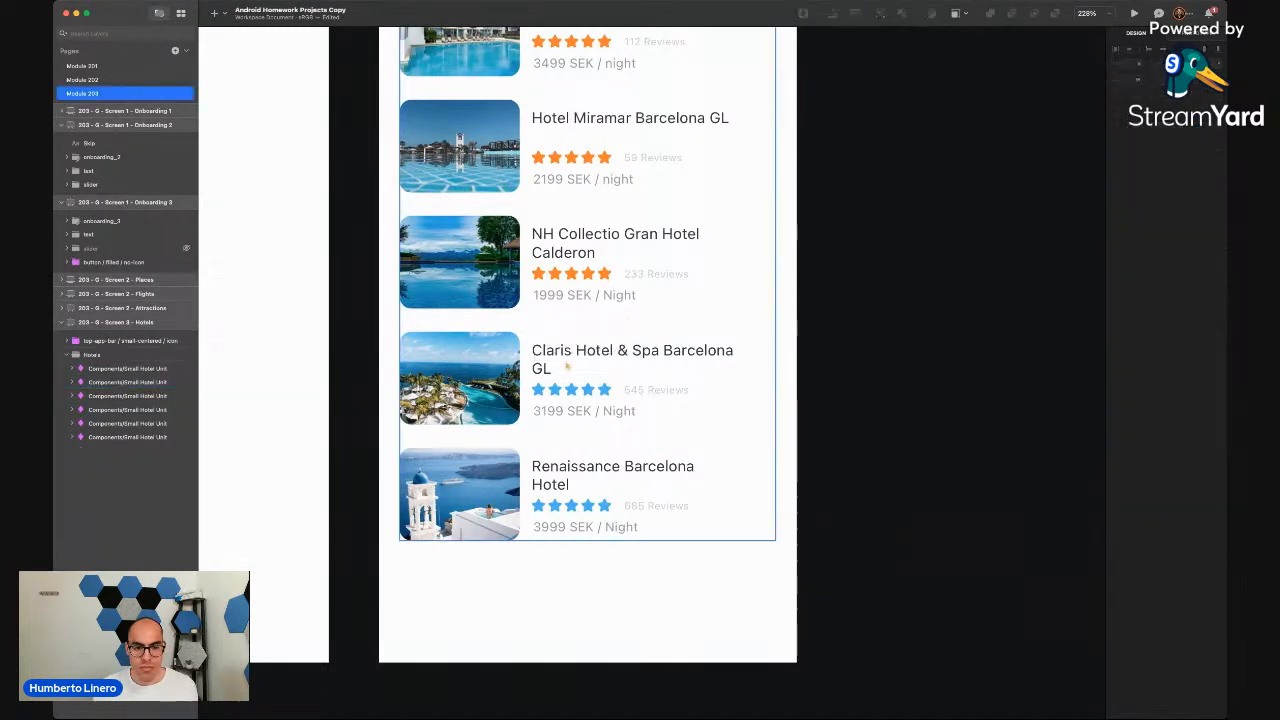
Set the star colour override of the Claris Hotel & Spa Barcelona GL unit to #FF7D0D
click(127, 382)
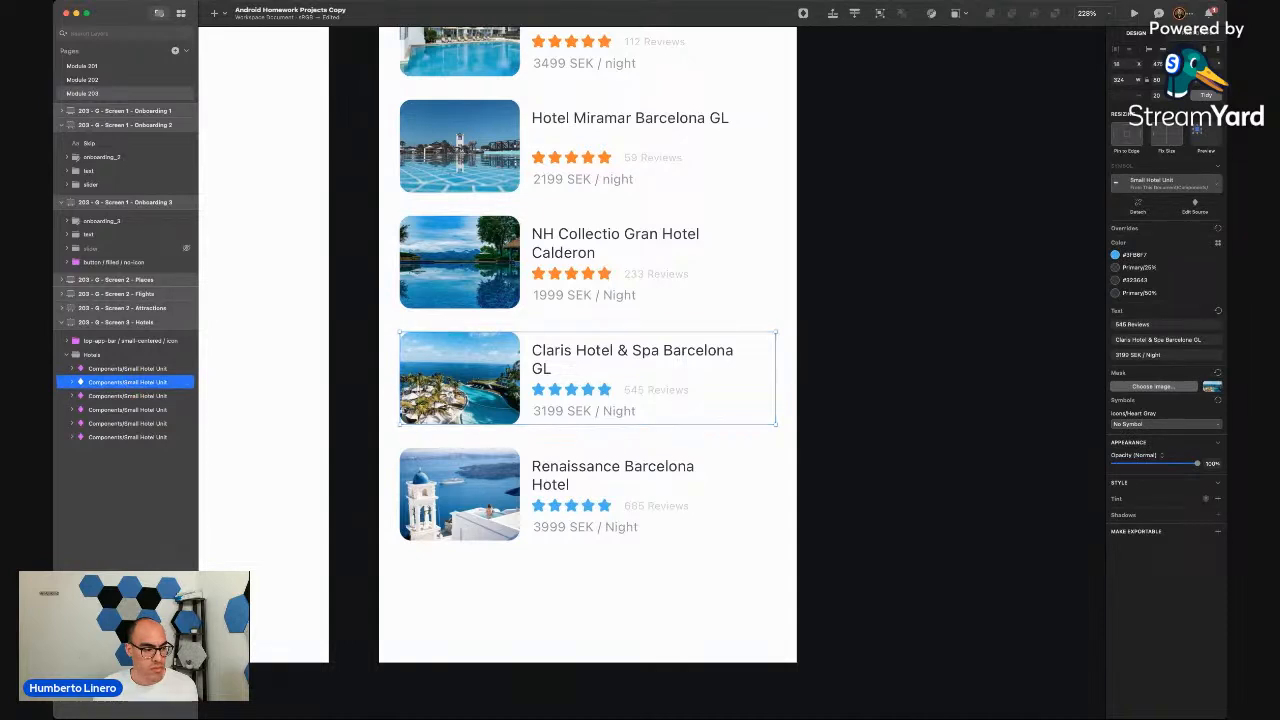
key(super+Tab)
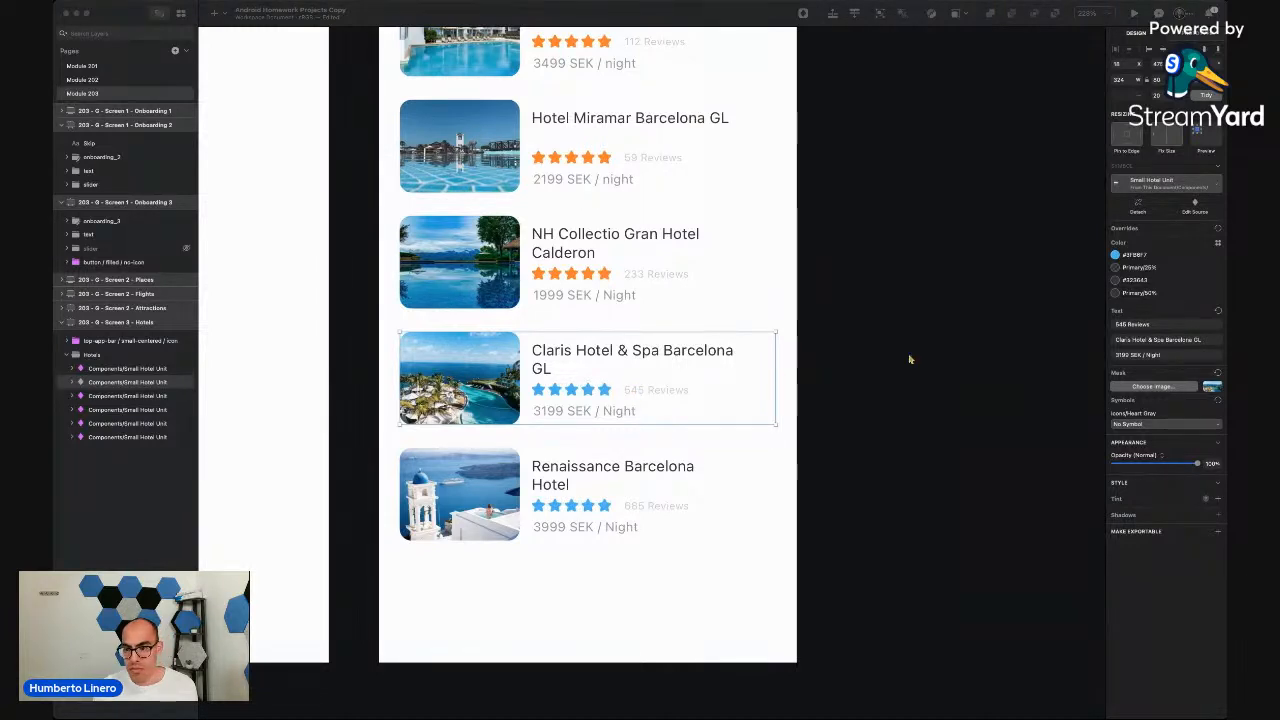
click(598, 411)
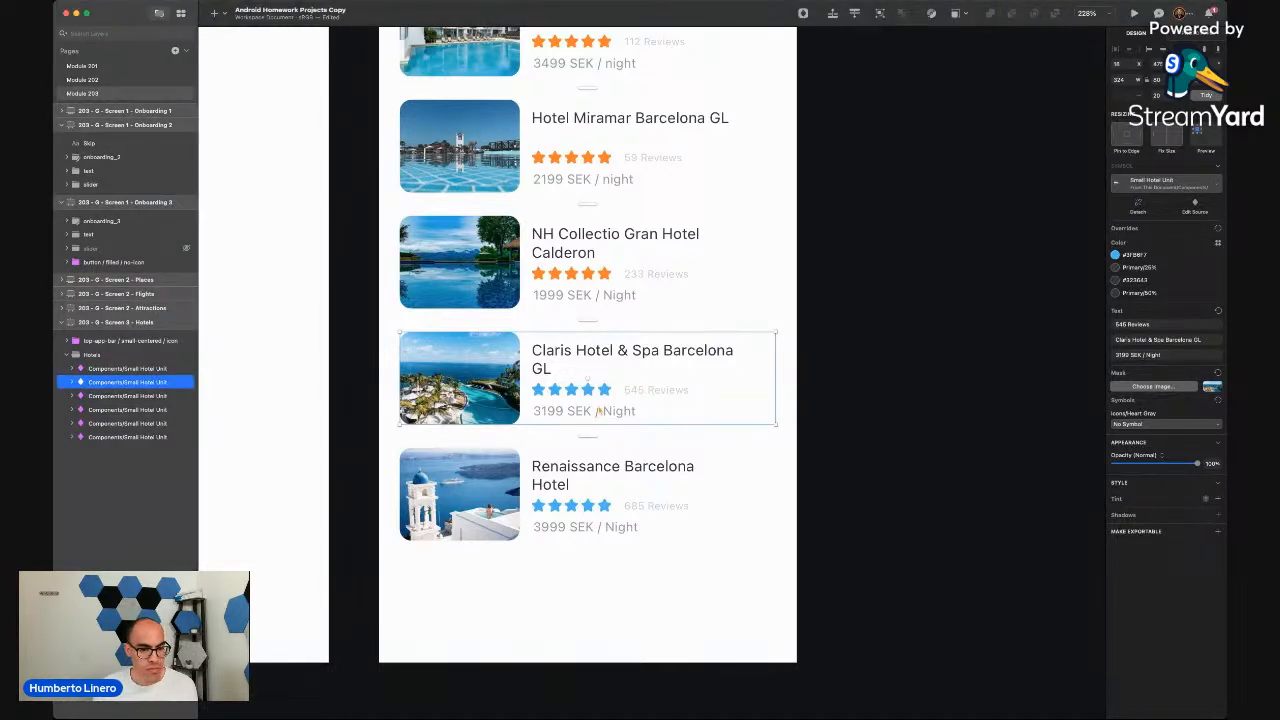
click(1134, 257)
click(1138, 268)
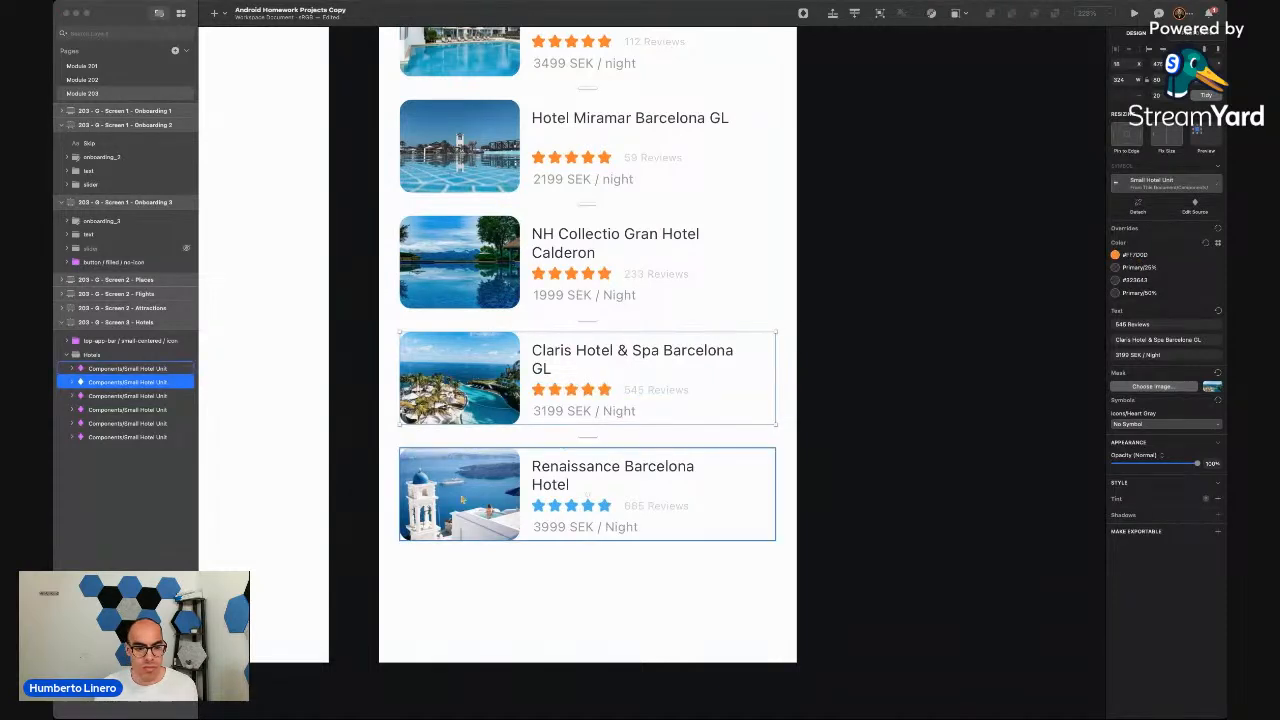
Set the star colour override of the Renaissance Barcelona Hotel unit to #FF7D0D
click(598, 513)
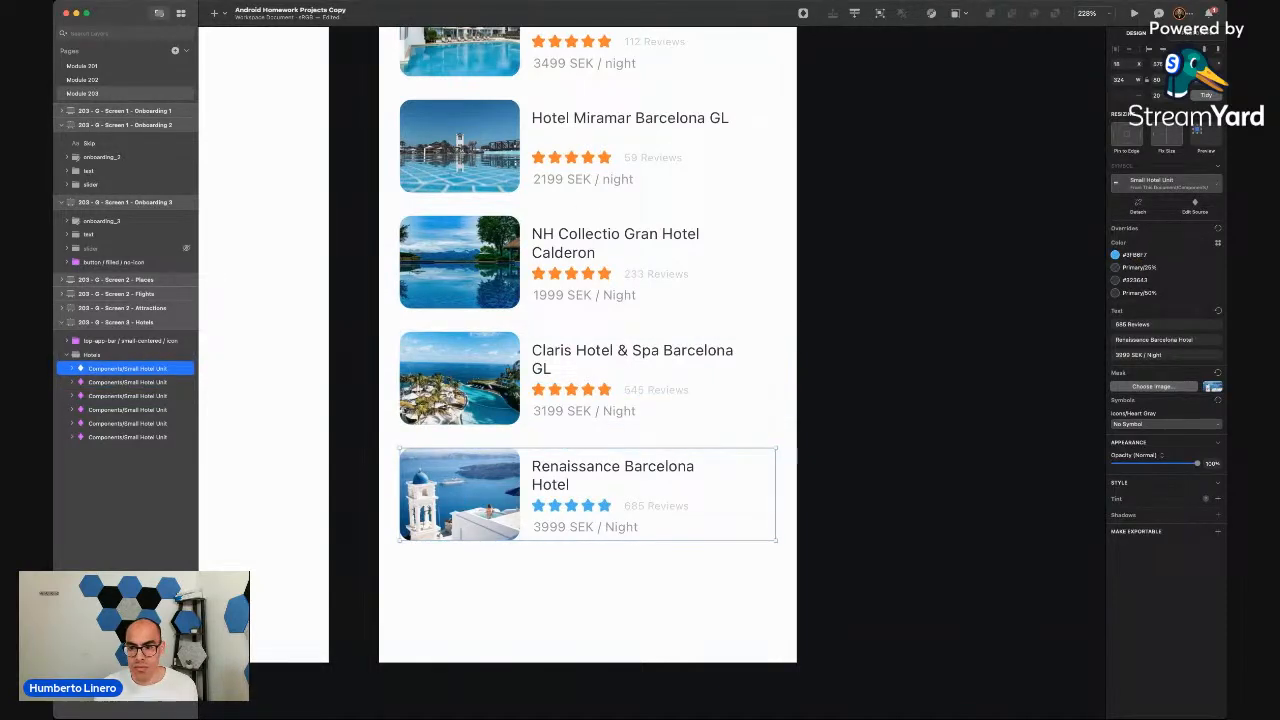
click(1115, 255)
click(1040, 370)
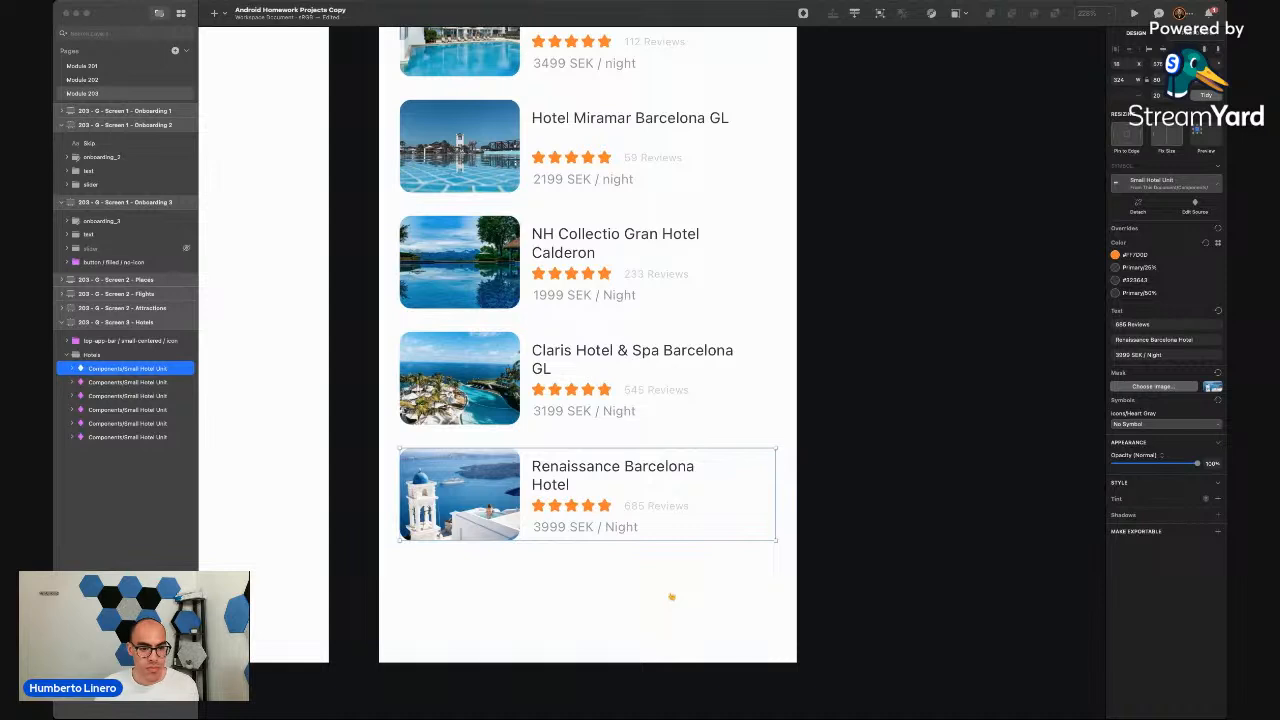
key(super+Tab)
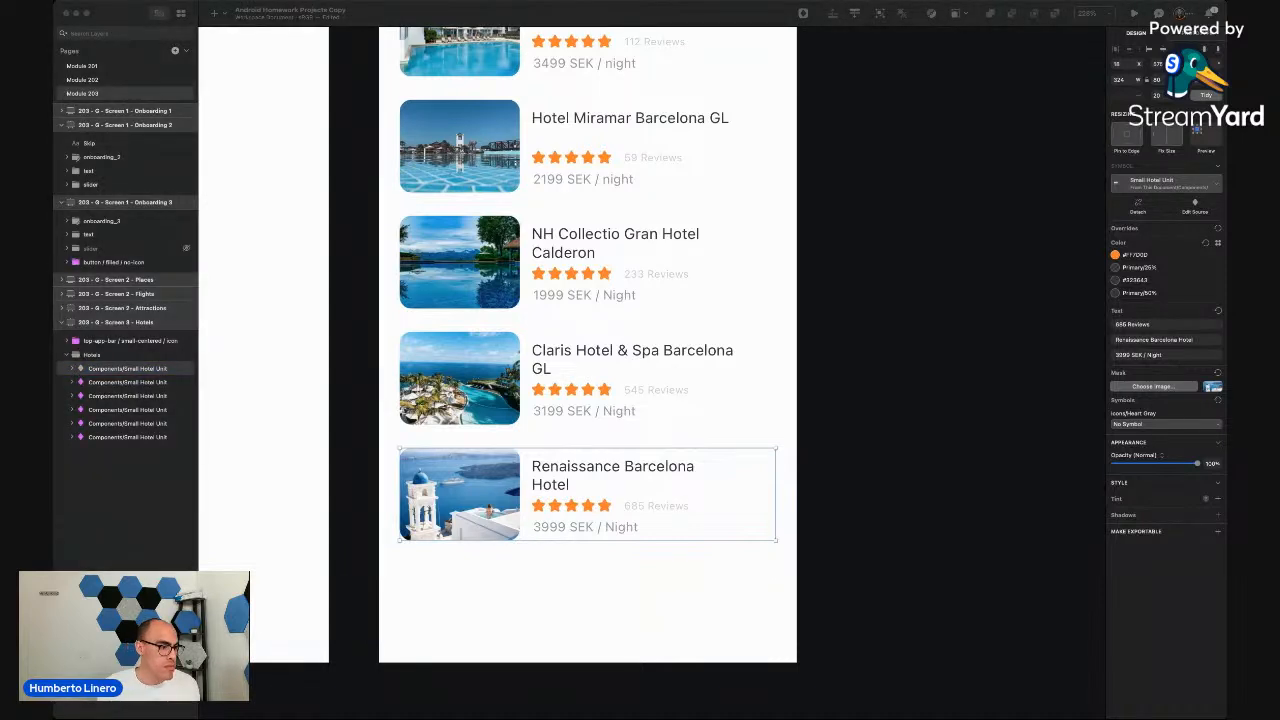
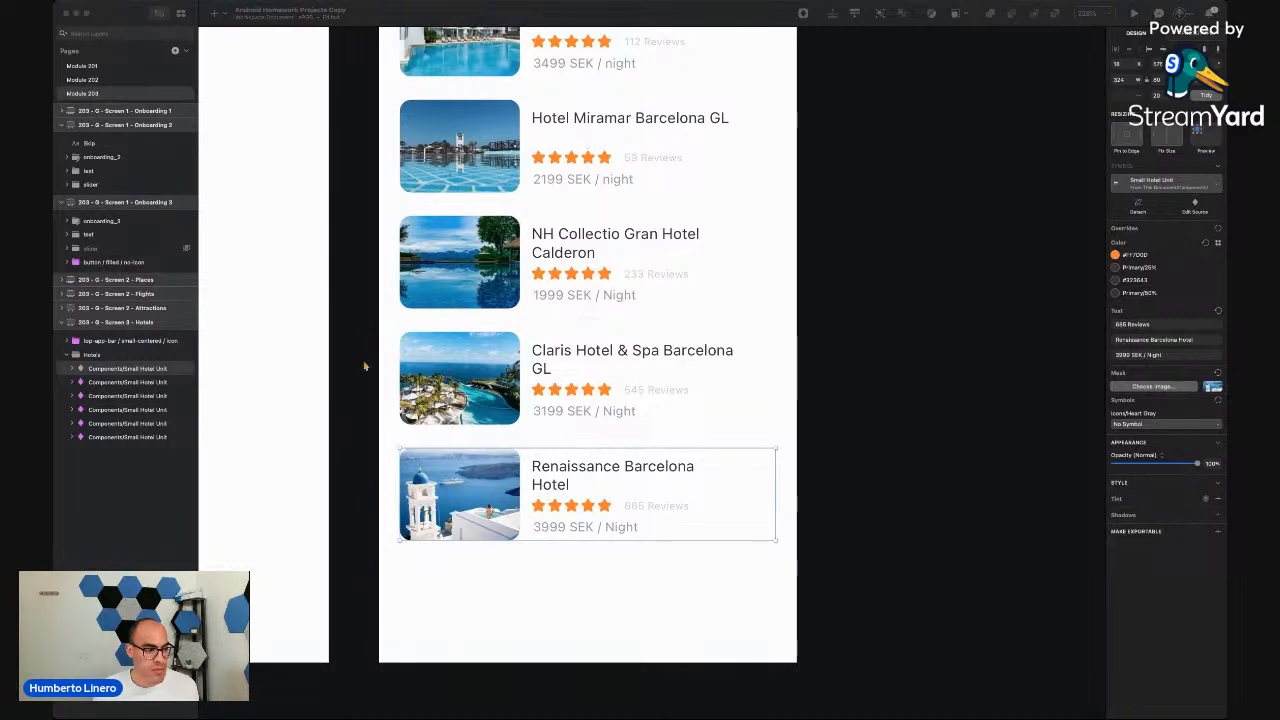
click(825, 165)
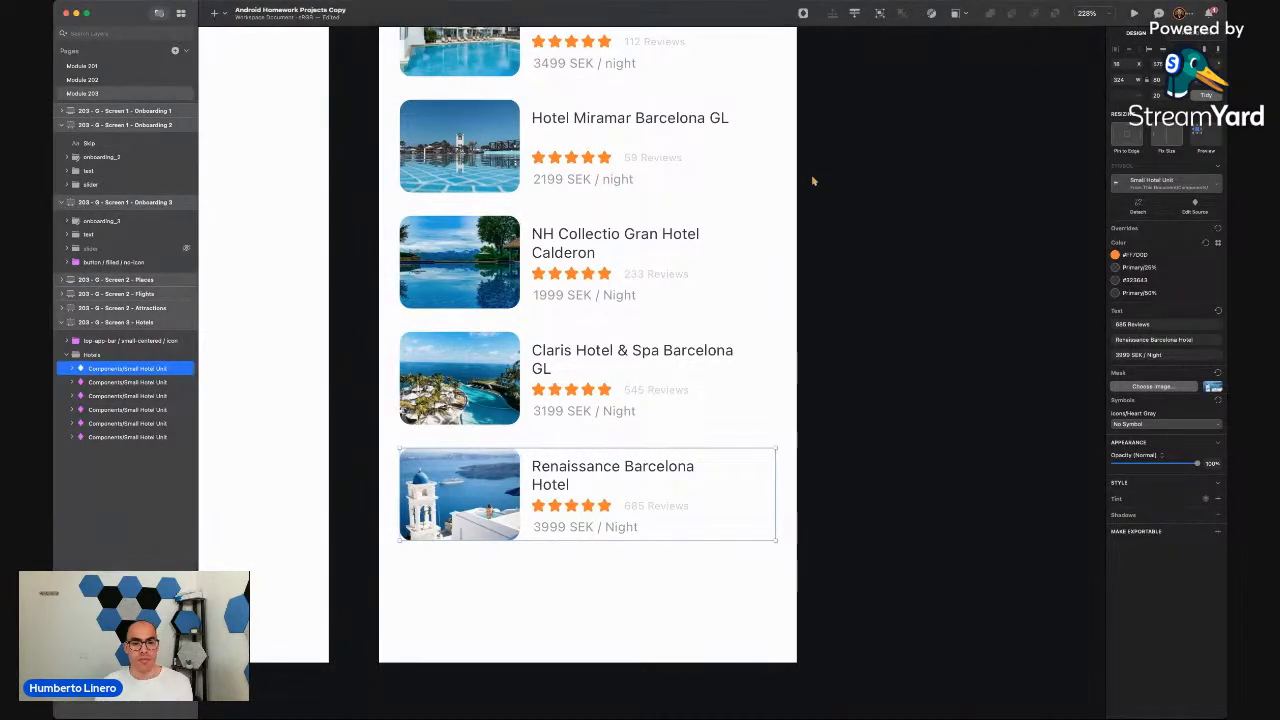
click(735, 365)
scroll(735, 365, down, 5)
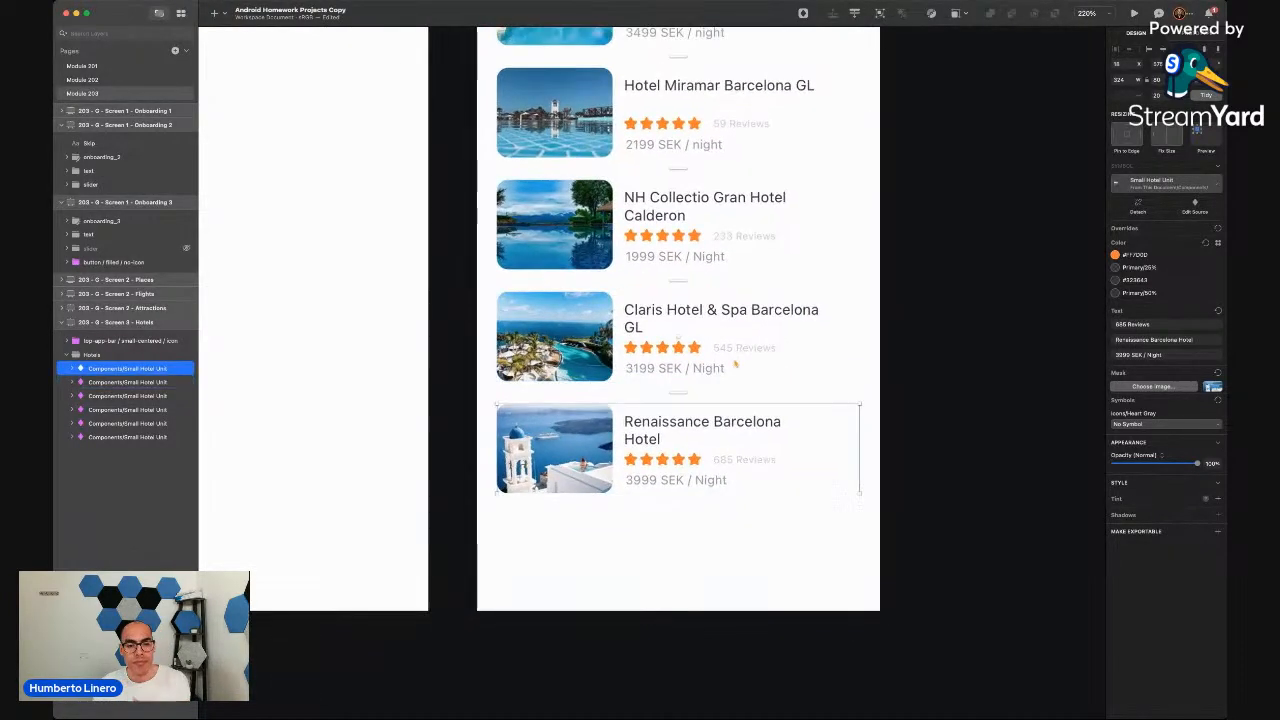
scroll(735, 365, up, 3)
scroll(735, 365, down, 4)
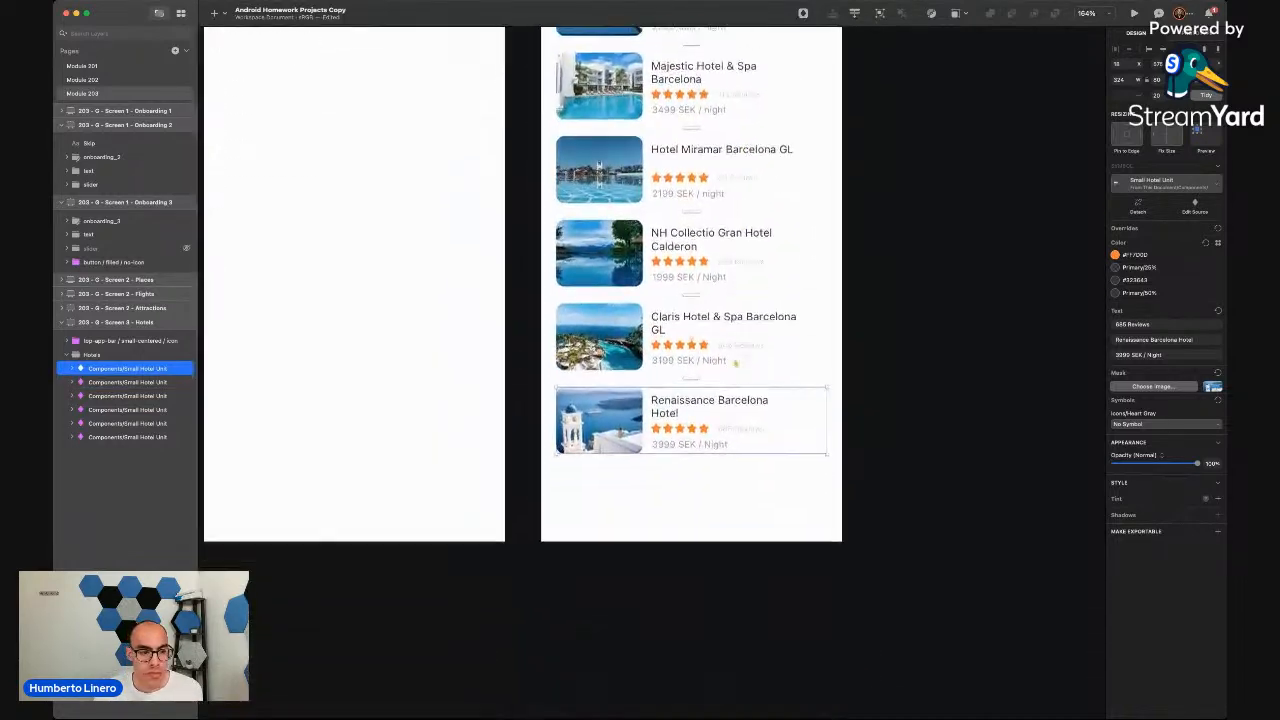
Duplicate the Renaissance Barcelona Hotel unit inside the Hotels group
click(107, 437)
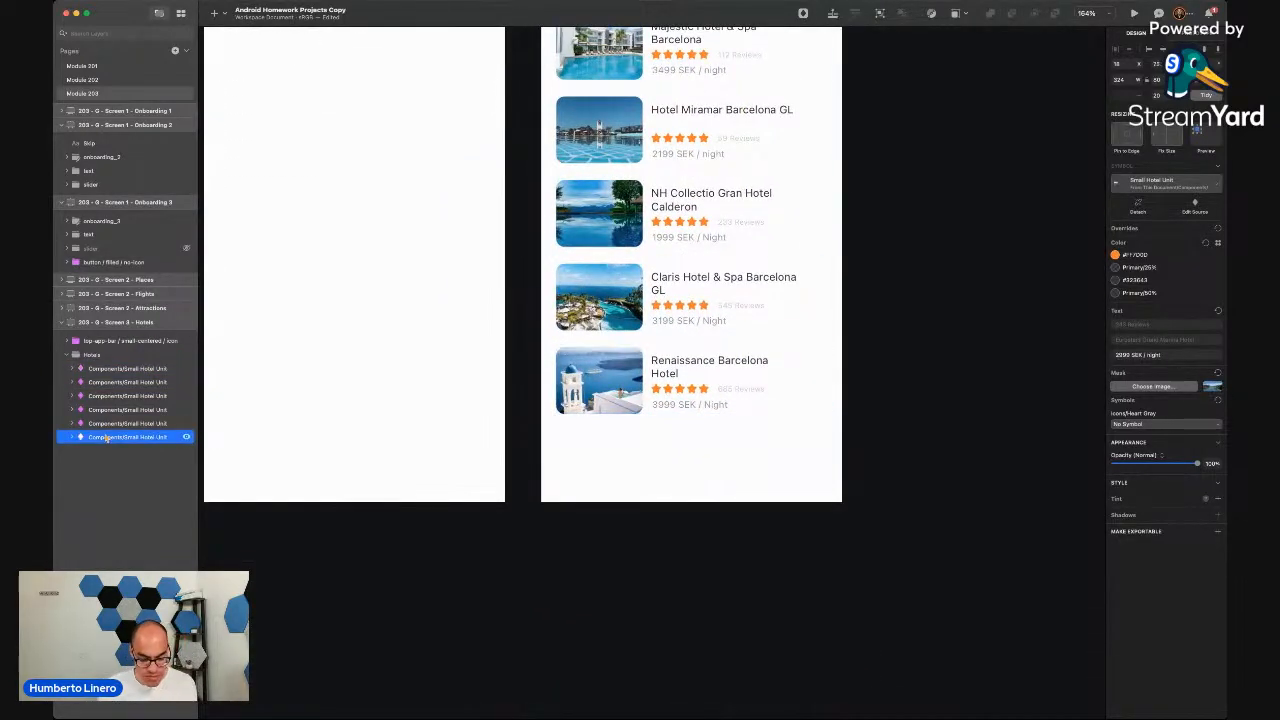
click(129, 370)
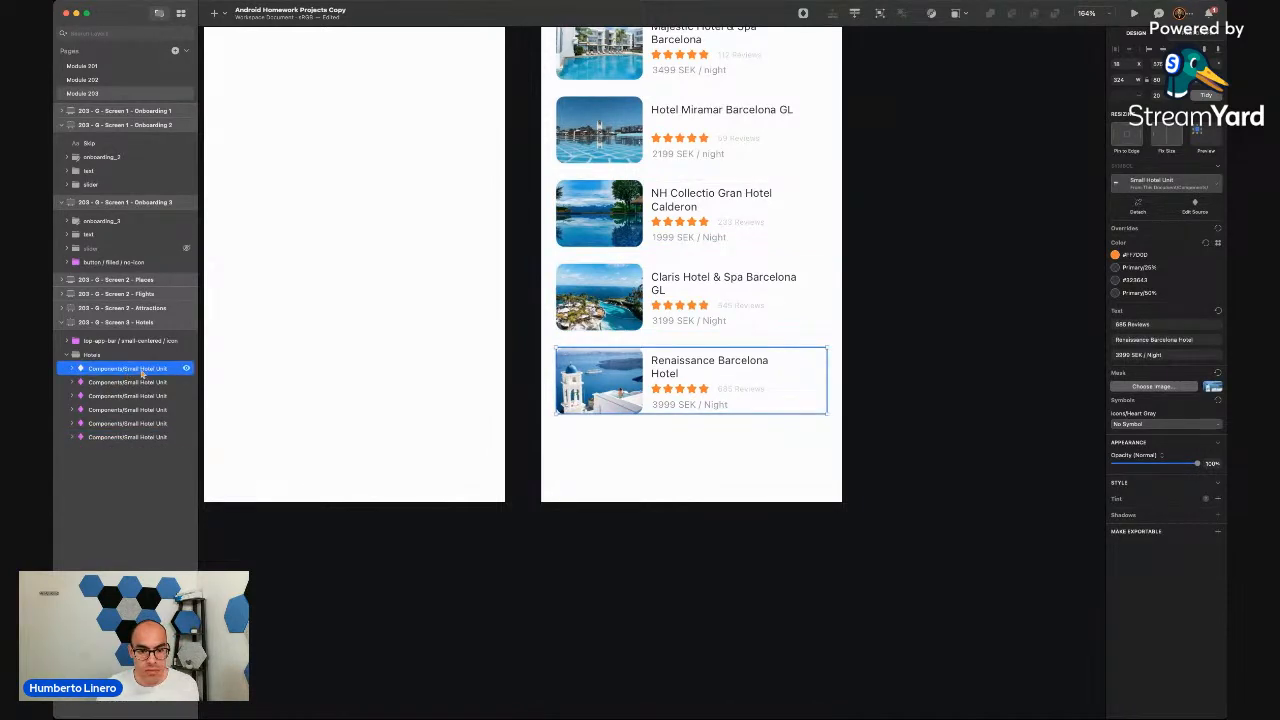
key(super+d)
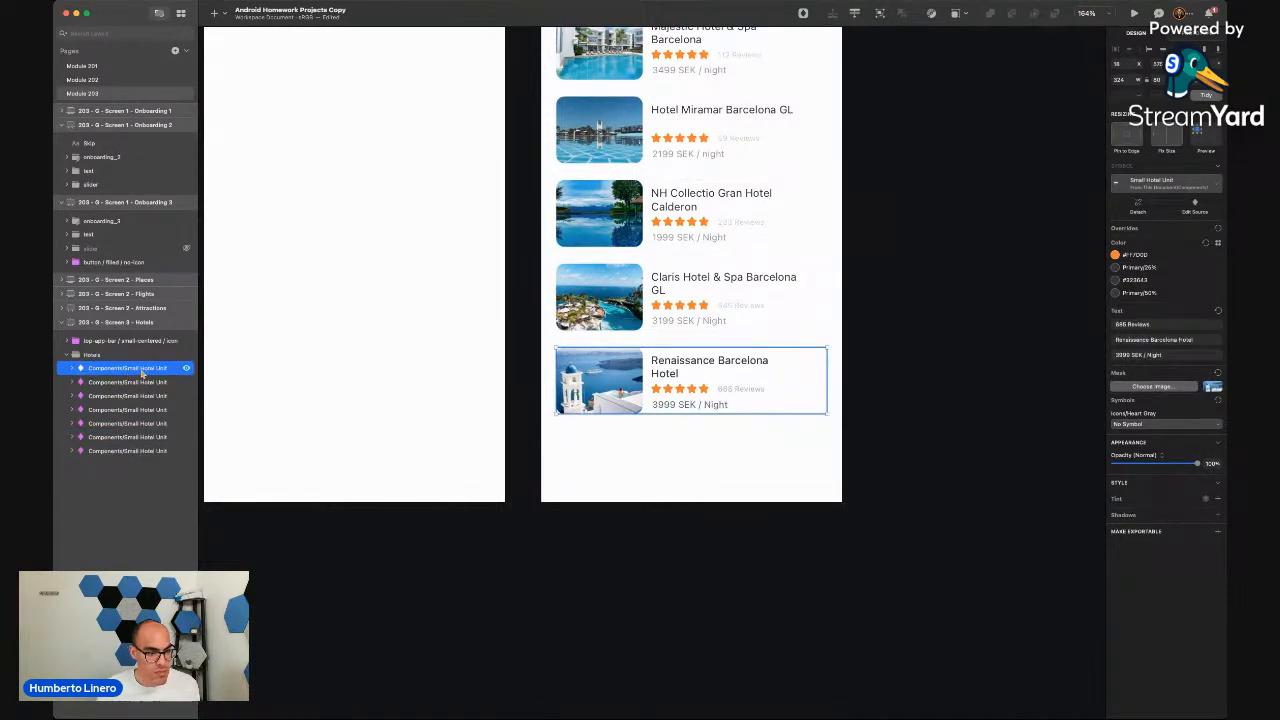
Move the Eurostars Grand Marina Hotel unit to the front of the group's layer order and place it below the Renaissance unit, matching the list spacing
click(119, 454)
drag(119, 454, 103, 368)
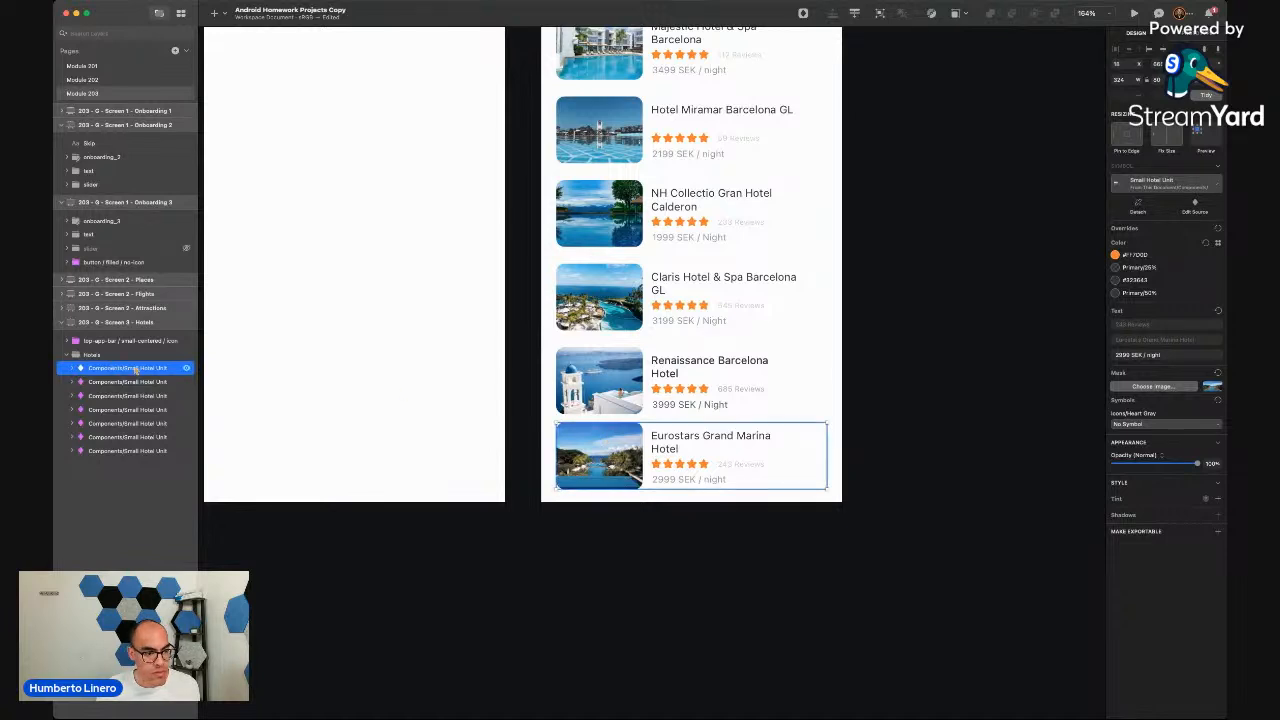
drag(691, 453, 692, 462)
click(955, 385)
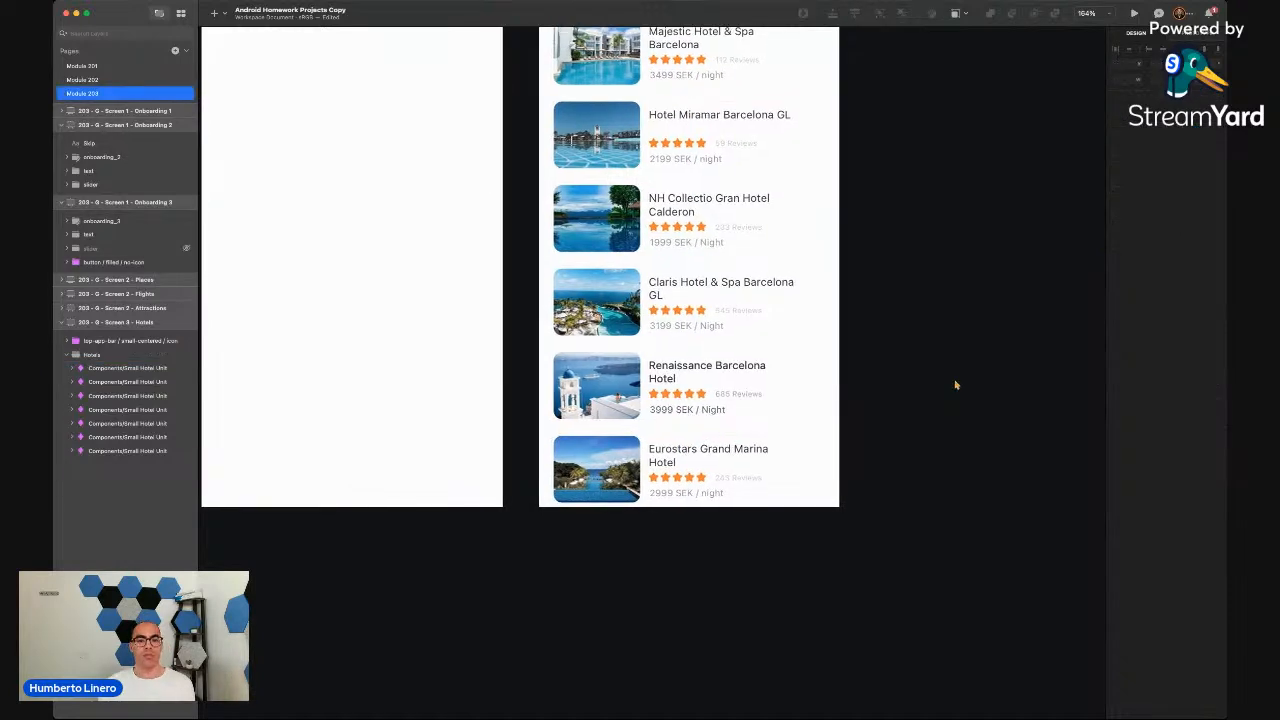
Undo the repositioning and layer reordering of the Eurostars Grand Marina Hotel unit
scroll(955, 385, down, 3)
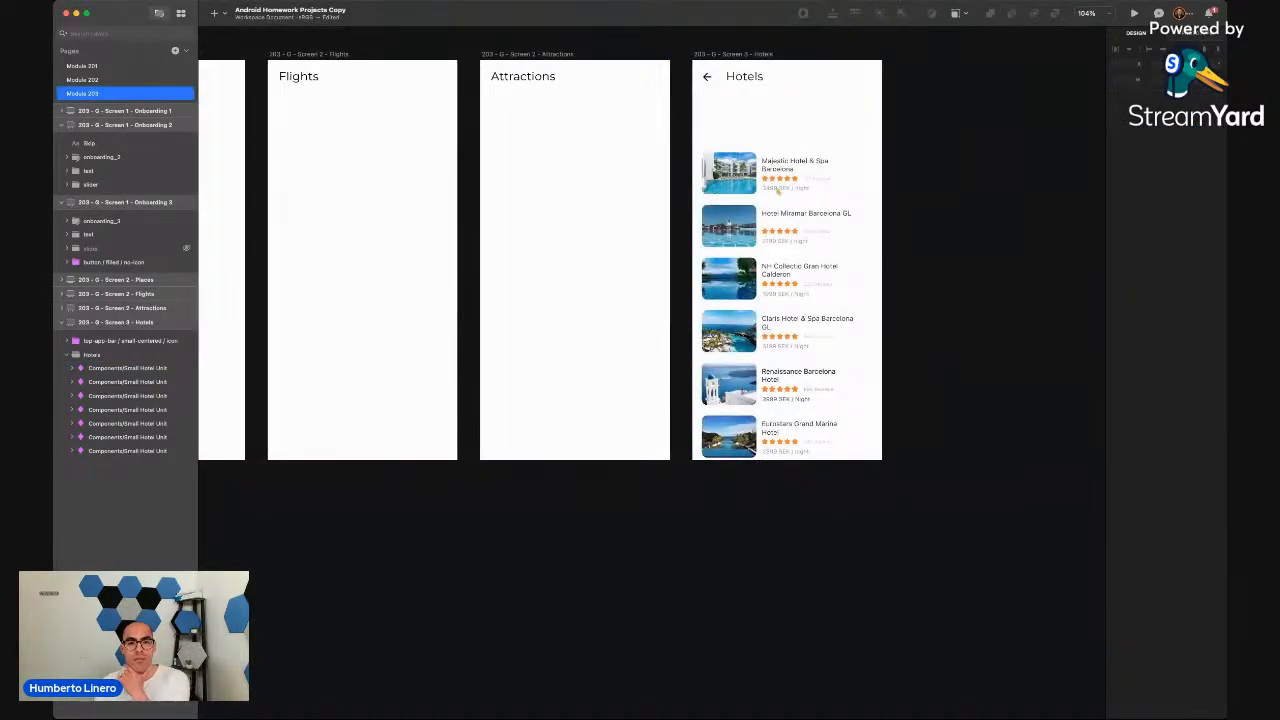
click(145, 369)
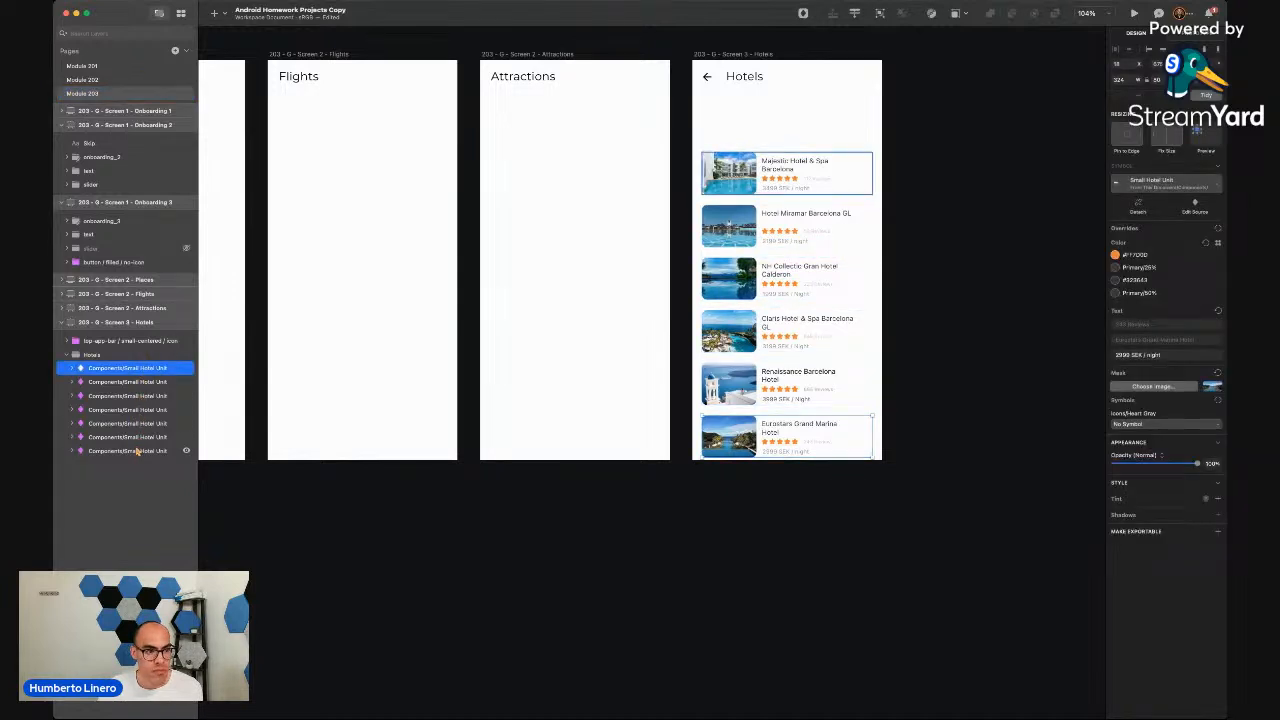
key(super+z)
key(super+z)
key(super+z)
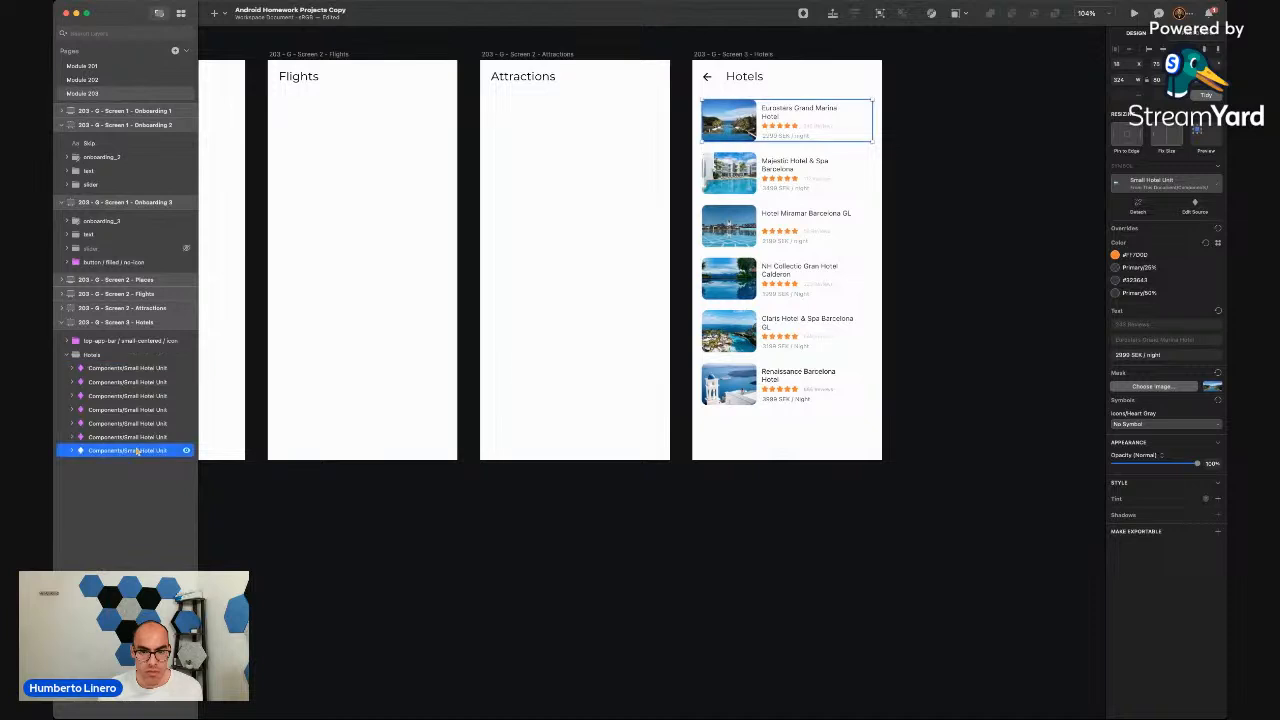
double_click(118, 452)
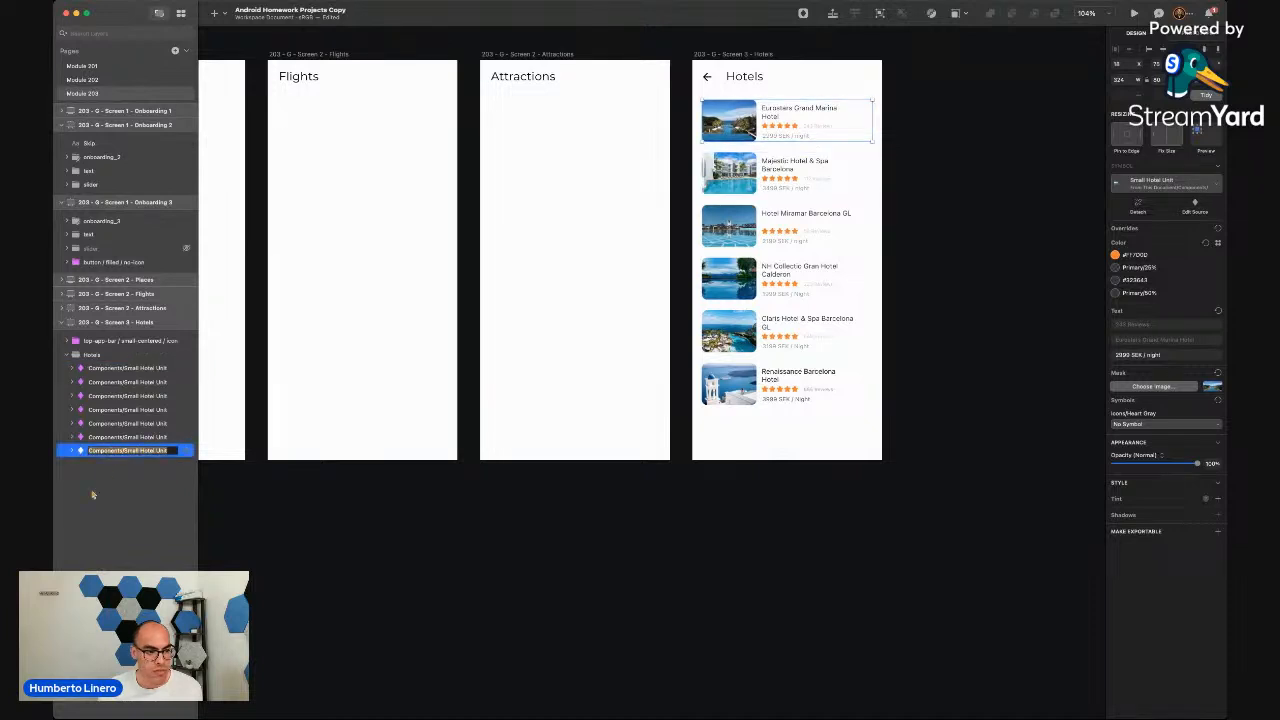
click(92, 495)
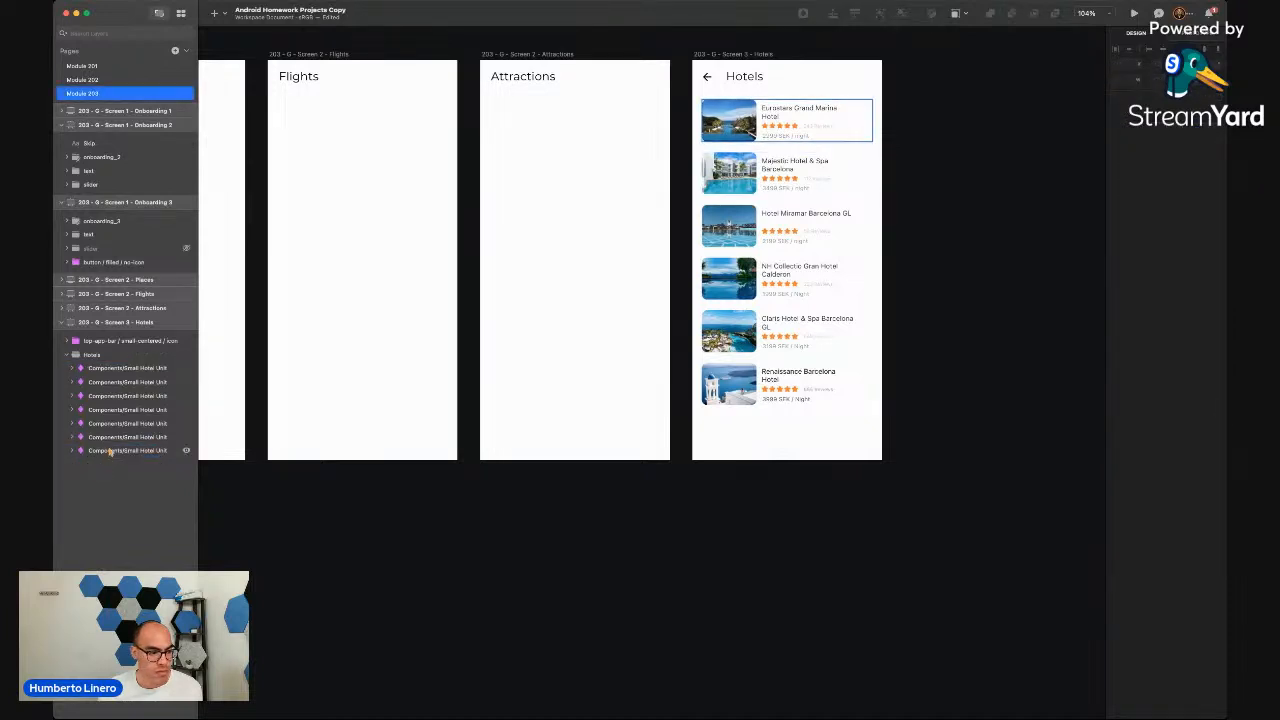
Duplicate the Eurostars Grand Marina Hotel unit and place the copy below the Renaissance Barcelona Hotel unit, matching the list spacing
click(110, 452)
key(super+d)
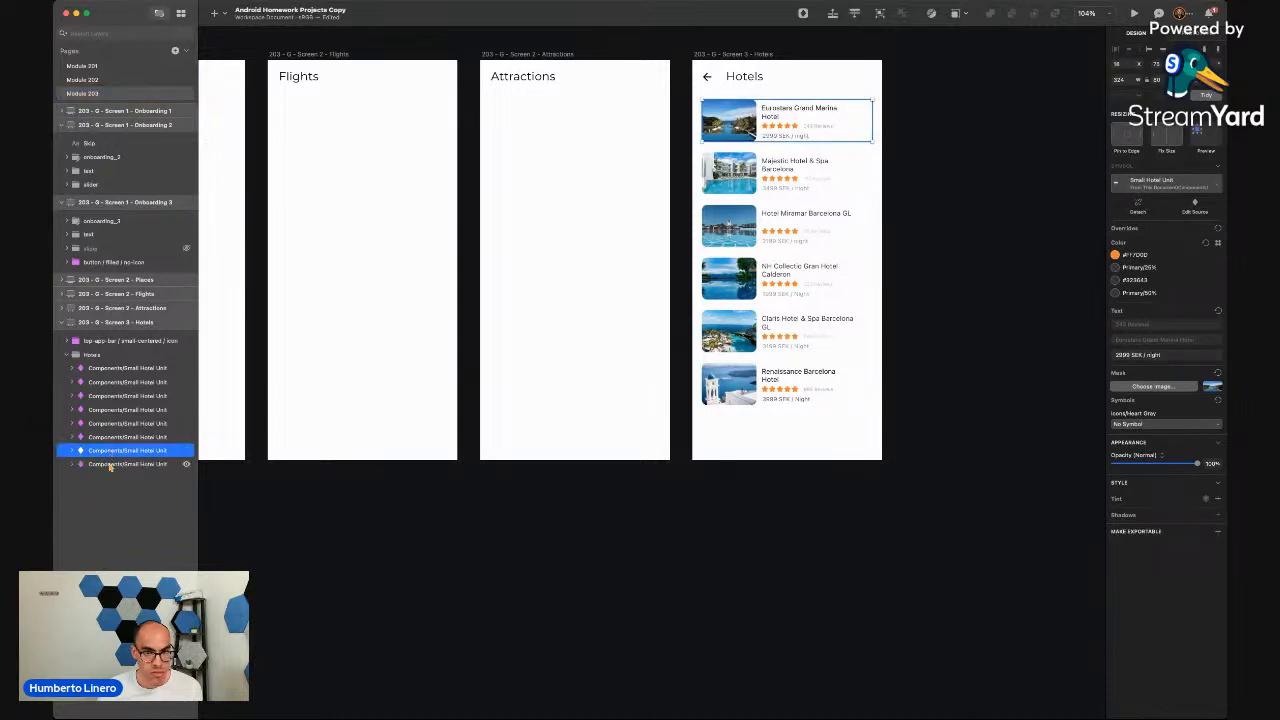
click(110, 467)
key(shift+Down)
key(shift+Down)
key(shift+Down)
key(shift+Down)
key(shift+Down)
key(shift+Down)
key(shift+Down)
key(shift+Down)
key(shift+Down)
key(shift+Down)
key(shift+Down)
key(shift+Down)
key(shift+Down)
key(shift+Down)
key(shift+Down)
key(shift+Down)
key(shift+Down)
key(shift+Down)
key(shift+Down)
key(shift+Down)
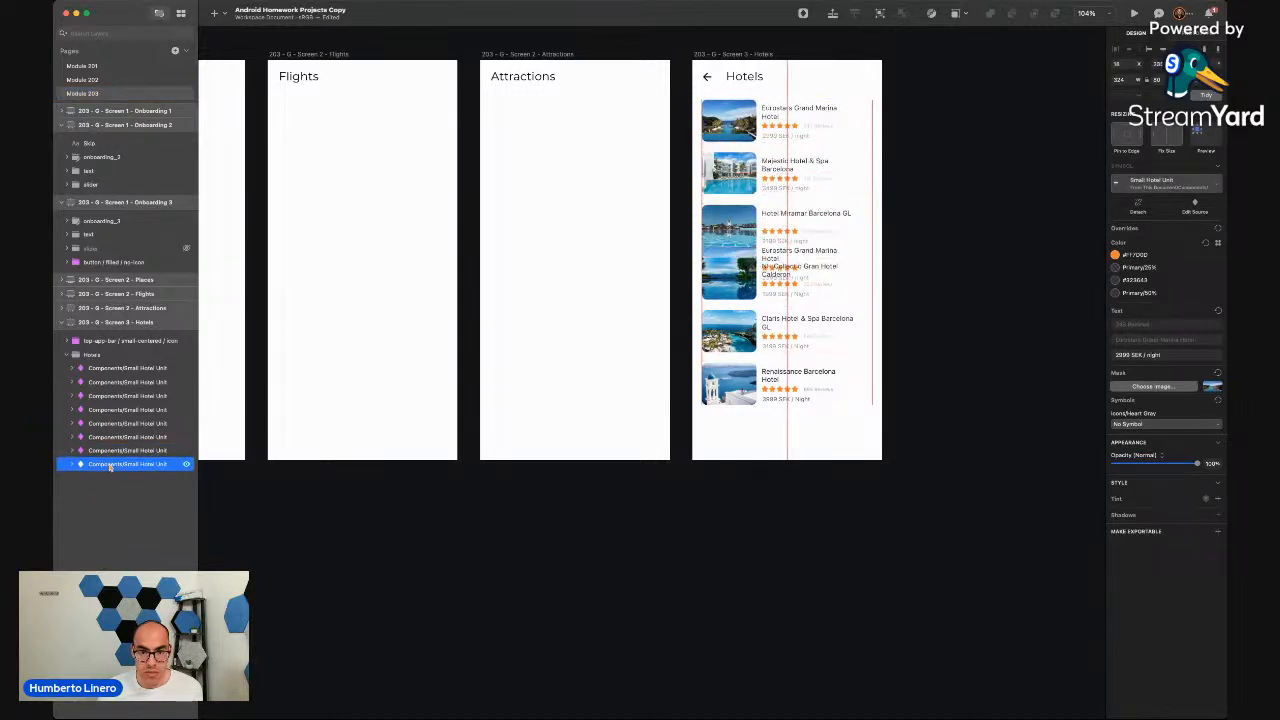
key(shift+Down)
key(shift+Down)
key(shift+Down)
key(shift+Down)
key(shift+Down)
key(shift+Down)
key(shift+Down)
key(shift+Down)
key(shift+Down)
key(shift+Down)
key(shift+Down)
key(shift+Down)
key(shift+Down)
key(shift+Down)
key(shift+Down)
key(shift+Down)
key(shift+Down)
key(shift+Down)
key(shift+Down)
key(shift+Down)
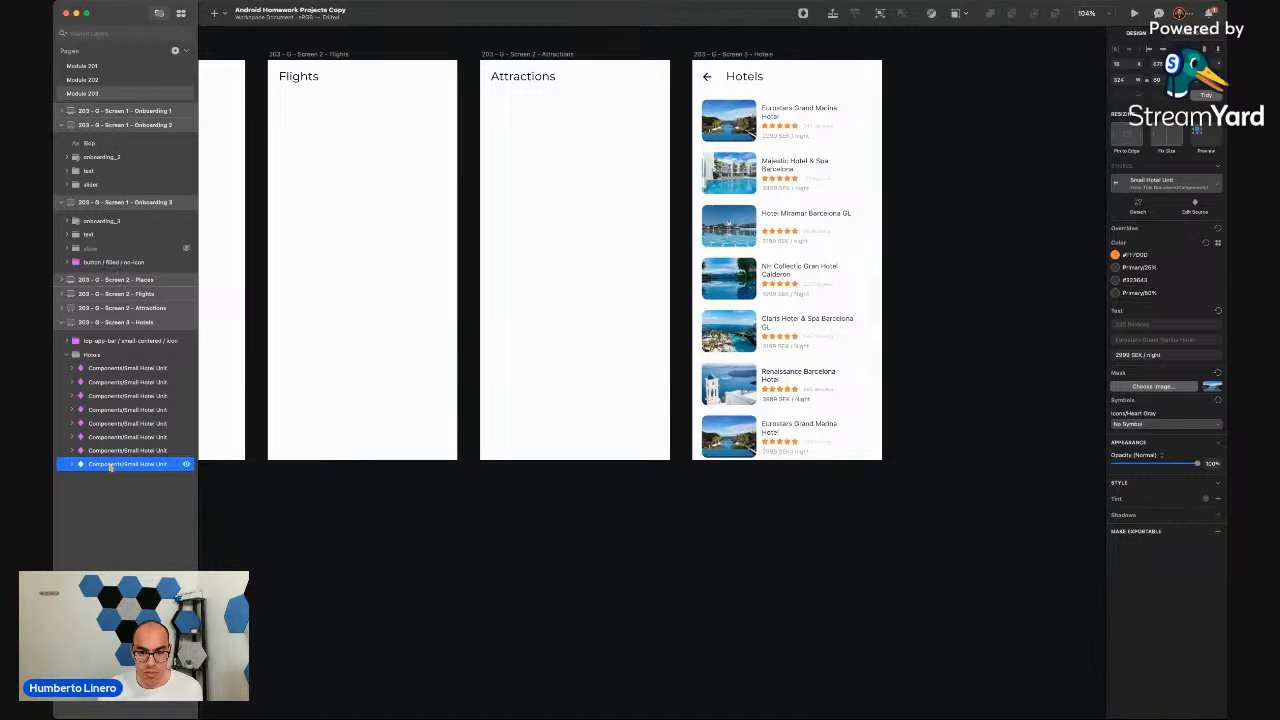
scroll(765, 434, up, 5)
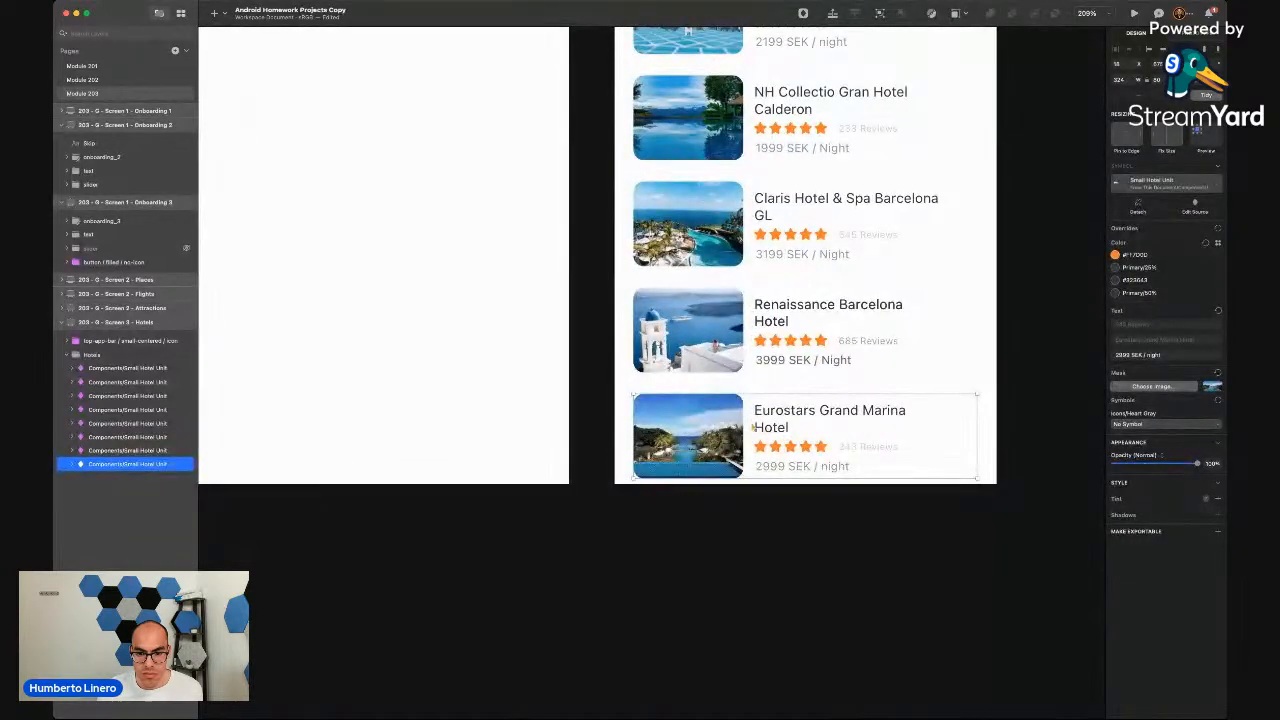
drag(727, 429, 728, 430)
click(726, 546)
scroll(726, 546, down, 5)
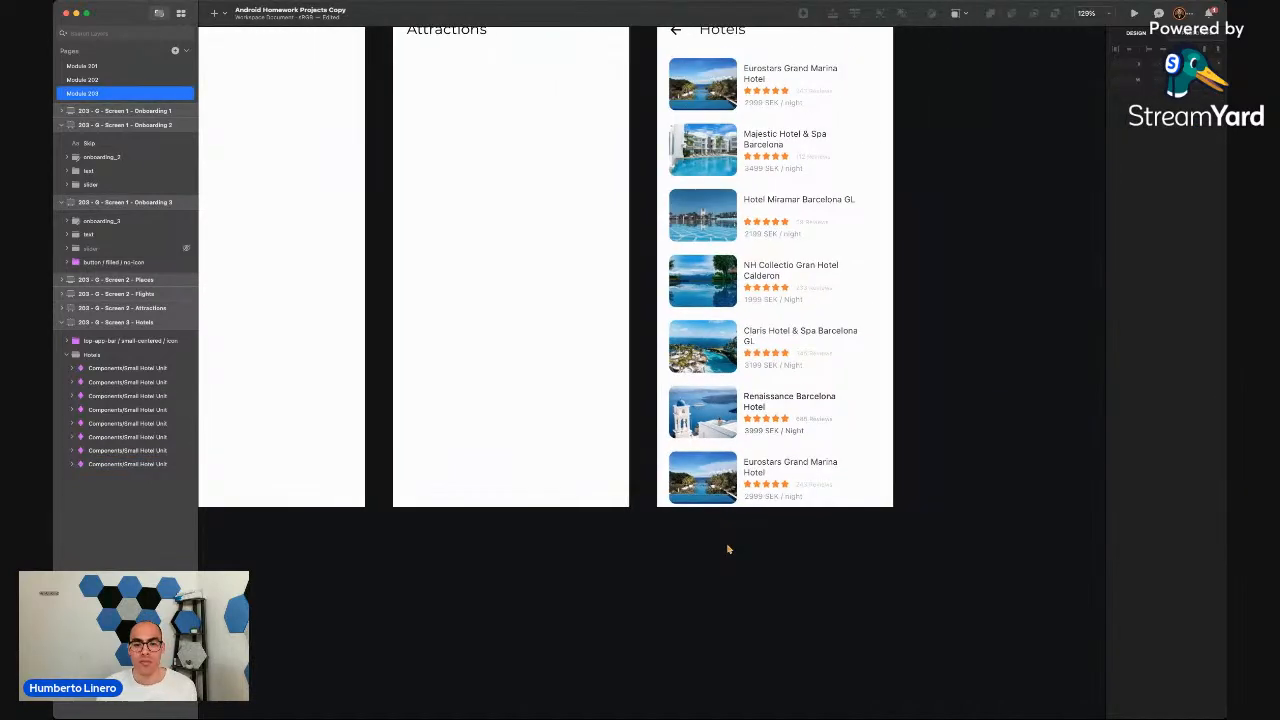
Set the hotel name override of the last unit in the Hotels list to "Radison Blue"
scroll(774, 457, up, 6)
double_click(790, 552)
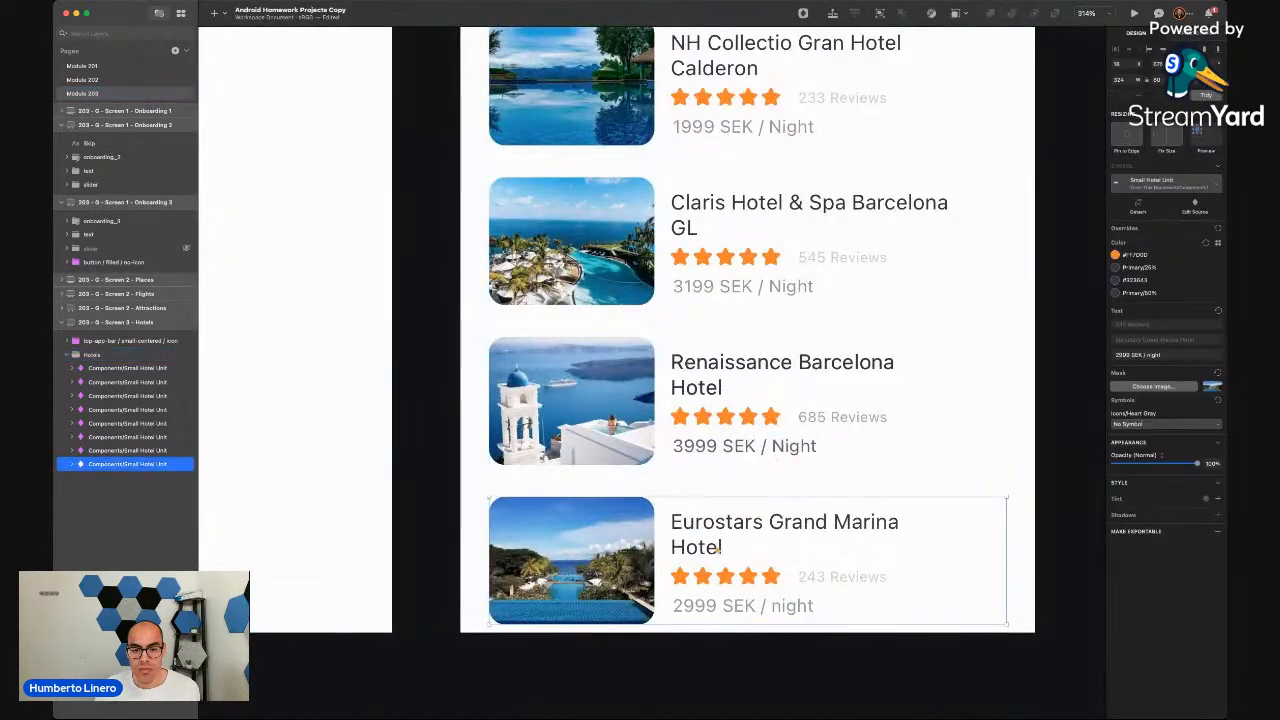
click(1166, 339)
text(R)
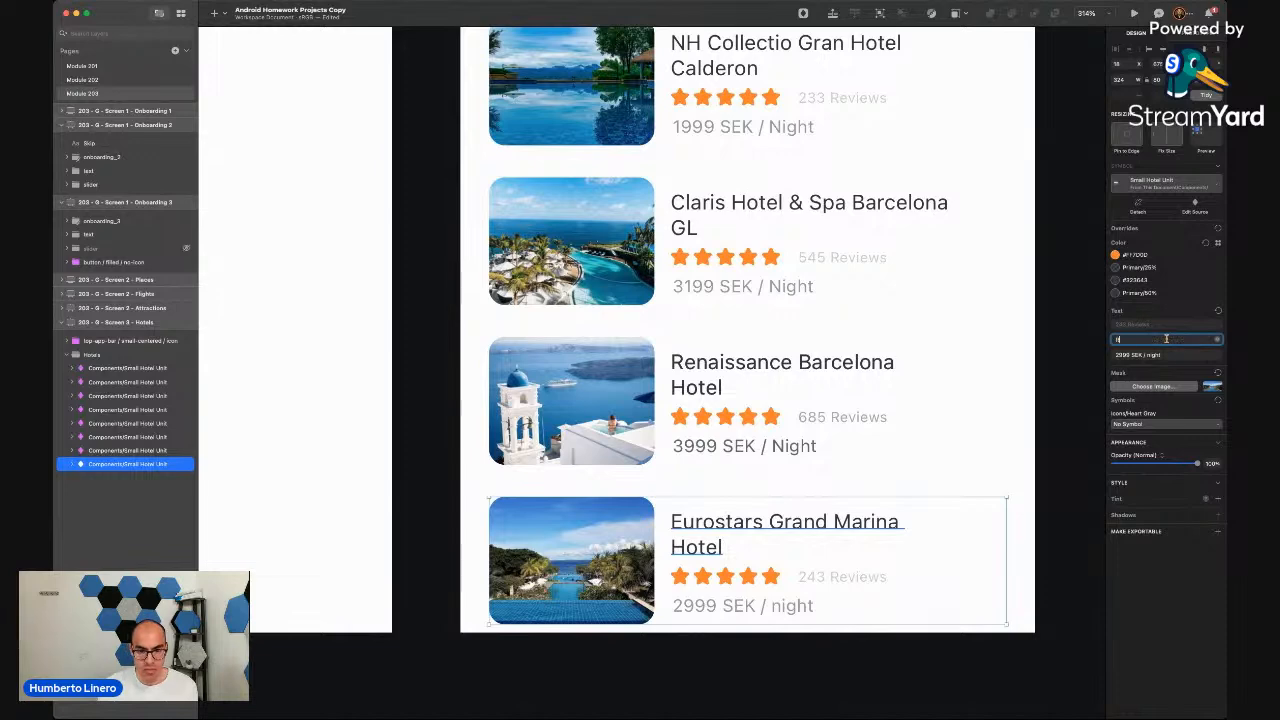
text(adisson Blue)
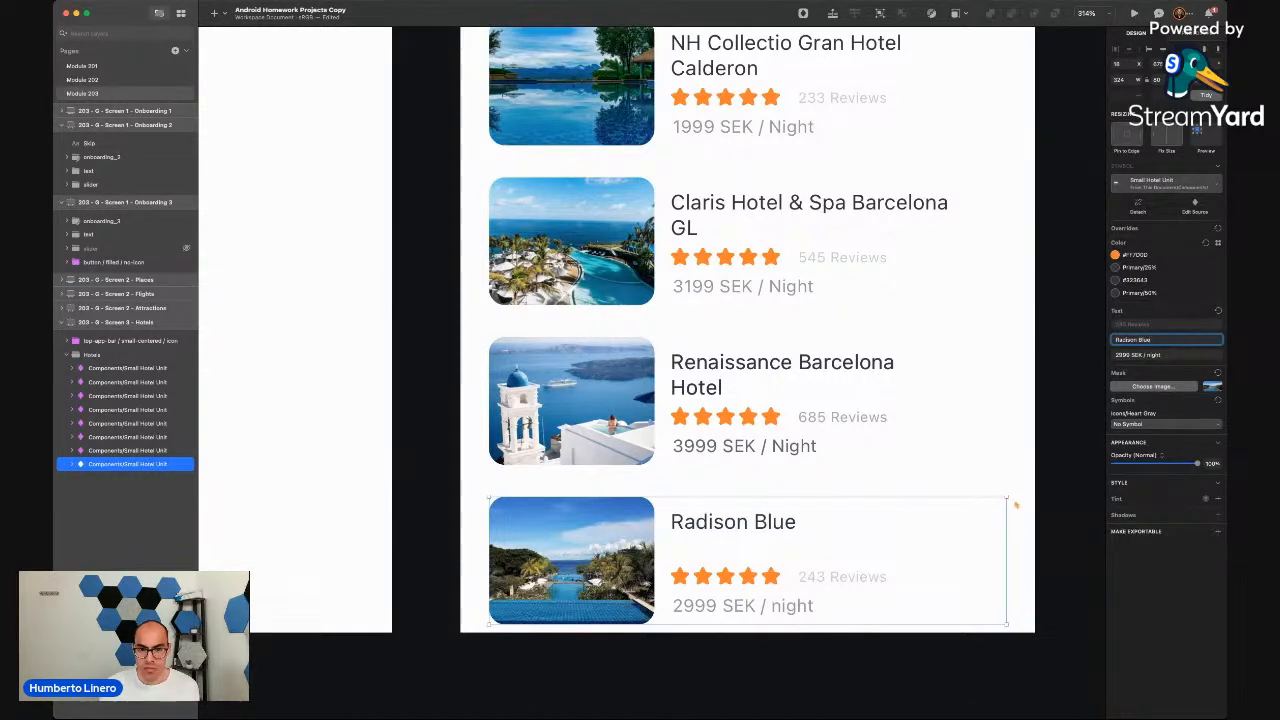
scroll(745, 400, up, 5)
scroll(883, 462, down, 5)
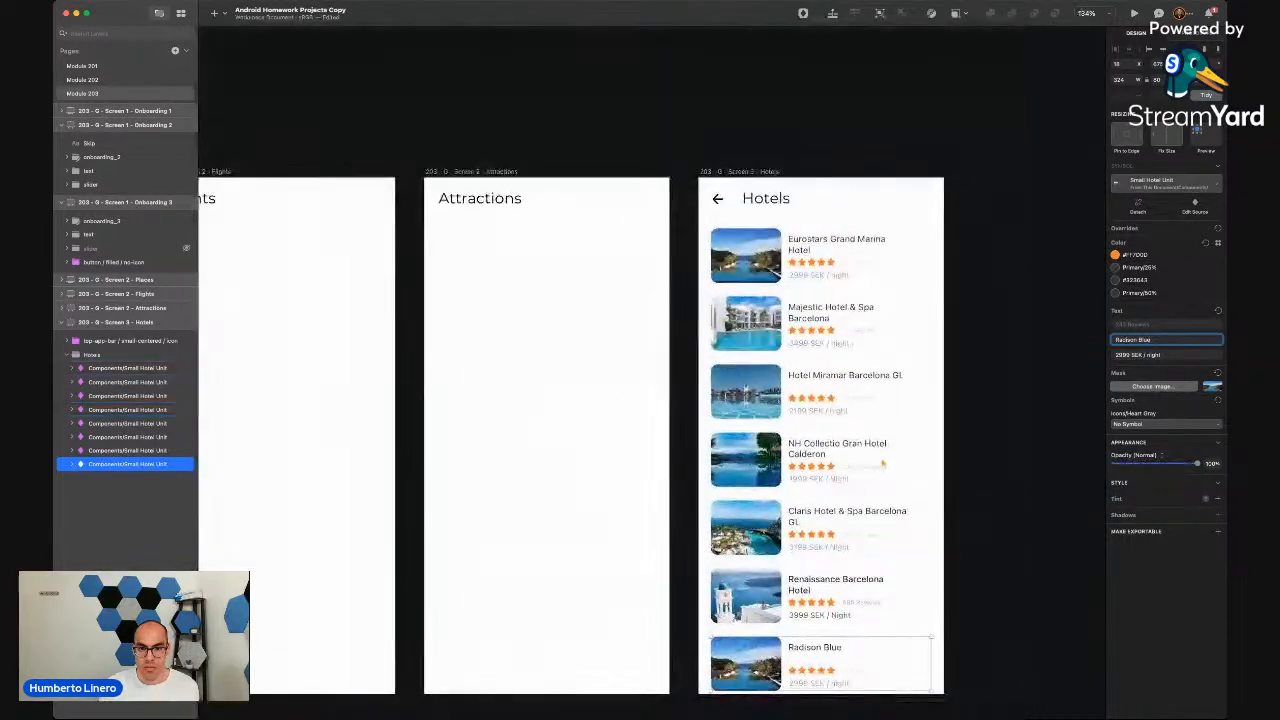
scroll(883, 462, down, 2)
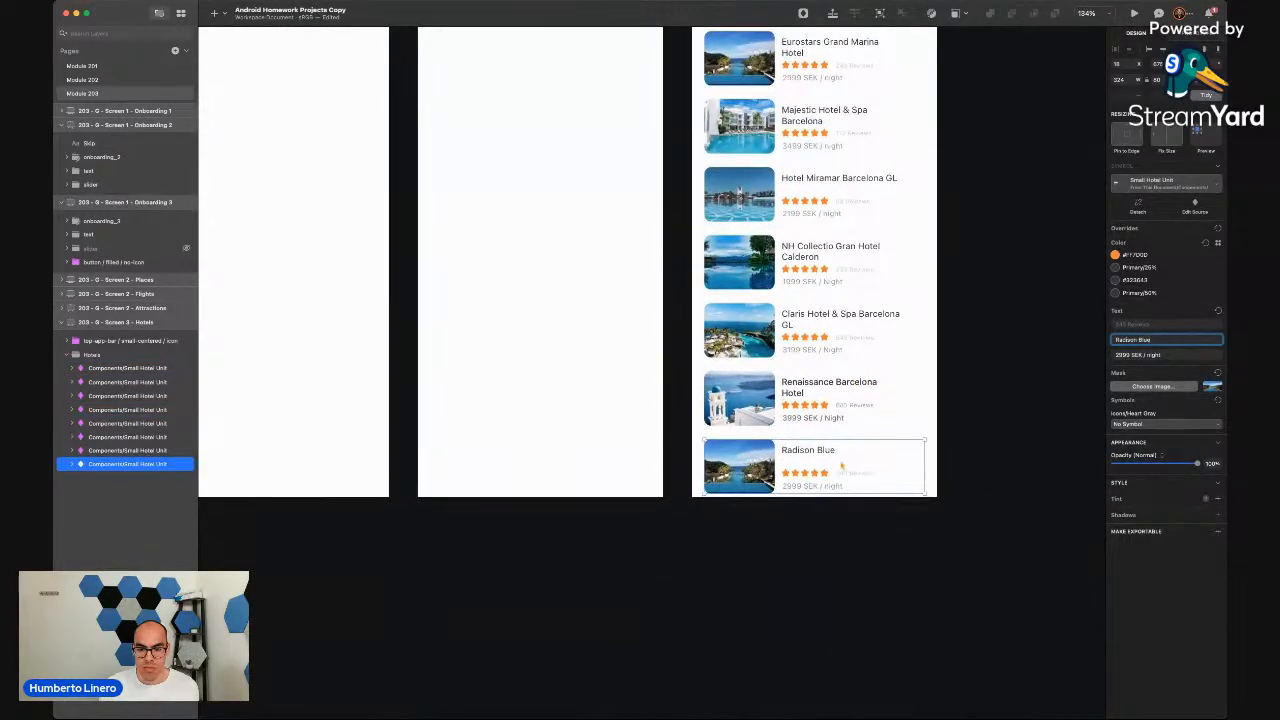
Extend the last unit's hotel name override to "Radison Blue Lindholmen"
click(842, 466)
click(1176, 343)
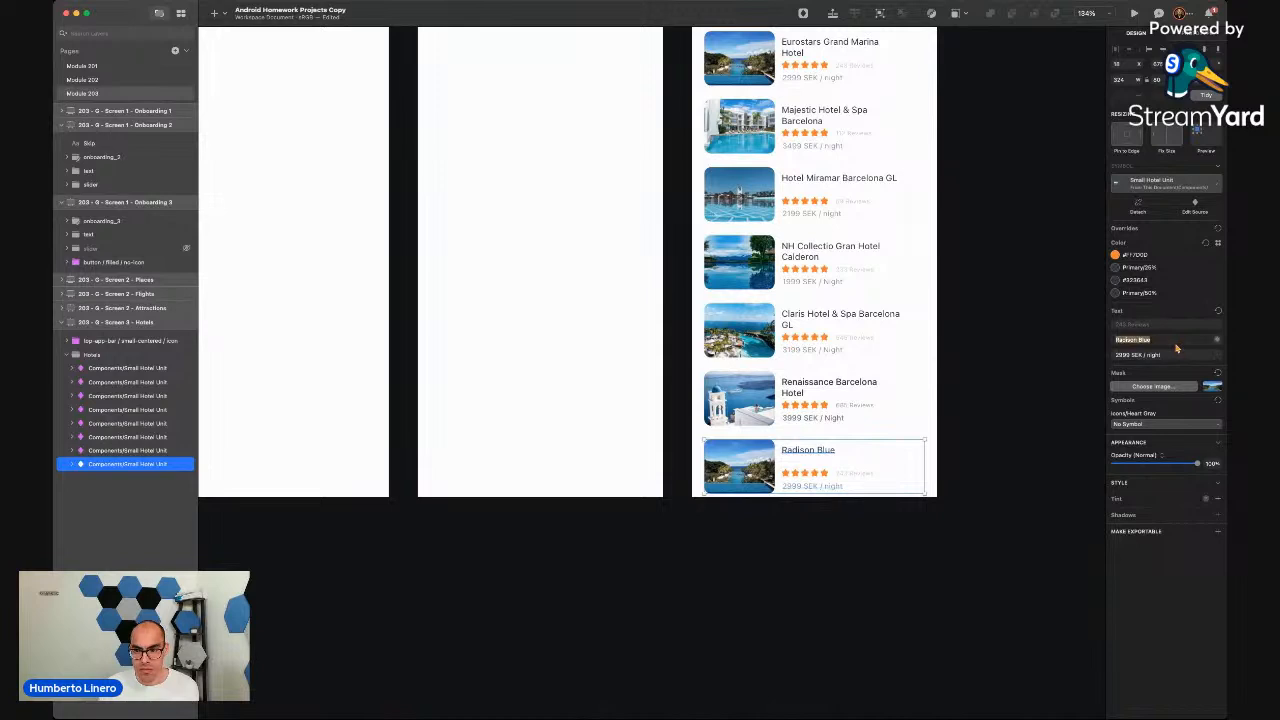
click(1173, 341)
text(Lindholmen)
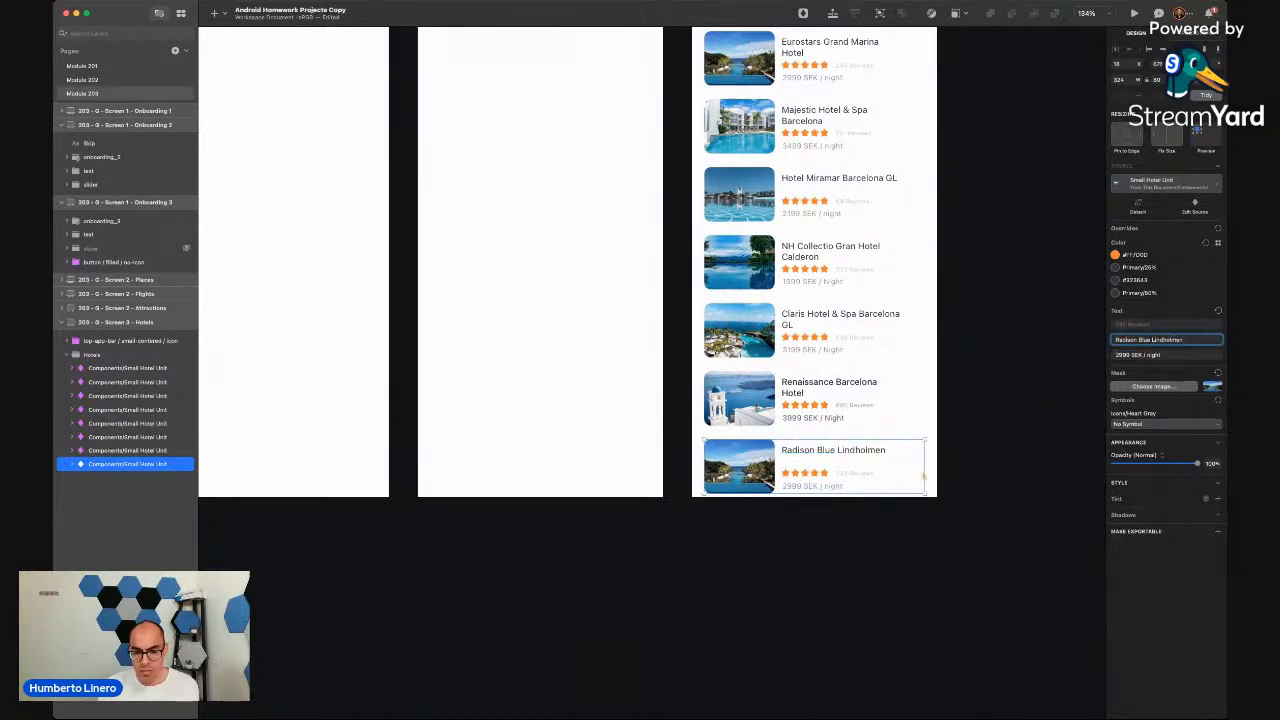
click(864, 555)
click(849, 438)
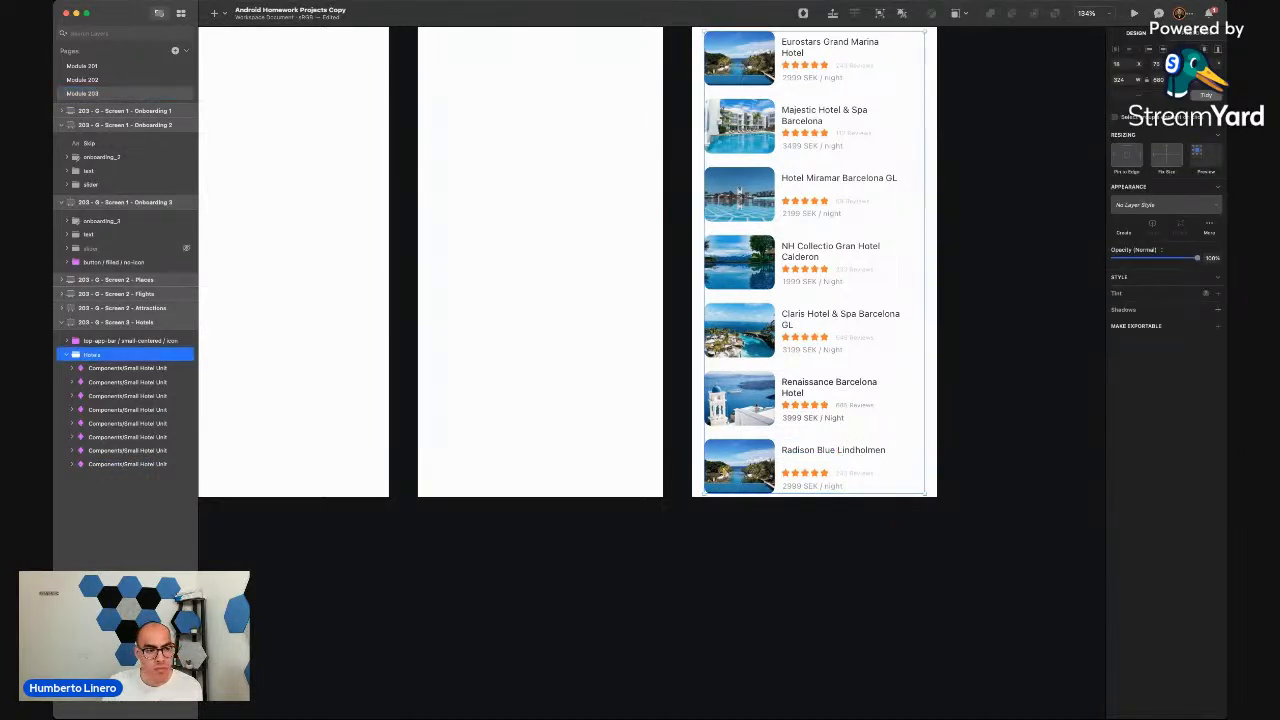
Insert "Hotel" into the last unit's name override so it reads "Radison Blue Hotel Lindholmen"
click(850, 465)
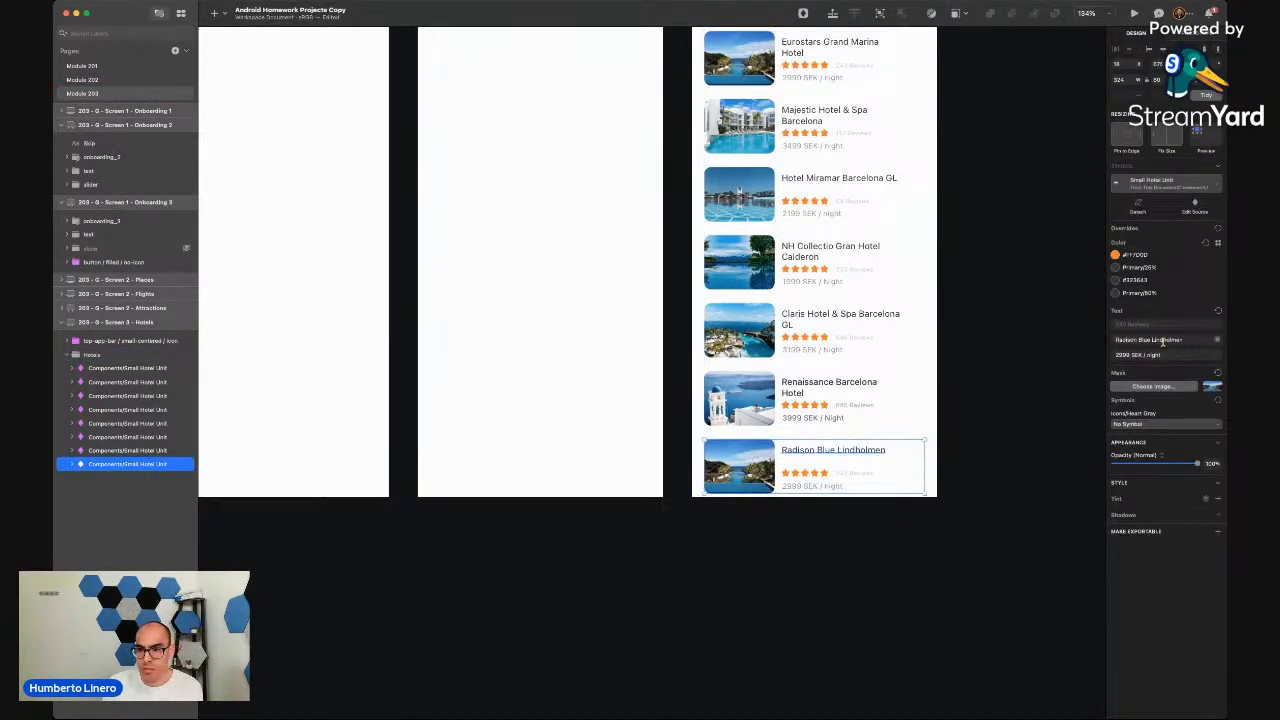
click(1152, 340)
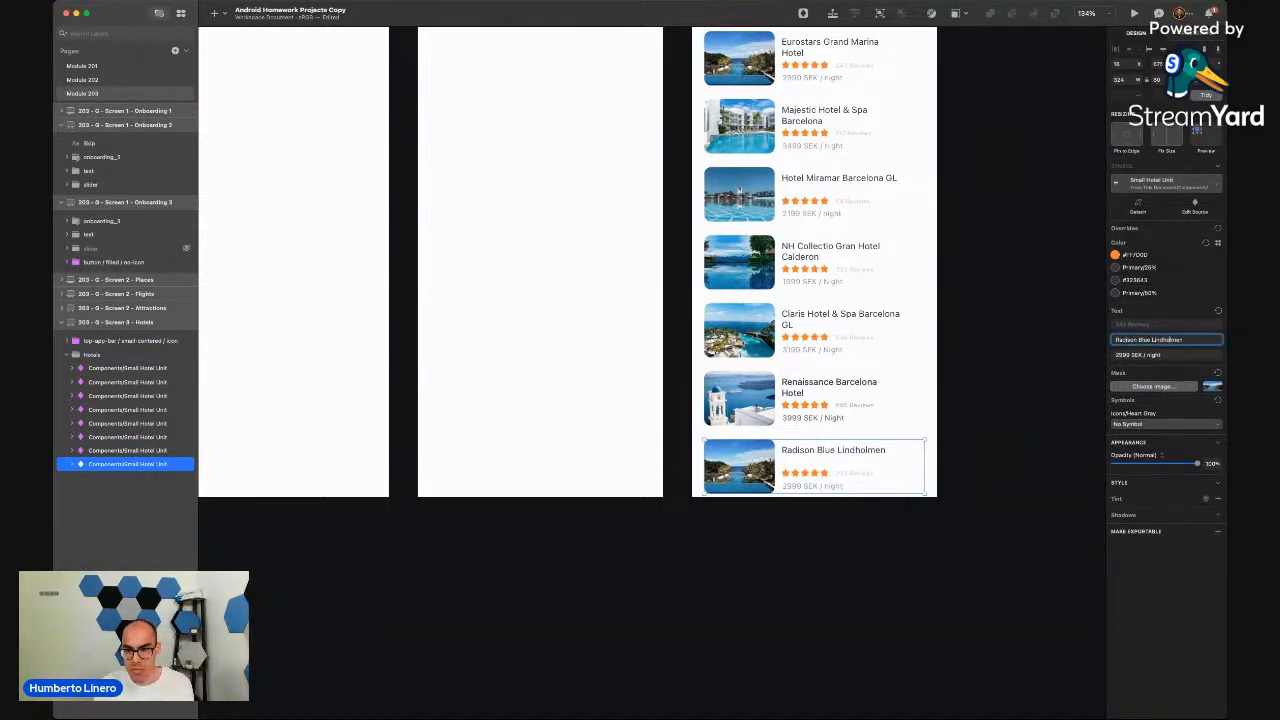
click(1152, 340)
text(Hotel)
key(Return)
click(949, 475)
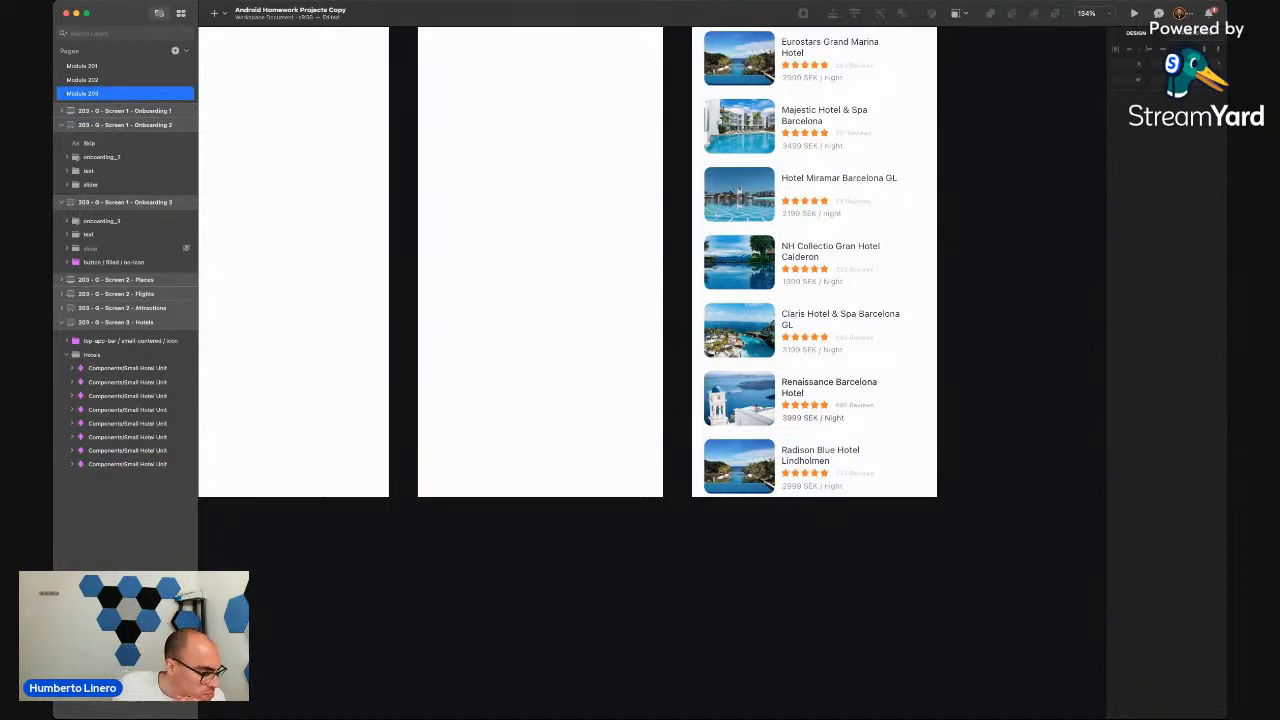
Review the Hotels list alongside the onboarding, Places, Flights and Attractions screens
key(super+Tab)
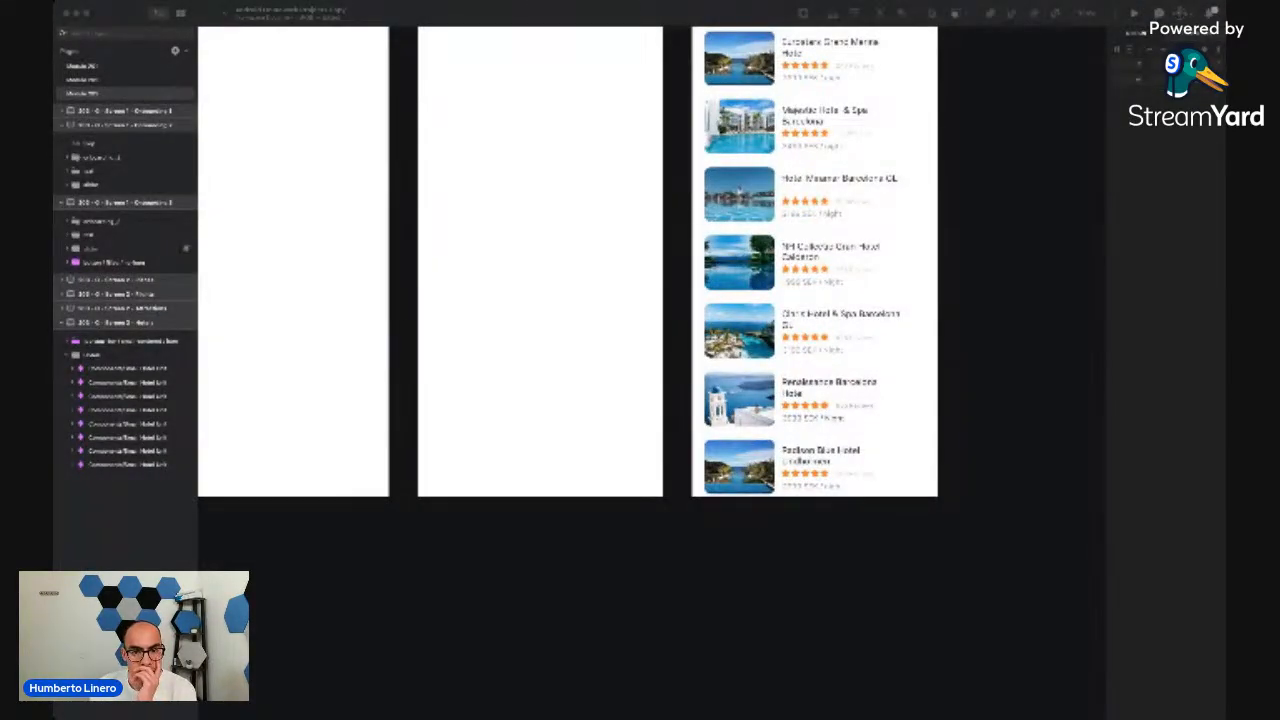
scroll(657, 200, up, 5)
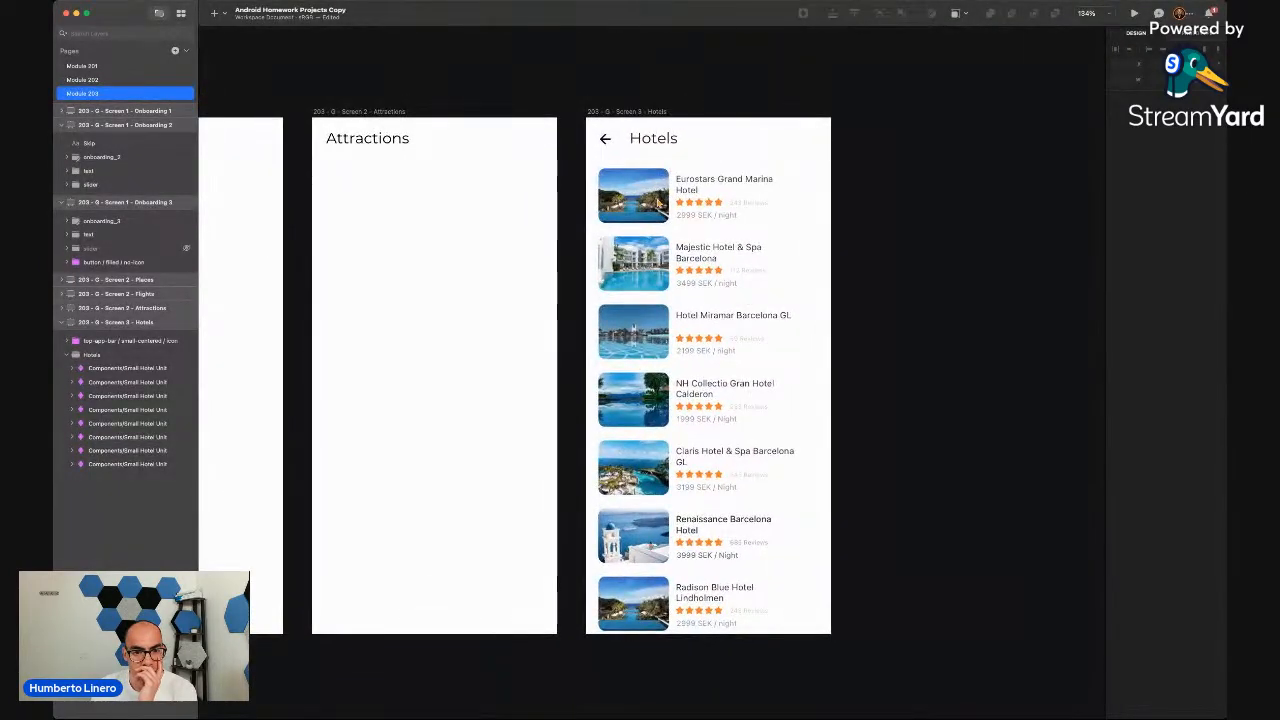
click(729, 320)
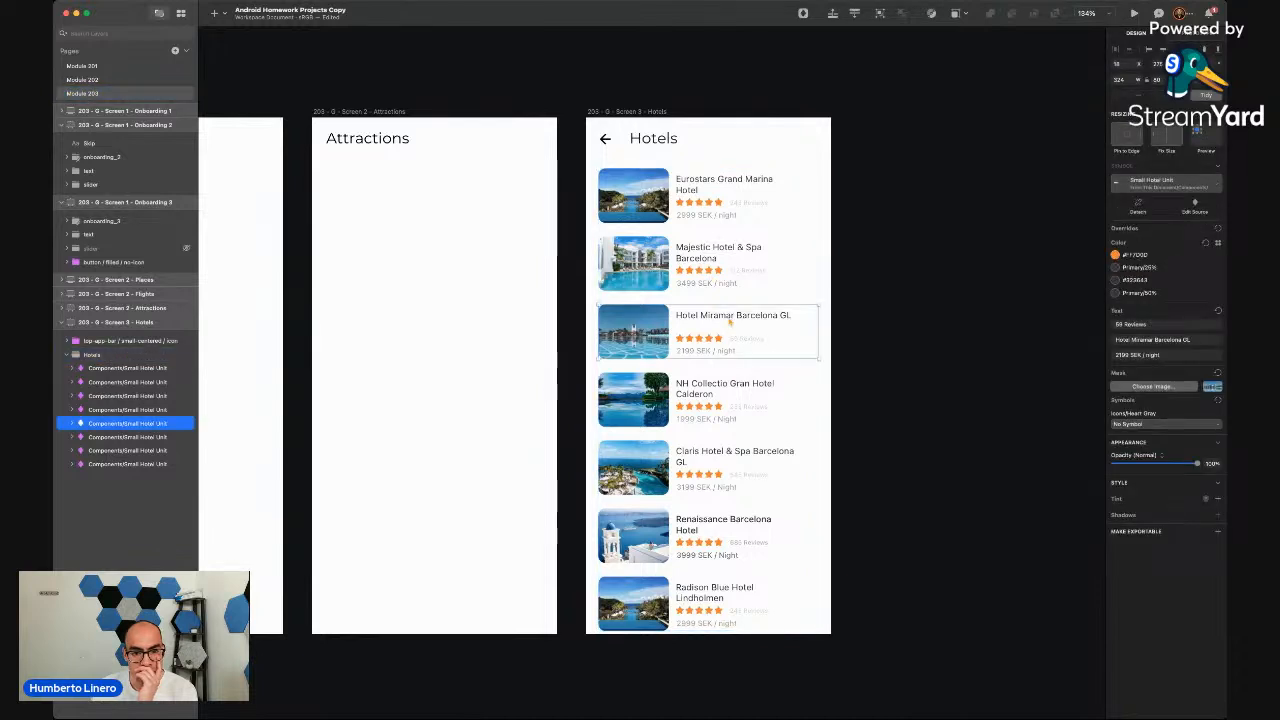
scroll(729, 320, left, 3)
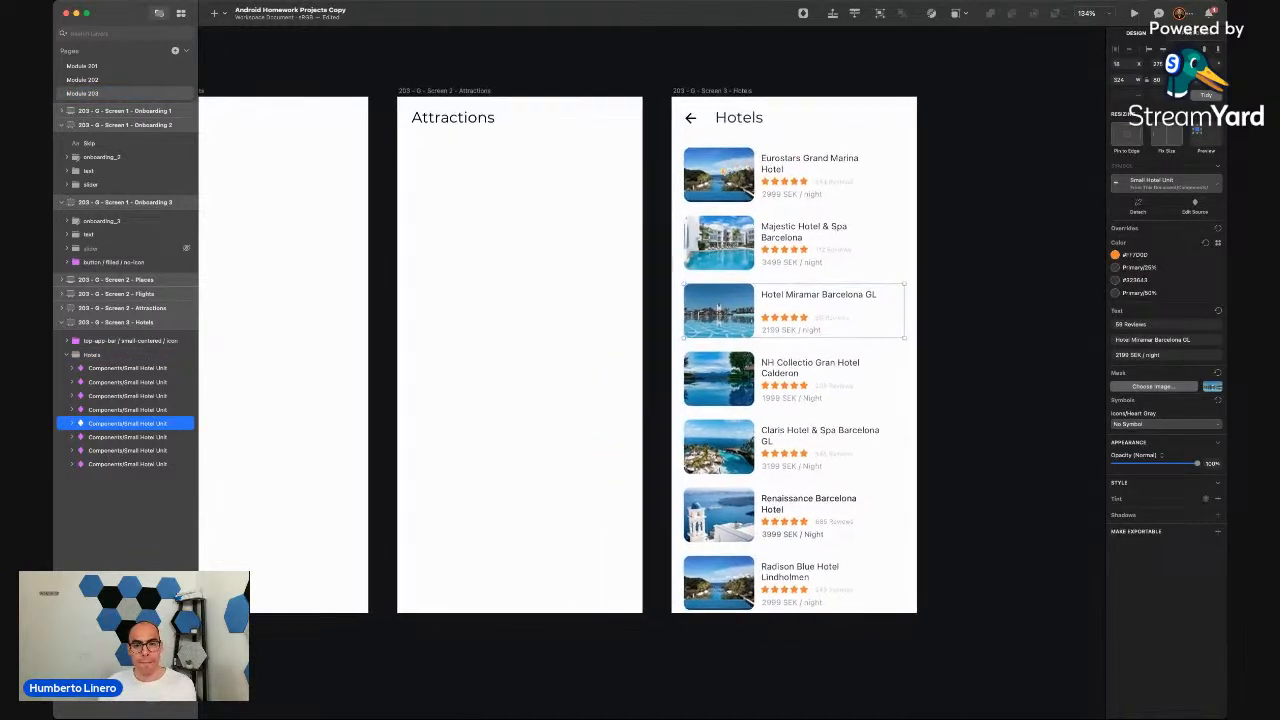
scroll(564, 350, left, 2)
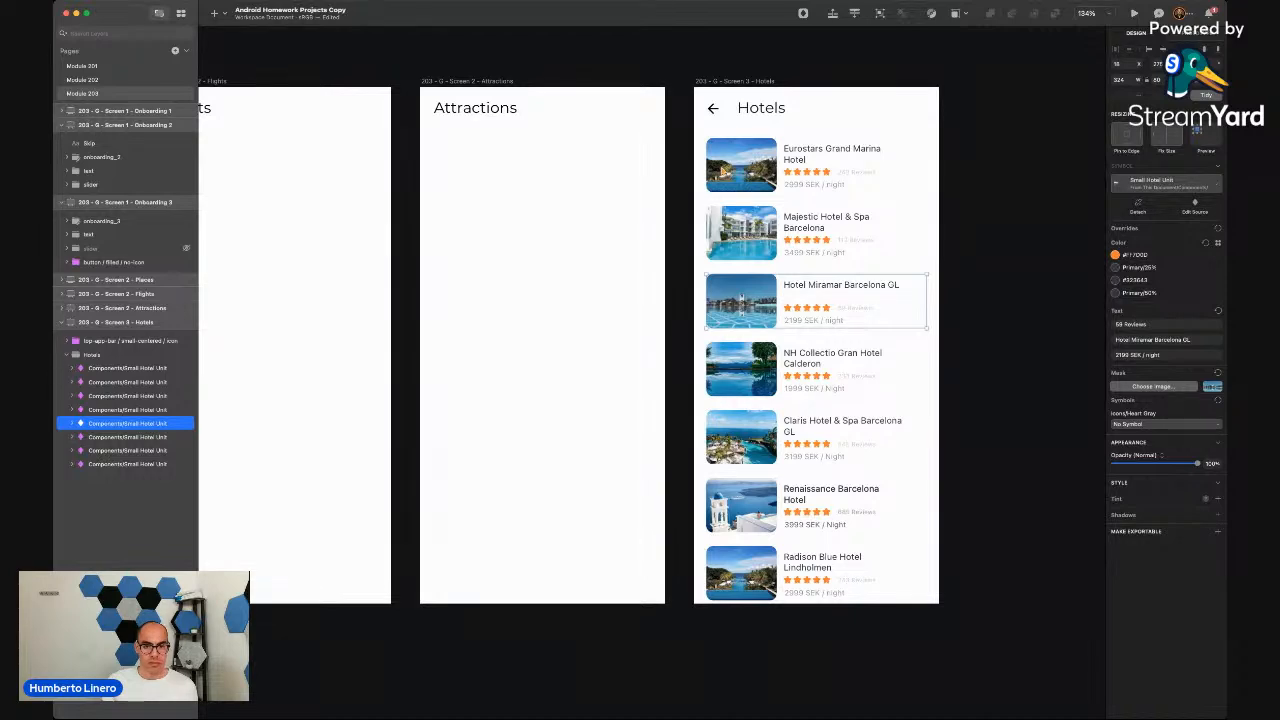
scroll(721, 171, left, 10)
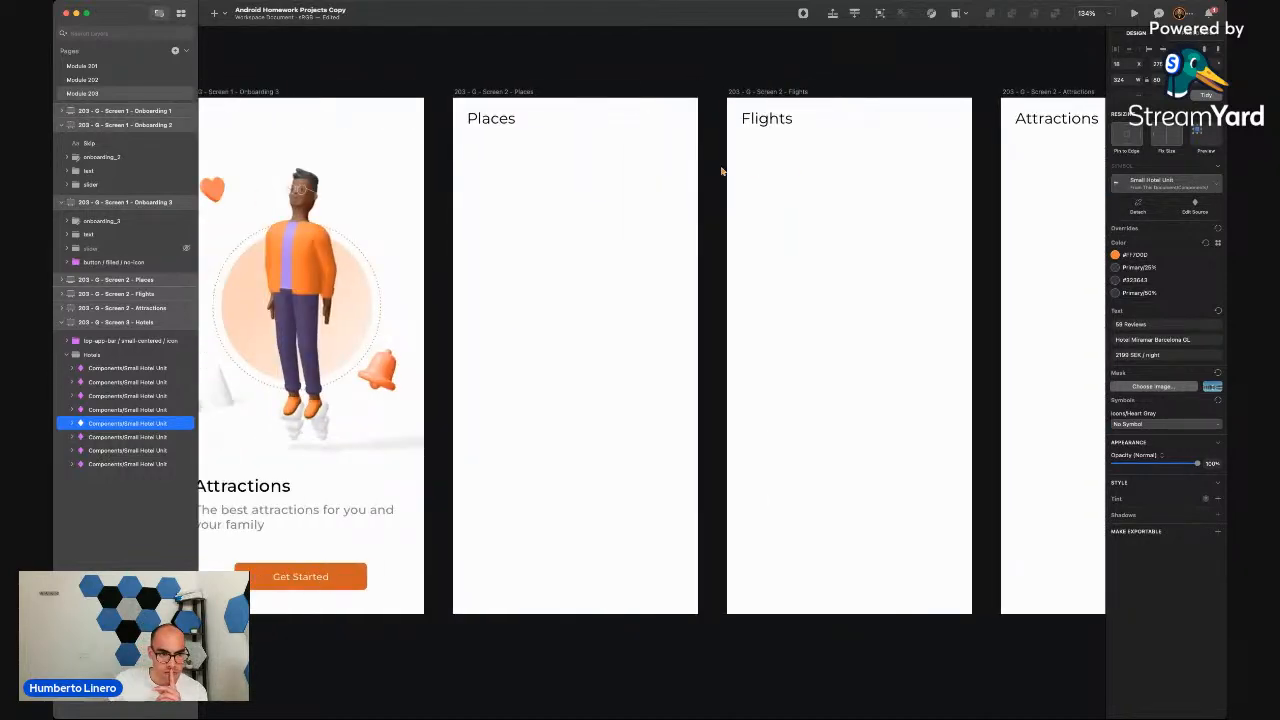
scroll(721, 171, down, 5)
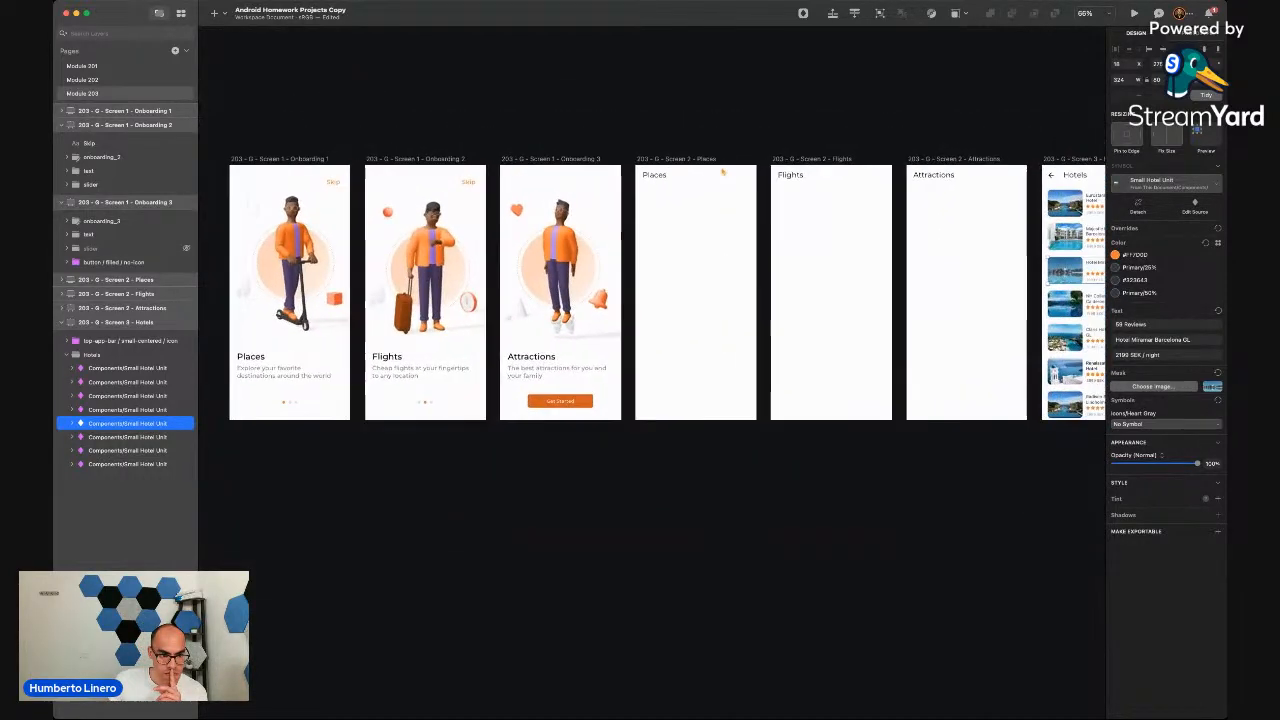
scroll(723, 172, right, 1)
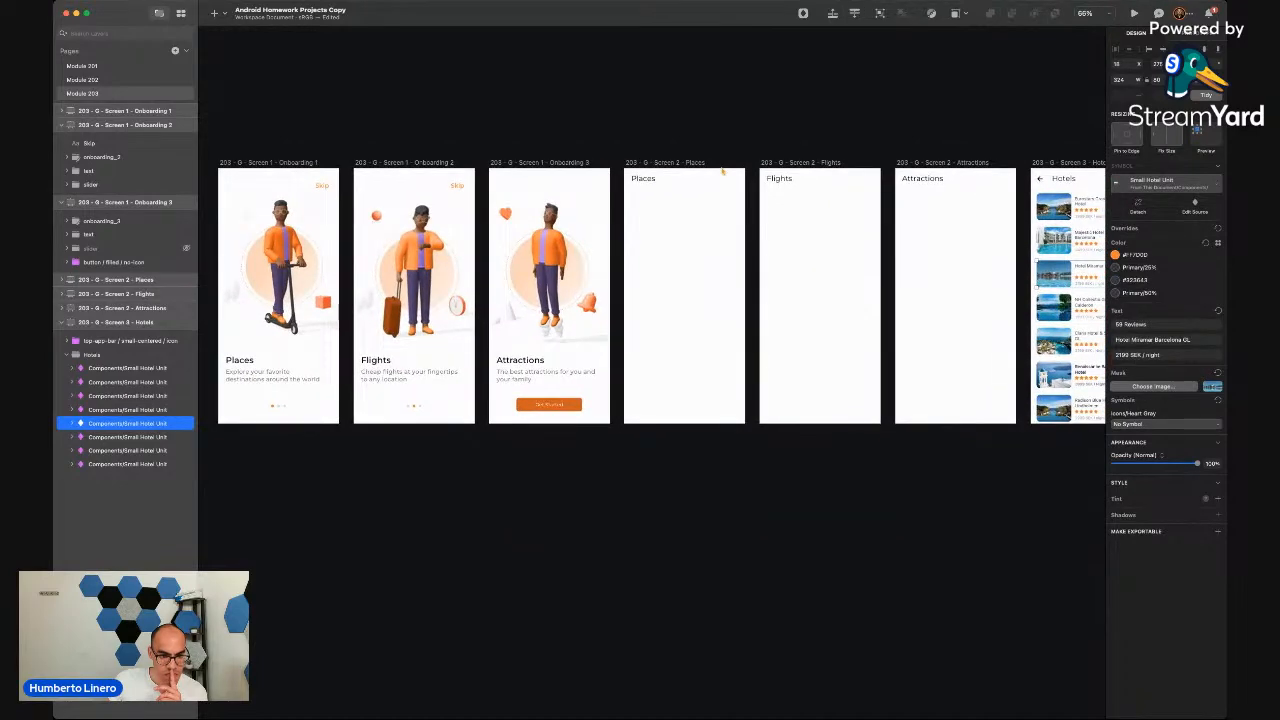
scroll(722, 171, right, 5)
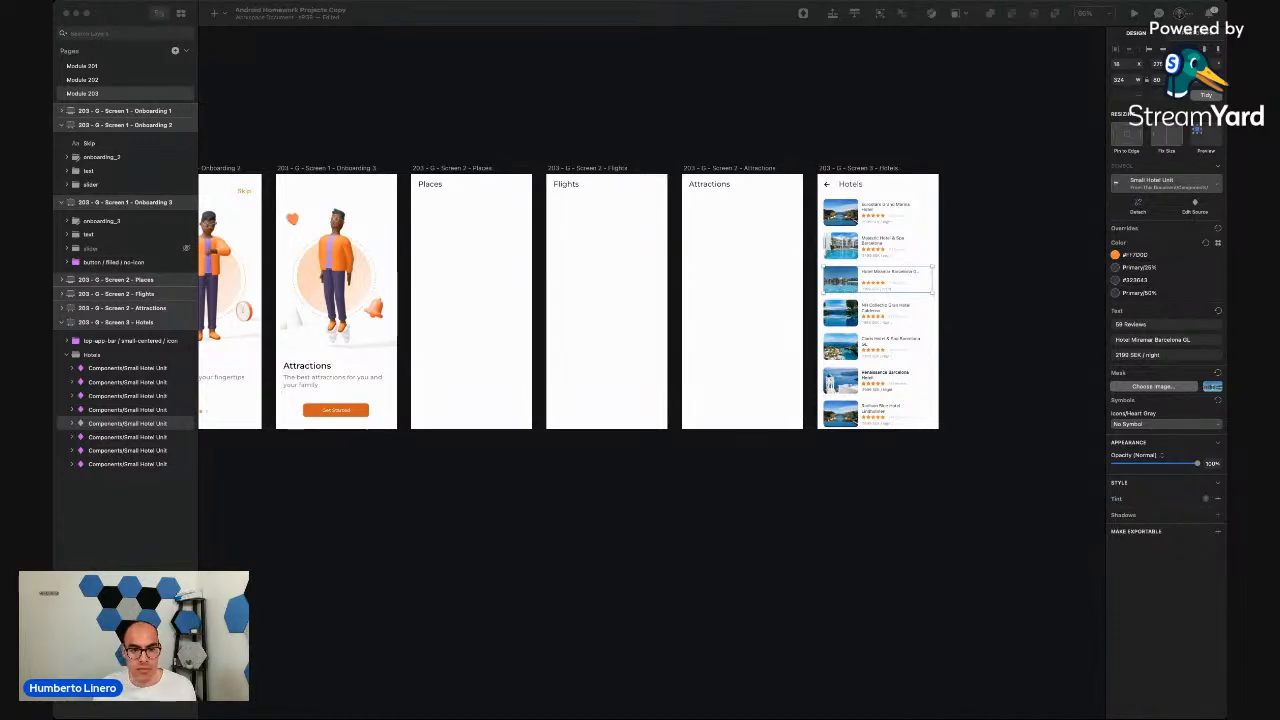
click(879, 451)
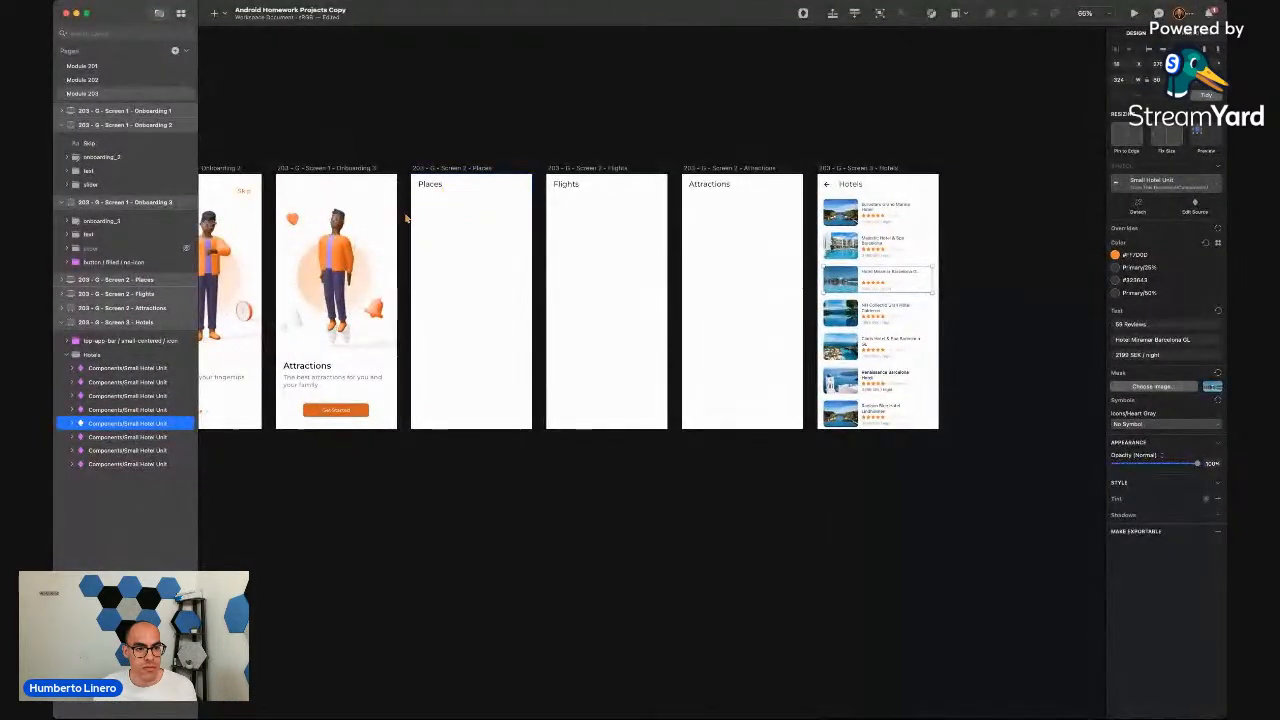
scroll(406, 215, up, 5)
click(467, 120)
key(ctrl+v)
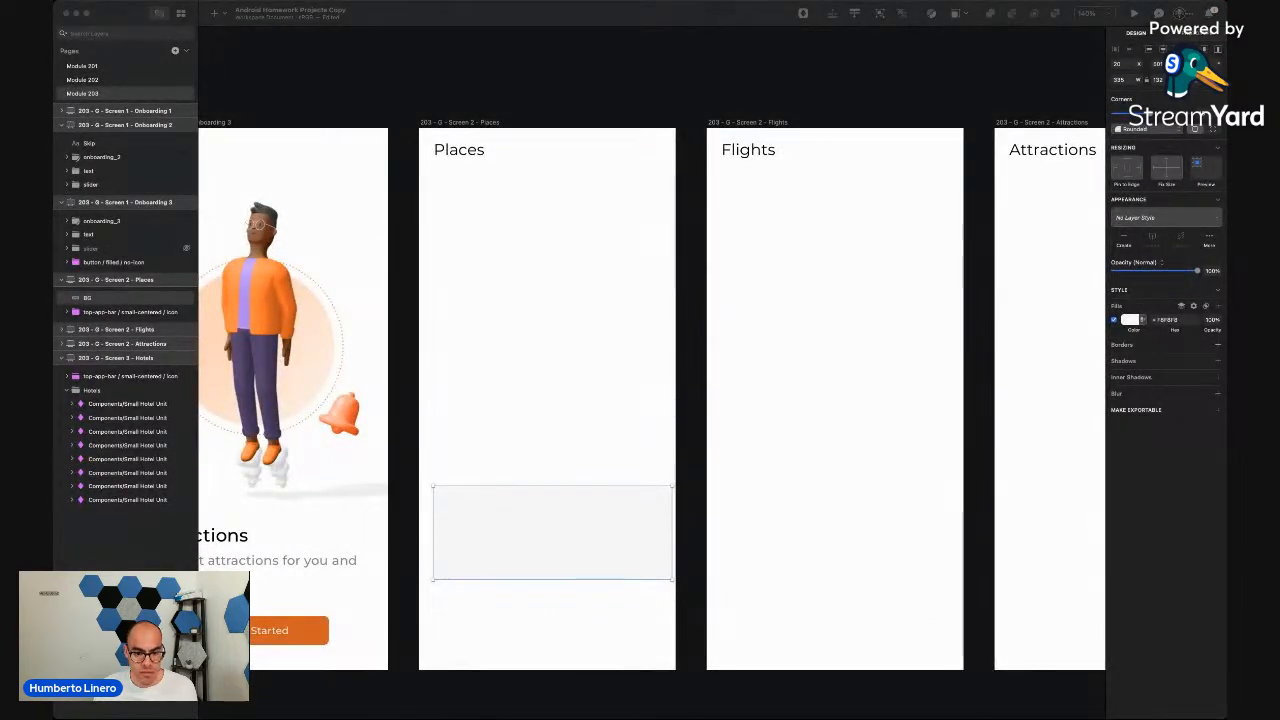
click(502, 514)
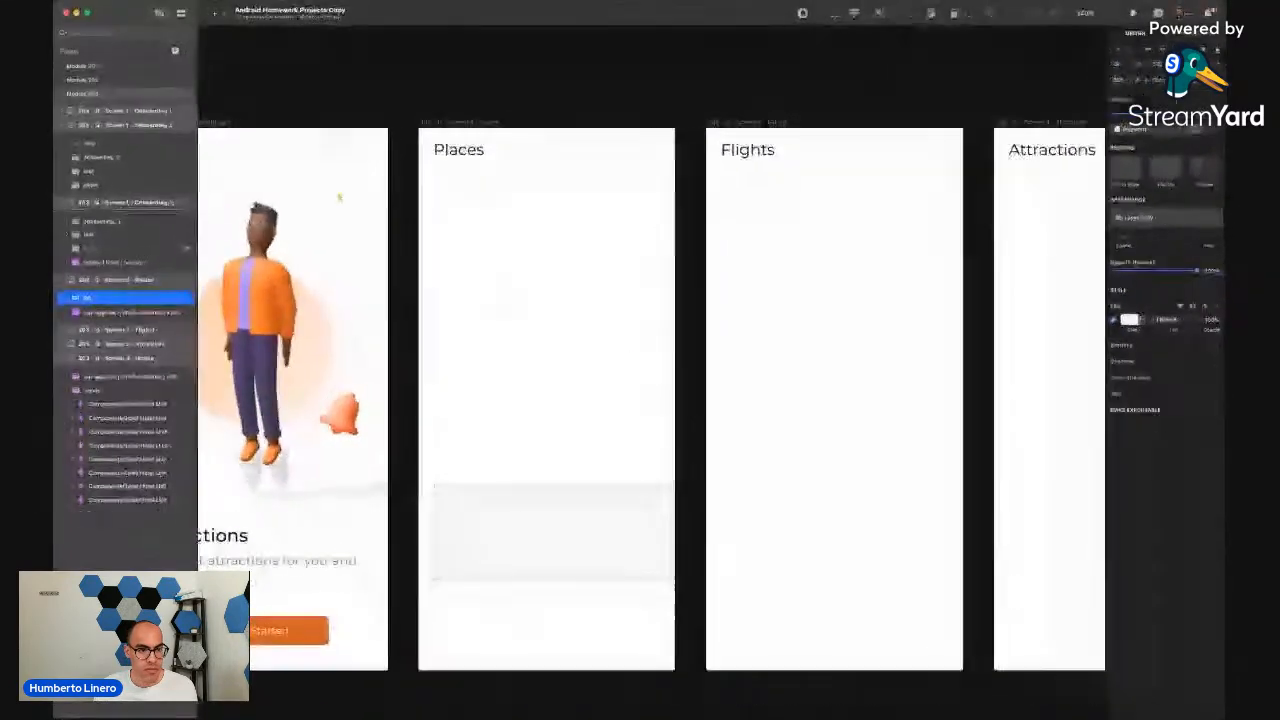
key(Delete)
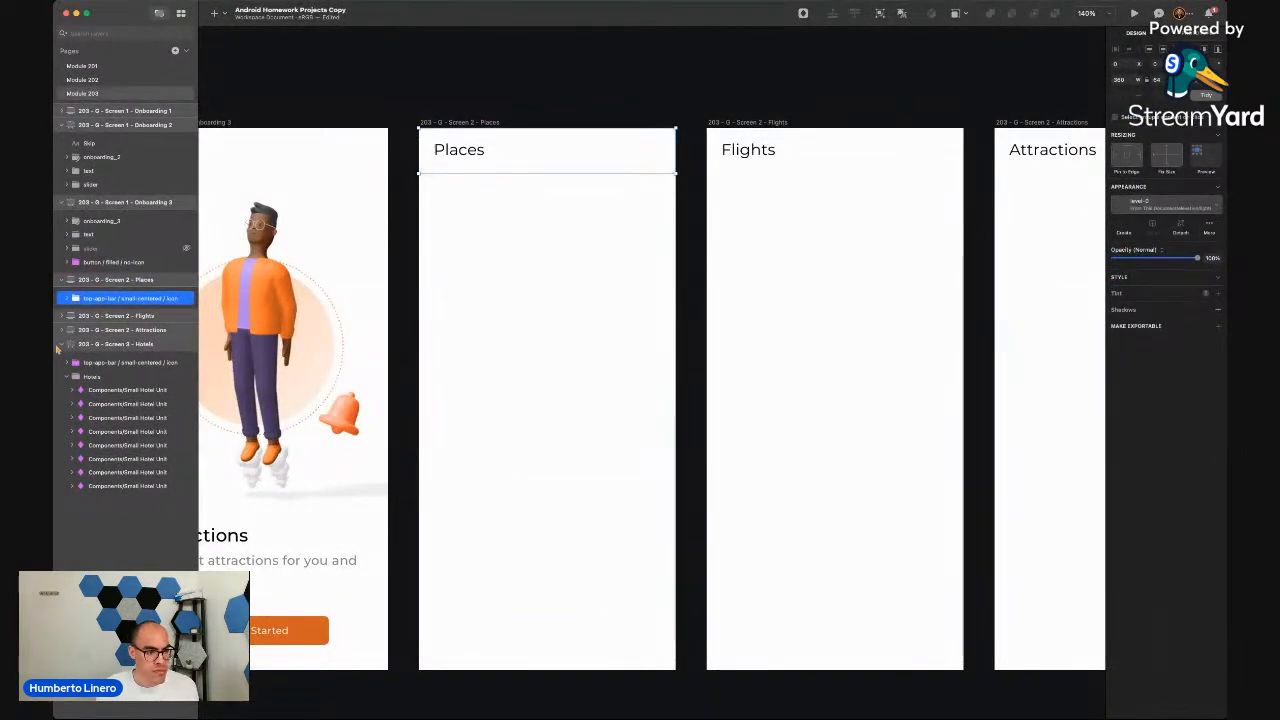
Collapse the Hotels, Onboarding 2 and Onboarding 3 artboards in the layer list
click(59, 347)
click(59, 347)
click(63, 124)
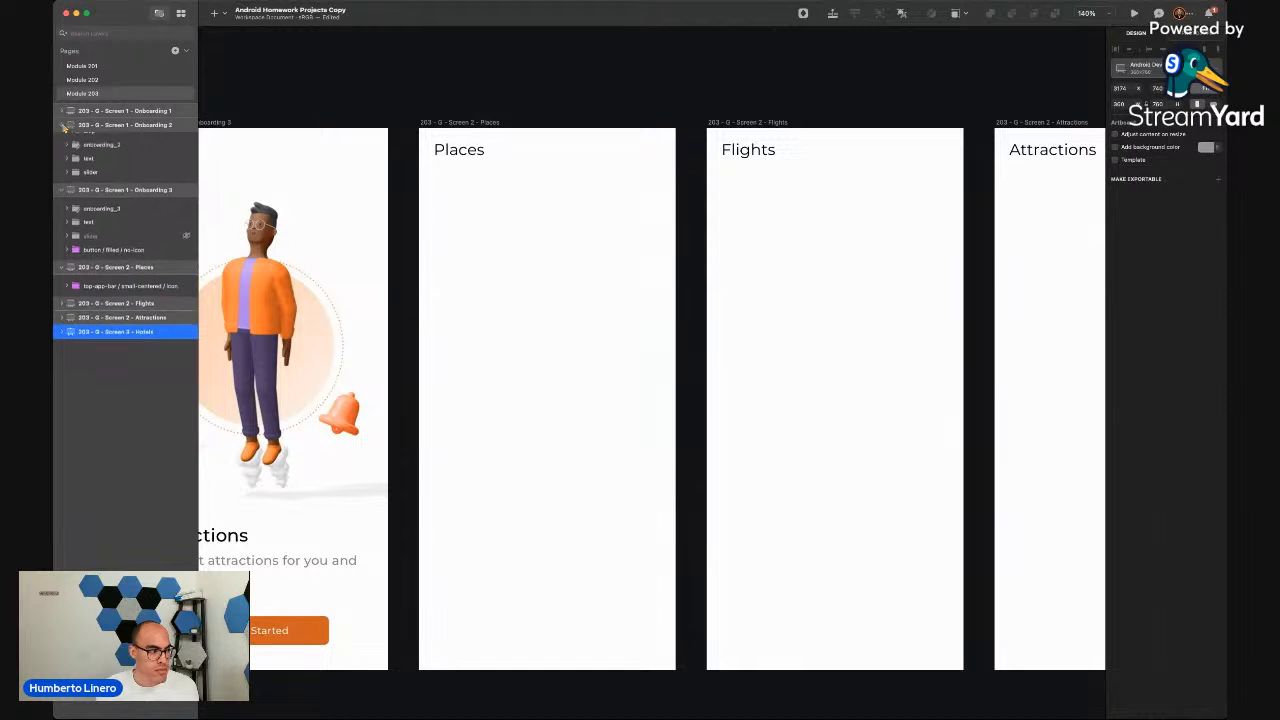
click(63, 138)
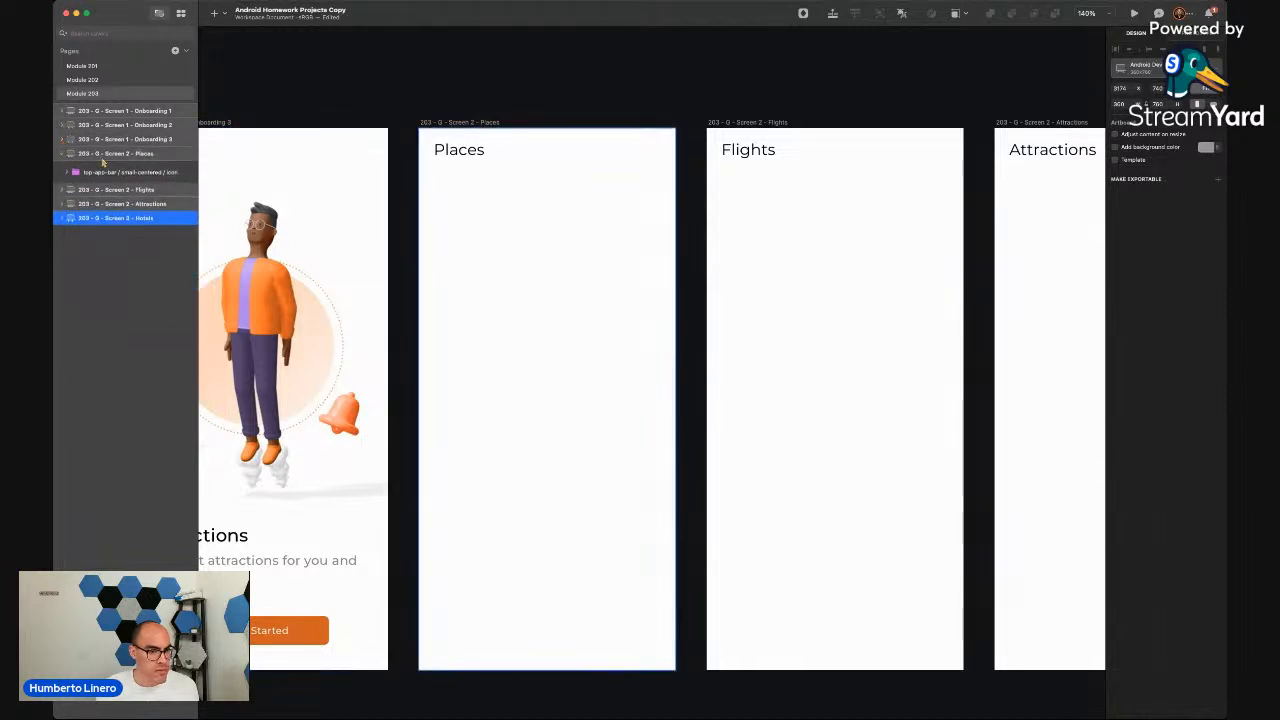
Paste the "Winter in Portugal" tour card into the Places artboard and position it just below the title bar
click(440, 122)
key(super+v)
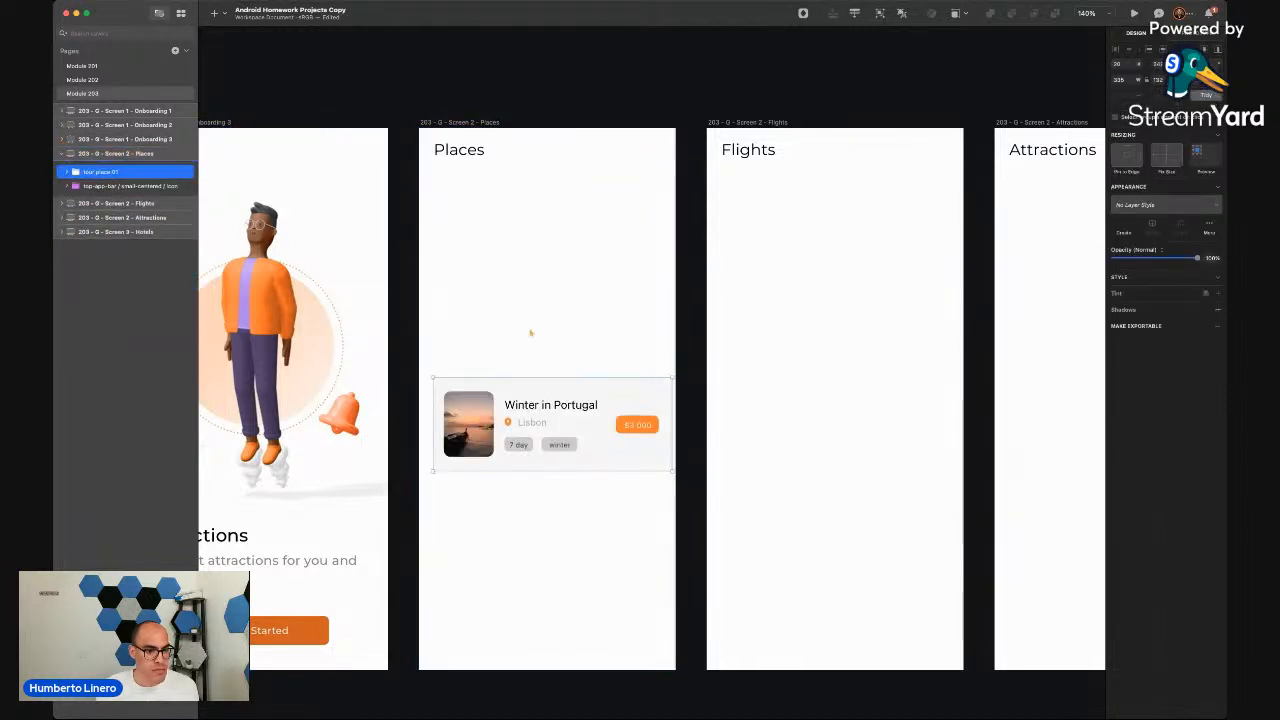
drag(597, 449, 600, 258)
click(692, 120)
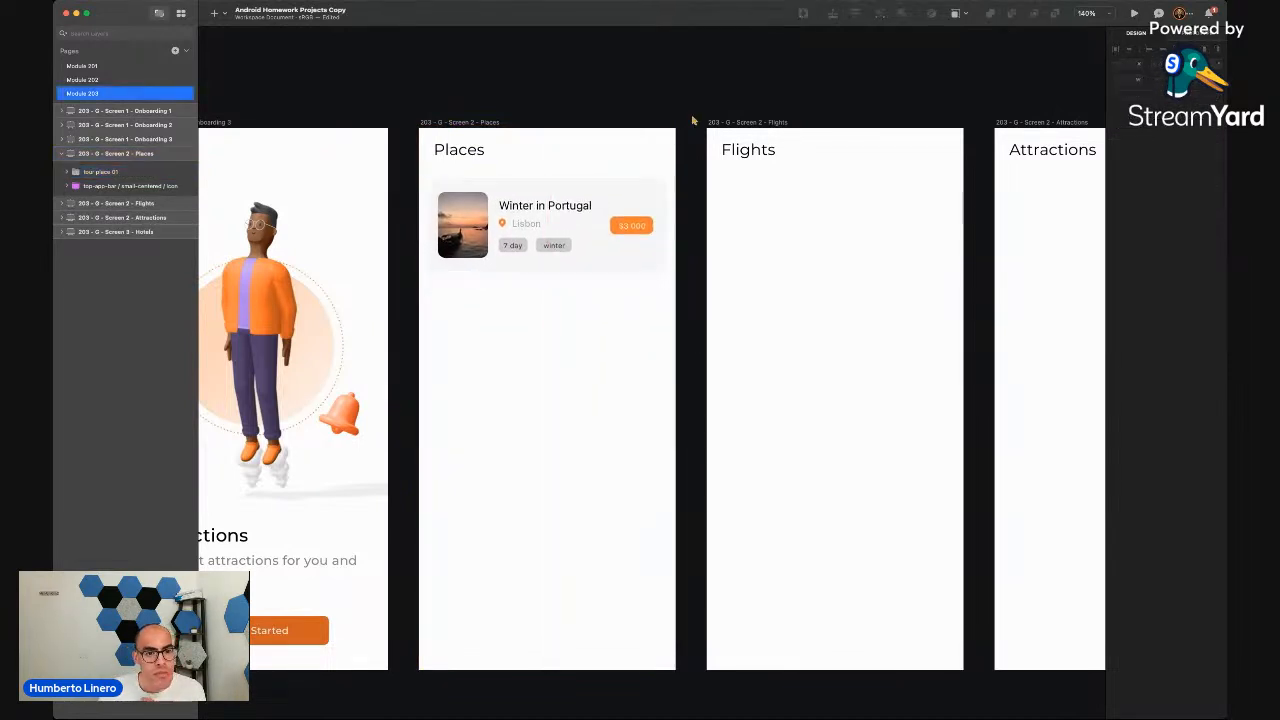
Duplicate the tour card twice on the Places screen, stacking the second and third cards below the first with equal gaps
click(624, 260)
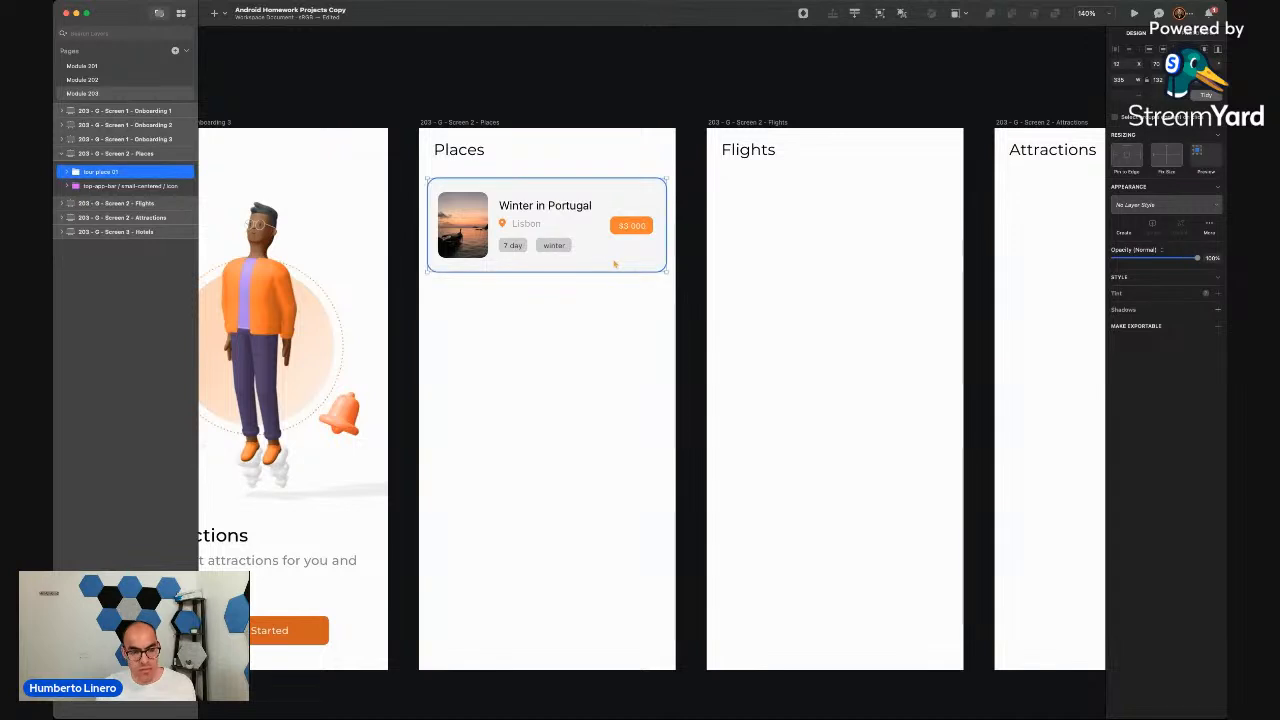
key(super+d)
drag(625, 260, 619, 364)
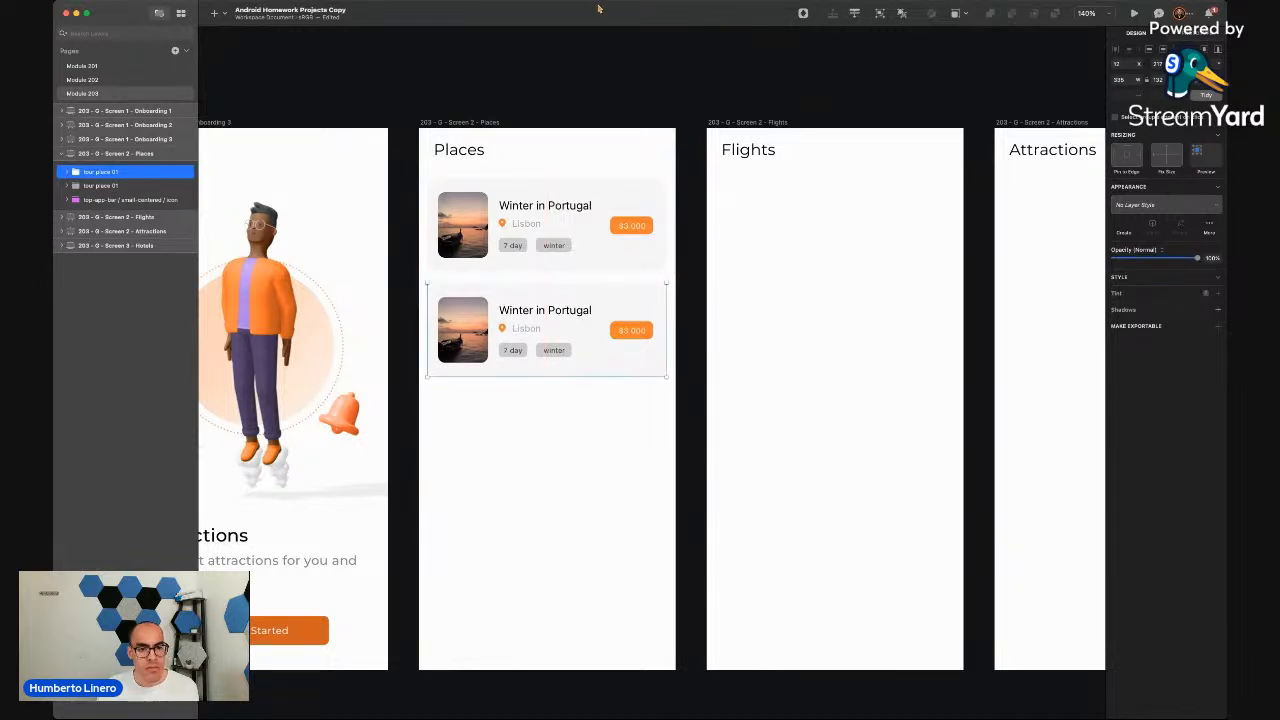
key(Escape)
key(super+v)
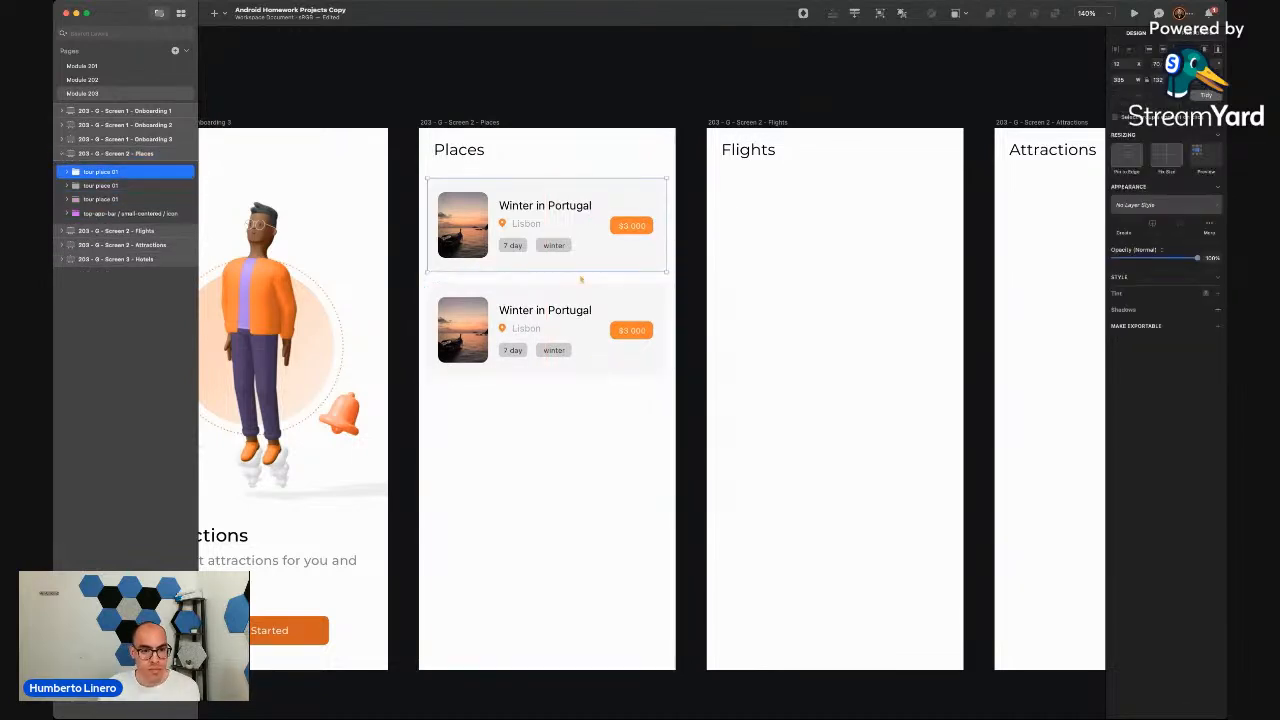
drag(574, 248, 561, 456)
click(584, 55)
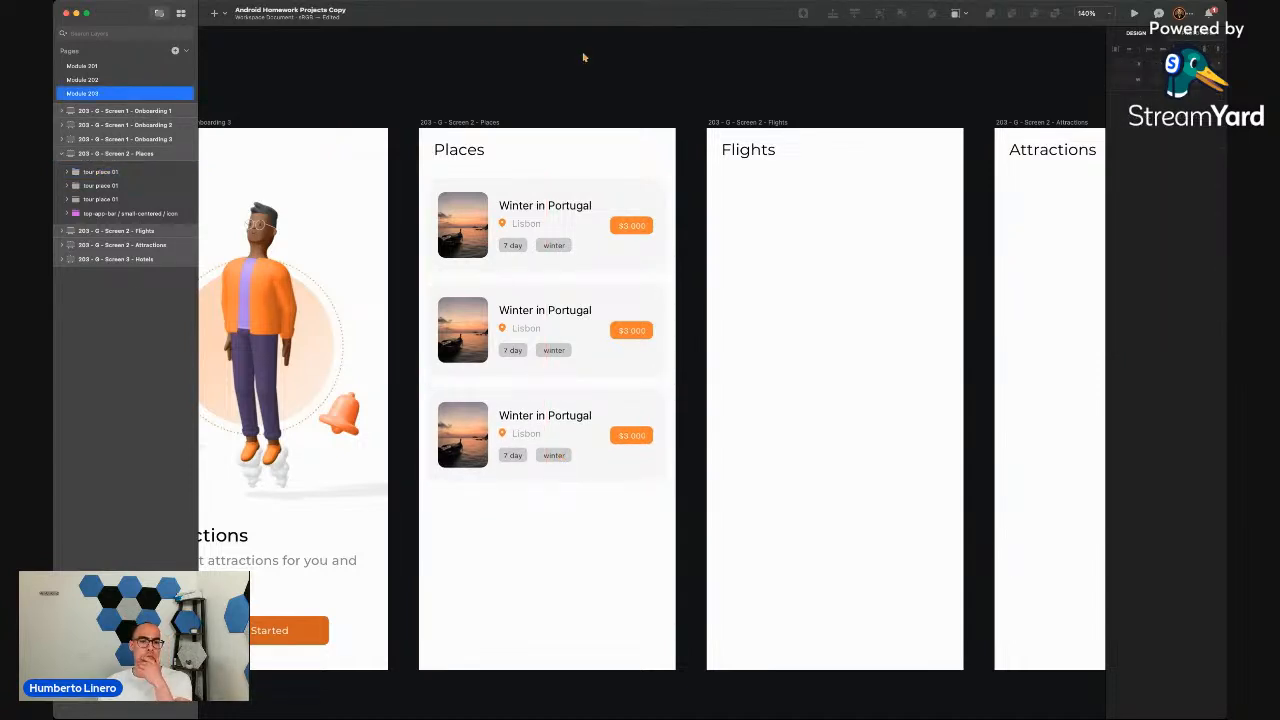
Add a fourth copy of the tour card to the Places screen, evenly spaced below the third
scroll(584, 57, down, 1)
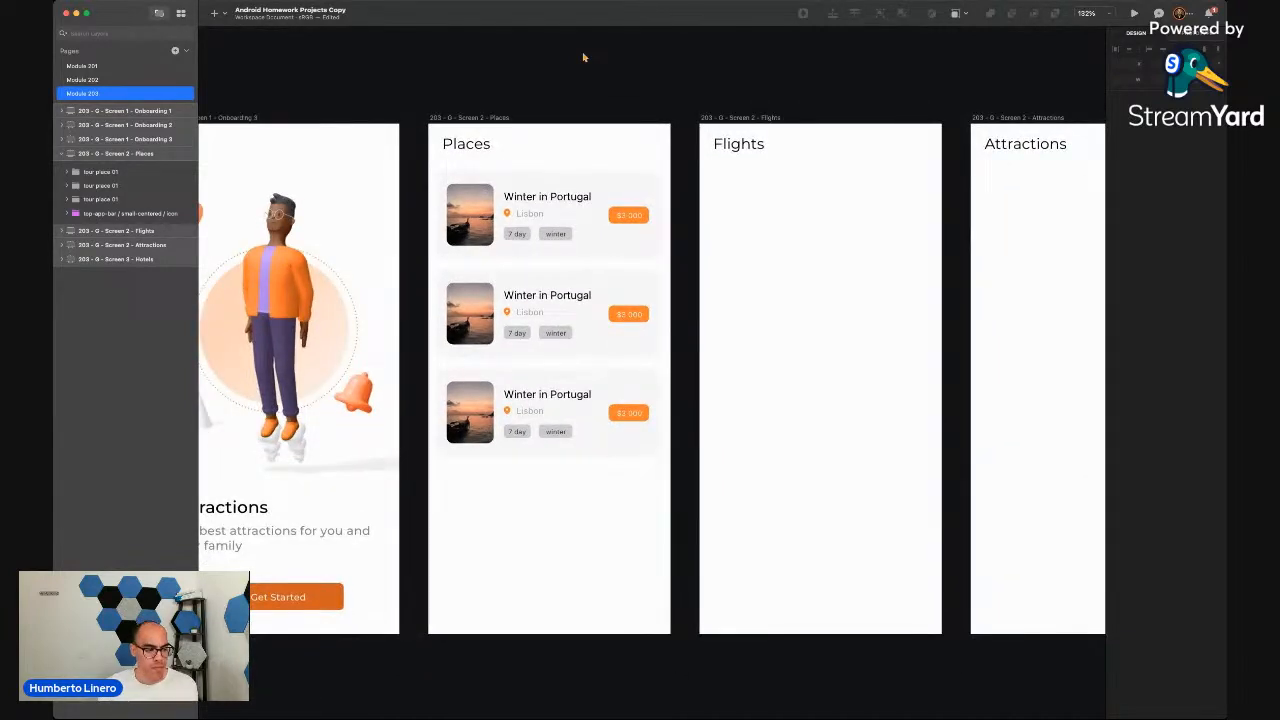
click(604, 422)
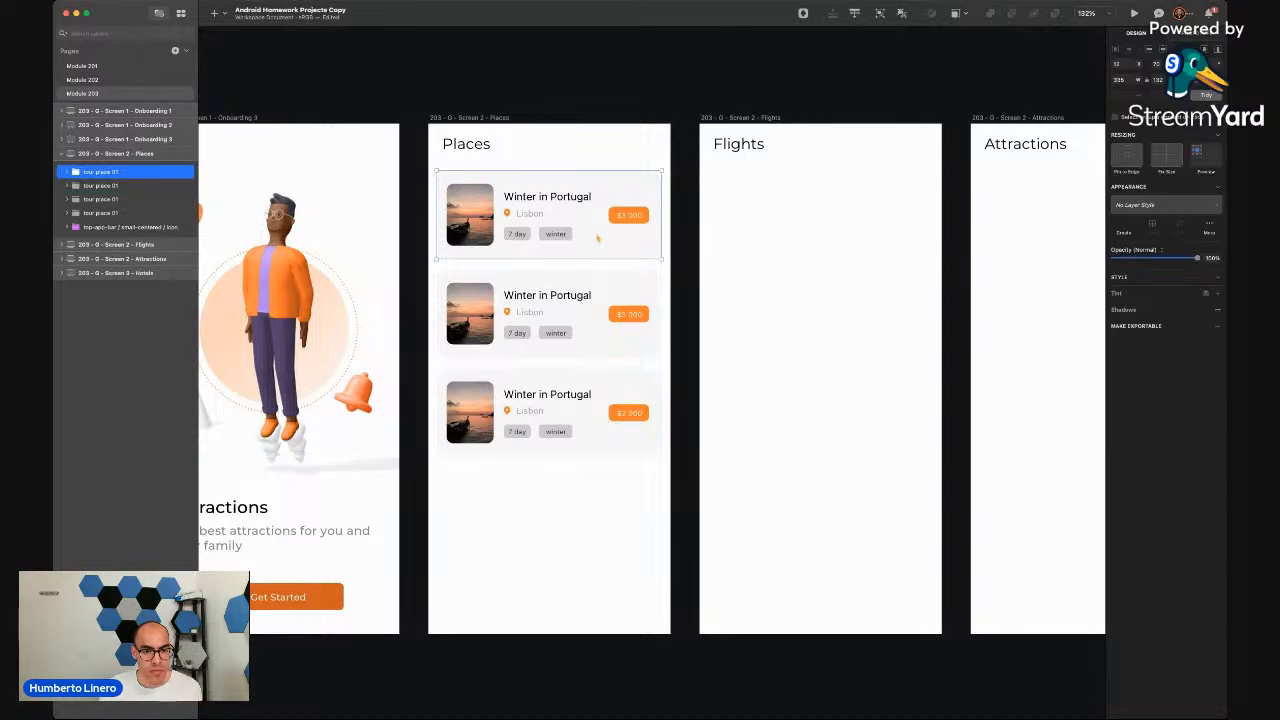
drag(604, 422, 603, 534)
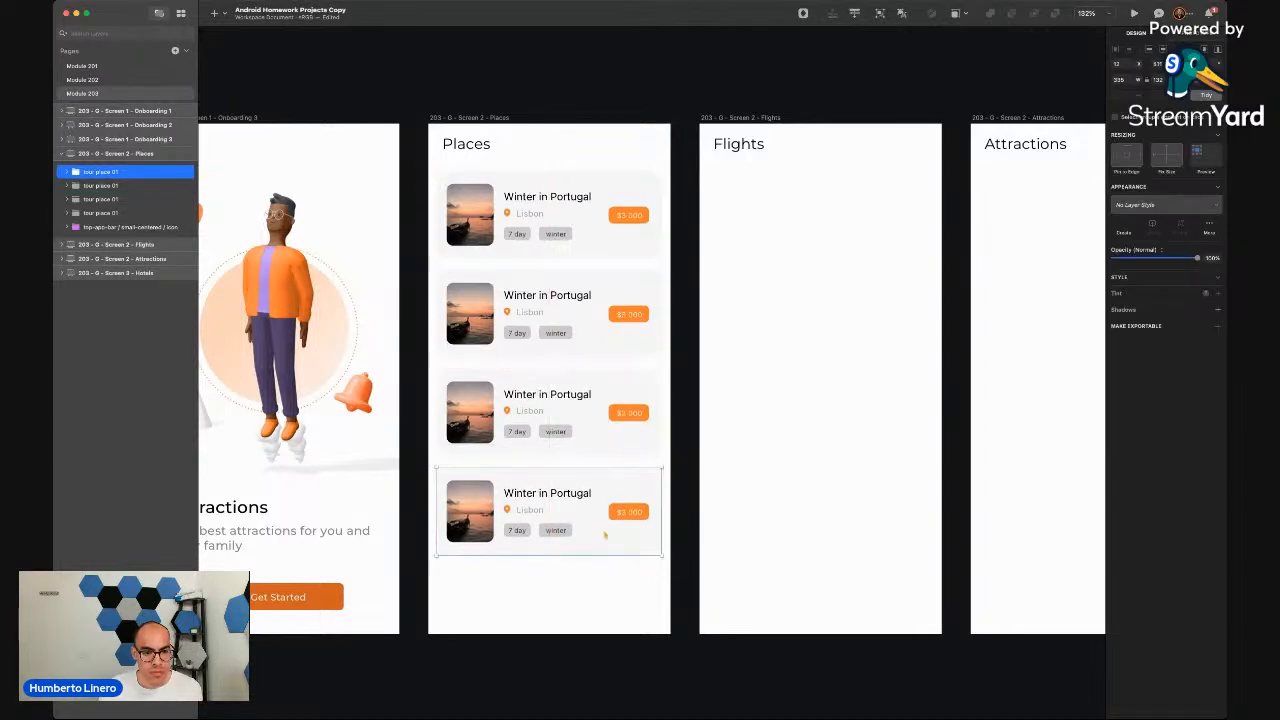
click(592, 103)
Duplicate the fourth tour card and place the fifth copy below it, running past the lower edge of the Places artboard
scroll(592, 103, down, 8)
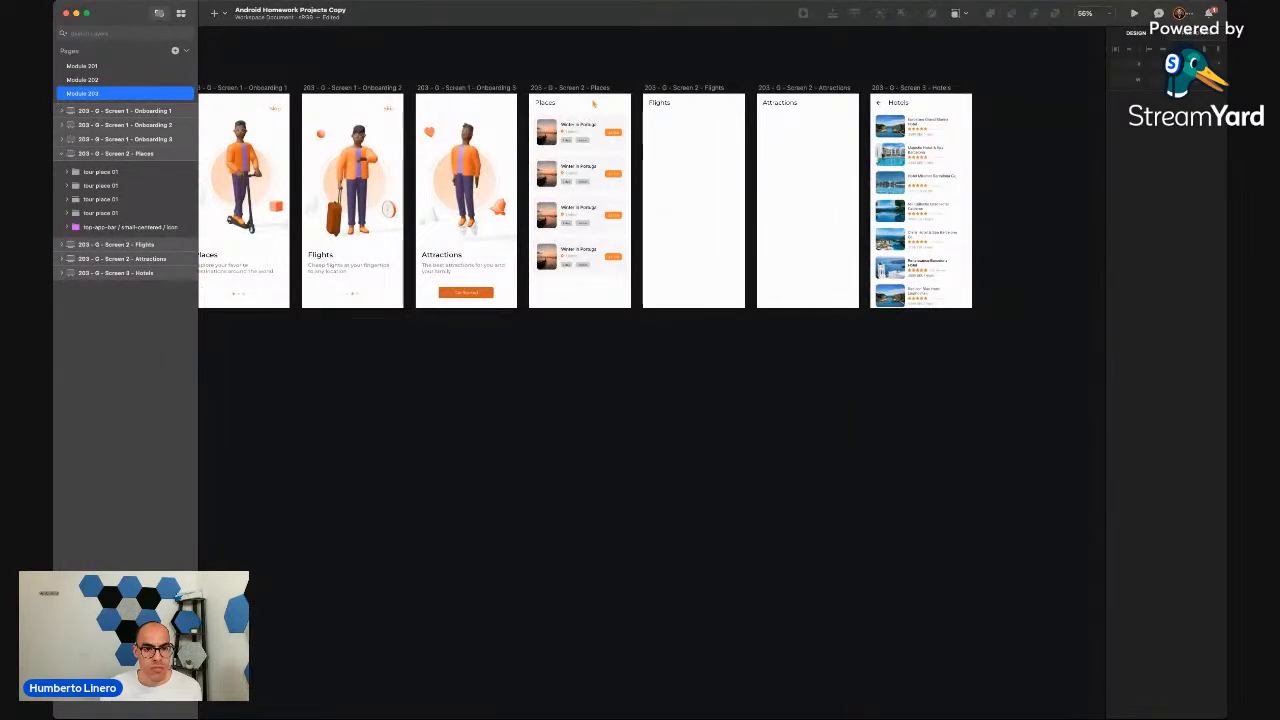
scroll(594, 103, left, 3)
scroll(594, 103, right, 4)
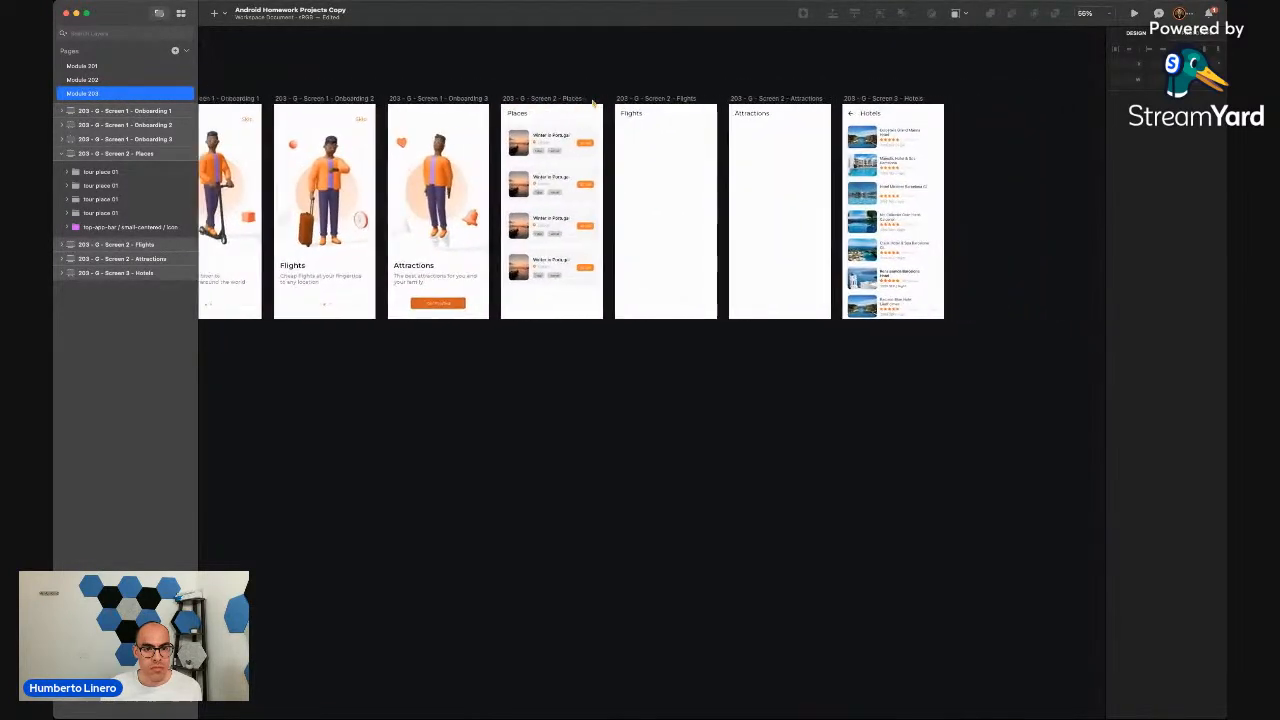
scroll(562, 180, up, 6)
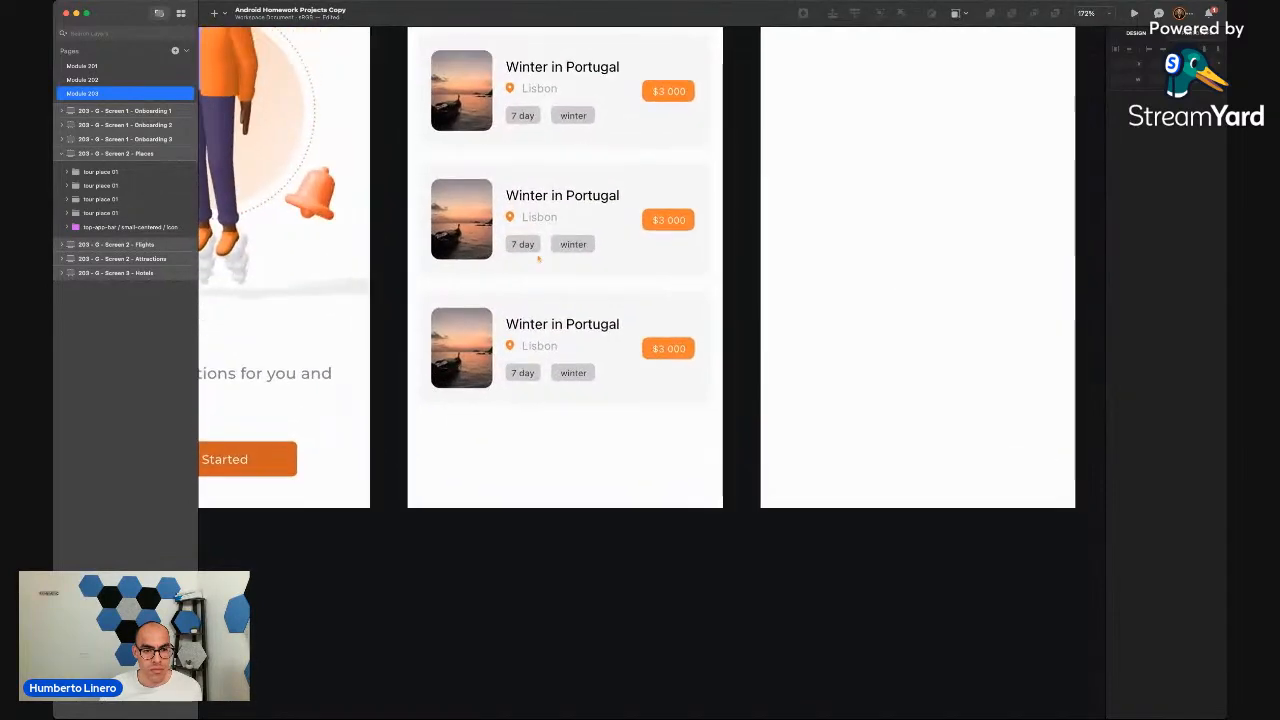
scroll(538, 258, up, 2)
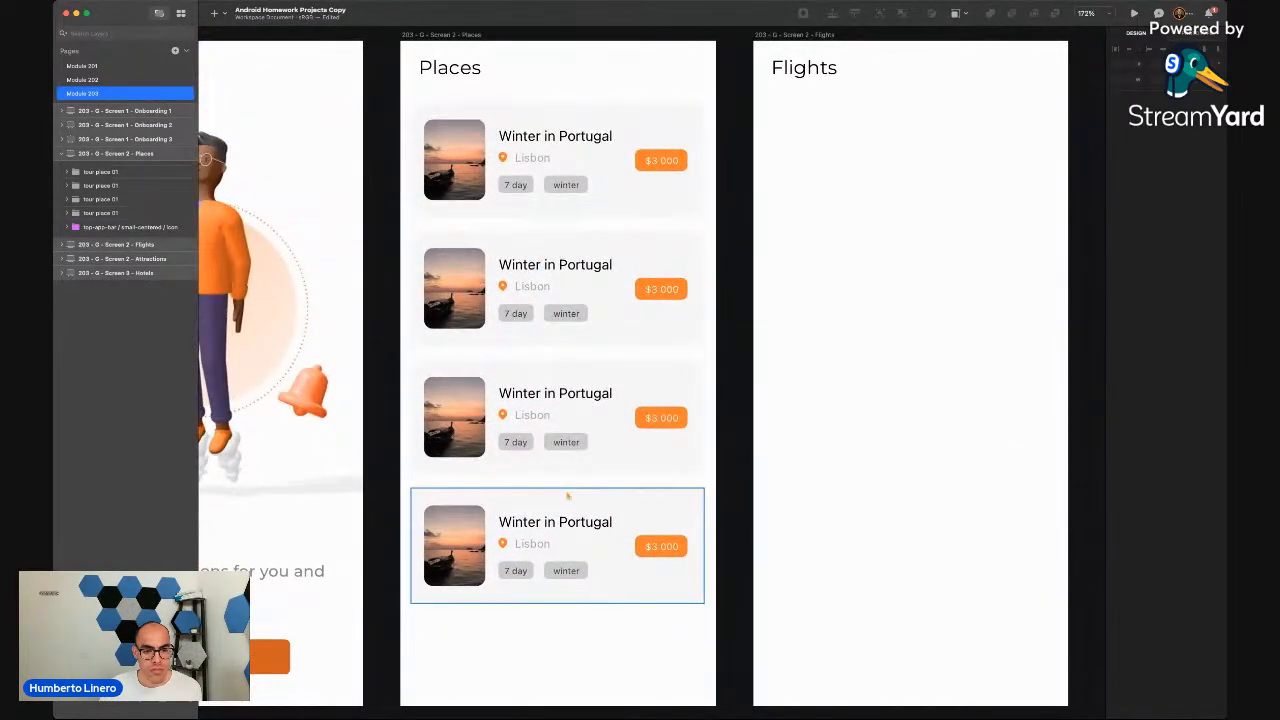
click(626, 512)
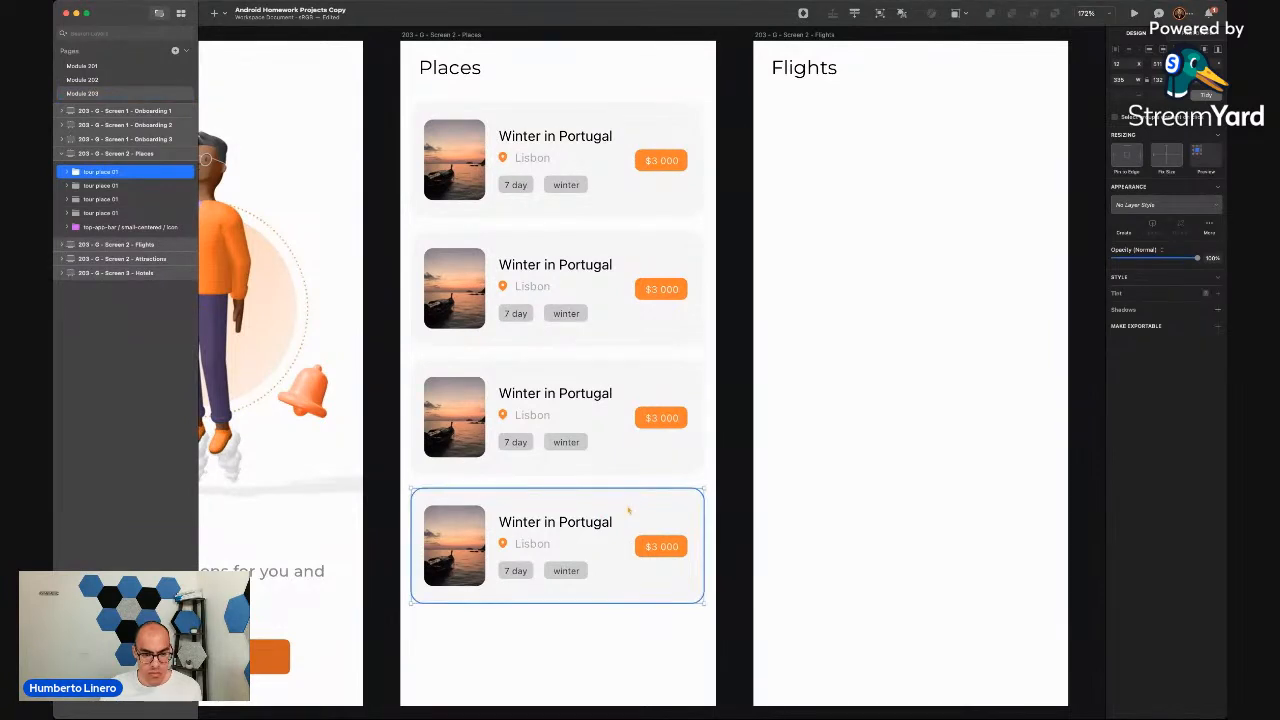
key(super+d)
scroll(628, 510, down, 2)
scroll(628, 510, down, 5)
drag(636, 347, 635, 477)
click(634, 603)
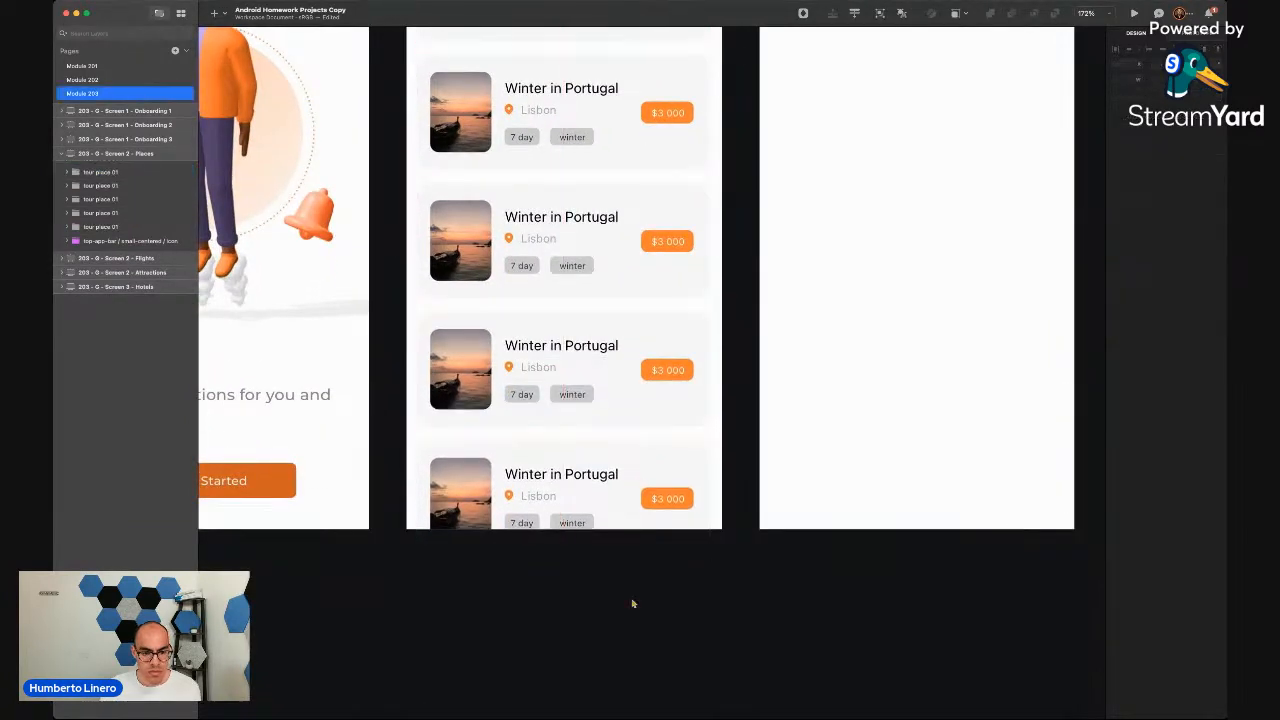
Rename the layer group of the fifth tour card on the Places screen as "place 5"
scroll(632, 604, down, 3)
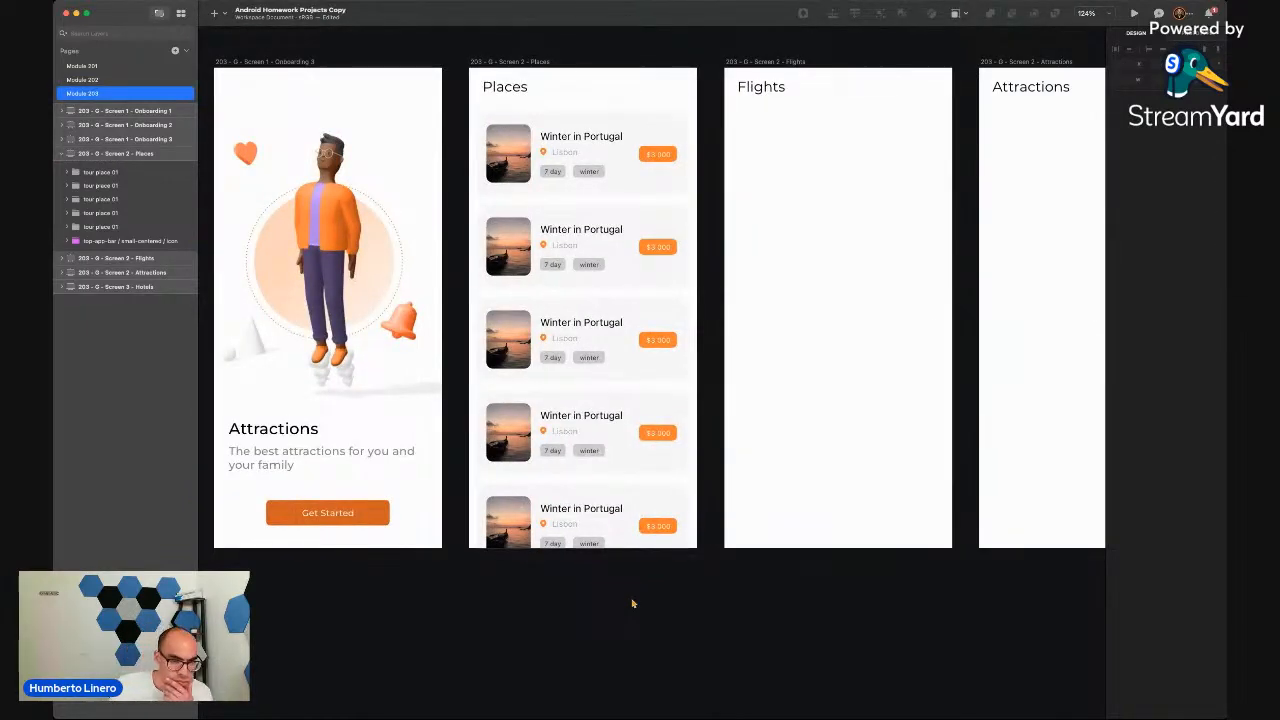
scroll(632, 603, right, 2)
scroll(632, 603, up, 1)
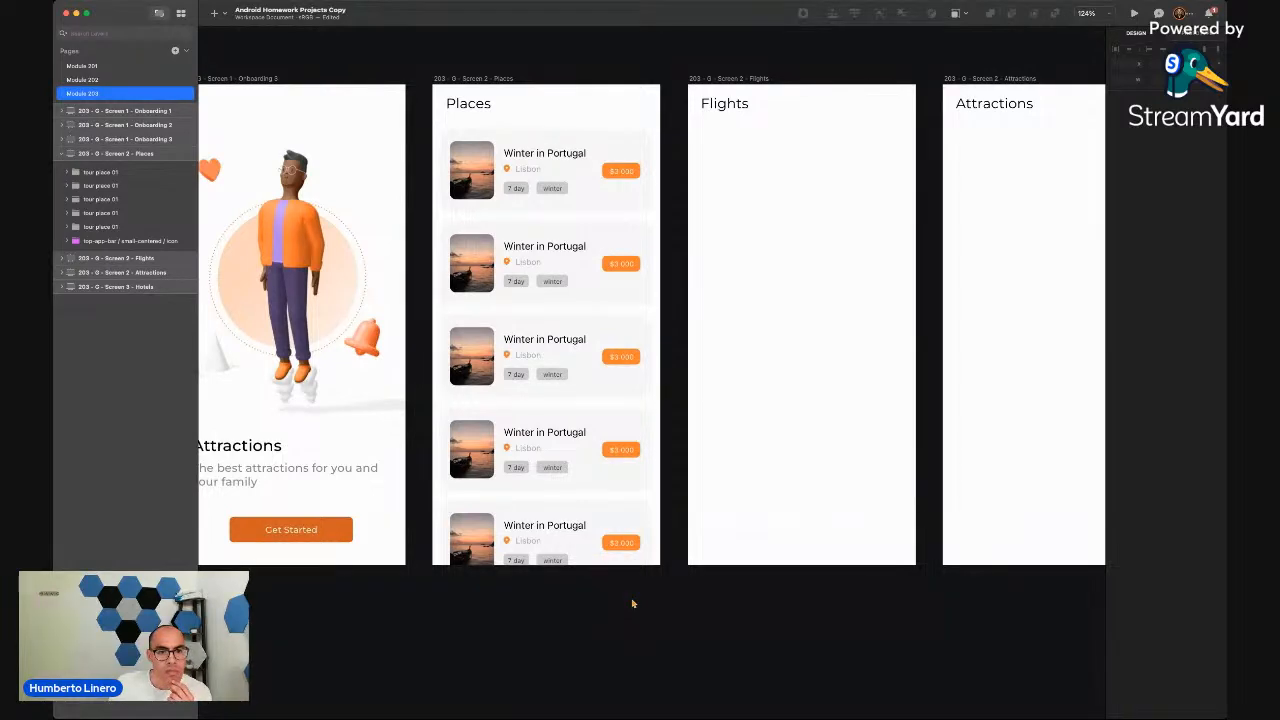
scroll(632, 603, right, 5)
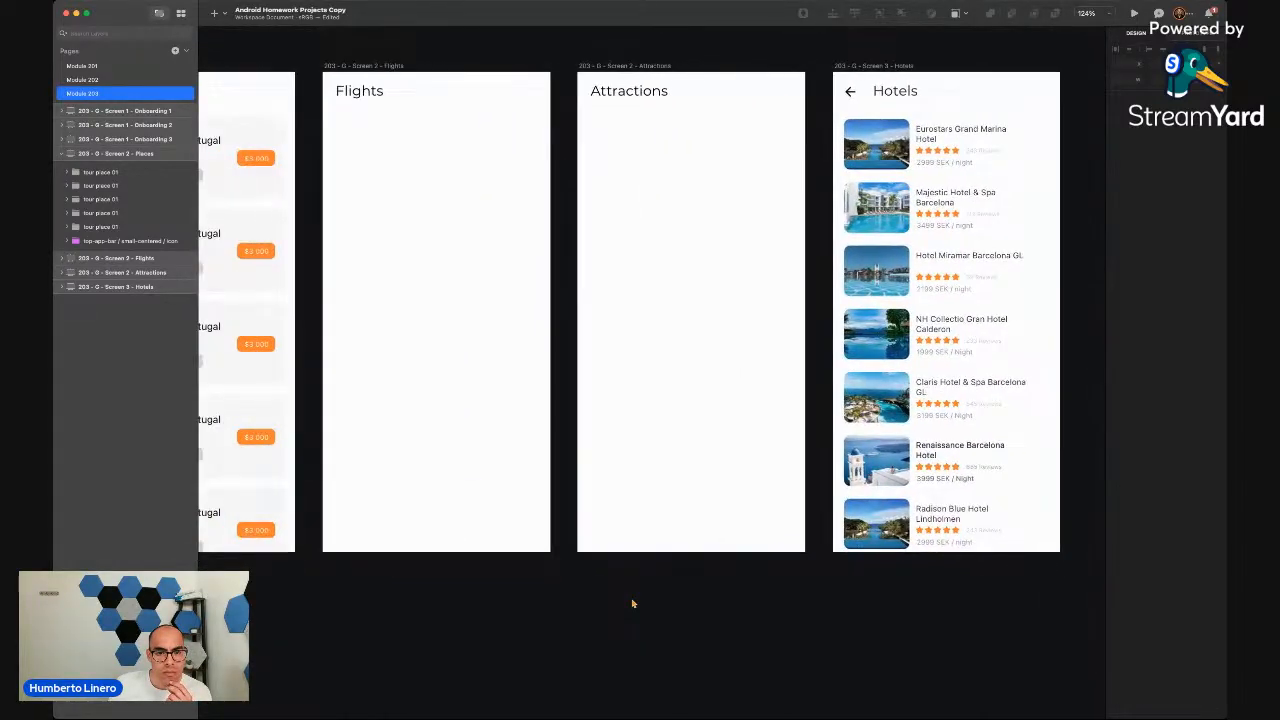
scroll(632, 603, left, 5)
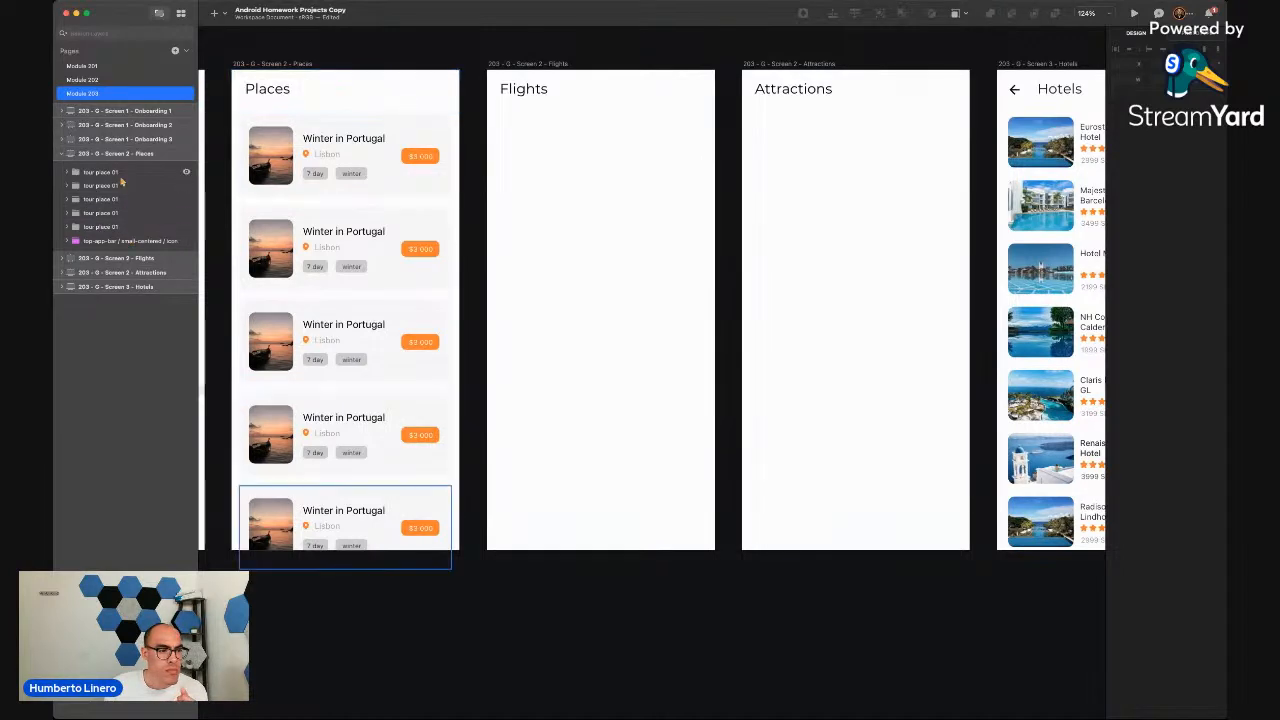
click(120, 177)
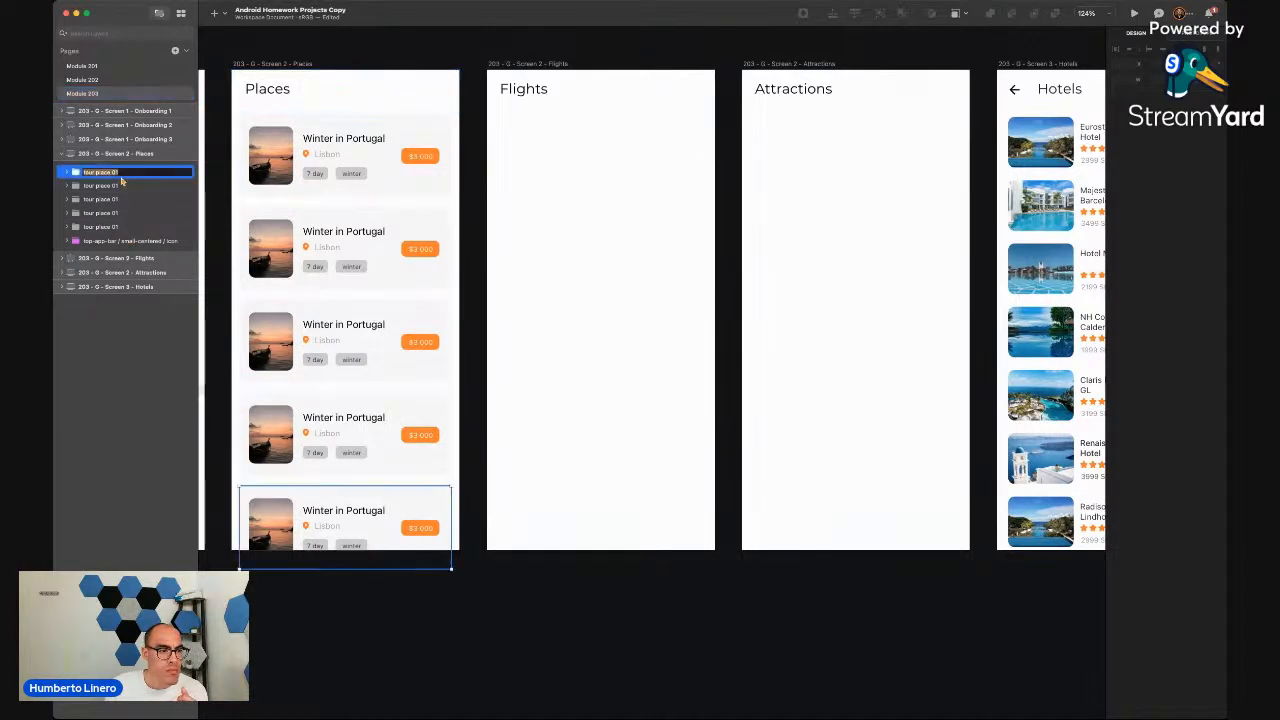
click(124, 229)
drag(124, 229, 118, 172)
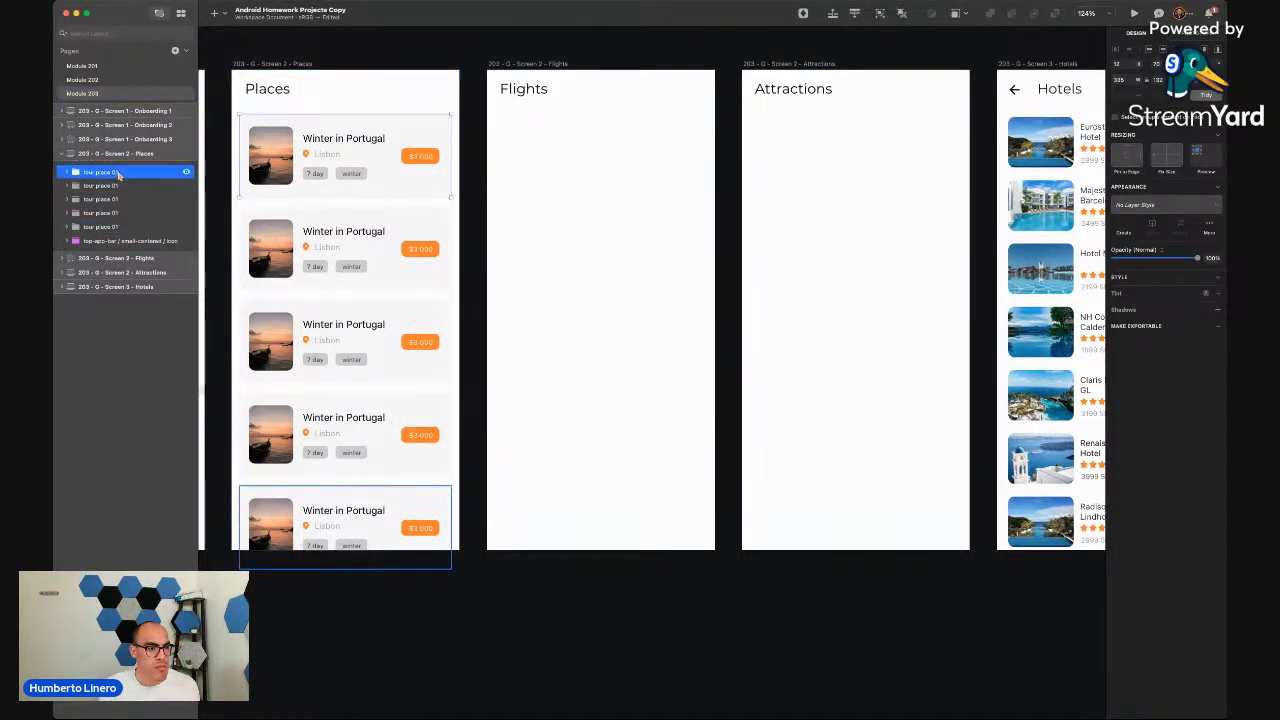
double_click(118, 172)
text(place)
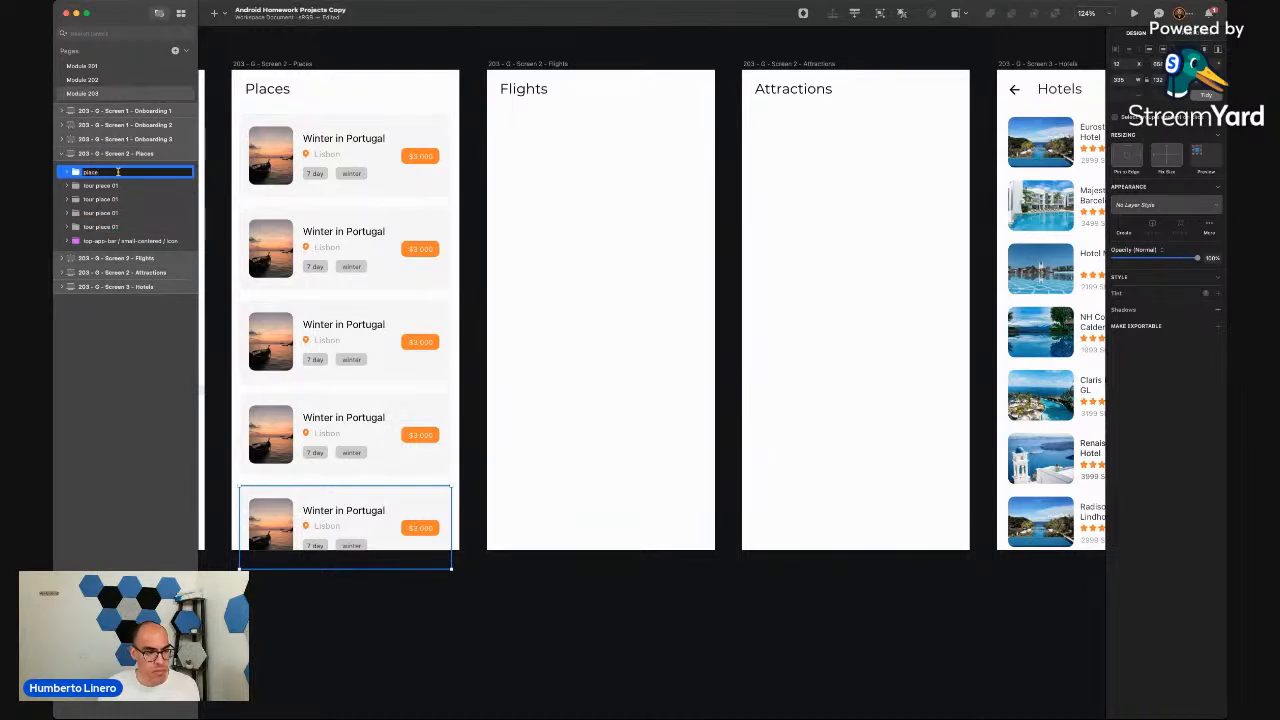
text(s)
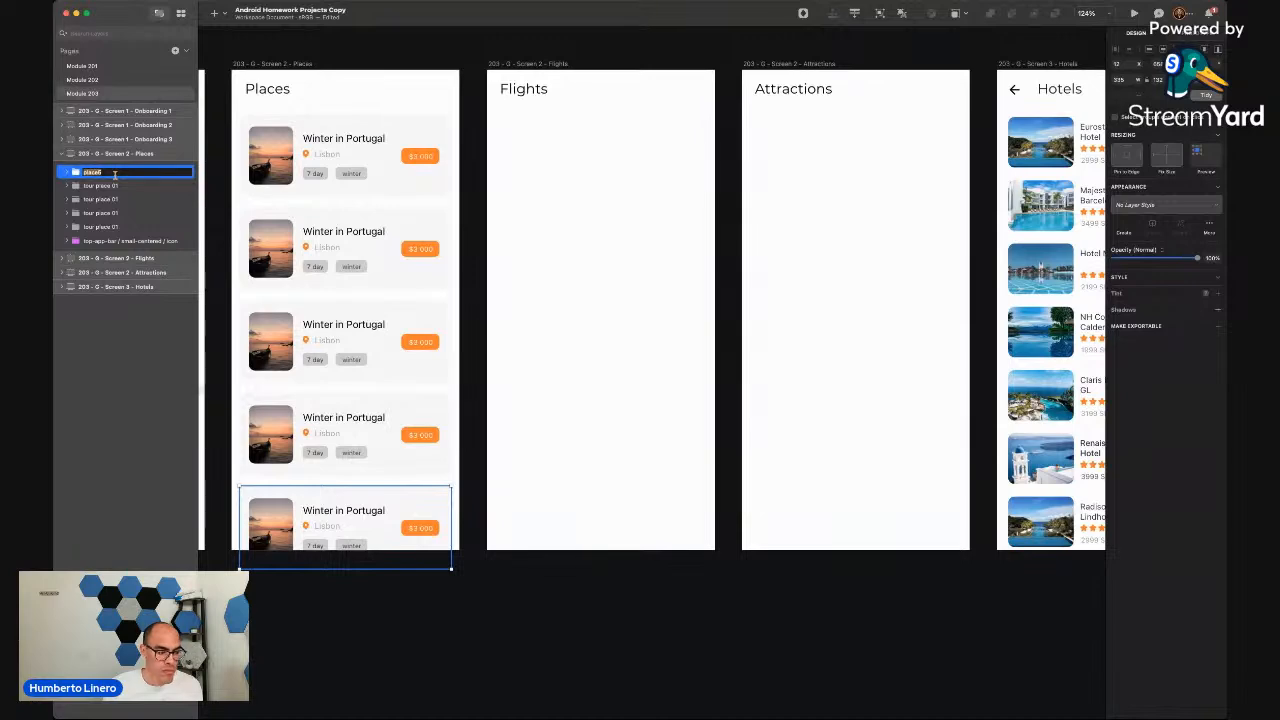
click(115, 175)
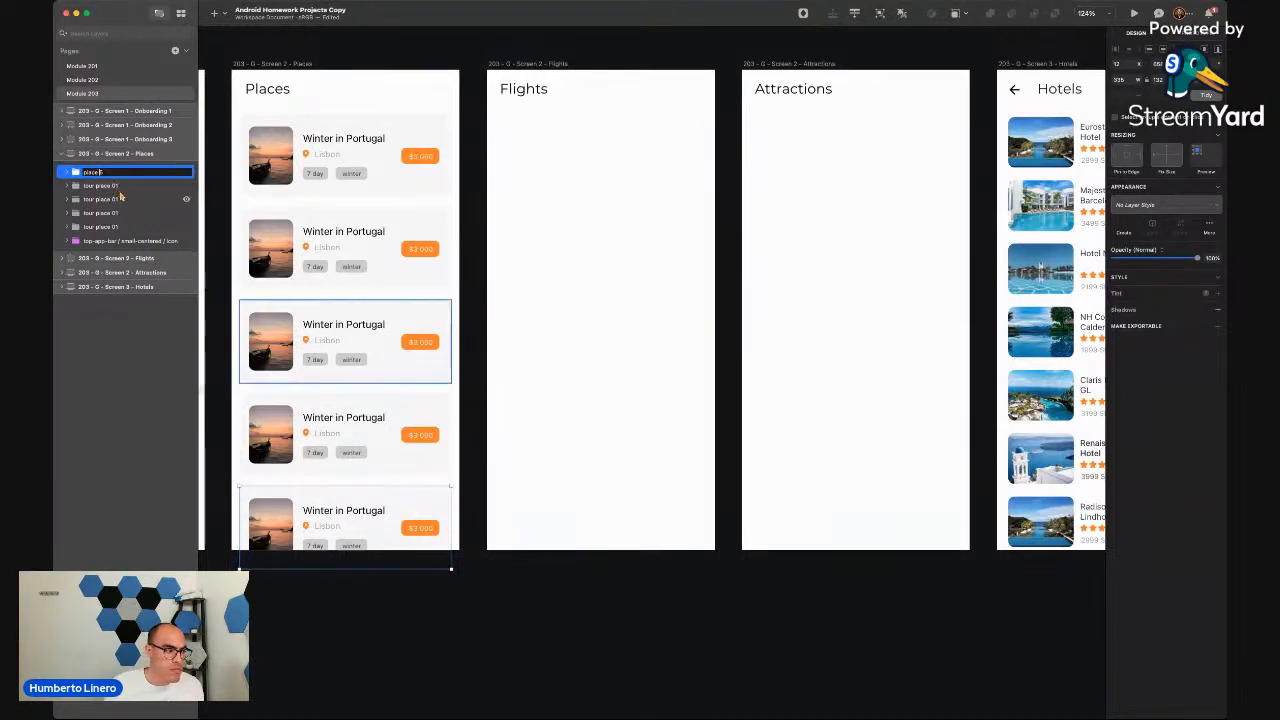
key(Return)
Rename the layer group of the fourth tour card as "place 4"
scroll(223, 236, up, 5)
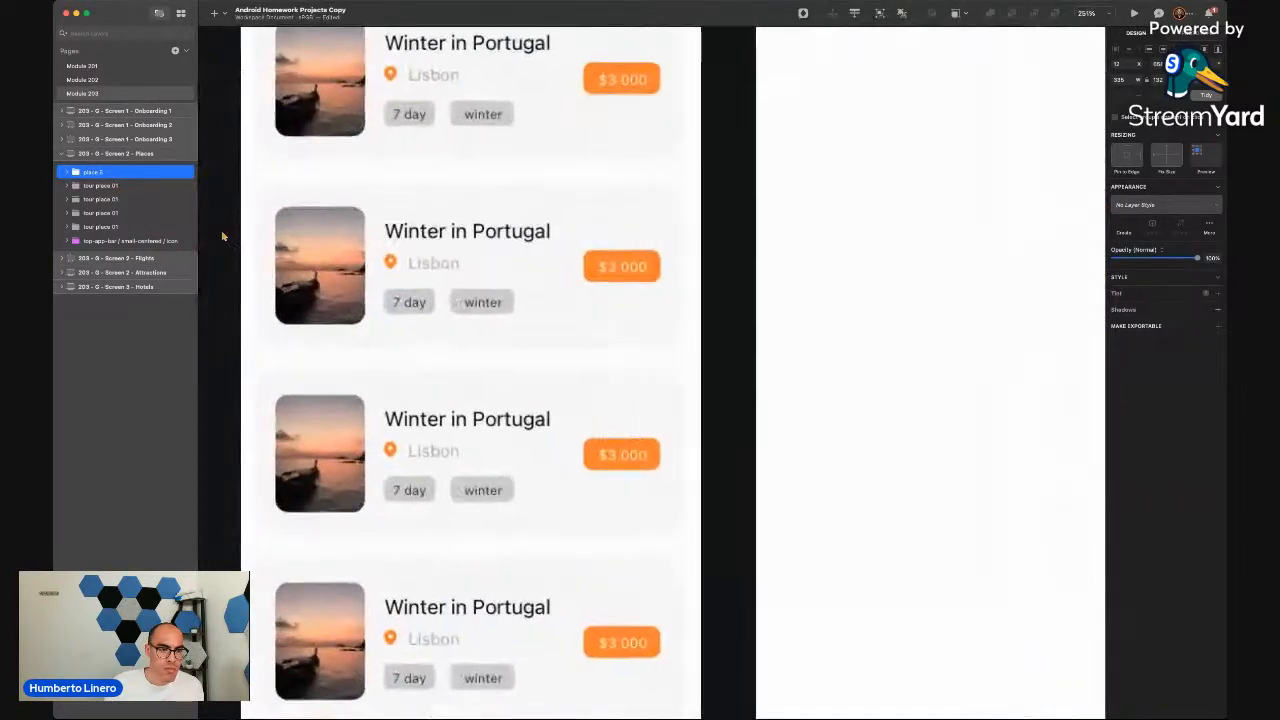
scroll(224, 236, left, 2)
scroll(224, 236, up, 2)
click(130, 186)
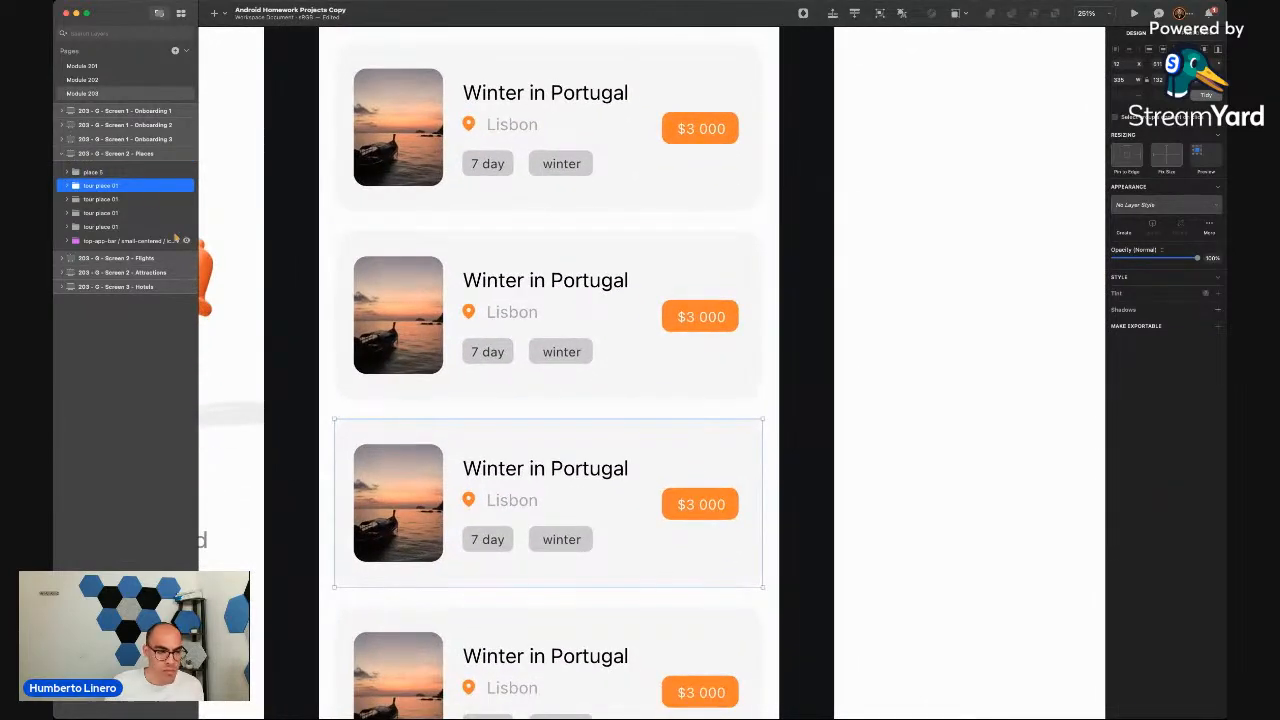
double_click(118, 186)
text(place)
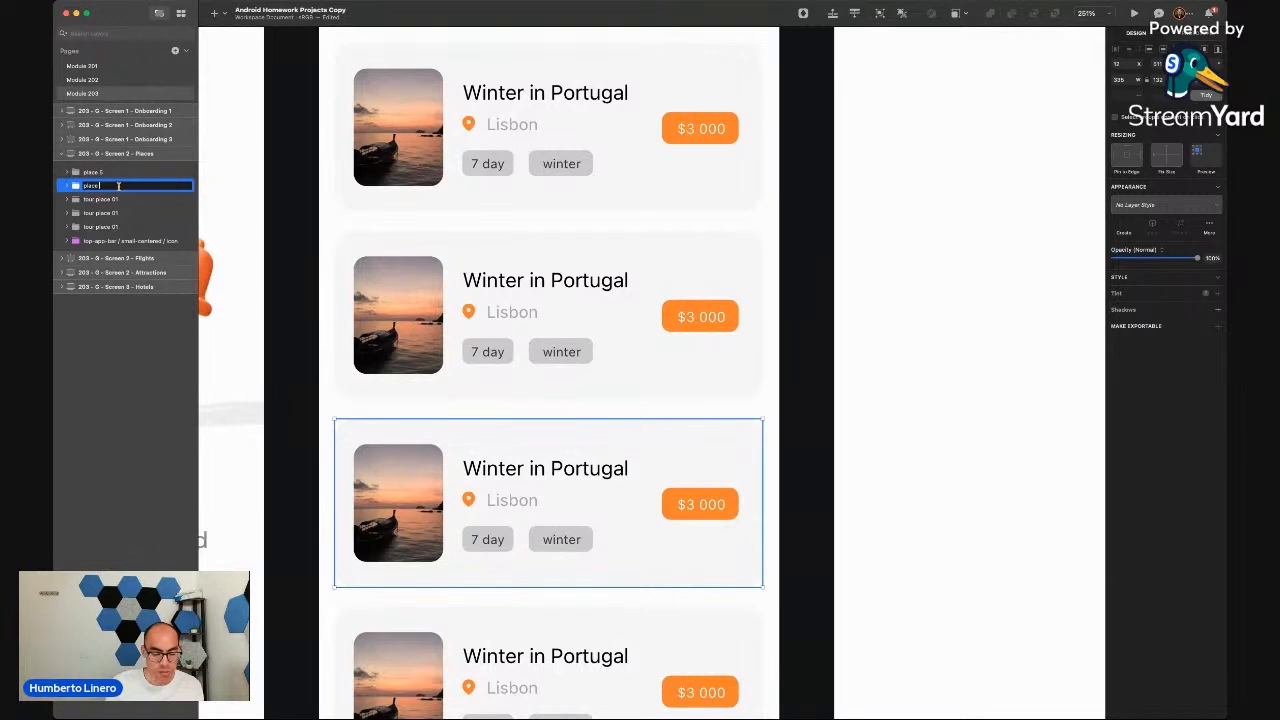
text( 4)
key(Return)
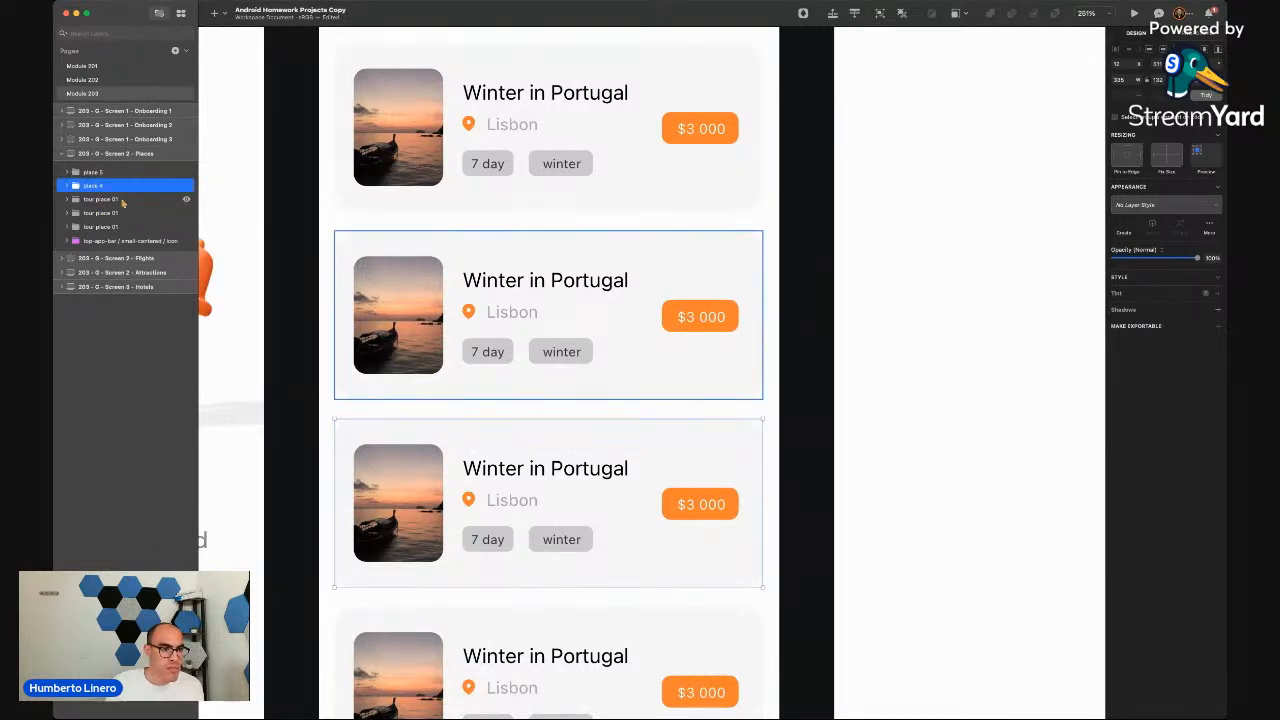
Rename the third tour card's layer group as "place 3" and the second's as "place 2"
double_click(121, 199)
text(place 3)
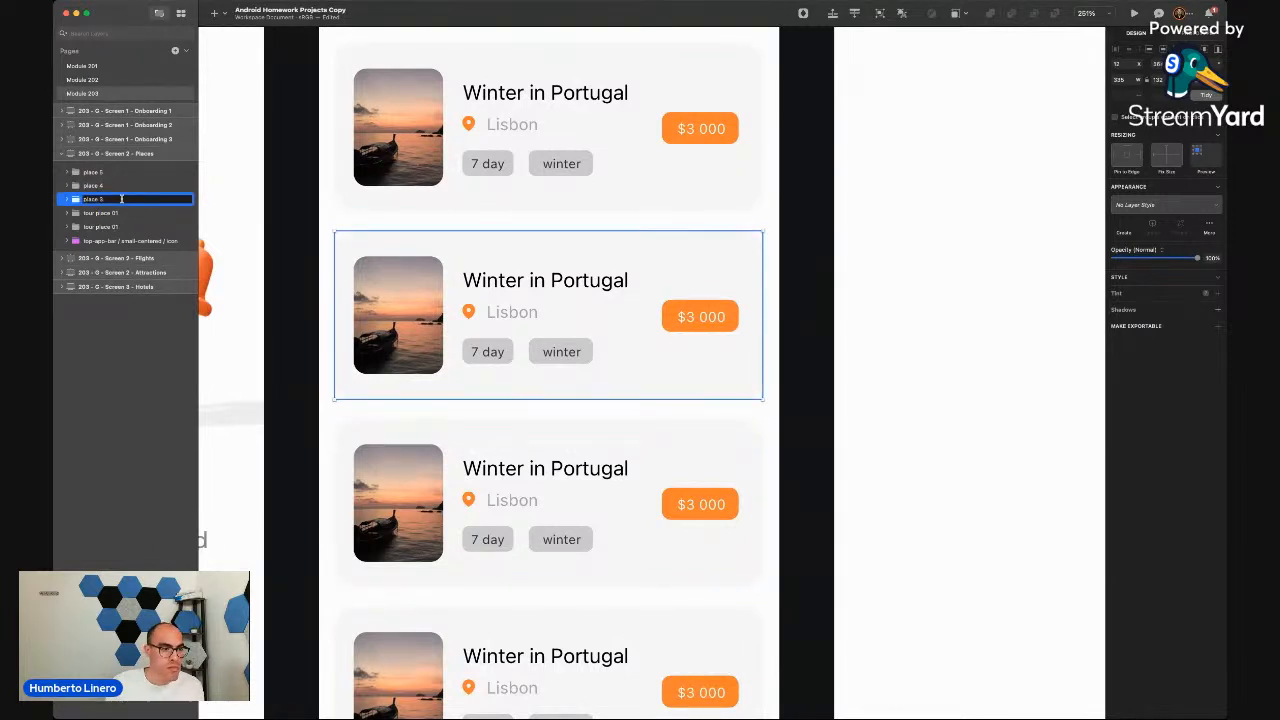
key(Return)
double_click(126, 212)
text(pl)
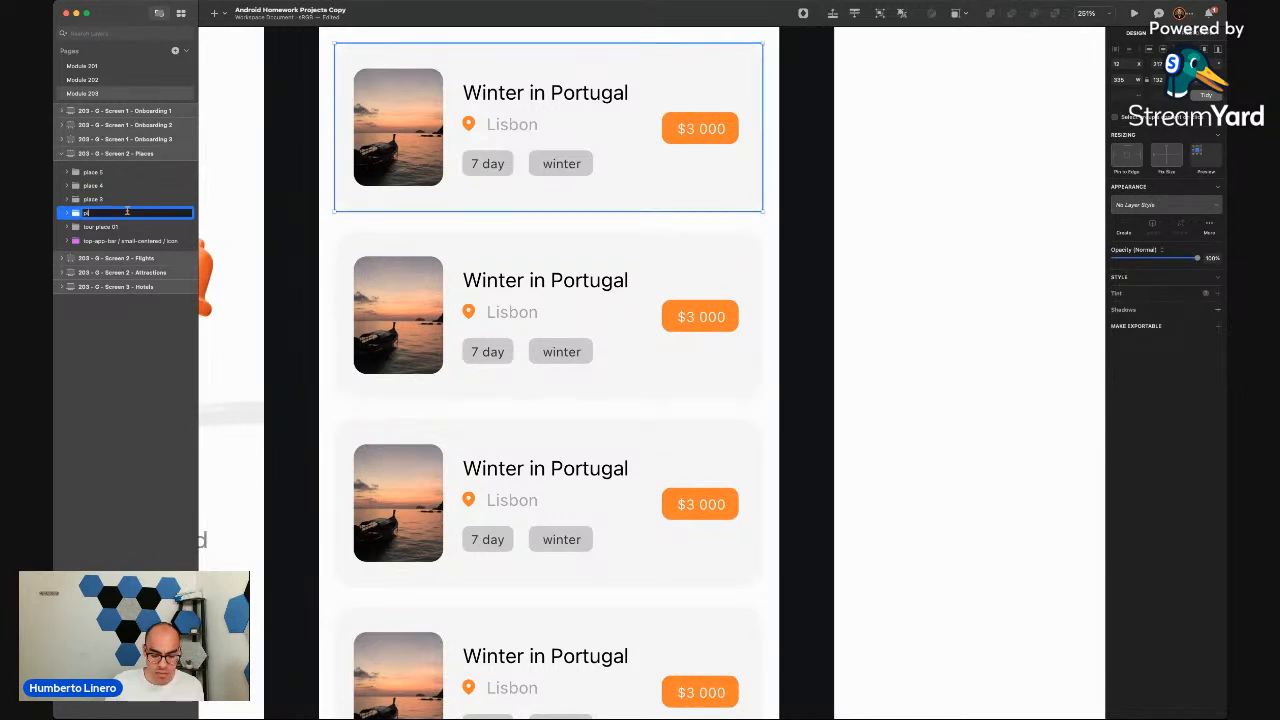
text(ace 3)
key(Return)
Rename the first tour card's layer group as "place 1" and move it above the other place groups in the layer order
double_click(122, 226)
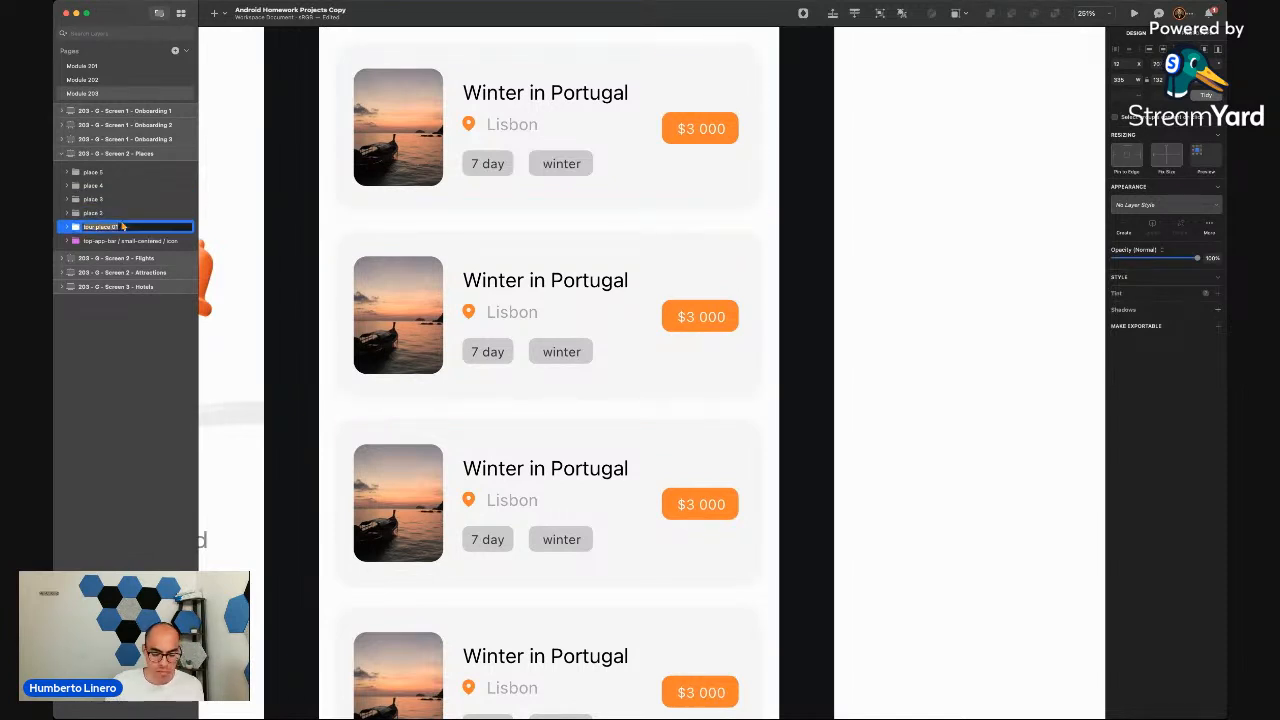
text(place 1)
key(Return)
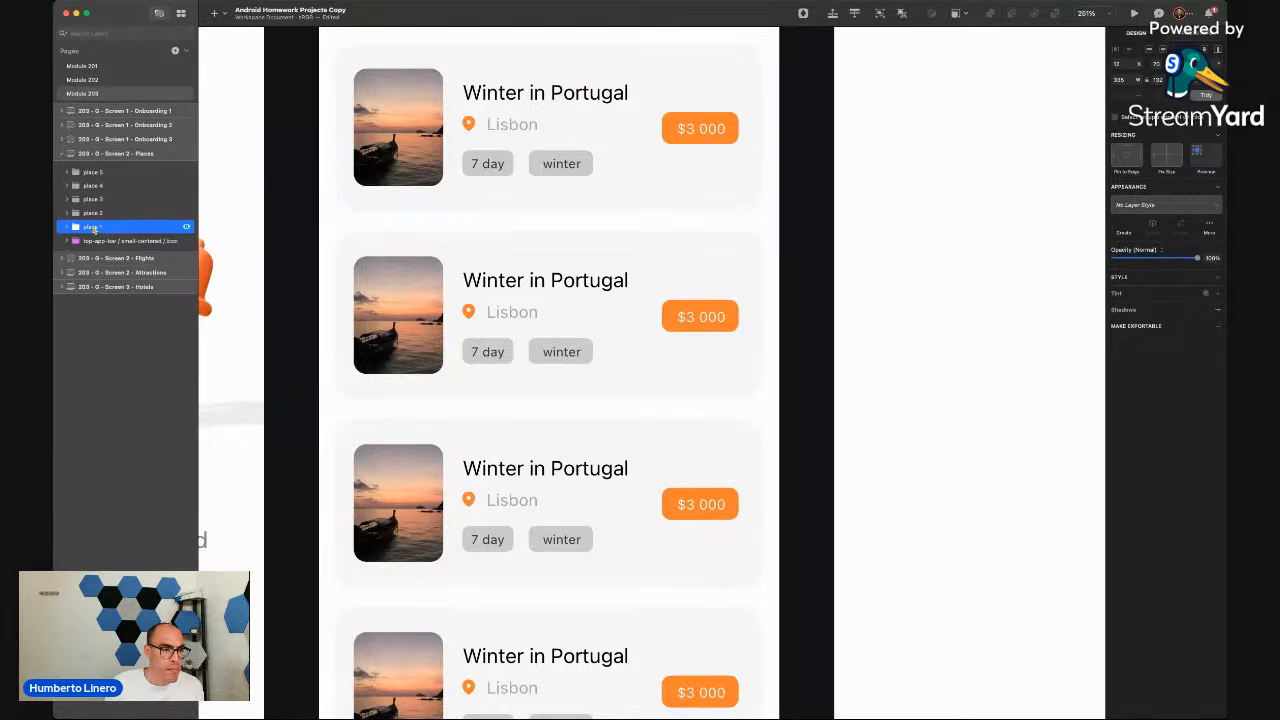
drag(92, 168, 92, 167)
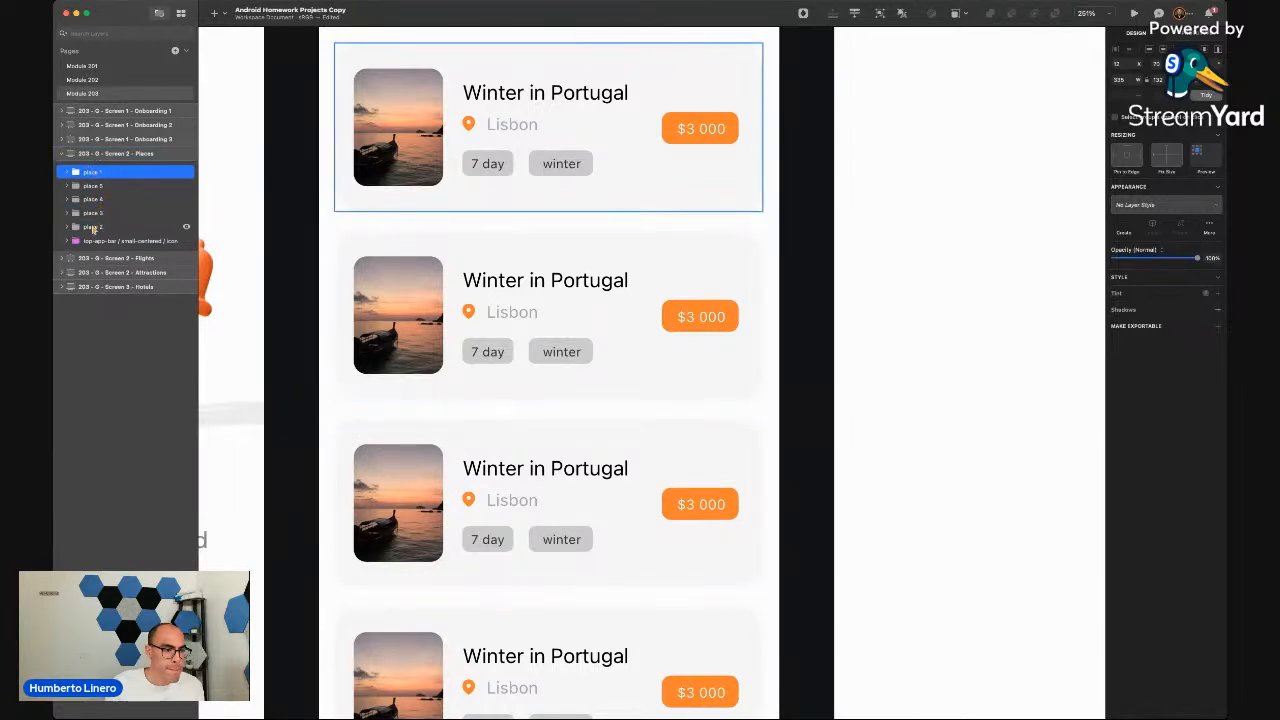
Reorder the tour card groups on the Places screen so they run from "place 1" down to "place 5"
drag(94, 227, 92, 183)
mouse_move(93, 227)
mouse_down()
mouse_move(96, 195)
mouse_move(92, 212)
mouse_up()
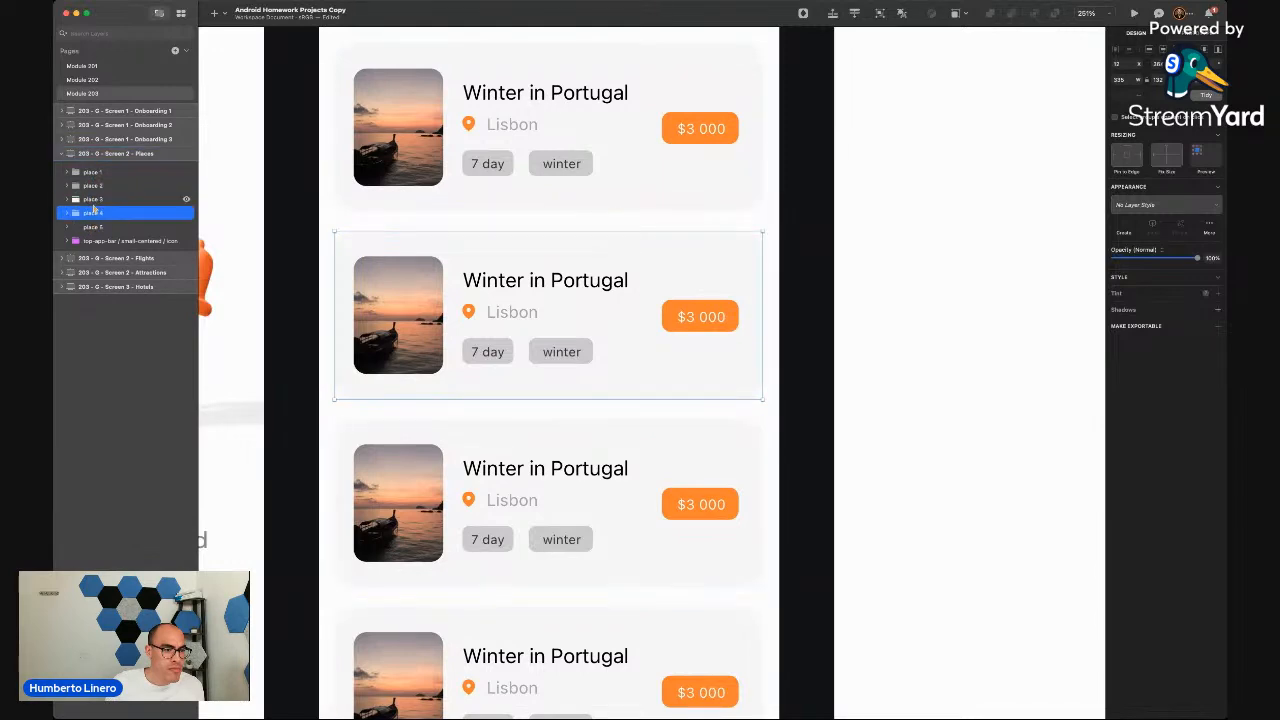
click(298, 255)
scroll(298, 255, down, 5)
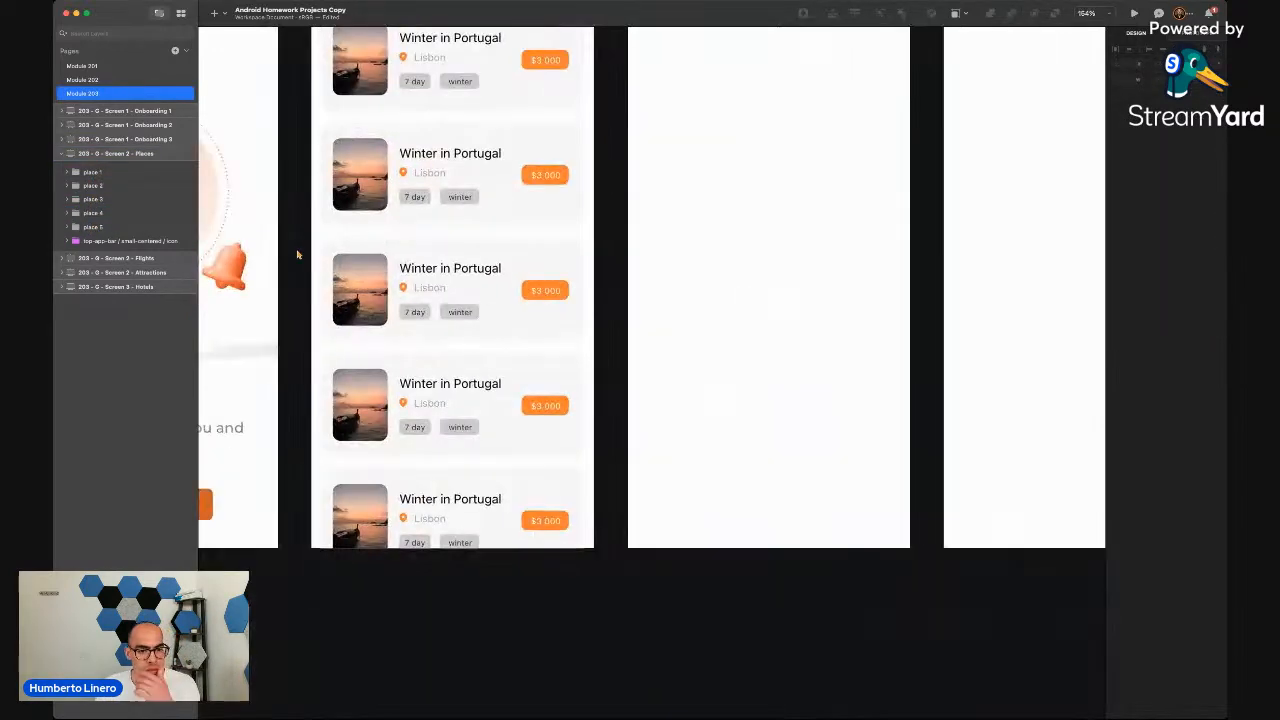
scroll(298, 255, up, 3)
scroll(298, 255, up, 1)
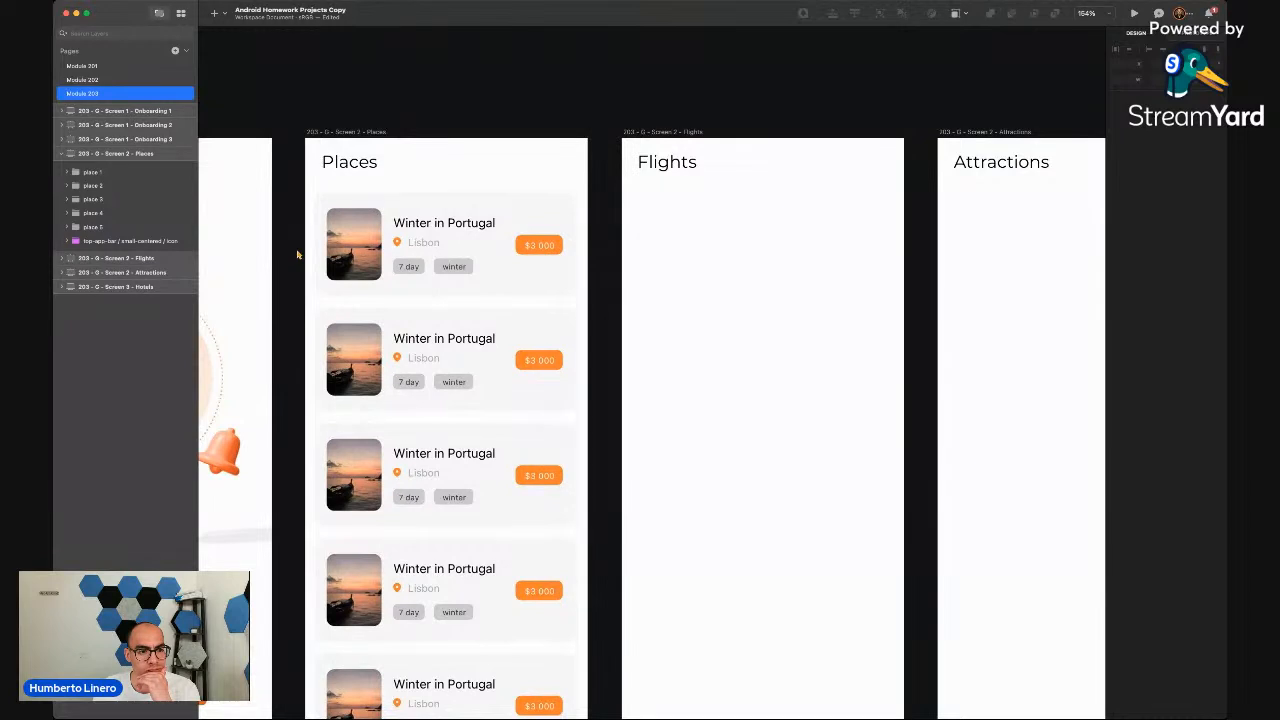
scroll(298, 255, down, 2)
scroll(330, 256, left, 1)
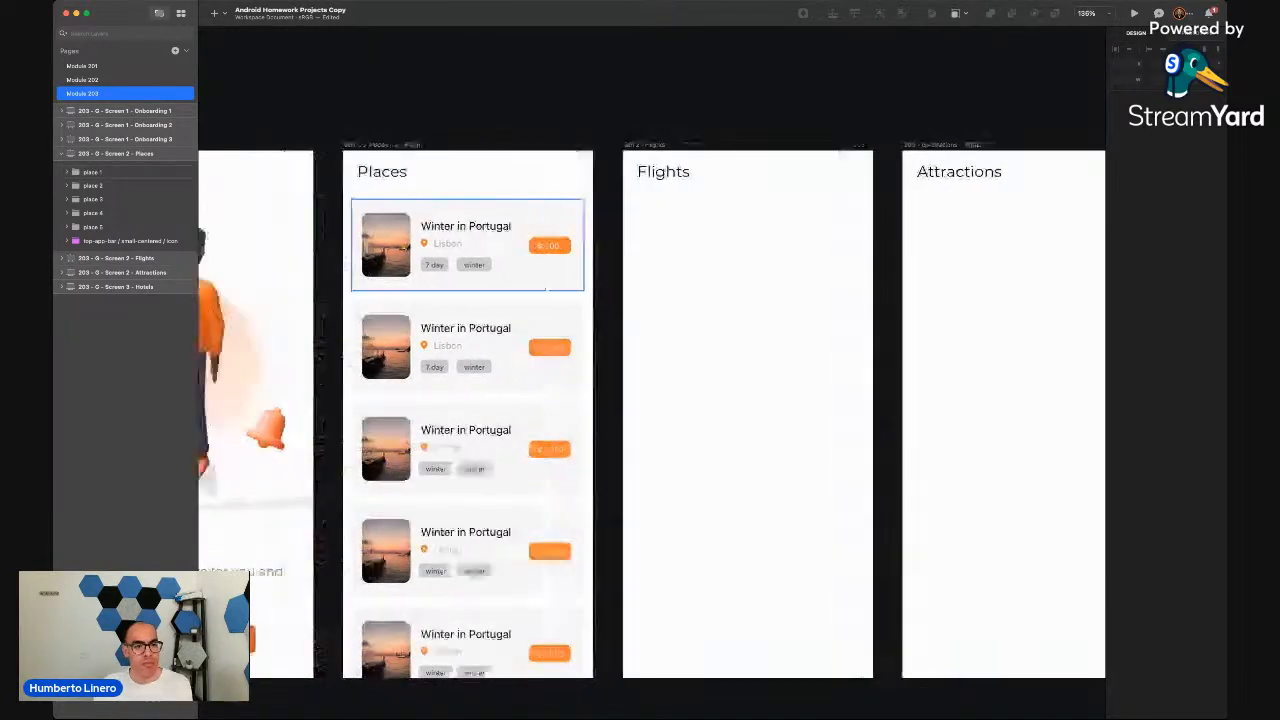
scroll(546, 289, left, 1)
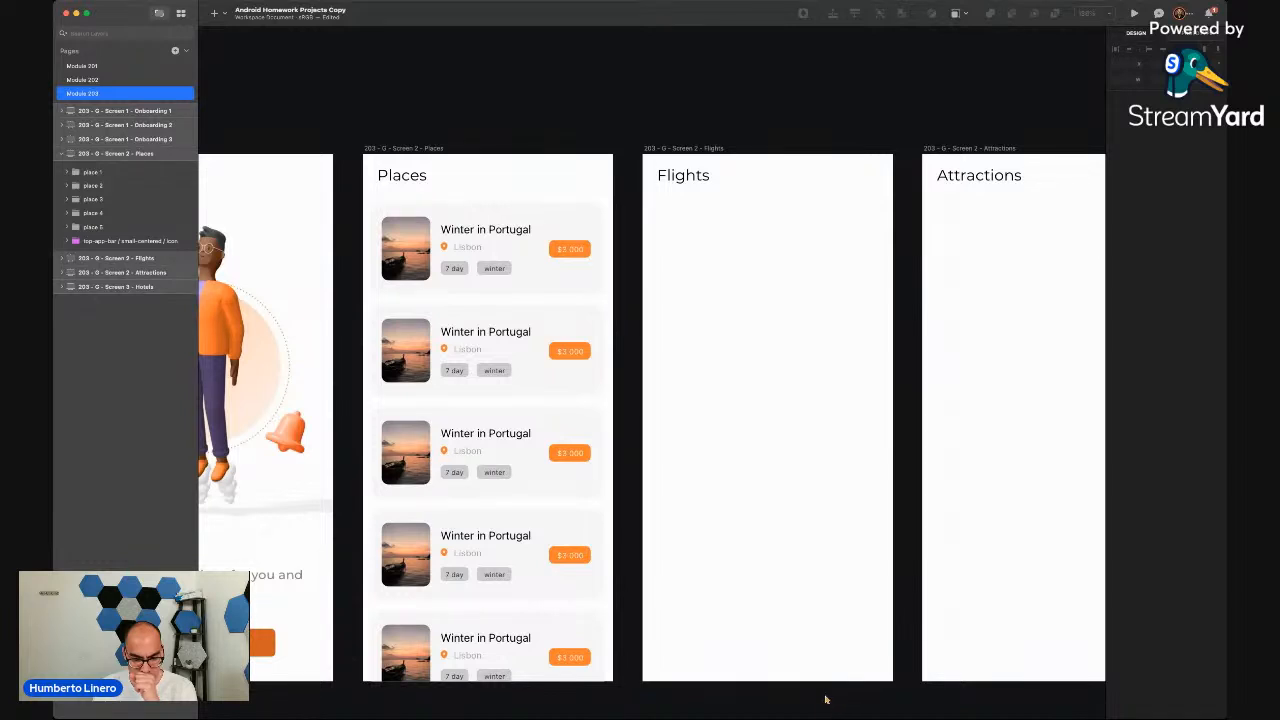
key(super+Tab)
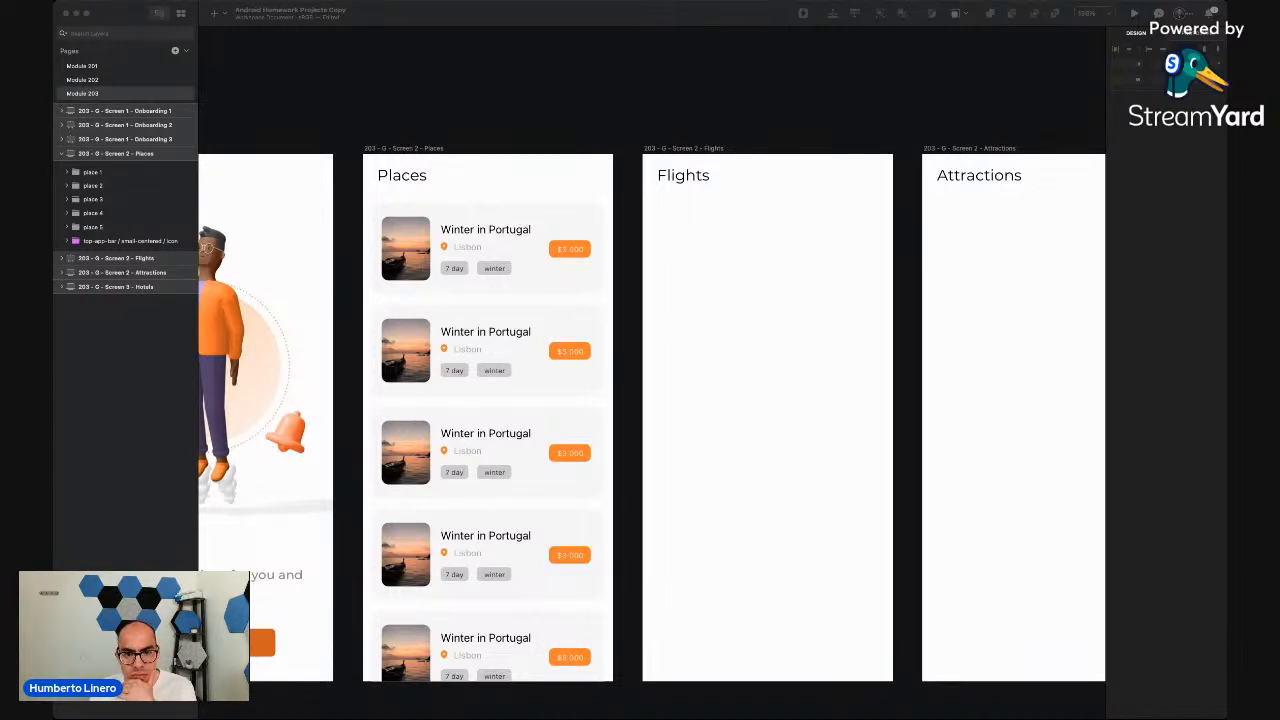
click(563, 160)
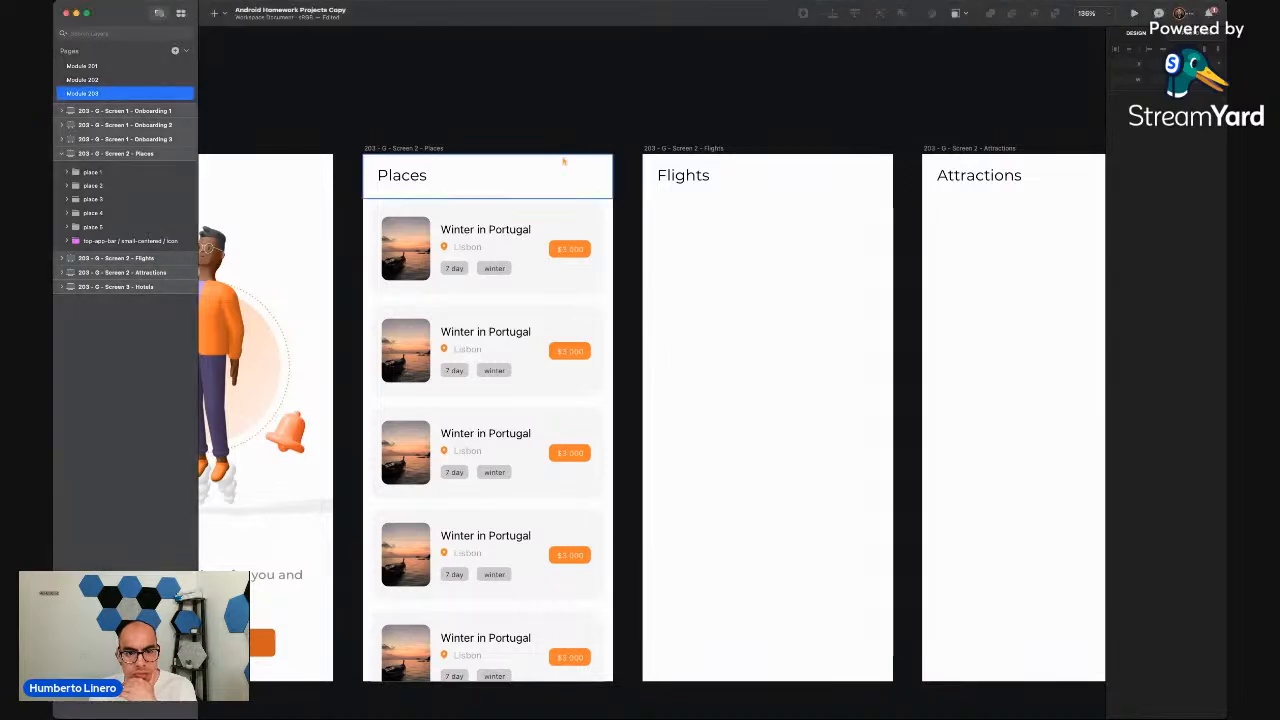
Paste the three-item Surface Color bottom navigation into the Places screen and align it with the screen's lower edge
key(super+Tab)
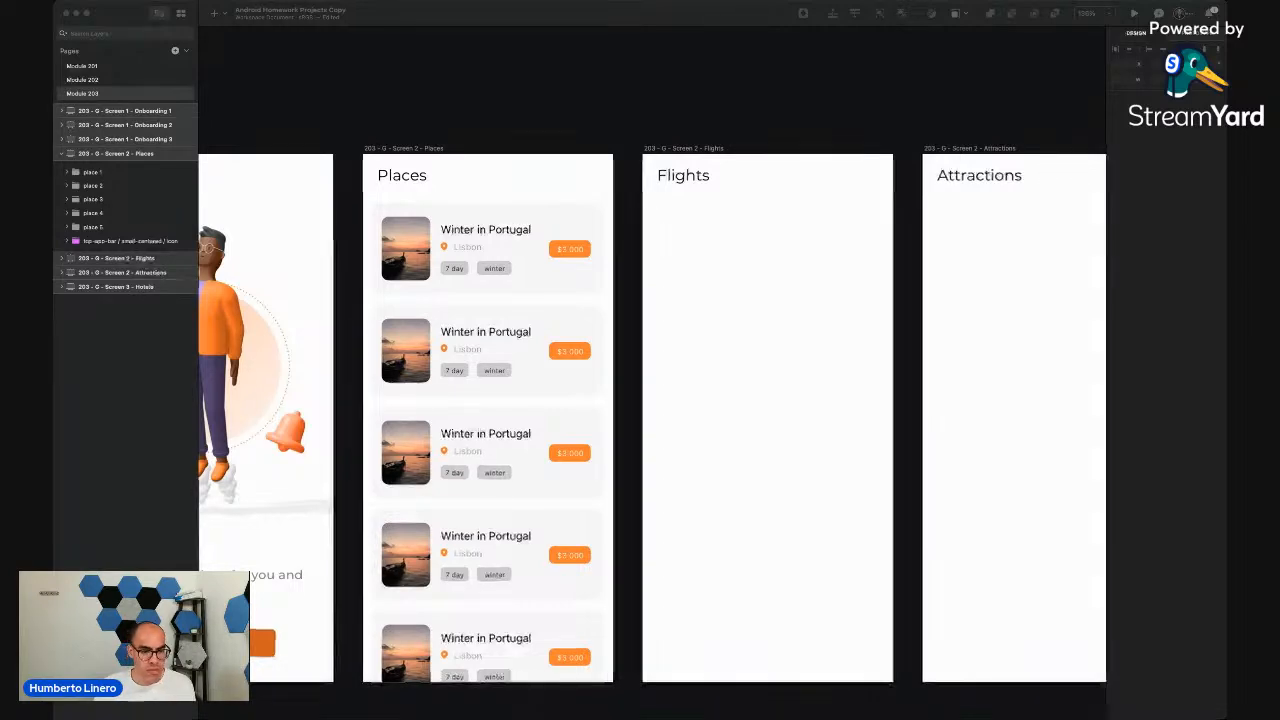
click(568, 333)
click(388, 149)
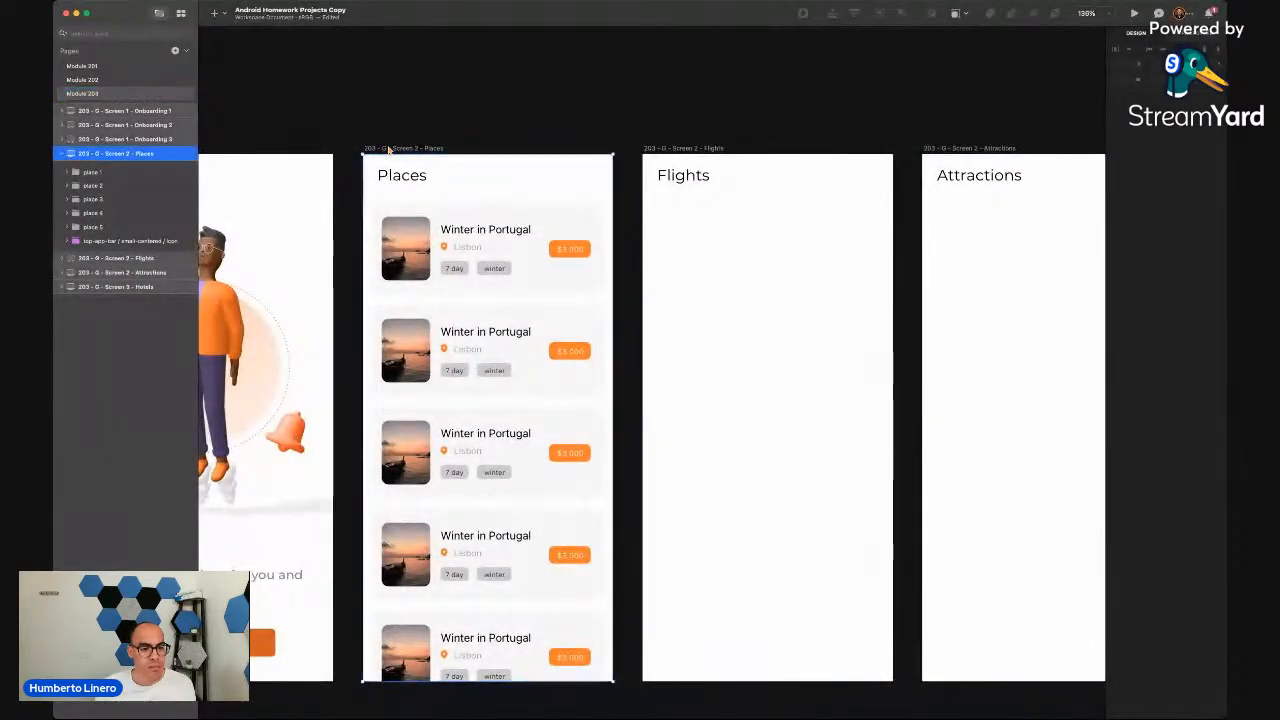
key(super+v)
drag(449, 181, 415, 666)
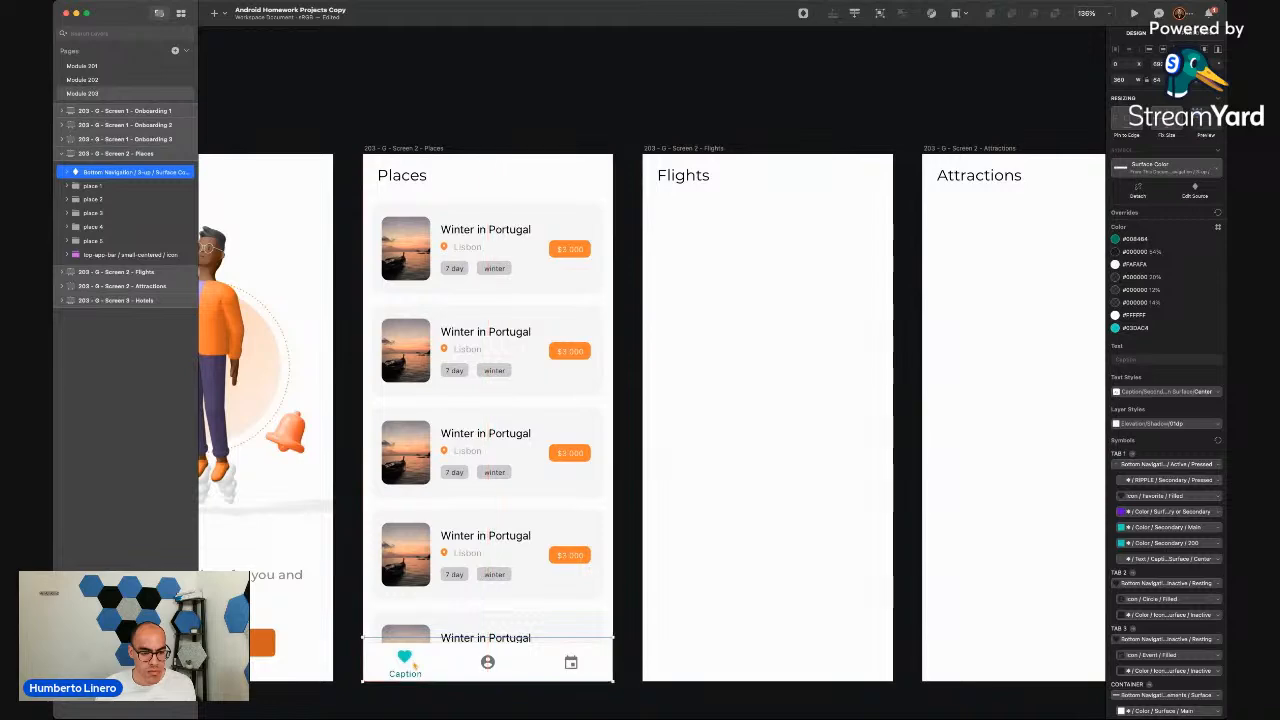
click(455, 147)
scroll(455, 147, down, 5)
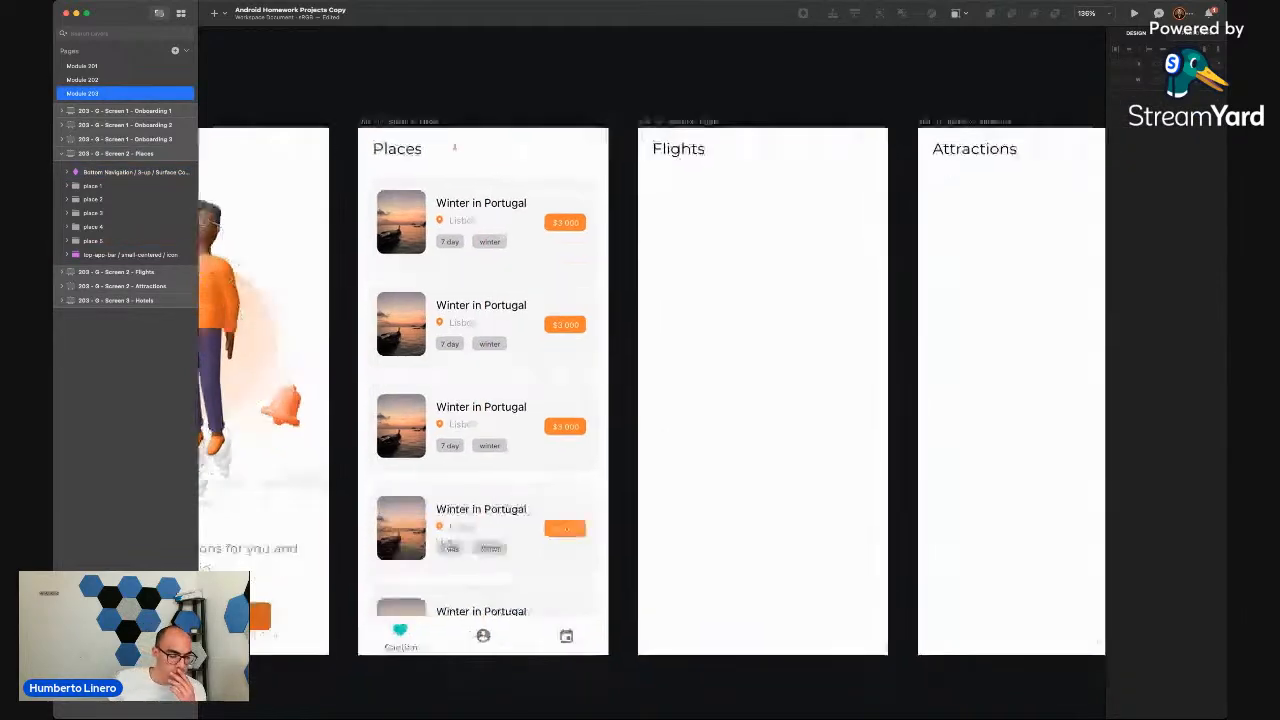
scroll(455, 147, down, 5)
scroll(455, 147, up, 3)
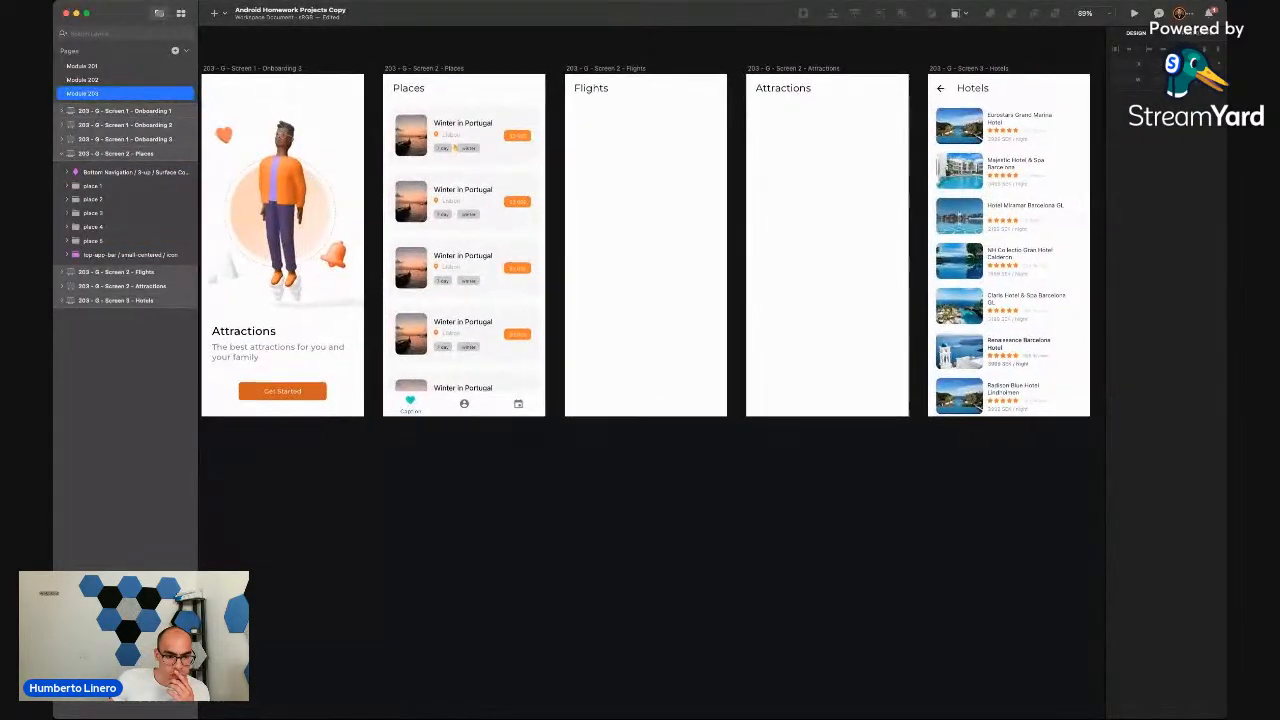
click(566, 134)
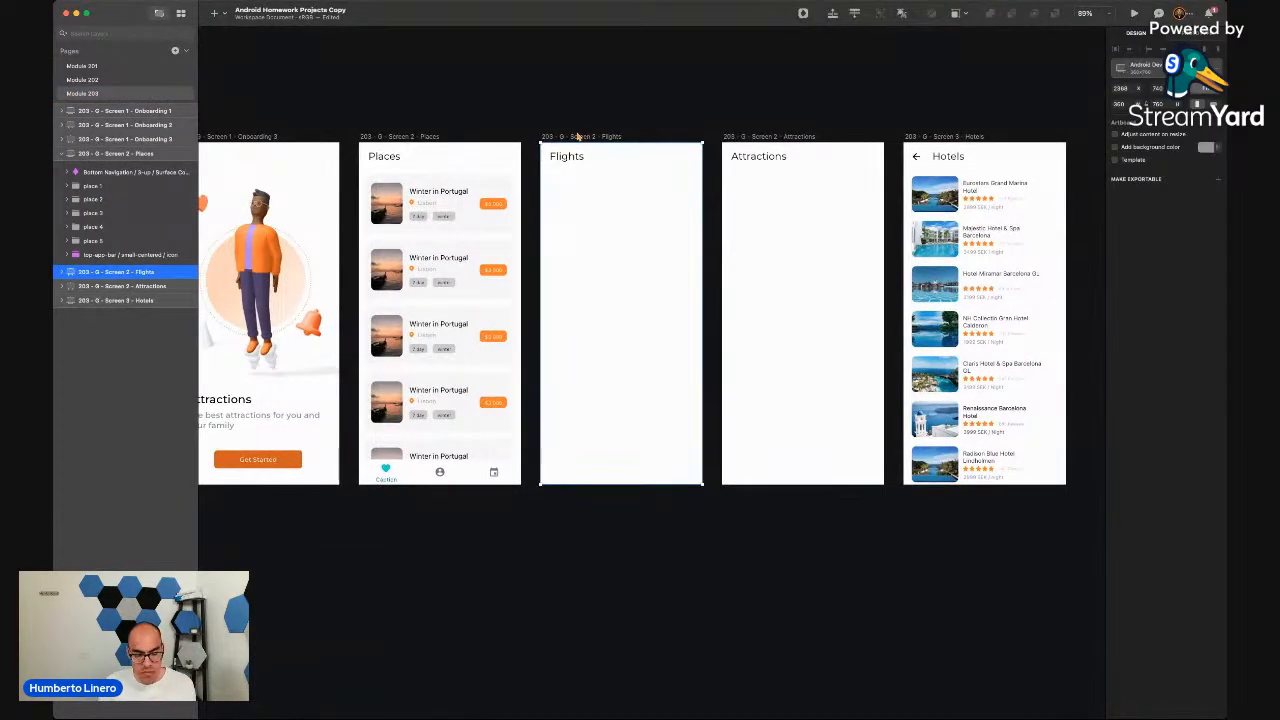
key(super+v)
key(BackSpace)
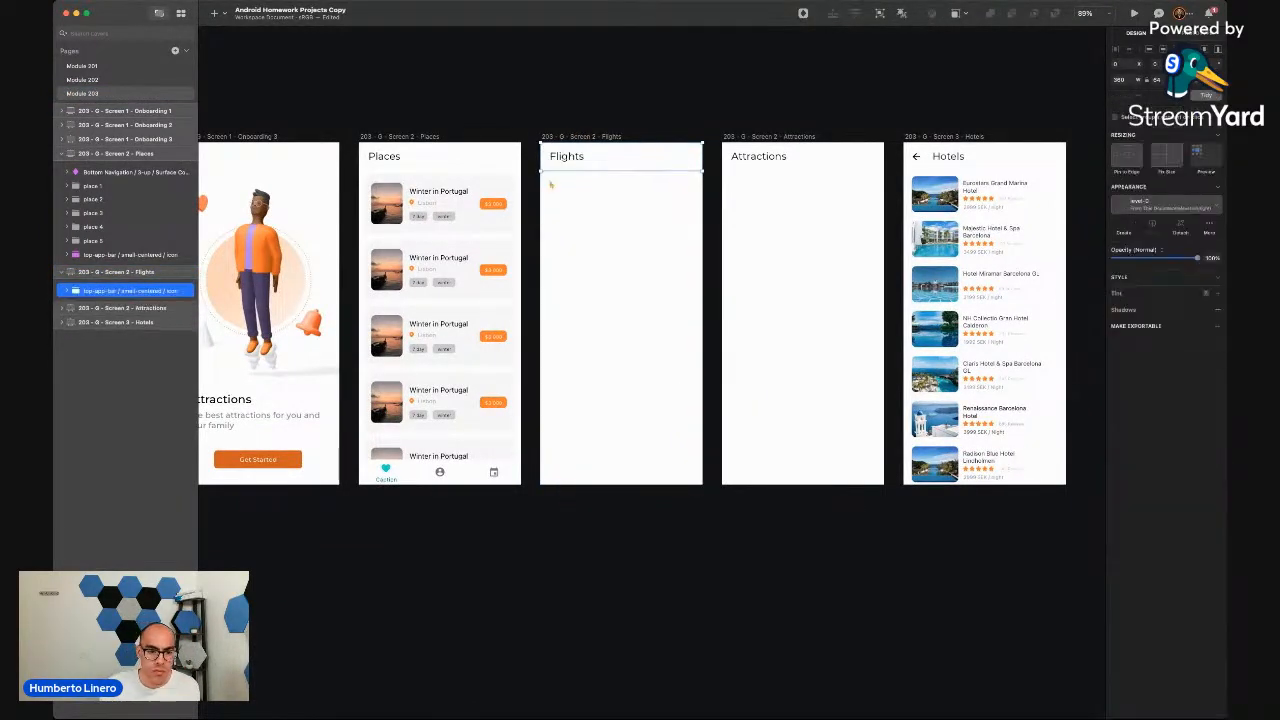
click(462, 472)
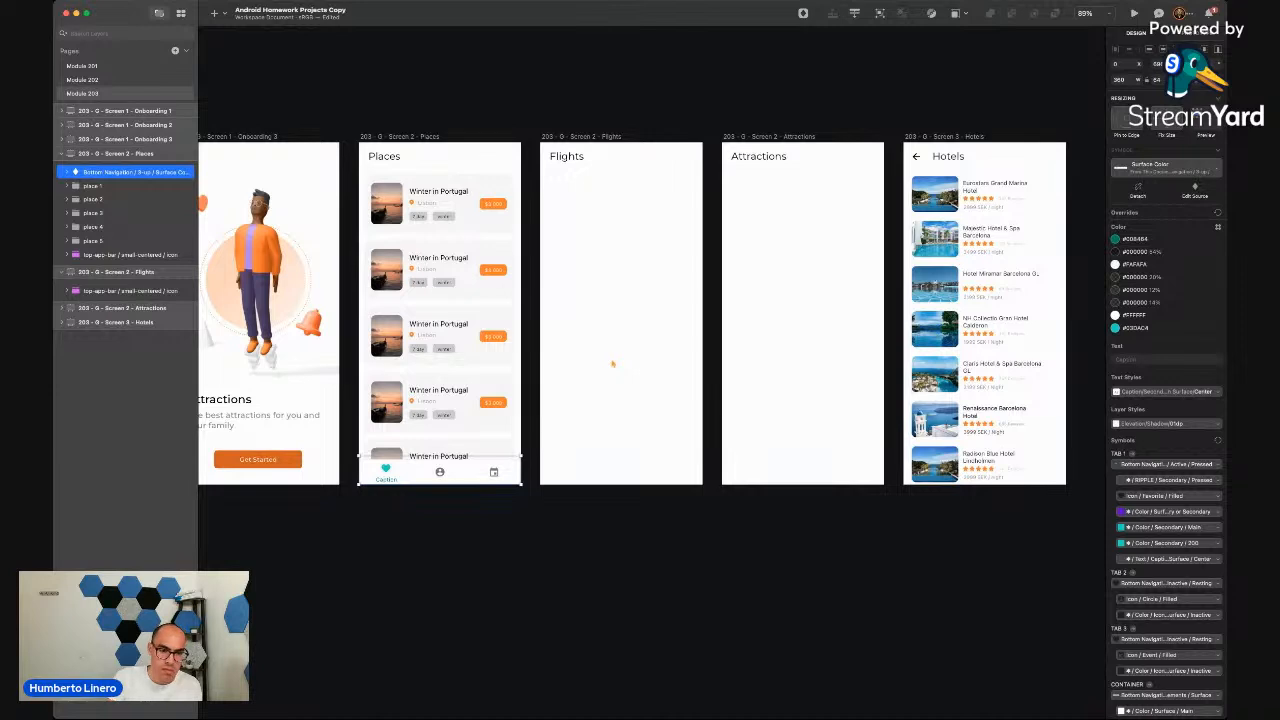
click(578, 546)
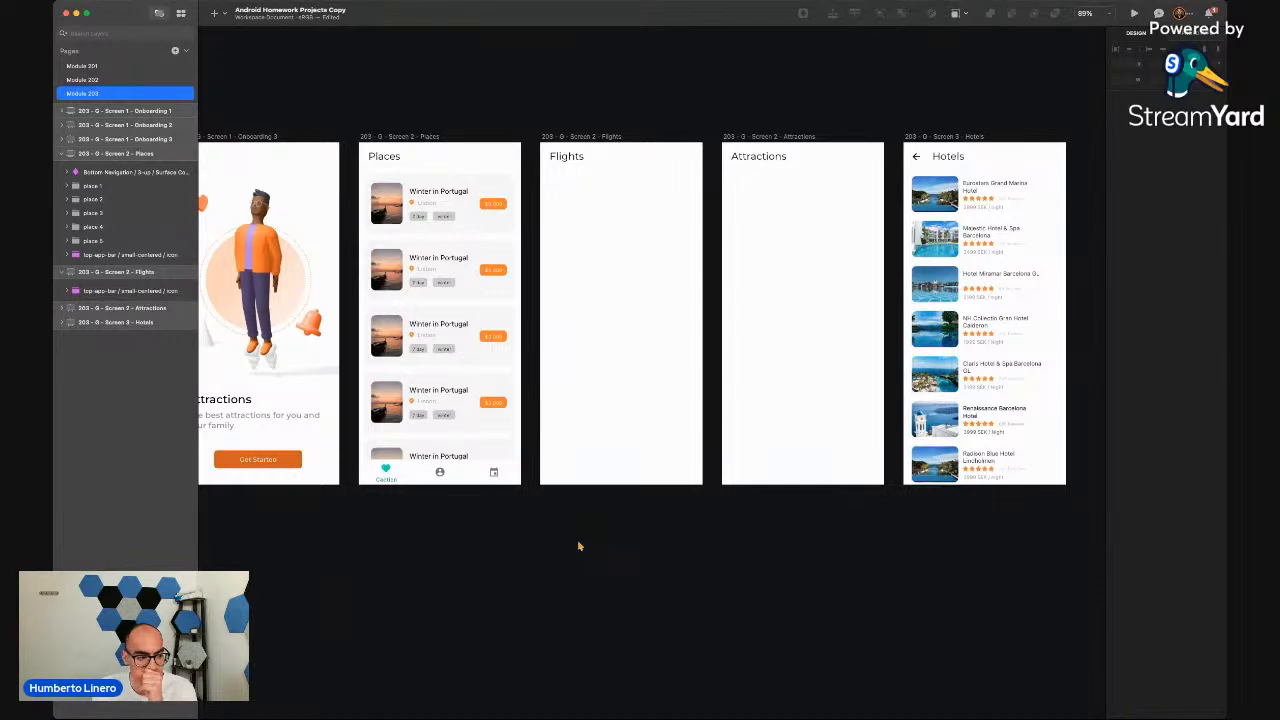
Paste the tab bar with Trips, Checklist and Settings tabs into the Flights screen and place it at the screen's lower edge
key(super+Tab)
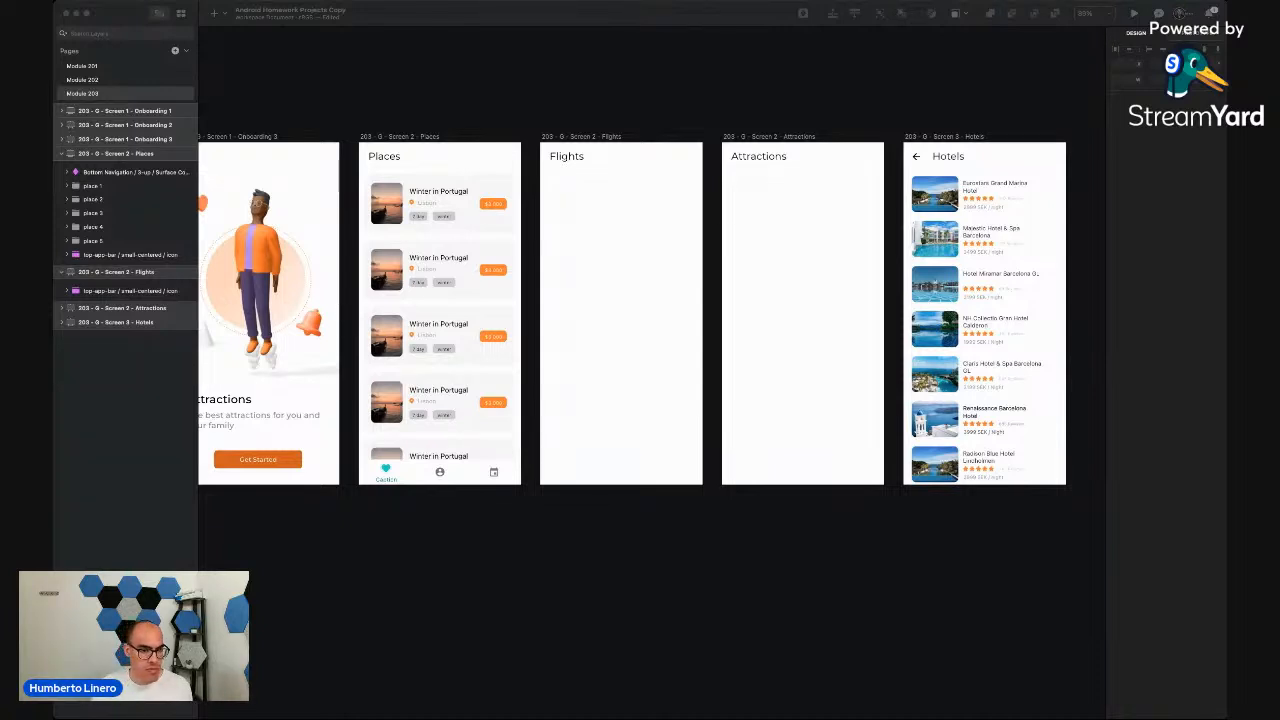
click(199, 557)
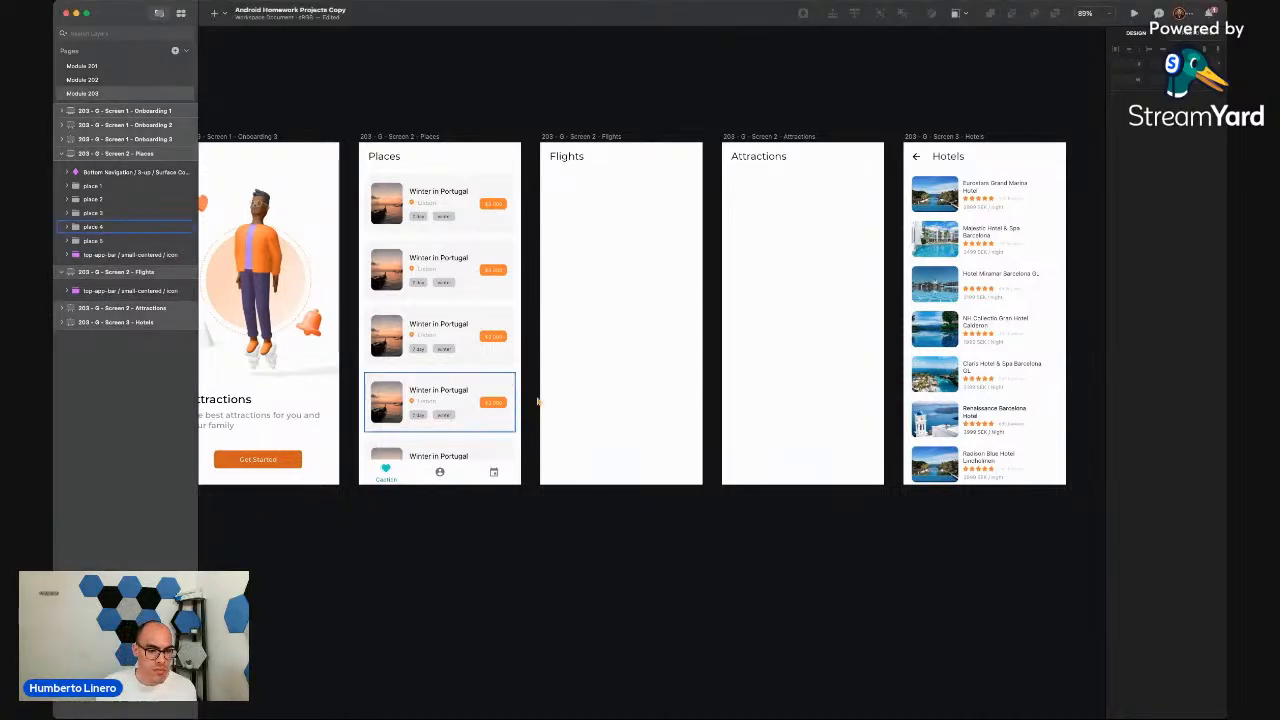
click(563, 150)
key(ctrl+v)
drag(591, 441, 597, 507)
click(599, 513)
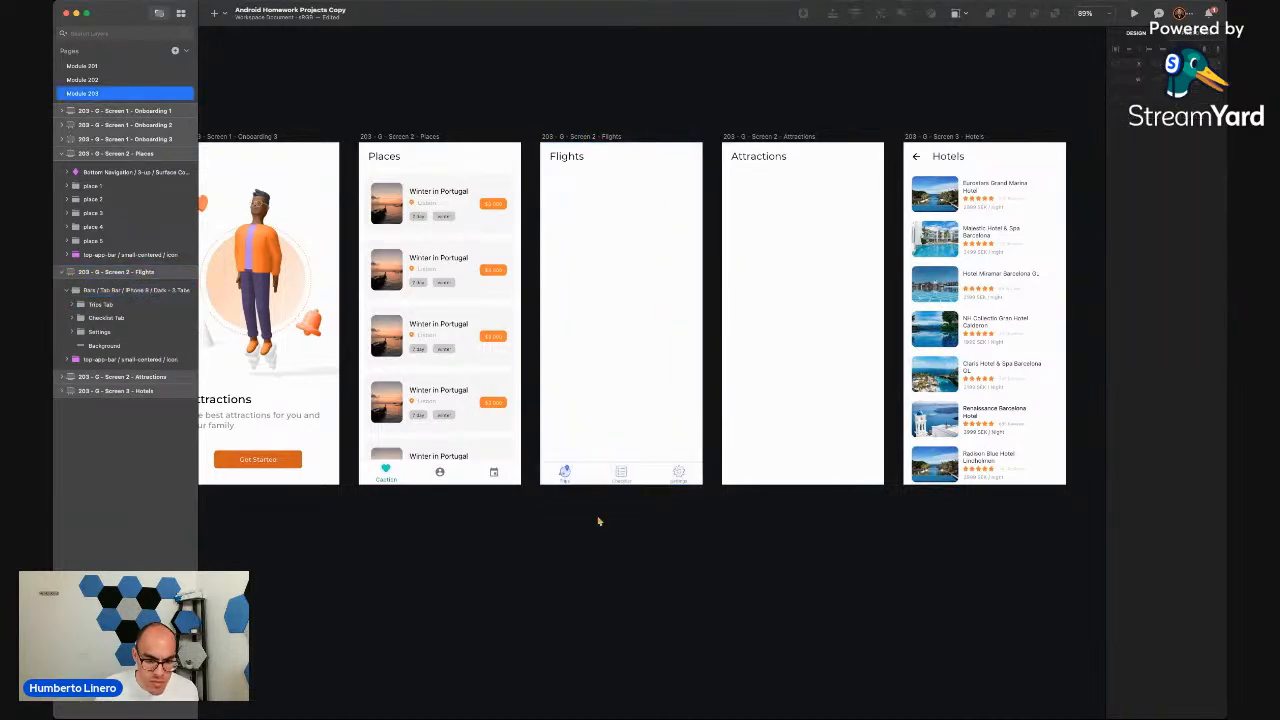
Align the tab bar with the left edge of the Flights screen and resize it to 360 wide
scroll(566, 523, up, 5)
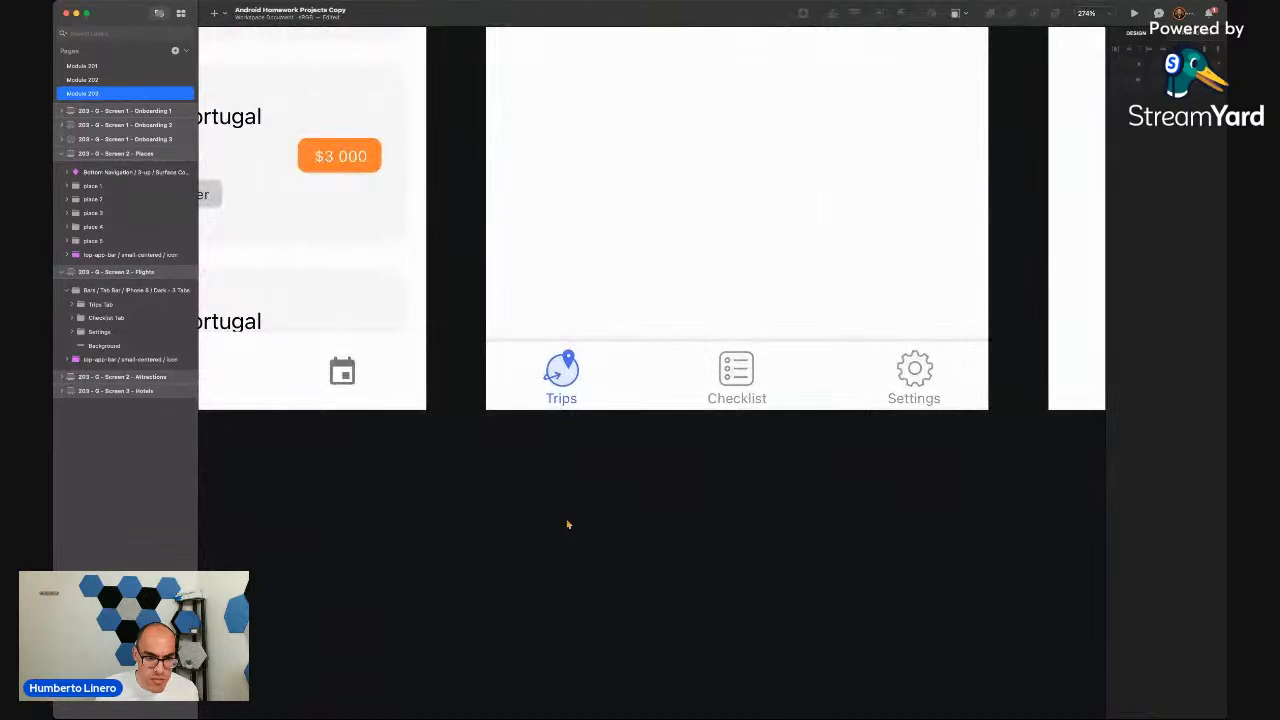
scroll(567, 524, left, 3)
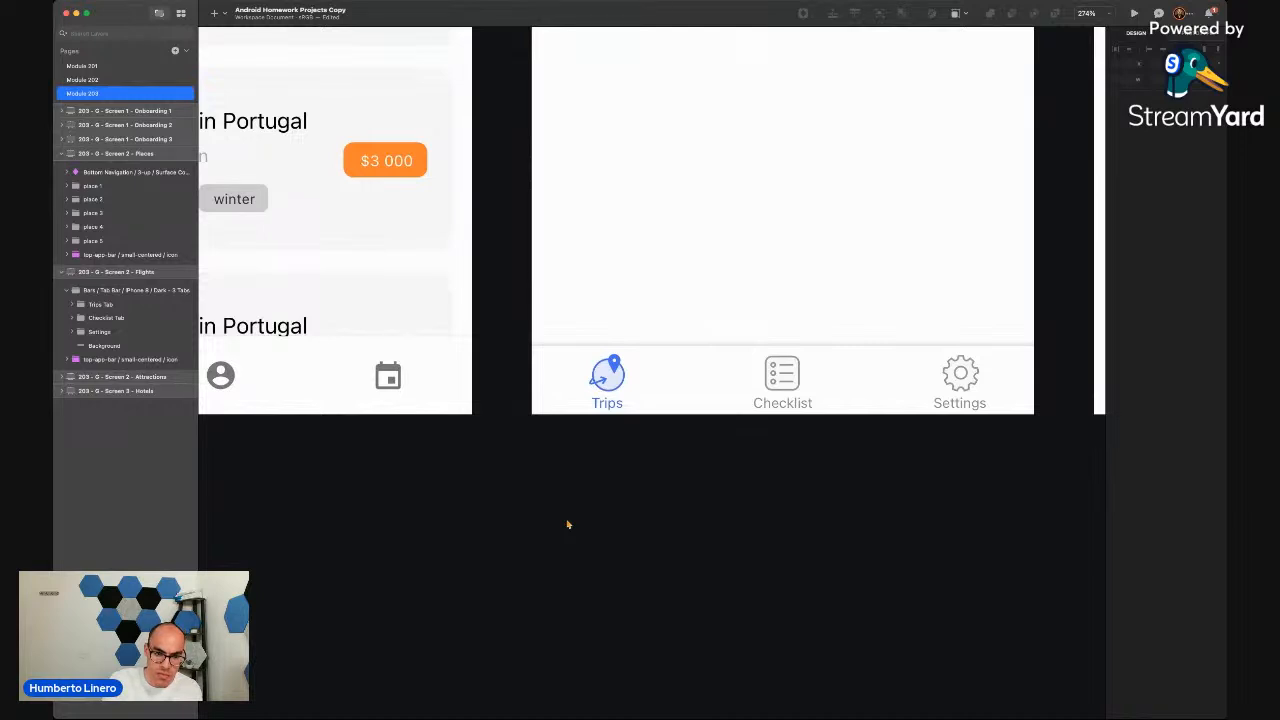
click(700, 407)
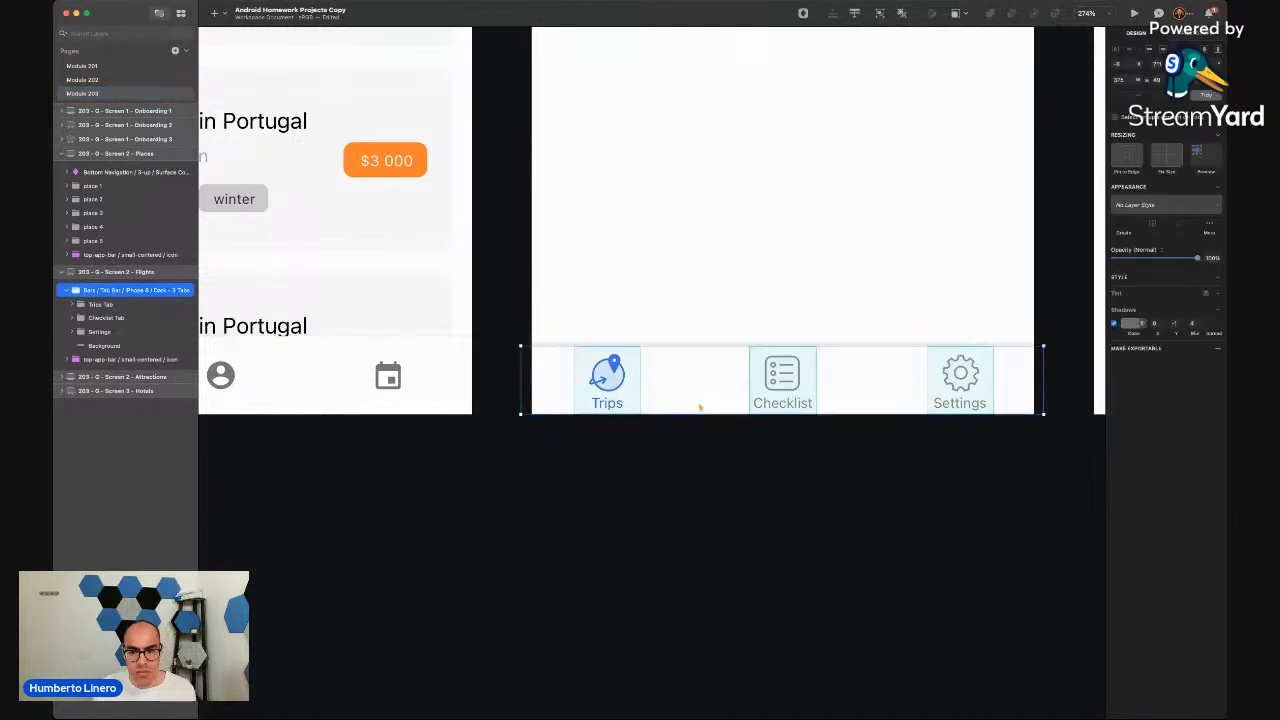
drag(706, 390, 718, 387)
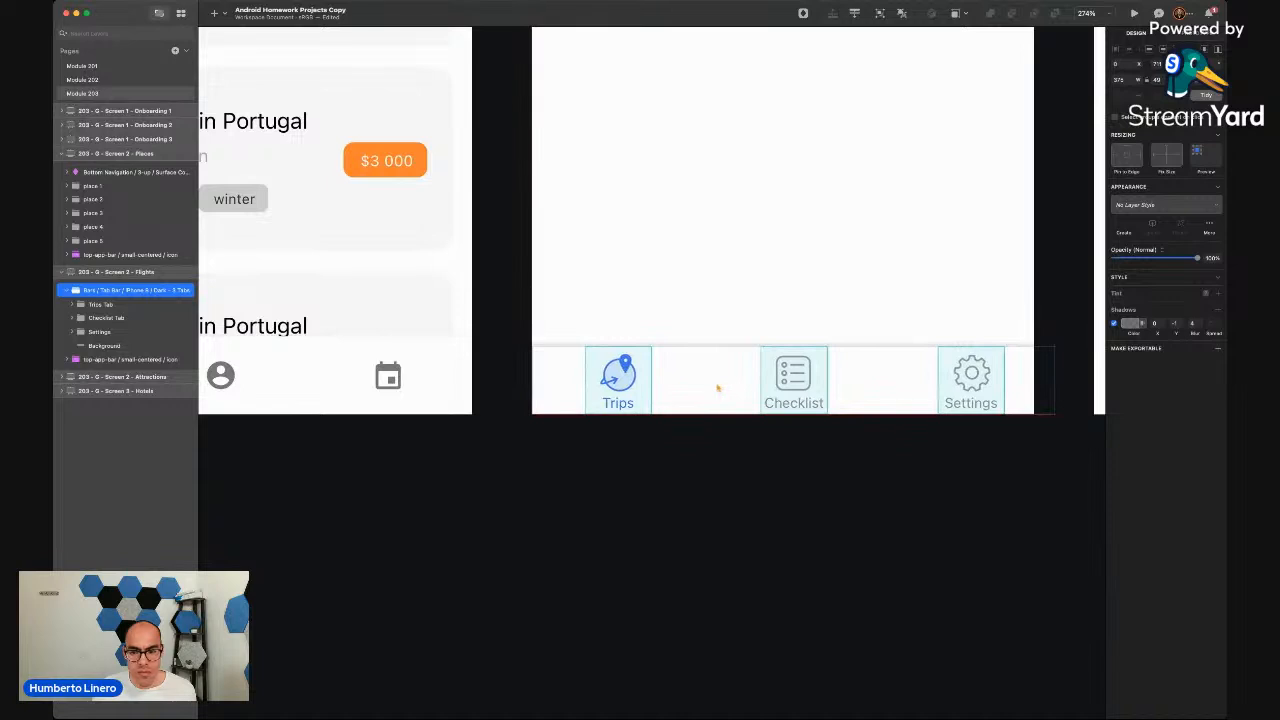
drag(1047, 372, 1052, 374)
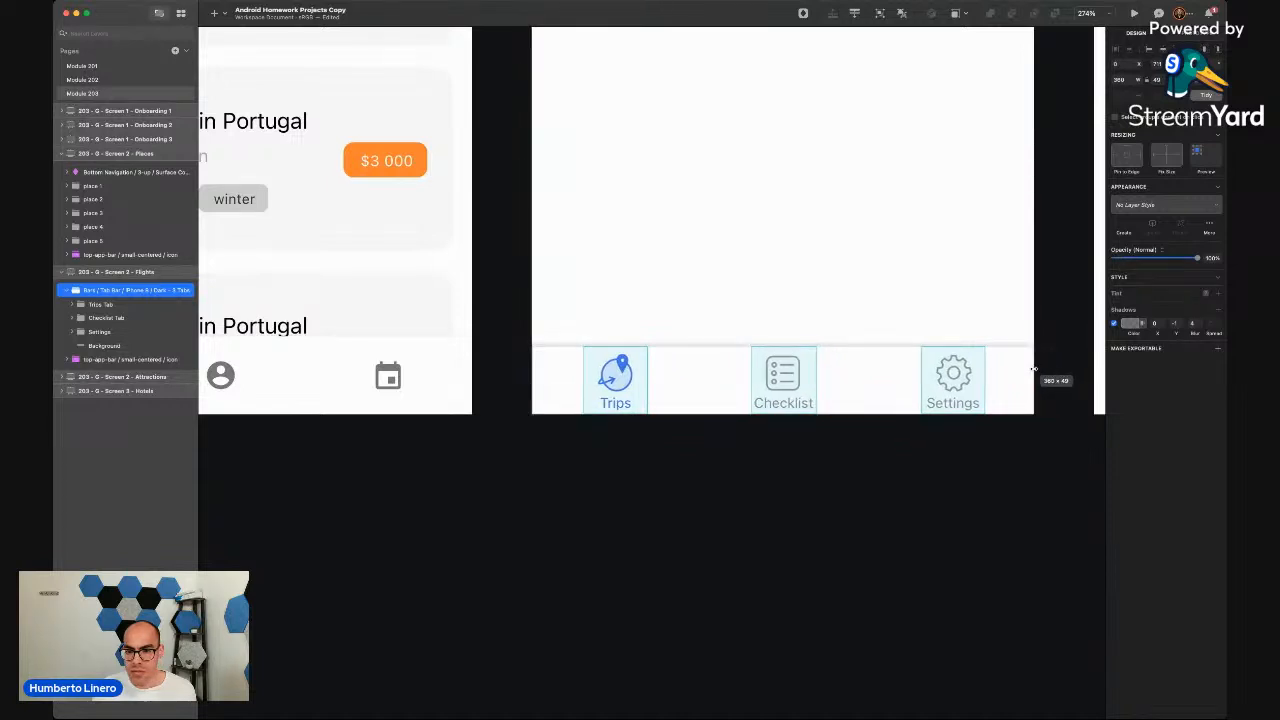
click(958, 446)
Delete the three-item bottom navigation from the Places screen
scroll(958, 446, down, 5)
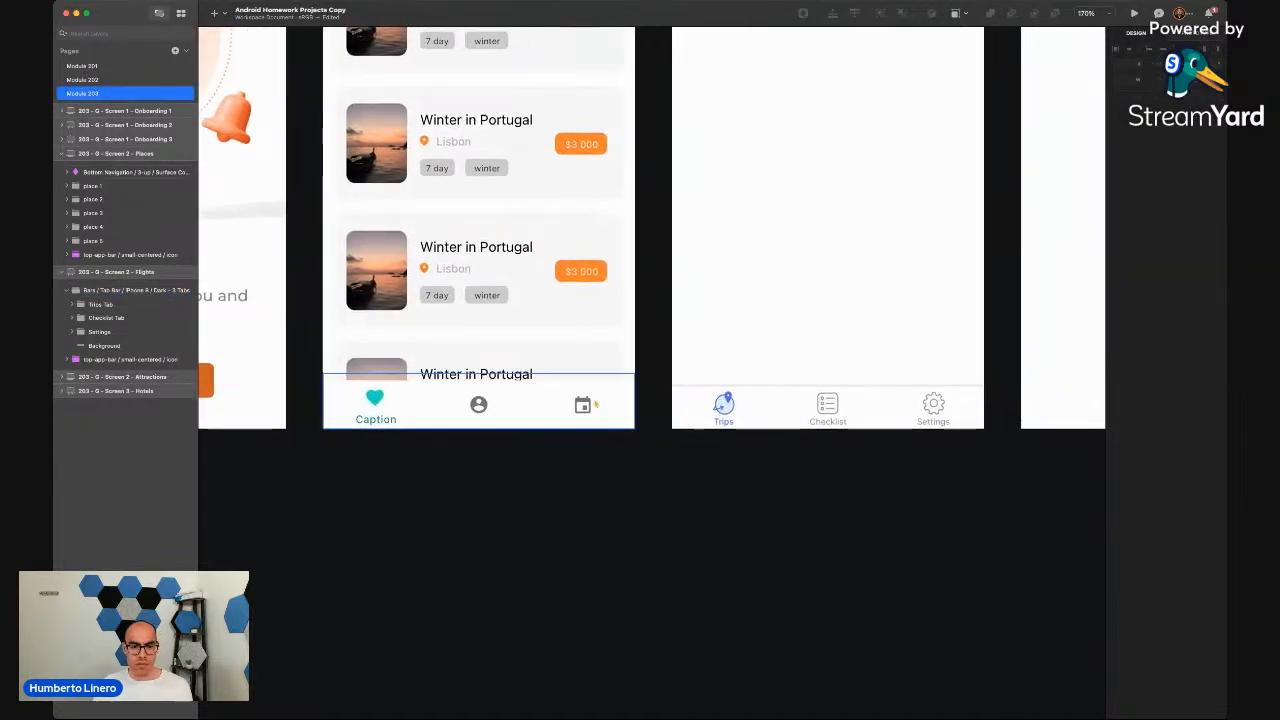
click(592, 406)
key(Delete)
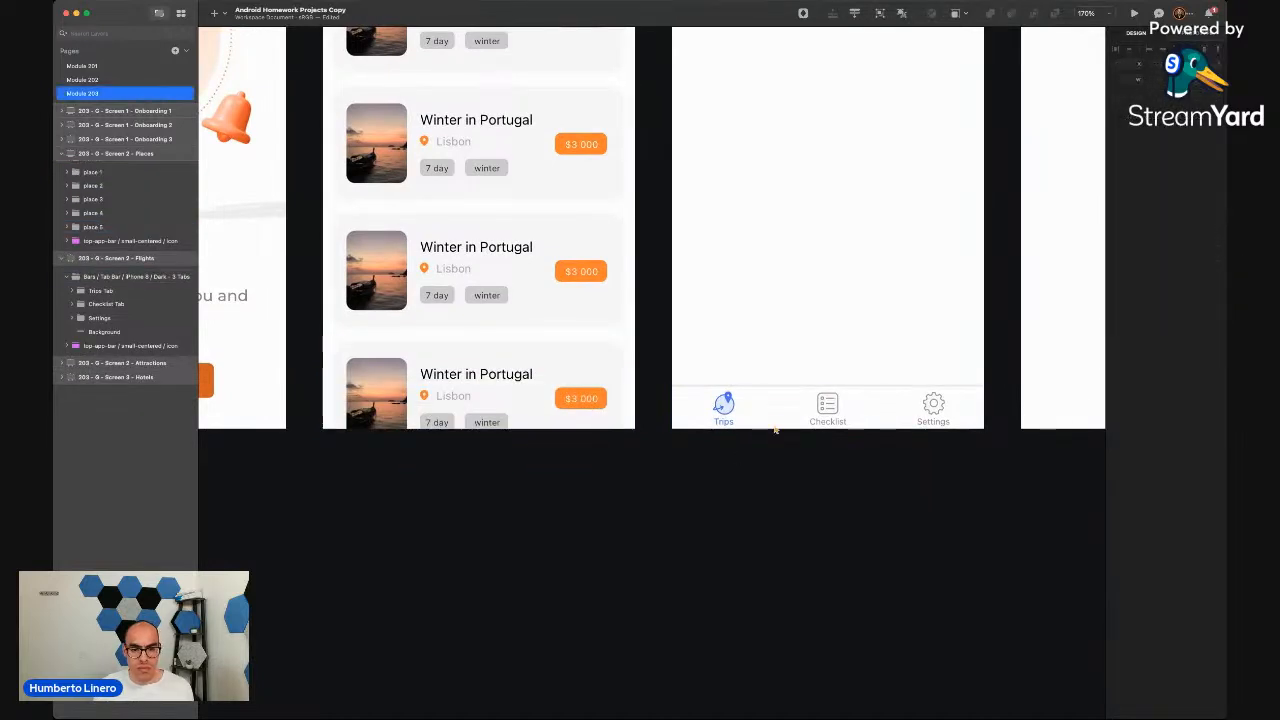
click(778, 427)
click(741, 485)
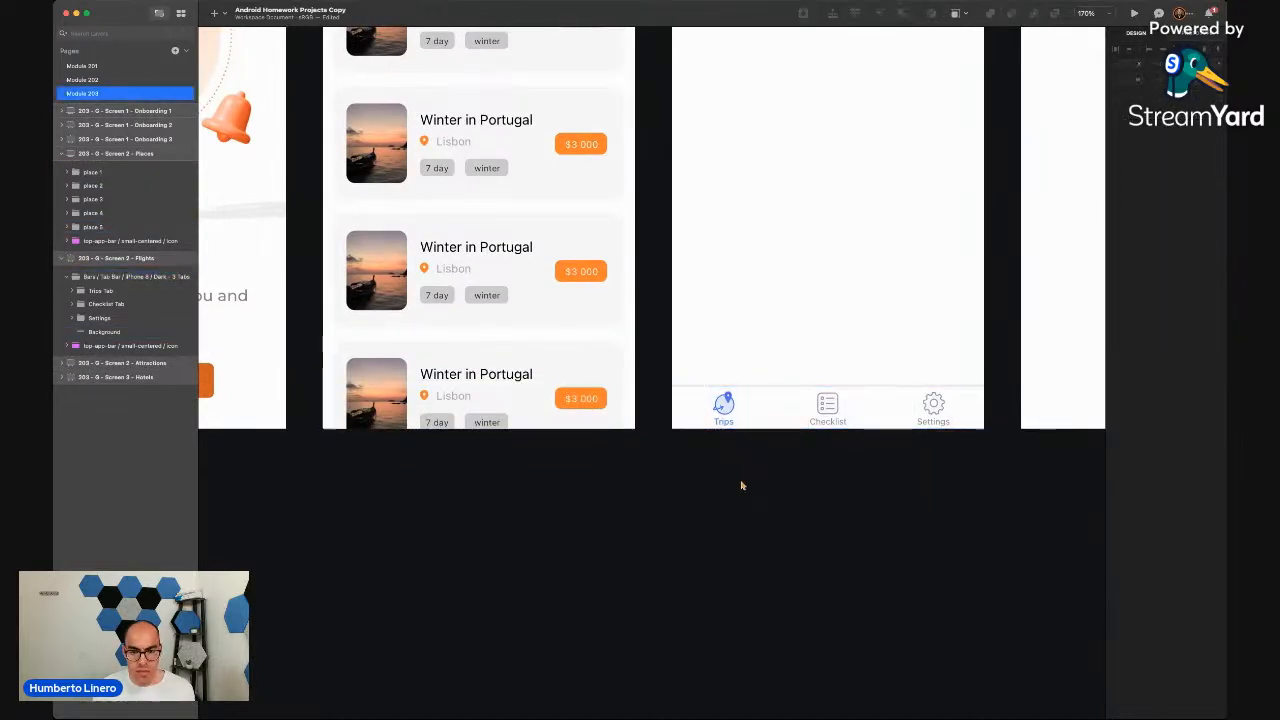
scroll(741, 485, right, 2)
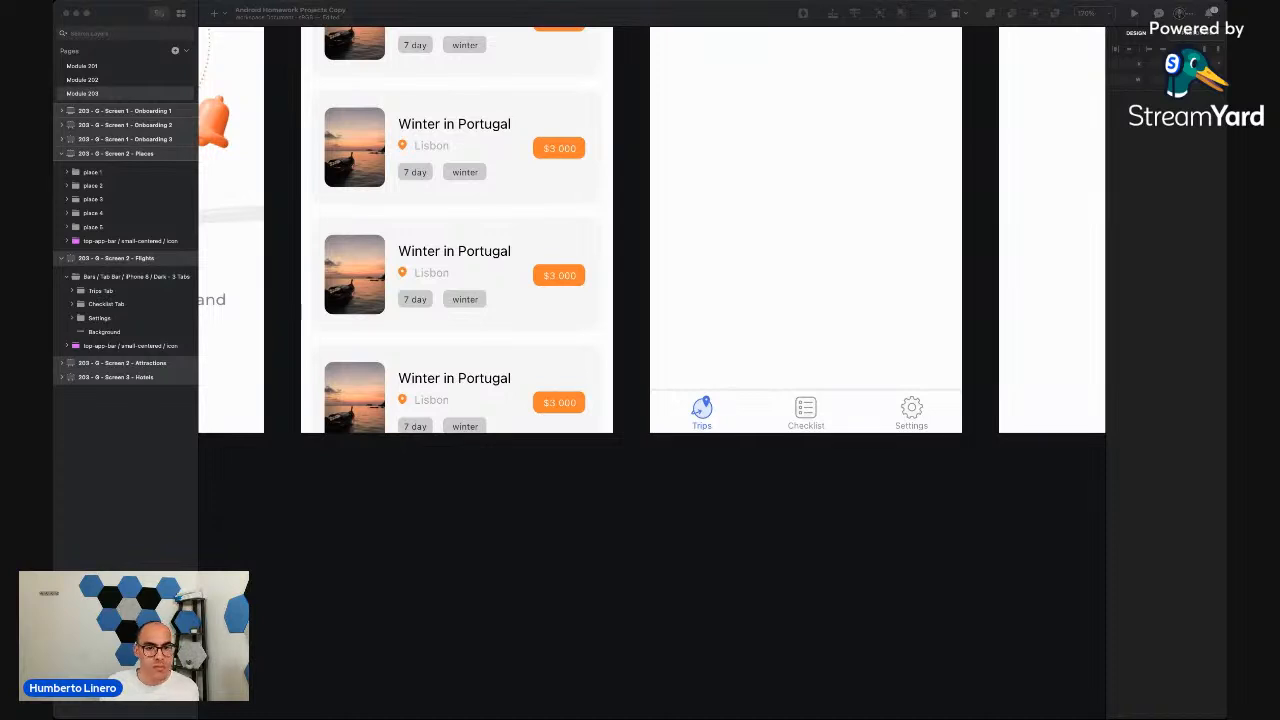
click(506, 277)
scroll(503, 410, left, 1)
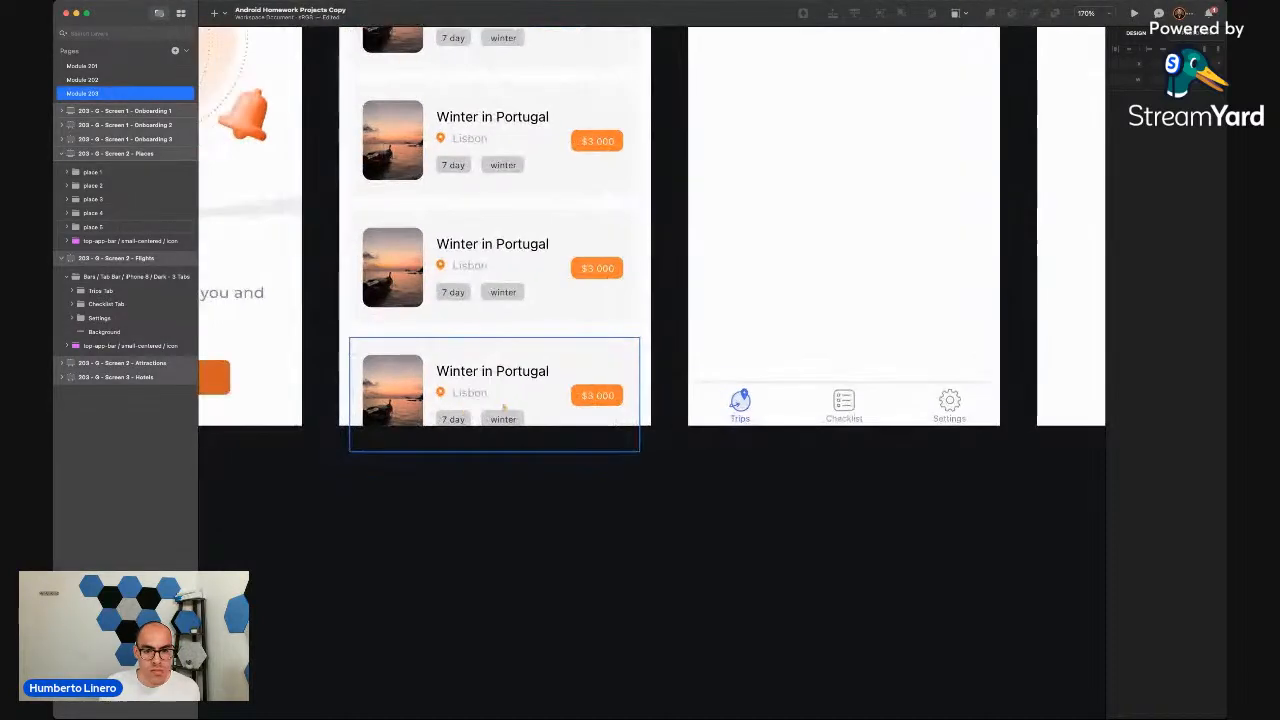
scroll(765, 419, down, 5)
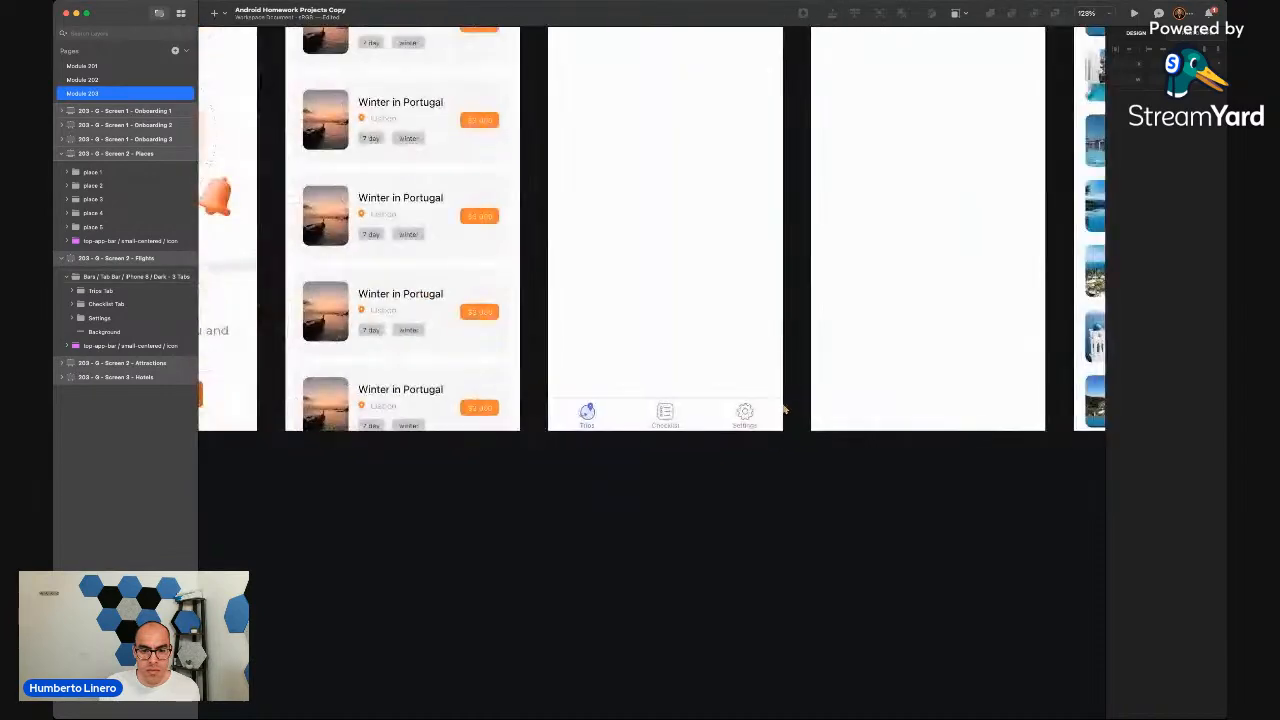
scroll(784, 409, up, 4)
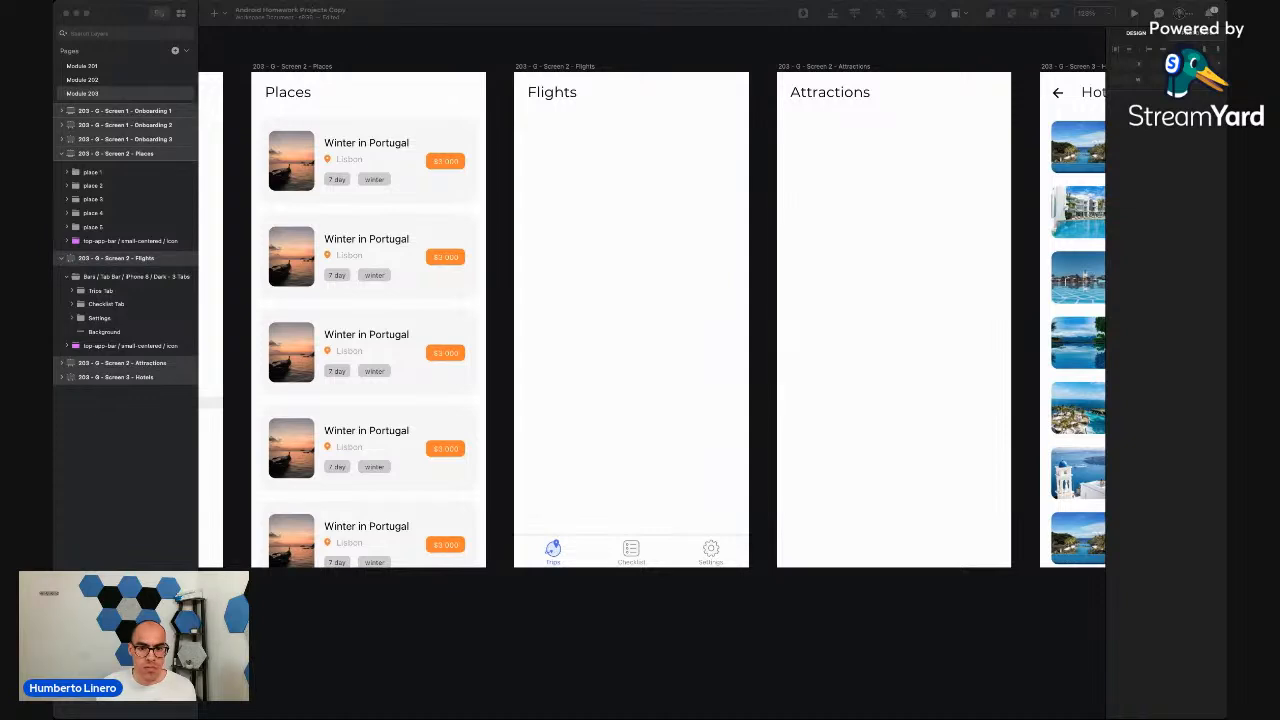
click(545, 119)
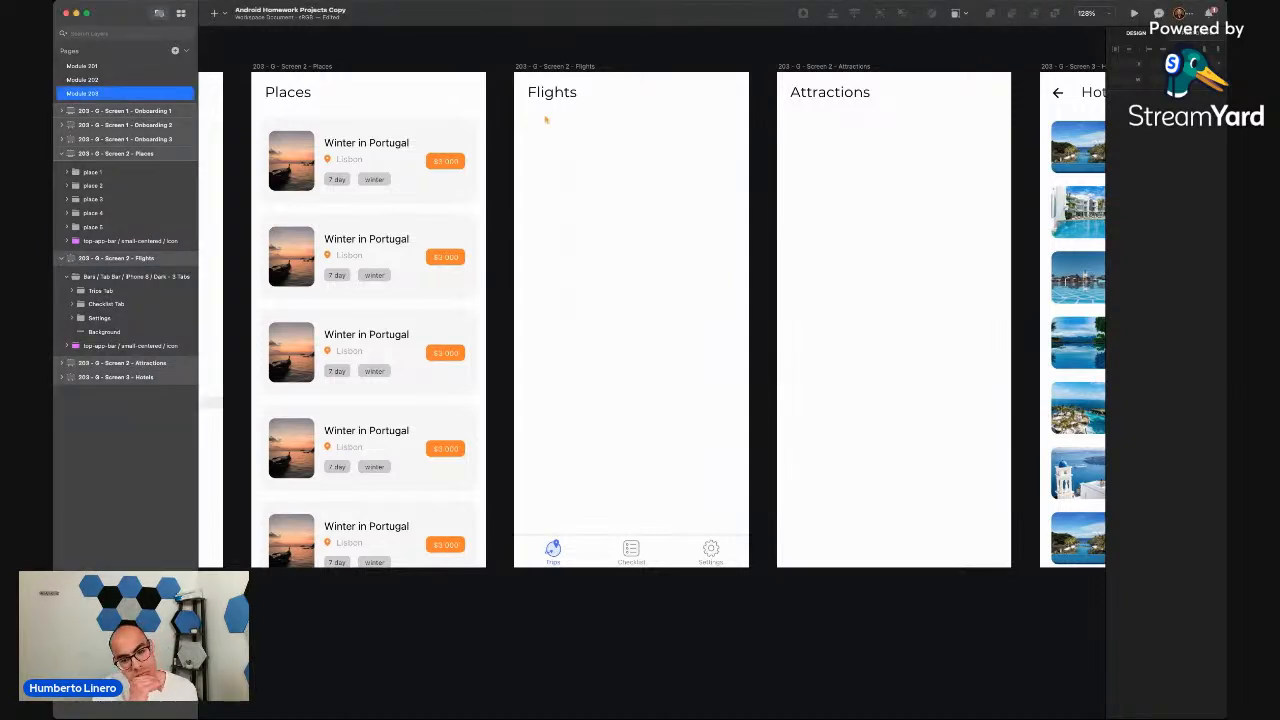
Import the flight_black_24dp airplane icon onto the blank area of the Flights screen
key(super+Tab)
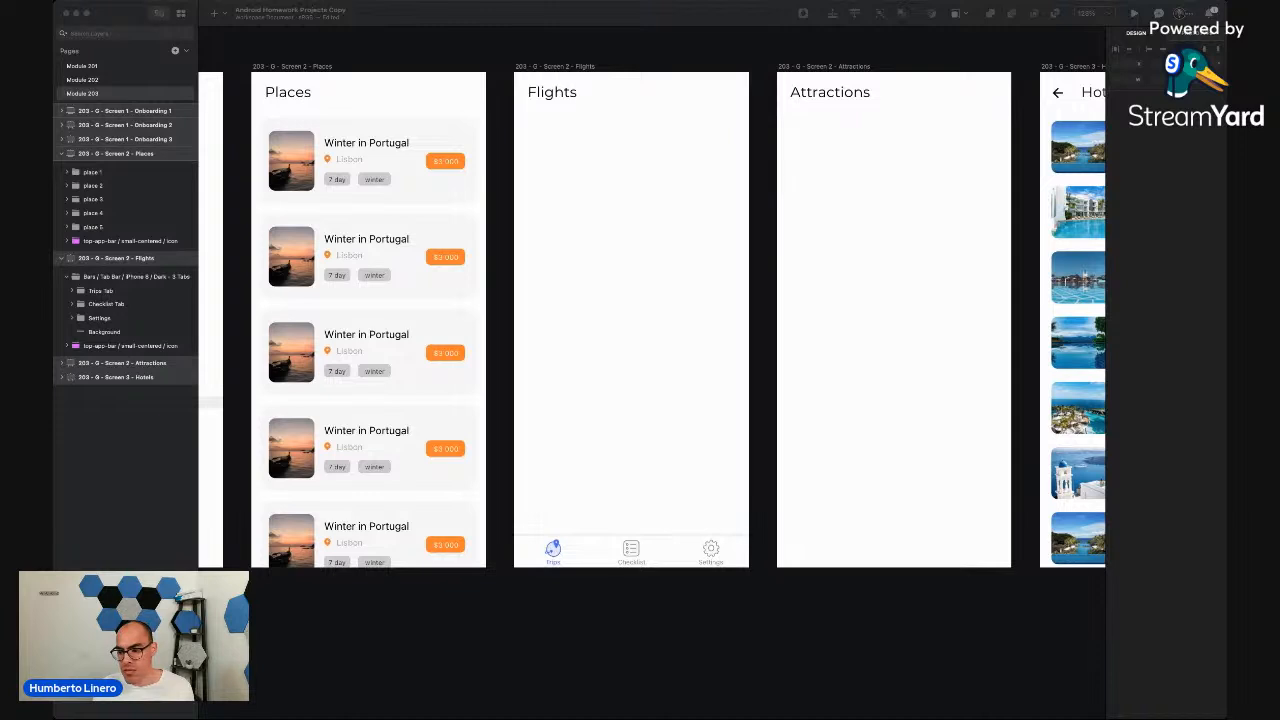
click(1087, 606)
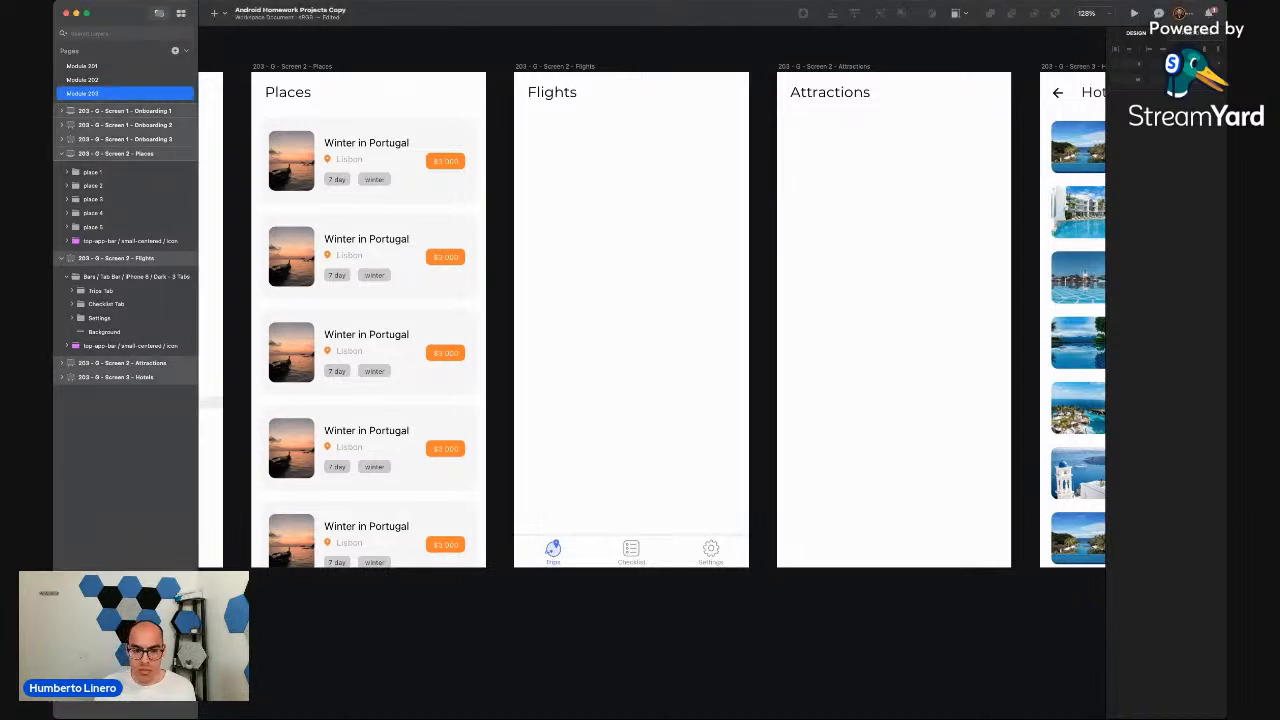
drag(821, 710, 645, 347)
scroll(656, 362, up, 5)
scroll(656, 362, up, 3)
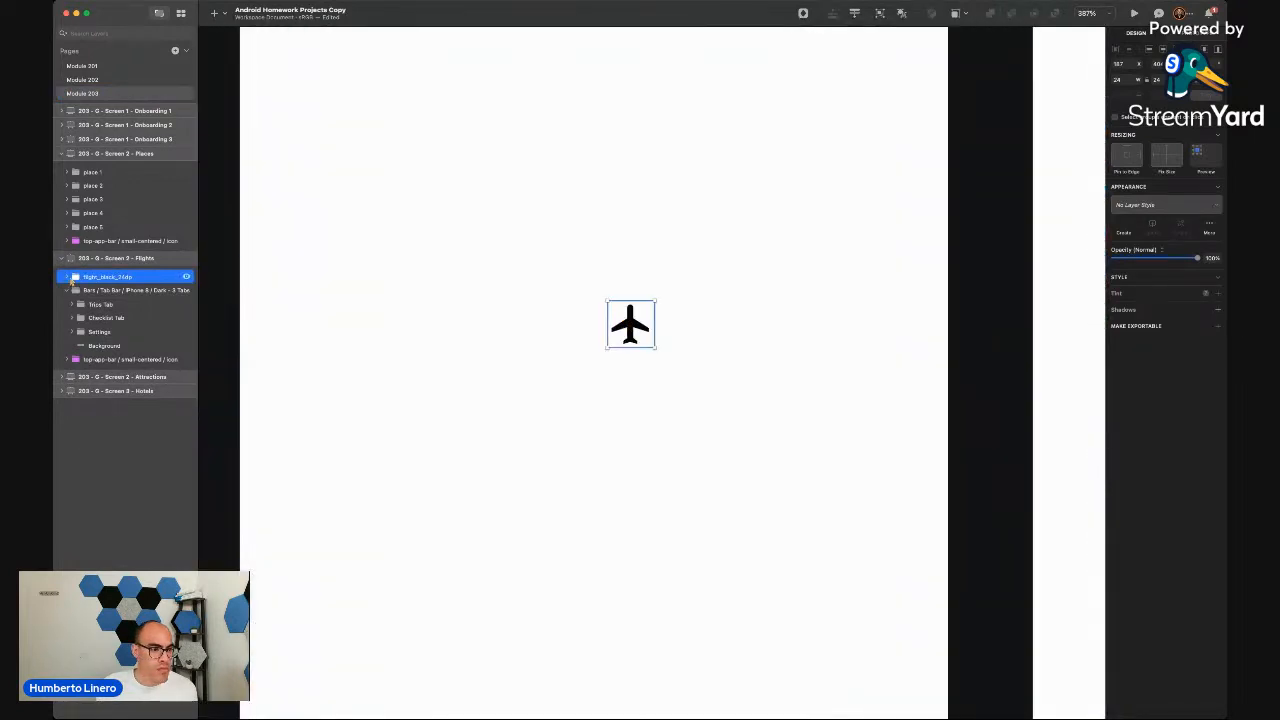
Move the airplane icon above the Checklist tab on the Flights screen and rename its layer flight_icon
scroll(453, 332, down, 4)
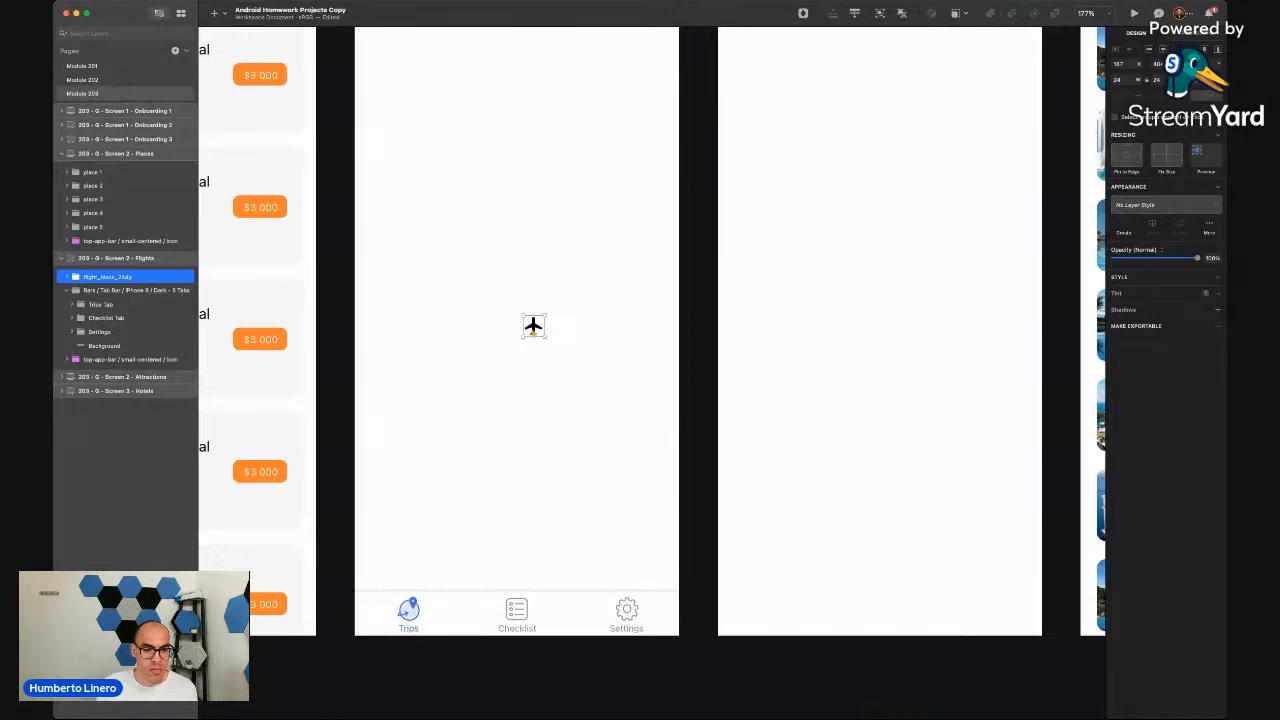
drag(531, 326, 516, 525)
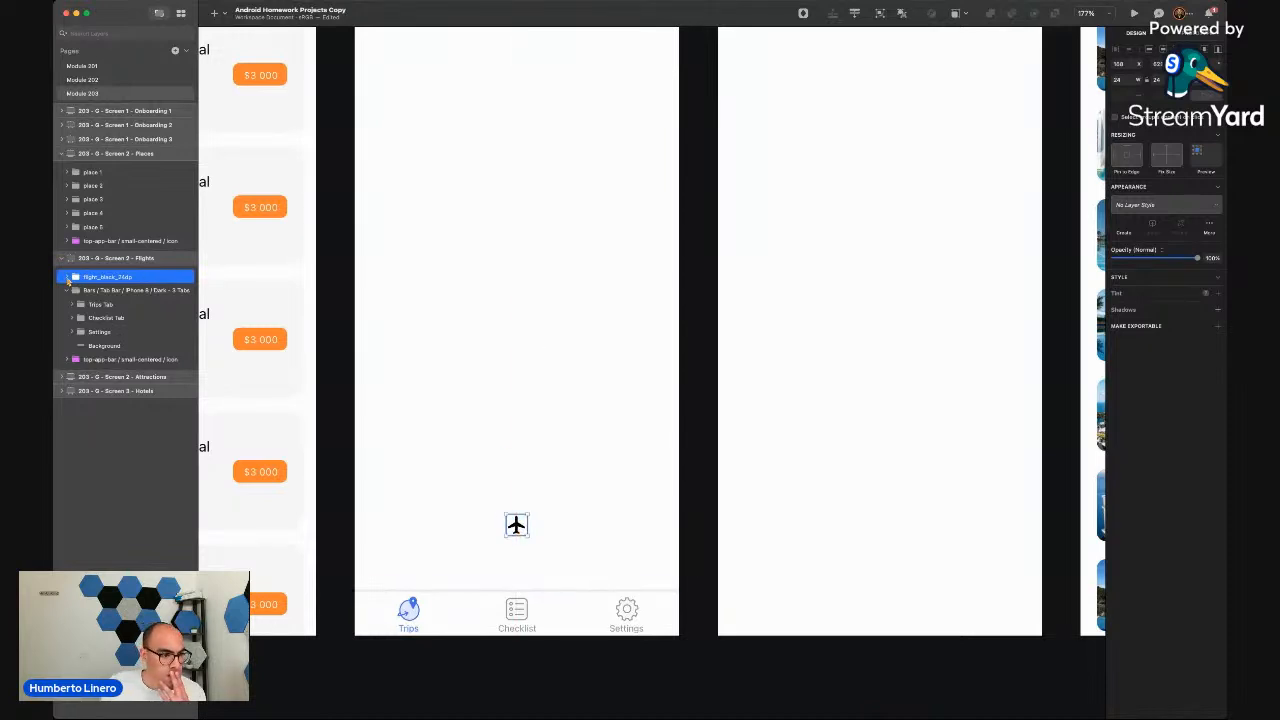
click(67, 276)
click(67, 276)
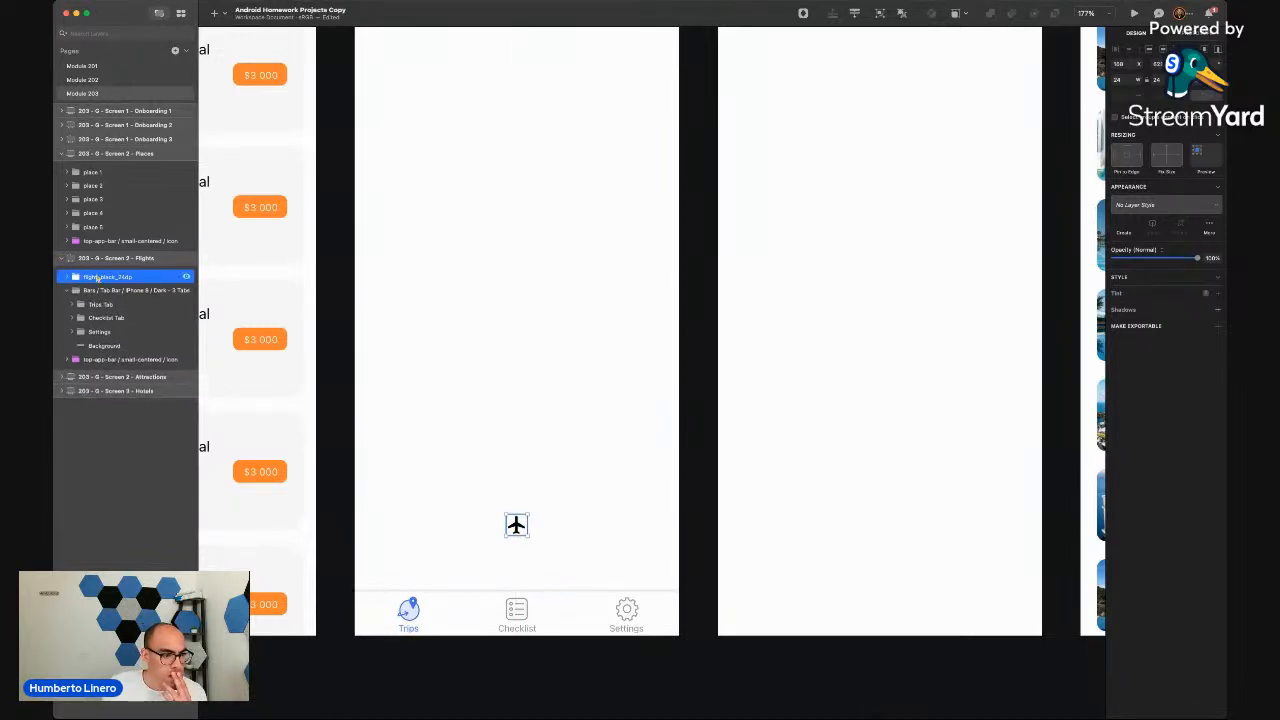
double_click(95, 276)
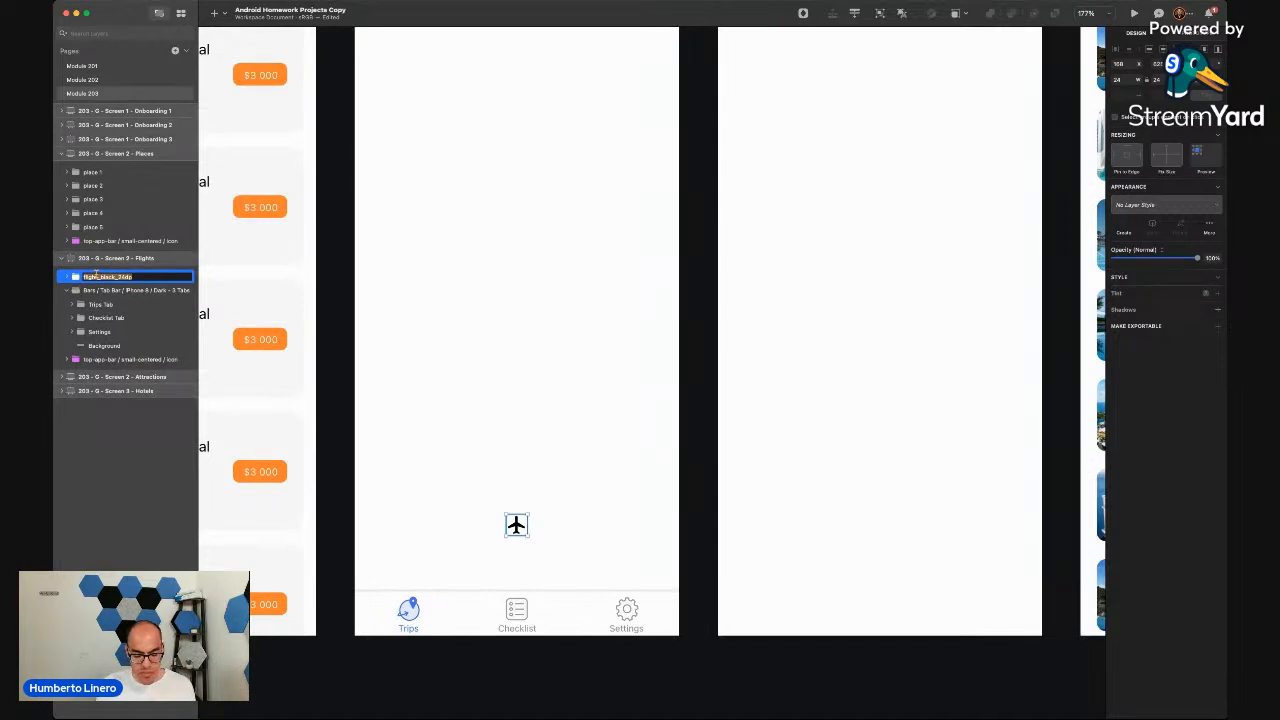
text(flight_ic)
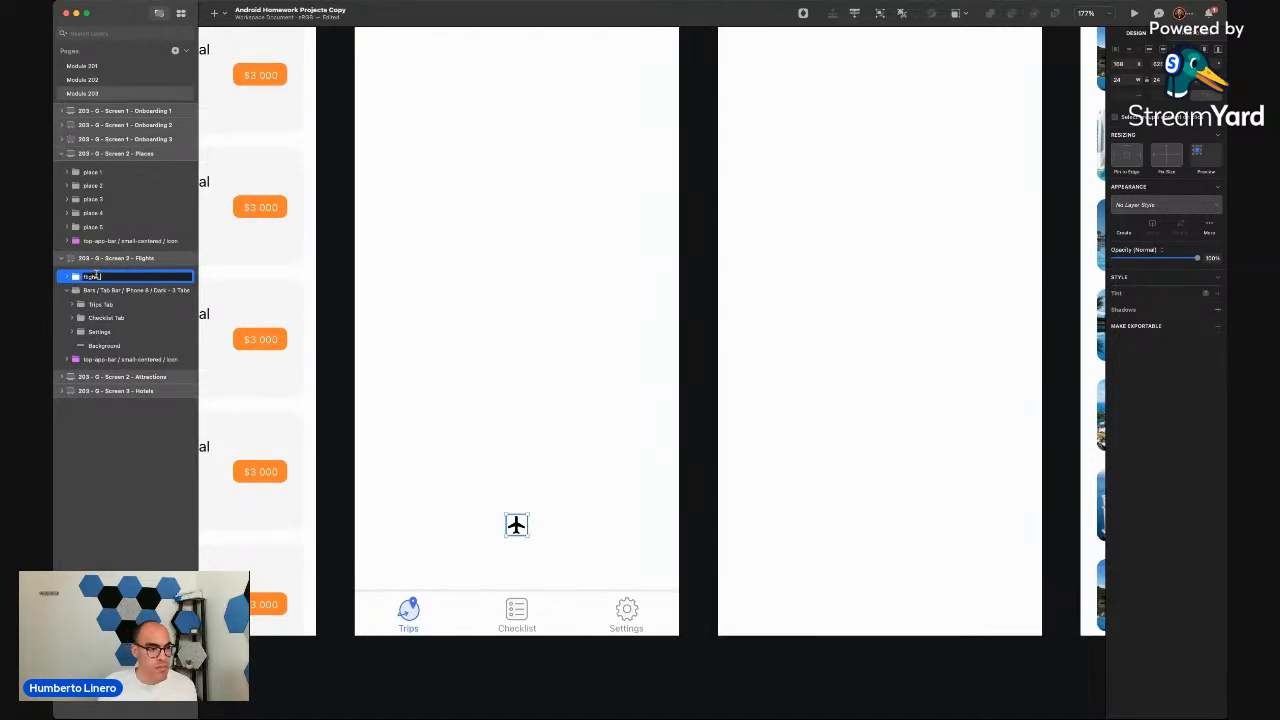
text(on)
key(Return)
Bring the travel_explore_black_24dp globe icon into the Flights screen and place it above the Trips tab, level with the airplane
key(super+Tab)
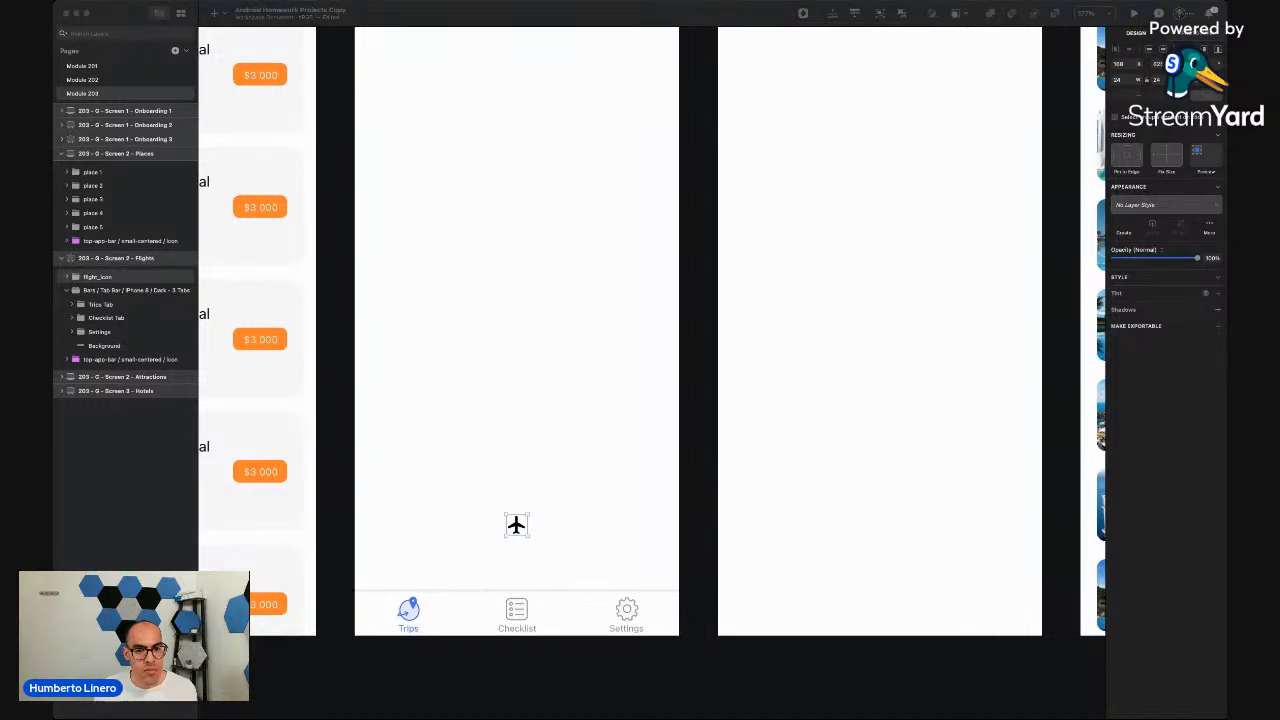
key(super+Tab)
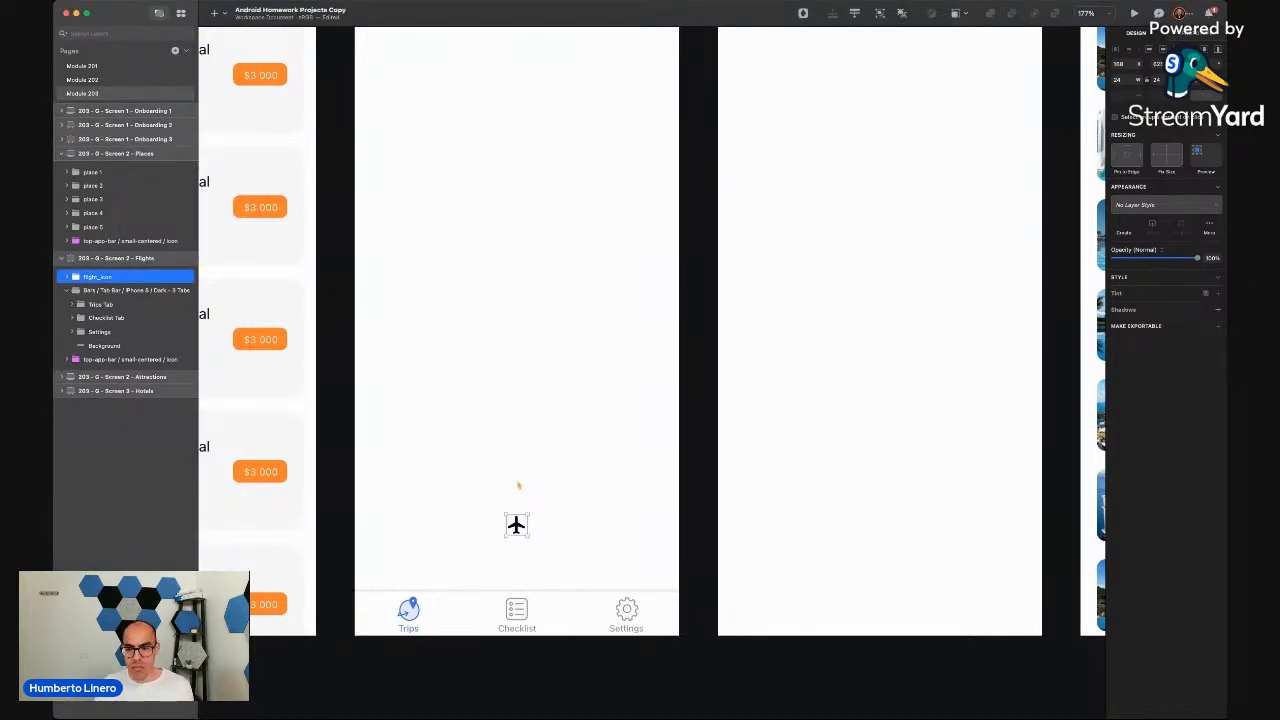
scroll(519, 486, down, 5)
key(super+Tab)
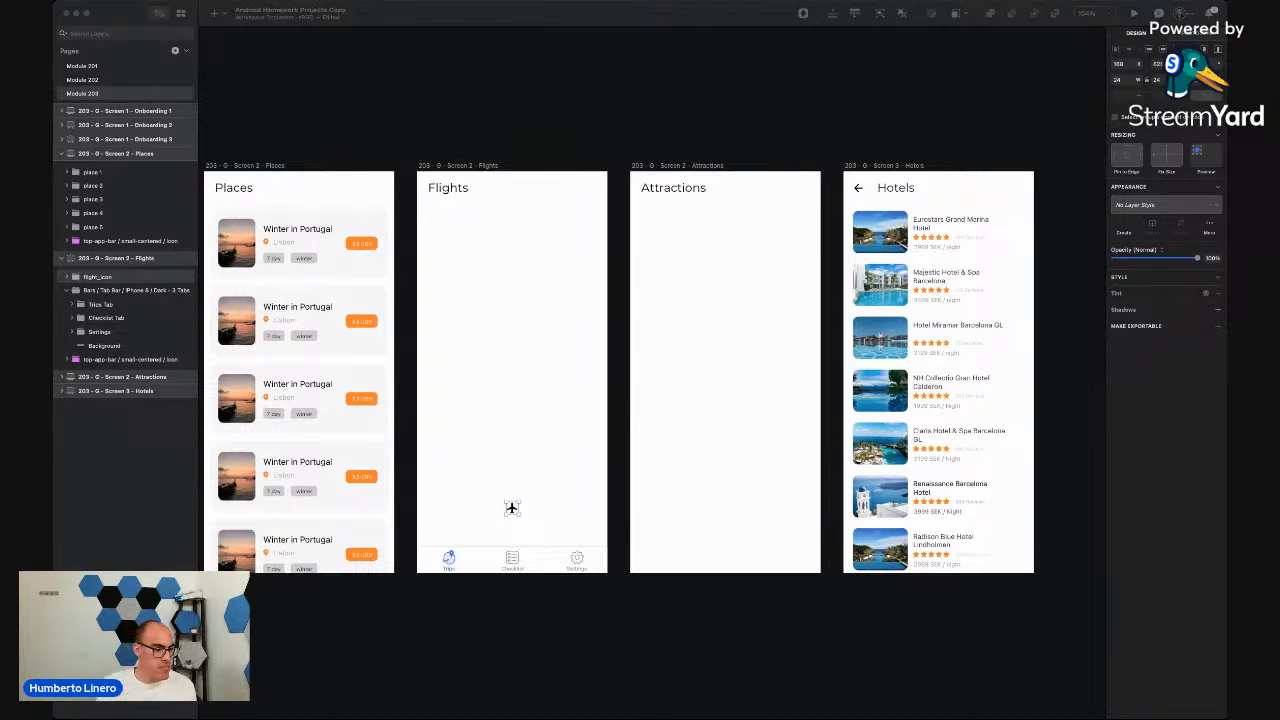
click(490, 126)
key(super+Tab)
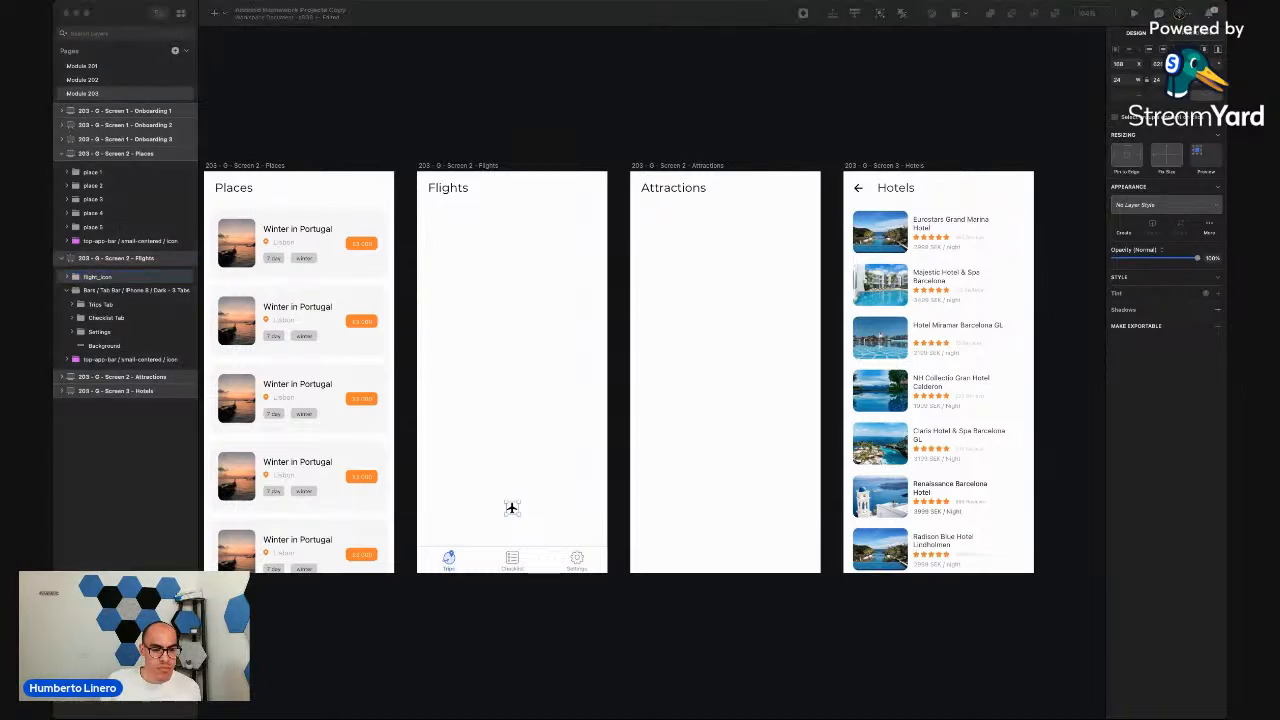
key(super+Tab)
key(super+Tab)
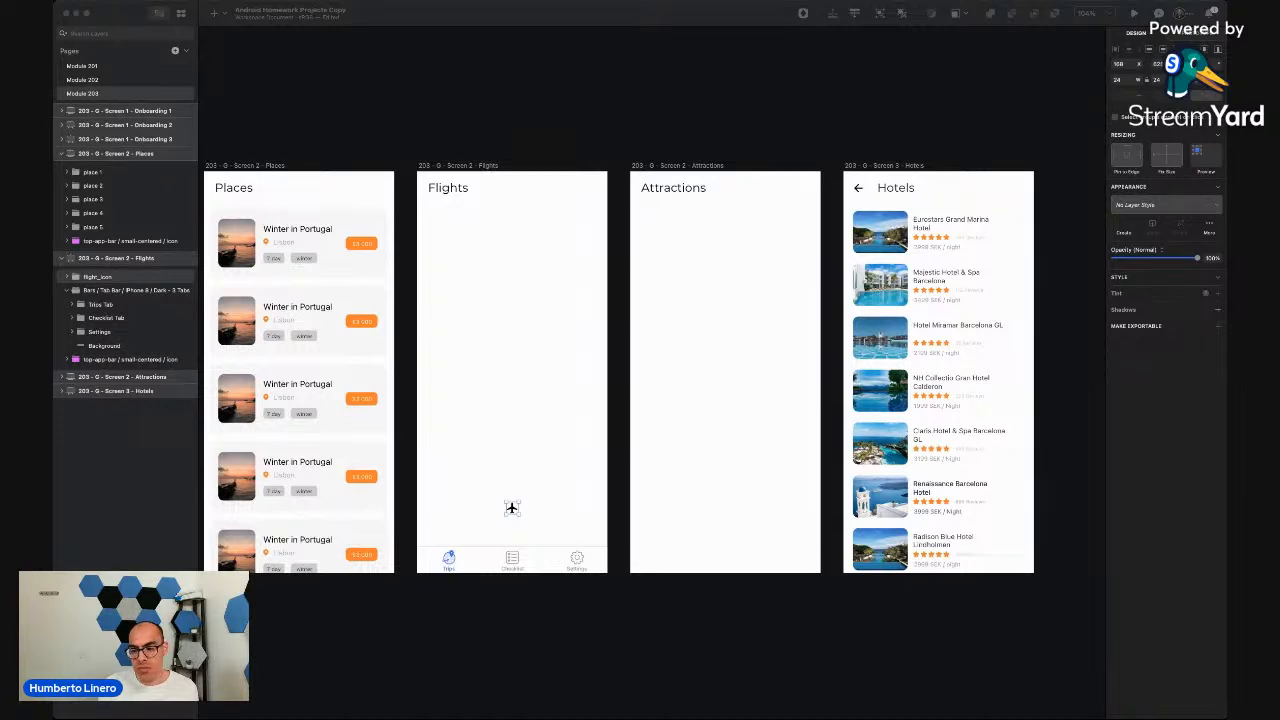
click(511, 508)
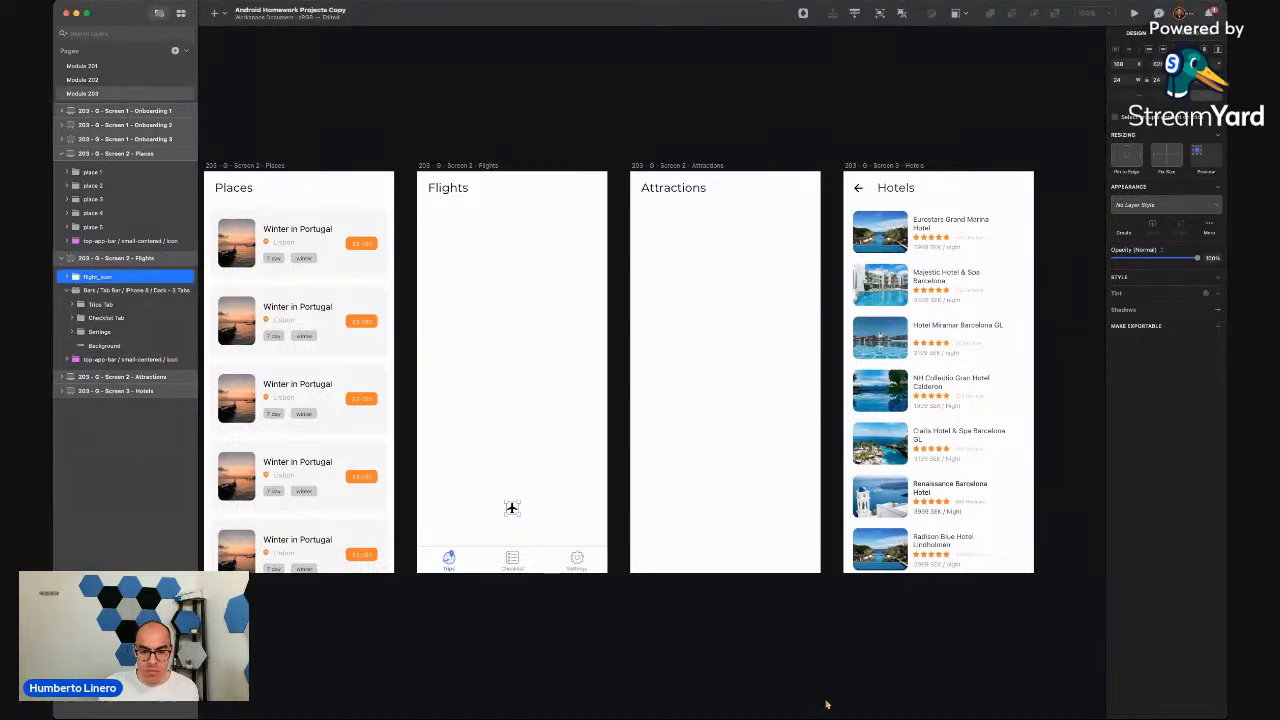
key(super+v)
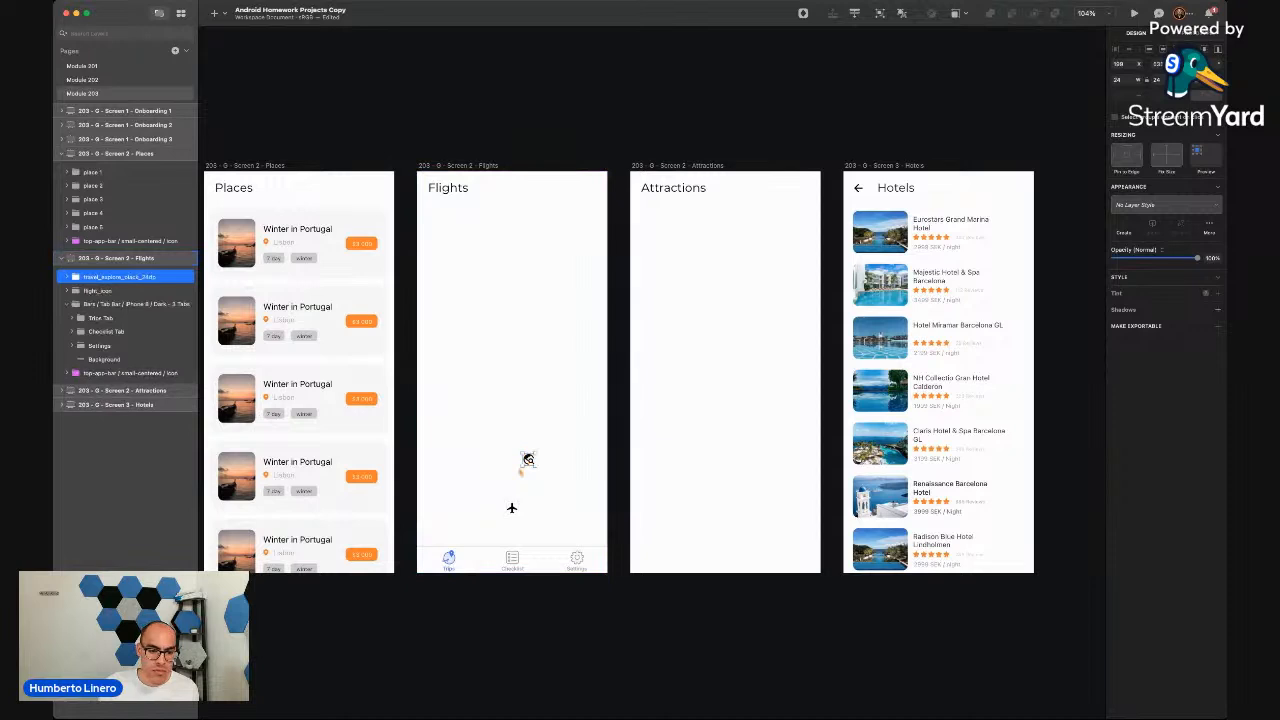
scroll(520, 470, up, 5)
drag(548, 444, 335, 580)
scroll(372, 508, down, 3)
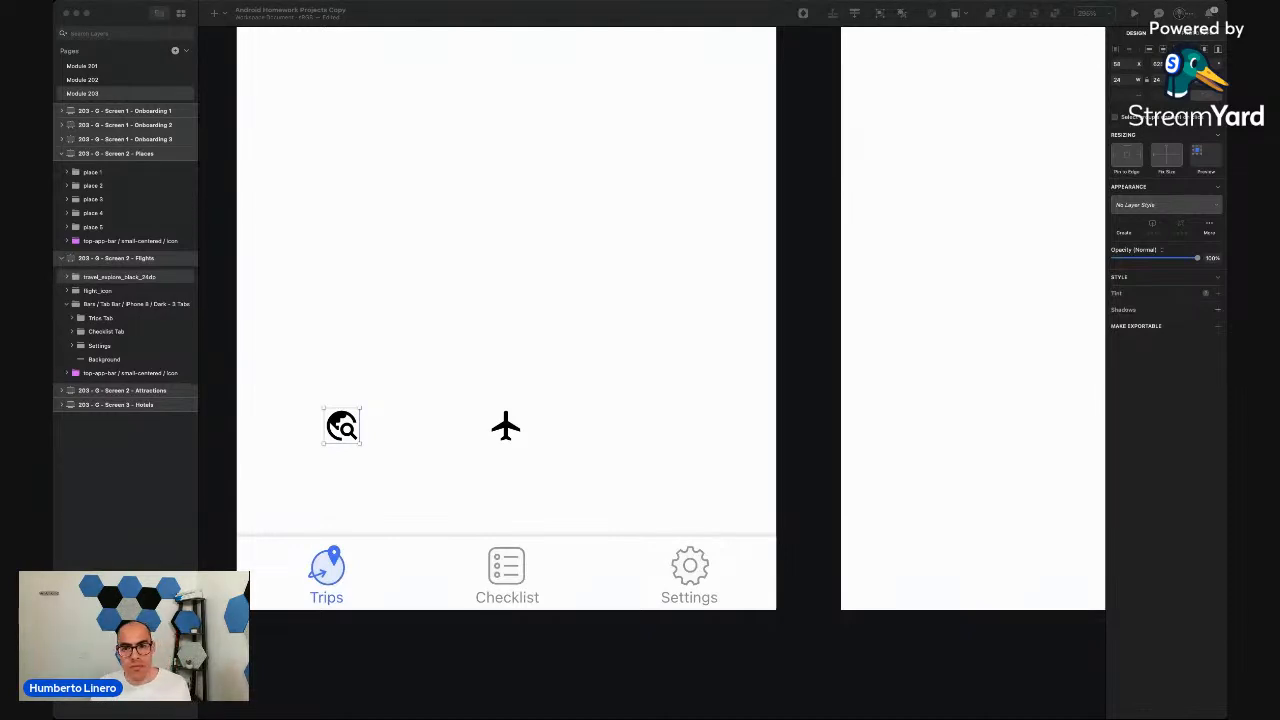
Move the airplane and globe icons down to just above the tab bar, centred over Checklist and Trips
click(211, 557)
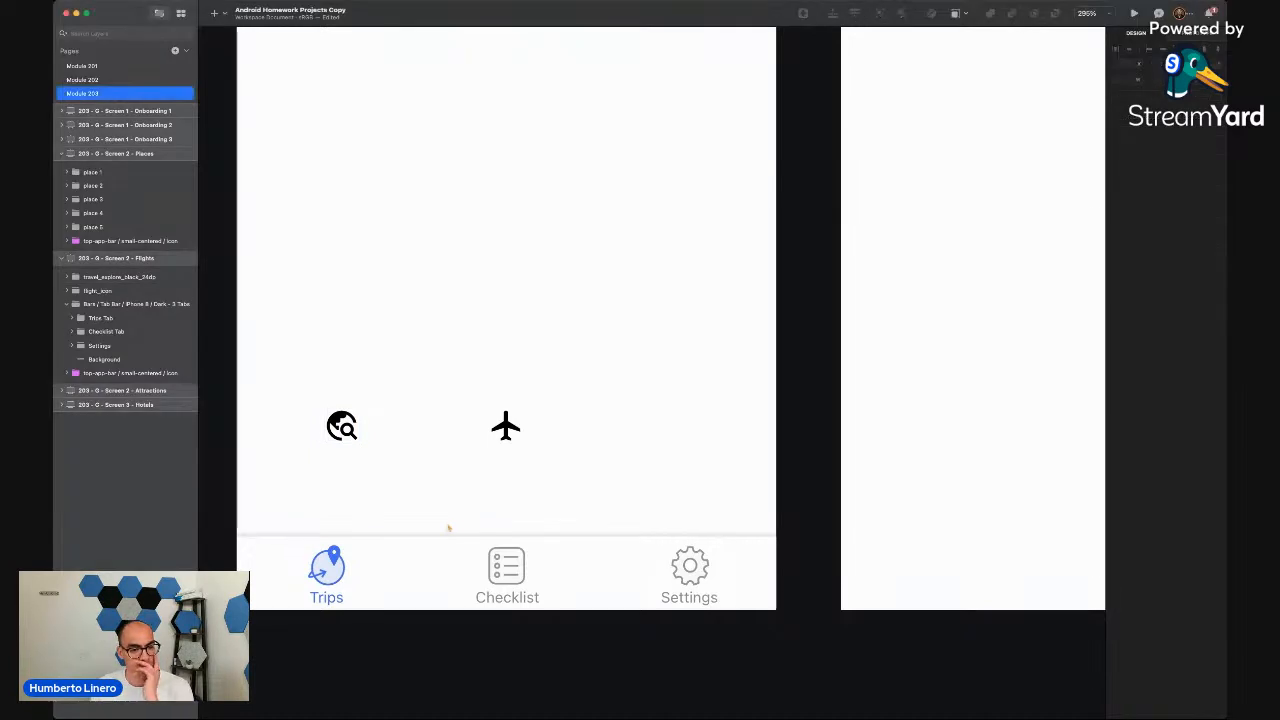
drag(505, 434, 506, 507)
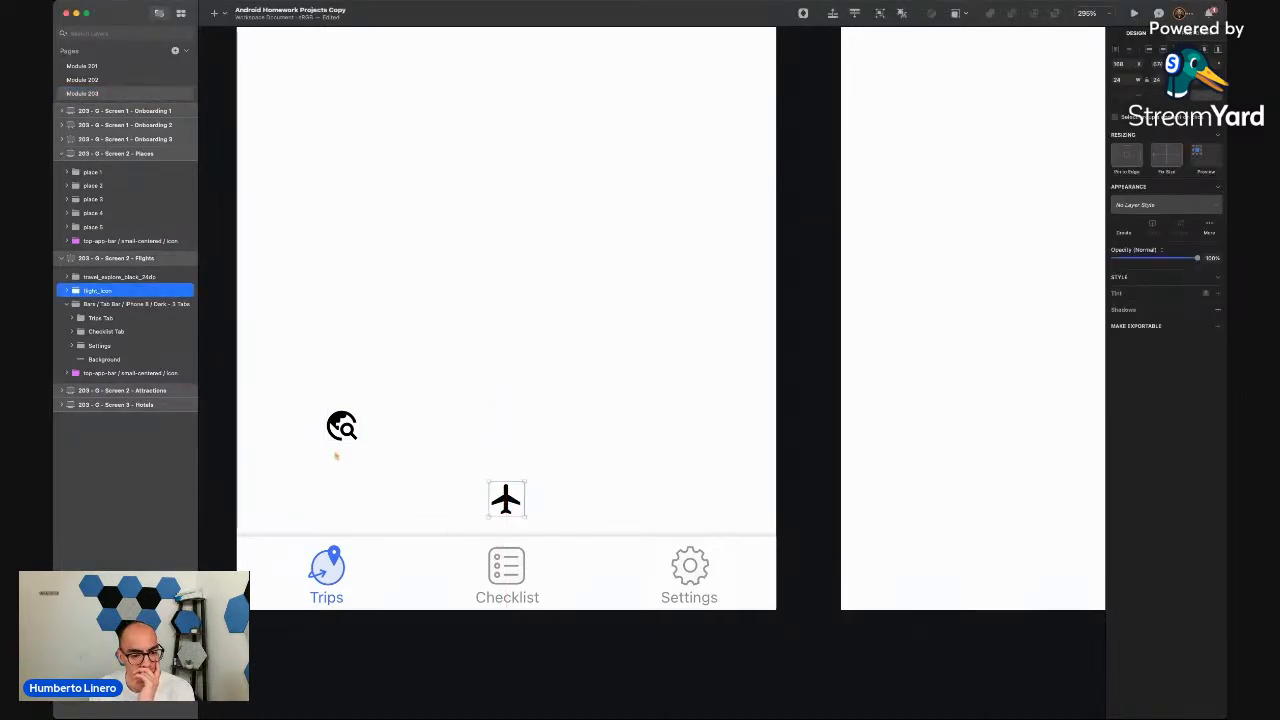
drag(338, 439, 325, 509)
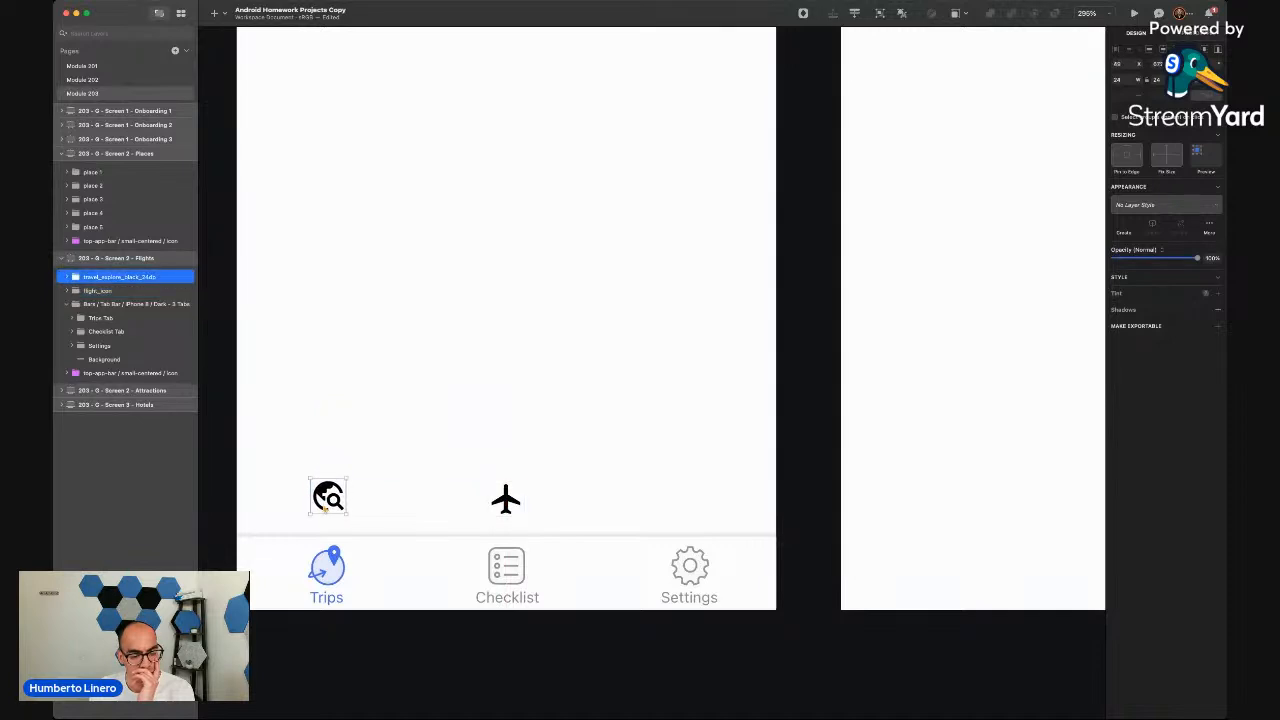
Bring the festival_black_24dp icon into the Flights screen and place it above the Settings tab, in line with the other icons
key(super+Tab)
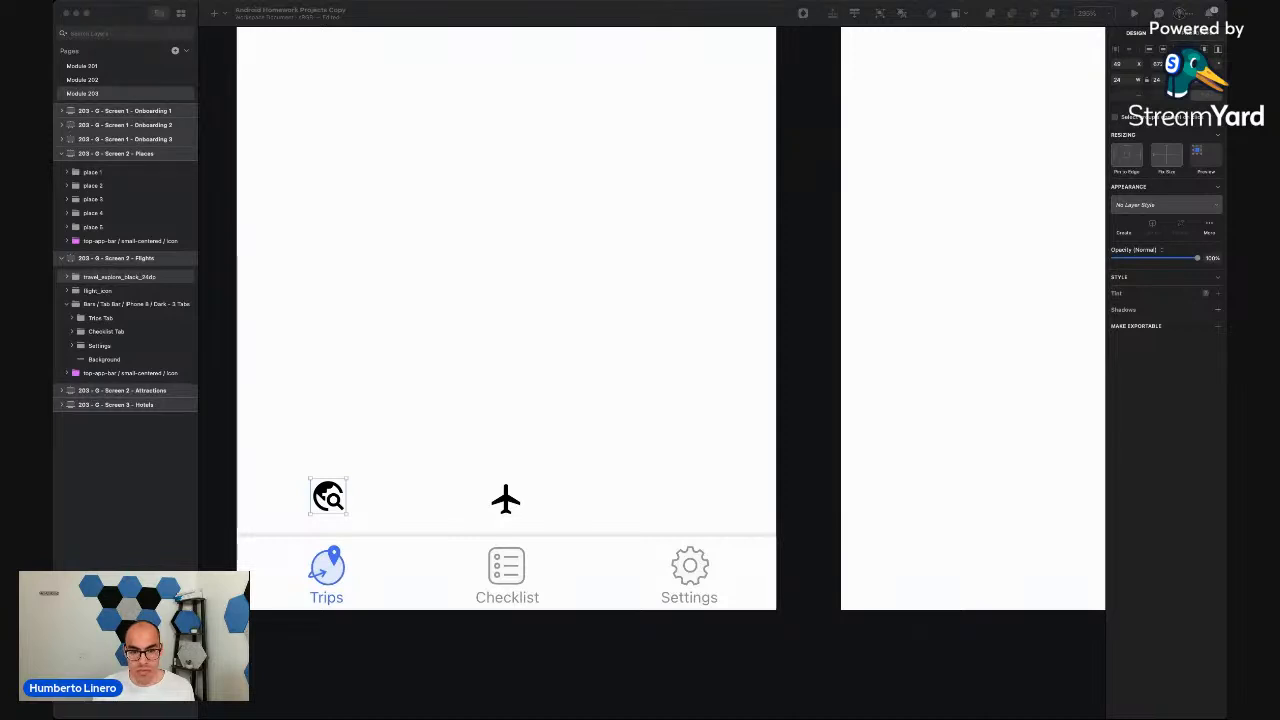
click(654, 300)
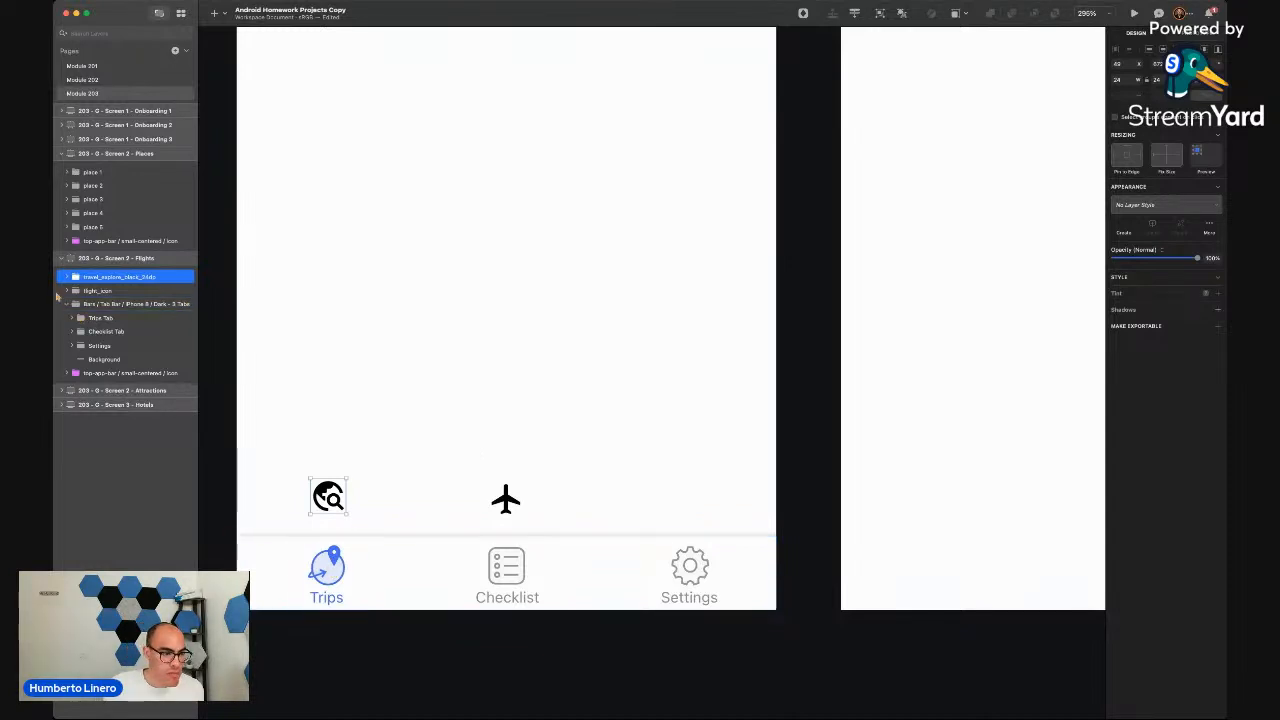
click(80, 317)
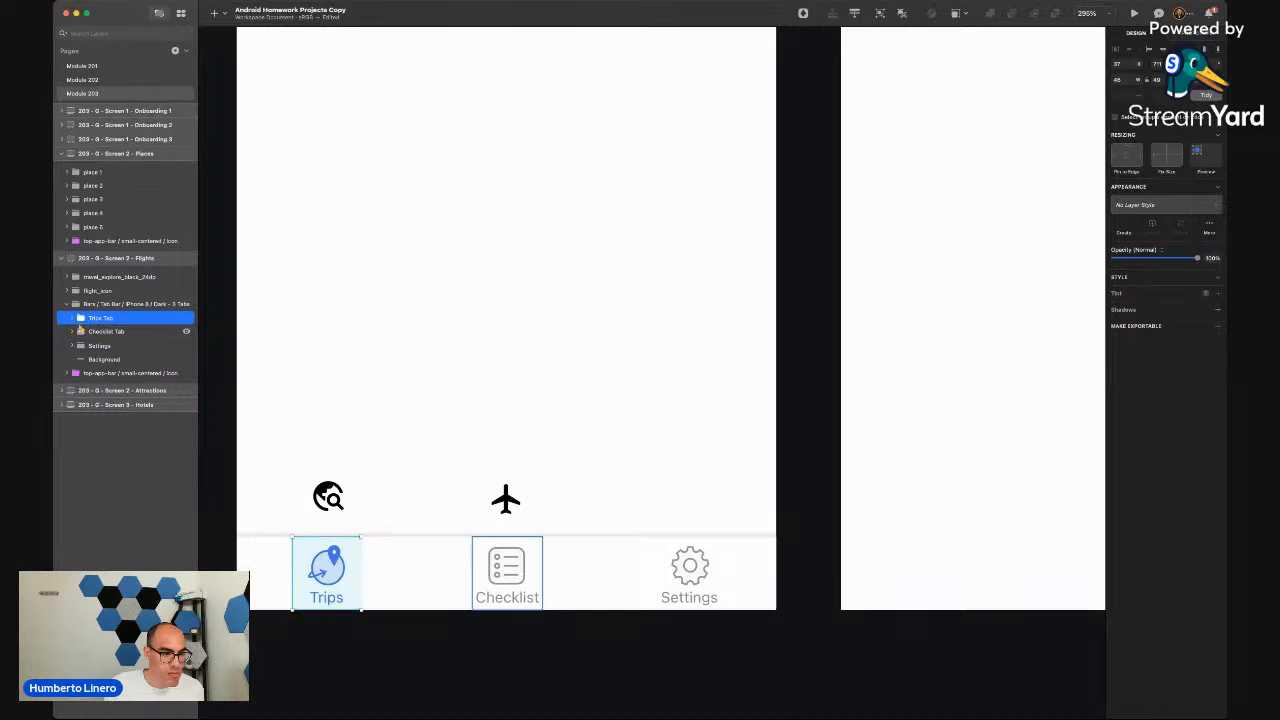
click(67, 317)
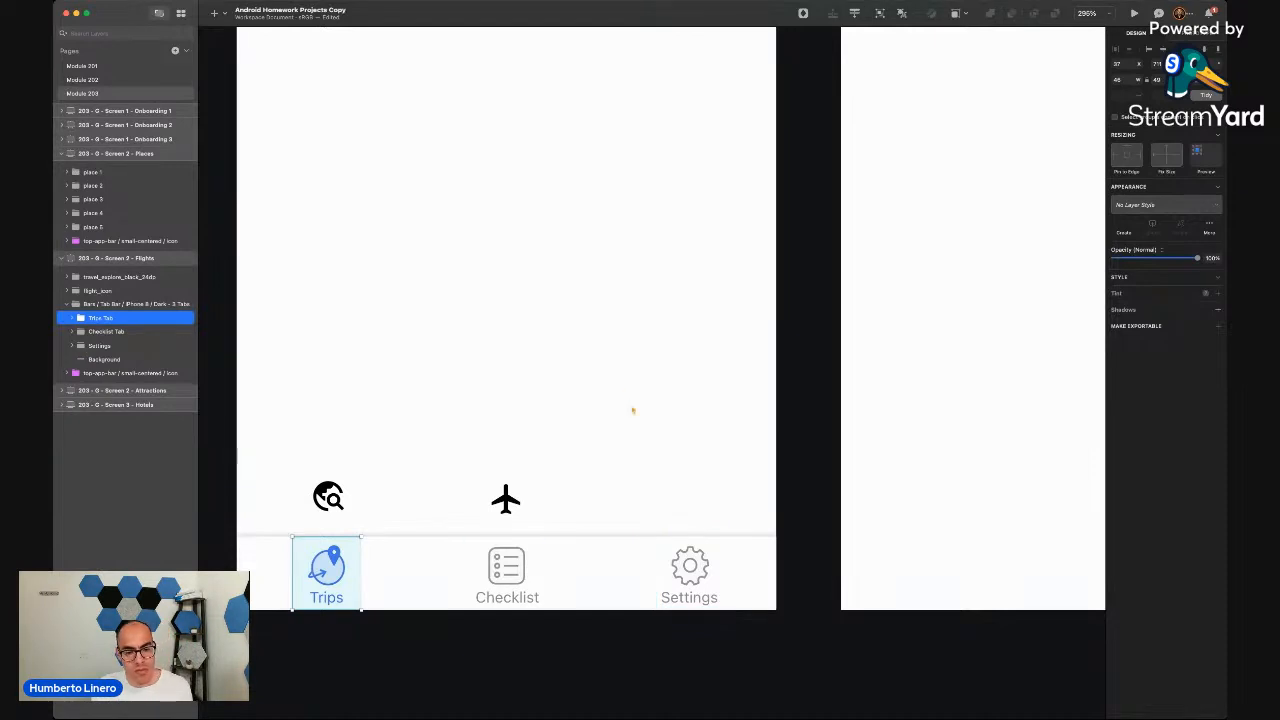
scroll(539, 432, down, 5)
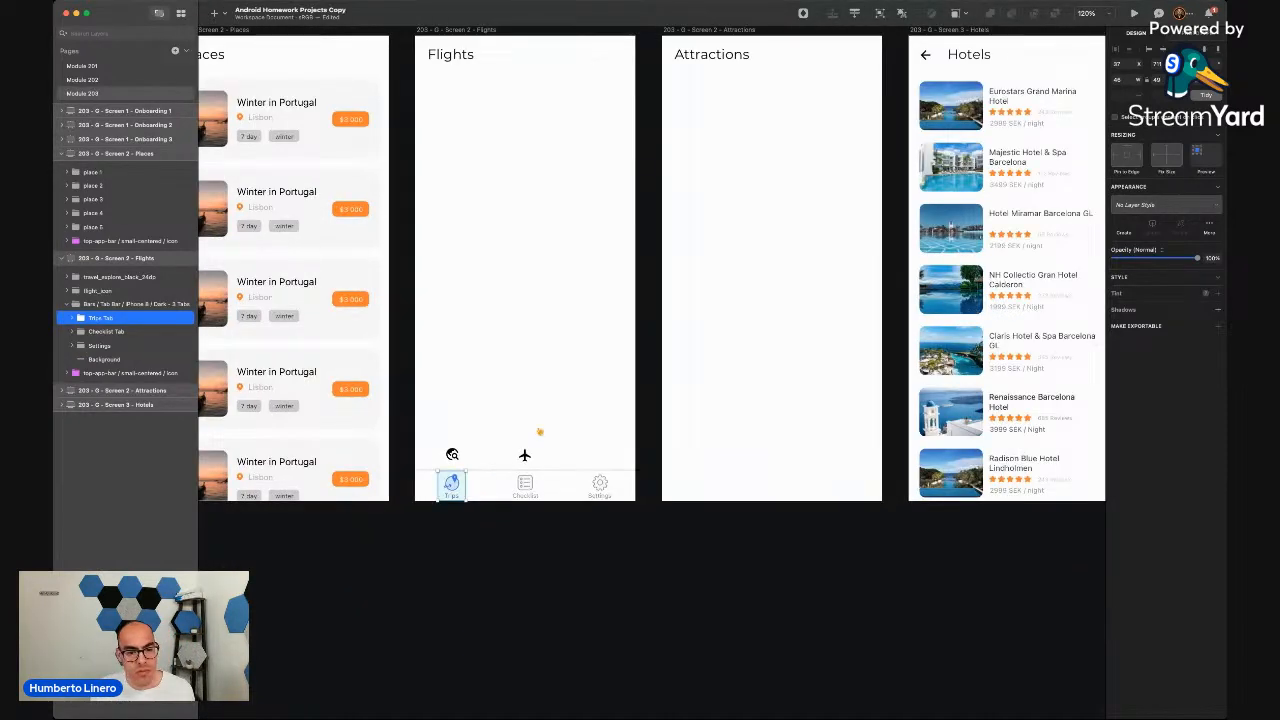
key(super+Tab)
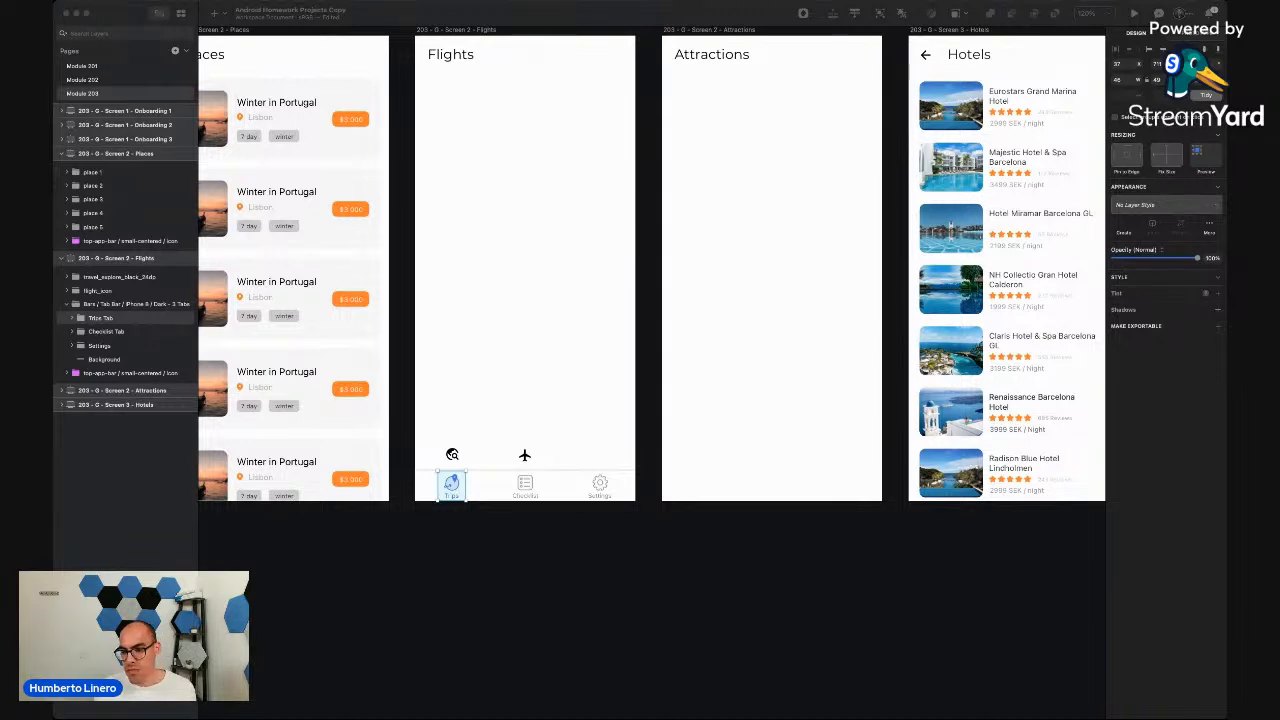
key(super+Tab)
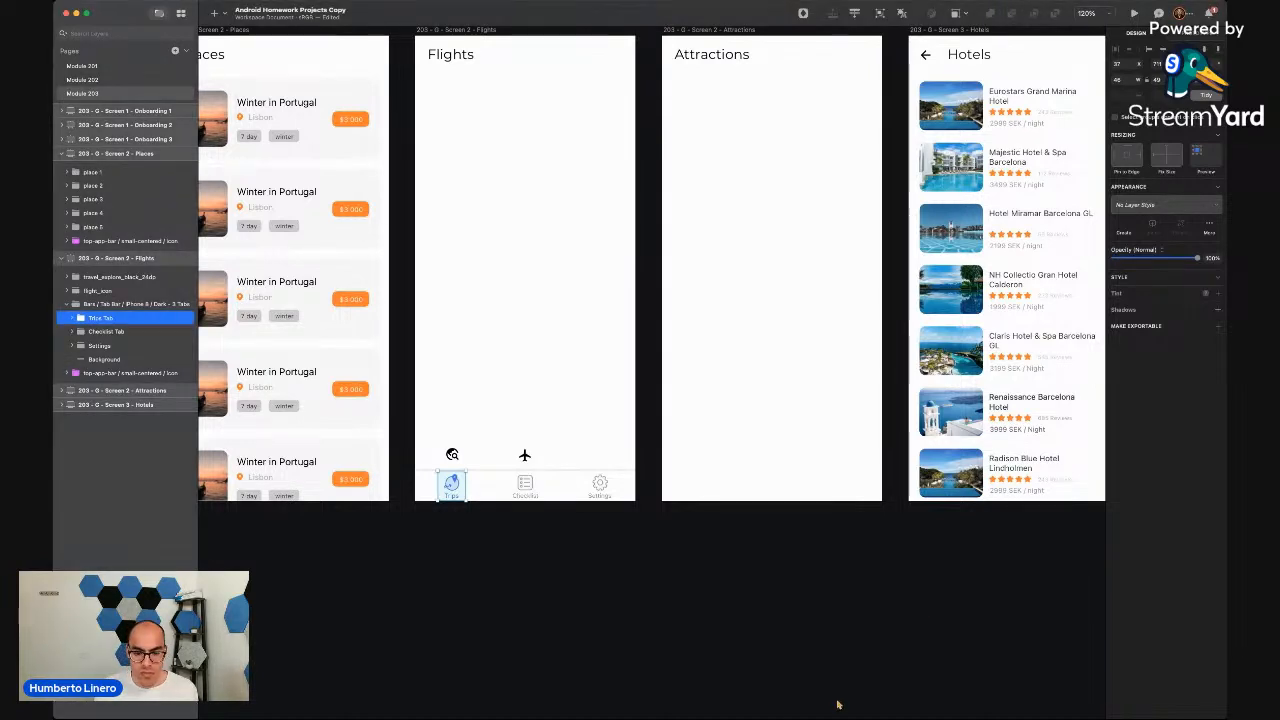
drag(703, 509, 605, 480)
scroll(593, 431, up, 5)
drag(472, 483, 472, 481)
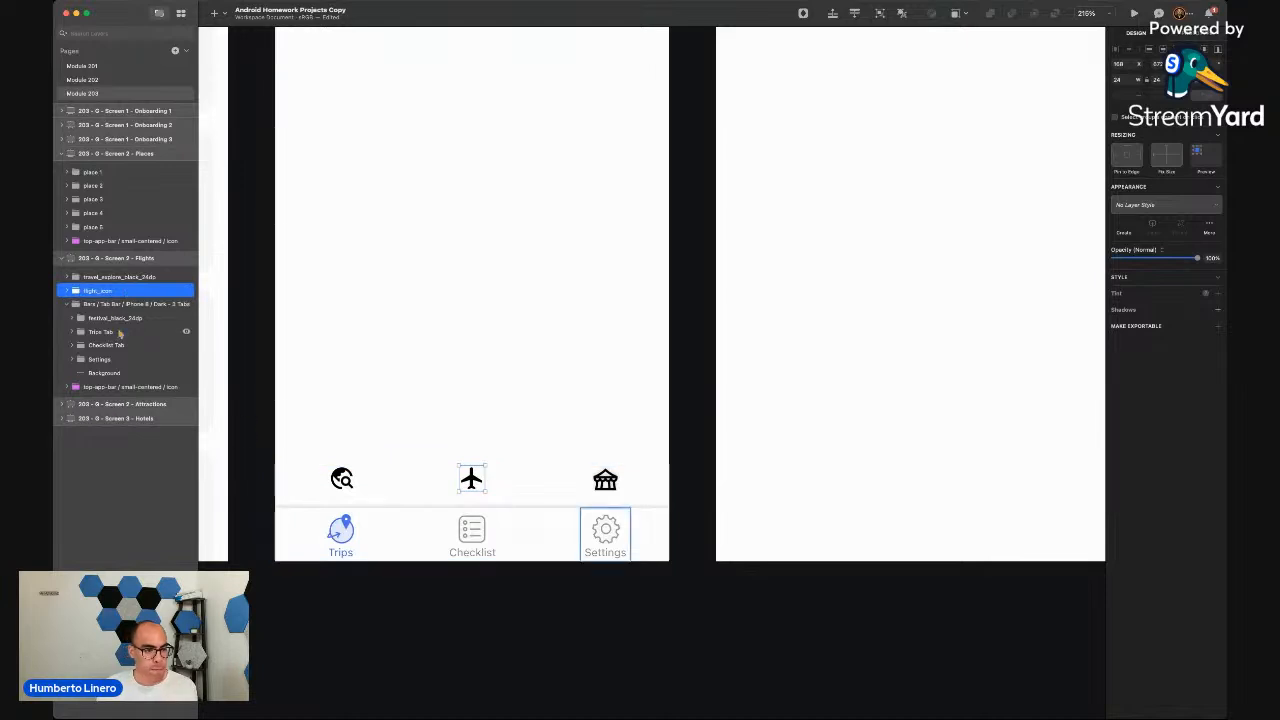
Rename the festival icon layer attraction_icon, move it out of the tab bar group to below flight_icon, and collapse the group
click(86, 318)
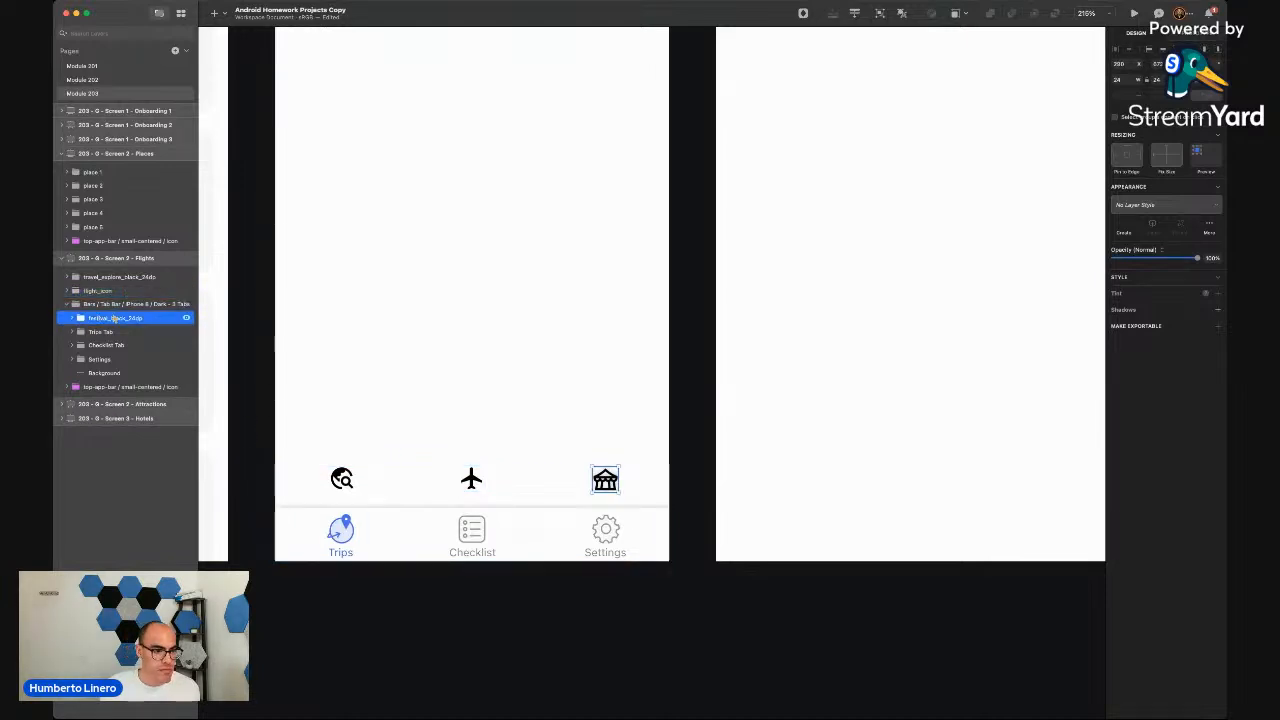
double_click(115, 318)
text(at)
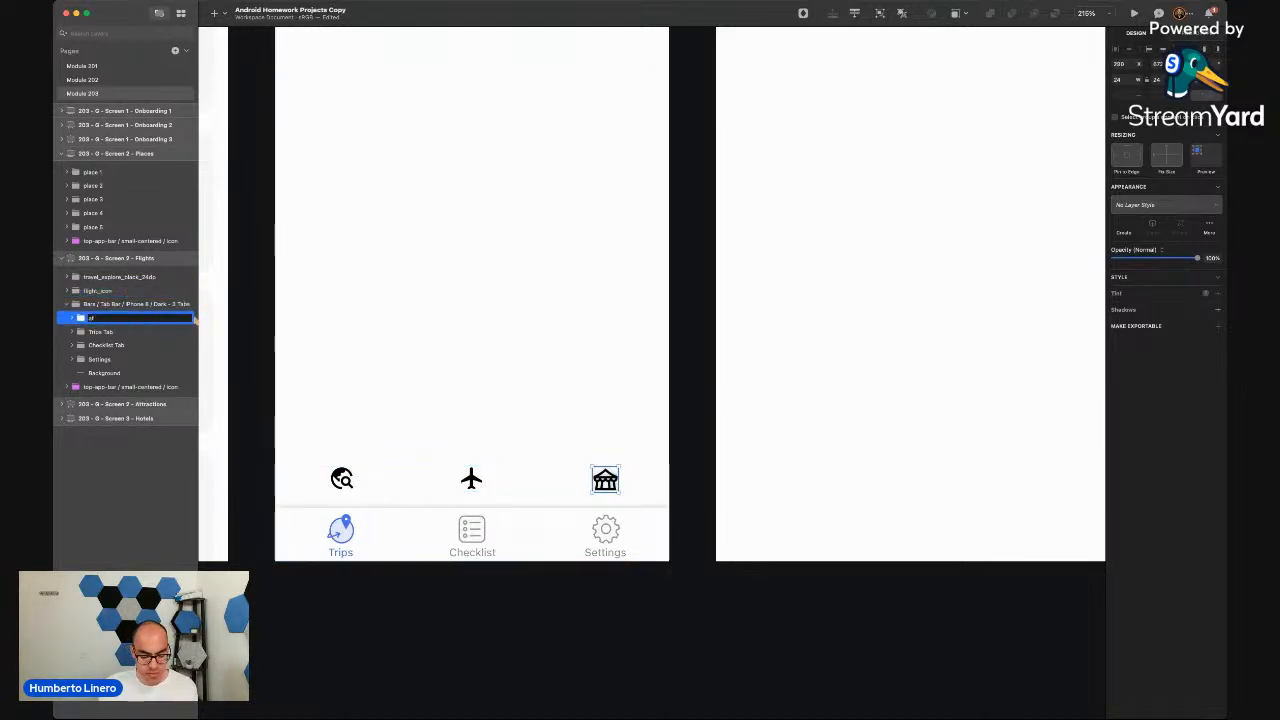
text(traction_icon)
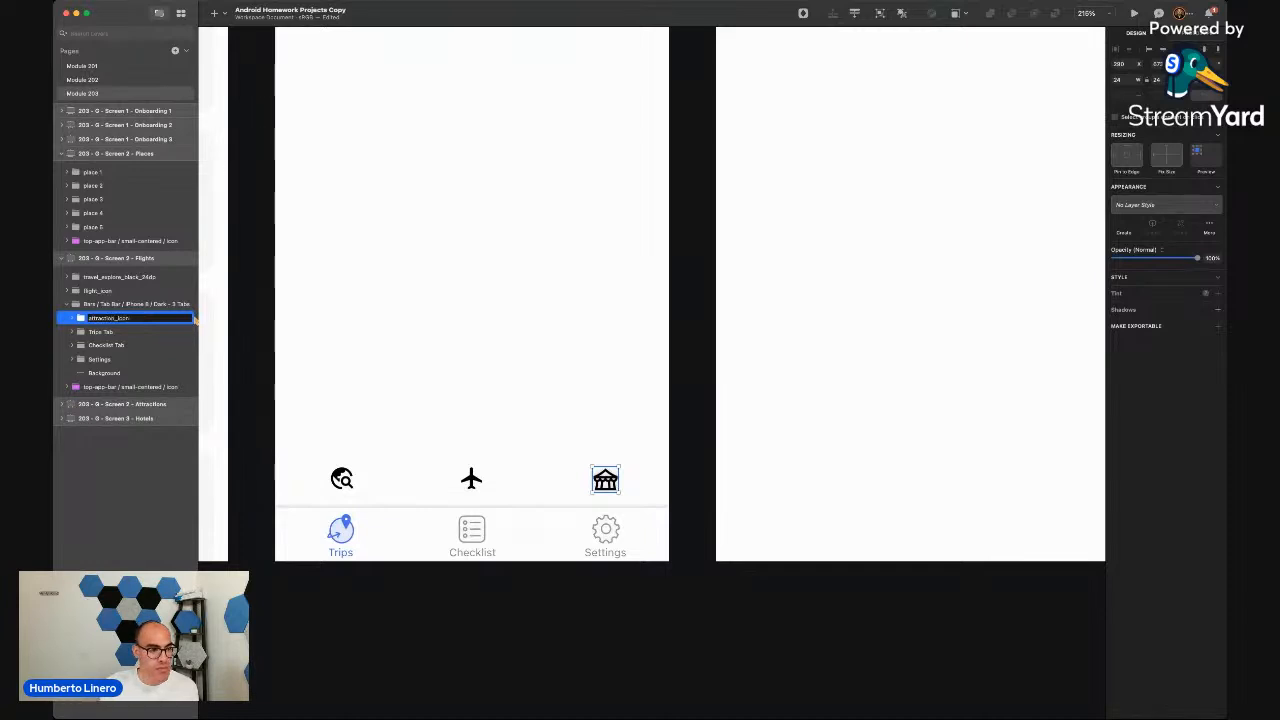
key(Return)
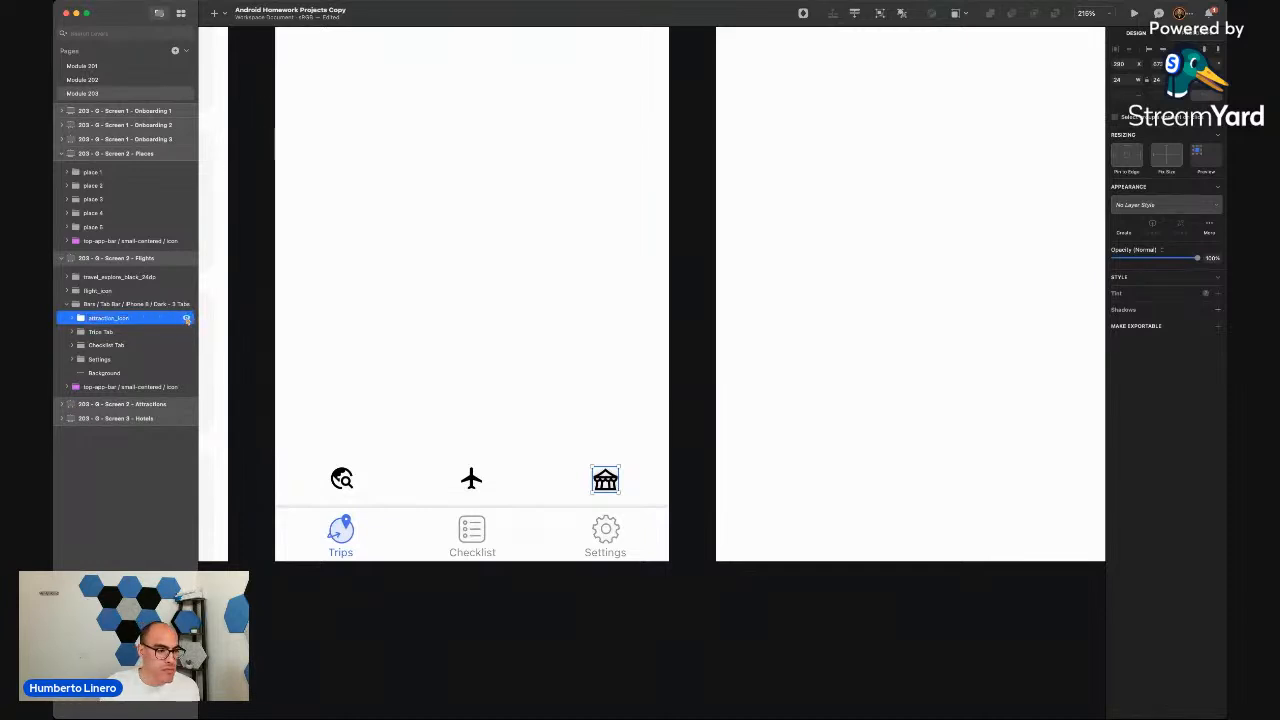
drag(91, 318, 80, 300)
click(69, 318)
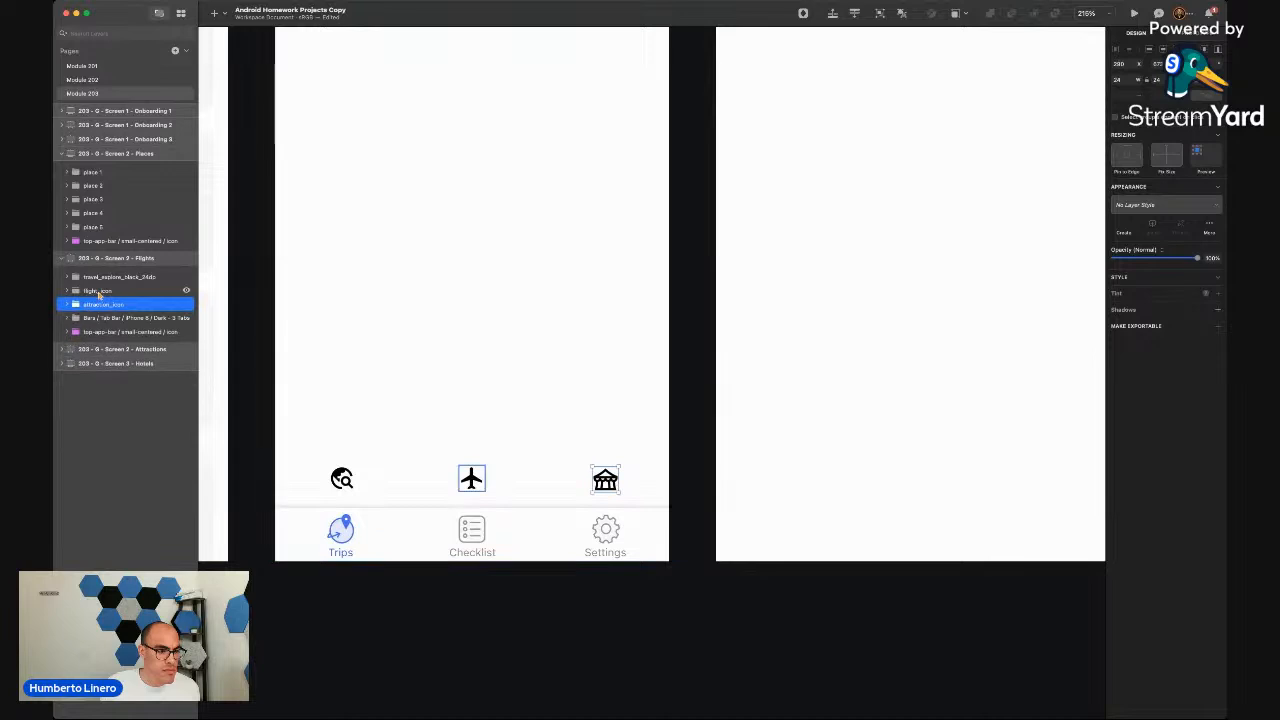
Rename the travel_explore_black_24dp layer on the Flights screen places_icon
click(118, 290)
click(120, 277)
double_click(133, 278)
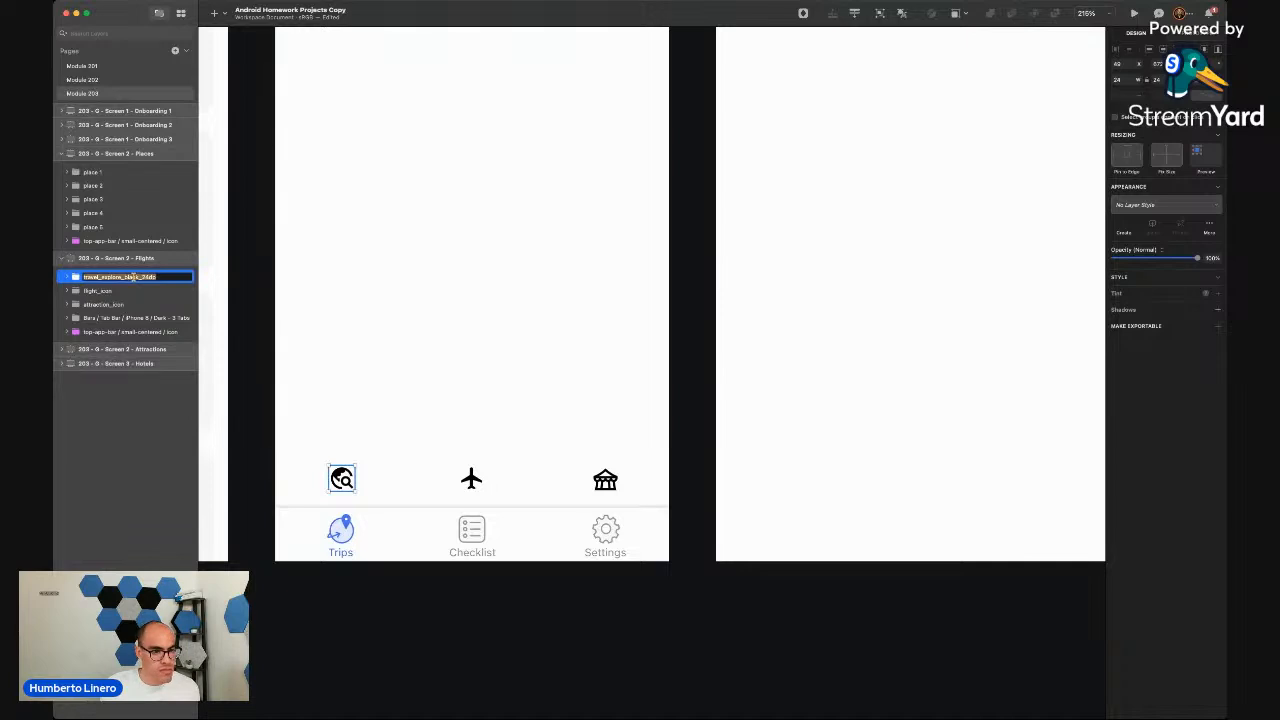
text(places_)
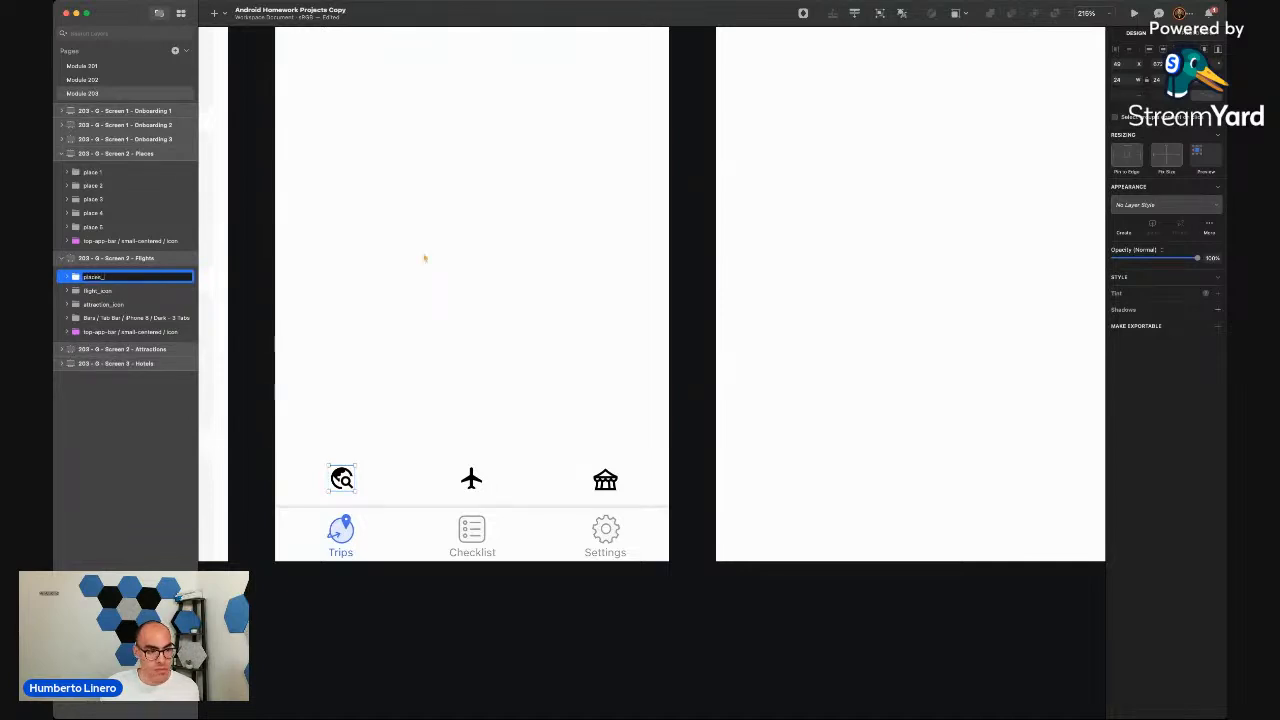
text(icon)
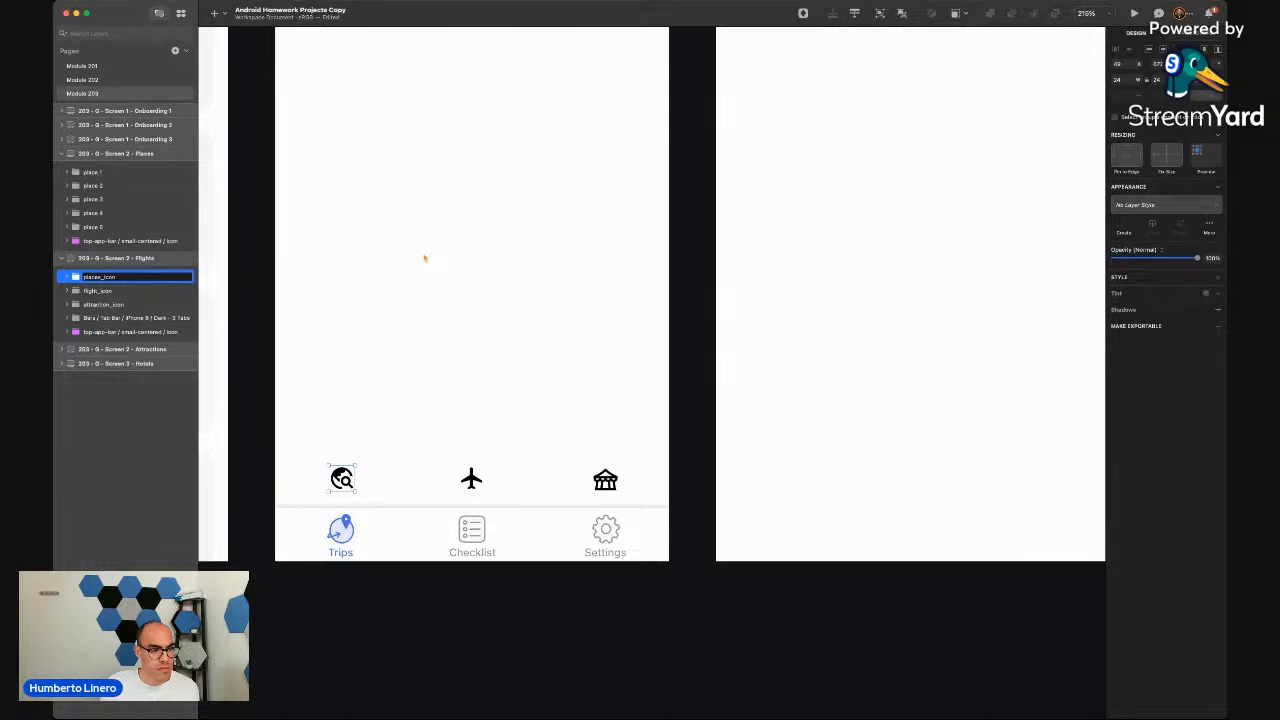
key(Return)
scroll(873, 373, down, 5)
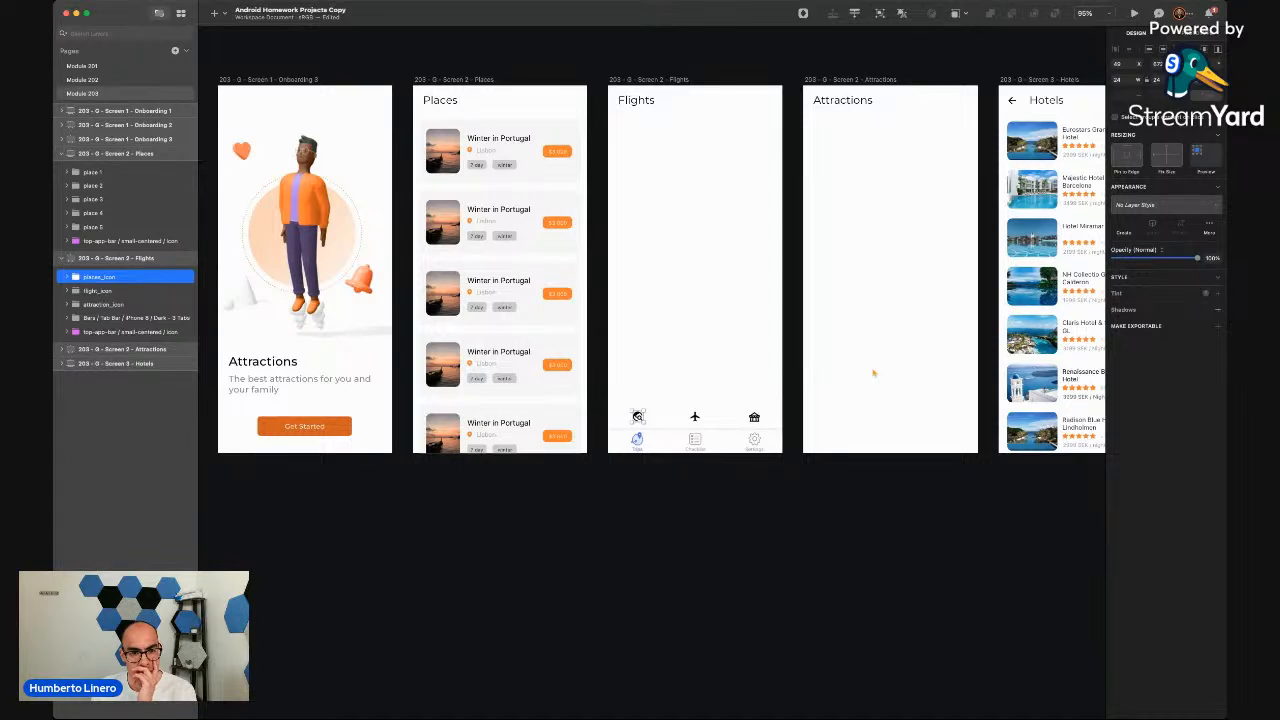
scroll(708, 437, up, 6)
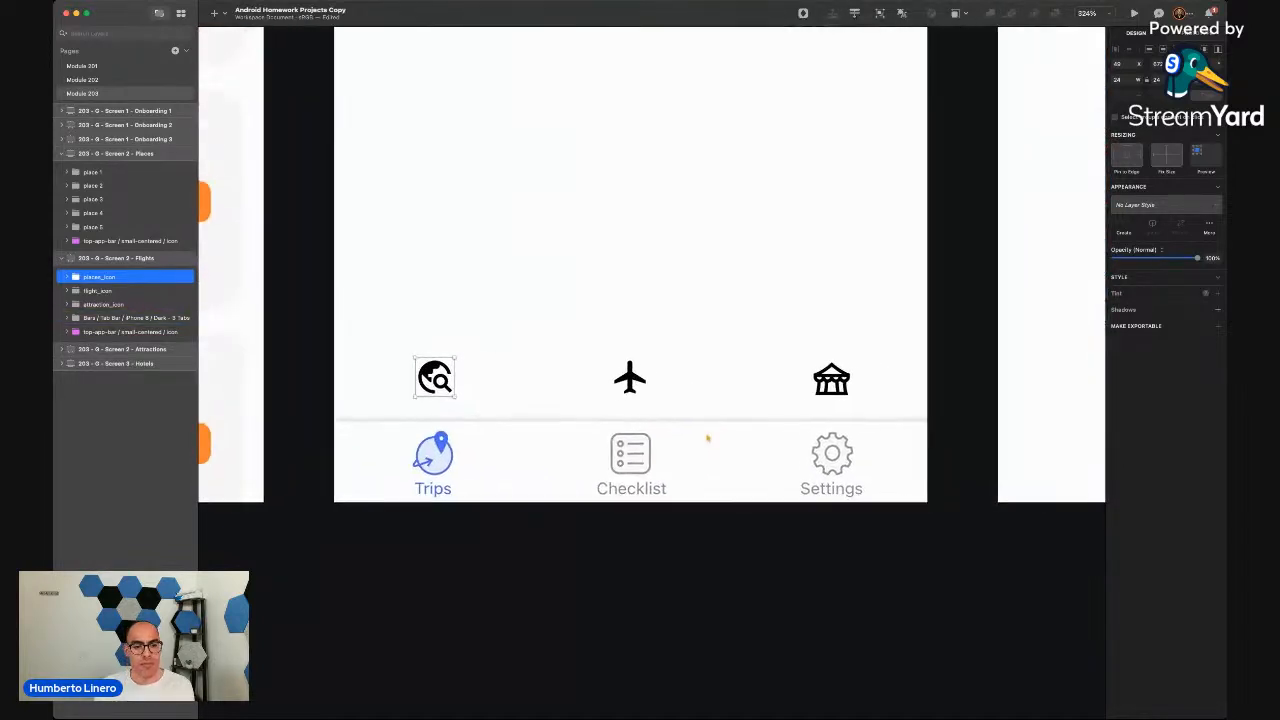
scroll(709, 438, up, 1)
scroll(709, 438, left, 1)
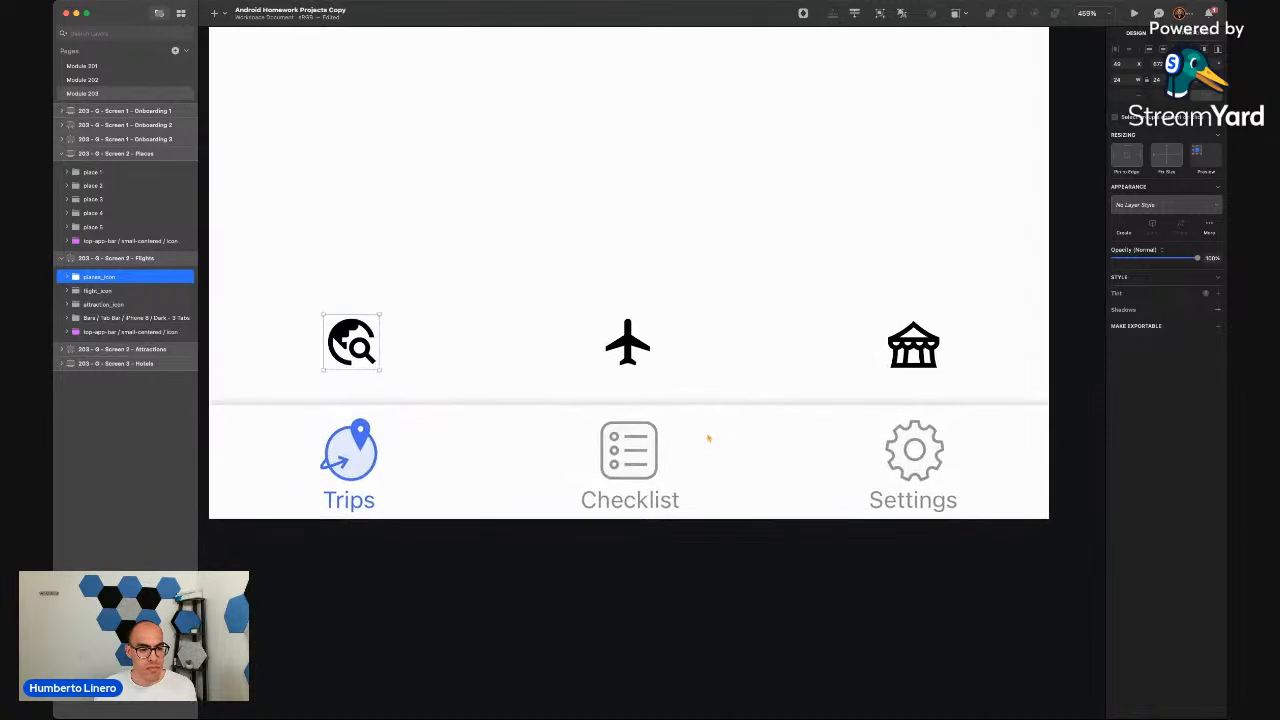
Expand the tab bar group on the Flights screen and rename its Trips Tab layer Places Tab
click(183, 317)
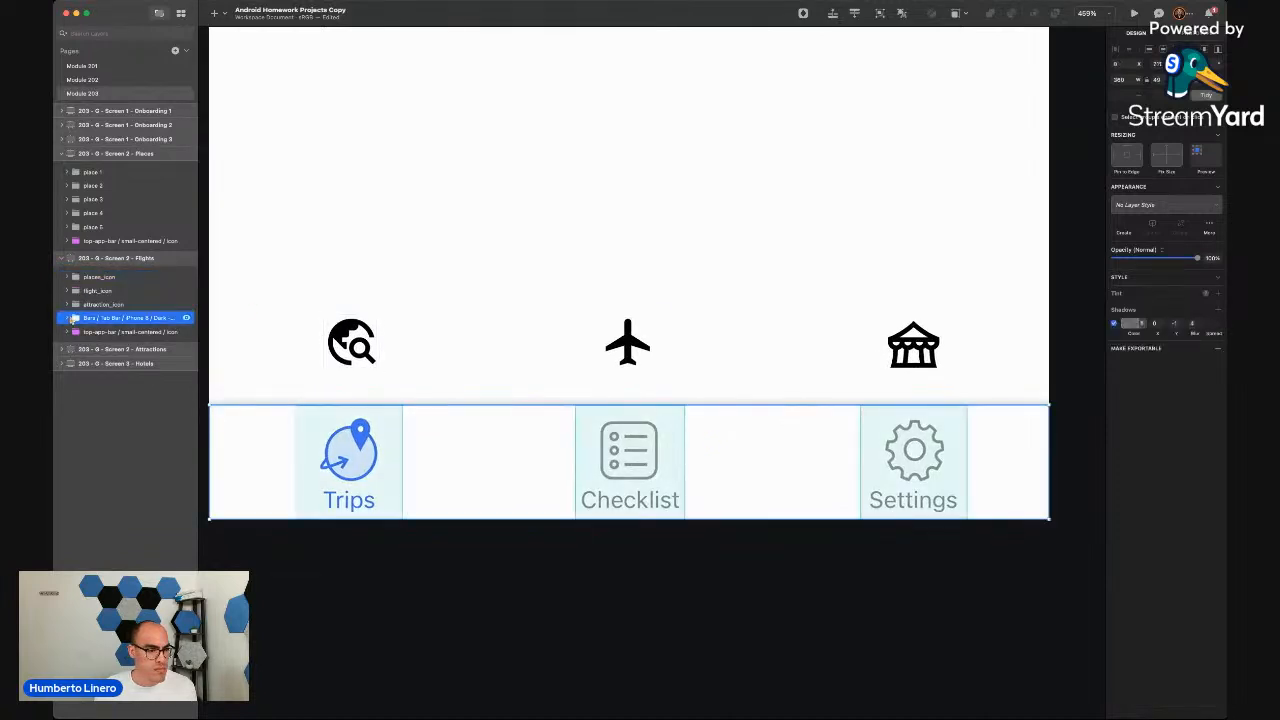
click(68, 318)
click(80, 331)
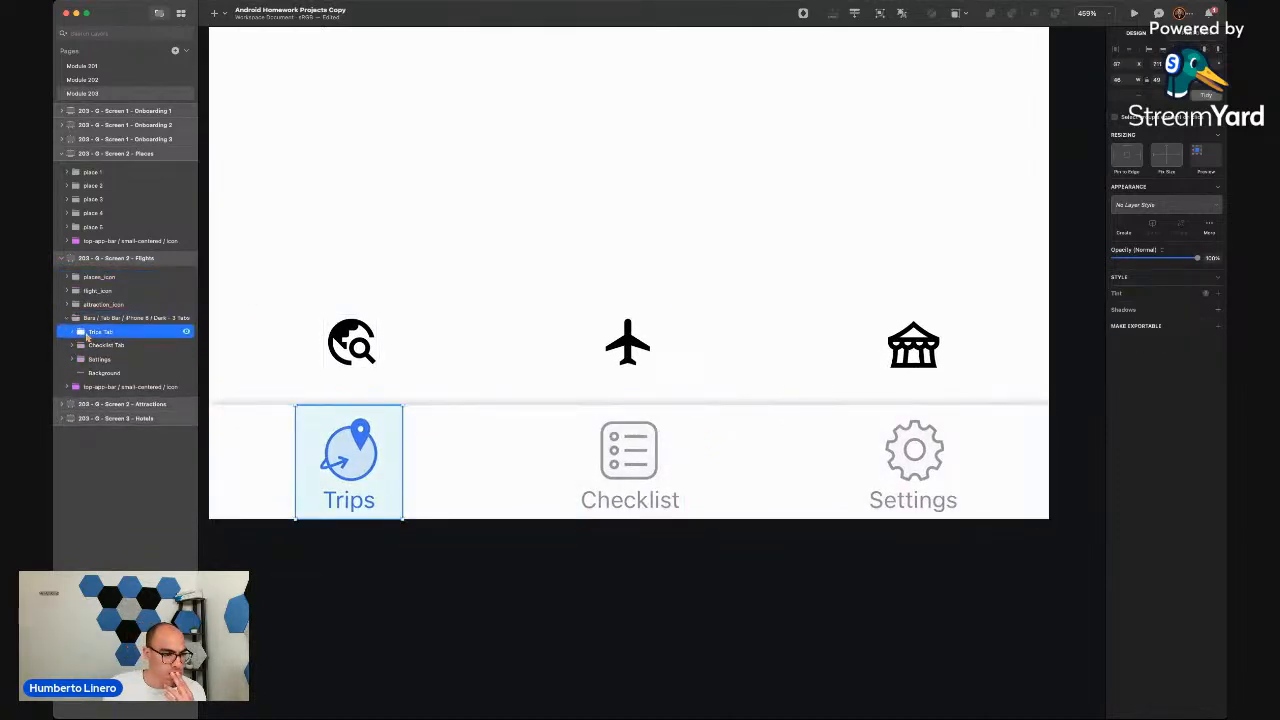
double_click(97, 331)
text(Places)
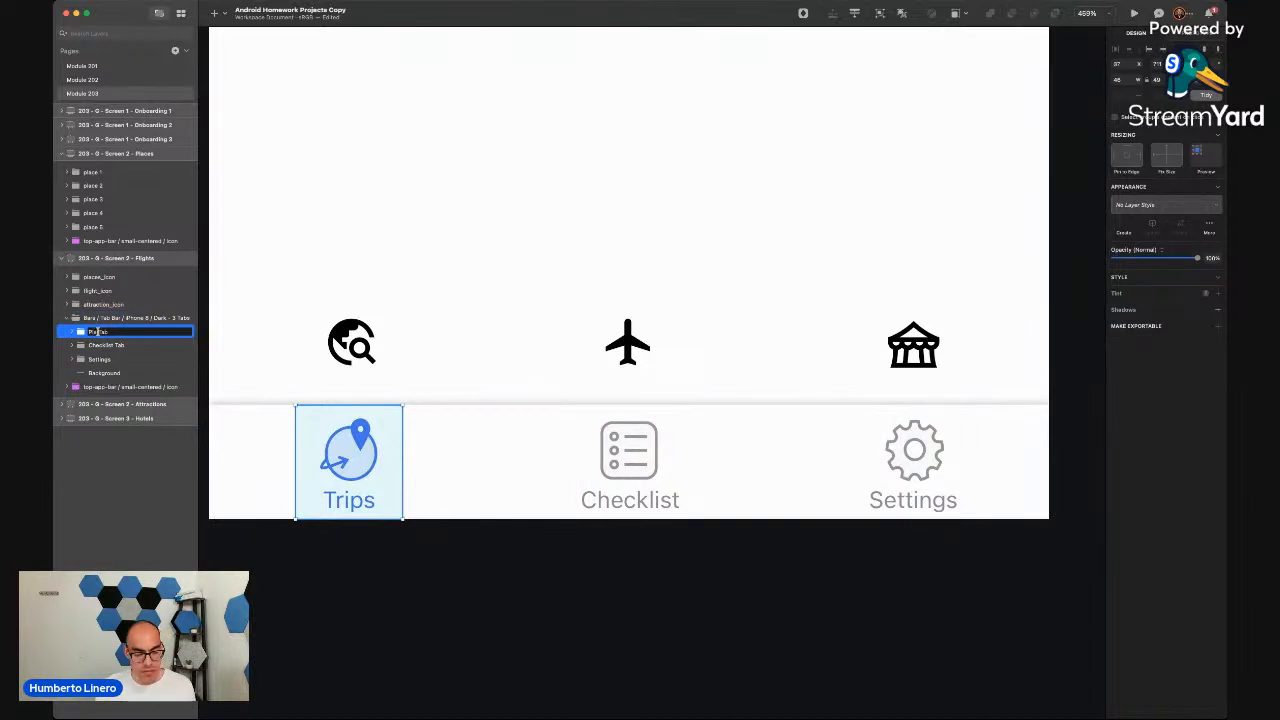
key(Return)
Rename the Checklist Tab layer in the tab bar group Flights Tab
click(96, 345)
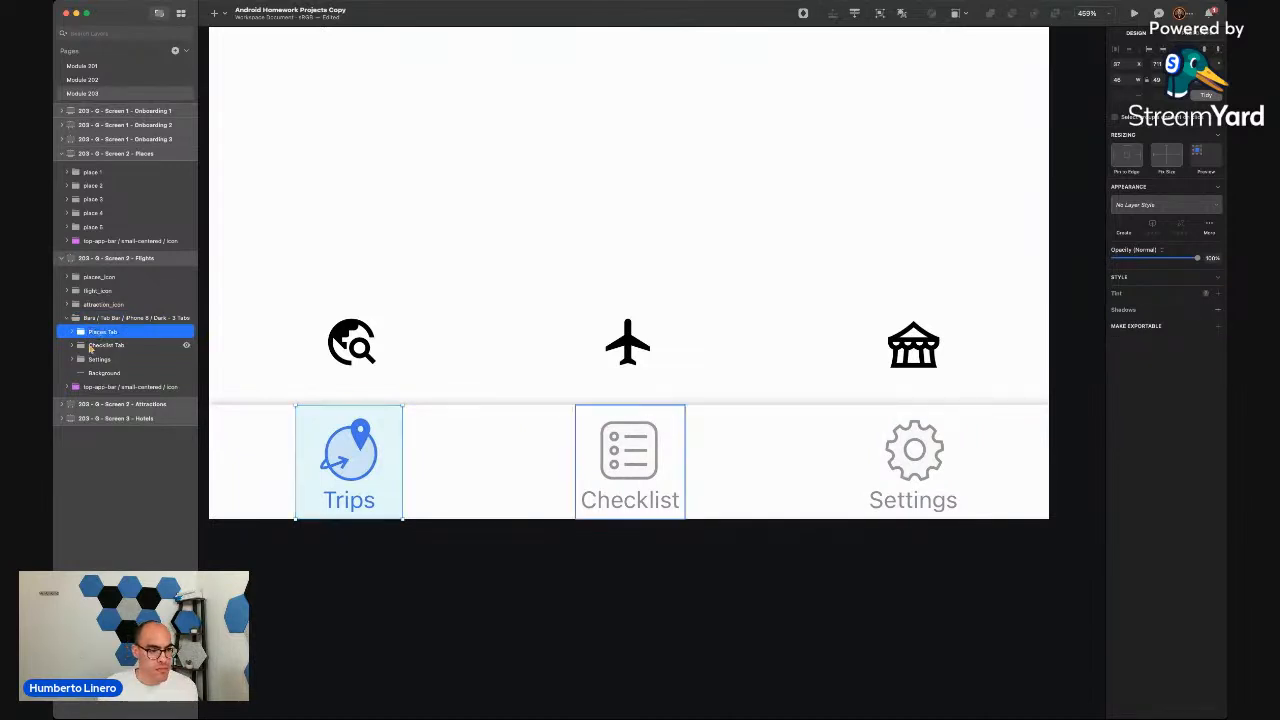
double_click(96, 345)
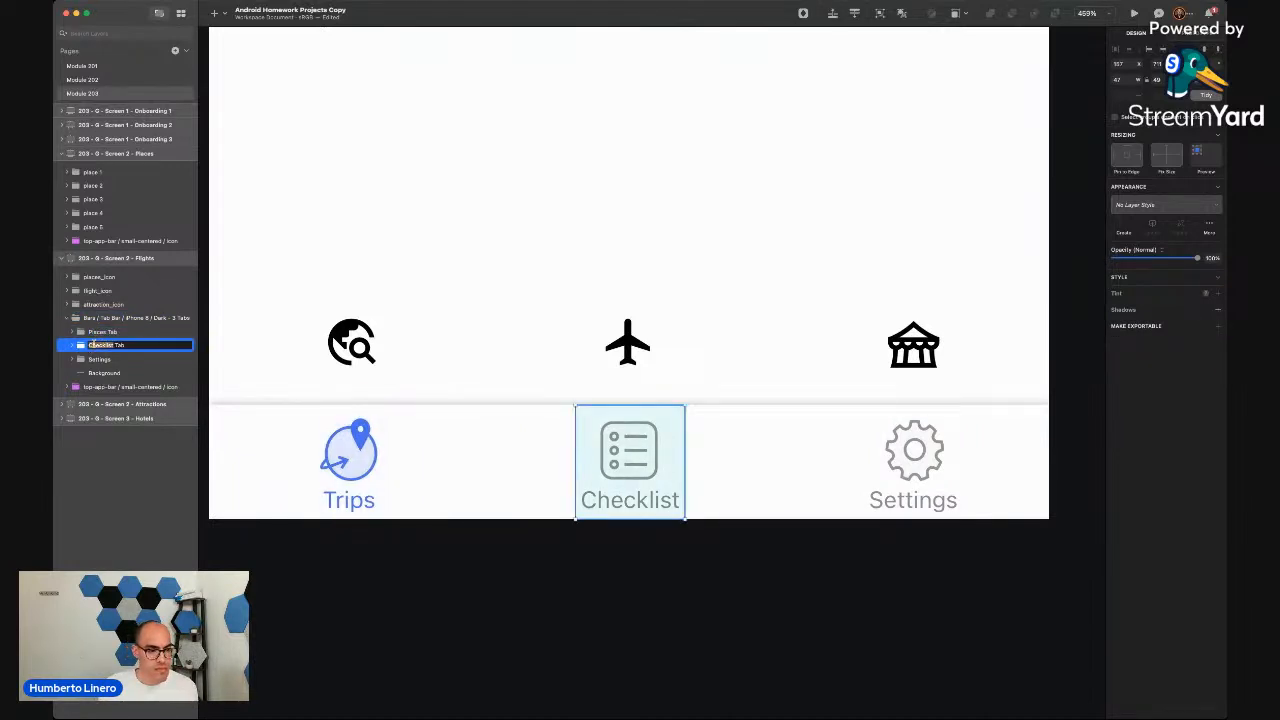
text(Flight)
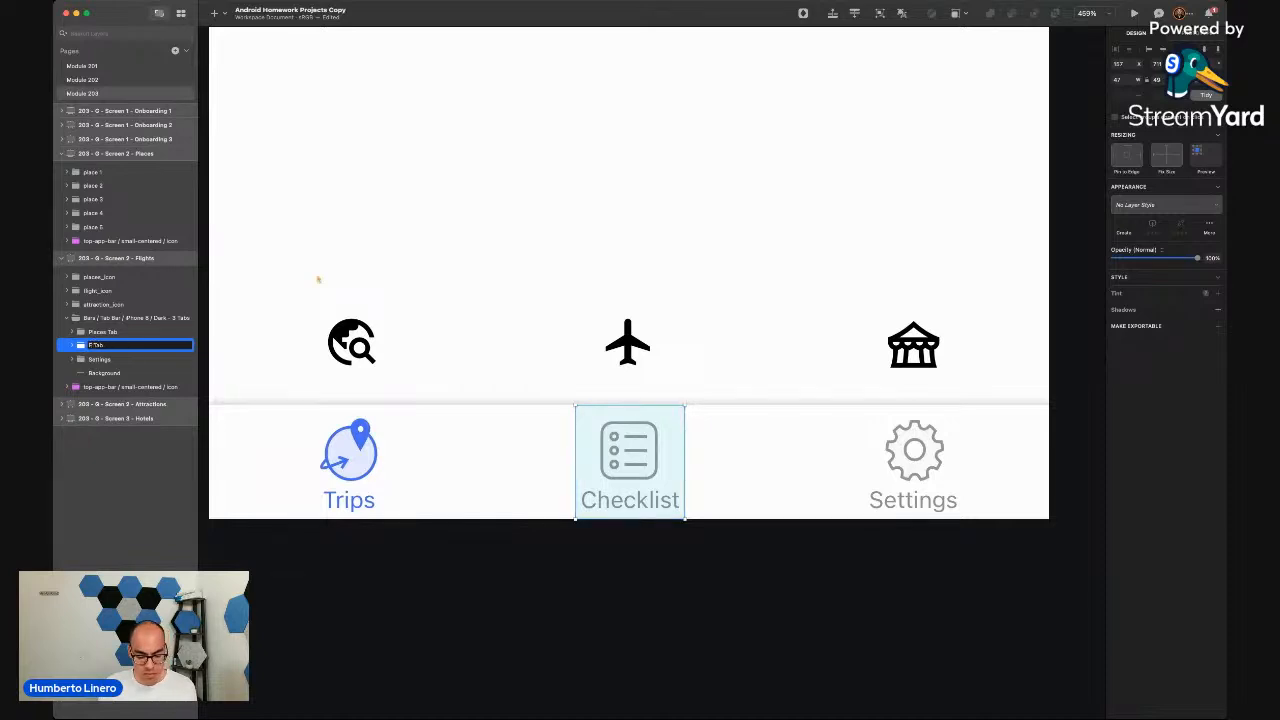
key(Return)
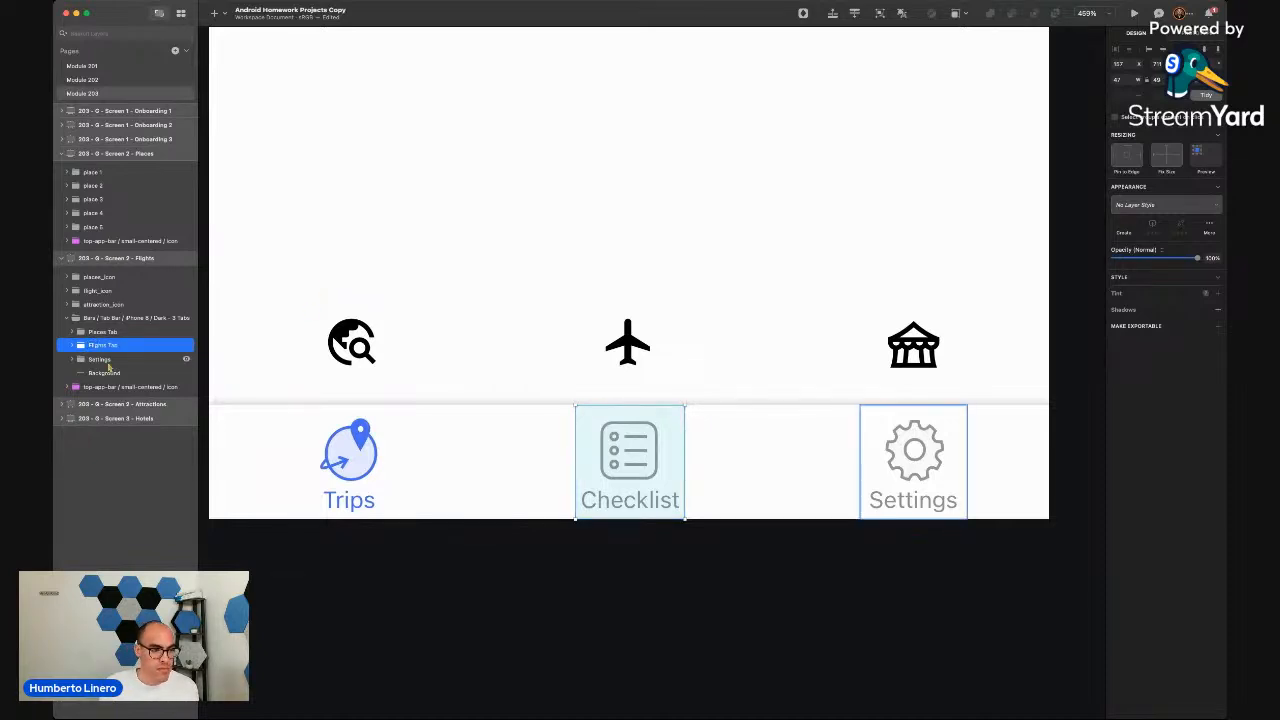
Rename the Settings layer in the tab bar group Attractions Tab
double_click(98, 359)
text(Attracti)
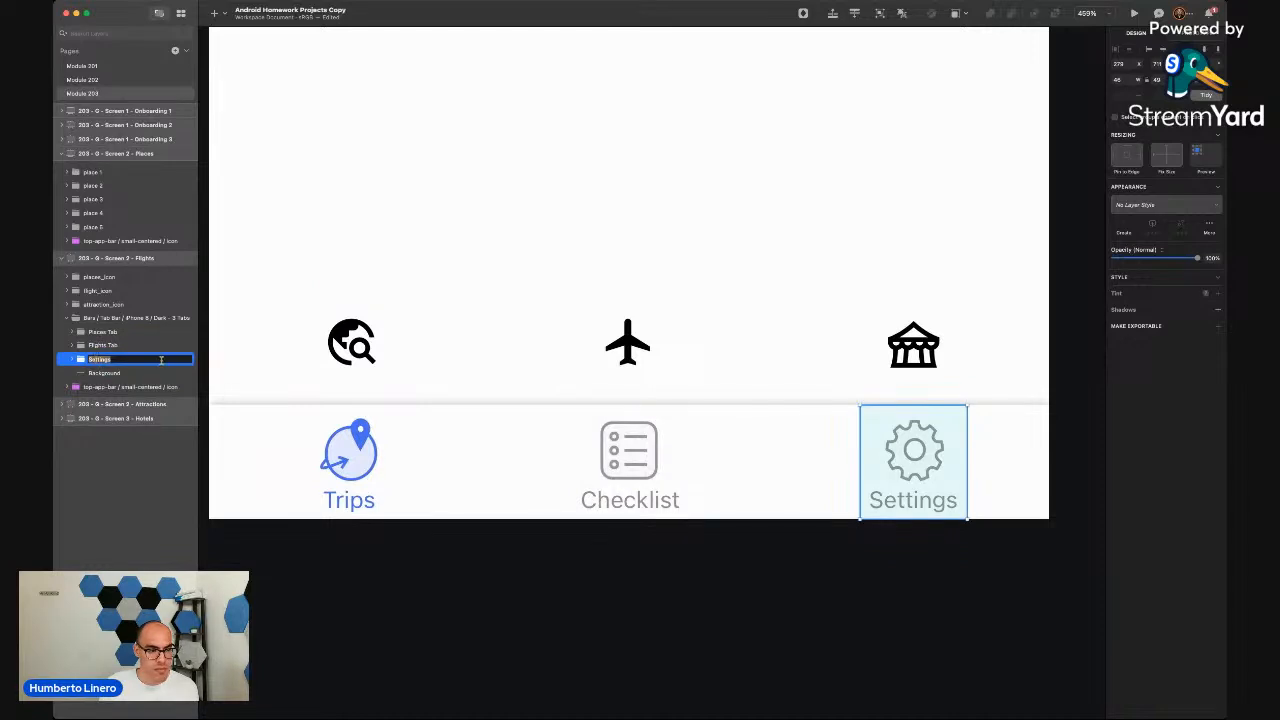
text(ons Tab)
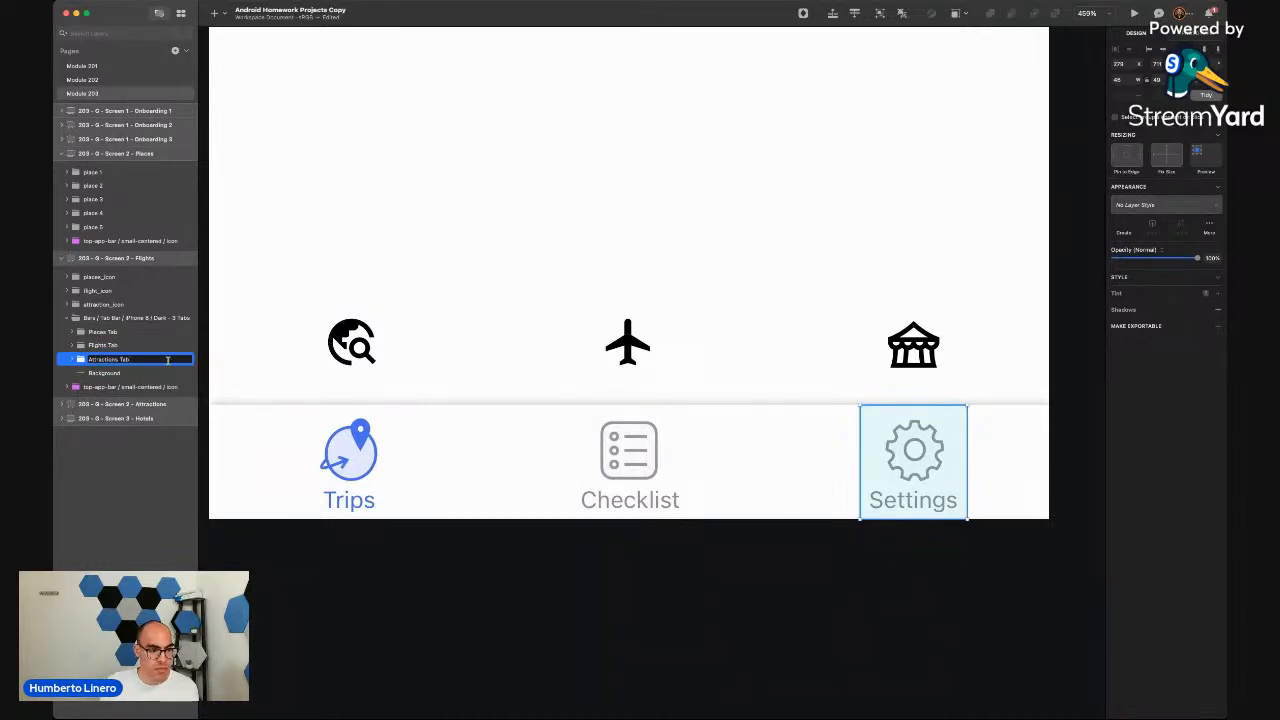
key(Return)
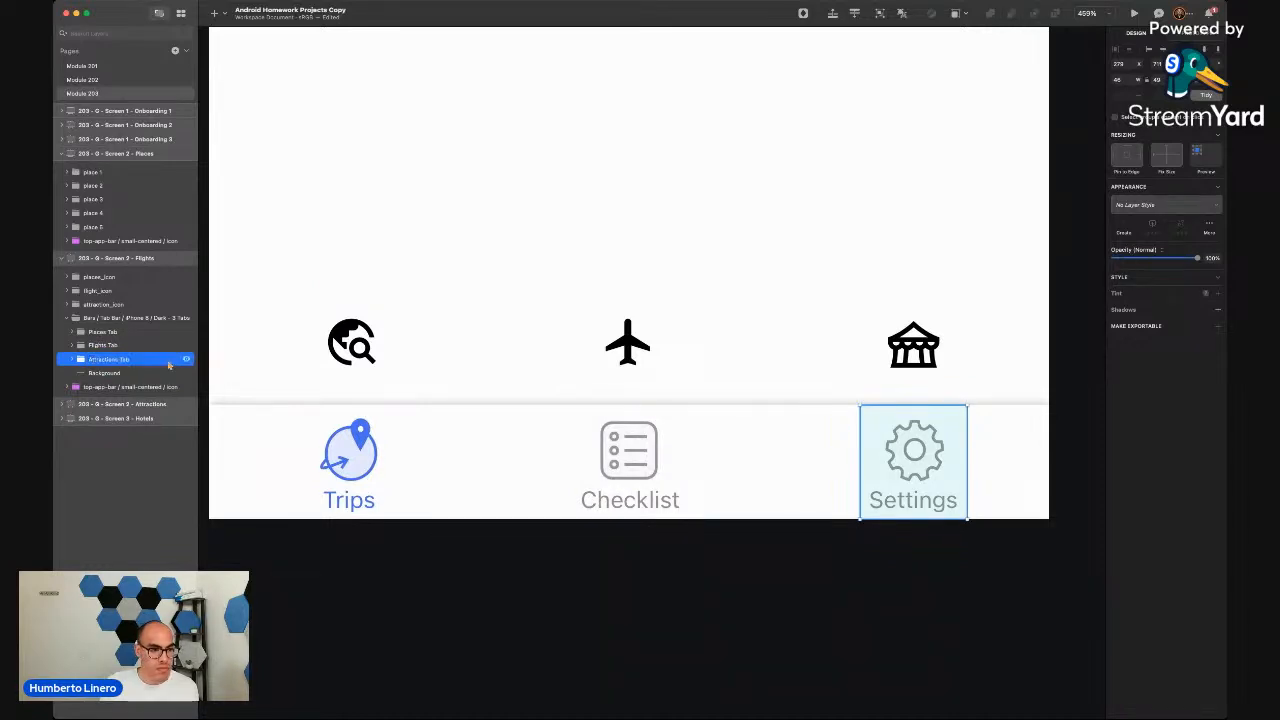
Expand the Places Tab group and delete the two layers beneath its Label, including Frame
click(95, 331)
click(80, 332)
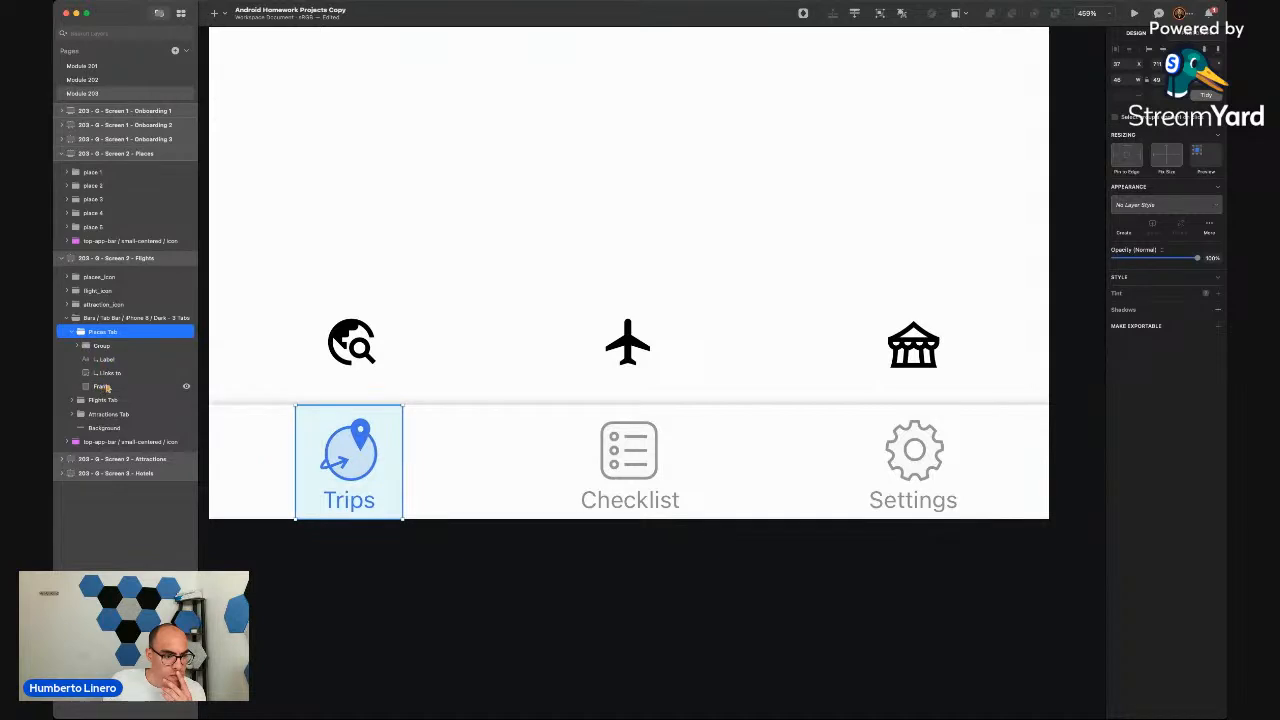
click(104, 386)
key(Delete)
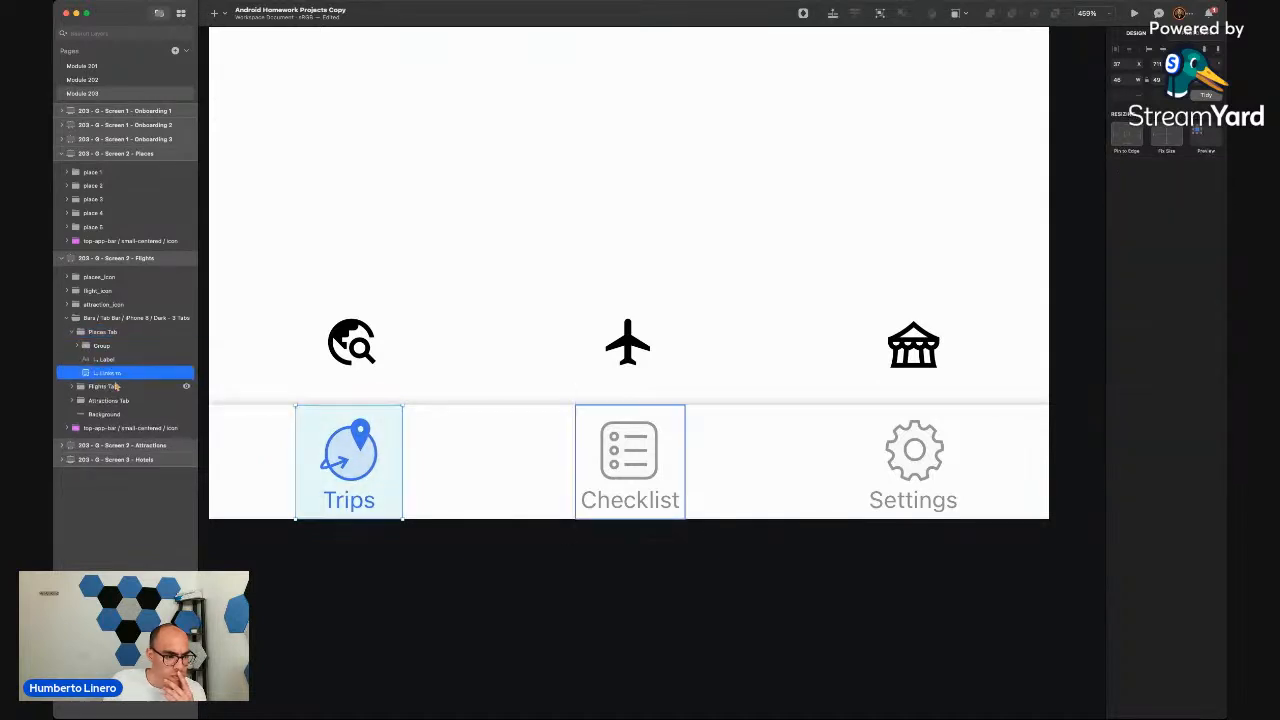
double_click(118, 374)
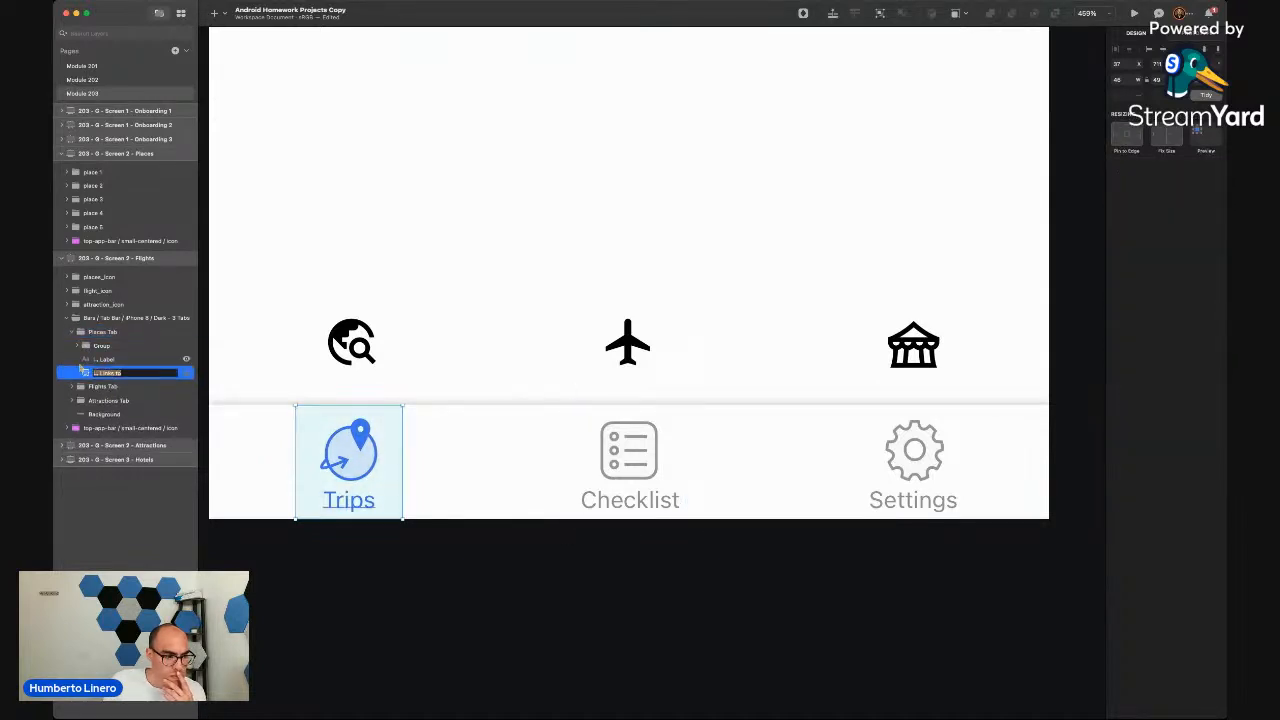
key(Escape)
key(Delete)
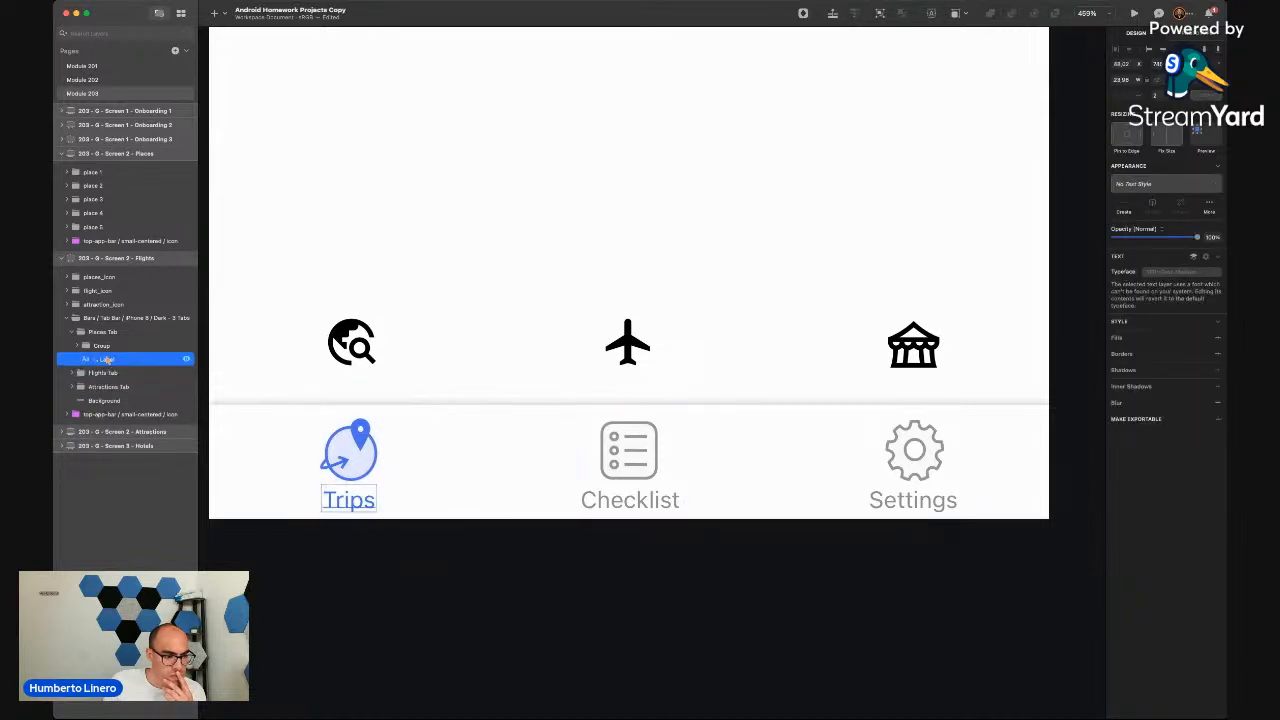
Move places_icon into the Places Tab group, between the original icon group and the Label, and compare the two icons' positions
click(86, 346)
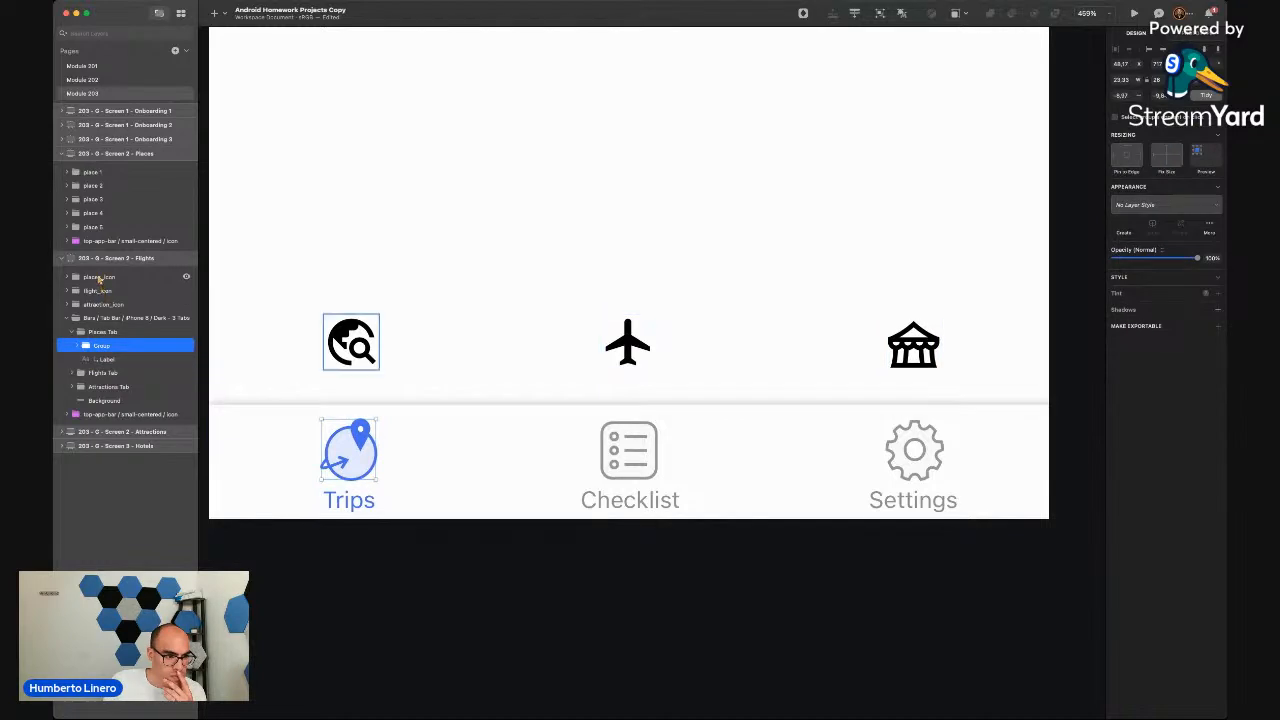
drag(110, 357, 109, 356)
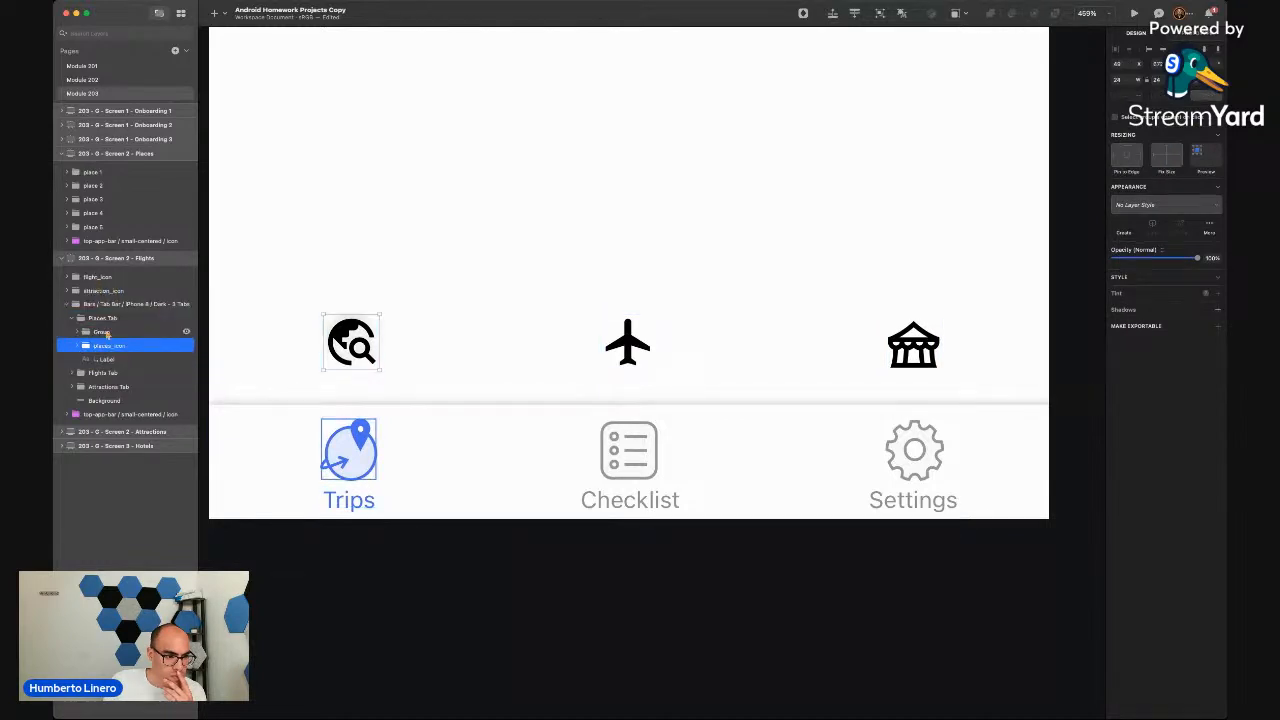
click(106, 333)
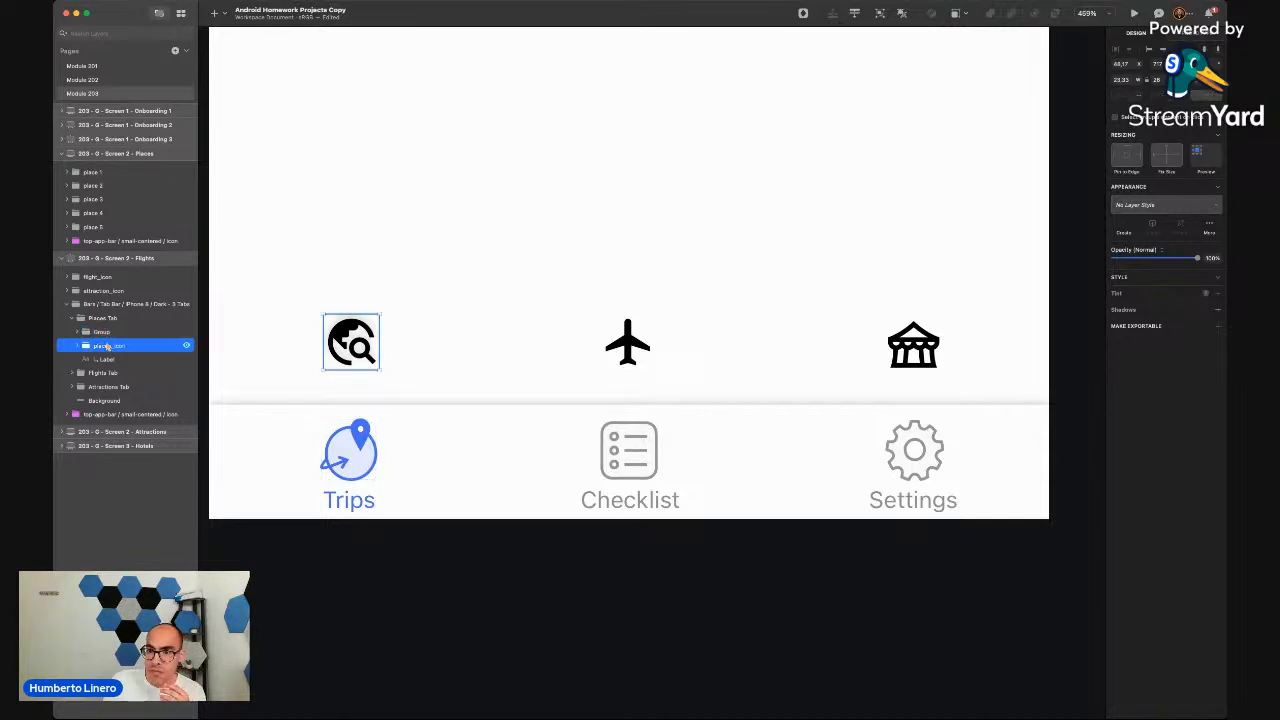
click(107, 346)
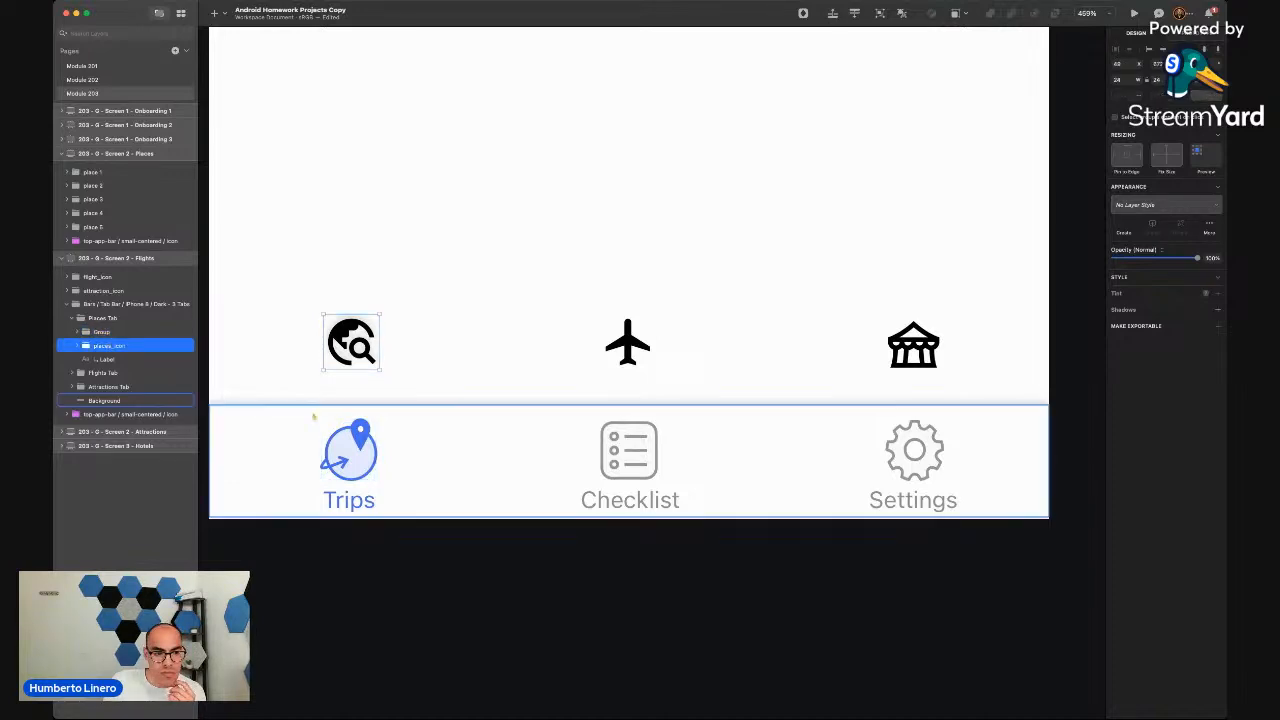
click(100, 332)
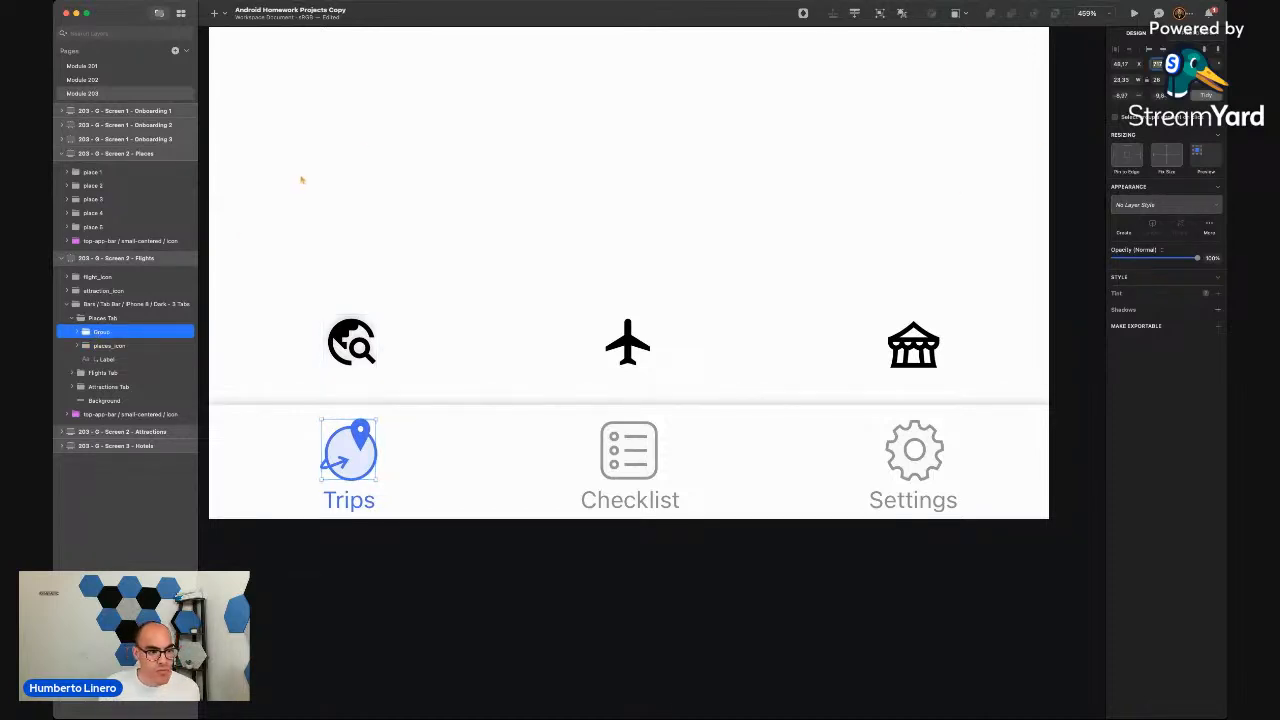
click(114, 346)
click(112, 336)
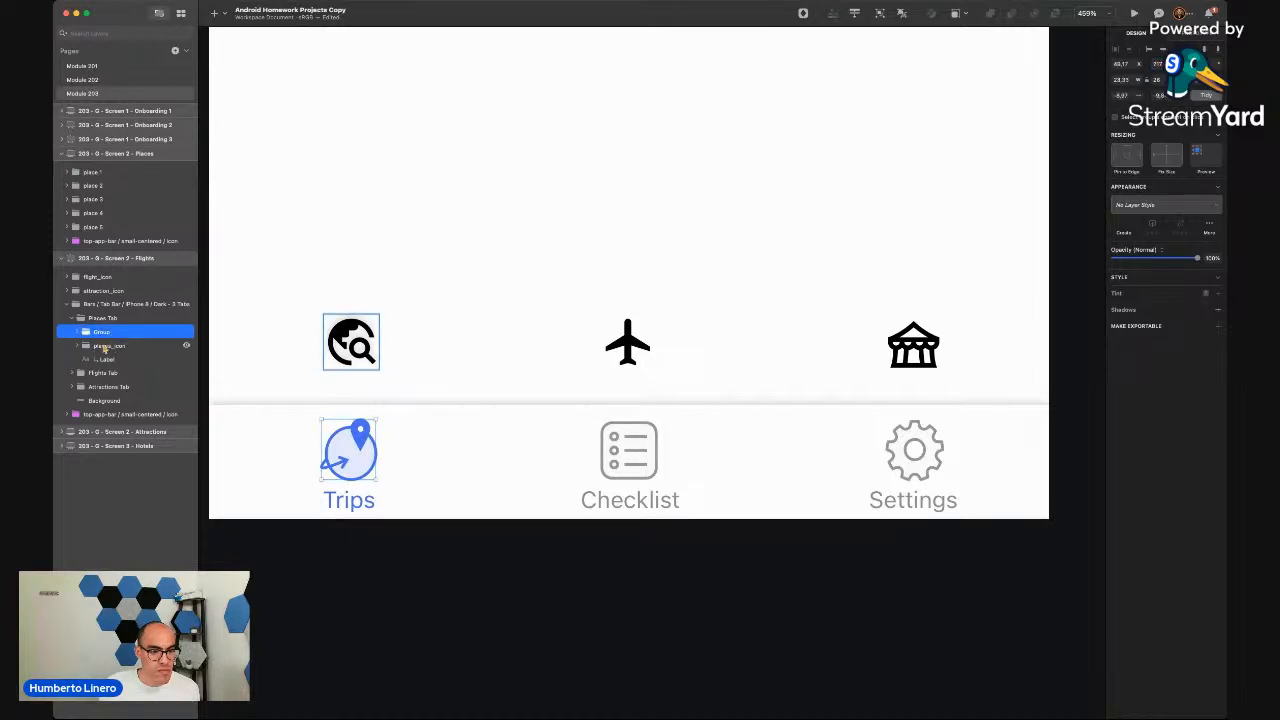
Move places_icon over the Trips icon in the tab bar by setting its Y position to 717 and its X position to 48
click(103, 346)
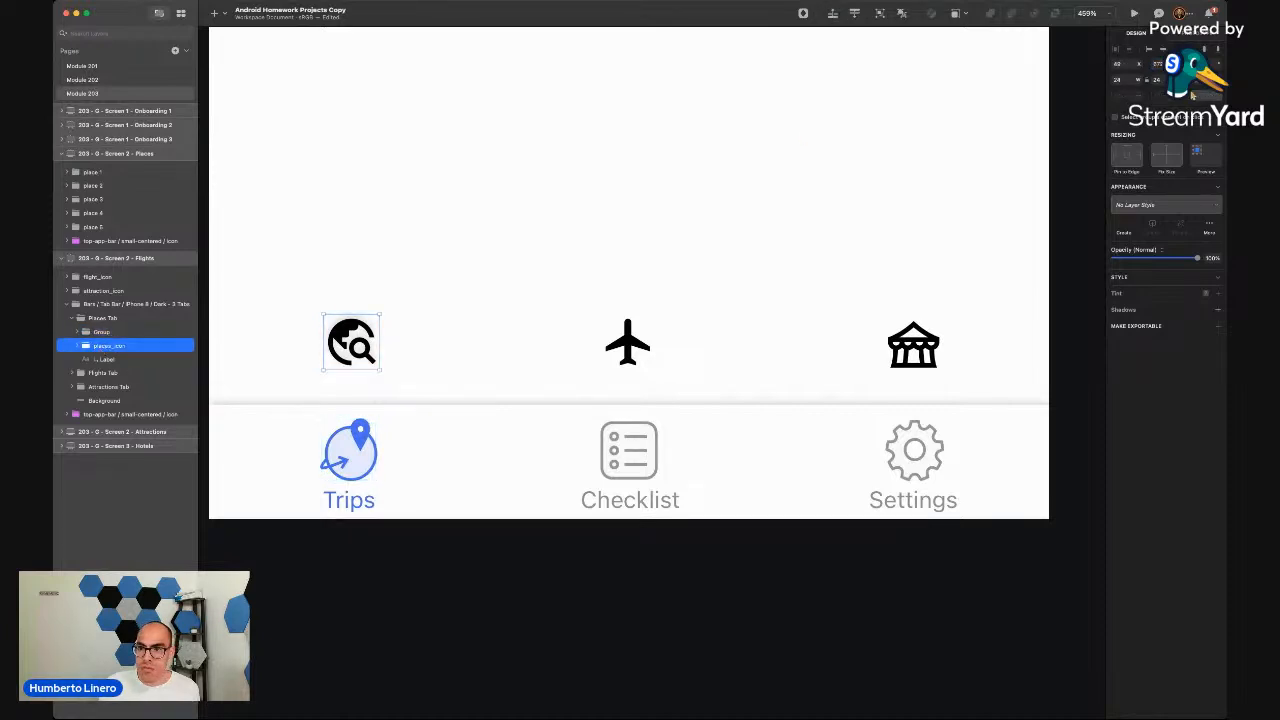
click(1157, 64)
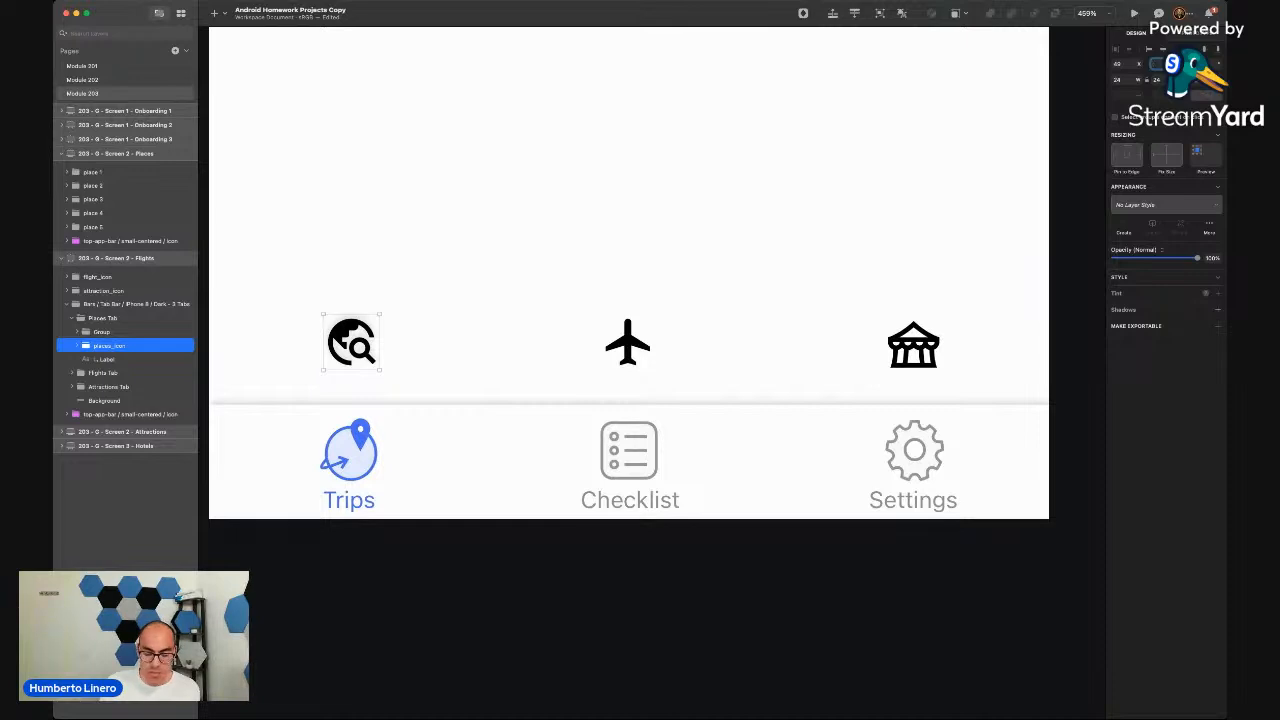
text(717)
key(Return)
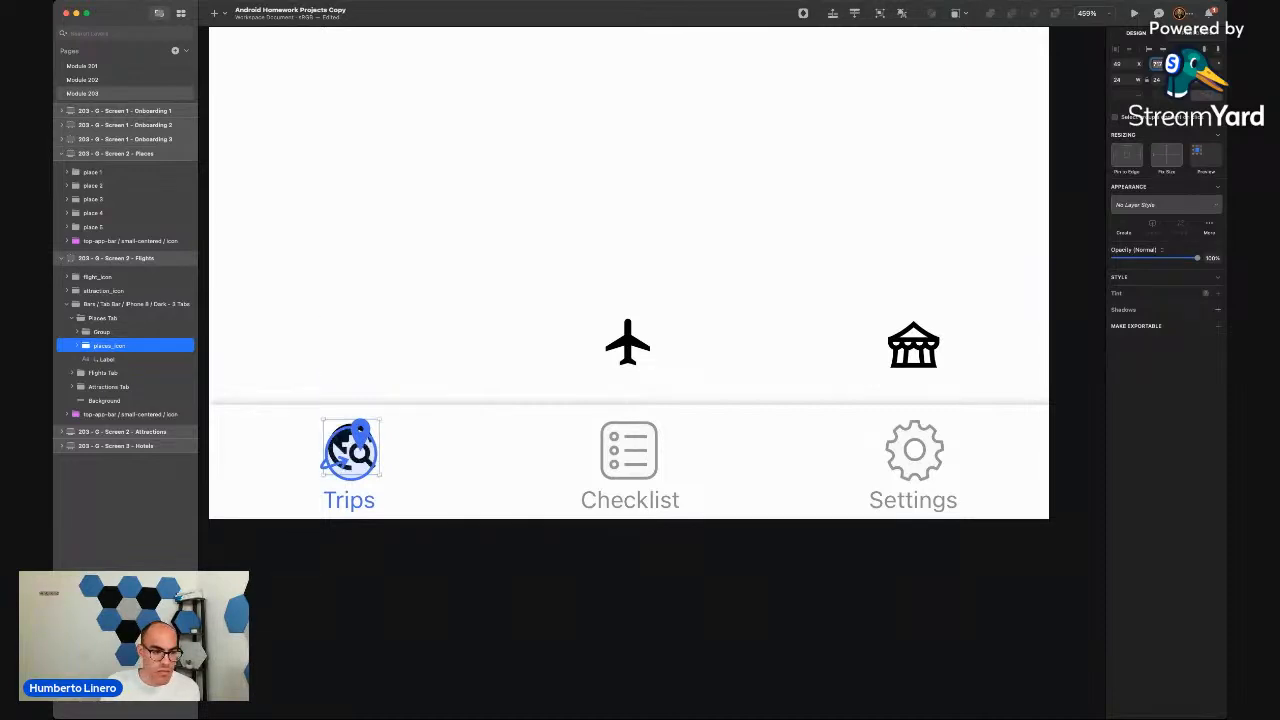
click(99, 334)
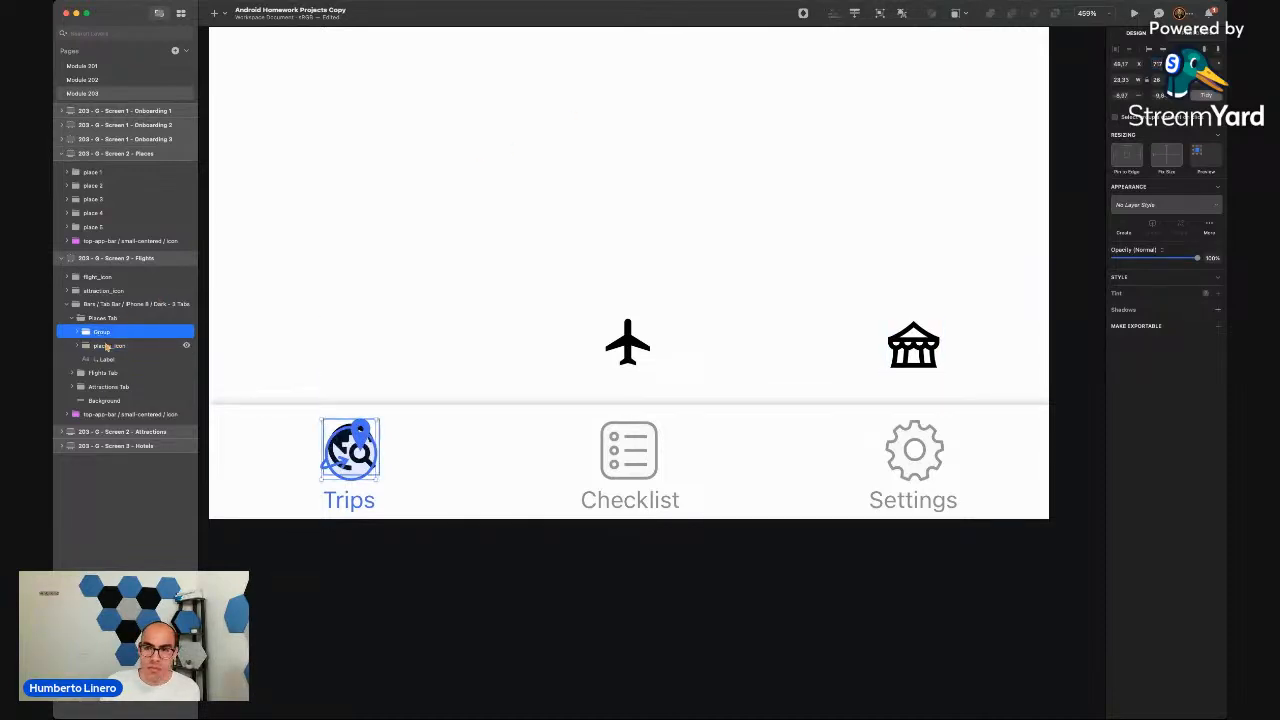
click(106, 345)
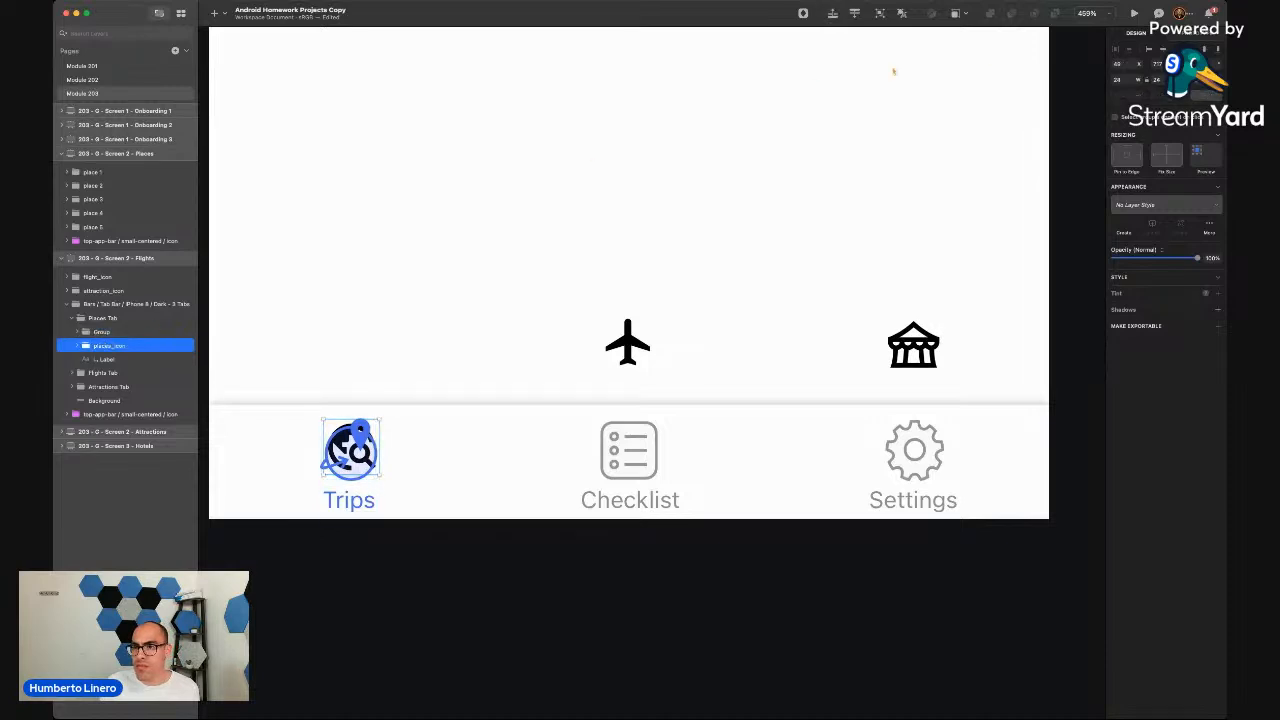
click(1125, 63)
key(BackSpace)
text(8)
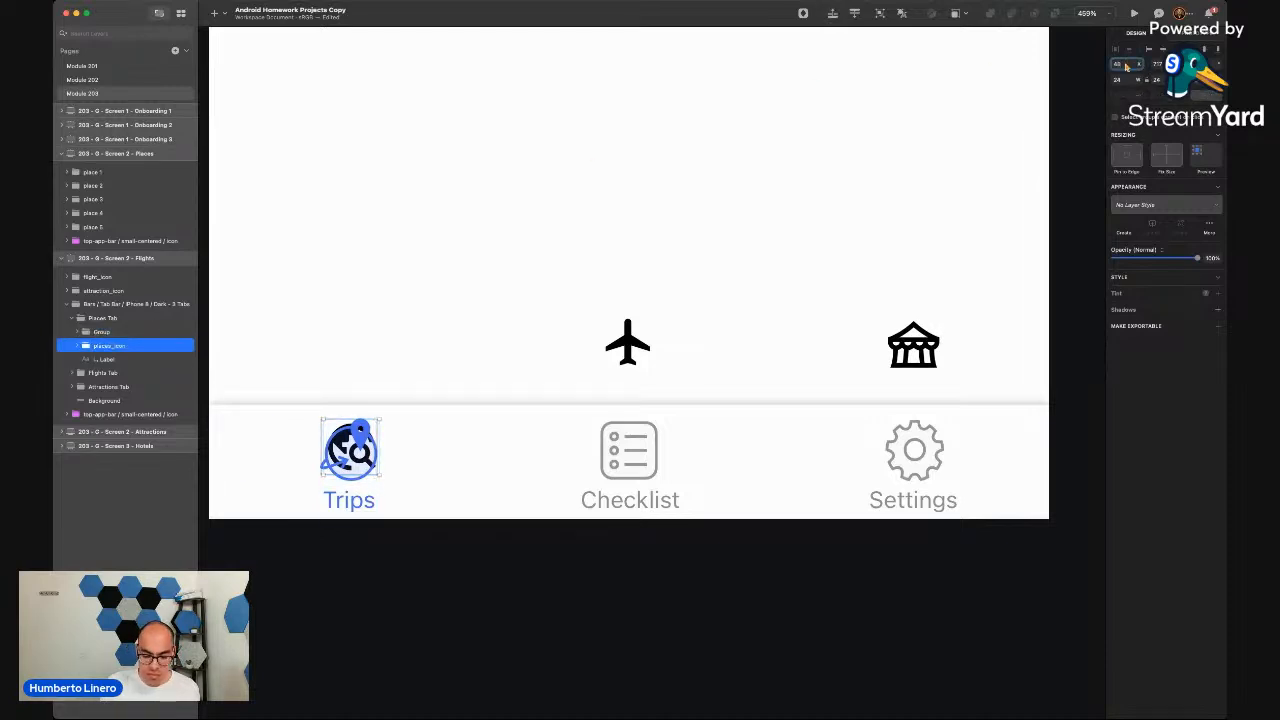
key(Return)
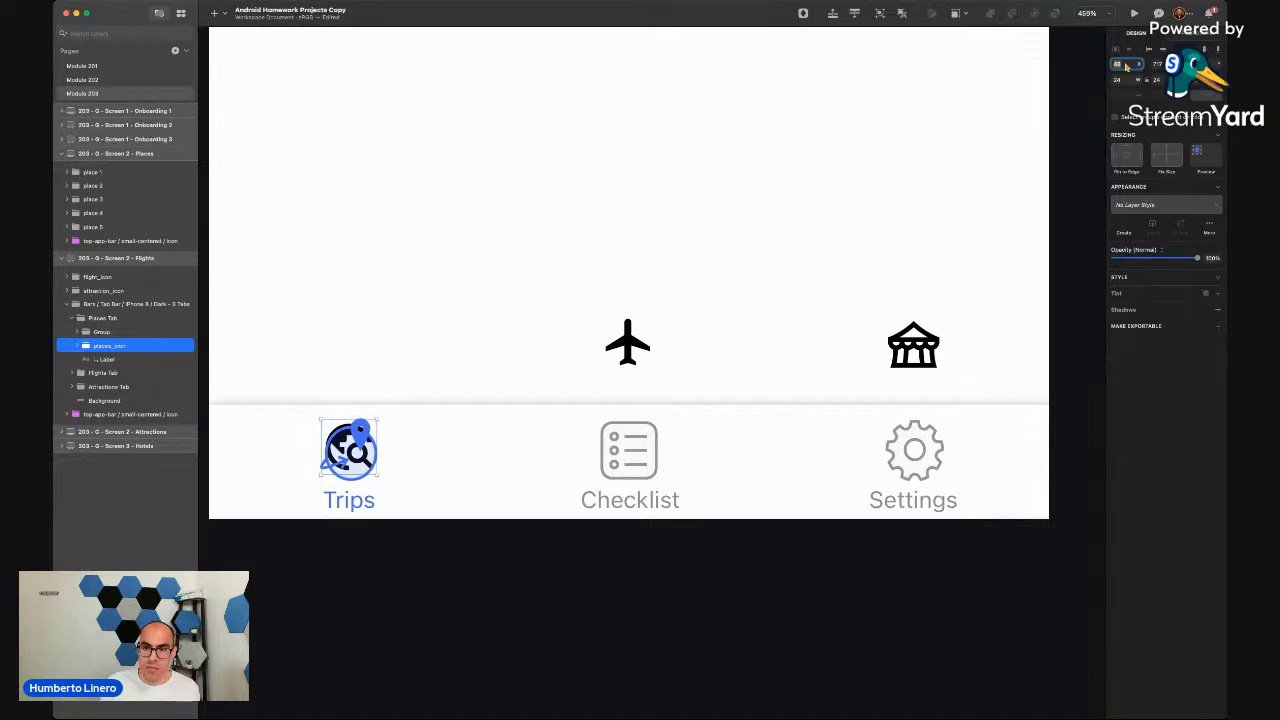
Delete the old Trips icon group from the Places Tab, leaving only places_icon as its icon
click(101, 332)
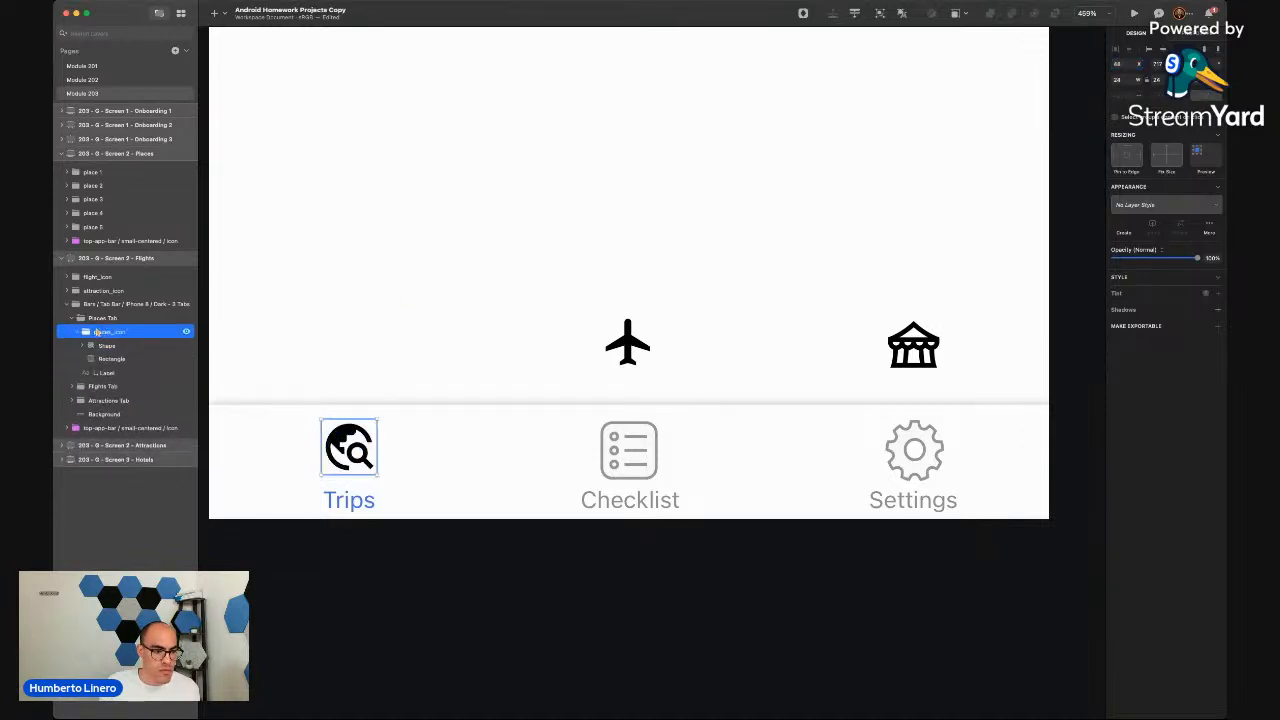
key(super+shift+g)
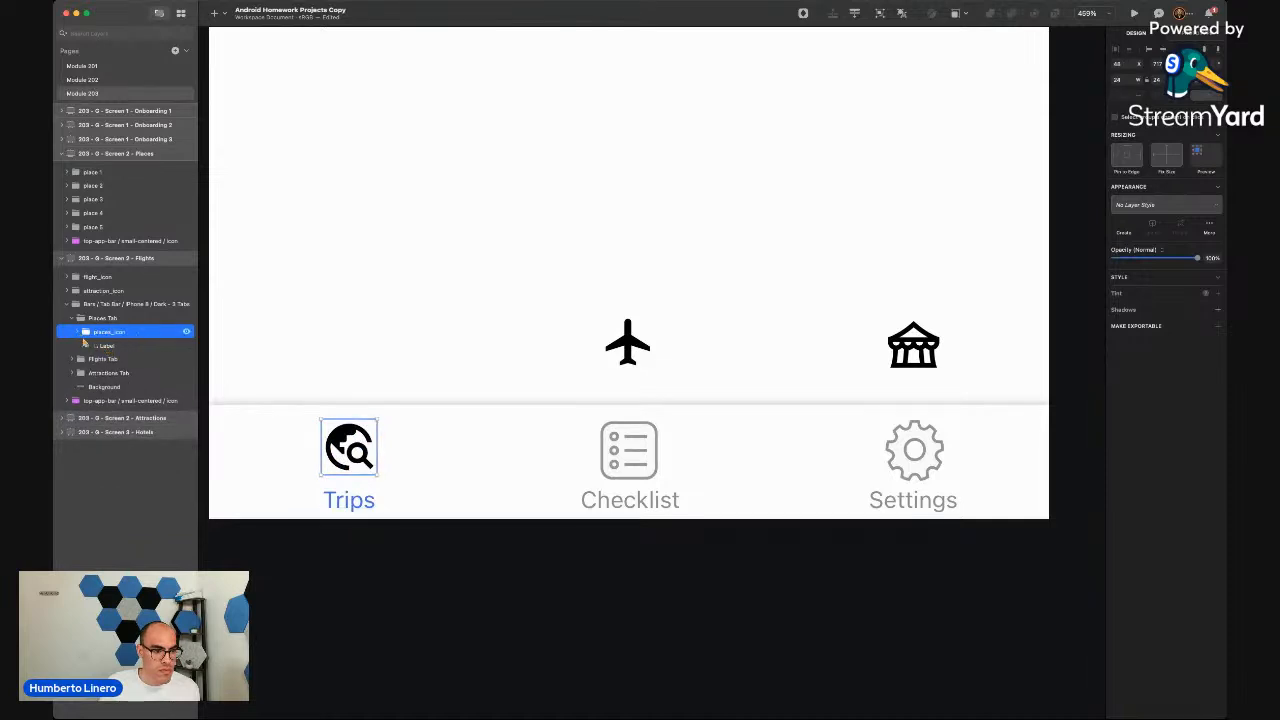
Change the Trips tab label text to "Places"
click(120, 346)
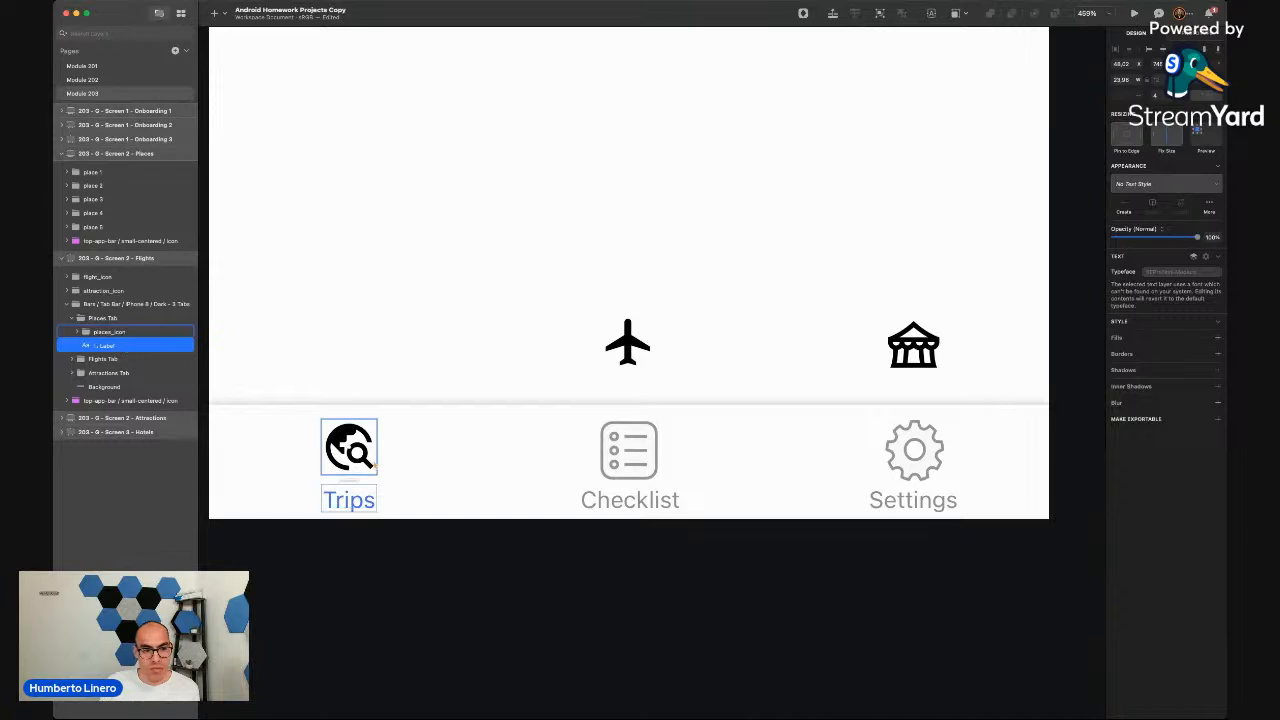
double_click(349, 499)
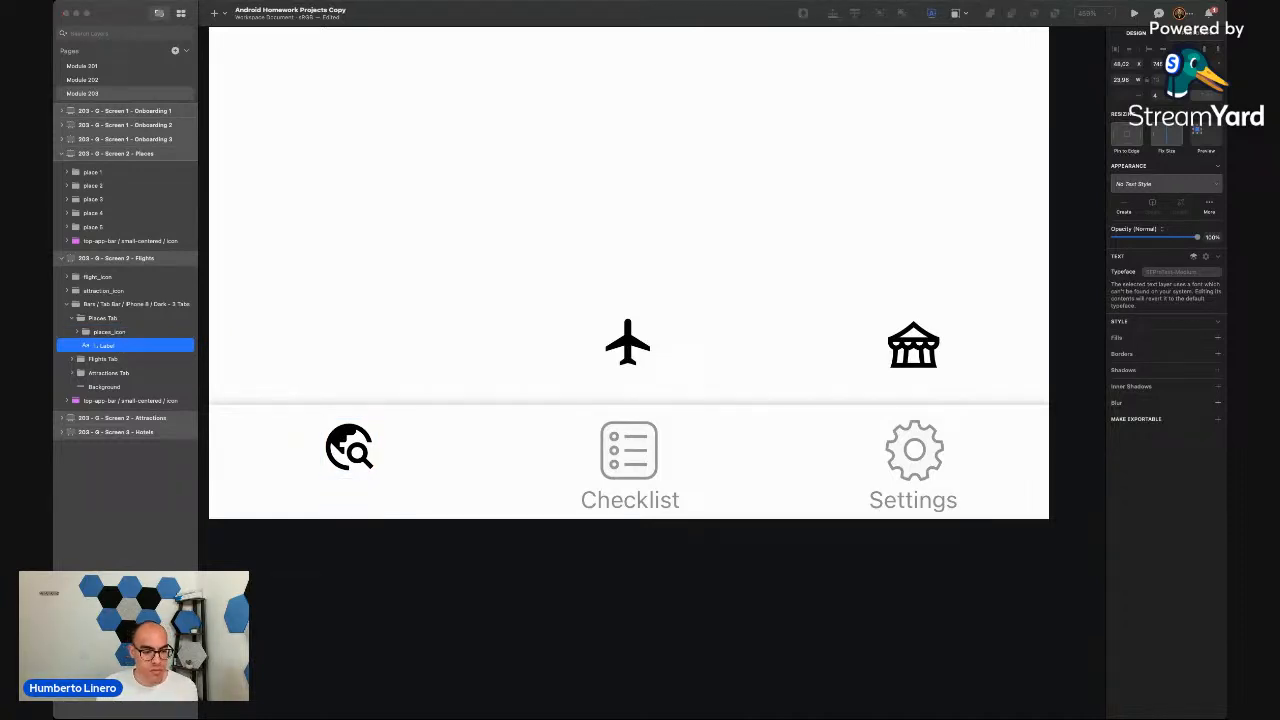
text(Places)
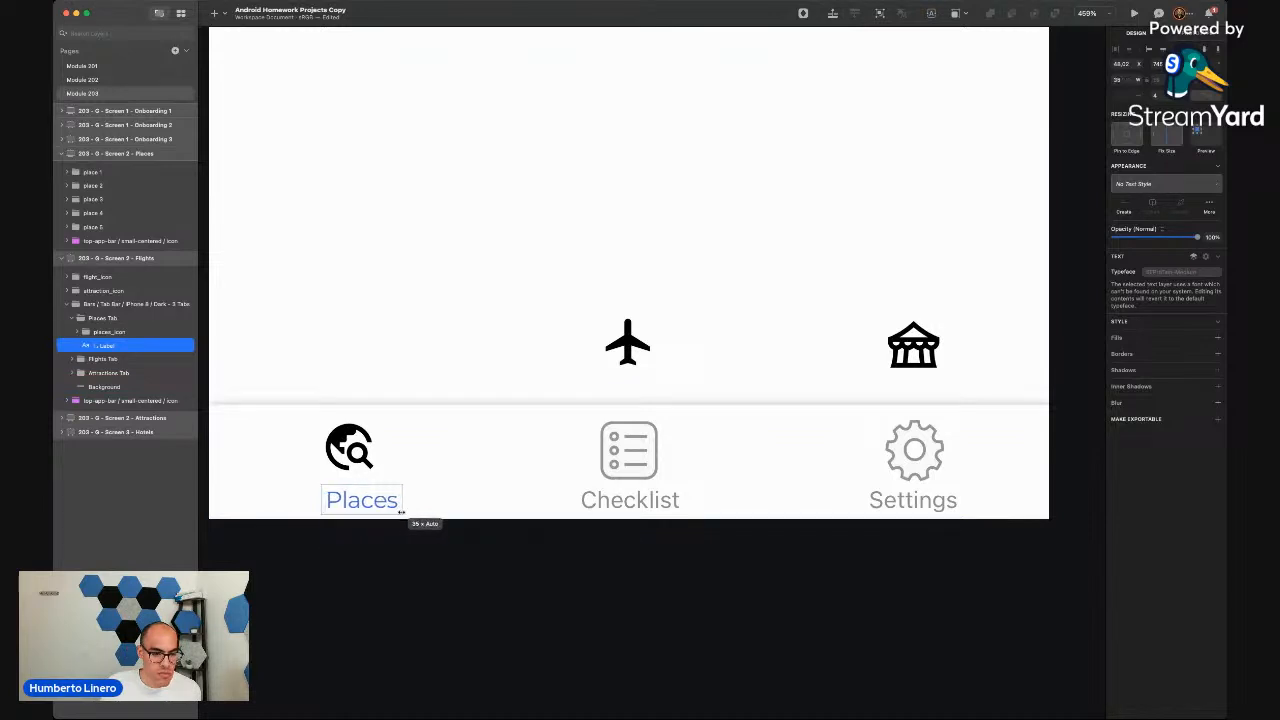
key(Escape)
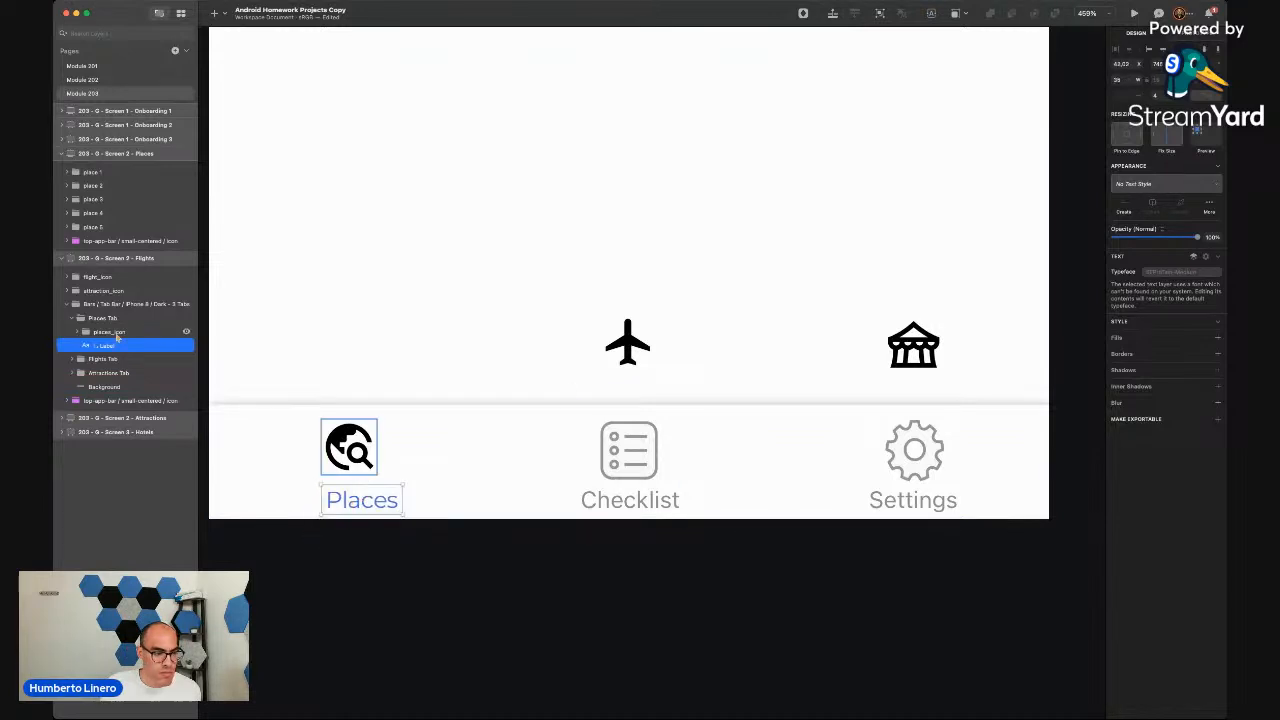
Shift the Places label horizontally so that it is centred beneath places_icon
click(115, 332)
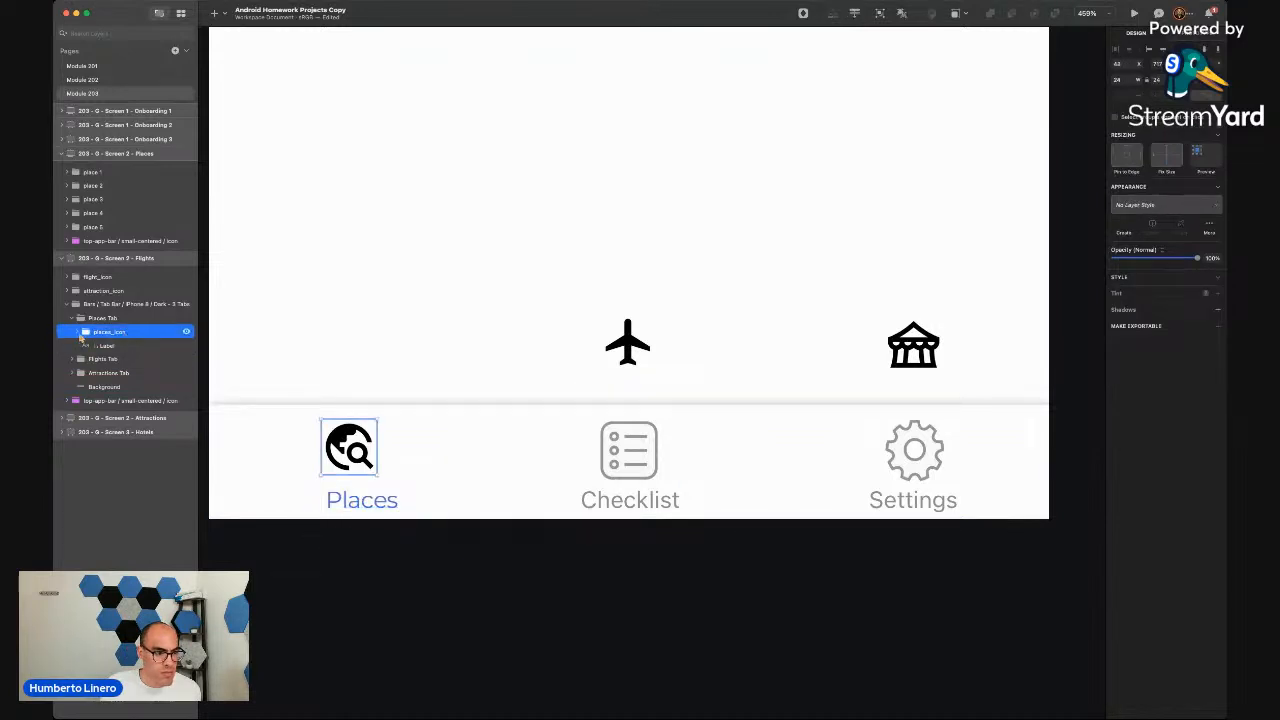
click(100, 345)
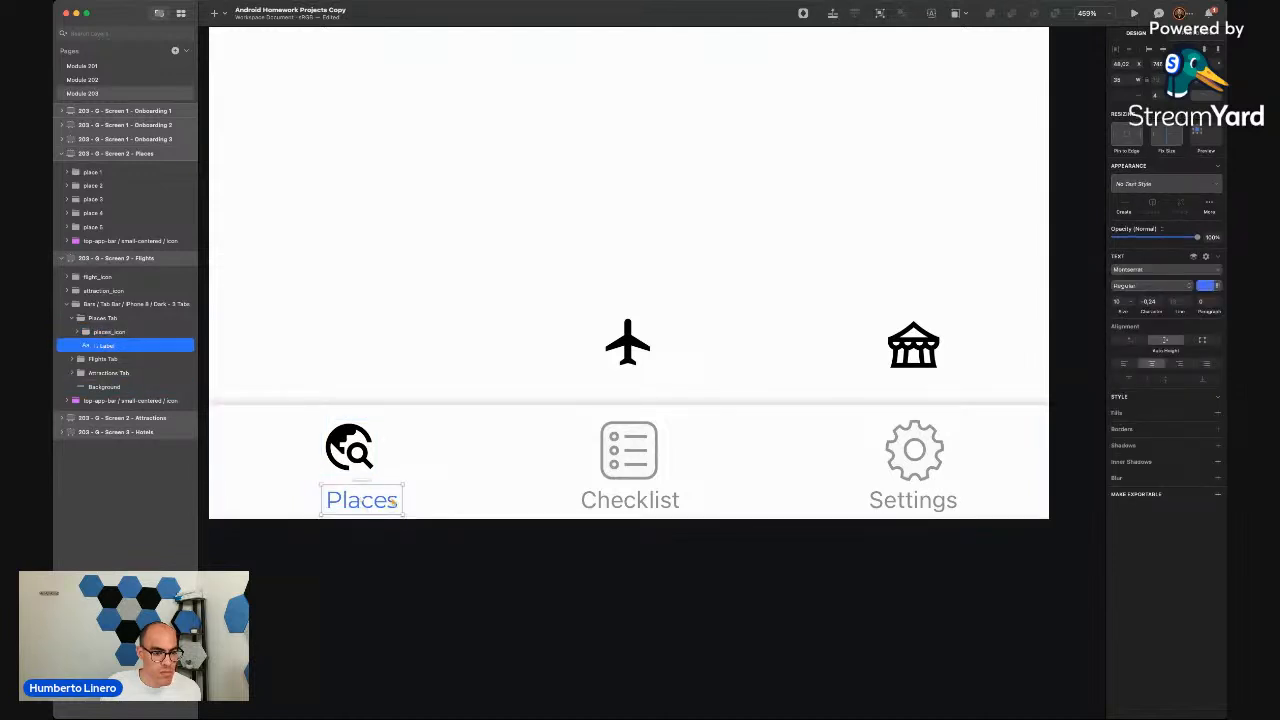
drag(392, 502, 378, 502)
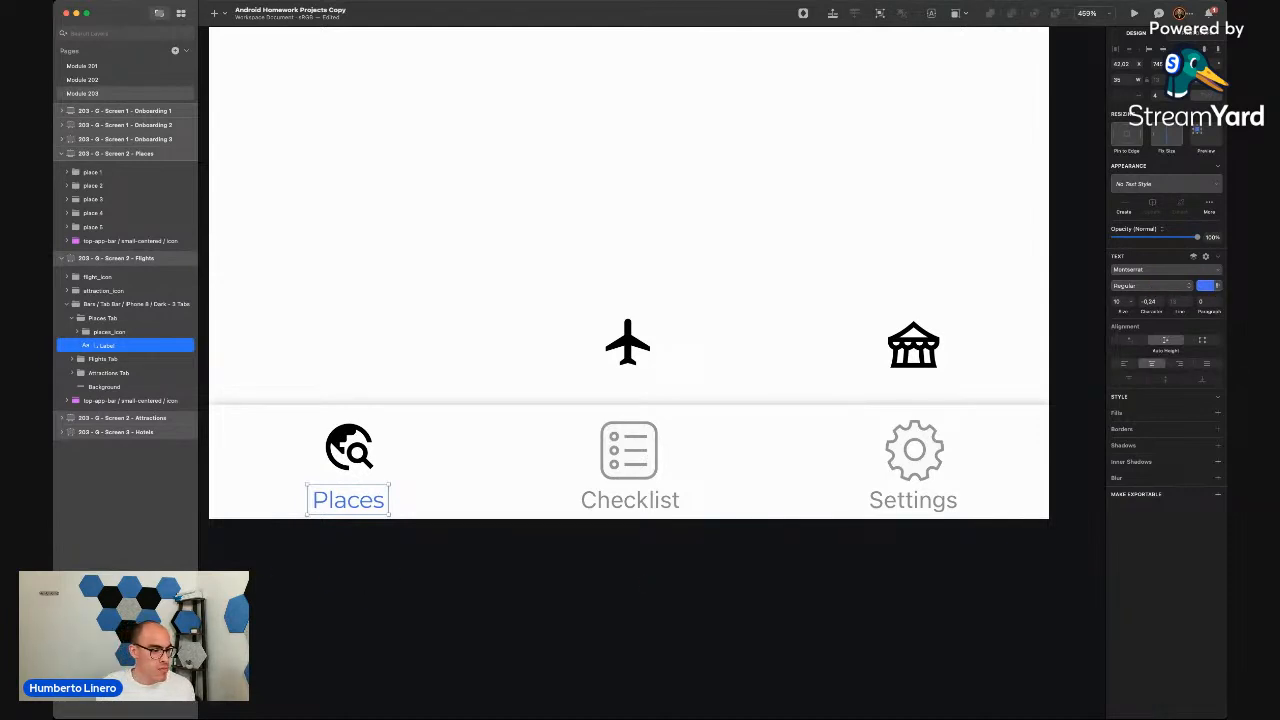
Move the Places label slightly up, closer to the globe icon above it
click(501, 563)
scroll(501, 563, down, 5)
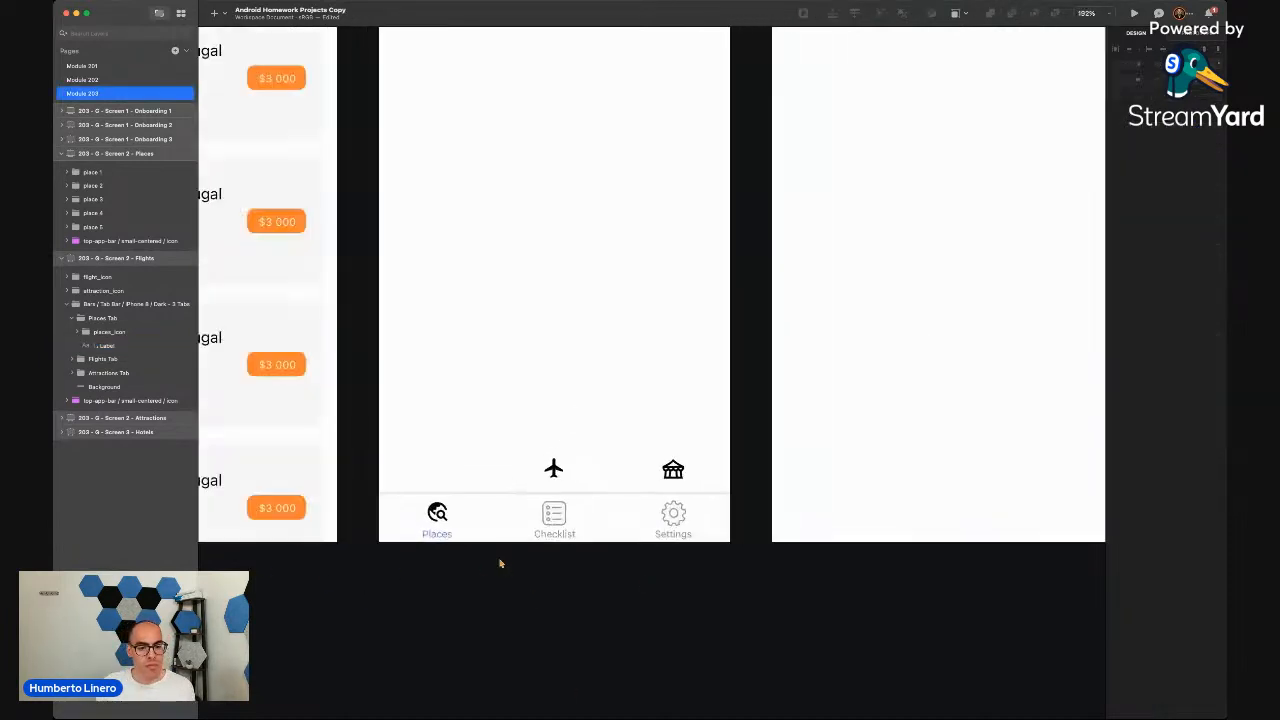
scroll(449, 531, up, 7)
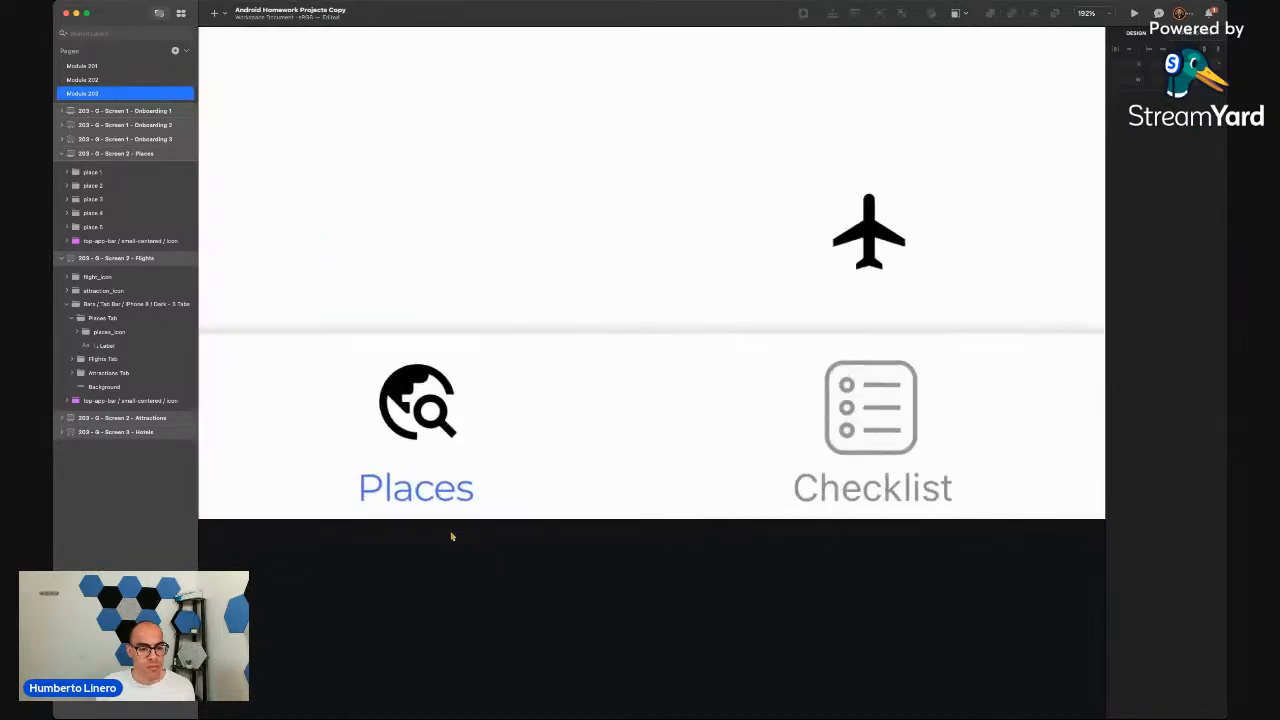
click(455, 489)
drag(453, 487, 432, 479)
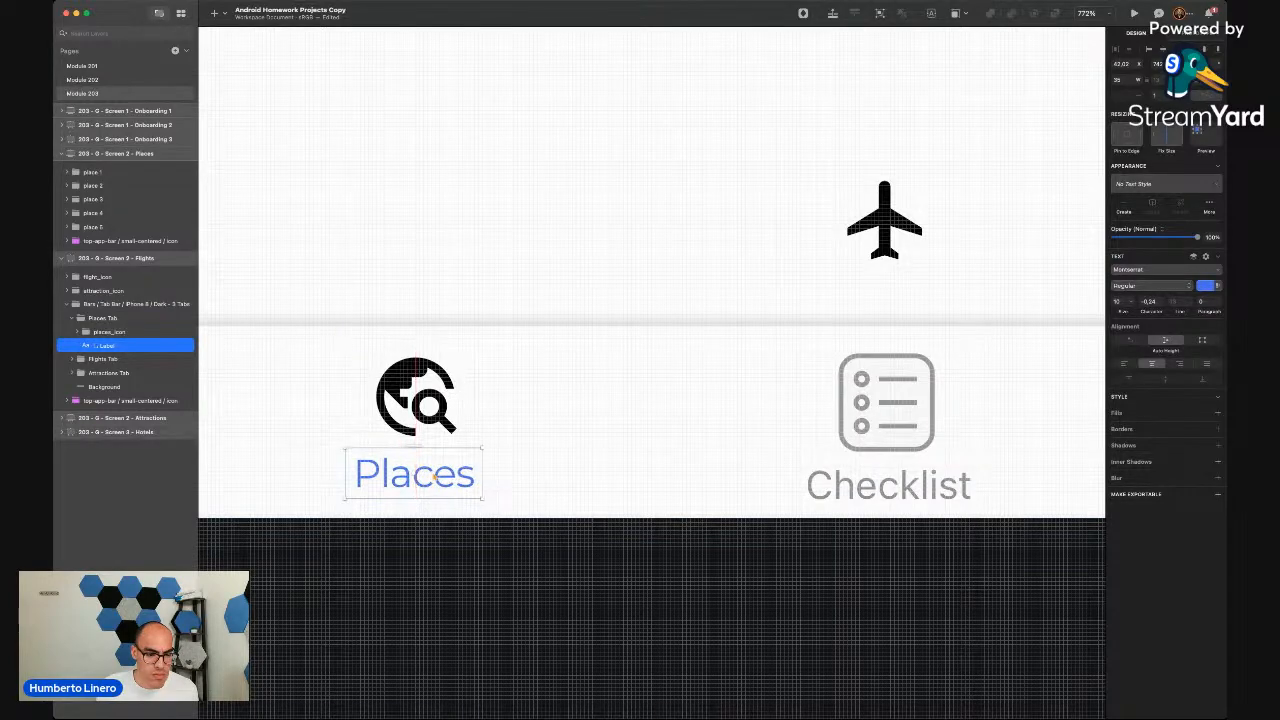
Show the rulers and add a horizontal guide along the baseline of the Checklist label
scroll(432, 479, down, 4)
key(ctrl+r)
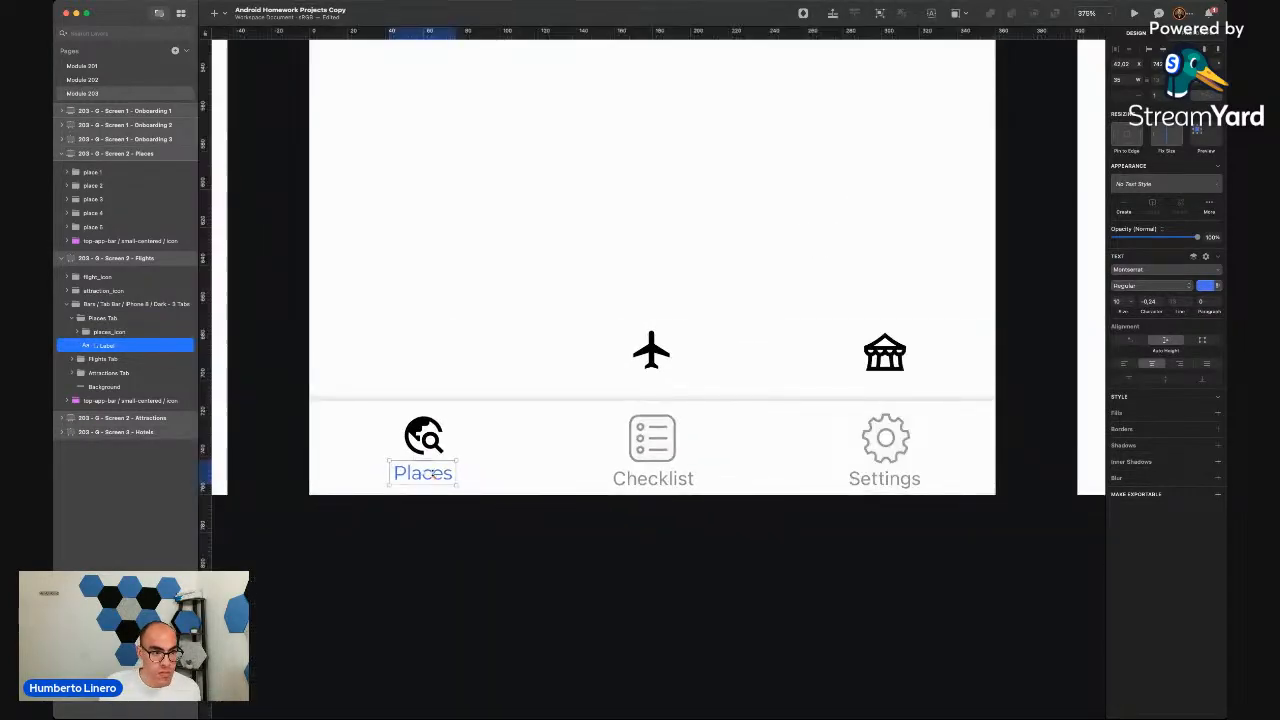
scroll(521, 566, up, 5)
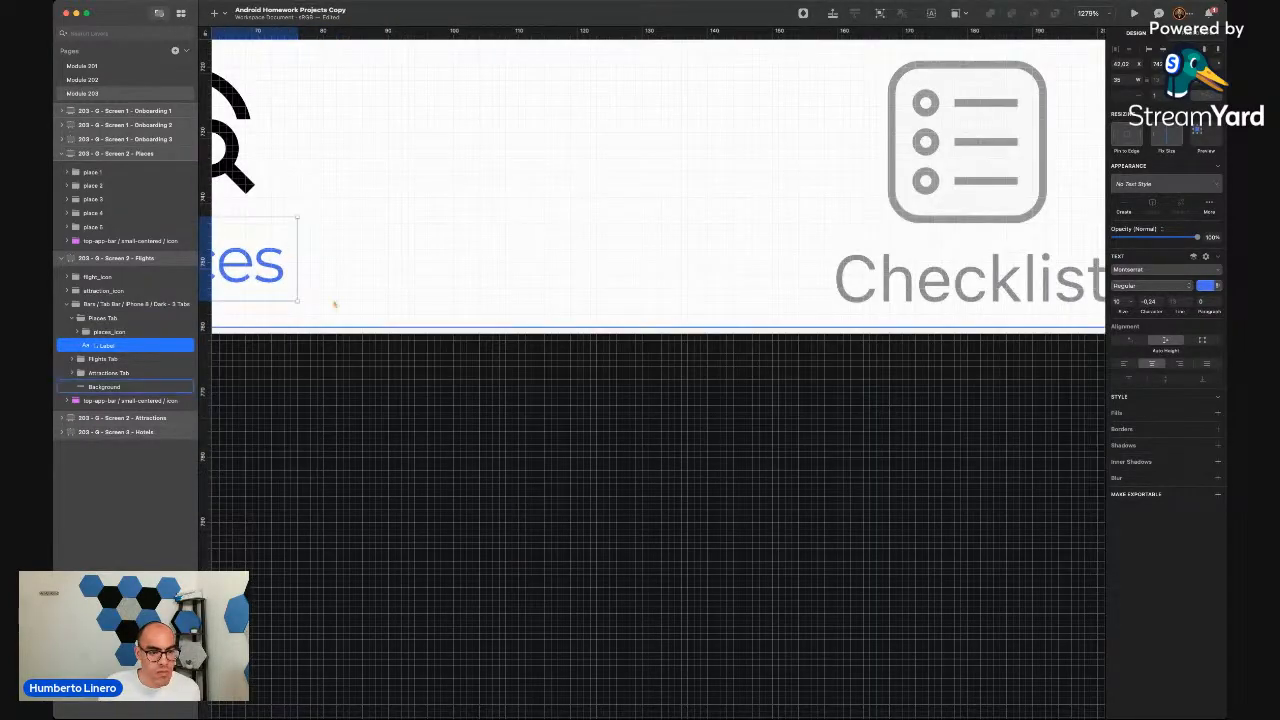
scroll(334, 300, up, 4)
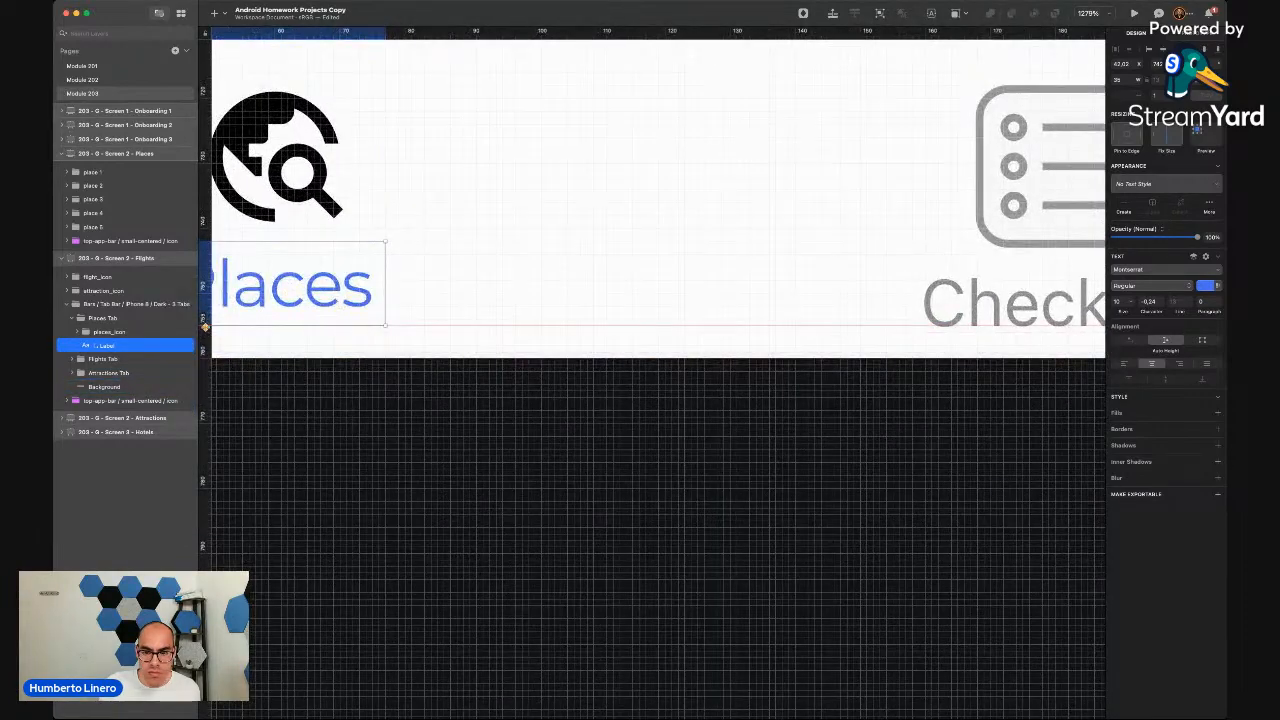
click(205, 325)
Nudge the Places label down until its text rests on the guide, level with the Checklist label
click(983, 315)
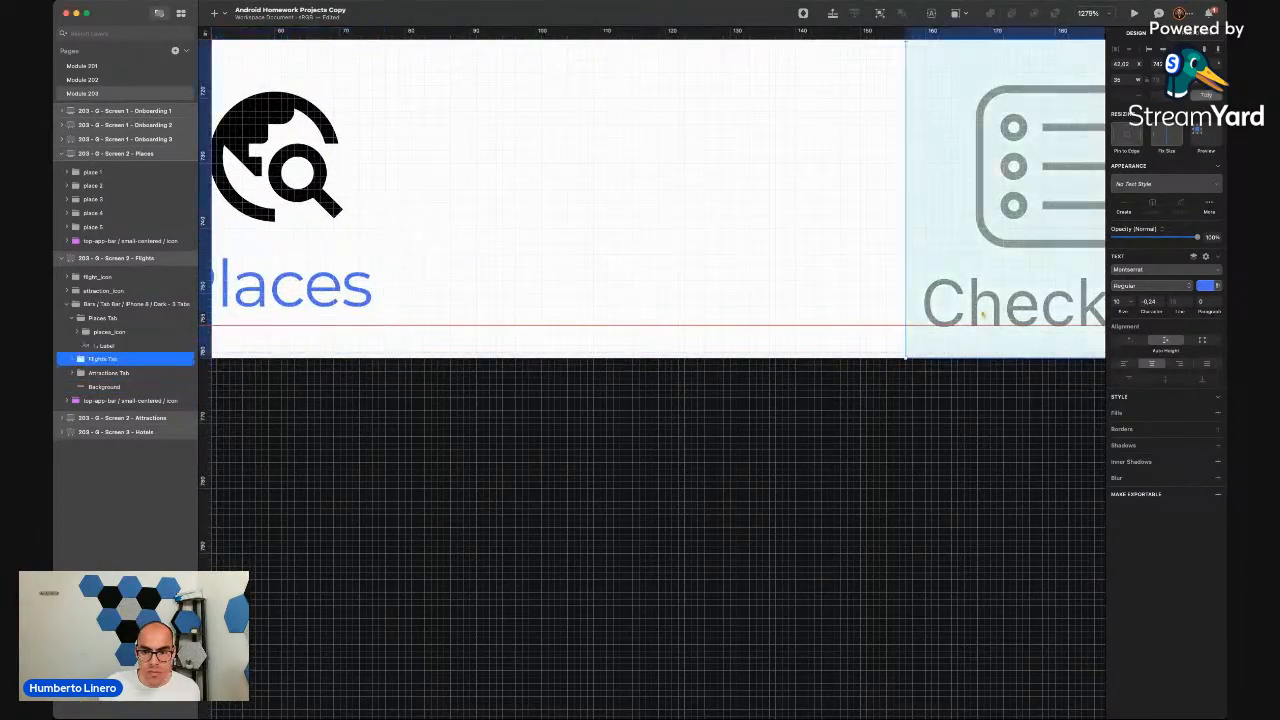
double_click(966, 313)
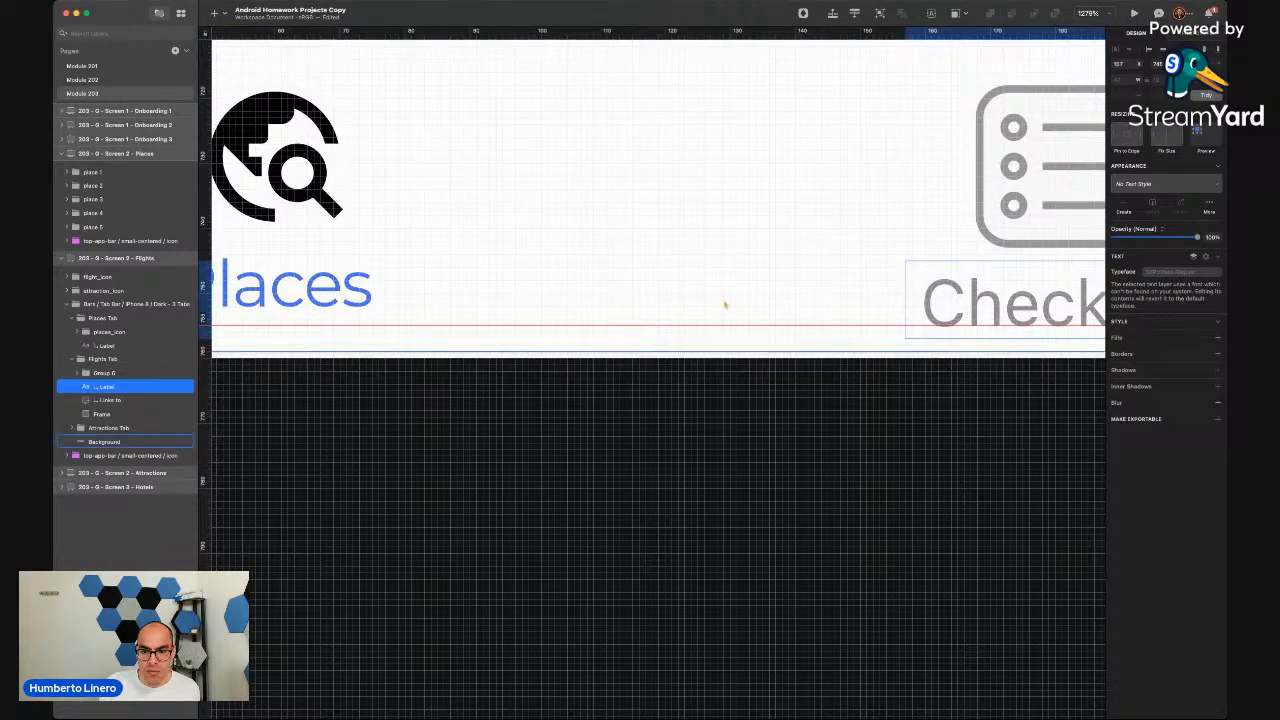
double_click(278, 290)
scroll(278, 290, left, 5)
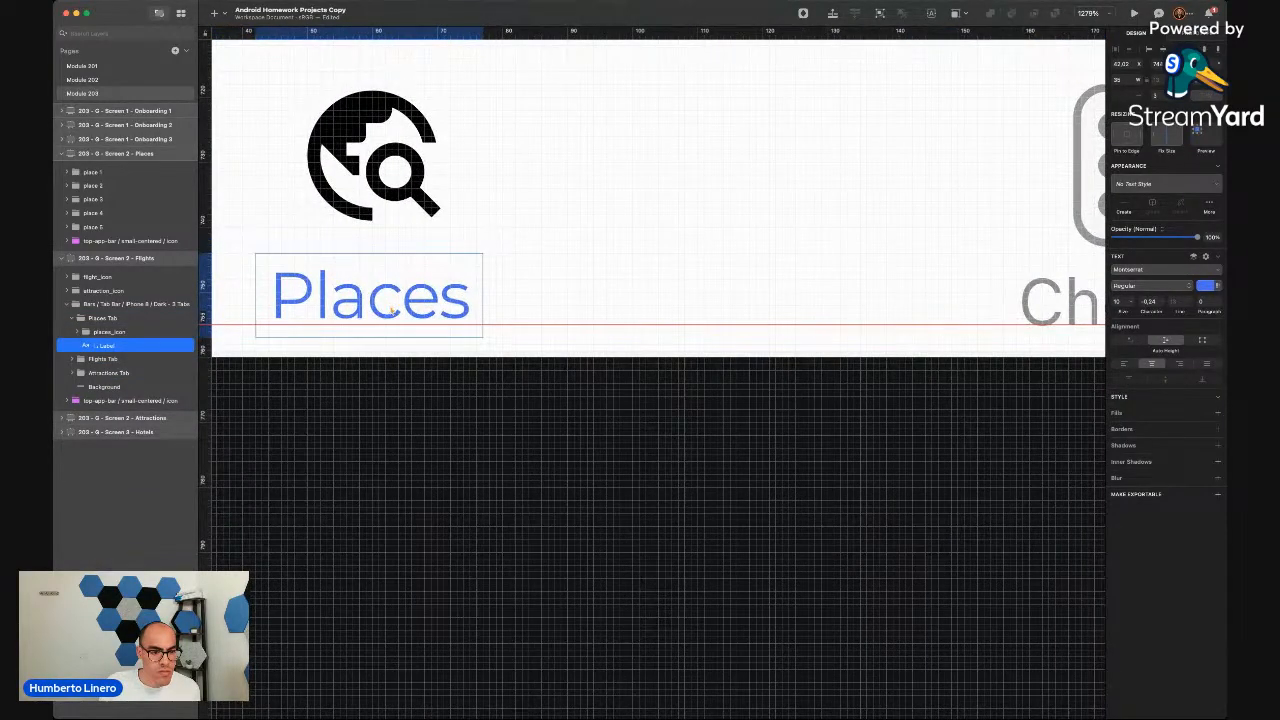
key(Down)
click(421, 420)
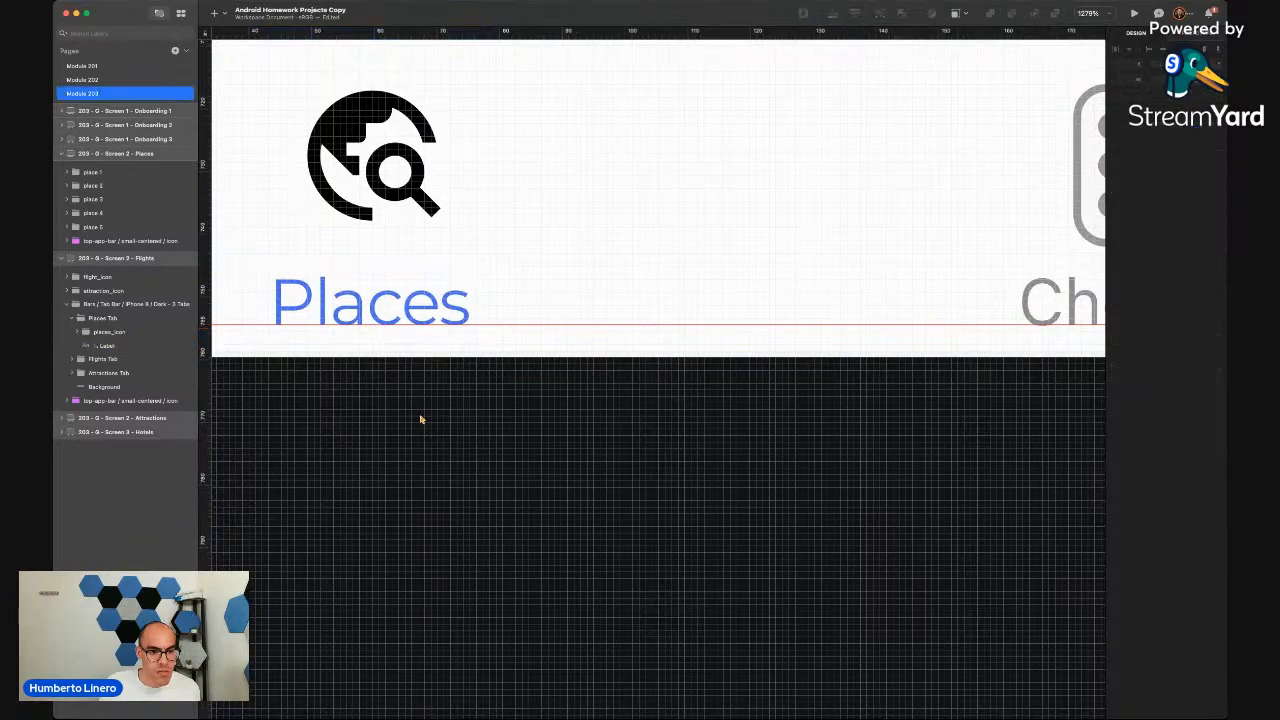
scroll(421, 420, down, 5)
click(401, 297)
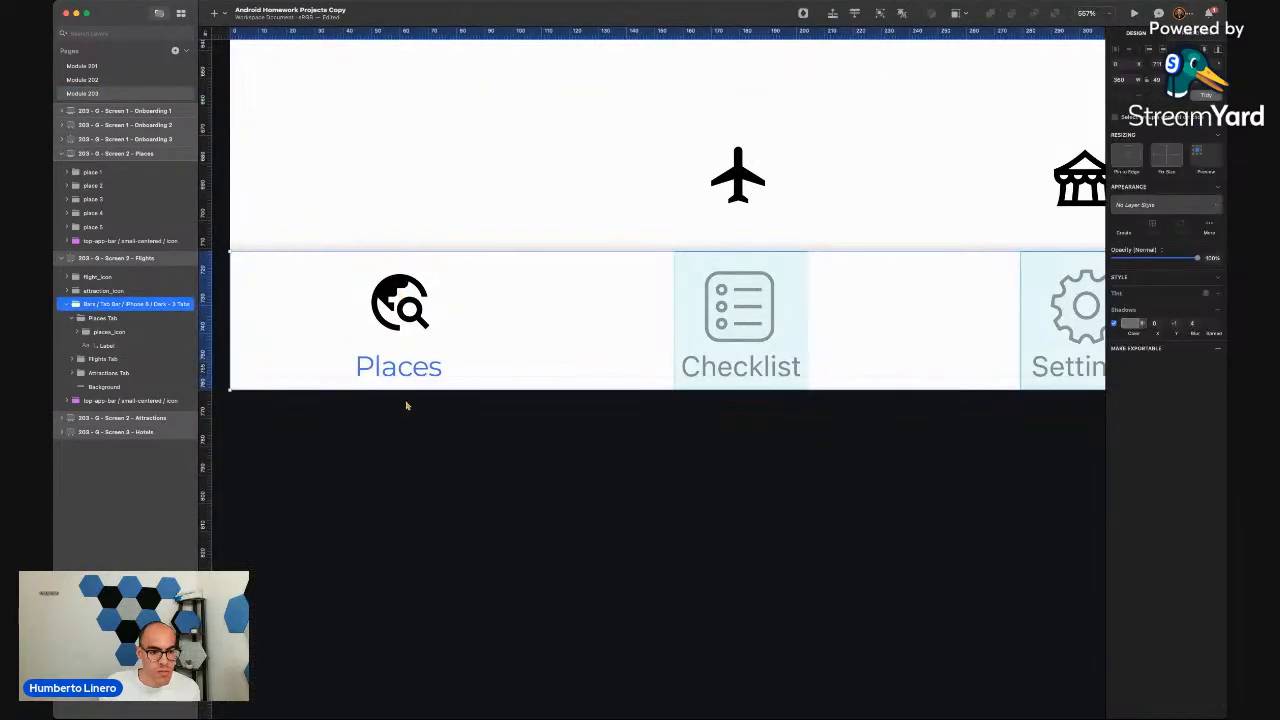
super+click(397, 368)
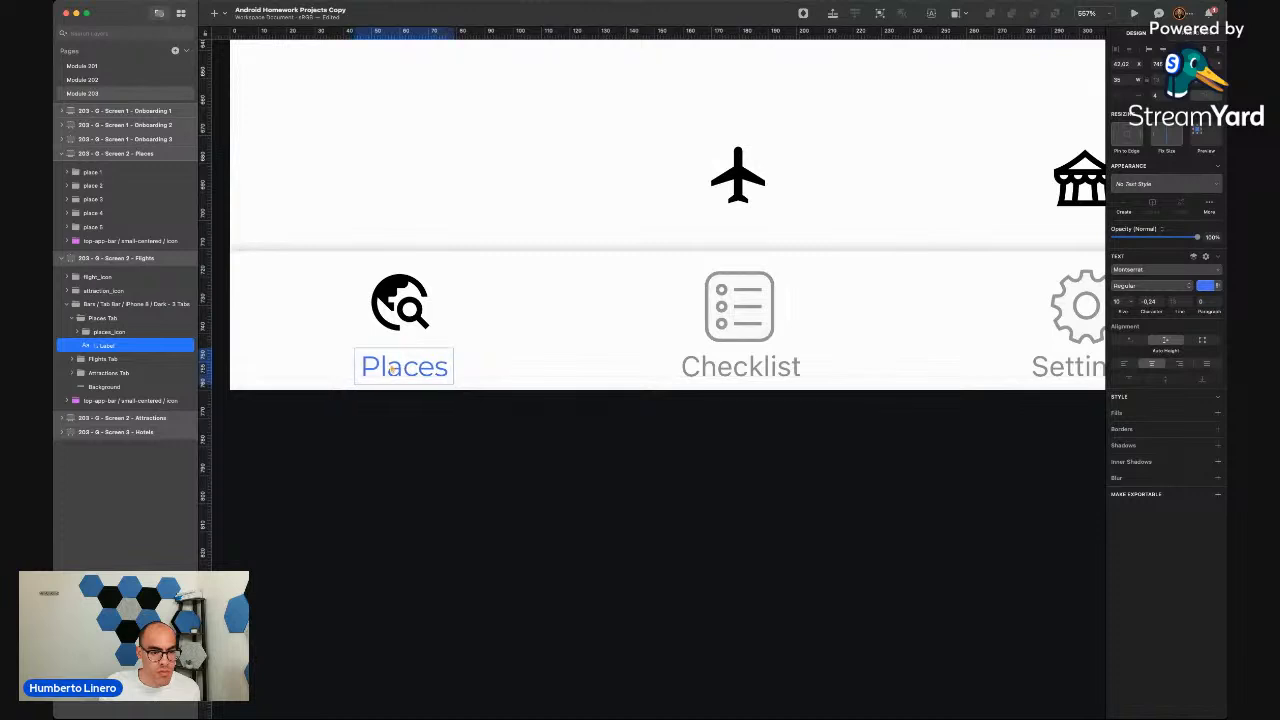
click(424, 434)
Change the Checklist tab label text to "Flights"
scroll(424, 434, down, 2)
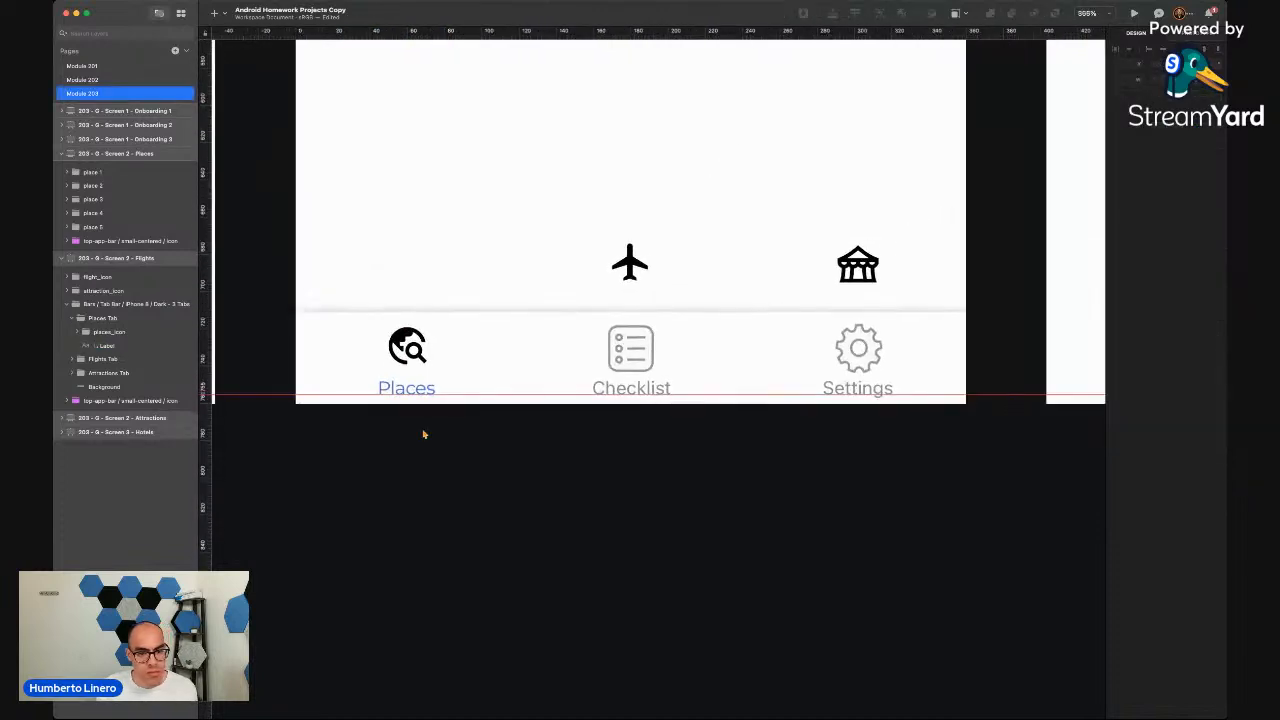
super+click(631, 388)
click(621, 446)
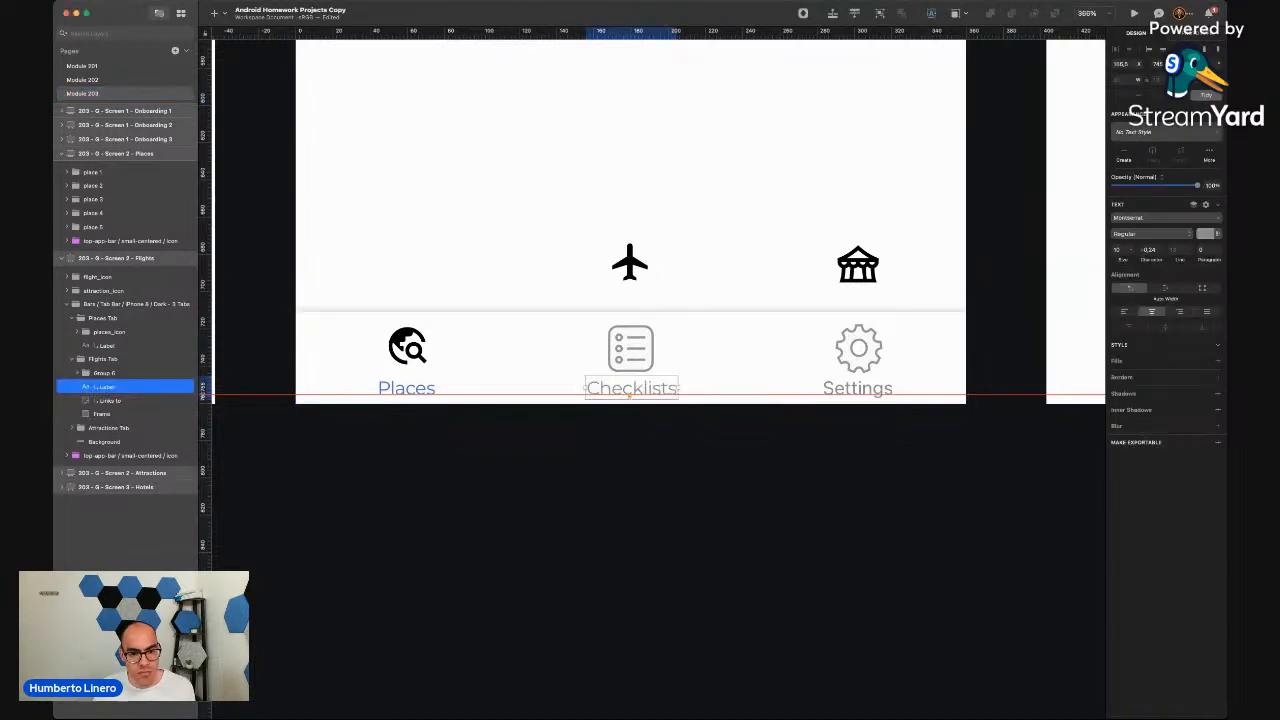
double_click(629, 393)
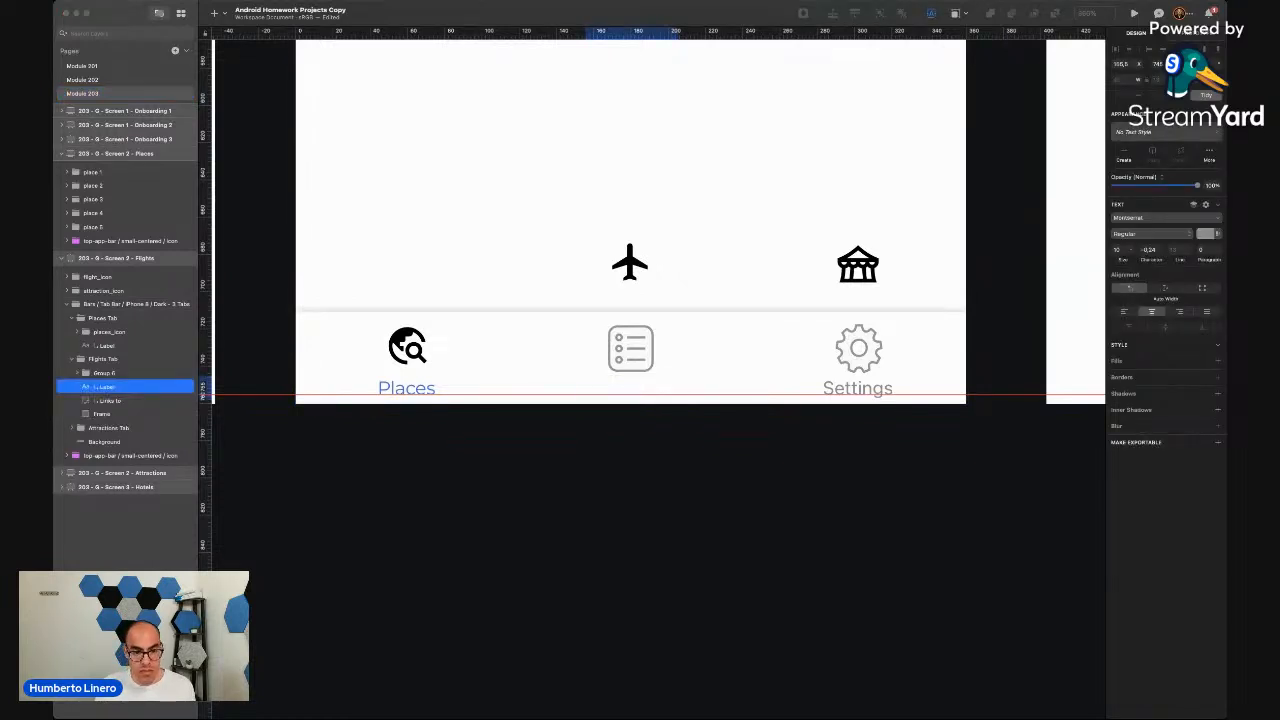
text(Flights)
key(Escape)
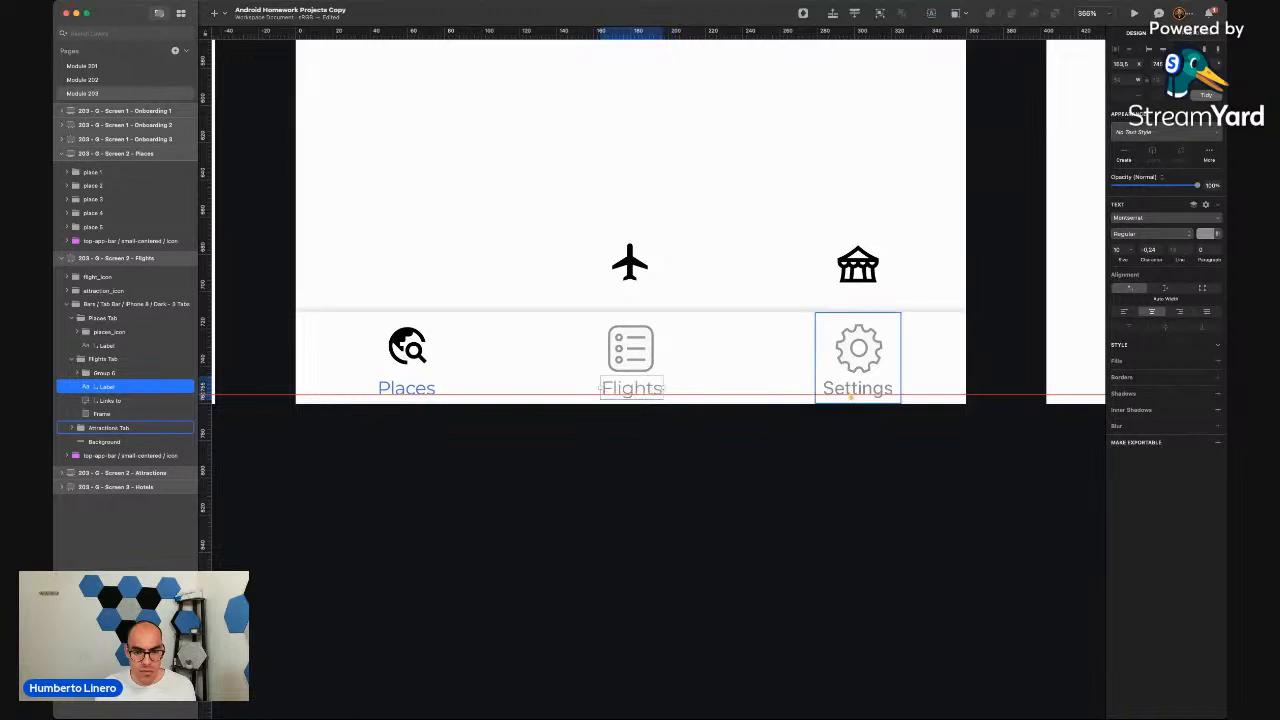
Change the Settings tab label text to "Attractions" and shift it slightly to the right under its icon
super+double_click(858, 388)
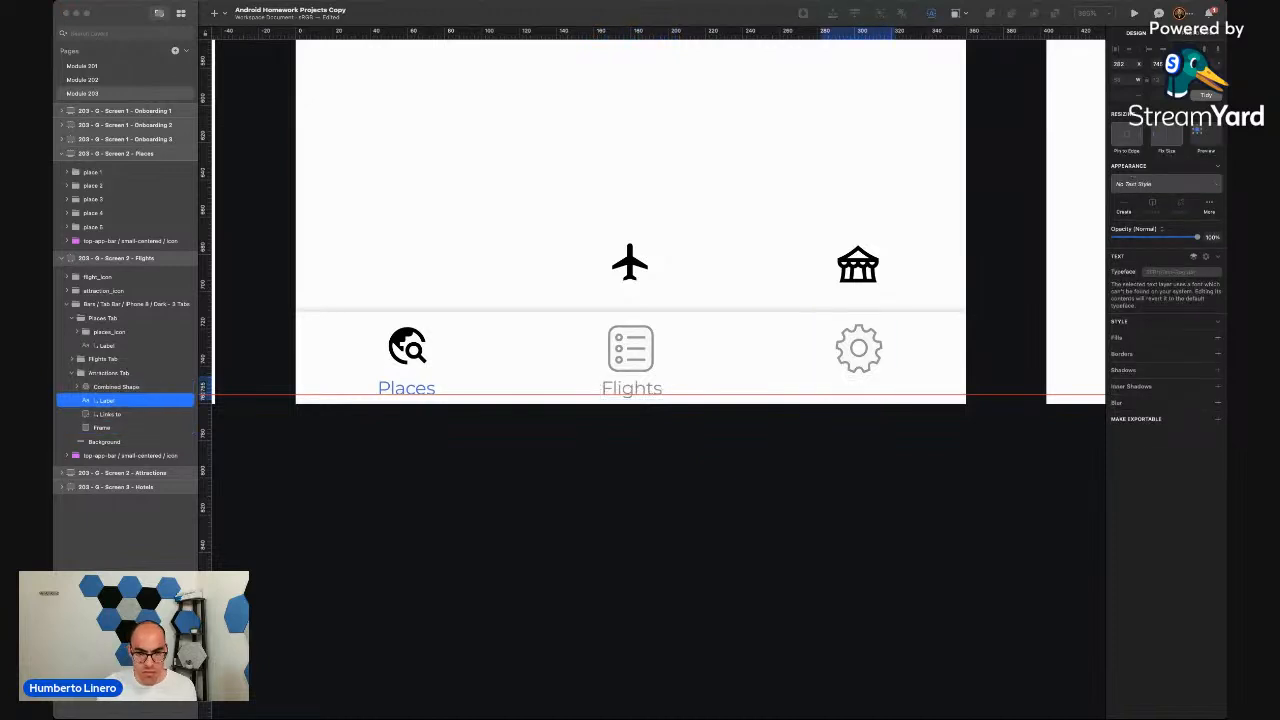
click(888, 432)
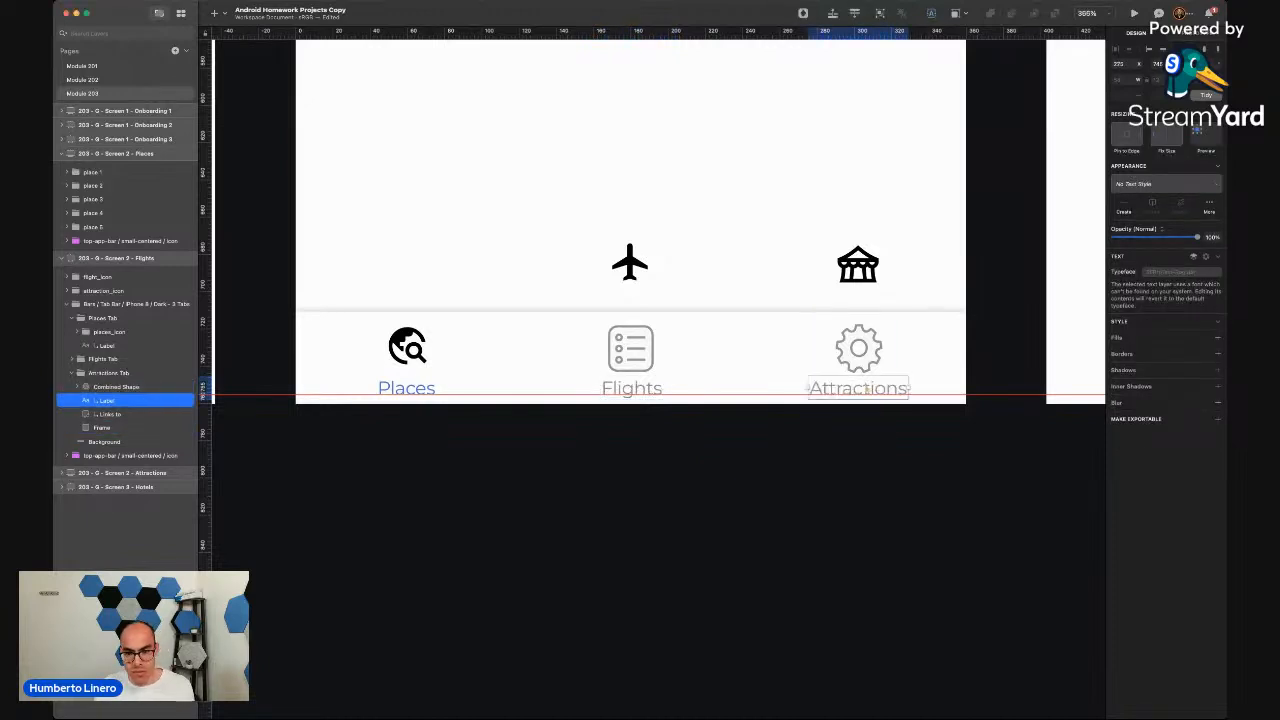
drag(854, 387, 858, 387)
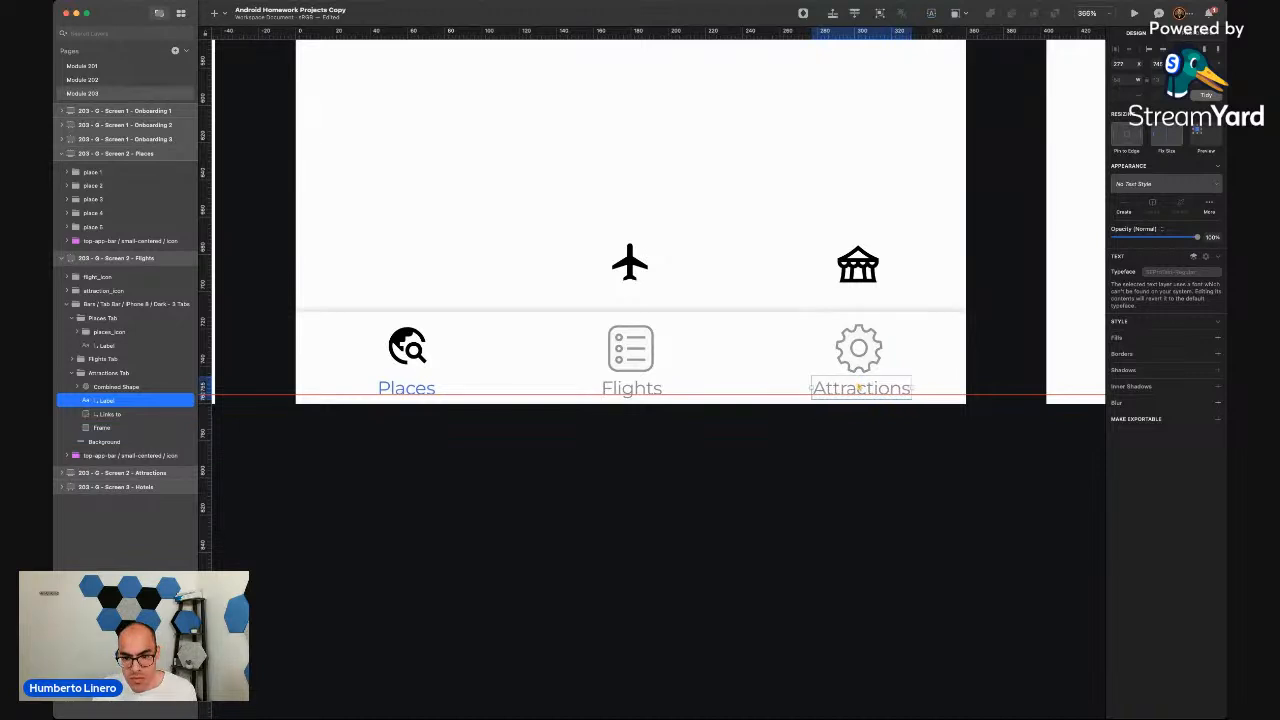
Hide the rulers and guide, and collapse the Places Tab layer group
click(823, 443)
scroll(825, 444, down, 3)
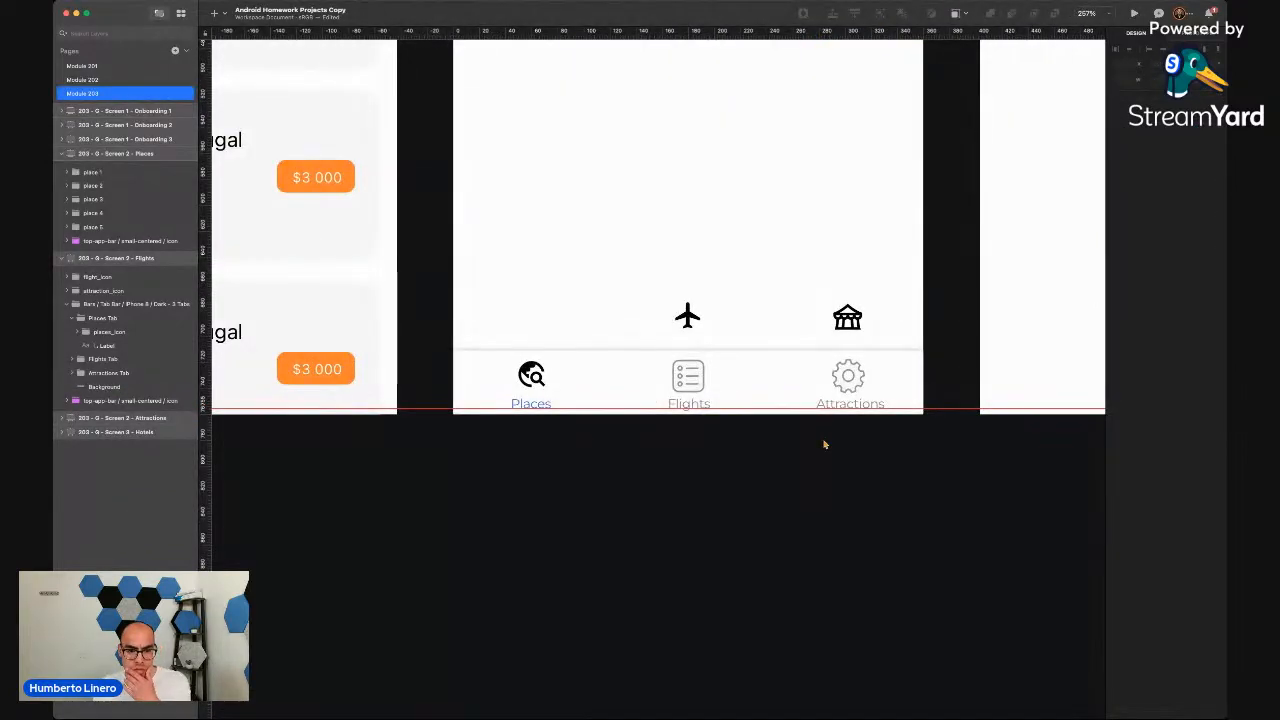
key(ctrl+r)
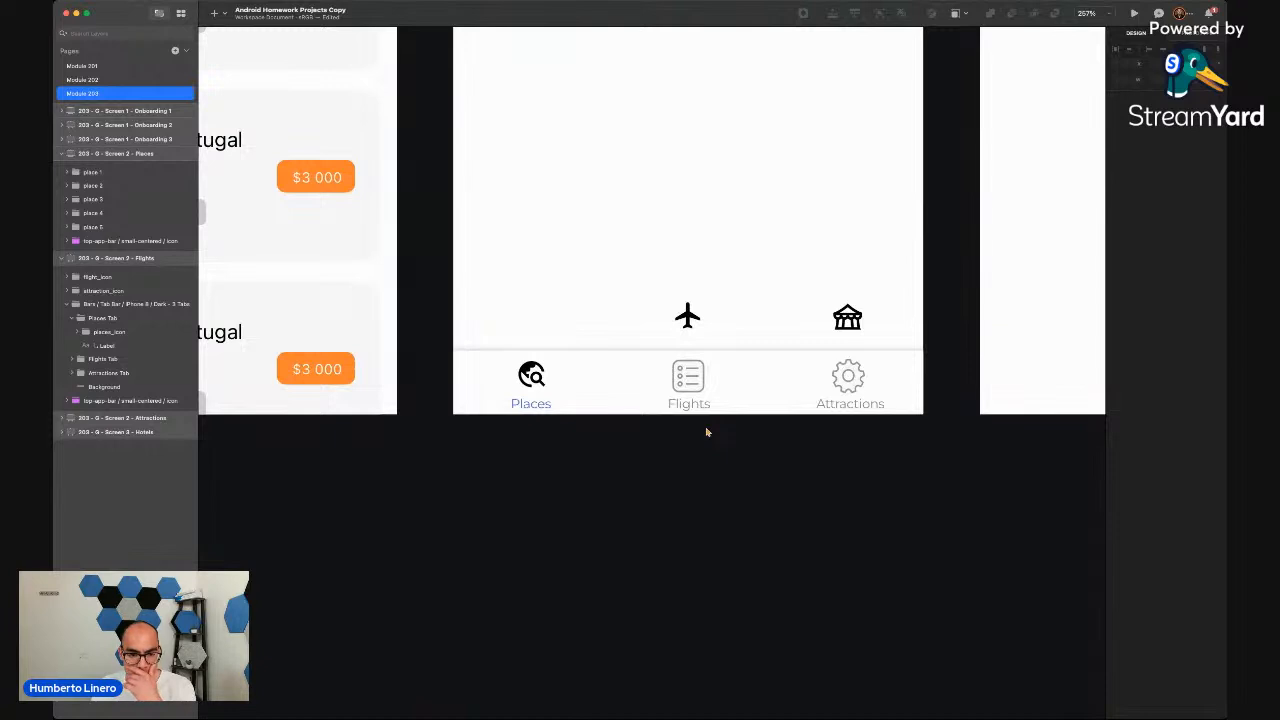
click(72, 318)
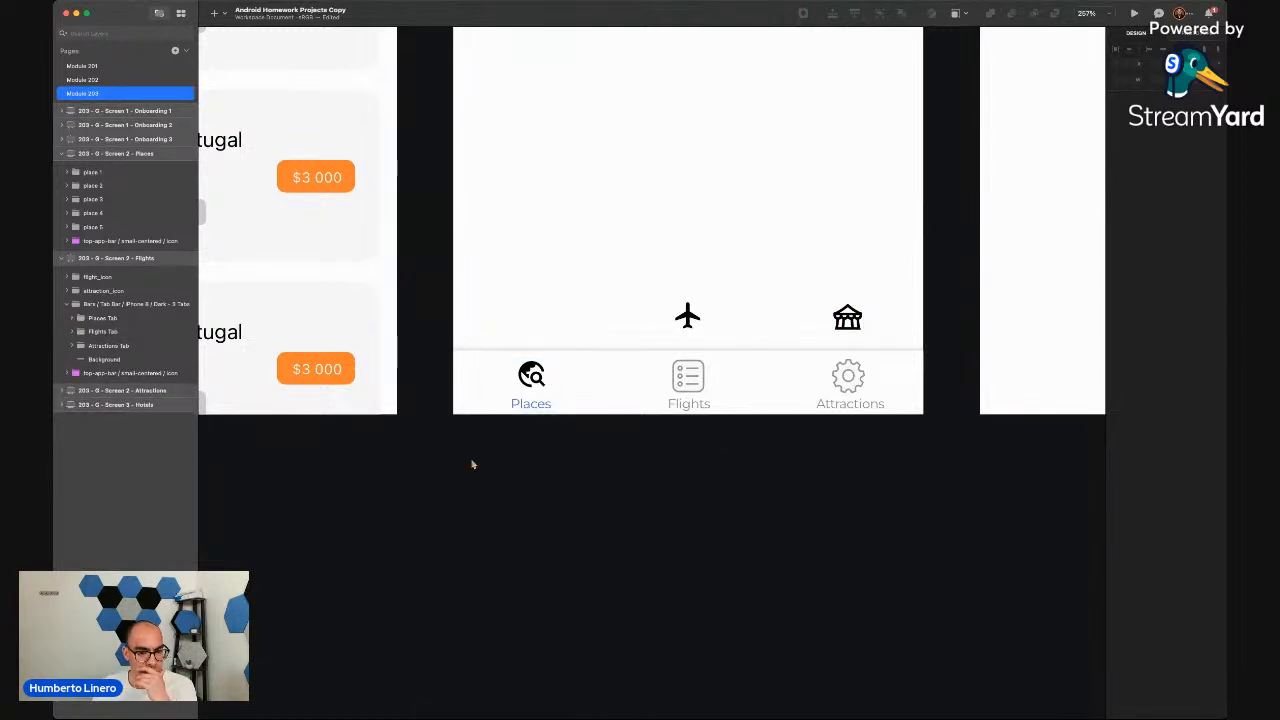
Copy the orange fill colour of the $3 000 button and apply it to the Places tab label text
super+click(344, 370)
click(1169, 335)
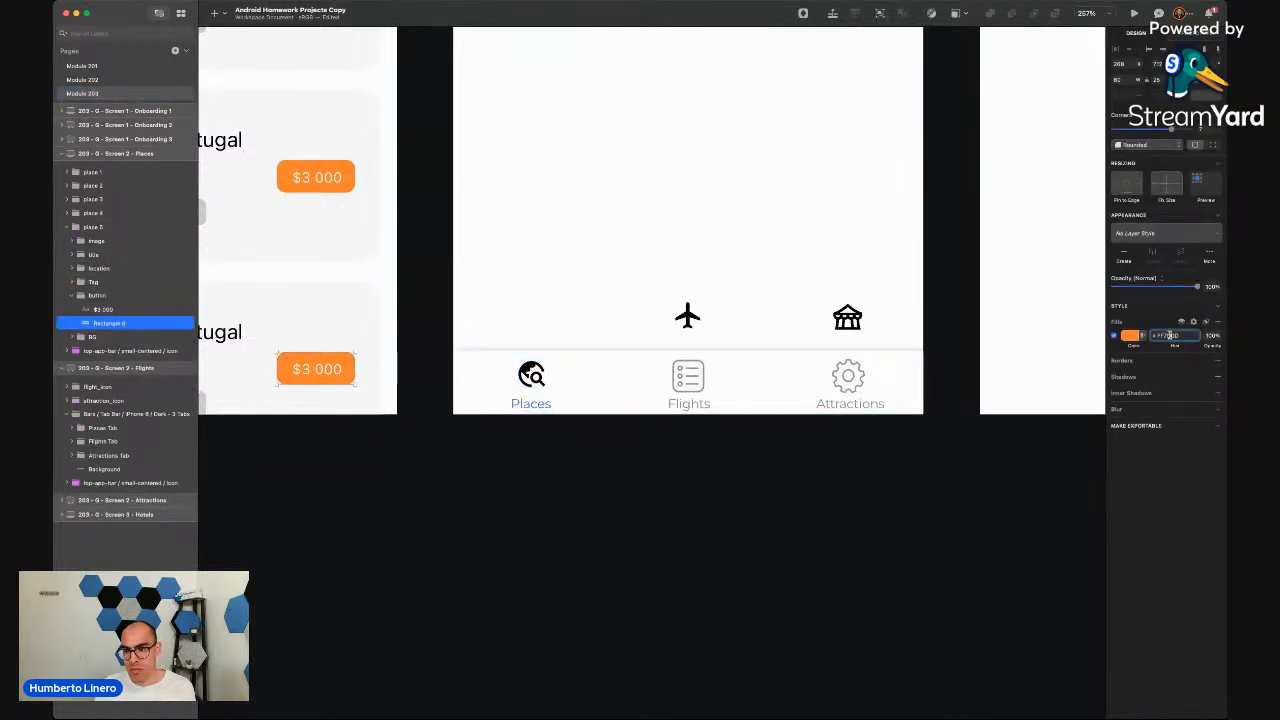
click(757, 498)
scroll(560, 399, up, 5)
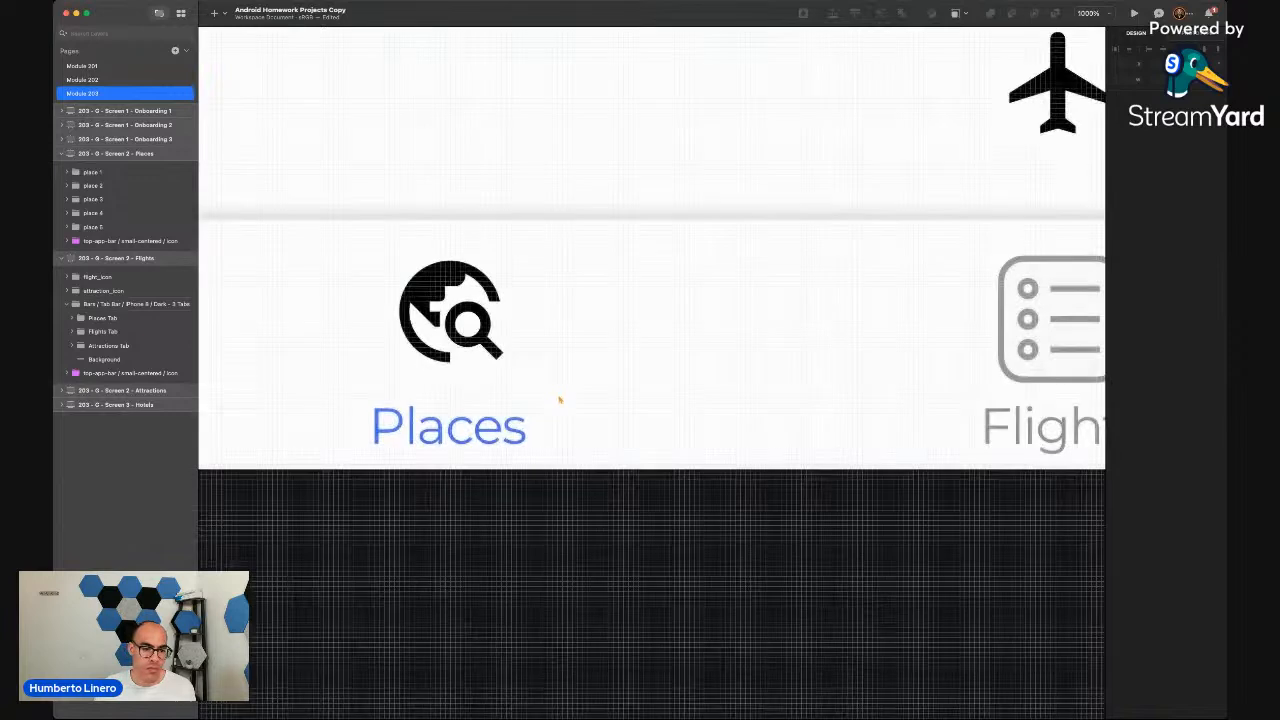
super+click(482, 428)
click(1206, 289)
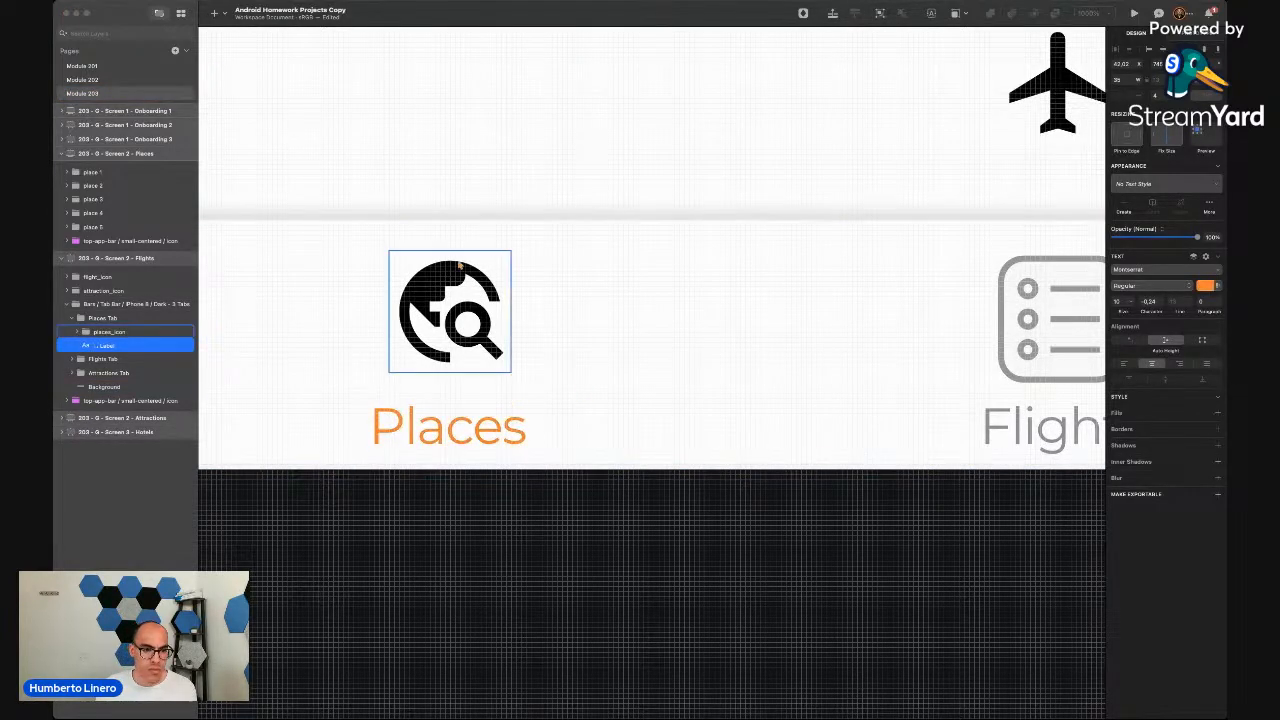
Add a tint to places_icon in the same orange as the Places label
click(450, 285)
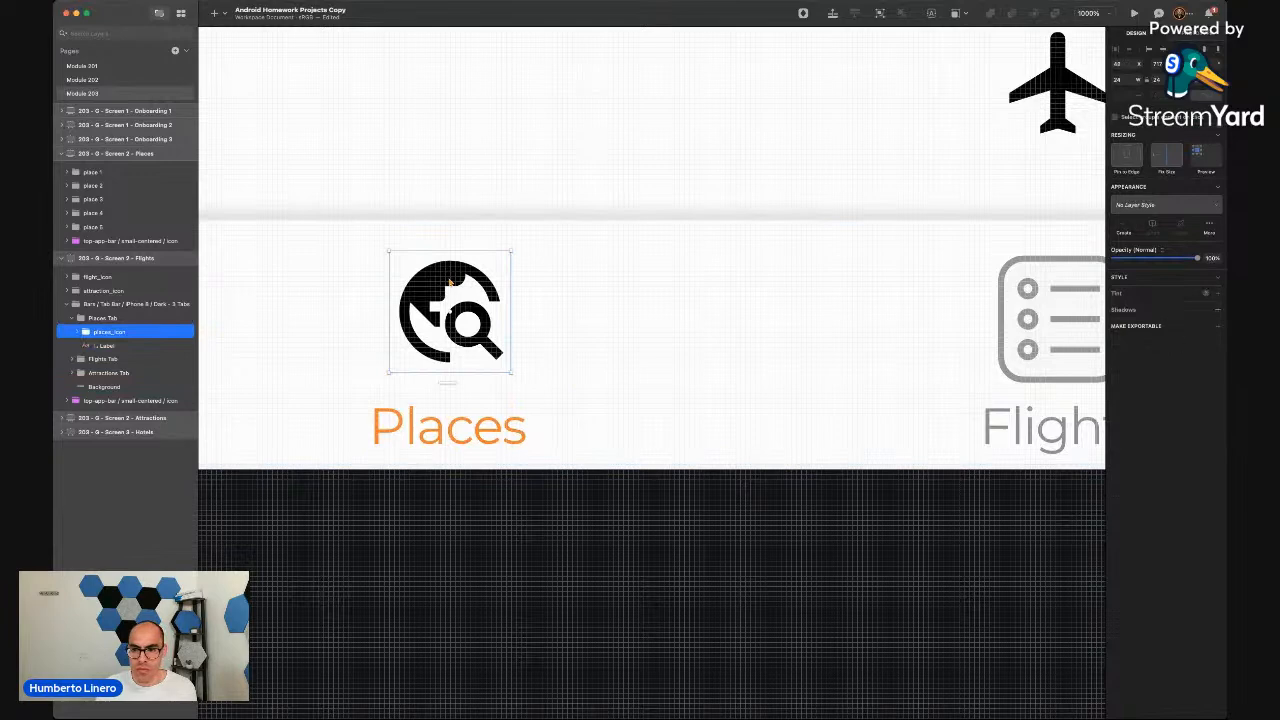
click(1218, 294)
key(super+v)
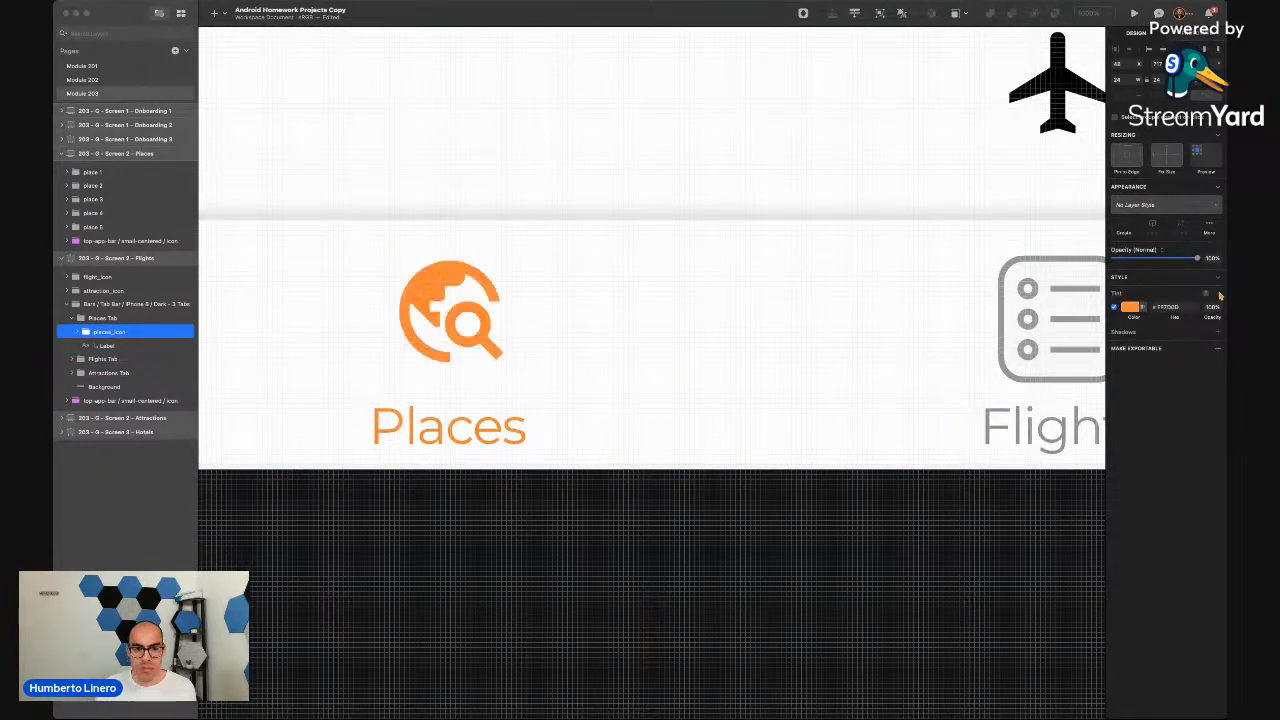
scroll(602, 508, down, 7)
scroll(594, 509, right, 1)
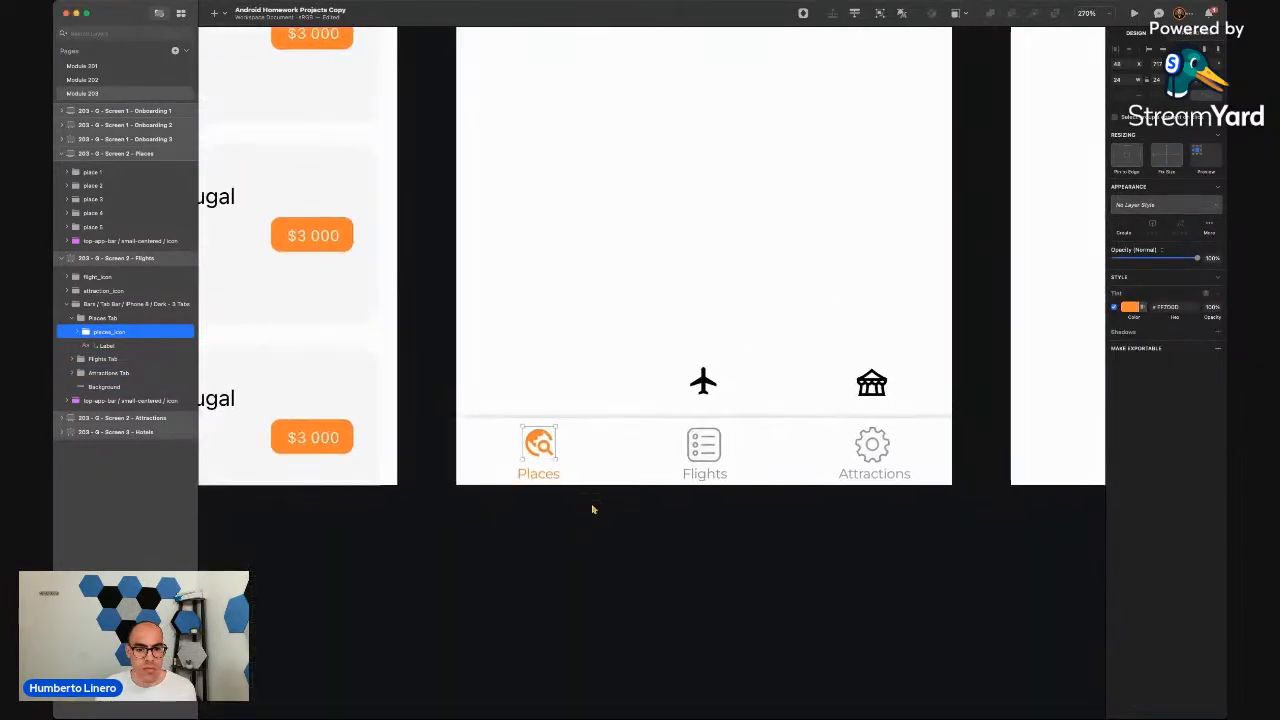
click(519, 547)
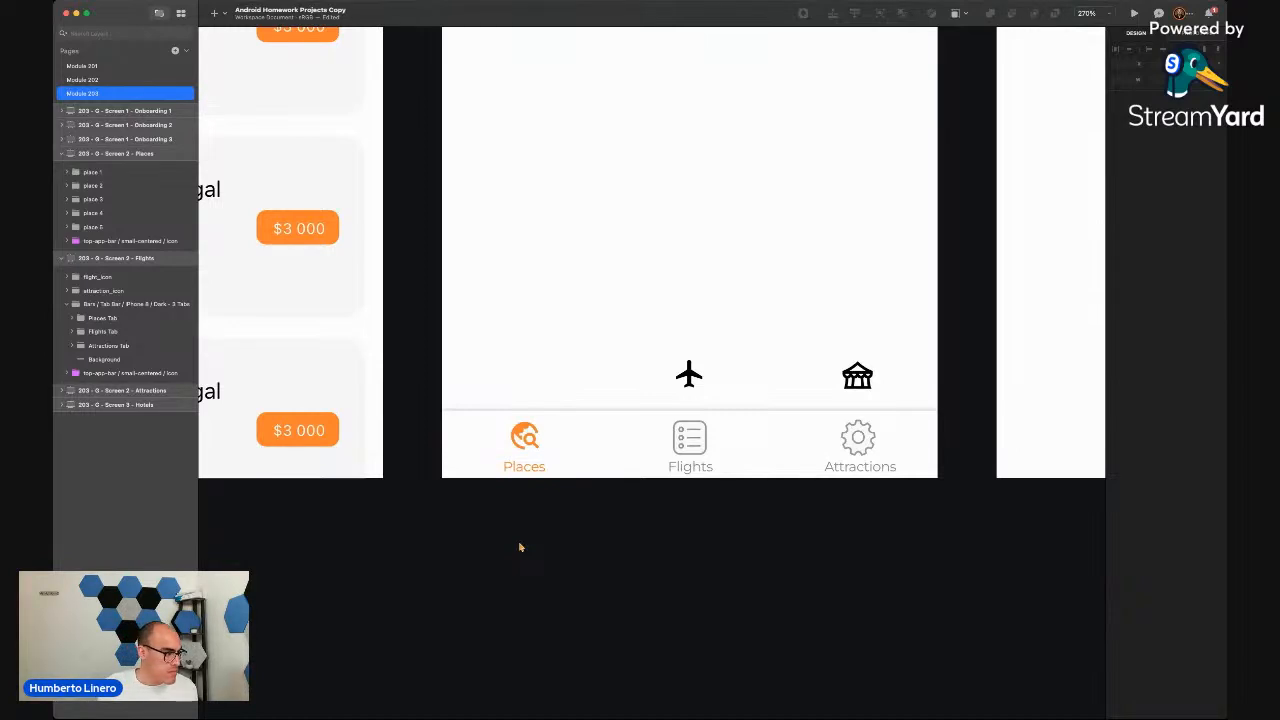
Remove the fill from the rounded rectangle of the Flights tab's list icon
scroll(651, 491, up, 5)
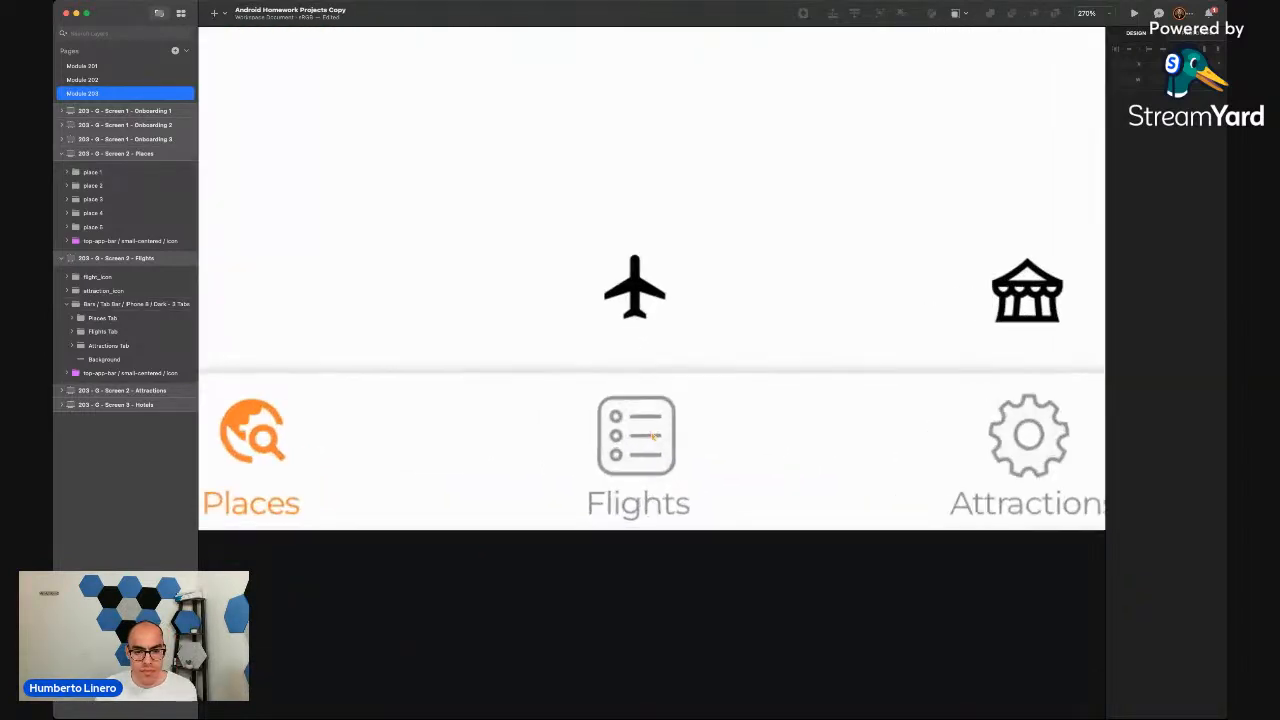
scroll(653, 436, up, 2)
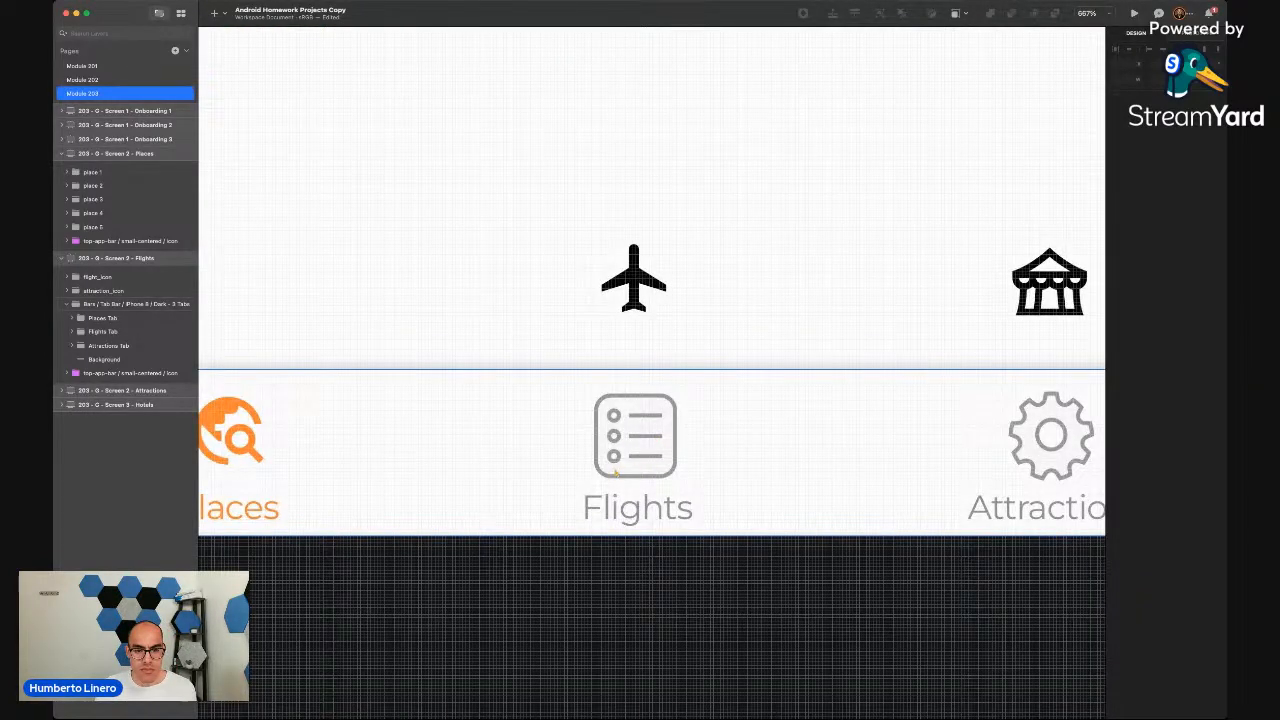
scroll(651, 440, down, 1)
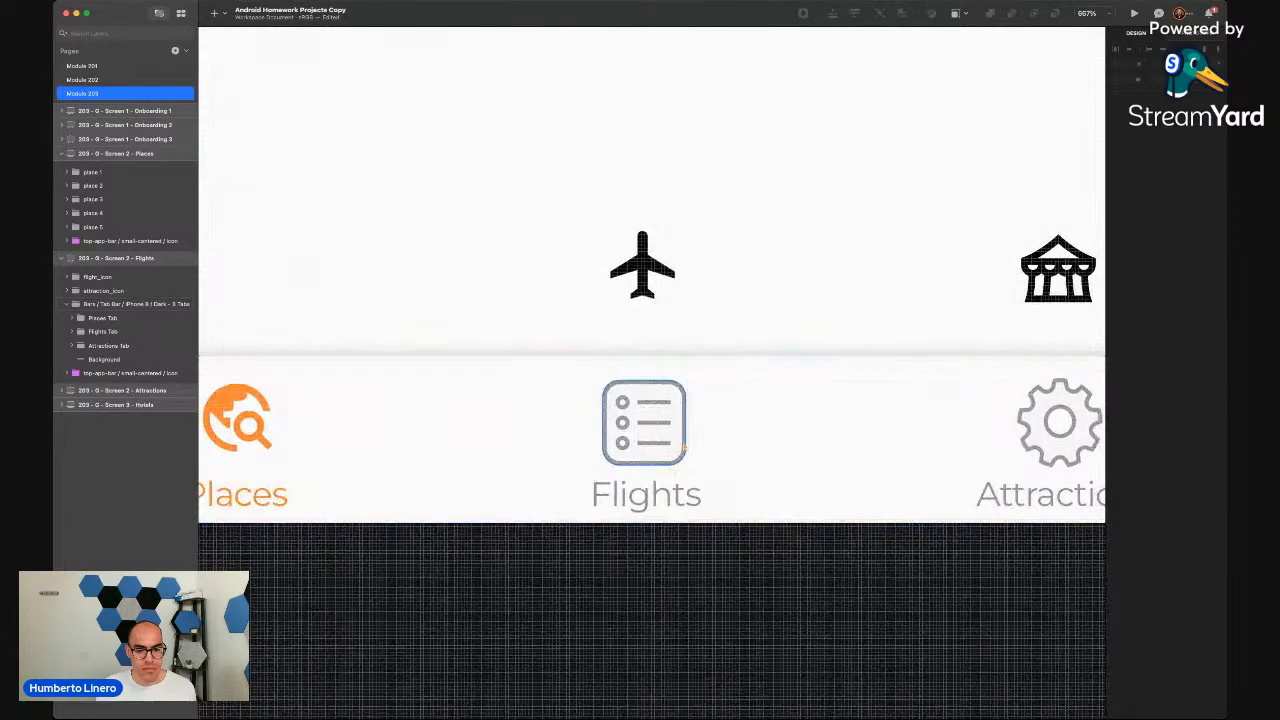
super+click(684, 447)
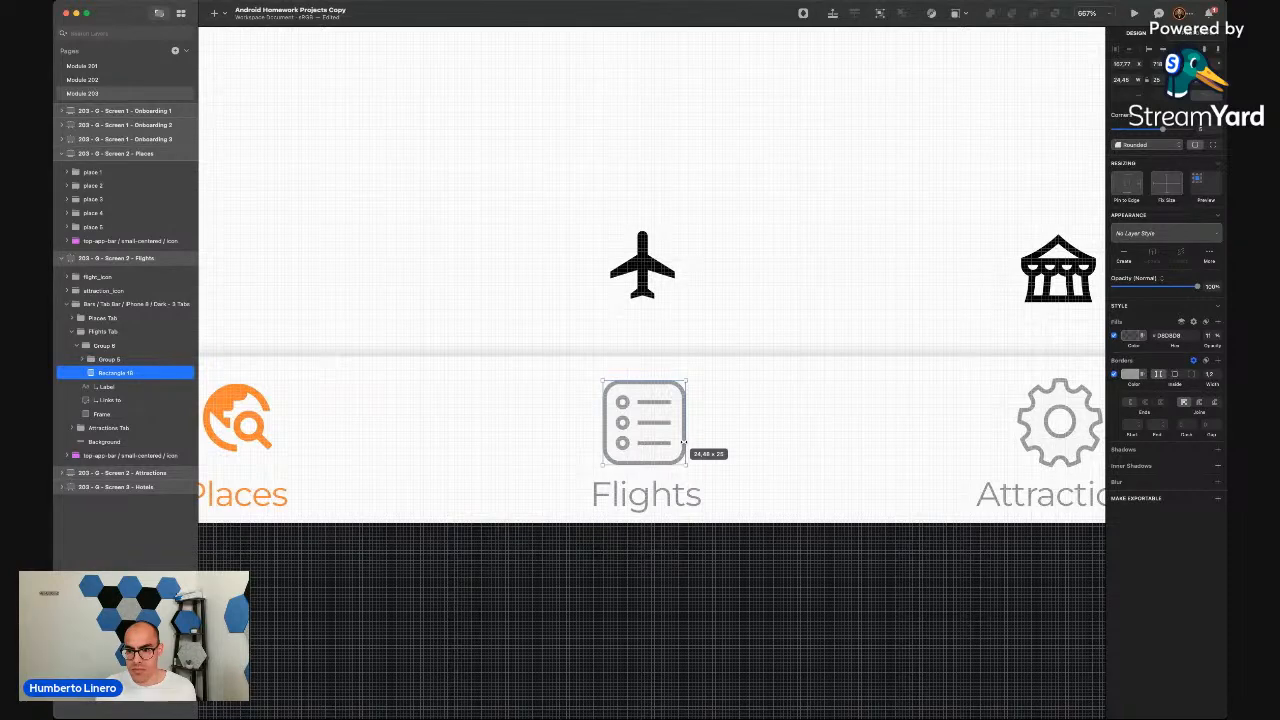
click(1115, 336)
click(1115, 336)
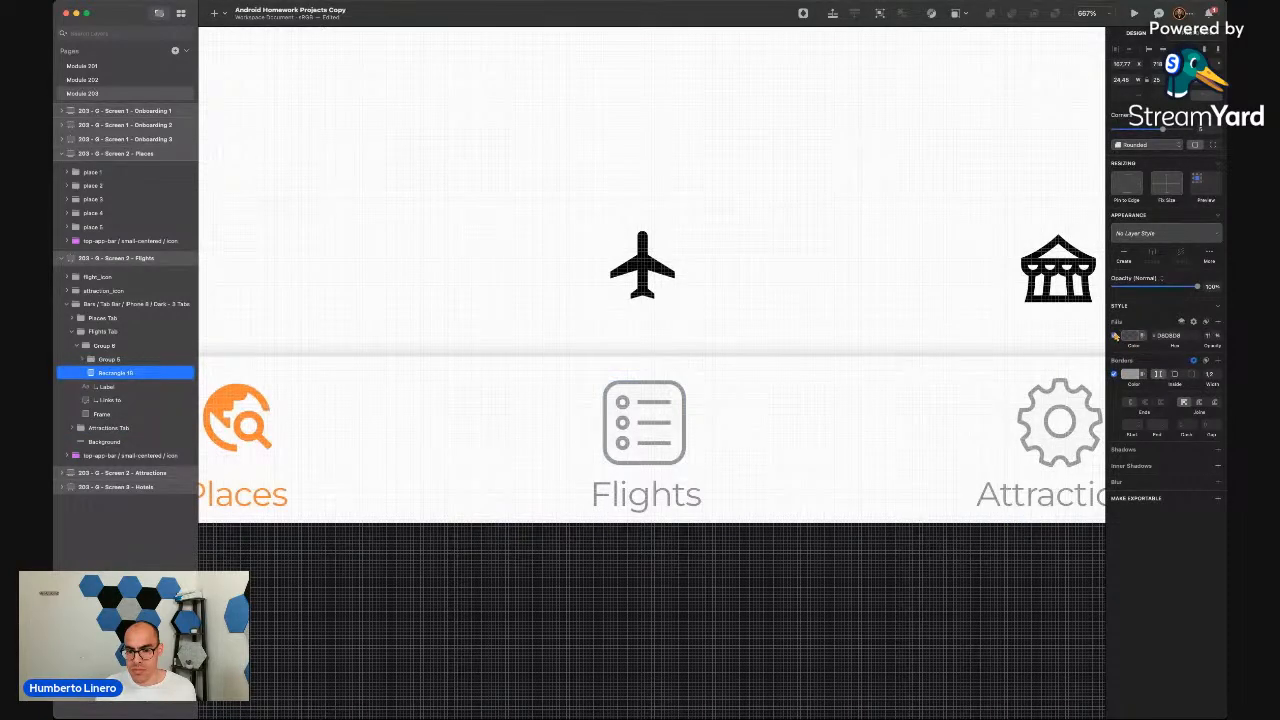
click(1115, 336)
click(1115, 336)
click(1115, 337)
click(1182, 322)
click(858, 578)
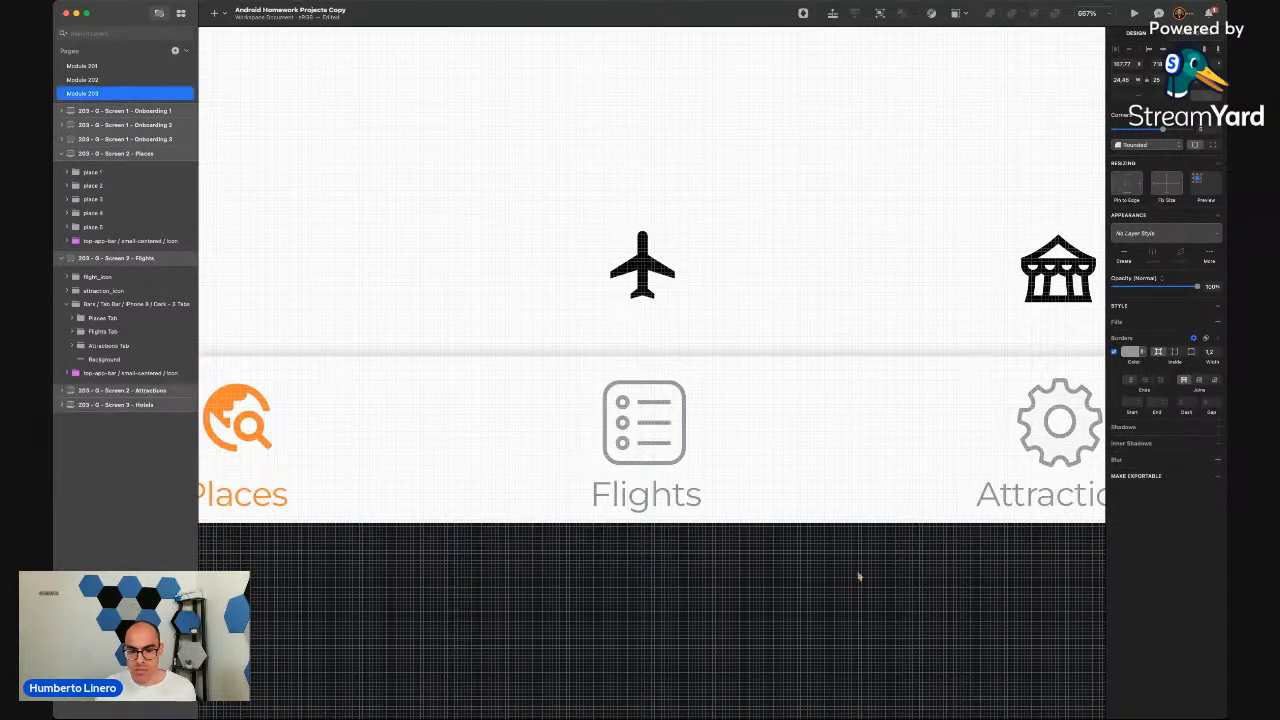
scroll(642, 477, down, 5)
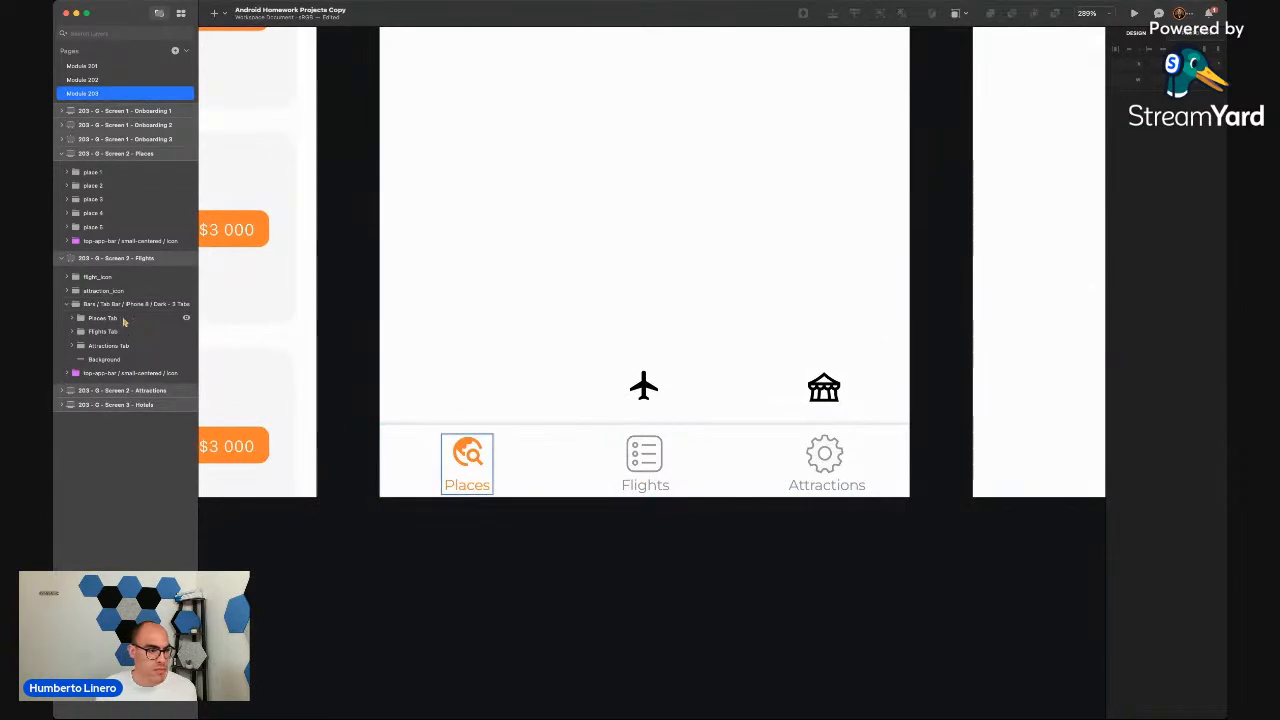
Delete the Links to and Frame layers from the Flights Tab group
click(72, 331)
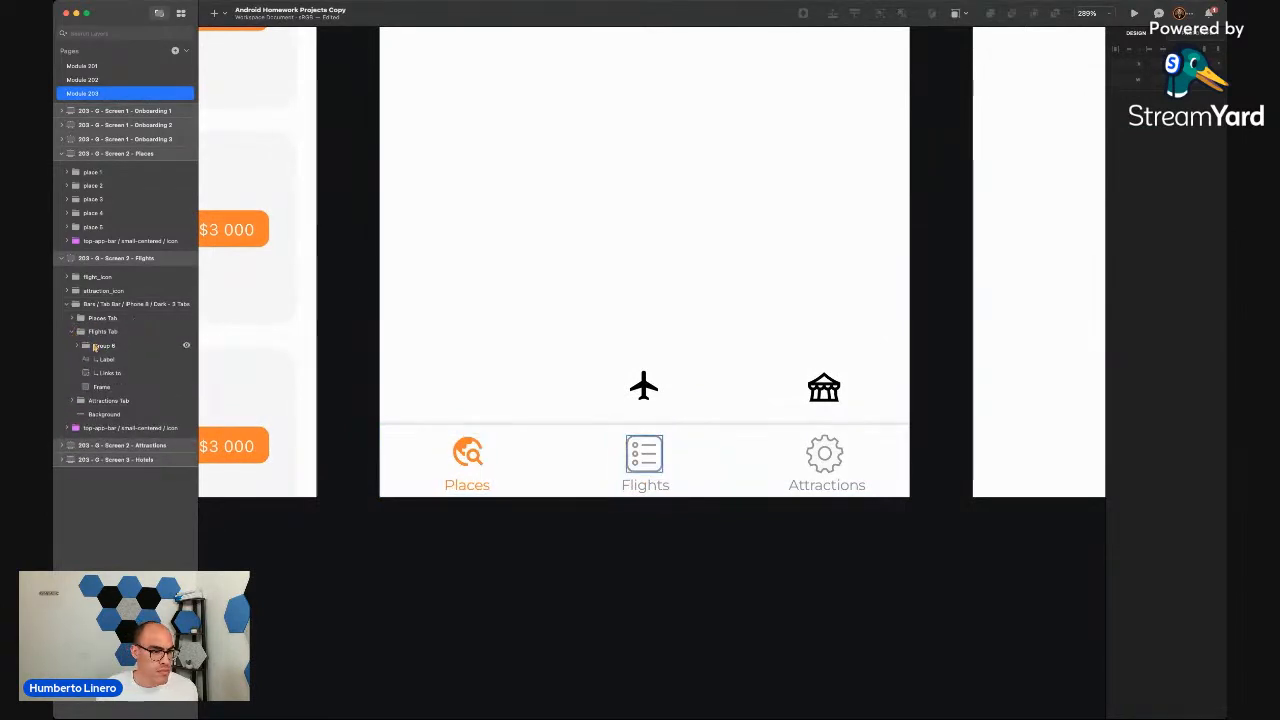
click(101, 373)
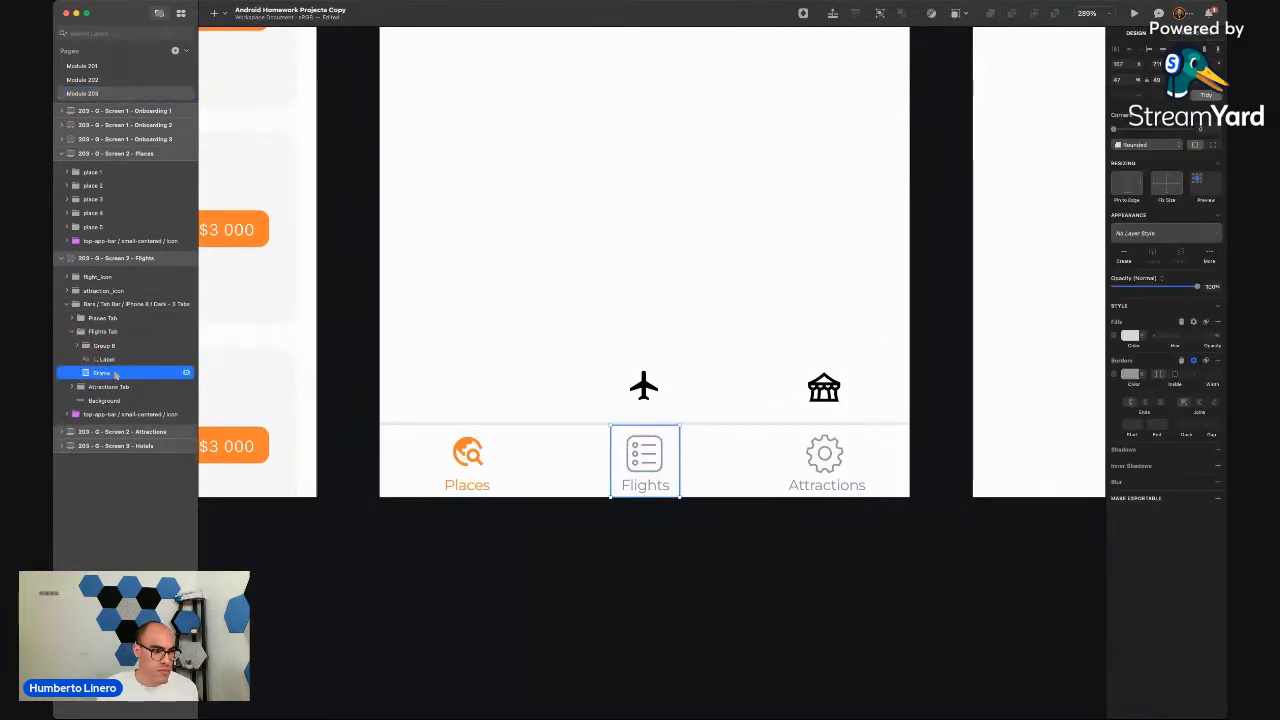
key(Delete)
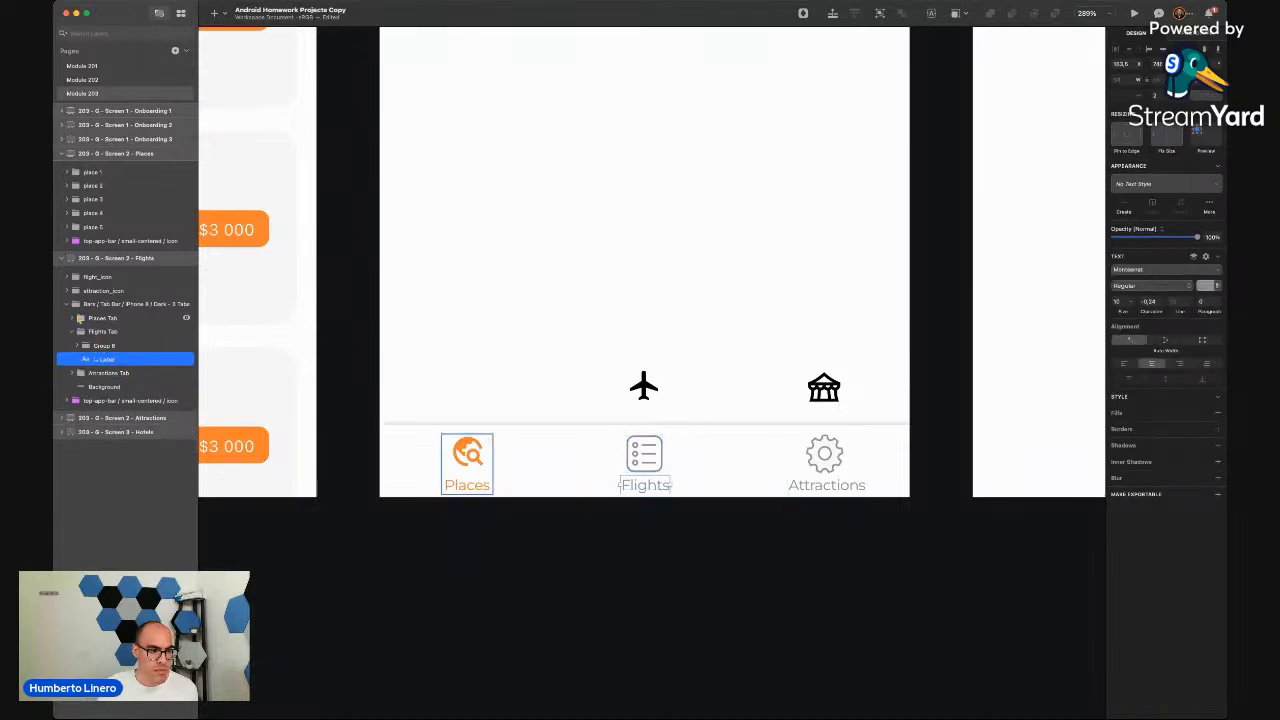
Make places_icon in the Places Tab group exportable as a 1x PNG
click(76, 318)
click(106, 334)
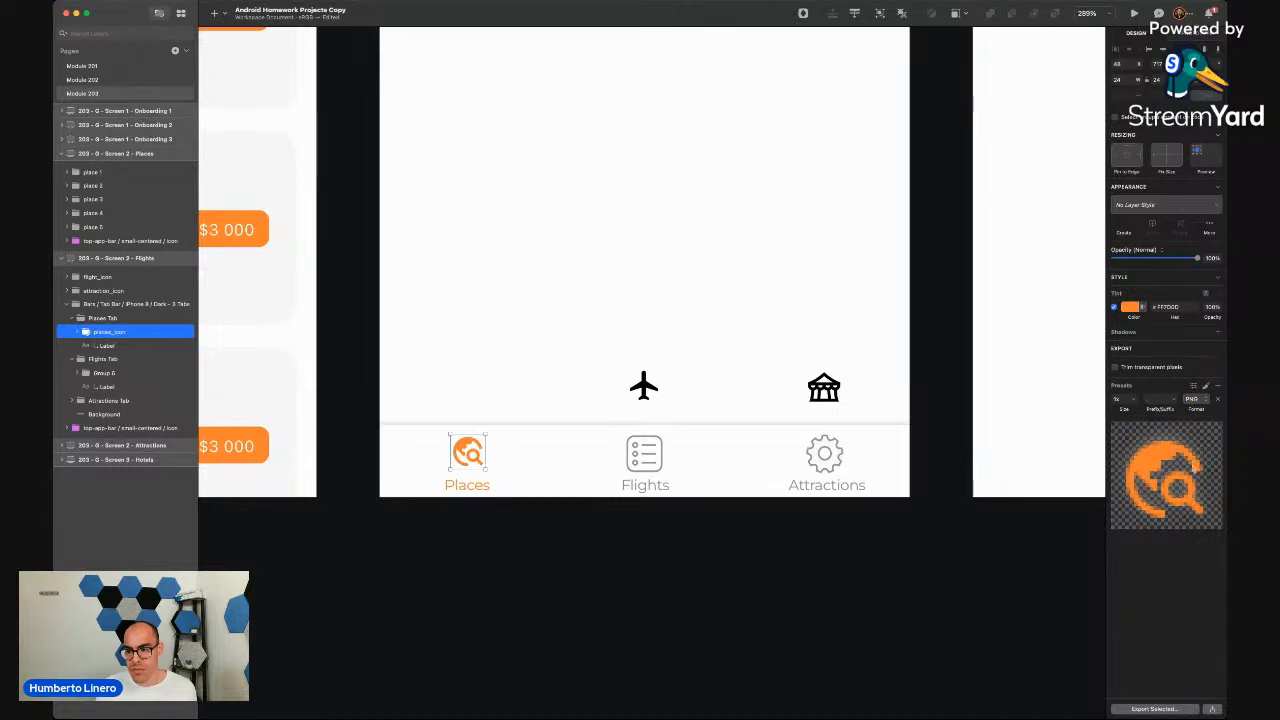
click(723, 569)
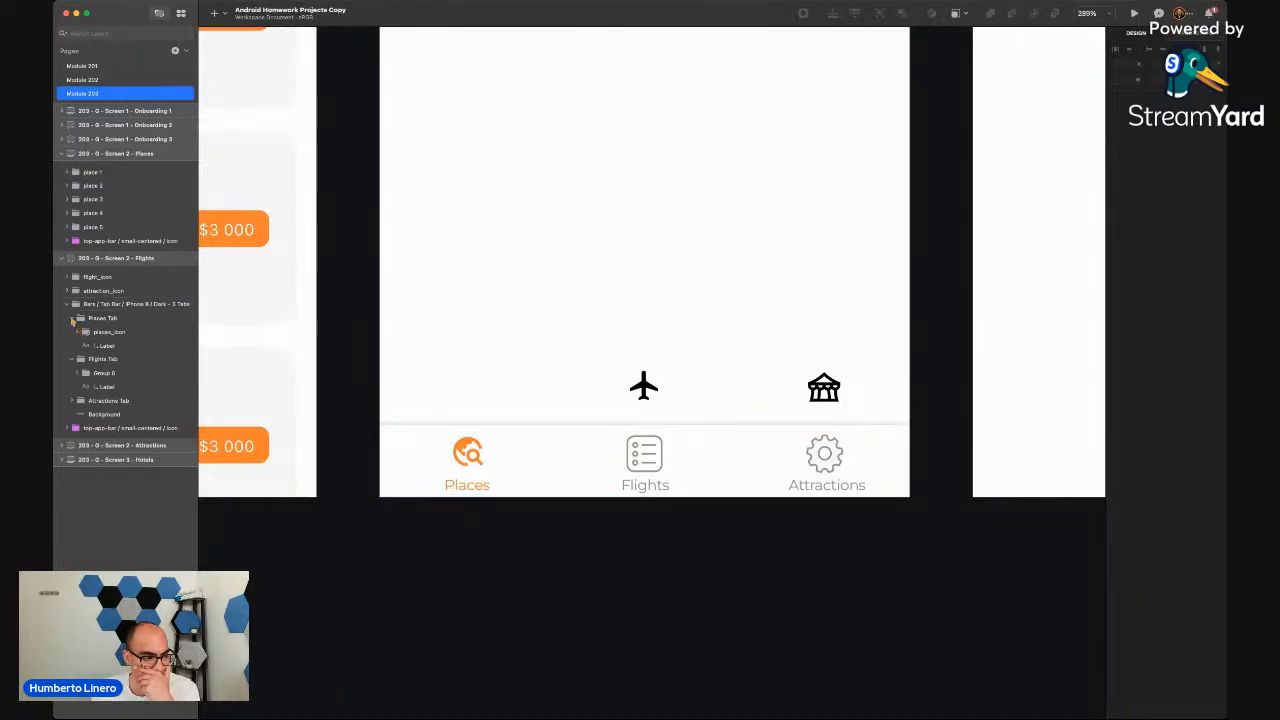
click(72, 319)
Move flight_icon into the Flights Tab group and set its Y position to match the list icon
click(100, 332)
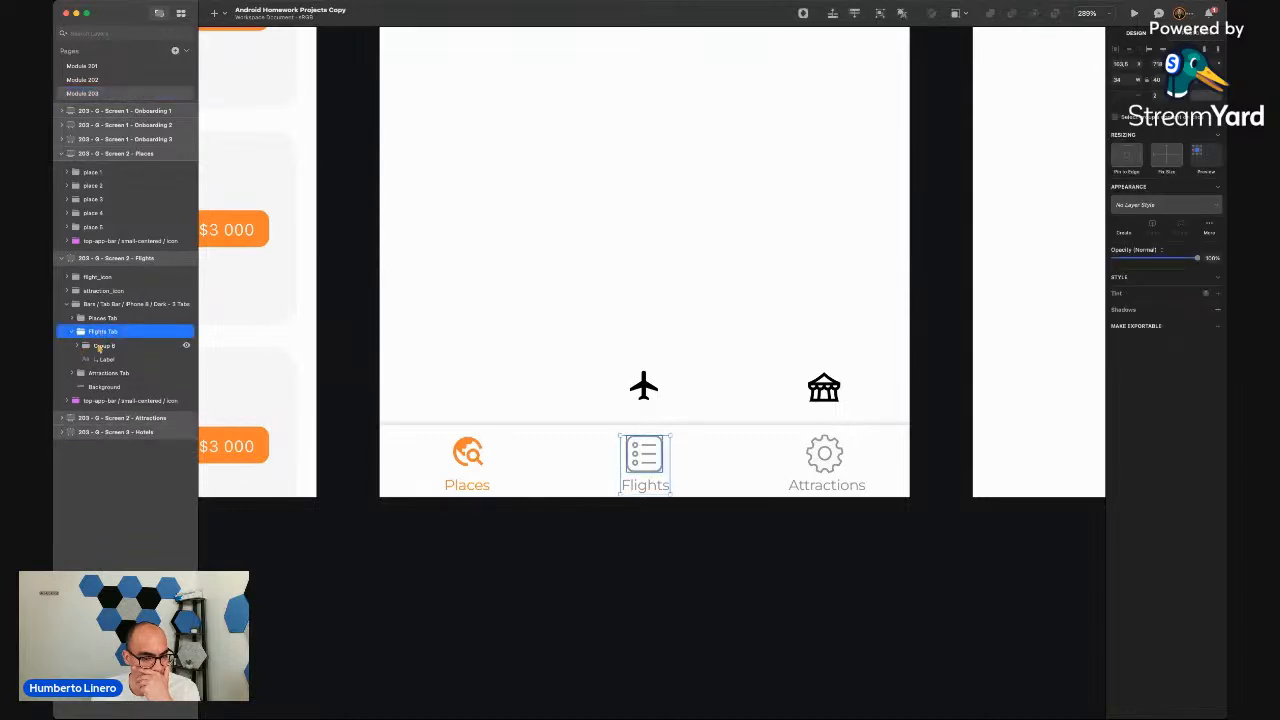
drag(95, 277, 100, 331)
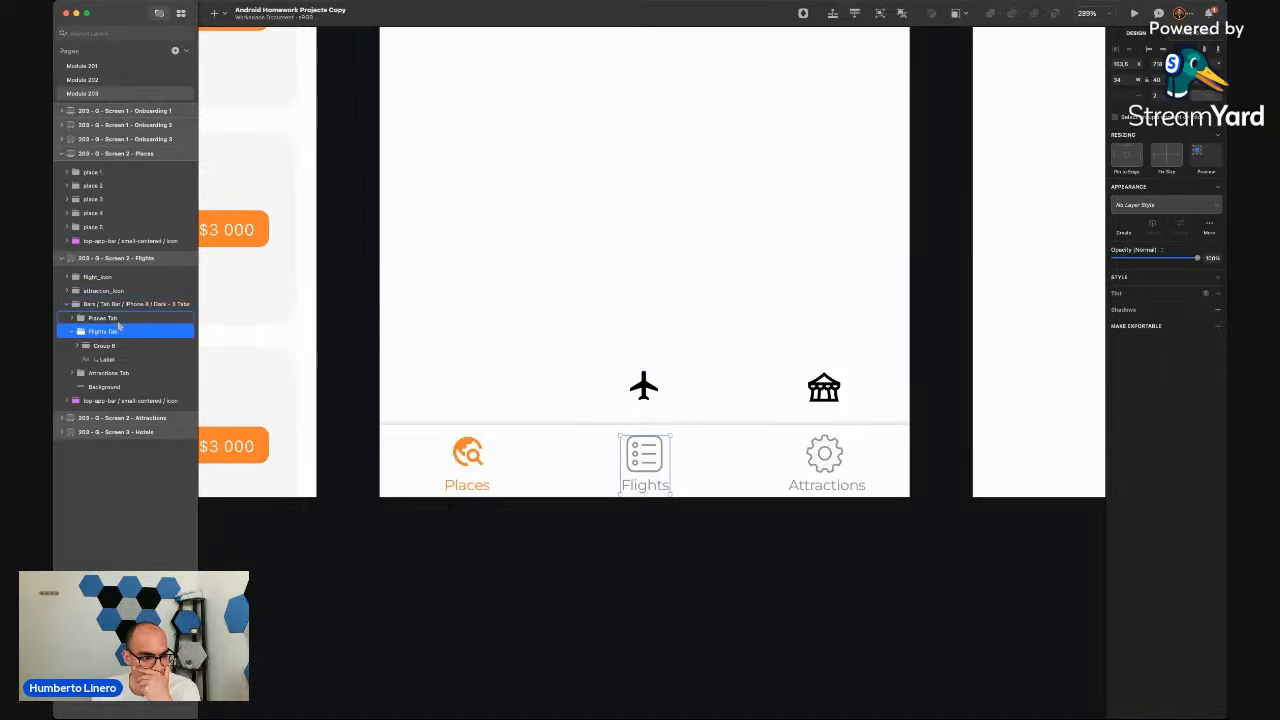
click(105, 344)
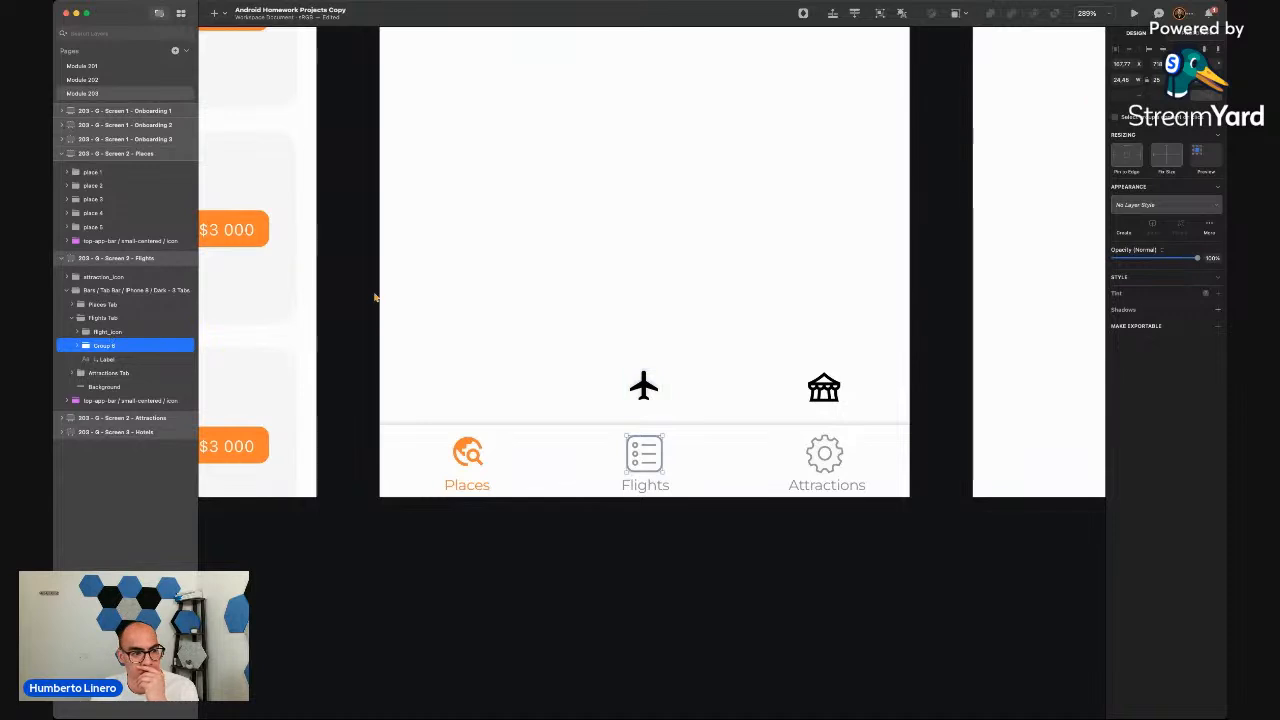
click(122, 331)
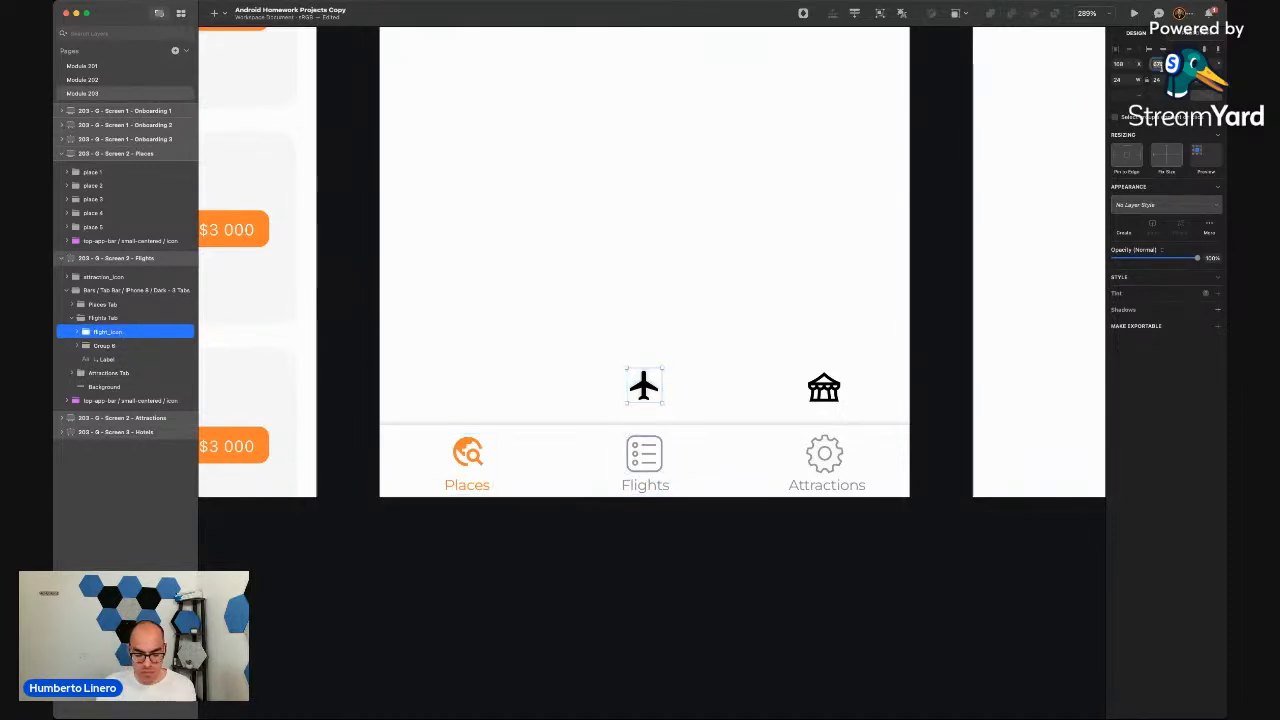
key(Return)
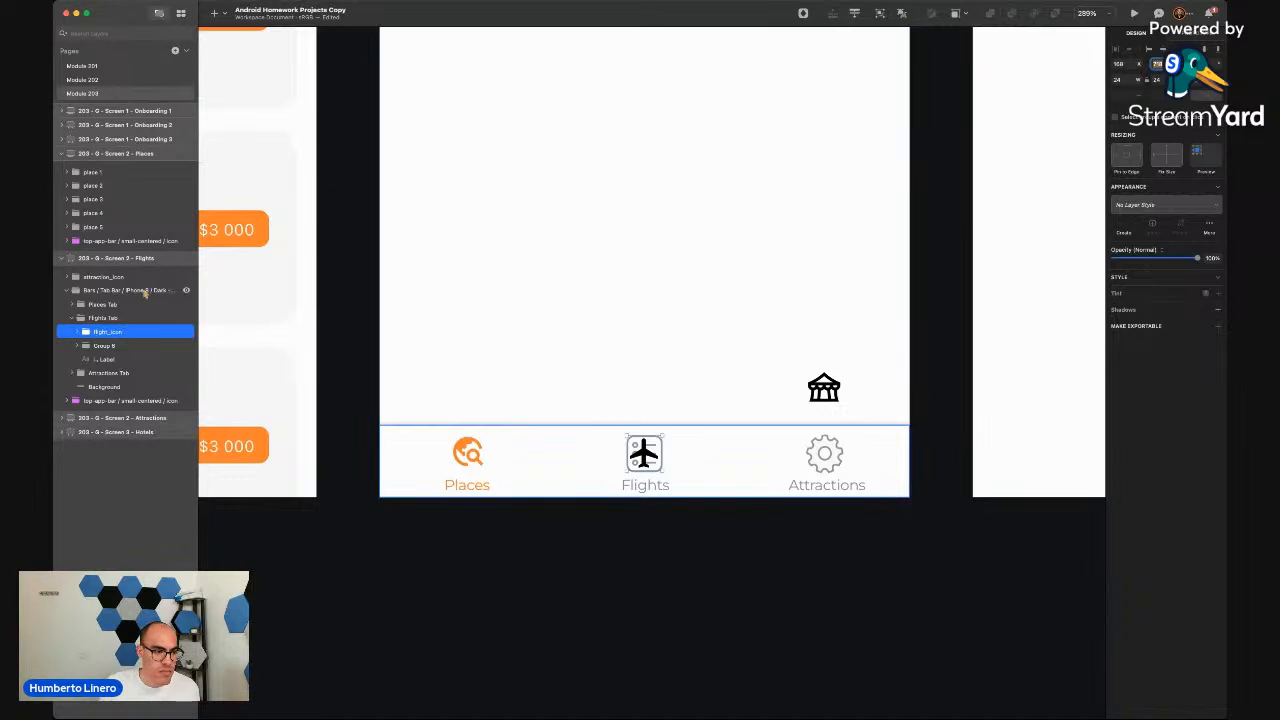
Try flight_icon at X position 167 and neighbouring values, ending at 168
click(106, 347)
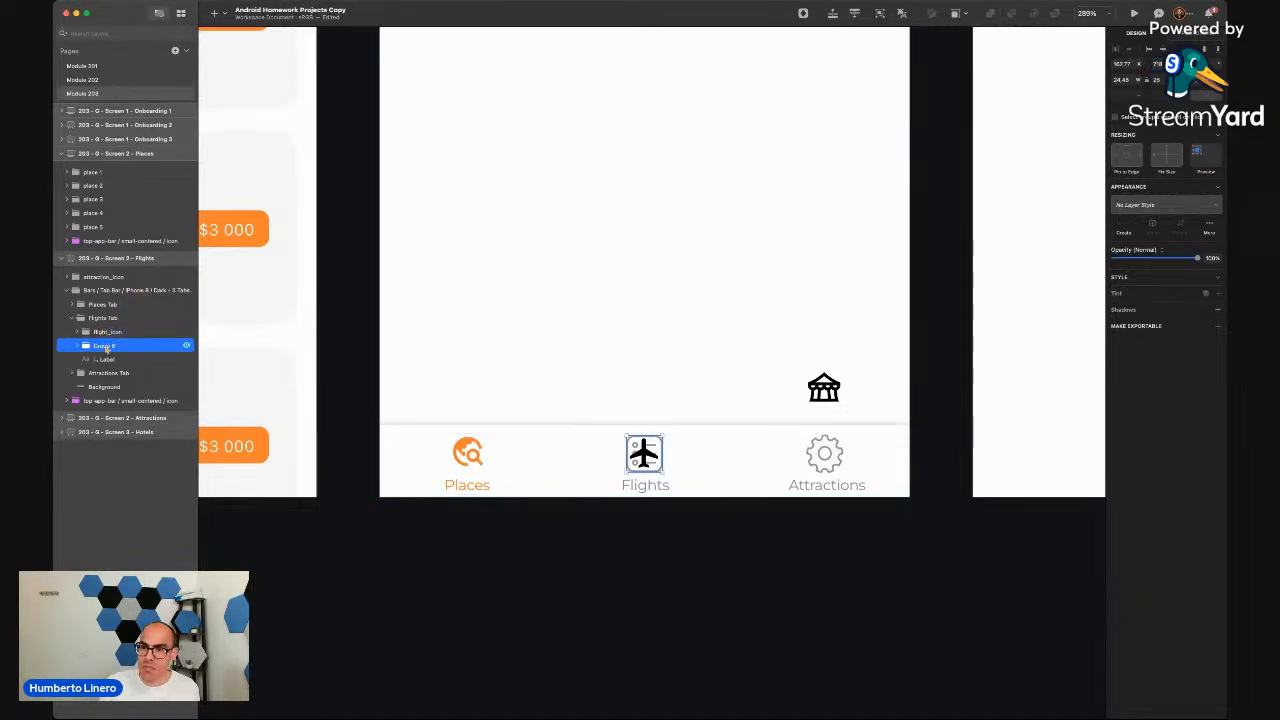
click(116, 333)
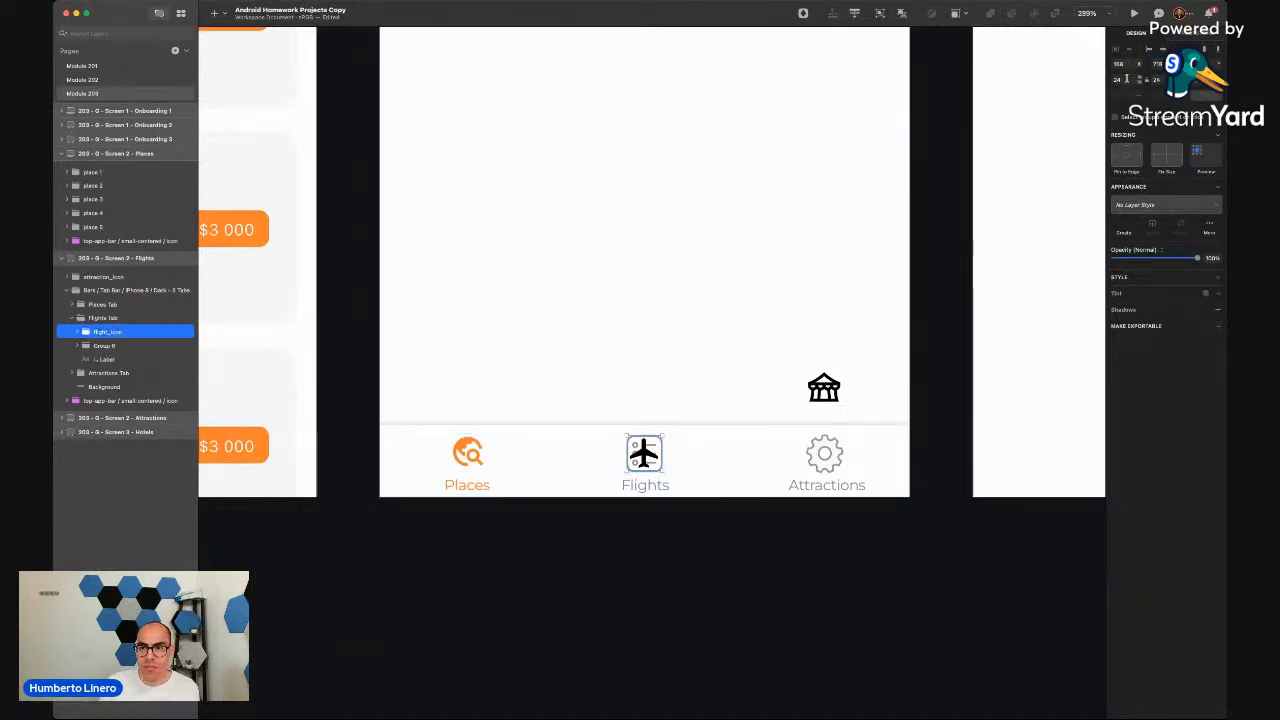
click(1122, 64)
text(167)
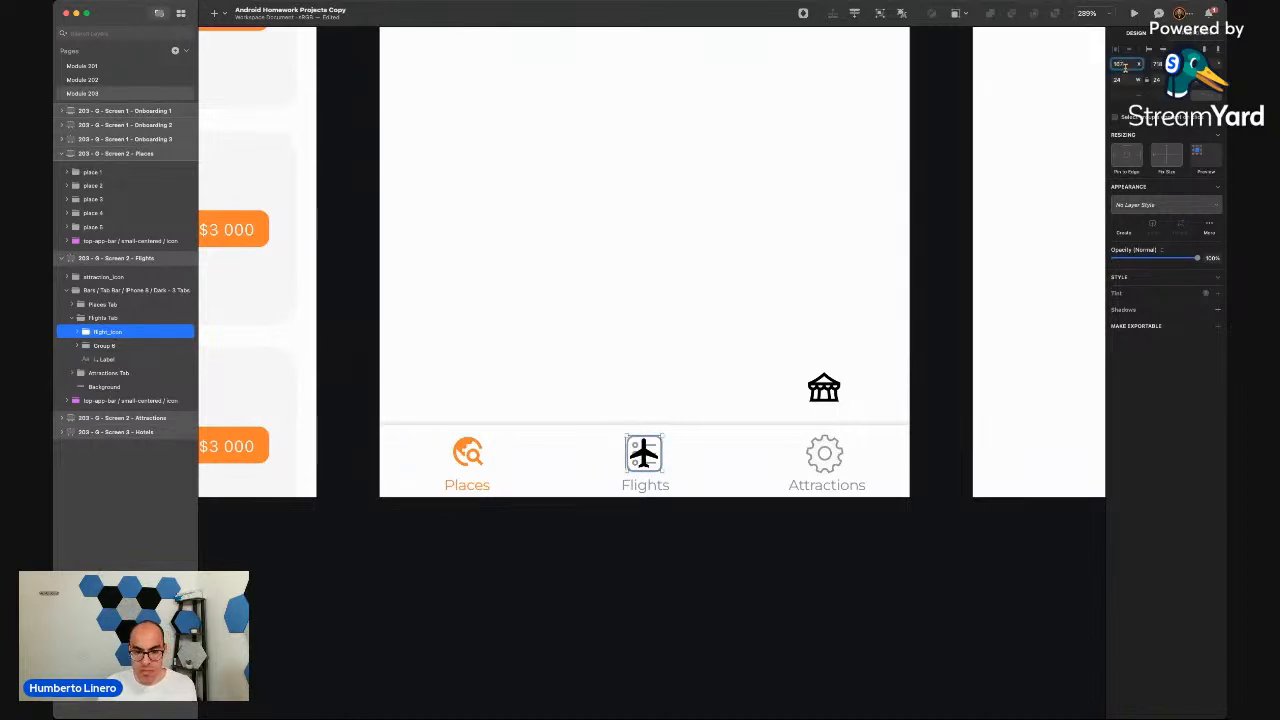
key(Up)
key(Up)
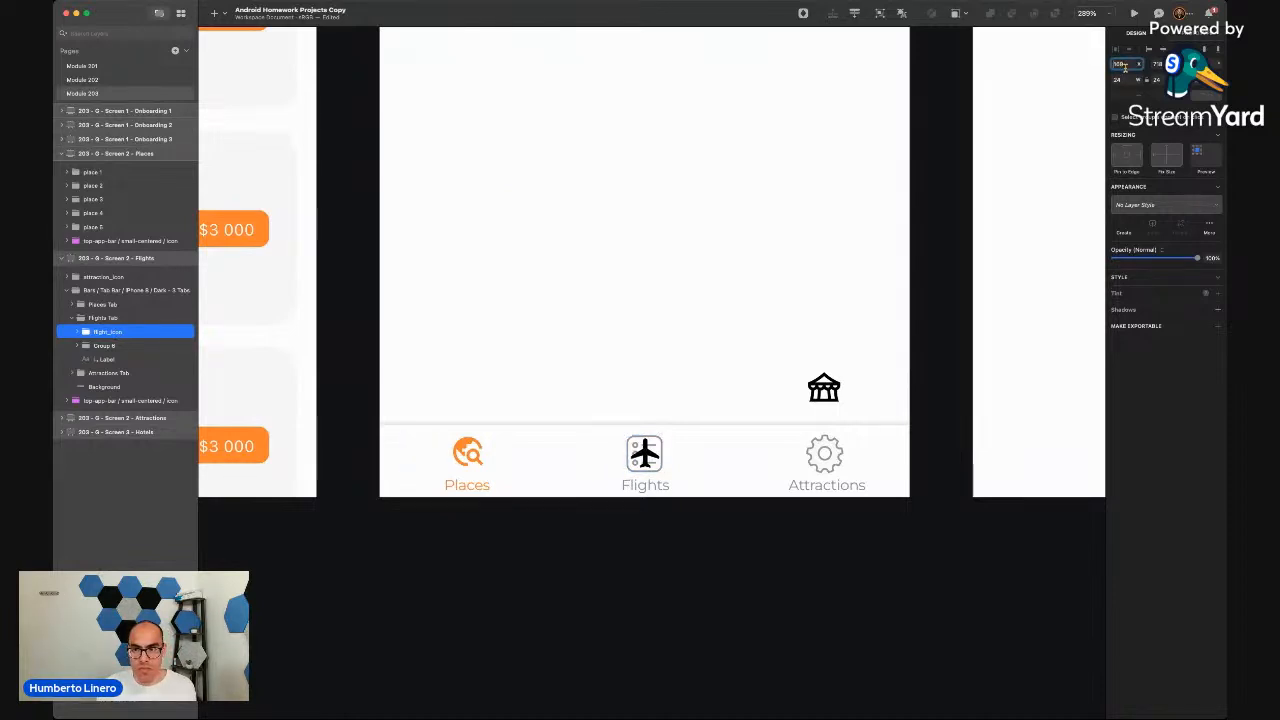
key(Down)
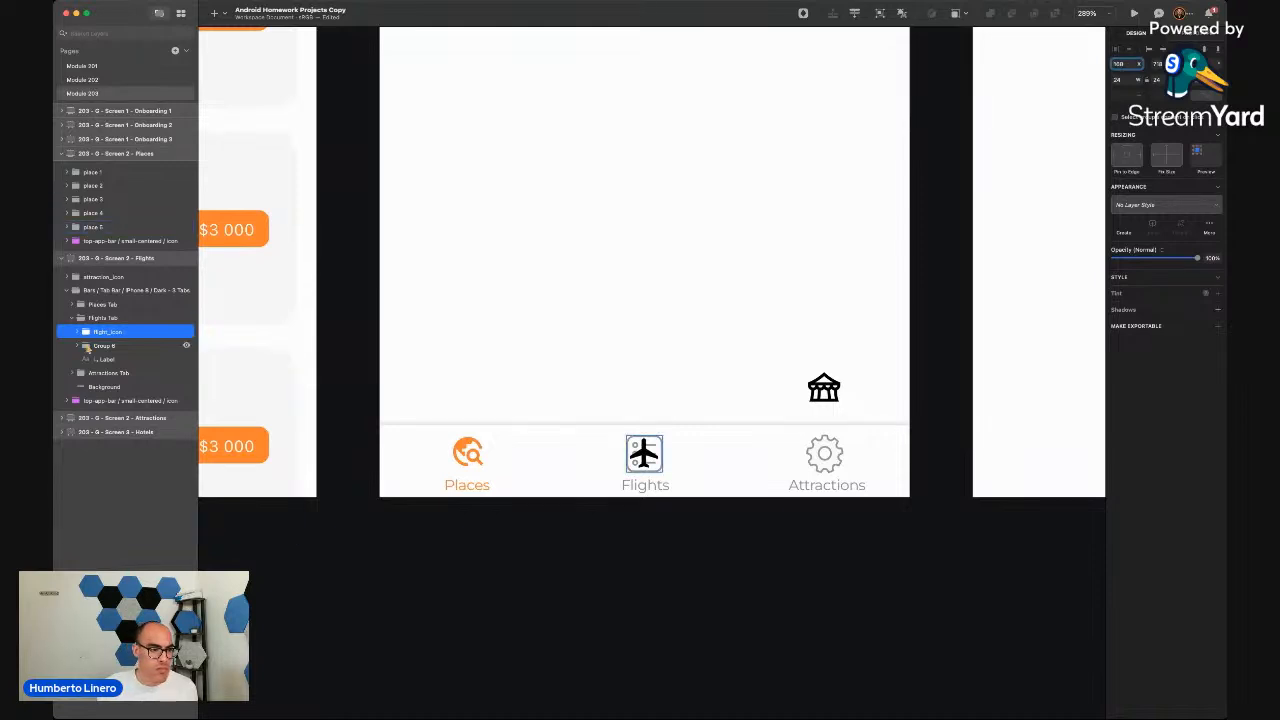
Delete the old list icon group from the Flights Tab group
click(104, 346)
key(Delete)
click(569, 552)
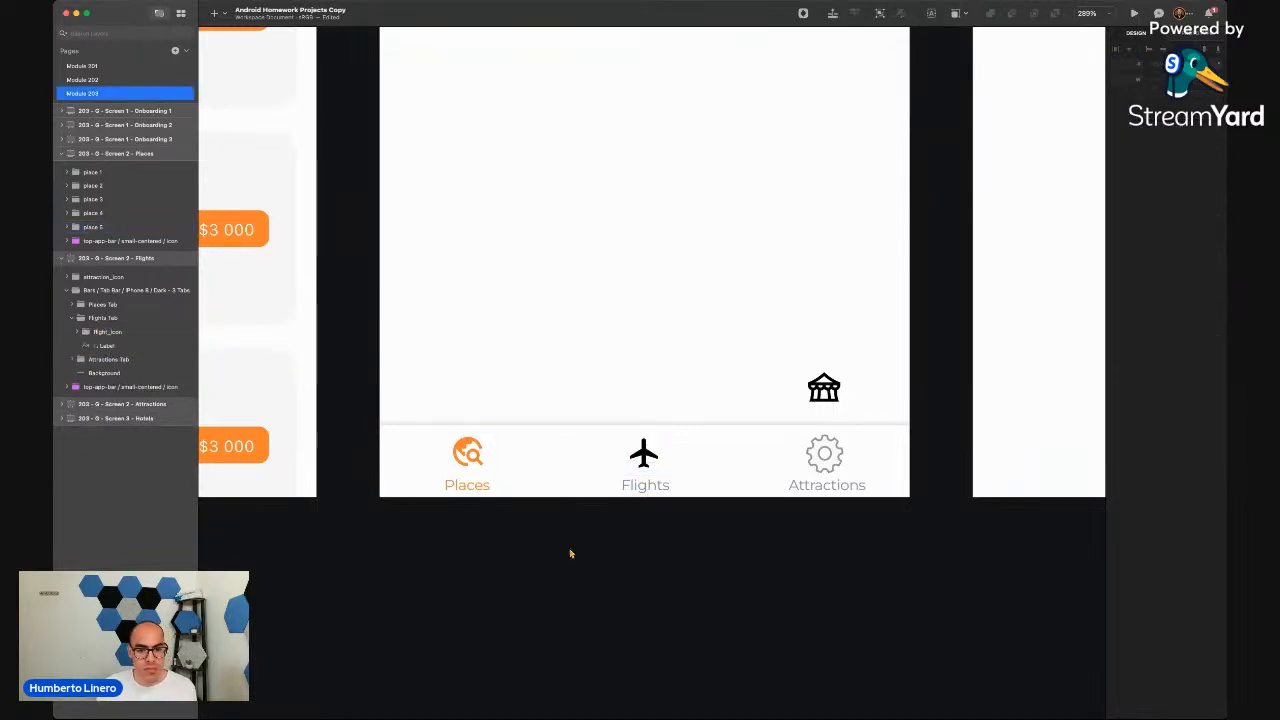
scroll(641, 459, up, 5)
scroll(640, 461, up, 5)
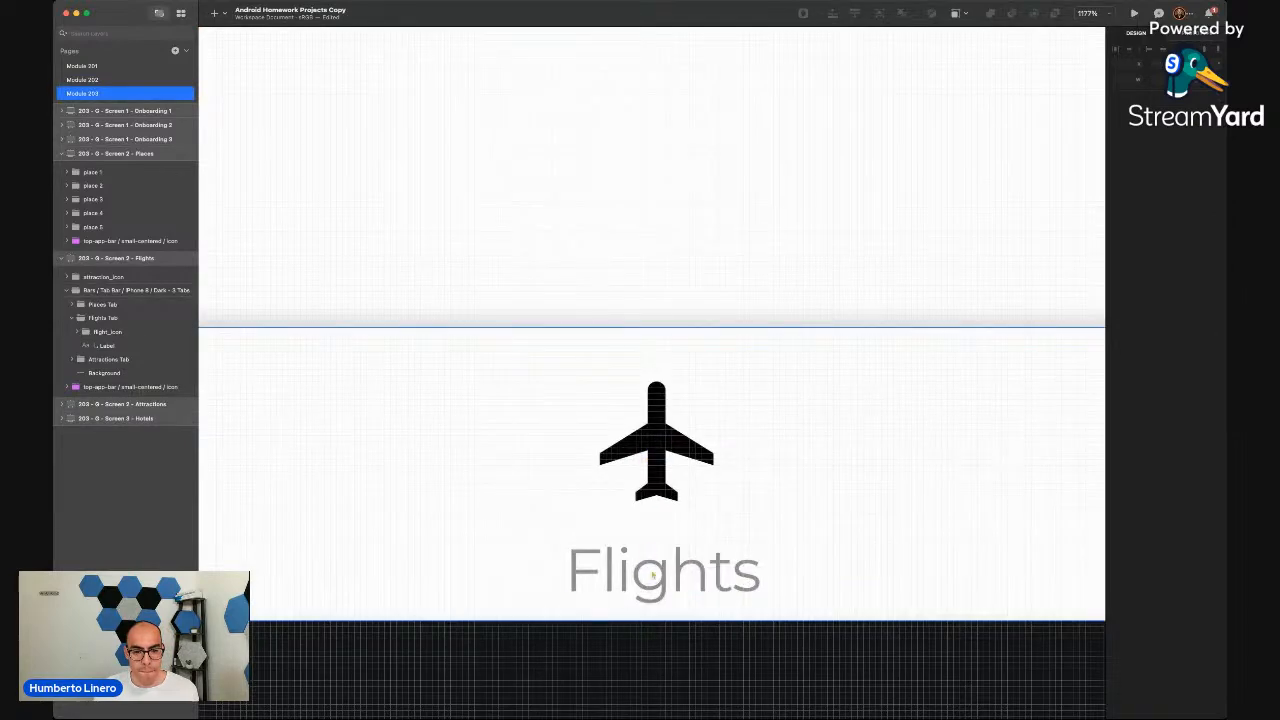
scroll(652, 575, down, 10)
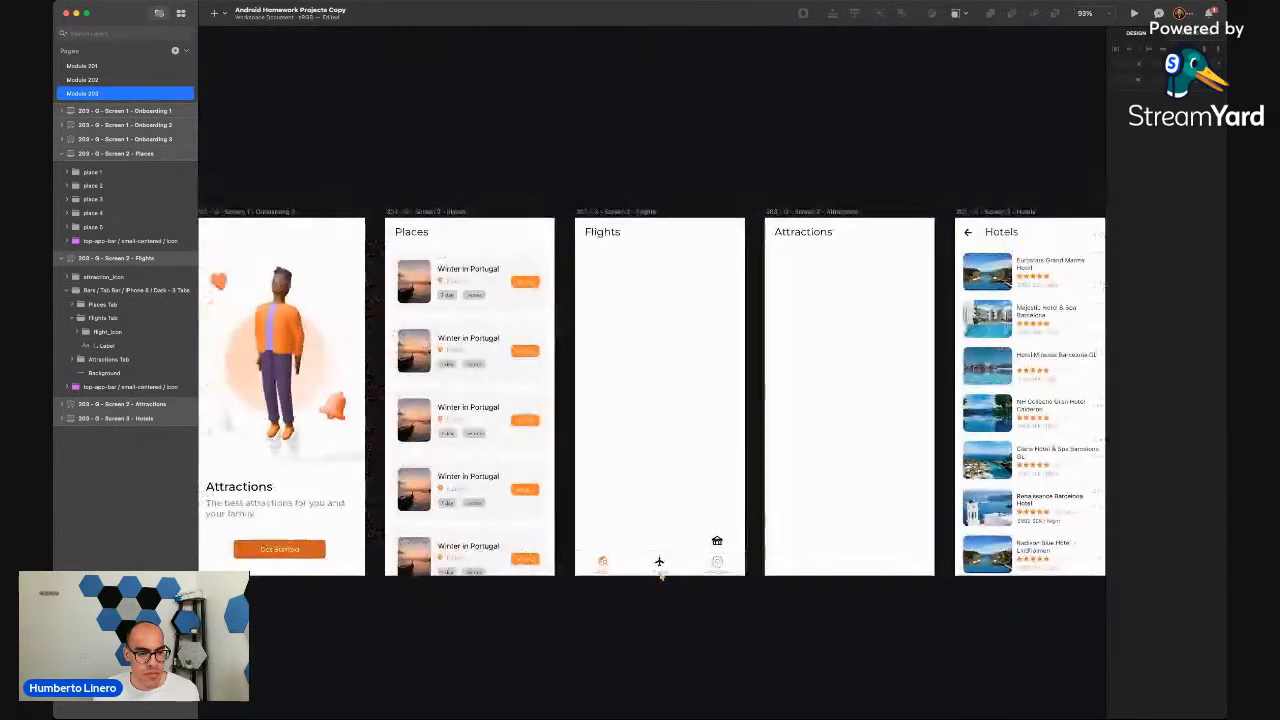
Check the text colour of the Attractions subtitle on the third onboarding screen and of the Flights tab label
scroll(660, 573, left, 5)
scroll(611, 480, up, 10)
click(611, 480)
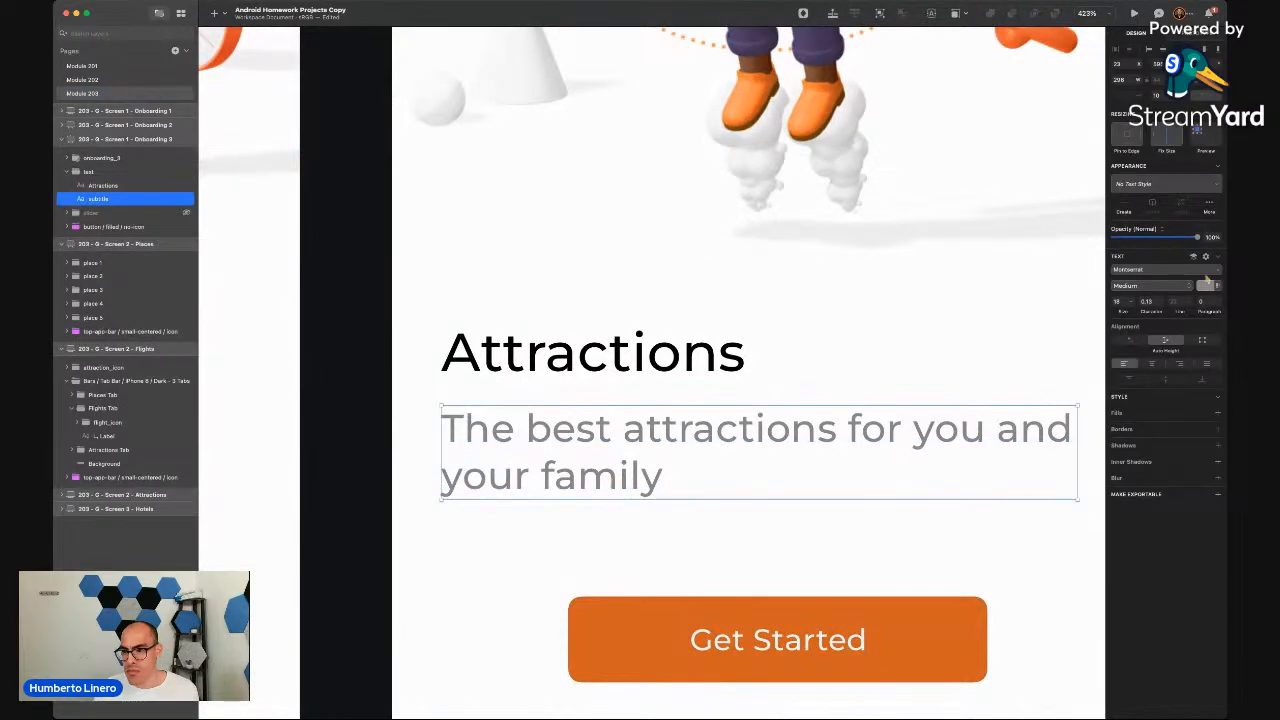
click(1206, 286)
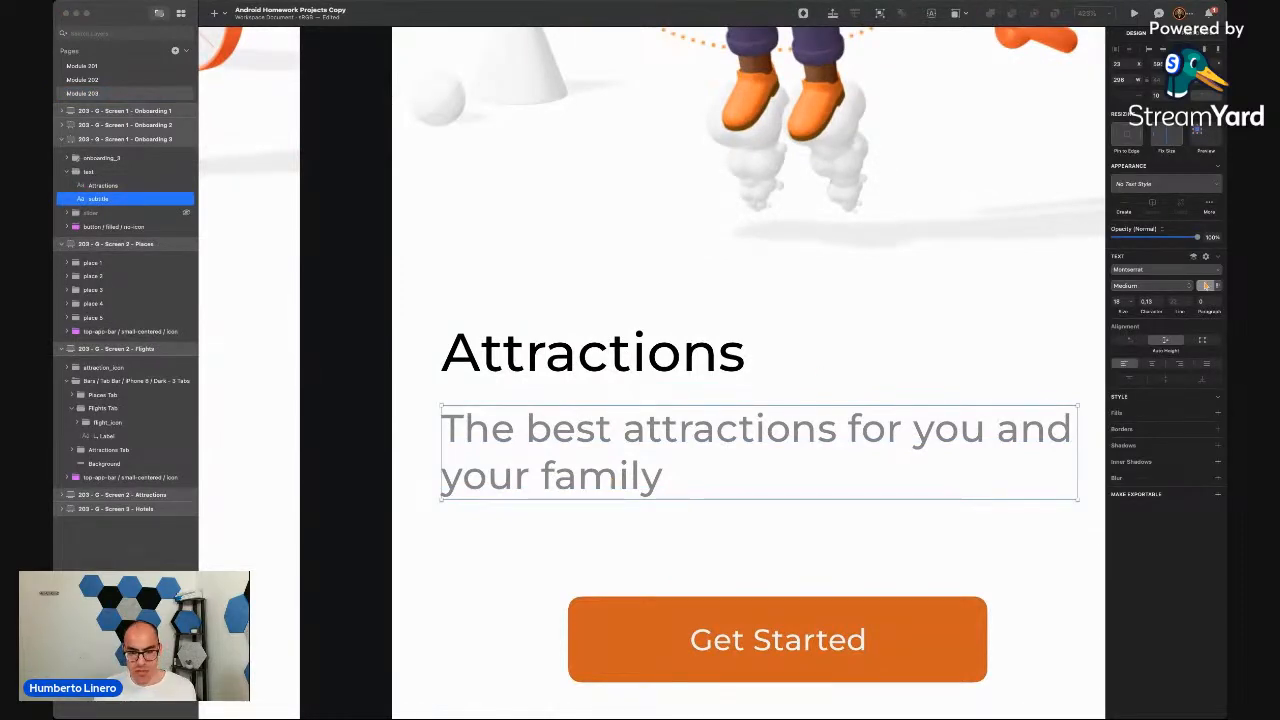
scroll(668, 418, down, 10)
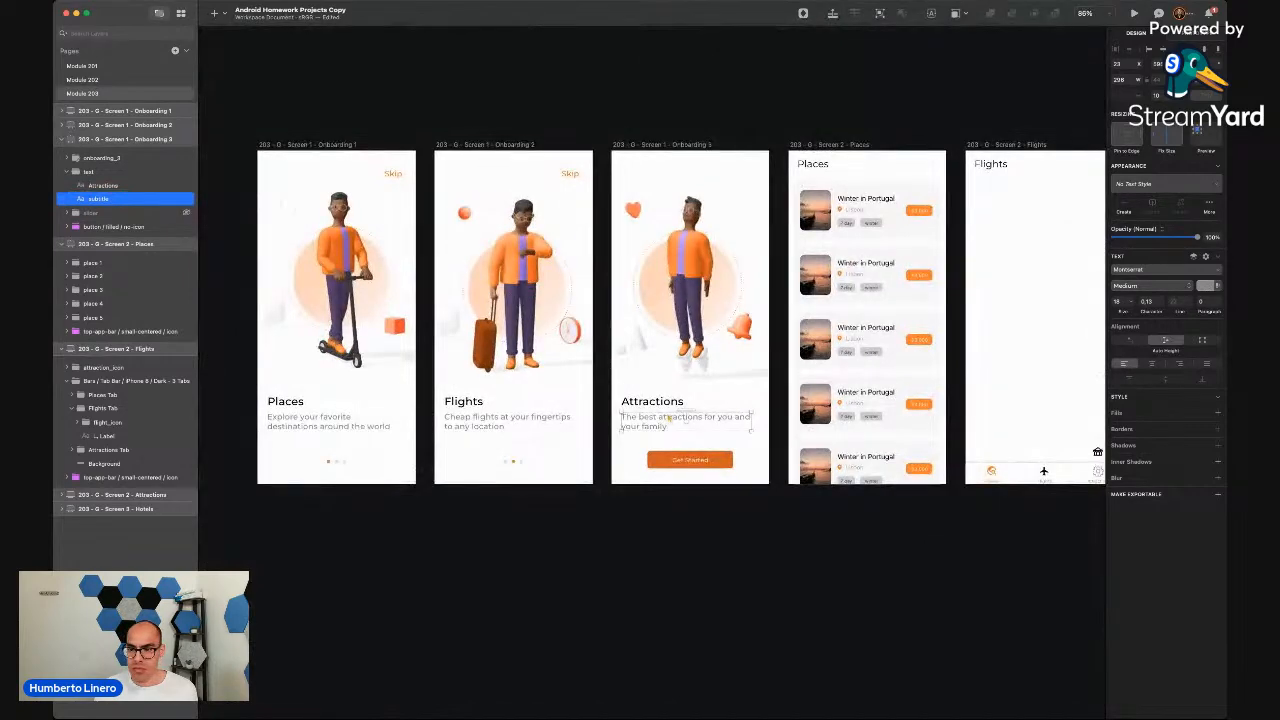
scroll(650, 320, right, 5)
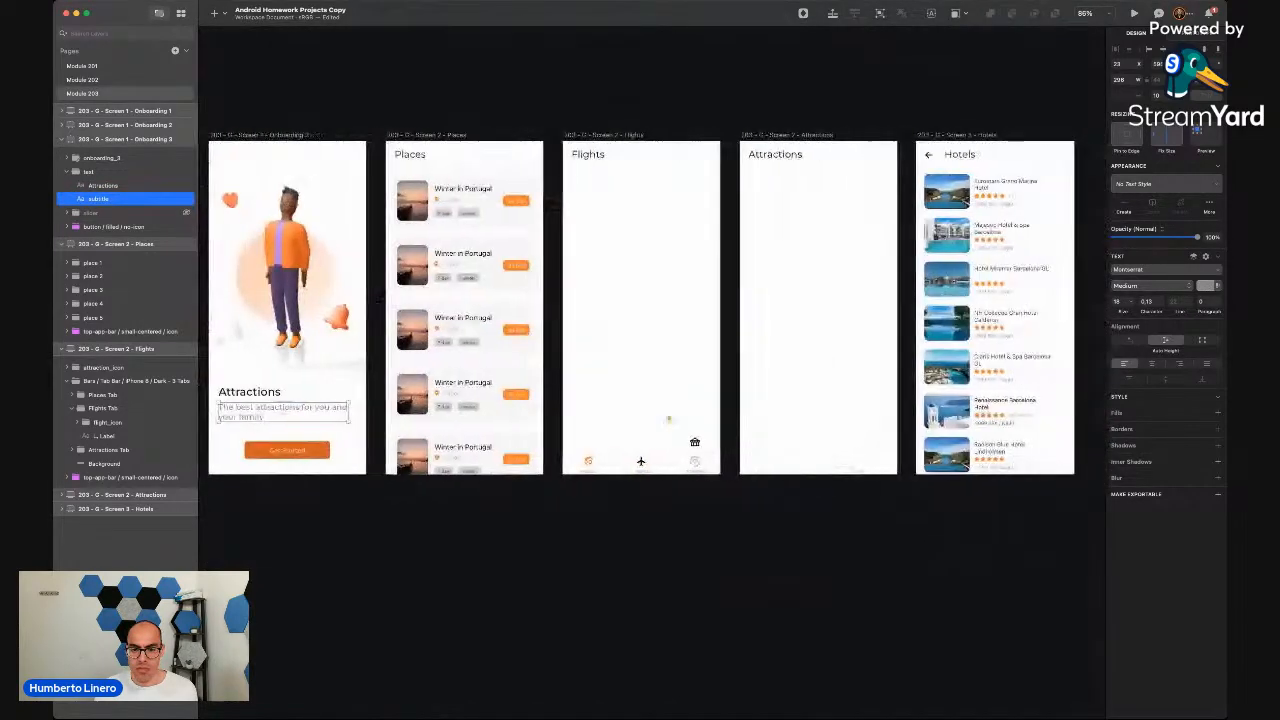
scroll(640, 455, up, 10)
click(639, 491)
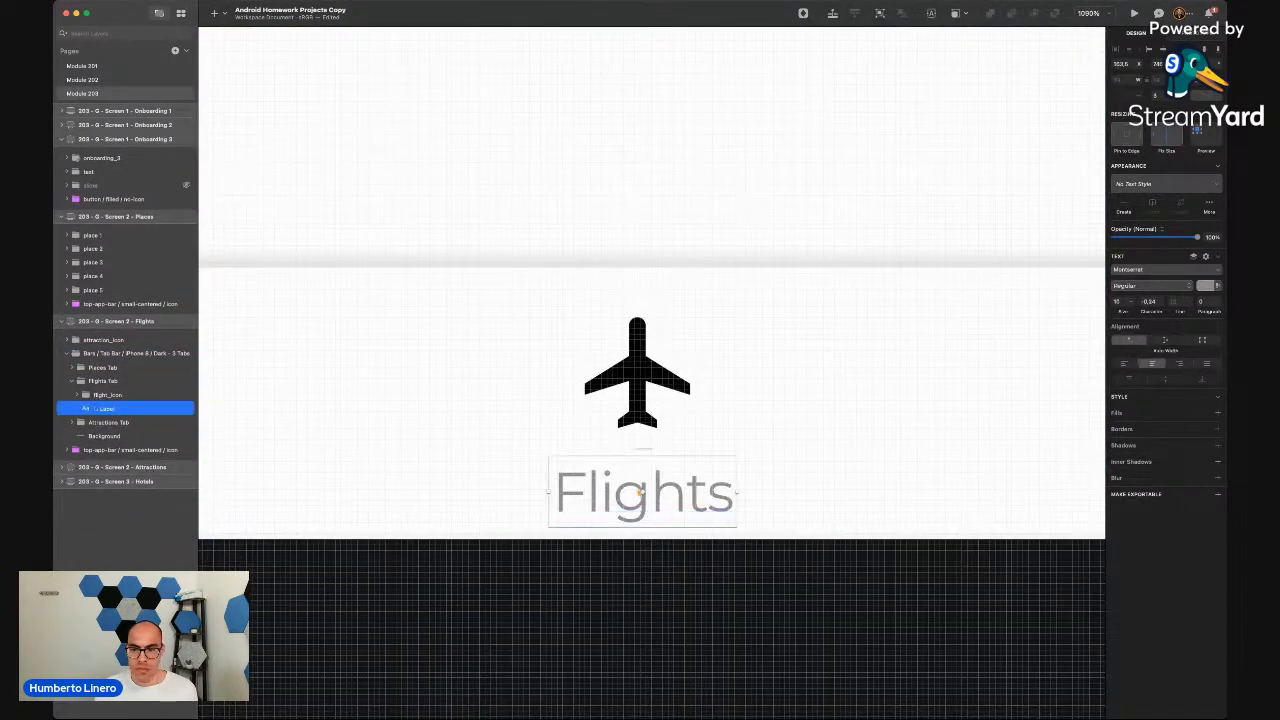
click(1205, 289)
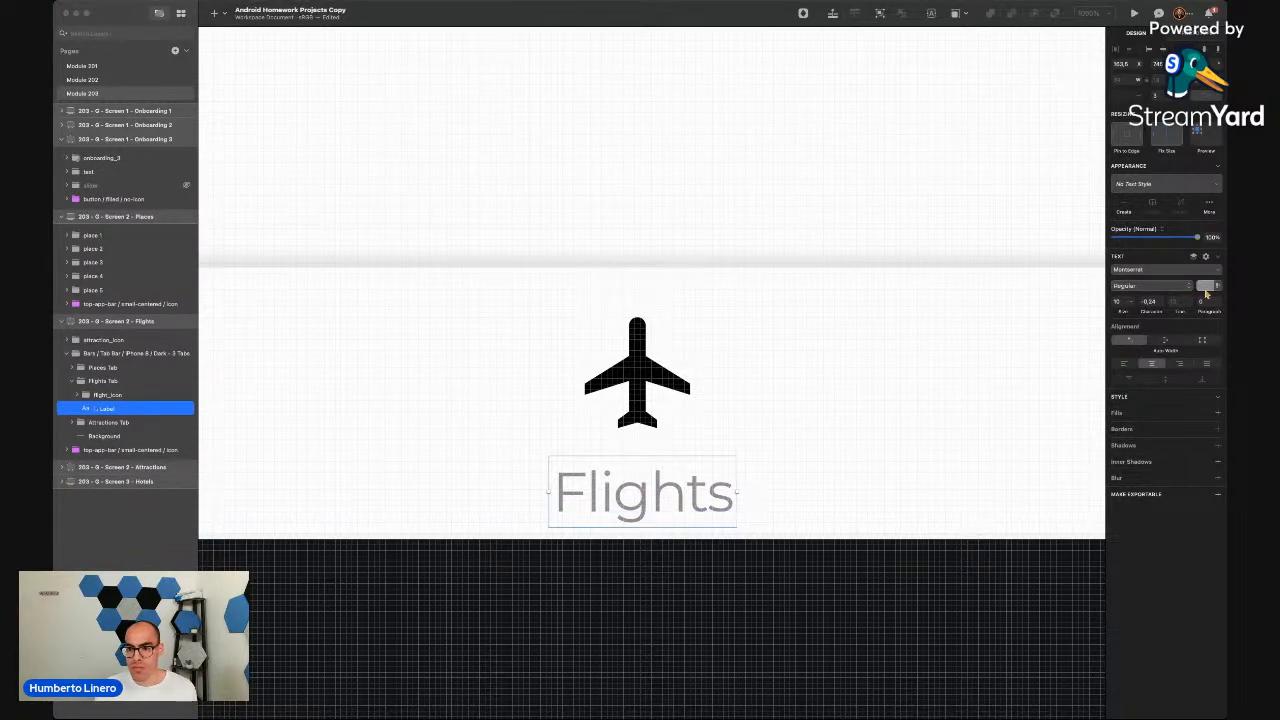
Set the fill of the airplane path in flight_icon to the grey used by the Flights label
double_click(660, 370)
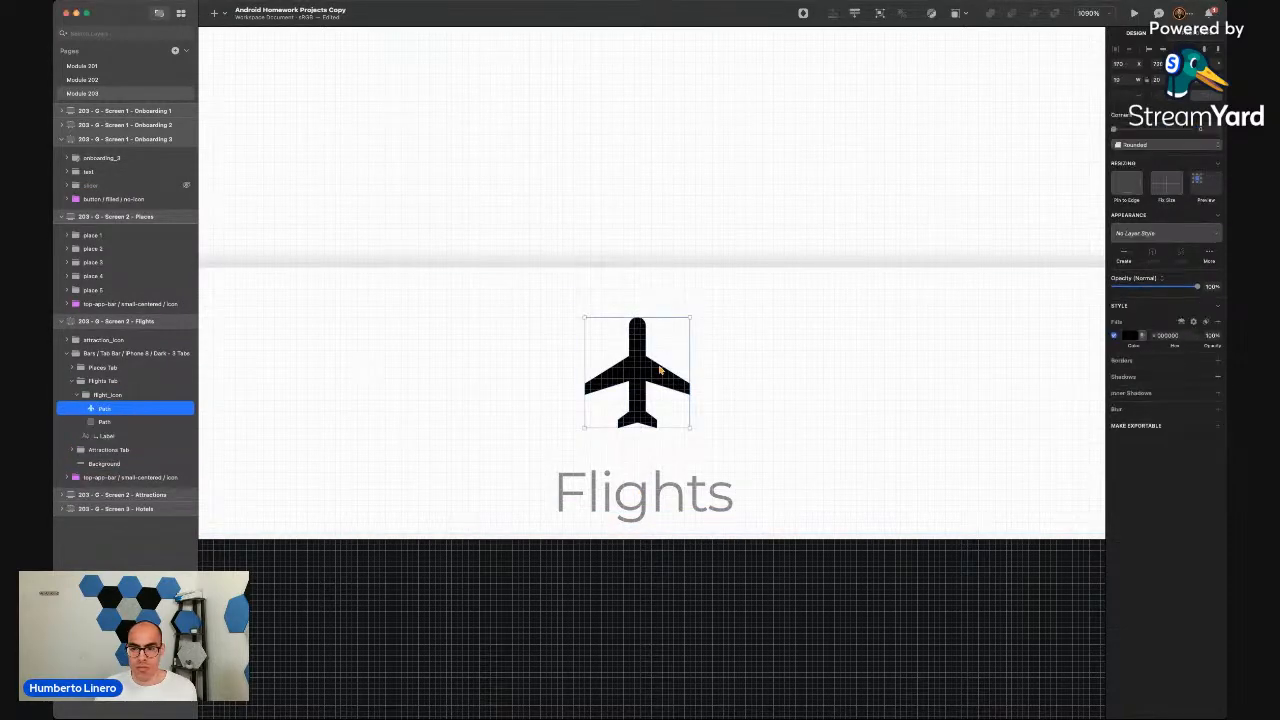
click(1171, 334)
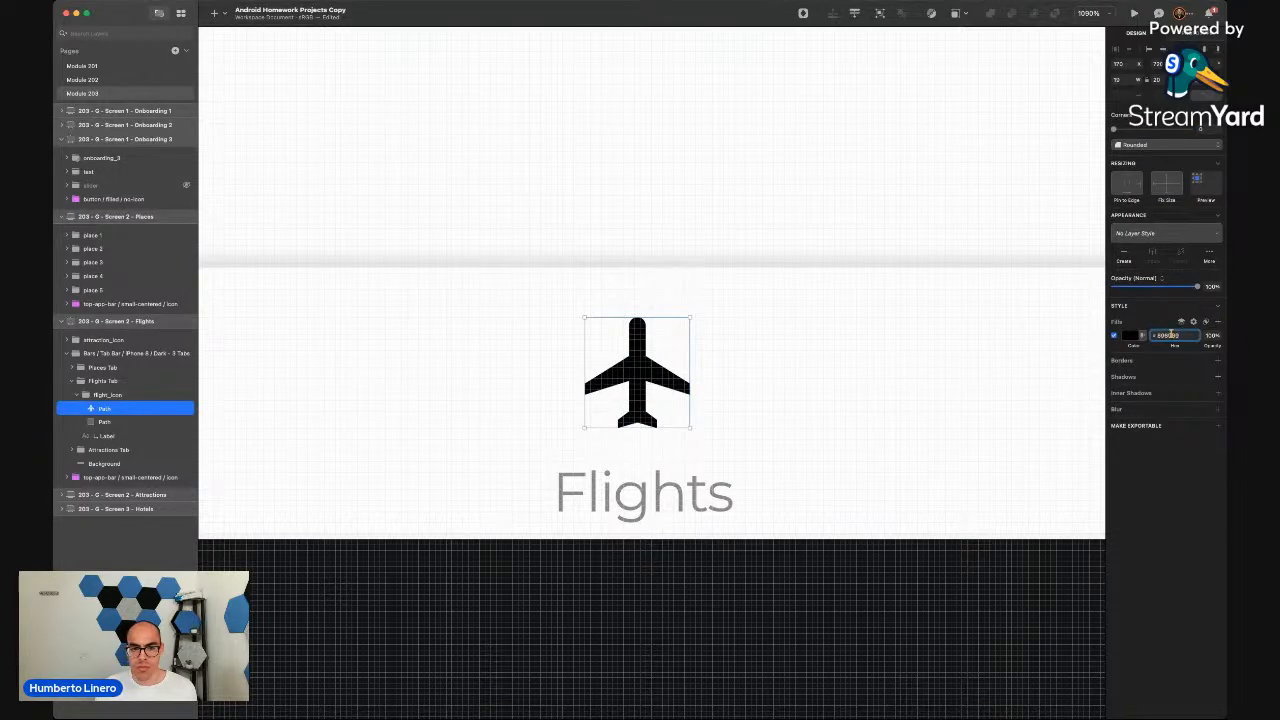
key(Return)
click(667, 512)
click(666, 550)
scroll(666, 550, down, 5)
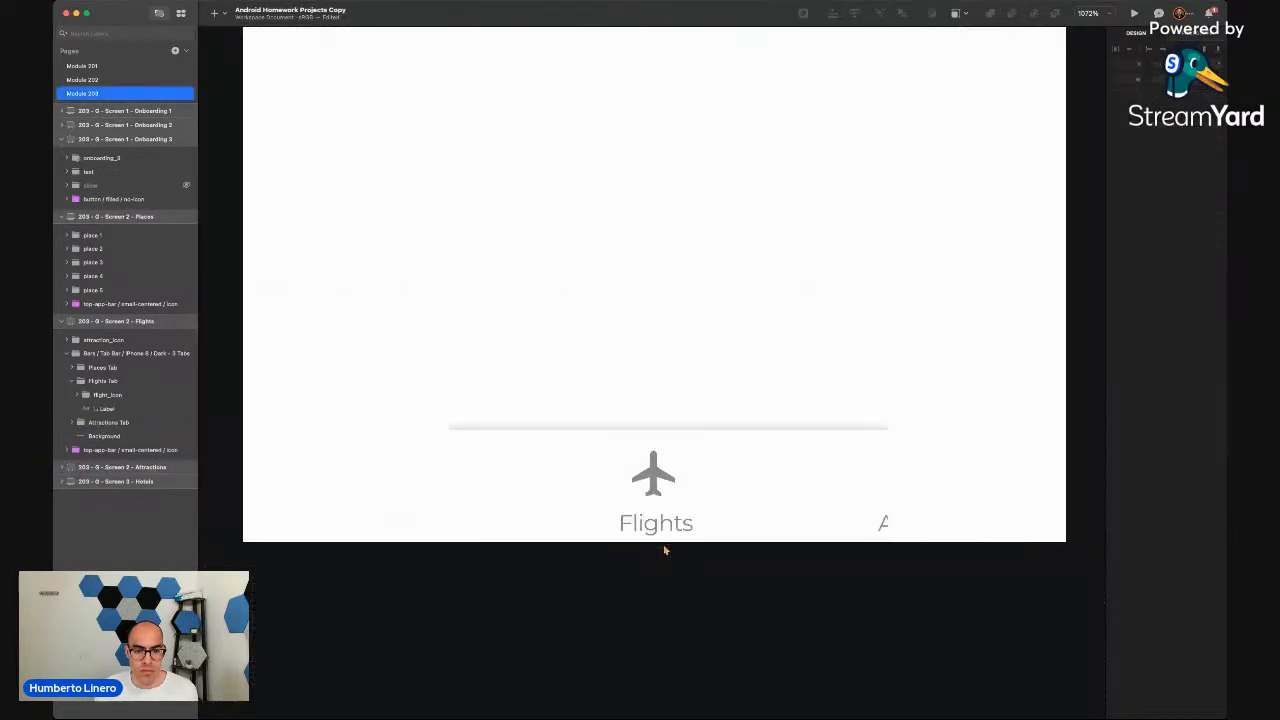
scroll(664, 550, down, 5)
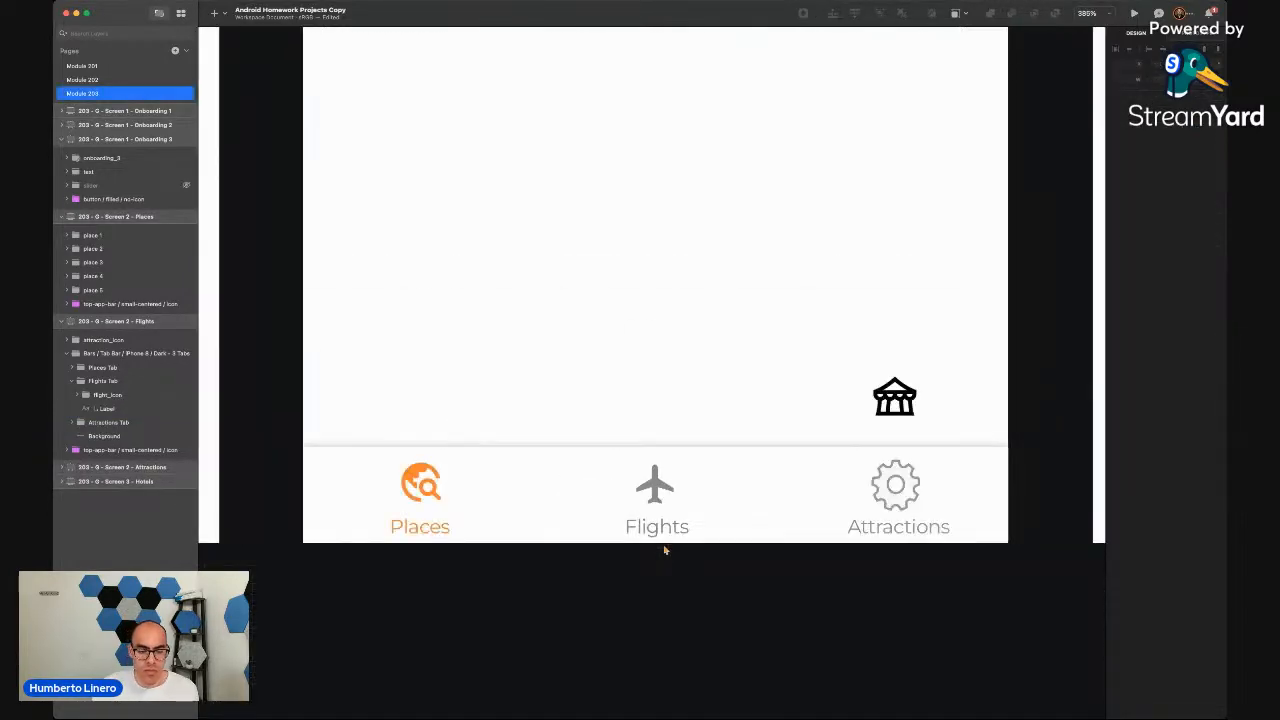
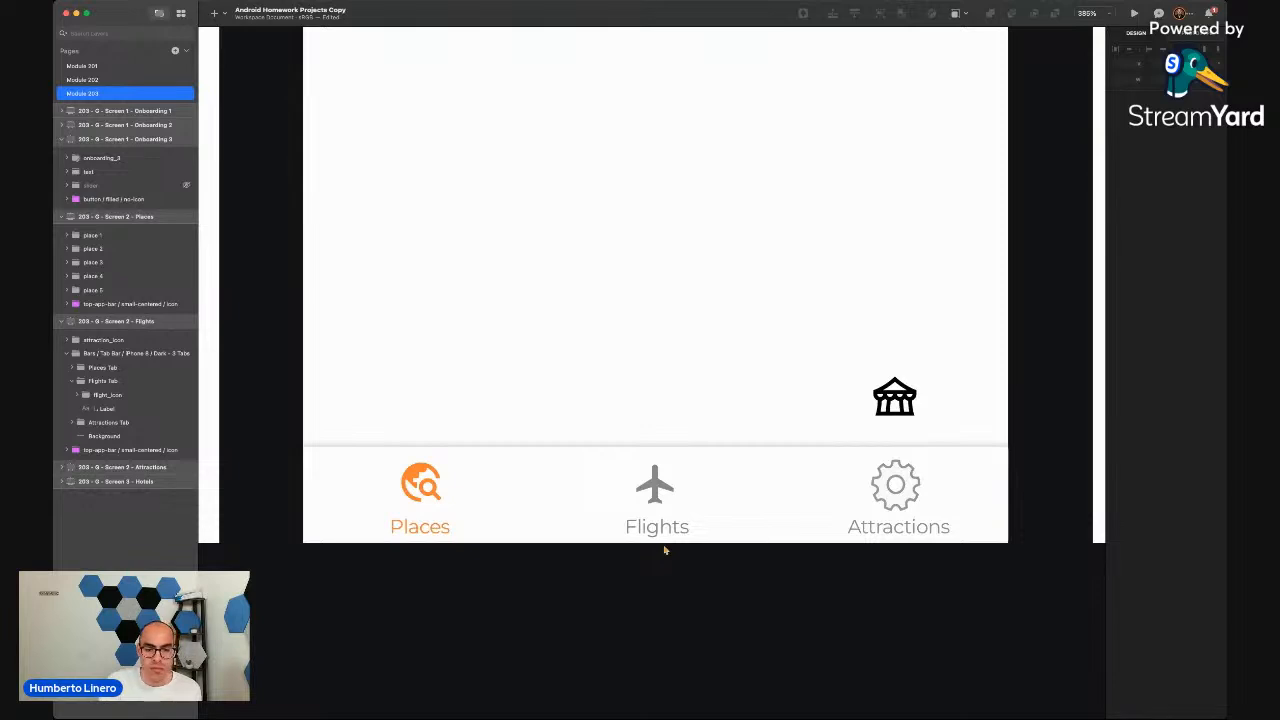
Move attraction_icon into the Attractions Tab group, directly above the Combined Shape gear
scroll(836, 612, right, 5)
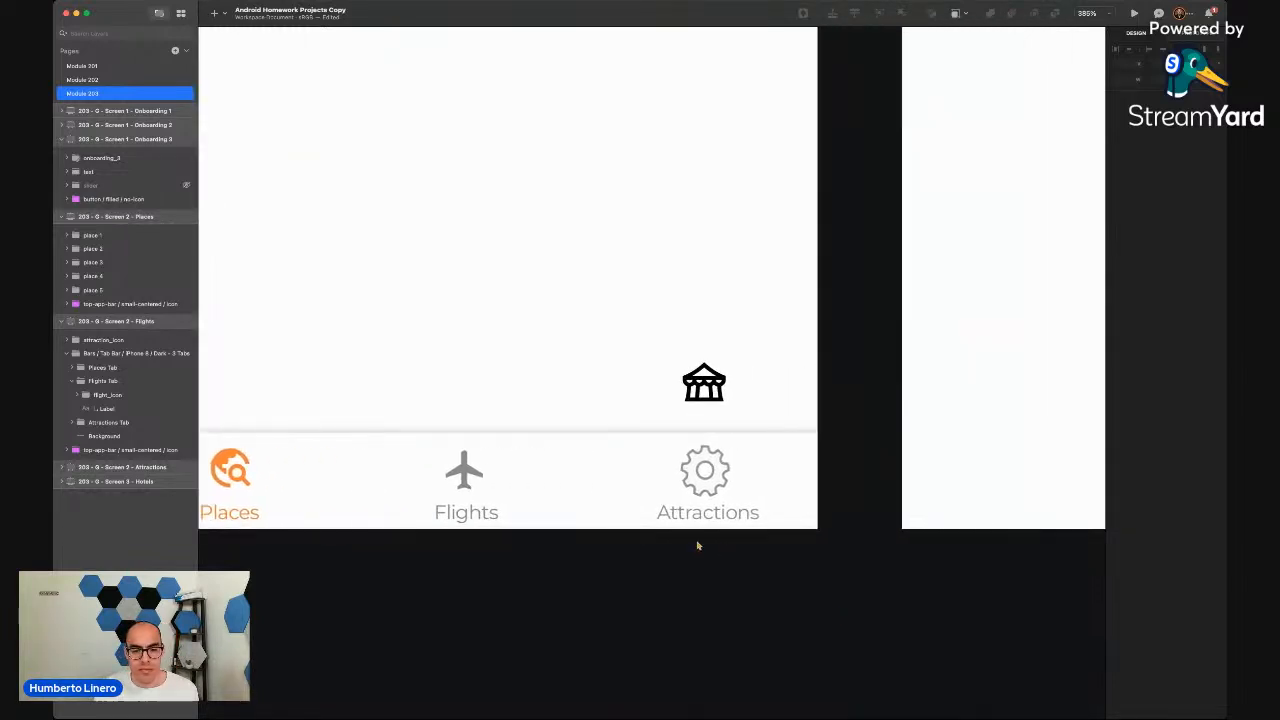
scroll(697, 534, up, 10)
click(703, 296)
scroll(703, 296, down, 5)
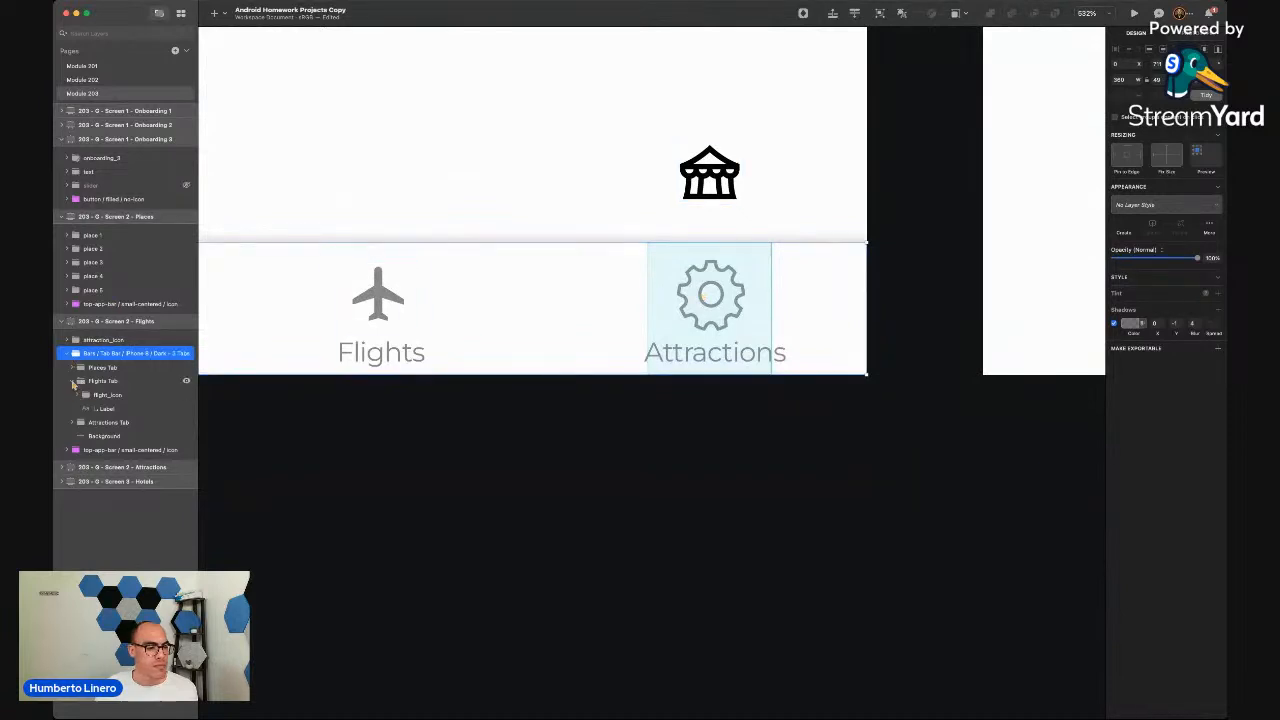
click(72, 381)
click(92, 395)
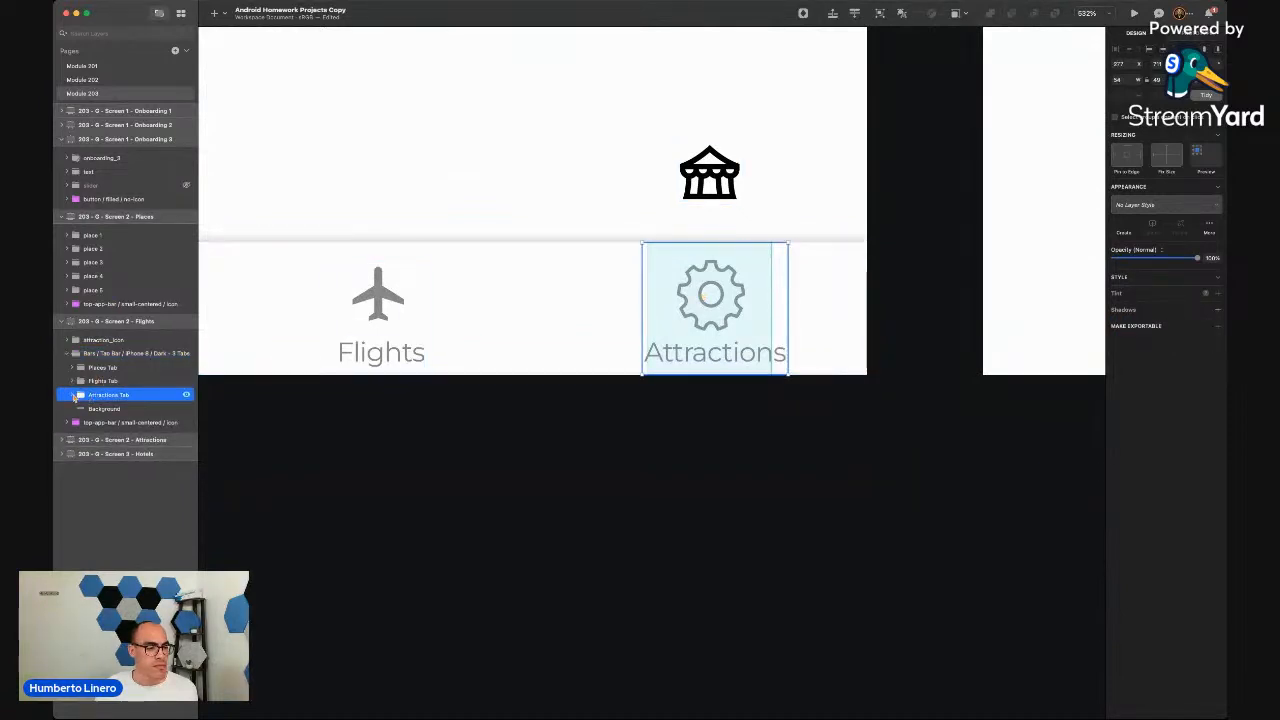
click(80, 395)
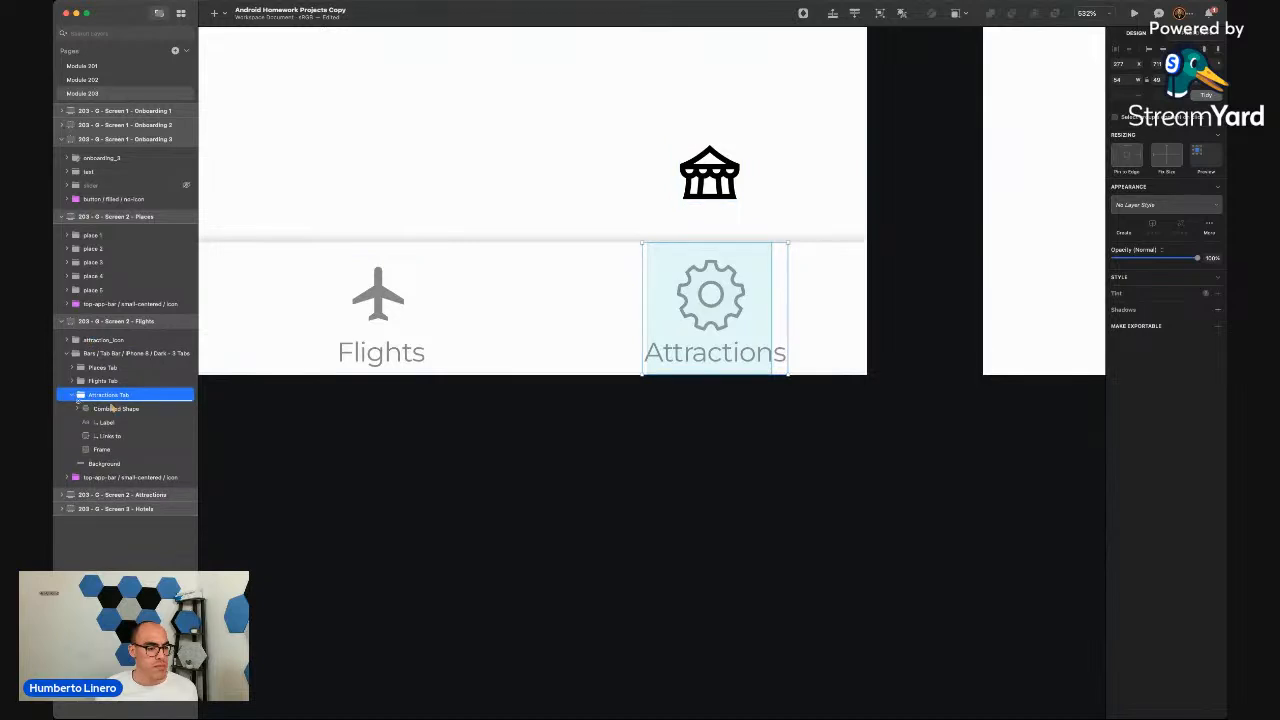
drag(111, 405, 108, 406)
click(80, 409)
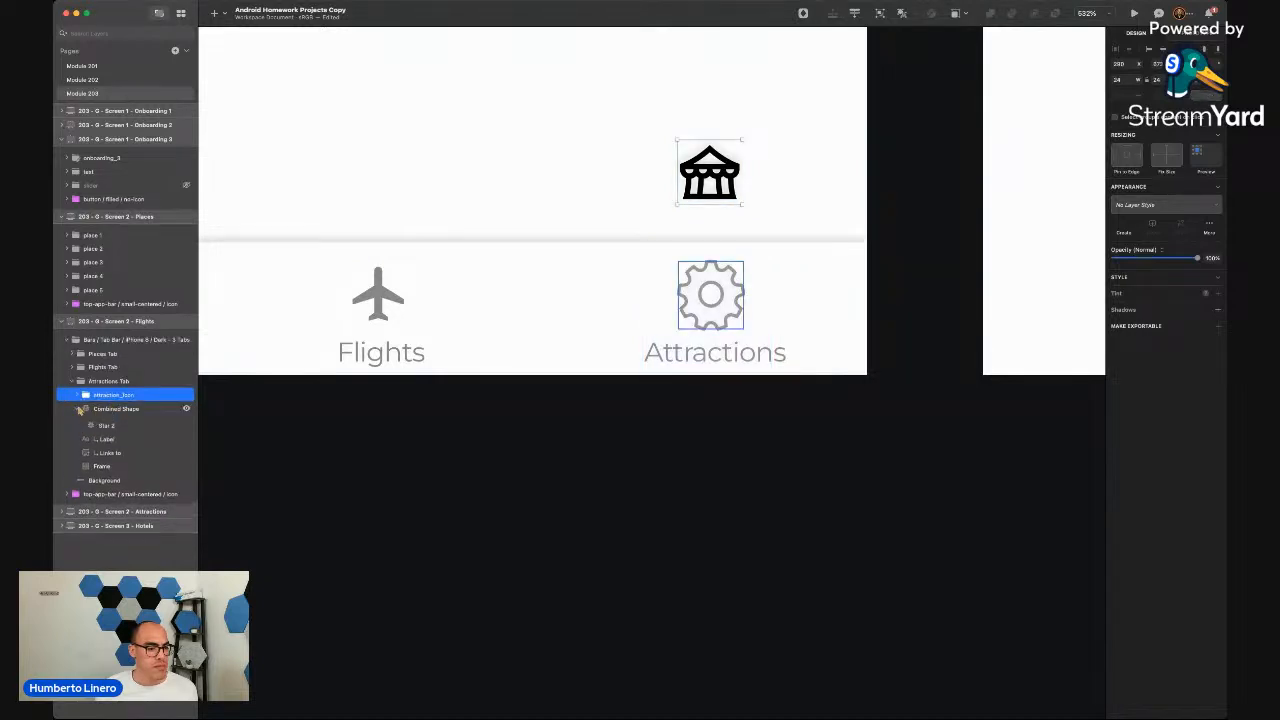
click(80, 409)
Set attraction_icon's Y position to 718 to match the Combined Shape gear
click(113, 410)
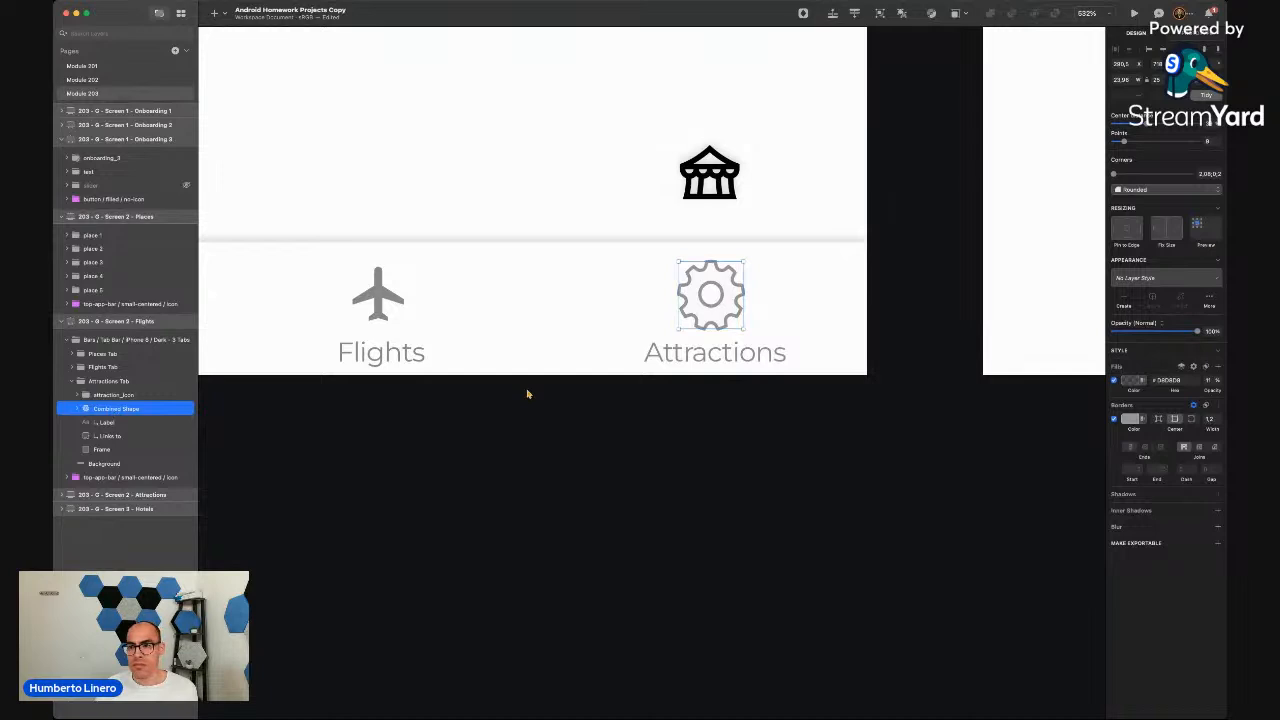
scroll(527, 393, up, 2)
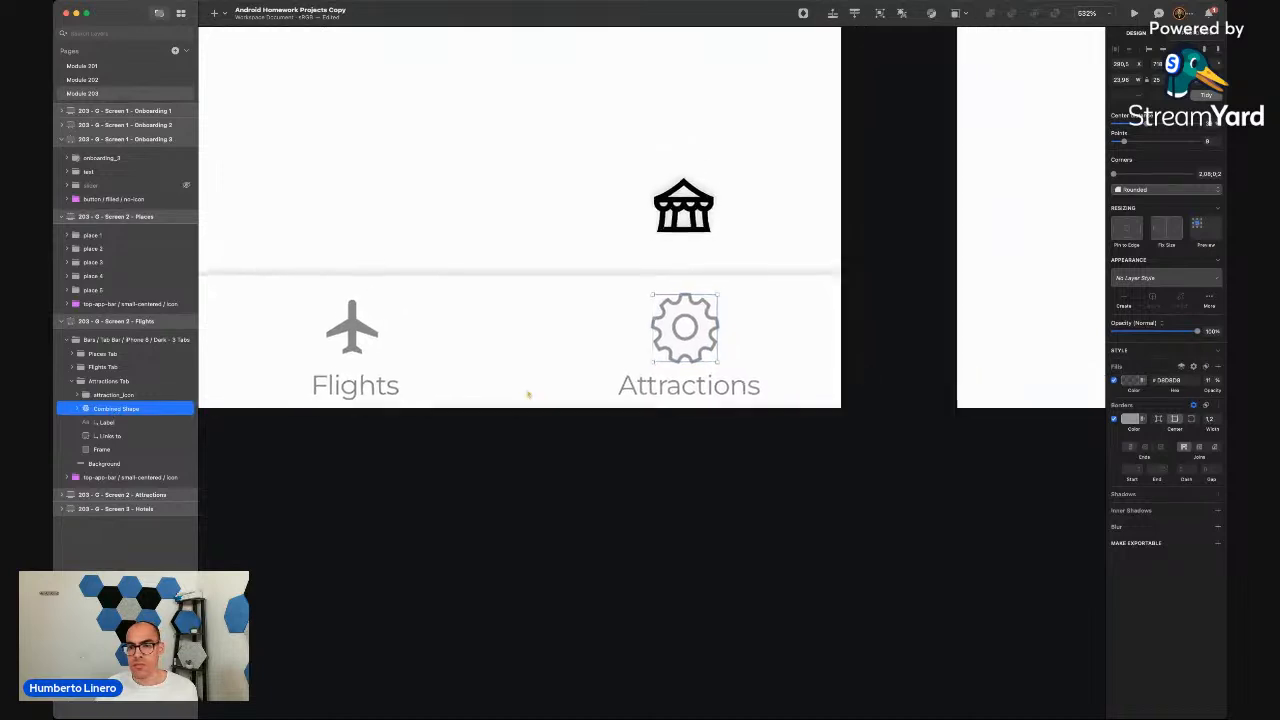
click(129, 396)
click(1157, 64)
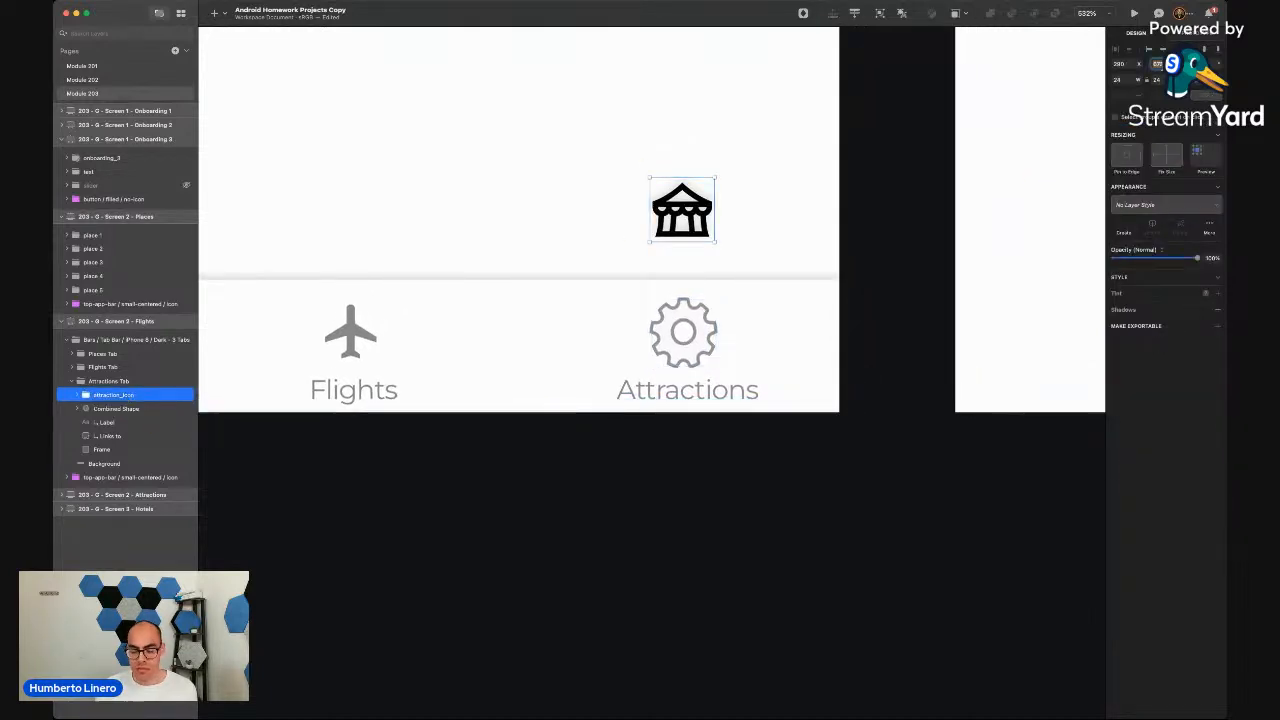
text(718)
key(Return)
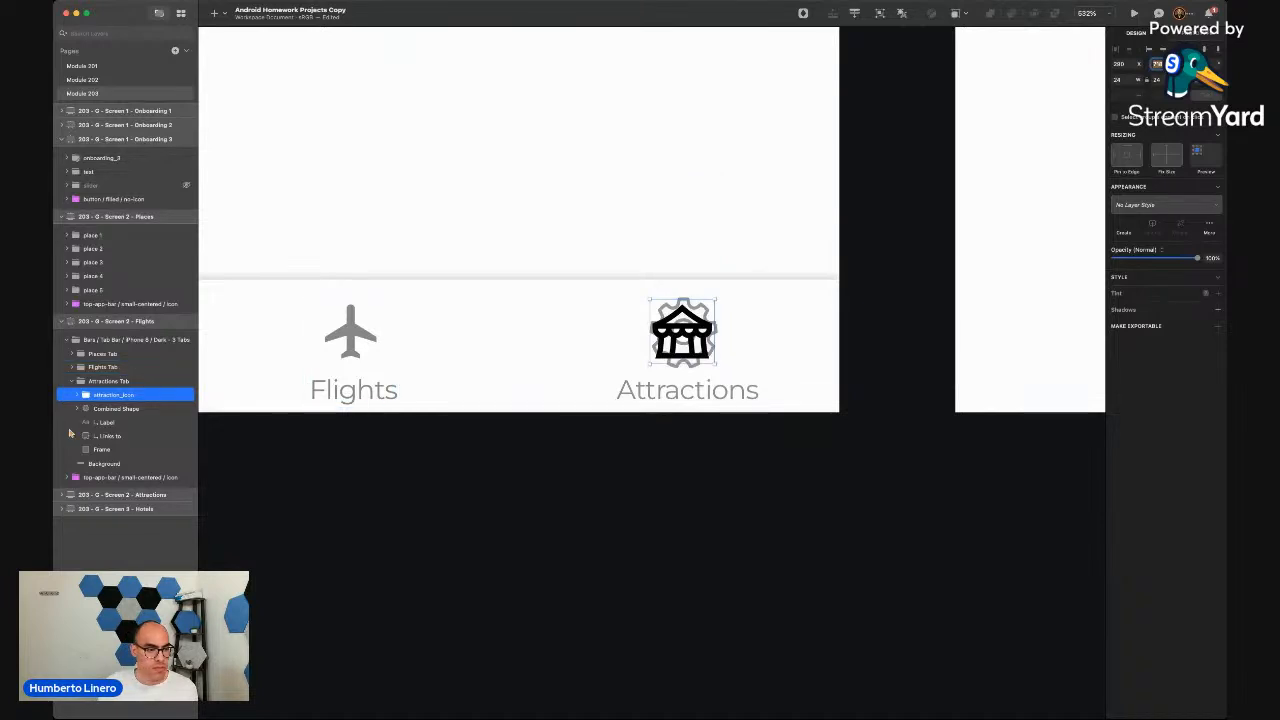
Compare attraction_icon with the Combined Shape gear and delete the gear from the Attractions Tab group
click(130, 409)
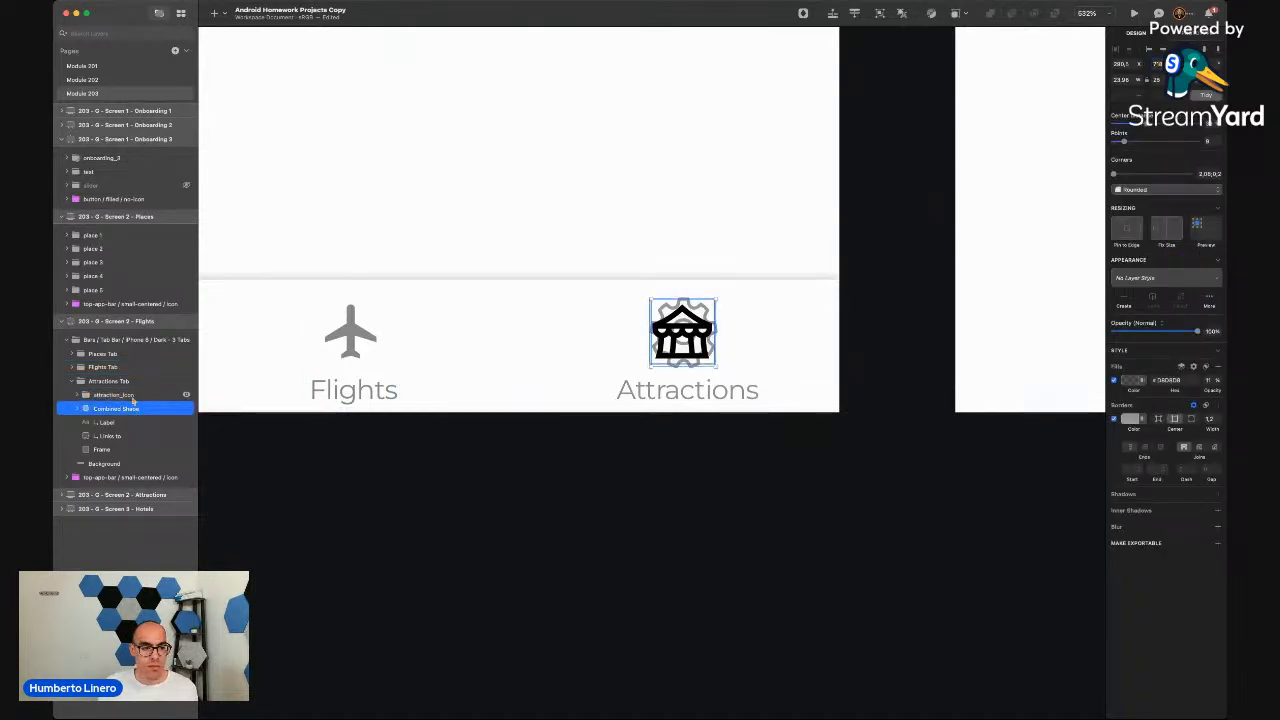
click(130, 395)
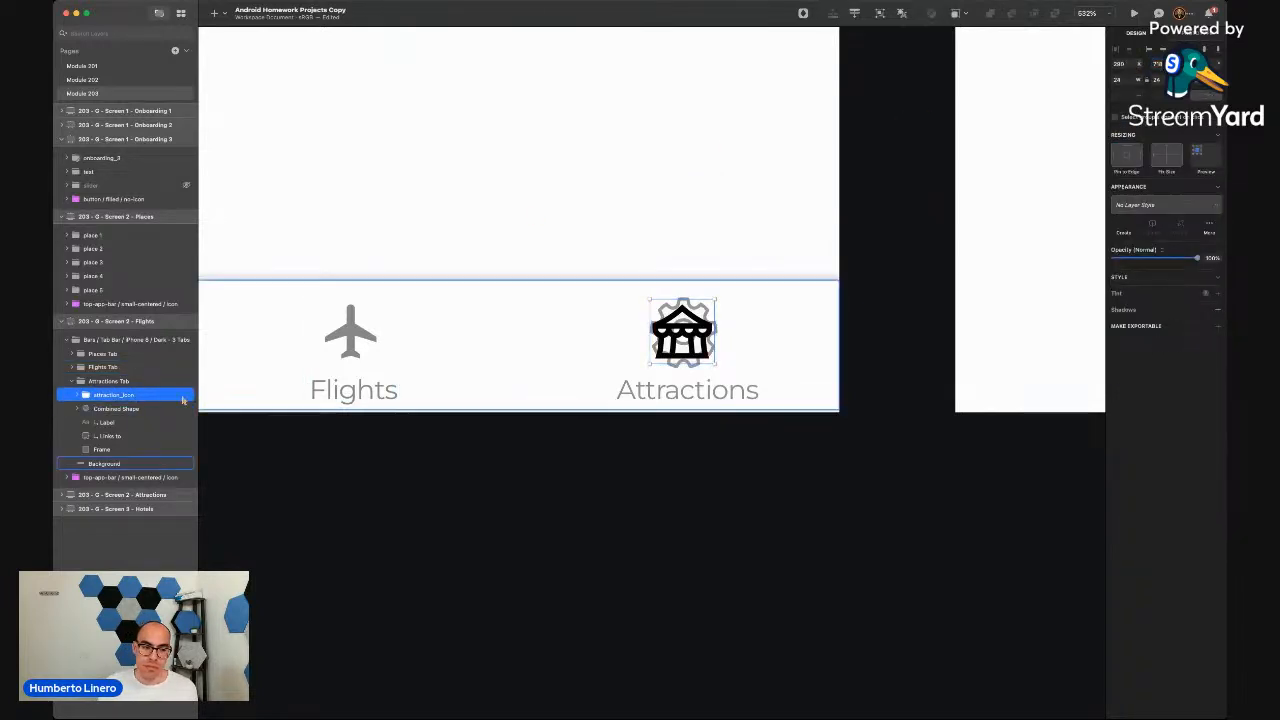
click(112, 411)
key(Delete)
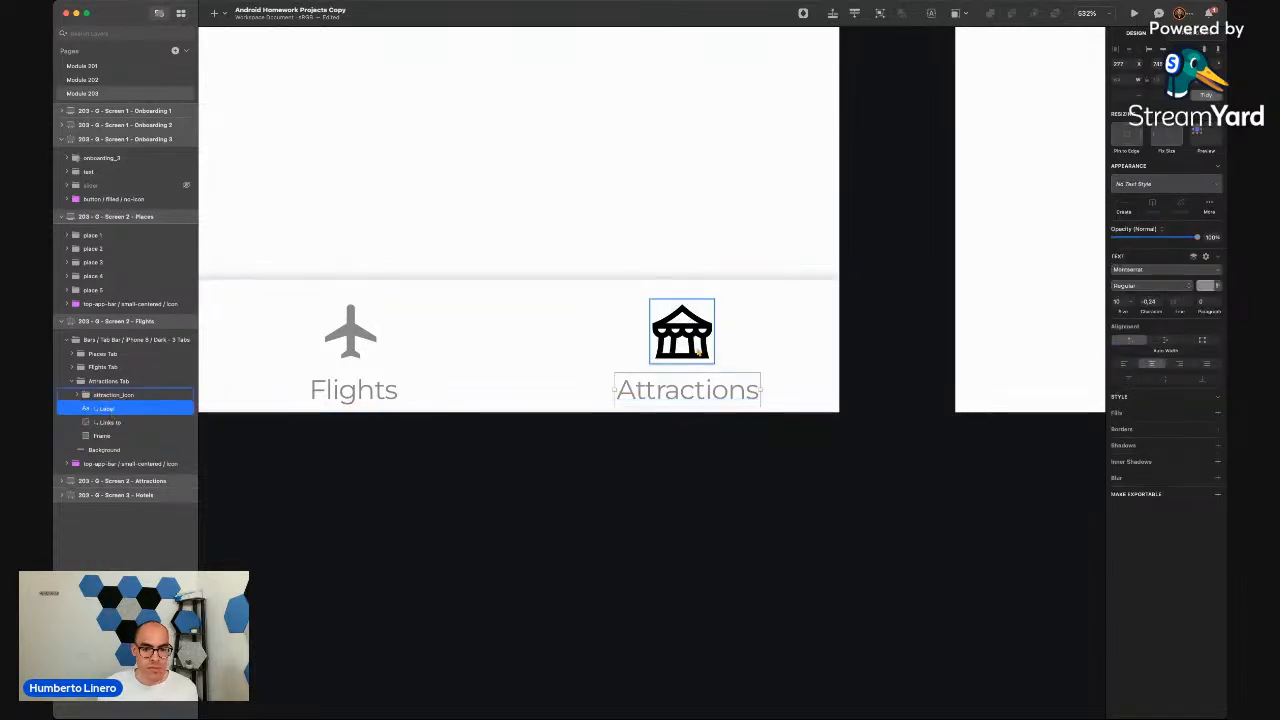
Set the fill of the Shape layer inside attraction_icon to the same grey as the flight icon
click(113, 395)
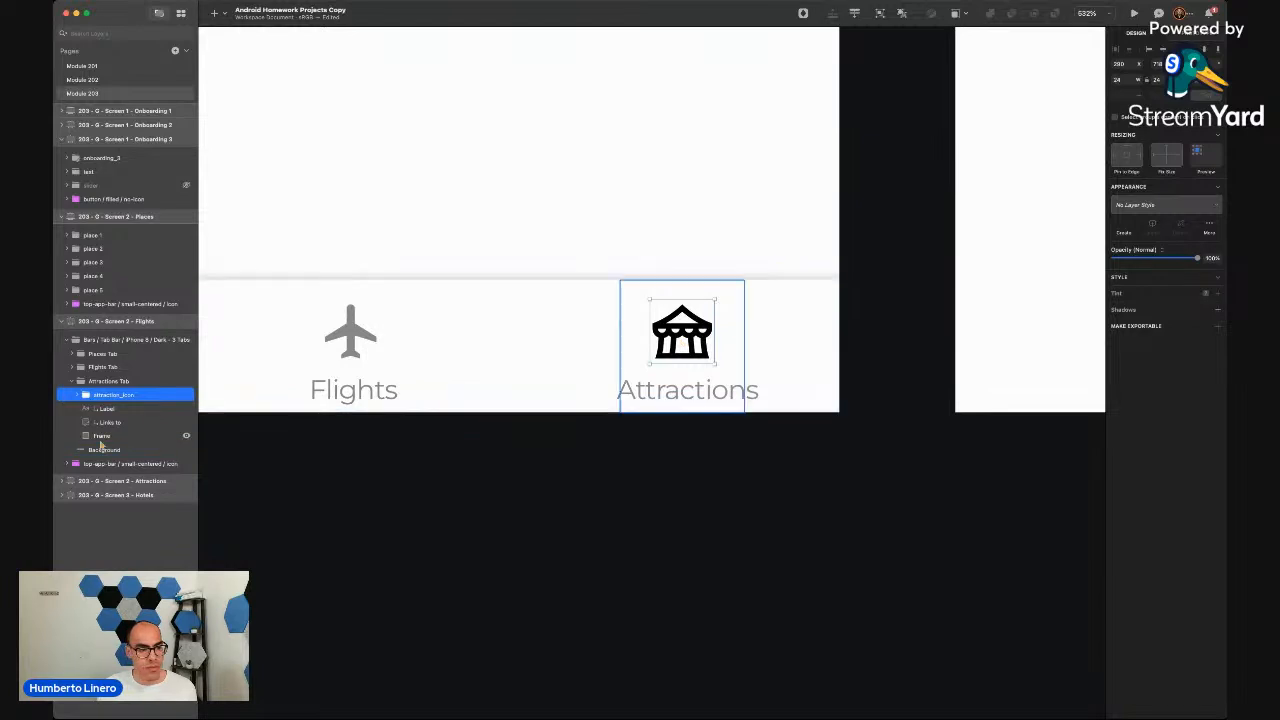
click(78, 395)
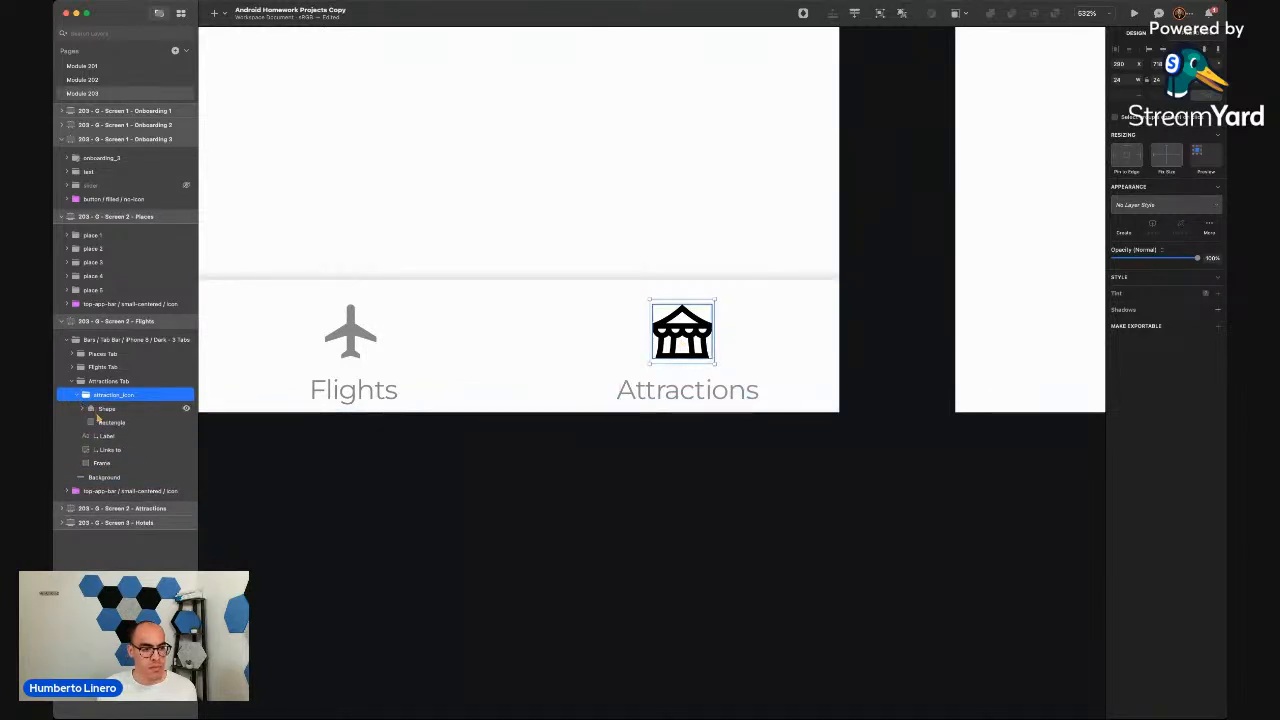
click(100, 408)
click(1175, 335)
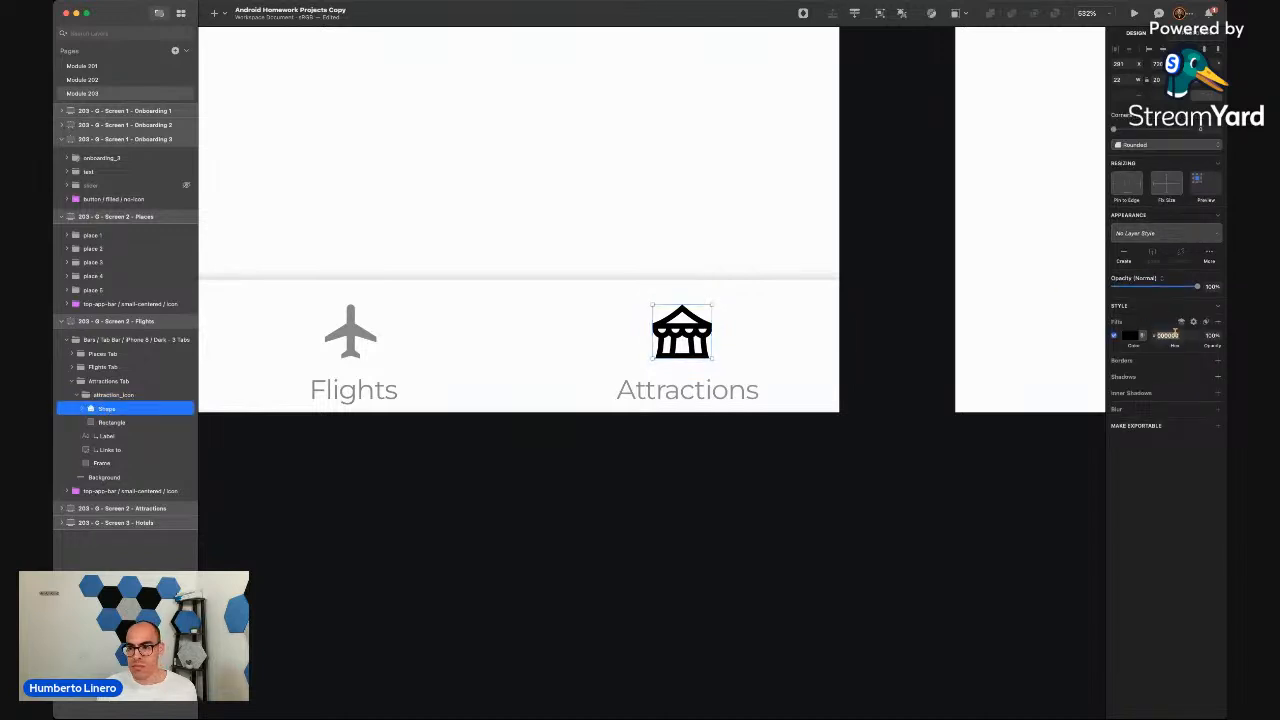
key(Return)
click(652, 481)
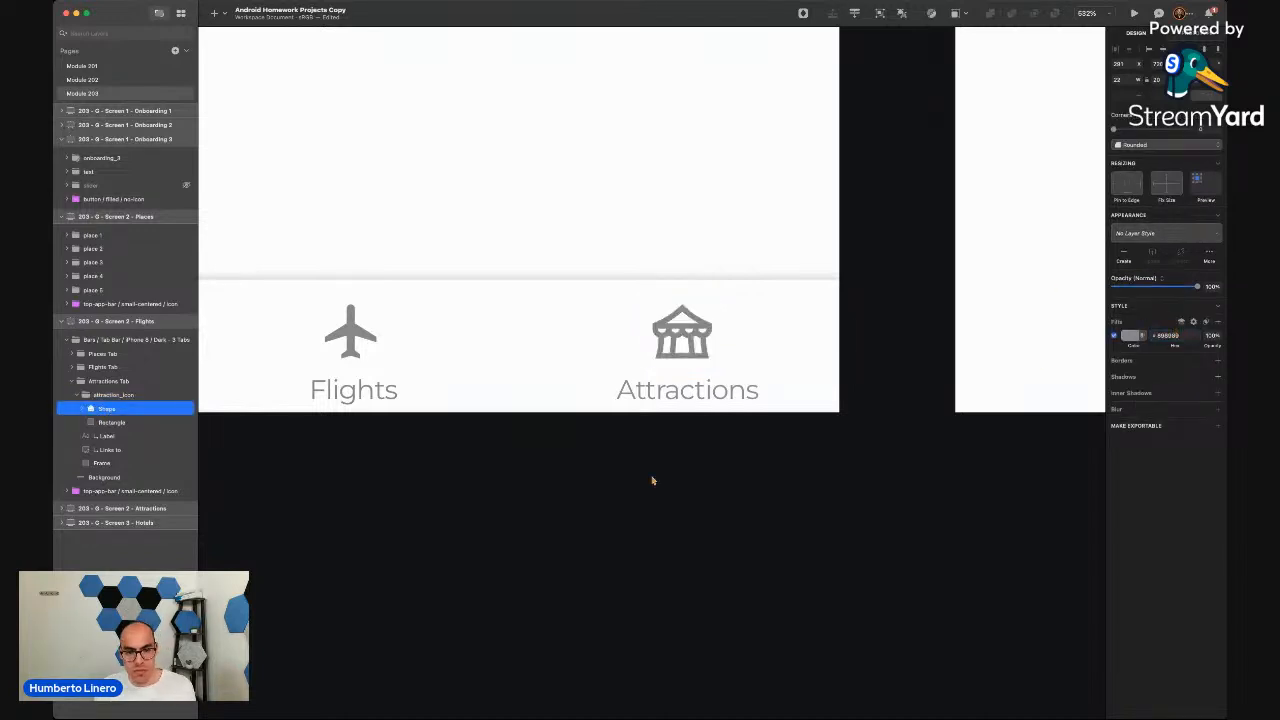
scroll(652, 481, down, 5)
scroll(652, 481, down, 5)
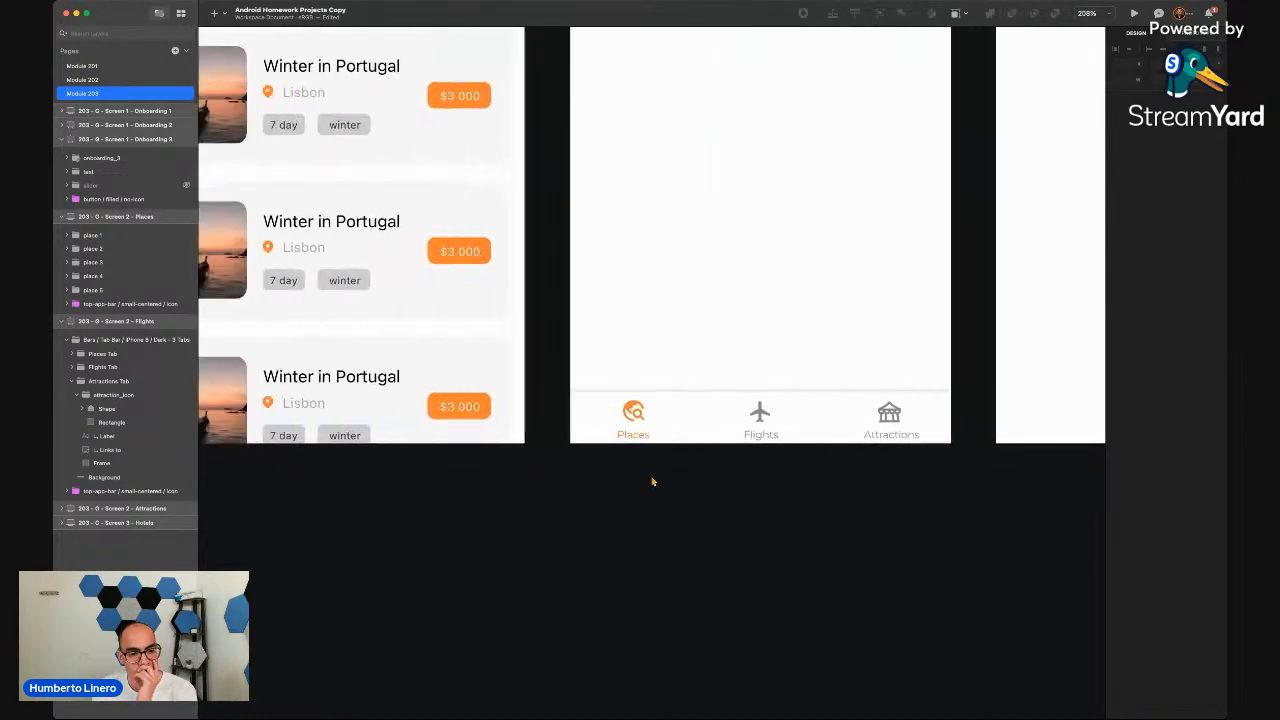
scroll(652, 481, down, 3)
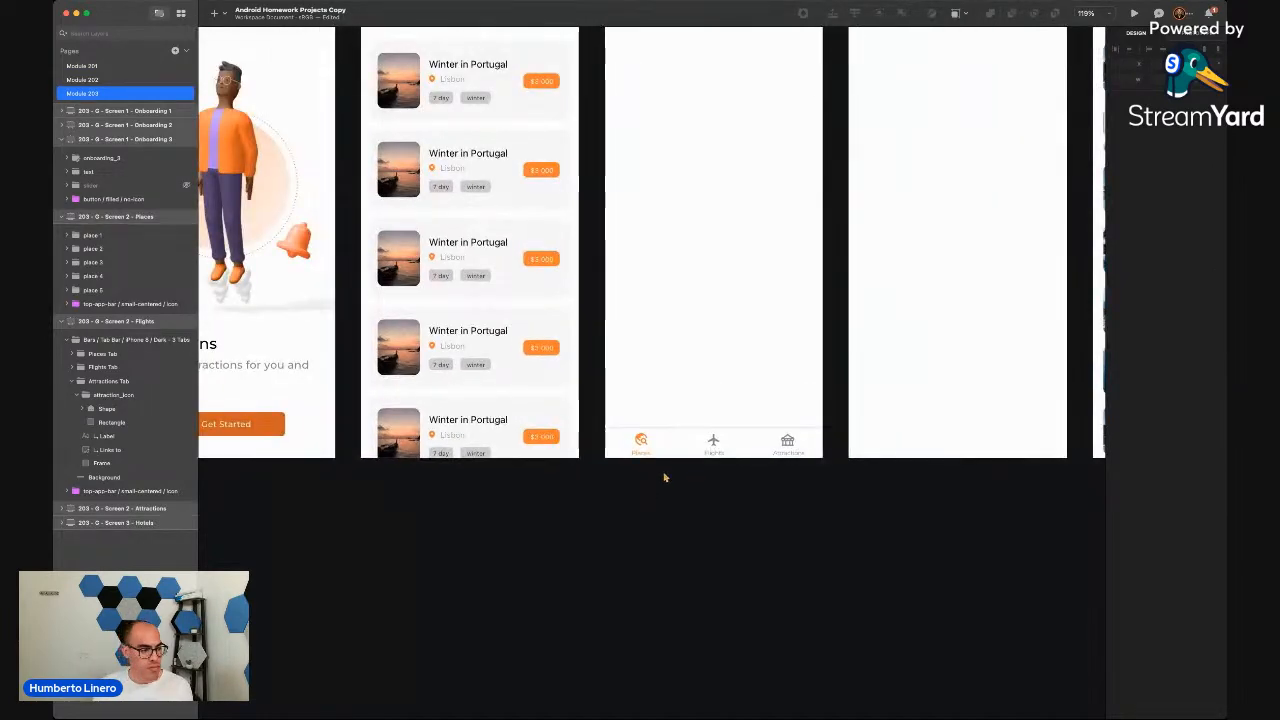
Collapse the Flights screen's tab bar group, place the top-app-bar layer above it in the layer order, and select the tab bar group
scroll(664, 478, up, 5)
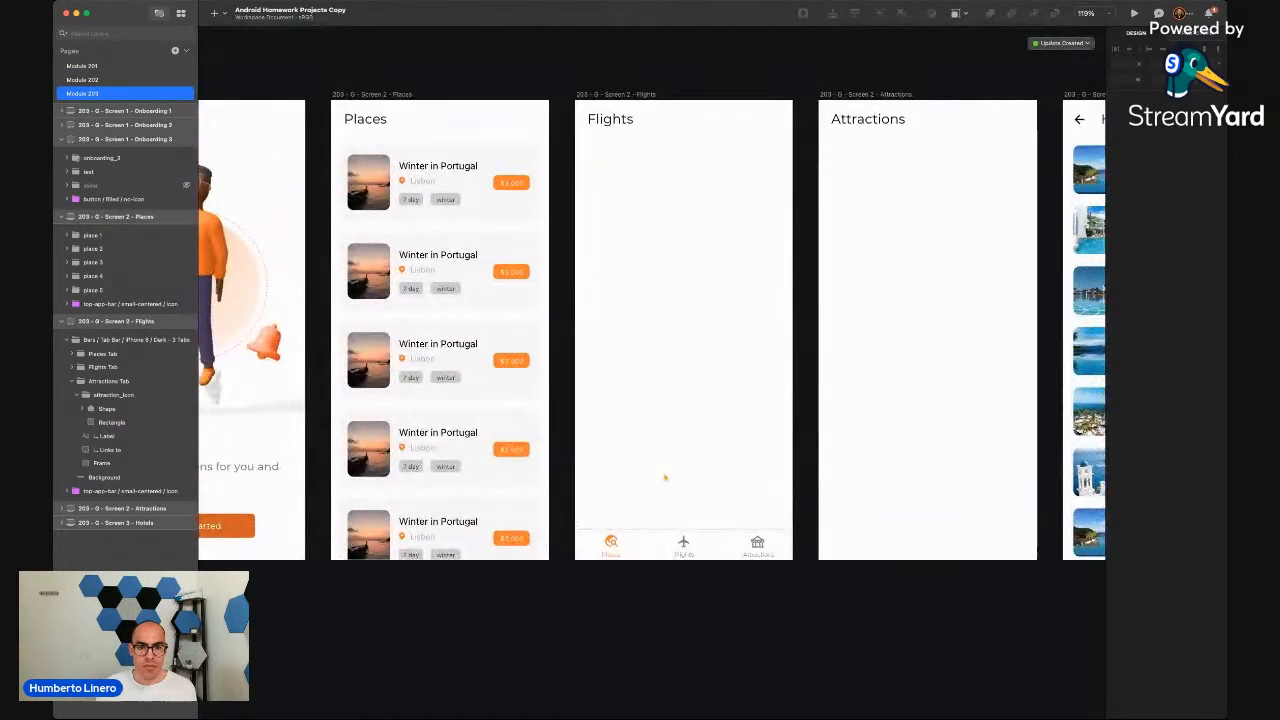
click(640, 513)
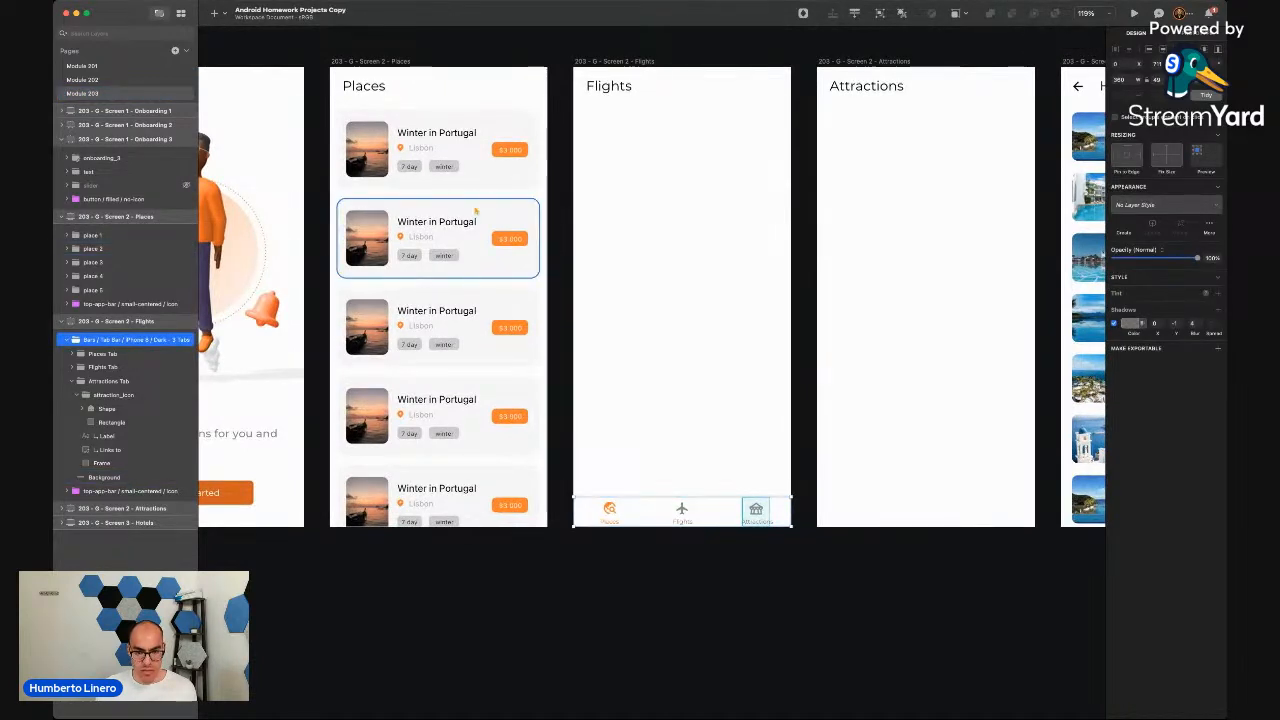
click(566, 623)
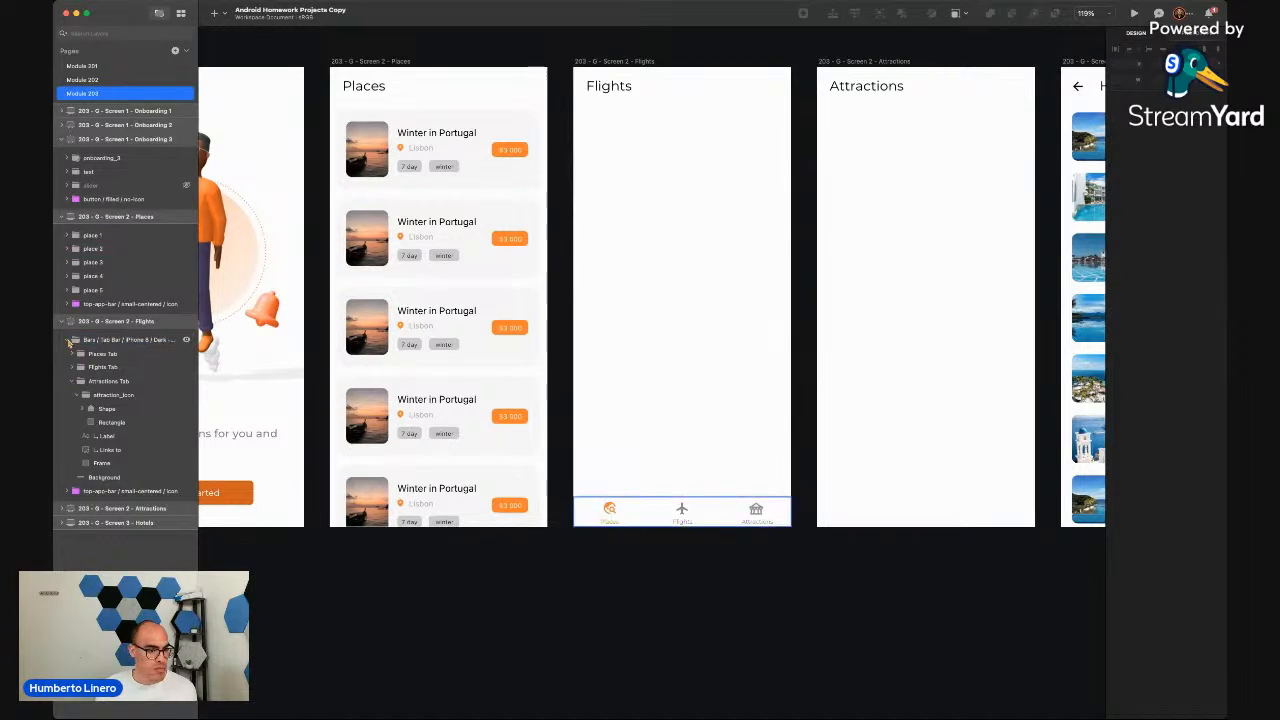
click(69, 342)
click(100, 340)
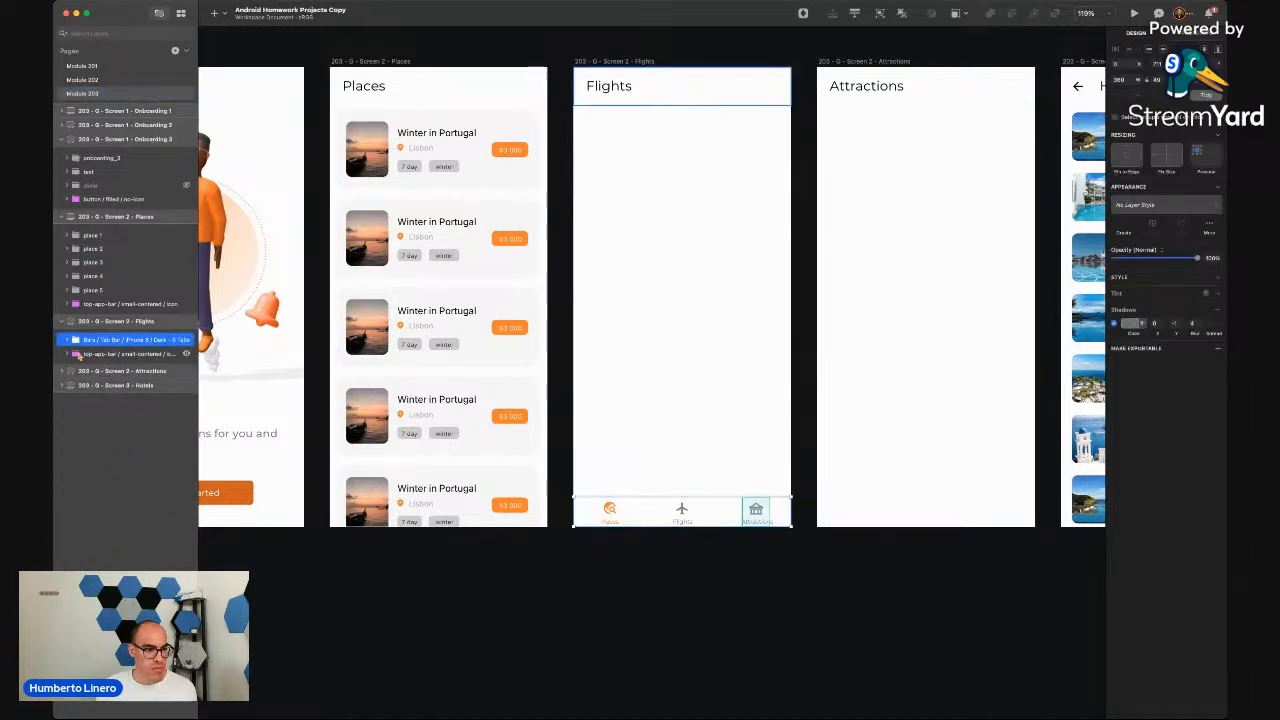
drag(80, 356, 84, 338)
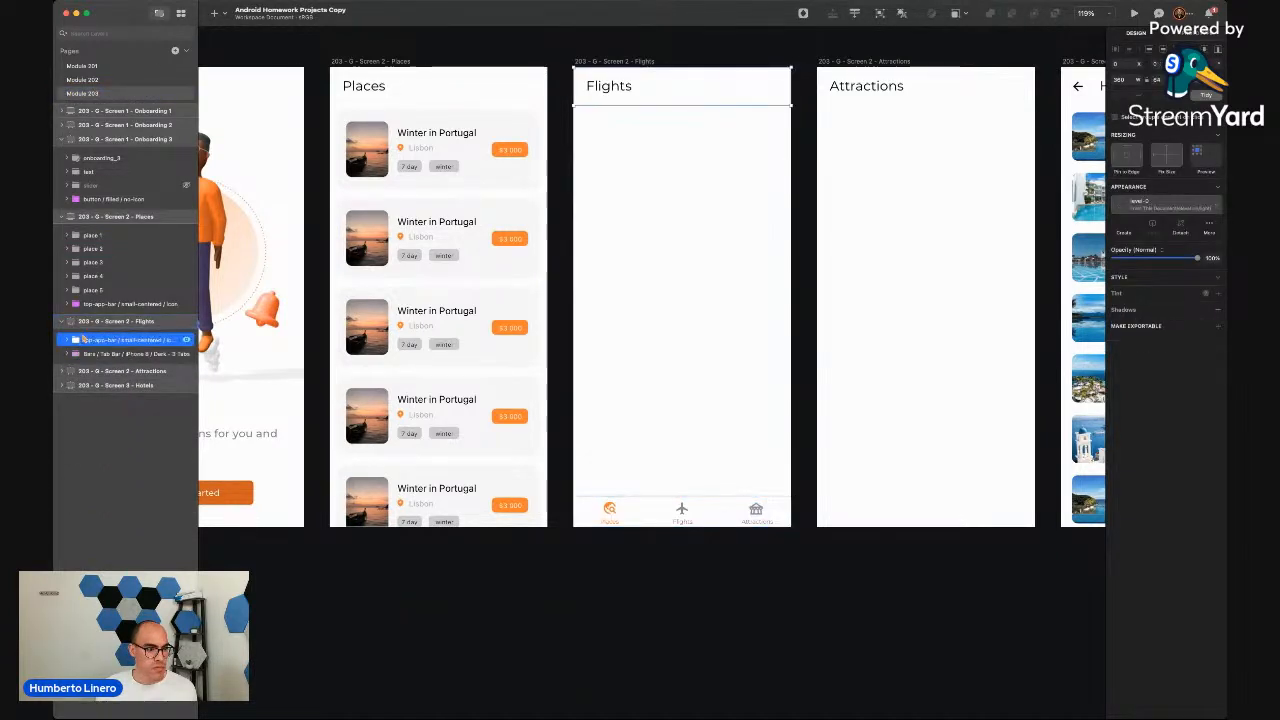
click(88, 354)
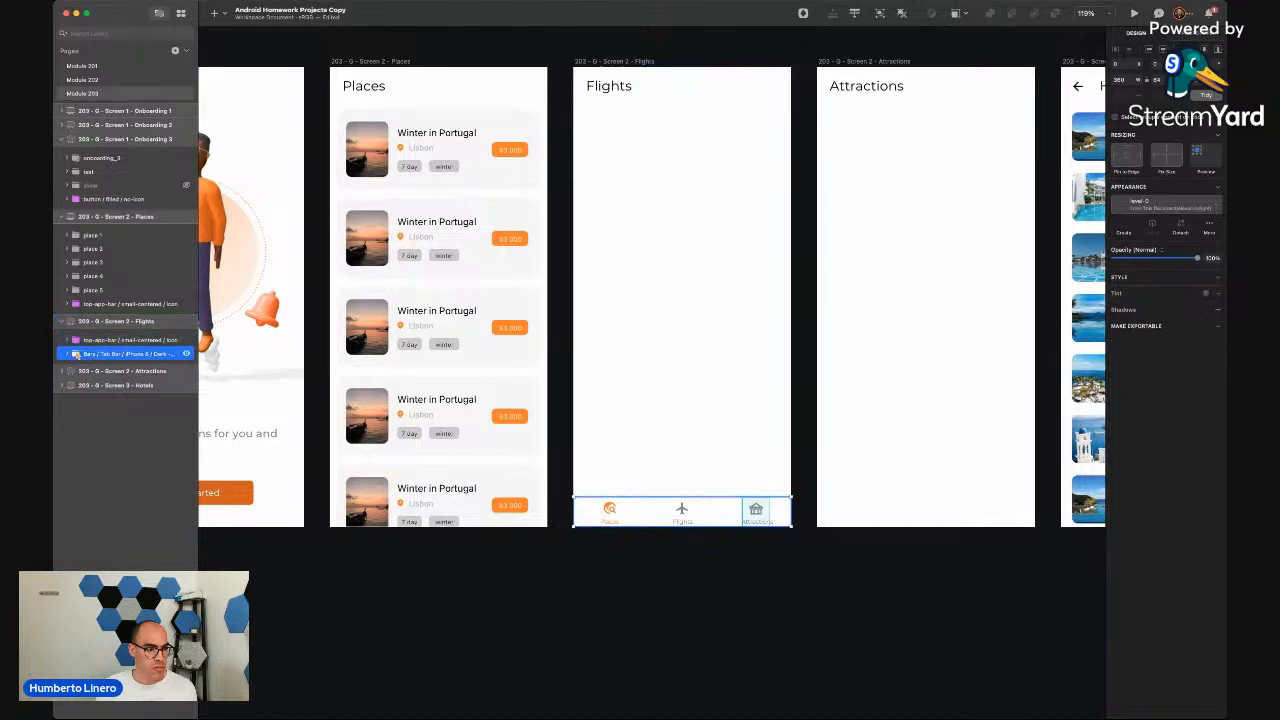
Paste the copied three-tab bar into both the Places and Attractions screens
click(404, 62)
key(super+v)
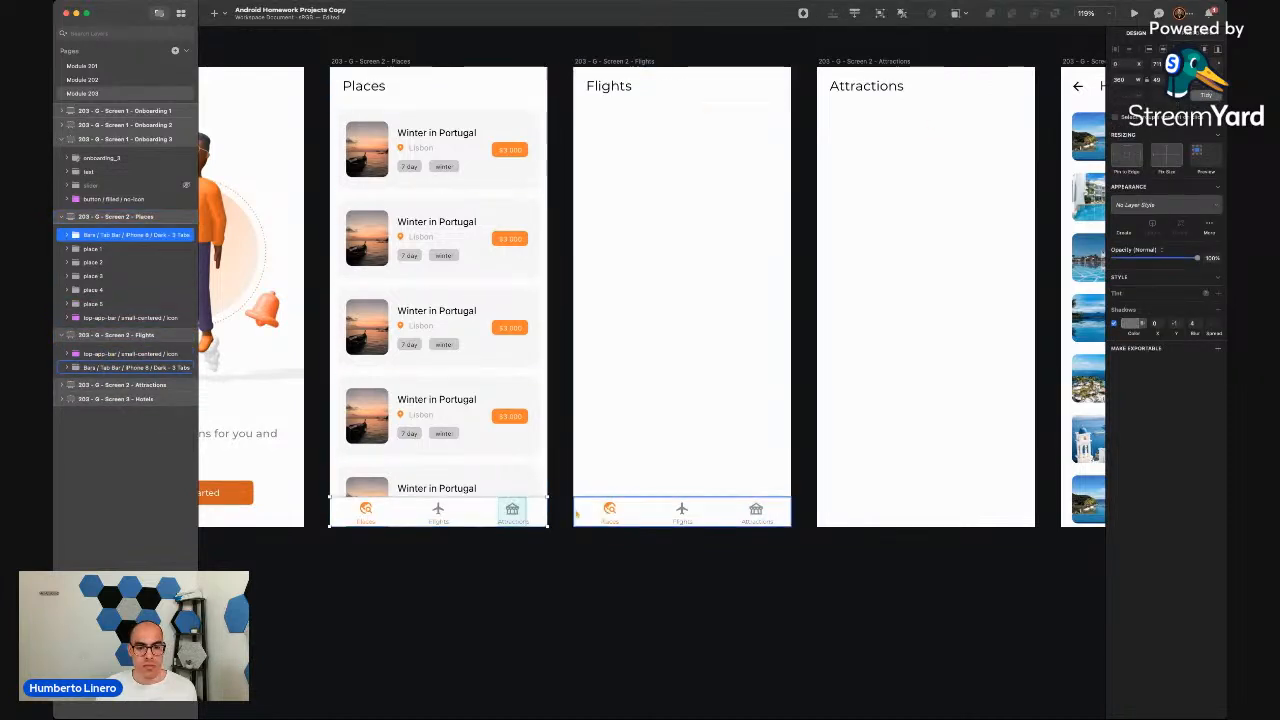
key(Escape)
click(862, 62)
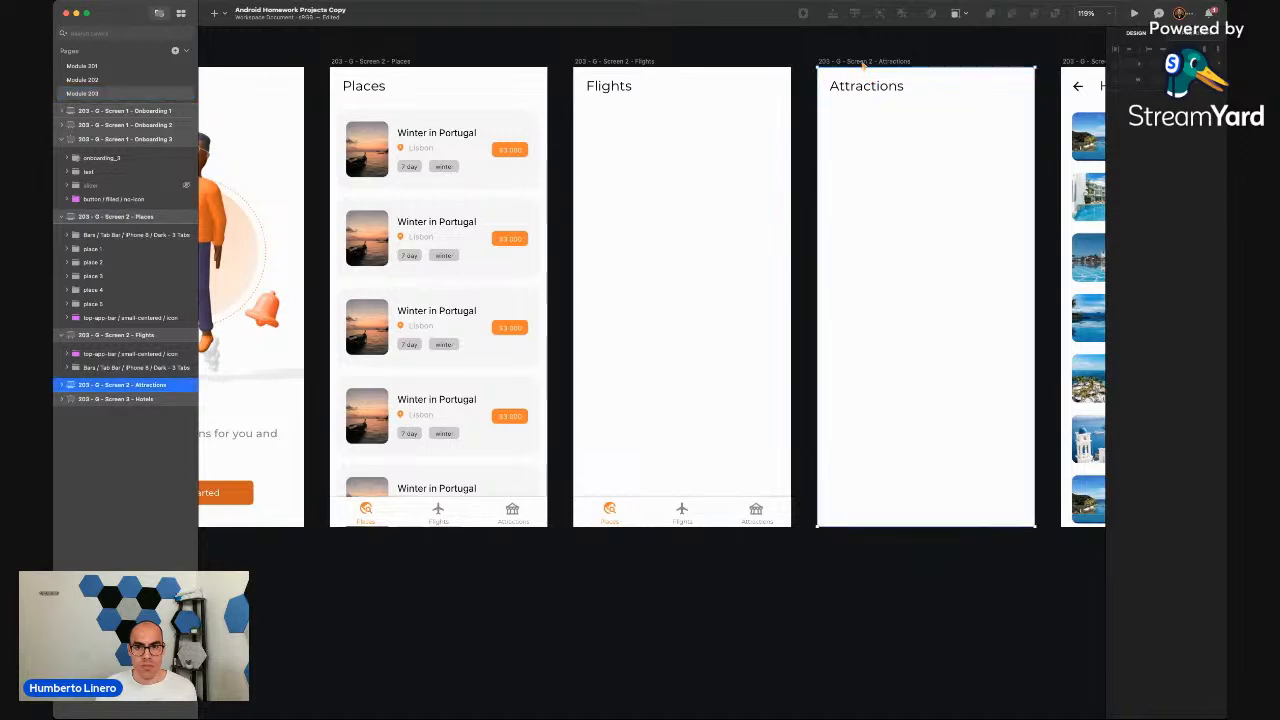
key(super+v)
click(710, 577)
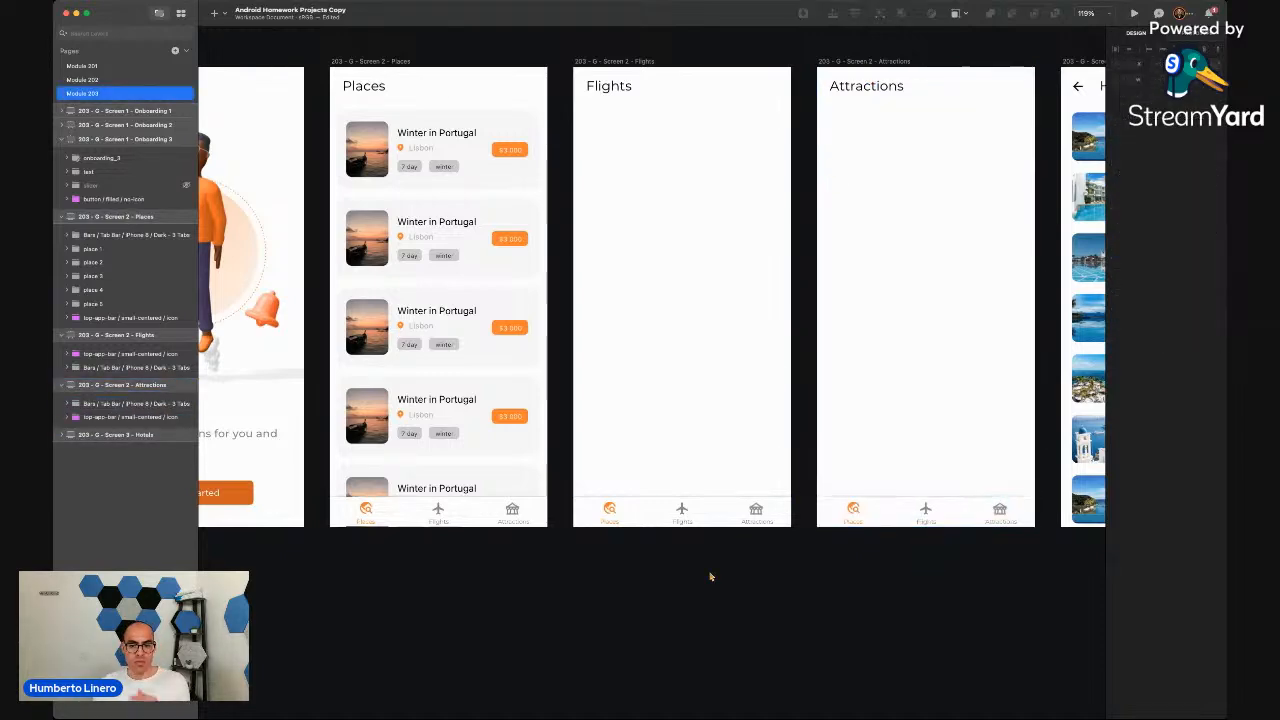
Check the icon colours in the Flights screen's tab bar and copy the hex code of places_icon's orange tint
scroll(711, 577, down, 3)
scroll(711, 577, right, 4)
scroll(711, 577, left, 1)
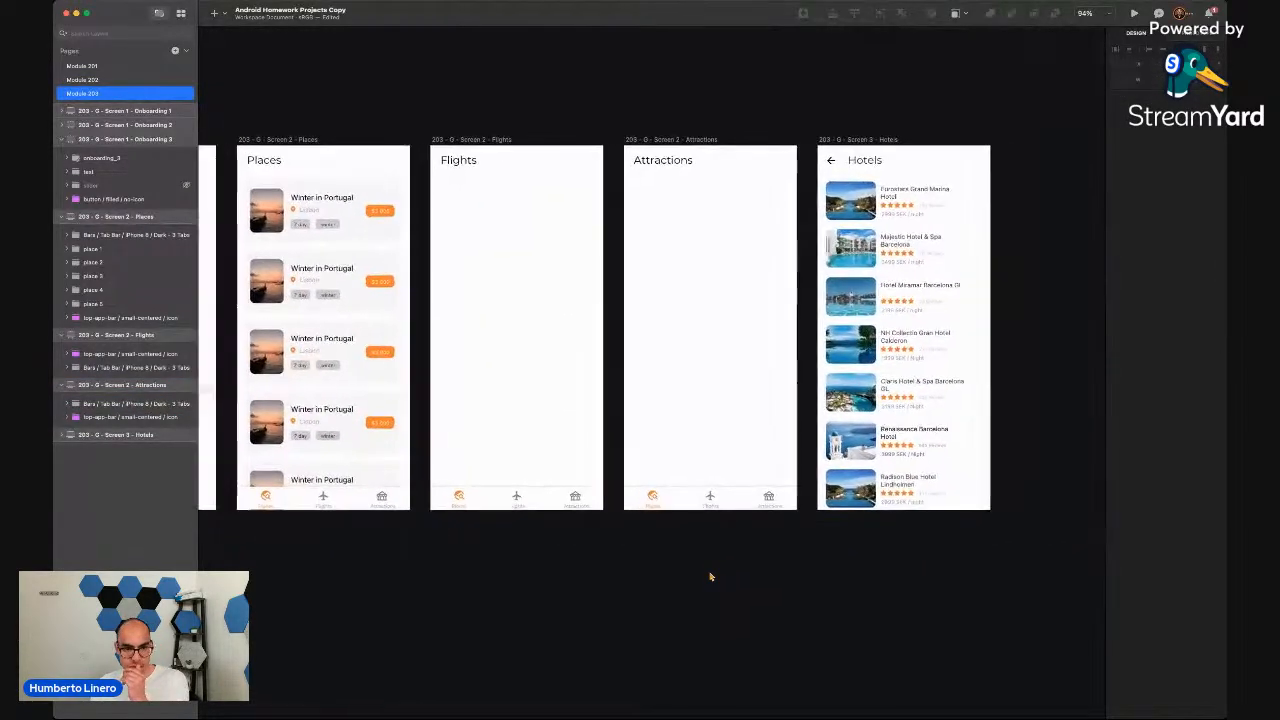
scroll(710, 577, left, 2)
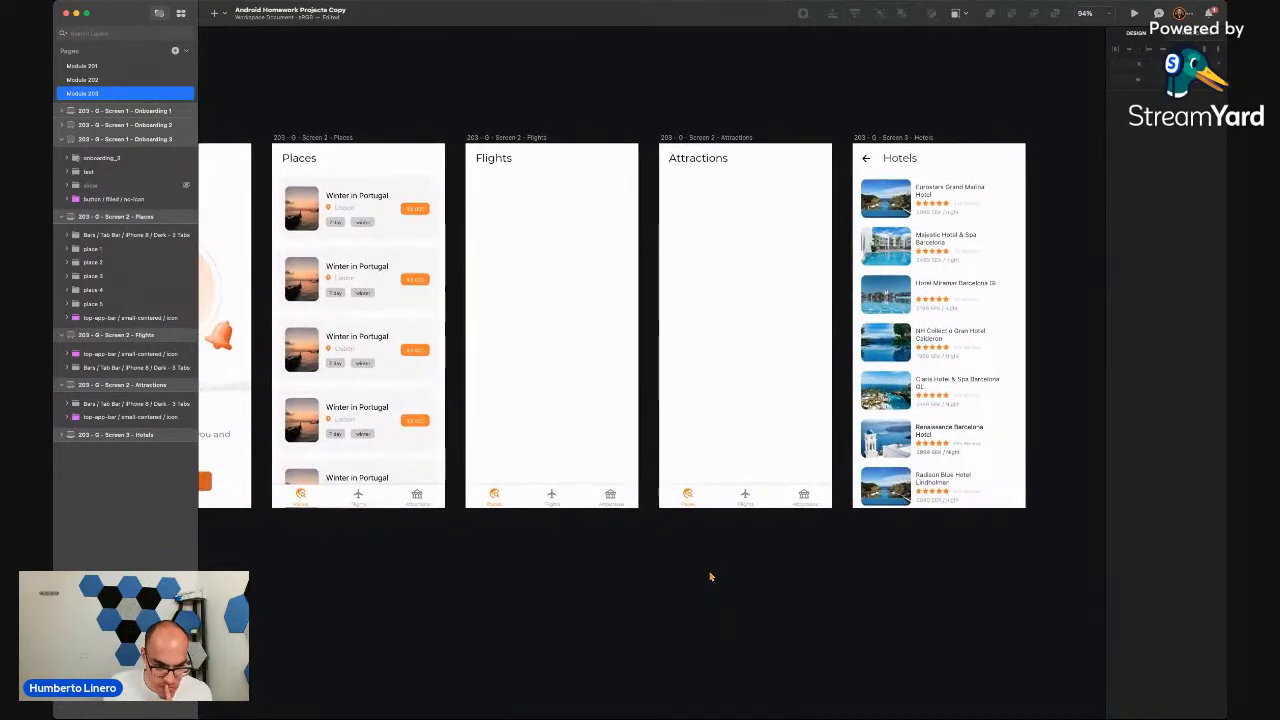
scroll(690, 560, left, 2)
scroll(580, 514, up, 5)
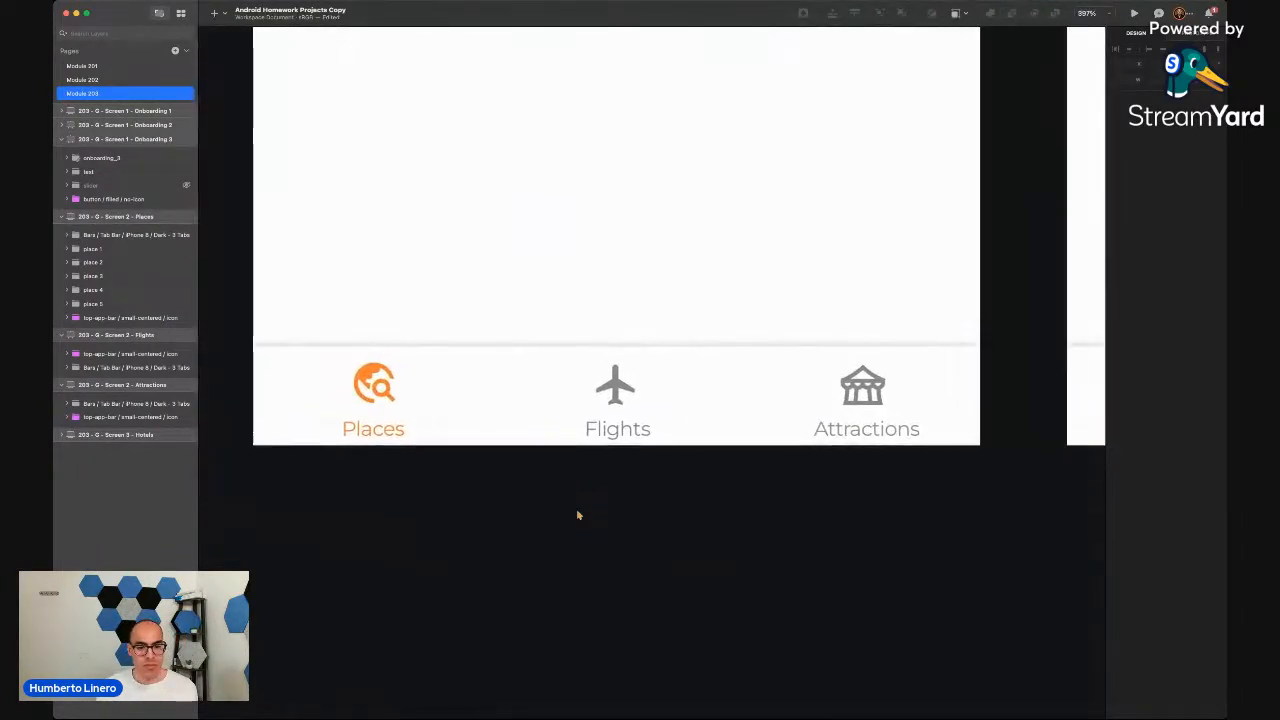
click(632, 389)
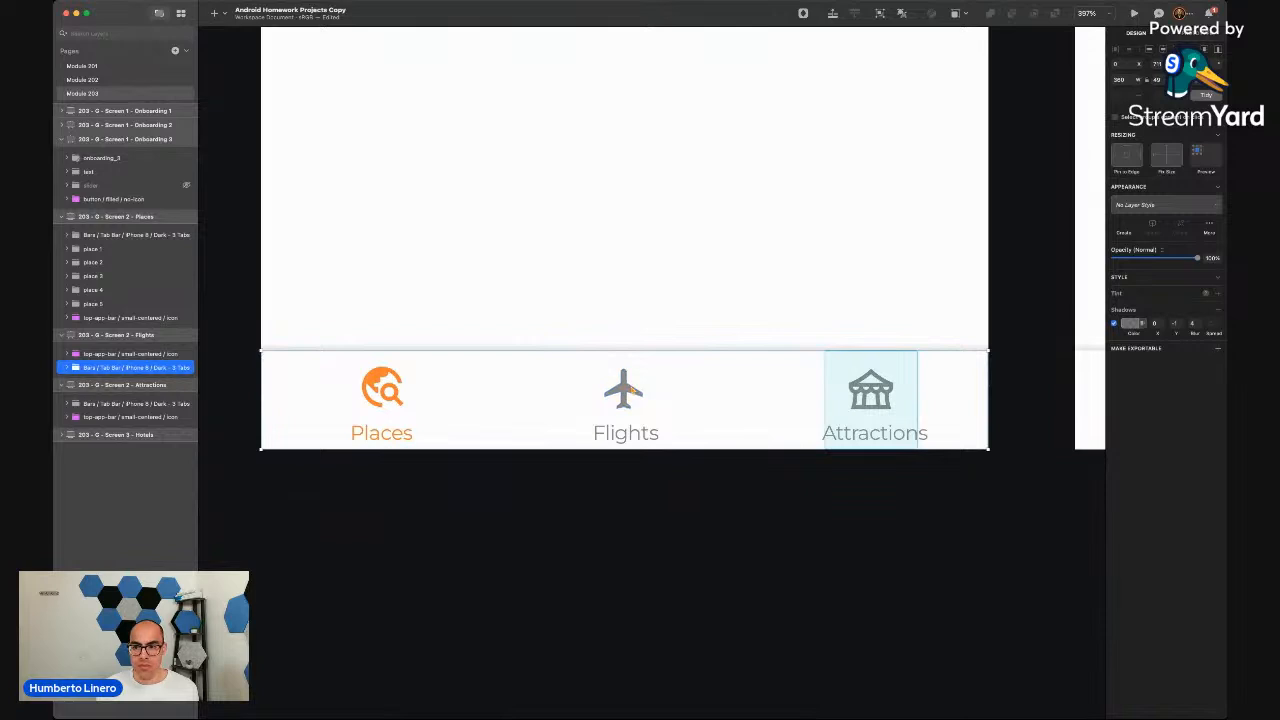
double_click(632, 389)
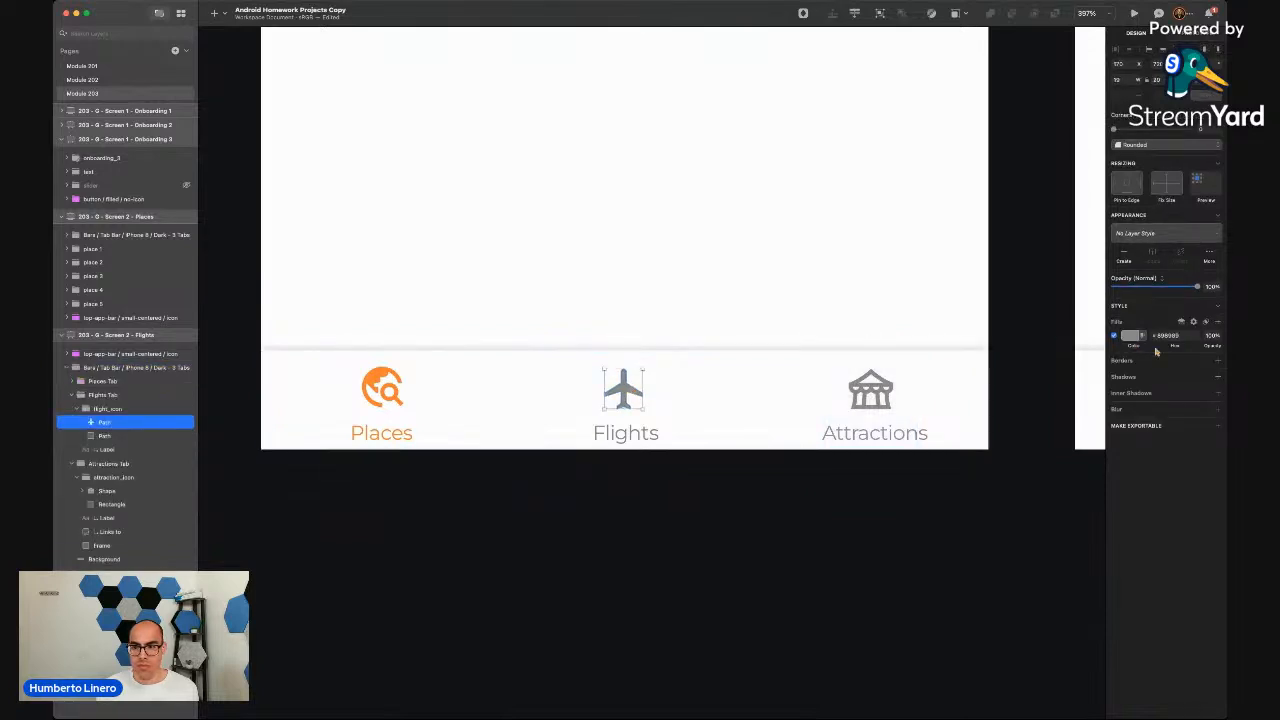
click(383, 388)
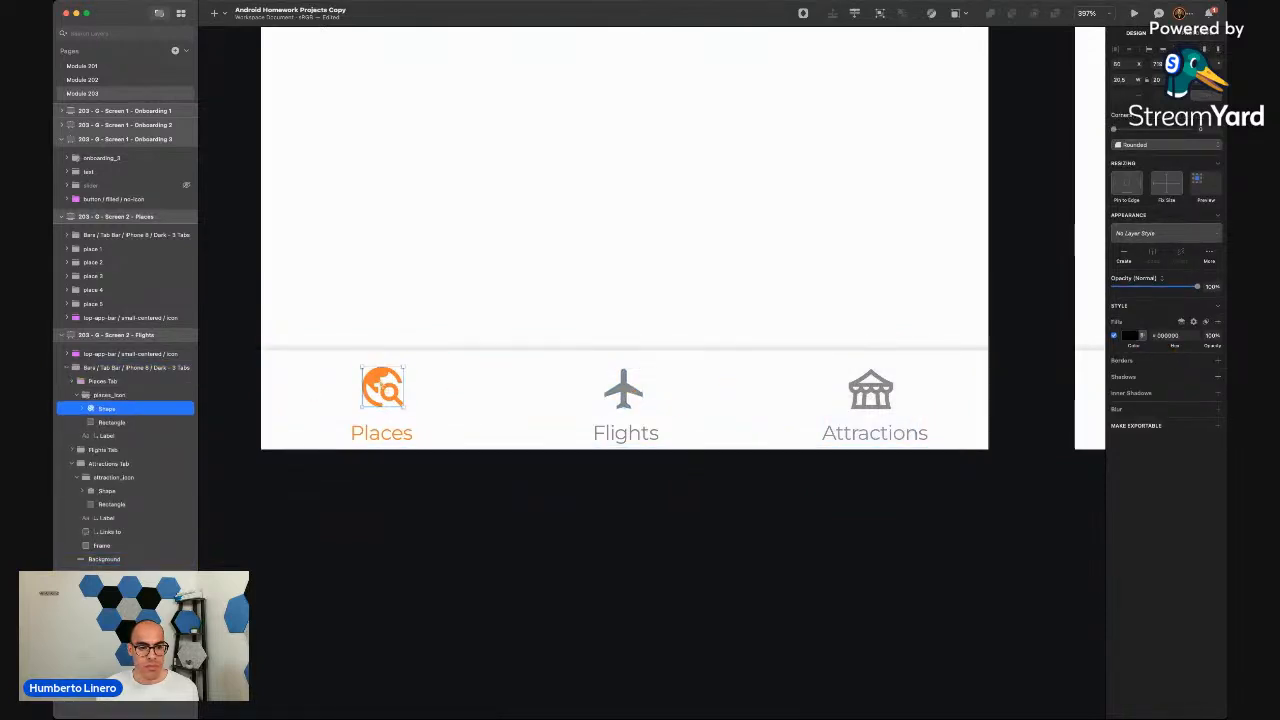
click(108, 395)
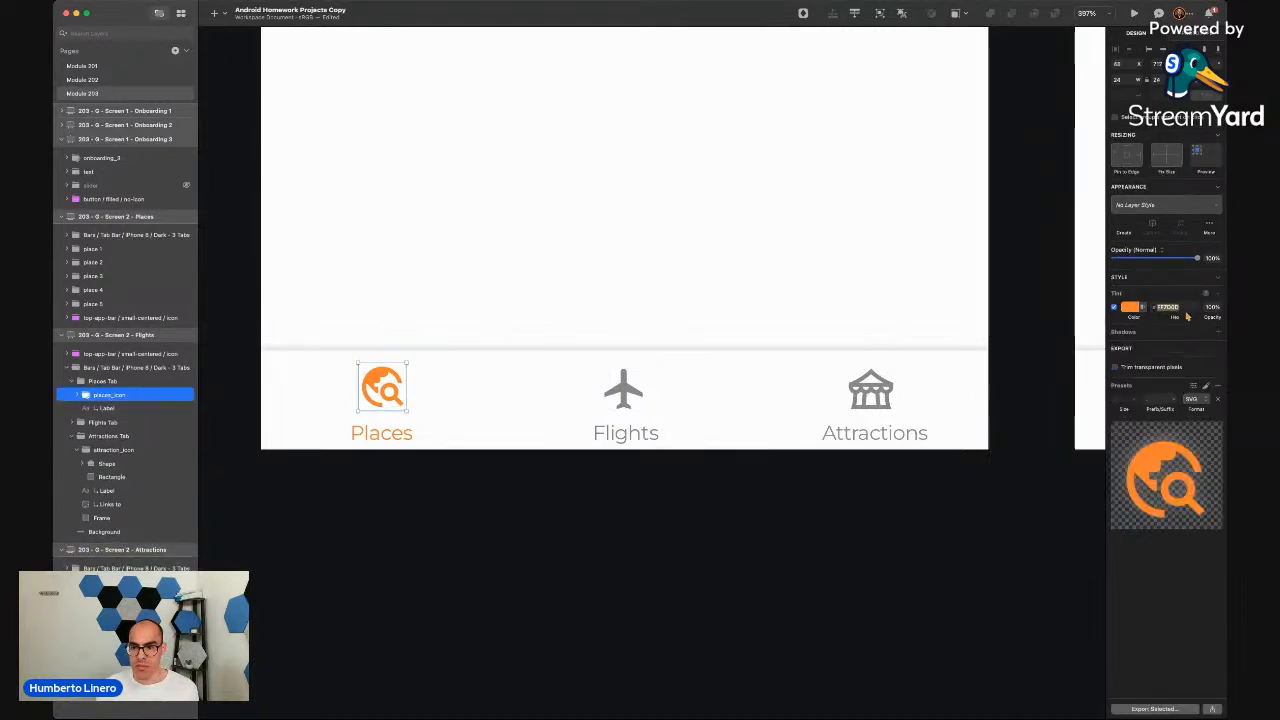
click(1180, 307)
double_click(1181, 308)
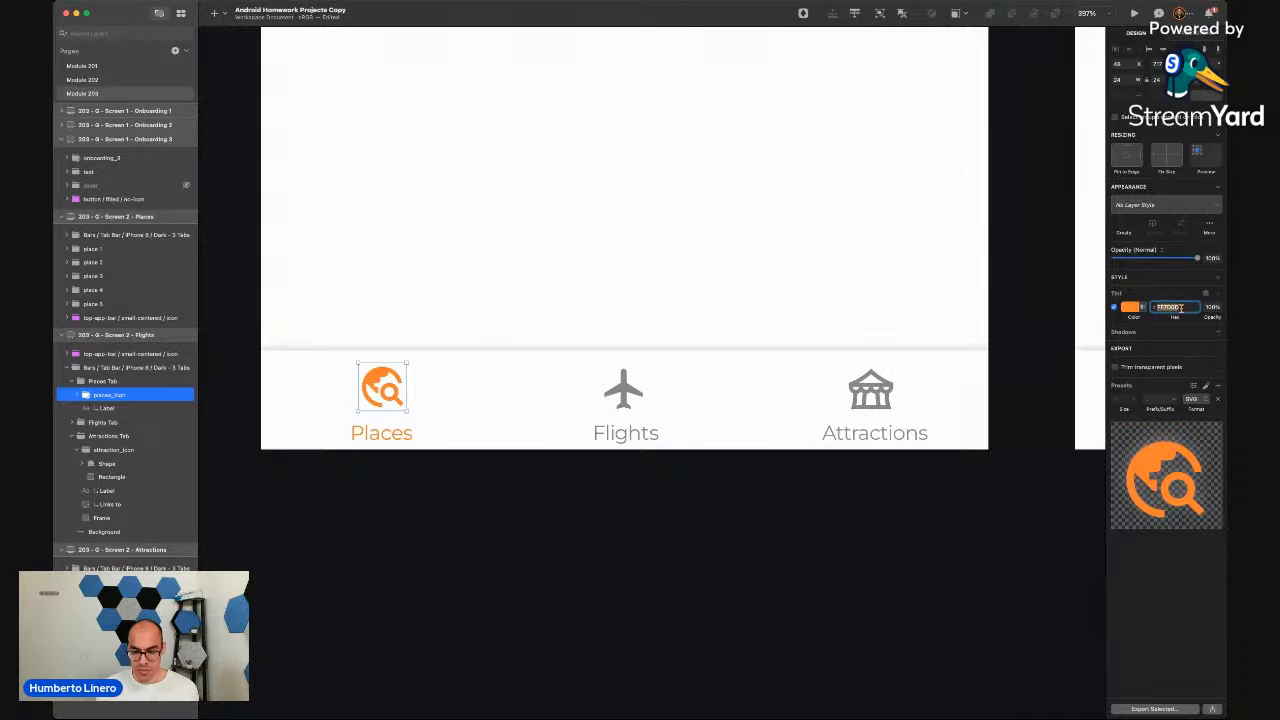
click(650, 540)
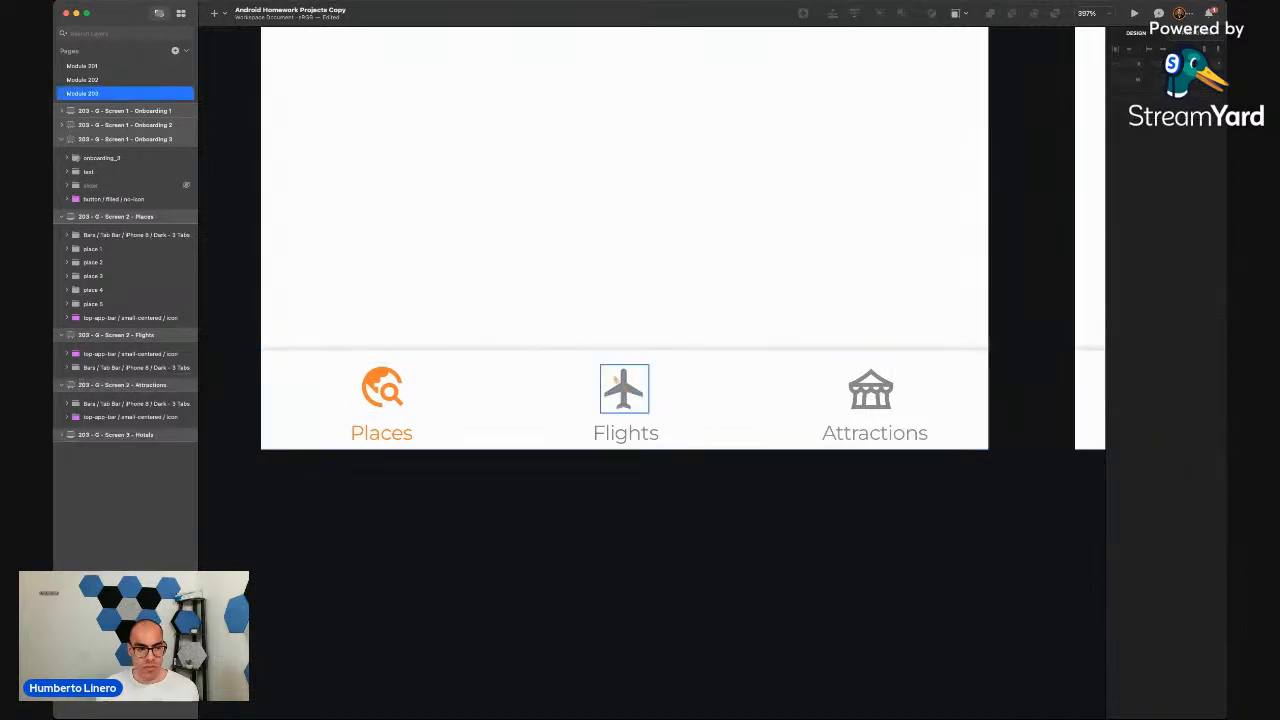
On the Flights screen, tint flight_icon with the Places orange and give the Flights label the same orange text colour
super+click(628, 389)
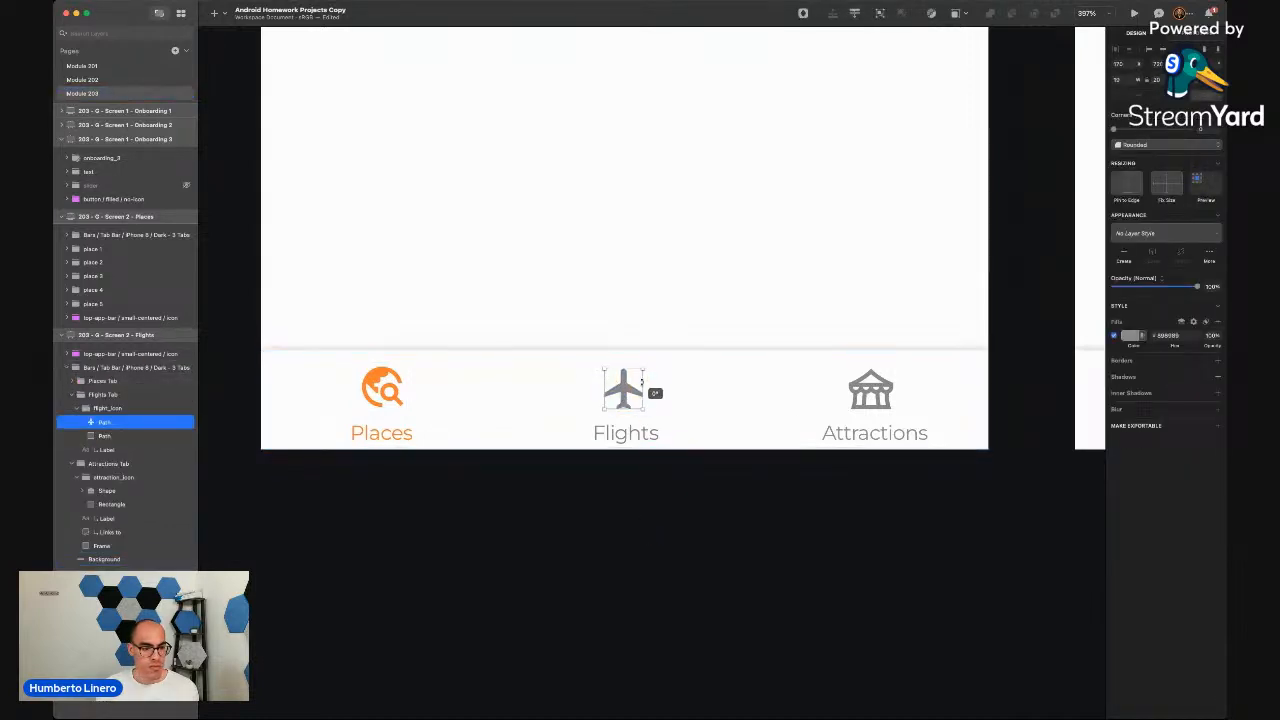
click(120, 409)
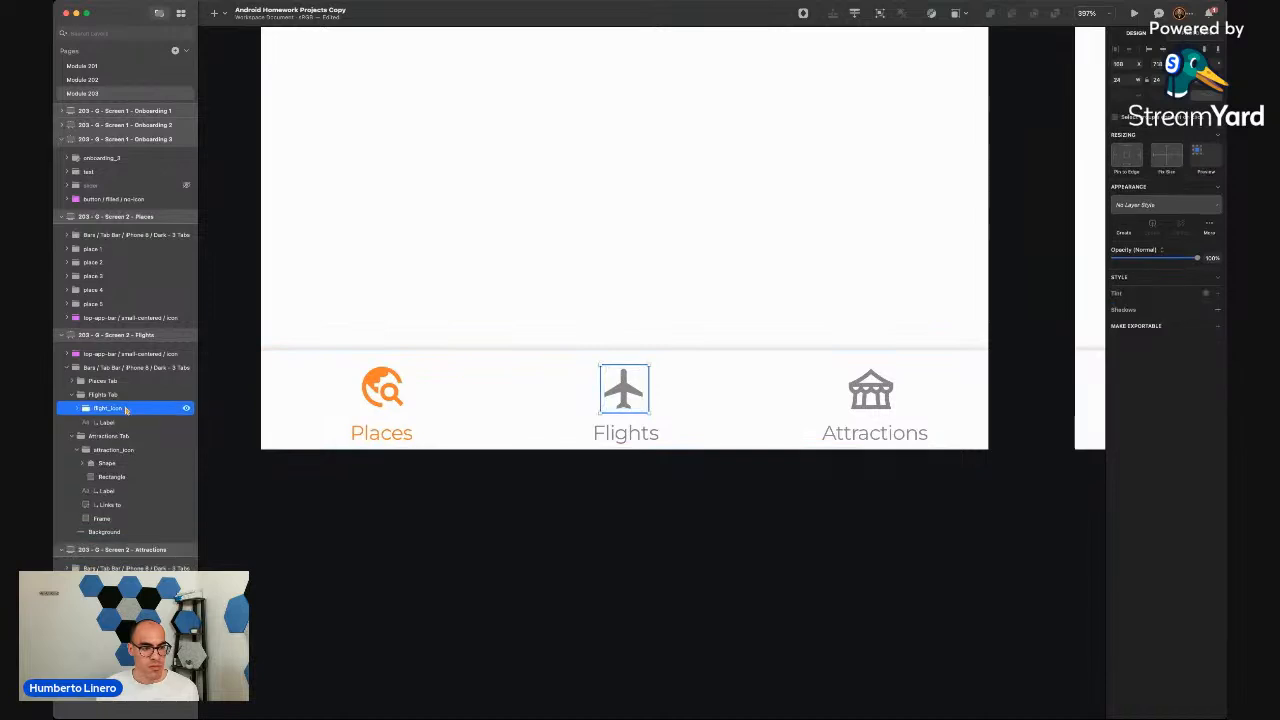
click(1217, 293)
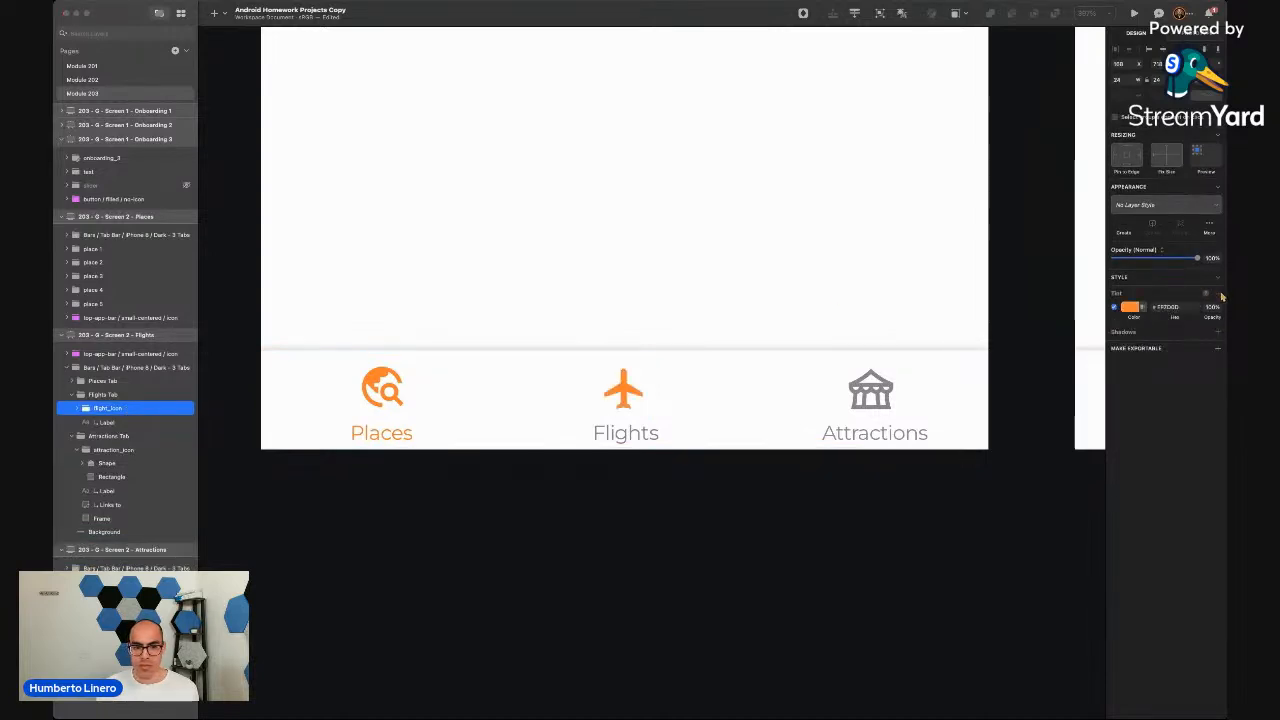
shift+click(626, 432)
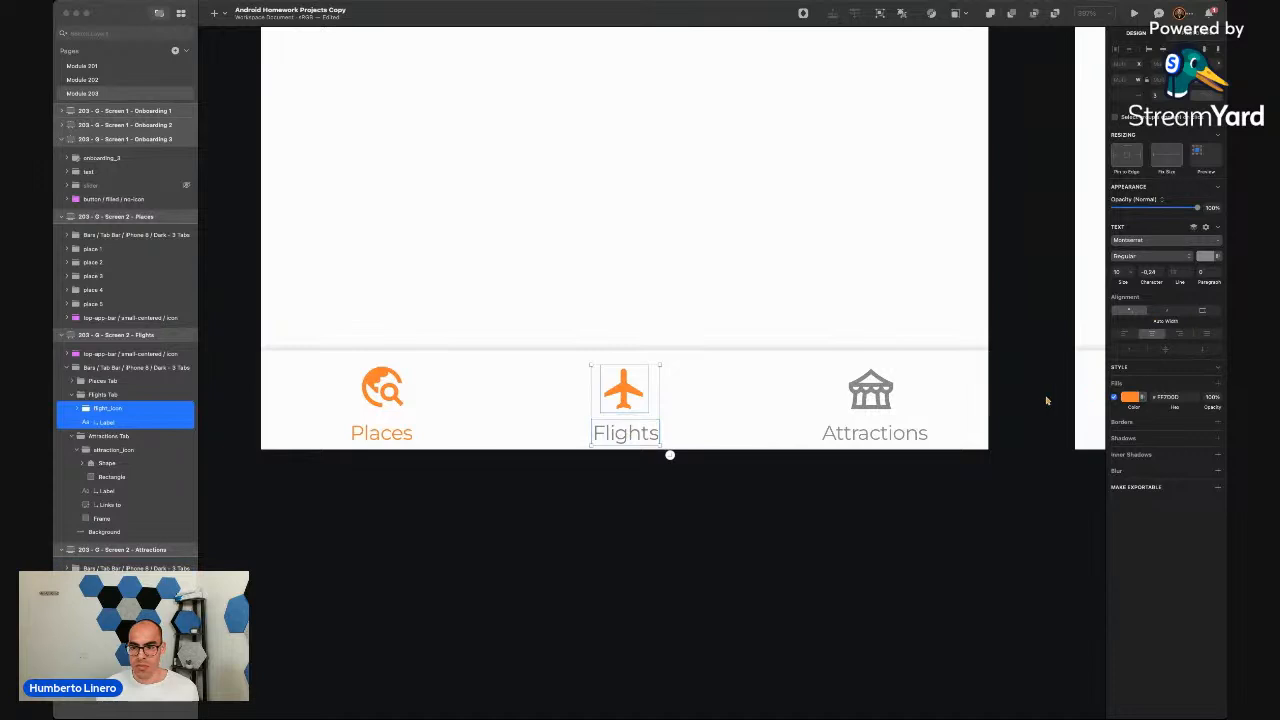
click(630, 440)
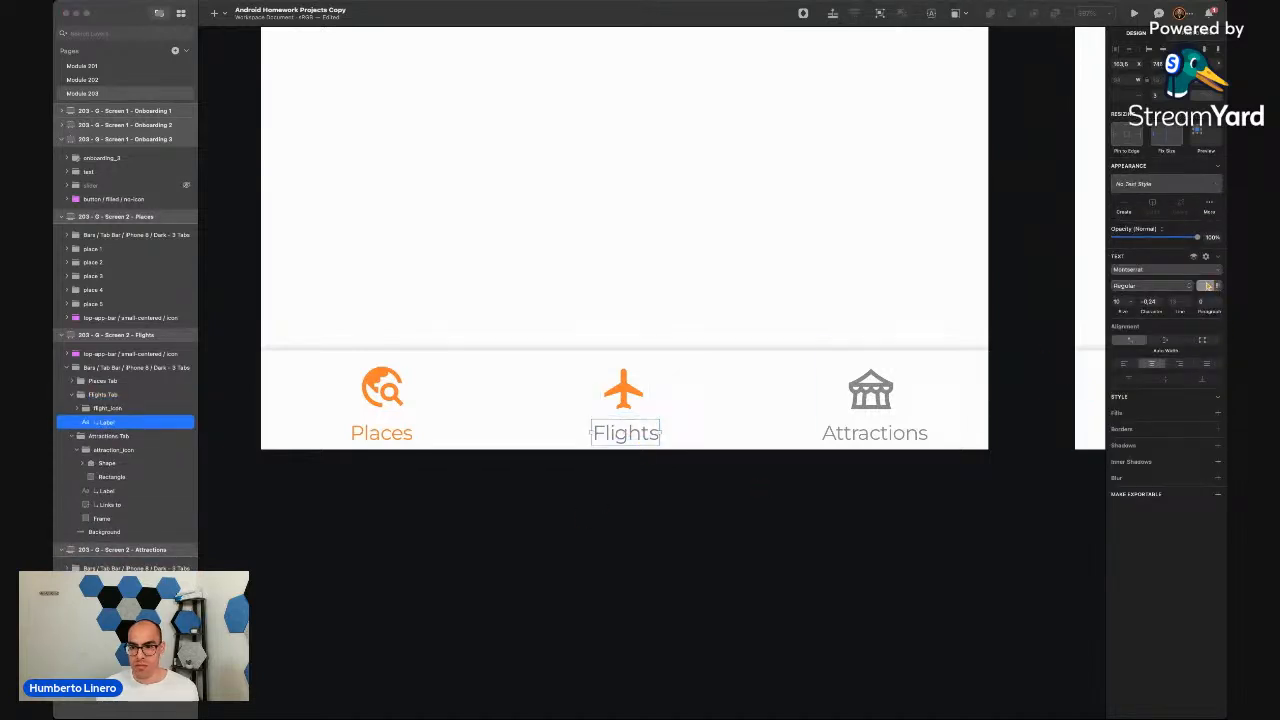
click(1206, 286)
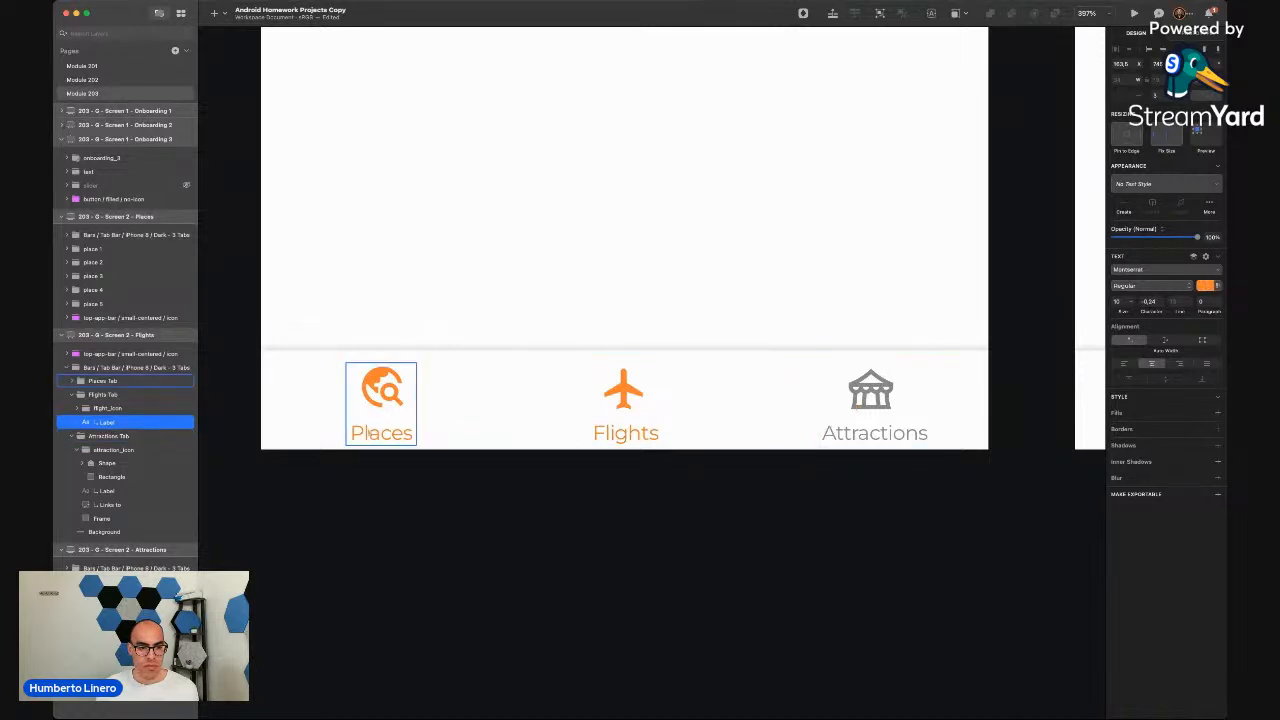
Change the Places label and places_icon tint on the Flights screen to the inactive tabs' grey
click(370, 432)
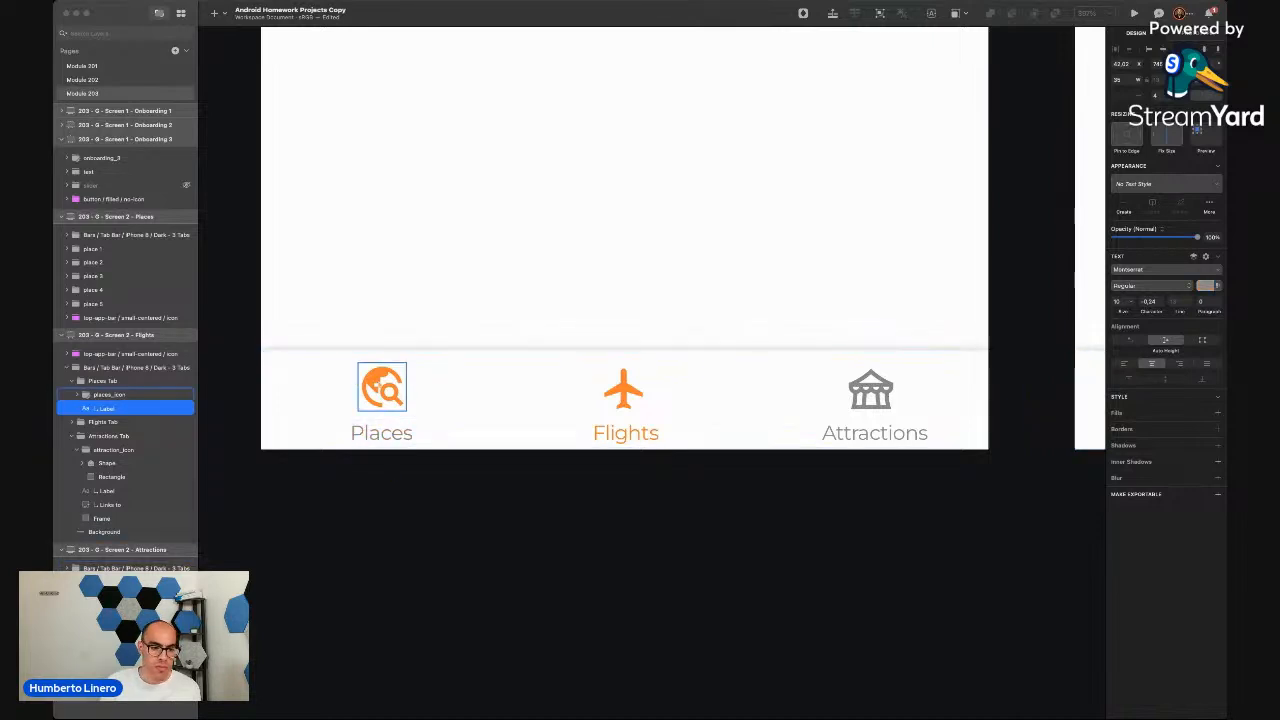
click(383, 387)
click(1186, 305)
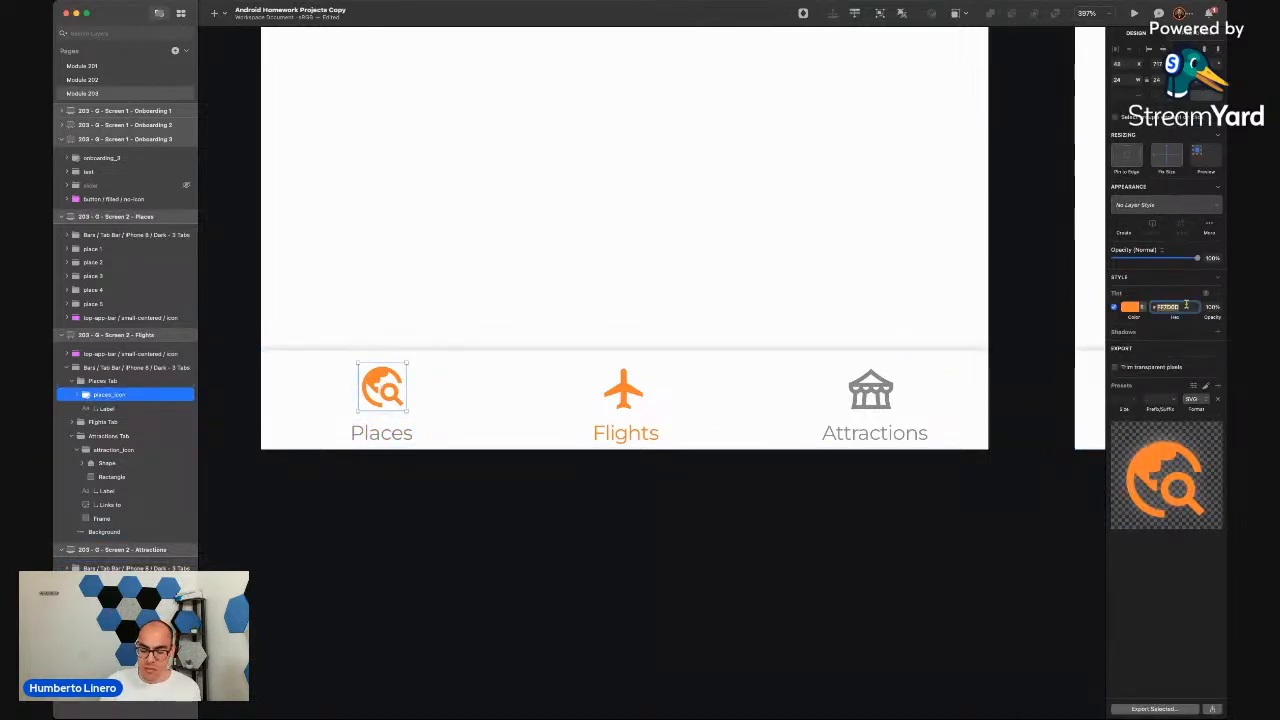
text(898989)
key(Return)
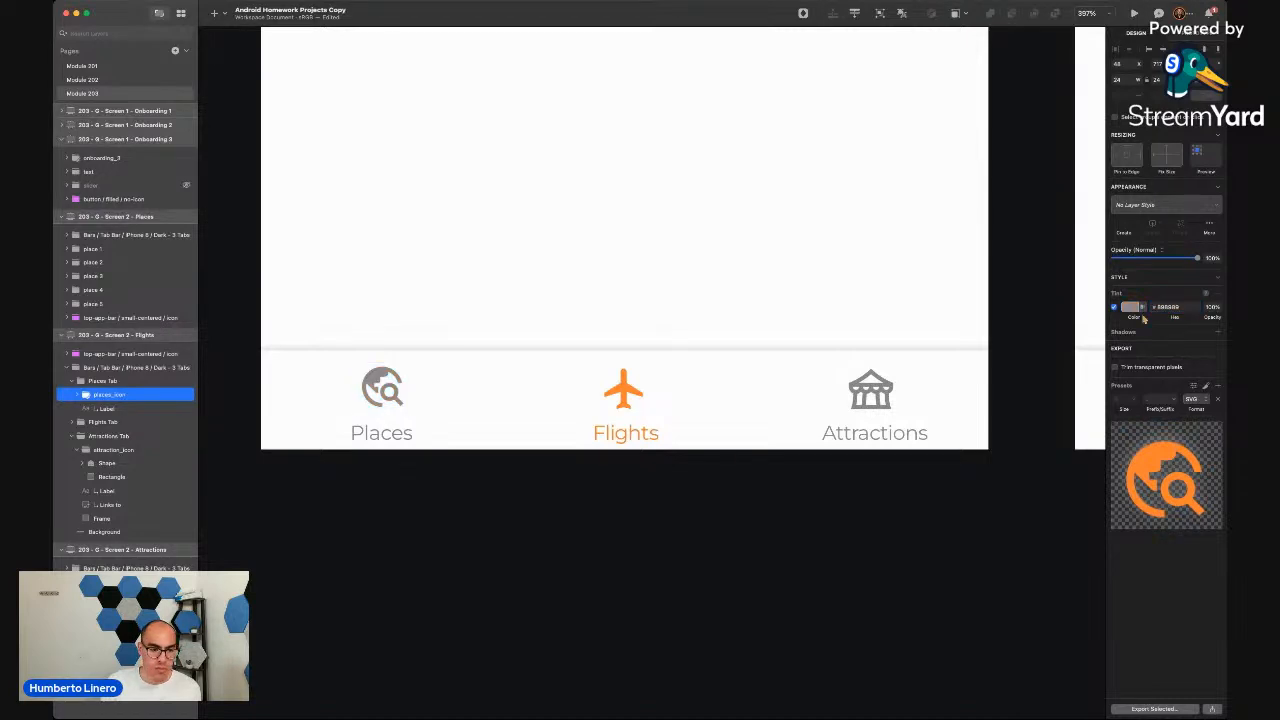
click(606, 562)
In the Attractions screen's tab bar, set the Attractions label's text colour to the orange used by the Places label
scroll(606, 562, down, 3)
scroll(605, 562, down, 3)
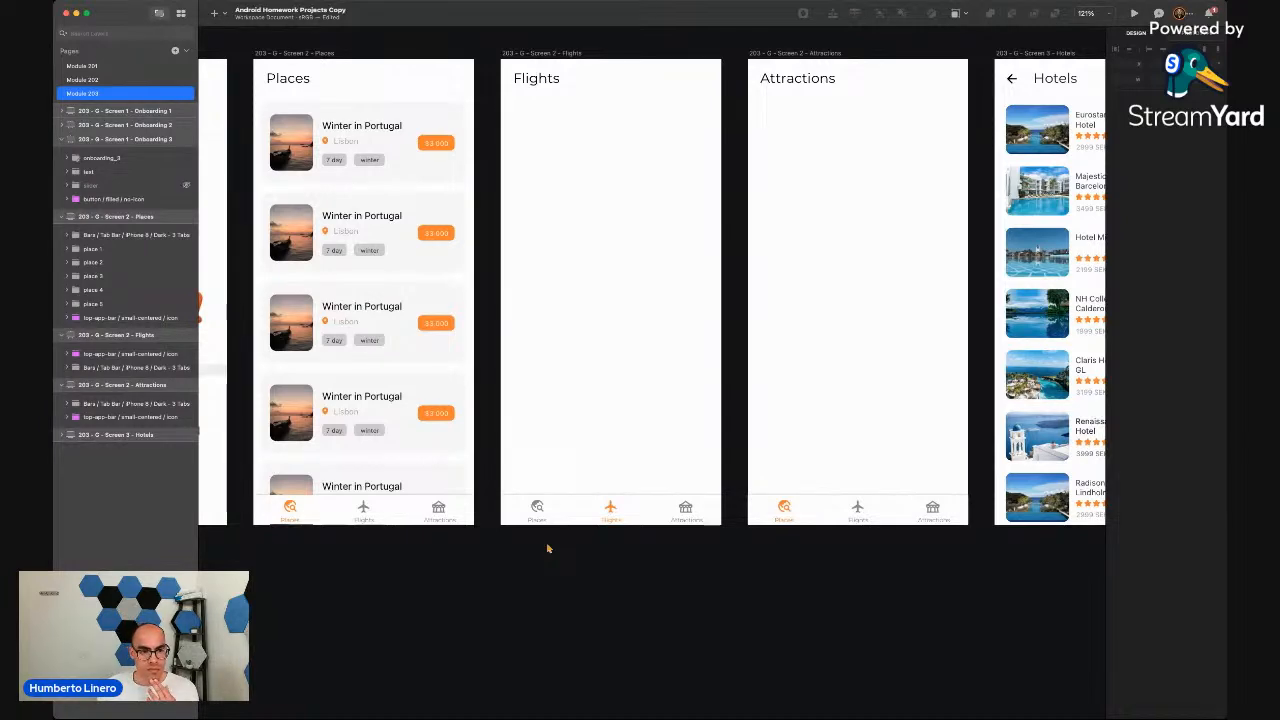
scroll(548, 548, right, 3)
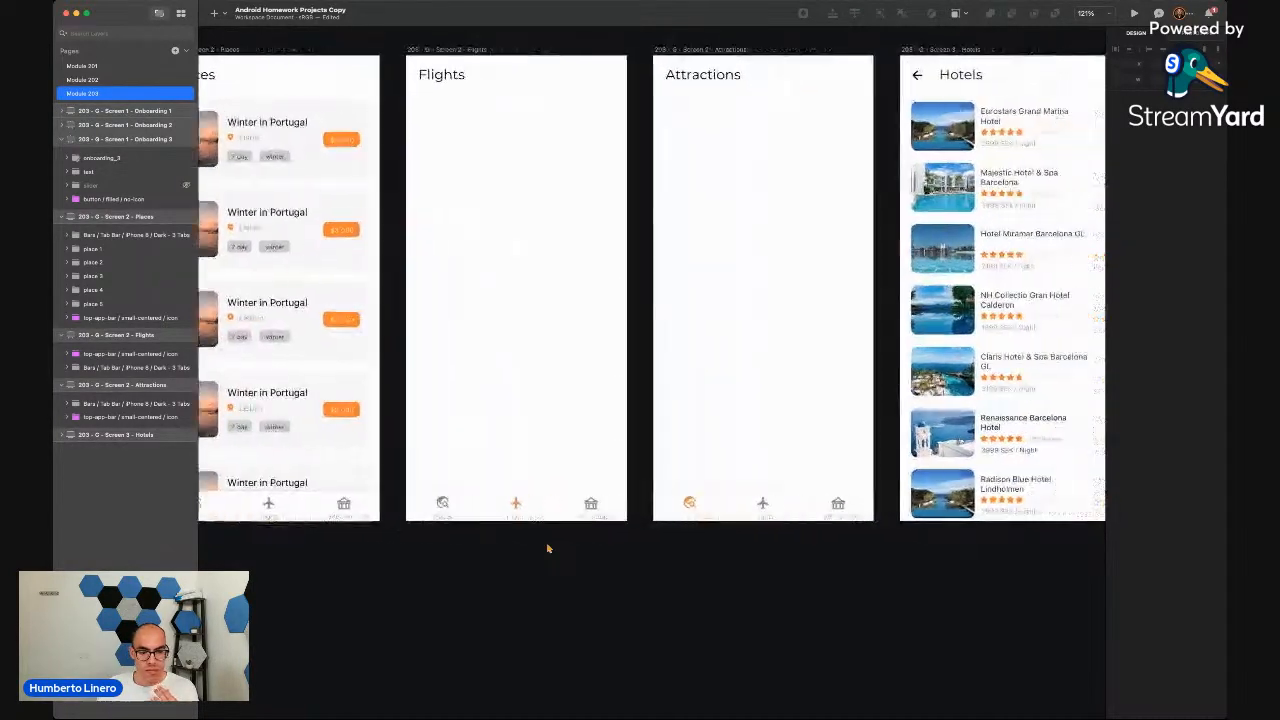
scroll(700, 517, right, 2)
scroll(700, 520, up, 5)
scroll(700, 523, right, 1)
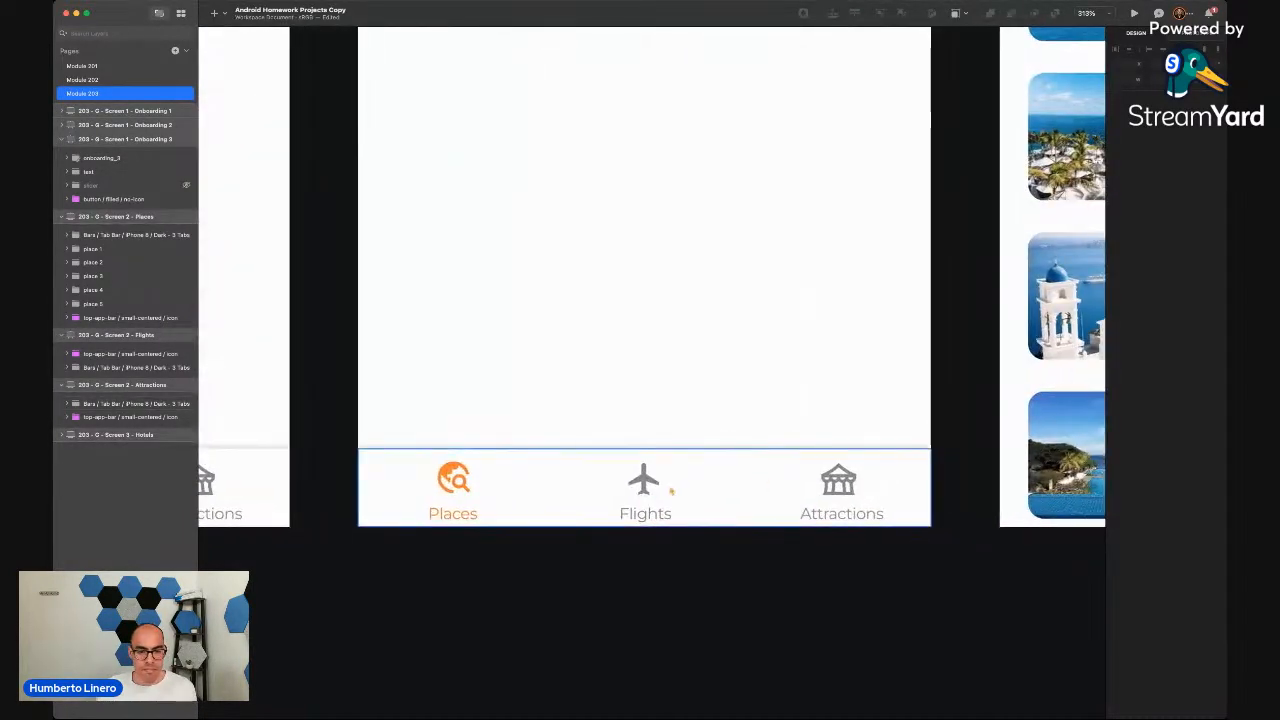
super+click(845, 515)
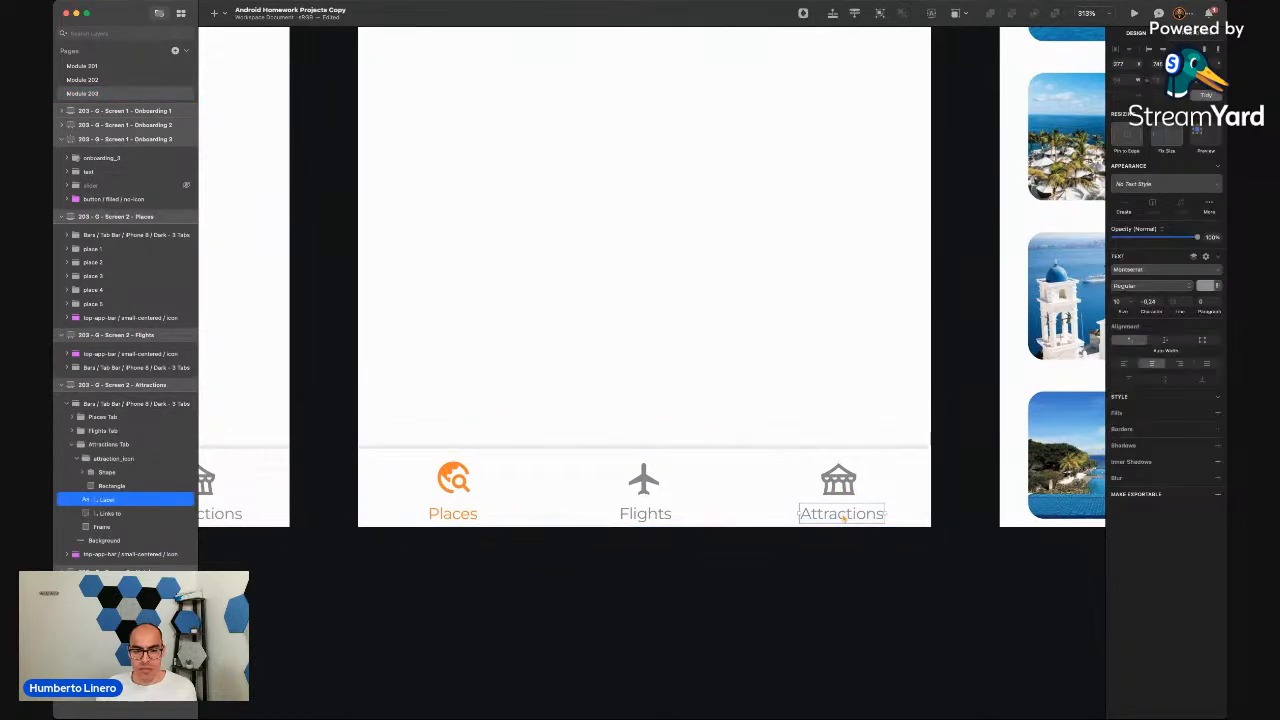
super+click(453, 513)
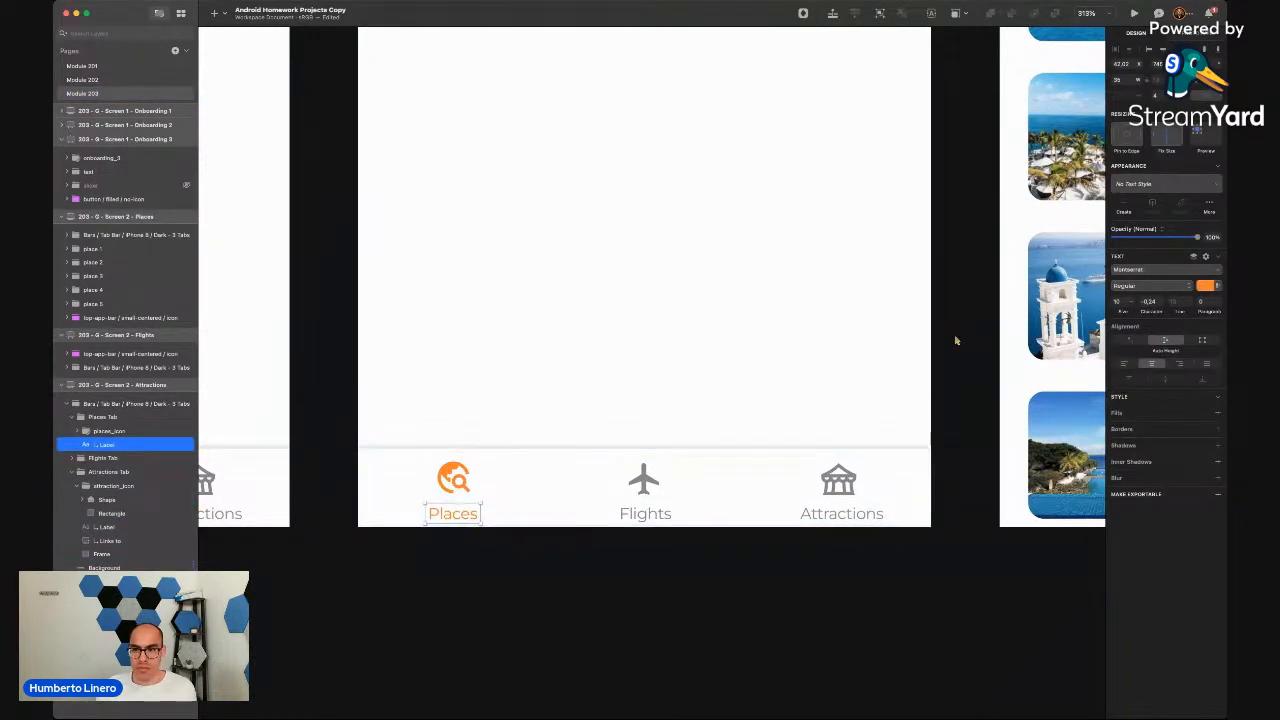
click(1204, 290)
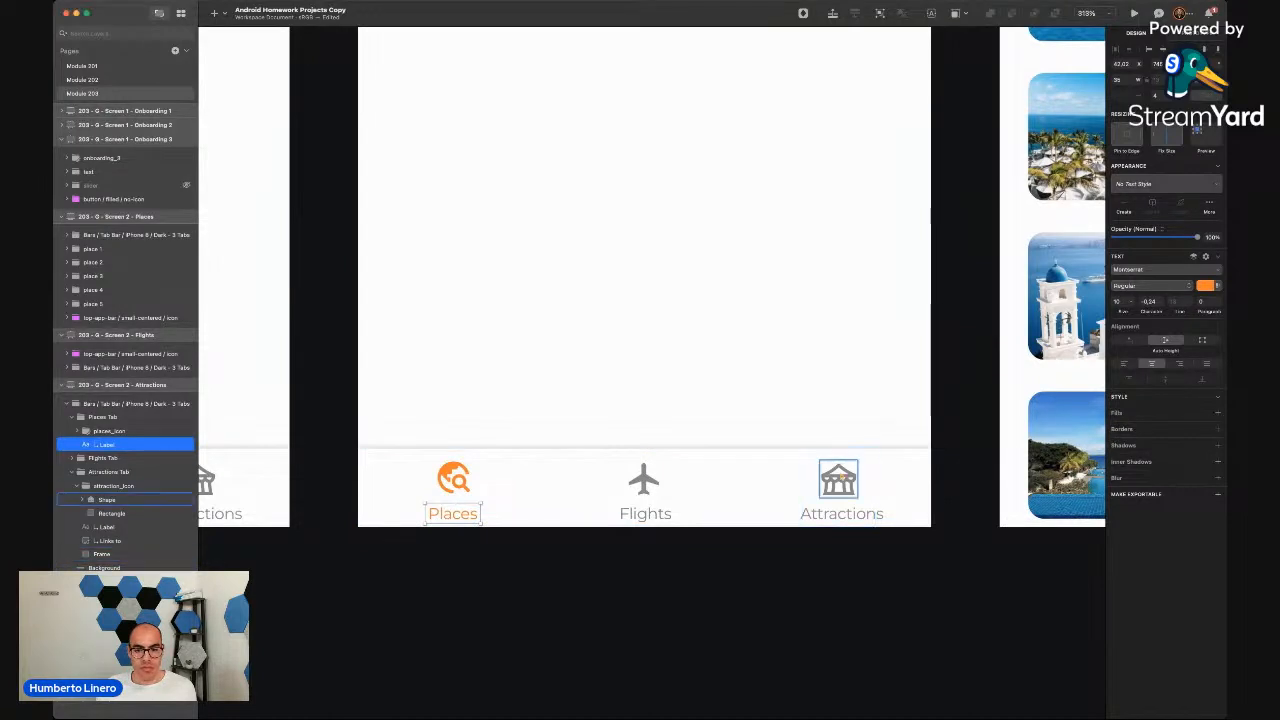
super+click(841, 513)
click(1204, 289)
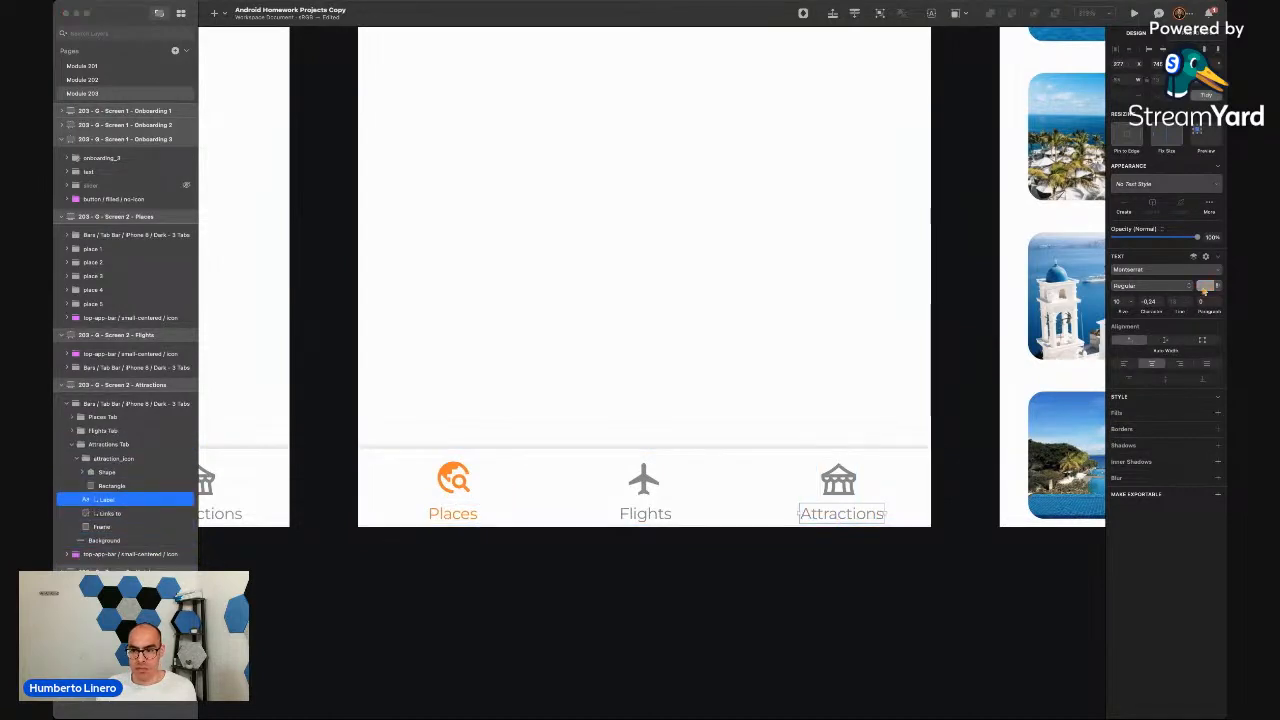
key(super+v)
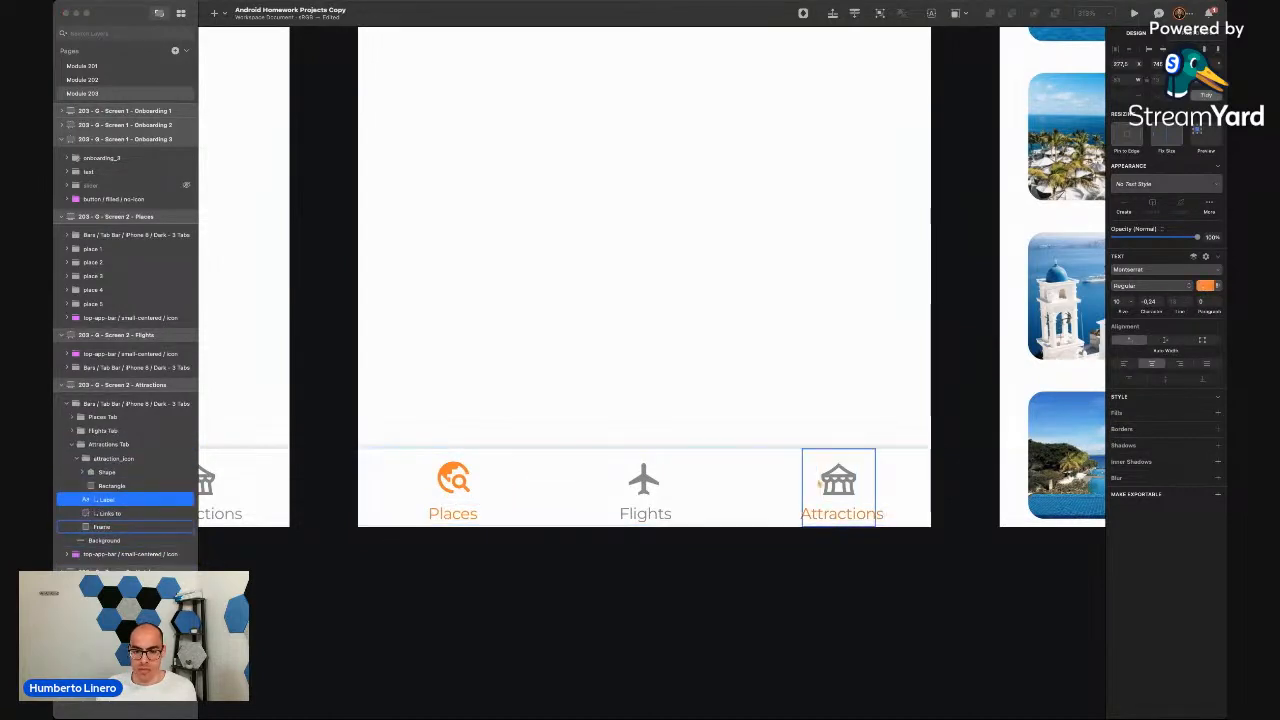
Add the same orange tint to attraction_icon in the Attractions screen's tab bar
click(843, 485)
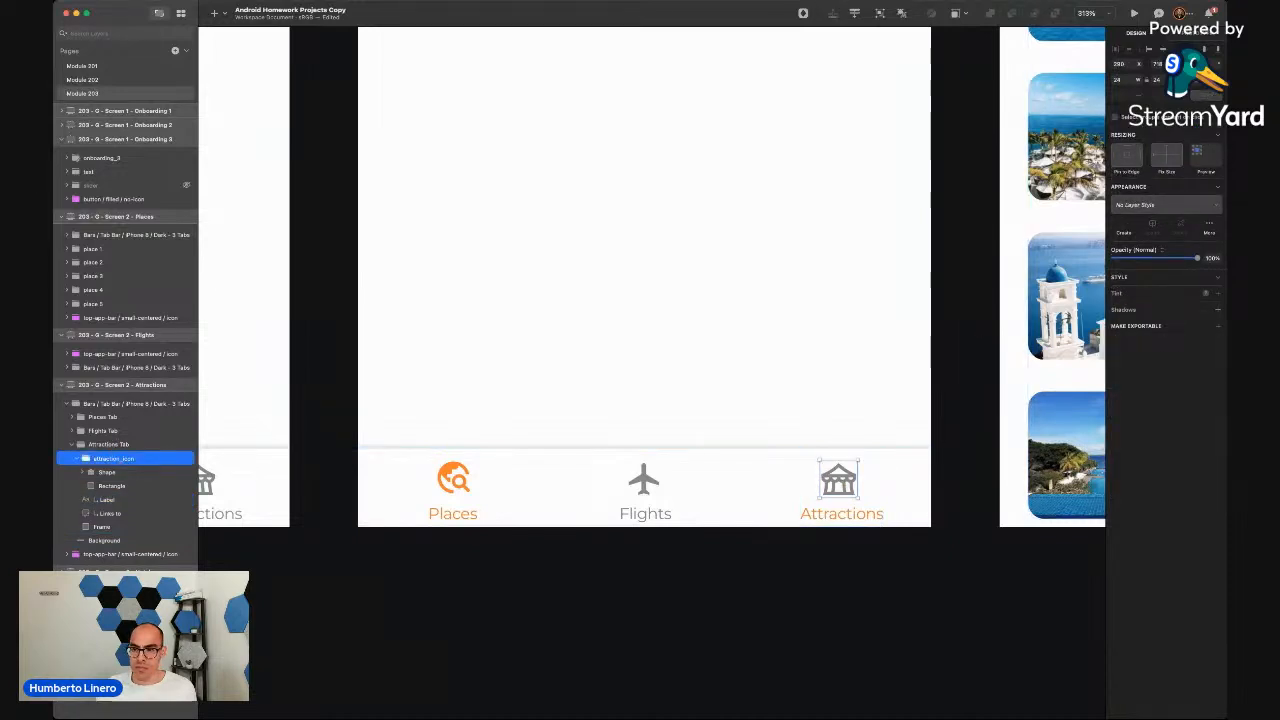
click(1219, 295)
key(super+v)
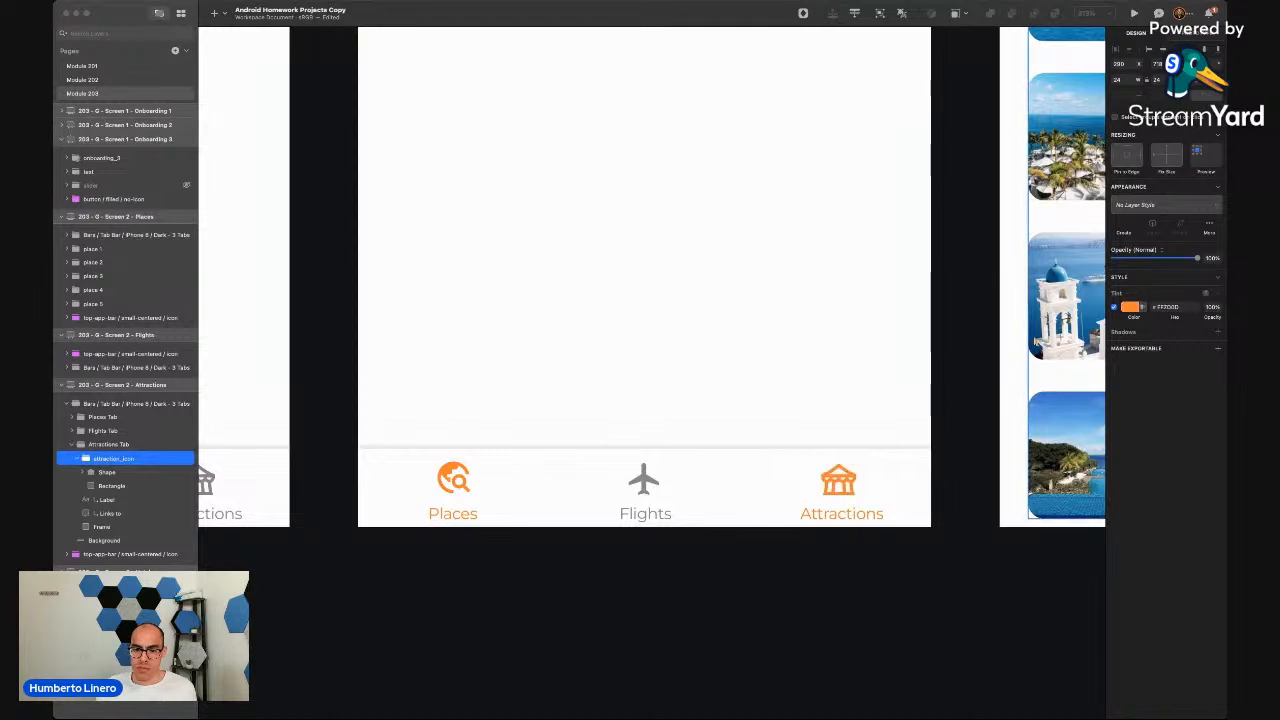
Change the Places label's text colour and the places_icon tint on the Attractions screen to the inactive tabs' grey
double_click(434, 512)
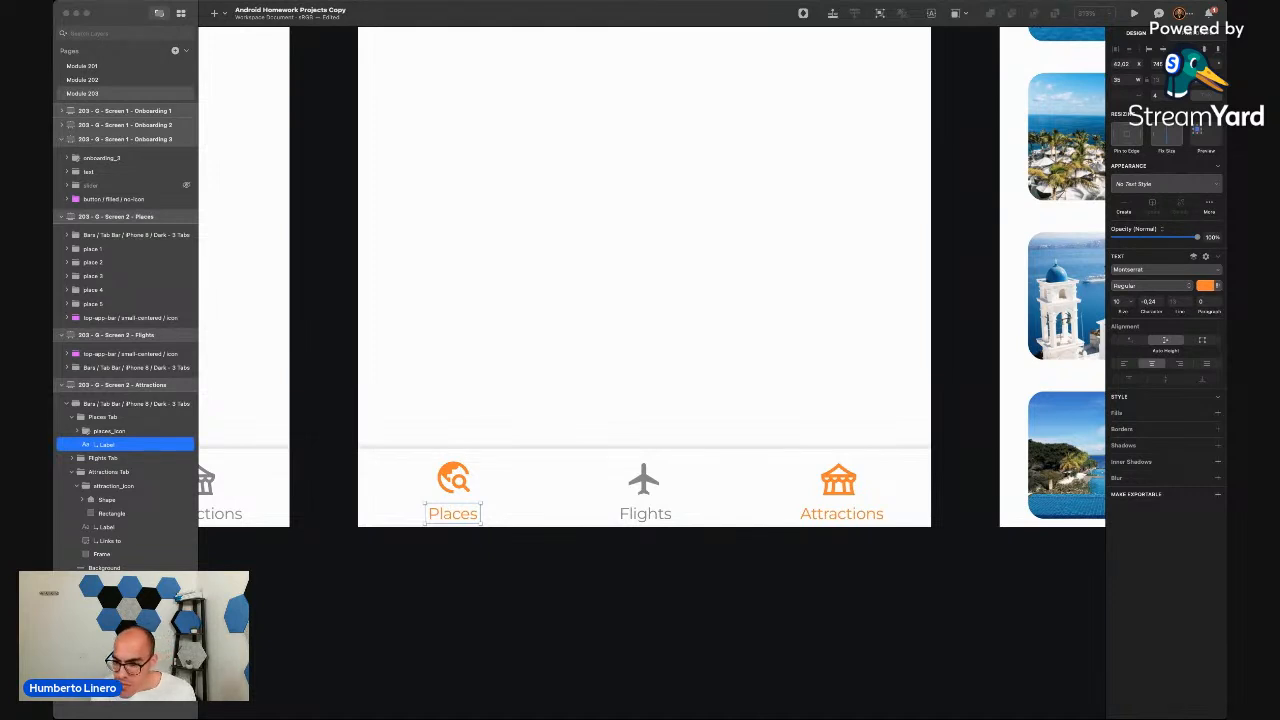
key(Return)
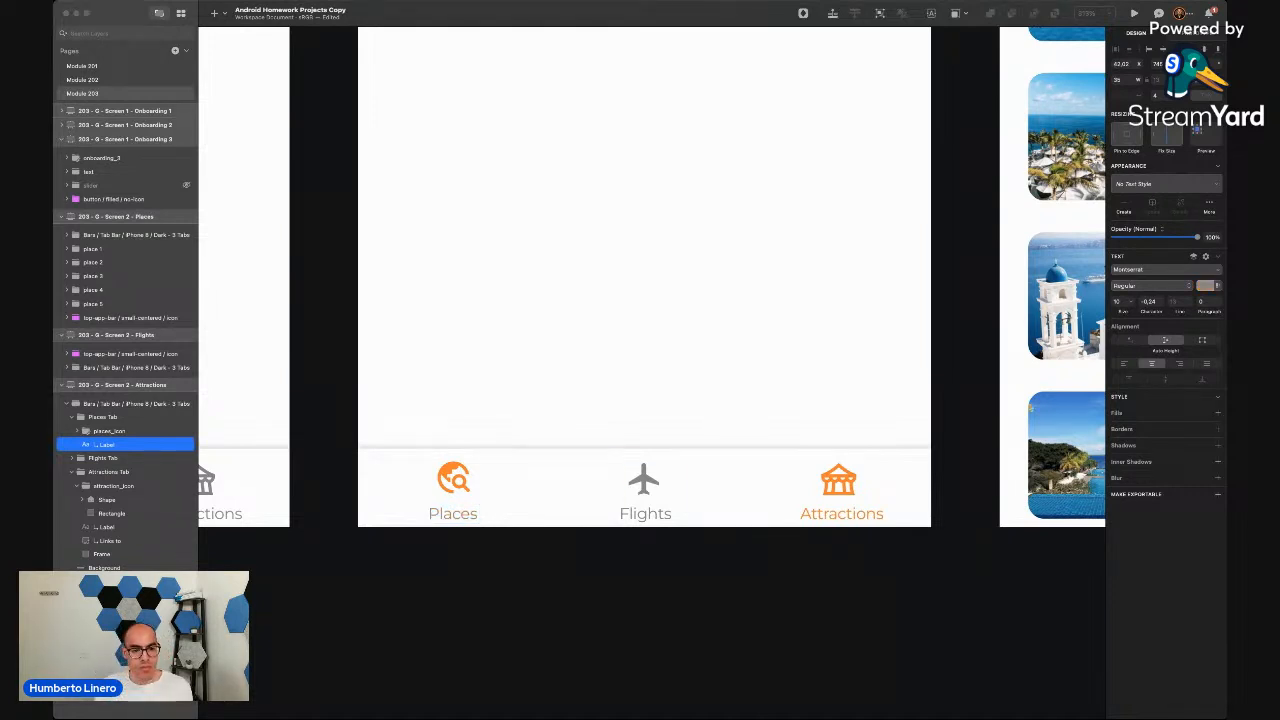
click(110, 431)
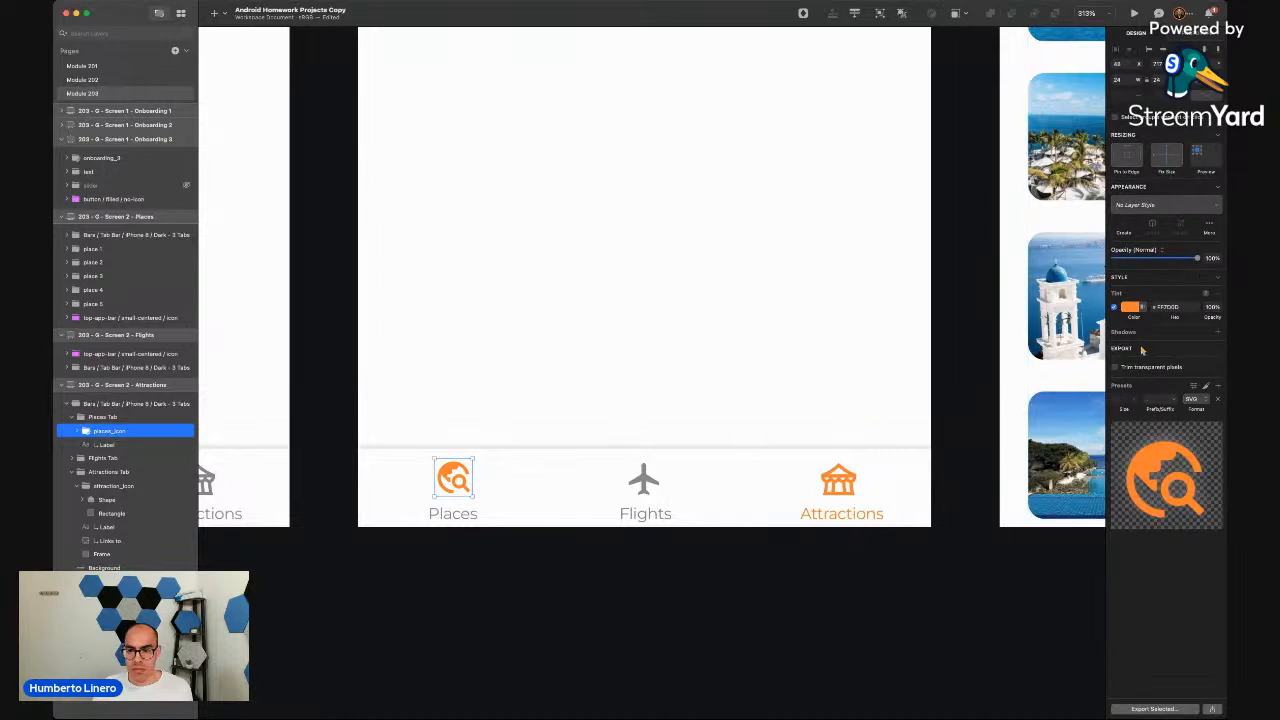
click(1167, 307)
text(858585)
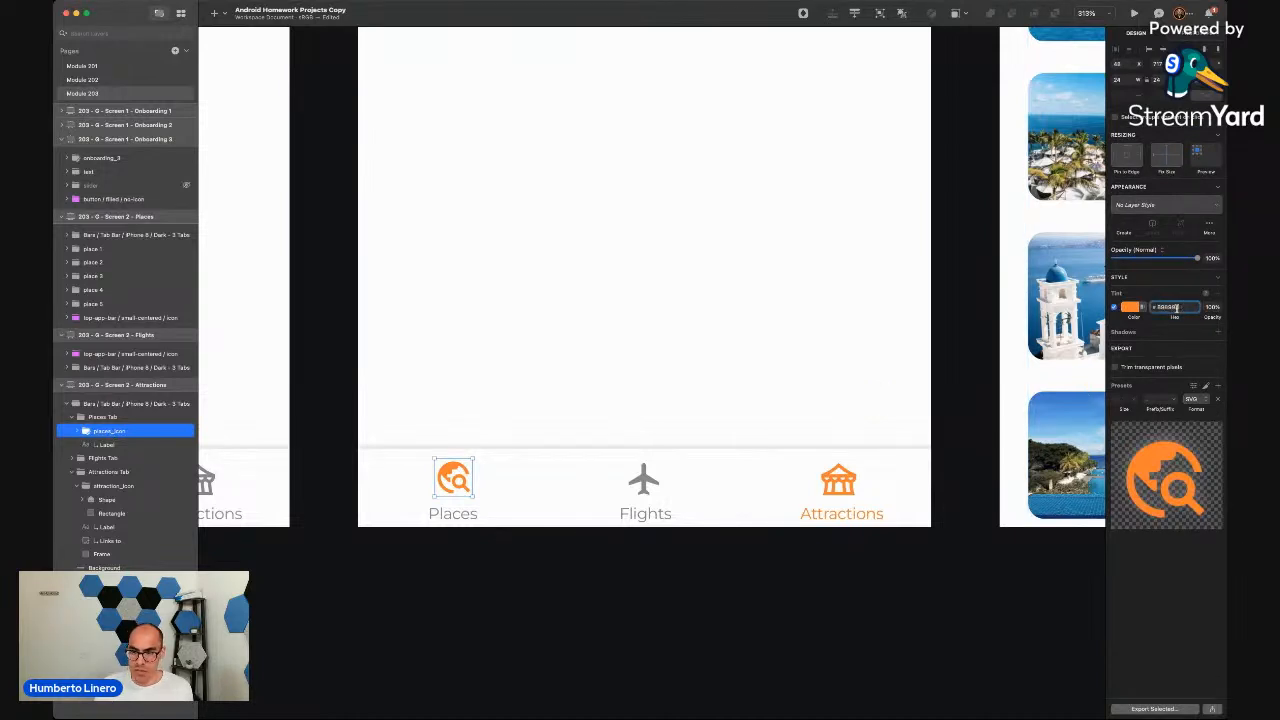
key(BackSpace)
key(BackSpace)
key(BackSpace)
key(BackSpace)
key(BackSpace)
key(BackSpace)
key(Return)
click(729, 607)
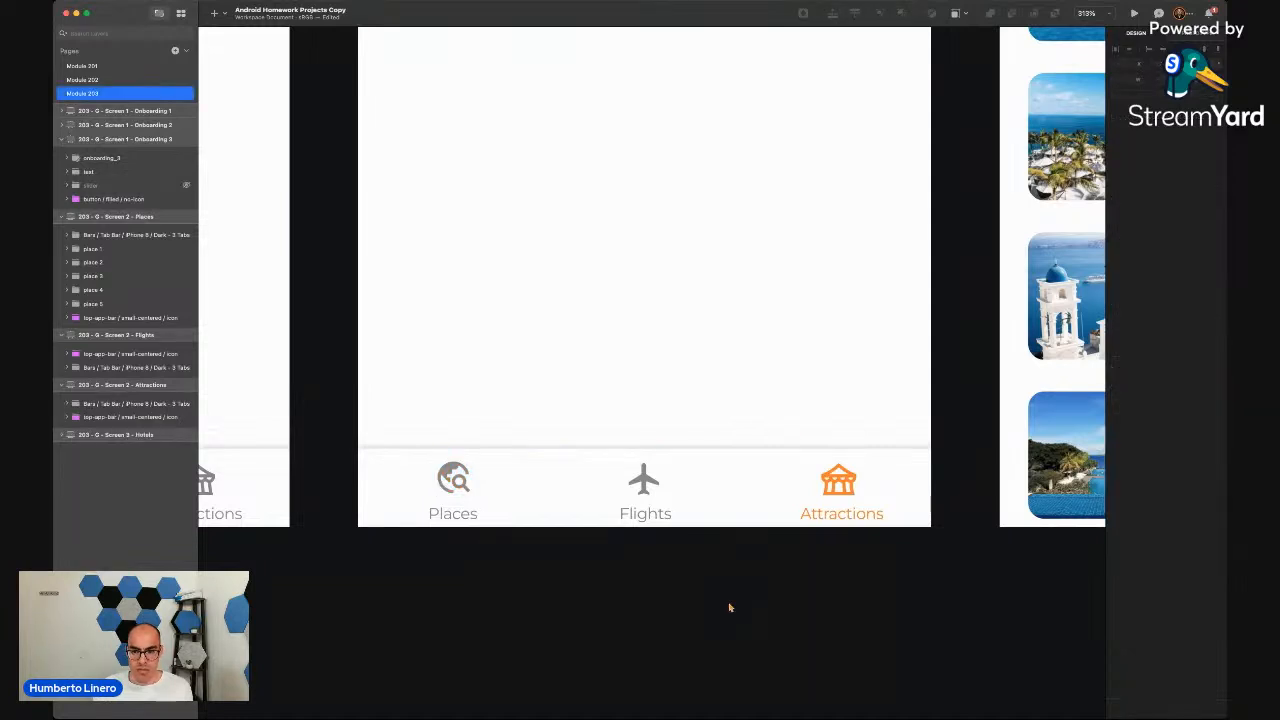
Review the tab bars side by side across the Places, Flights and Attractions screens
scroll(729, 607, down, 5)
scroll(729, 607, left, 5)
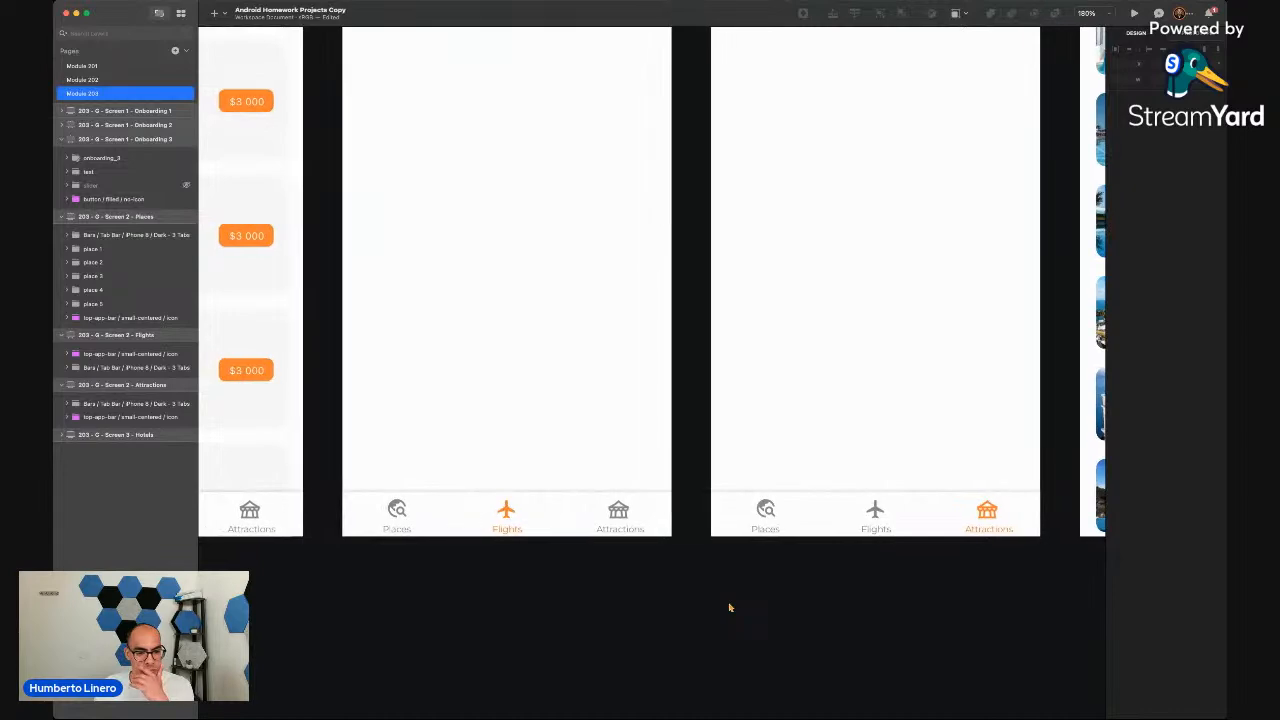
scroll(729, 607, down, 4)
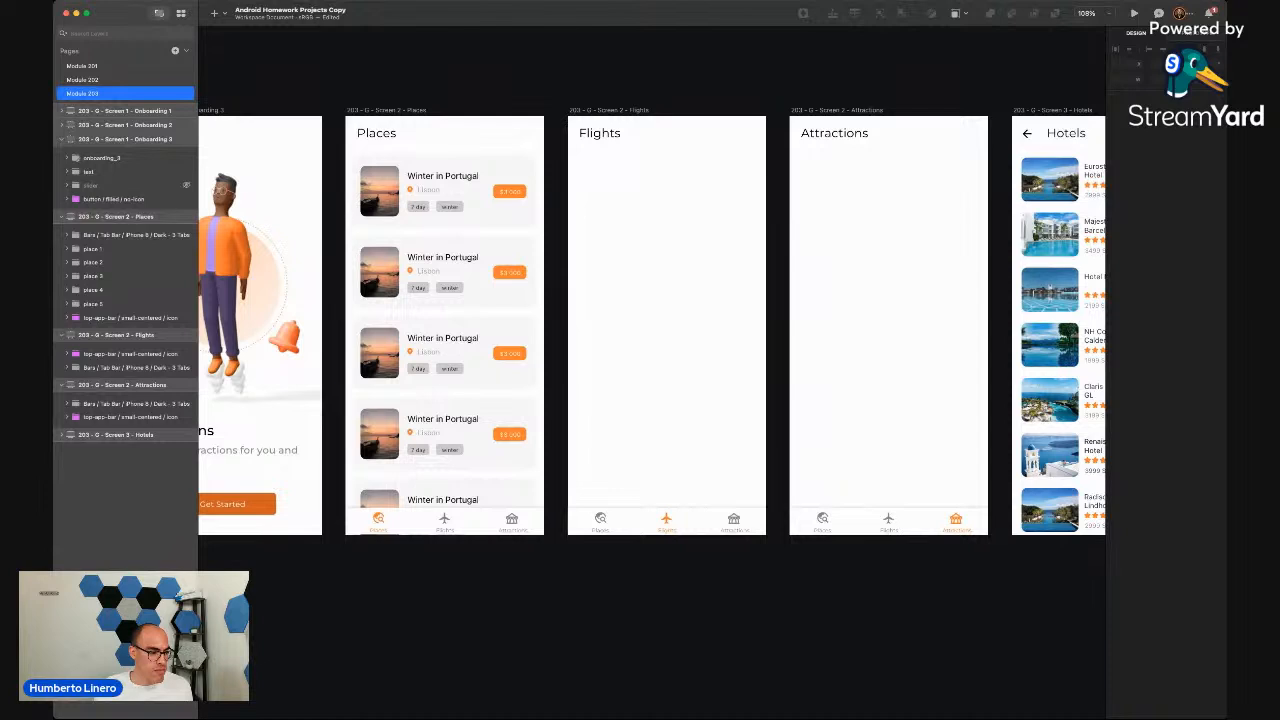
key(super+Tab)
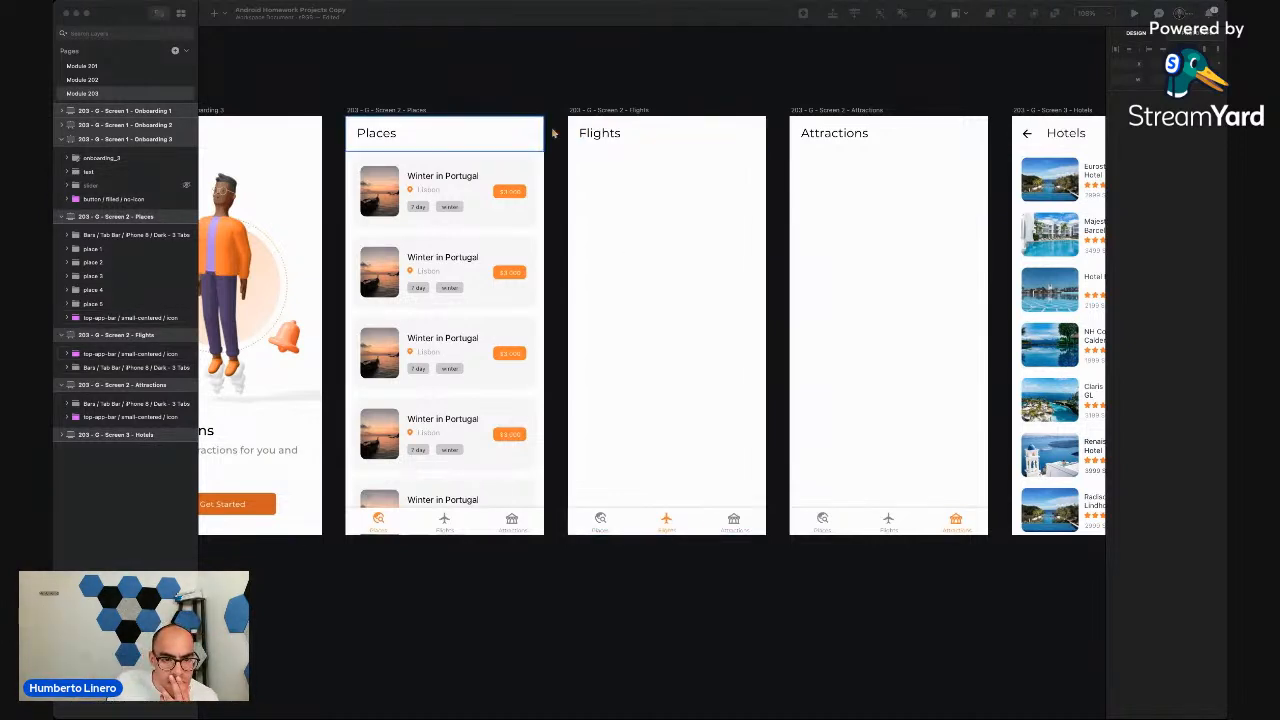
click(642, 134)
click(663, 103)
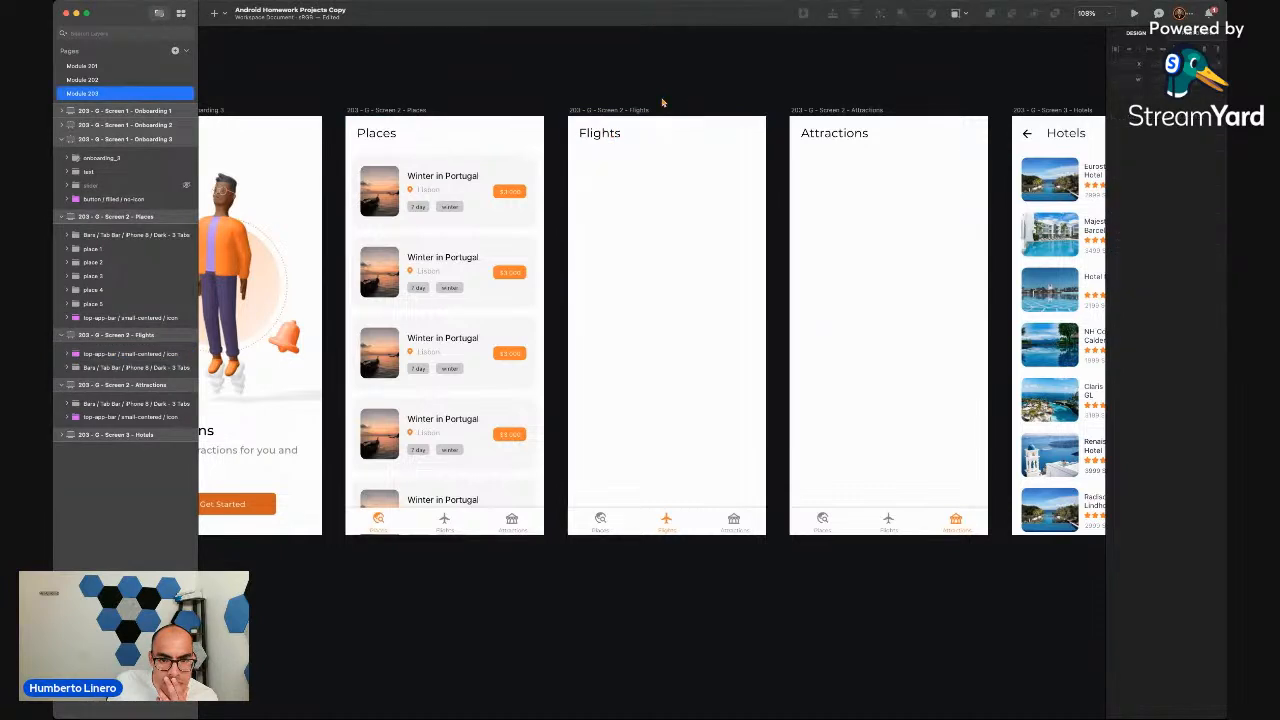
key(super+Tab)
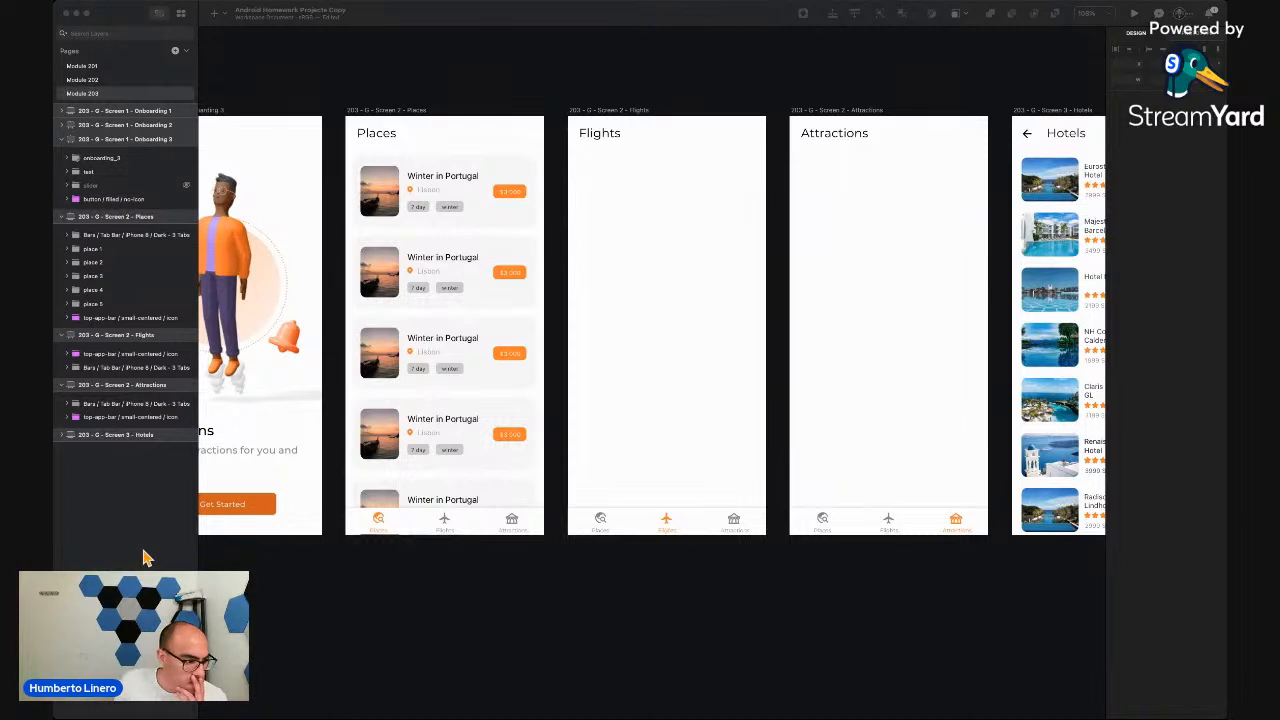
click(628, 606)
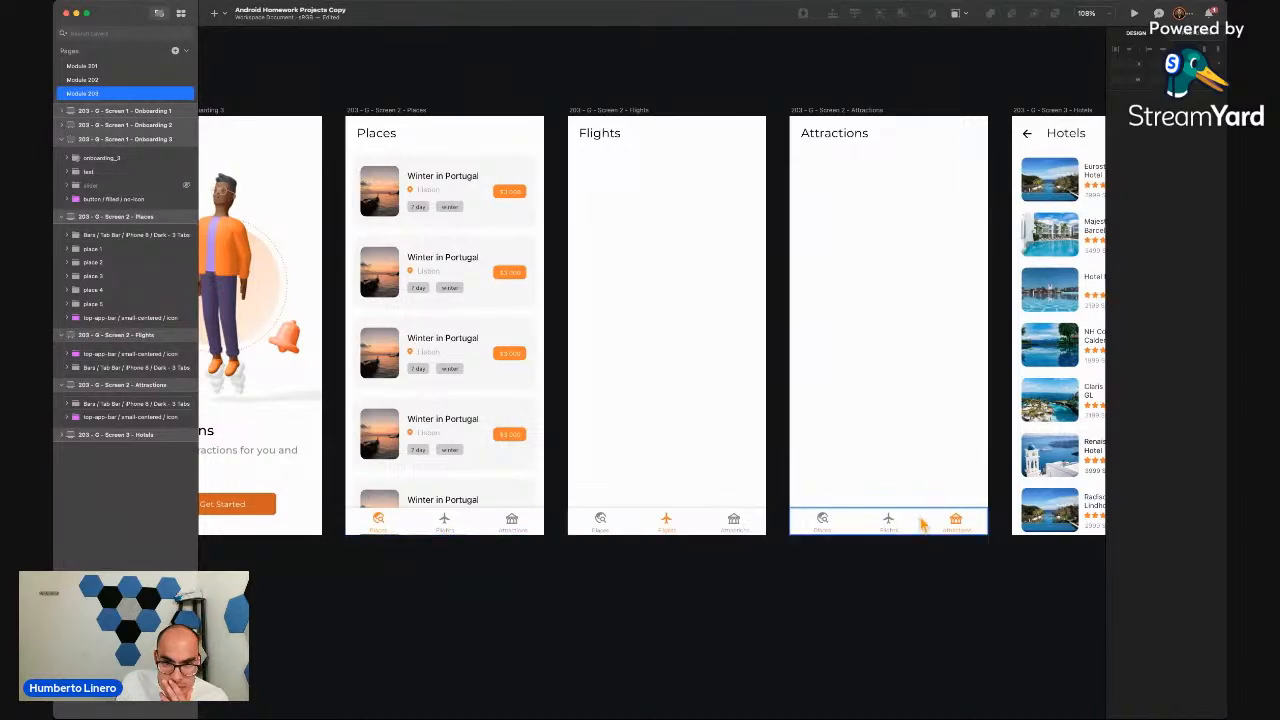
scroll(911, 429, right, 4)
scroll(911, 429, down, 1)
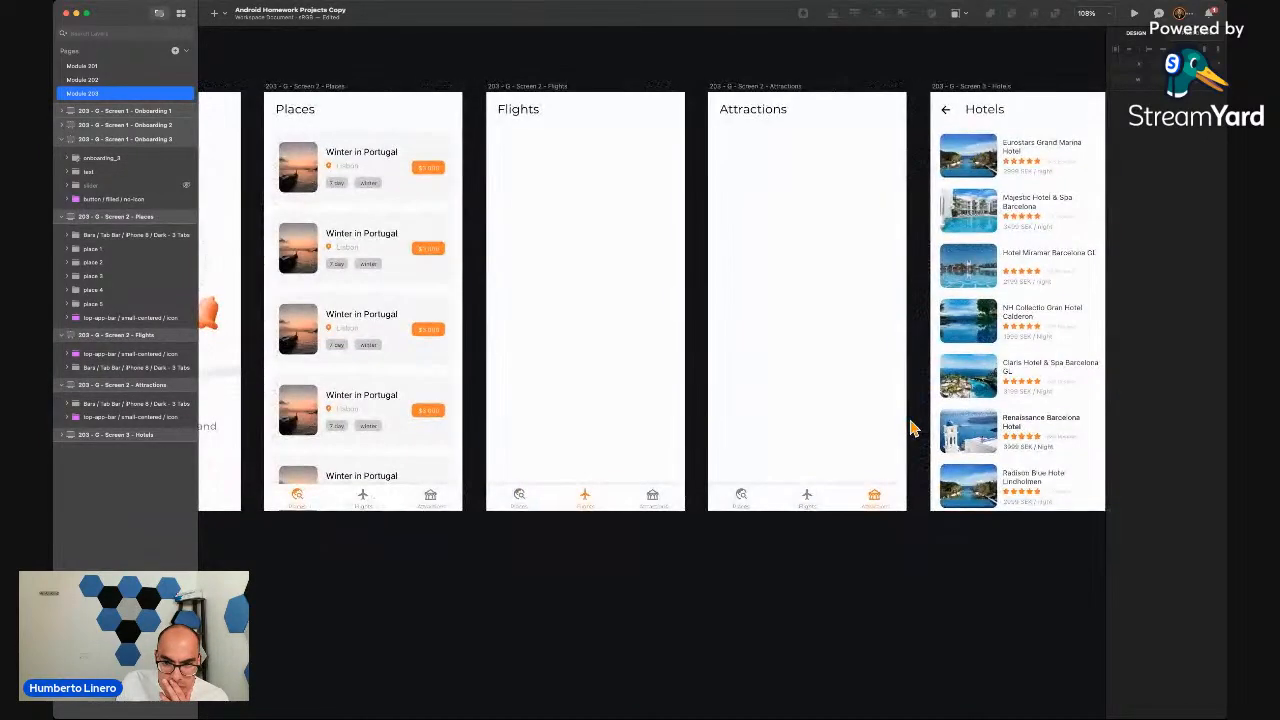
scroll(911, 429, left, 1)
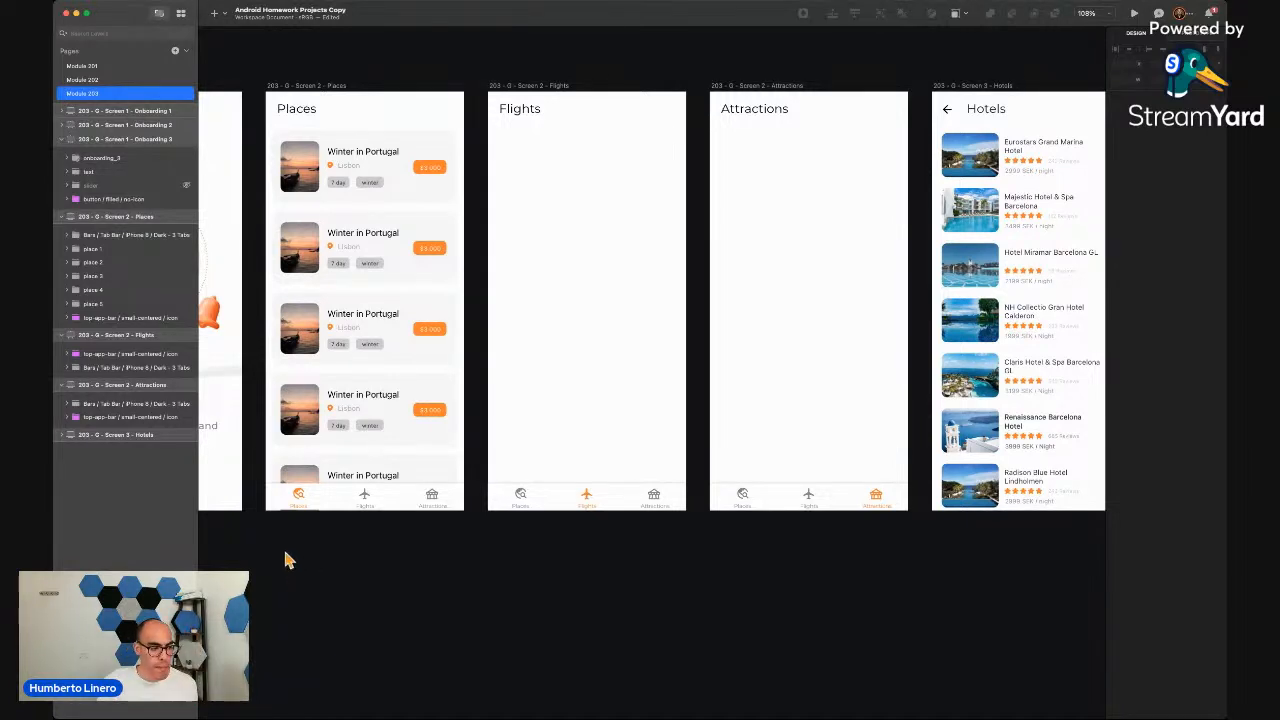
Try moving the Places screen's tab bar group beneath place 5 in the layer order, and undo the move
scroll(282, 545, up, 5)
click(368, 340)
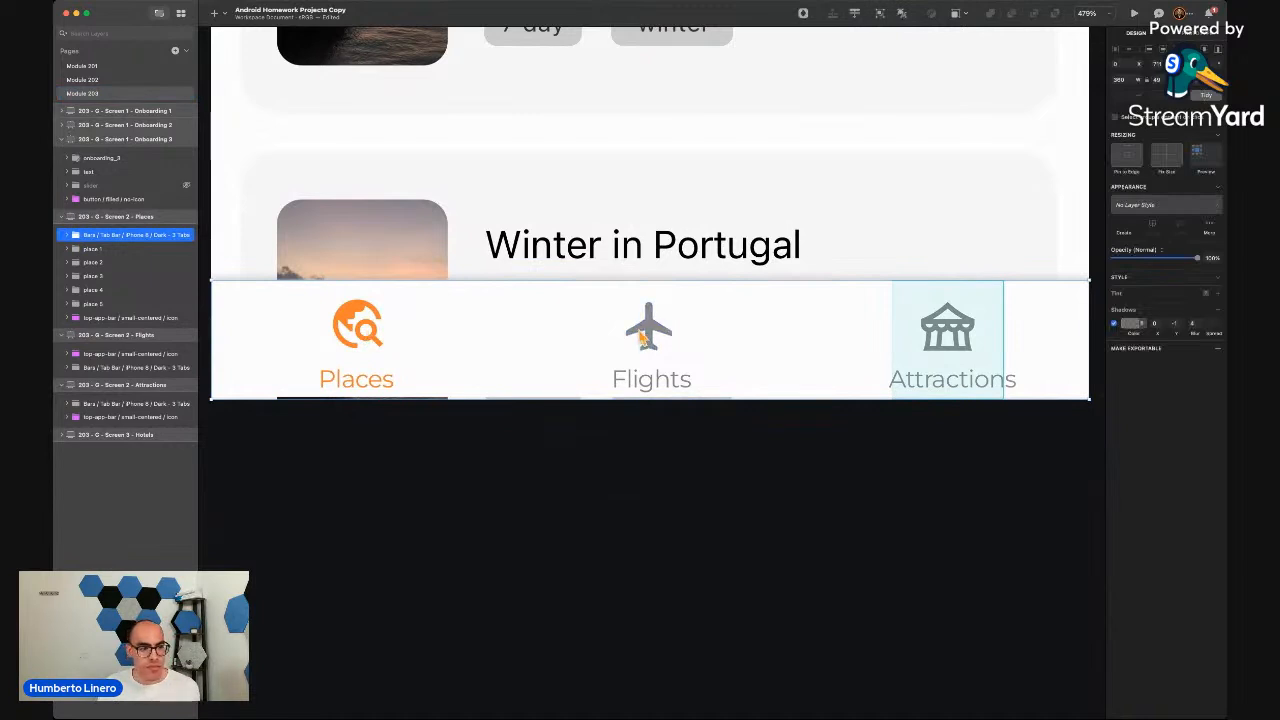
click(92, 248)
click(100, 234)
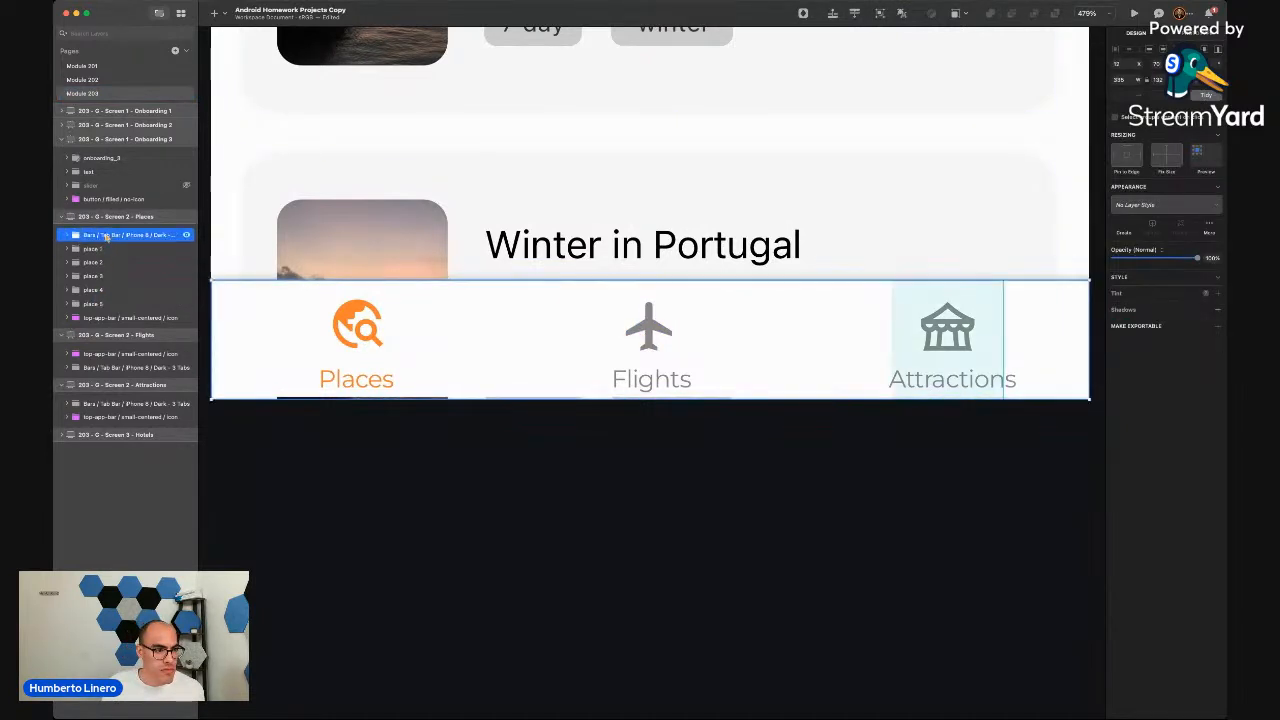
drag(84, 317, 84, 310)
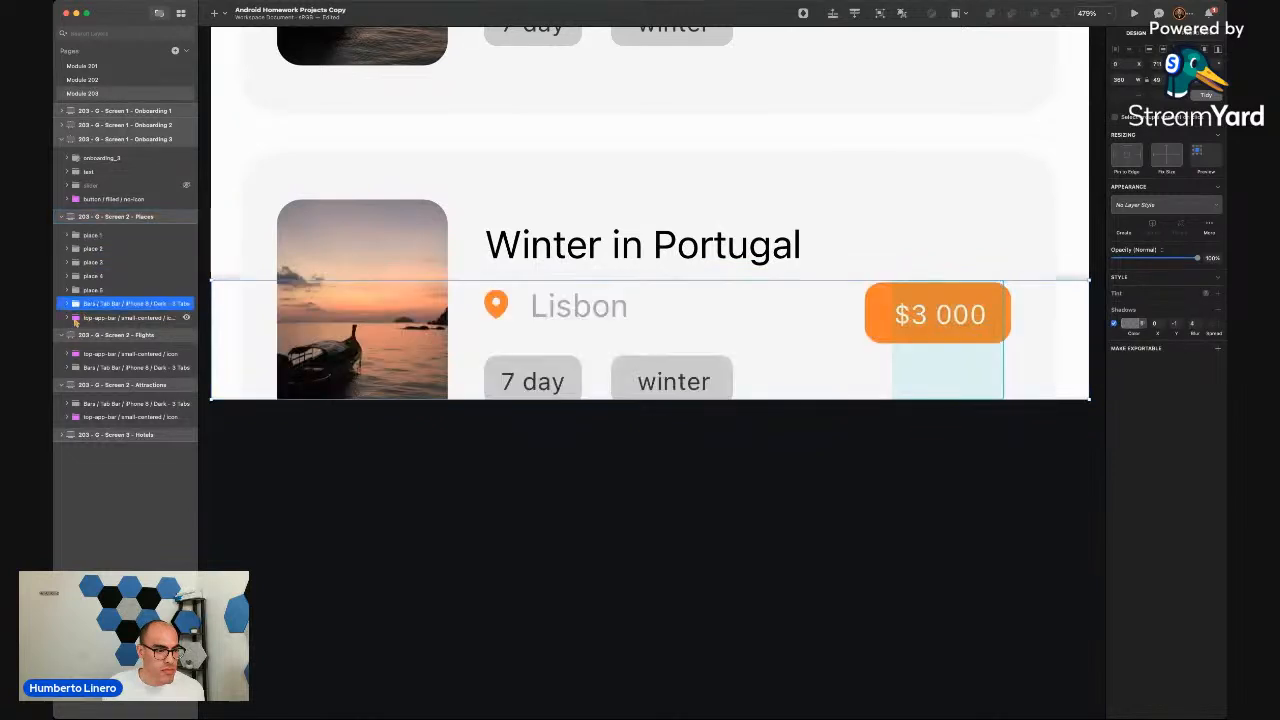
click(75, 320)
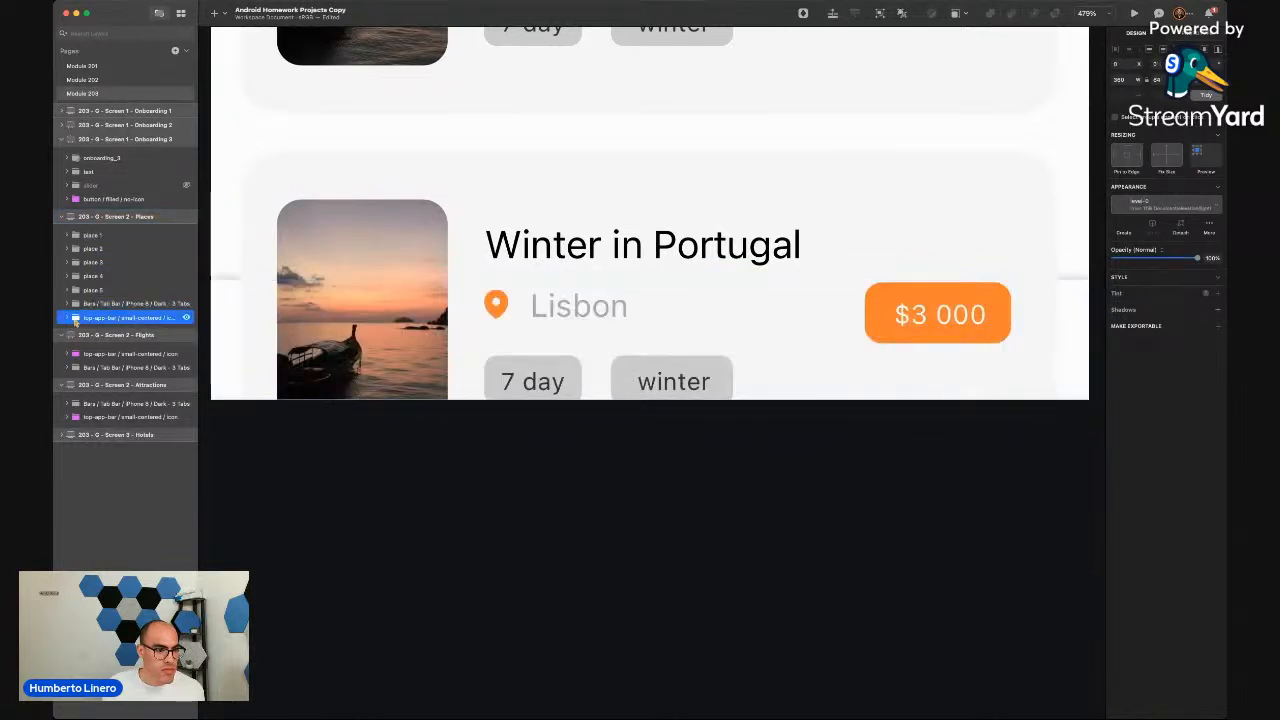
key(super+z)
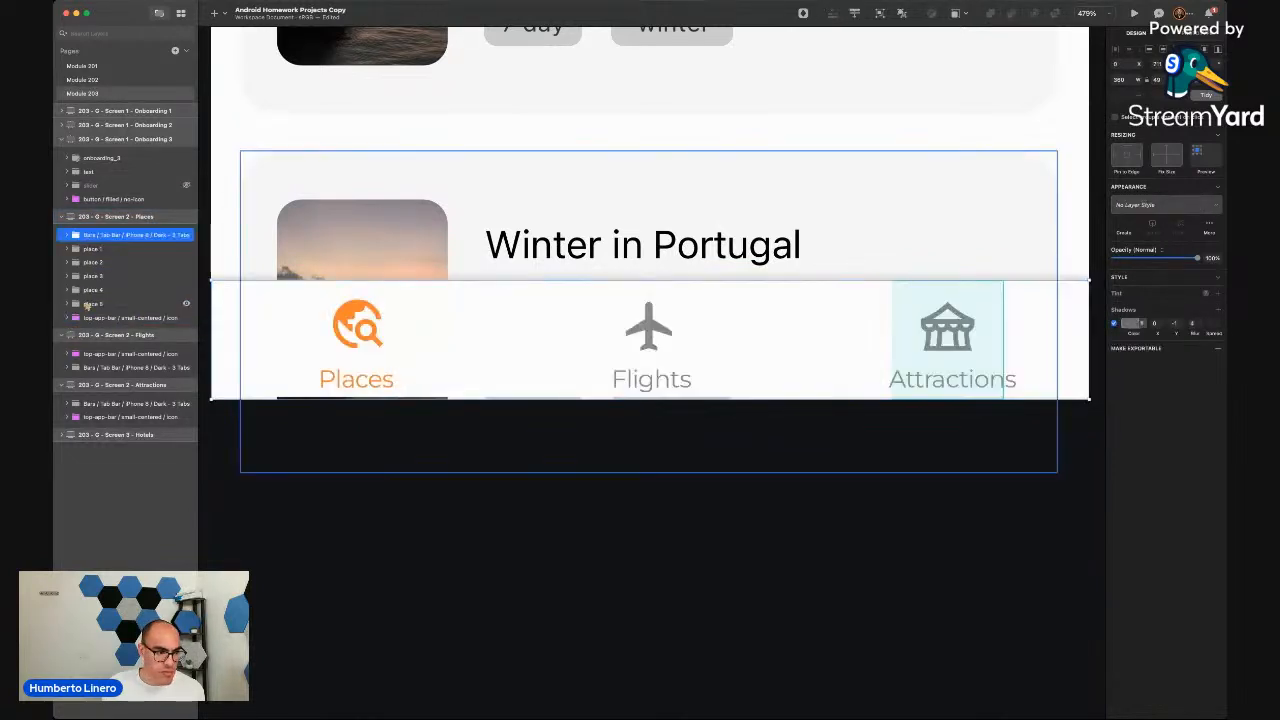
Move the Places screen's top-app-bar layer to the top of its layer order, above the tab bar group
drag(87, 232, 87, 230)
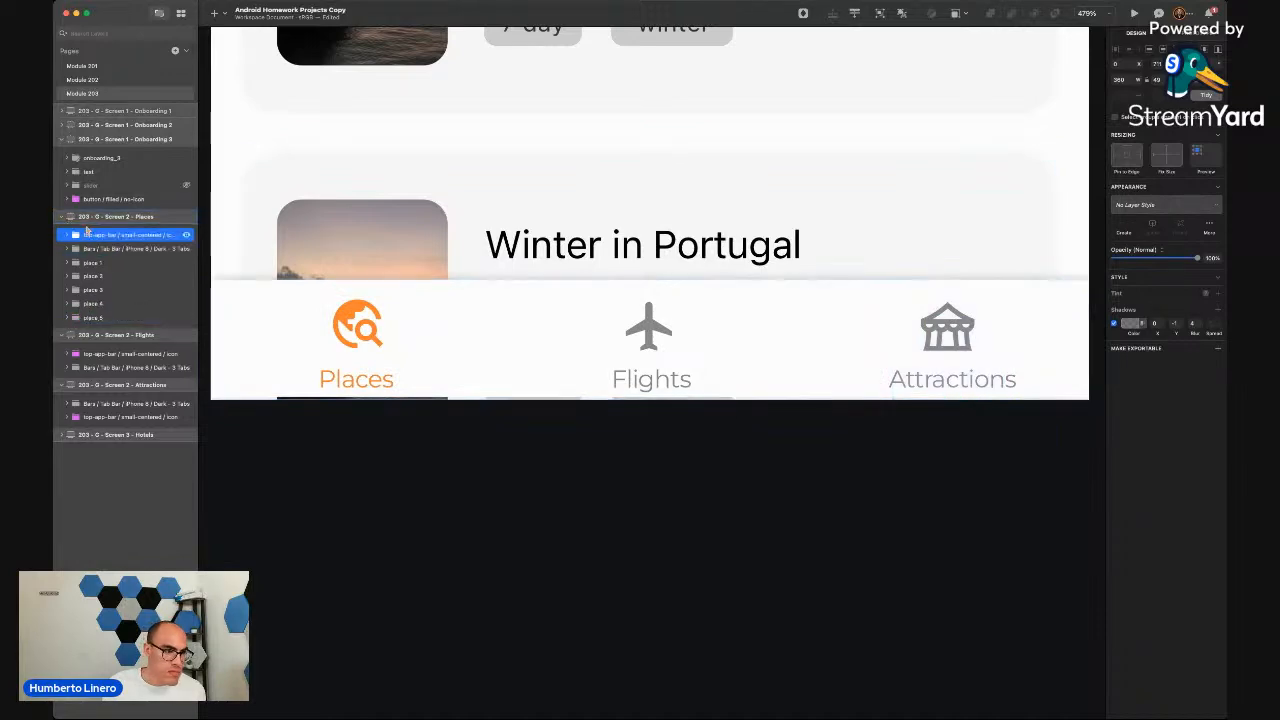
scroll(332, 247, down, 5)
scroll(333, 250, up, 6)
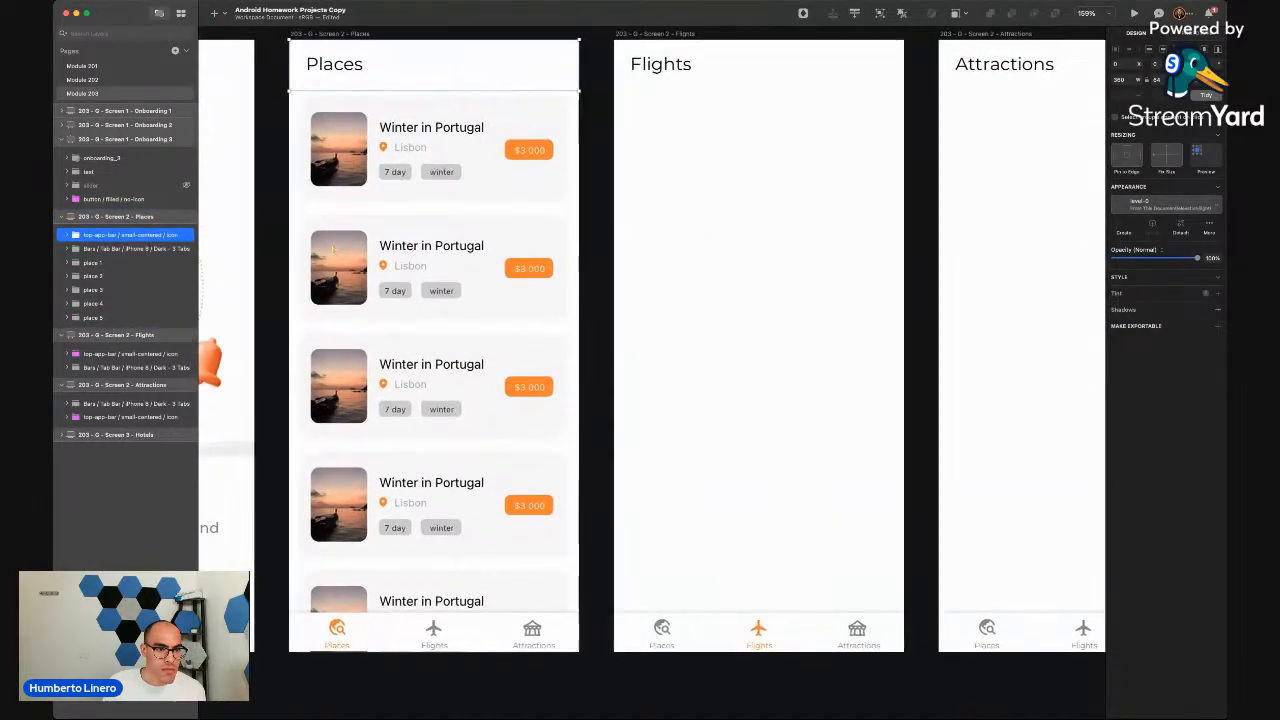
scroll(333, 251, down, 5)
scroll(400, 285, up, 2)
scroll(400, 285, right, 2)
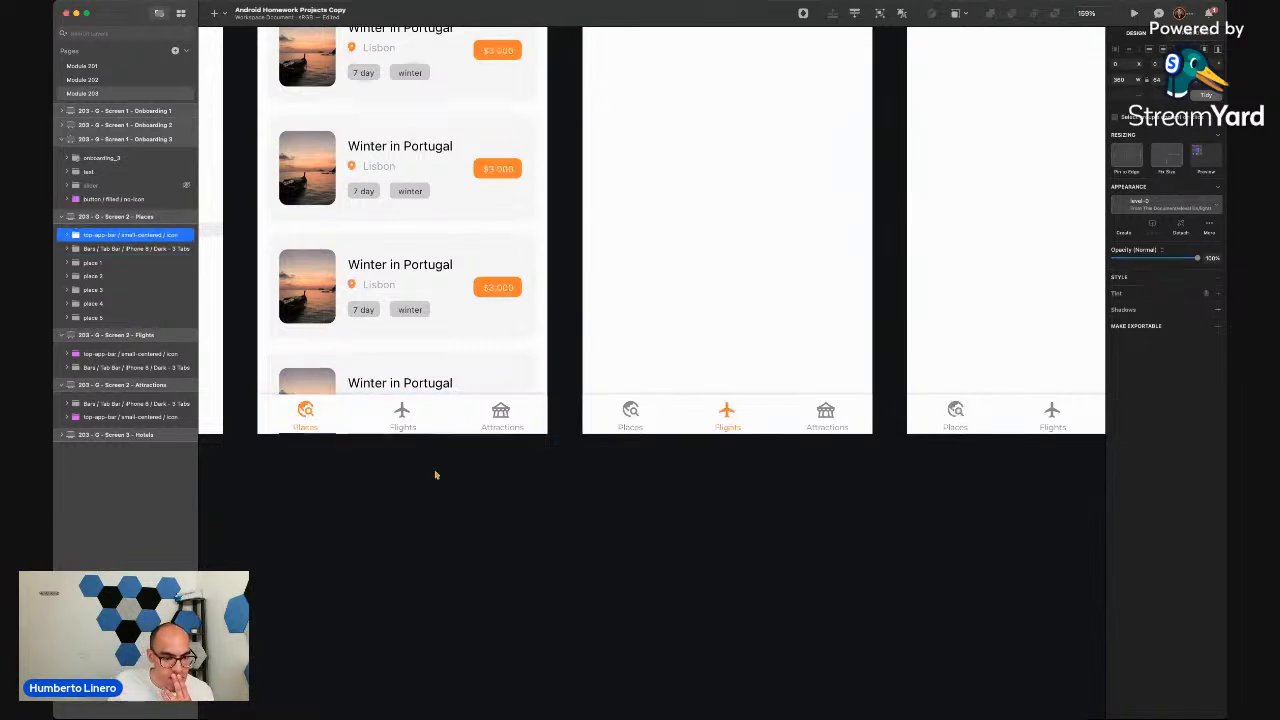
Make flight_icon in the Places screen's tab bar exportable in SVG format
scroll(450, 435, up, 5)
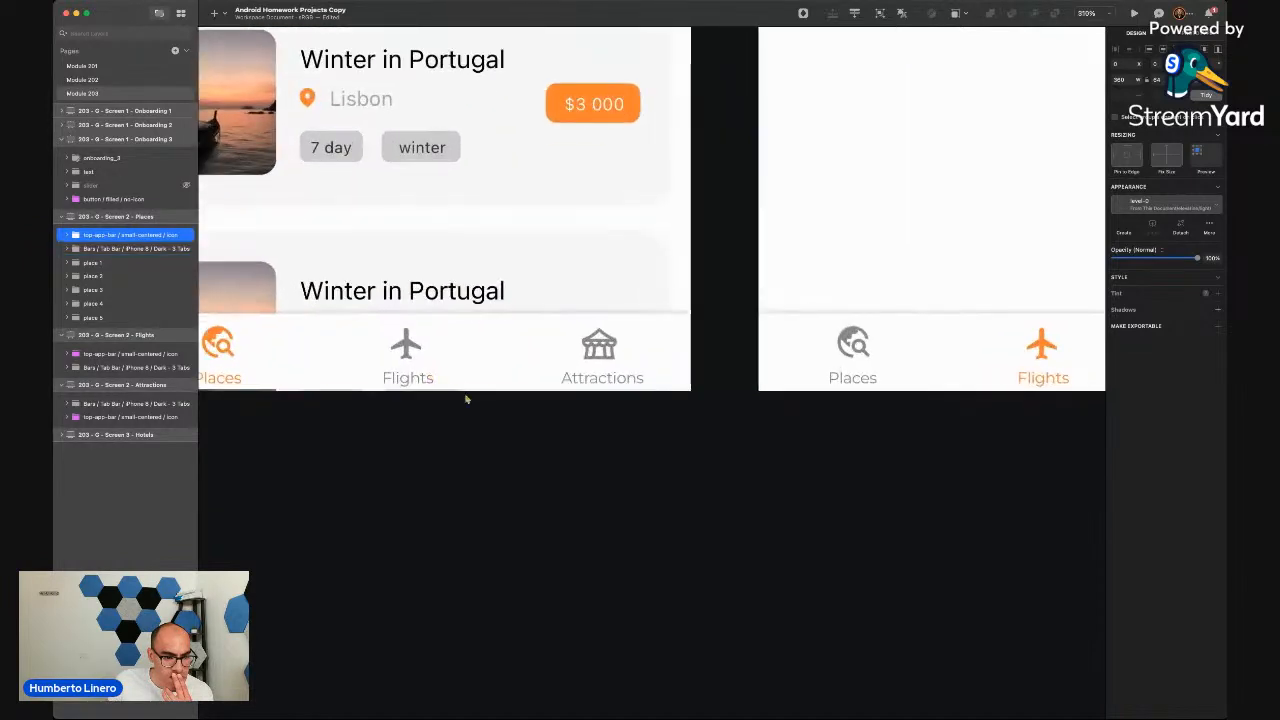
key(Tab)
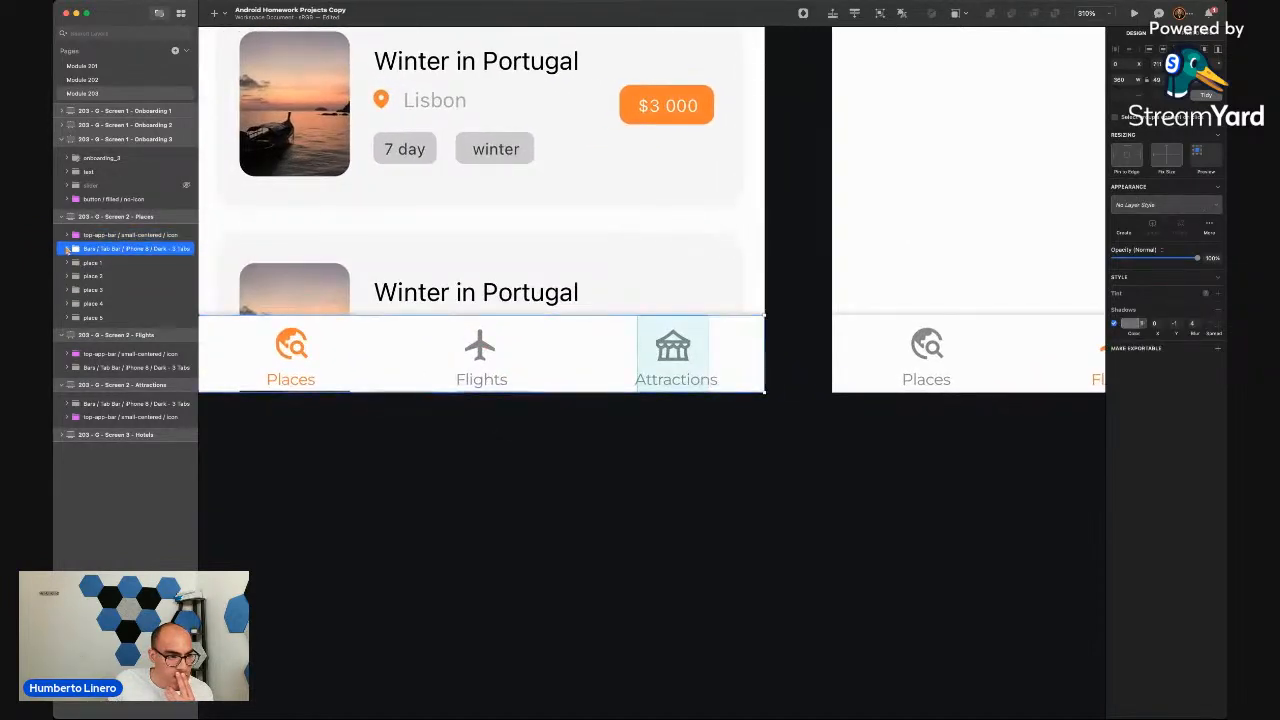
click(67, 249)
click(101, 277)
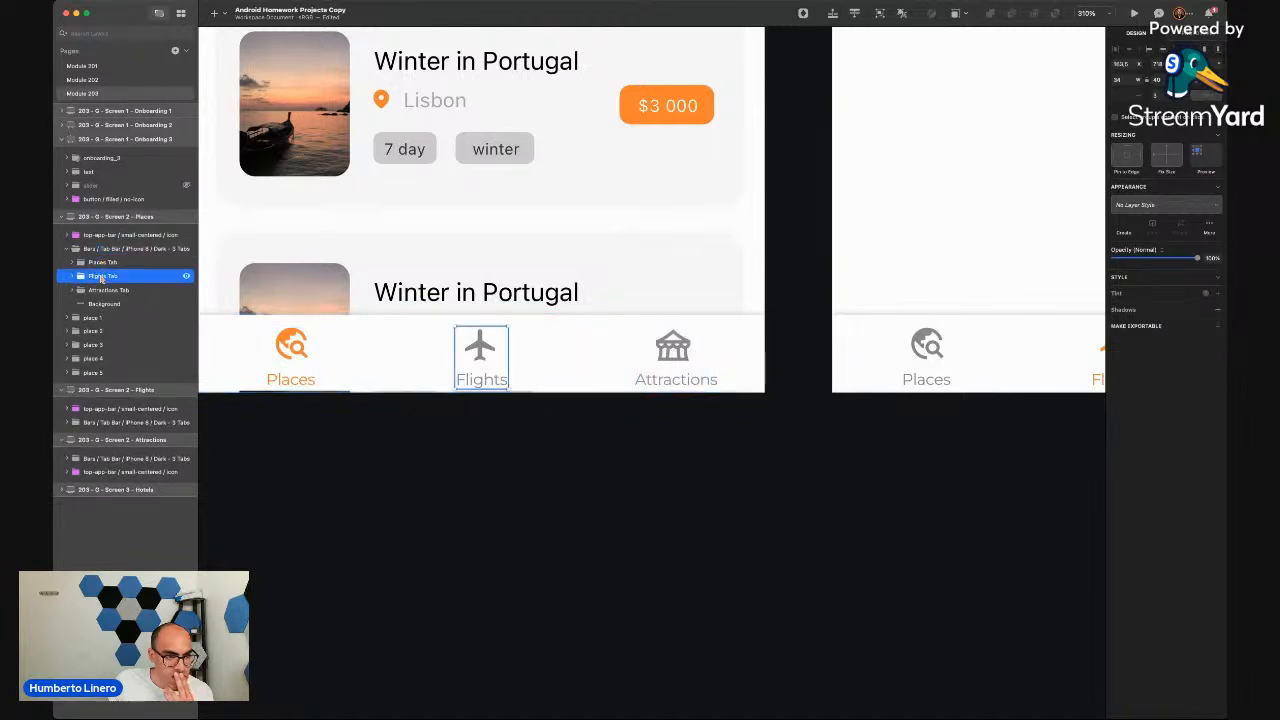
click(72, 277)
click(105, 289)
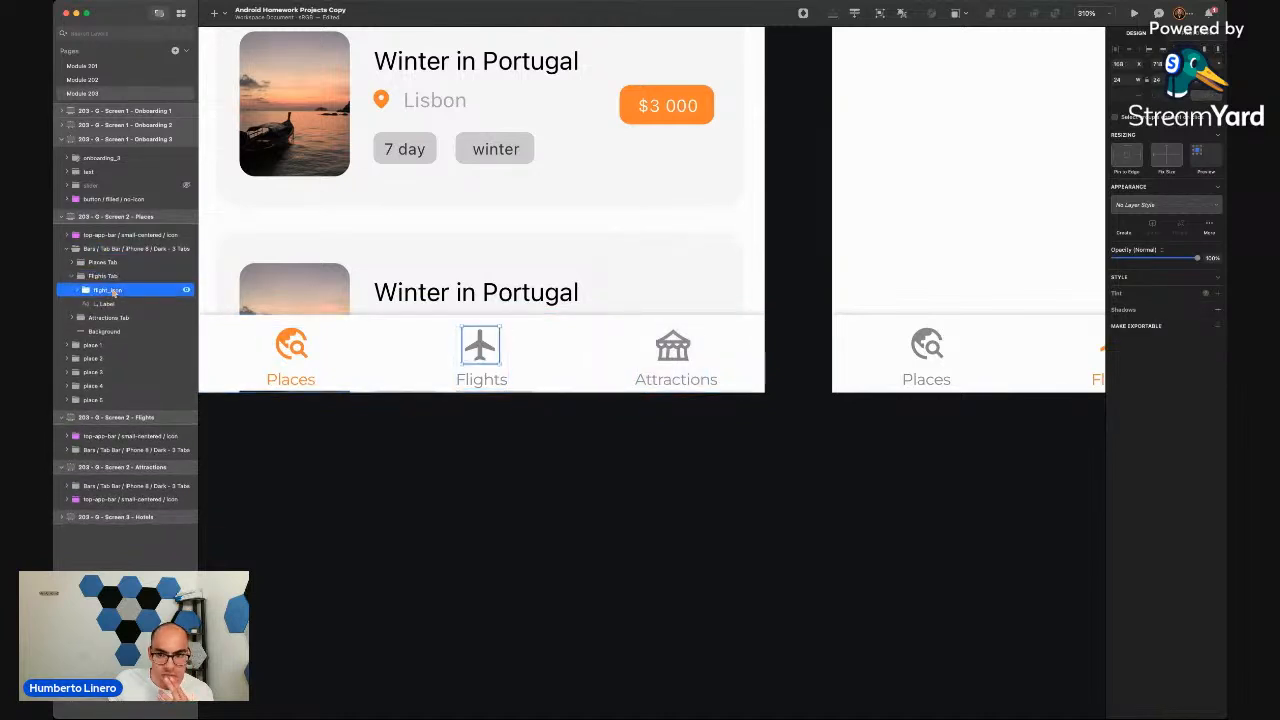
click(1219, 327)
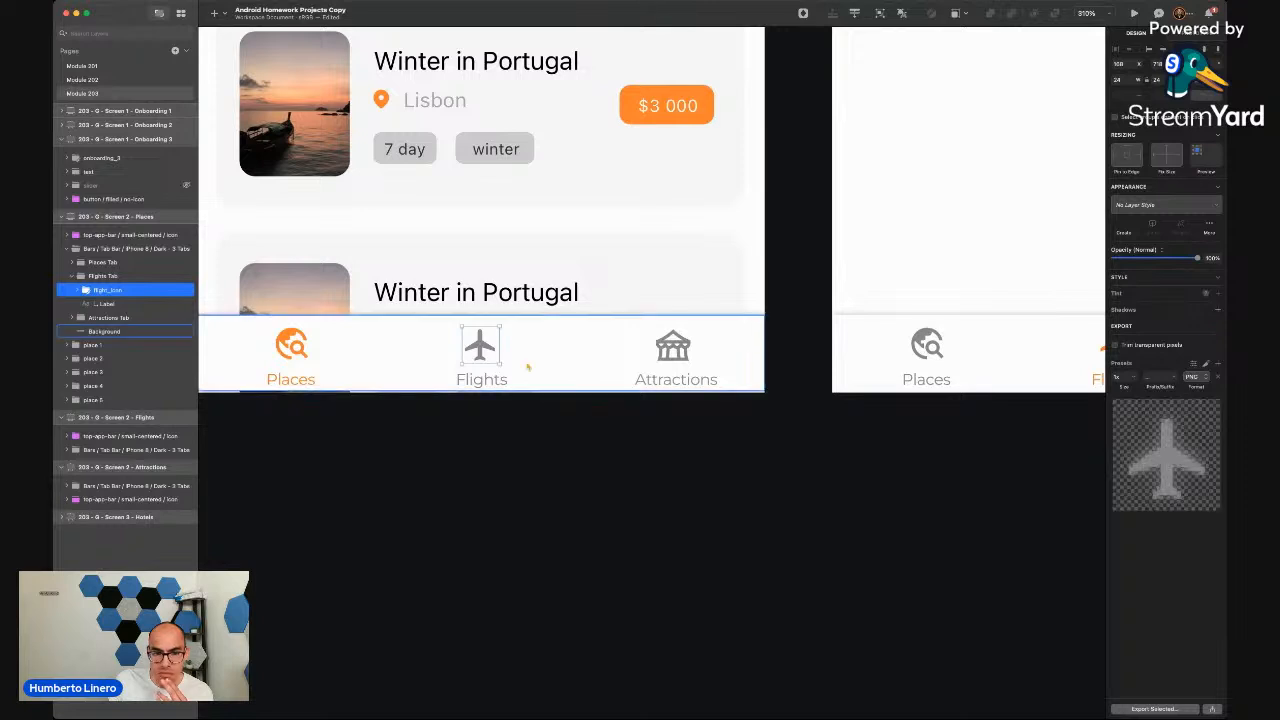
click(1197, 379)
click(1195, 446)
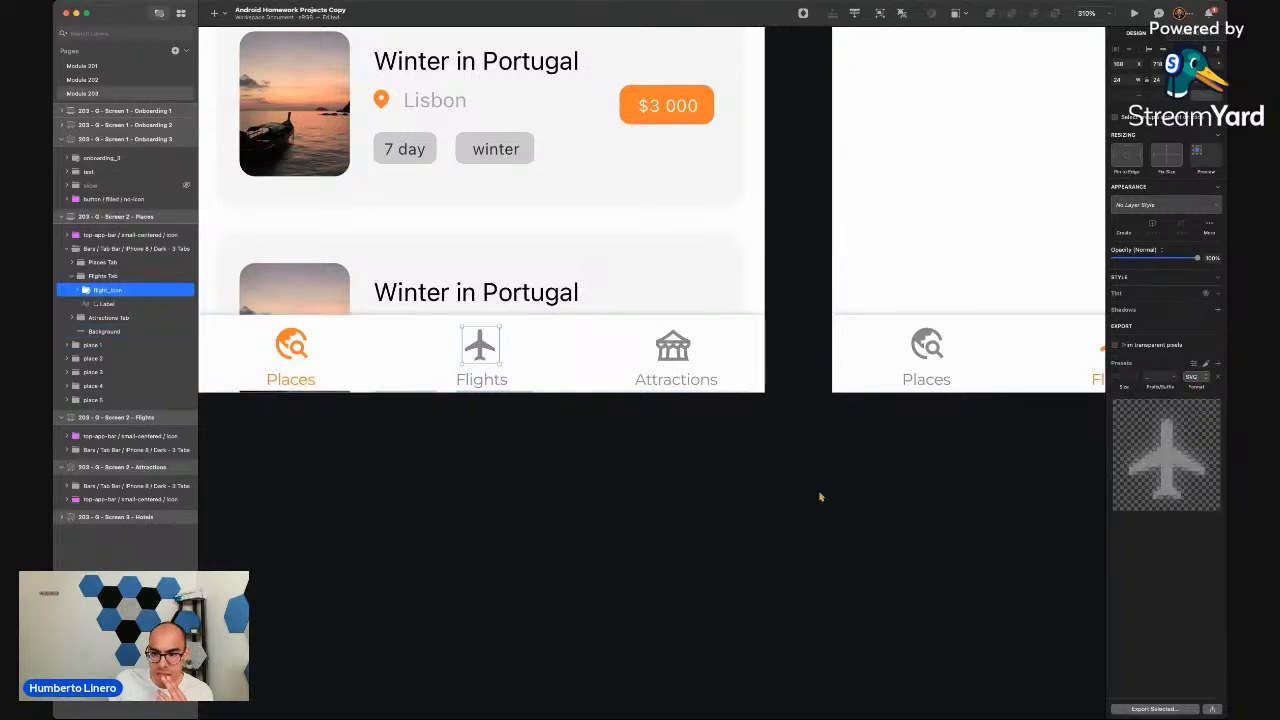
click(820, 497)
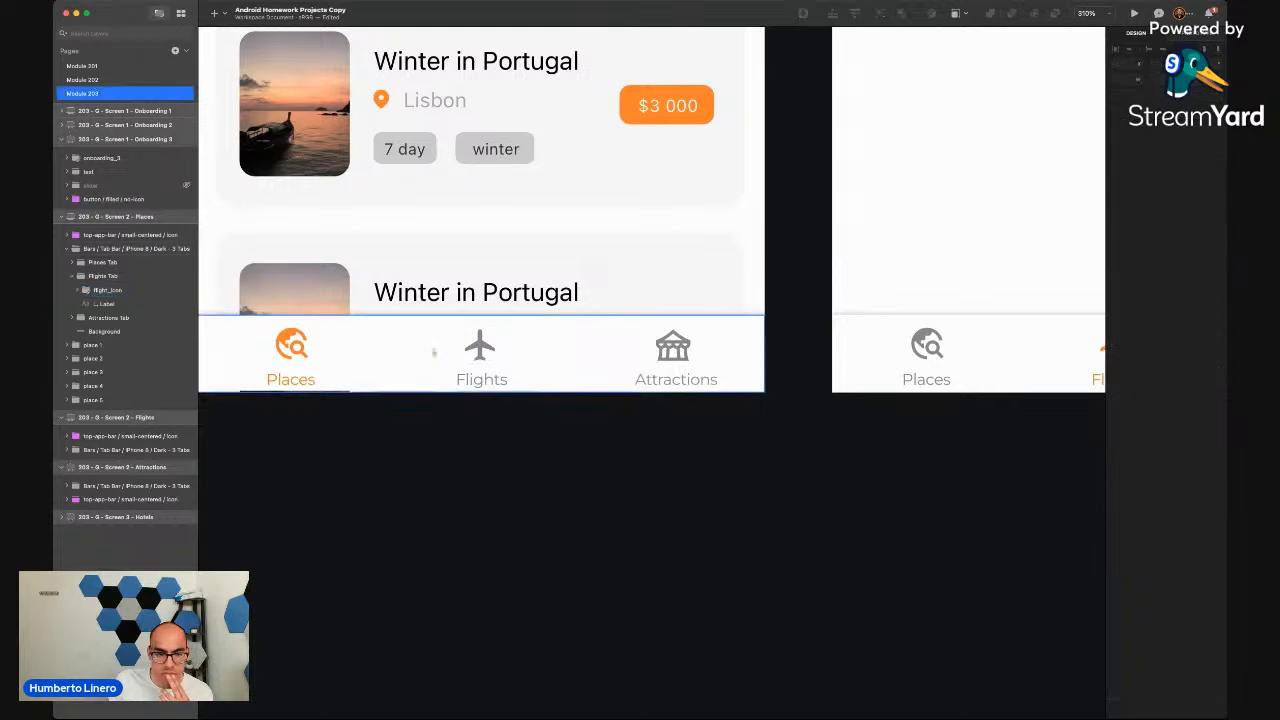
Delete the Links to and Frame layers from the Attractions Tab group in the Places screen's tab bar
click(73, 277)
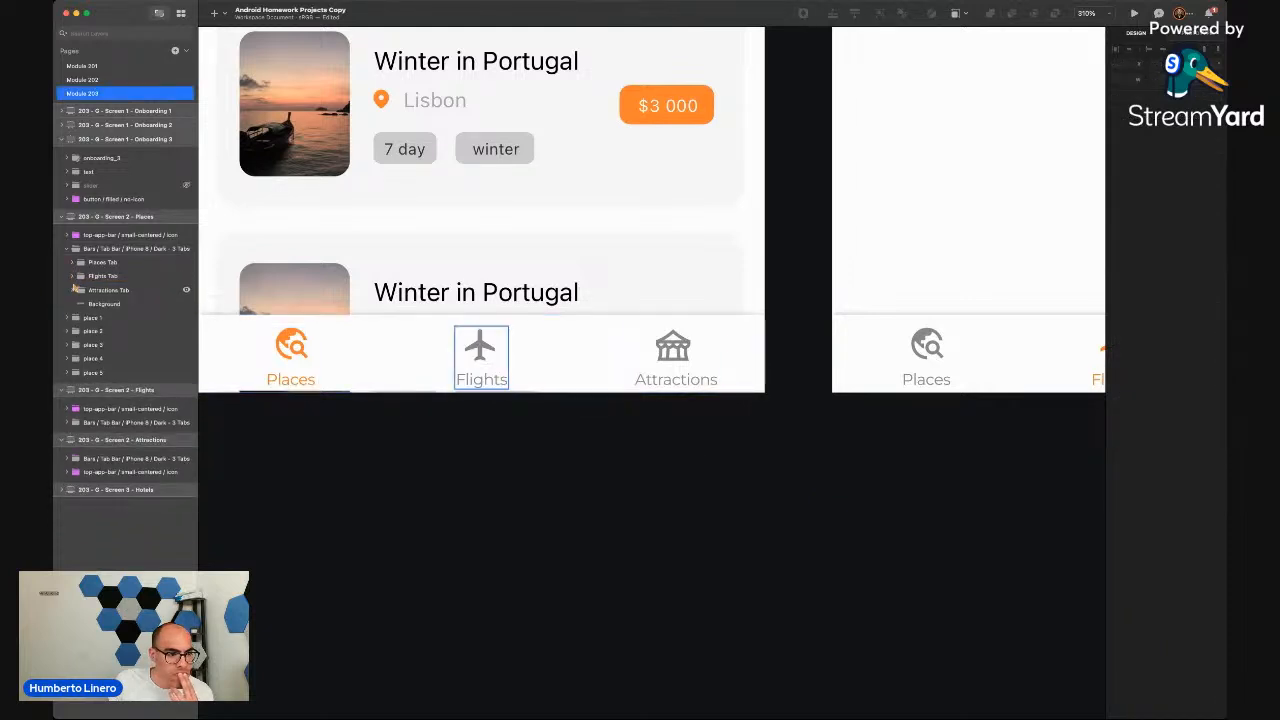
click(73, 290)
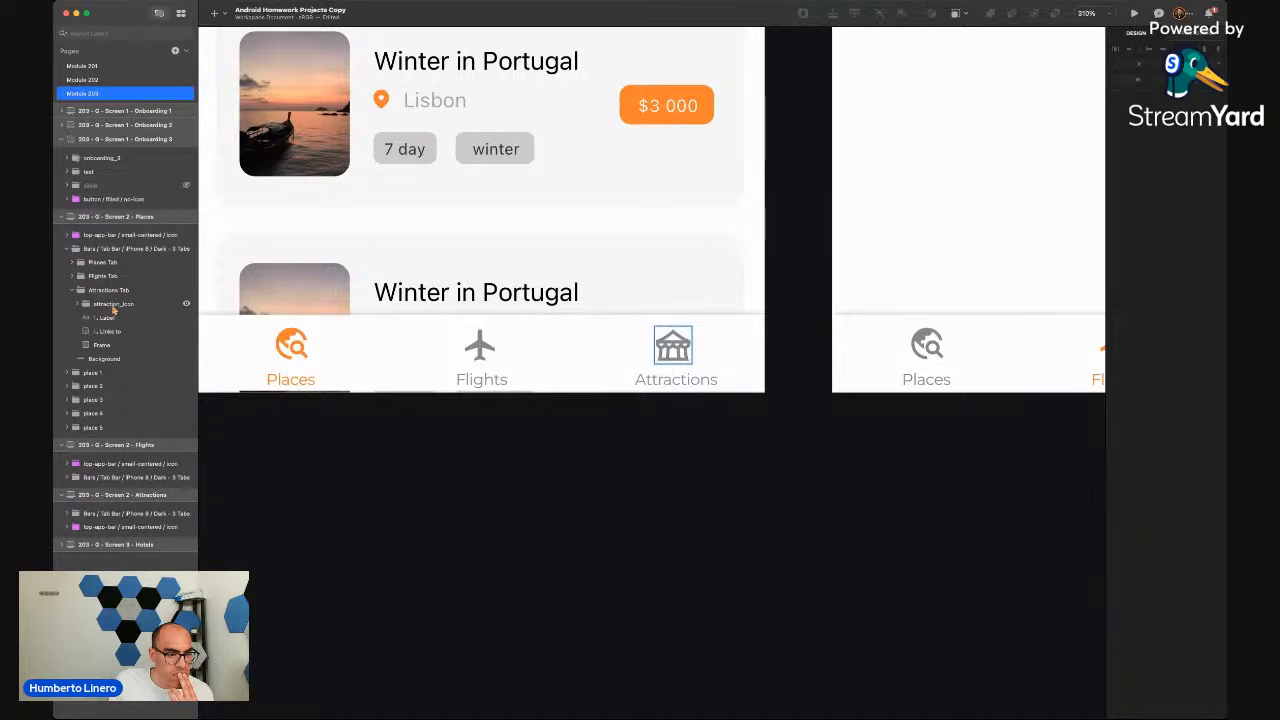
click(114, 304)
click(113, 331)
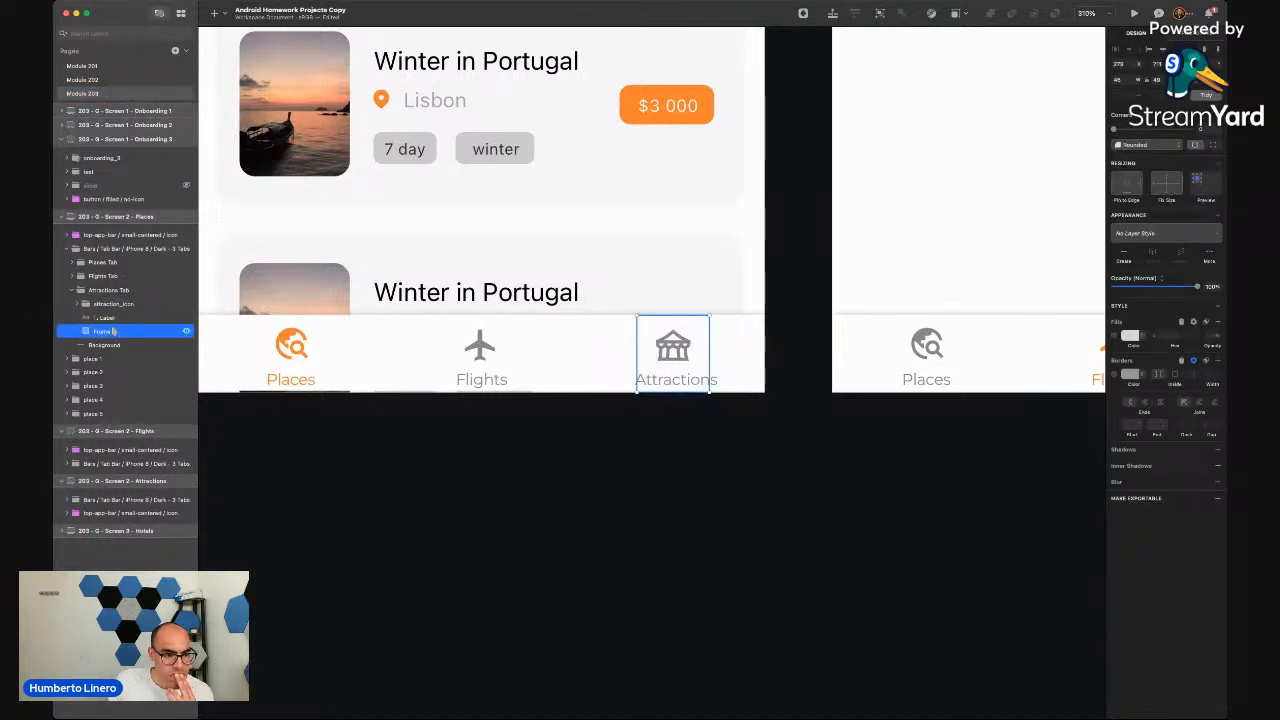
key(Delete)
Make attraction_icon in the Places screen's tab bar exportable as SVG and collapse the tab bar's layer groups
click(118, 317)
click(118, 304)
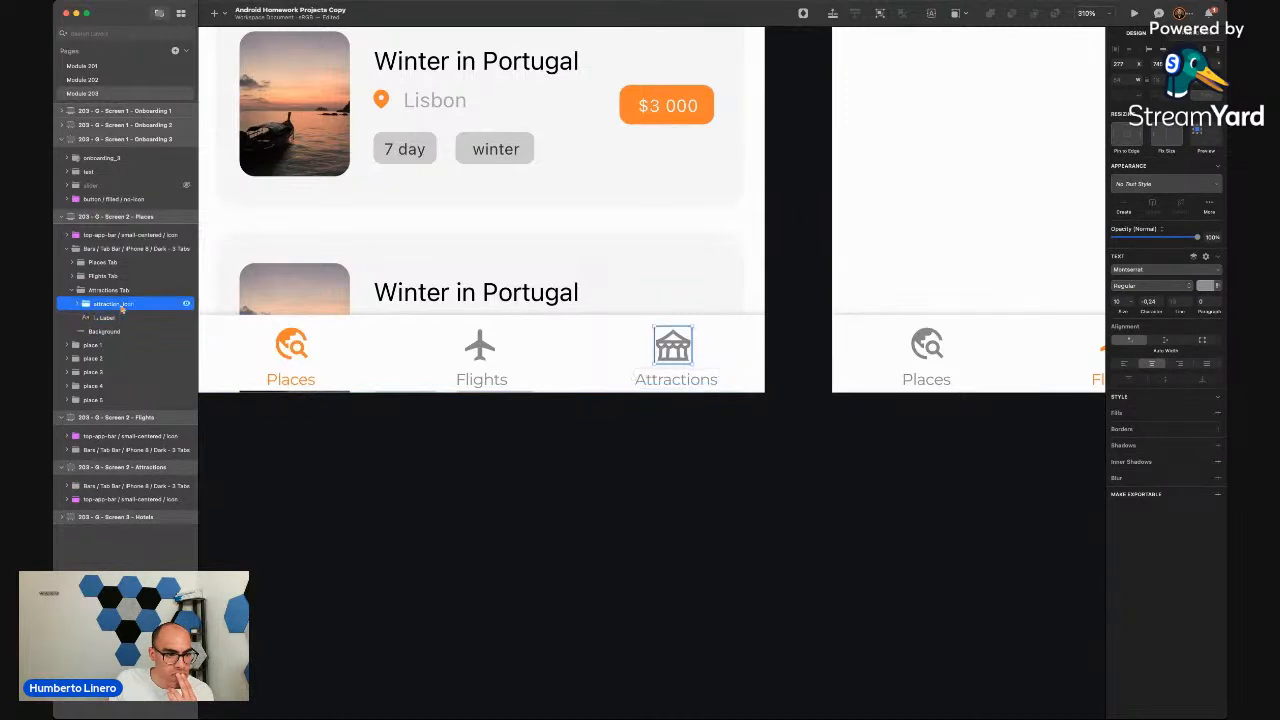
click(1219, 330)
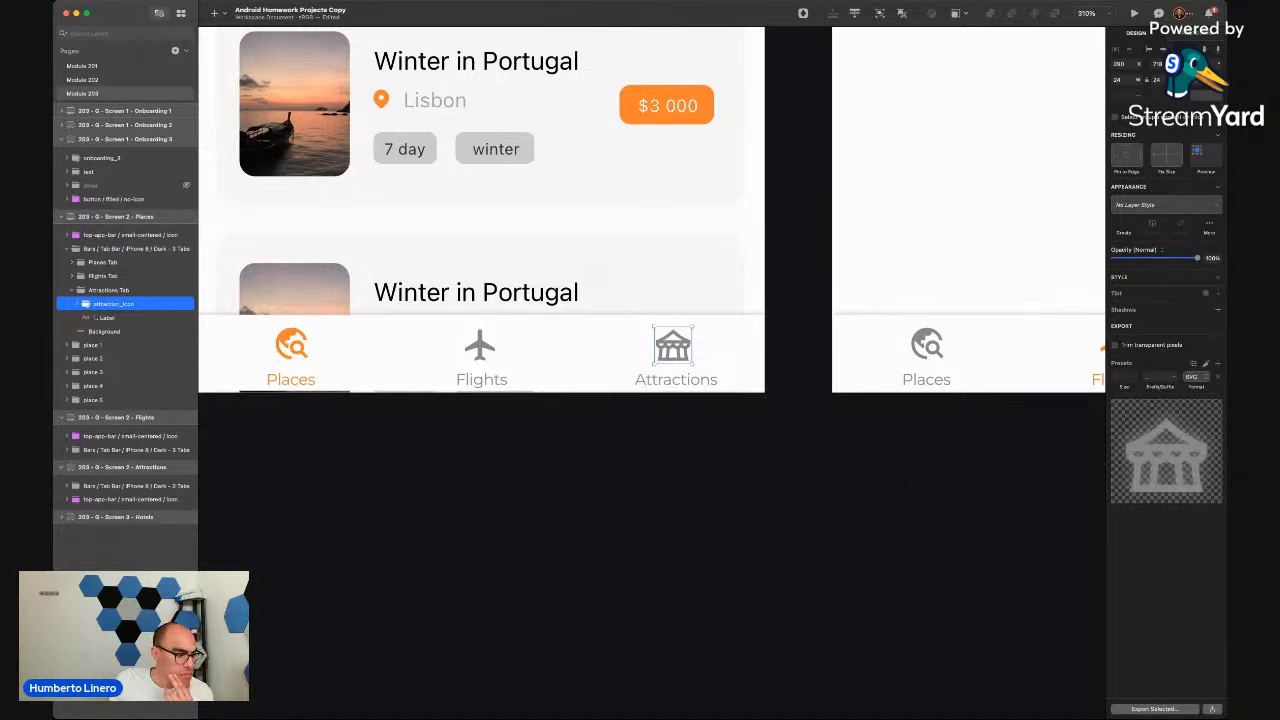
click(494, 529)
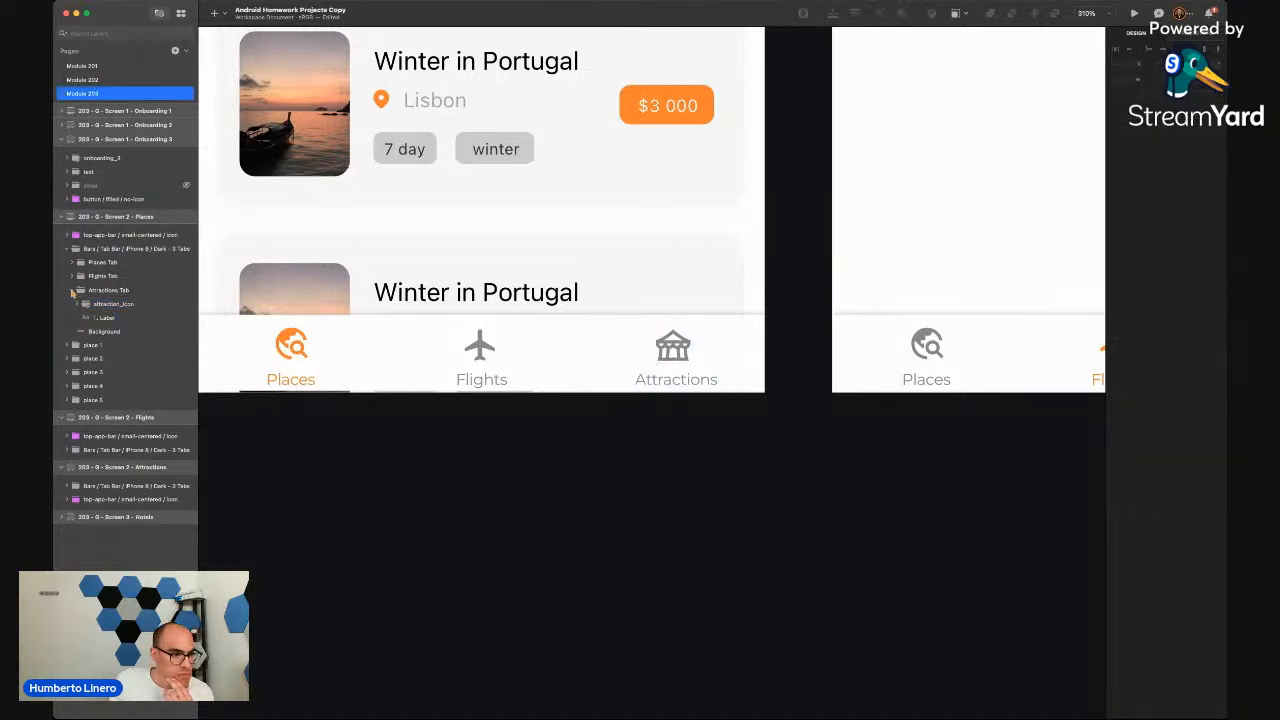
click(71, 291)
click(67, 248)
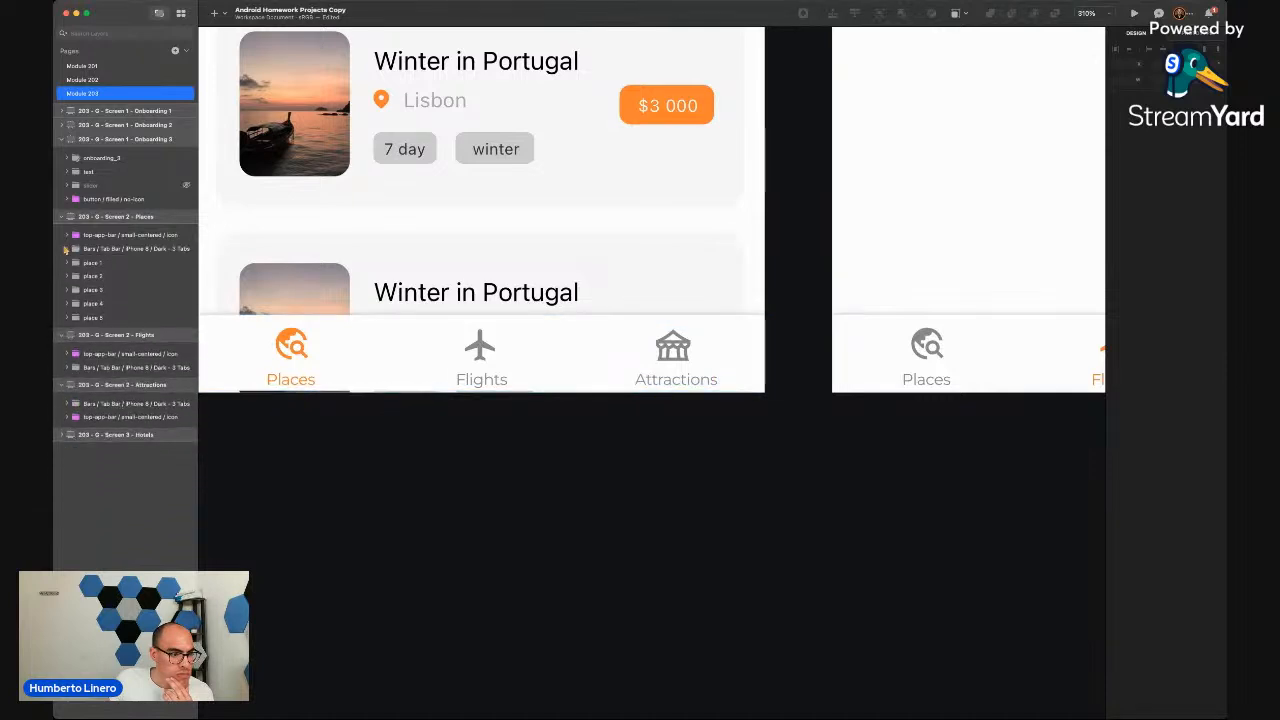
Group the layers place 1 through place 5 on the Places screen and rename the group places
click(88, 262)
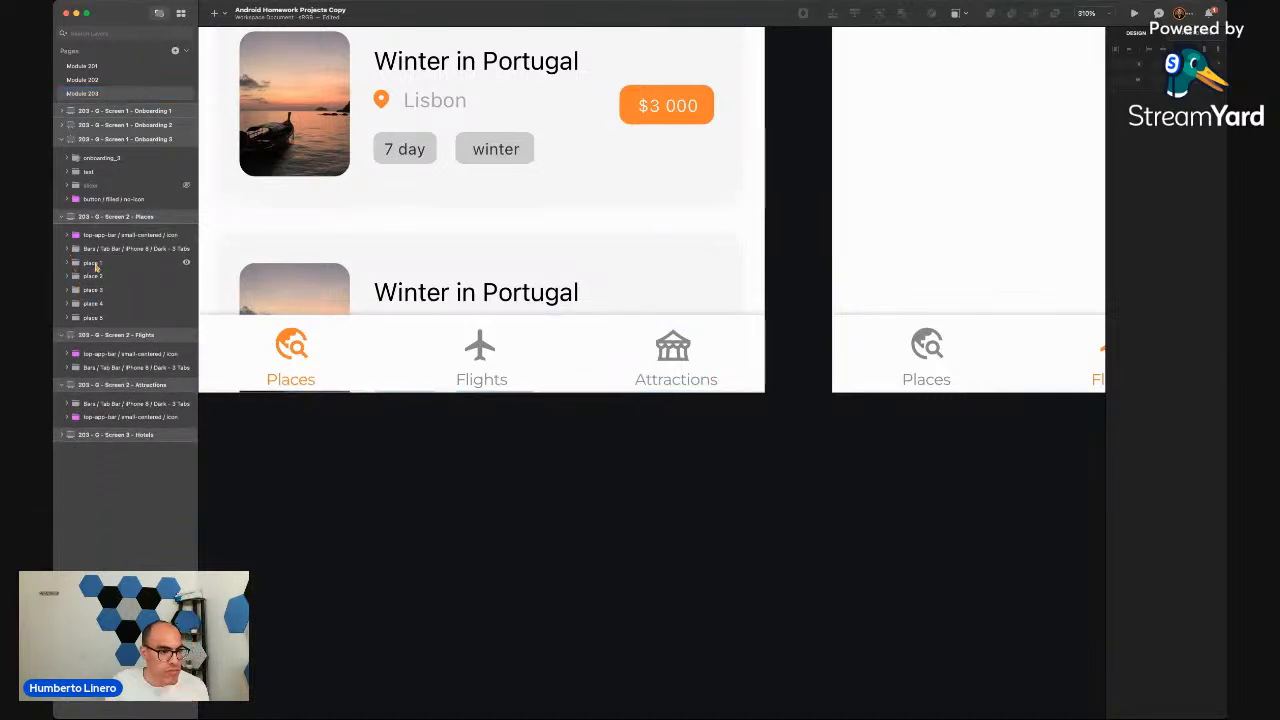
shift+click(98, 317)
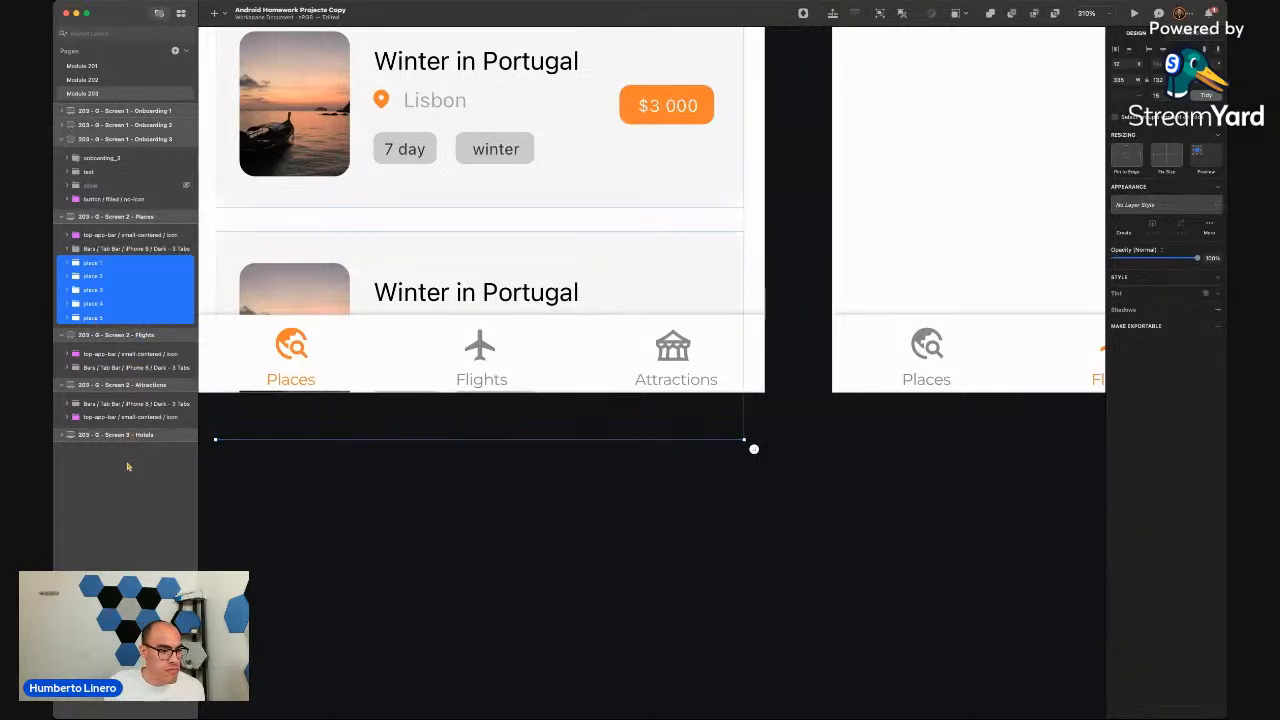
key(super+g)
double_click(97, 262)
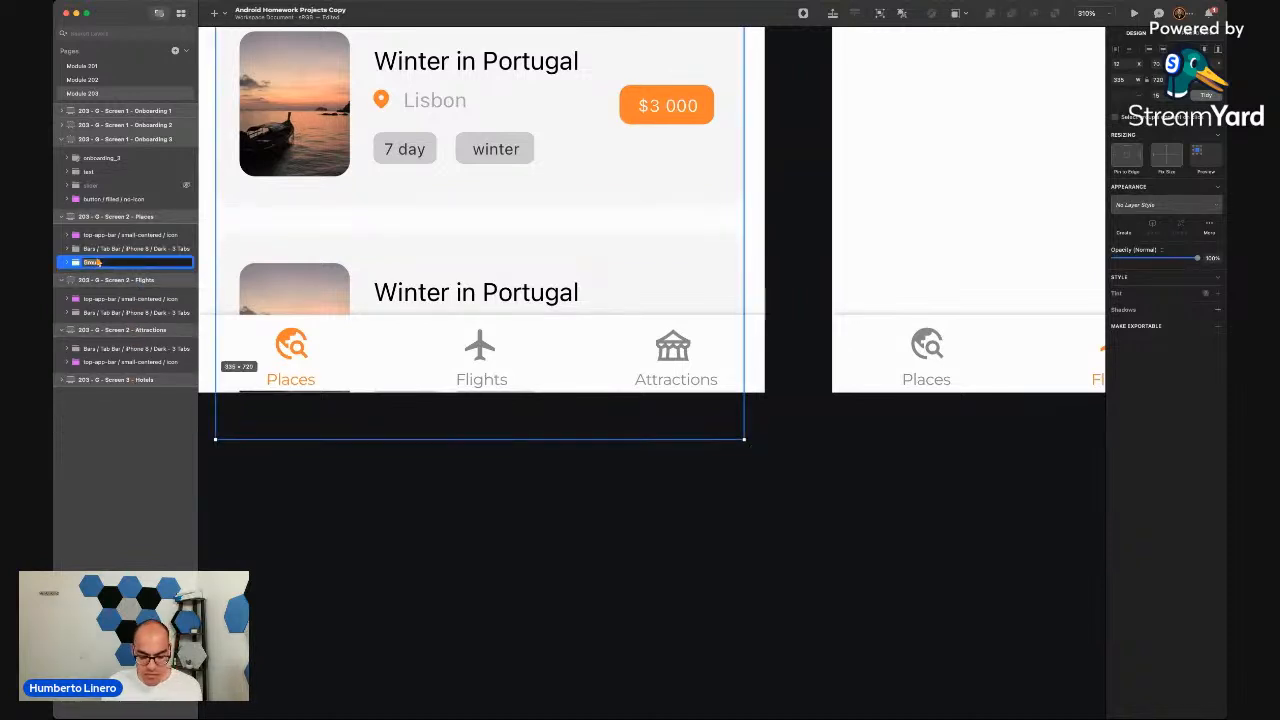
text(Places)
key(Return)
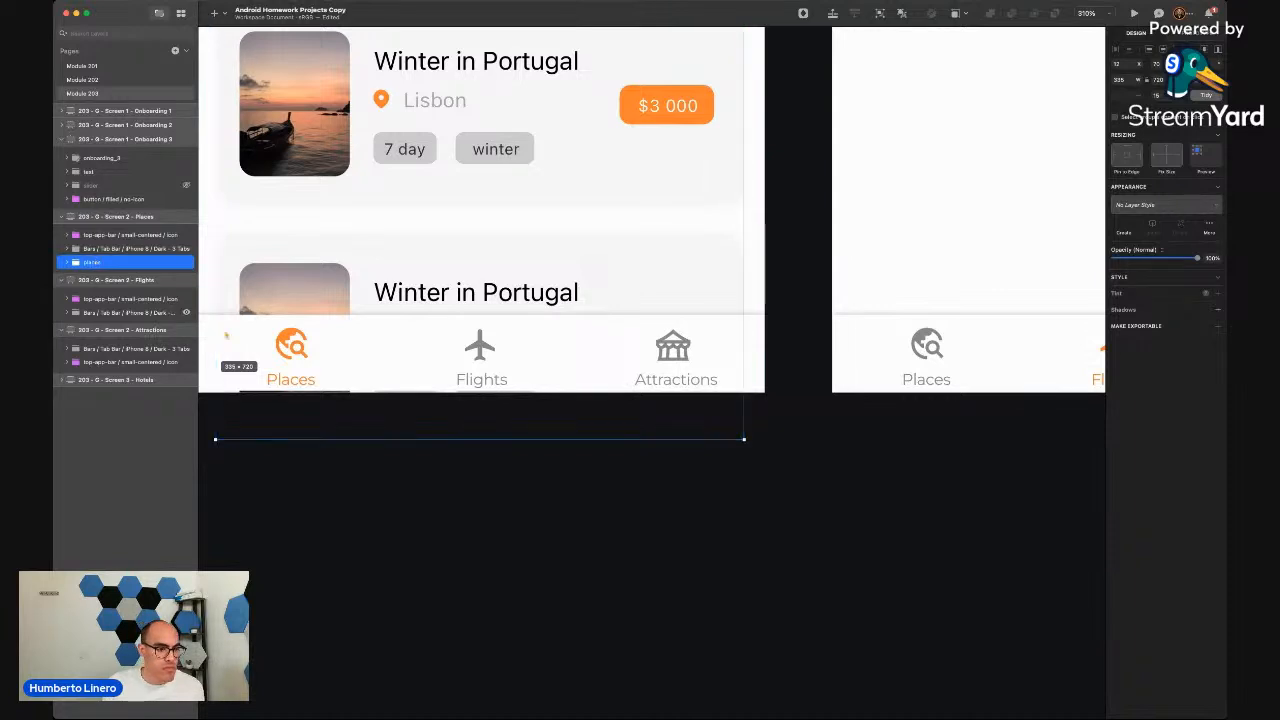
click(330, 488)
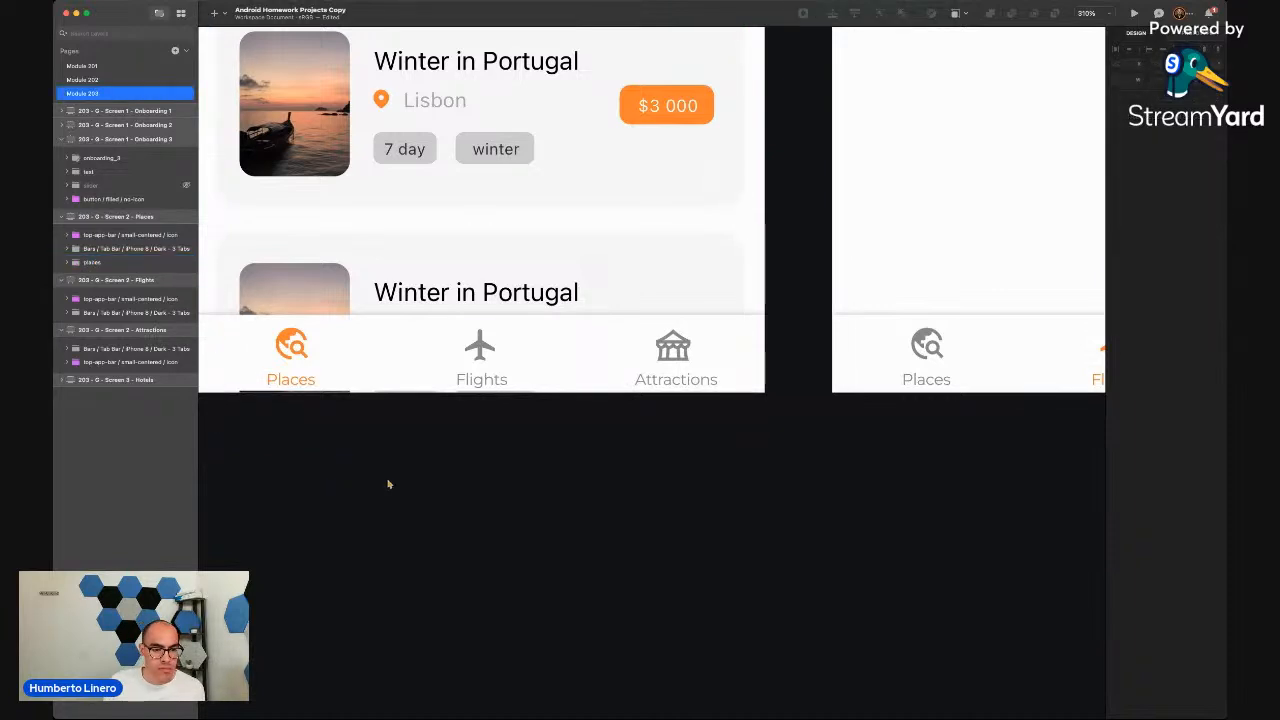
Inspect the tint and export settings of places_icon in the Flights screen's tab bar
scroll(389, 486, down, 5)
scroll(389, 486, right, 5)
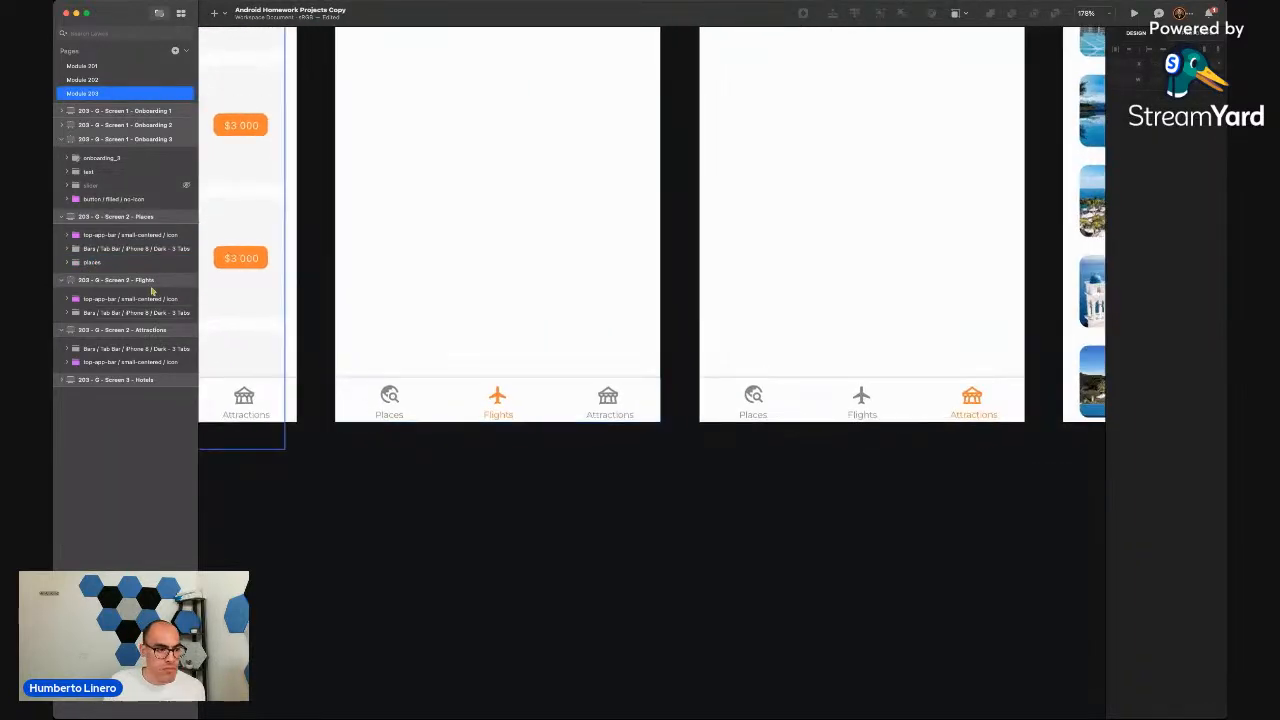
click(86, 314)
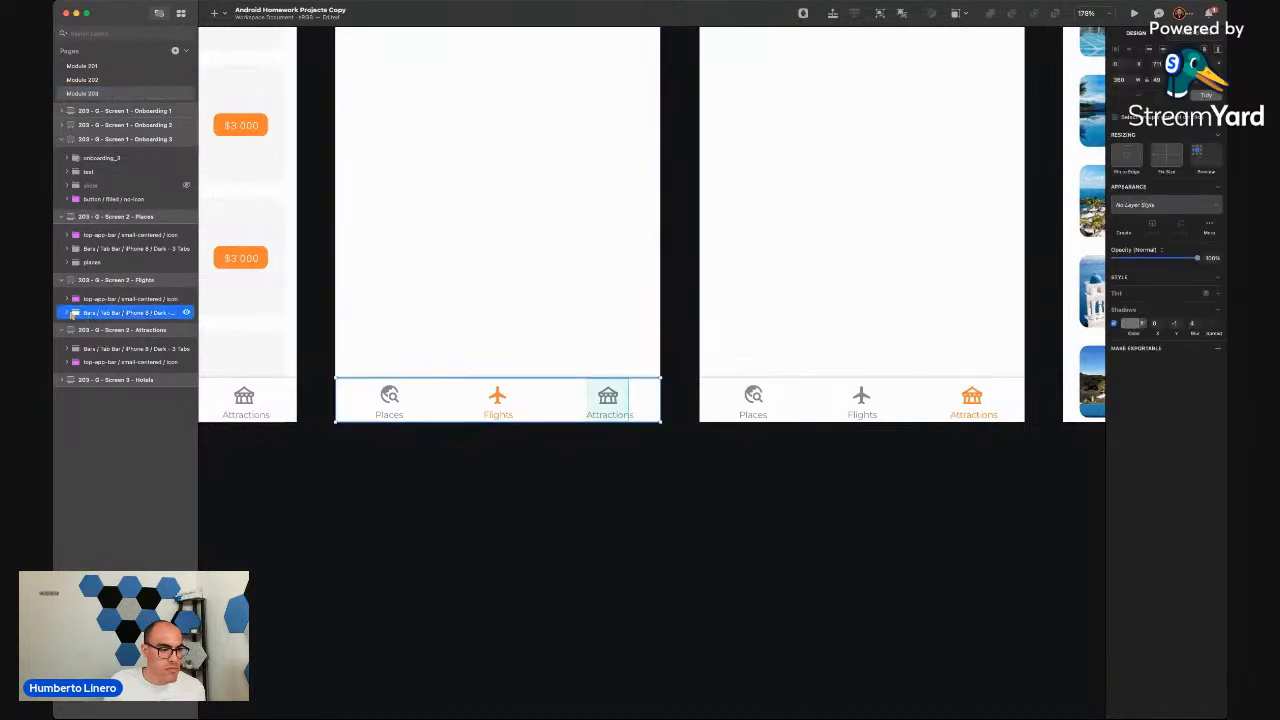
click(67, 313)
click(73, 355)
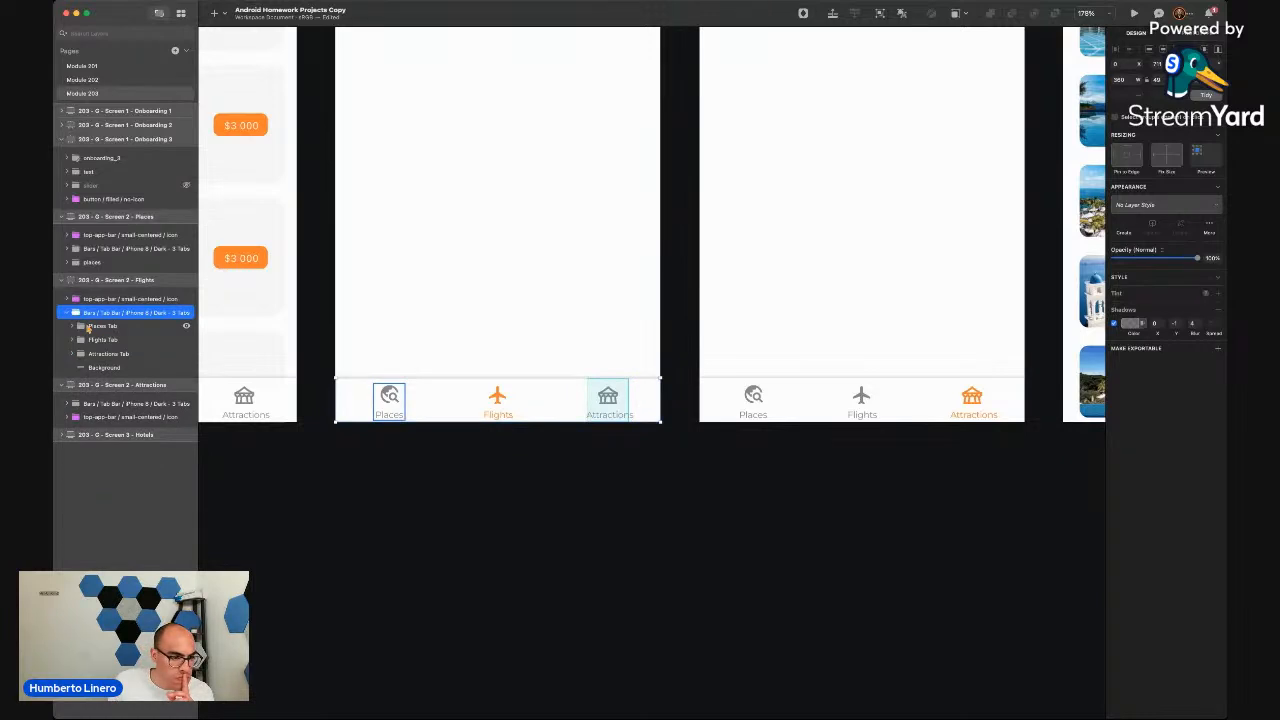
click(88, 327)
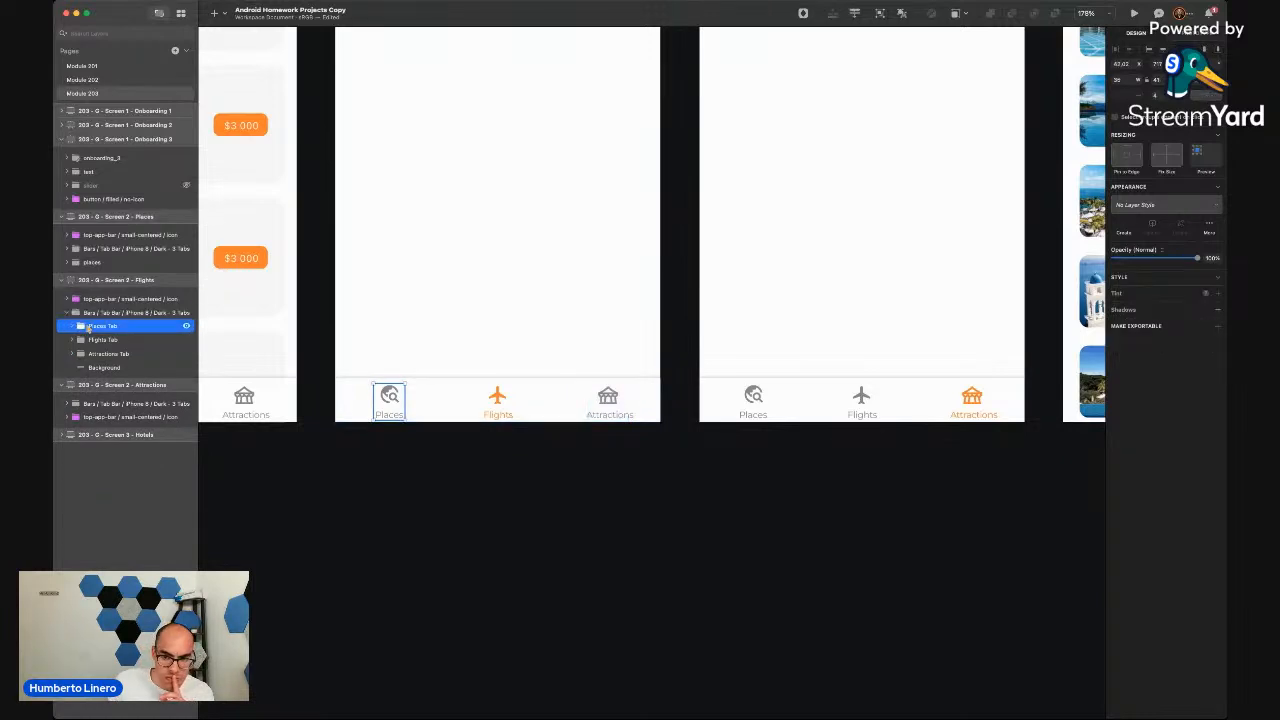
click(72, 326)
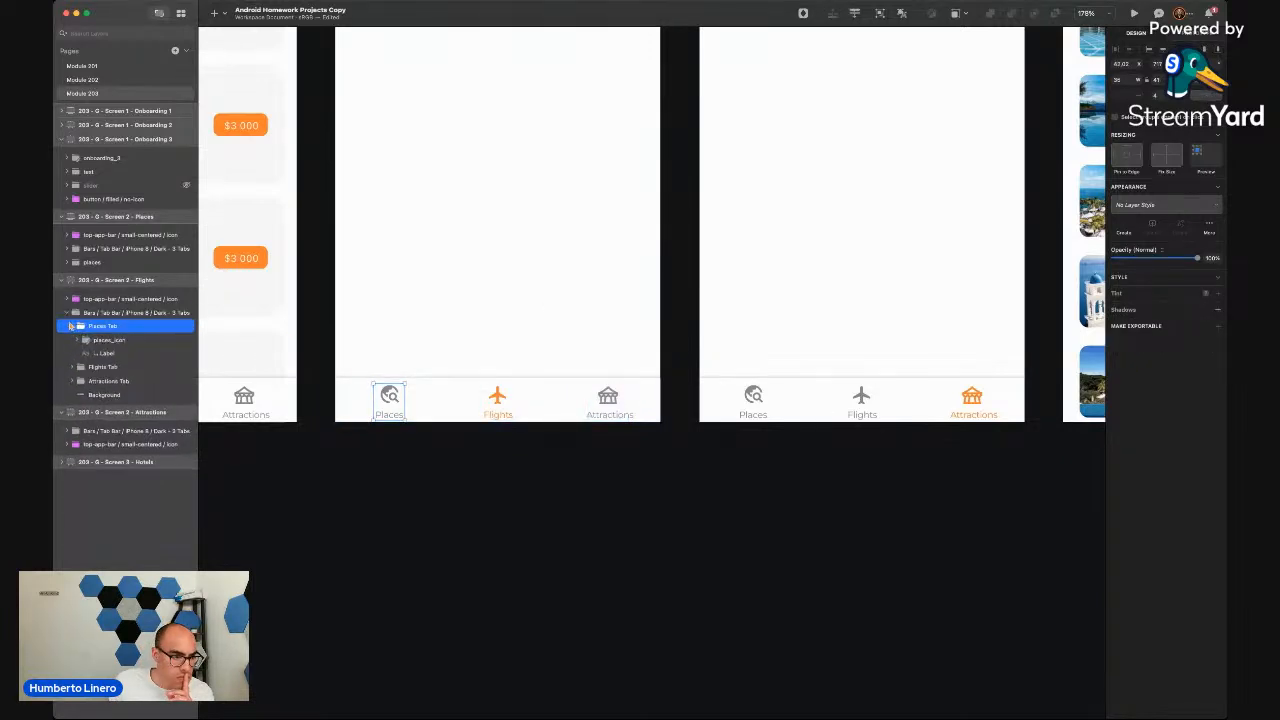
click(96, 339)
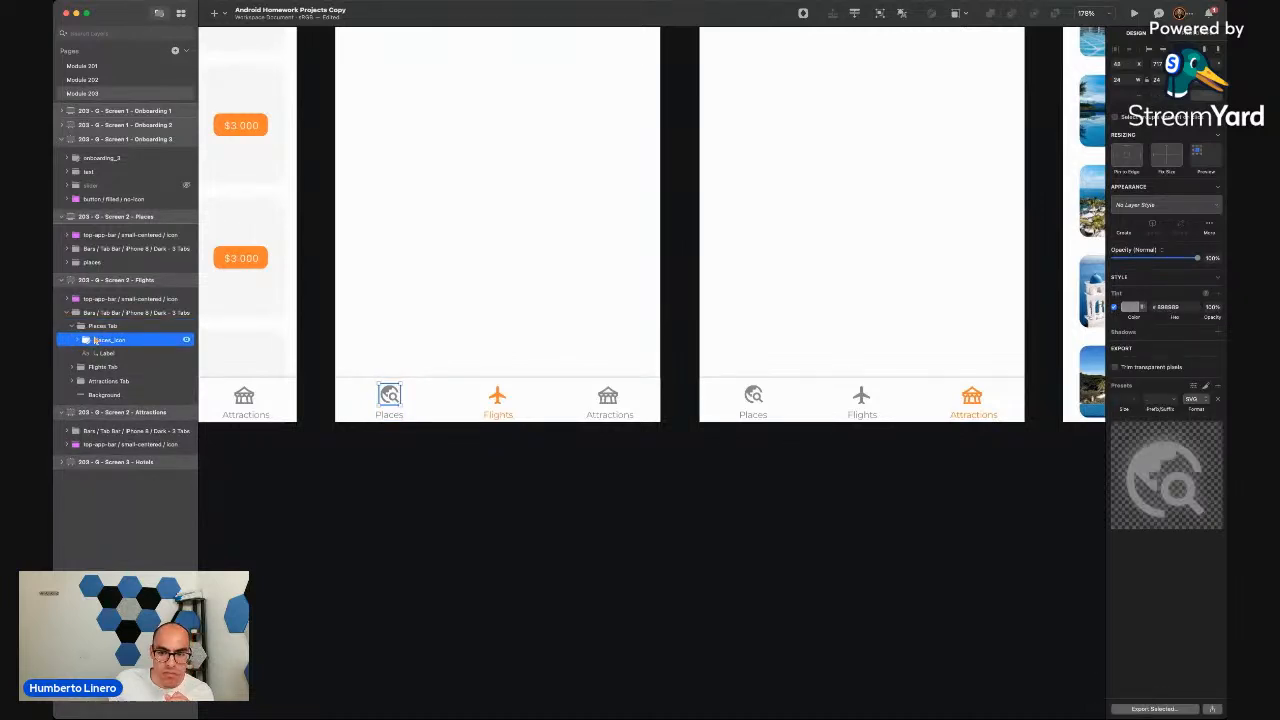
click(74, 326)
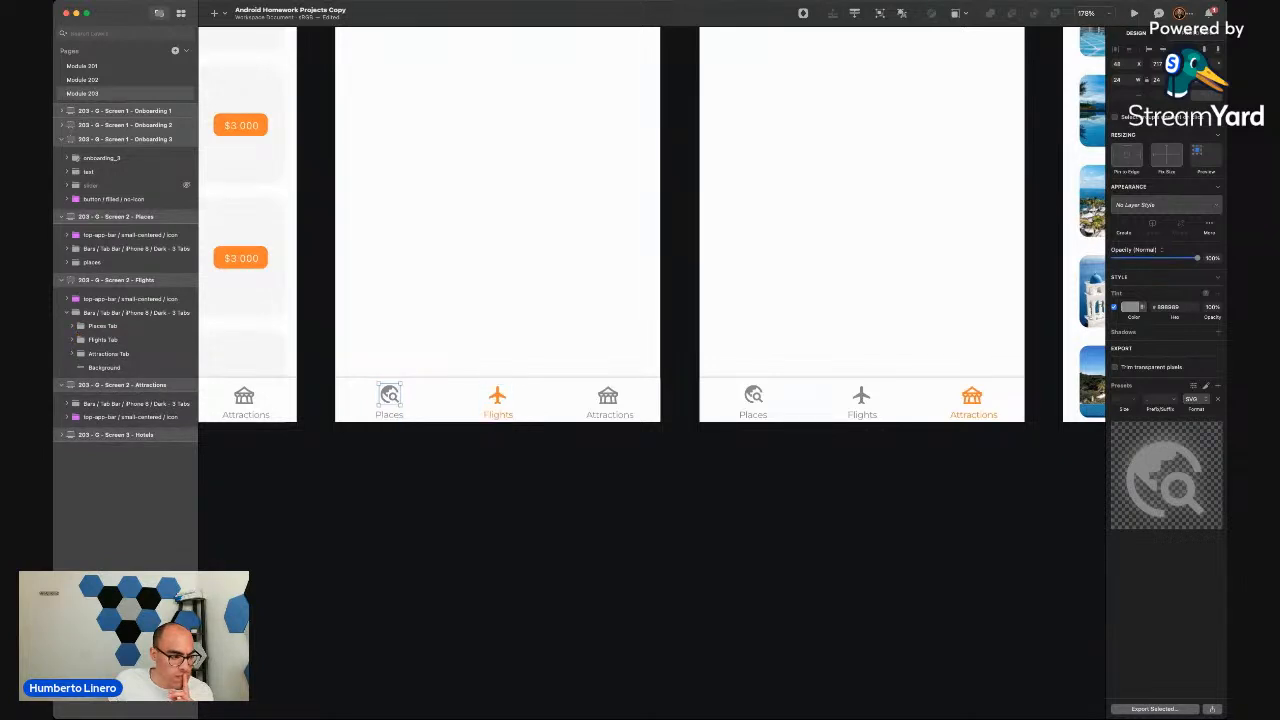
Review the whole row of screens from Onboarding 1 through Hotels
click(433, 677)
scroll(433, 677, down, 5)
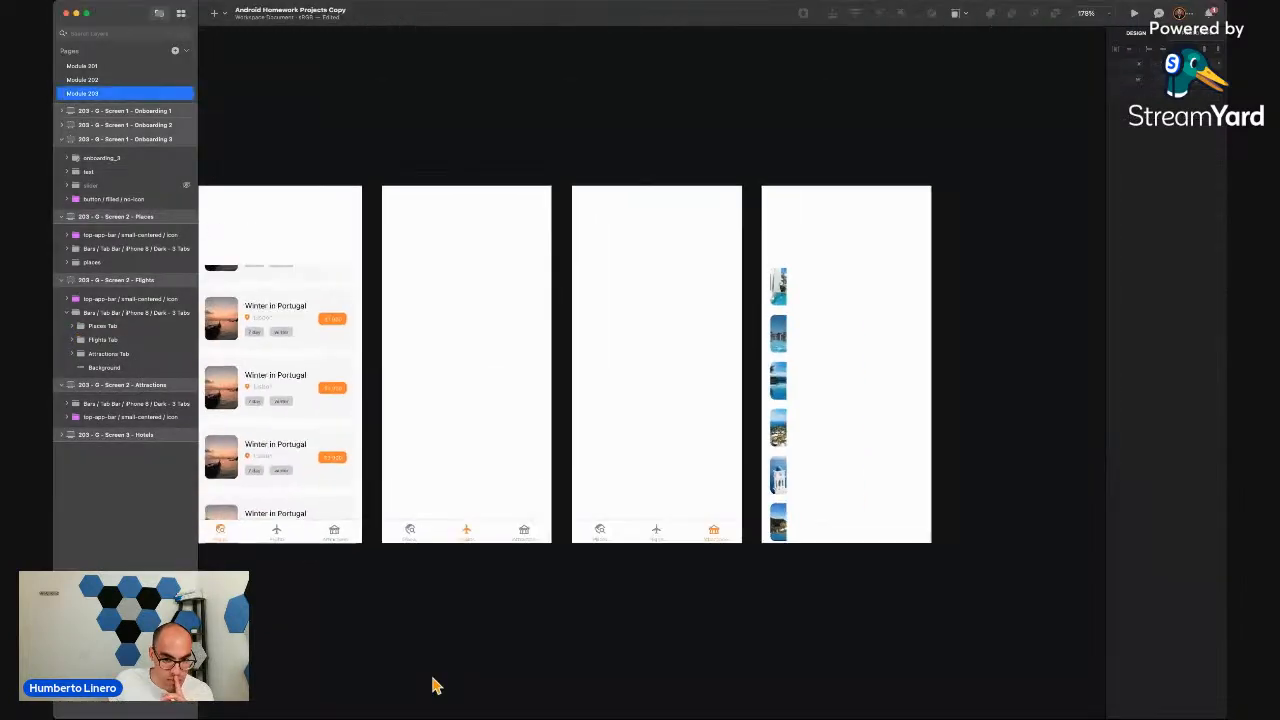
scroll(433, 678, left, 3)
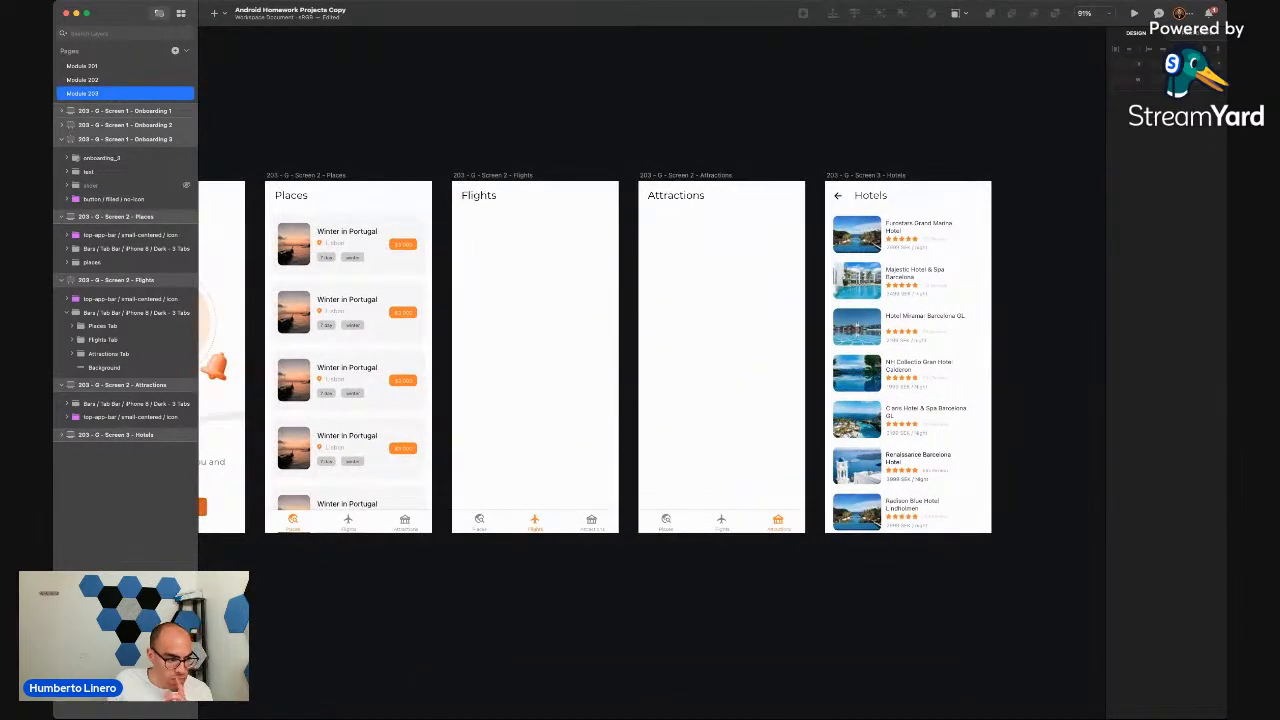
key(super+Tab)
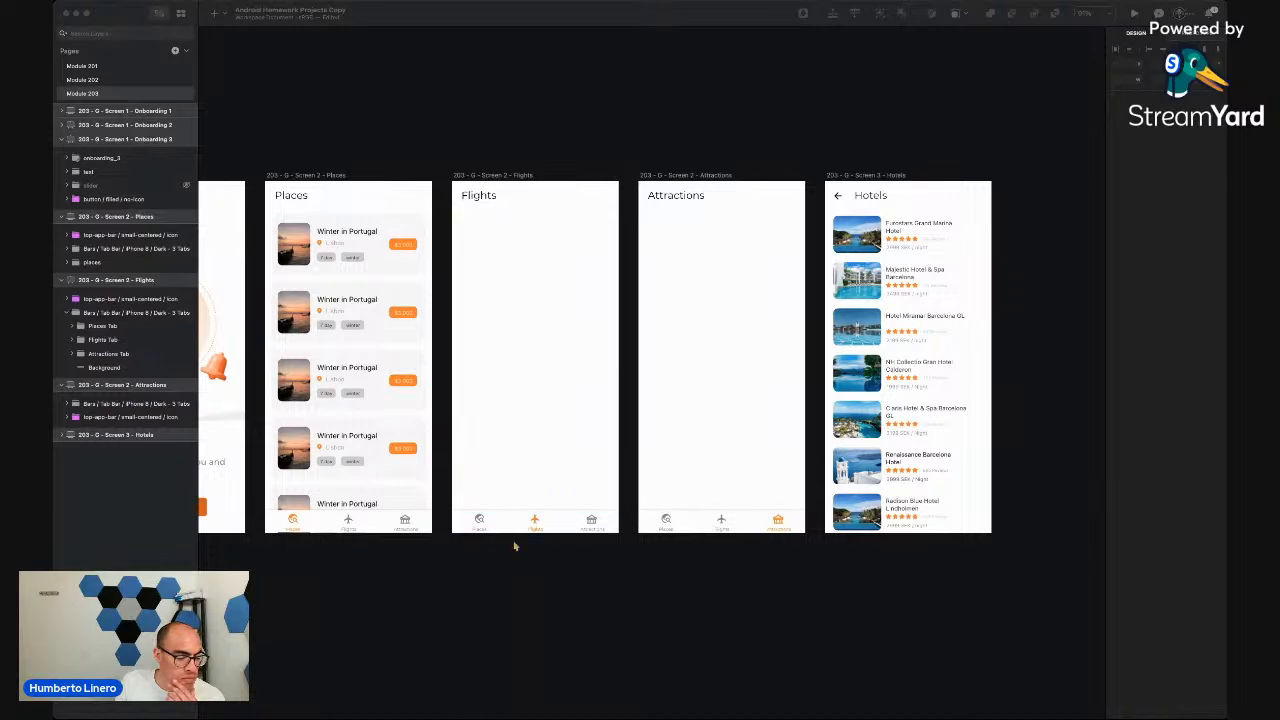
click(473, 555)
scroll(473, 555, left, 8)
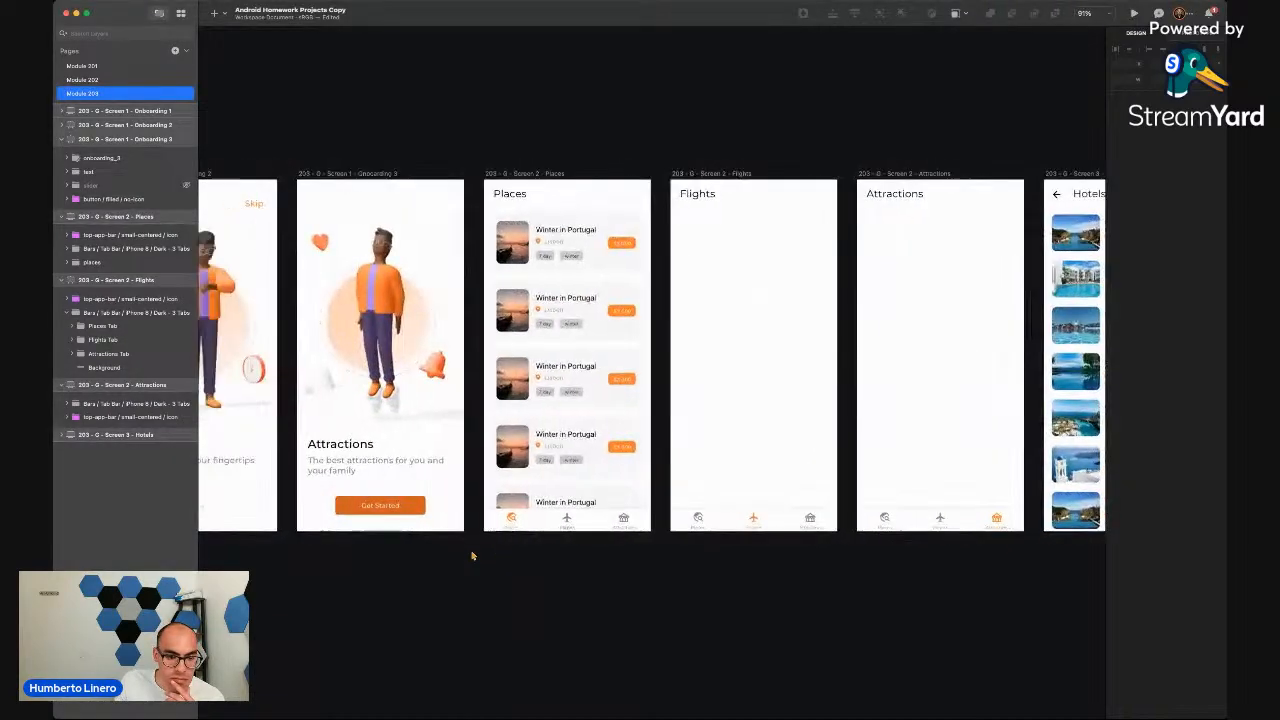
scroll(473, 555, right, 5)
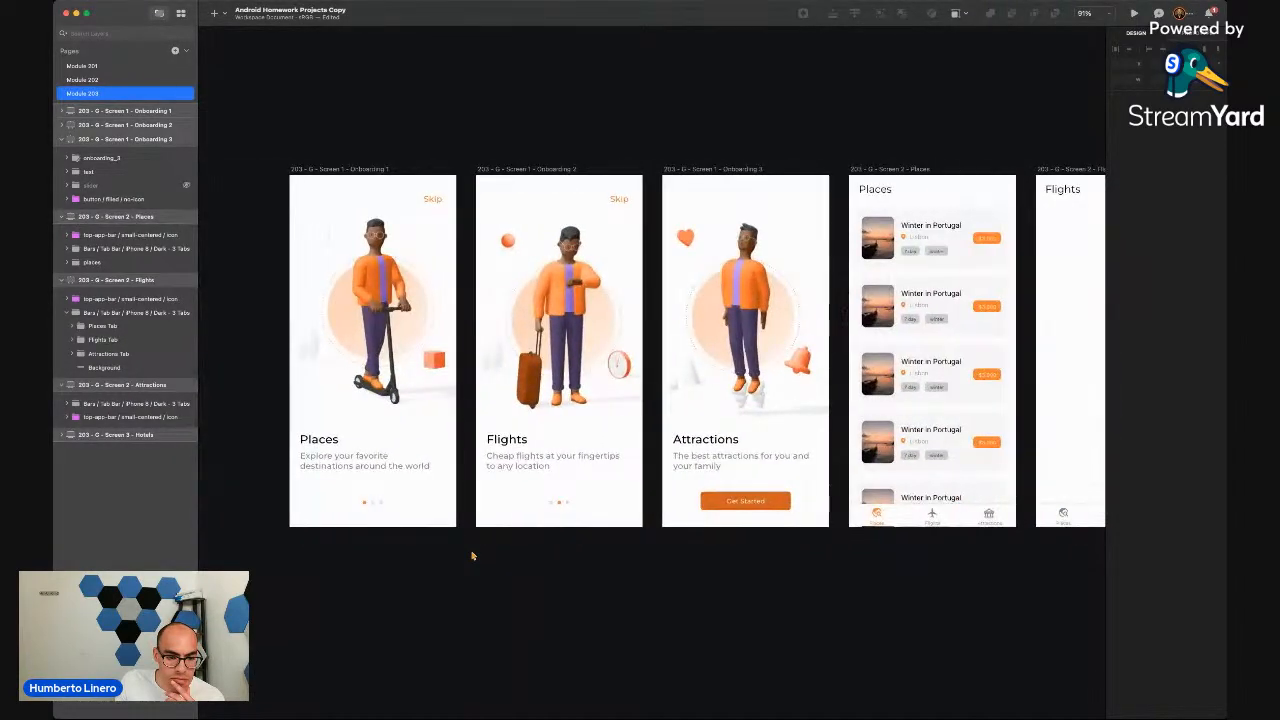
scroll(473, 555, down, 2)
scroll(473, 555, right, 10)
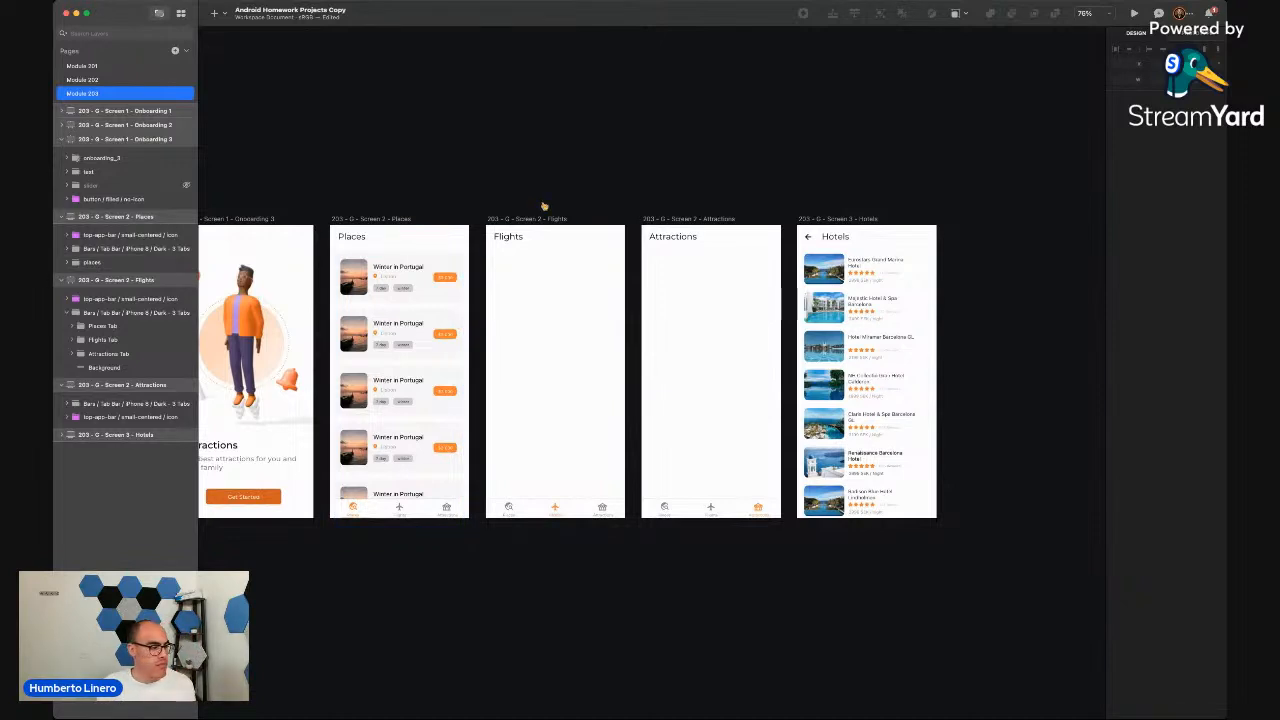
Paste the hotel_black_24dp bed icon into the Places screen and position it at the right end of the header, level with the title
key(super+Tab)
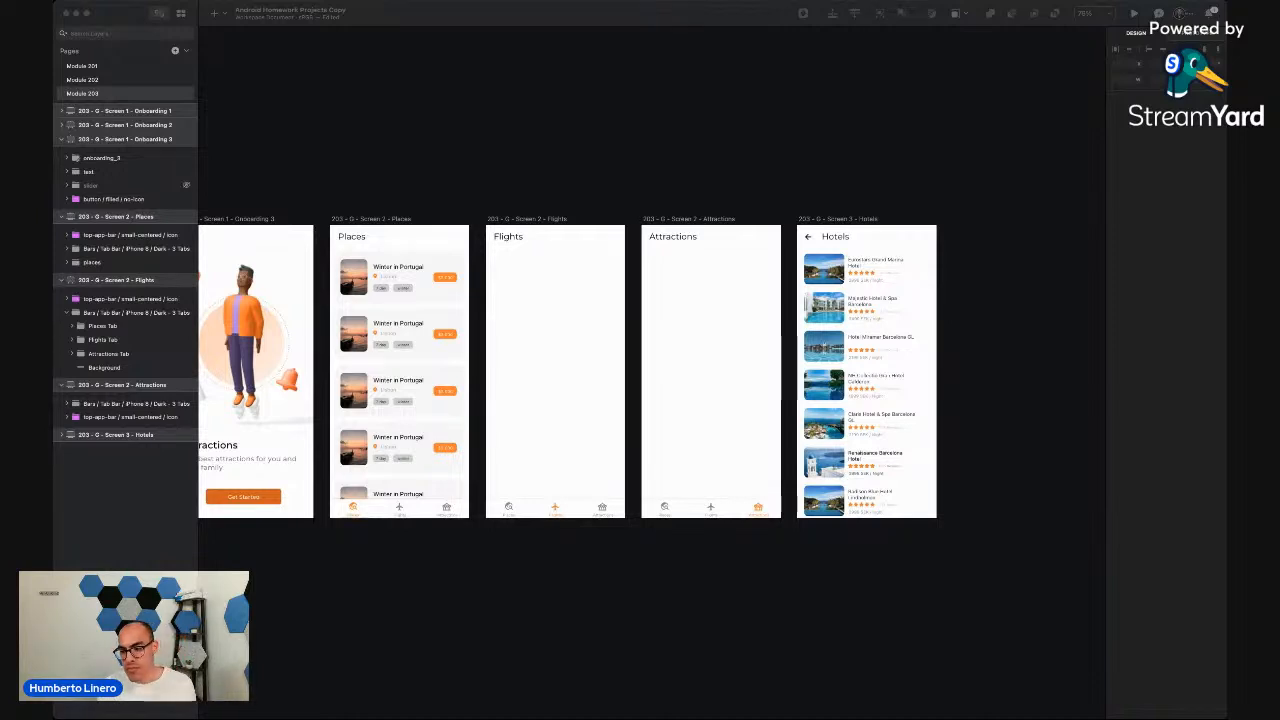
key(super+Tab)
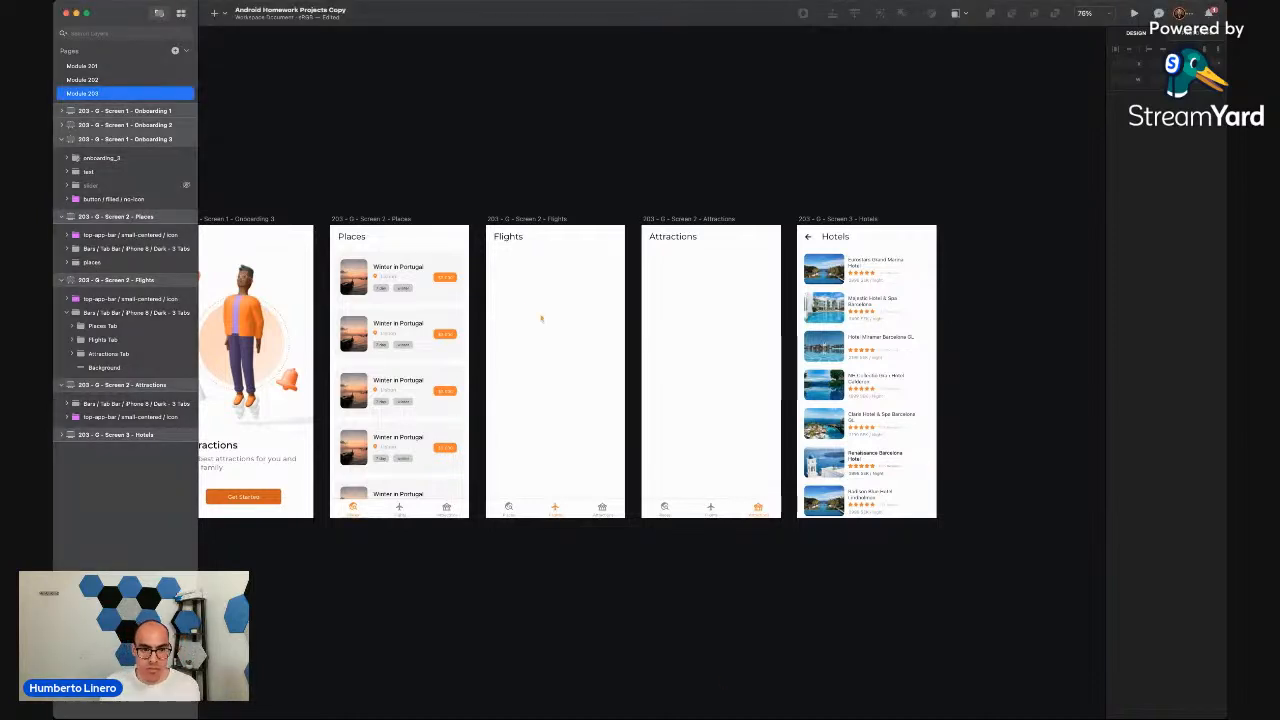
scroll(391, 229, up, 5)
scroll(466, 326, left, 5)
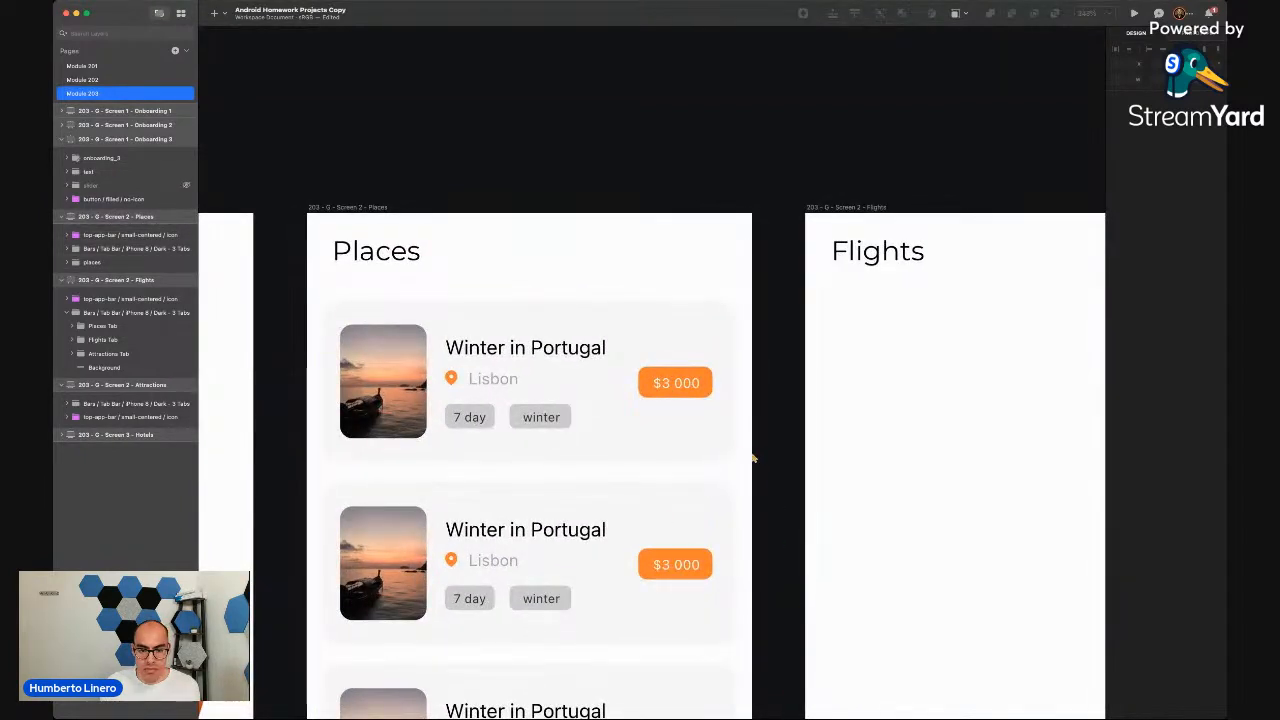
key(super+v)
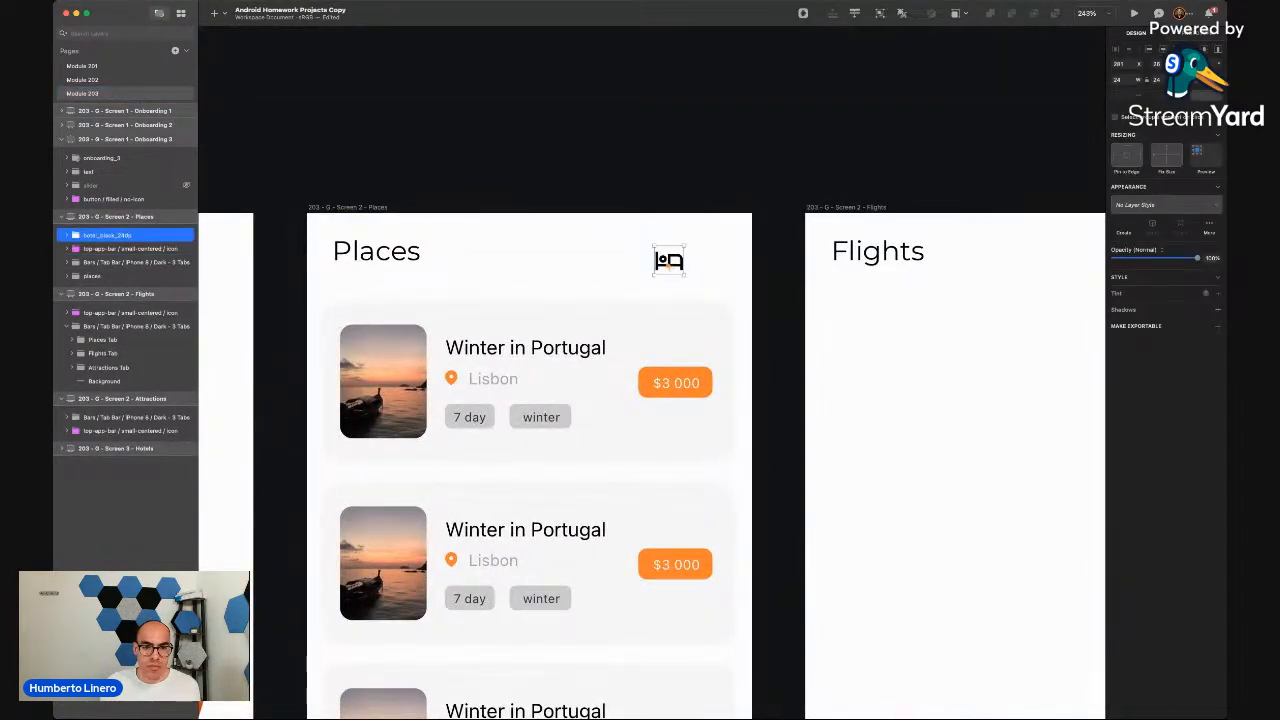
drag(668, 263, 720, 253)
key(super+Tab)
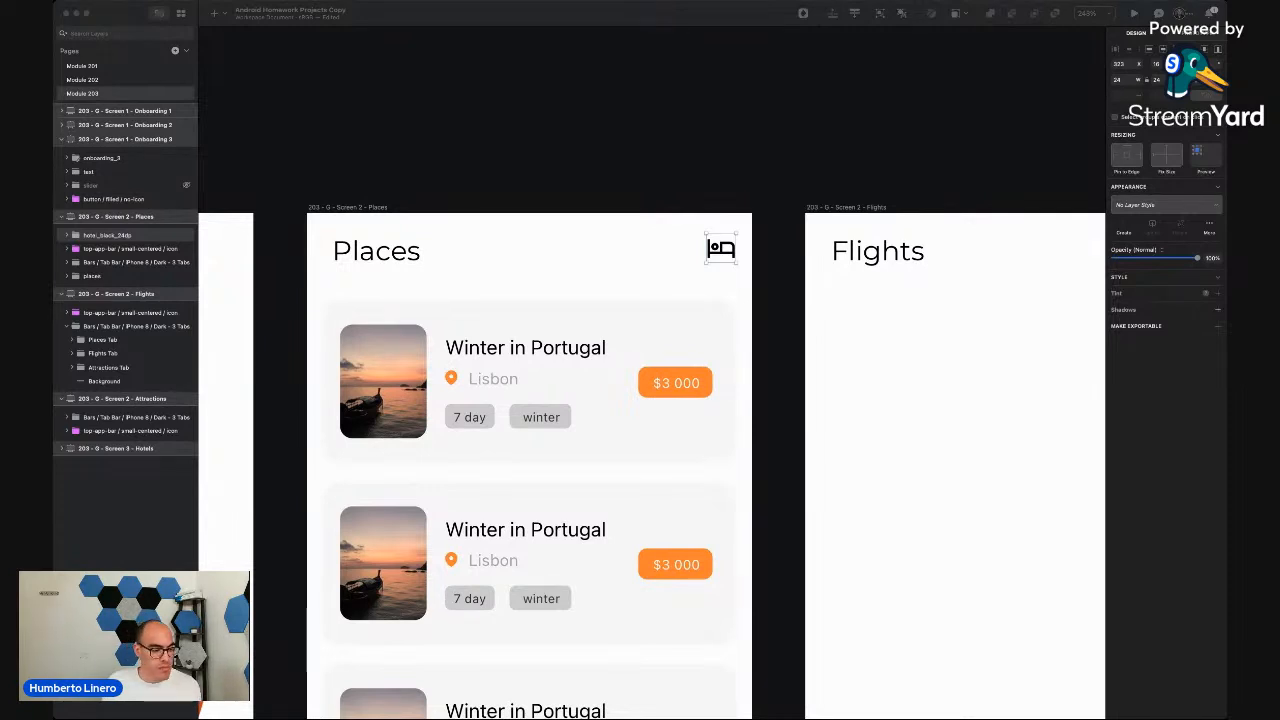
click(585, 168)
scroll(585, 168, down, 5)
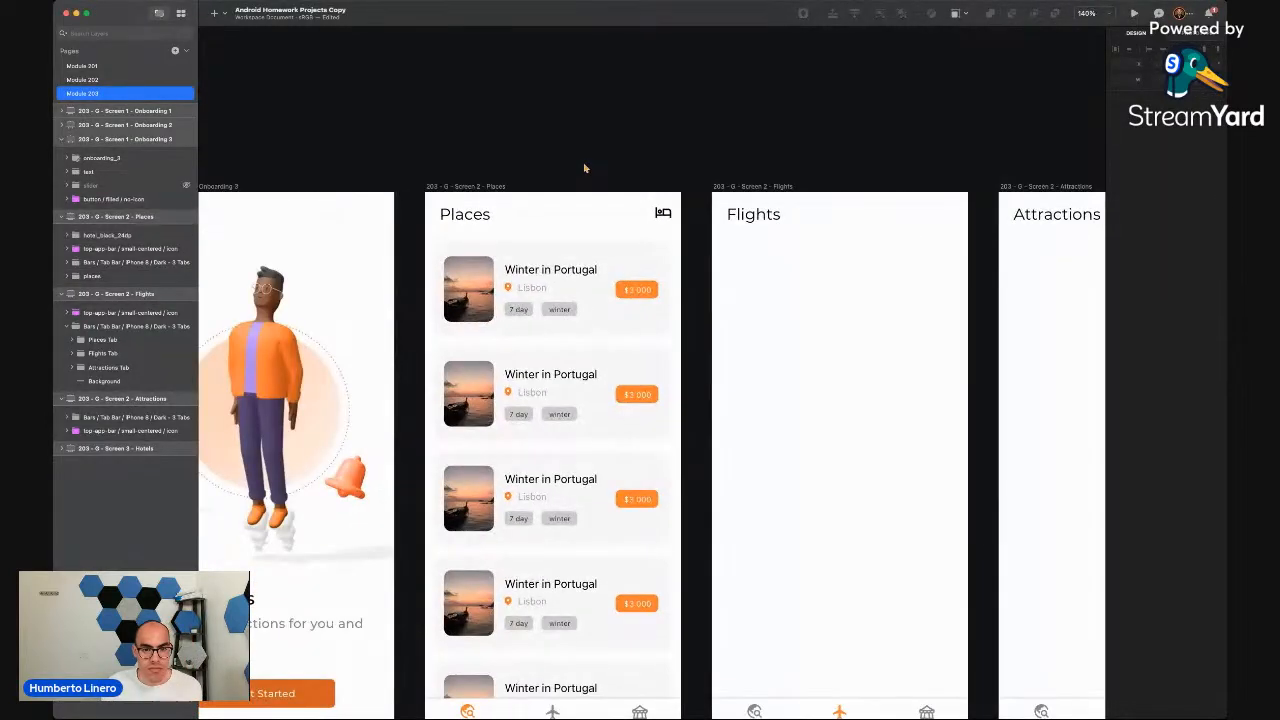
key(super+Tab)
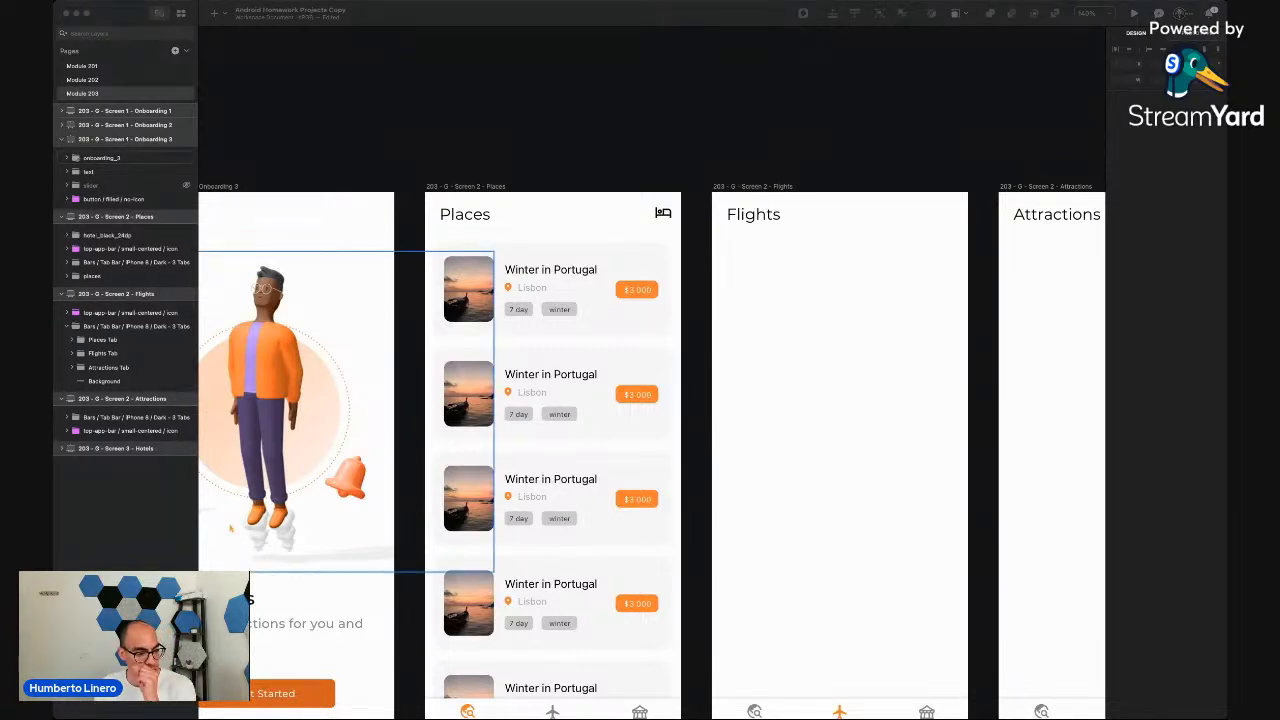
click(730, 150)
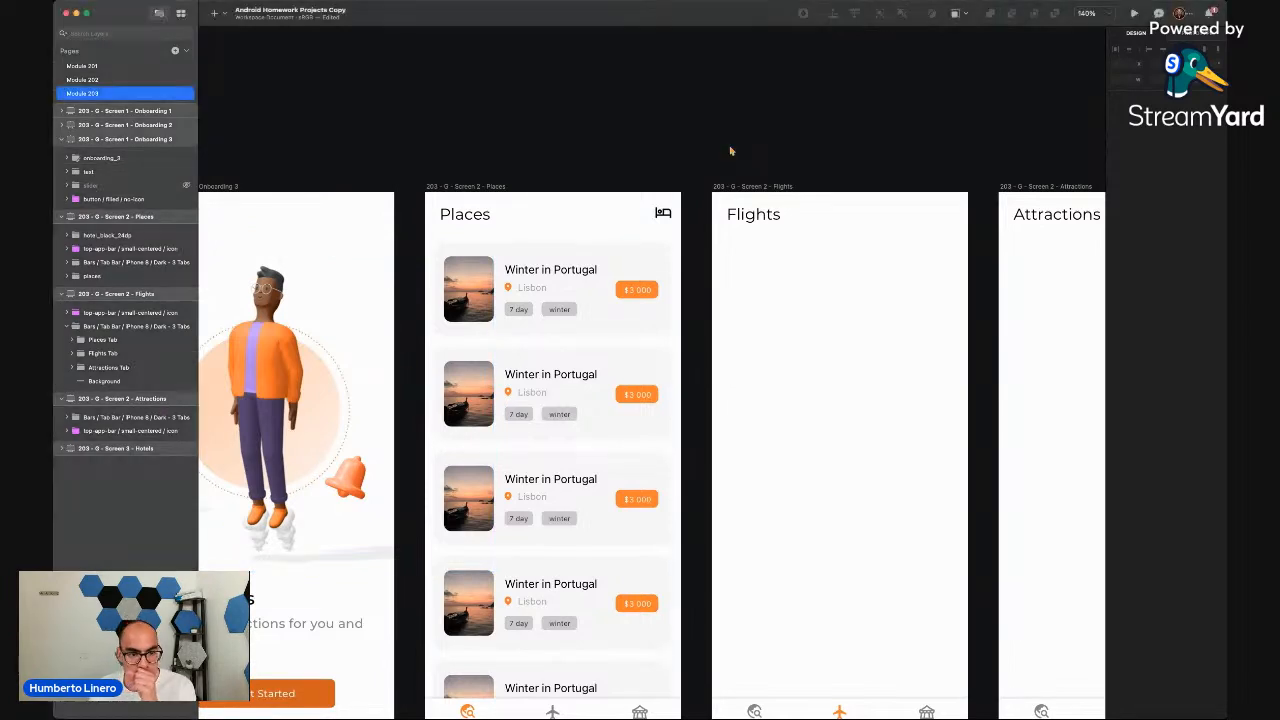
scroll(730, 150, down, 5)
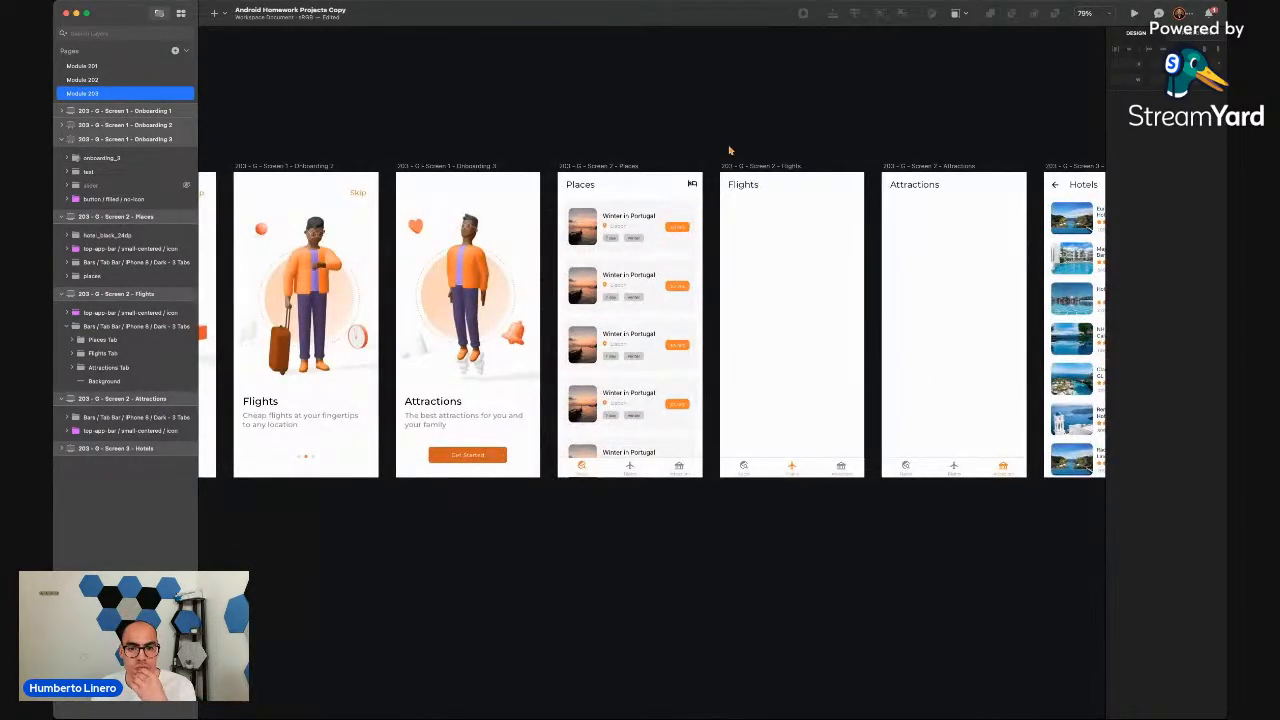
scroll(730, 150, right, 5)
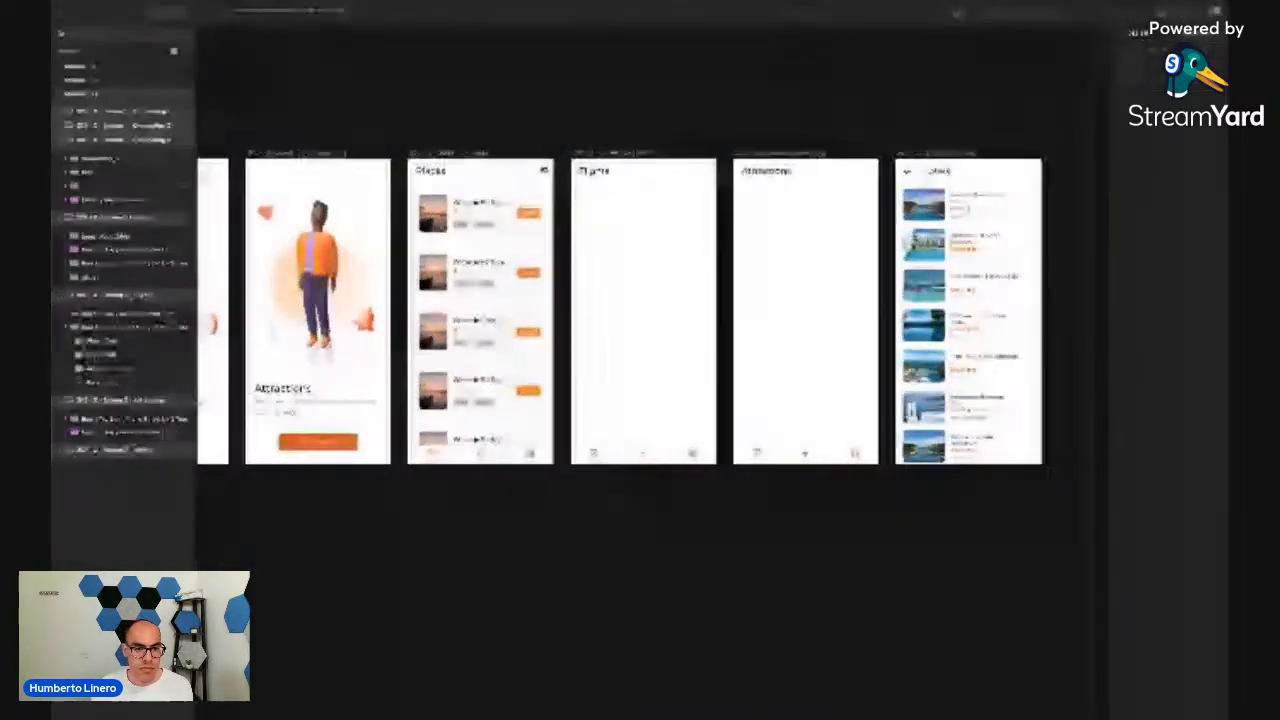
Hide the Flights screen's top-app-bar and place the pasted Headline 6 app bar with menu, share, favorite and search icons at the artboard's top
click(606, 171)
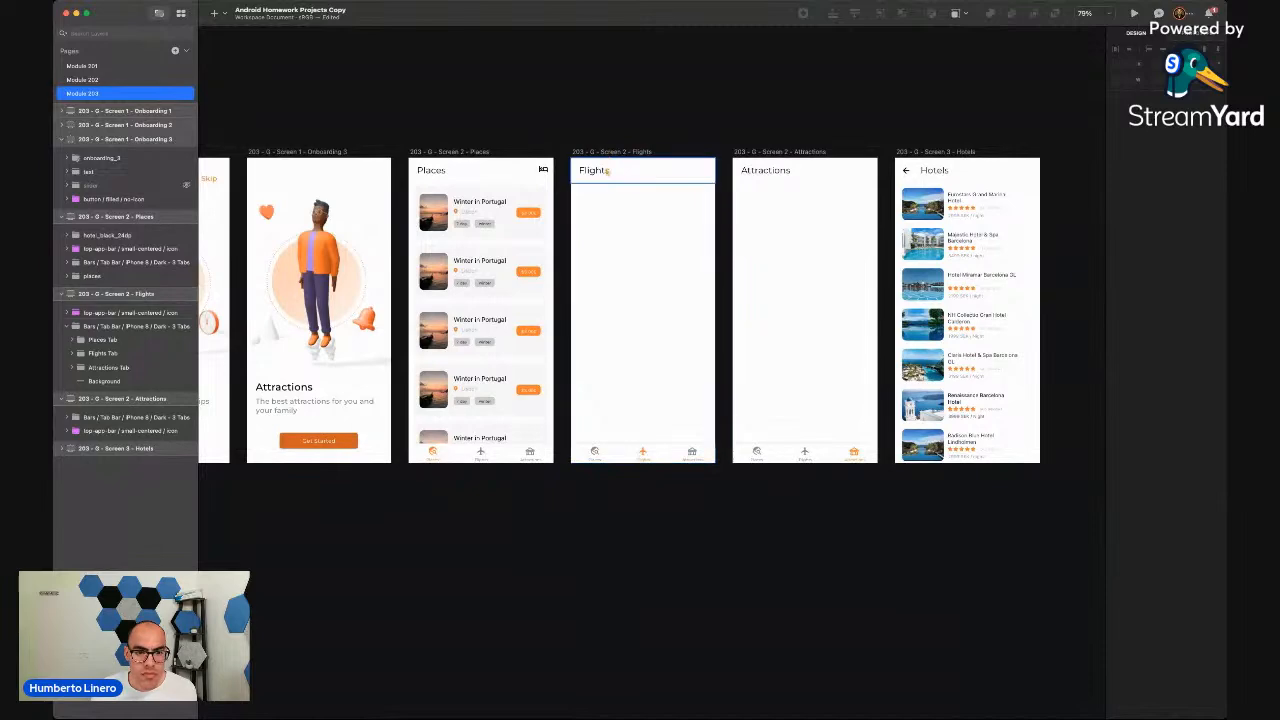
click(606, 171)
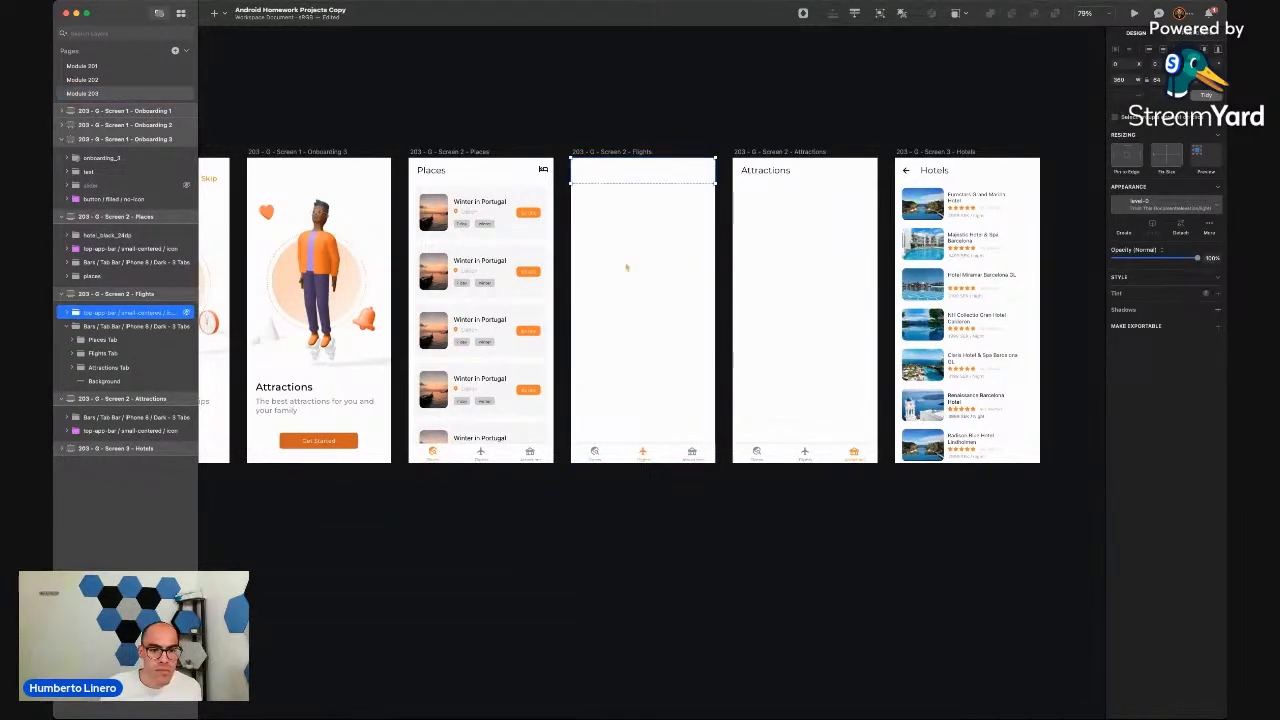
key(super+v)
scroll(629, 298, up, 5)
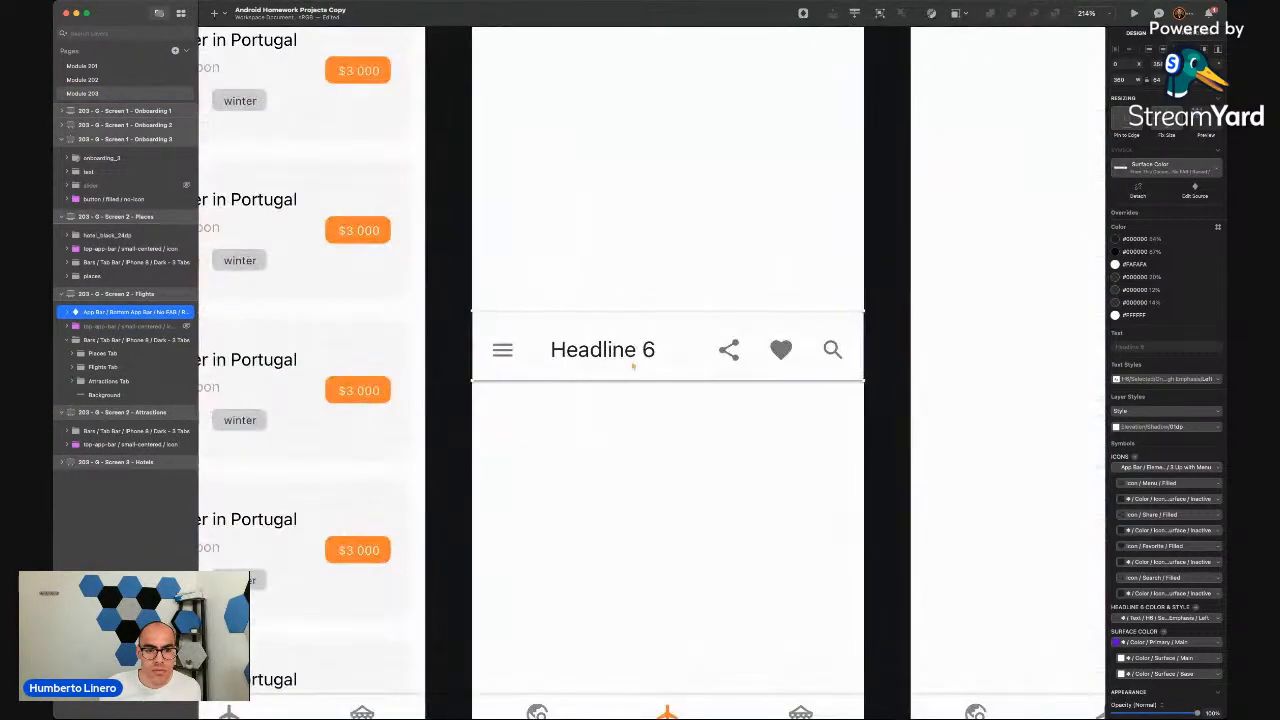
scroll(633, 367, up, 3)
drag(634, 494, 632, 100)
click(413, 209)
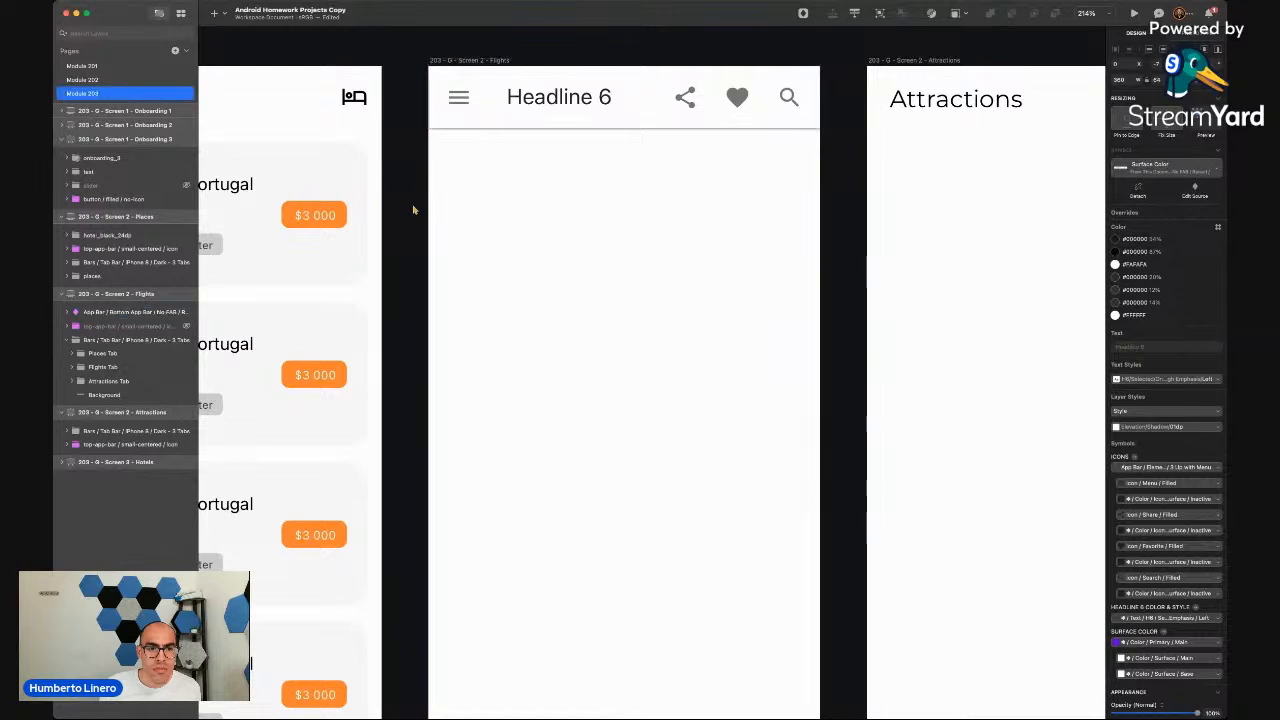
scroll(413, 209, down, 5)
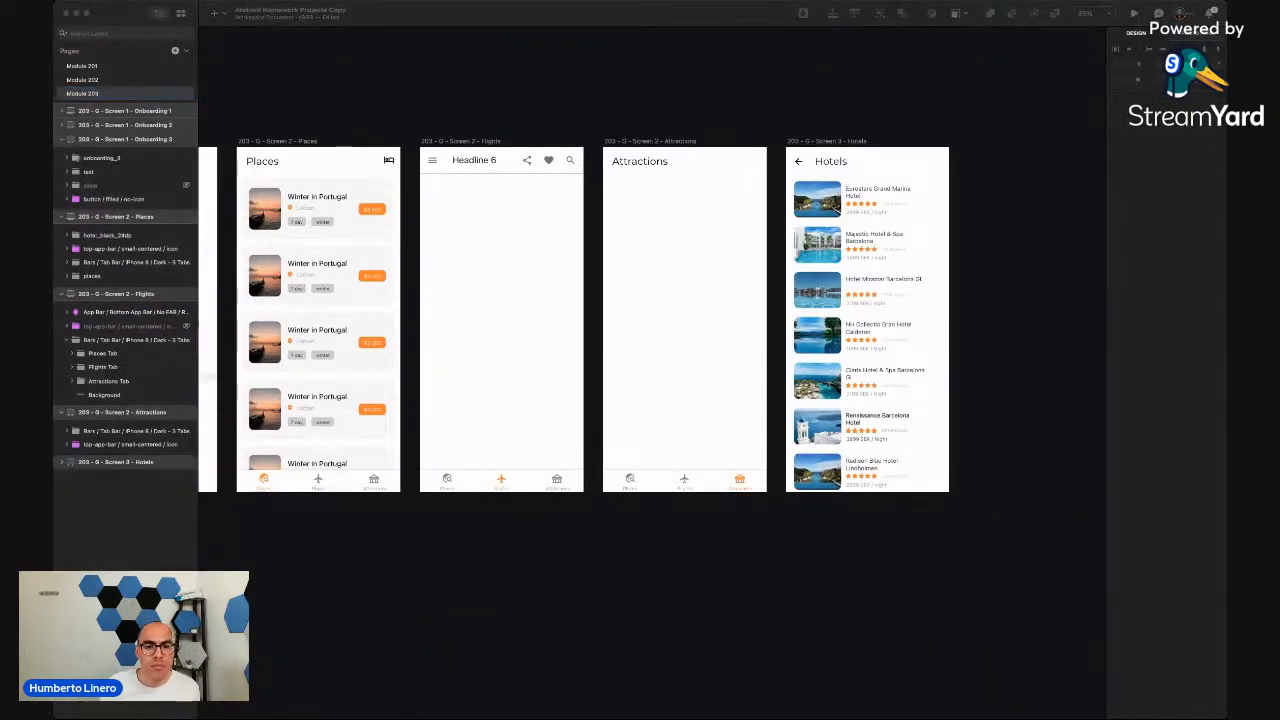
click(497, 257)
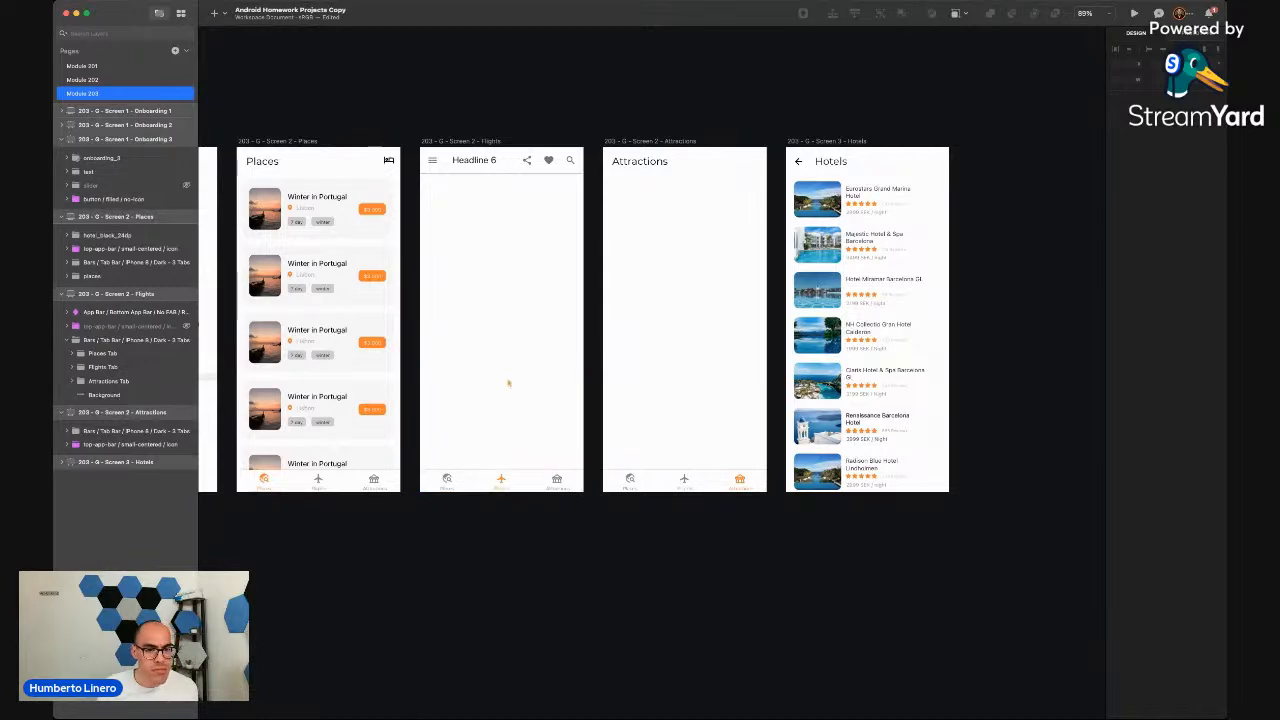
scroll(508, 382, left, 3)
scroll(509, 384, left, 2)
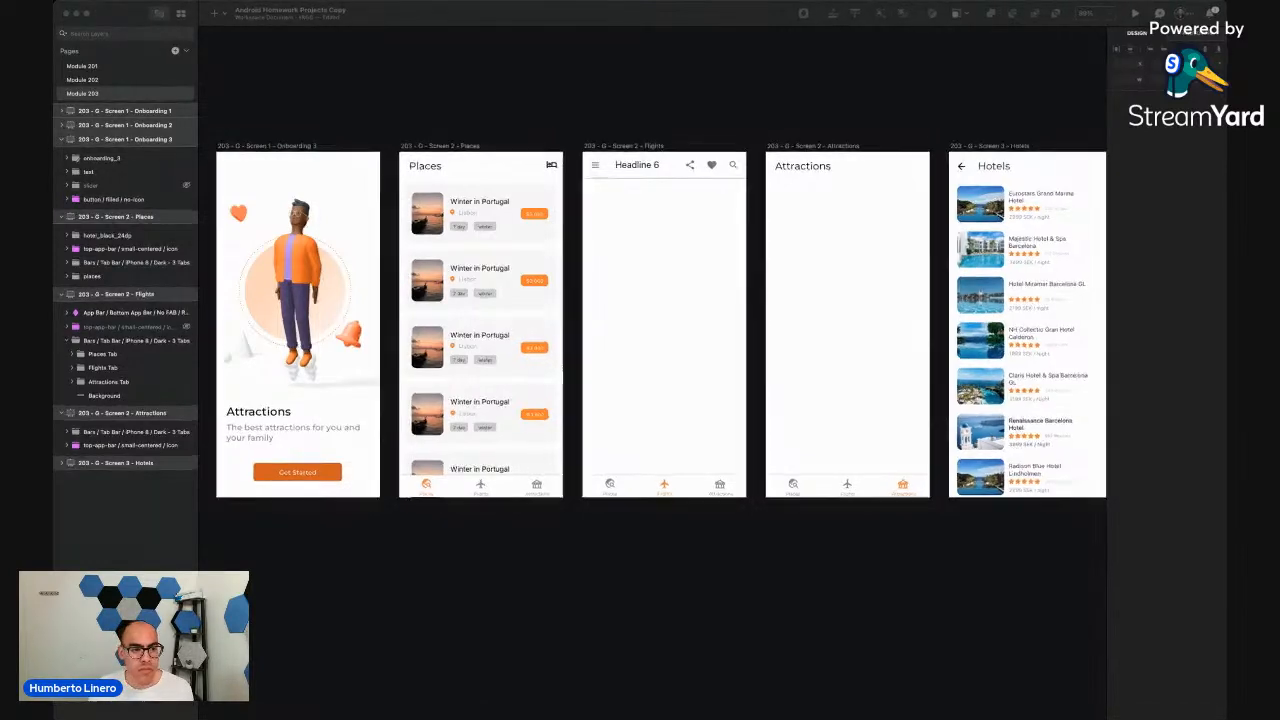
Collapse the layer lists of the Attractions, Places and Onboarding 3 artboards and the Flights screen's tab bar group
click(246, 537)
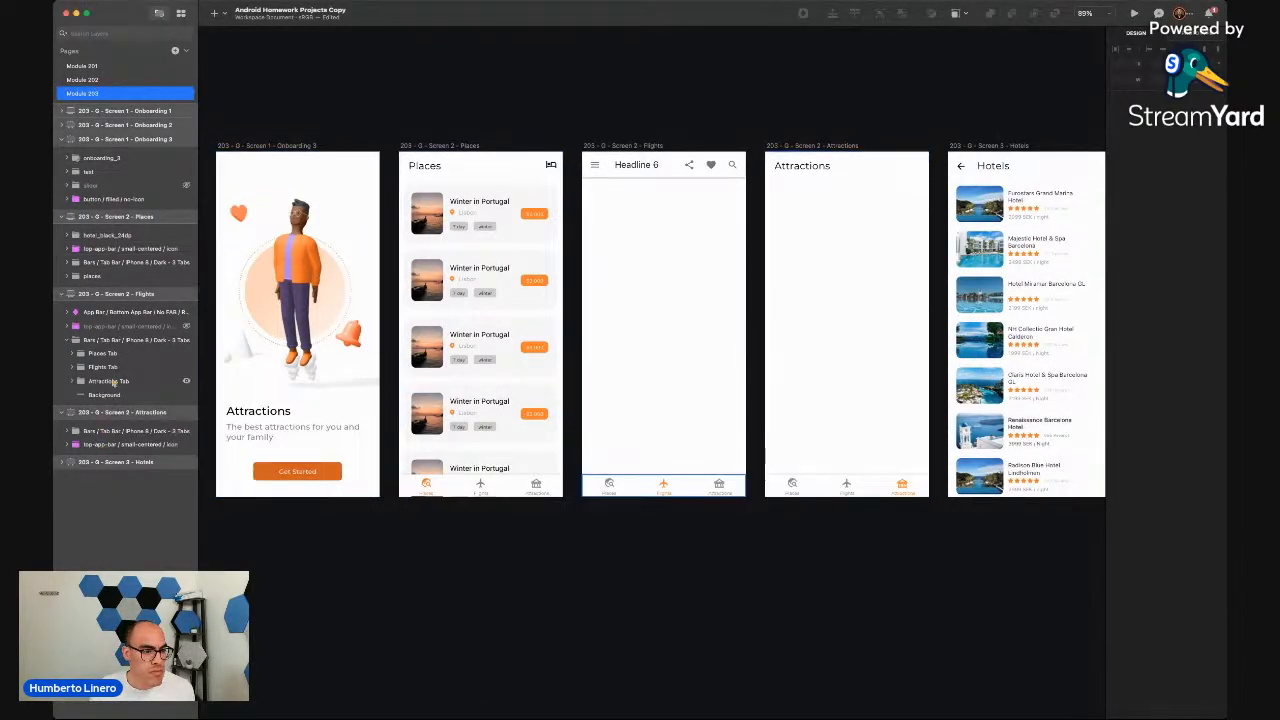
click(62, 412)
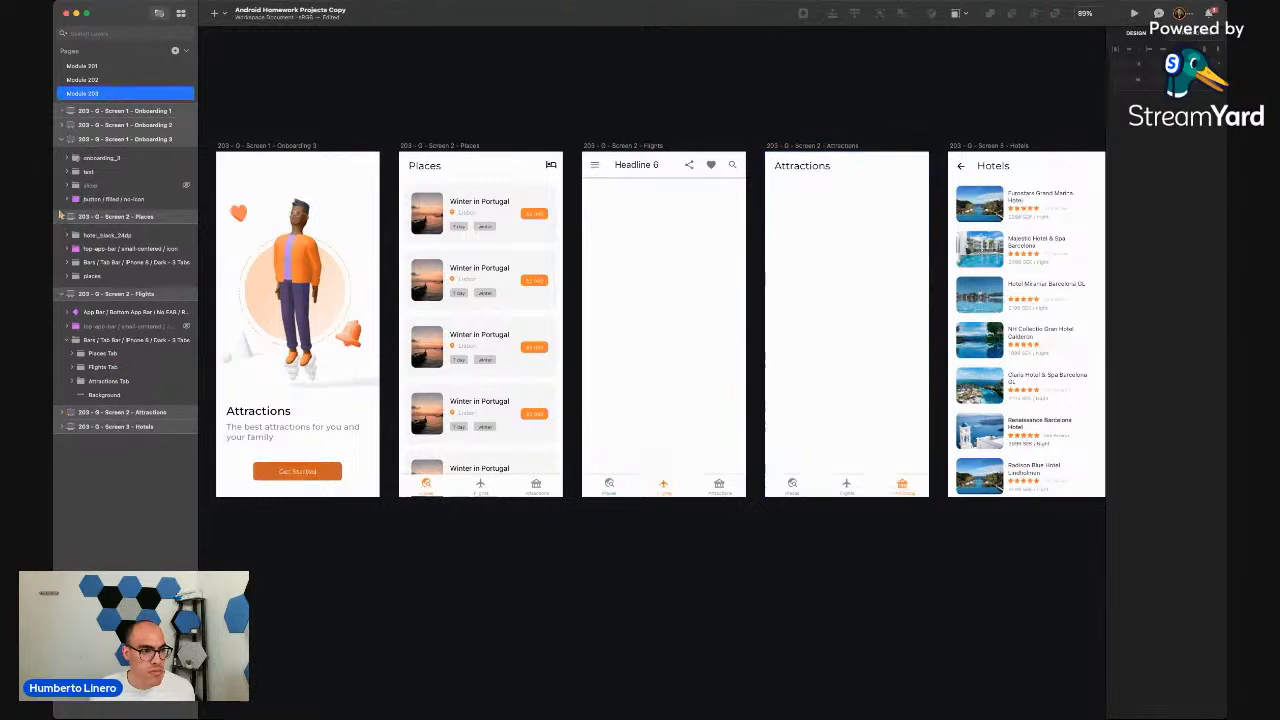
click(62, 216)
click(62, 139)
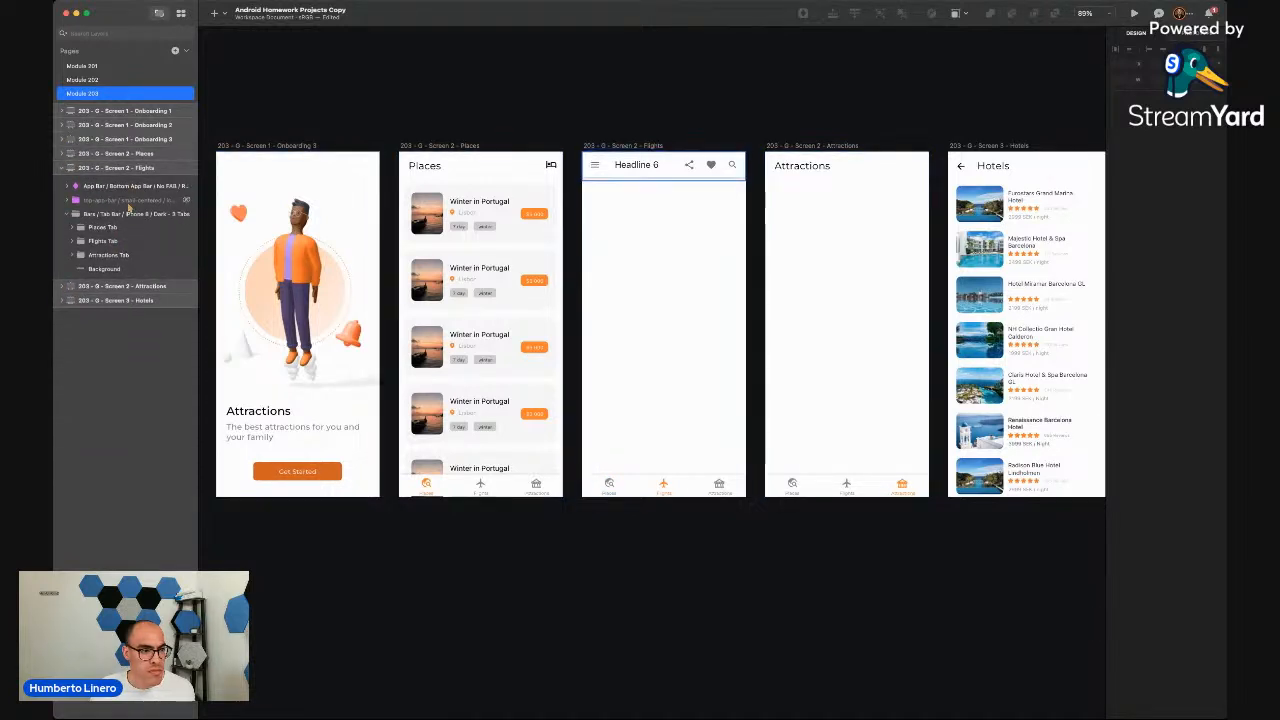
click(66, 214)
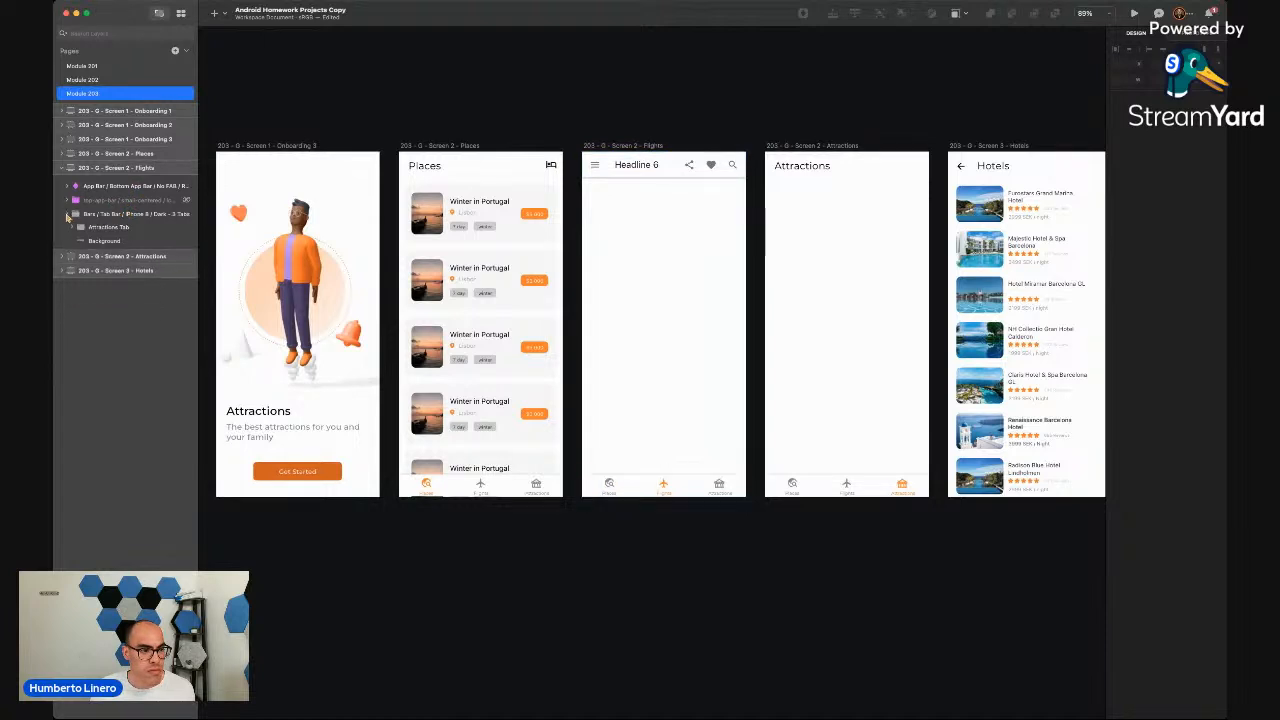
Hide the Flights screen's current Headline 6 app bar and place a newly pasted Headline 6 app bar at the artboard's top
click(186, 187)
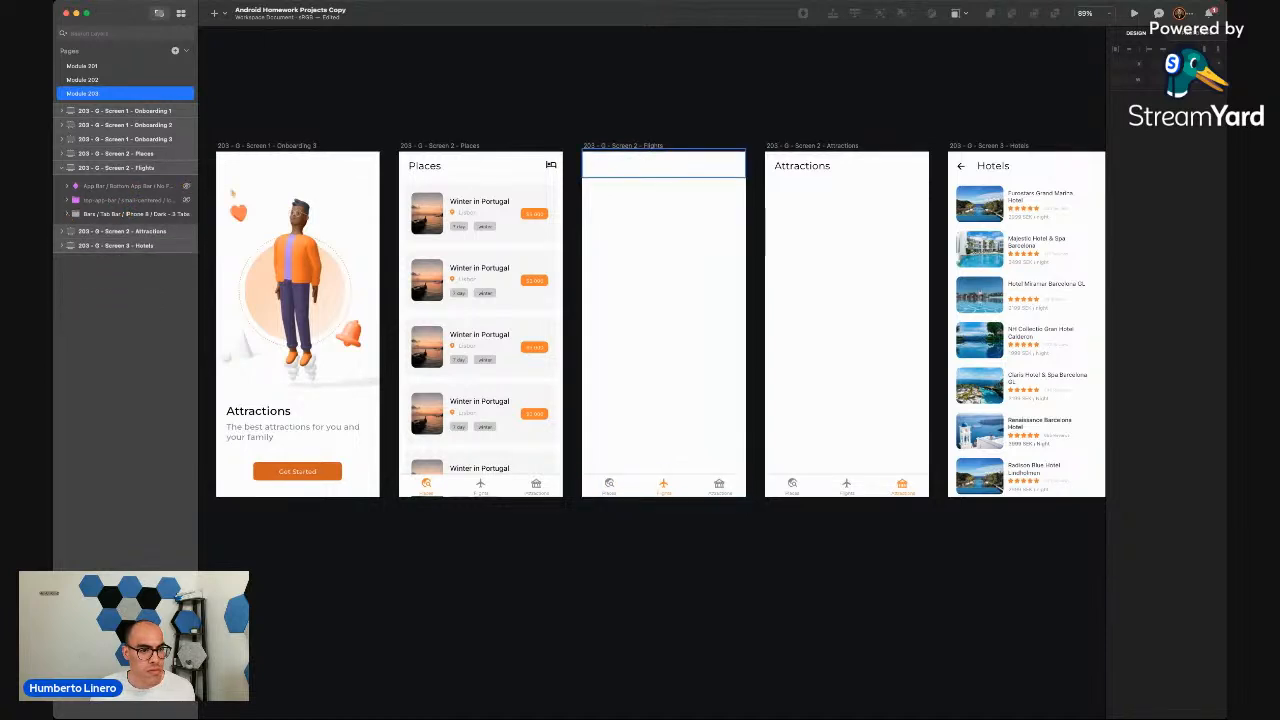
click(615, 146)
key(super+v)
scroll(621, 385, up, 4)
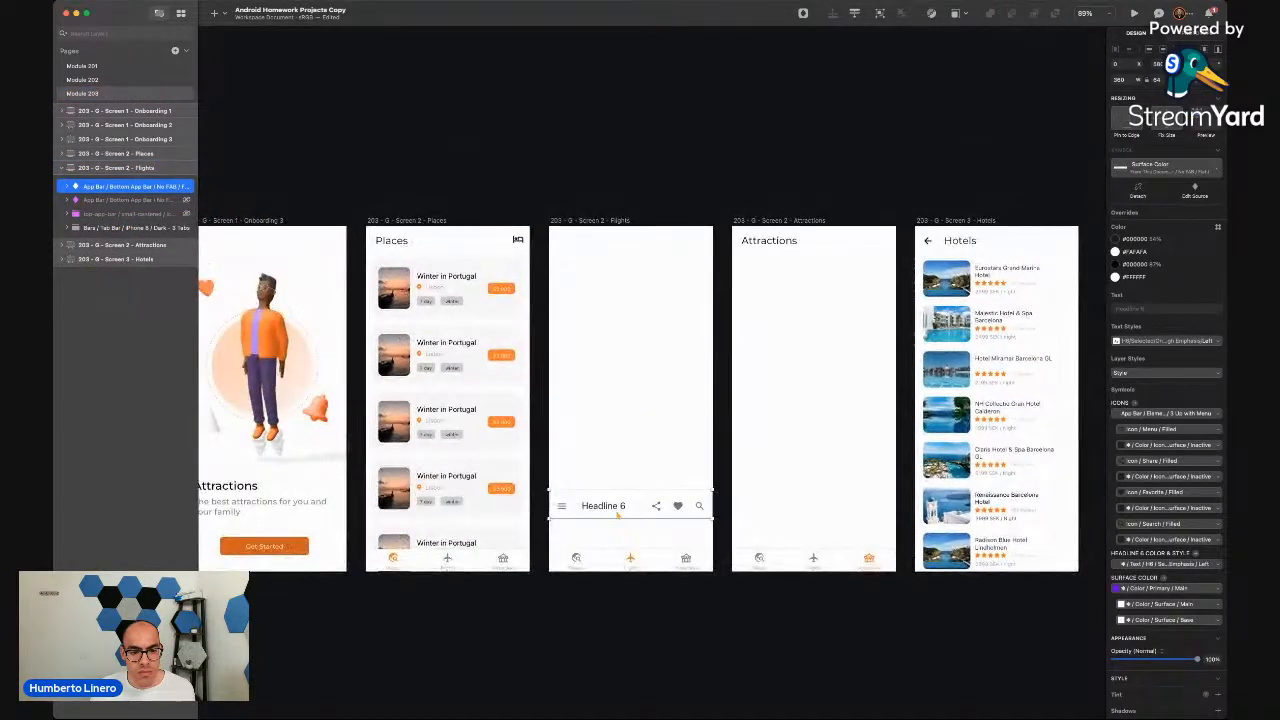
drag(638, 508, 651, 240)
click(617, 281)
scroll(617, 281, up, 5)
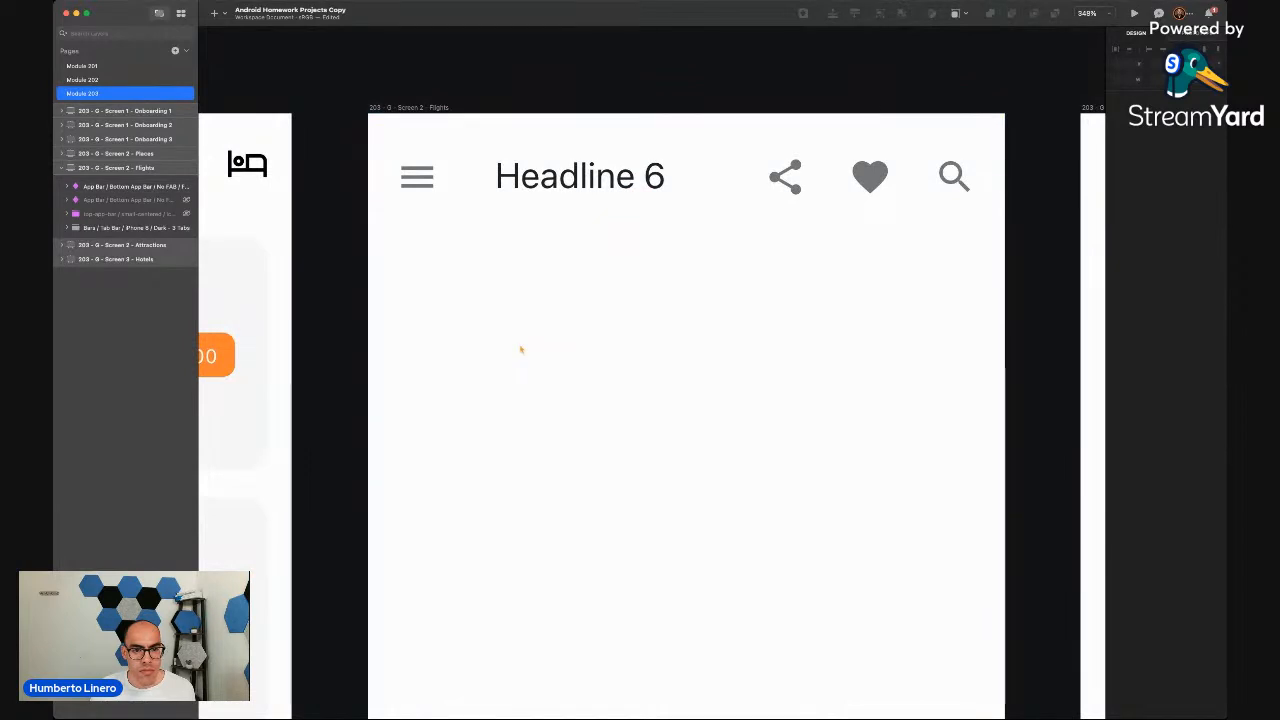
Hide the Flights screen's visible bottom app bar layer and paste the System Bar / Base and regular Top App Bar symbols into the artboard
key(super+Tab)
key(super+Tab)
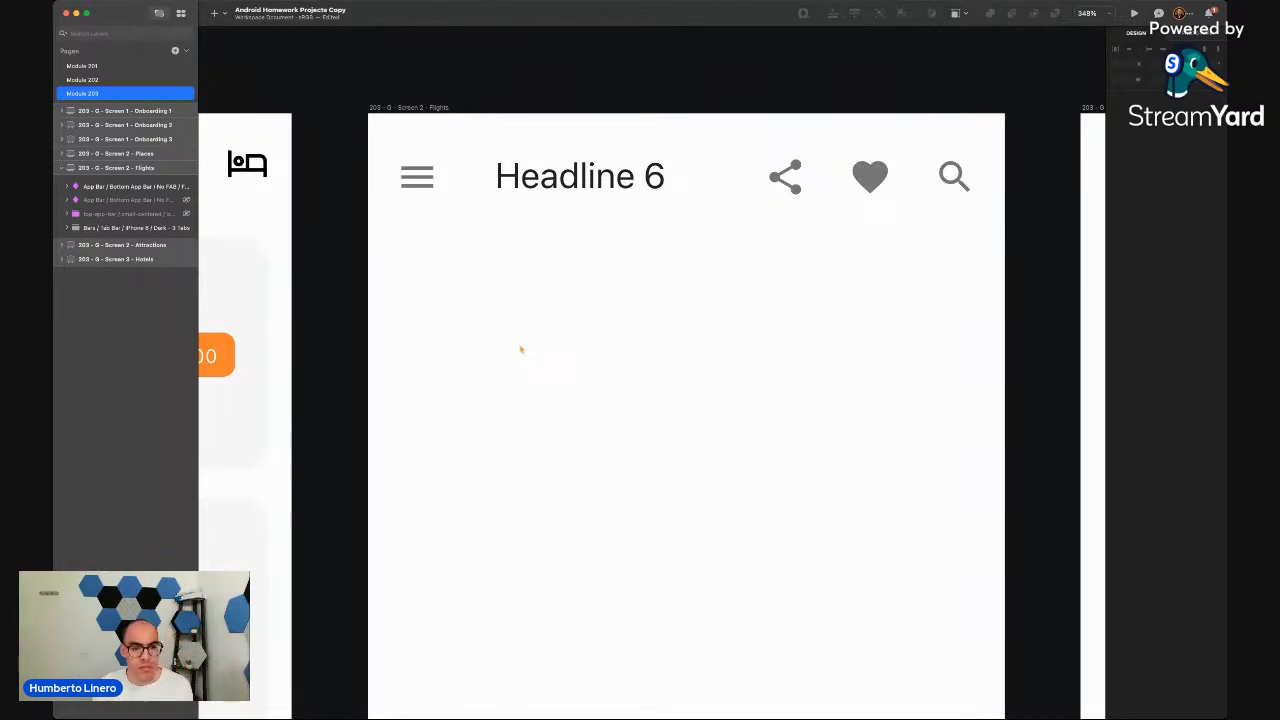
key(super+Tab)
key(super+Tab)
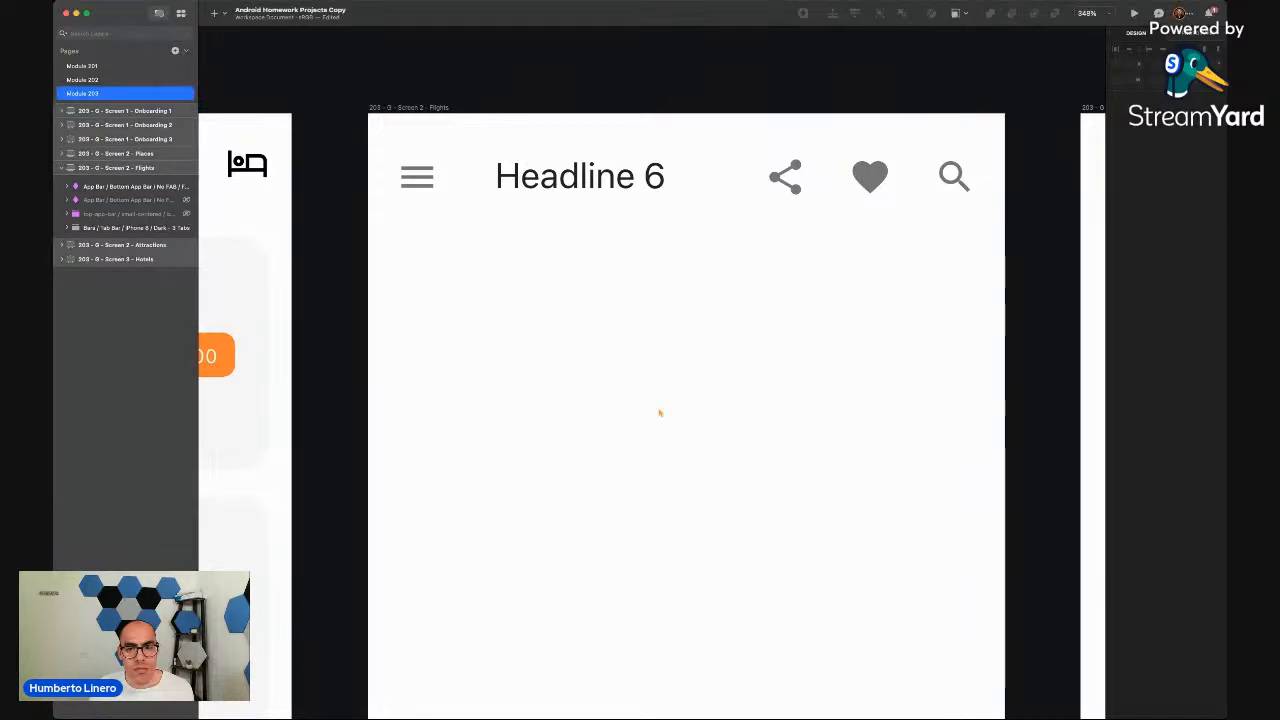
scroll(660, 412, down, 5)
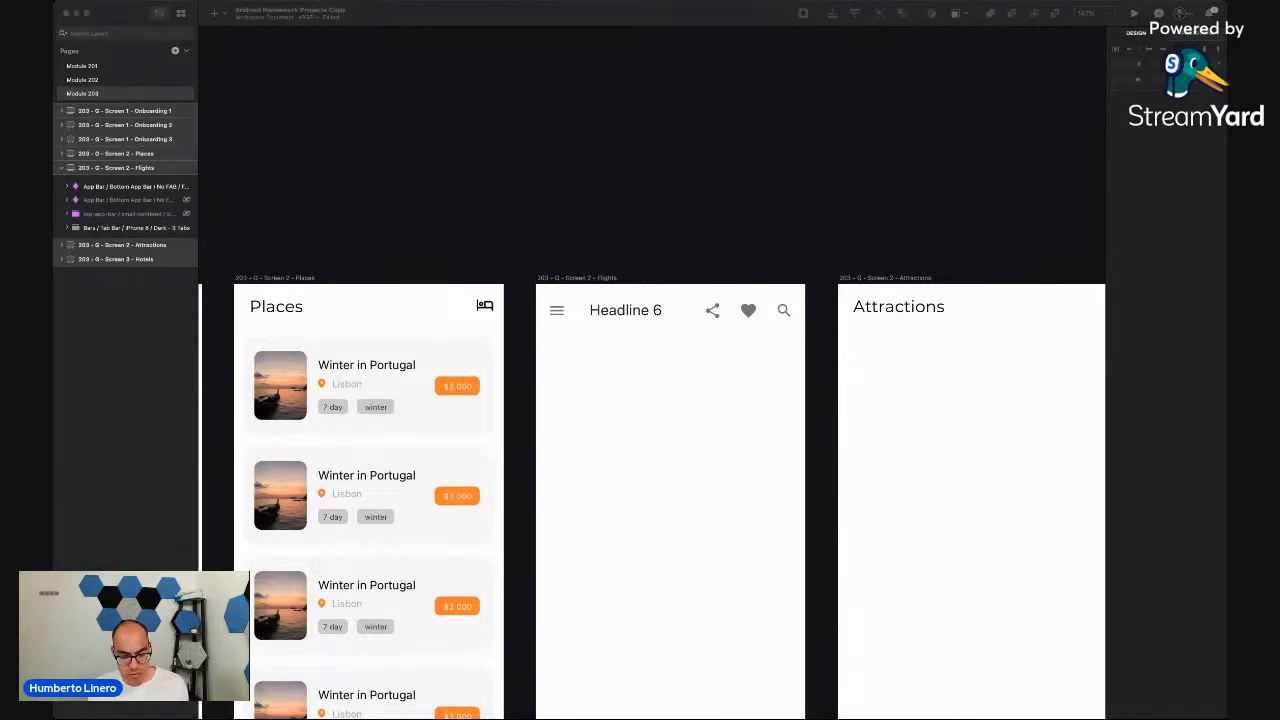
click(858, 519)
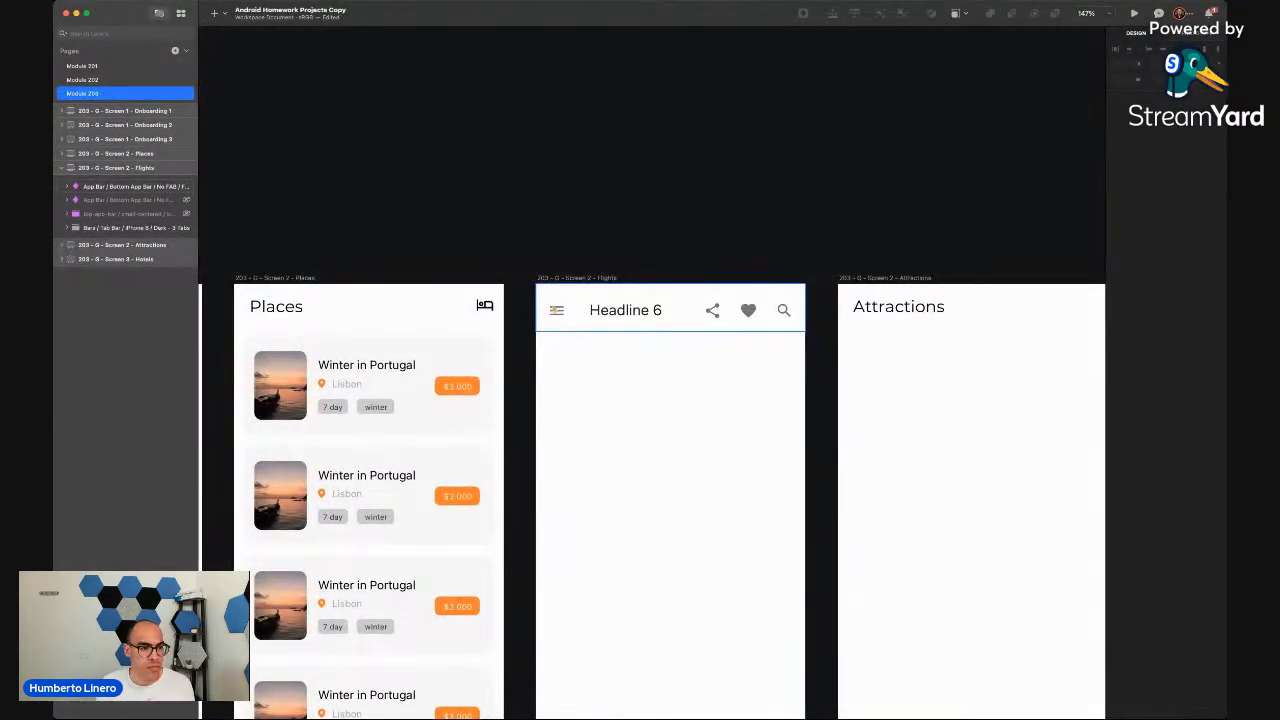
click(188, 186)
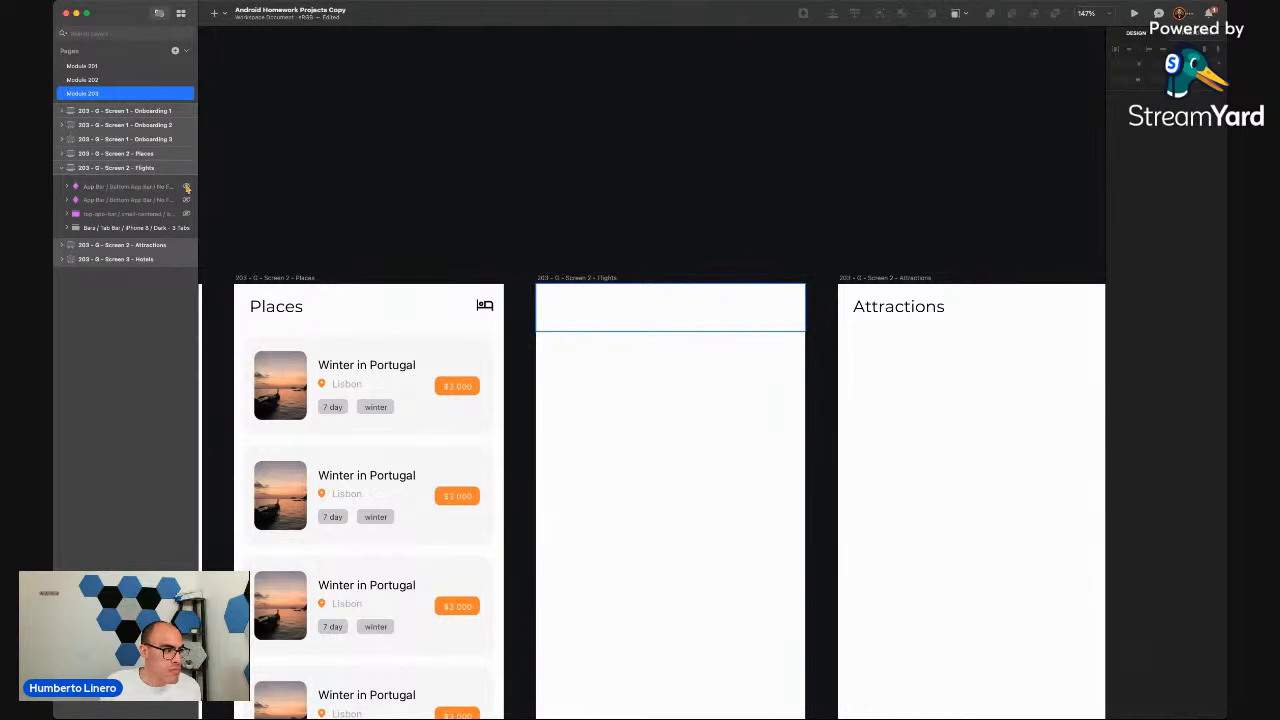
click(578, 277)
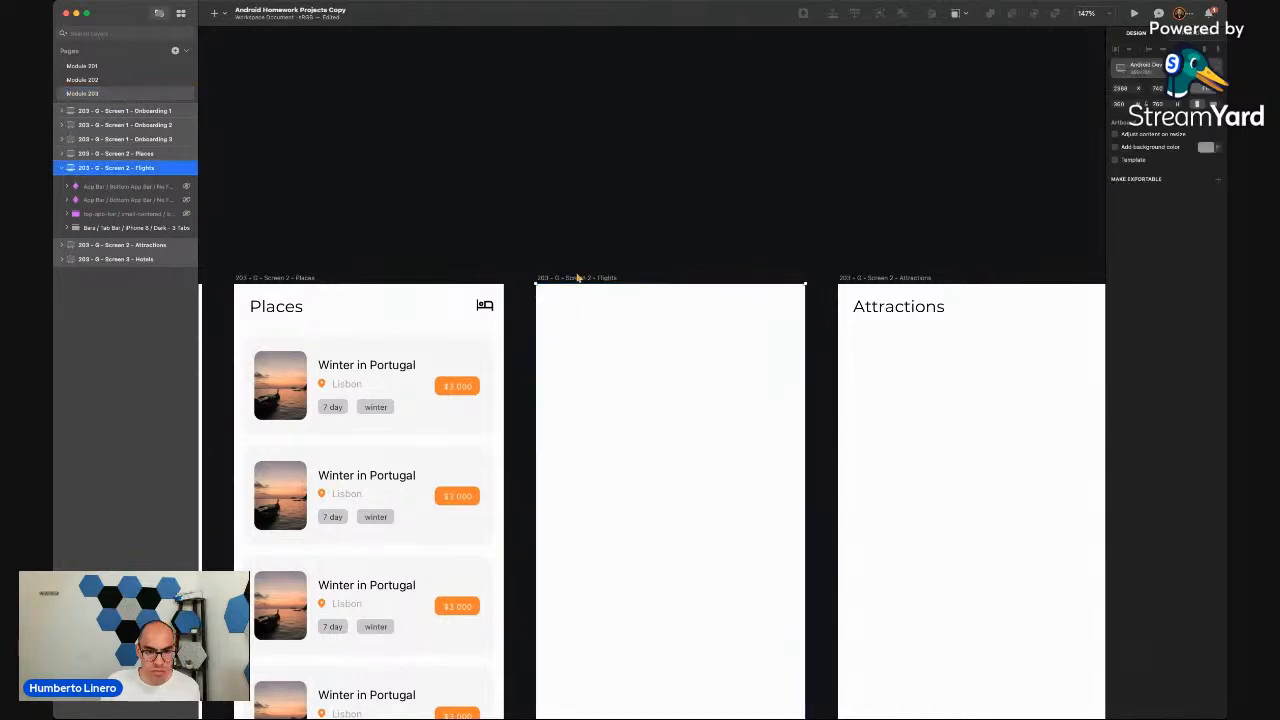
key(cmd+v)
click(628, 235)
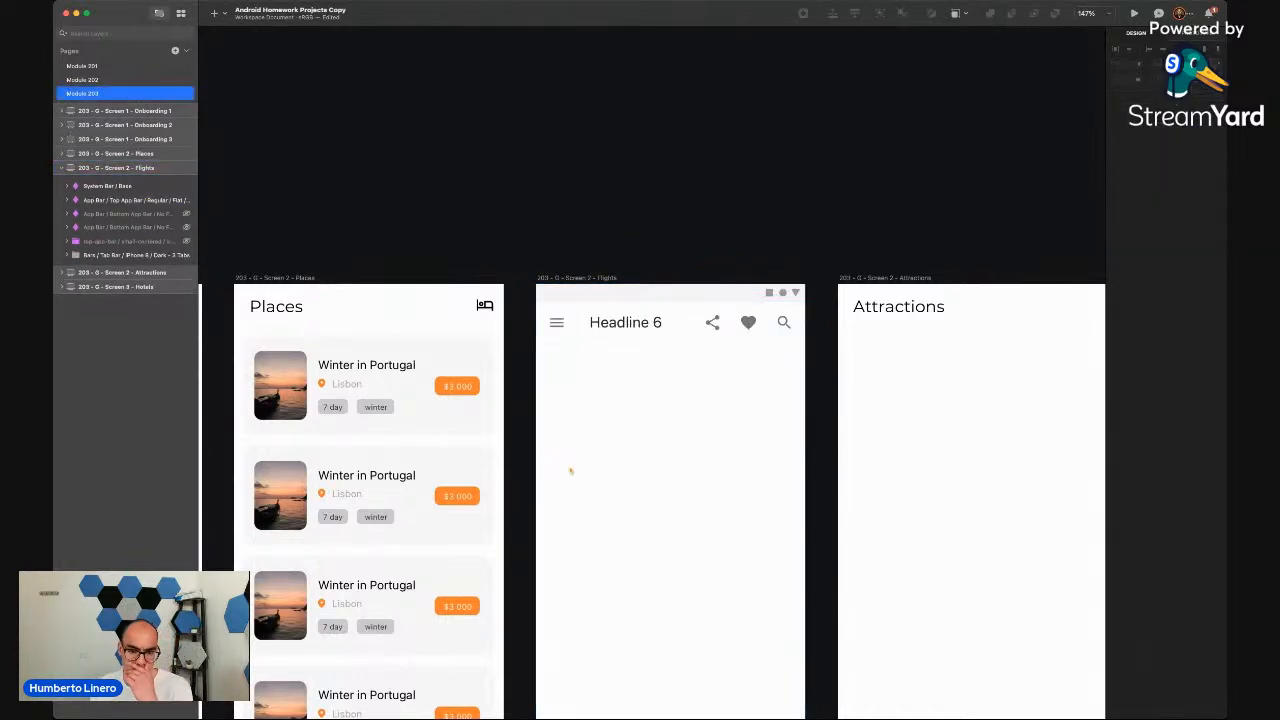
Hide the System Bar / Base layer above the Flights screen's Headline 6 app bar
scroll(596, 387, up, 10)
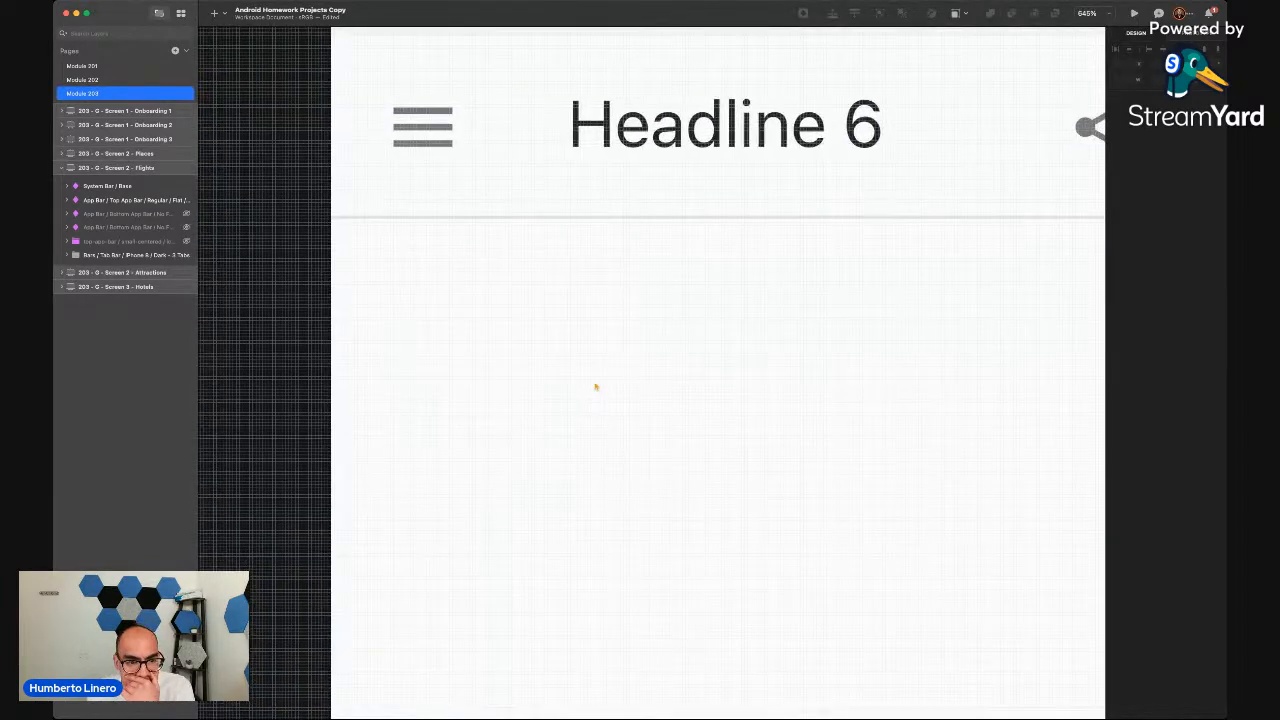
scroll(596, 387, right, 4)
scroll(596, 387, up, 2)
scroll(594, 387, up, 3)
scroll(594, 387, left, 5)
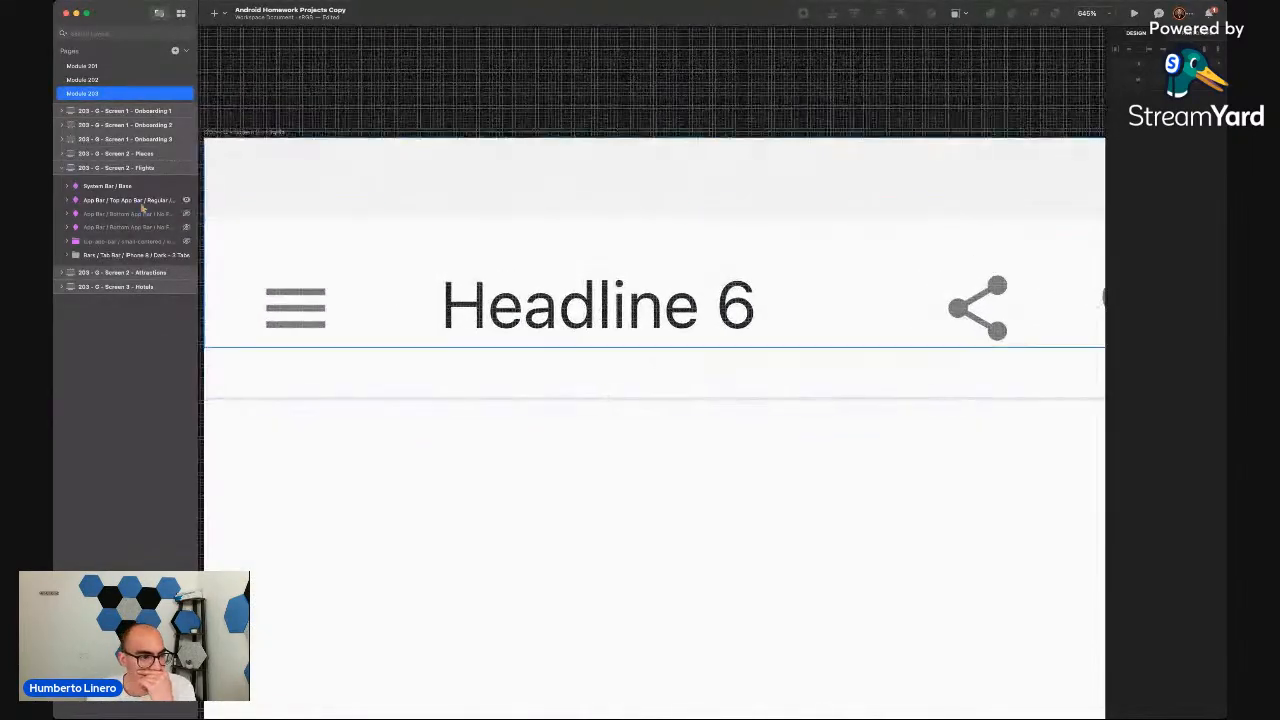
click(125, 191)
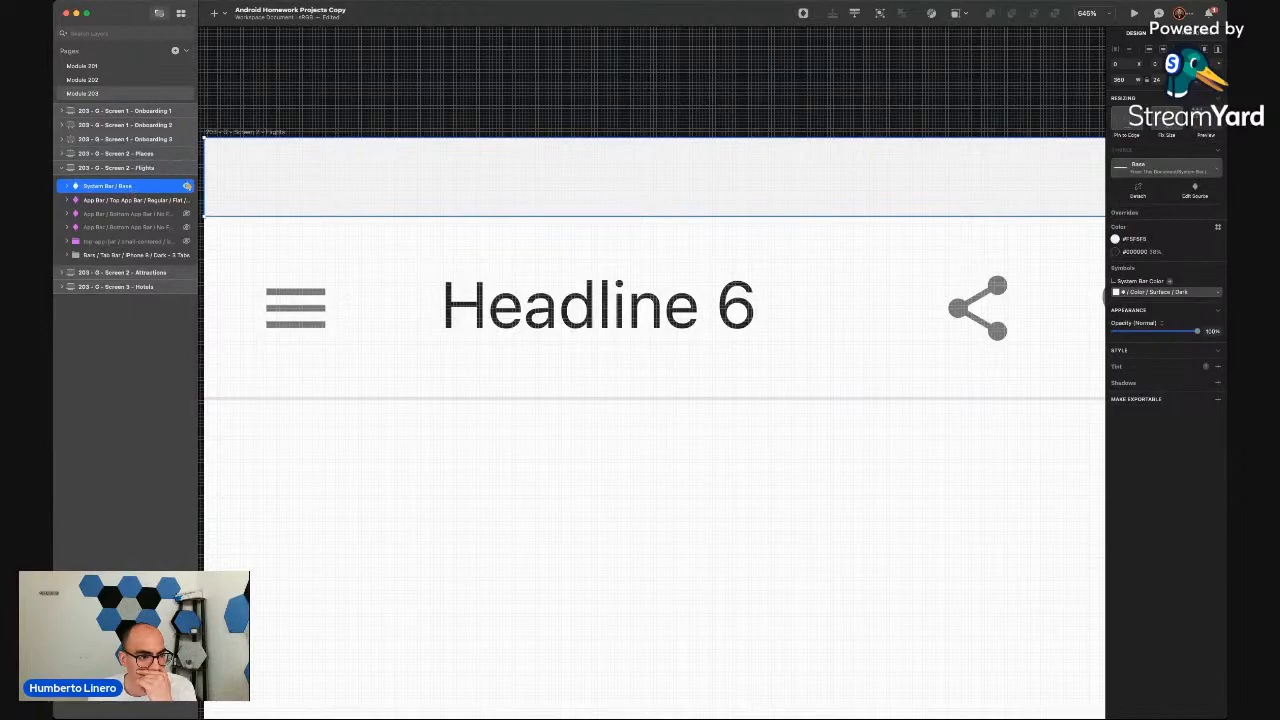
scroll(451, 249, down, 5)
click(458, 259)
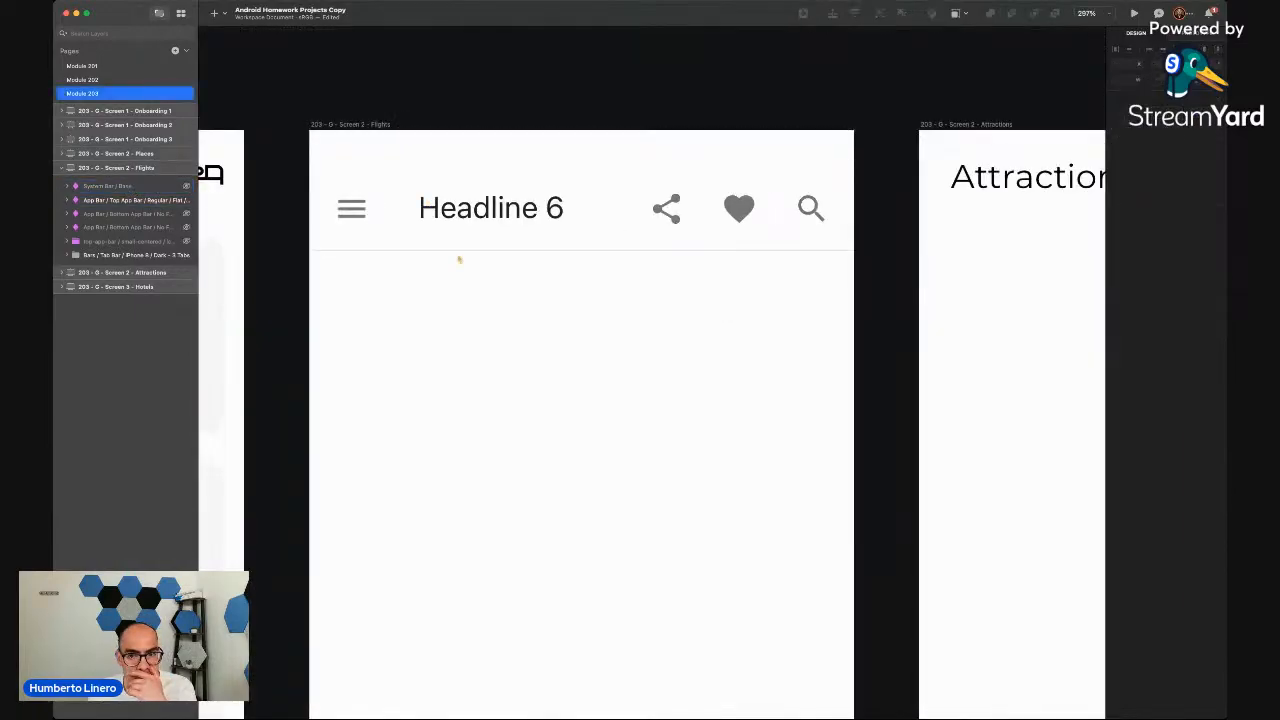
Show the Flights screen's System Bar / Base layer and paste a copy of it at the top of Onboarding 1
scroll(458, 259, down, 5)
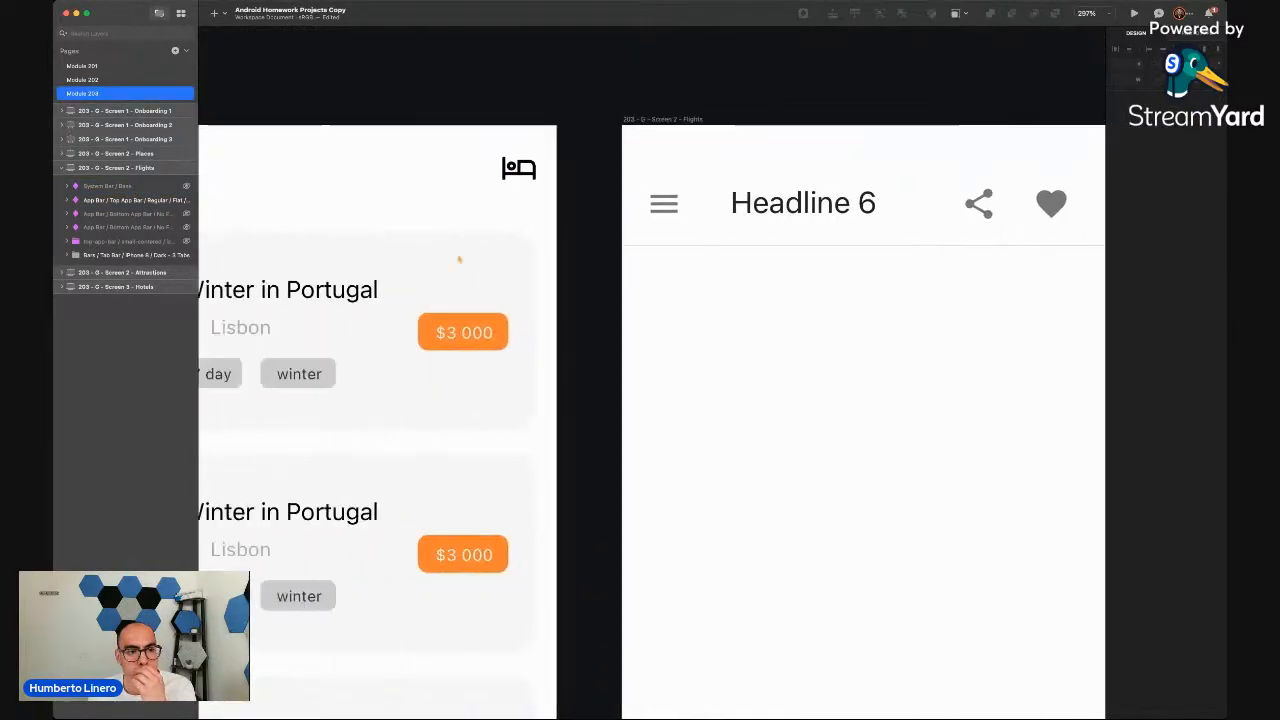
scroll(458, 259, left, 5)
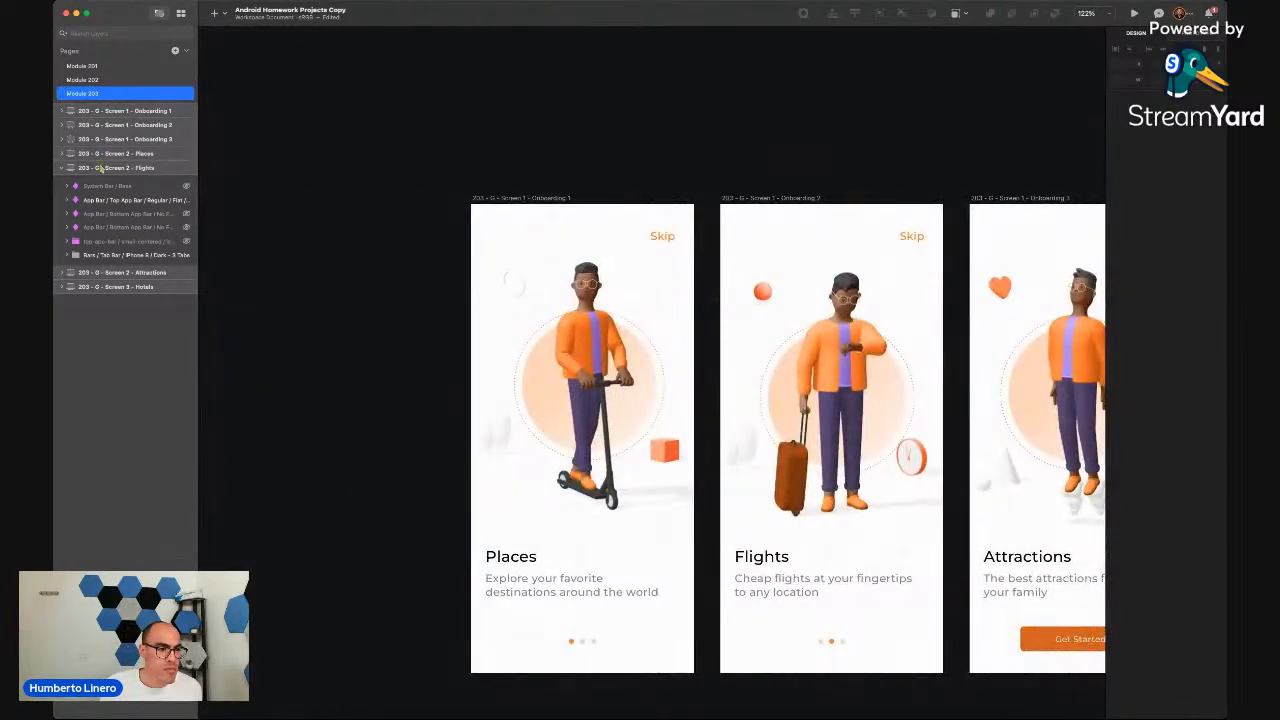
click(125, 186)
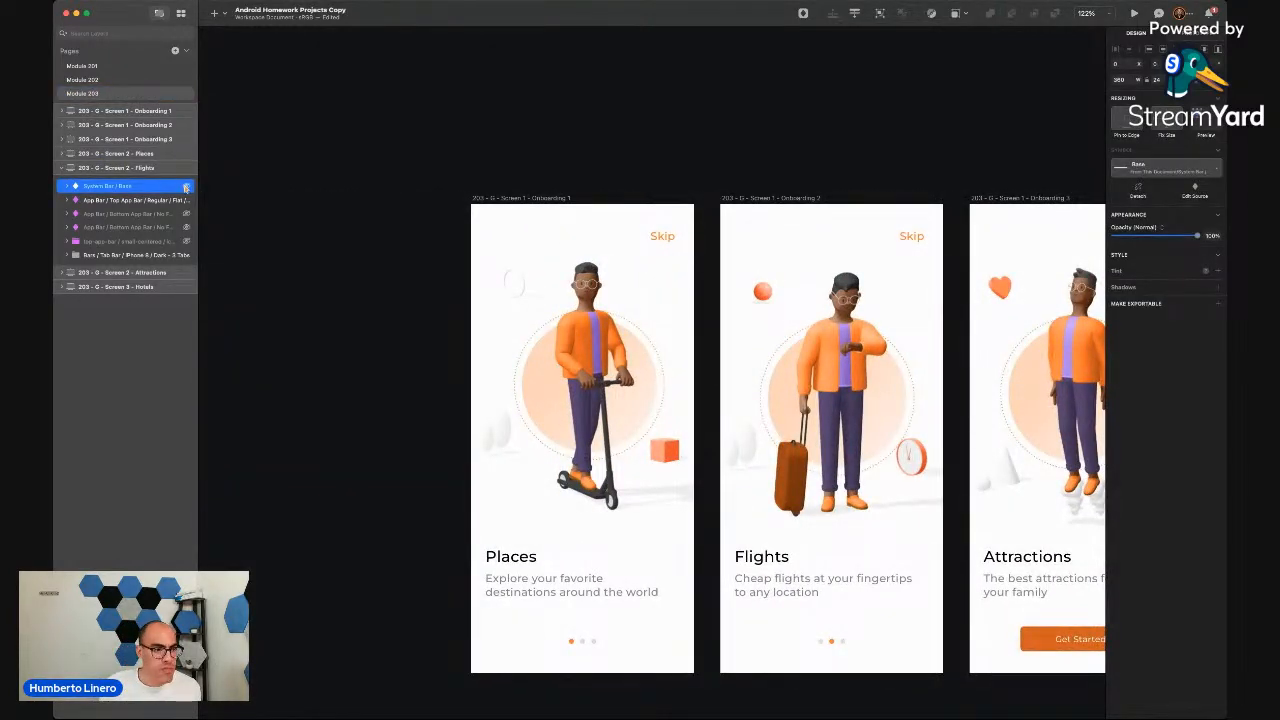
click(560, 208)
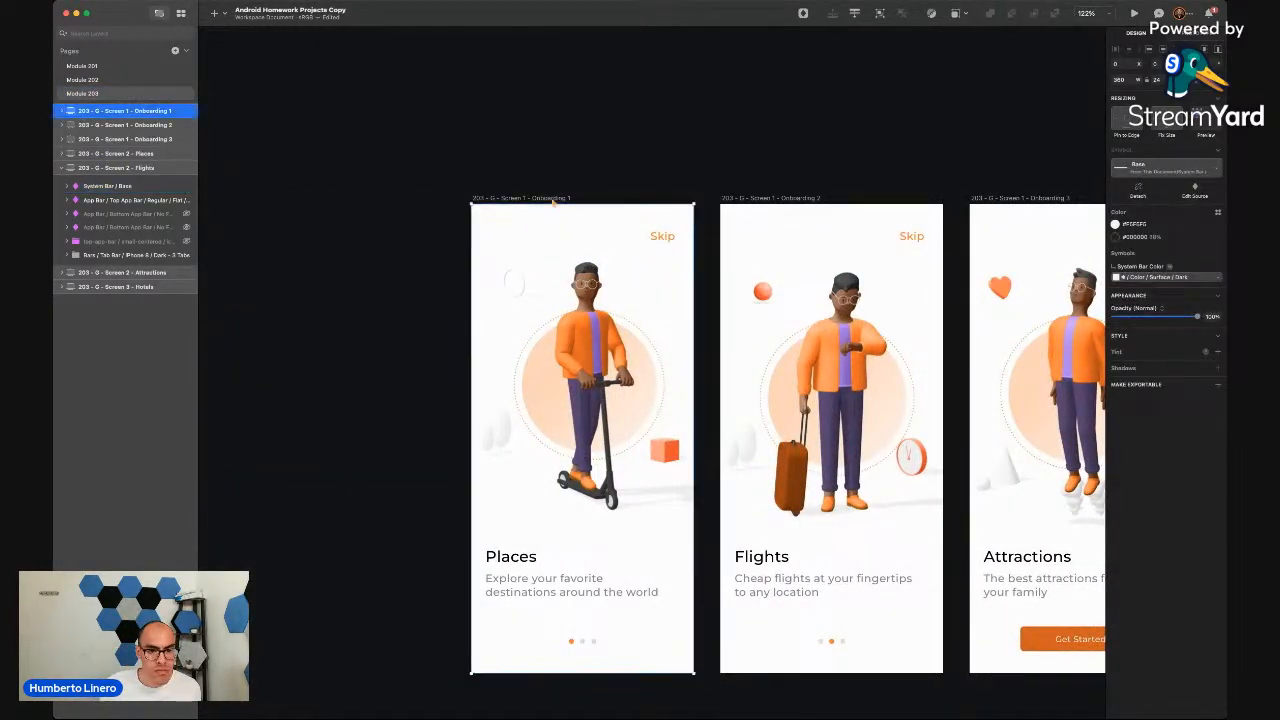
click(705, 146)
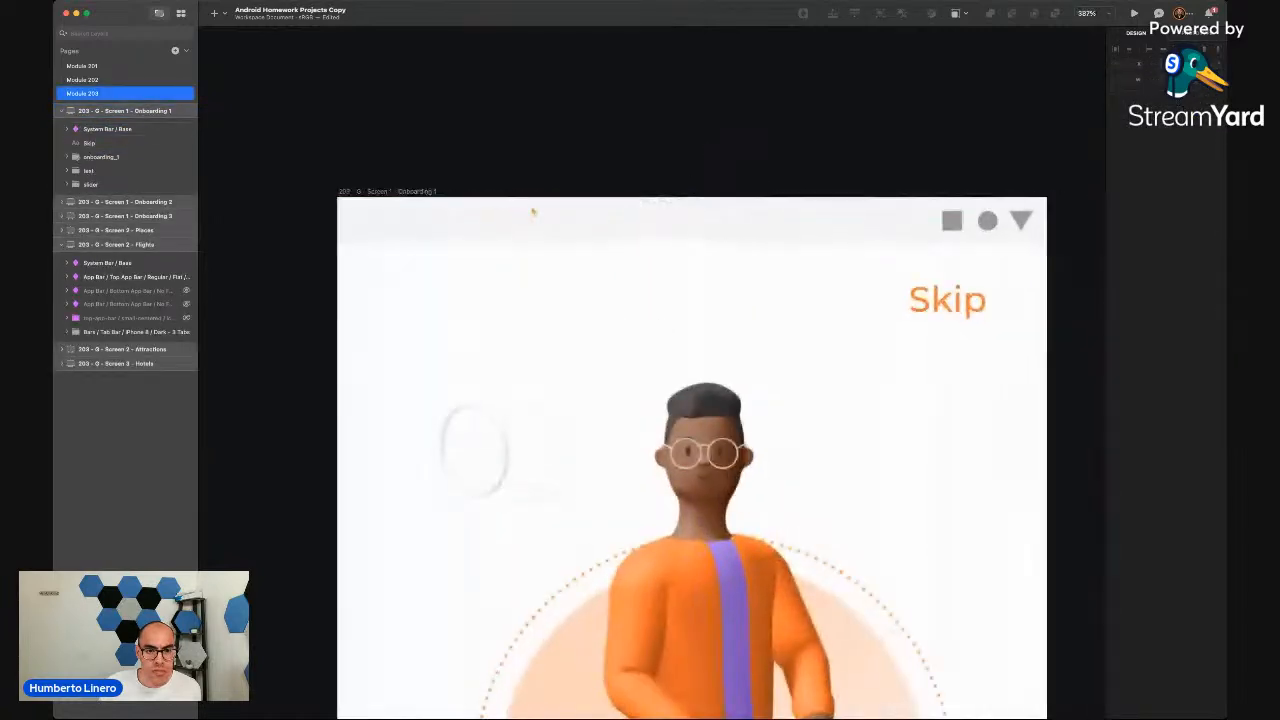
scroll(533, 210, up, 5)
Paste the System Bar / Base symbol at the top of the Onboarding 2 and Onboarding 3 artboards
scroll(560, 118, down, 5)
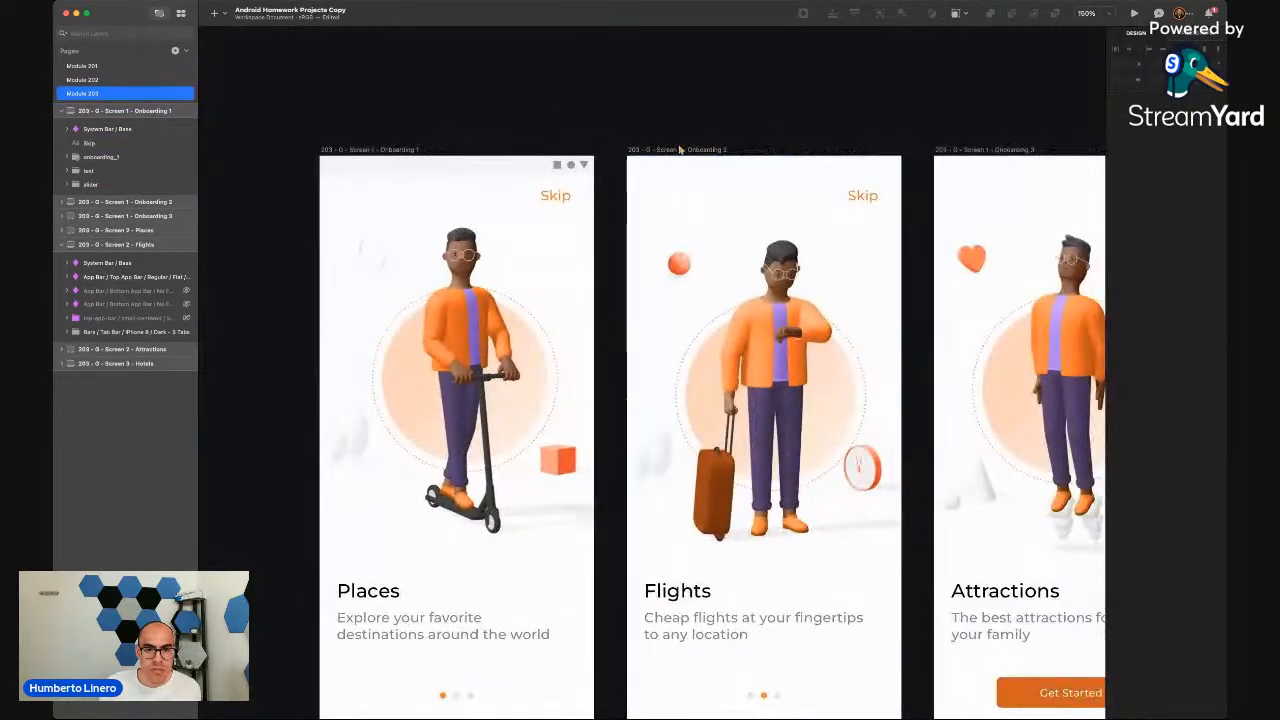
click(681, 150)
key(super+v)
scroll(681, 150, right, 3)
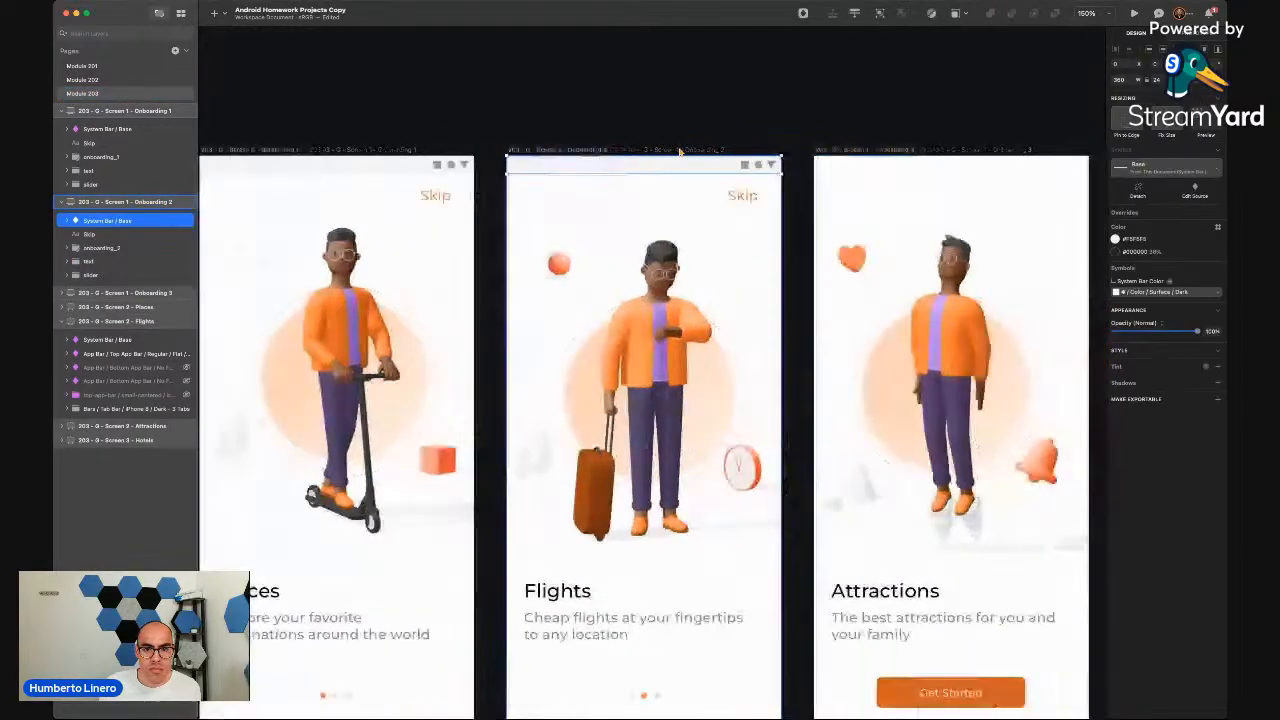
click(772, 151)
key(super+v)
click(714, 126)
scroll(715, 127, down, 5)
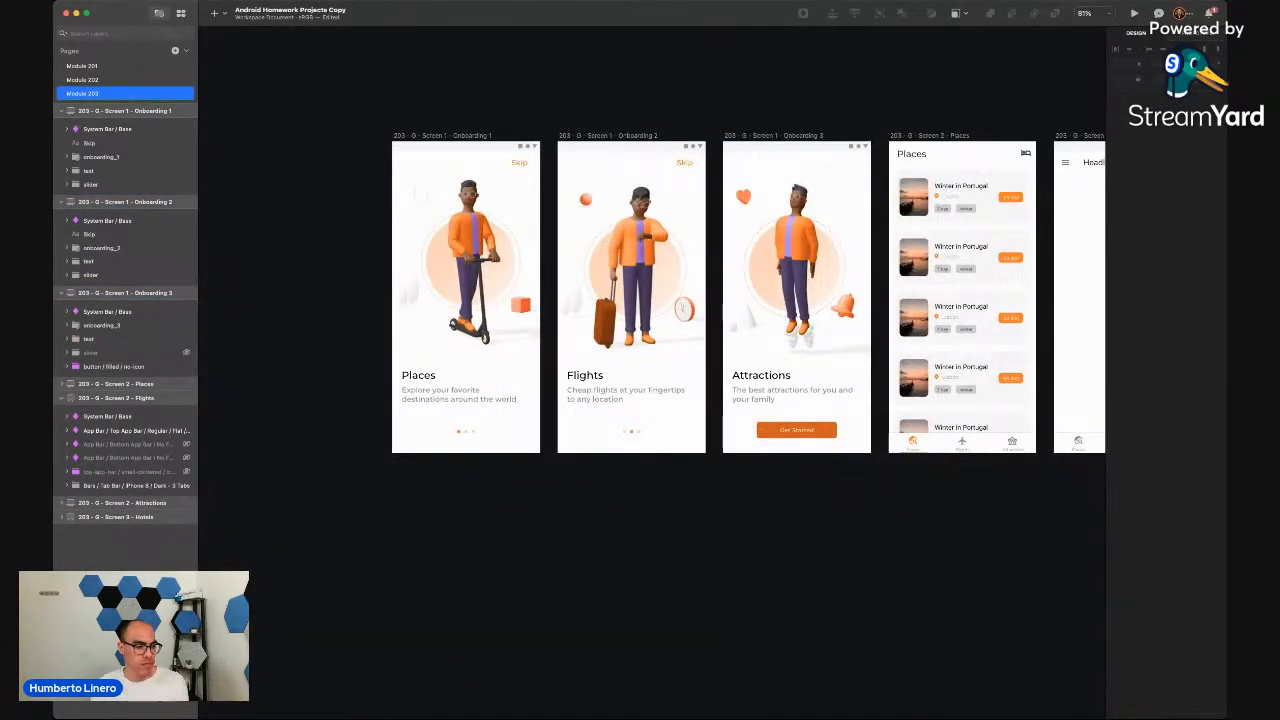
scroll(480, 140, up, 5)
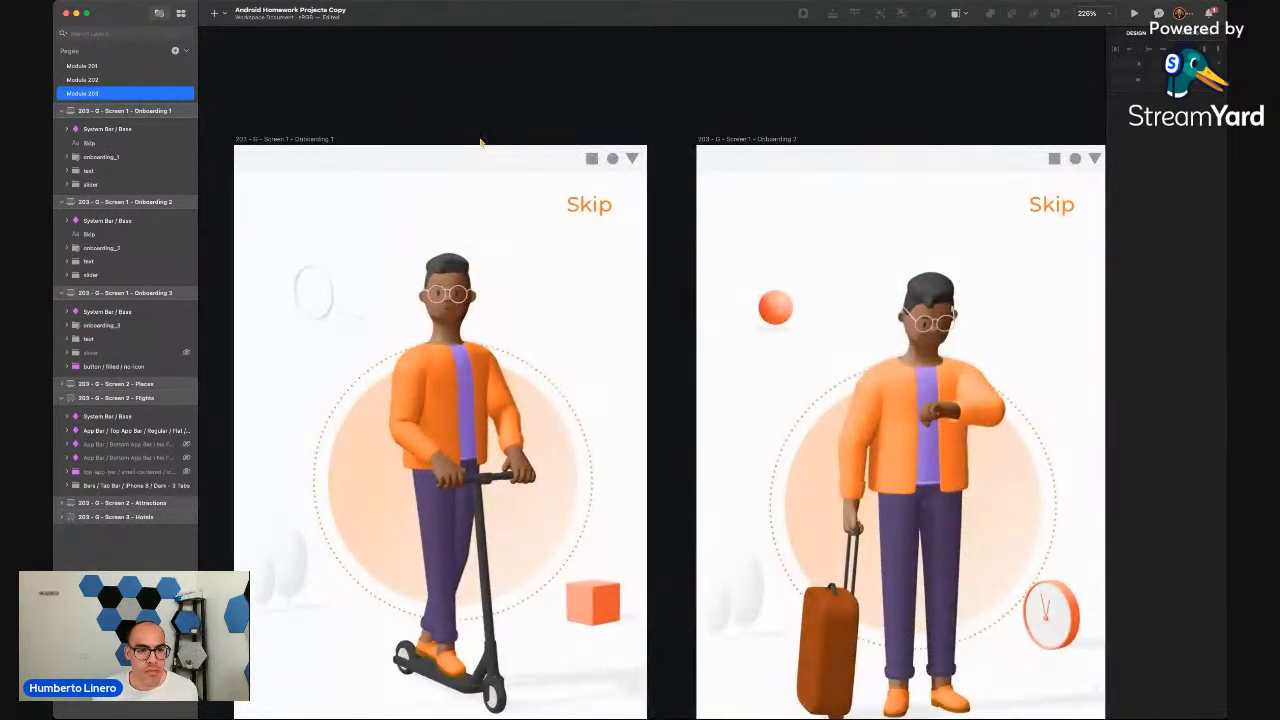
key(super+Tab)
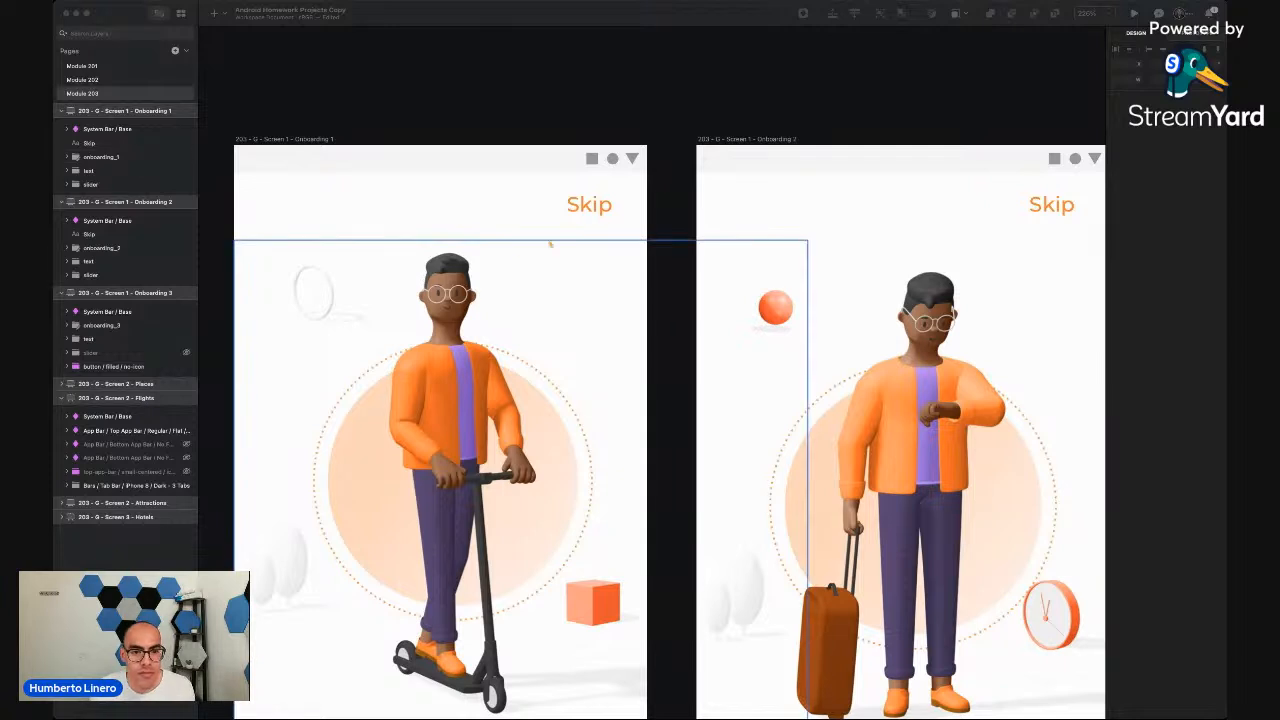
click(671, 223)
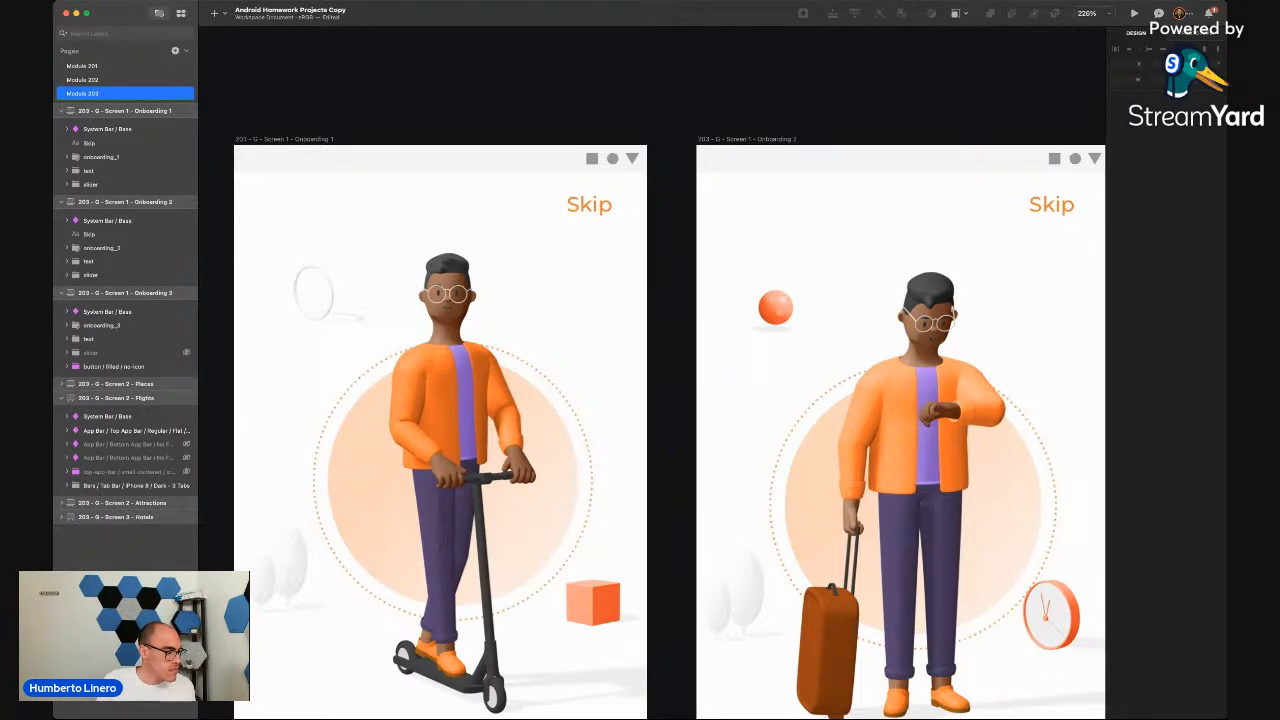
key(super+Tab)
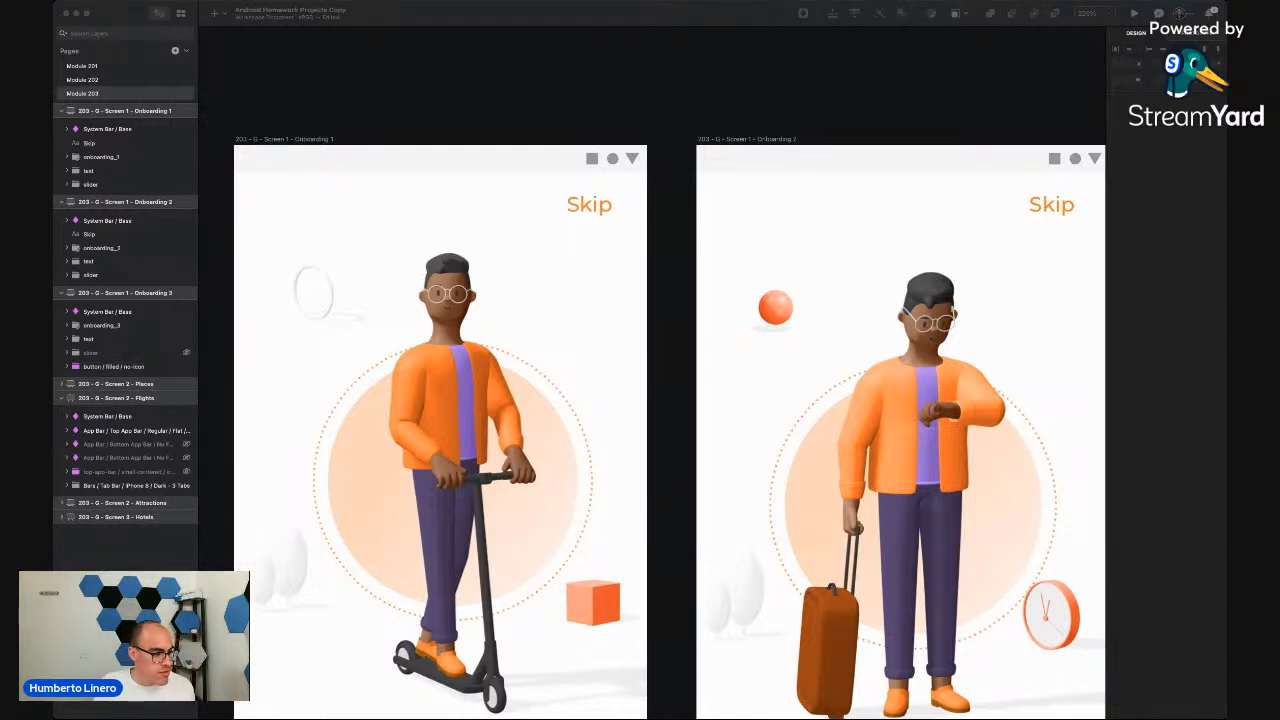
click(545, 155)
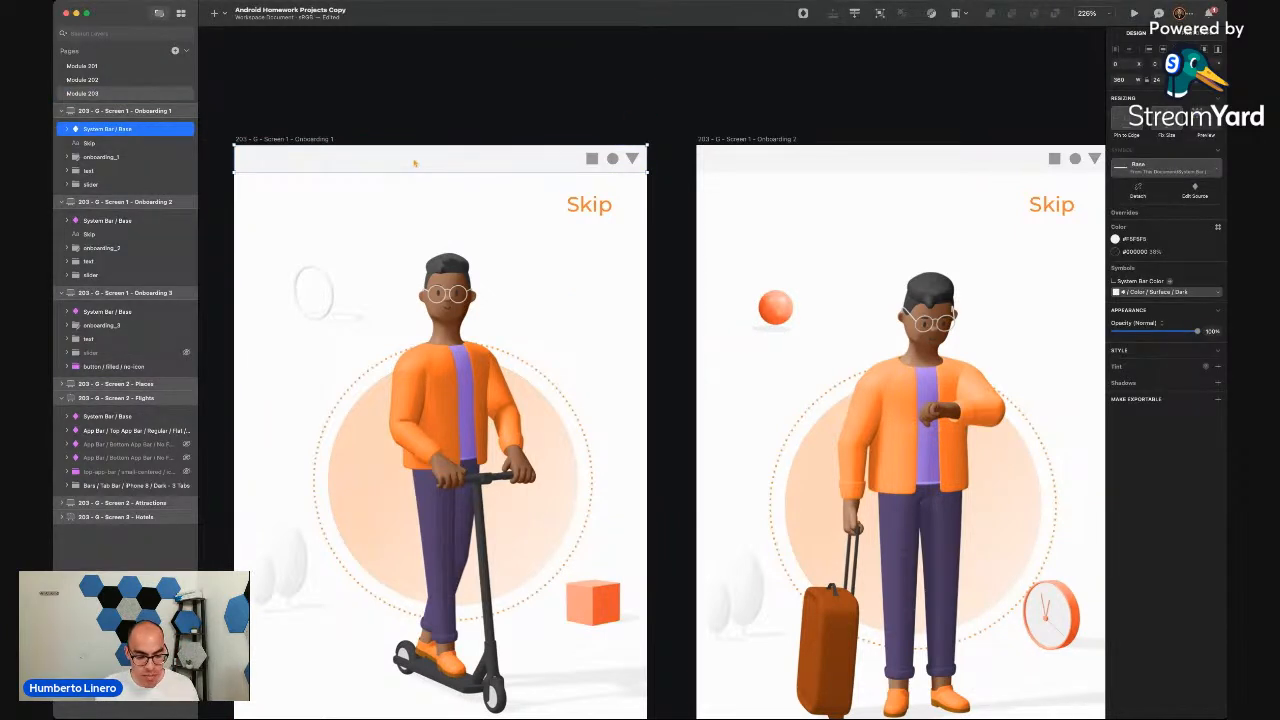
click(440, 121)
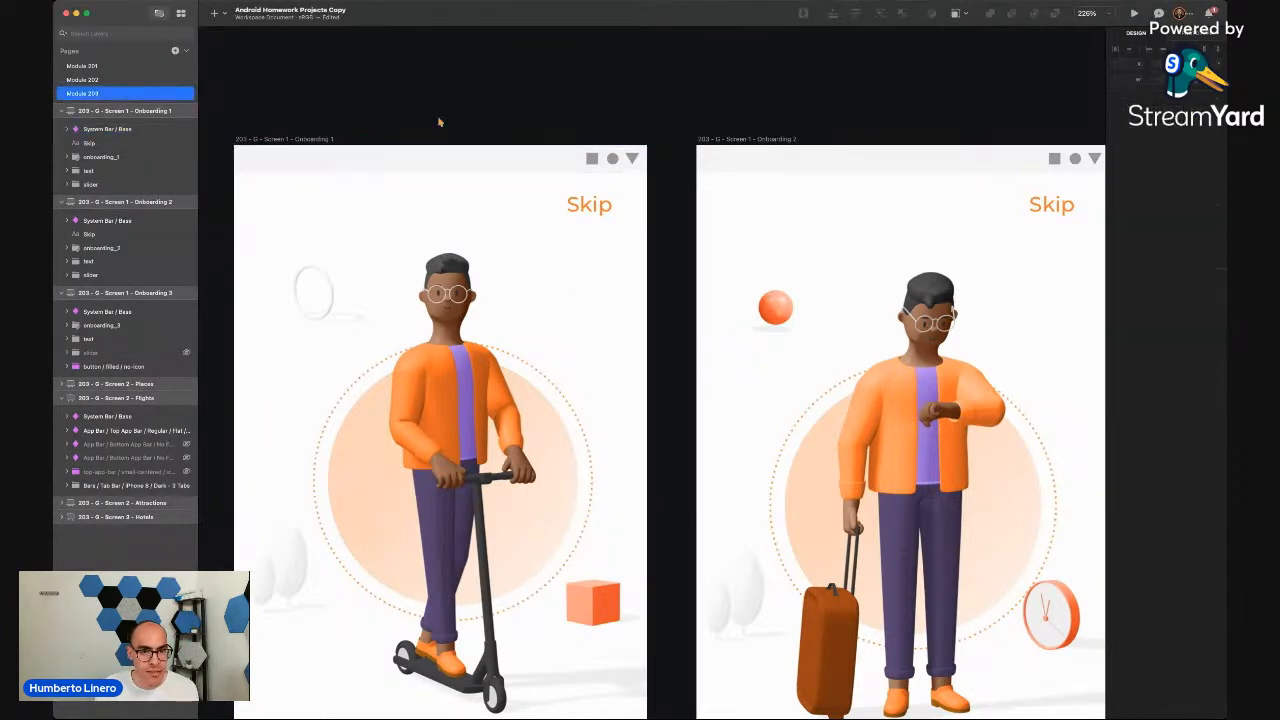
Copy the System Bar / Base symbol from the Flights screen and paste it at the top of the Places screen
scroll(557, 97, down, 5)
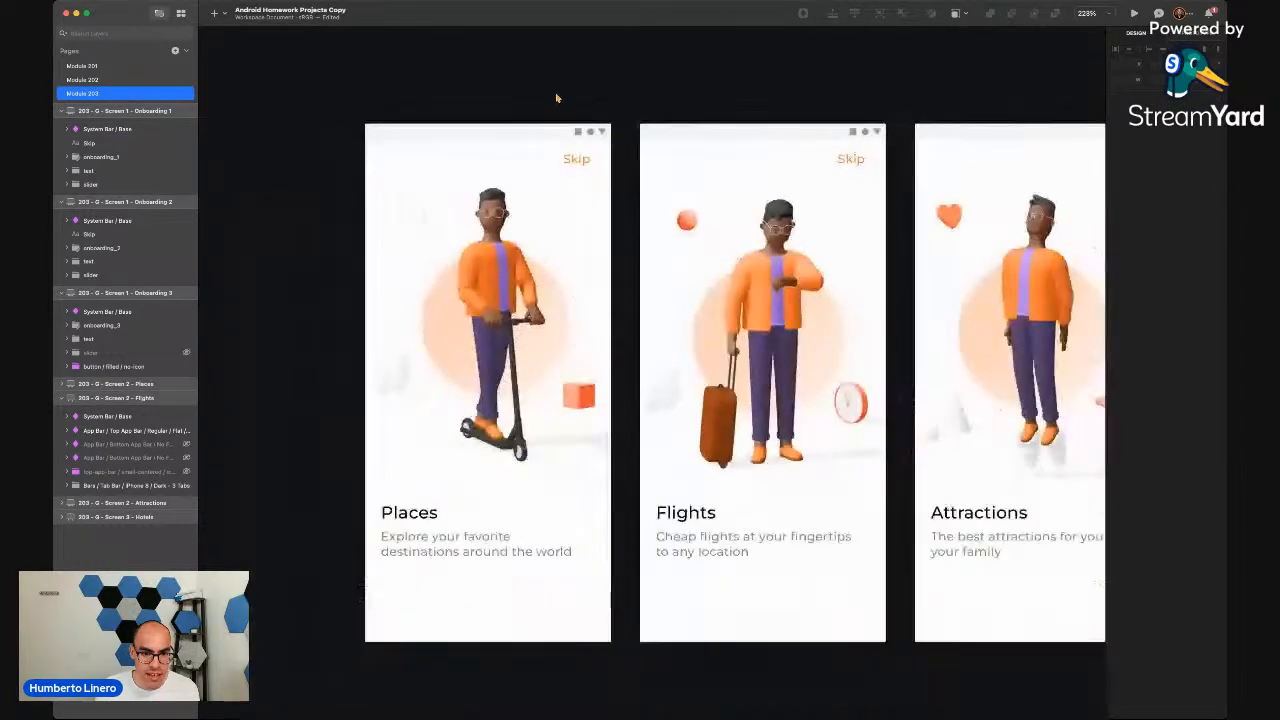
scroll(670, 118, right, 5)
scroll(668, 117, right, 8)
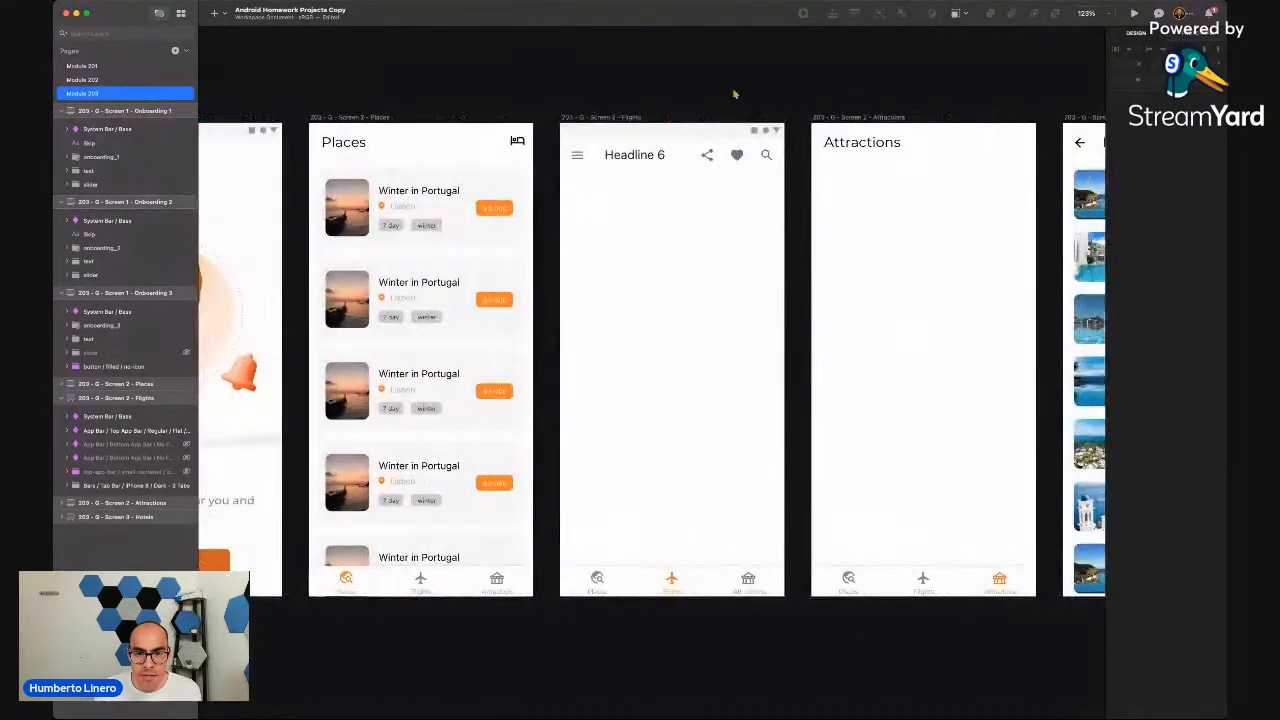
click(606, 130)
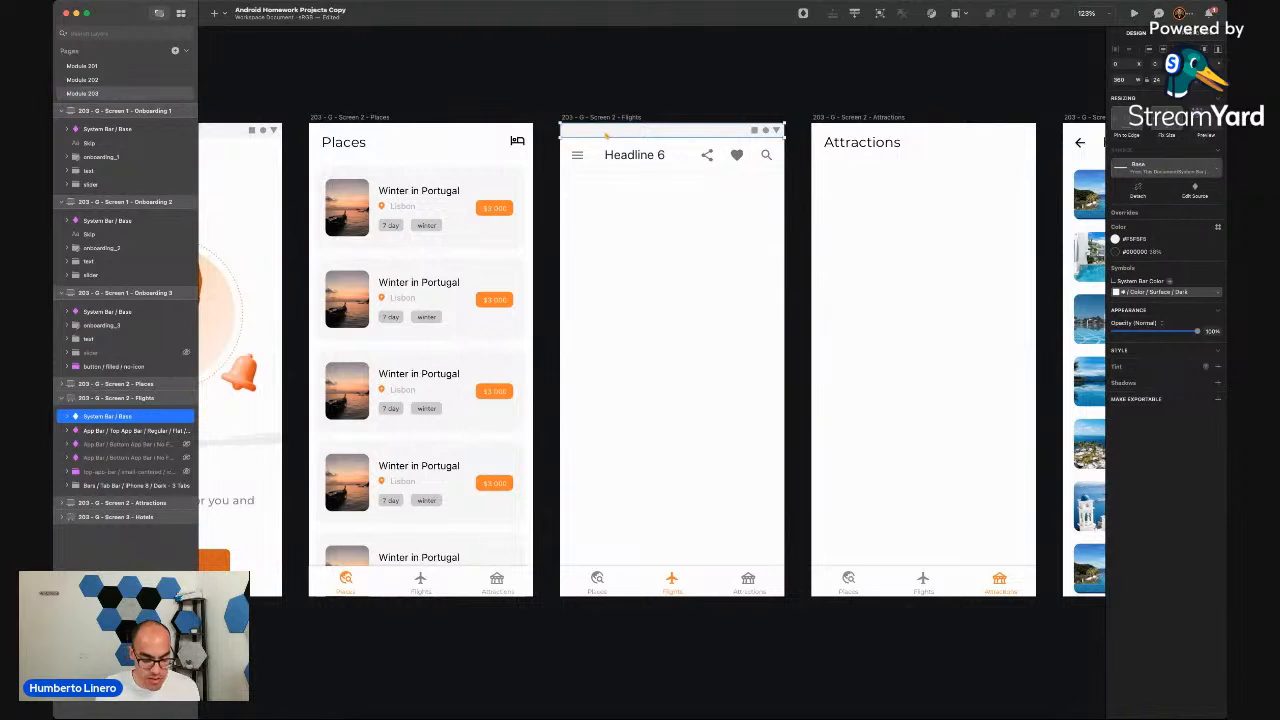
click(380, 125)
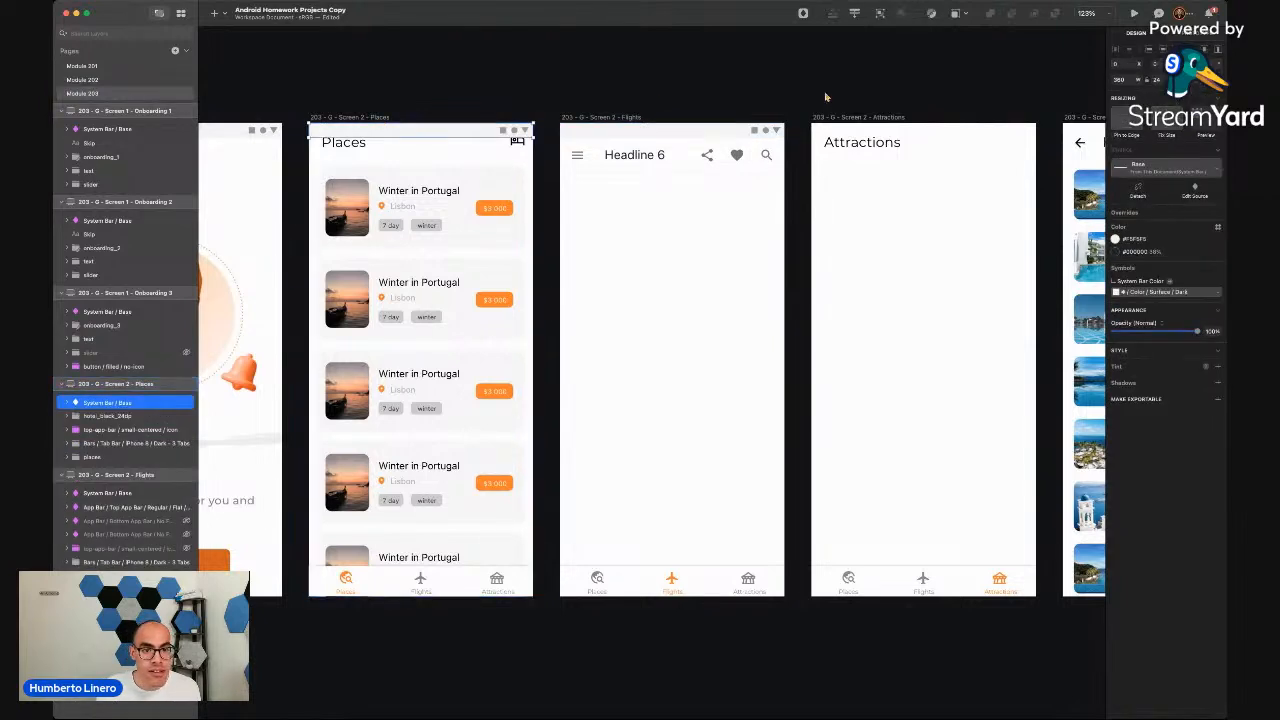
Try a copy of the System Bar / Base symbol at the top of the Attractions screen
click(815, 124)
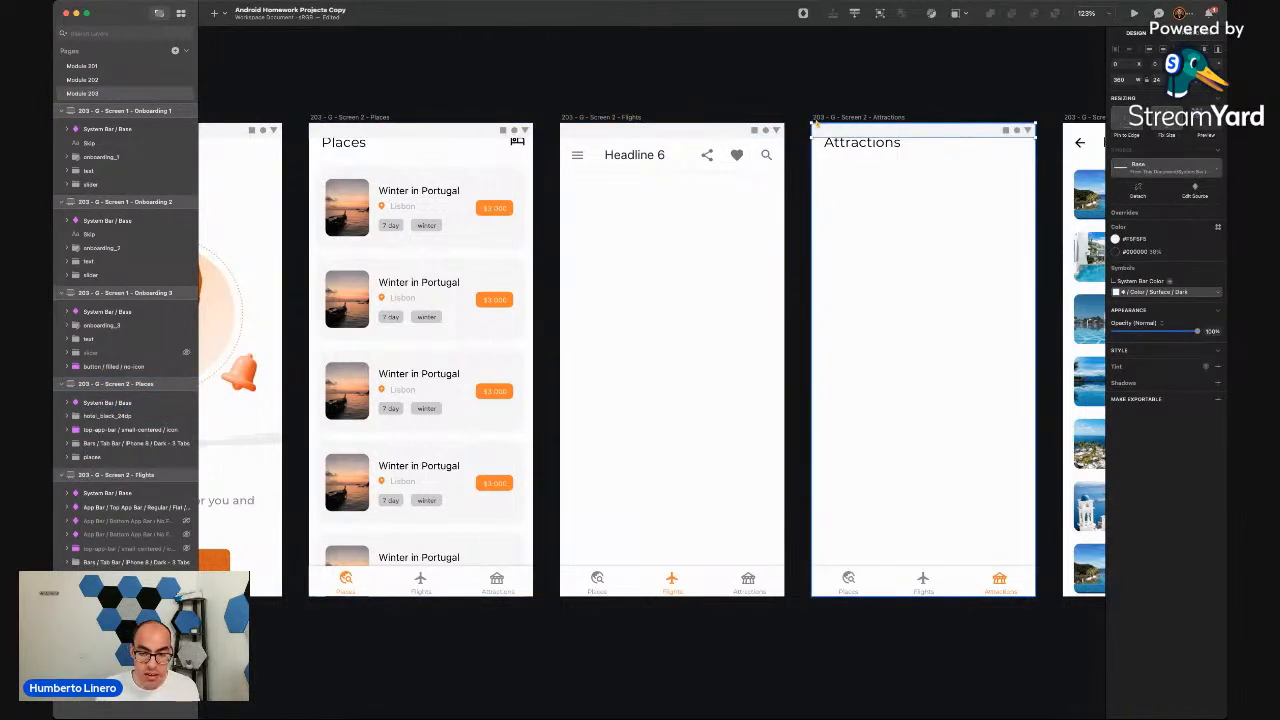
key(Delete)
scroll(804, 152, right, 5)
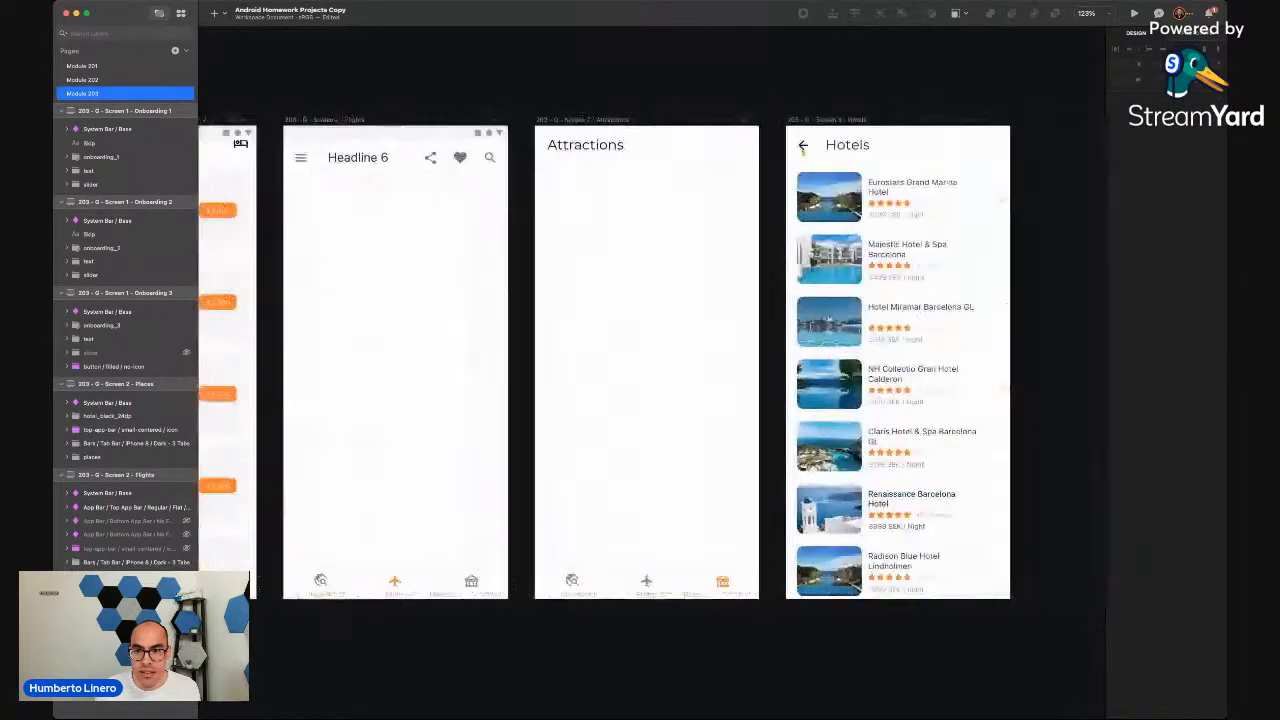
scroll(802, 148, right, 3)
click(768, 119)
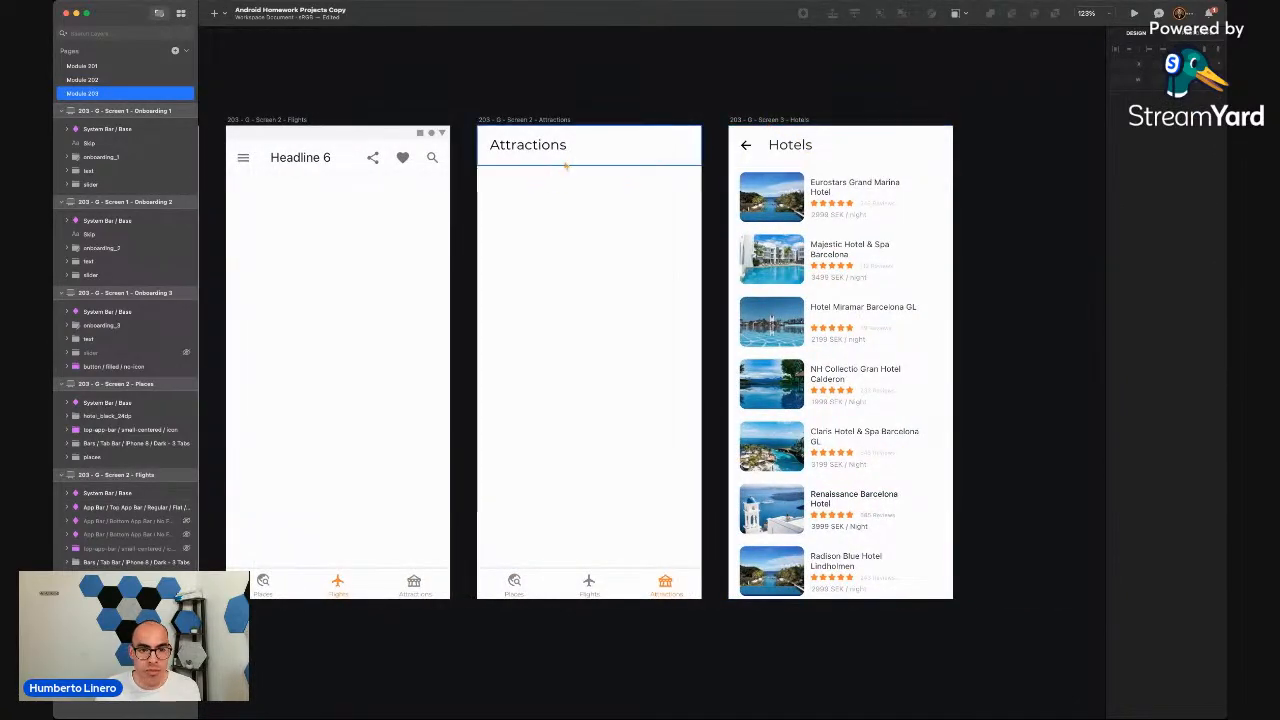
Collapse the Onboarding 1 artboard's layers in the layer list
scroll(570, 175, left, 5)
scroll(586, 197, up, 5)
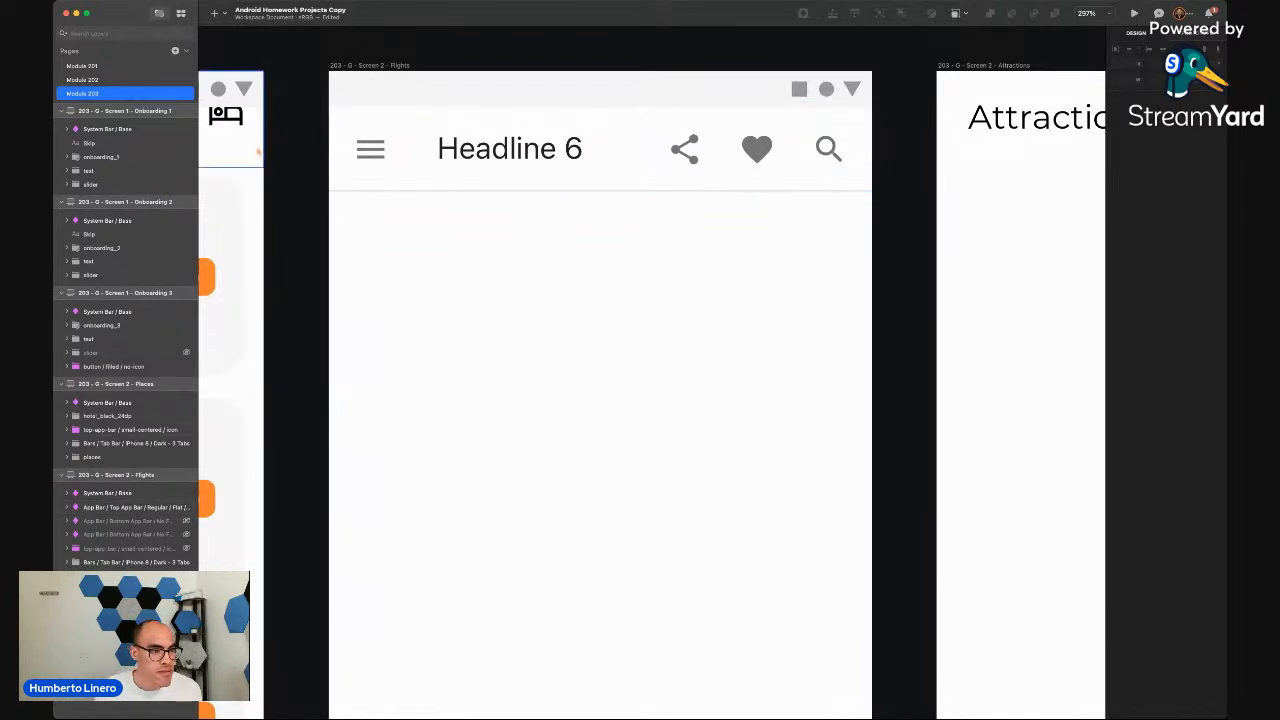
click(62, 111)
Examine the system and app bars on the Flights and Places screens and the Places screen's bottom tab bar
scroll(340, 135, down, 3)
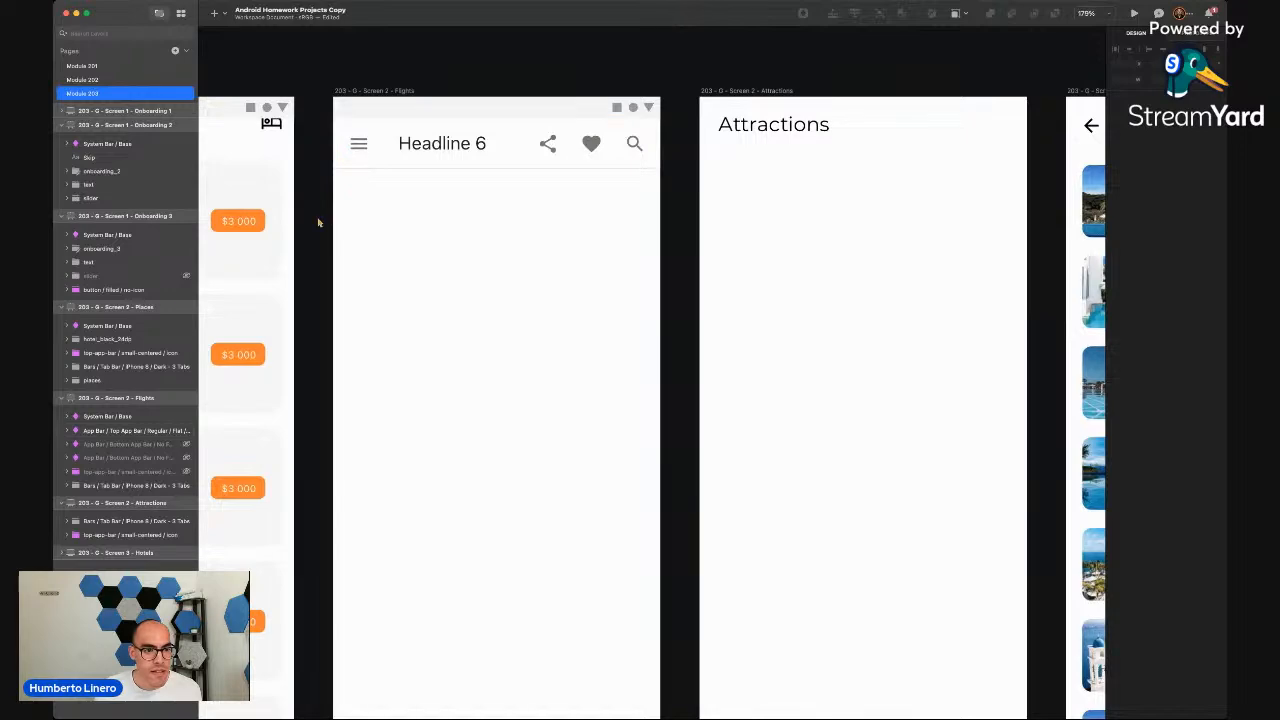
scroll(318, 222, down, 2)
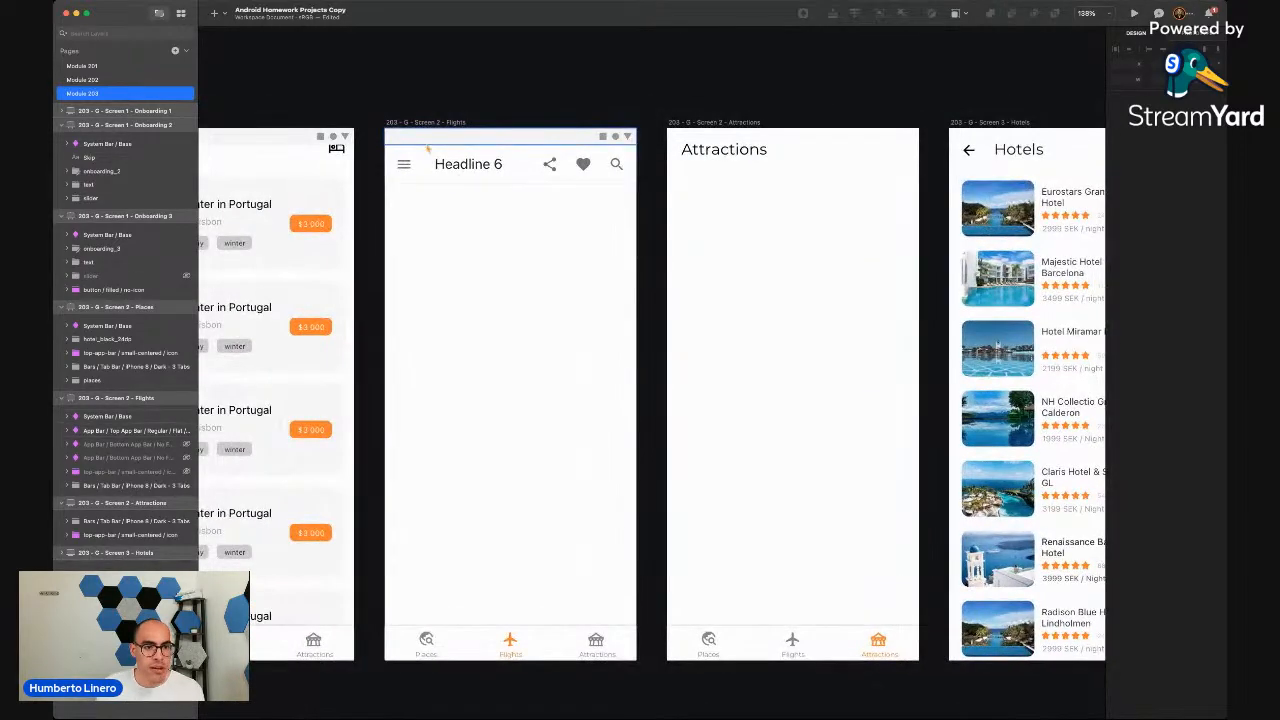
scroll(505, 193, up, 4)
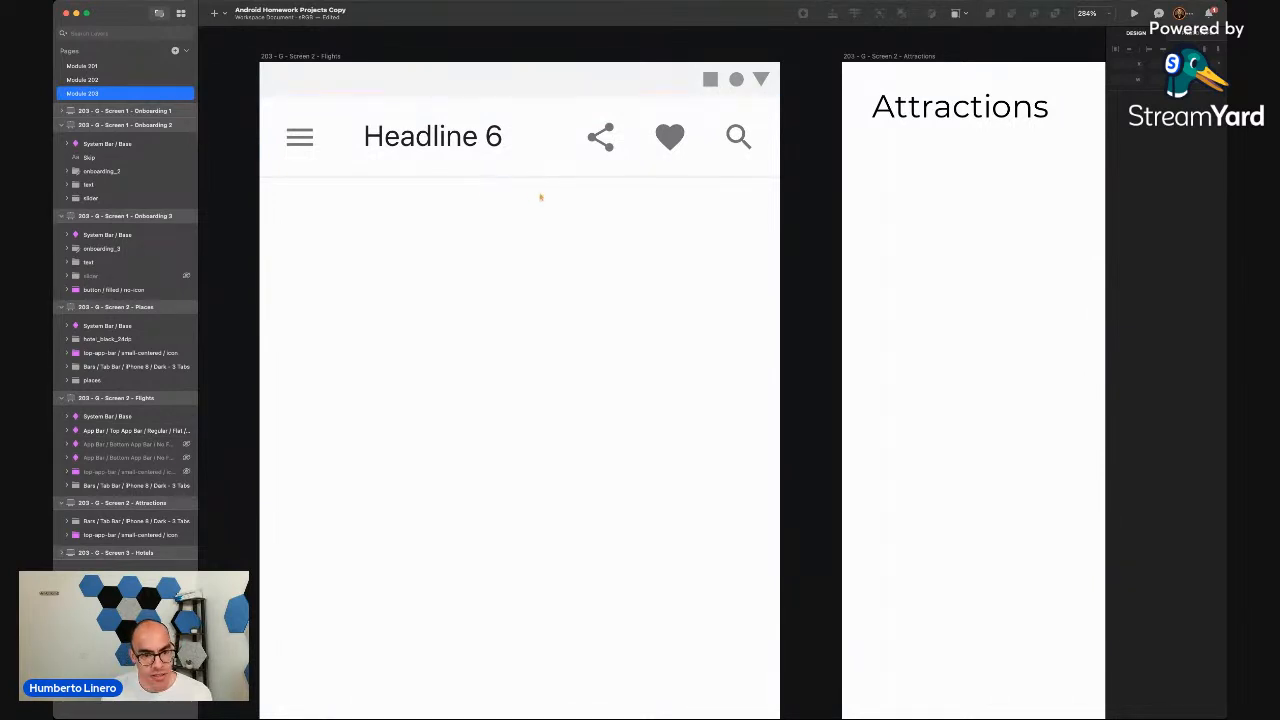
scroll(544, 213, left, 10)
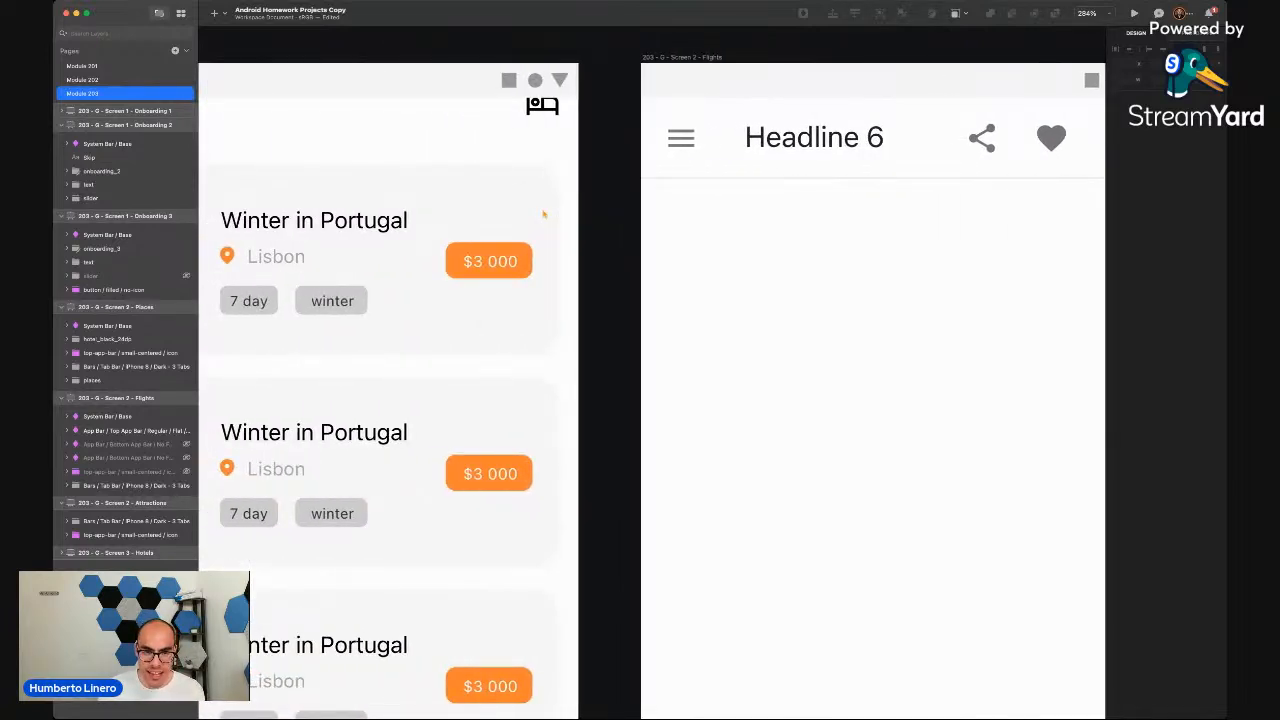
scroll(544, 213, down, 5)
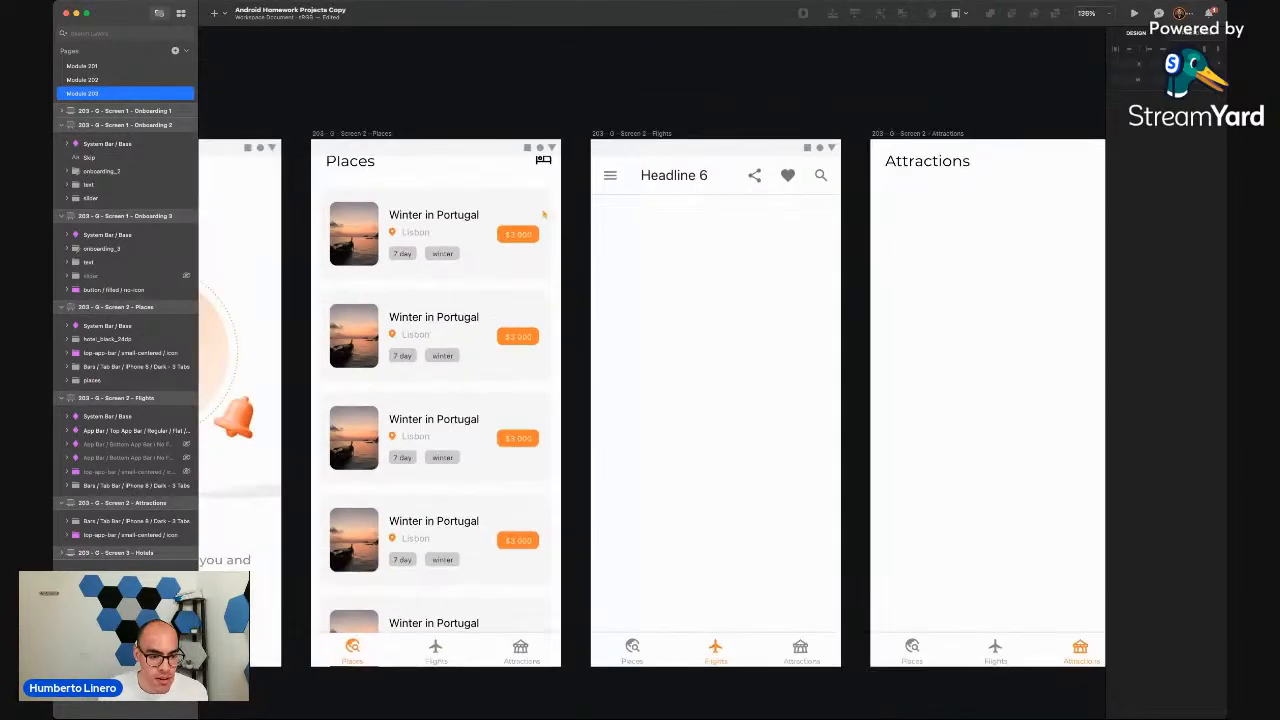
scroll(544, 213, down, 2)
scroll(544, 213, left, 2)
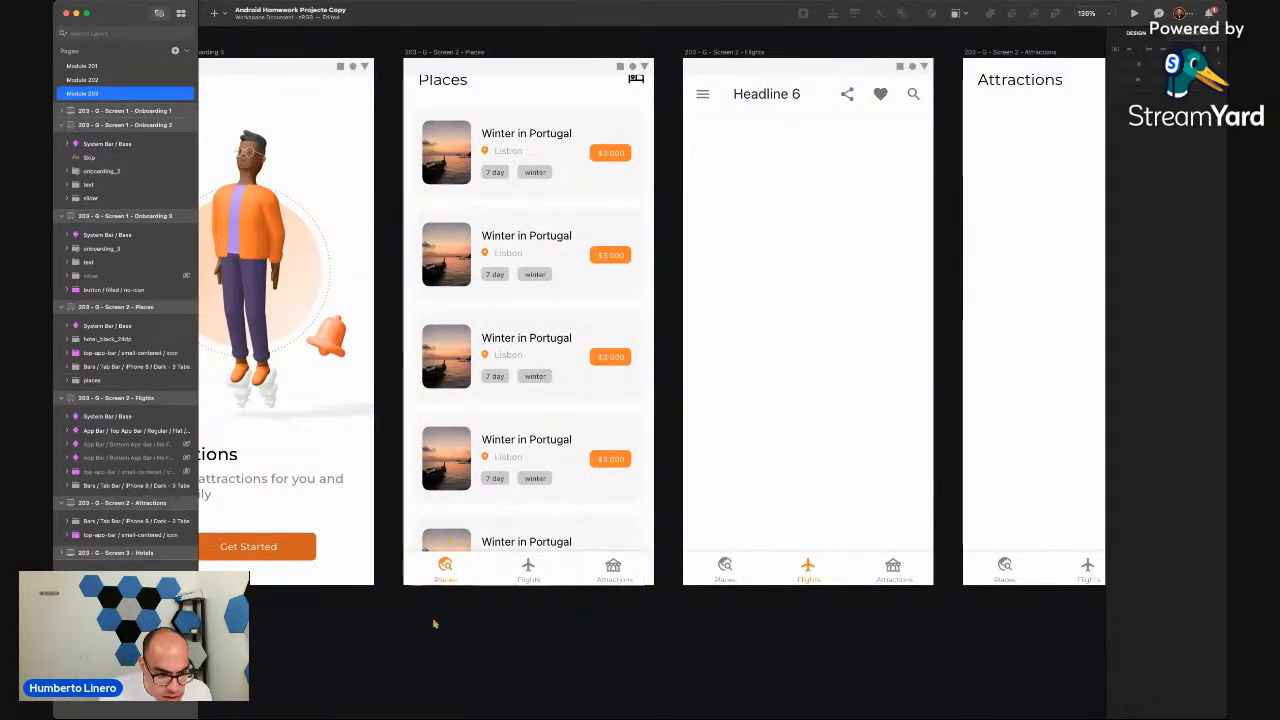
scroll(434, 620, up, 10)
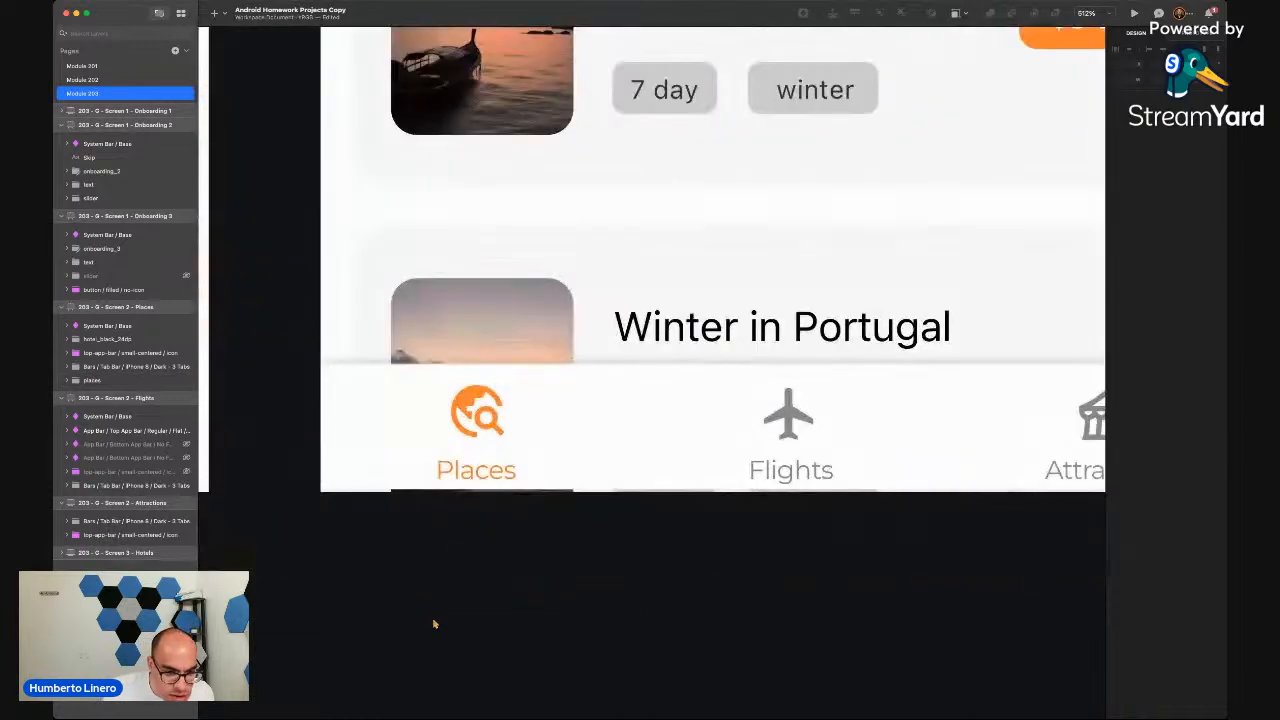
click(592, 456)
scroll(557, 548, down, 5)
scroll(557, 548, down, 5)
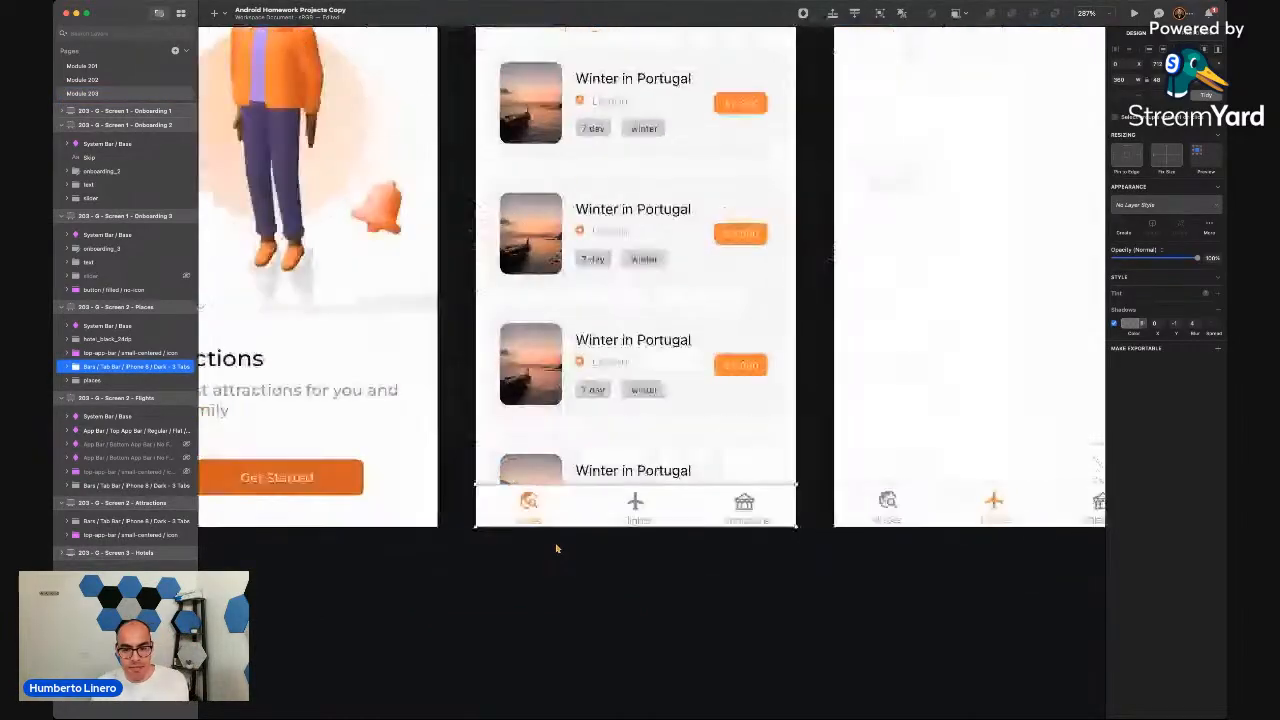
scroll(557, 548, down, 5)
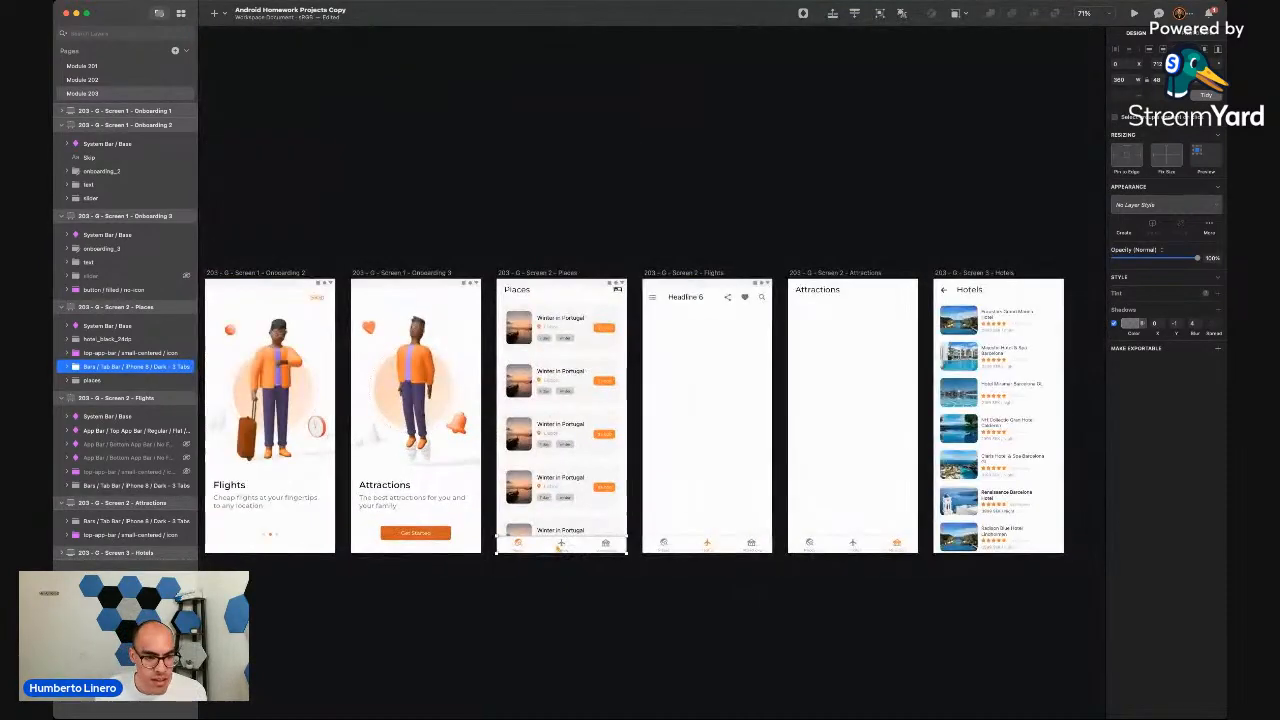
Review the three onboarding screens, checking the extent of the Onboarding 2 illustration group
scroll(557, 548, left, 5)
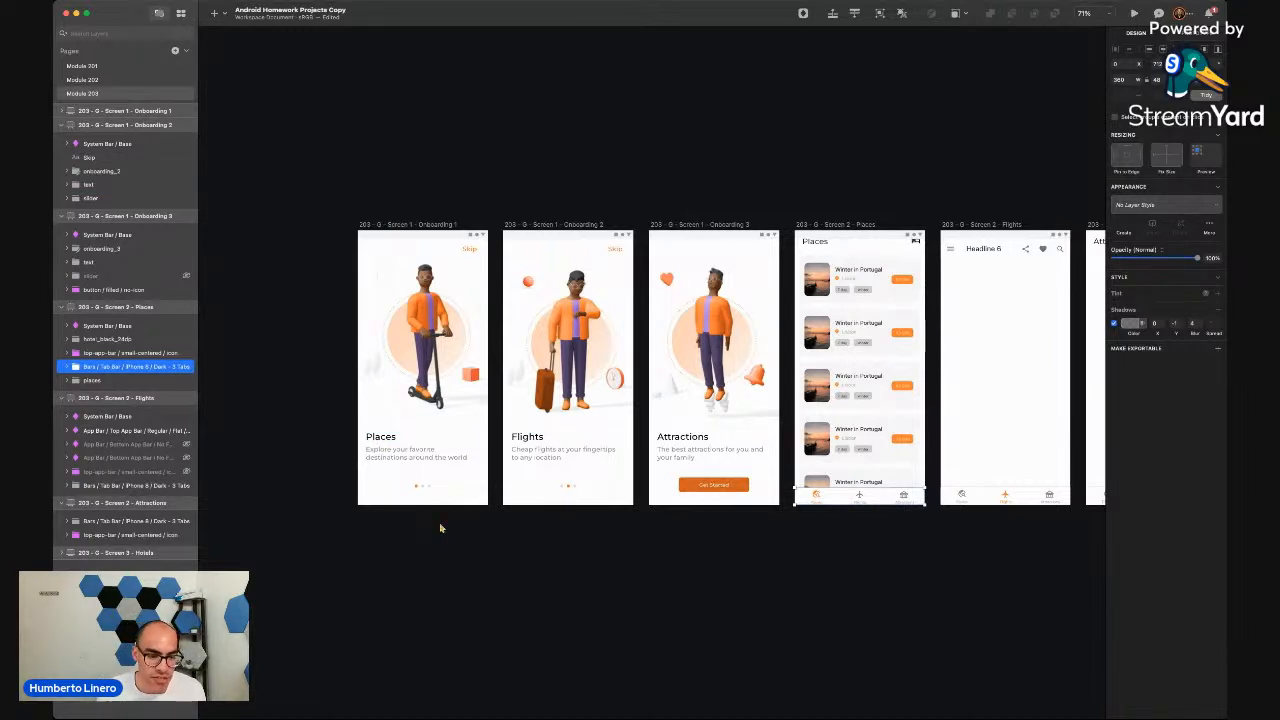
scroll(532, 430, up, 3)
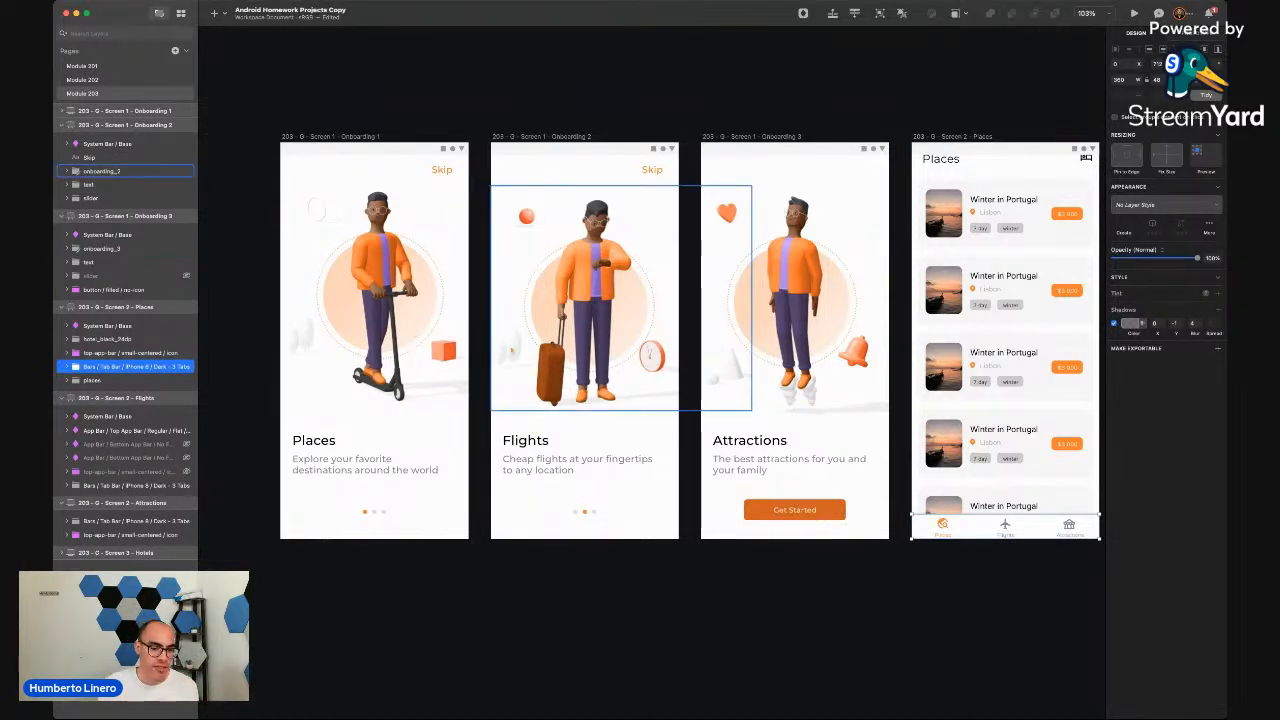
scroll(657, 326, up, 2)
scroll(657, 326, up, 3)
click(657, 325)
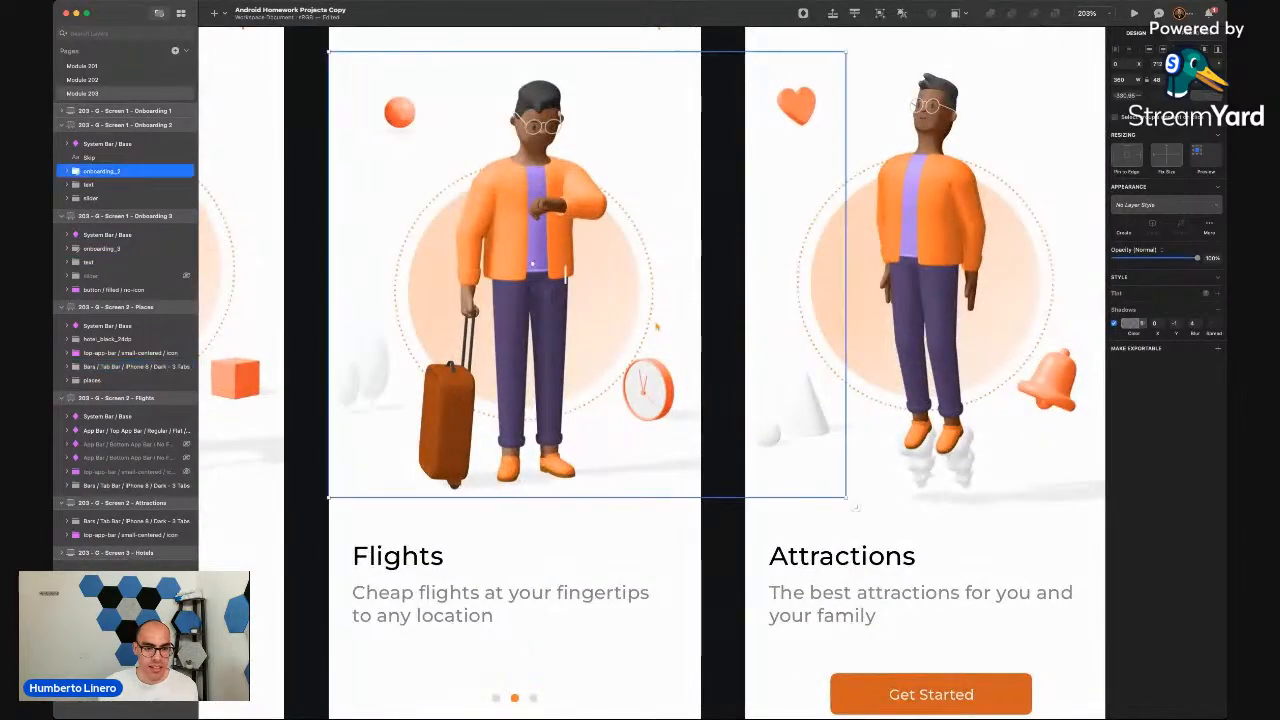
scroll(711, 251, down, 3)
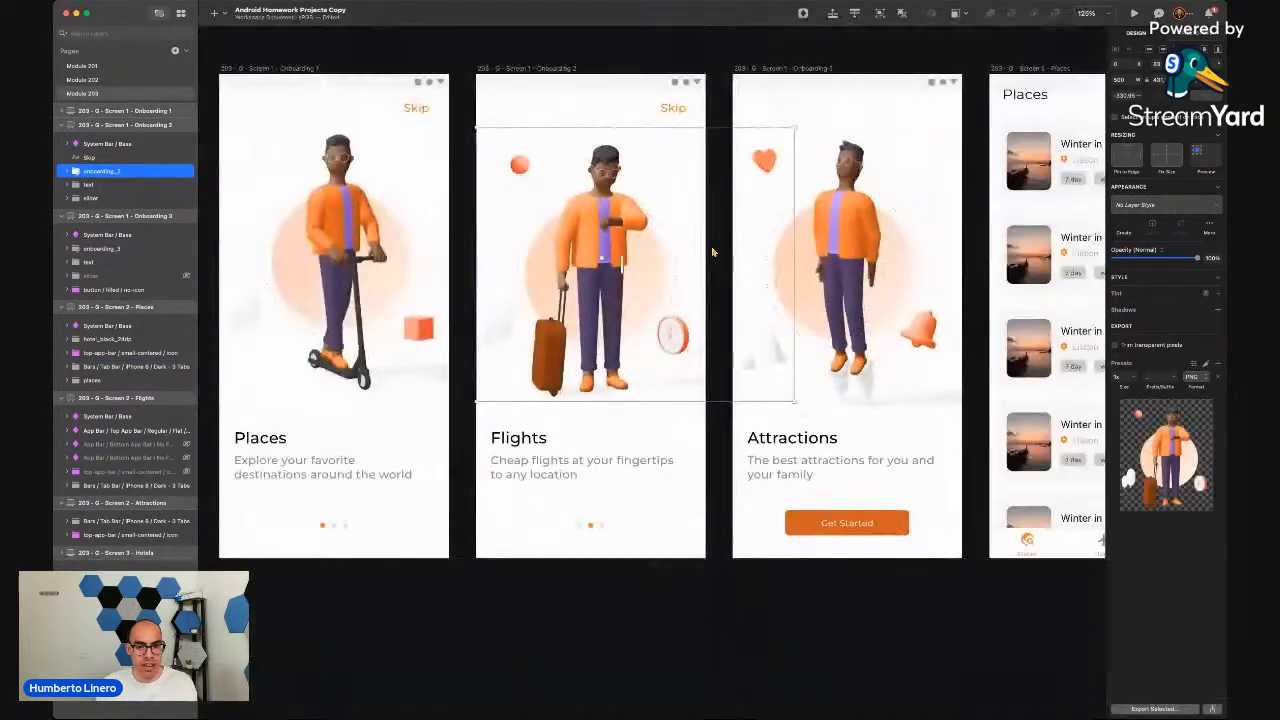
scroll(732, 252, left, 1)
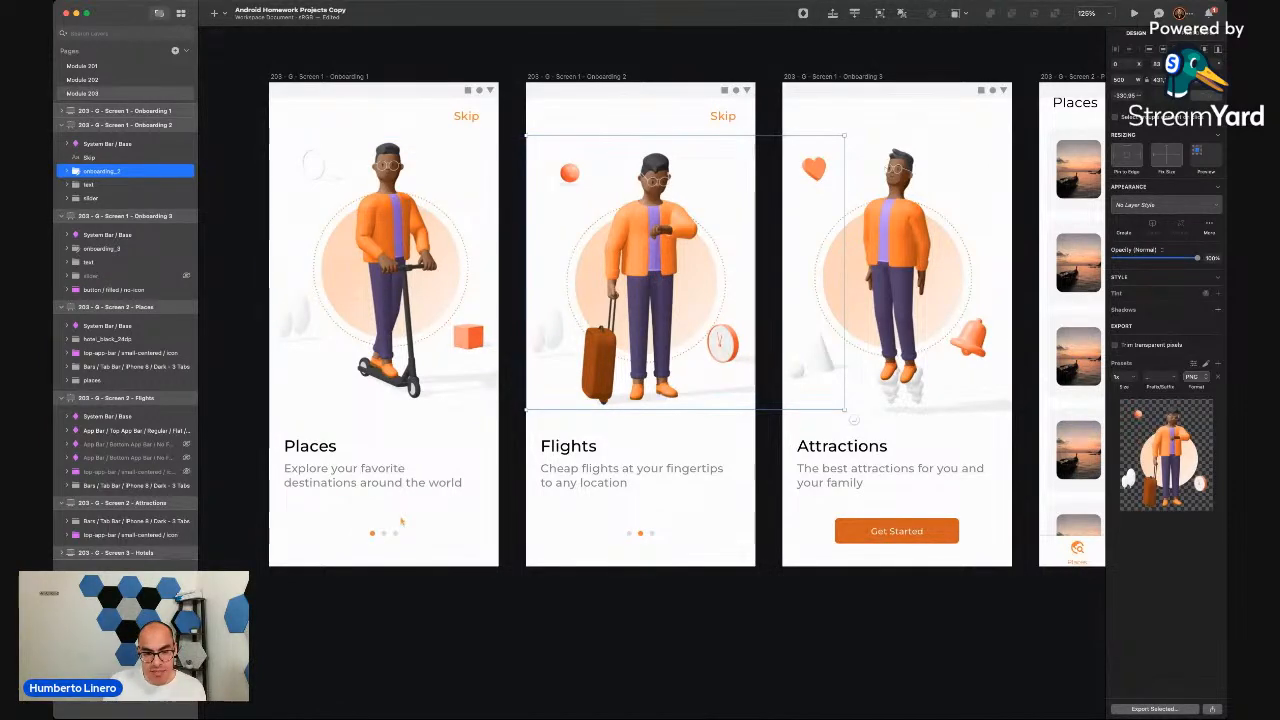
click(511, 574)
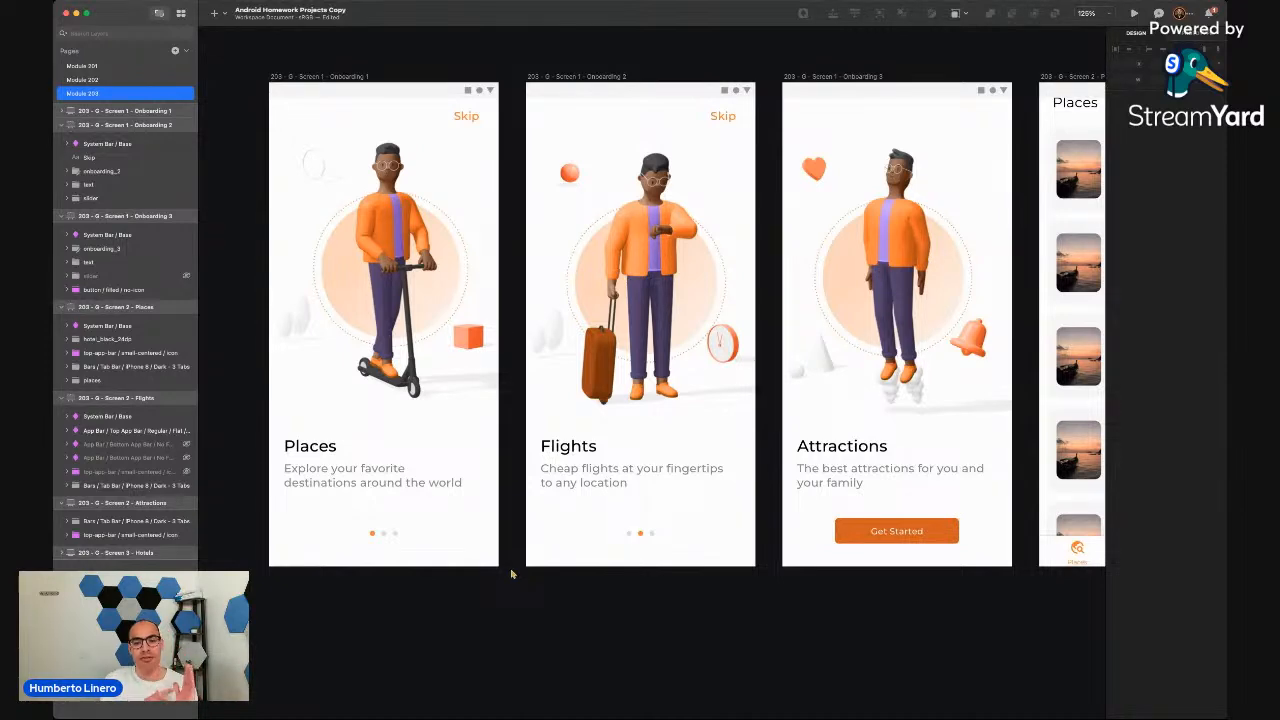
Inspect the Places screen's bottom tab bar up close and compare the top bars across all the screens
scroll(511, 574, right, 3)
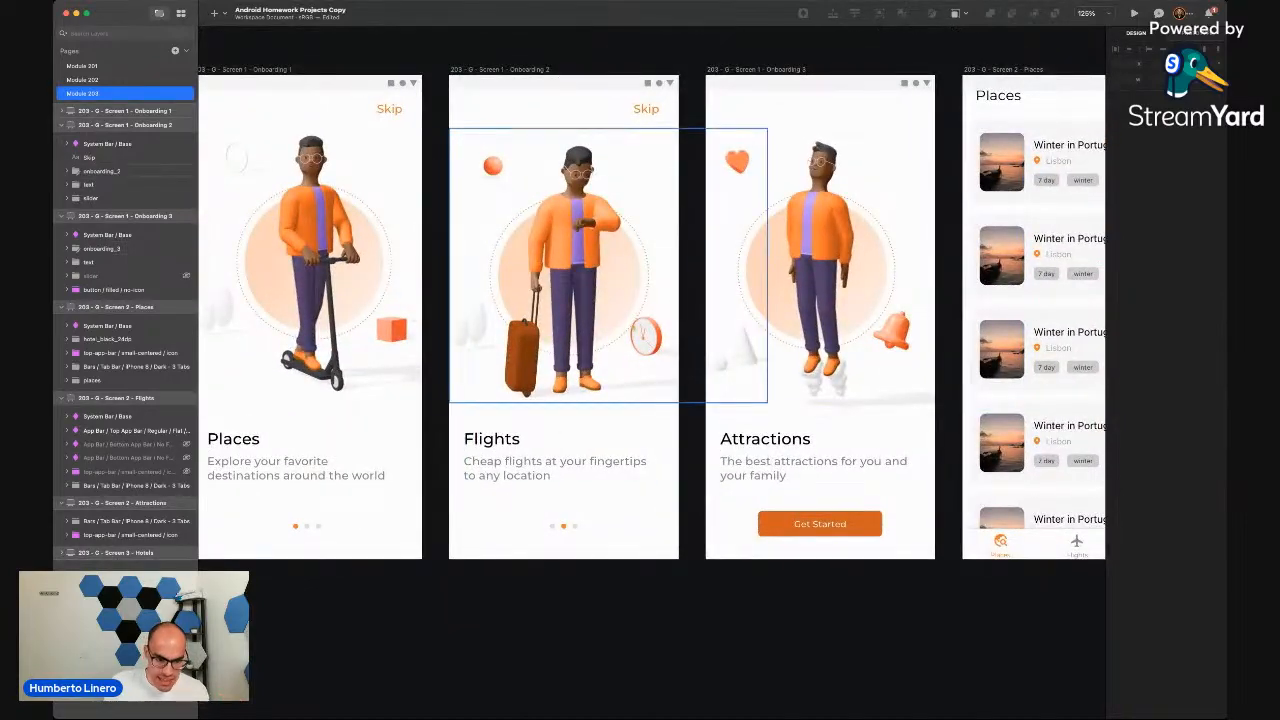
scroll(548, 376, right, 10)
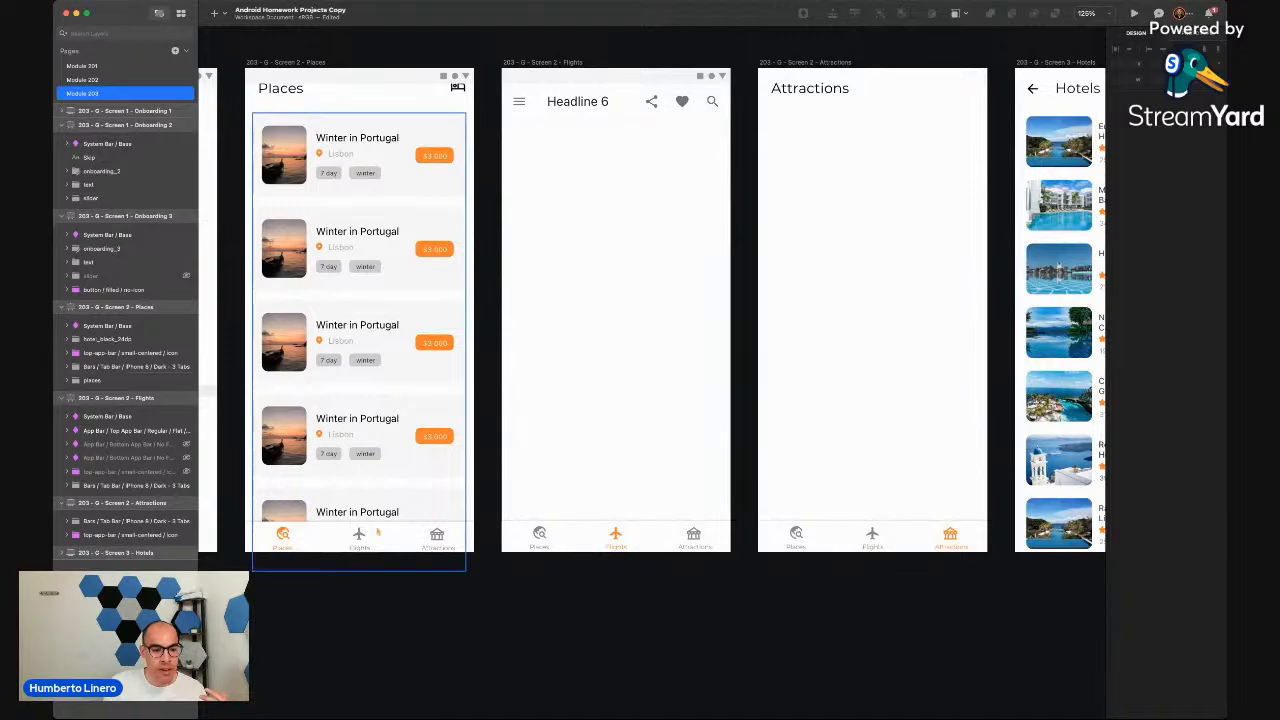
scroll(328, 540, up, 10)
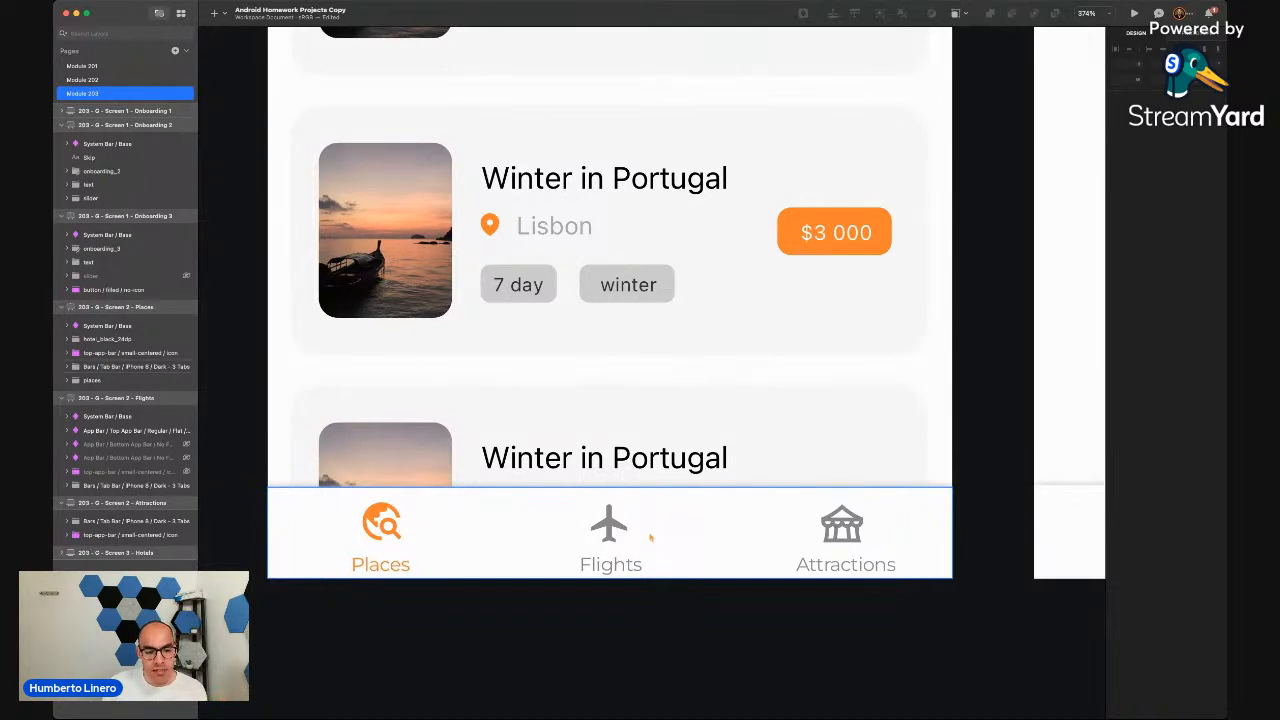
scroll(451, 509, down, 4)
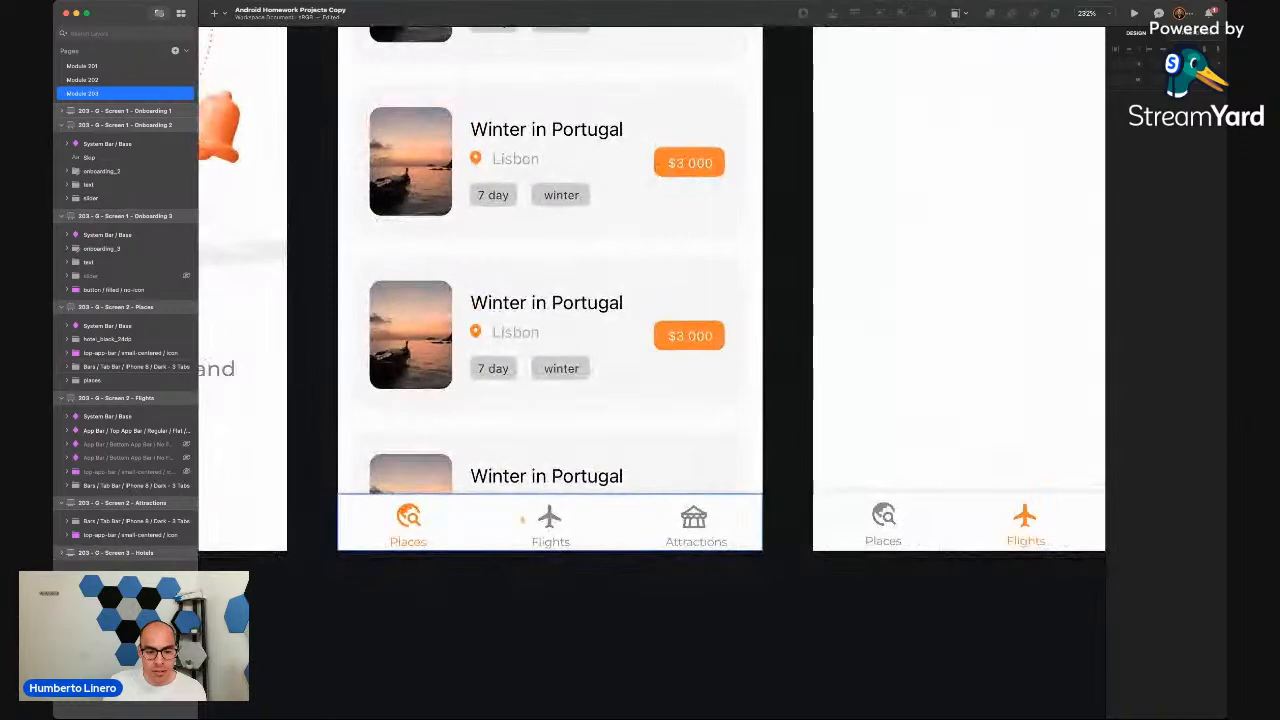
scroll(499, 527, down, 5)
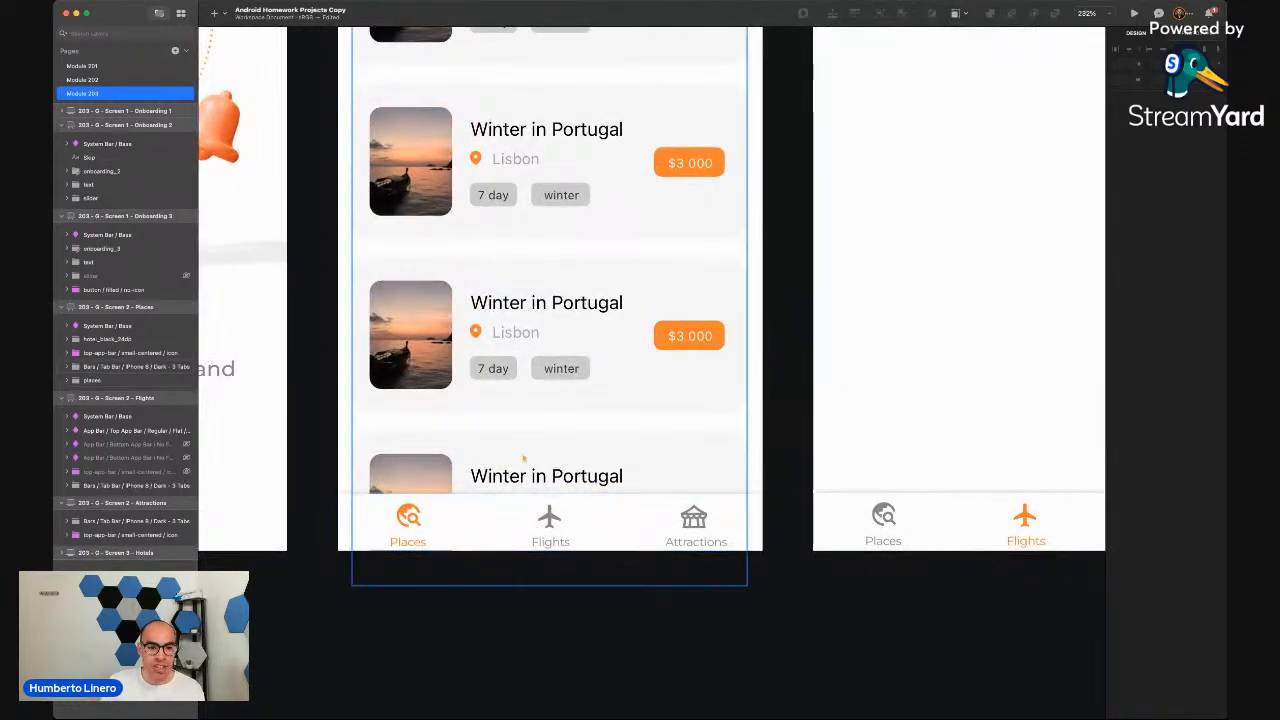
scroll(728, 285, right, 3)
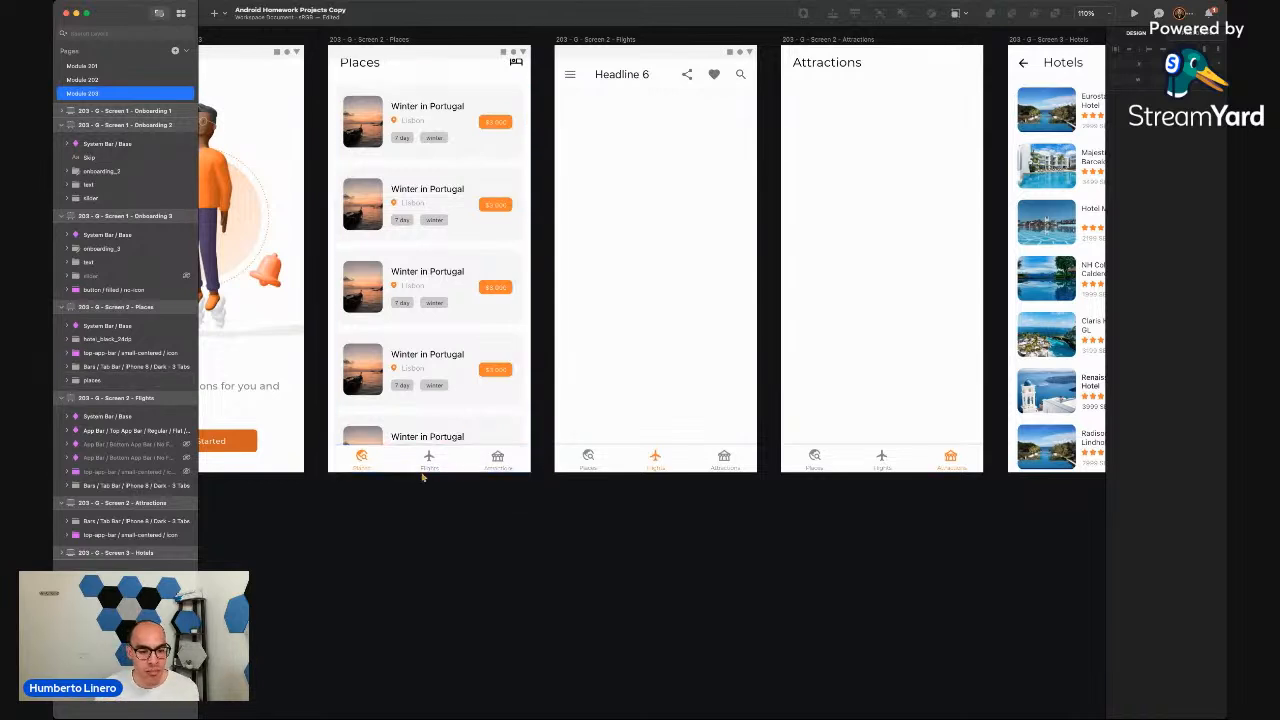
scroll(422, 477, down, 5)
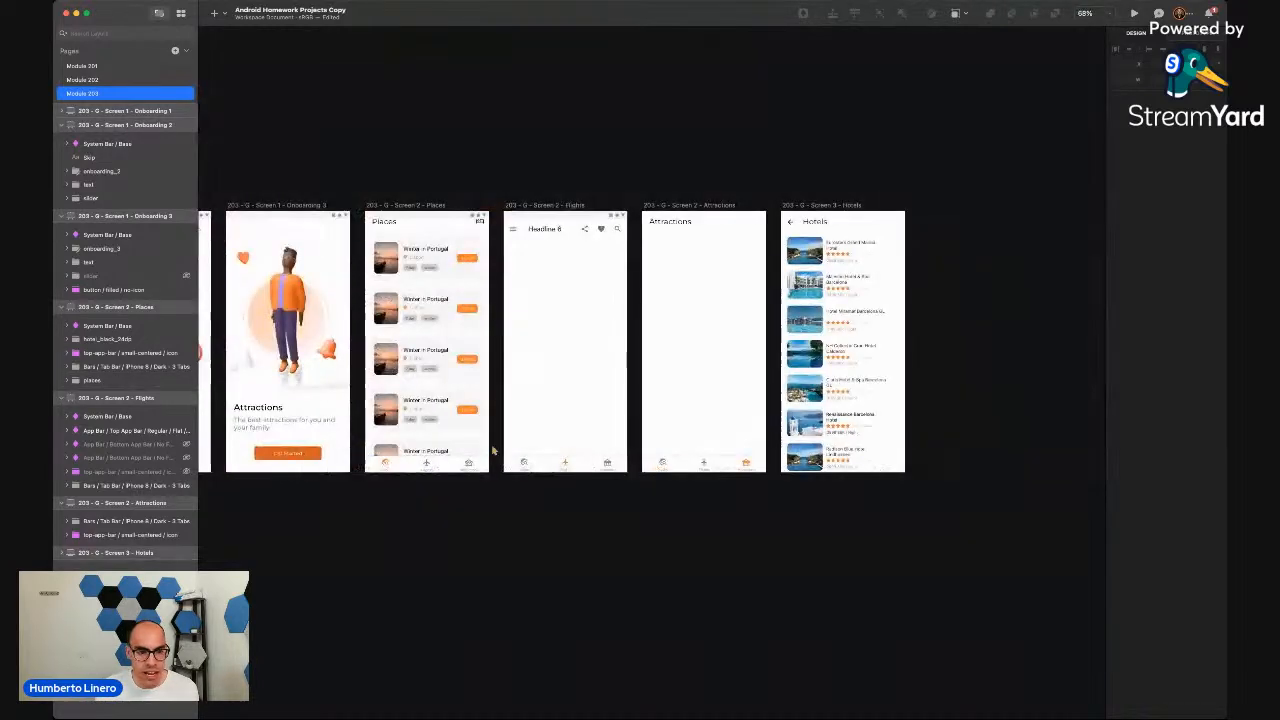
scroll(470, 393, left, 5)
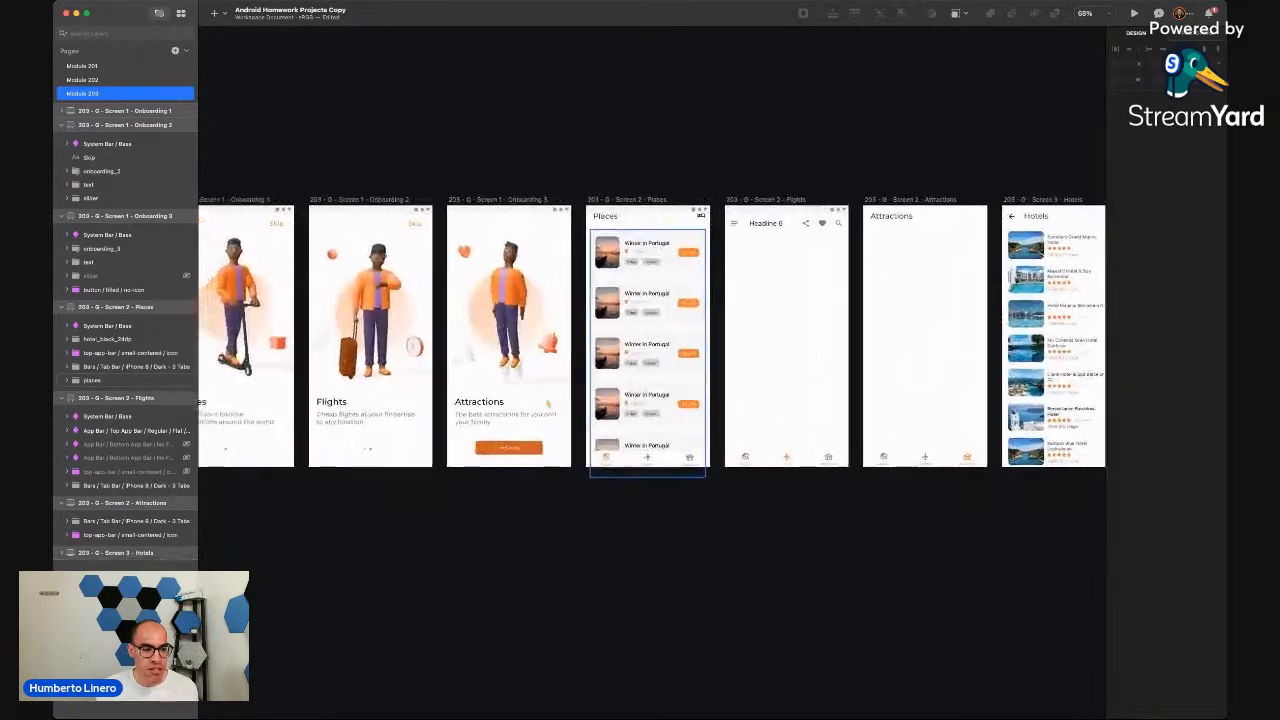
scroll(547, 403, right, 2)
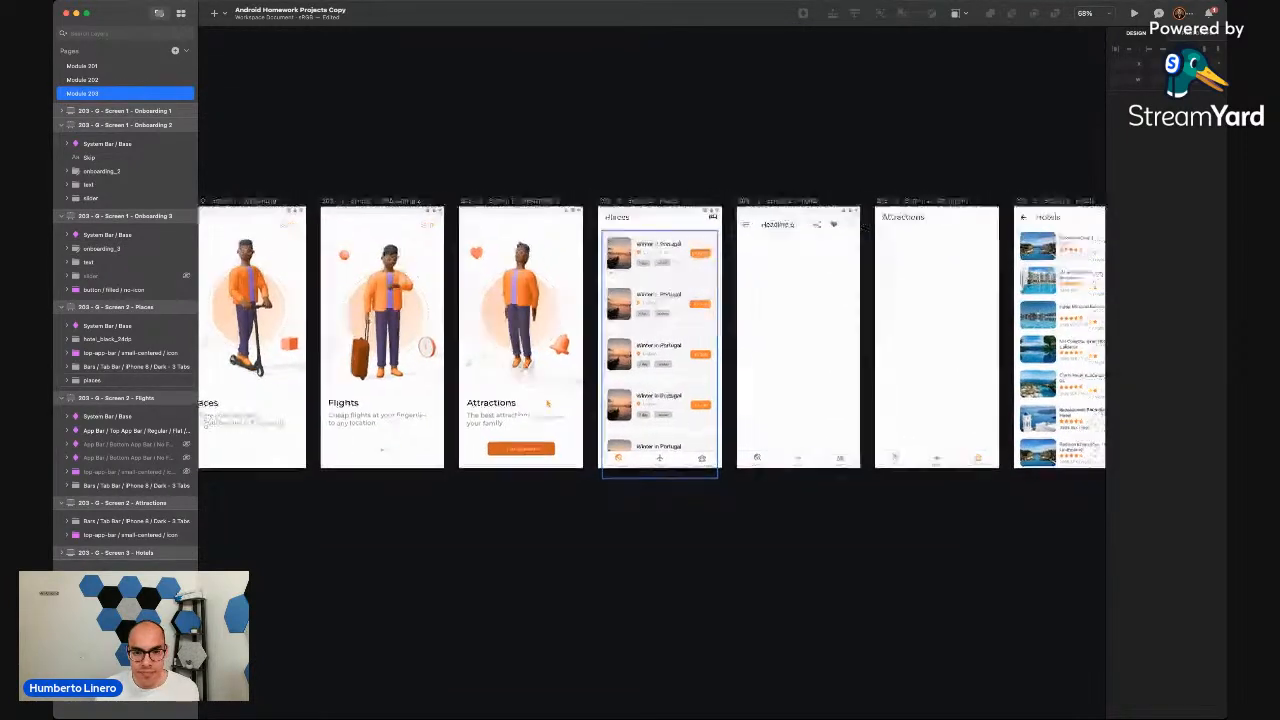
scroll(560, 390, right, 1)
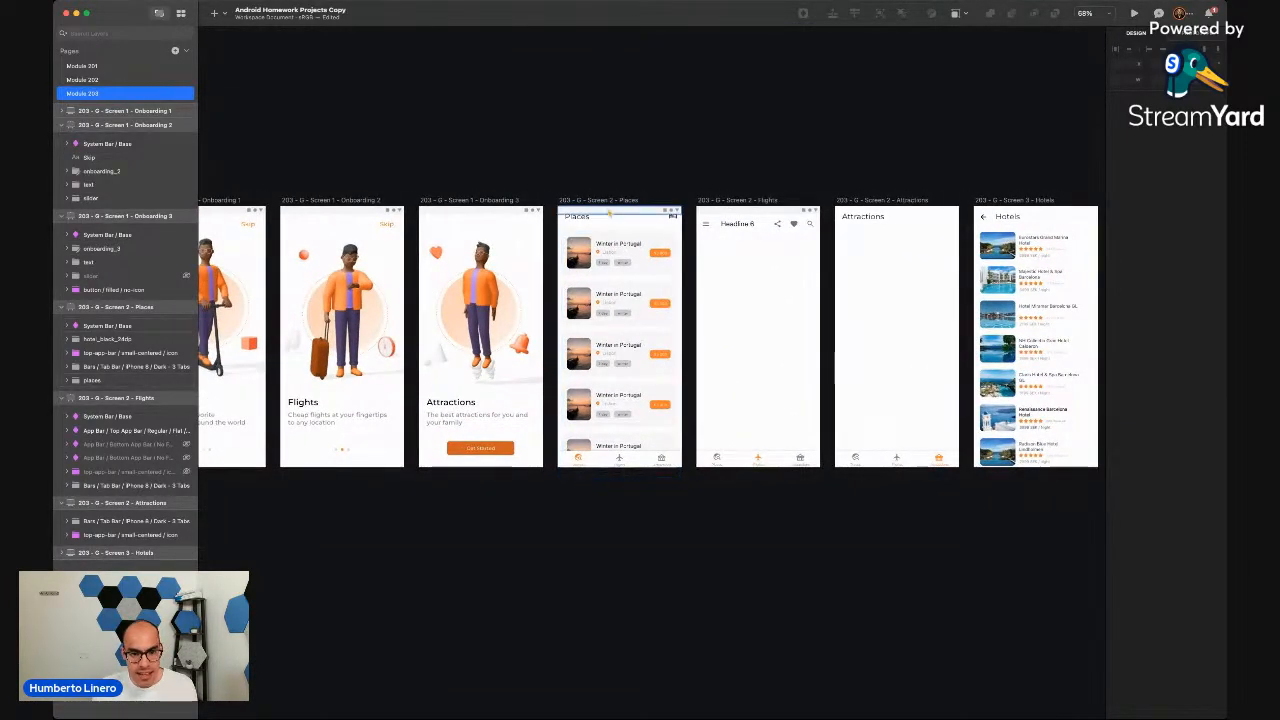
Select the Places screen's top app bar and collapse the Flights and Attractions artboards' layers
scroll(600, 228, up, 8)
click(576, 256)
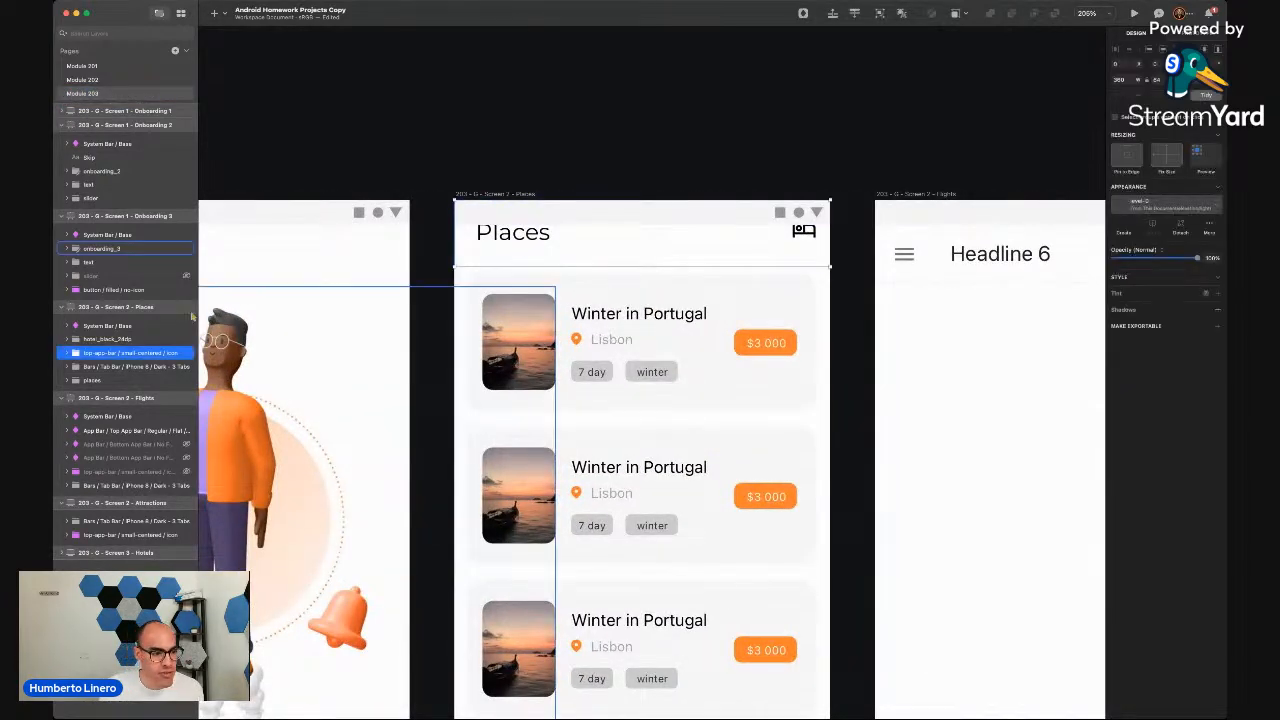
click(60, 398)
click(62, 411)
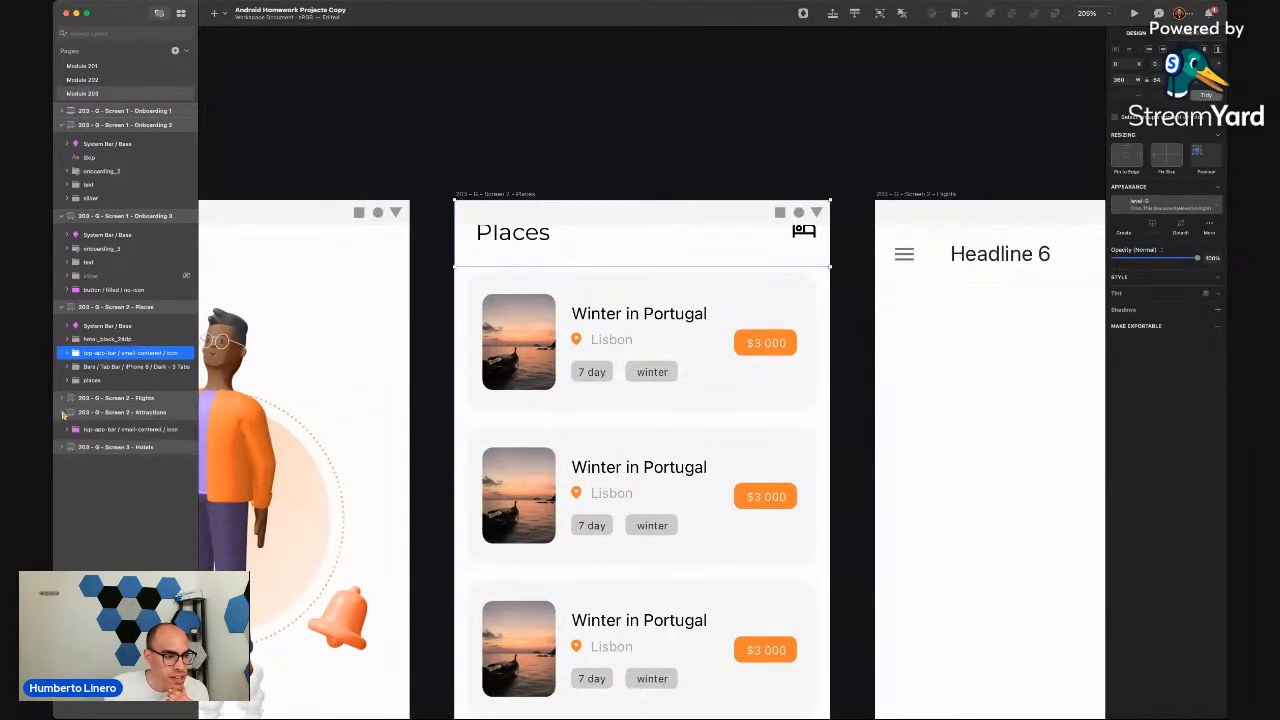
Collapse the layers of the Onboarding 2, Onboarding 3 and Places artboards and select the Places artboard
click(62, 124)
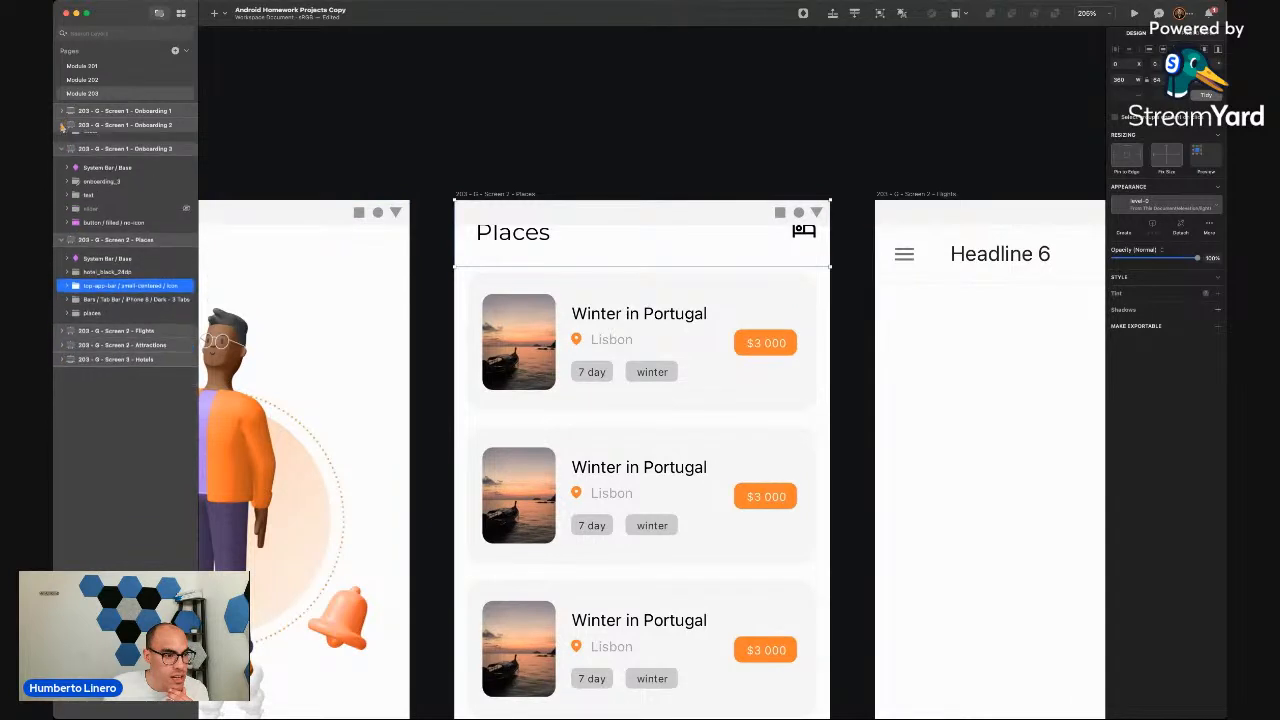
click(62, 139)
click(61, 154)
click(62, 154)
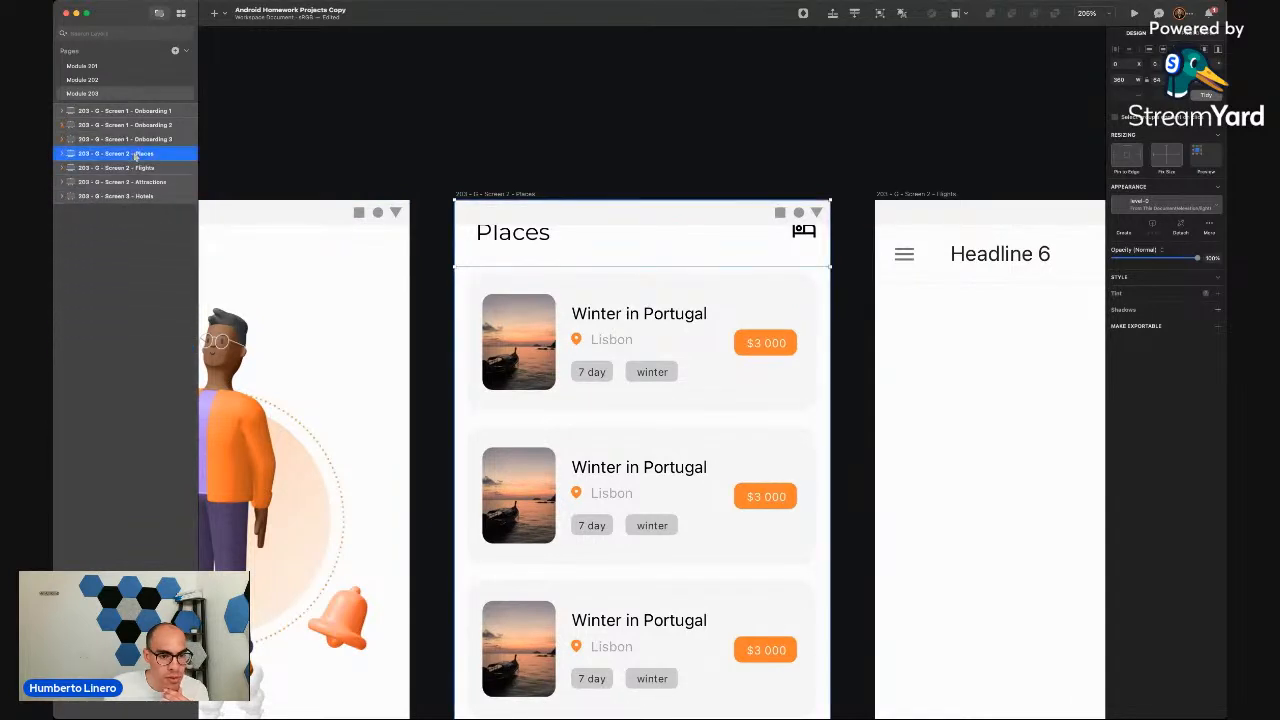
Delete the small-centered top app bar and the System Bar / Base symbol from the Places artboard
click(61, 154)
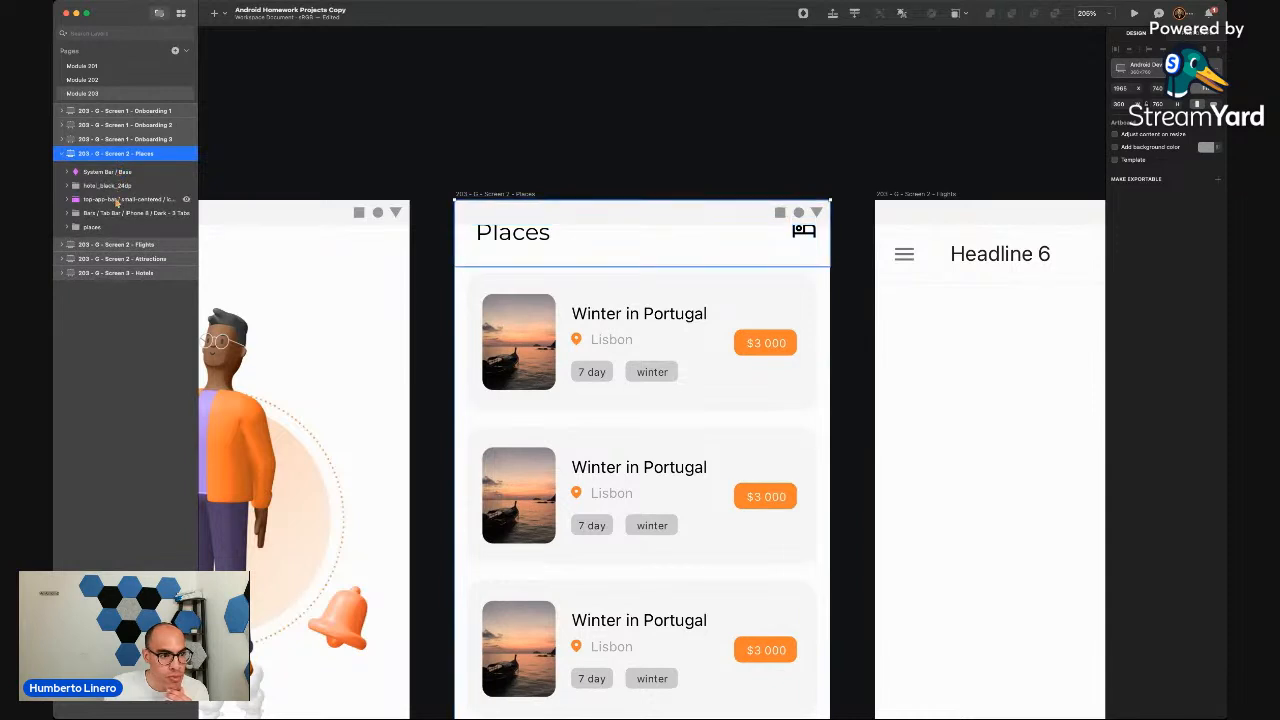
click(120, 200)
key(BackSpace)
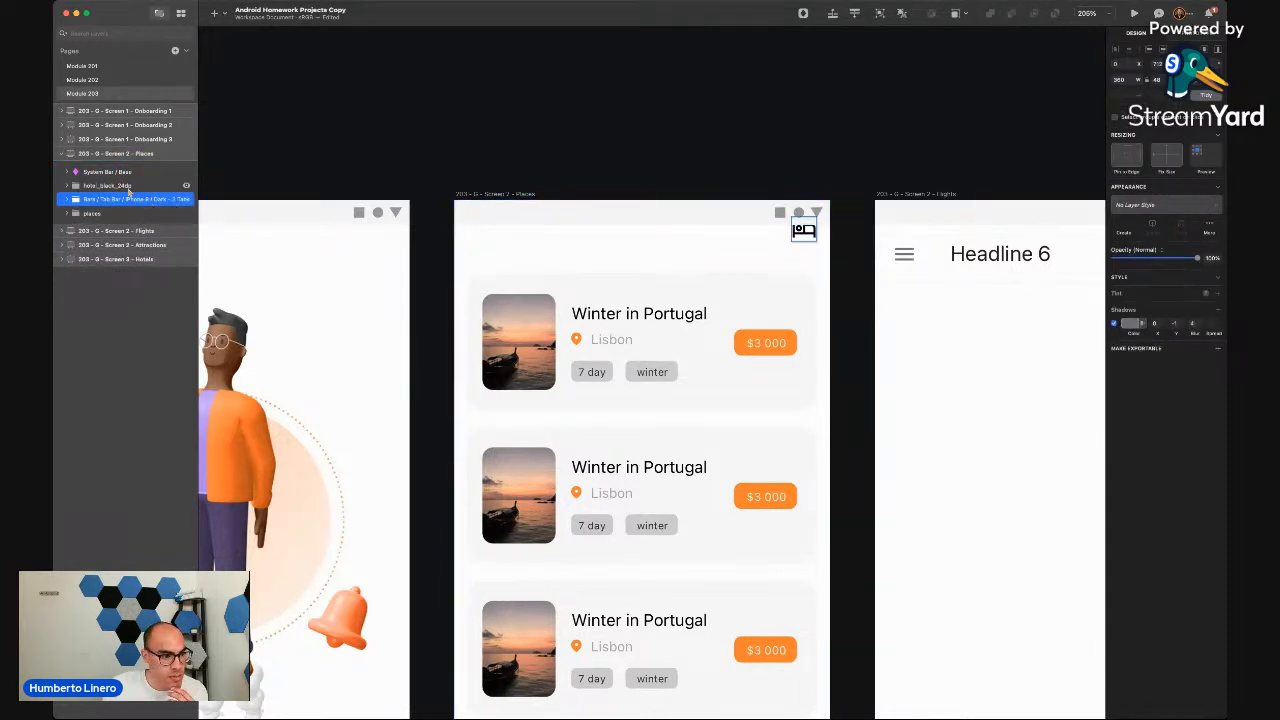
click(128, 187)
click(121, 172)
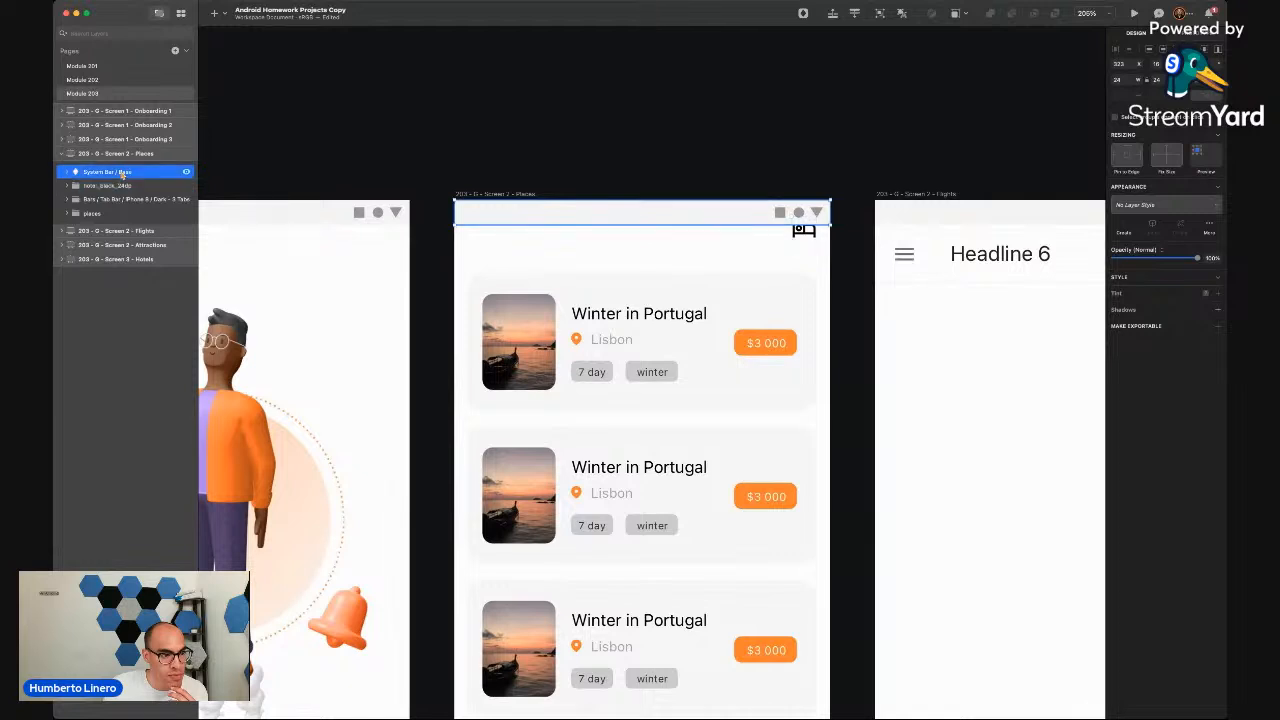
key(BackSpace)
click(121, 172)
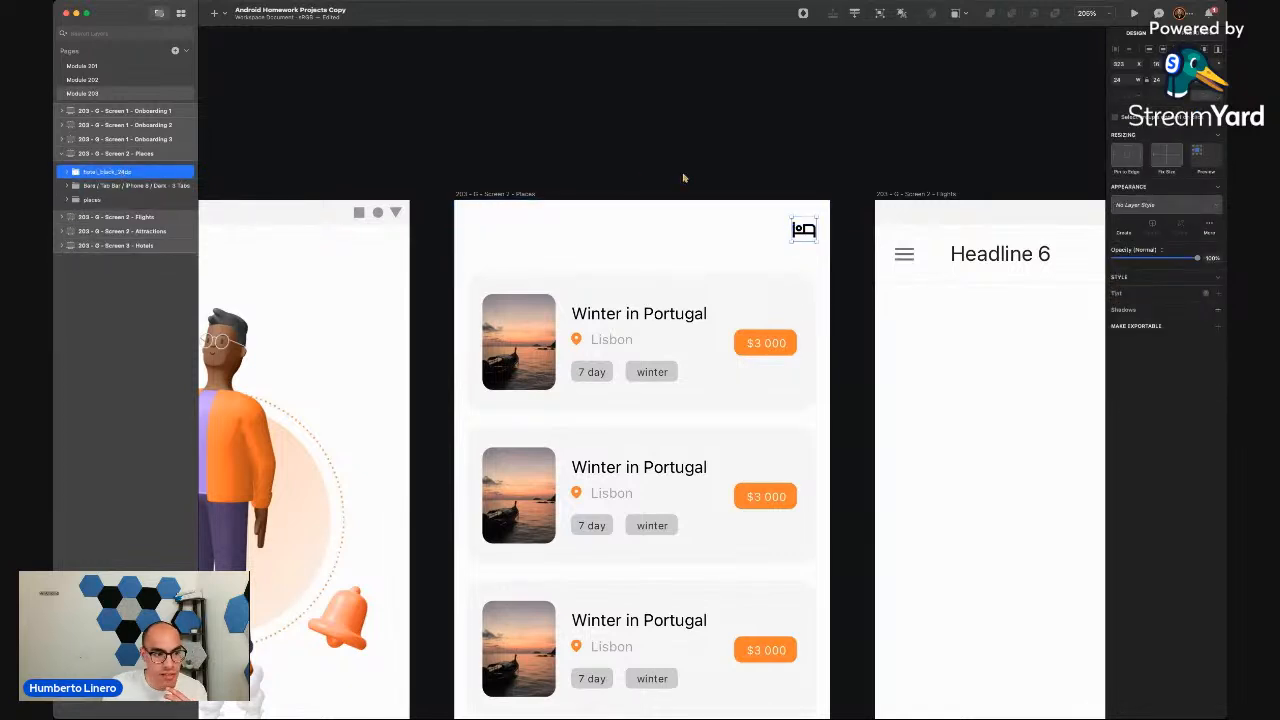
Delete the two hidden bottom app bars and the hidden small-centered top app bar from the Flights artboard
click(63, 217)
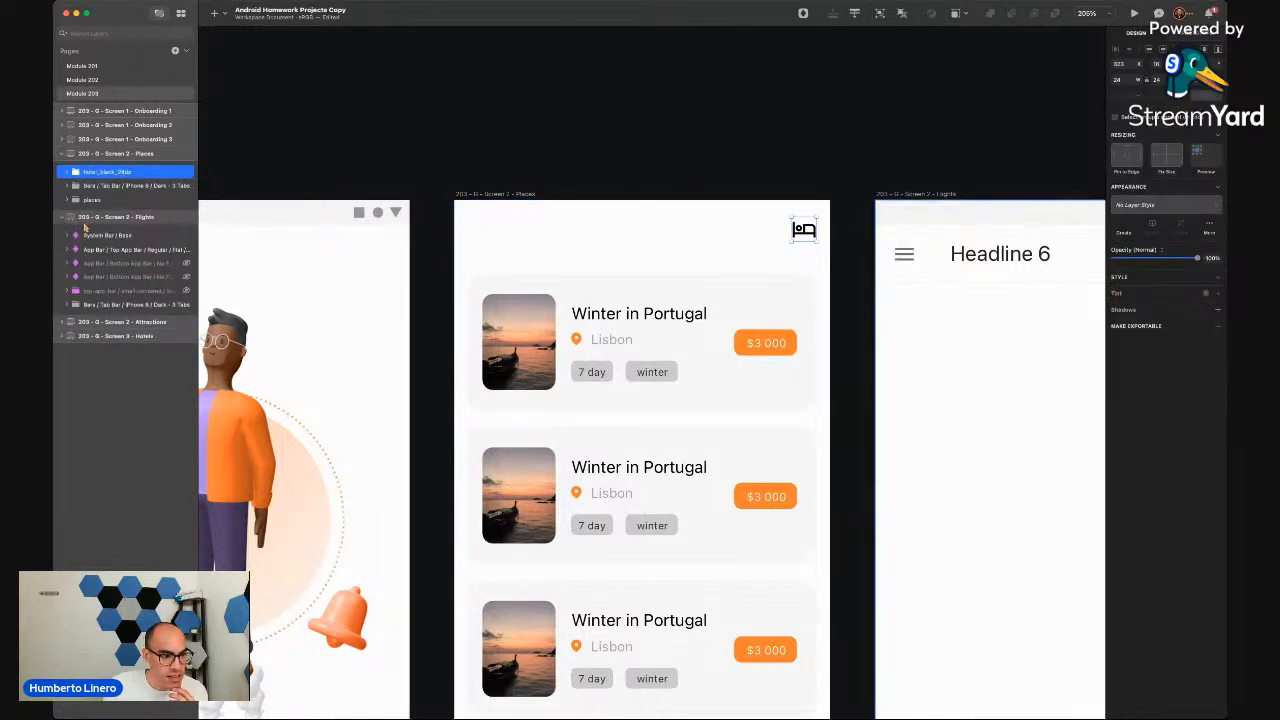
click(125, 266)
key(BackSpace)
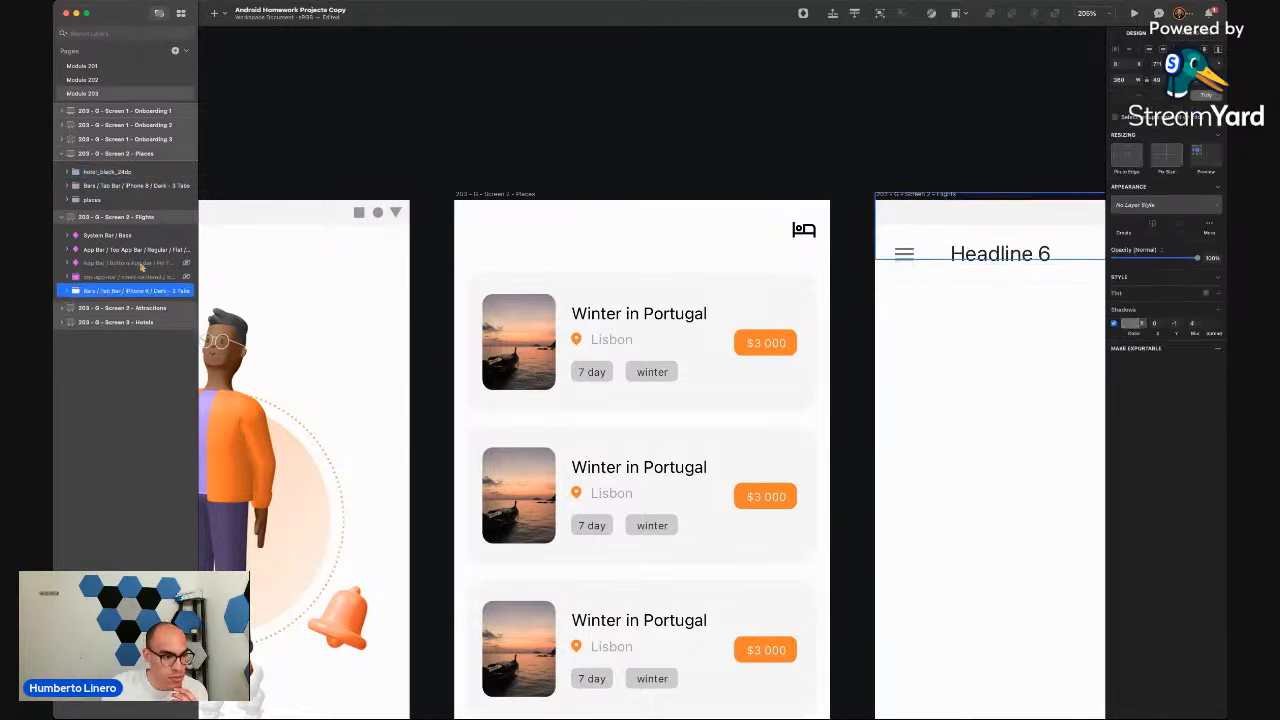
click(126, 266)
key(BackSpace)
click(115, 265)
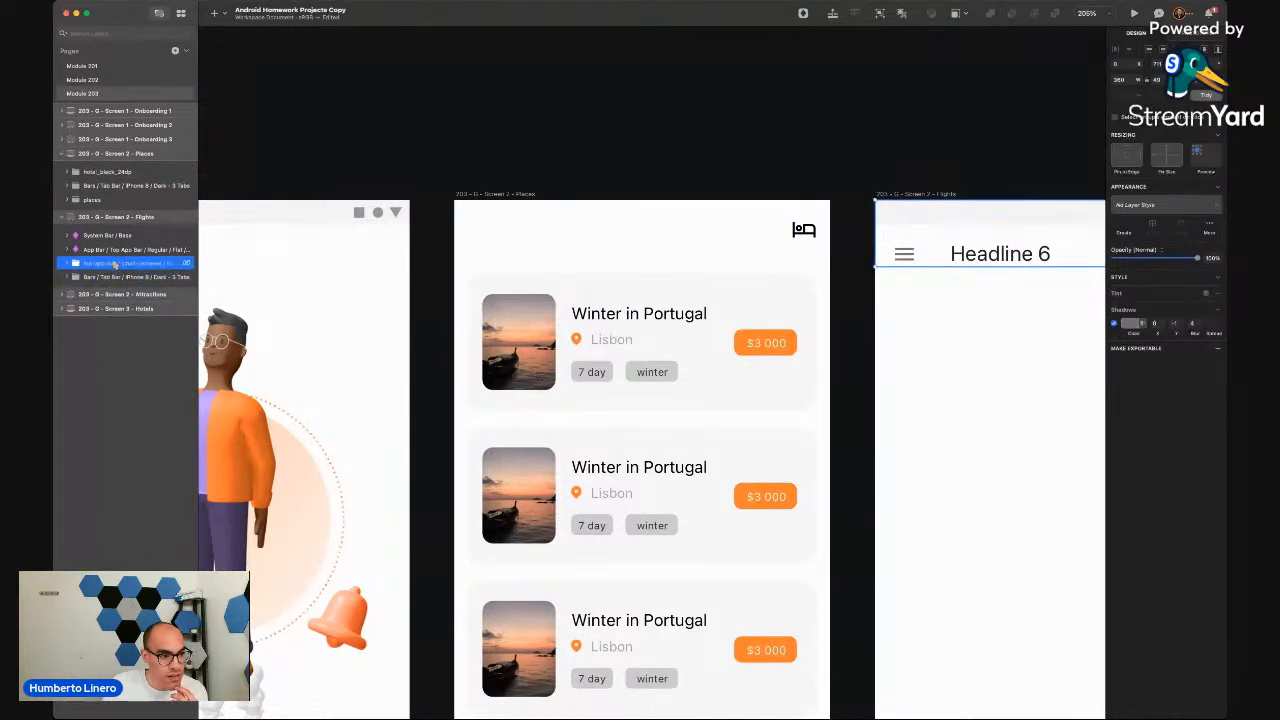
key(BackSpace)
Group the Flights screen's System Bar and Top App Bar symbols and name the group top
click(110, 248)
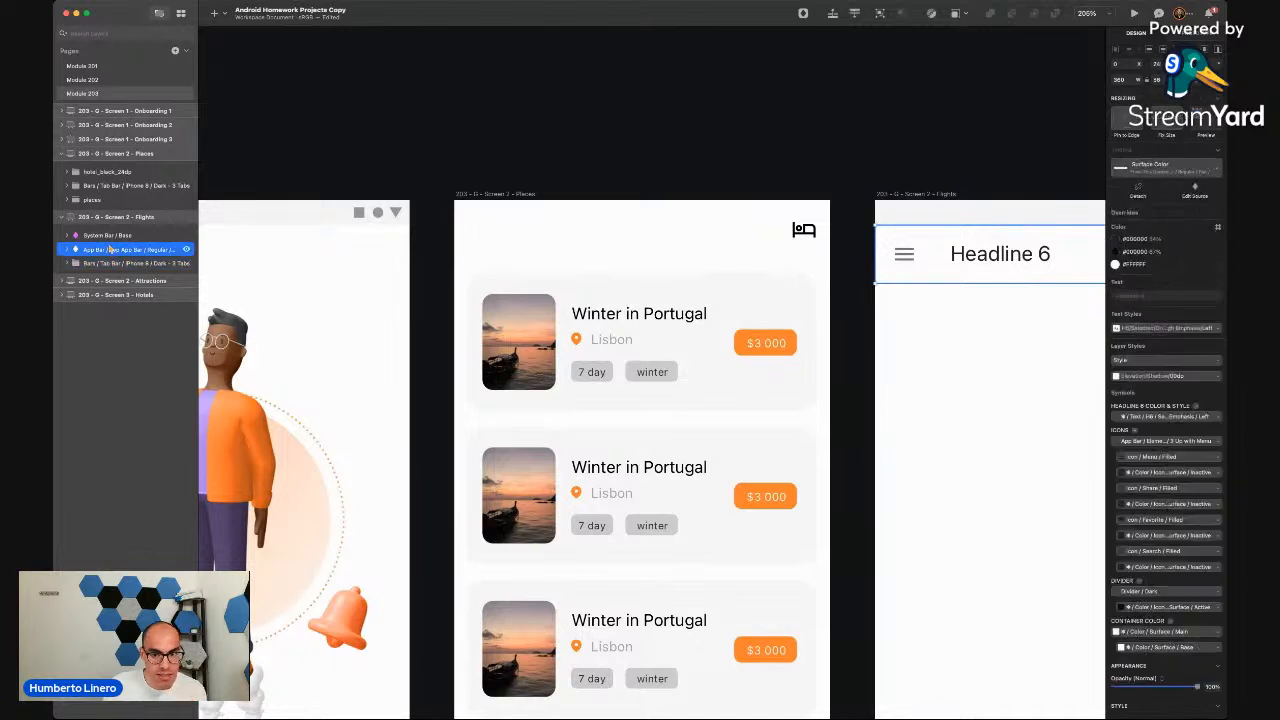
shift+click(116, 236)
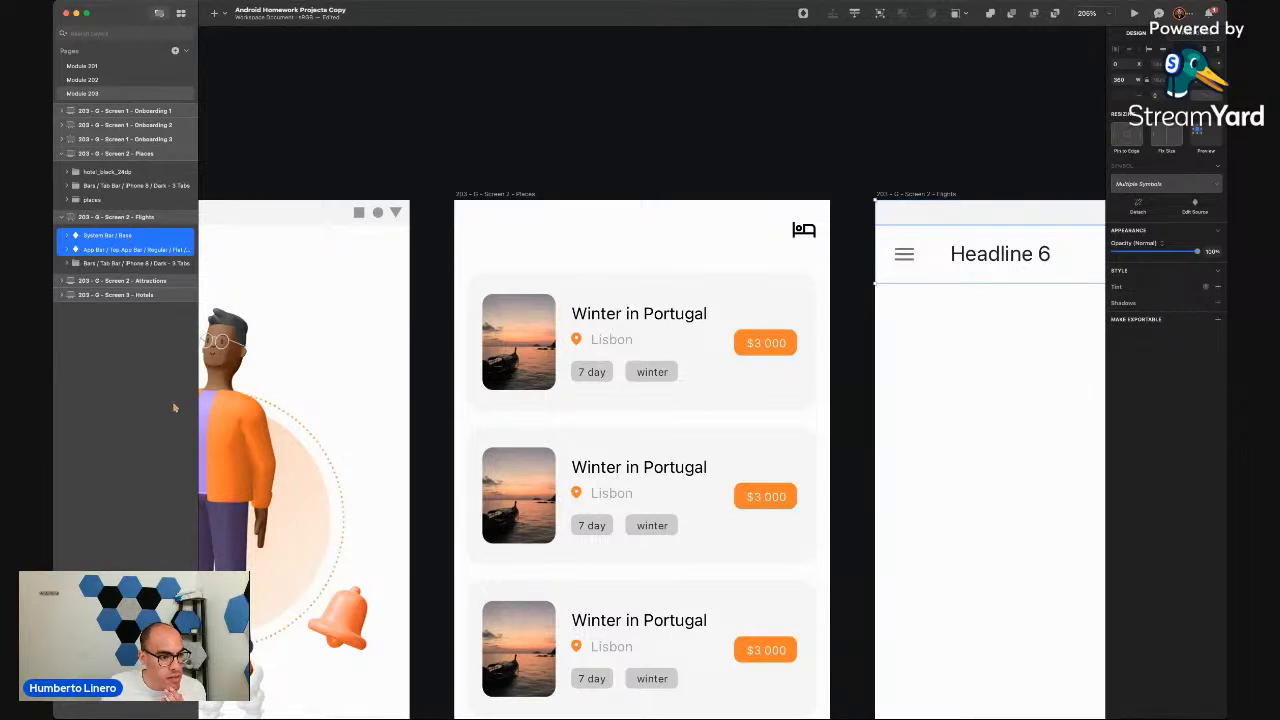
key(super+g)
double_click(96, 235)
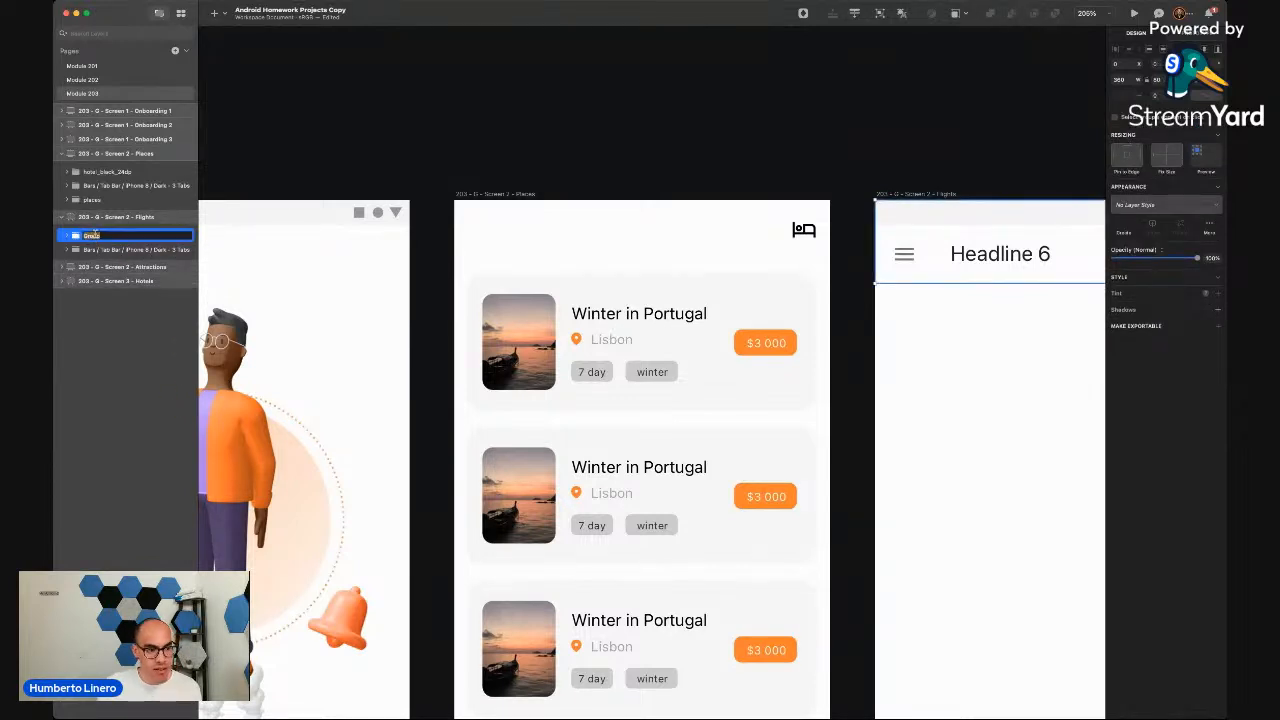
text(top)
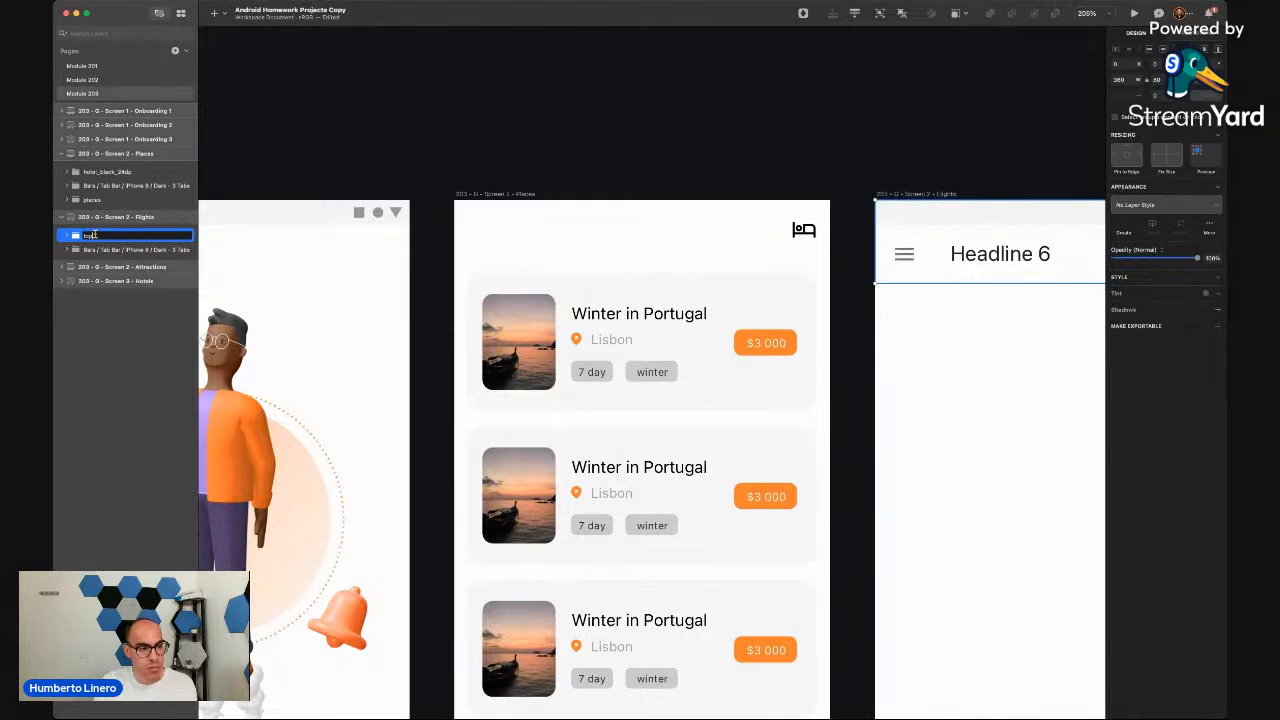
key(Return)
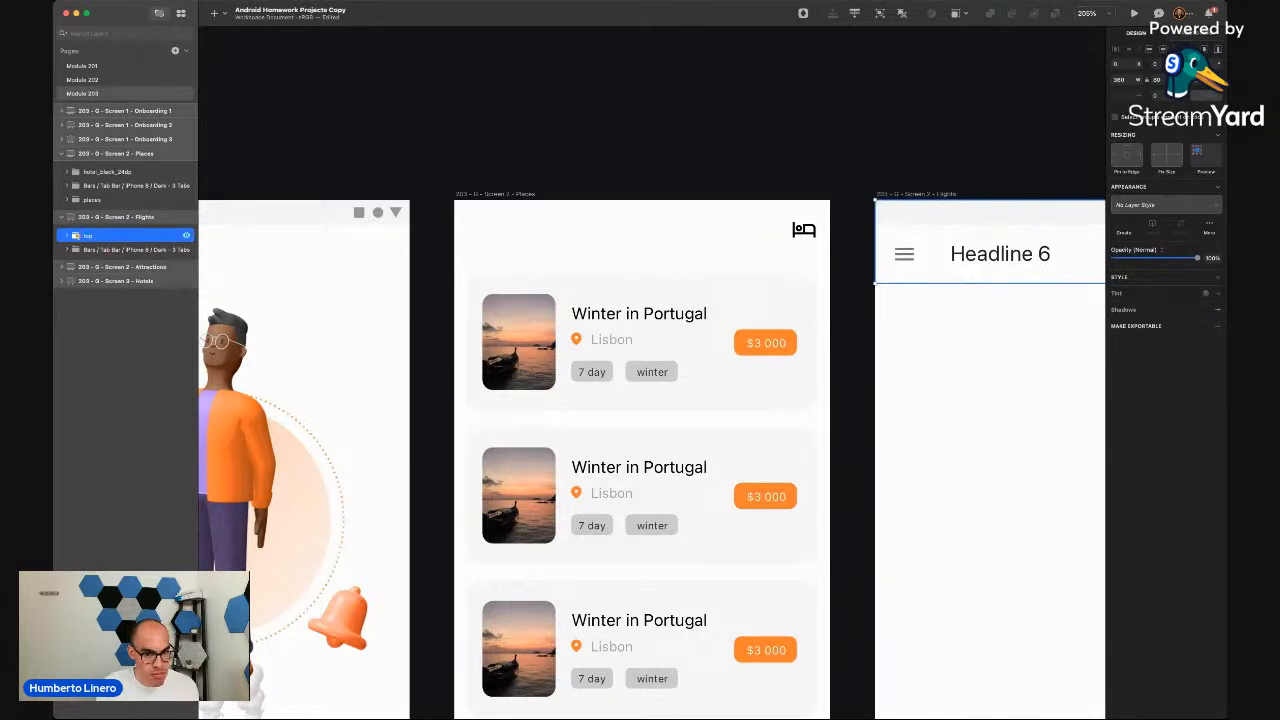
Paste a copy of the Flights screen's top group into the Places artboard
click(110, 156)
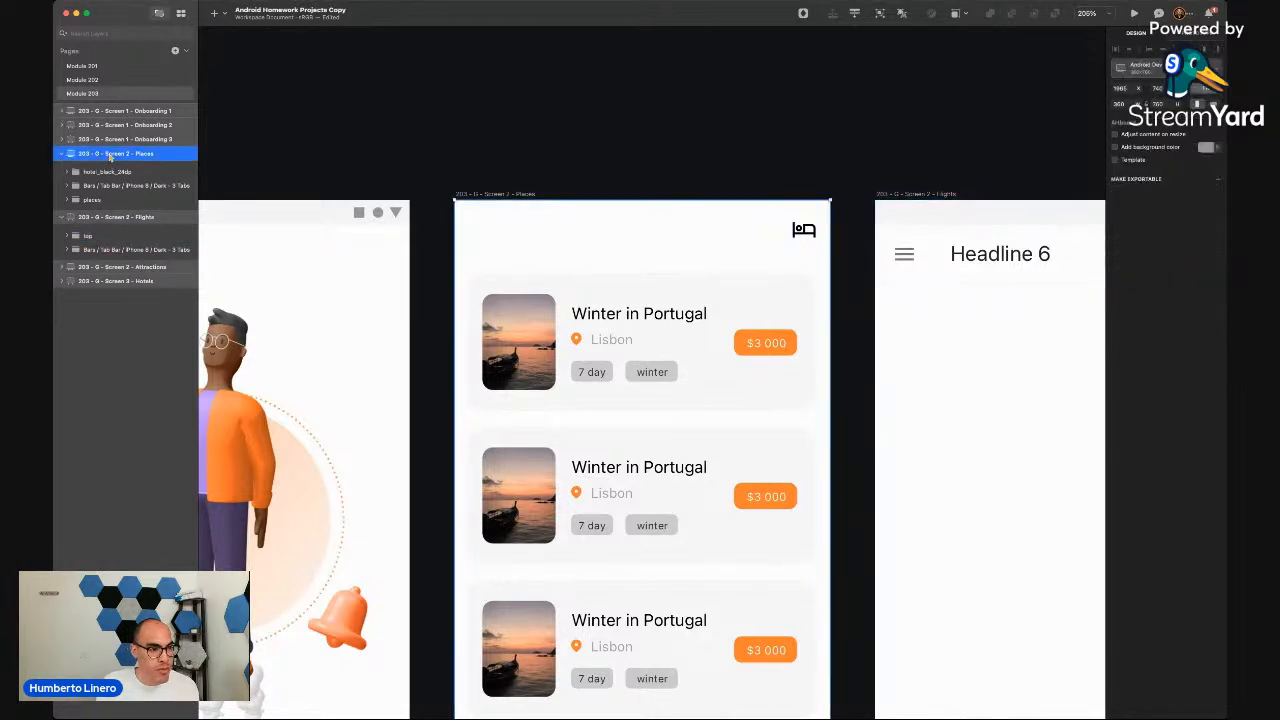
key(super+v)
click(408, 150)
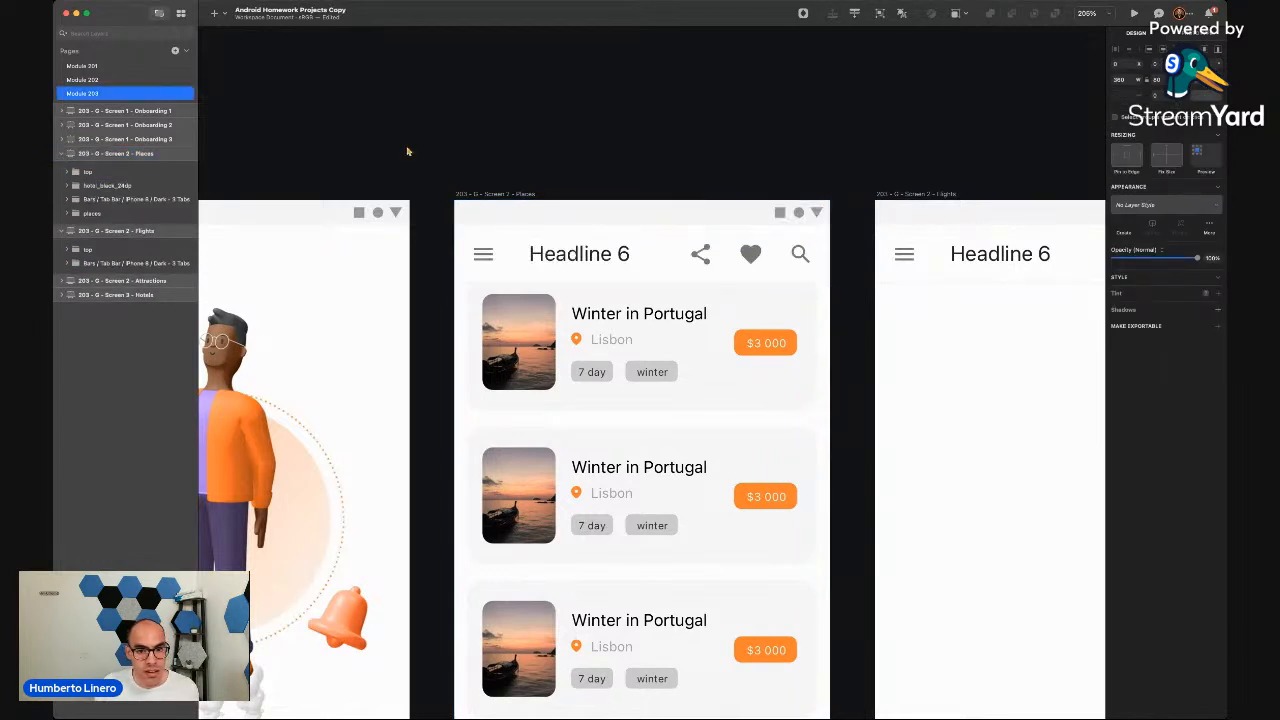
Move the hotel_black_24dp icon layer above the top group in the Places artboard
click(88, 186)
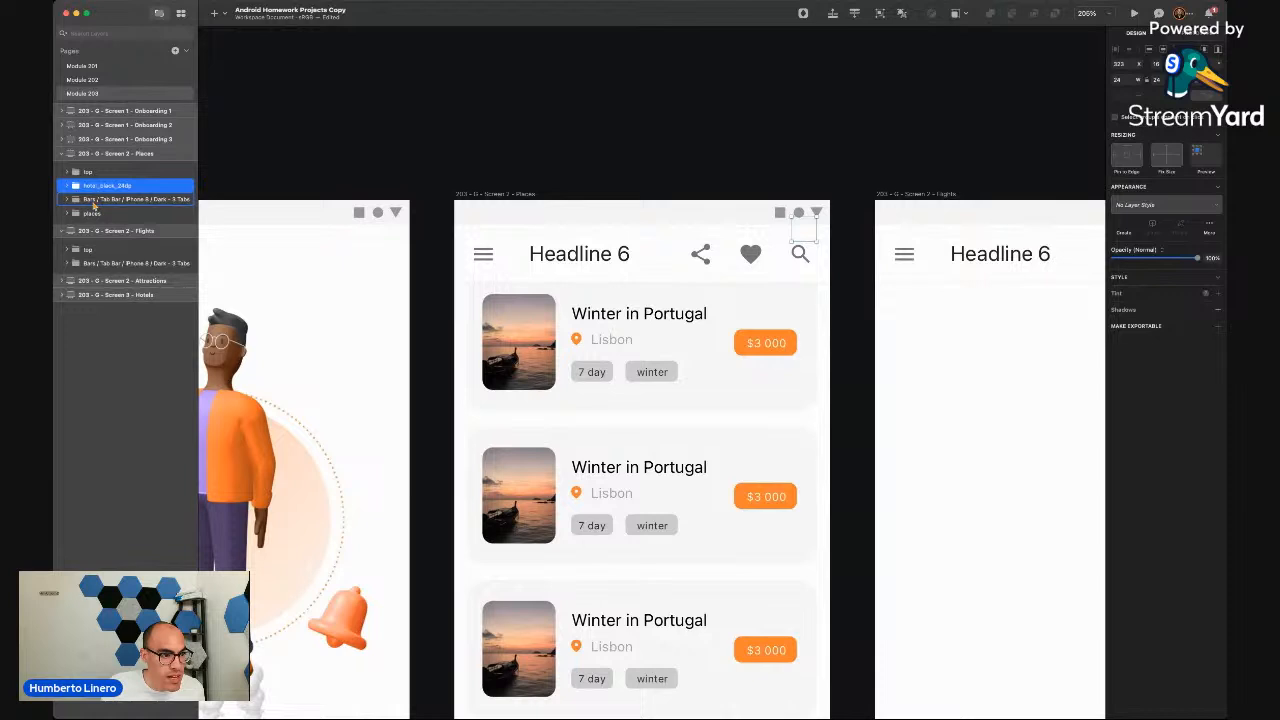
drag(93, 205, 93, 208)
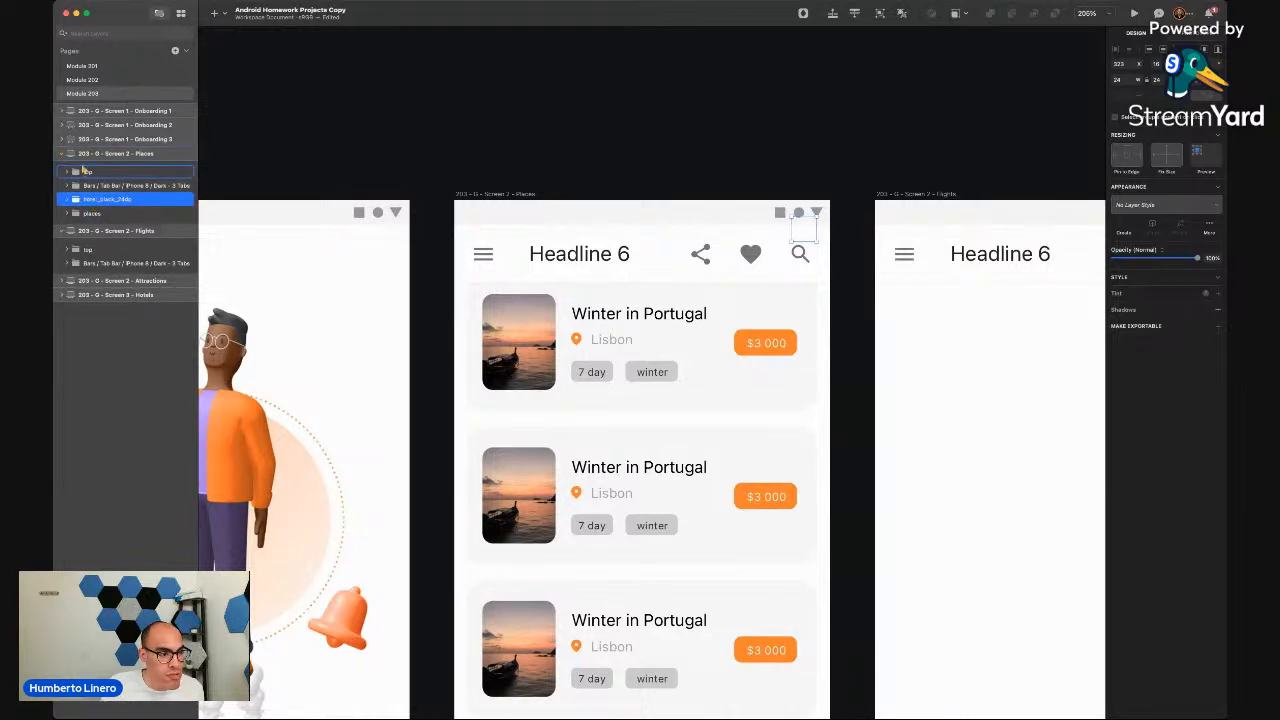
drag(84, 170, 84, 172)
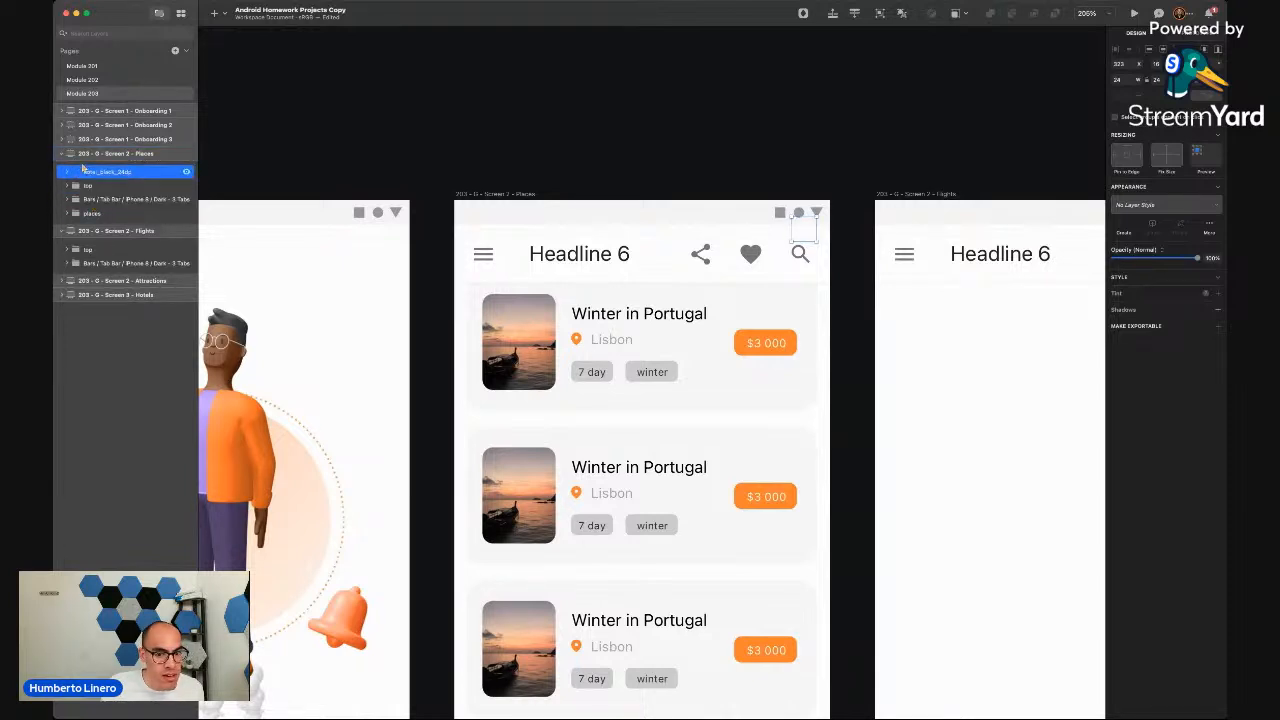
click(808, 150)
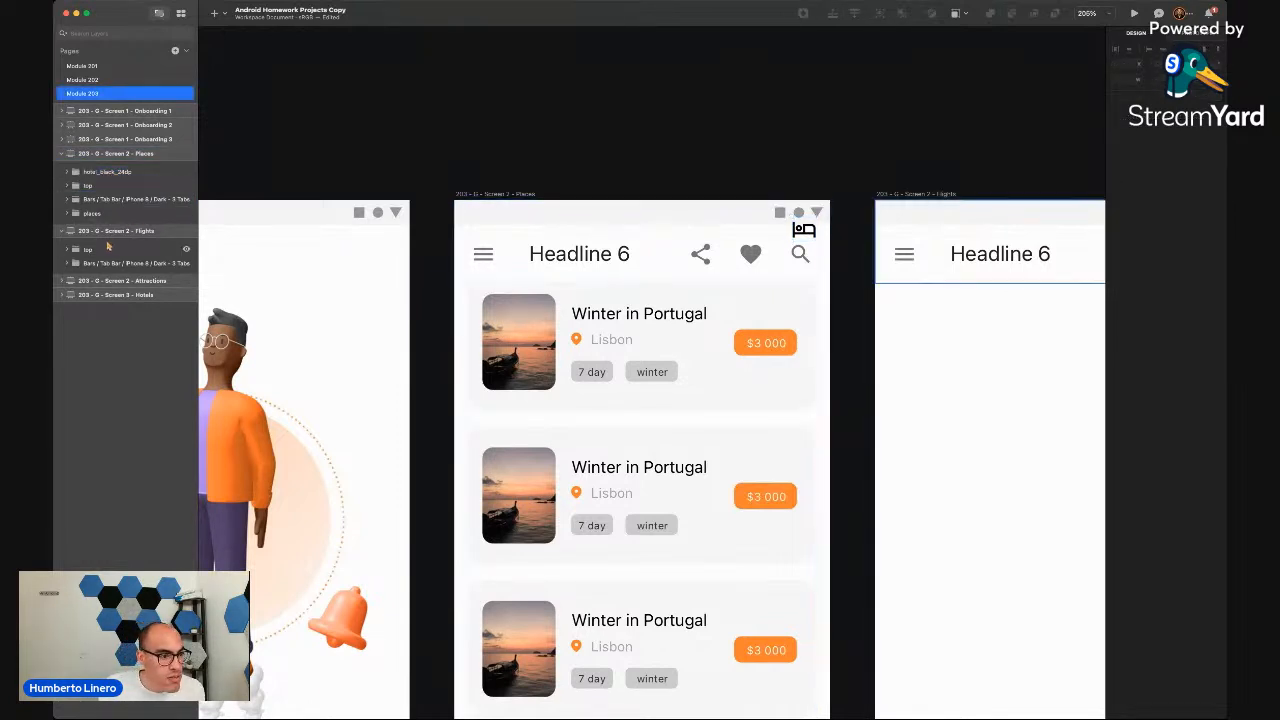
Move the Places screen's places card list down 30 px and hide the hotel_black_24dp icon layer
click(100, 213)
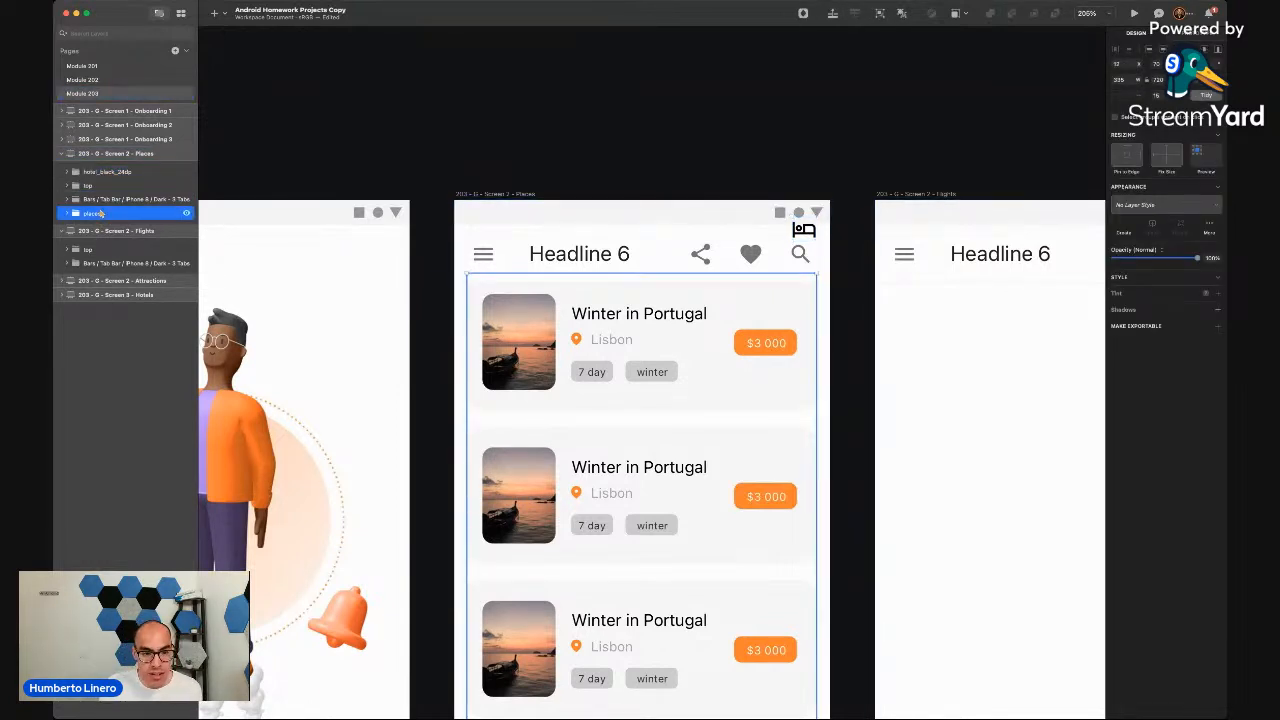
key(shift+Down)
key(shift+Down)
key(shift+Down)
key(shift+Down)
key(shift+Up)
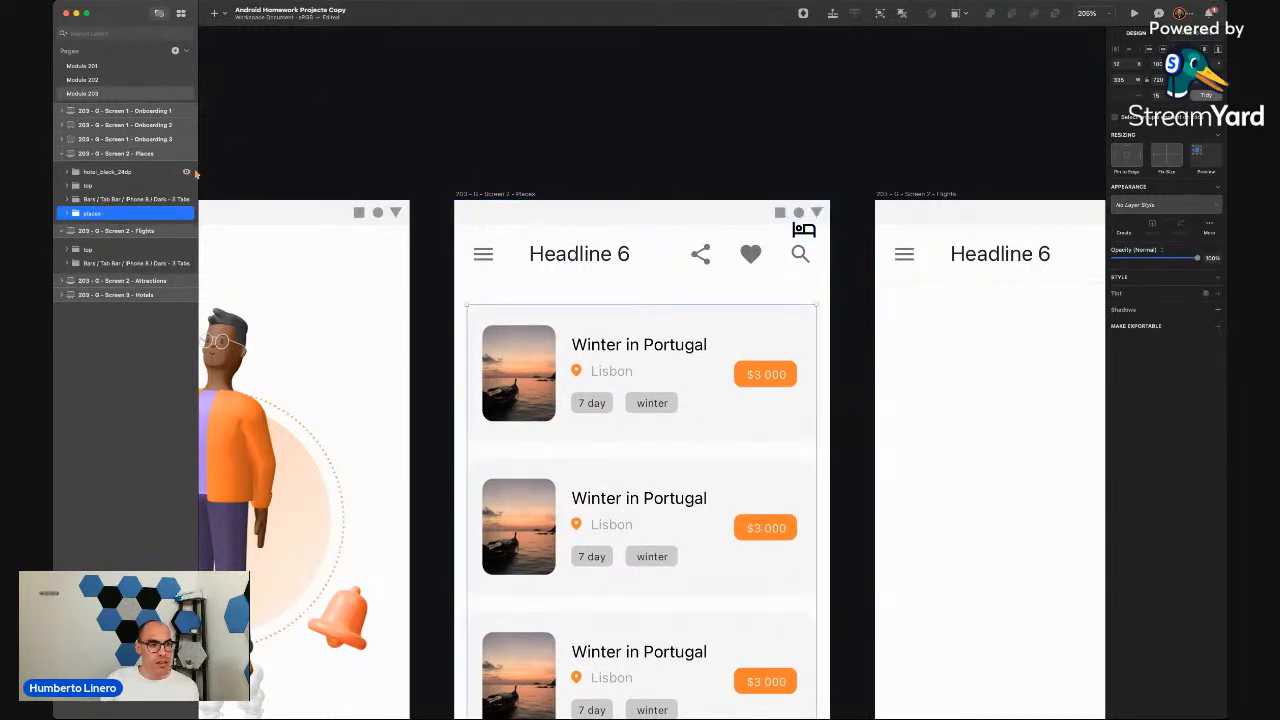
click(563, 157)
Compare the top bars and content layout across the Onboarding, Places, Flights and Attractions screens
scroll(538, 186, down, 3)
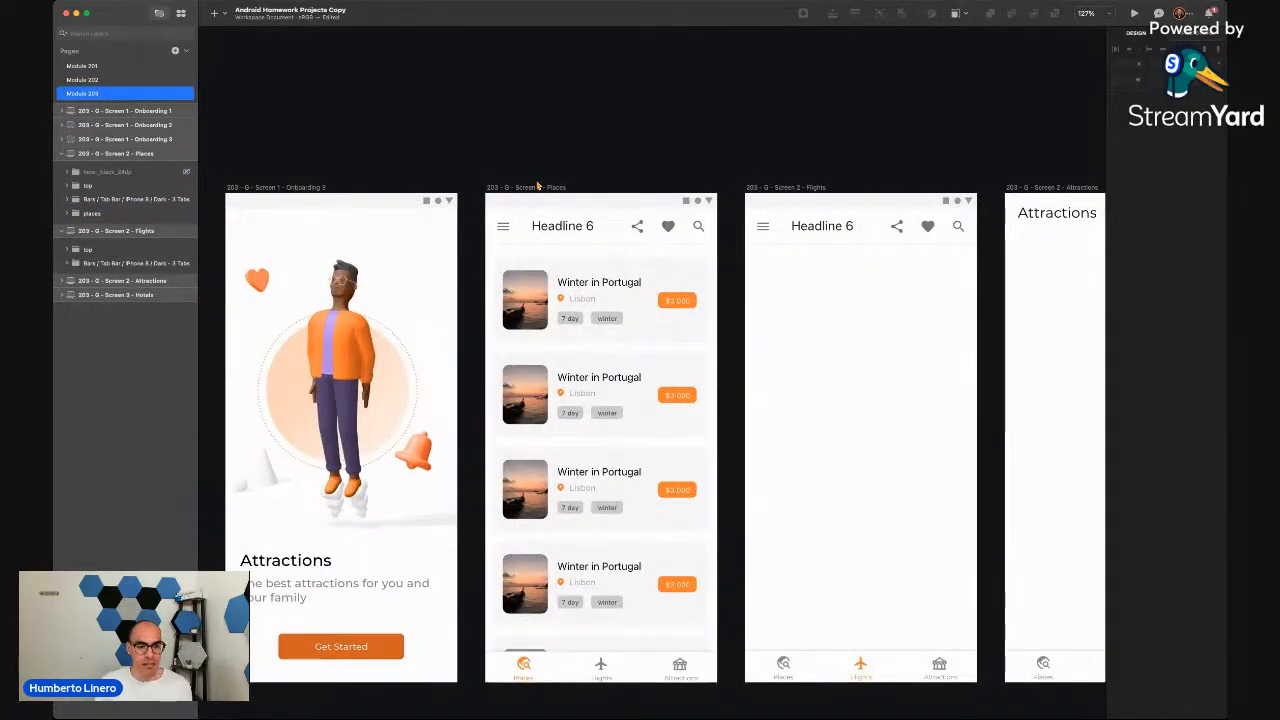
scroll(602, 272, down, 3)
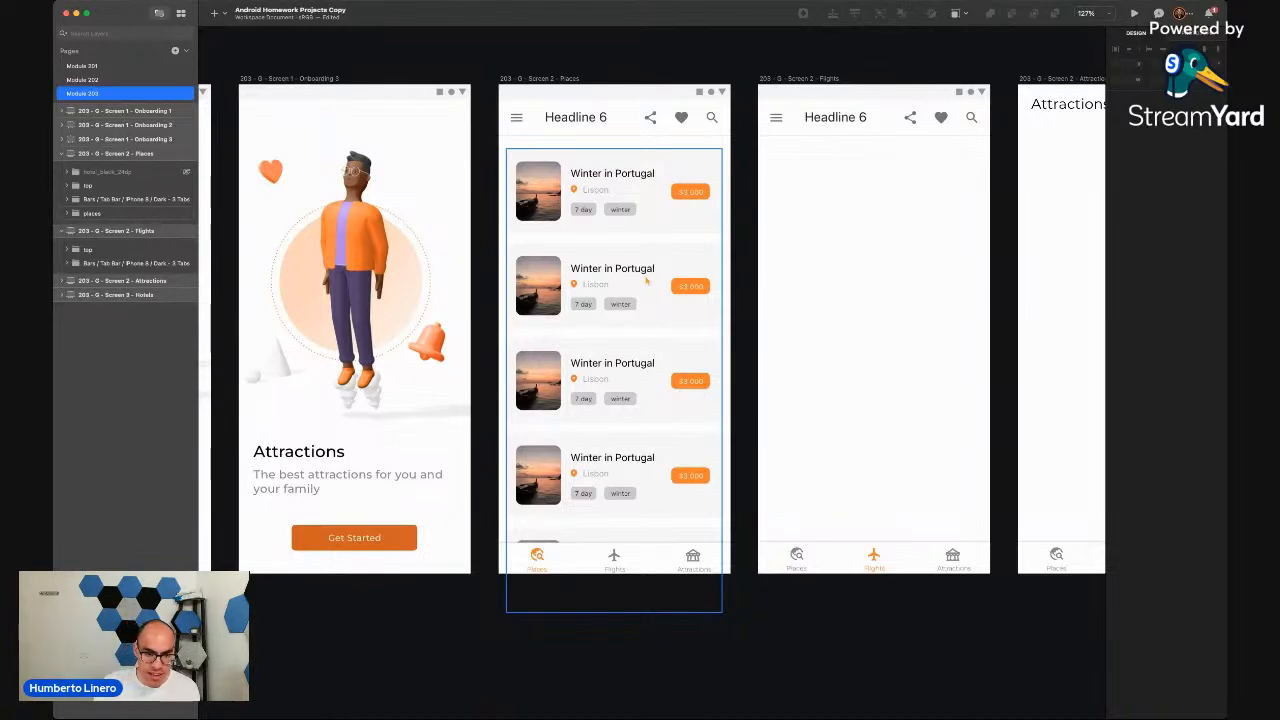
scroll(646, 282, left, 5)
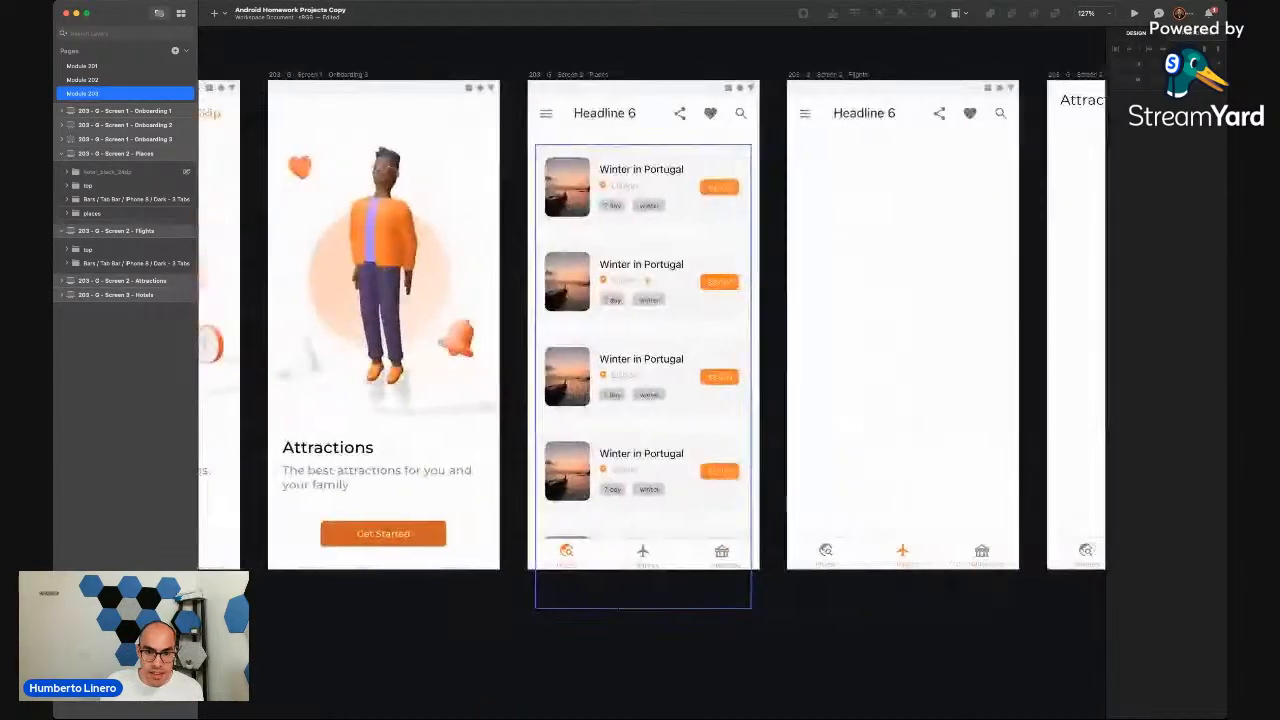
scroll(732, 316, left, 10)
scroll(732, 316, right, 1)
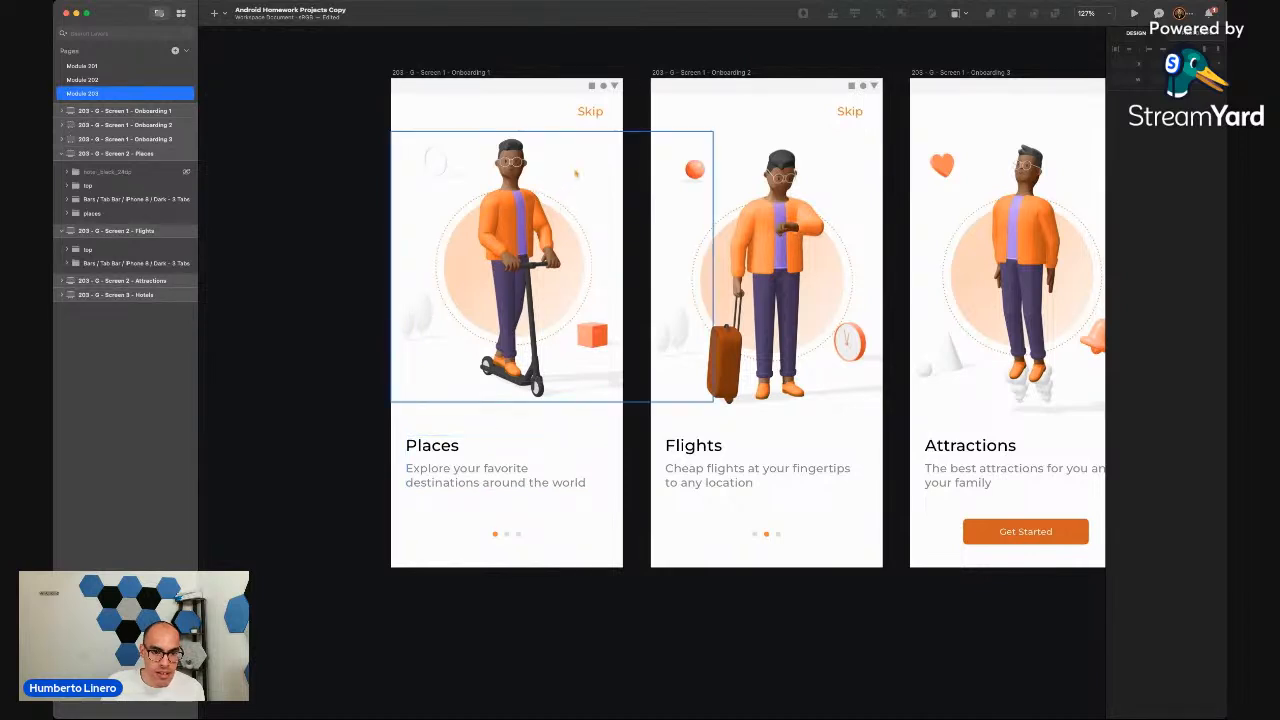
scroll(495, 291, right, 10)
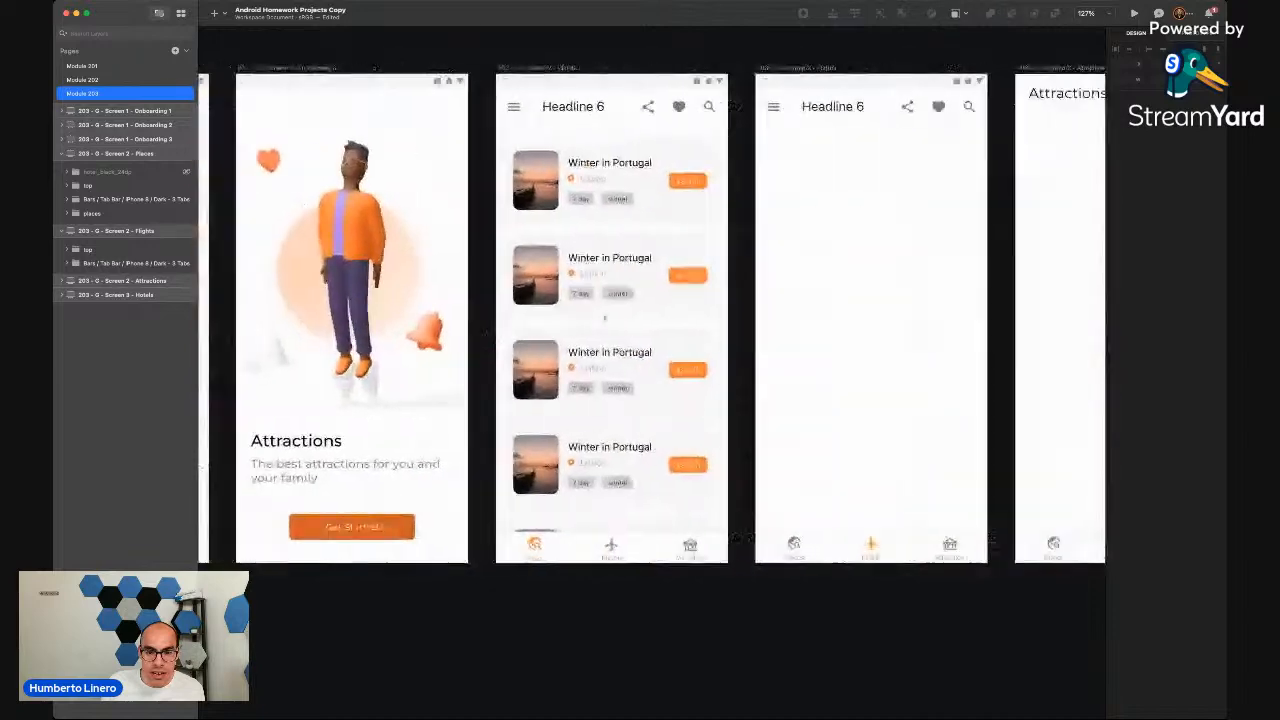
scroll(604, 319, right, 1)
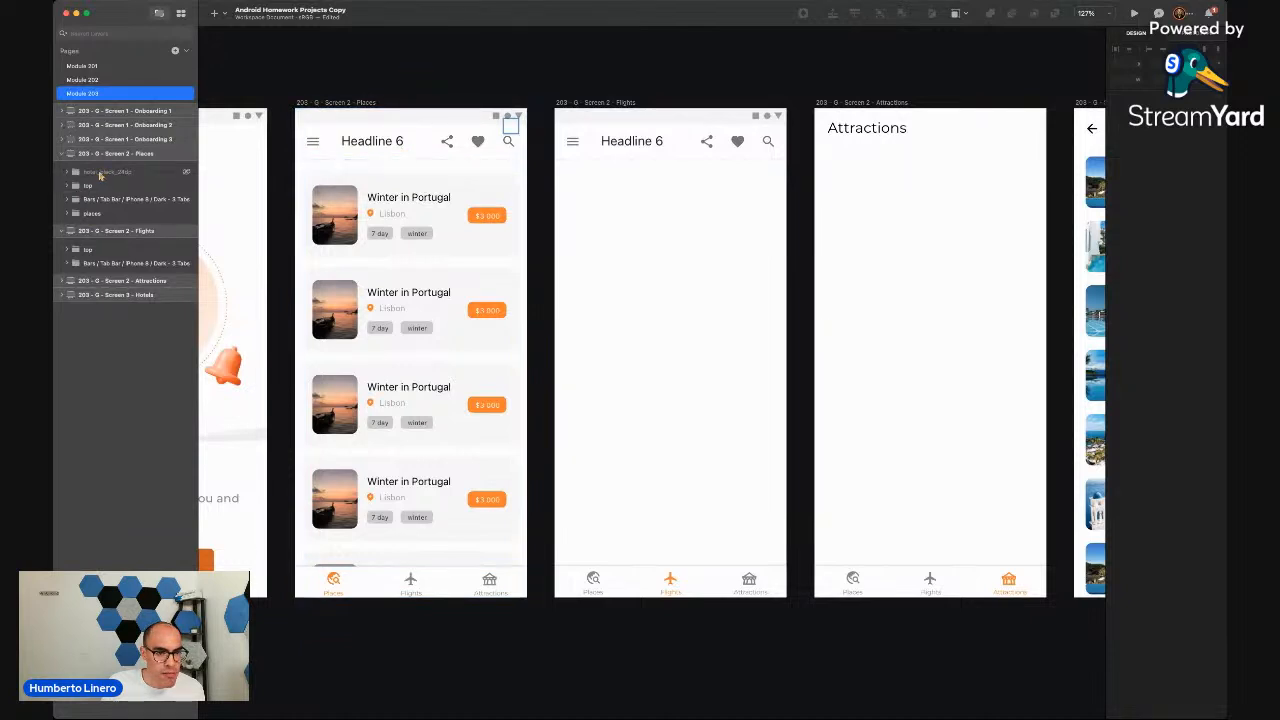
Delete the top group from the Flights screen and collapse the Flights artboard's layers
click(84, 249)
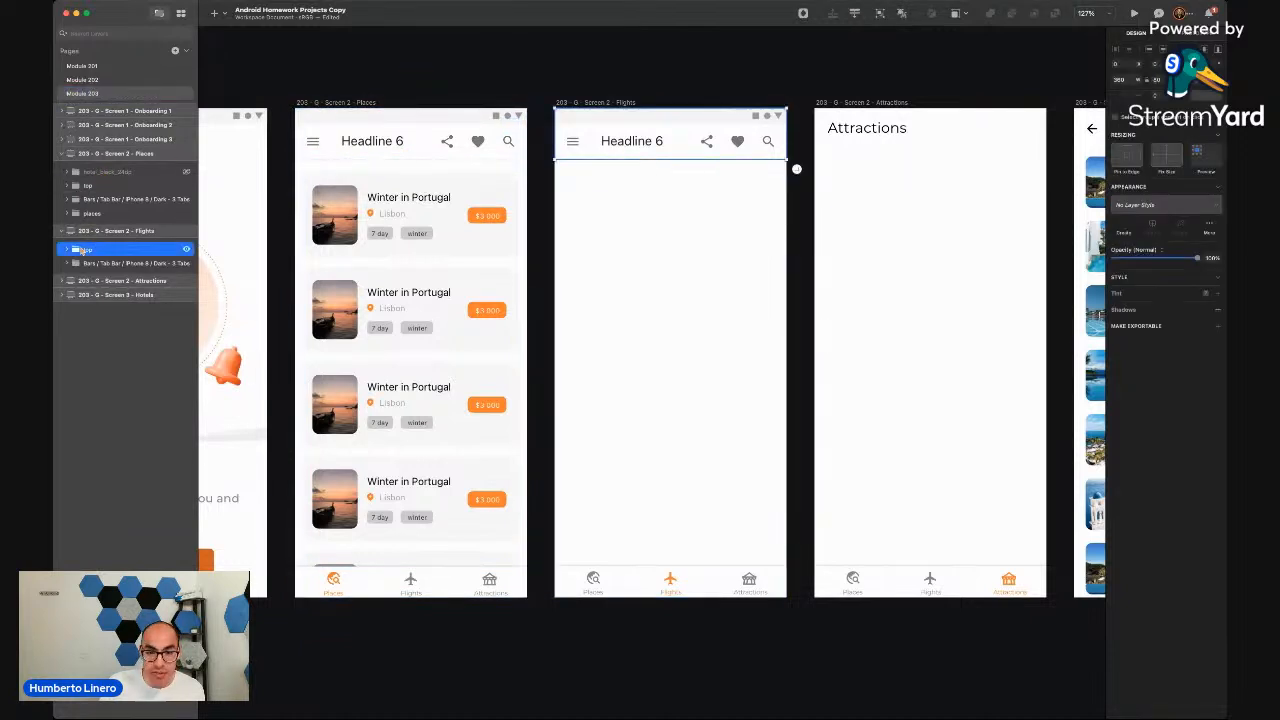
key(Delete)
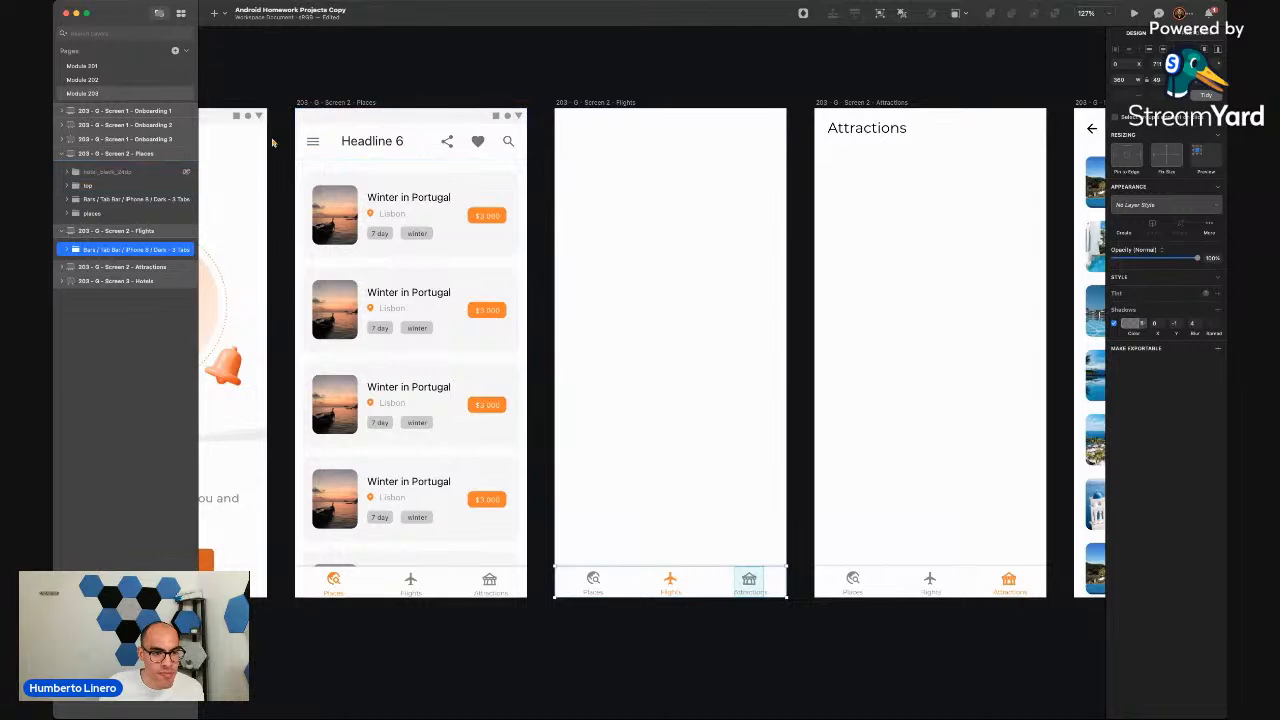
scroll(272, 143, up, 5)
scroll(300, 148, right, 3)
scroll(300, 148, up, 2)
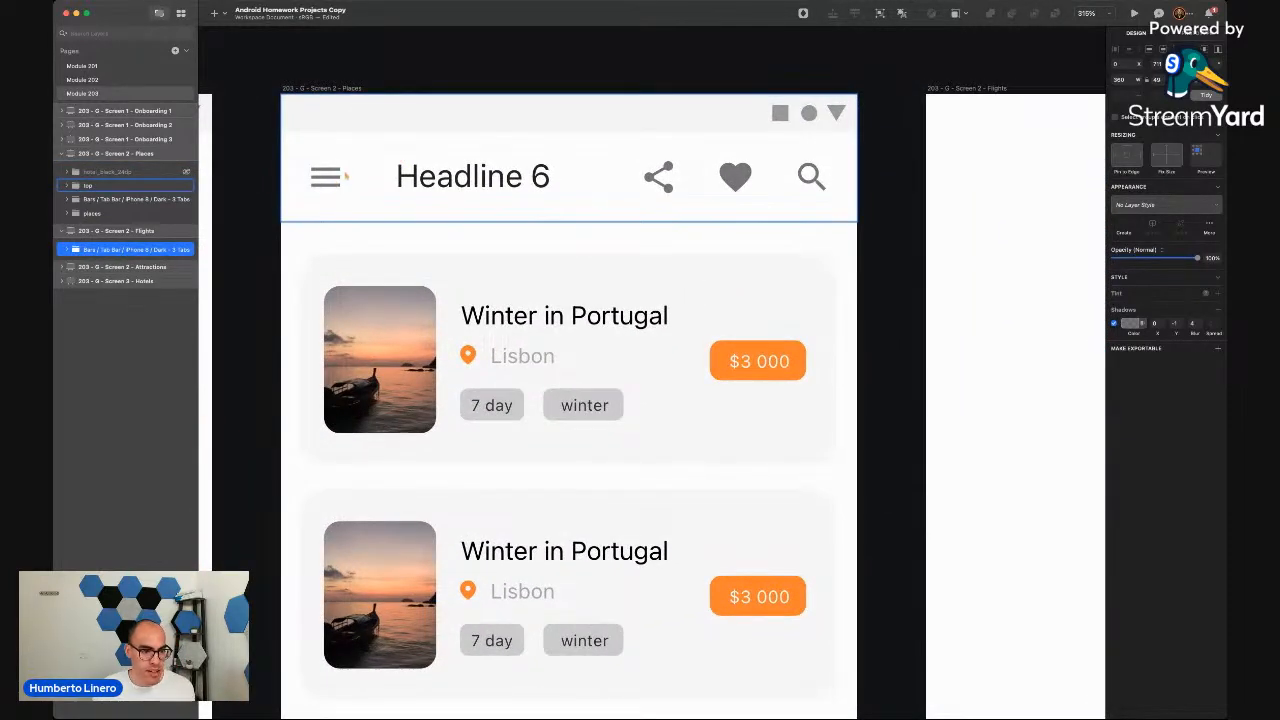
click(66, 250)
click(124, 264)
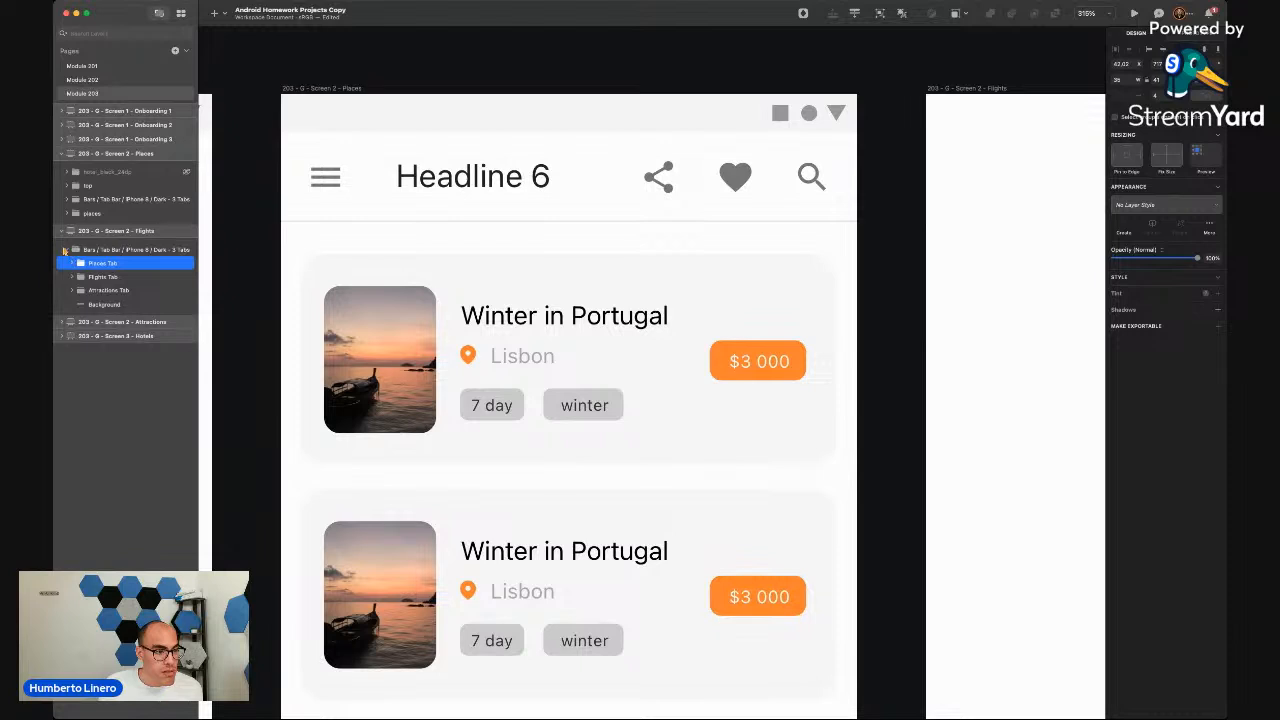
click(61, 231)
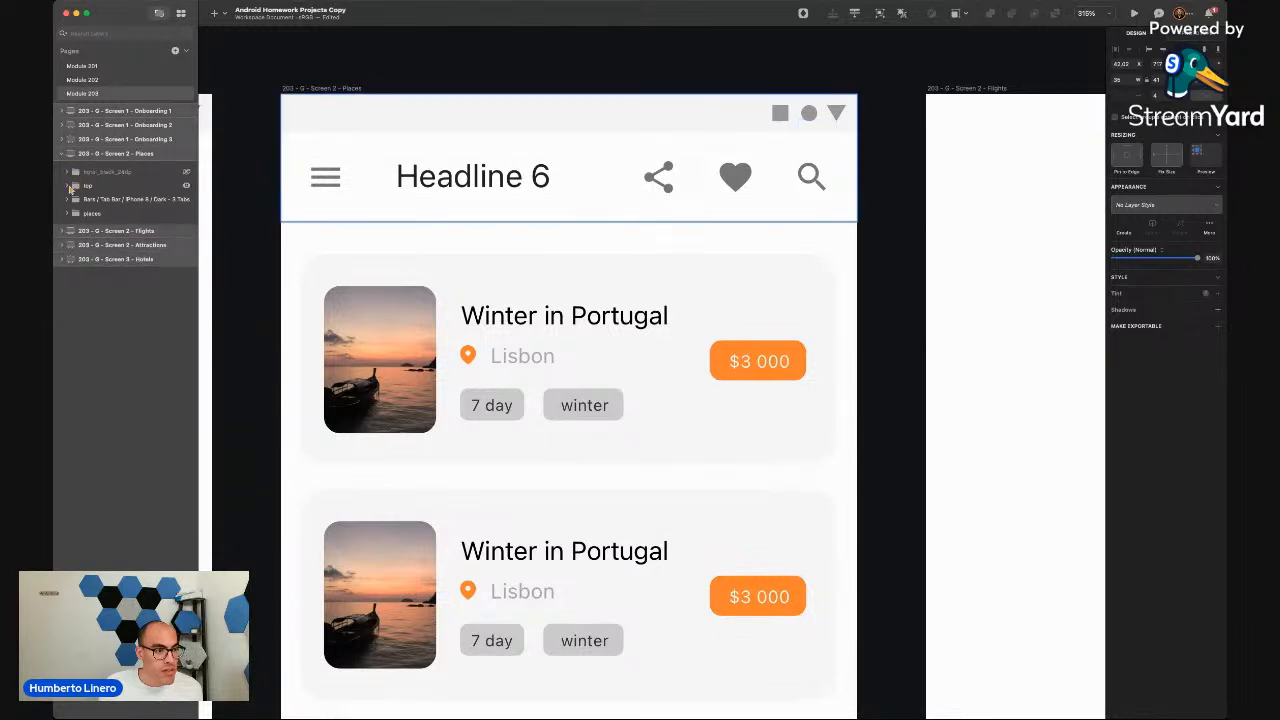
Hide the Menu icon layer inside the ICONS group of the Places screen's top app bar
click(67, 186)
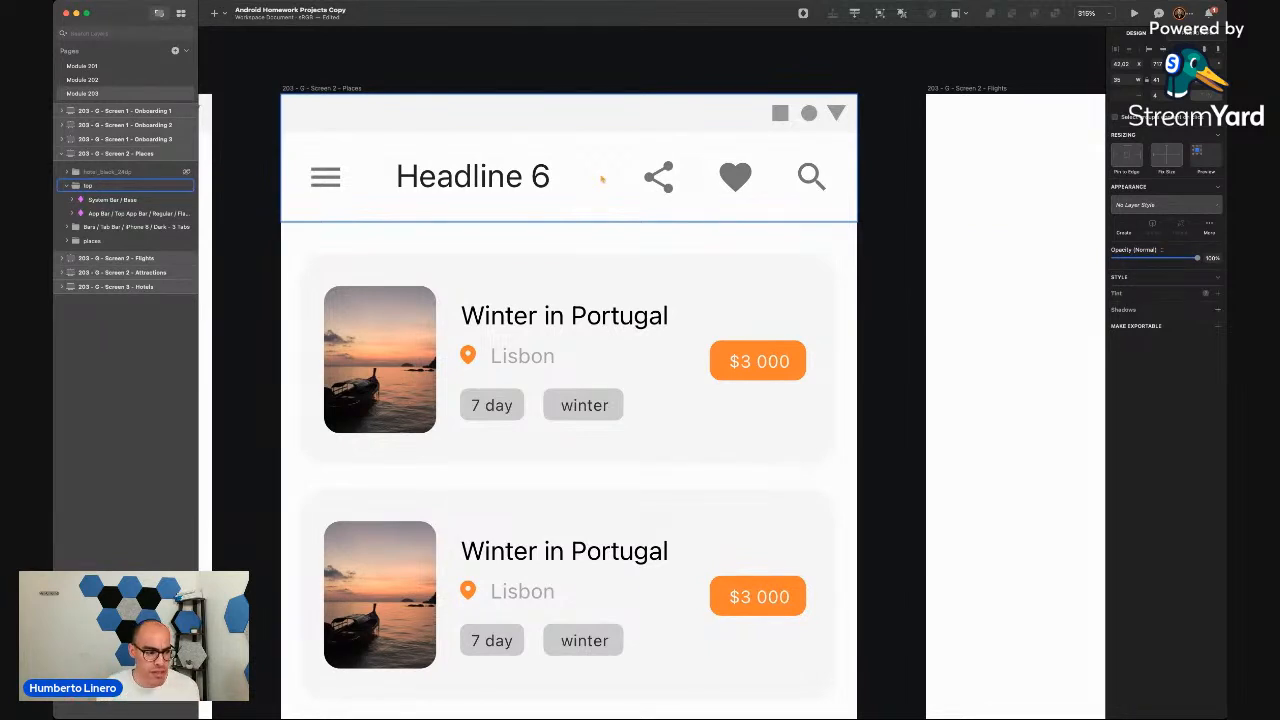
click(122, 200)
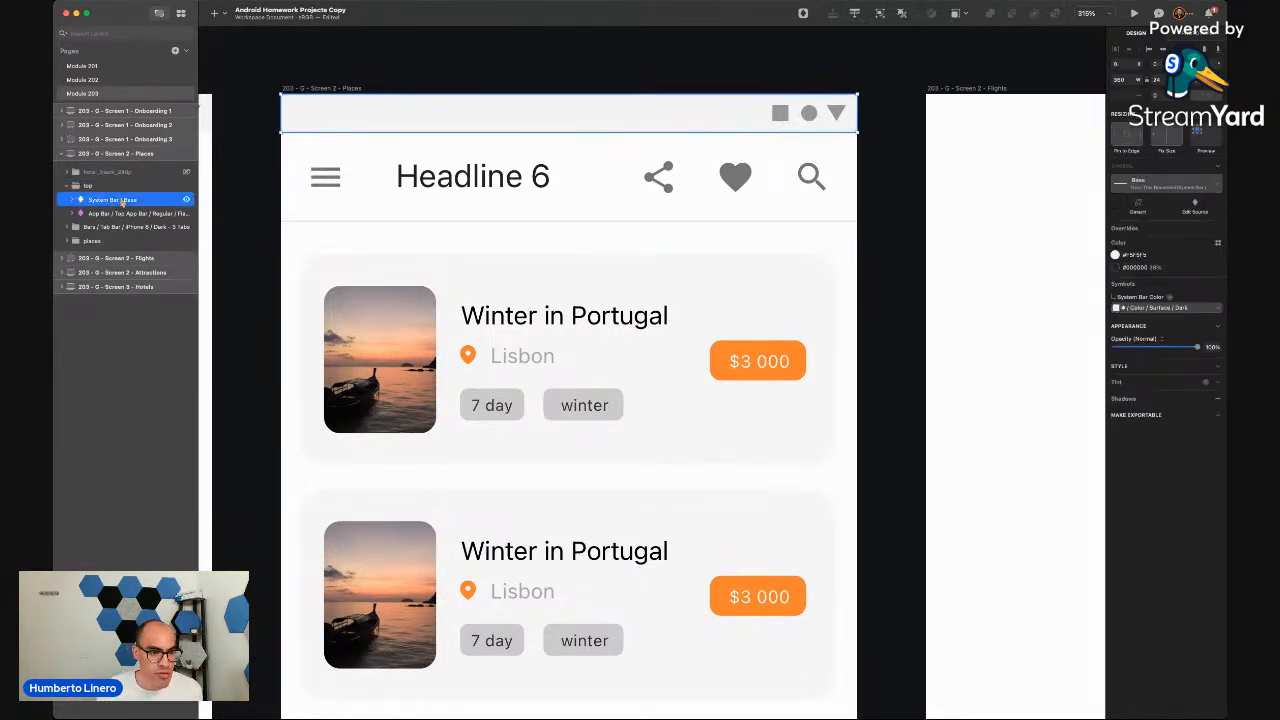
click(73, 213)
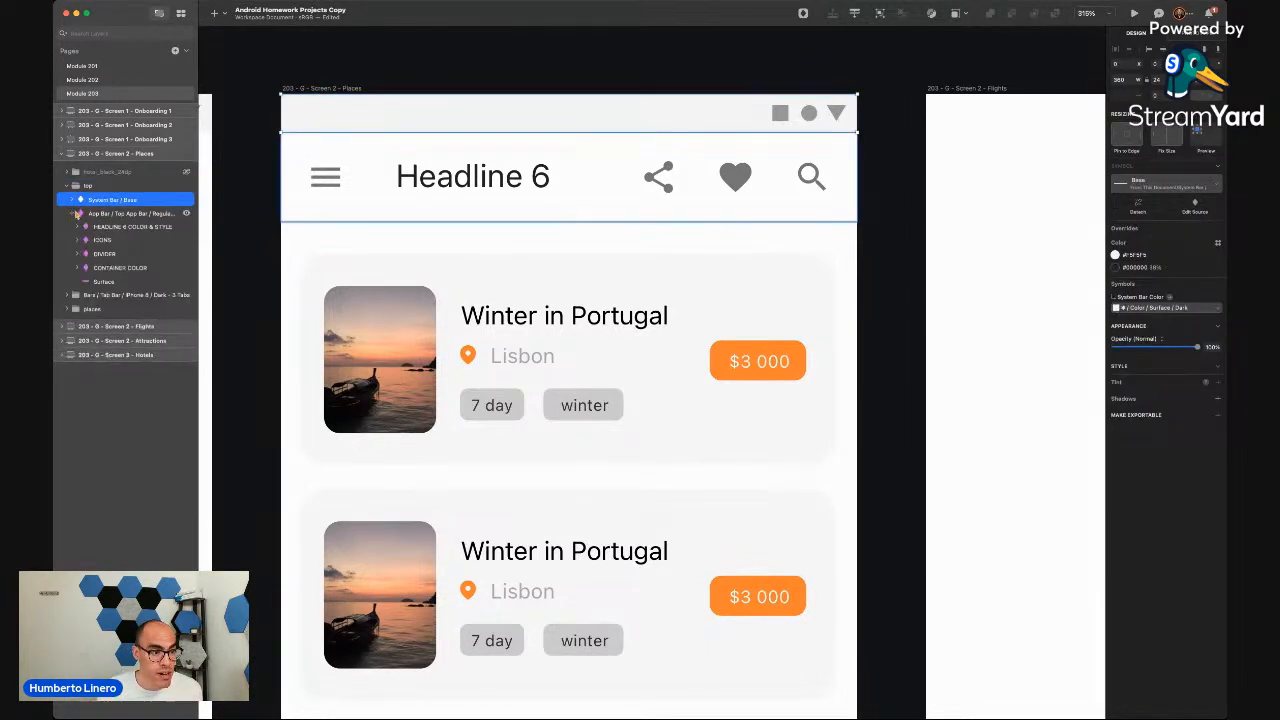
click(104, 241)
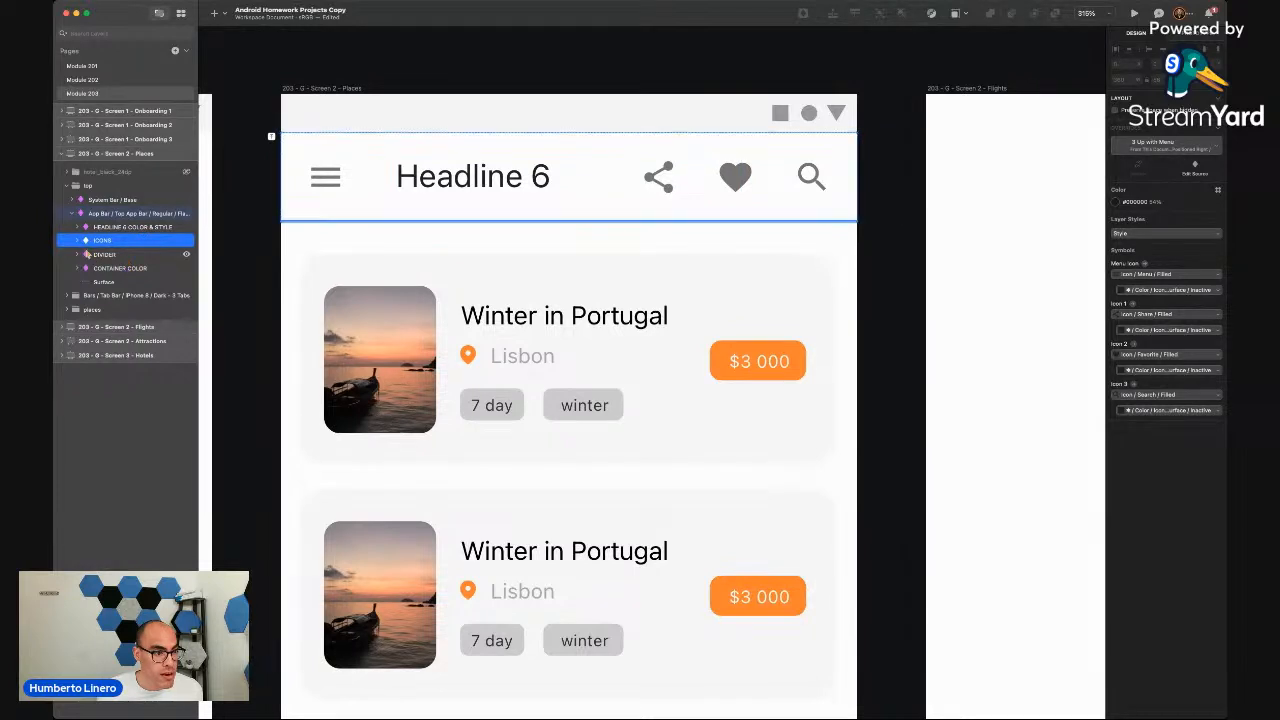
click(79, 241)
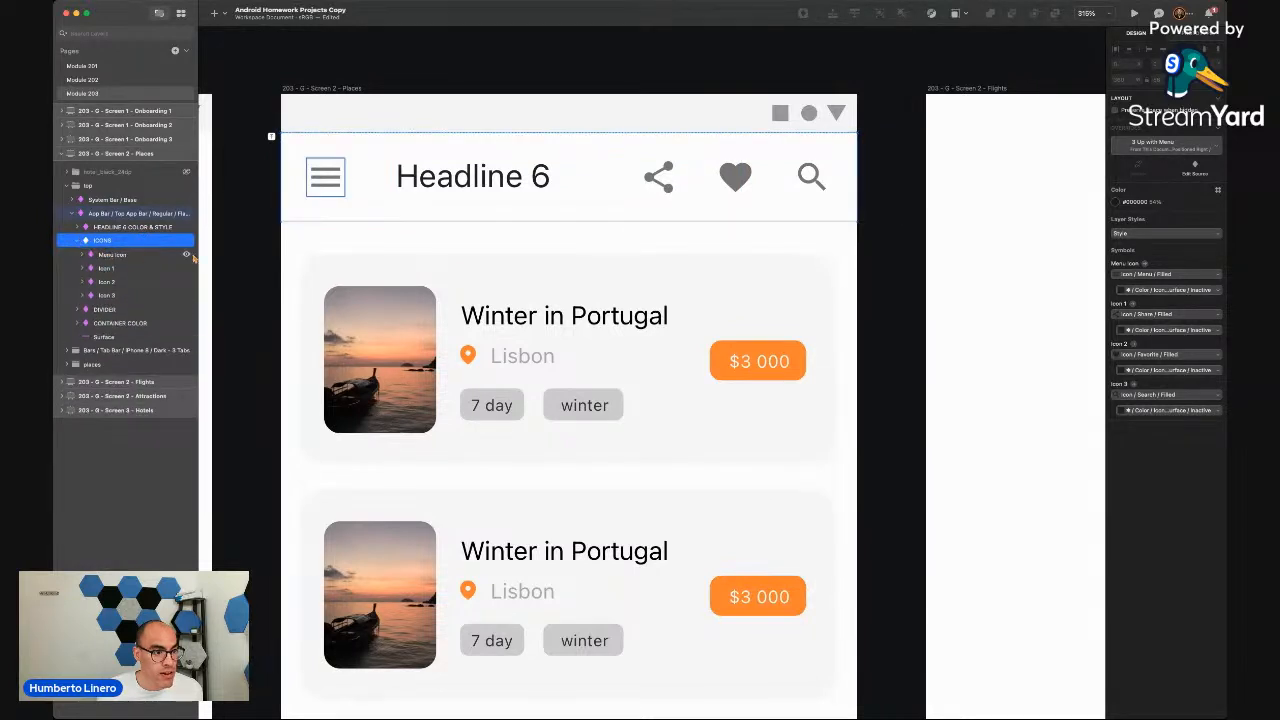
click(187, 255)
click(148, 254)
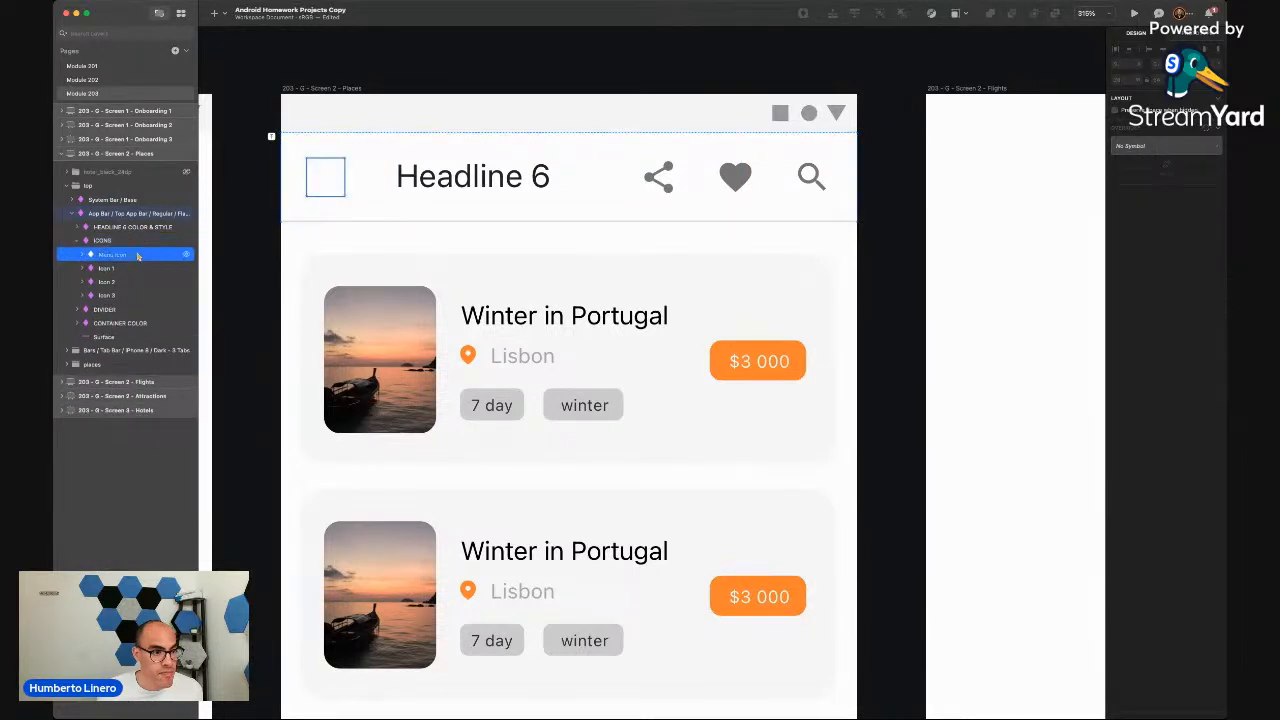
click(252, 161)
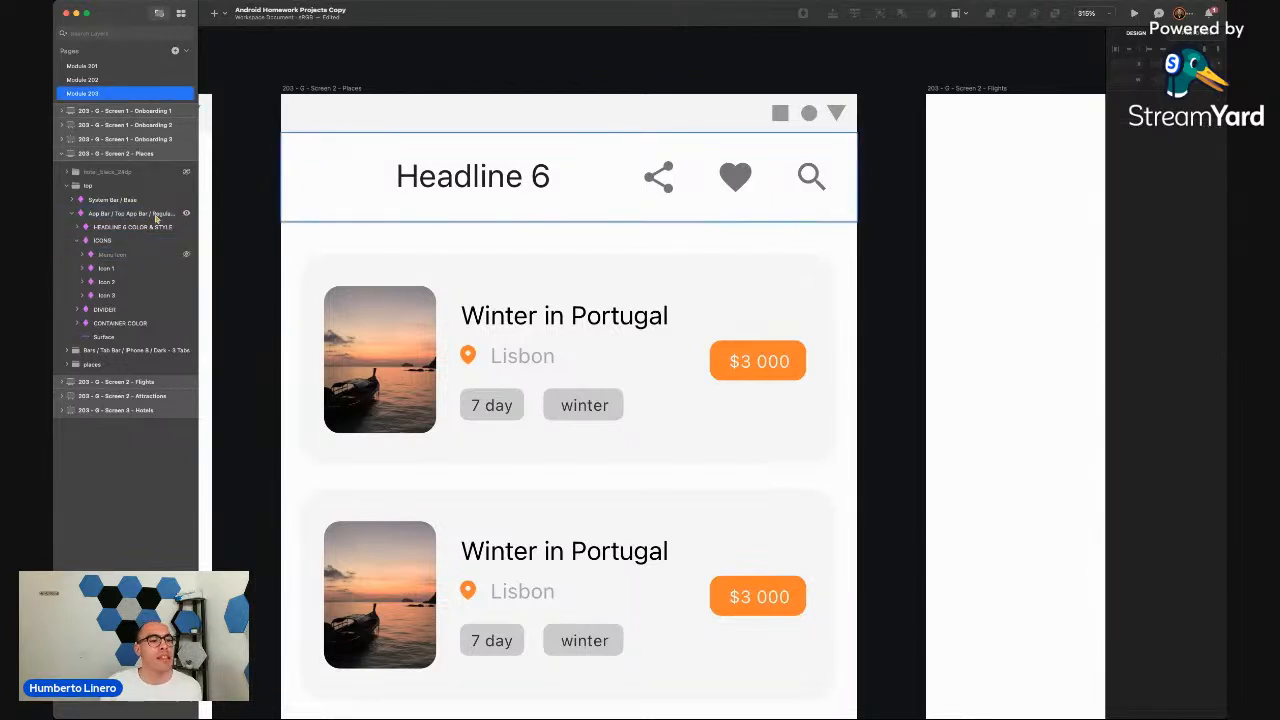
Try to shift the app bar's HEADLINE 6 COLOR & STYLE layer 40 px to the left, and undo the move
click(131, 227)
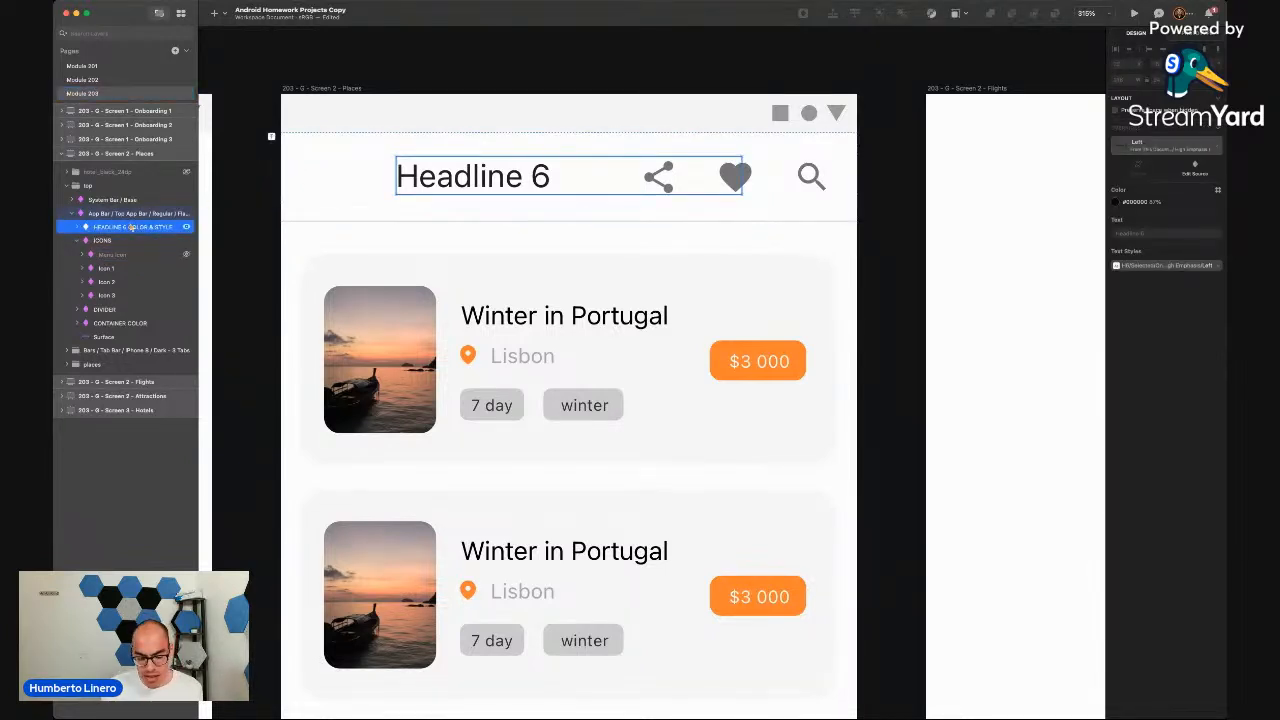
key(shift+Left)
key(shift+Left)
key(shift+Left)
key(shift+Left)
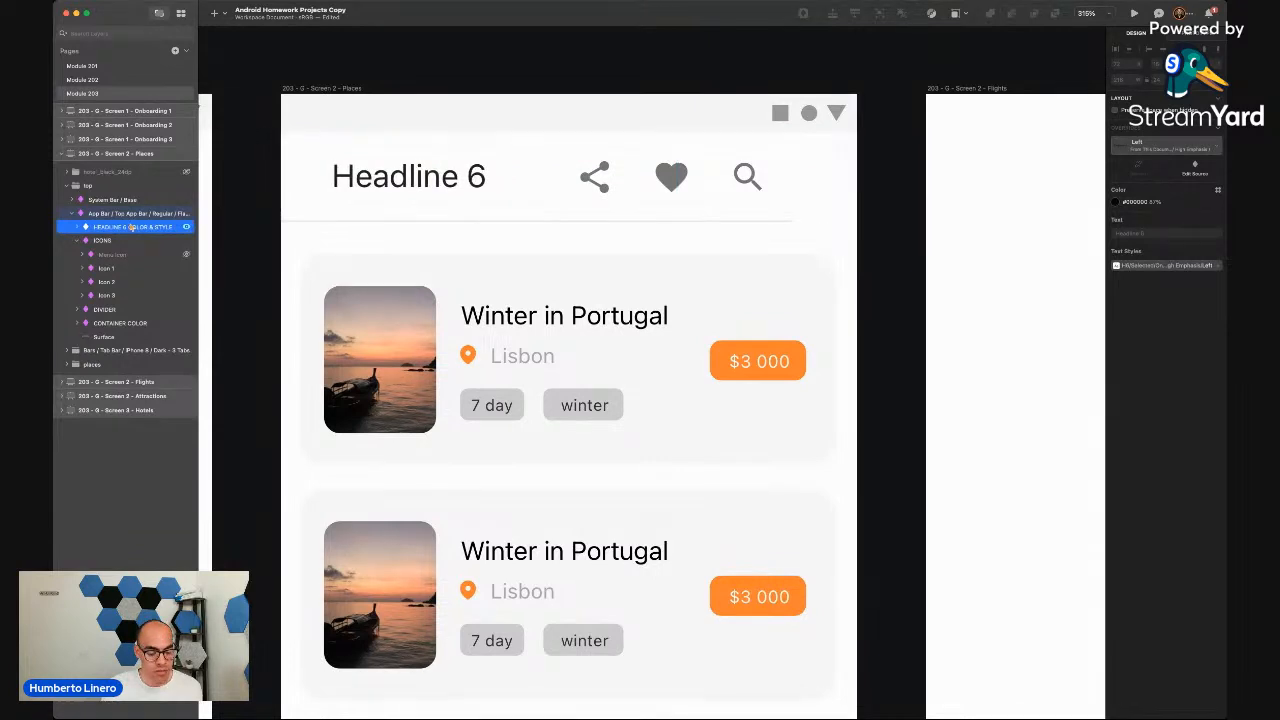
key(super+z)
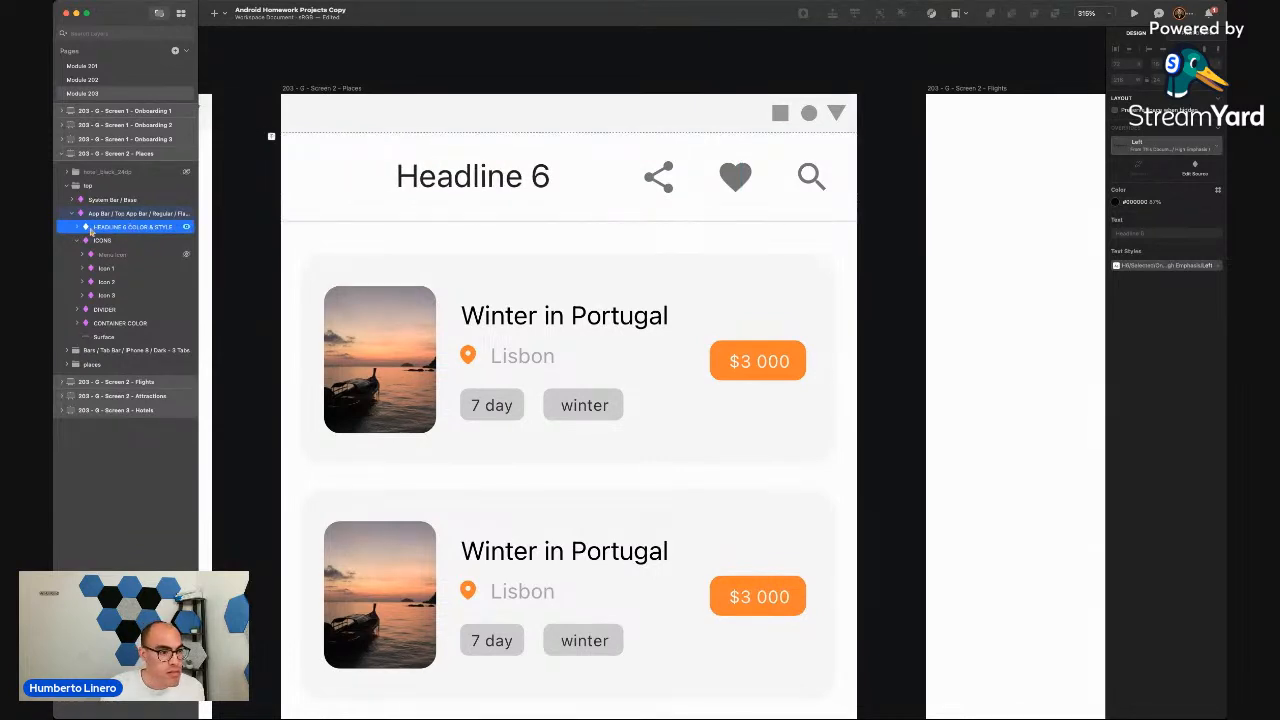
Try to shift the nested Headline 6 text layer 20 px left, undo the move, and unhide the Menu icon layer
click(77, 228)
click(110, 241)
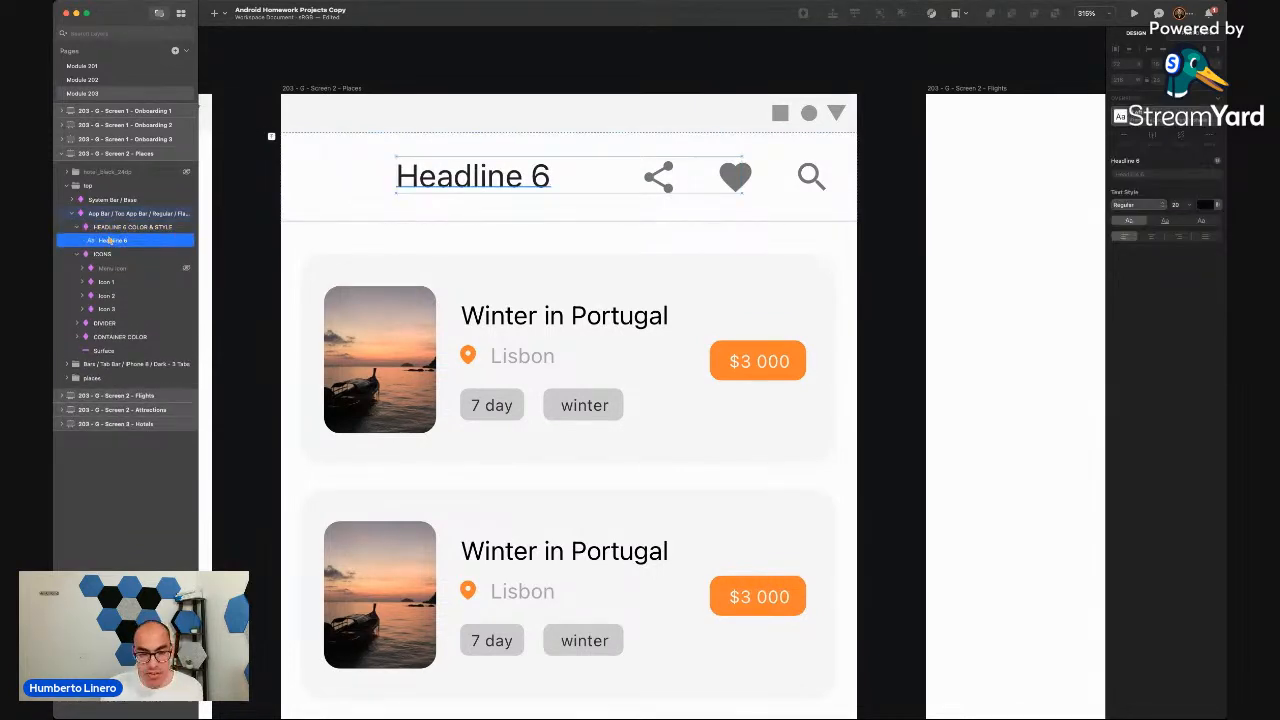
key(shift+Left)
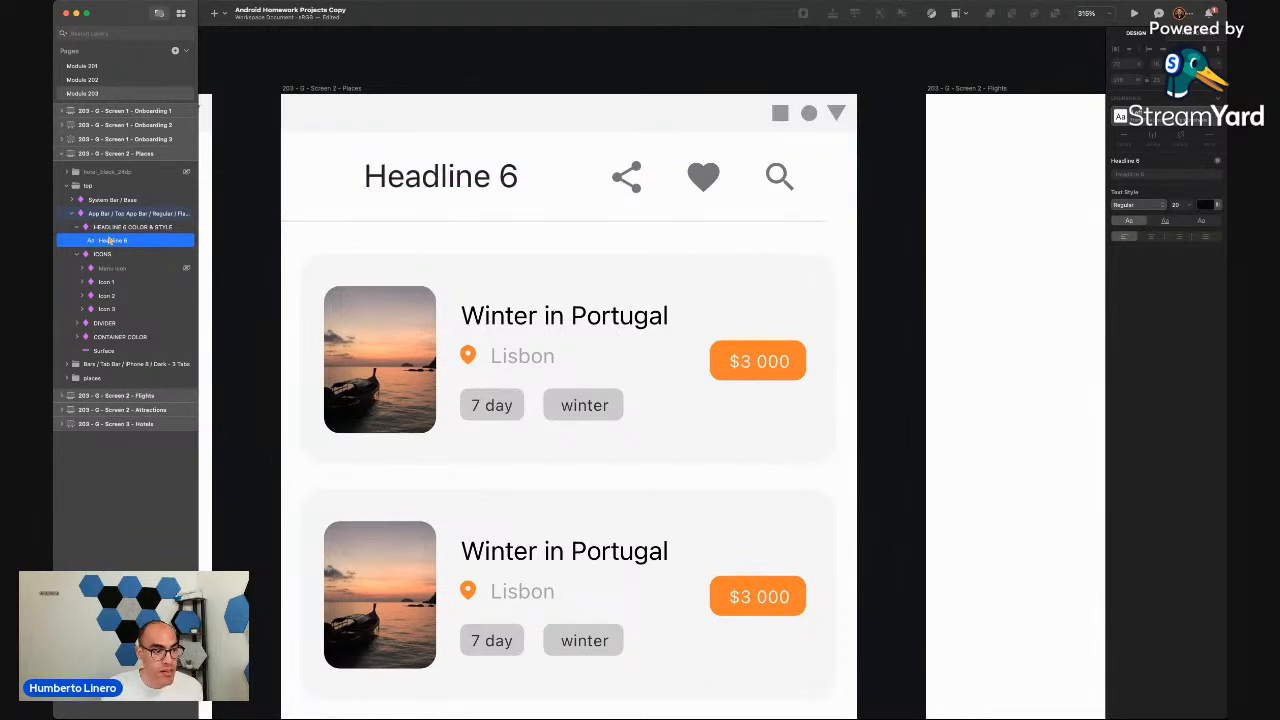
key(super+z)
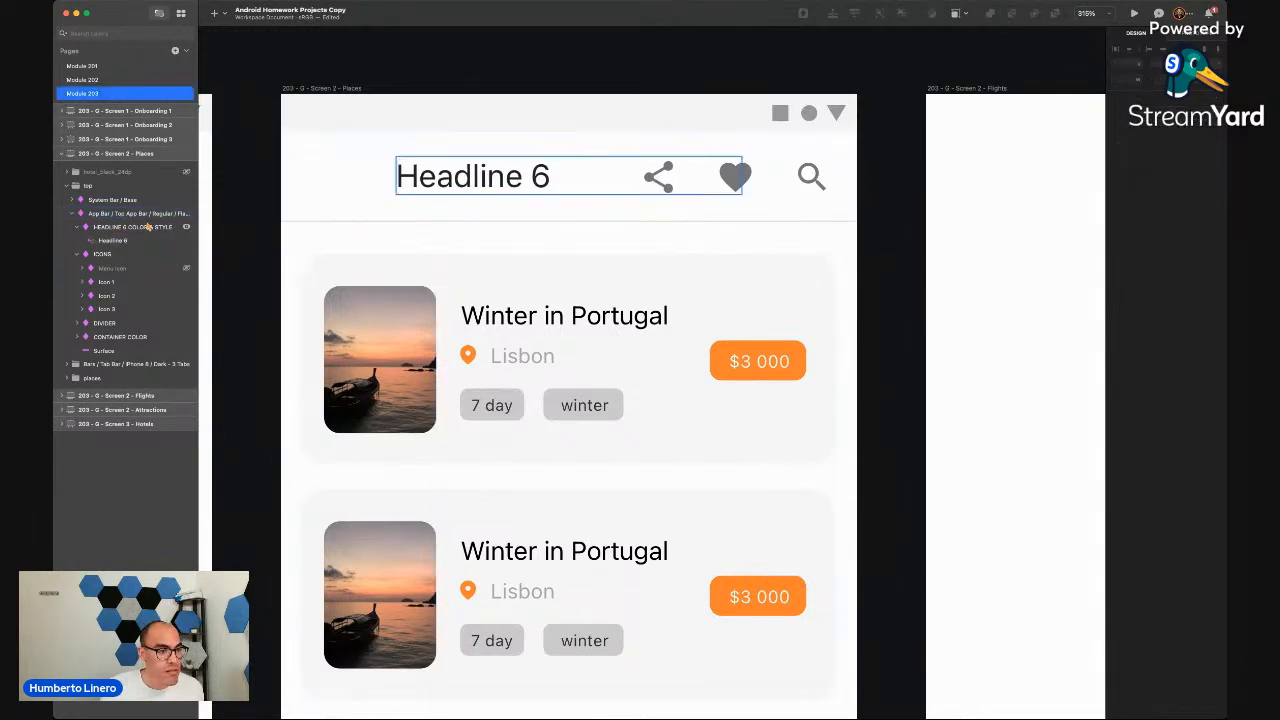
click(185, 268)
Override the headline text of the Places screen's top app bar with "Places"
click(850, 204)
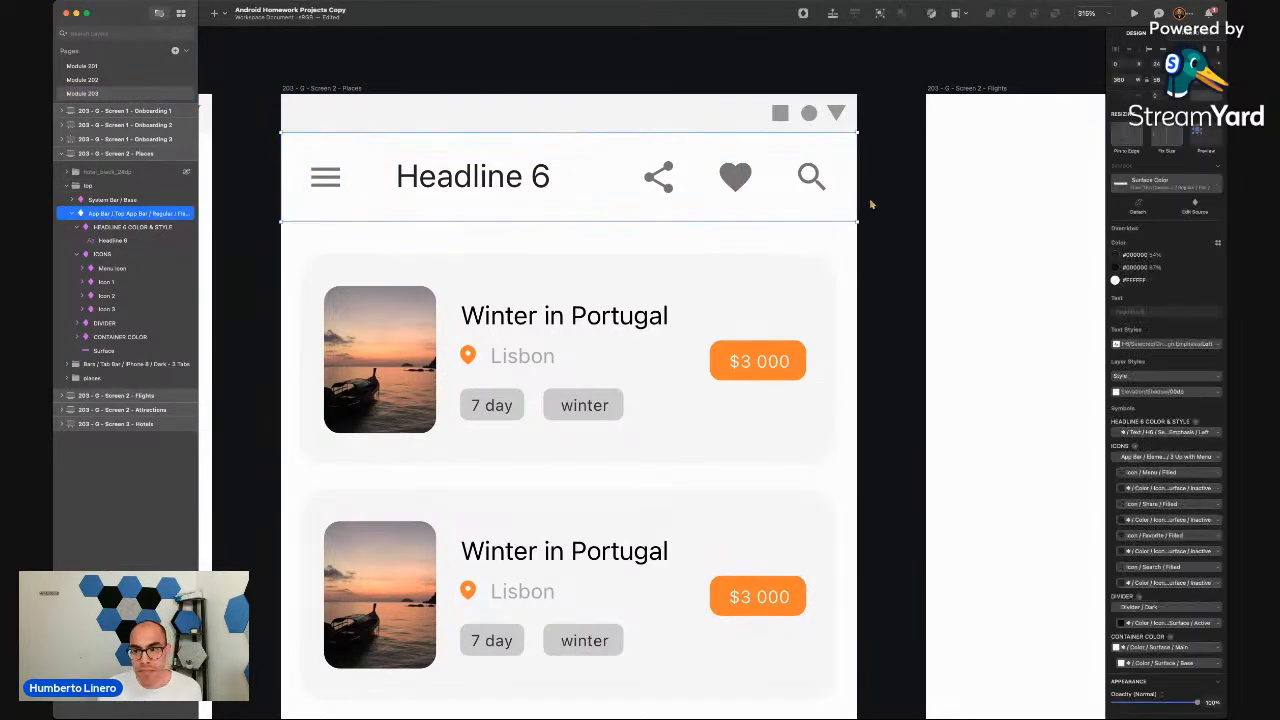
scroll(1185, 370, down, 2)
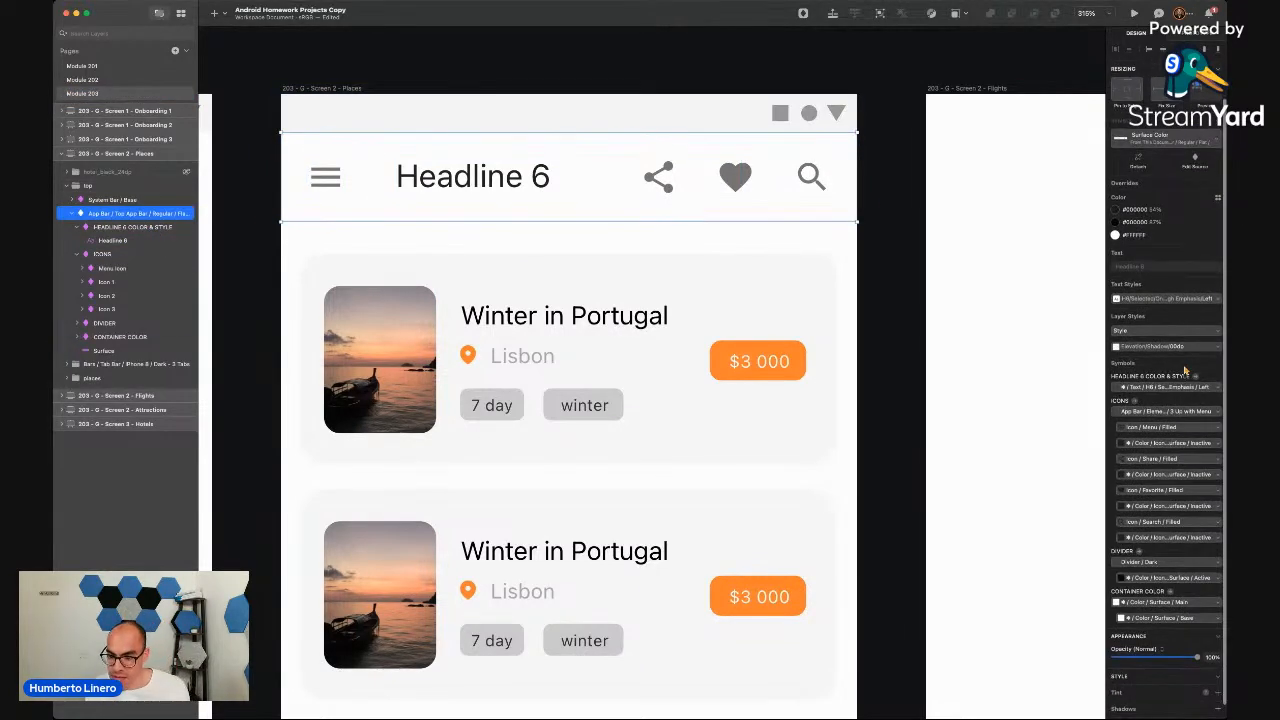
scroll(1185, 370, down, 1)
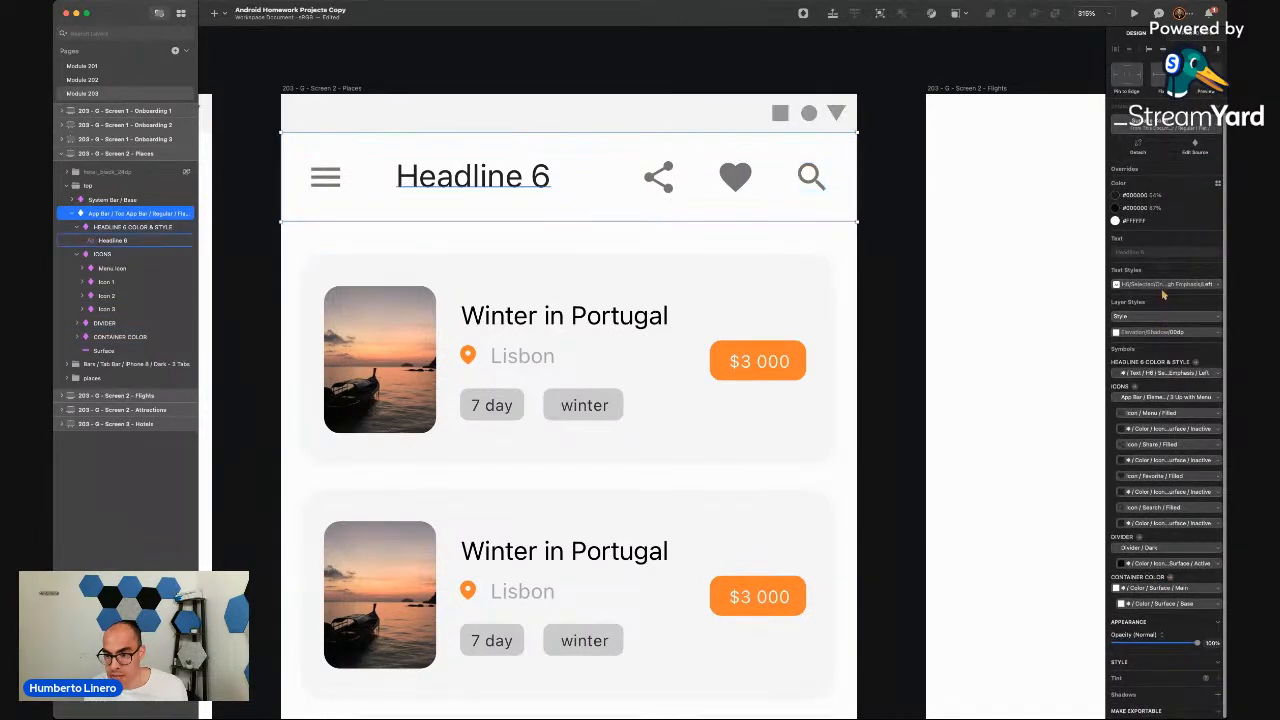
click(1150, 252)
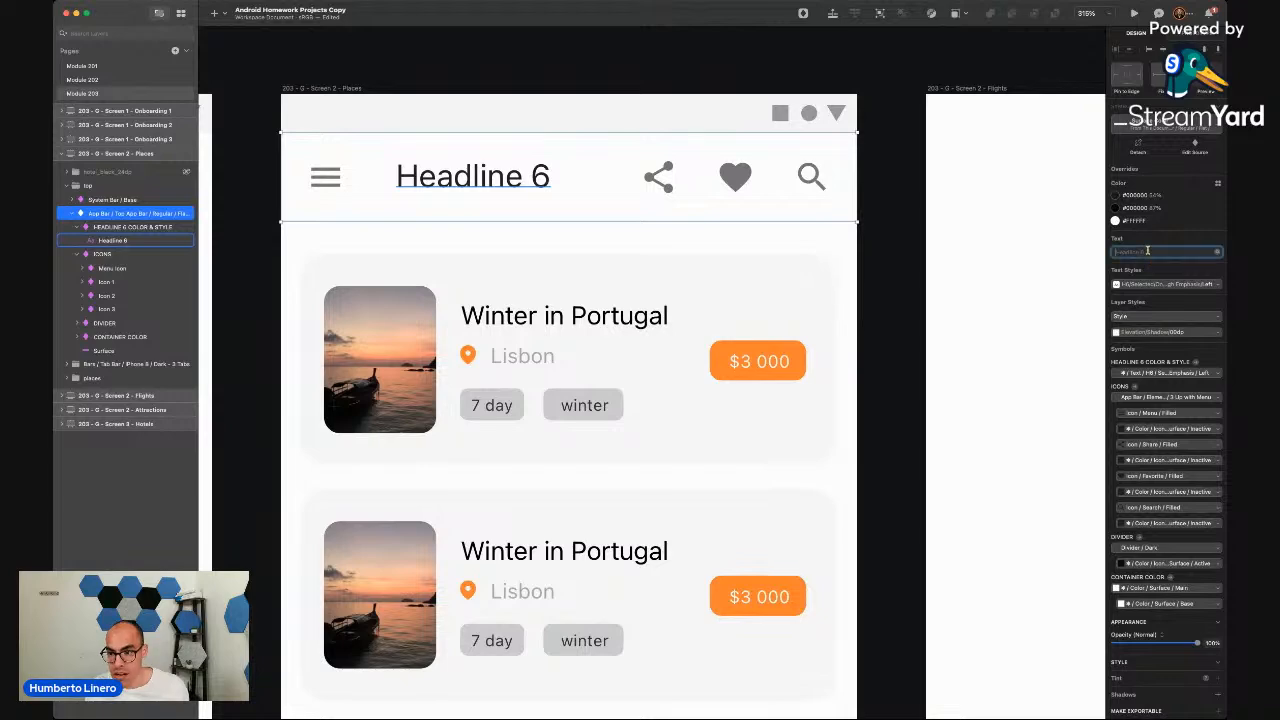
scroll(640, 274, down, 3)
scroll(640, 275, down, 2)
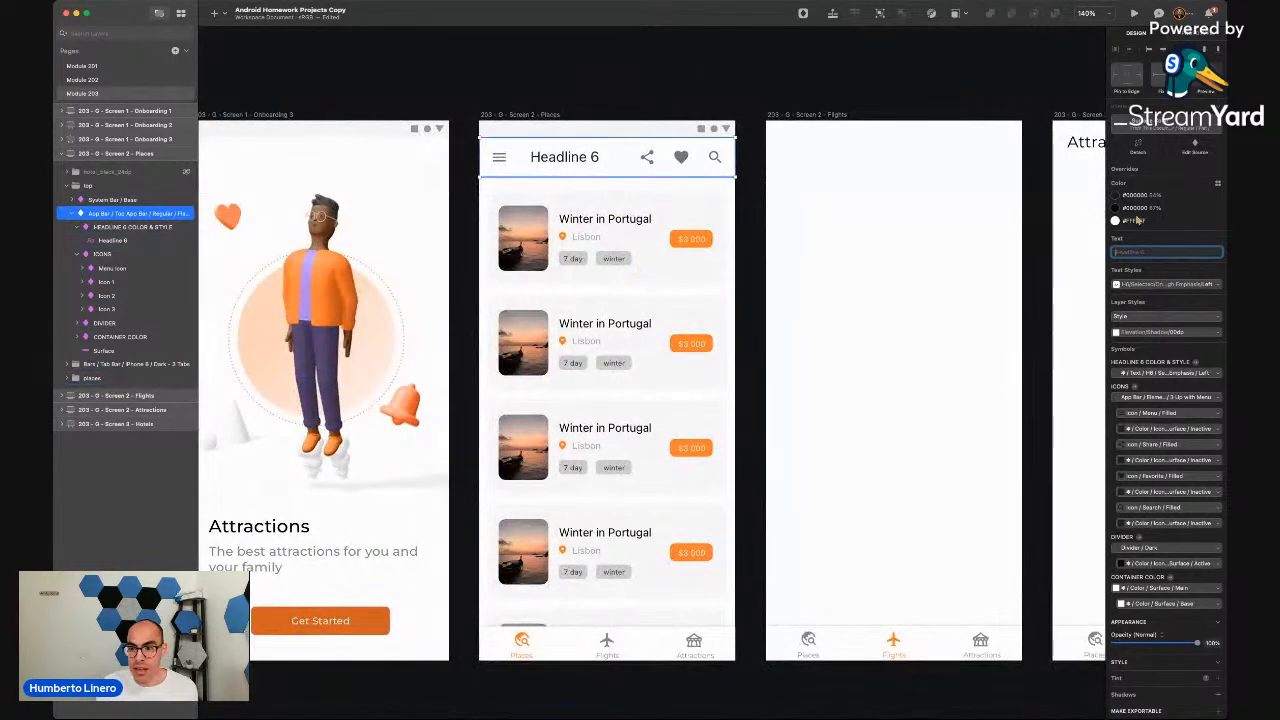
text(Places)
key(Return)
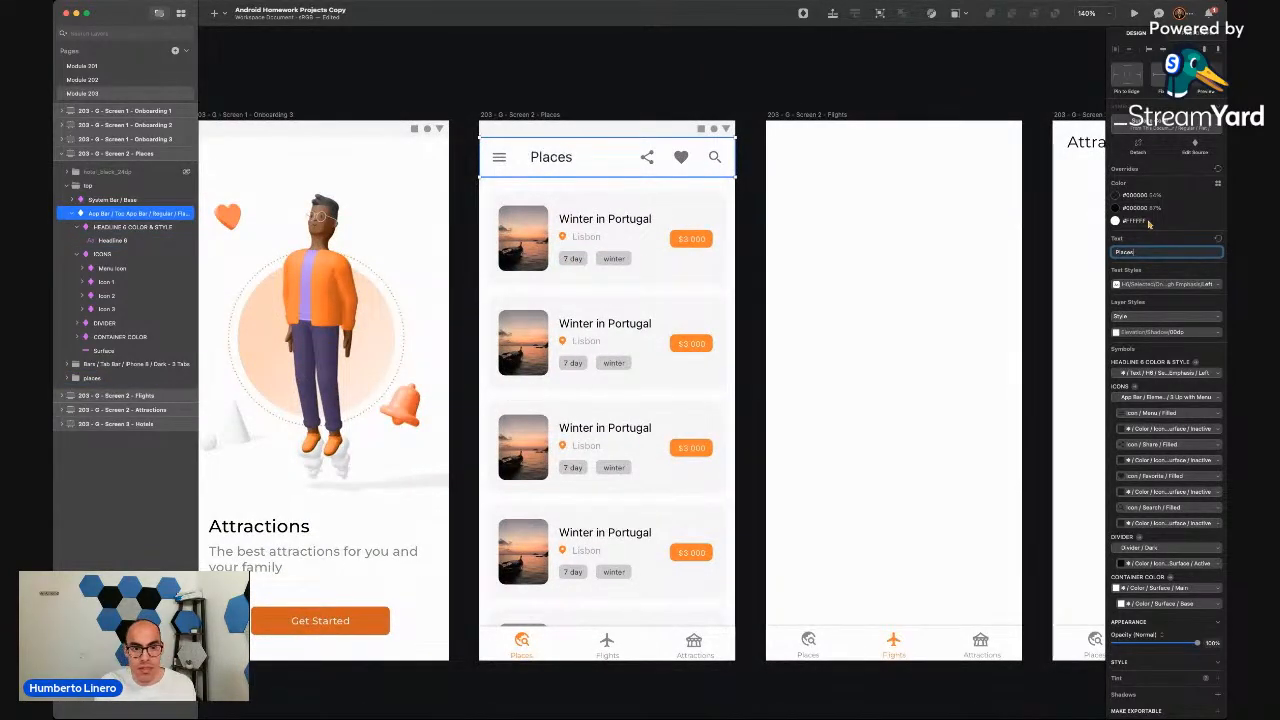
Set the Places app bar's menu icon symbol and the color overrides of the share and favorite icons to No Symbol
click(707, 104)
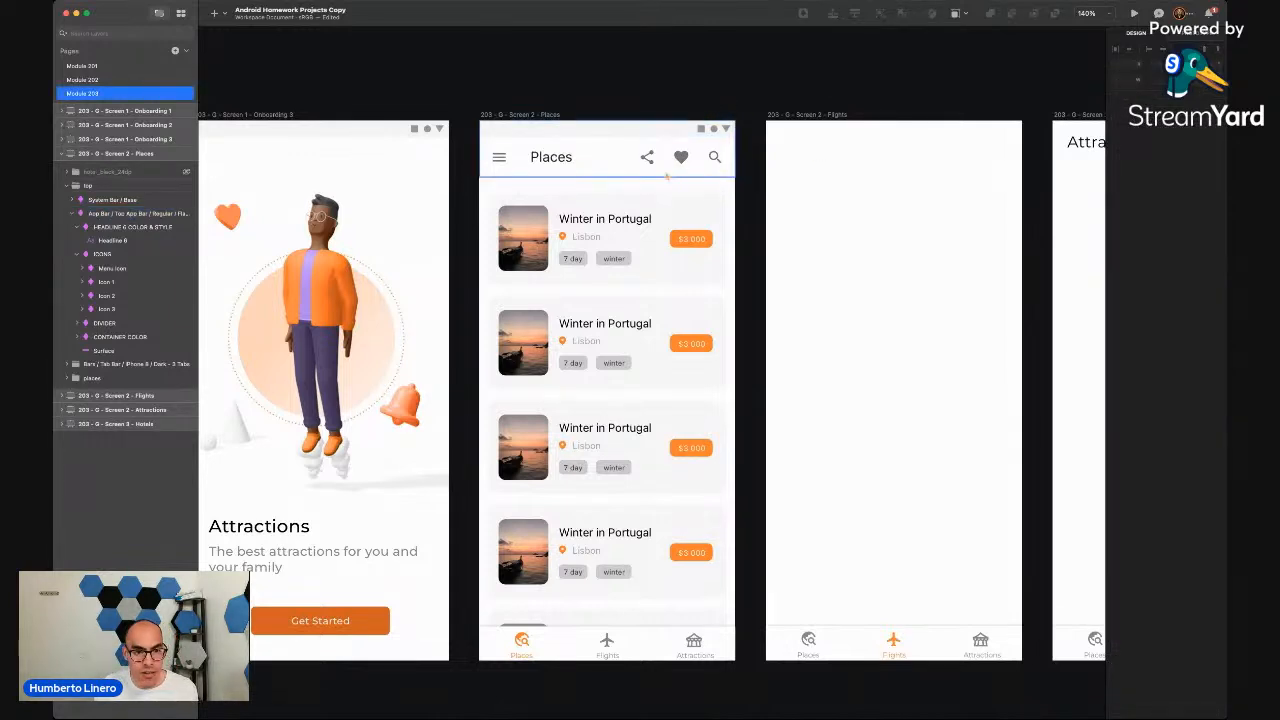
click(577, 170)
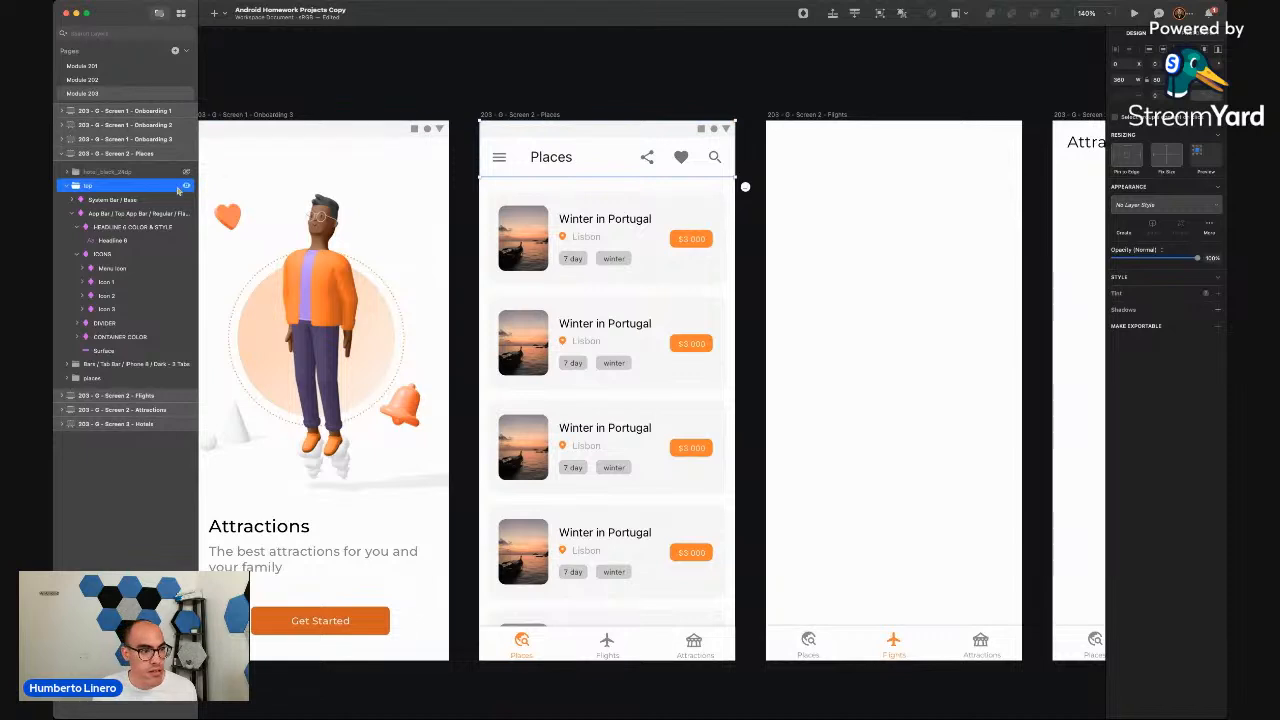
click(120, 213)
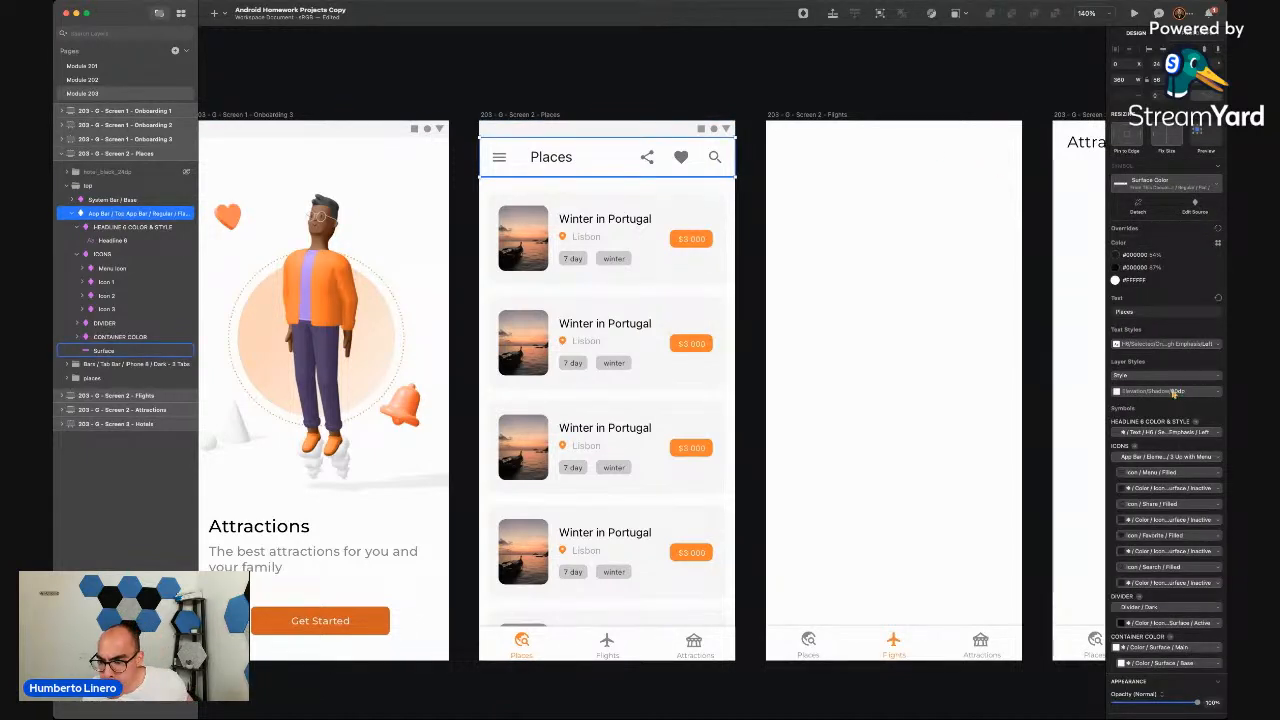
scroll(1178, 415, down, 2)
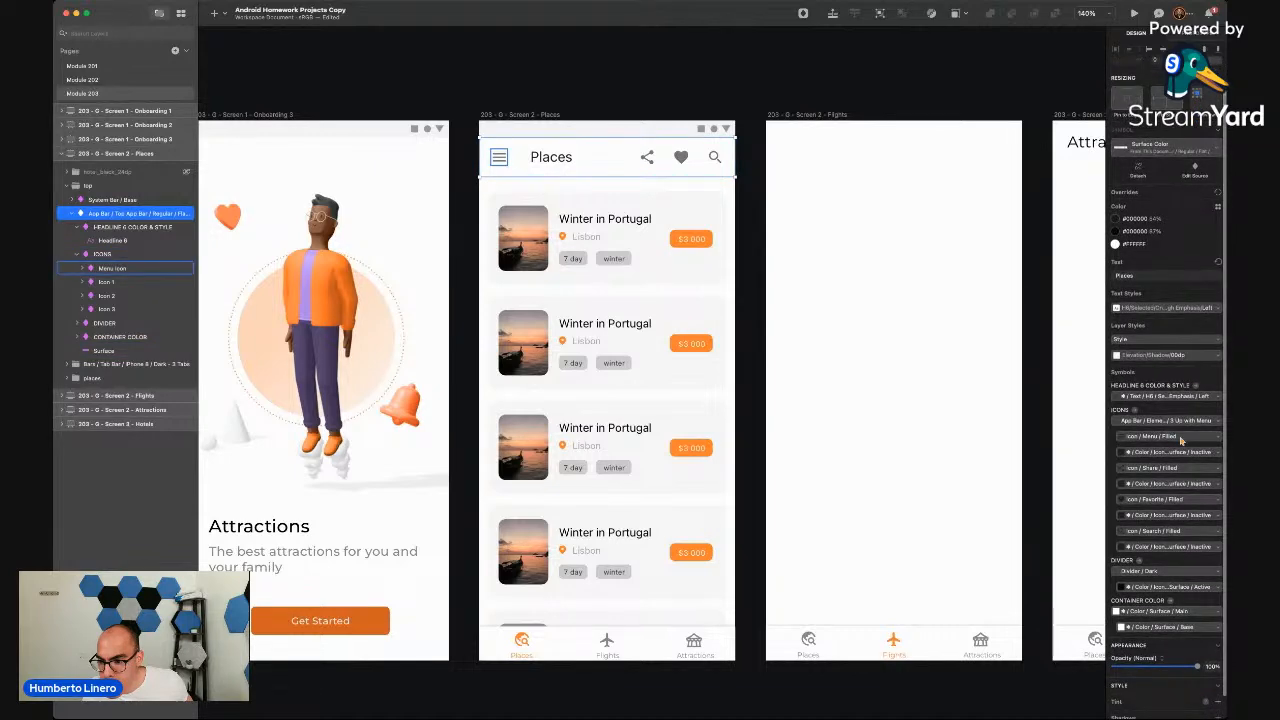
click(1181, 440)
click(1137, 470)
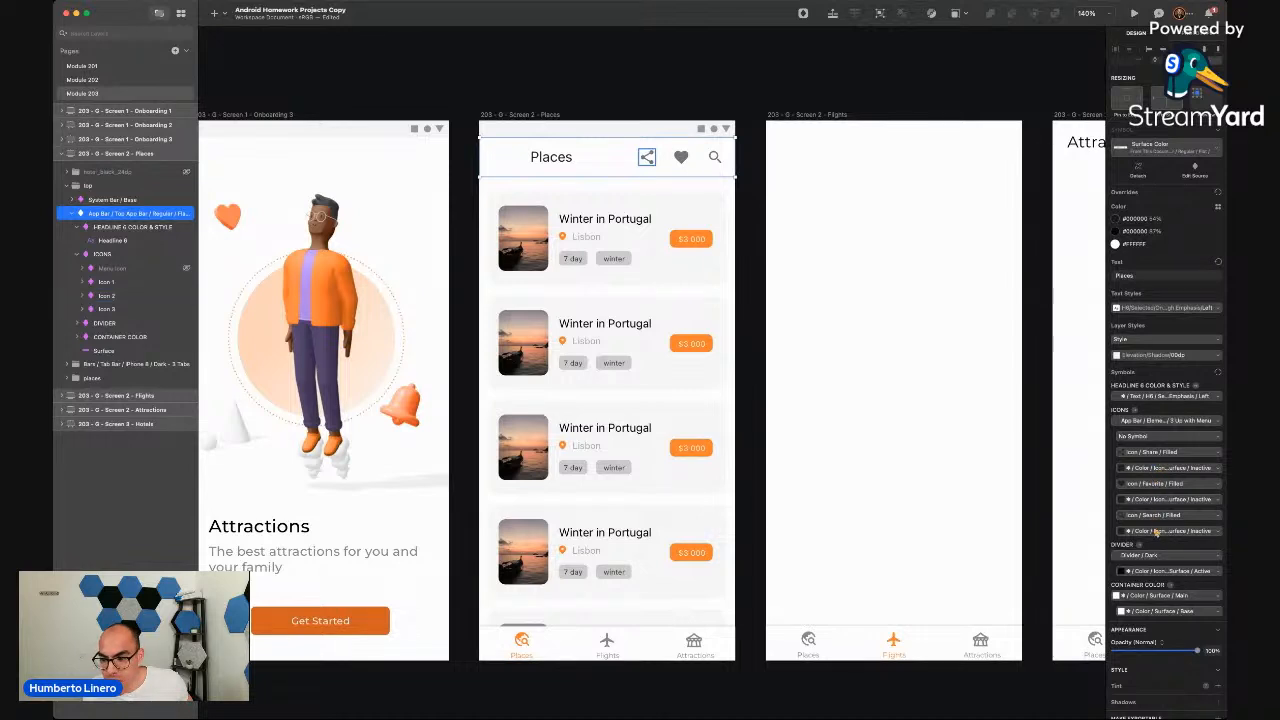
click(1161, 498)
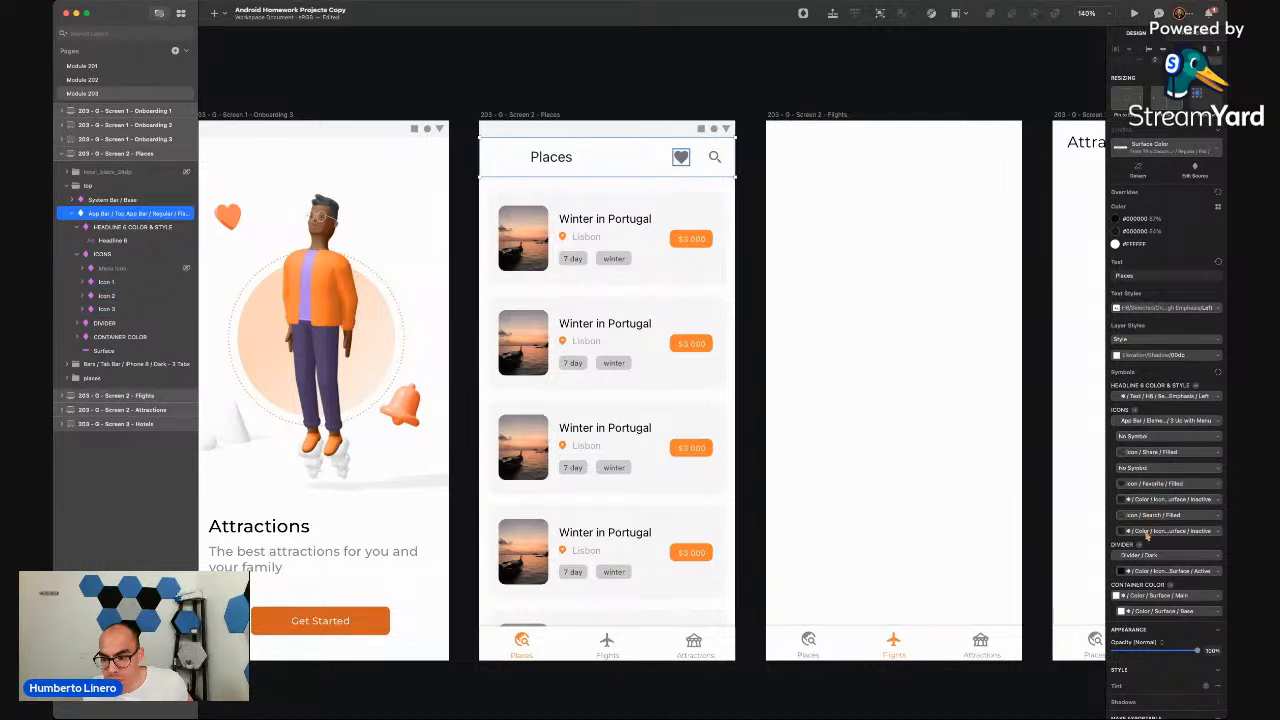
click(1147, 535)
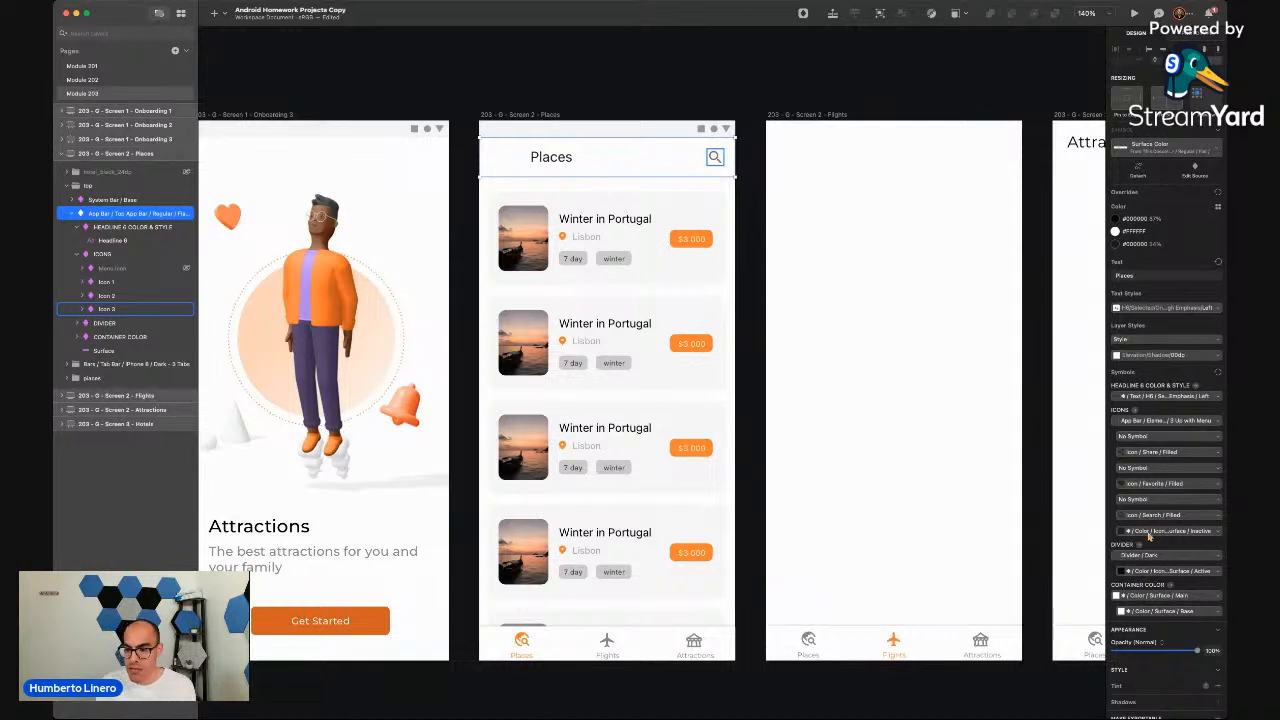
click(871, 94)
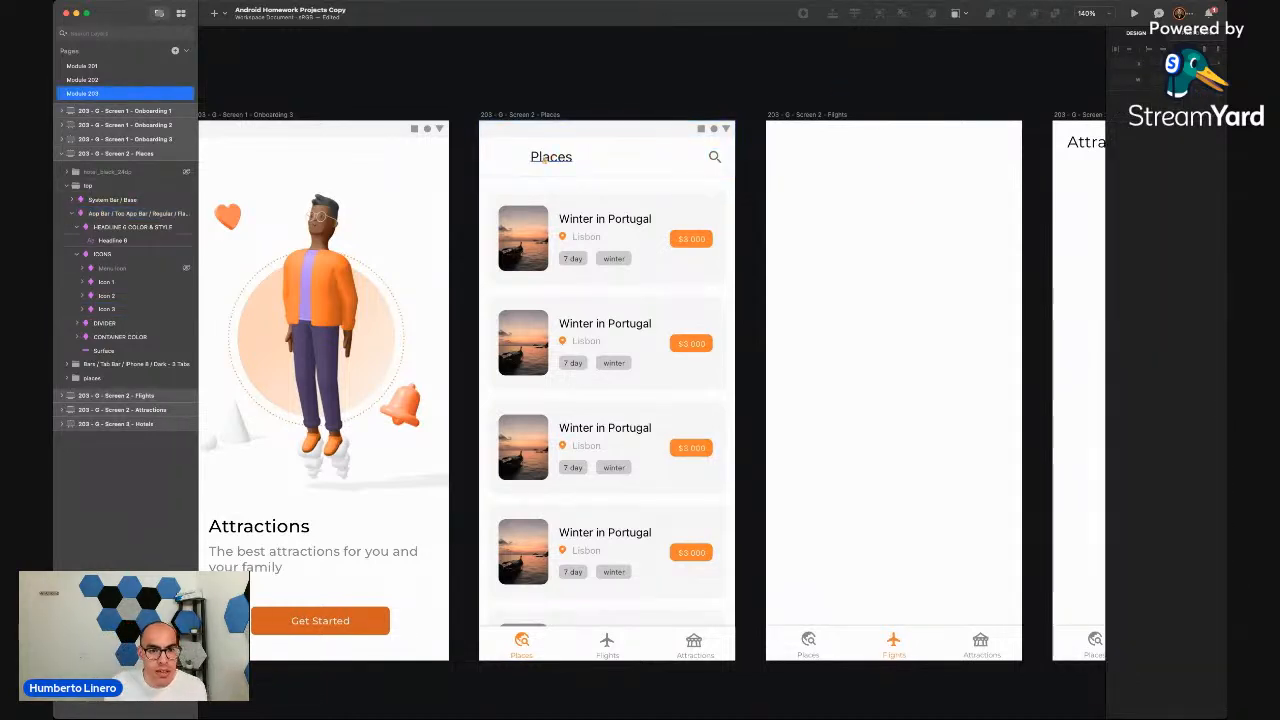
Inspect the Headline 6 text and ICONS layers of the Places app bar and collapse the app bar's layers
click(133, 240)
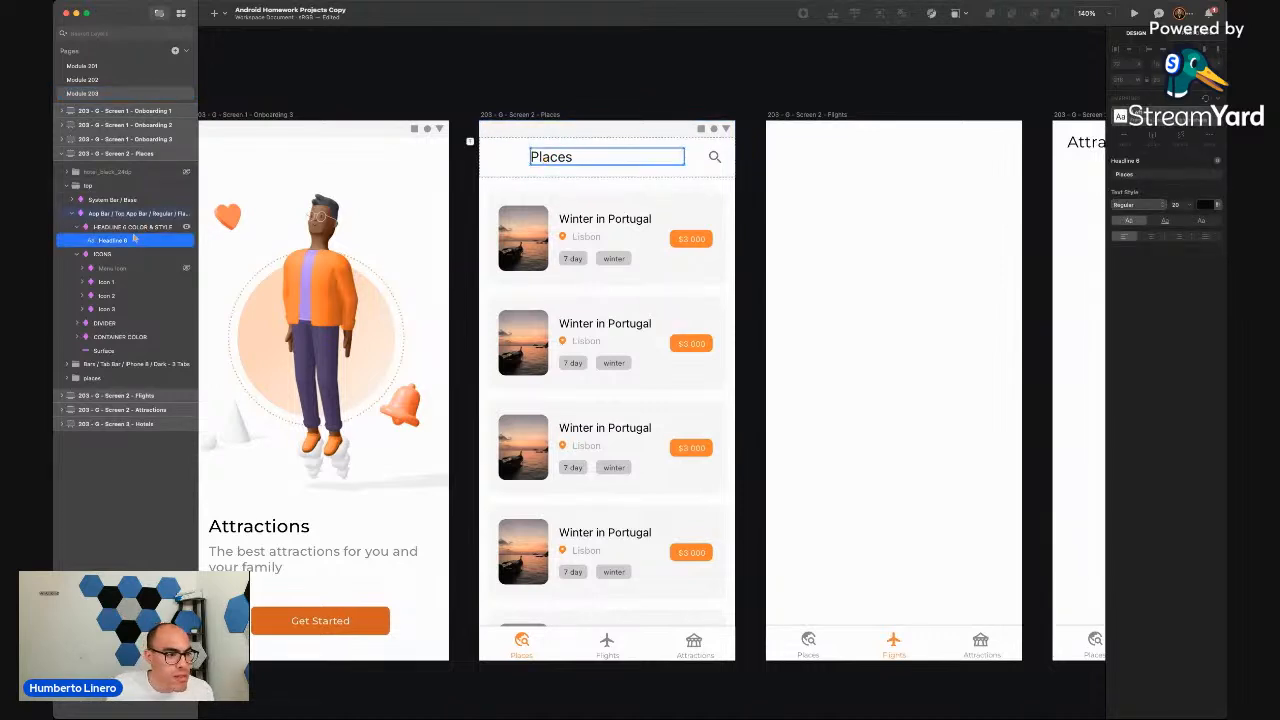
double_click(120, 240)
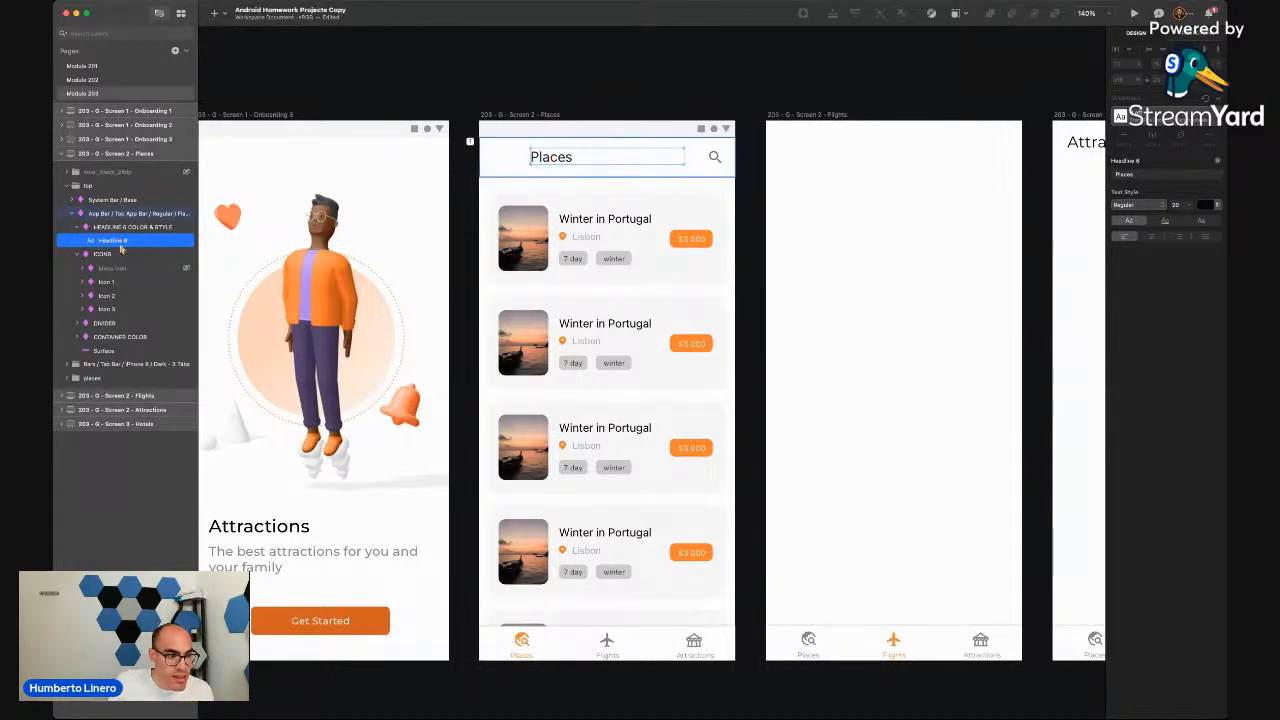
click(80, 255)
click(95, 255)
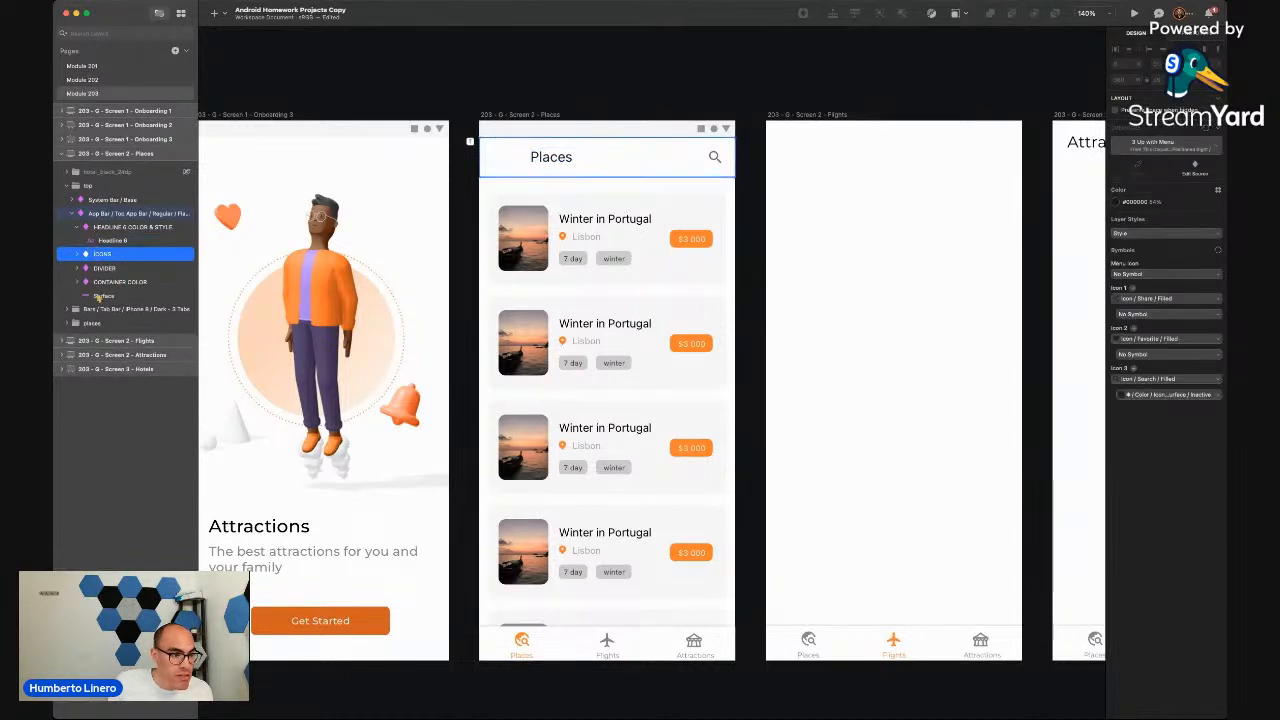
click(77, 227)
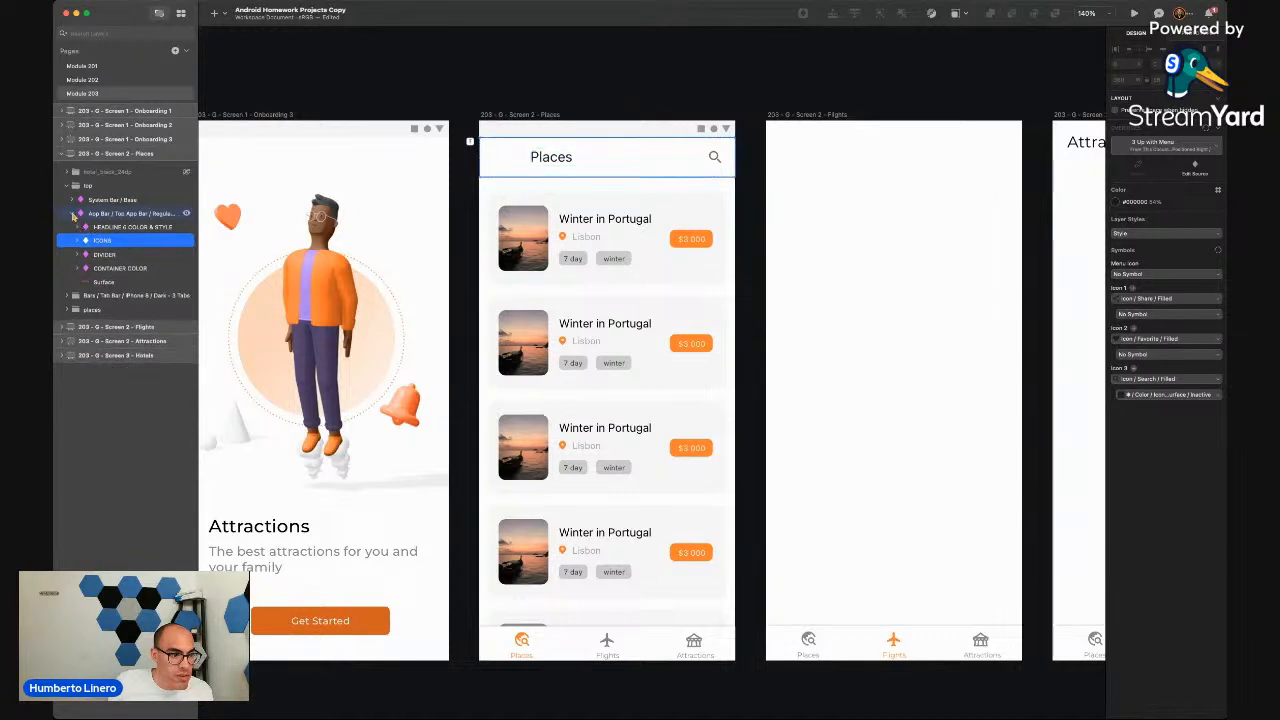
click(75, 213)
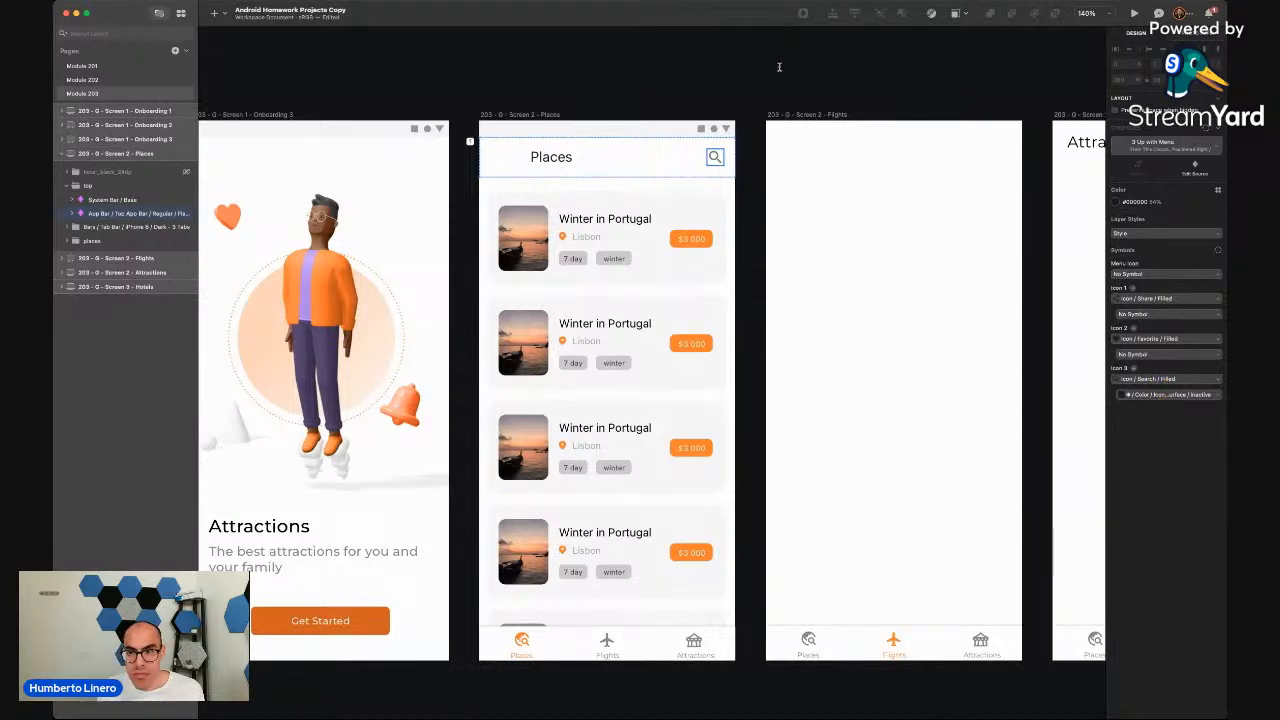
Select the rectangle inside the Places app bar's CONTAINER COLOR layer and open its fill color
double_click(715, 158)
double_click(716, 160)
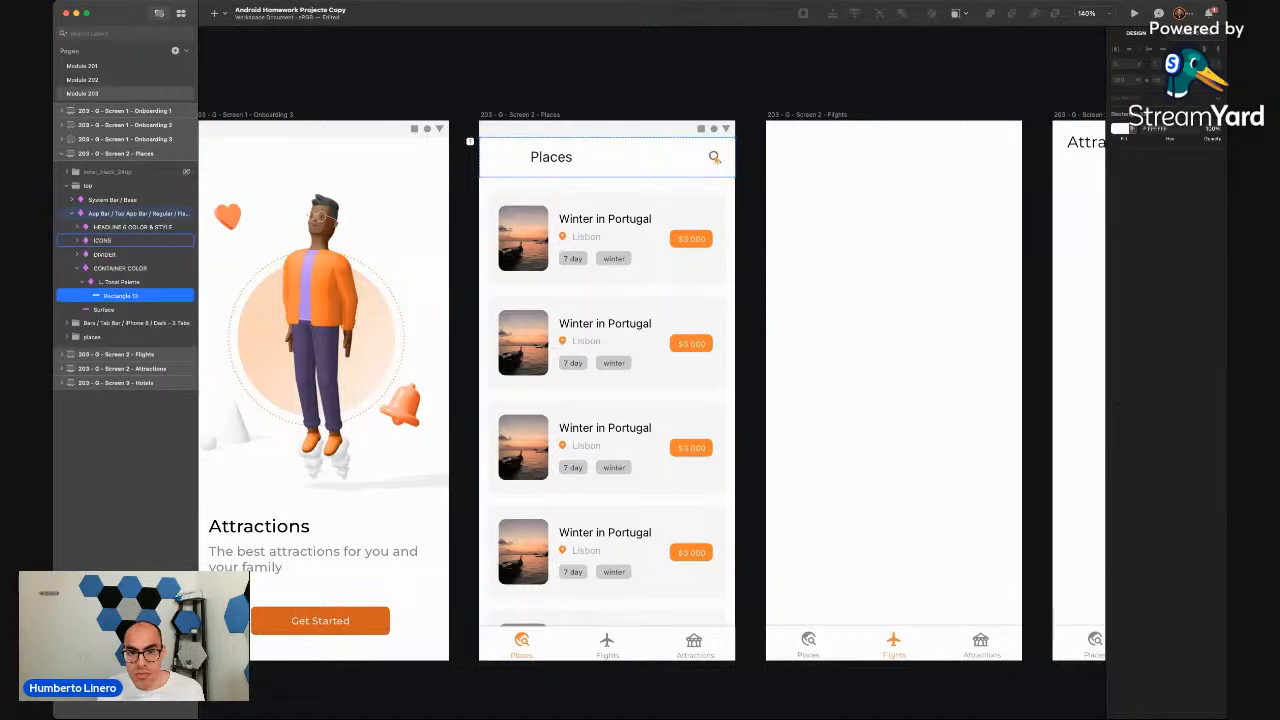
click(1121, 129)
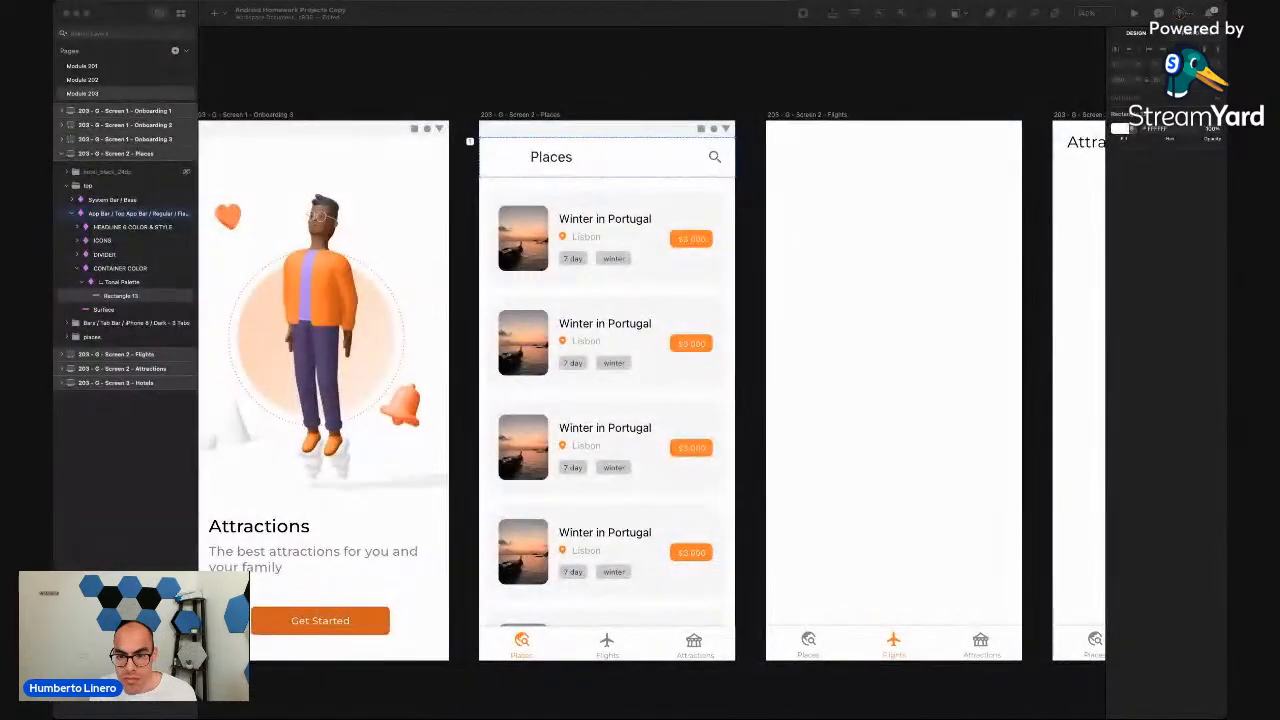
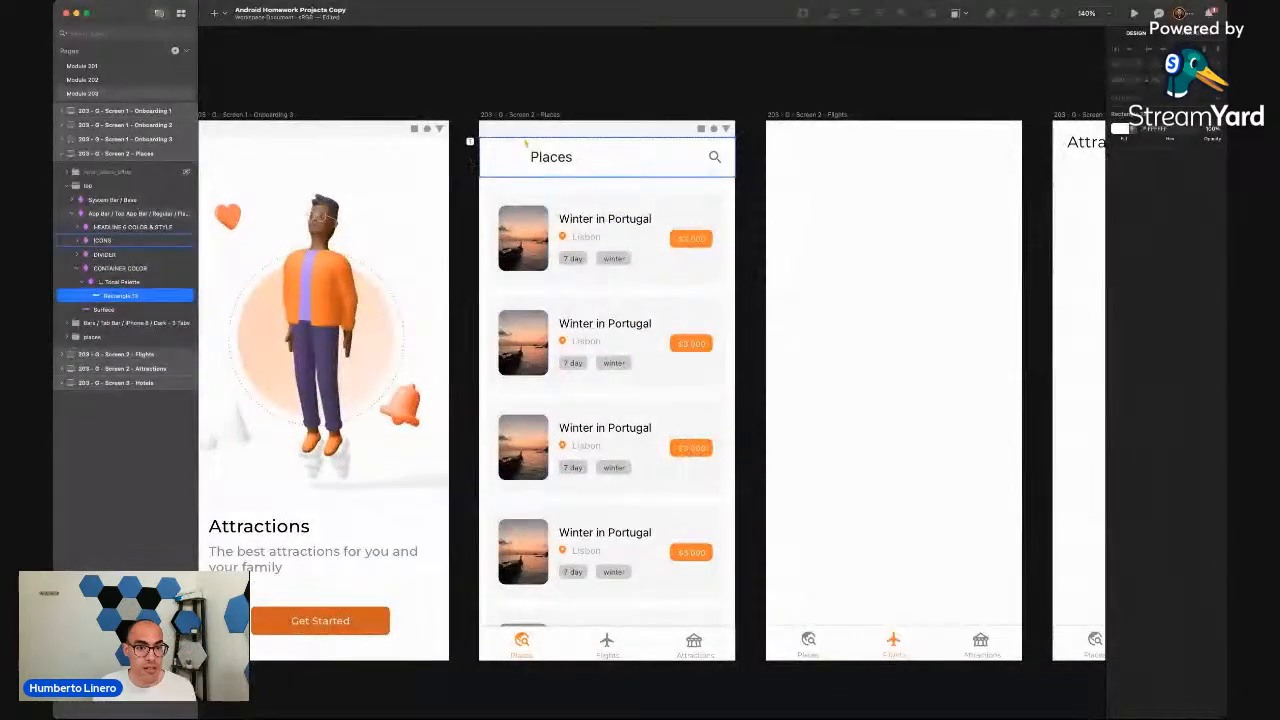
Detach the Places screen's top app bar from its symbol and expand the resulting group's layers
click(596, 103)
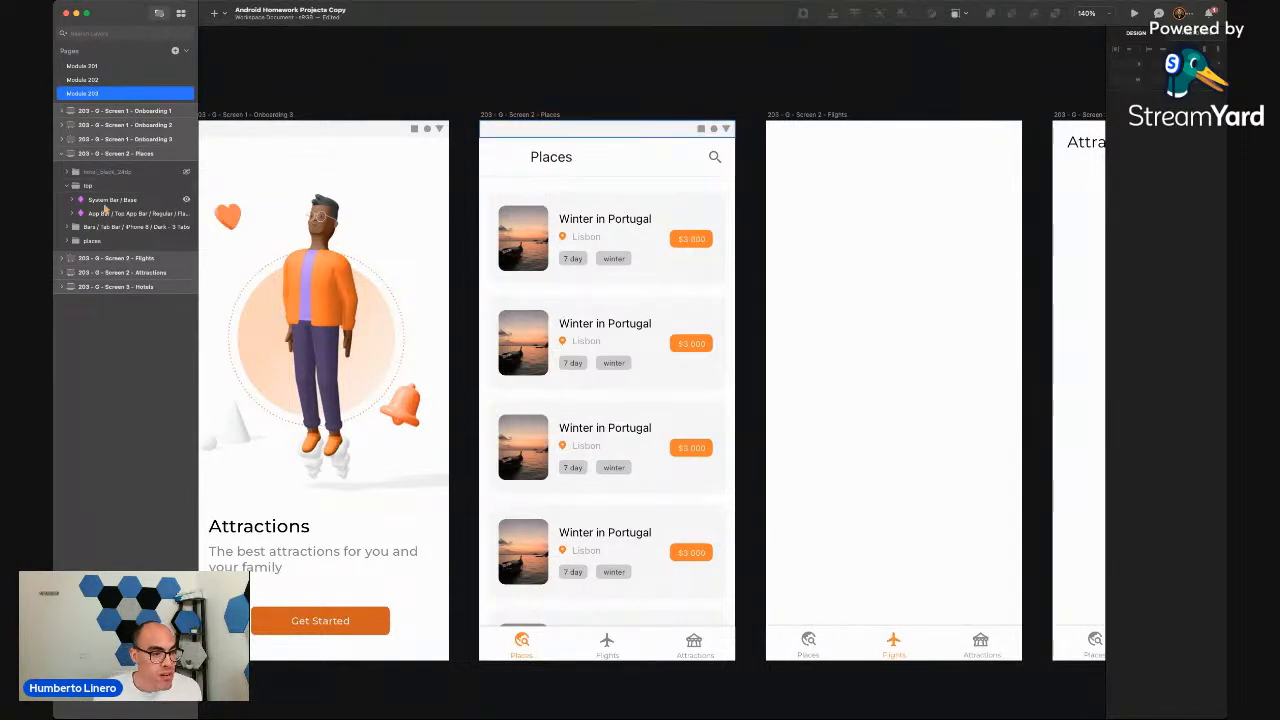
click(563, 167)
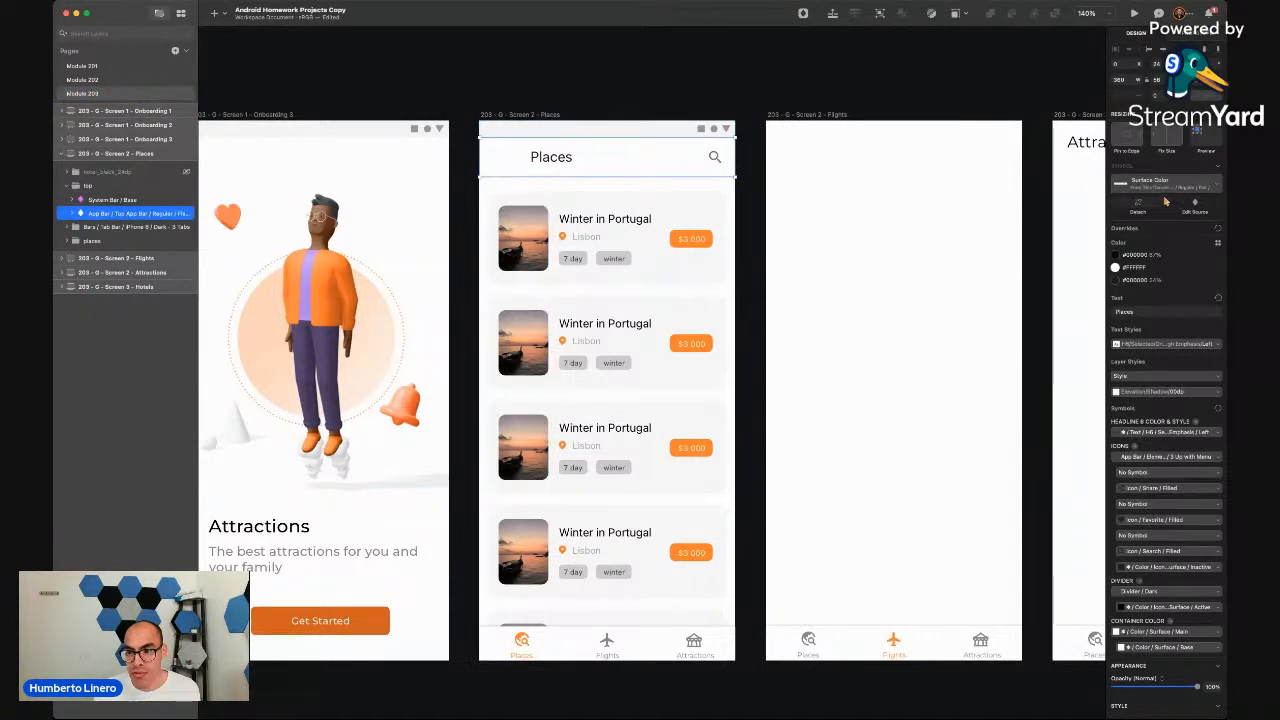
click(1138, 206)
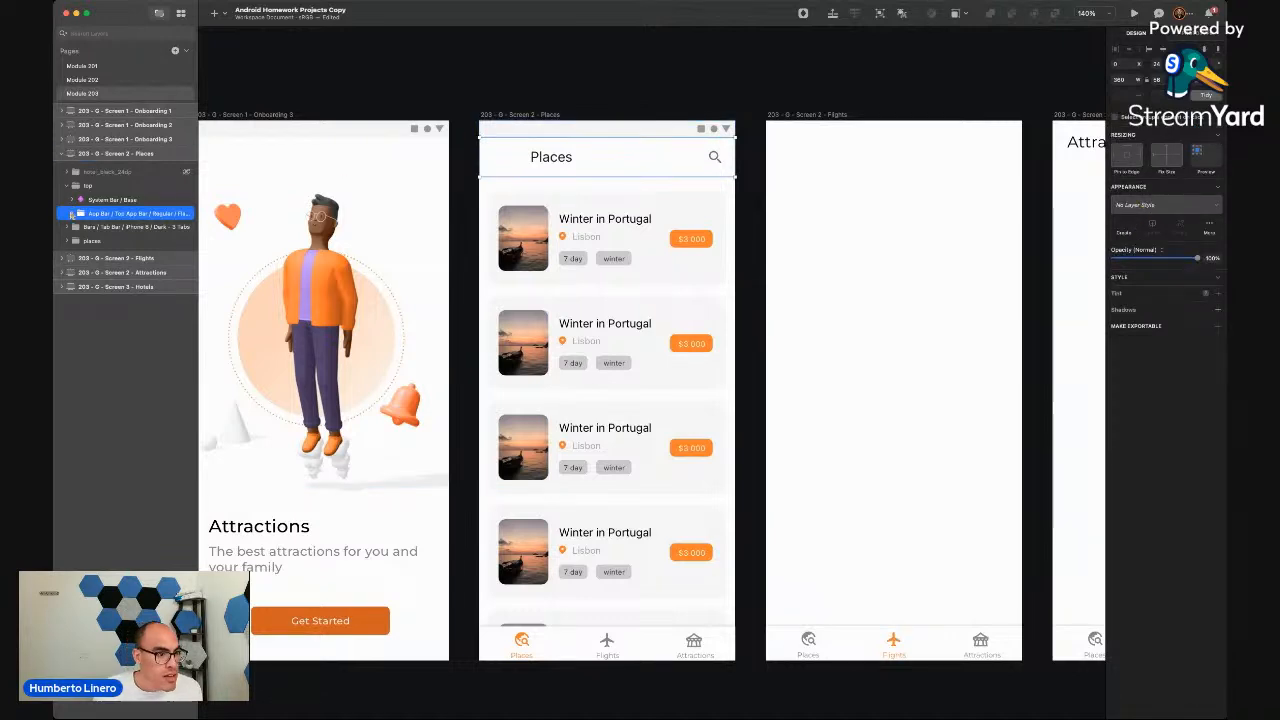
click(73, 214)
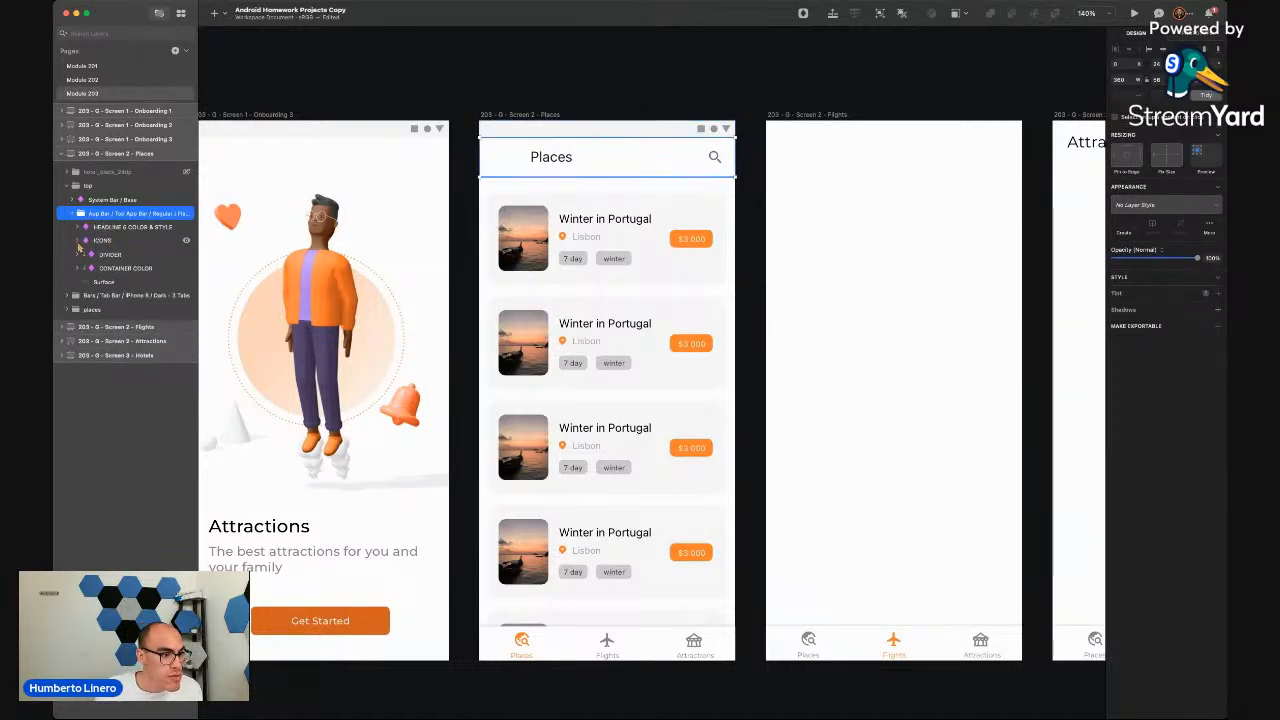
Move the Places app bar's headline left until it sits roughly in line with the left edge of the place cards
click(116, 228)
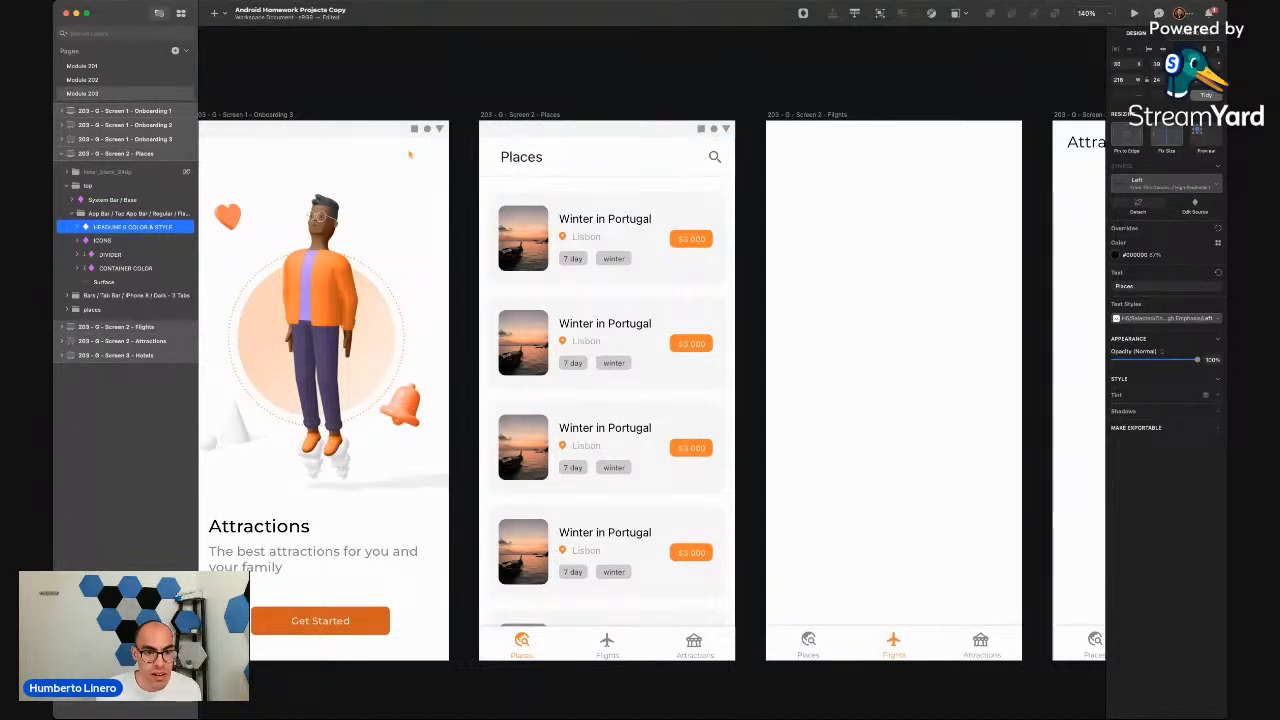
key(Left)
key(Left)
key(Left)
key(Left)
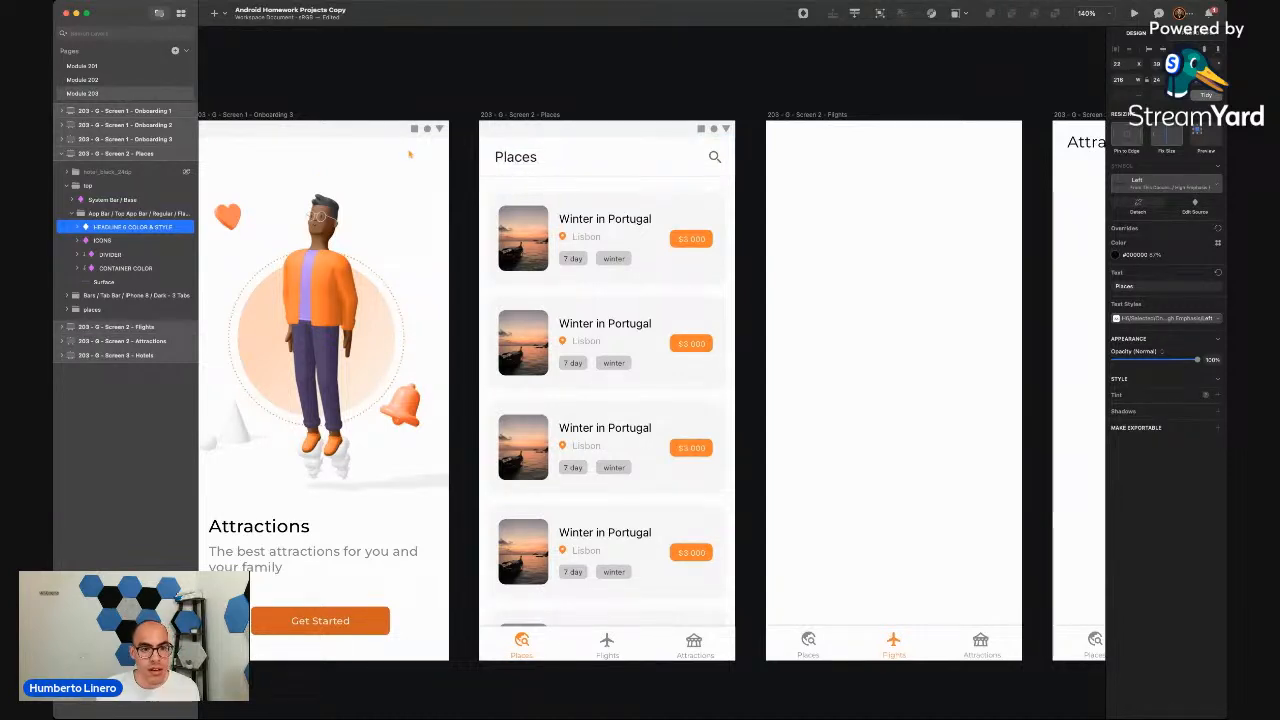
click(668, 87)
click(668, 87)
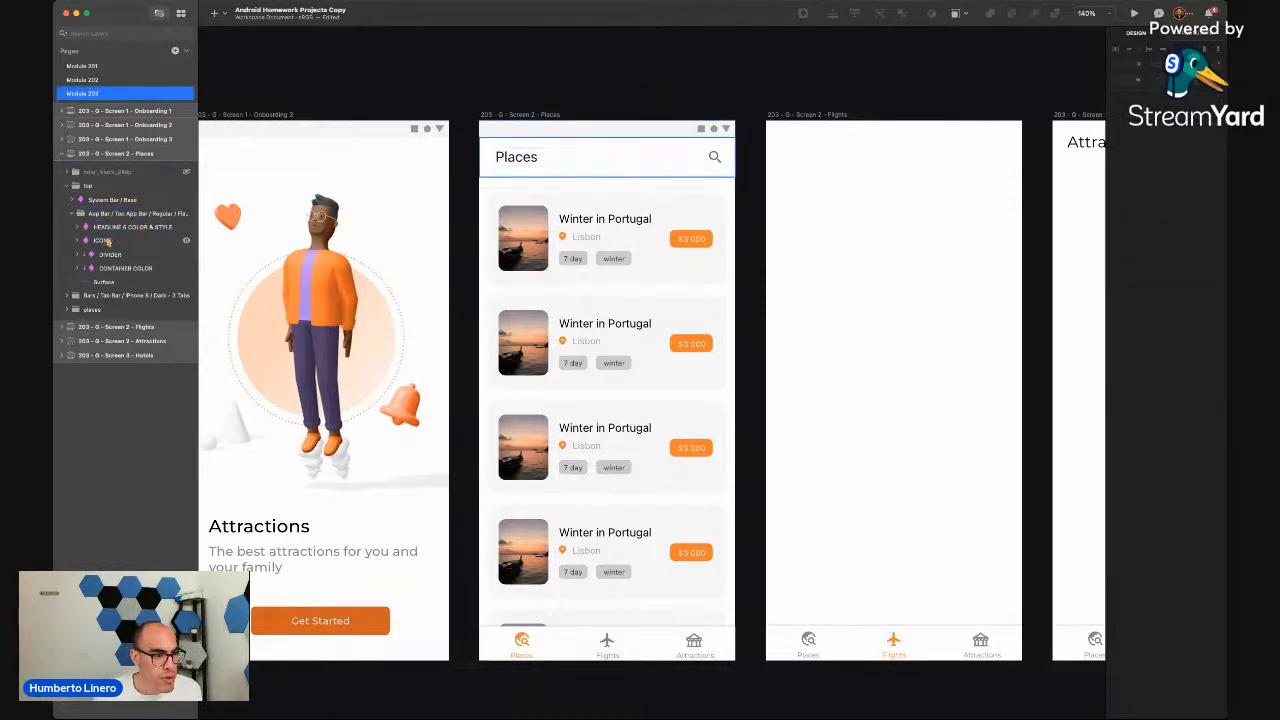
Detach the ICONS layer of the Places app bar from its symbol
click(80, 256)
click(110, 268)
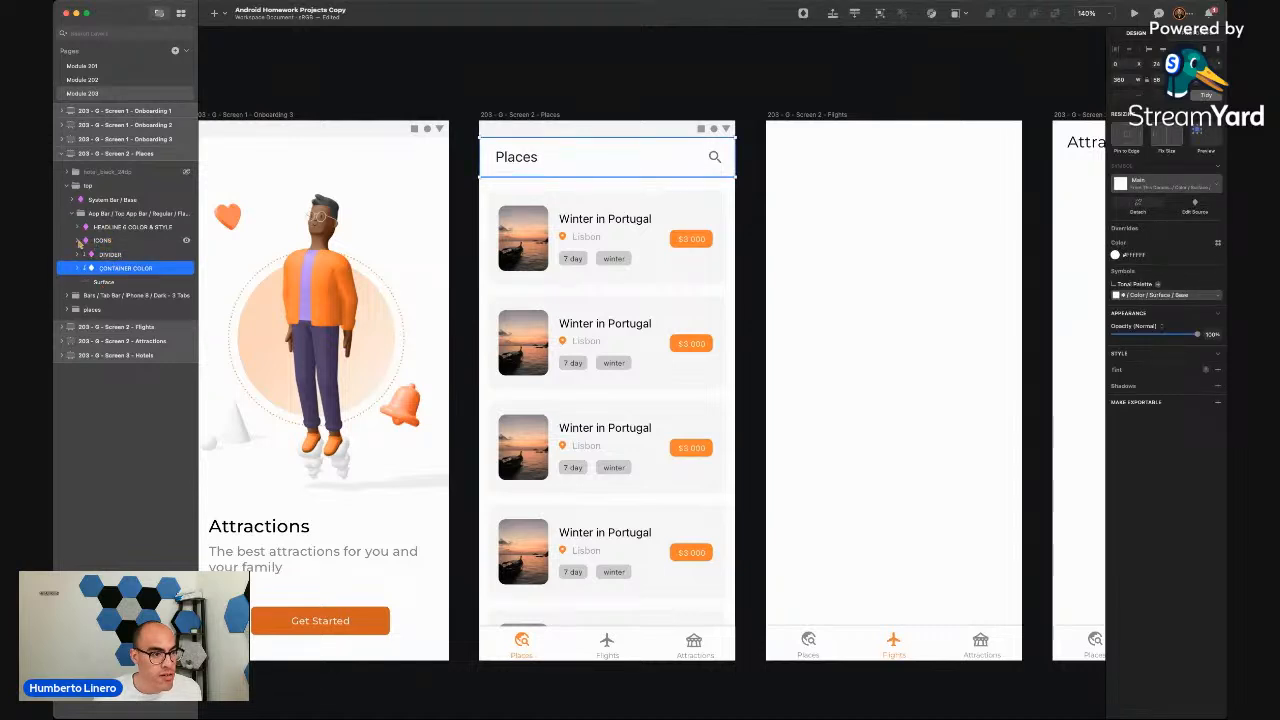
click(78, 241)
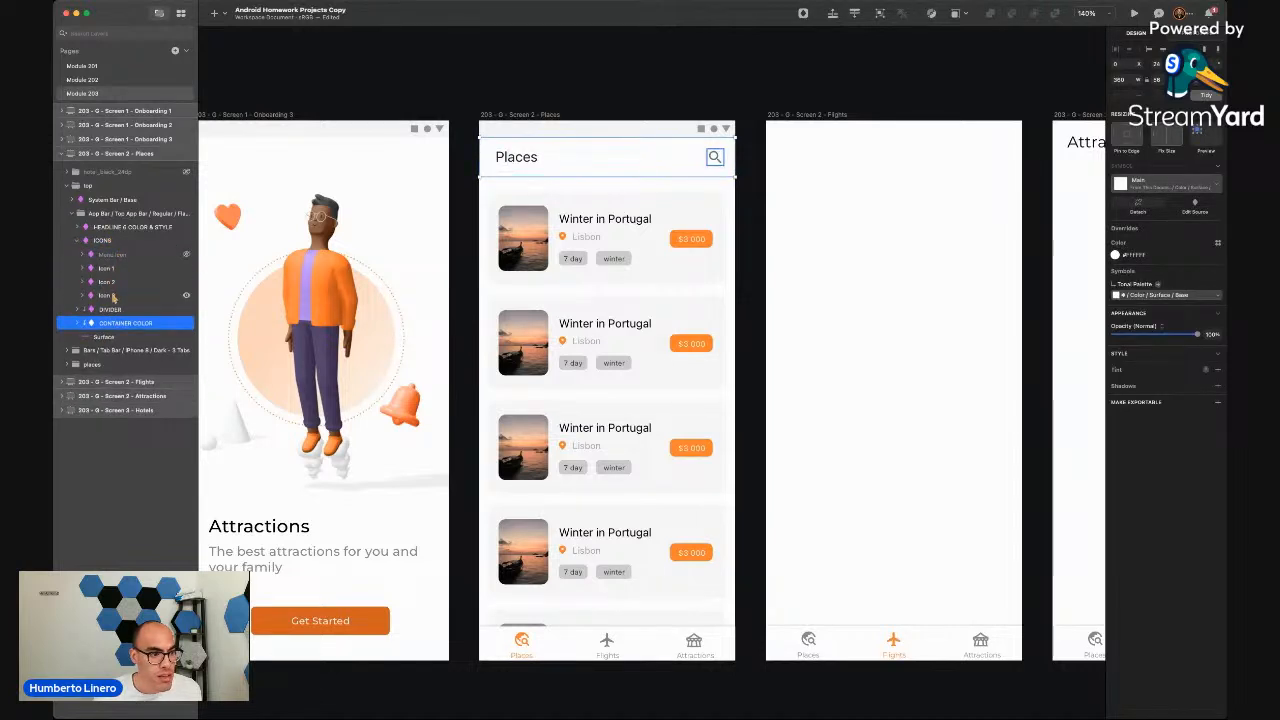
click(116, 296)
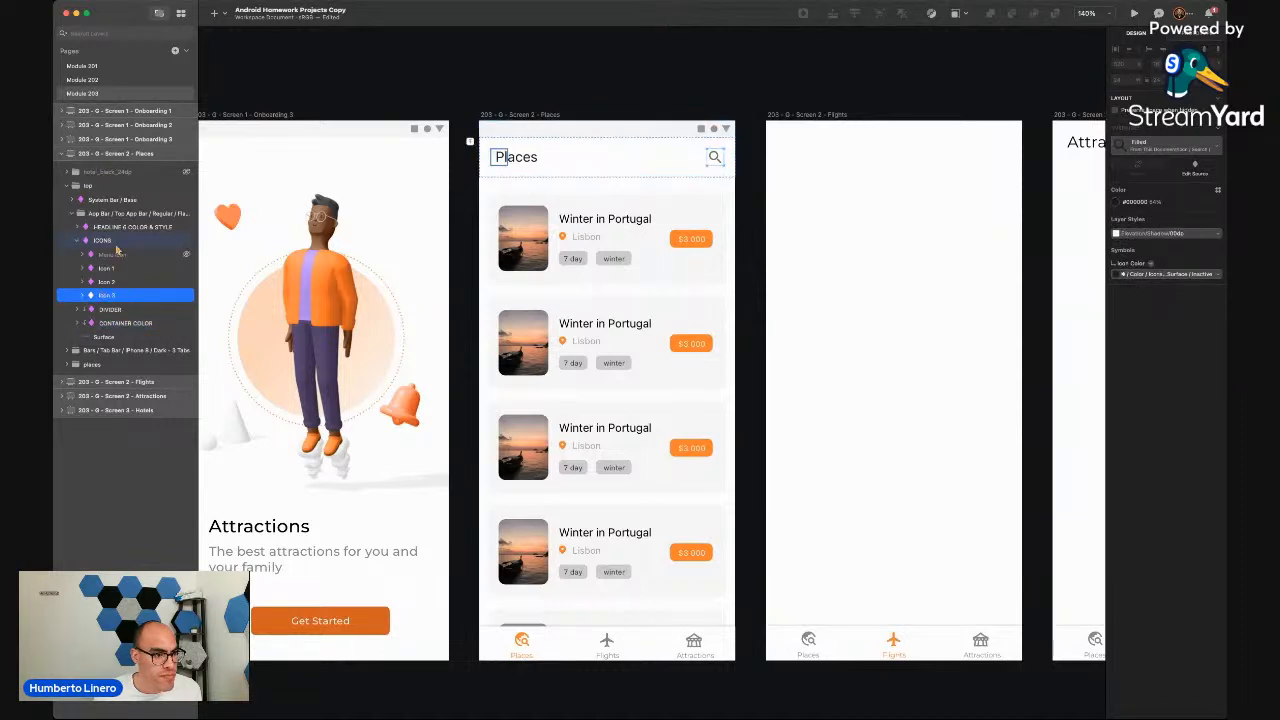
click(104, 240)
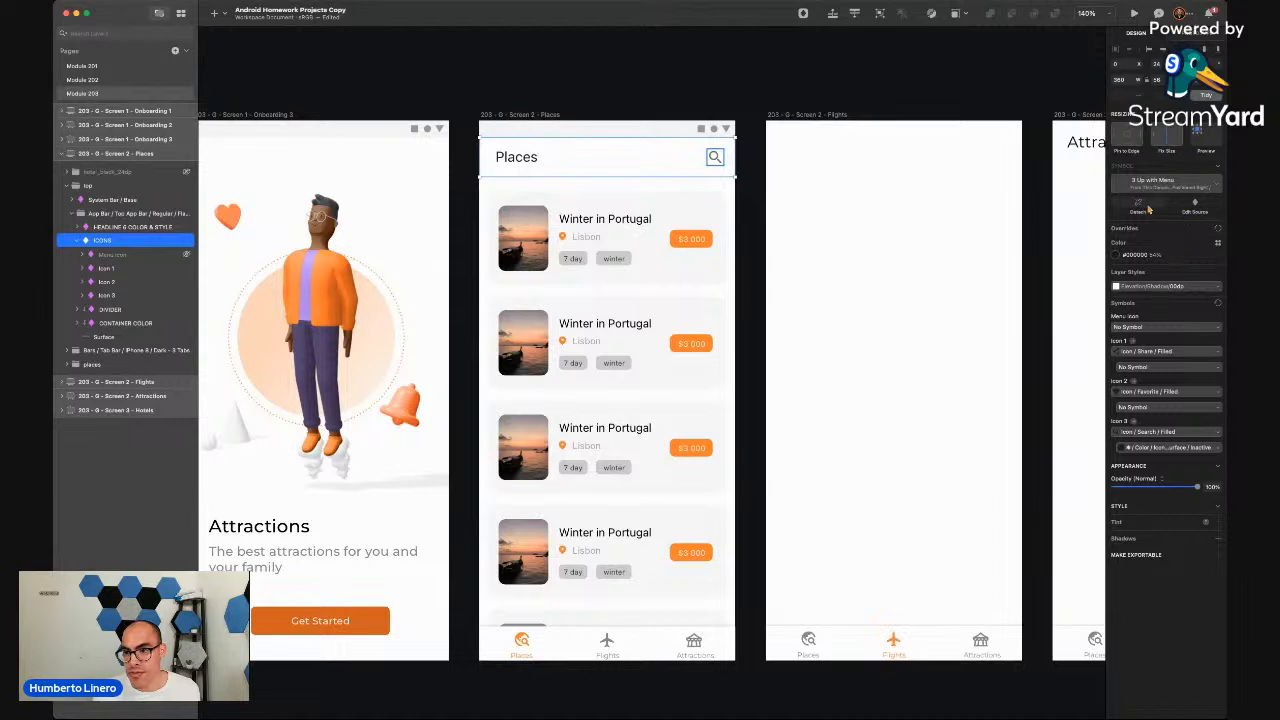
click(1140, 206)
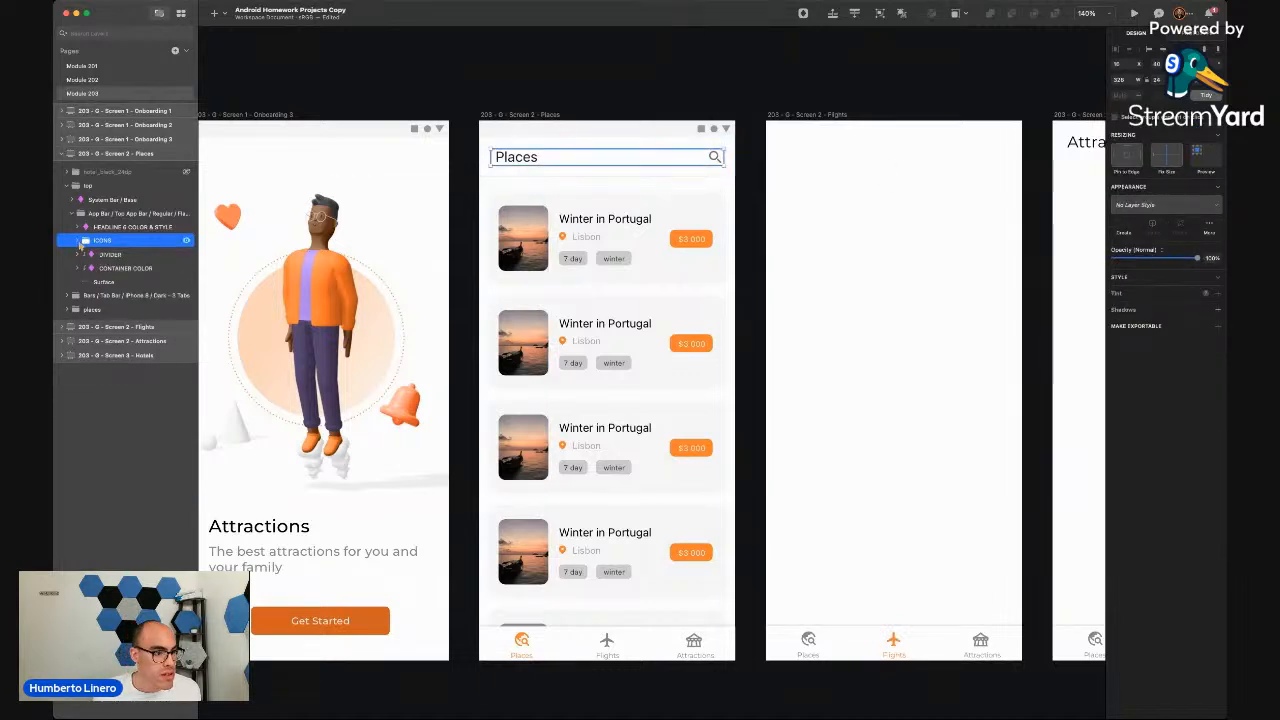
Show the hotel_black_24dp icon inside the ICONS group and set its Y position to 40
click(79, 241)
drag(104, 205, 128, 254)
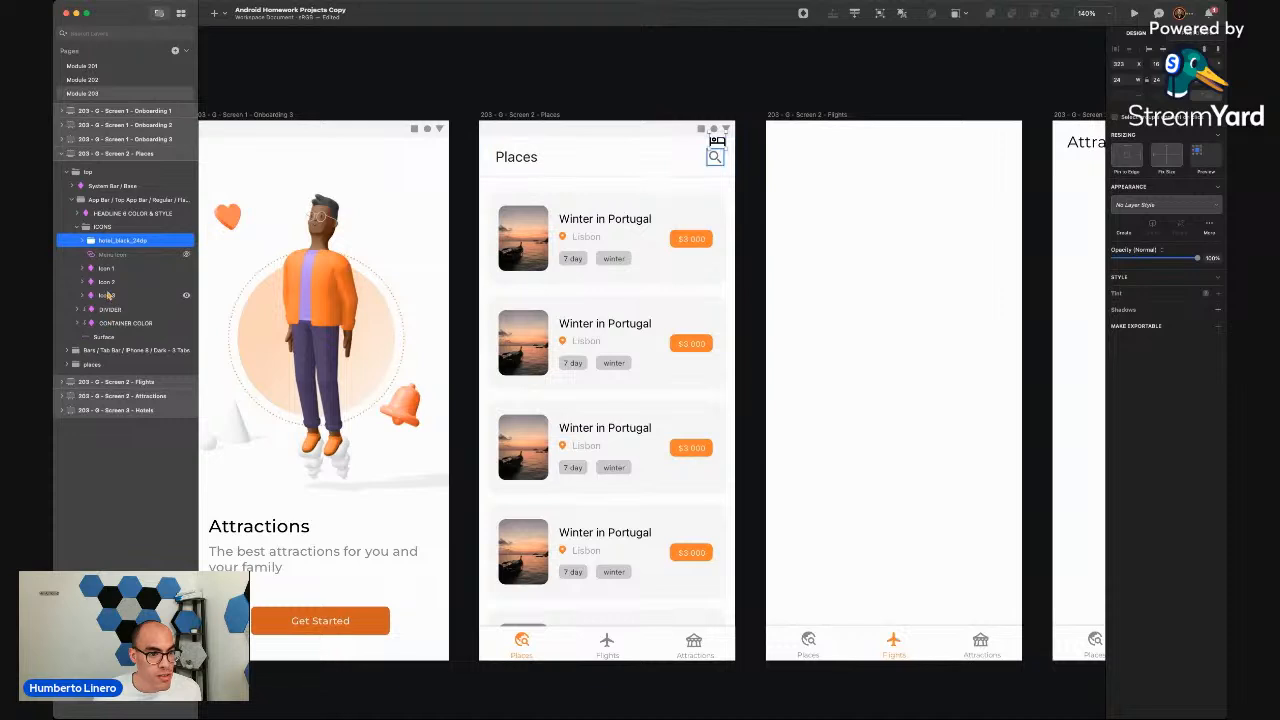
click(107, 295)
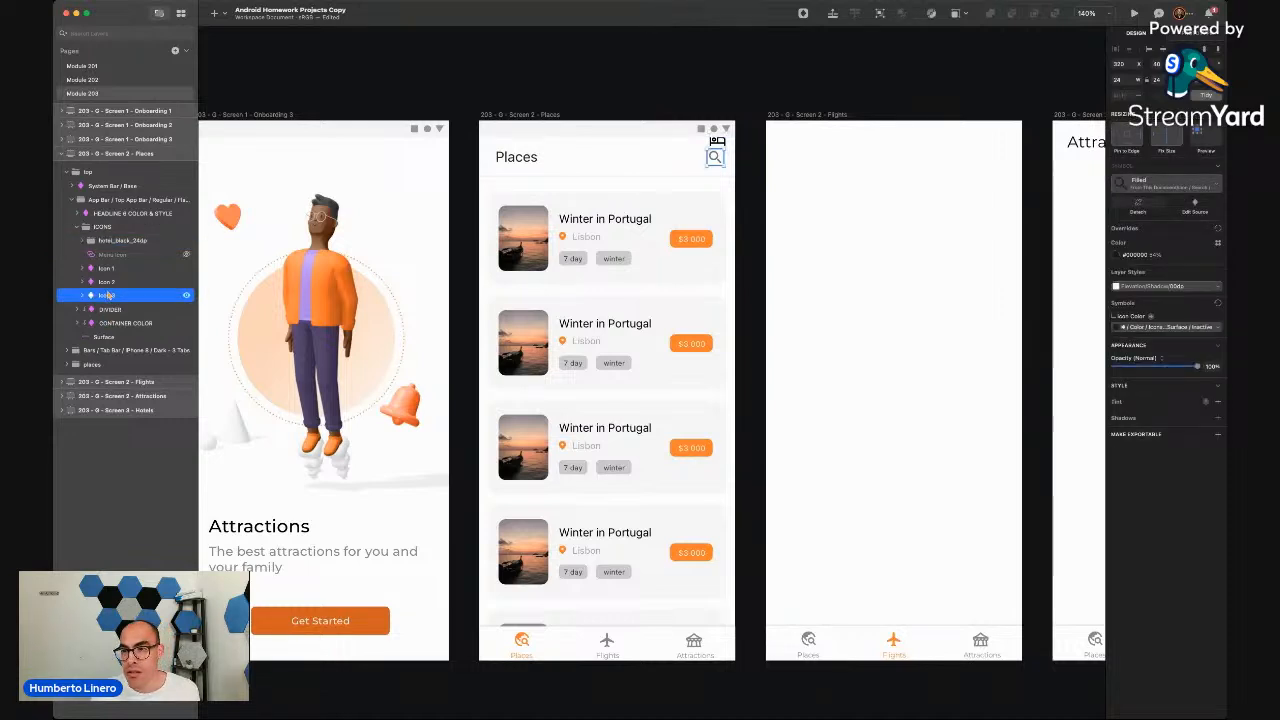
click(127, 242)
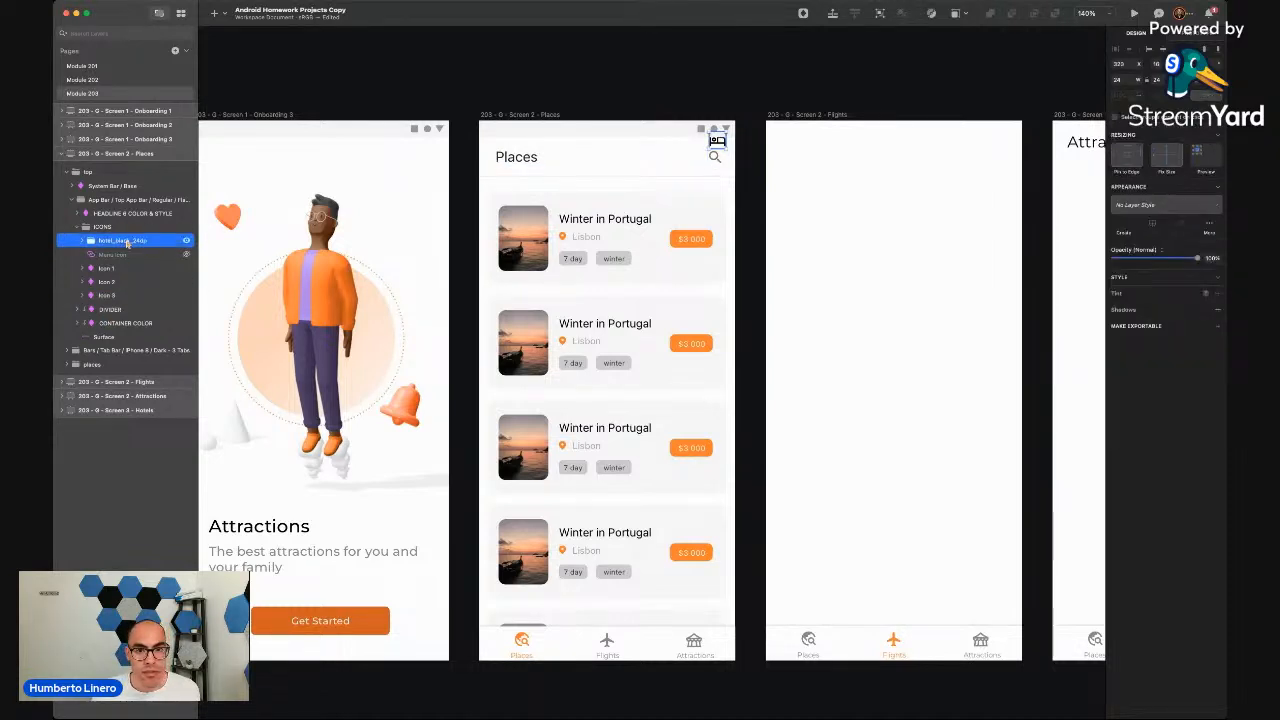
click(1157, 64)
text(40)
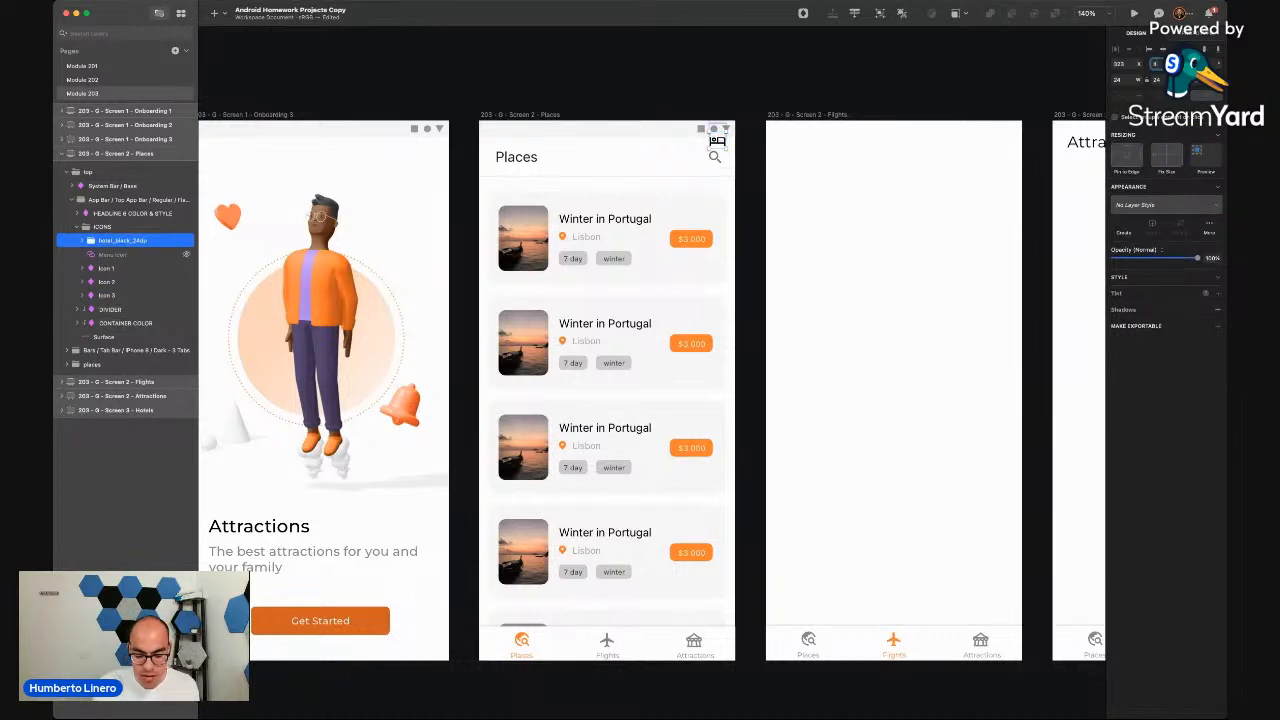
key(Return)
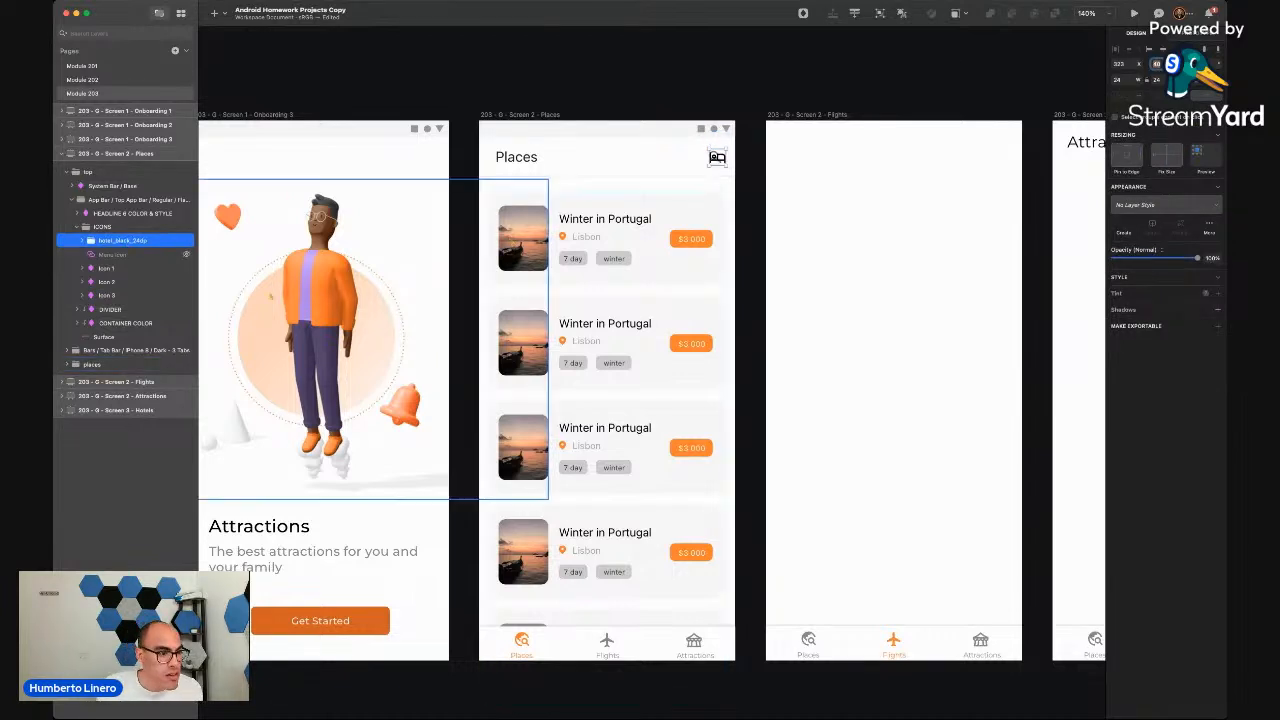
Set the hotel_black_24dp icon's X position to 320 to match the search icon and hide the Icon 3 layer
click(139, 296)
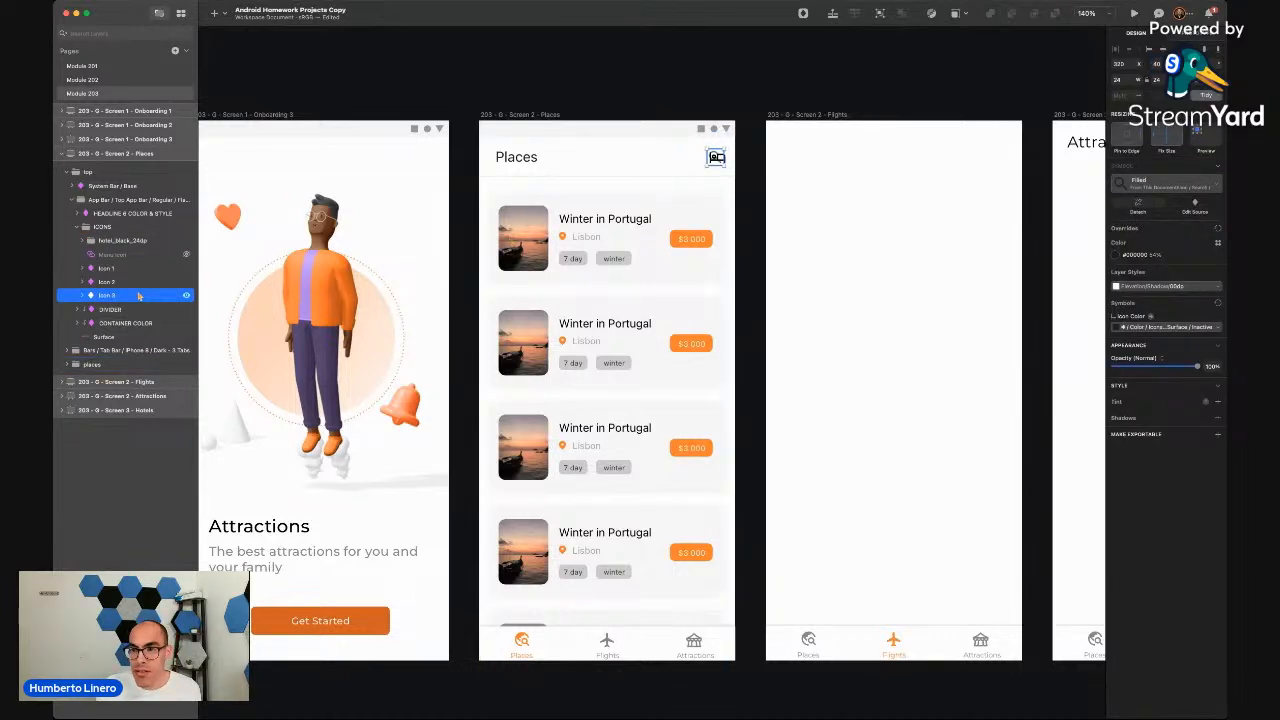
click(130, 241)
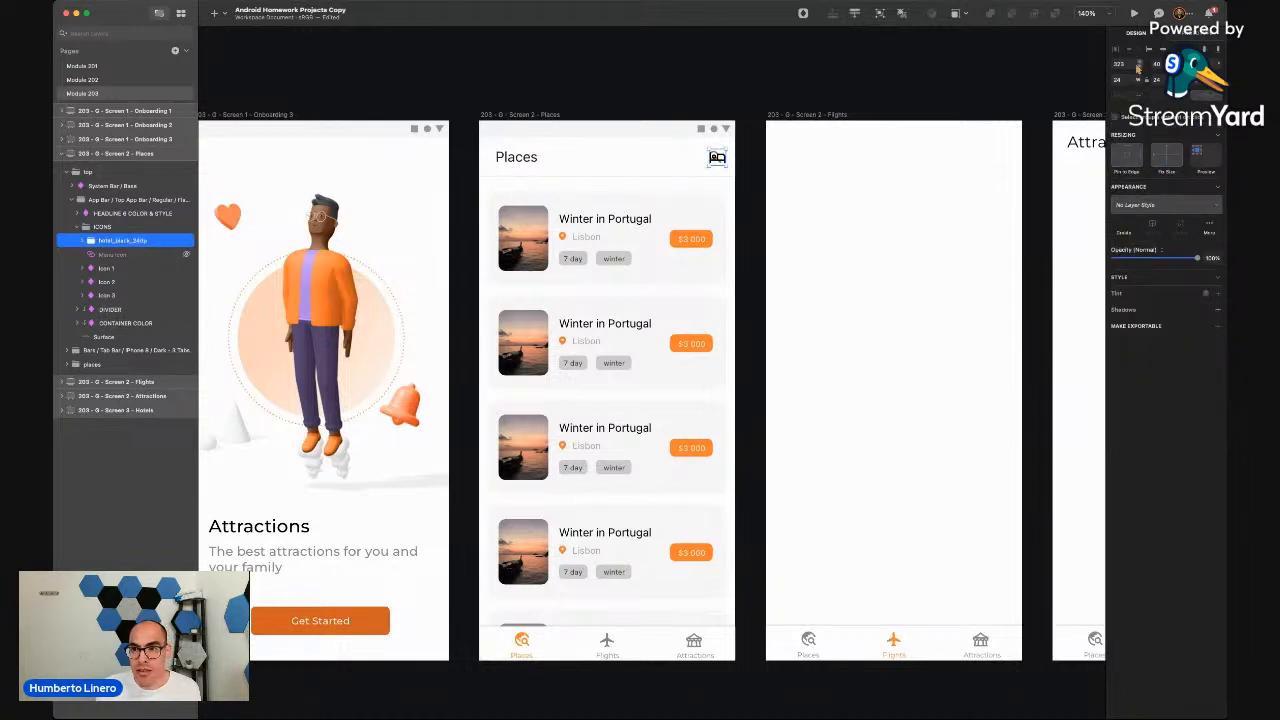
click(1133, 62)
text(320)
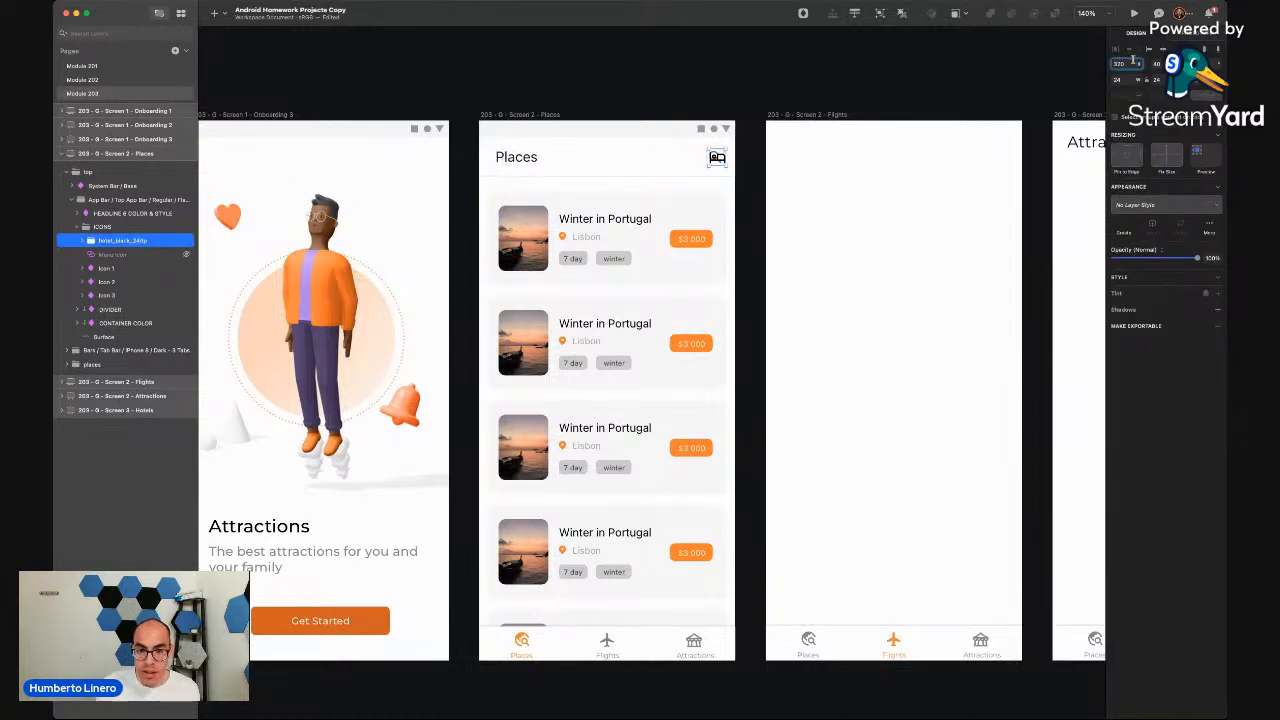
key(Return)
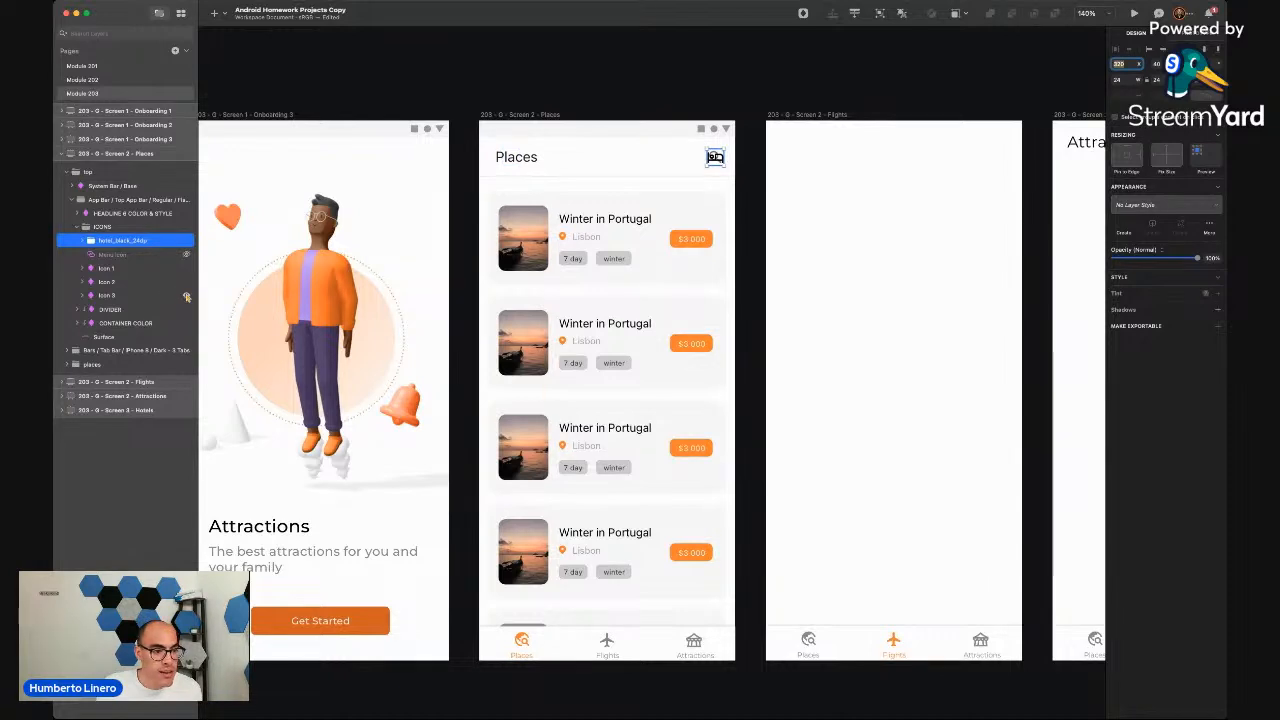
click(186, 296)
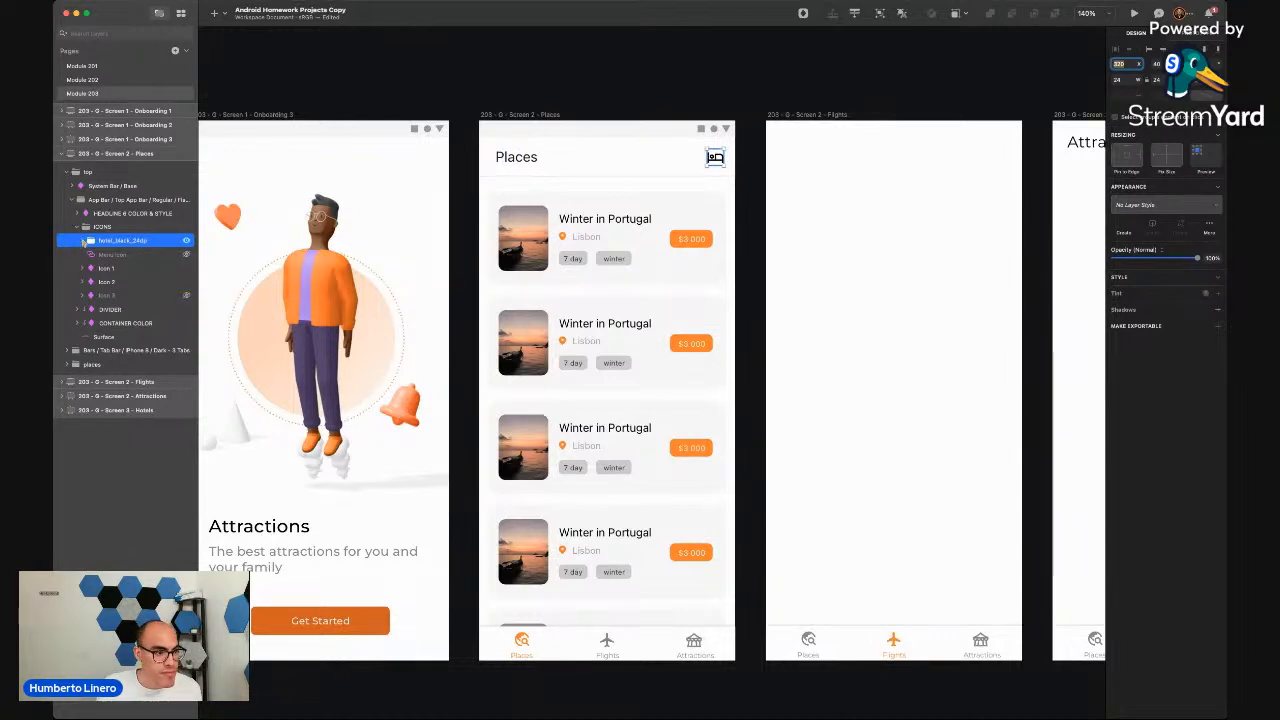
Move the hotel_black_24dp layer out of the ICONS group and delete the ICONS group
drag(103, 227, 103, 224)
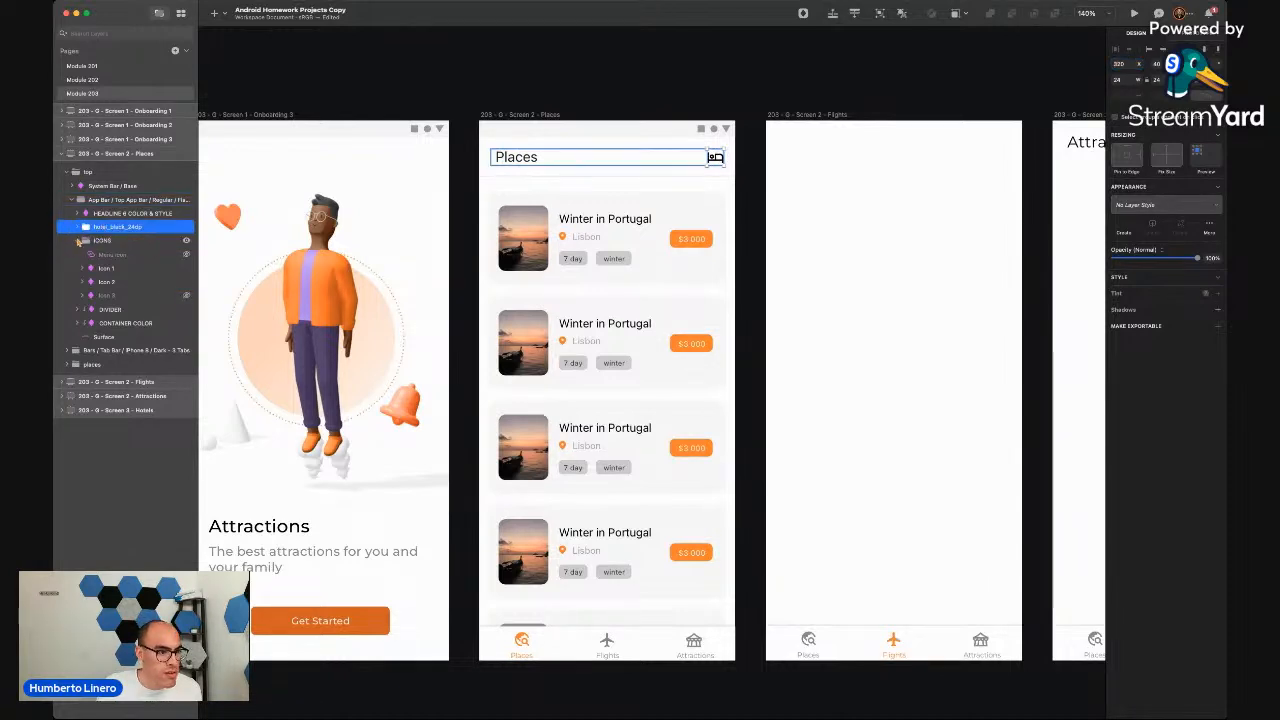
click(77, 241)
click(103, 241)
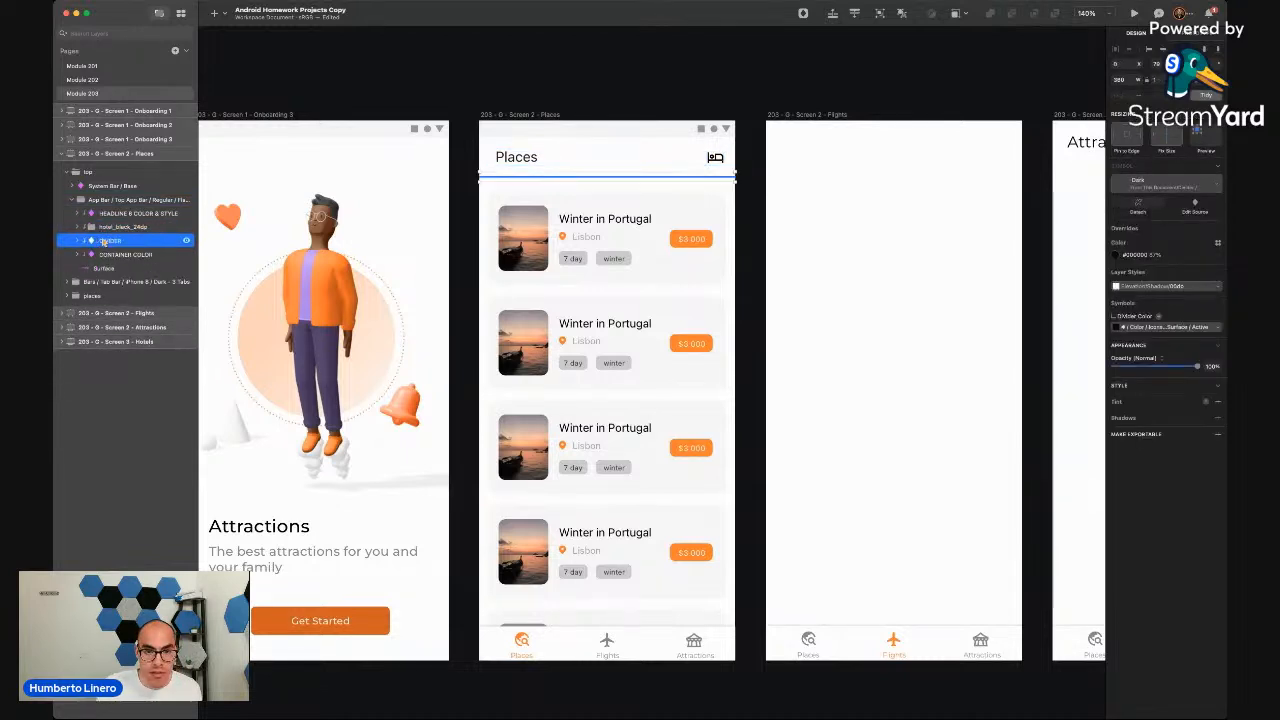
Rename the bed icon layer in the Places app bar to hotel_icon and make it exportable as SVG
key(Delete)
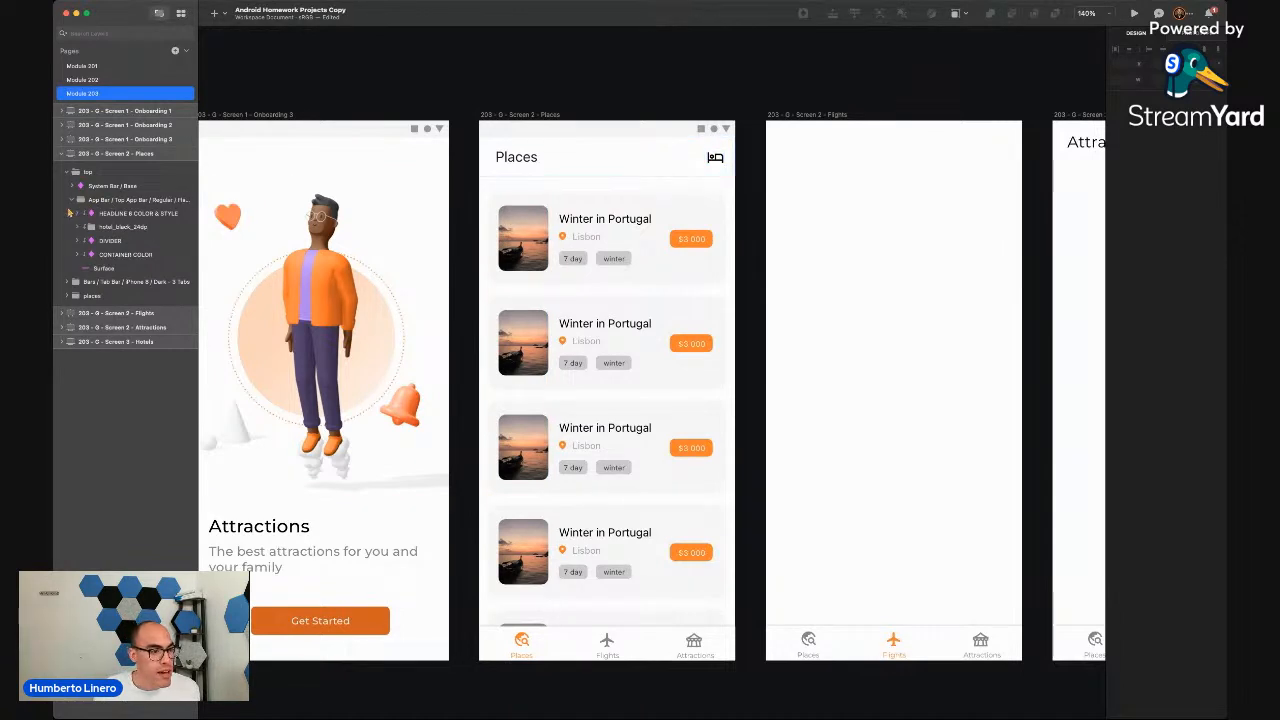
click(113, 227)
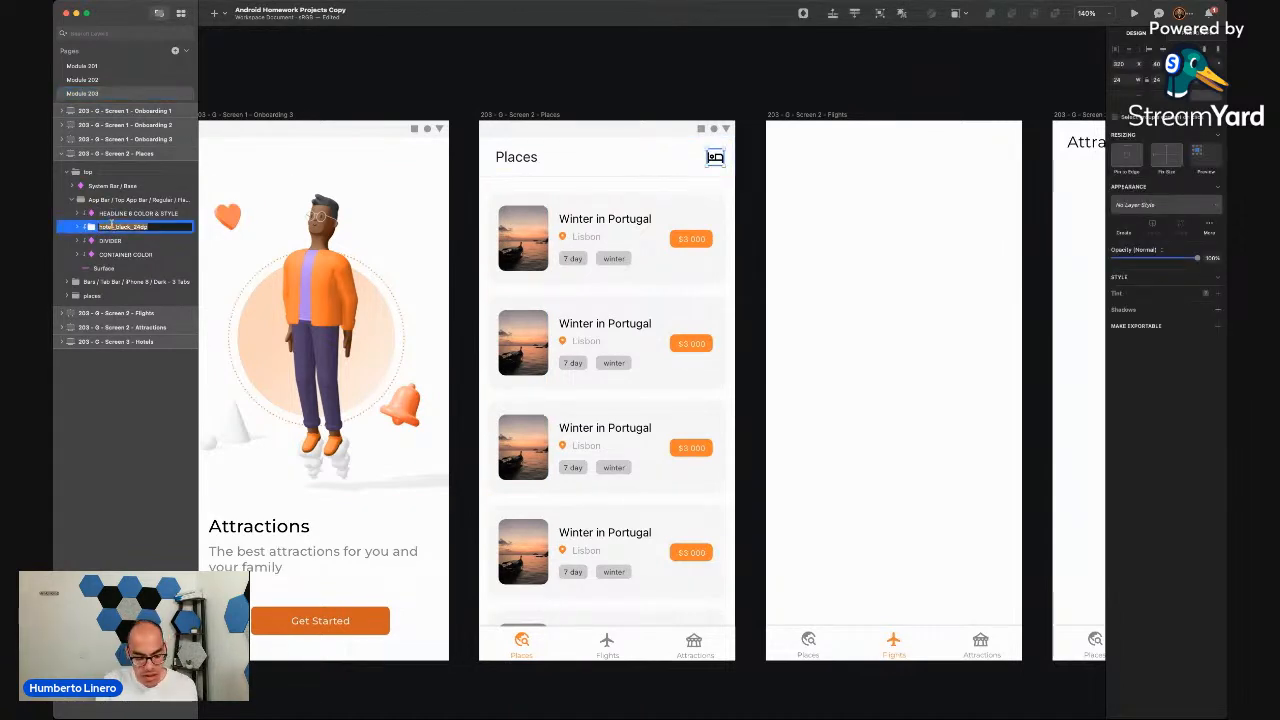
text(HOTEL)
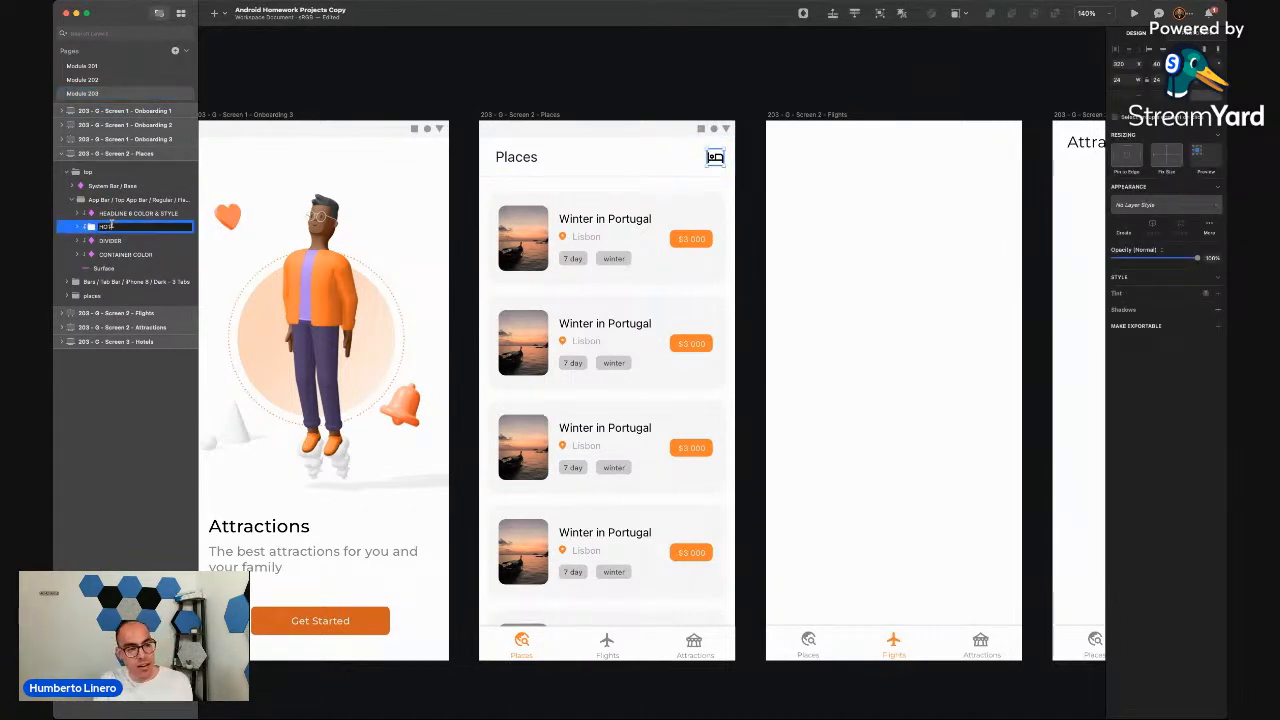
key(BackSpace)
key(BackSpace)
key(BackSpace)
key(BackSpace)
key(BackSpace)
text(hotel_icon)
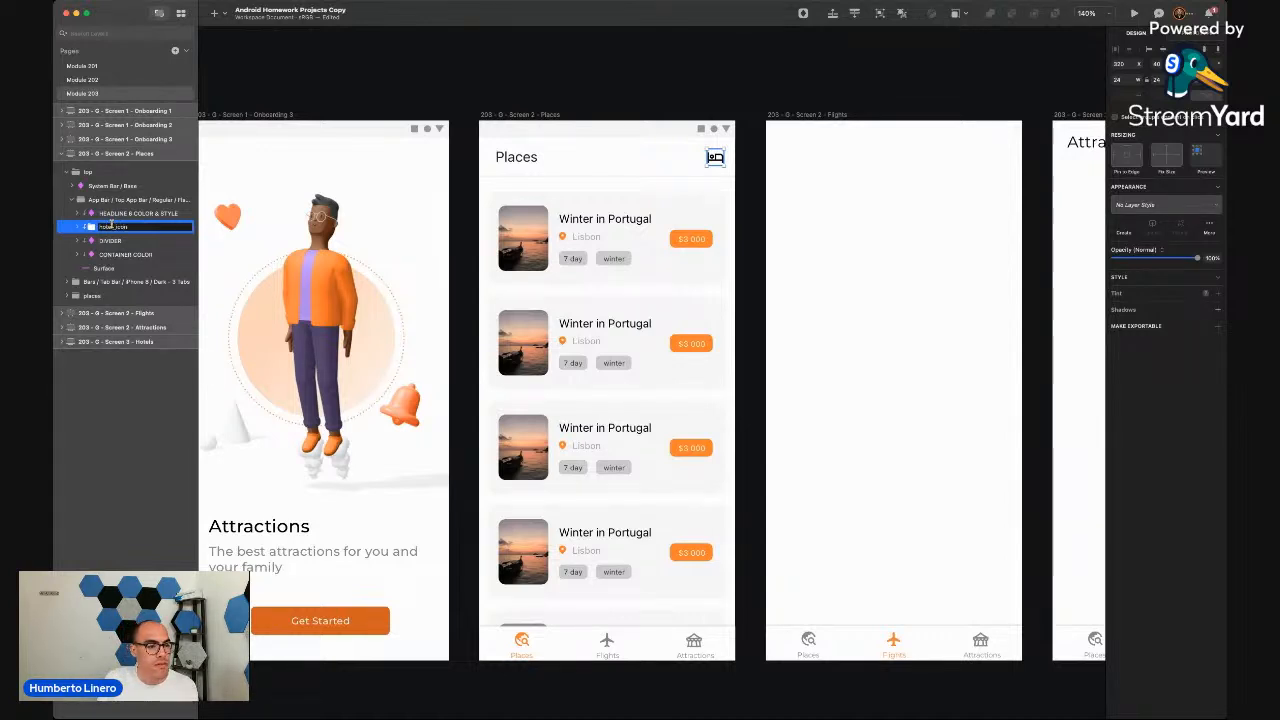
key(Return)
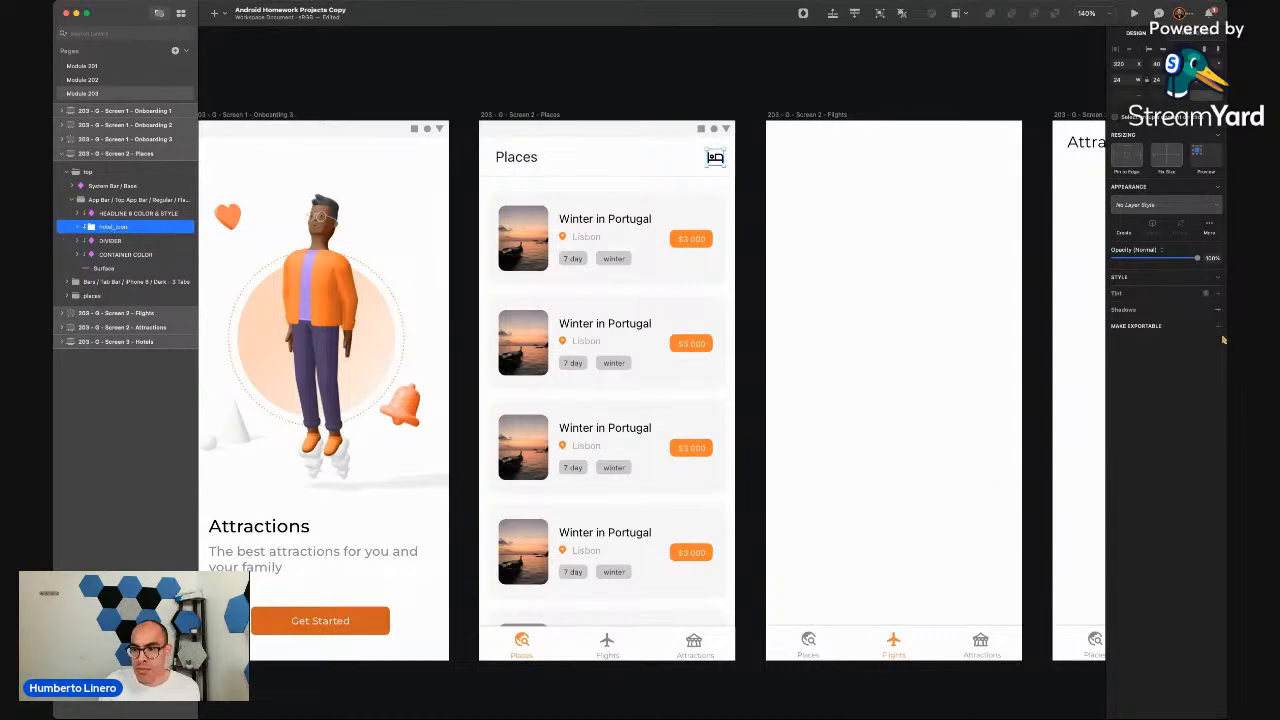
click(1218, 327)
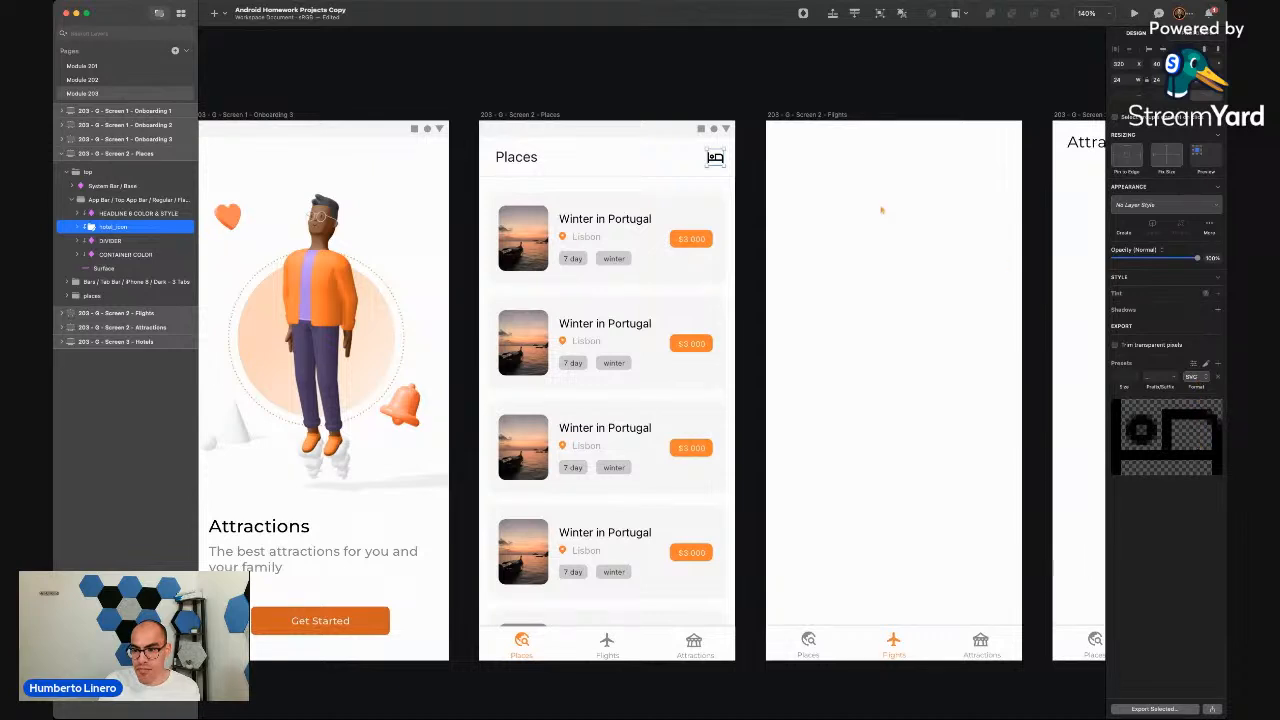
click(795, 88)
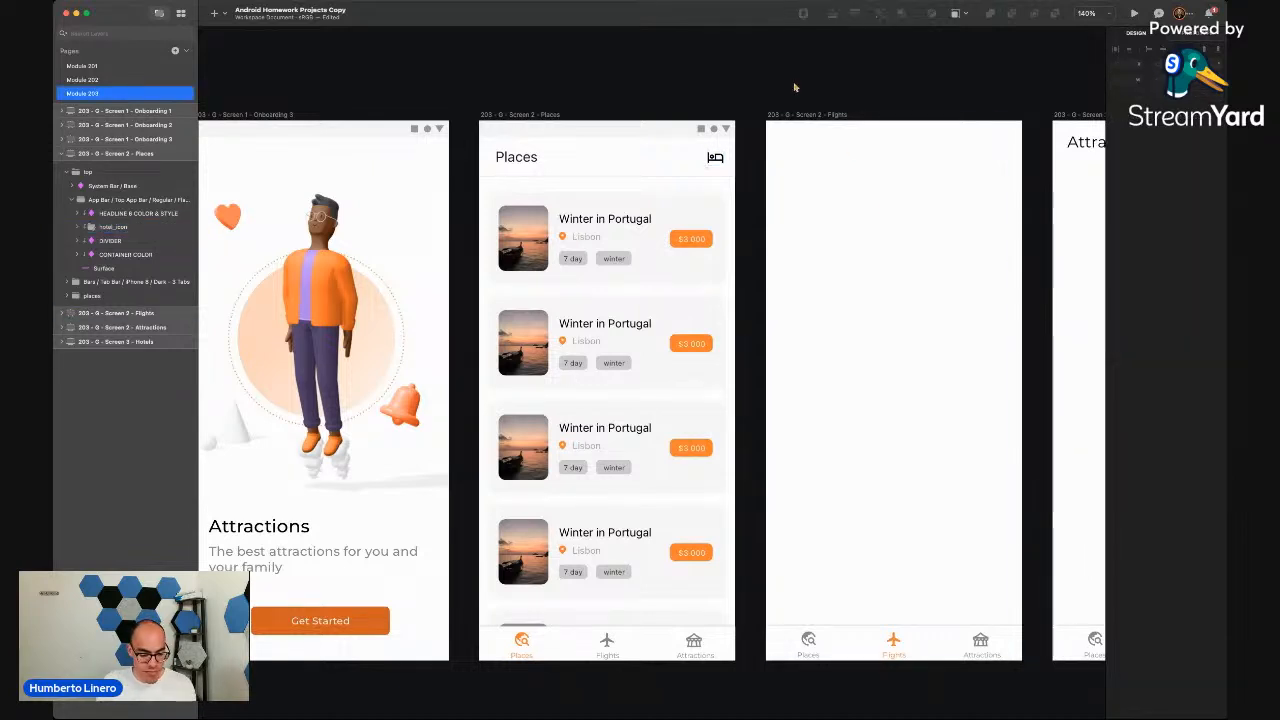
Copy the top group from the Places artboard into the Flights artboard
click(72, 200)
click(66, 173)
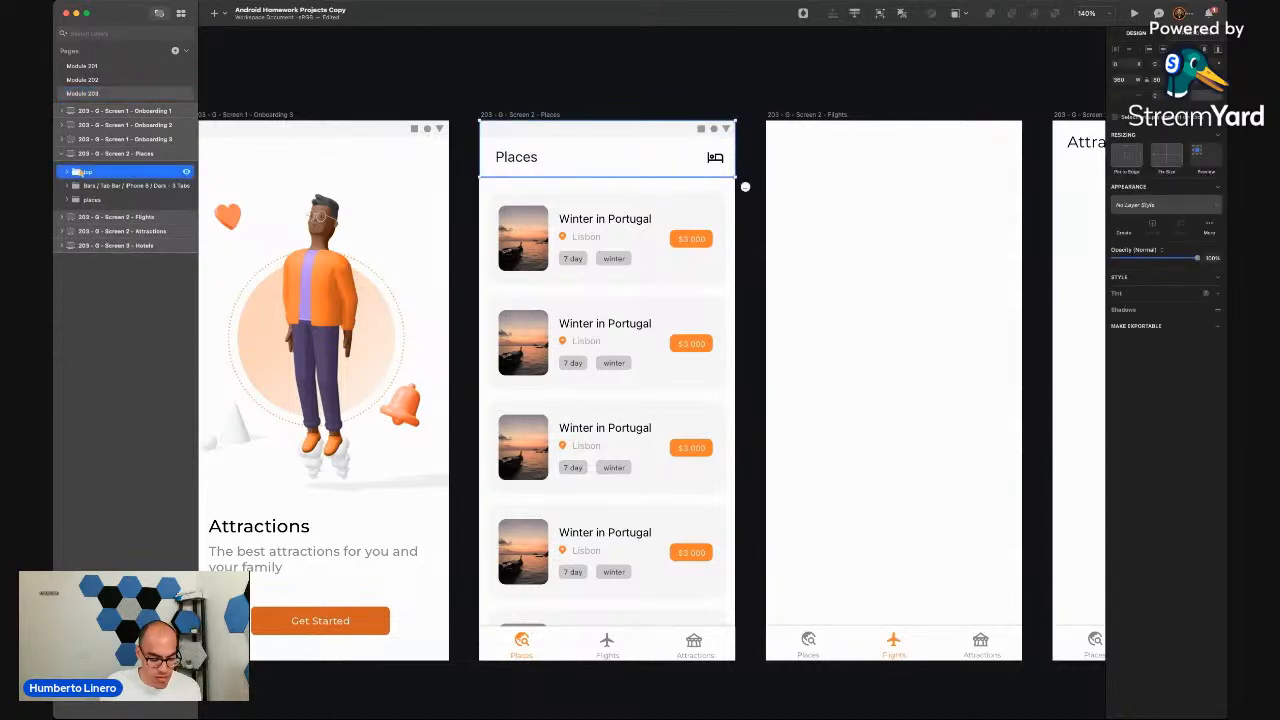
click(825, 115)
key(super+v)
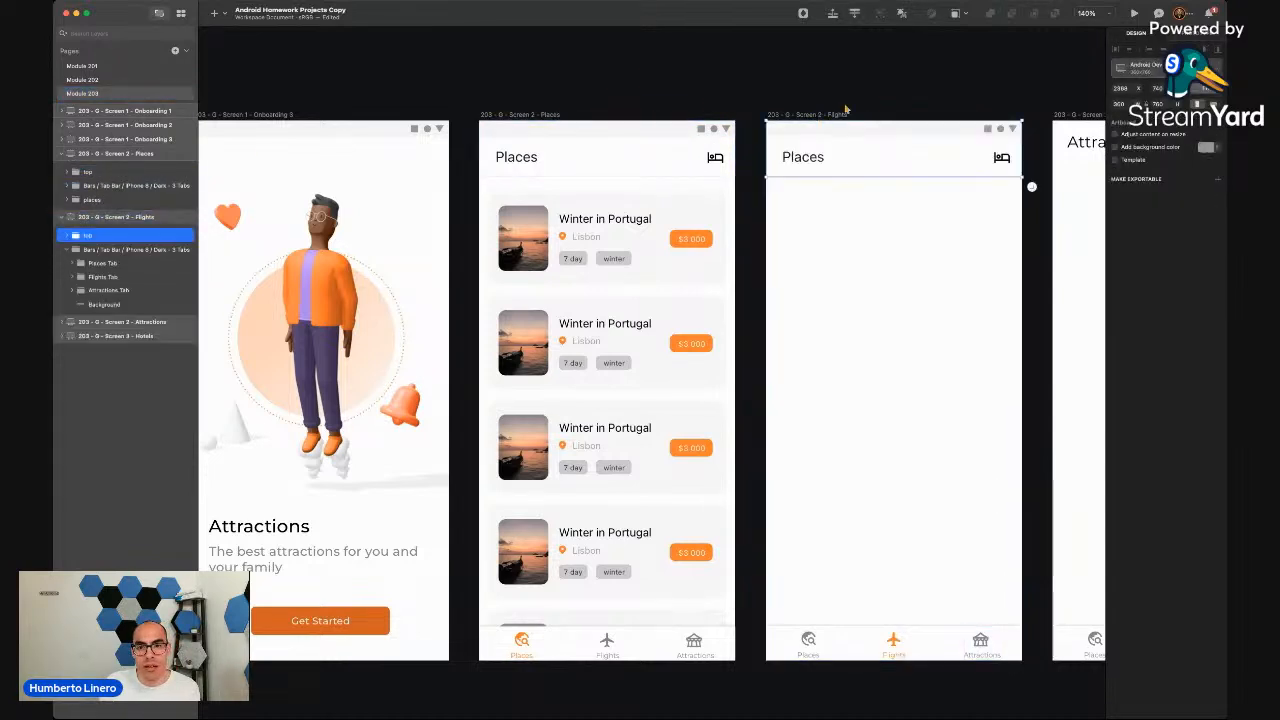
Replace the app bar on the Attractions artboard with the copied top group from Places
scroll(820, 107, right, 3)
scroll(820, 107, down, 3)
scroll(818, 108, right, 3)
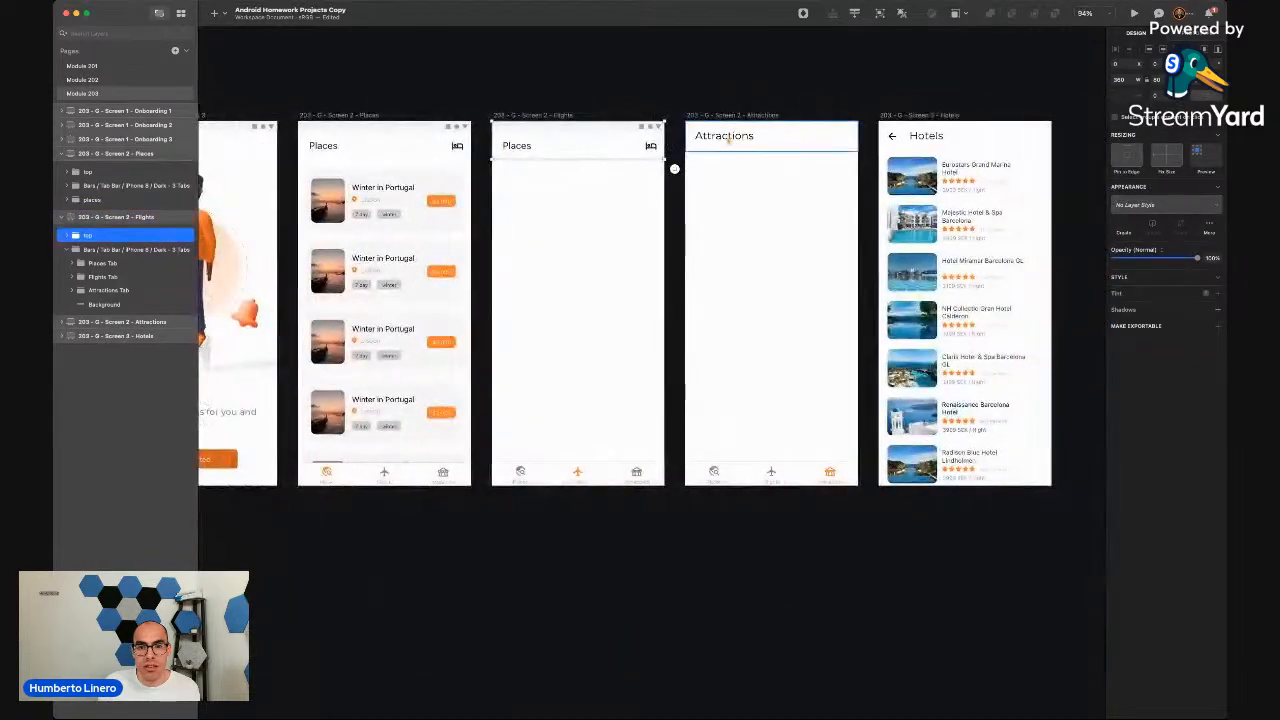
click(728, 138)
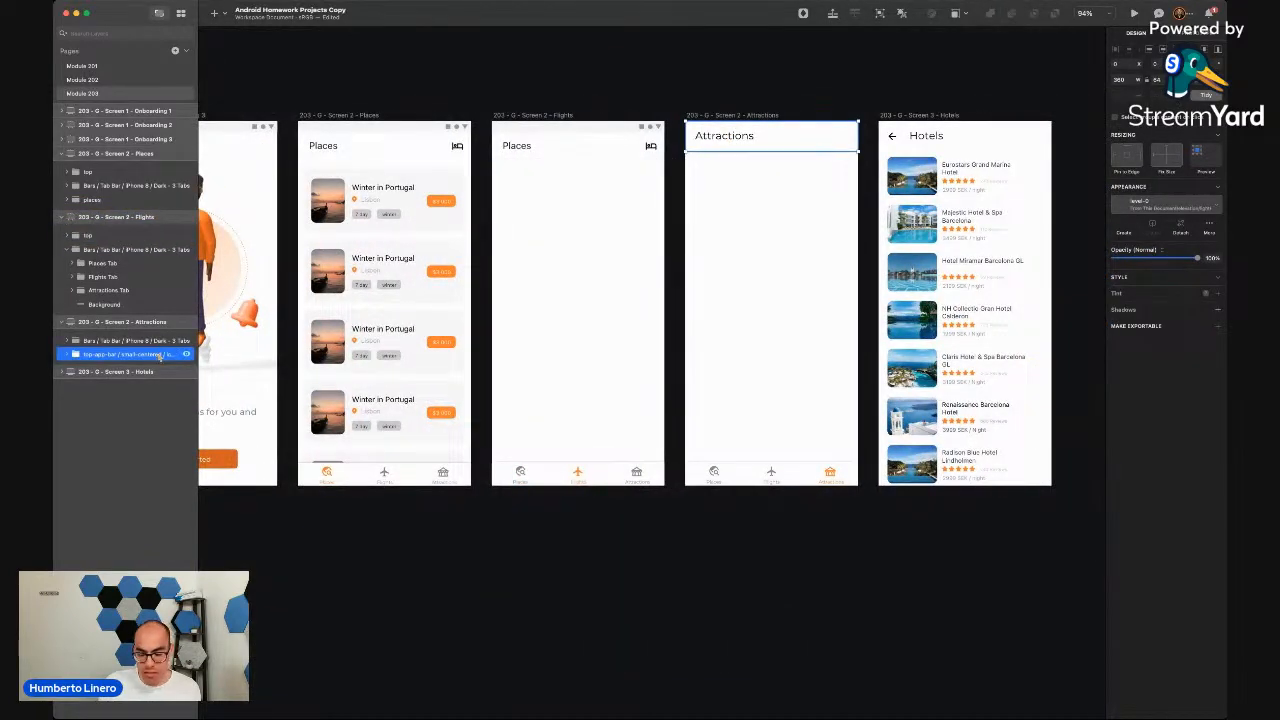
key(Delete)
click(732, 116)
key(super+v)
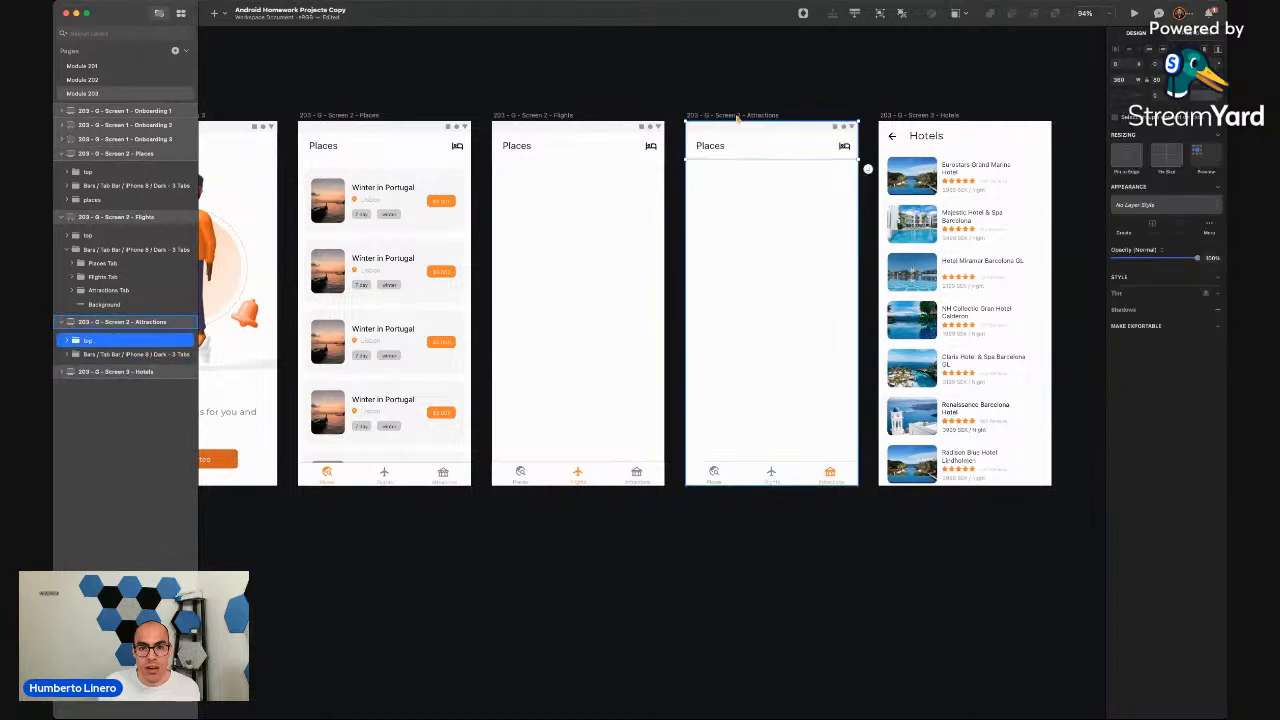
click(617, 95)
Change the app bar headline text on the Flights artboard to "Flights"
scroll(617, 95, down, 2)
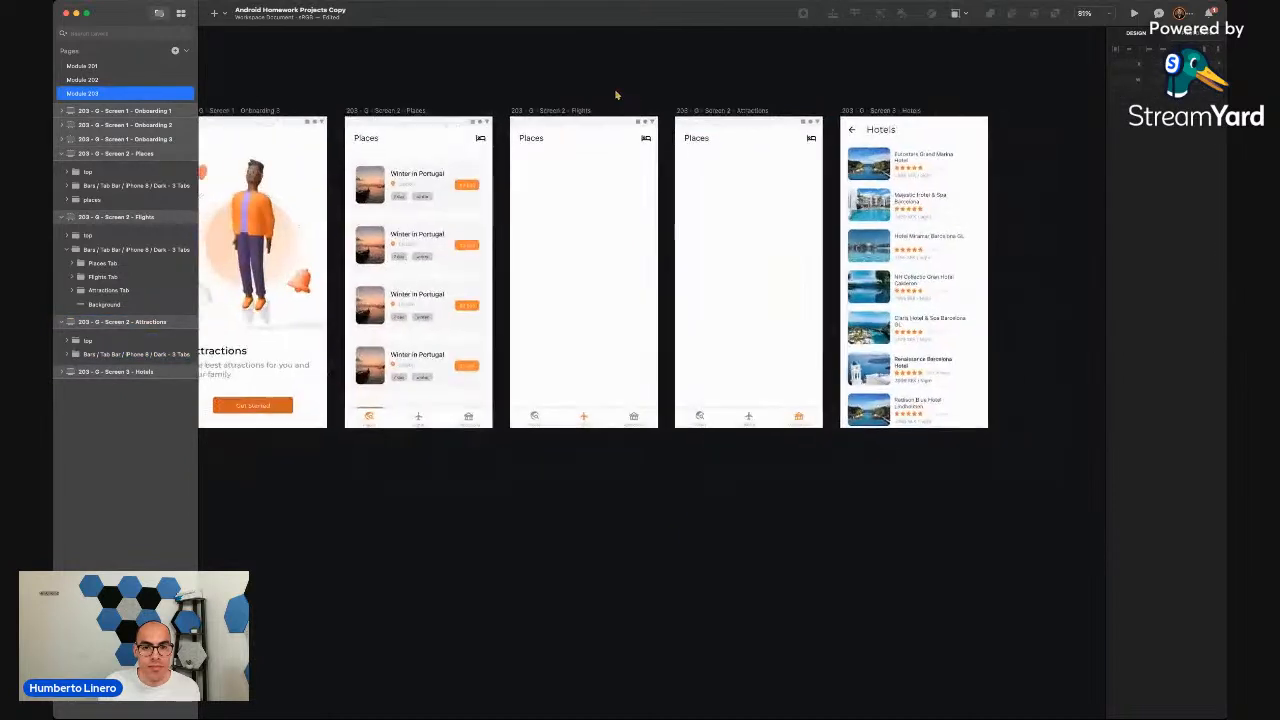
scroll(617, 95, up, 2)
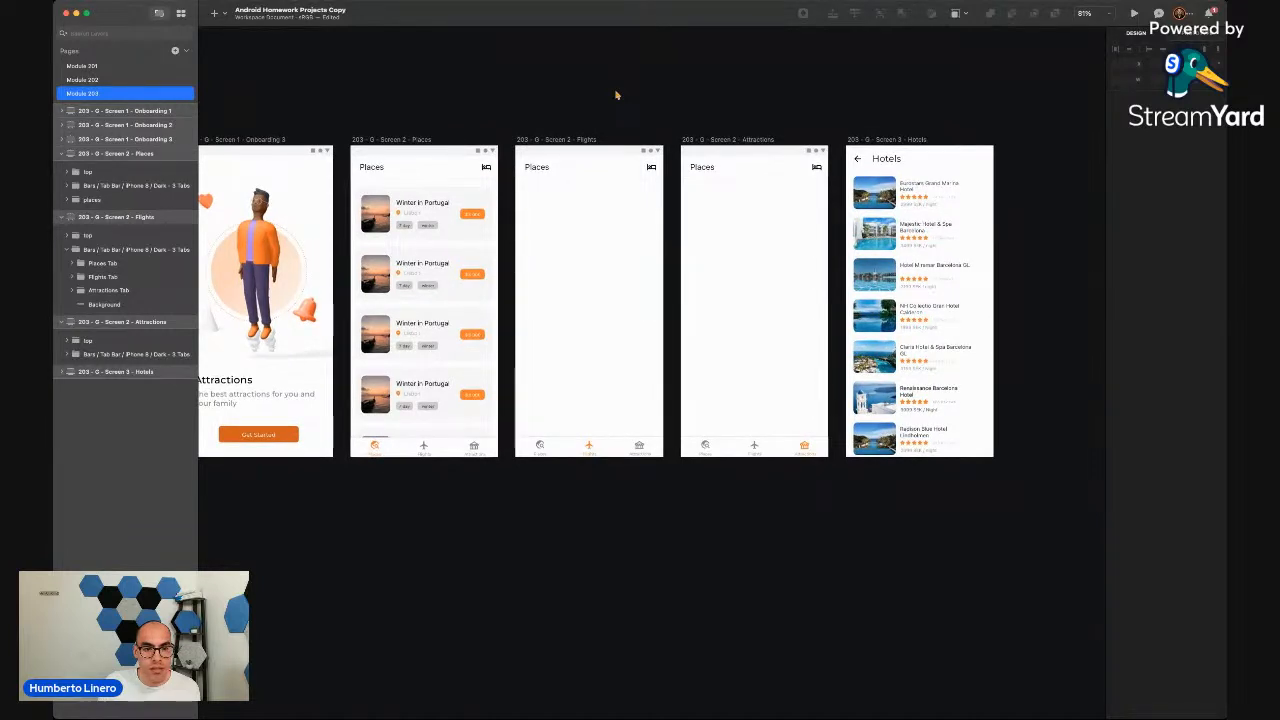
double_click(541, 167)
double_click(541, 167)
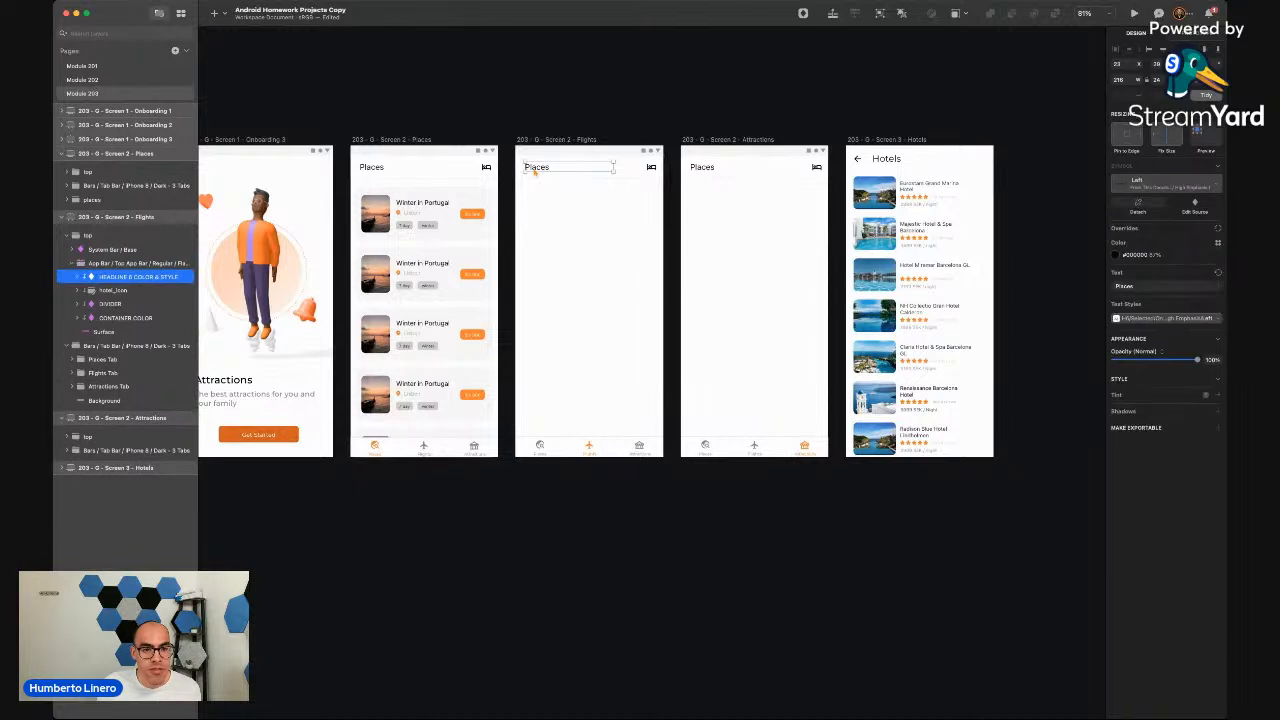
click(541, 167)
scroll(508, 178, up, 5)
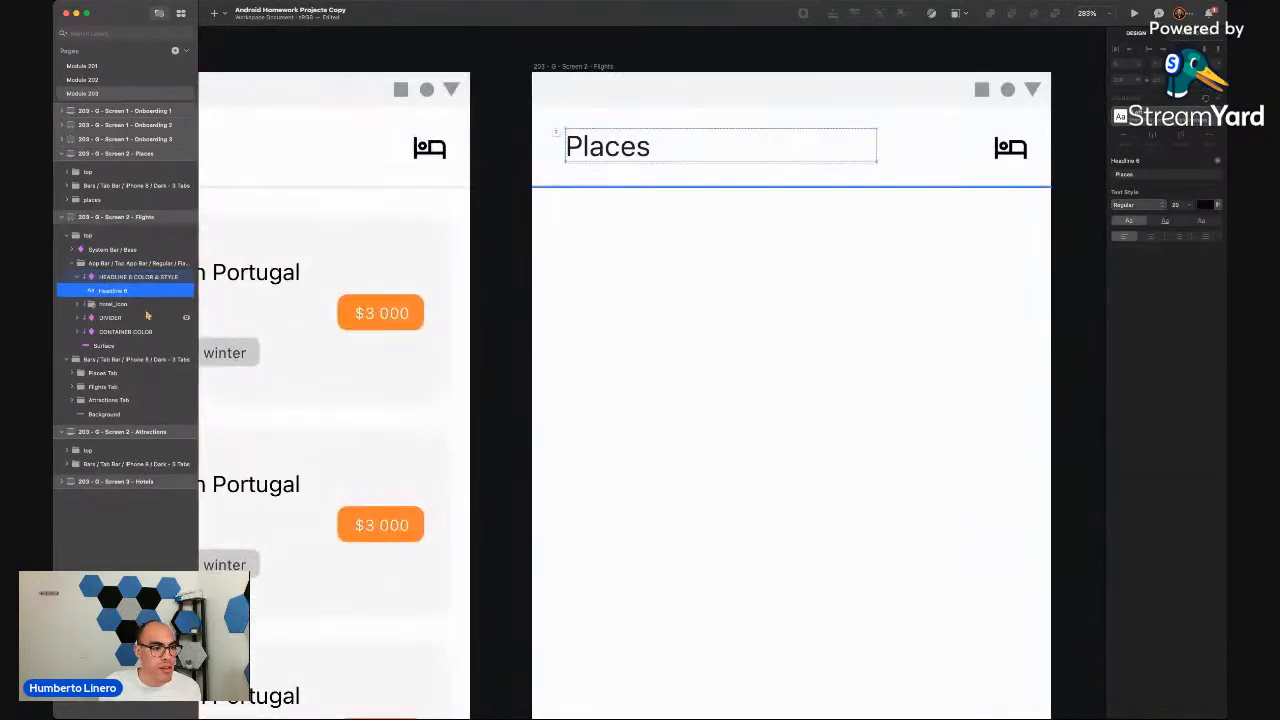
click(1131, 173)
text(Flights)
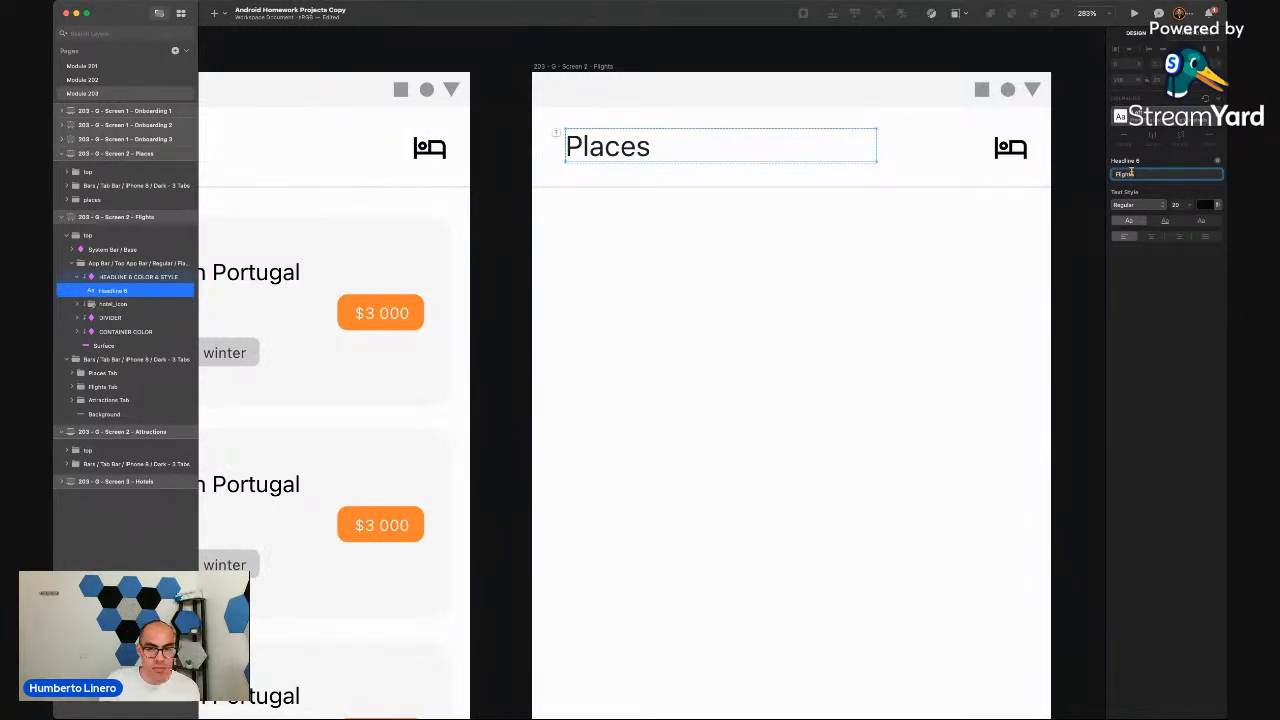
Change the app bar headline text on the Attractions artboard to "Attractions"
scroll(903, 229, down, 5)
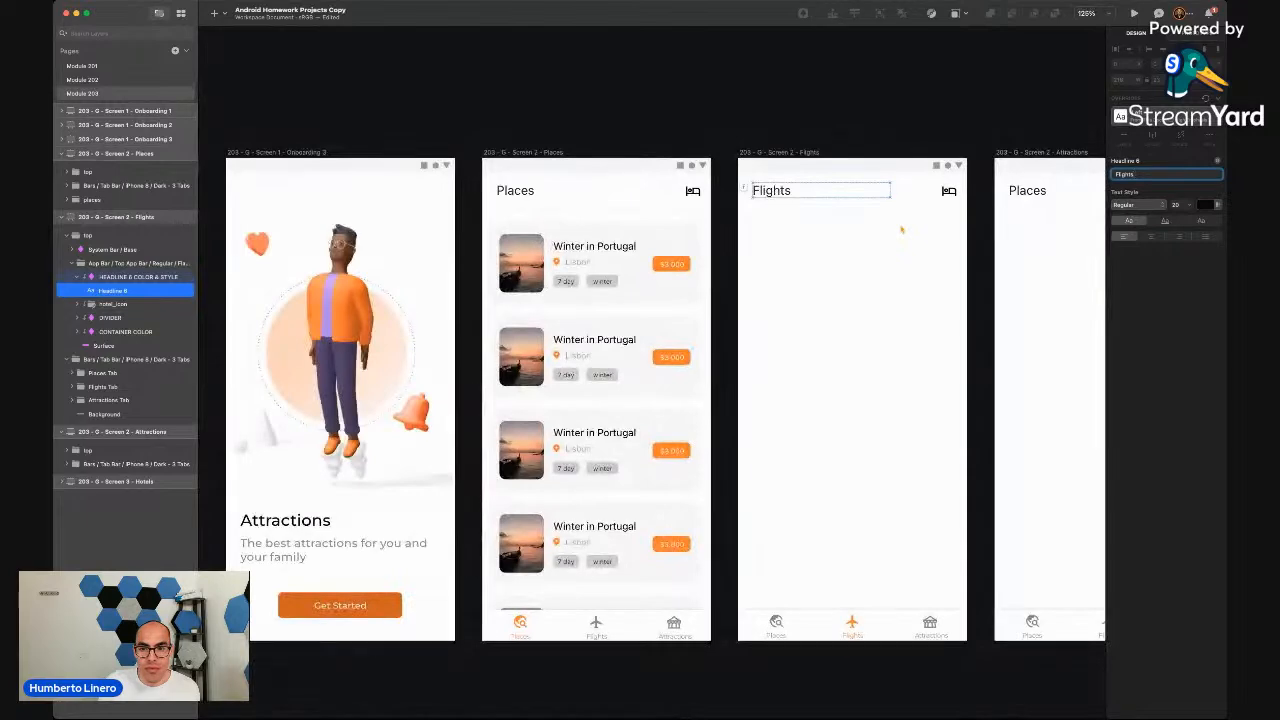
scroll(903, 229, right, 5)
click(705, 194)
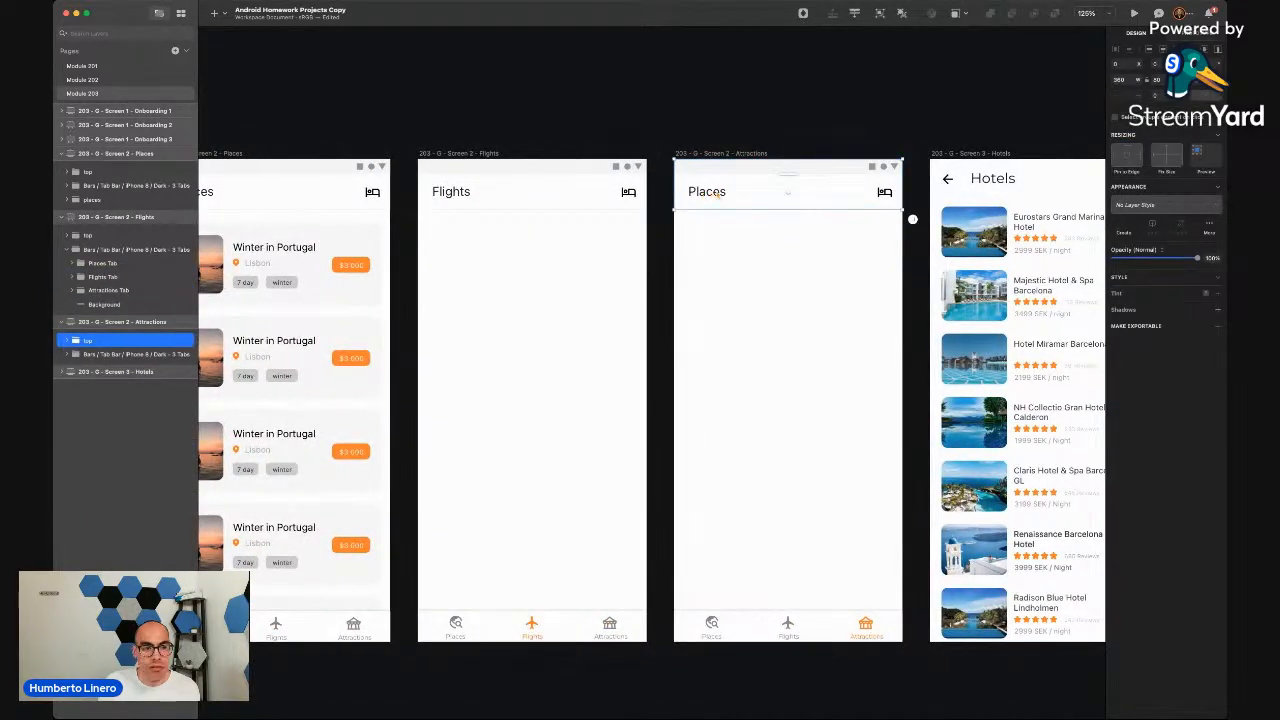
click(68, 354)
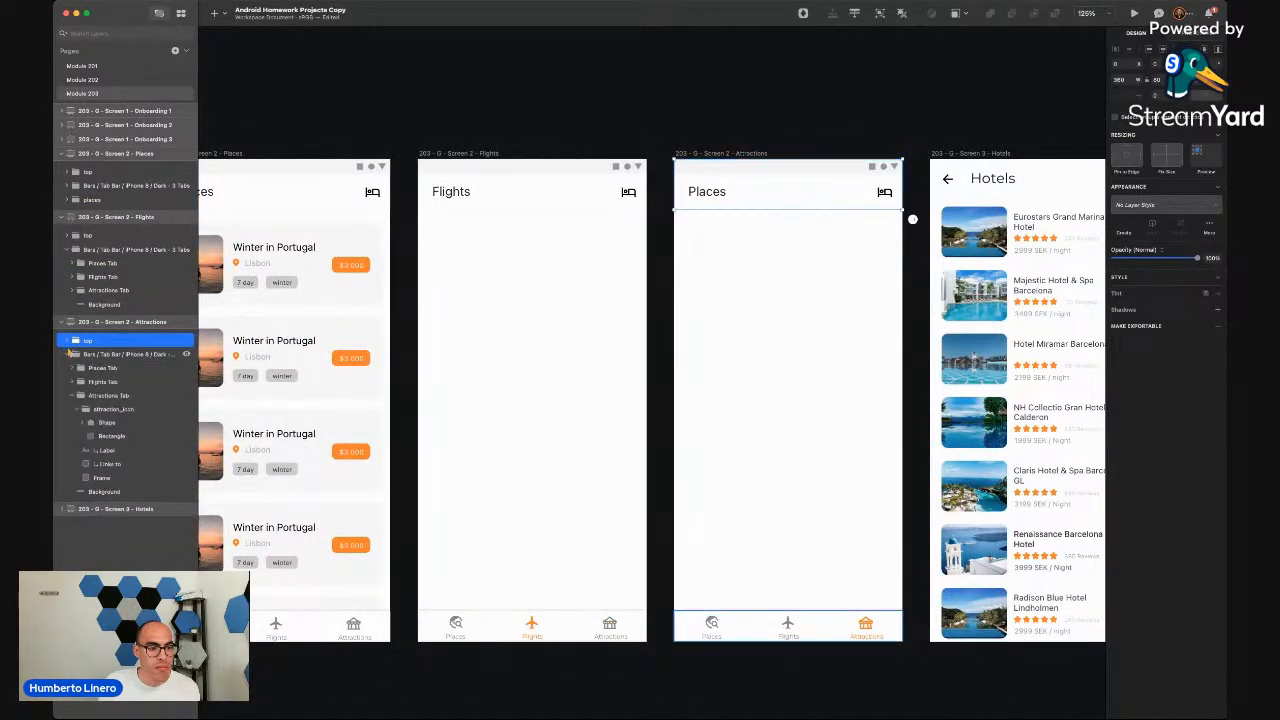
click(68, 354)
click(68, 340)
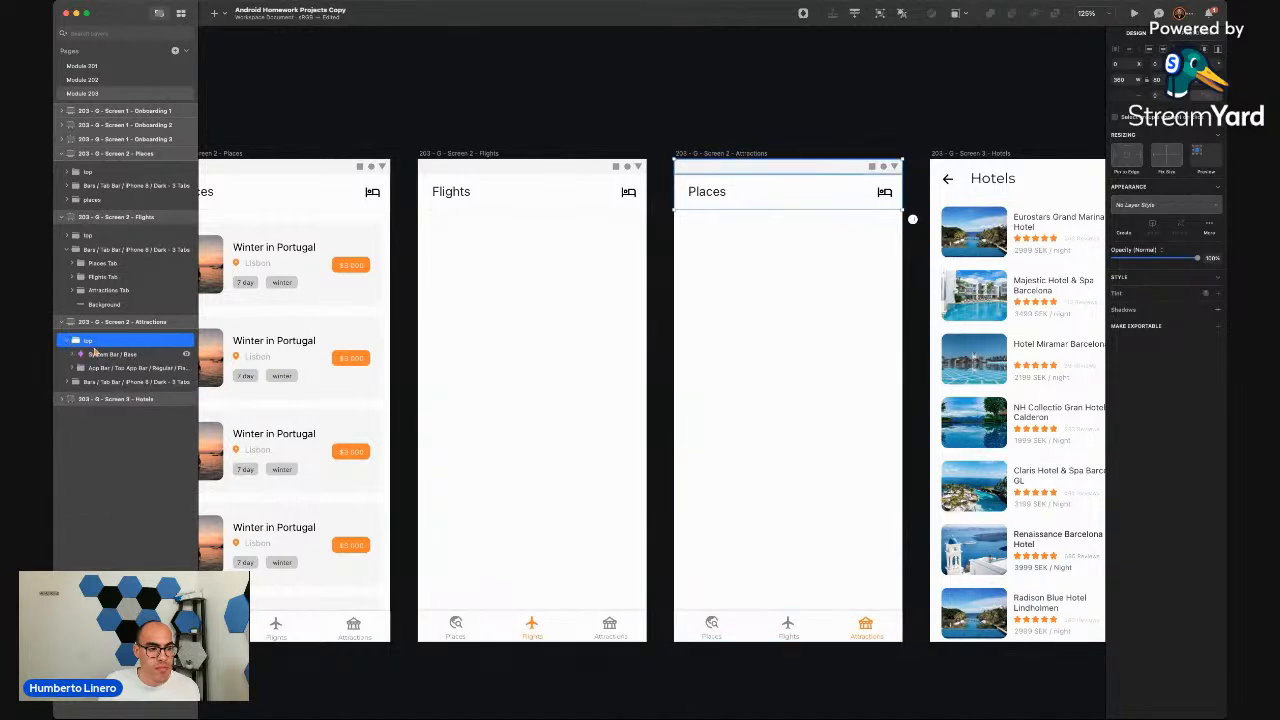
super+click(727, 192)
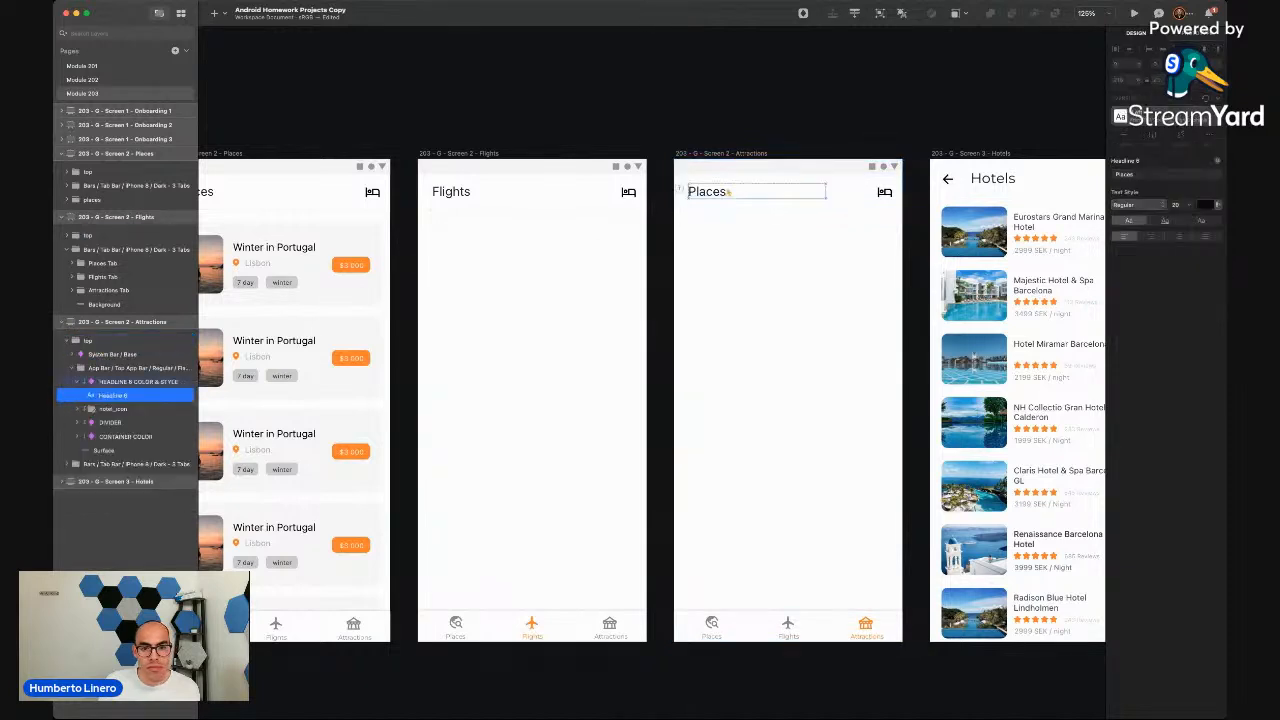
click(1147, 174)
text(Attraction)
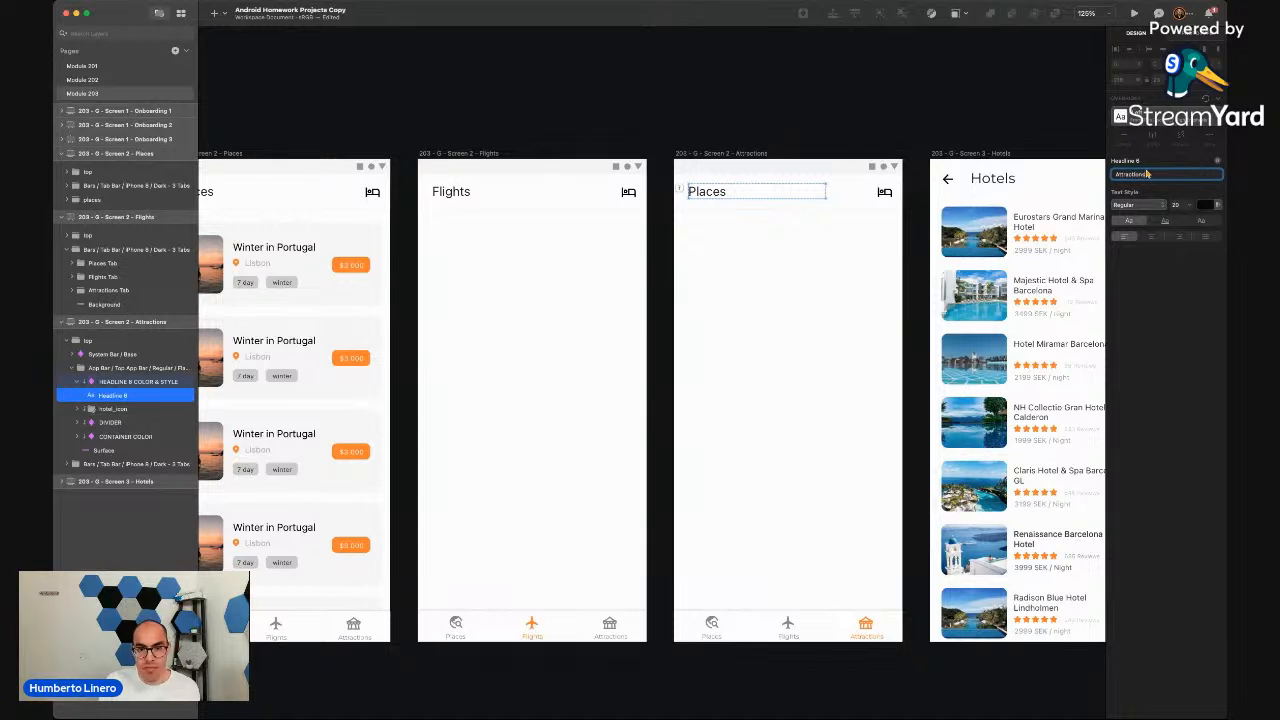
key(Return)
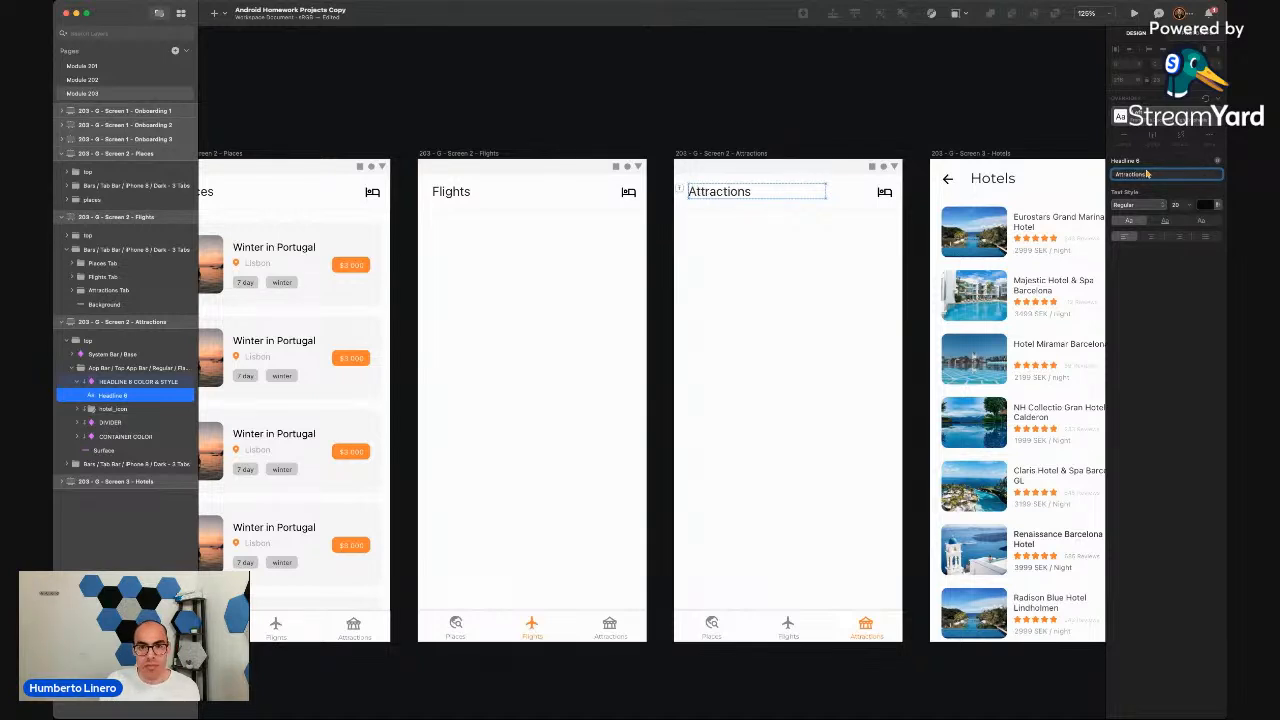
click(838, 100)
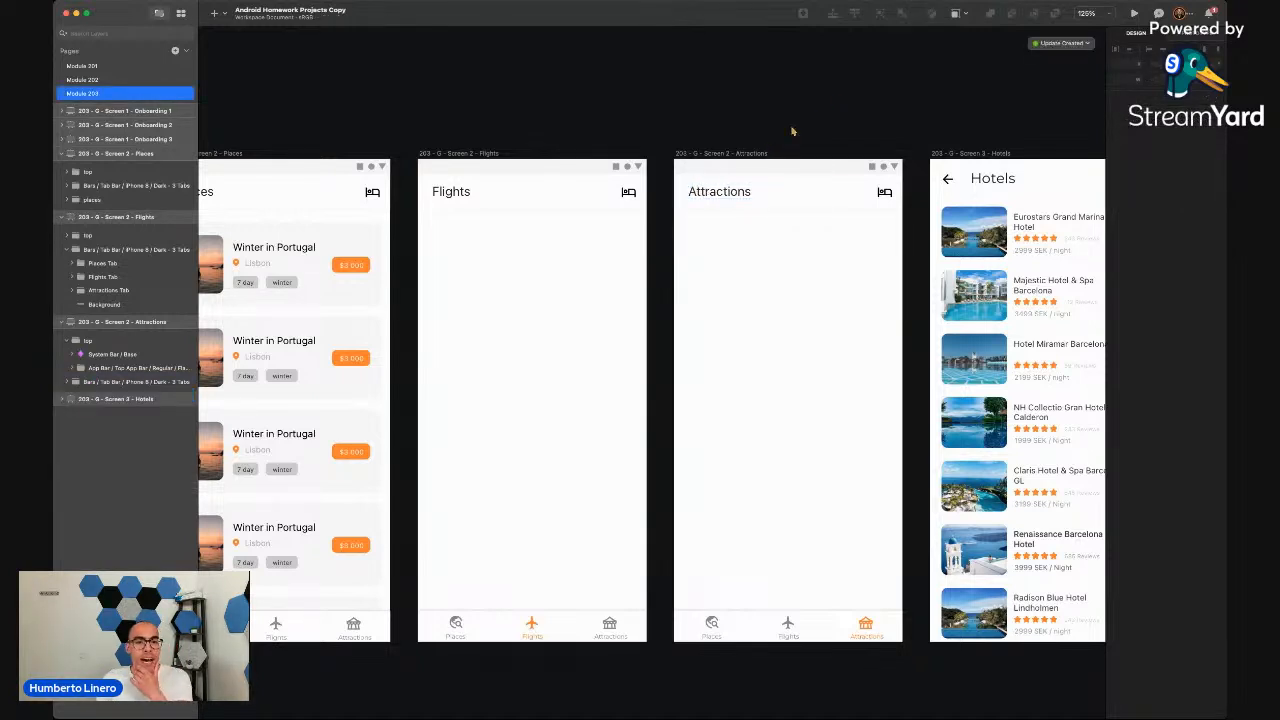
Look over the onboarding, Places, Flights, Attractions and Hotels artboards and compare their app bars and content
scroll(755, 124, down, 3)
scroll(755, 124, left, 5)
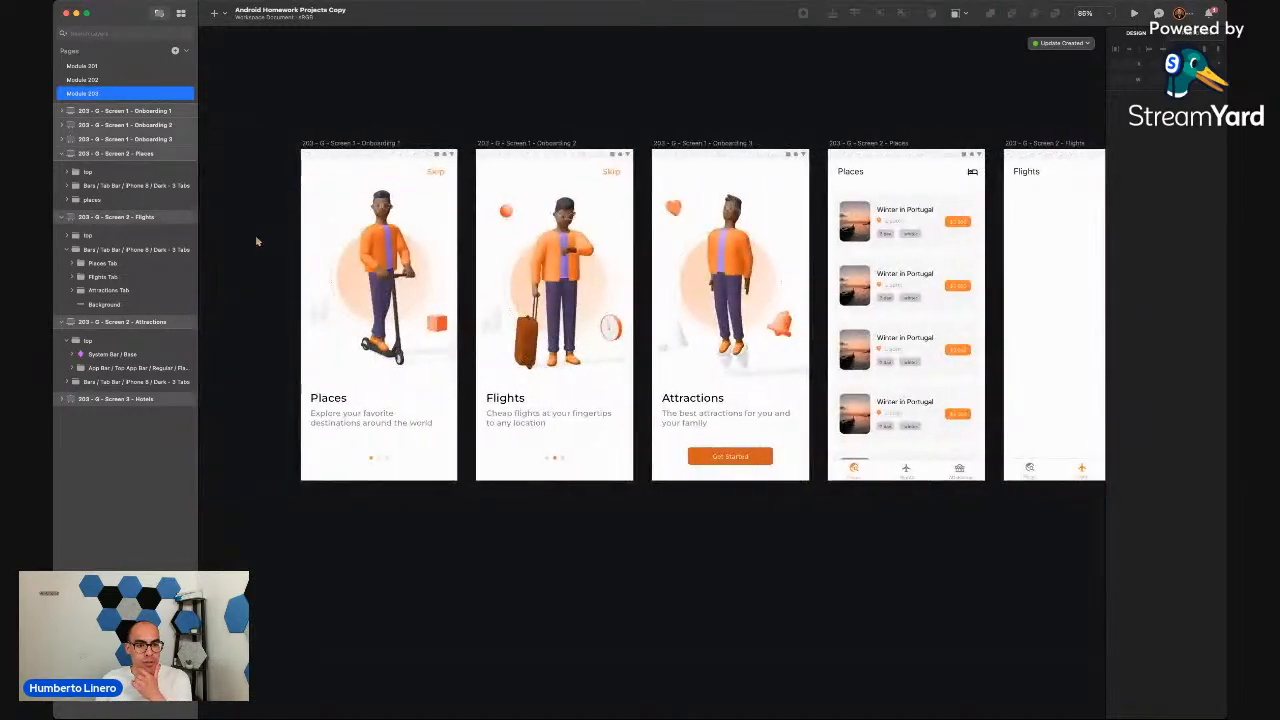
scroll(690, 210, right, 6)
scroll(734, 226, left, 1)
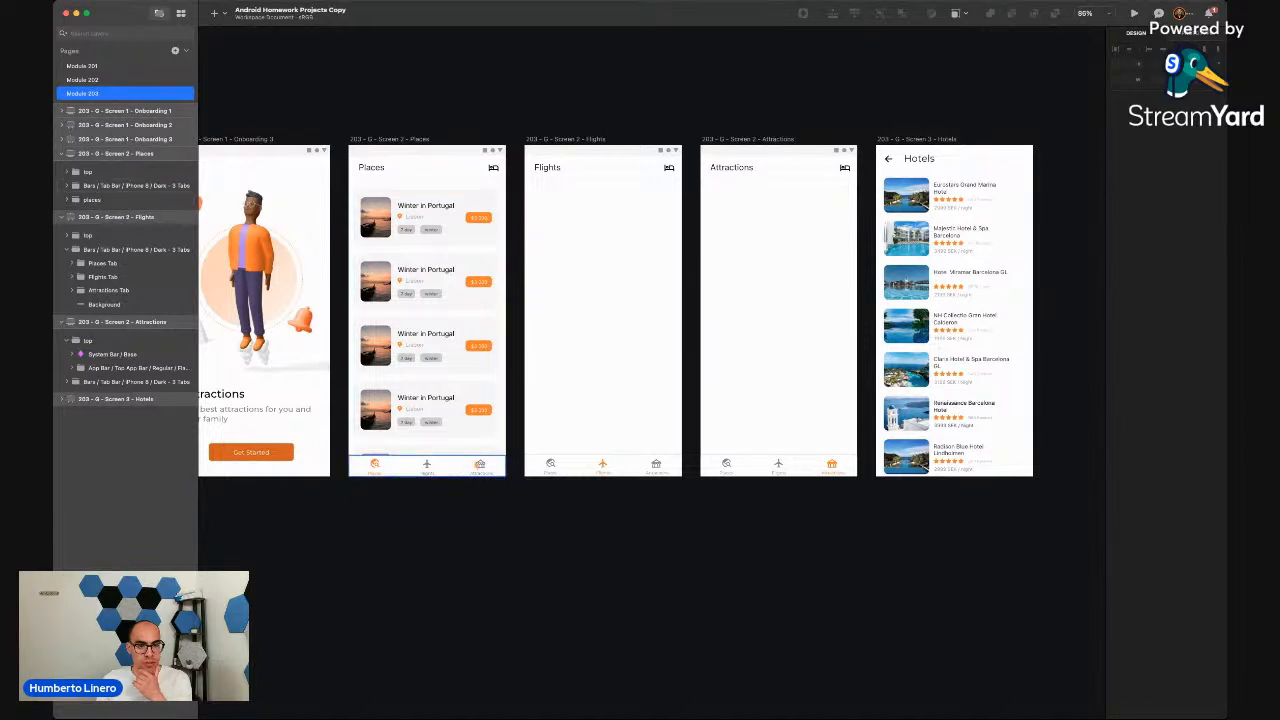
scroll(507, 152, up, 5)
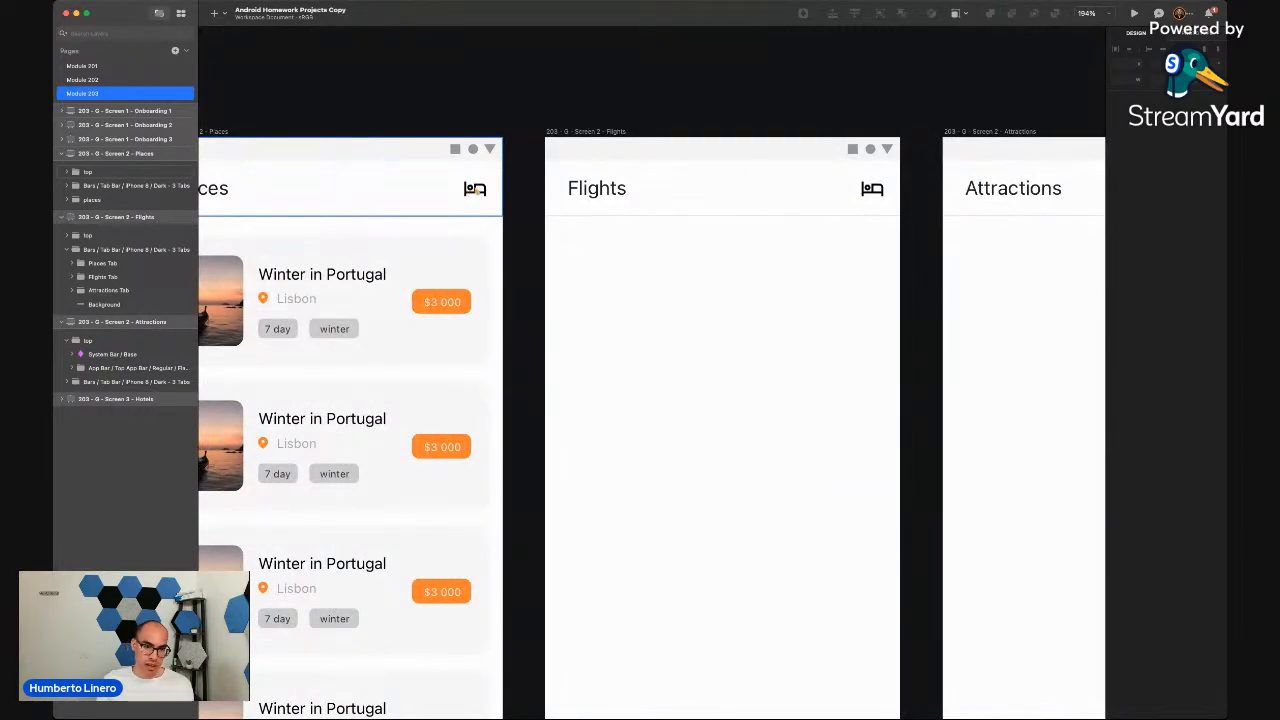
scroll(475, 188, down, 3)
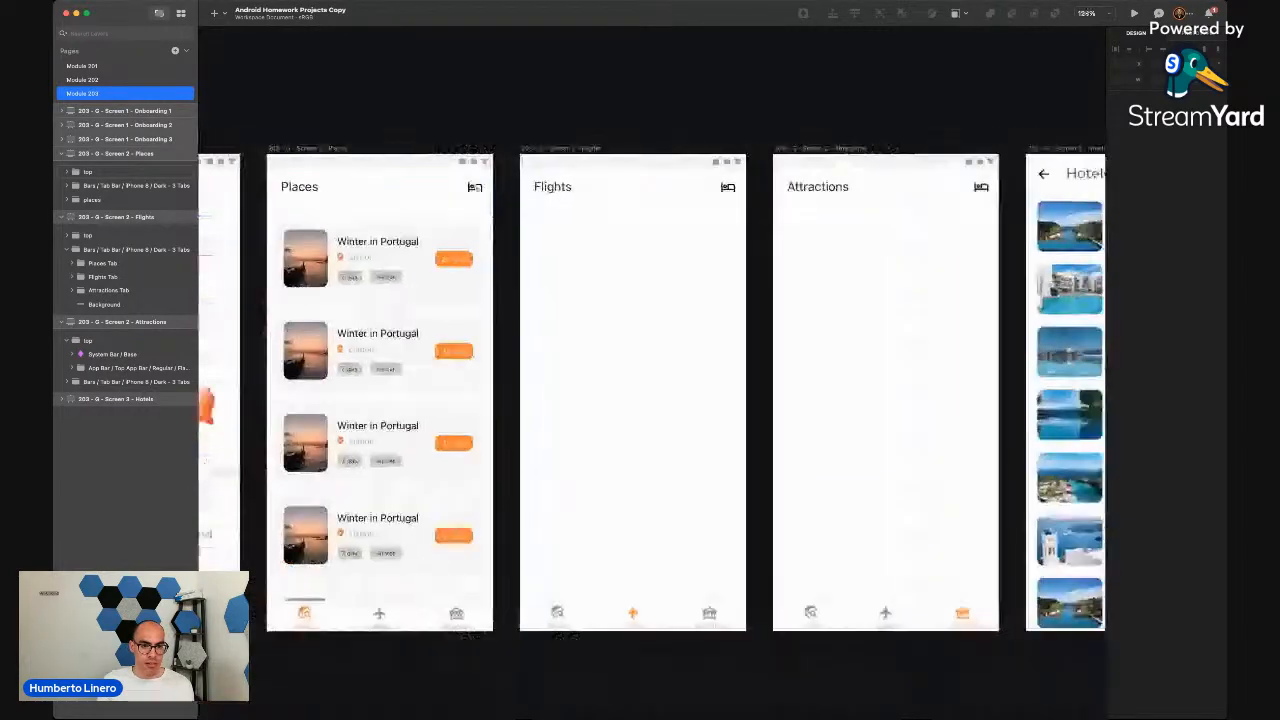
scroll(521, 191, right, 5)
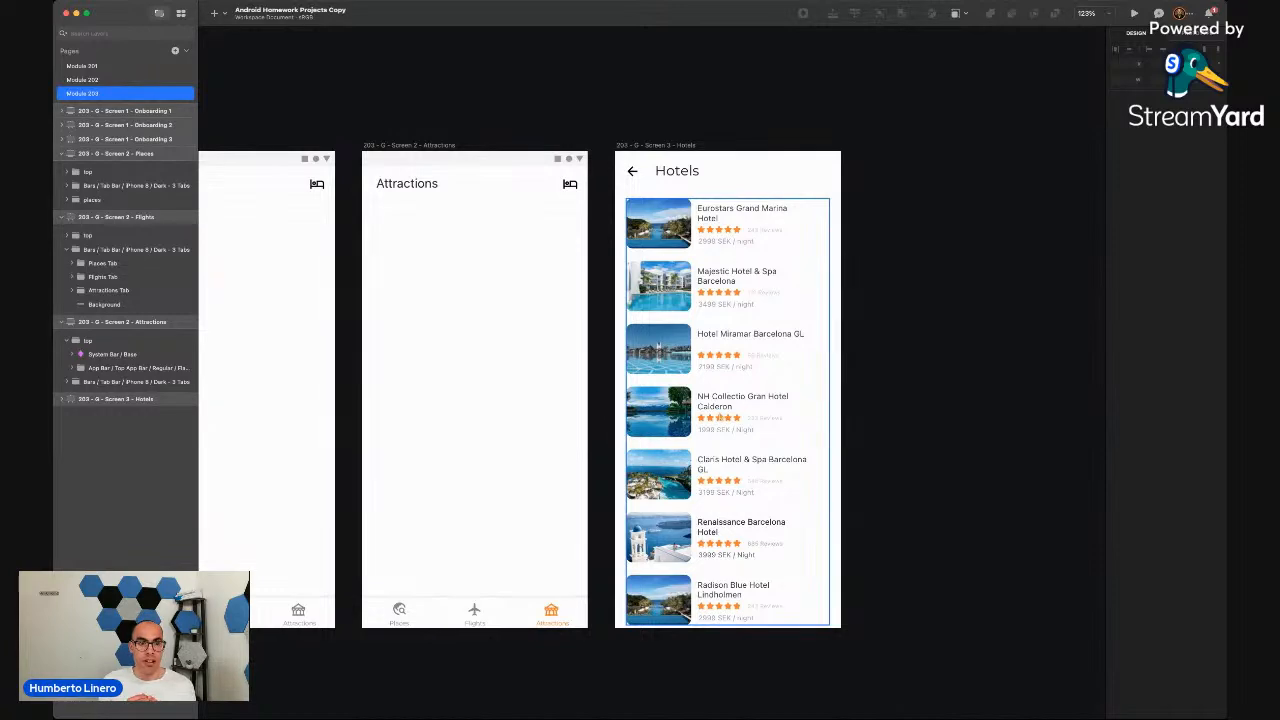
scroll(720, 417, left, 10)
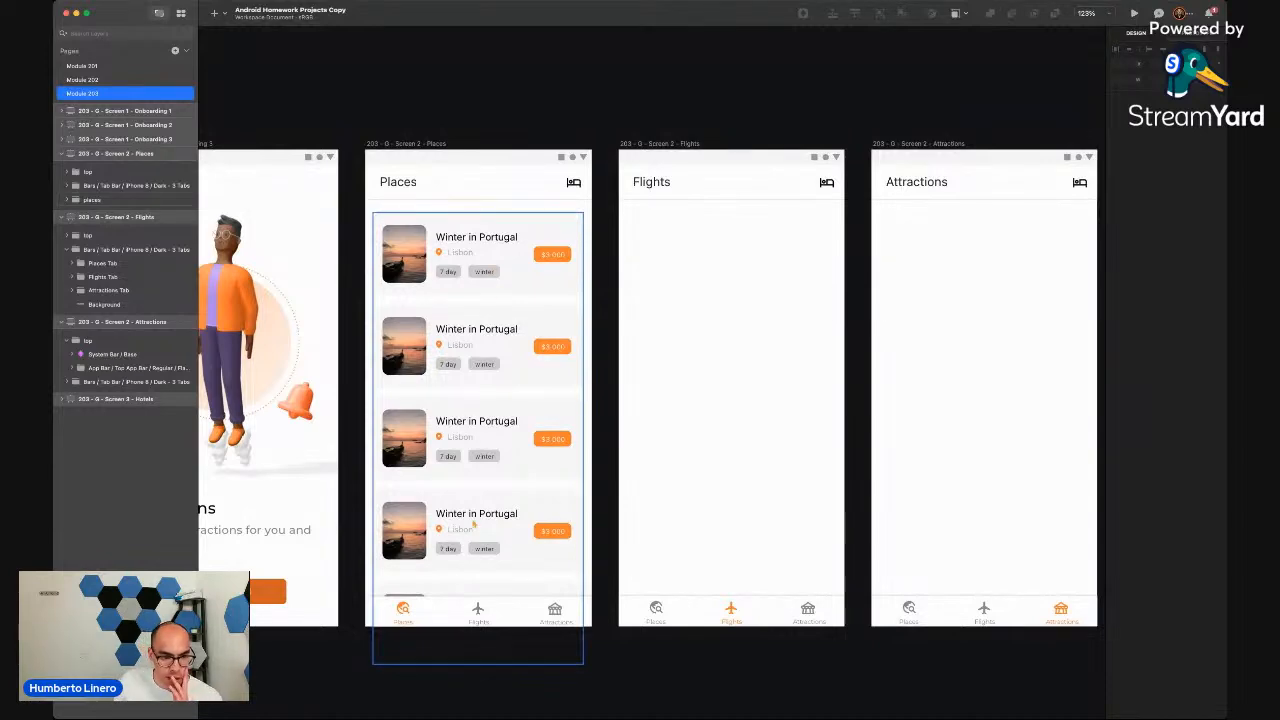
scroll(474, 523, right, 5)
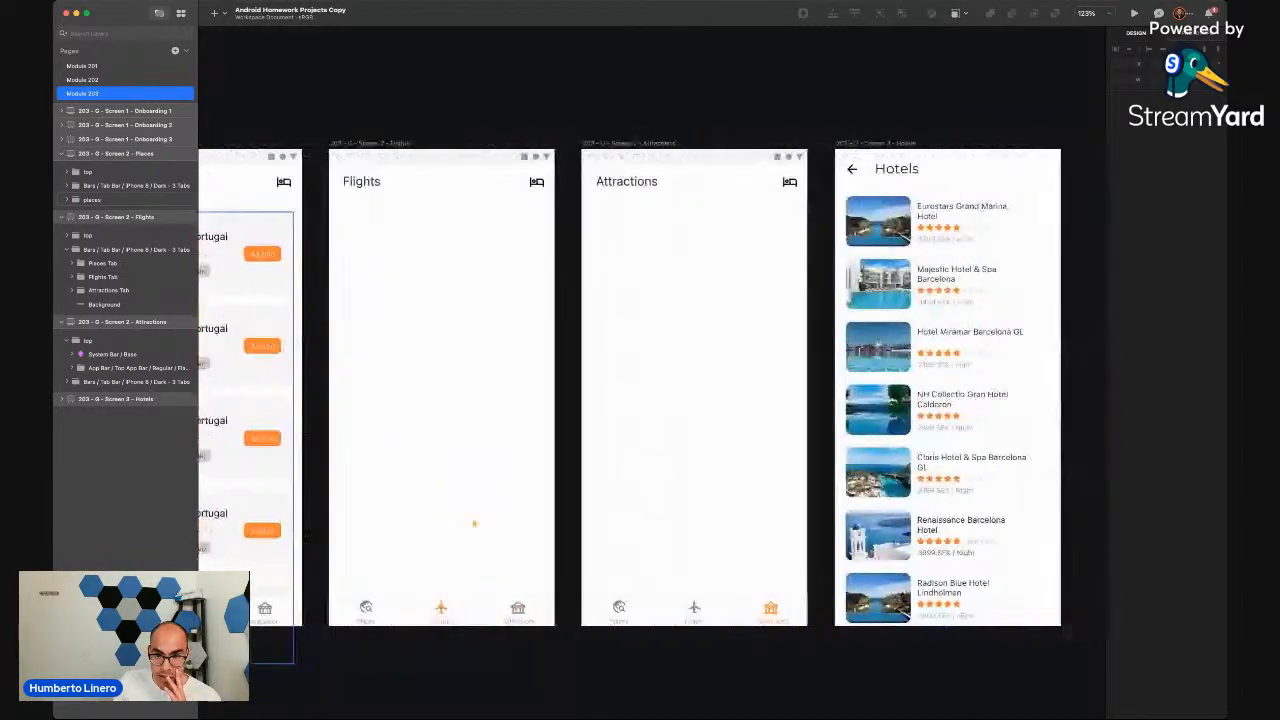
Replace the Hotels artboard's app bar with a copy of the Attractions top group and shift the hotel list down 10 px
click(684, 177)
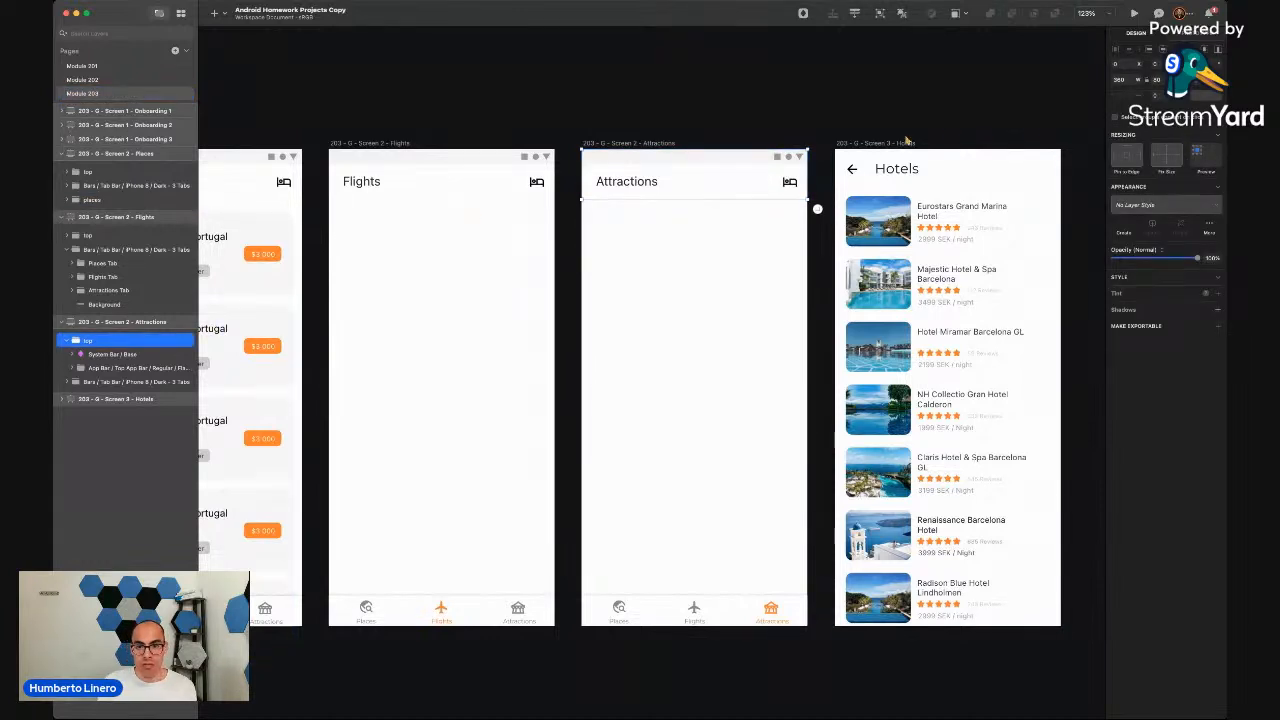
click(930, 170)
click(126, 430)
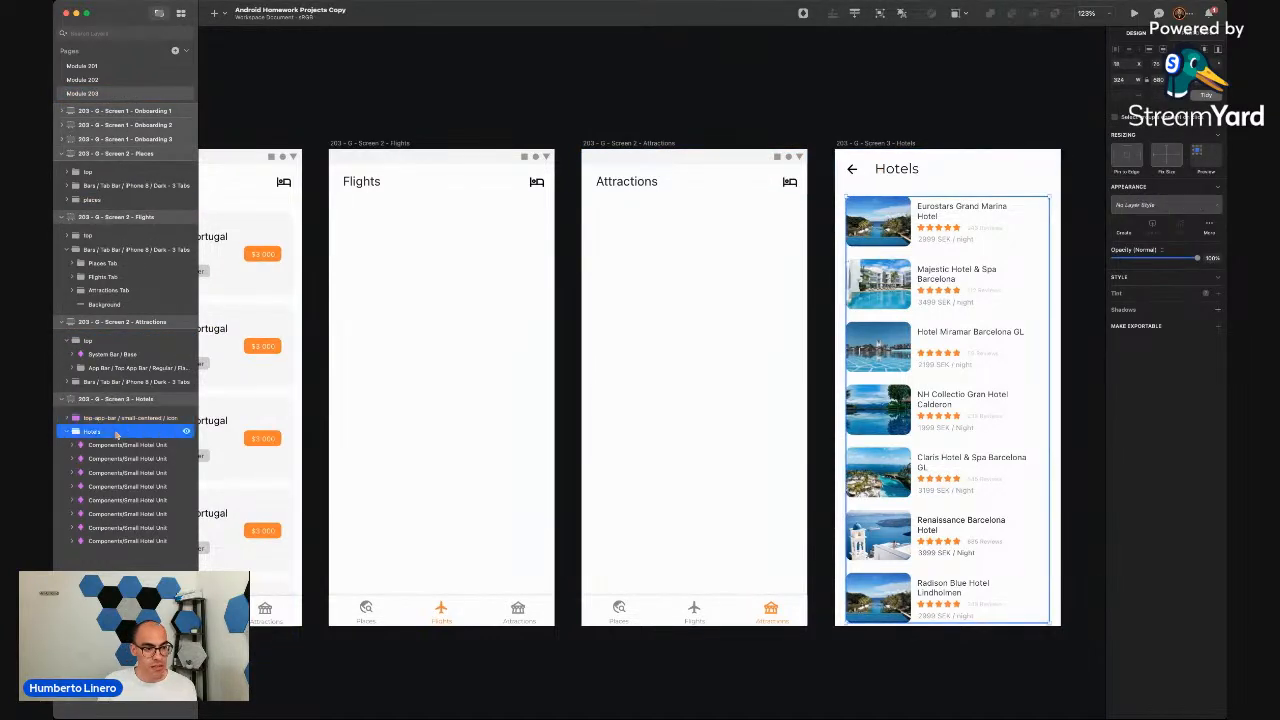
click(100, 418)
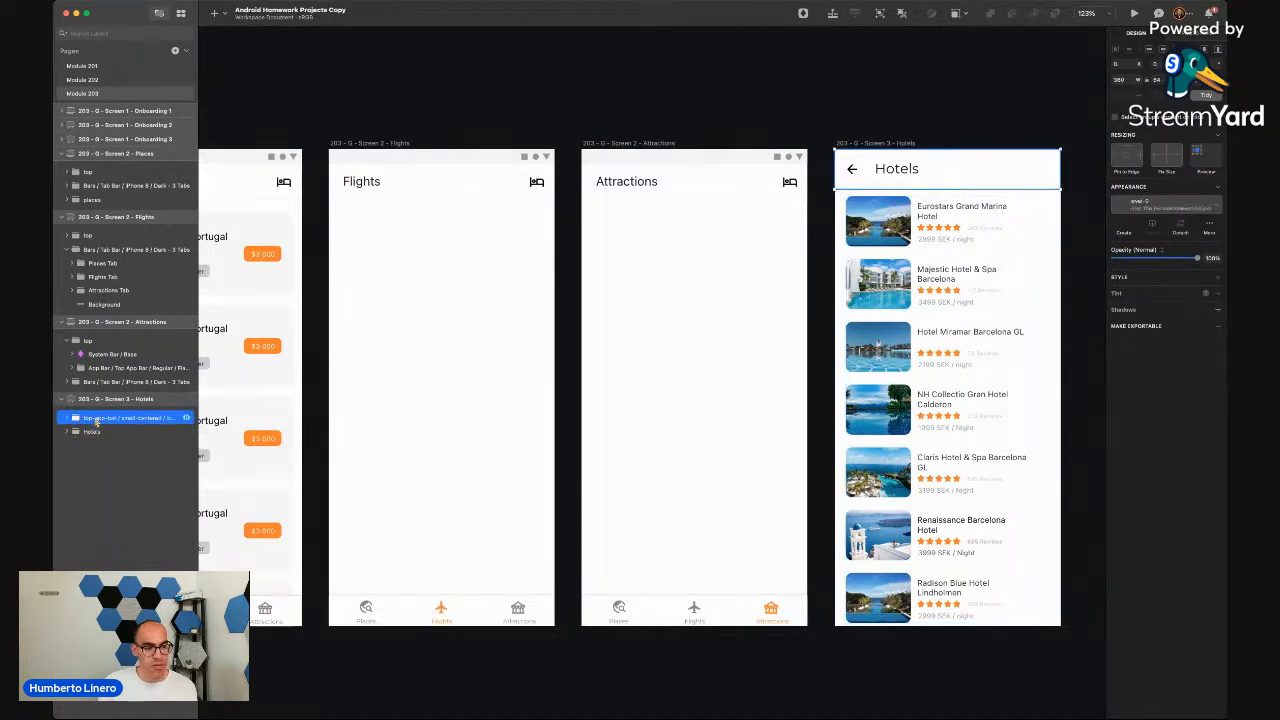
key(Delete)
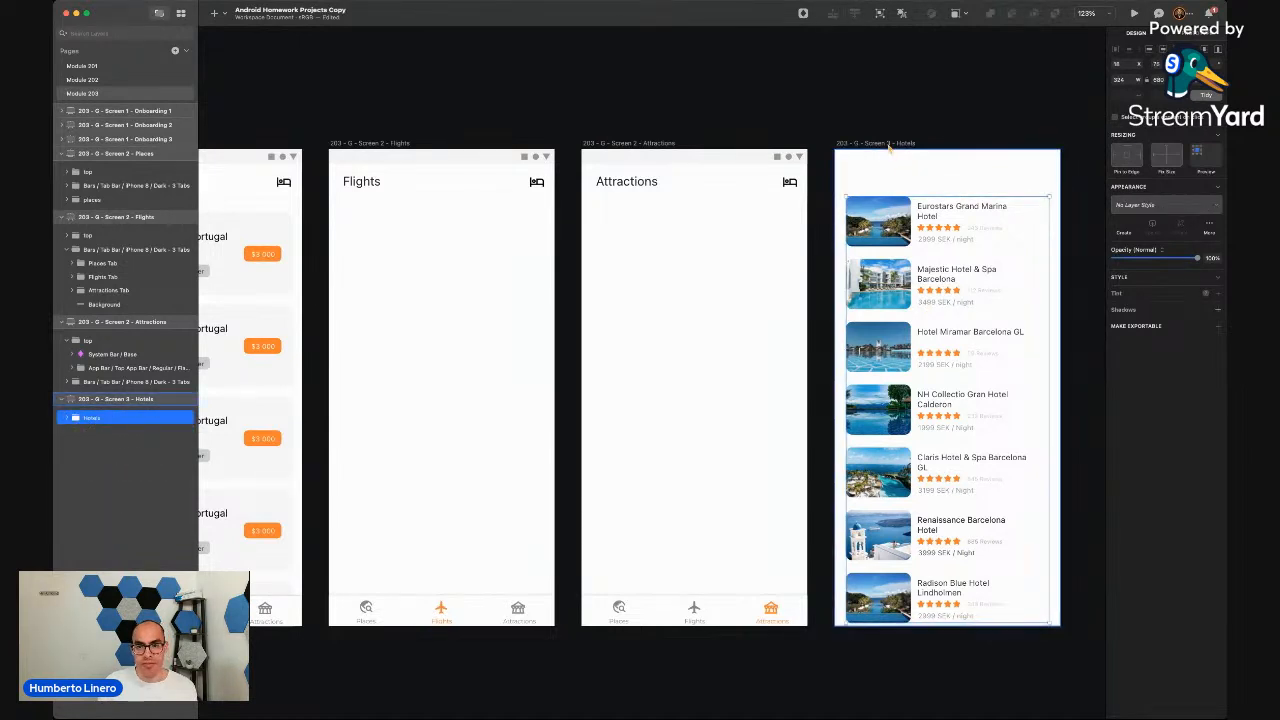
key(super+v)
click(88, 458)
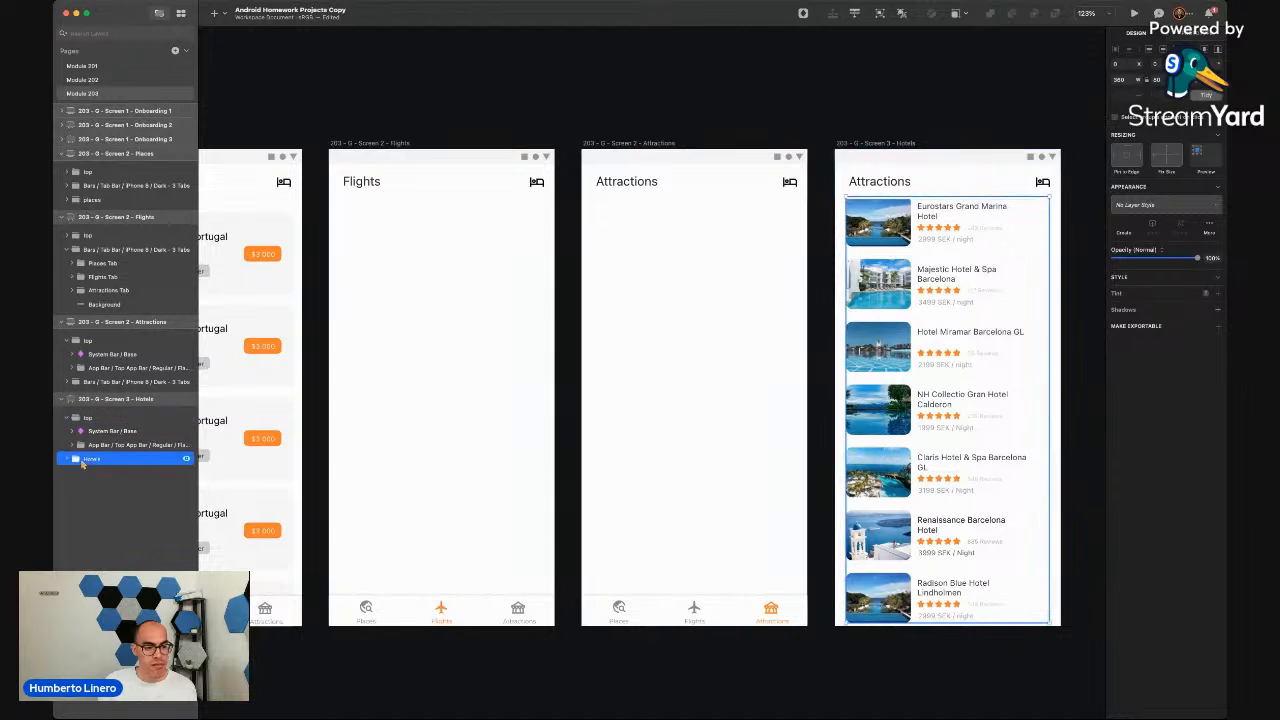
key(shift+Down)
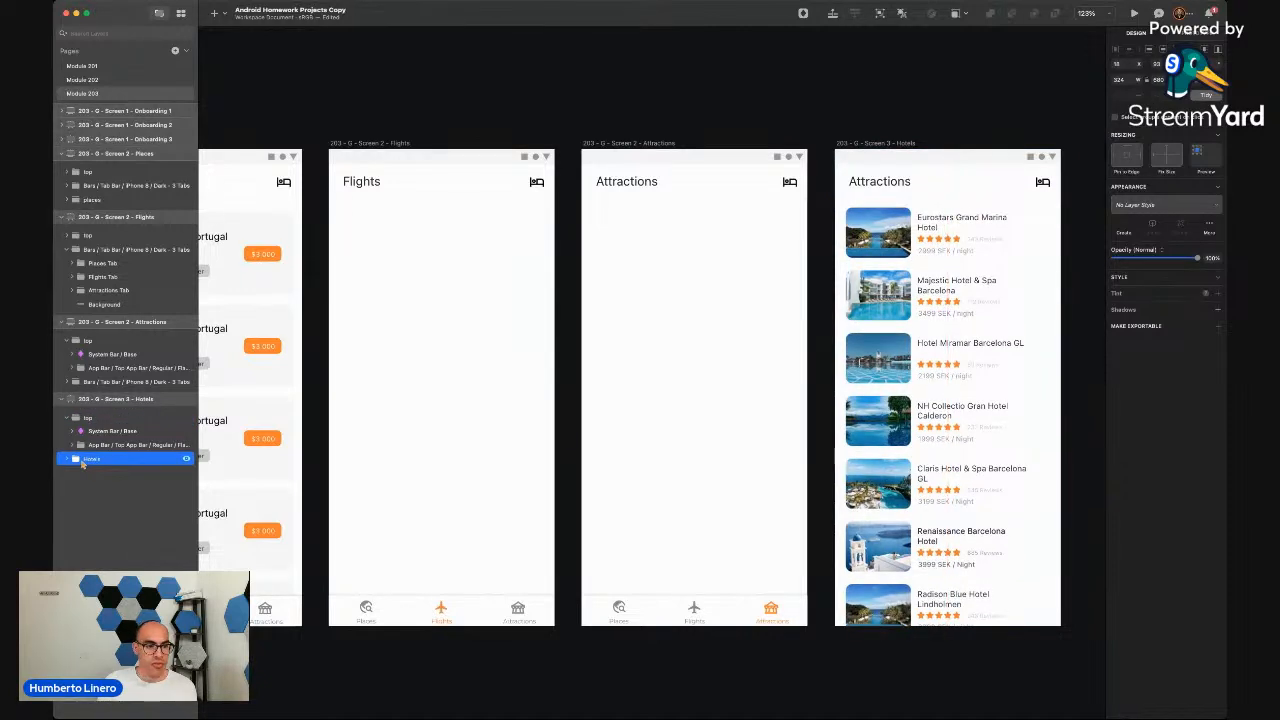
click(250, 252)
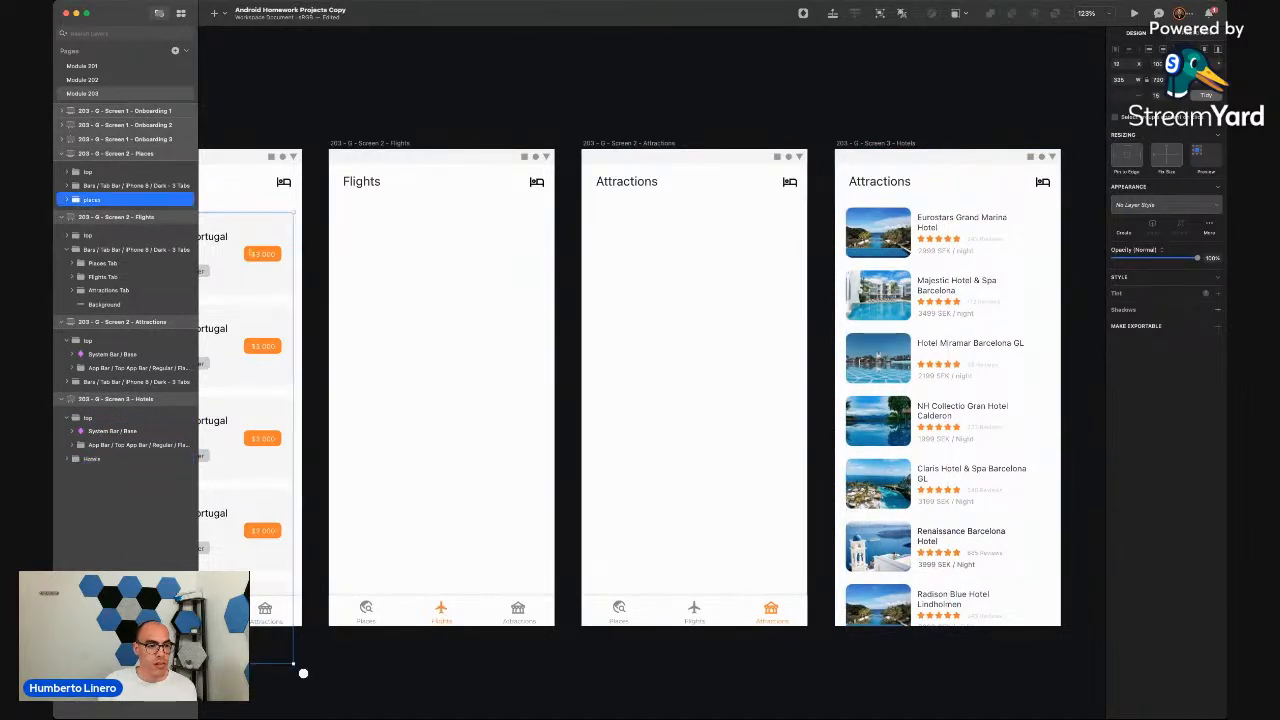
scroll(252, 250, left, 3)
scroll(310, 190, up, 5)
click(348, 224)
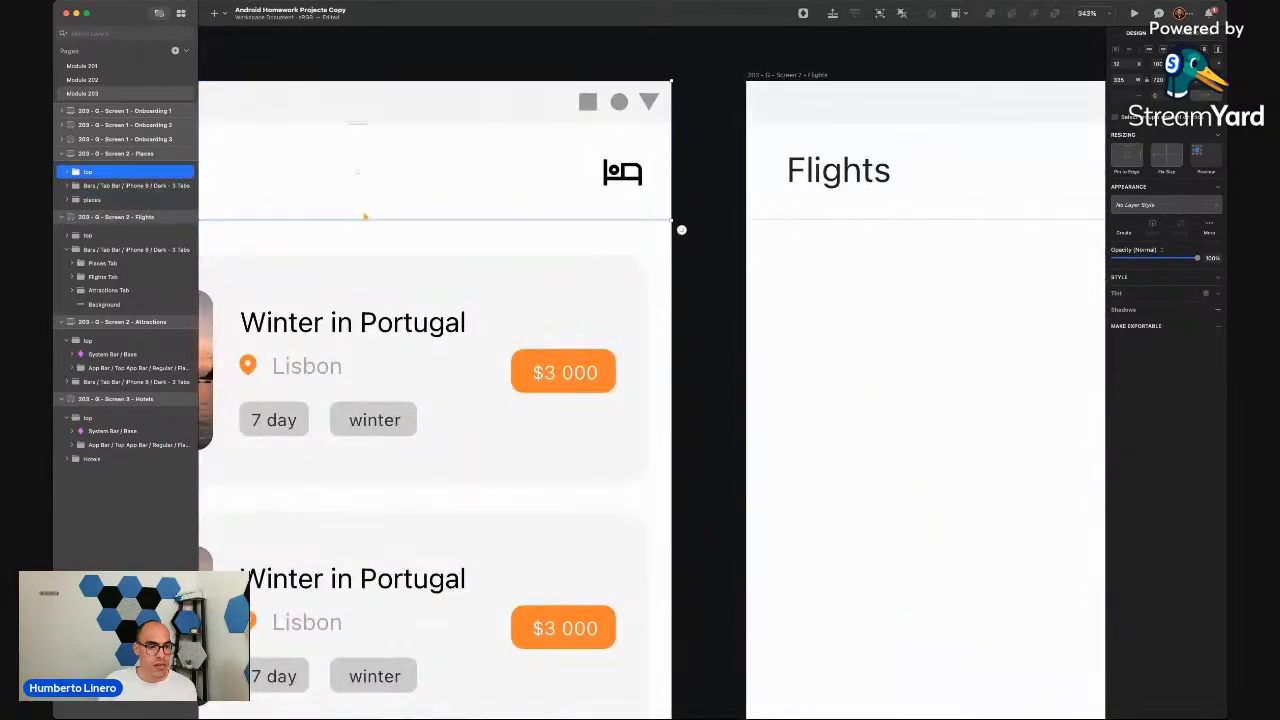
shift+click(351, 262)
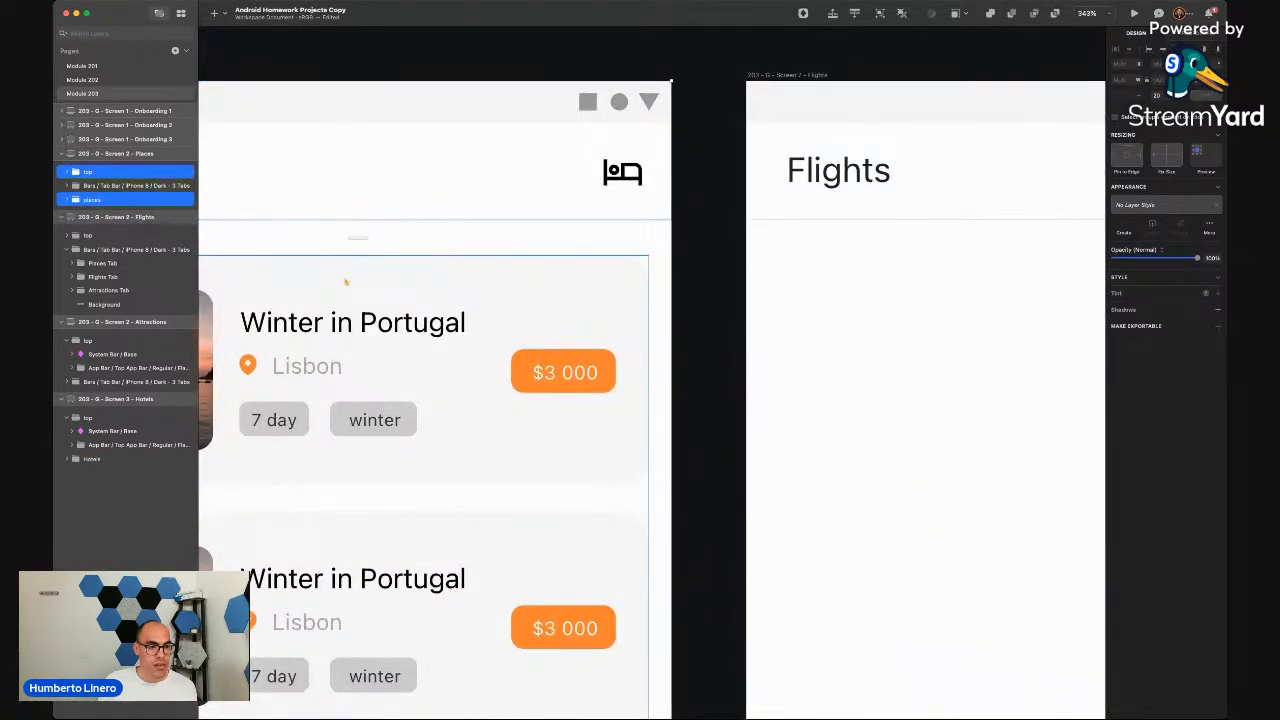
drag(345, 283, 346, 291)
key(super+z)
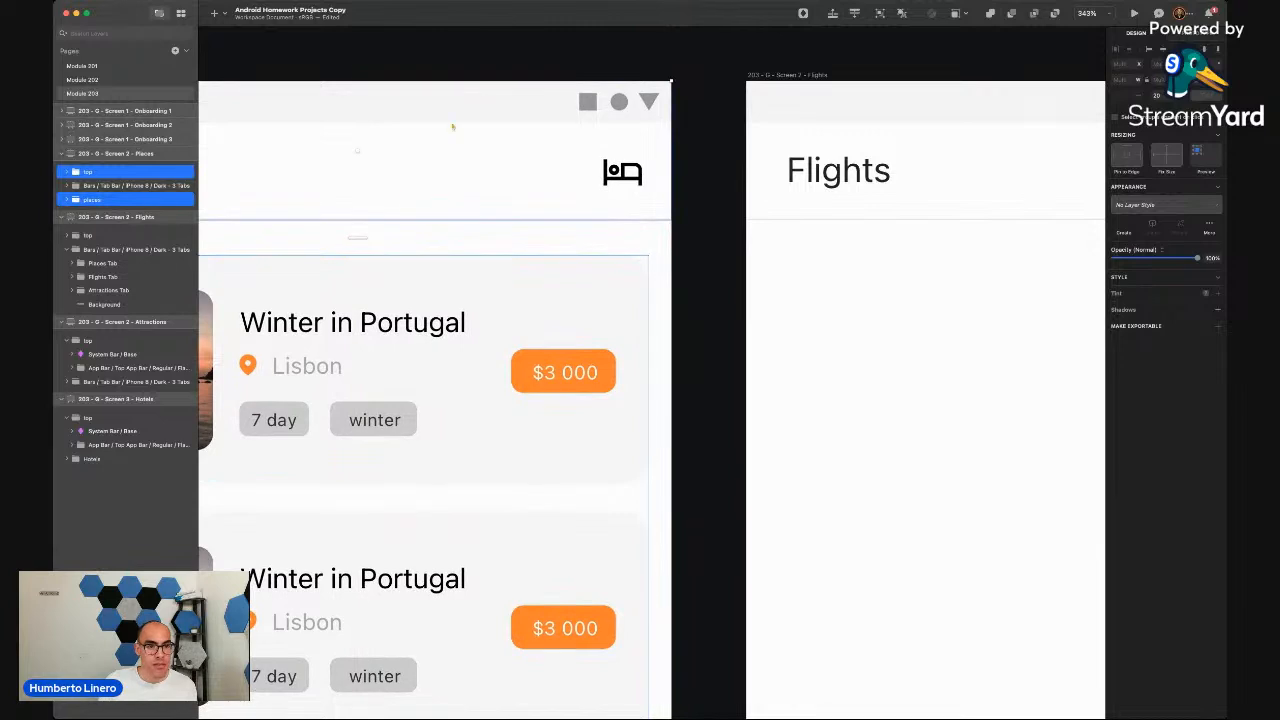
Show the rulers and move the whole places list on the Places artboard slightly up, closer to the app bar
click(480, 77)
scroll(479, 78, left, 3)
scroll(479, 78, down, 3)
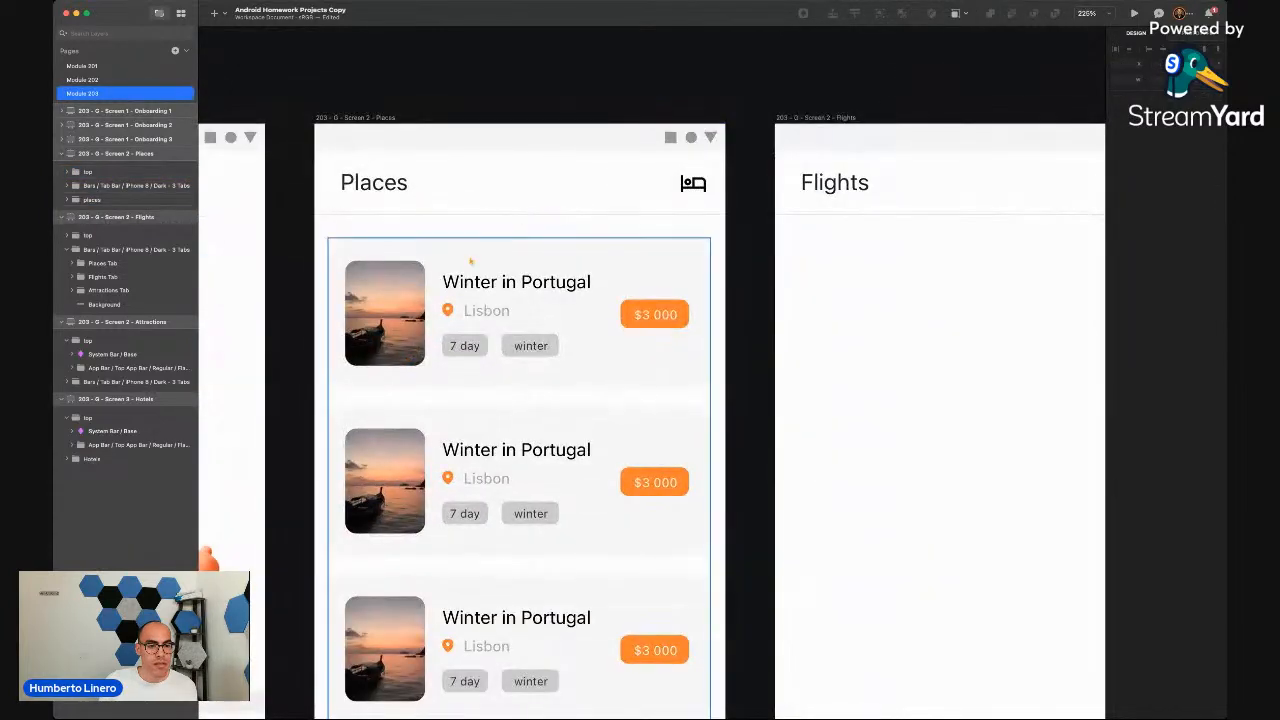
click(499, 263)
drag(499, 263, 500, 253)
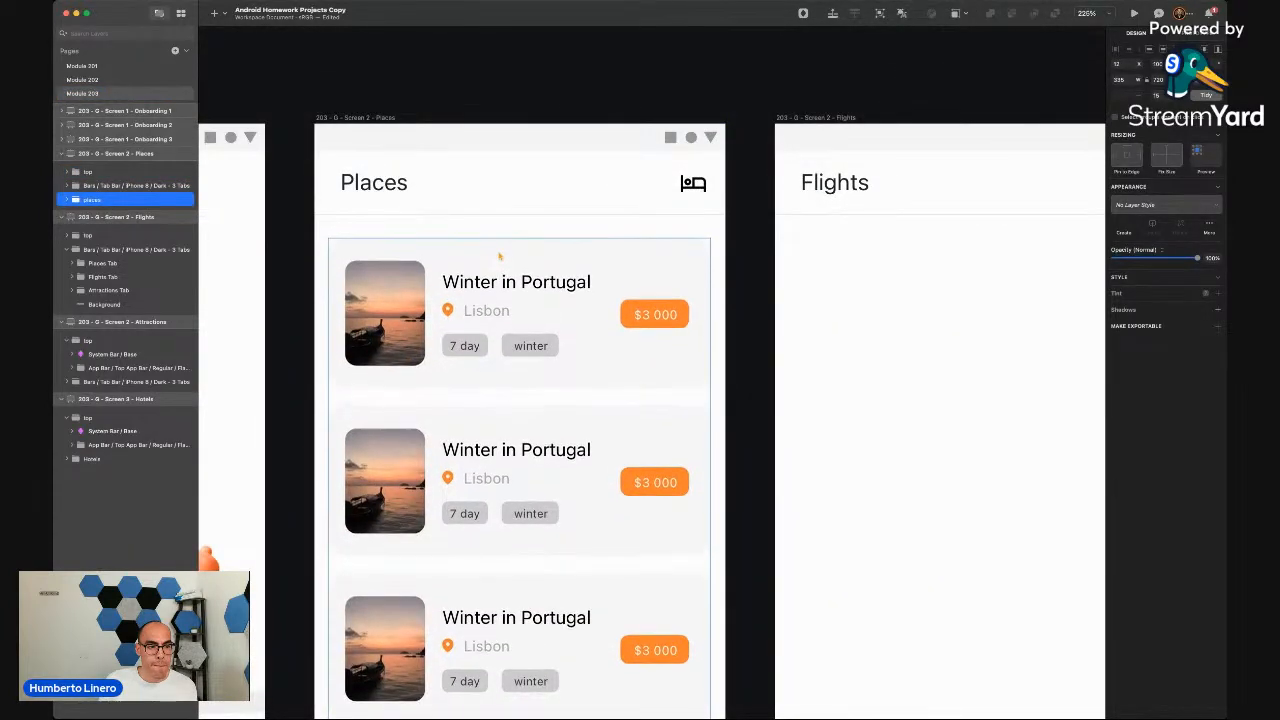
click(66, 199)
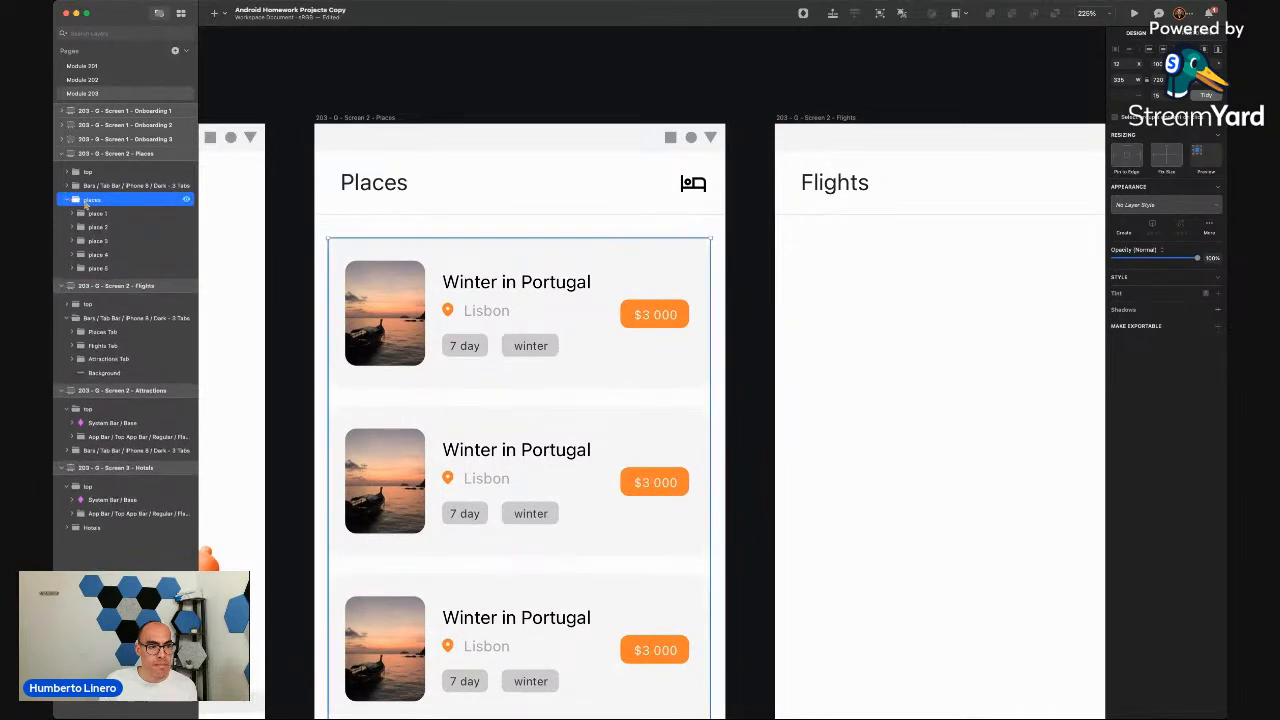
click(97, 213)
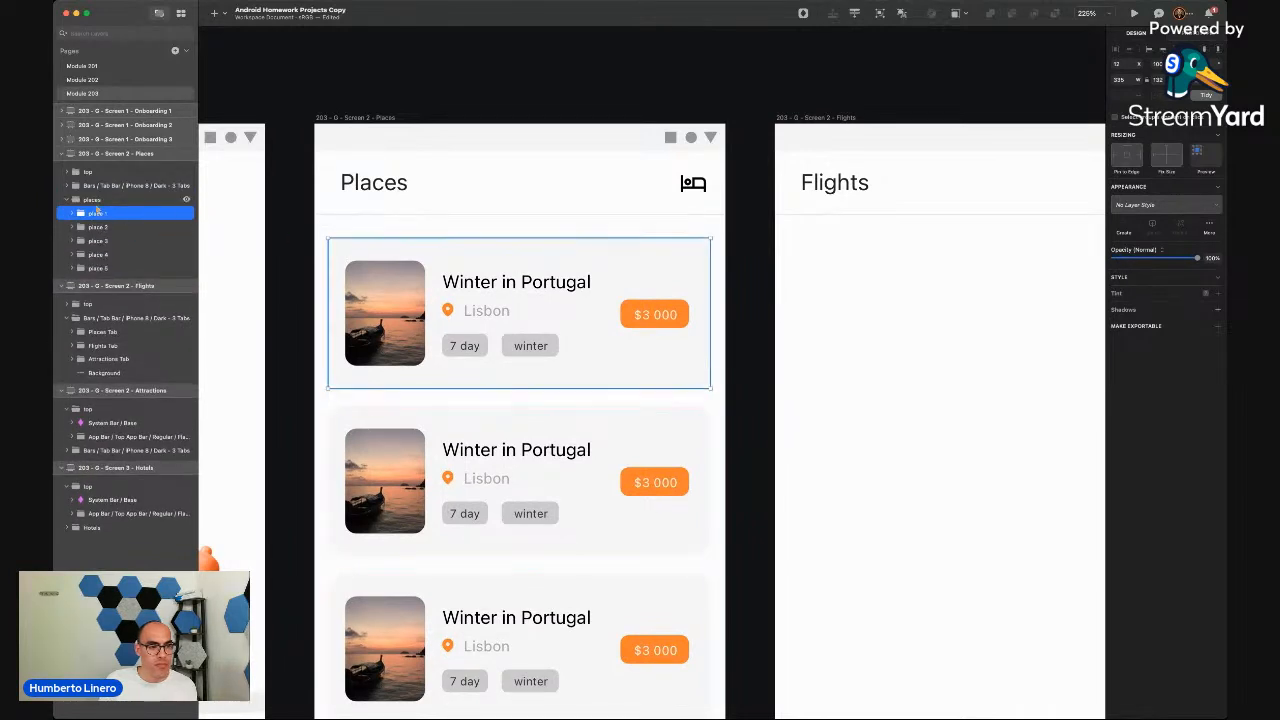
click(67, 200)
click(96, 200)
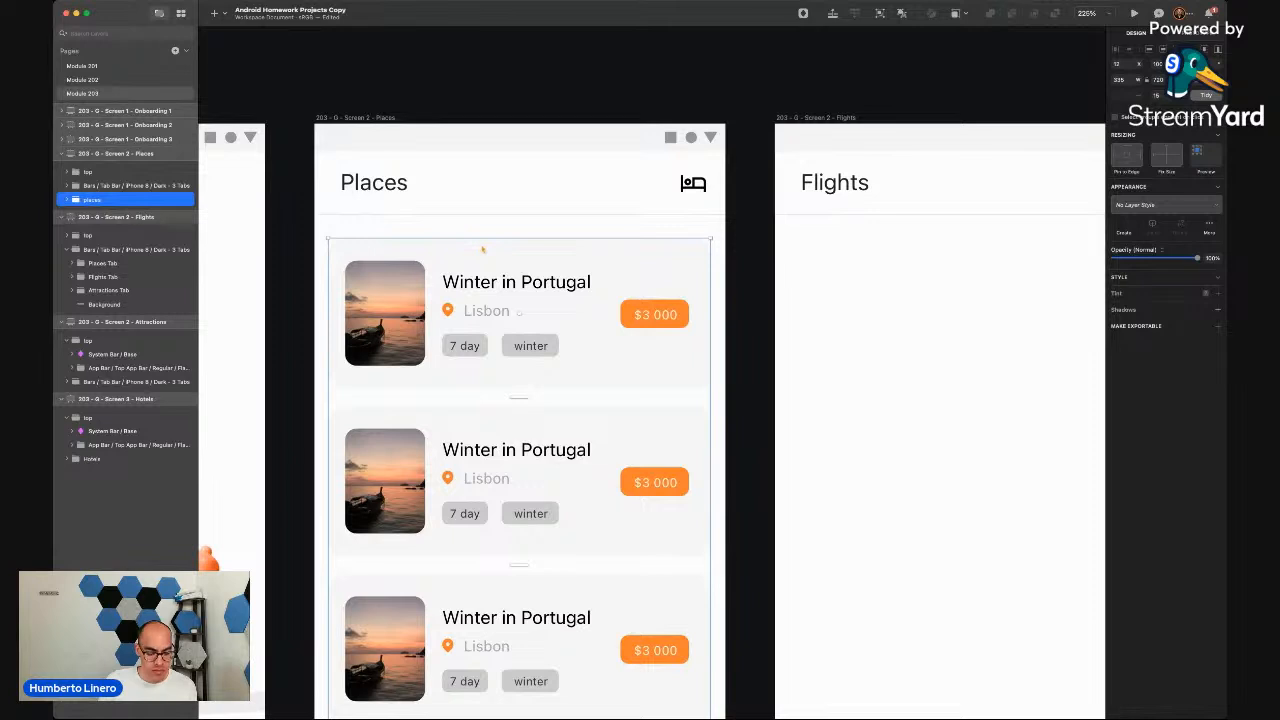
key(ctrl+r)
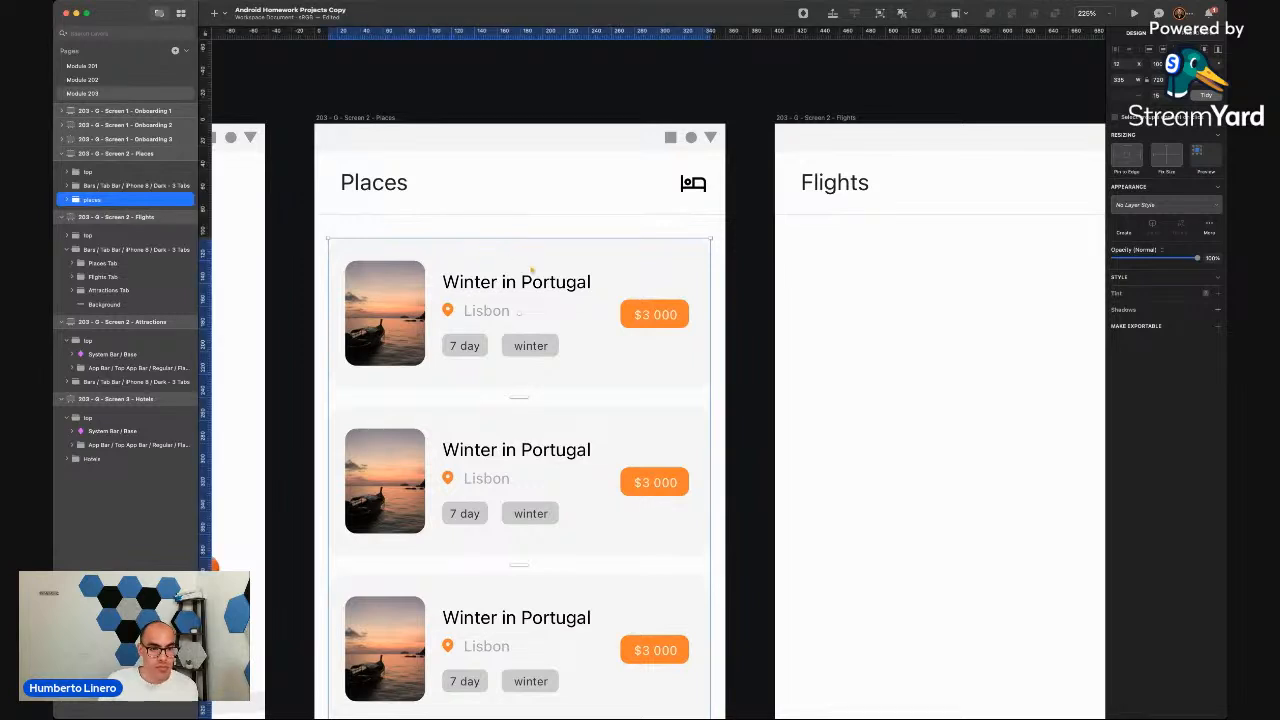
mouse_move(532, 271)
mouse_down()
mouse_move(532, 283)
mouse_move(533, 247)
mouse_move(535, 261)
mouse_up()
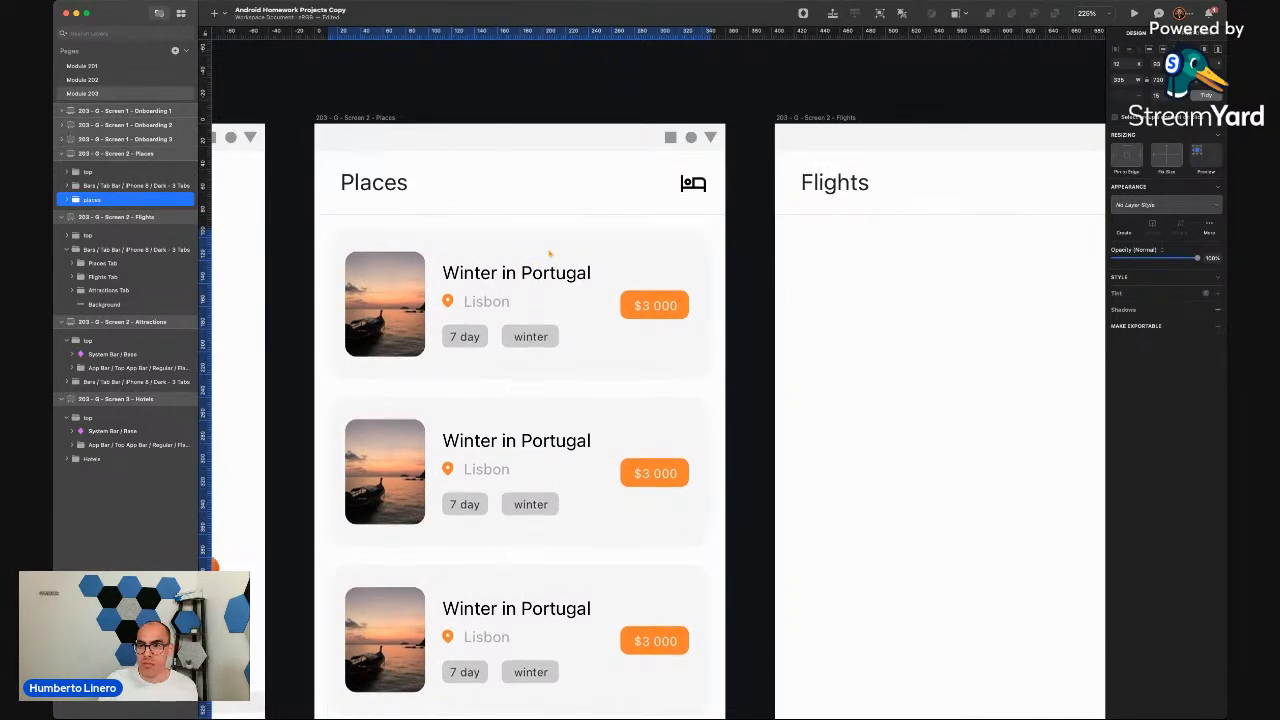
Change the app bar headline text on the Hotels artboard to "Hotels"
scroll(783, 203, right, 5)
scroll(783, 203, right, 5)
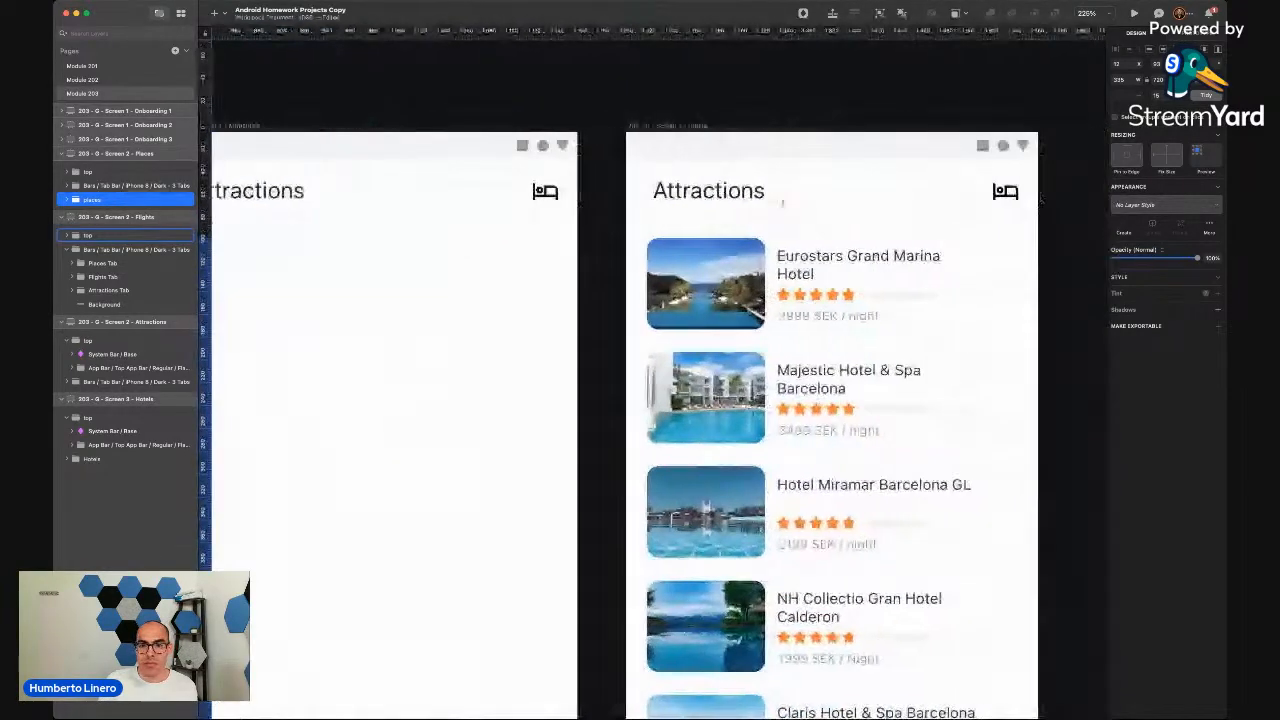
click(792, 262)
click(794, 114)
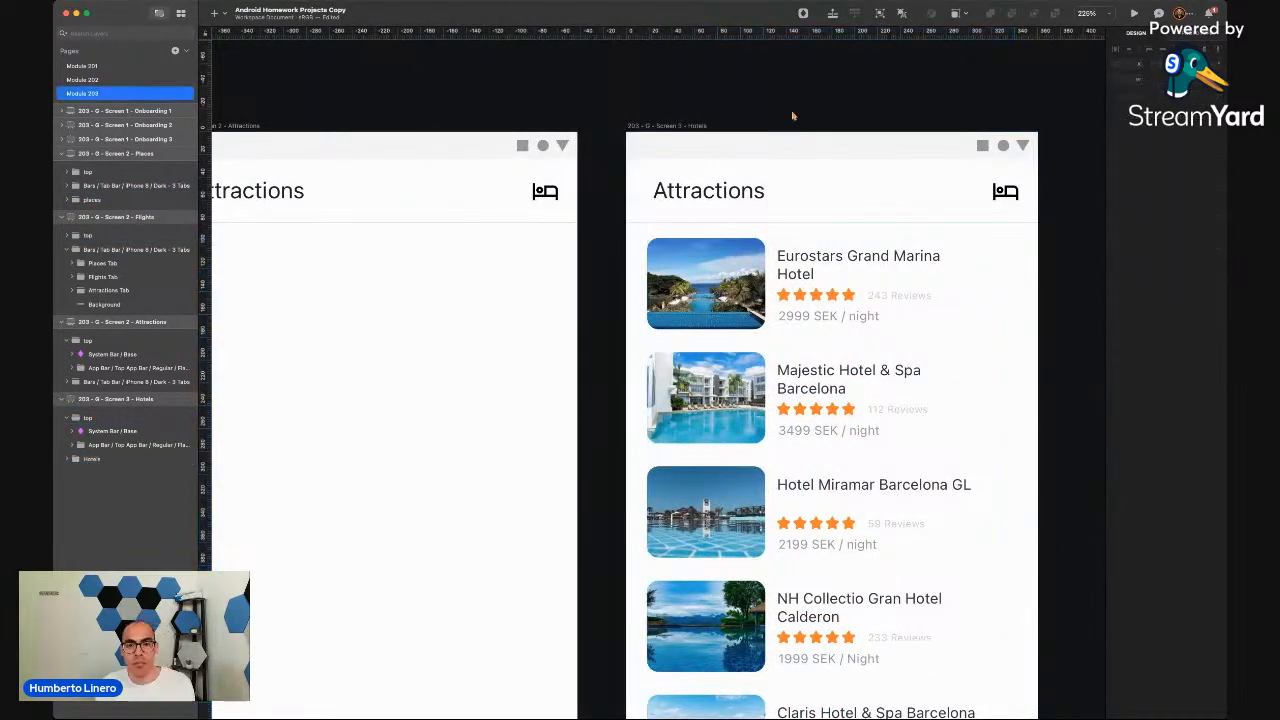
scroll(803, 94, down, 3)
scroll(805, 95, left, 2)
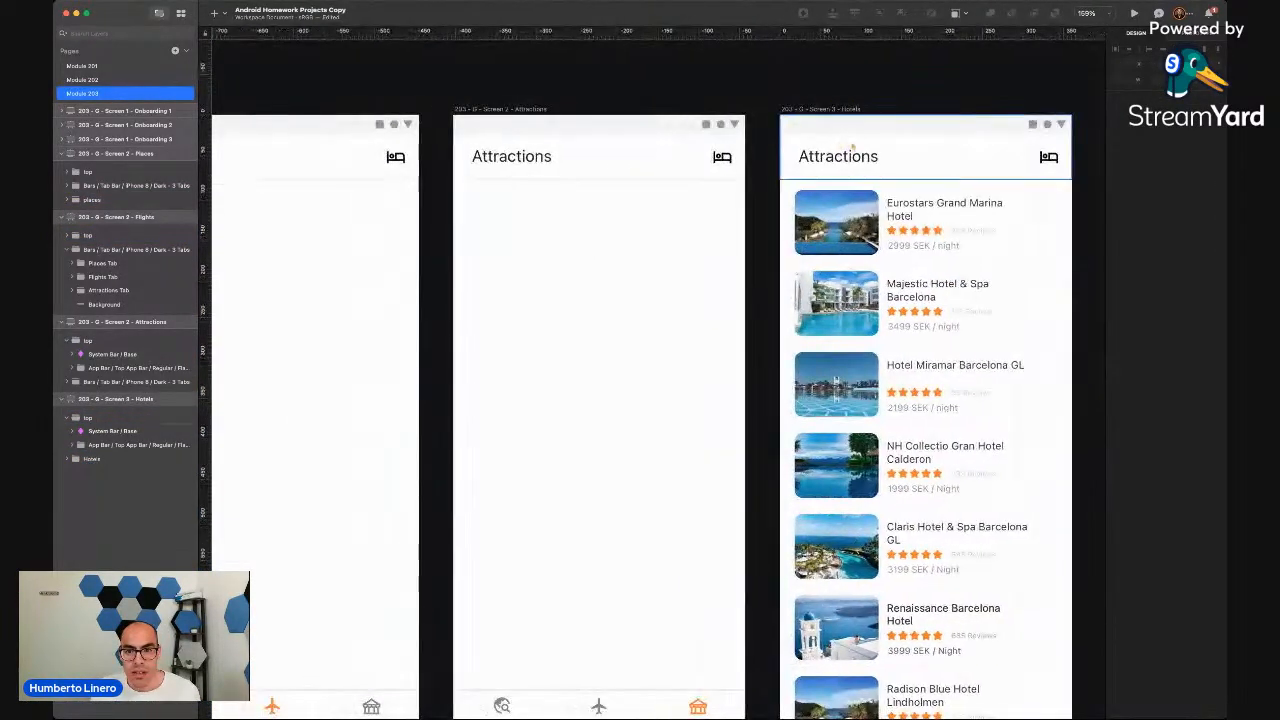
click(1066, 172)
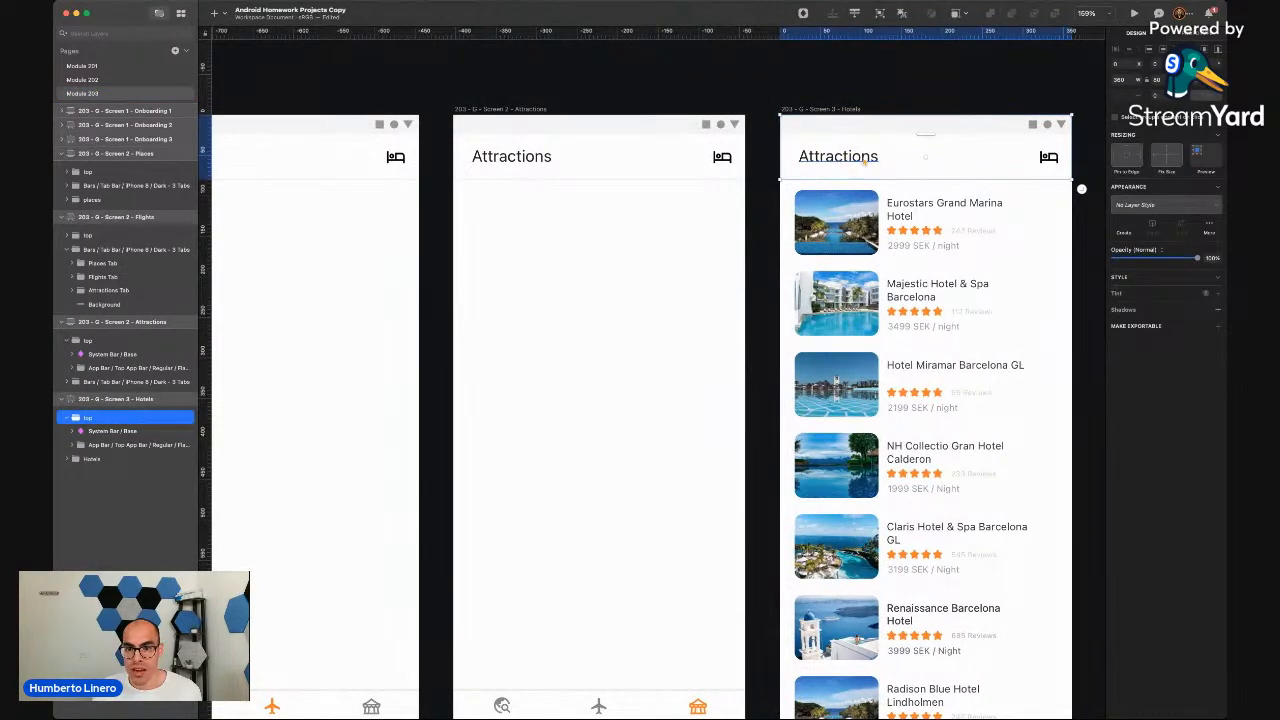
double_click(850, 160)
double_click(1145, 174)
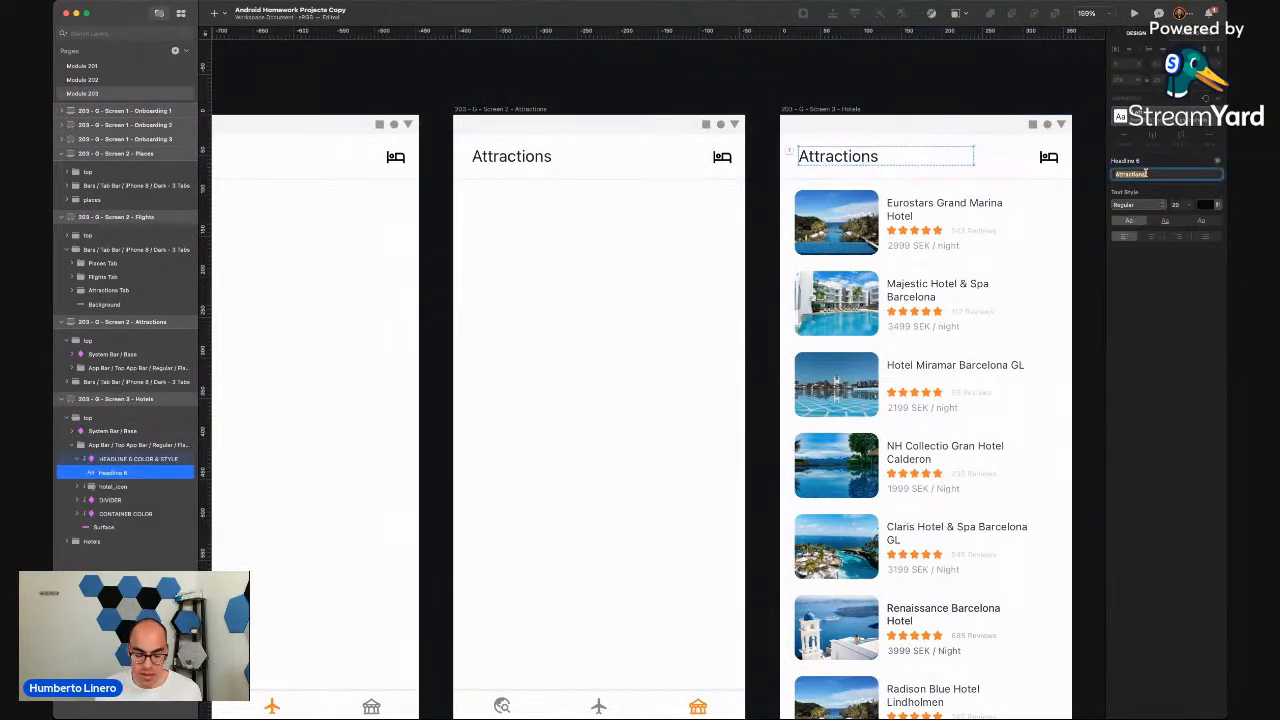
text(Hotels)
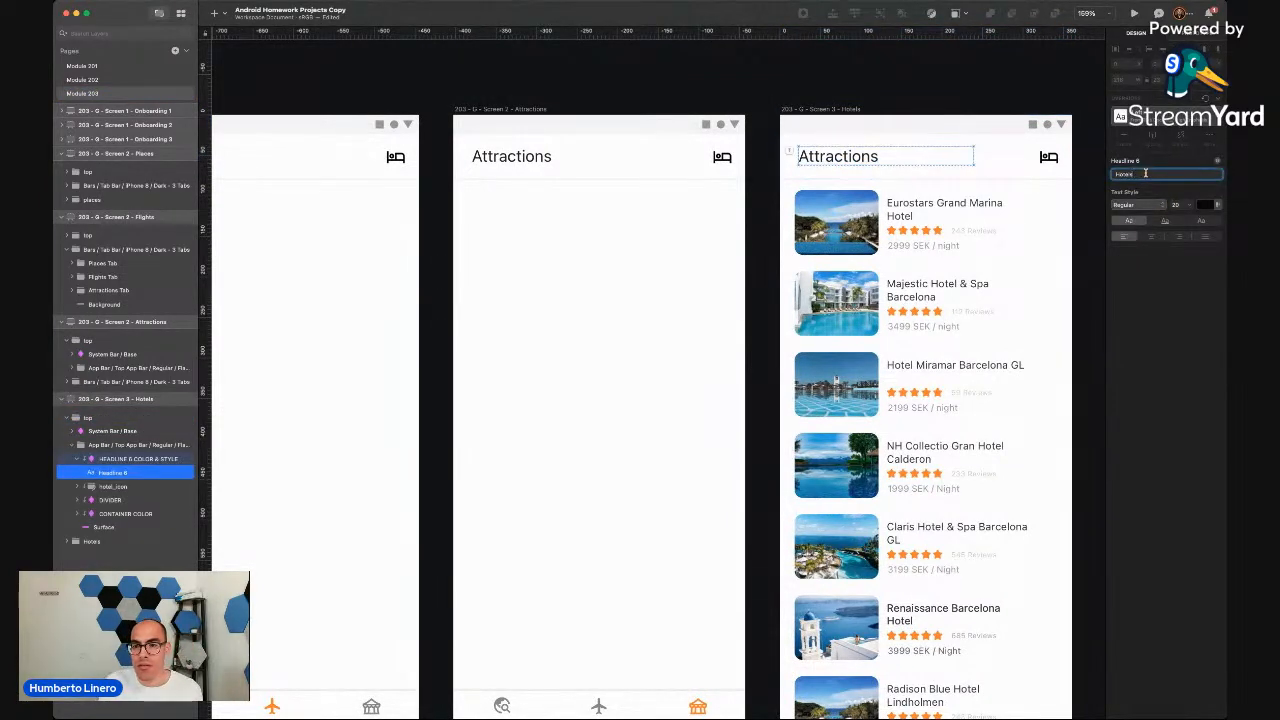
key(Return)
click(918, 103)
Delete the hotel_icon group from the app bar on the Hotels artboard
scroll(905, 100, down, 2)
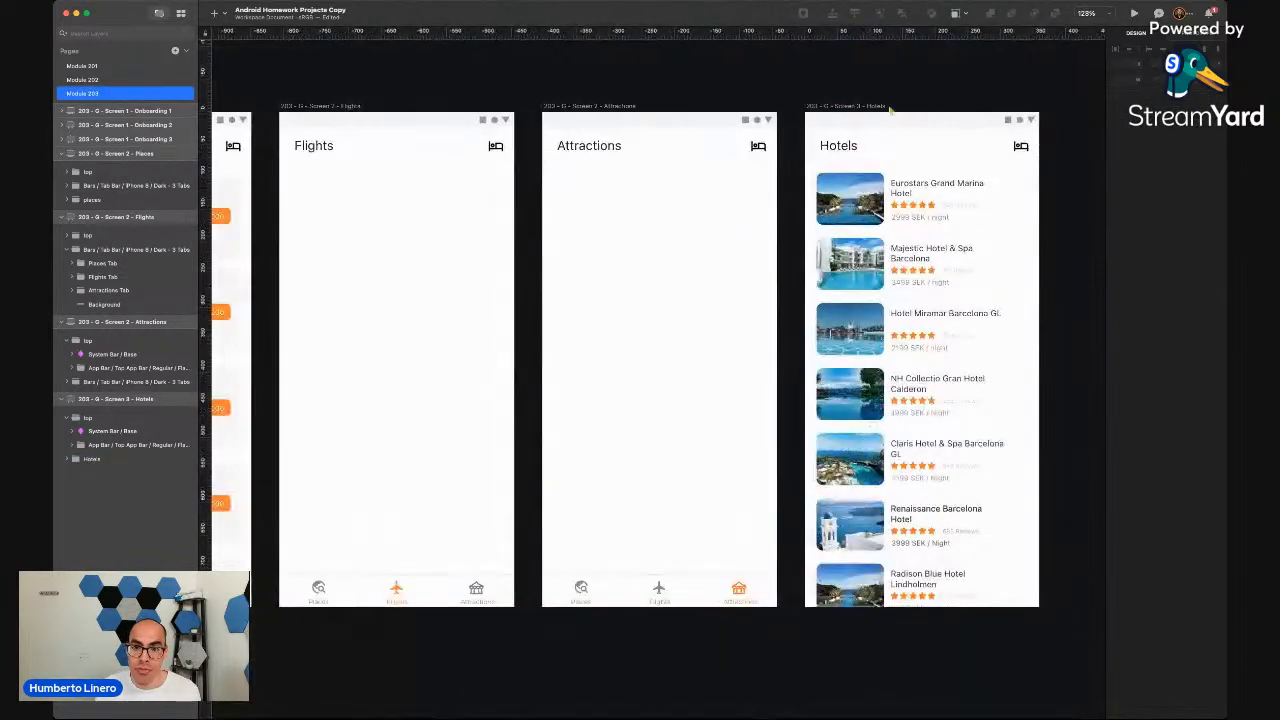
click(1022, 148)
super+click(1022, 148)
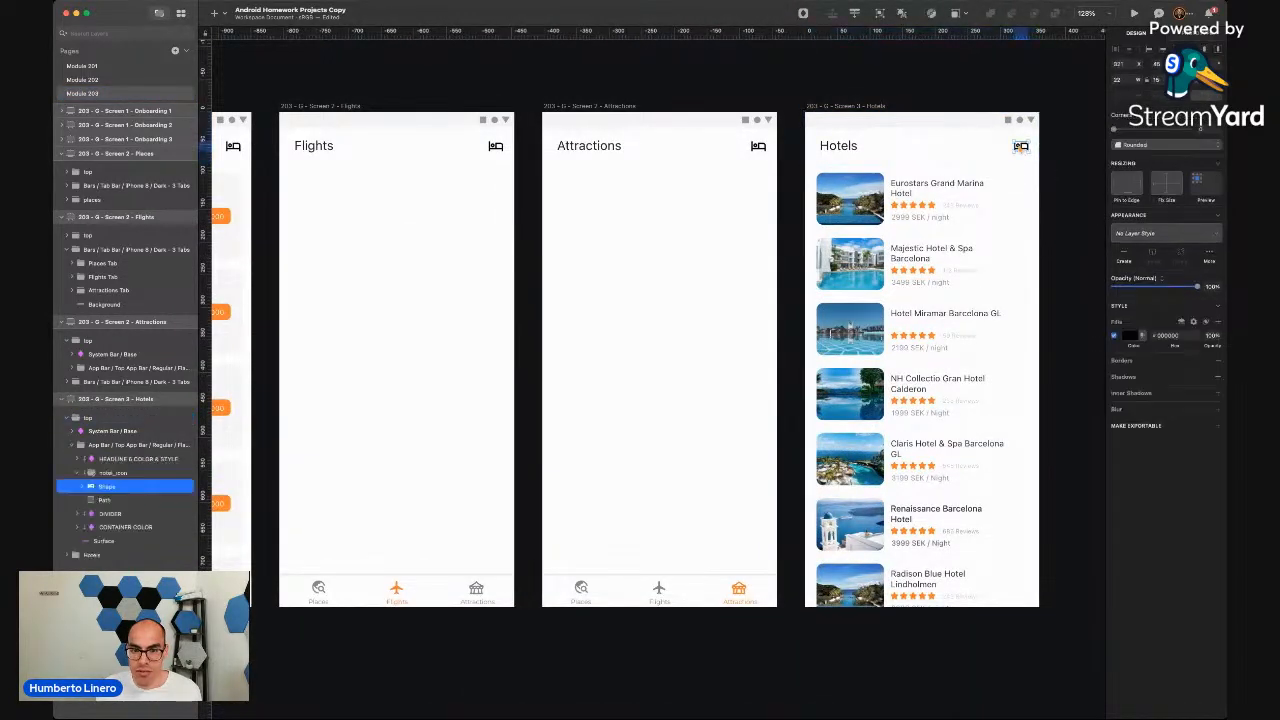
click(99, 474)
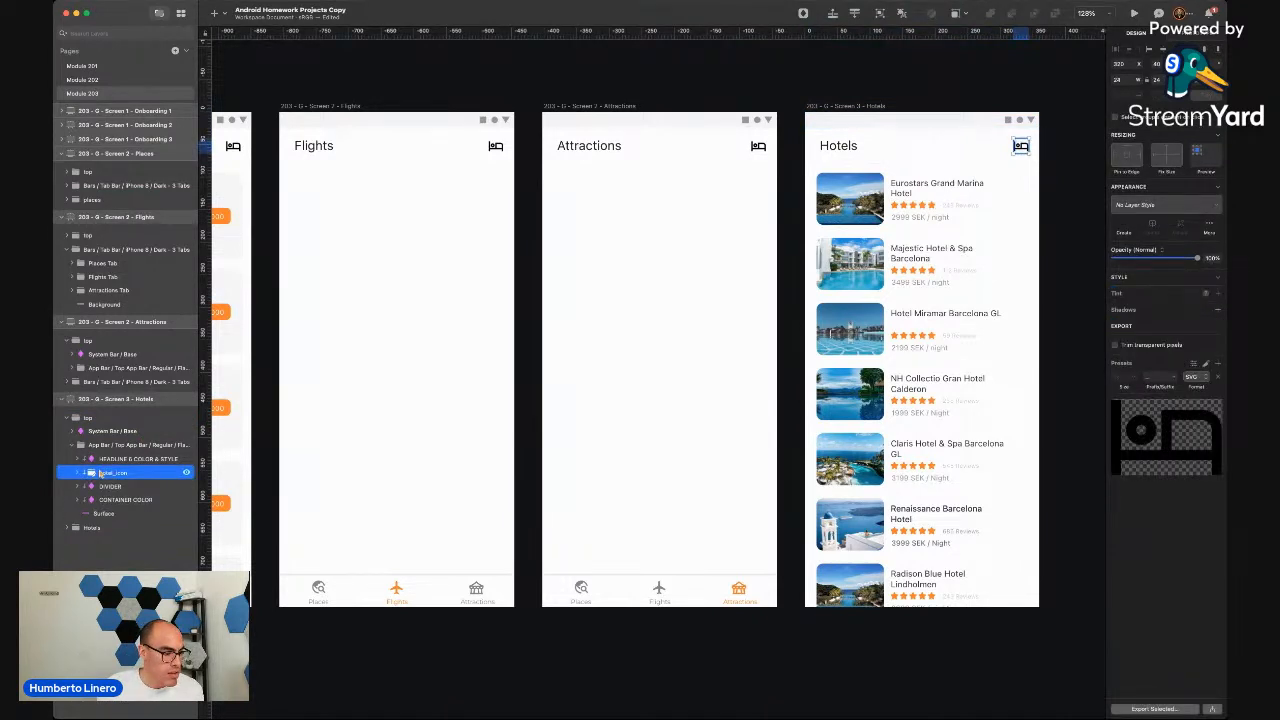
key(BackSpace)
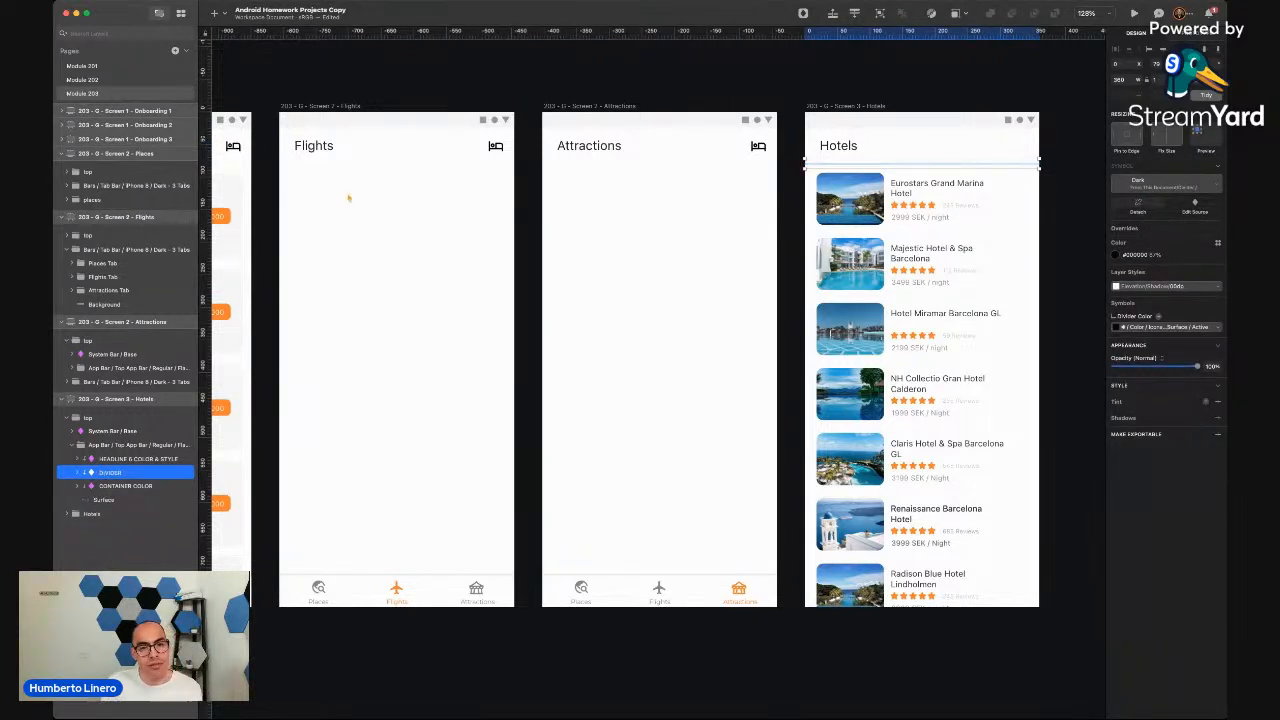
click(449, 93)
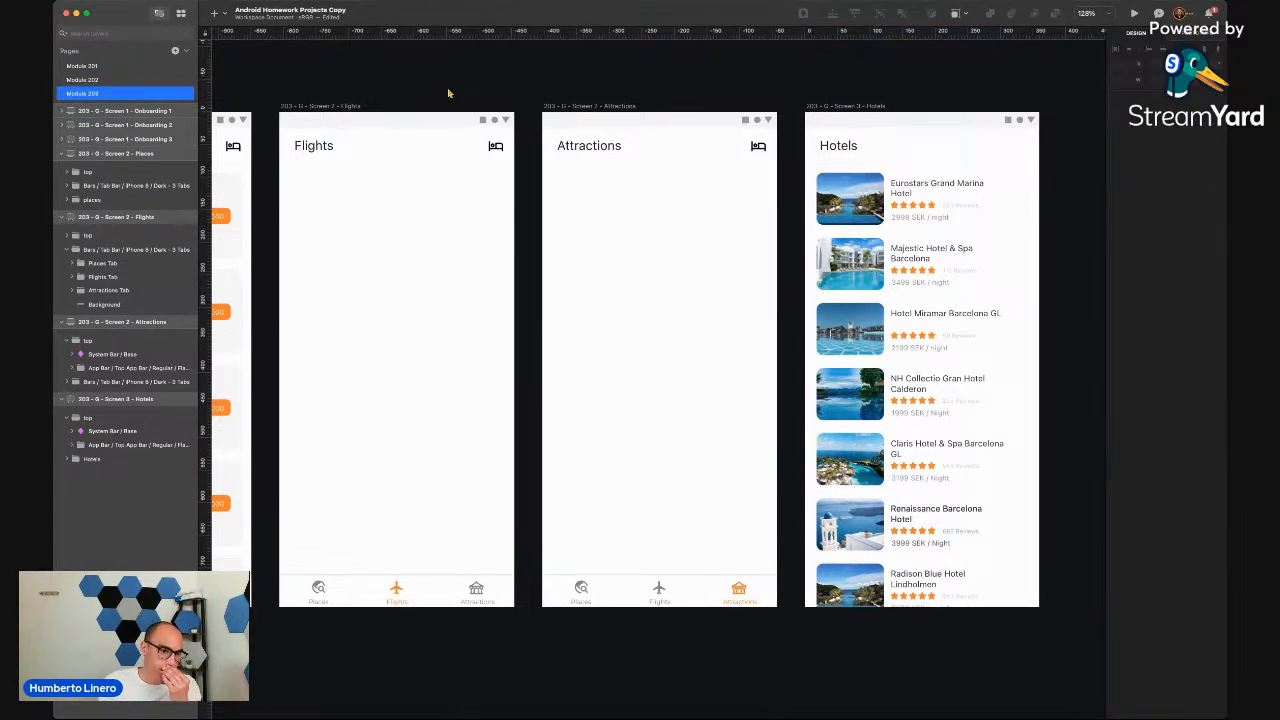
Look over the Module 203 artboards from onboarding to Hotels, and open the Module 202 page
scroll(449, 93, left, 10)
scroll(671, 238, right, 7)
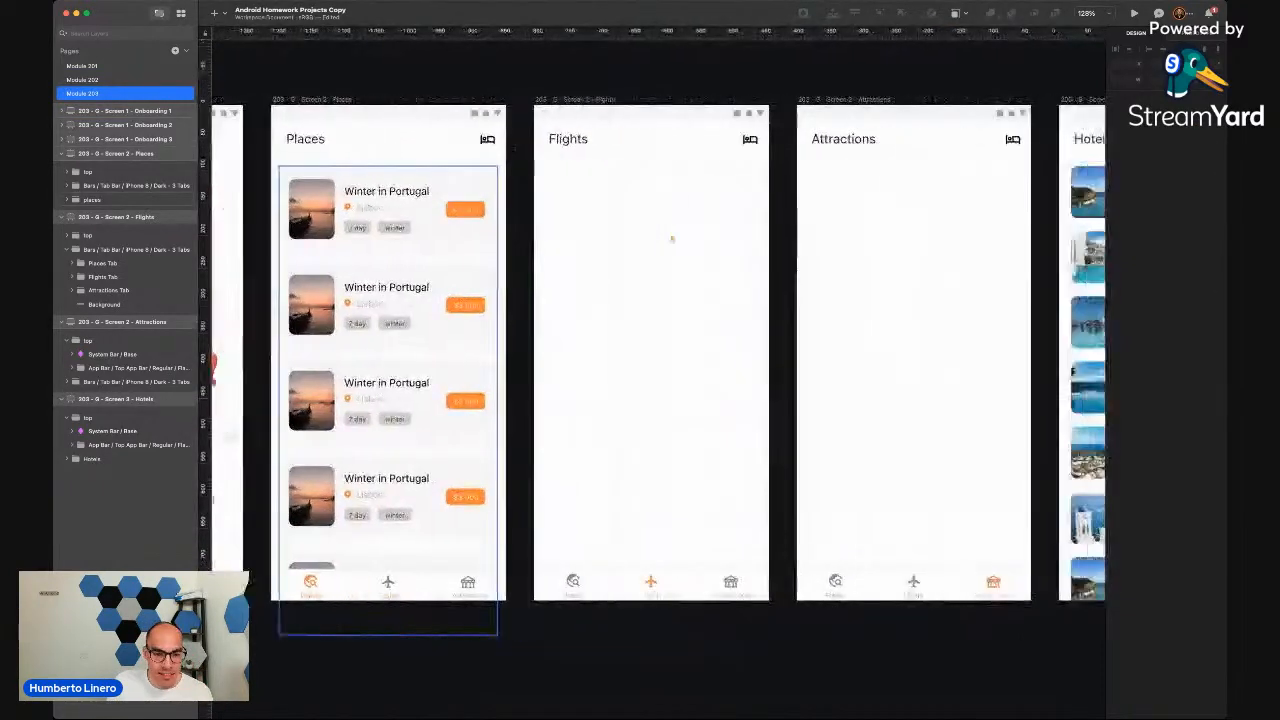
scroll(671, 238, right, 2)
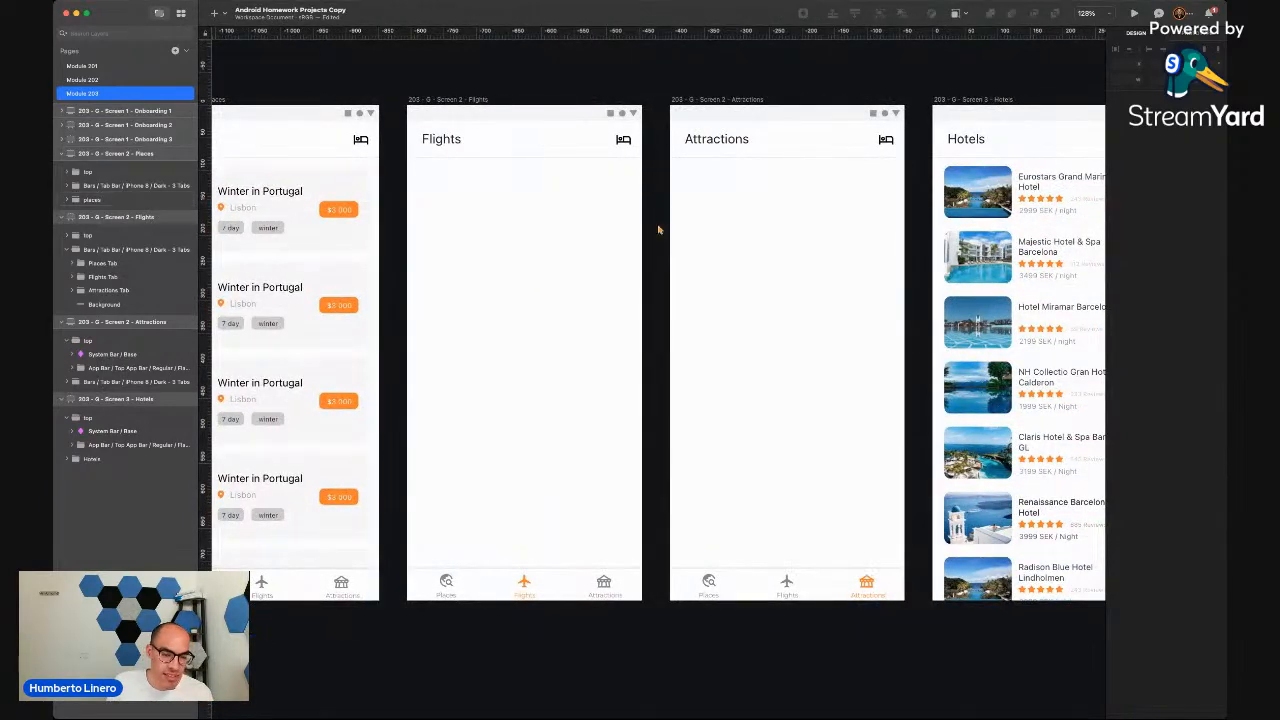
scroll(519, 256, down, 4)
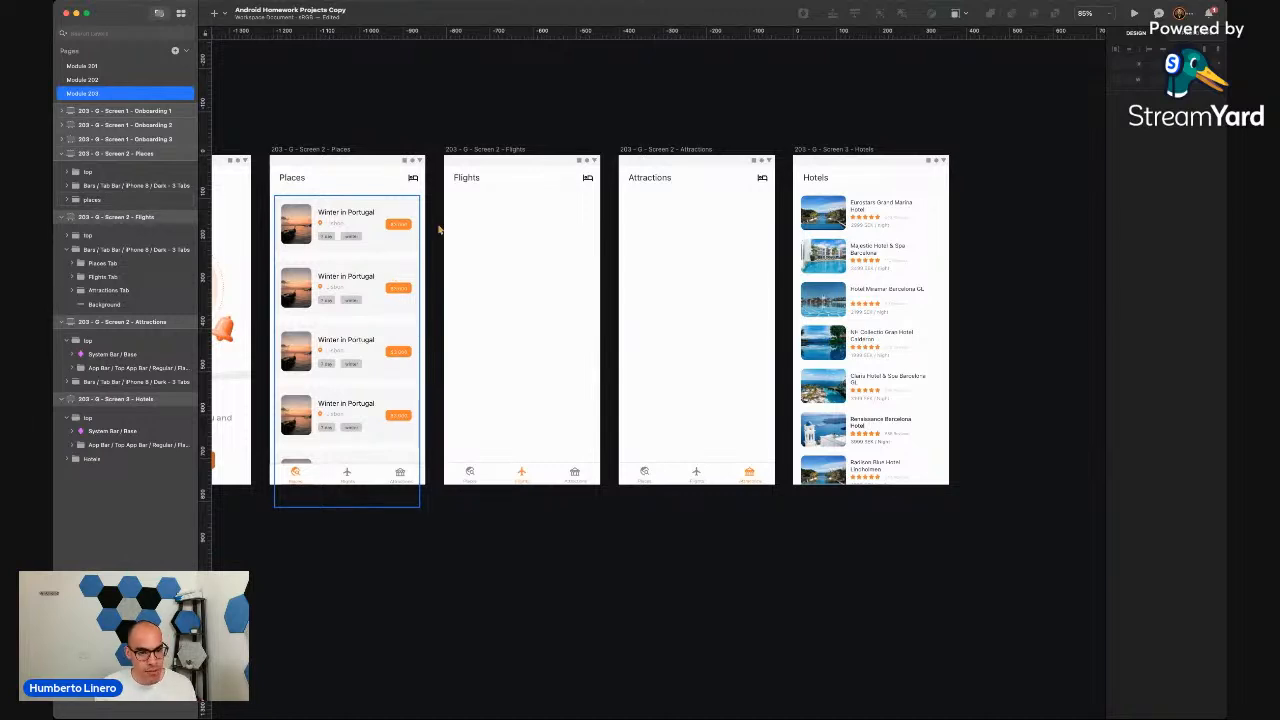
scroll(486, 286, left, 3)
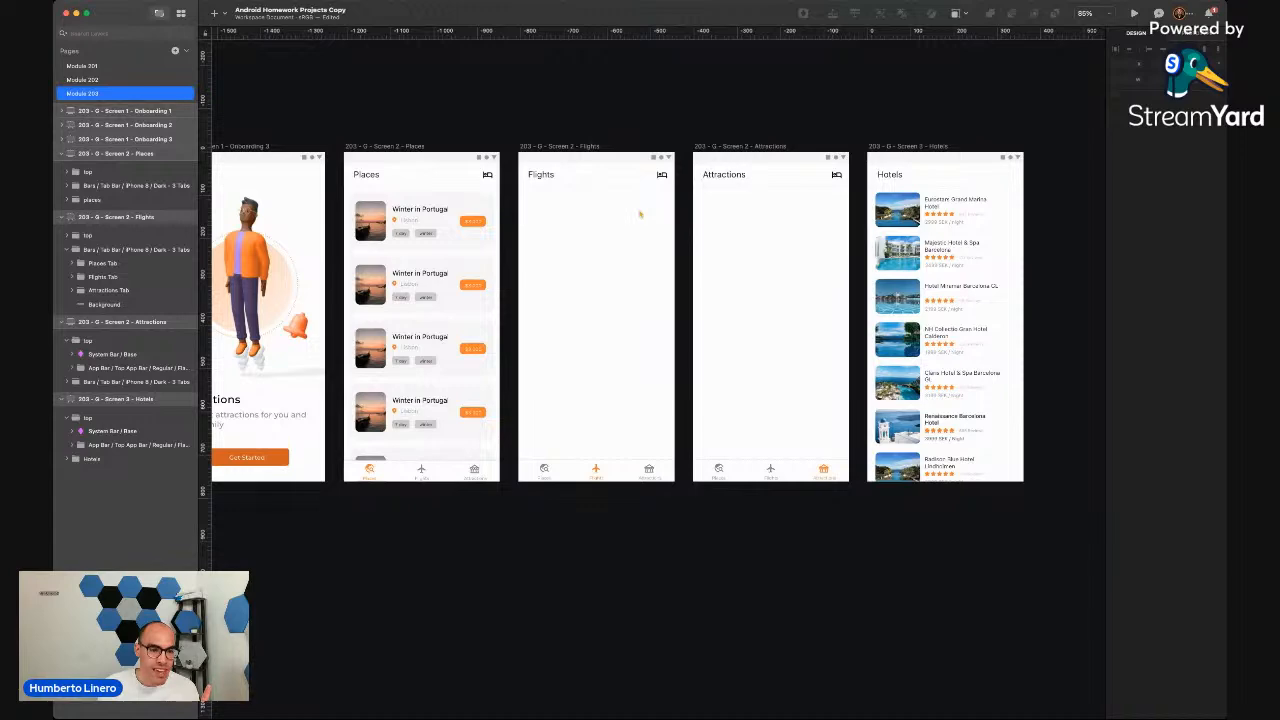
scroll(558, 255, down, 5)
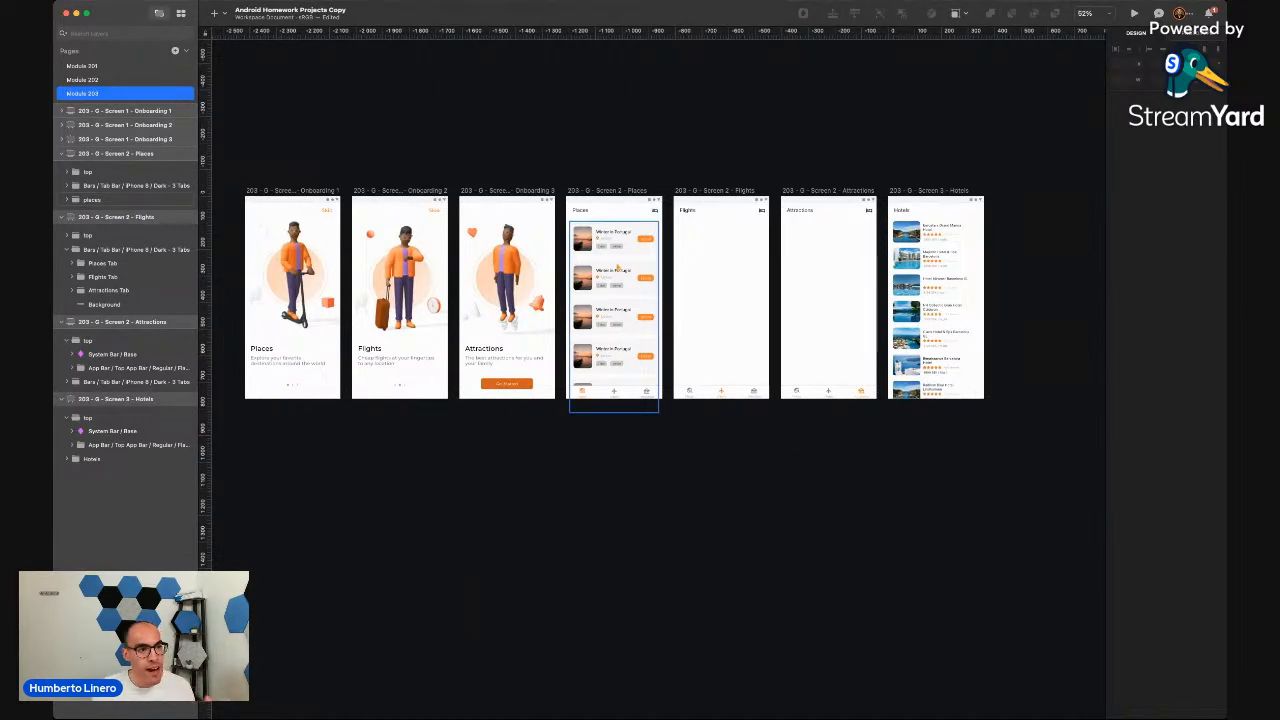
scroll(643, 168, up, 5)
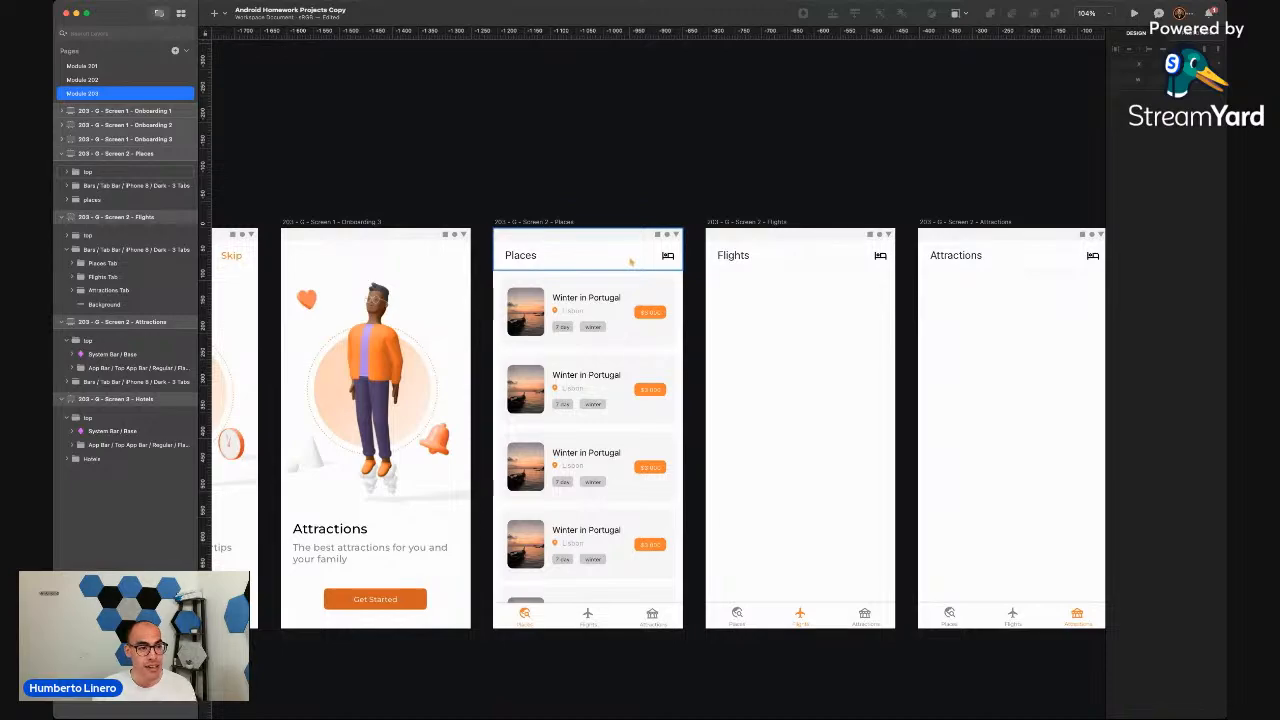
click(115, 81)
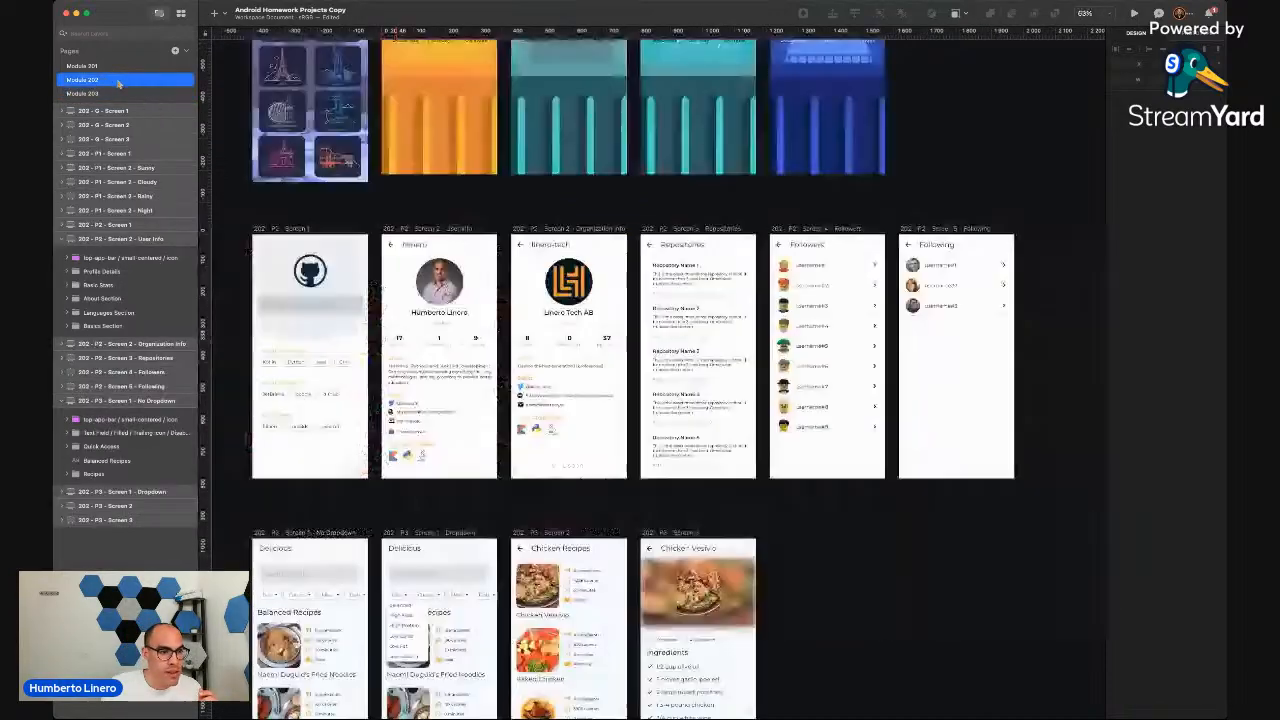
Examine the Categories, Technology and news story artboards on the Module 202 page
scroll(341, 195, up, 10)
scroll(341, 195, left, 2)
scroll(358, 300, up, 5)
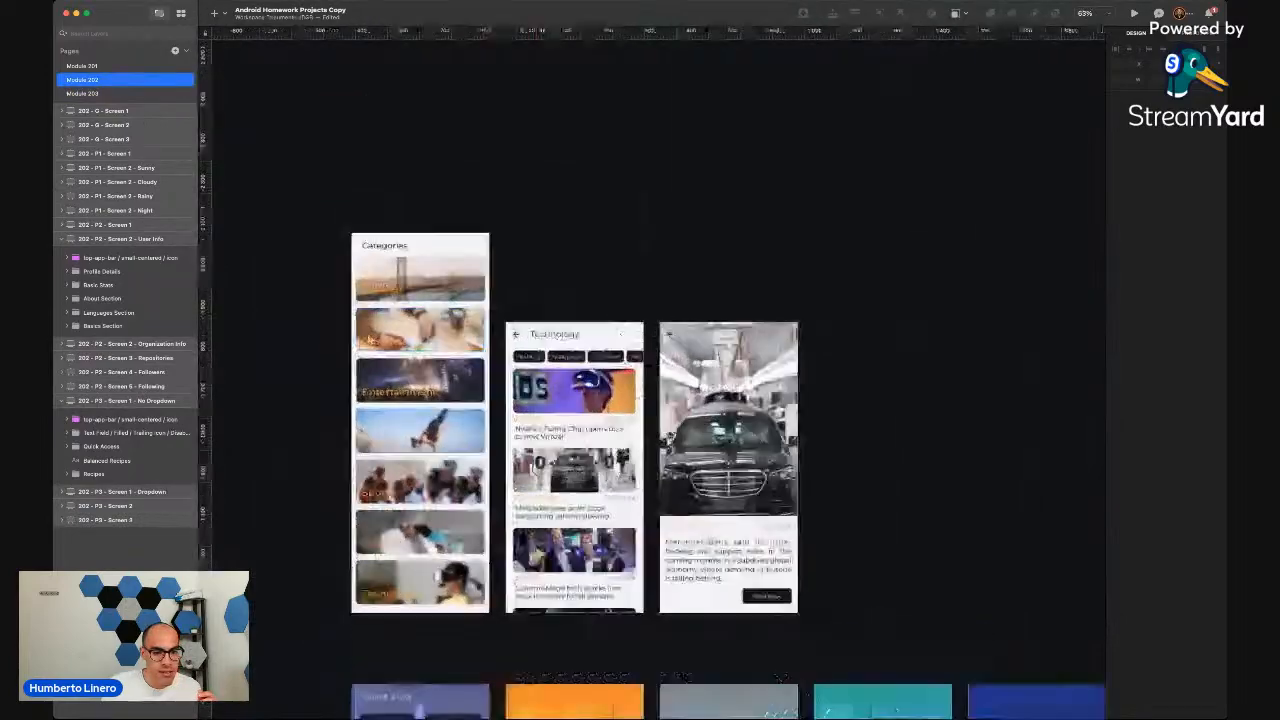
scroll(361, 284, down, 1)
scroll(361, 284, down, 1)
scroll(361, 284, right, 2)
scroll(361, 284, down, 1)
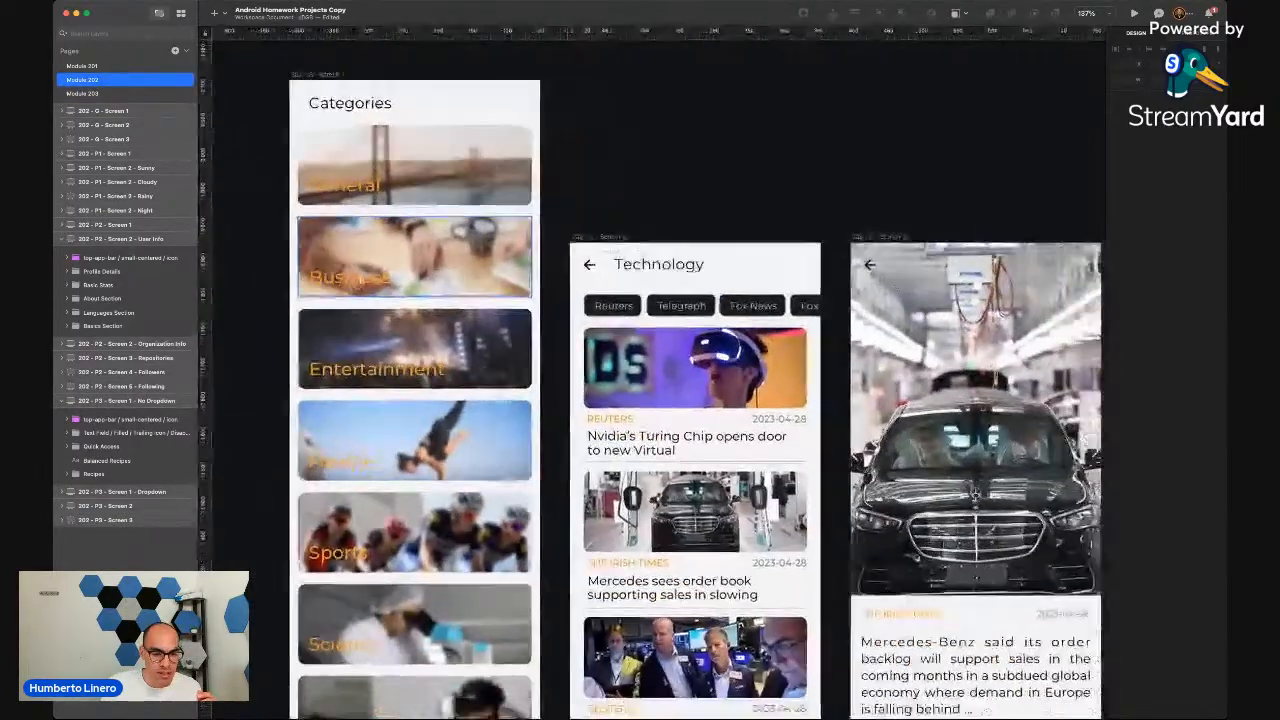
scroll(372, 247, down, 2)
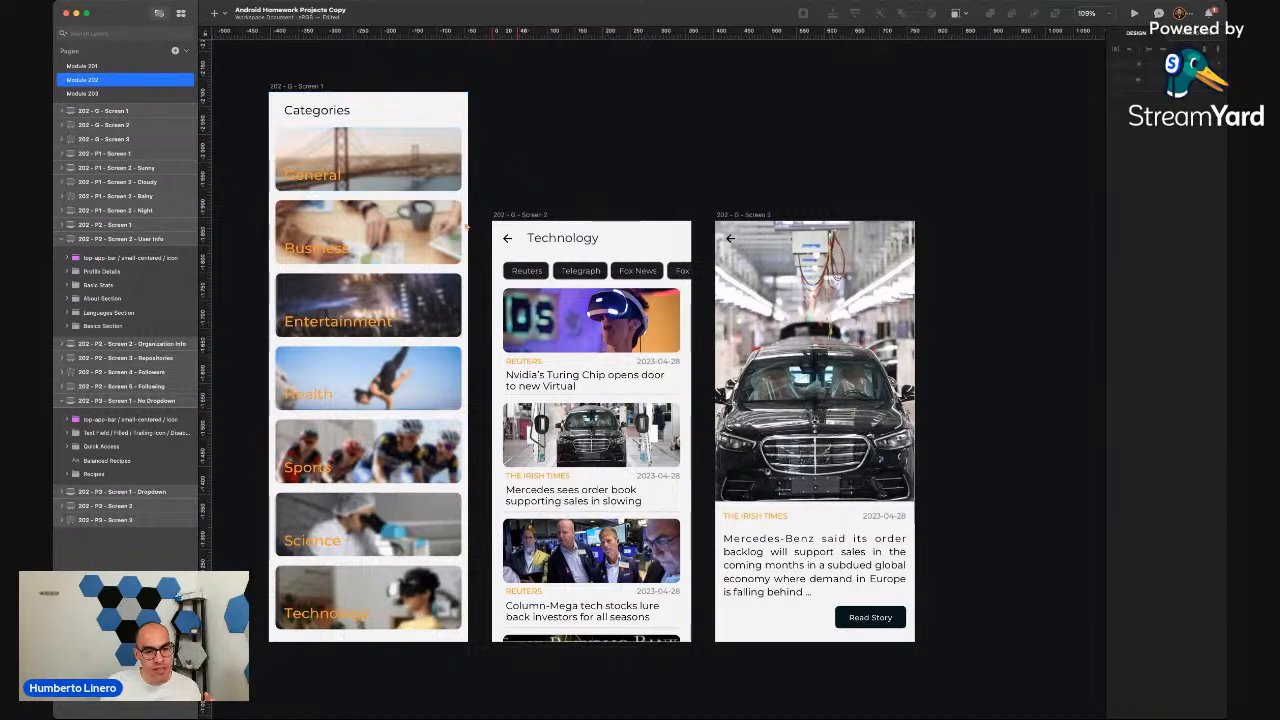
Compare the app bar headline and back arrow alignment on the Module 202 Categories and Technology artboards with the content below them
click(520, 214)
scroll(517, 263, up, 5)
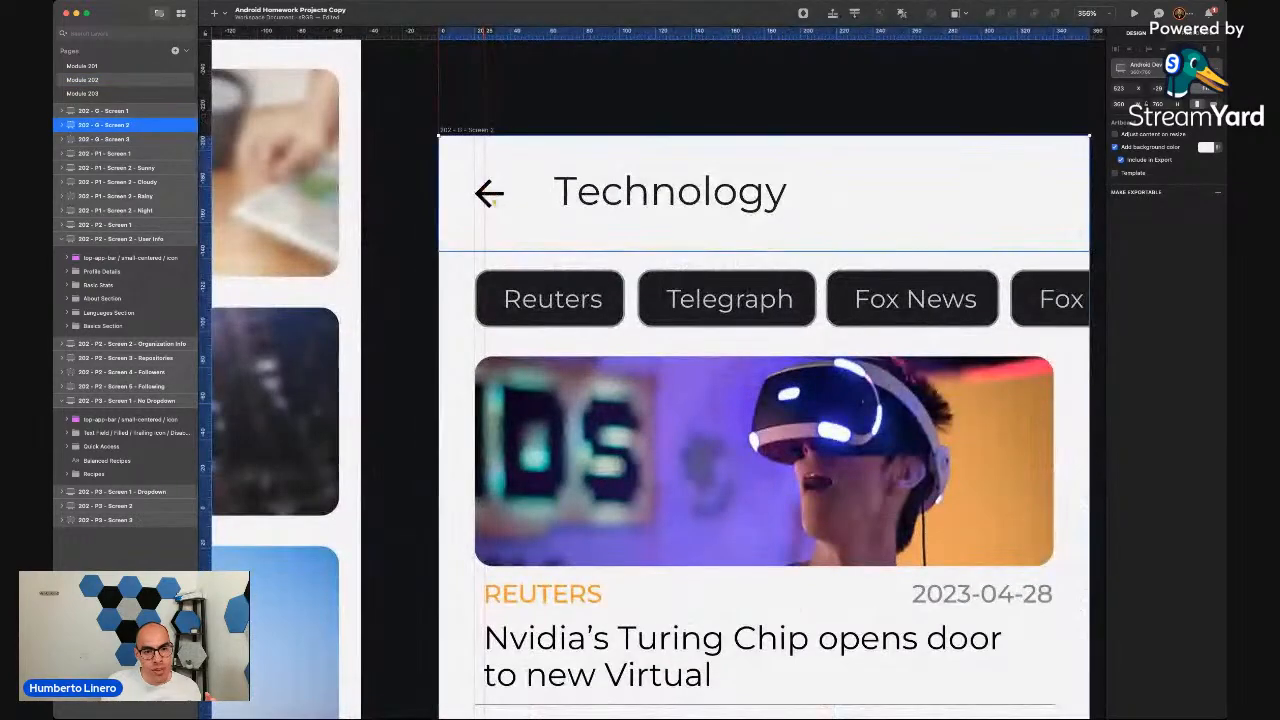
scroll(472, 203, down, 5)
scroll(472, 203, up, 2)
scroll(472, 203, left, 2)
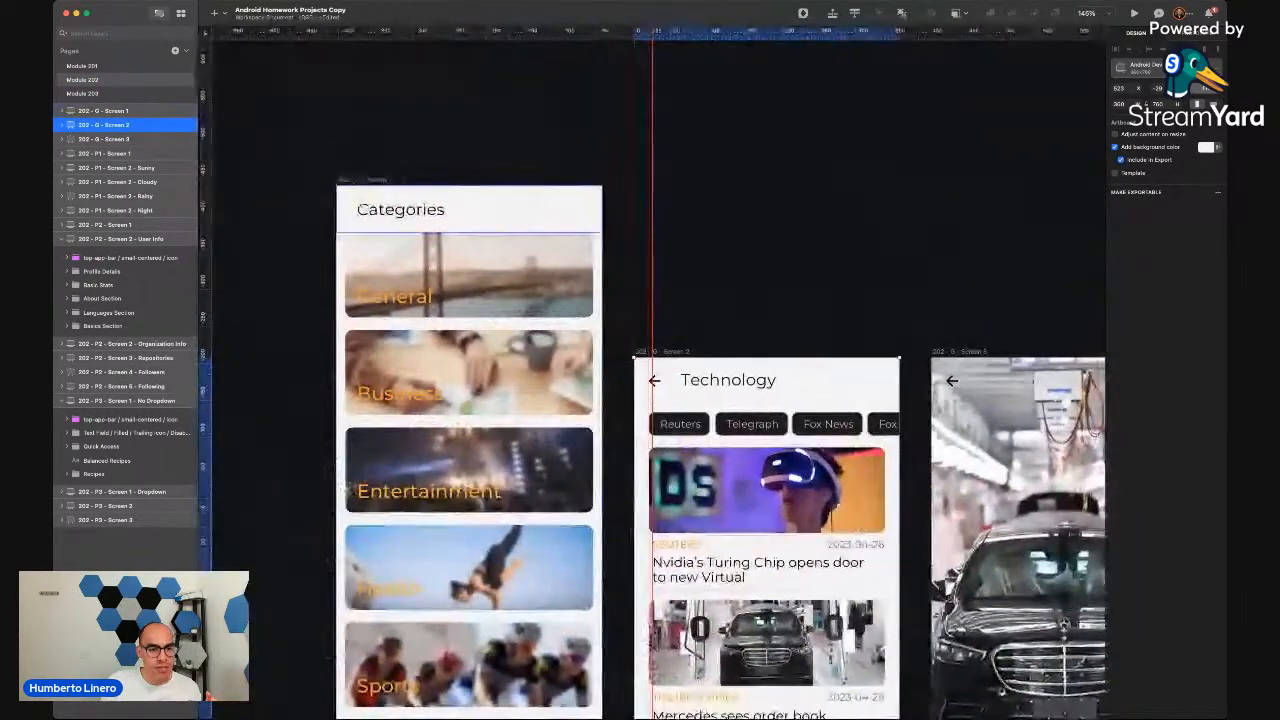
scroll(366, 205, up, 5)
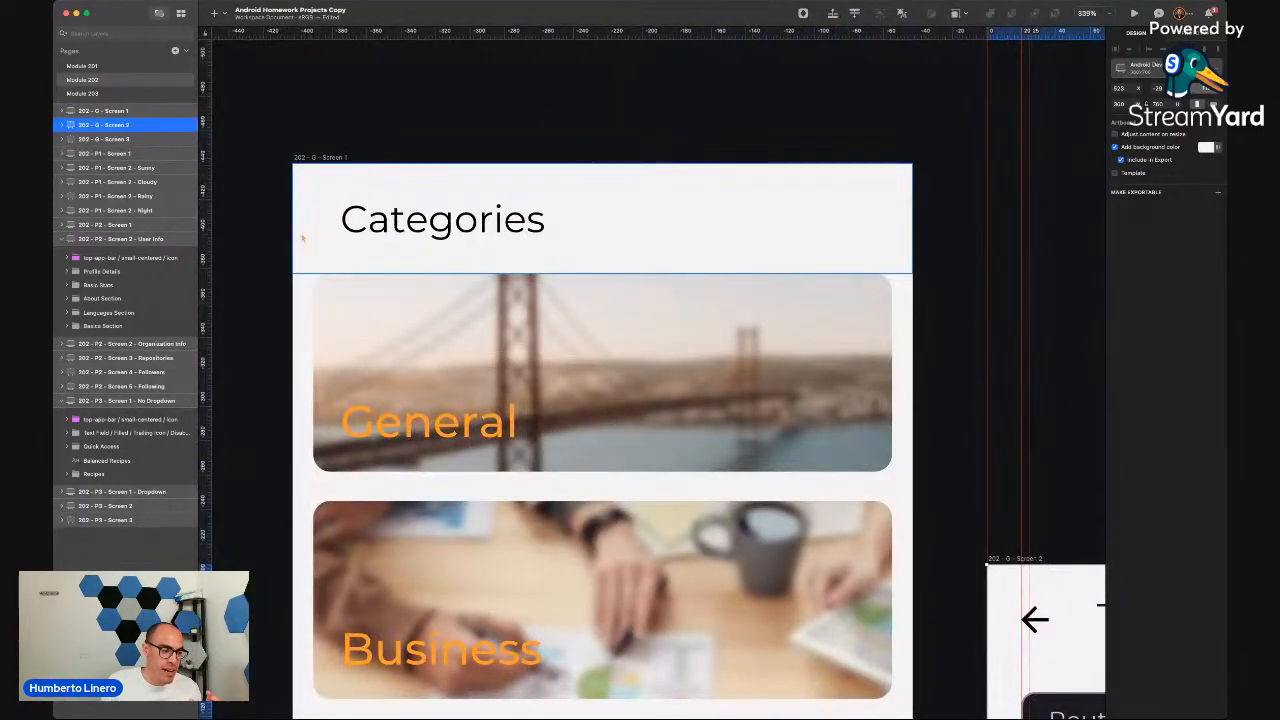
scroll(302, 238, down, 5)
scroll(302, 238, right, 3)
scroll(302, 238, down, 2)
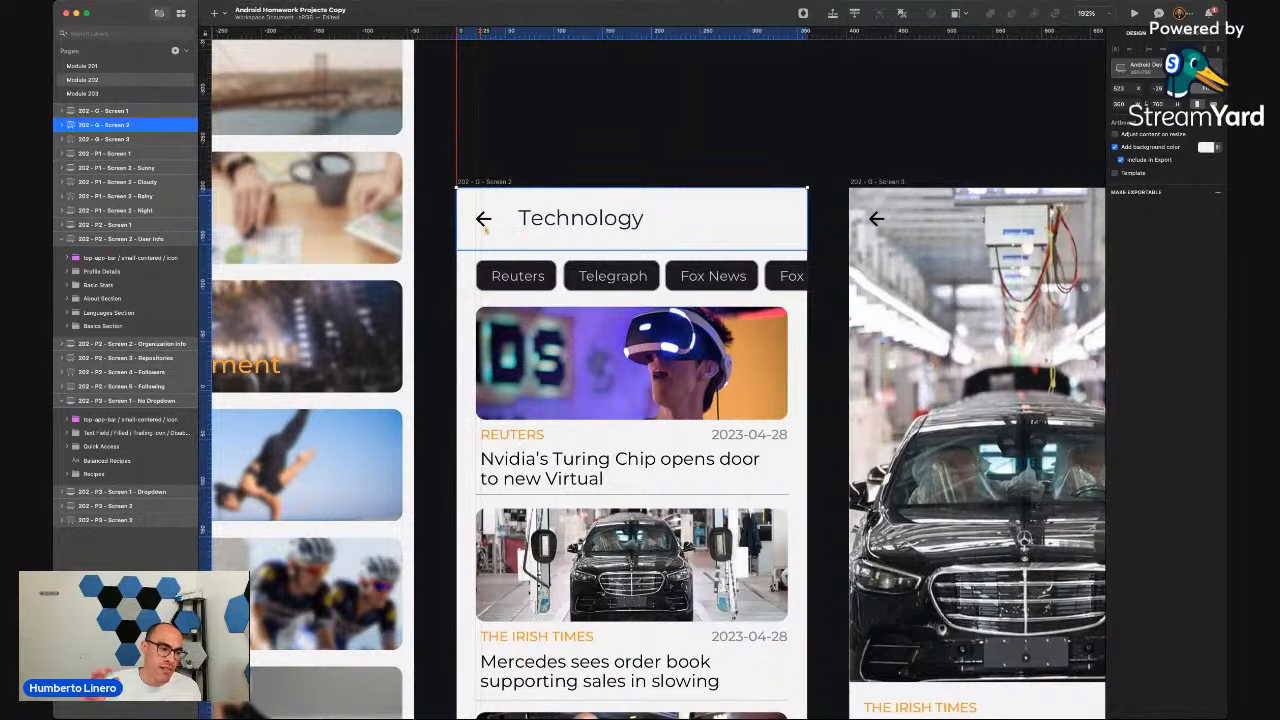
scroll(483, 228, up, 5)
scroll(483, 228, left, 6)
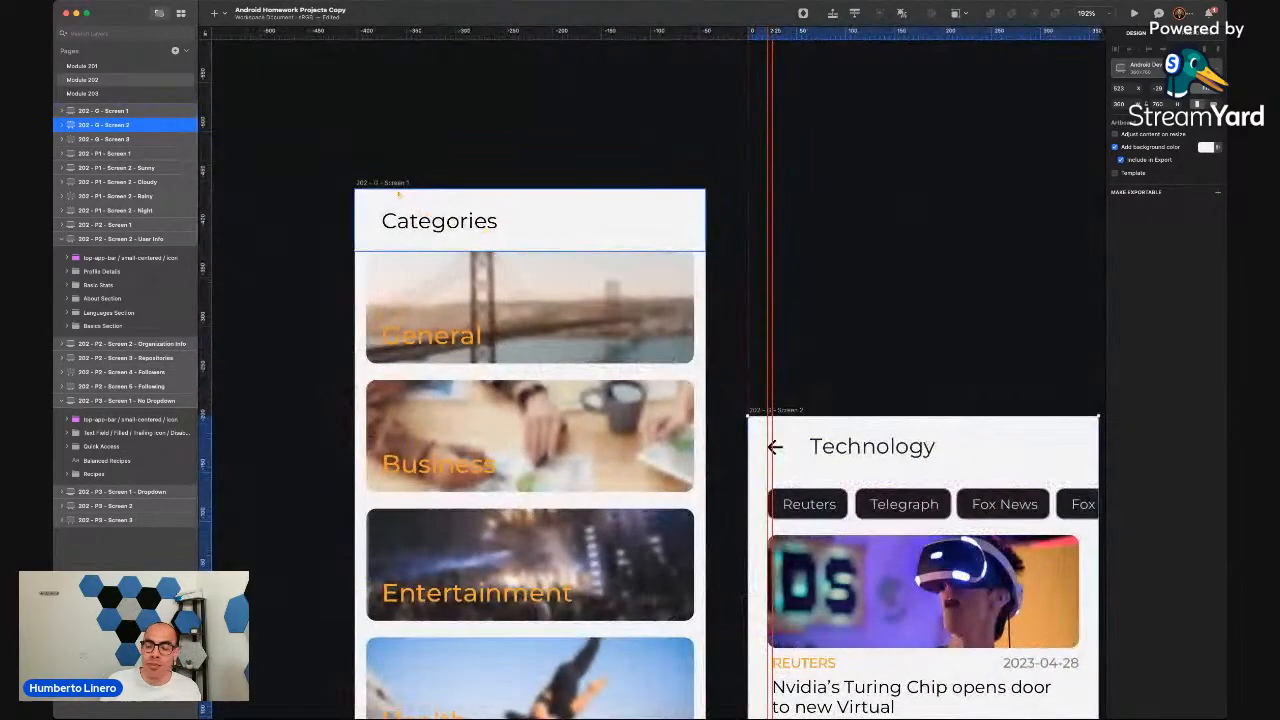
scroll(387, 220, down, 5)
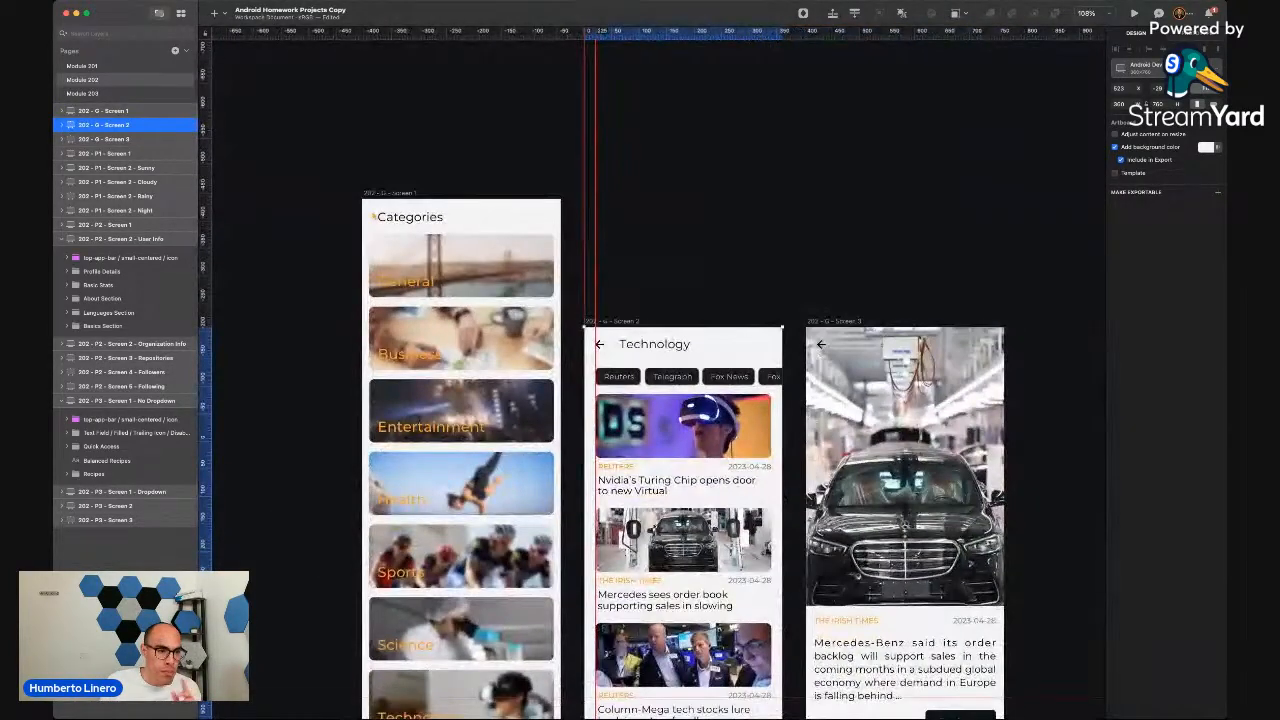
Return to the Module 203 page and review its onboarding, Places, Flights, Attractions and Hotels artboards
click(78, 93)
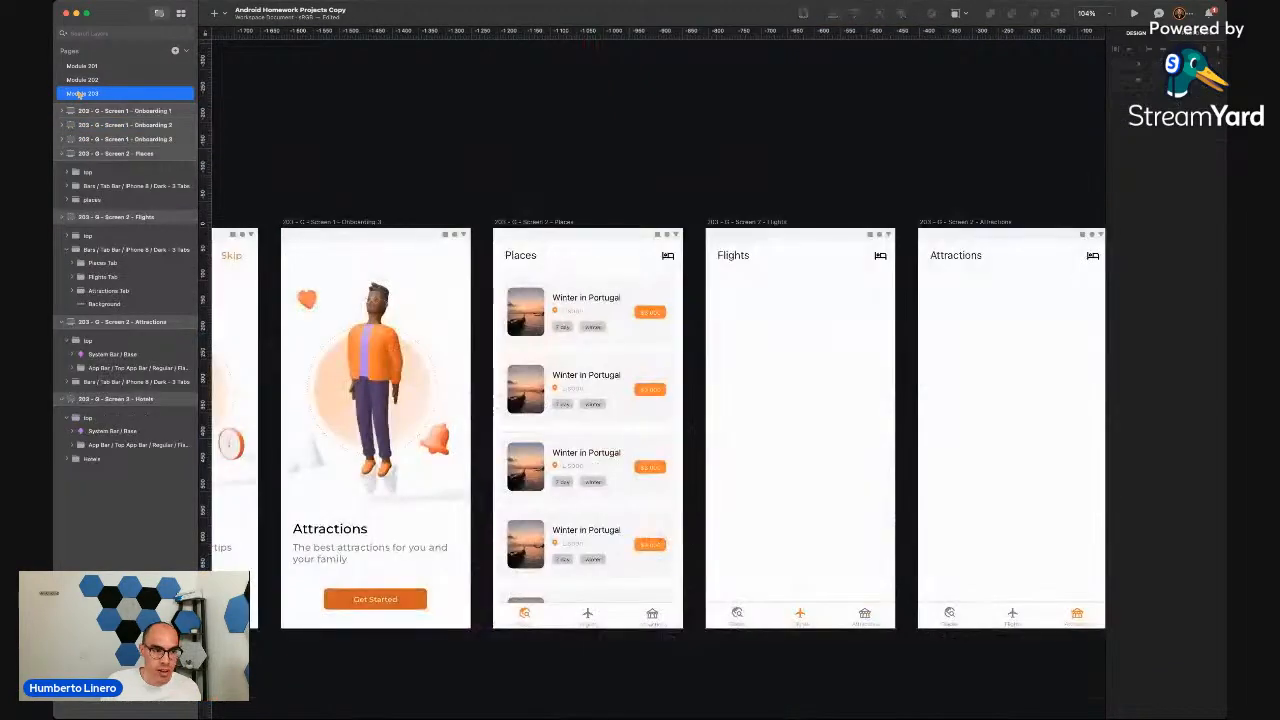
scroll(534, 241, down, 2)
scroll(534, 241, left, 6)
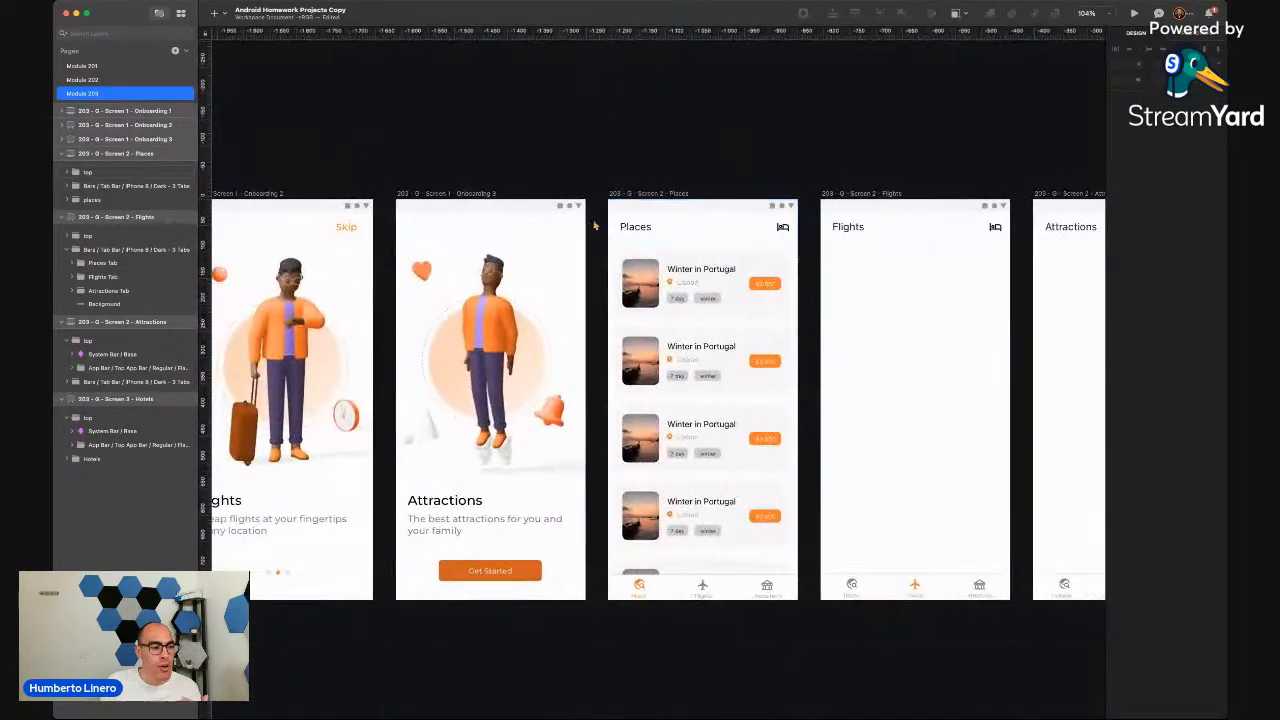
scroll(594, 226, right, 10)
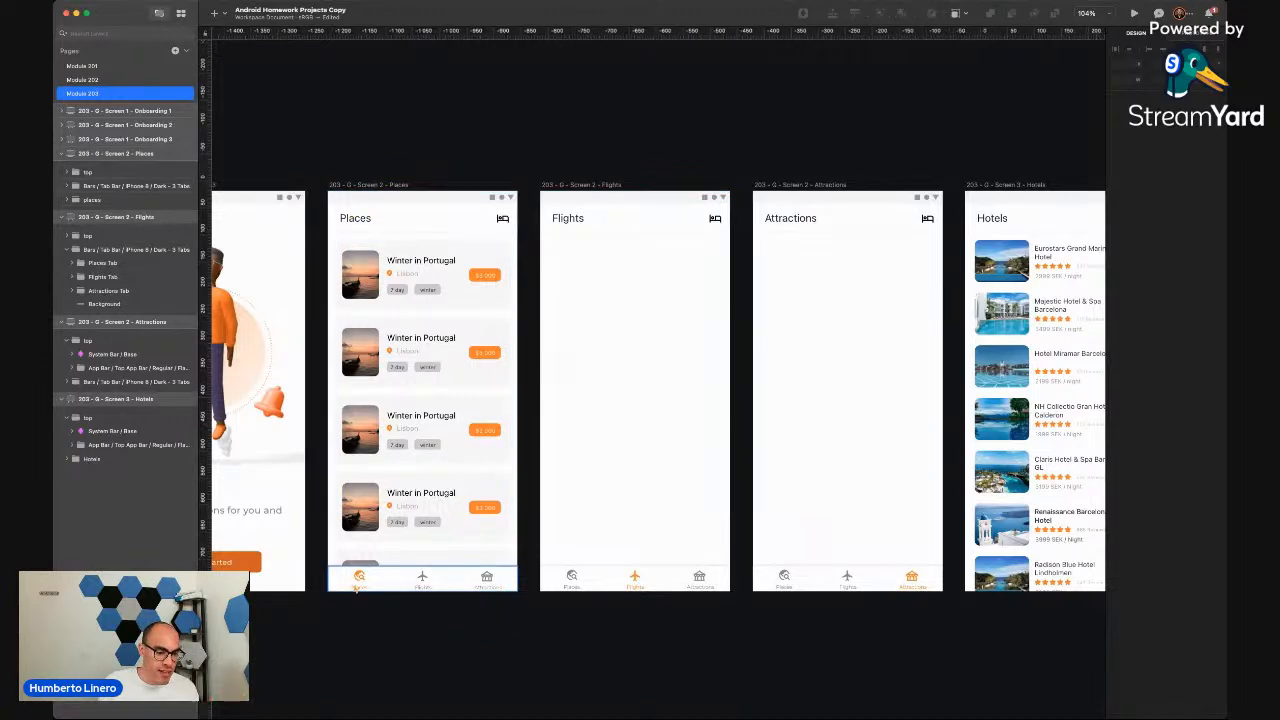
scroll(356, 584, up, 5)
scroll(403, 372, up, 2)
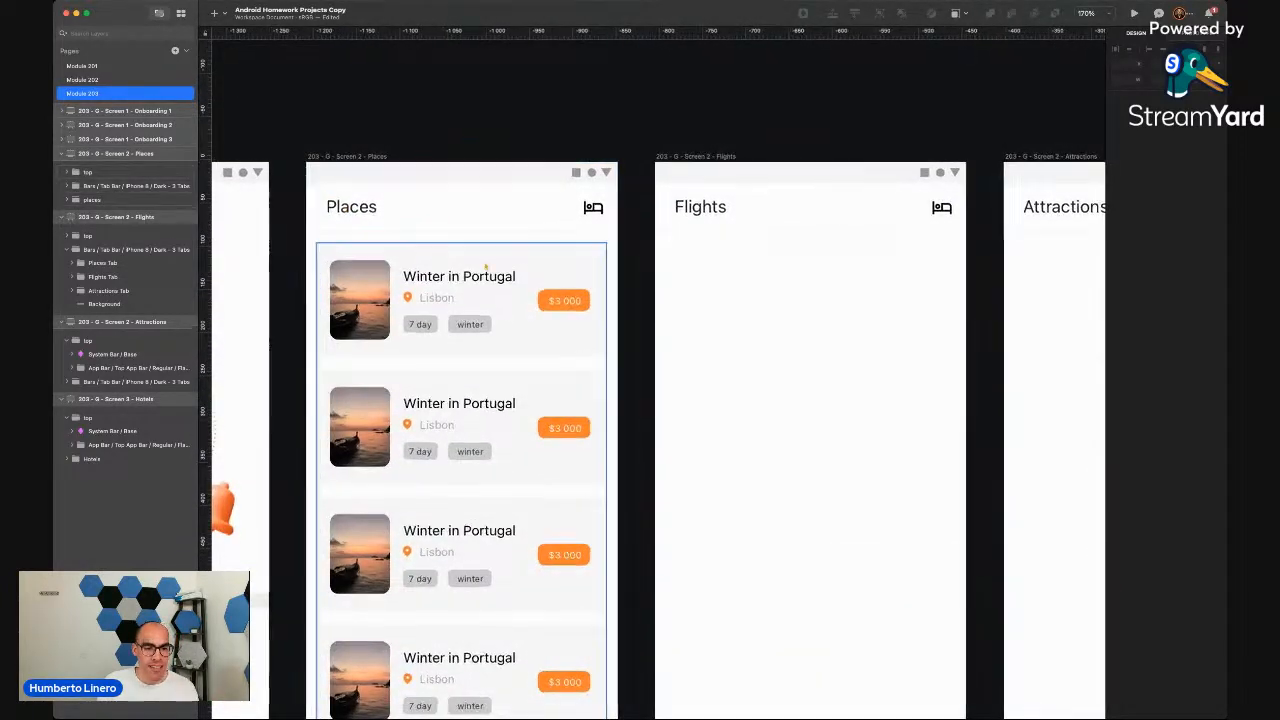
scroll(455, 420, down, 5)
scroll(747, 378, right, 3)
scroll(747, 378, up, 4)
scroll(747, 378, right, 3)
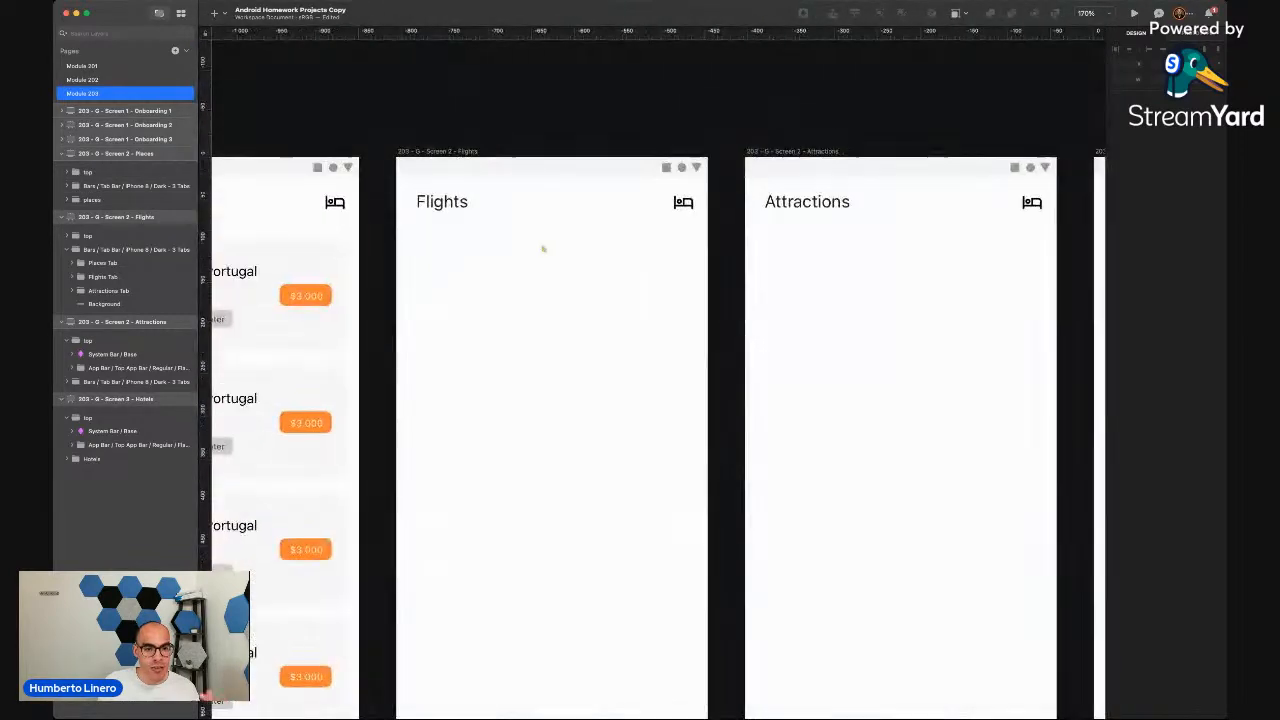
scroll(563, 379, down, 5)
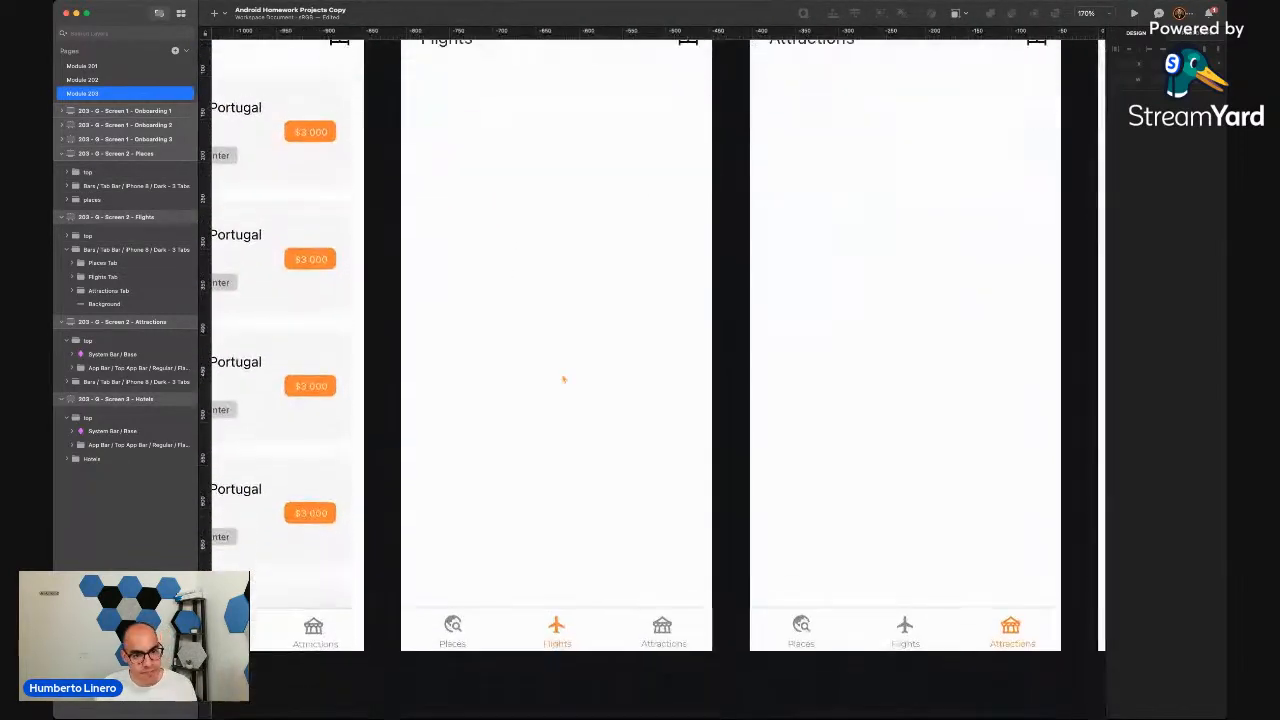
scroll(563, 379, down, 4)
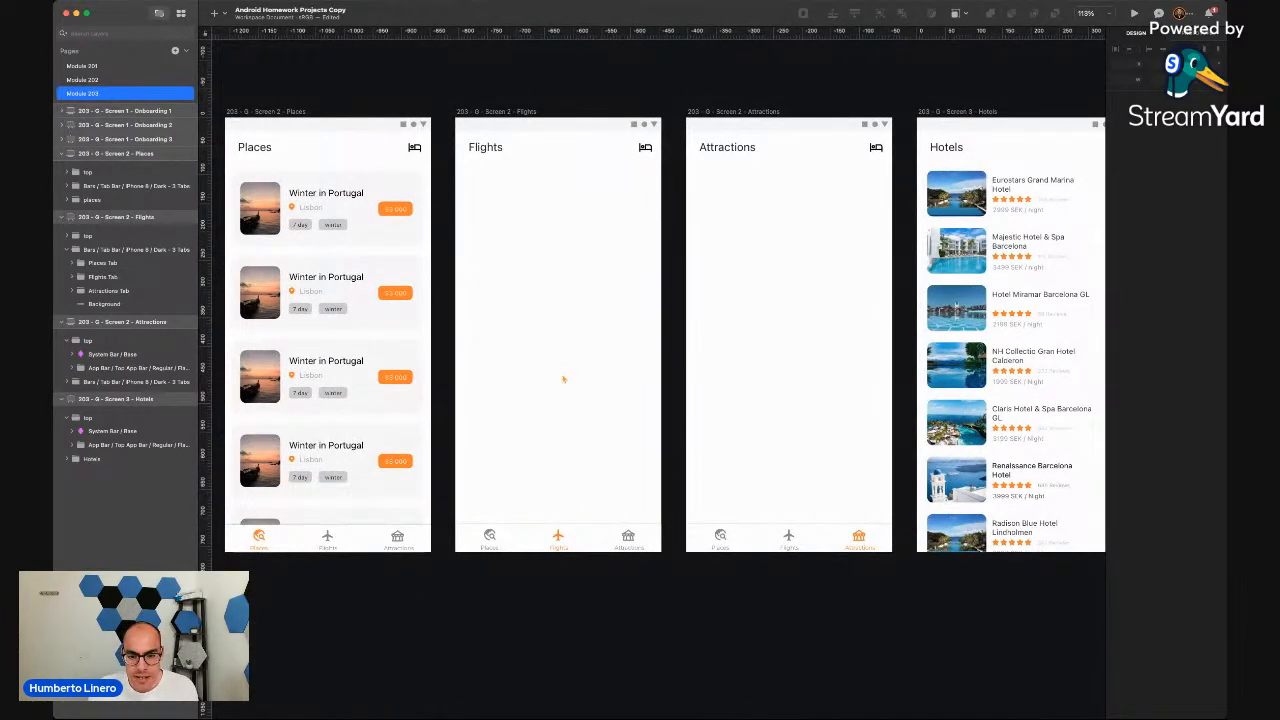
scroll(563, 379, down, 3)
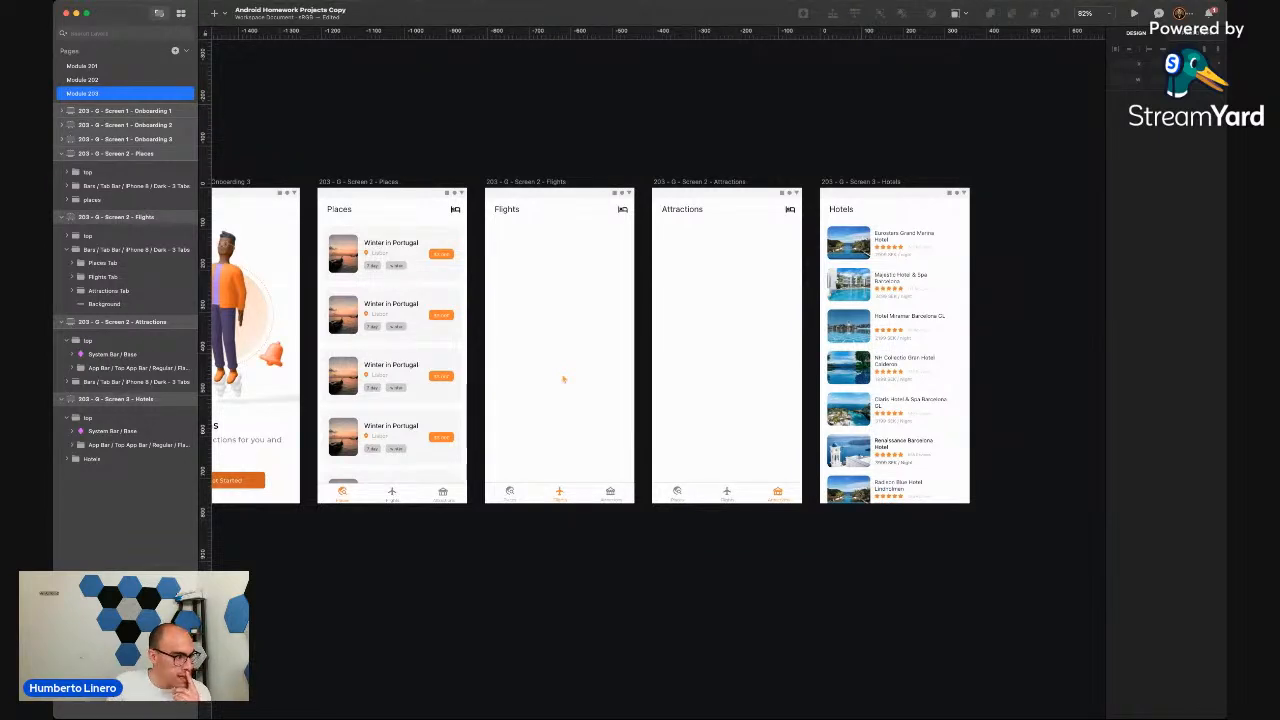
scroll(369, 262, up, 5)
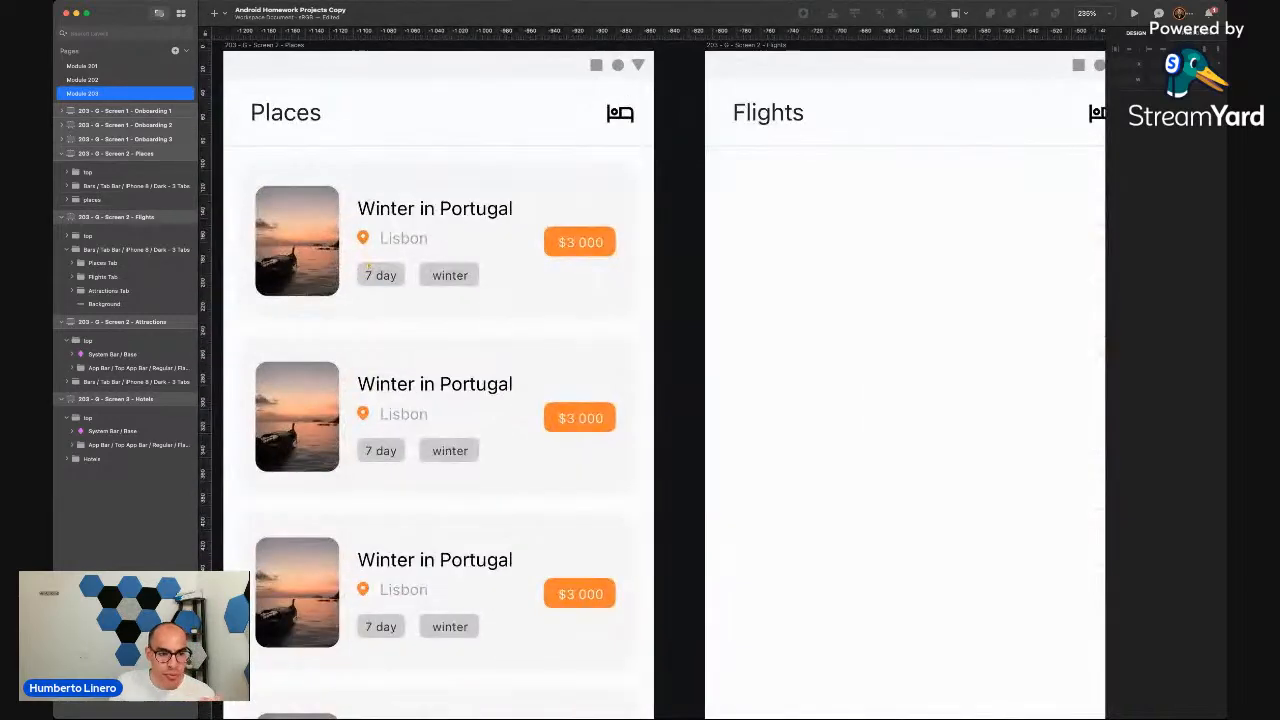
Change the location text on the second place card of the Places artboard to "Gothenburg"
drag(370, 265, 474, 209)
key(super+z)
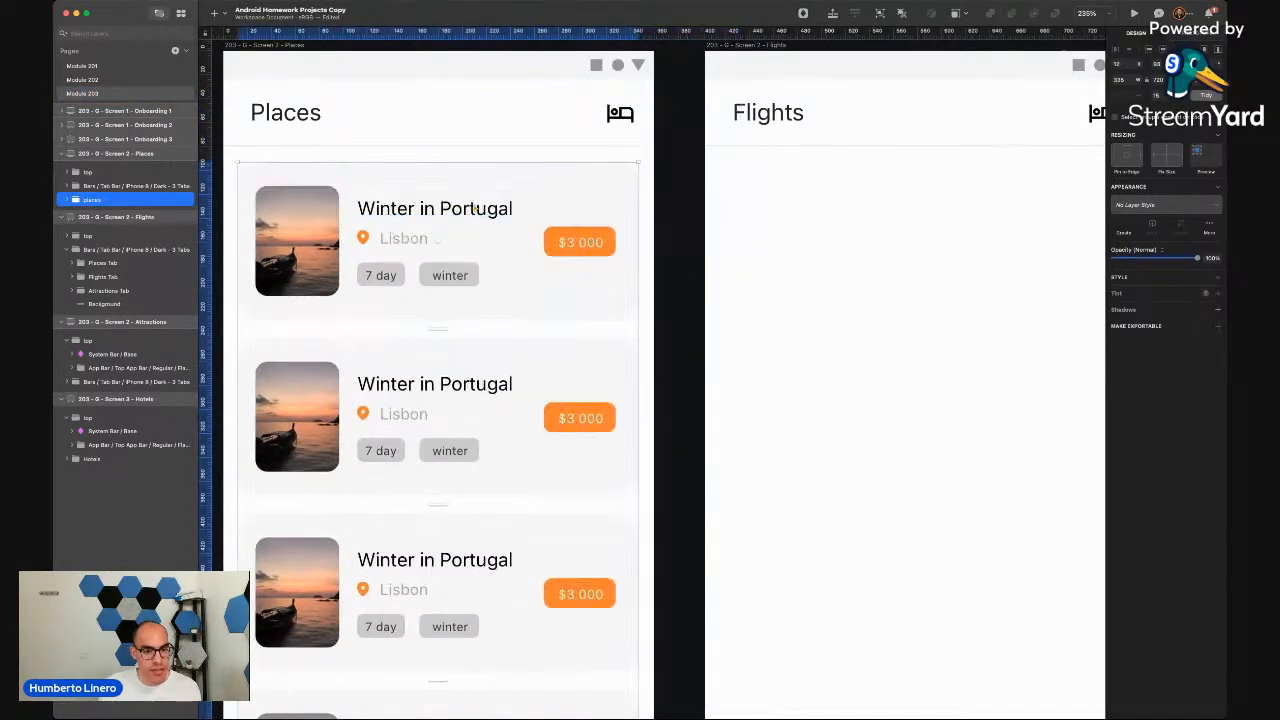
scroll(469, 343, down, 3)
scroll(343, 355, up, 5)
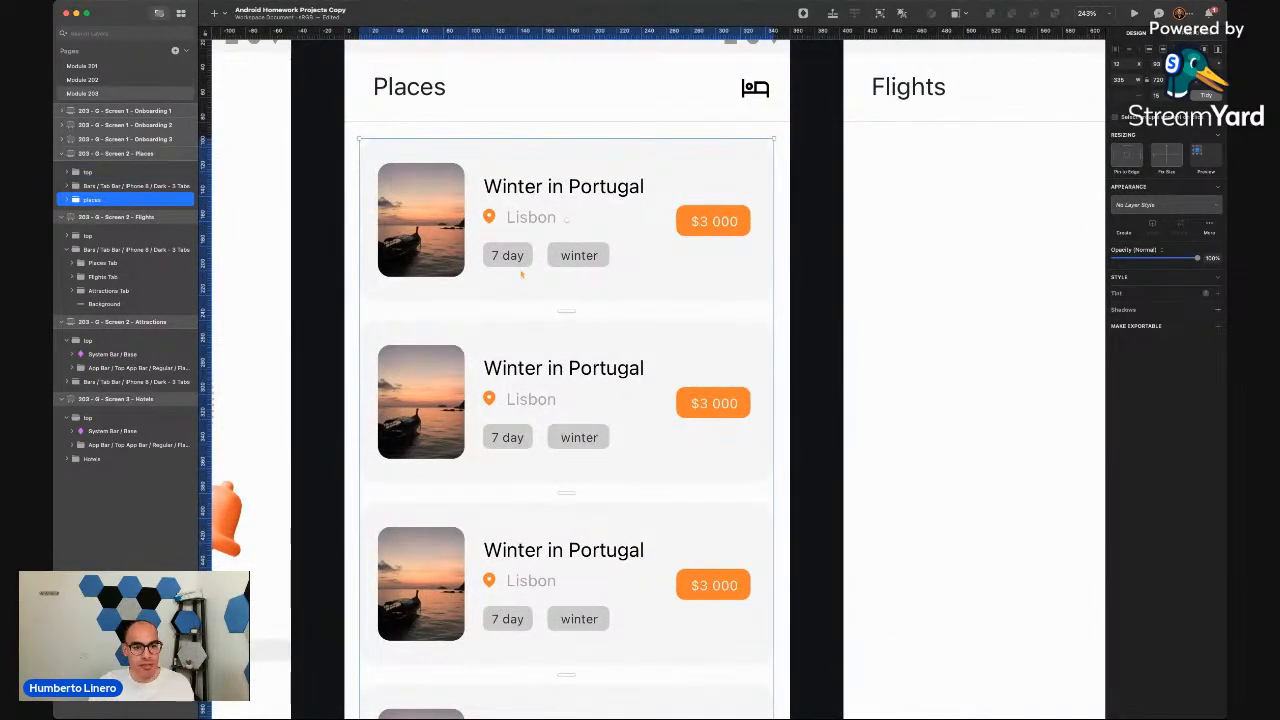
double_click(532, 219)
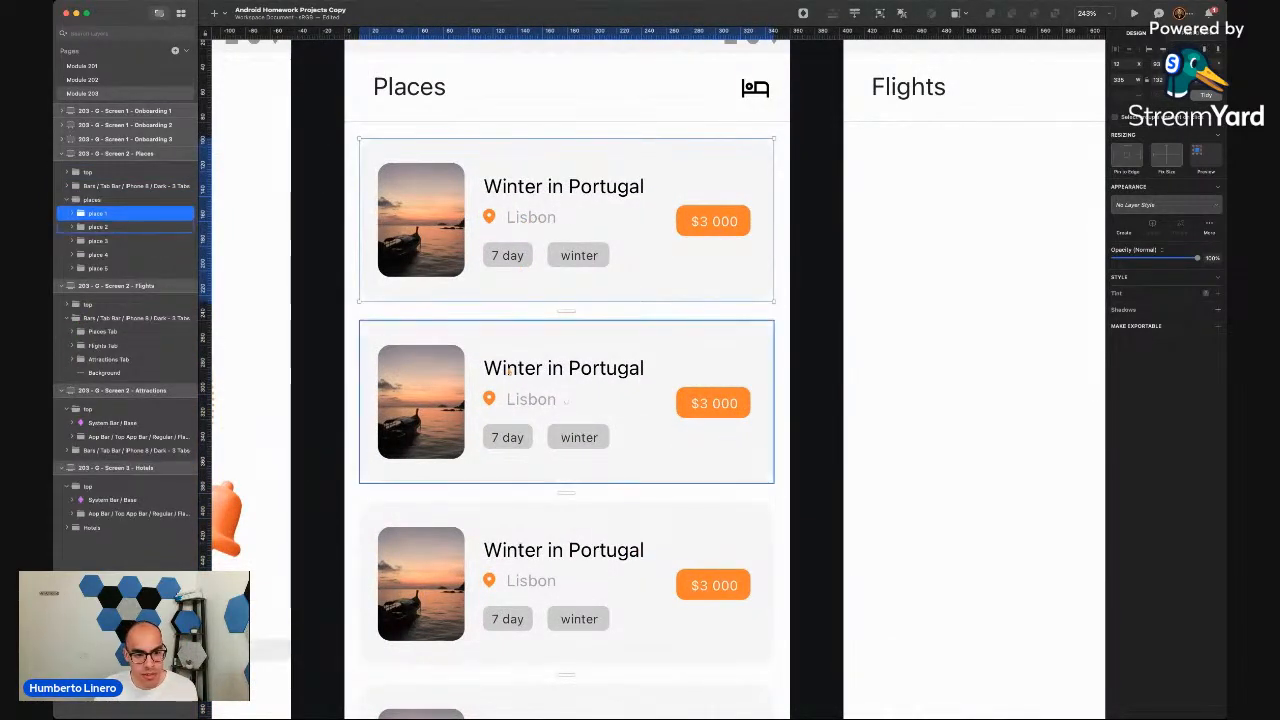
double_click(521, 389)
double_click(524, 399)
double_click(523, 399)
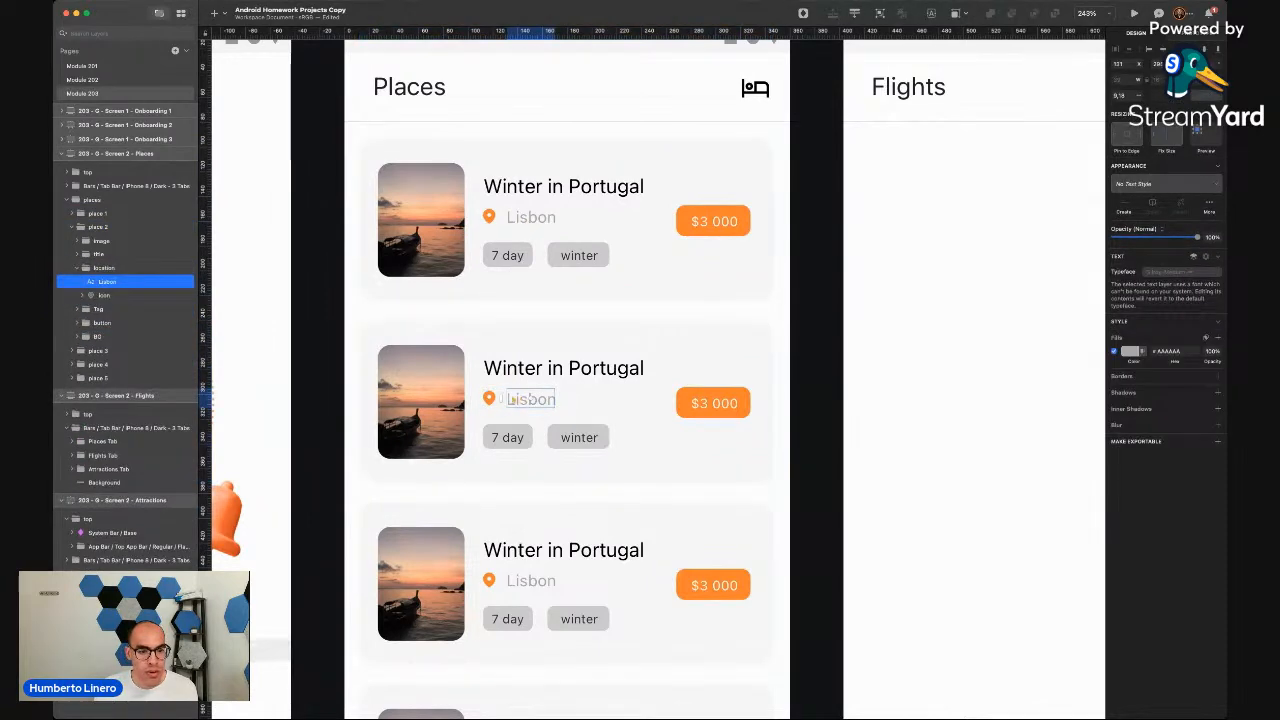
key(BackSpace)
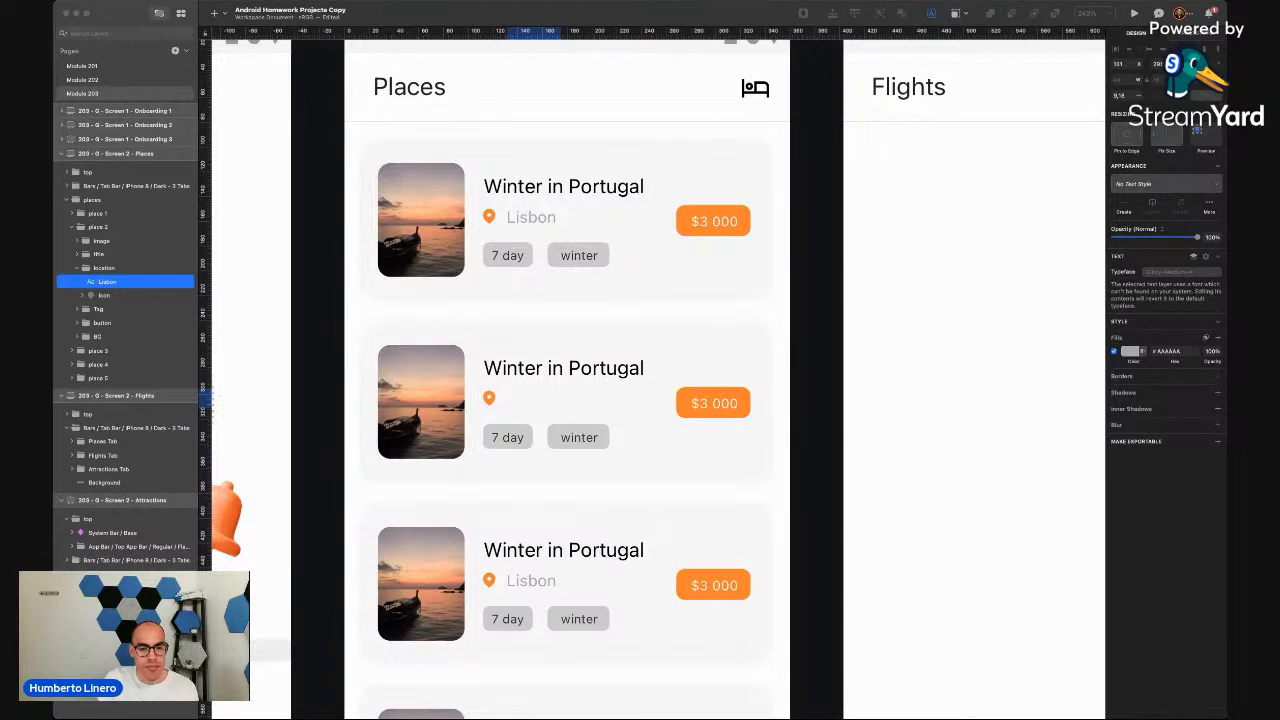
text(Gothenburg)
Change the location text to "Panama" on the third place card and "Stockholm" on the fourth
double_click(531, 581)
scroll(531, 581, down, 3)
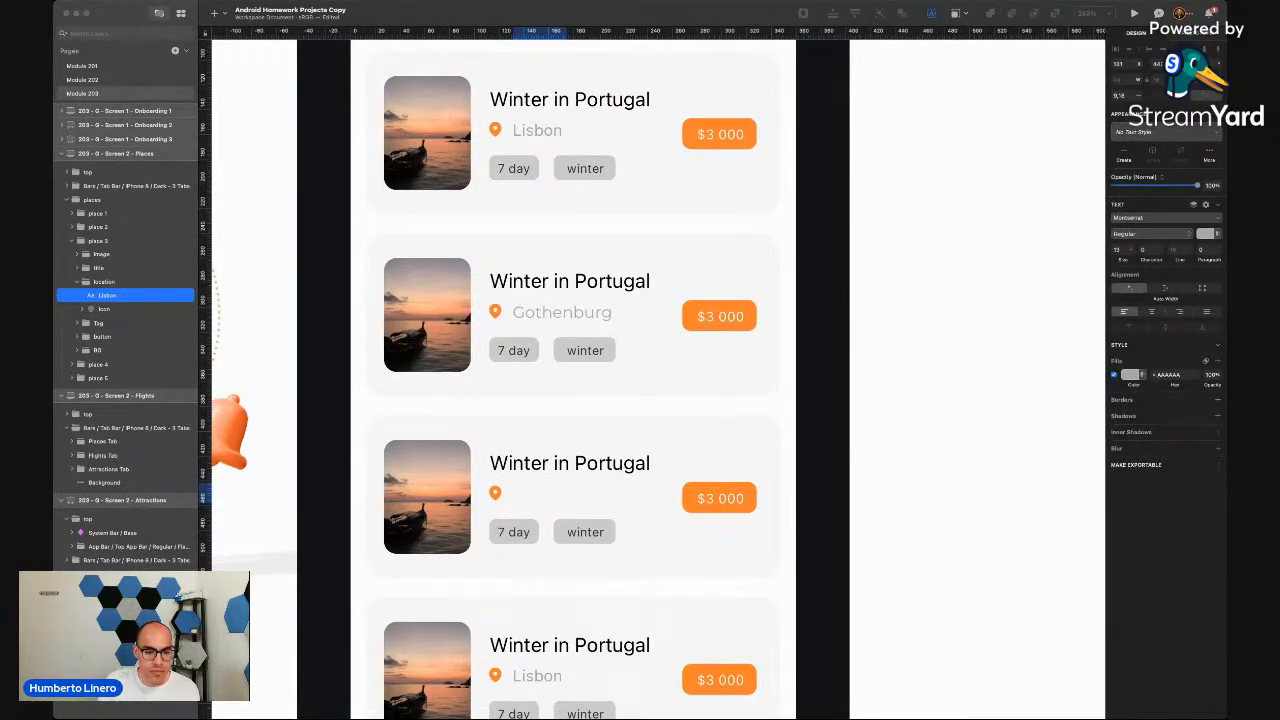
scroll(540, 560, down, 5)
text(Panama)
double_click(543, 421)
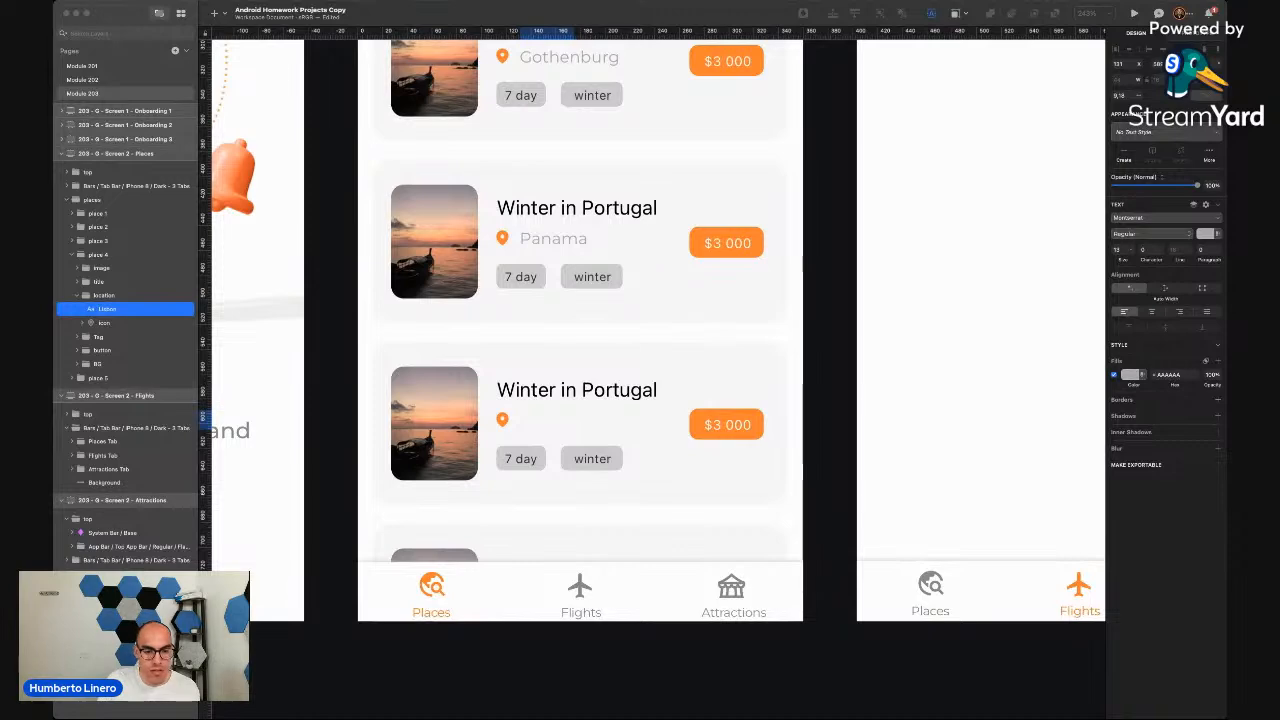
text(Stockholm)
click(820, 366)
Change the price text on the Lisbon card's orange button to "3 00 SEK"
scroll(577, 306, up, 3)
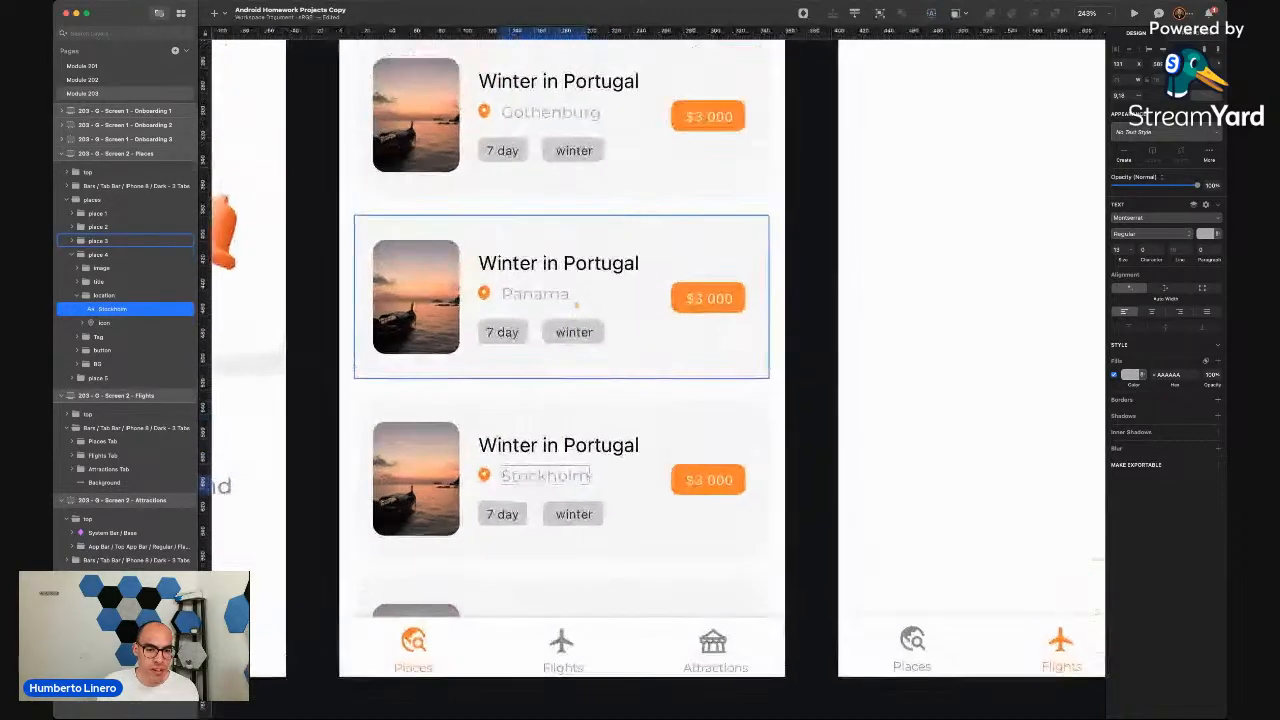
scroll(577, 306, up, 5)
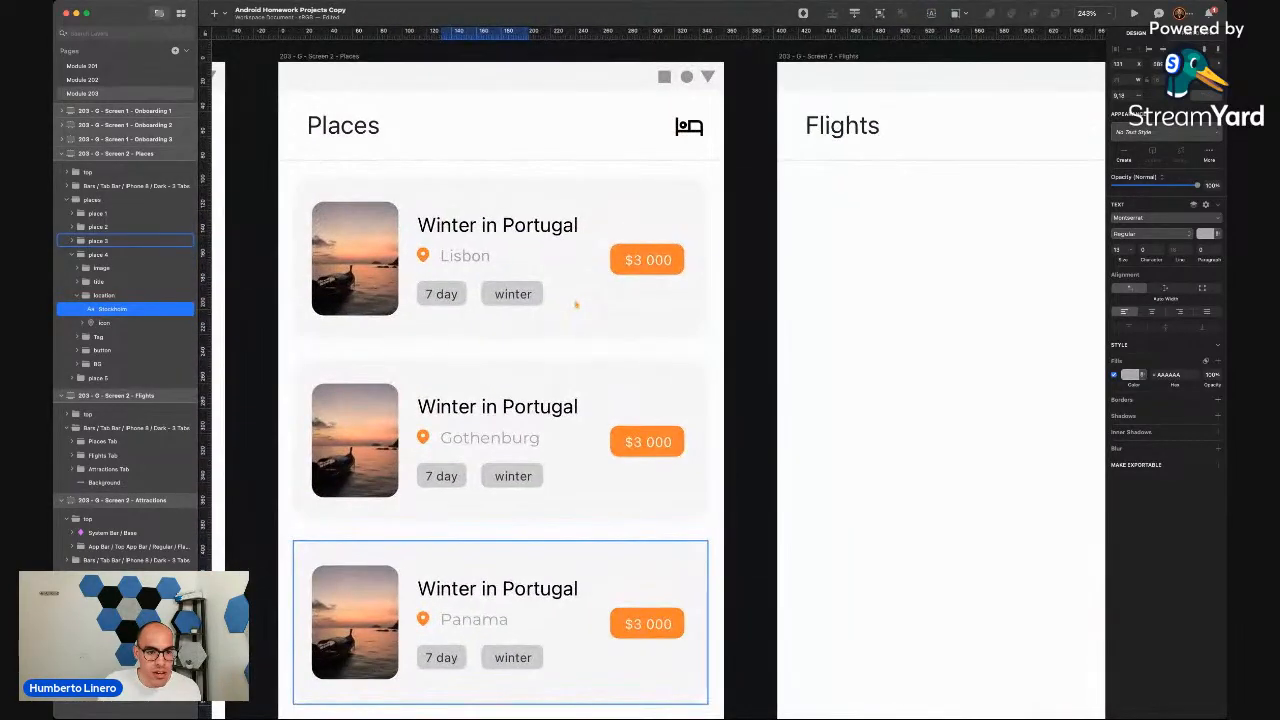
scroll(577, 306, down, 3)
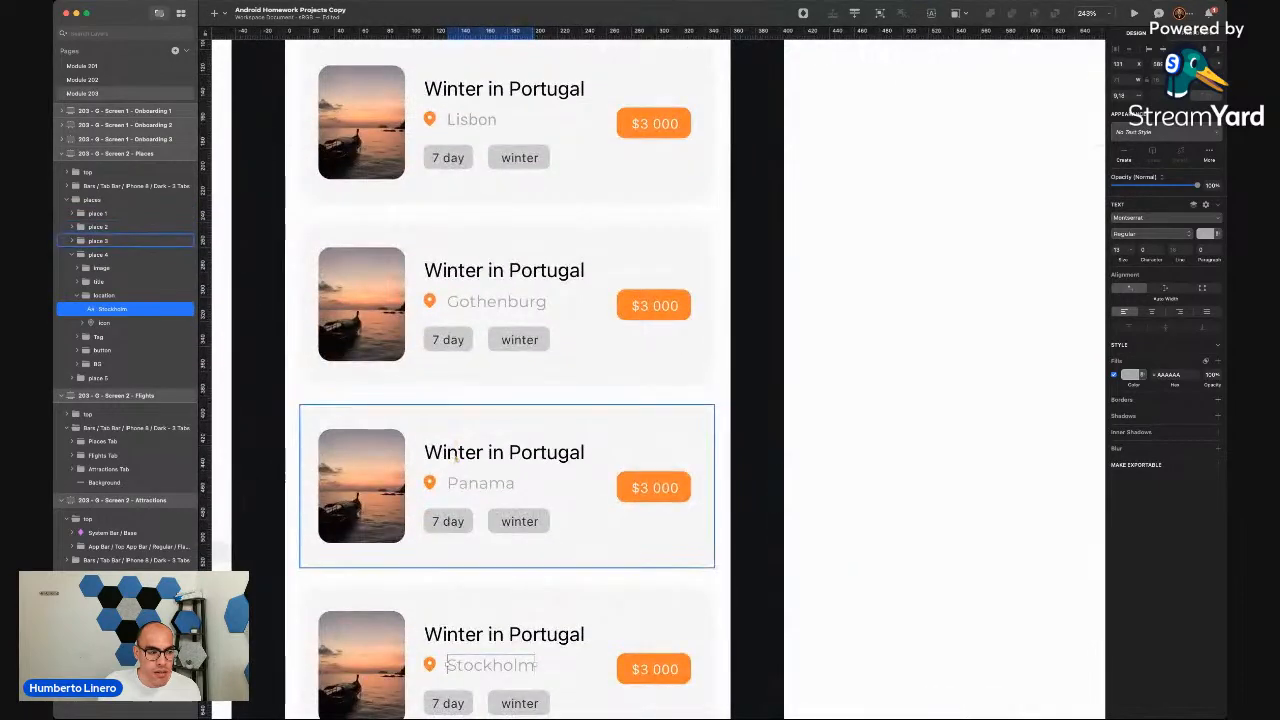
click(652, 132)
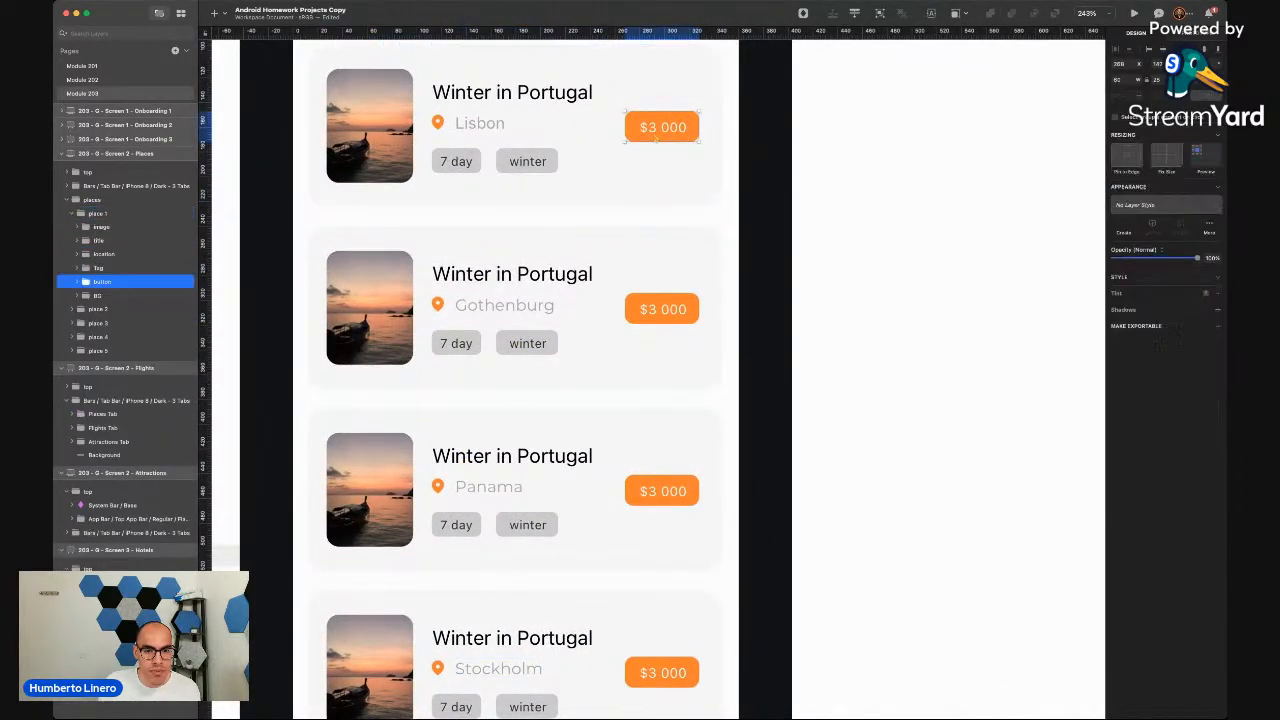
double_click(654, 132)
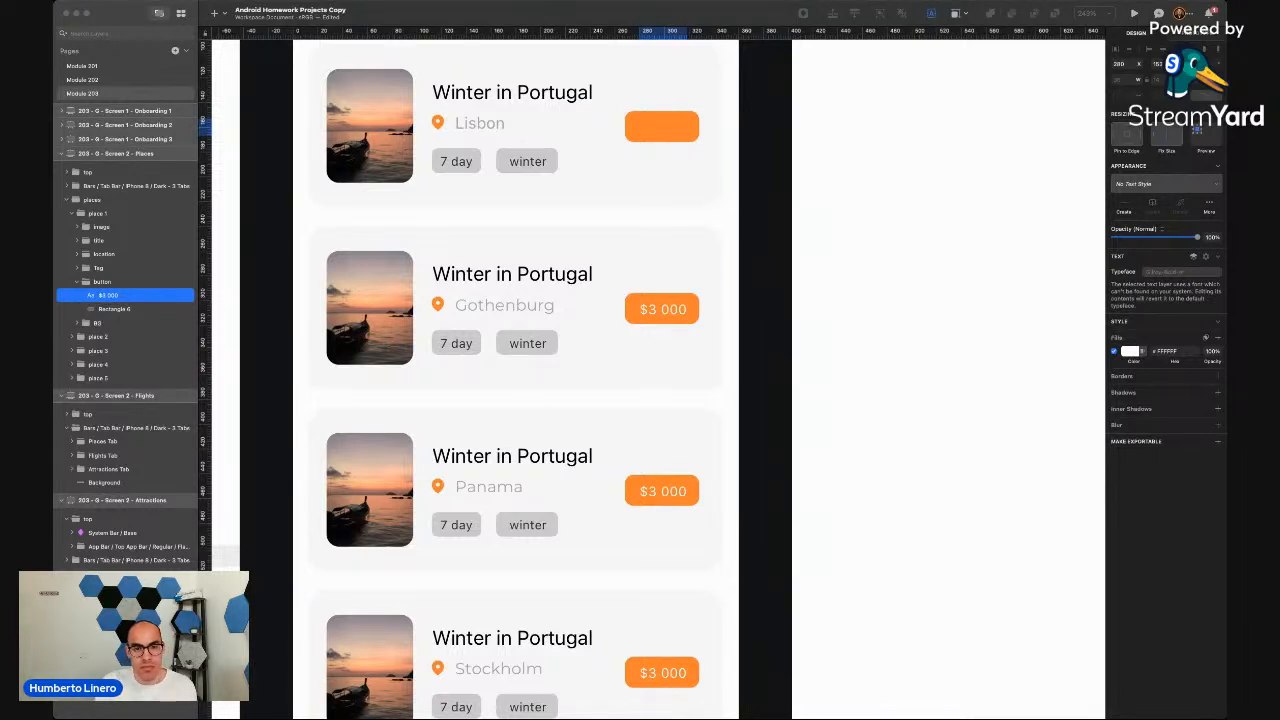
text(3 00 SEK)
click(662, 168)
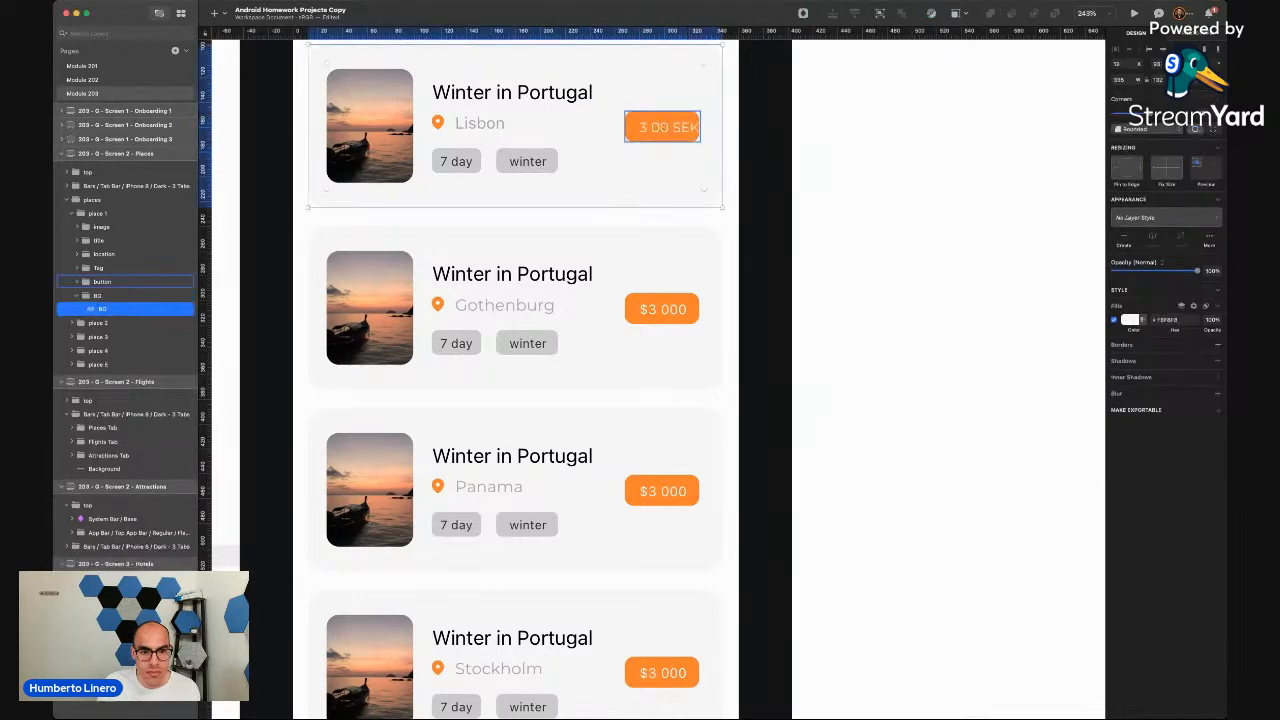
Shift the Lisbon card's price text to fit inside its orange button and correct the text to "300 SEK"
scroll(658, 122, up, 5)
double_click(689, 135)
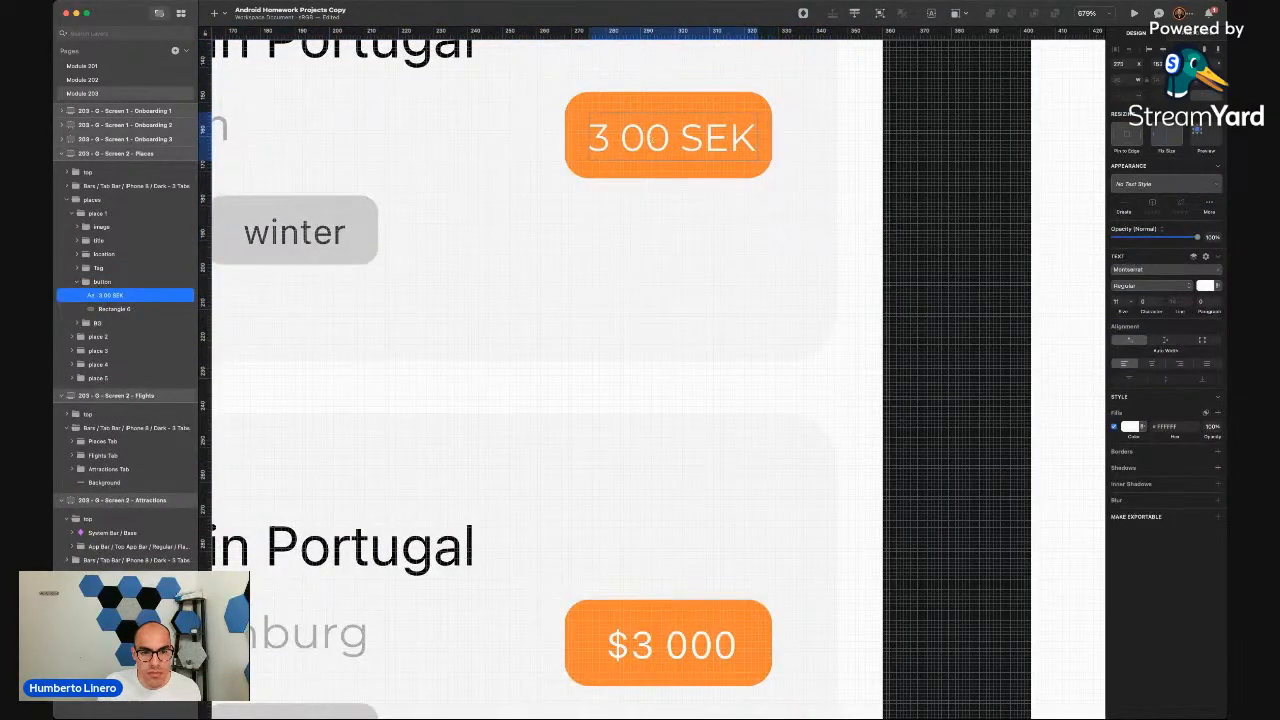
key(Escape)
scroll(655, 210, down, 5)
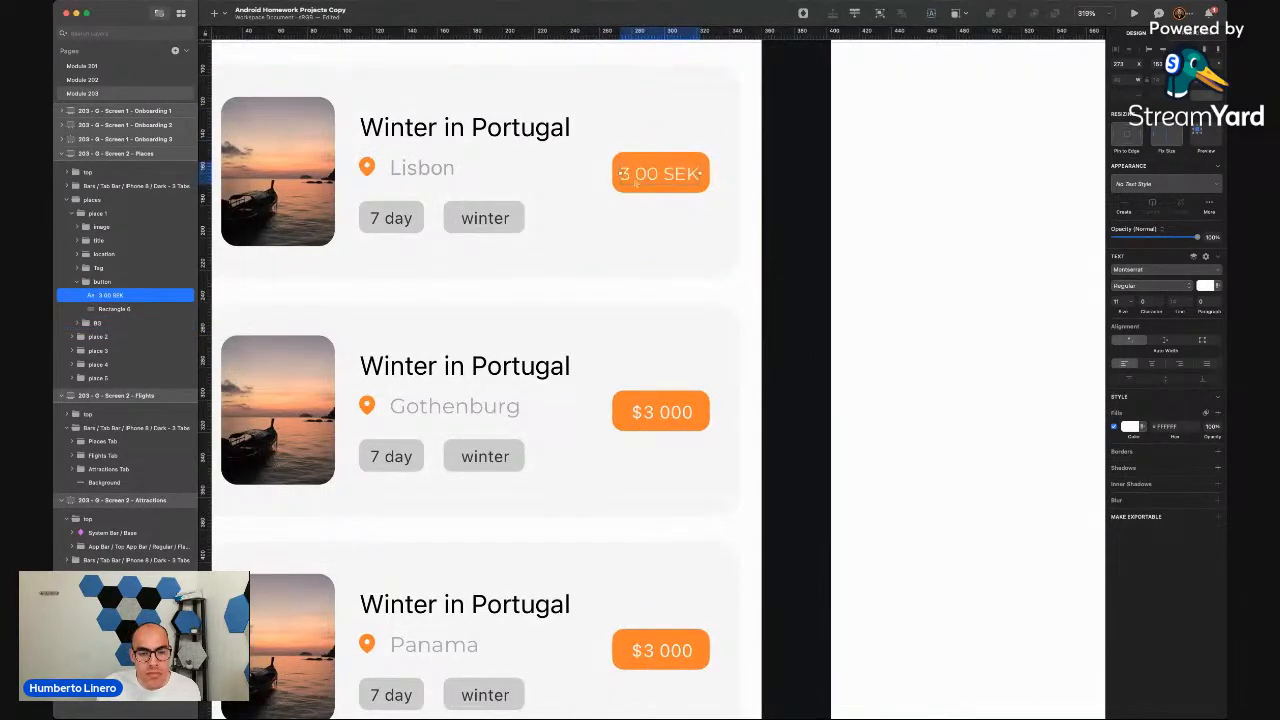
double_click(640, 174)
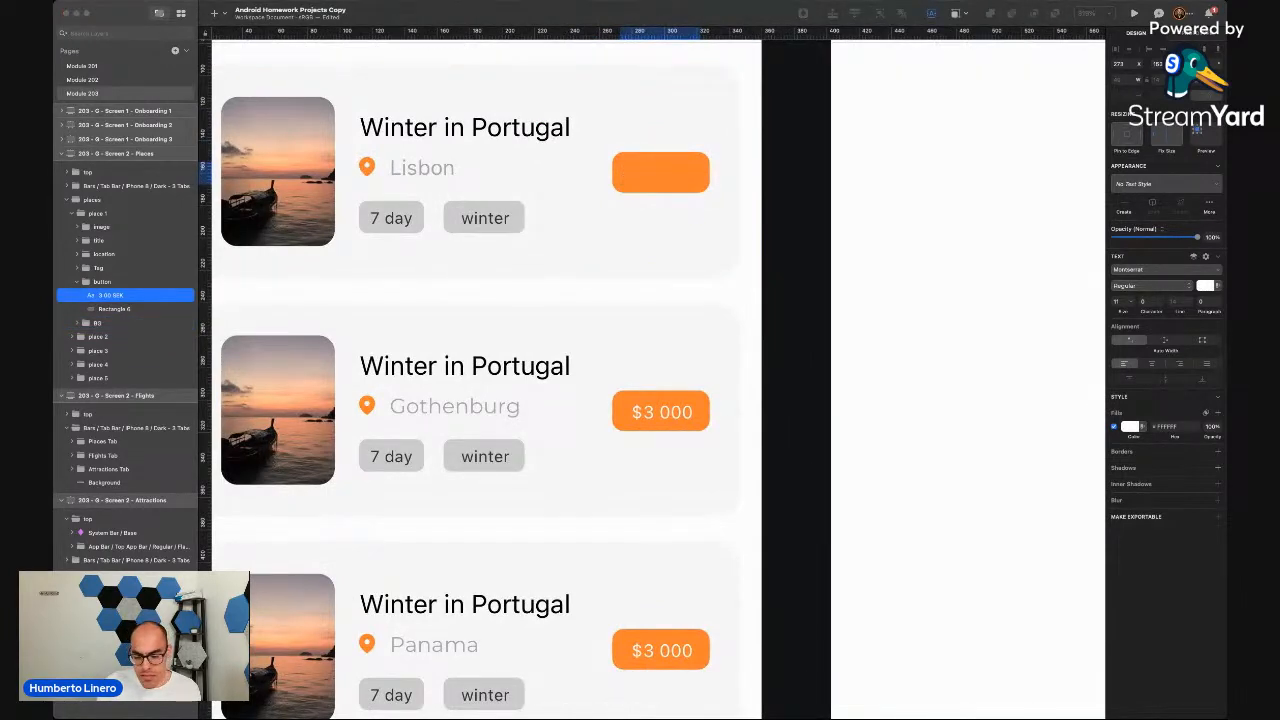
key(Escape)
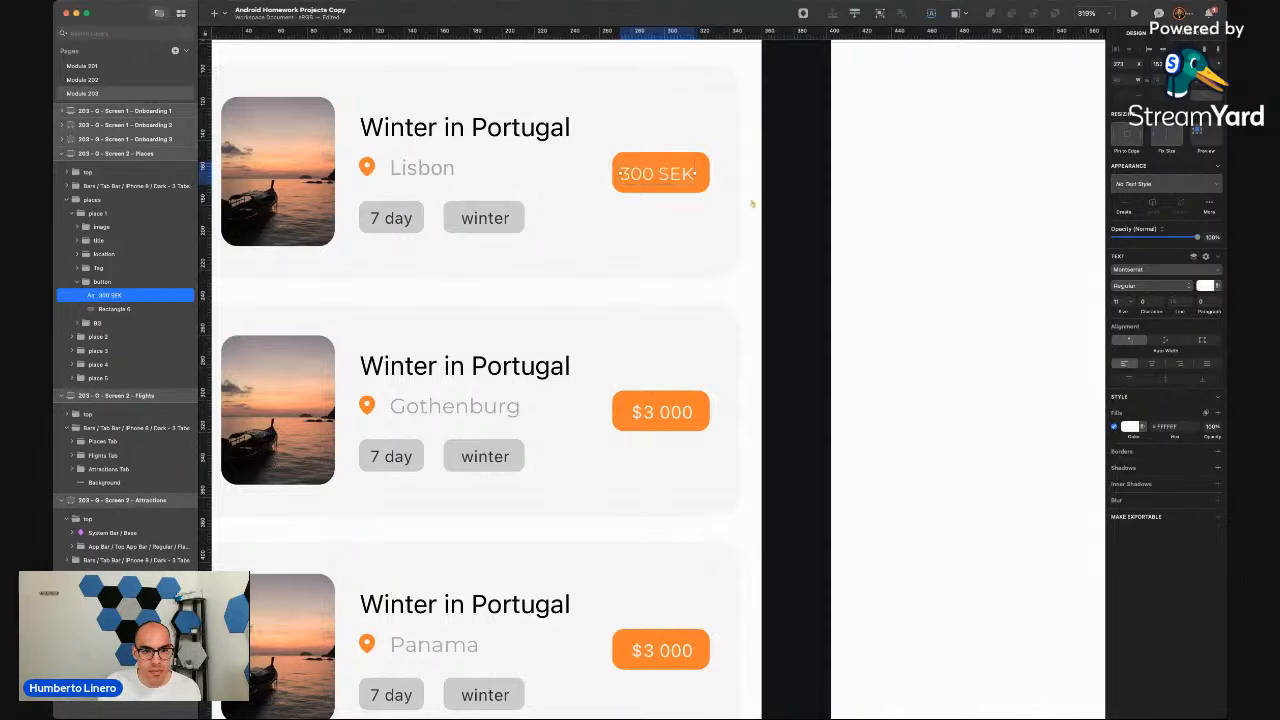
Nudge the "300 SEK" price text toward the centre of the Lisbon card's orange button
click(660, 186)
scroll(650, 180, up, 5)
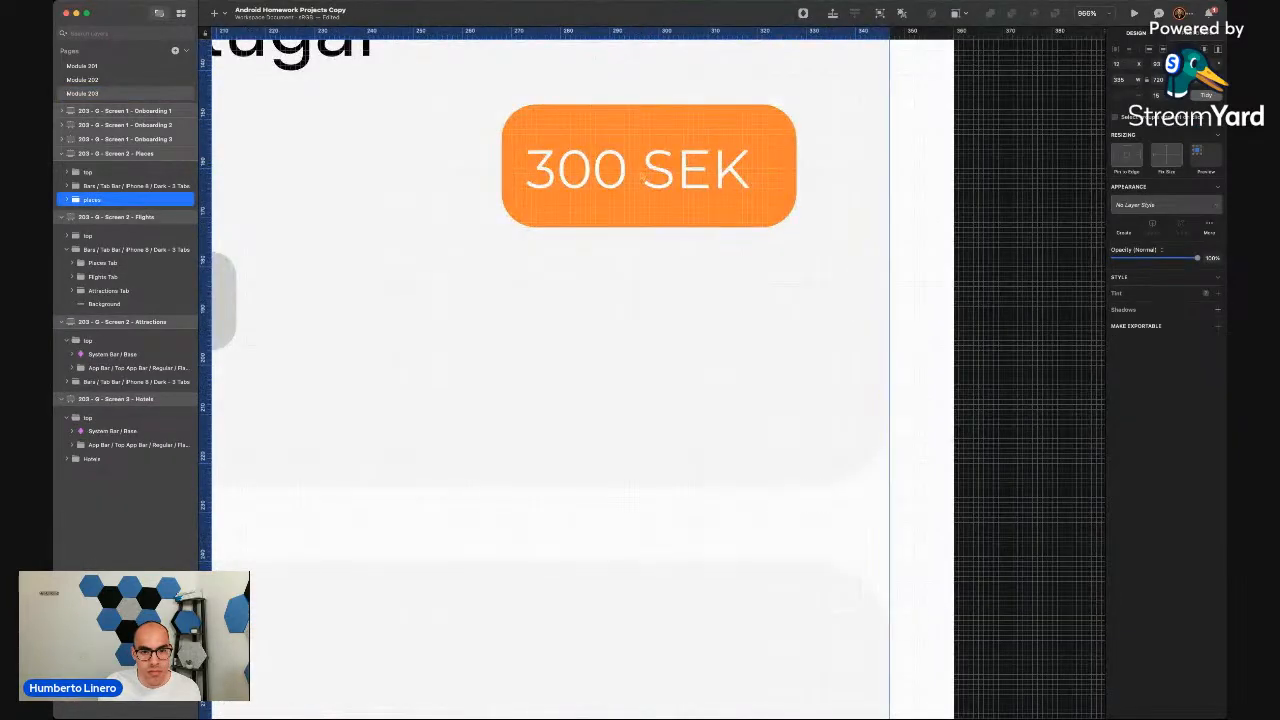
super+click(667, 178)
drag(667, 178, 677, 179)
scroll(676, 178, down, 5)
scroll(672, 178, down, 3)
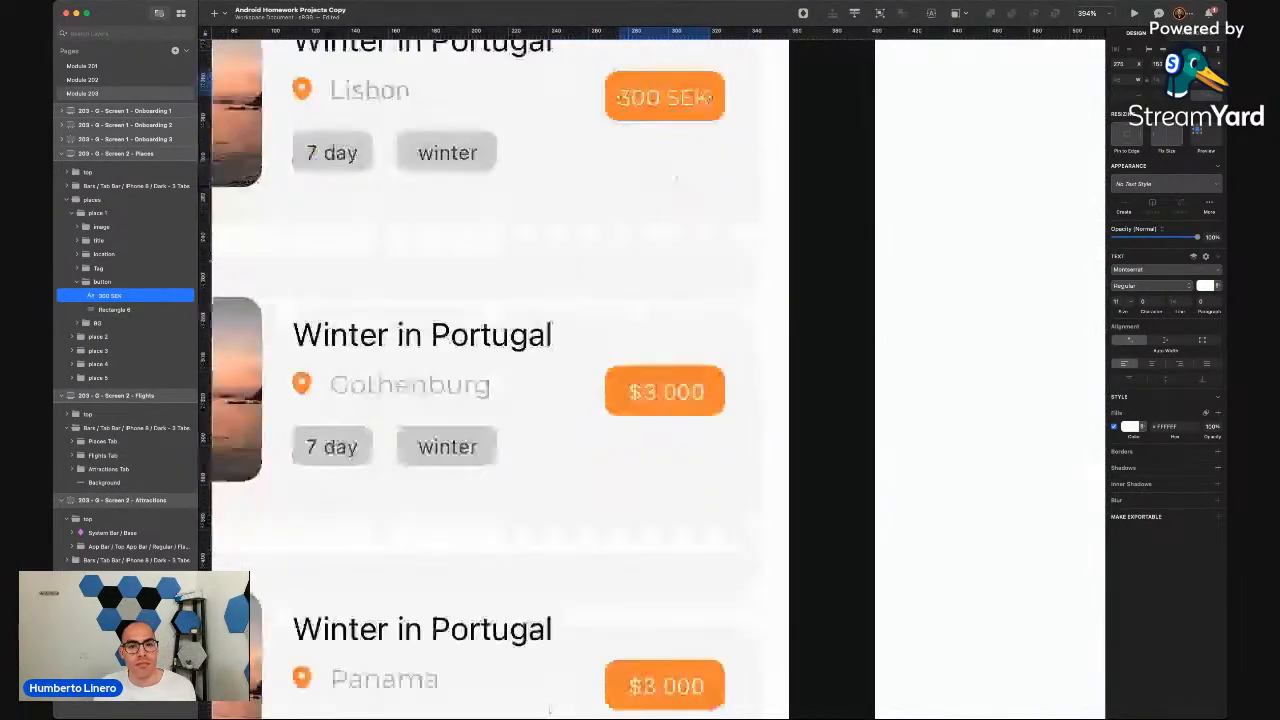
scroll(665, 371, down, 2)
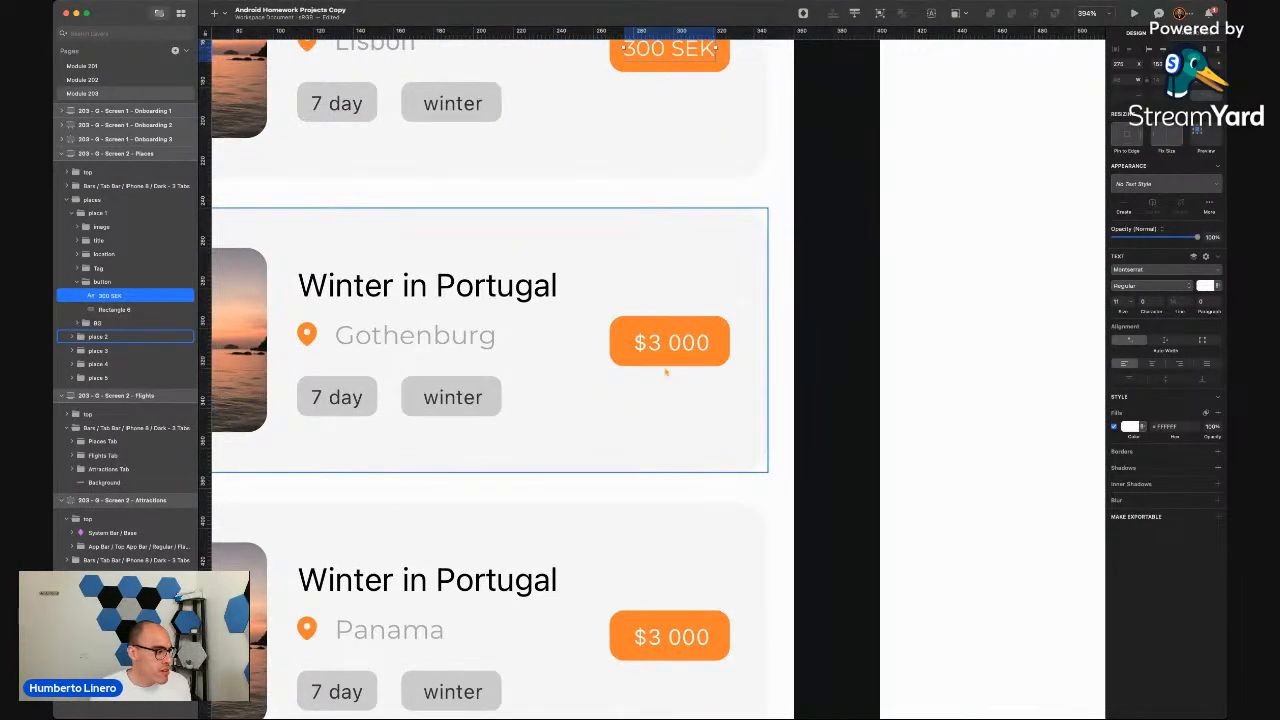
scroll(665, 371, down, 5)
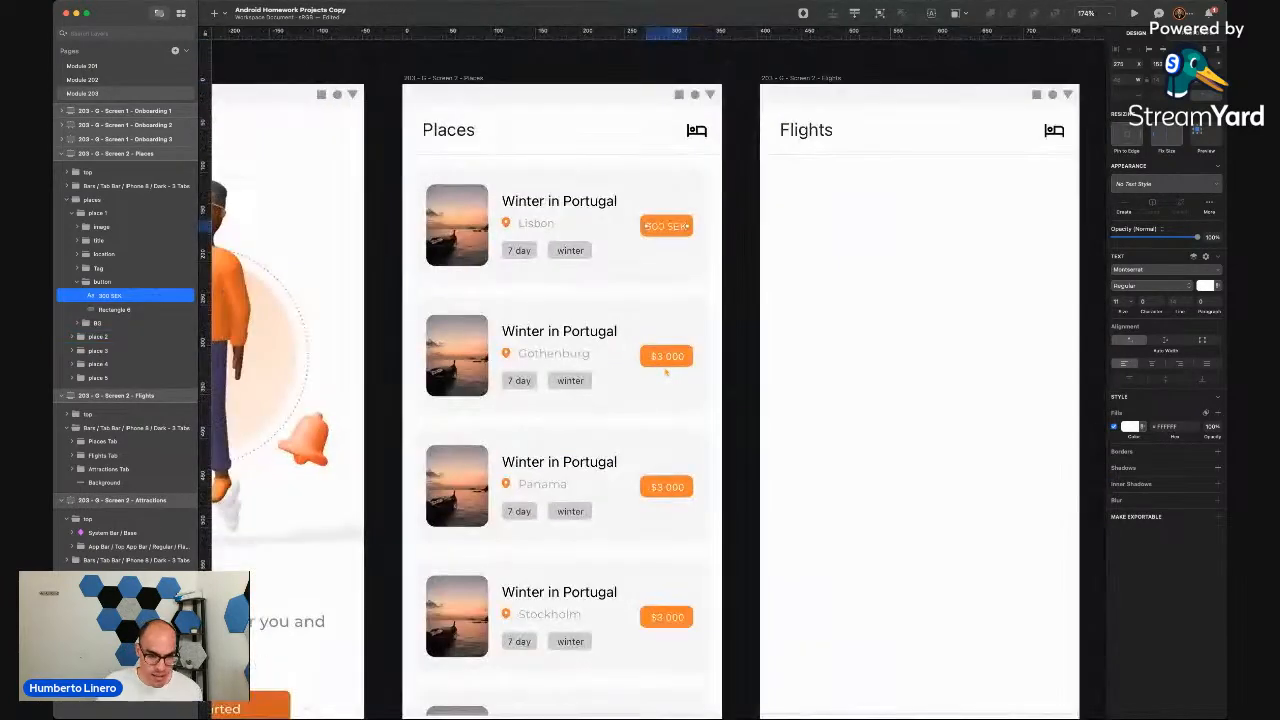
scroll(665, 371, up, 3)
scroll(665, 371, down, 1)
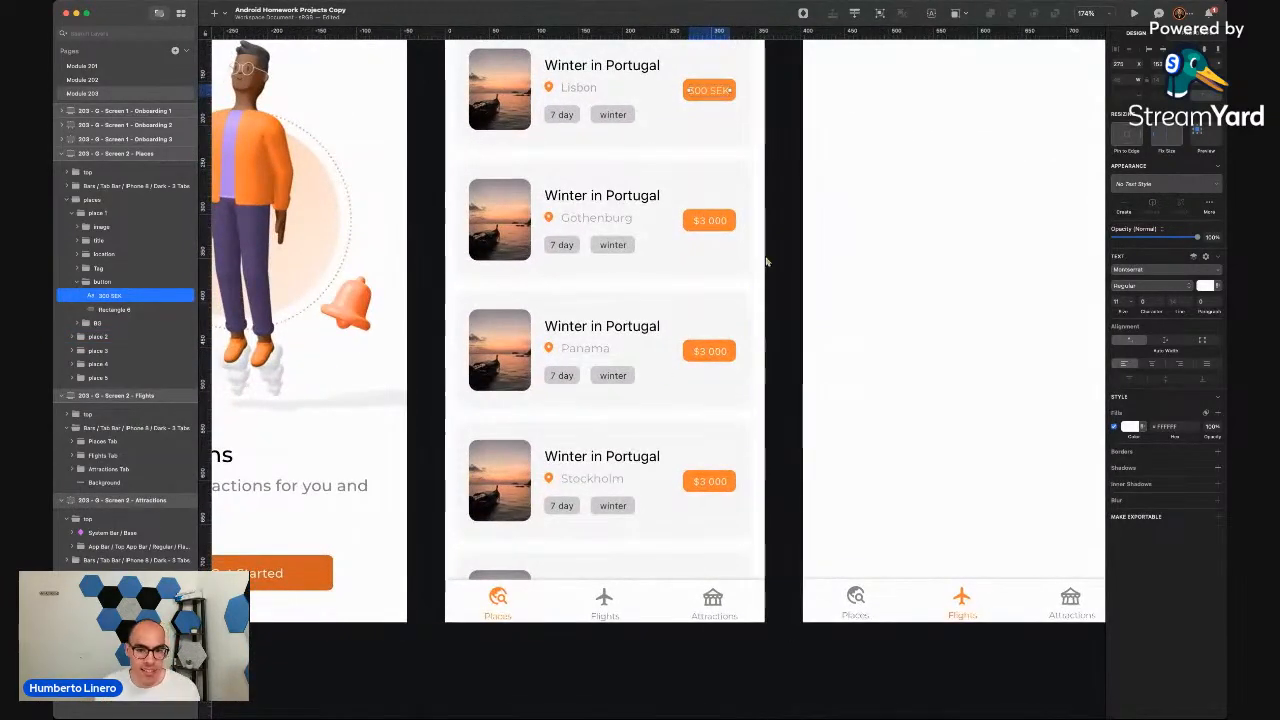
click(767, 262)
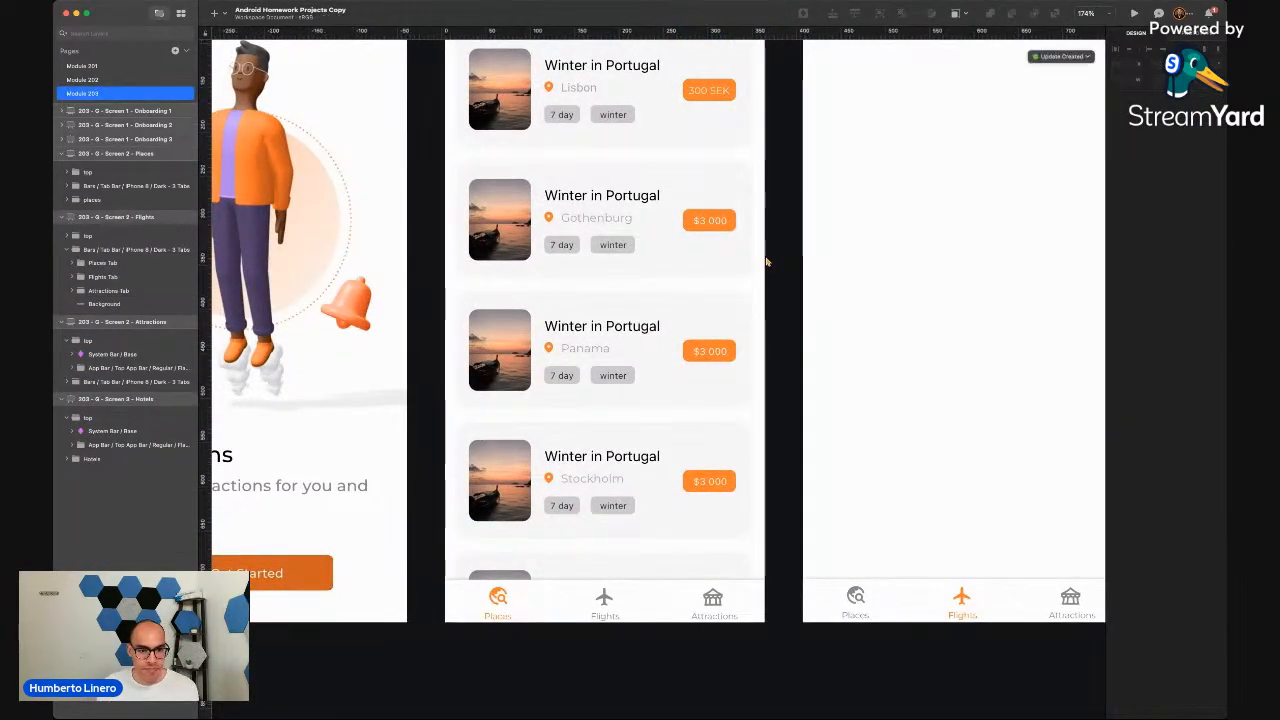
Change the price text on the Gothenburg card's orange button to "400 SEK"
scroll(767, 262, down, 3)
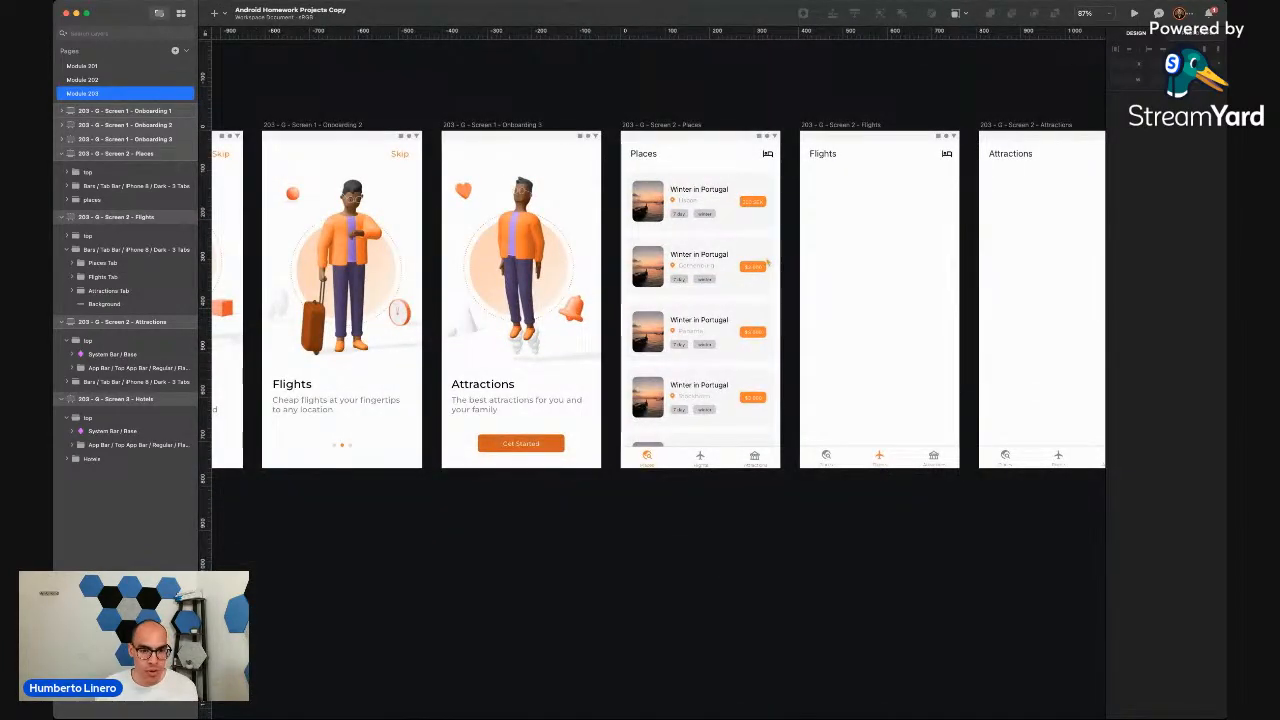
scroll(767, 262, up, 3)
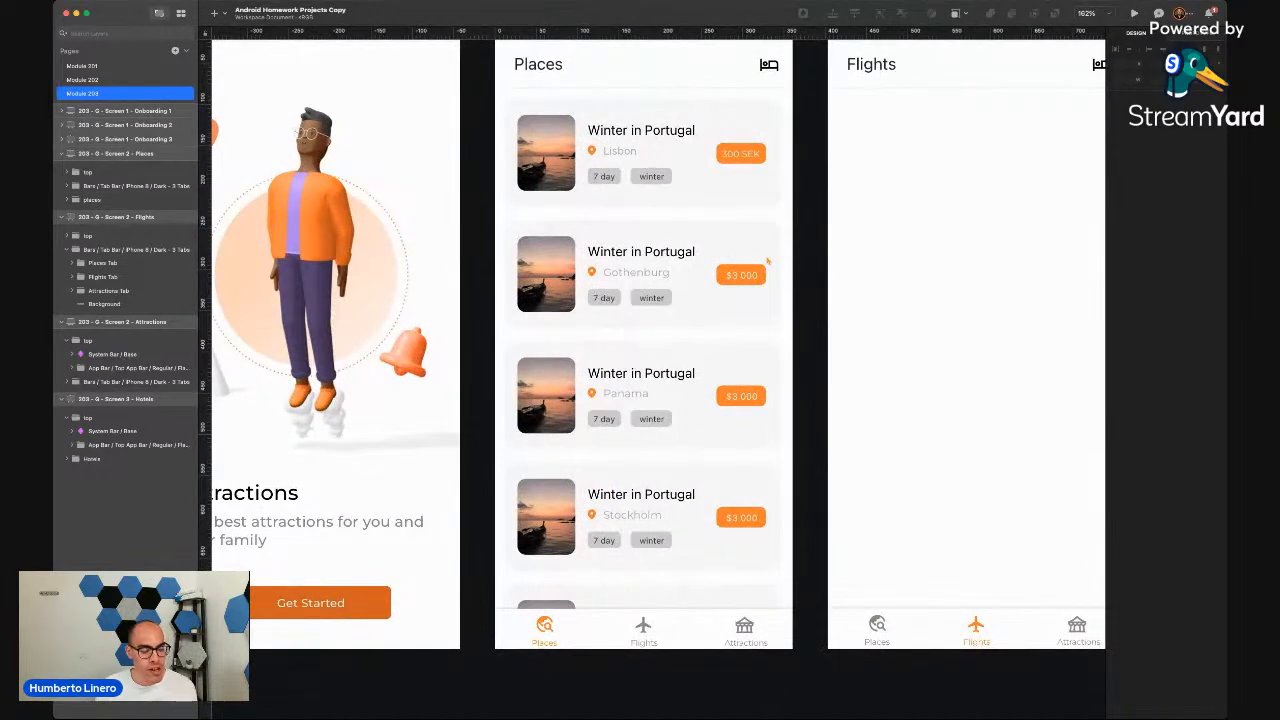
scroll(751, 285, up, 5)
double_click(729, 266)
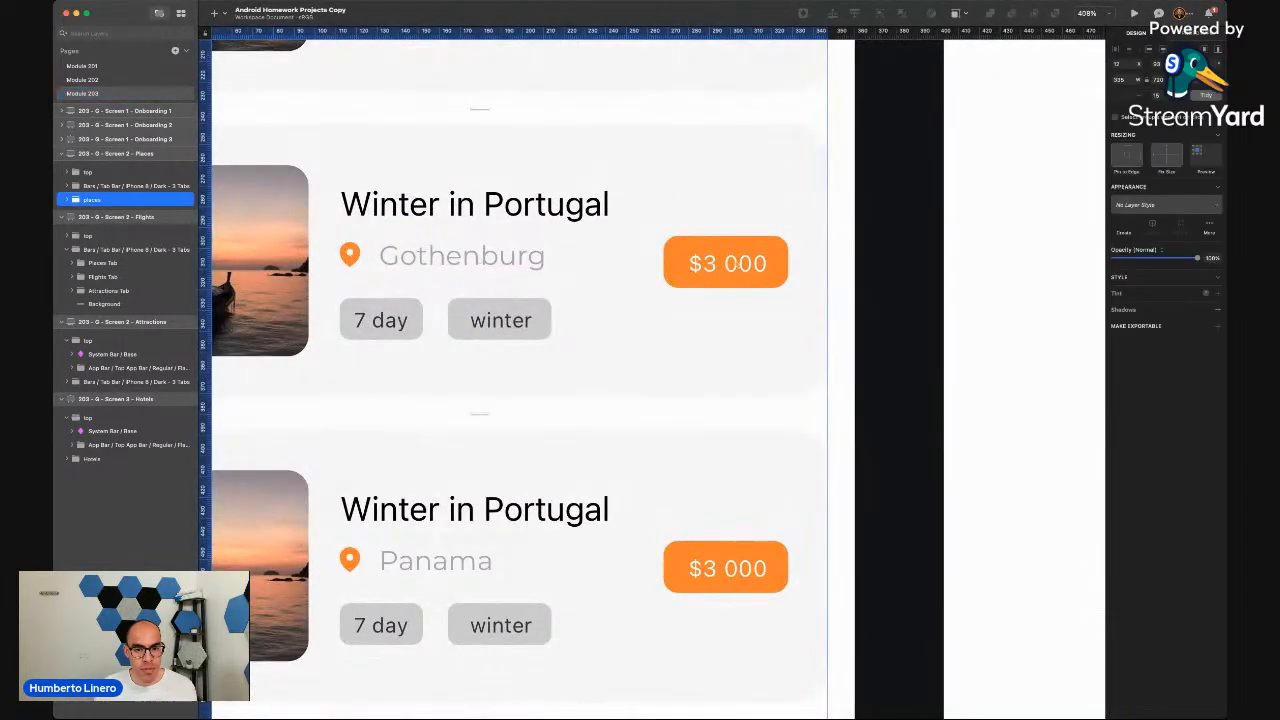
double_click(728, 266)
scroll(728, 263, up, 5)
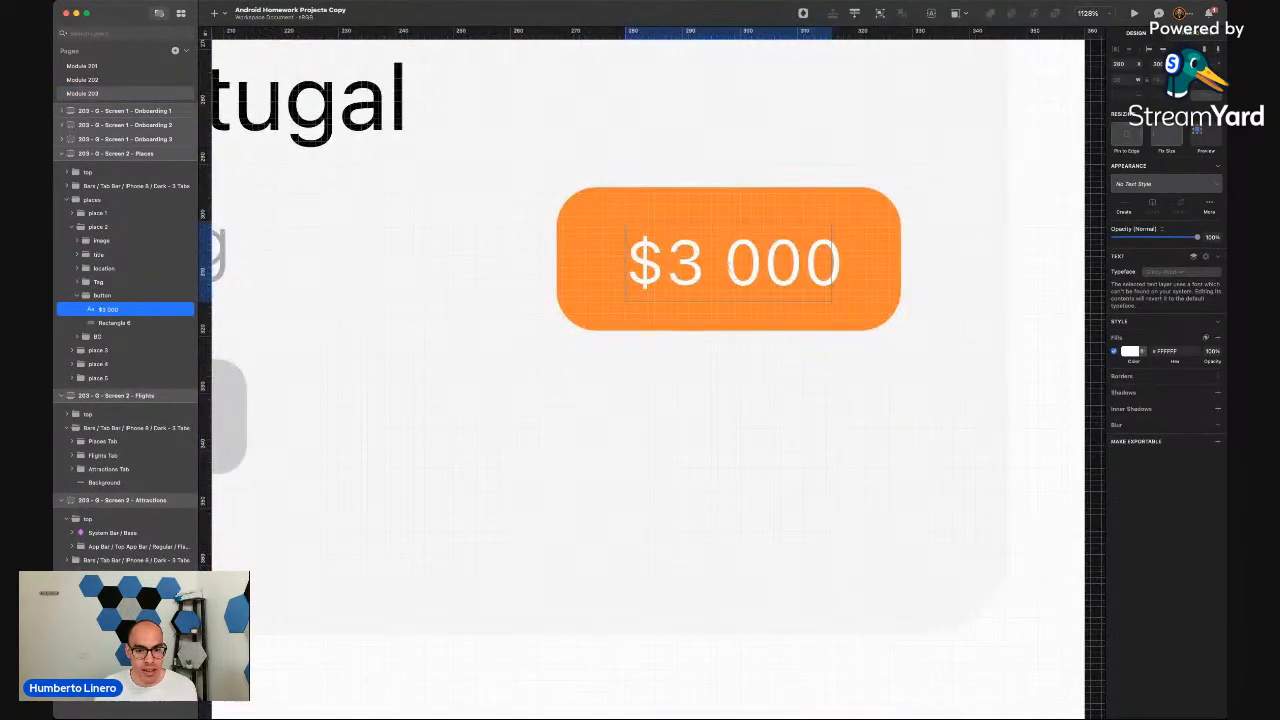
double_click(730, 265)
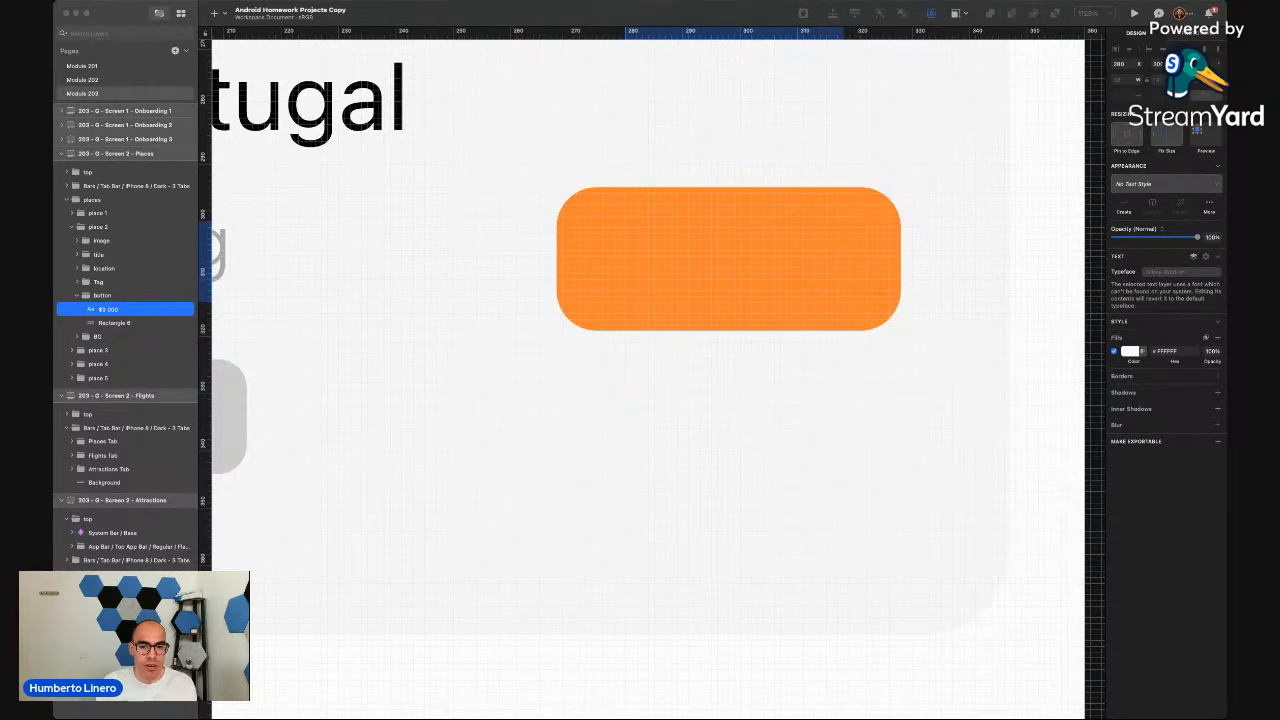
click(790, 400)
Shift the Gothenburg card's price text left so it sits centred inside its orange button
double_click(800, 276)
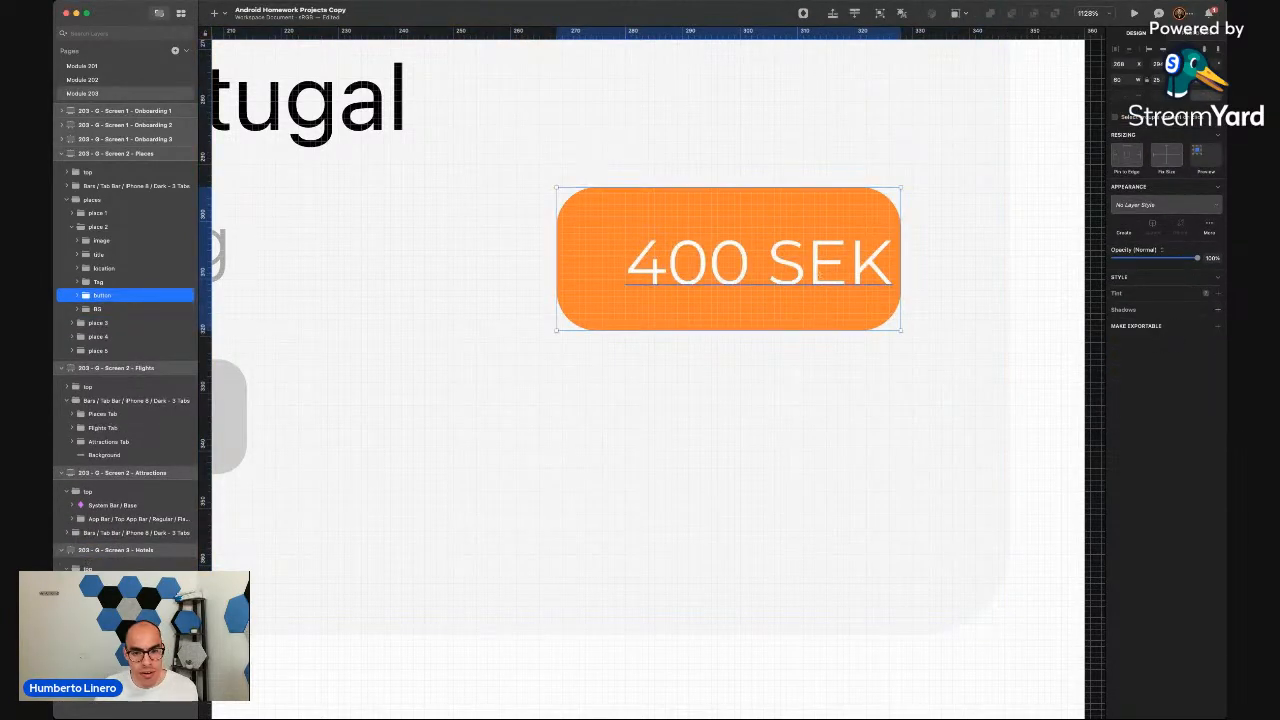
key(Left)
key(Left)
drag(799, 275, 780, 275)
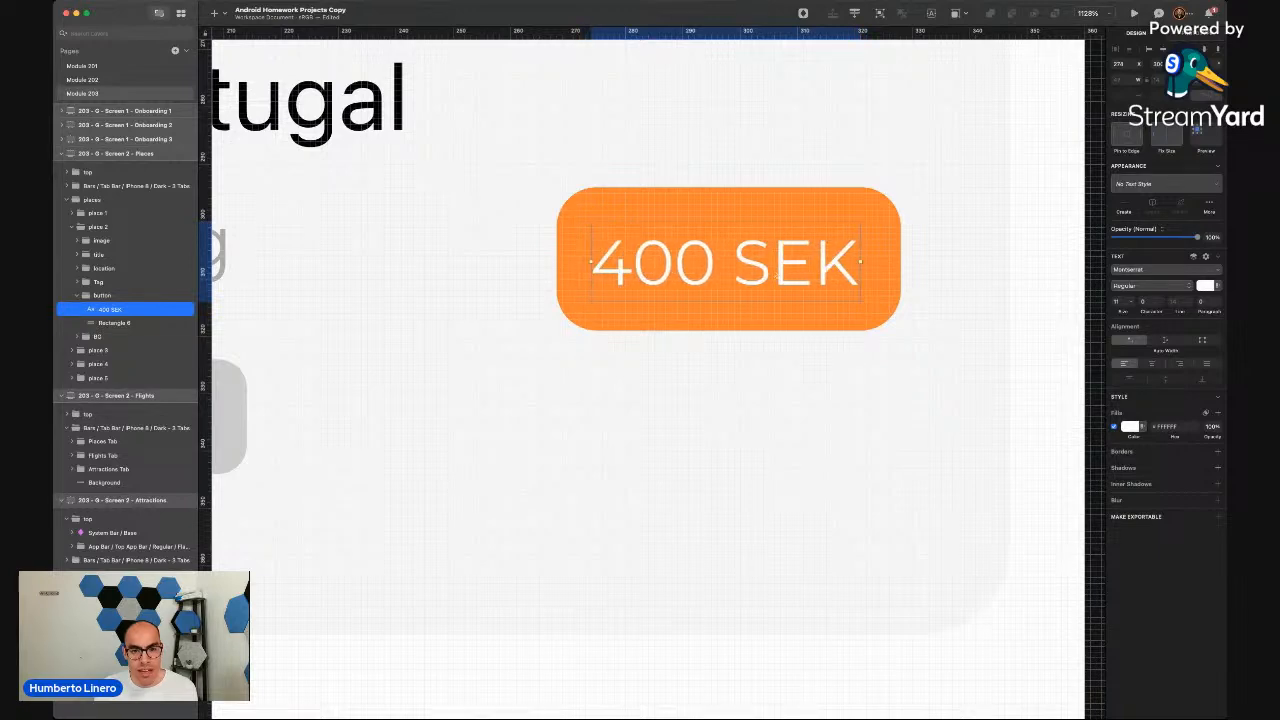
click(729, 357)
scroll(766, 277, down, 1)
scroll(766, 275, up, 5)
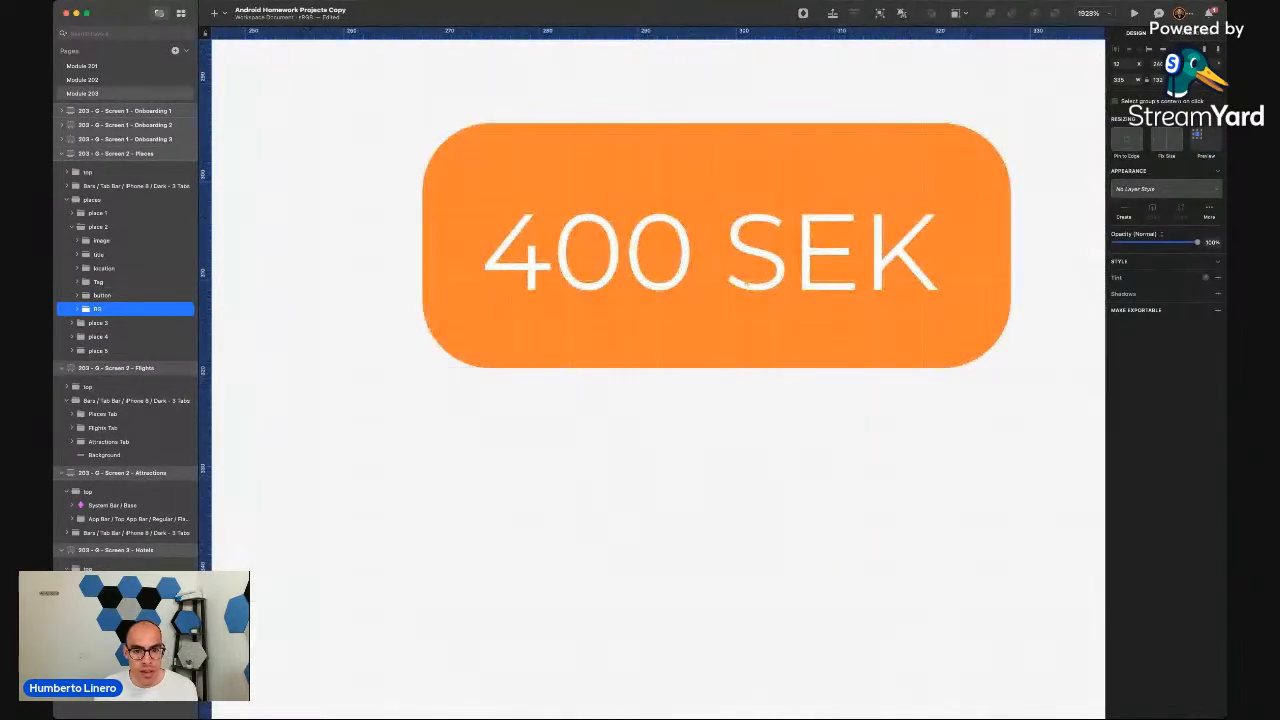
click(770, 272)
scroll(767, 270, down, 2)
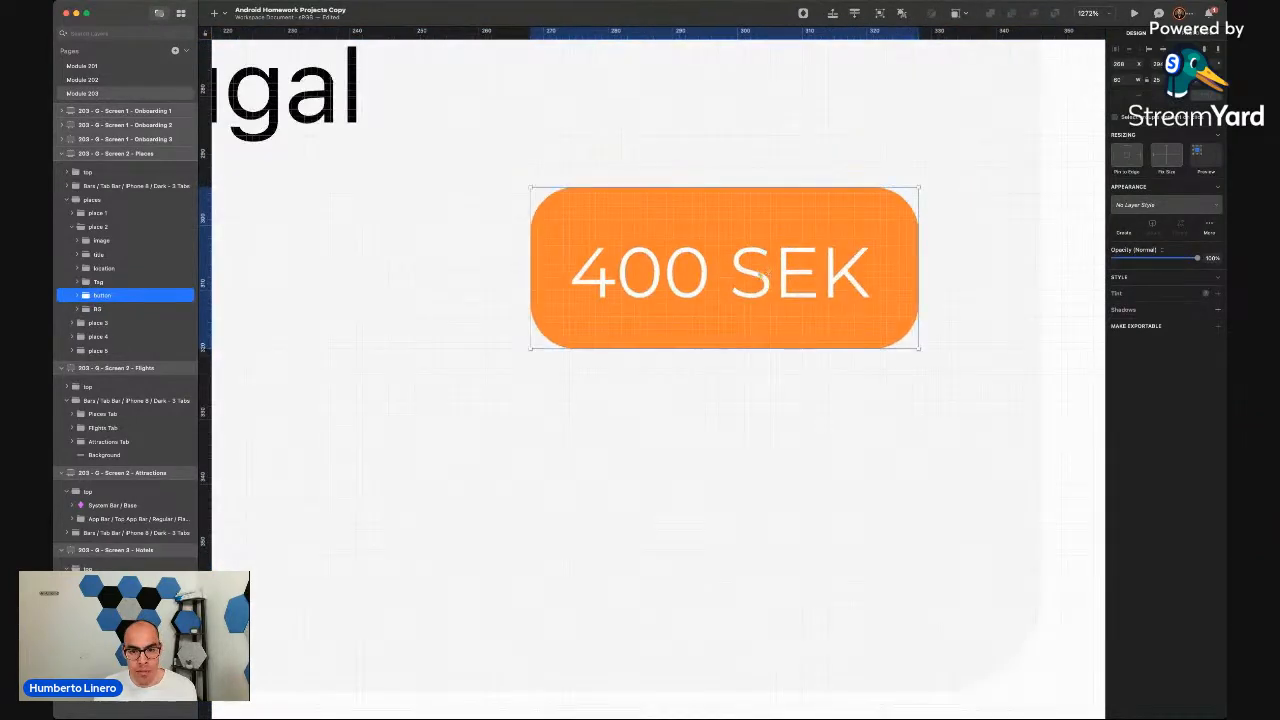
double_click(735, 268)
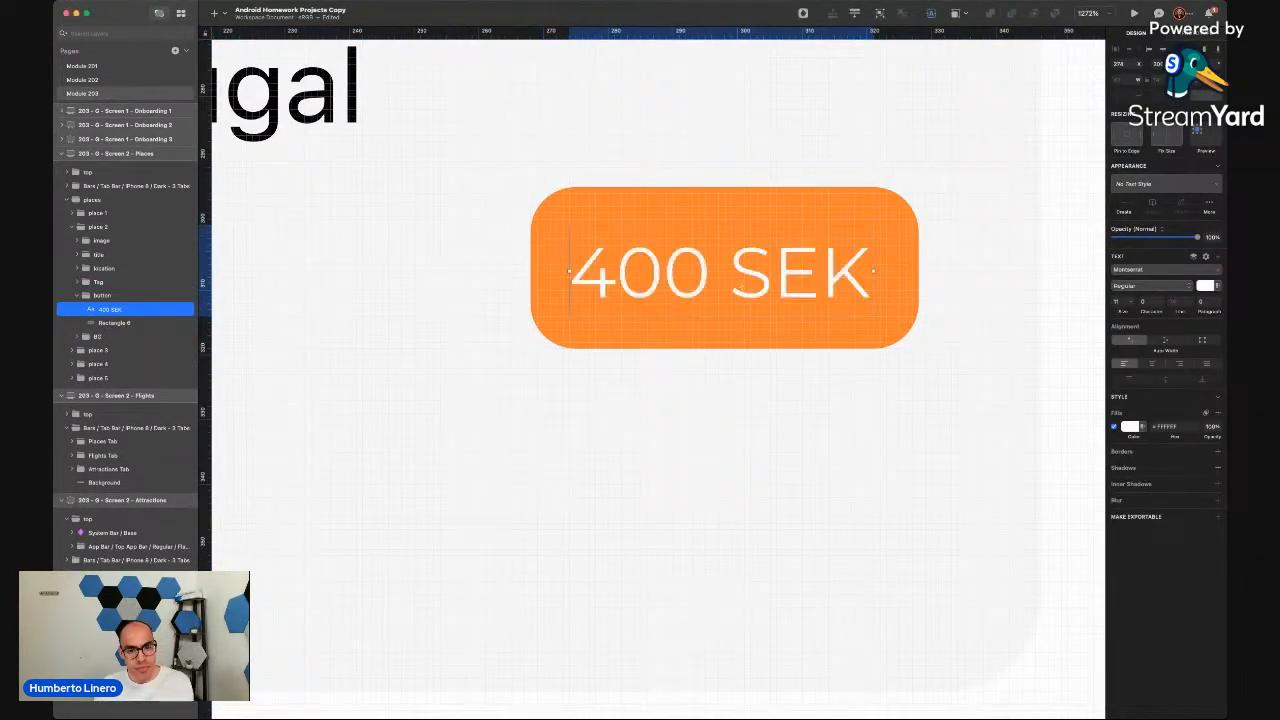
drag(748, 285, 745, 283)
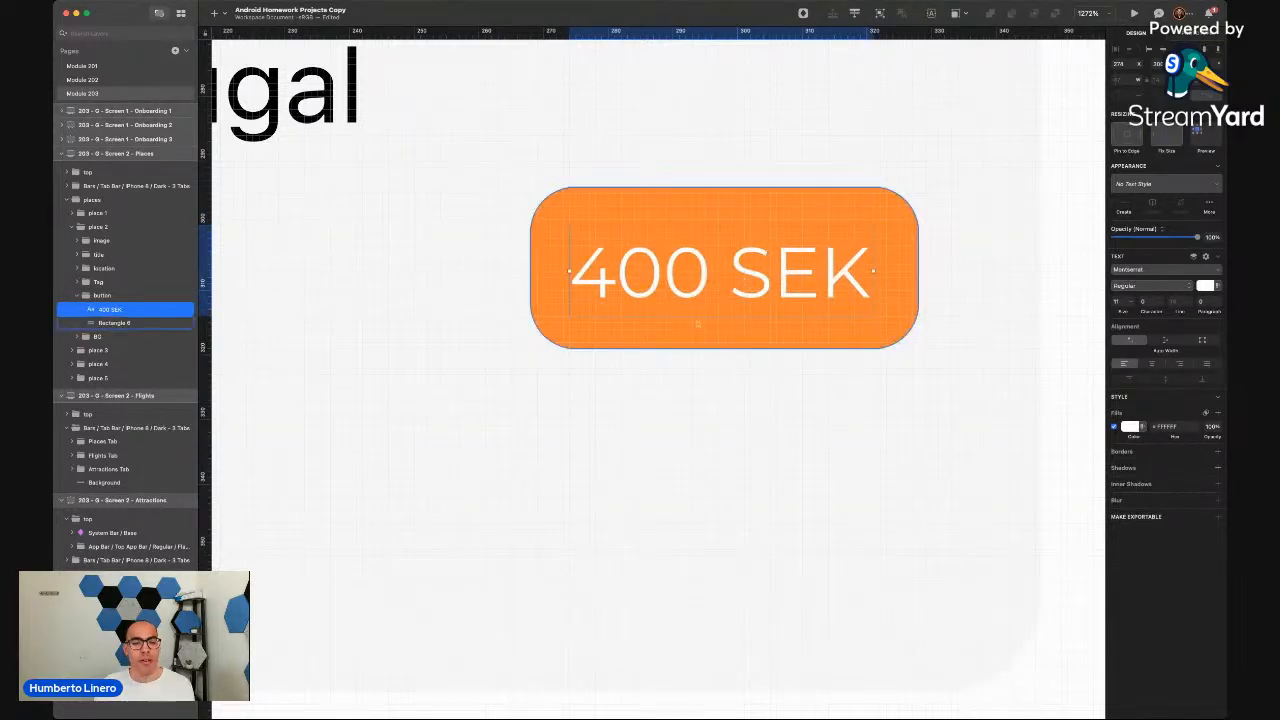
click(683, 431)
Review the locations, prices and layout of the cards on the Places artboard against the neighbouring screens
scroll(683, 431, down, 5)
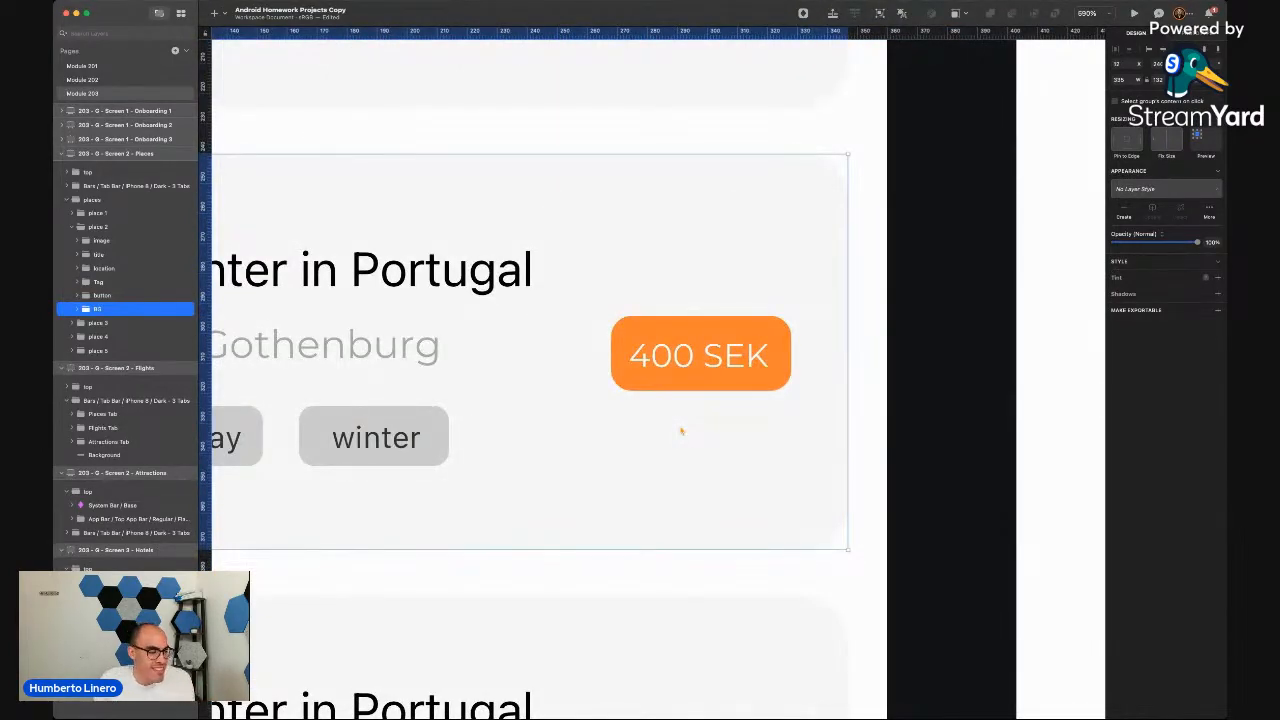
scroll(681, 431, down, 5)
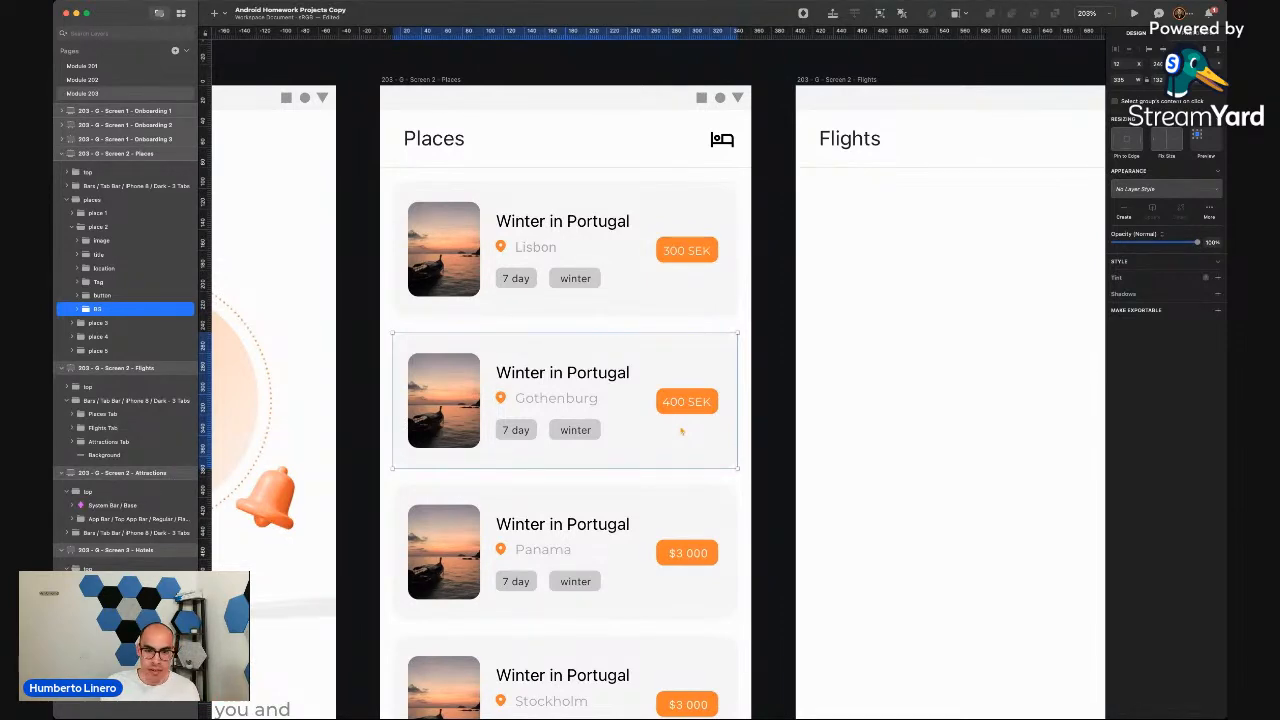
scroll(681, 431, down, 5)
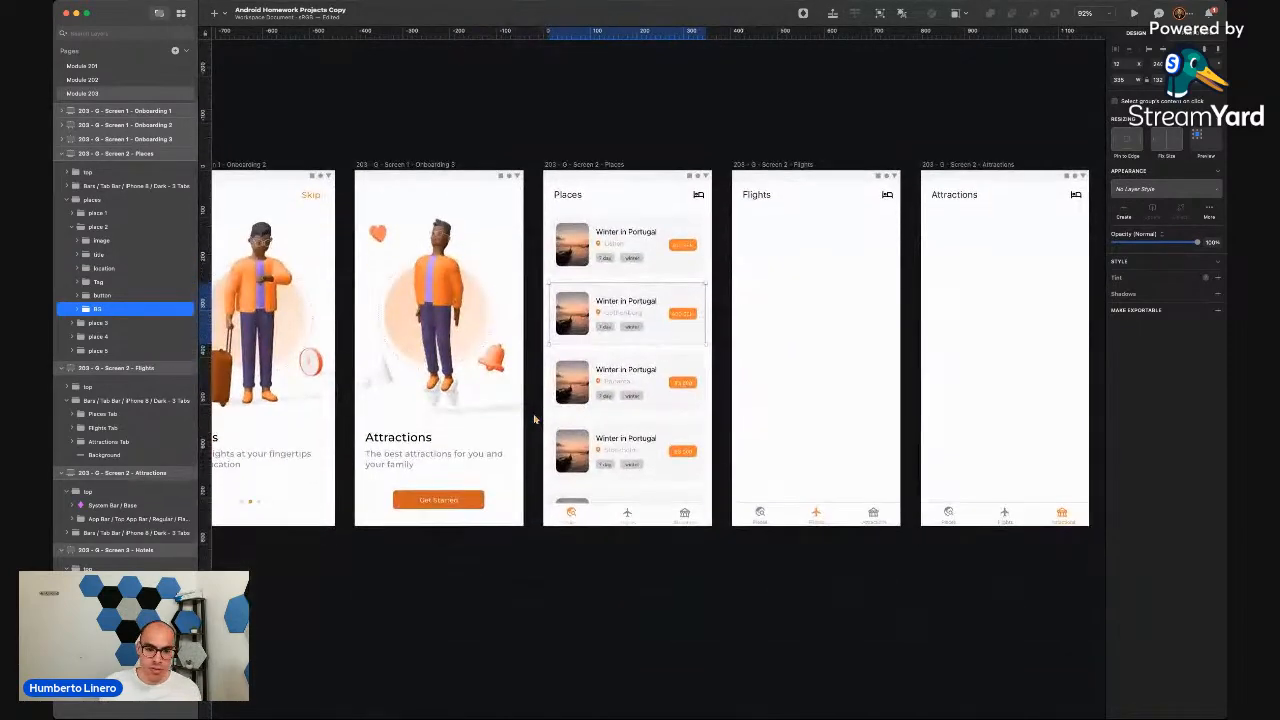
scroll(535, 420, up, 5)
scroll(626, 358, down, 3)
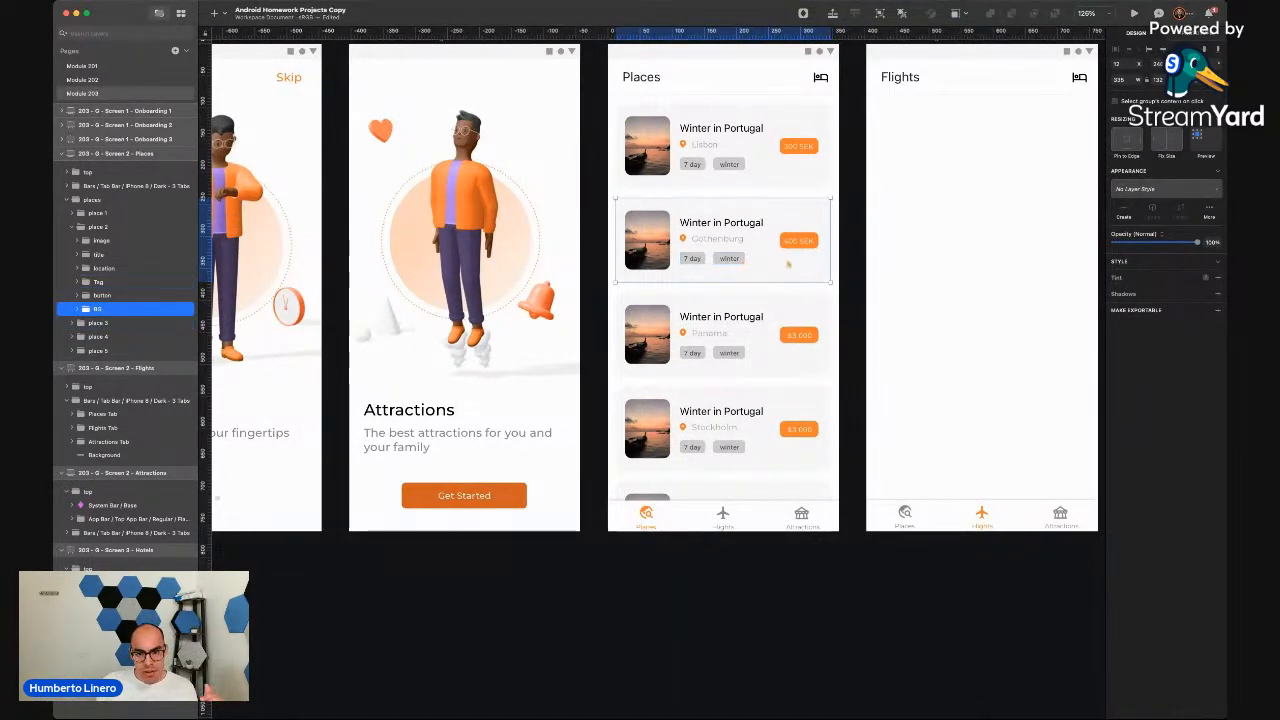
scroll(865, 190, up, 5)
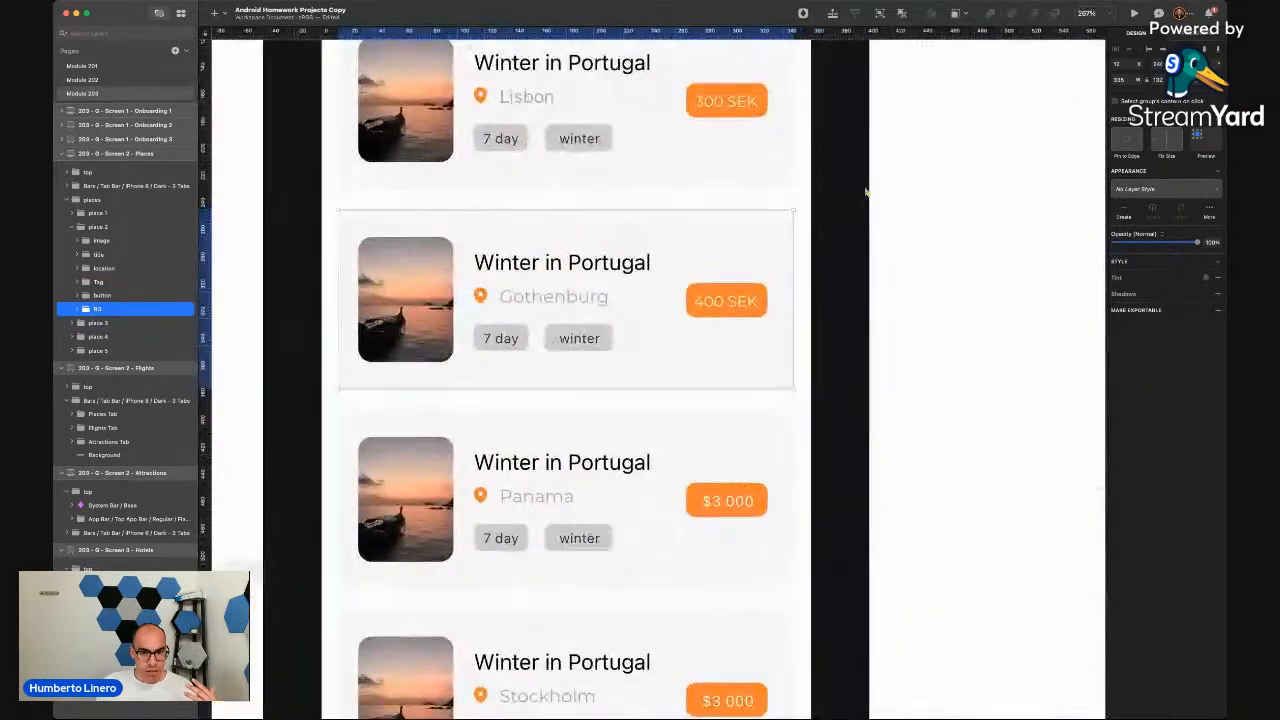
scroll(528, 334, down, 5)
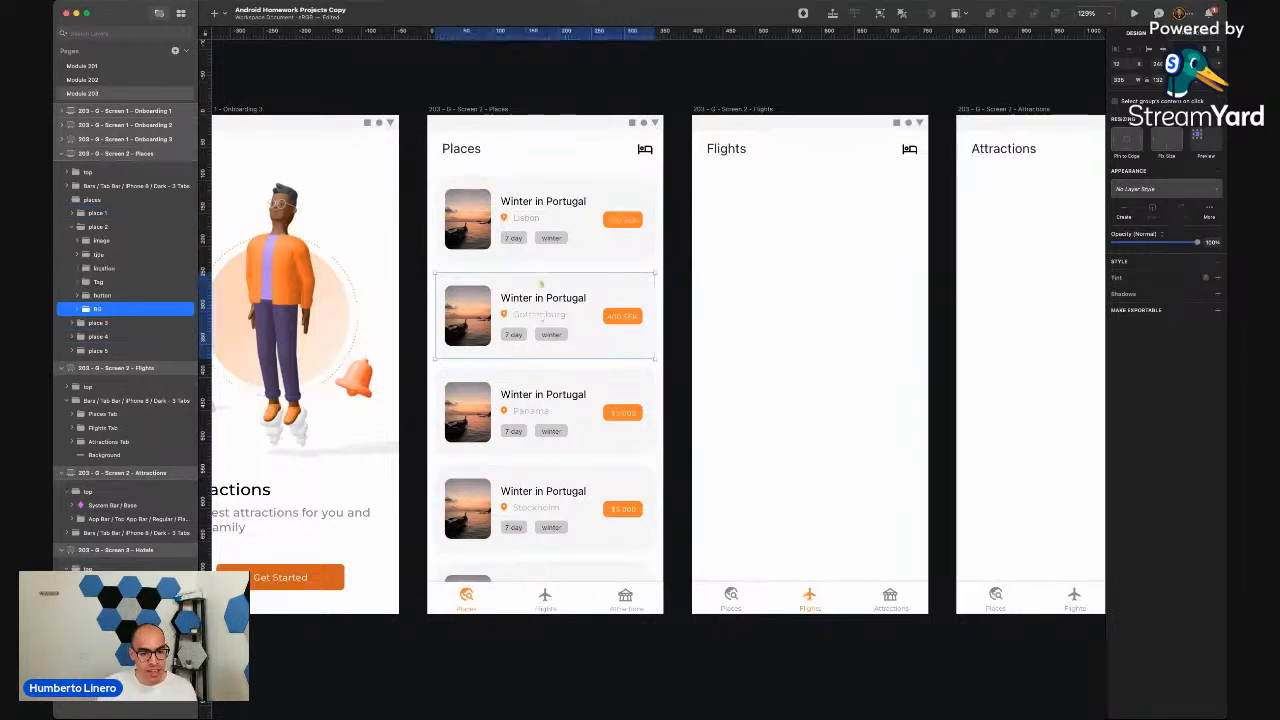
click(589, 201)
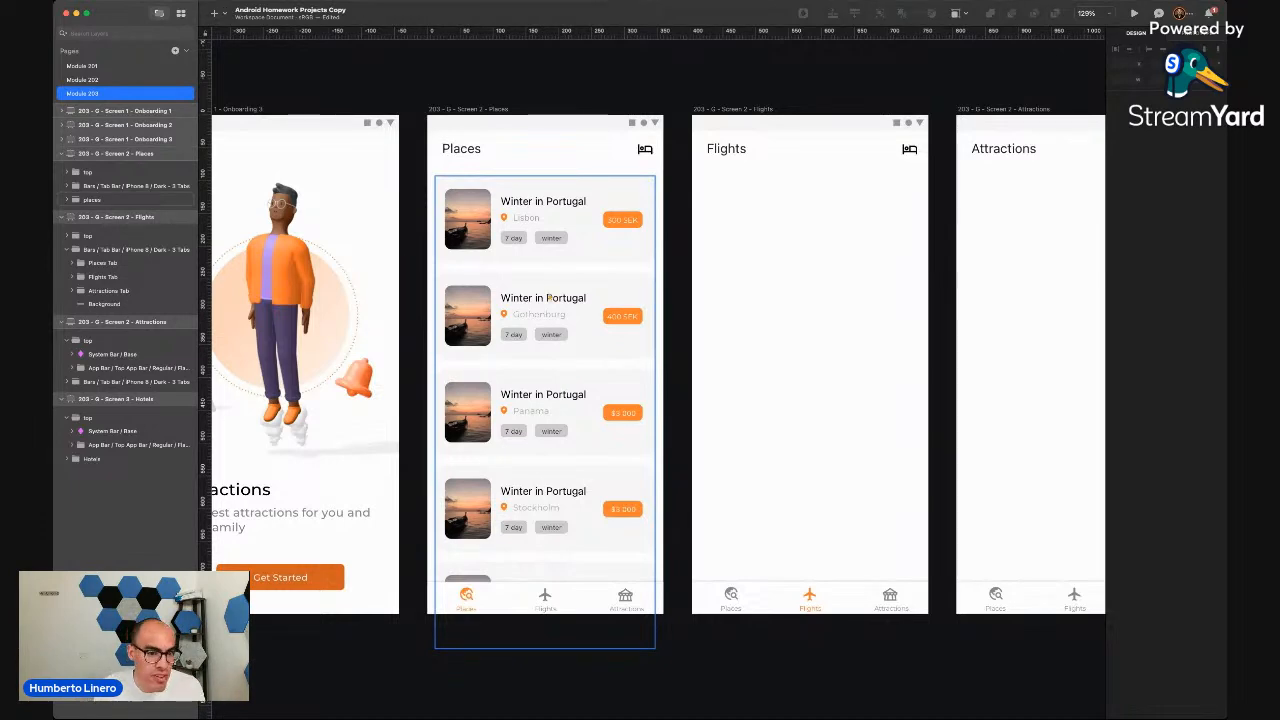
scroll(548, 297, up, 5)
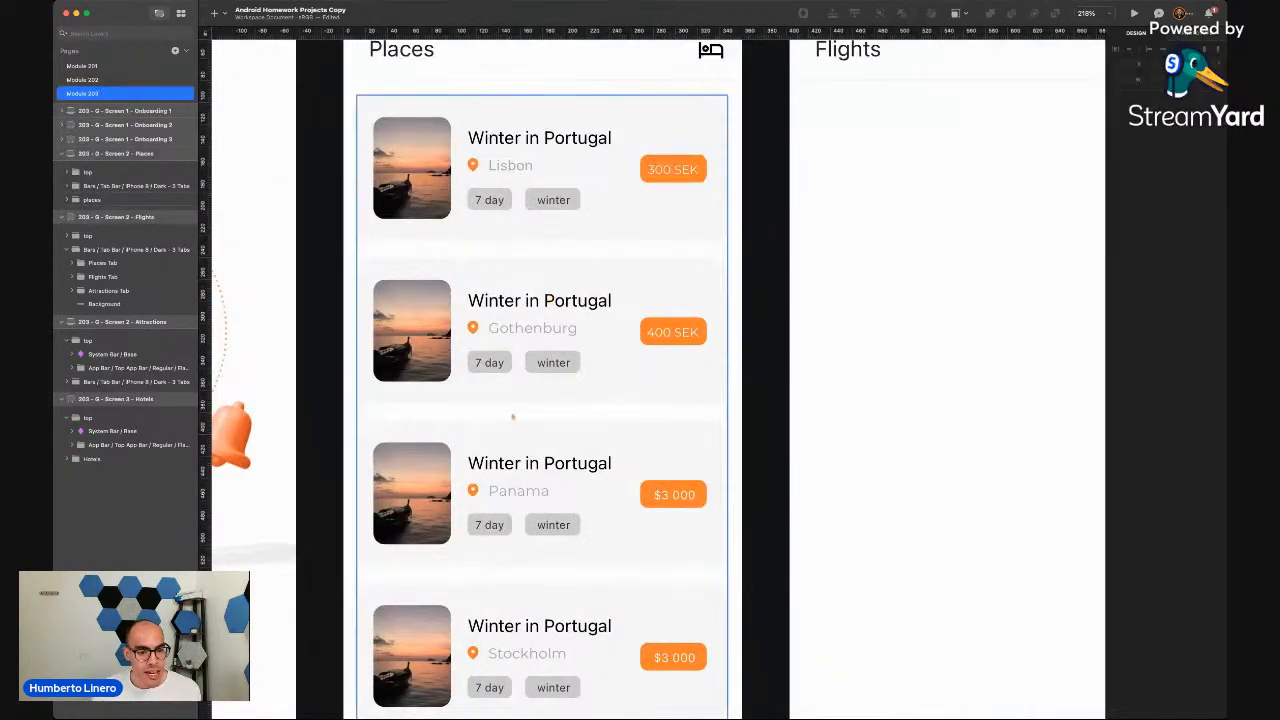
scroll(510, 417, down, 1)
scroll(512, 416, down, 3)
scroll(510, 417, down, 5)
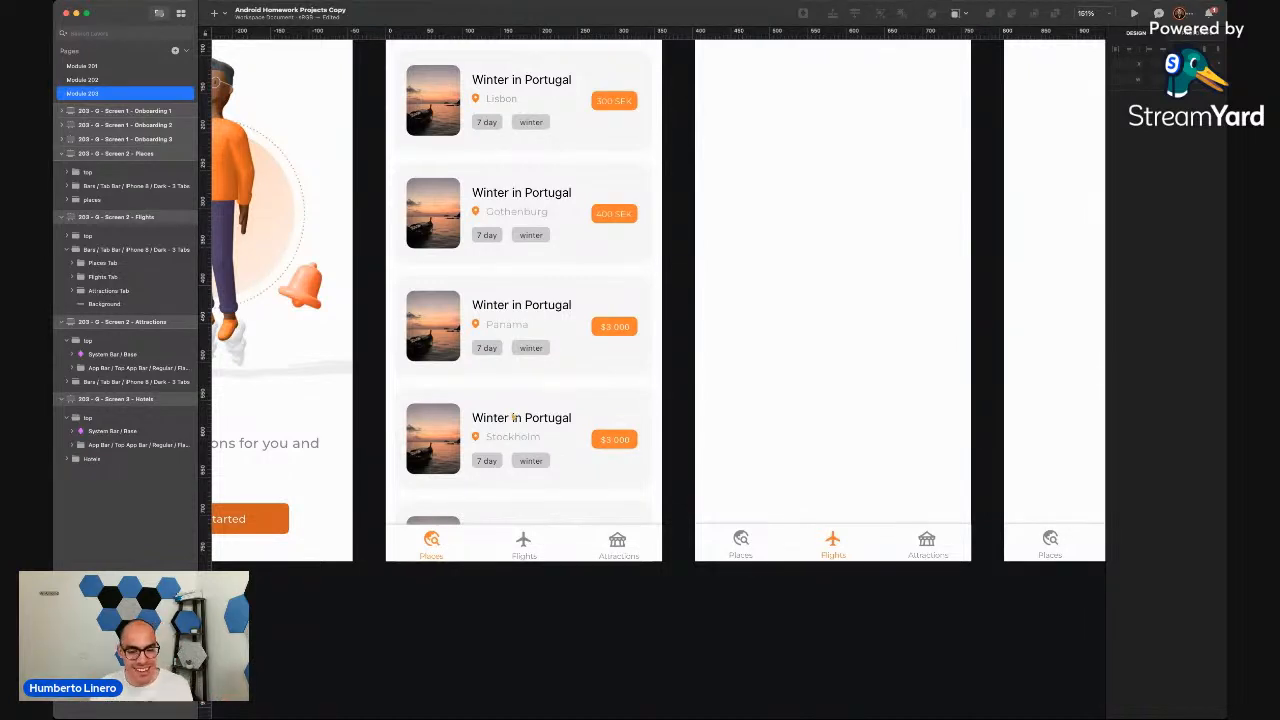
scroll(513, 417, down, 5)
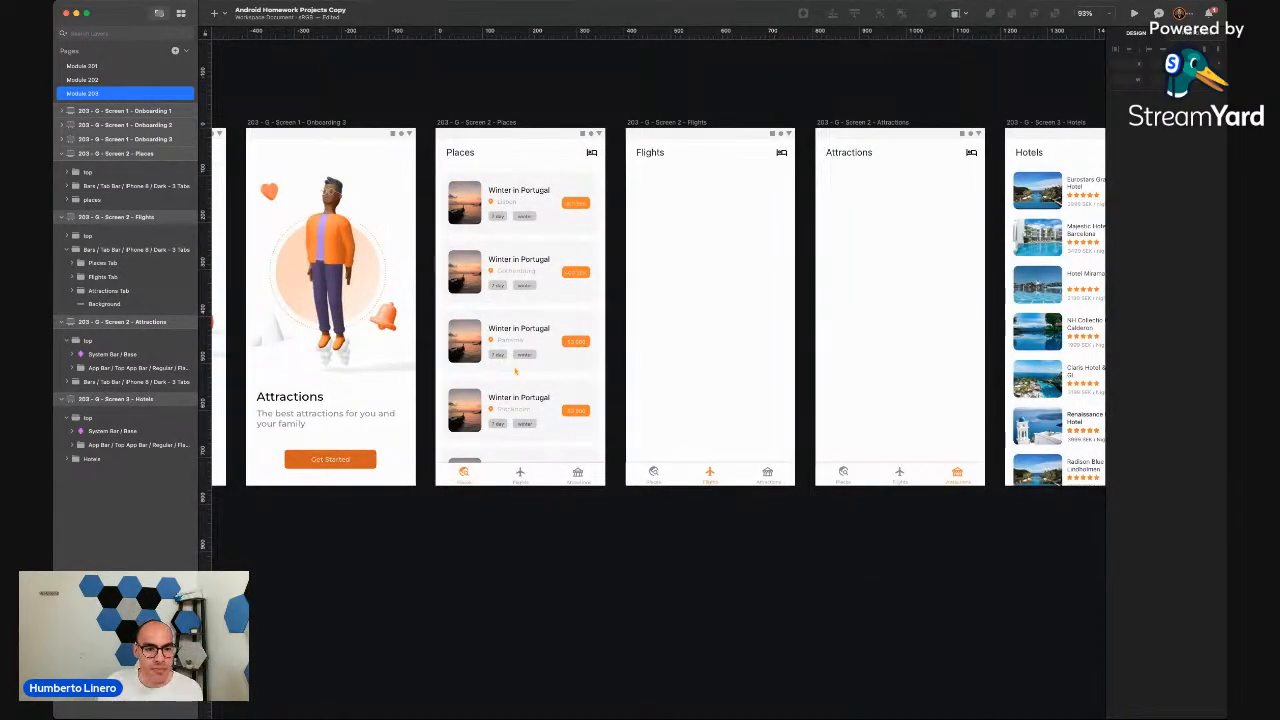
scroll(515, 371, up, 5)
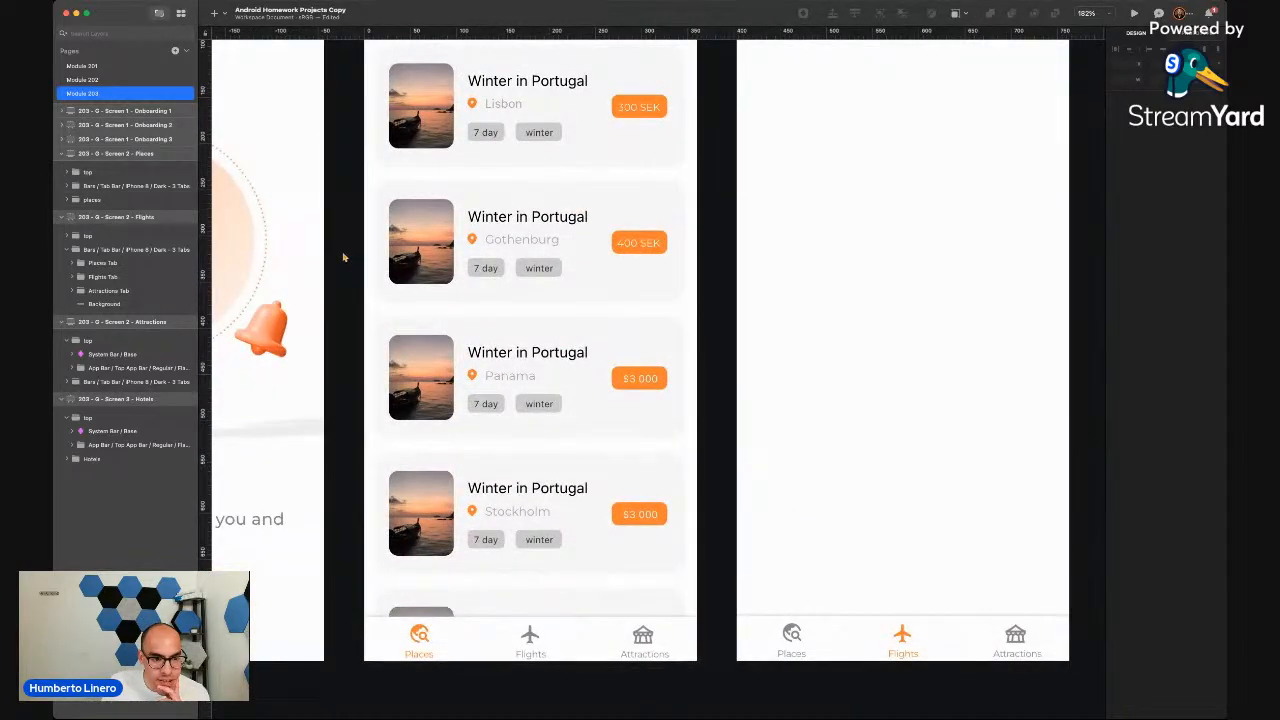
scroll(343, 258, down, 3)
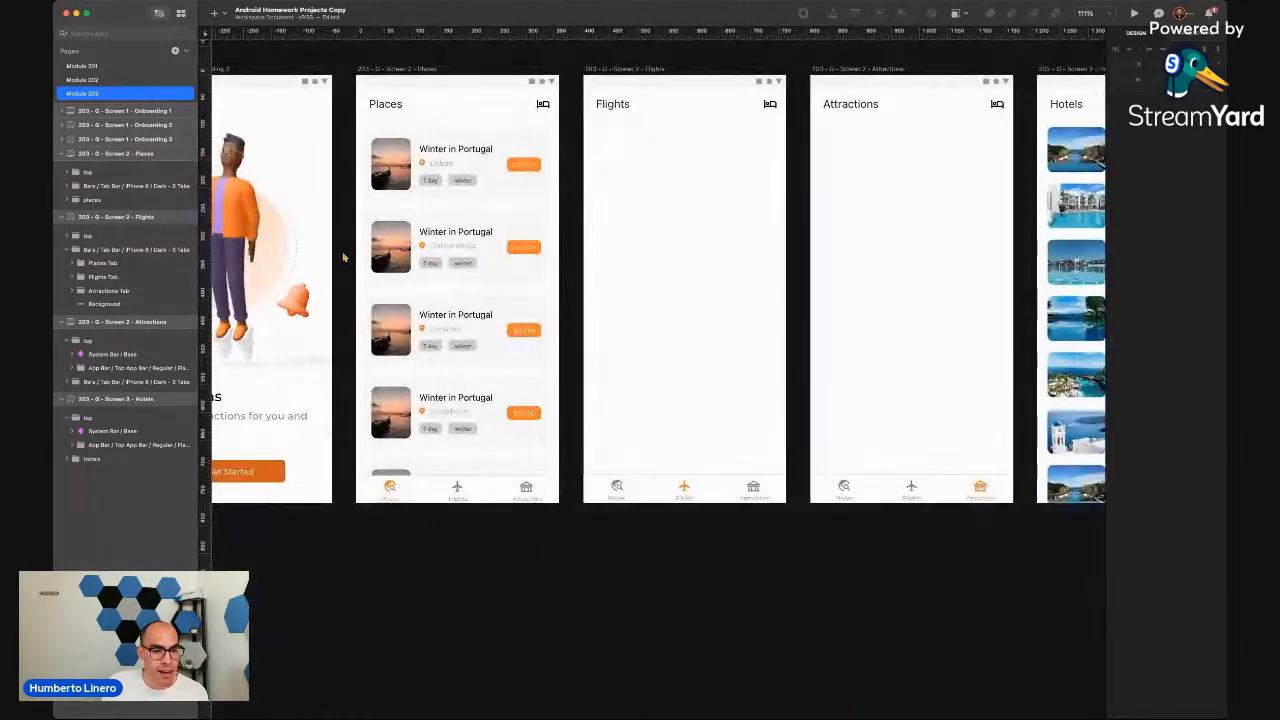
Look over the full row of artboards, from the onboarding screens through Places, Flights and Attractions to Hotels
scroll(343, 258, left, 5)
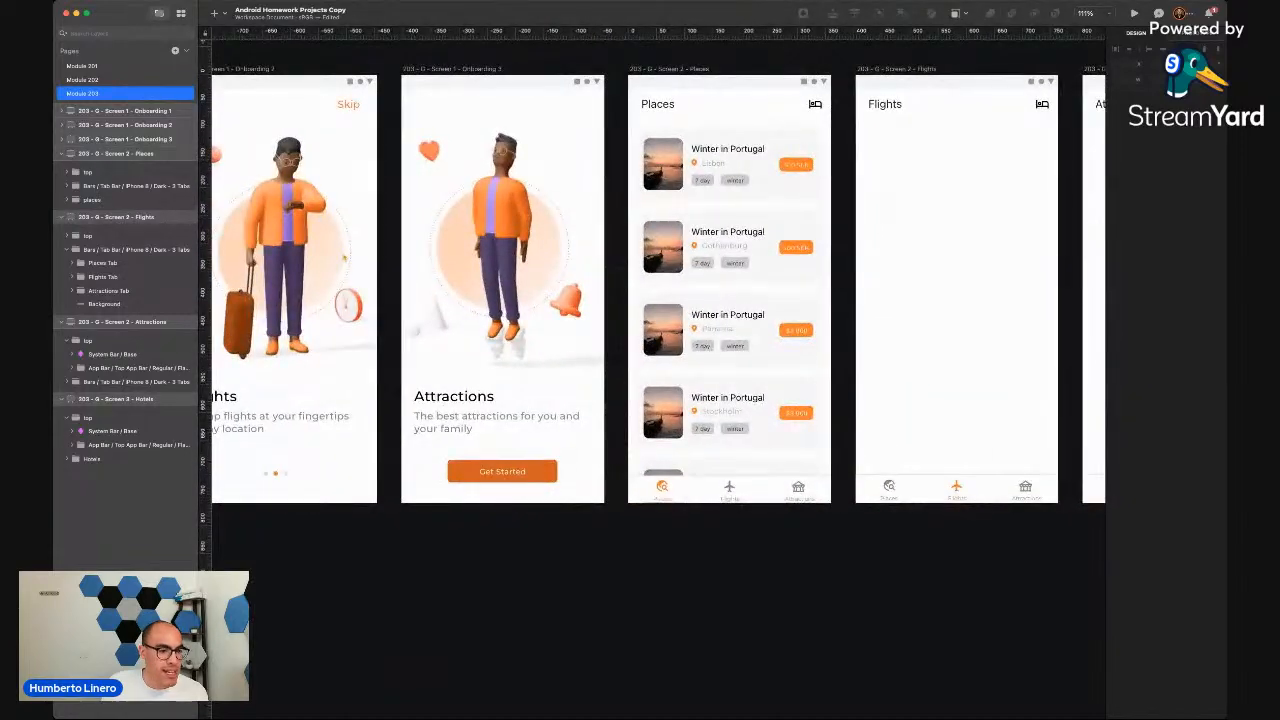
scroll(658, 288, left, 3)
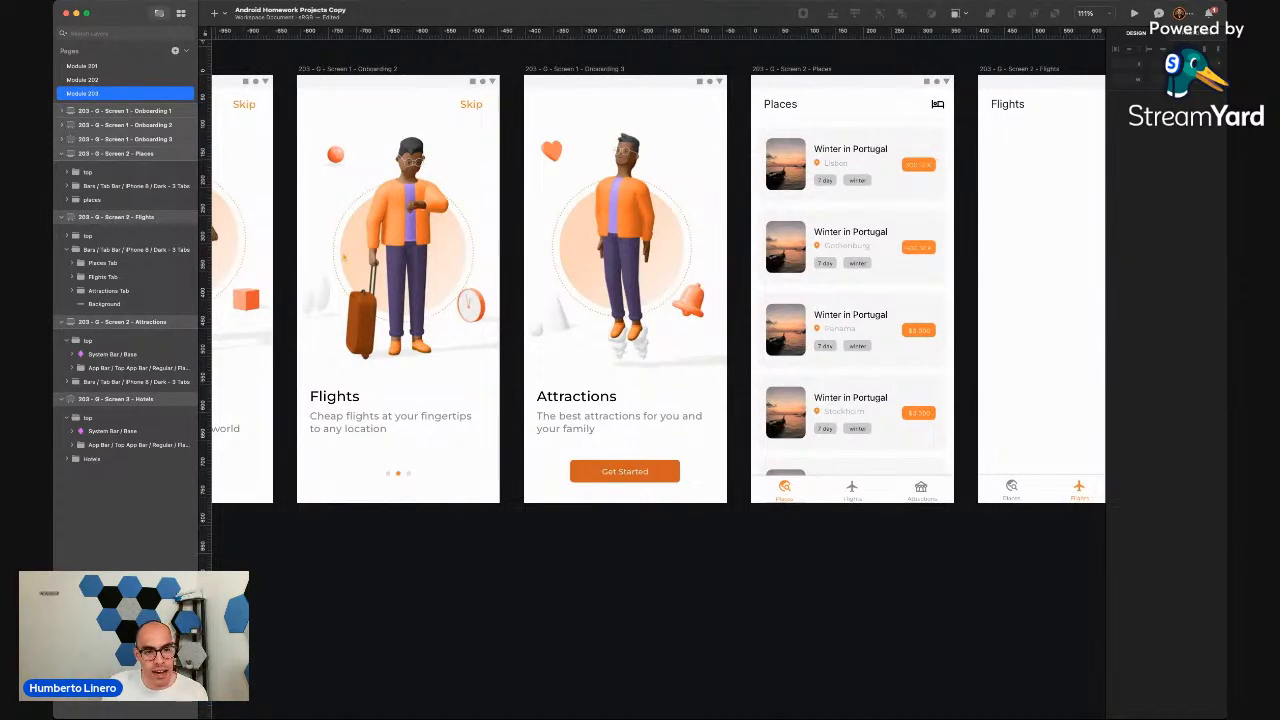
click(345, 258)
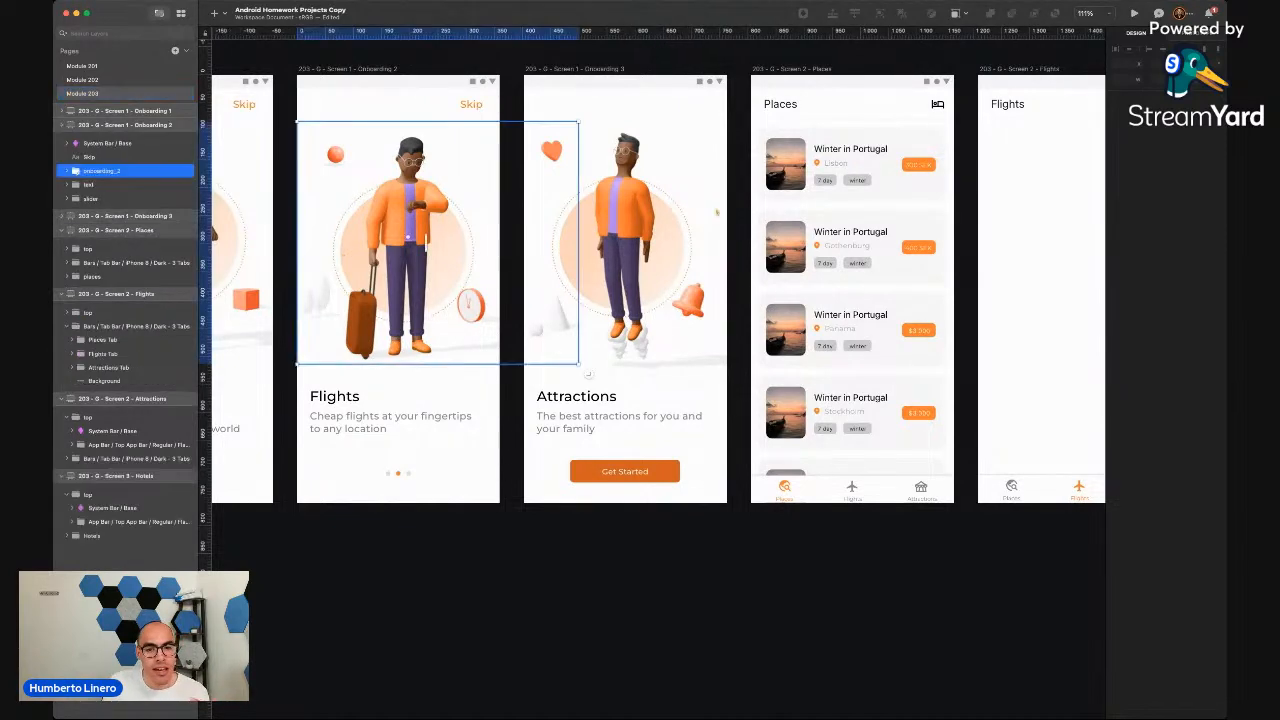
scroll(617, 212, right, 5)
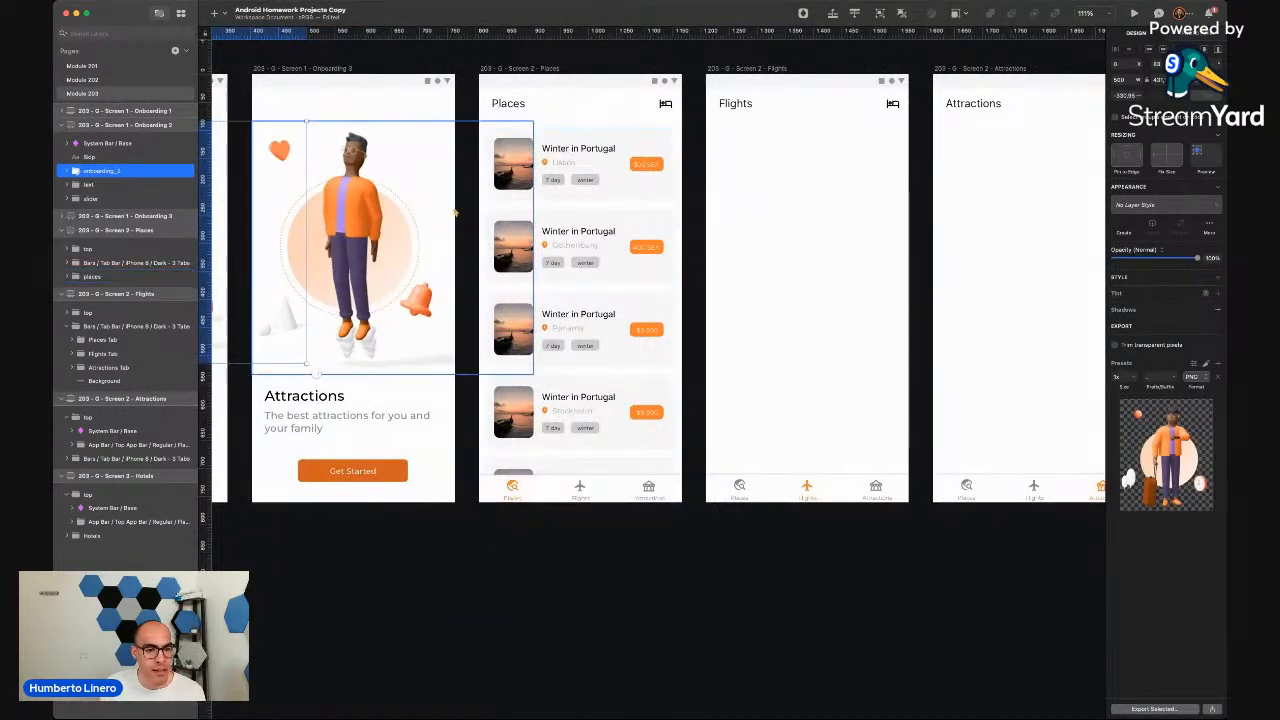
click(458, 228)
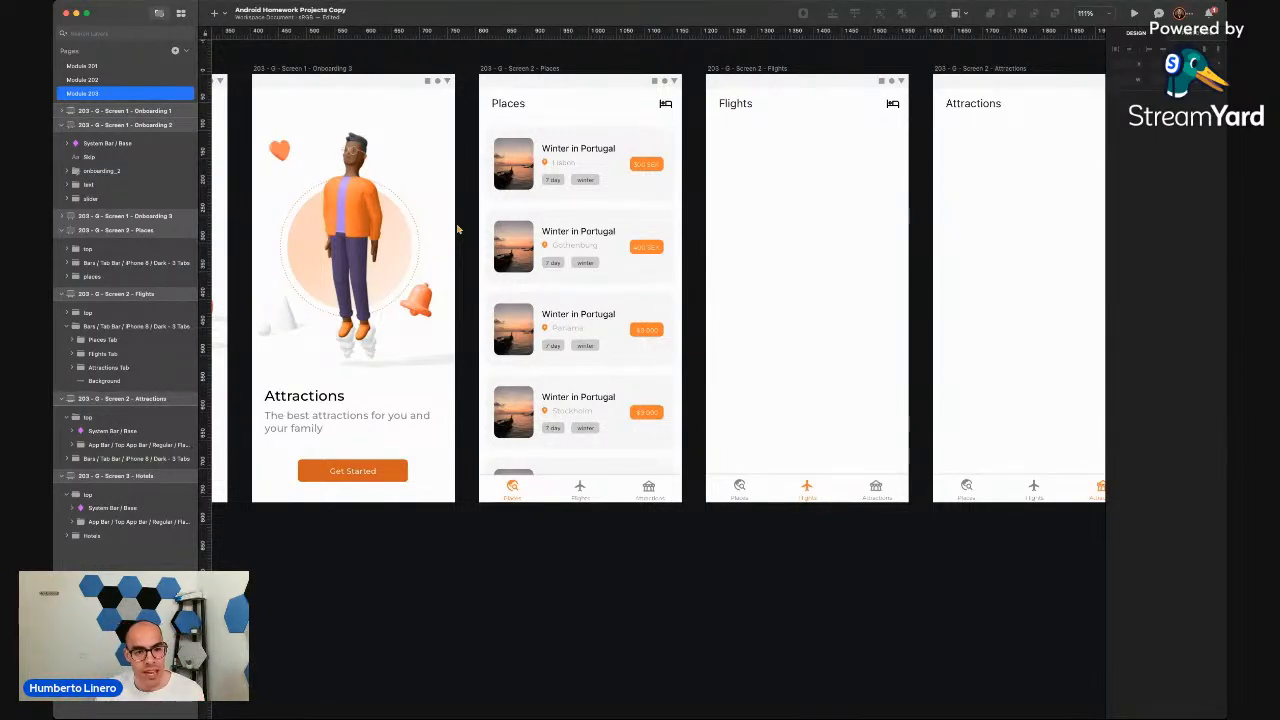
scroll(580, 300, left, 4)
scroll(530, 221, left, 3)
scroll(530, 221, down, 5)
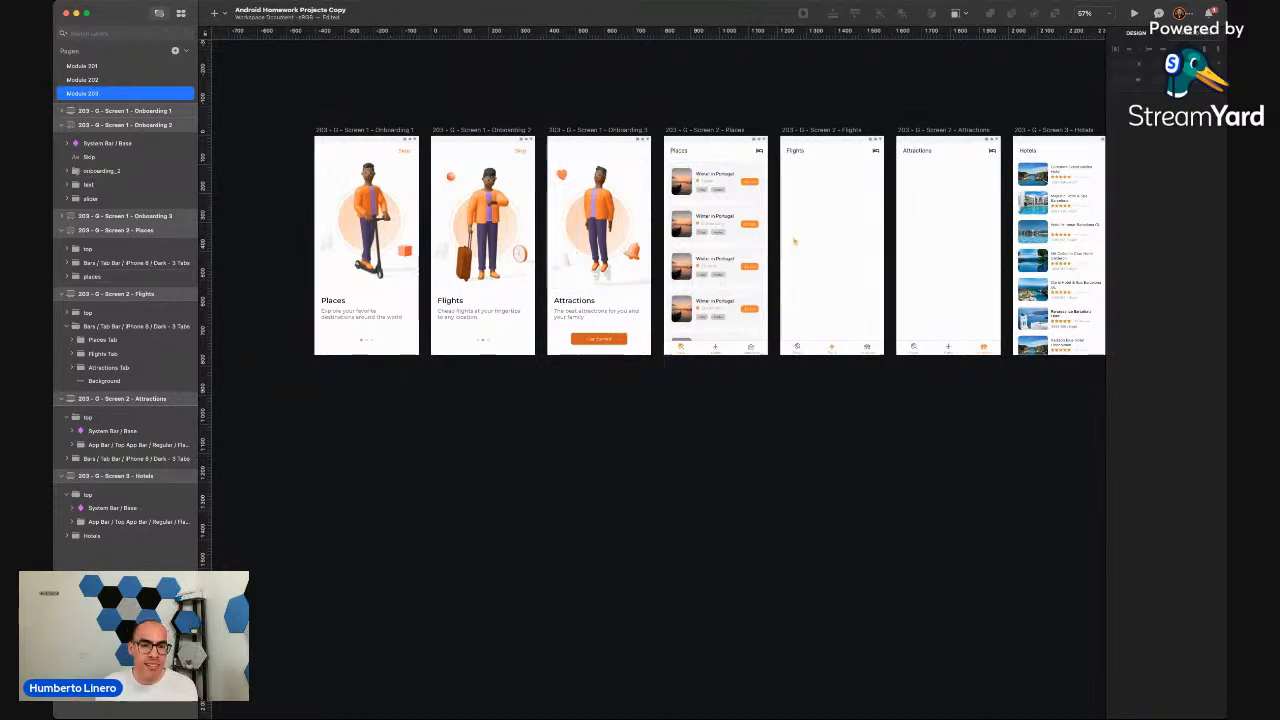
Examine the Places cards beside the Flights screen and compare the price texts inside the Lisbon and Gothenburg buttons
scroll(716, 282, up, 3)
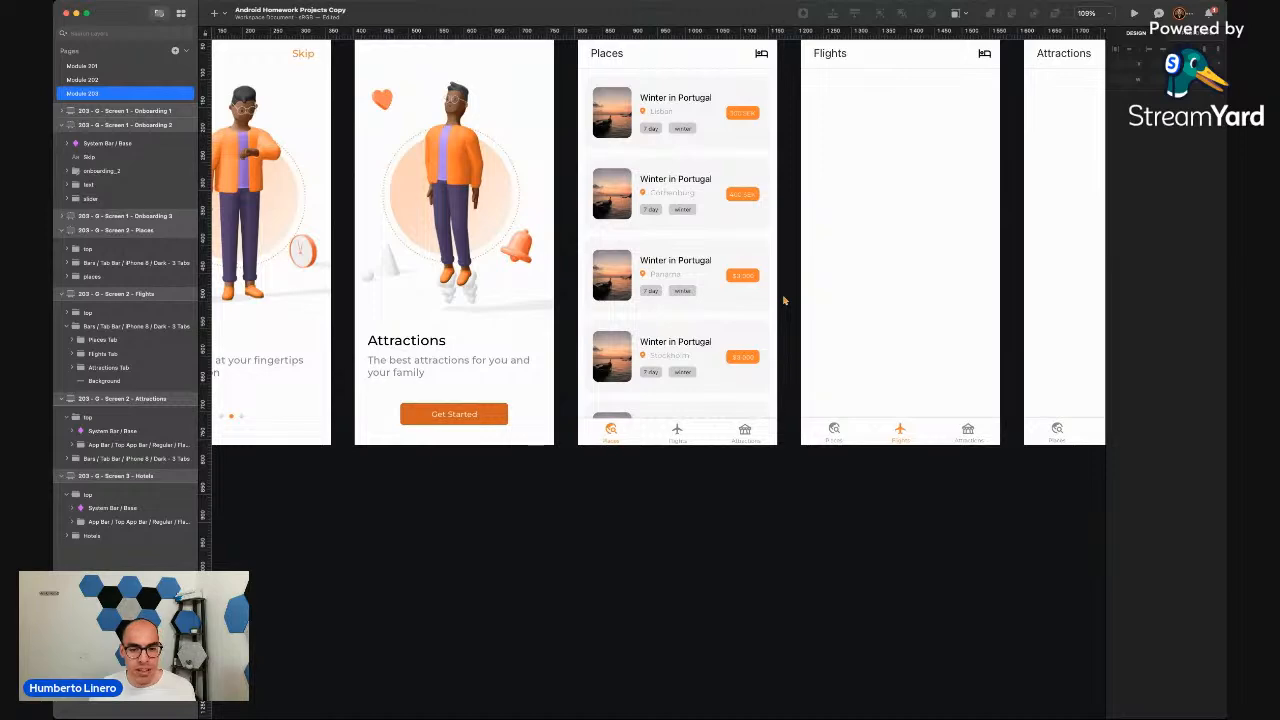
scroll(784, 300, up, 5)
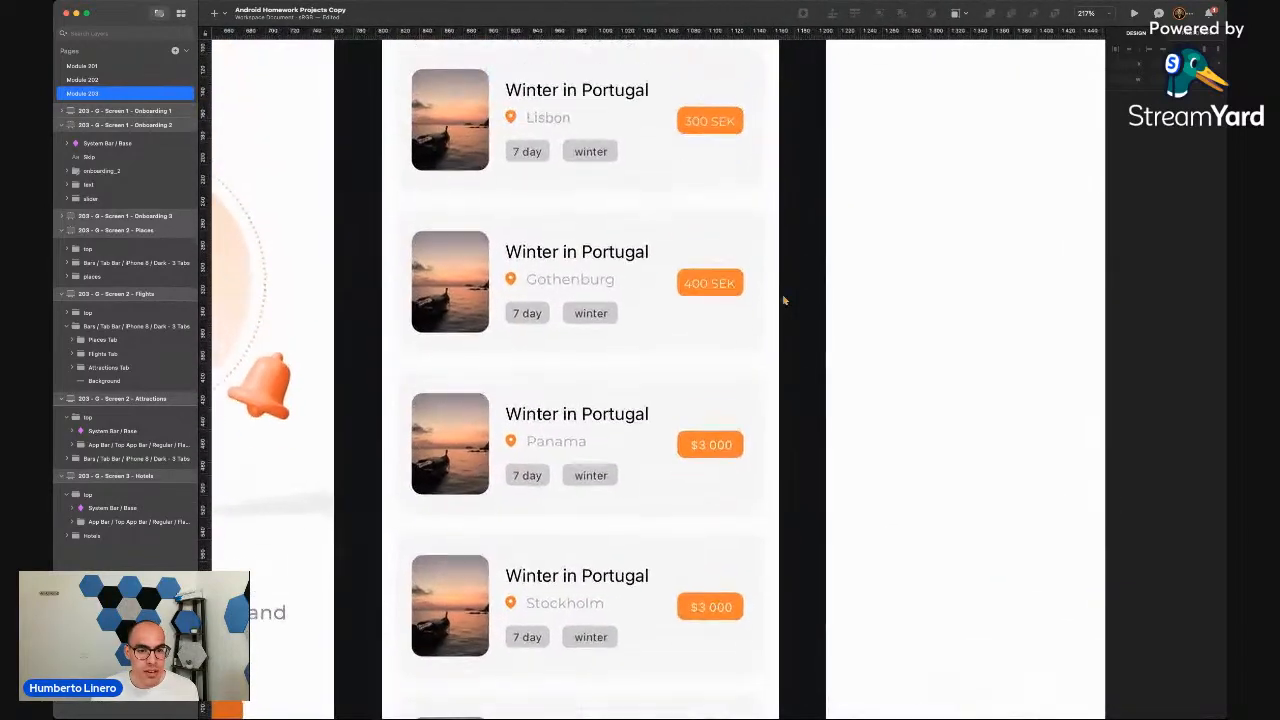
scroll(784, 300, up, 2)
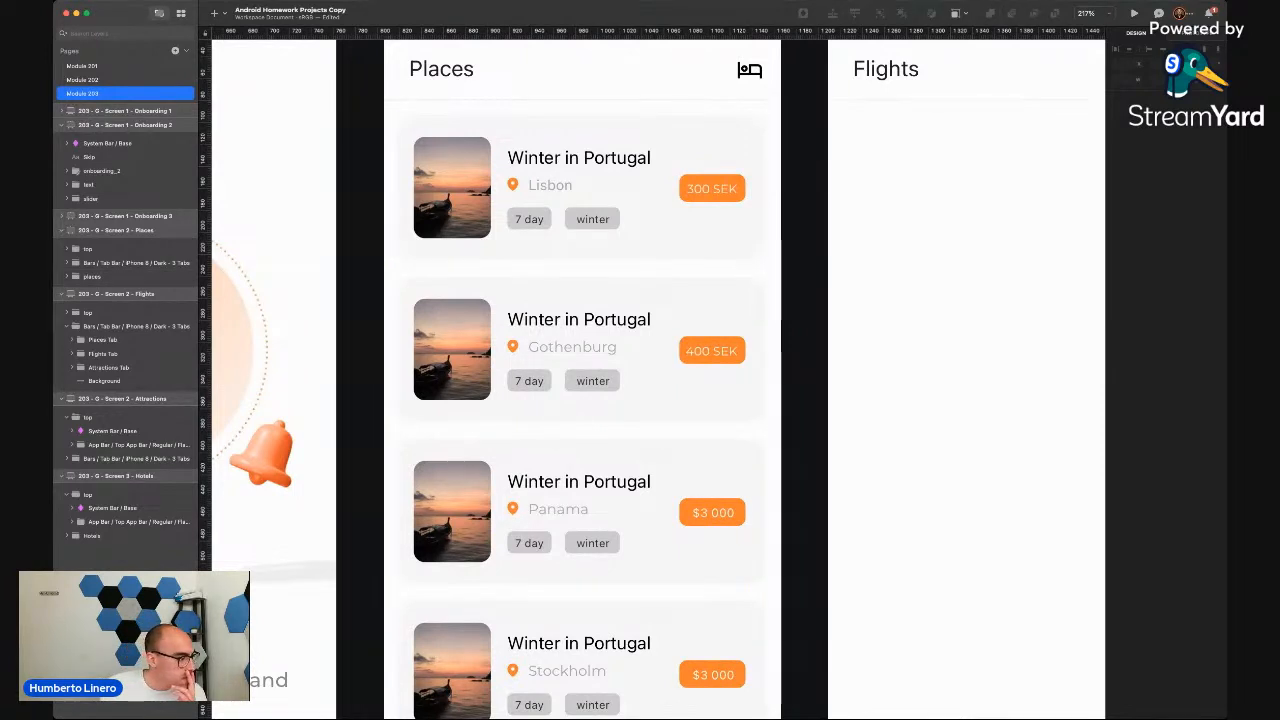
key(super+Tab)
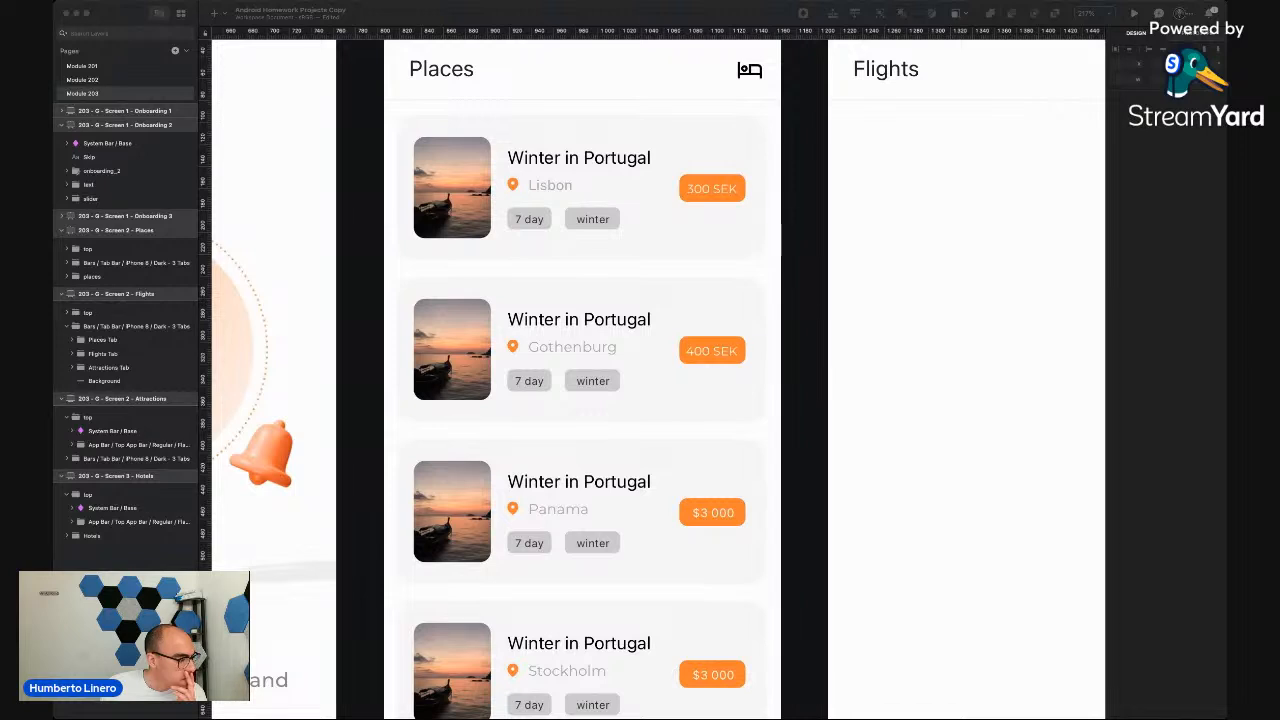
click(353, 370)
scroll(353, 370, right, 1)
scroll(353, 370, down, 2)
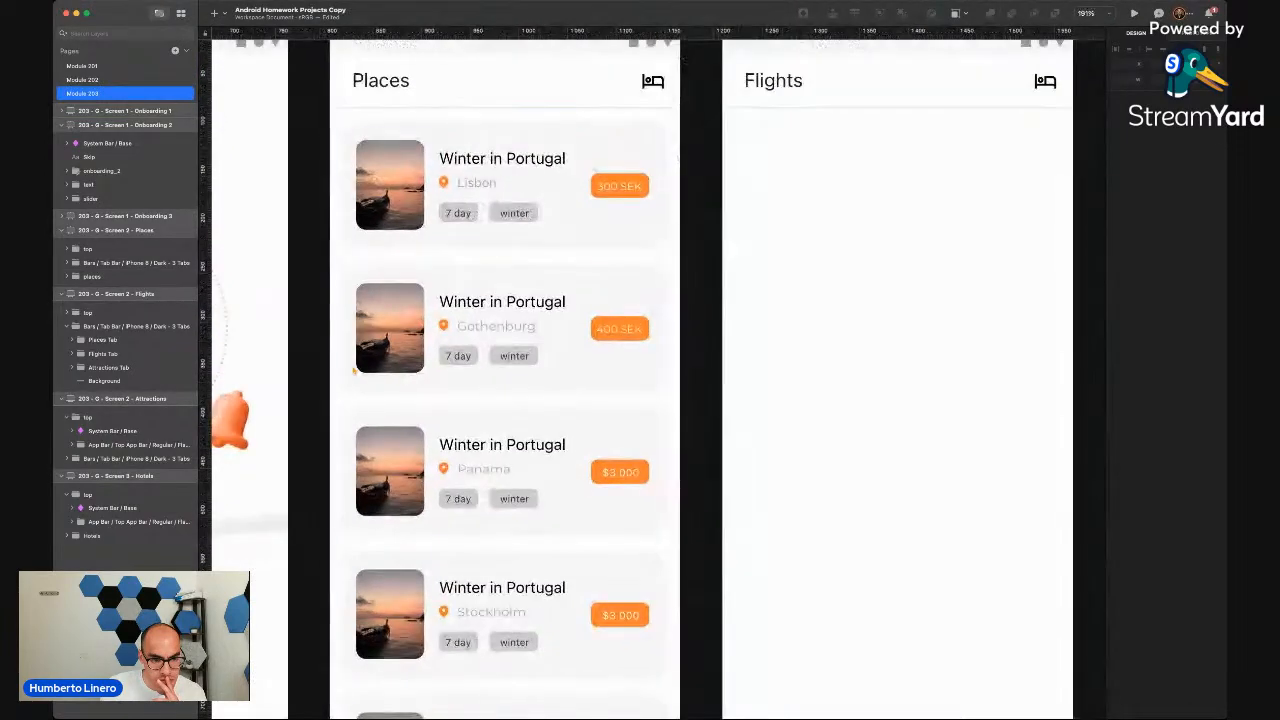
scroll(491, 470, down, 2)
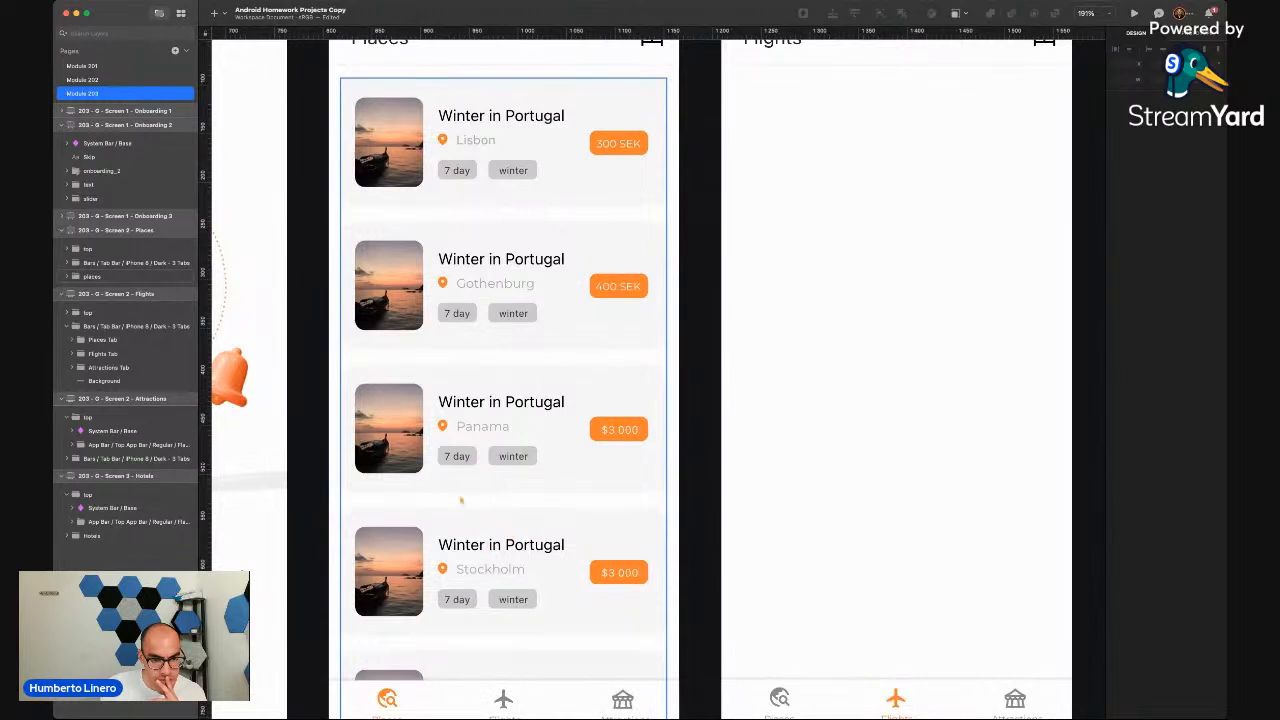
scroll(461, 500, up, 1)
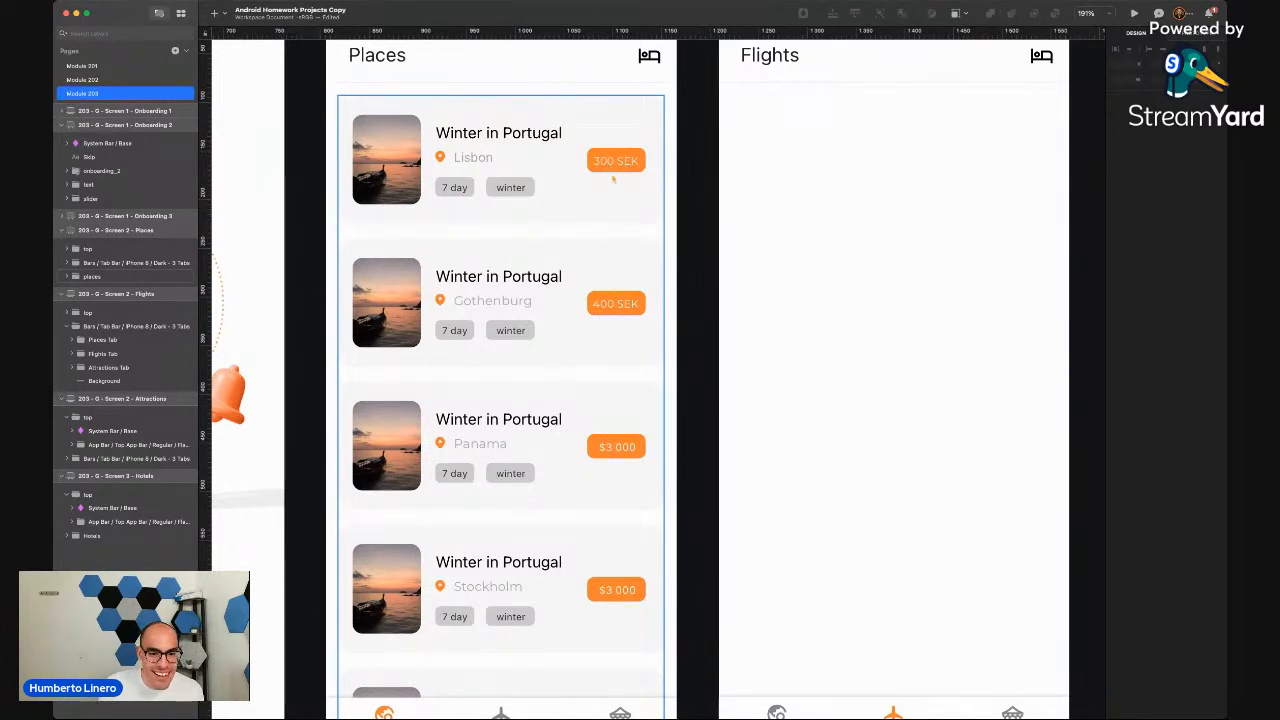
scroll(616, 160, up, 5)
click(543, 153)
super+click(543, 153)
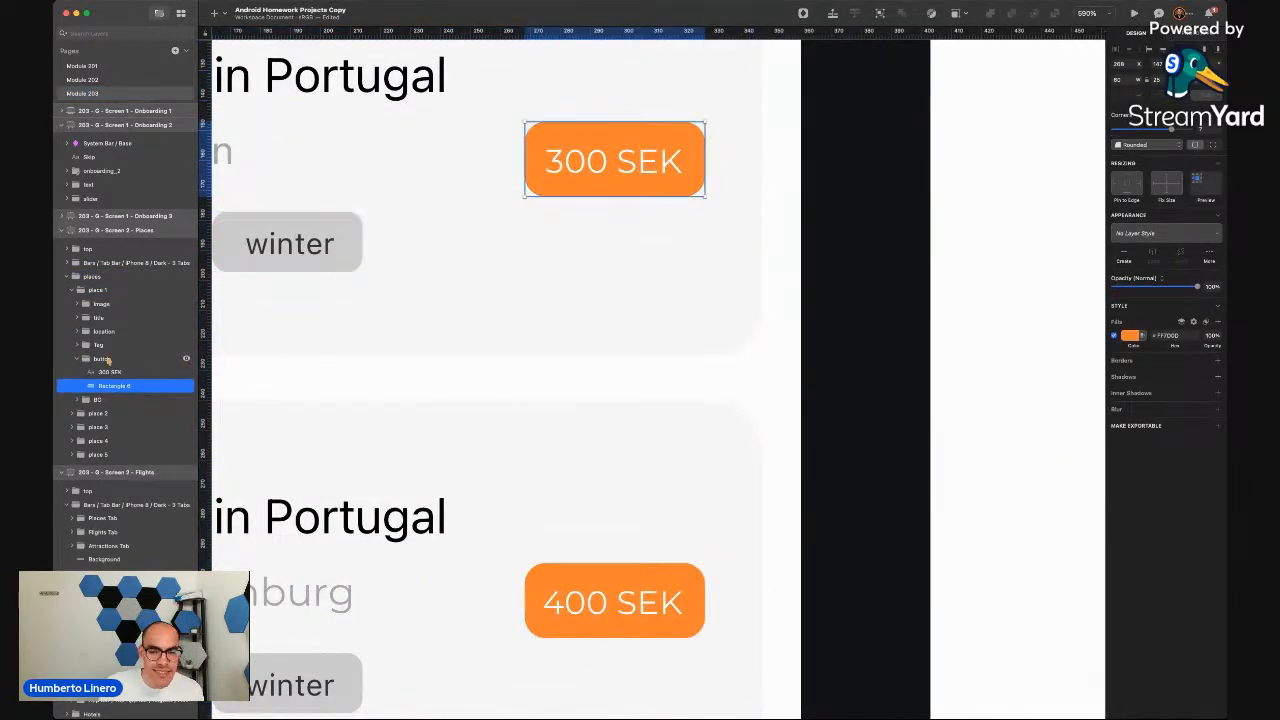
click(104, 359)
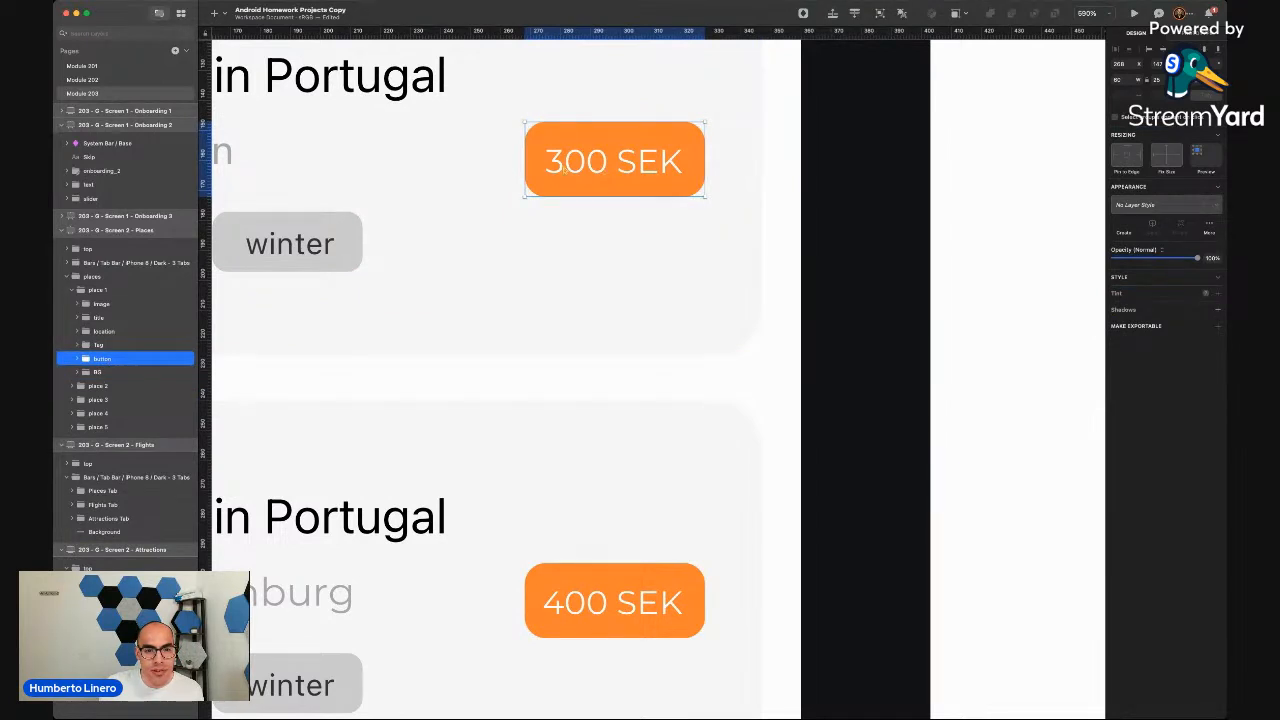
click(565, 170)
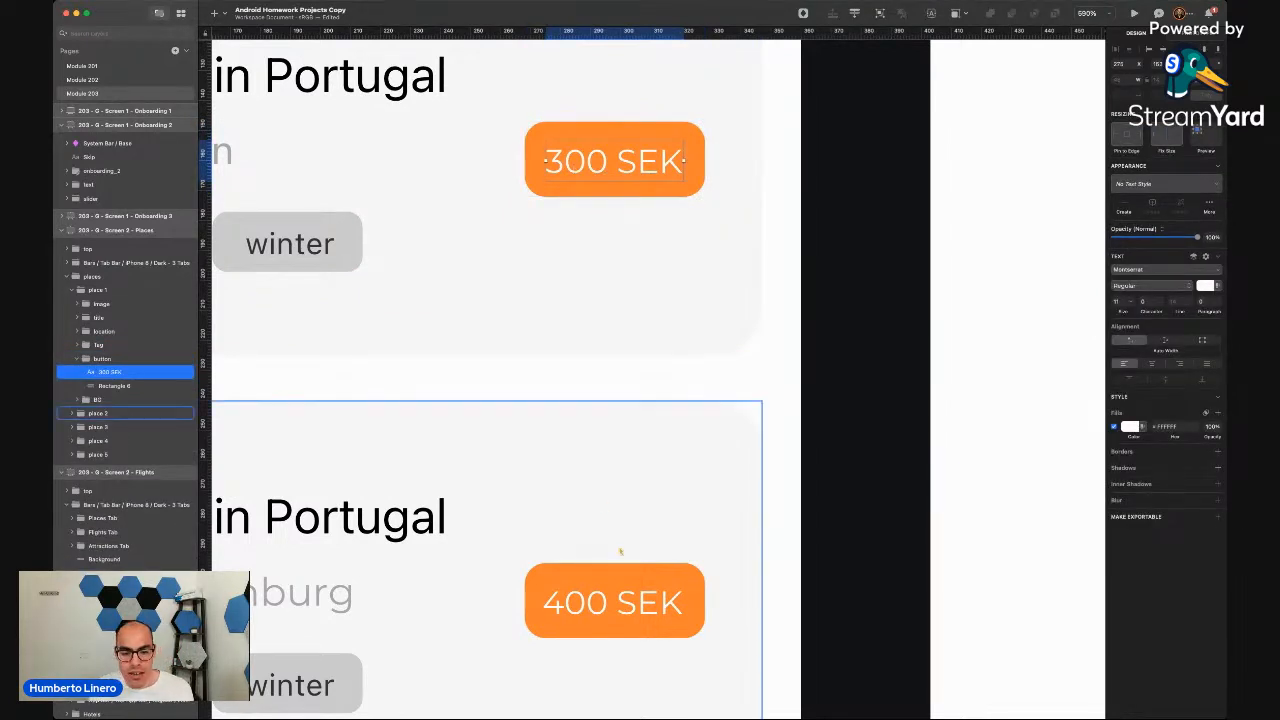
click(597, 605)
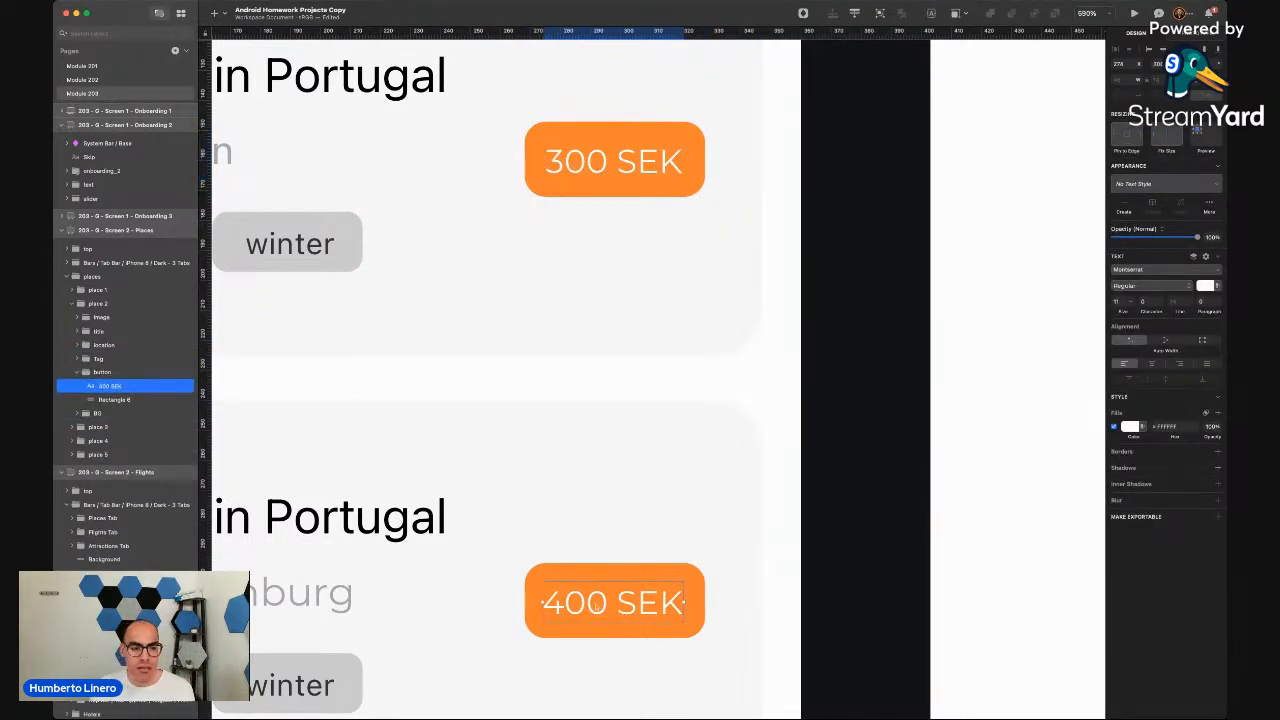
Widen the Lisbon card's orange button toward the left and centre its price text in the wider shape
scroll(580, 172, down, 5)
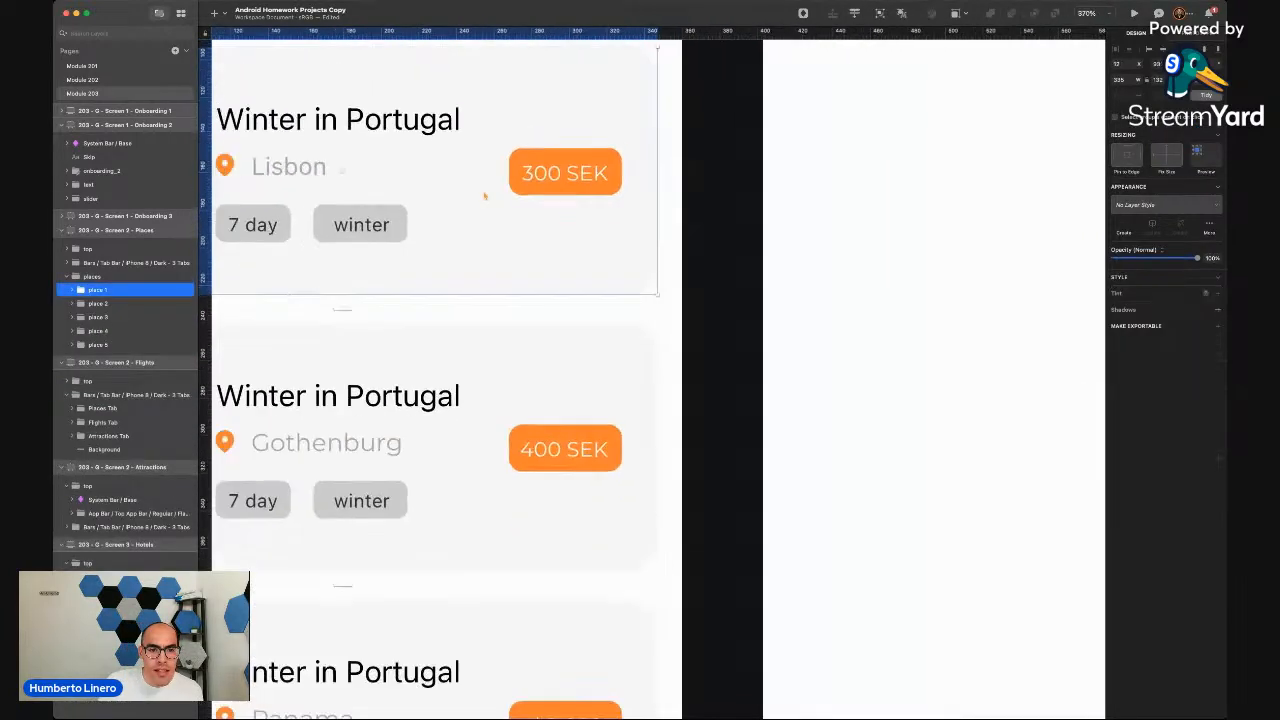
click(510, 168)
drag(510, 168, 484, 170)
drag(565, 176, 545, 176)
click(714, 234)
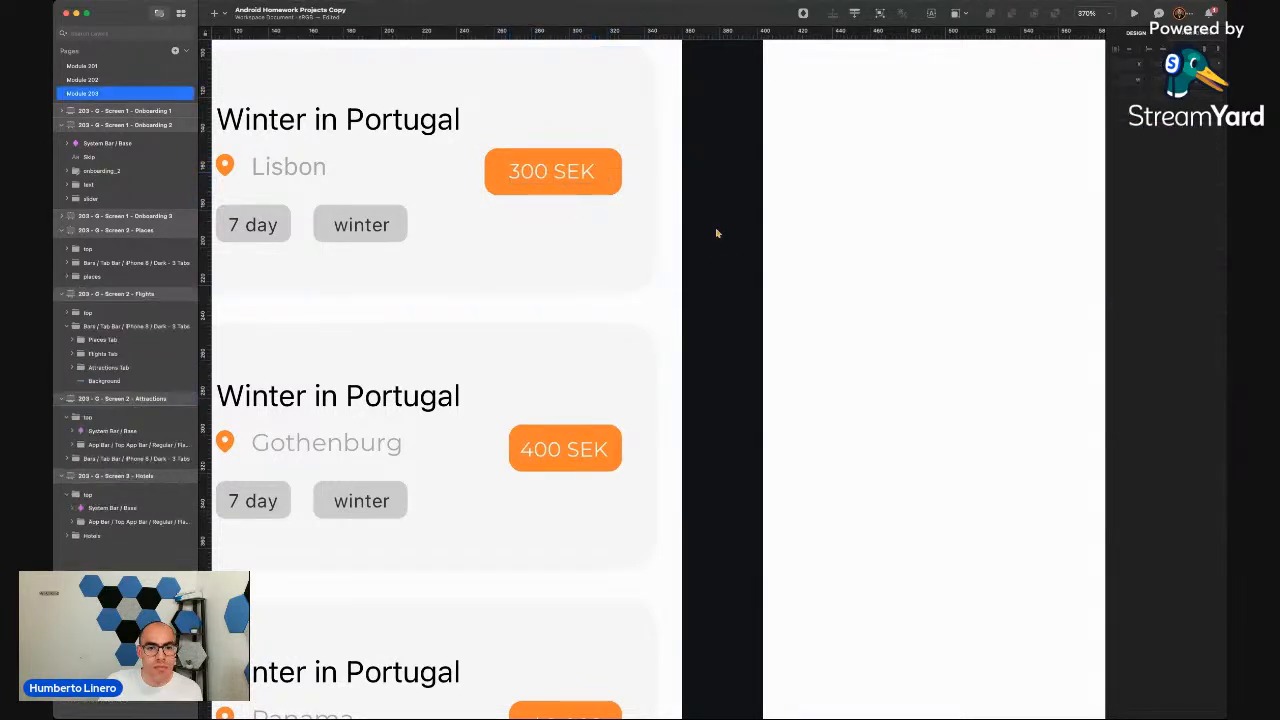
key(super+v)
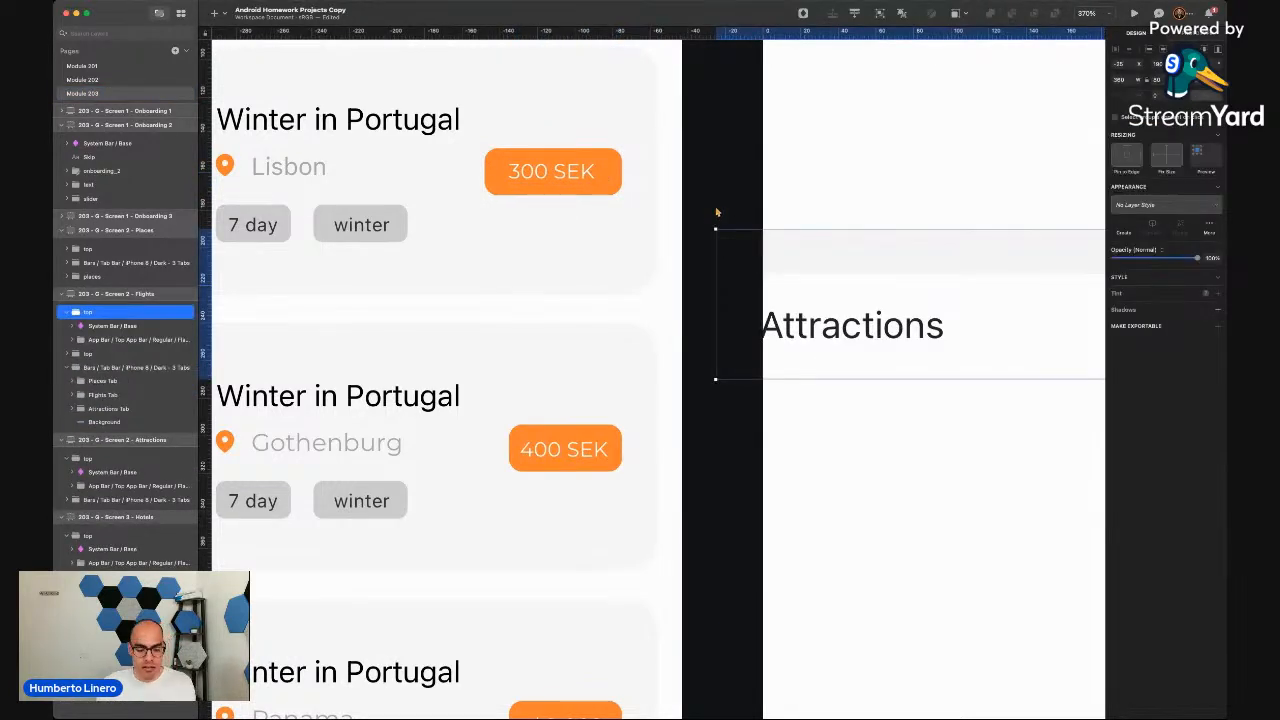
key(super+z)
Collapse the layer lists of the Attractions, Hotels, Places, Onboarding 2 and Flights artboards
scroll(716, 212, down, 5)
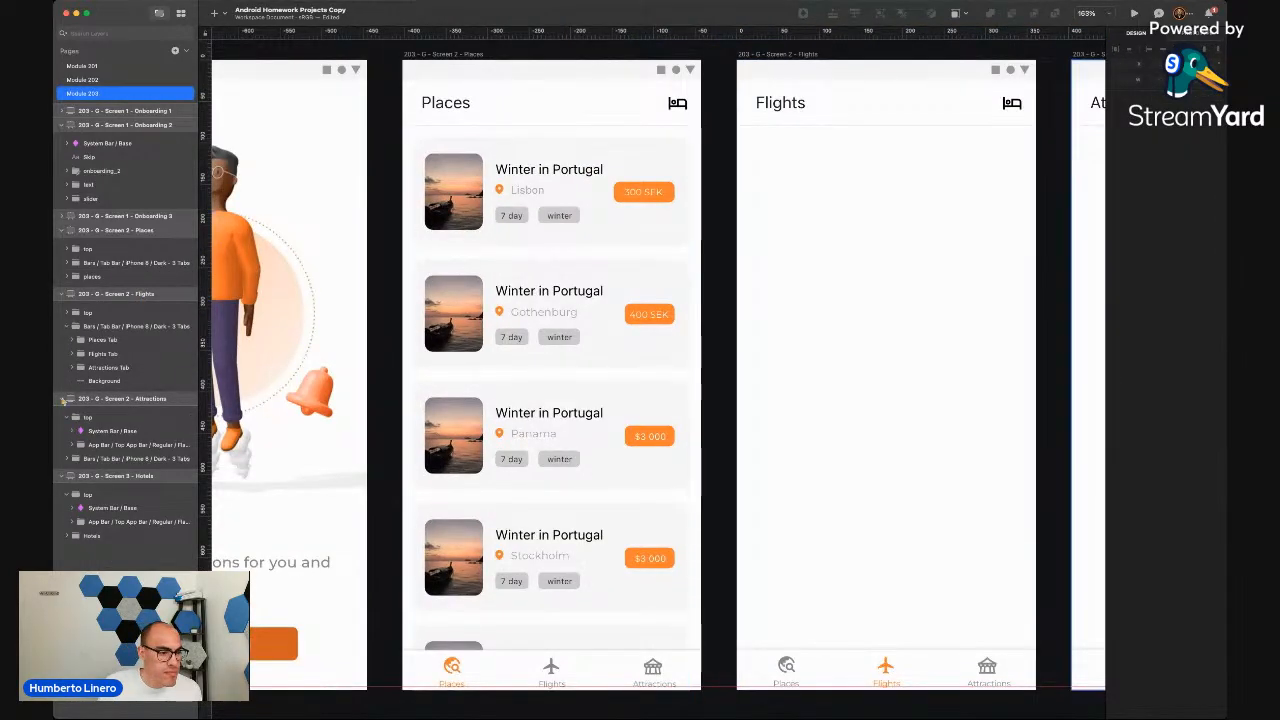
click(63, 399)
click(62, 414)
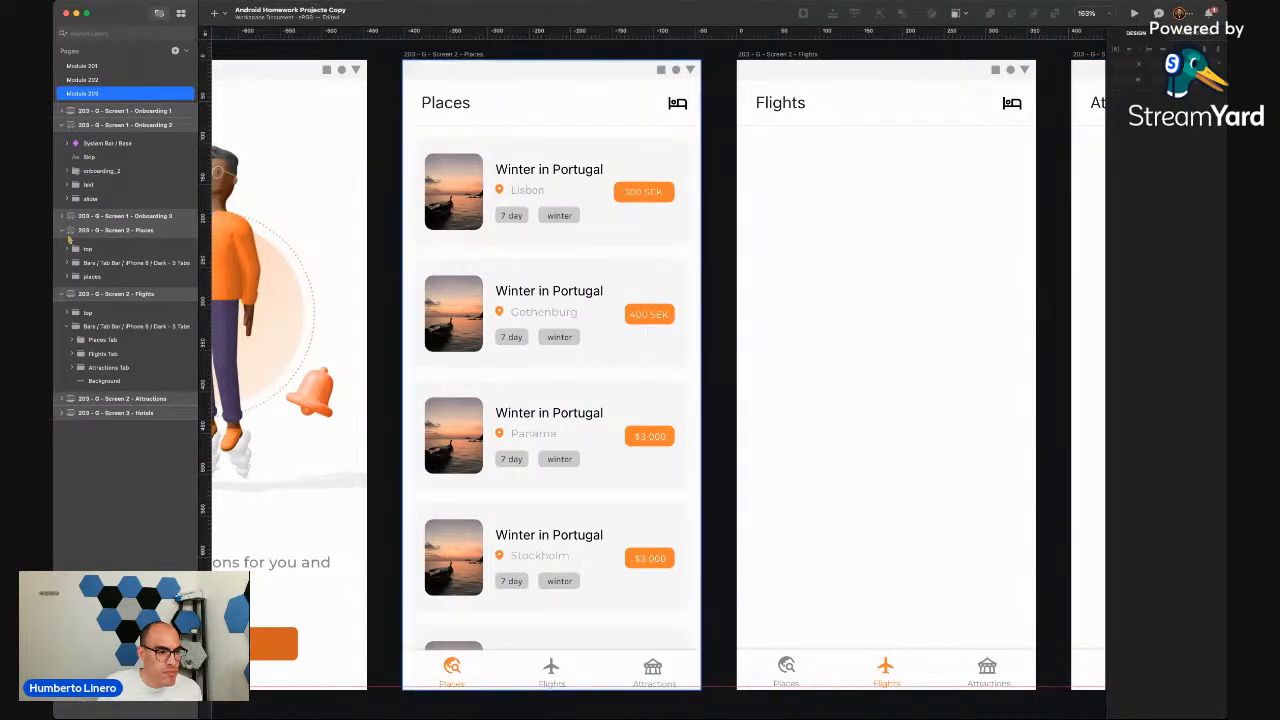
click(63, 230)
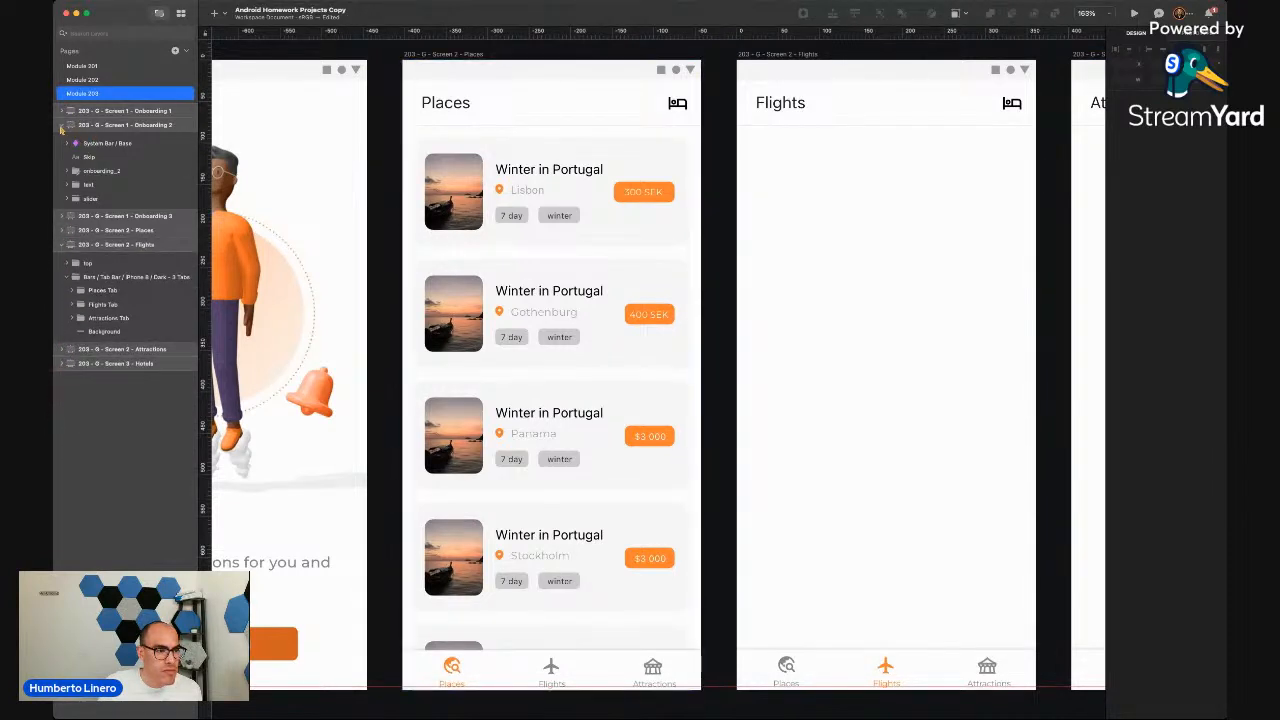
click(63, 125)
click(436, 66)
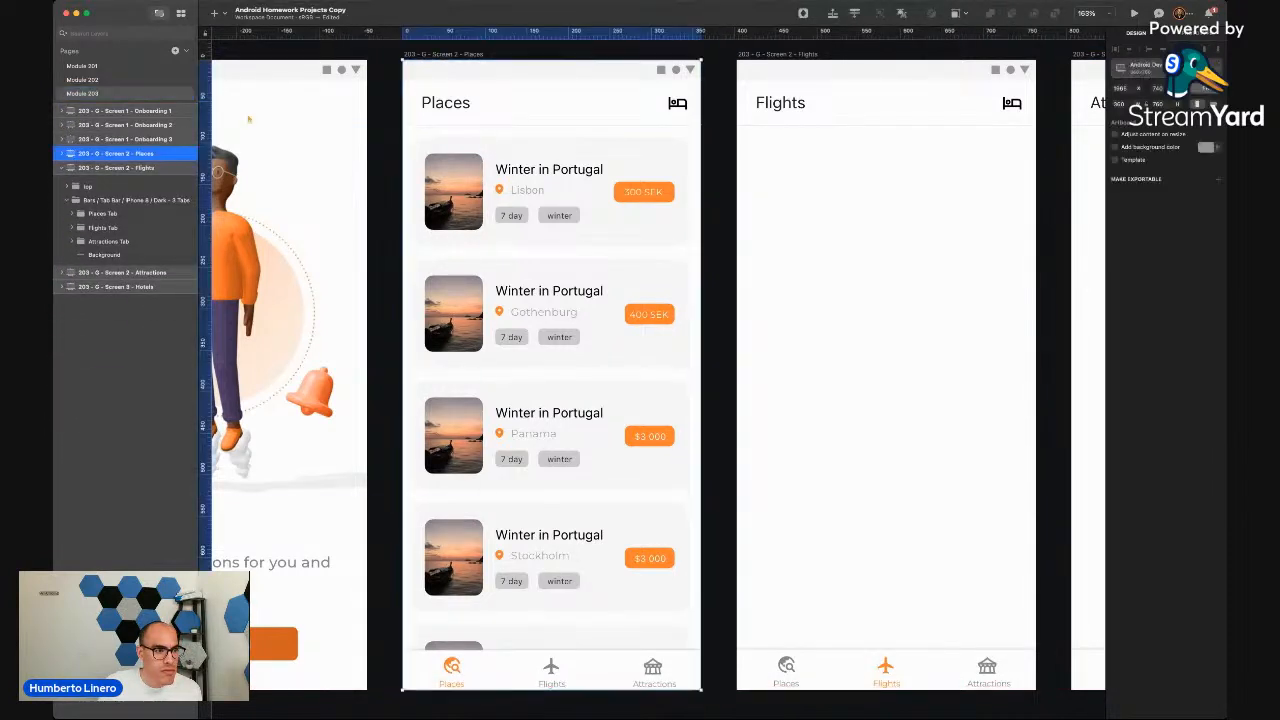
click(62, 167)
Delete the cards place 2 through place 5 from the places group, keeping only the Lisbon card
click(62, 154)
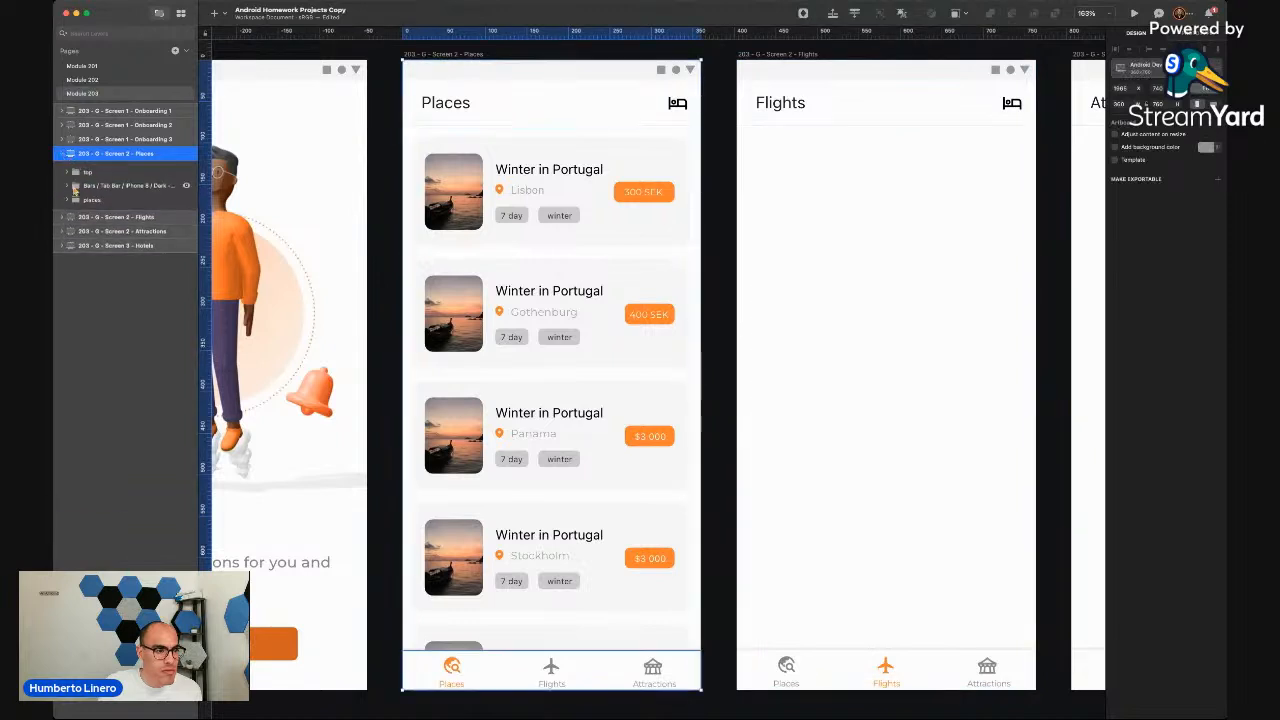
click(68, 200)
click(68, 200)
click(97, 227)
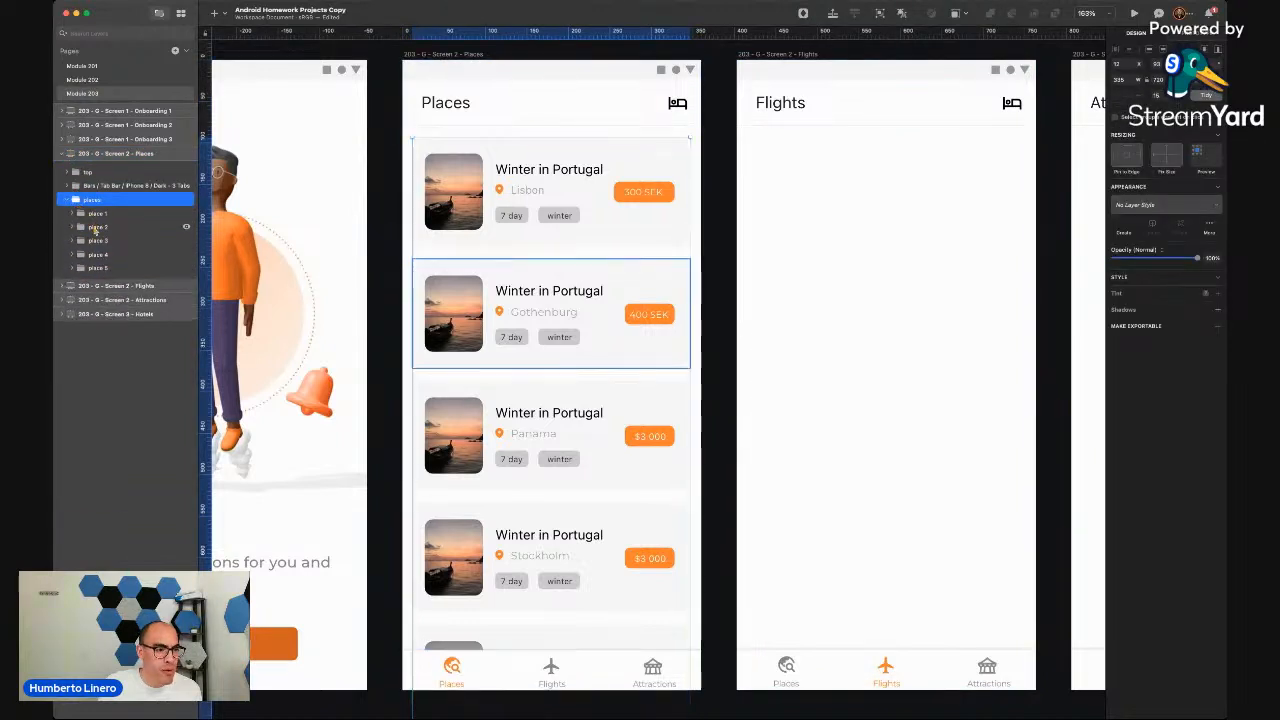
shift+click(101, 268)
key(Delete)
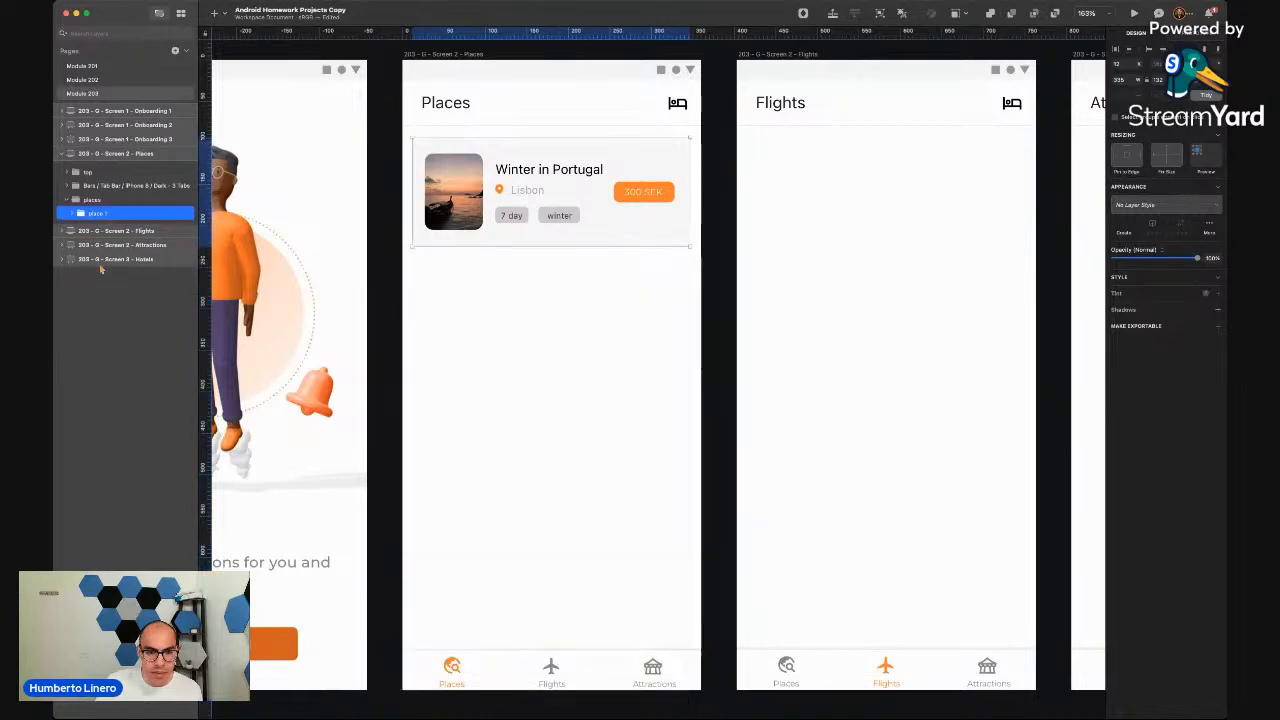
click(556, 328)
Nudge the Lisbon card's "300 SEK" text slightly right and down to centre it in its orange button
scroll(543, 242, up, 5)
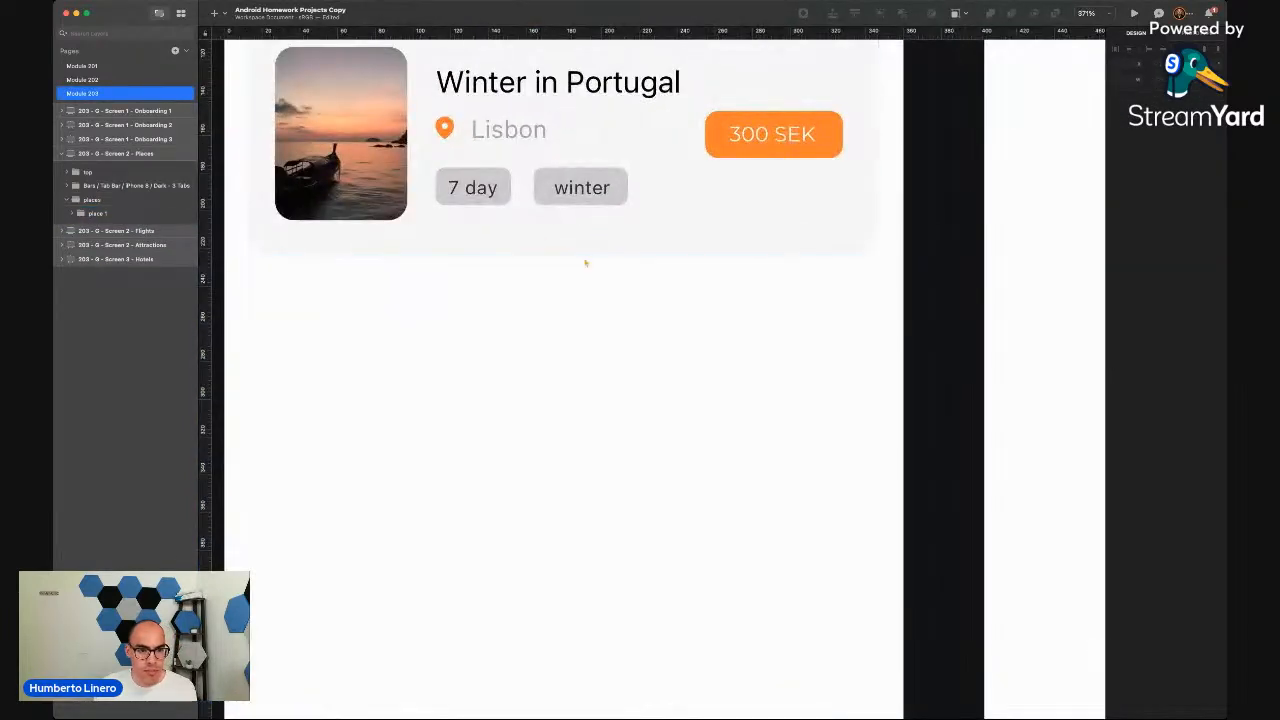
scroll(586, 263, up, 3)
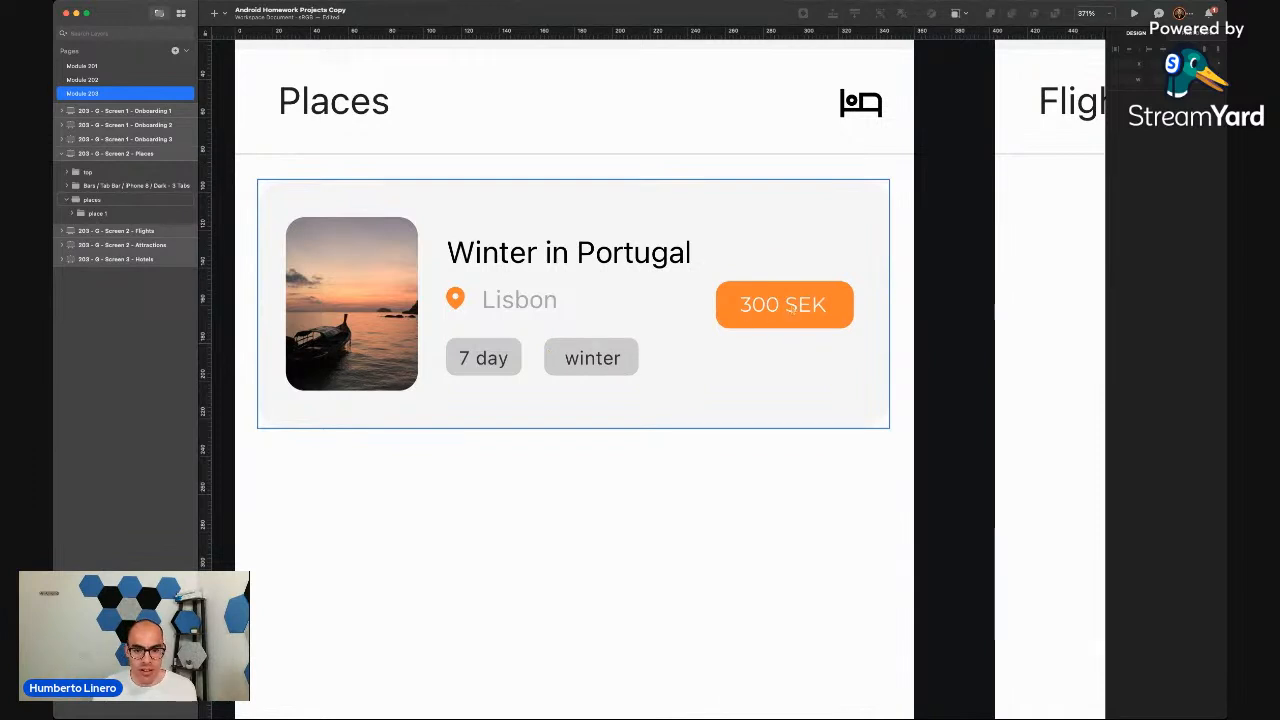
click(794, 310)
super+click(796, 310)
drag(796, 310, 799, 312)
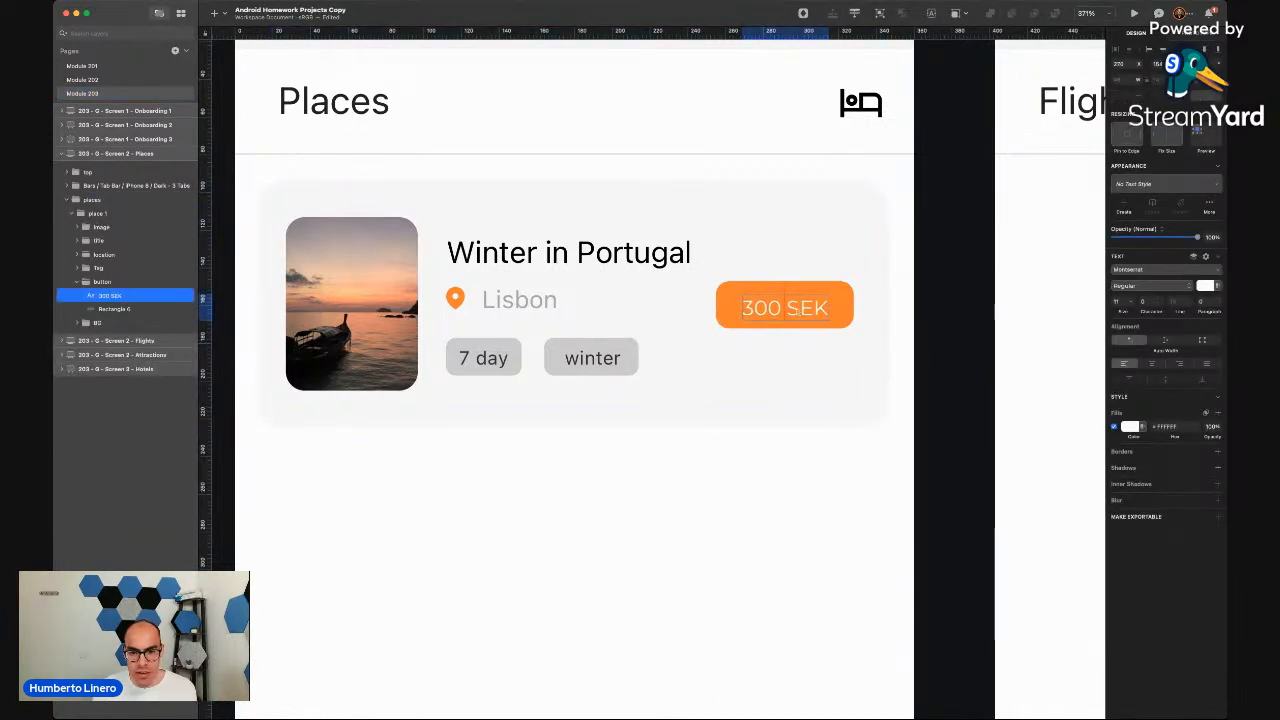
click(786, 458)
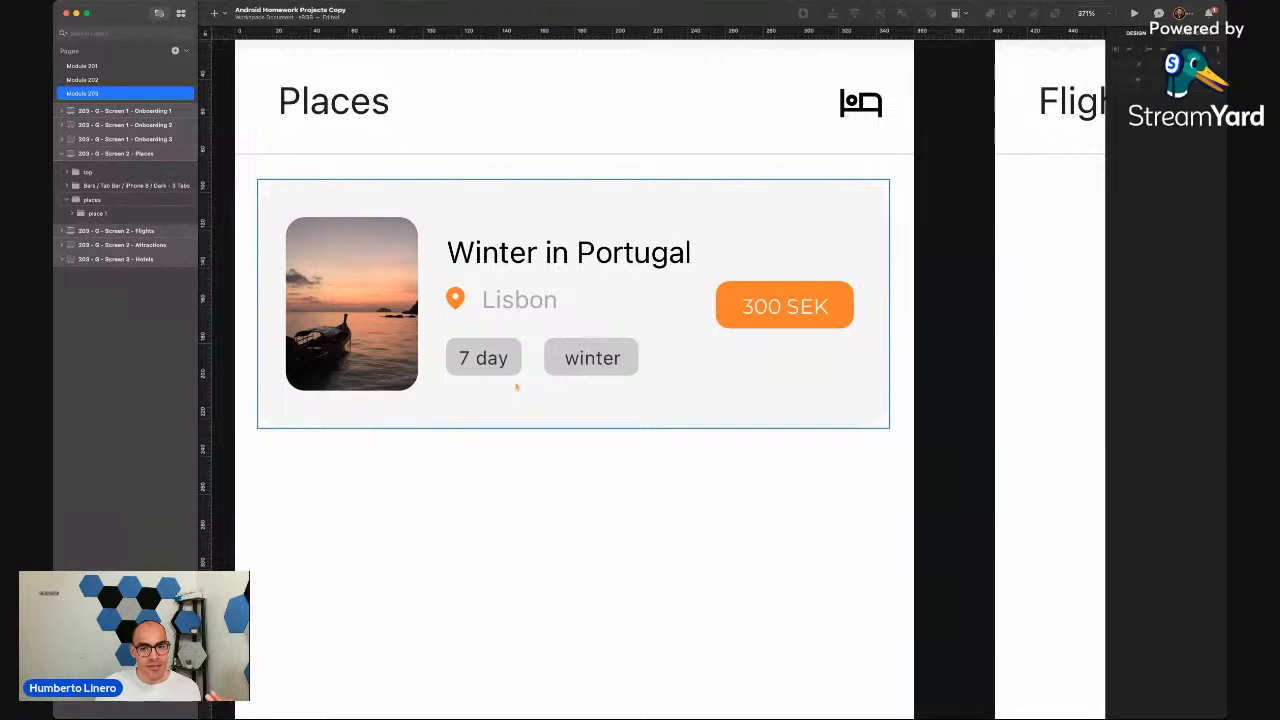
Review the single Lisbon card on the Places artboard, up close and alongside the neighbouring Flights and Attractions screens
scroll(516, 387, down, 3)
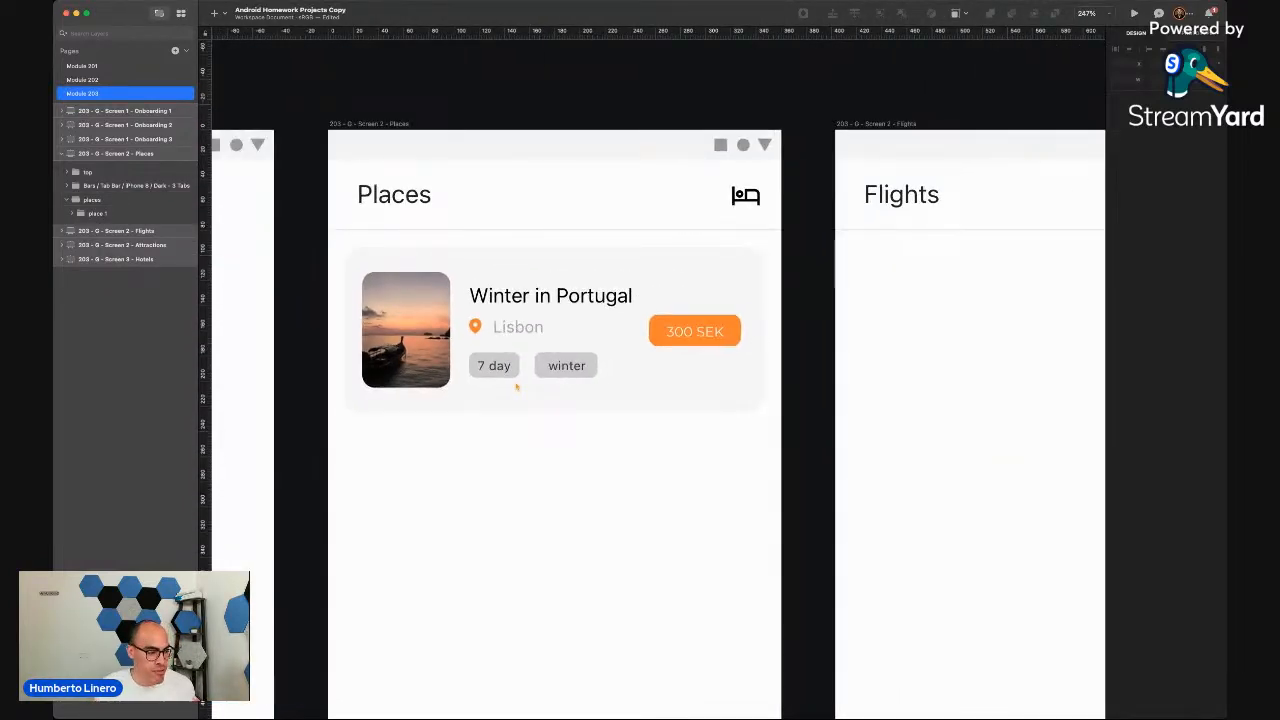
scroll(516, 387, down, 5)
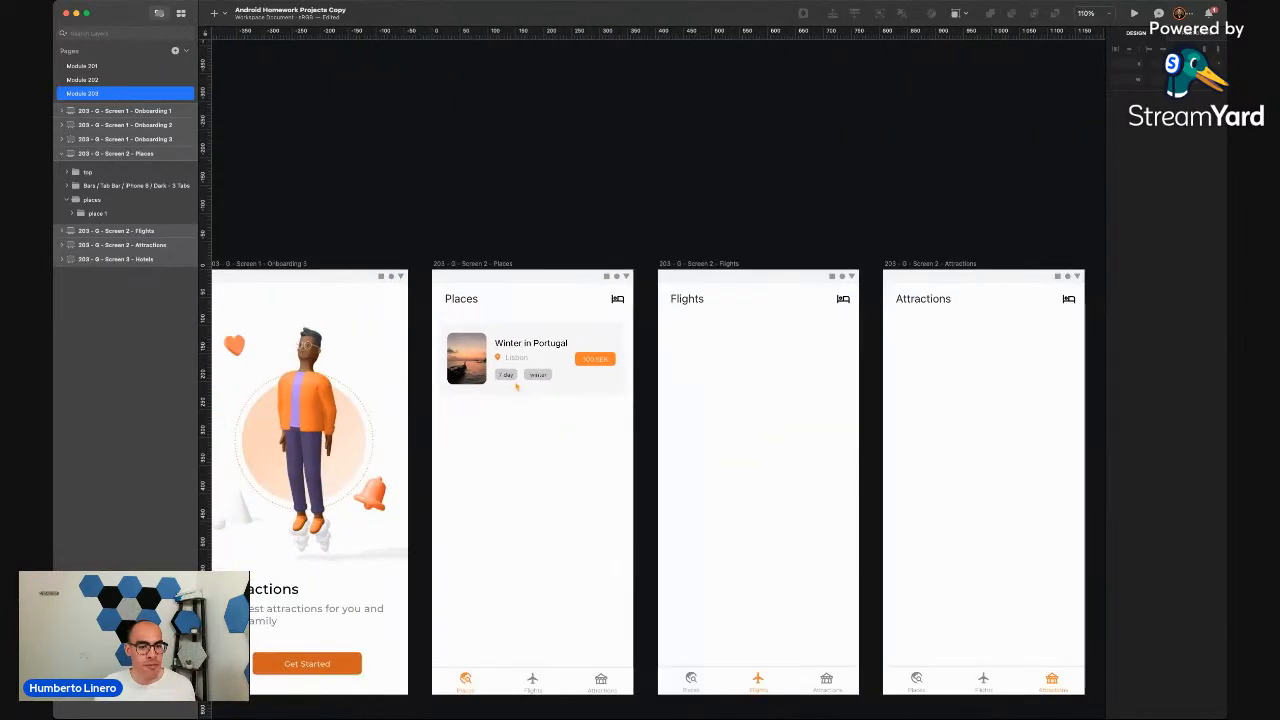
scroll(516, 387, up, 5)
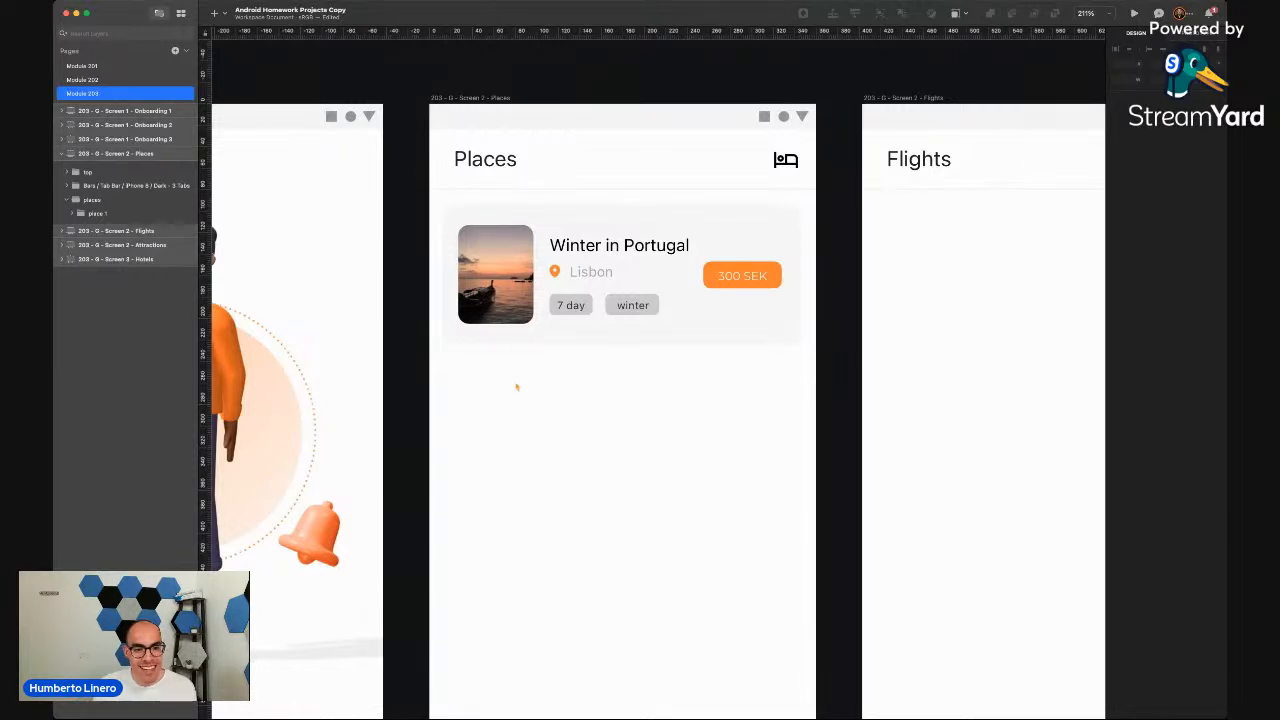
scroll(632, 230, up, 5)
scroll(564, 385, down, 1)
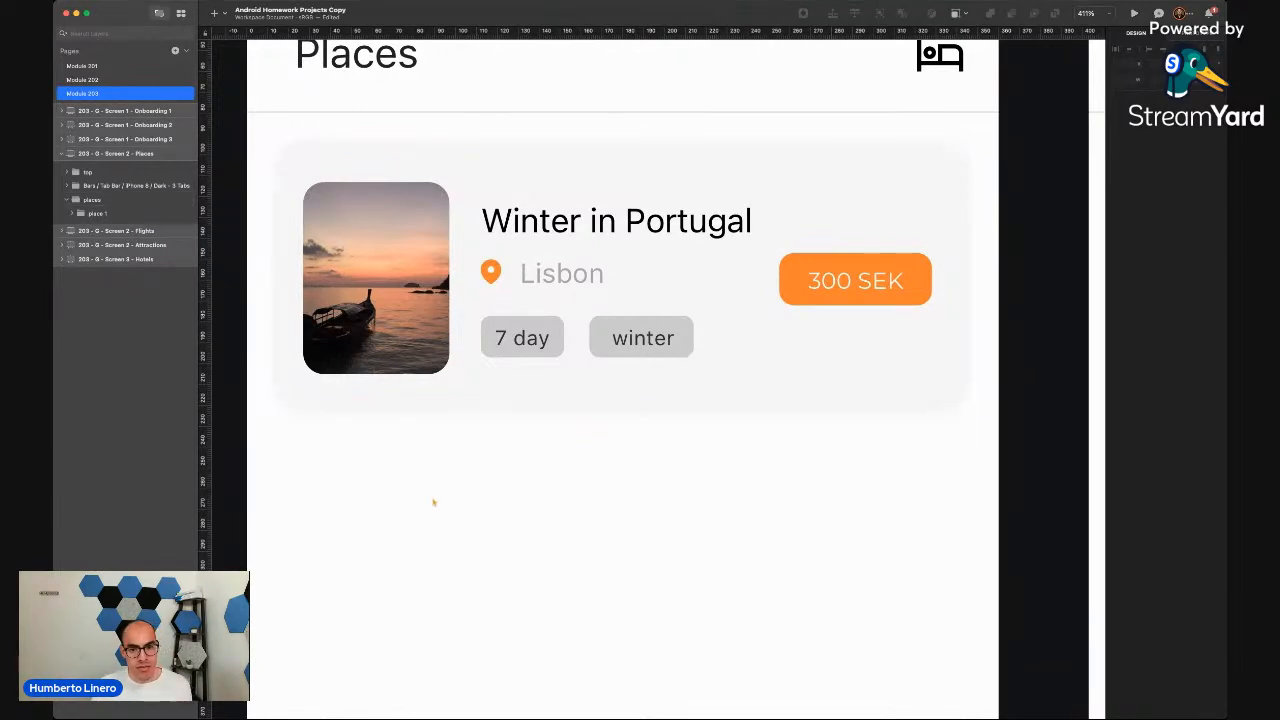
scroll(433, 502, down, 5)
scroll(477, 466, down, 3)
scroll(477, 466, left, 2)
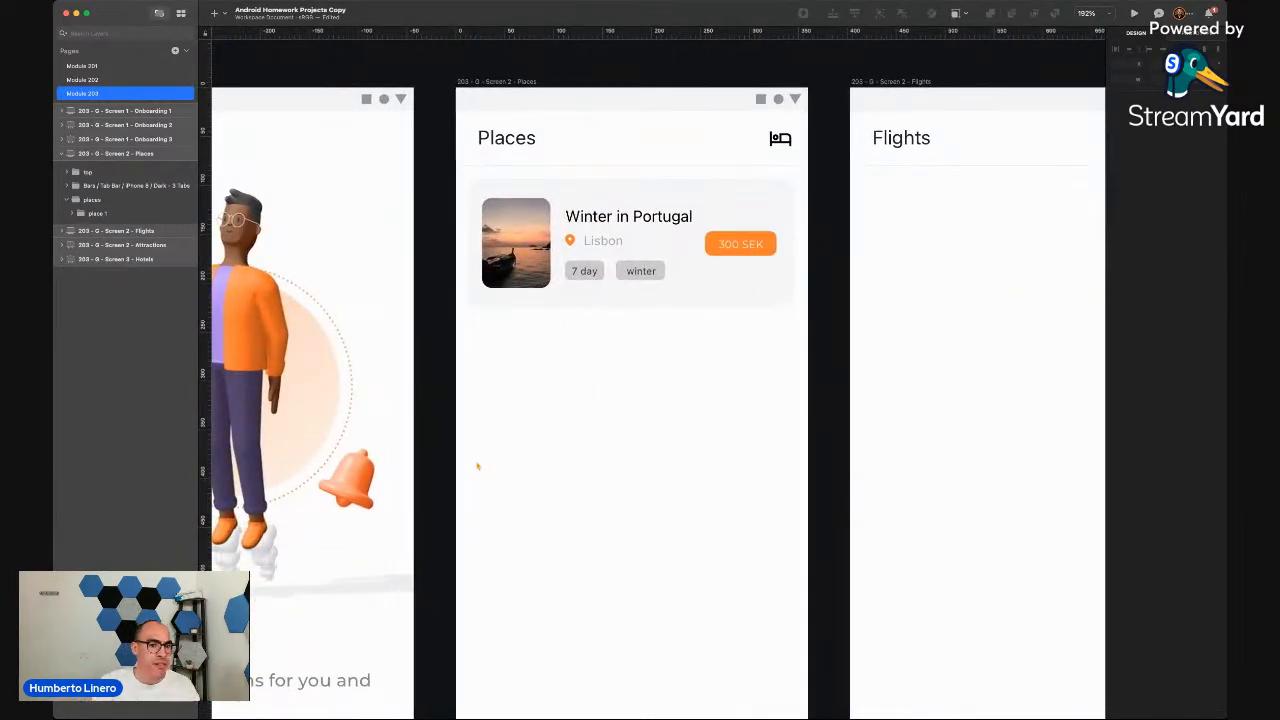
Inspect the grey backgrounds of the "7 day" and "winter" tags on the Lisbon card and the spacing between them
scroll(619, 240, up, 5)
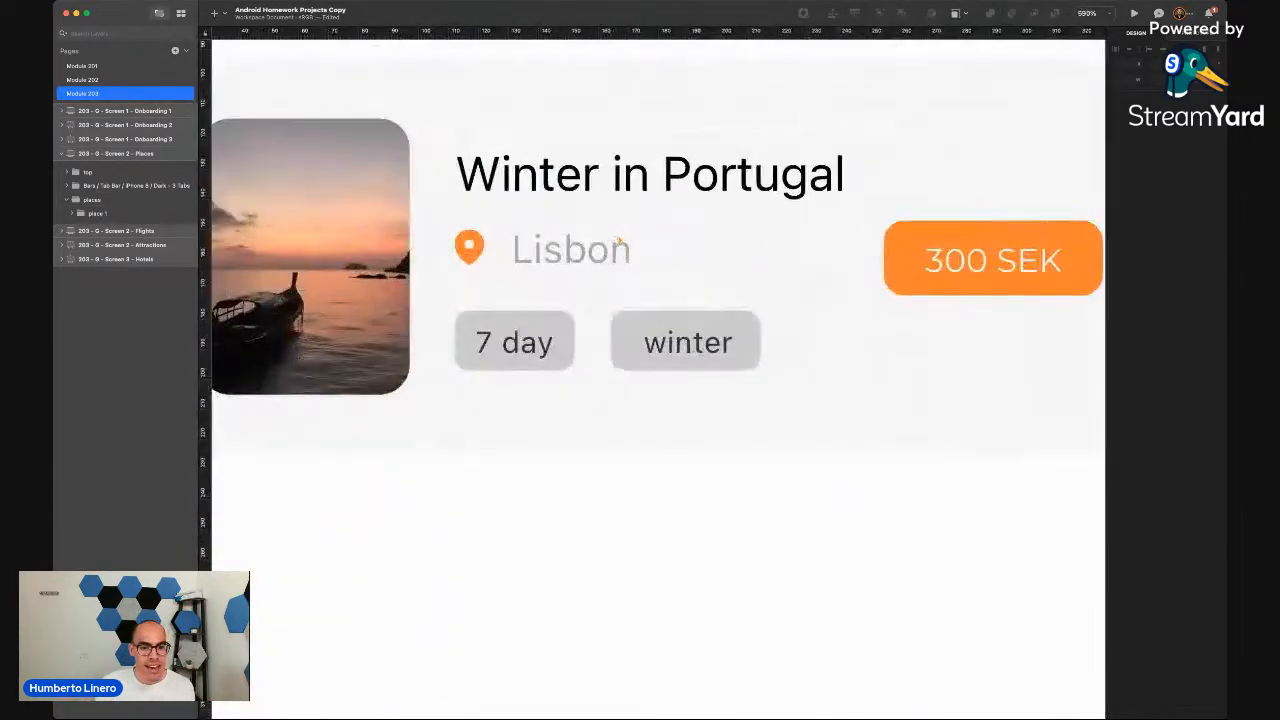
click(564, 331)
super+click(564, 331)
super+click(628, 336)
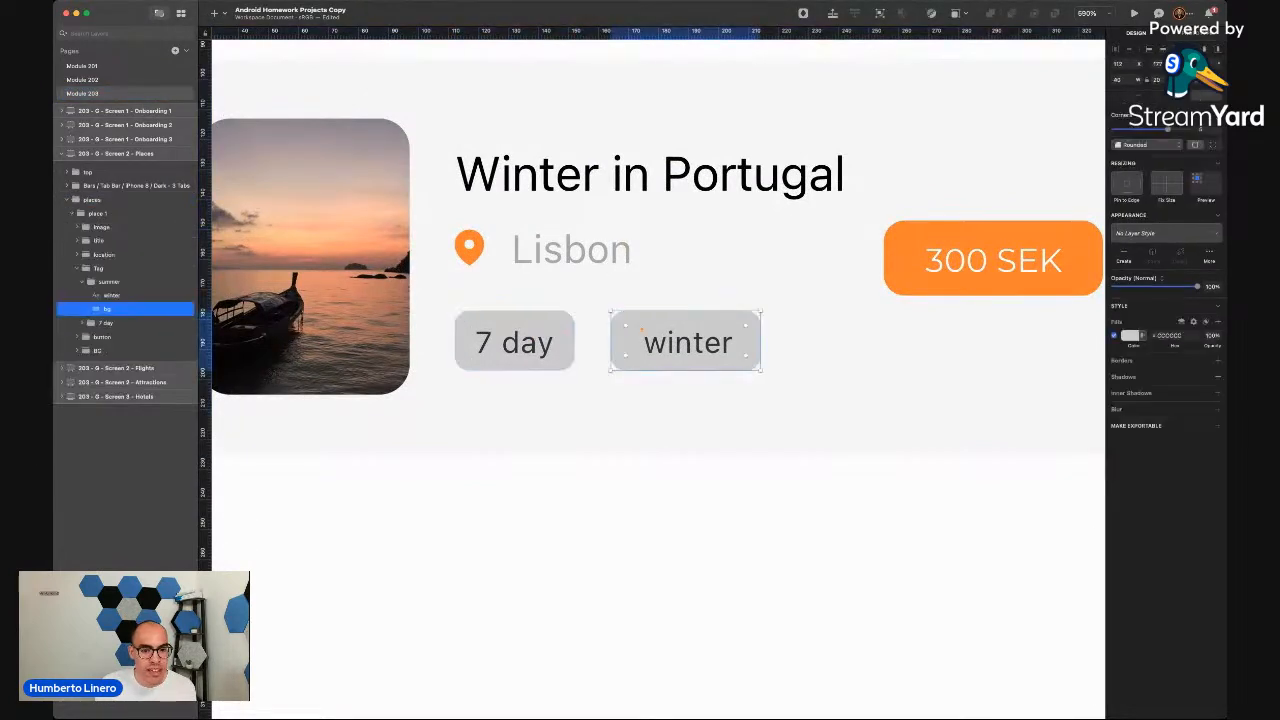
shift+super+click(562, 337)
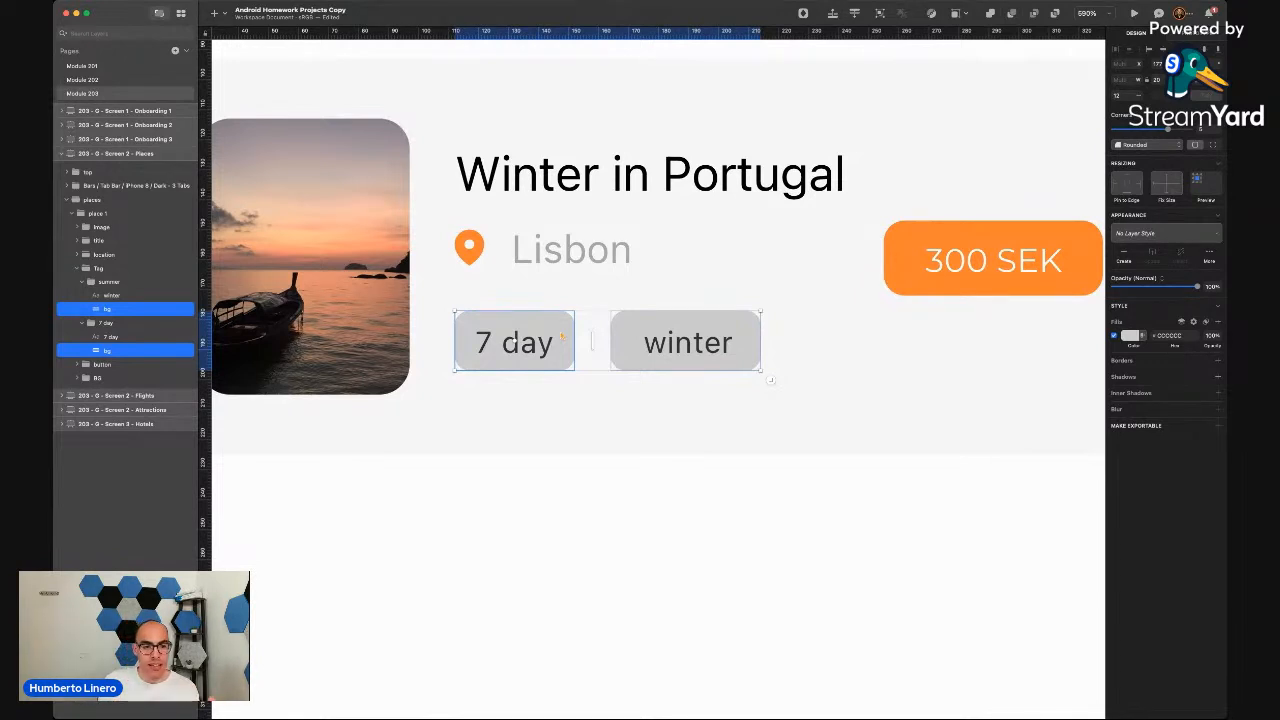
click(560, 457)
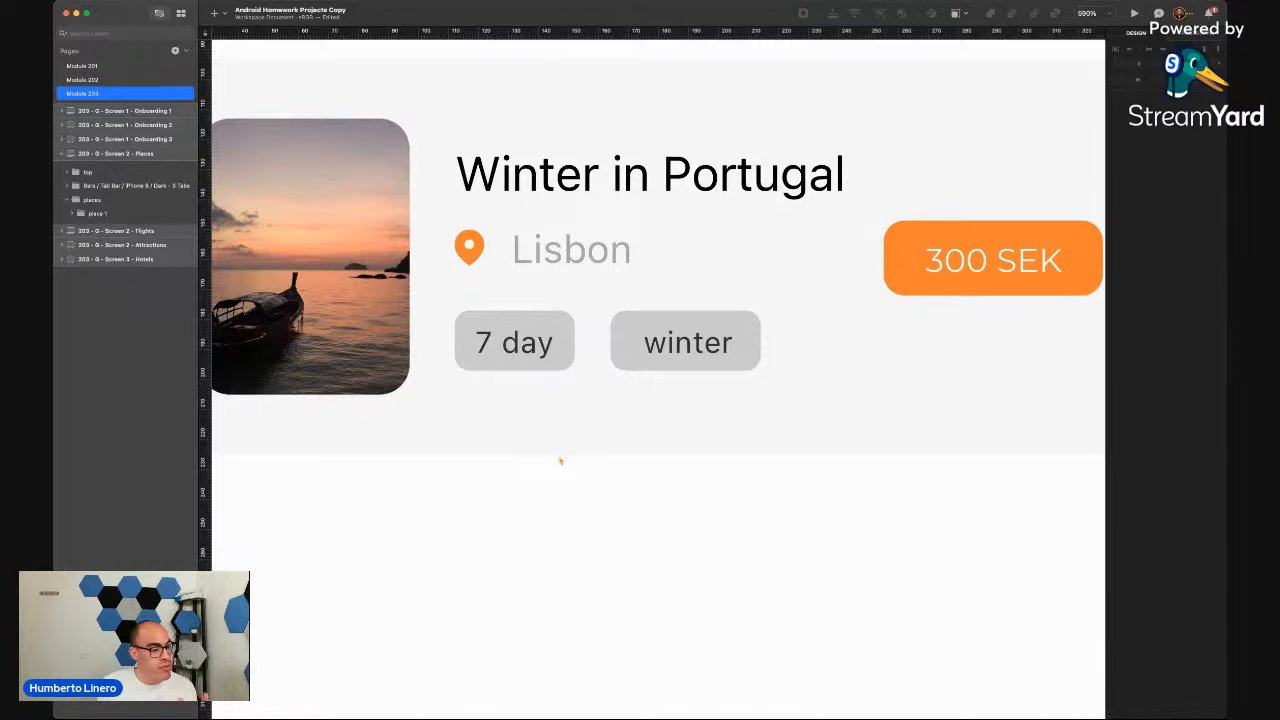
scroll(560, 461, down, 3)
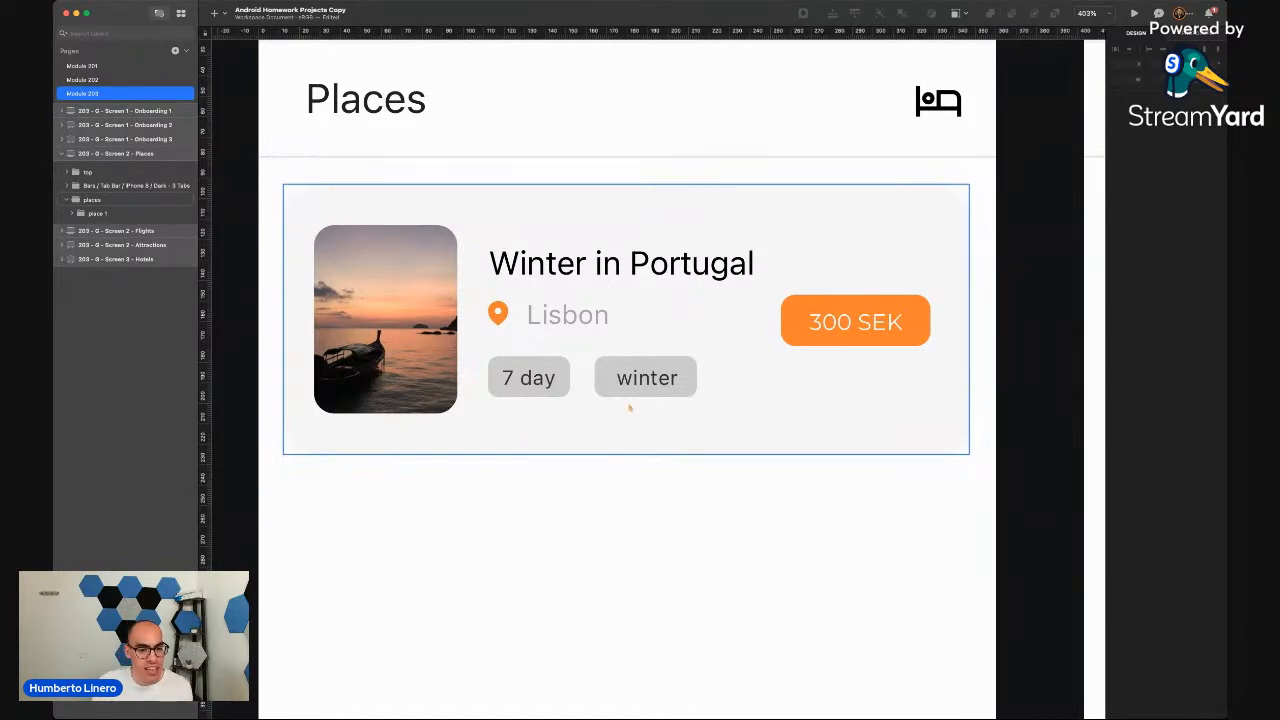
Hide the Tag group with the "7 day" and "winter" tags inside place 1
click(72, 214)
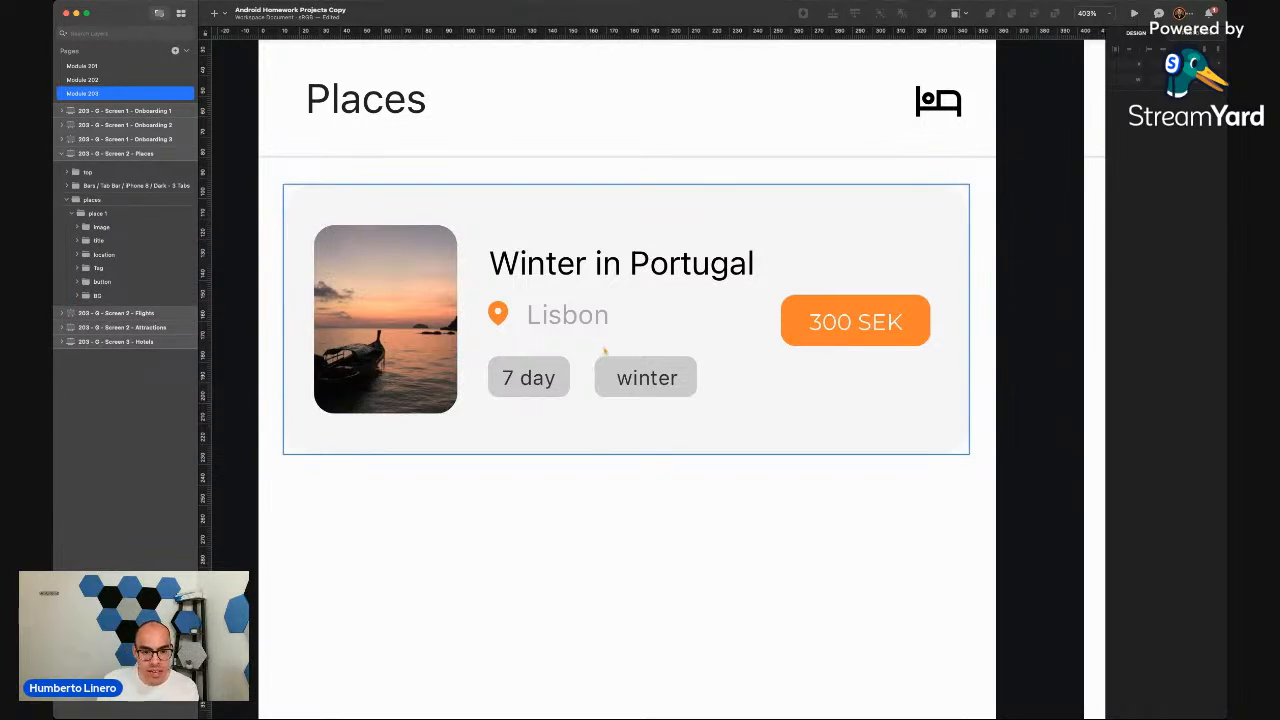
click(610, 384)
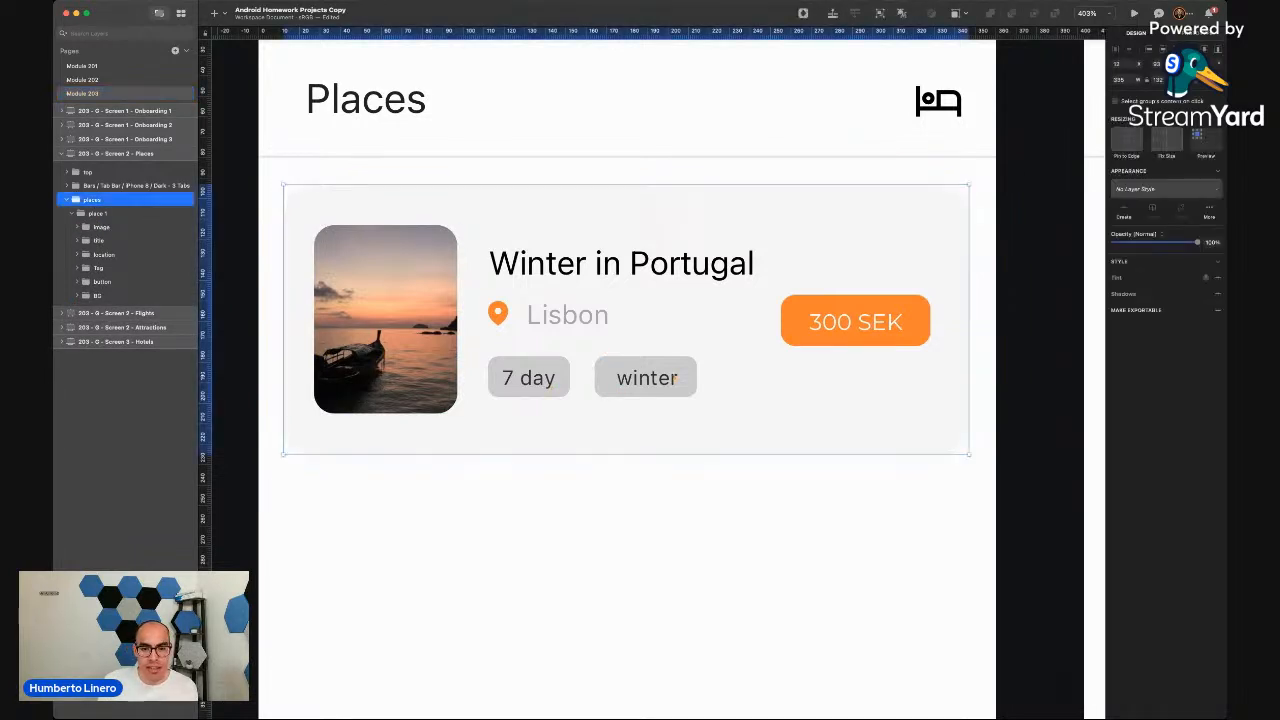
click(186, 268)
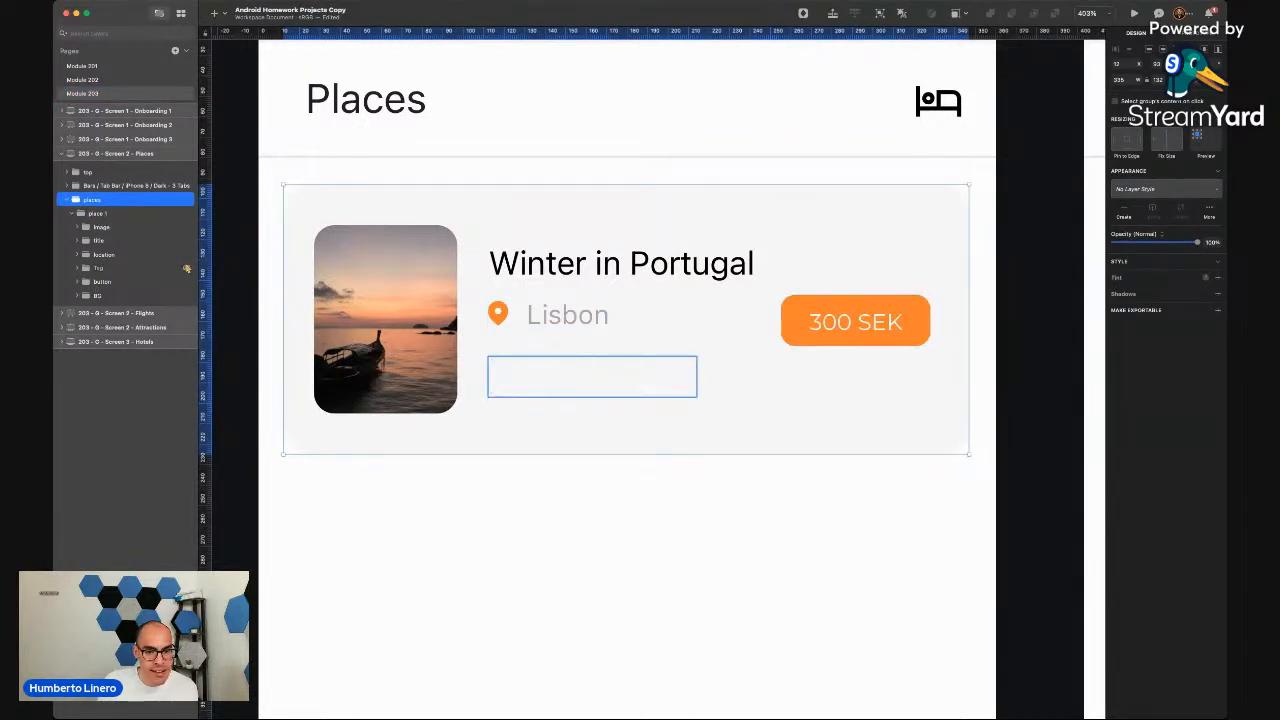
Move the card's "300 SEK" button group below the Lisbon location, left-aligned with the pin icon, and widen it to 214
click(787, 320)
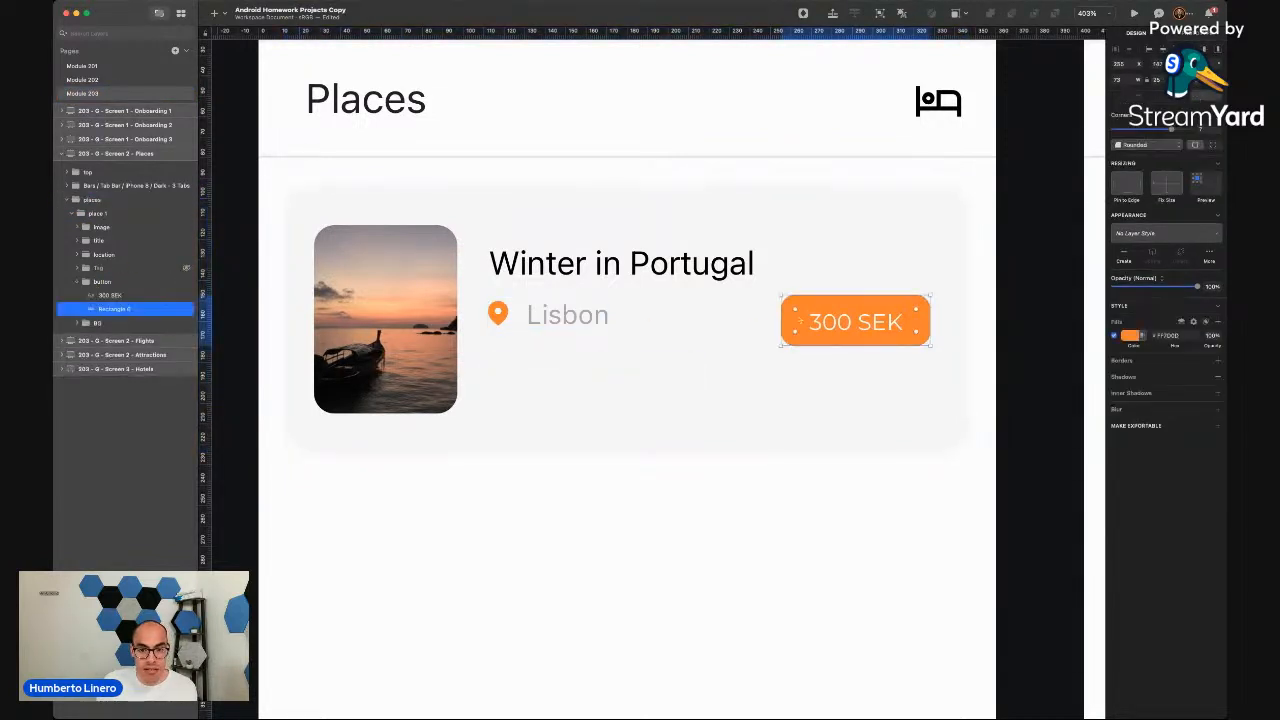
click(86, 282)
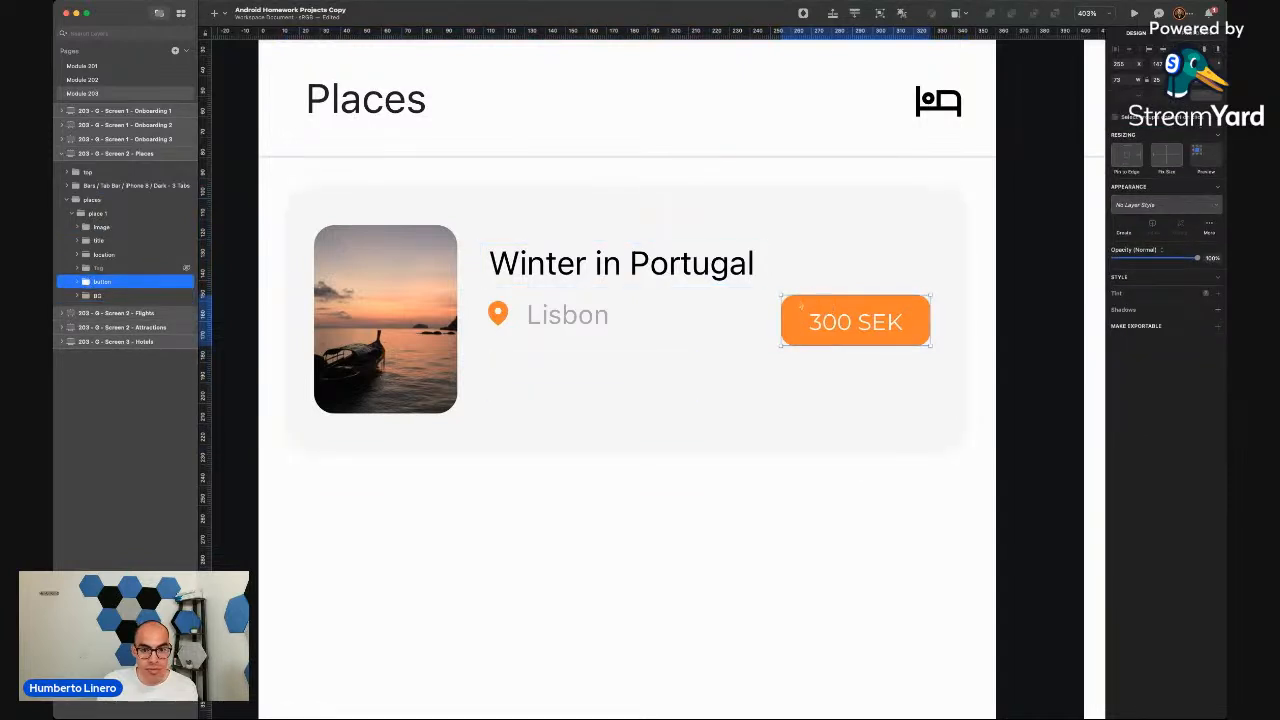
drag(797, 306, 508, 374)
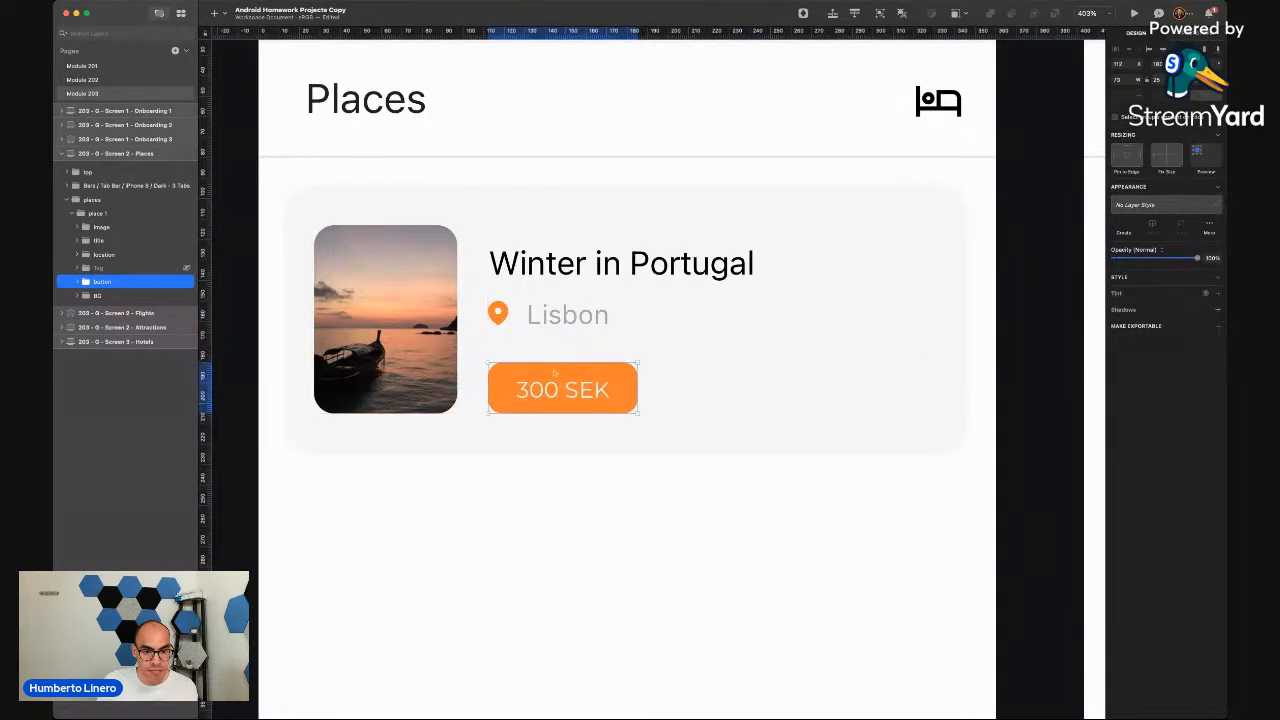
drag(636, 388, 926, 393)
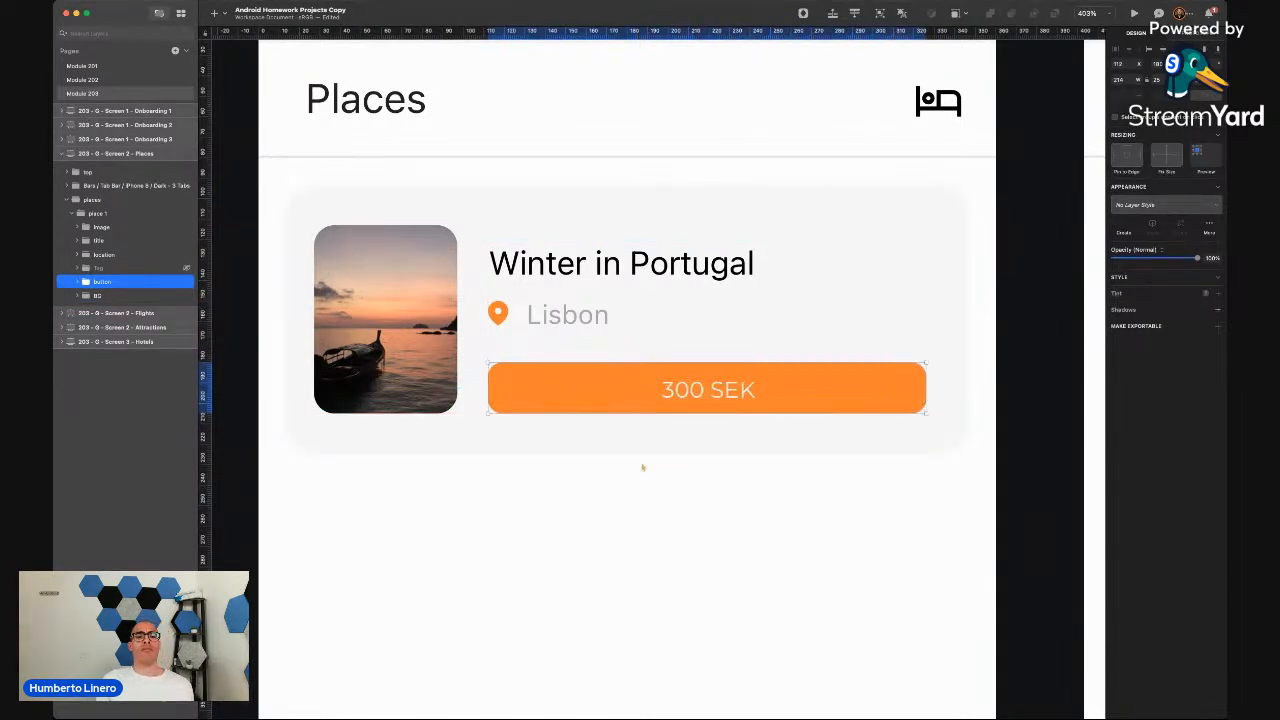
Review the Places card with its wide price button, up close and alongside the onboarding, Flights, Attractions and Hotels screens
scroll(643, 466, down, 5)
click(643, 466)
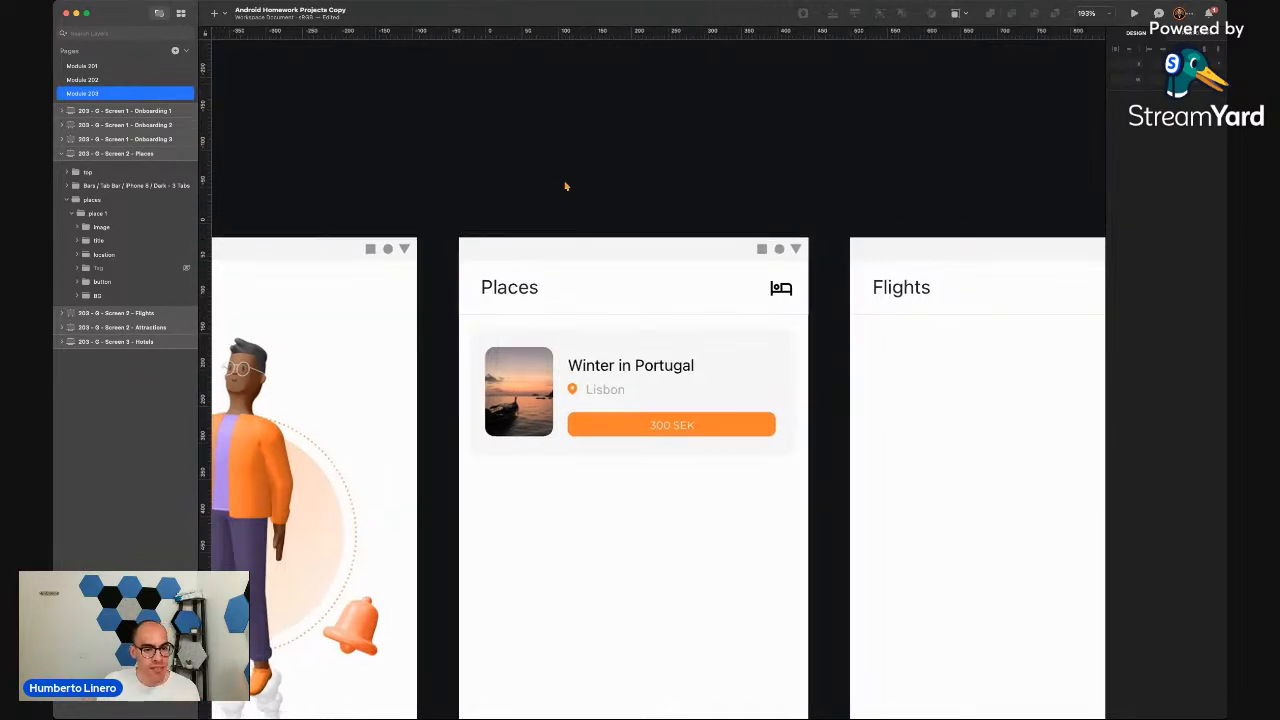
scroll(565, 186, down, 3)
scroll(513, 389, down, 3)
scroll(417, 458, up, 5)
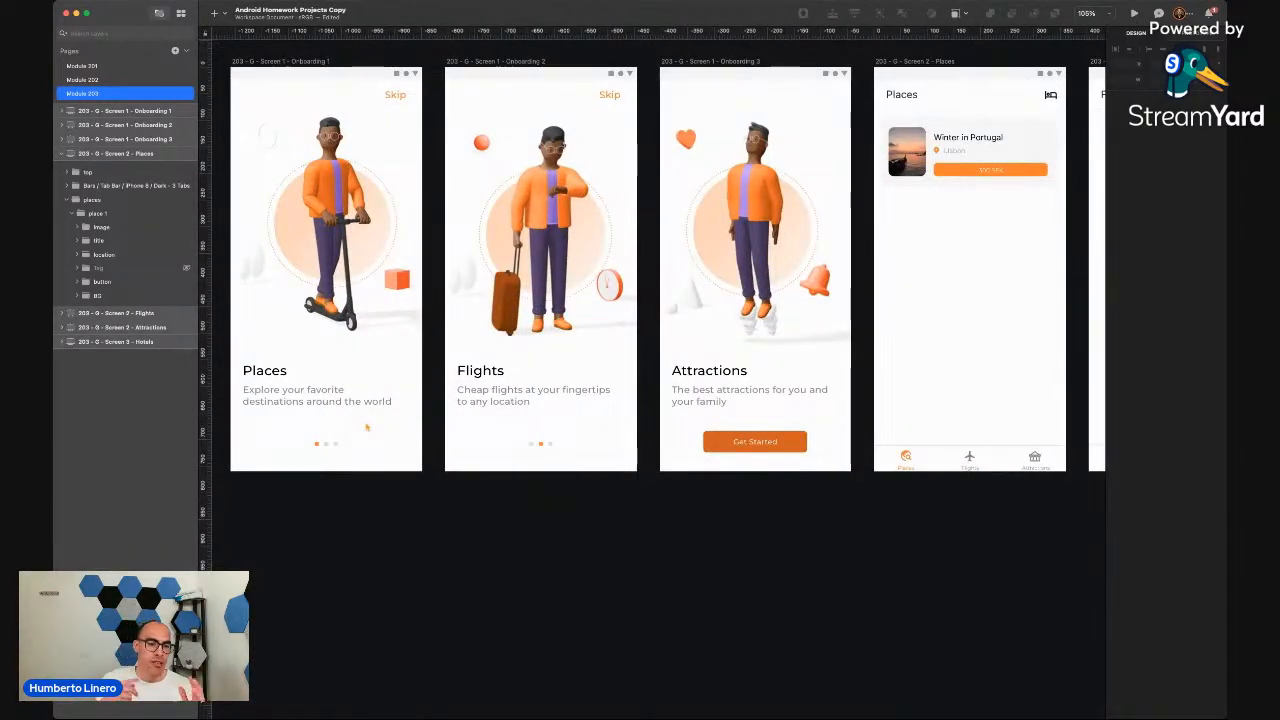
scroll(366, 427, right, 10)
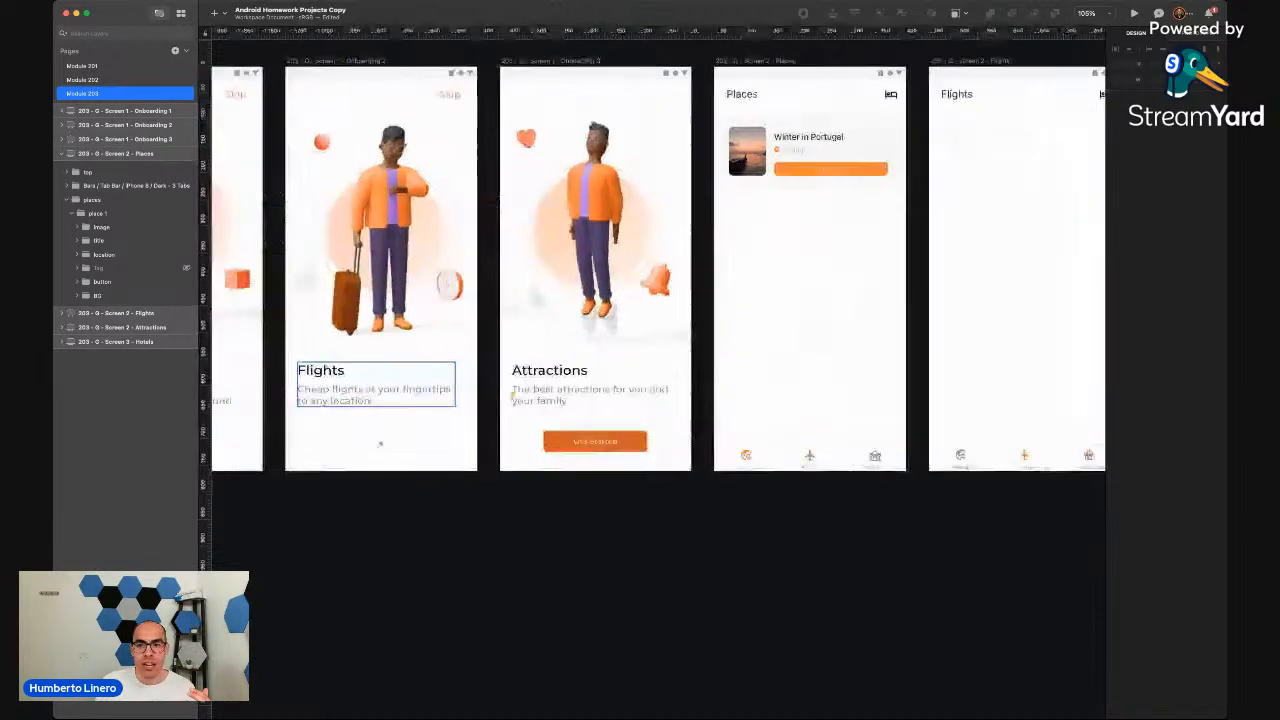
scroll(620, 88, up, 5)
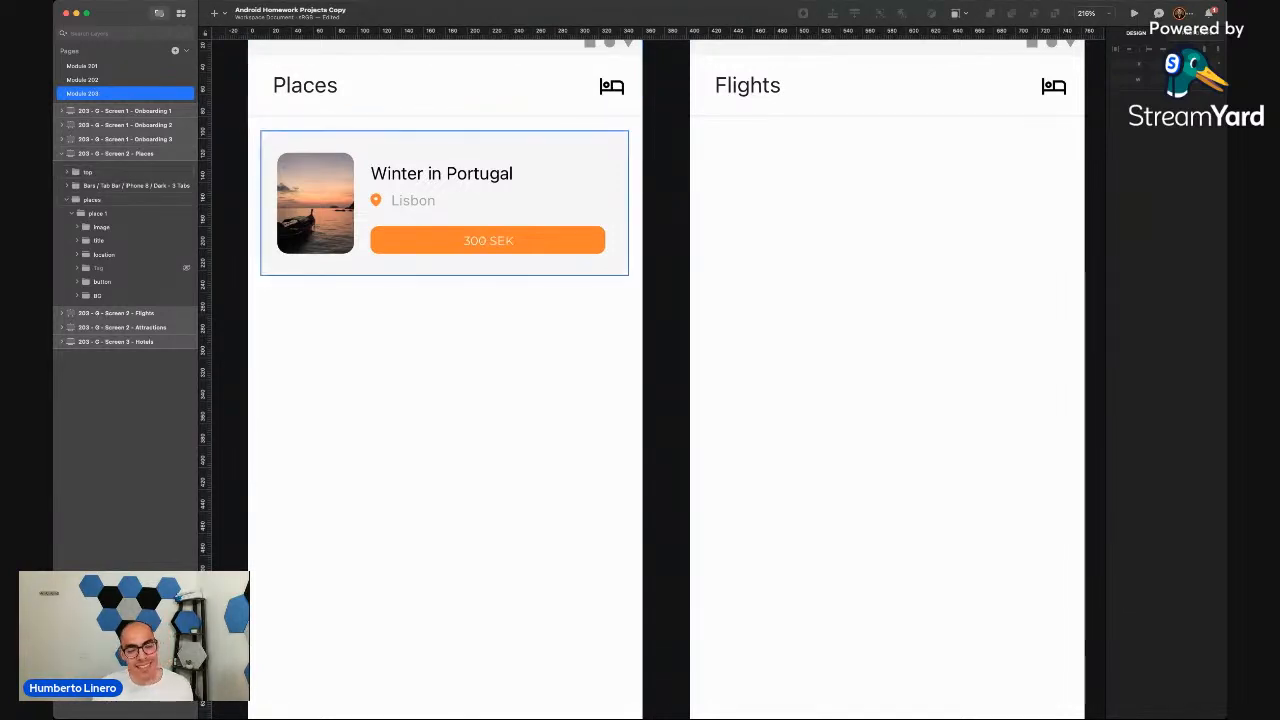
scroll(483, 241, down, 2)
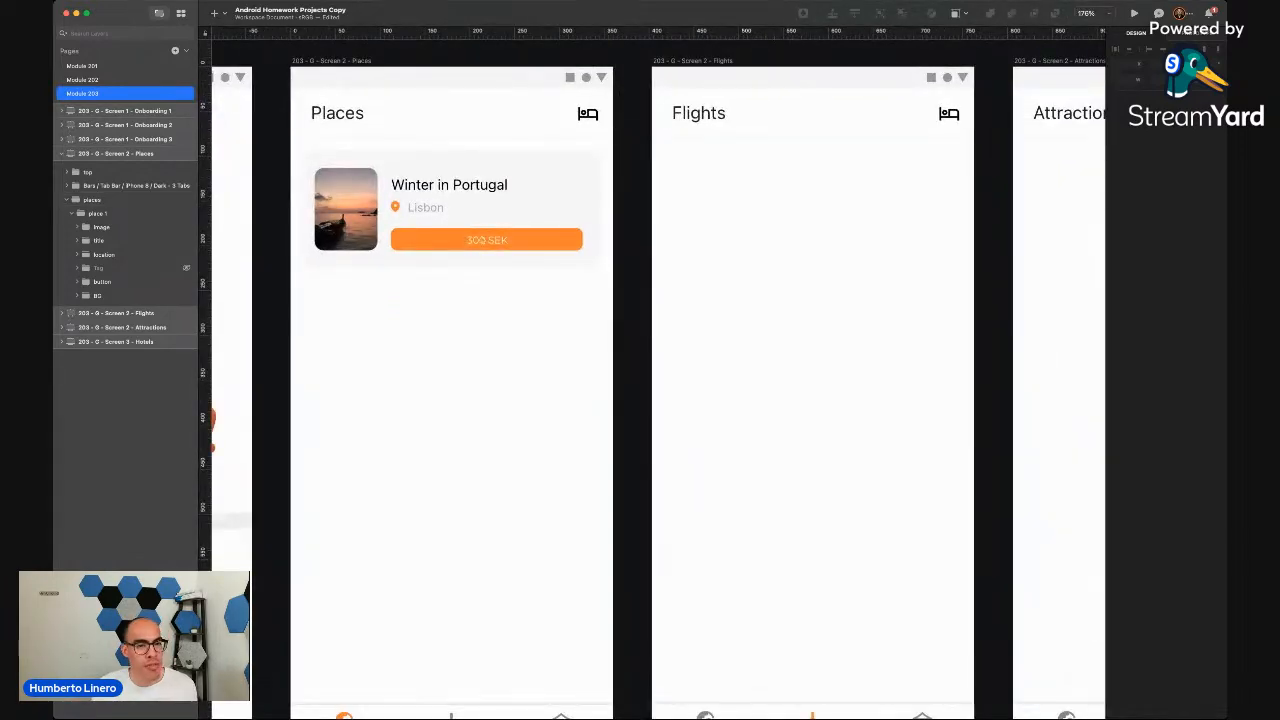
scroll(483, 241, down, 4)
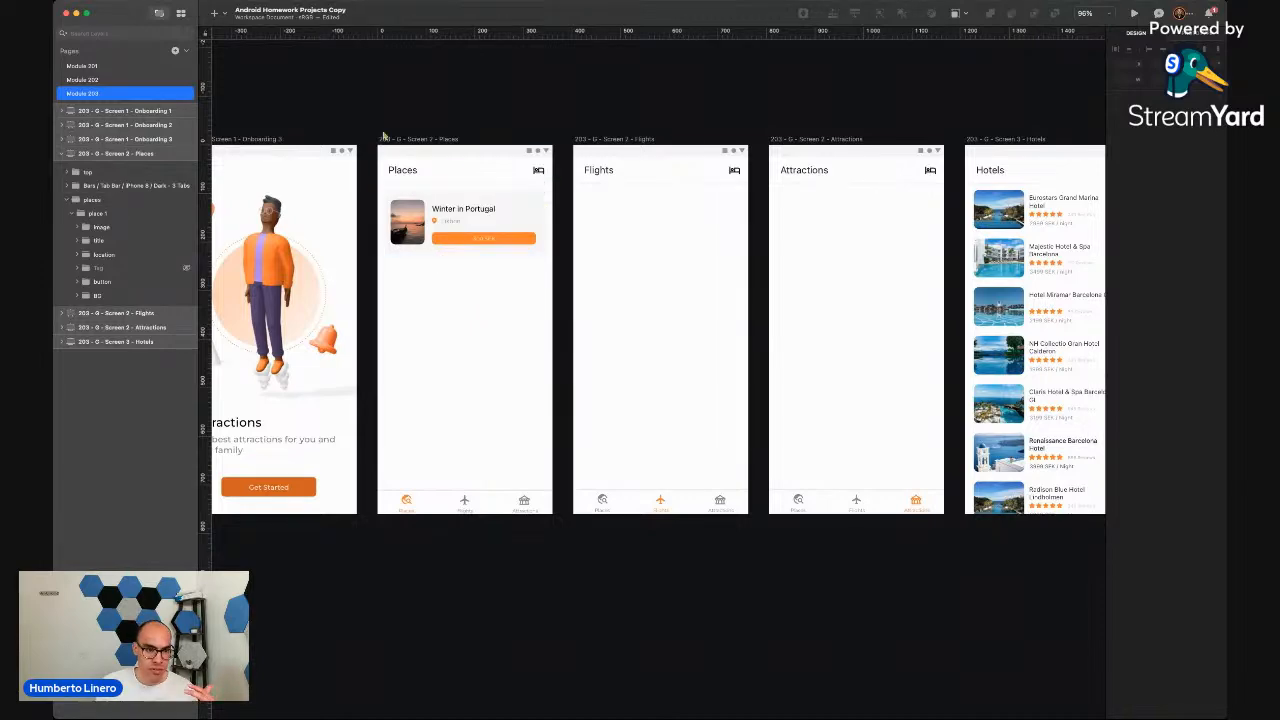
scroll(383, 135, up, 10)
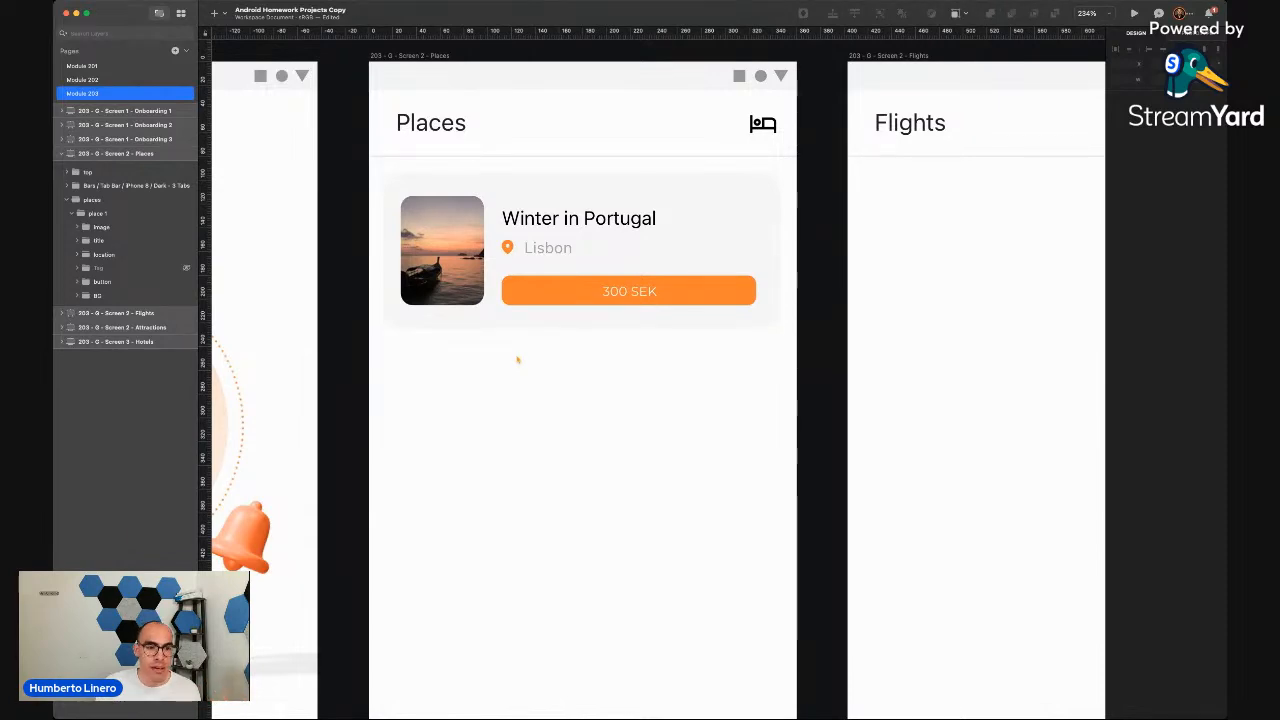
scroll(517, 359, down, 5)
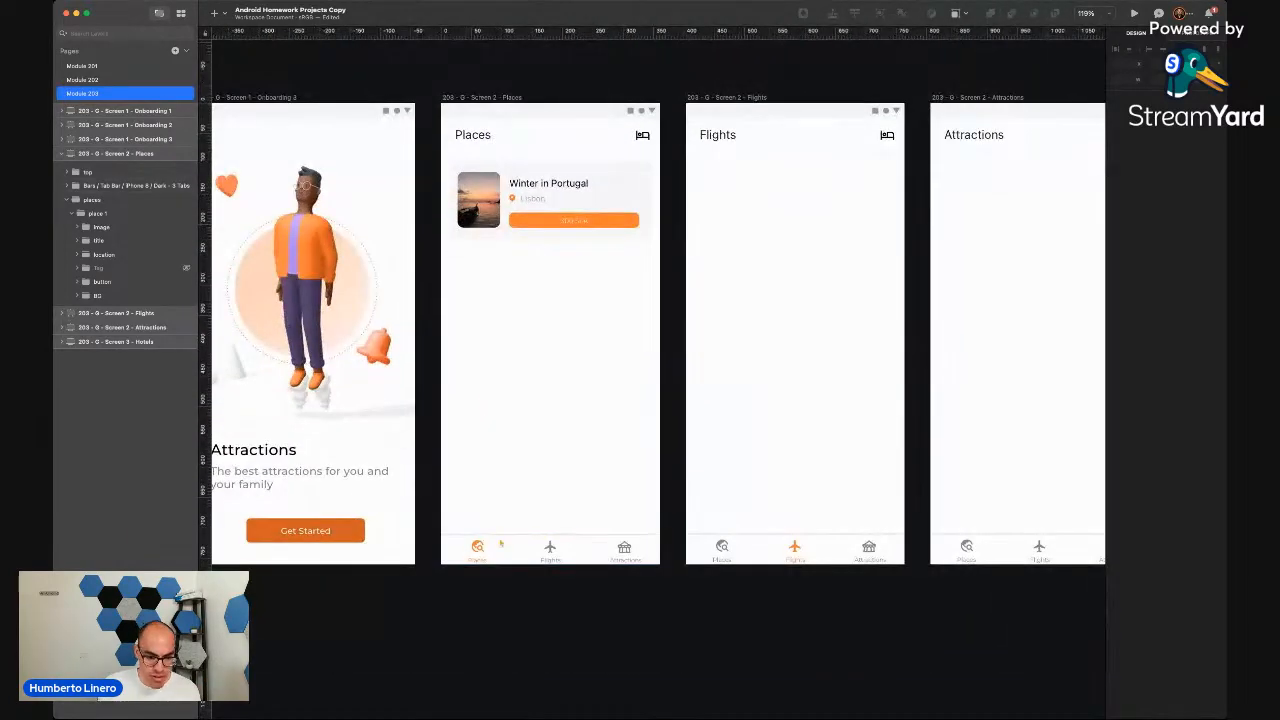
scroll(546, 368, left, 10)
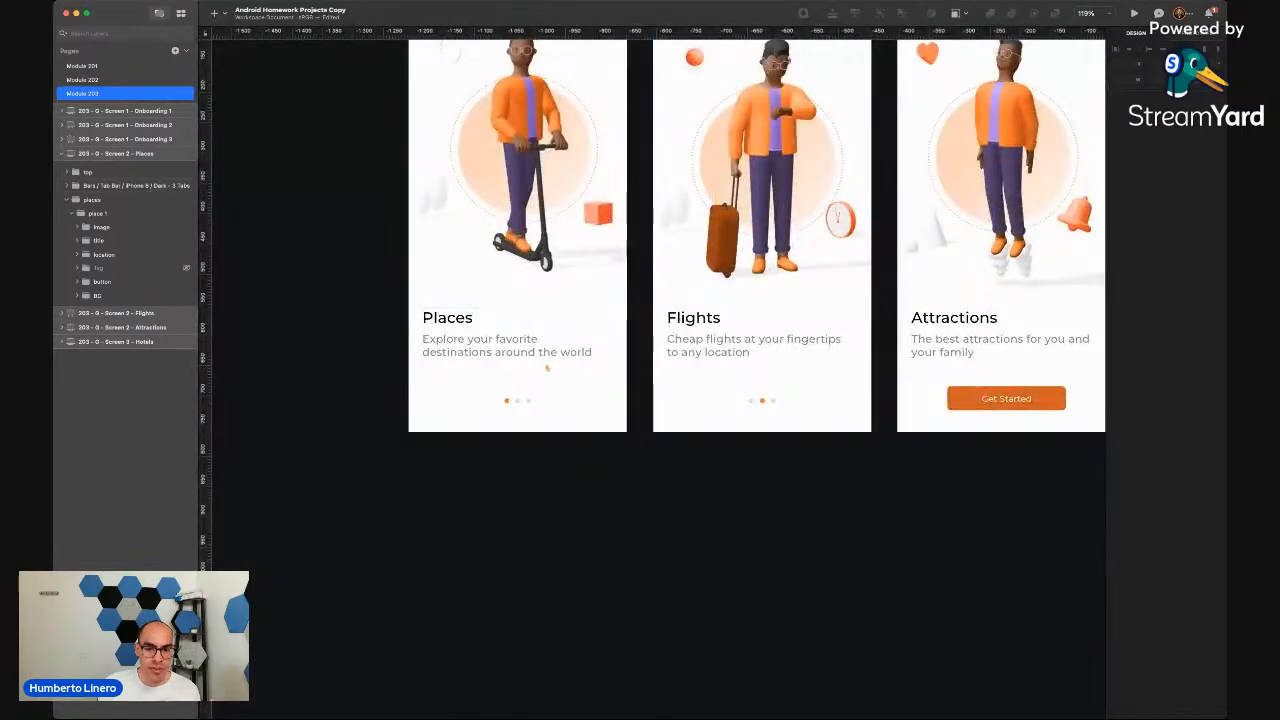
scroll(546, 368, right, 15)
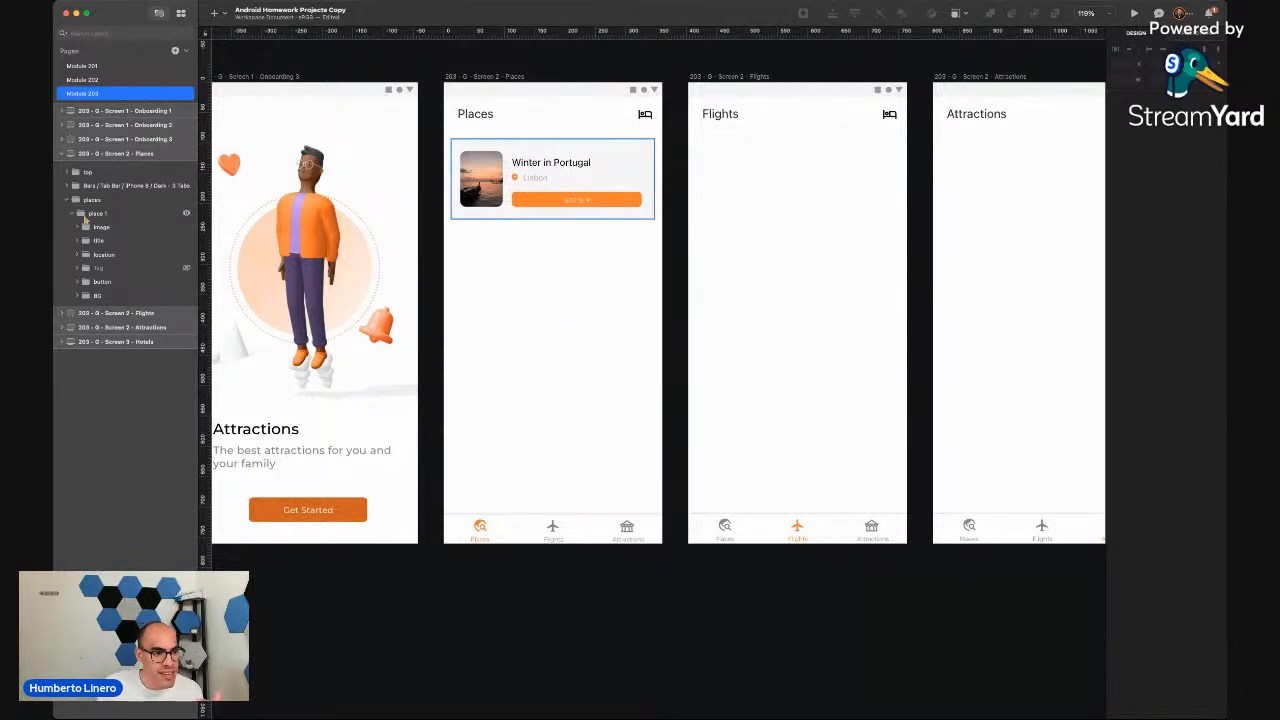
click(186, 269)
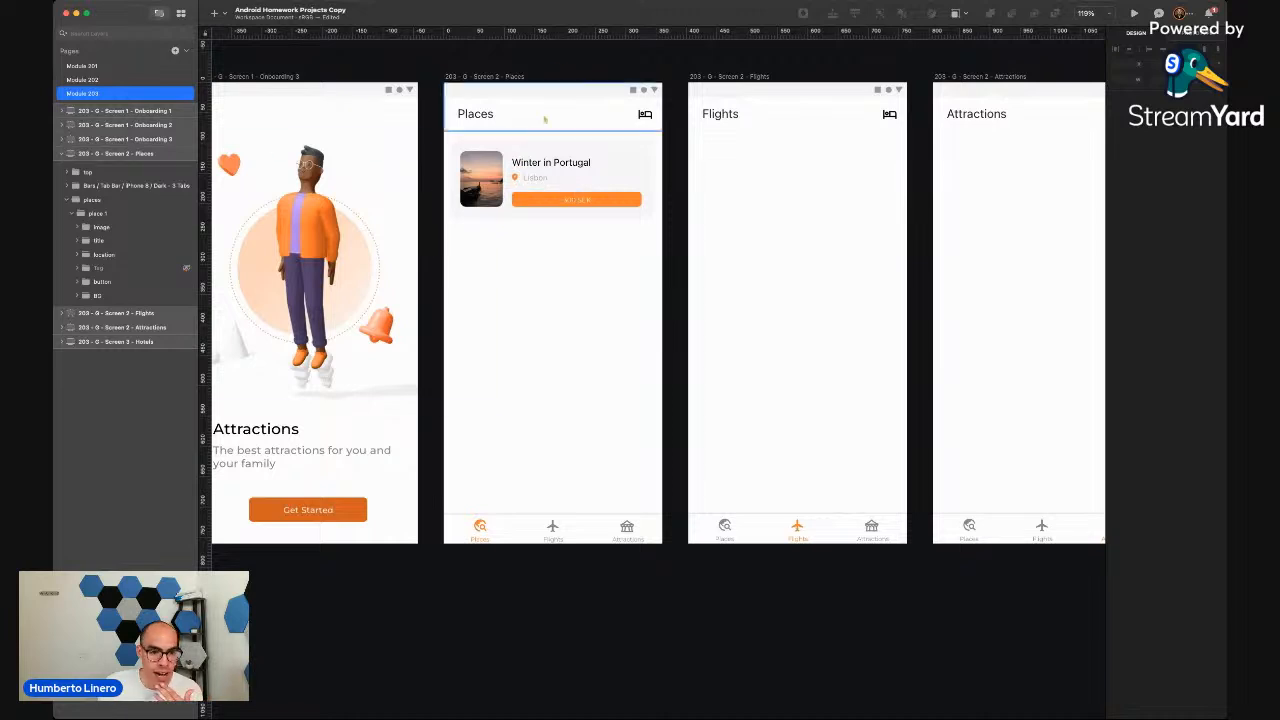
Select the "Winter in Portugal" title text inside the Lisbon card and open it for text editing
scroll(477, 280, up, 5)
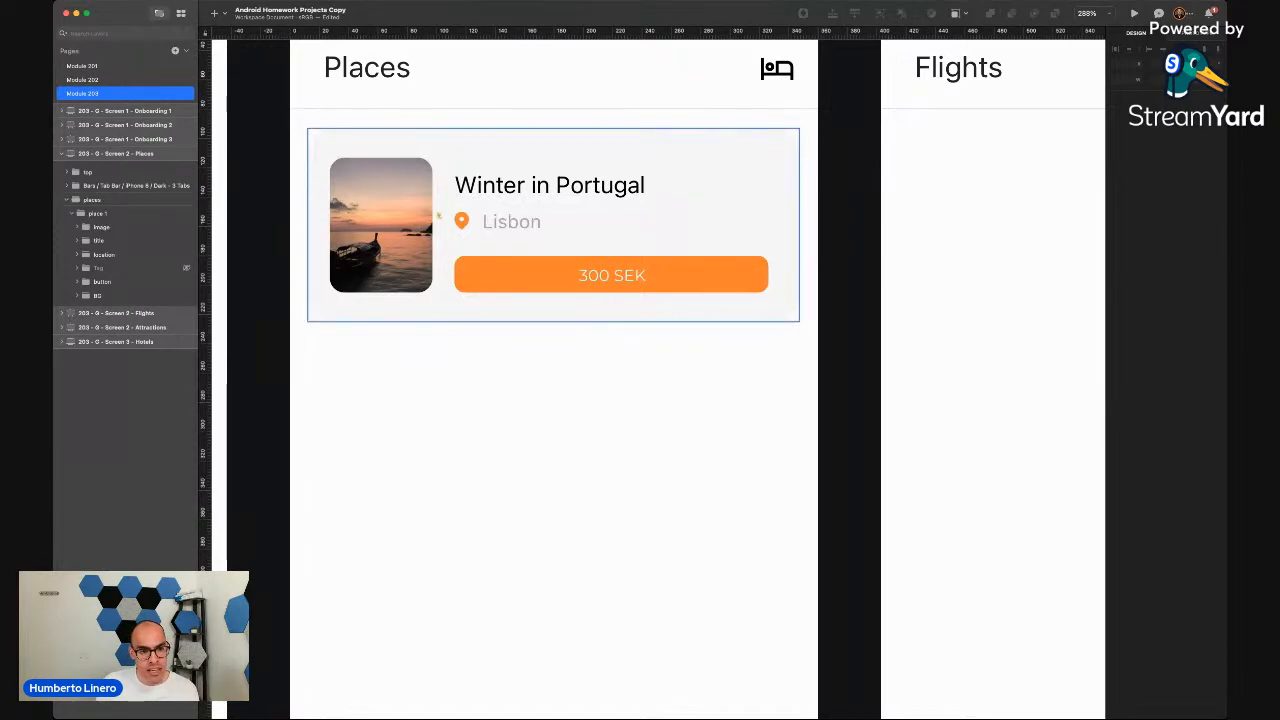
click(463, 196)
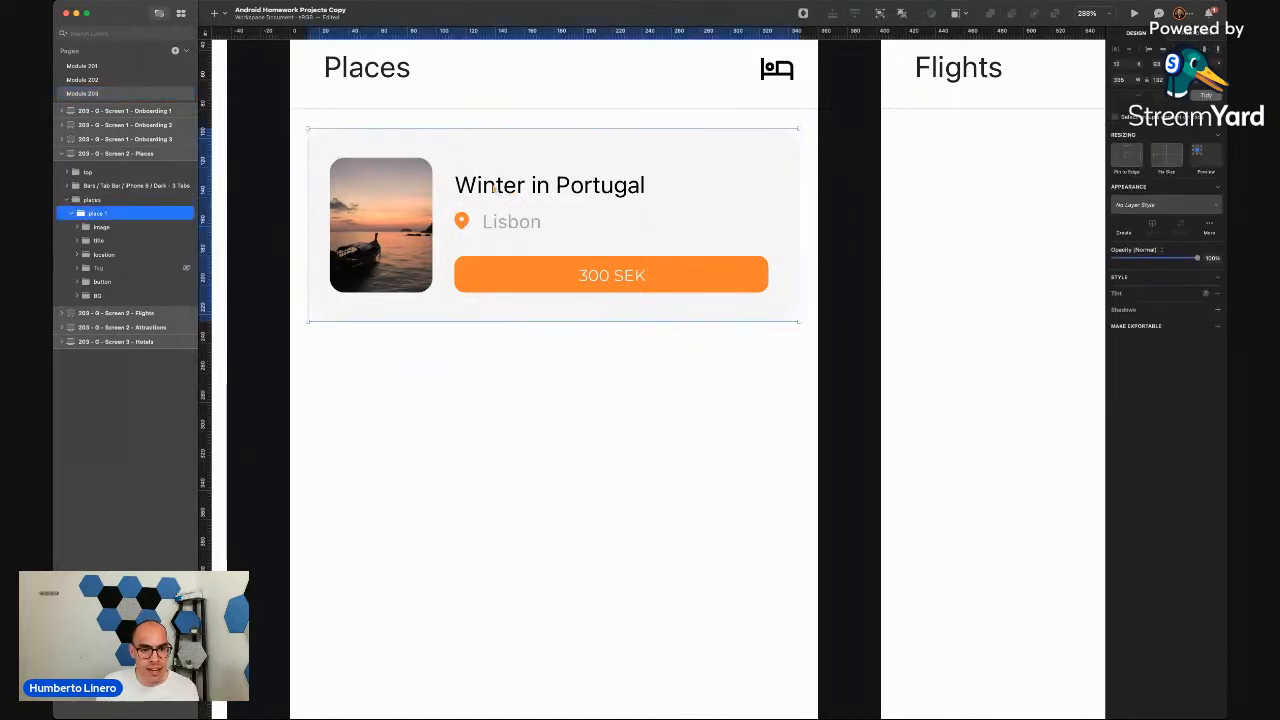
click(472, 190)
double_click(479, 188)
double_click(479, 188)
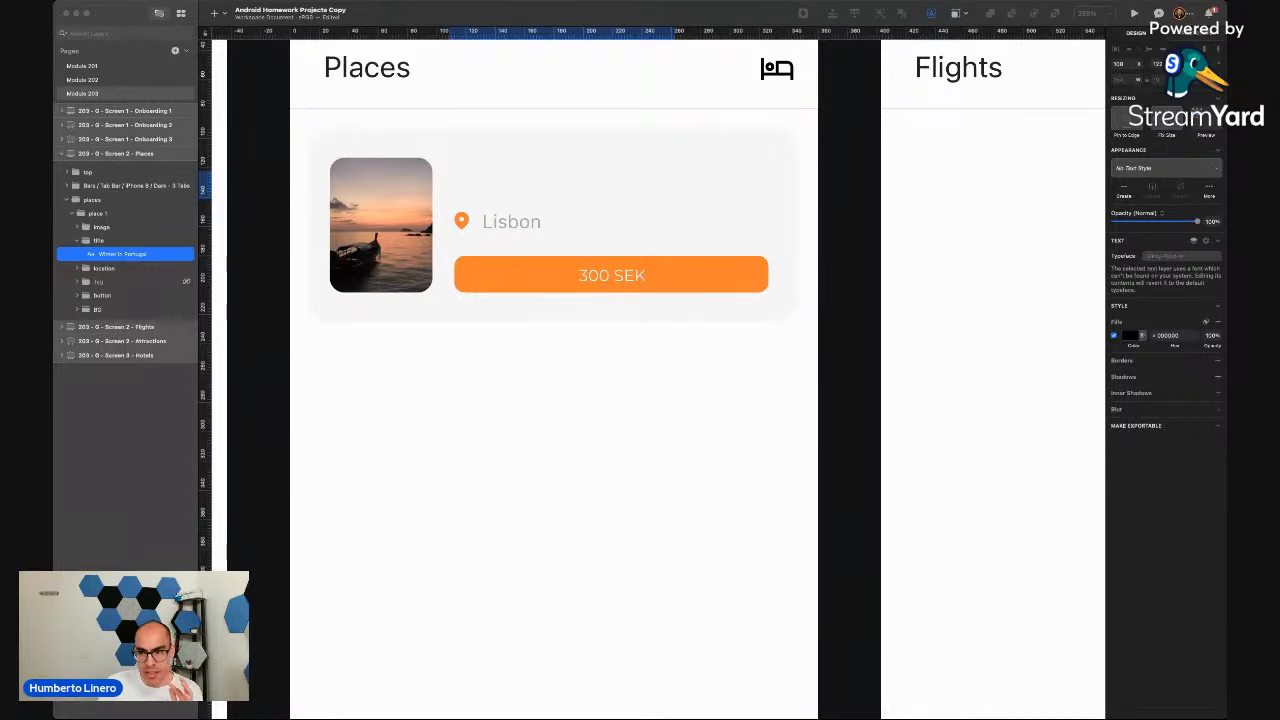
key(super+Tab)
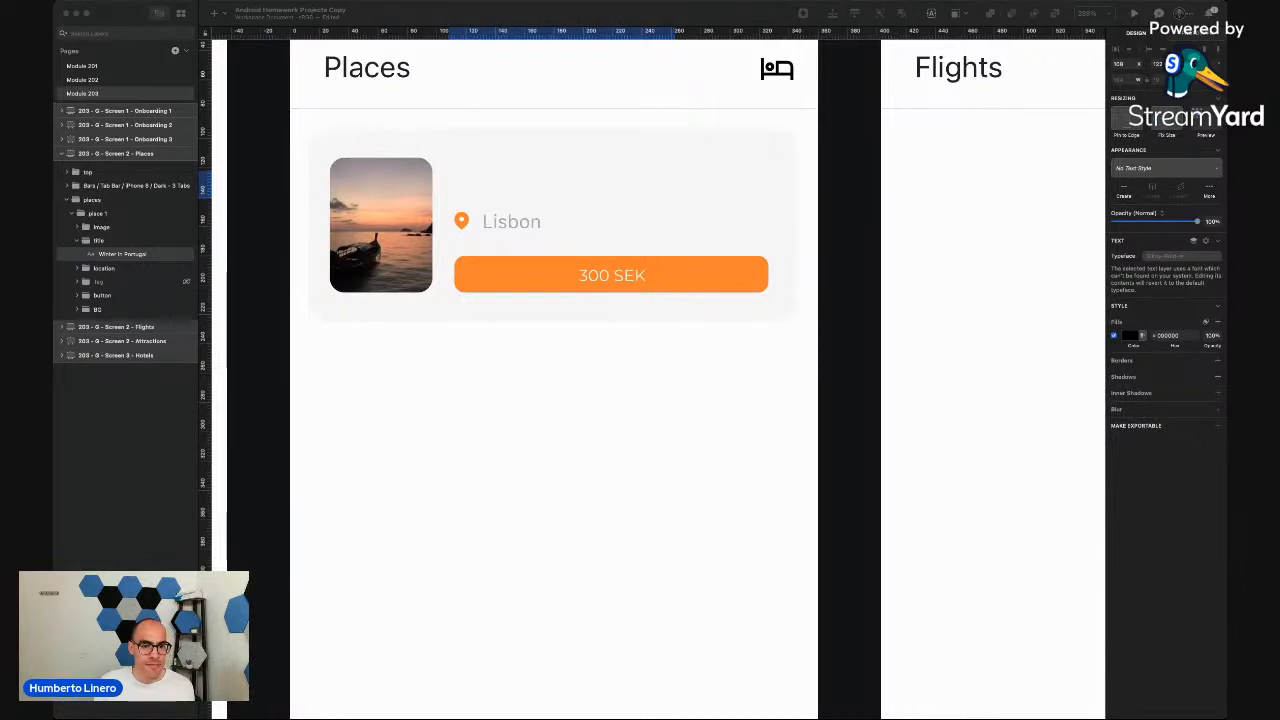
click(410, 408)
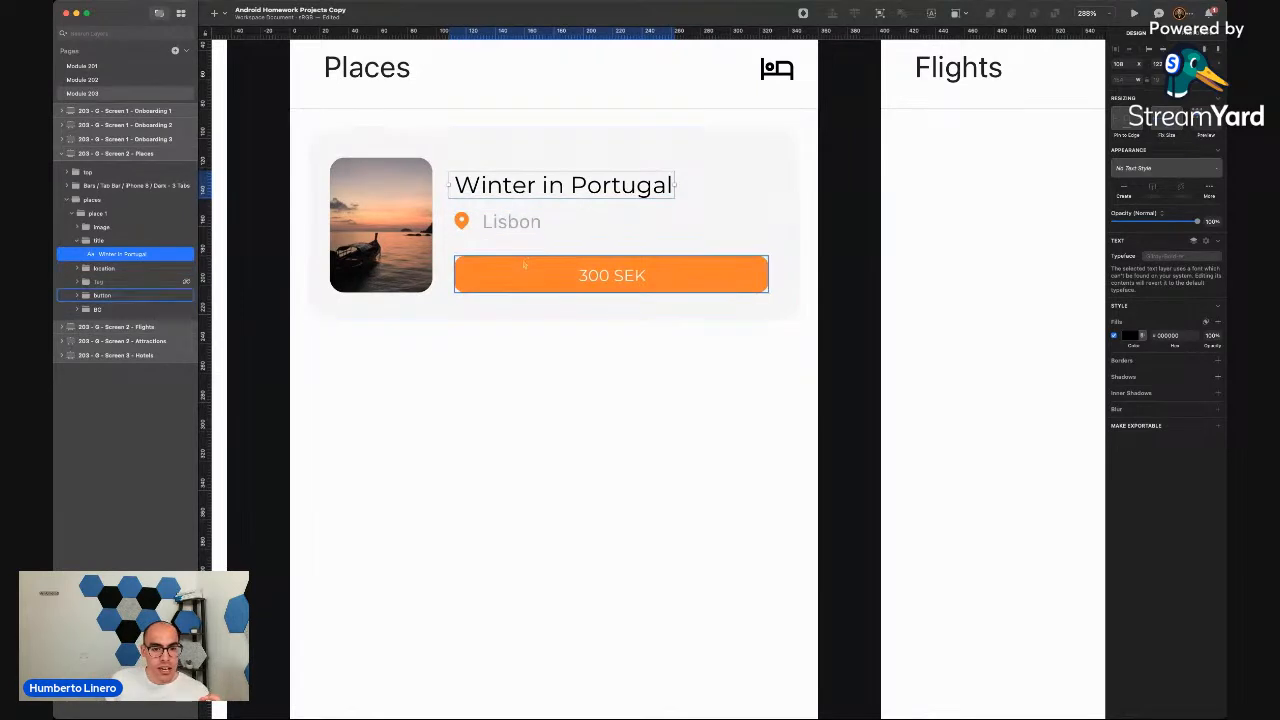
Narrow the card's "300 SEK" button group to 115 wide and show the Tag group again
click(764, 276)
drag(772, 274, 622, 266)
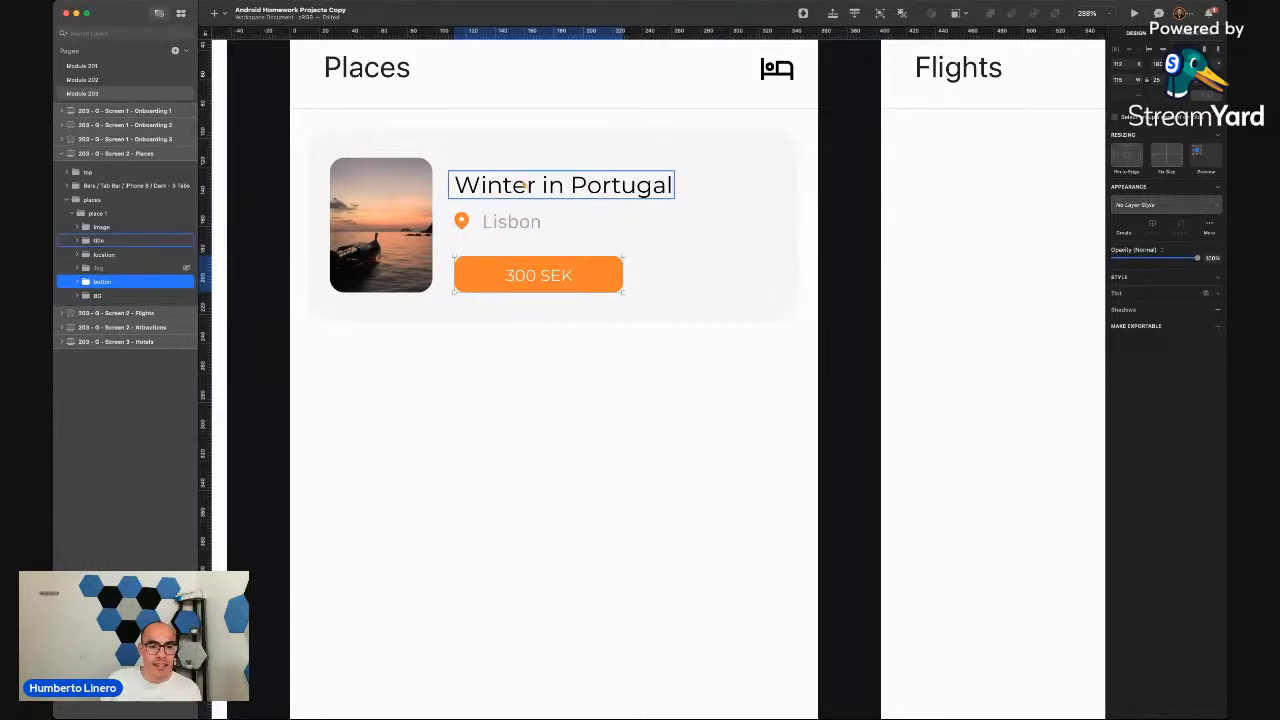
click(187, 268)
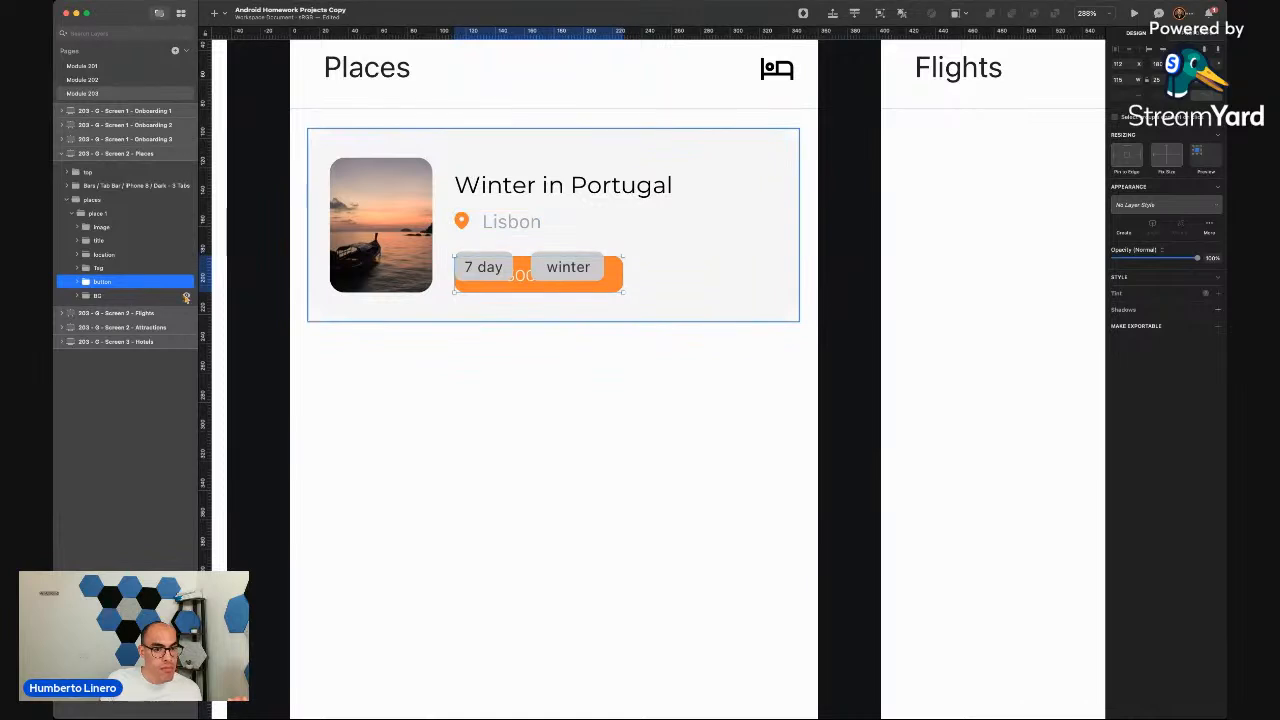
Hide the card's price button group, leaving the background and the tags shown, and clear the selection
click(186, 296)
click(186, 296)
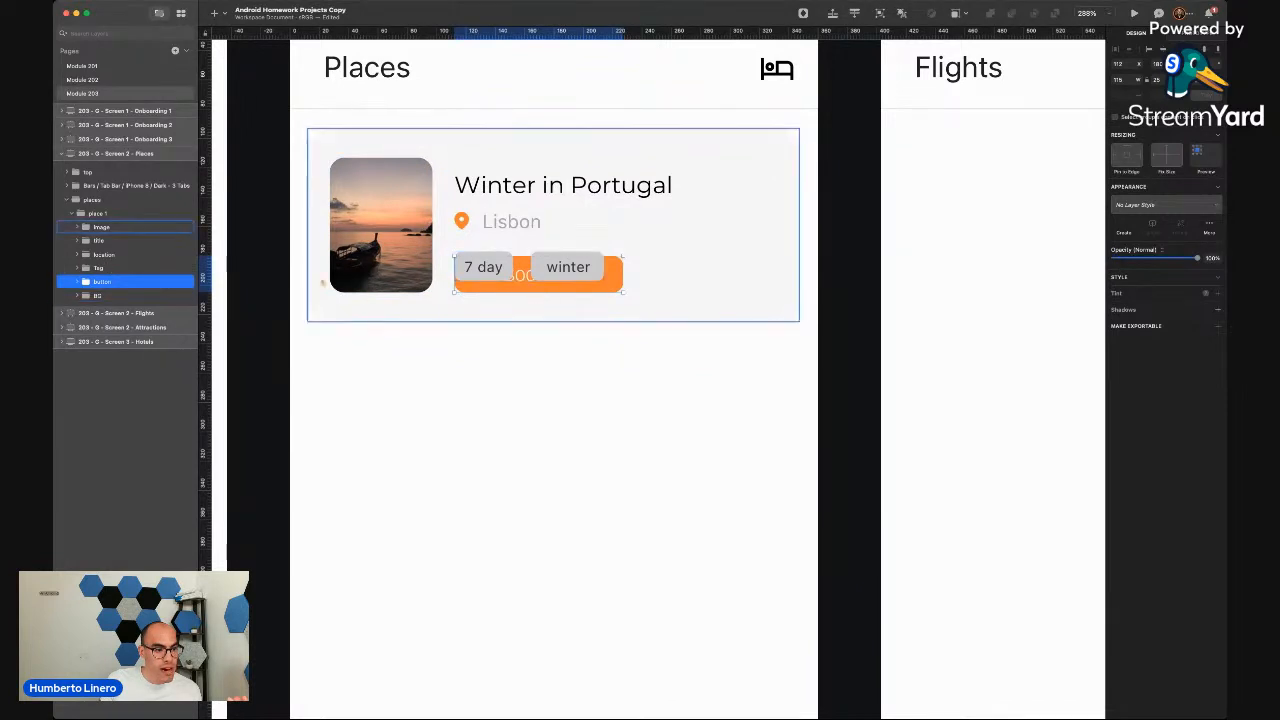
key(super+shift+h)
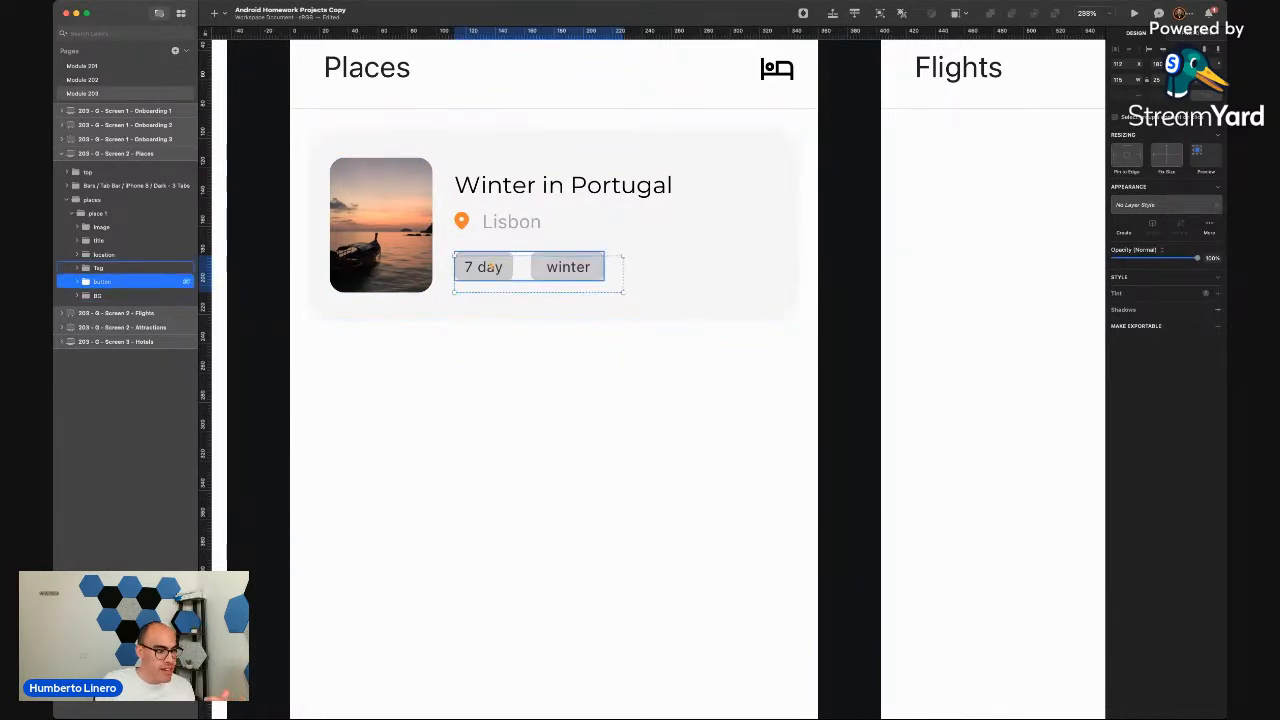
click(551, 318)
key(Escape)
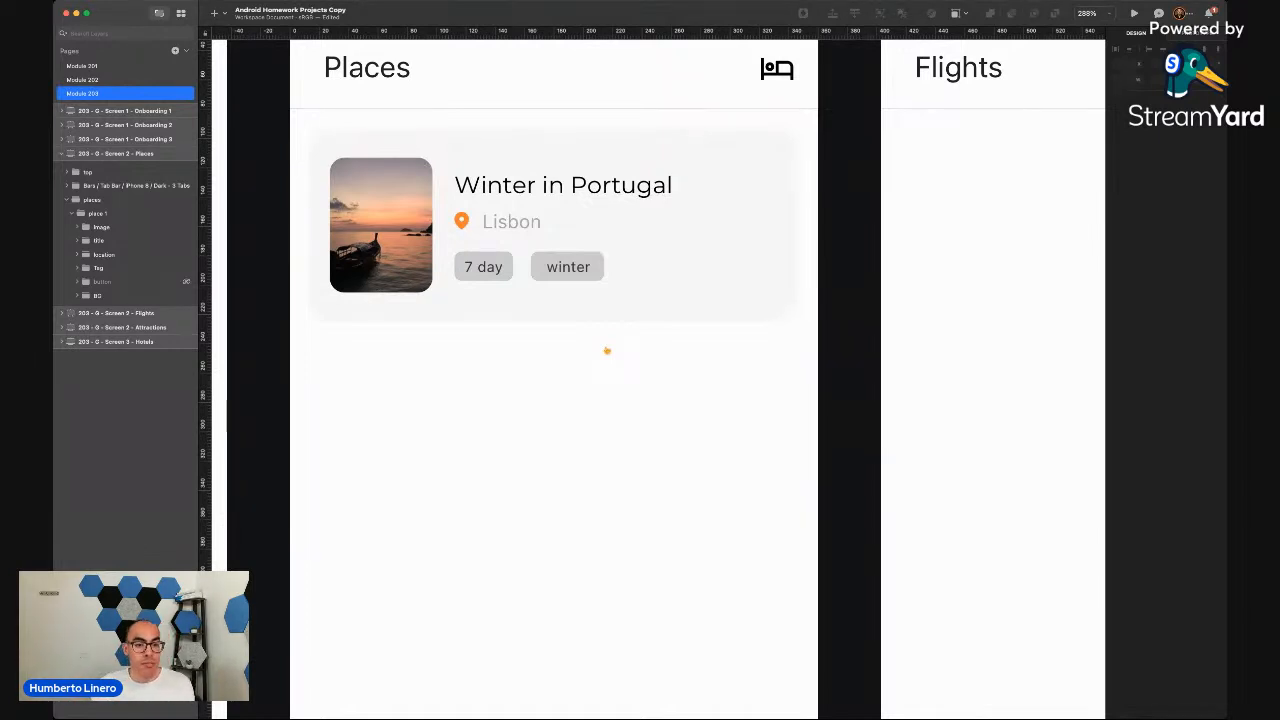
key(super+Tab)
key(super+Tab)
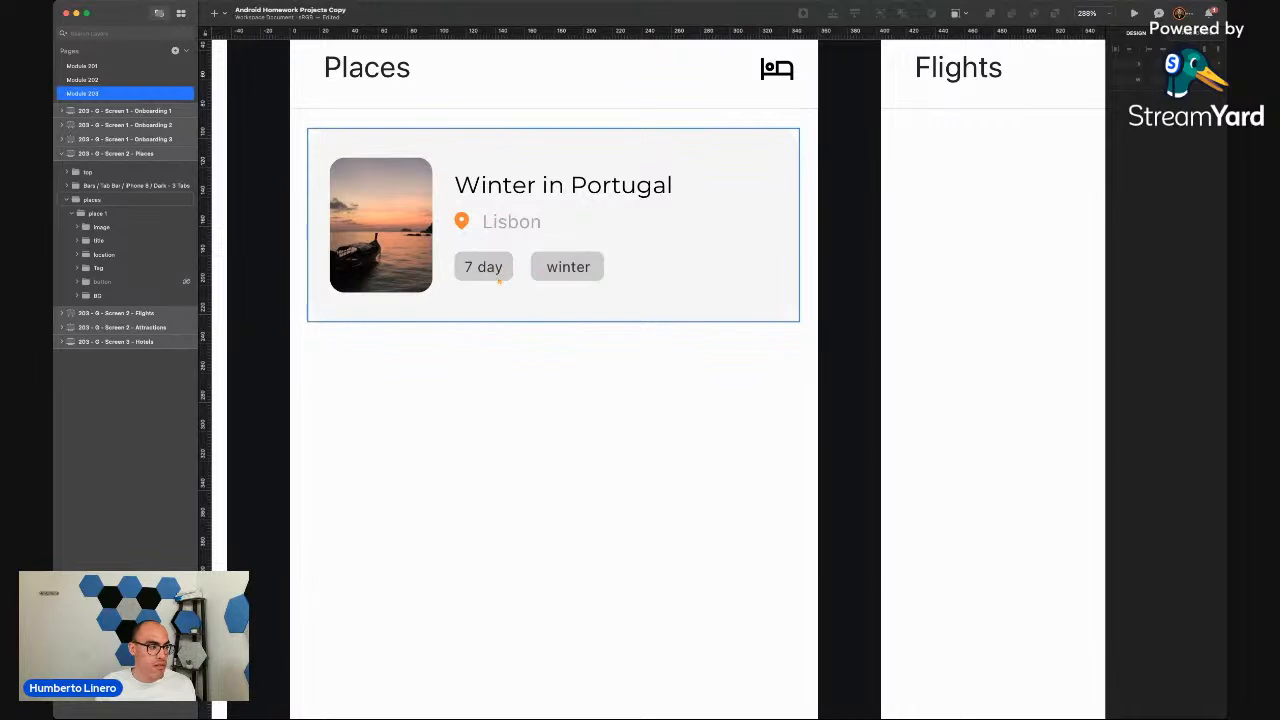
key(super+Tab)
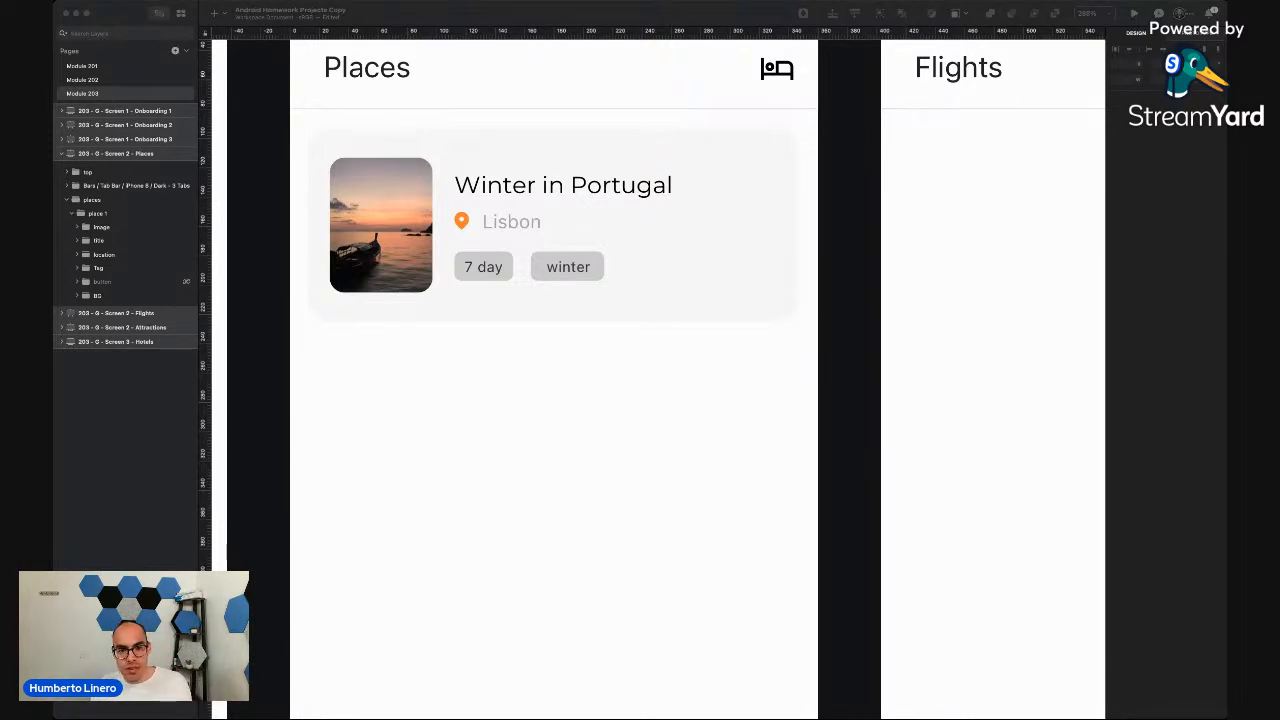
click(517, 446)
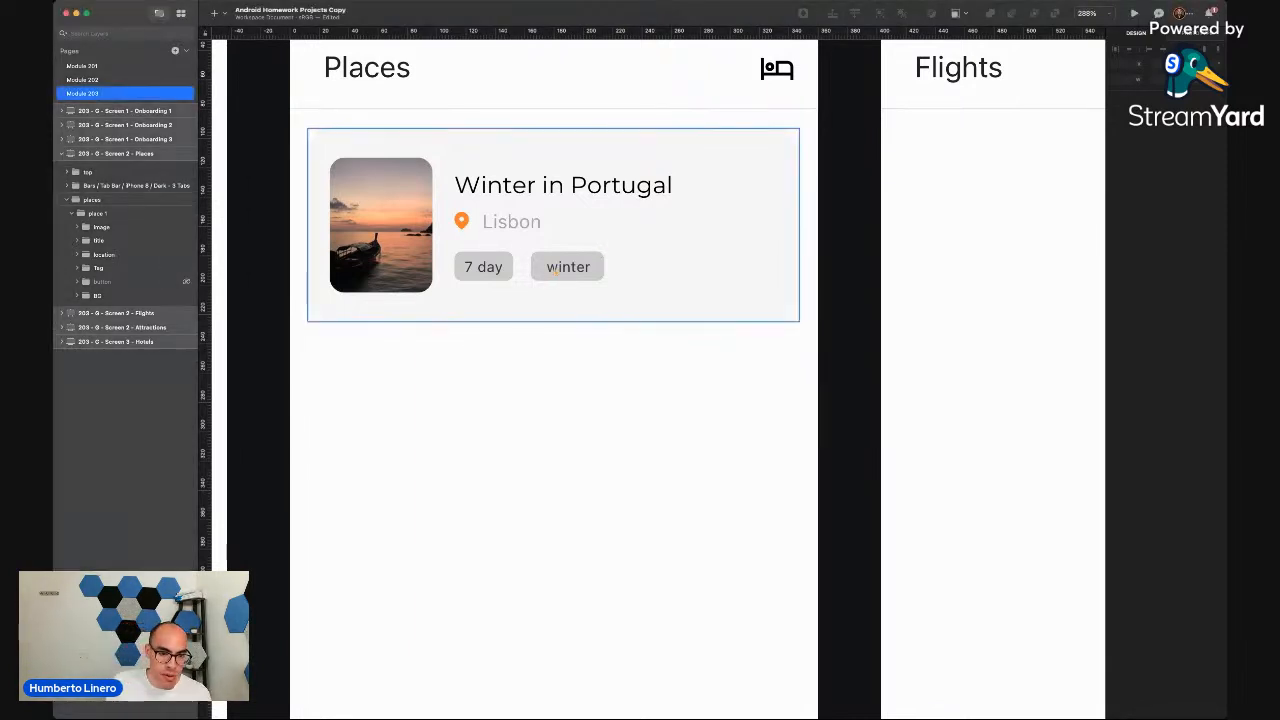
Look at the app screens on the Module 202 page and return to the Module 203 page
click(115, 78)
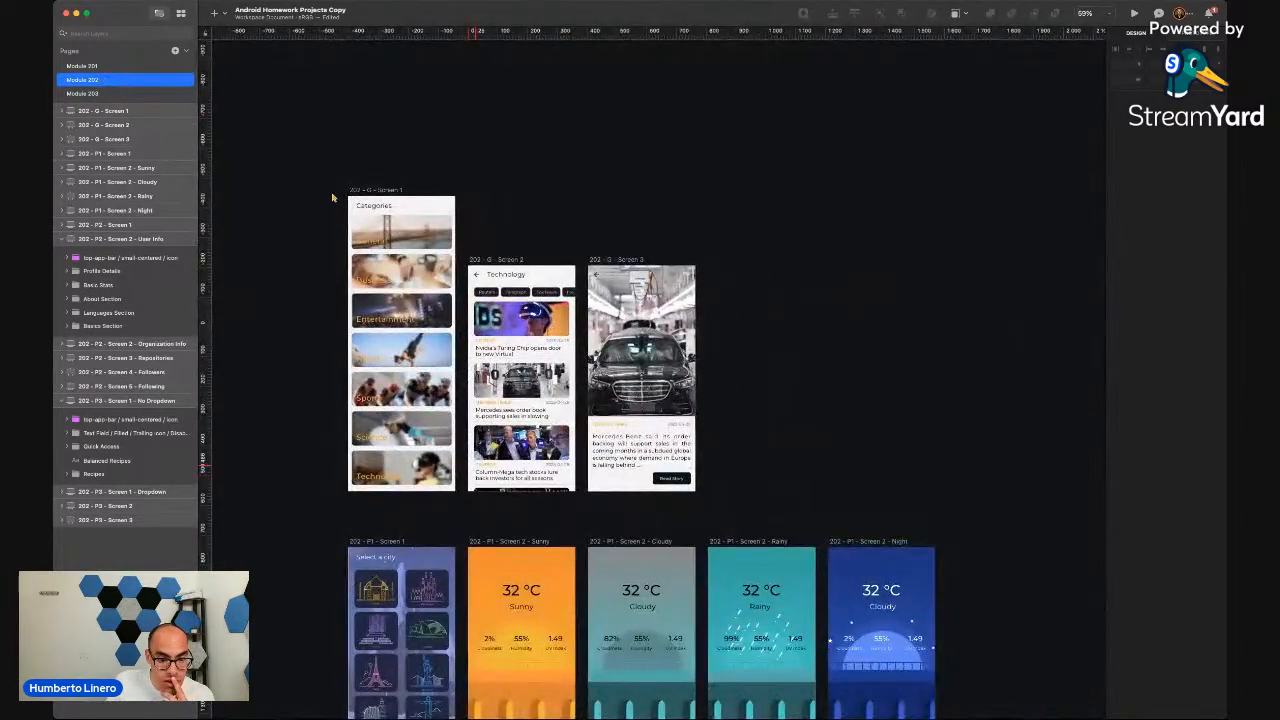
click(110, 95)
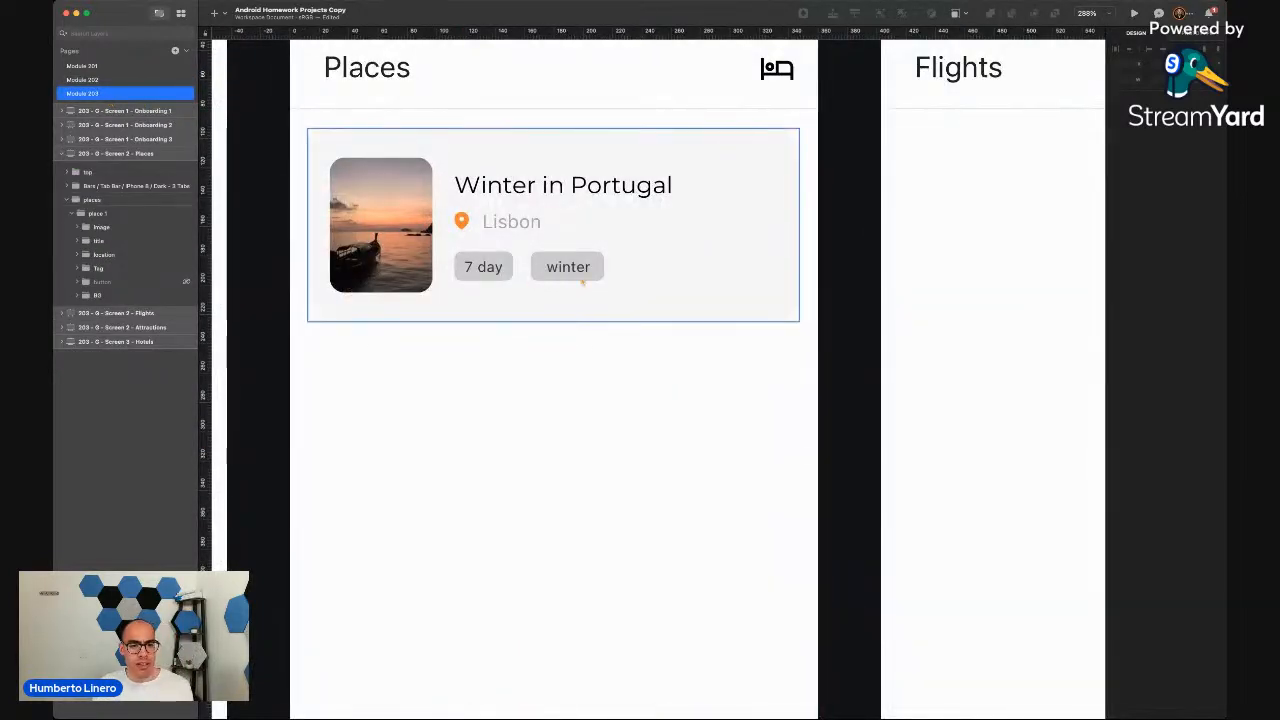
Show the card's price button group again and move it to the right of the Lisbon location
click(186, 281)
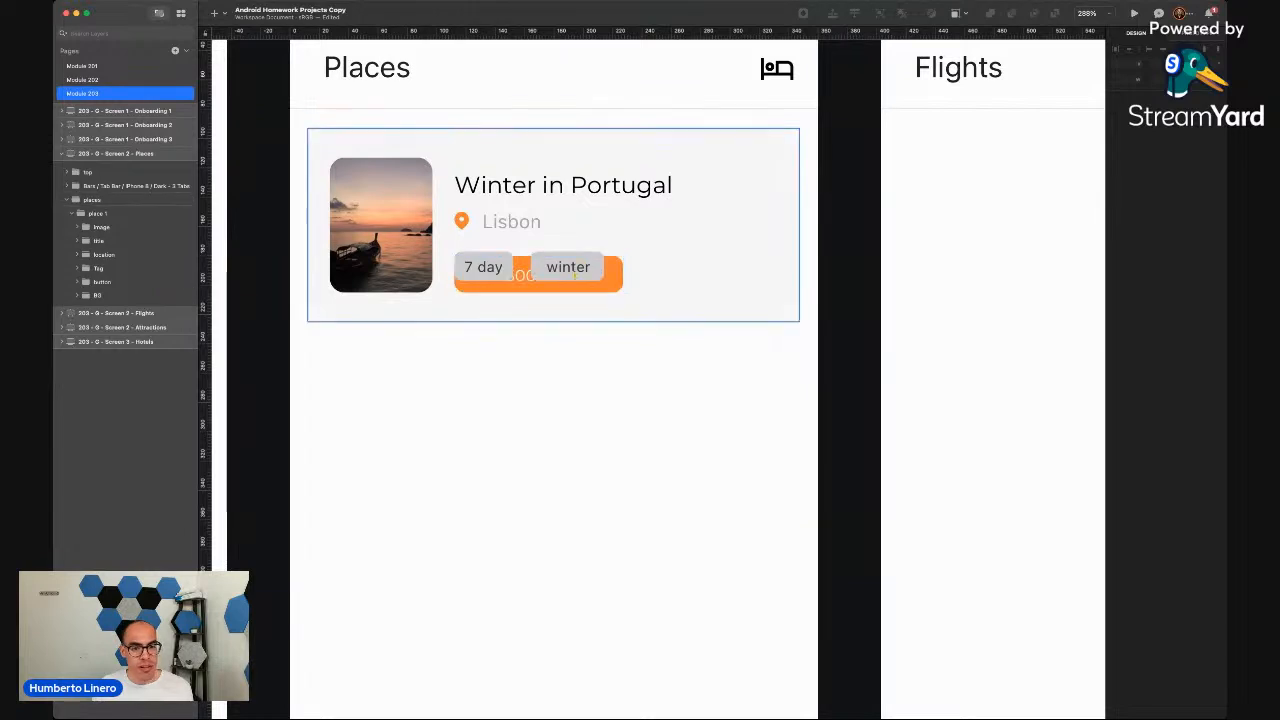
drag(608, 292, 655, 285)
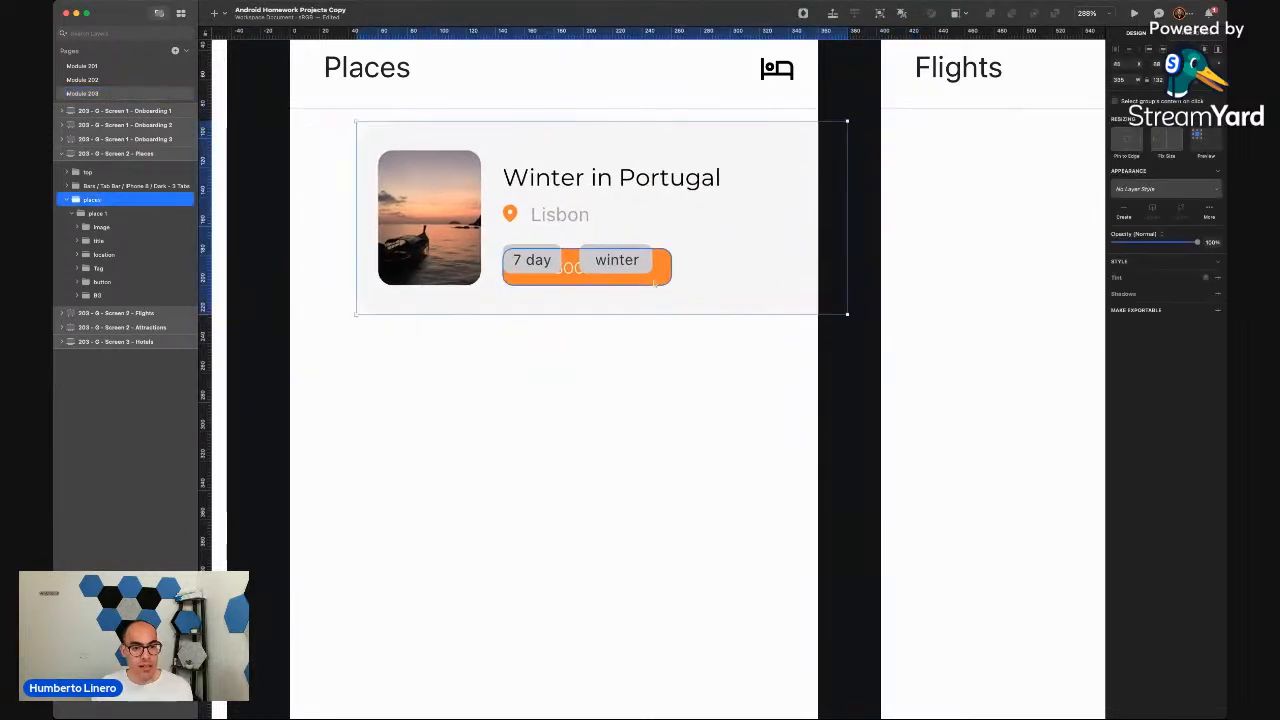
key(super+z)
click(109, 281)
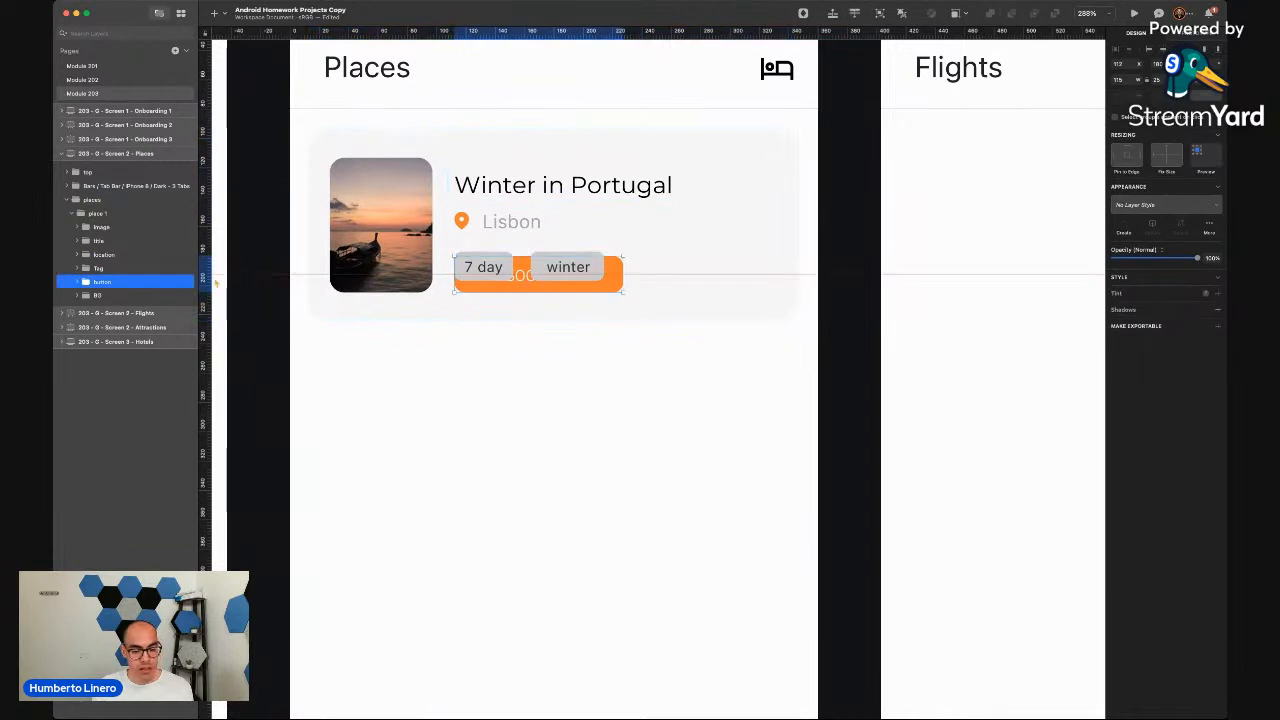
drag(462, 276, 668, 232)
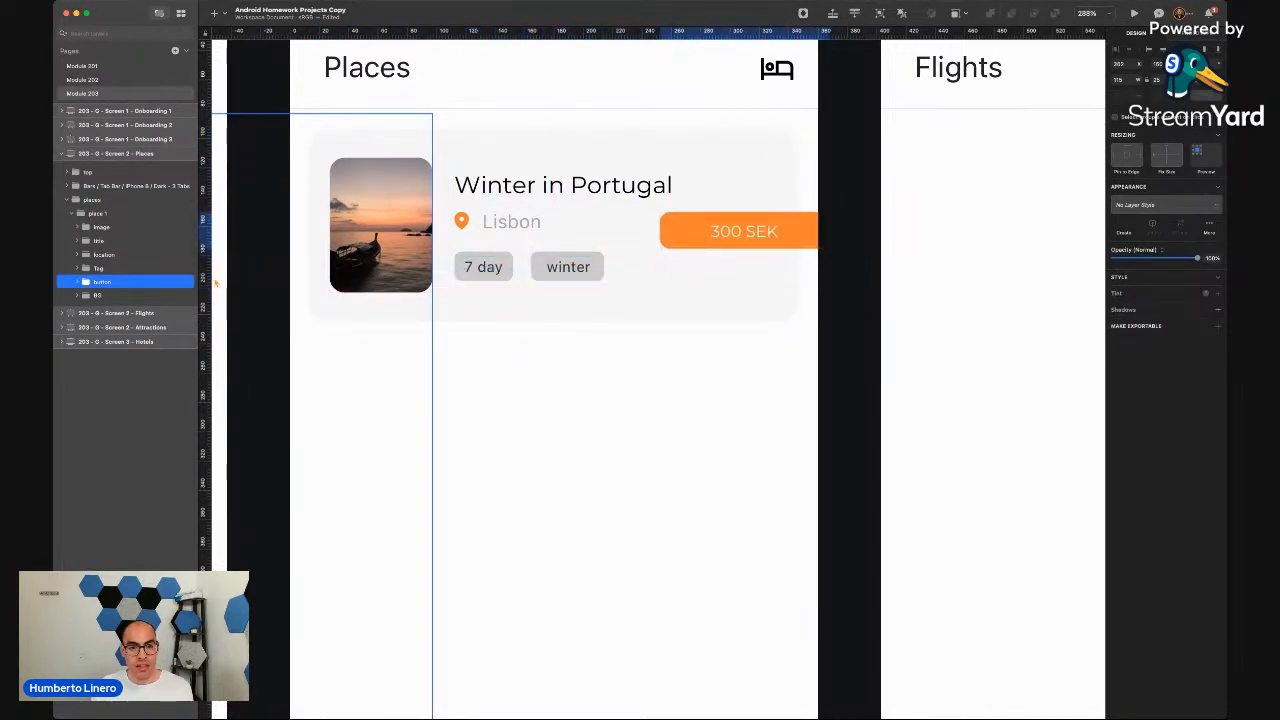
Shift the price button group left until it lies inside the card and narrow it to 81 wide
key(shift+Left)
key(shift+Left)
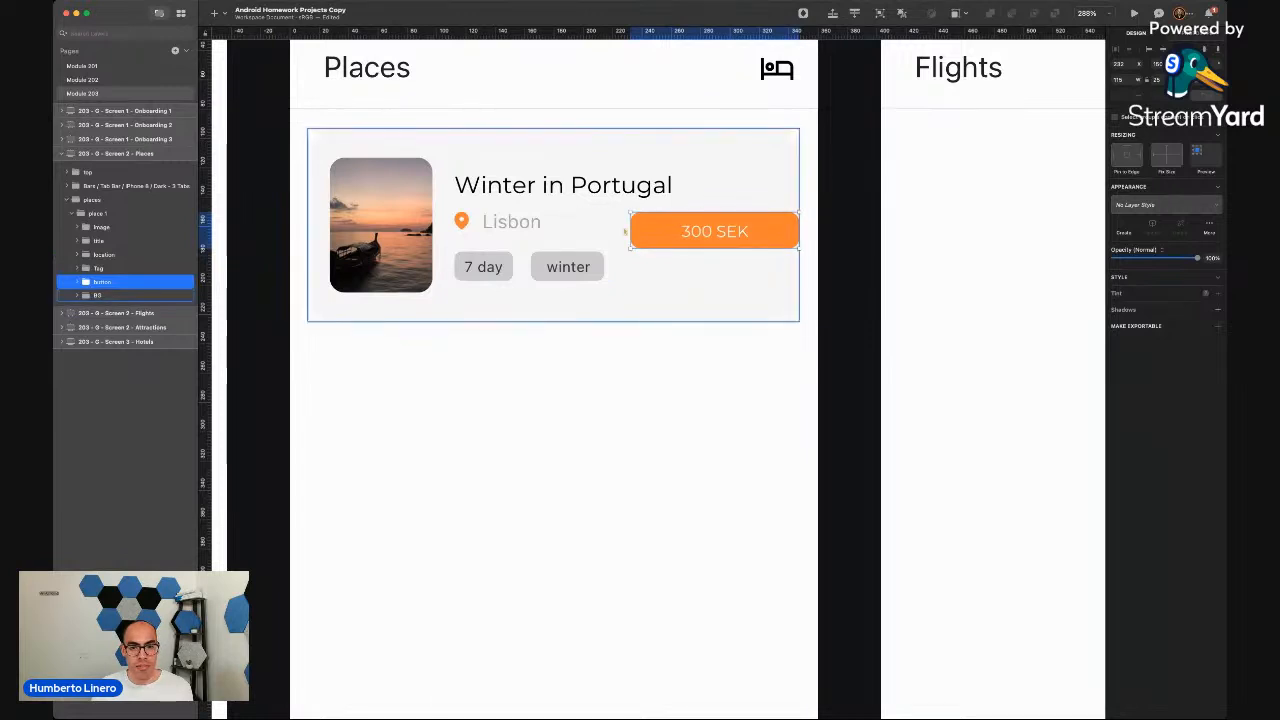
drag(631, 231, 693, 233)
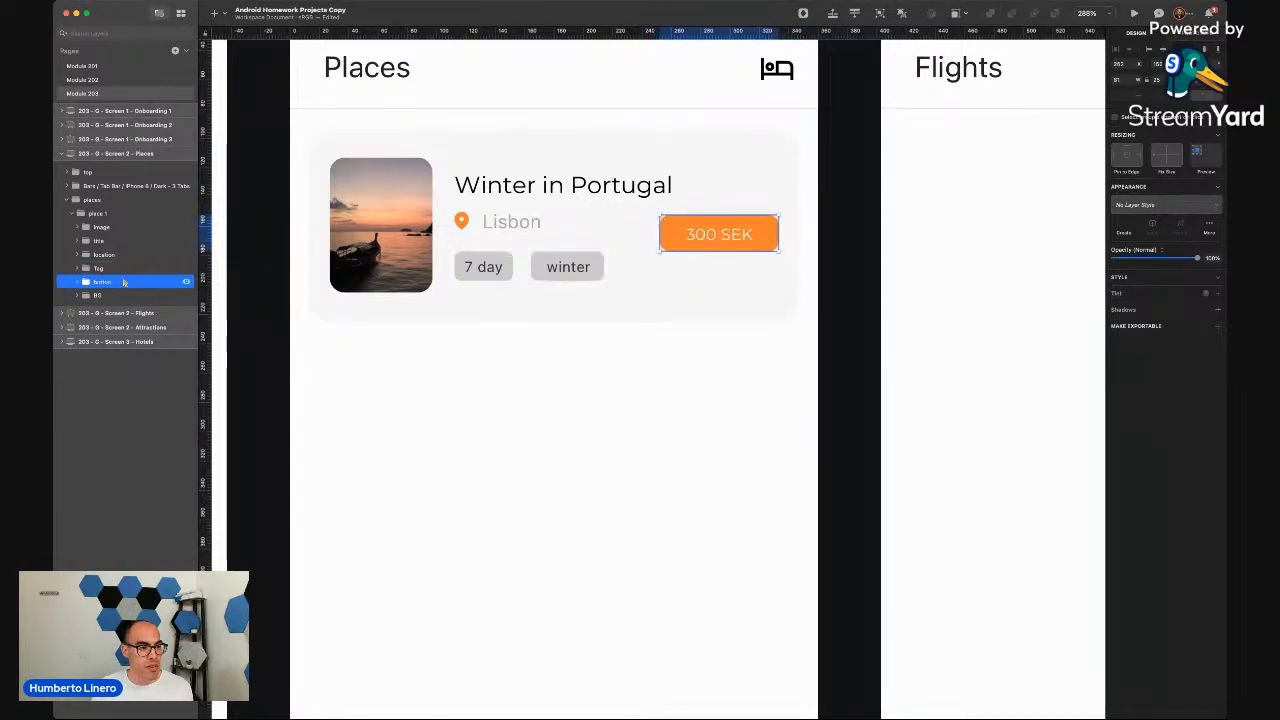
Move the Tag group and the Lisbon location group slightly lower in the card, and clear the selection
click(120, 295)
click(117, 269)
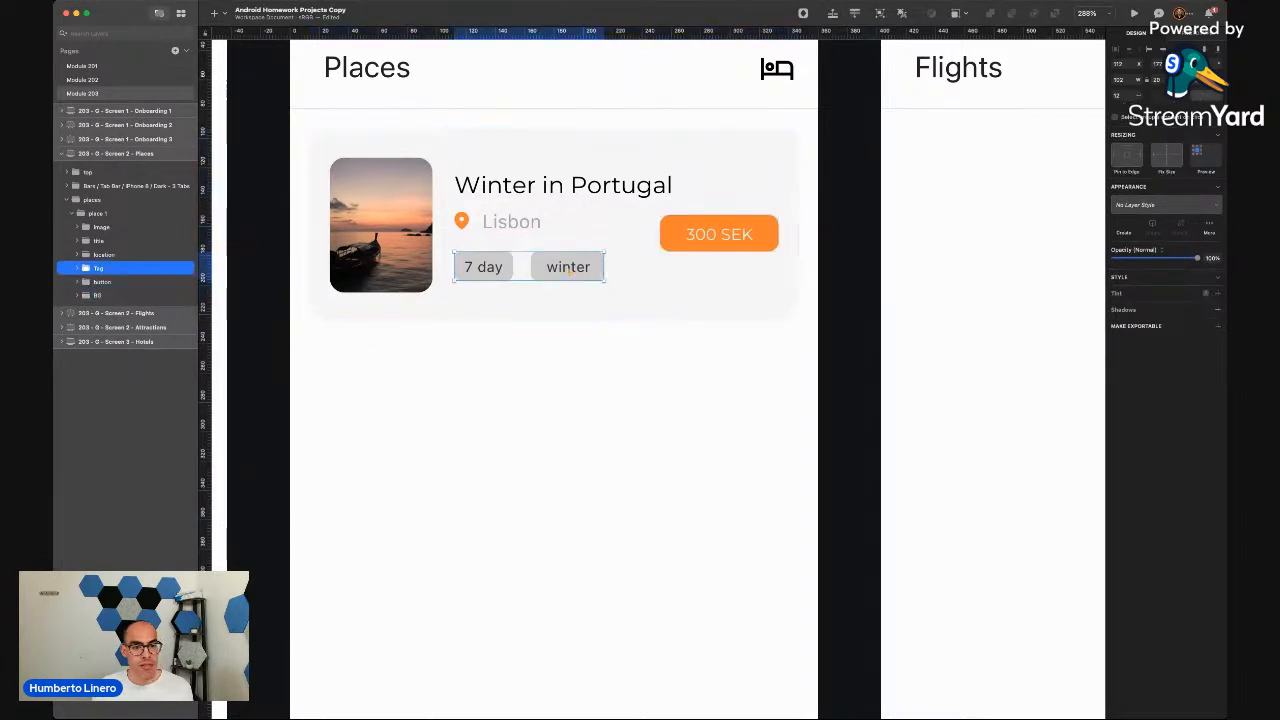
drag(570, 272, 570, 281)
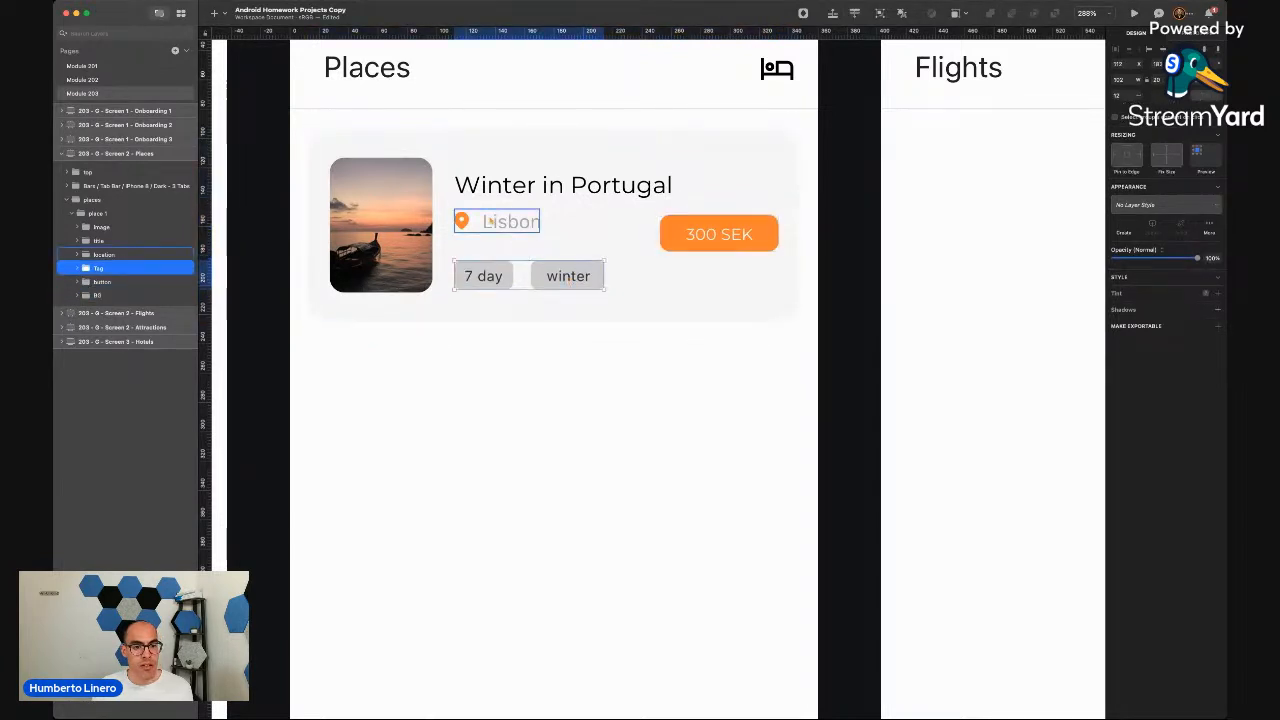
drag(502, 224, 502, 230)
scroll(671, 259, down, 5)
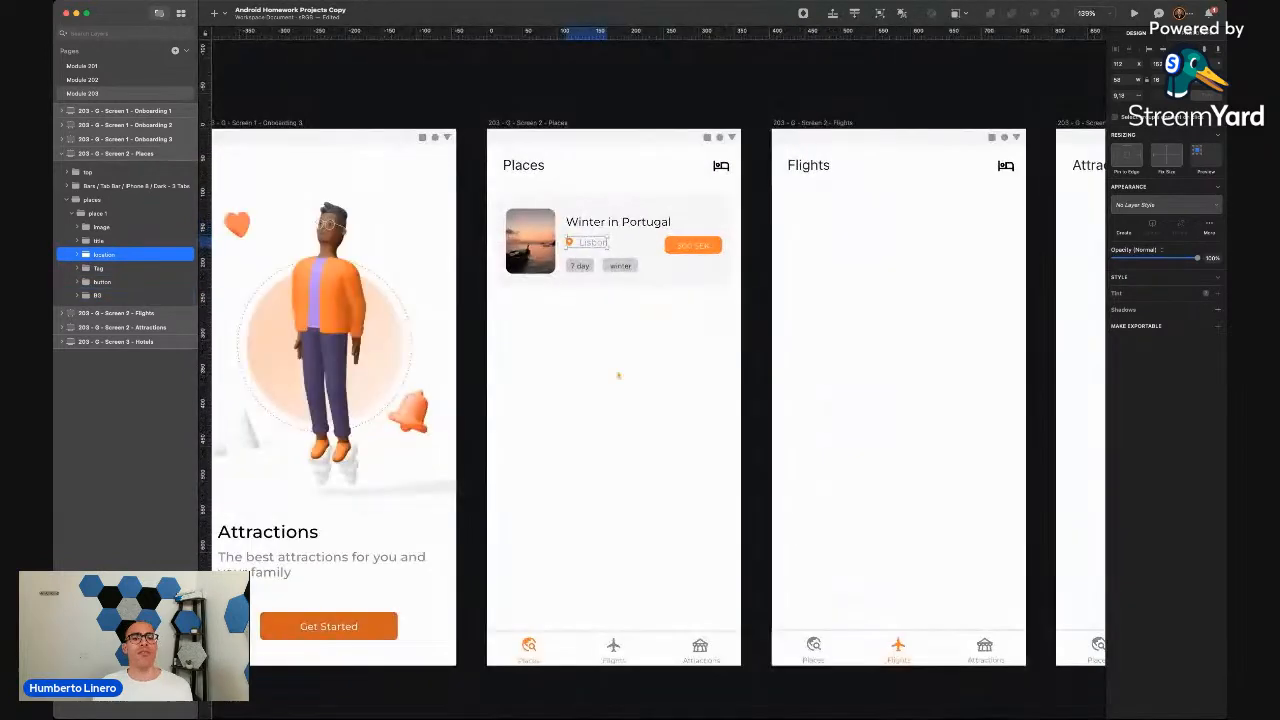
click(643, 114)
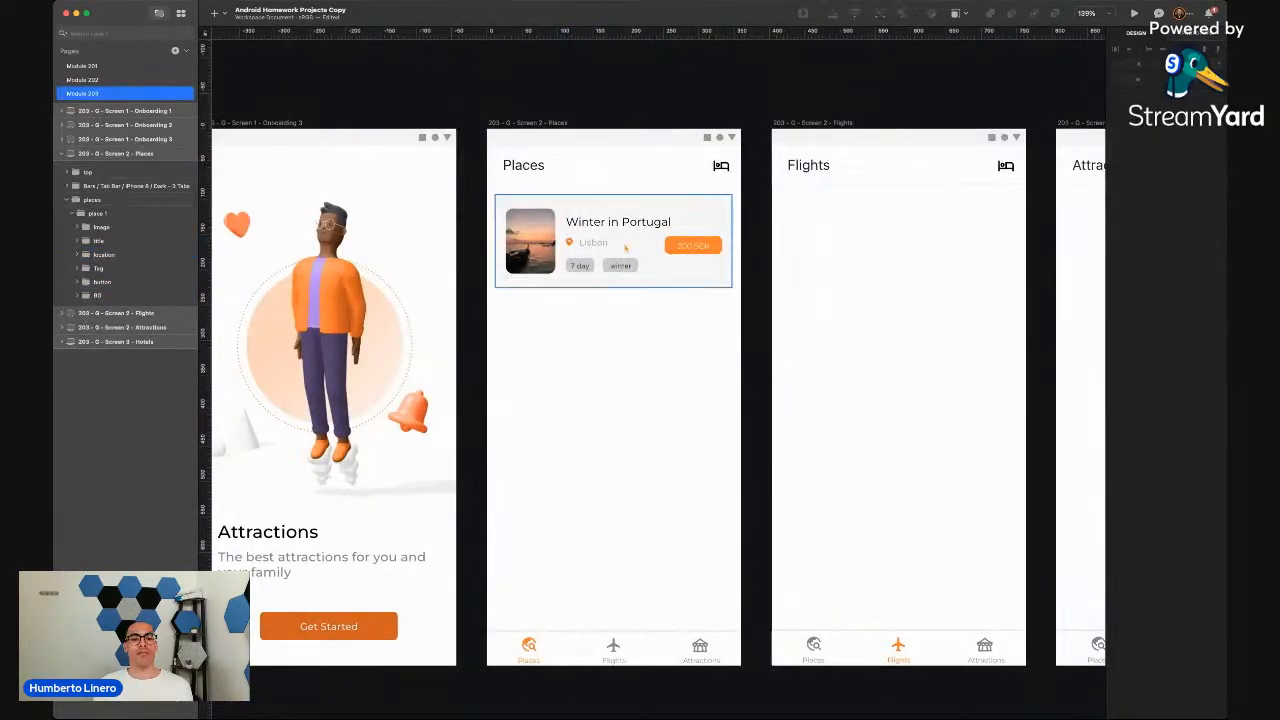
Compare the card's 300 SEK button with the Get Started button on the Onboarding 3 screen
scroll(624, 246, up, 5)
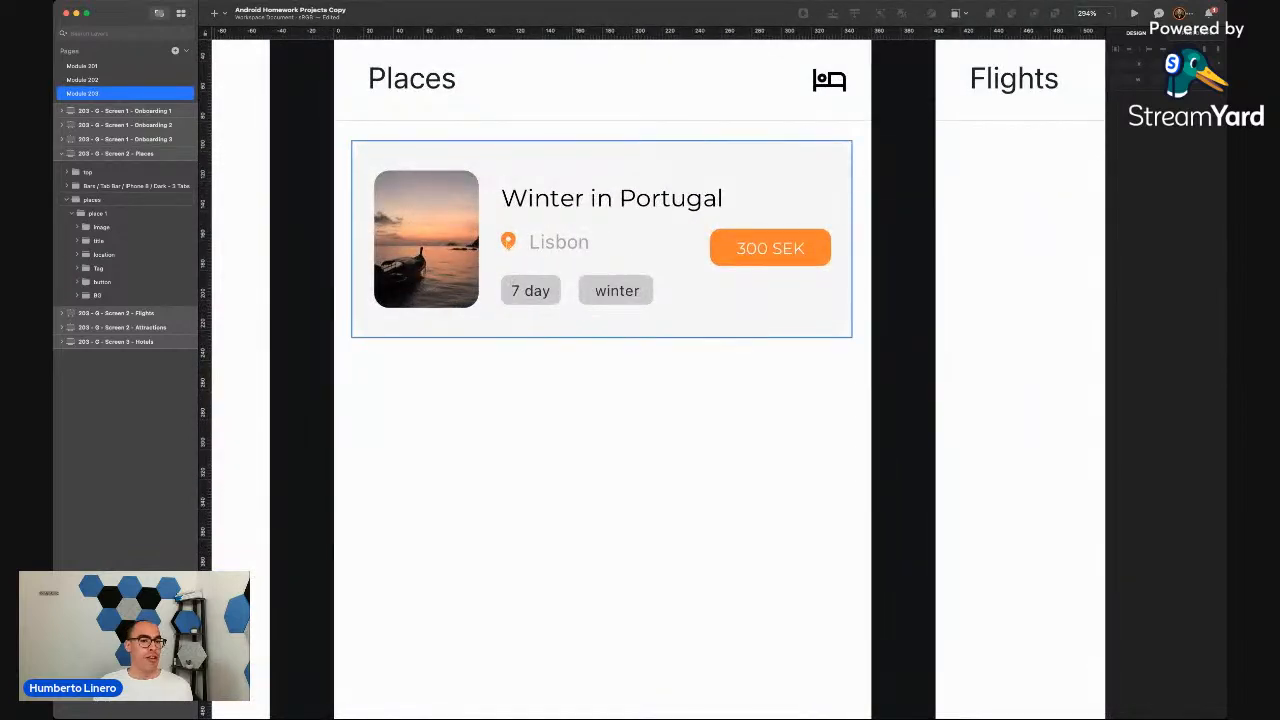
double_click(509, 243)
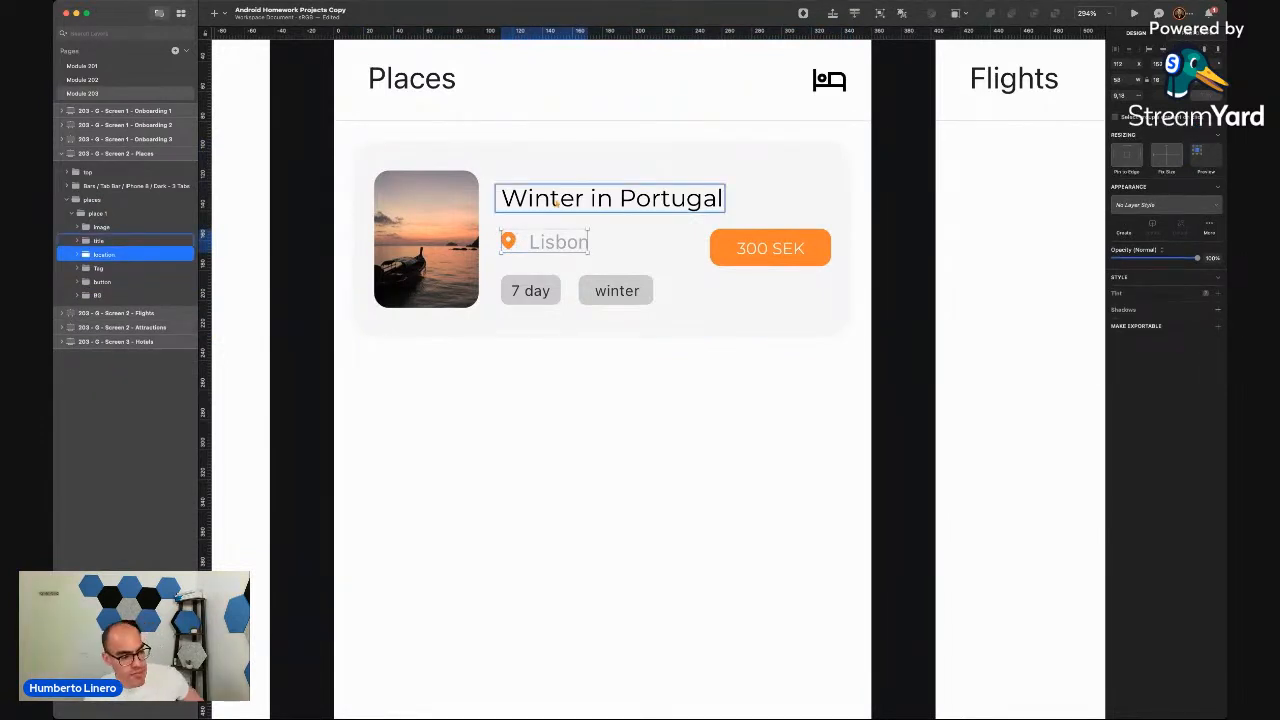
click(757, 236)
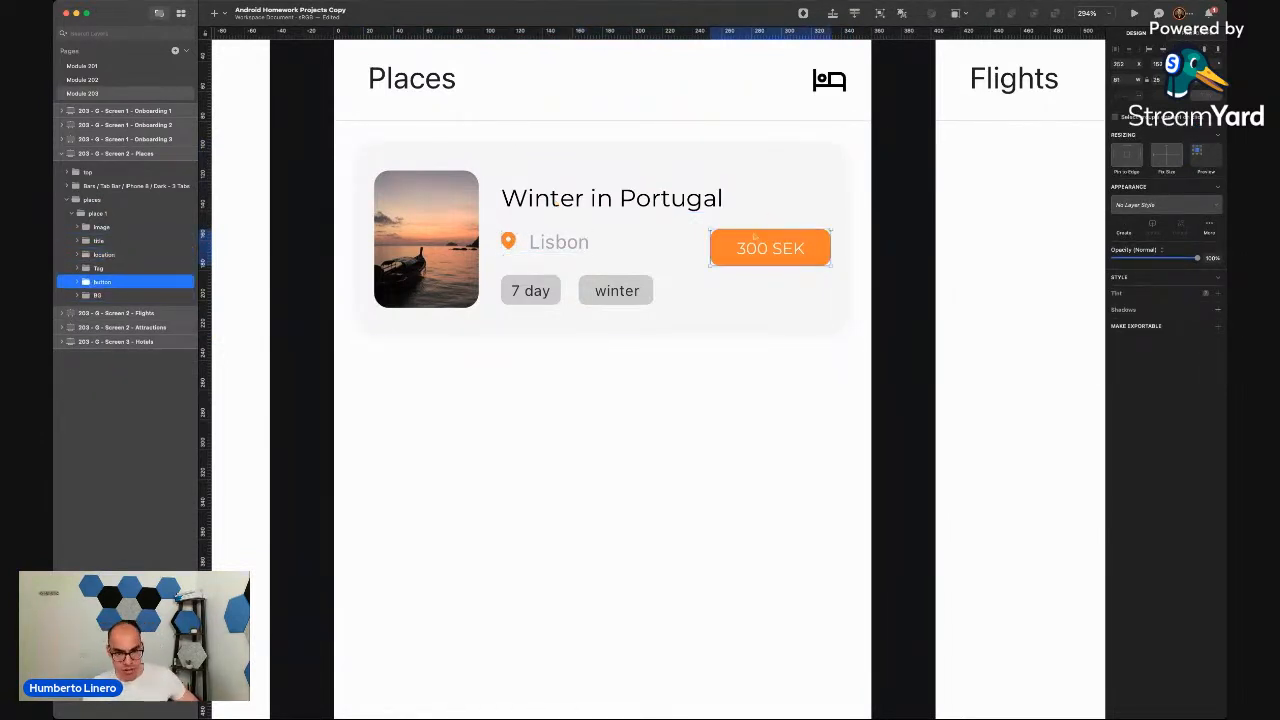
scroll(754, 236, down, 5)
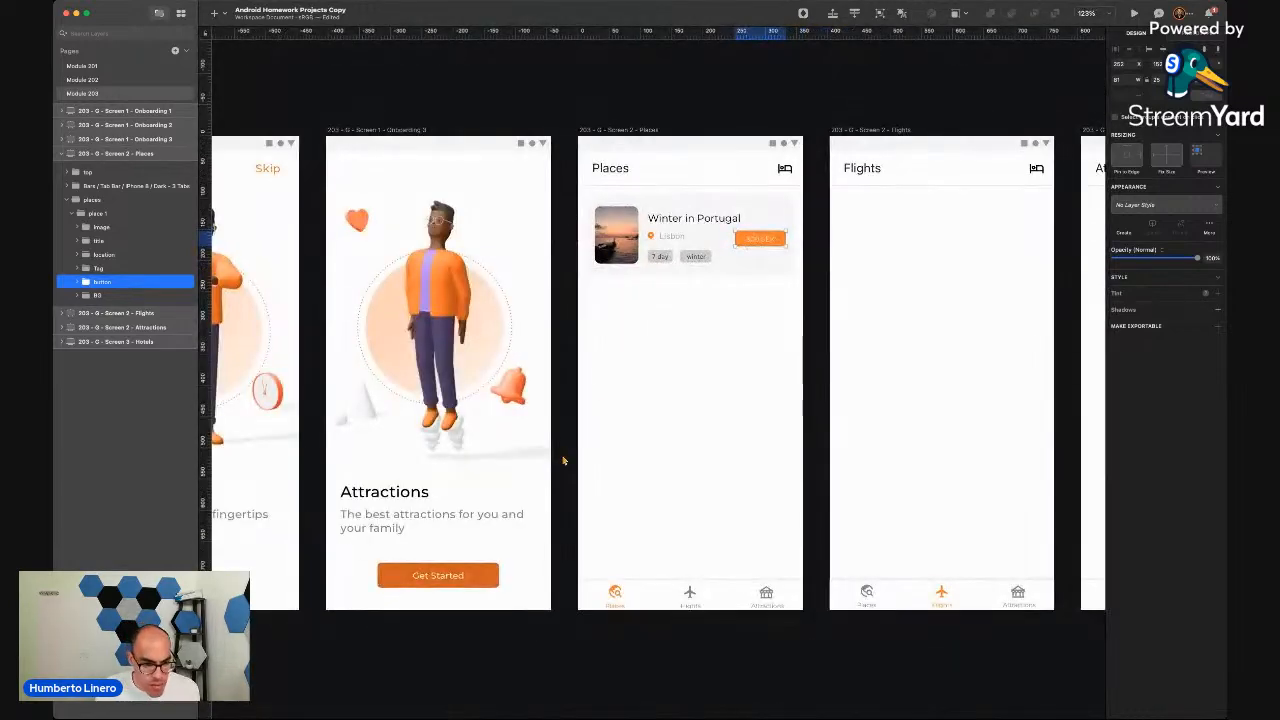
click(478, 573)
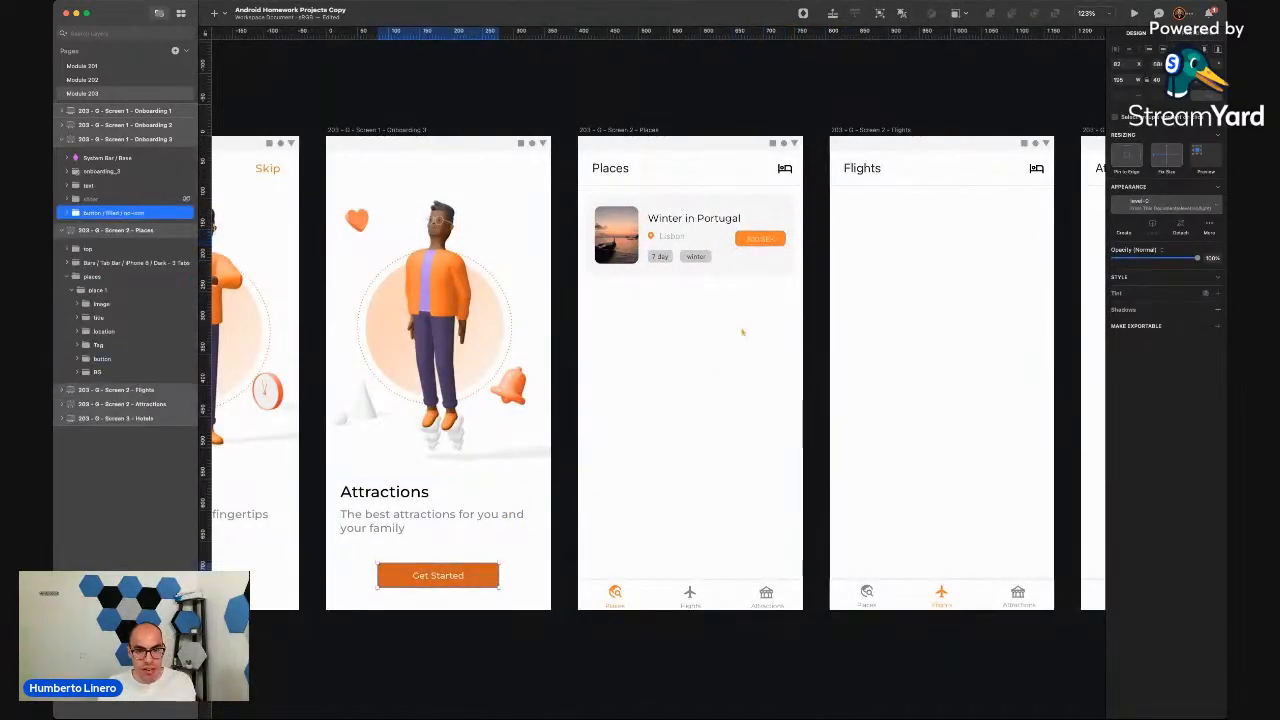
scroll(743, 333, up, 5)
scroll(743, 333, up, 3)
click(787, 208)
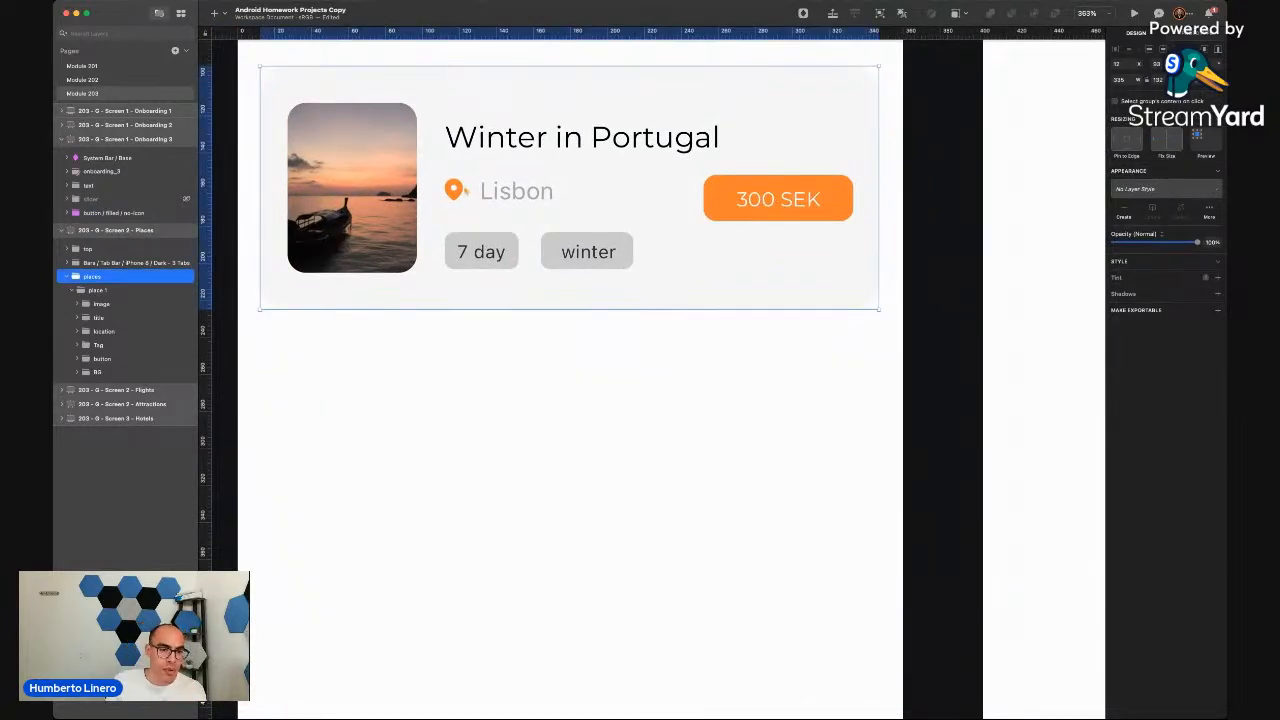
Inspect the fill of the pin icon inside the card's location group, and collapse the group
super+click(454, 190)
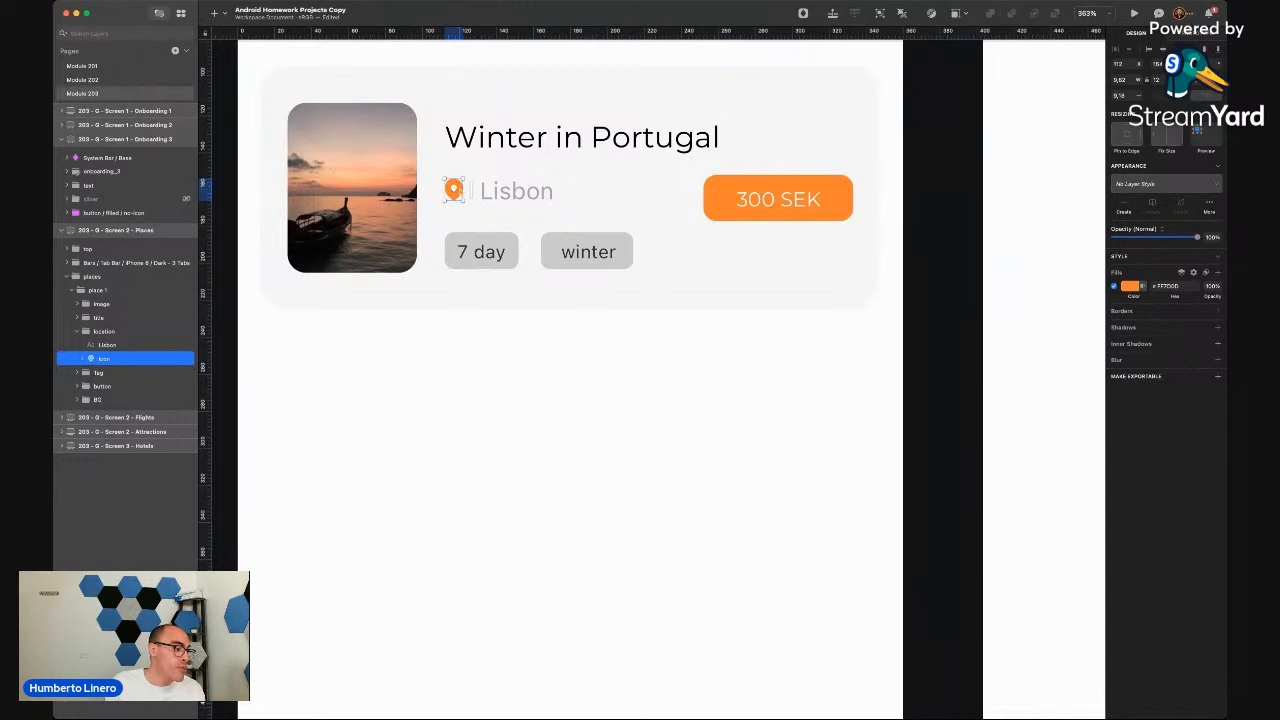
click(342, 218)
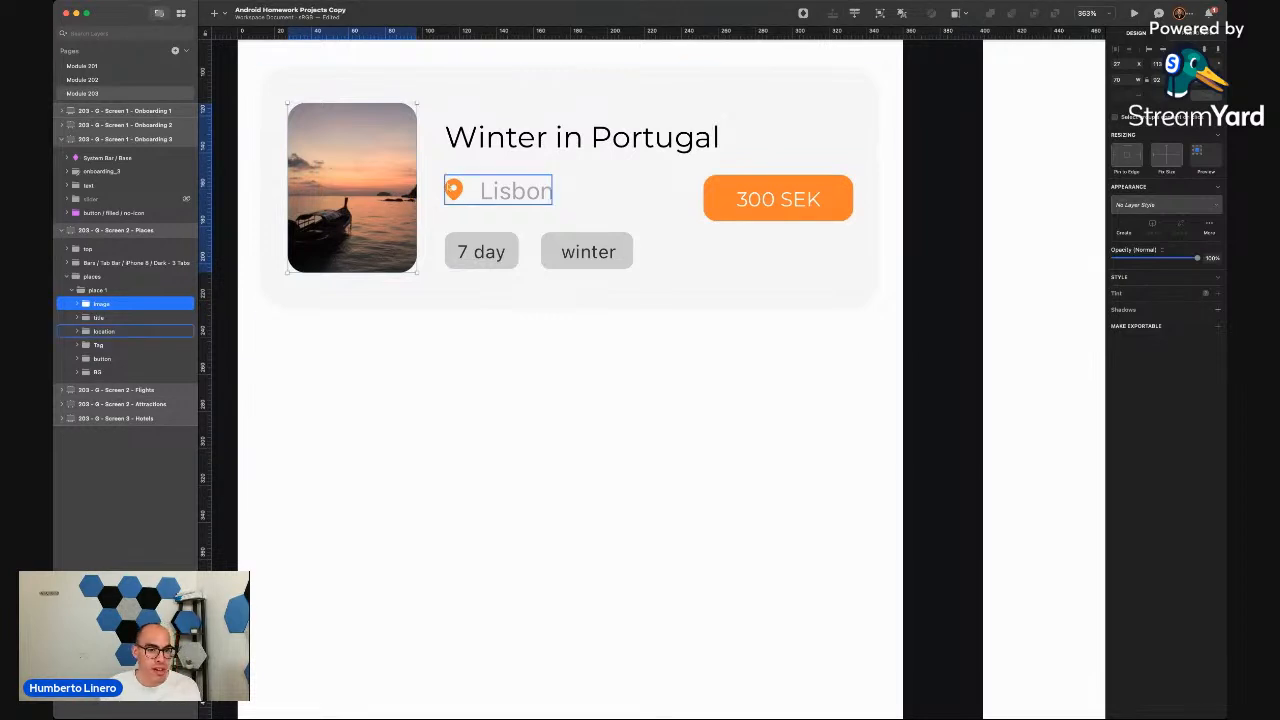
click(466, 199)
click(455, 190)
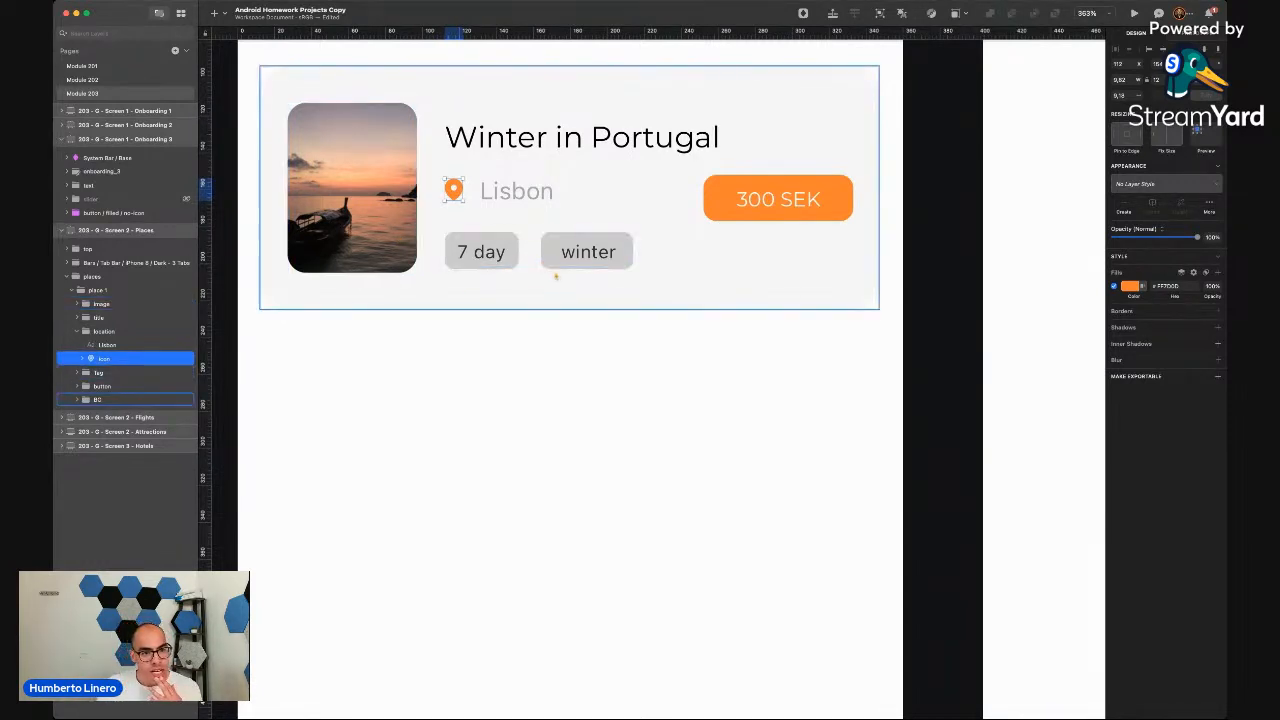
click(79, 338)
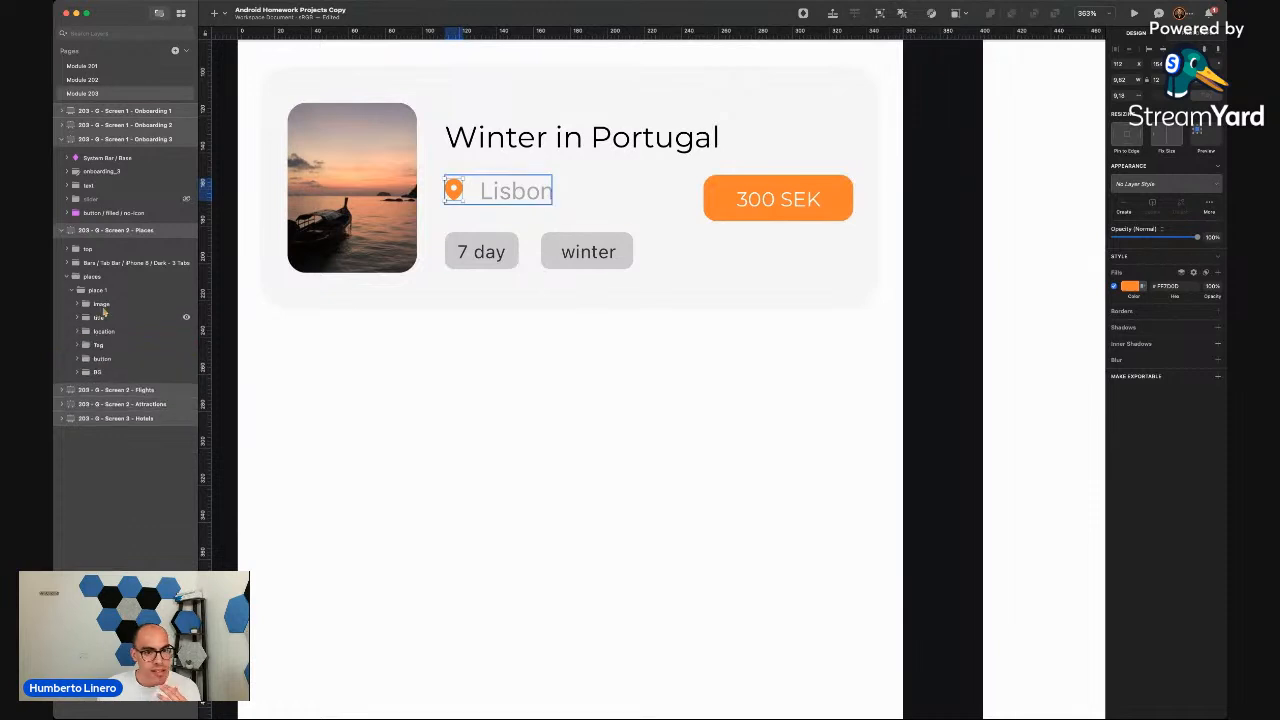
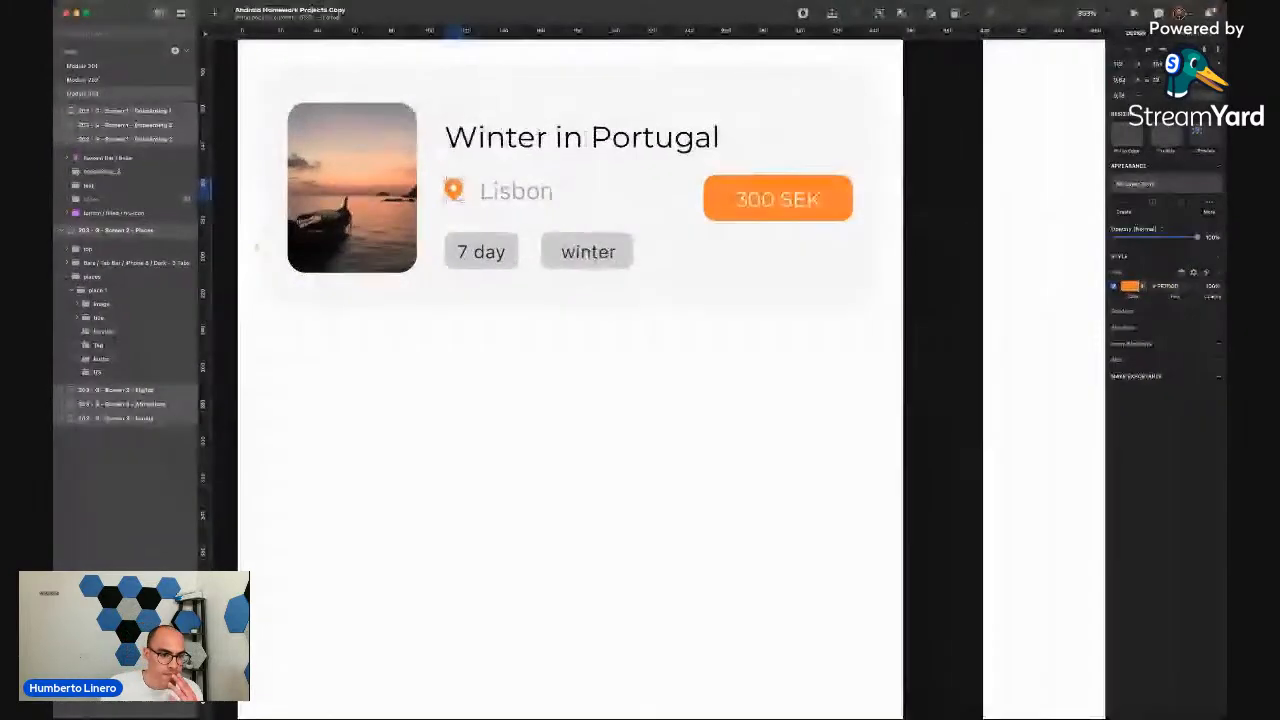
Hide the Tag group with the "7 day" and "winter" tags in the Lisbon card and clear the selection
click(268, 248)
click(296, 247)
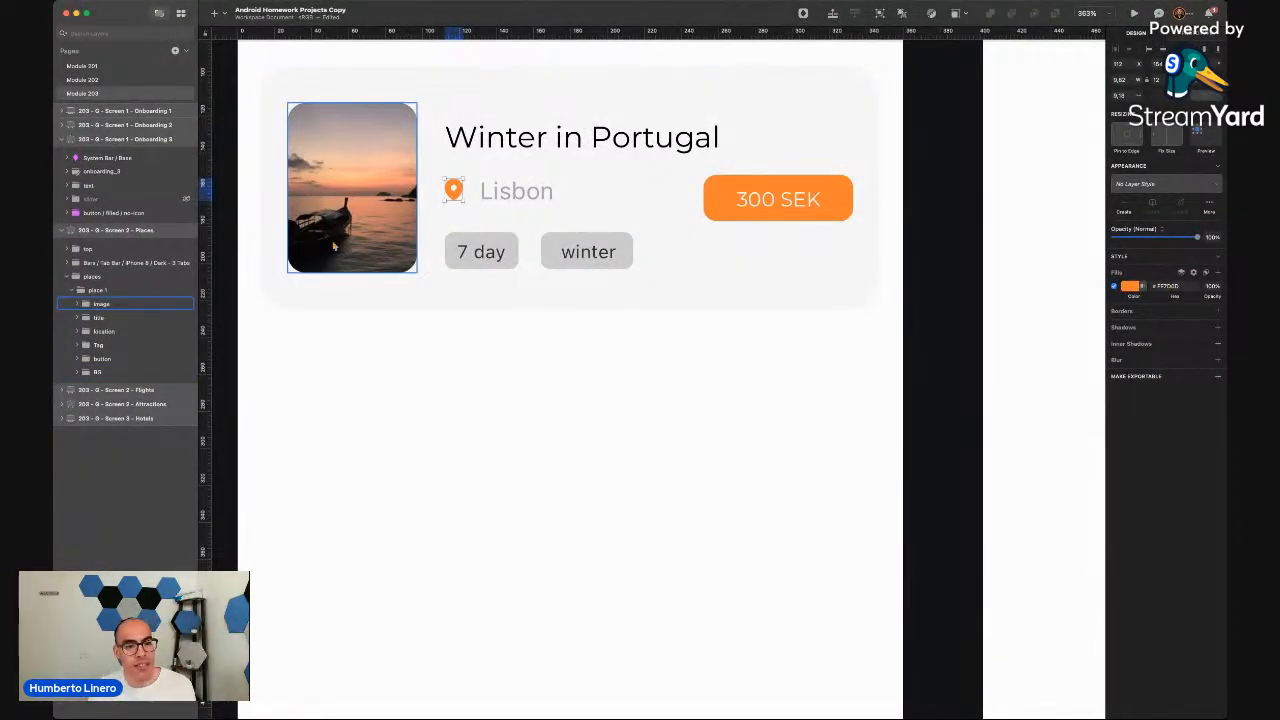
click(517, 260)
click(116, 346)
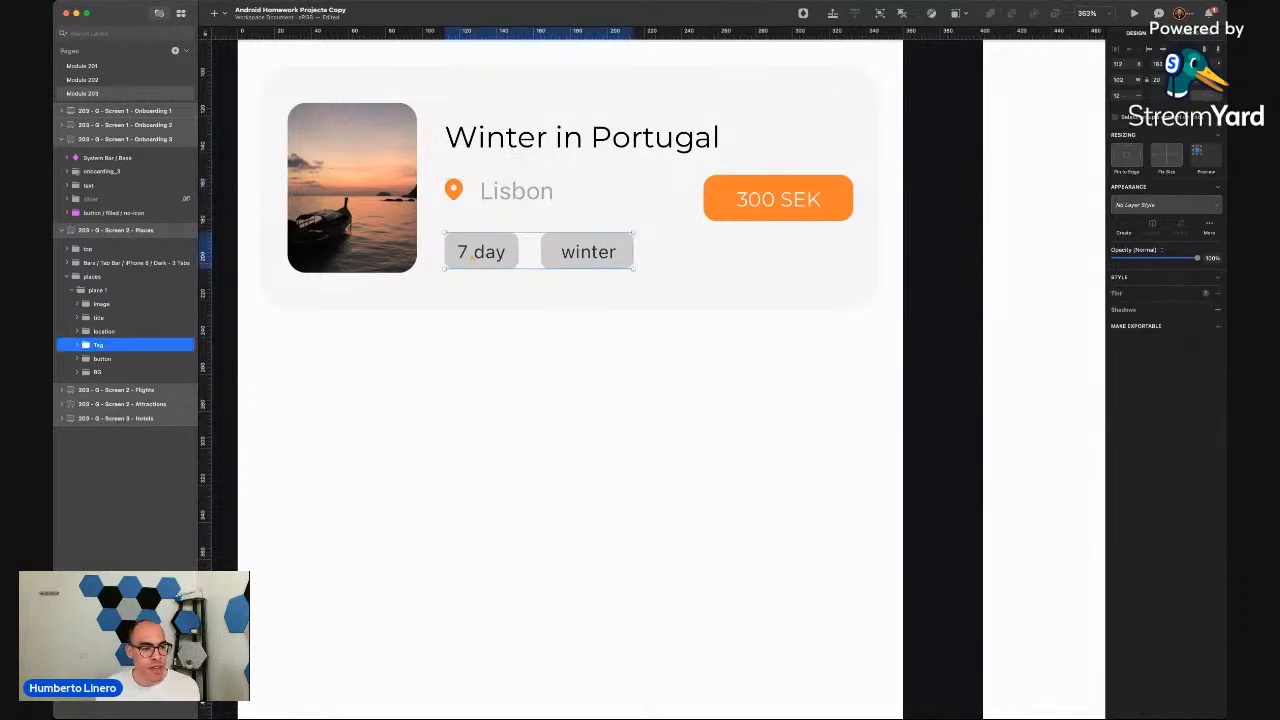
click(187, 346)
click(437, 414)
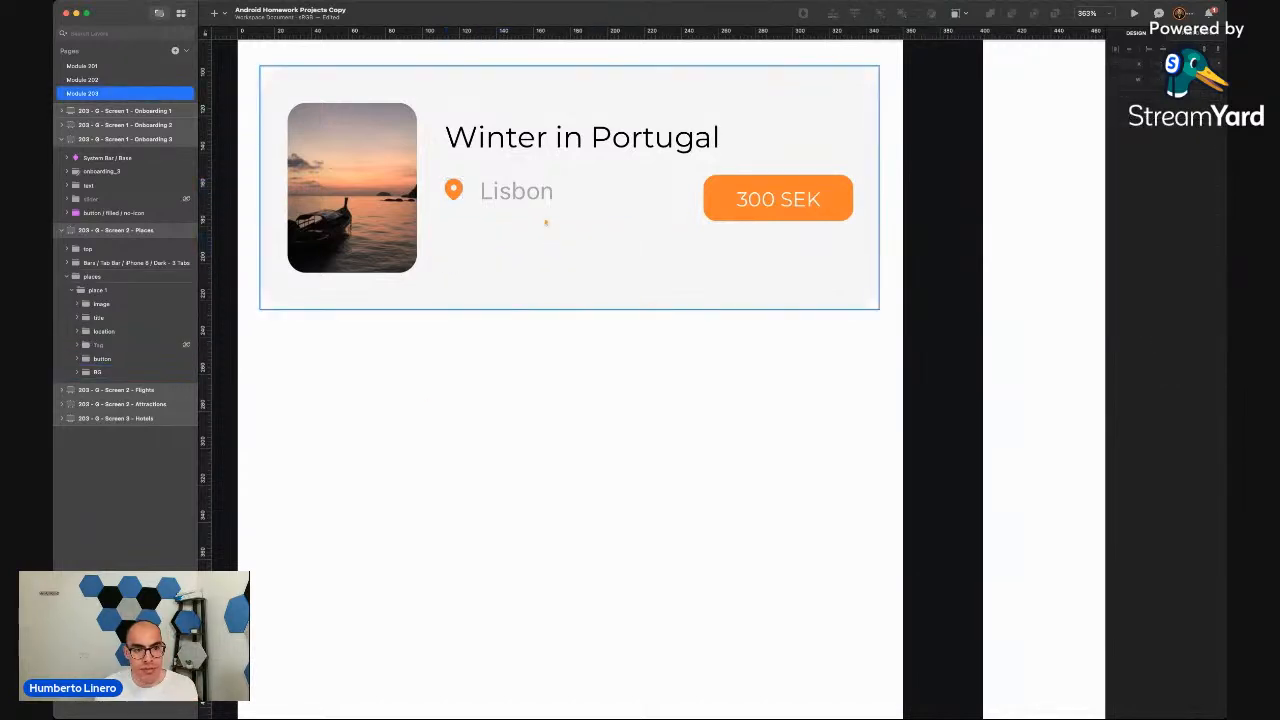
Paste the date text "October 21 - October 28, 2018" into the Places artboard and place it below the Lisbon location in the card
key(super+Tab)
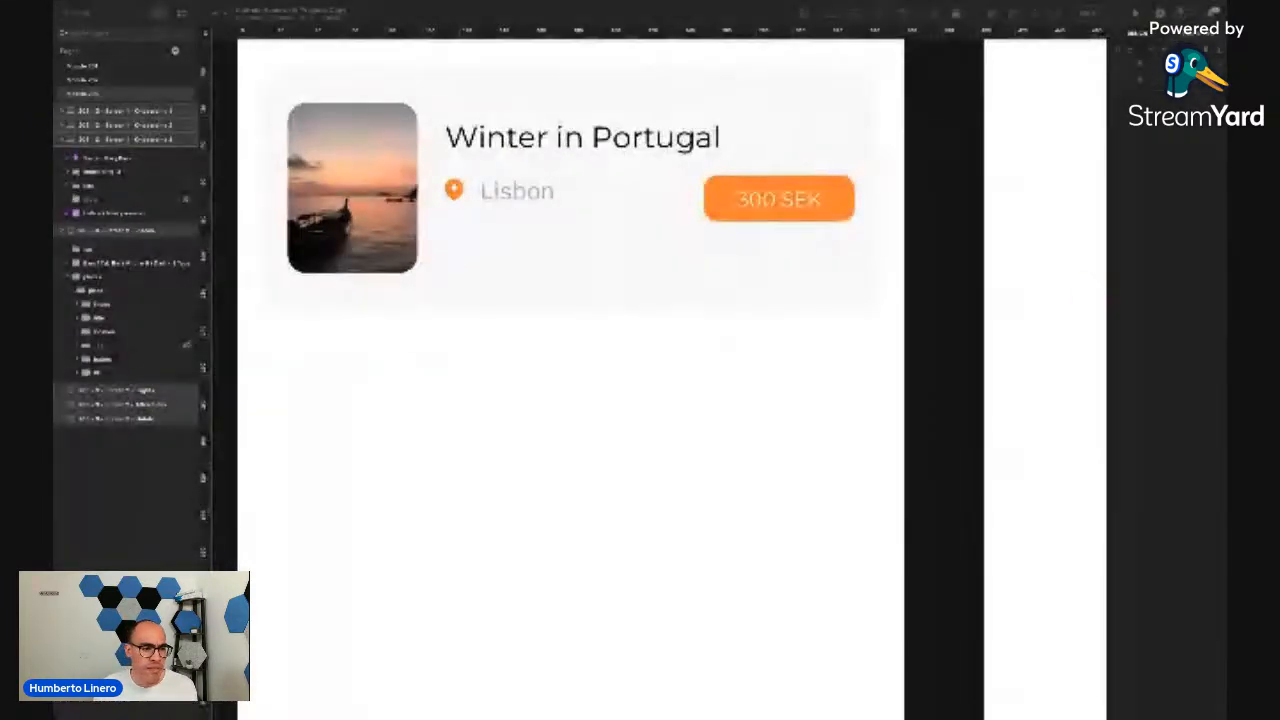
click(254, 131)
scroll(287, 147, down, 4)
scroll(349, 151, up, 4)
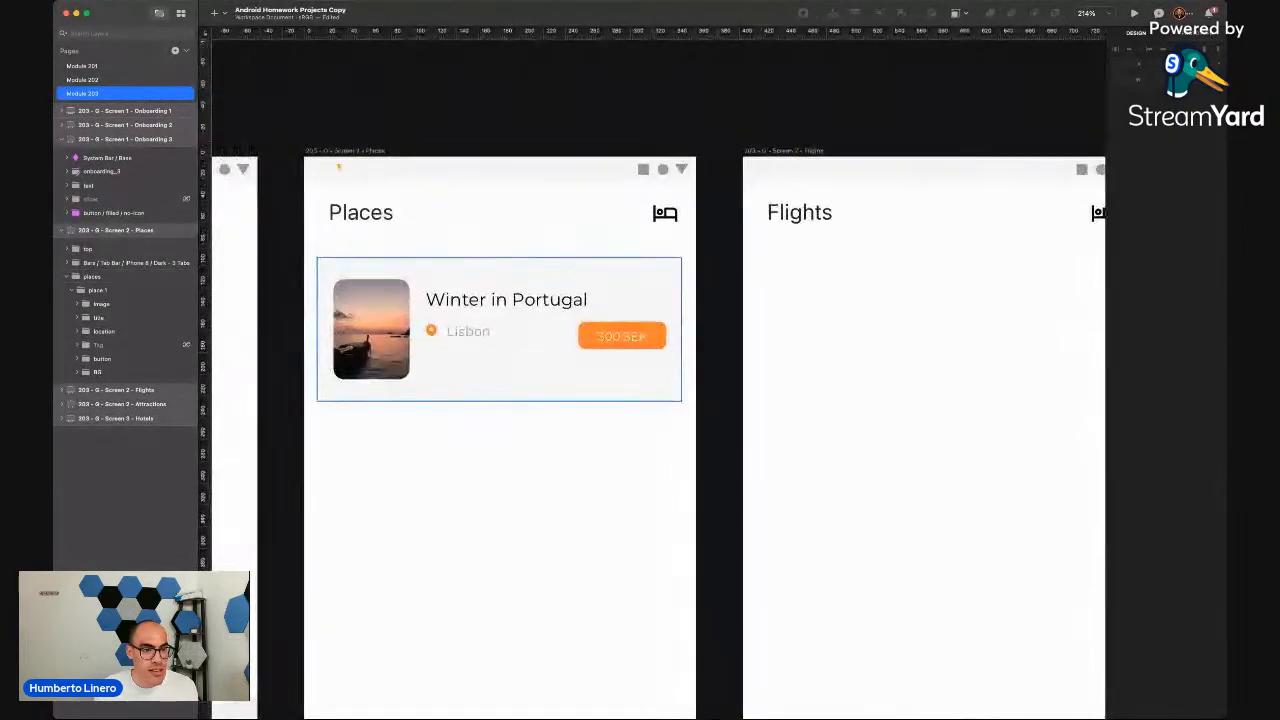
click(349, 151)
key(super+v)
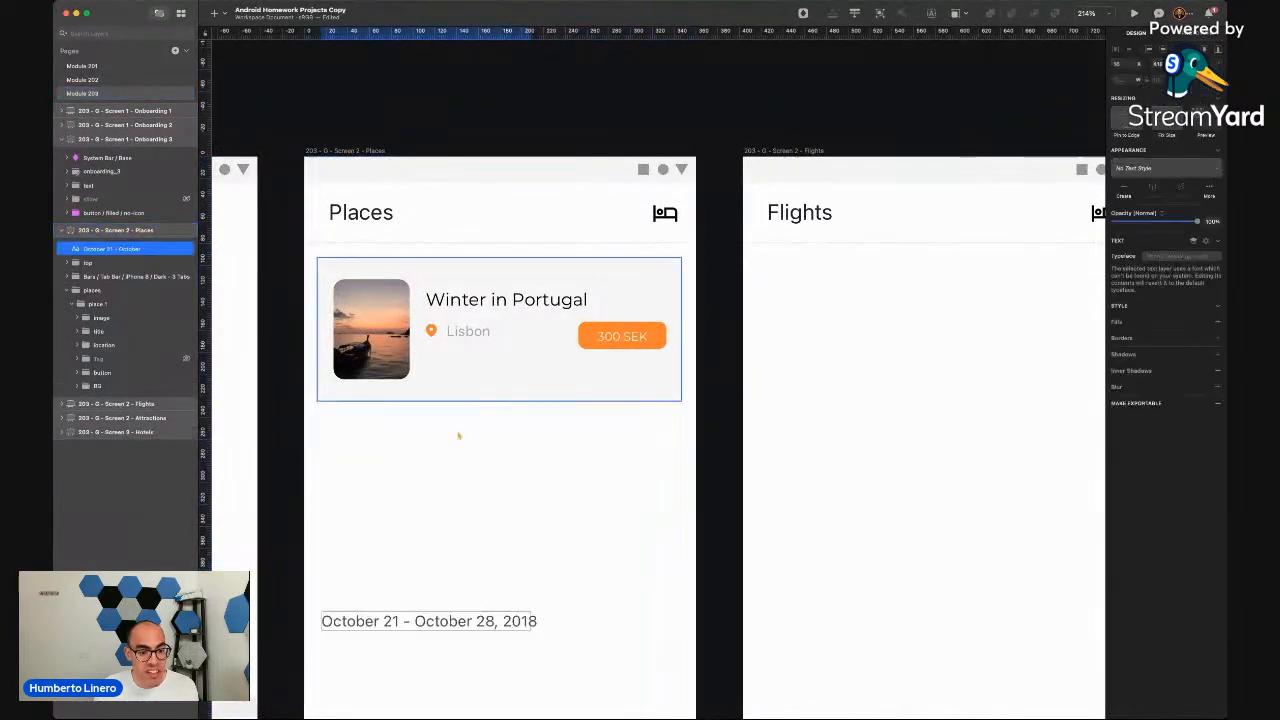
drag(587, 618, 512, 370)
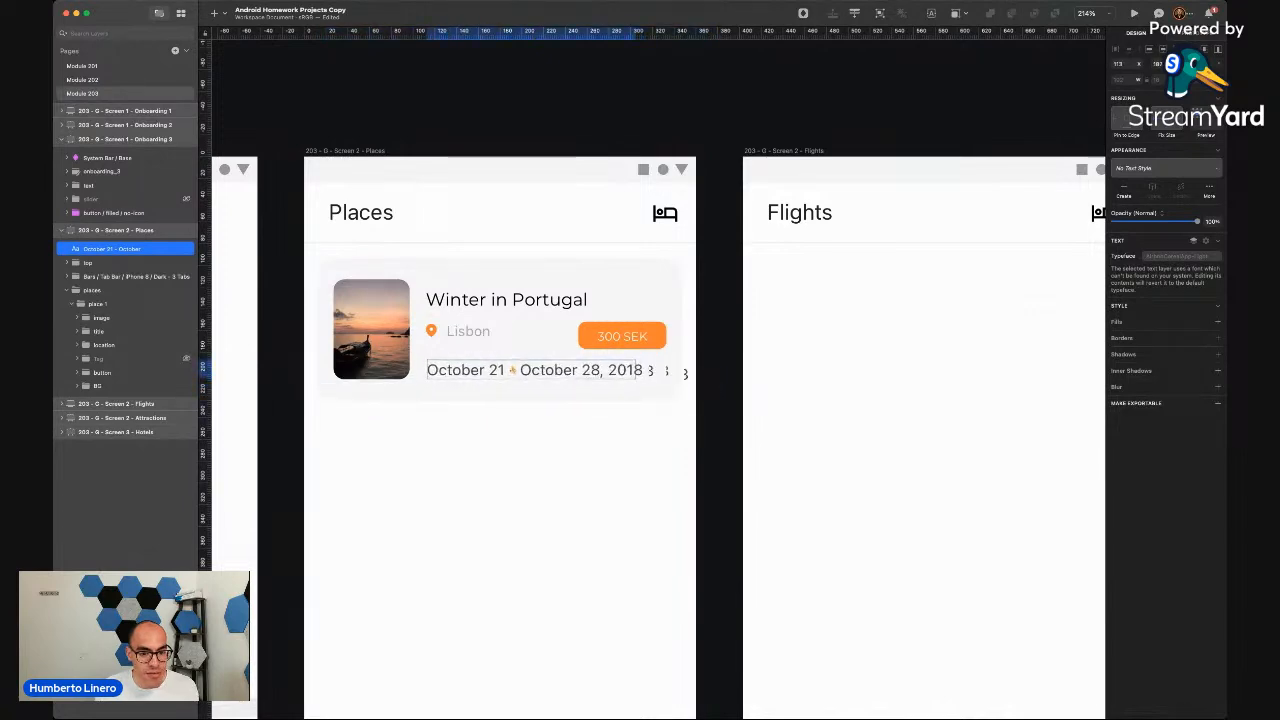
click(464, 437)
Remove the year from the card's date text so that it reads "October 21 - October 28"
scroll(468, 390, up, 6)
click(572, 350)
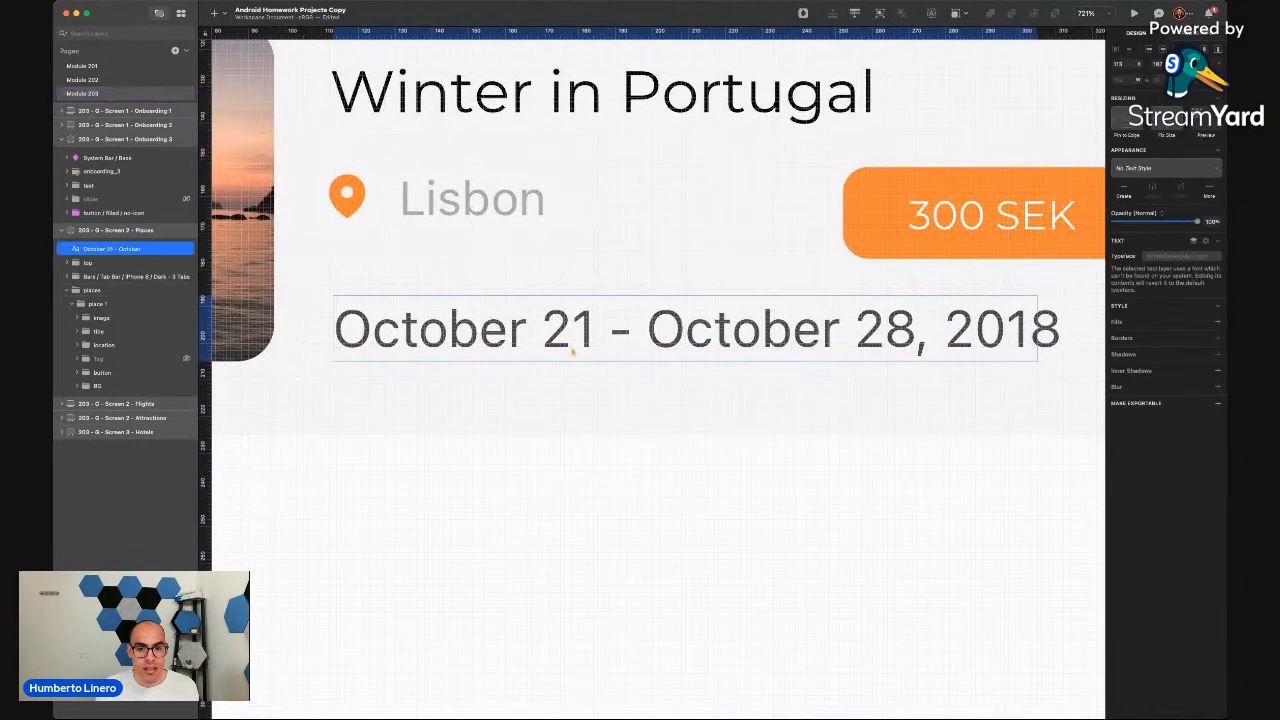
scroll(572, 350, down, 4)
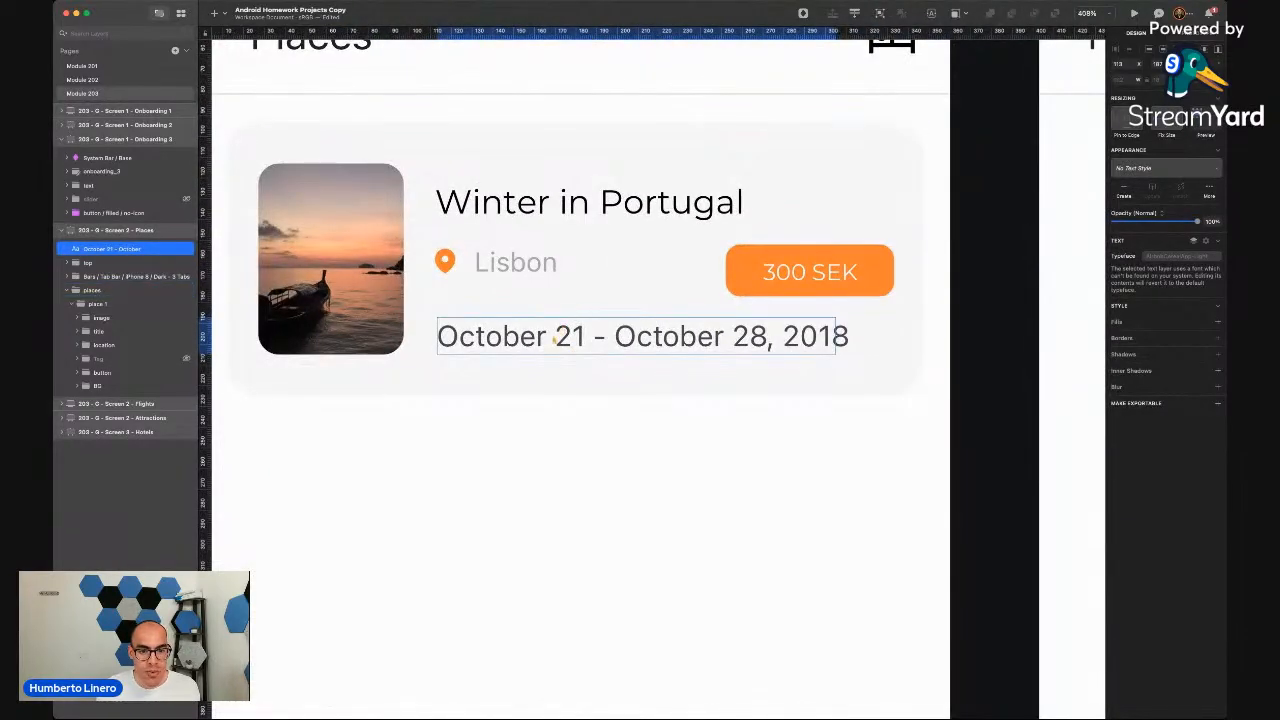
double_click(555, 338)
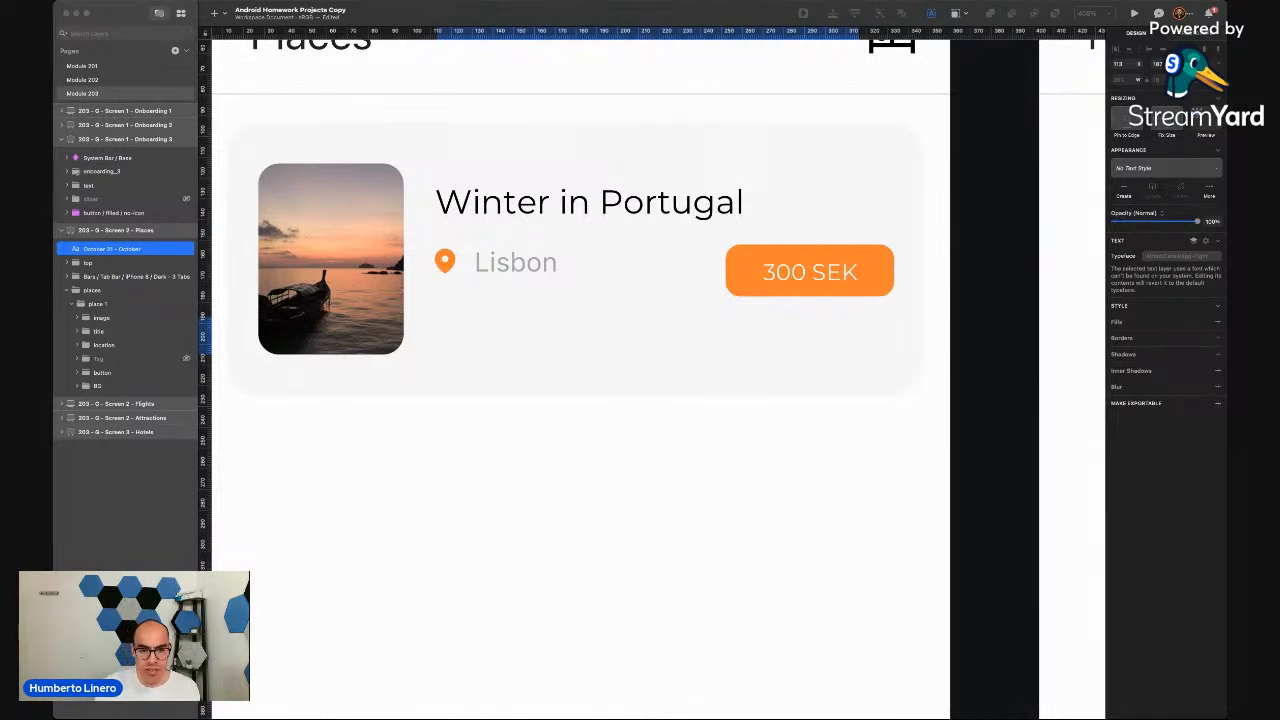
click(1012, 321)
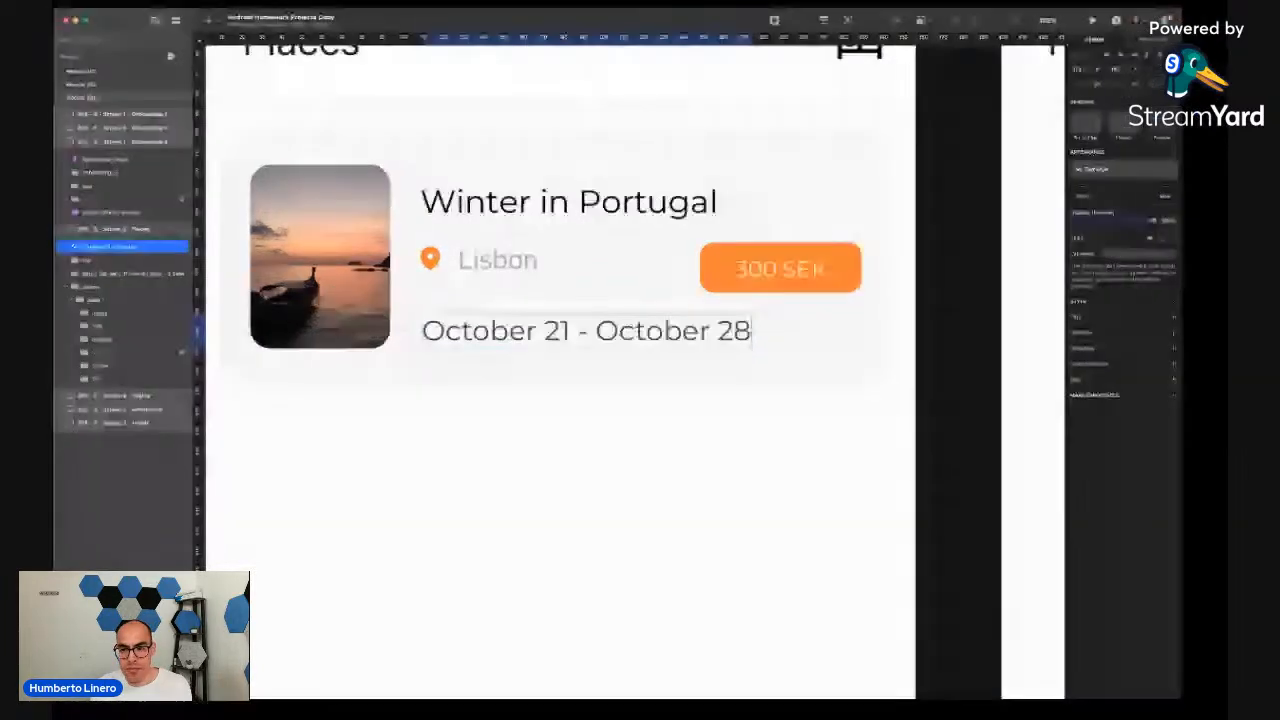
key(super+Tab)
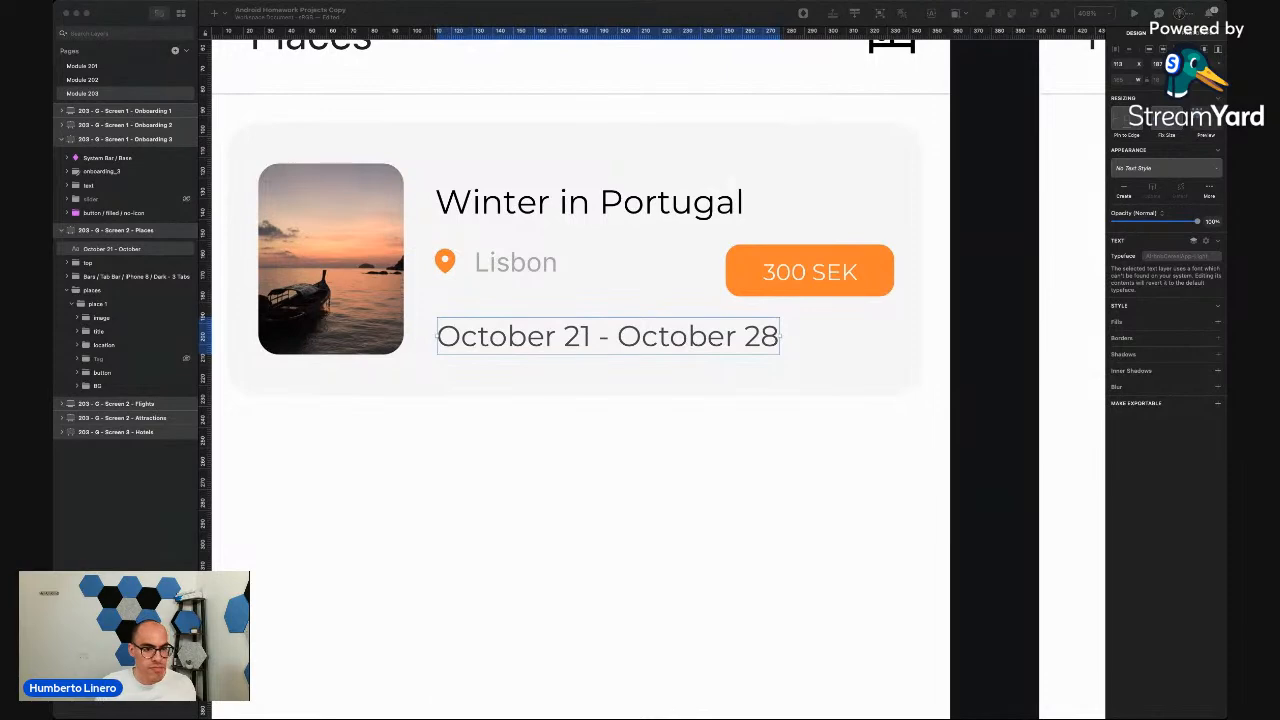
click(714, 280)
scroll(397, 287, down, 5)
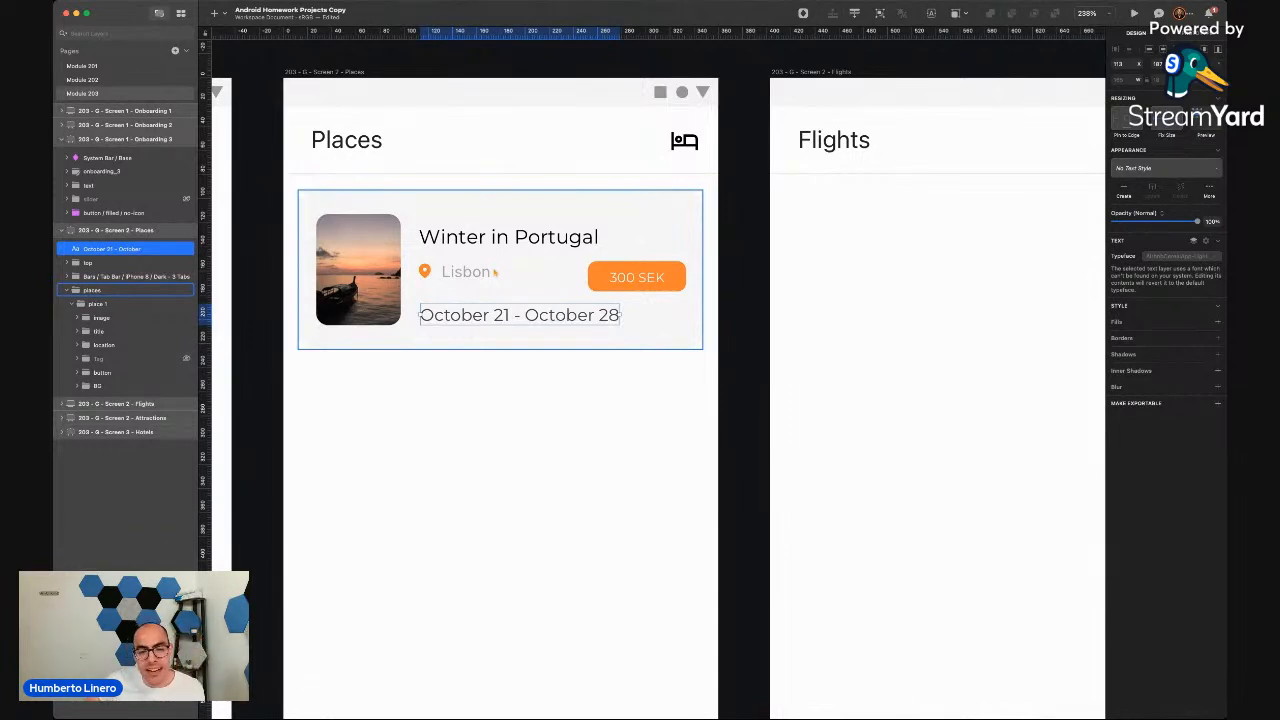
scroll(494, 272, down, 3)
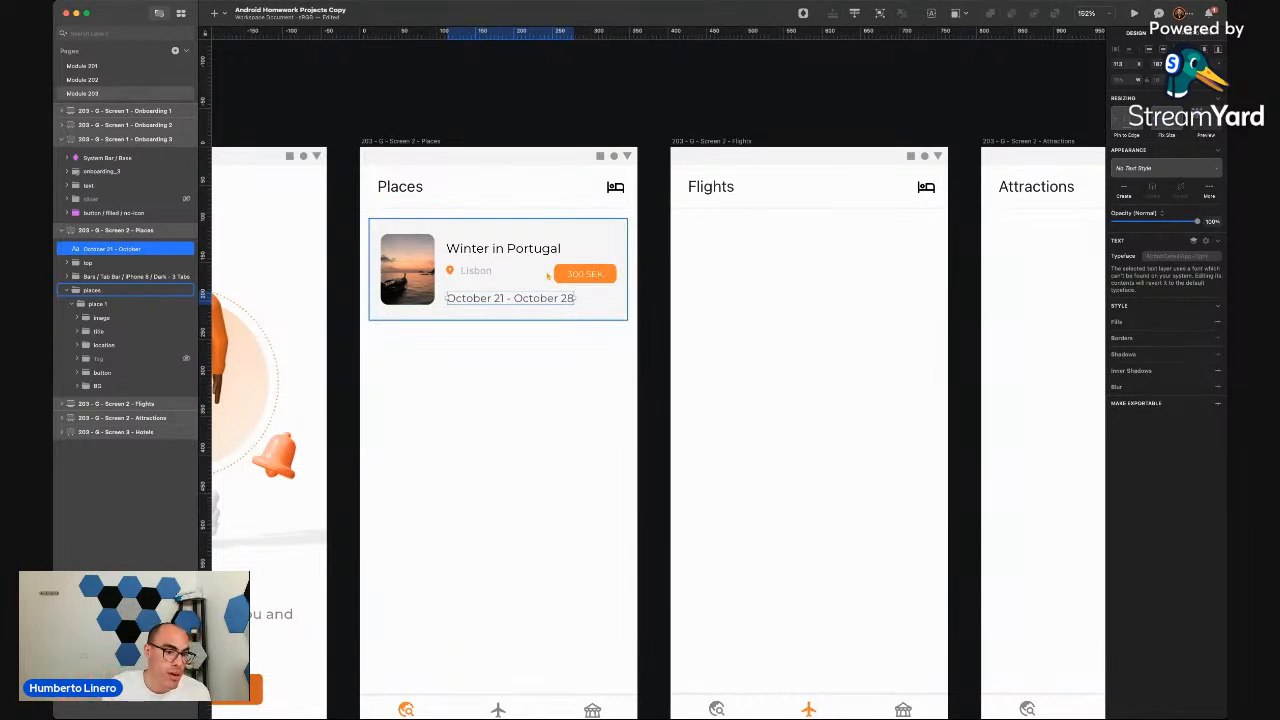
Hide the "October 21 - October 28" date text in the Winter in Portugal card and clear the selection
click(503, 125)
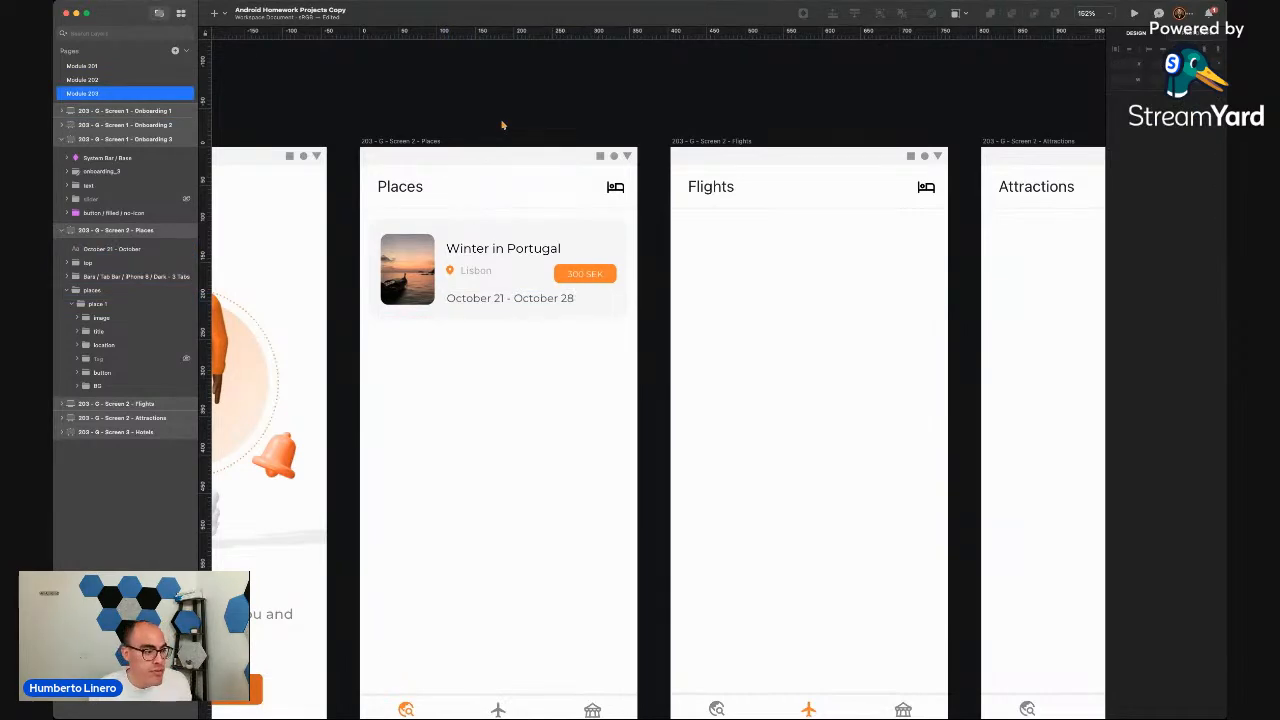
scroll(503, 125, down, 10)
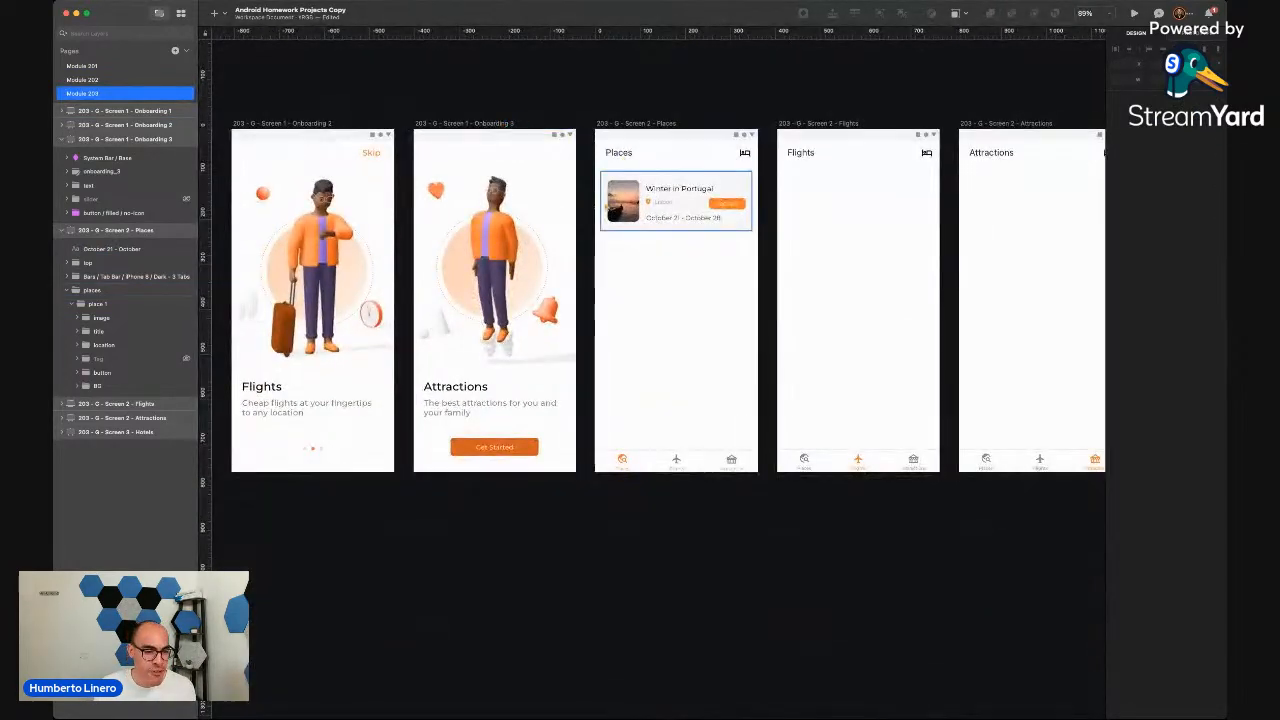
scroll(641, 249, up, 10)
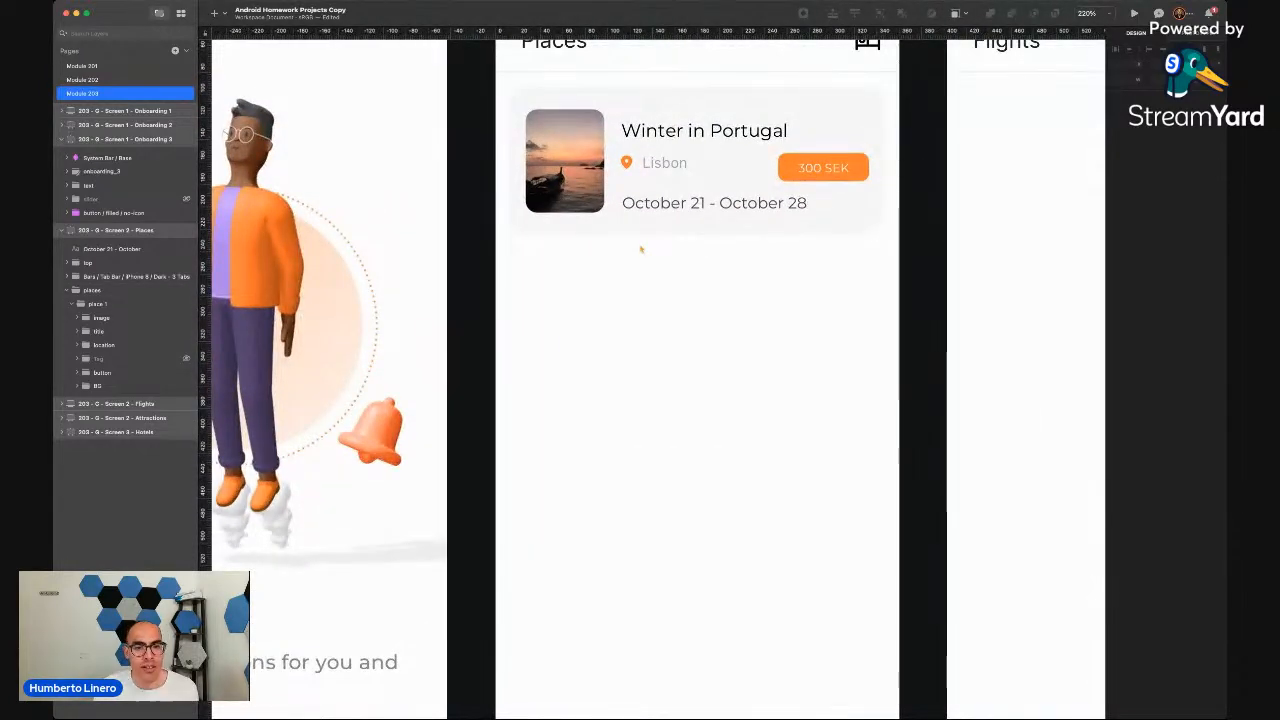
scroll(630, 215, right, 5)
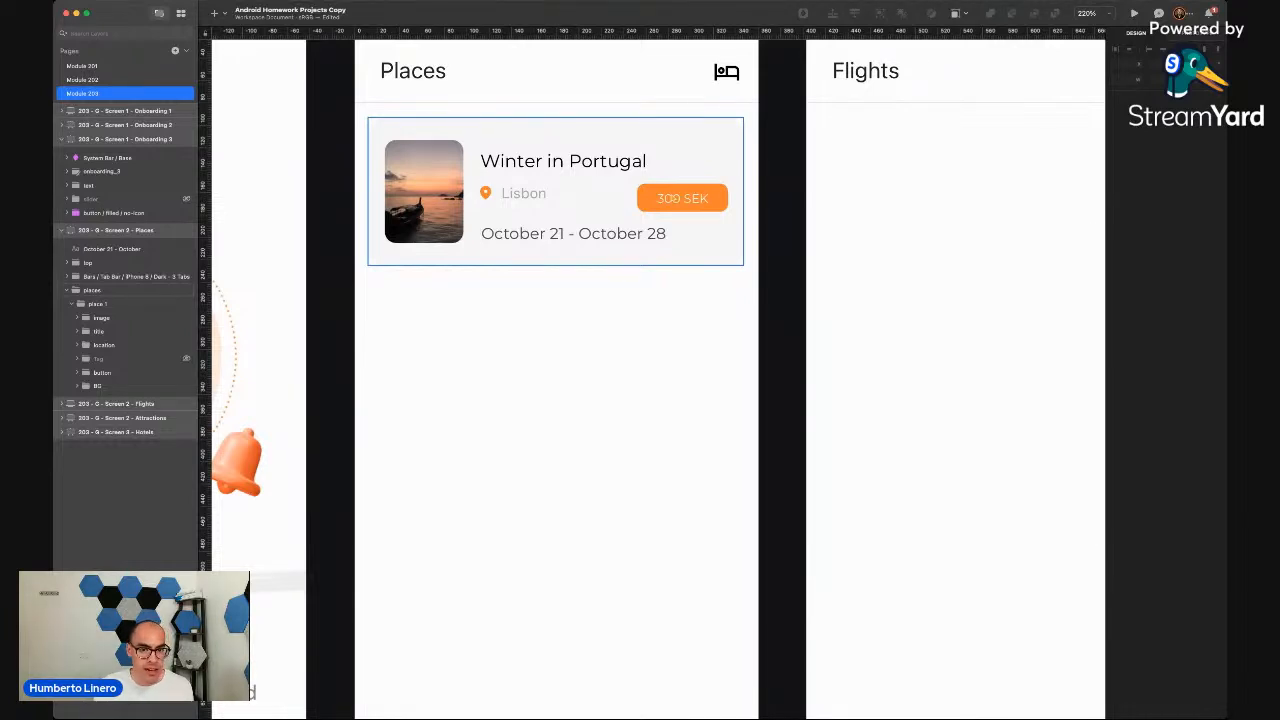
scroll(674, 197, down, 5)
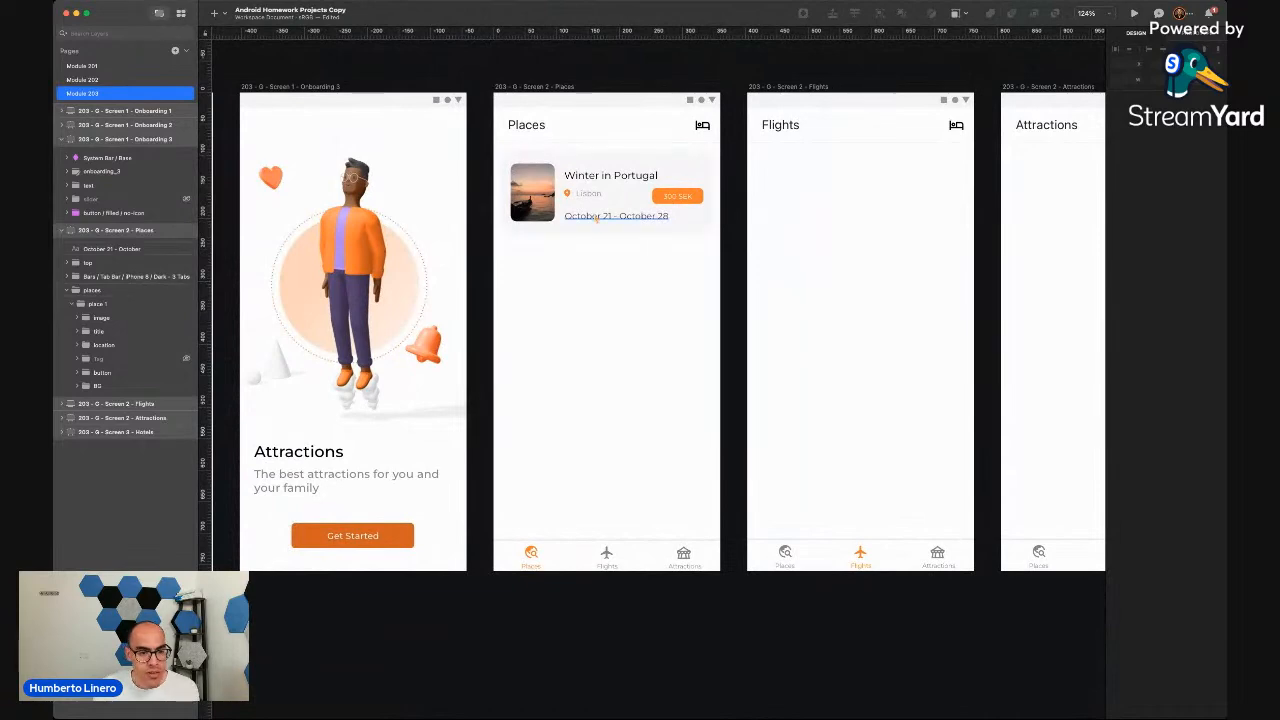
scroll(596, 218, up, 5)
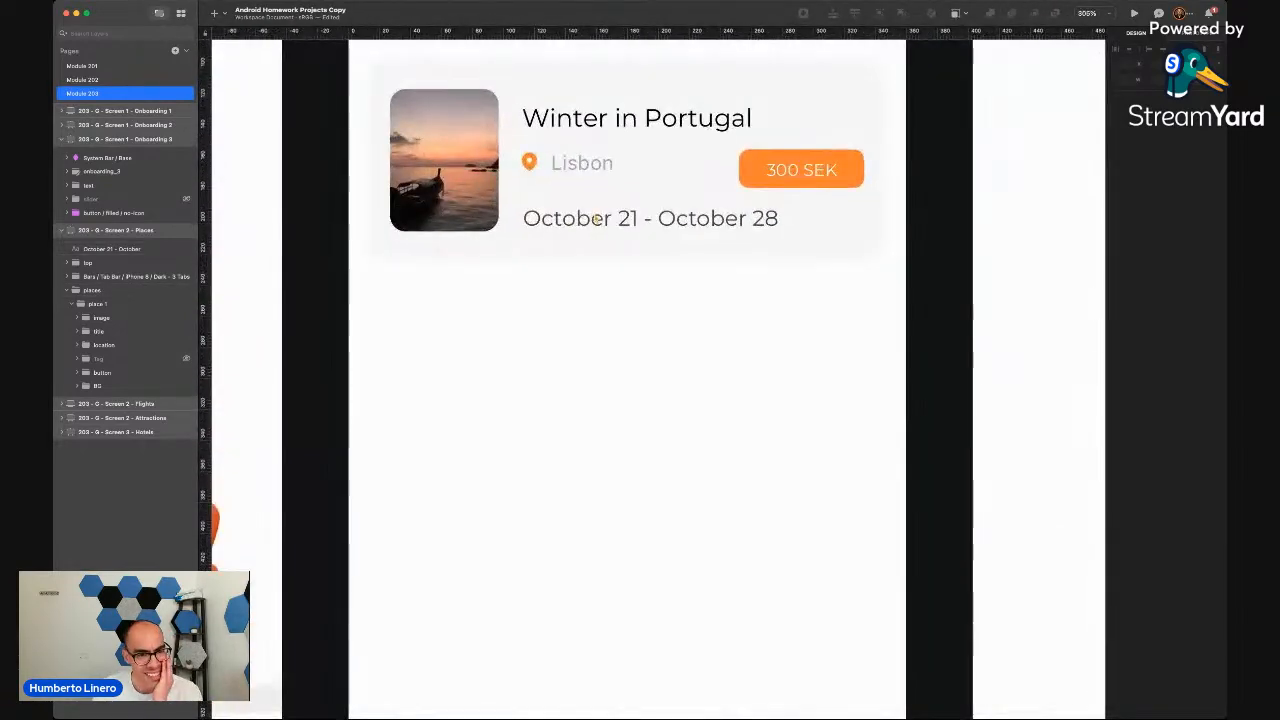
click(590, 218)
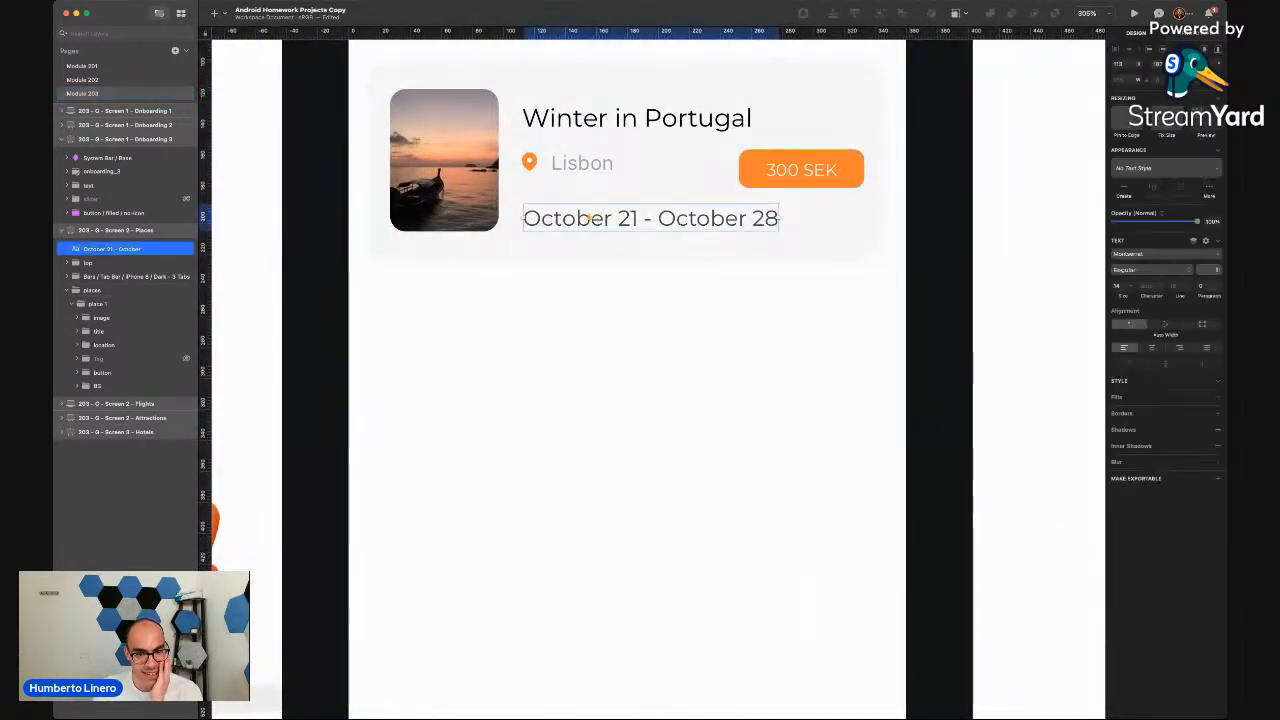
click(186, 249)
click(467, 299)
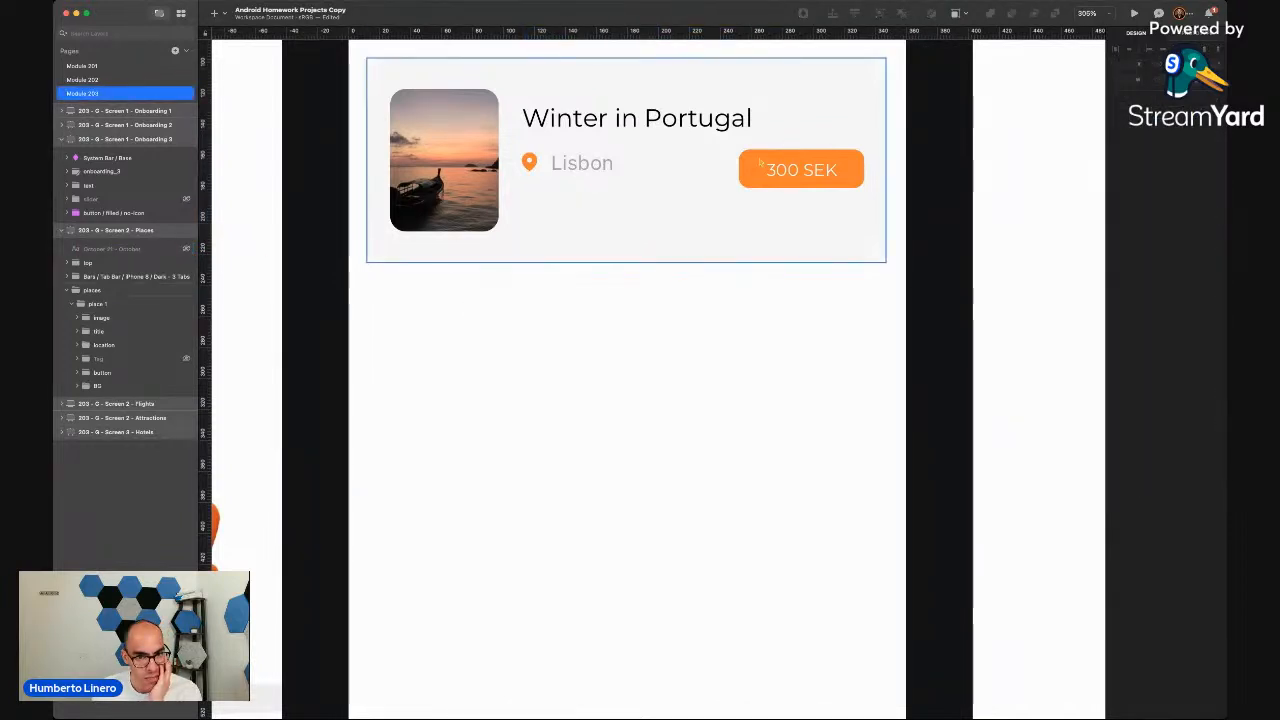
Move the 300 SEK button group below the Lisbon location, lined up with the left edge of the title
click(760, 163)
click(105, 372)
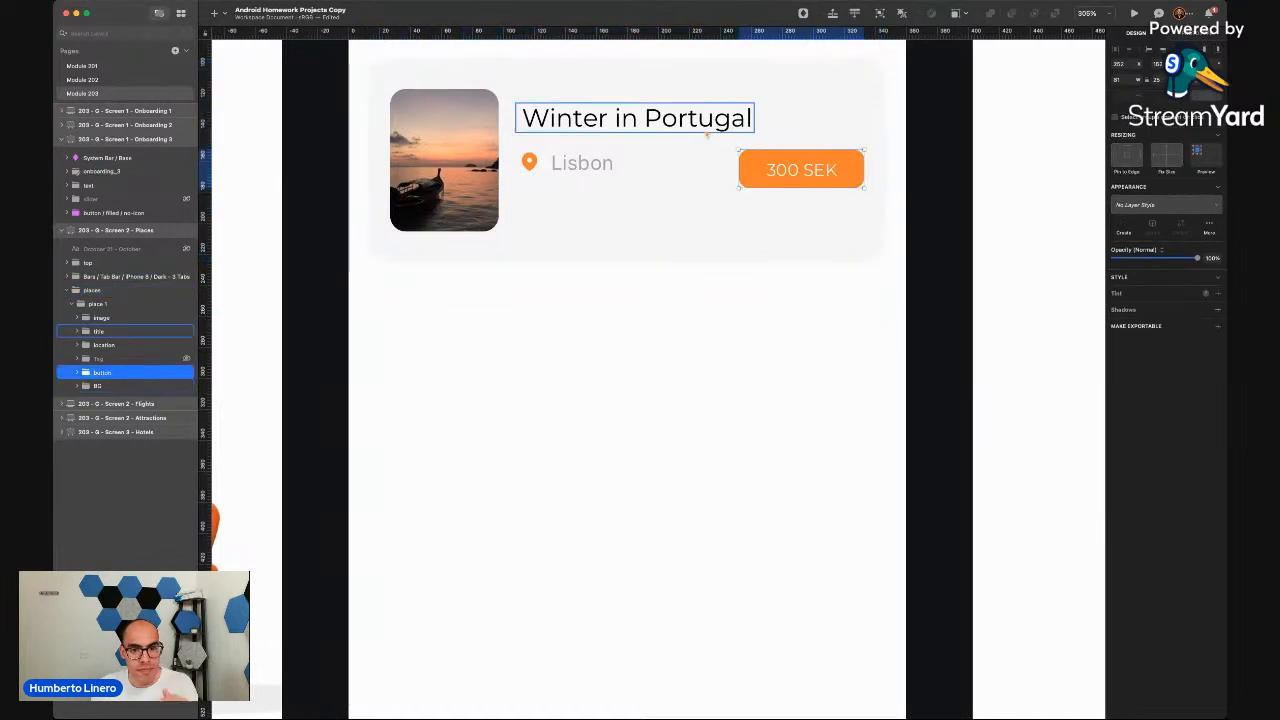
drag(751, 169, 535, 211)
click(330, 237)
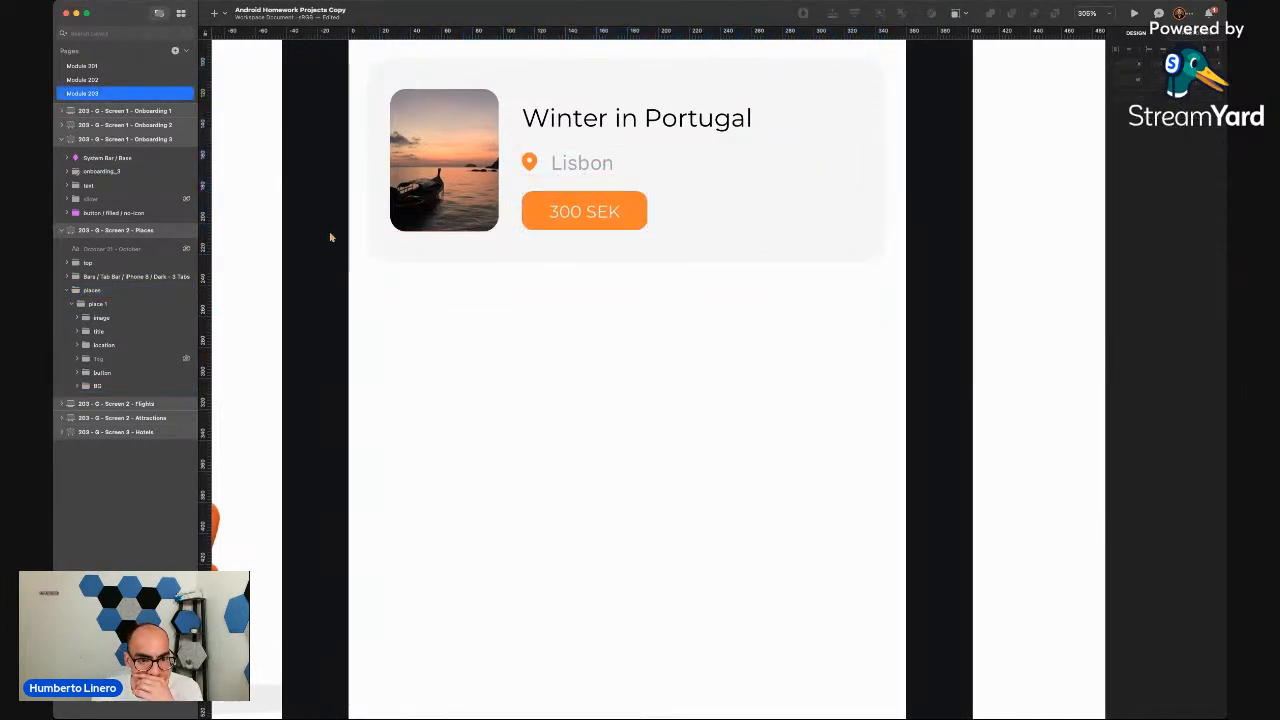
click(638, 207)
drag(640, 207, 695, 205)
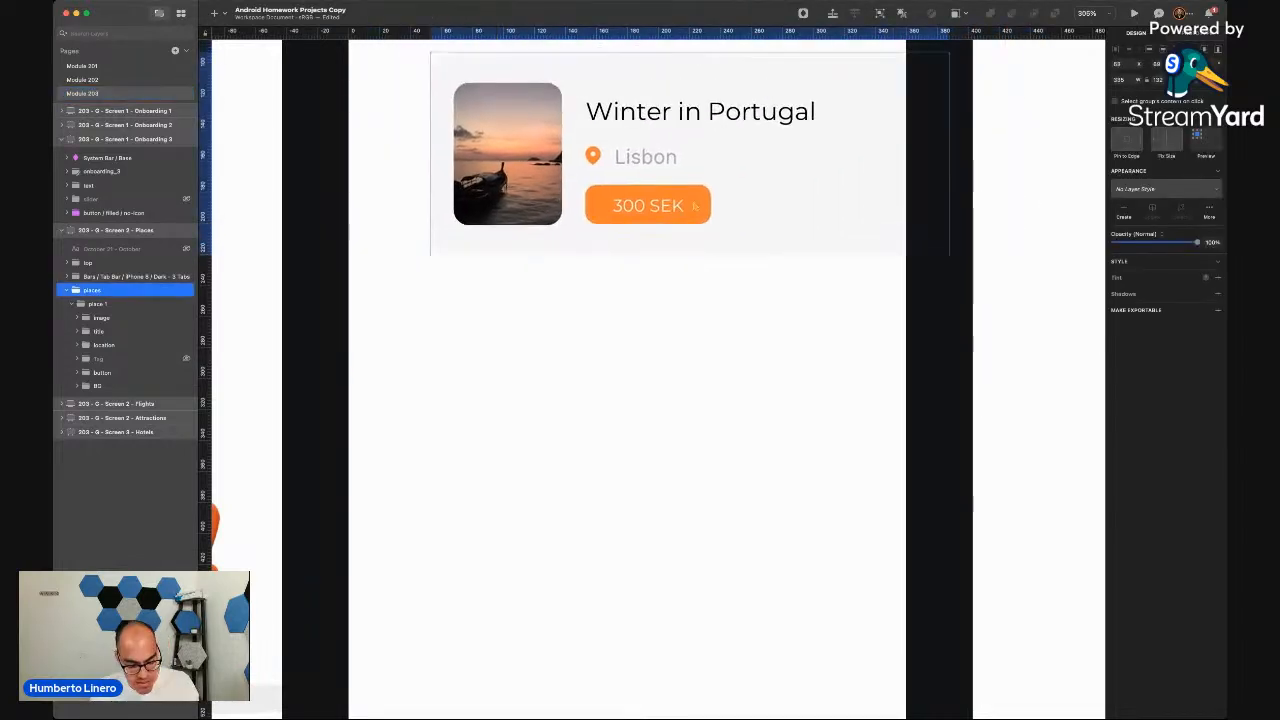
key(super+z)
scroll(549, 294, down, 5)
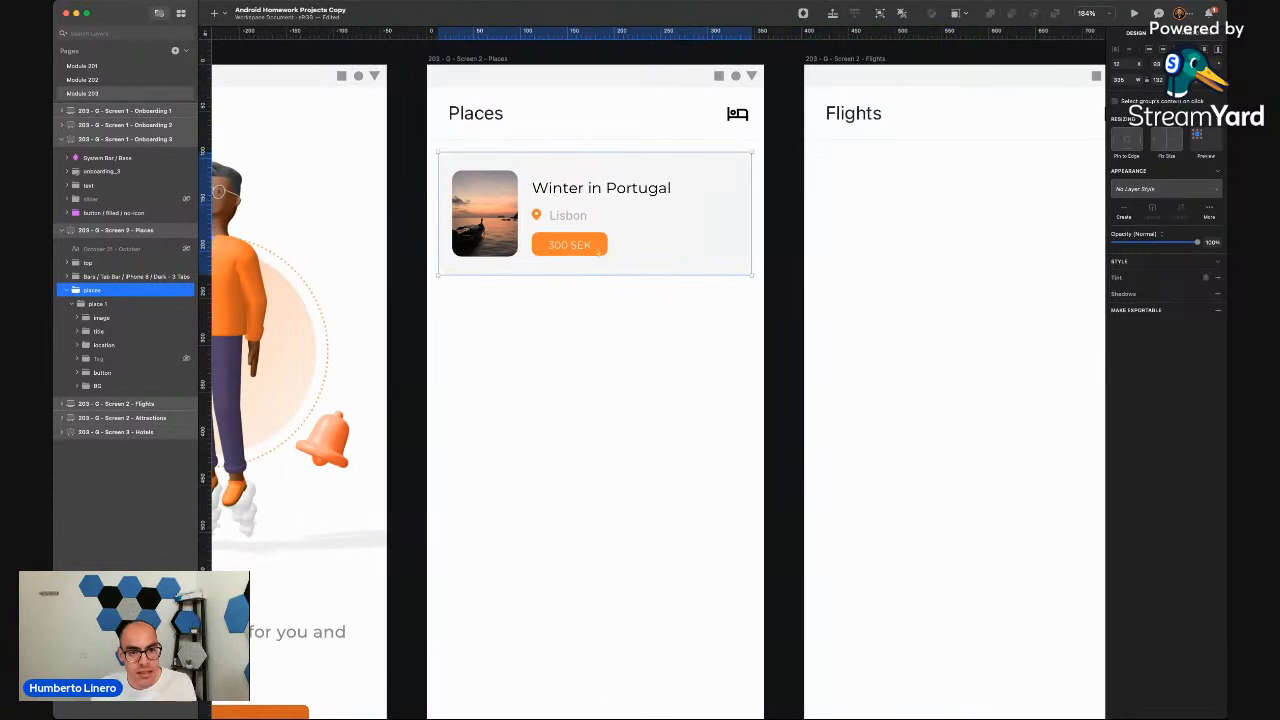
super+click(598, 248)
drag(592, 243, 720, 222)
key(super+z)
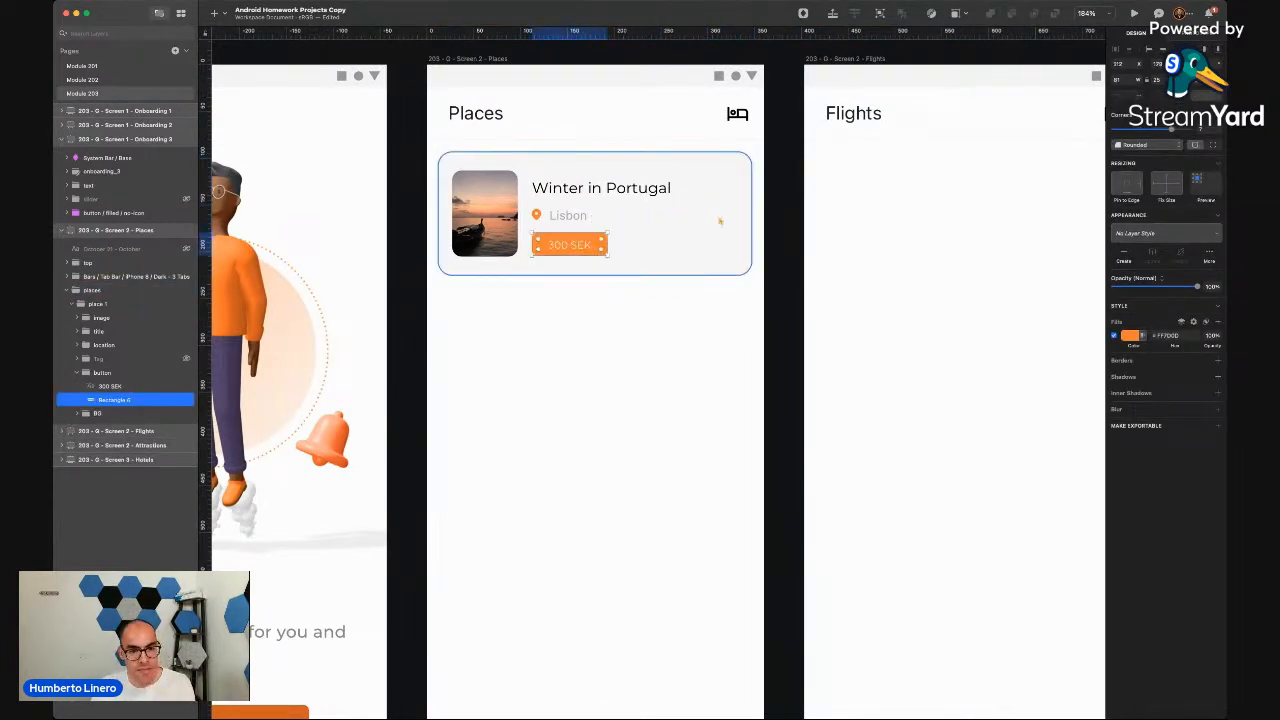
Move the whole 300 SEK button group to the right side of the card, about level with the Lisbon location
click(135, 371)
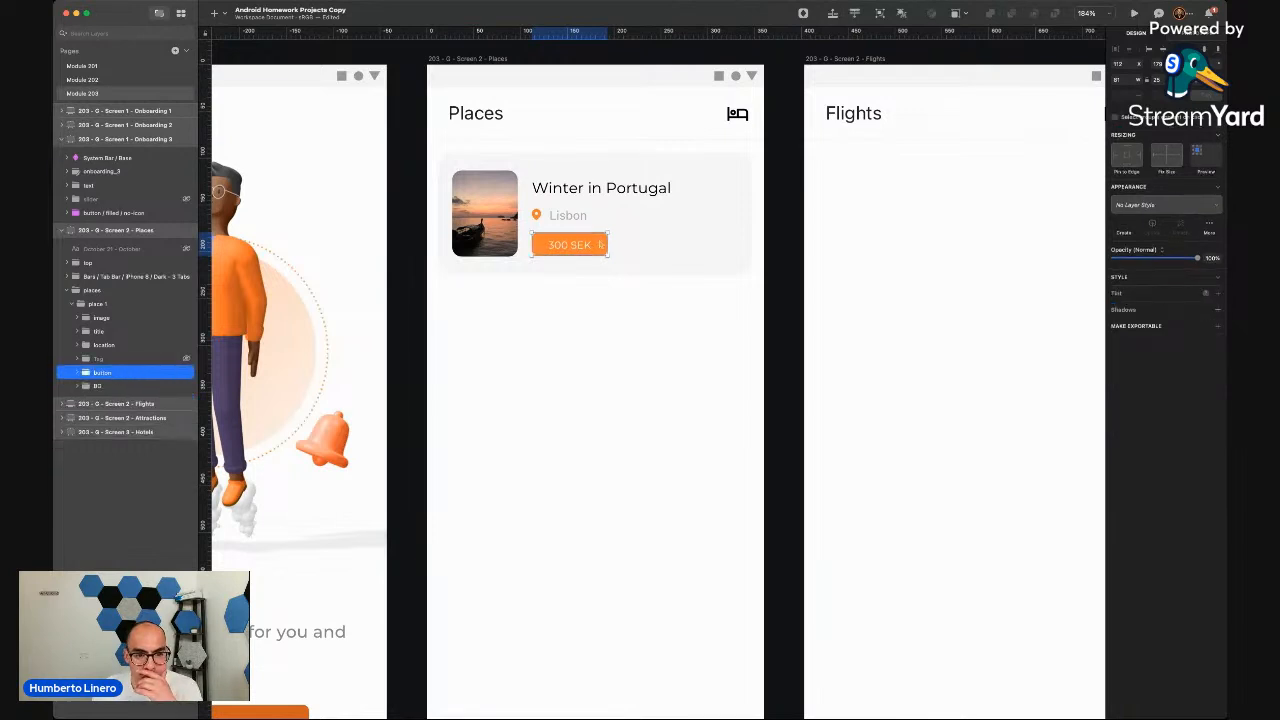
drag(600, 244, 741, 223)
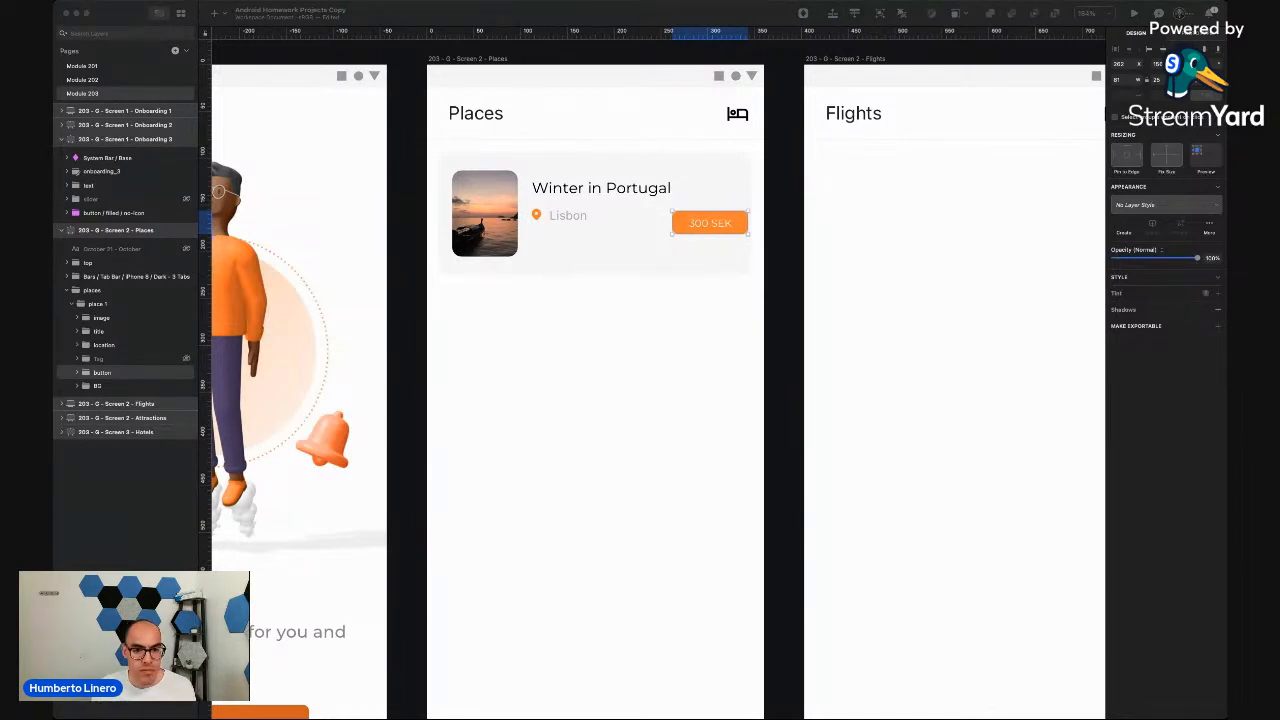
click(320, 246)
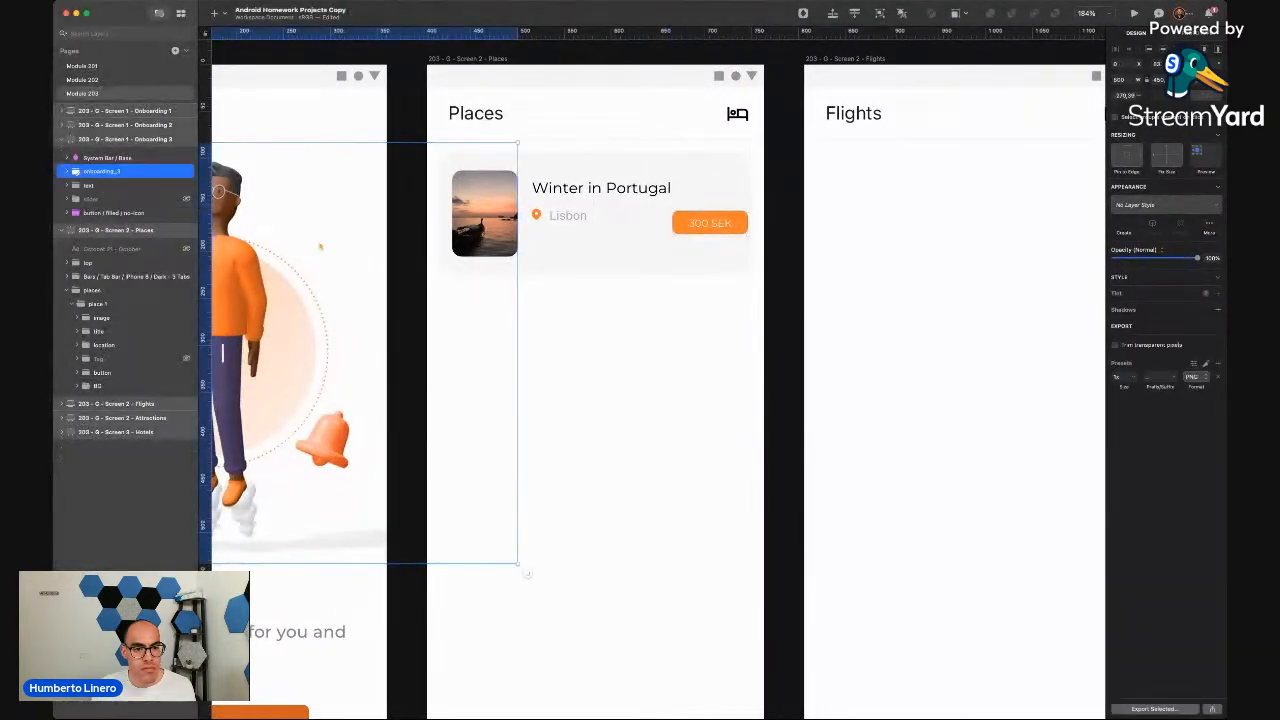
Paste the Sesimbra e Arrabida card into the Places artboard and place it below the Winter in Portugal card
click(495, 59)
key(super+v)
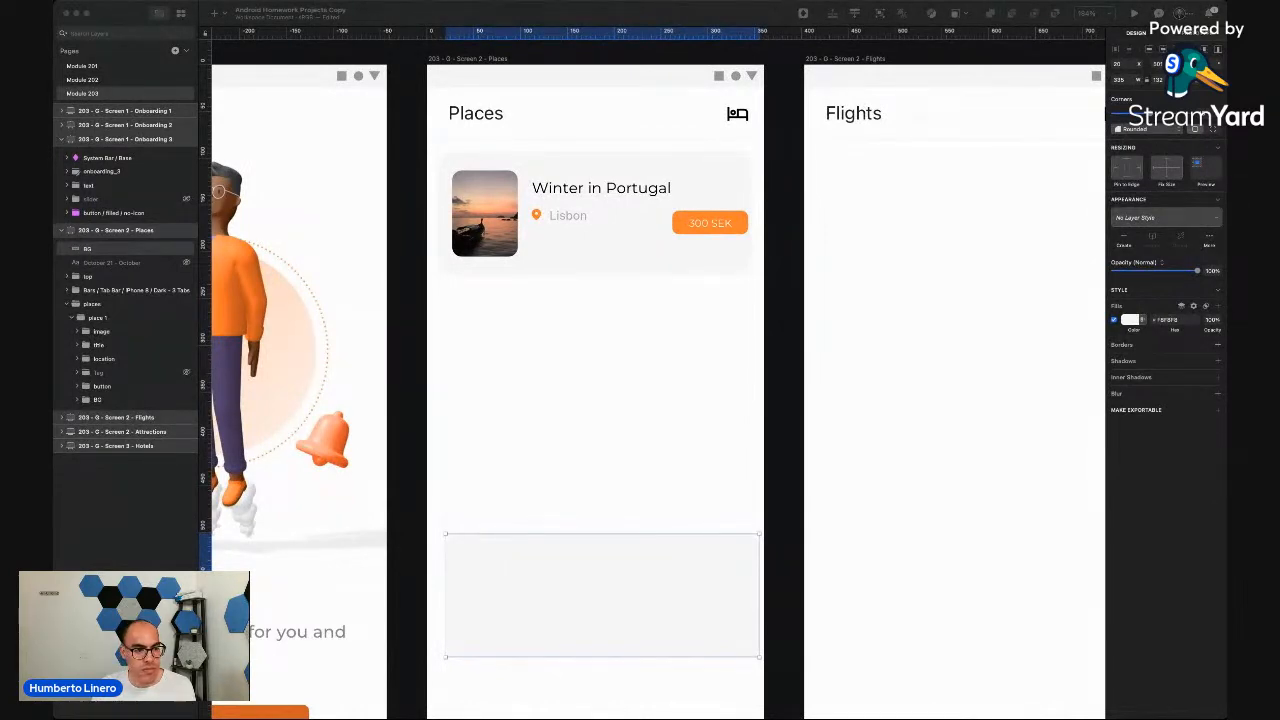
click(571, 429)
click(526, 544)
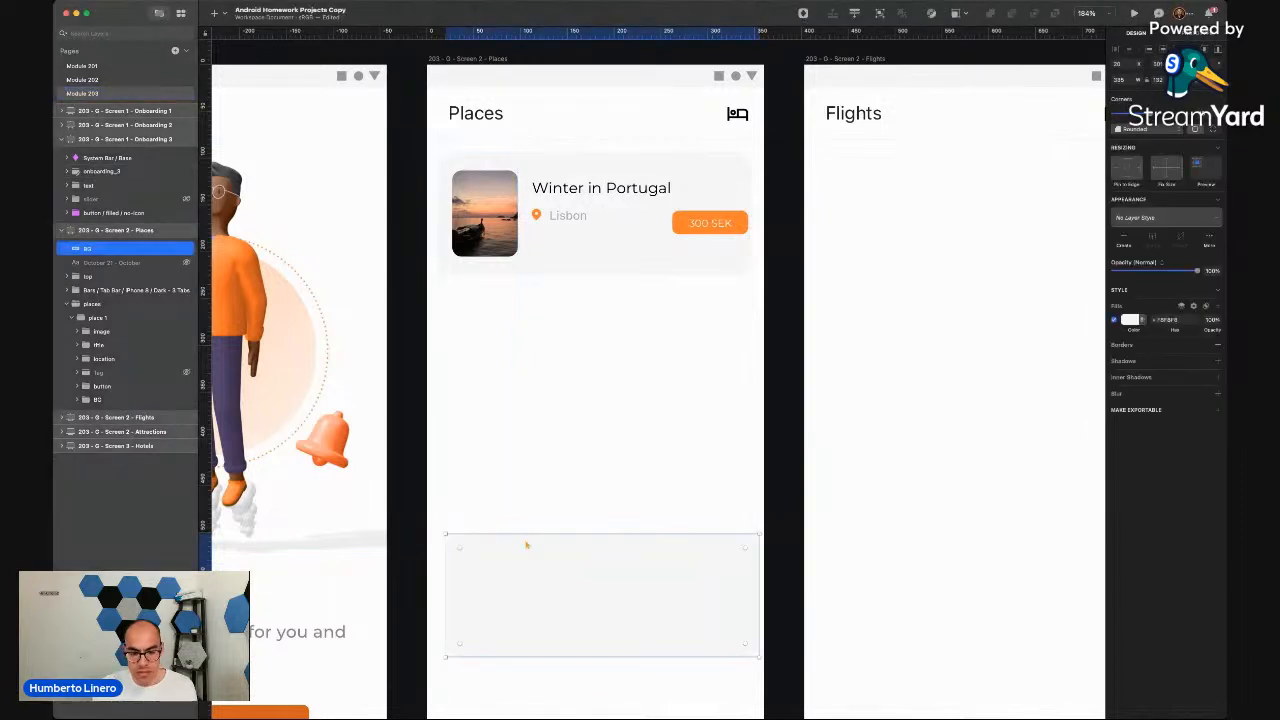
key(ctrl+v)
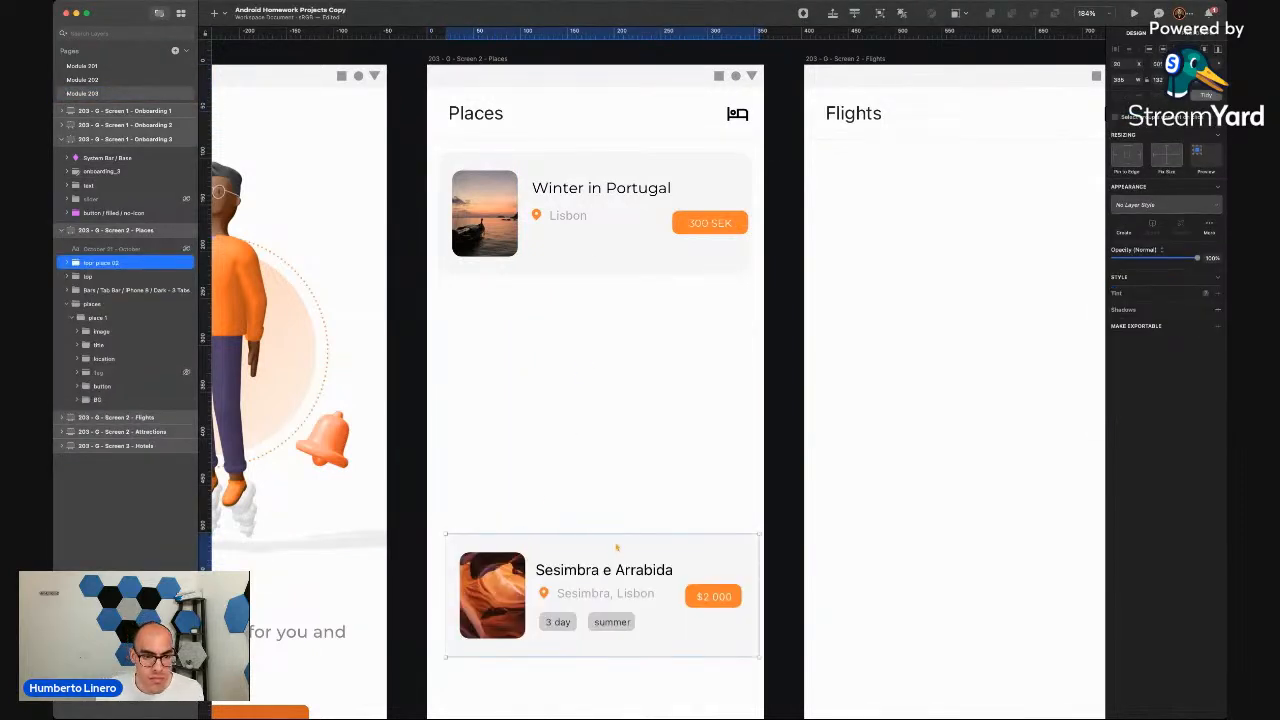
drag(616, 547, 610, 314)
click(620, 474)
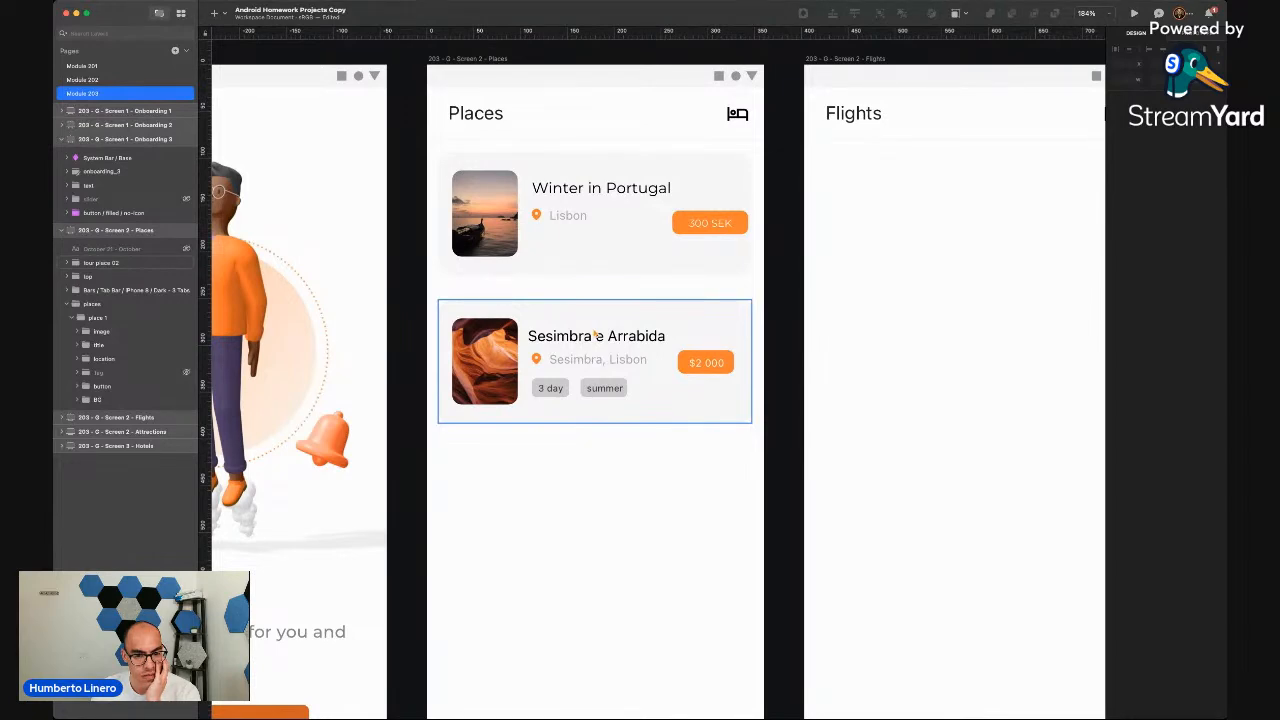
Show the Tag group in the Winter in Portugal card again and change the "7 day" tag to "3 days"
scroll(582, 406, up, 5)
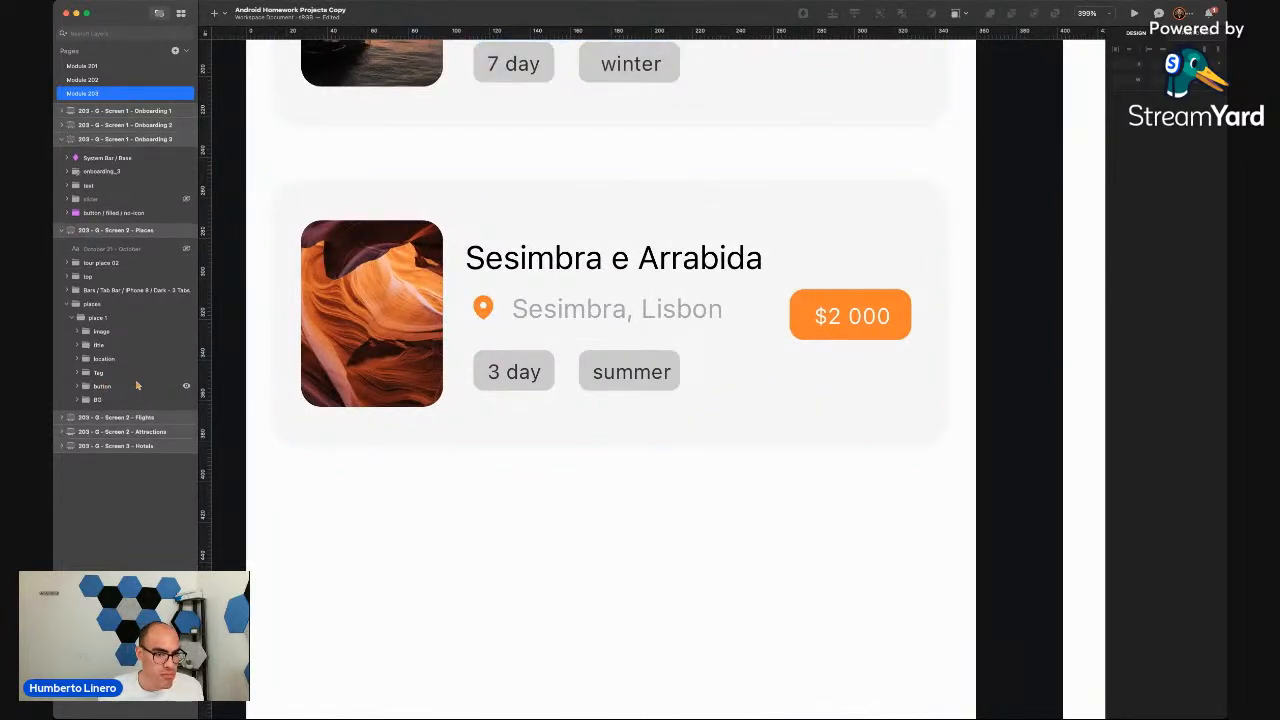
scroll(422, 298, up, 5)
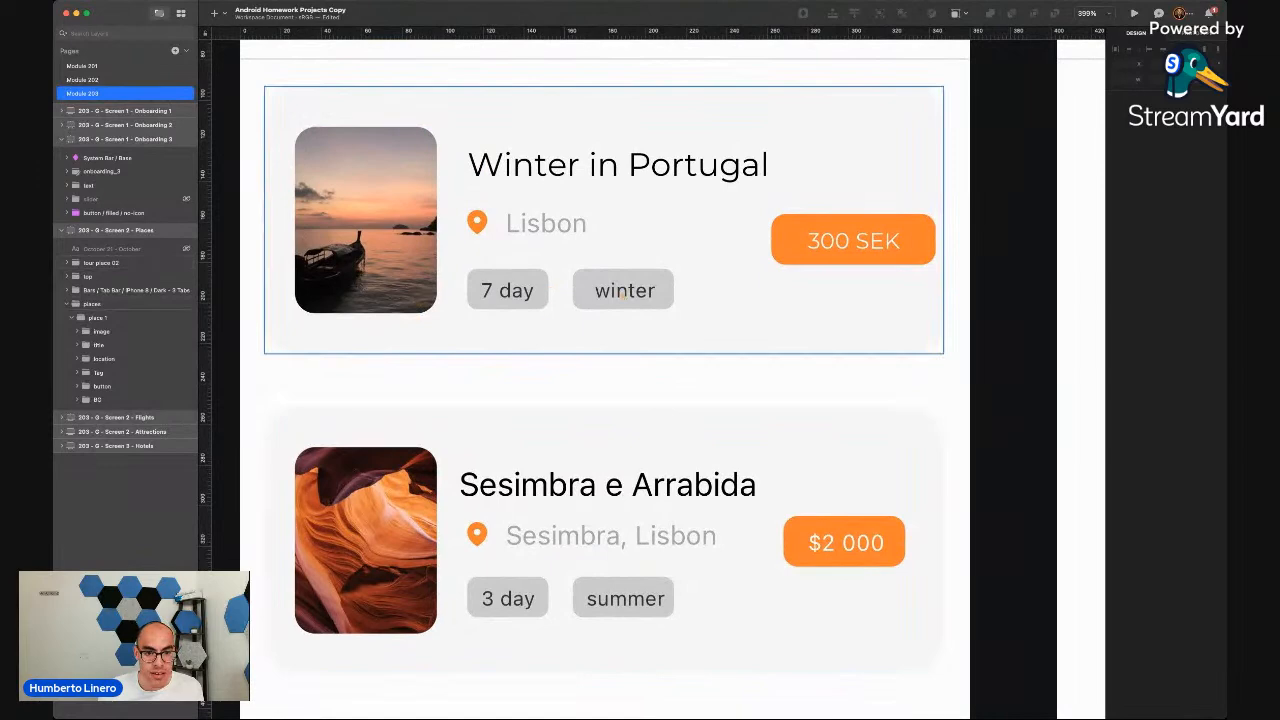
click(573, 274)
double_click(508, 291)
double_click(508, 291)
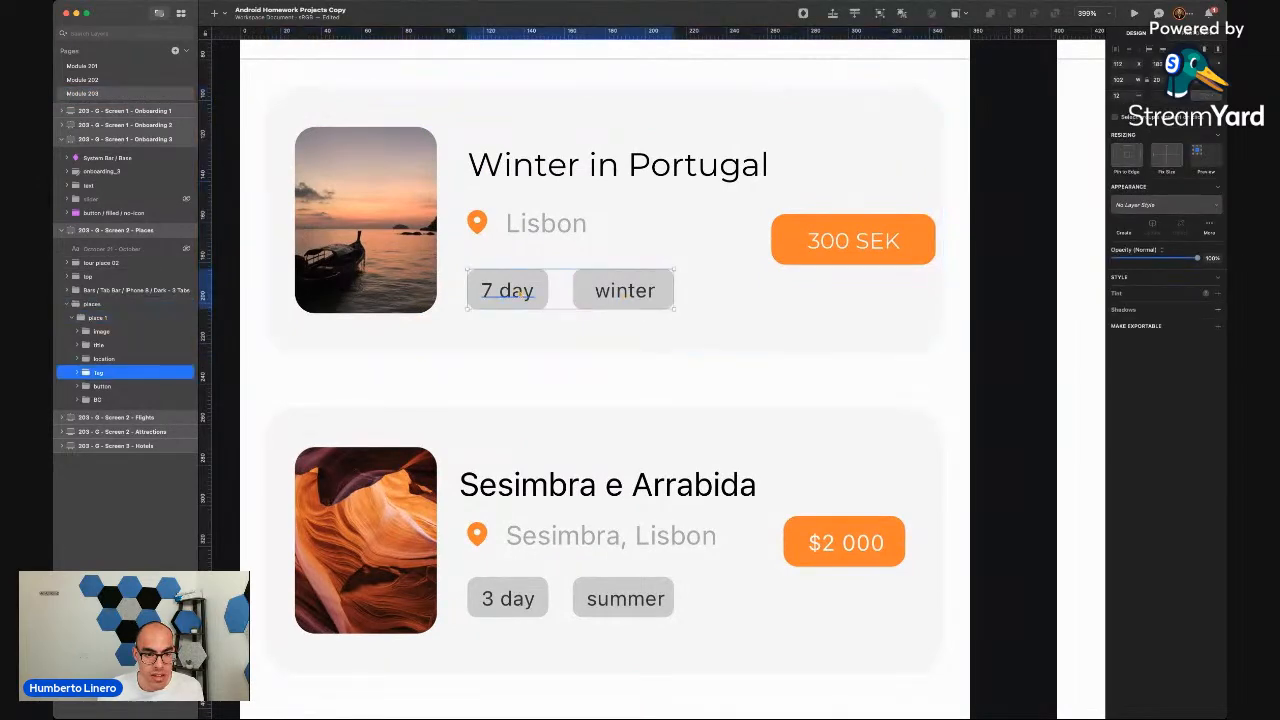
double_click(508, 291)
double_click(508, 291)
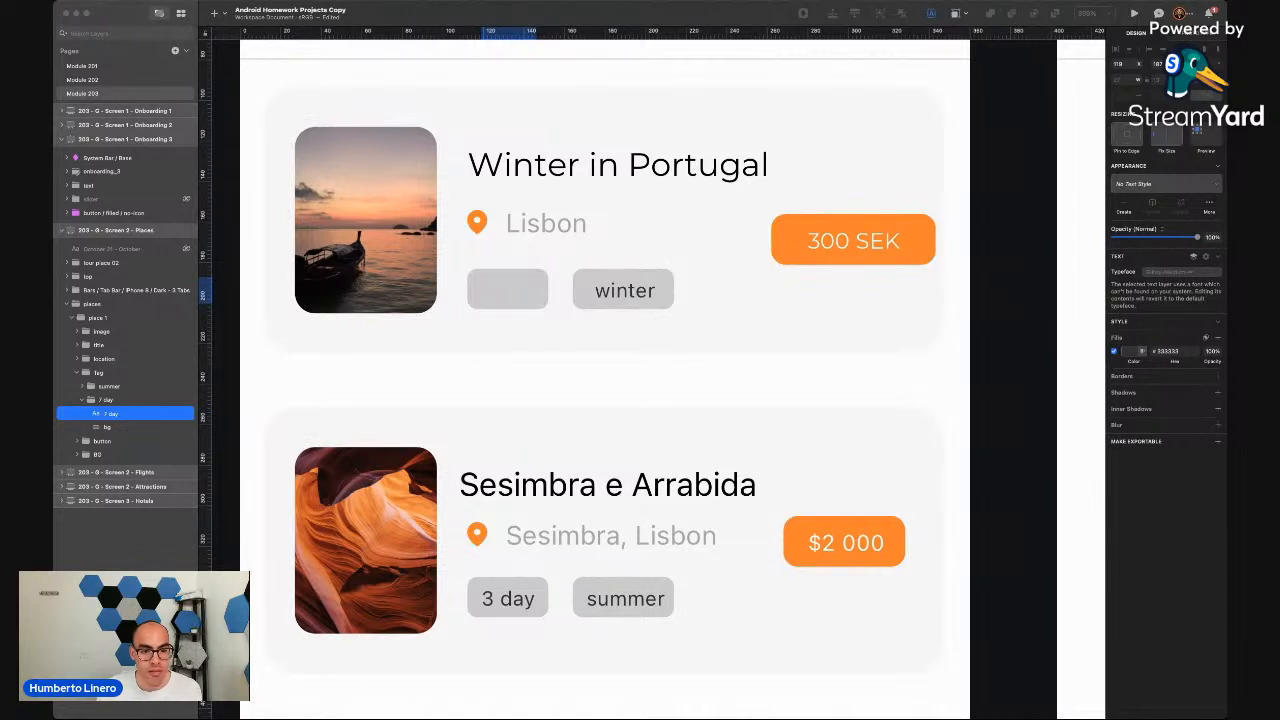
text(3 days)
key(Escape)
Widen the grey background of the "3 days" tag to about 46 px so the text fits, and clear the selection
key(Tab)
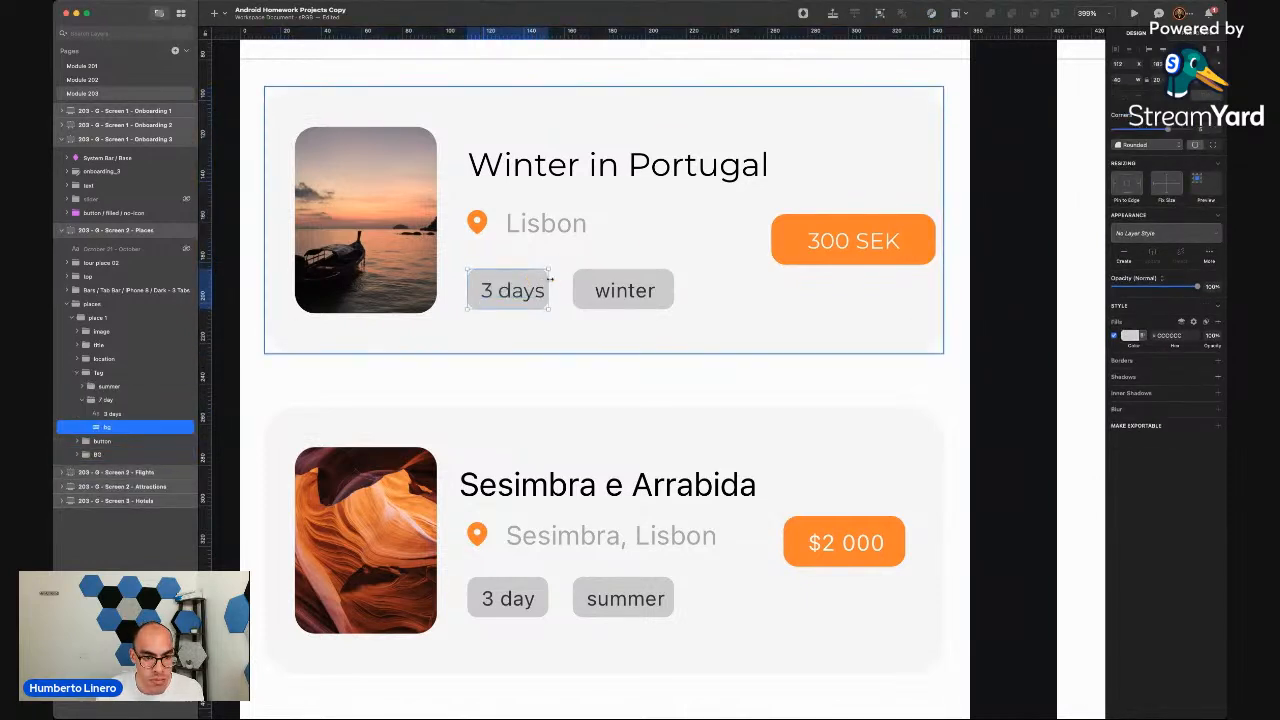
drag(549, 288, 561, 281)
click(541, 346)
click(546, 385)
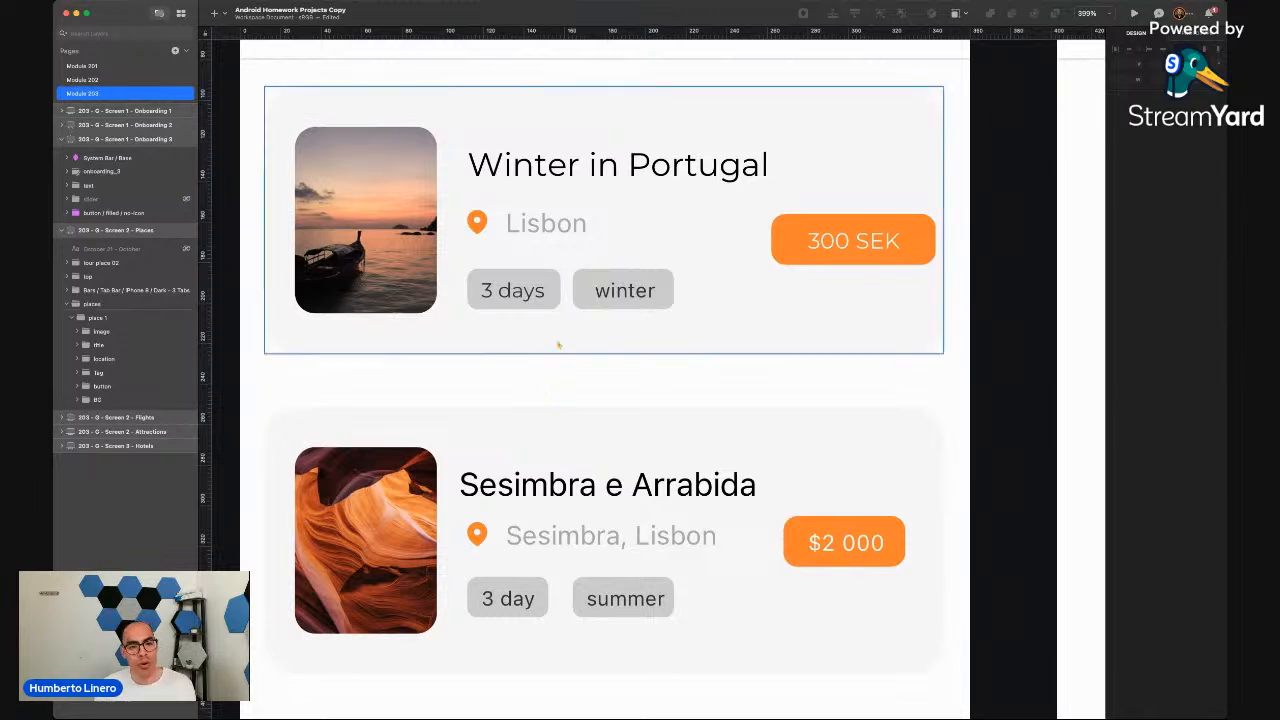
Delete the "3 days" tag and the rest of the Tag group from the Winter in Portugal card
click(553, 287)
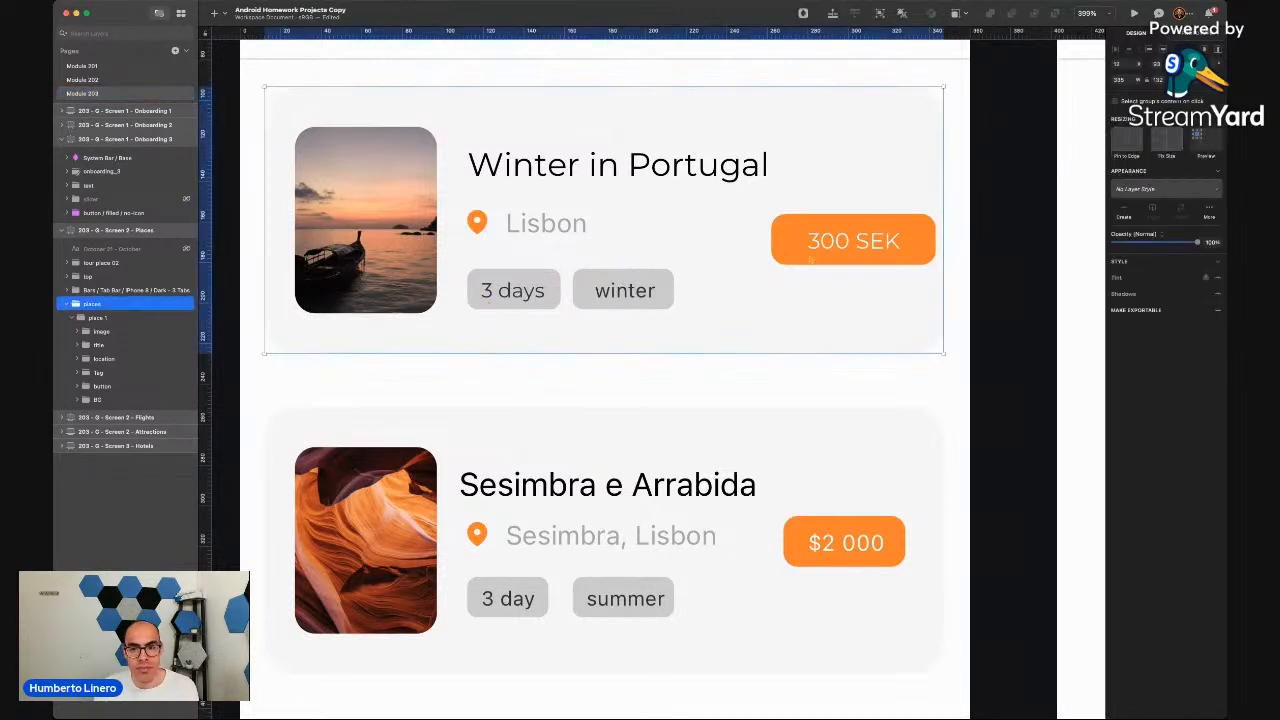
key(super+Tab)
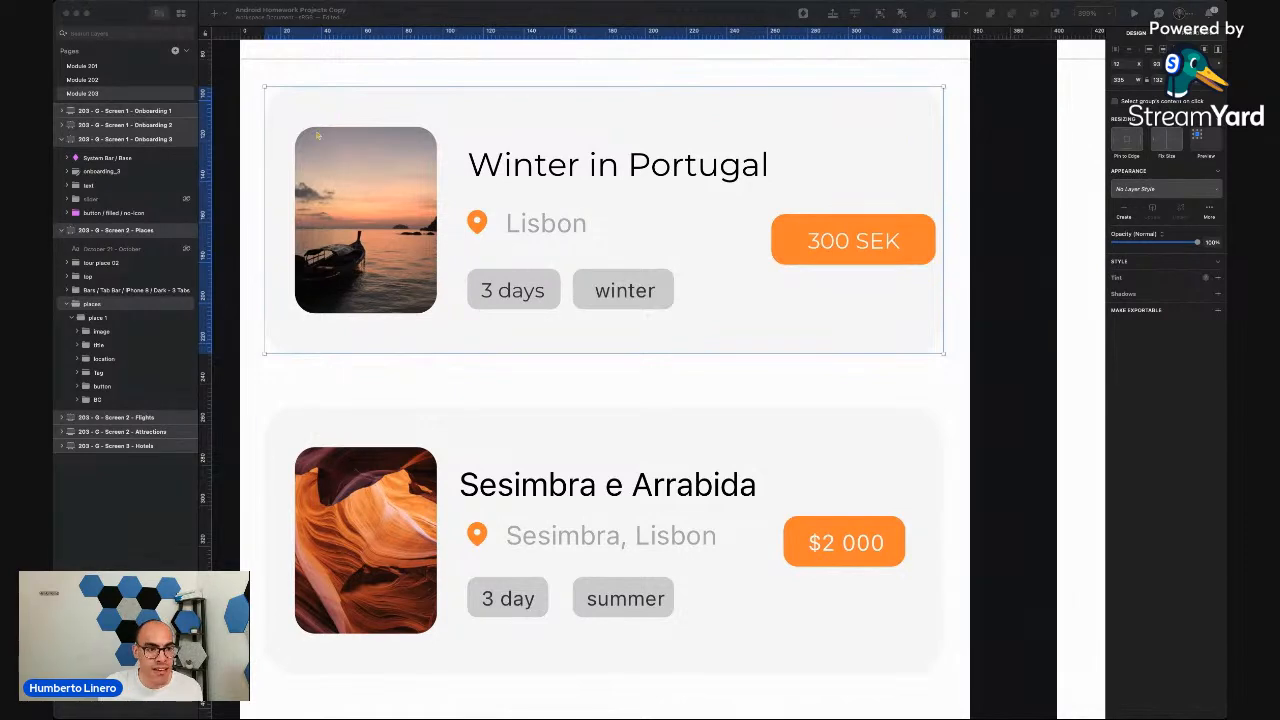
click(300, 379)
super+click(549, 281)
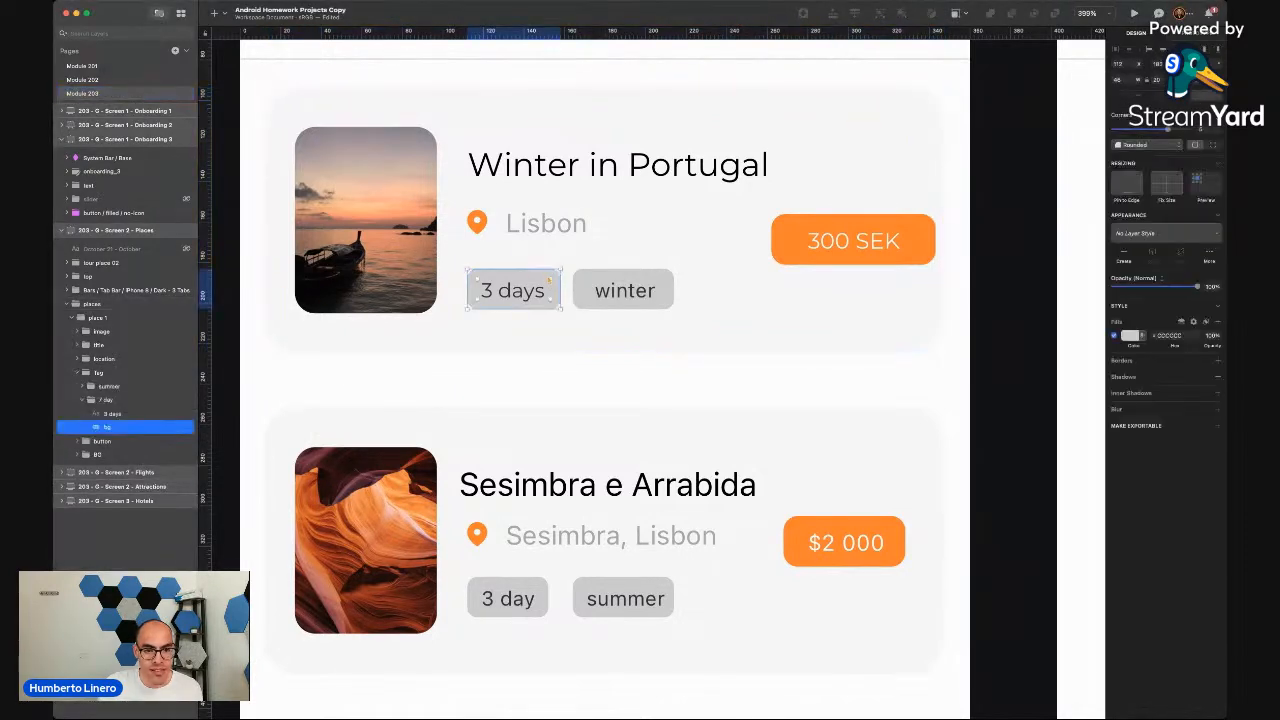
click(110, 400)
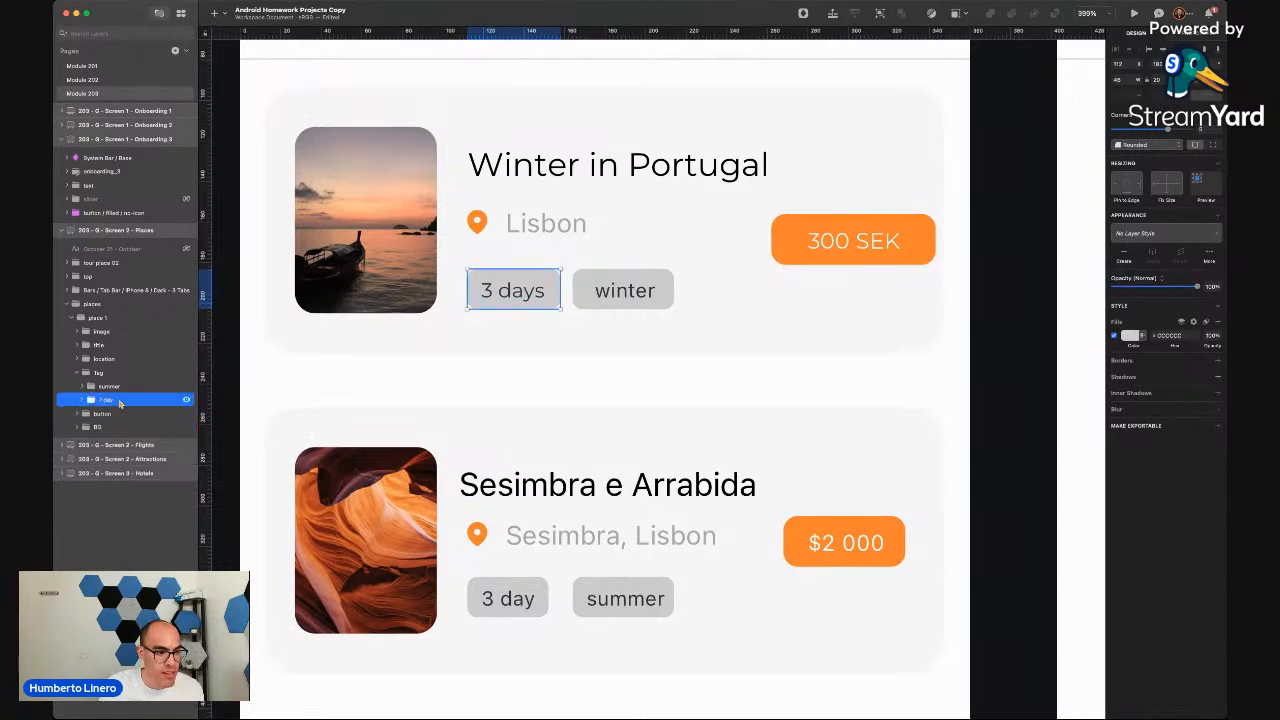
key(BackSpace)
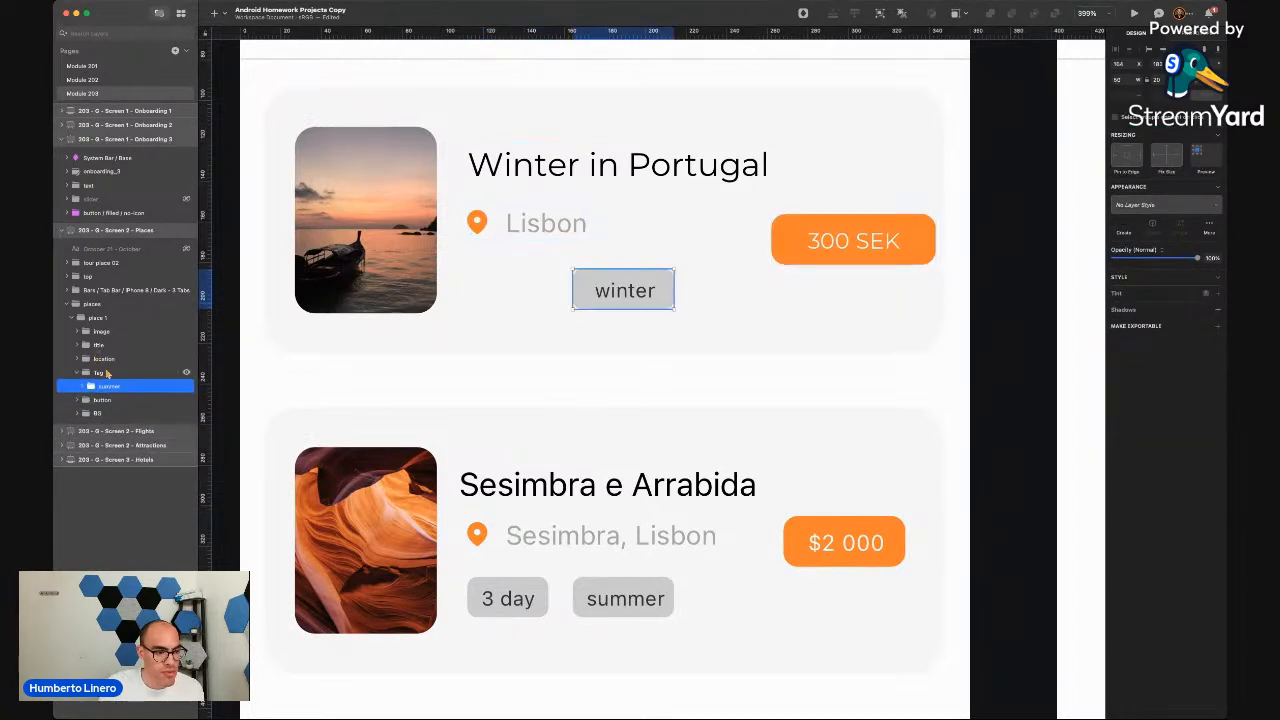
click(104, 372)
key(BackSpace)
Bring the black date_range calendar icon into the Winter in Portugal card, below the Lisbon location line
click(115, 359)
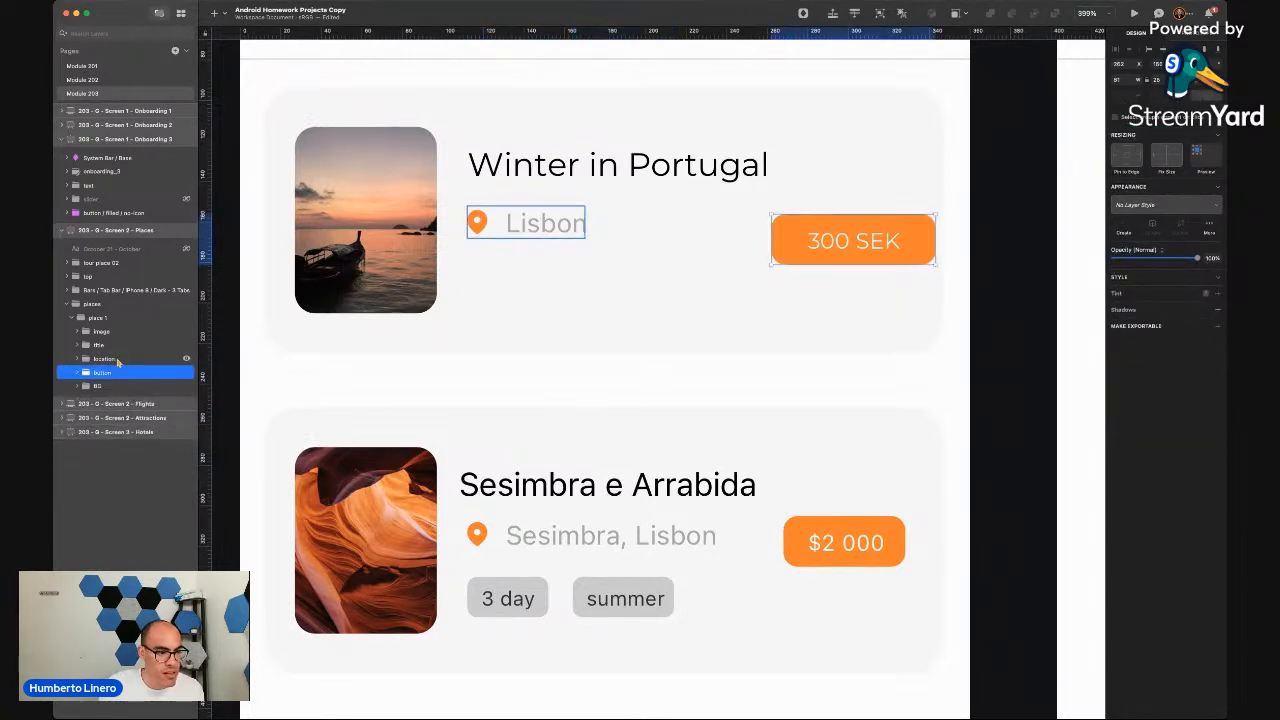
click(116, 372)
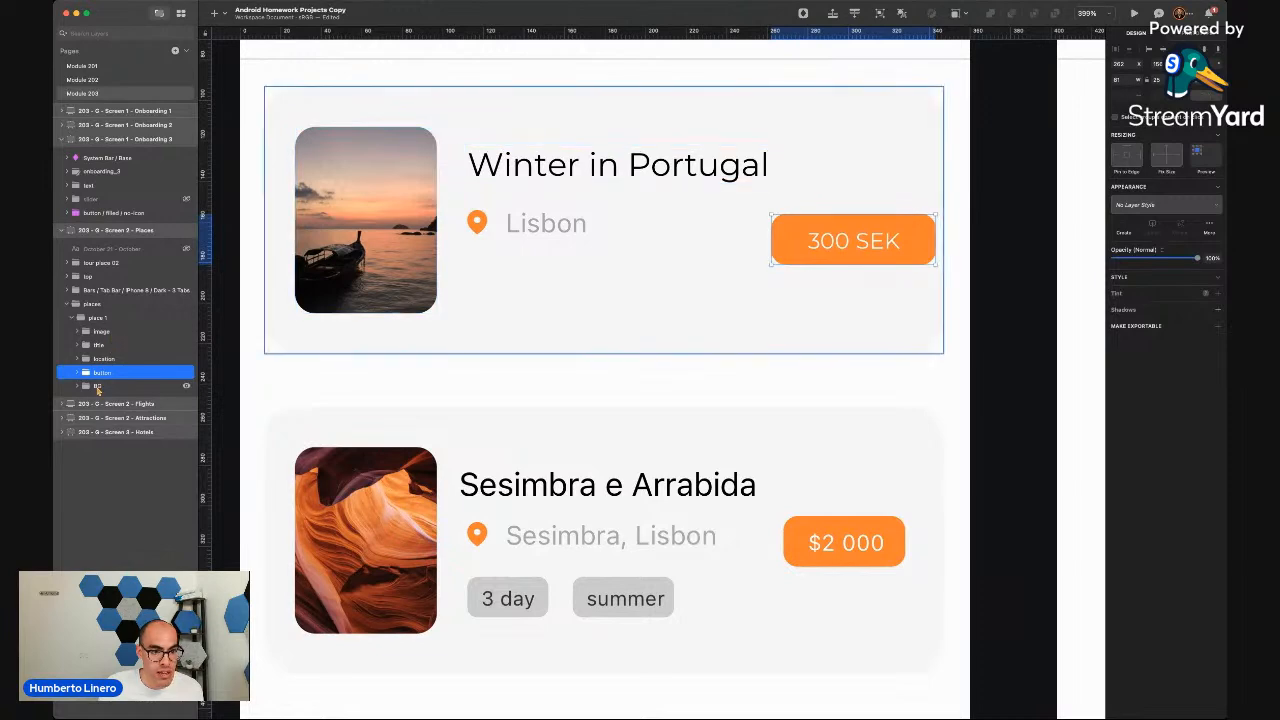
key(super+Tab)
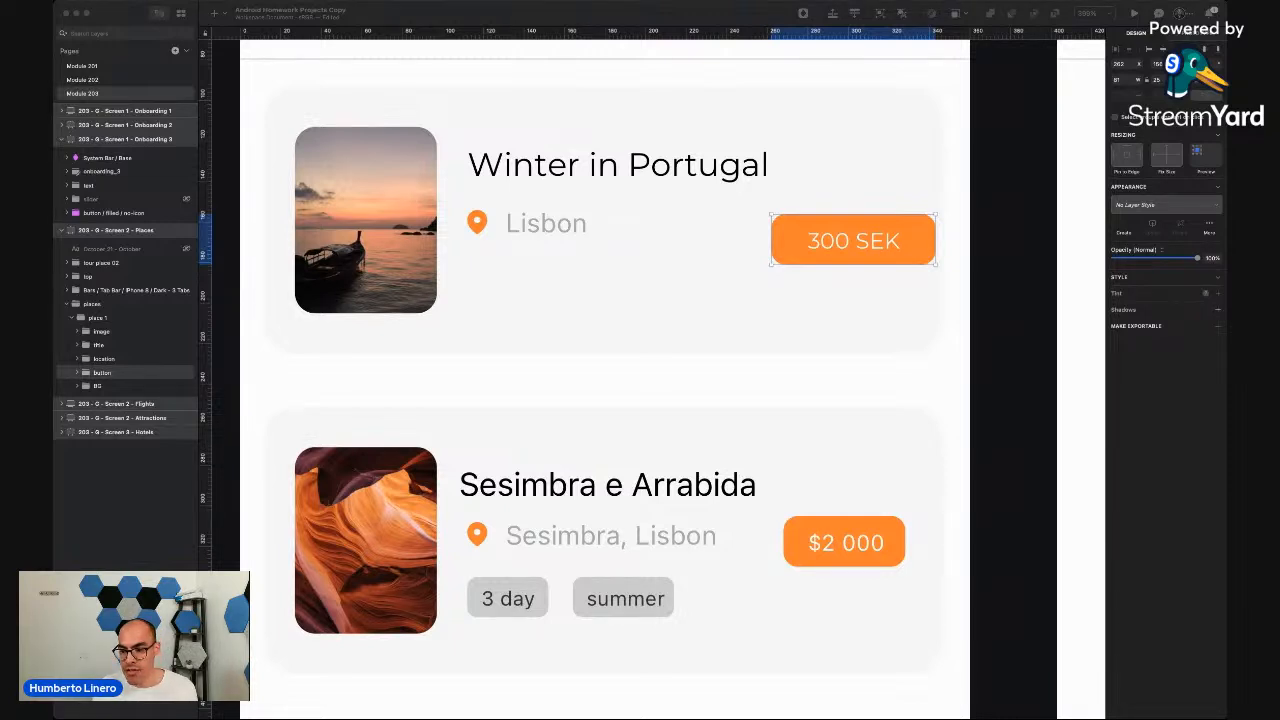
click(849, 470)
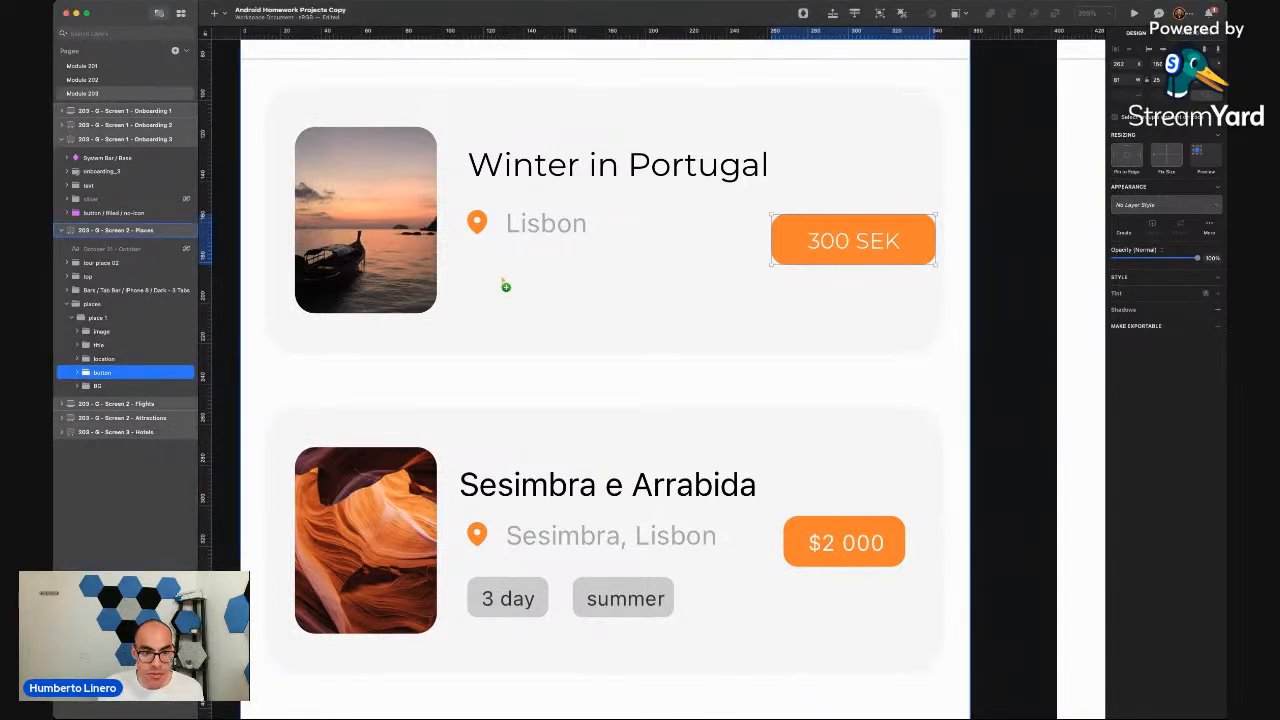
key(super+v)
scroll(503, 286, up, 5)
Set the calendar shape's position to X 112, Y 154, and move it back below the location pin
double_click(446, 148)
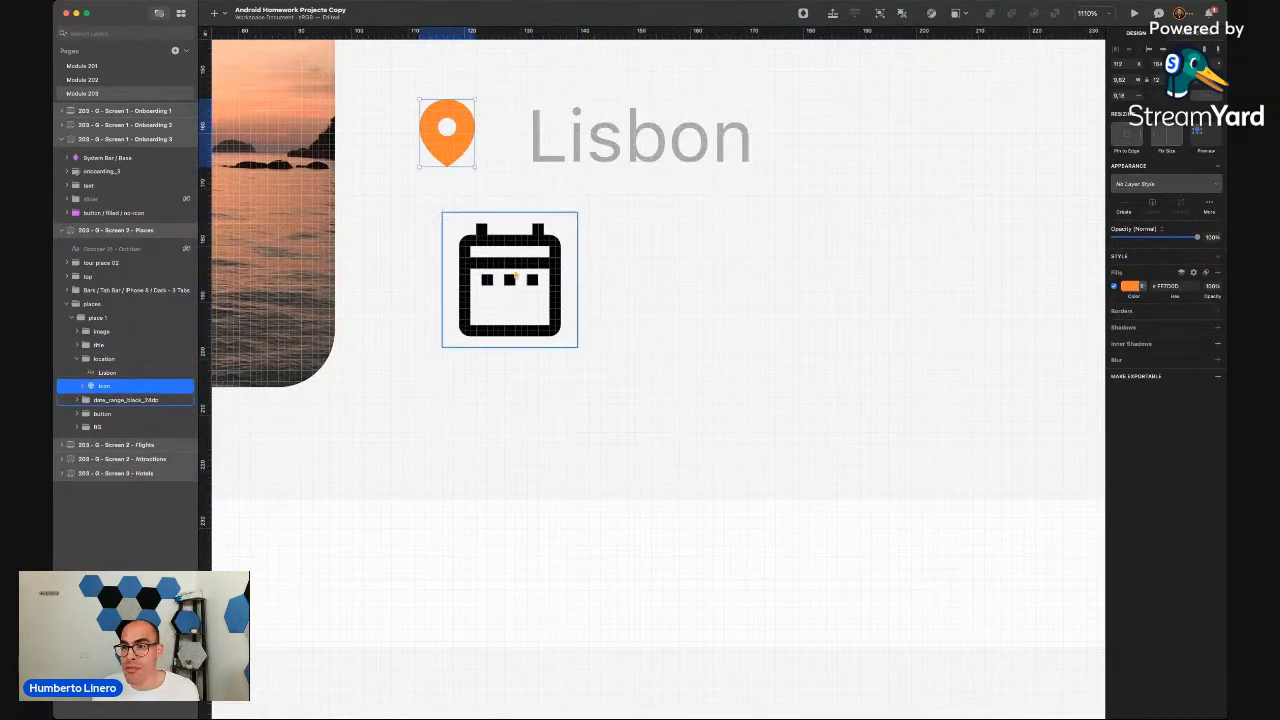
double_click(516, 272)
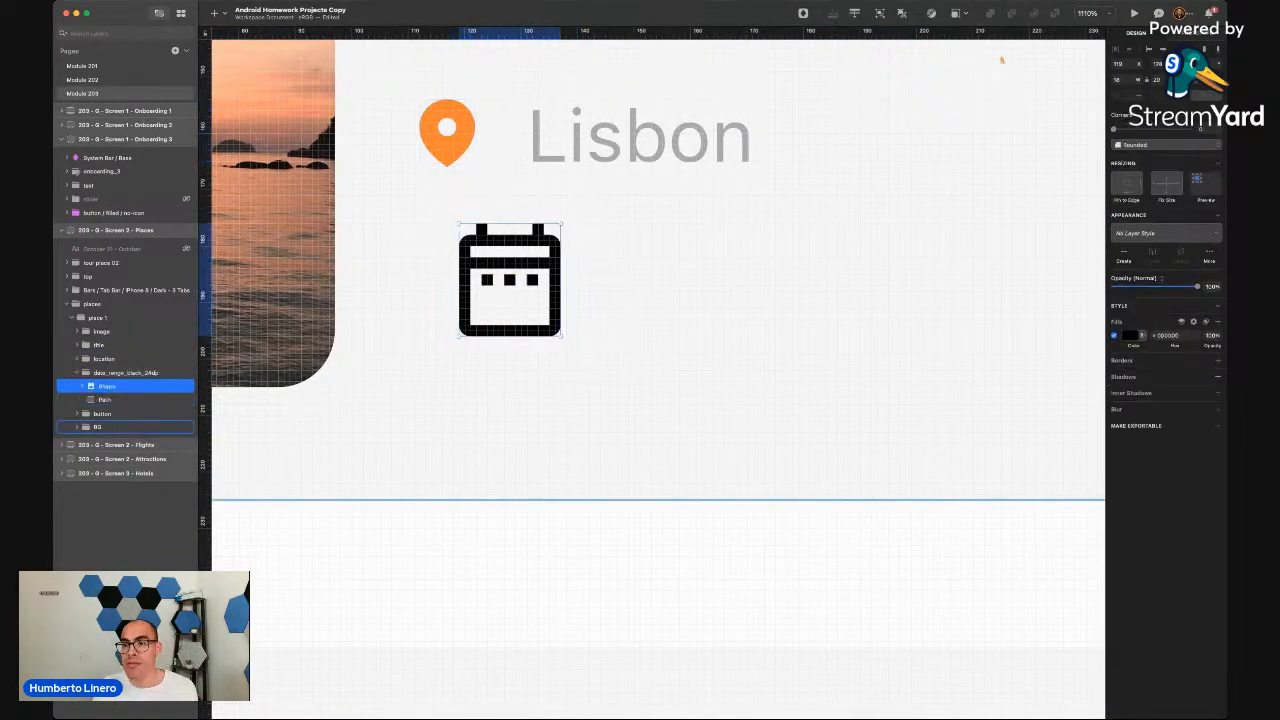
key(BackSpace)
text(2)
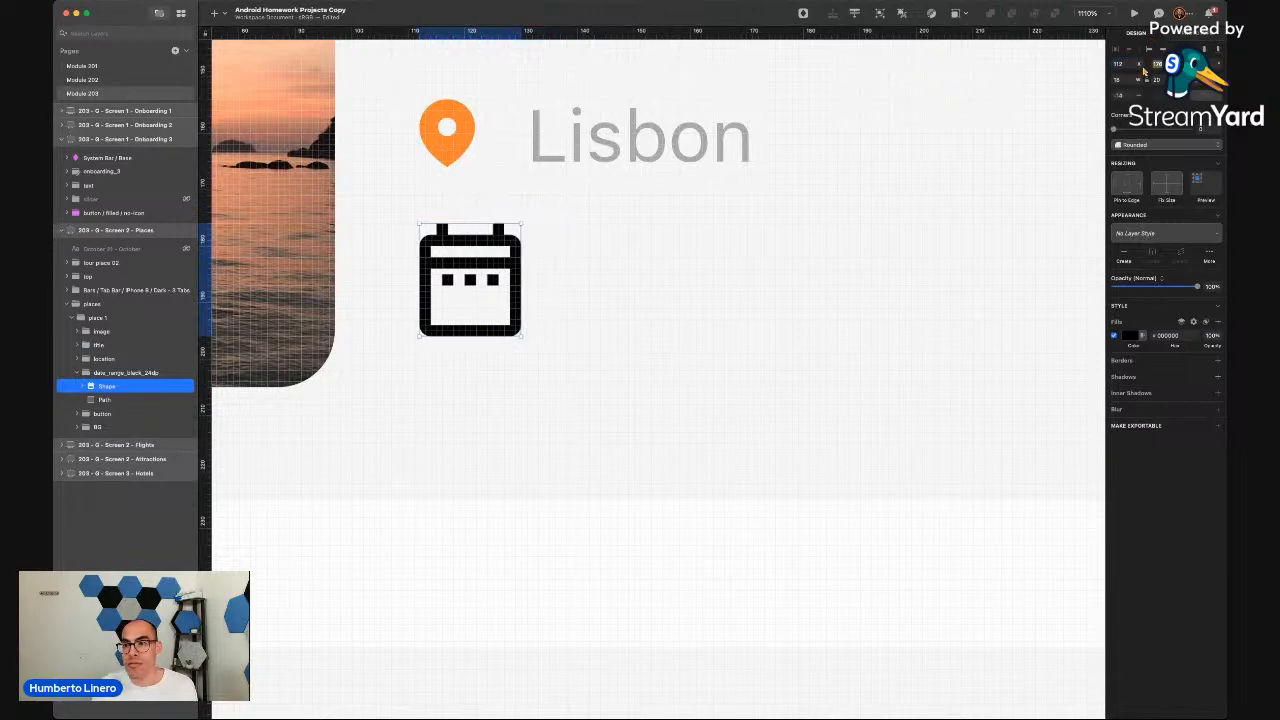
key(Tab)
text(154)
key(Return)
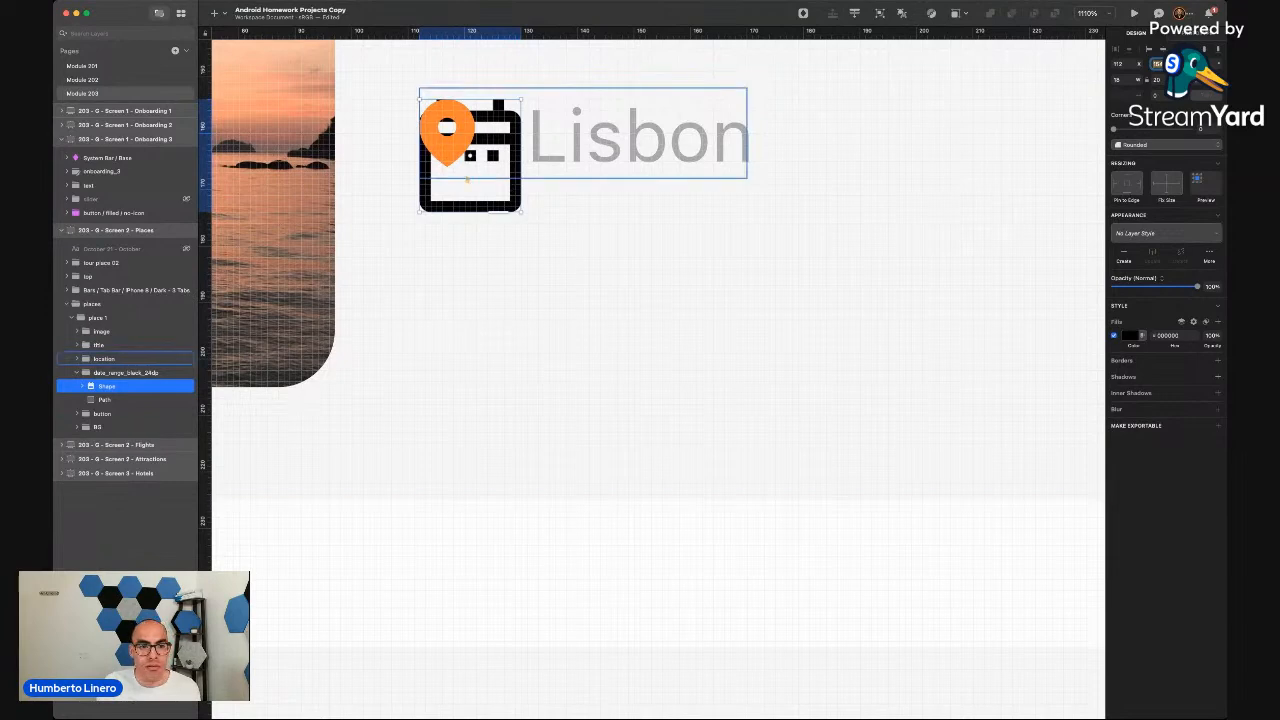
drag(451, 209, 441, 325)
Try deleting the calendar icon's Path layer and resizing its Shape to 9 by 12, and undo these changes
super+click(453, 142)
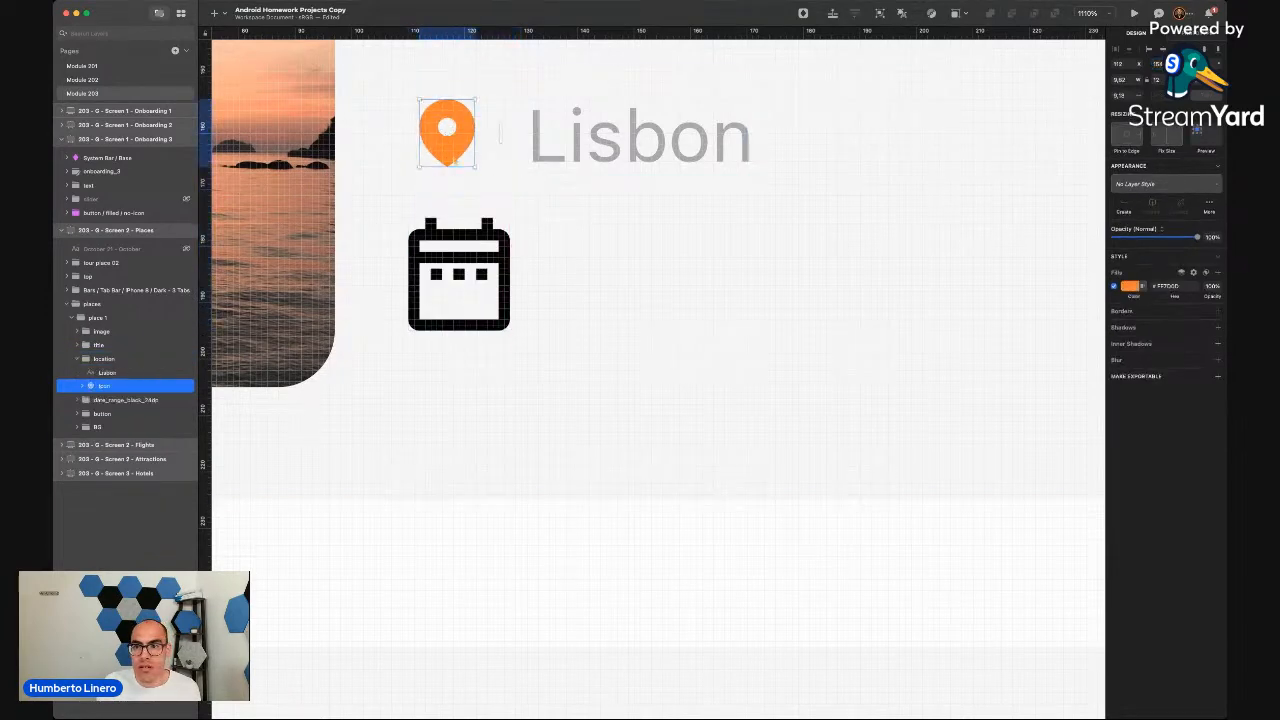
super+click(472, 251)
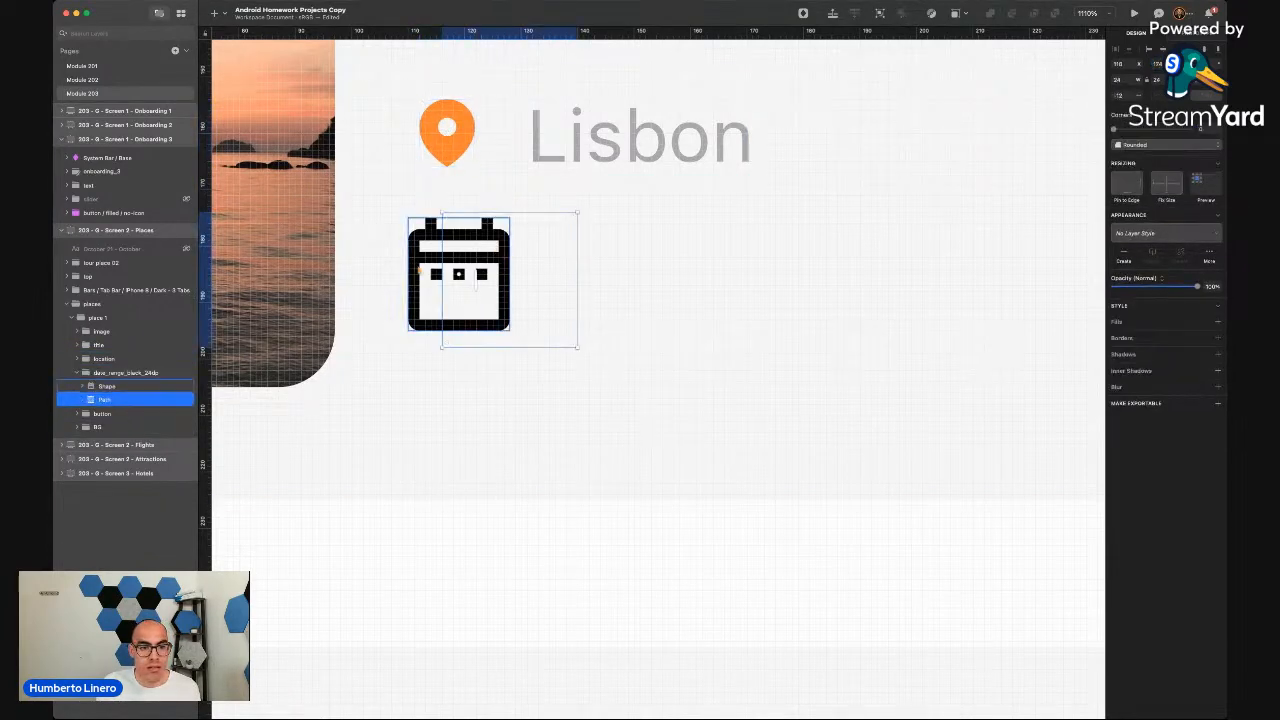
key(Delete)
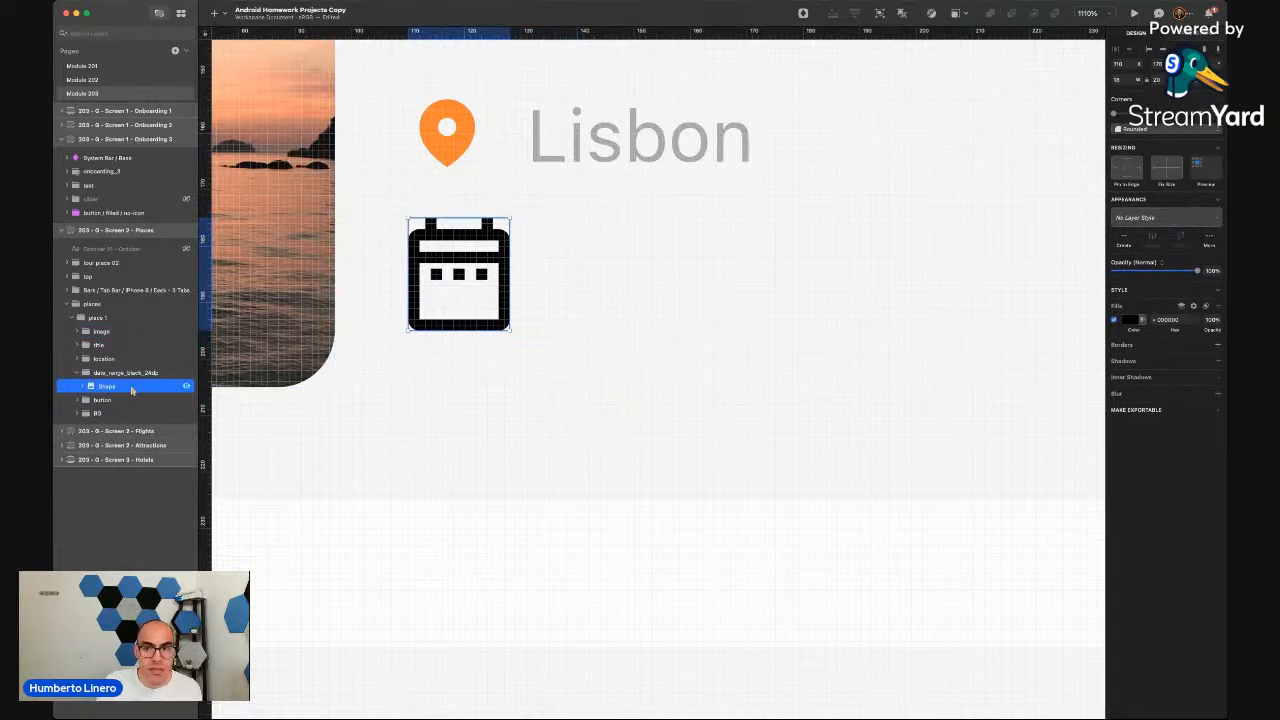
click(1122, 80)
text(9)
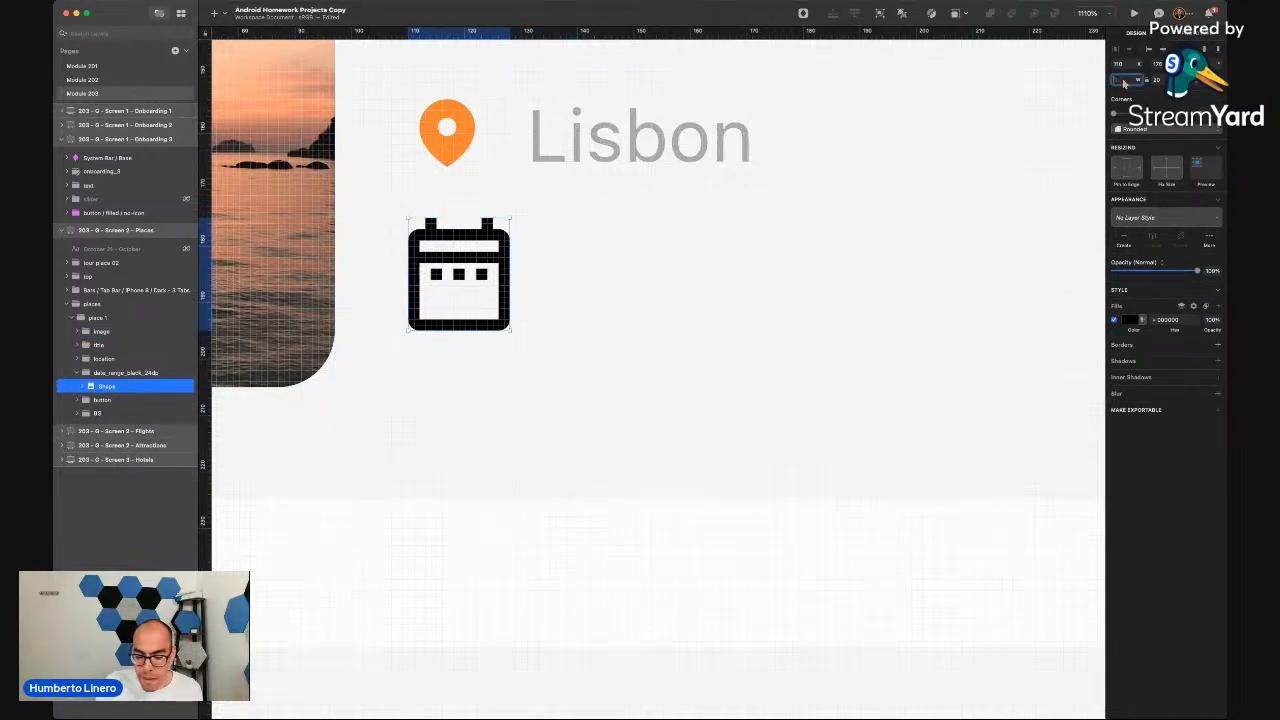
key(Tab)
text(12)
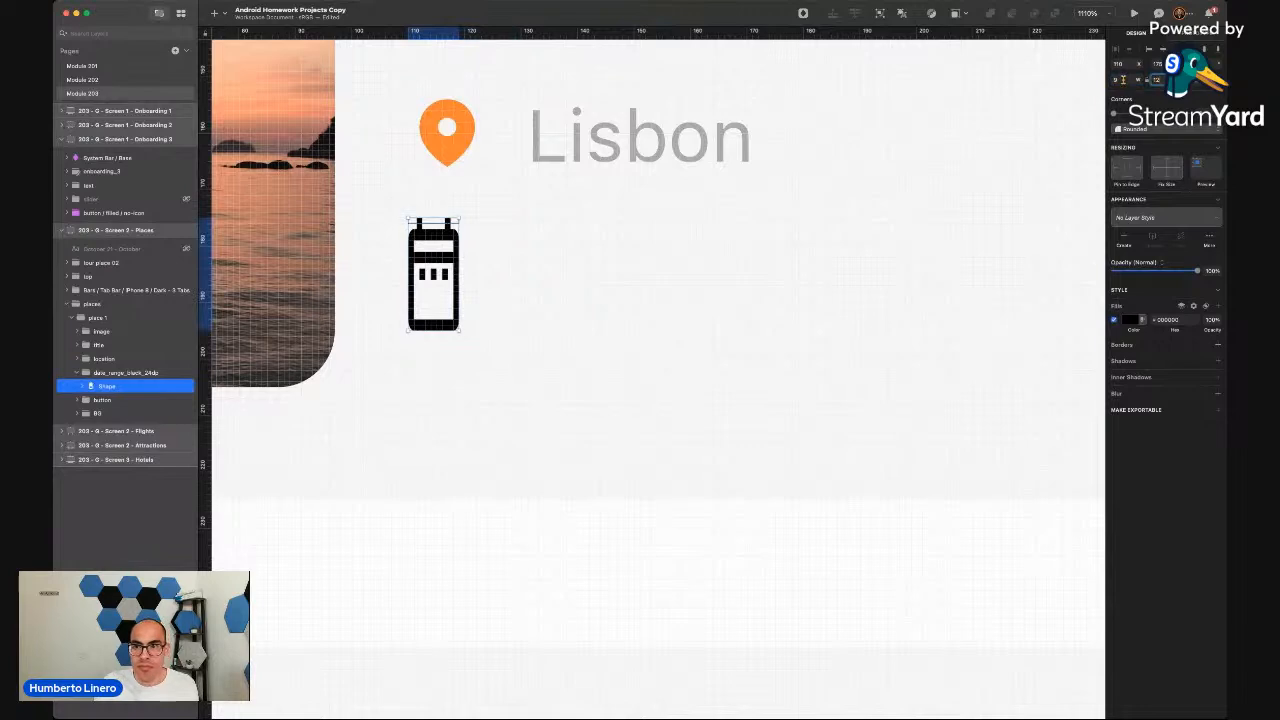
key(Return)
key(super+z)
key(super+z)
key(super+z)
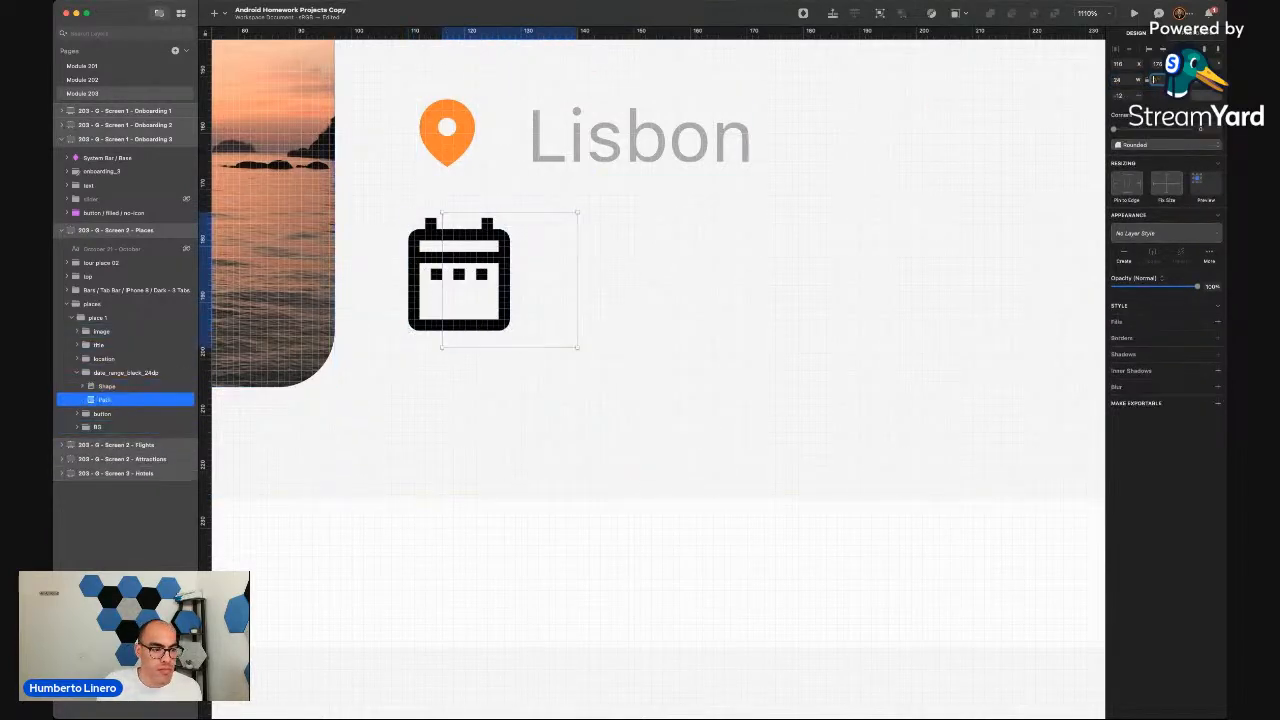
Scale the calendar icon's Shape proportionally to a width of 9
click(107, 386)
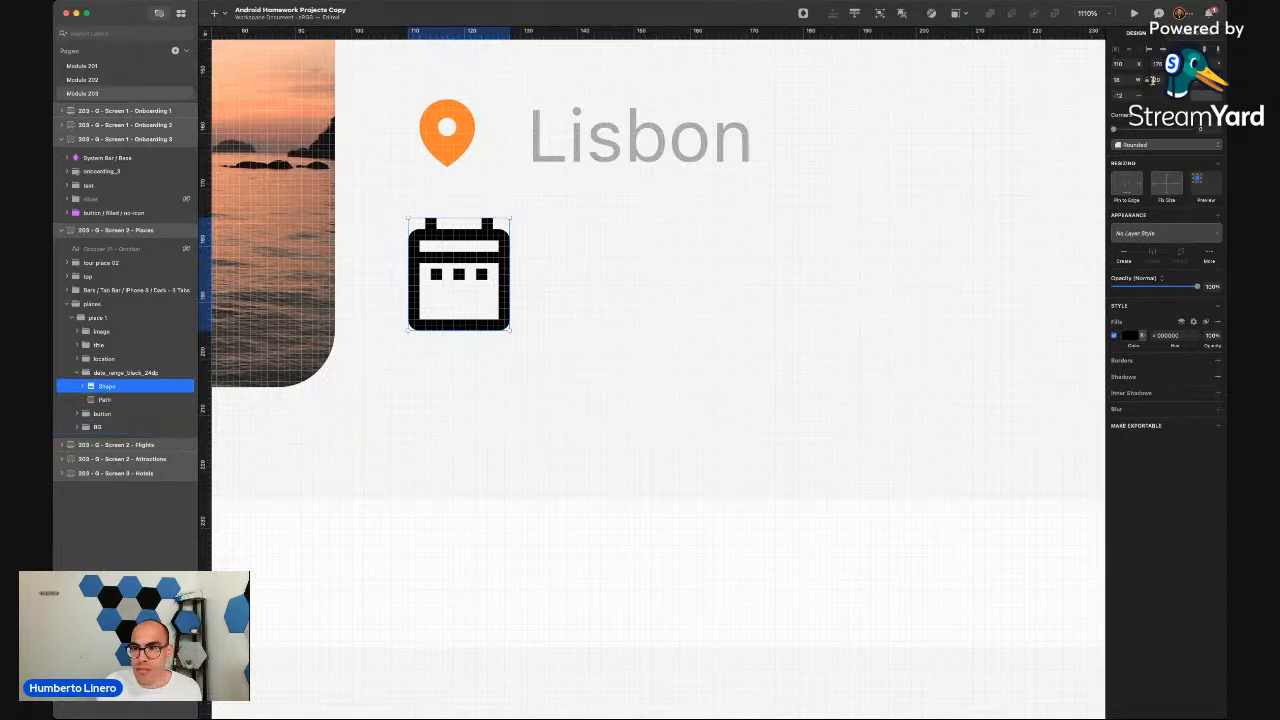
click(1127, 79)
text(9)
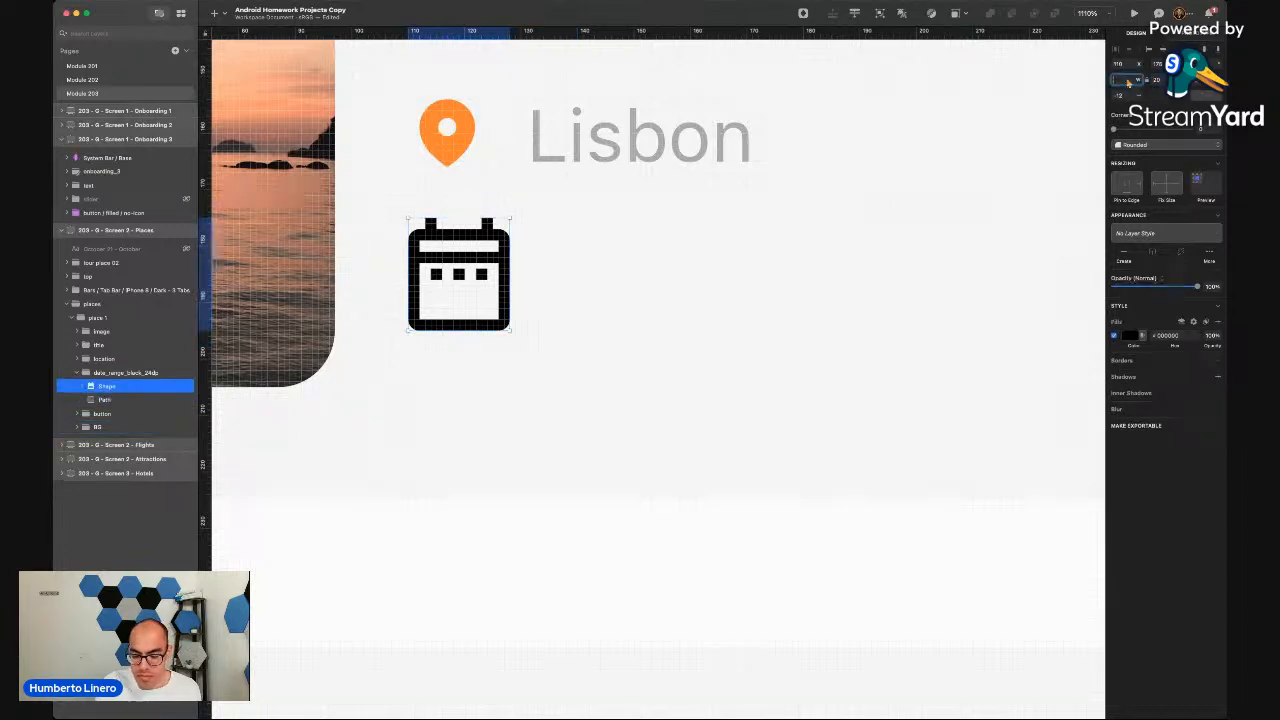
key(Return)
click(397, 294)
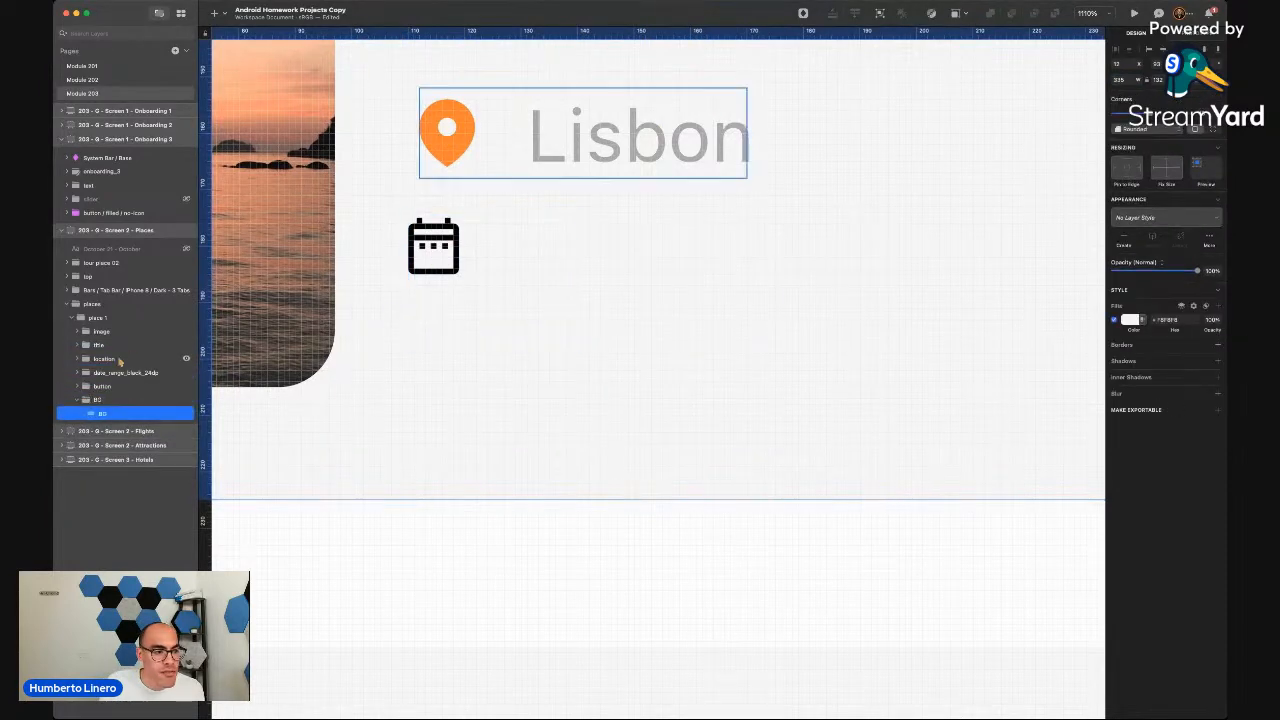
Delete the Path layer from the date_range group and move the calendar icon directly under the location pin, aligned at X 112
click(80, 400)
click(79, 373)
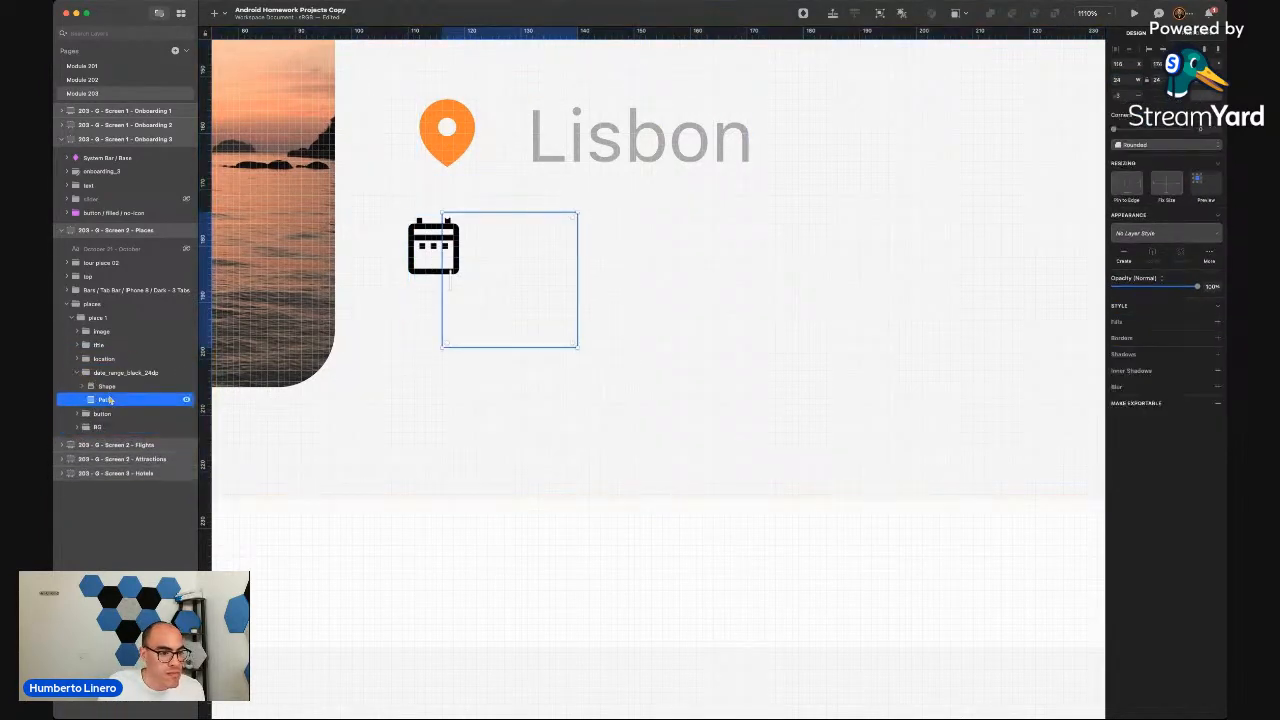
click(105, 386)
click(431, 268)
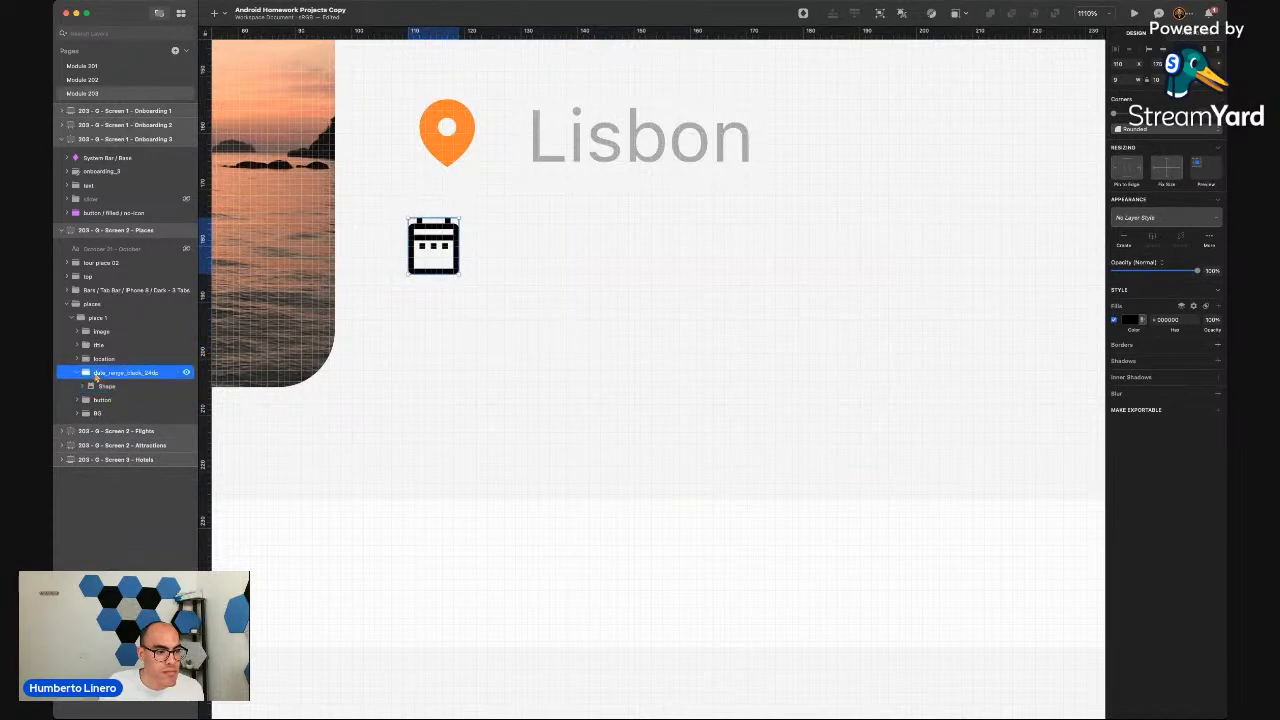
mouse_move(430, 270)
mouse_down()
mouse_move(446, 259)
mouse_move(440, 239)
mouse_move(444, 253)
mouse_up()
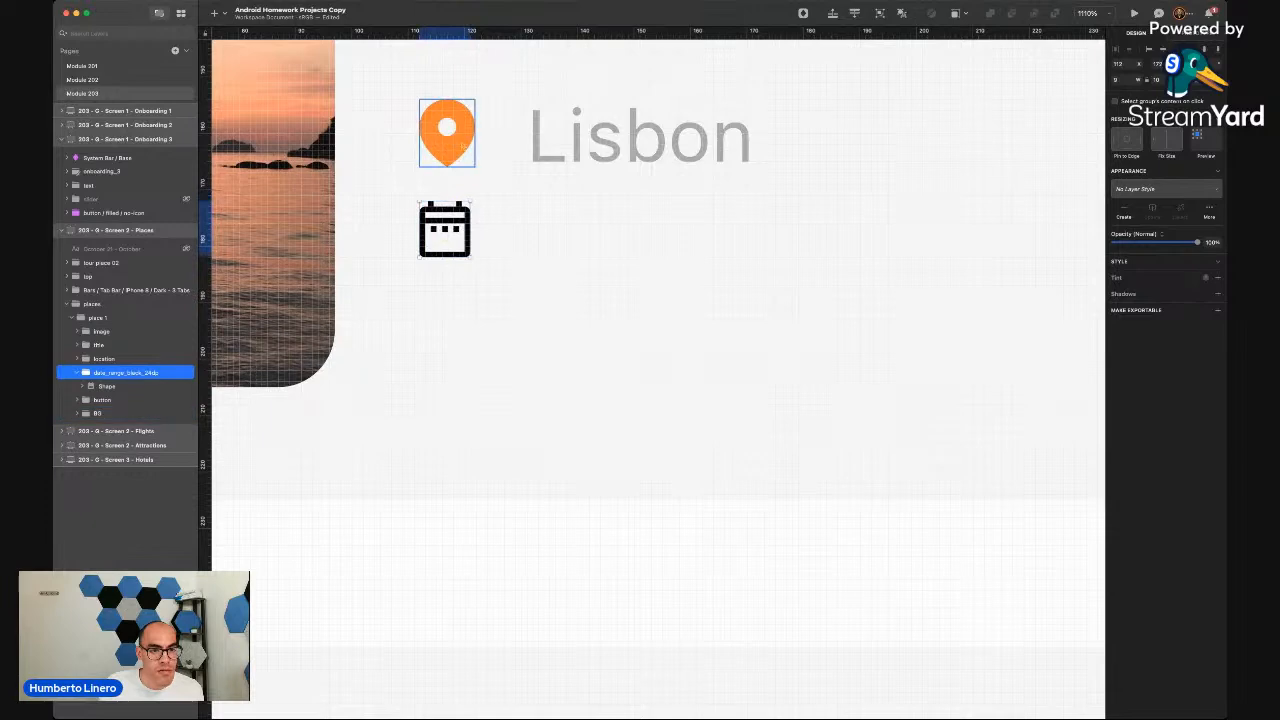
Copy the location pin's orange fill colour and apply it to the calendar icon's Shape
click(447, 130)
click(1170, 287)
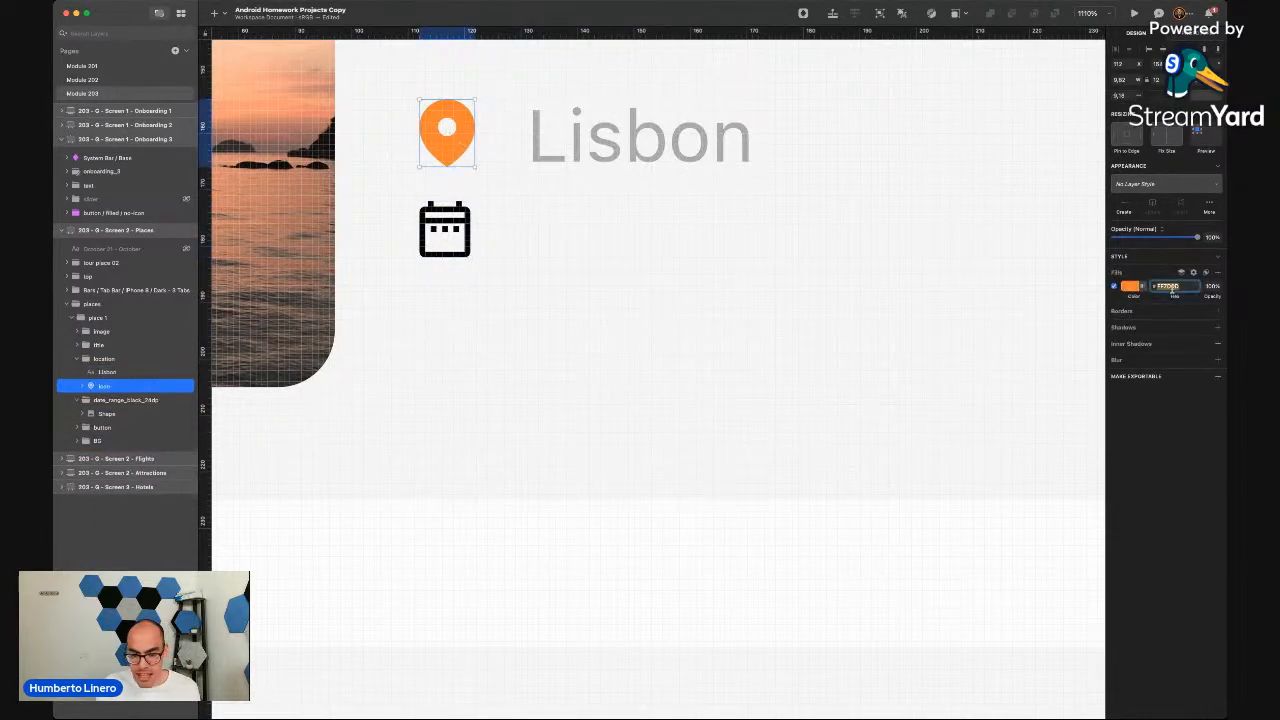
click(444, 230)
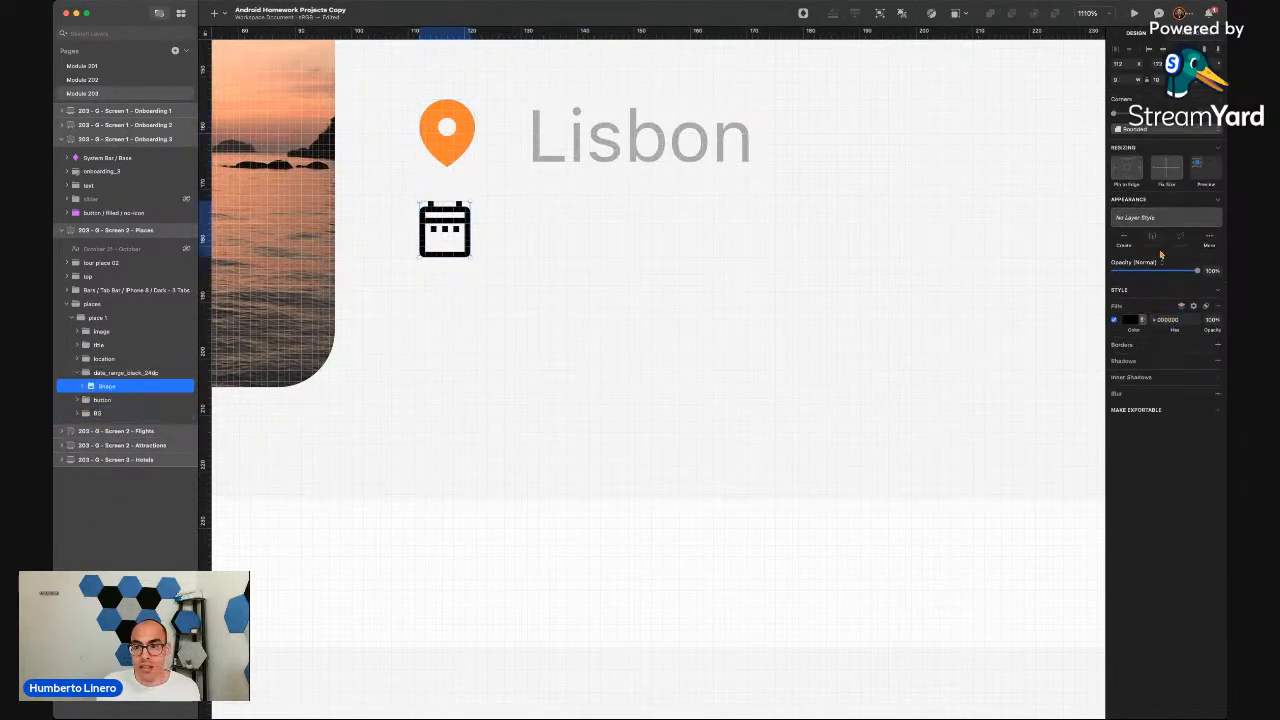
click(1170, 320)
key(ctrl+v)
key(Return)
click(669, 346)
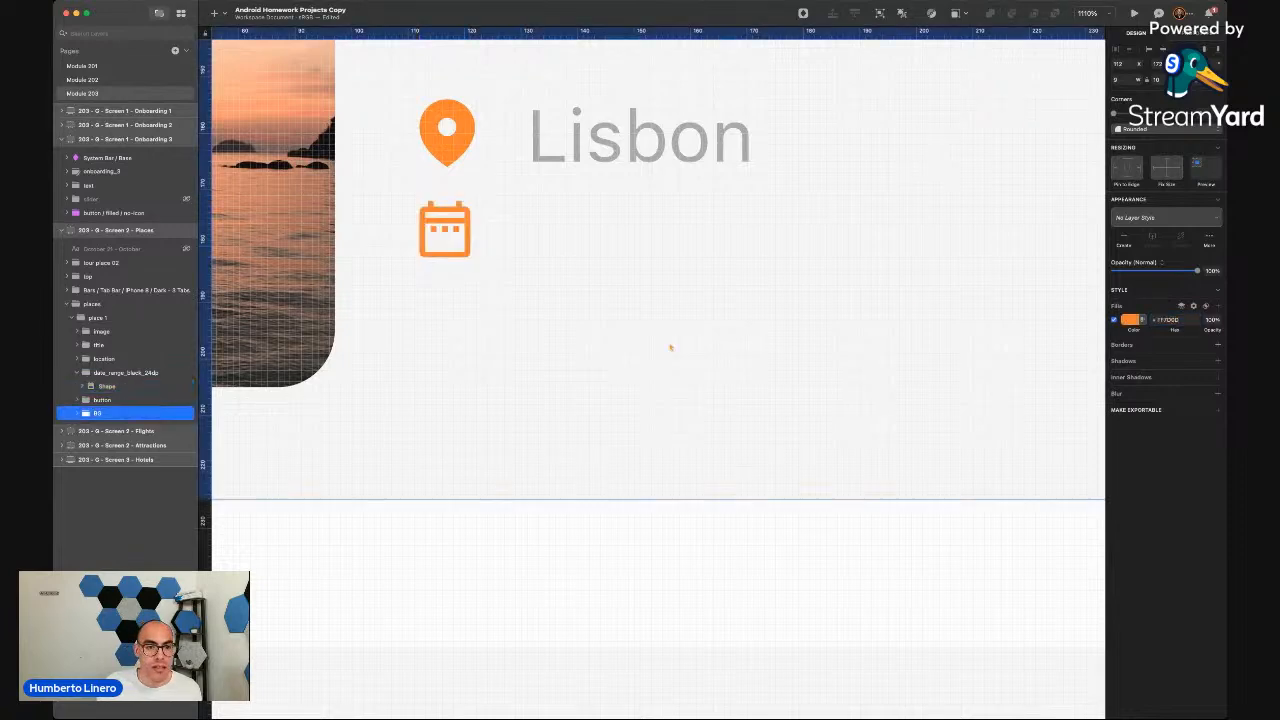
Duplicate the Lisbon text, place the copy beside the calendar icon, and change it to "7 days"
click(640, 148)
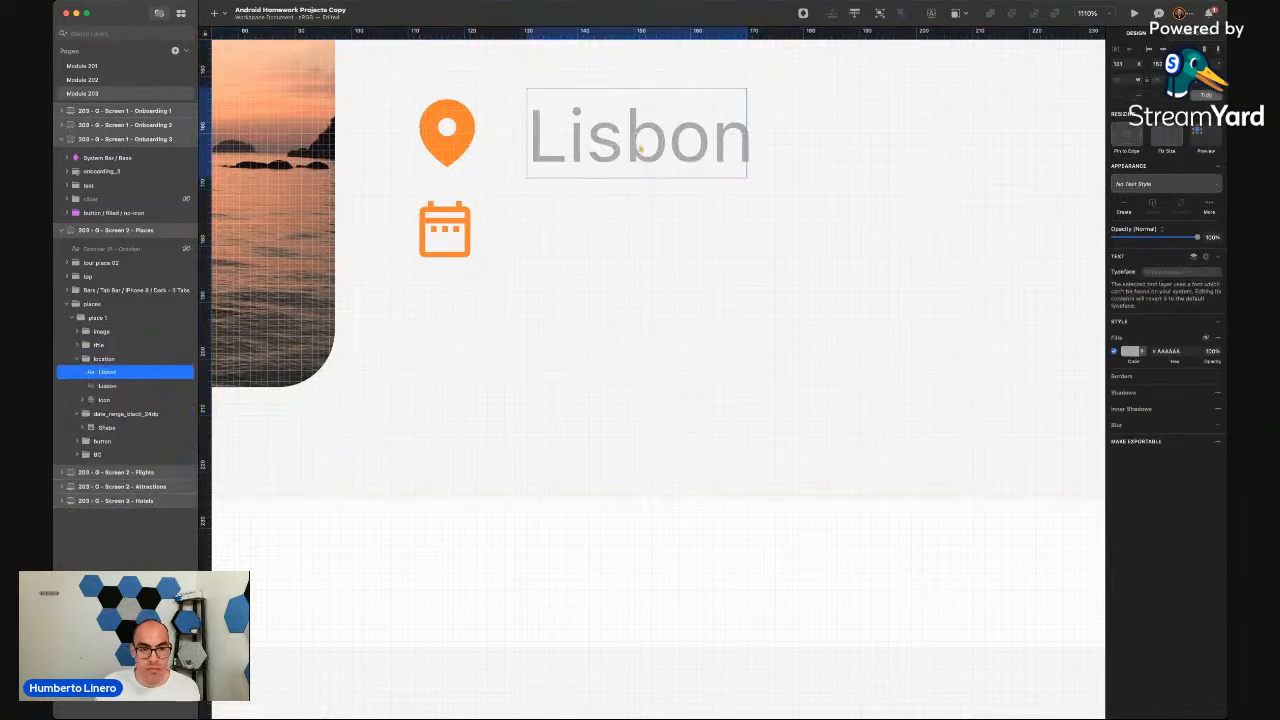
drag(640, 148, 646, 242)
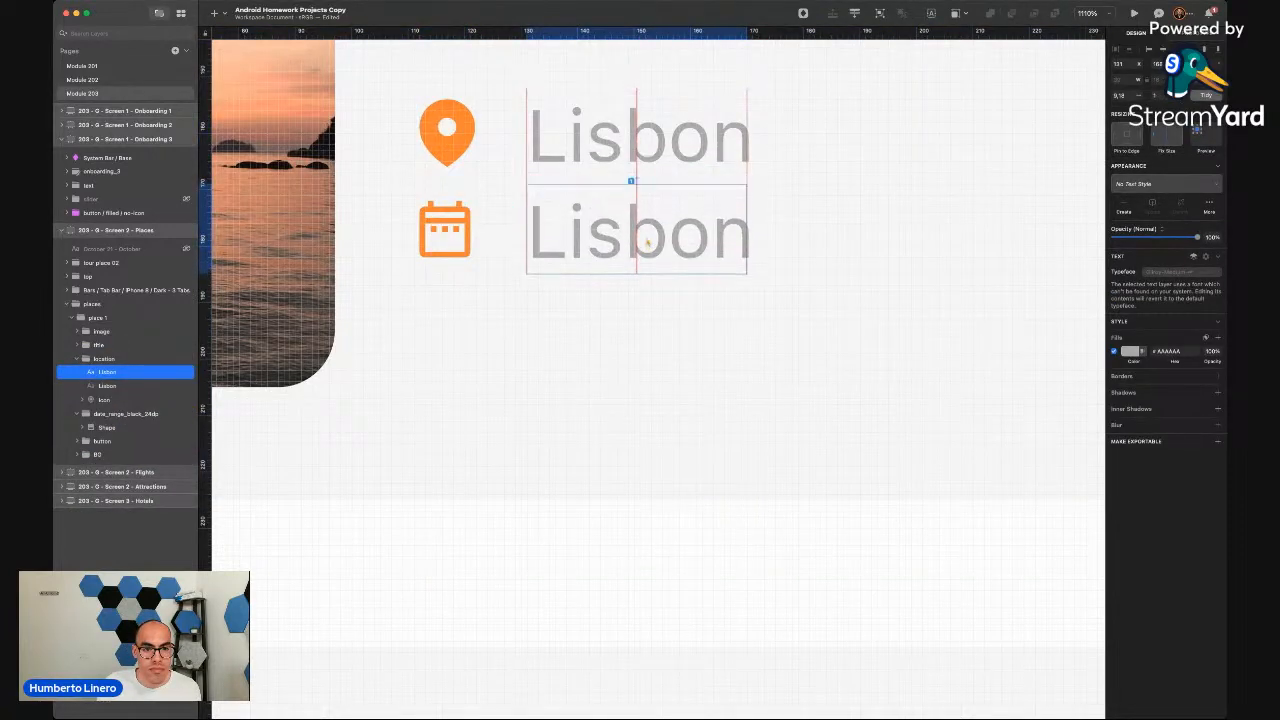
double_click(647, 242)
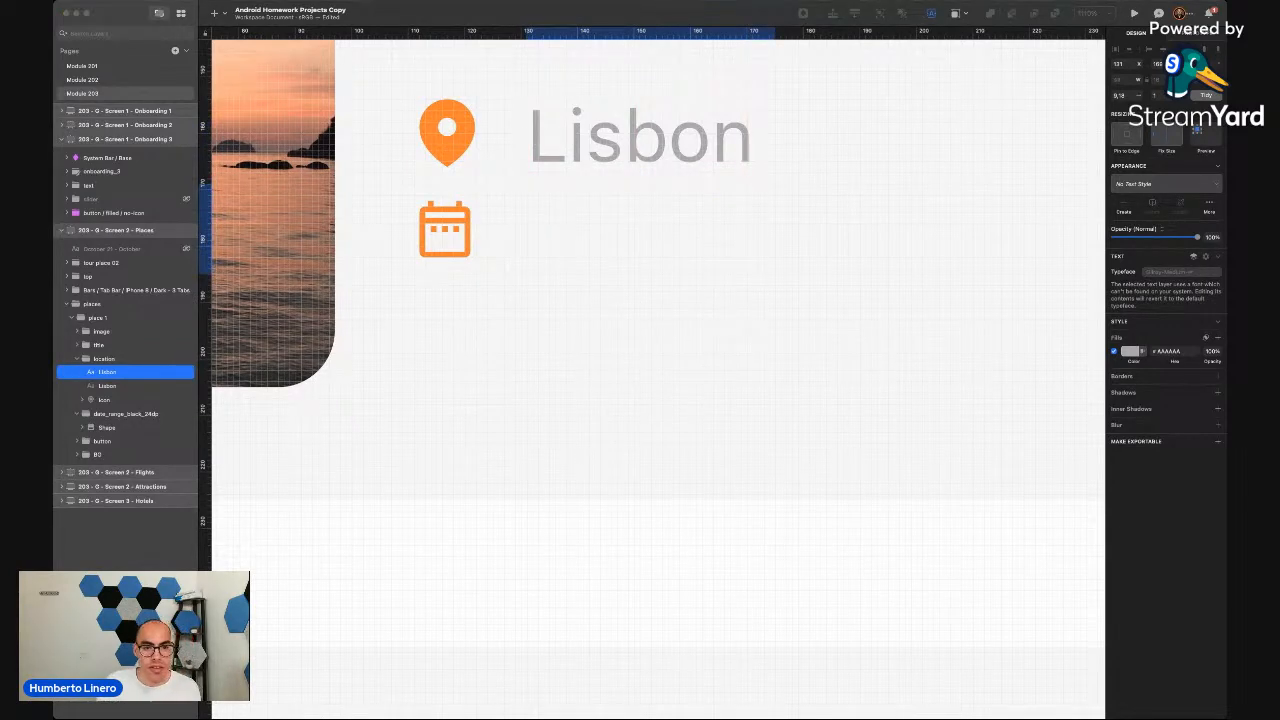
text(7 days)
Compare the font settings of the Lisbon and "7 days" texts and delete the original Lisbon text
key(super+minus)
click(635, 262)
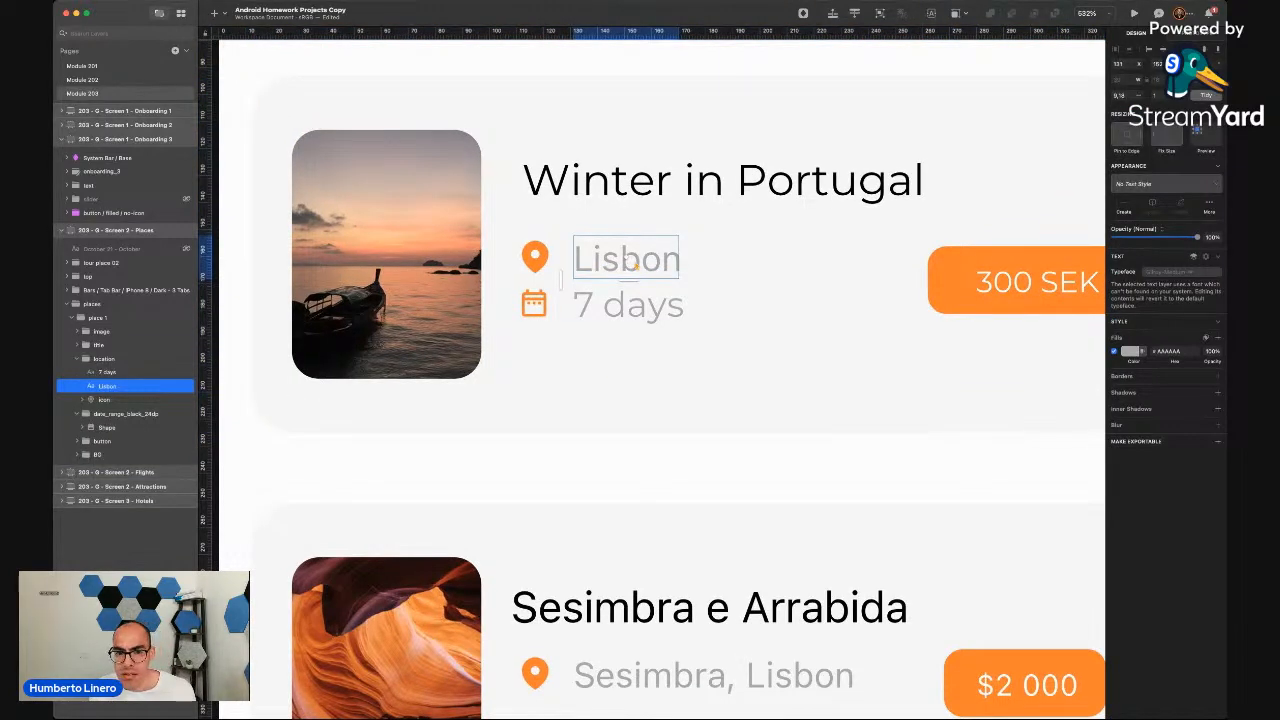
click(623, 308)
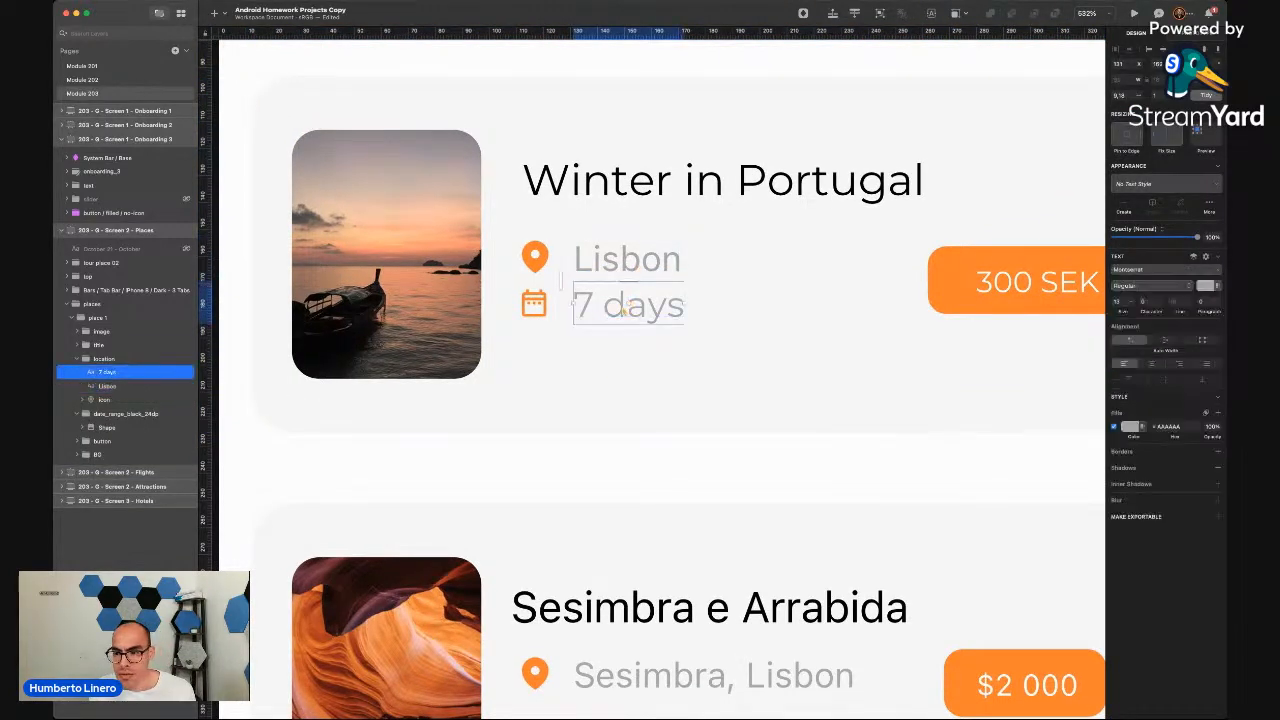
click(627, 260)
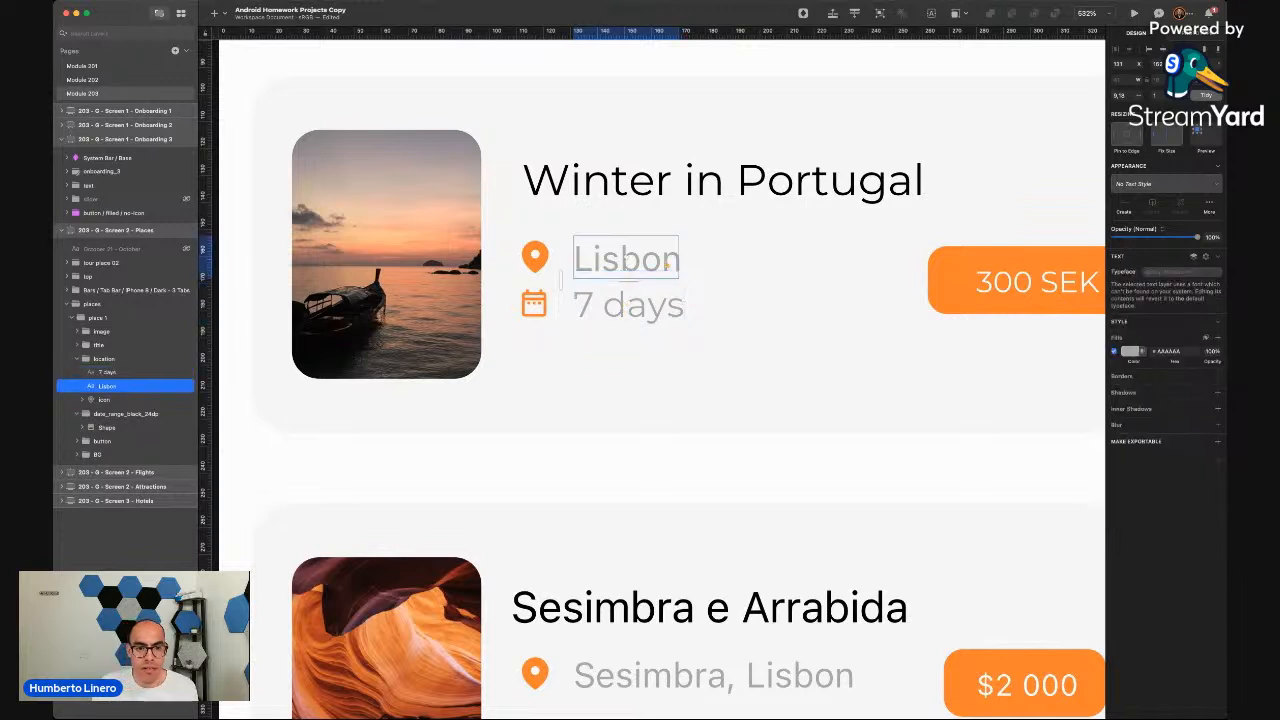
key(Delete)
Duplicate the "7 days" text beside the location pin, change the copy to "Lisbon", and select the card background
drag(623, 306, 623, 260)
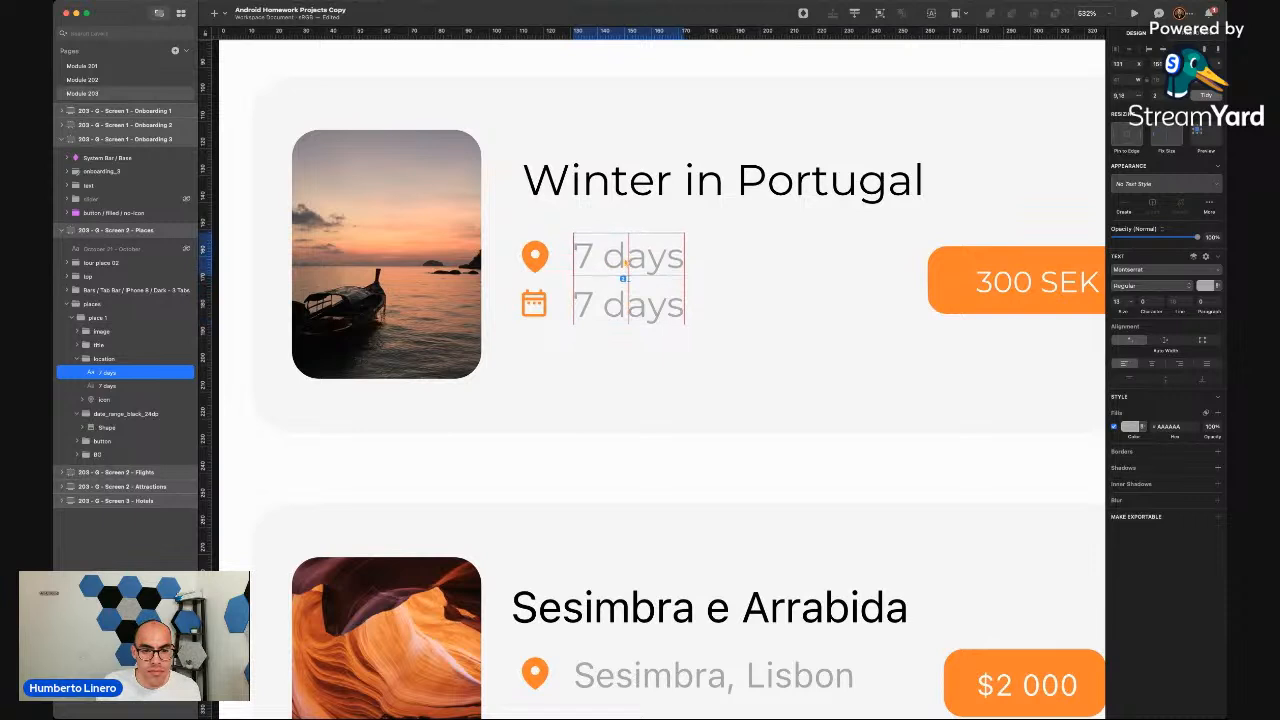
double_click(623, 262)
key(super+a)
key(BackSpace)
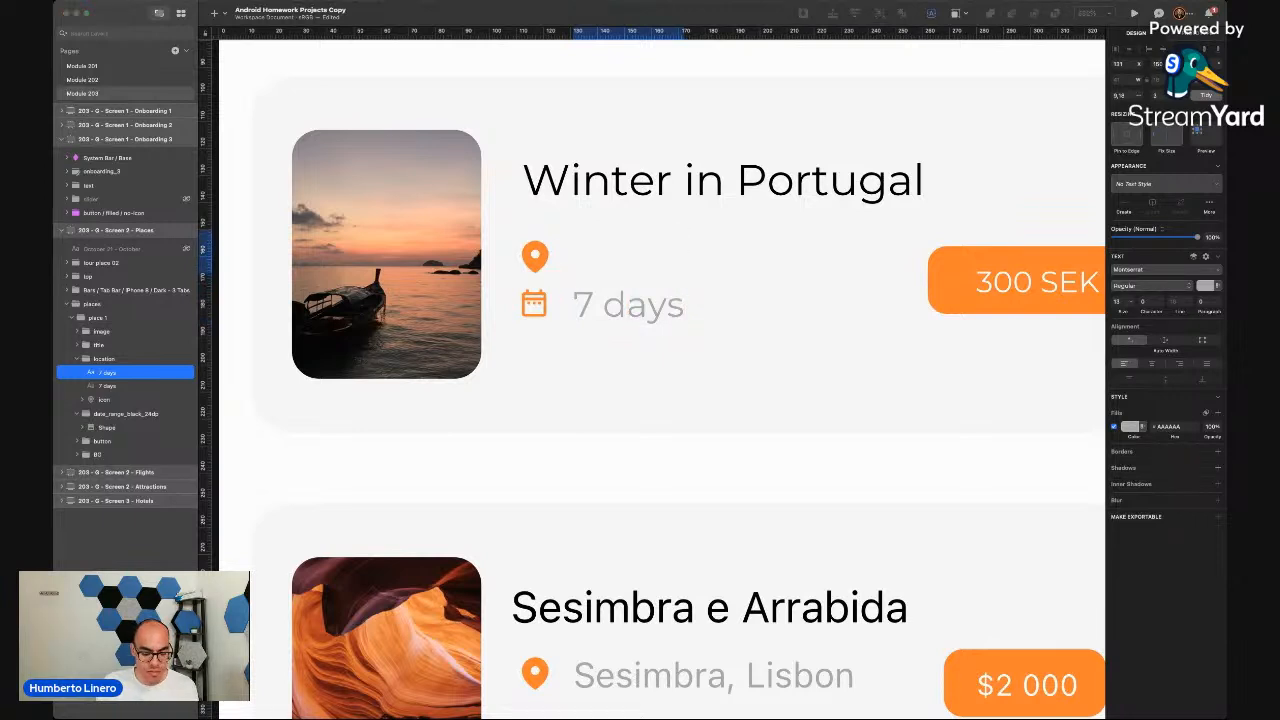
text(Lisbon)
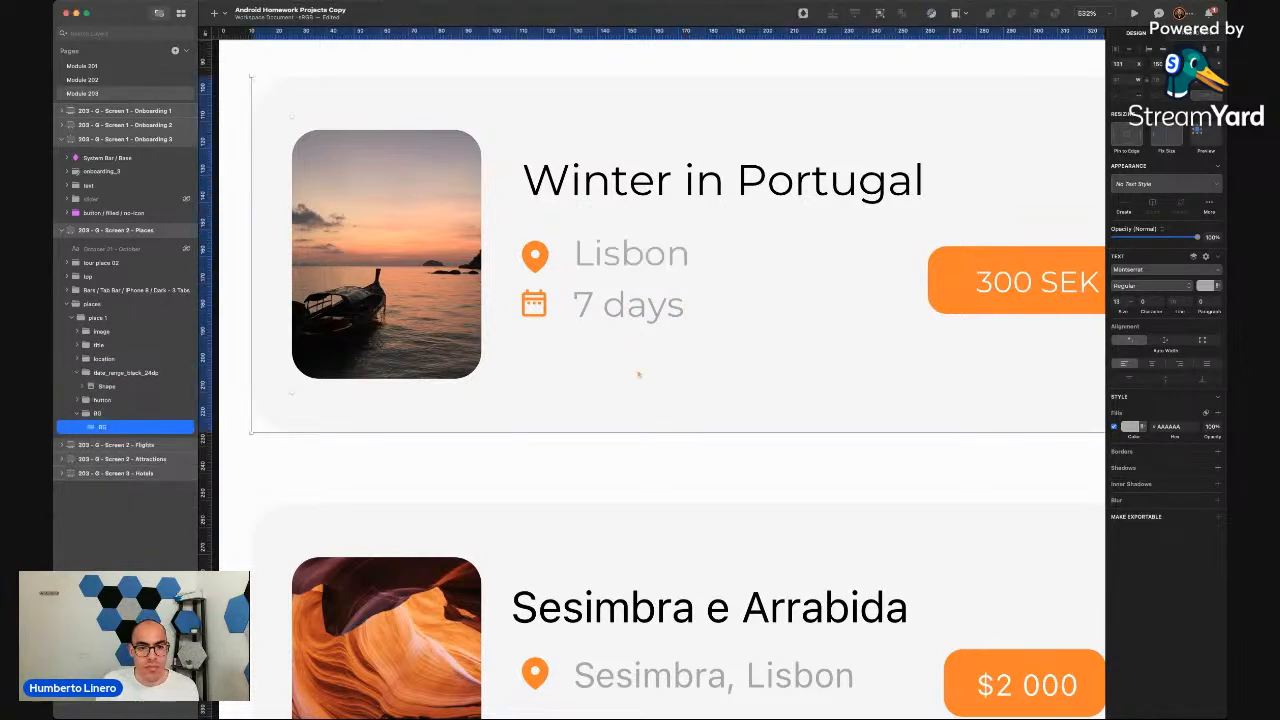
click(575, 390)
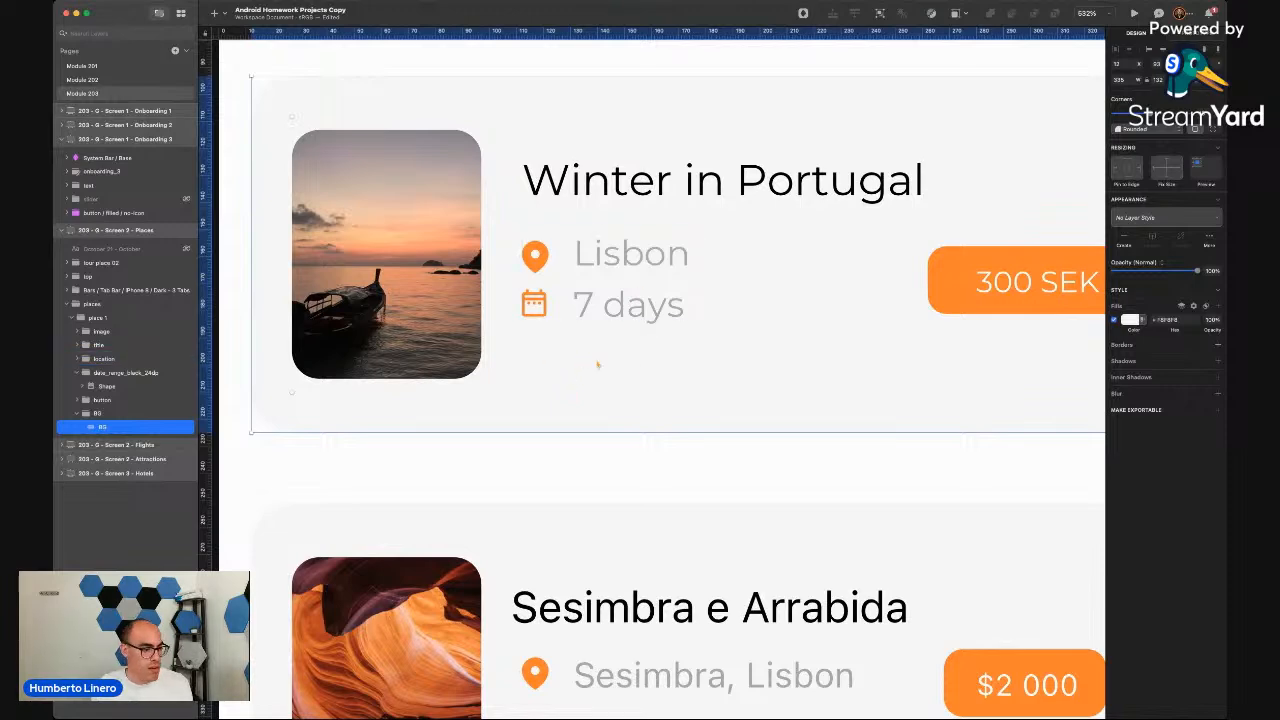
scroll(660, 363, down, 5)
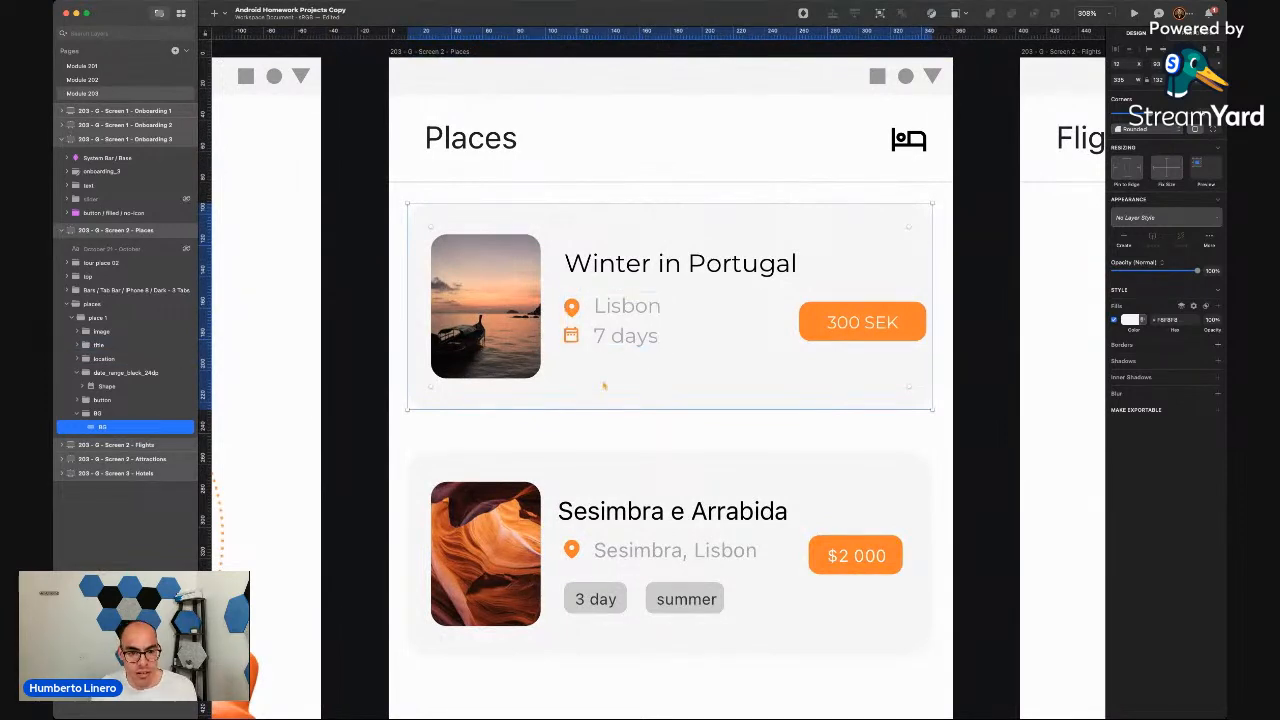
key(super+Tab)
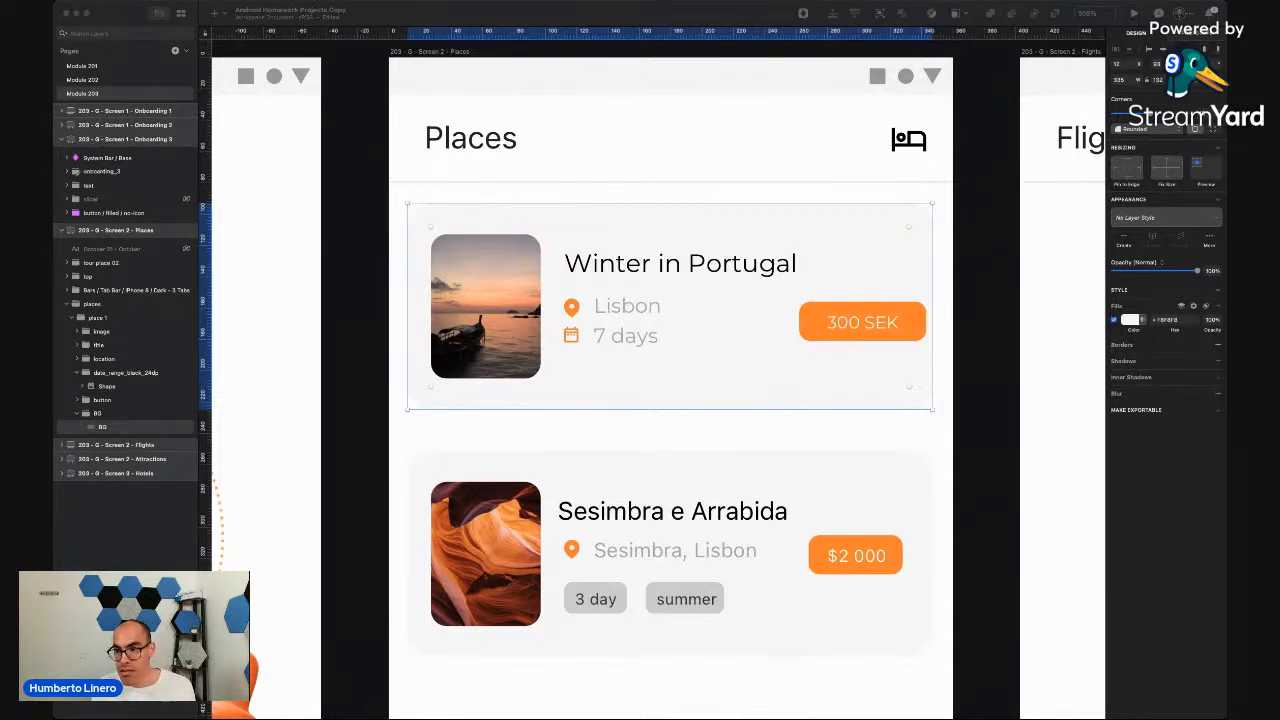
Bring a black groups icon into the Winter in Portugal card and place it beneath the calendar icon
click(1021, 352)
scroll(560, 405, up, 5)
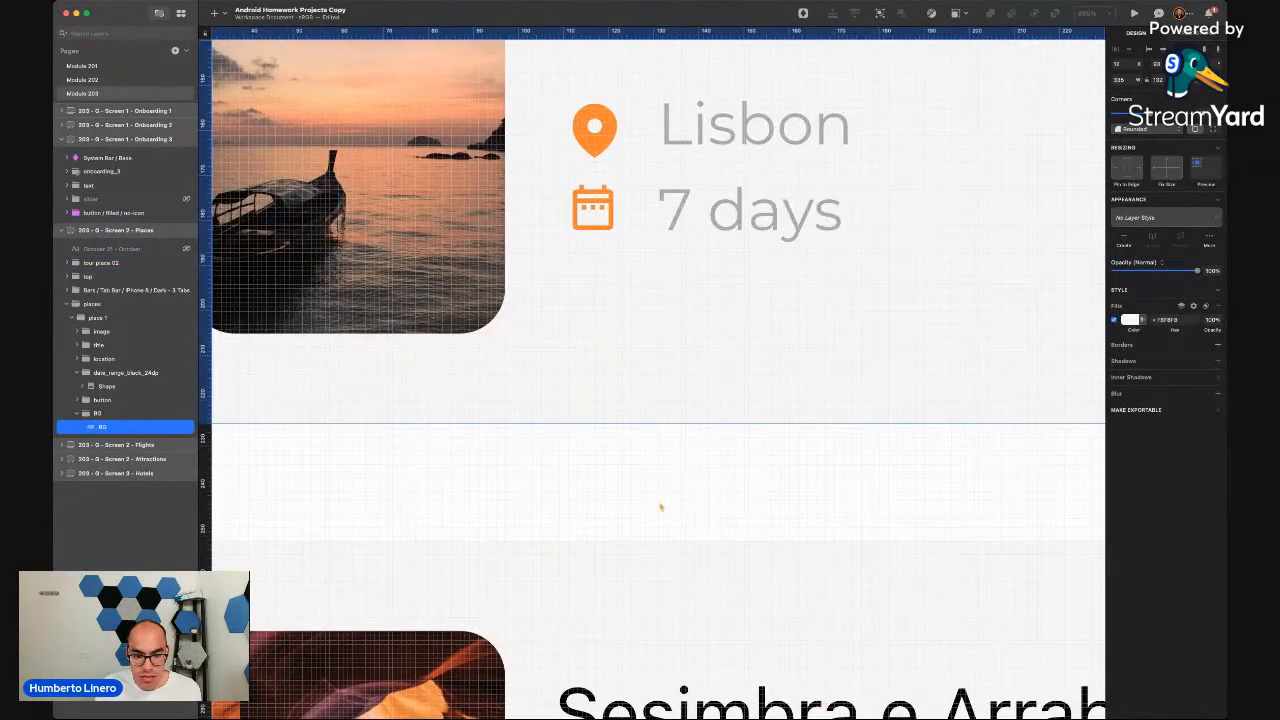
click(611, 305)
drag(600, 301, 590, 297)
scroll(590, 297, down, 3)
click(720, 294)
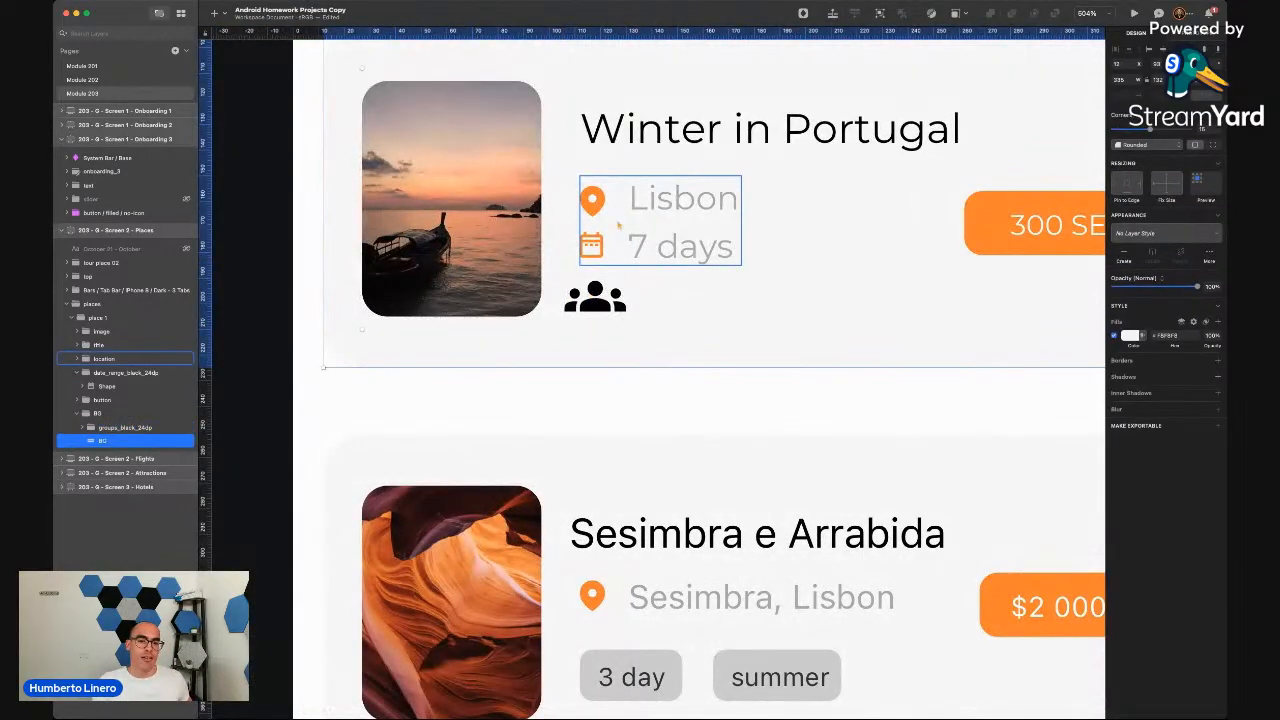
Move the groups_black_24dp layer out of the BG group, above date_range_black_24dp in place 1, and collapse the card's open groups
scroll(757, 277, right, 4)
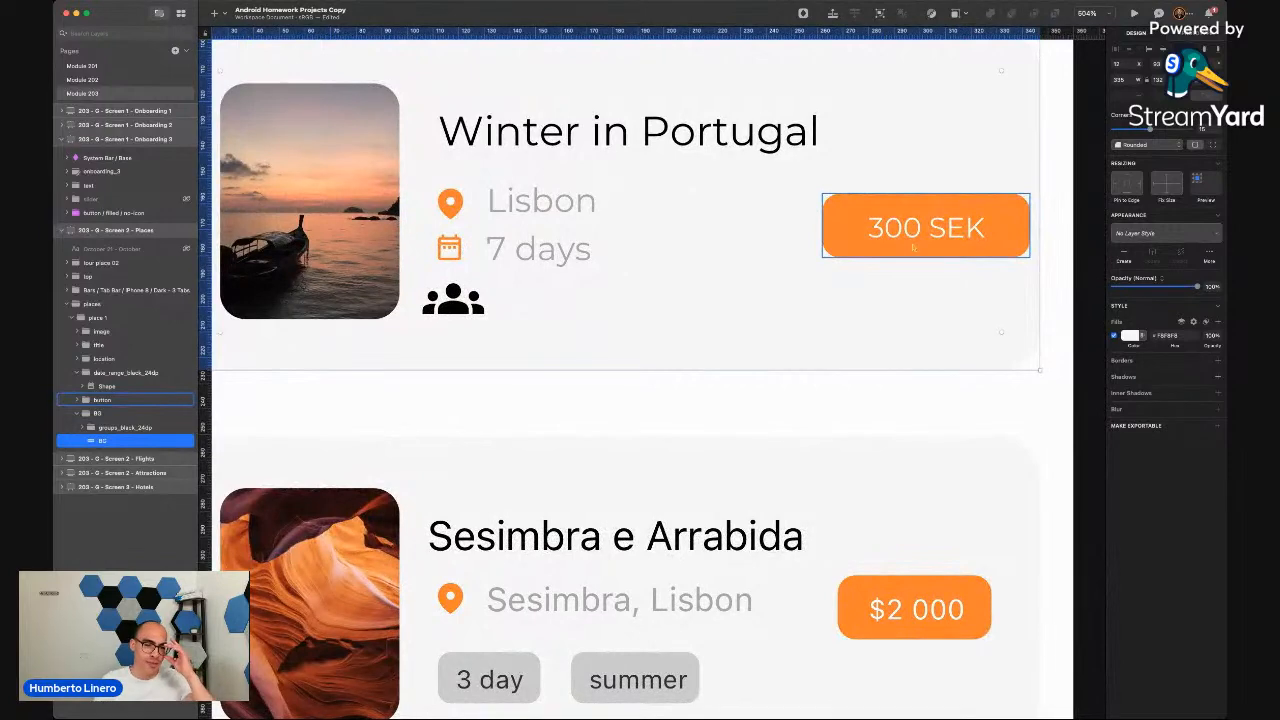
scroll(643, 434, down, 5)
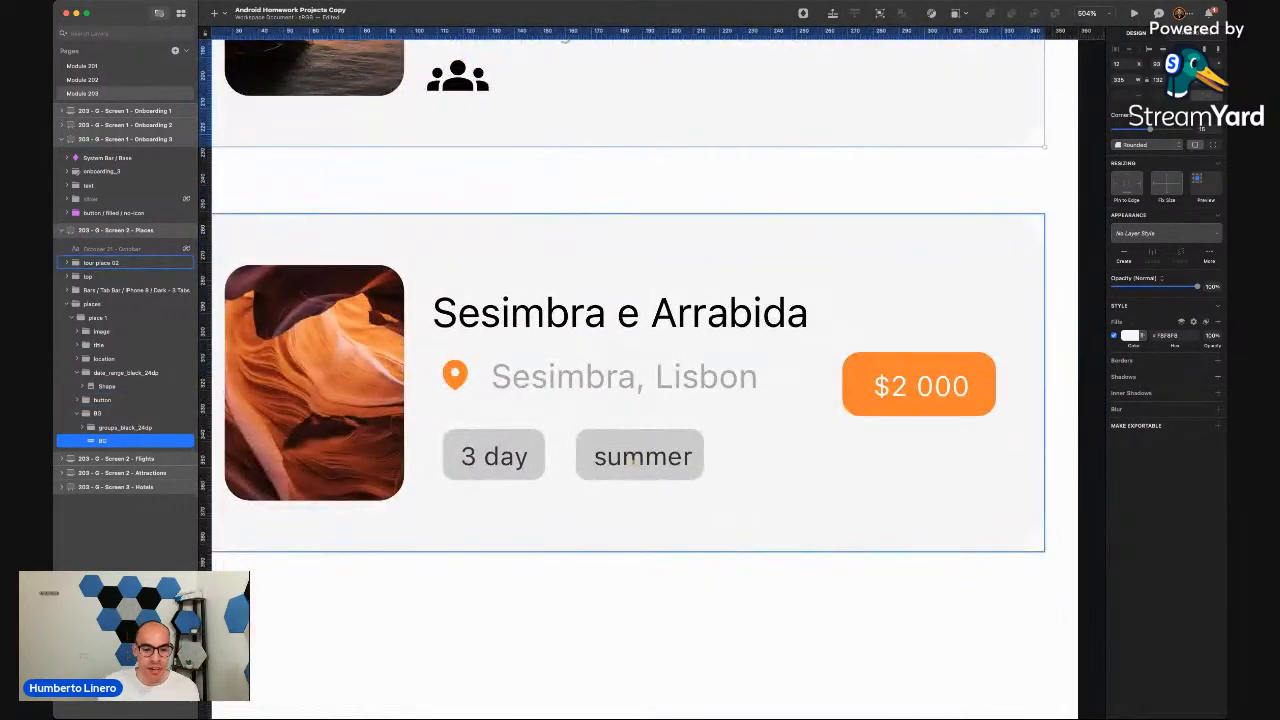
scroll(643, 458, down, 3)
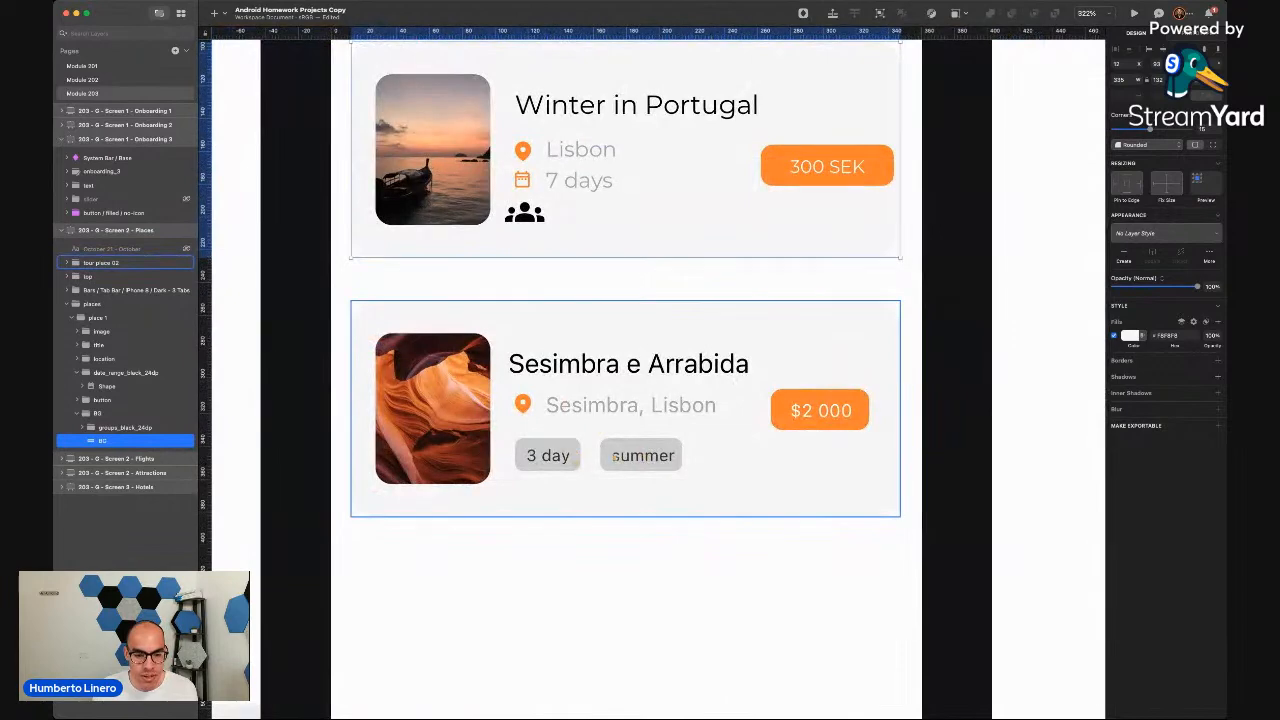
scroll(520, 282, up, 3)
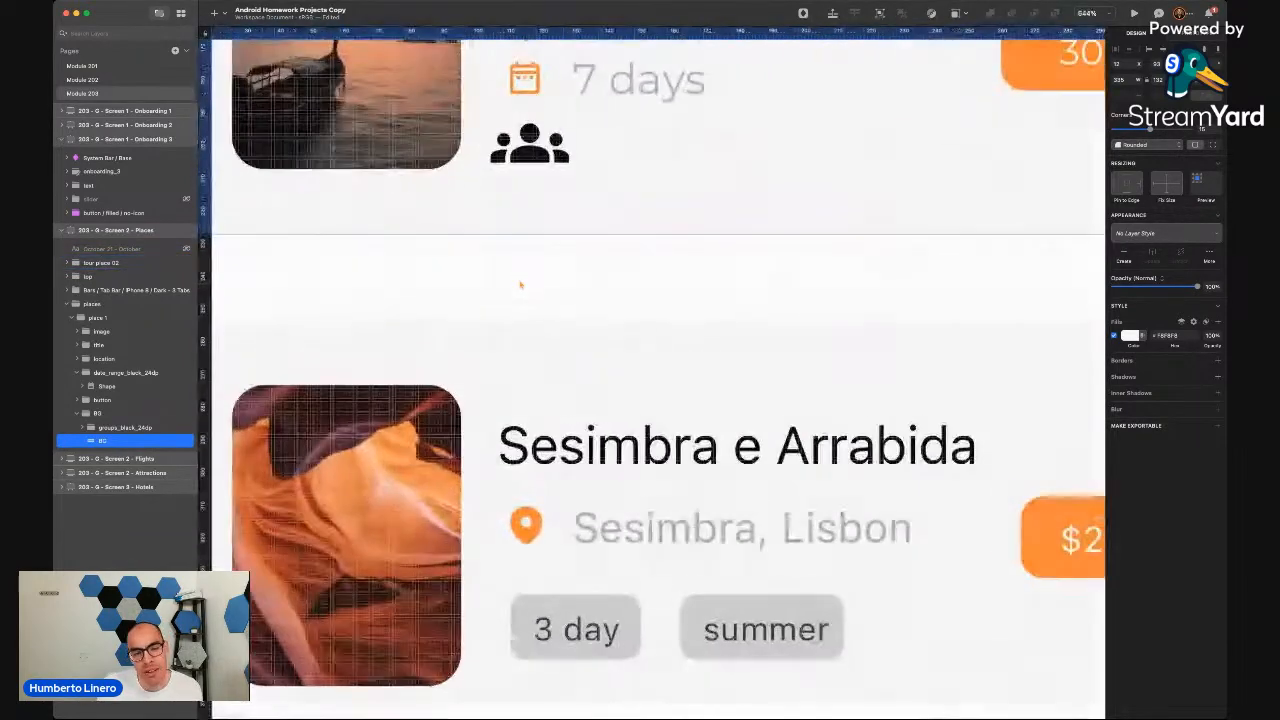
click(530, 162)
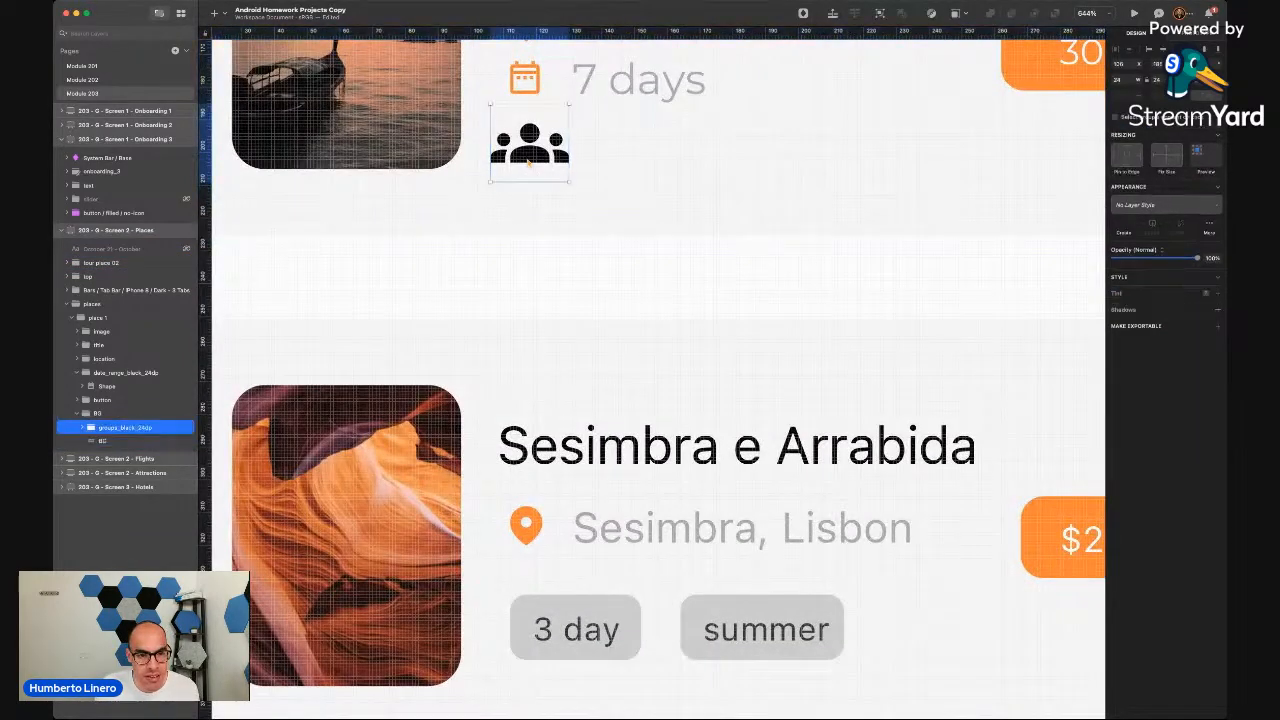
click(77, 413)
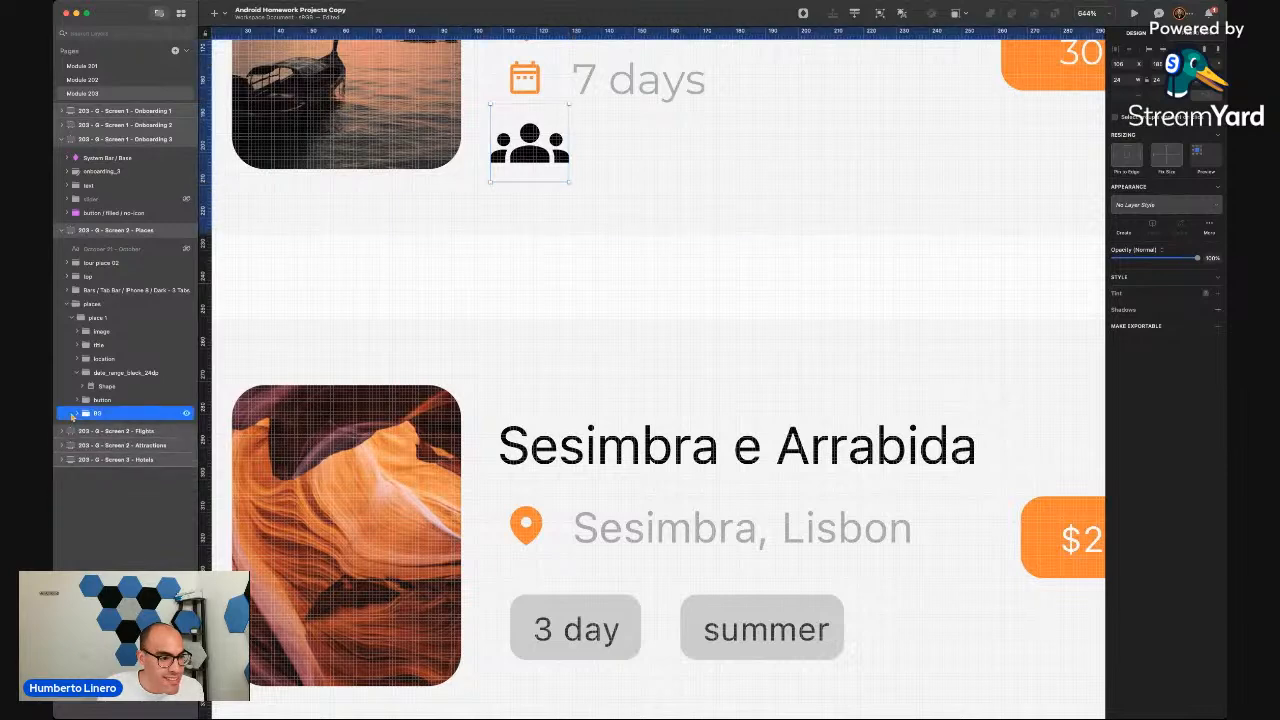
click(75, 414)
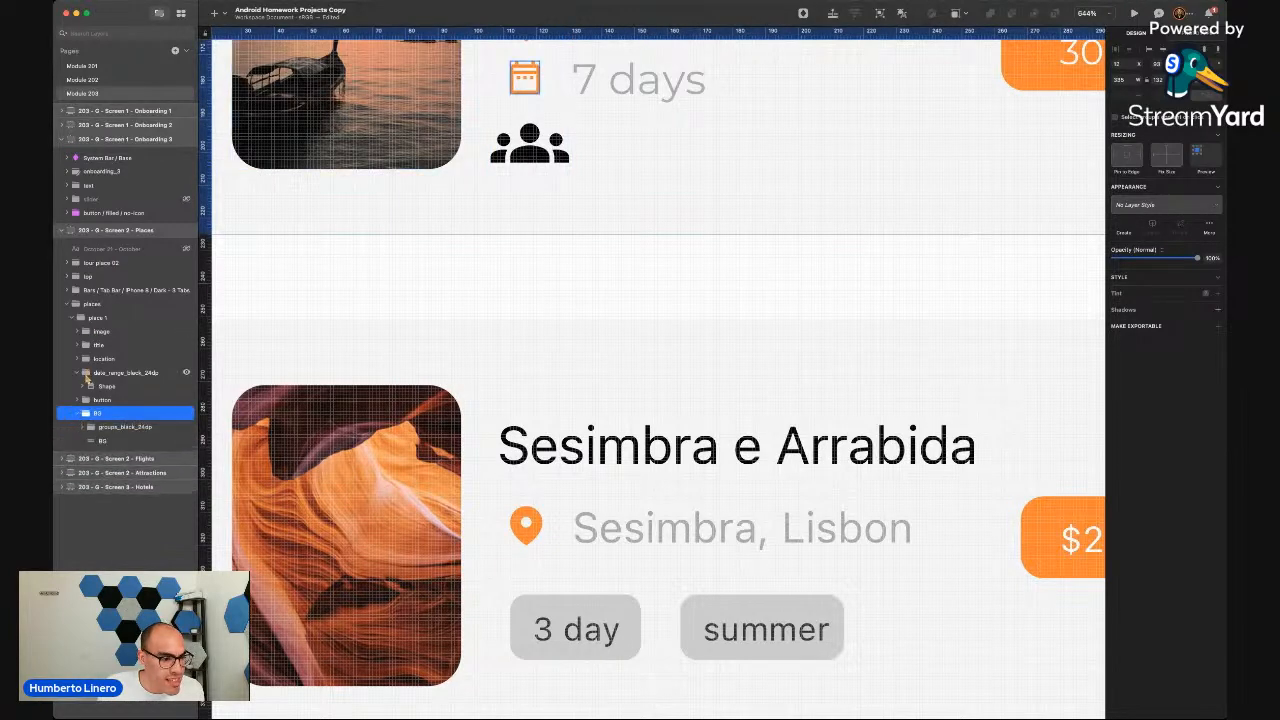
click(86, 373)
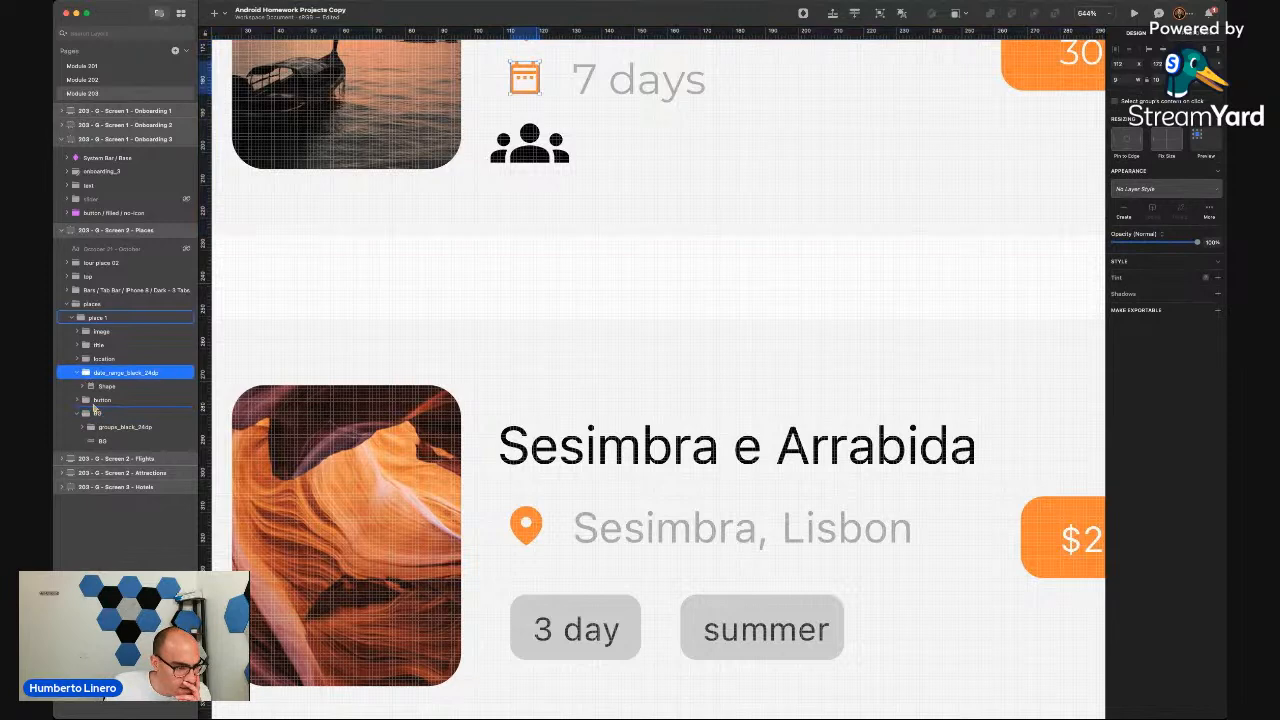
drag(84, 398, 80, 368)
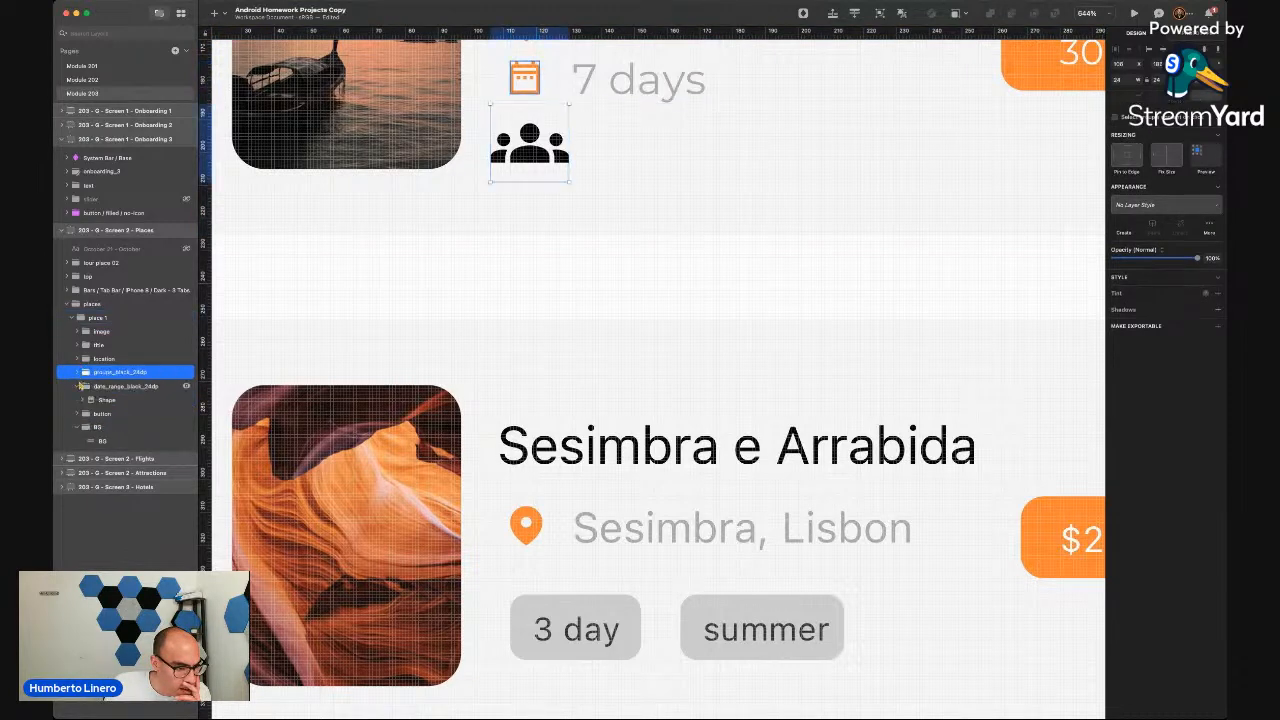
click(78, 386)
click(77, 414)
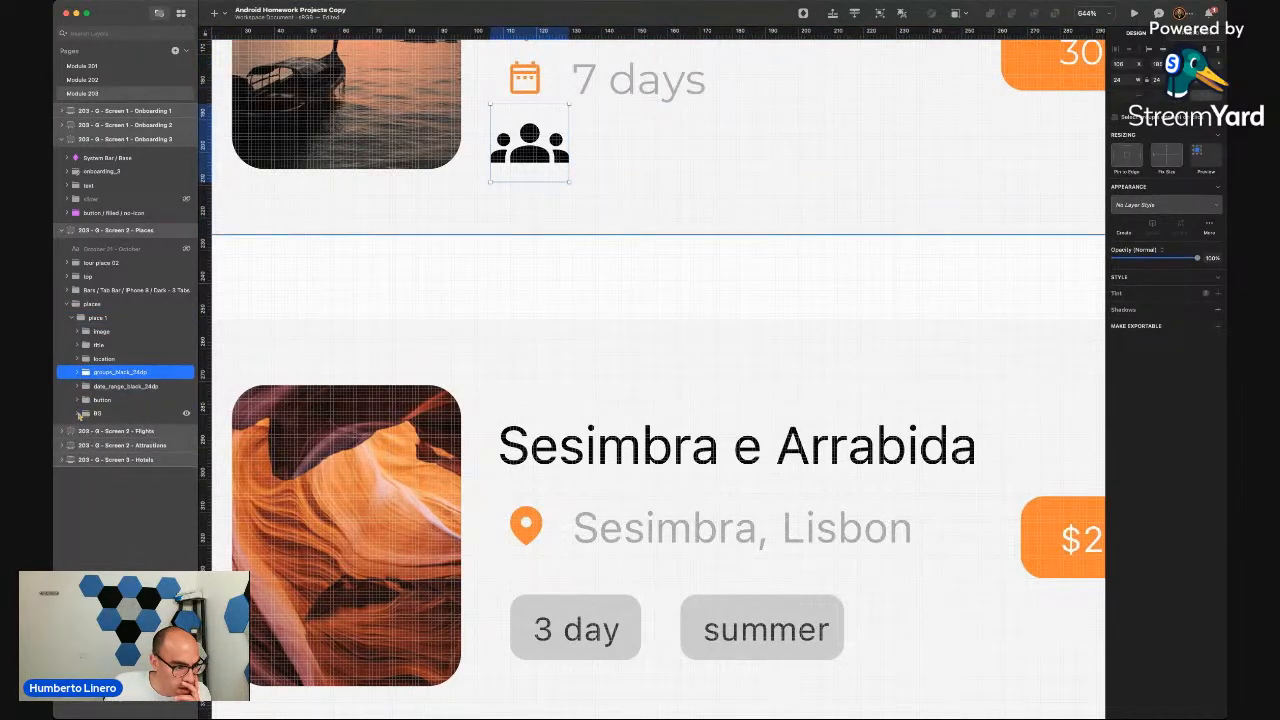
Move the BG shape out of its group directly into place 1 and delete the leftover BG group
click(90, 428)
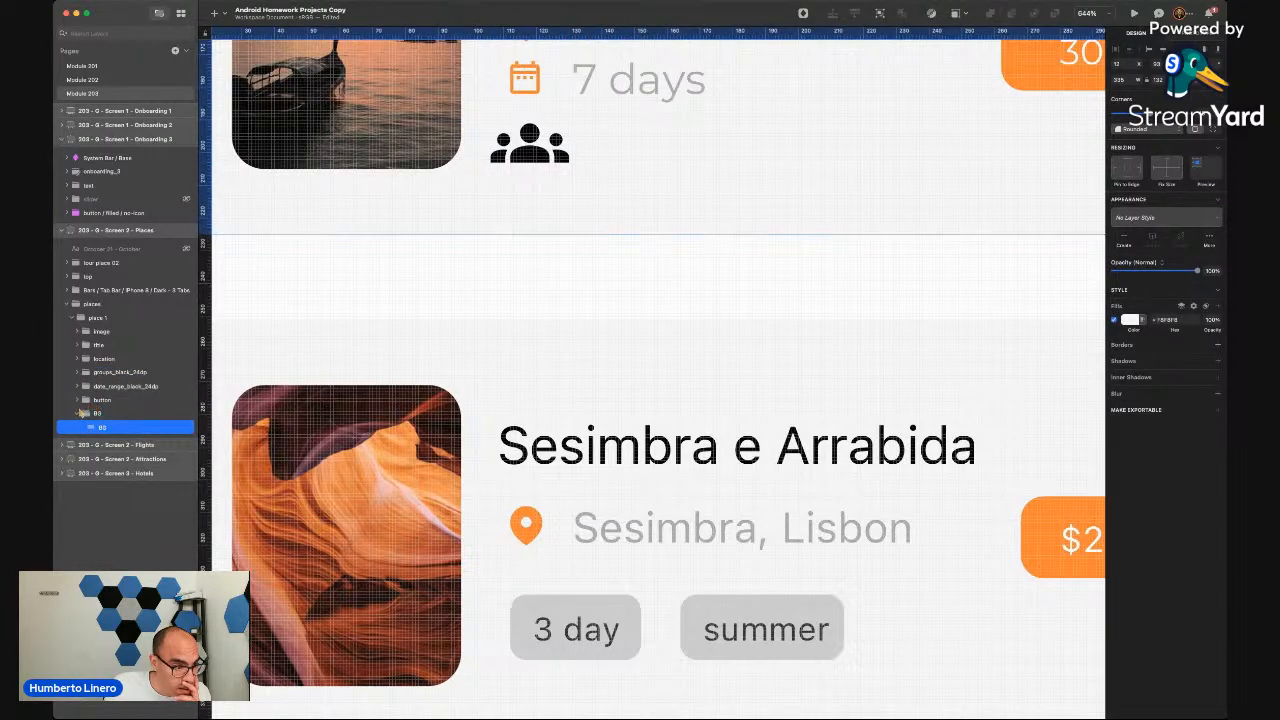
drag(95, 429, 92, 408)
click(94, 428)
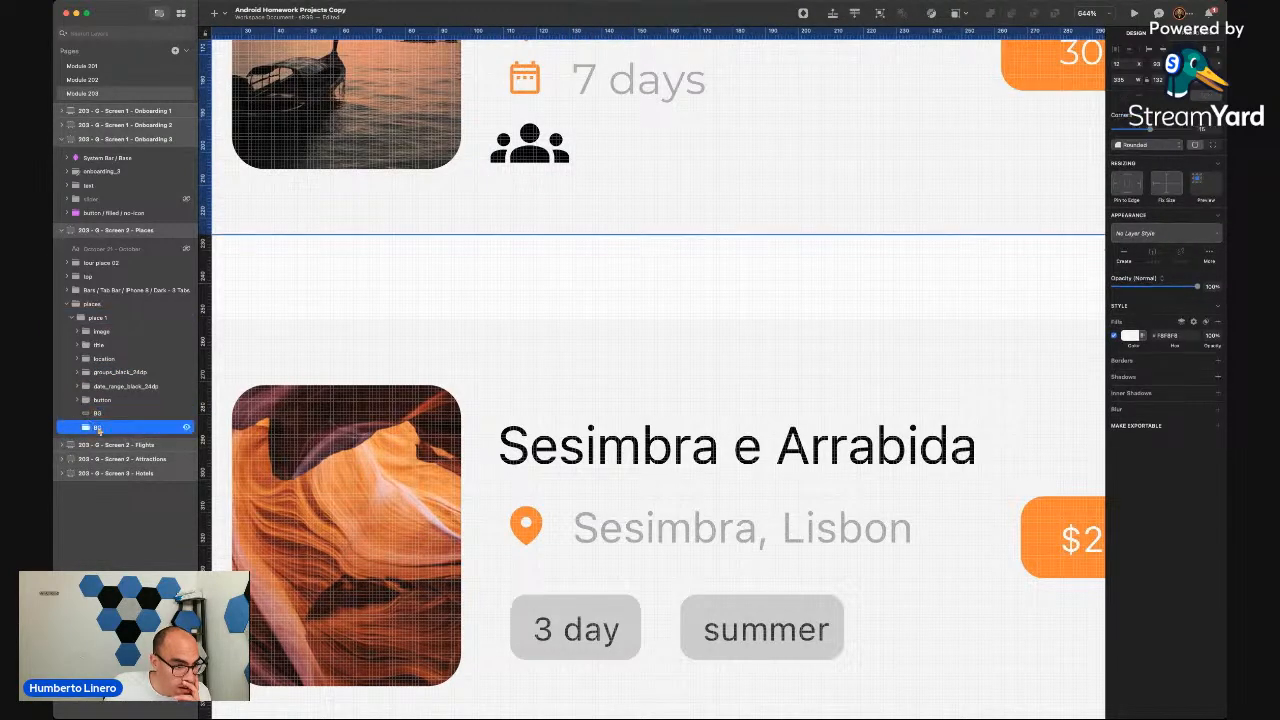
key(Delete)
scroll(469, 380, down, 5)
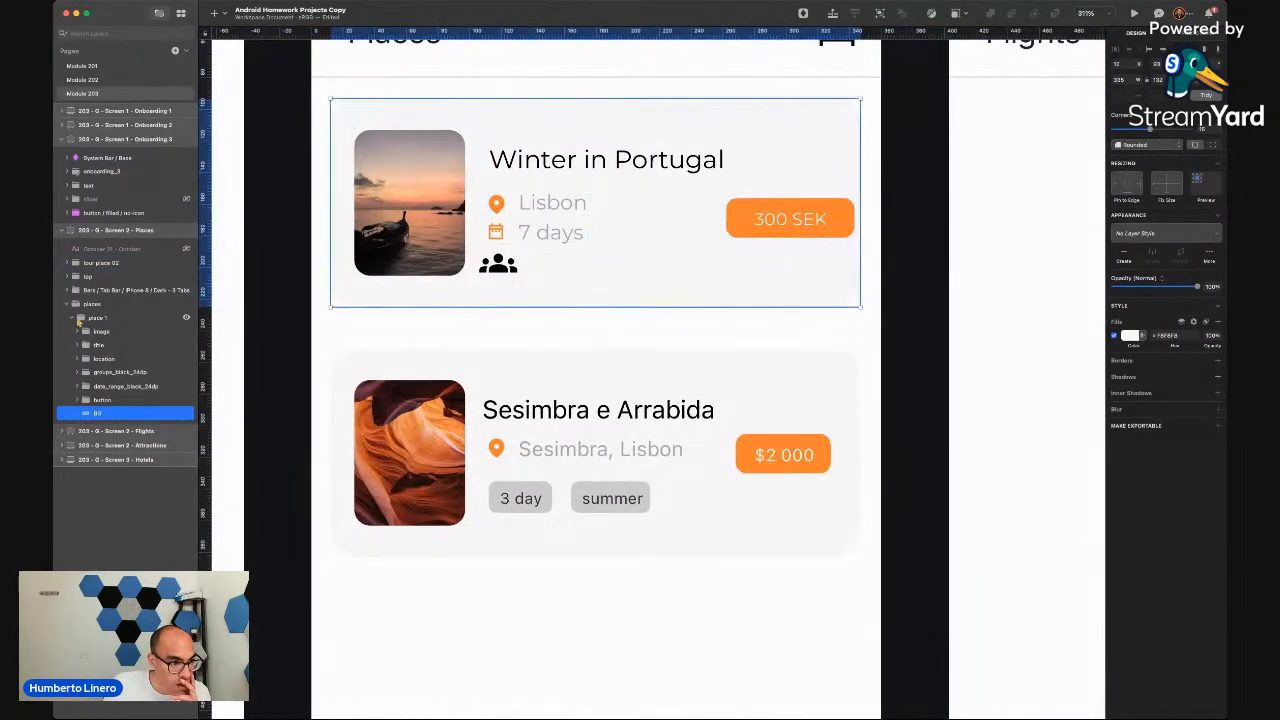
Delete the second card, the Sesimbra e Arrabida tour place group, from the Places screen
click(106, 262)
key(Delete)
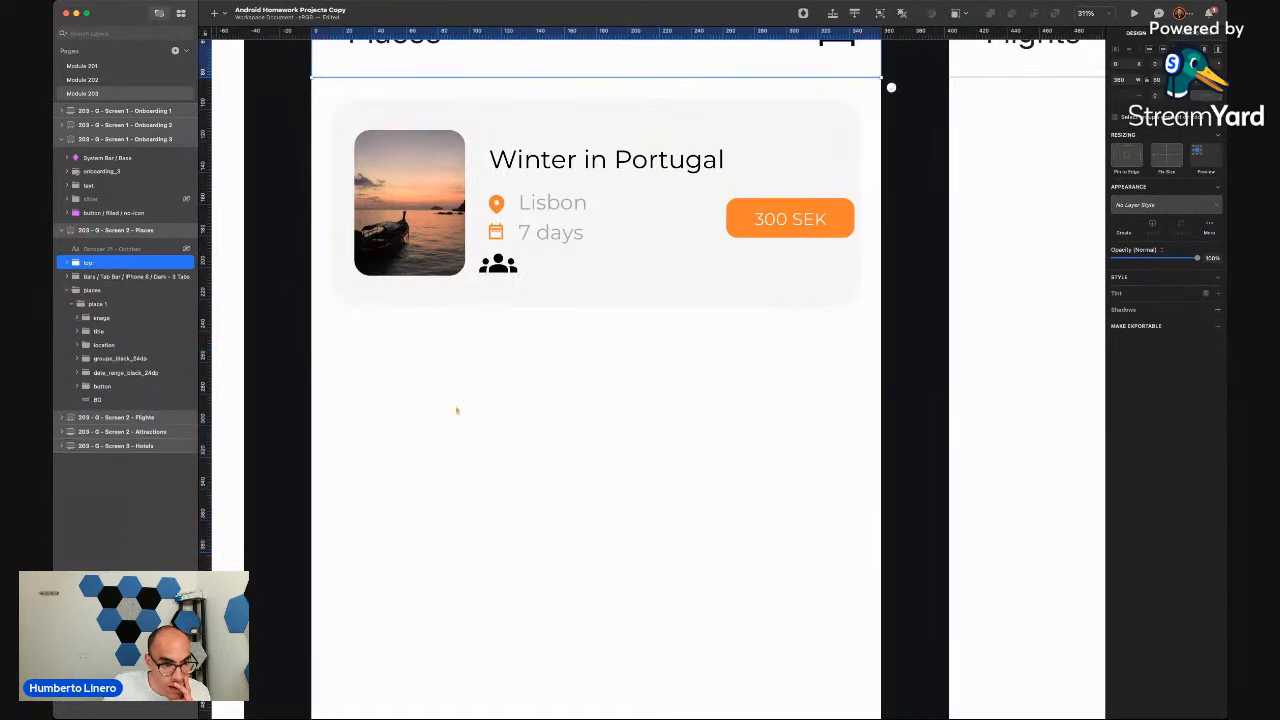
click(497, 356)
scroll(497, 356, up, 1)
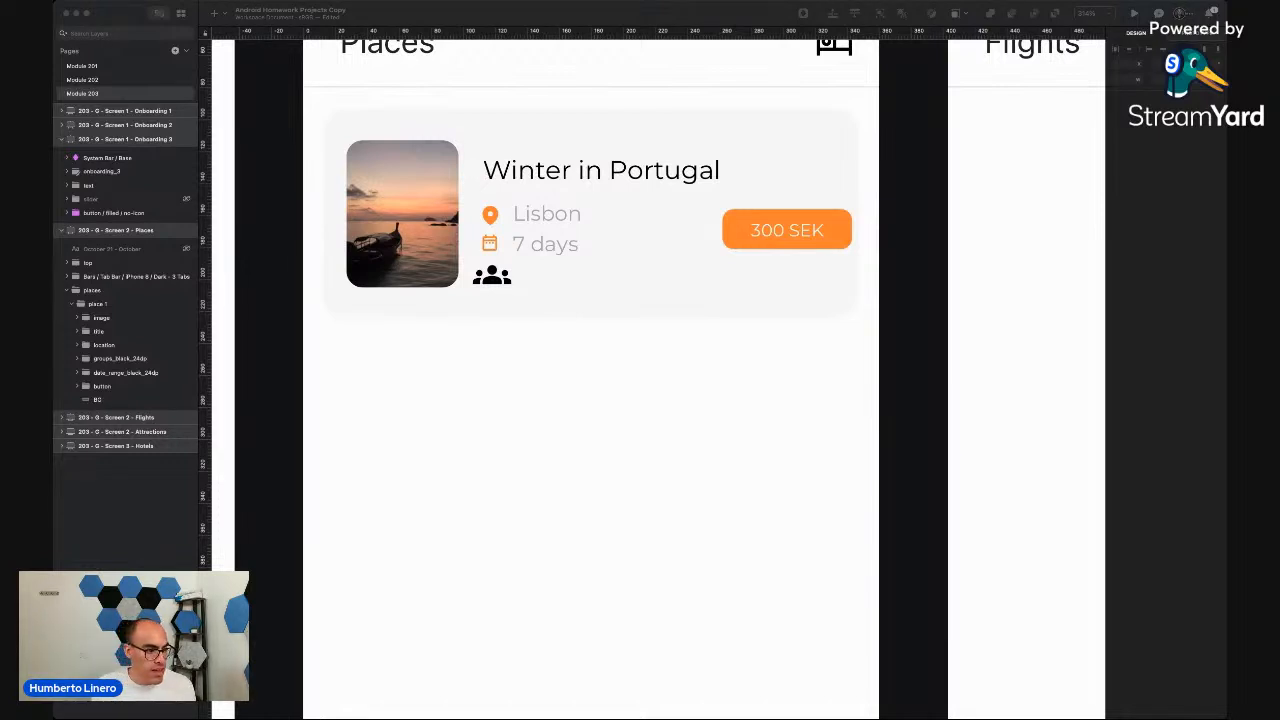
Select the Shape inside the groups icon and shift it slightly to the right beneath the calendar icon
click(493, 284)
double_click(493, 284)
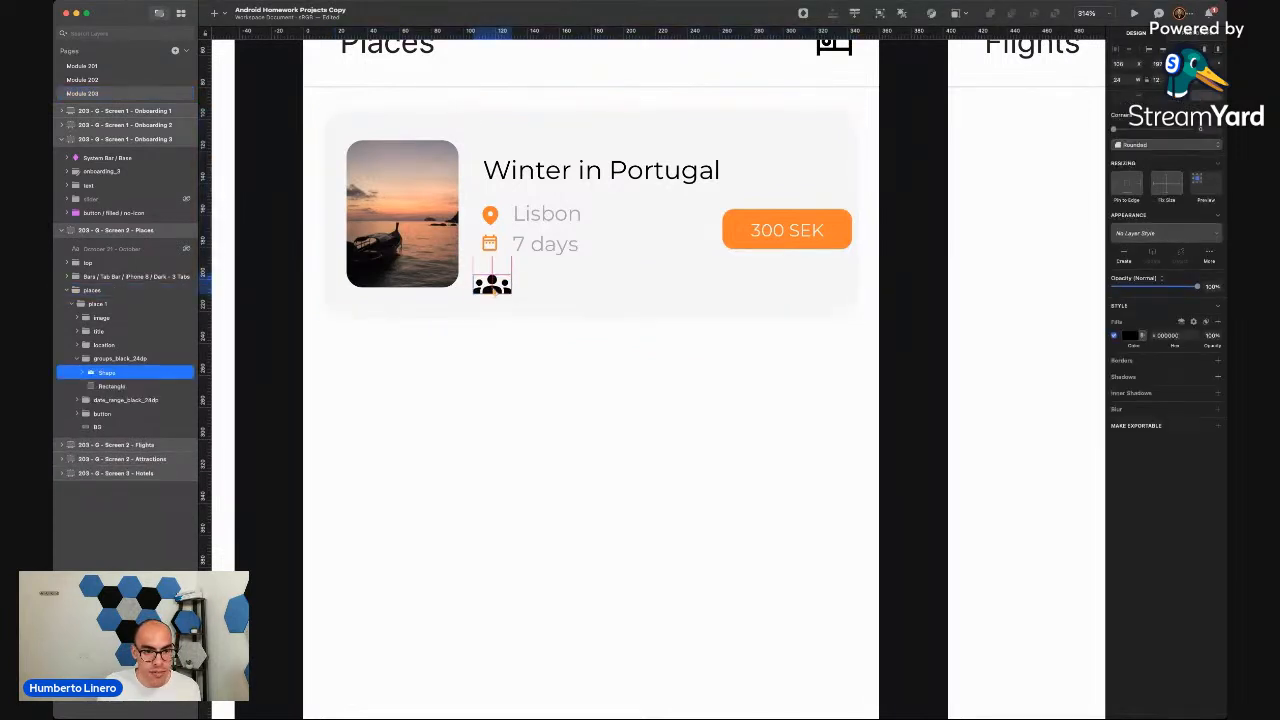
double_click(493, 283)
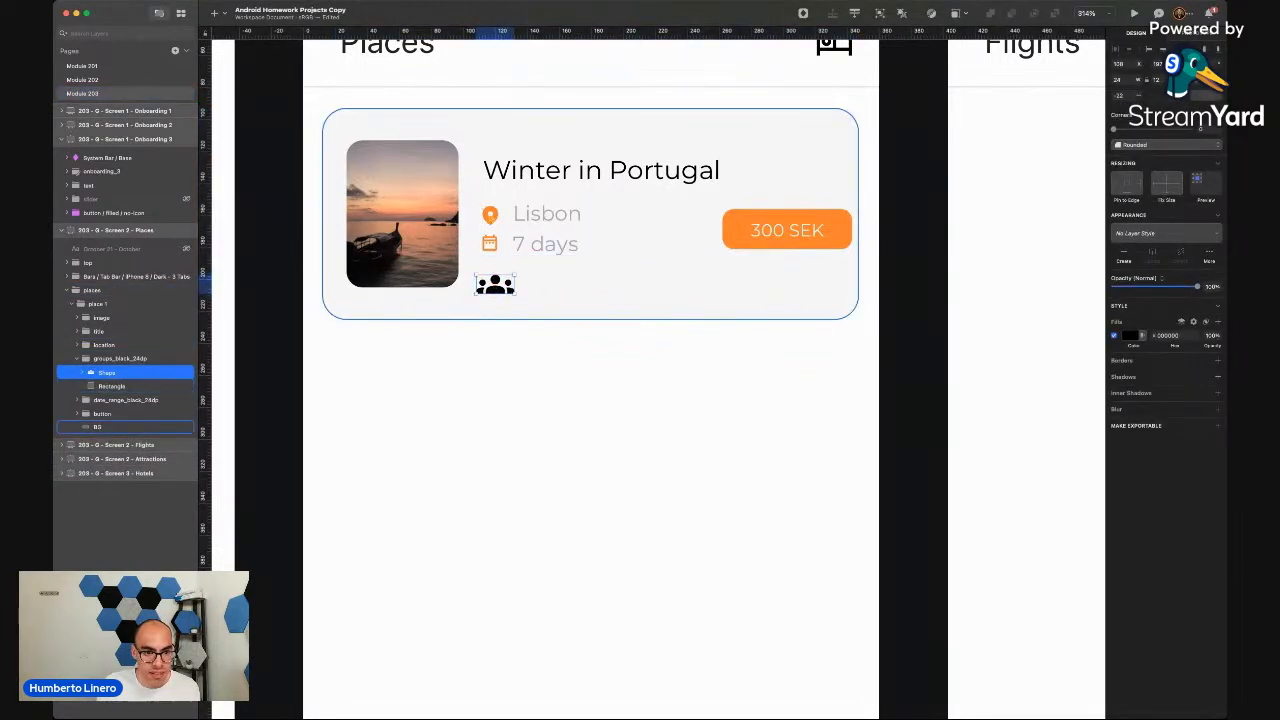
Delete the orange pin icon from the location group and clear the selection
super+click(490, 215)
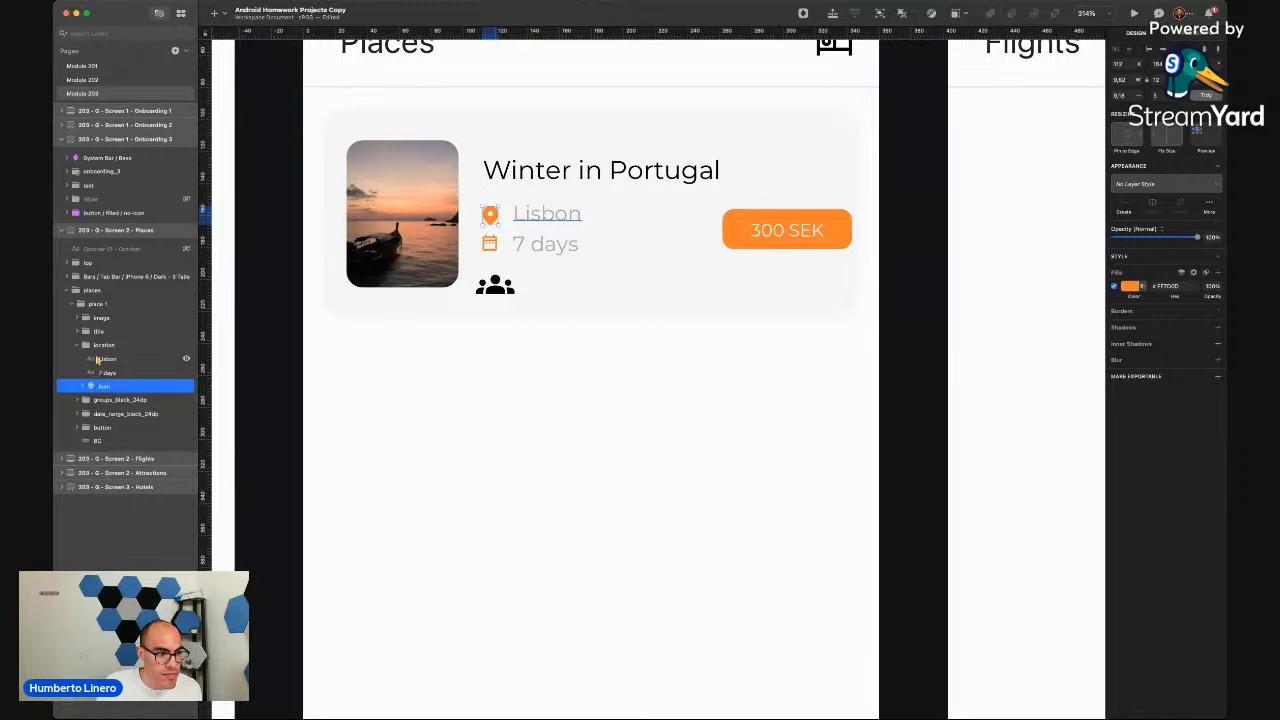
click(100, 345)
click(80, 346)
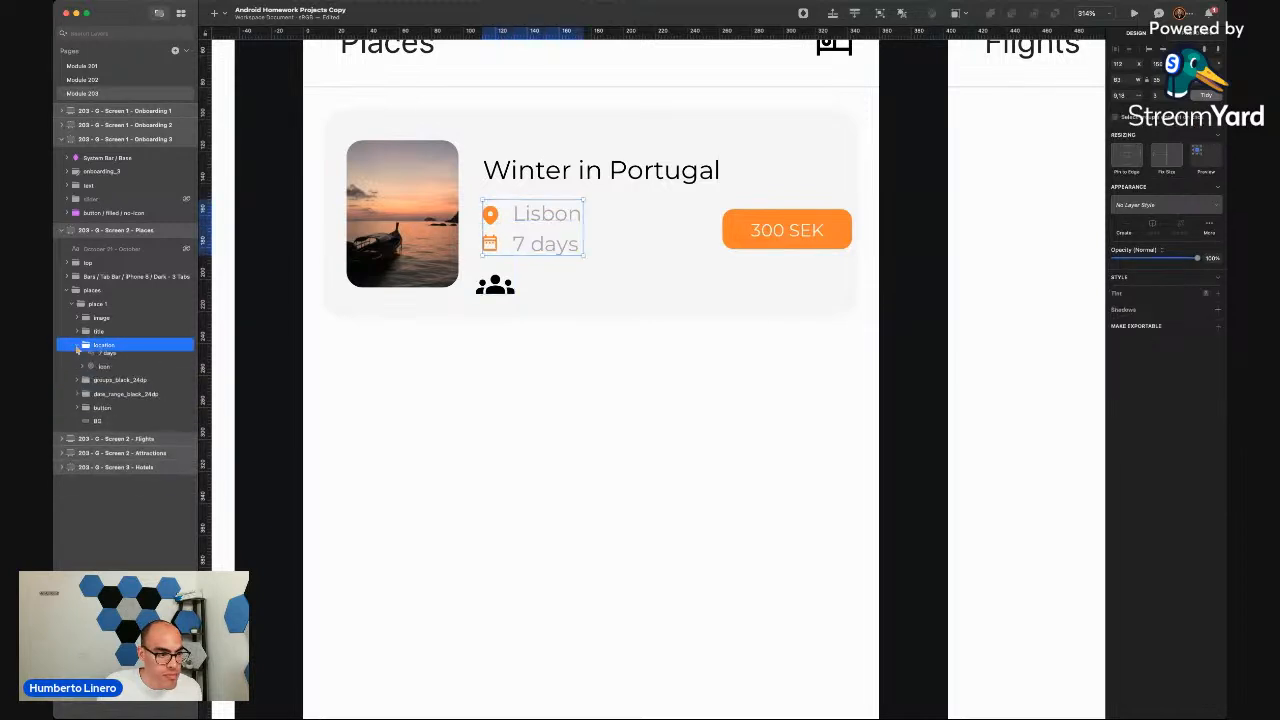
click(105, 386)
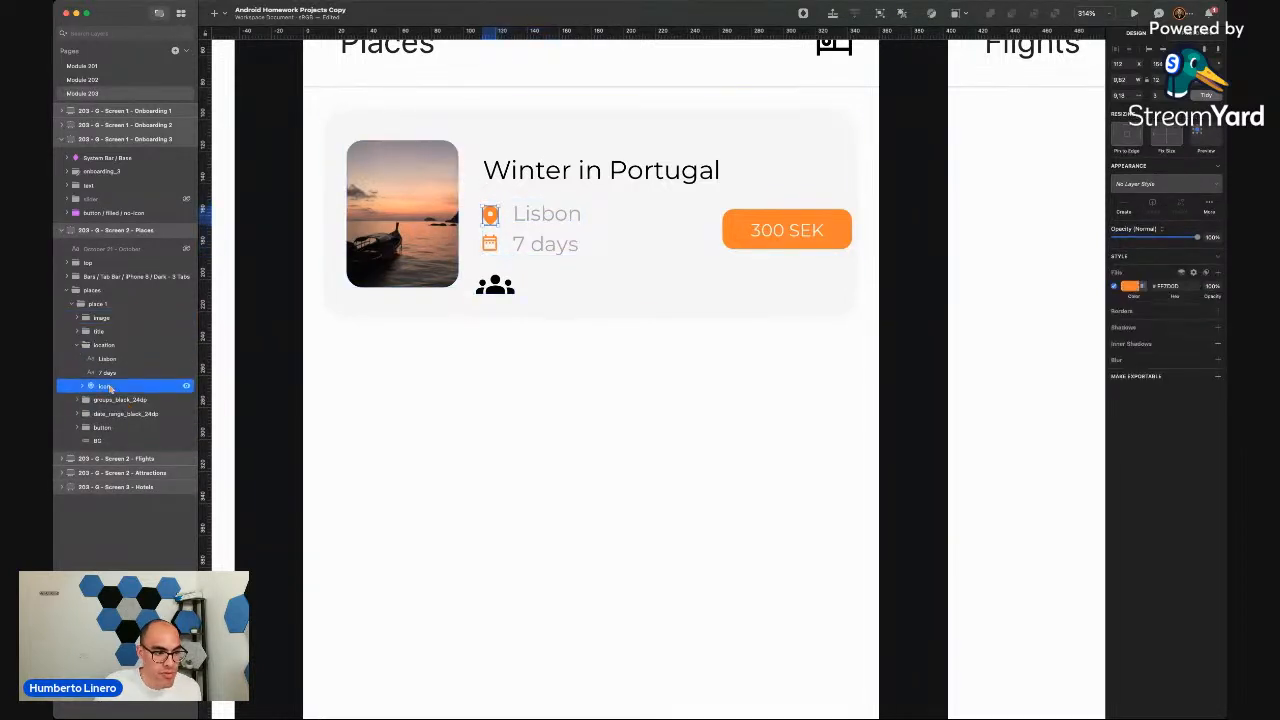
key(Delete)
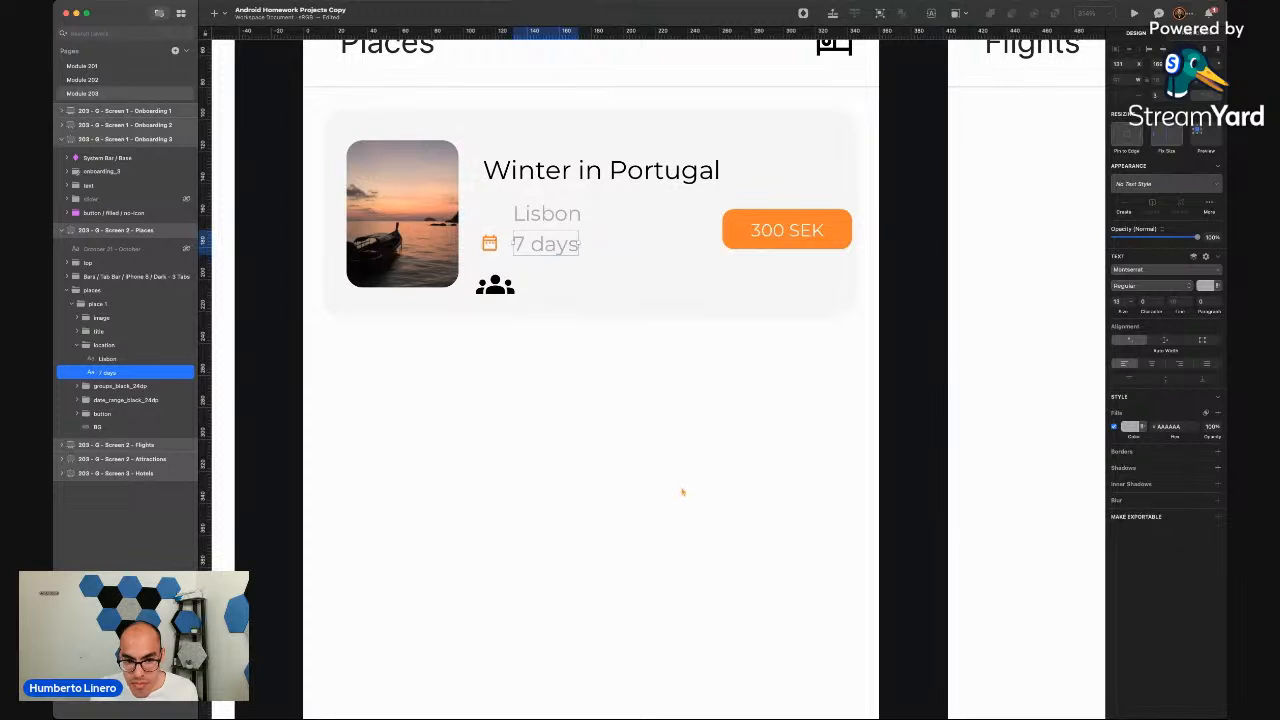
click(658, 362)
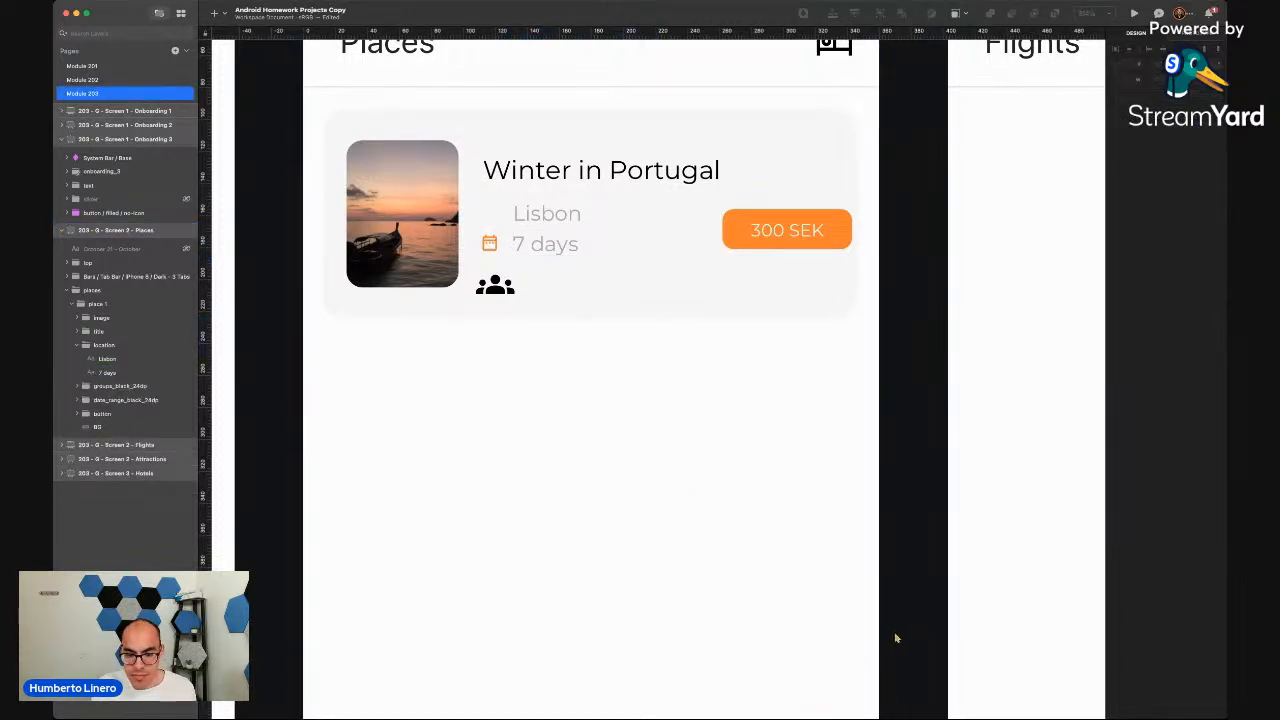
Bring in a black location pin icon from outside the document and place it beside the Lisbon text
key(super+Tab)
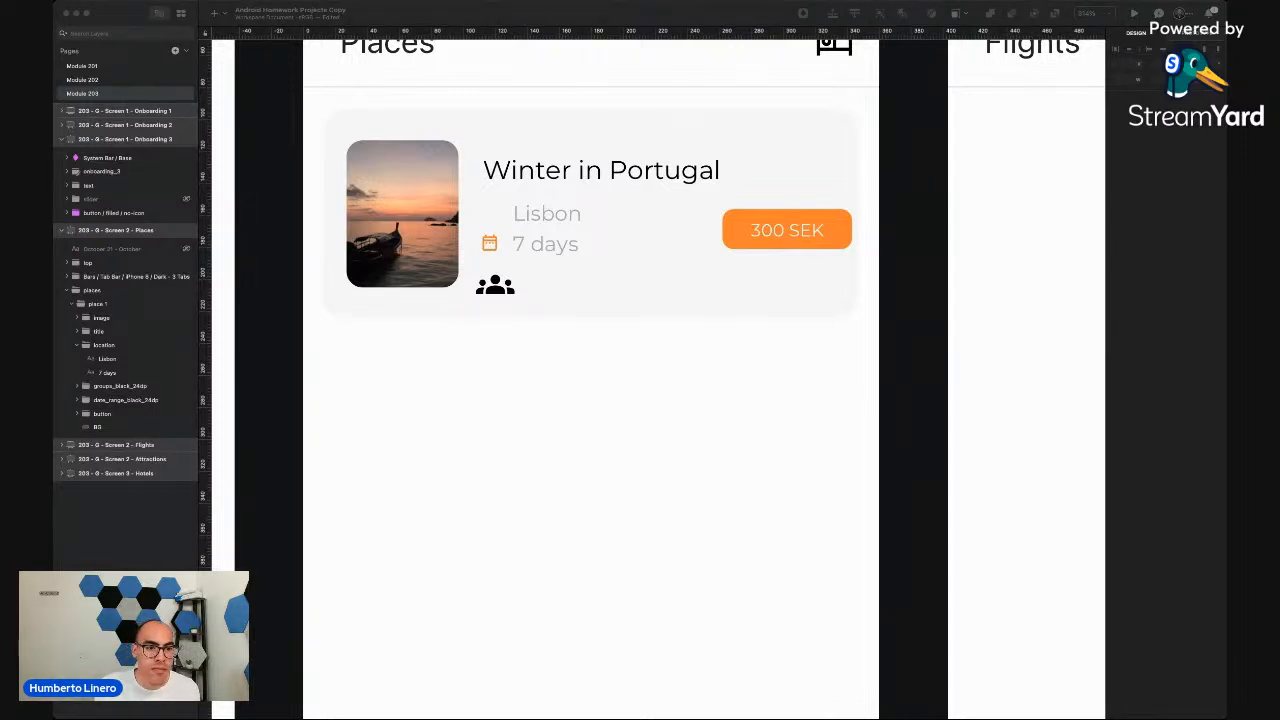
drag(420, 132, 418, 127)
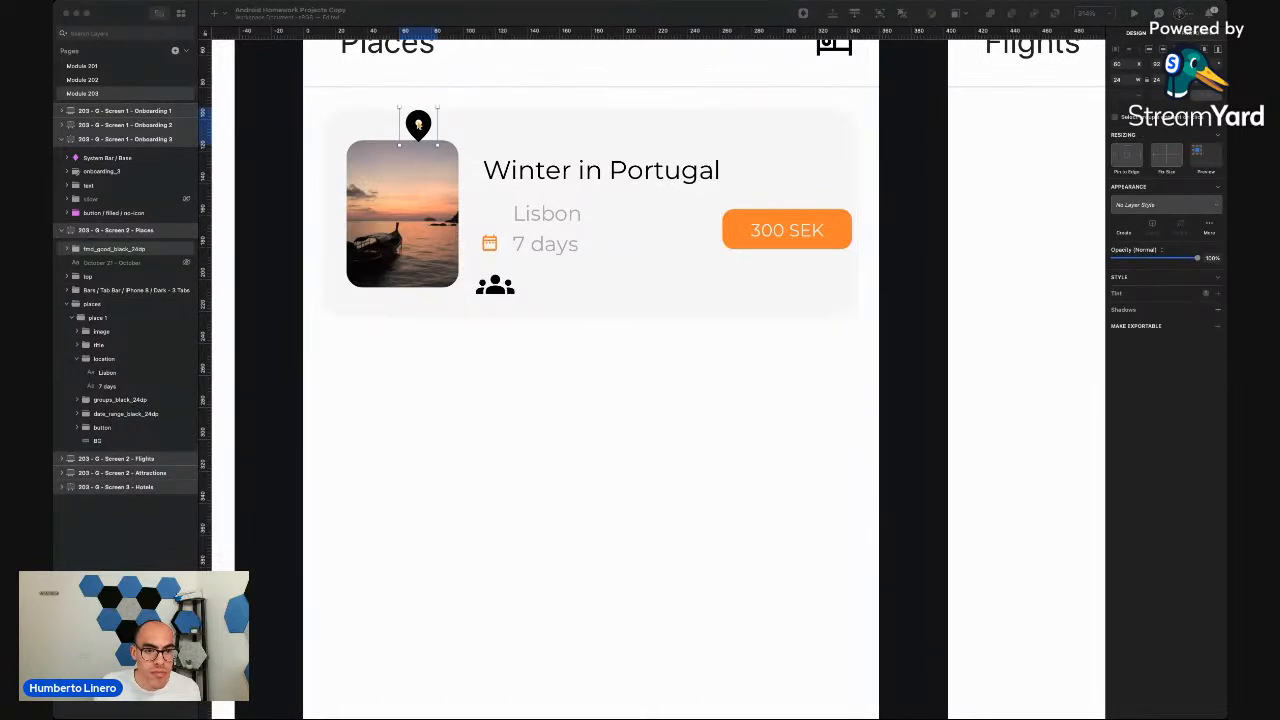
drag(418, 125, 490, 213)
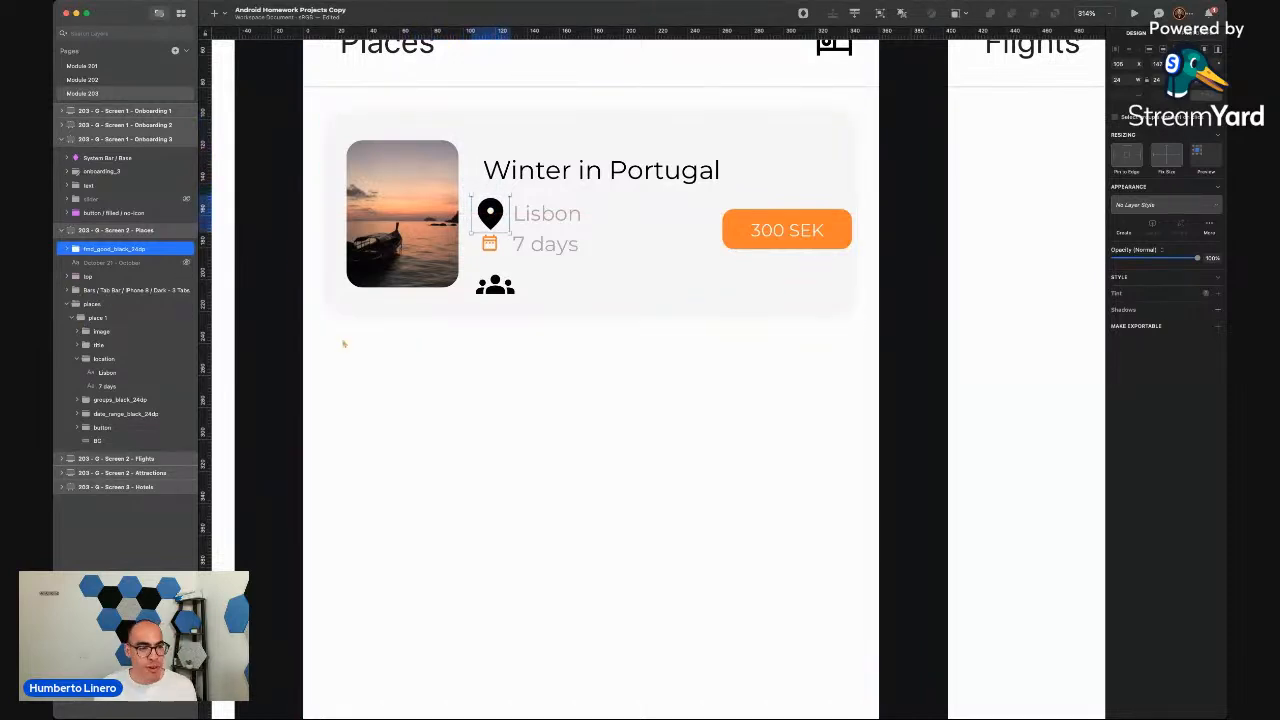
Collapse the places group and delete the hidden October date text layer from the Places artboard
click(66, 304)
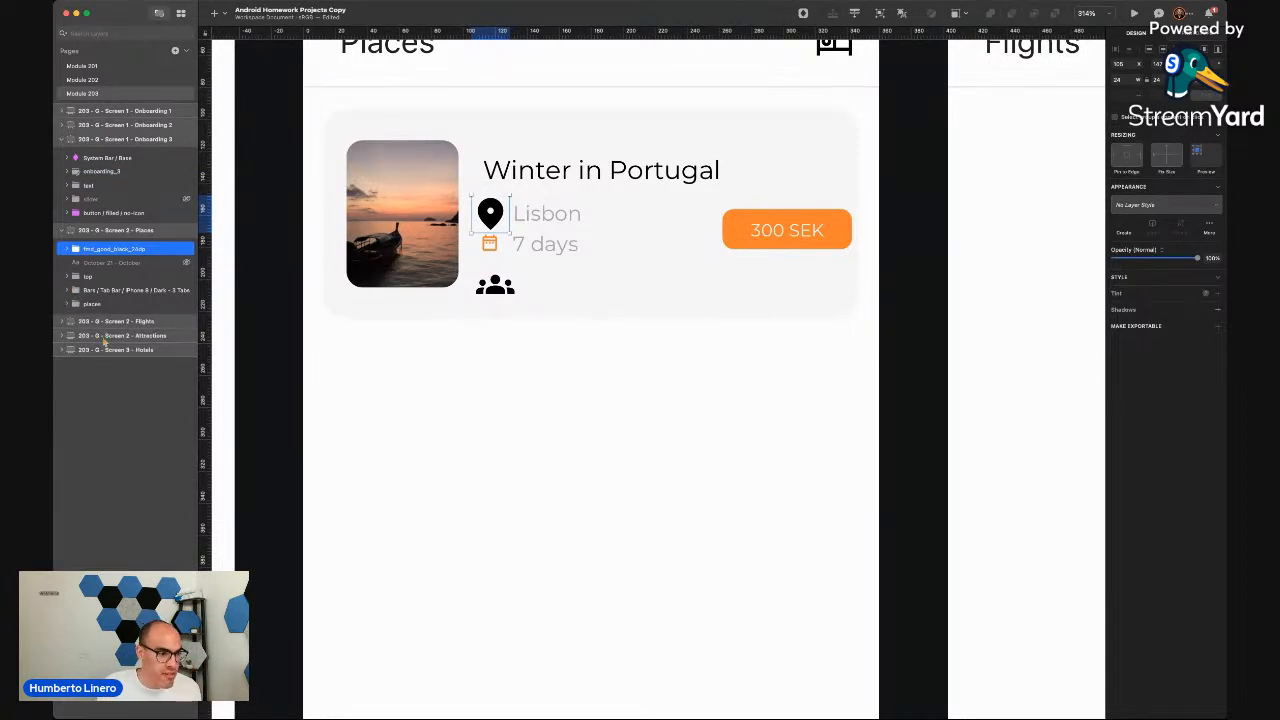
click(132, 264)
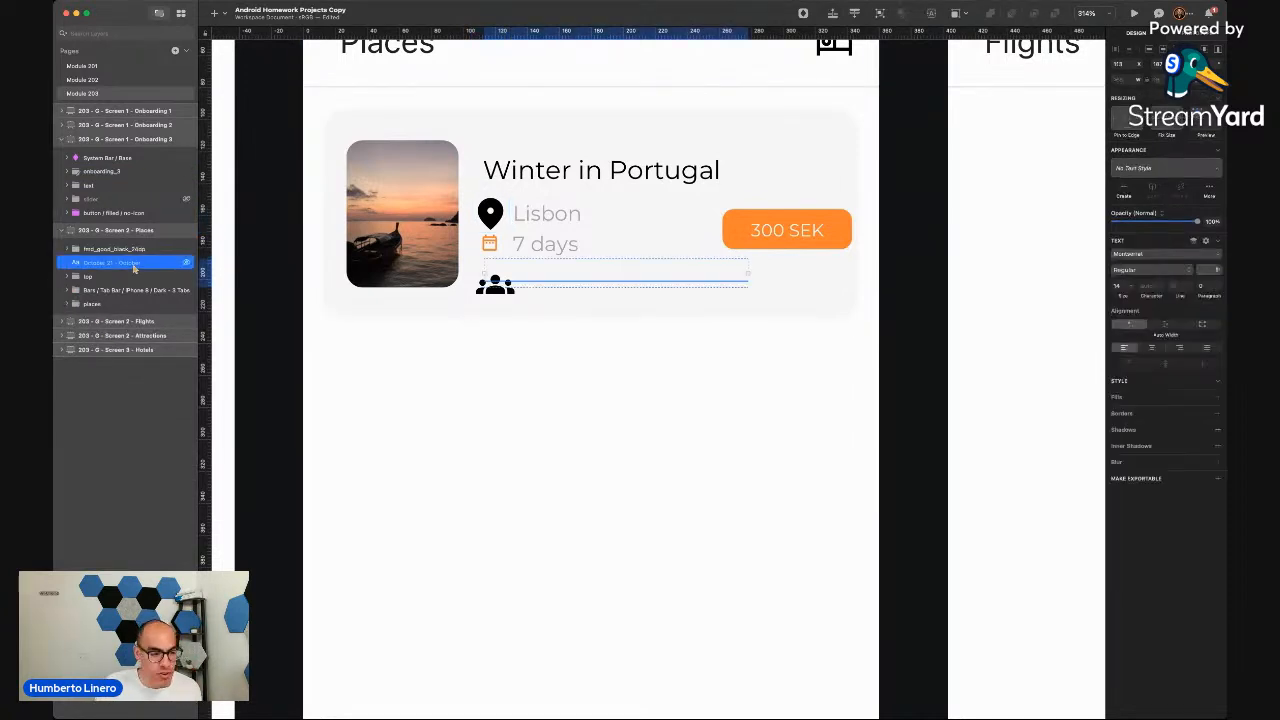
key(BackSpace)
Reorder the Places artboard's layers so top and the Tab Bar group sit above the new location pin layer
drag(80, 262, 82, 242)
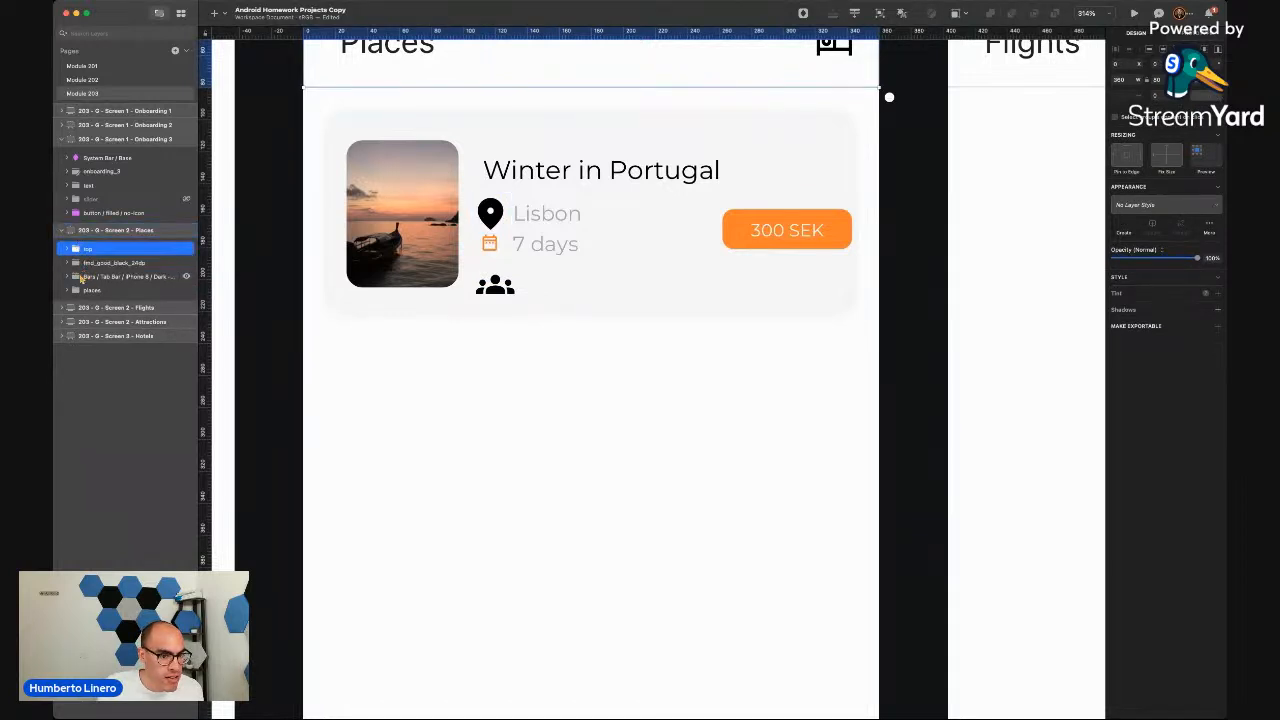
click(90, 276)
scroll(267, 388, down, 10)
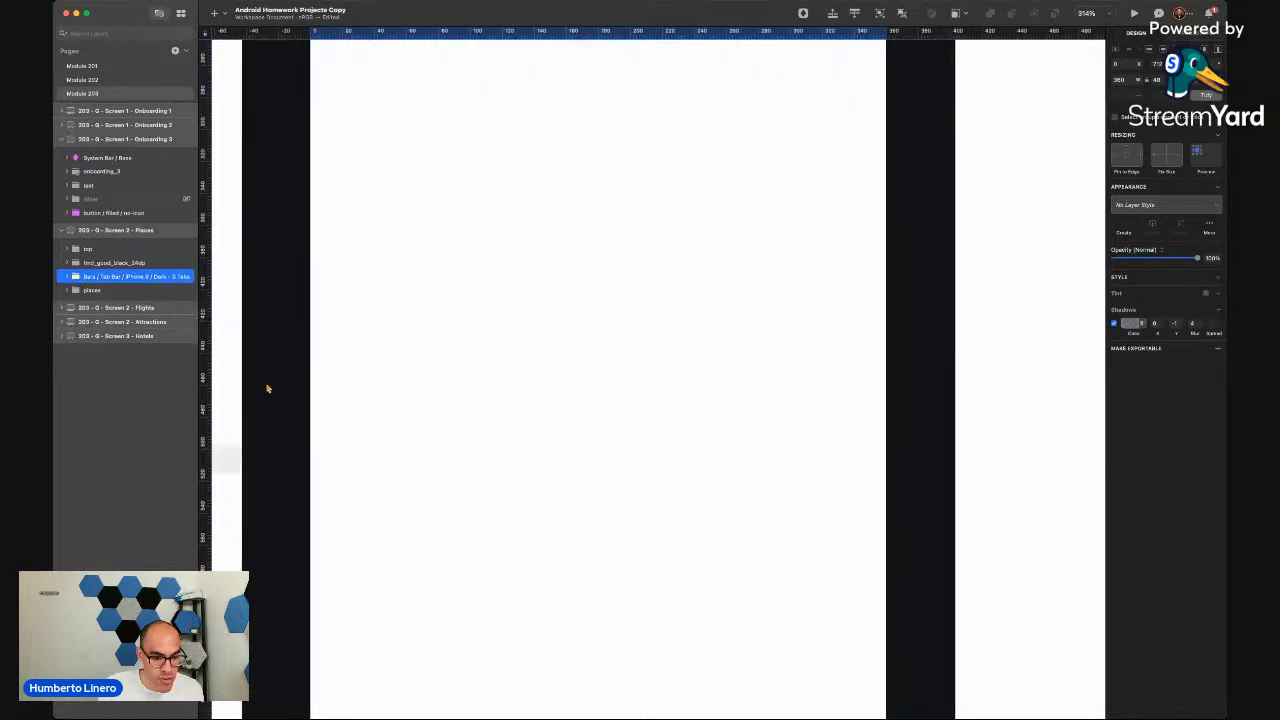
scroll(267, 388, up, 8)
scroll(267, 388, up, 2)
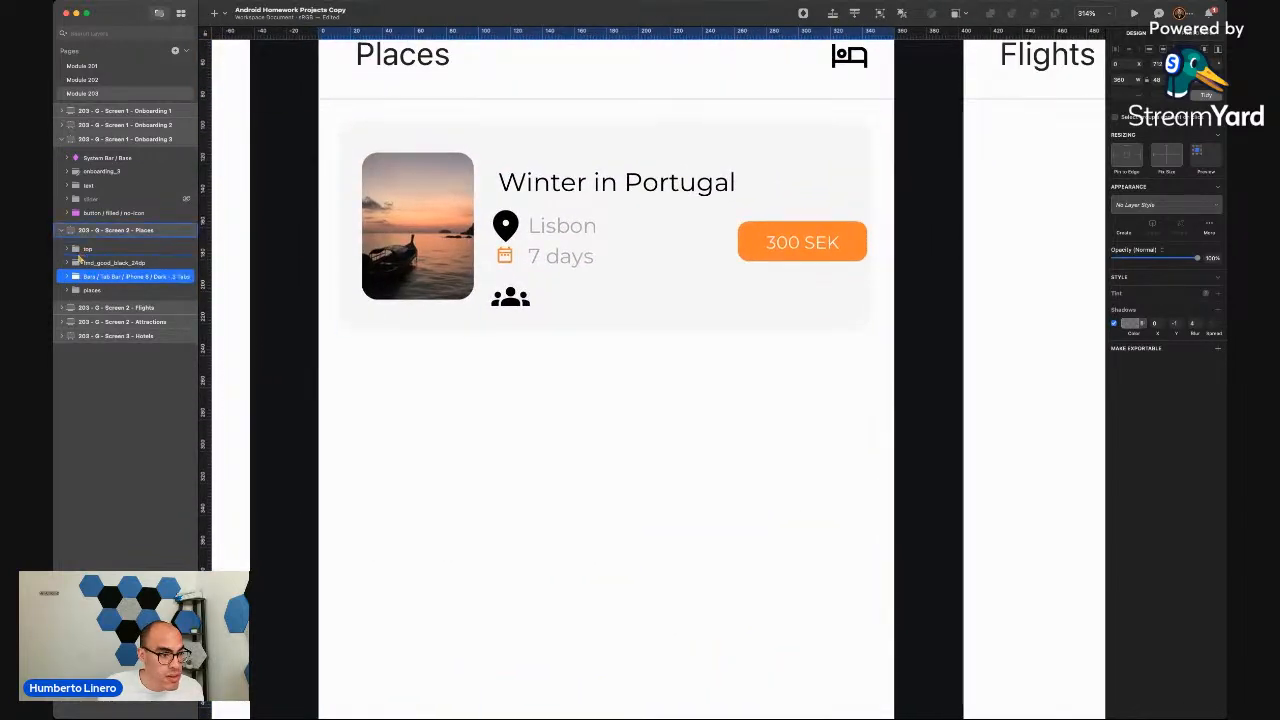
drag(86, 262, 92, 277)
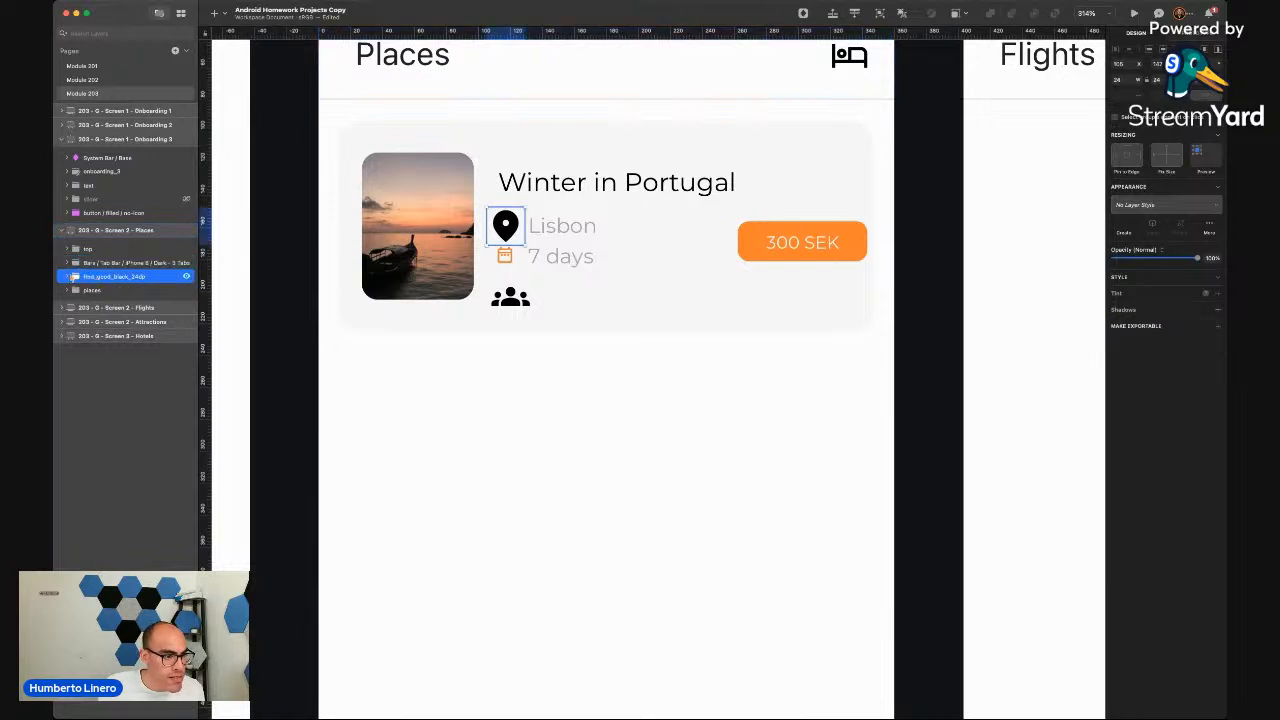
Remove the places wrapper group so that the place 1 group sits directly in the Places artboard
click(67, 290)
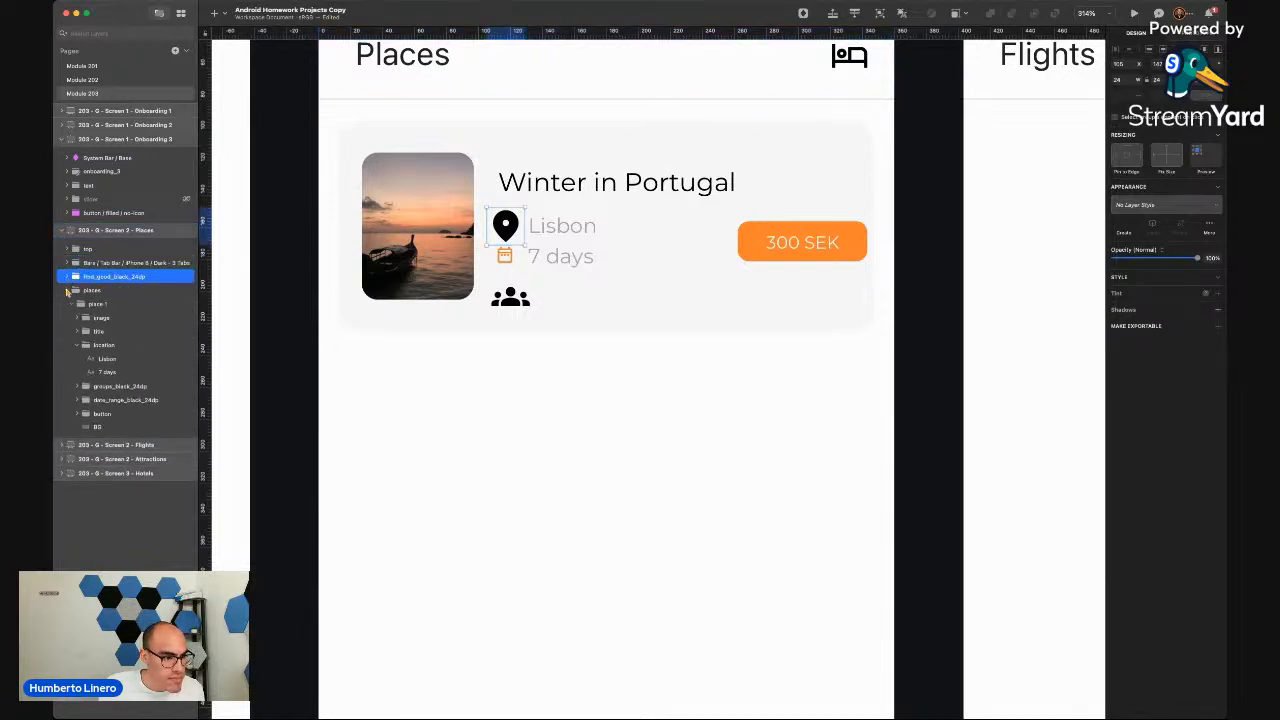
click(72, 303)
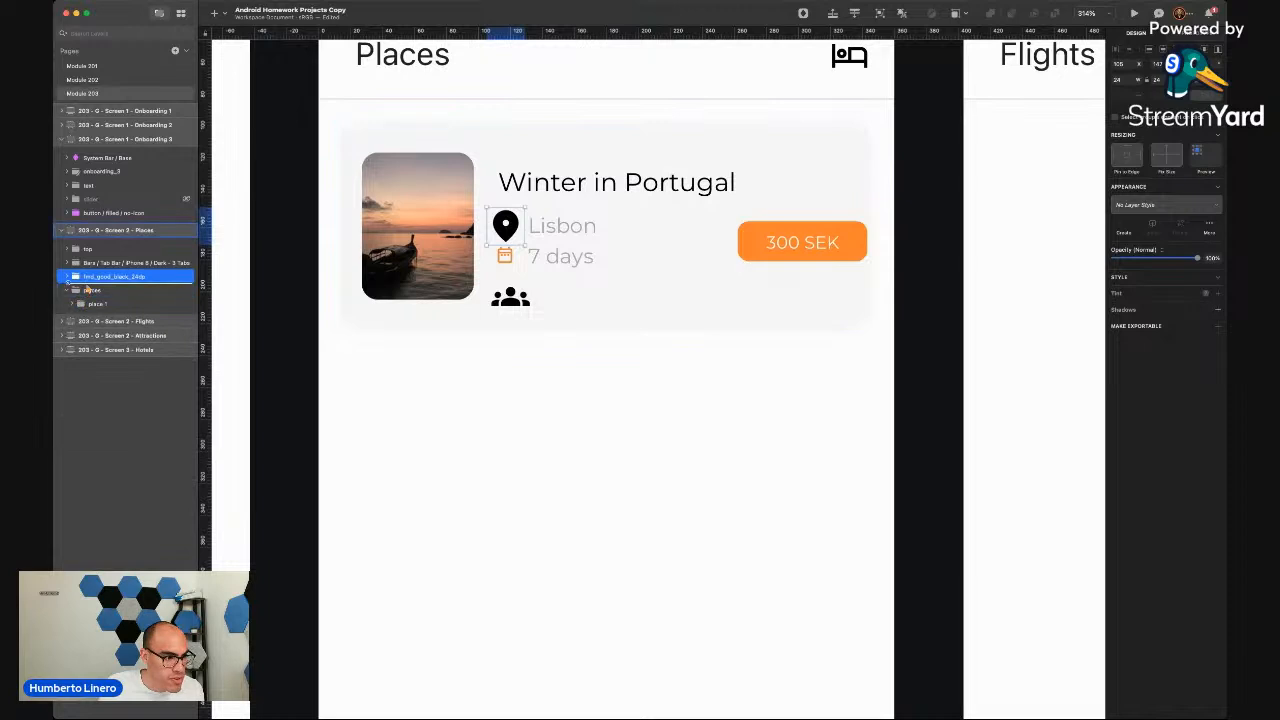
drag(87, 289, 87, 288)
click(91, 302)
key(Delete)
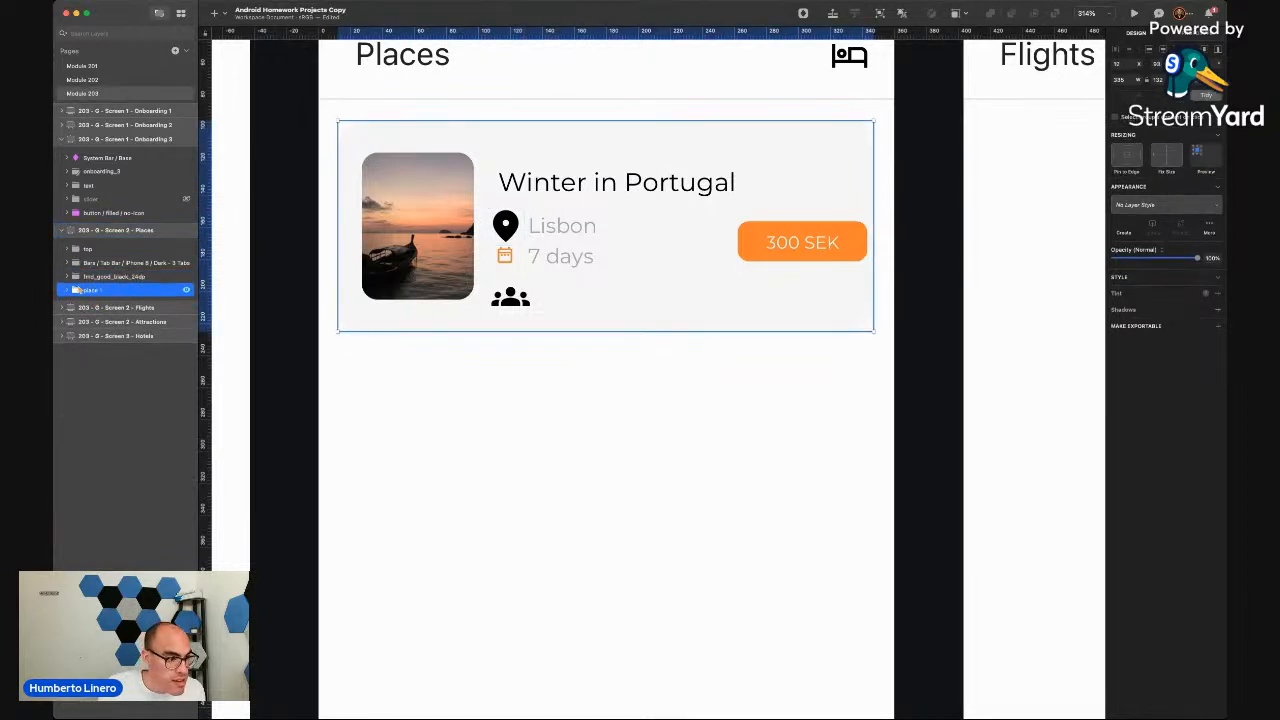
Move the 7 days text layer out of the location group and place it directly above that group within place 1
click(67, 290)
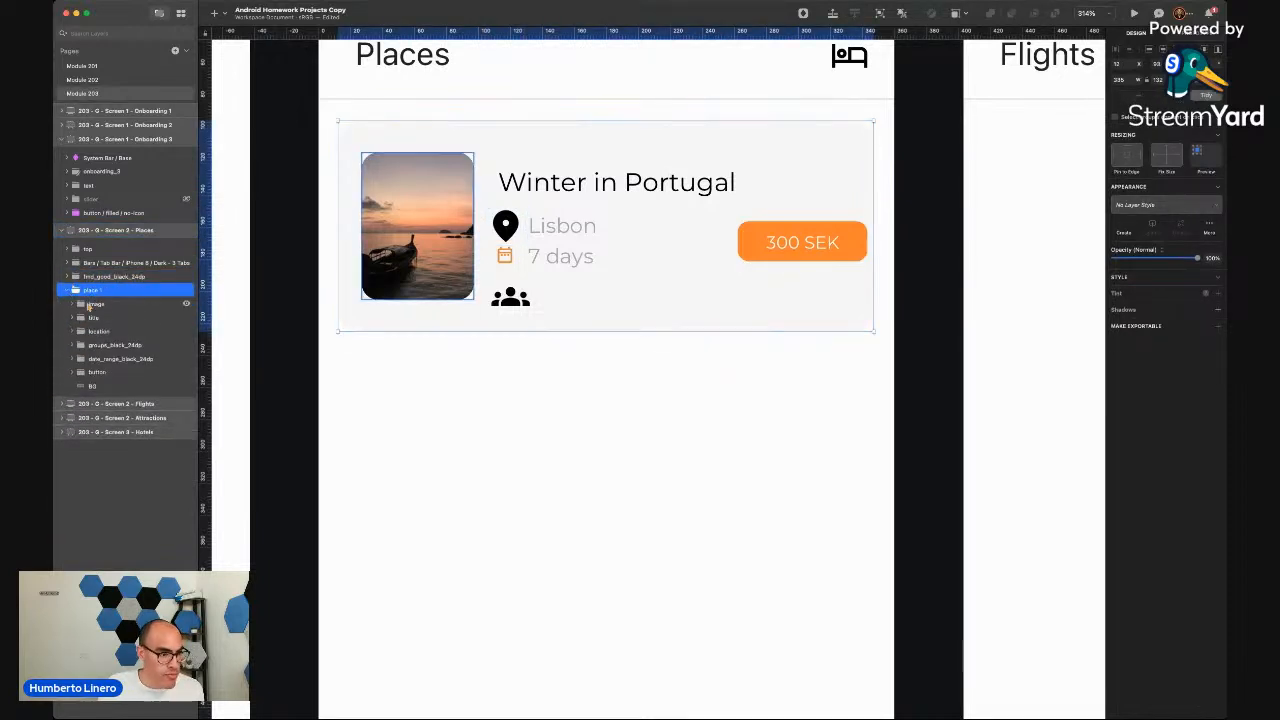
click(99, 318)
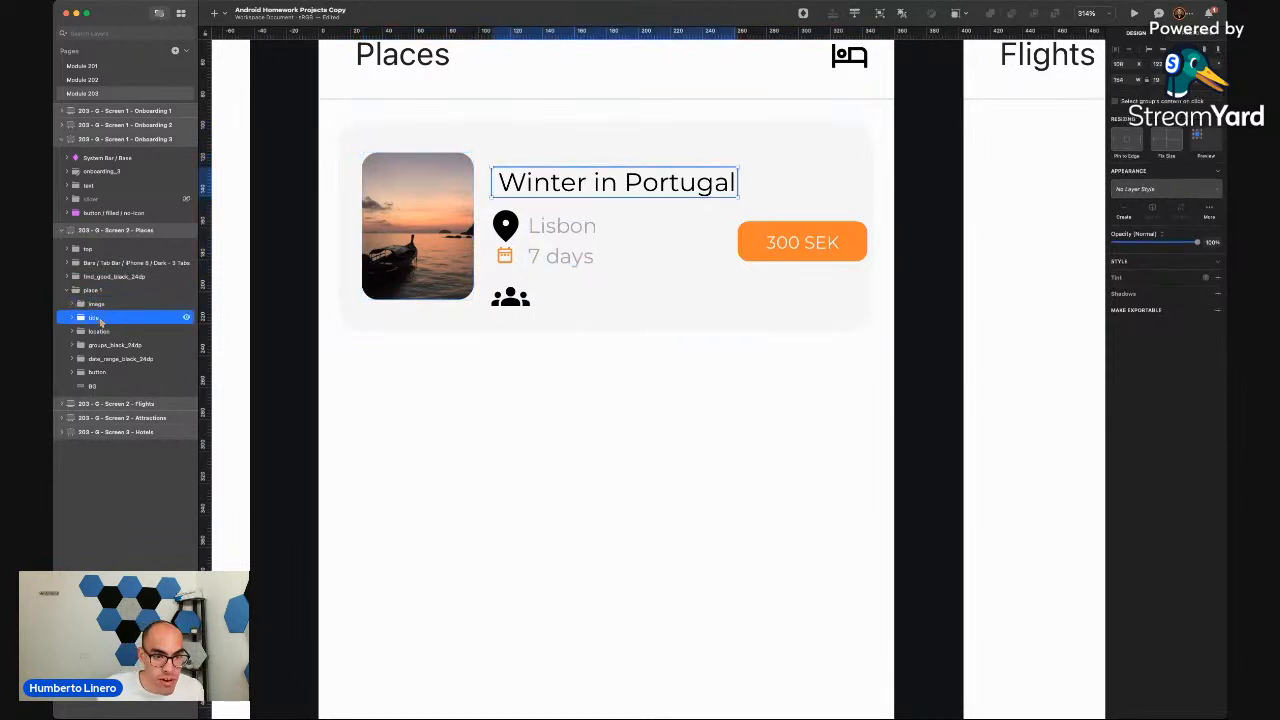
click(98, 331)
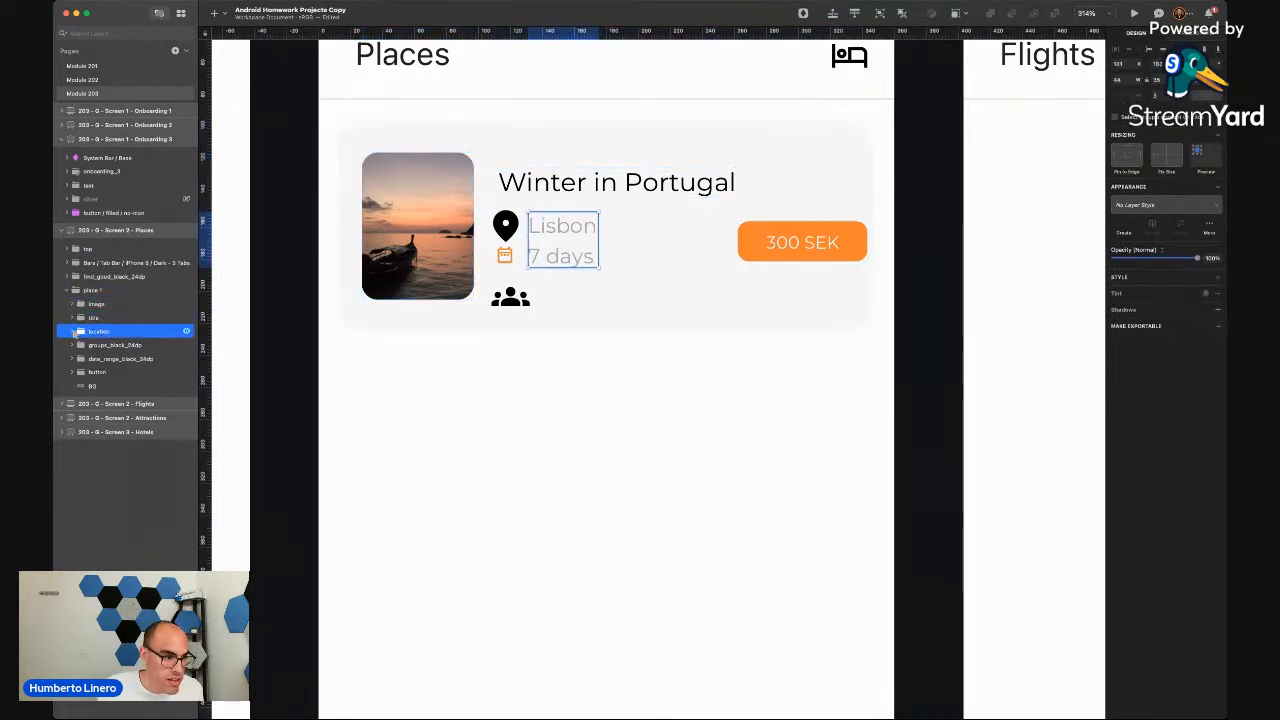
click(72, 332)
drag(93, 358, 89, 327)
click(72, 345)
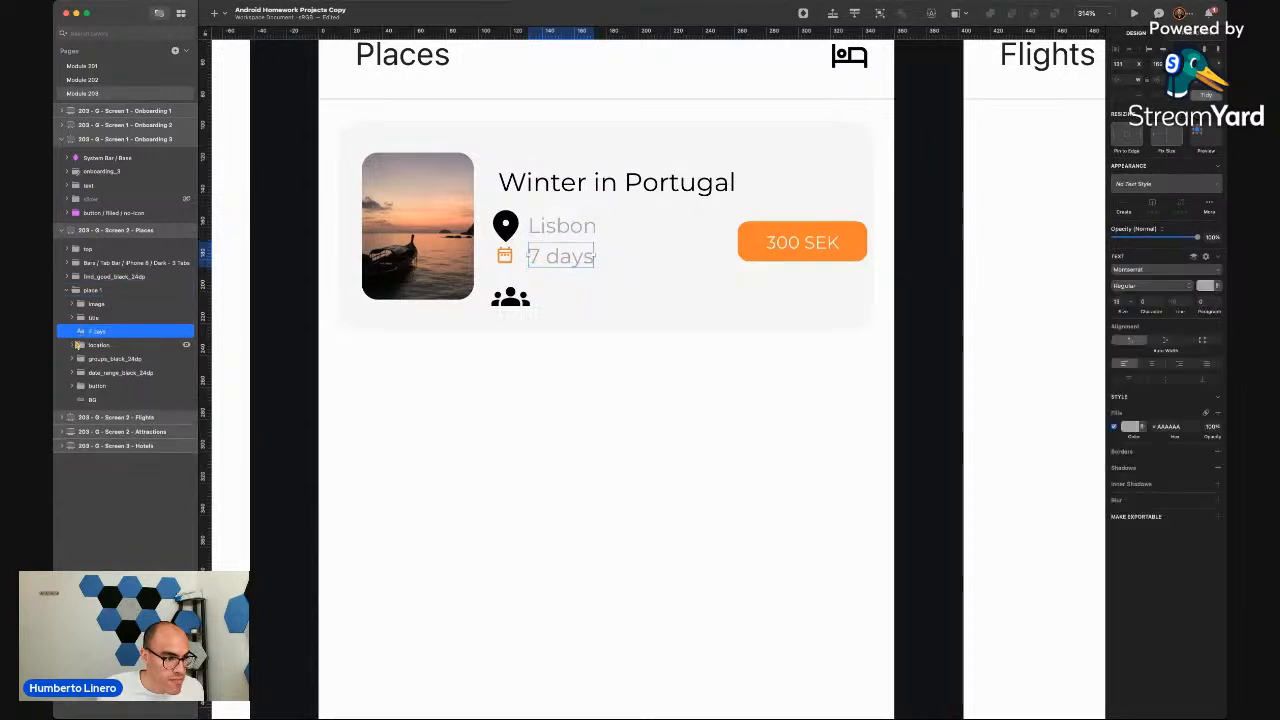
Move the black pin icon layer into the location group above the Lisbon text and rename it pin_icon
click(92, 345)
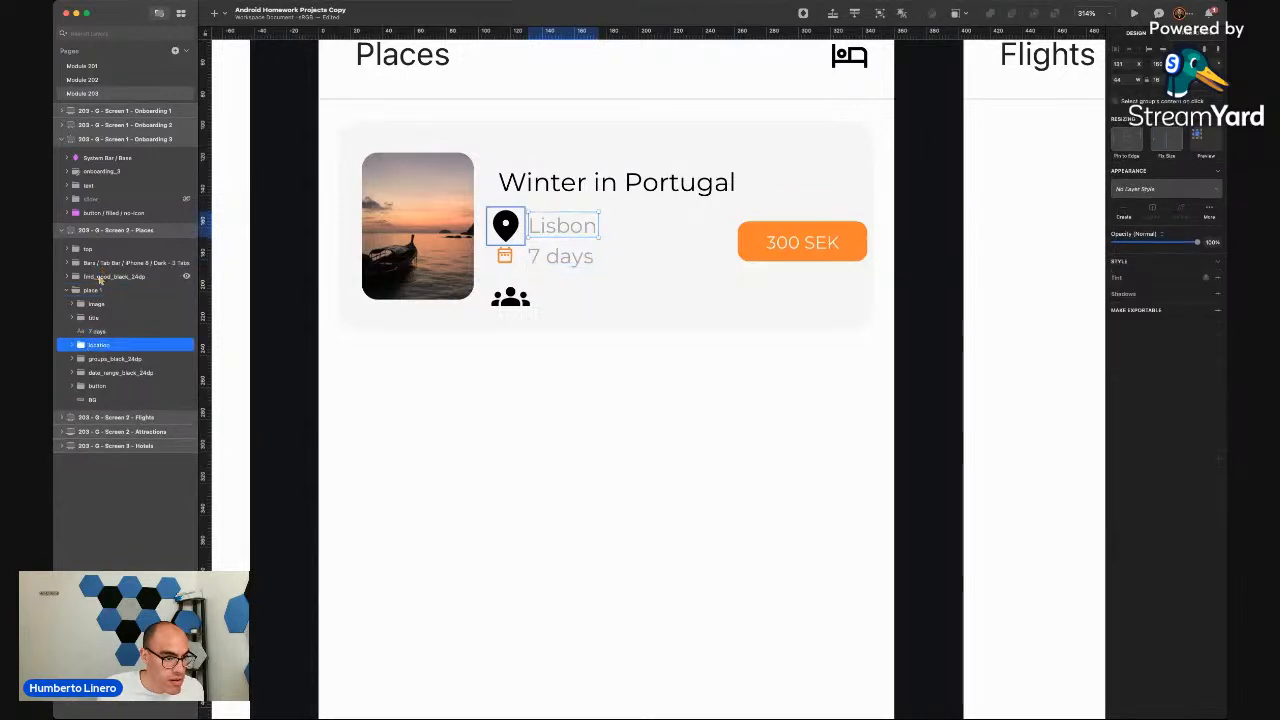
drag(100, 280, 108, 346)
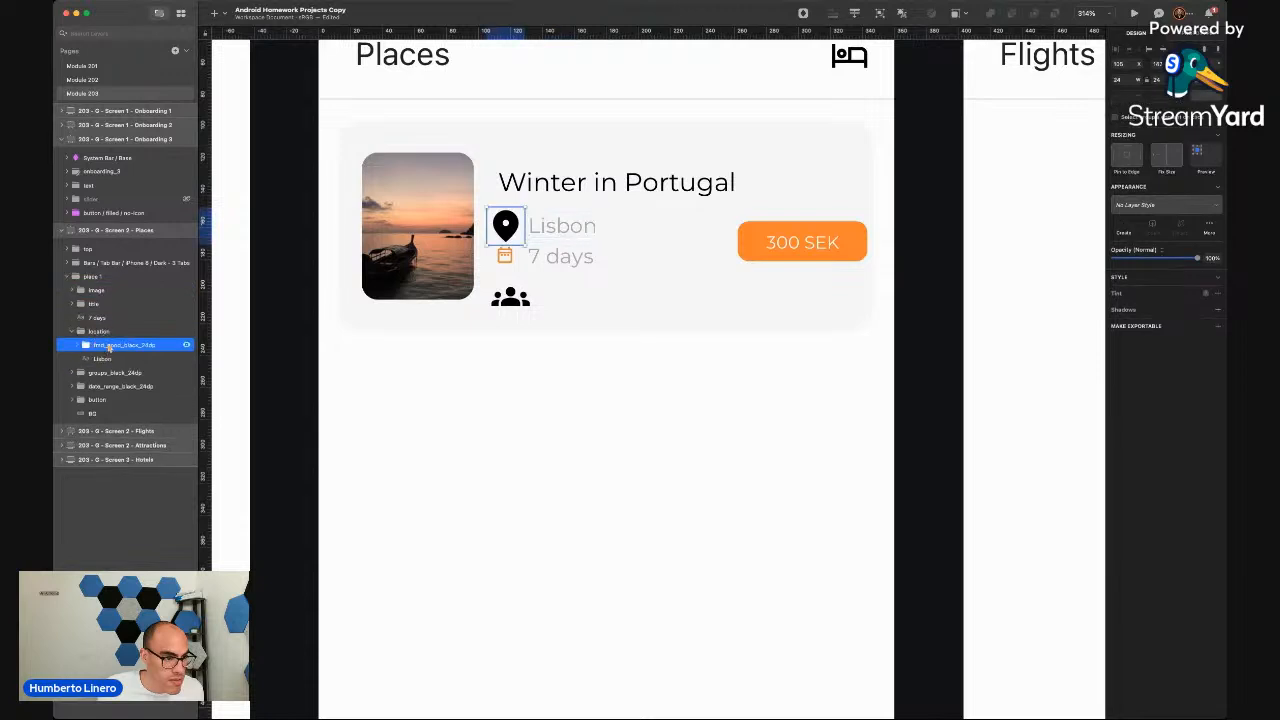
double_click(108, 345)
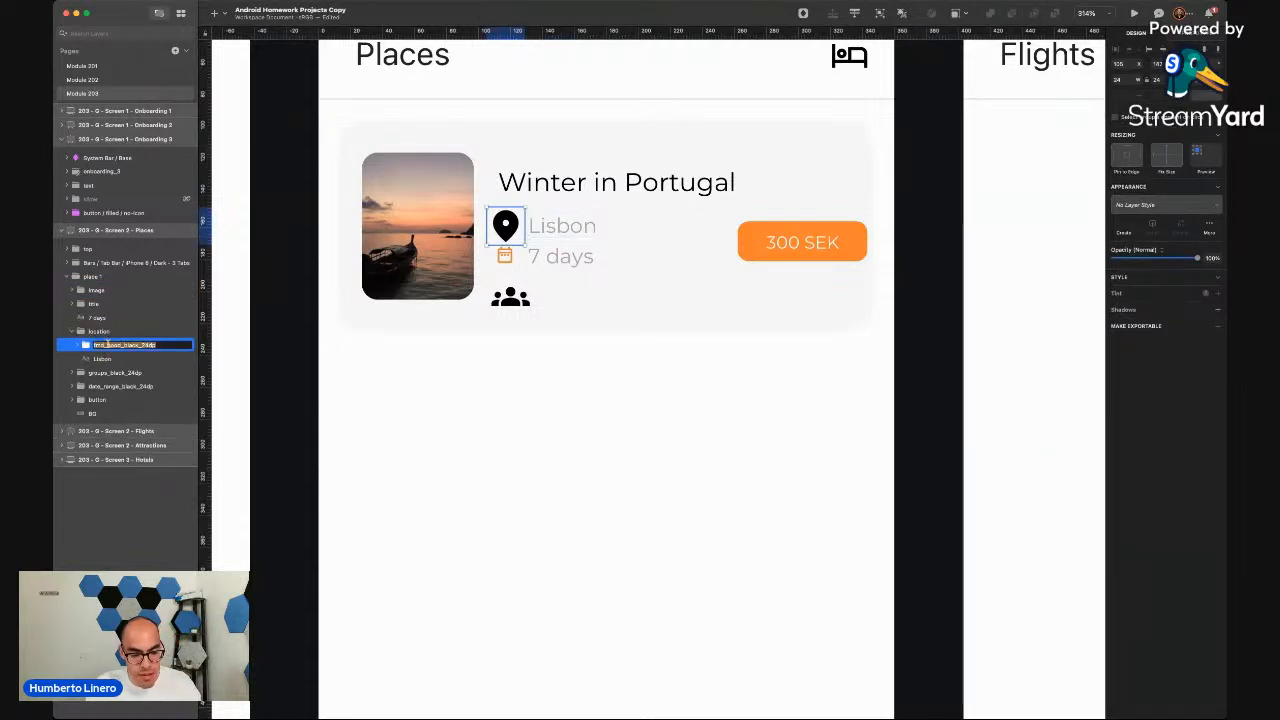
text(pin_lo)
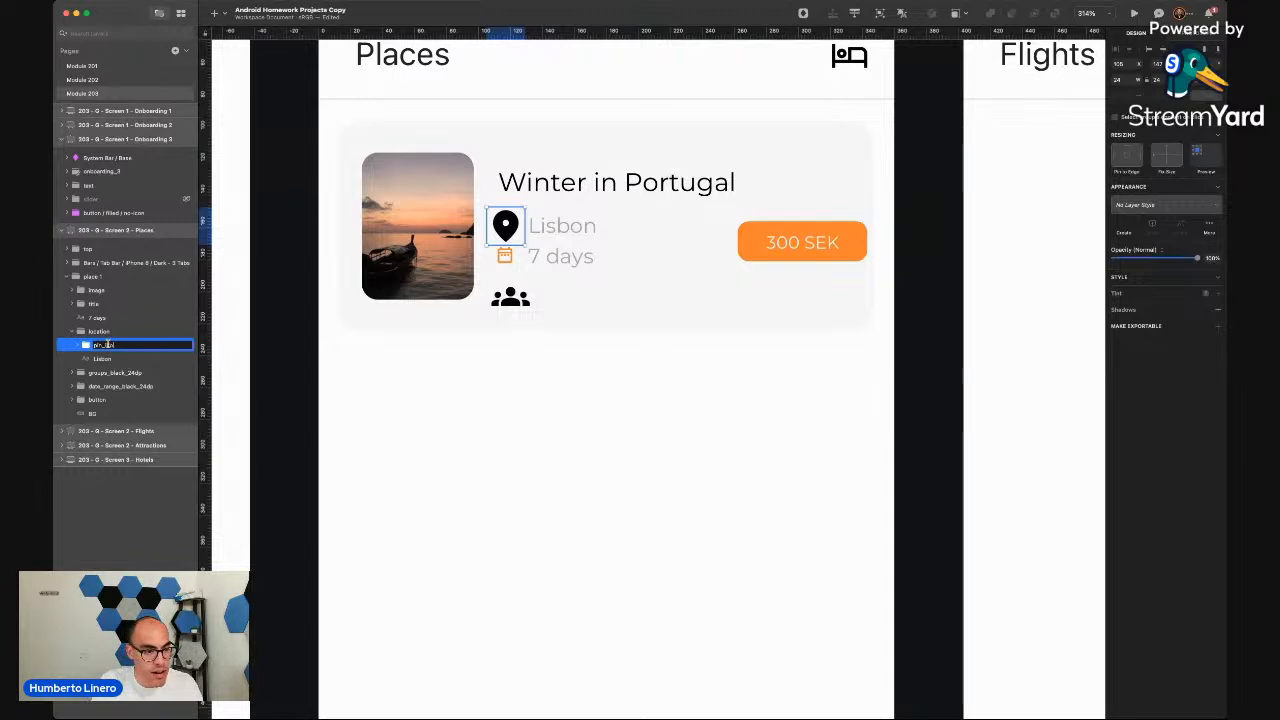
text(on)
key(Return)
click(115, 358)
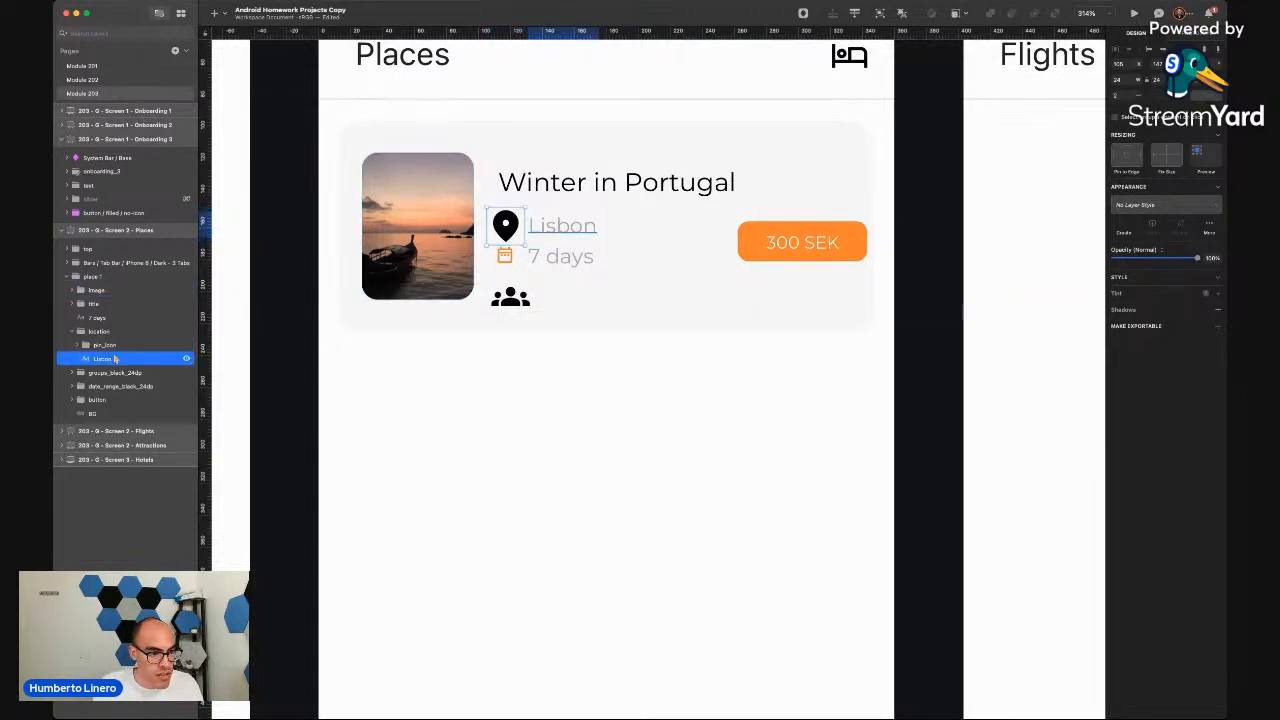
click(73, 332)
Delete the Rectangle layer from the groups_black_24dp icon group and collapse that group
click(103, 346)
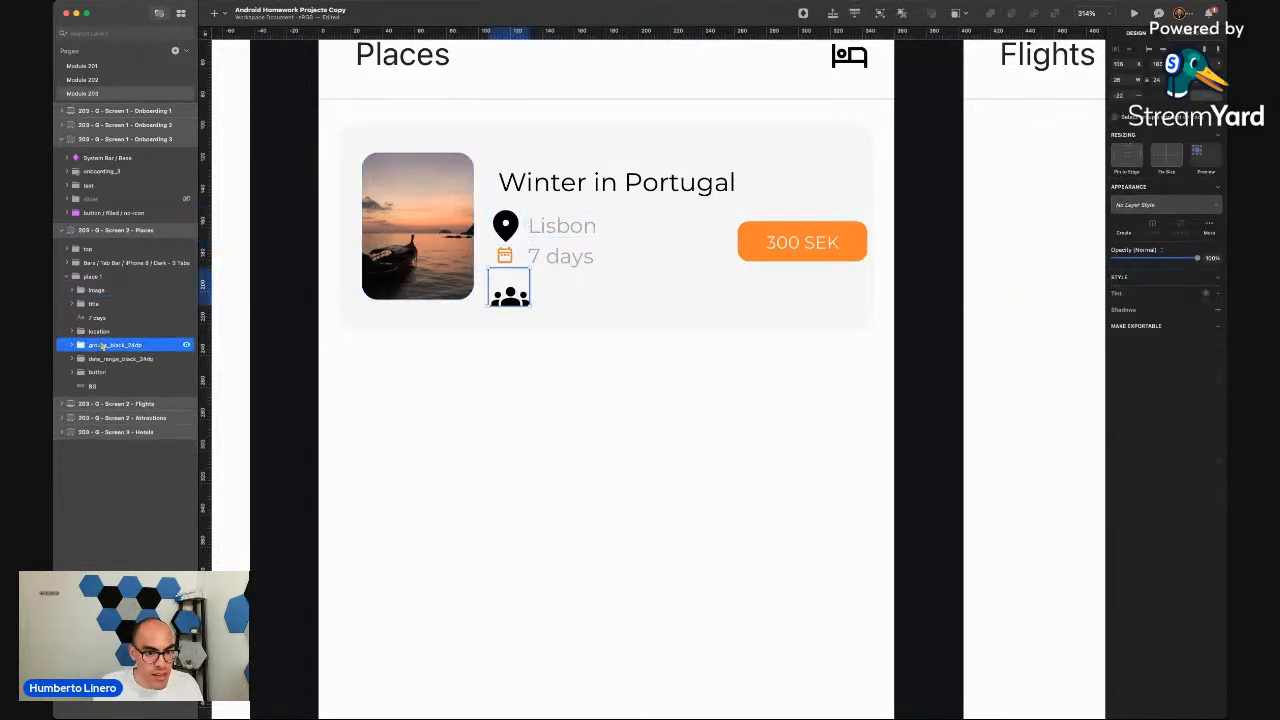
click(76, 345)
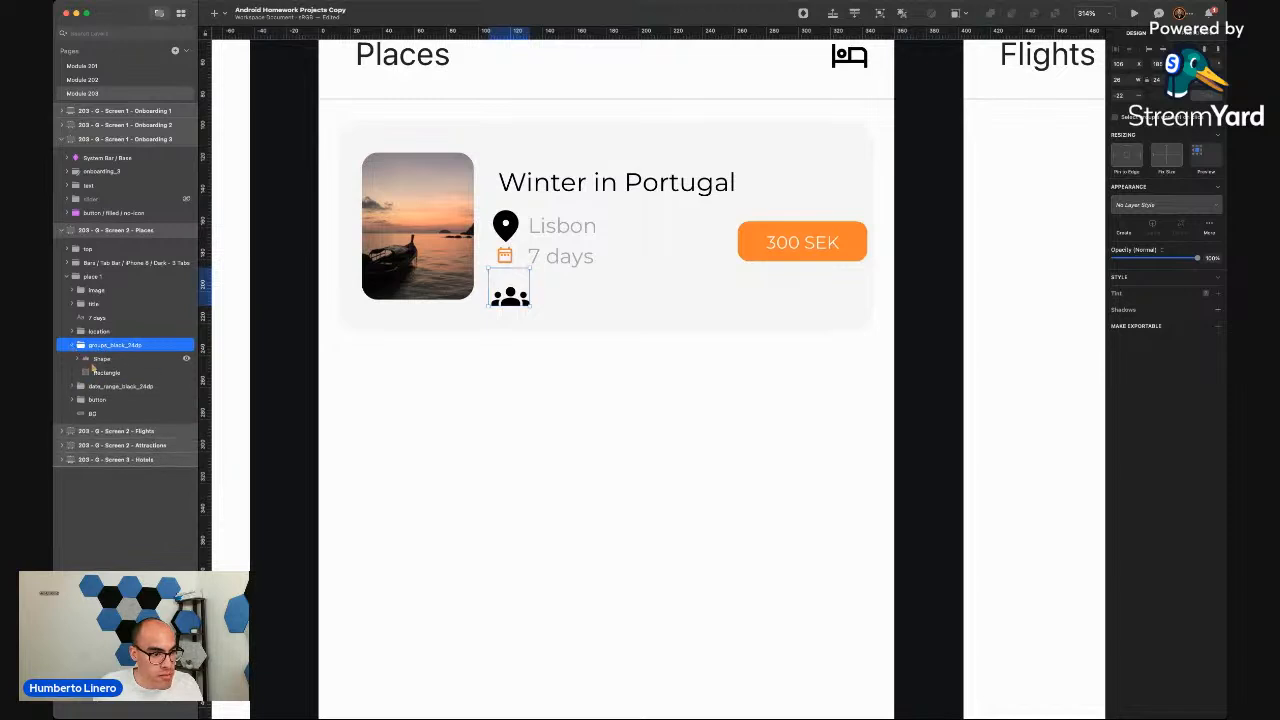
click(106, 372)
key(Delete)
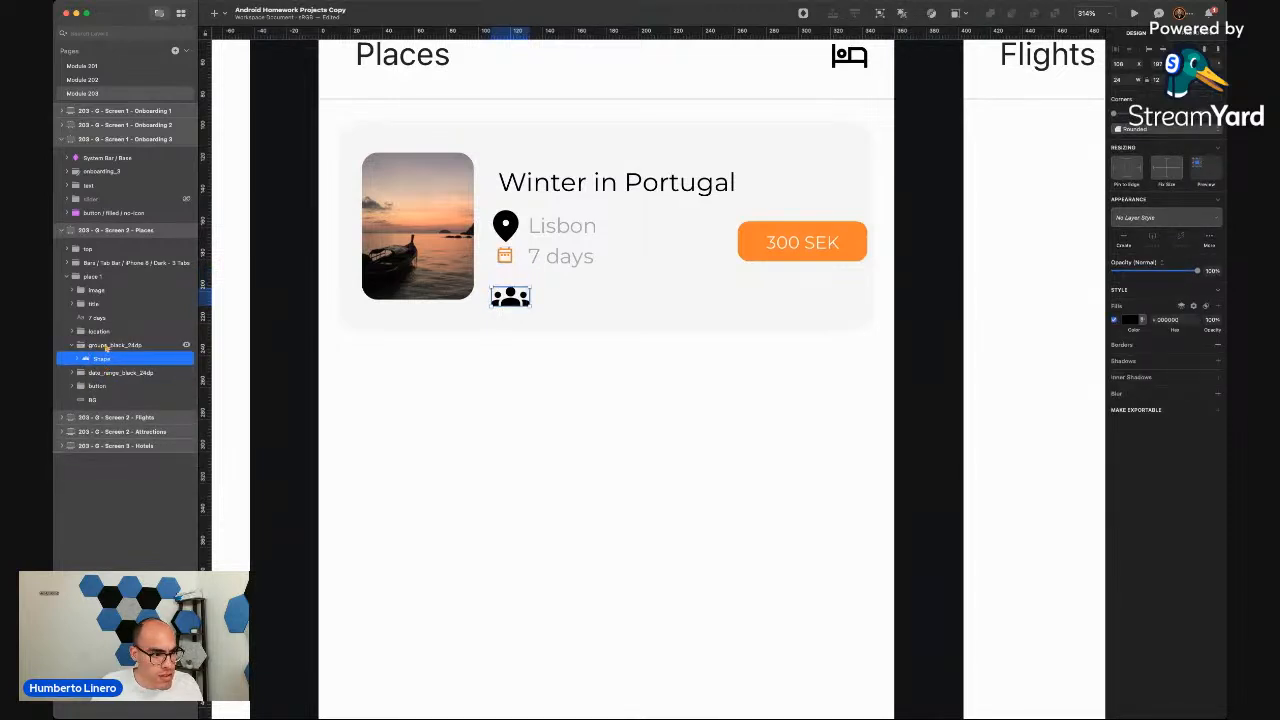
click(92, 345)
click(99, 372)
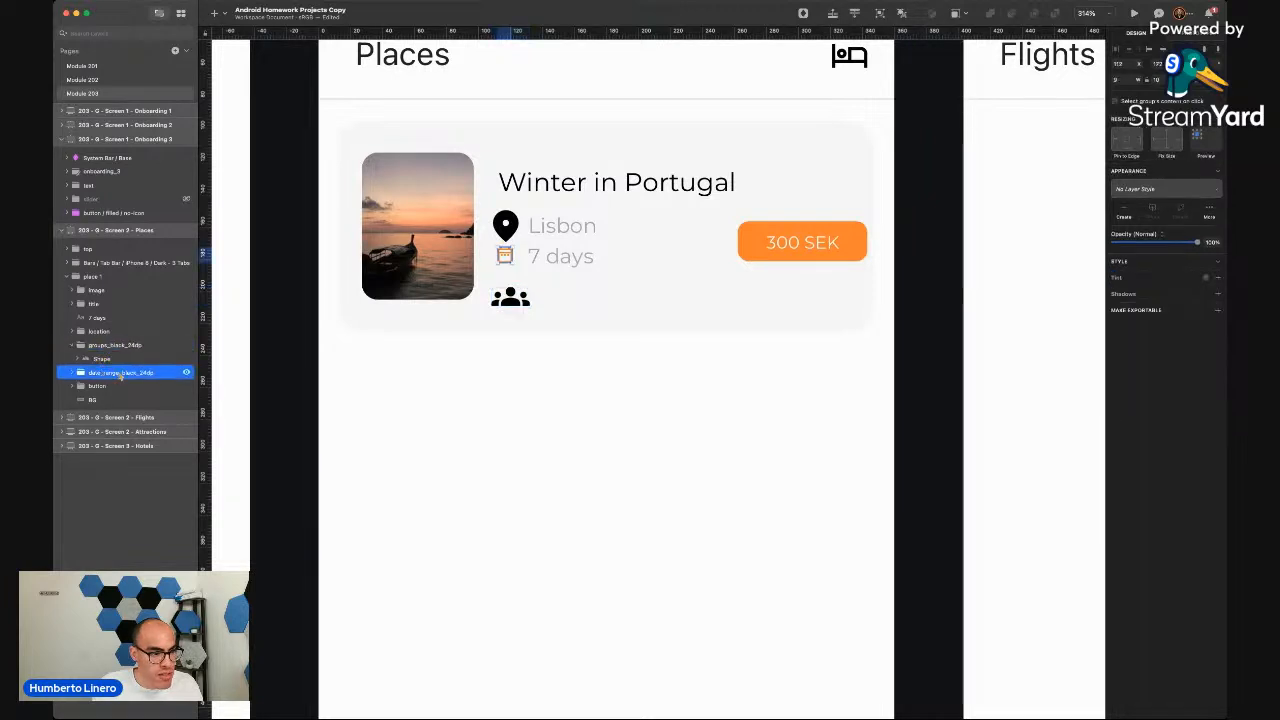
click(93, 345)
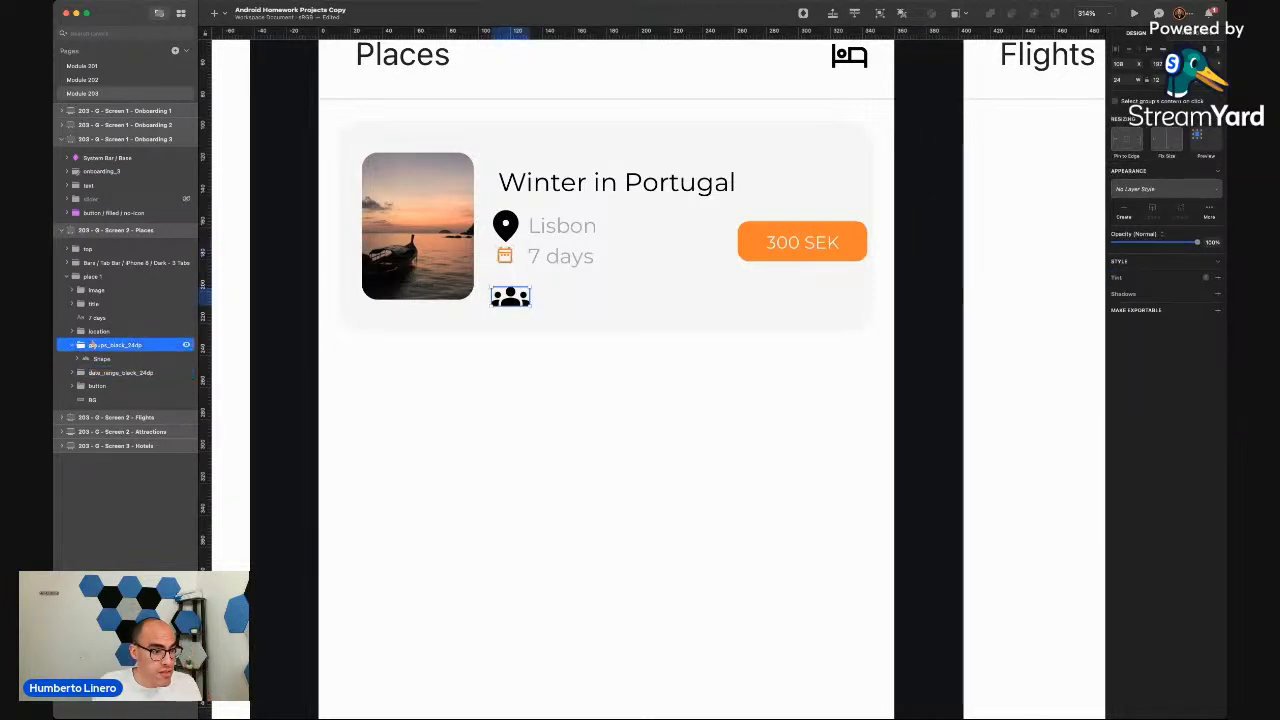
click(76, 345)
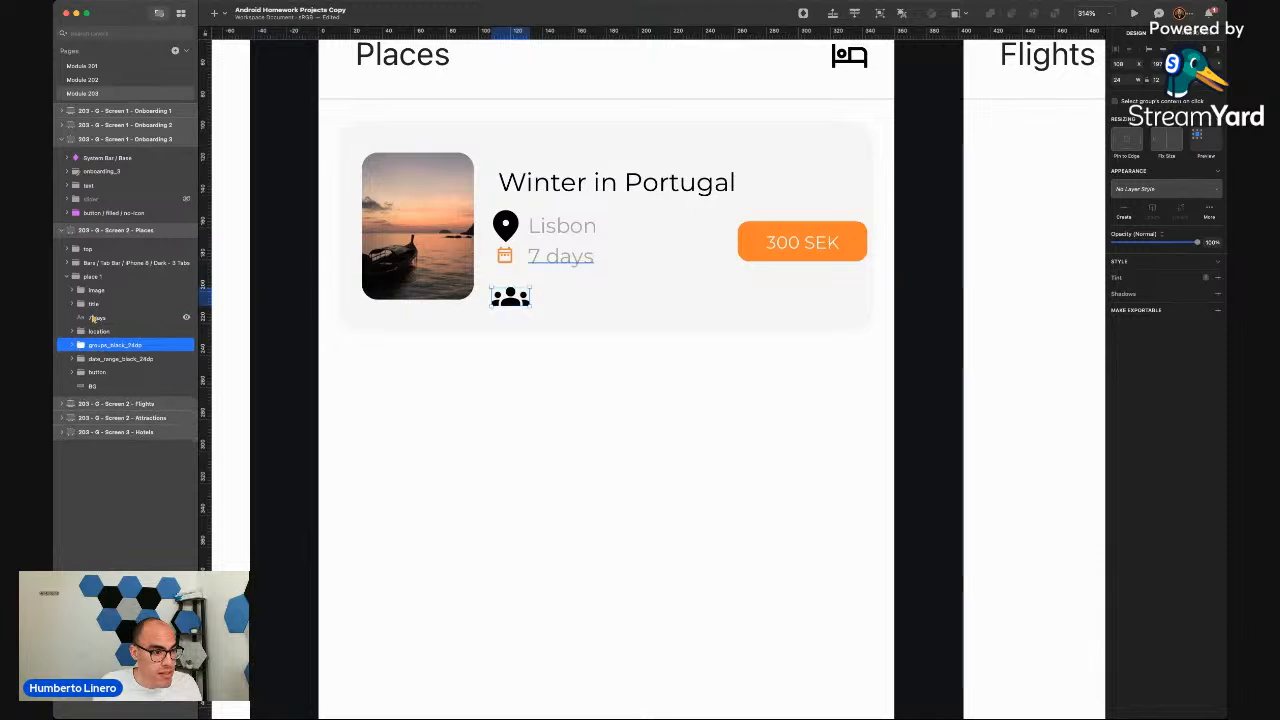
Move the 7 days text layer directly below date_range_black_24dp and group the two layers together
drag(92, 317, 110, 364)
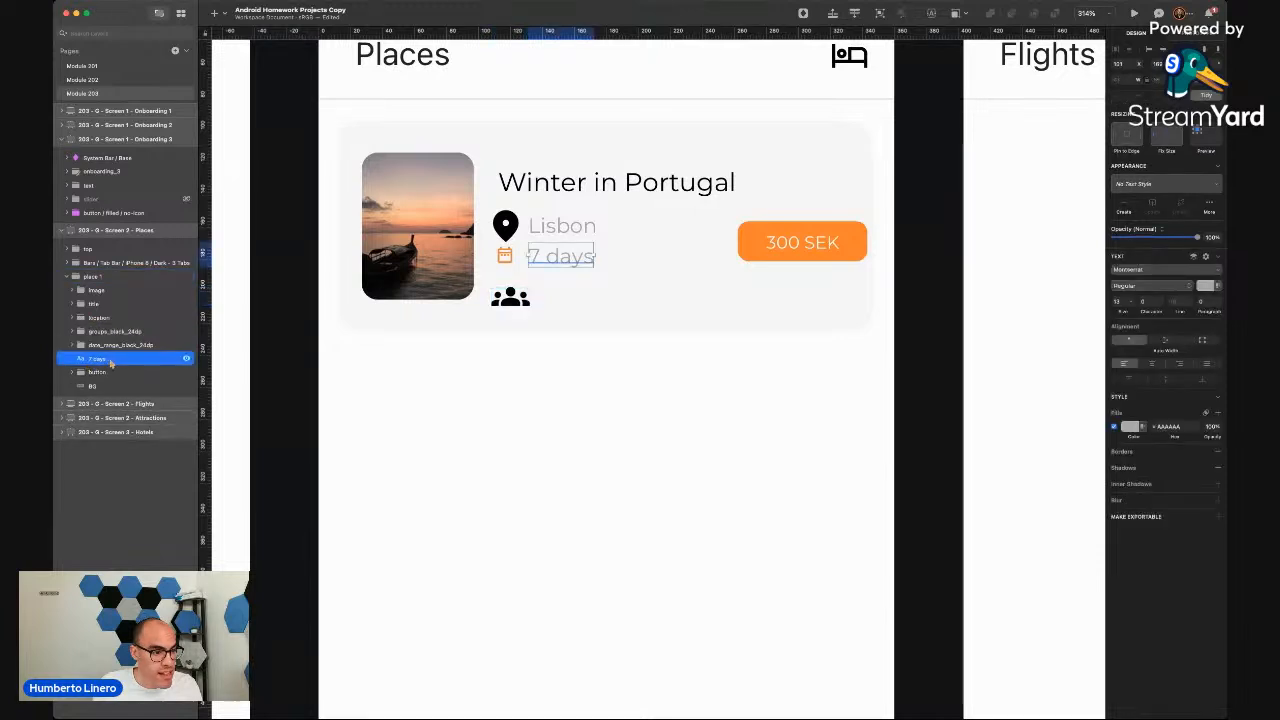
click(109, 347)
click(99, 360)
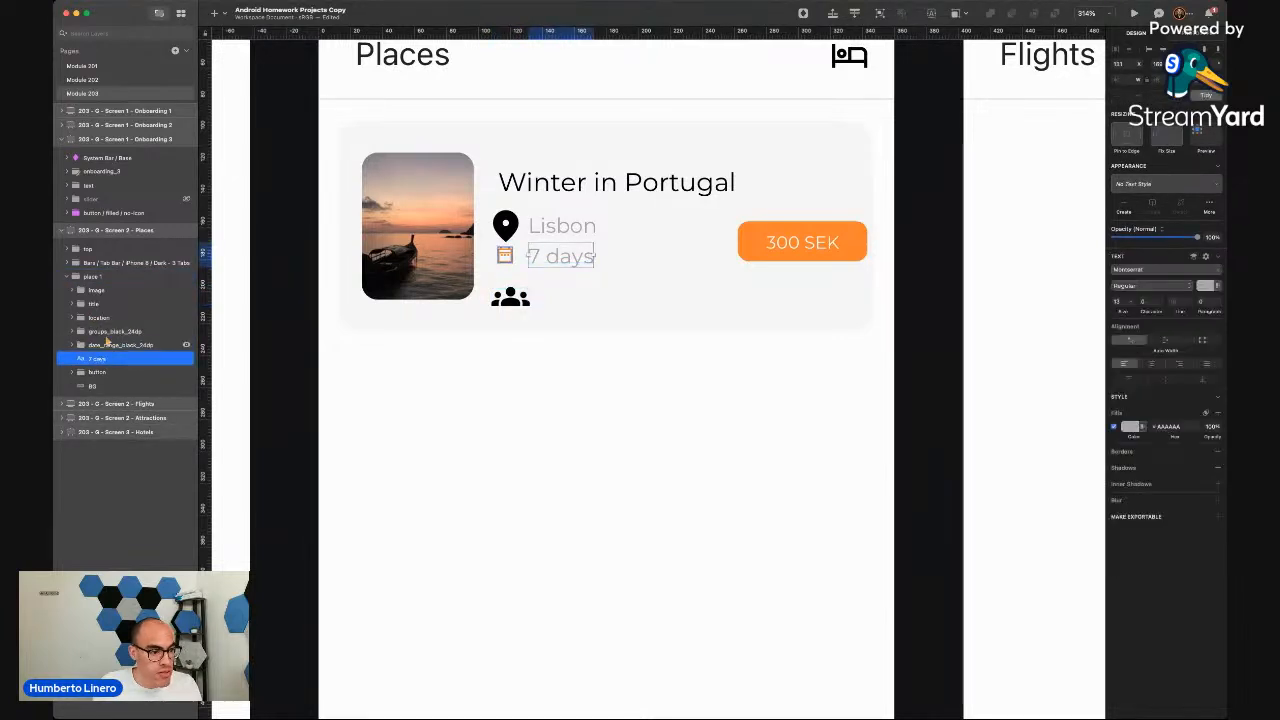
shift+click(98, 345)
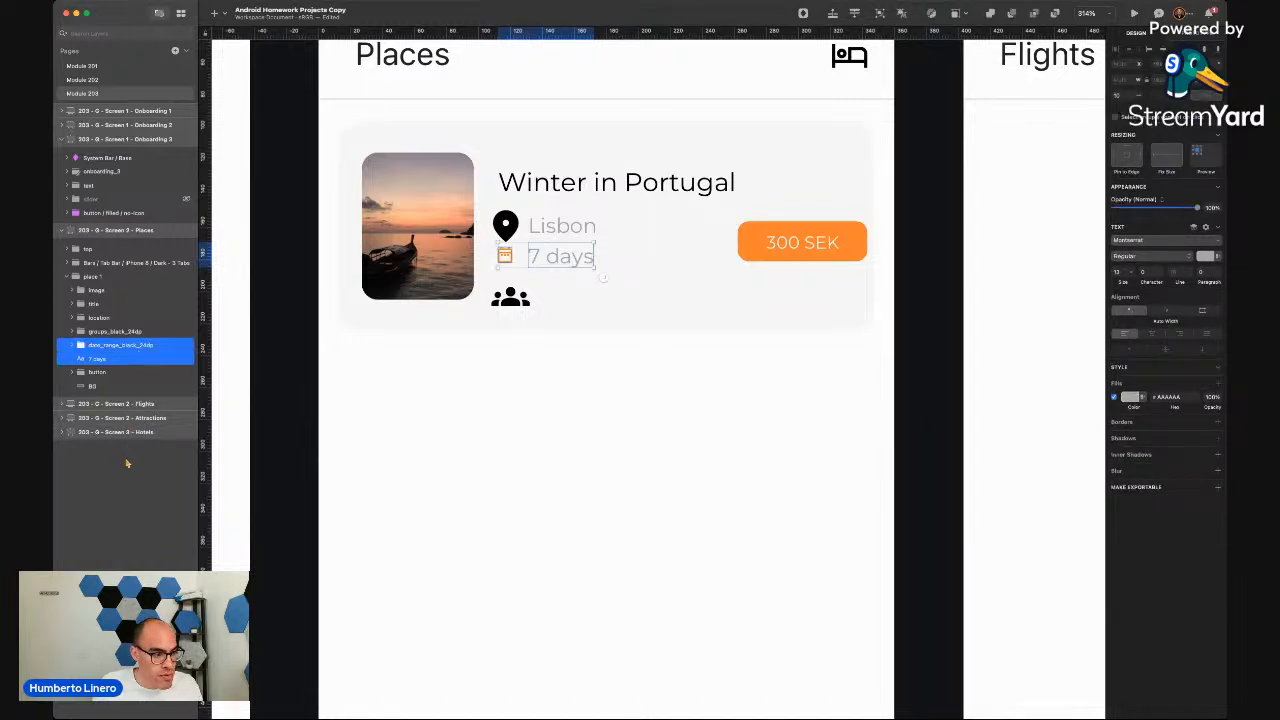
key(super+g)
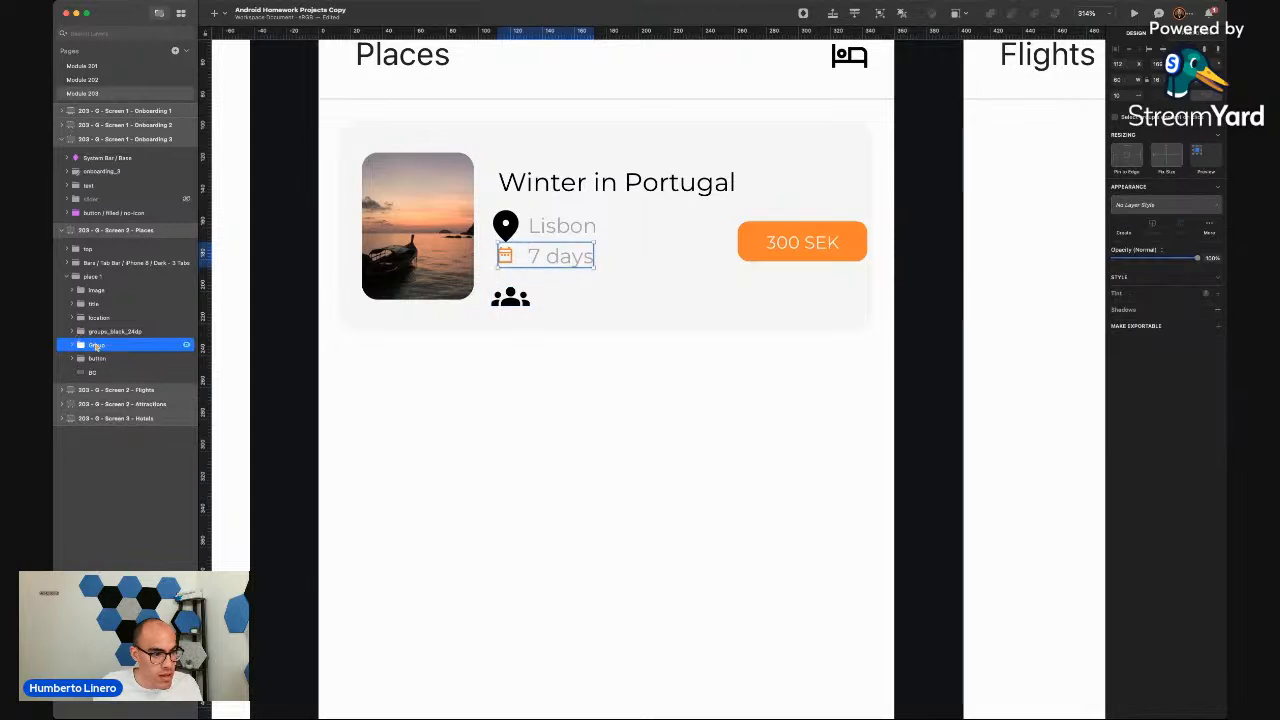
Rename the new calendar icon and text group days and move it directly below the location group
double_click(96, 345)
text(da)
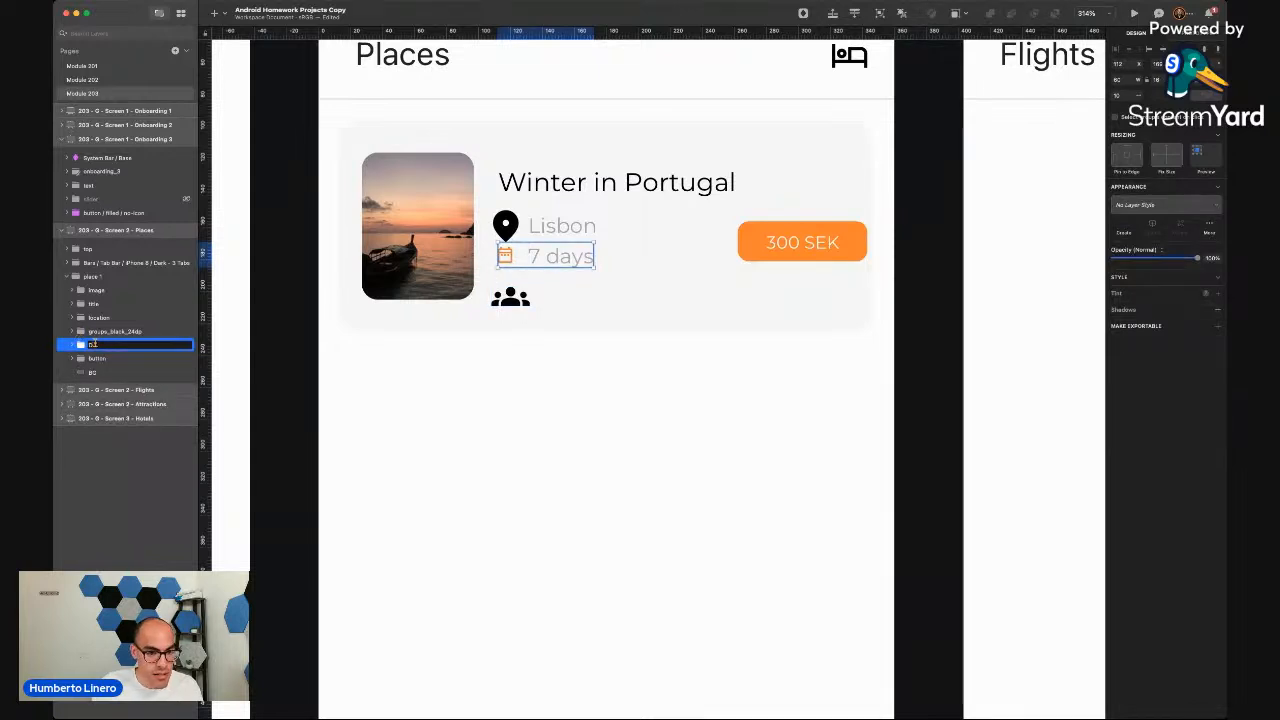
text(ys)
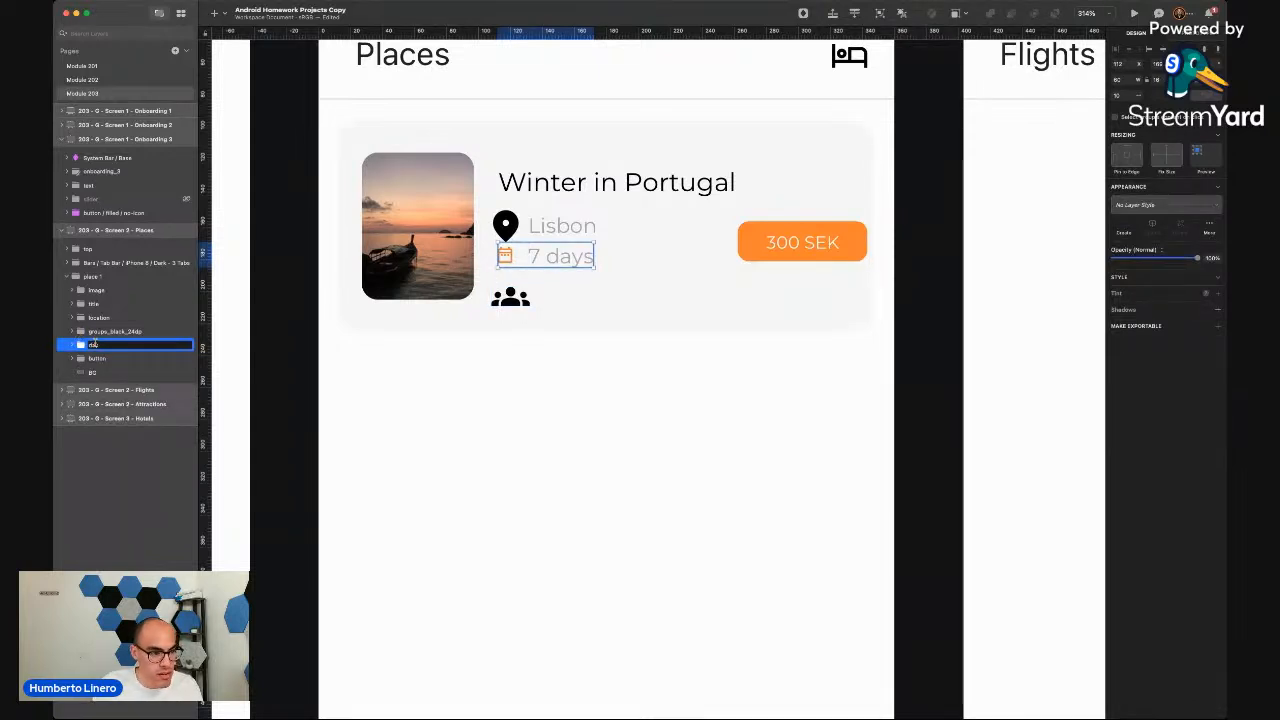
key(Return)
click(98, 317)
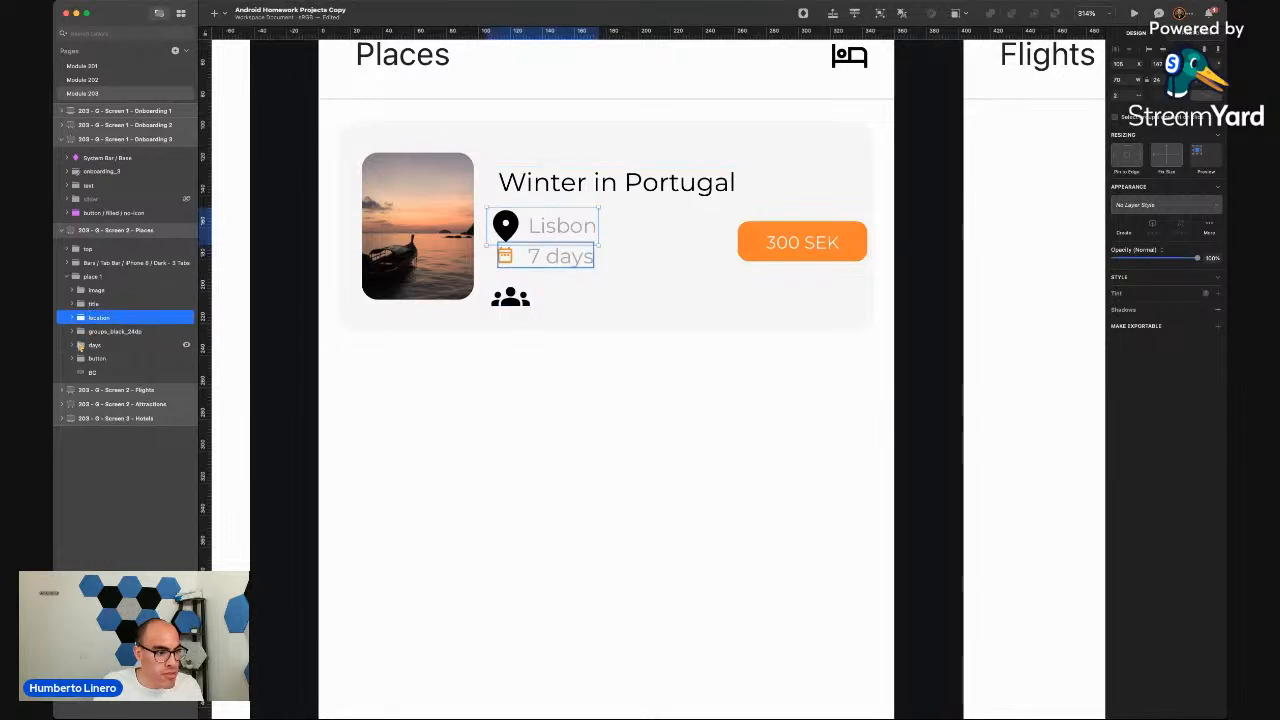
drag(80, 345, 84, 336)
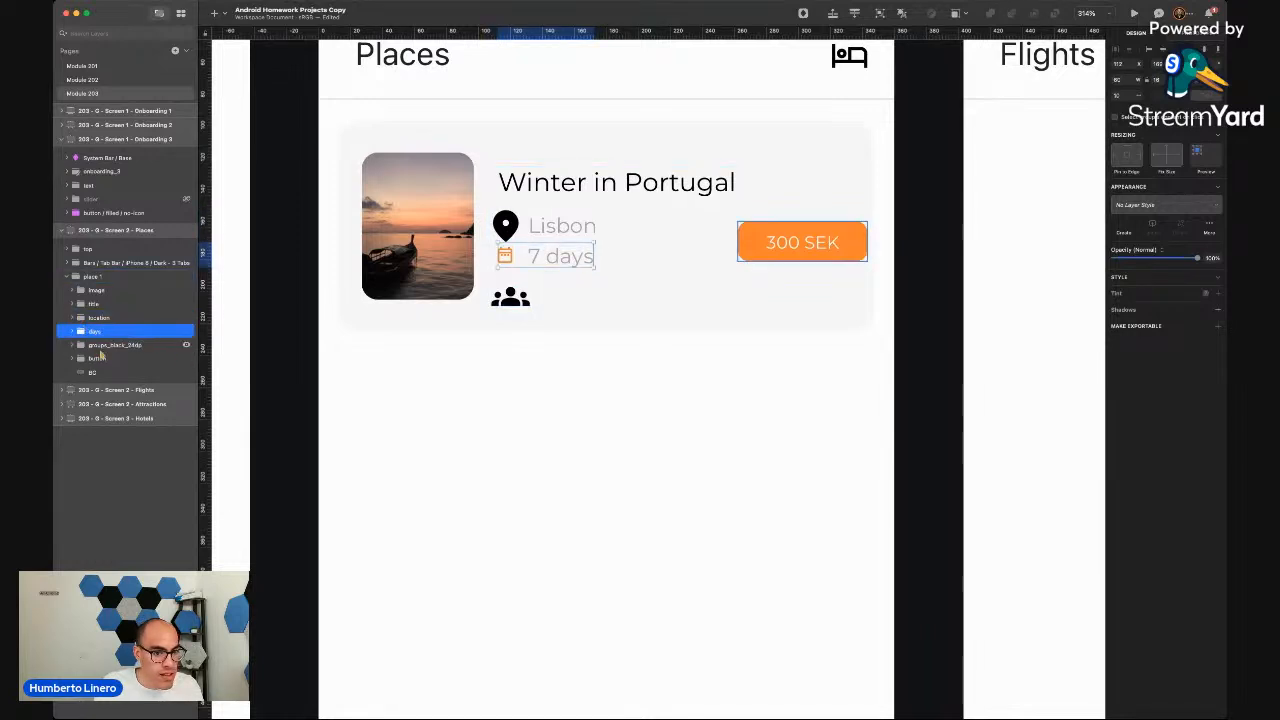
Add a placeholder text "sdf" beside the people icon in the Winter in Portugal card
click(101, 349)
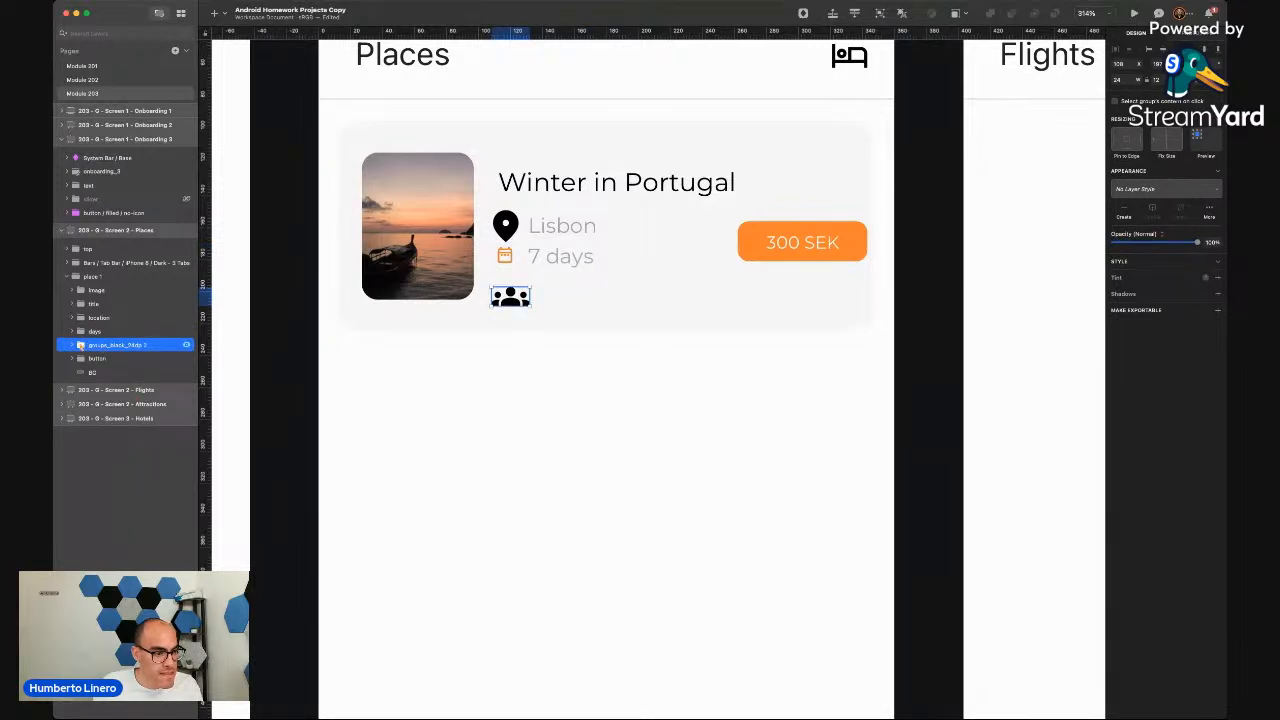
click(71, 344)
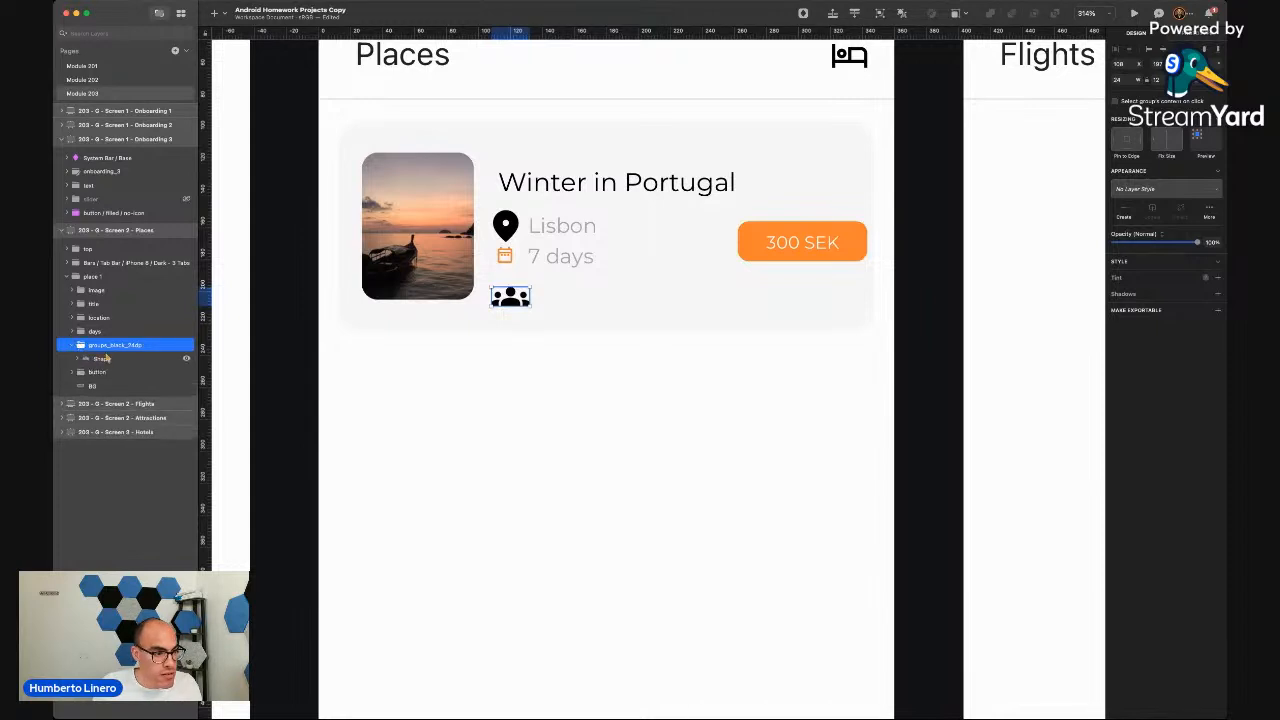
click(590, 299)
key(t)
click(583, 296)
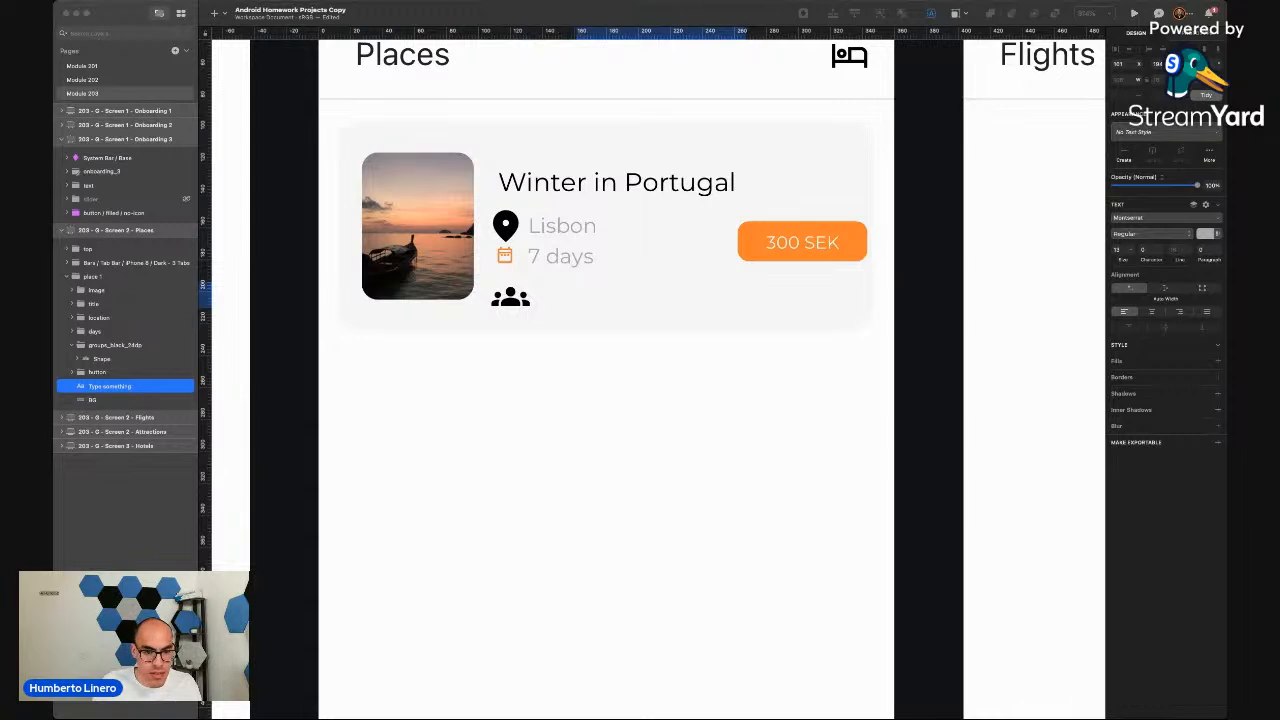
text(sdf)
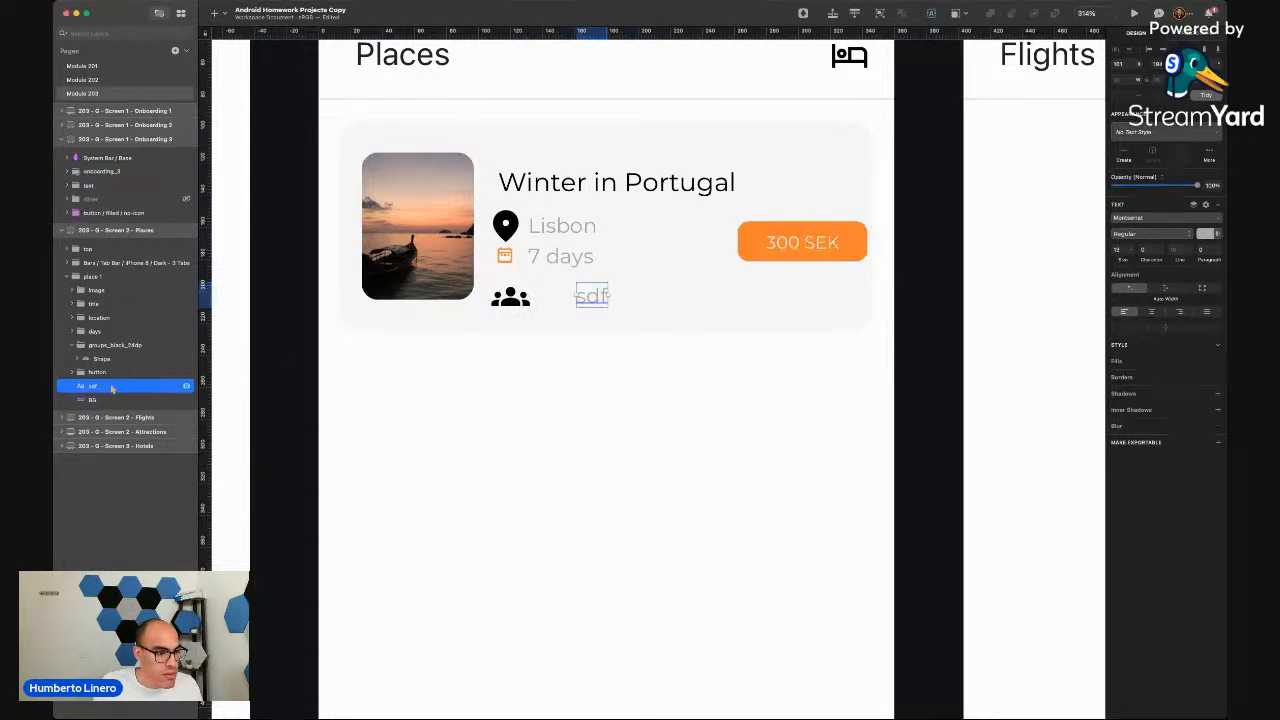
Group the people icon with the "sdf" text and name the group "people"
click(74, 345)
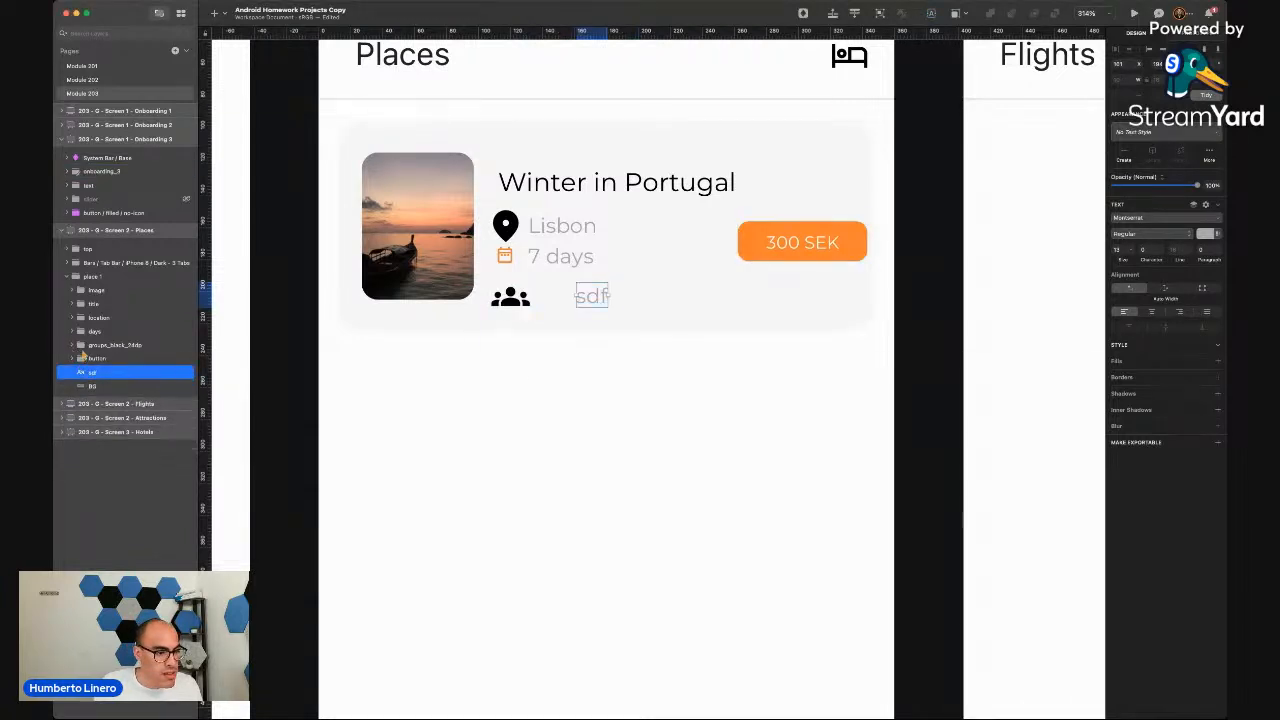
drag(86, 373, 111, 350)
shift+click(113, 346)
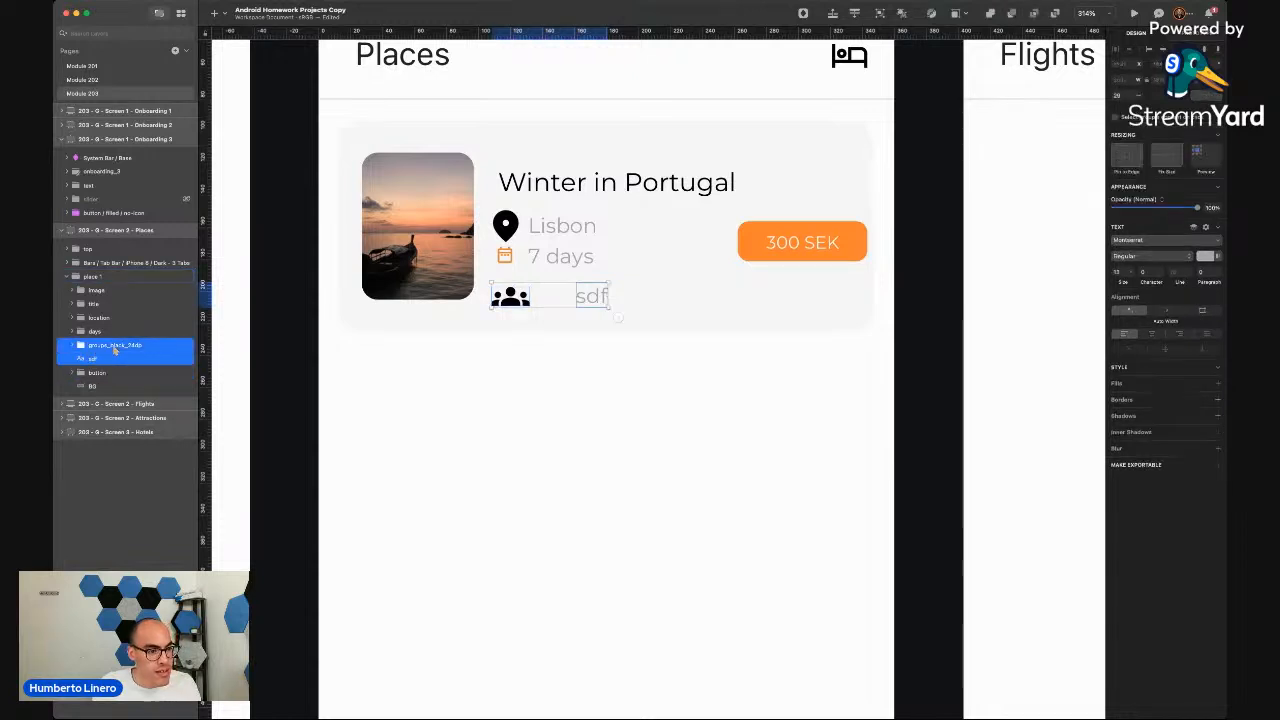
key(super+g)
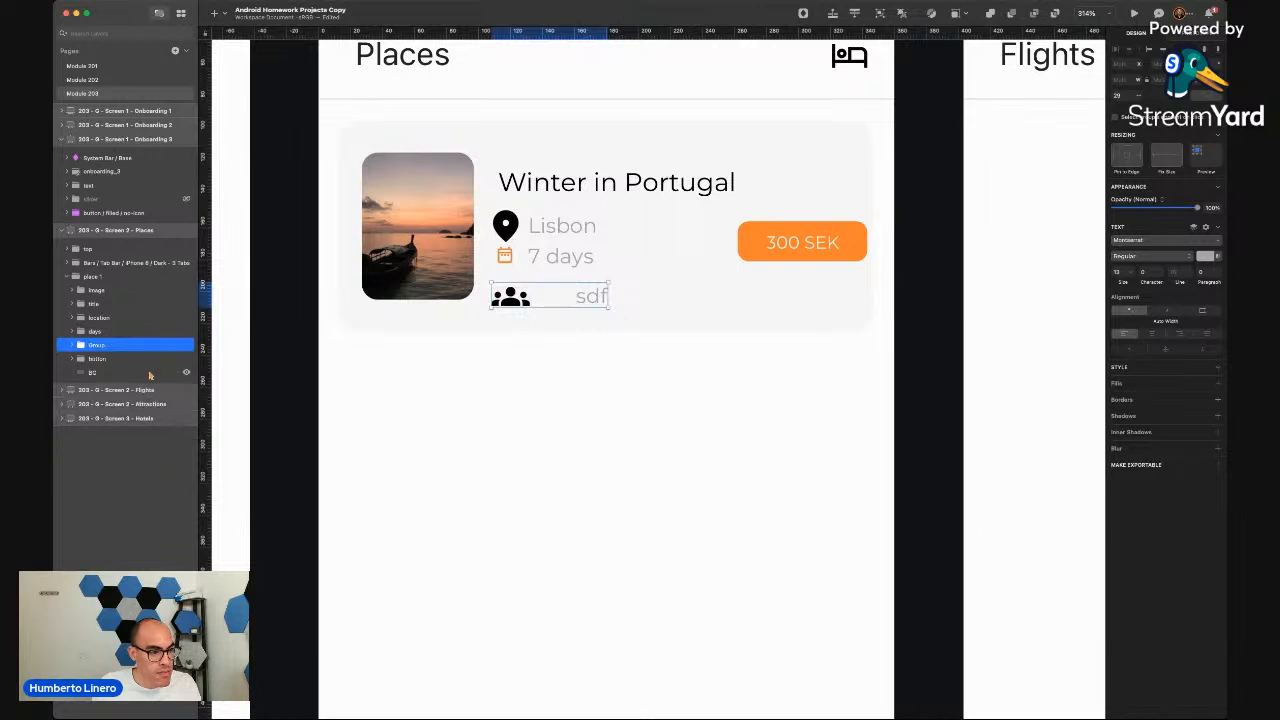
double_click(100, 344)
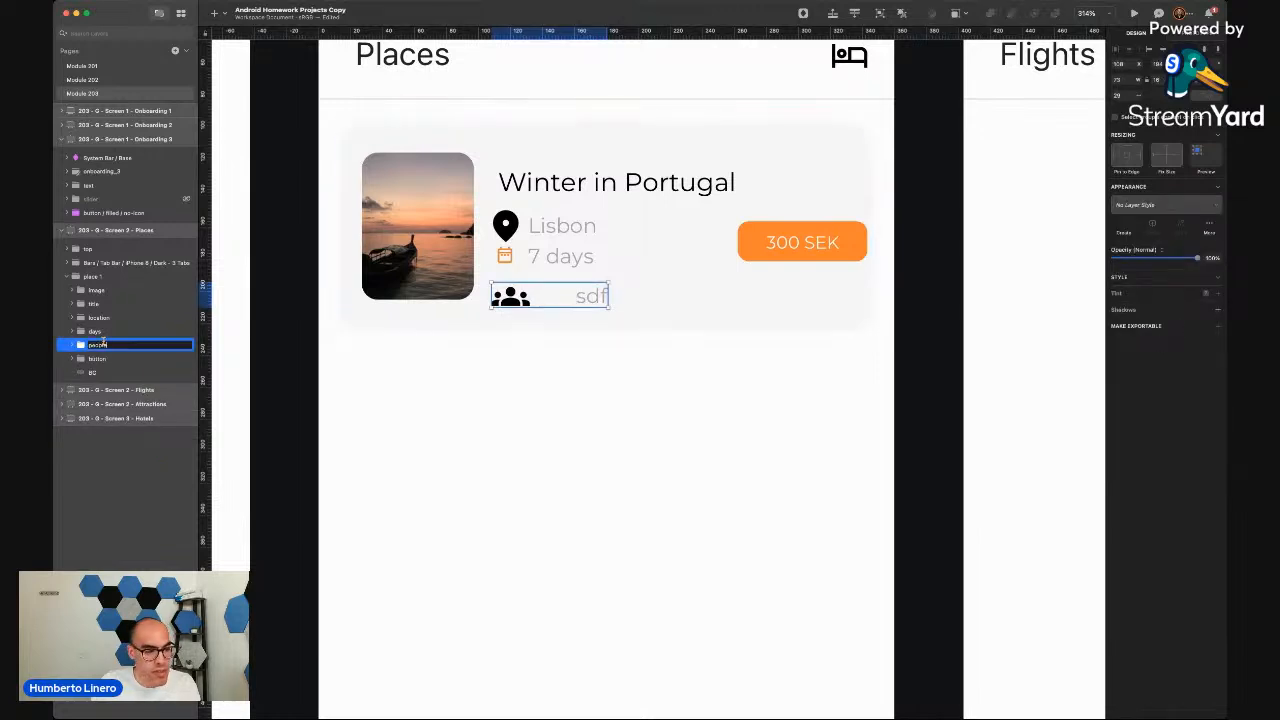
text(people)
key(Return)
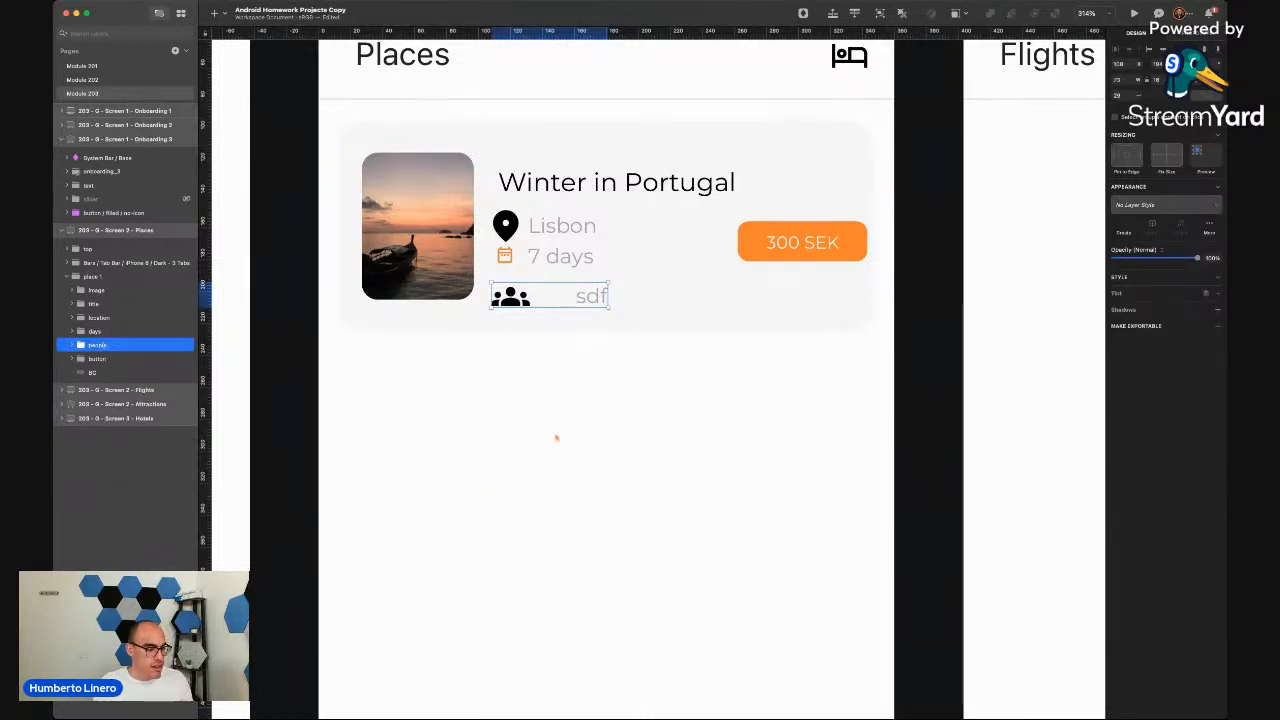
Check the place 1 card's layer groups one by one and rename the button group to "price"
click(408, 416)
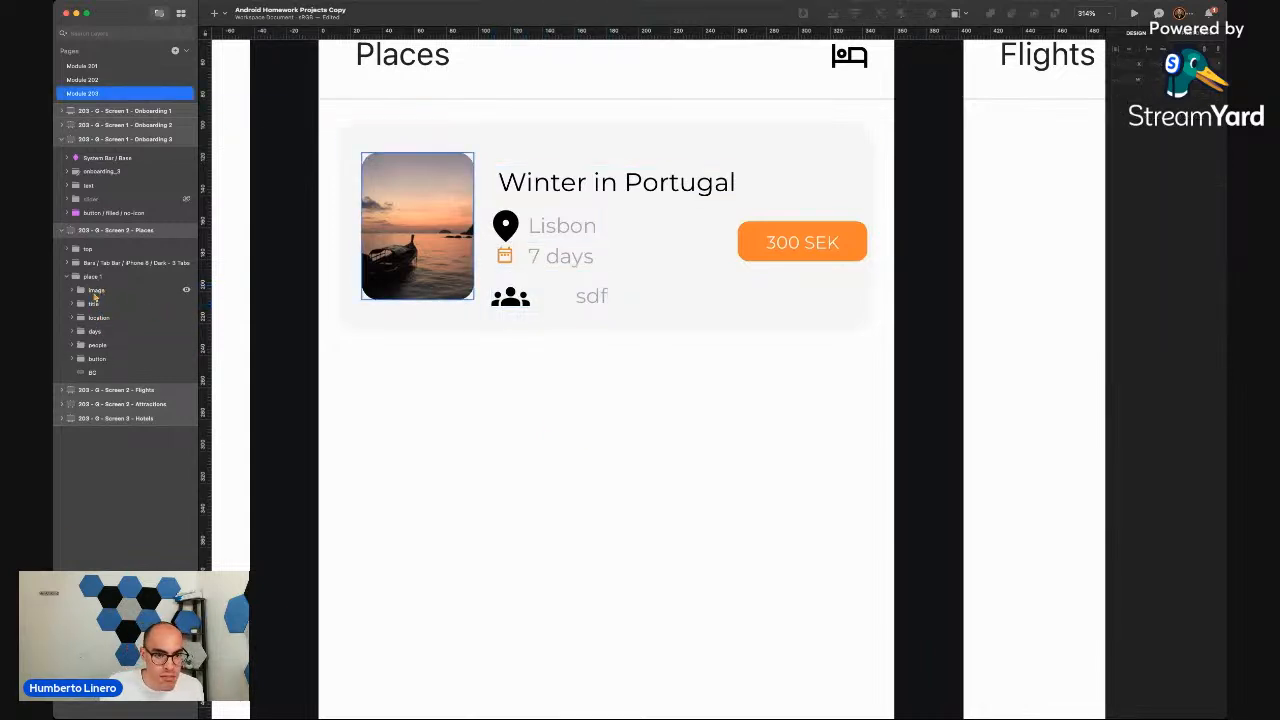
click(103, 291)
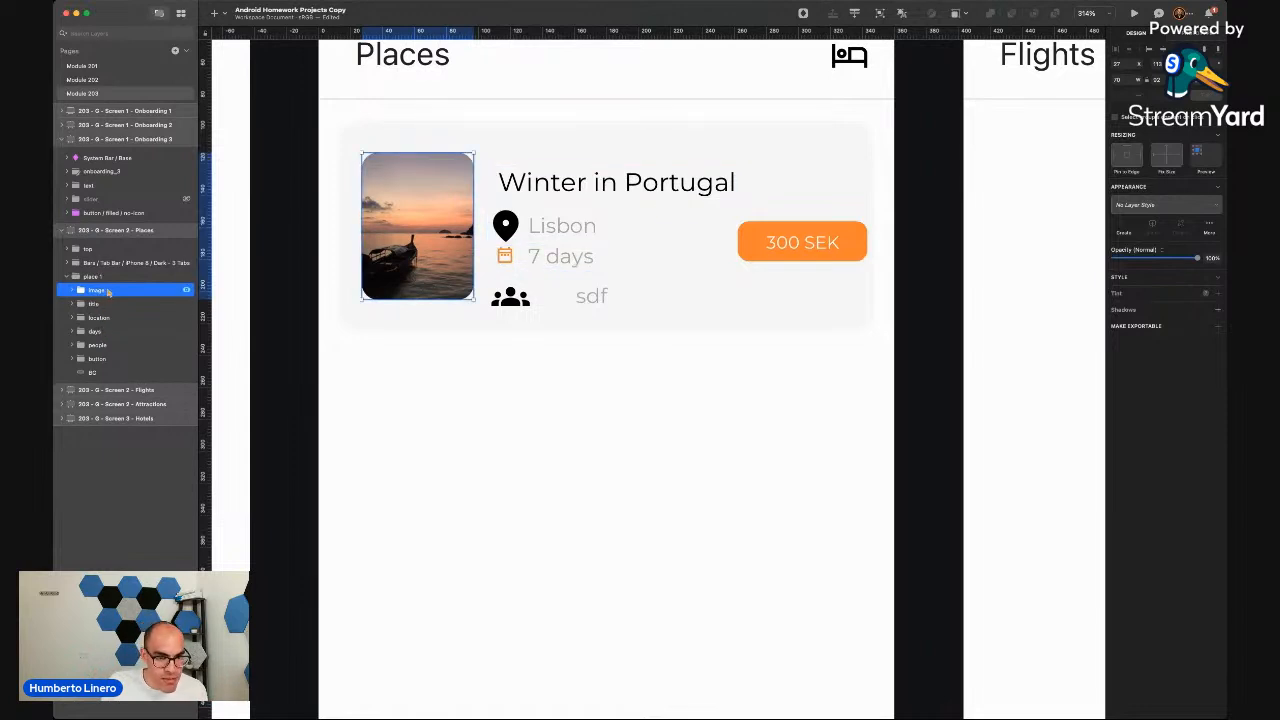
click(101, 305)
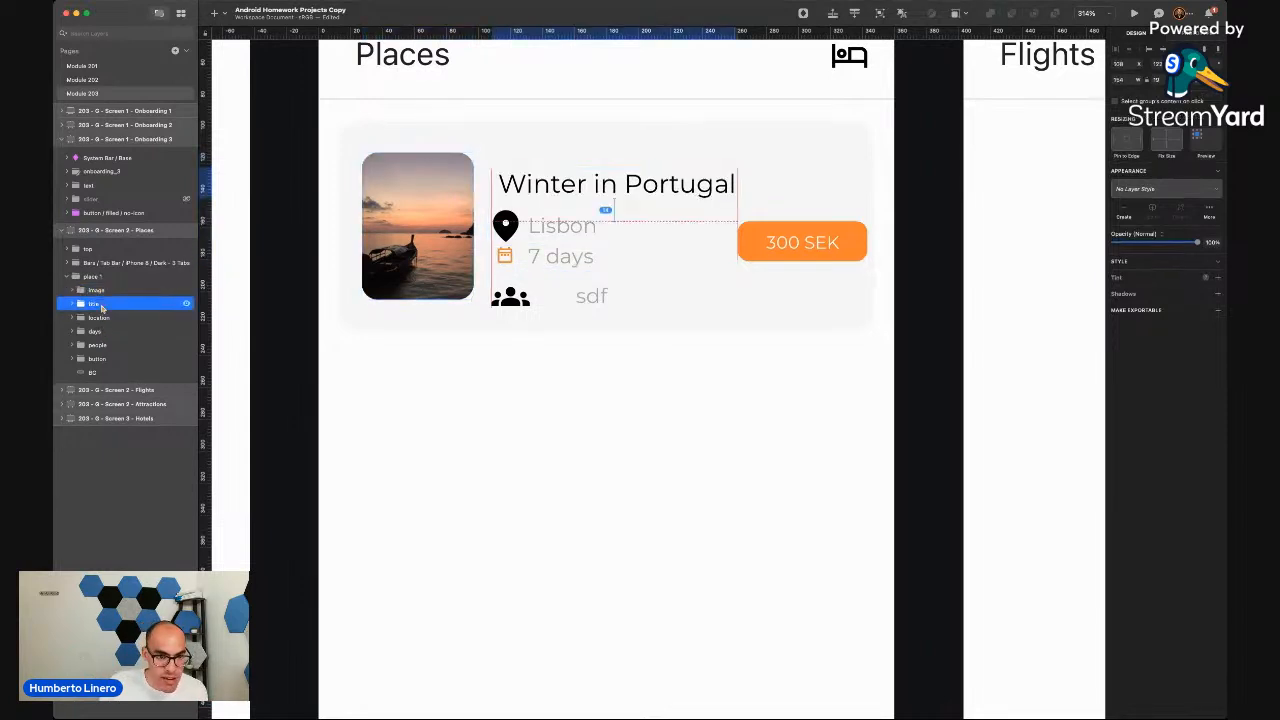
click(102, 318)
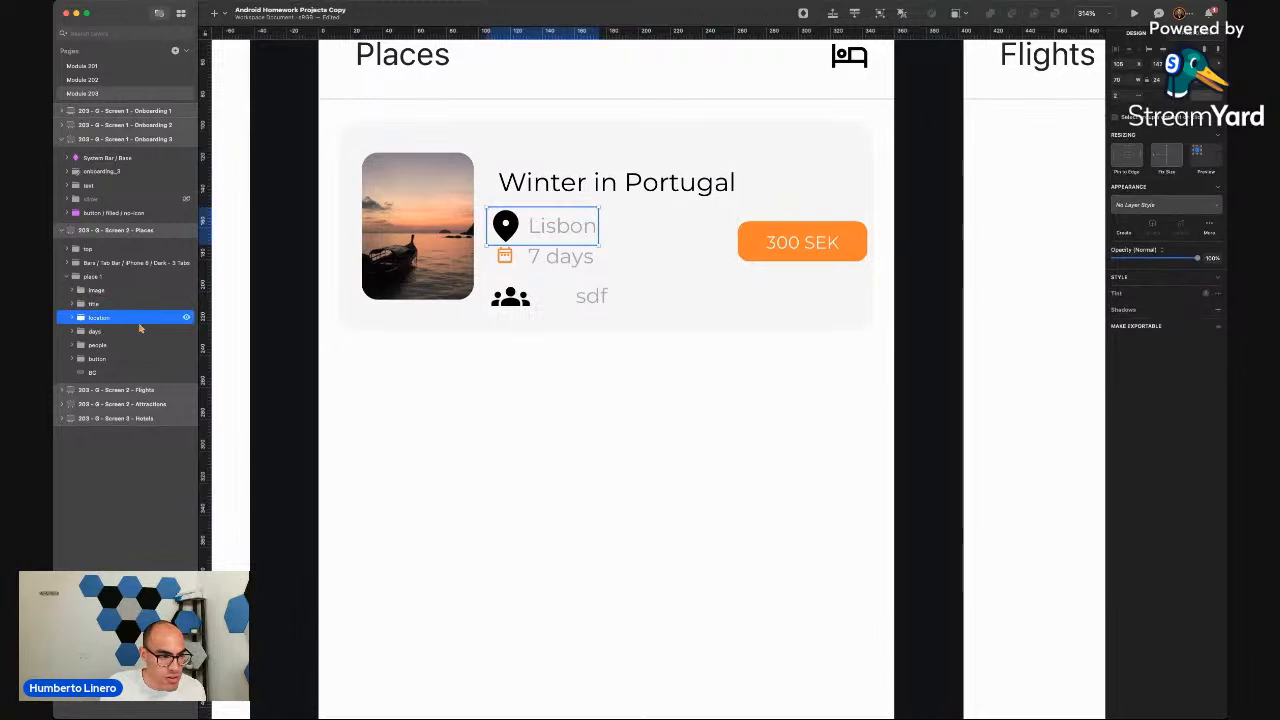
click(117, 332)
click(113, 346)
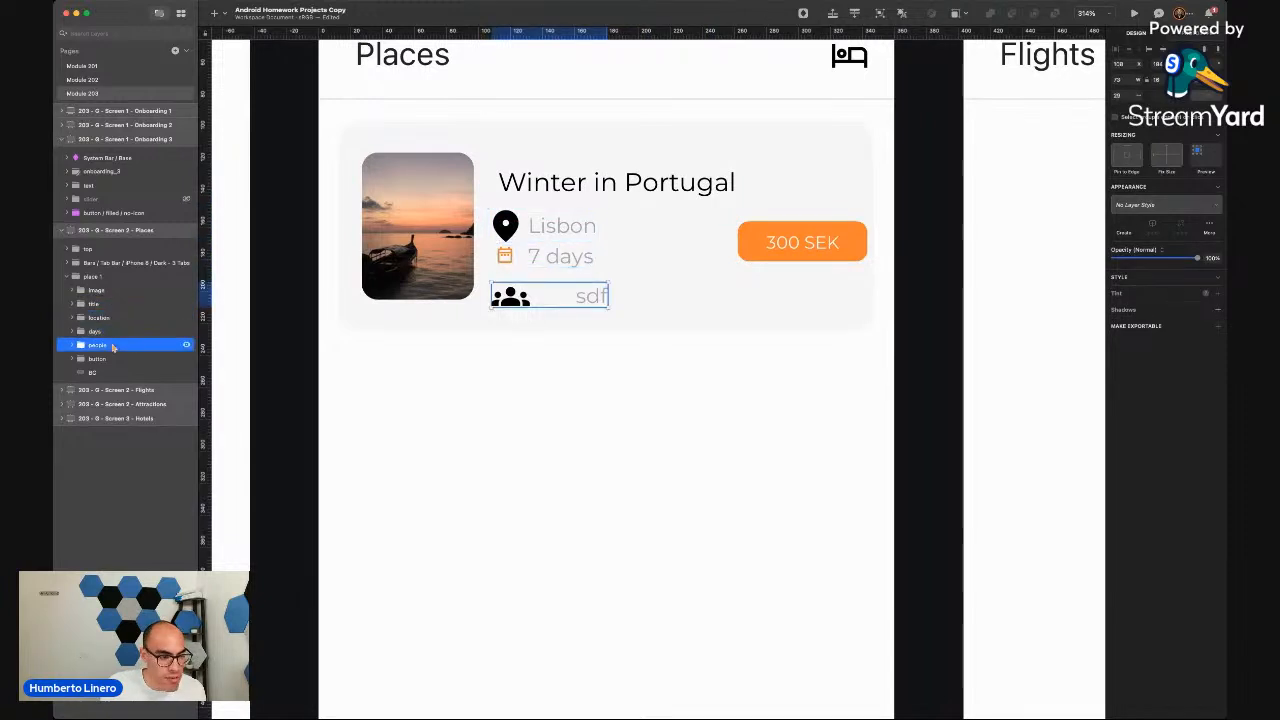
click(97, 359)
double_click(96, 358)
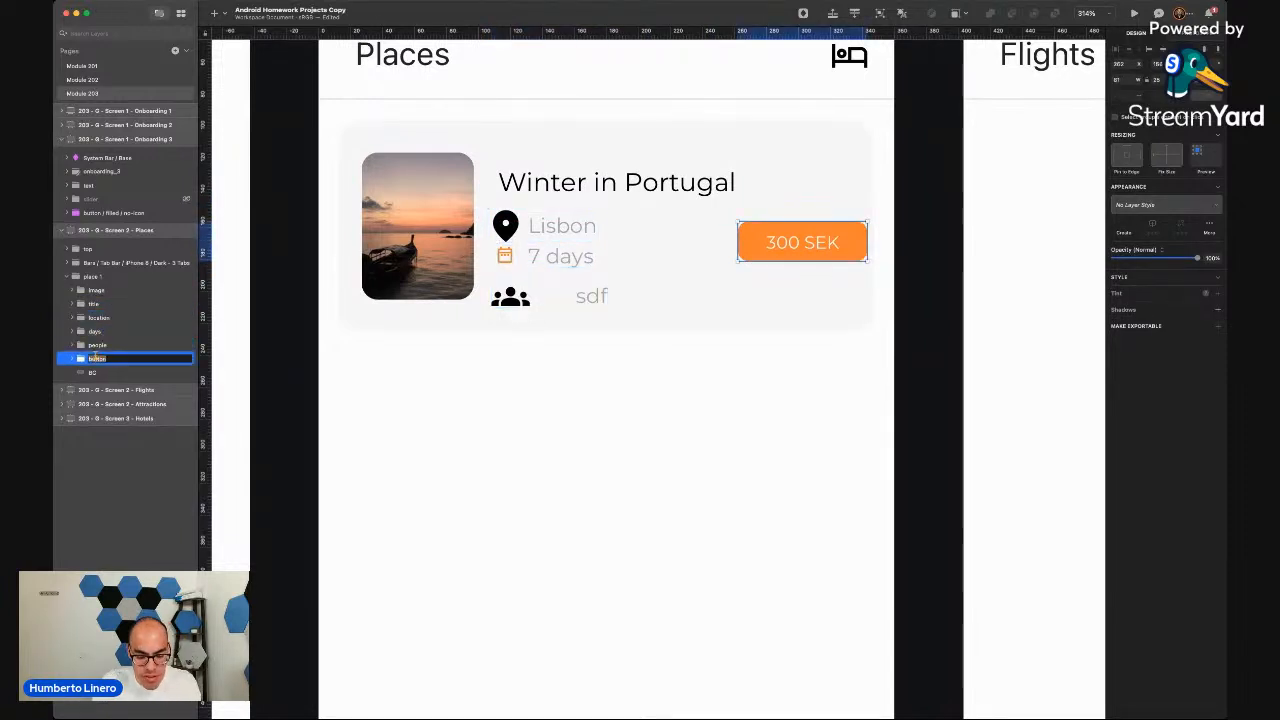
key(Return)
click(92, 372)
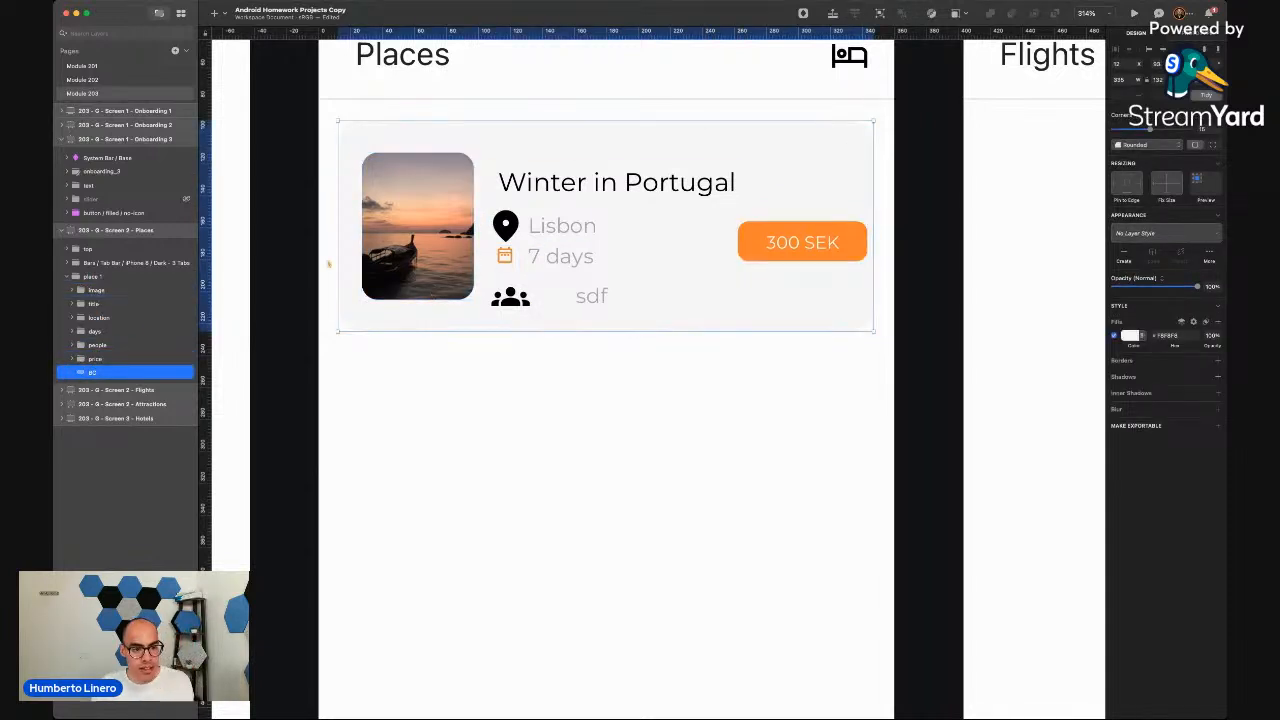
Move the days row down so it sits between the Lisbon row and the people row
scroll(486, 273, up, 5)
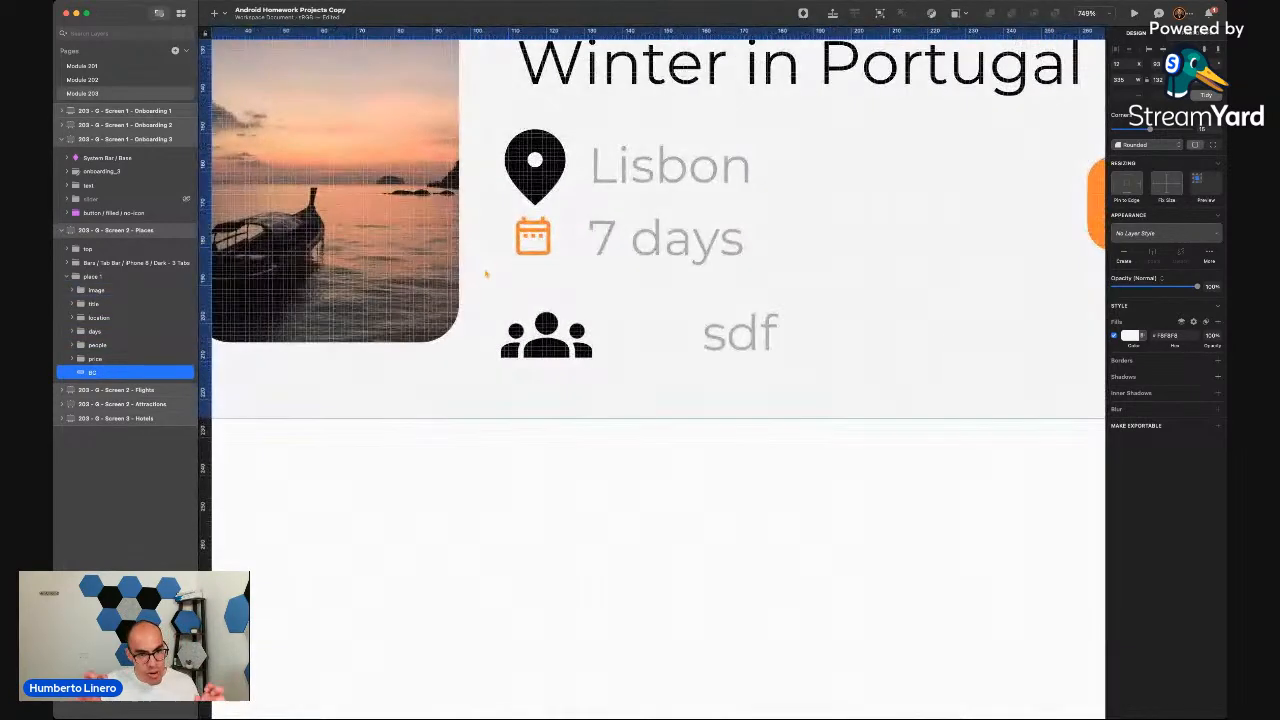
click(562, 250)
drag(593, 241, 589, 267)
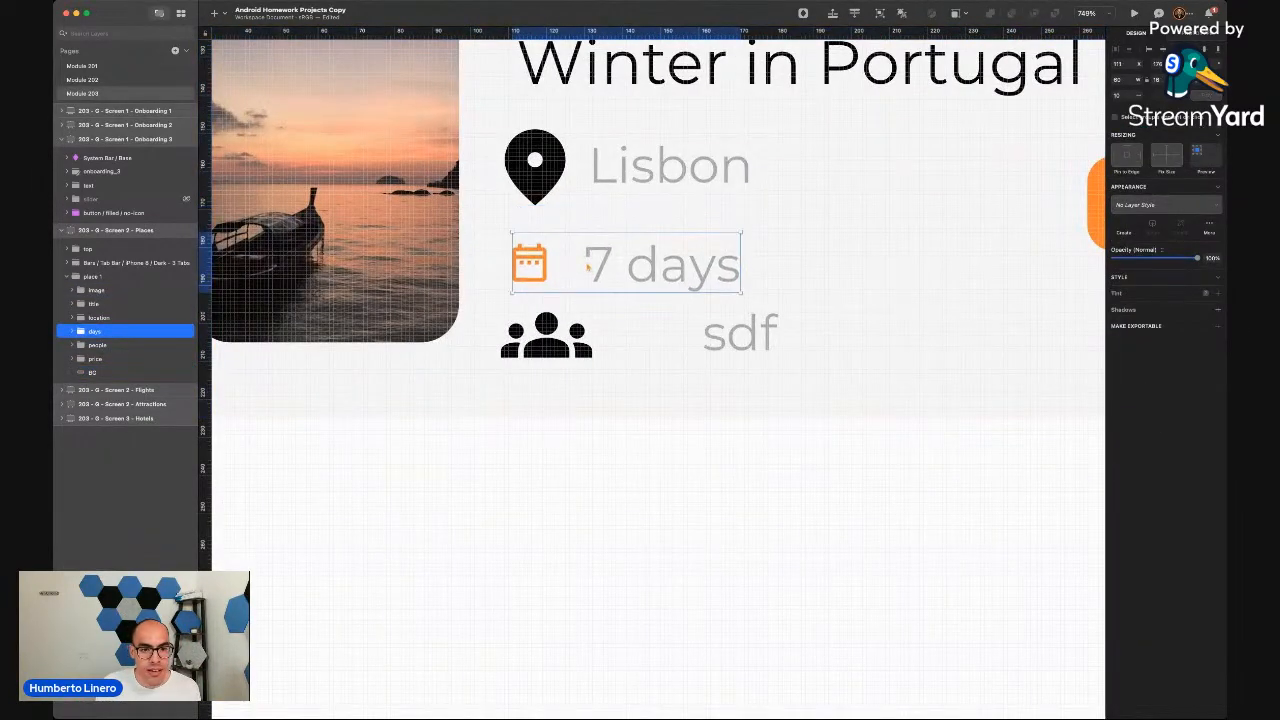
click(663, 337)
click(673, 174)
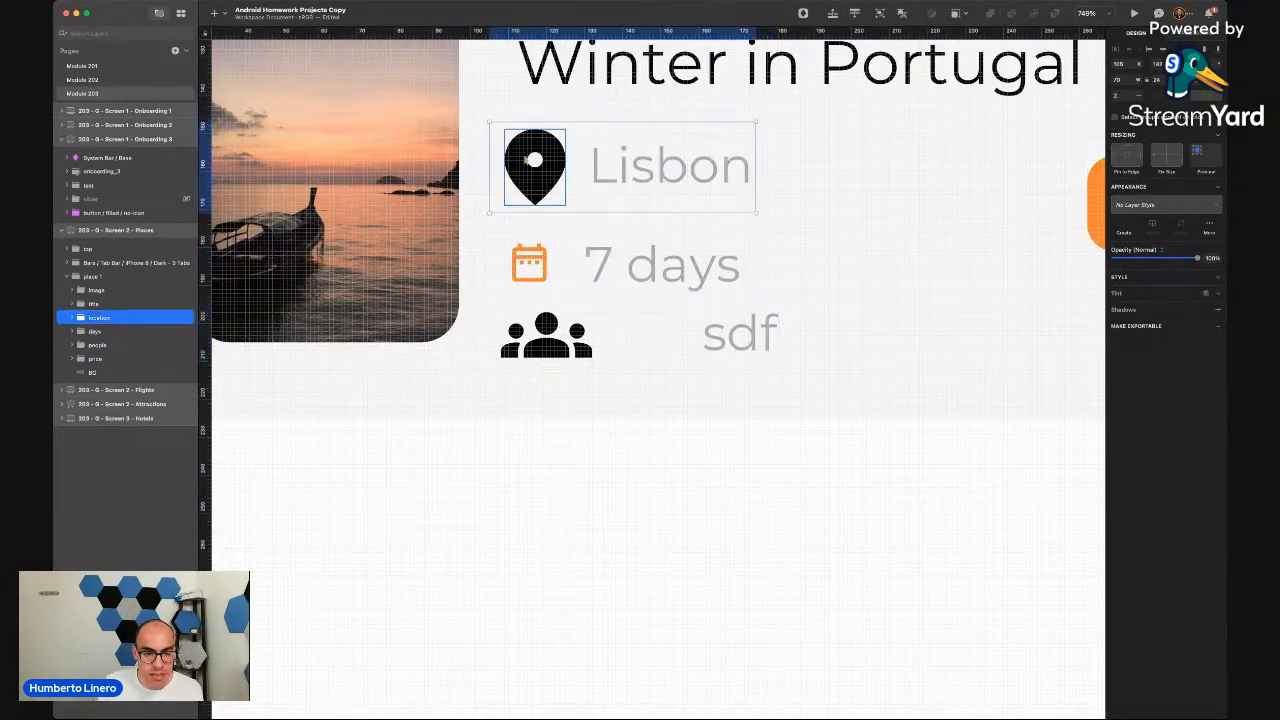
Scale the orange calendar icon's shape proportionally to a width of 12
super+click(543, 261)
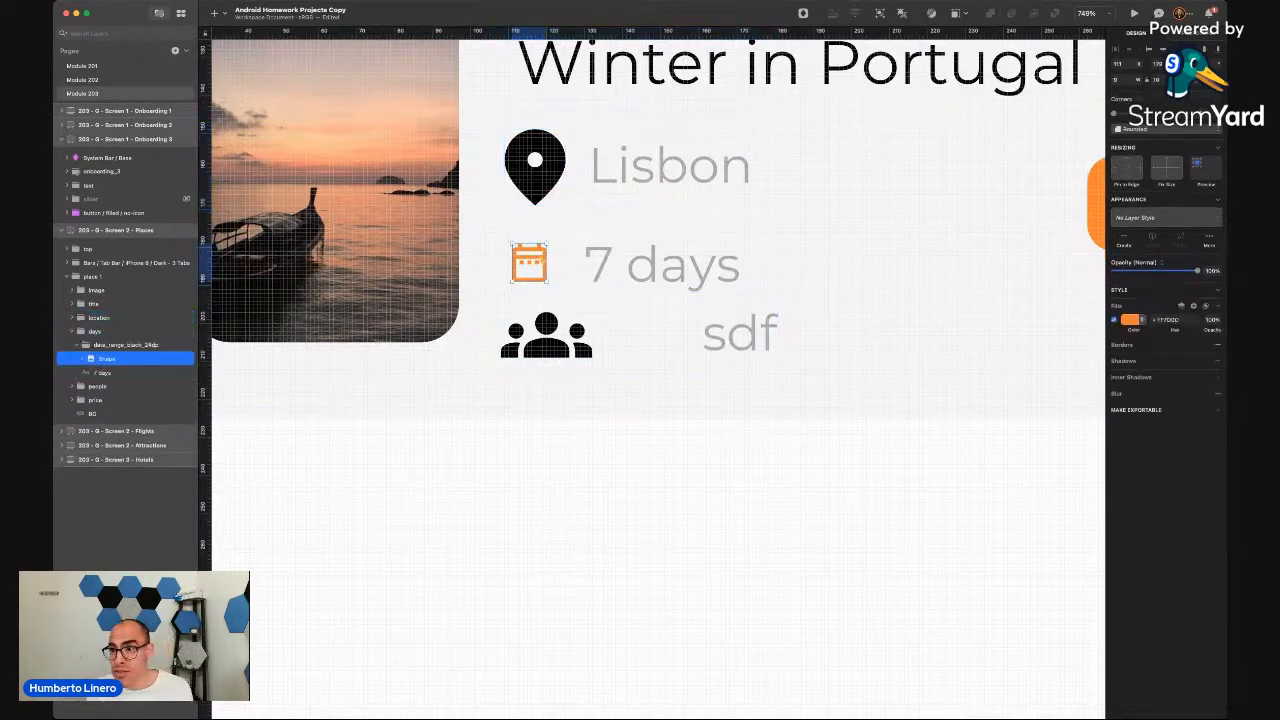
click(1128, 77)
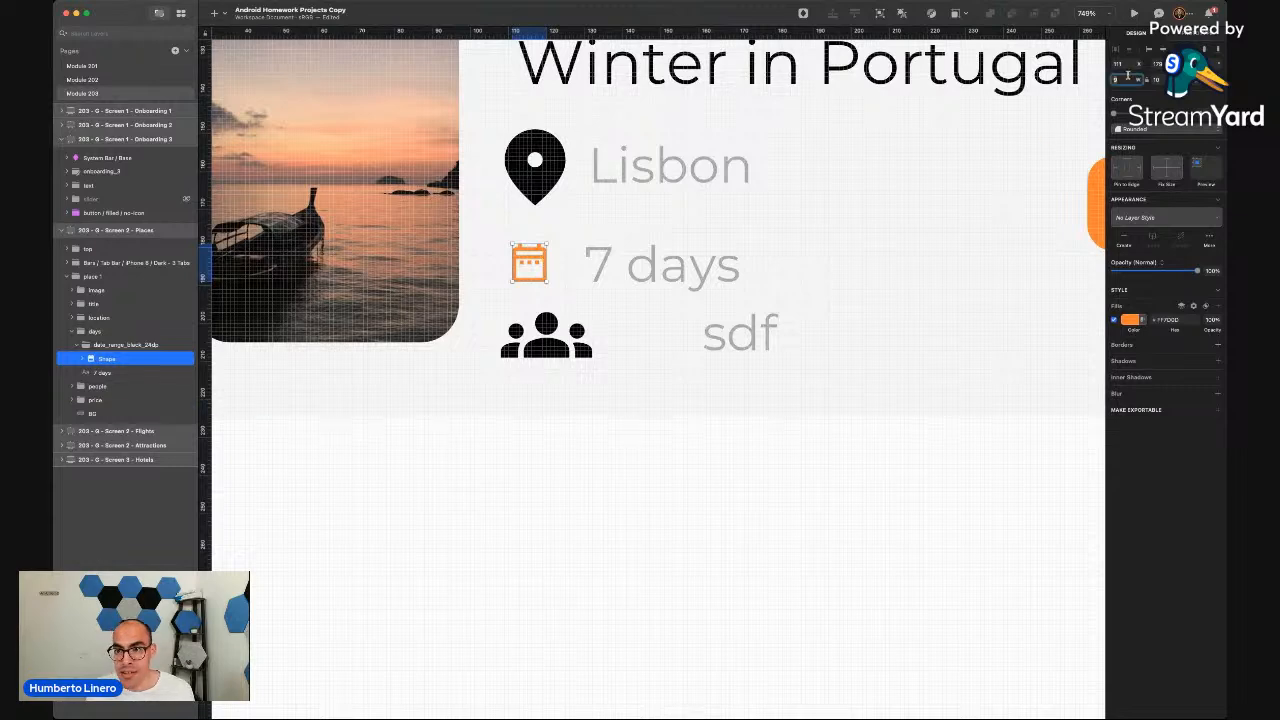
key(Up)
key(Up)
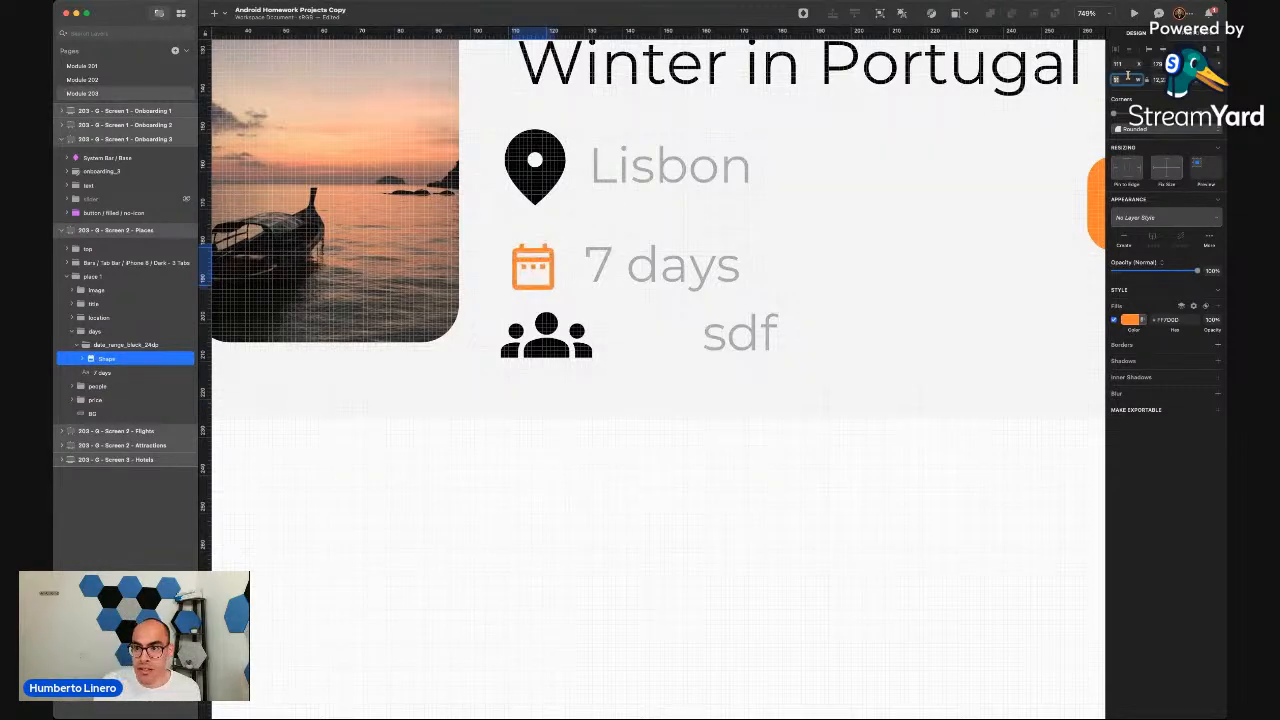
key(Up)
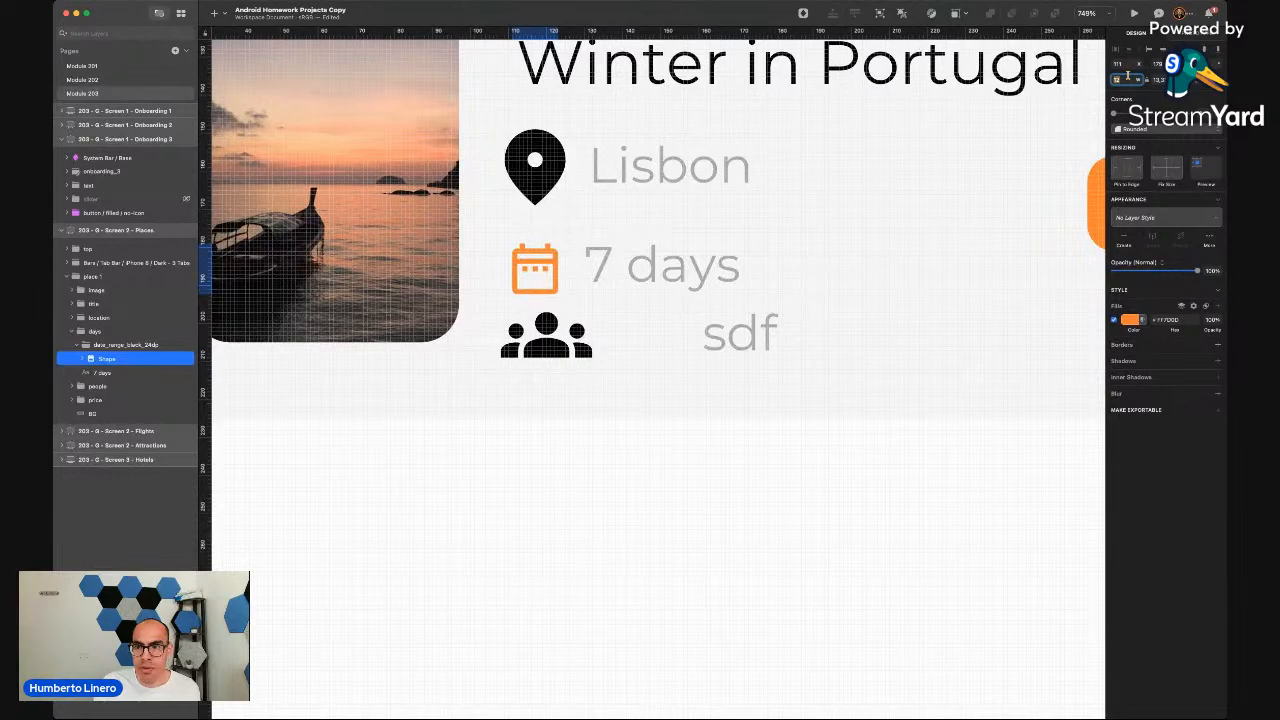
Try narrowing the location pin's shape to a width of 13 without locking its proportions
super+click(552, 150)
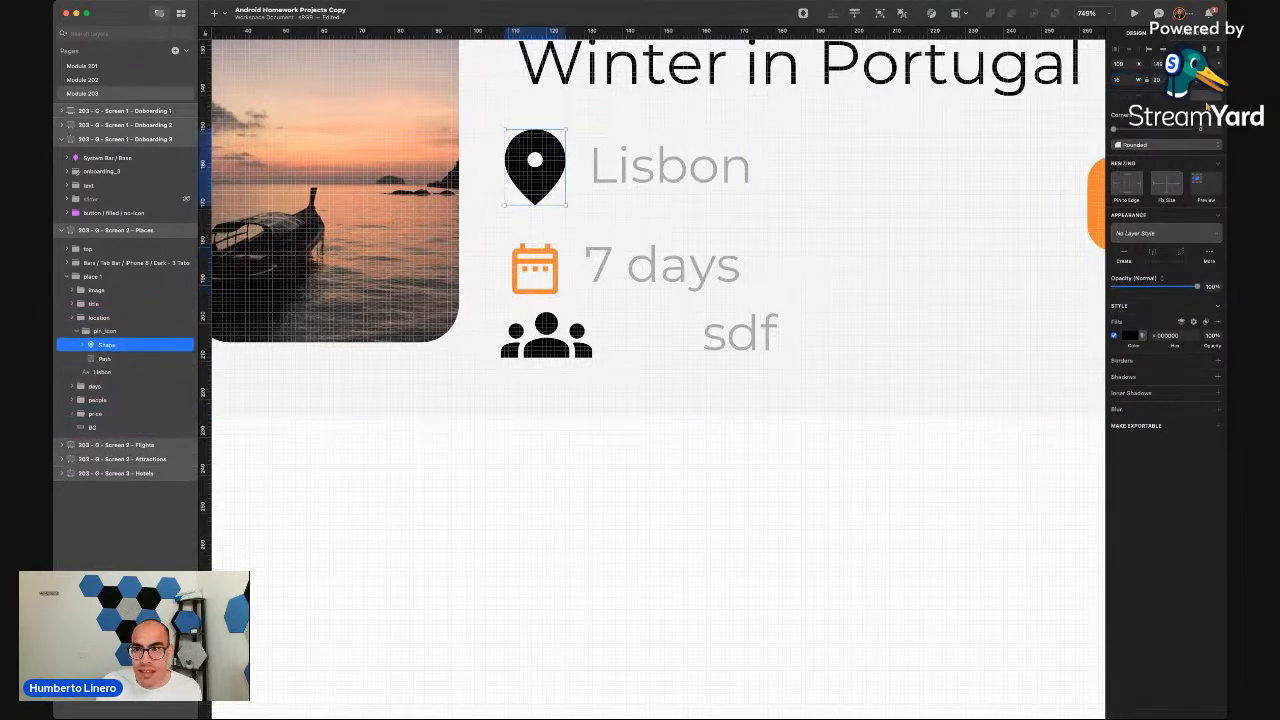
key(Down)
key(Down)
key(Down)
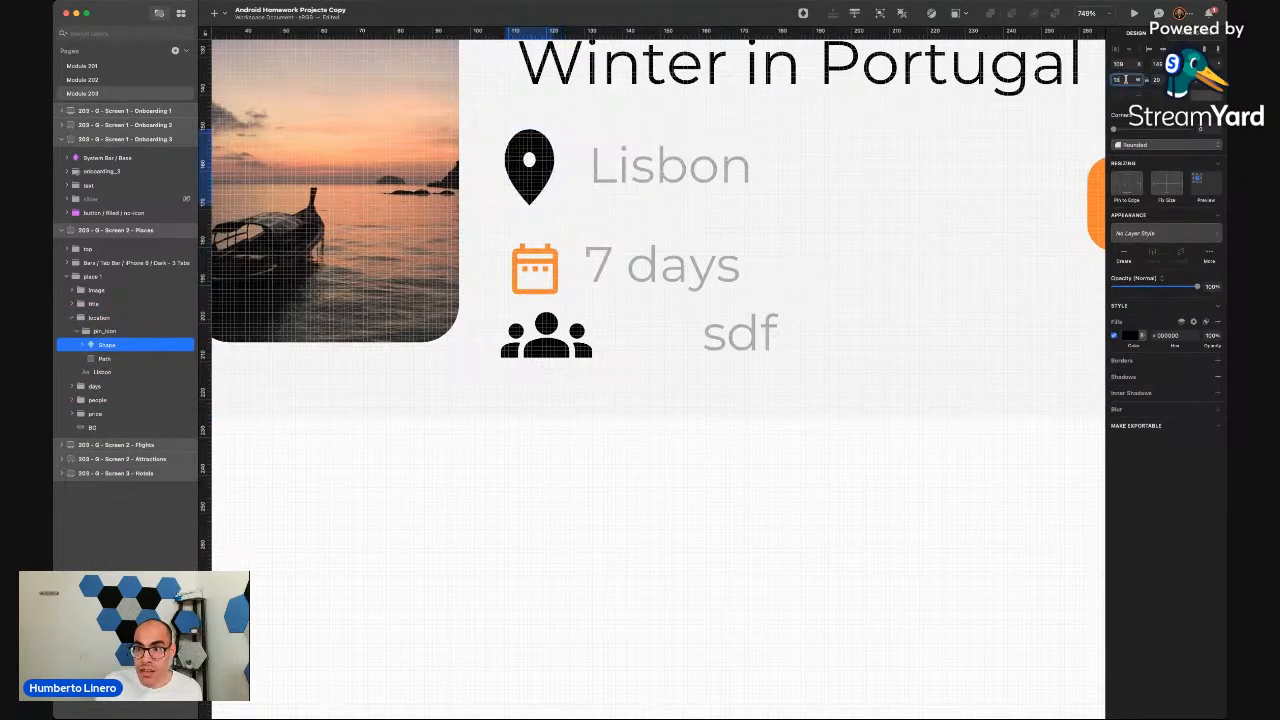
key(Up)
key(Up)
key(Up)
key(Up)
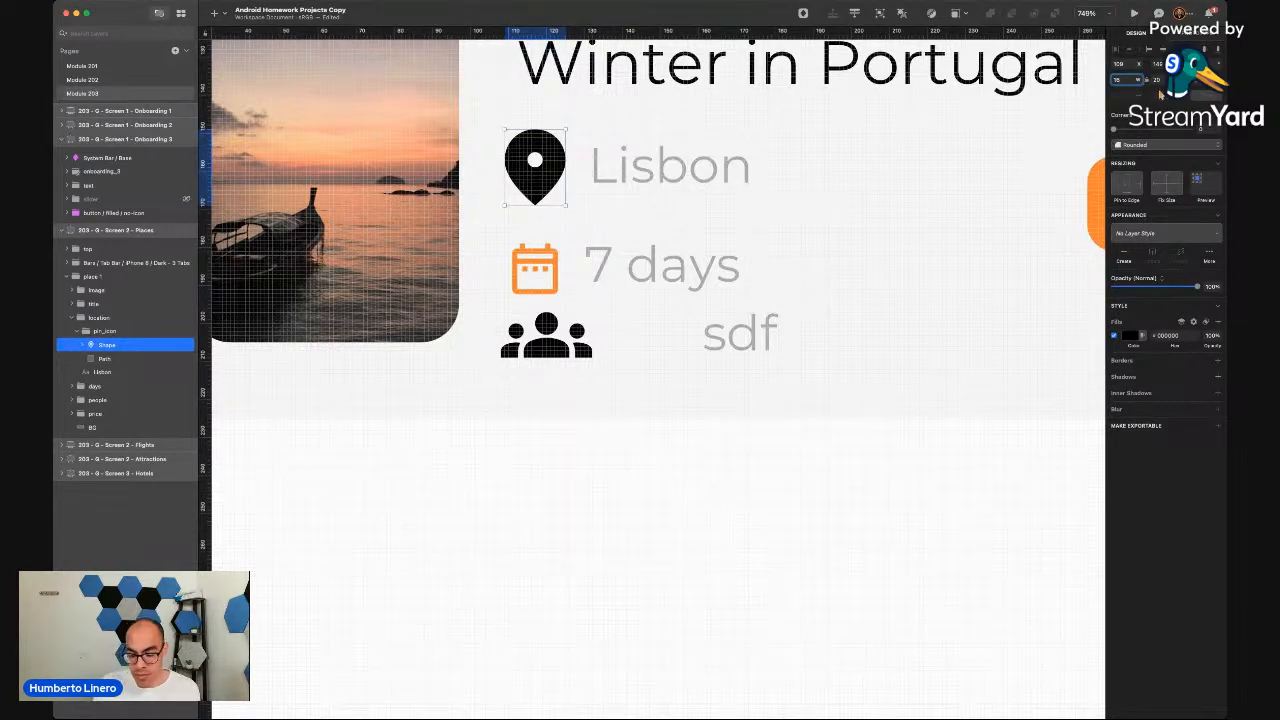
Scale the location pin's shape proportionally to a width of 12
key(Down)
key(Down)
key(Down)
key(Down)
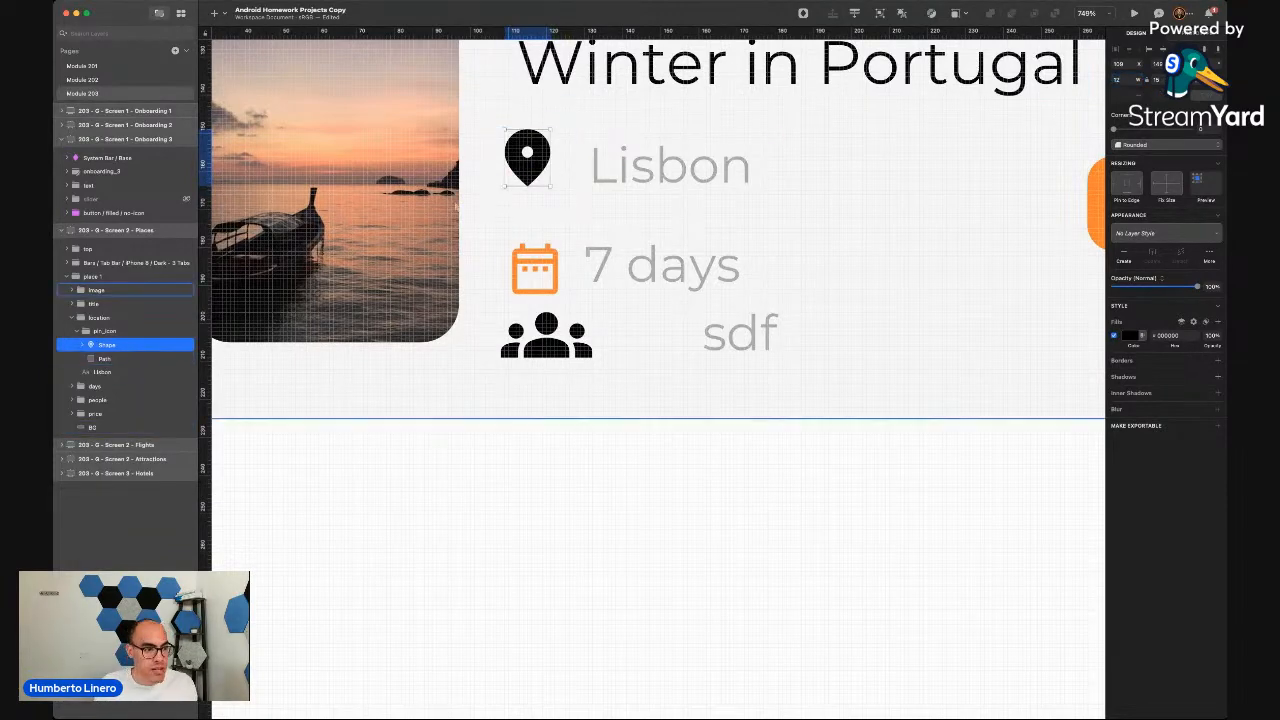
Delete the empty Path layer from the pin_icon group, leaving only the pin shape
click(88, 331)
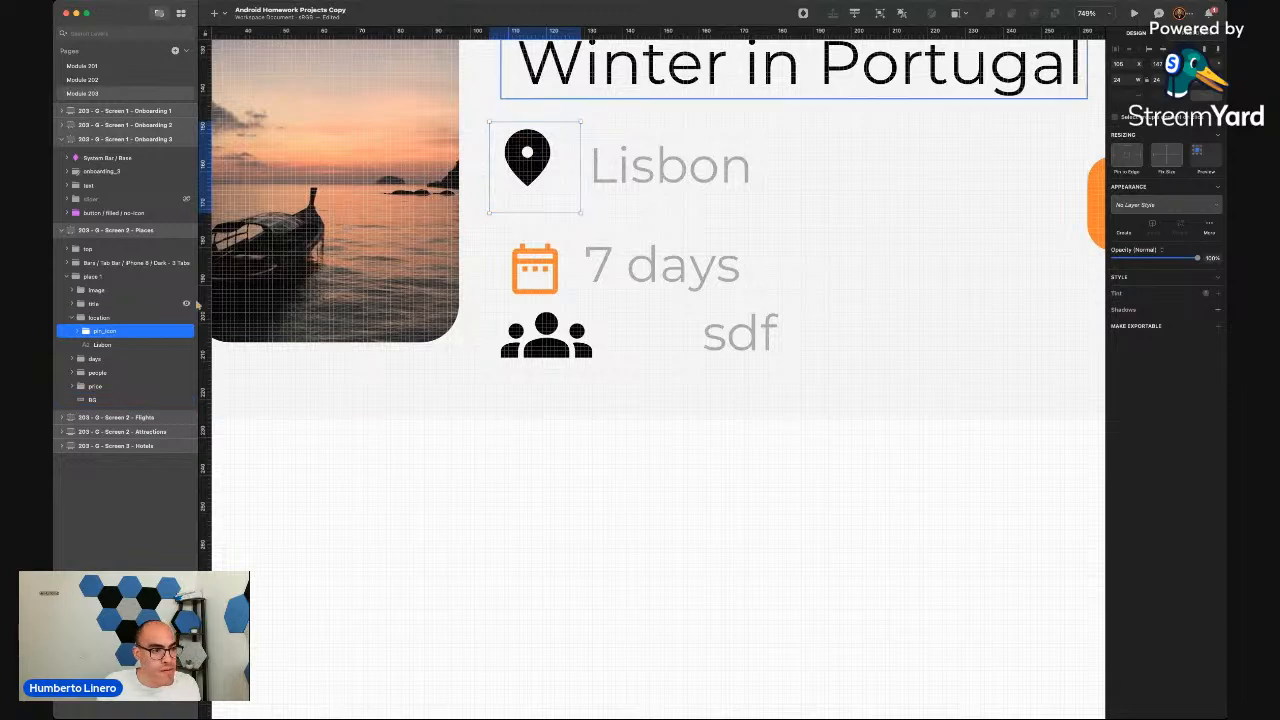
click(79, 331)
click(114, 358)
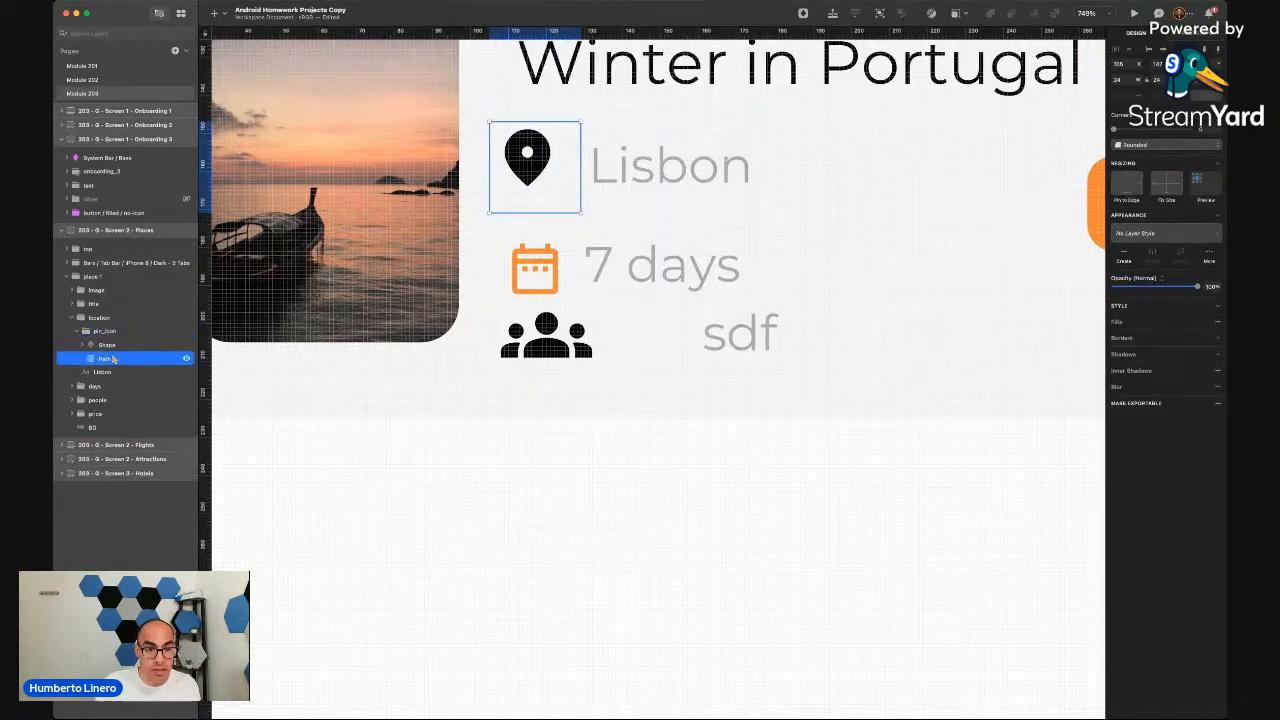
click(105, 344)
click(77, 331)
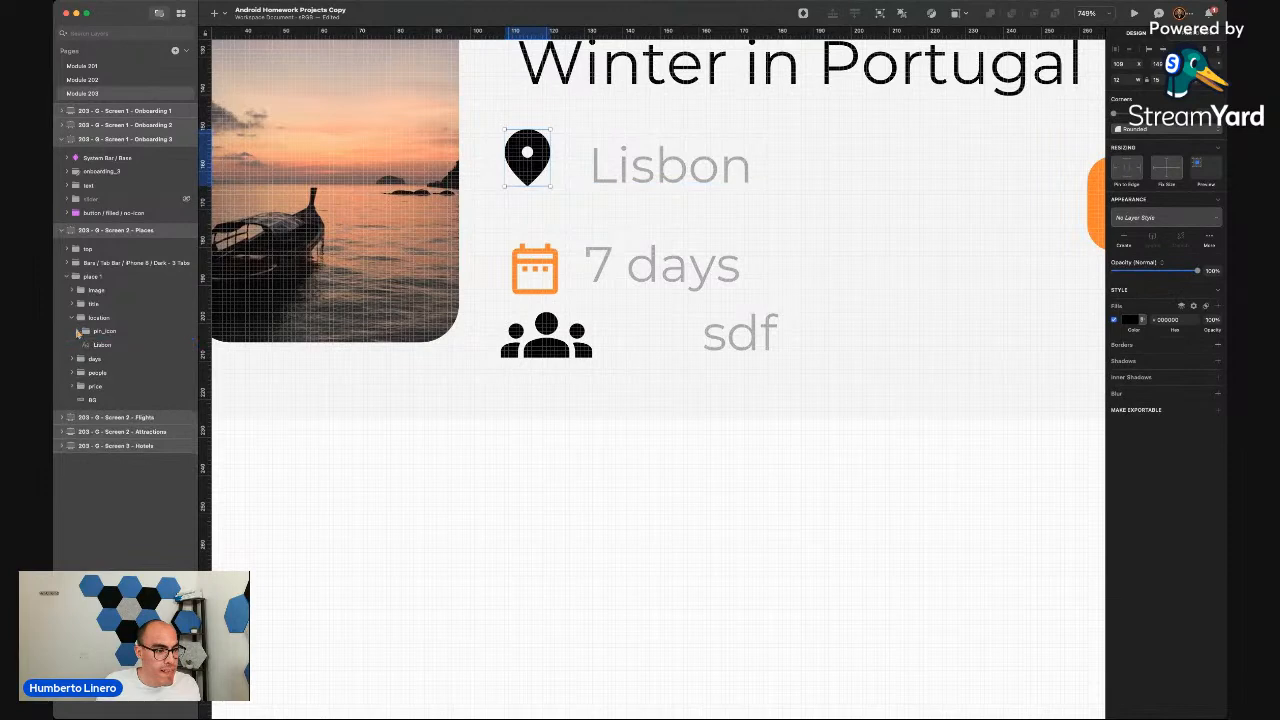
click(77, 331)
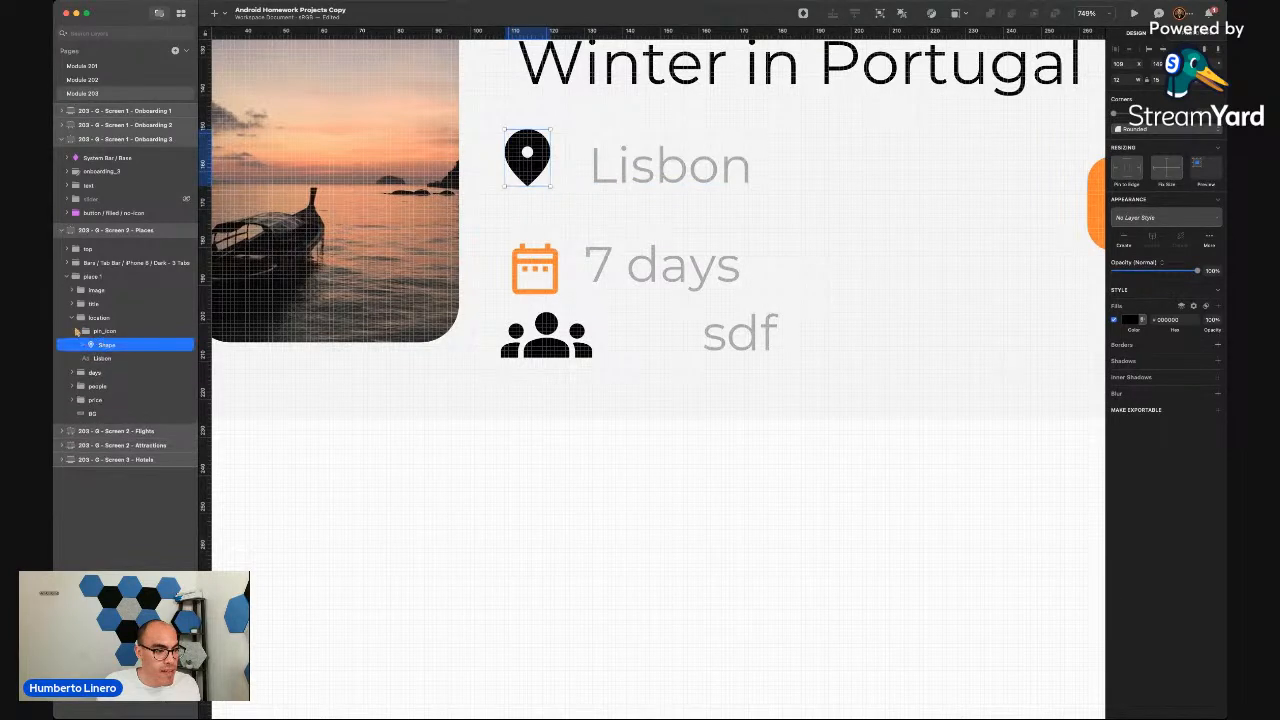
click(77, 331)
Move the pin_icon group slightly so it lines up with the calendar icon below and the Lisbon text
click(98, 331)
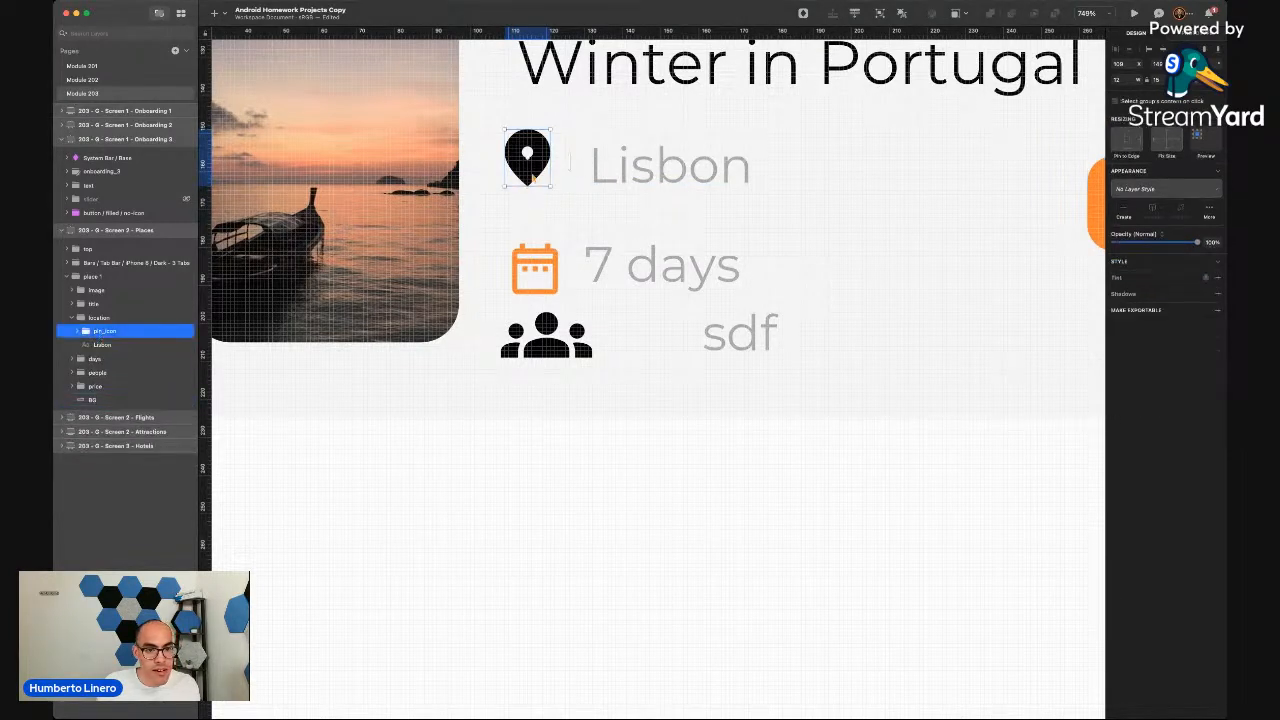
drag(532, 176, 540, 182)
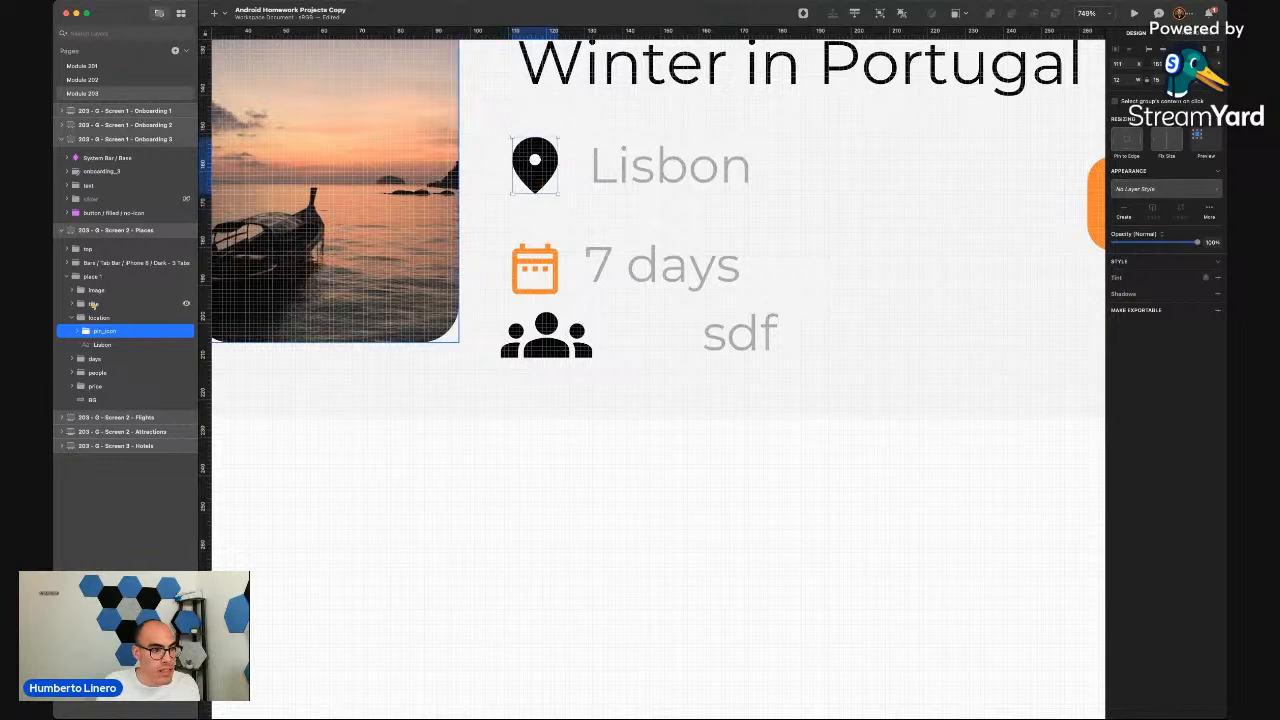
click(71, 317)
Inspect the days group's layers, checking the 7 days text and the calendar icon group with its shape
click(71, 331)
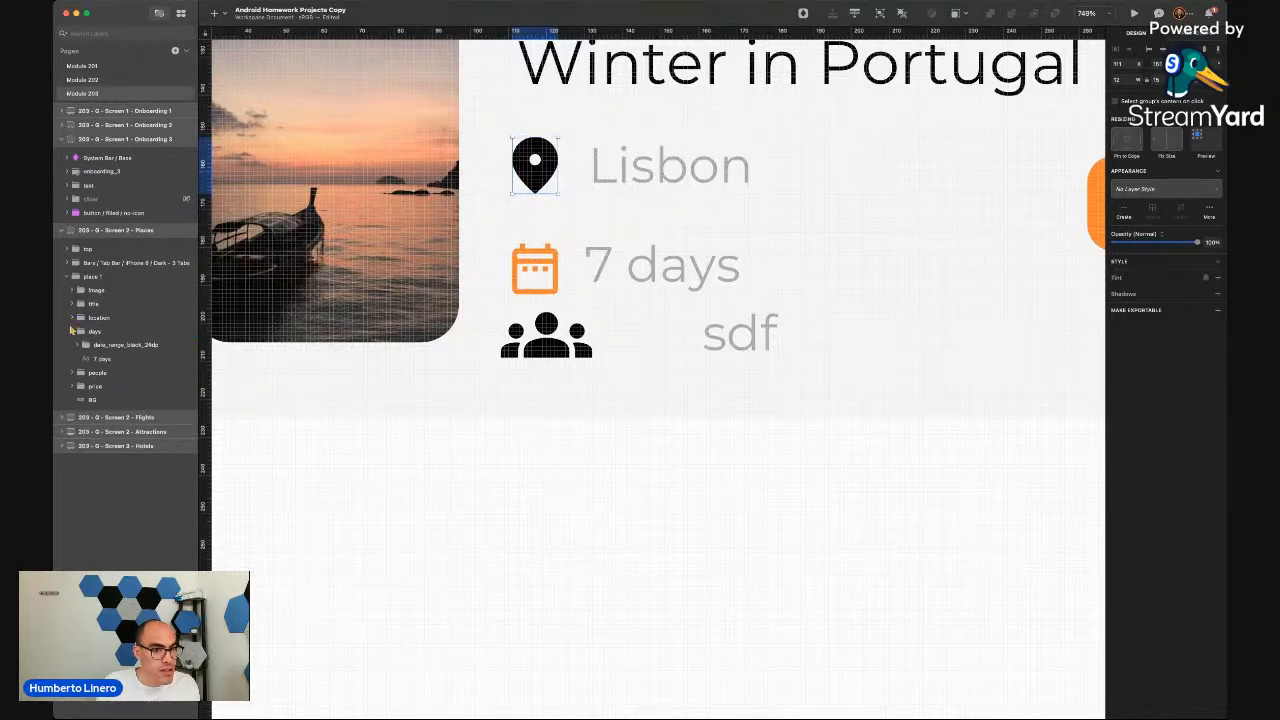
click(100, 358)
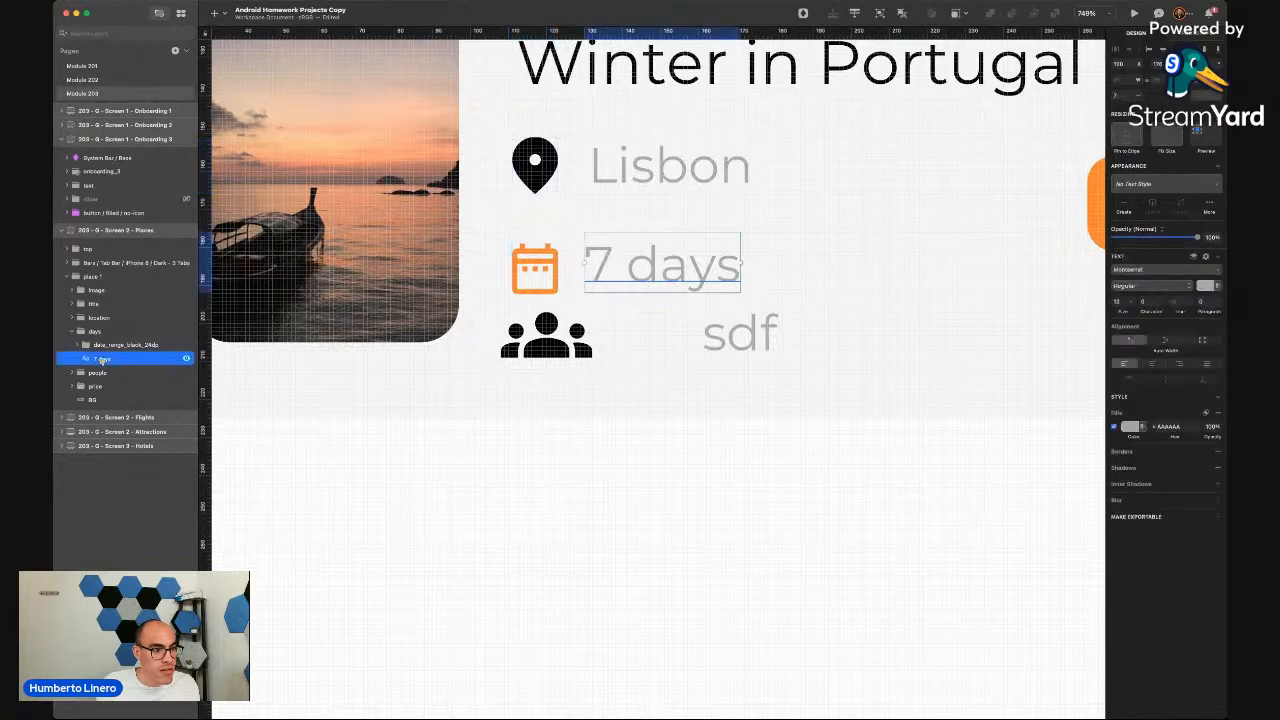
click(95, 344)
click(77, 345)
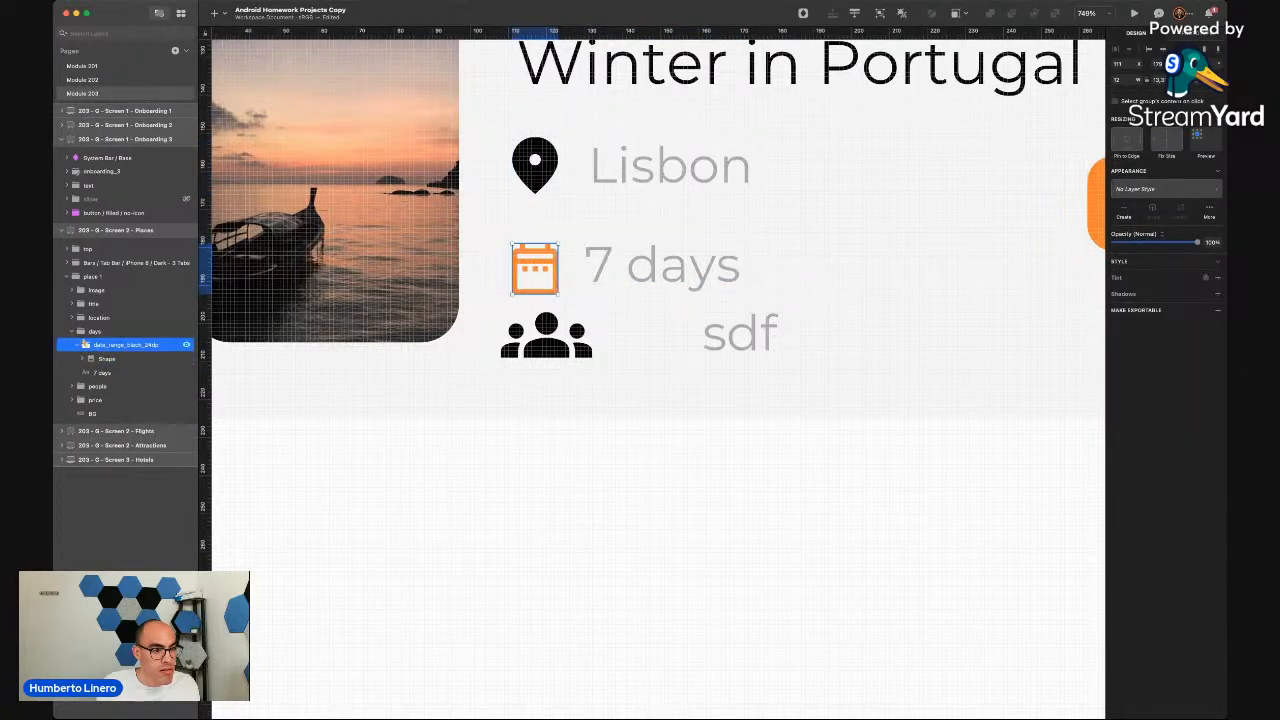
click(74, 331)
click(93, 331)
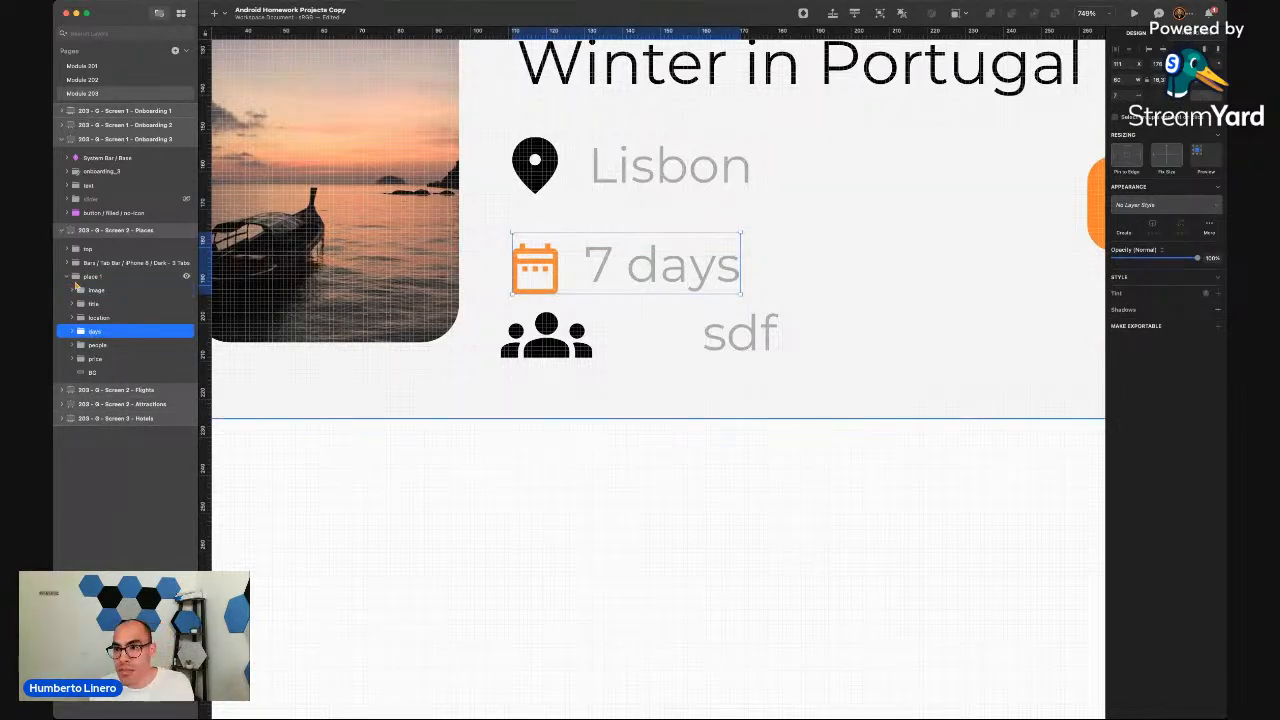
click(74, 331)
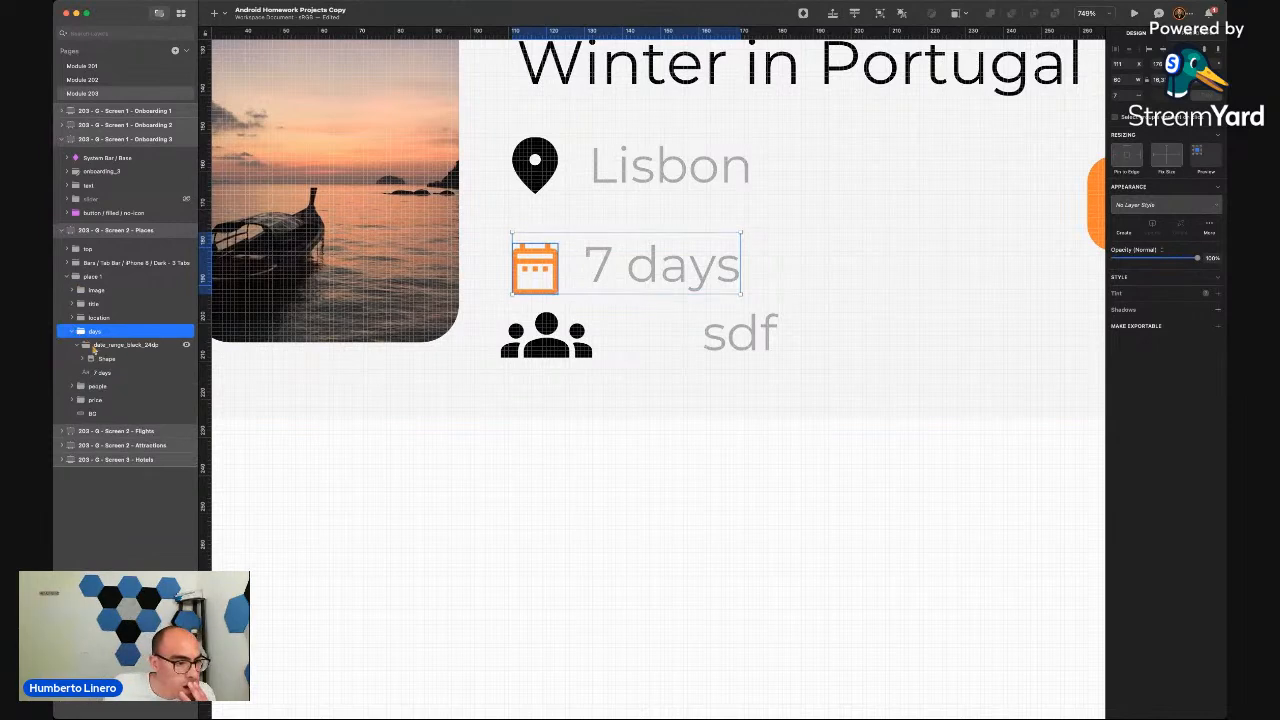
click(100, 345)
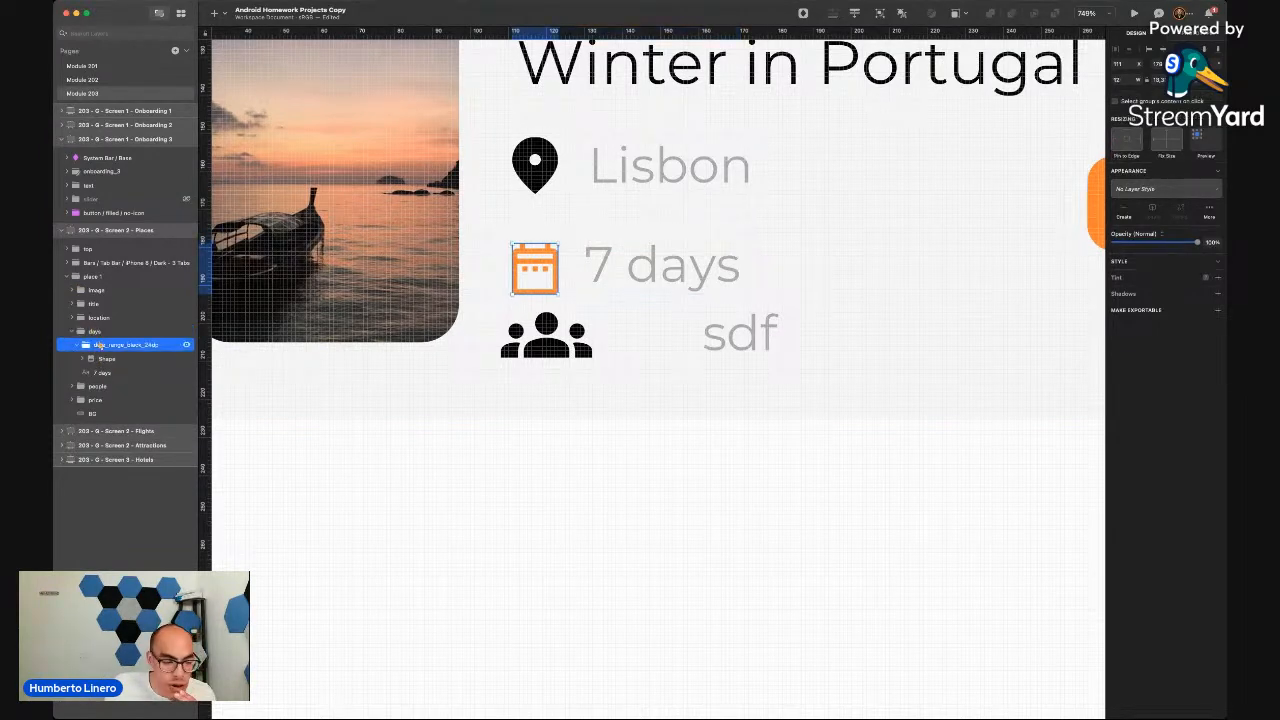
Try scaling the people icon's shape inside the people group proportionally to a width of 12
click(76, 386)
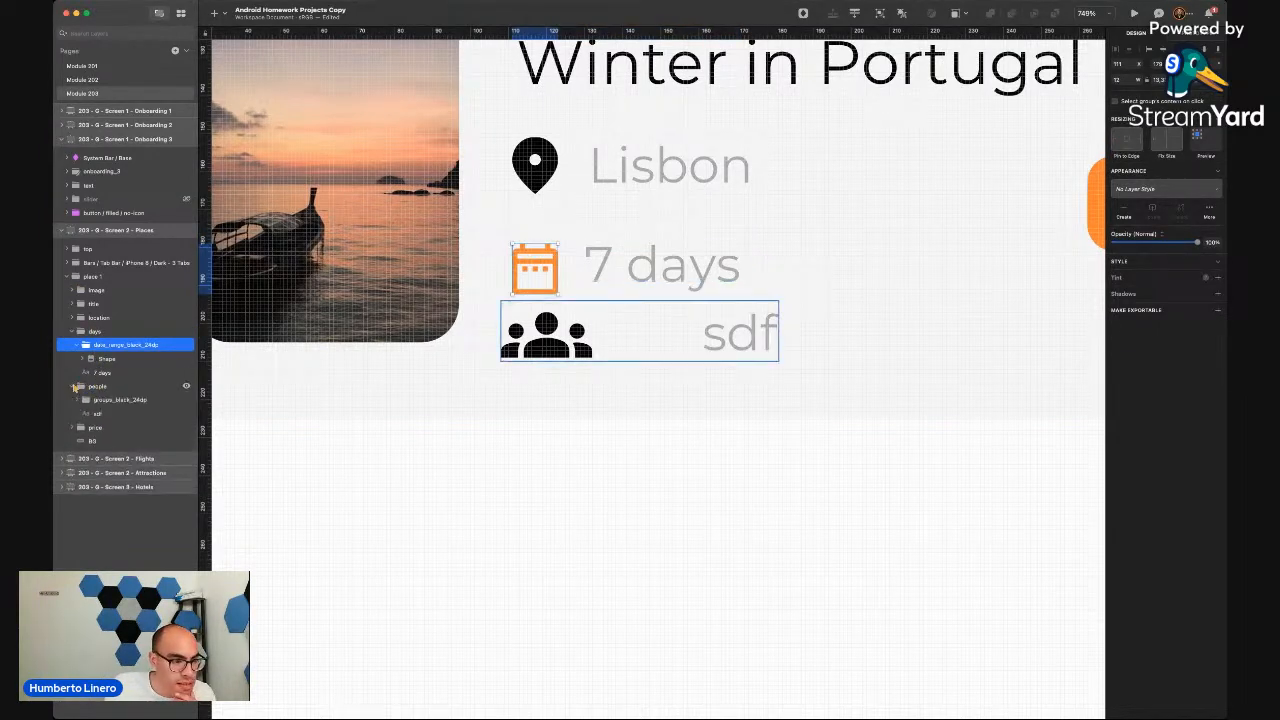
click(85, 400)
click(82, 400)
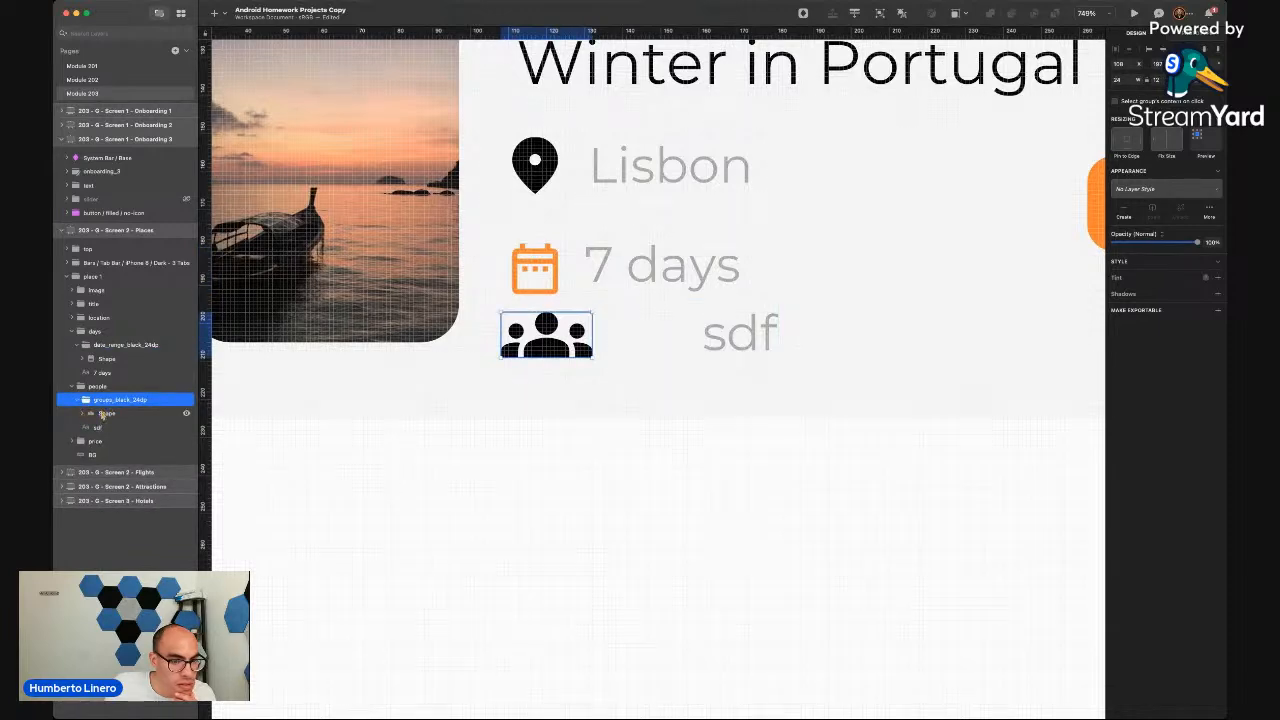
click(106, 413)
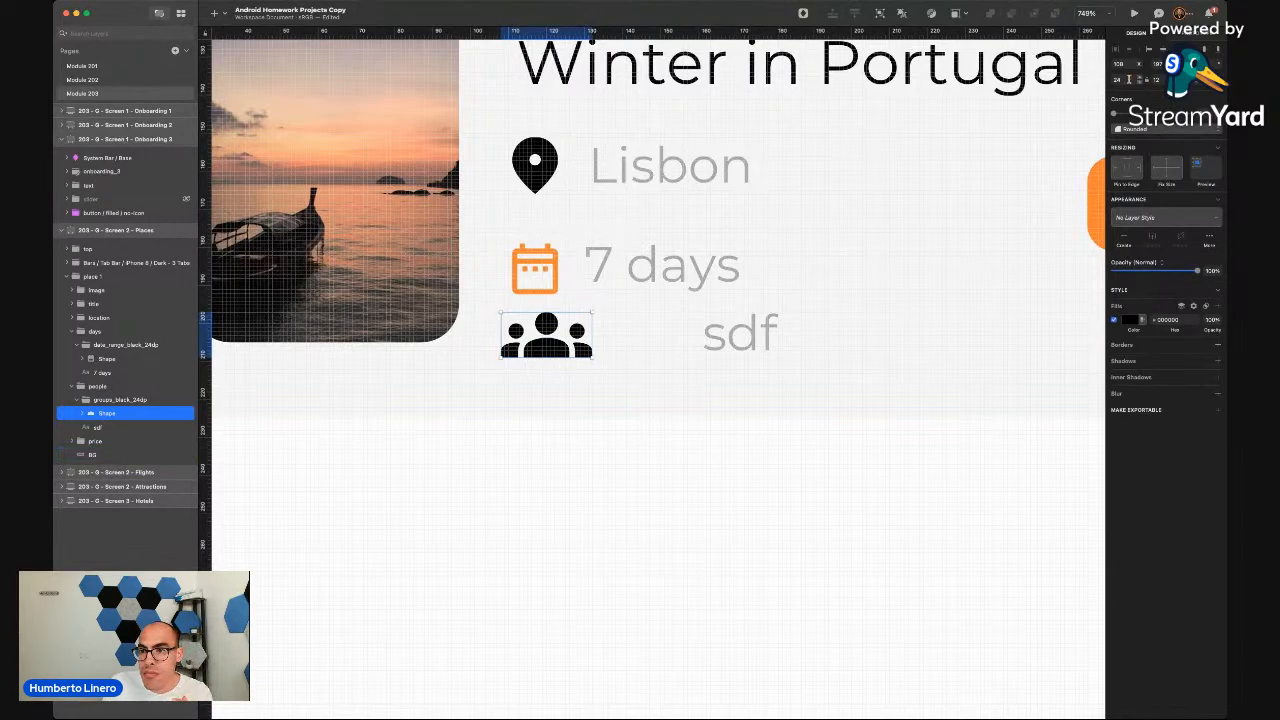
click(1127, 79)
text(12)
key(Return)
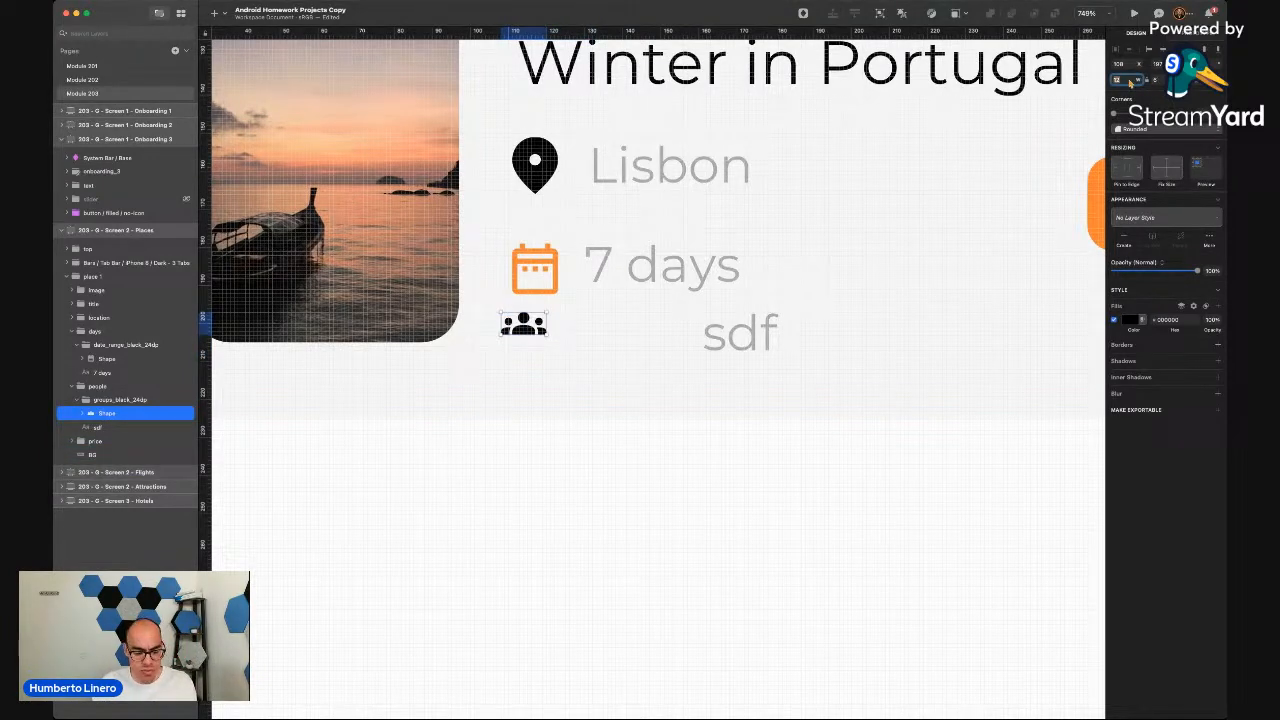
key(super+z)
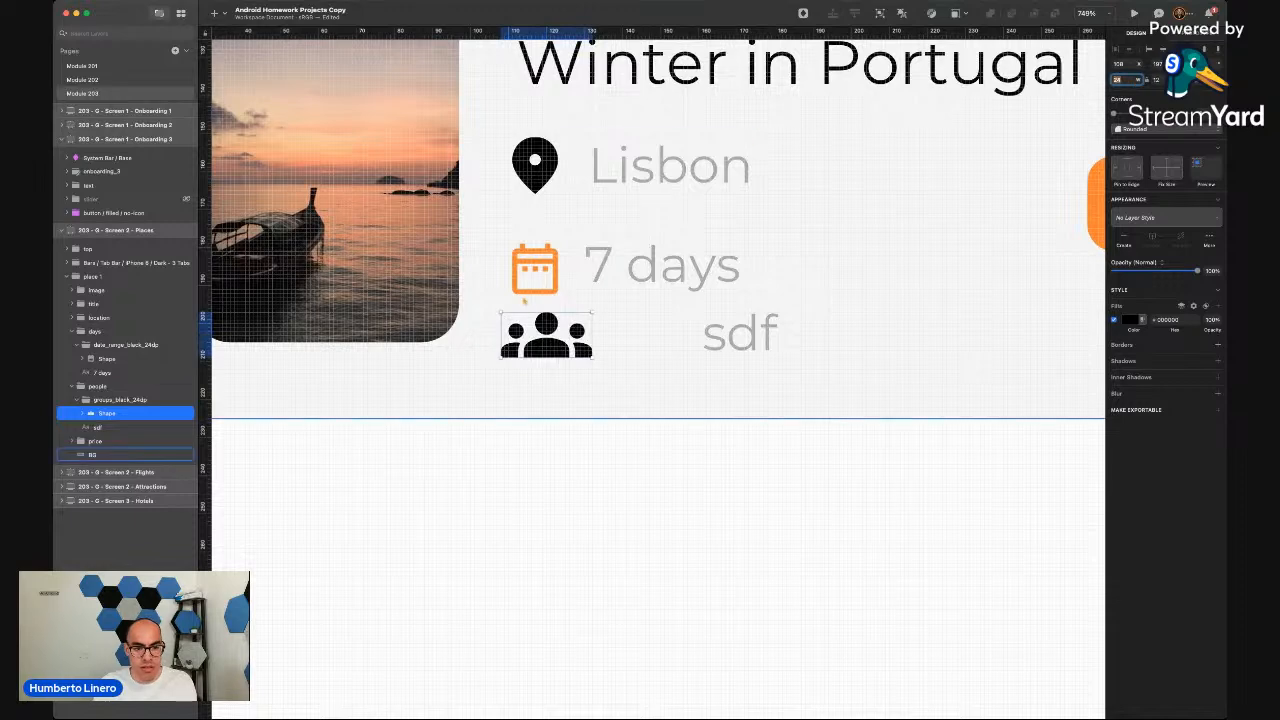
Bring back the people icon as its original 24 by 24 group and move it beneath the calendar icon
key(Delete)
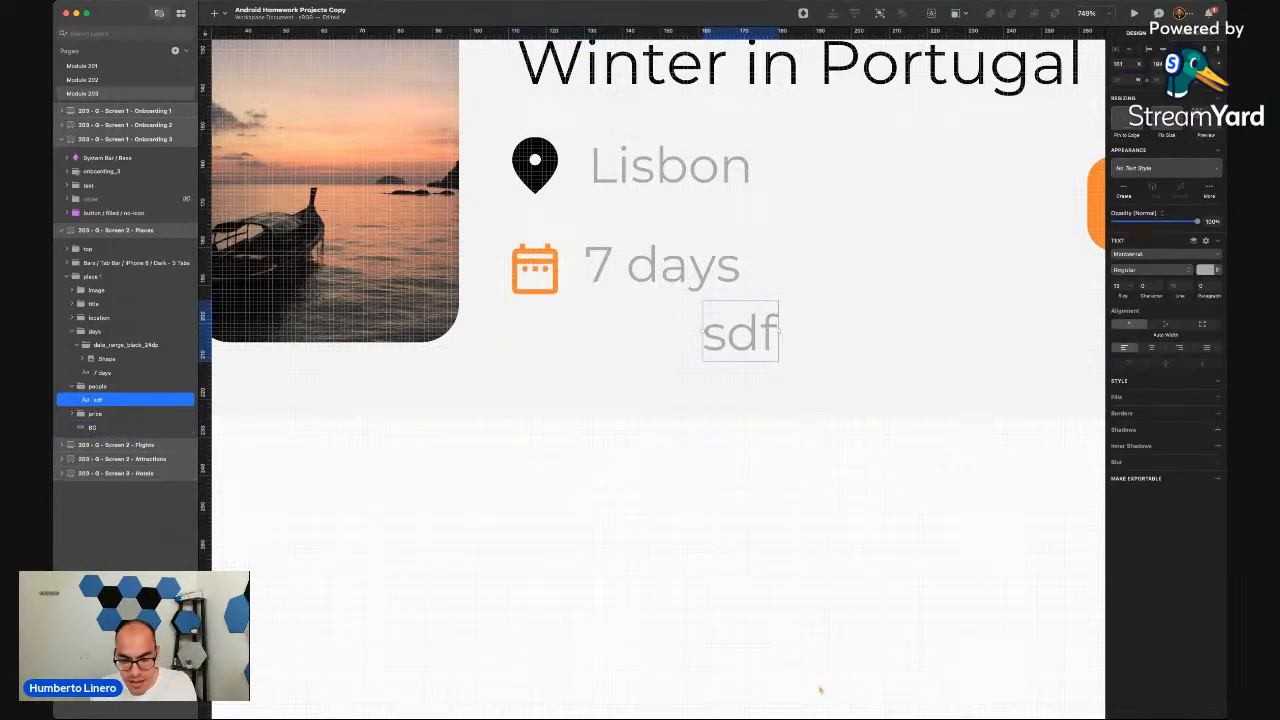
key(super+z)
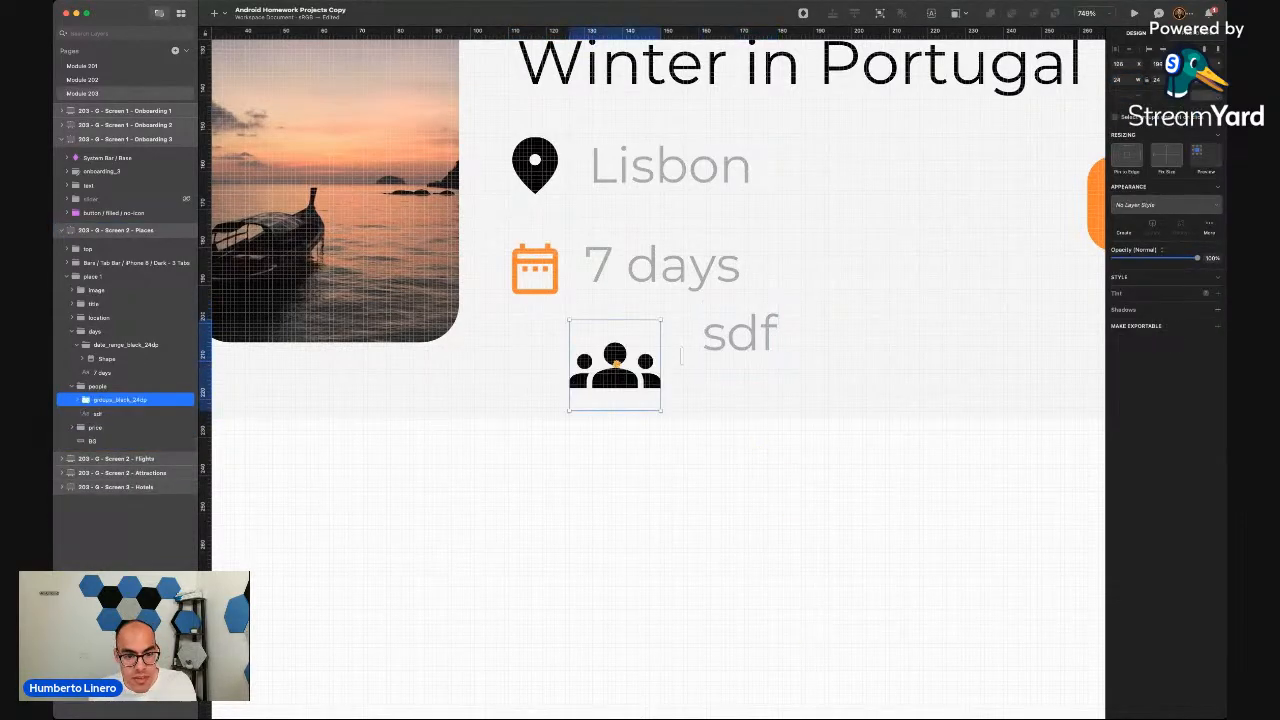
drag(608, 371, 533, 349)
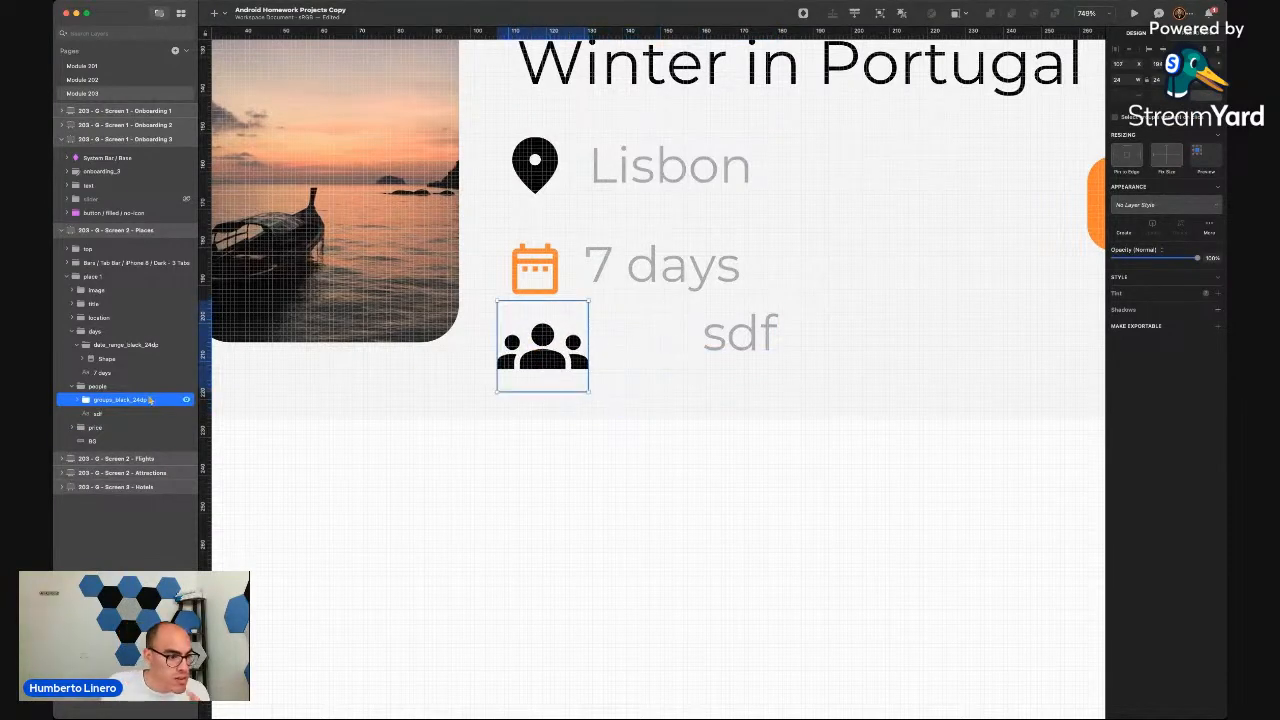
Delete the Rectangle layer from the groups_black_24dp group, leaving only the people shape
click(78, 401)
click(117, 428)
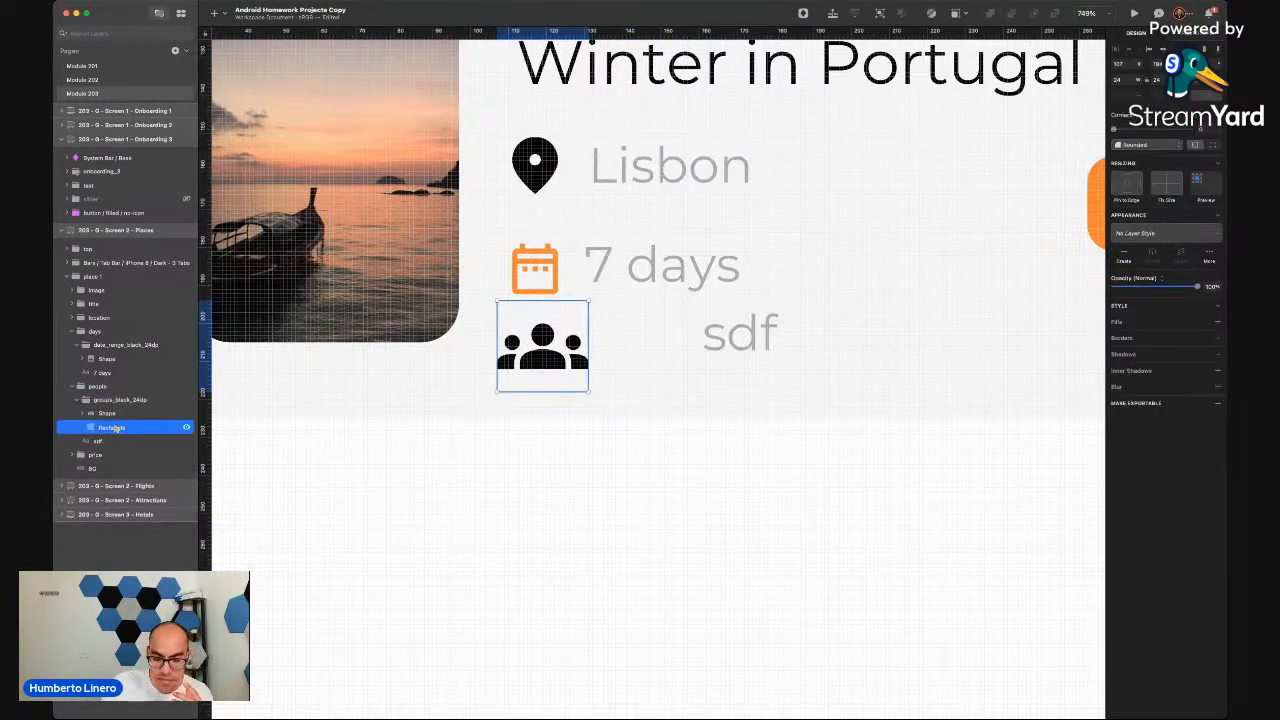
key(Delete)
Scale the groups_black_24dp icon group proportionally to a width of 17
click(127, 402)
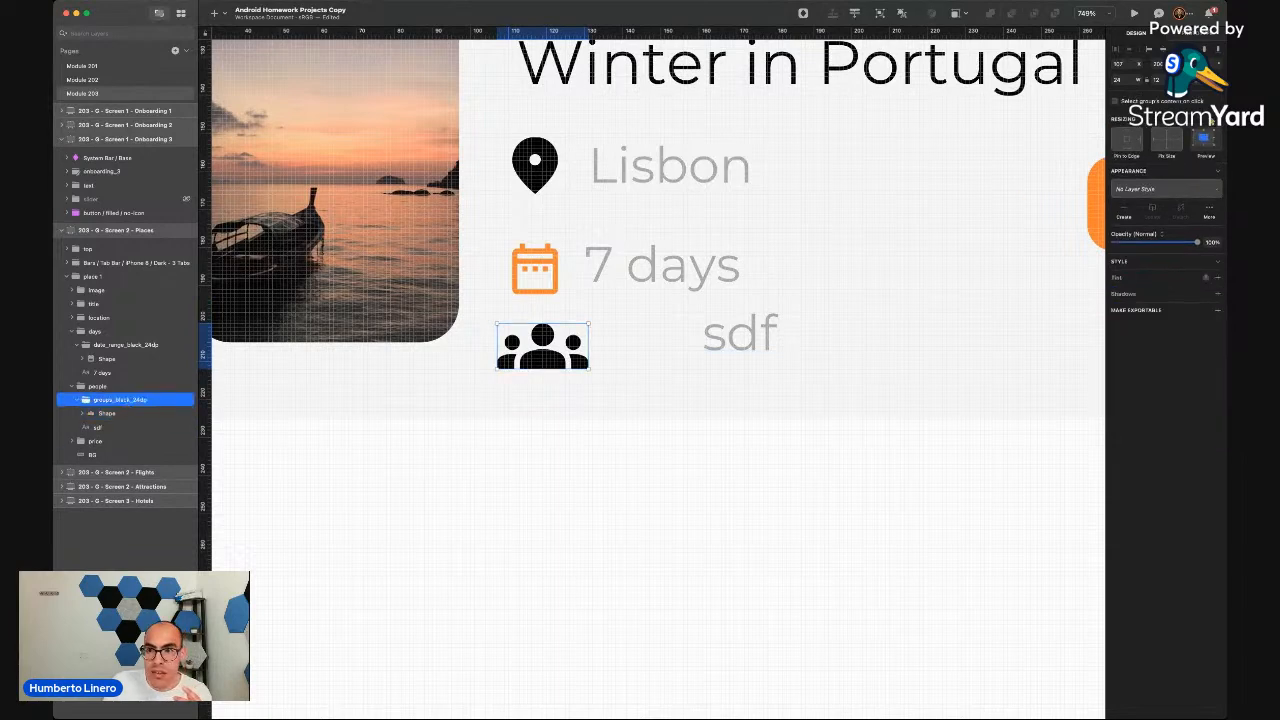
click(1146, 84)
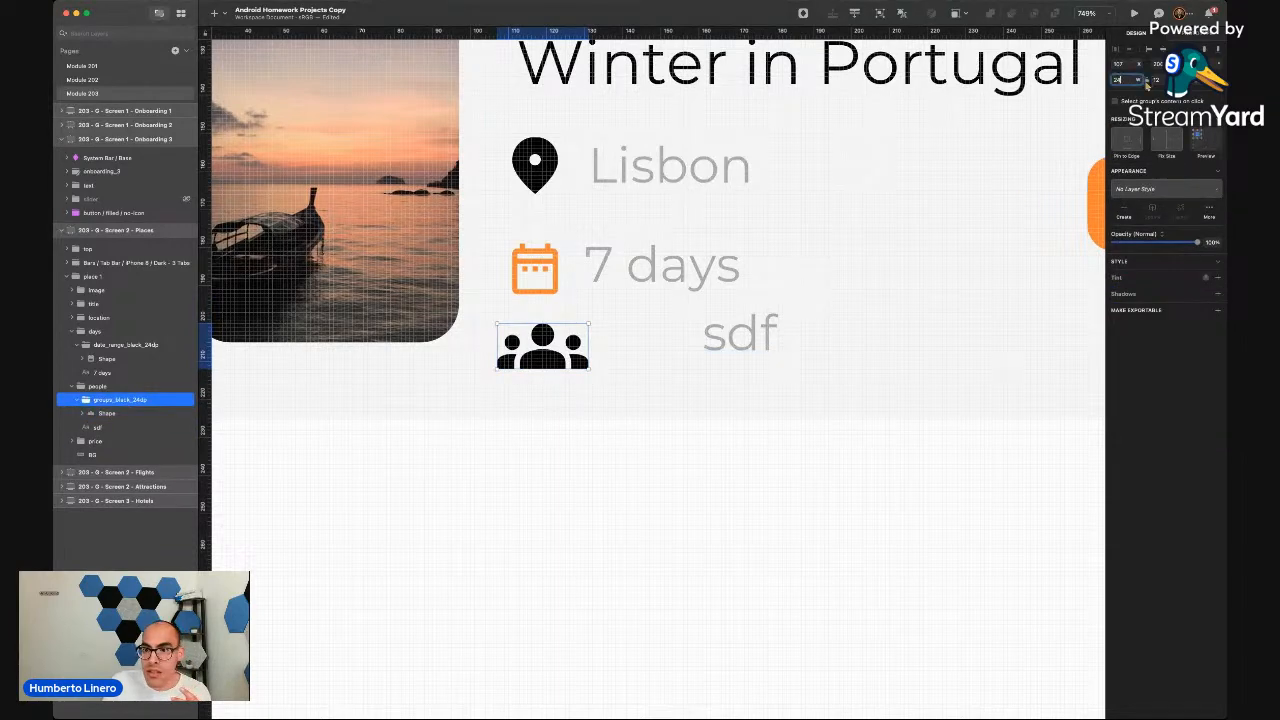
text(20)
key(Return)
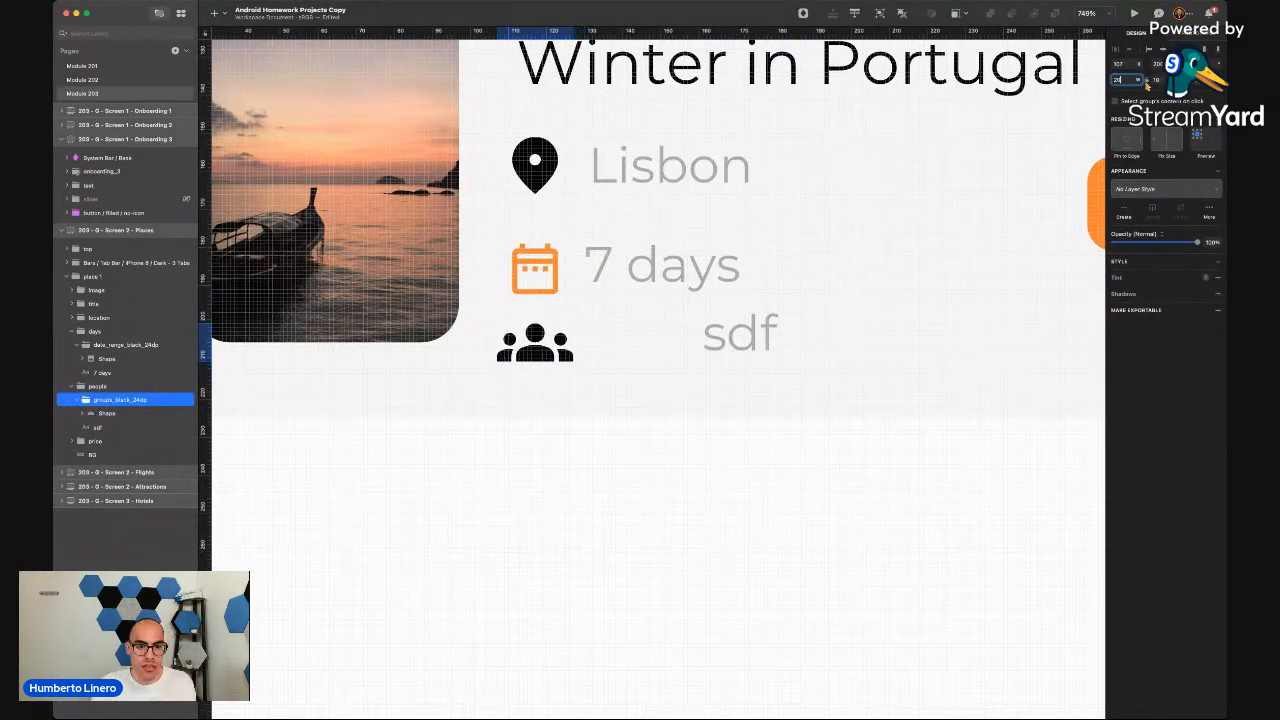
key(Down)
key(Down)
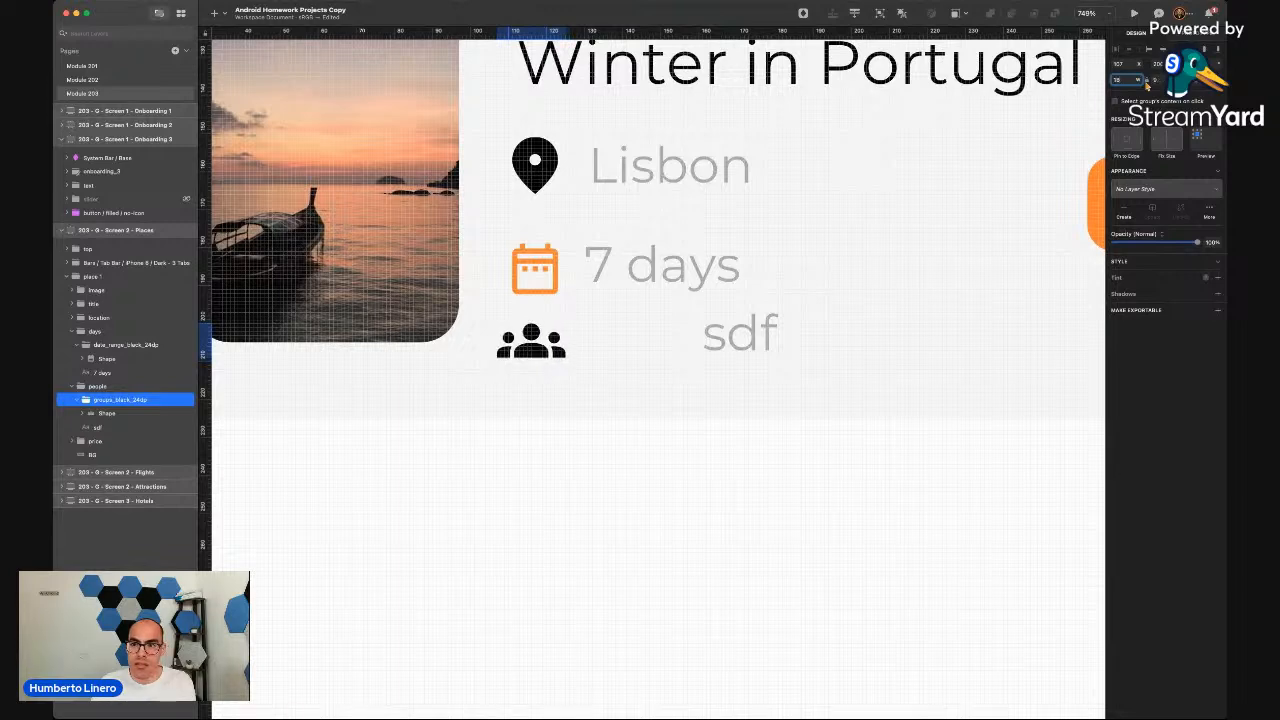
key(Down)
key(Down)
key(Down)
key(Down)
key(Down)
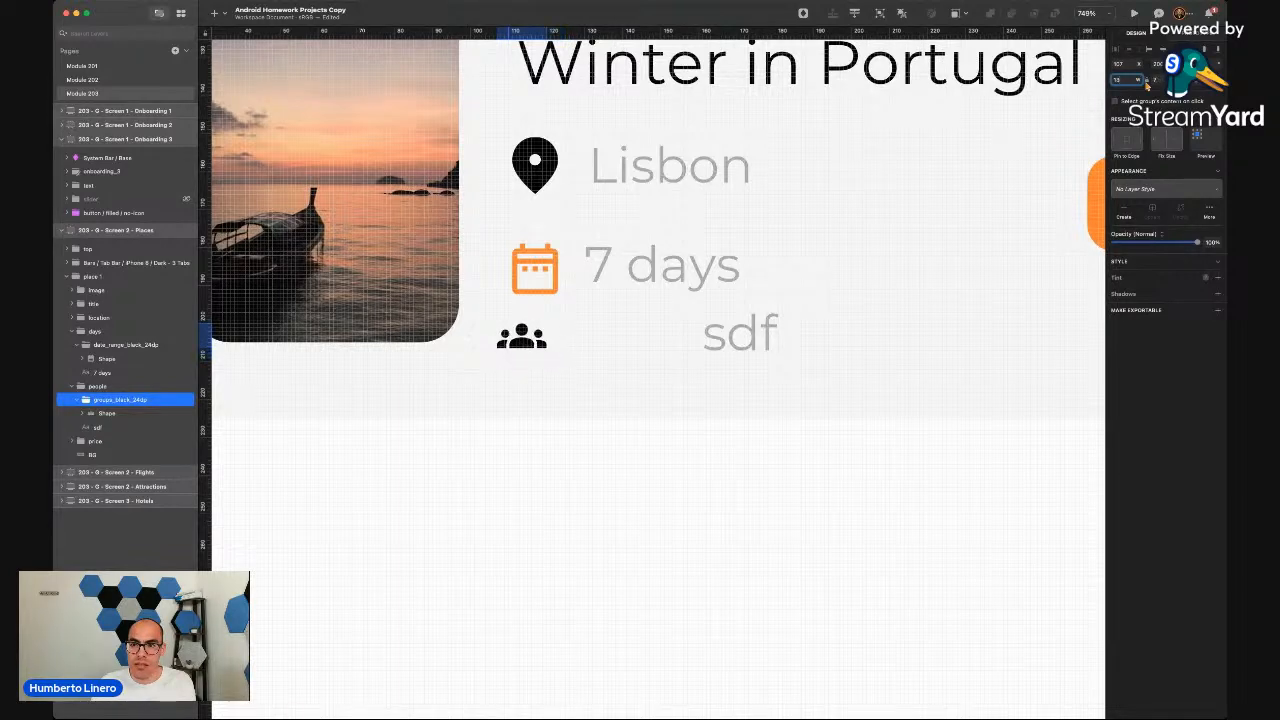
key(Down)
key(Up)
key(Up)
key(Up)
key(Up)
key(Up)
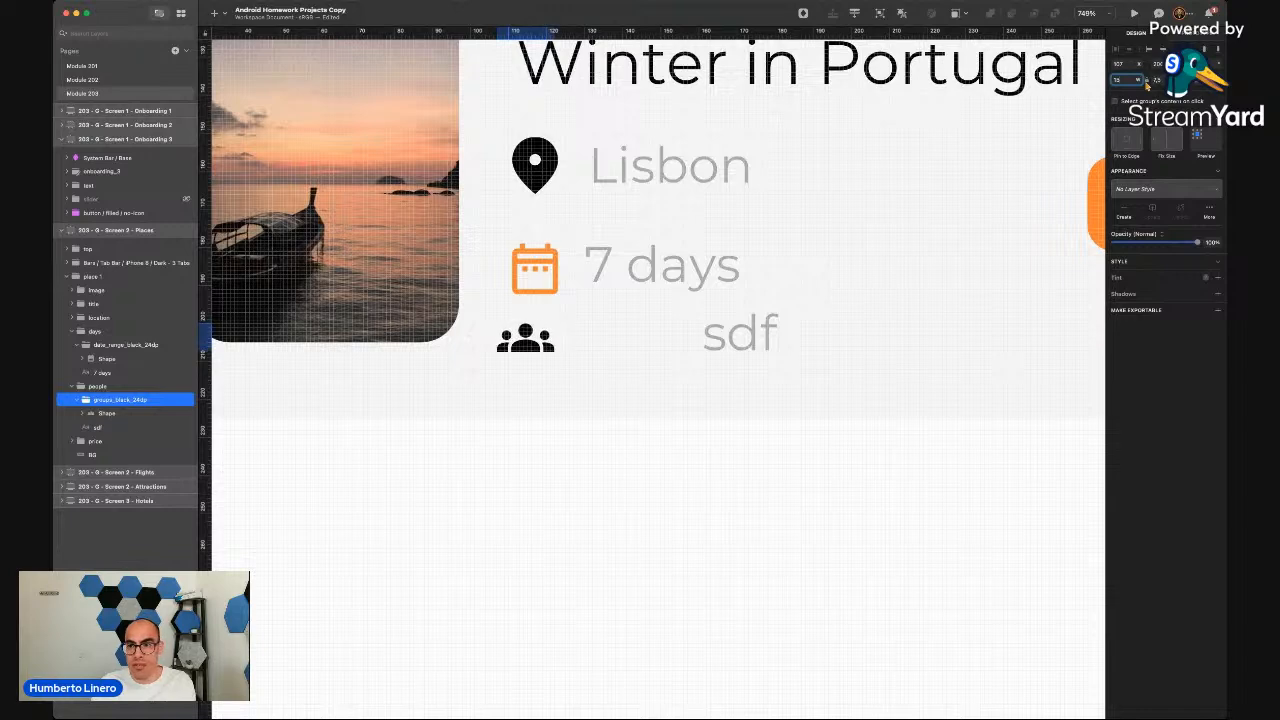
key(Down)
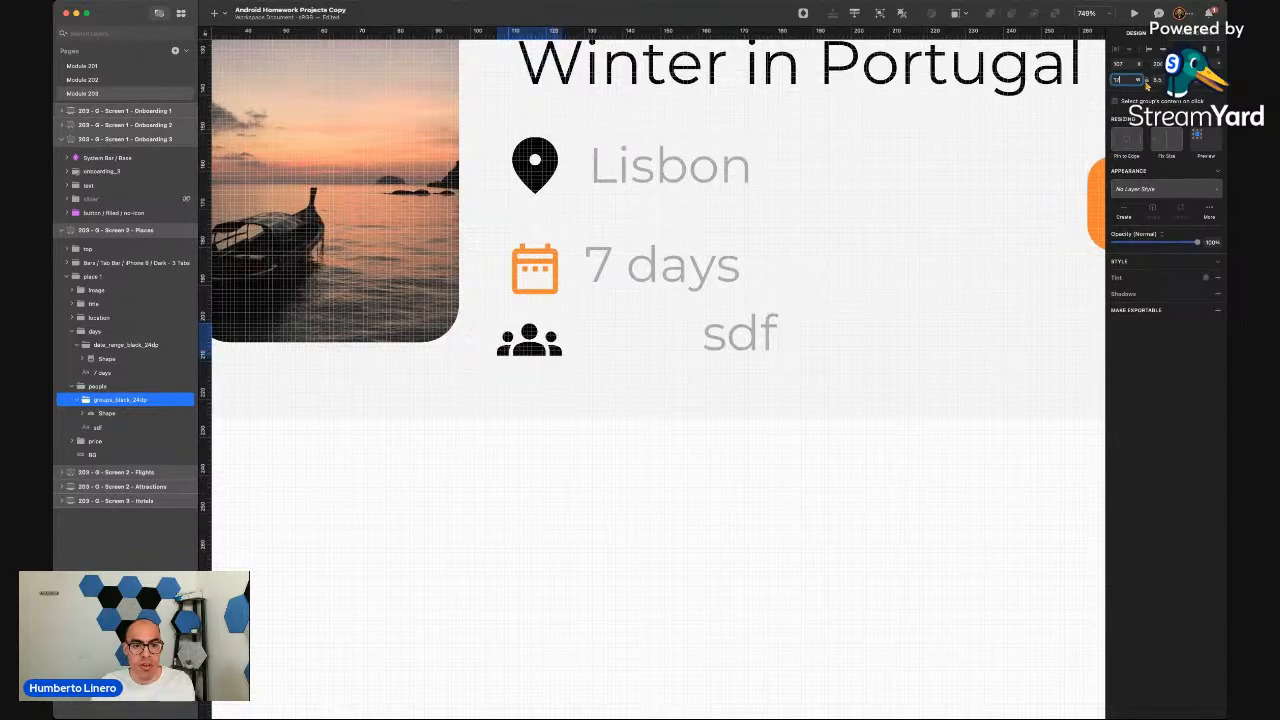
key(Down)
key(Down)
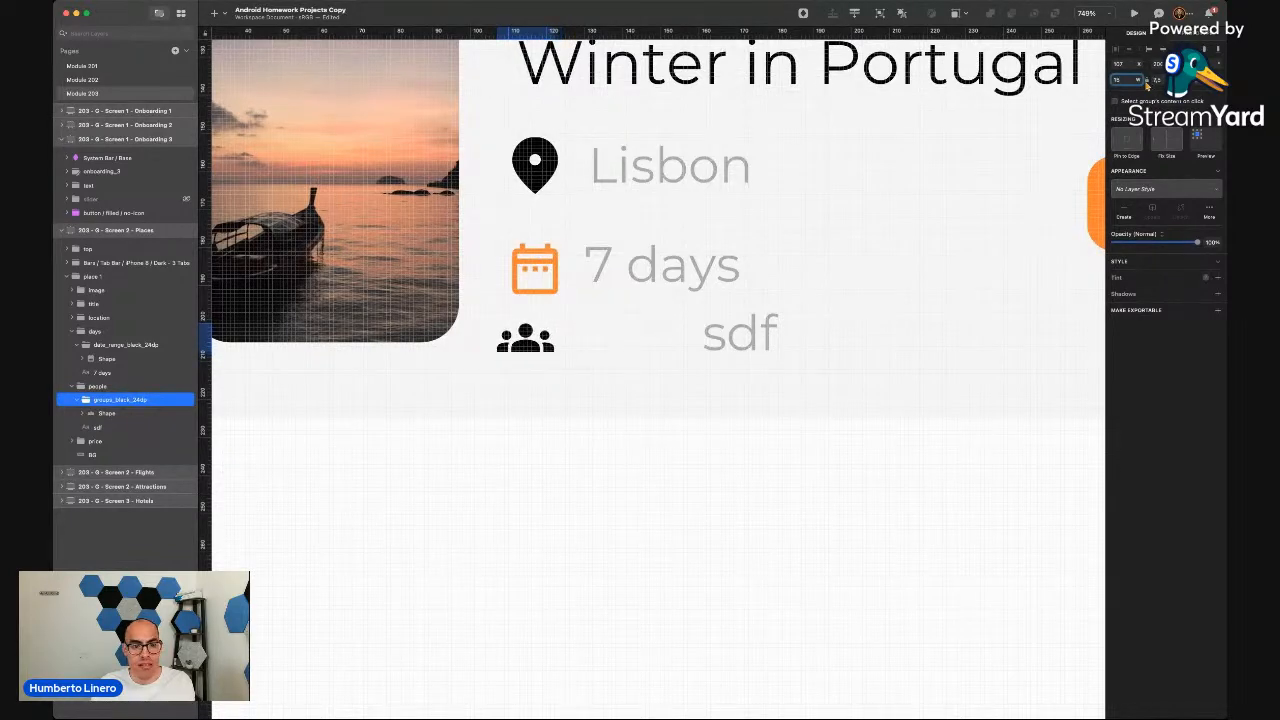
key(Up)
key(Up)
key(Down)
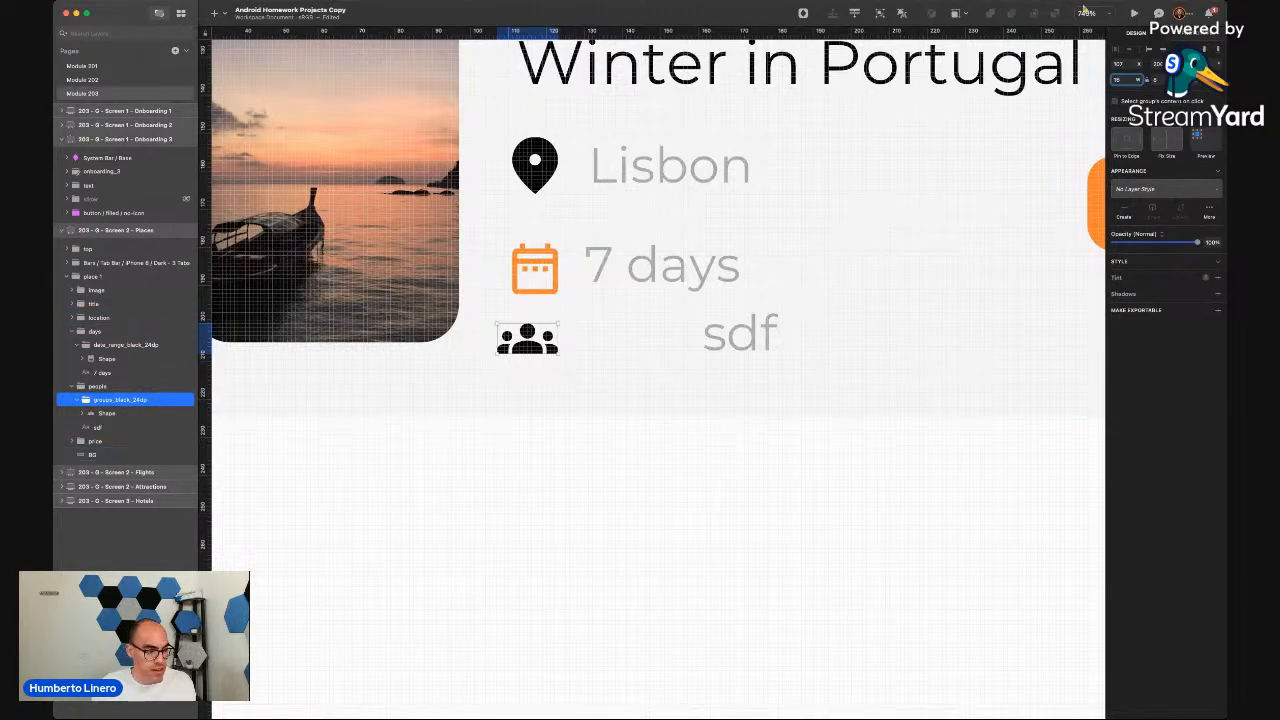
Collapse the people icon group and rename the people row's sdf text layer as 3 people
click(566, 352)
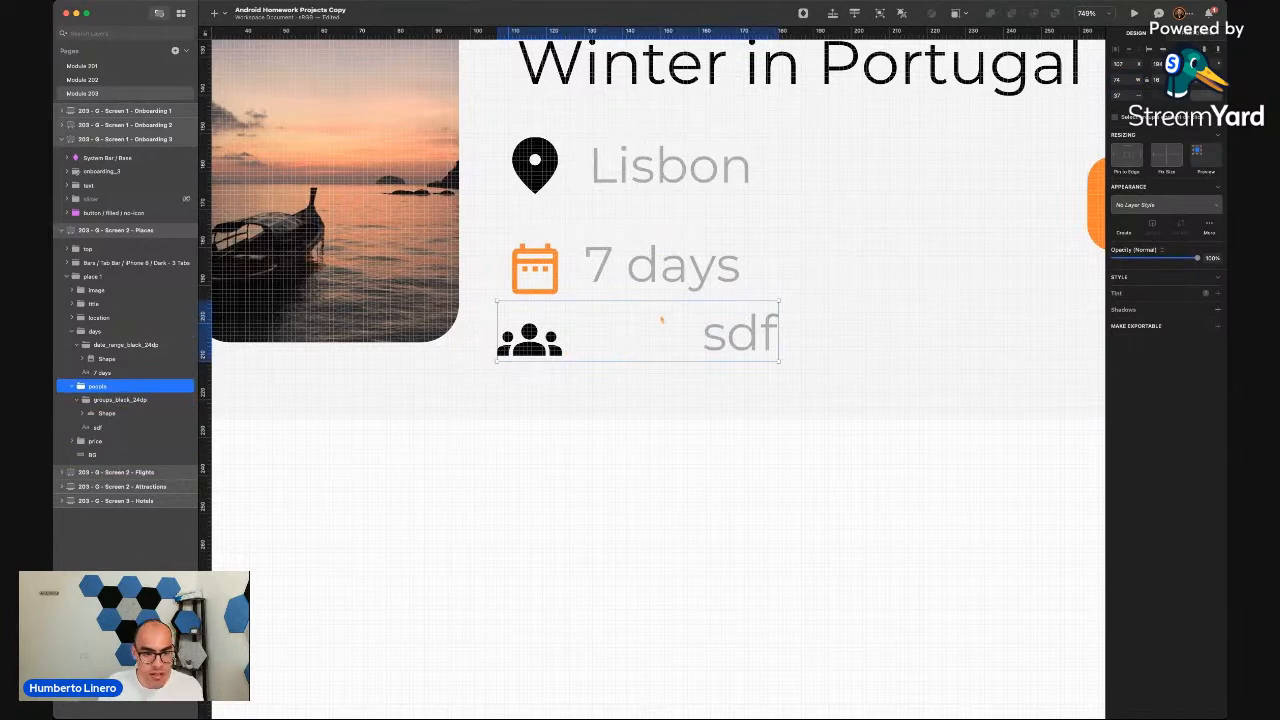
click(84, 400)
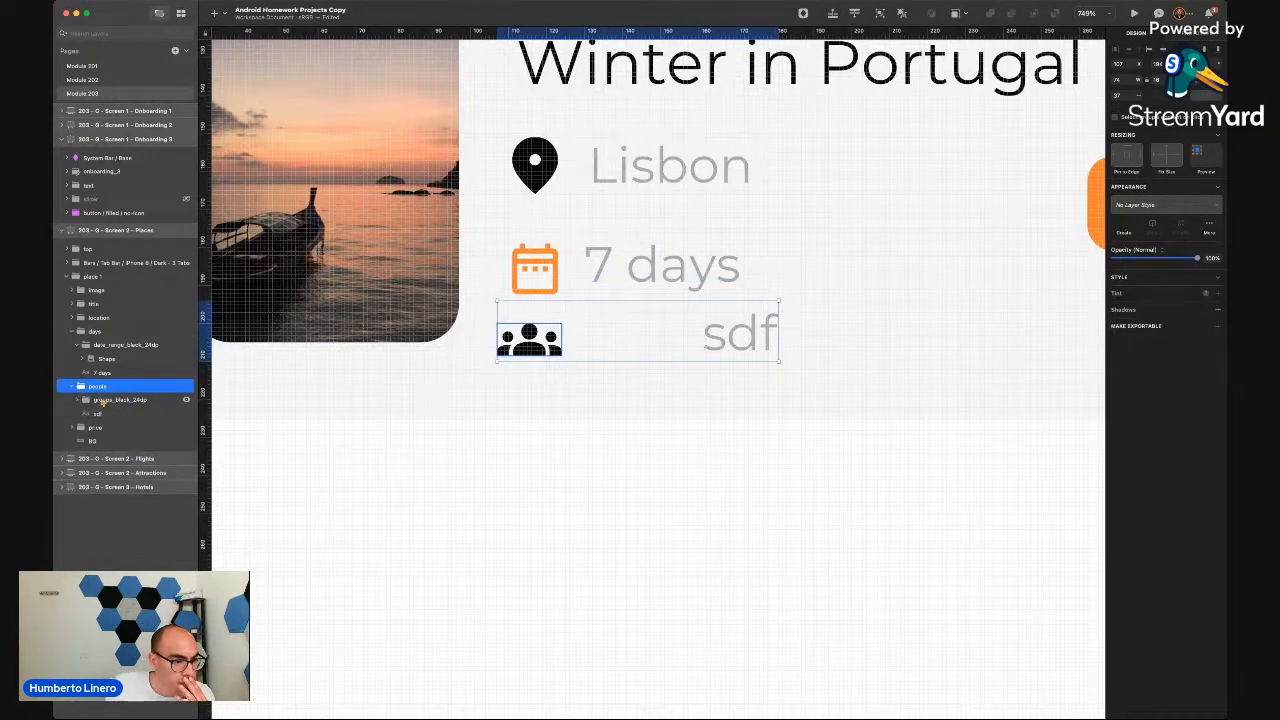
double_click(100, 412)
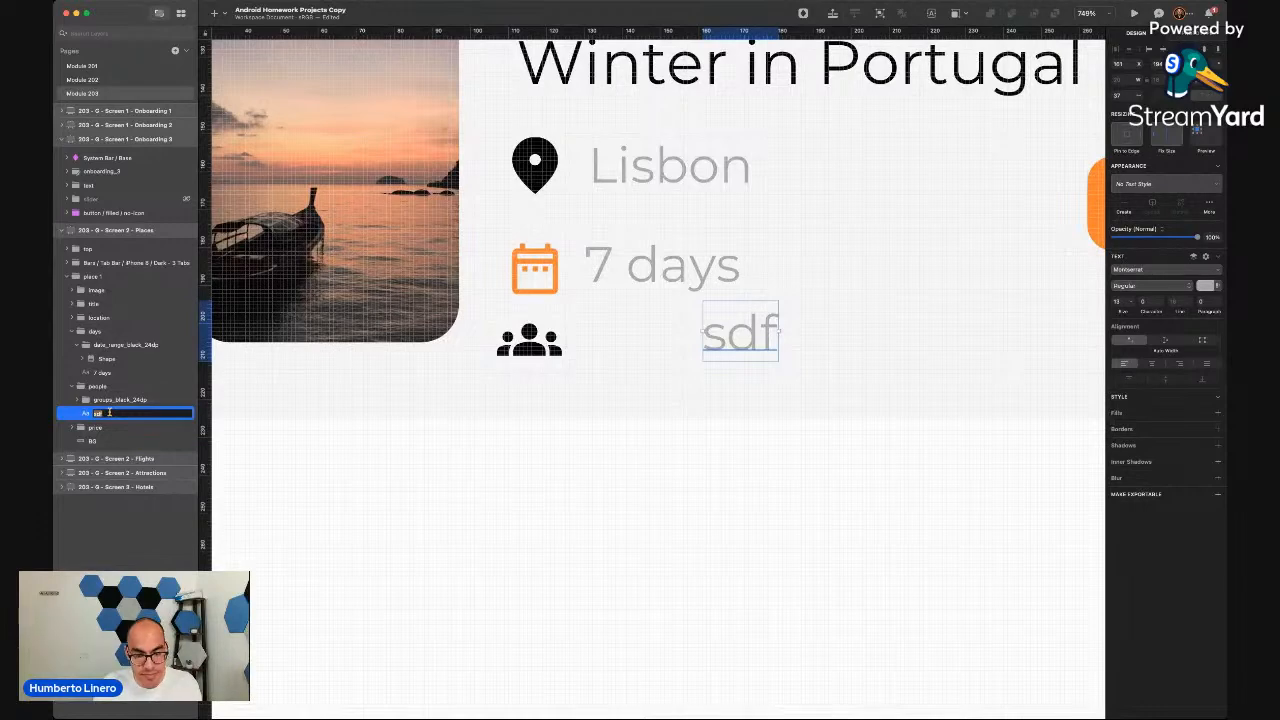
key(Return)
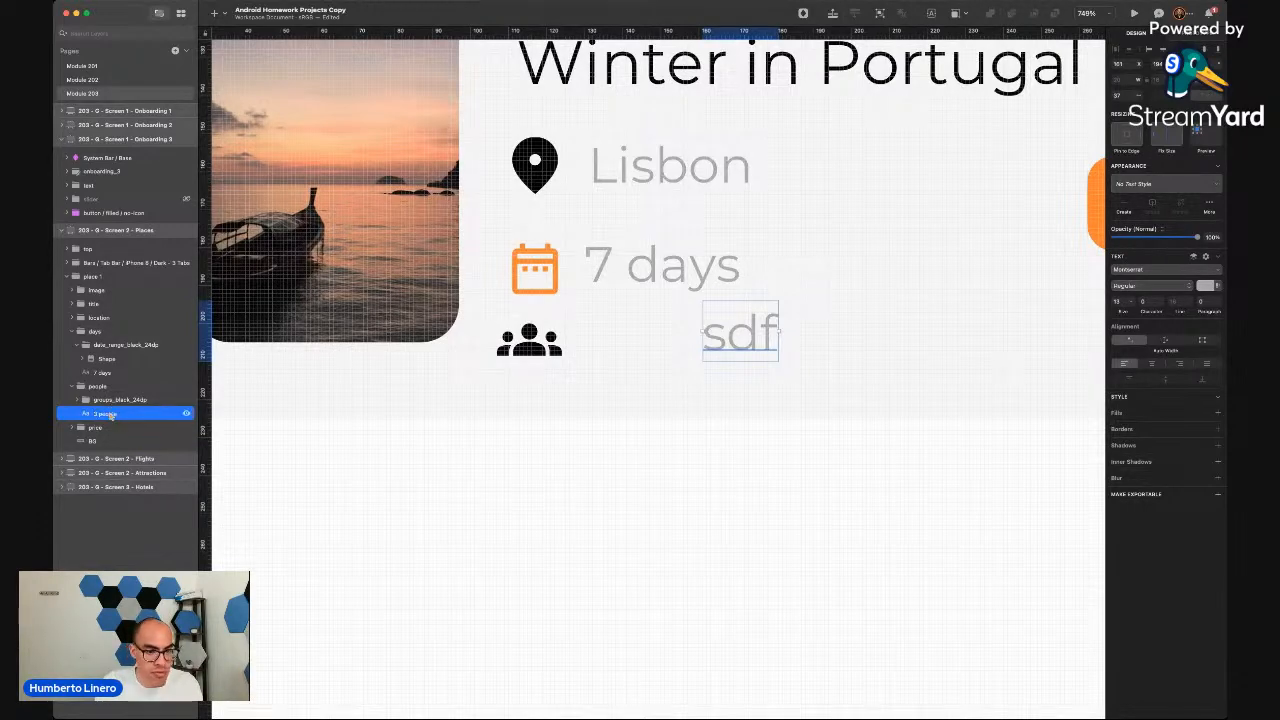
Replace the people row's placeholder text on the canvas with 3 people and move it close to the people icon
double_click(754, 346)
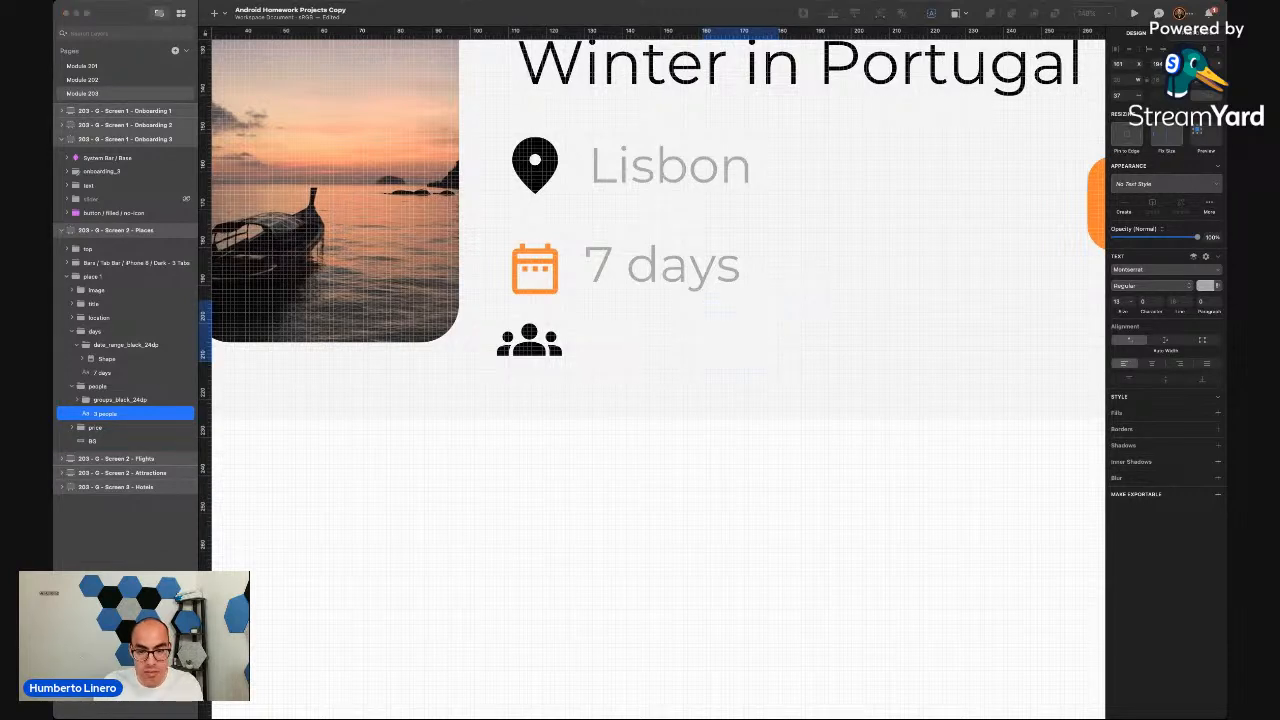
text(3 people)
key(Escape)
drag(768, 331, 652, 338)
Nudge the people icon to centre it under the calendar icon and shift the 3 people text farther from it
click(537, 349)
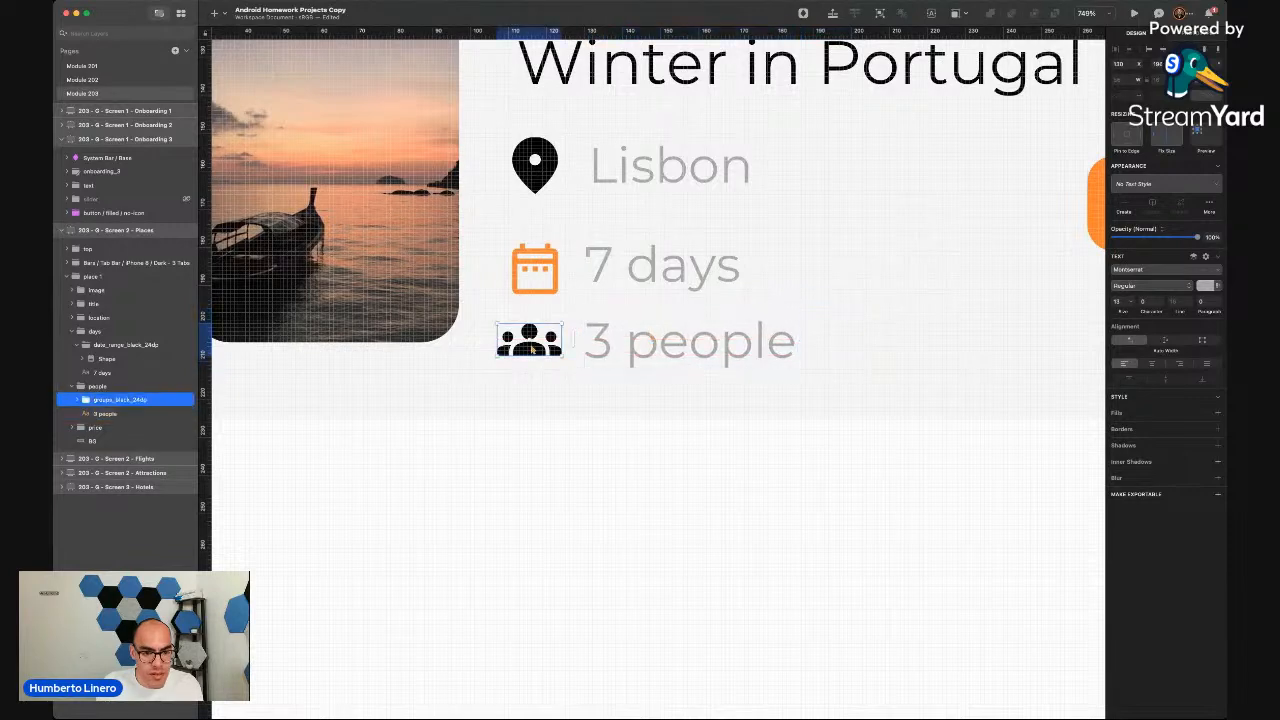
drag(537, 349, 545, 350)
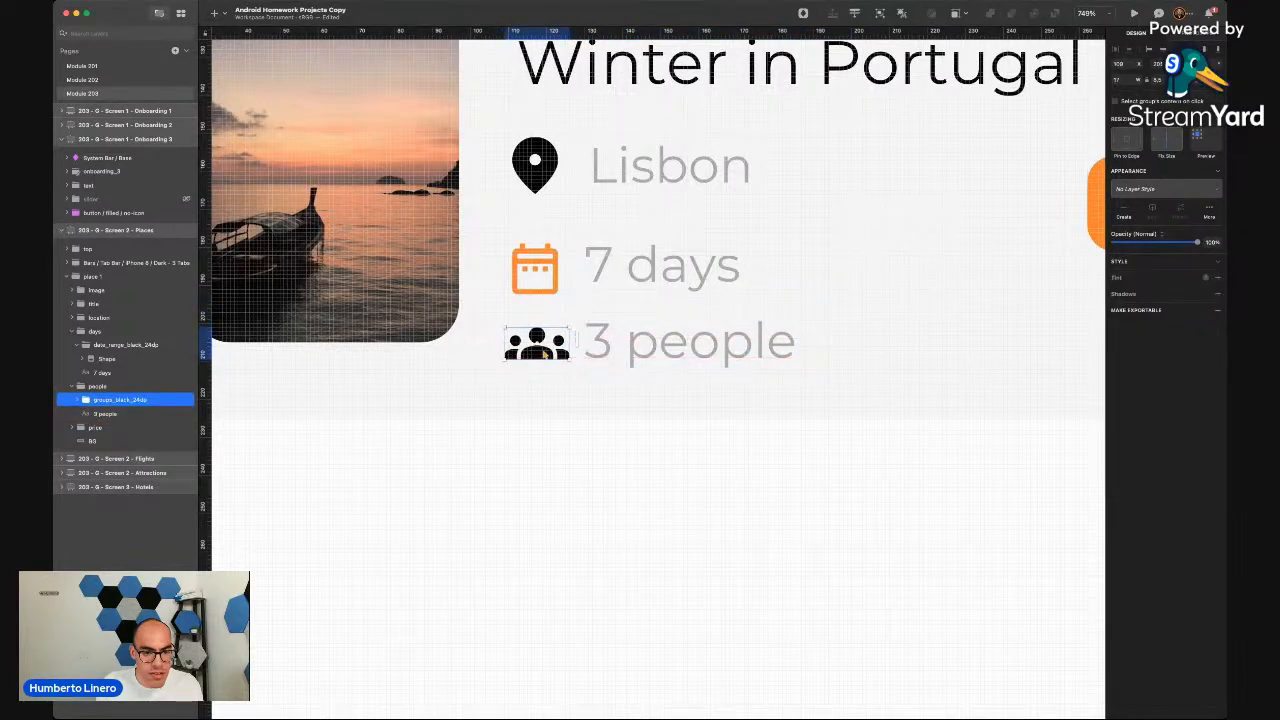
drag(648, 350, 693, 350)
Shift the 7 days text slightly away from the calendar icon and move the 3 people text into line beneath it
click(643, 276)
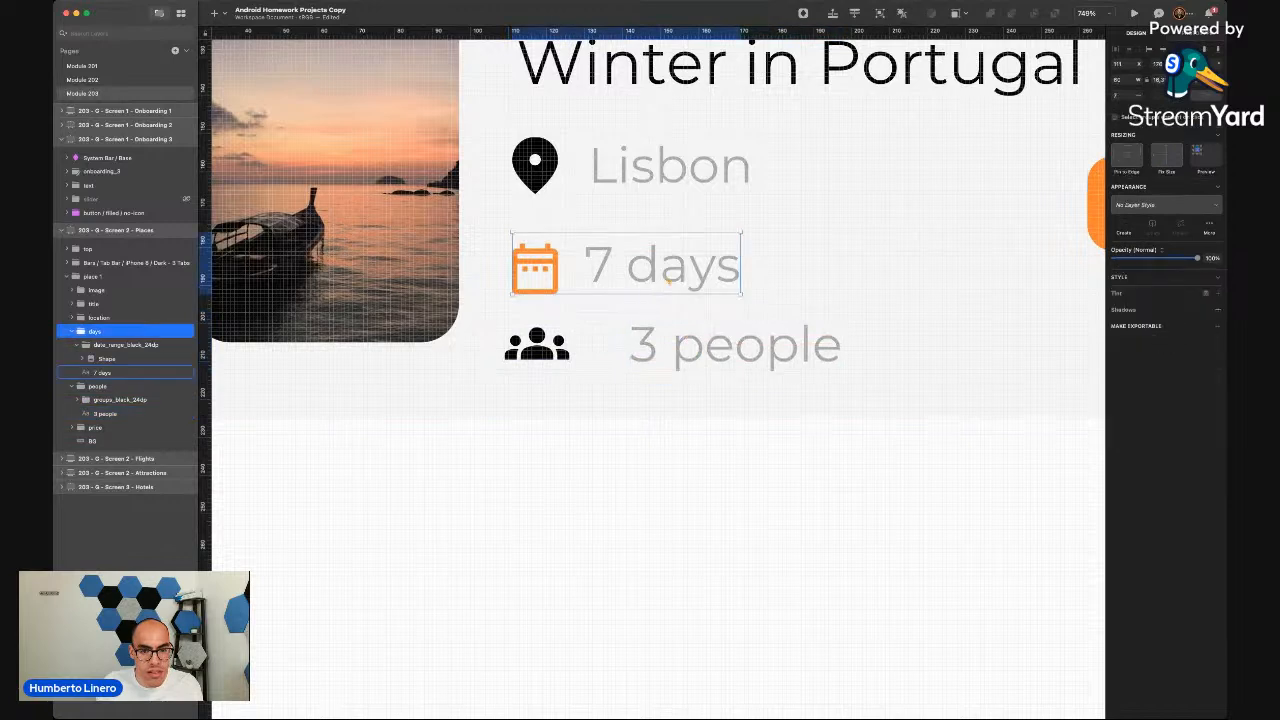
drag(640, 275, 654, 275)
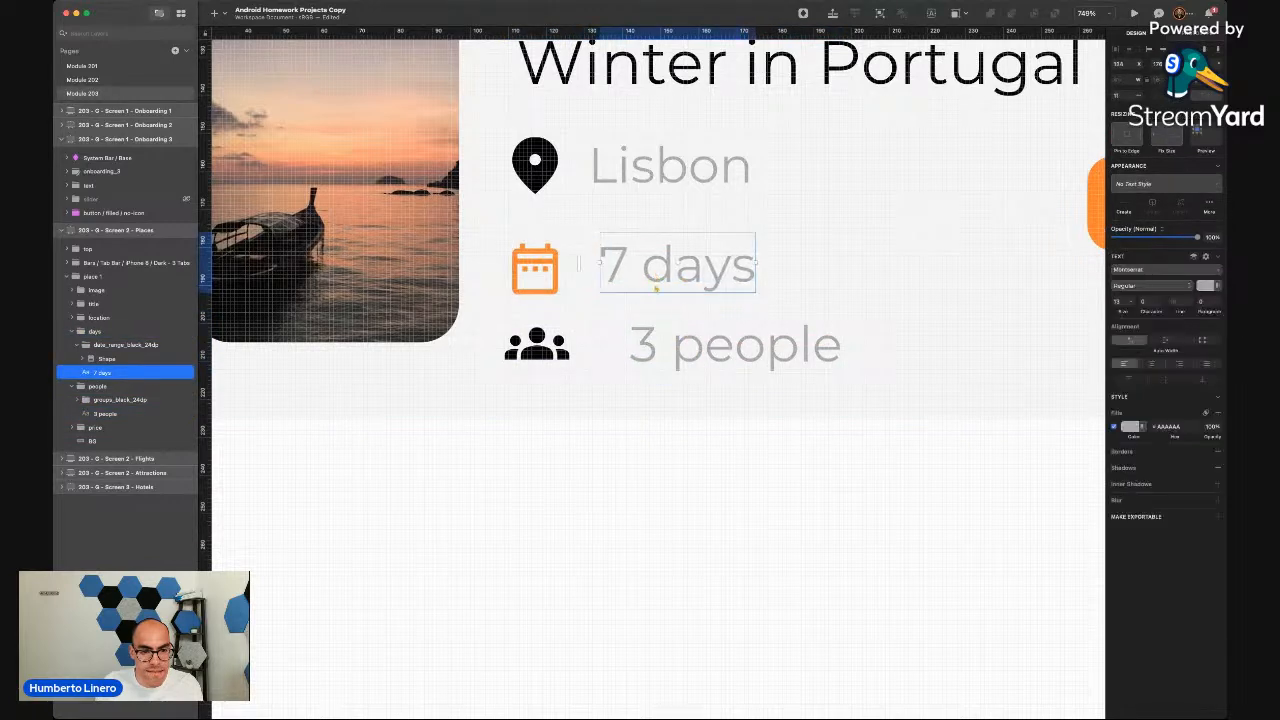
click(645, 349)
mouse_move(683, 350)
mouse_down()
mouse_move(655, 349)
mouse_move(668, 343)
mouse_up()
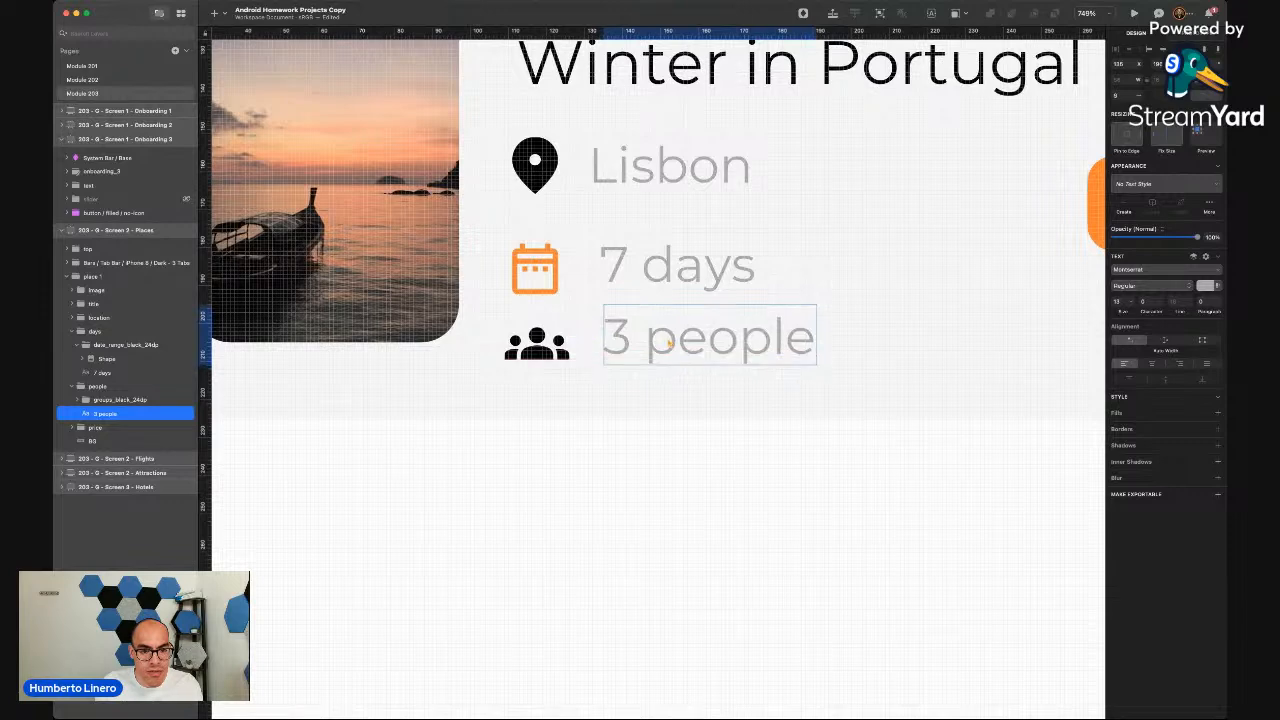
click(665, 284)
click(632, 341)
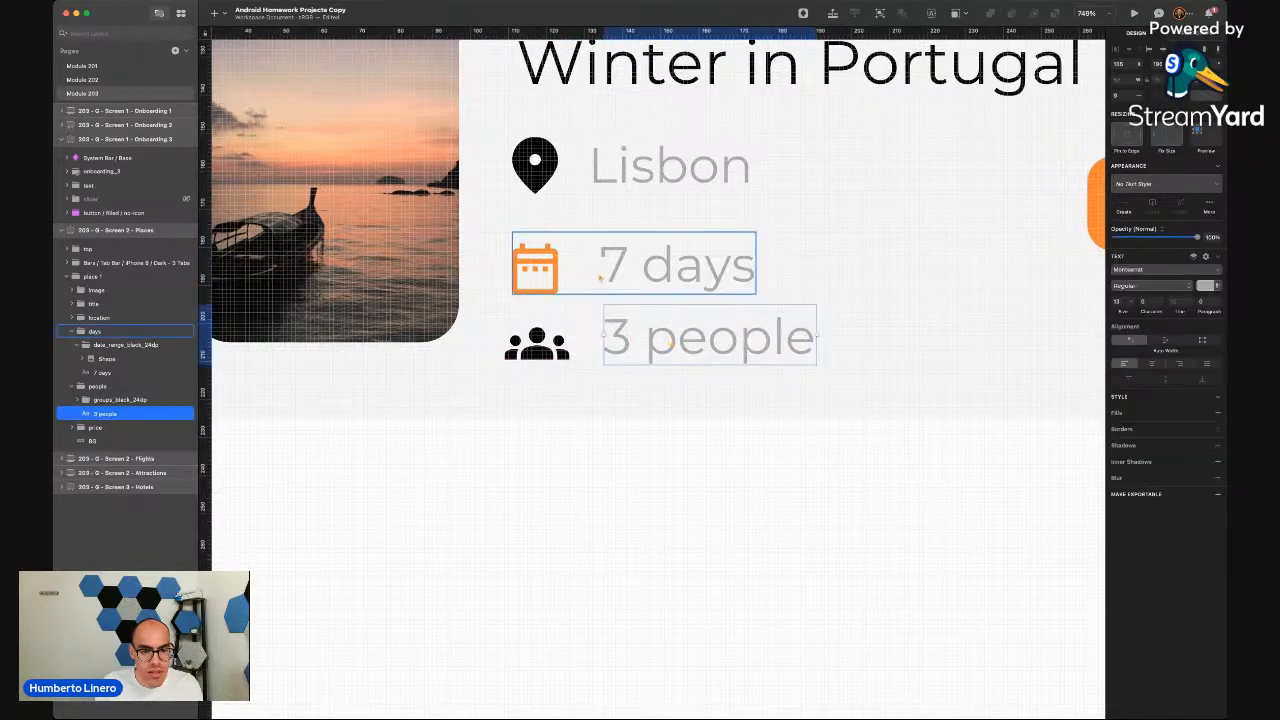
Shift the Lisbon text slightly away from the pin icon and nudge the 7 days text slightly toward the calendar icon
click(650, 176)
click(652, 178)
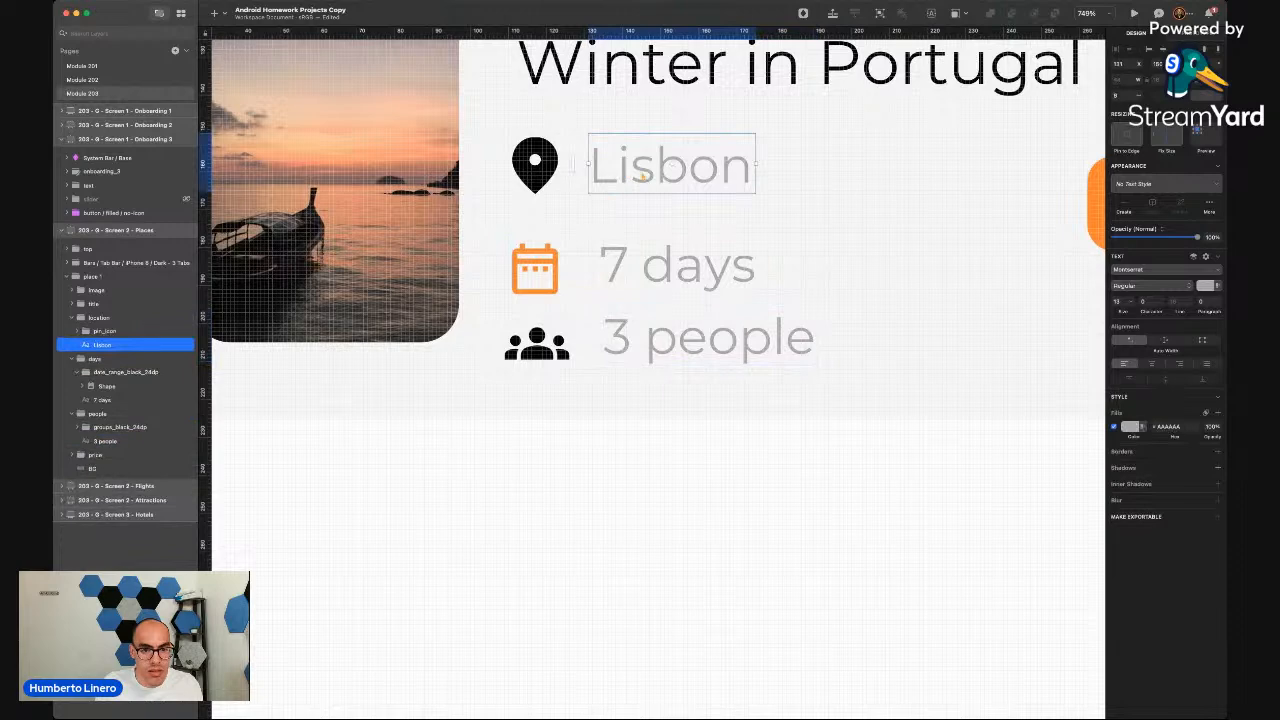
click(622, 262)
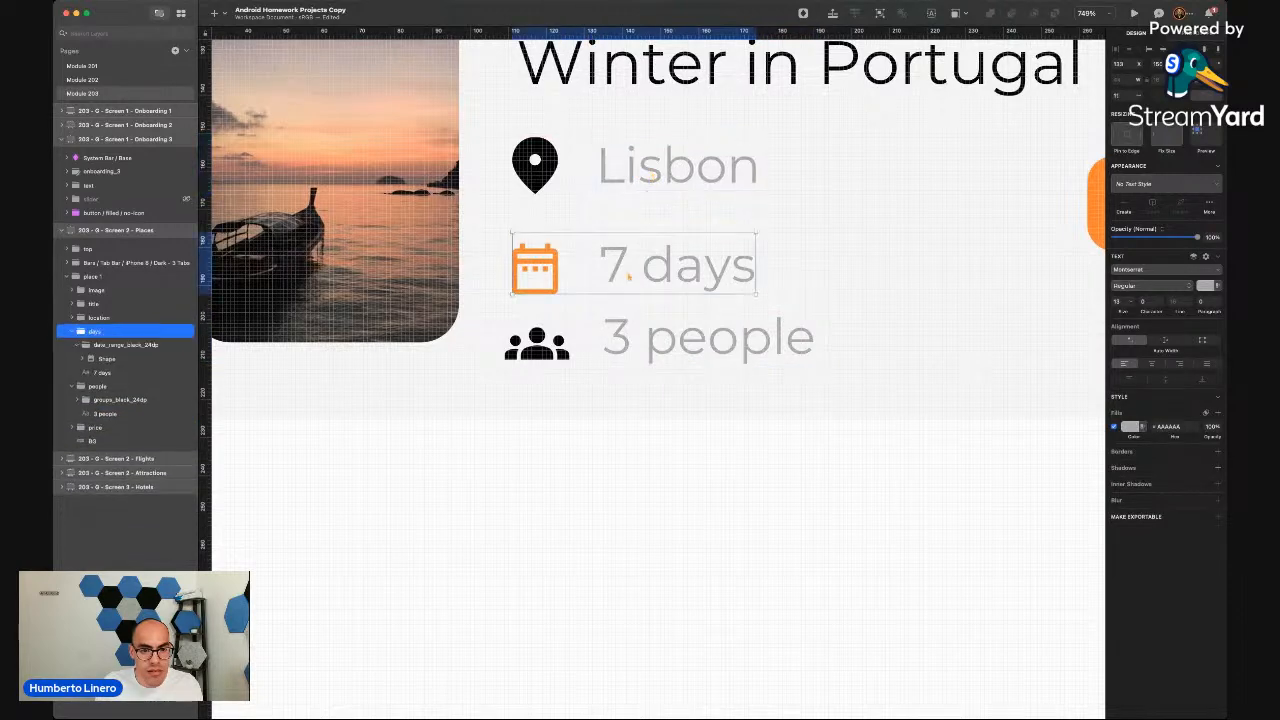
click(622, 260)
key(Left)
key(Left)
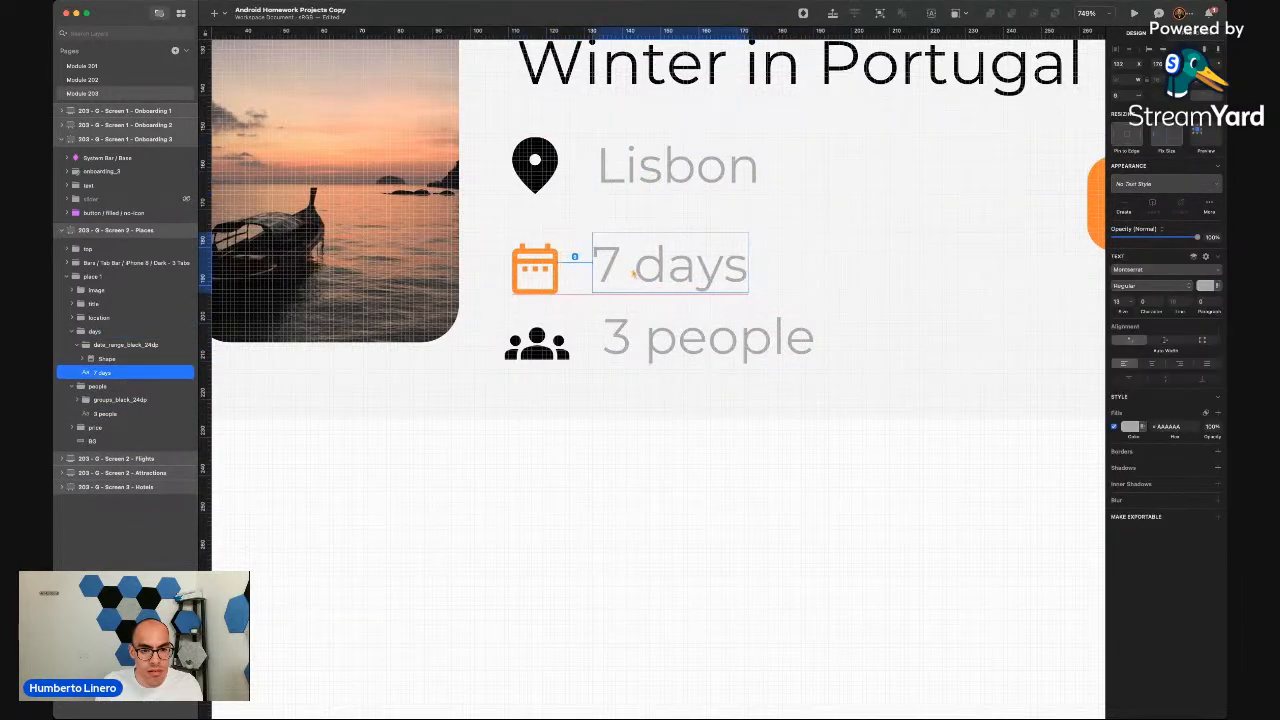
Nudge the 3 people text toward its icon and back slightly to adjust its horizontal position beside it
click(632, 345)
key(Left)
key(Left)
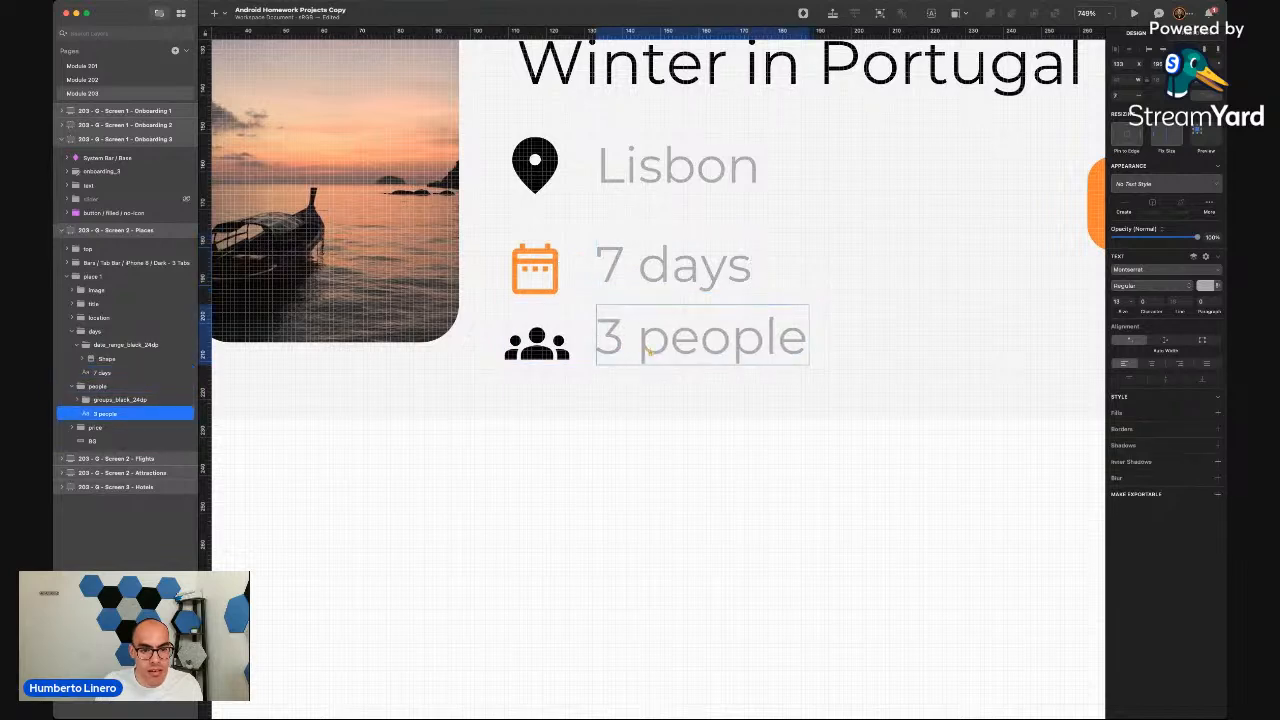
drag(648, 351, 659, 356)
click(651, 400)
scroll(648, 399, down, 3)
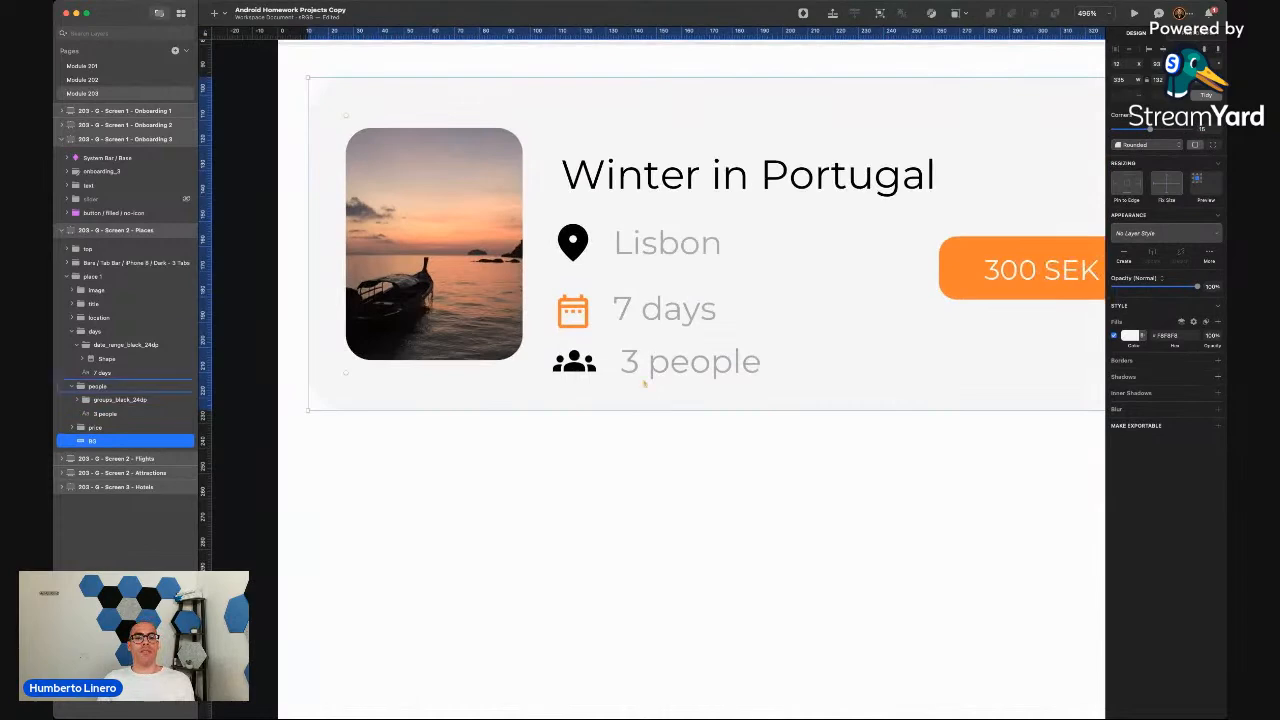
Copy the calendar icon's orange fill colour and apply it to the location pin shape
scroll(573, 245, up, 5)
super+click(582, 244)
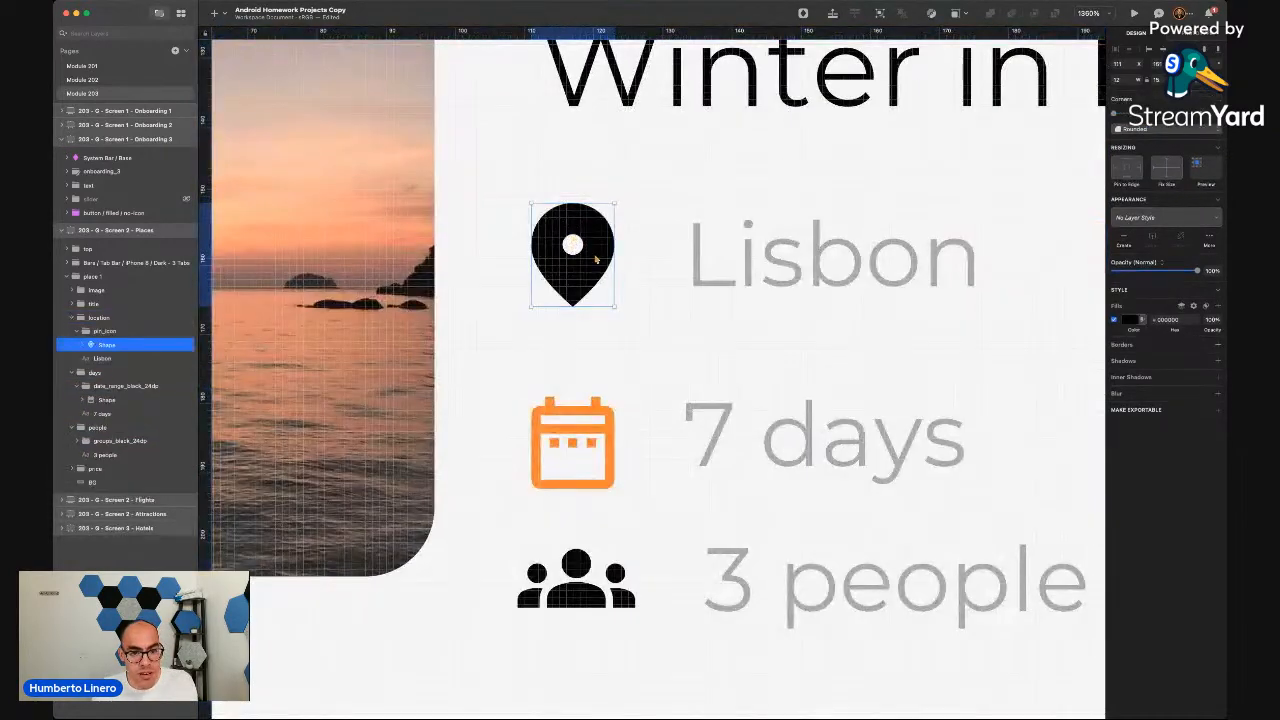
super+click(575, 432)
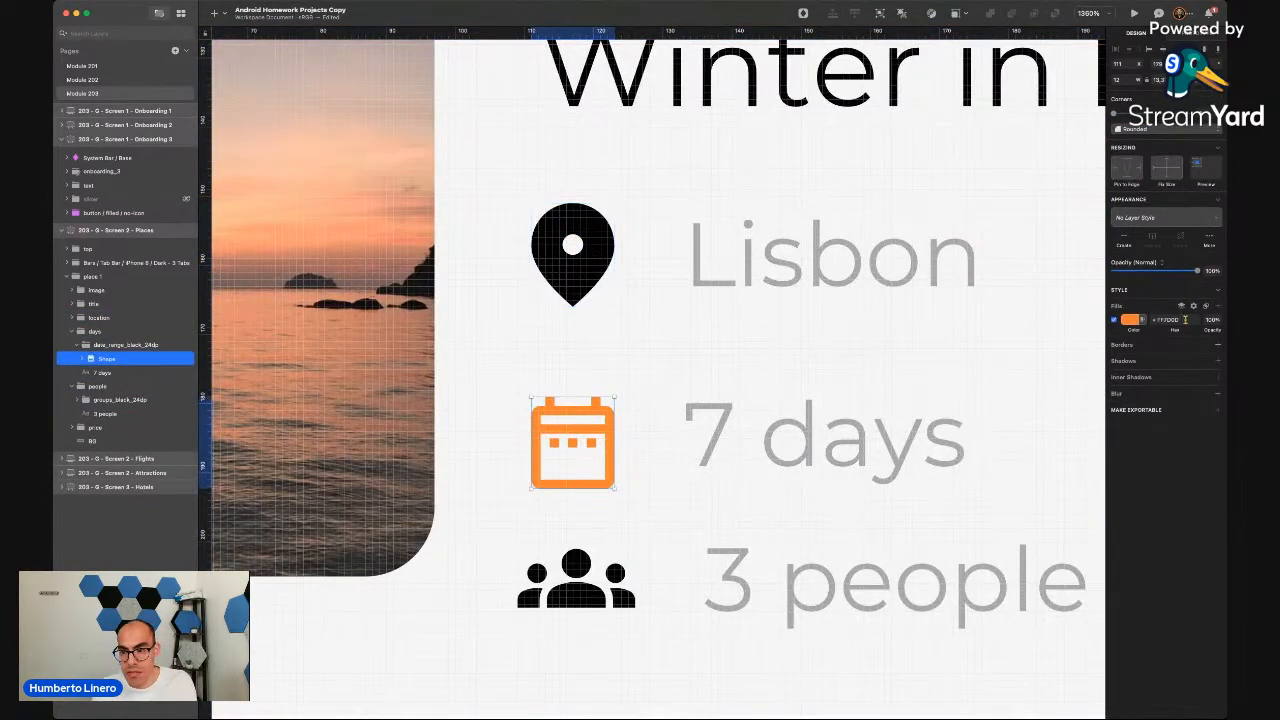
click(1168, 319)
key(super+c)
super+click(573, 265)
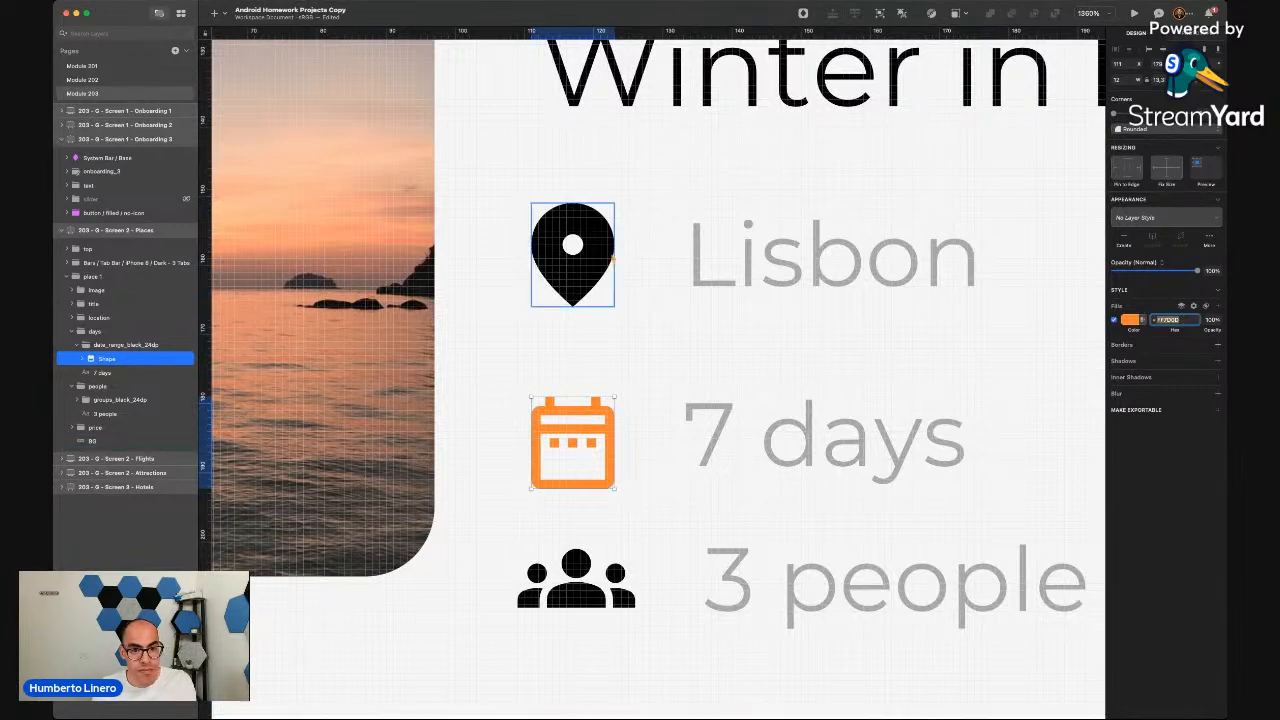
click(1177, 319)
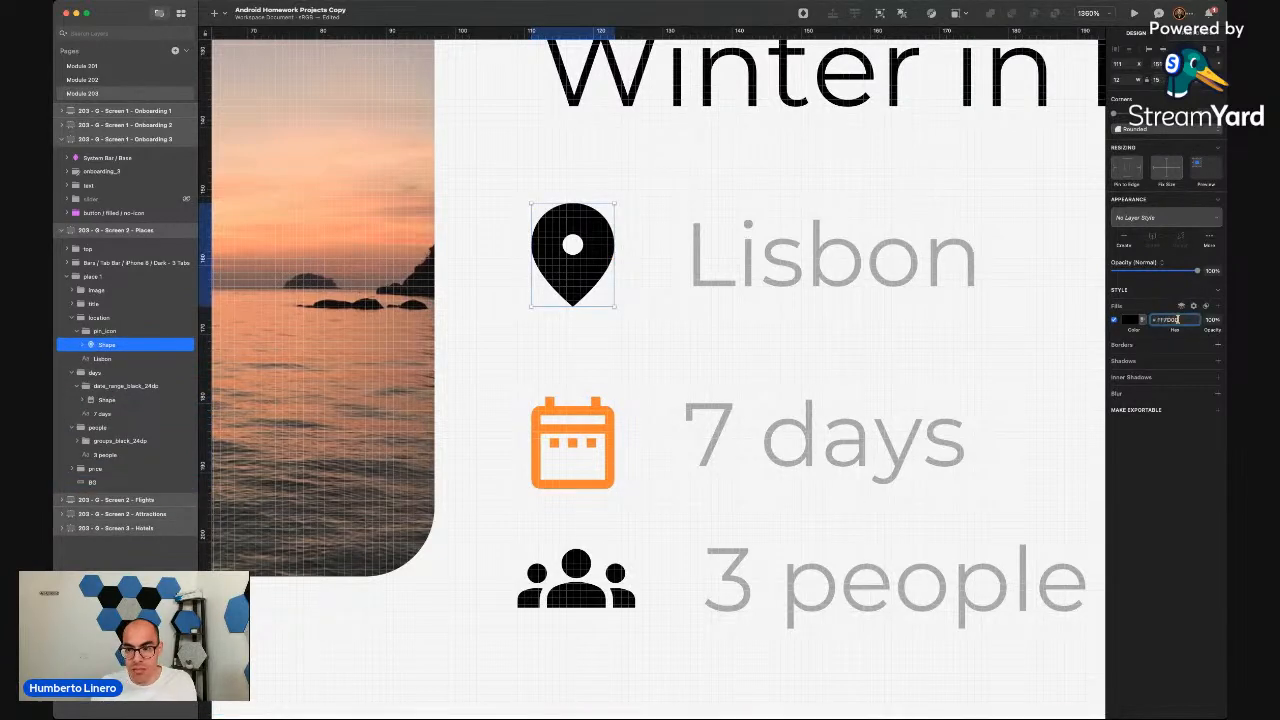
key(super+v)
key(Return)
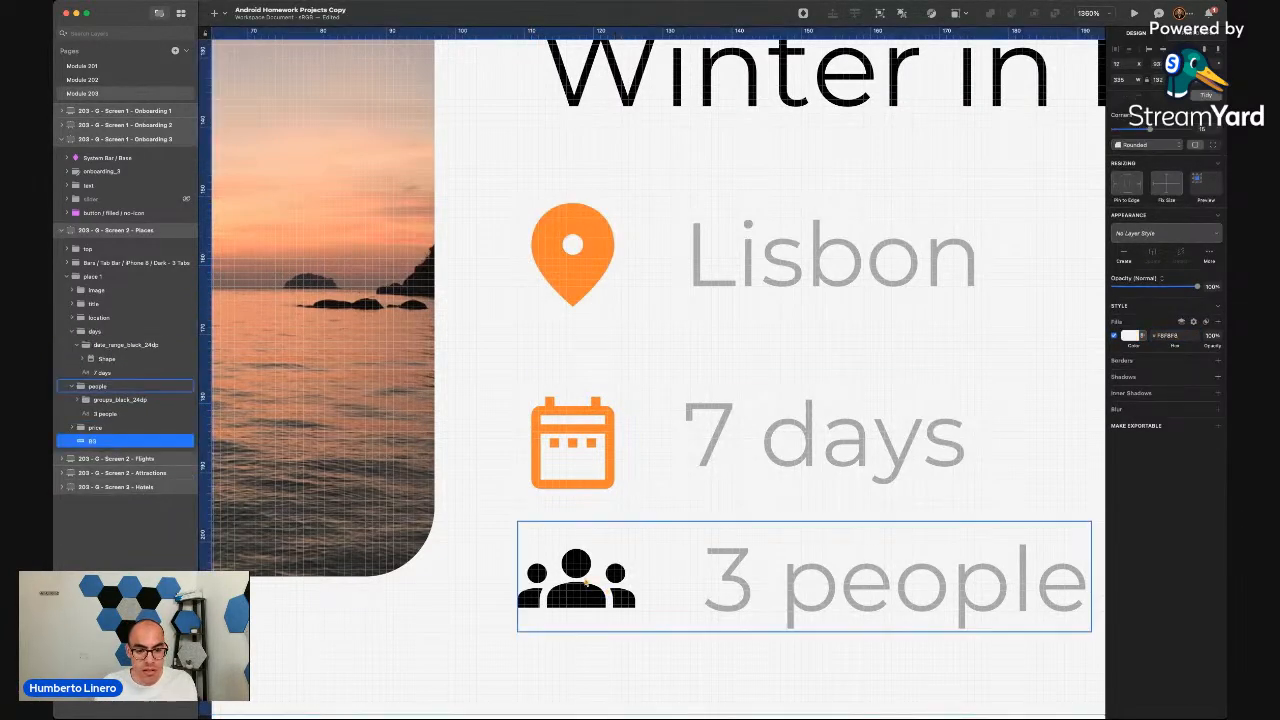
Apply the same copied orange fill colour to the people icon's shape
super+click(593, 587)
key(super+v)
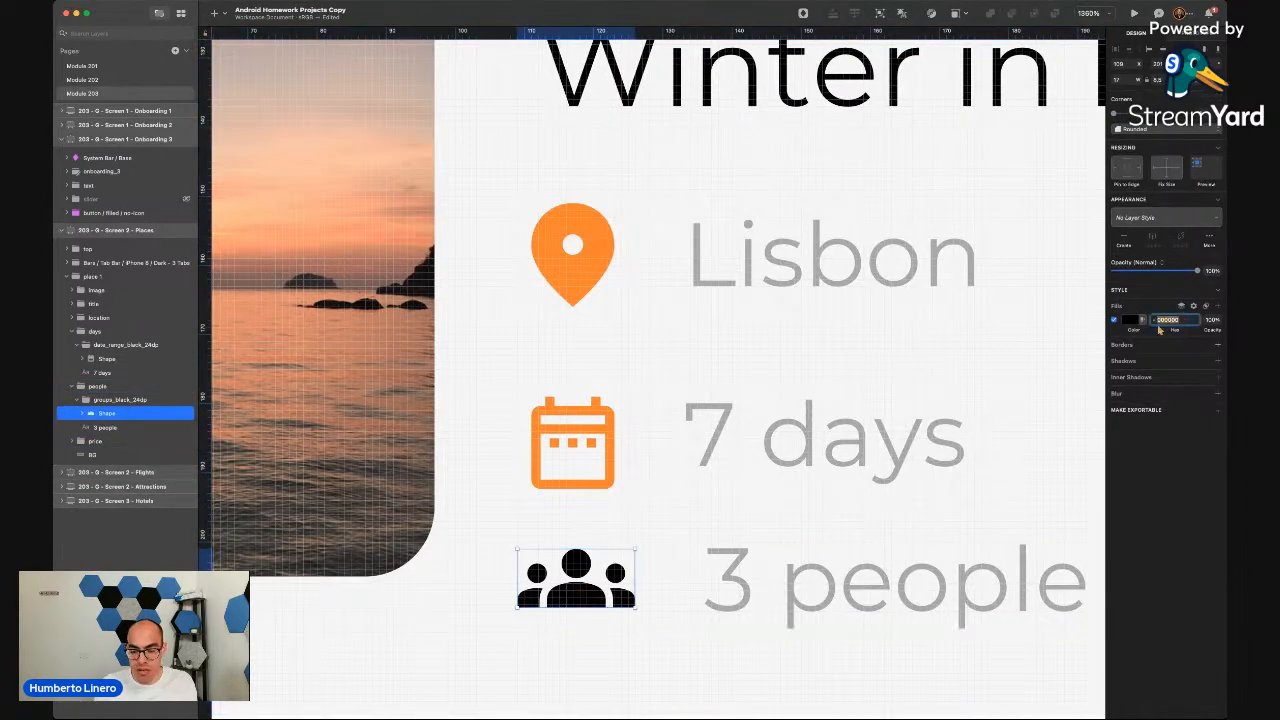
key(Return)
scroll(498, 405, down, 1)
scroll(498, 405, down, 5)
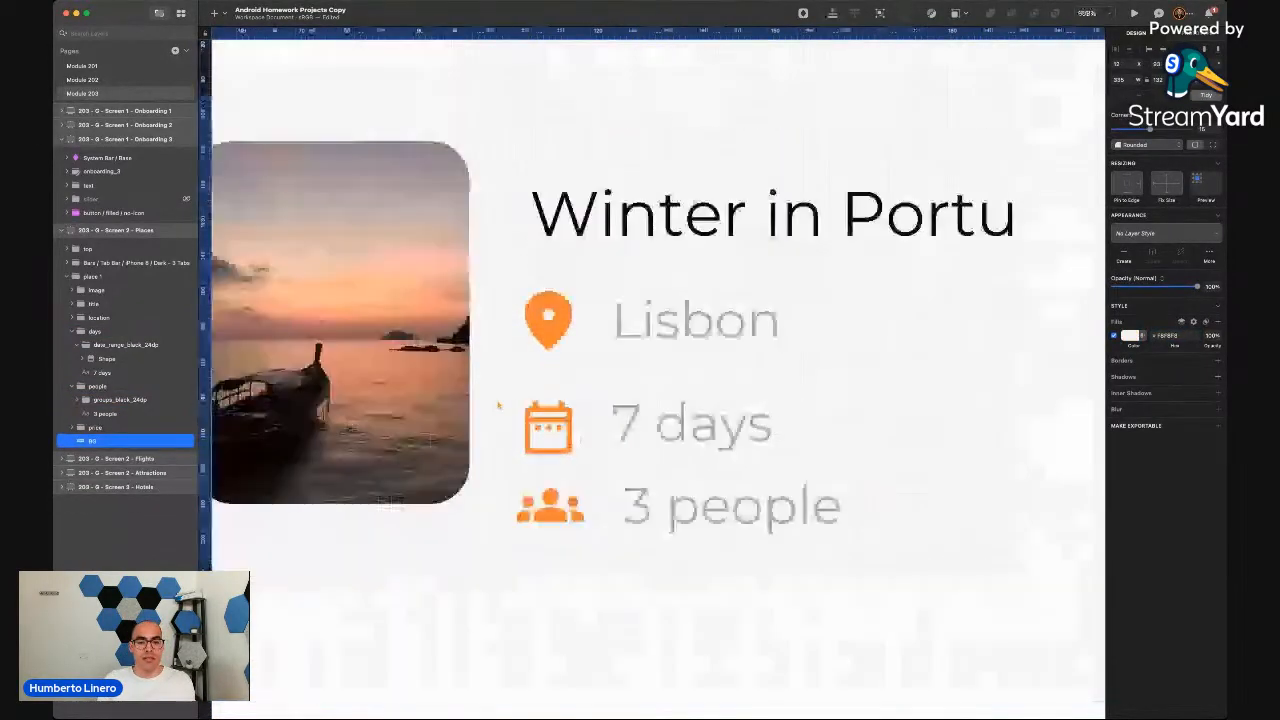
Shift the days row slightly sideways and try moving the people row up close beneath it
click(600, 415)
scroll(591, 364, up, 5)
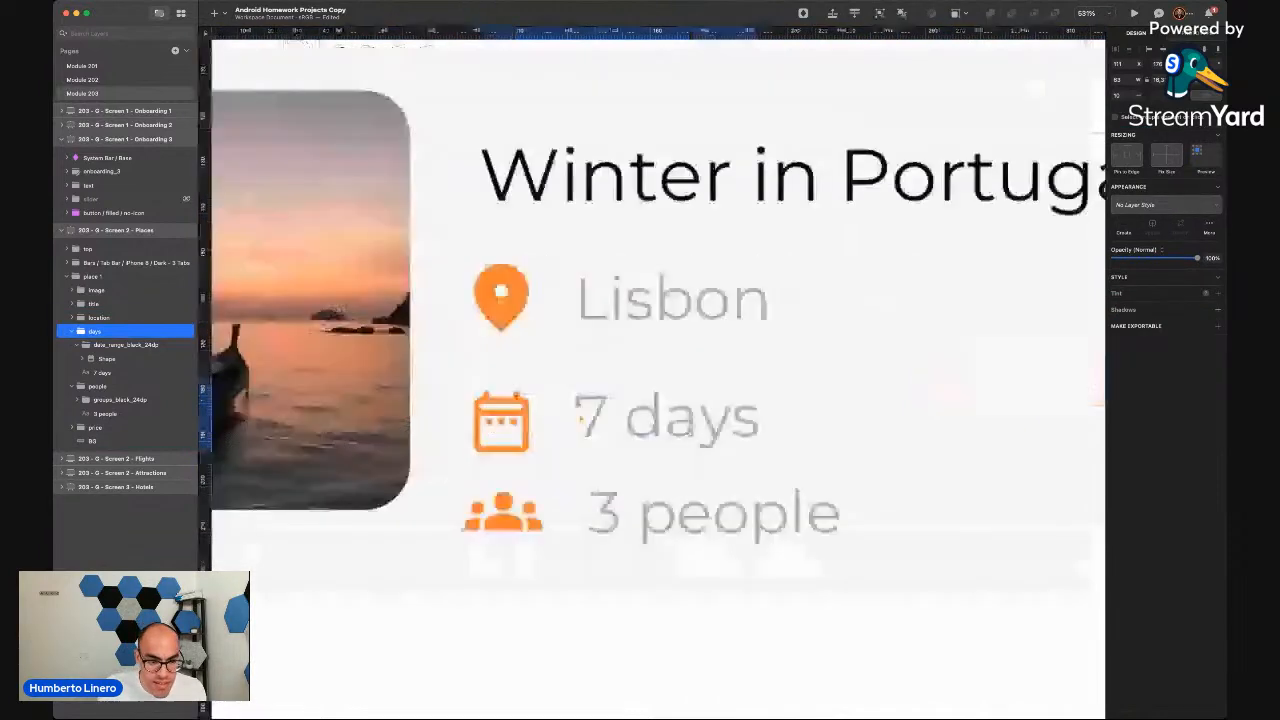
drag(580, 420, 585, 421)
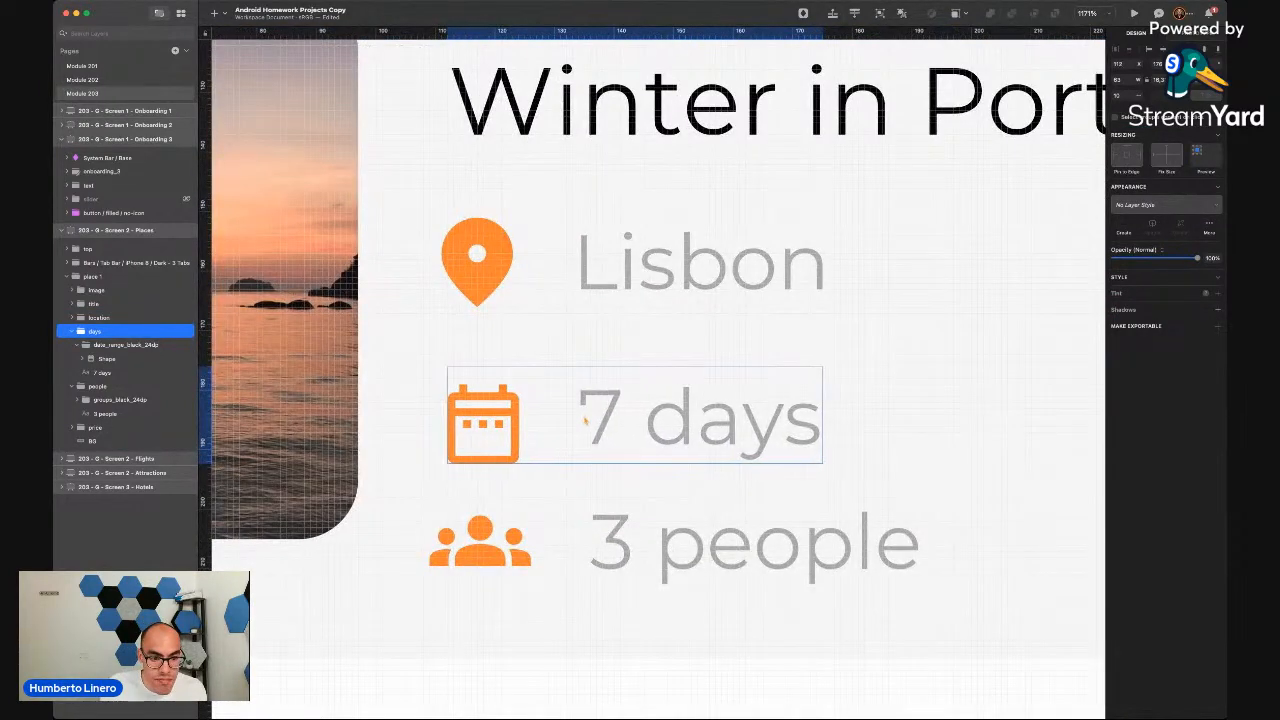
scroll(548, 512, up, 3)
drag(546, 509, 536, 457)
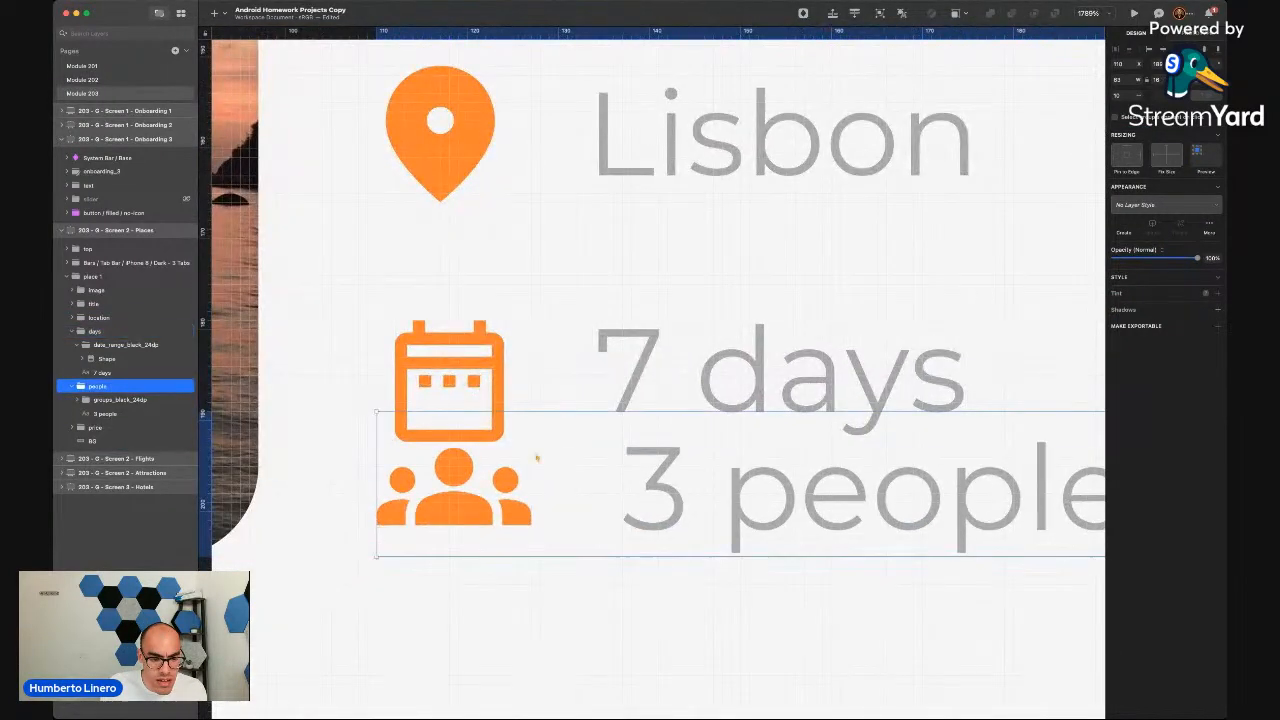
key(super+z)
scroll(567, 450, down, 8)
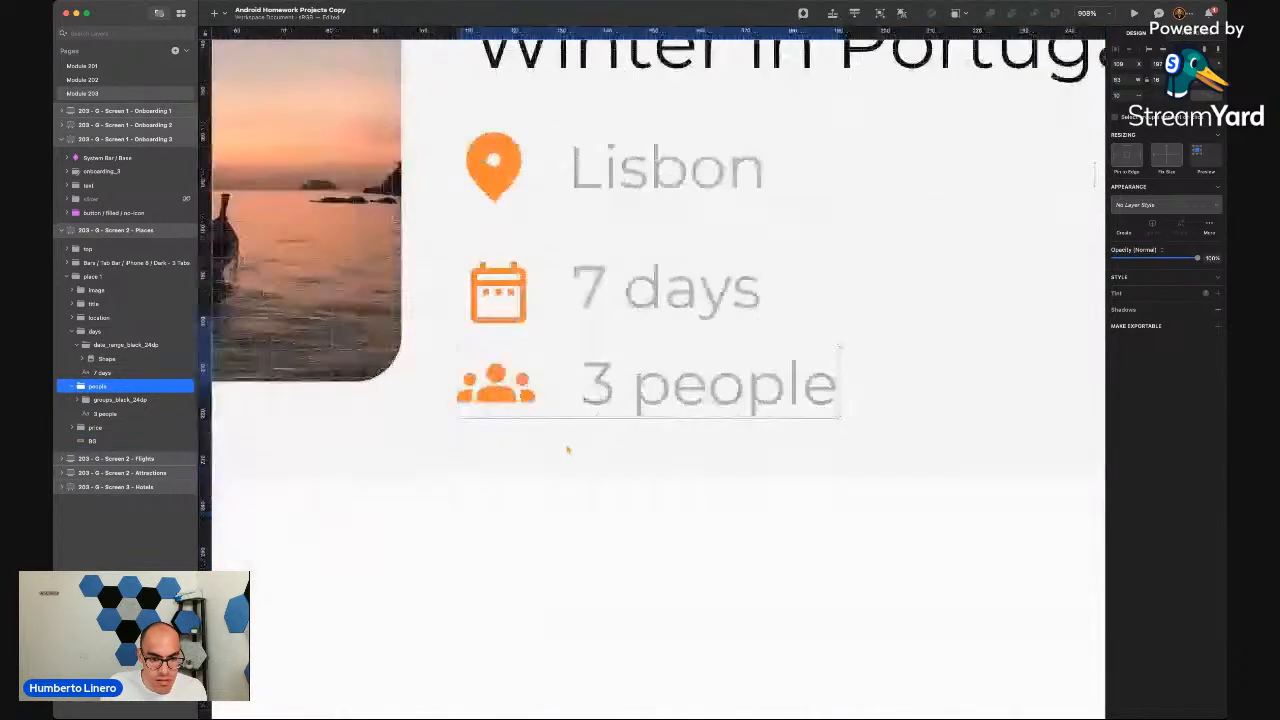
Reposition the days and people rows so they sit evenly spaced beneath the Lisbon row, with the icons aligned
drag(620, 341, 623, 358)
drag(632, 250, 631, 246)
drag(631, 360, 637, 362)
scroll(592, 262, down, 5)
click(628, 360)
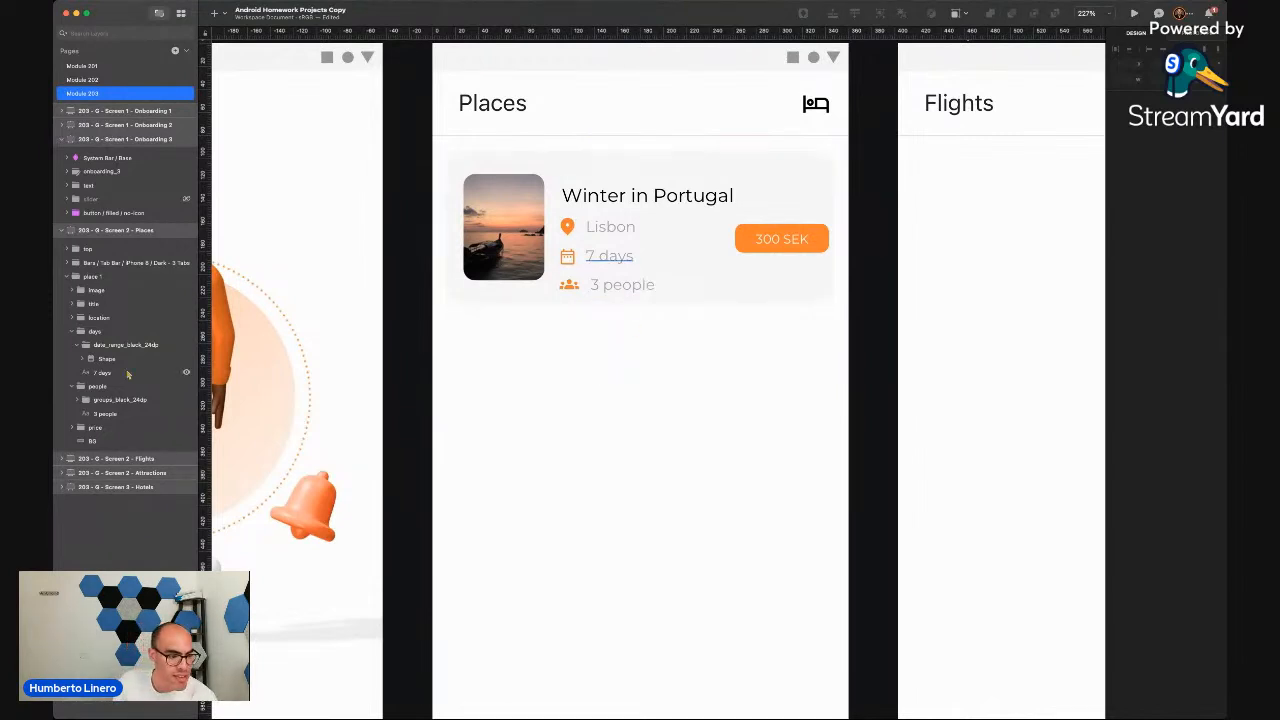
Collapse and hide the people group, and nudge the days row slightly down and to the right
click(71, 388)
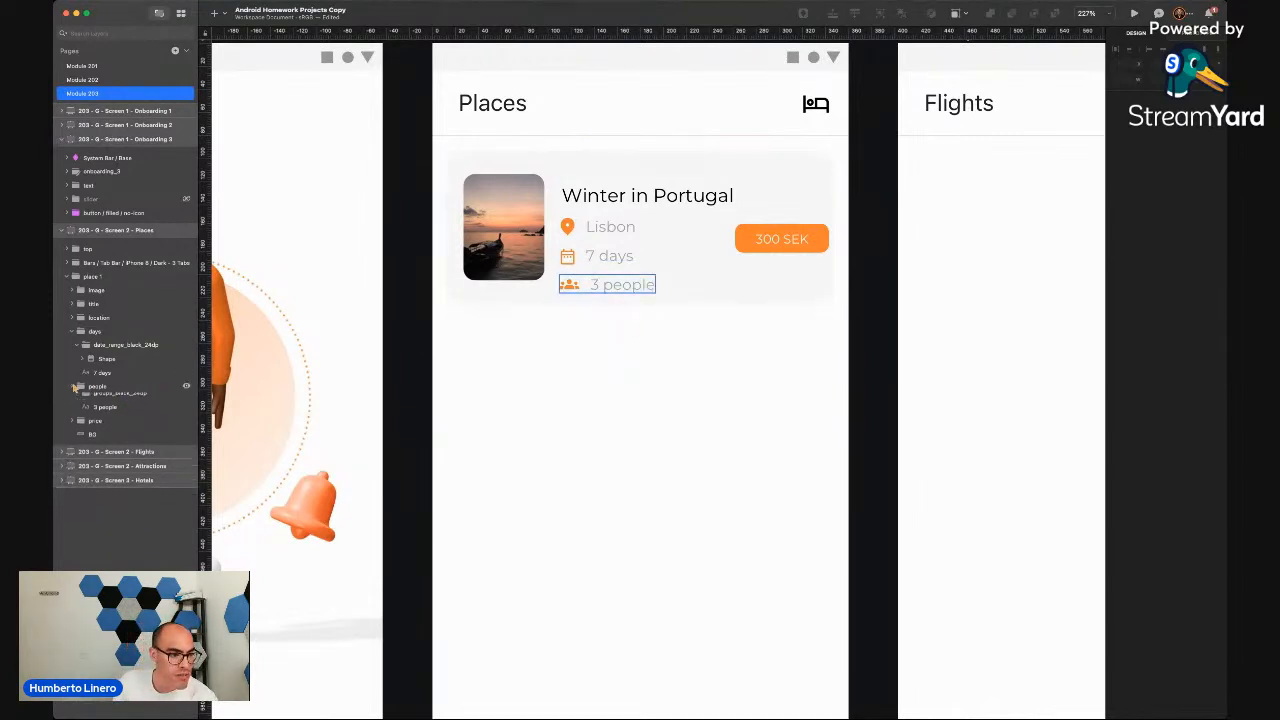
click(186, 386)
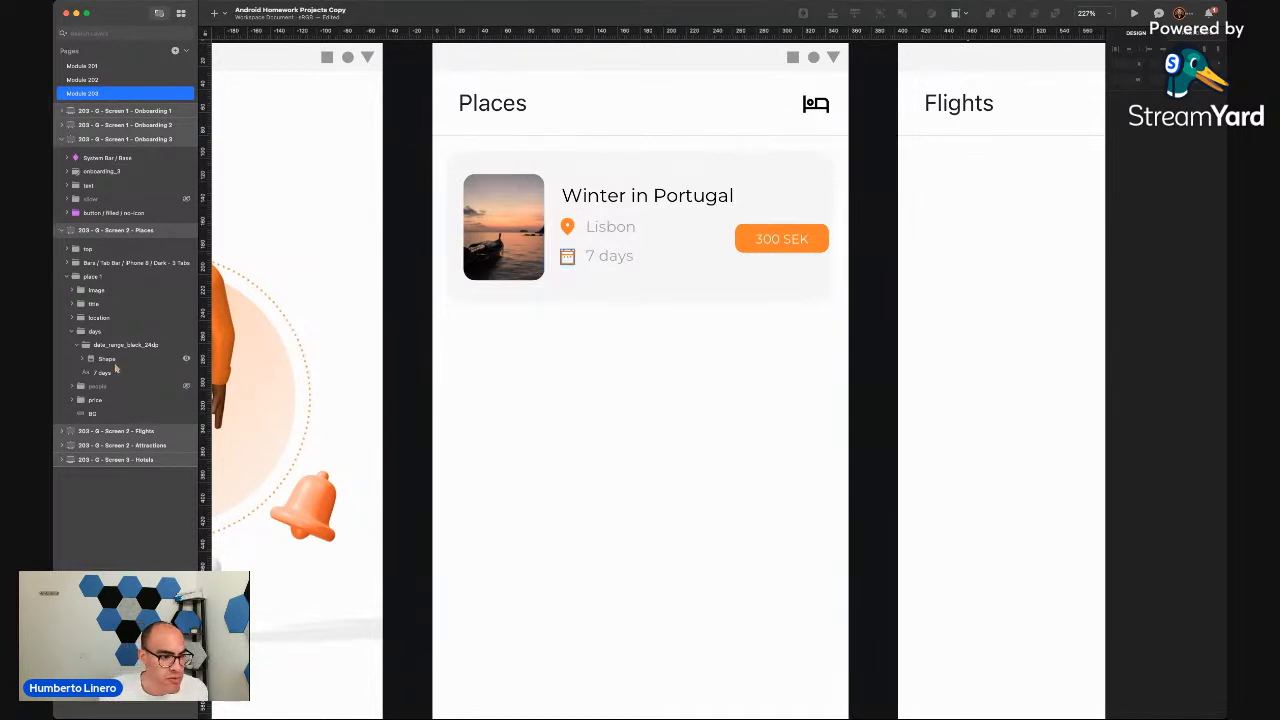
click(80, 331)
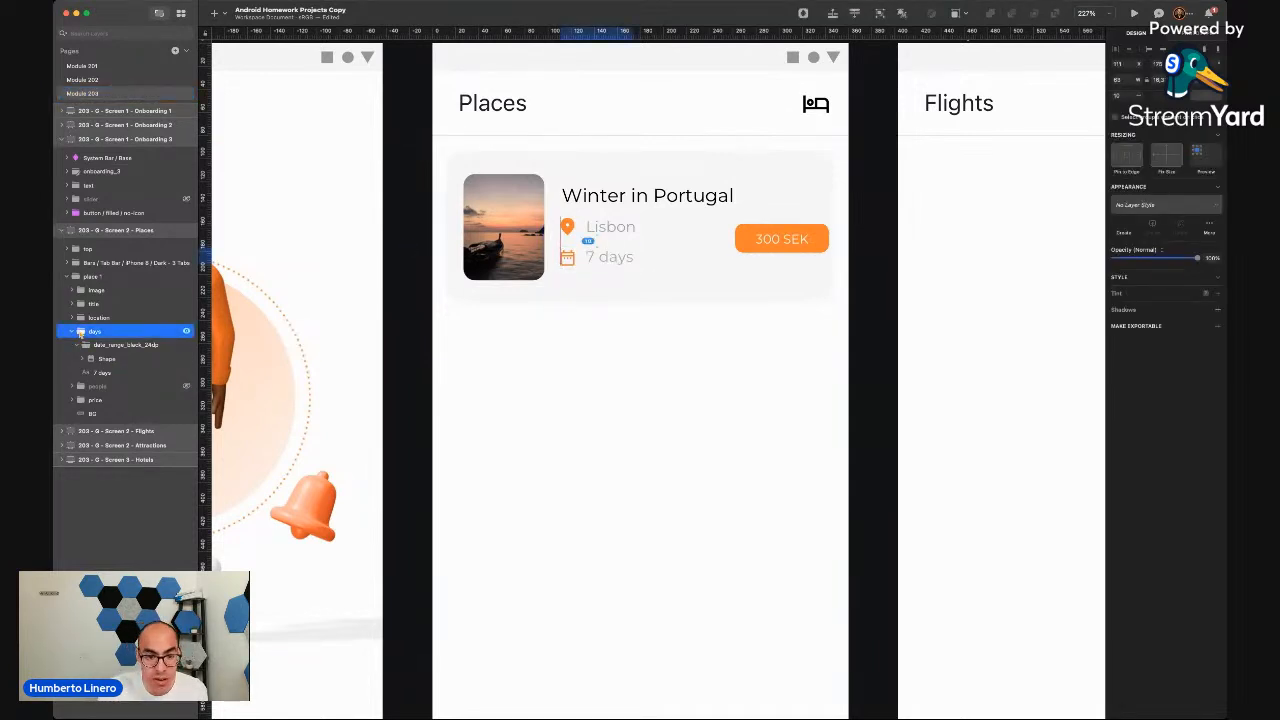
key(Down)
key(Down)
key(Right)
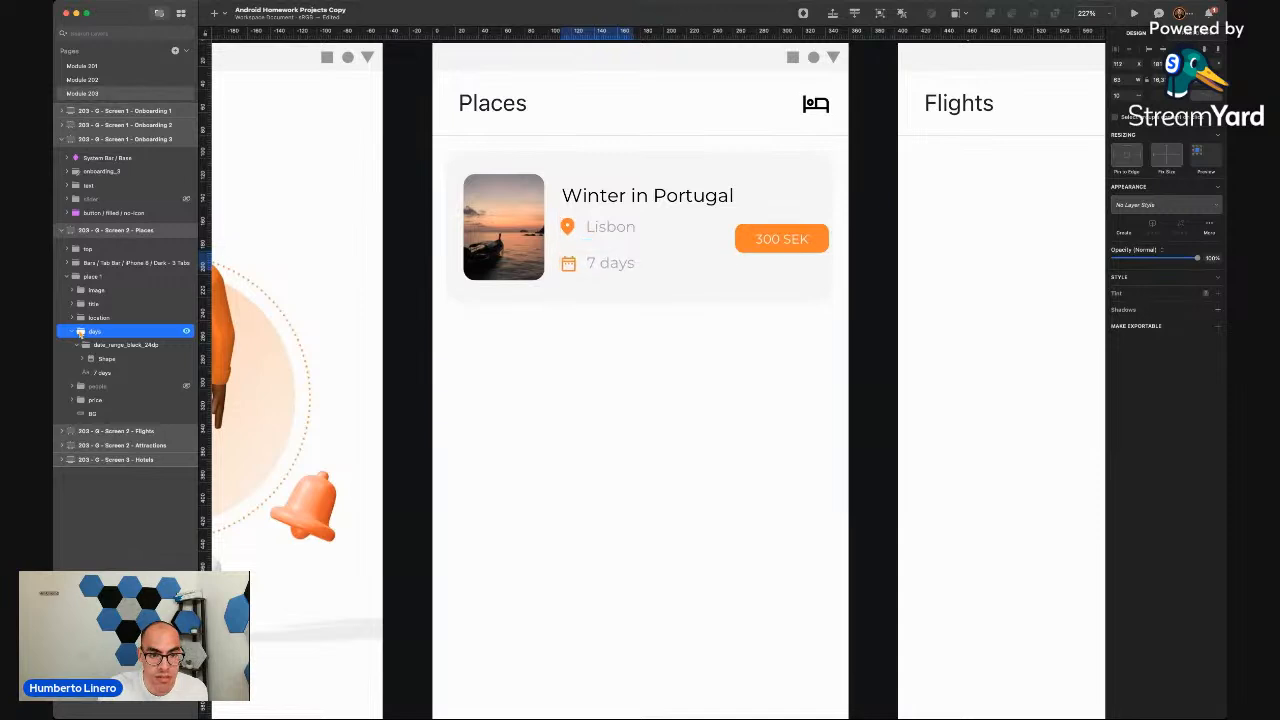
key(Up)
key(Up)
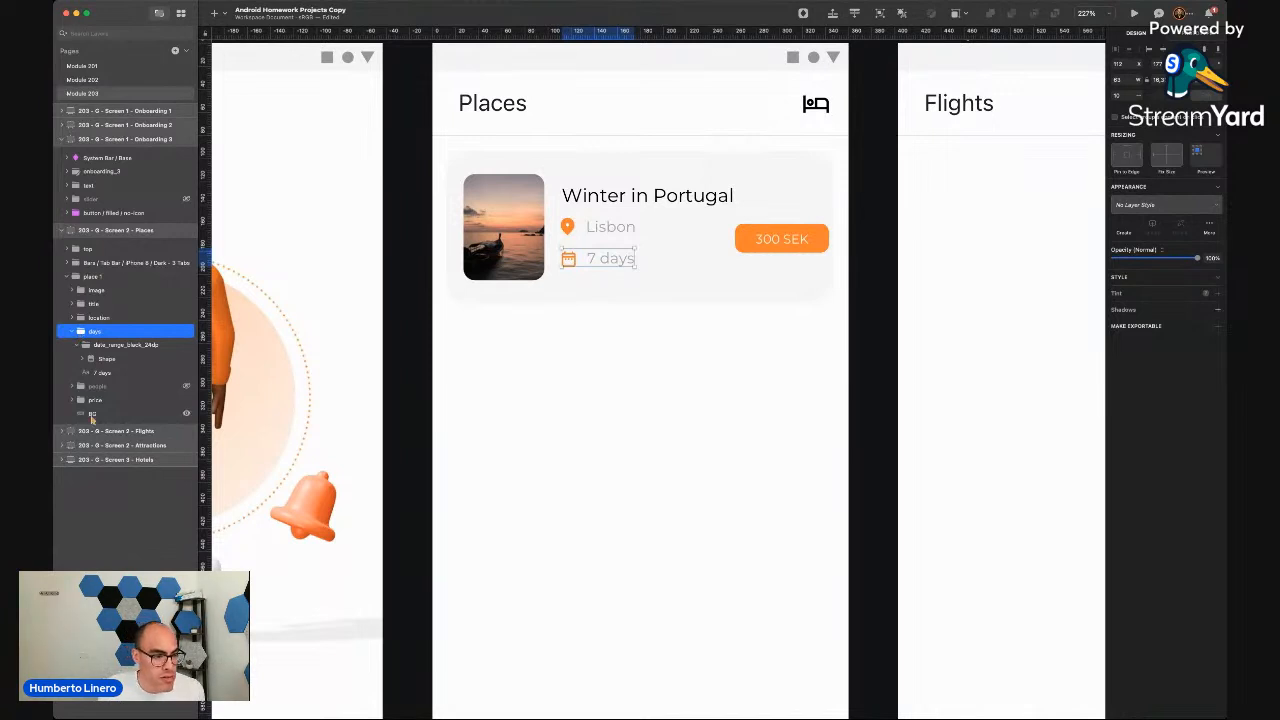
Collapse the days group and move the price group leftward, away from the card's right edge
click(91, 414)
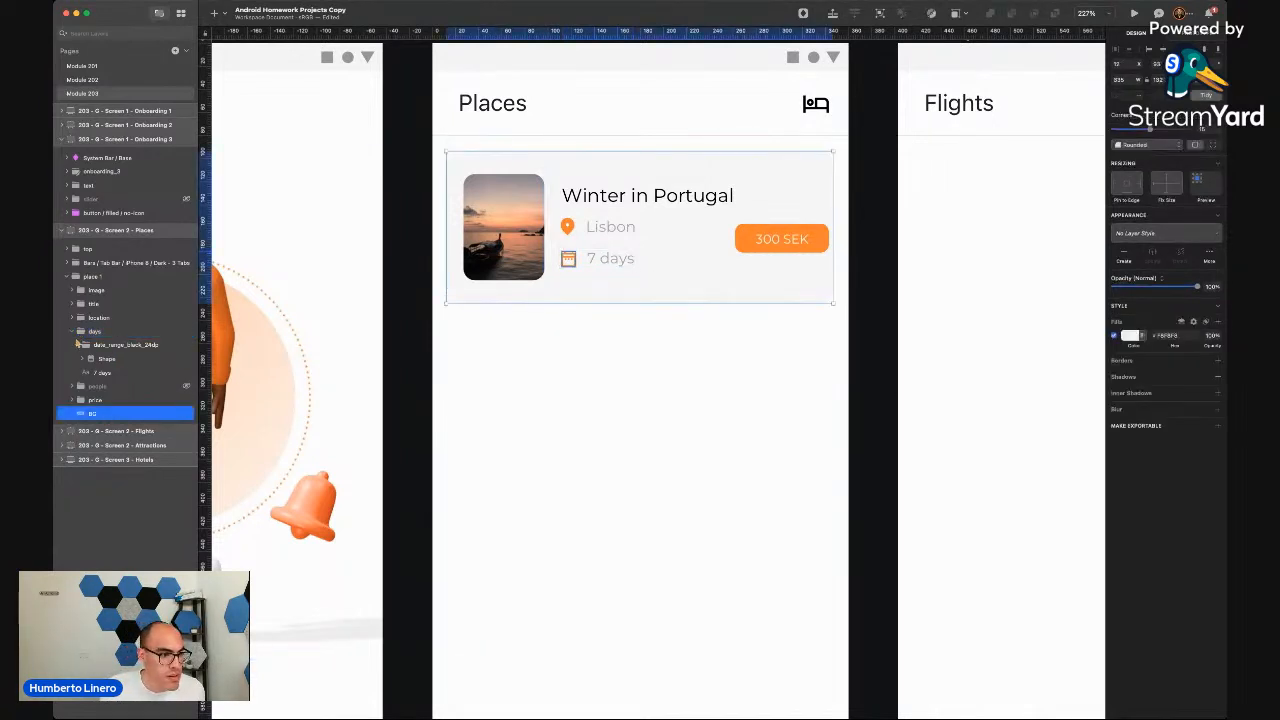
click(73, 331)
click(95, 359)
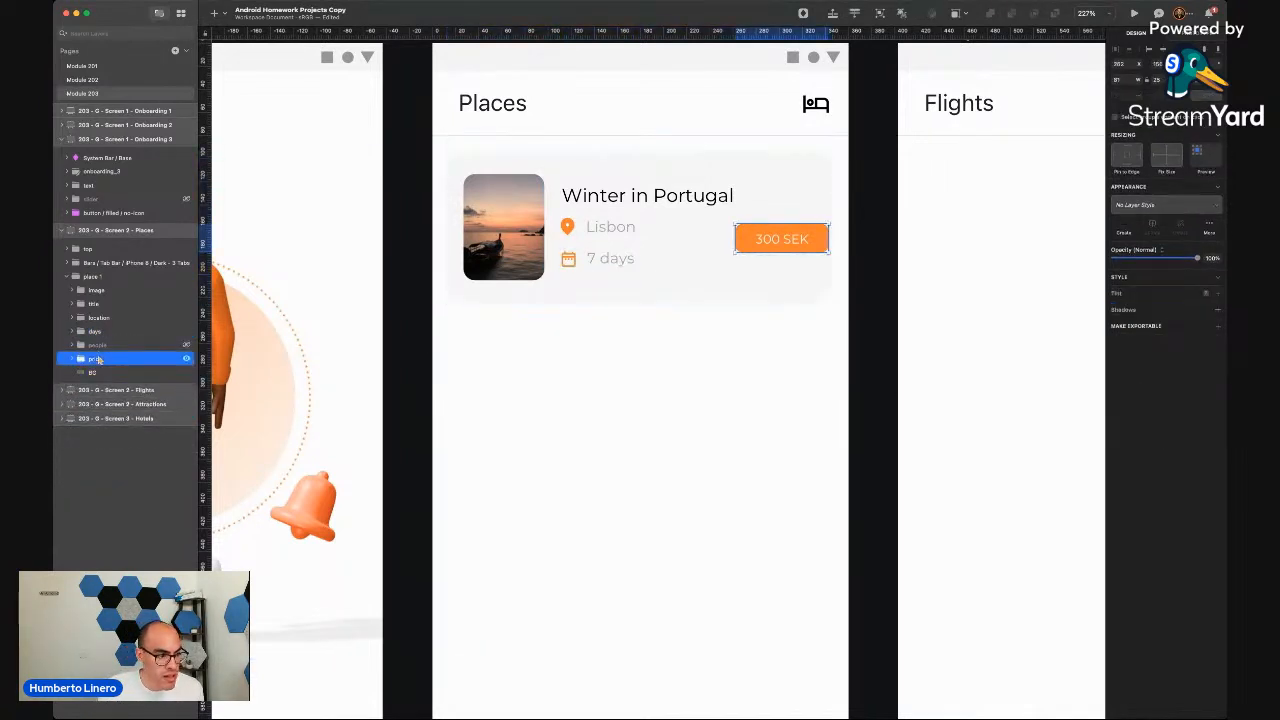
key(Left)
key(Left)
key(Left)
key(Left)
key(Left)
key(Left)
key(Left)
key(Left)
key(Left)
key(Left)
key(Left)
key(Left)
key(Left)
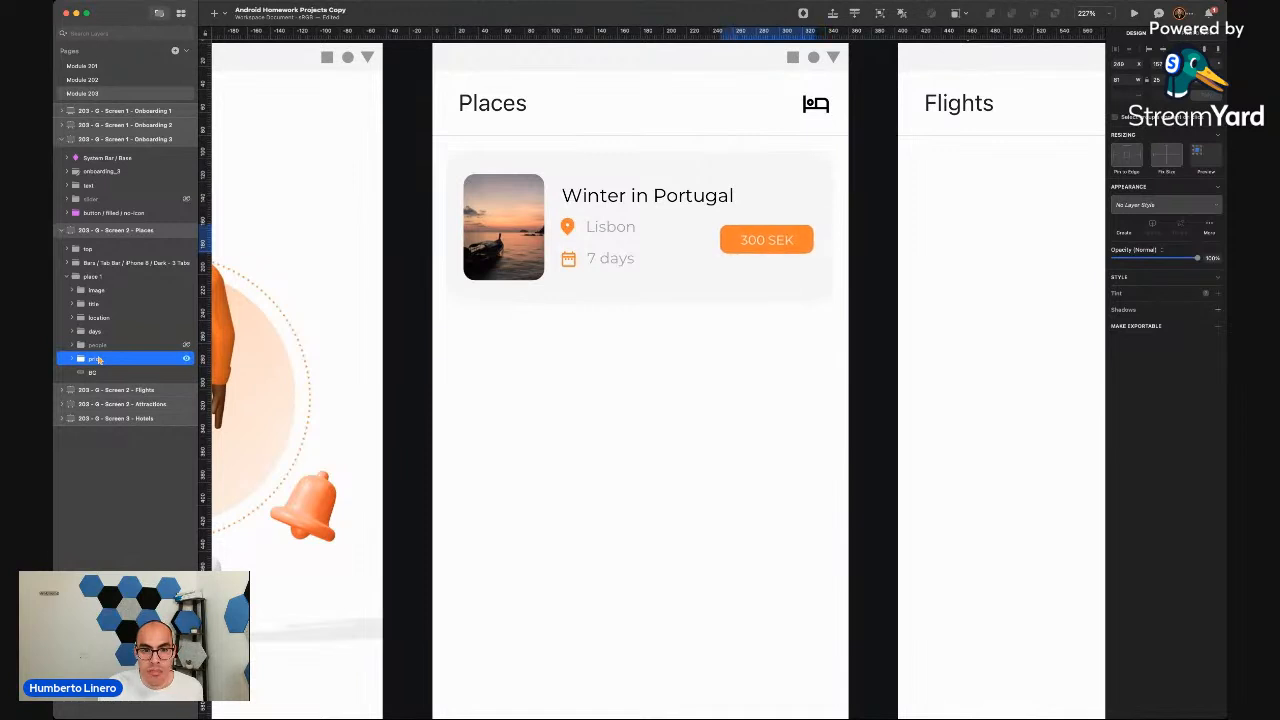
Lower the 300 SEK price group a few pixels on the card and nudge it slightly farther inward
key(Down)
key(Down)
key(Down)
key(Down)
key(Down)
key(Up)
key(Down)
key(Down)
key(Left)
key(Left)
key(Left)
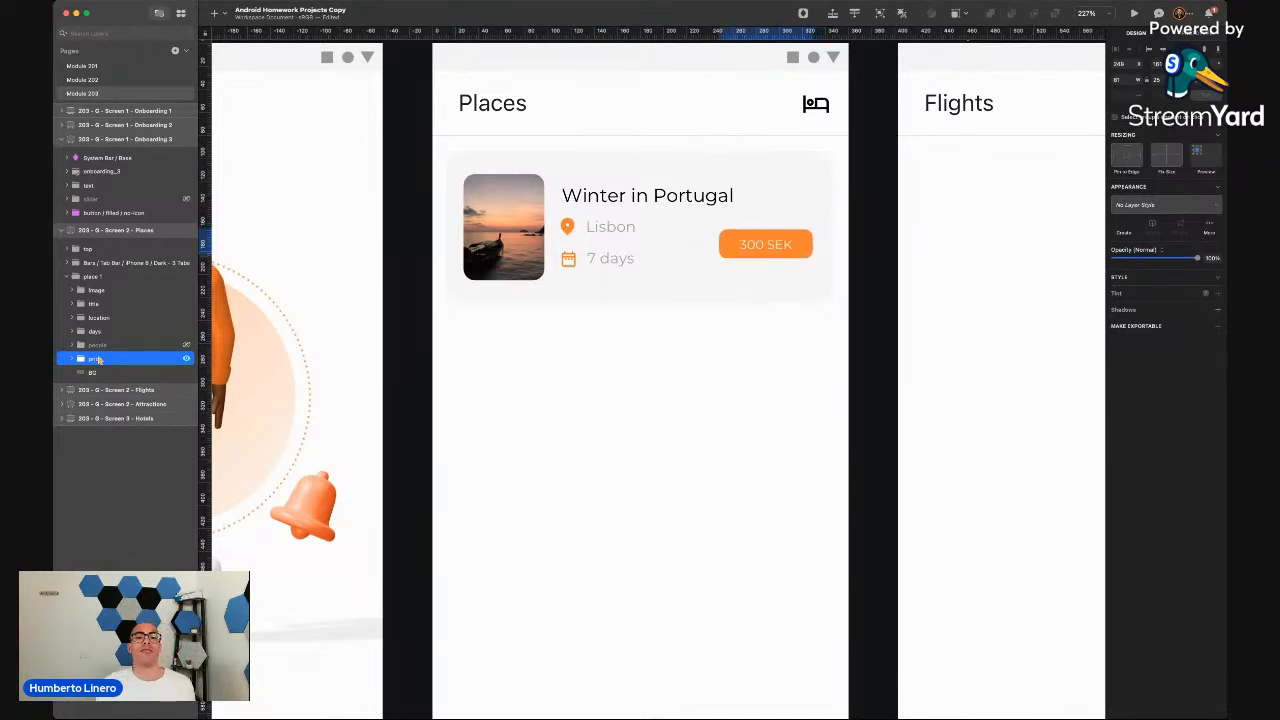
Fine-tune the price group's placement on the card, settling it at about X 242 and slightly higher
key(Left)
key(Left)
key(Left)
key(Left)
key(Left)
key(Left)
key(Left)
key(Left)
key(Left)
key(Left)
key(Right)
key(Right)
key(Right)
key(Right)
key(Right)
key(Right)
key(Right)
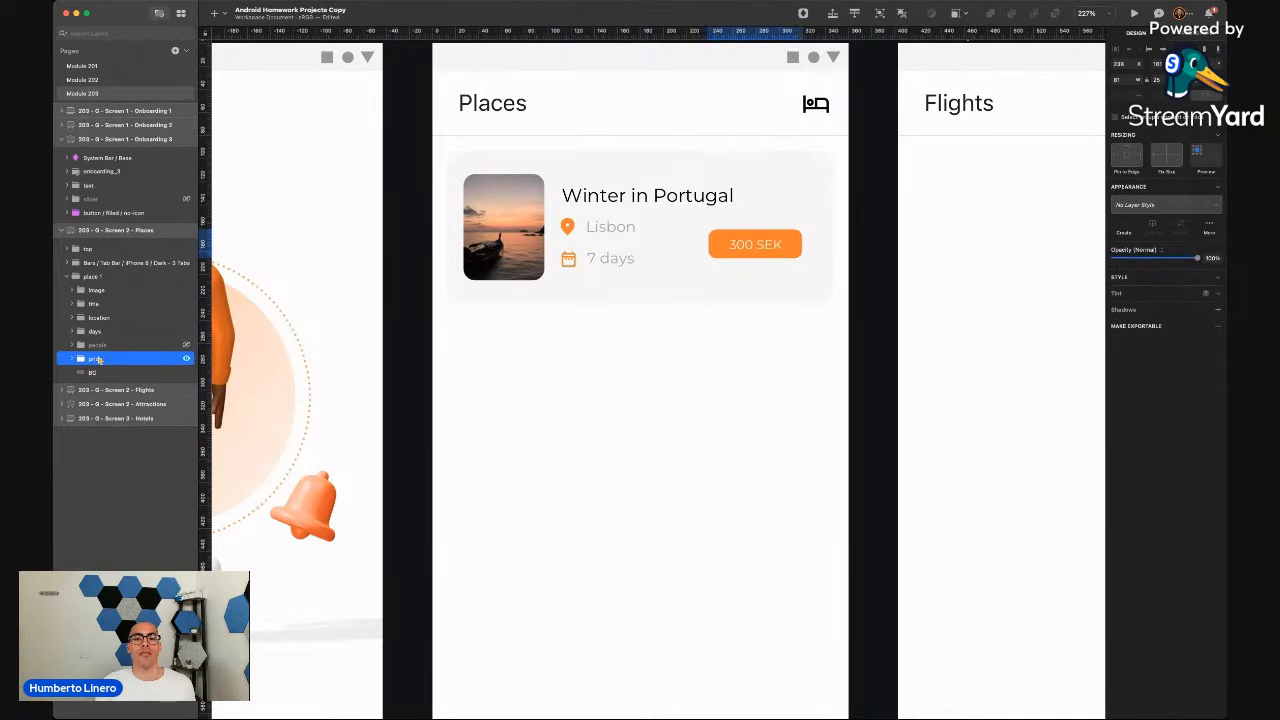
key(Right)
key(Up)
key(Up)
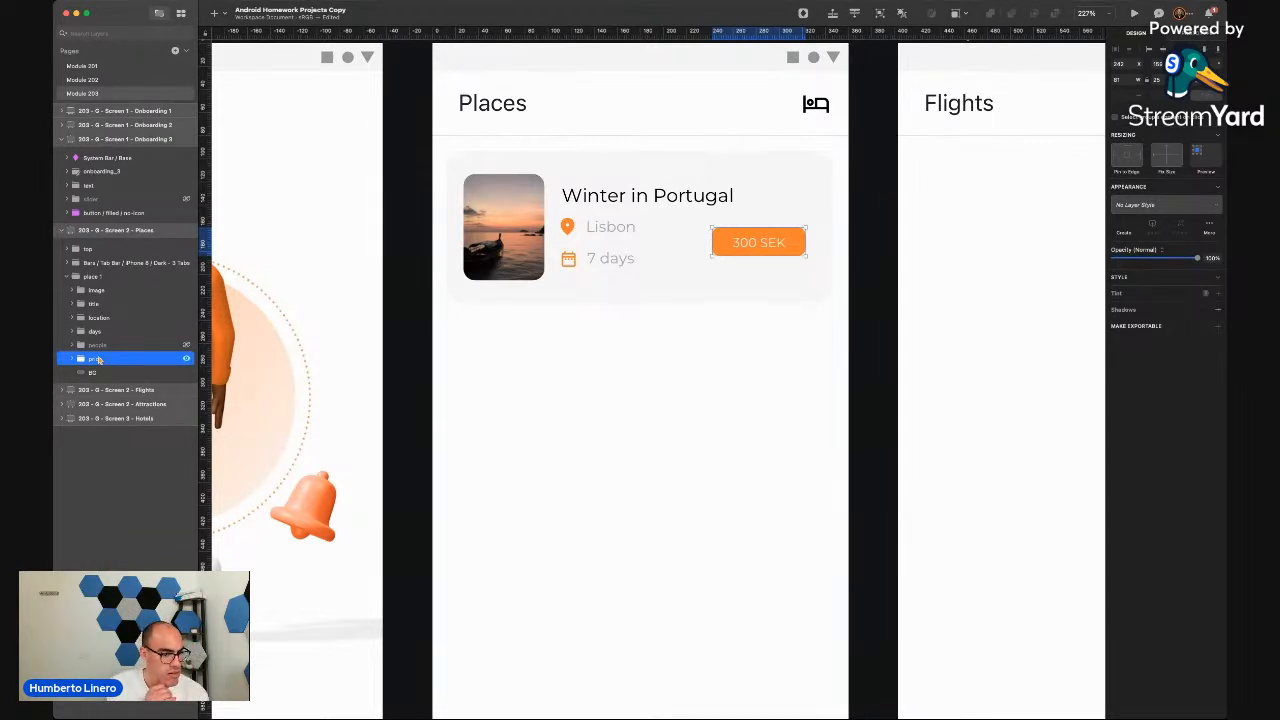
Show the people row again and move the Winter in Portugal title up, level with the top of the photo
click(186, 344)
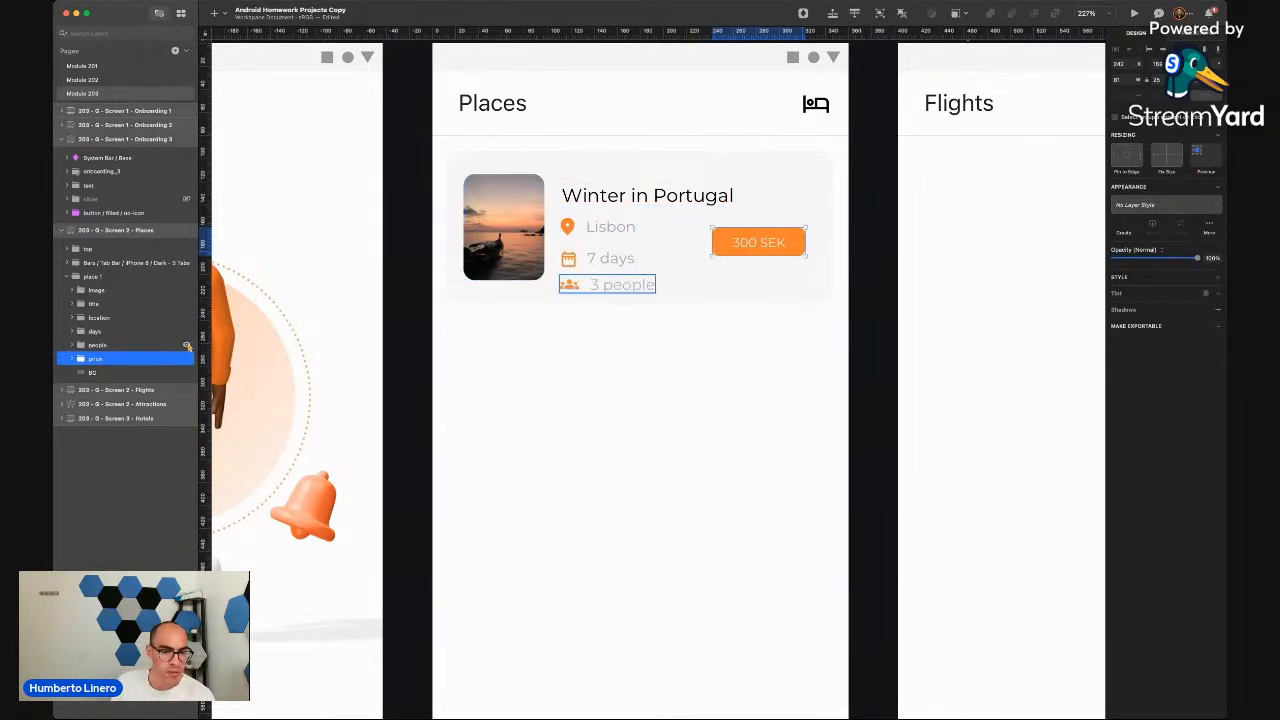
click(414, 328)
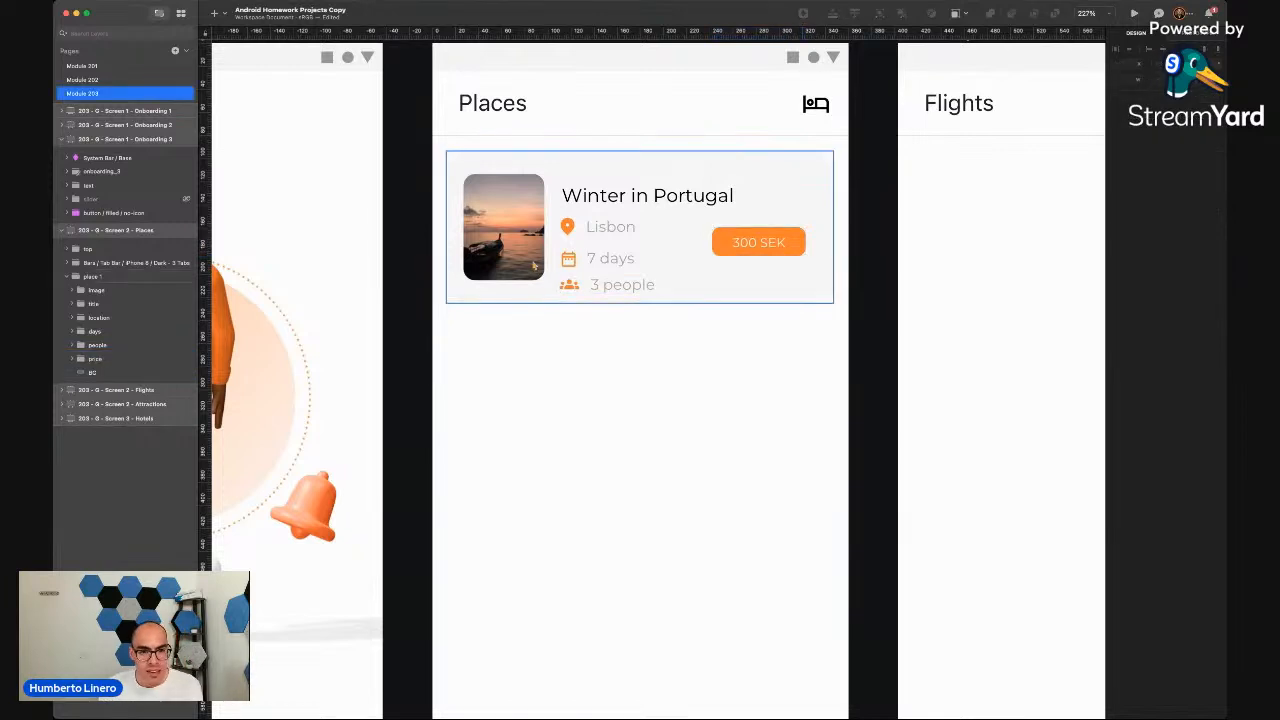
click(655, 196)
double_click(662, 197)
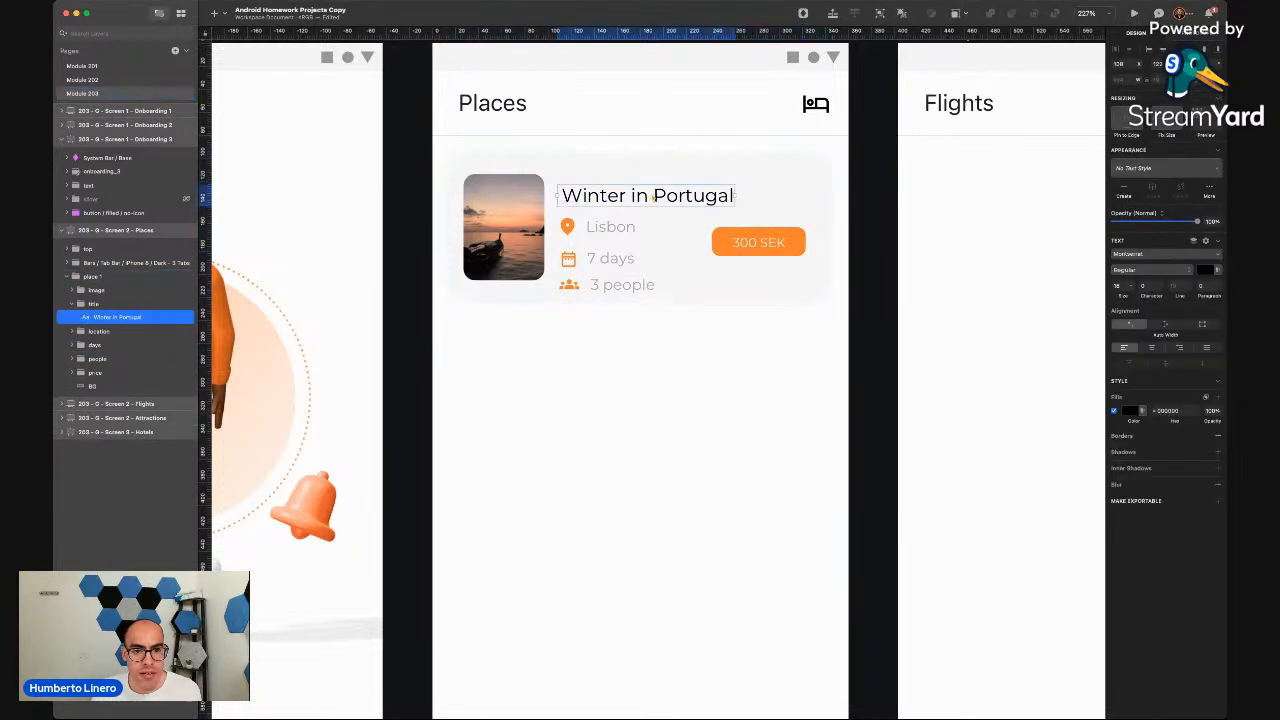
drag(664, 197, 664, 186)
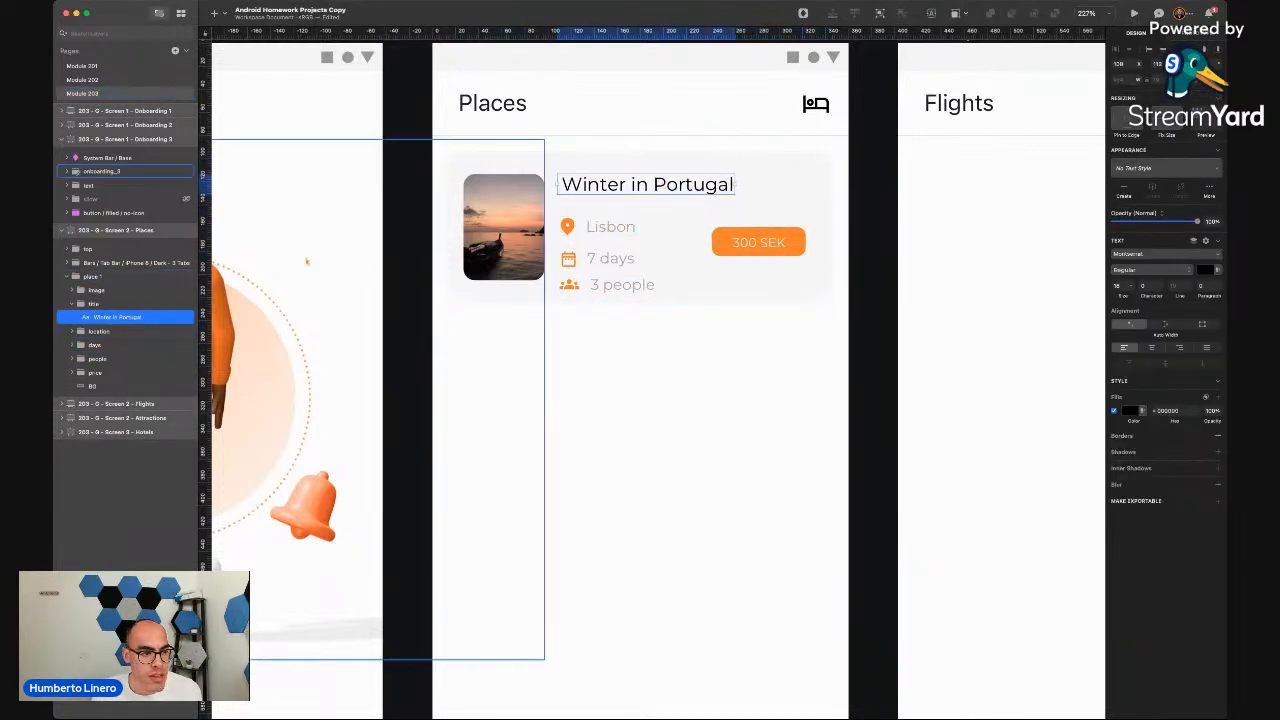
Move the location, days and people groups up together, closer beneath the title
click(98, 330)
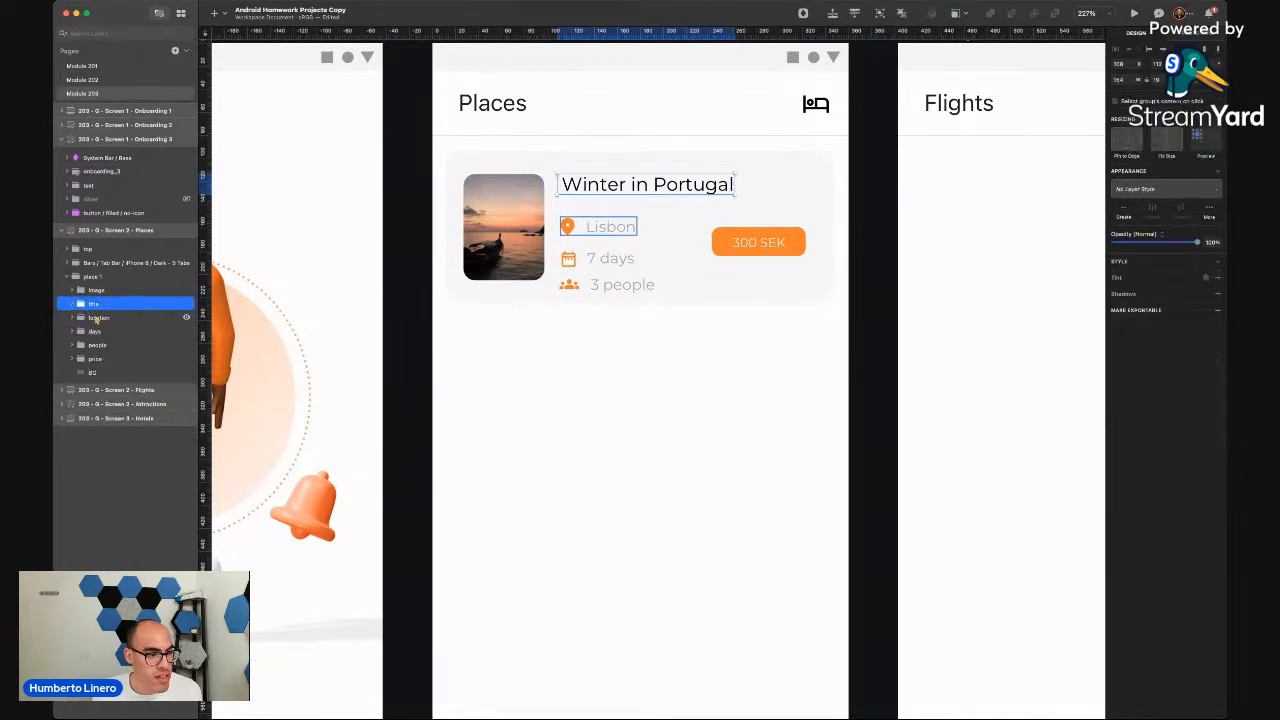
shift+click(95, 331)
shift+click(97, 345)
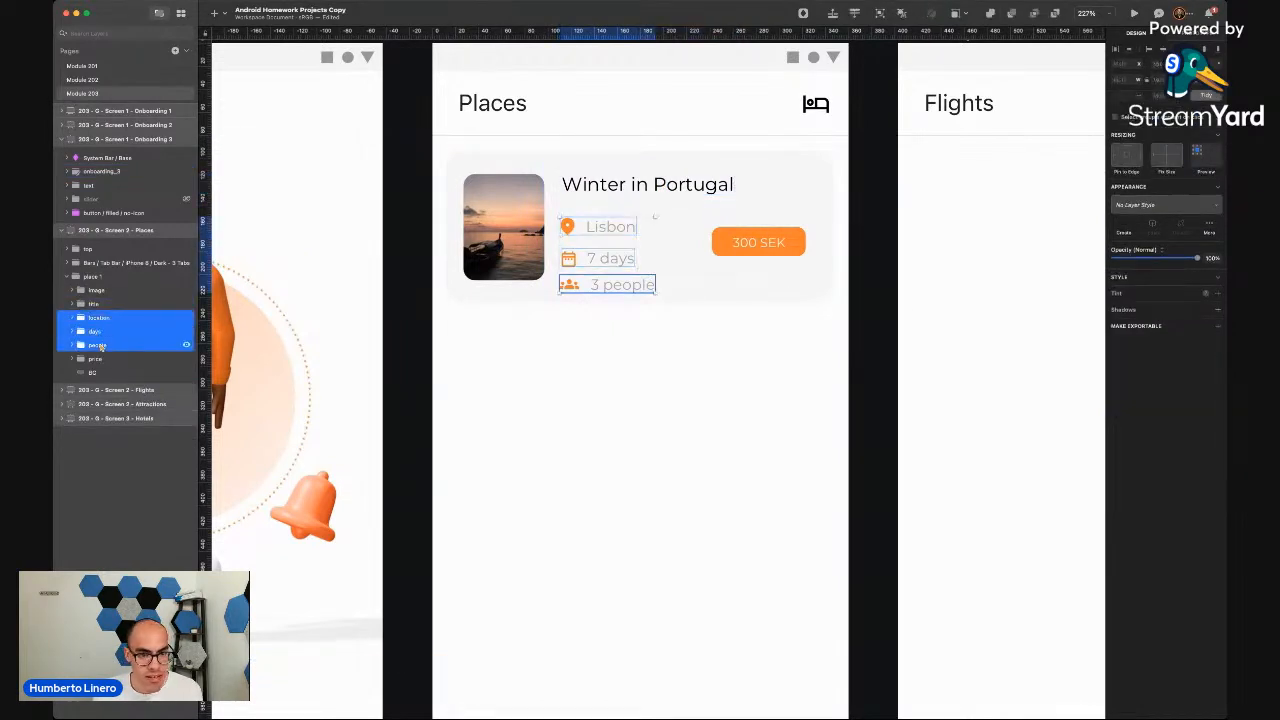
key(shift+Up)
key(Up)
key(Up)
key(Up)
key(Right)
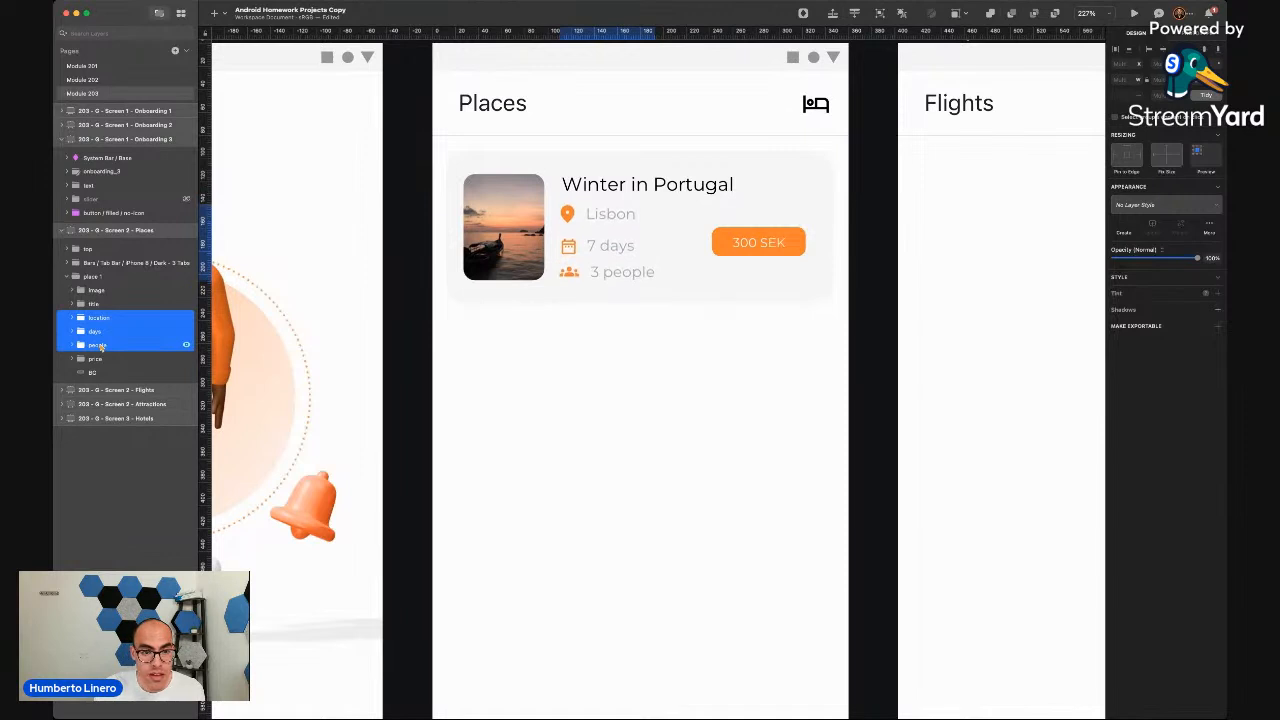
Nudge the location, days and people rows together, settling them slightly farther from the photo and a little lower beneath the title
key(Right)
key(Right)
key(Right)
key(Right)
key(Right)
key(Up)
key(Up)
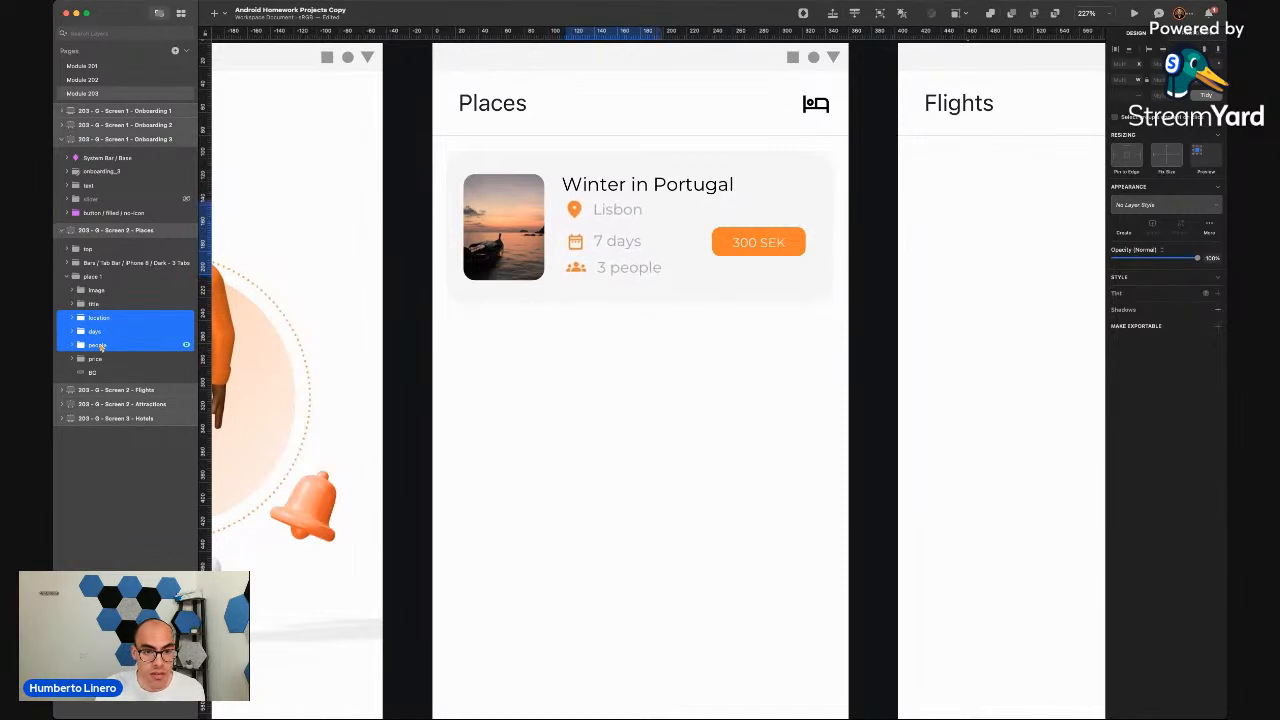
key(Left)
key(Left)
key(Left)
key(Left)
key(Down)
key(Down)
key(Down)
key(Down)
key(Down)
key(Down)
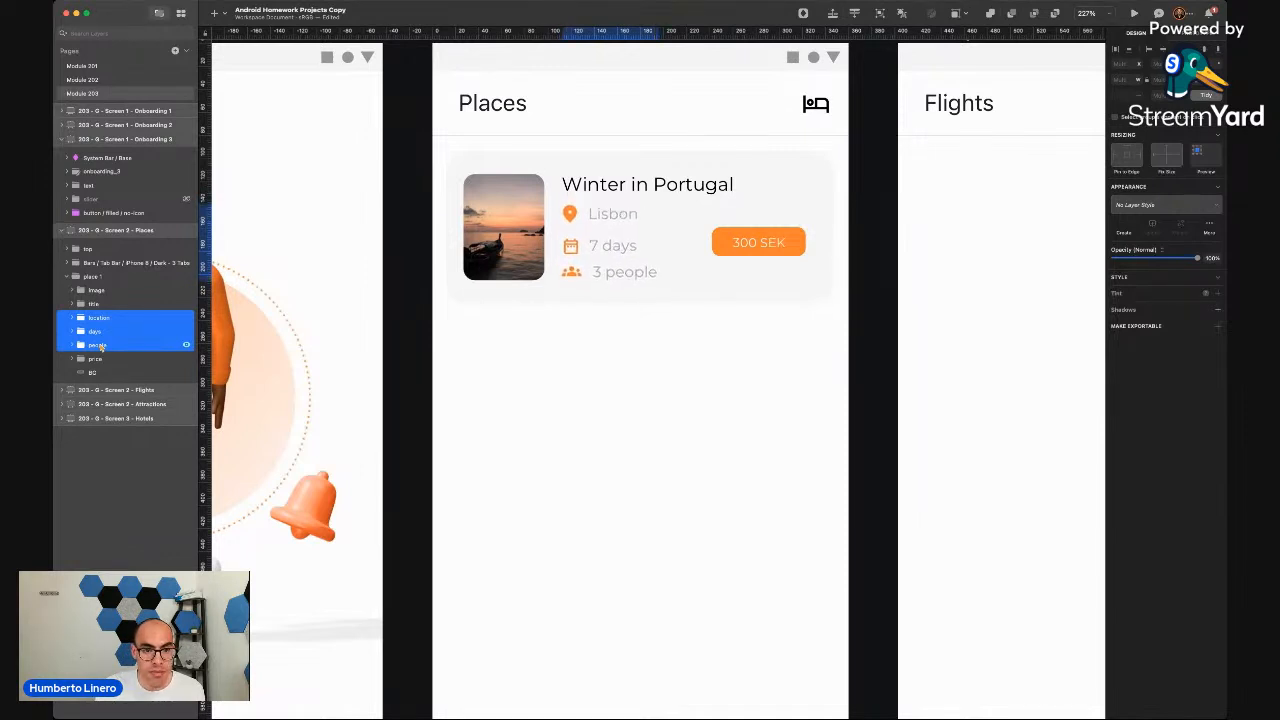
Move the days row and the people row up a few pixels each to even out the spacing beneath Lisbon
click(110, 334)
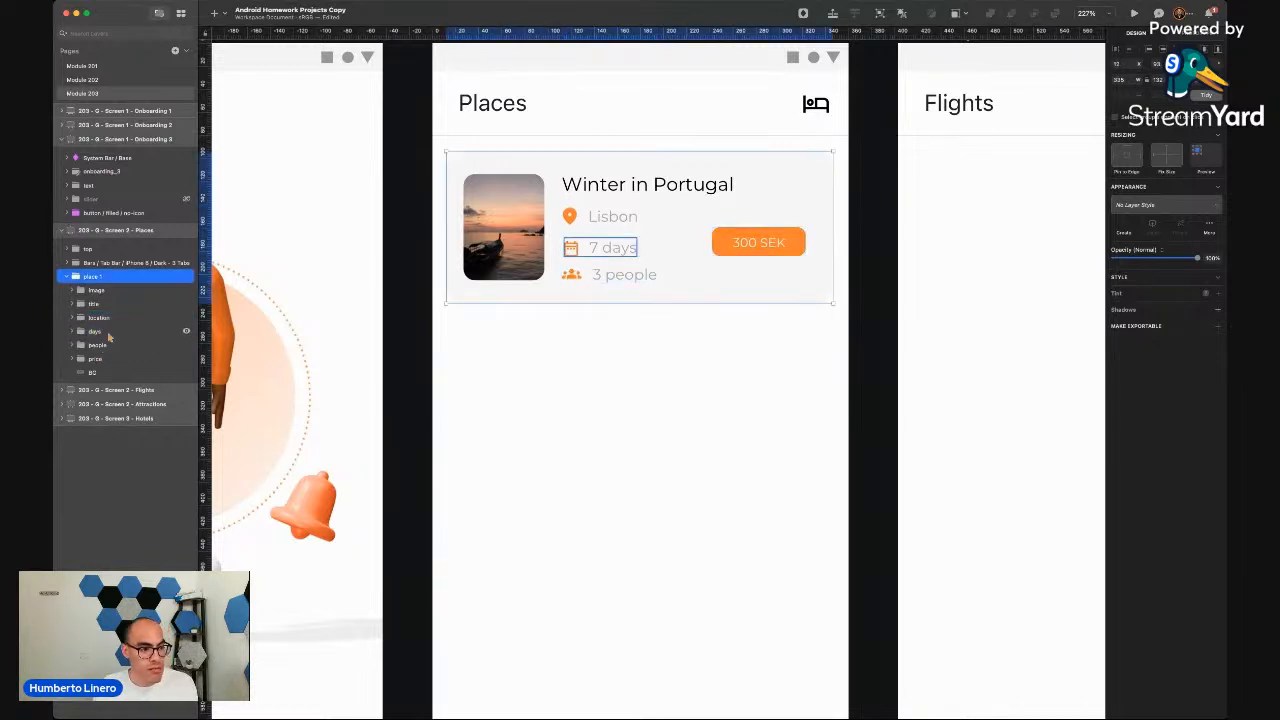
key(Up)
key(Up)
key(Up)
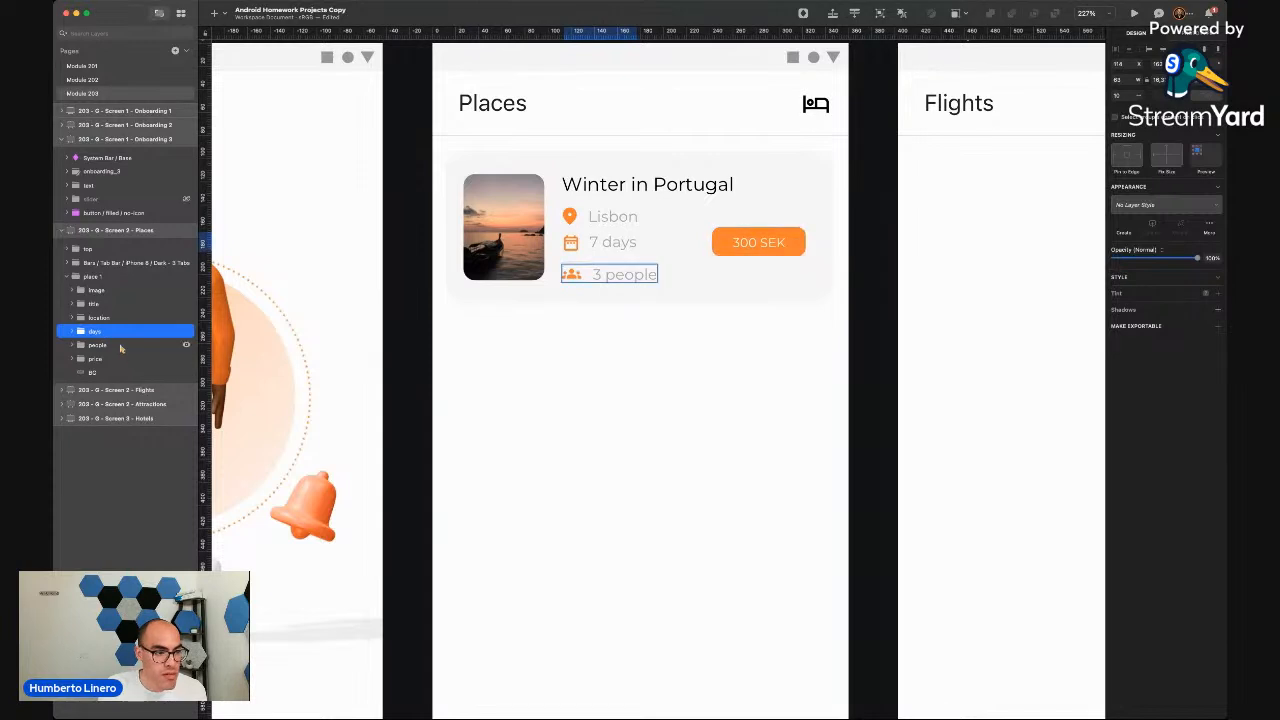
click(120, 346)
key(Up)
key(Up)
key(Up)
key(Up)
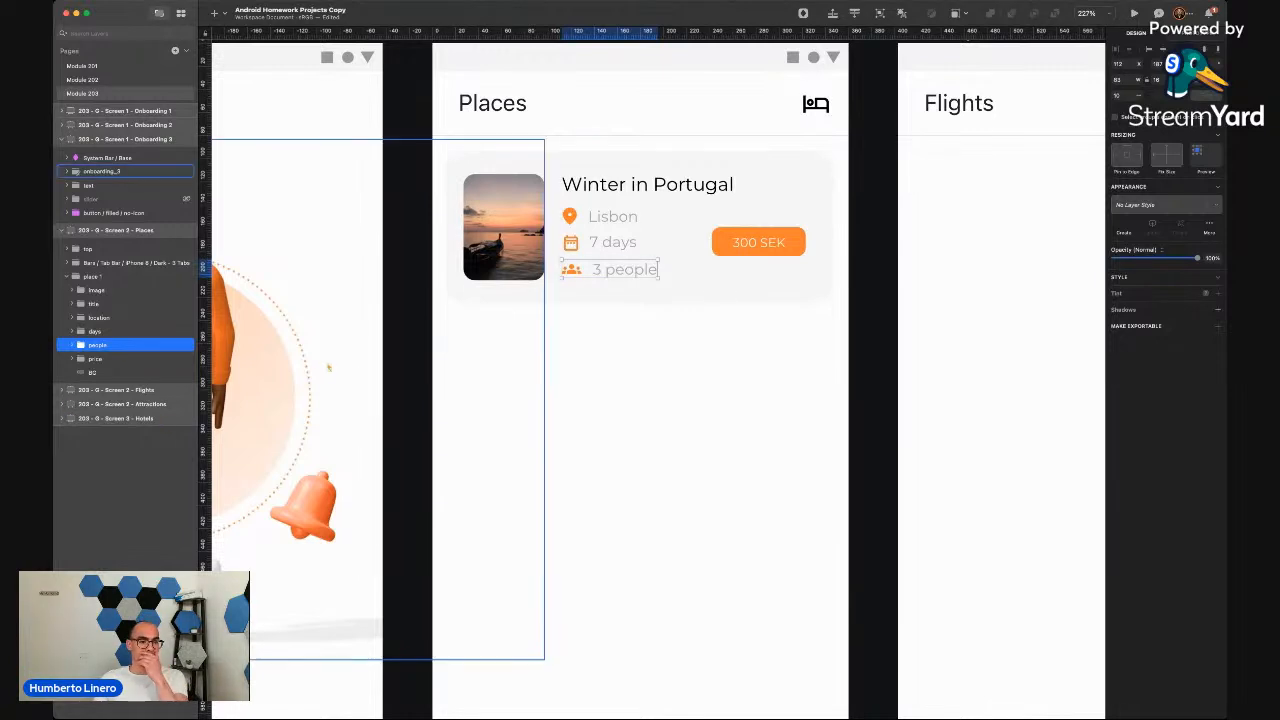
Examine the finished travel card and compare its layout with the hotel list on the Hotels screen
click(419, 314)
scroll(419, 314, down, 3)
scroll(419, 314, down, 1)
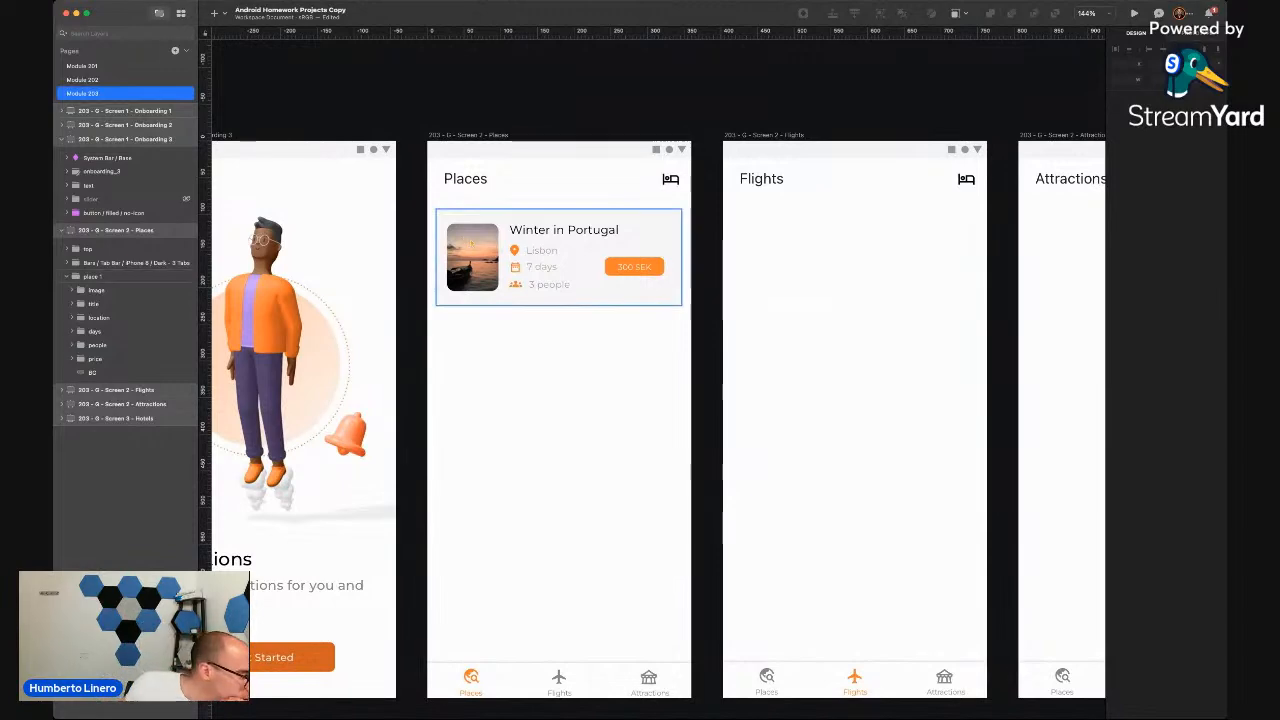
scroll(471, 242, up, 5)
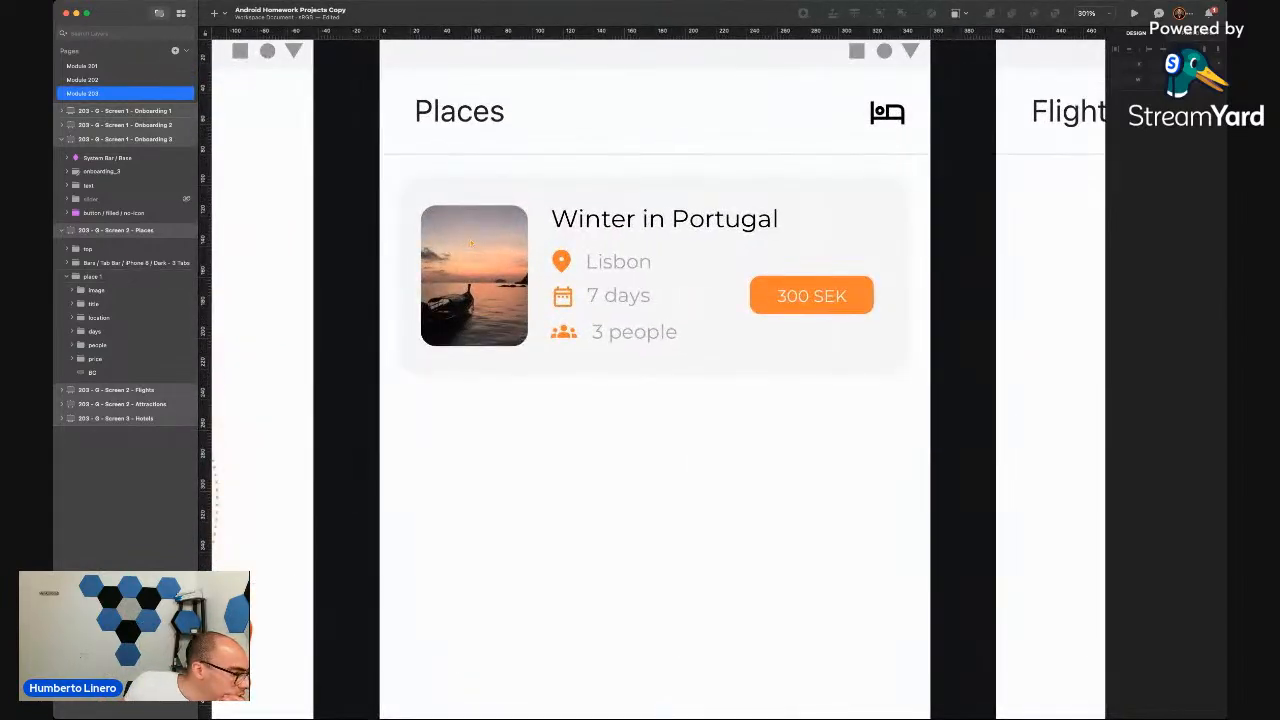
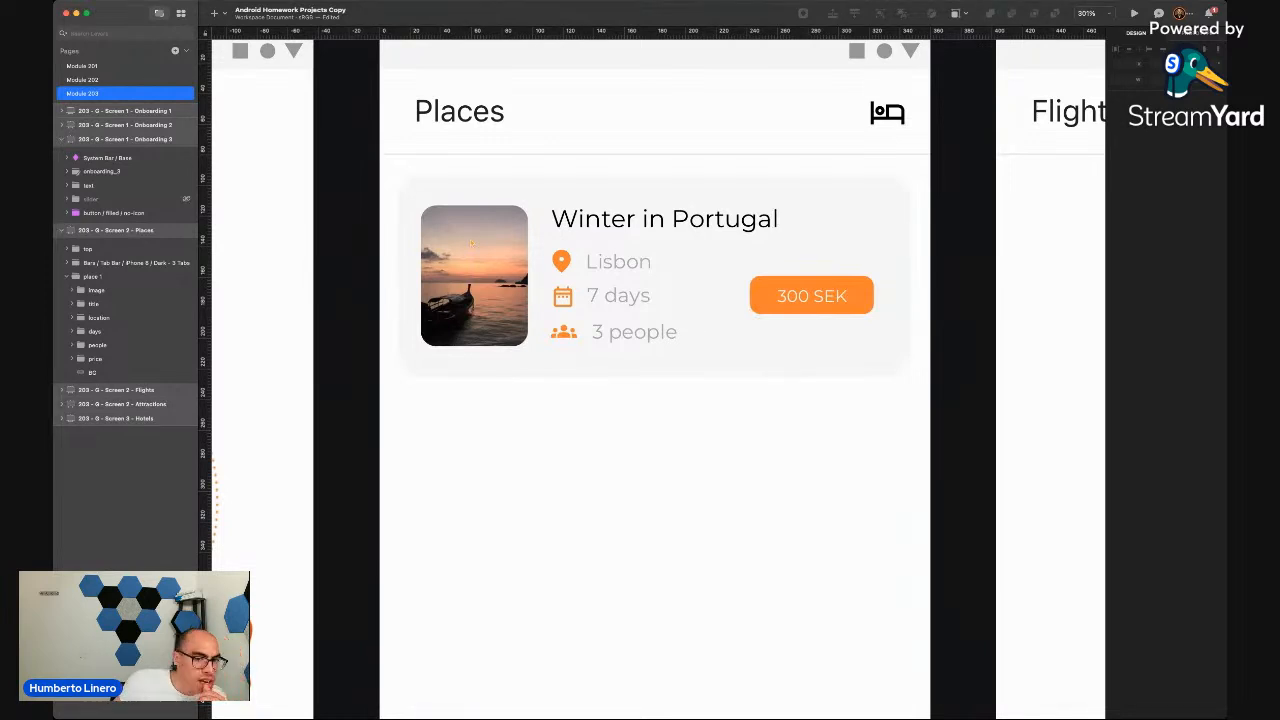
scroll(472, 243, down, 5)
scroll(472, 243, right, 5)
scroll(472, 243, down, 2)
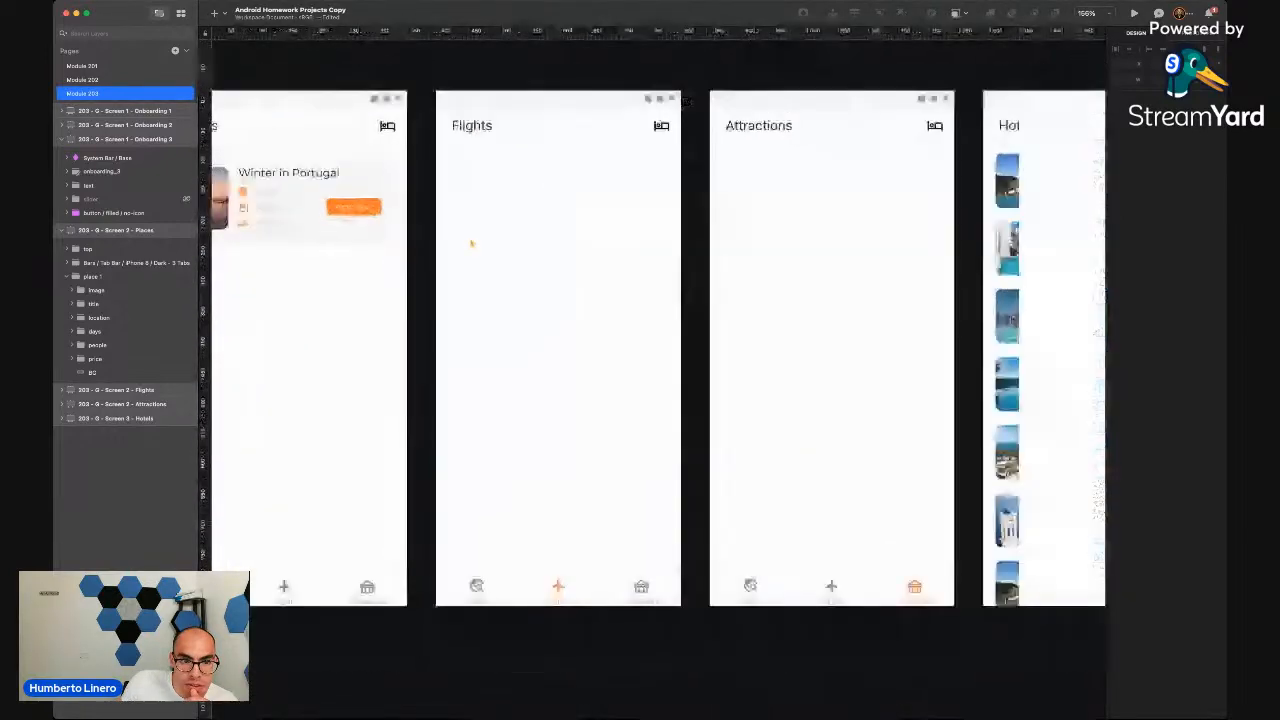
scroll(472, 243, down, 3)
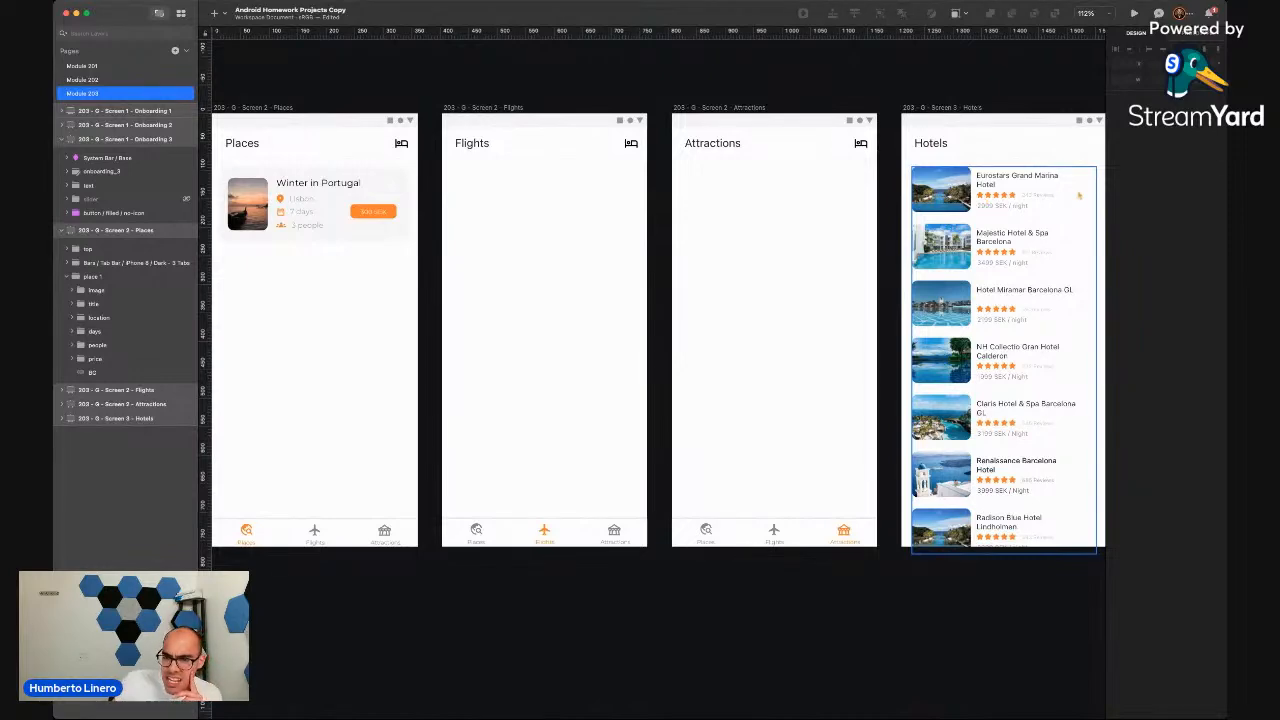
scroll(1078, 195, up, 5)
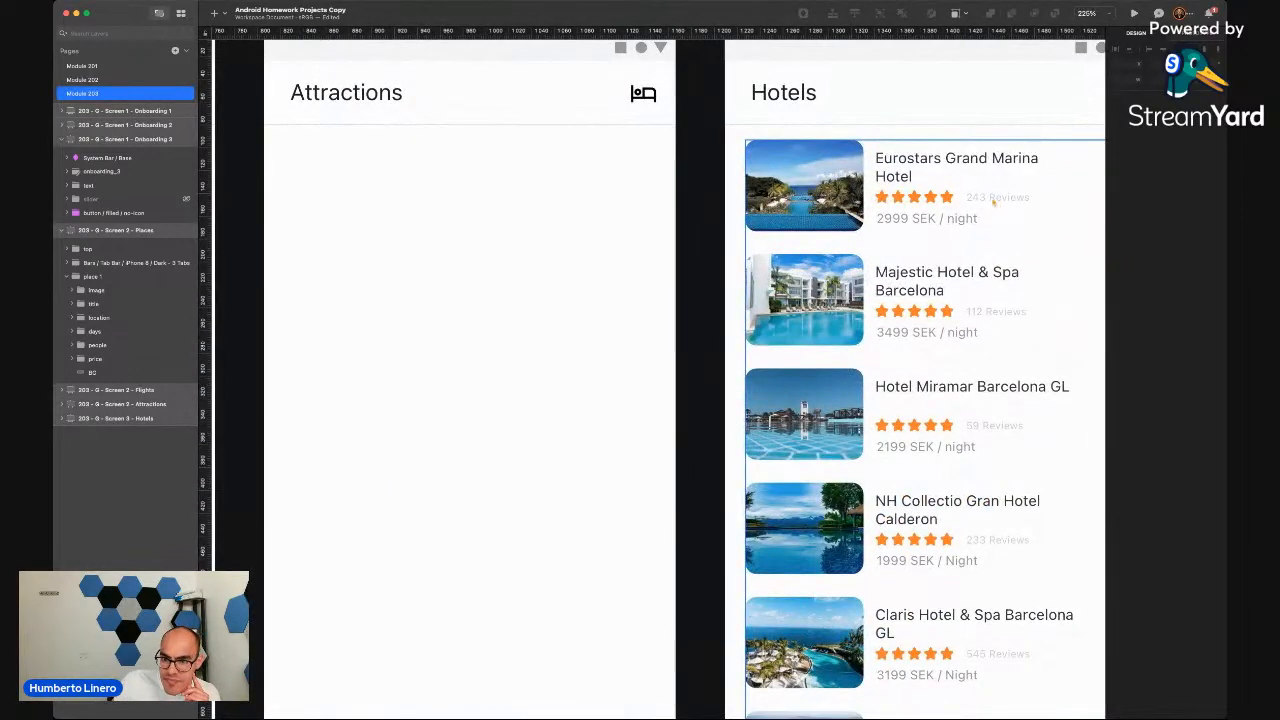
scroll(940, 181, right, 5)
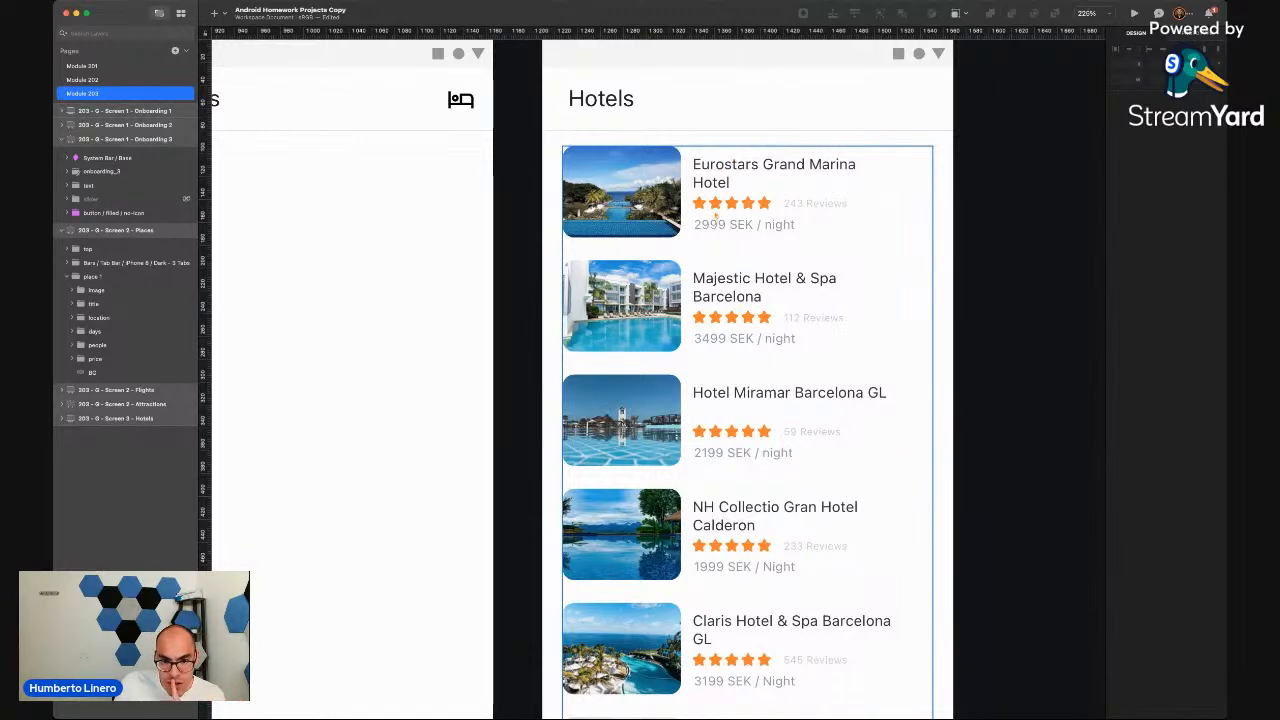
scroll(713, 213, left, 20)
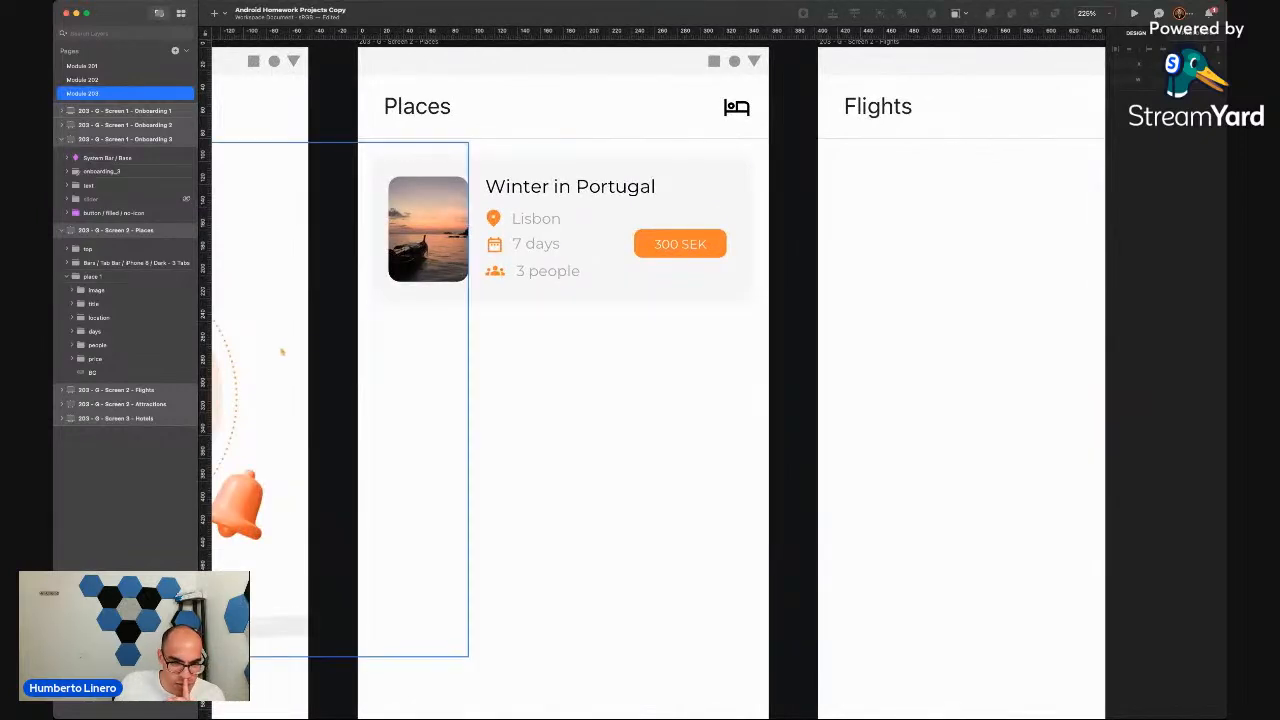
Hide the people row and move the days row down toward the lower part of the photo
click(186, 344)
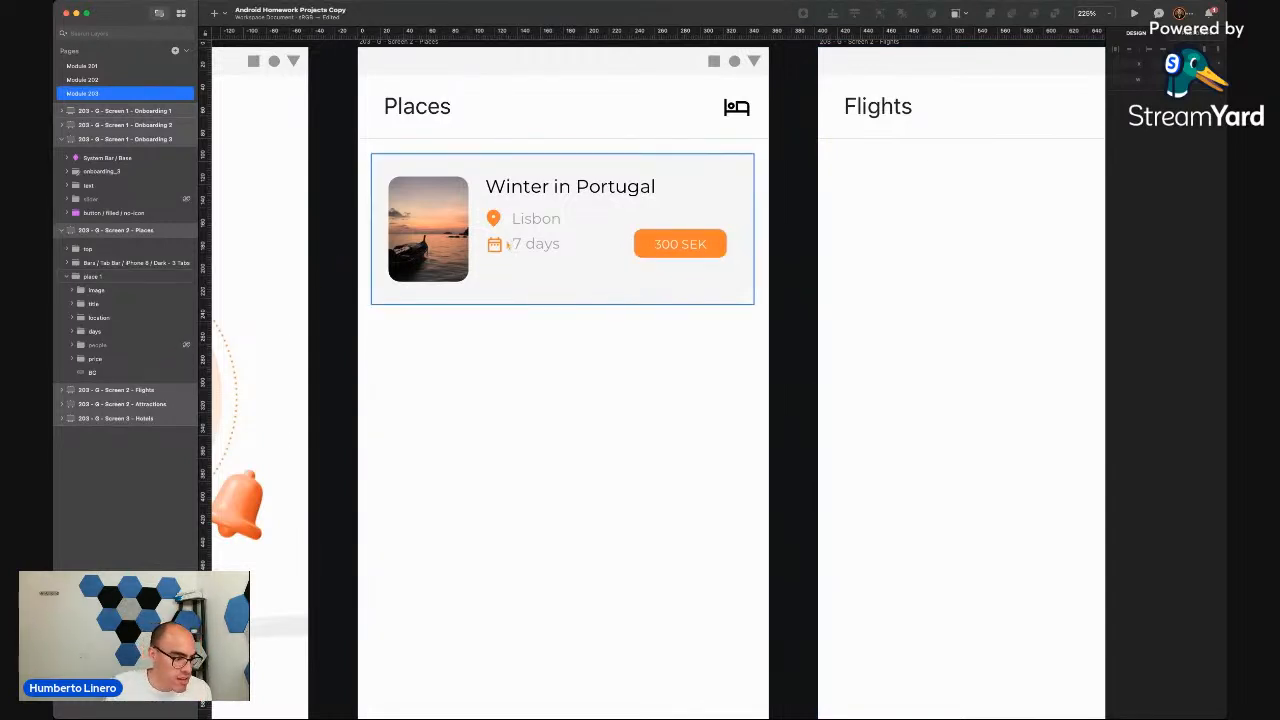
scroll(507, 243, up, 3)
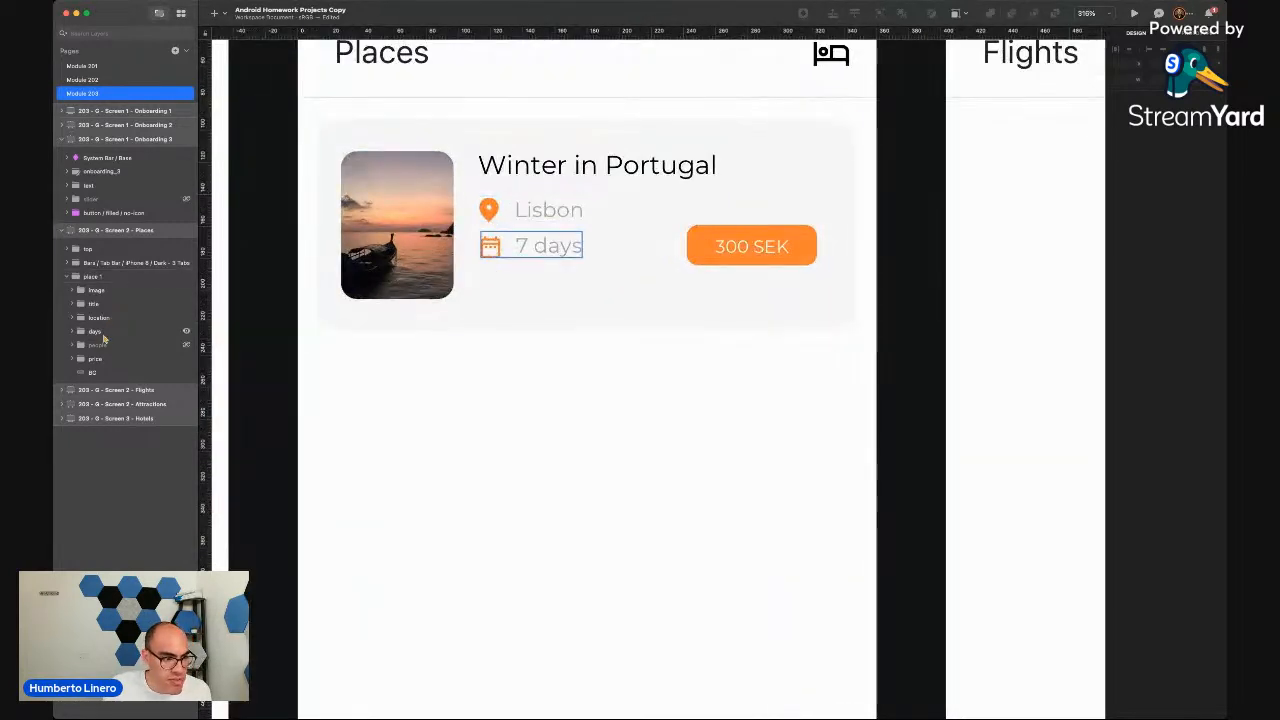
click(113, 331)
key(Down)
key(Down)
key(Down)
key(Down)
key(Down)
key(Down)
key(Down)
key(Down)
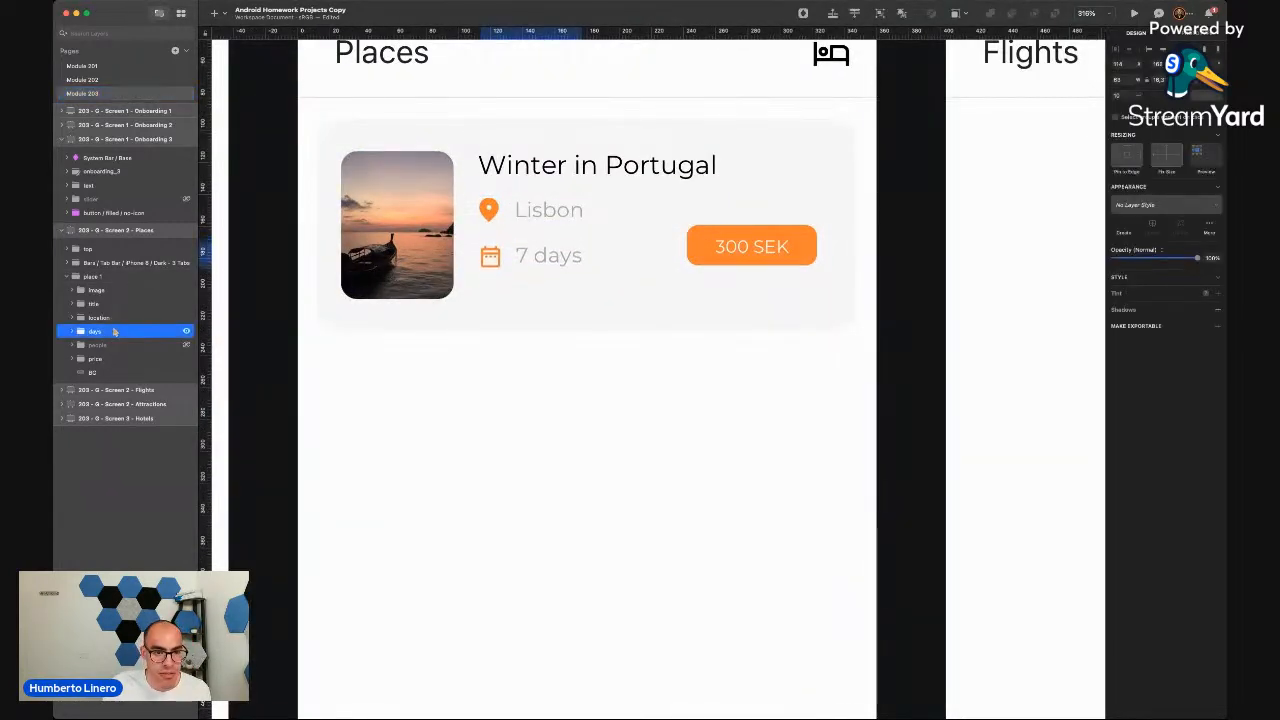
key(Down)
key(Down)
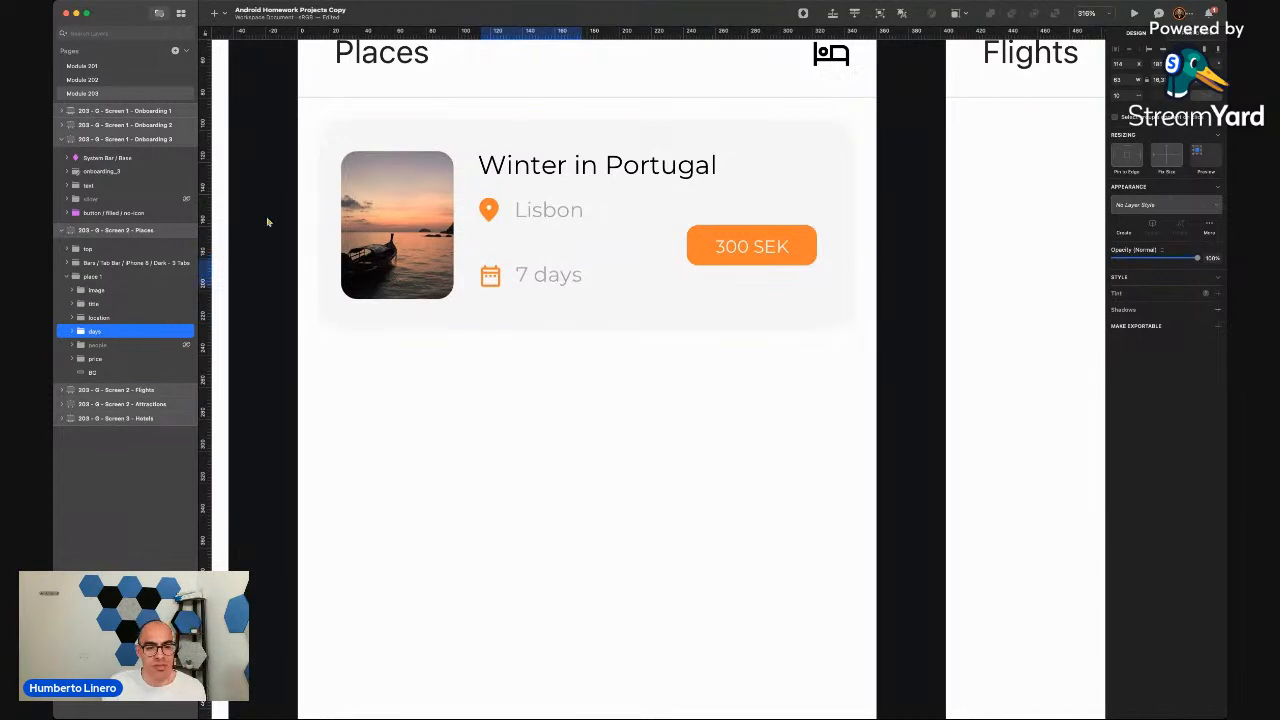
Lower the location row so it sits farther below the title and closer to the days row
click(107, 317)
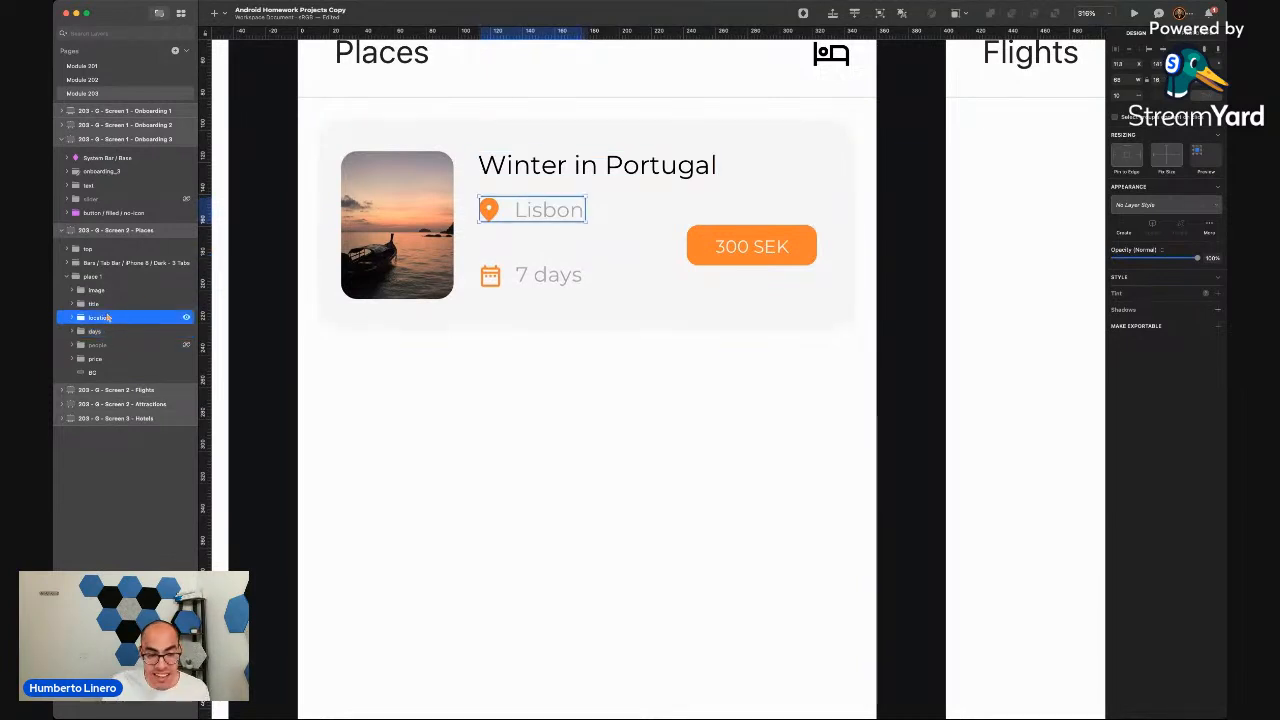
key(Down)
key(Down)
key(Down)
key(Down)
key(Down)
key(Down)
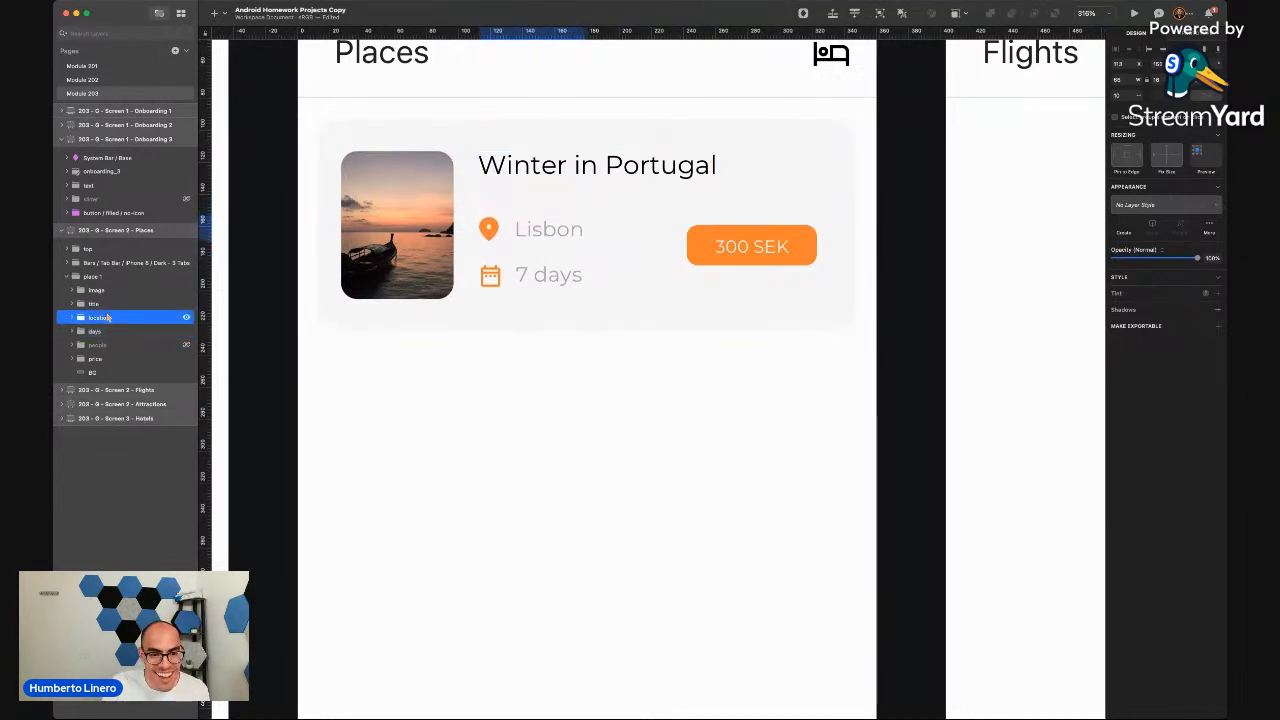
key(Up)
key(Up)
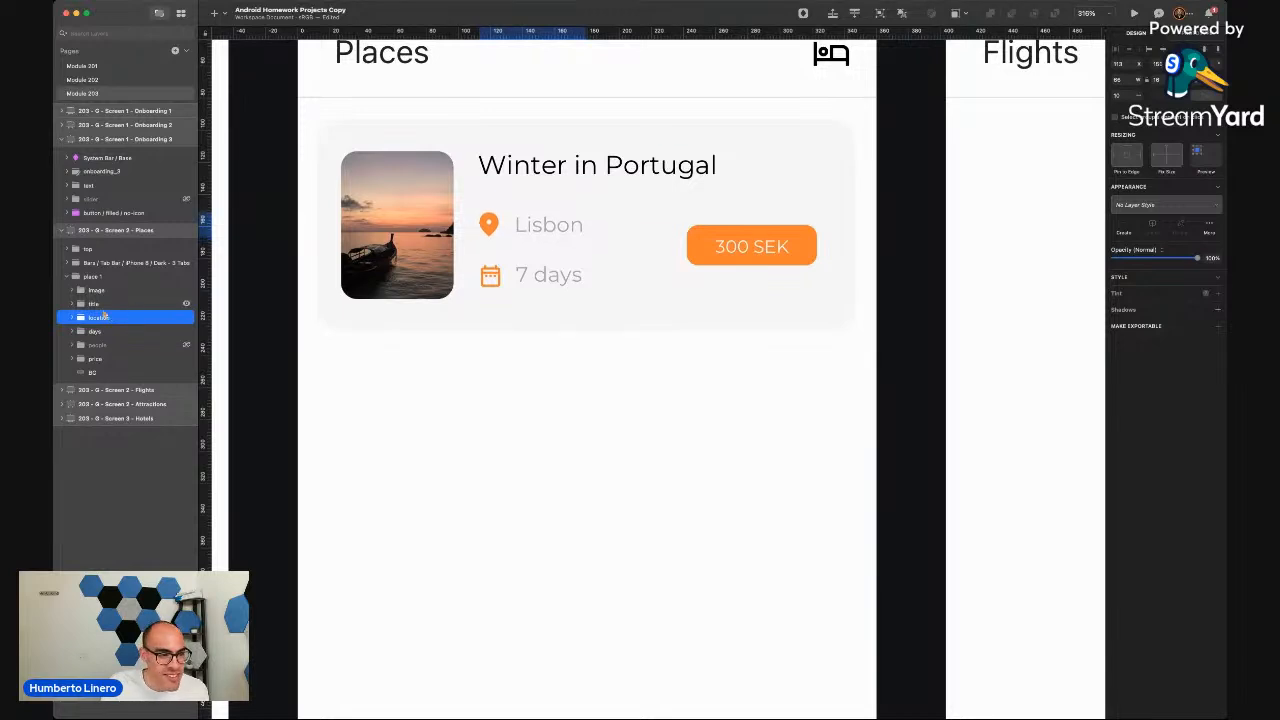
Raise the days row a few pixels closer to the location row
click(117, 335)
key(Up)
key(Up)
key(Up)
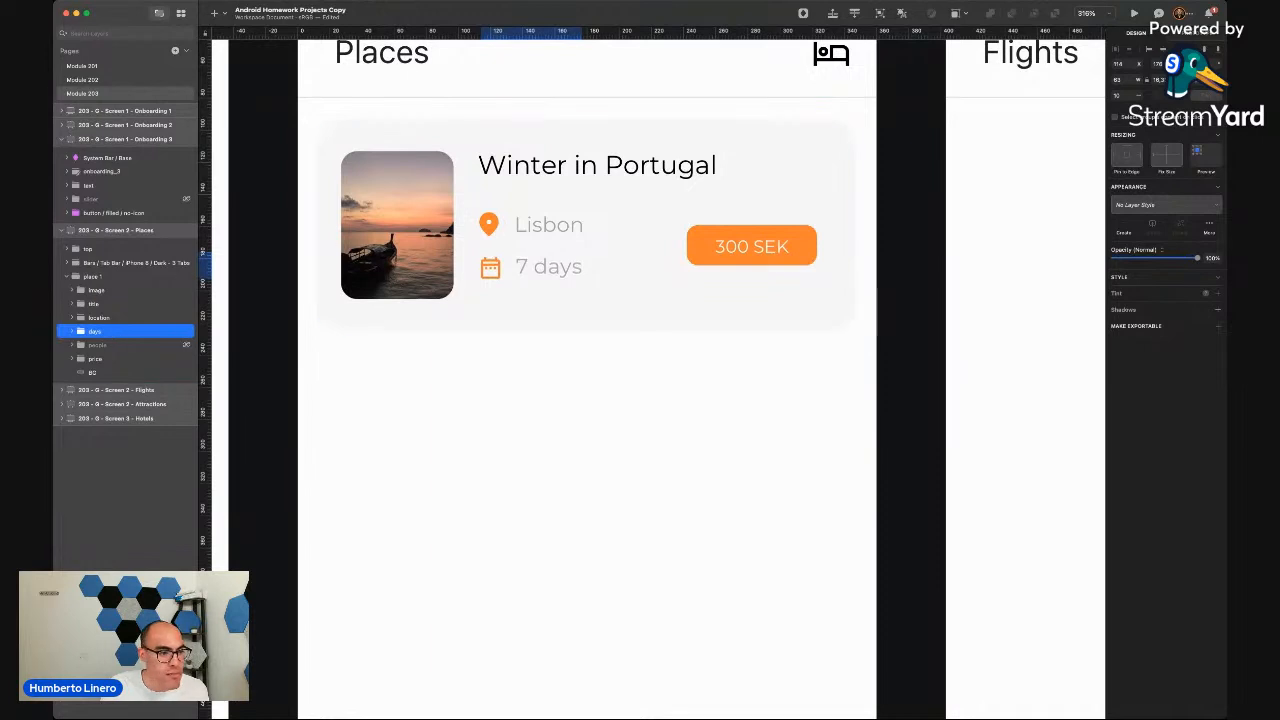
Lower the Winter in Portugal title a few pixels toward the location row
click(110, 306)
key(Down)
key(Down)
key(Down)
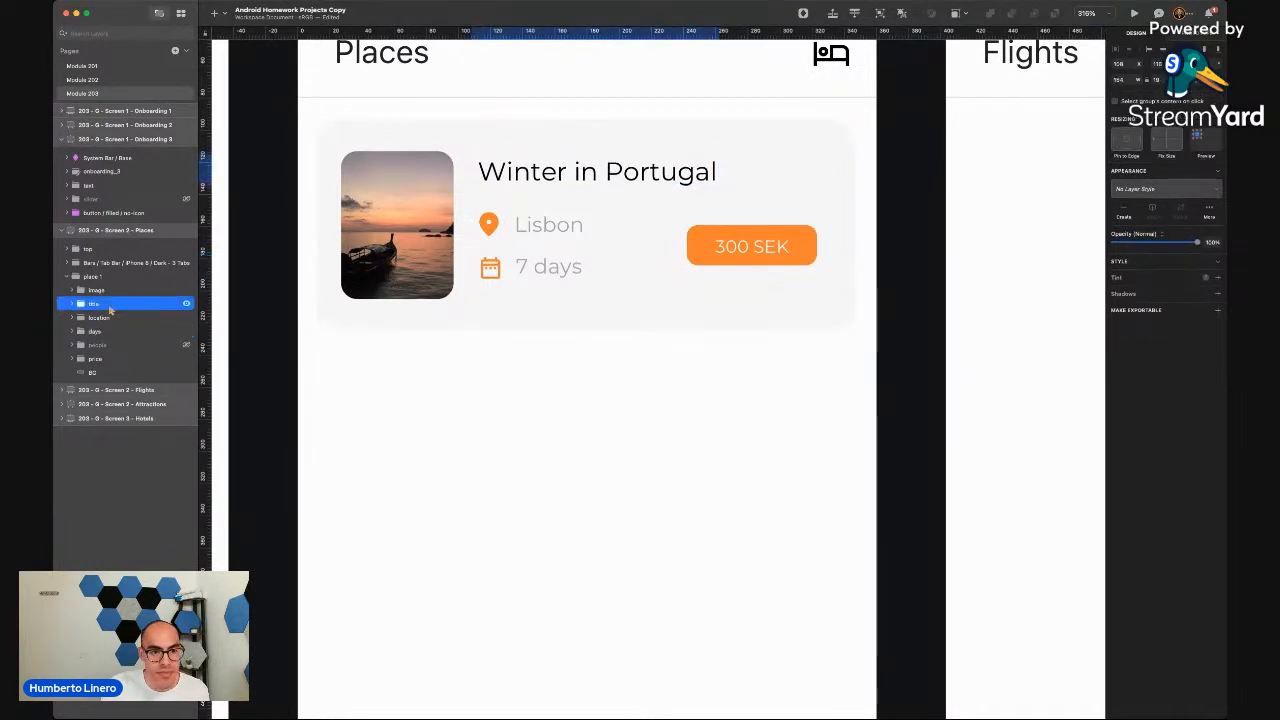
click(272, 313)
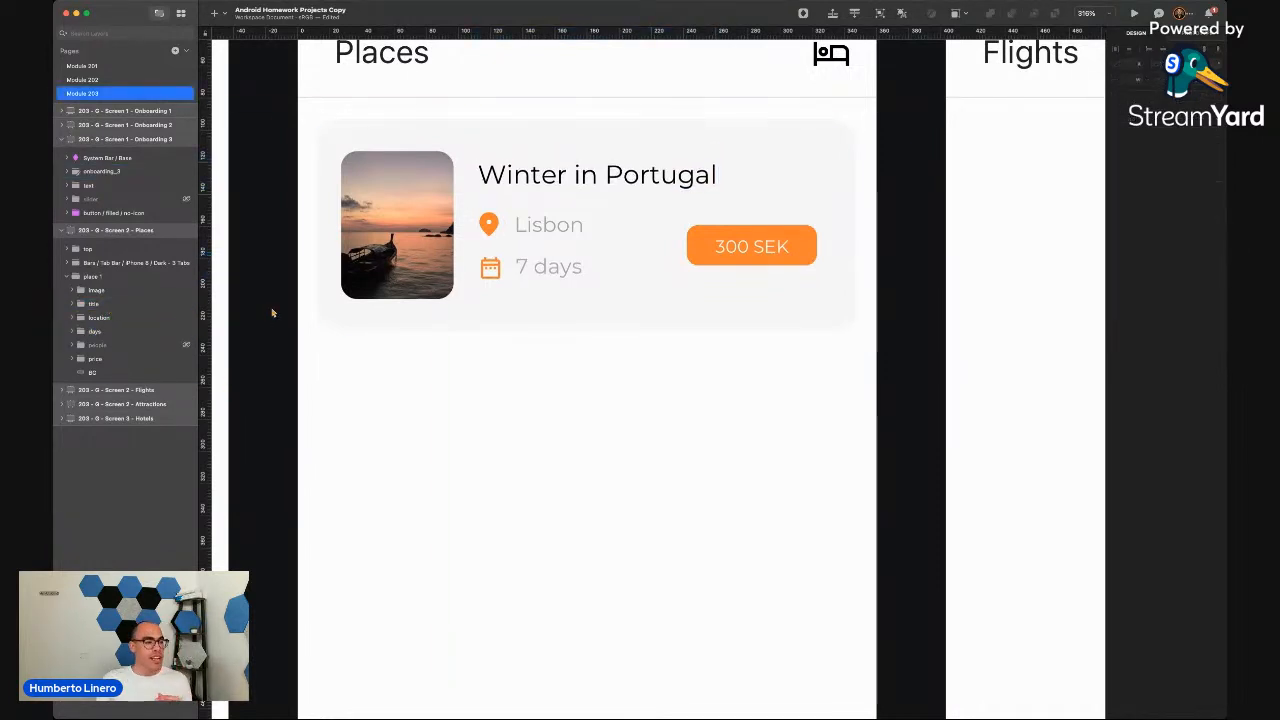
Delete the hidden people group from the place card
scroll(272, 313, down, 5)
scroll(272, 313, left, 10)
scroll(272, 313, down, 5)
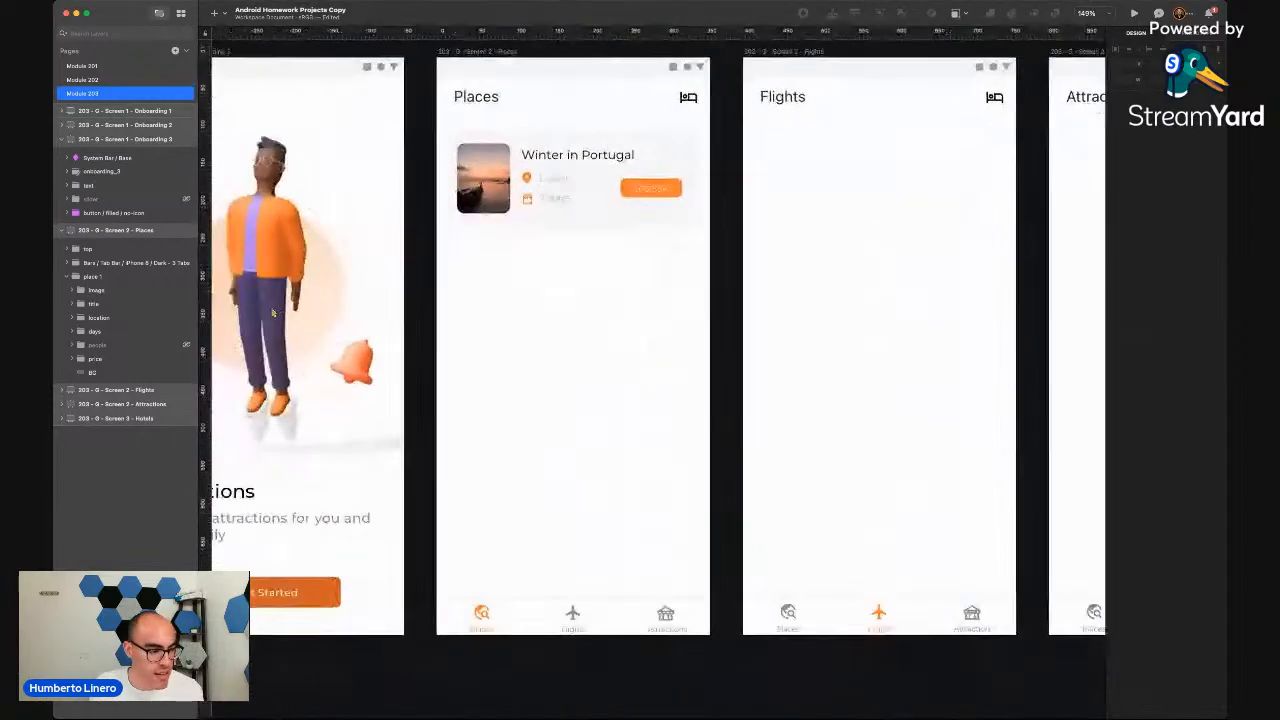
scroll(272, 313, left, 1)
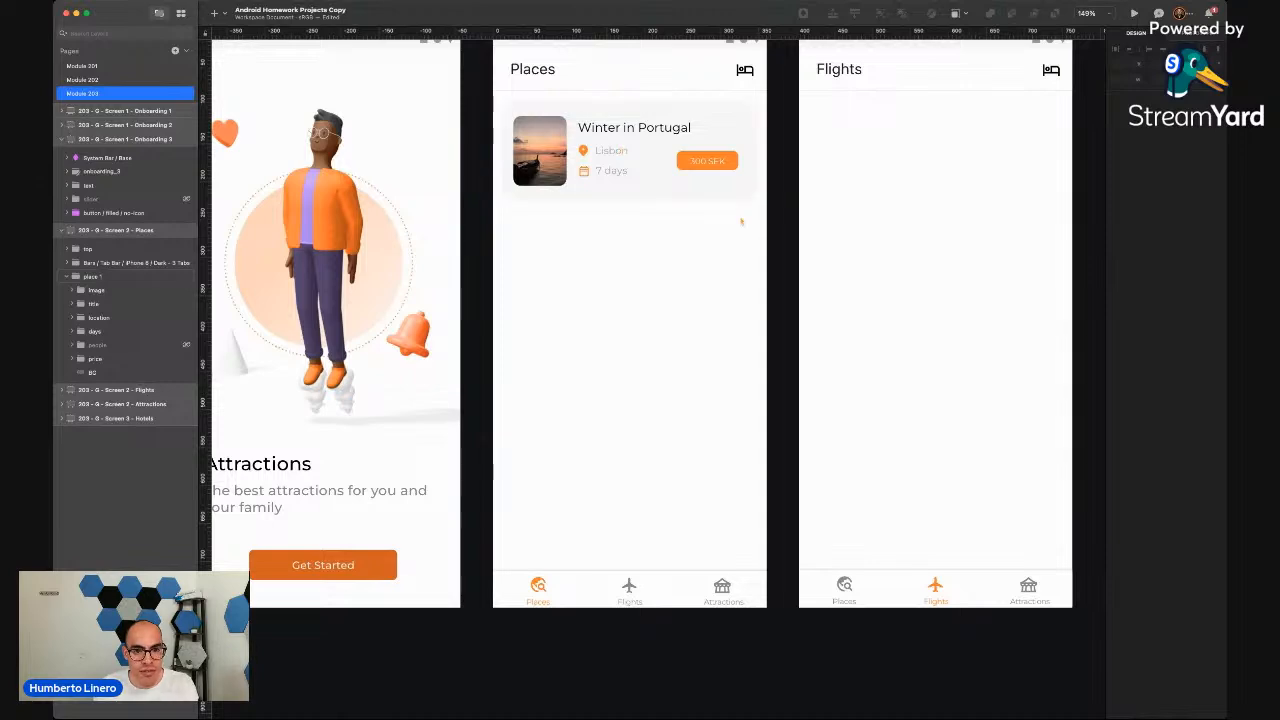
scroll(741, 221, up, 4)
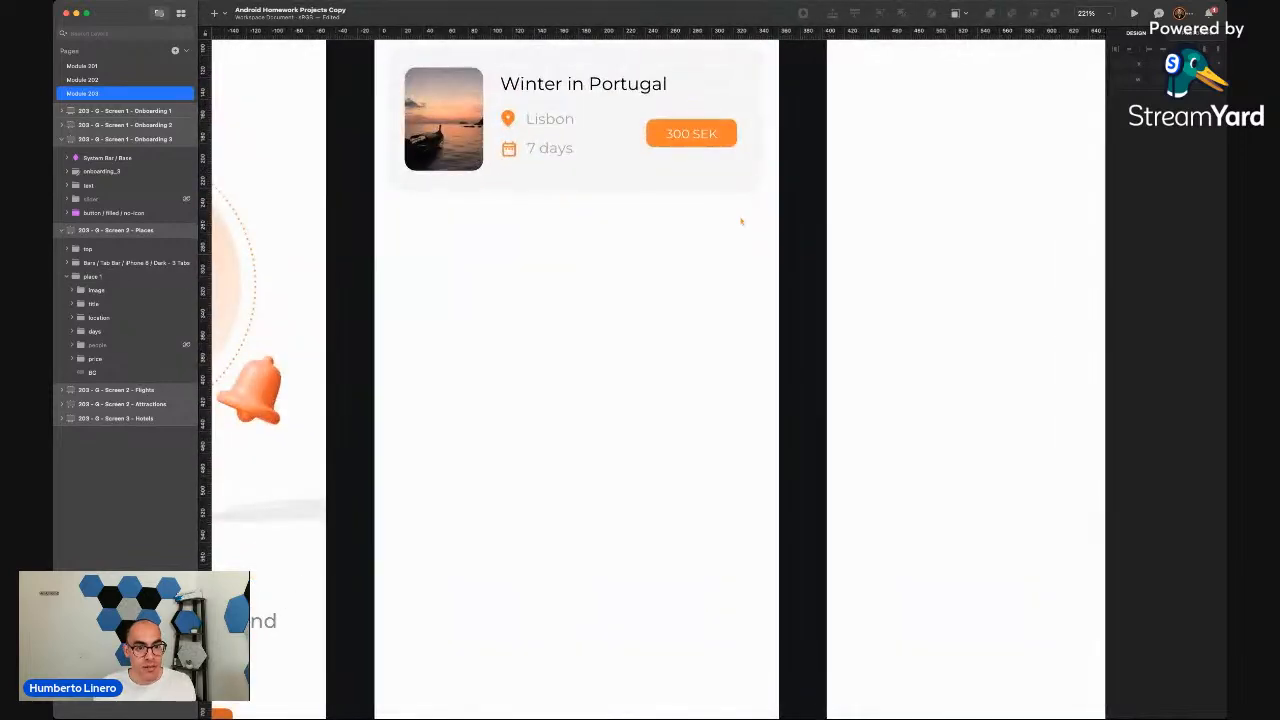
scroll(741, 221, down, 4)
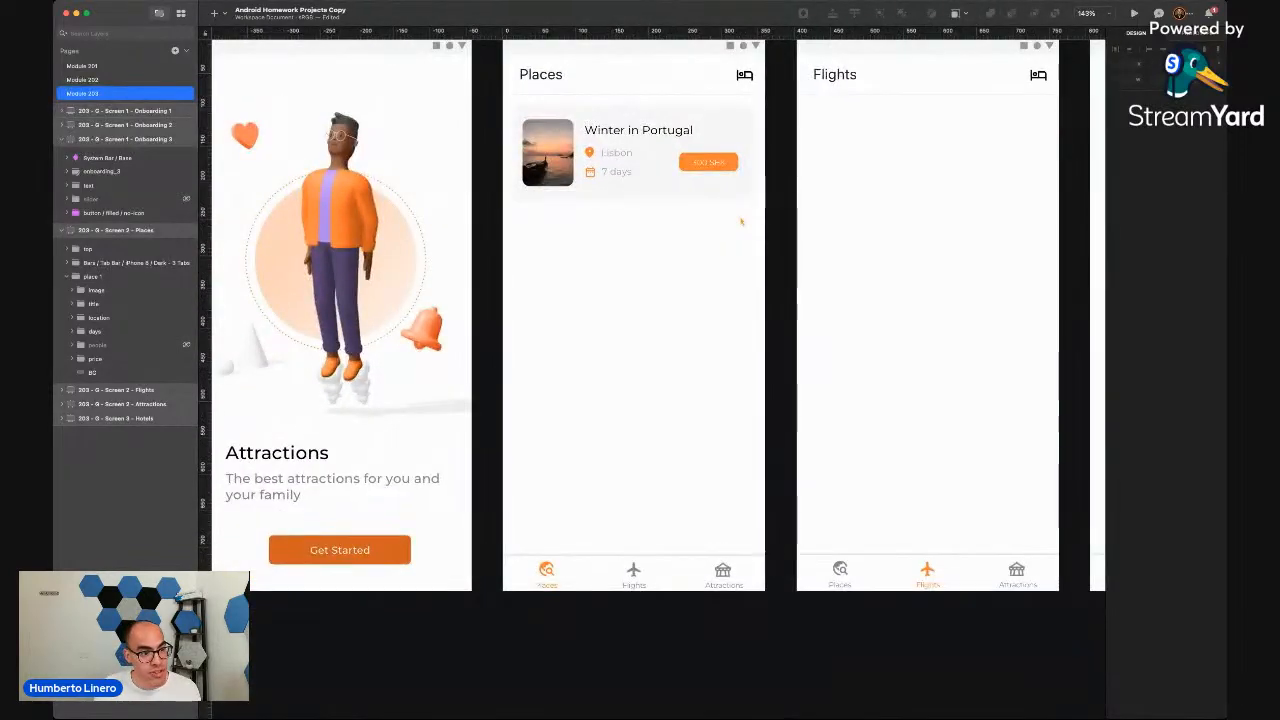
click(90, 345)
key(Delete)
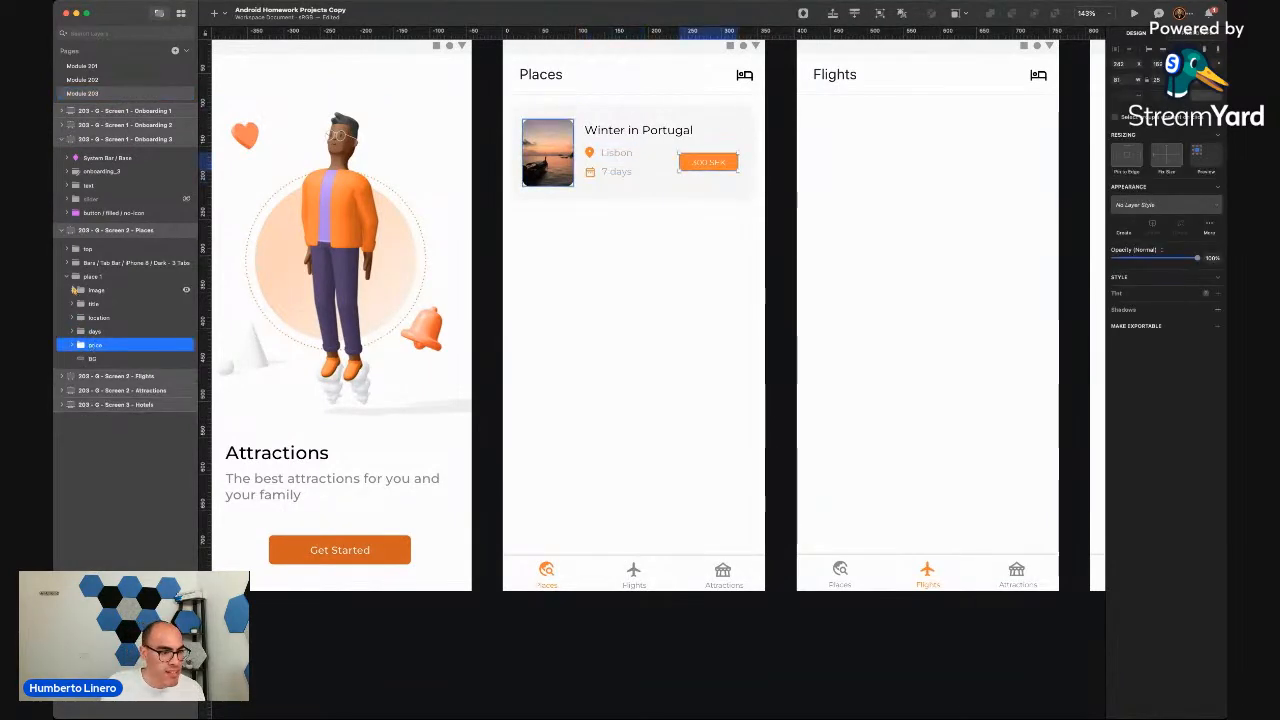
Rename the calendar icon's group inside the days group as calendar_icon
scroll(625, 190, up, 10)
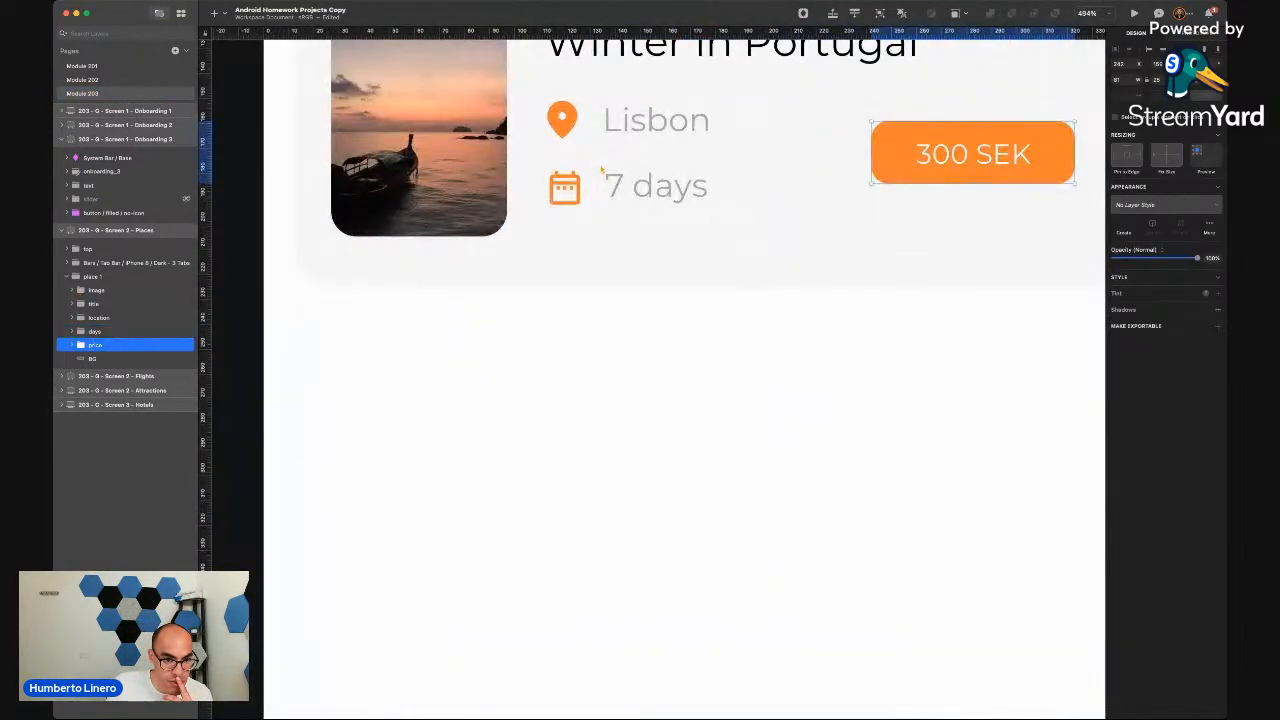
scroll(530, 147, up, 2)
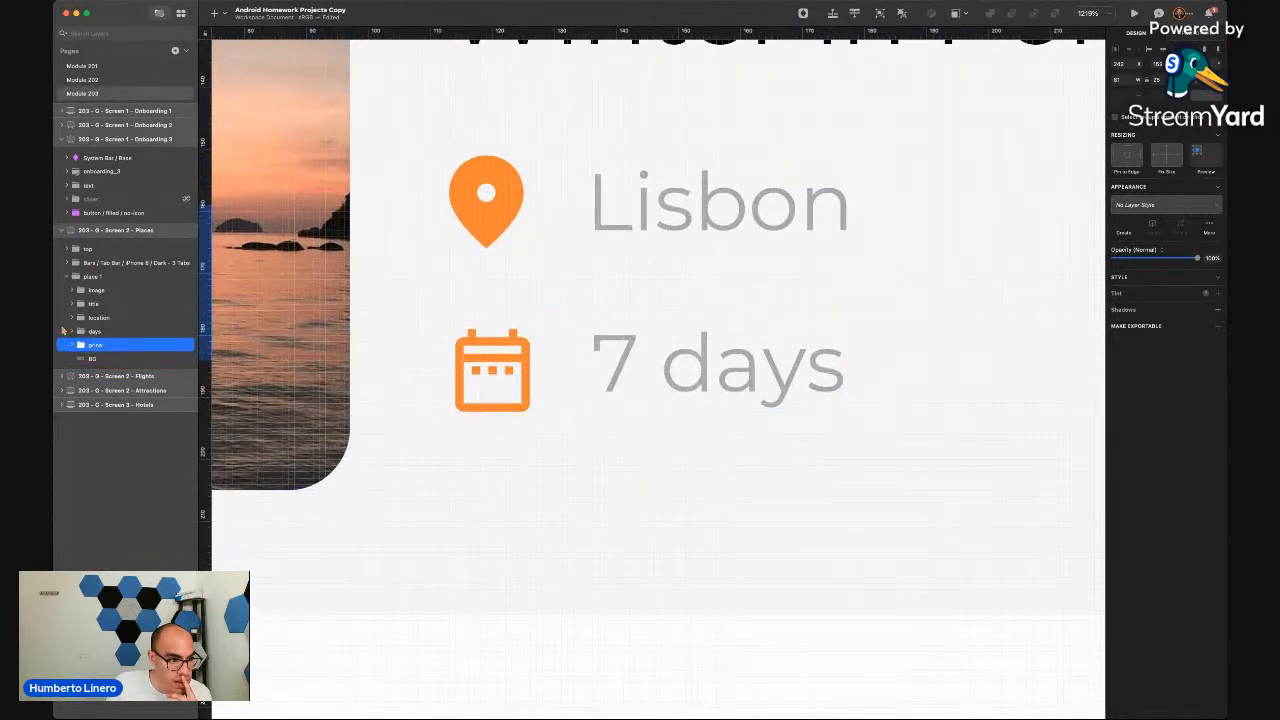
click(70, 331)
double_click(120, 344)
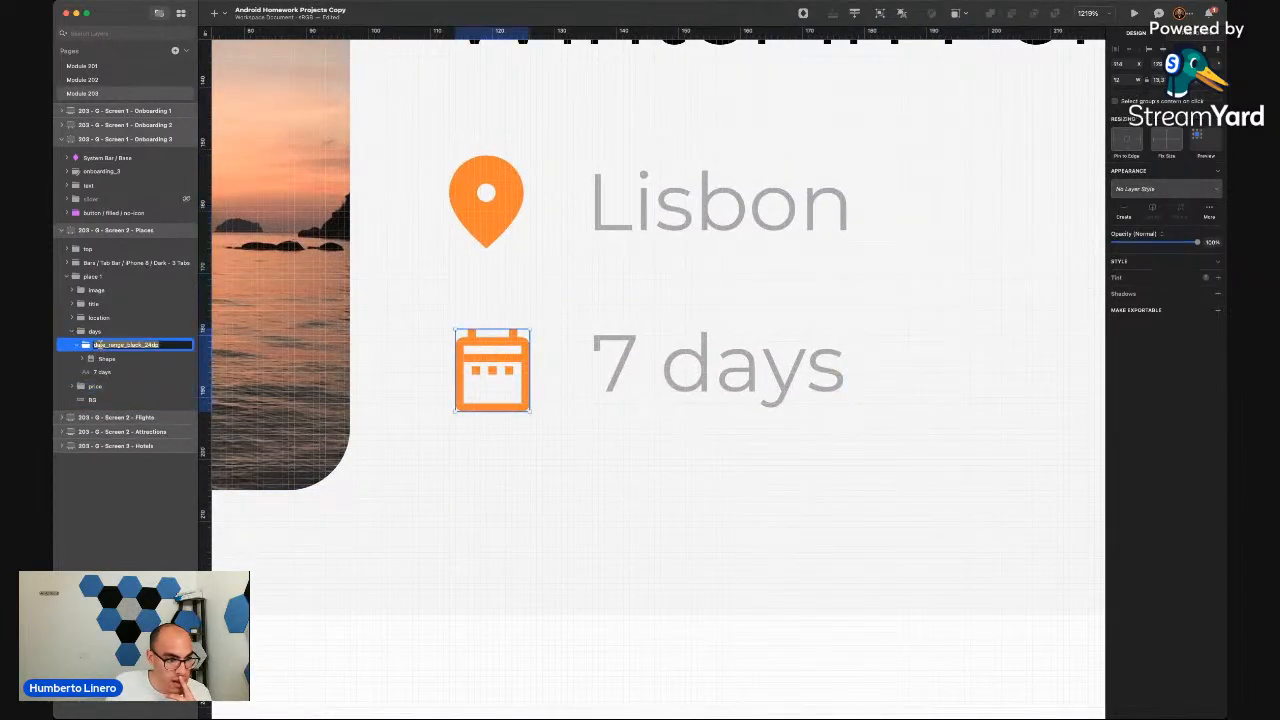
text(cale)
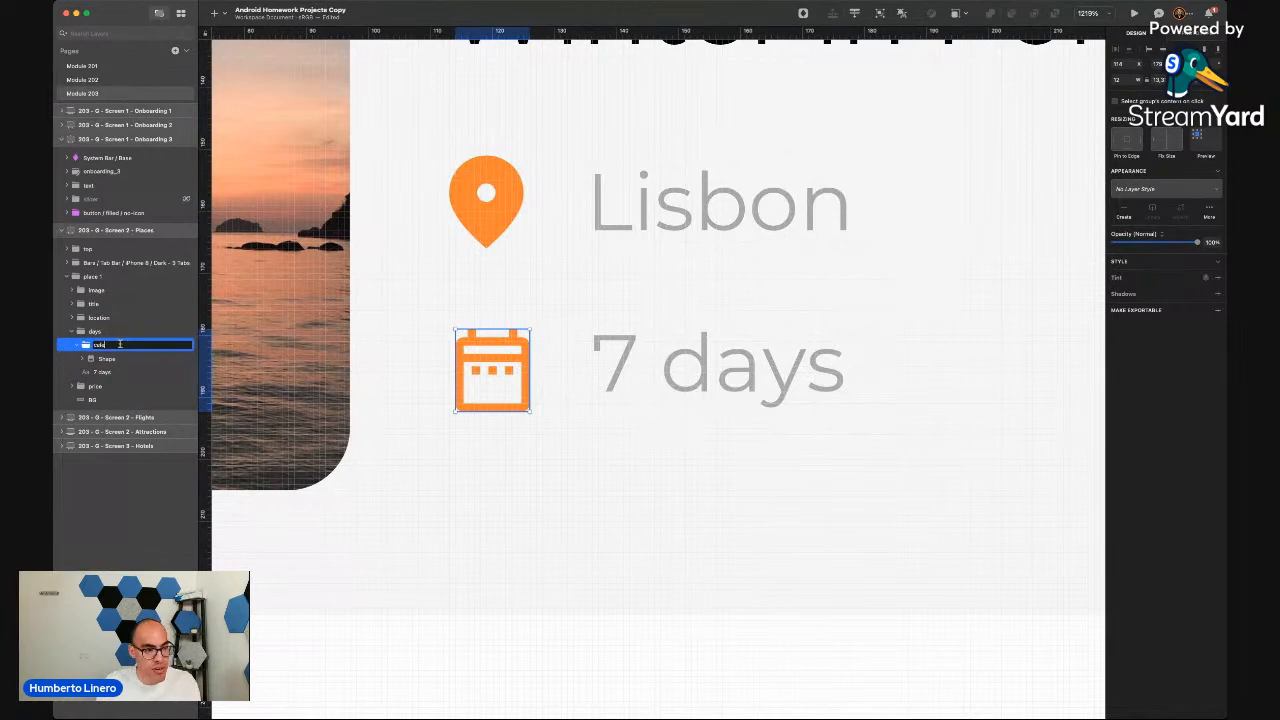
text(ndar_icon)
key(Return)
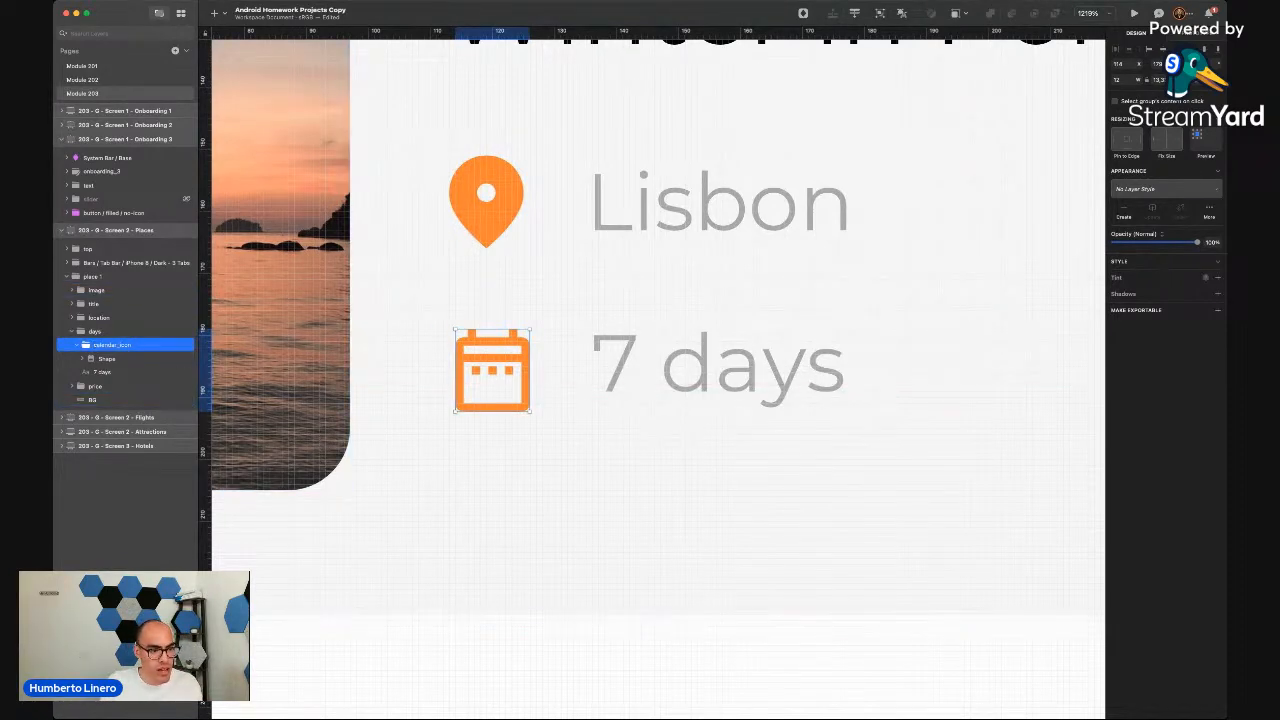
Make the calendar_icon group exportable as SVG
click(78, 345)
double_click(122, 345)
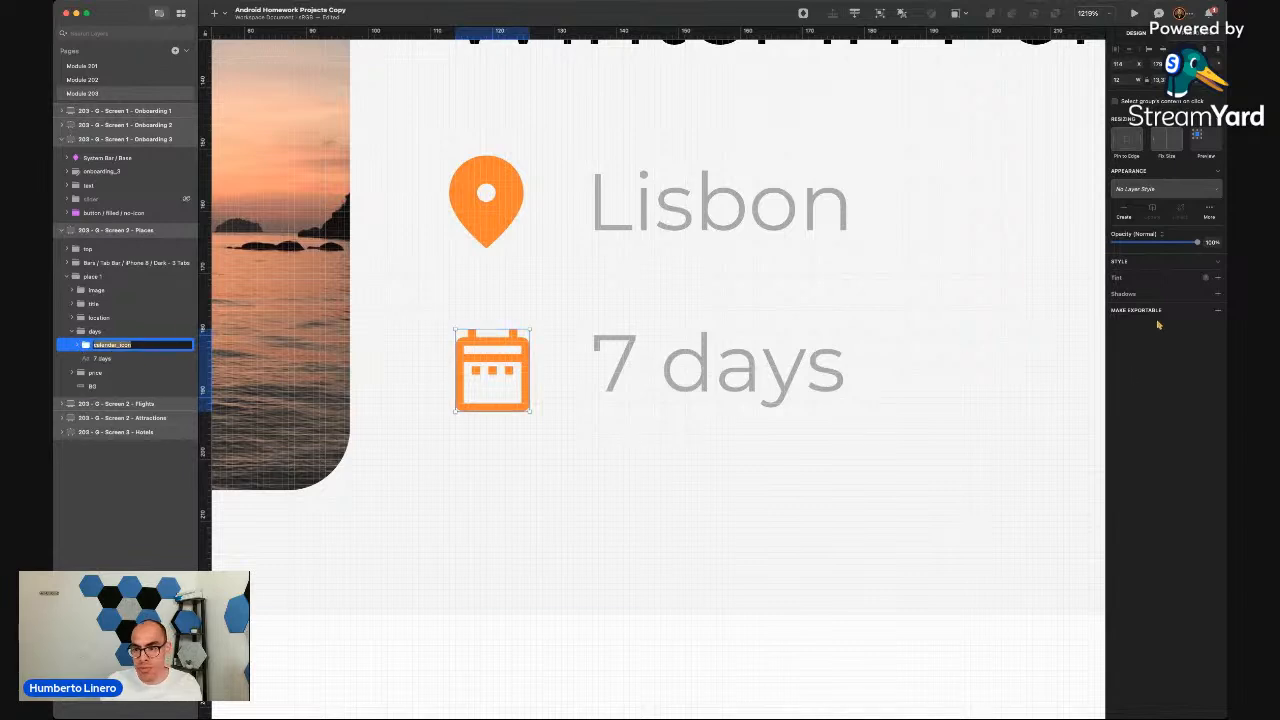
click(1218, 310)
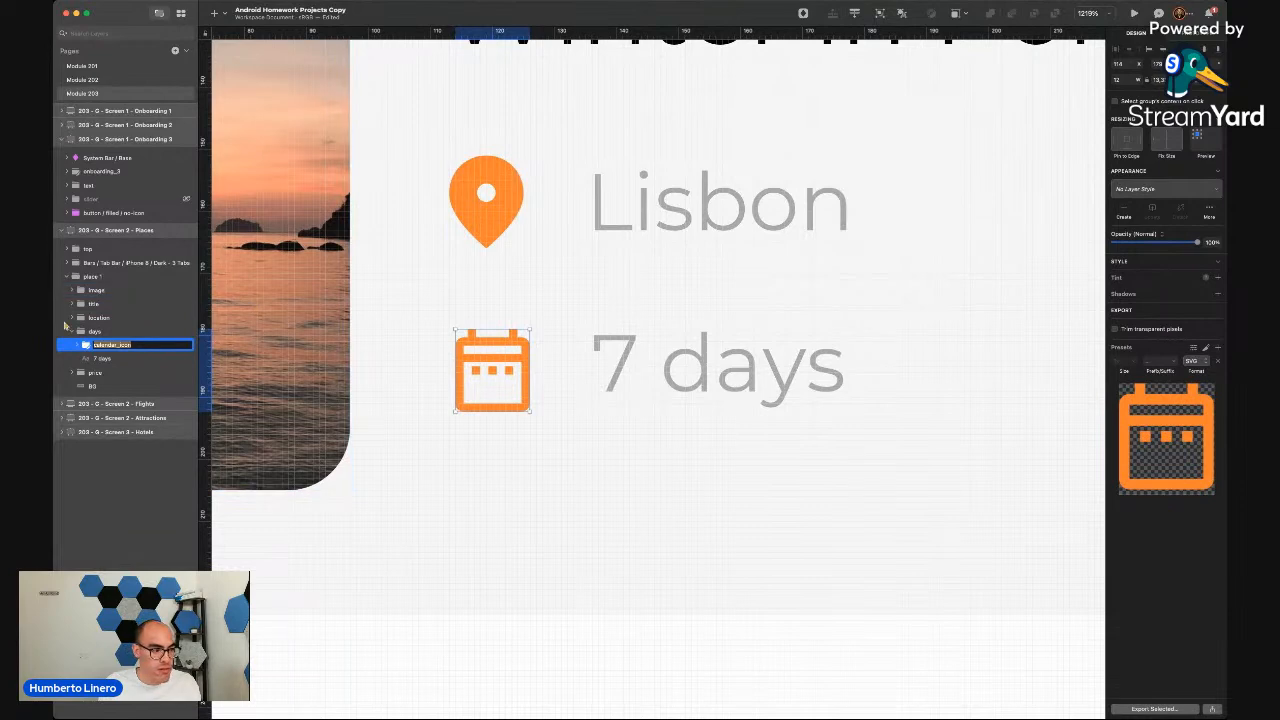
Rename the pin icon's group inside the location group as location_icon
click(74, 331)
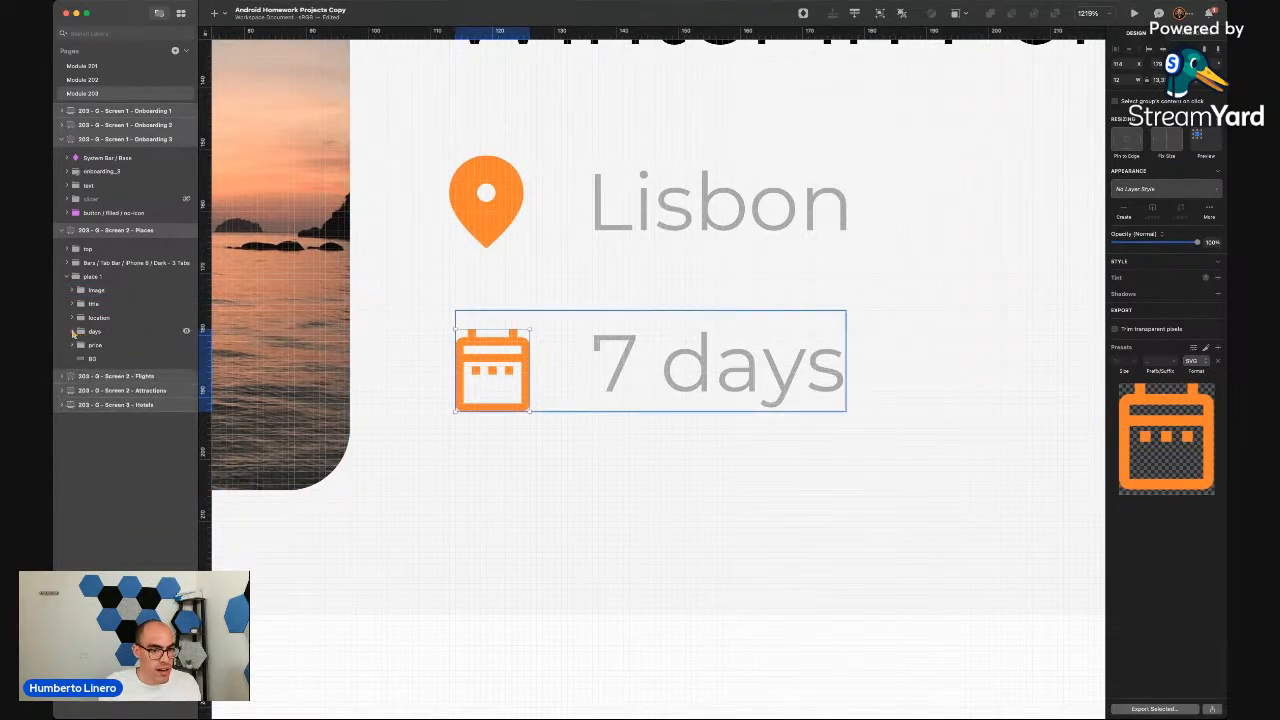
click(86, 316)
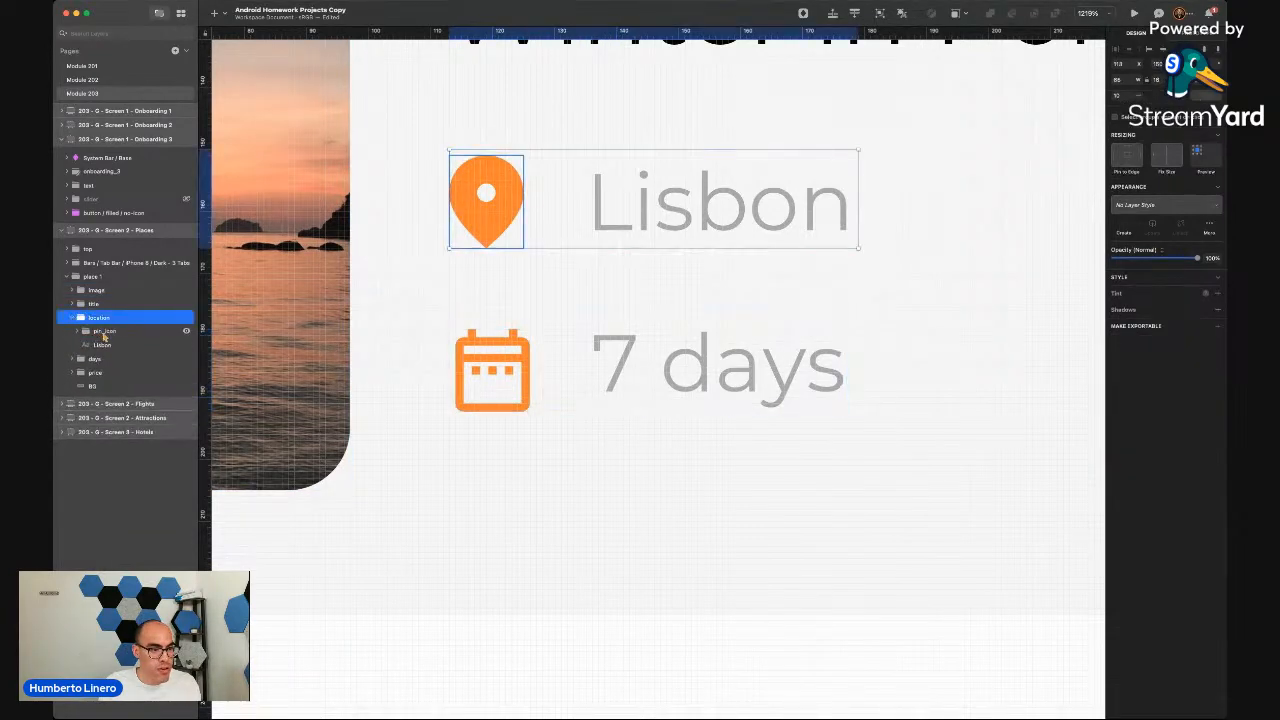
click(105, 331)
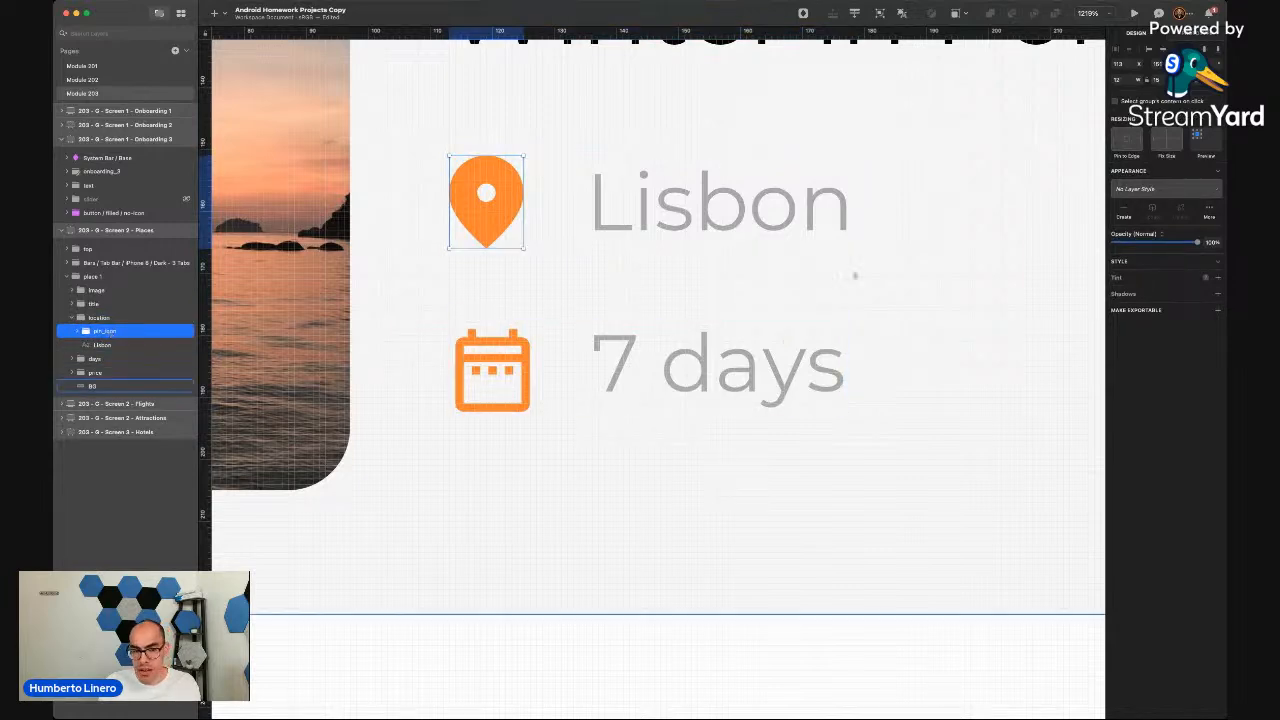
double_click(101, 331)
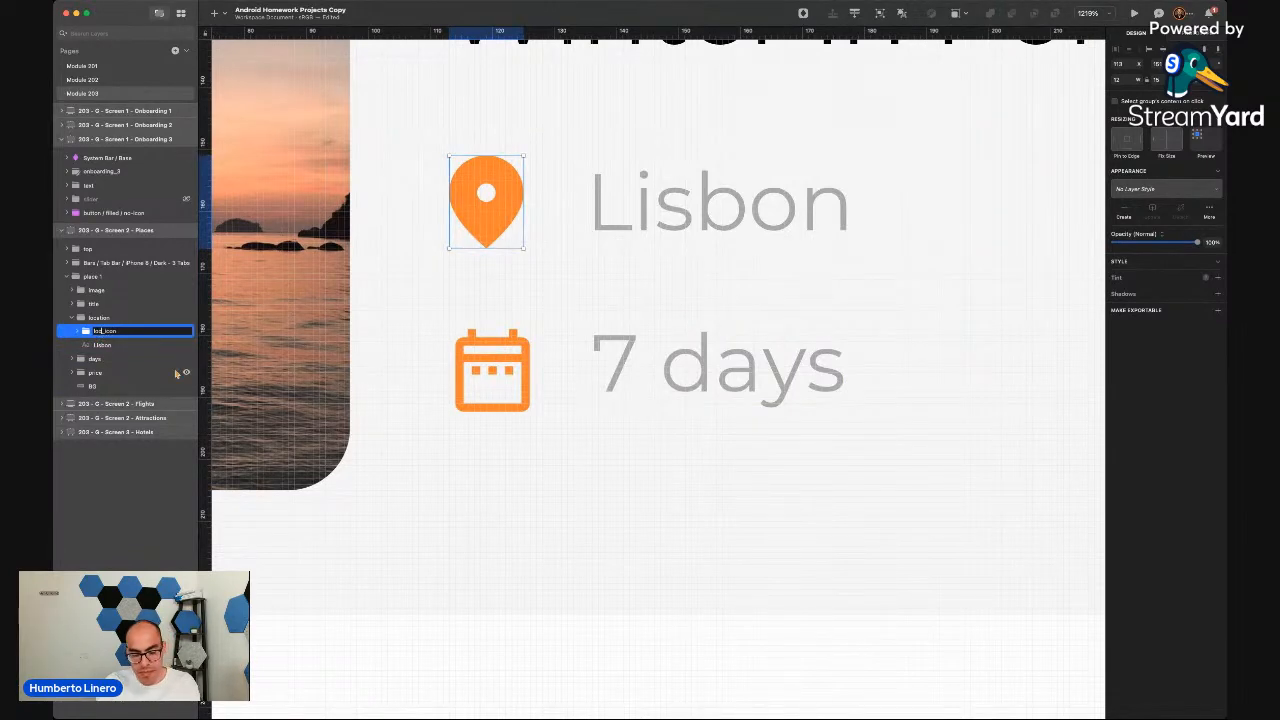
text(location_icon)
key(Return)
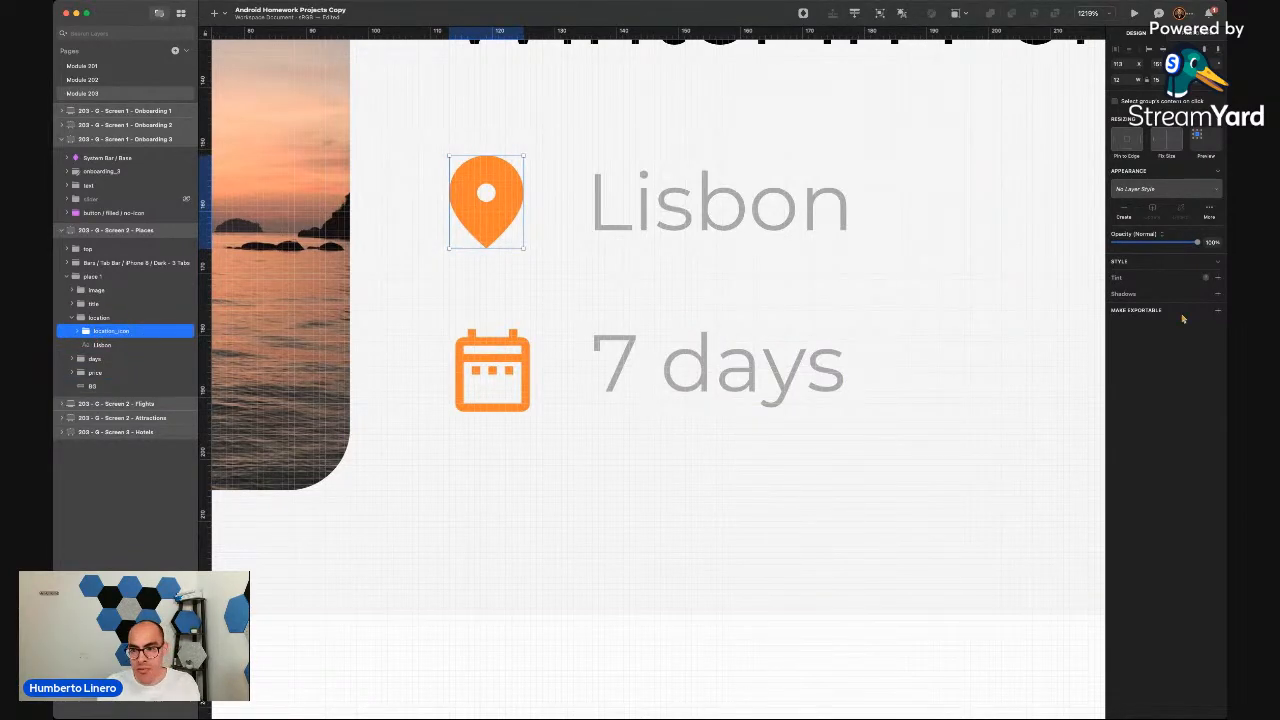
Make the location_icon group exportable as SVG
click(1217, 307)
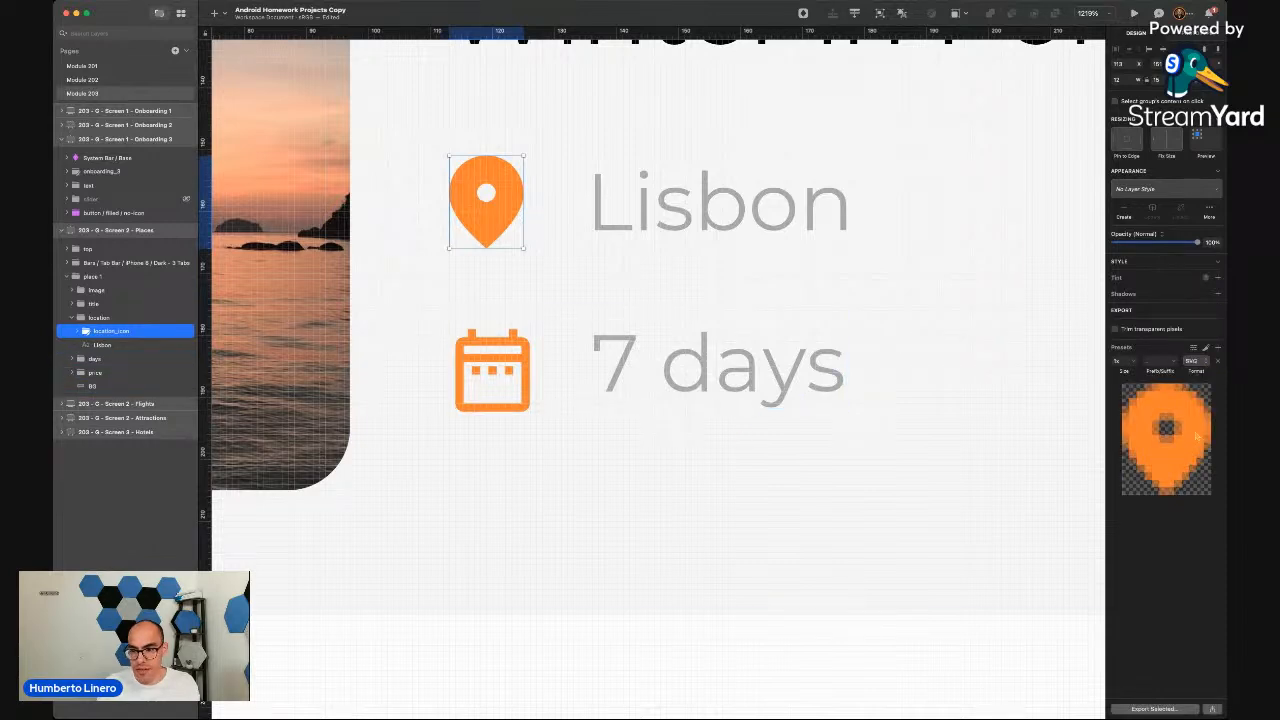
scroll(840, 457, down, 3)
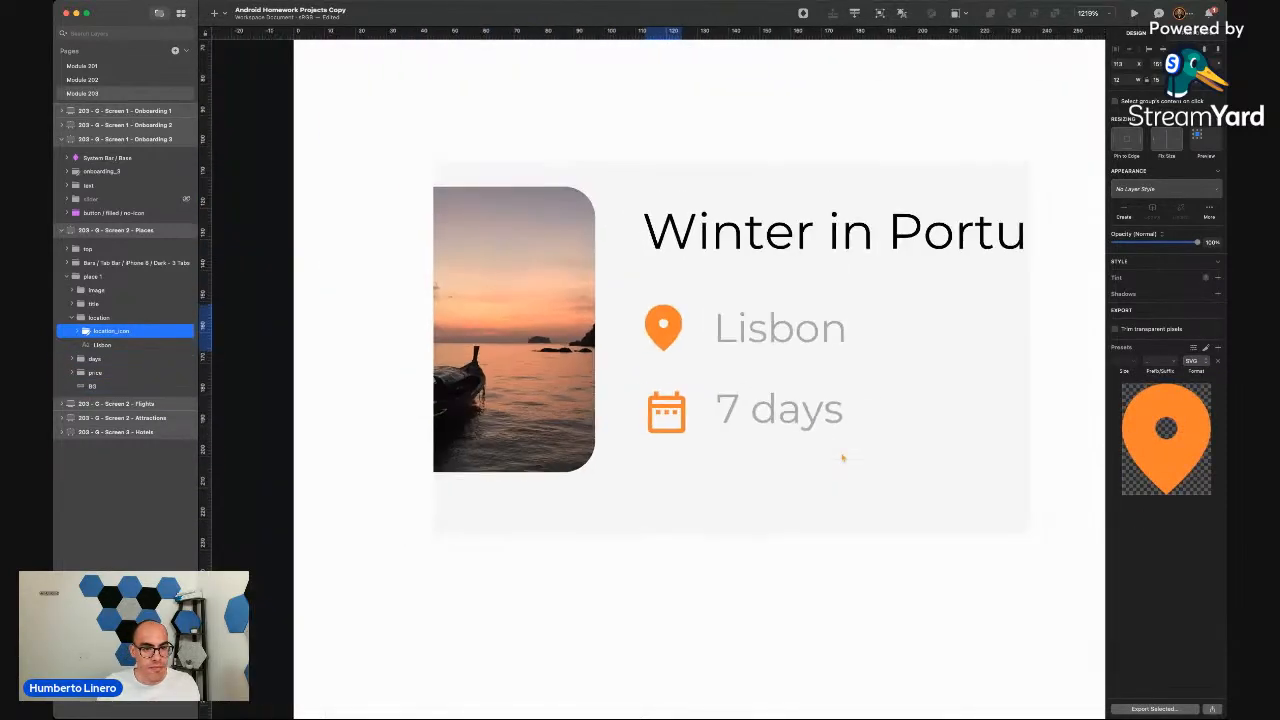
click(604, 514)
scroll(604, 514, down, 3)
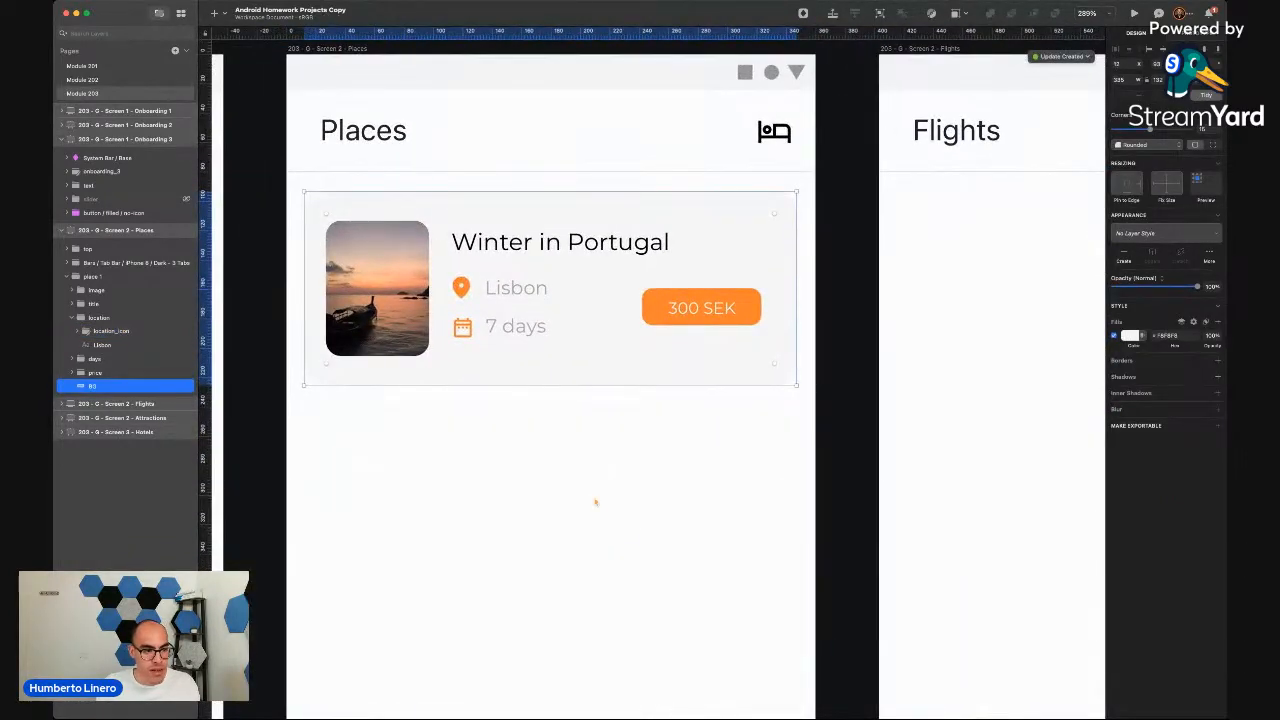
click(71, 318)
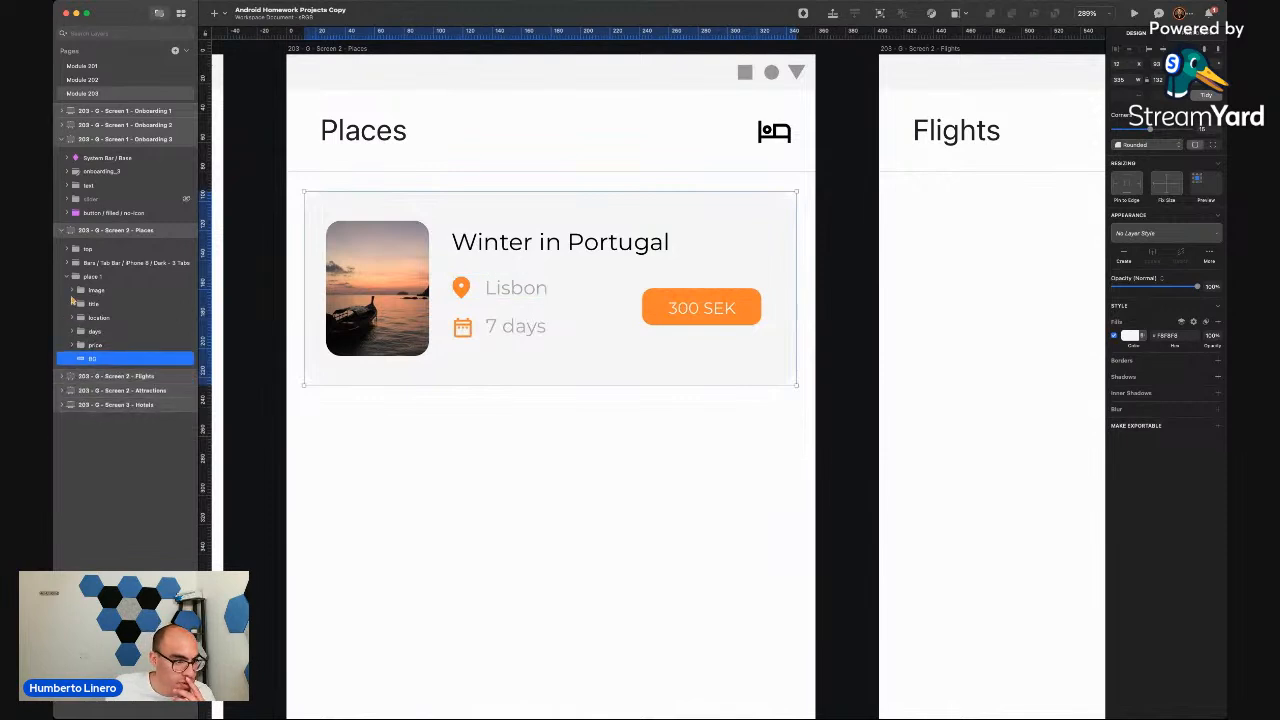
Make the sunset photo layer inside the card's image group exportable as PNG
click(72, 292)
click(105, 303)
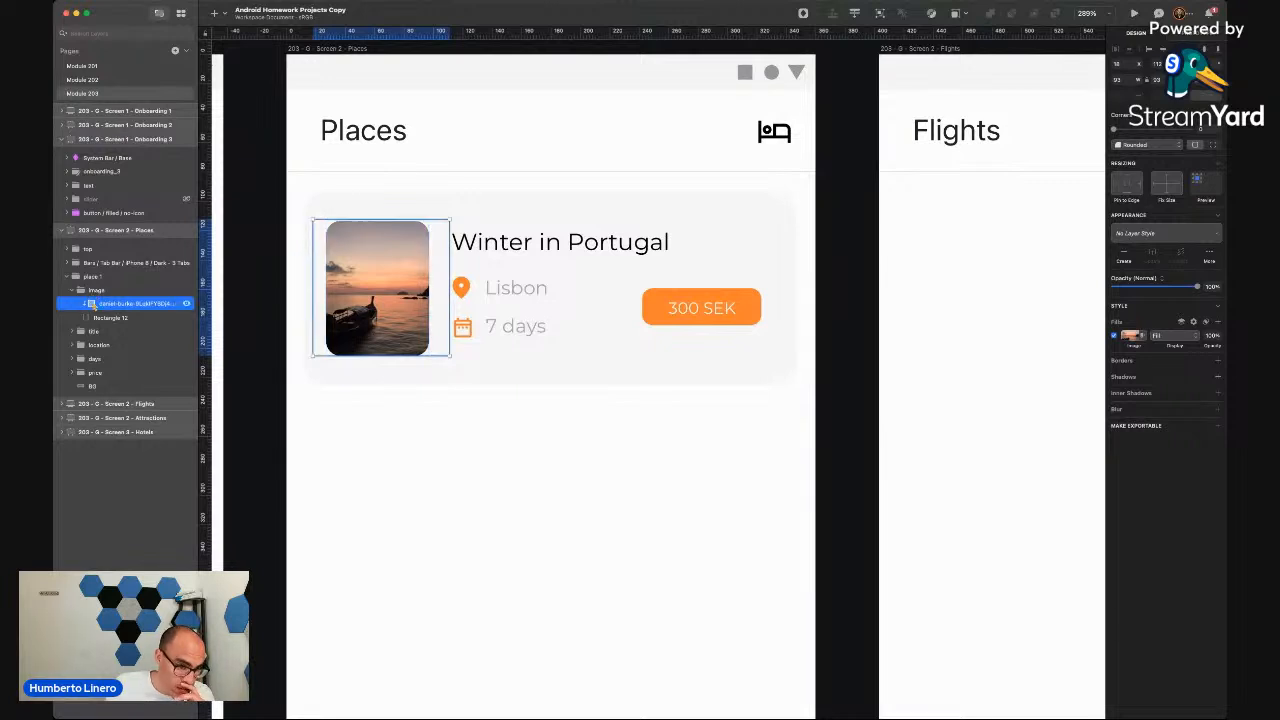
click(71, 290)
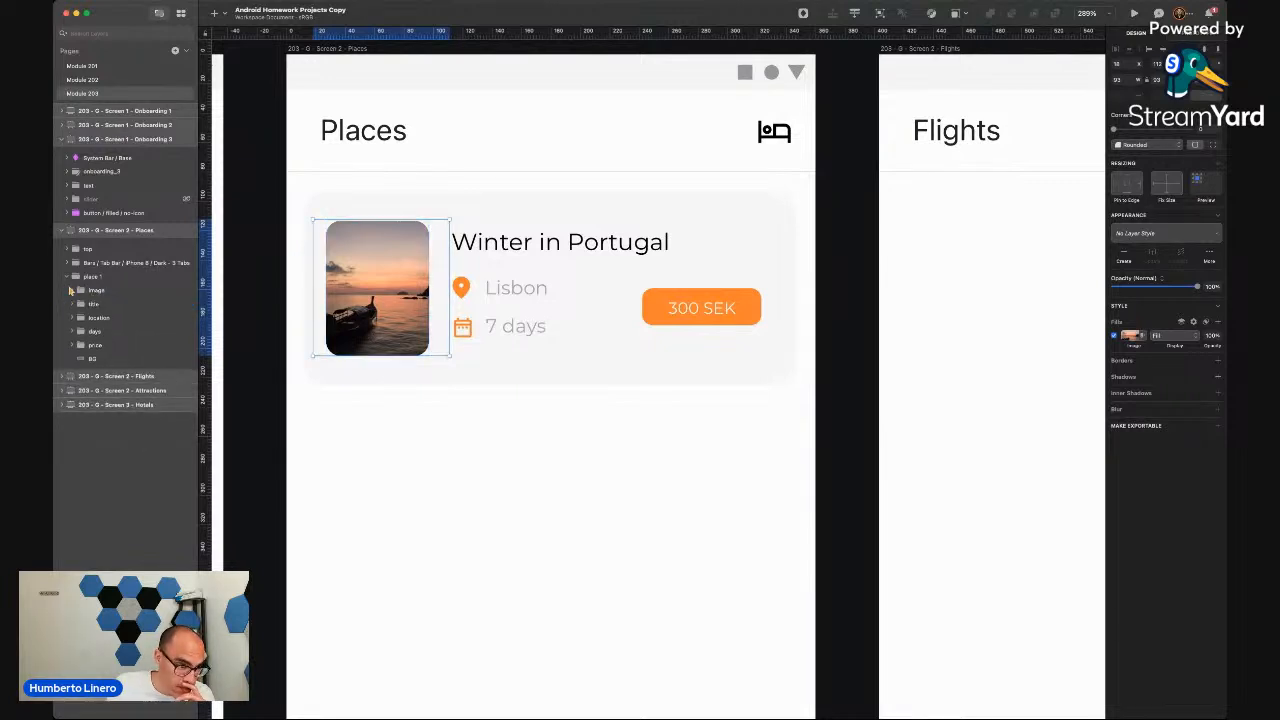
click(71, 290)
click(110, 303)
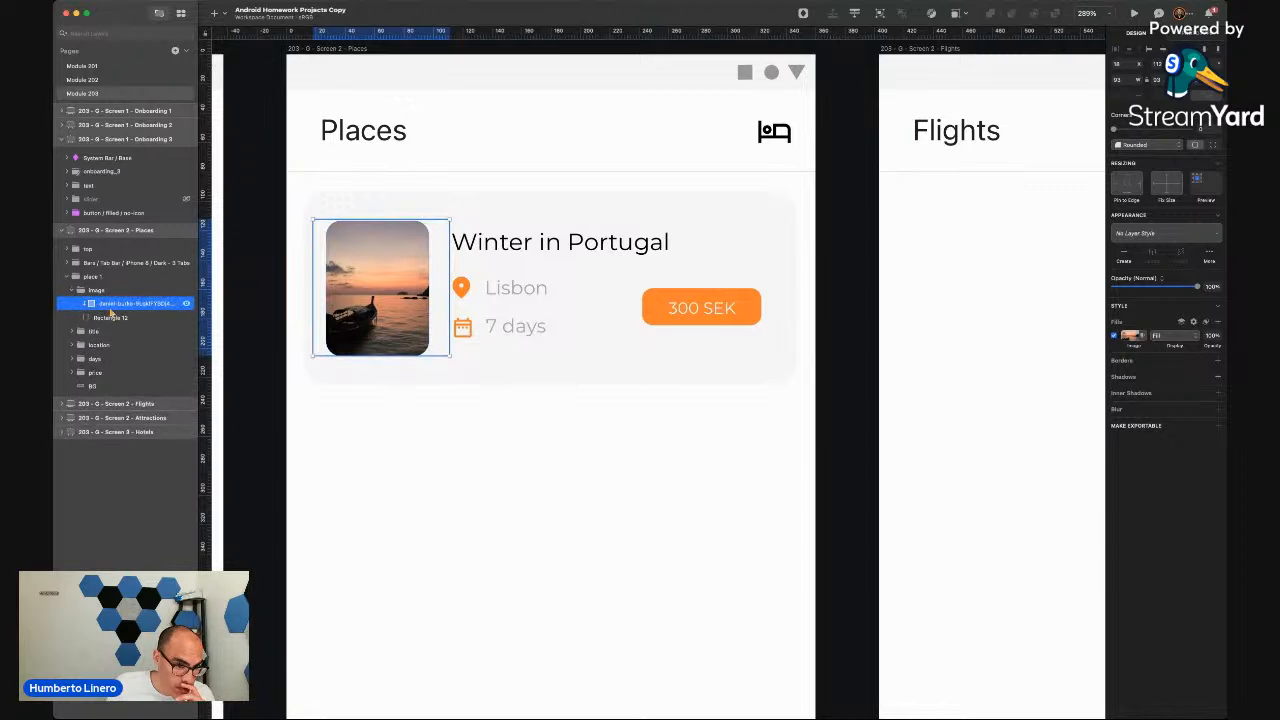
click(1218, 428)
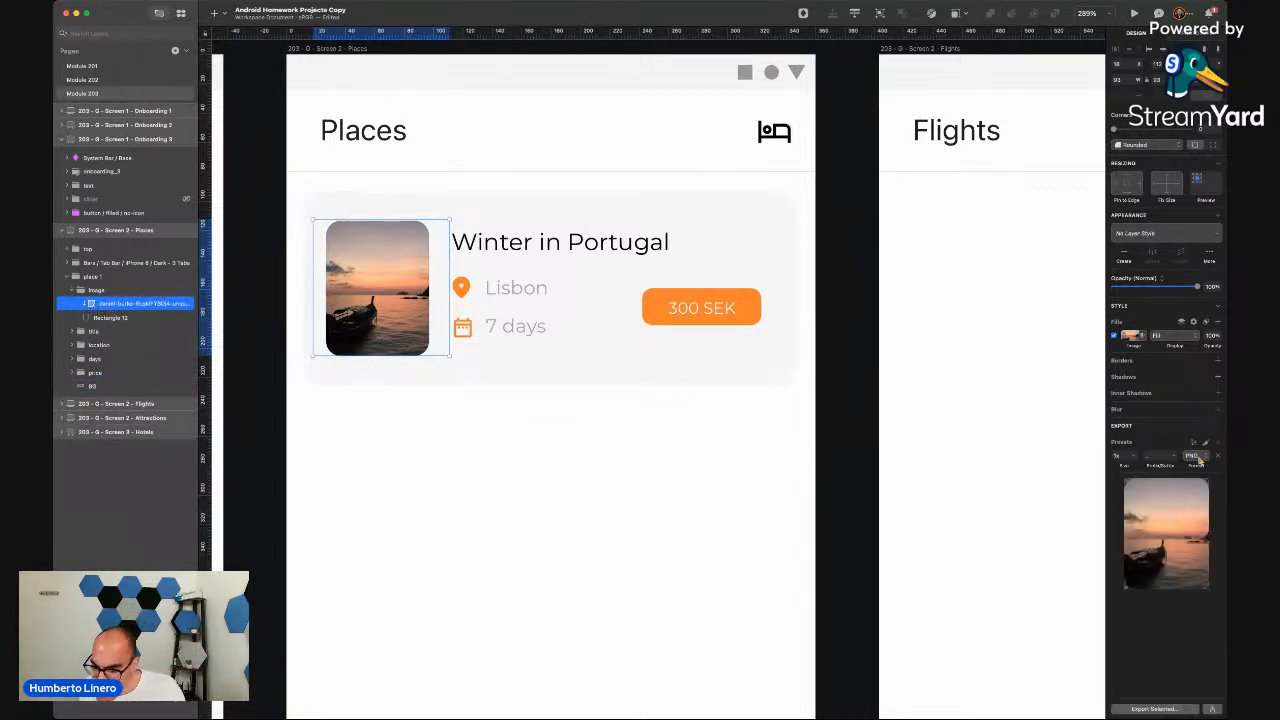
click(1125, 456)
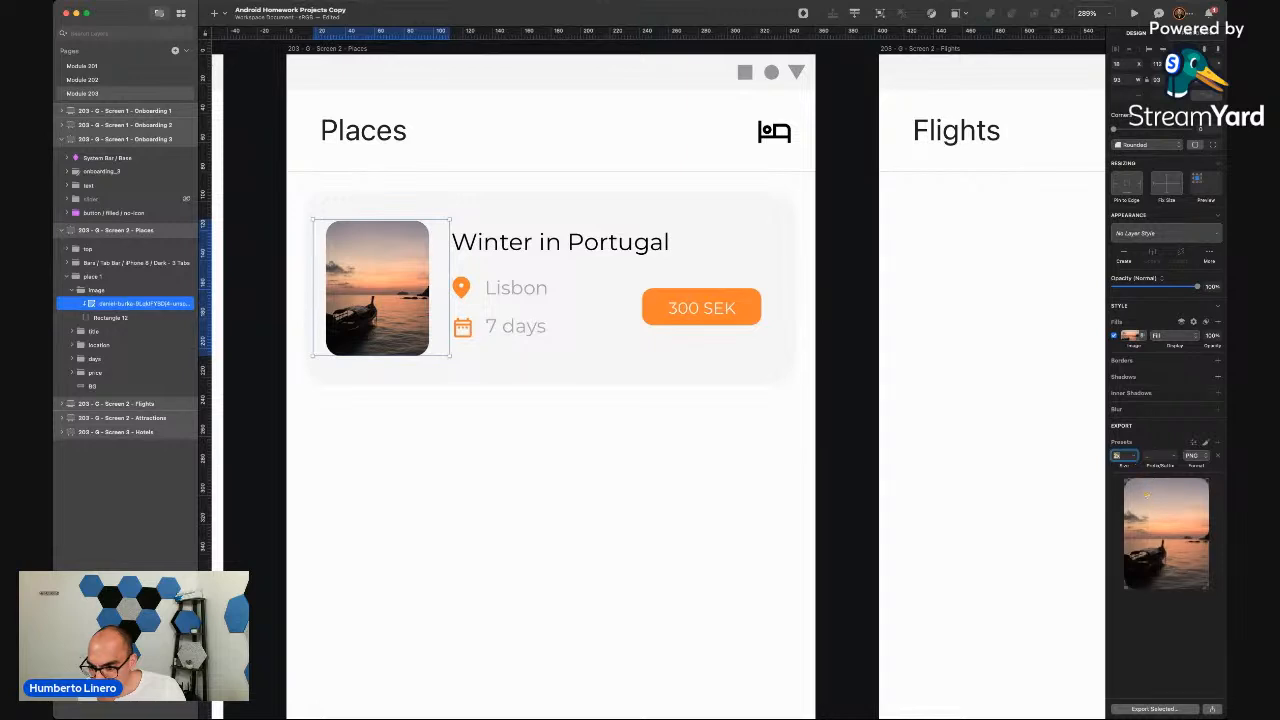
click(1147, 494)
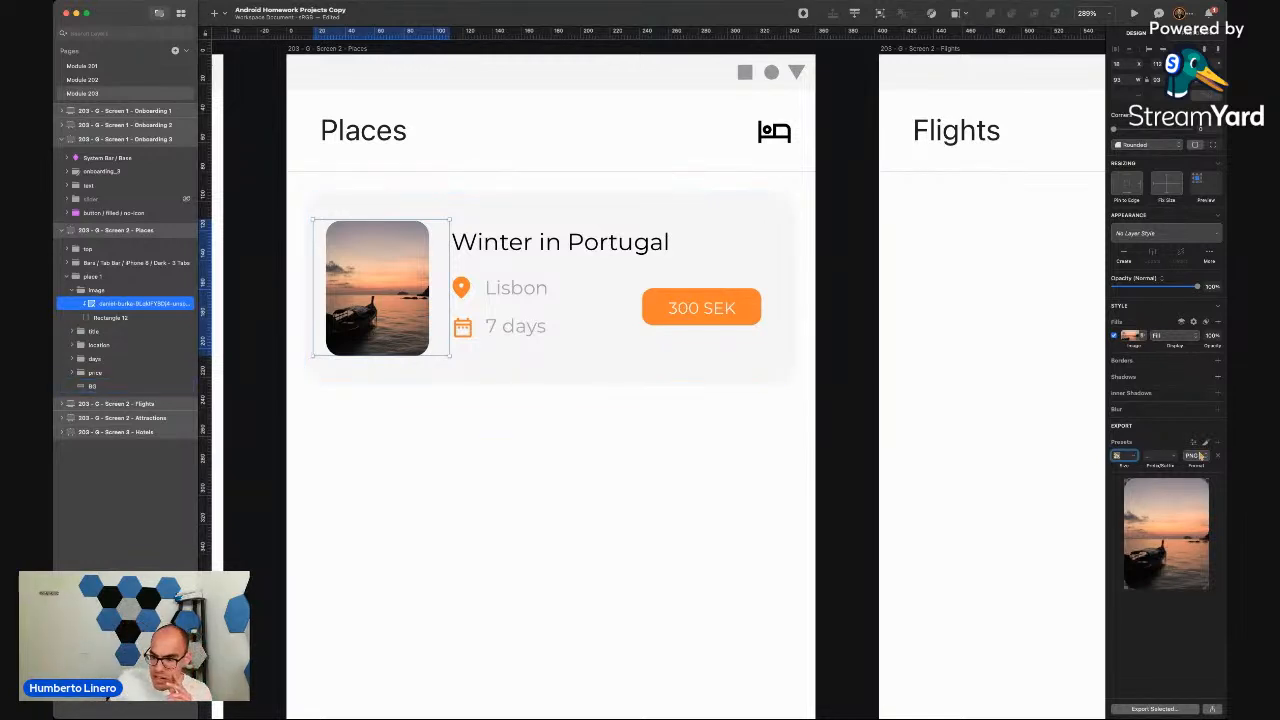
click(601, 458)
Duplicate the place 1 card on the Places screen and move the copy directly below the original with a small gap
scroll(601, 458, down, 5)
scroll(601, 458, right, 2)
scroll(601, 458, down, 1)
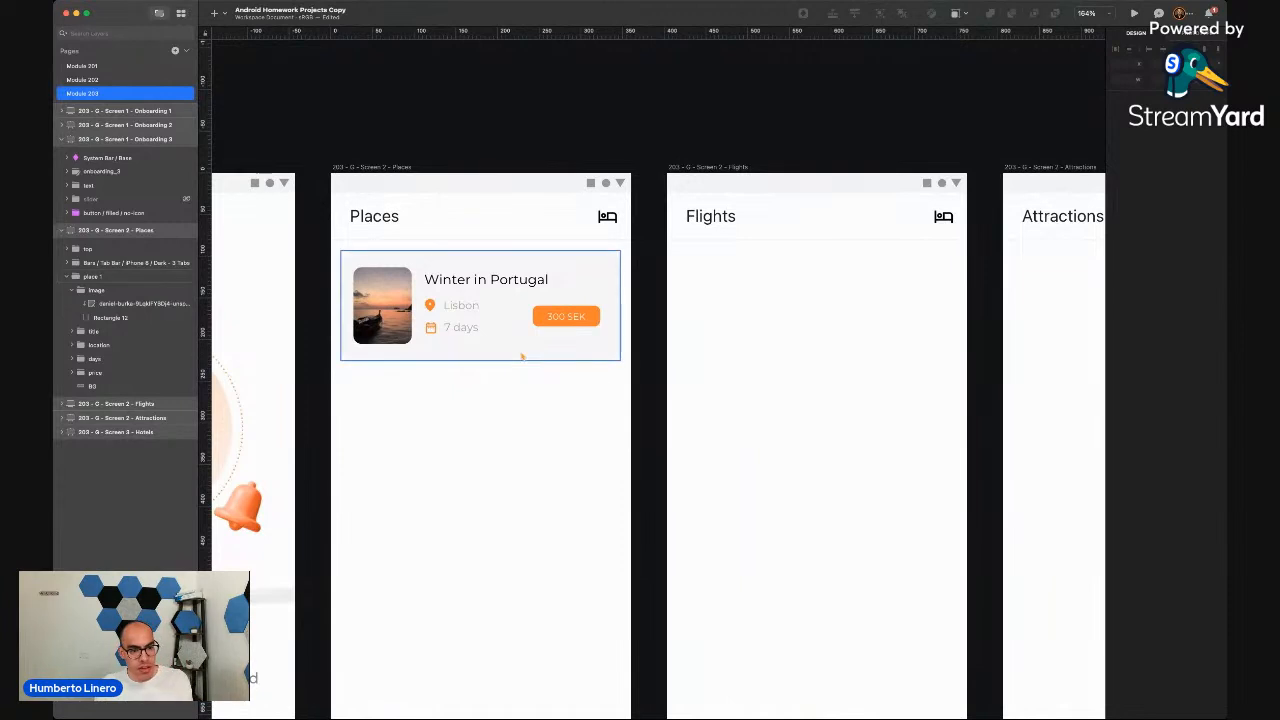
click(523, 357)
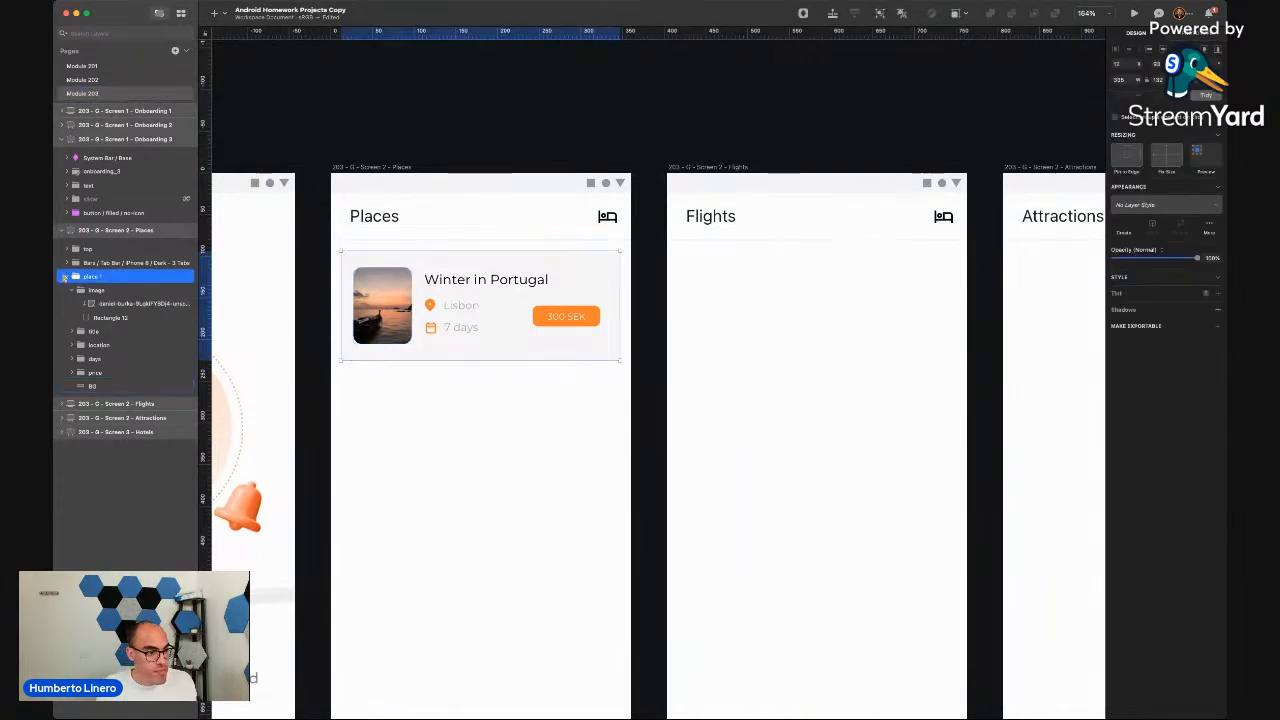
click(67, 276)
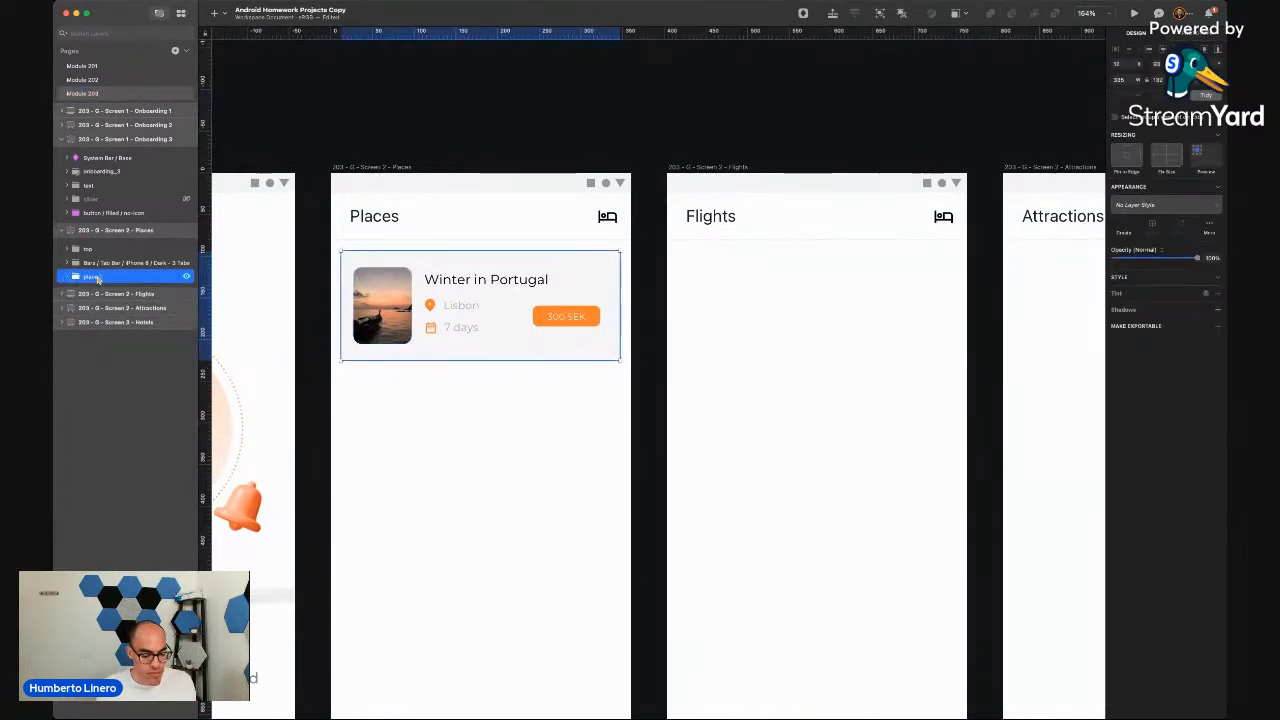
key(super+d)
click(102, 290)
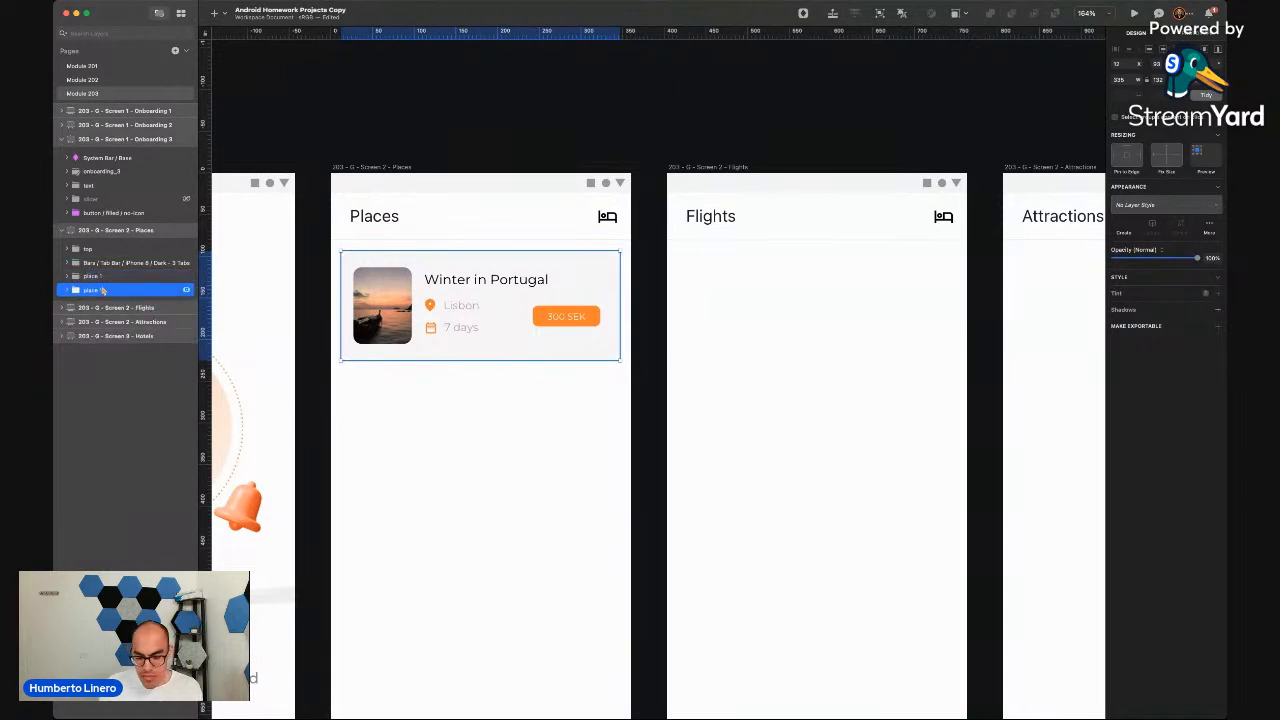
key(shift+Down)
key(shift+Down)
key(shift+Down)
key(shift+Down)
key(shift+Down)
key(shift+Down)
key(shift+Down)
key(shift+Down)
key(shift+Down)
key(shift+Down)
key(shift+Down)
key(shift+Down)
key(shift+Down)
key(shift+Down)
key(shift+Down)
key(shift+Down)
key(shift+Up)
key(shift+Up)
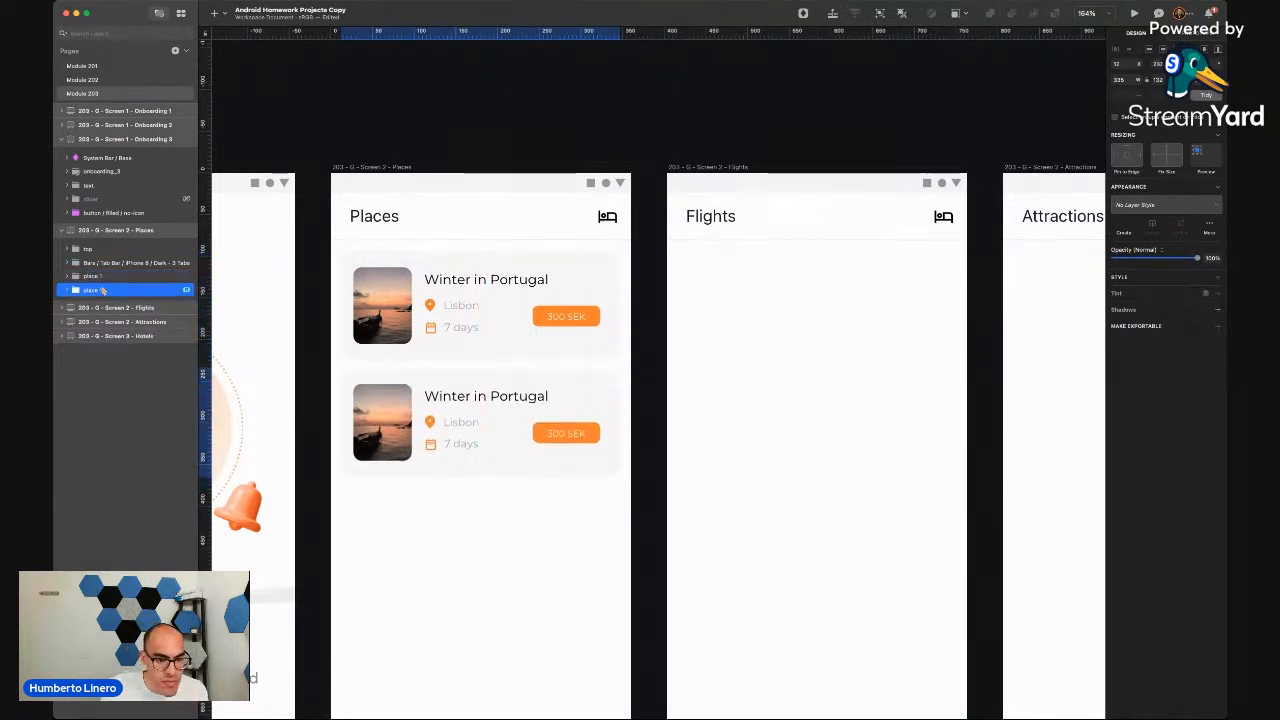
key(shift+Down)
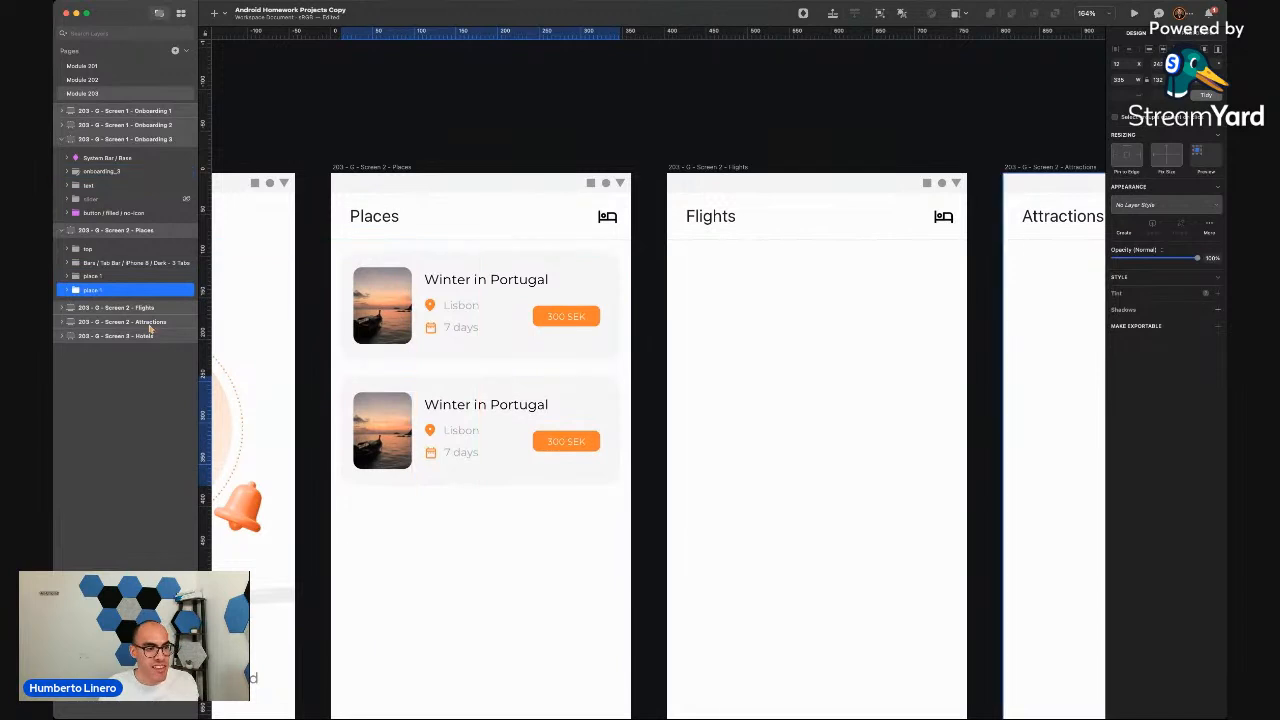
Duplicate the second place card and move the copy below it as a third card, matching the gap between the first two
key(super+d)
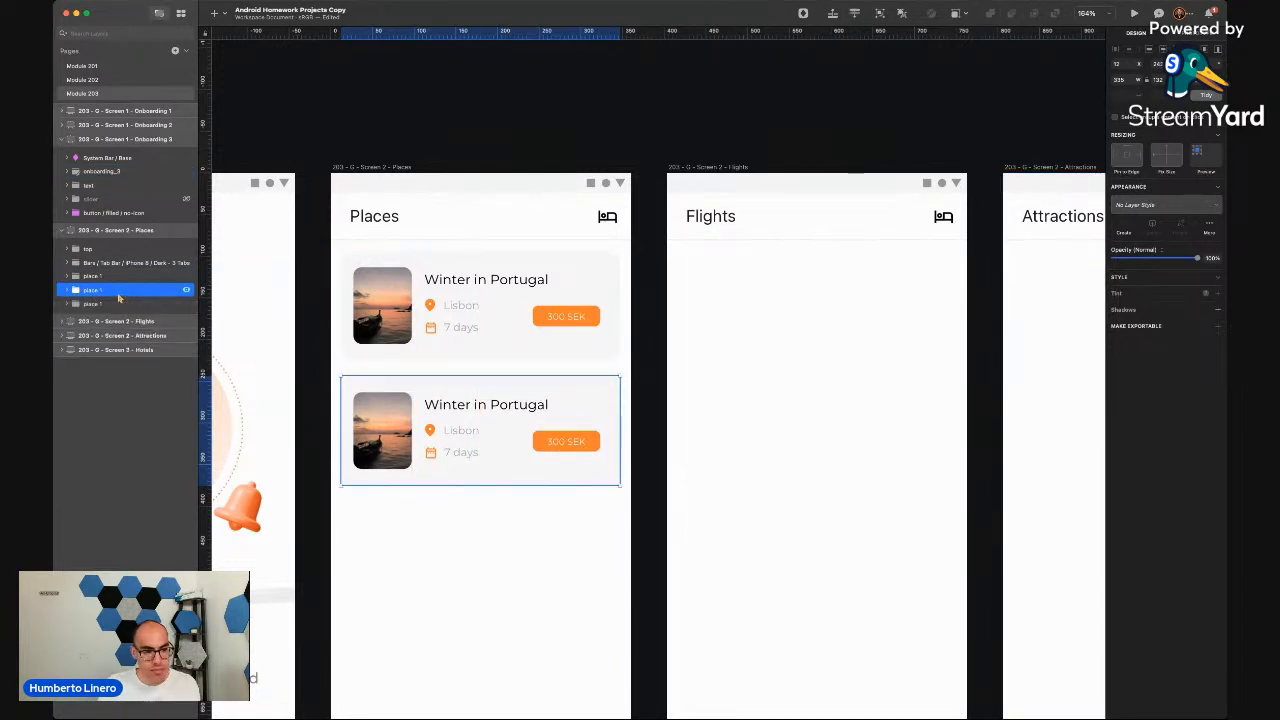
click(113, 303)
key(shift+Down)
key(shift+Down)
key(shift+Down)
key(shift+Down)
key(shift+Down)
key(shift+Down)
key(shift+Down)
key(shift+Down)
key(shift+Down)
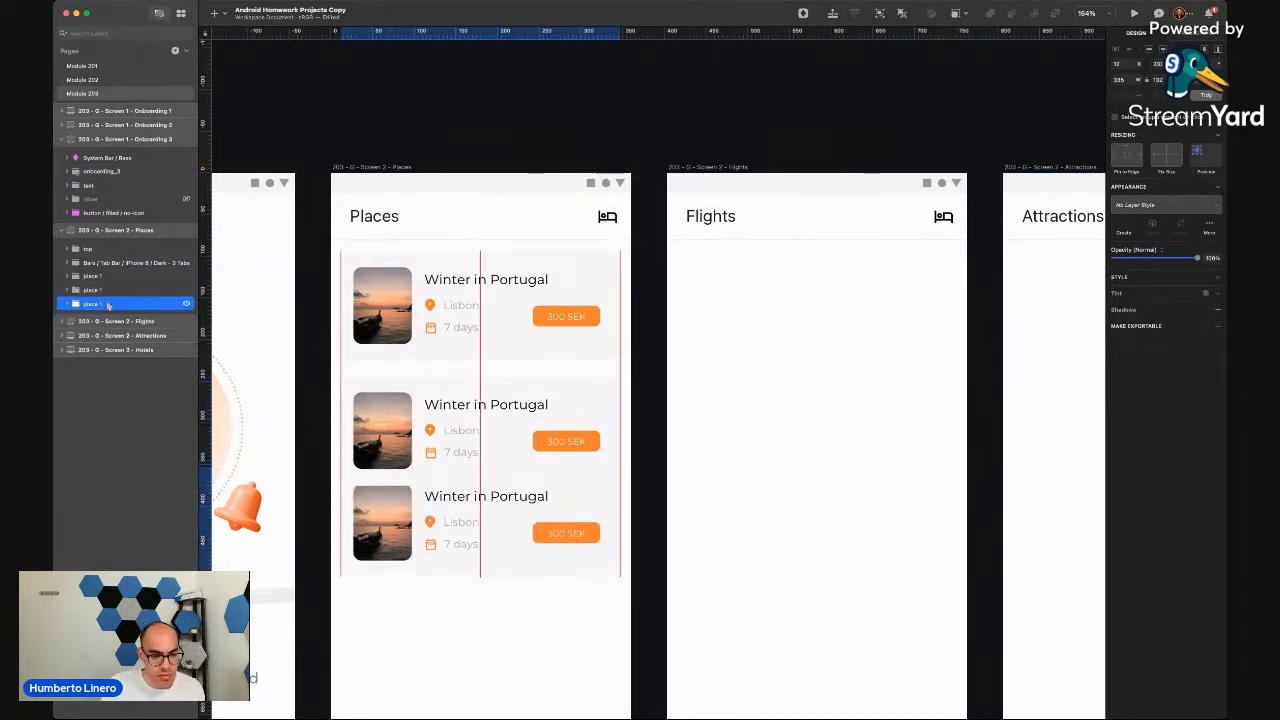
key(shift+Up)
key(shift+Up)
key(shift+Up)
key(shift+Up)
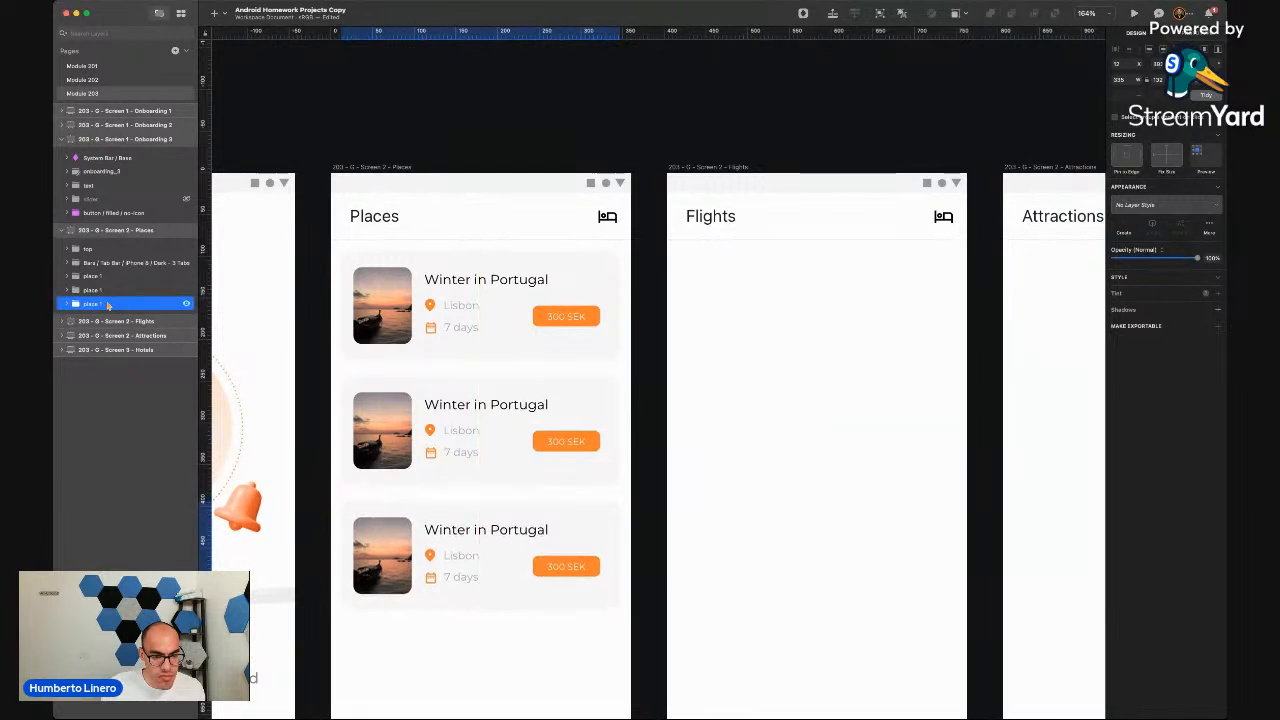
key(Down)
key(Down)
key(Down)
key(Down)
key(Down)
key(Down)
key(Down)
key(Down)
key(Down)
key(Down)
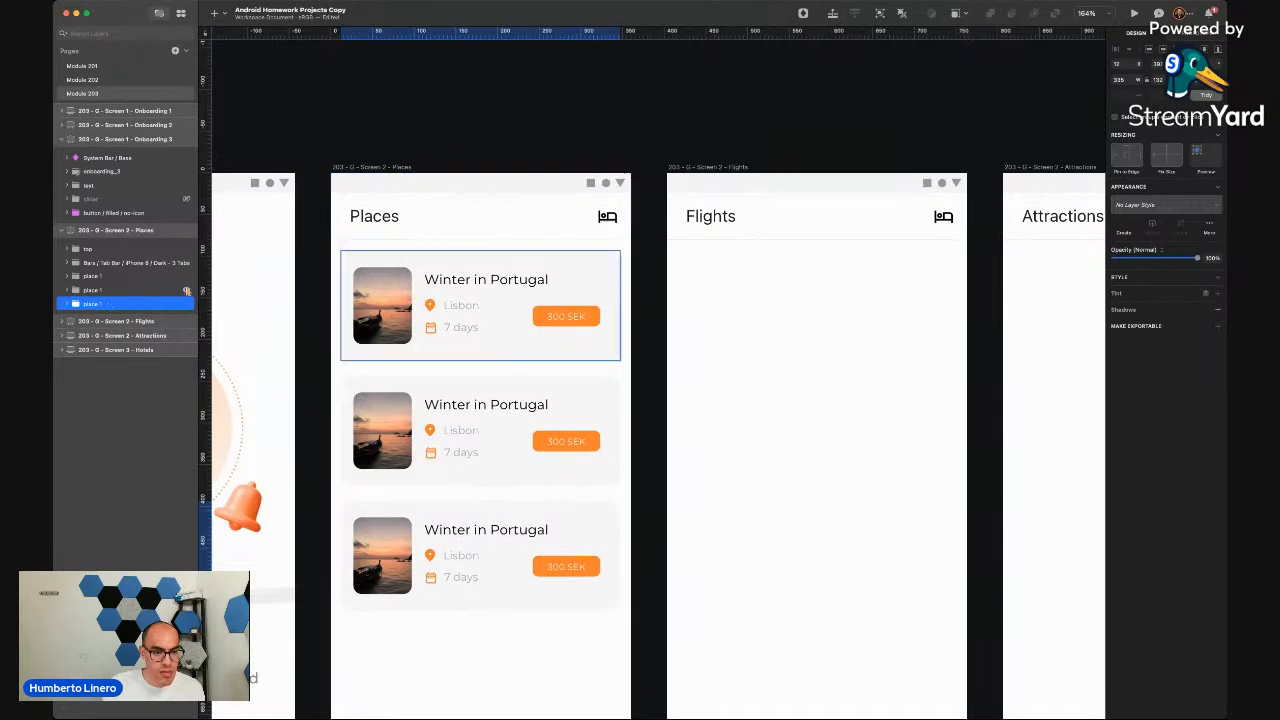
click(491, 137)
Duplicate the third place card and place the copy as a fourth card above the tab bar, keeping the same gap
scroll(460, 307, down, 5)
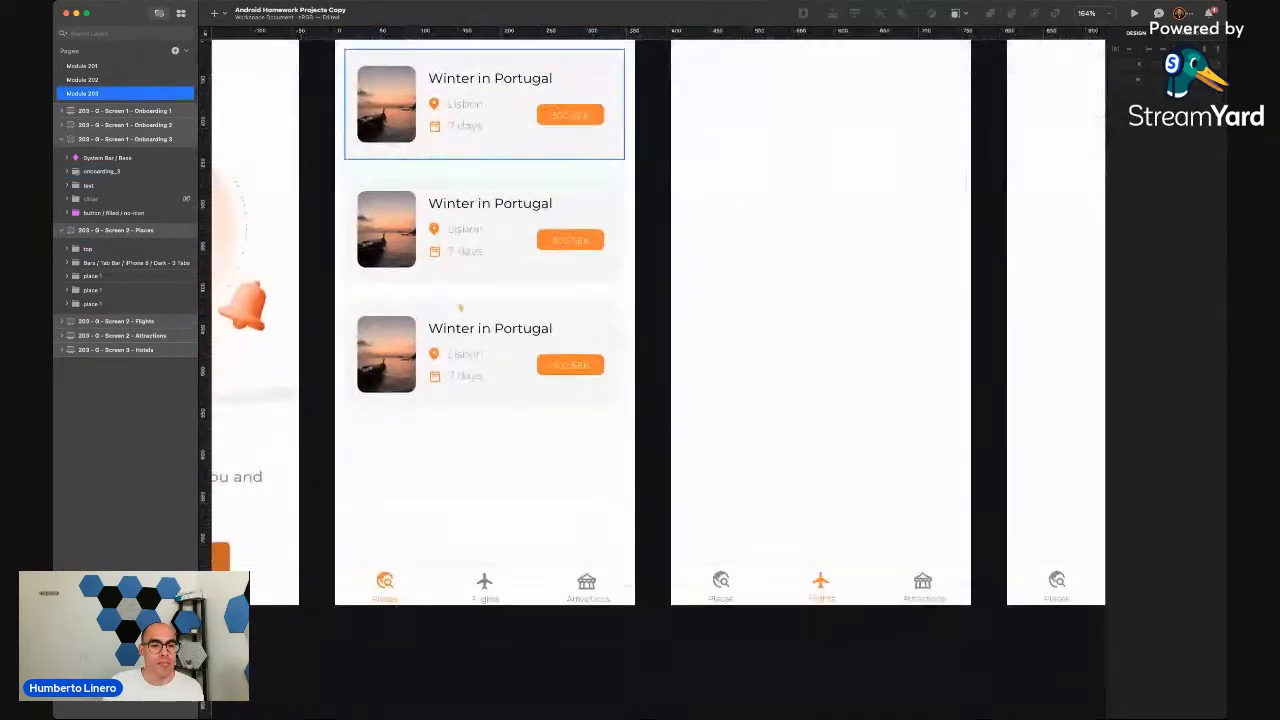
click(103, 302)
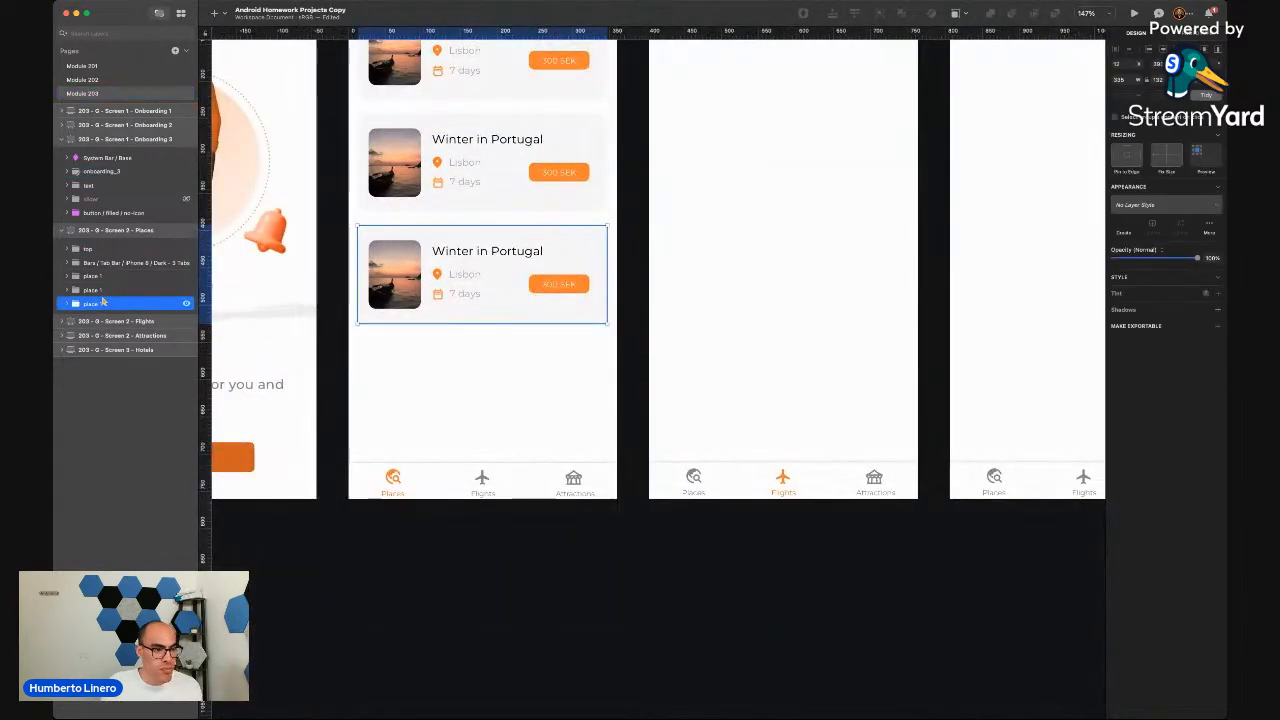
key(super+d)
click(117, 318)
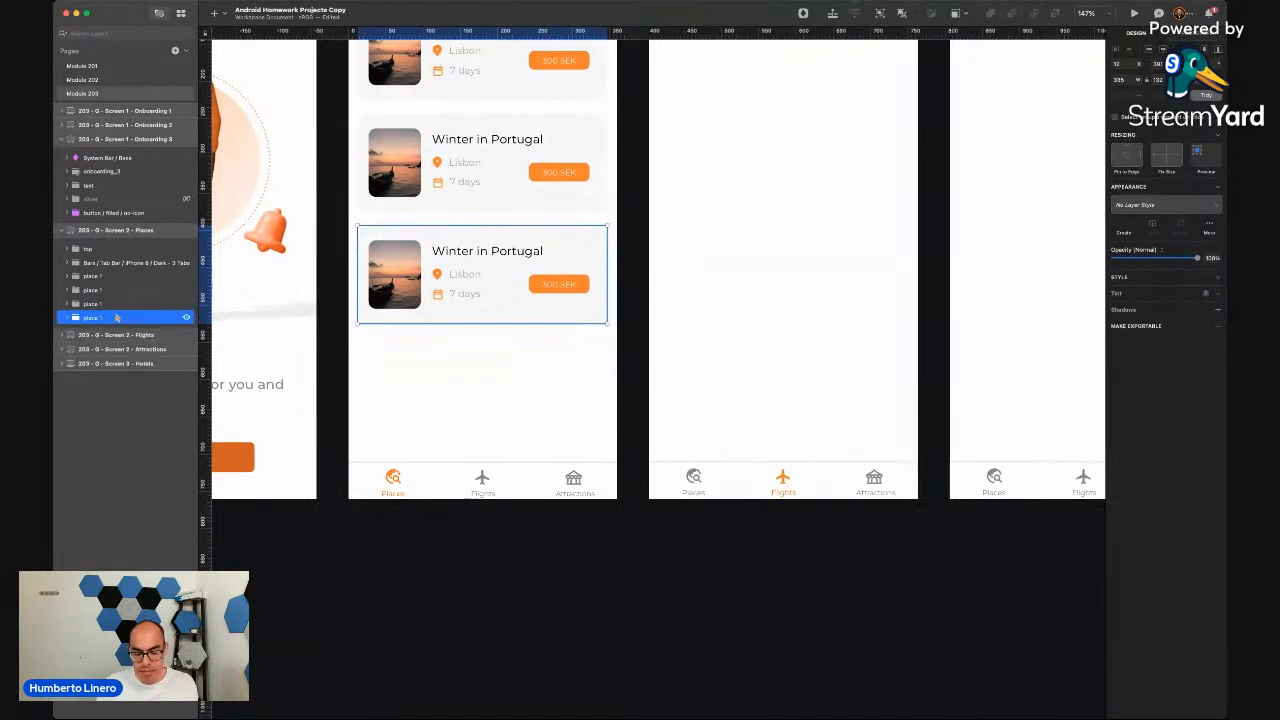
key(shift+Down)
key(shift+Down)
key(shift+Down)
key(shift+Down)
key(shift+Down)
key(shift+Down)
key(shift+Down)
key(shift+Down)
key(shift+Down)
key(shift+Down)
key(shift+Down)
key(shift+Down)
key(shift+Down)
key(shift+Down)
key(shift+Down)
key(shift+Down)
key(shift+Down)
key(shift+Up)
key(shift+Up)
key(Up)
key(Up)
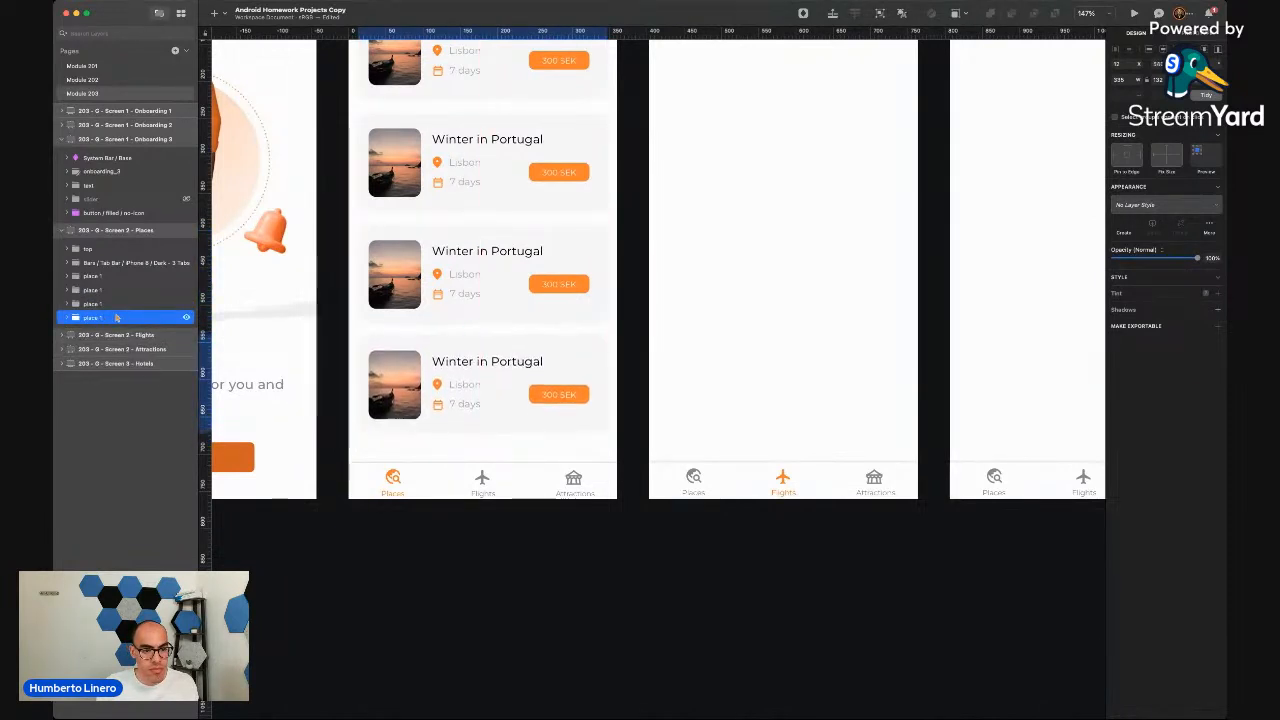
key(Down)
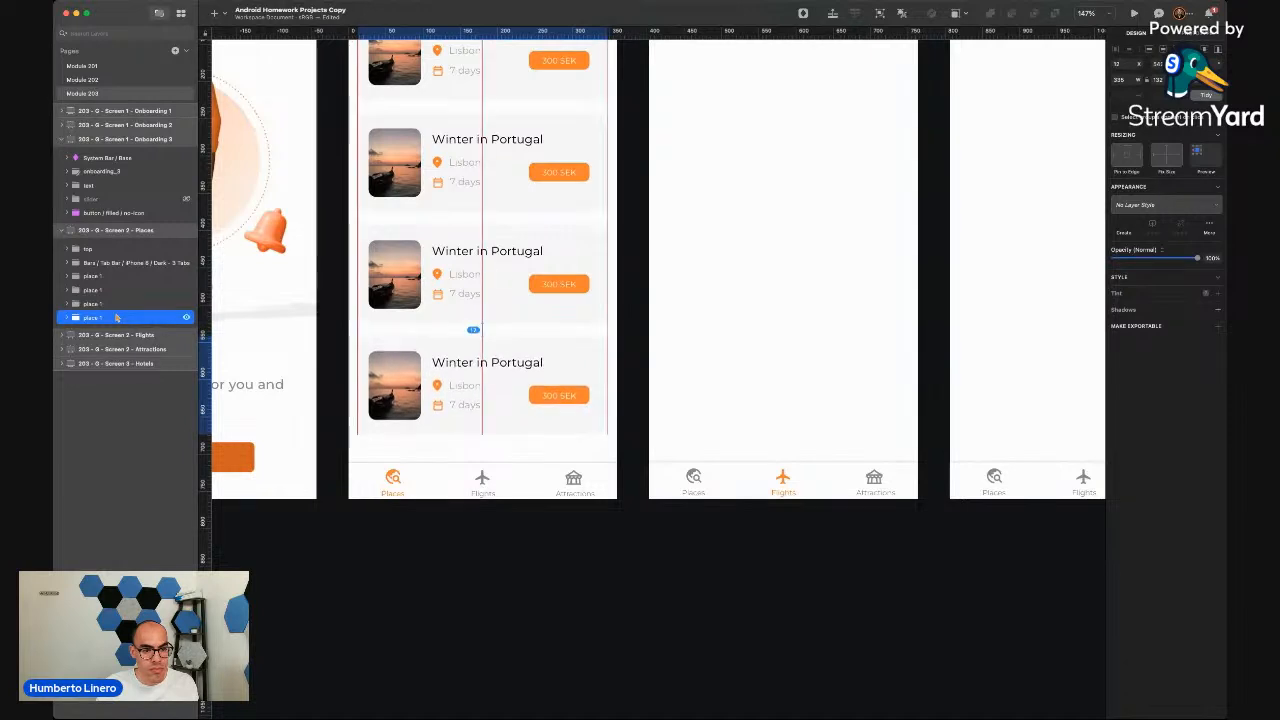
key(Down)
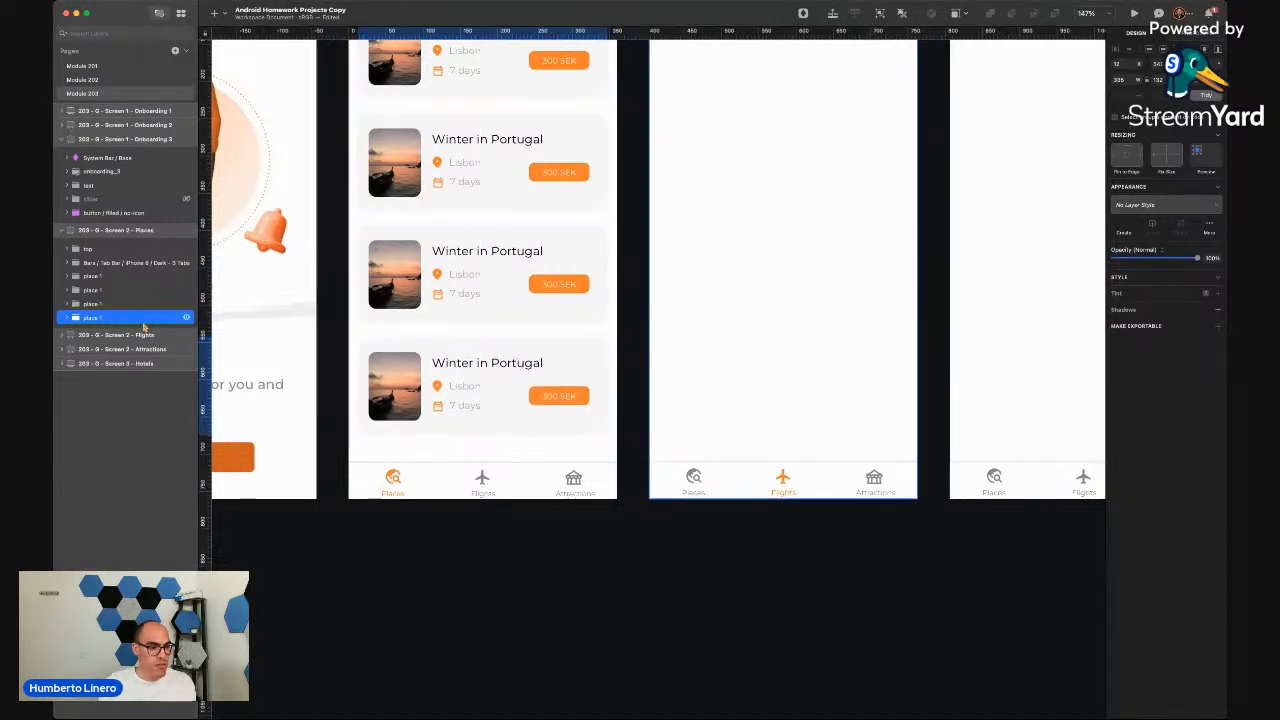
Nudge the second place card upward on the Places screen to narrow its gap to the first card
click(523, 603)
scroll(523, 603, down, 3)
scroll(495, 356, up, 5)
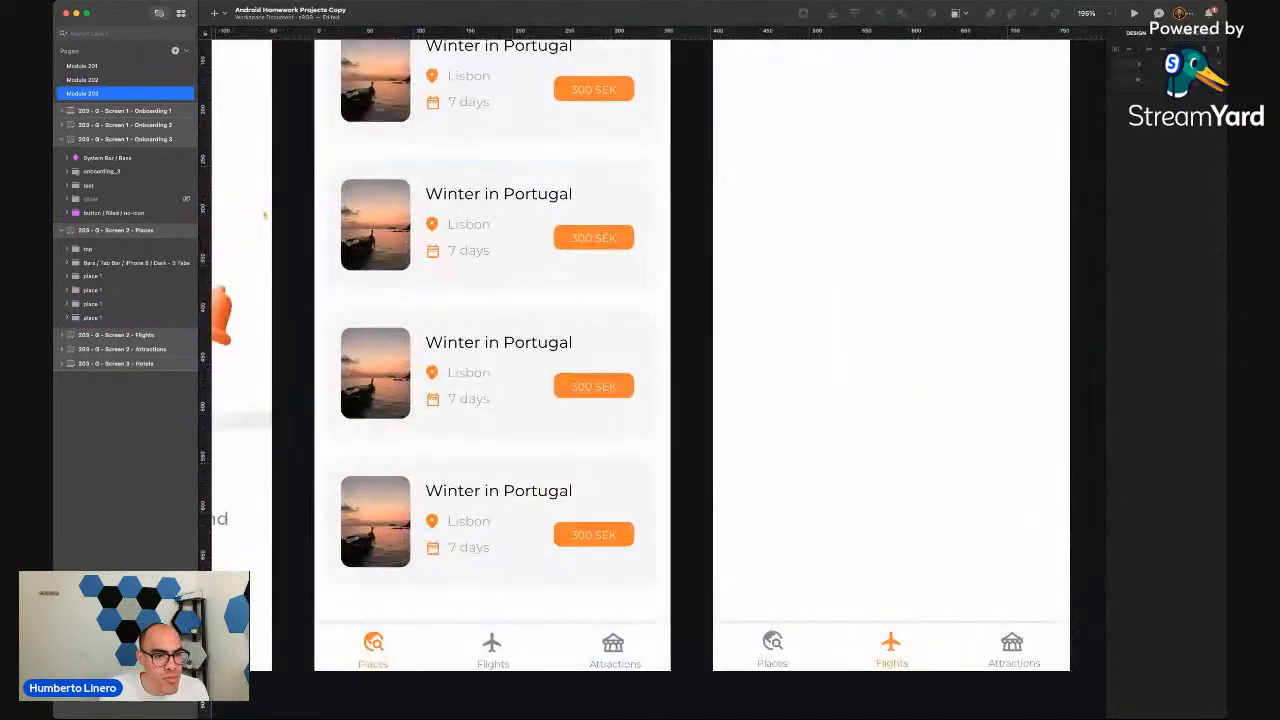
click(100, 289)
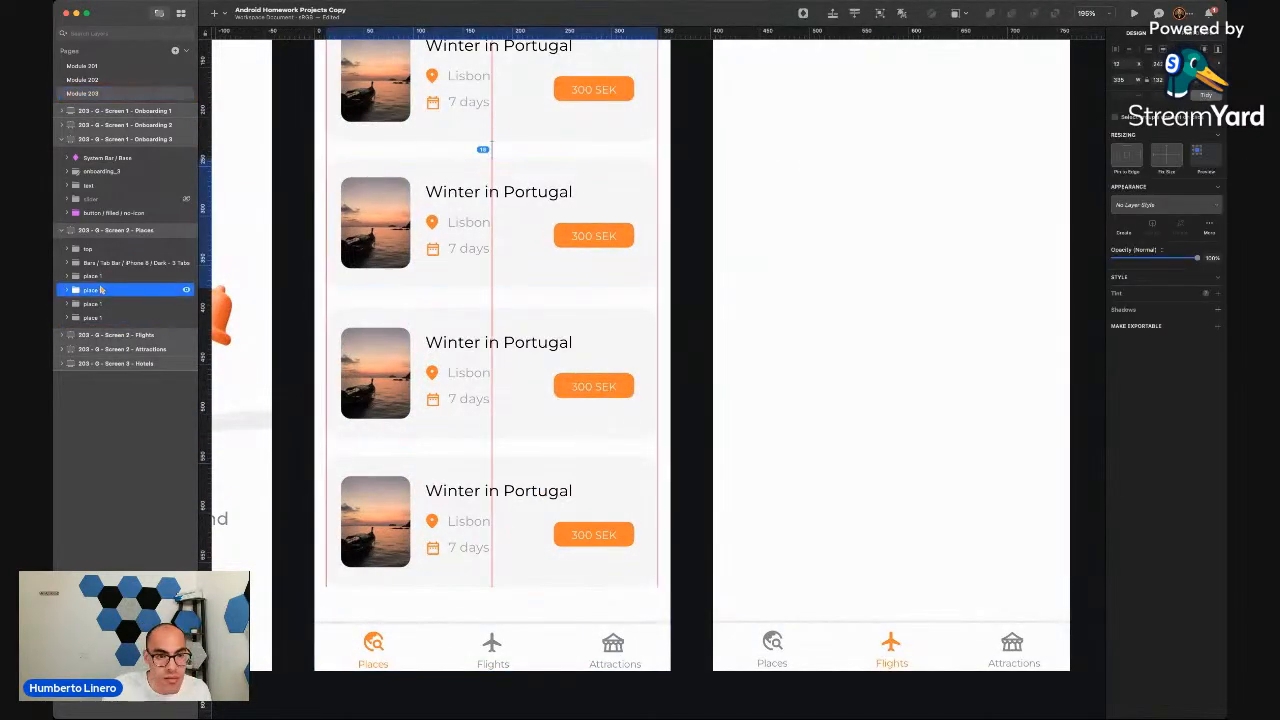
key(Up)
key(Up)
key(Up)
key(Up)
key(Up)
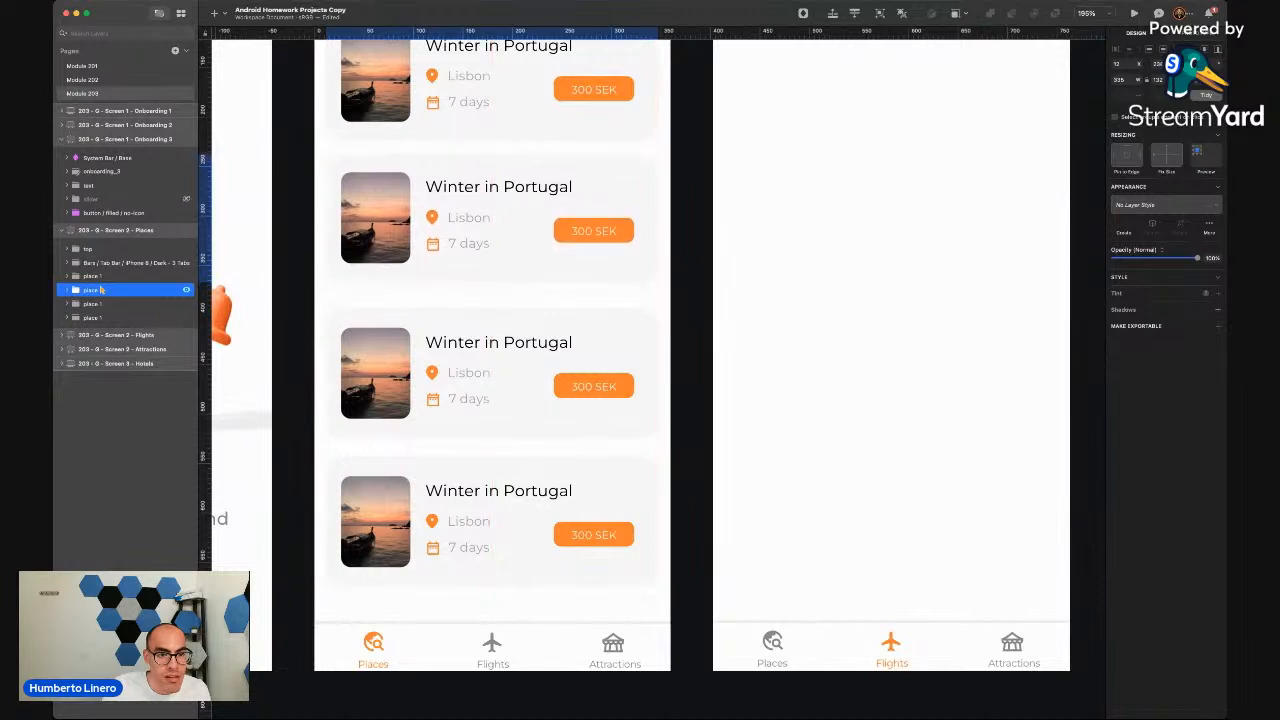
Nudge the third place card upward until its gap matches the one between the first two cards
click(125, 305)
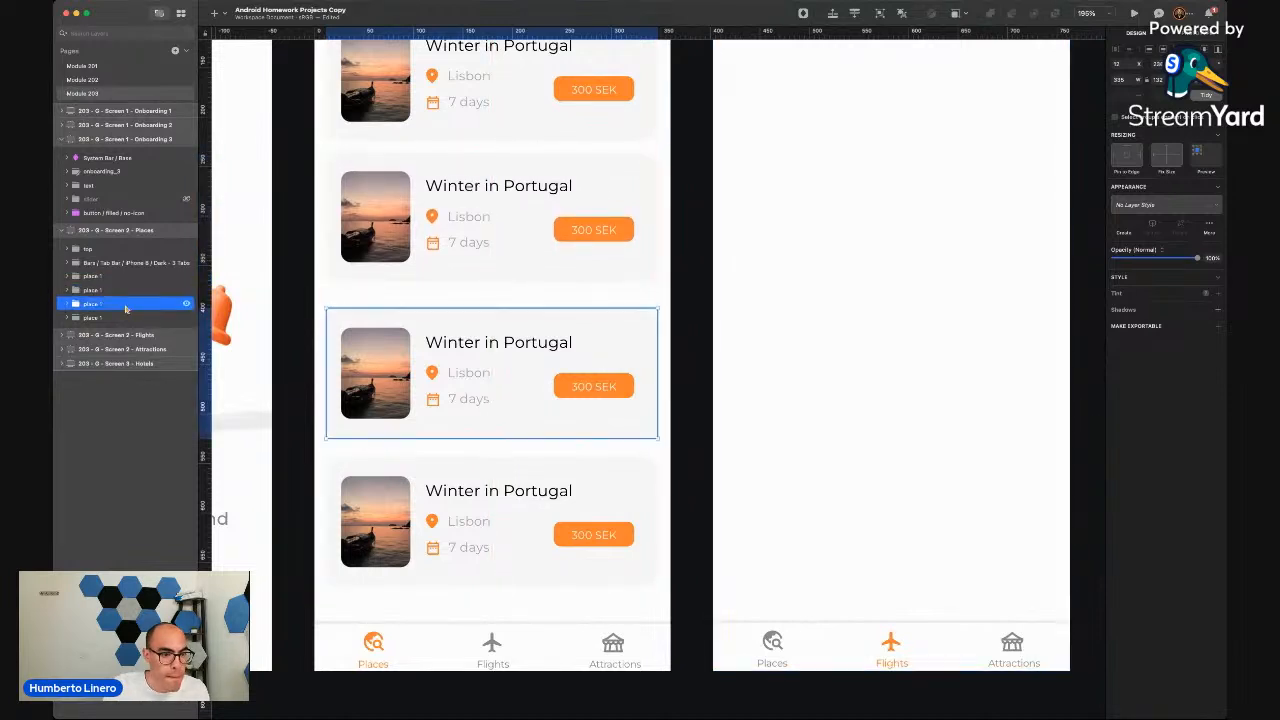
key(Up)
key(Up)
key(Up)
key(Up)
key(Up)
key(Up)
key(Up)
key(Up)
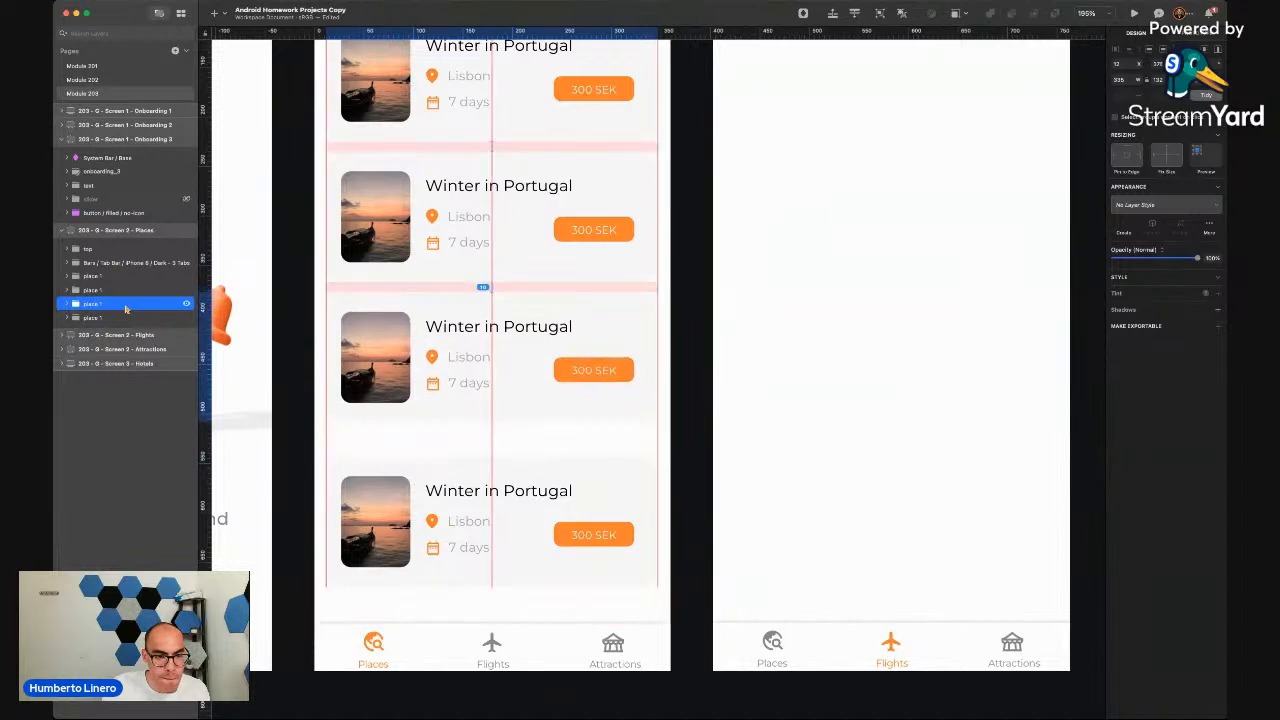
Nudge the fourth place card upward so it keeps the same gap below the third card
click(107, 318)
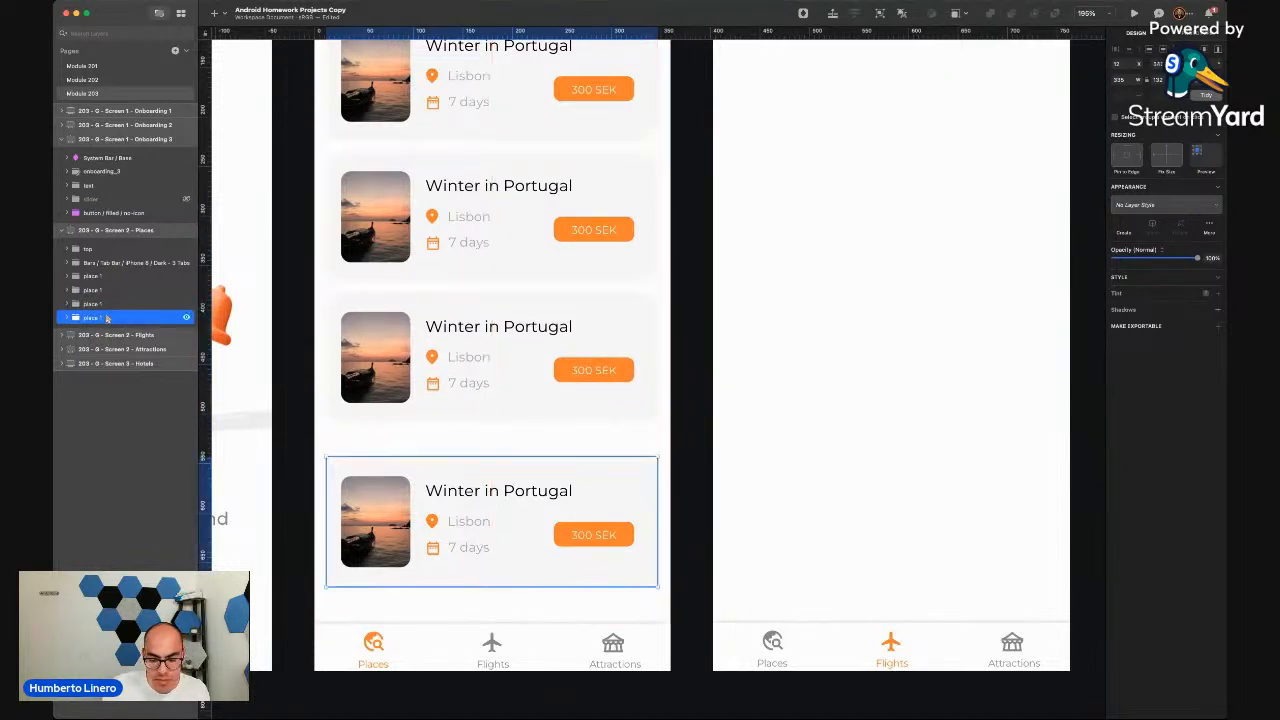
key(Up)
key(Up)
key(Up)
key(Up)
key(Up)
key(Up)
key(Up)
key(Up)
key(Up)
key(Up)
key(Up)
key(Up)
key(Up)
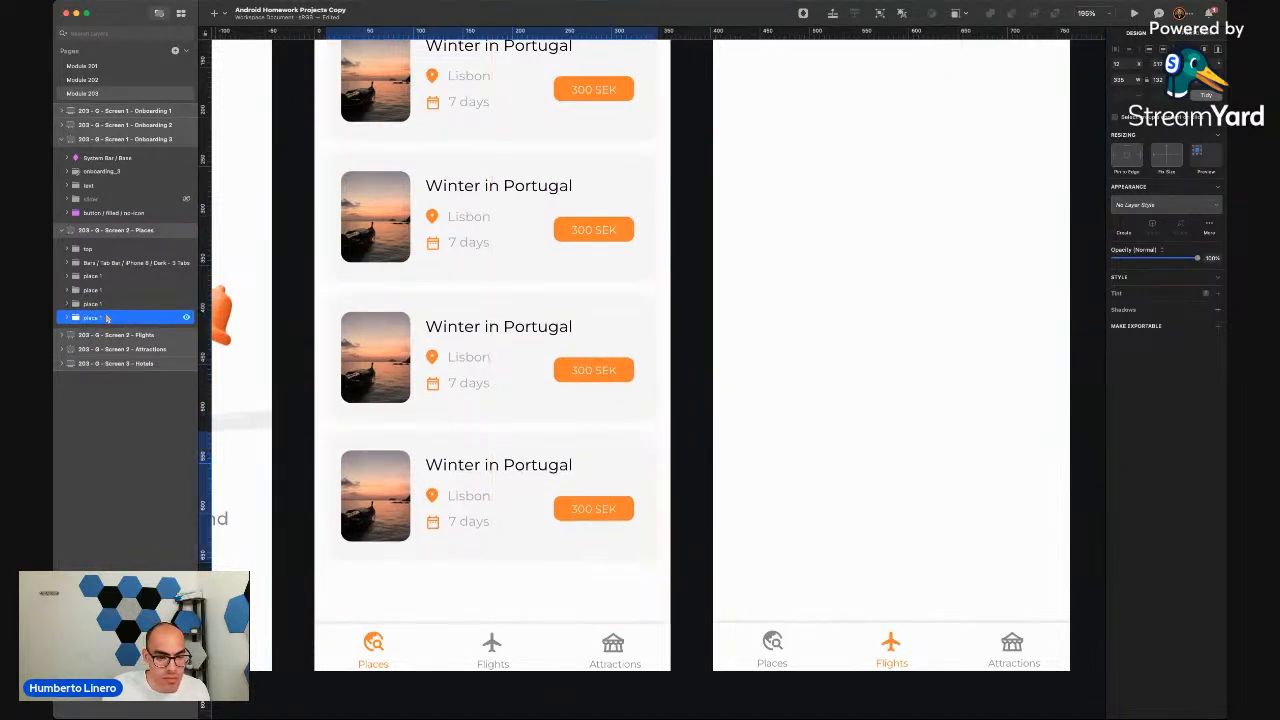
key(Down)
key(Down)
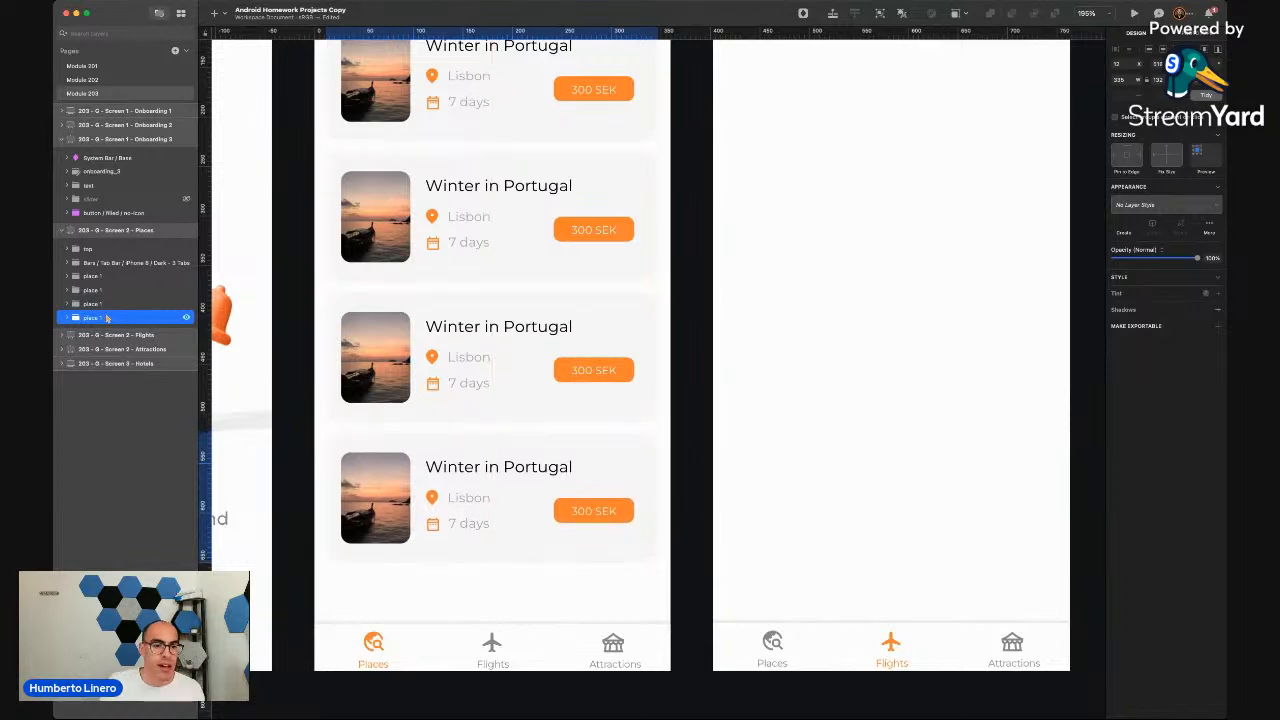
Duplicate the fourth place card and move the copy below it at the same gap, partly behind the tab bar
scroll(453, 403, down, 5)
click(590, 477)
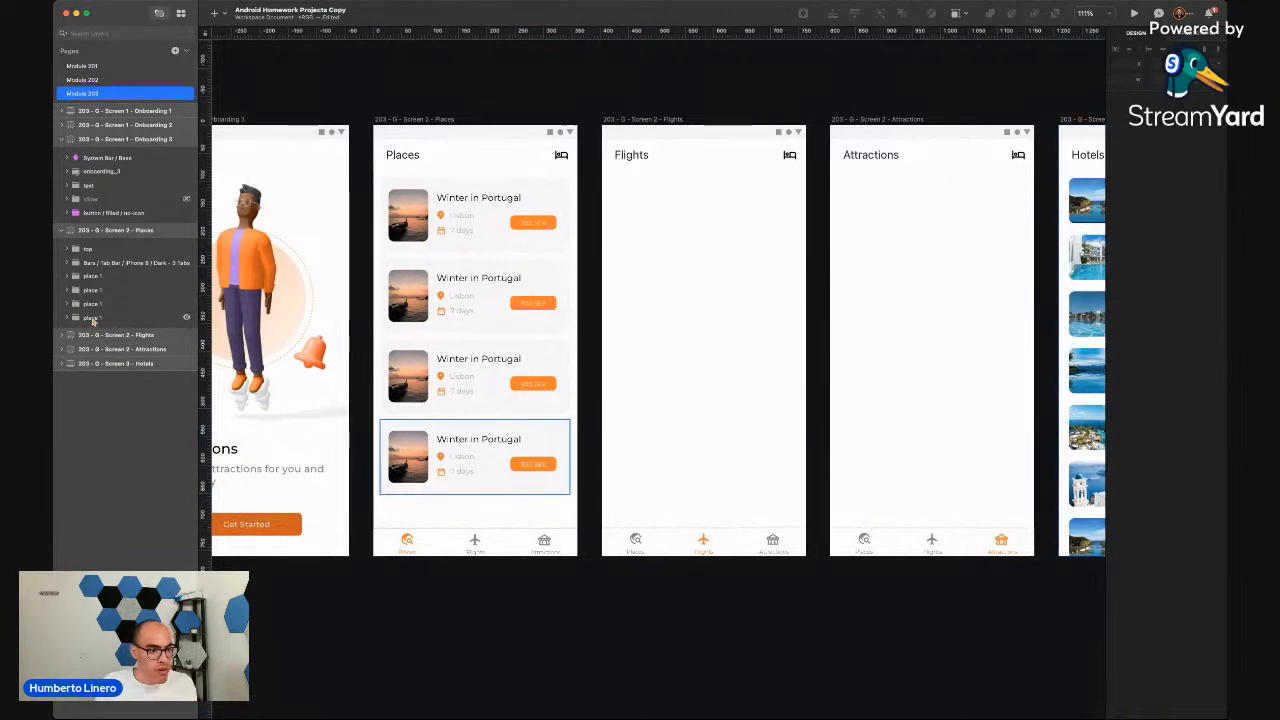
click(92, 318)
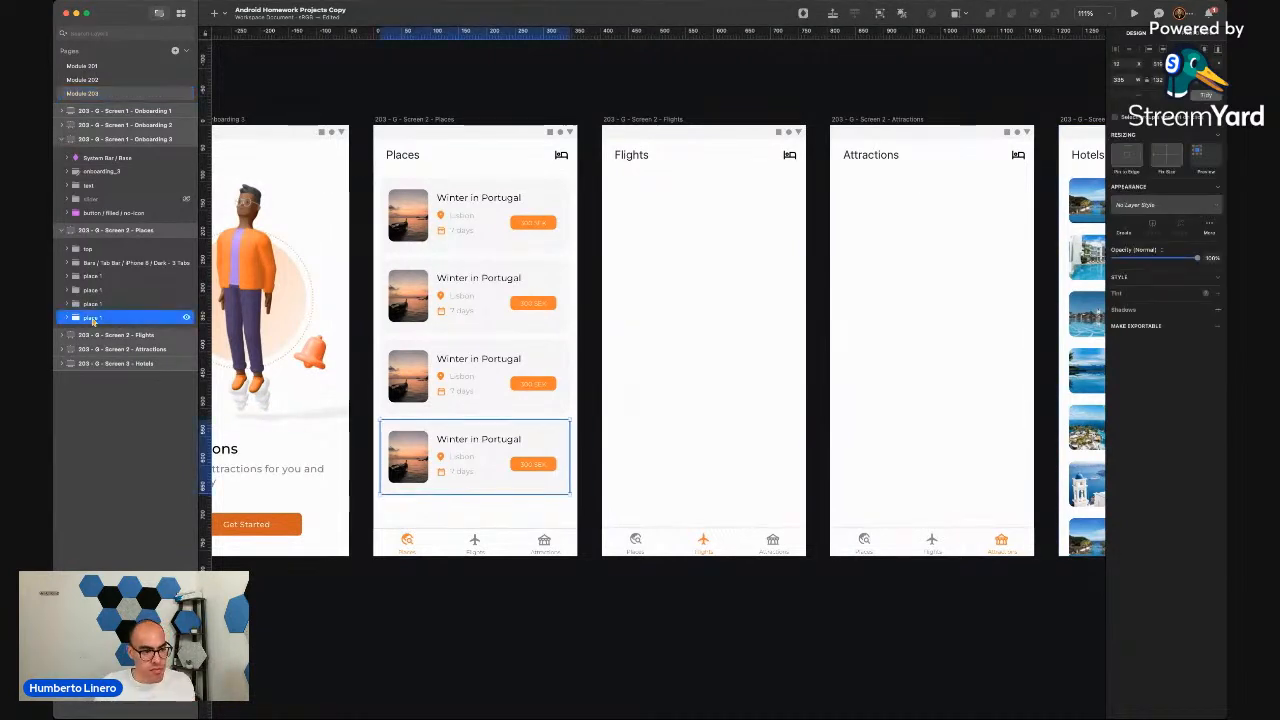
key(super+d)
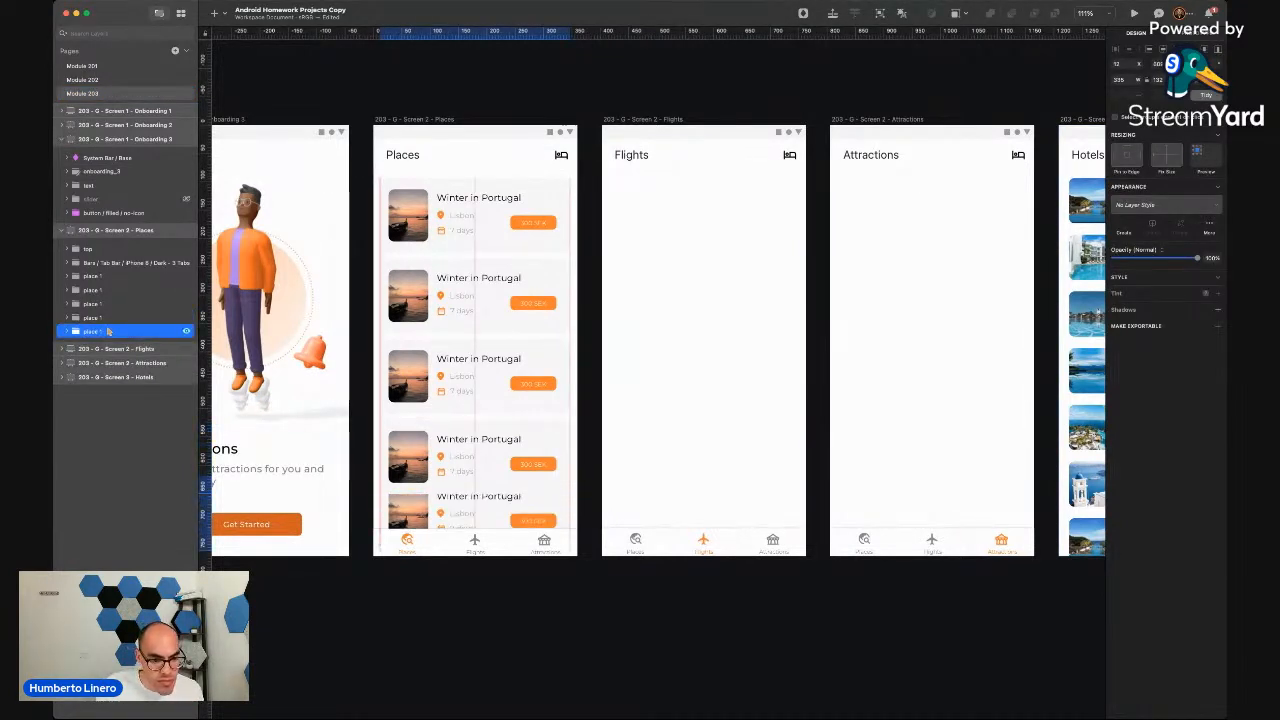
key(shift+Down)
key(shift+Down)
key(shift+Down)
key(shift+Down)
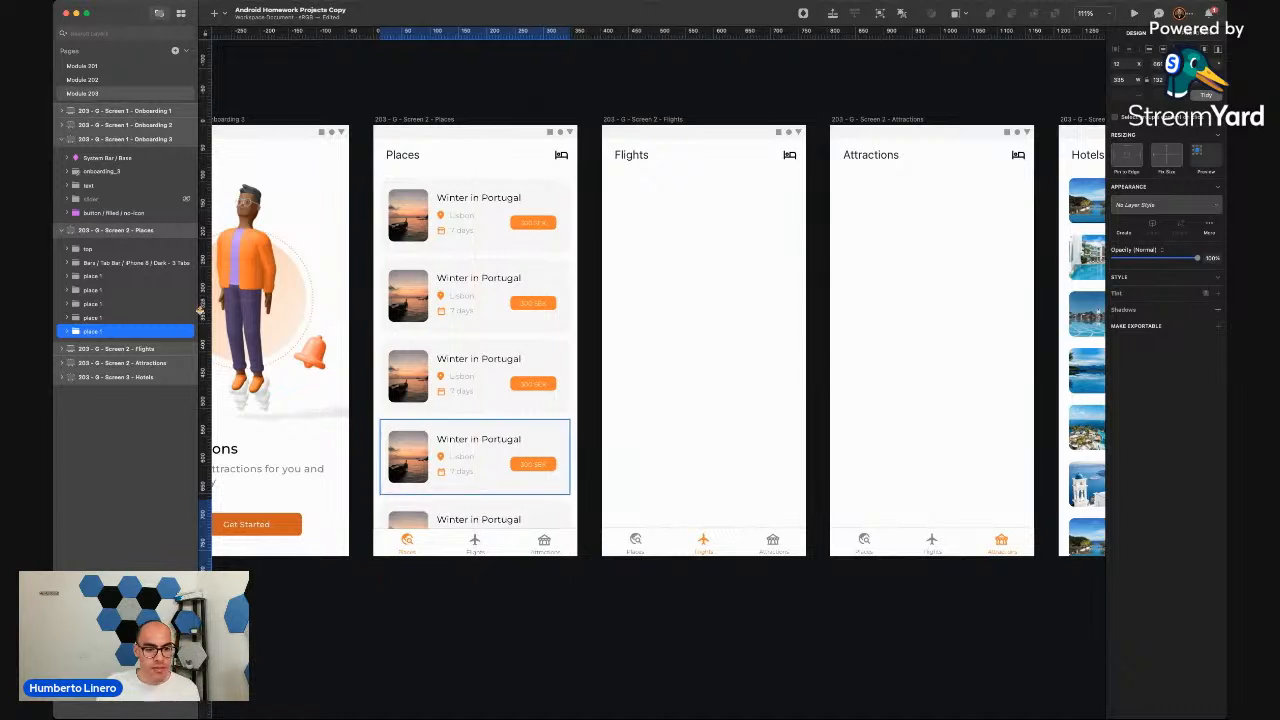
click(479, 118)
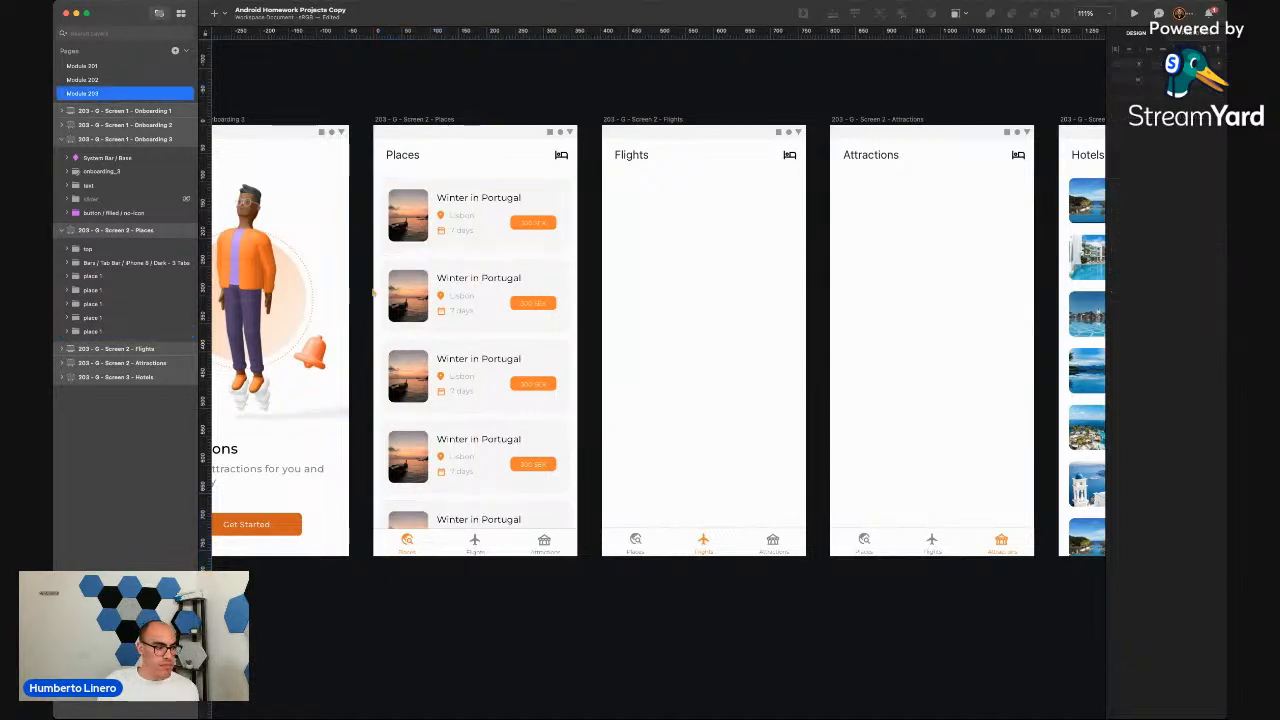
Change the duration text on the second place card to "10 days"
scroll(380, 302, up, 5)
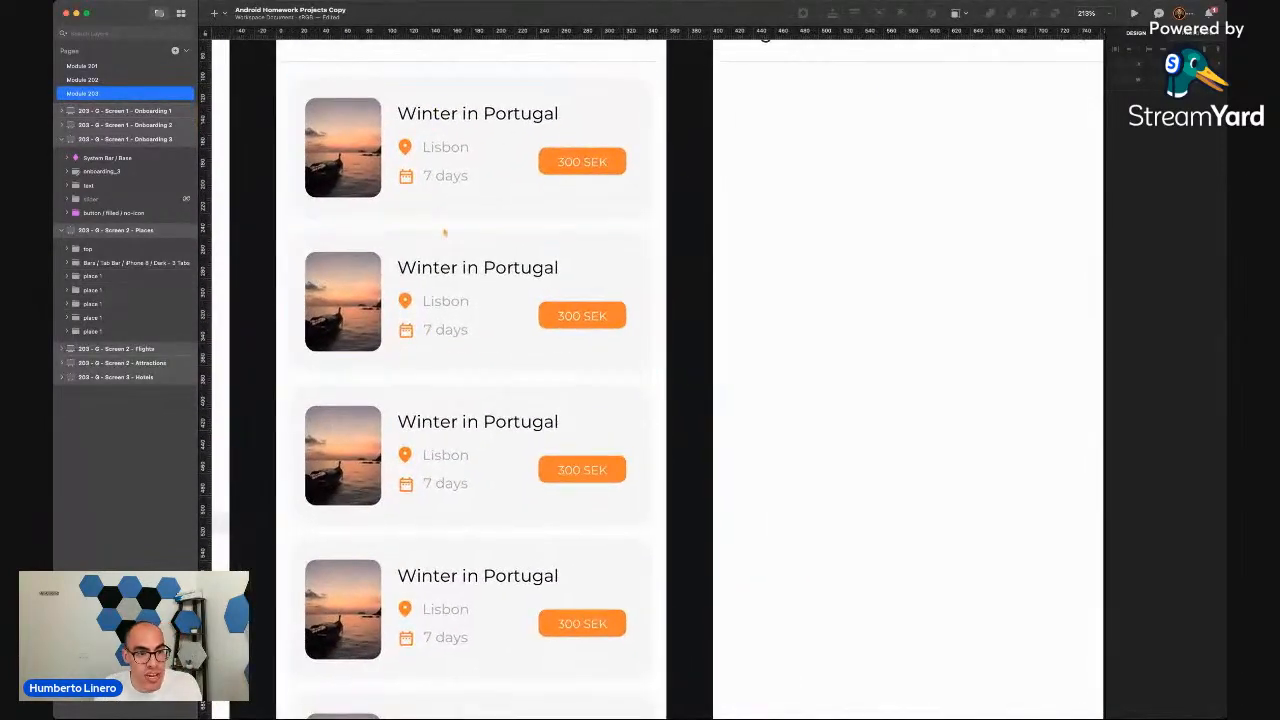
click(427, 175)
double_click(427, 175)
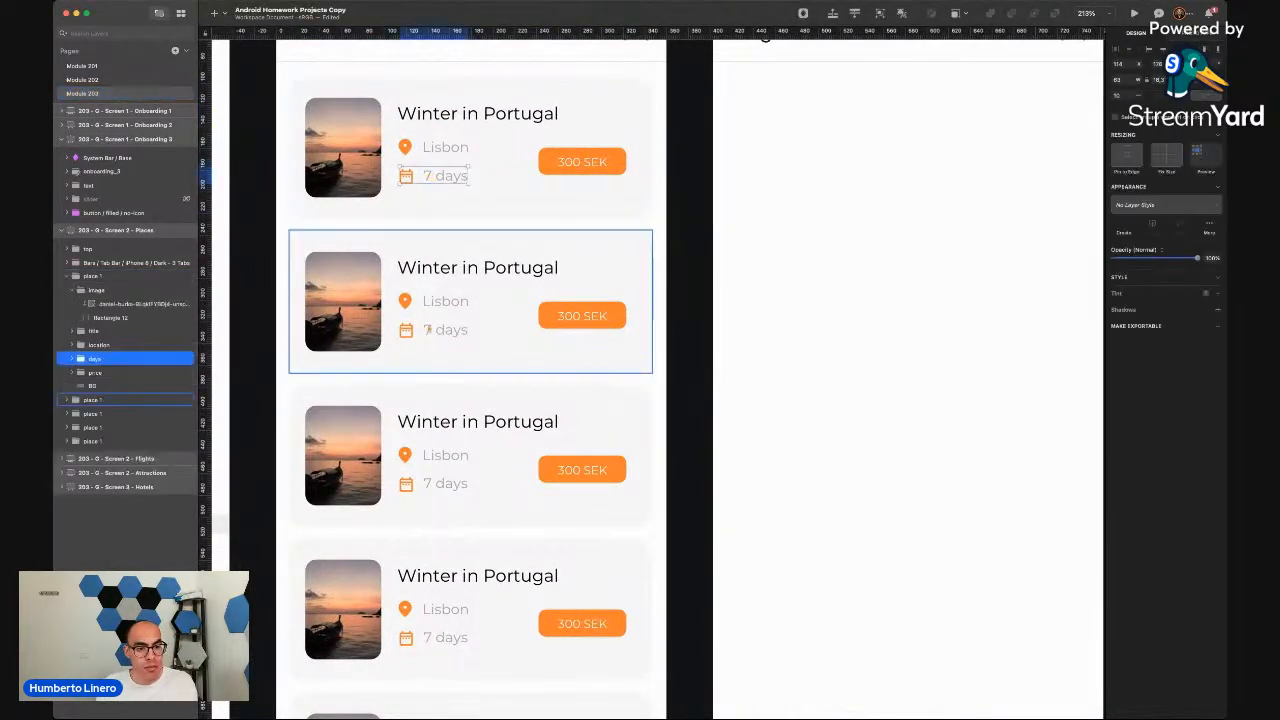
double_click(429, 329)
double_click(429, 329)
double_click(429, 329)
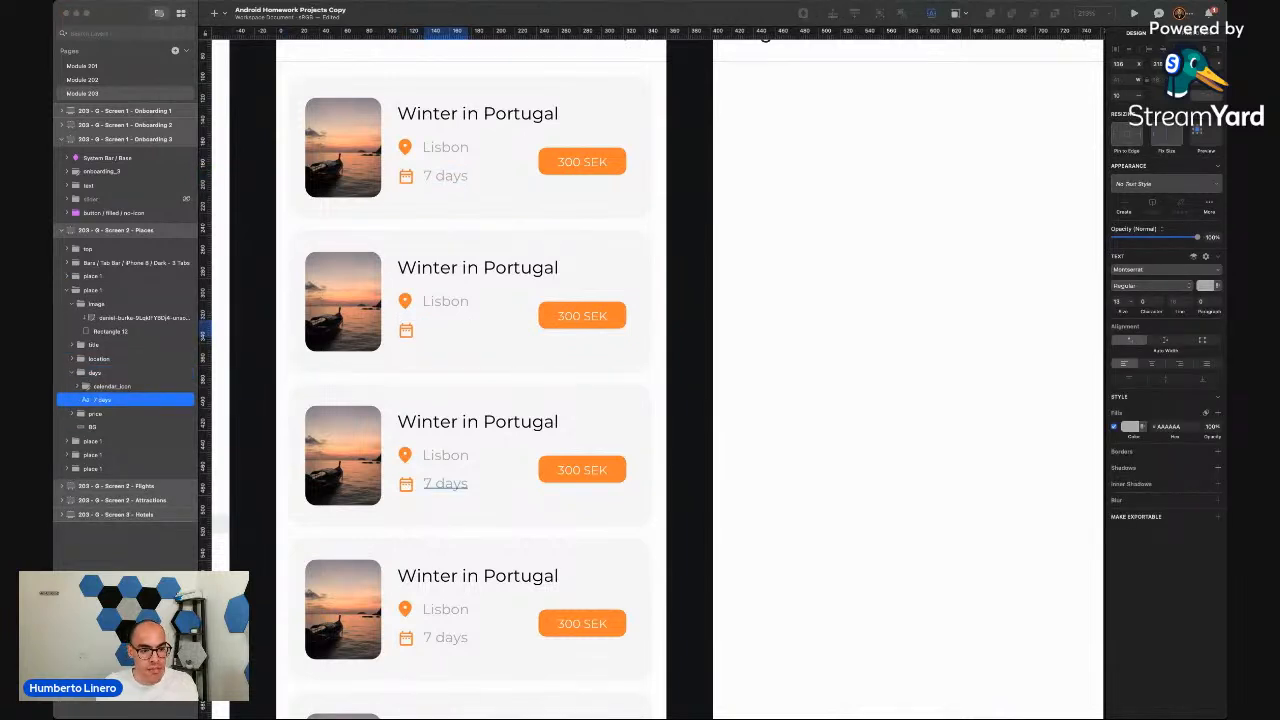
Change the duration text to "8 days" on the third place card and "14 days" on the fourth
double_click(445, 484)
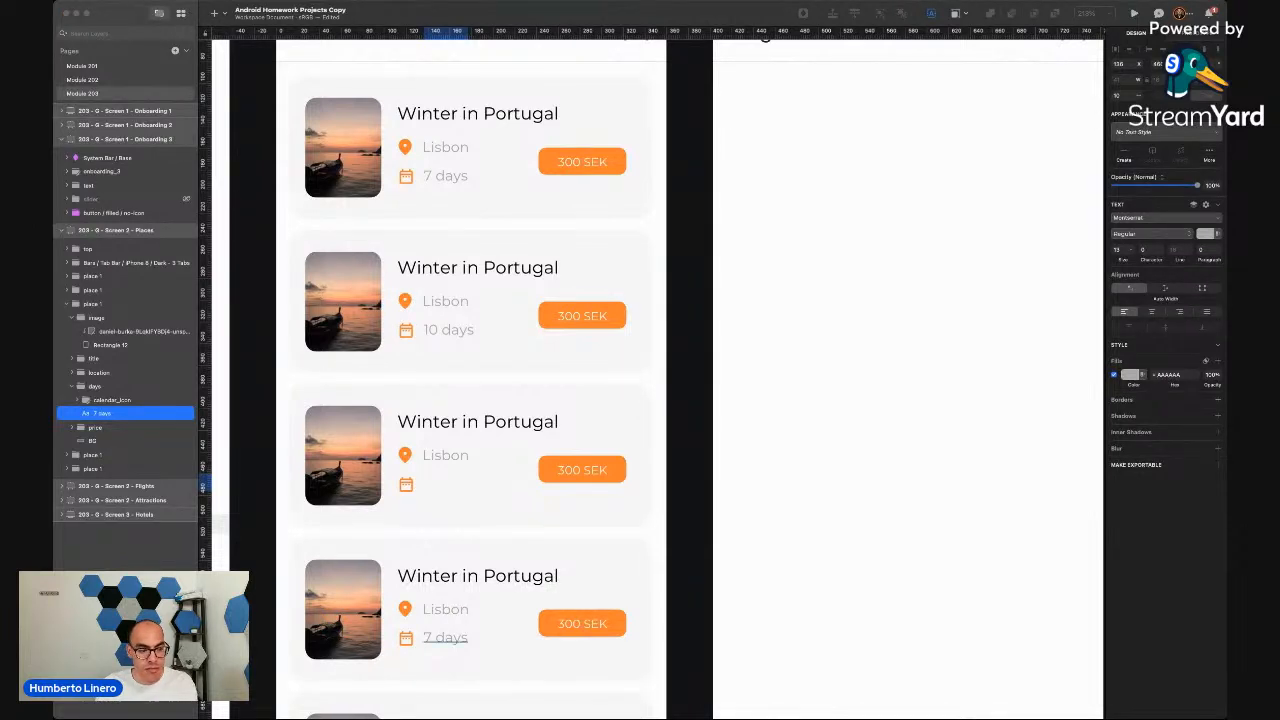
double_click(445, 638)
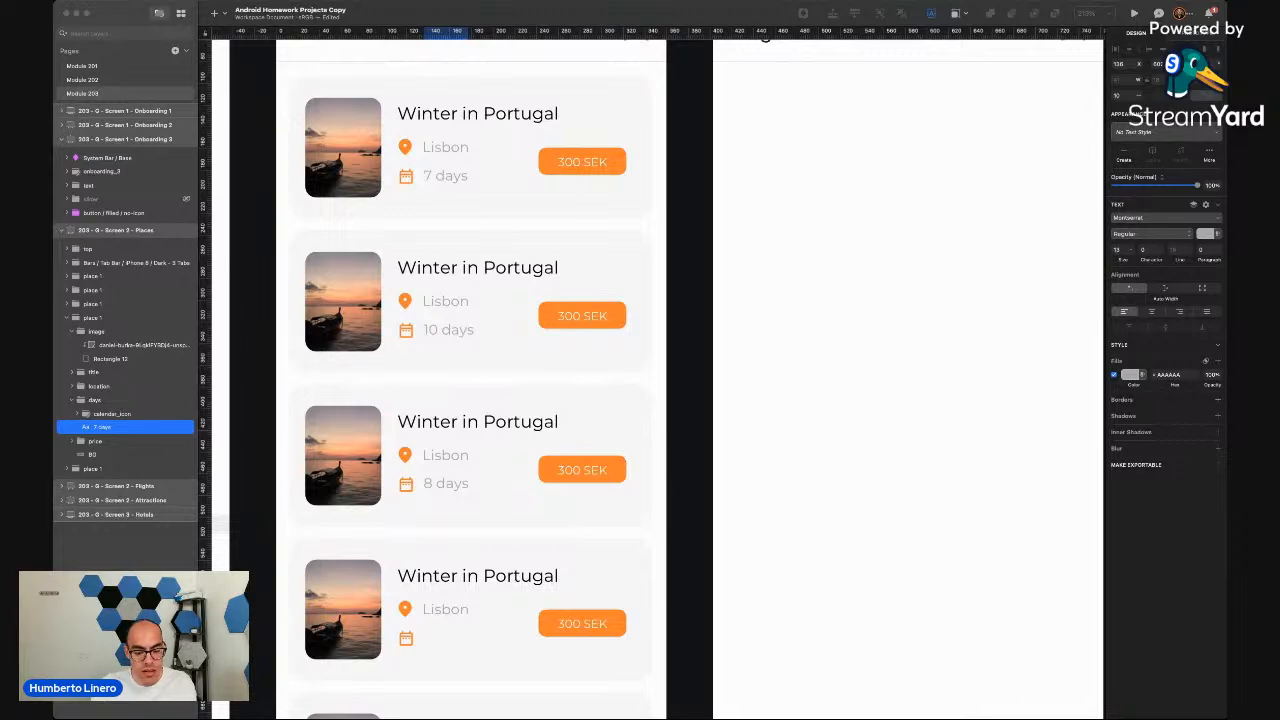
scroll(470, 380, down, 5)
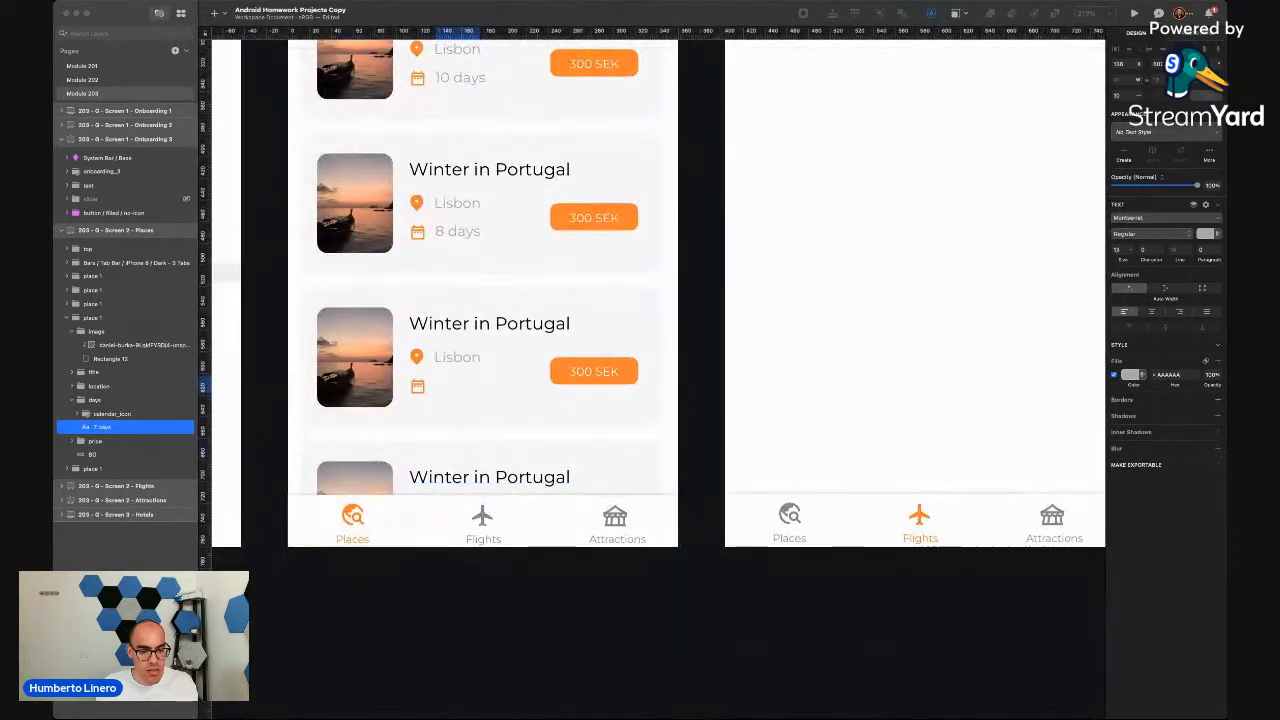
text(14 days)
Change the location text on the second place card to "Panama"
scroll(450, 317, up, 6)
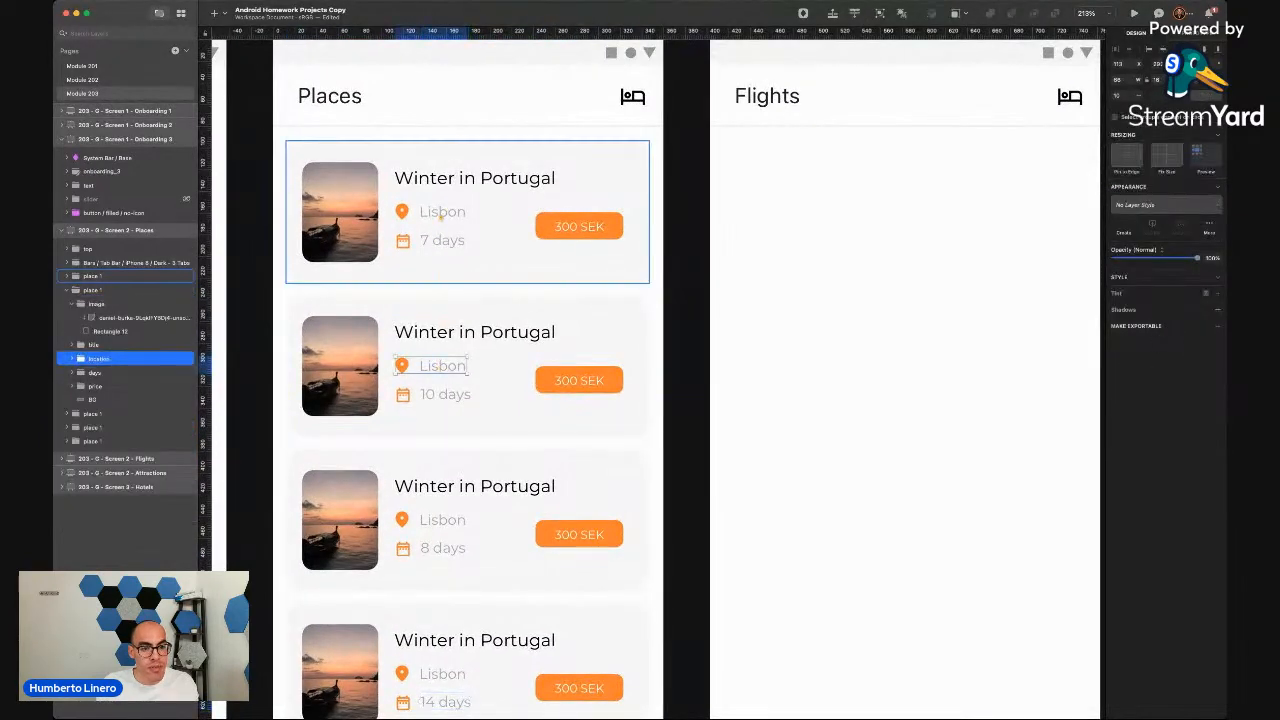
click(440, 212)
double_click(437, 369)
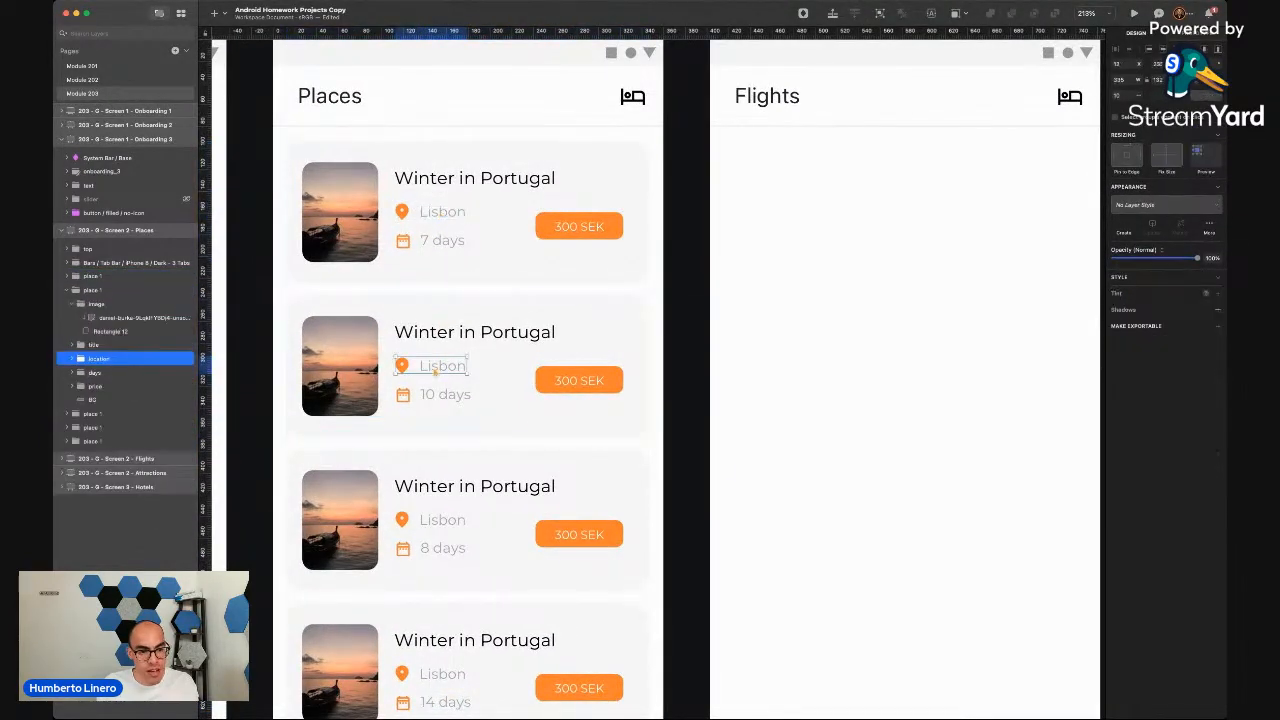
double_click(437, 369)
key(BackSpace)
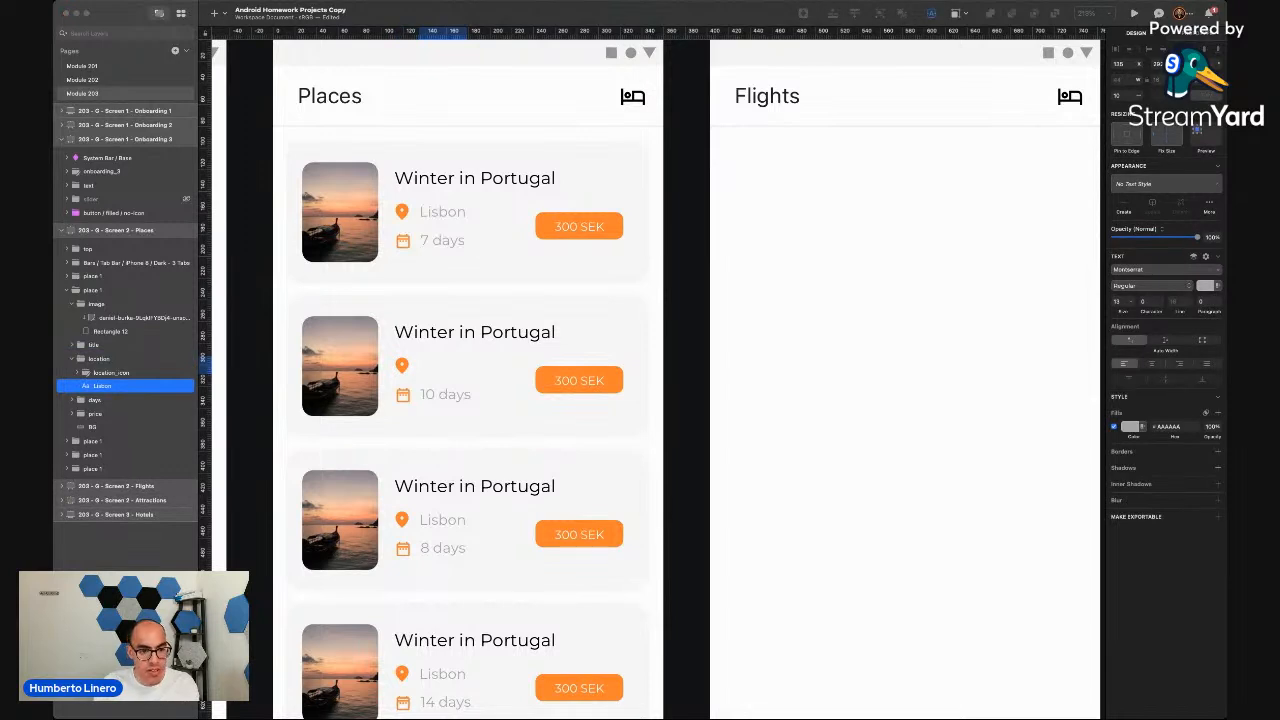
text(Panama)
Change the location text on the third place card to "Gothenburg"
click(440, 520)
click(440, 520)
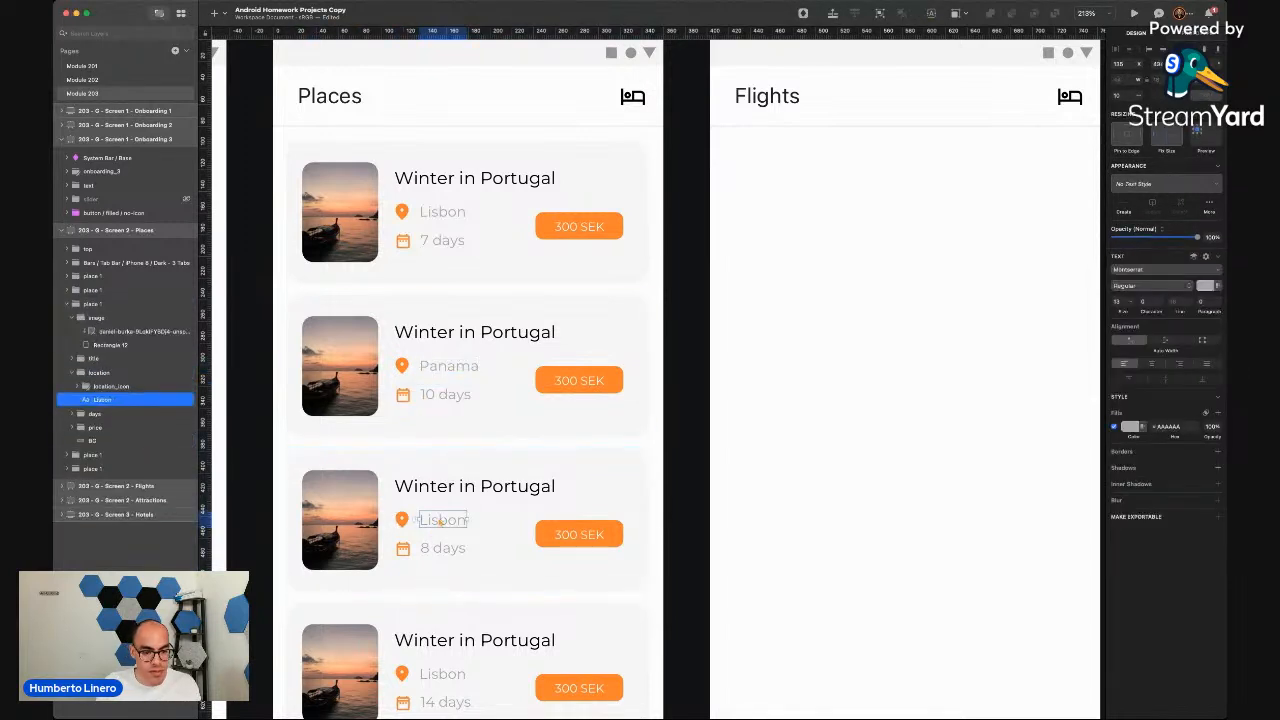
double_click(433, 520)
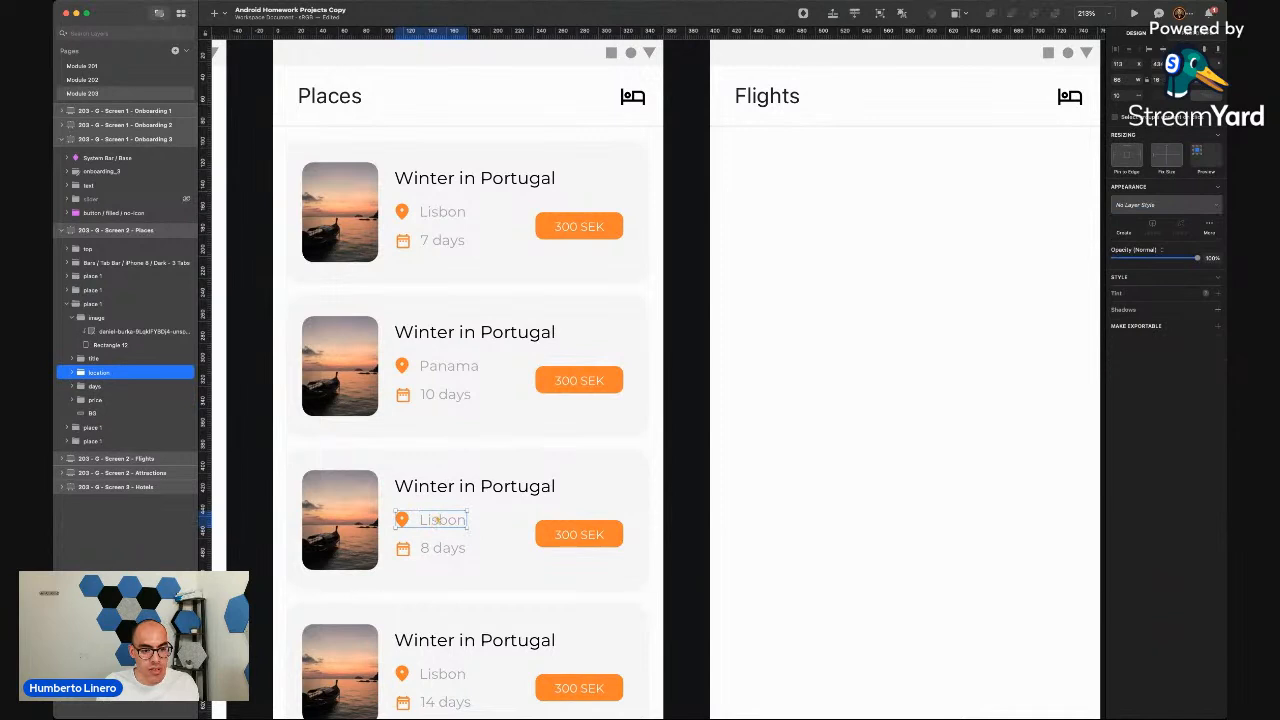
key(BackSpace)
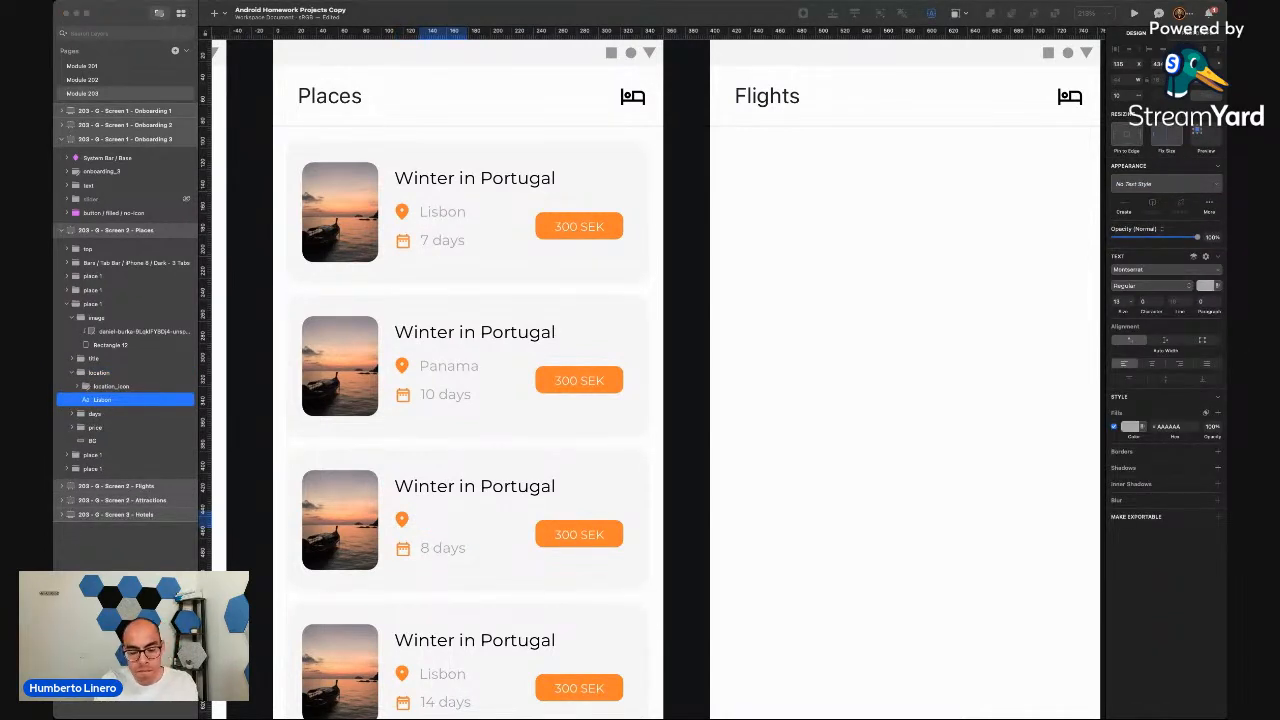
text(Gothenburg)
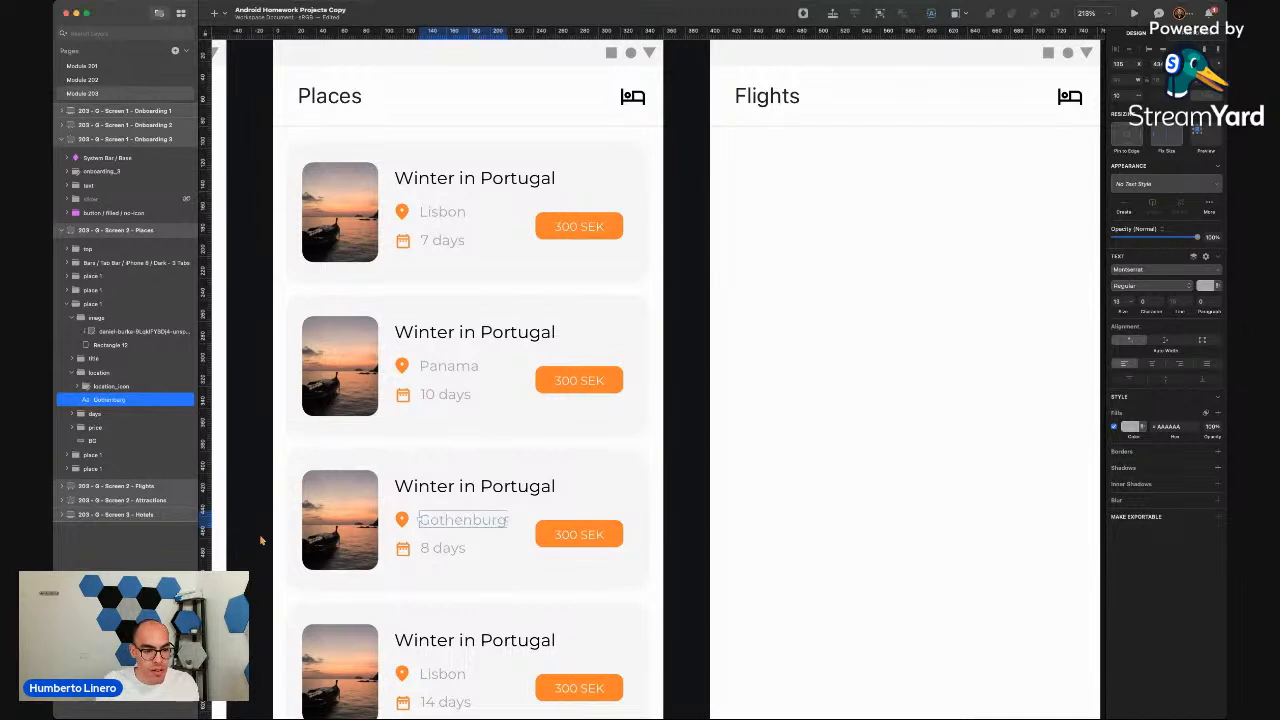
Change the location text on the fourth place card to "Madrid"
scroll(460, 400, down, 5)
click(452, 426)
double_click(452, 426)
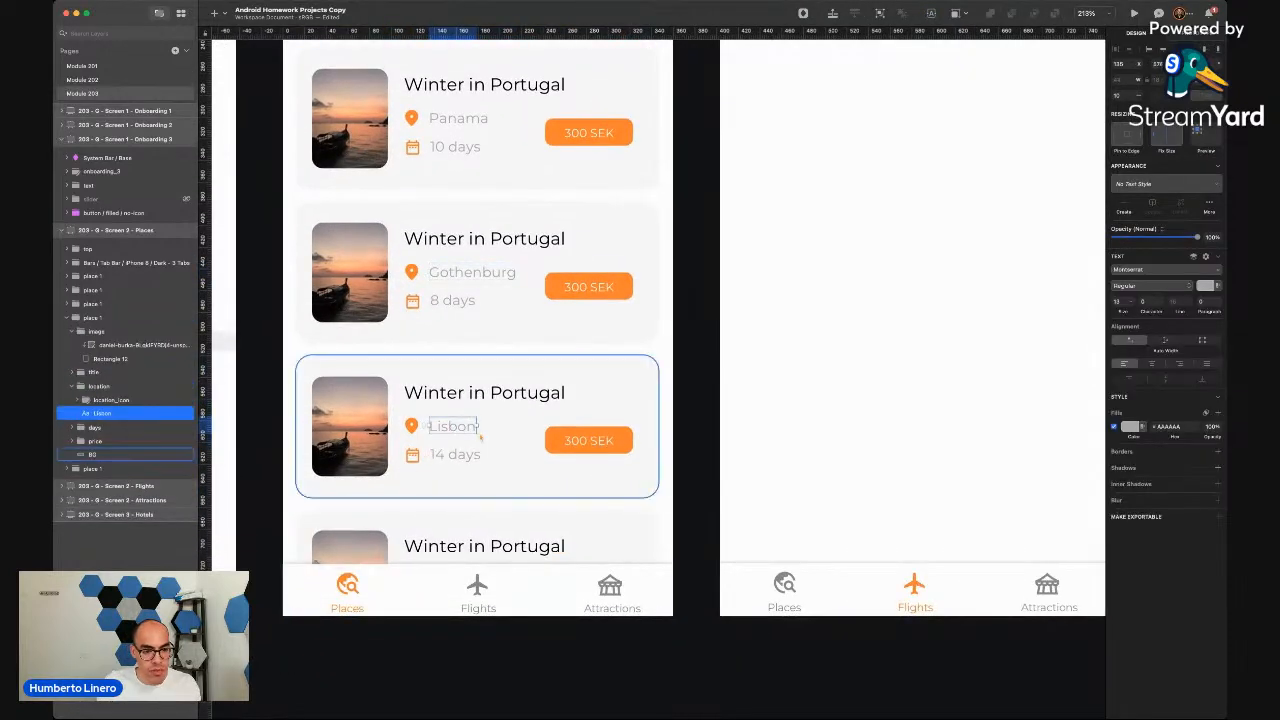
key(BackSpace)
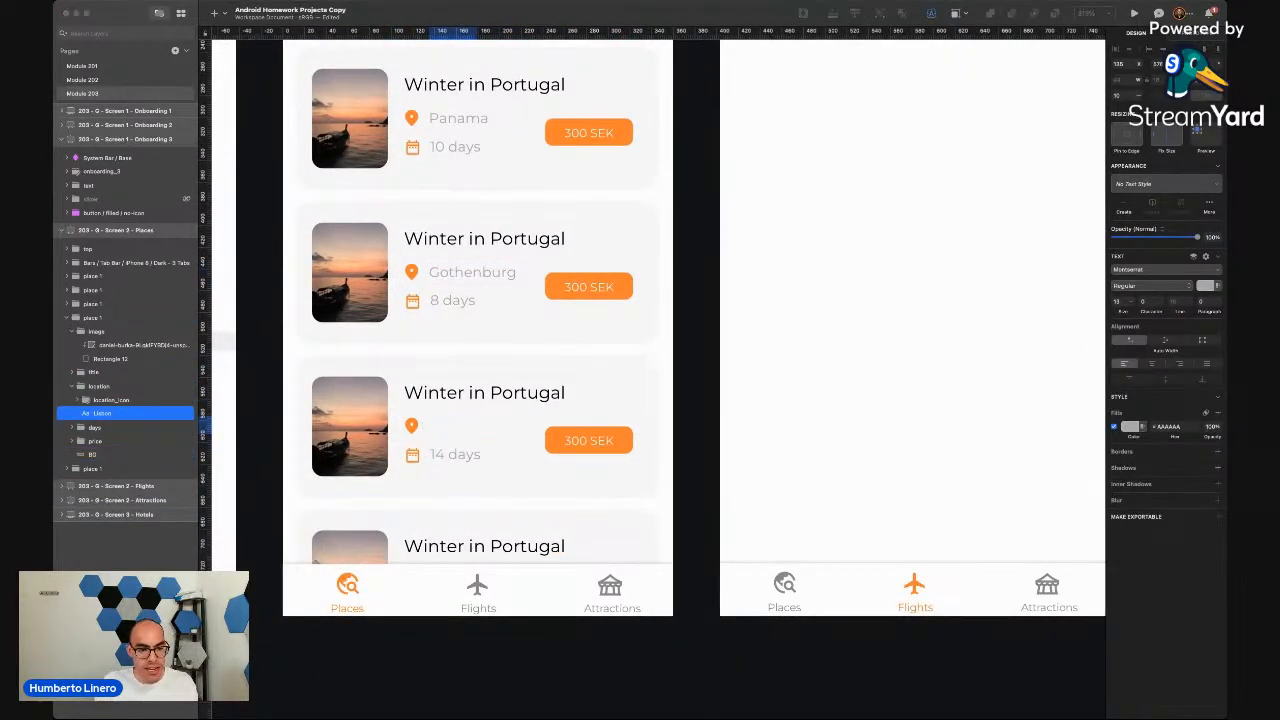
text(Madrid)
Change the price on the Panama card's orange label to "700 SEK"
scroll(546, 319, up, 5)
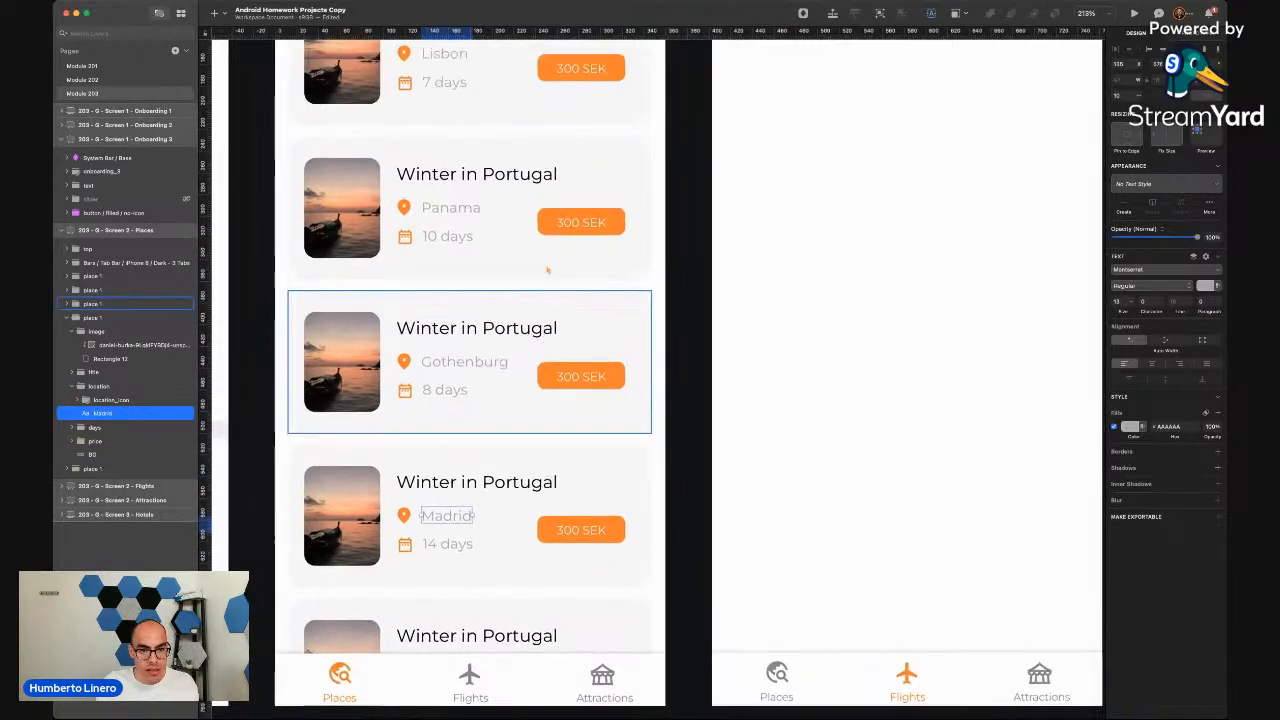
double_click(555, 390)
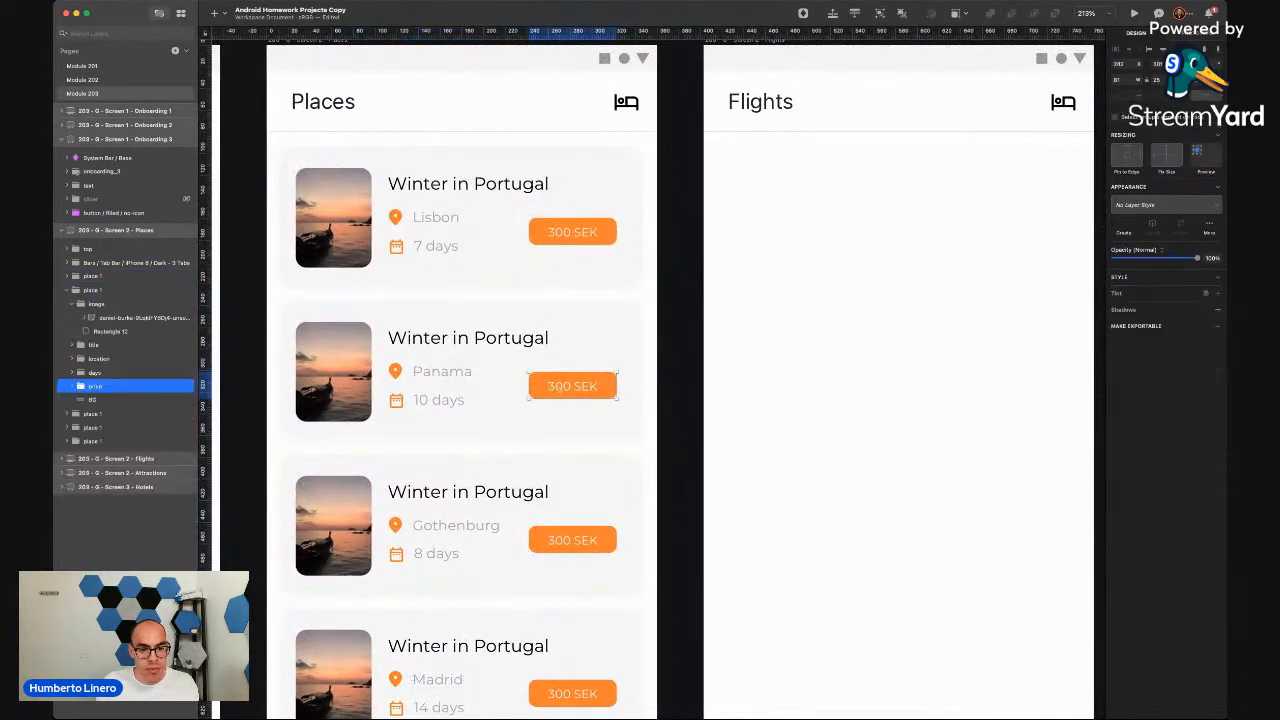
double_click(555, 390)
double_click(555, 389)
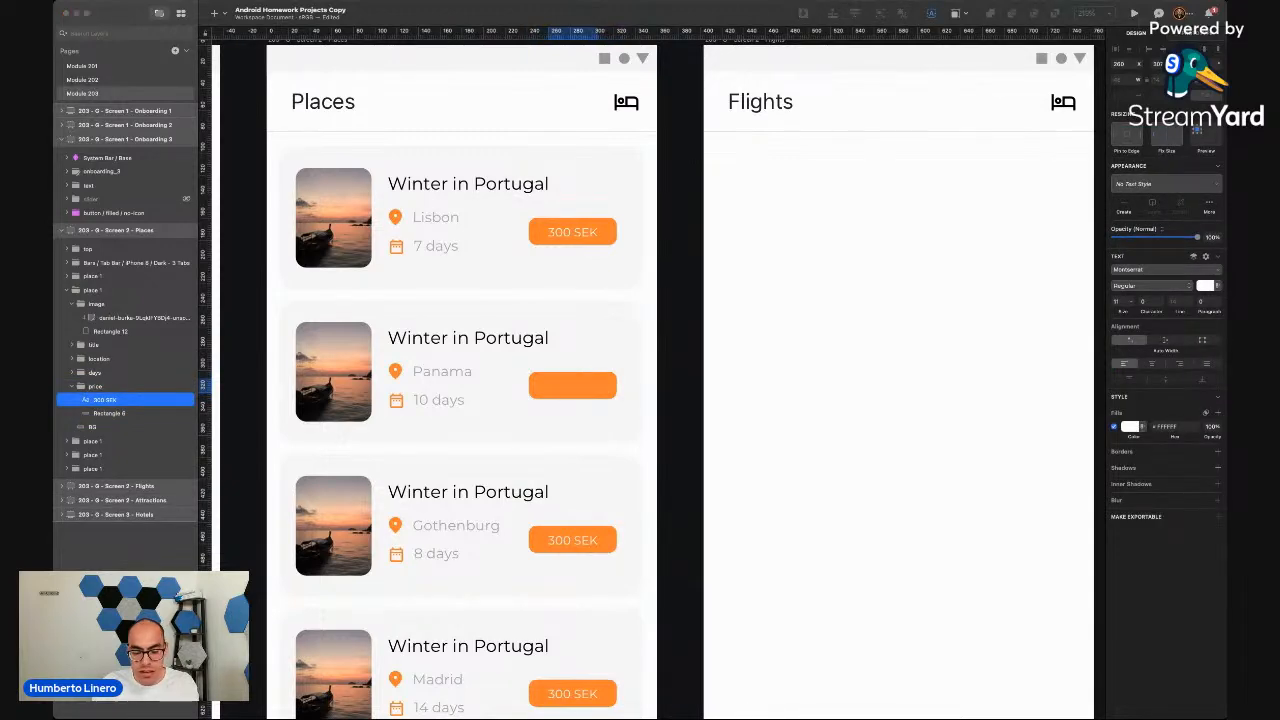
click(666, 429)
Change the price on the Gothenburg card's orange label to "900 SEK"
scroll(666, 429, down, 5)
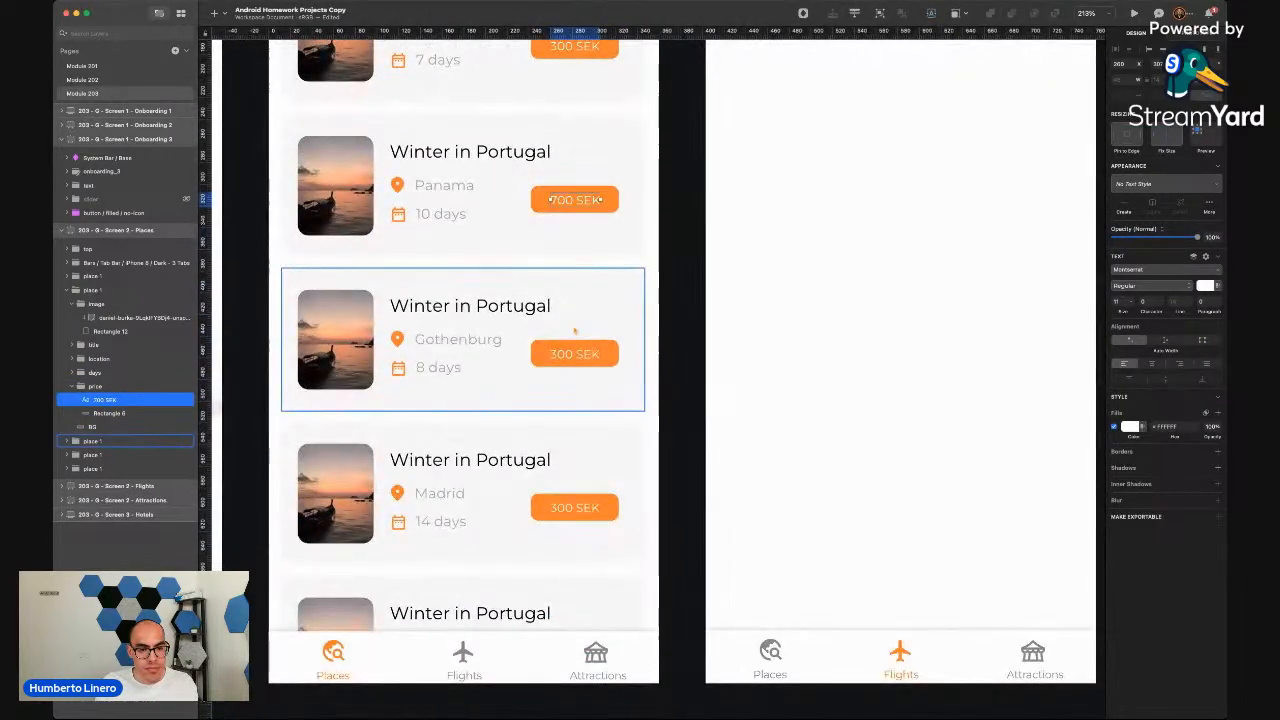
scroll(574, 329, up, 5)
click(543, 395)
double_click(543, 395)
double_click(540, 393)
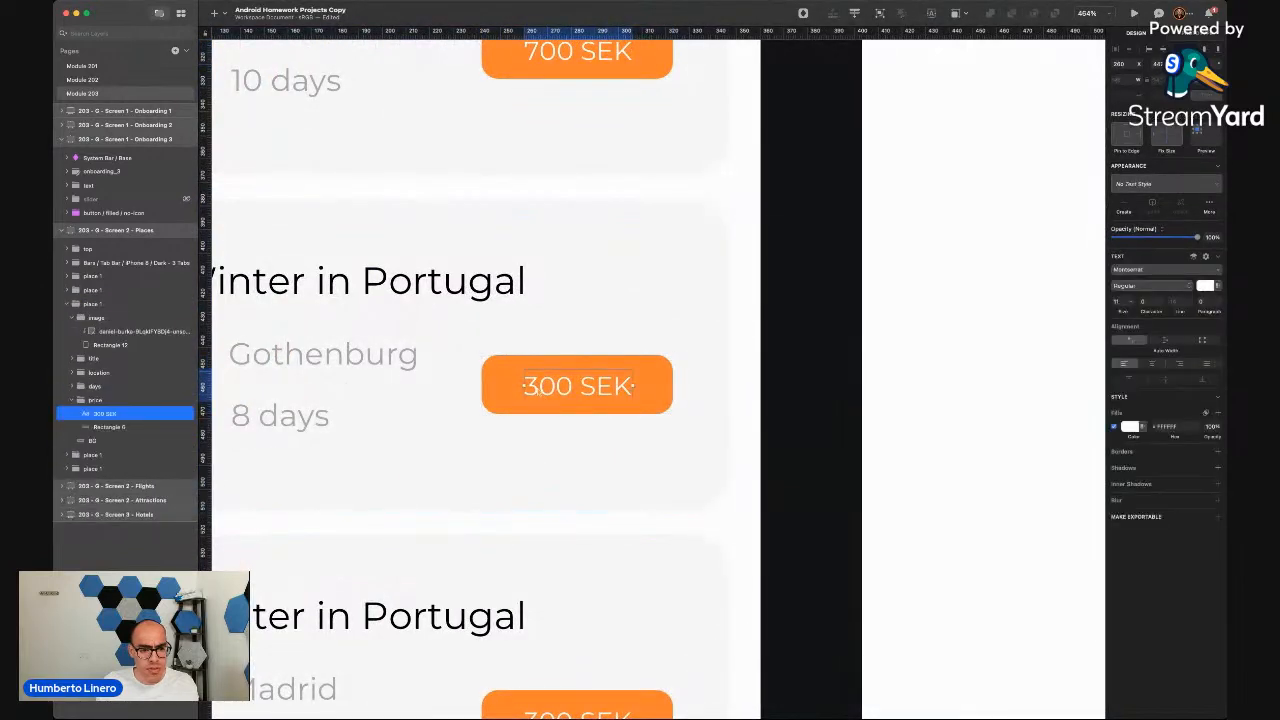
double_click(539, 391)
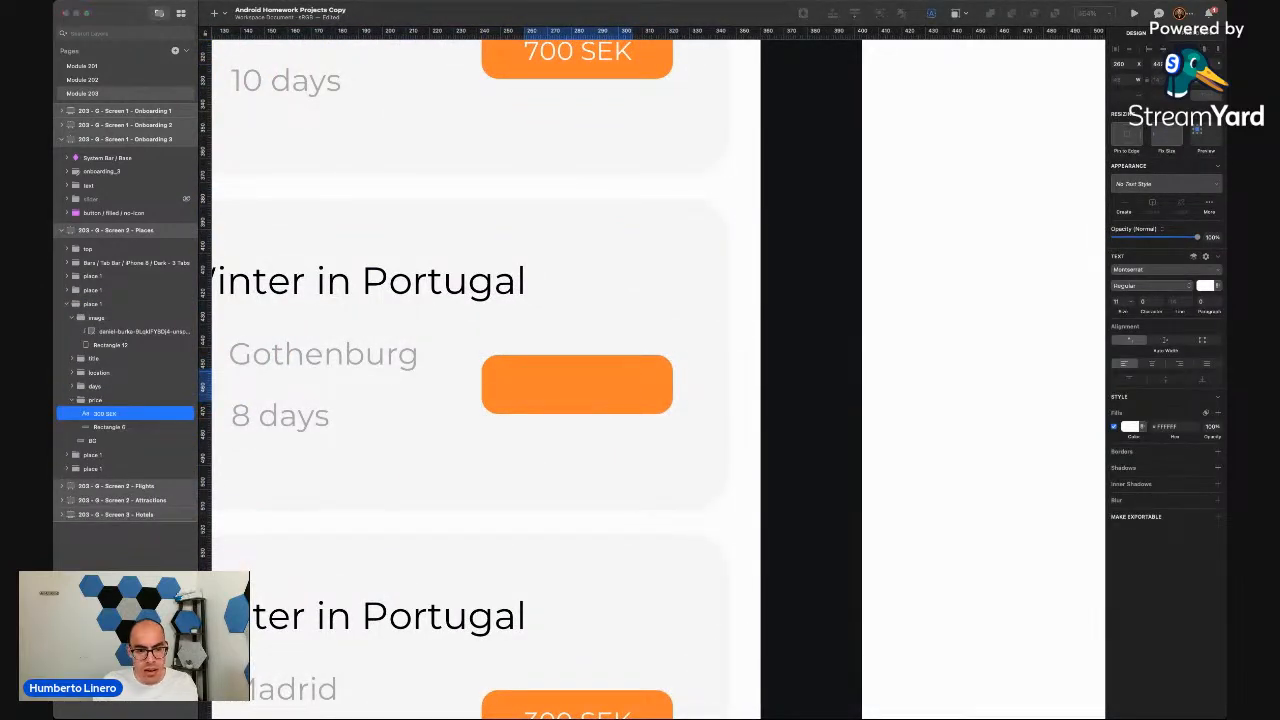
scroll(577, 386, down, 5)
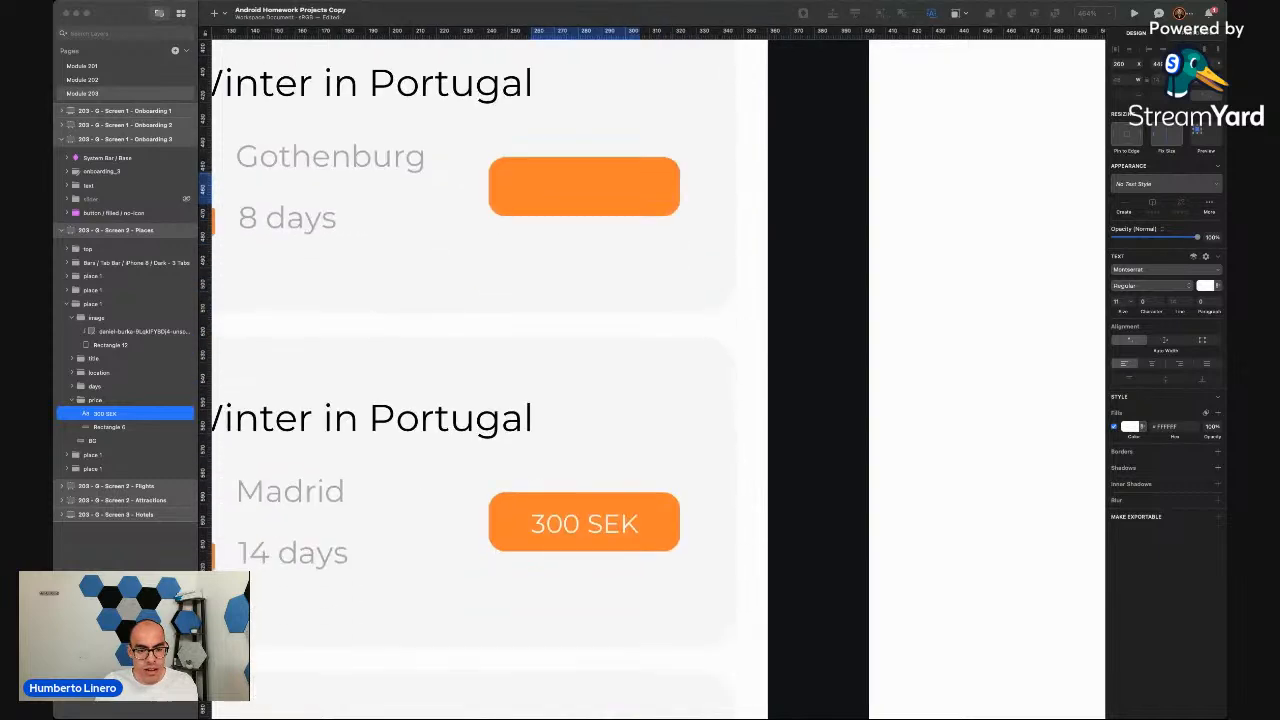
Change the price on the Madrid card's orange label to "800 SEK"
click(584, 523)
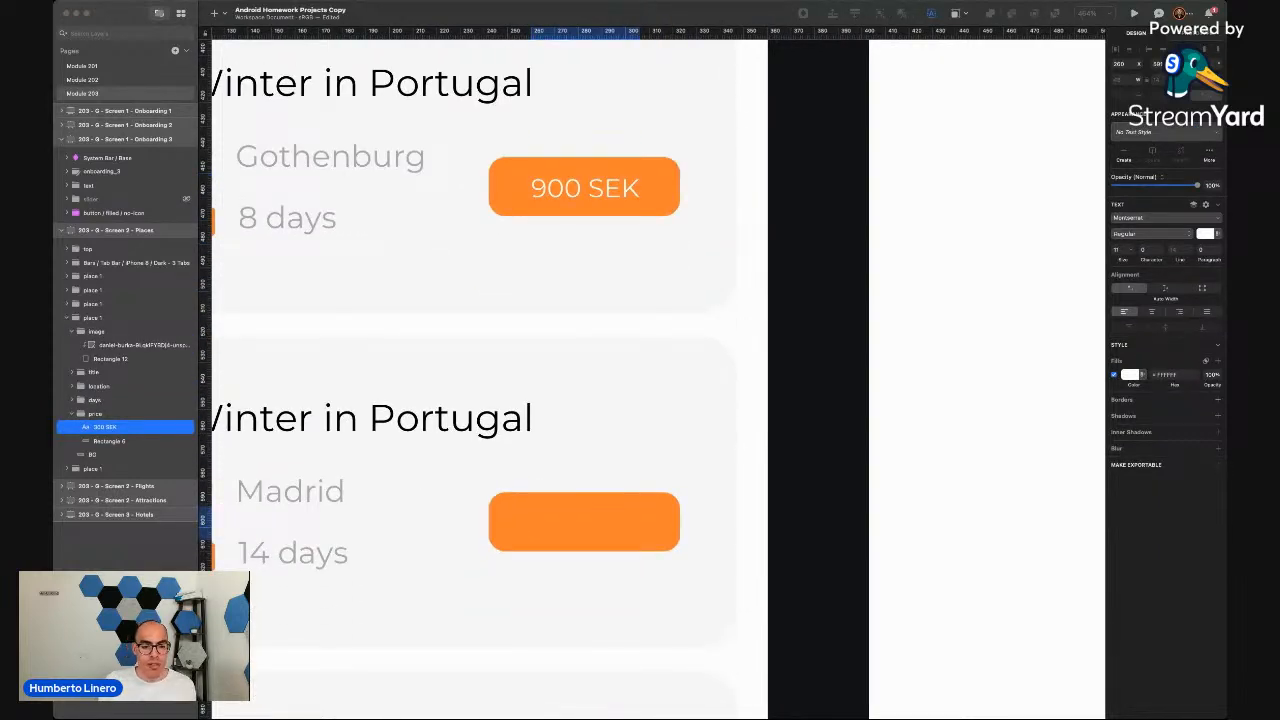
key(Escape)
click(807, 487)
scroll(807, 487, down, 4)
scroll(807, 487, down, 1)
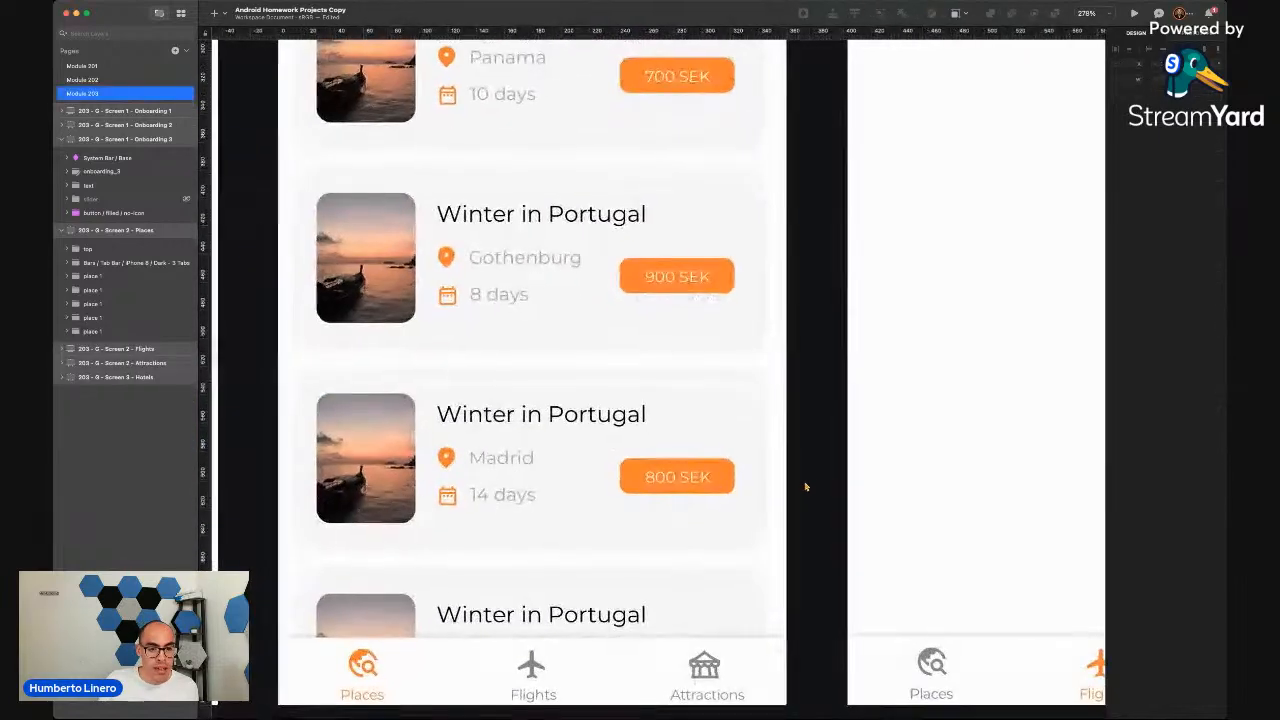
Change the title of the Lisbon card to "Magic of Portugal"
scroll(806, 487, up, 3)
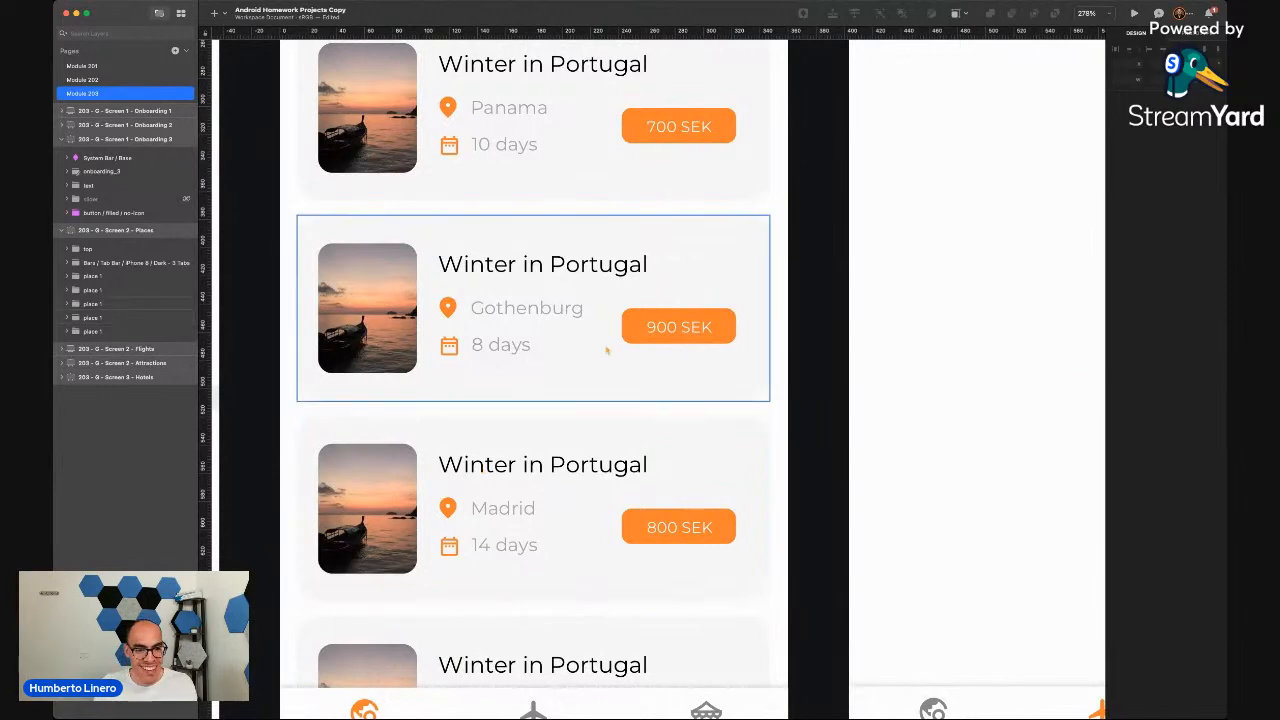
scroll(606, 351, up, 2)
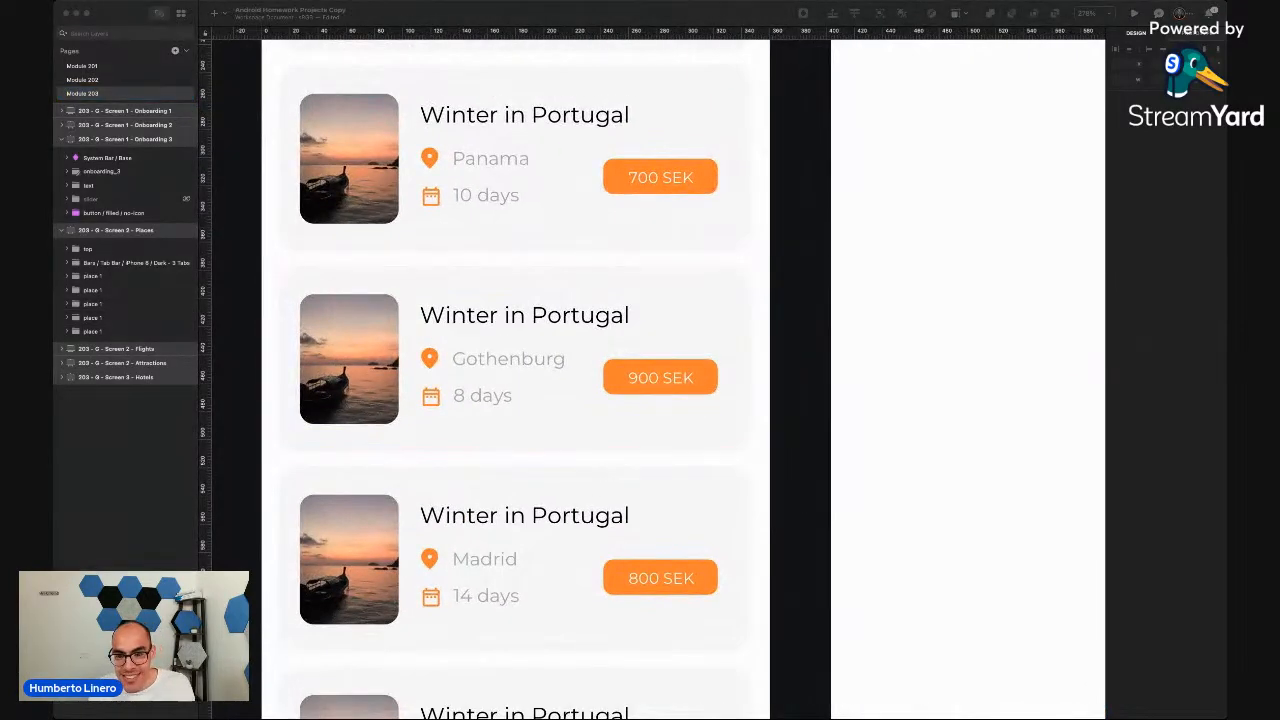
click(243, 244)
scroll(386, 213, up, 2)
scroll(513, 170, up, 5)
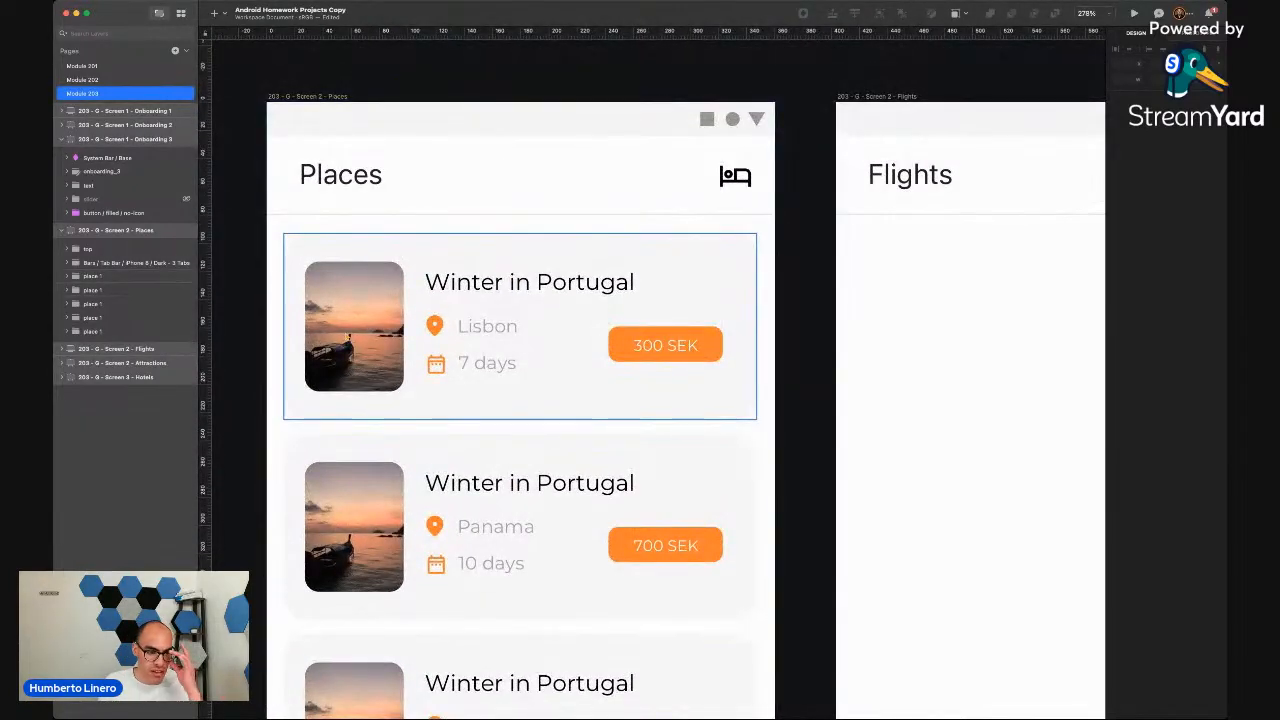
super+click(469, 284)
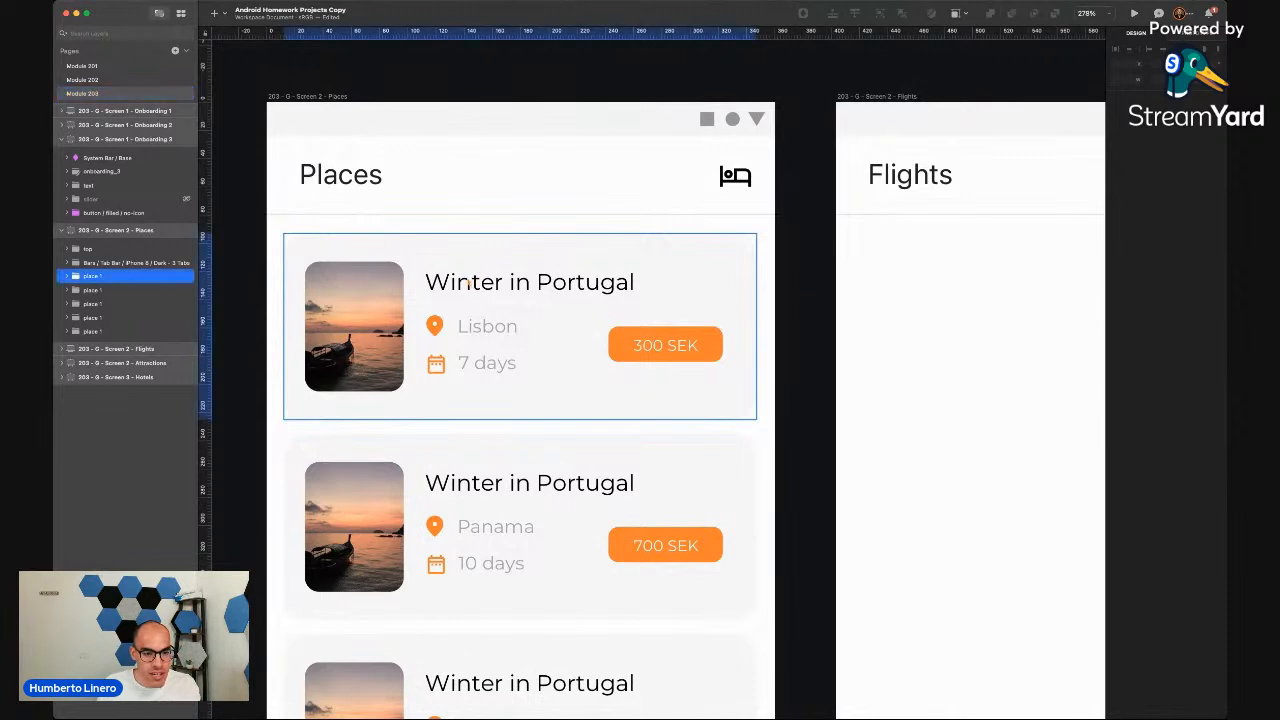
double_click(448, 286)
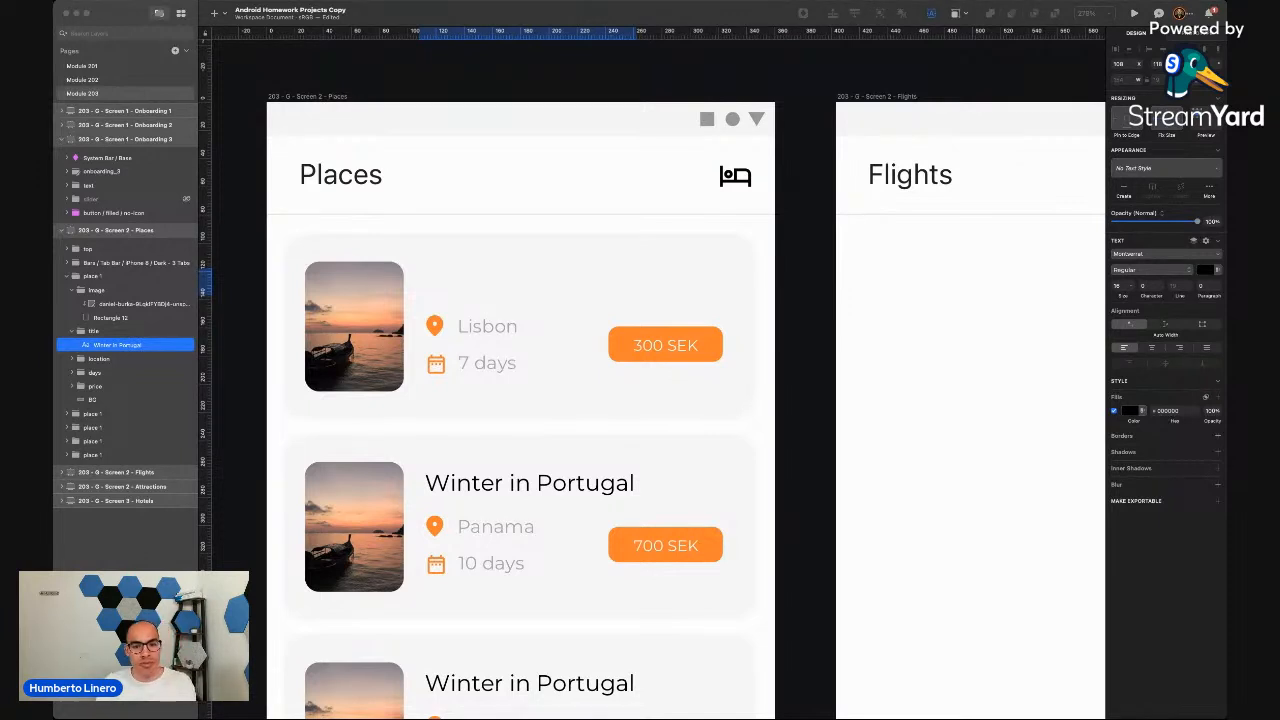
click(789, 303)
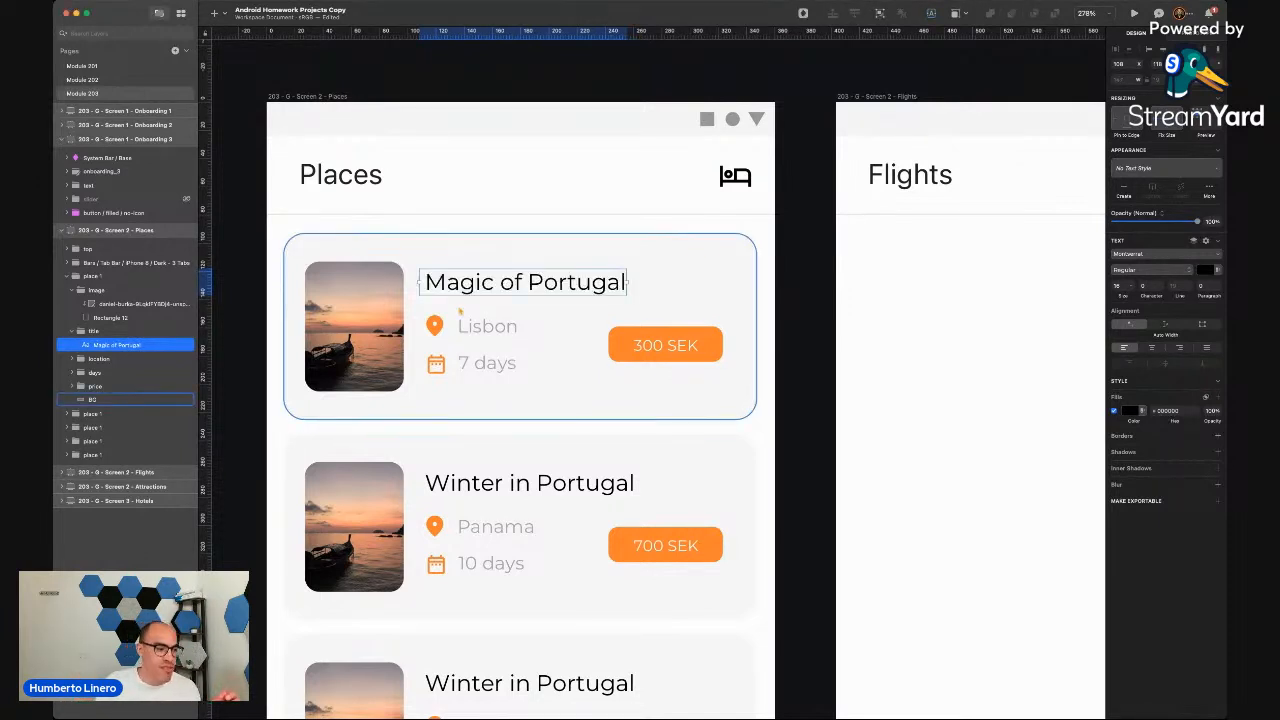
scroll(500, 320, down, 3)
click(466, 333)
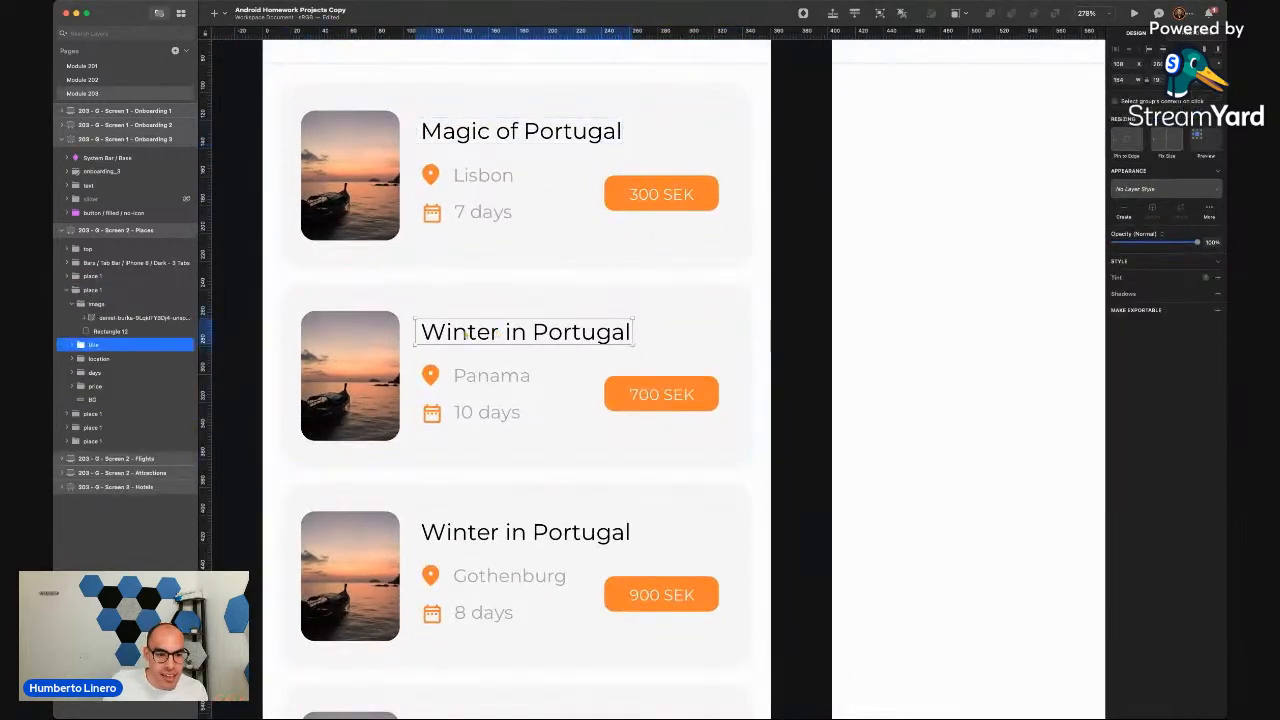
click(466, 336)
double_click(483, 333)
key(BackSpace)
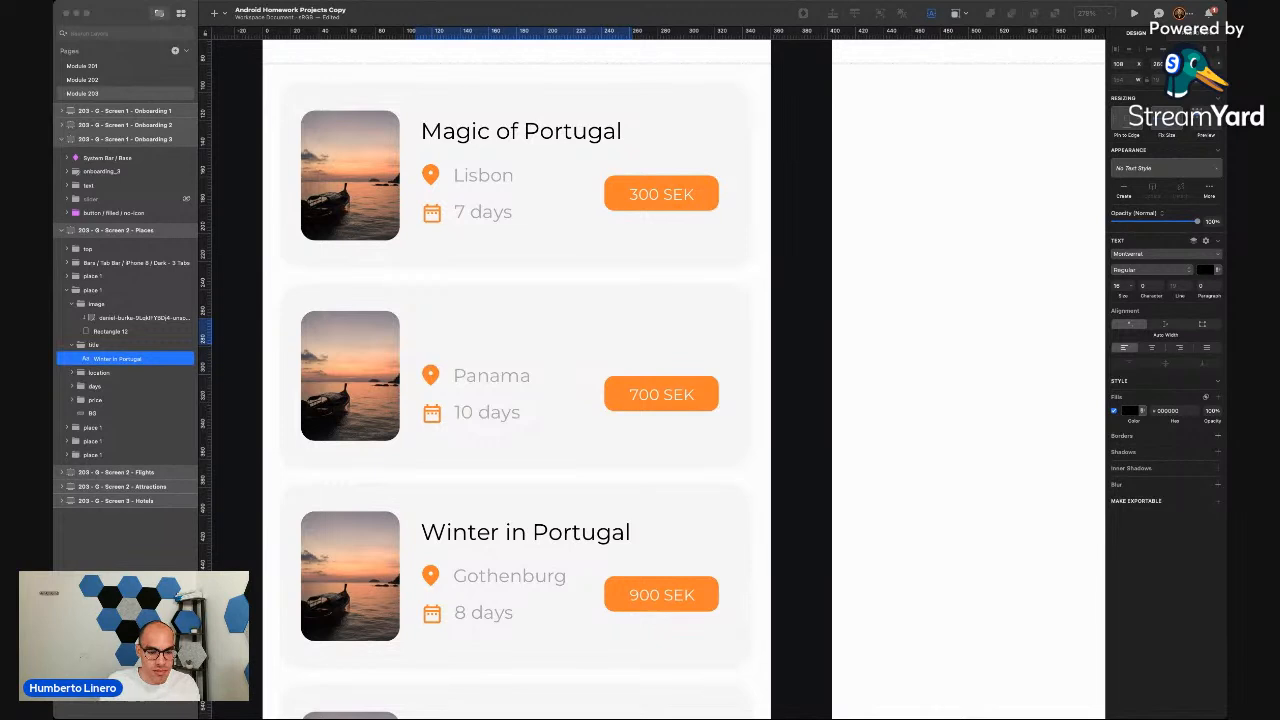
Change the title of the Gothenburg card to "The Viking Experience"
double_click(525, 532)
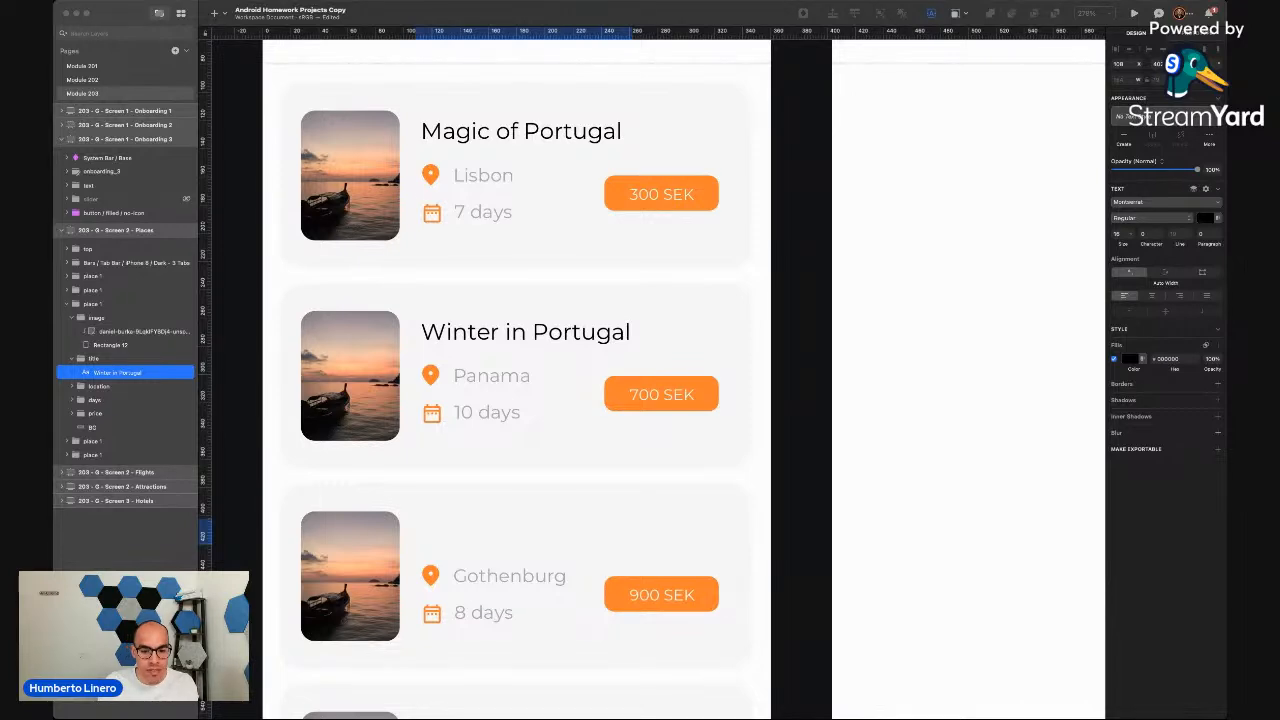
text(The Viking Experience)
key(Escape)
Change the title of the Madrid card to "The King of the Castle"
scroll(713, 570, down, 5)
scroll(713, 570, down, 1)
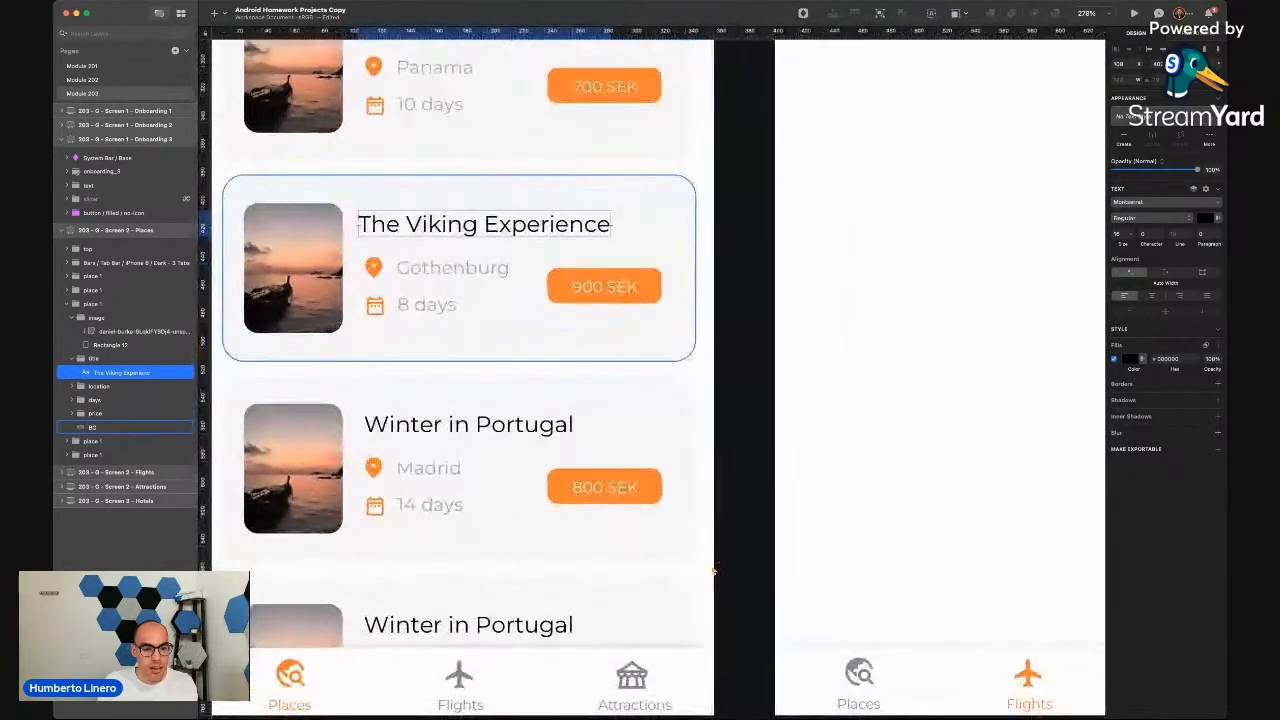
click(506, 431)
double_click(506, 431)
double_click(506, 432)
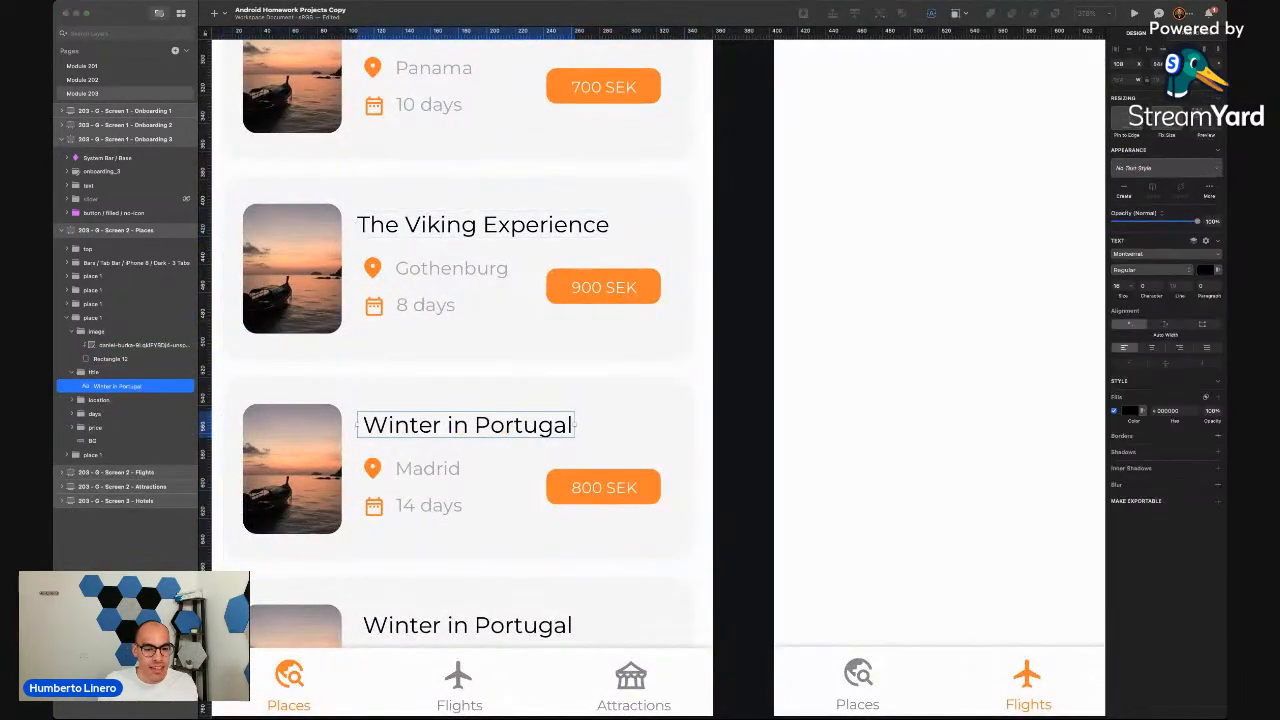
key(BackSpace)
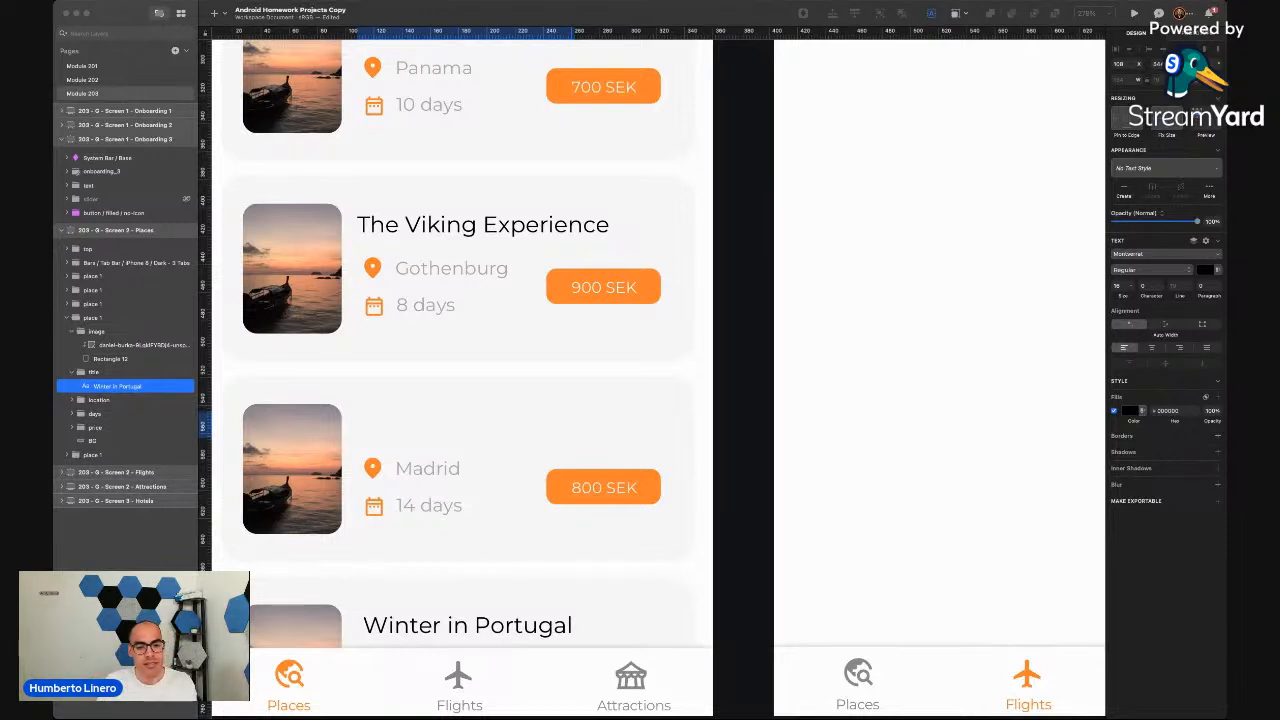
click(763, 389)
Review the stacked travel cards on the Places screen and how it sits beside the neighbouring artboards
scroll(655, 523, down, 3)
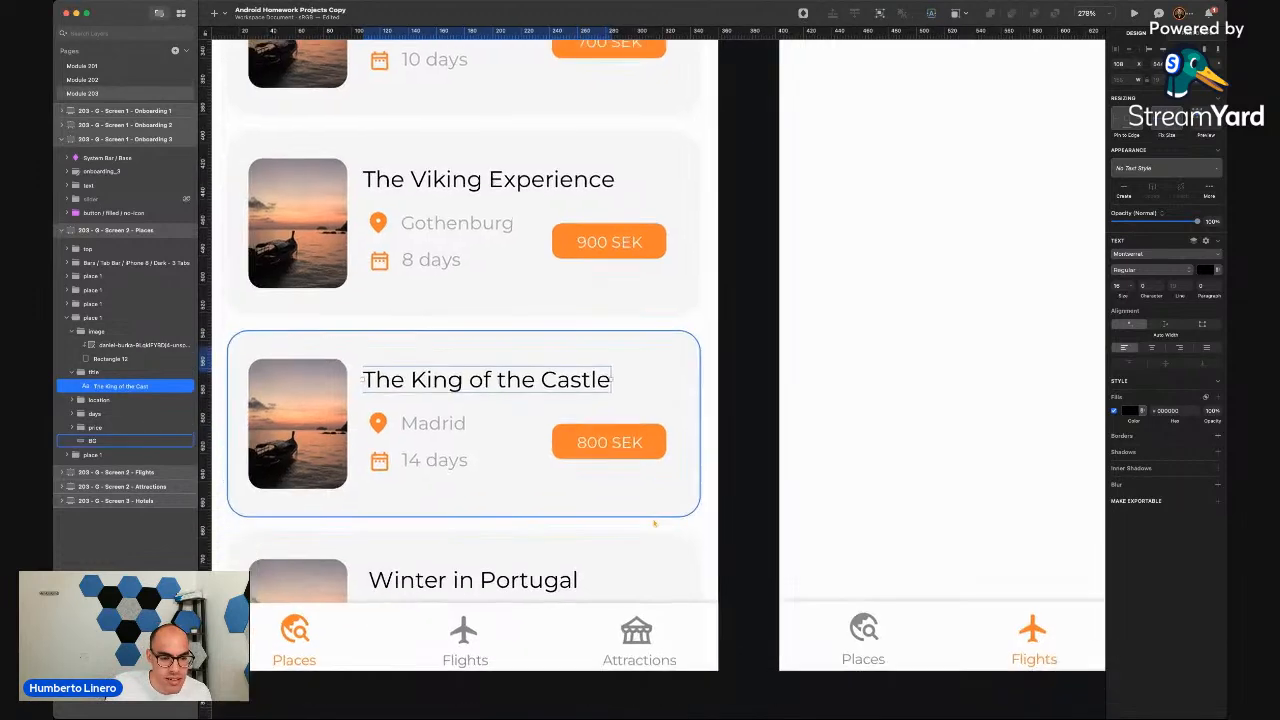
scroll(655, 523, up, 2)
scroll(655, 523, up, 7)
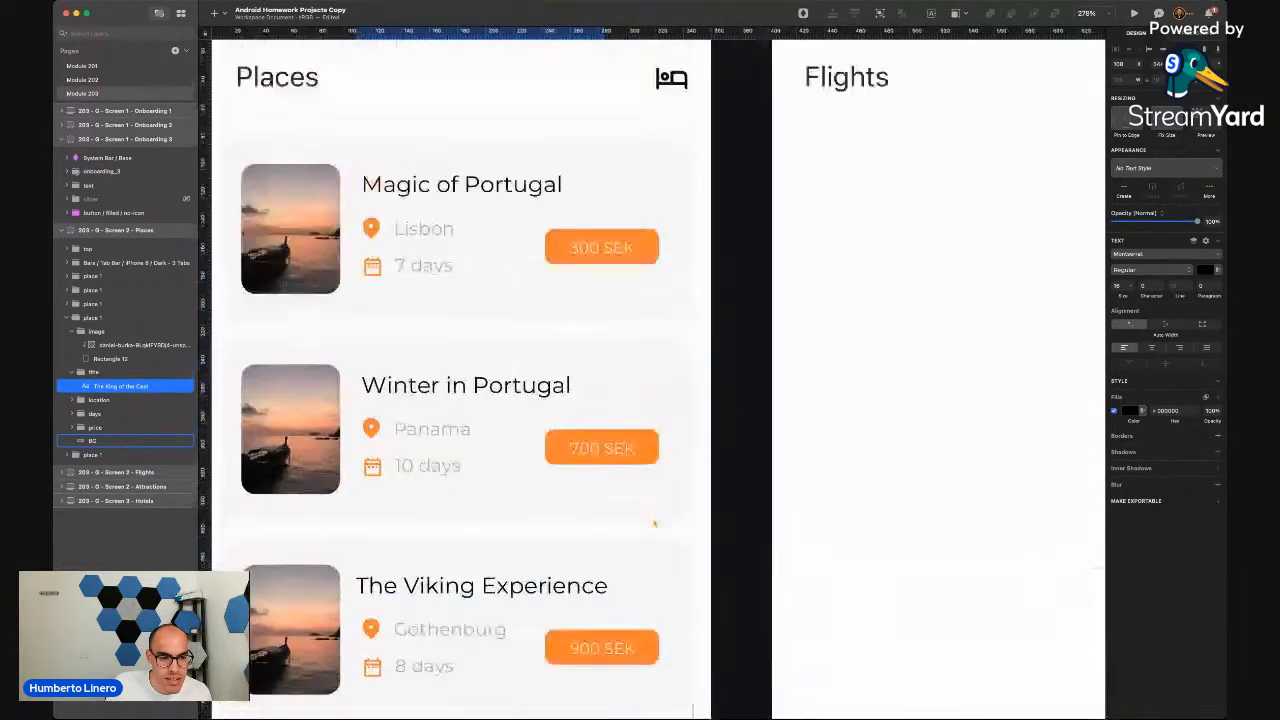
scroll(655, 521, down, 2)
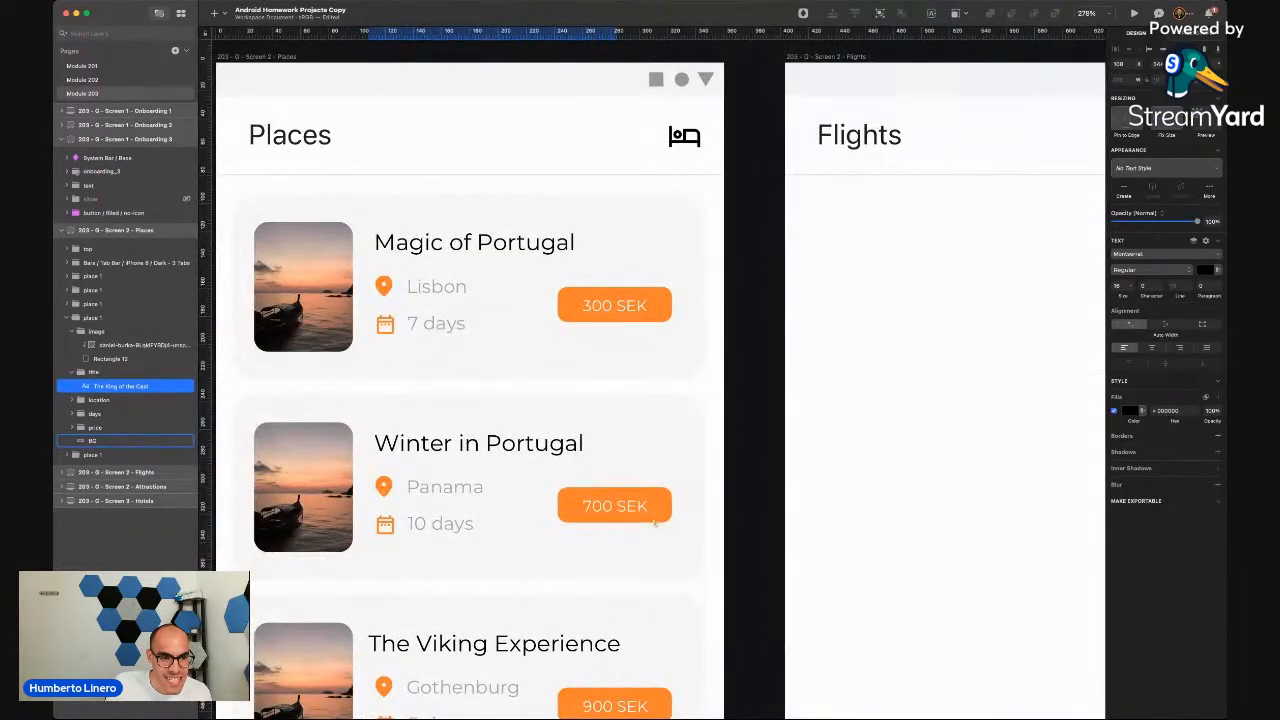
scroll(655, 523, left, 2)
scroll(655, 523, down, 1)
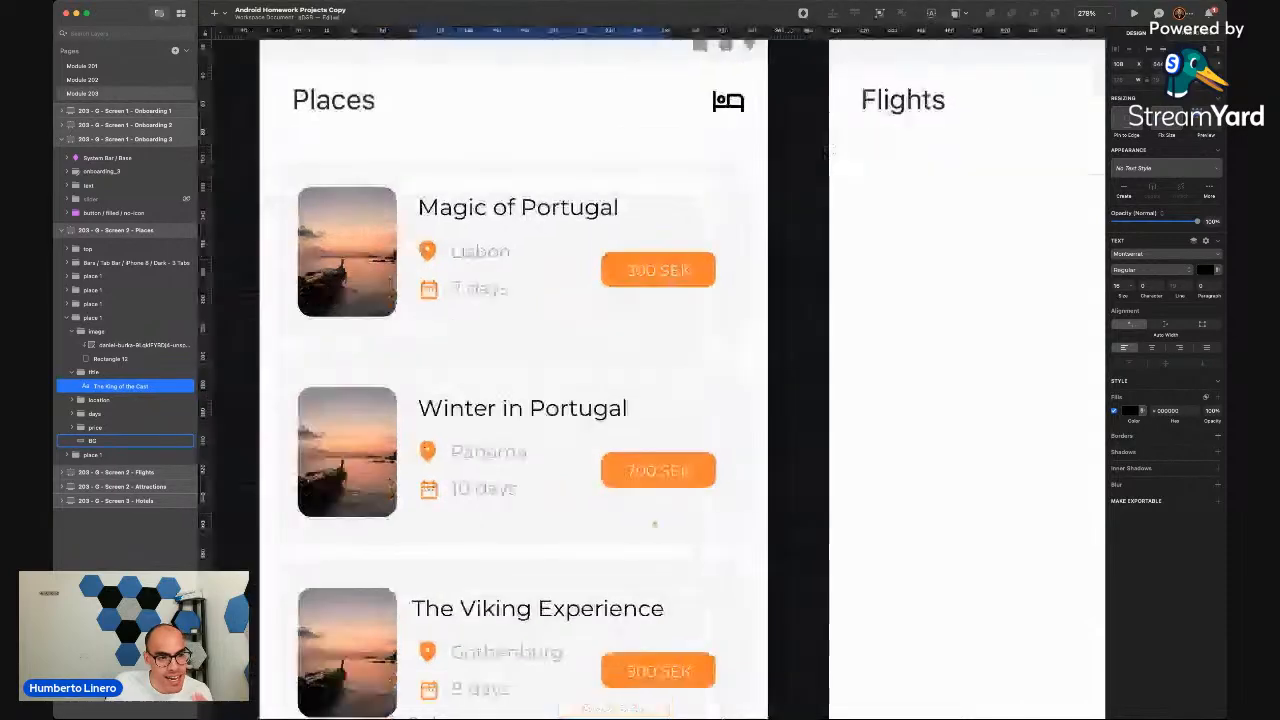
scroll(655, 523, down, 4)
scroll(655, 523, down, 1)
scroll(655, 523, down, 3)
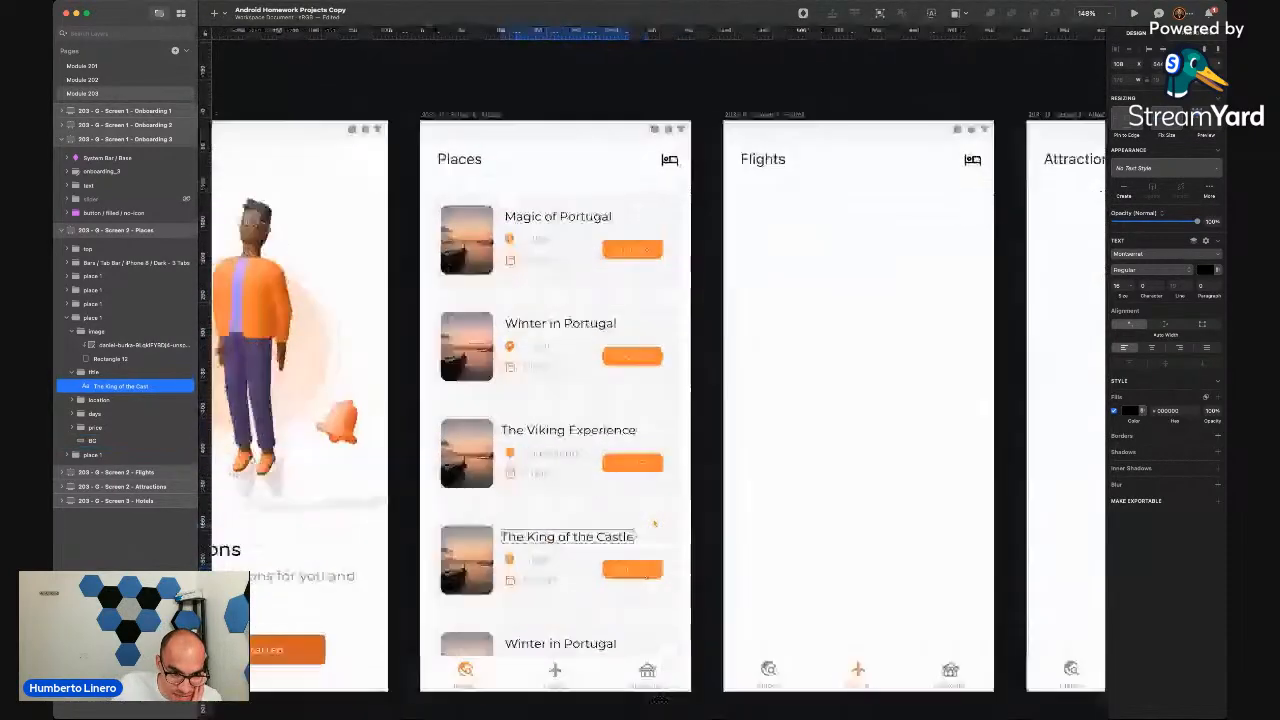
scroll(467, 206, up, 3)
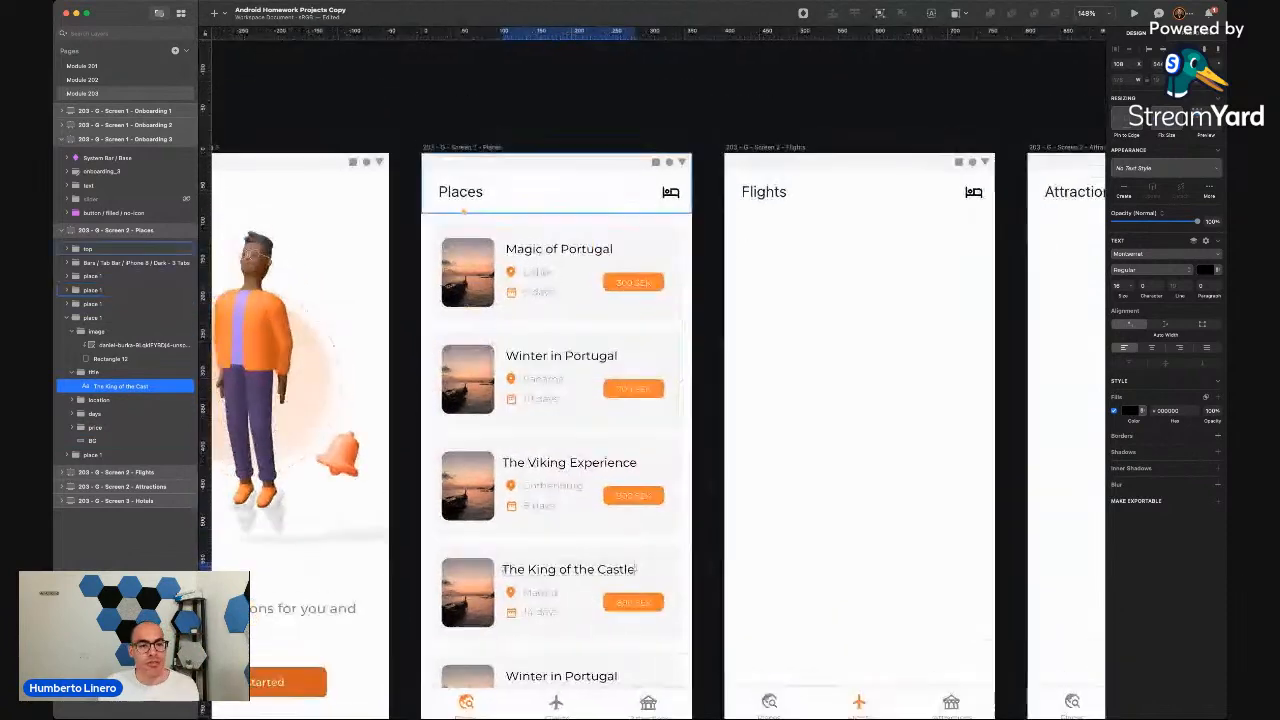
Try to change the header text of the Places screen to "Tours" and undo the edit
click(467, 202)
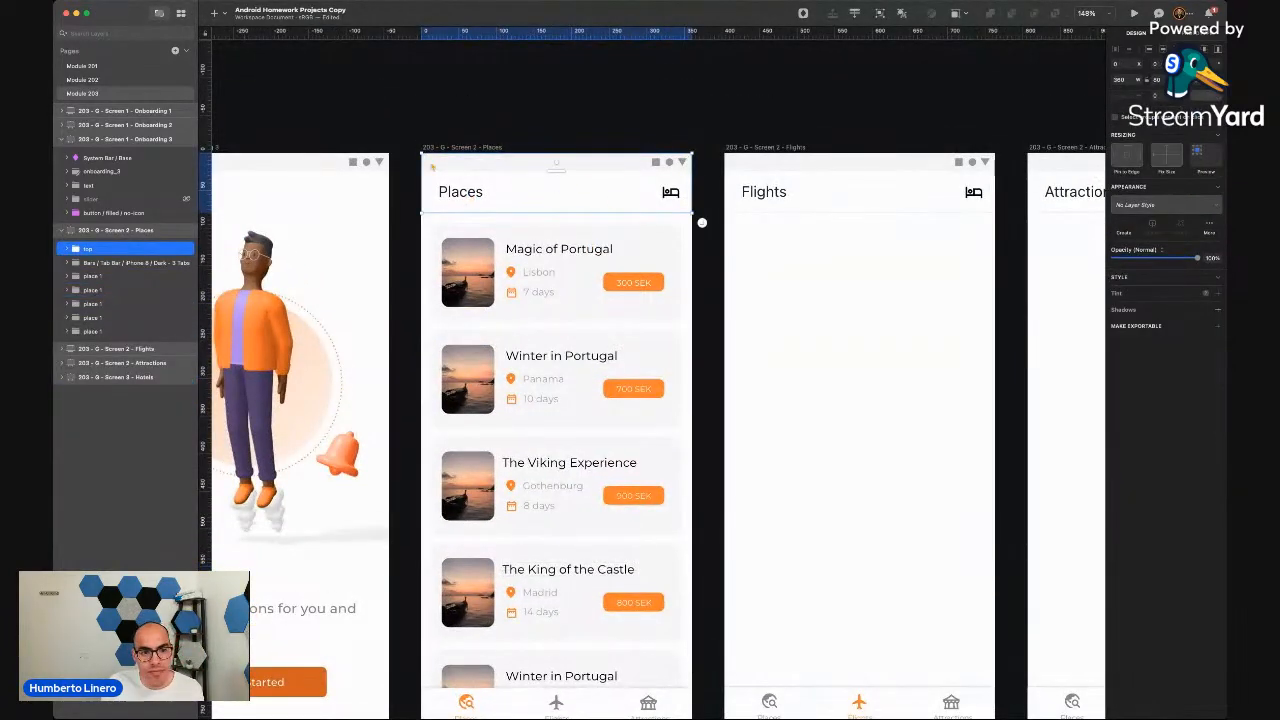
double_click(462, 192)
double_click(462, 192)
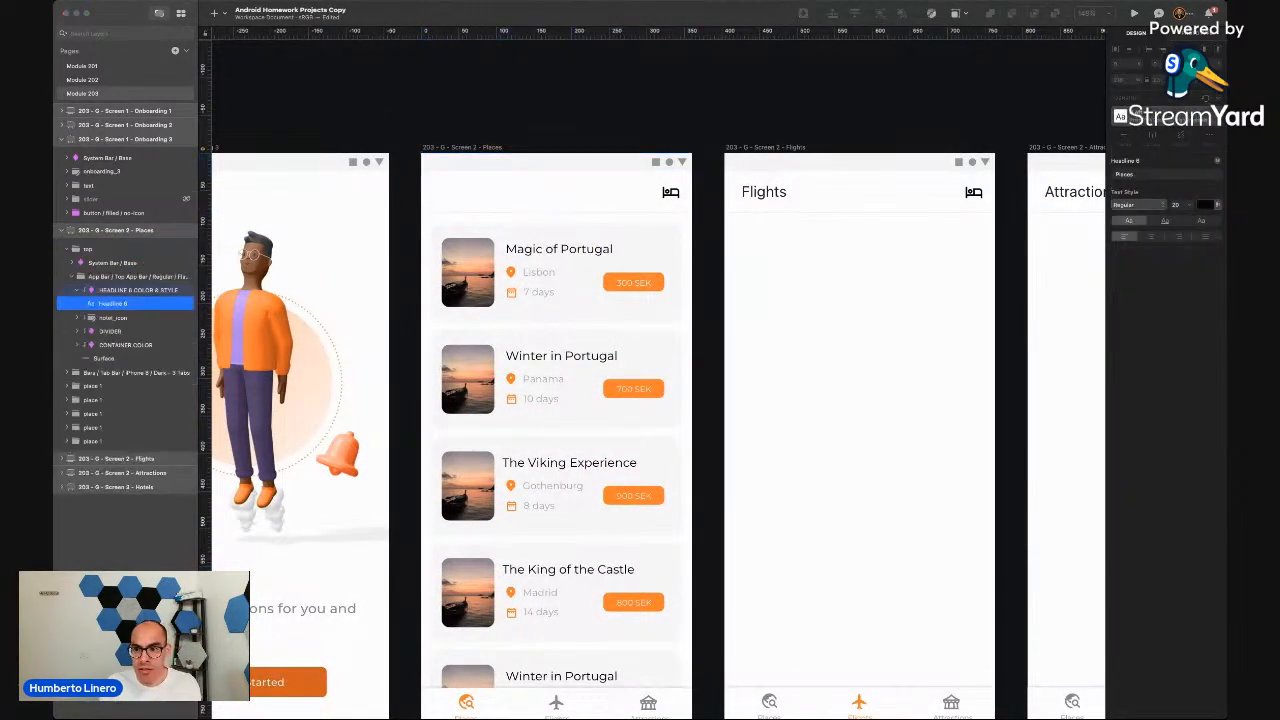
click(1126, 172)
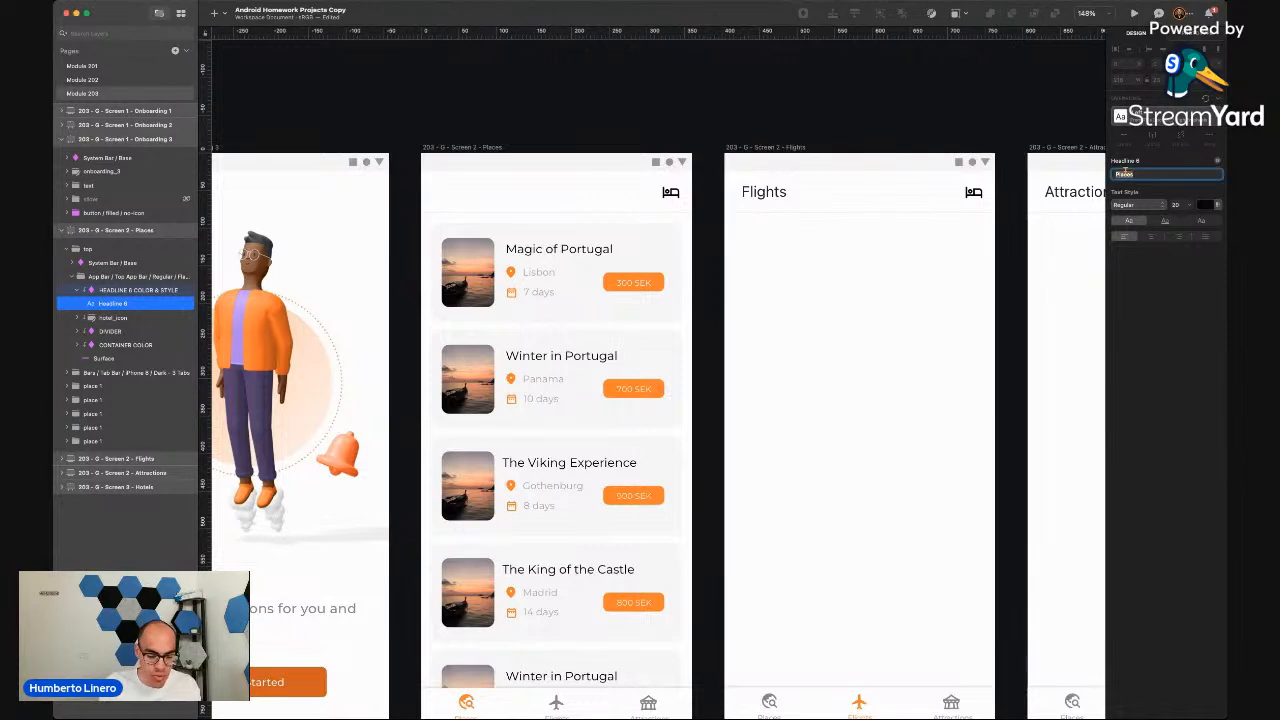
text(Tours)
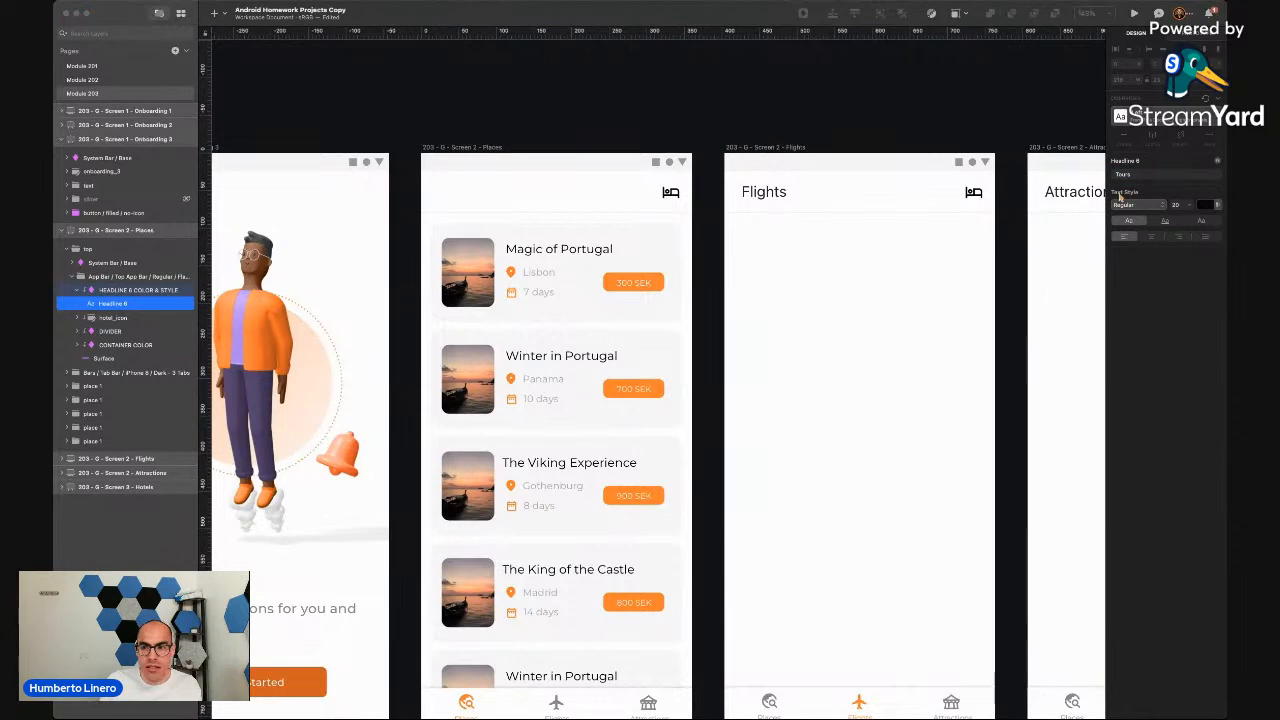
key(Return)
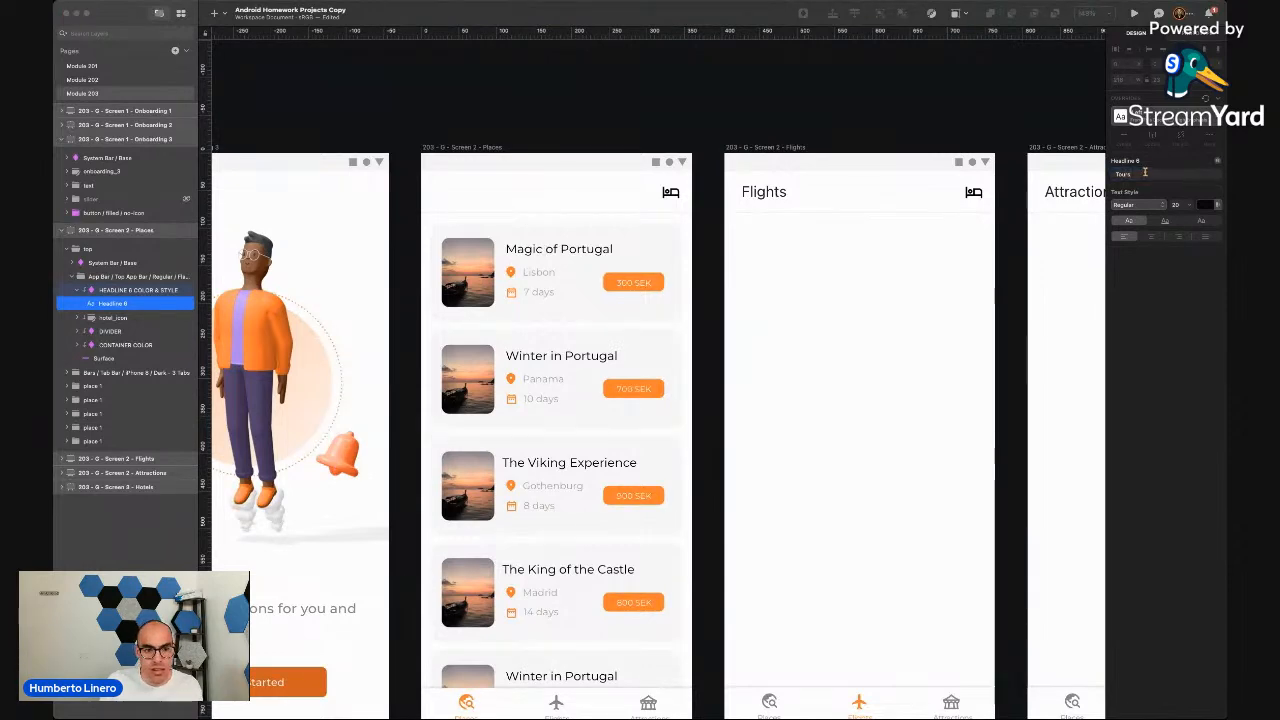
key(super+z)
click(657, 112)
Set the text override of the Places screen's header headline to "Tours"
click(460, 191)
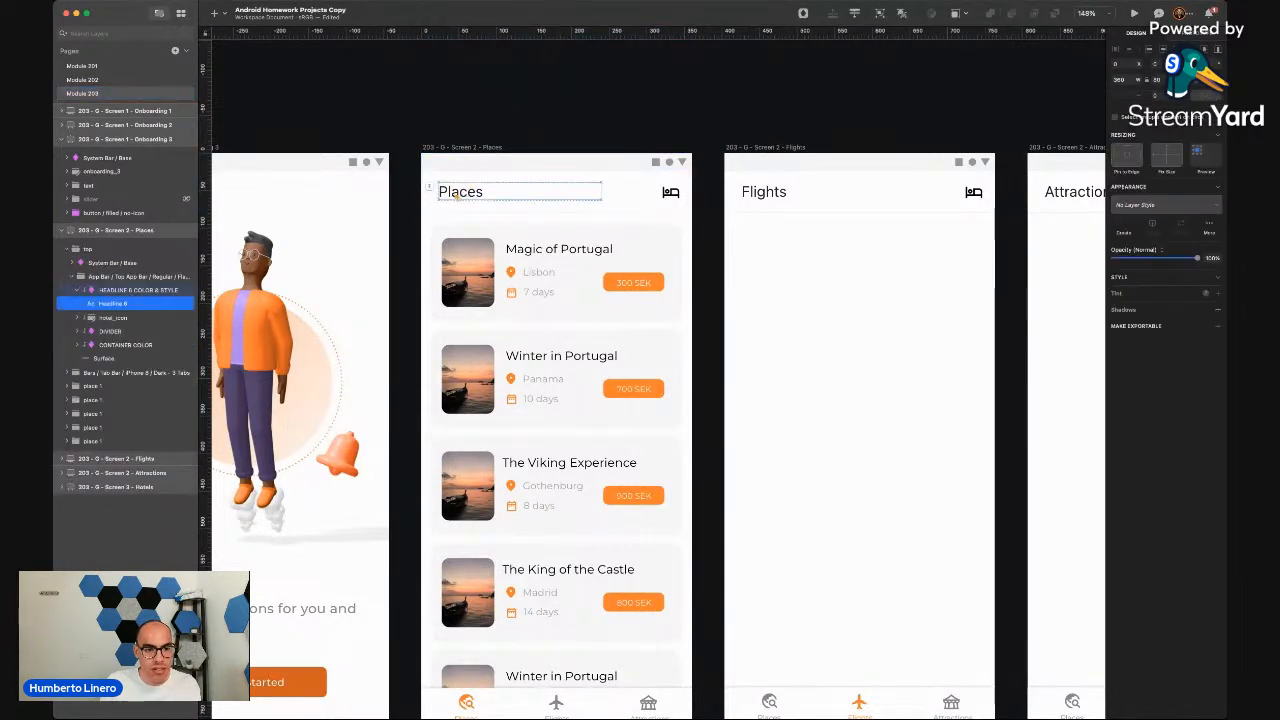
double_click(1124, 176)
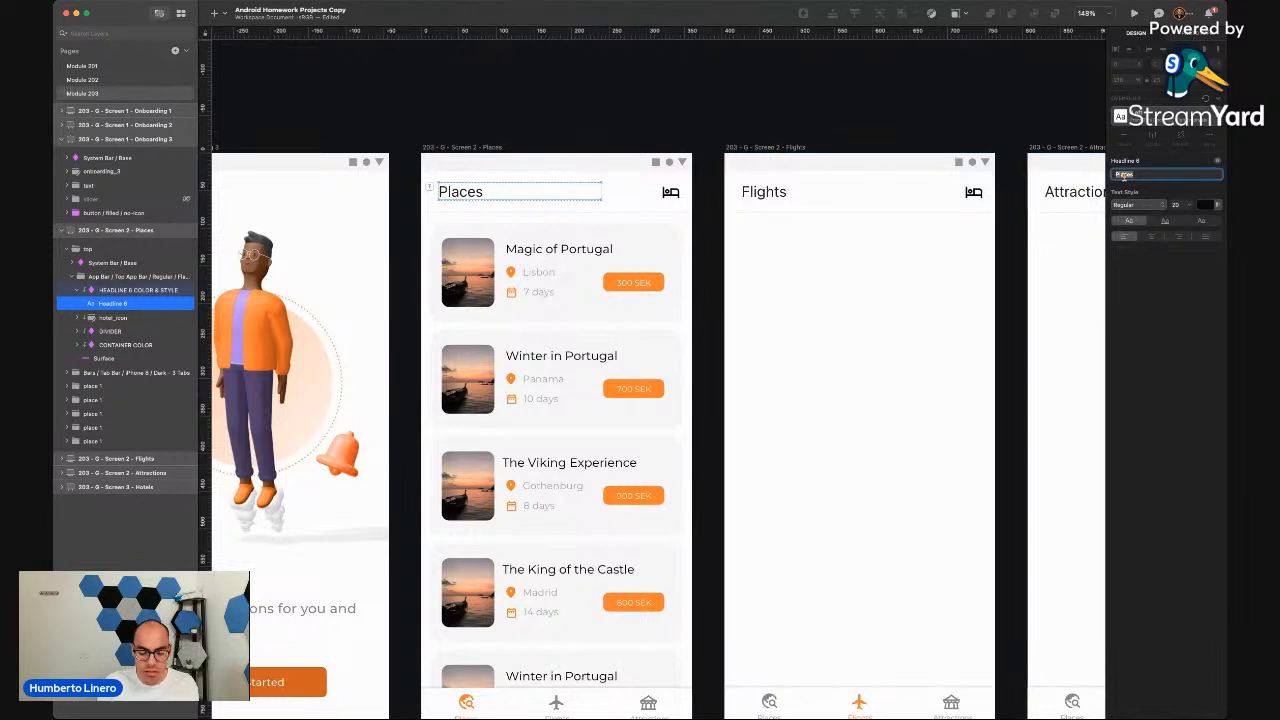
text(Tours)
key(Return)
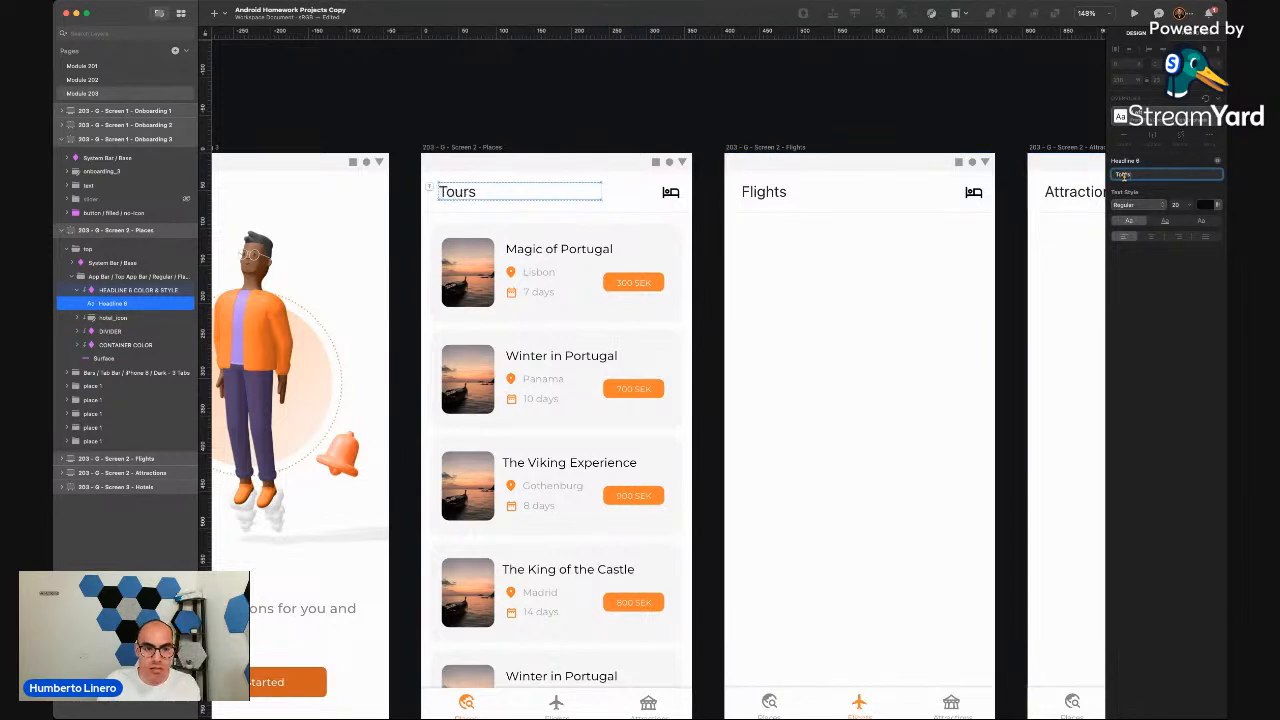
click(682, 108)
Change the title of the Panama card on the Places screen to "The Panama Canal"
scroll(496, 246, down, 3)
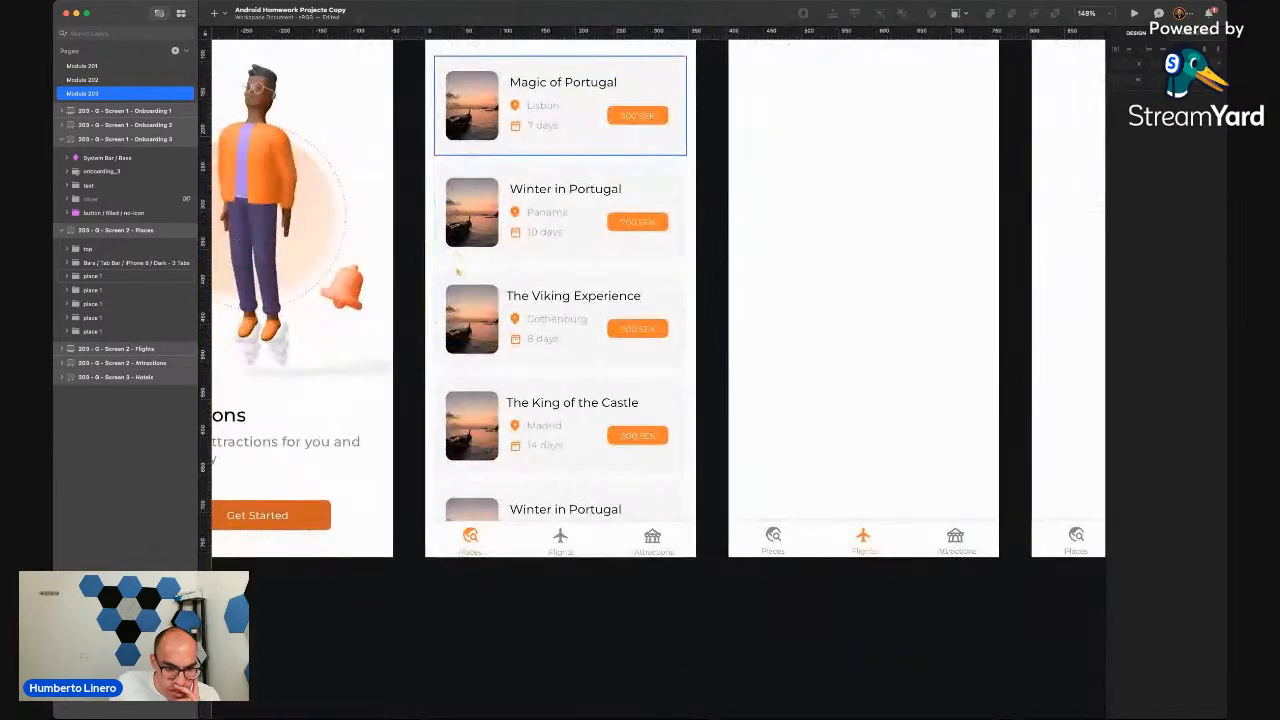
scroll(496, 246, up, 2)
scroll(496, 246, right, 1)
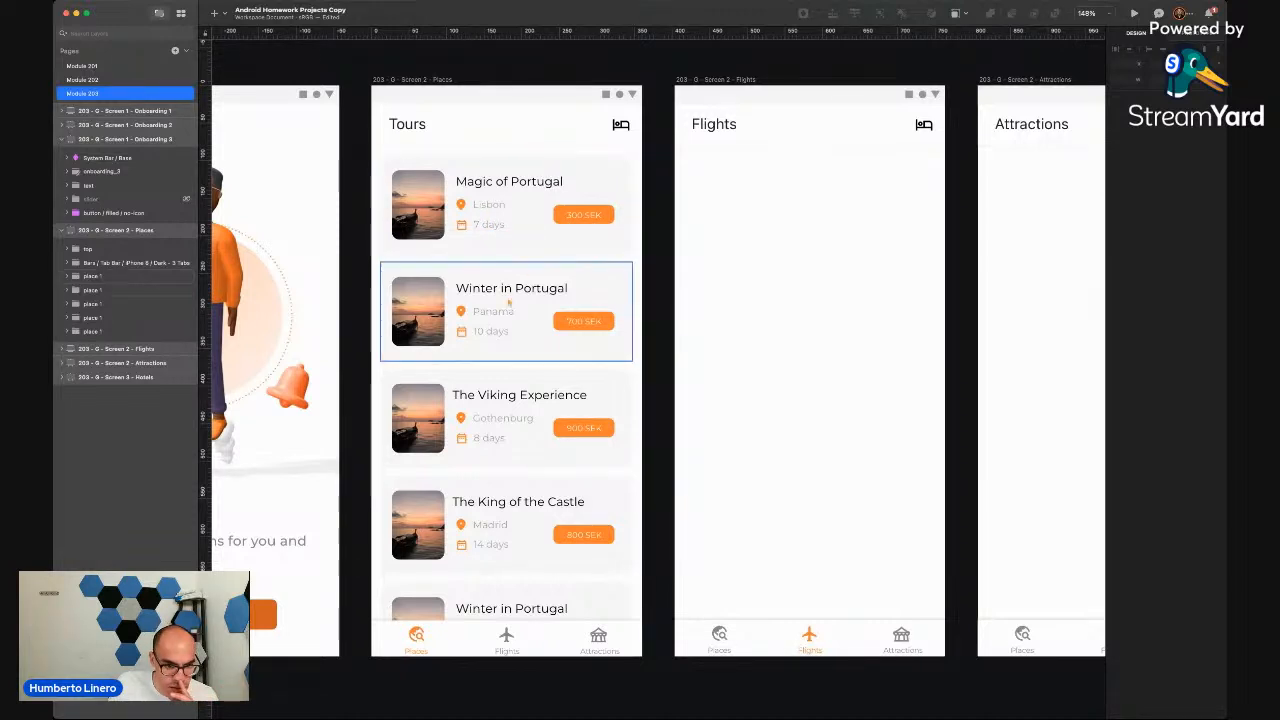
double_click(476, 291)
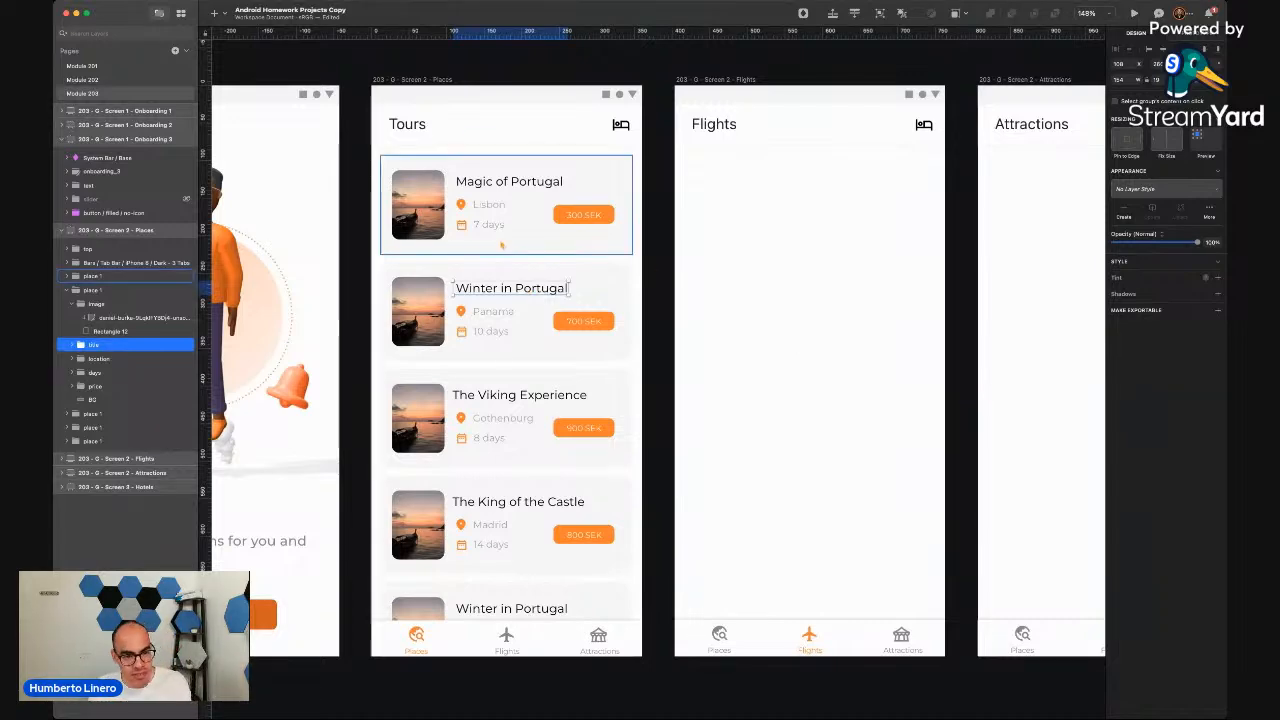
scroll(501, 244, left, 5)
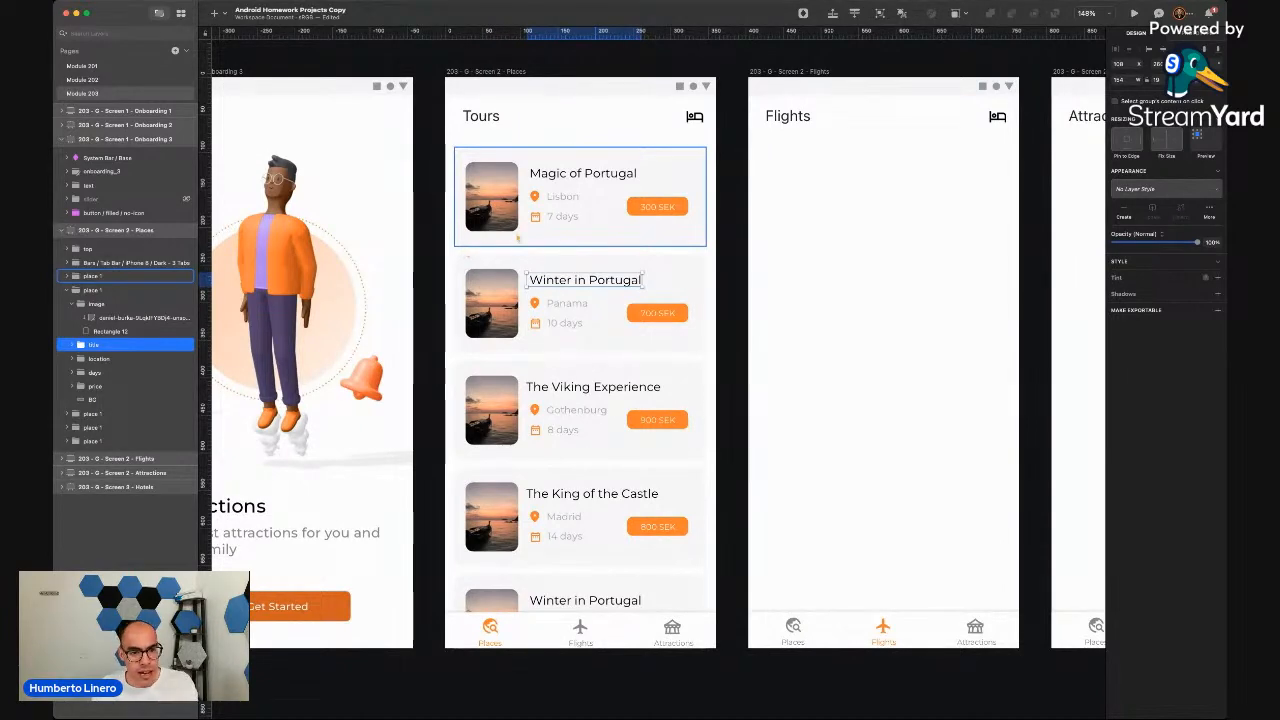
double_click(573, 282)
double_click(573, 282)
key(BackSpace)
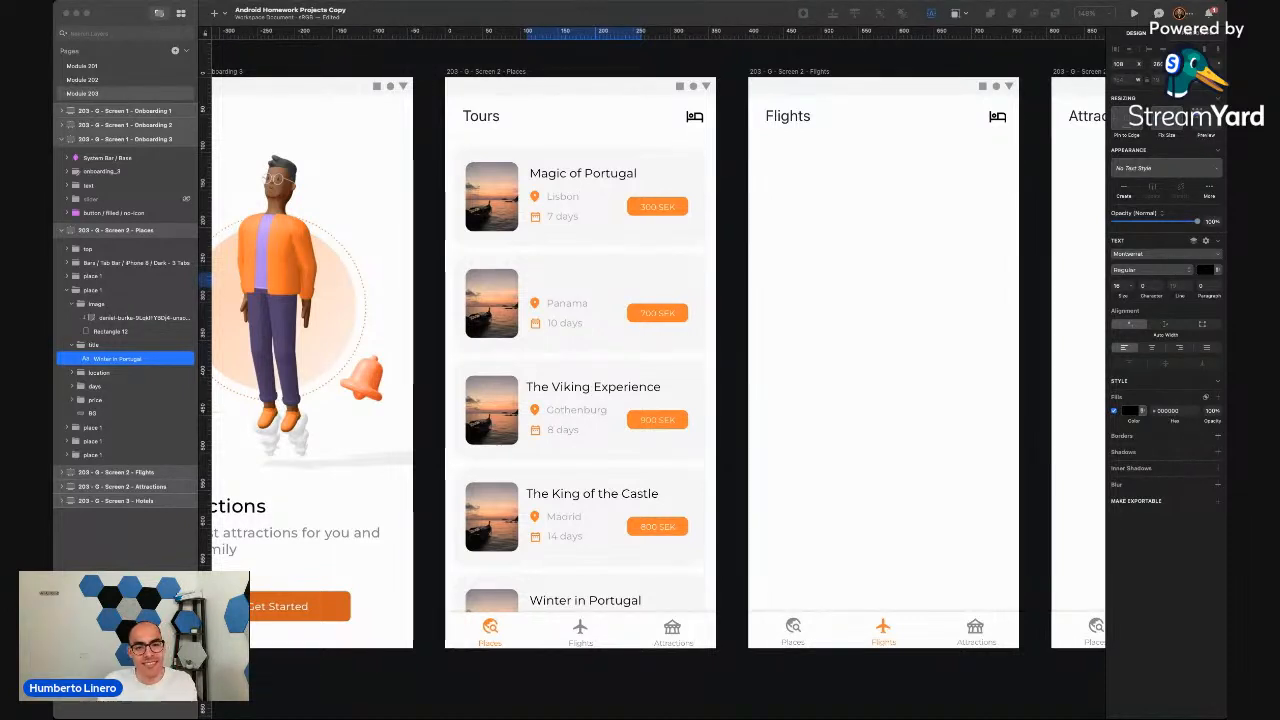
key(Escape)
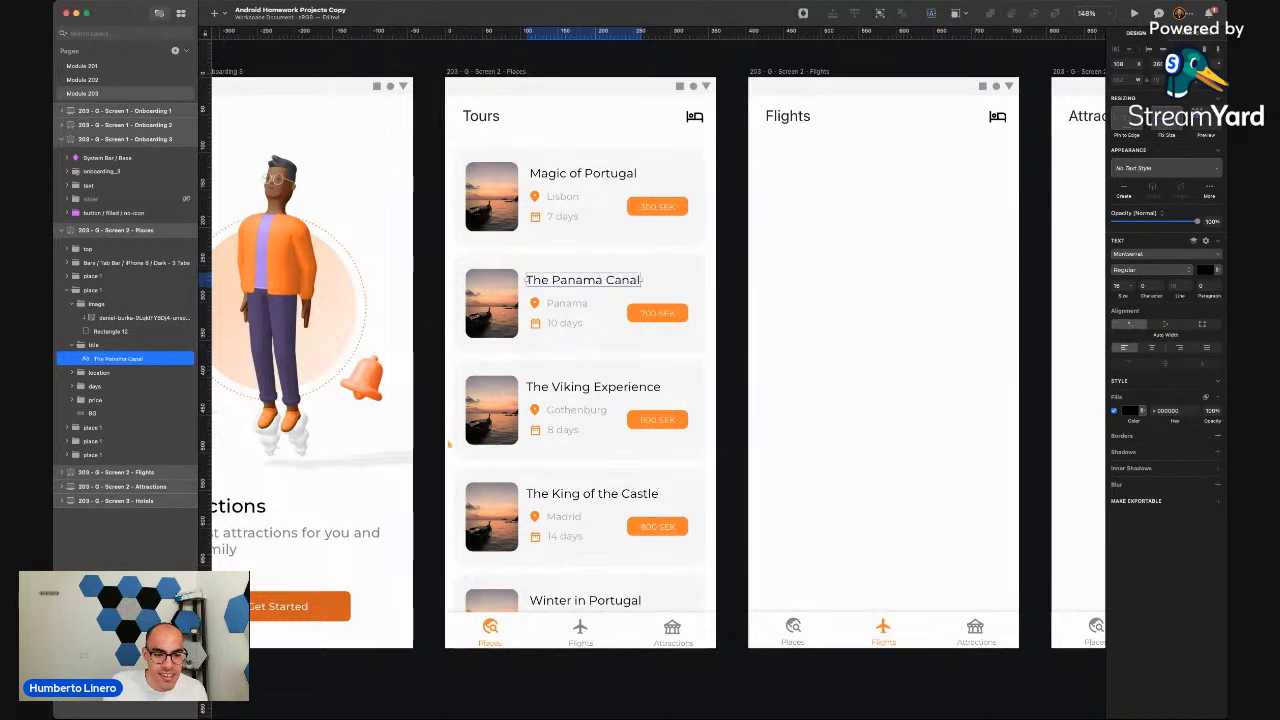
Change the title of the last card on the Places screen to "The Cold Winter"
scroll(583, 410, down, 4)
click(583, 404)
double_click(583, 404)
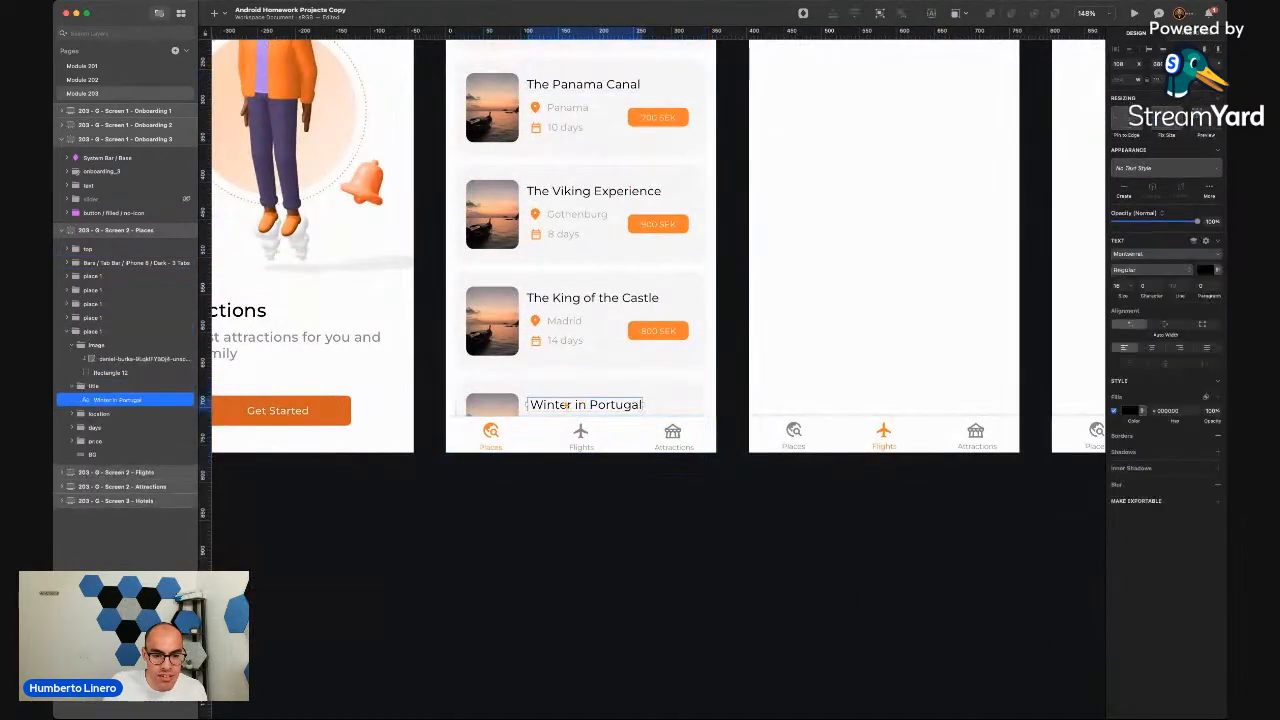
scroll(575, 404, up, 4)
scroll(565, 403, down, 4)
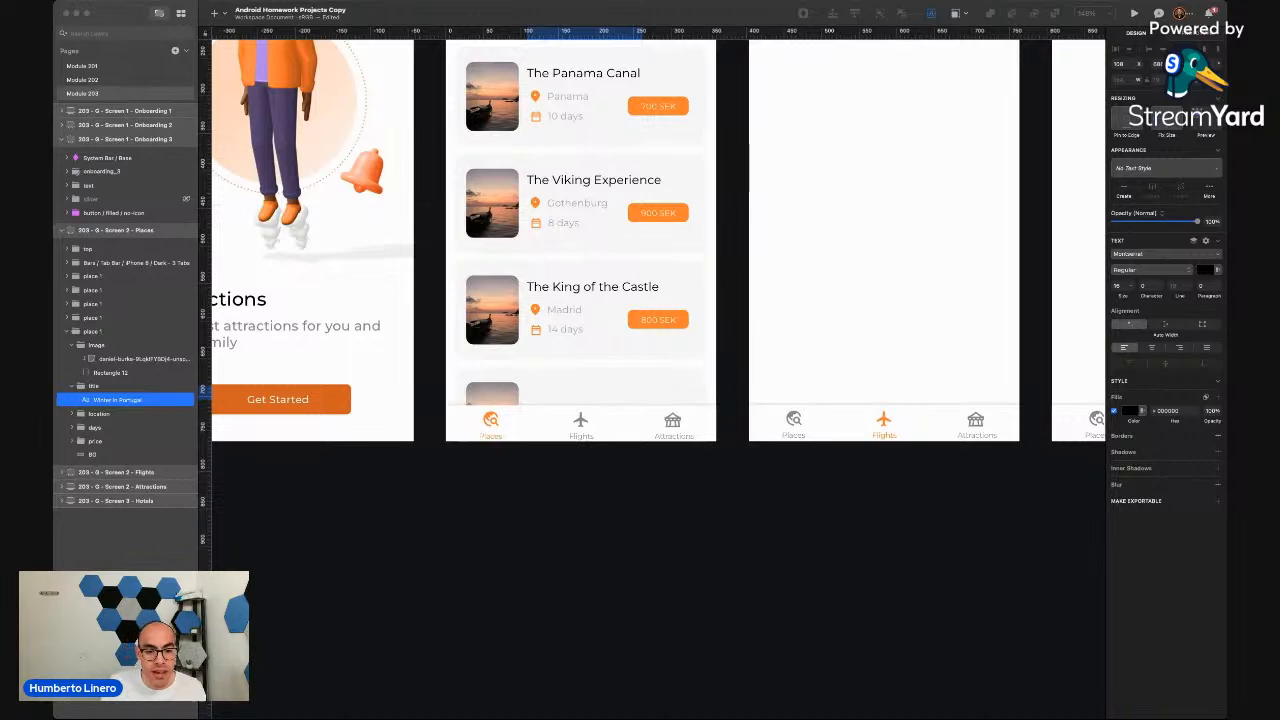
key(Escape)
scroll(584, 516, up, 2)
scroll(584, 516, up, 5)
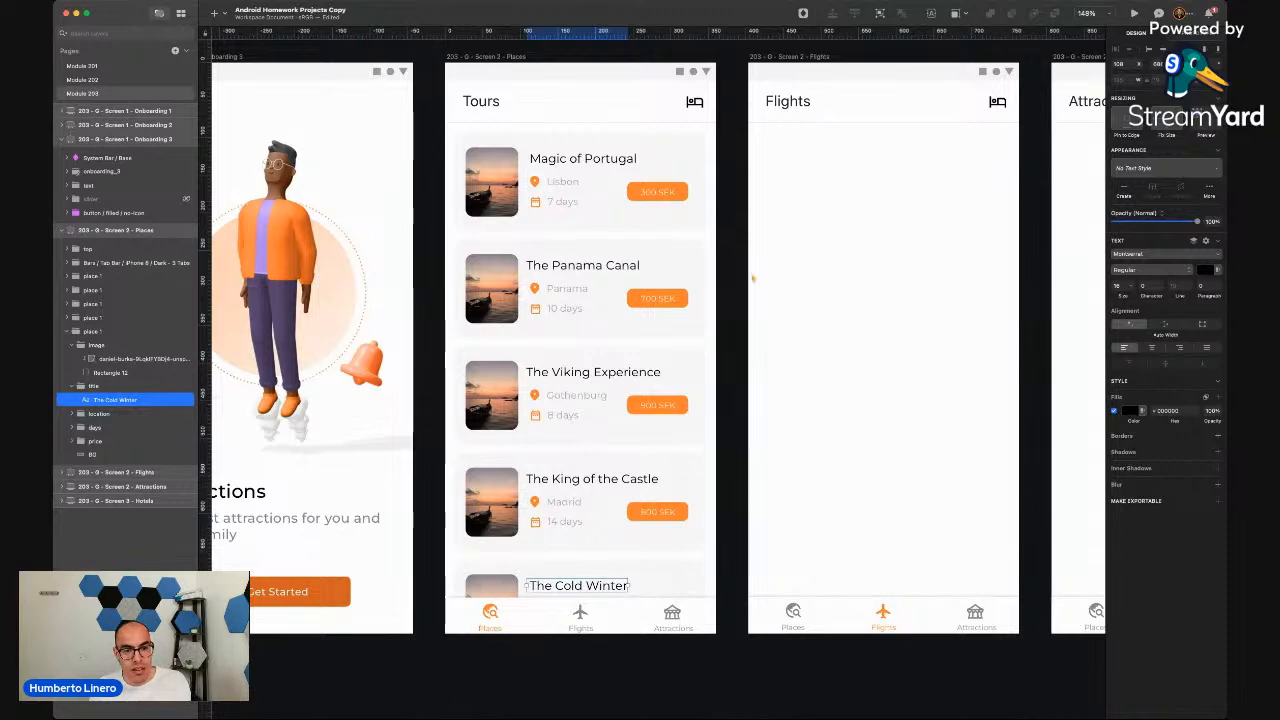
key(super+Tab)
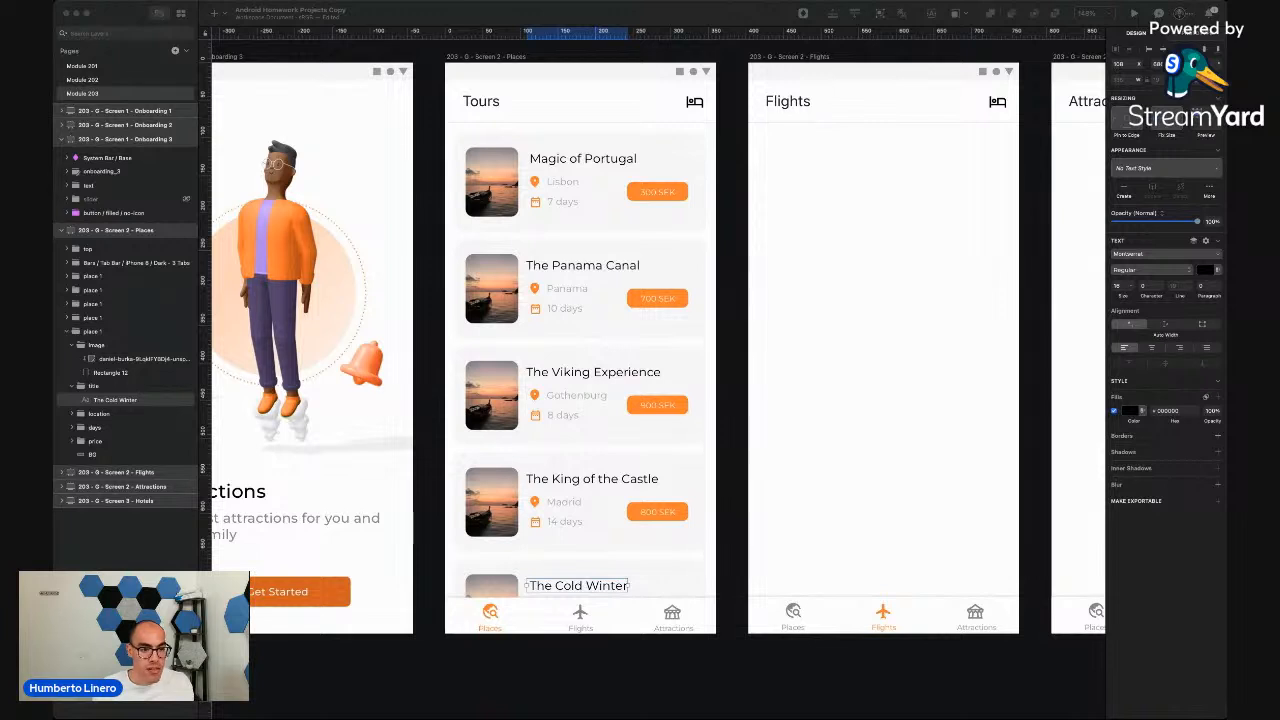
click(287, 58)
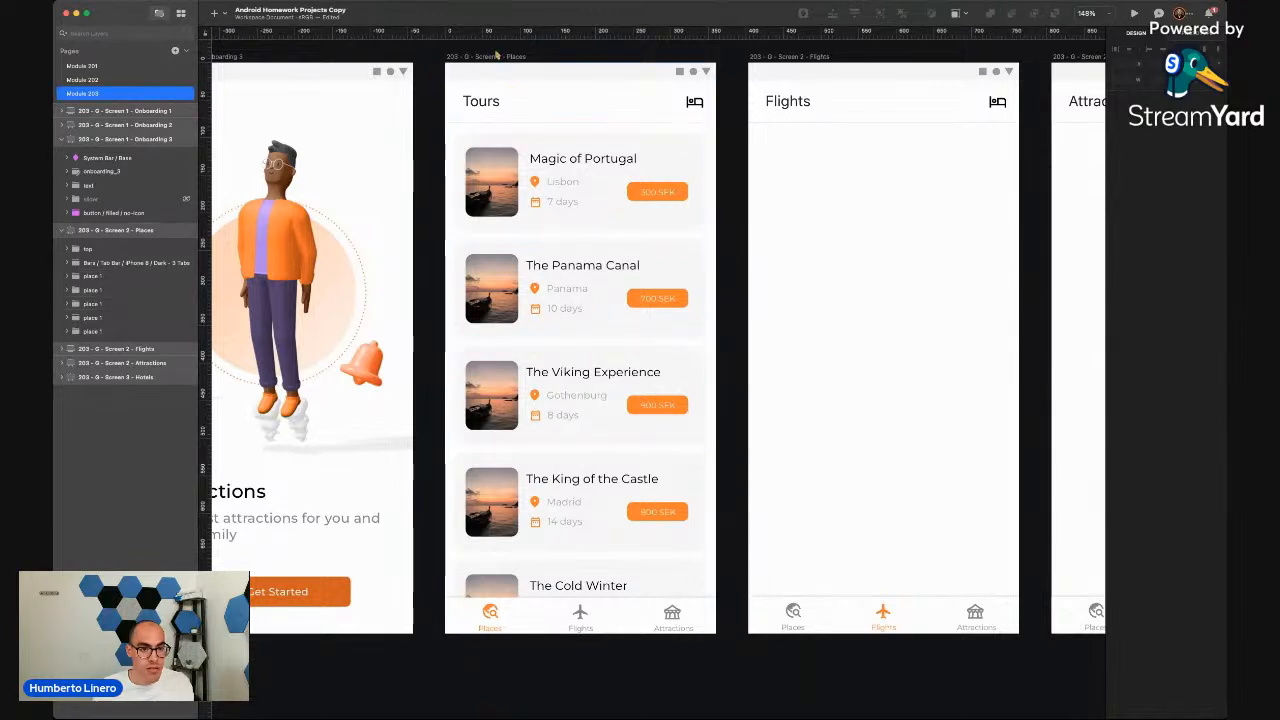
text(ashim-d-silva-iHJOHaUD8RY-unsplash 1)
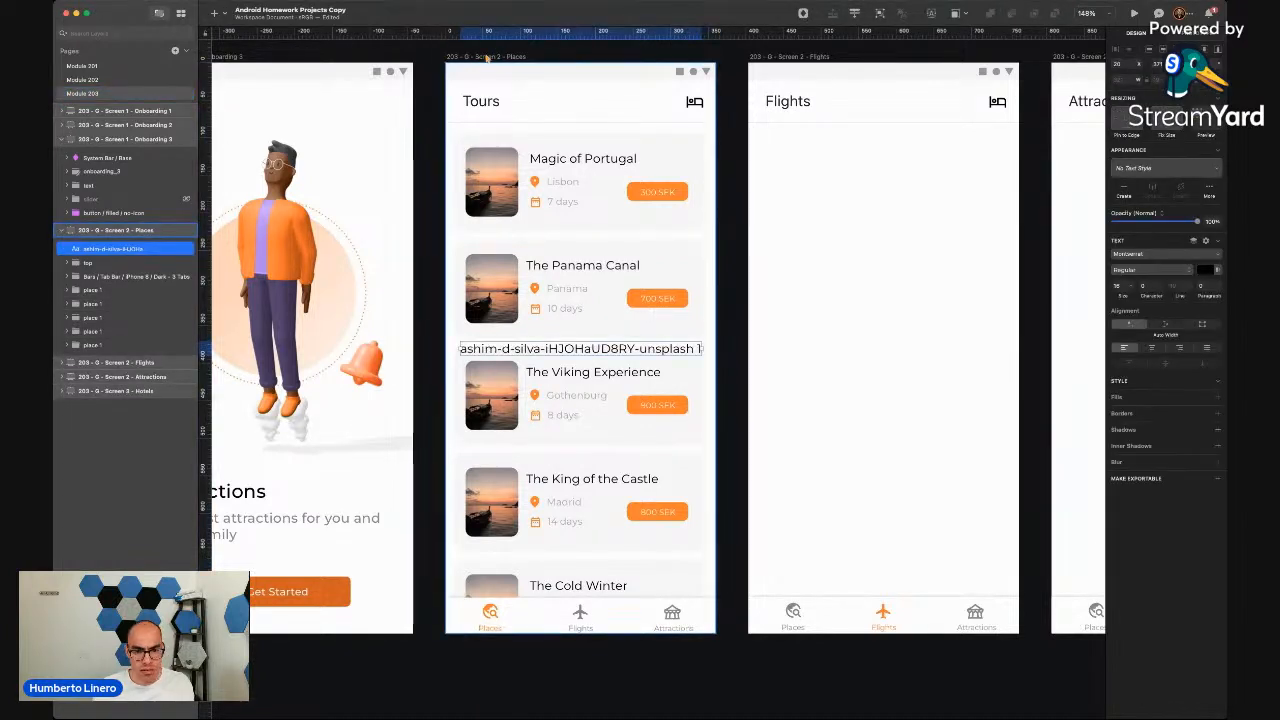
key(super+z)
Paste the copied canyon photo into the Places artboard and position it over the Panama Canal card's picture
key(super+Tab)
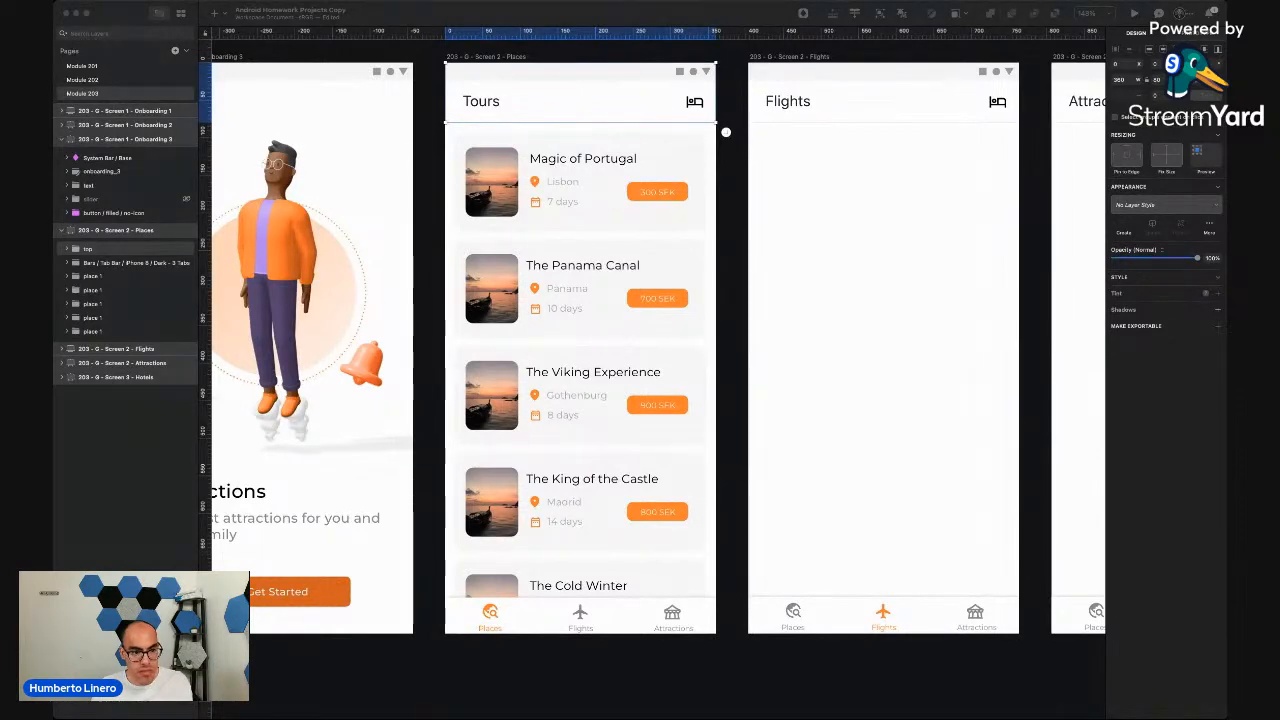
click(205, 10)
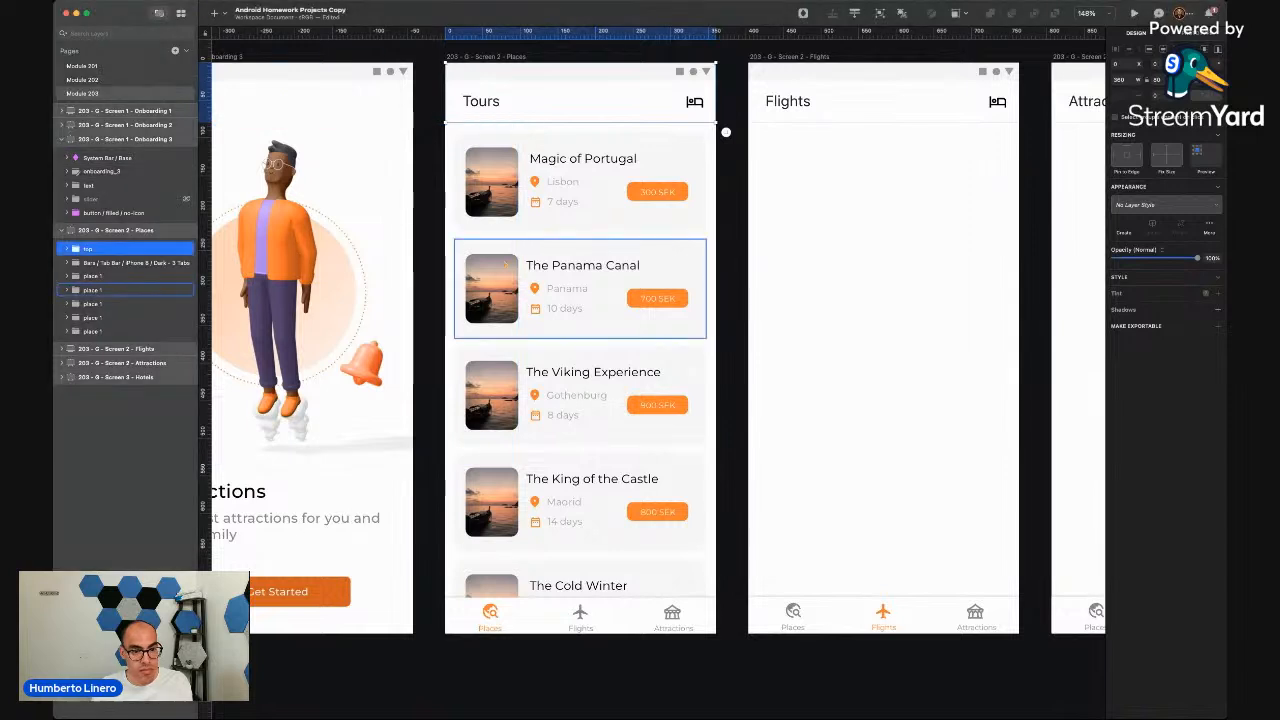
click(496, 57)
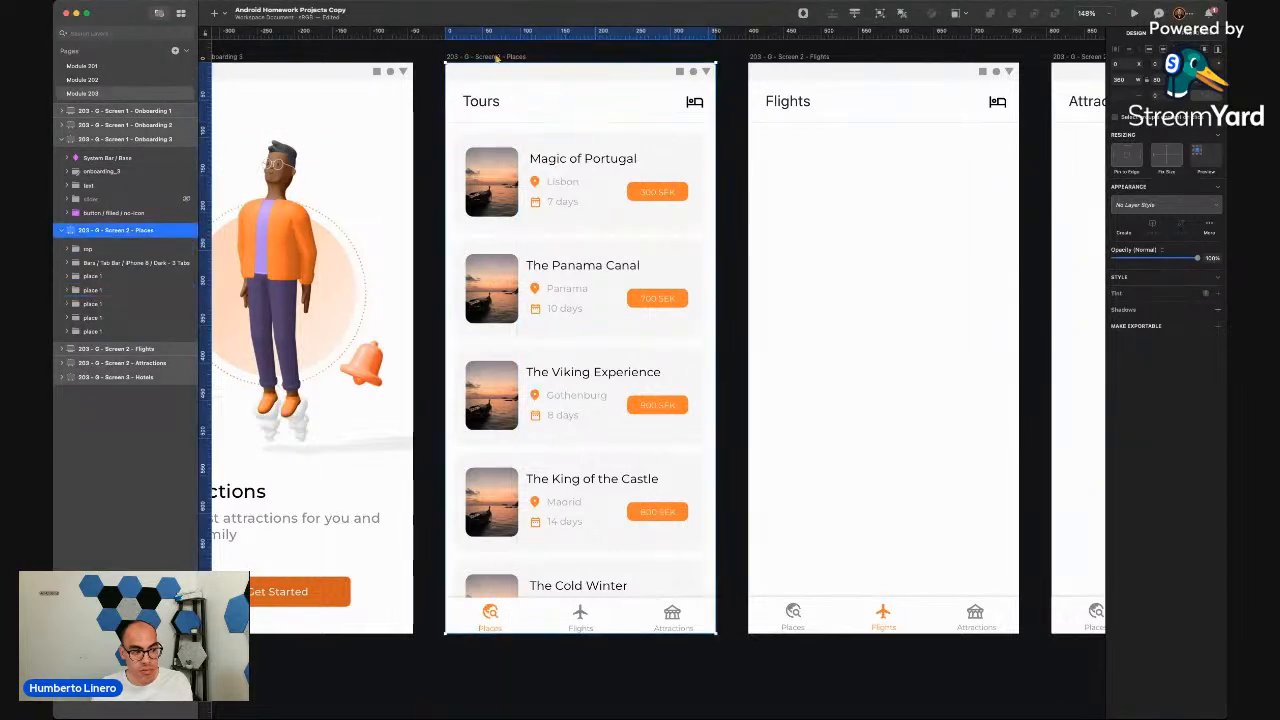
key(super+v)
drag(500, 488, 500, 288)
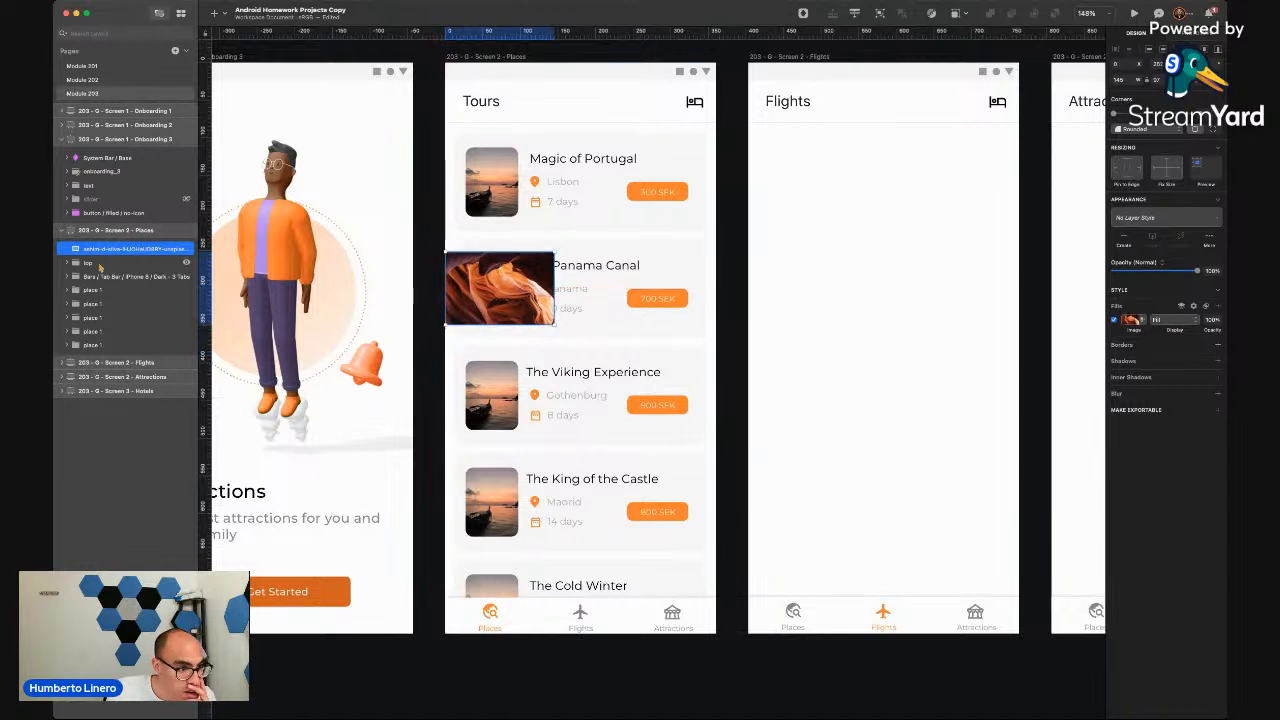
Rename the second to fifth card groups of the Places artboard as place 2, place 3, place 4 and place 5
click(100, 290)
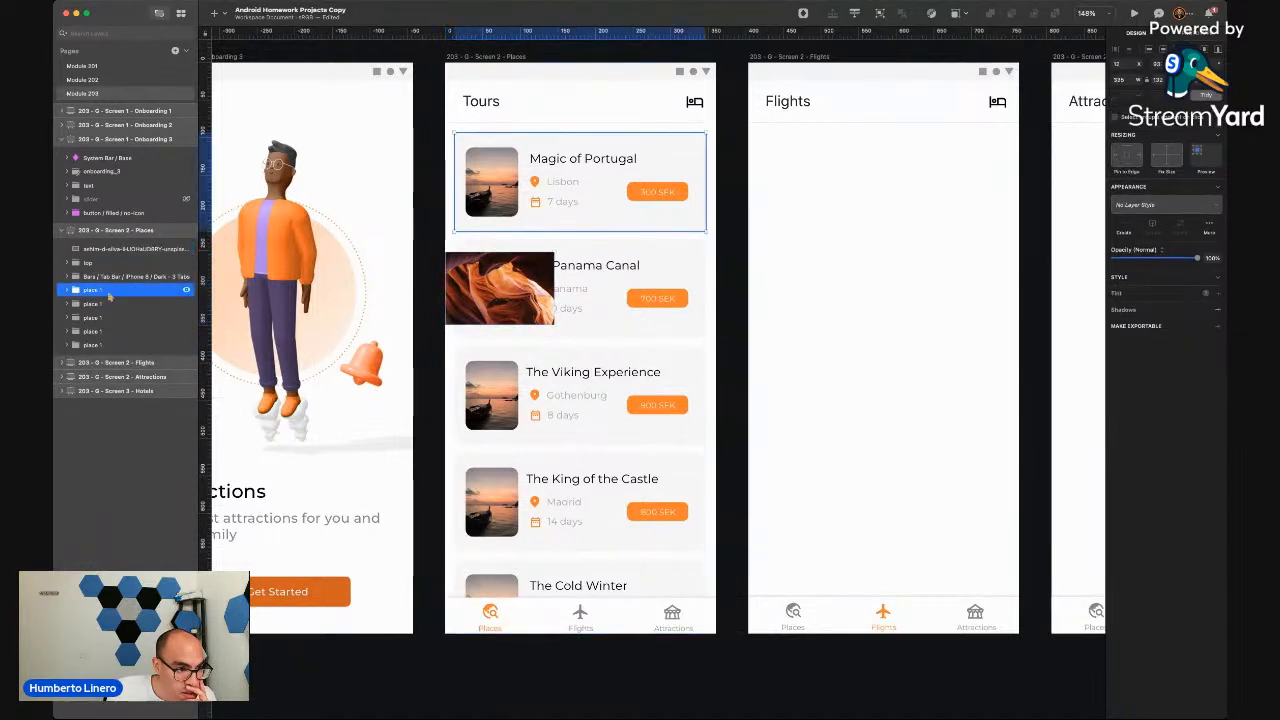
click(107, 303)
text(2)
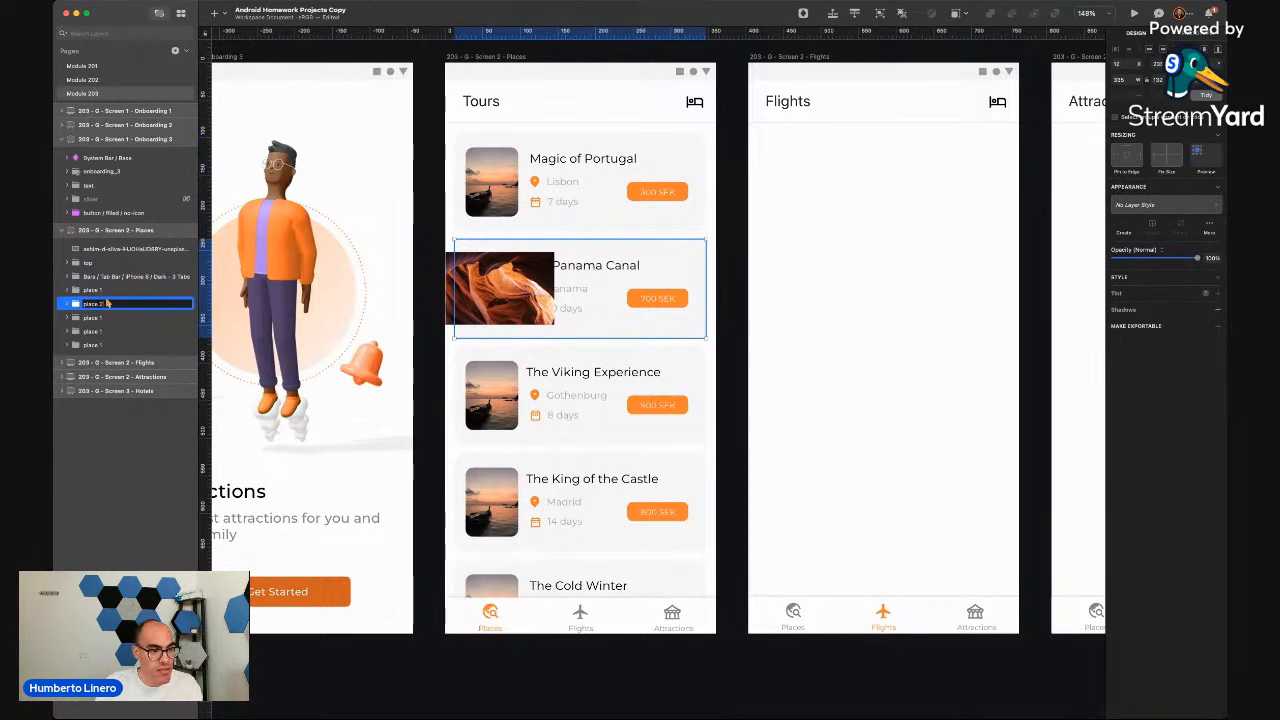
key(Return)
double_click(105, 317)
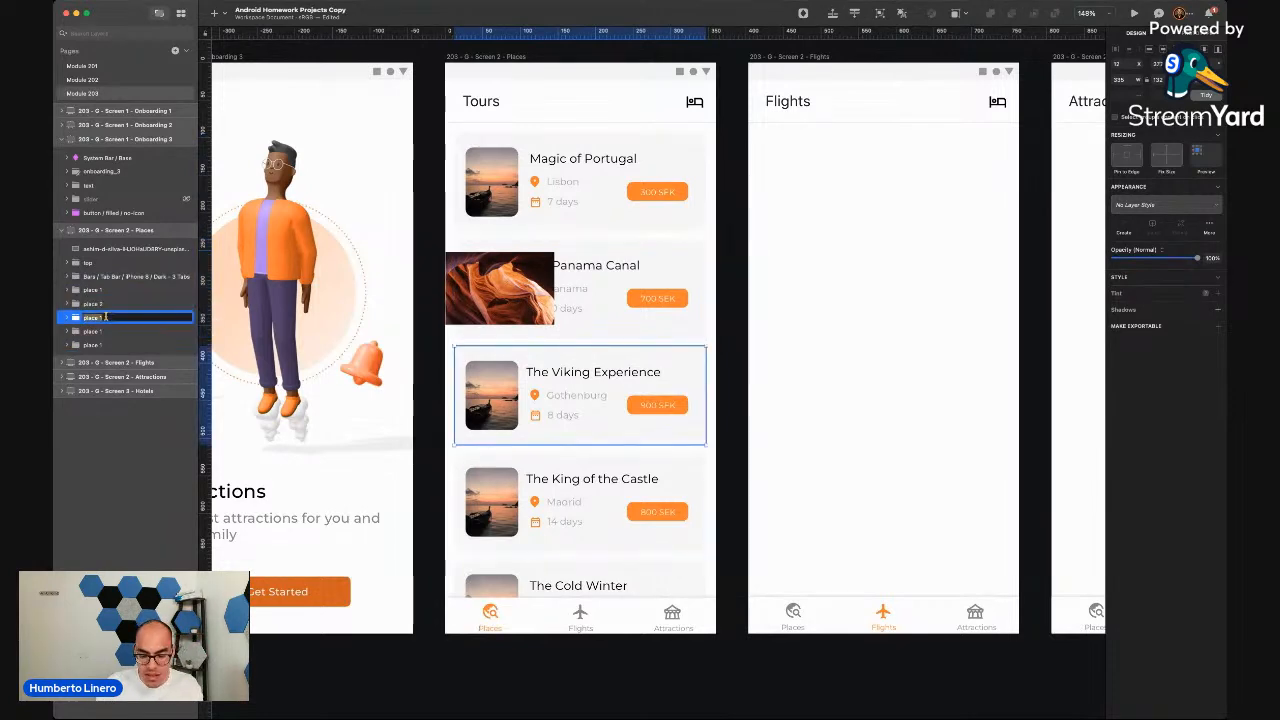
text(place 3)
key(Return)
double_click(110, 331)
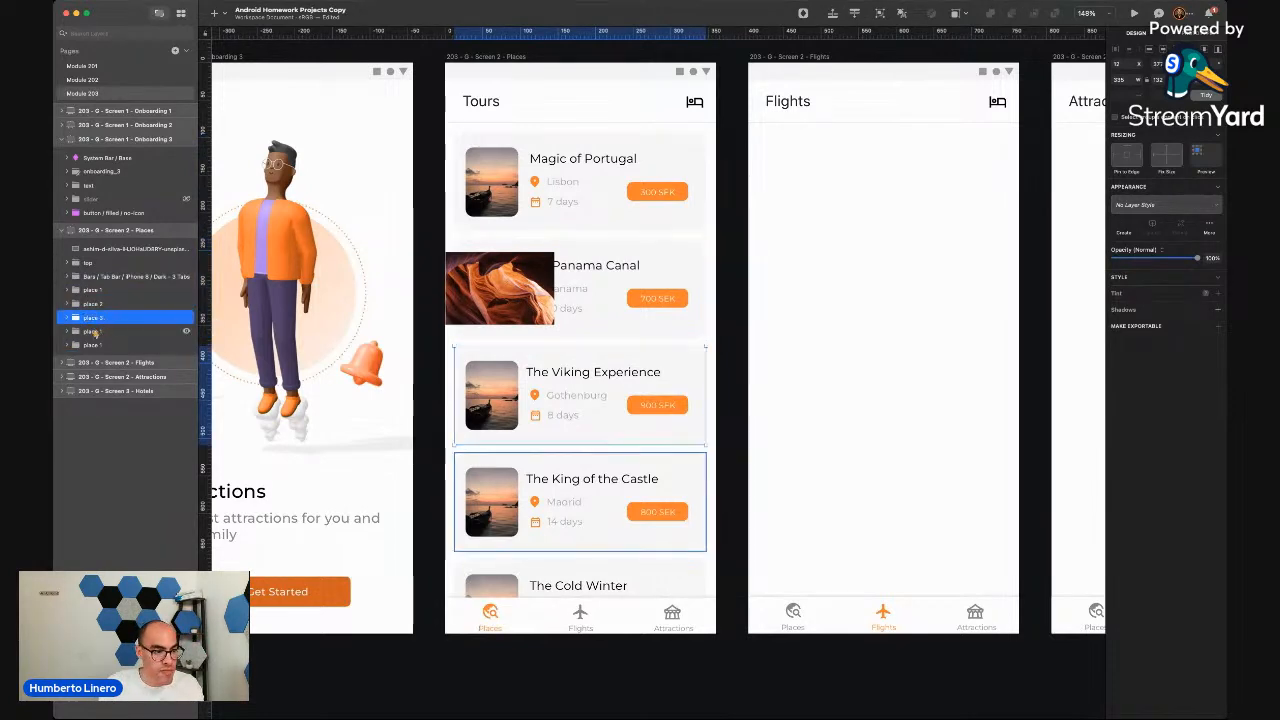
text(place 4)
key(Return)
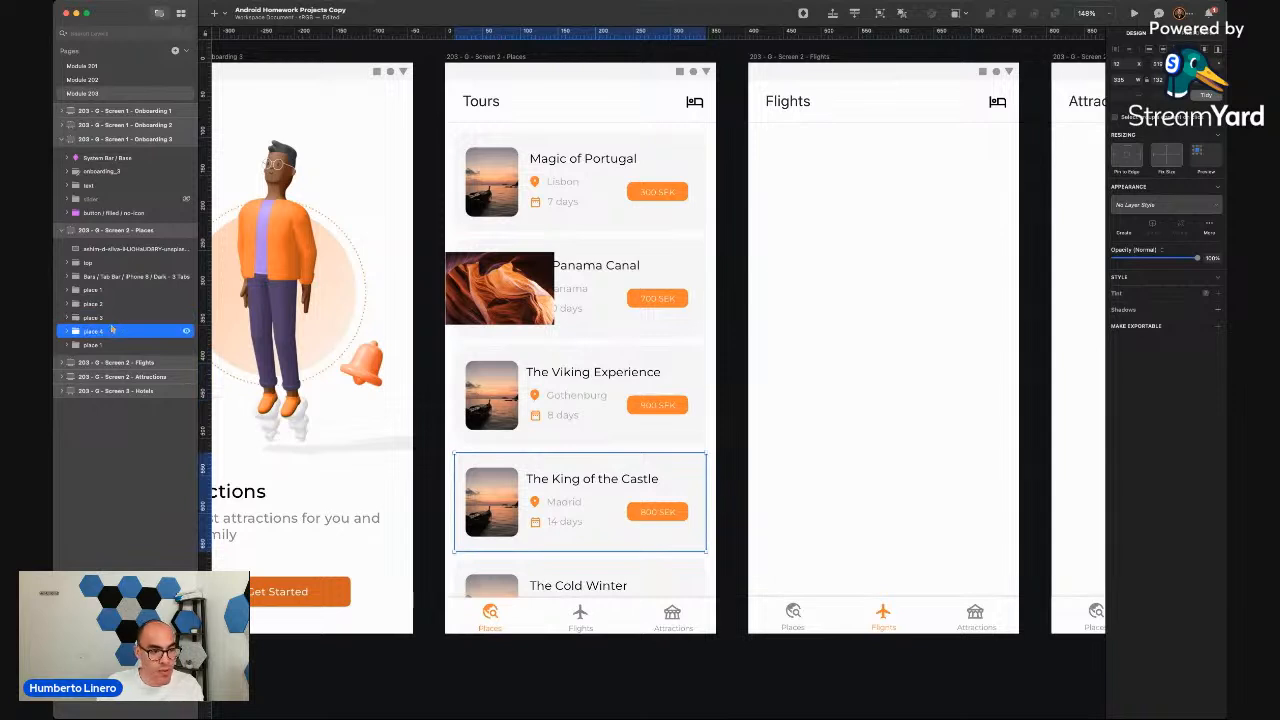
double_click(108, 344)
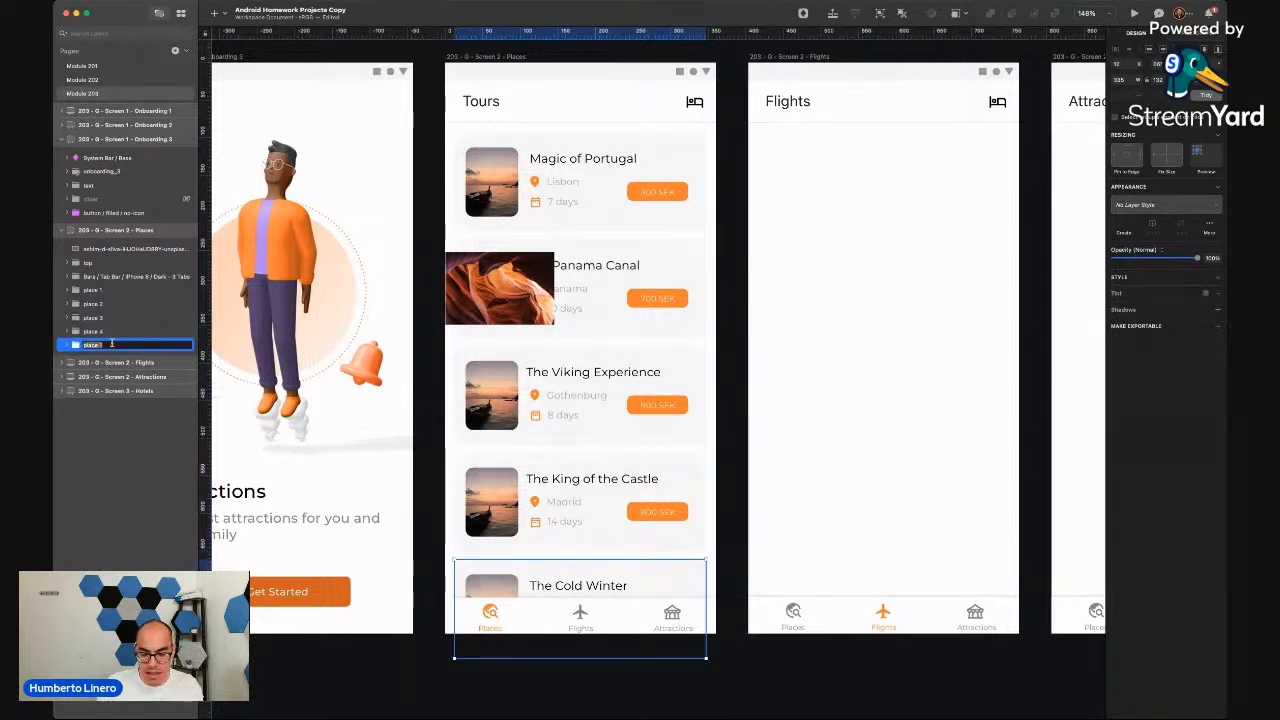
text(place 5)
key(Return)
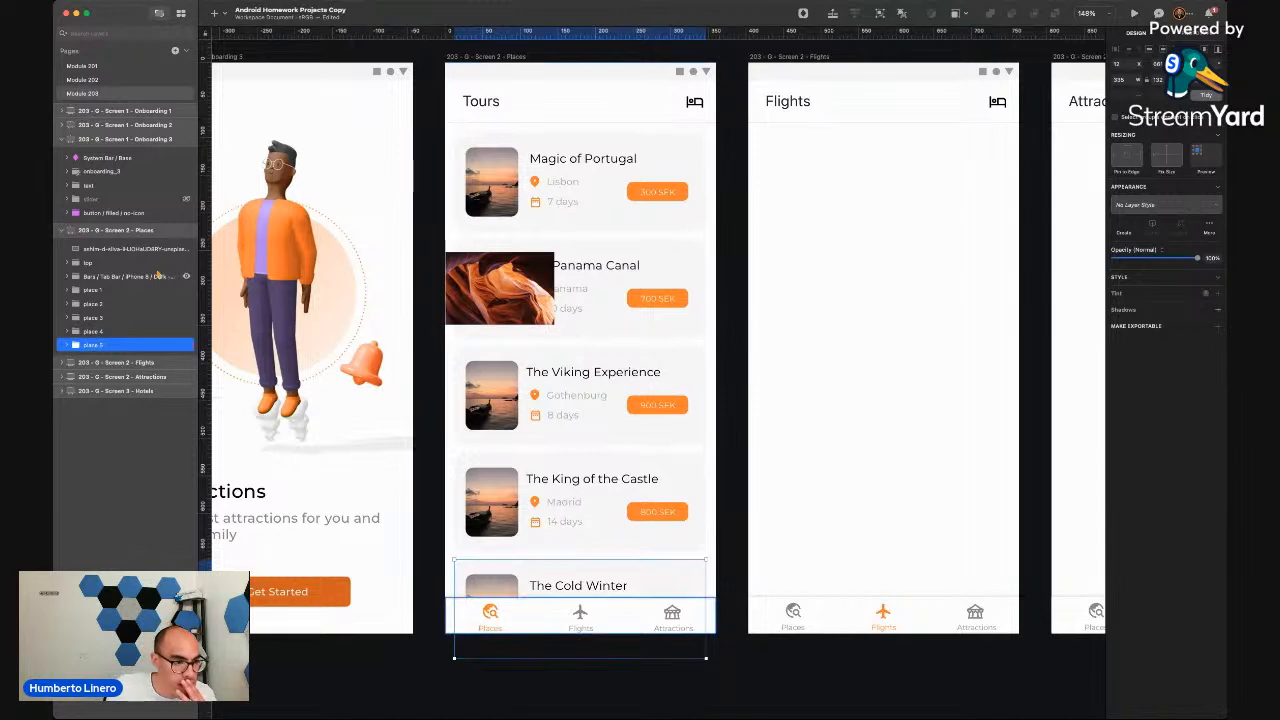
Try to mask the canyon photo by moving it into place 2's image group, above the existing boat photo layers
click(68, 302)
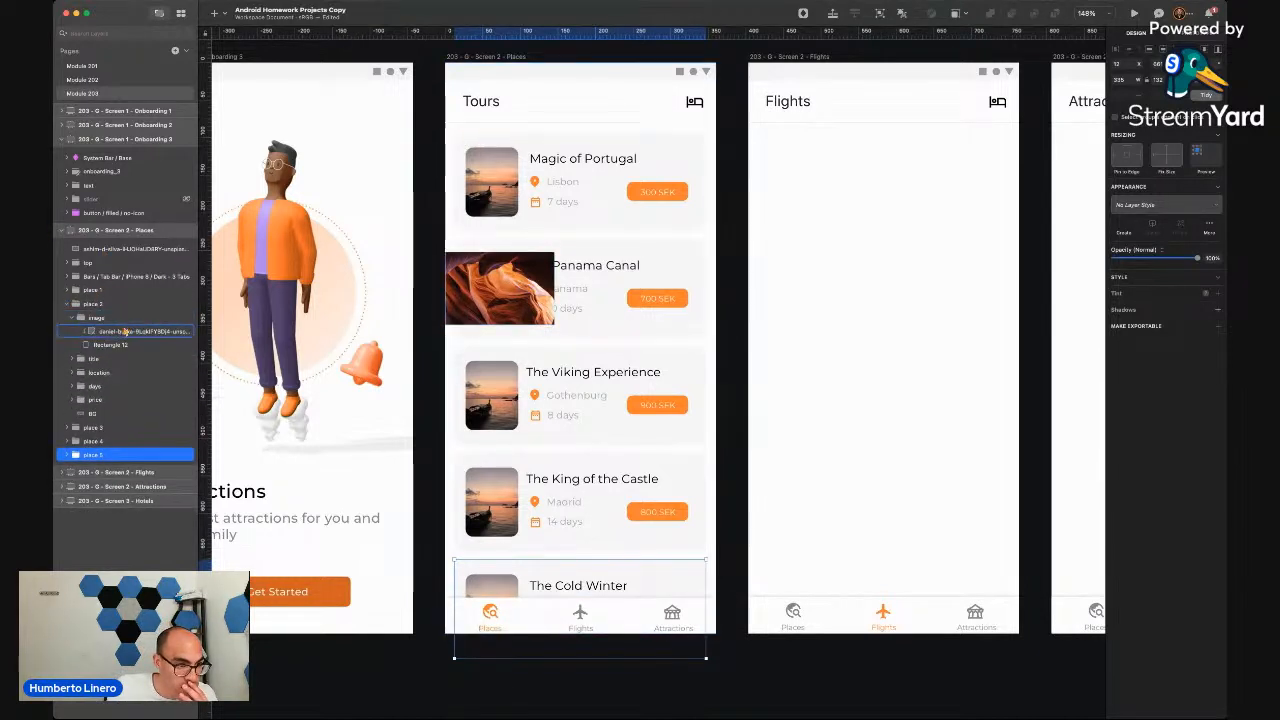
click(123, 331)
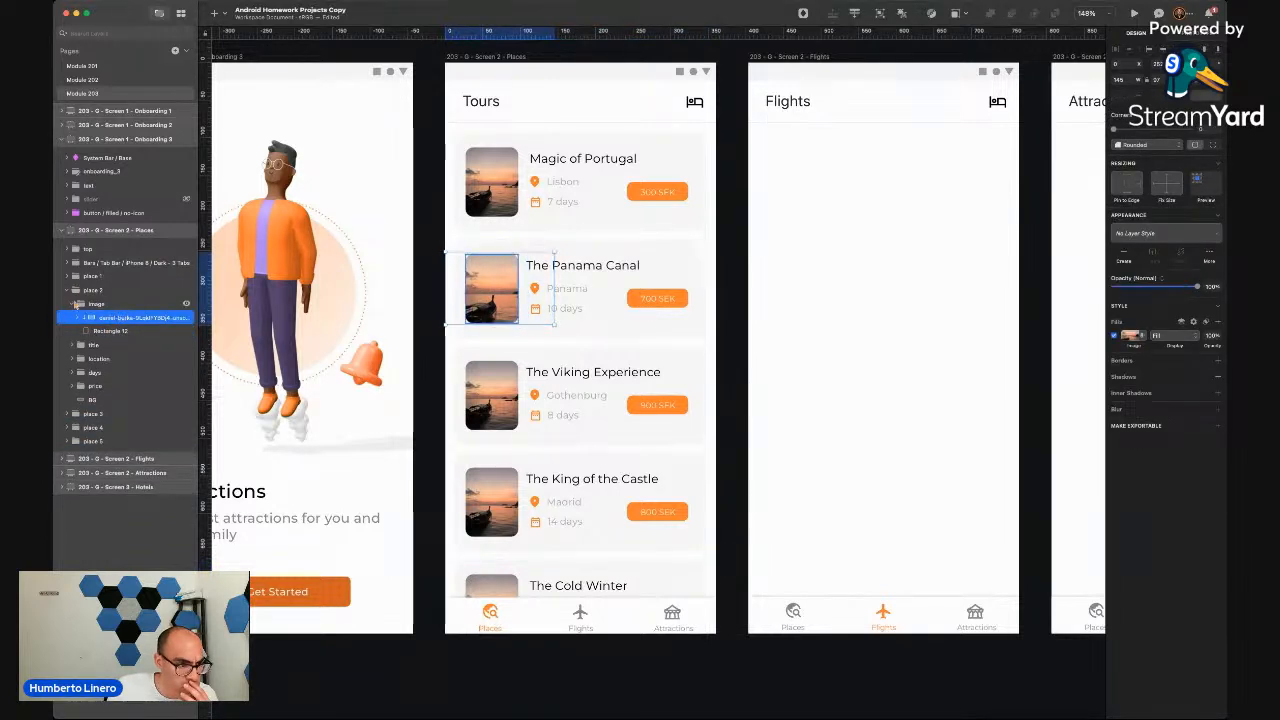
click(77, 317)
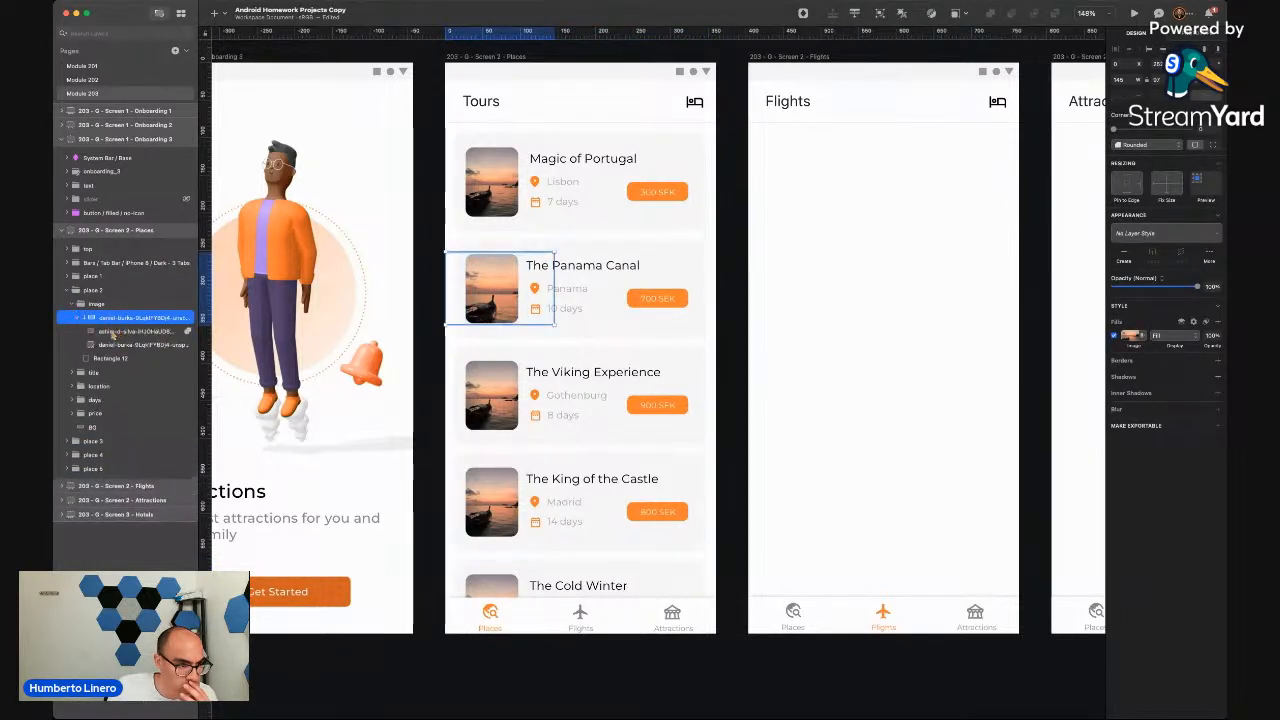
click(119, 333)
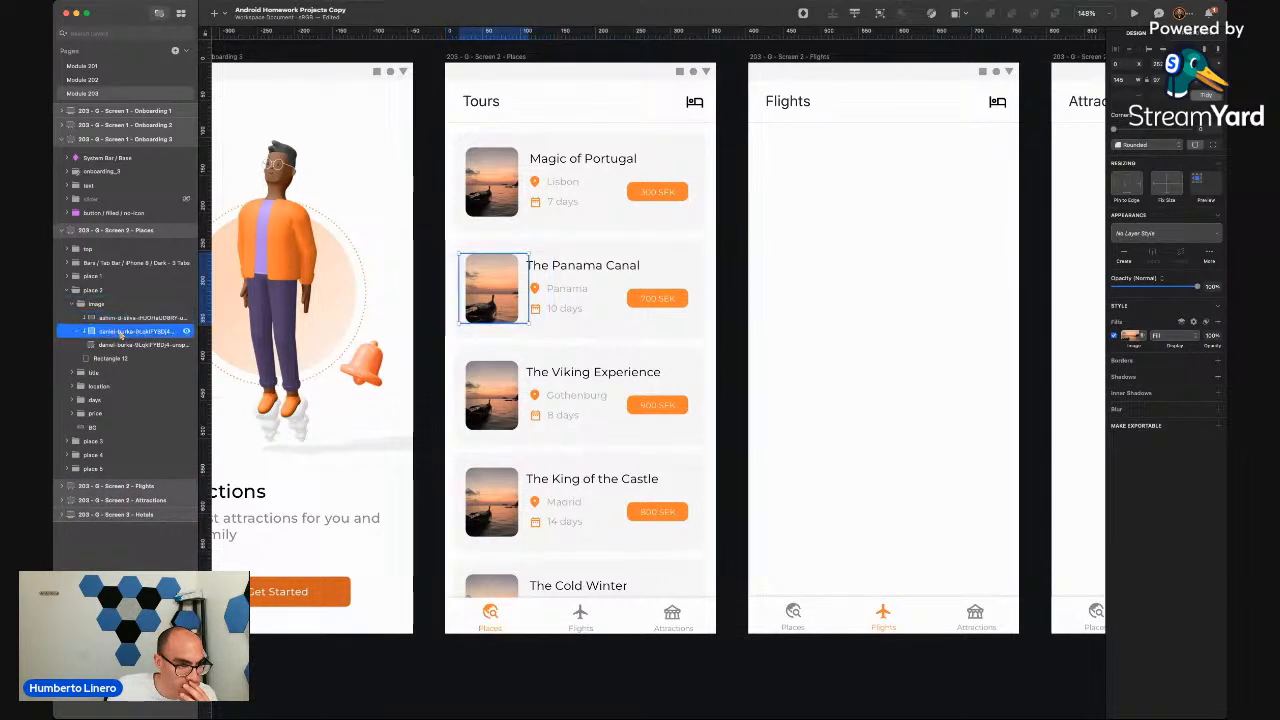
Delete the boat photo layers and the pasted canyon photo from place 2's image group, keeping only Rectangle 12
key(Delete)
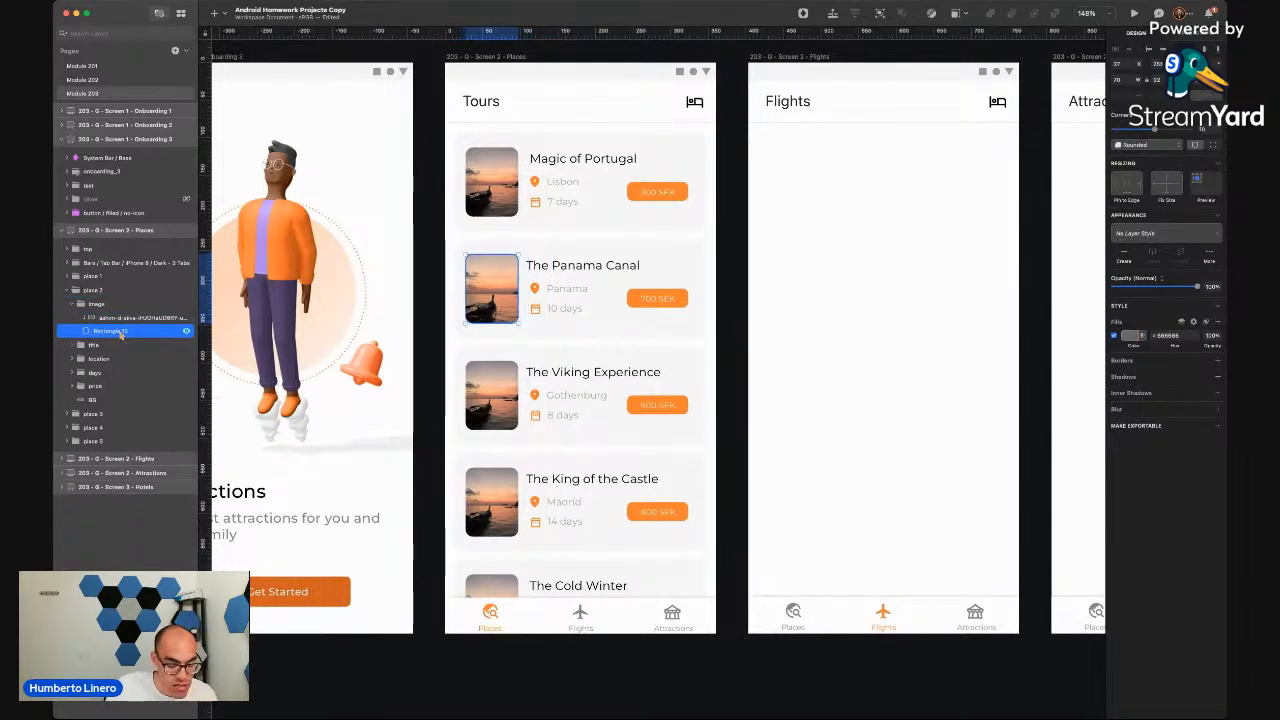
key(super+z)
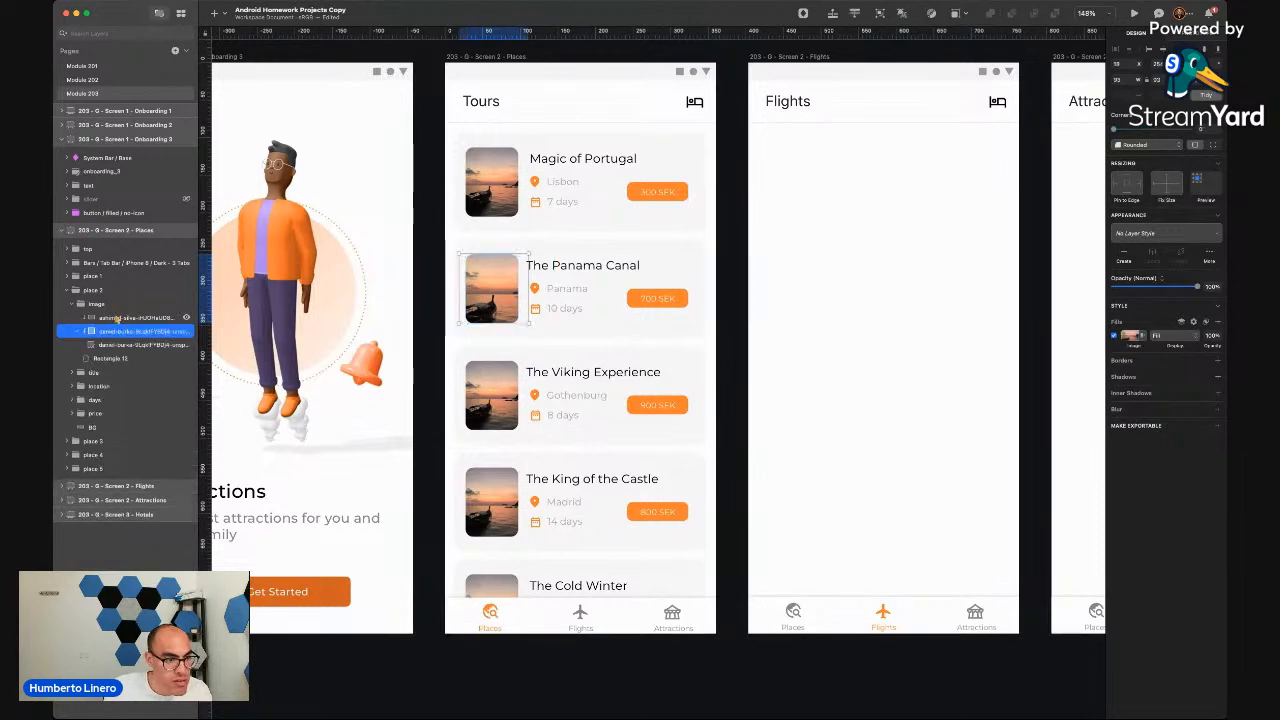
click(118, 317)
key(Delete)
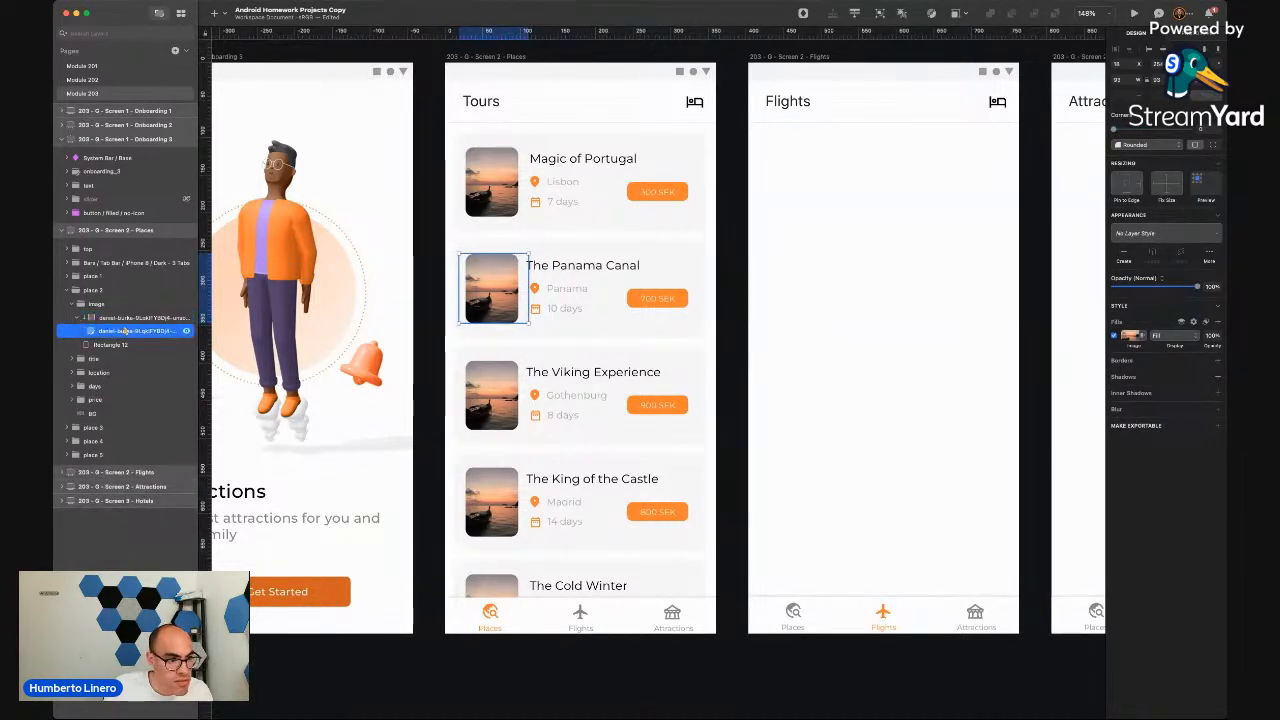
key(Delete)
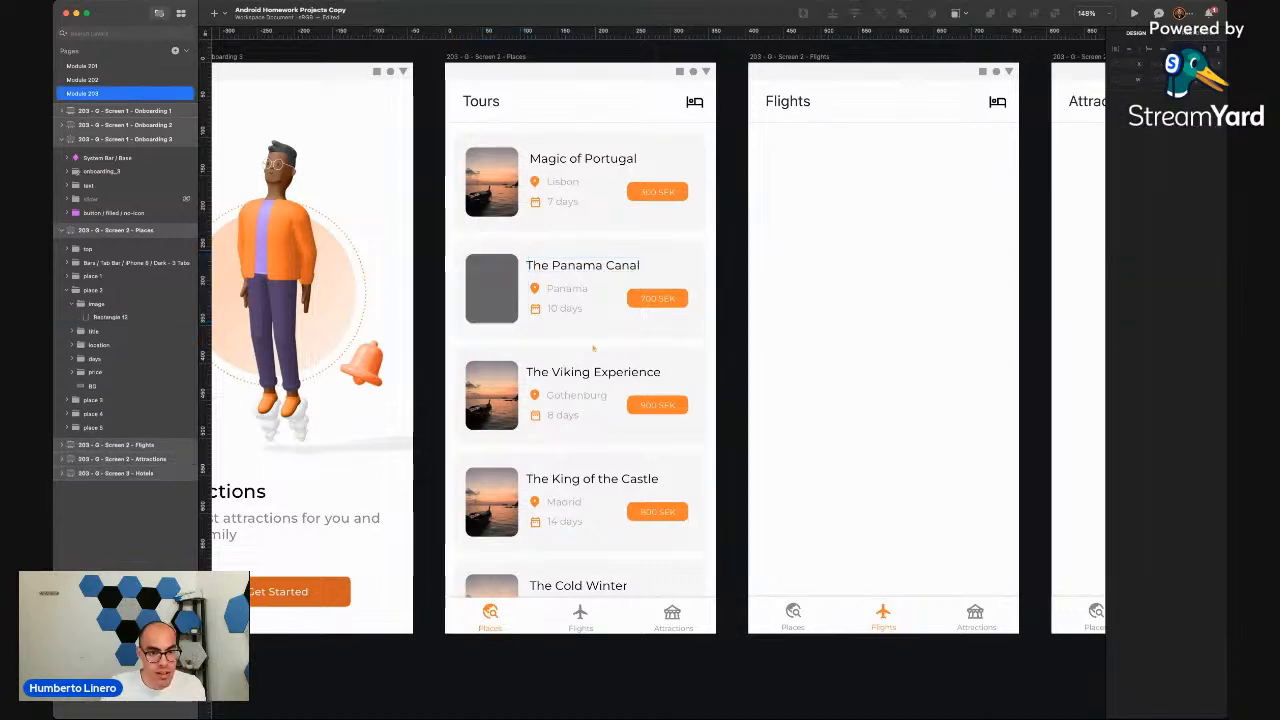
Paste the canyon photo again, position it over the Panama Canal card's grey placeholder, and place it above Rectangle 12 in the image group
key(super+Tab)
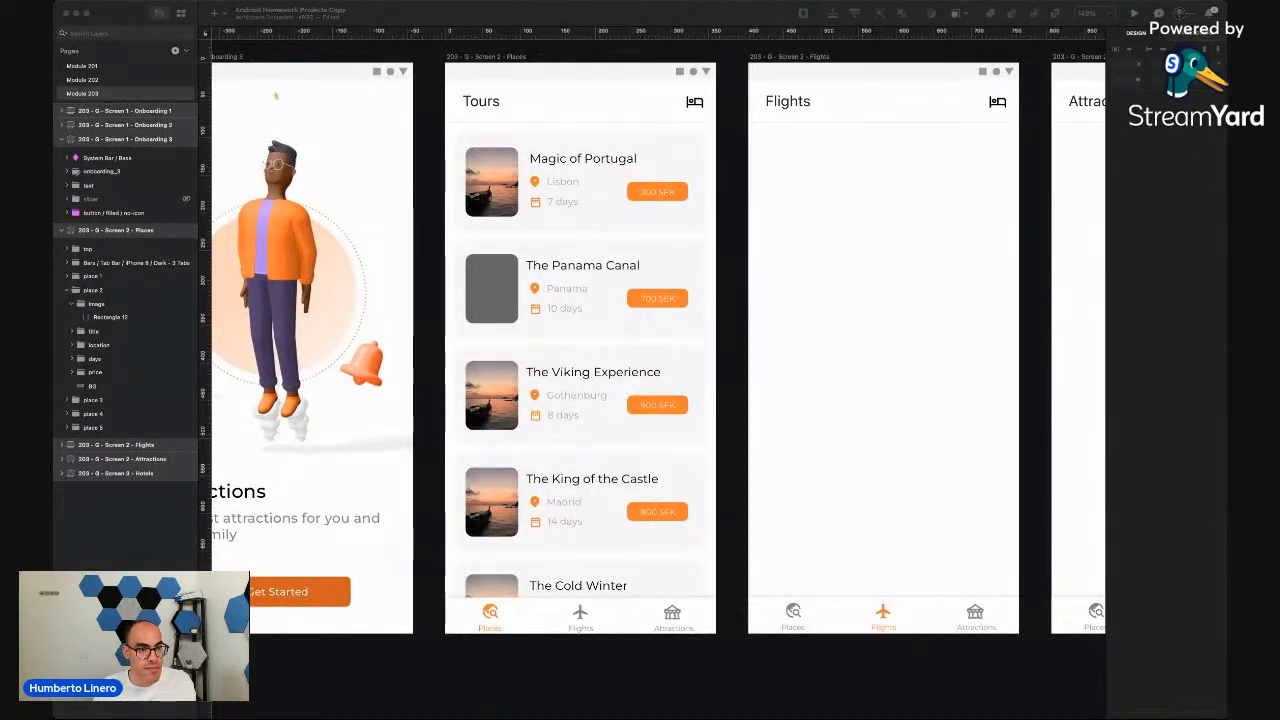
key(super+Tab)
click(482, 58)
key(super+v)
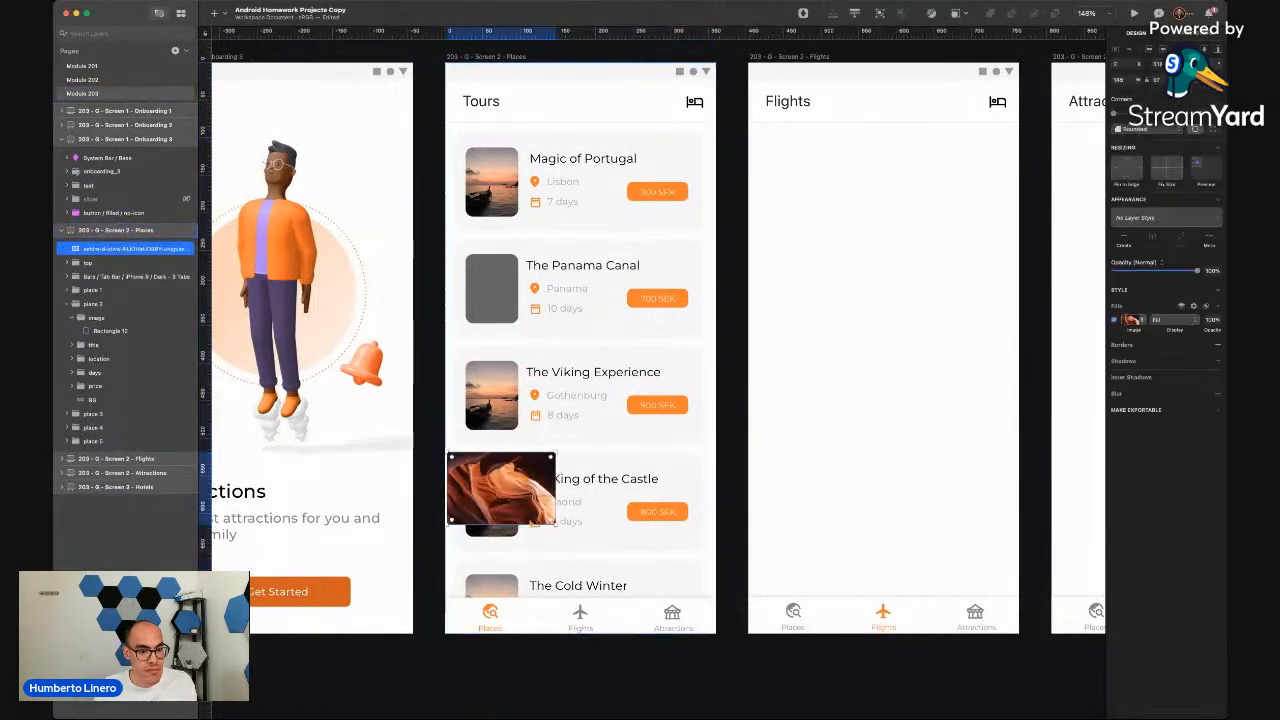
drag(488, 485, 485, 285)
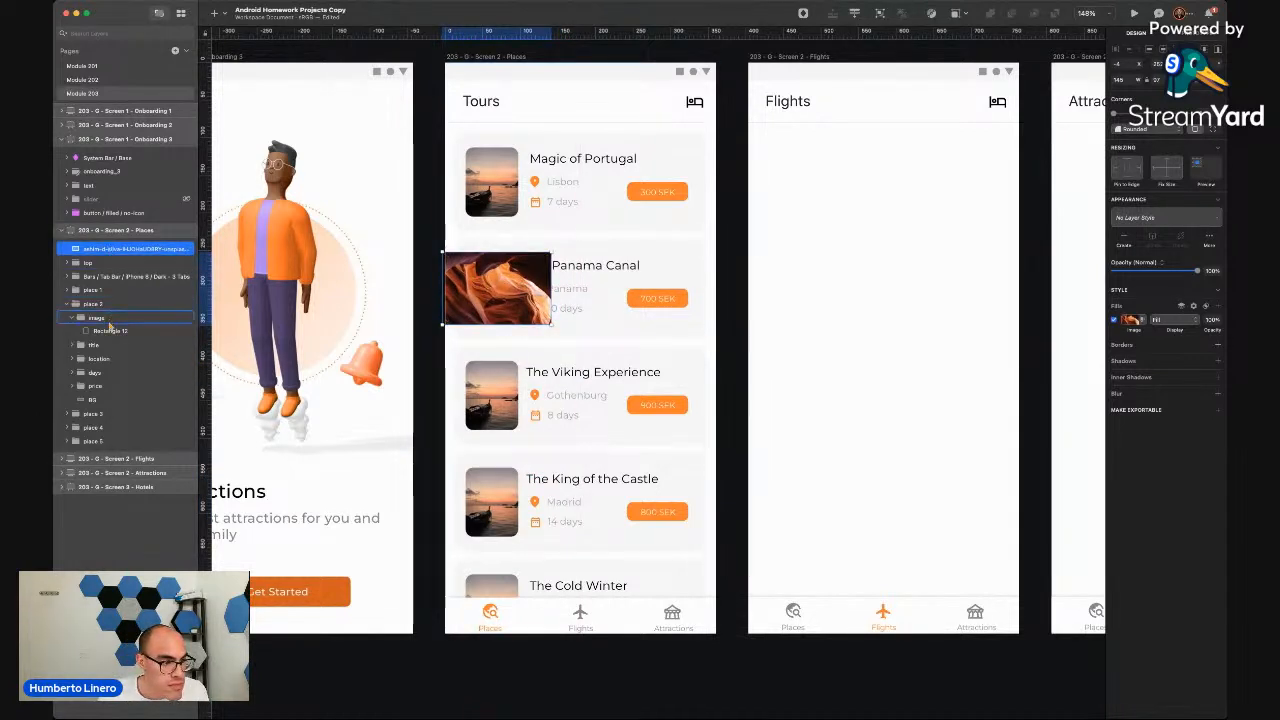
drag(108, 322, 104, 326)
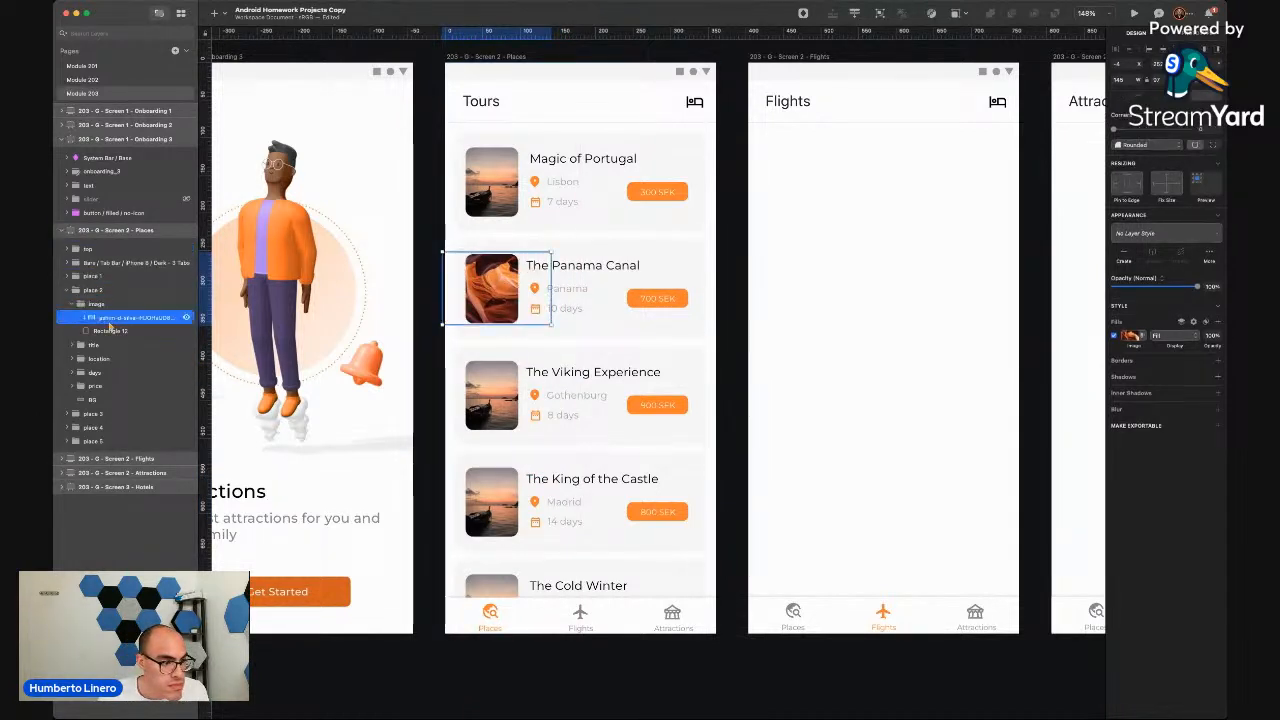
Paste the blue-sky monument photo onto the Places artboard, scaled down to about 153 wide, over the Viking Experience card
click(440, 88)
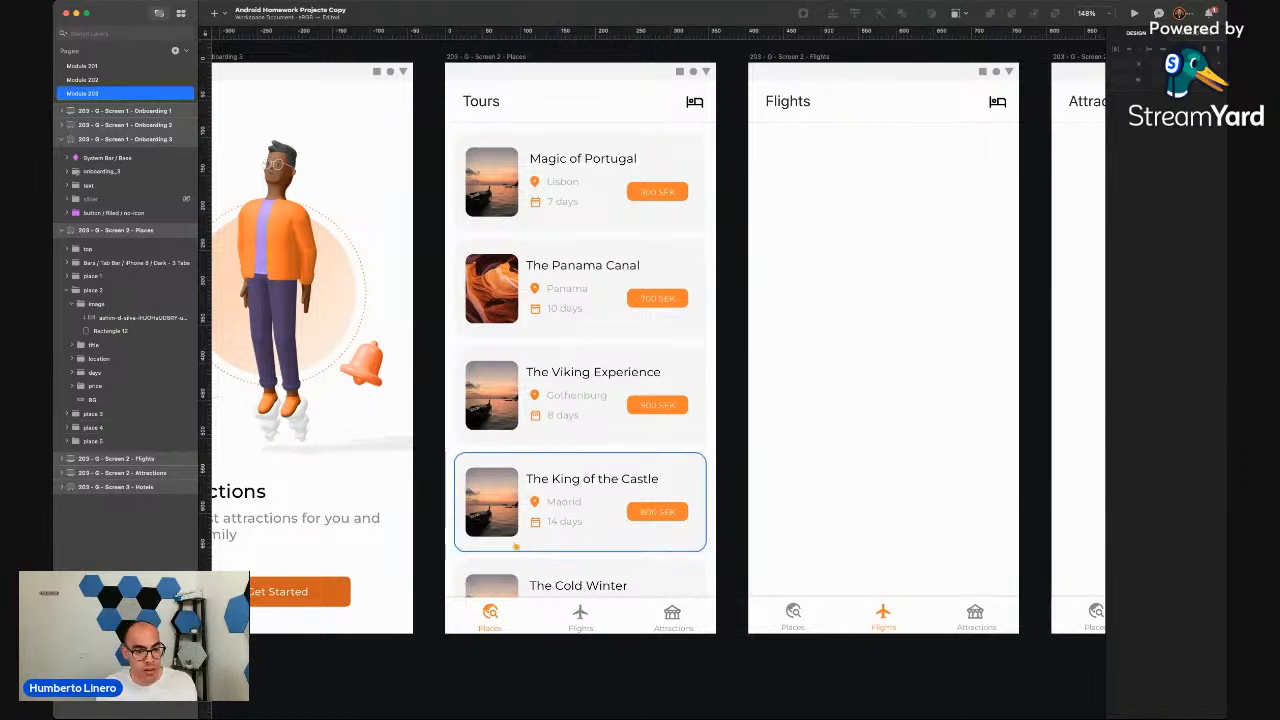
key(super+Tab)
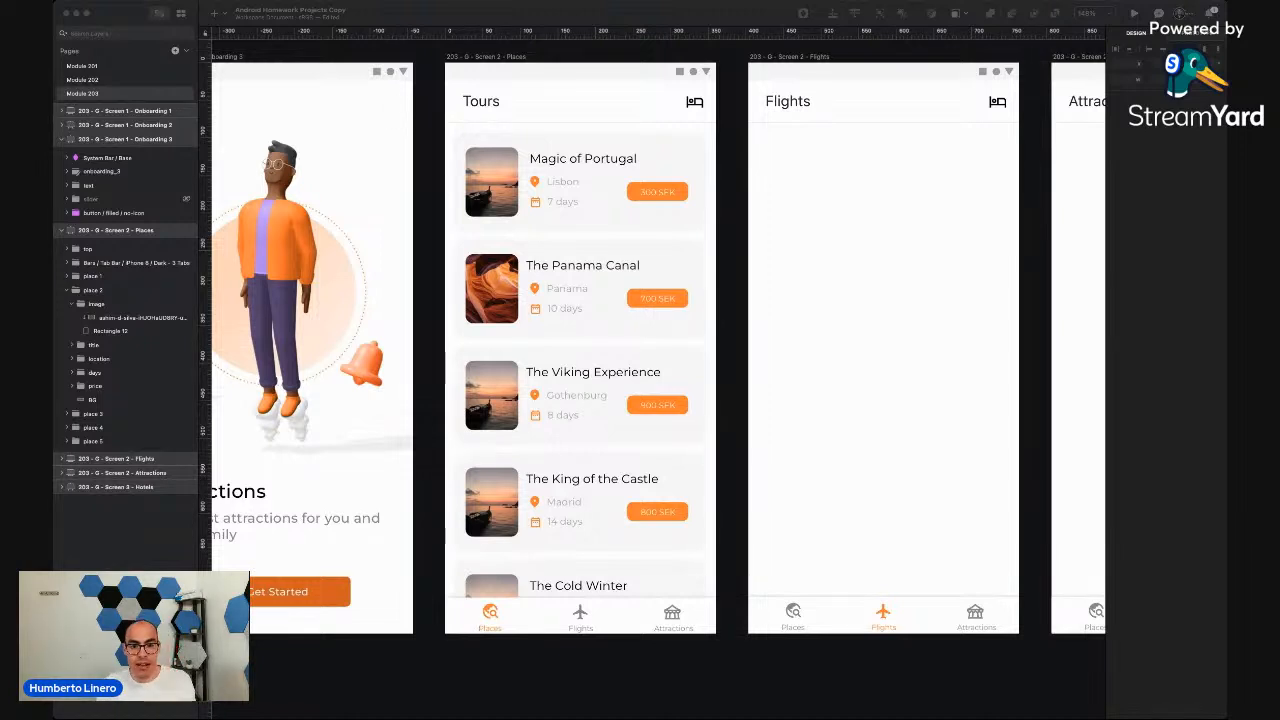
key(super+Tab)
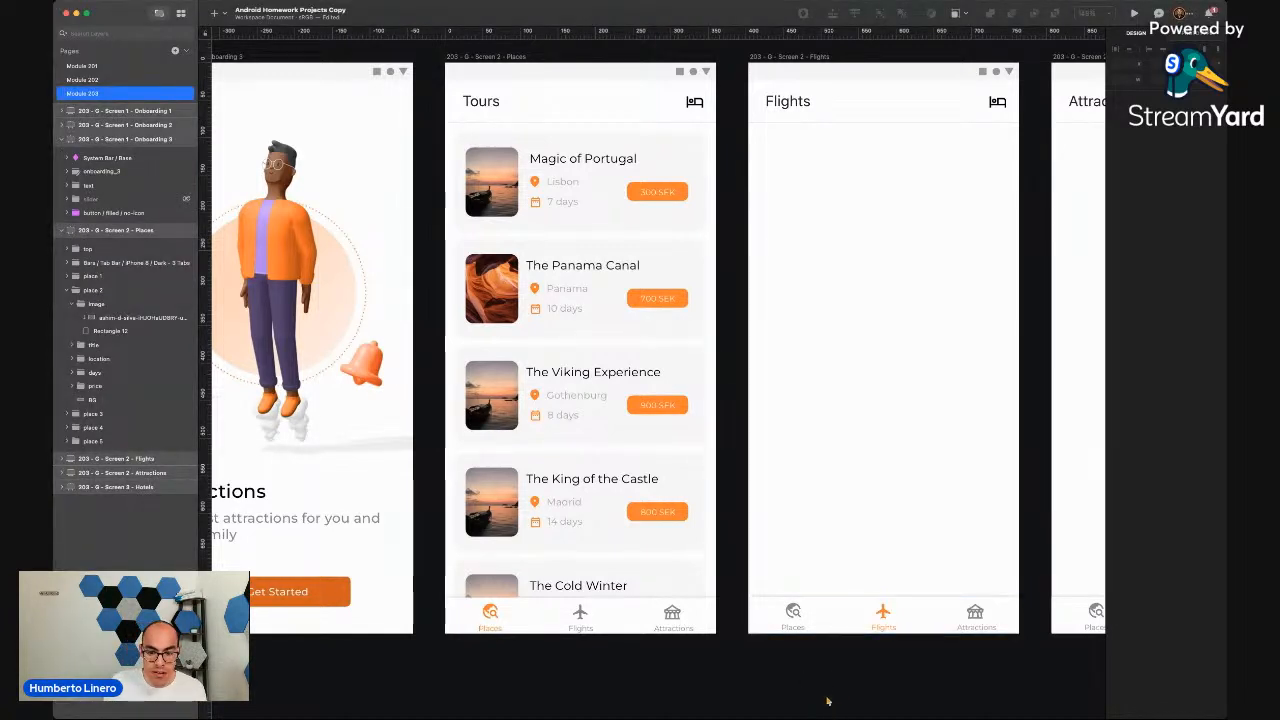
key(super+v)
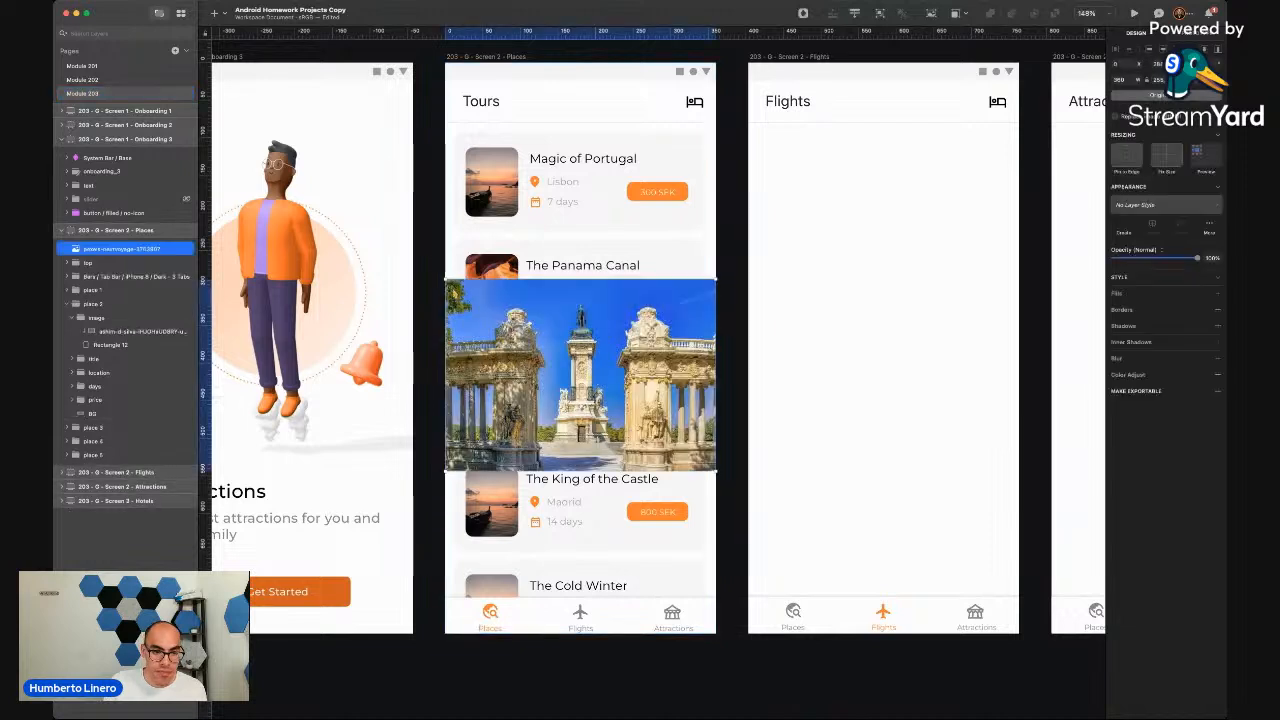
drag(444, 281, 600, 389)
drag(650, 432, 562, 404)
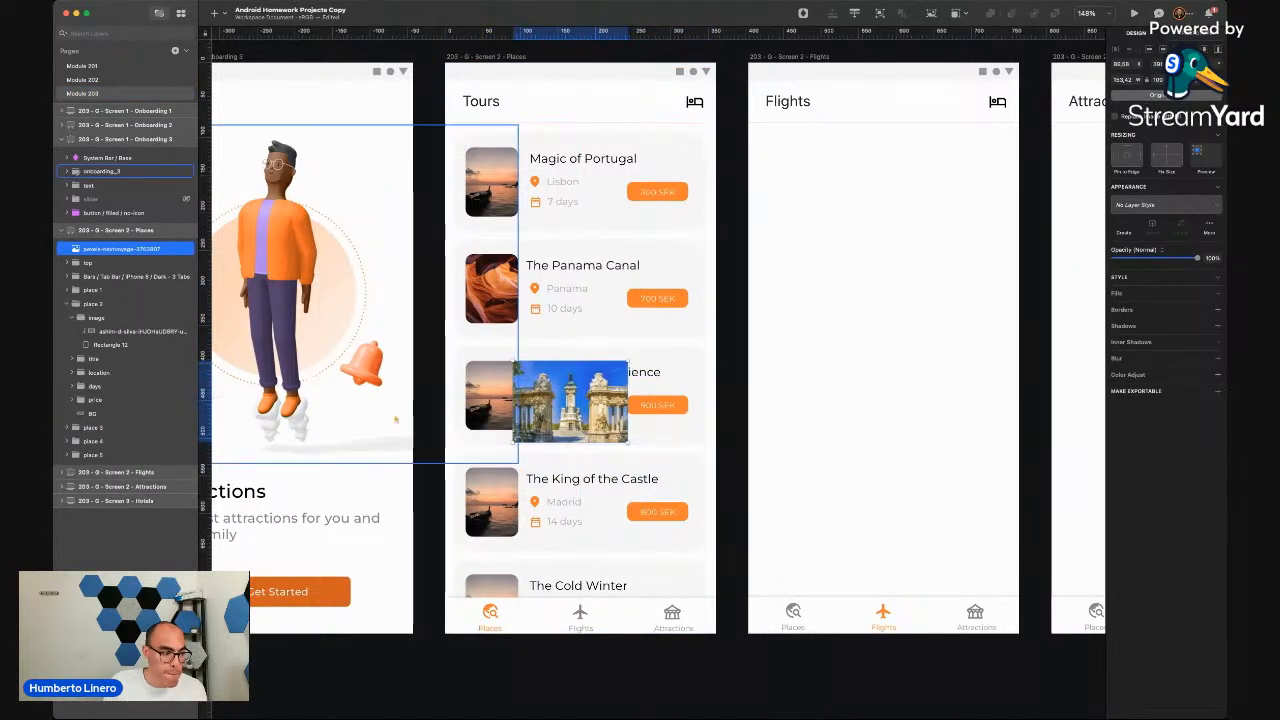
scroll(528, 369, up, 5)
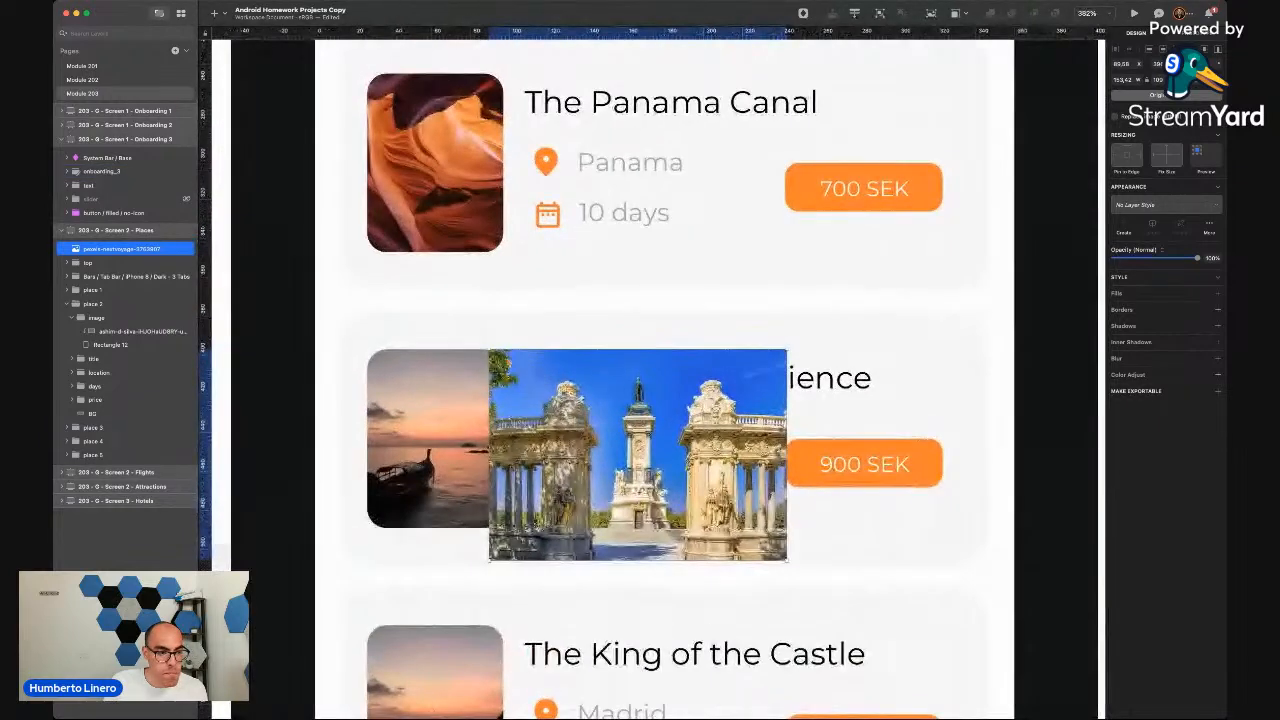
Move the monument photo into place 3's image group above Rectangle 12, and delete the boat photo from that group
click(68, 304)
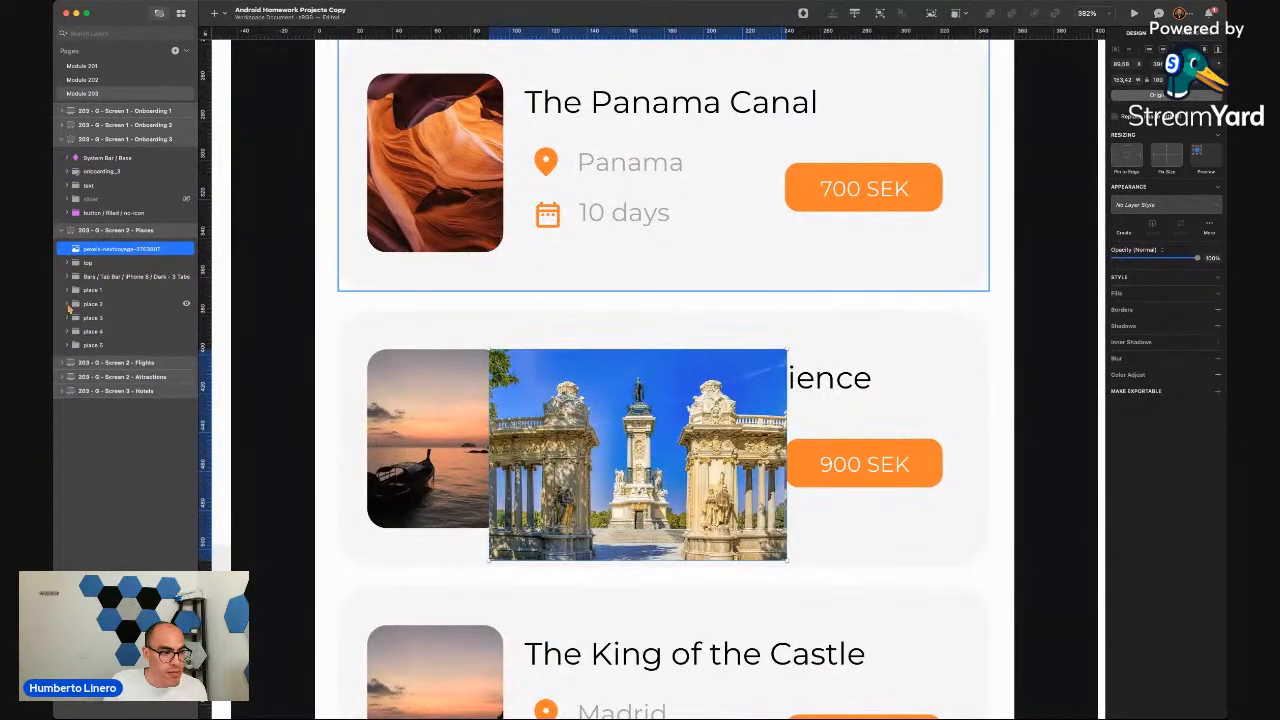
click(66, 318)
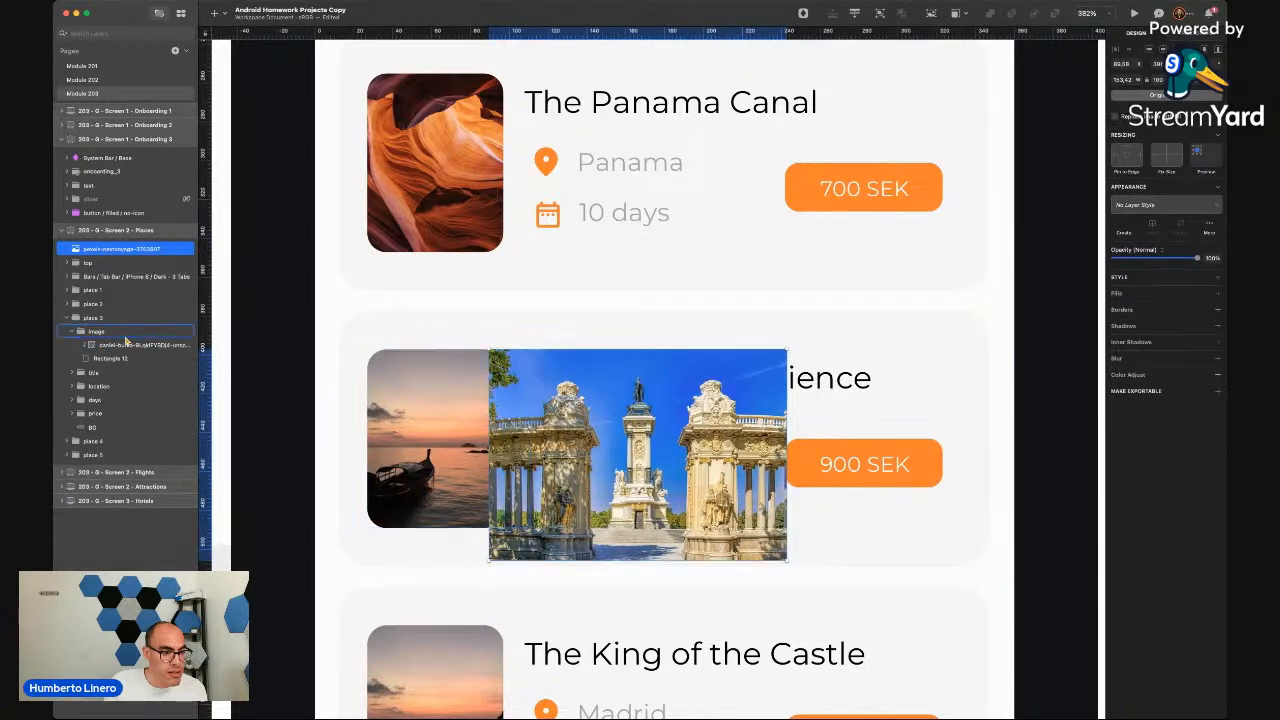
drag(125, 340, 120, 343)
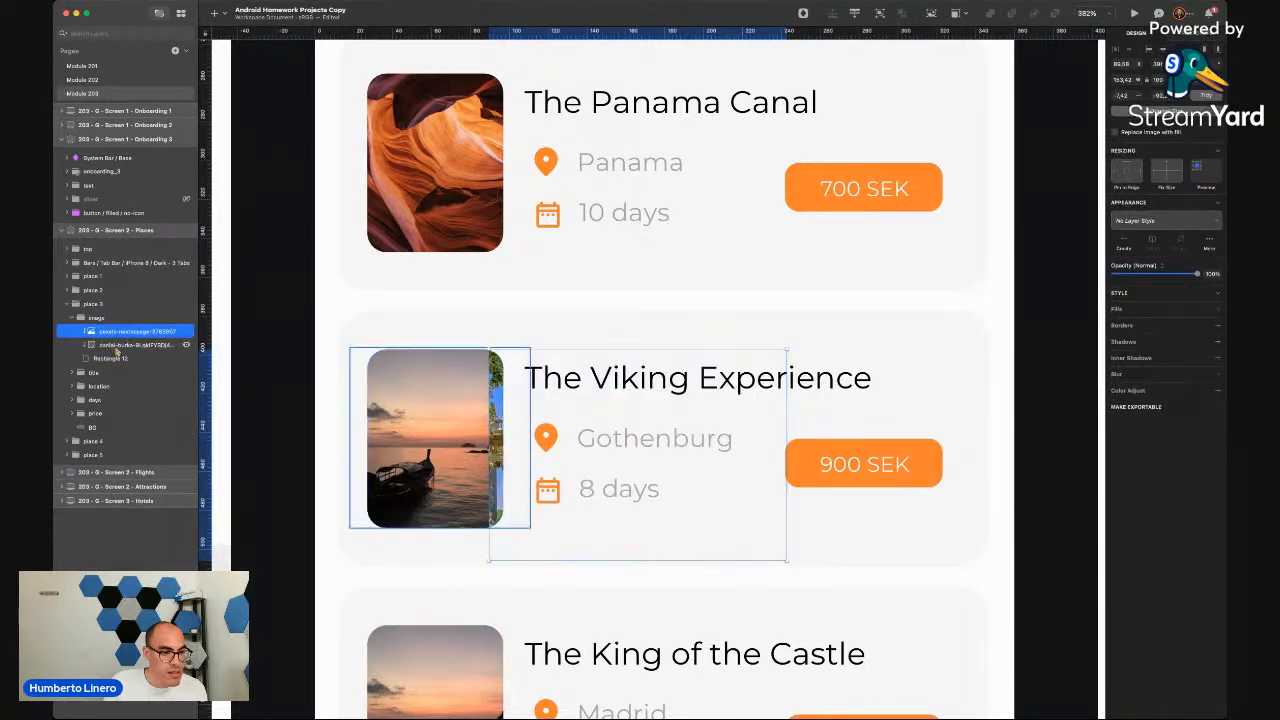
click(117, 349)
key(BackSpace)
click(121, 334)
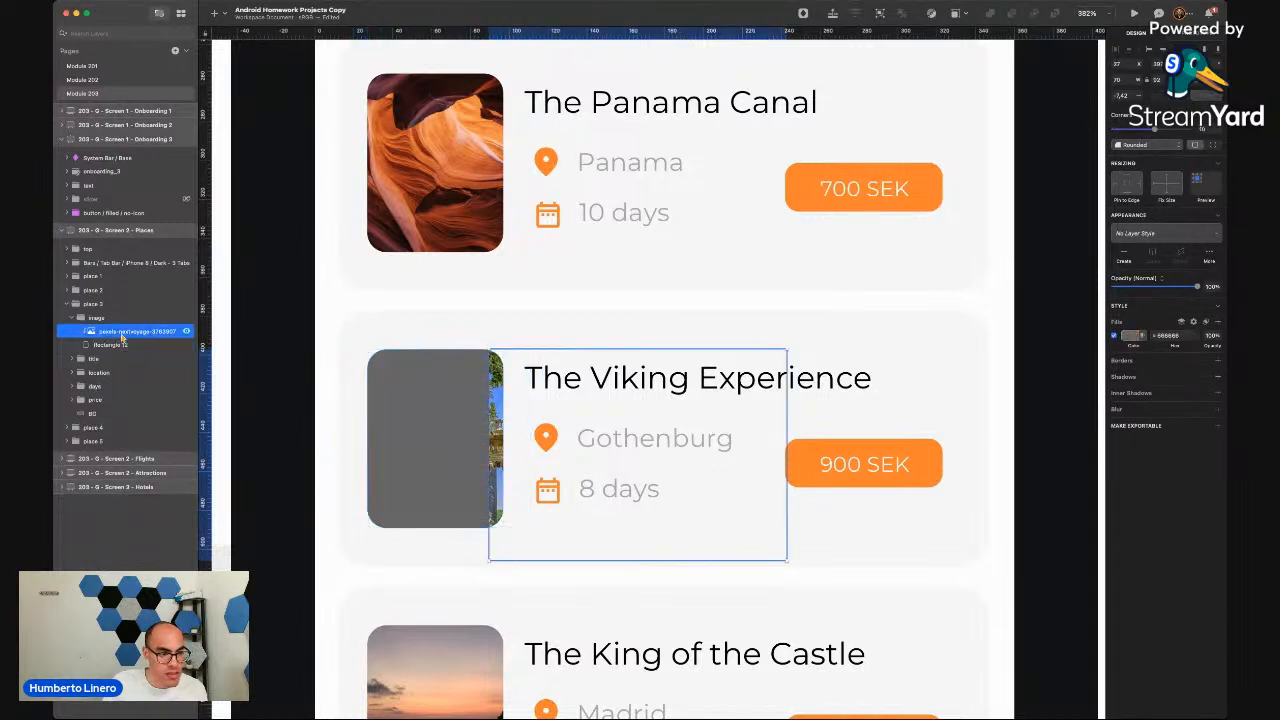
Nudge the monument photo until its central column is centred and fills the Viking Experience card's rounded mask
key(shift+Left)
key(shift+Left)
key(shift+Left)
key(shift+Left)
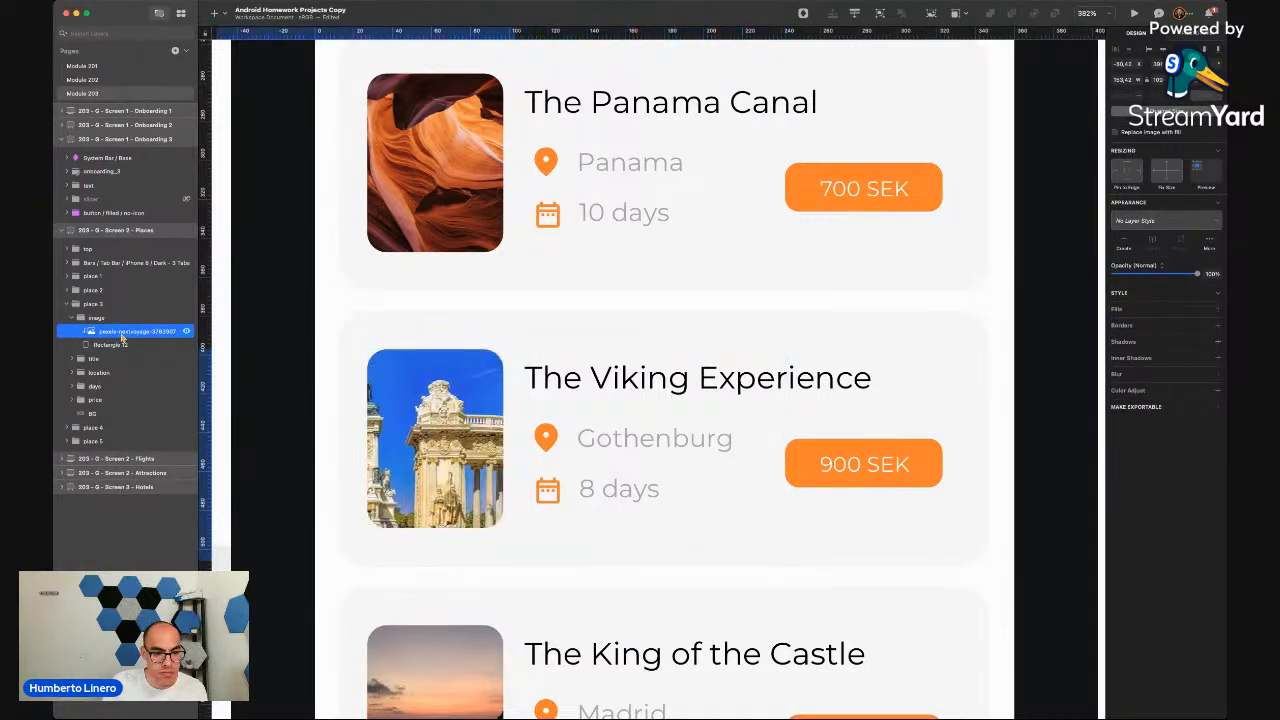
key(shift+Down)
key(shift+Right)
key(shift+Right)
key(shift+Right)
key(shift+Right)
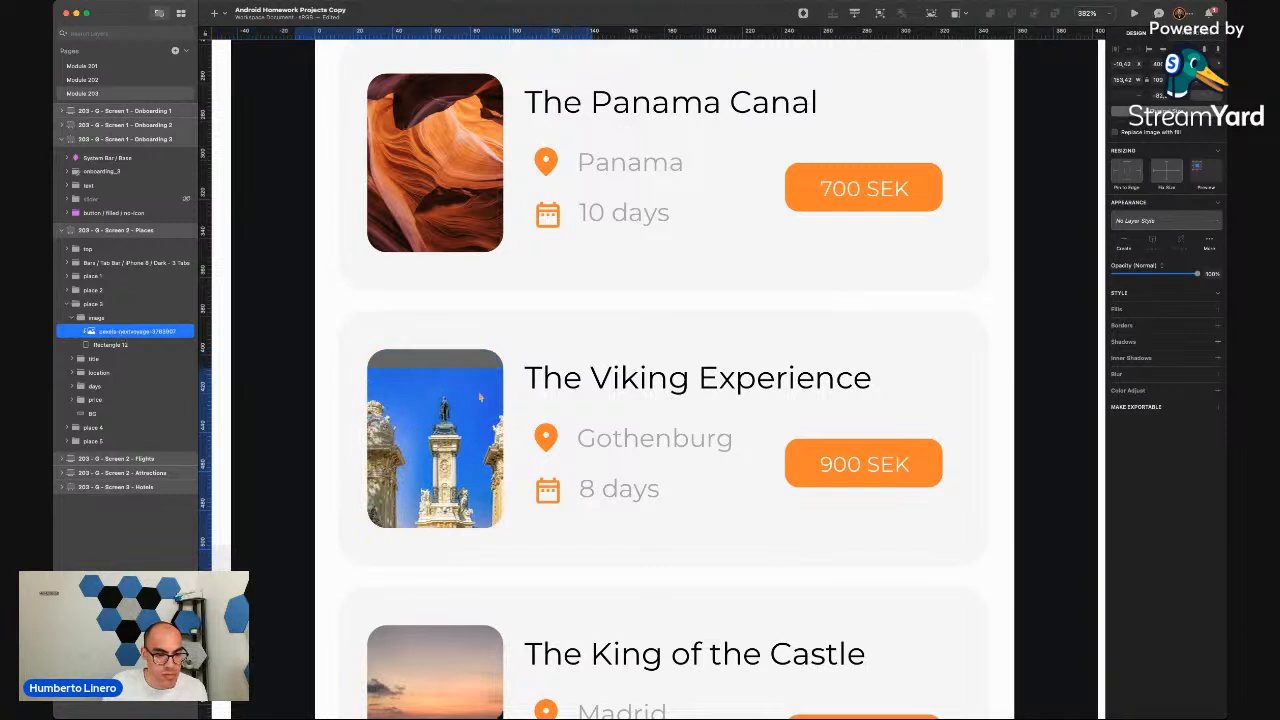
key(shift+Up)
key(shift+Up)
key(shift+Left)
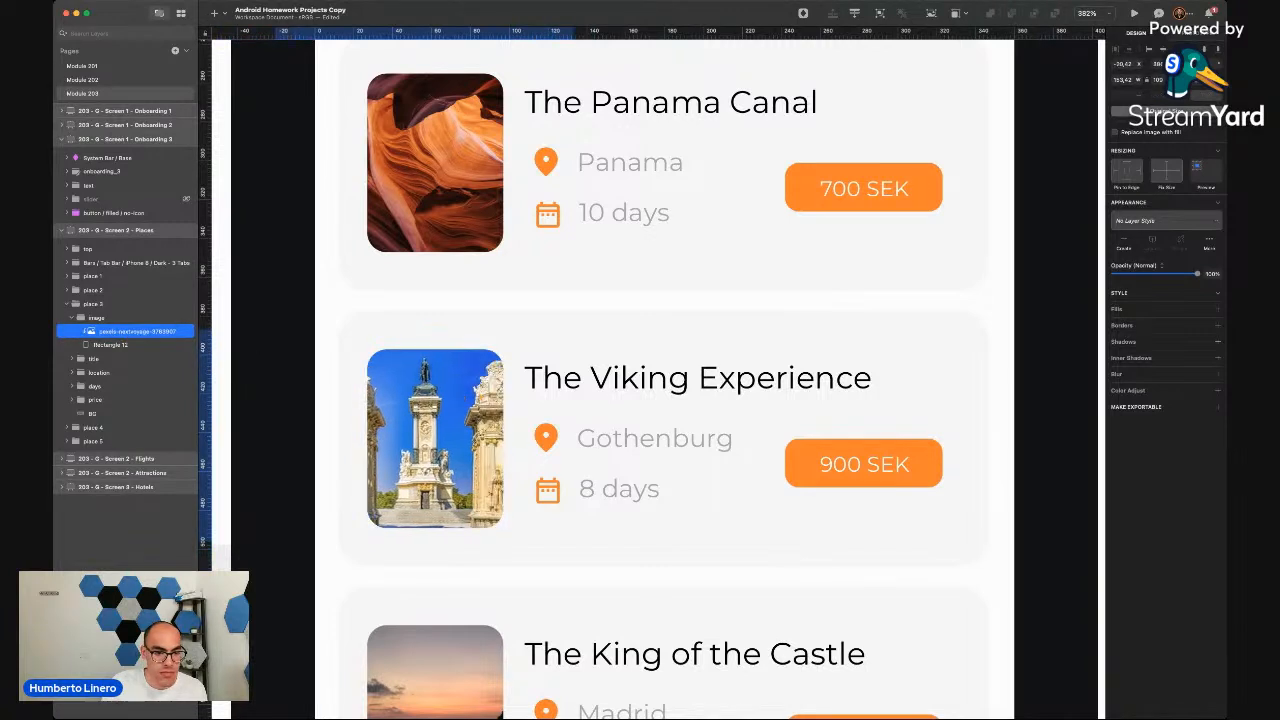
key(Right)
key(Right)
key(Right)
key(Right)
key(Down)
key(Down)
key(Down)
key(Down)
key(Down)
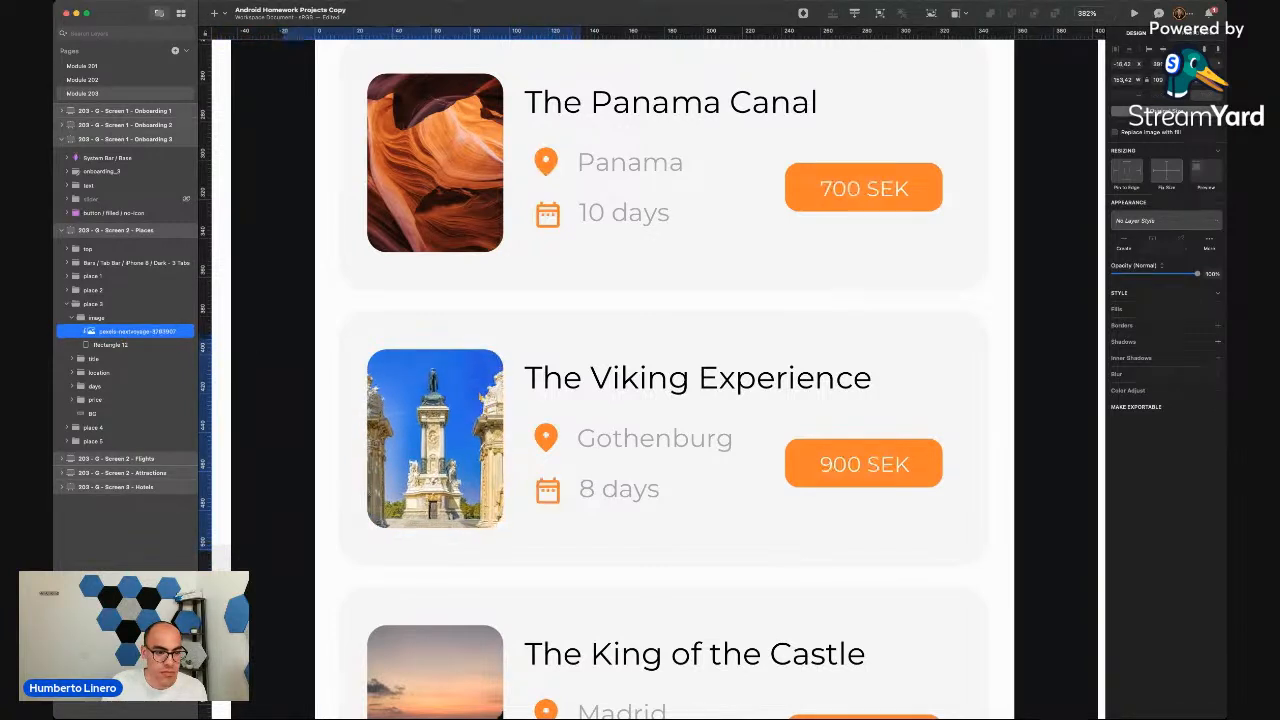
key(Right)
key(Up)
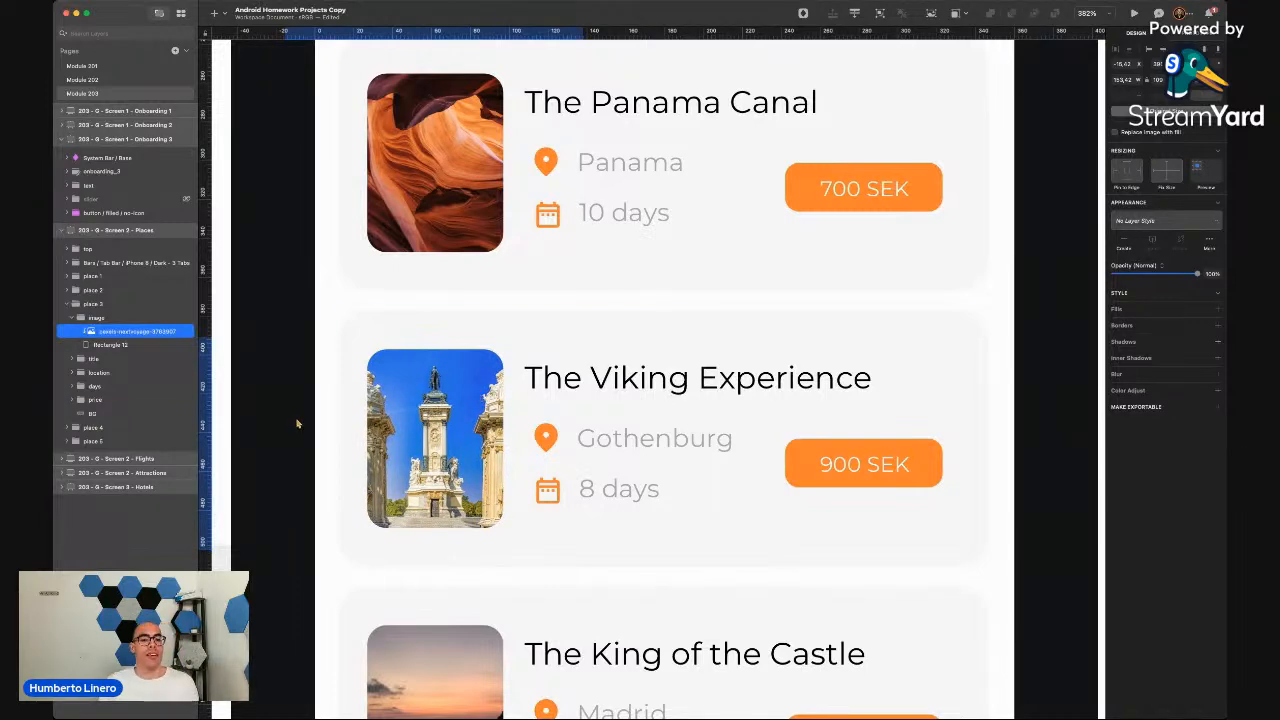
Move the monument photo into place 4's image group for The King of the Castle, and delete the boat photo there
scroll(295, 420, down, 10)
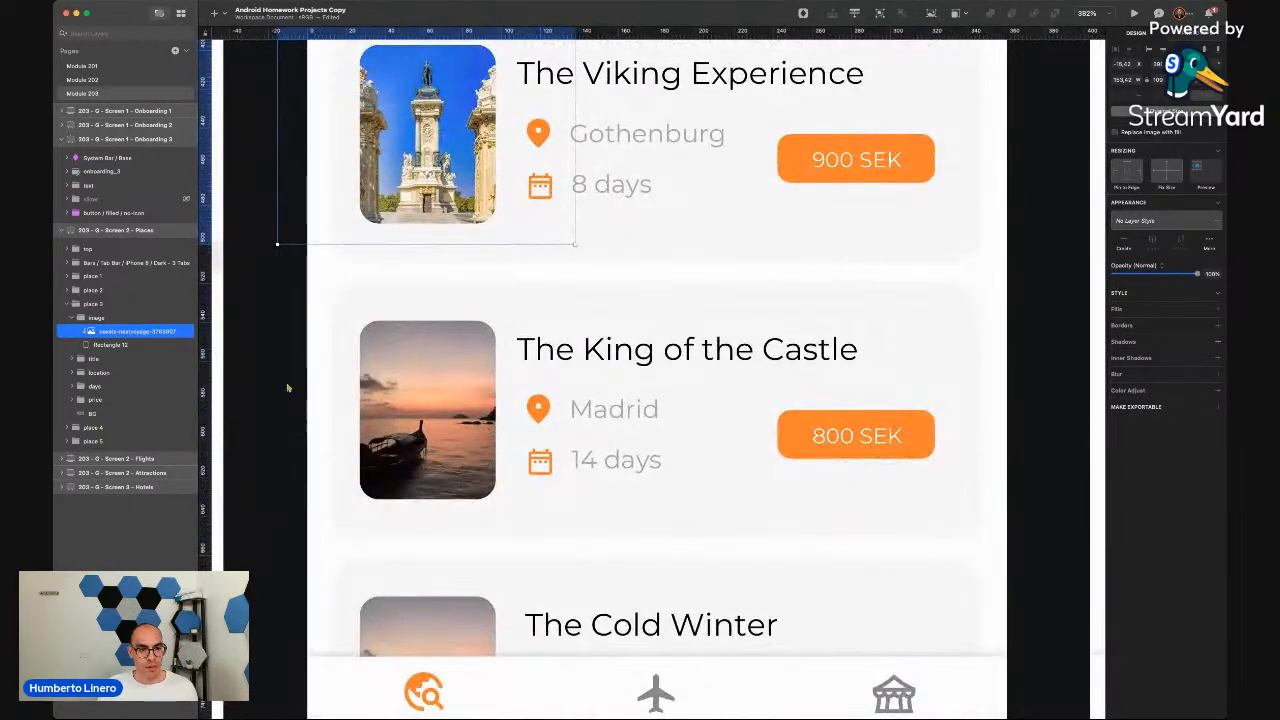
click(287, 388)
scroll(290, 370, up, 3)
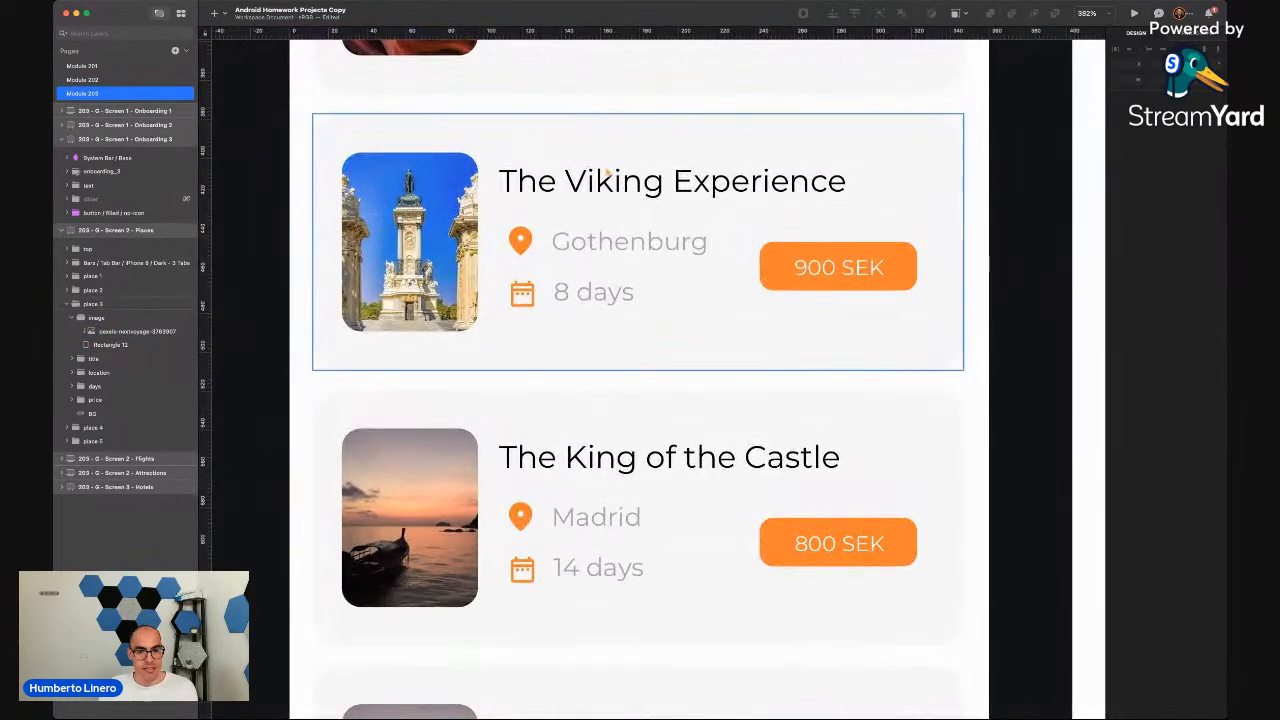
scroll(604, 173, up, 2)
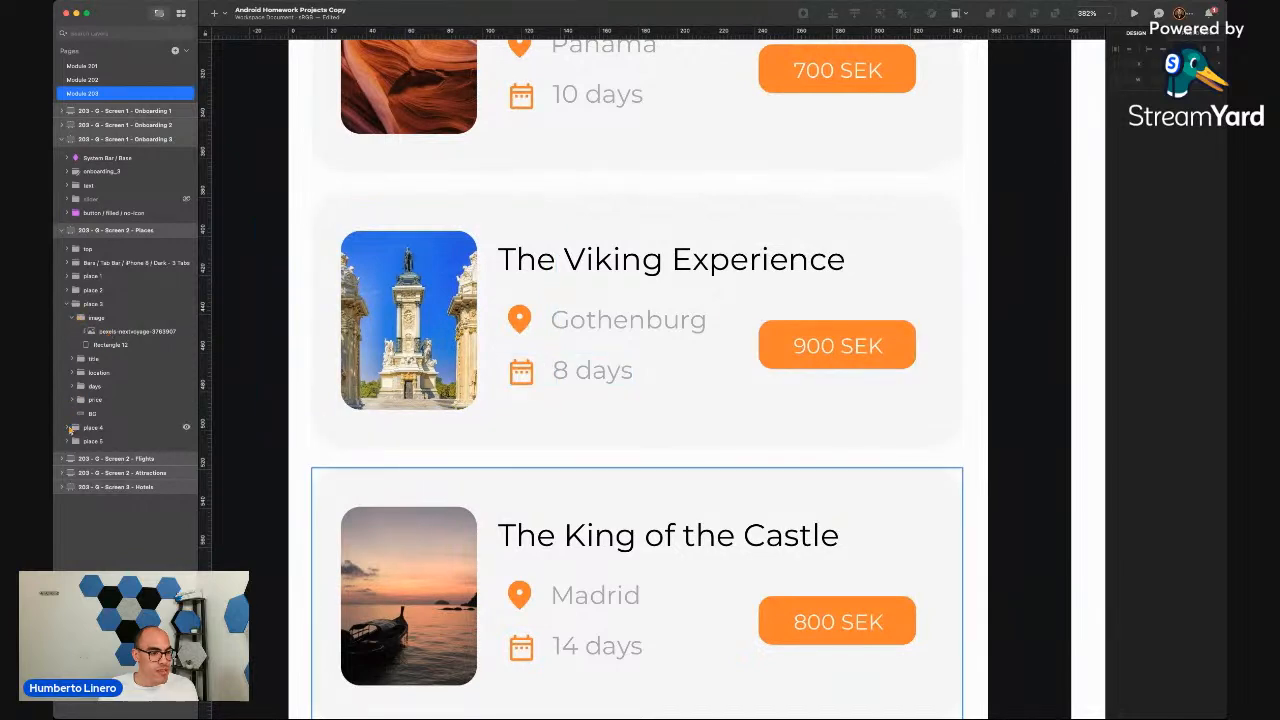
click(66, 429)
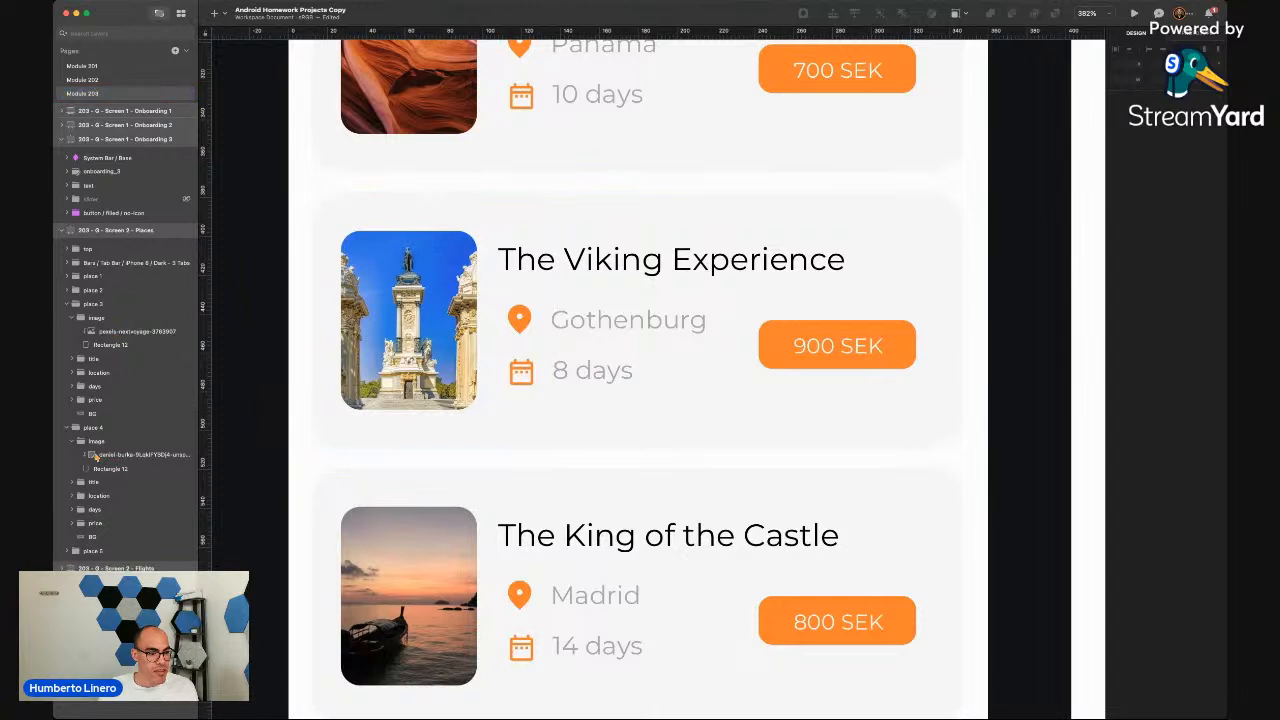
drag(101, 331, 108, 455)
click(100, 455)
key(BackSpace)
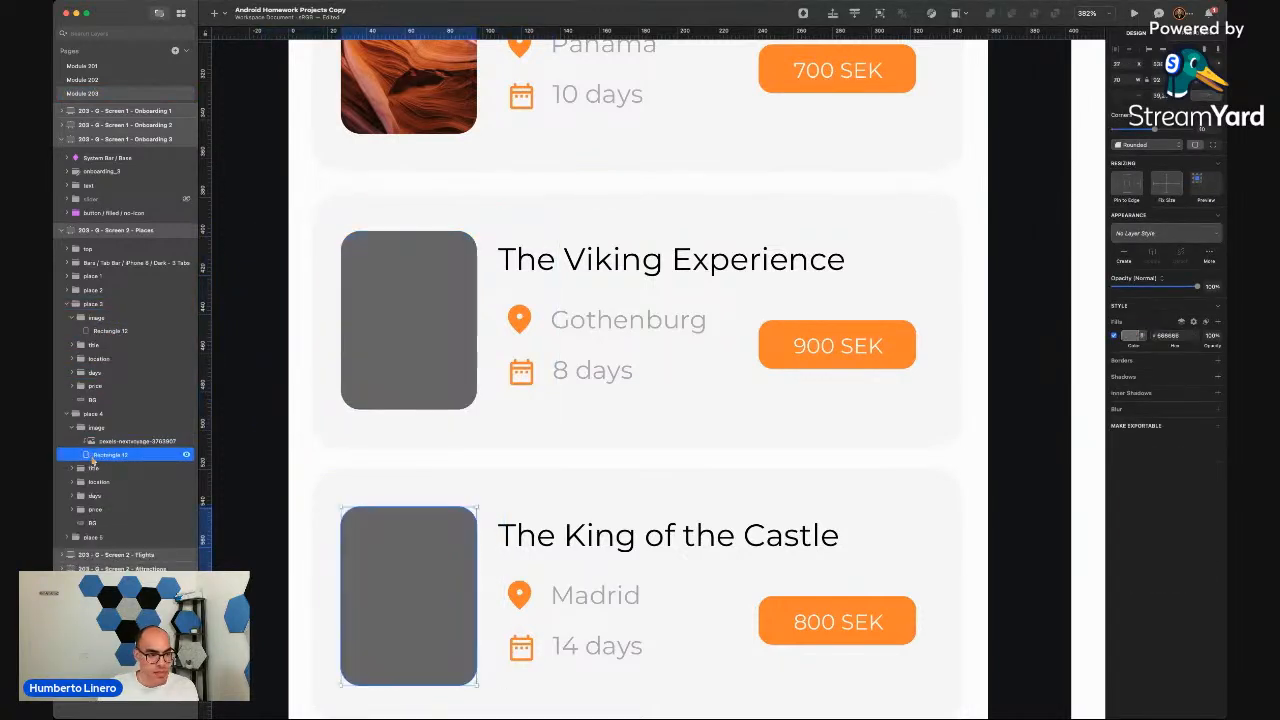
click(119, 443)
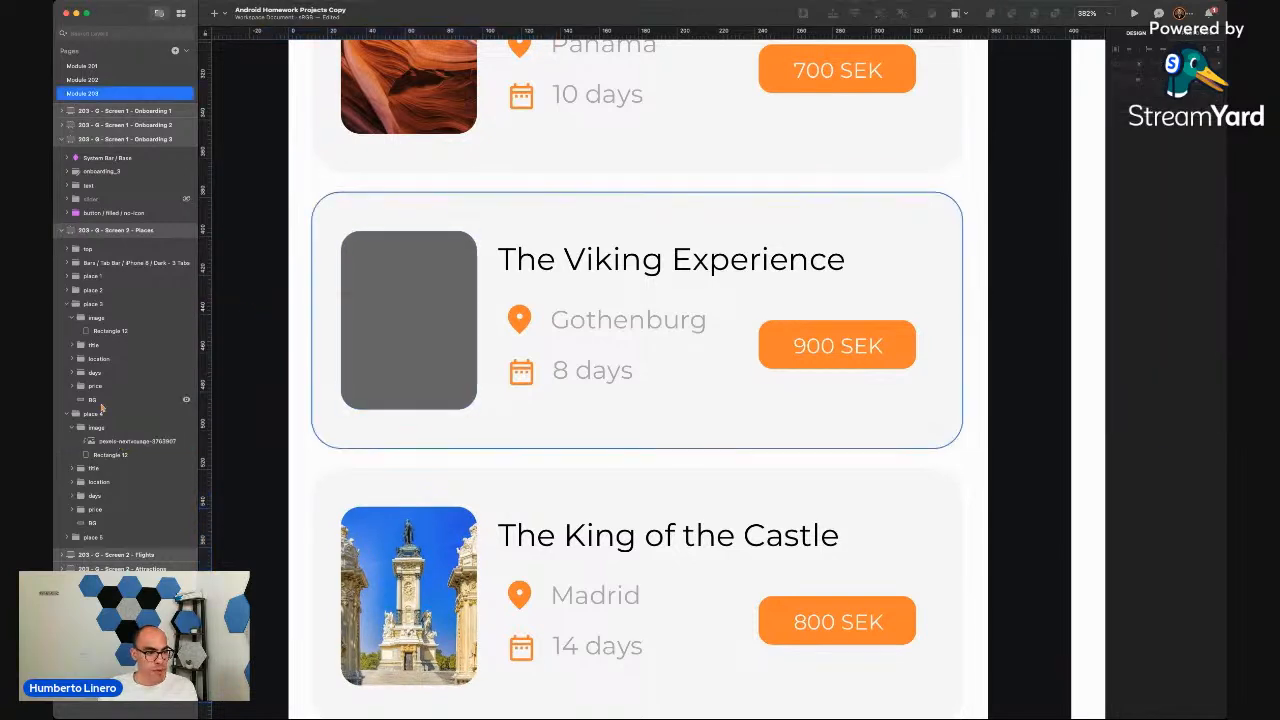
click(72, 415)
click(66, 416)
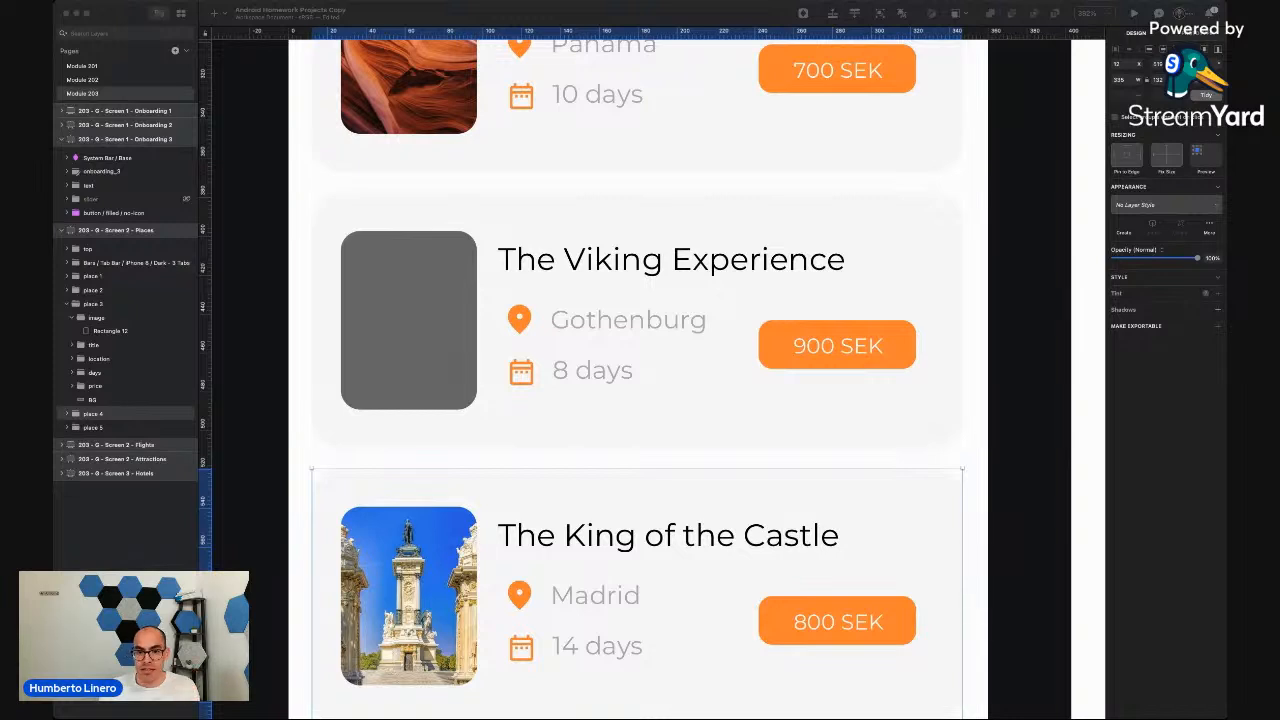
Add the red and grey high-rise photo to the Places artboard and move it above Rectangle 12 in place 3's image group
key(super+Tab)
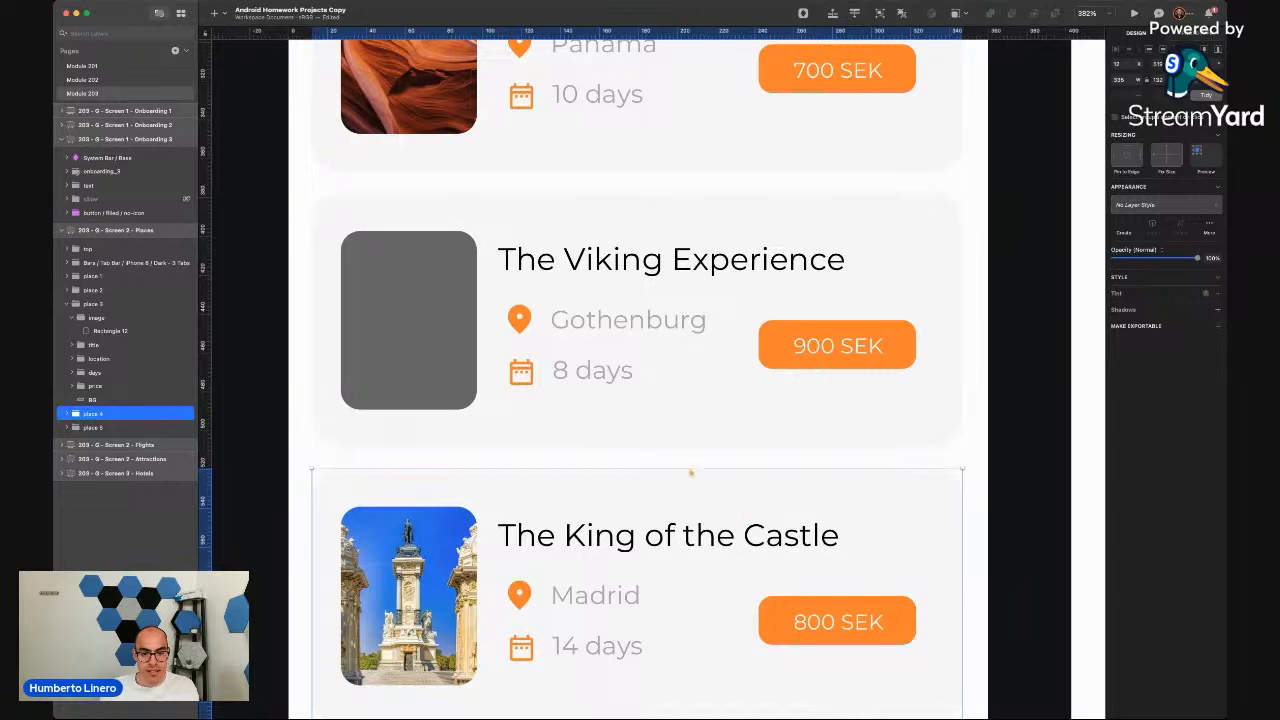
drag(577, 397, 426, 320)
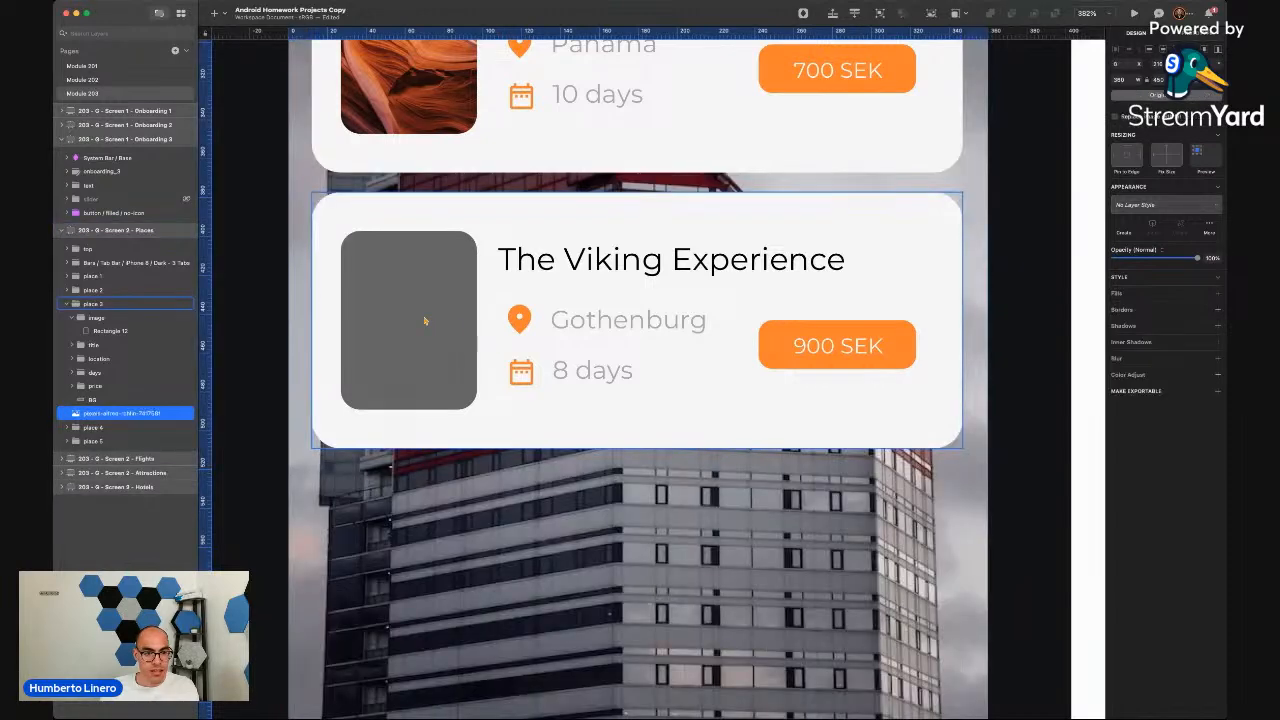
scroll(447, 446, down, 5)
key(Delete)
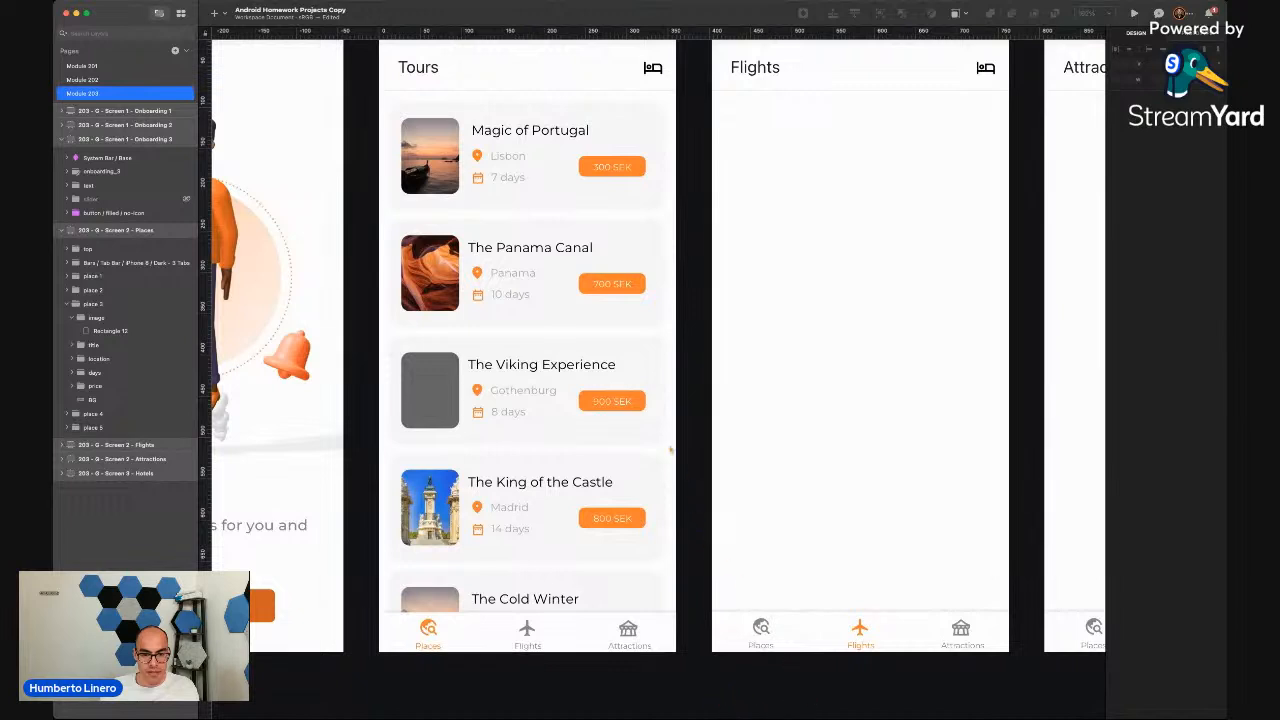
key(super+z)
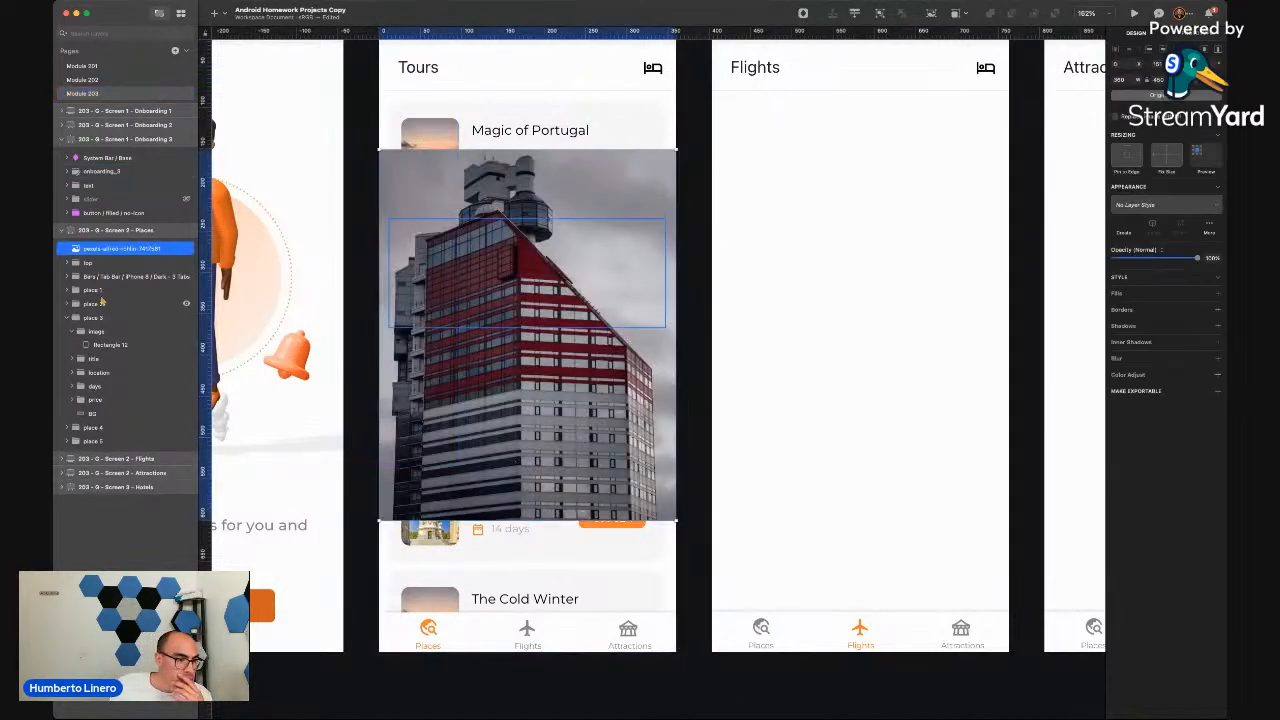
drag(100, 250, 120, 336)
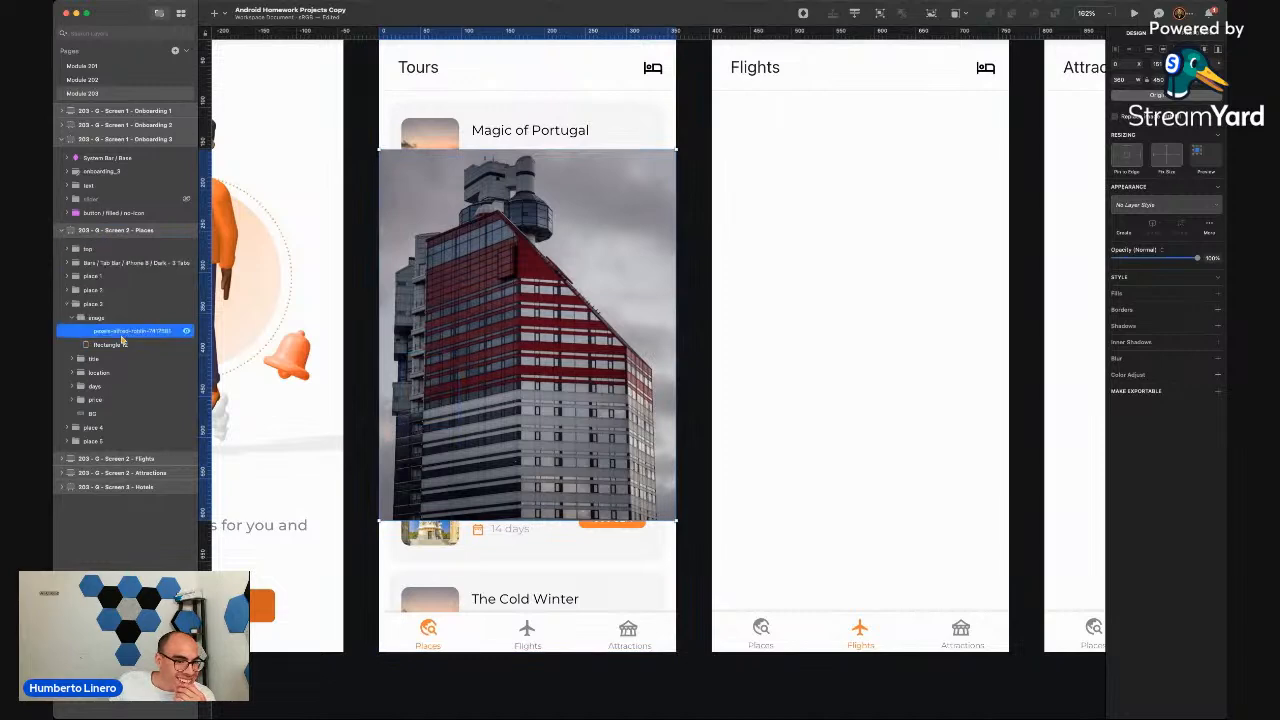
Try the high-rise photo scaled down inside the Viking Experience card's mask, and delete it from the image group
drag(380, 150, 481, 313)
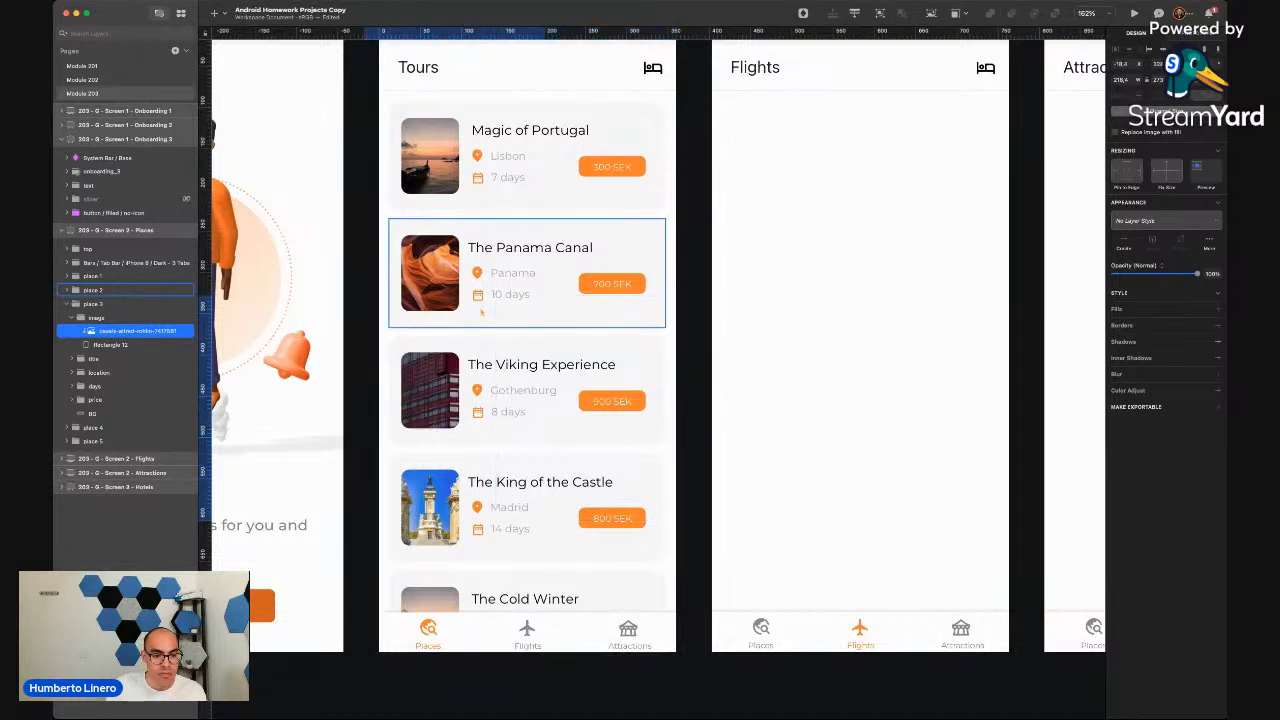
click(108, 332)
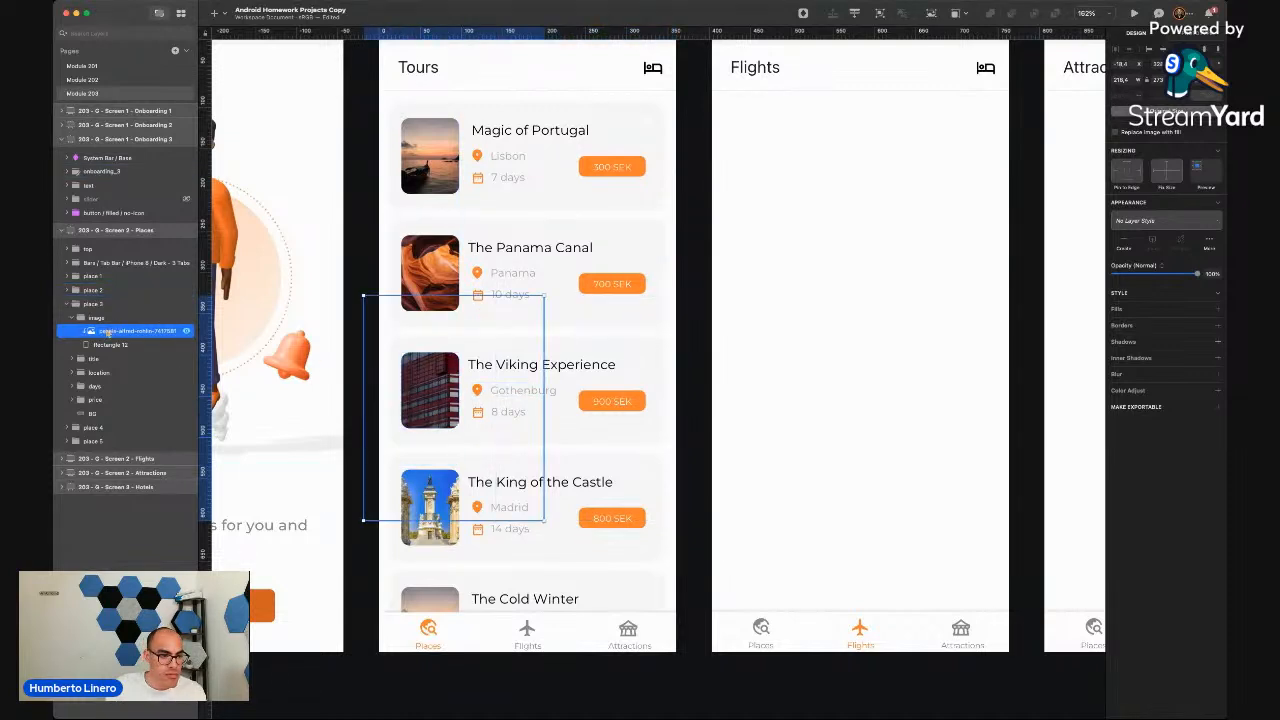
drag(545, 521, 455, 458)
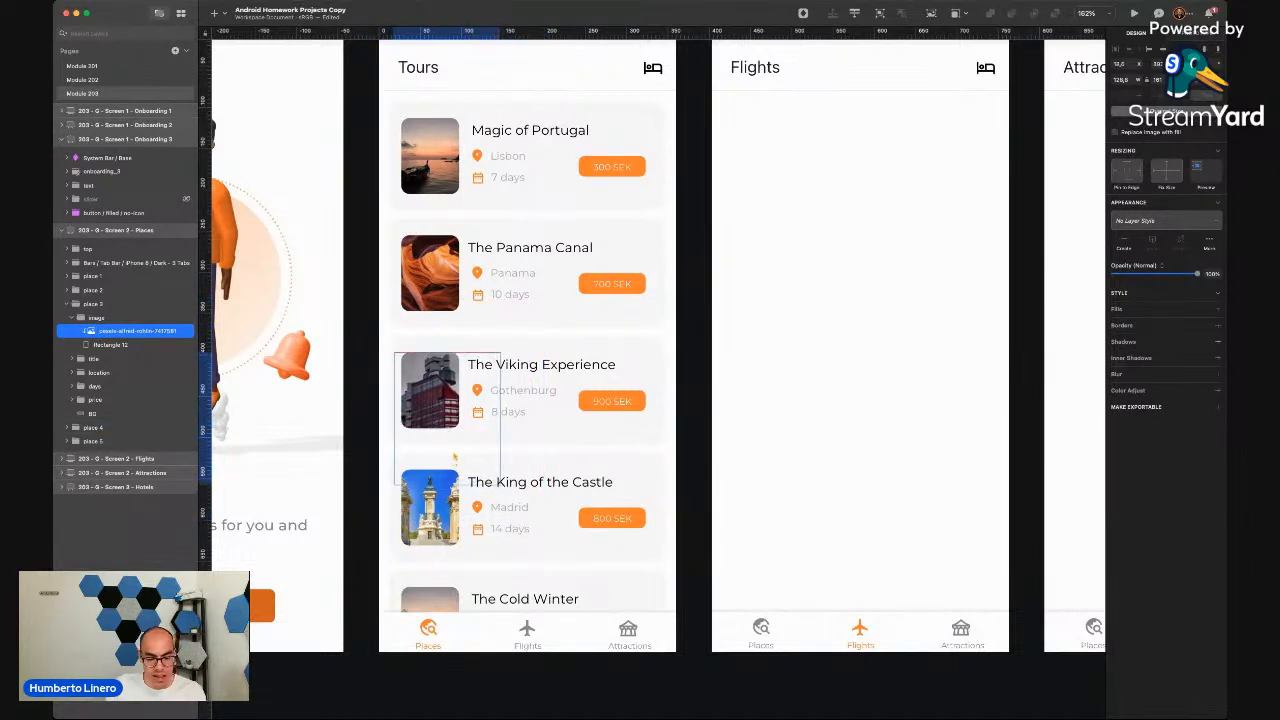
key(Delete)
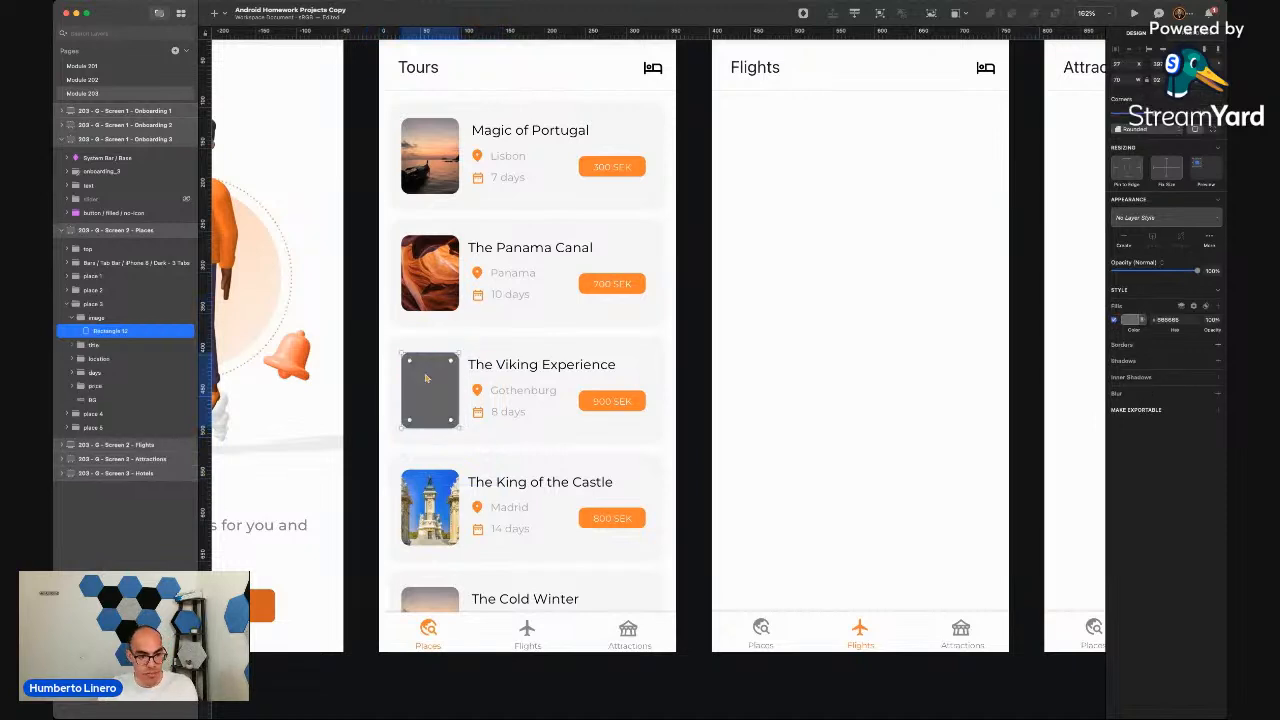
Add the carved wooden photo above Rectangle 12 in place 3's image group, sized and centred to cover the Viking Experience placeholder
key(super+Tab)
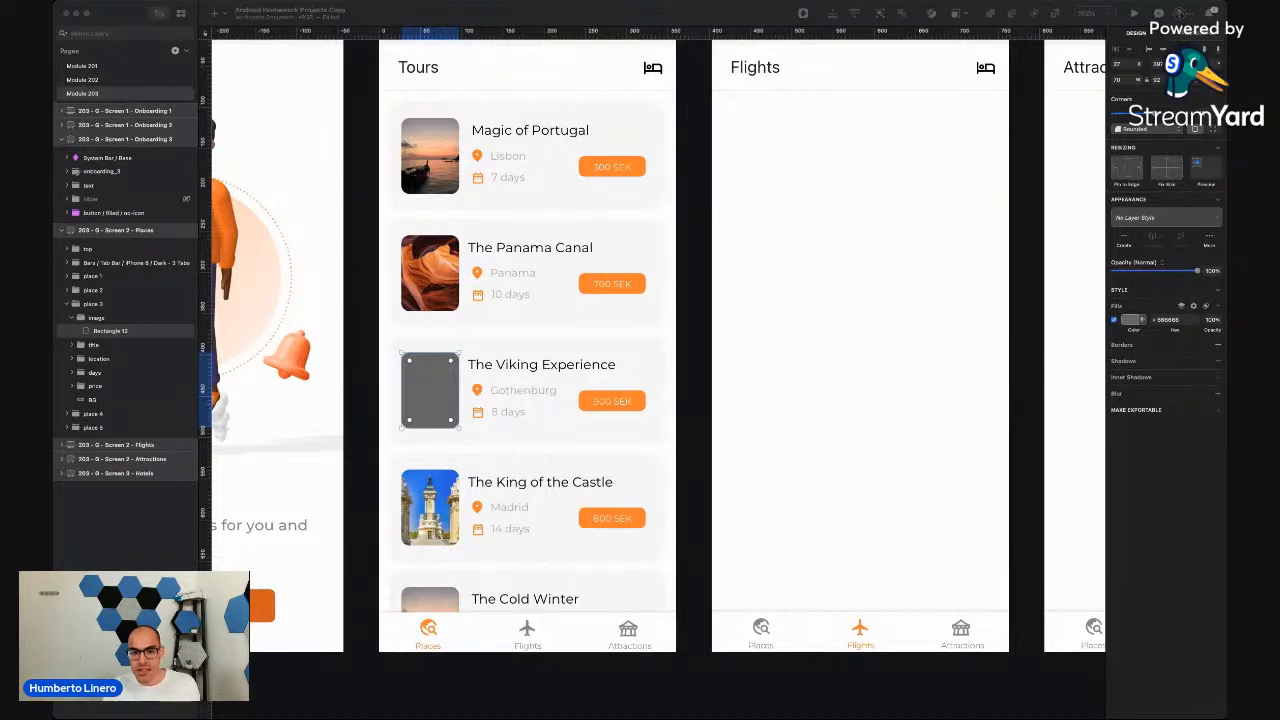
key(super+Tab)
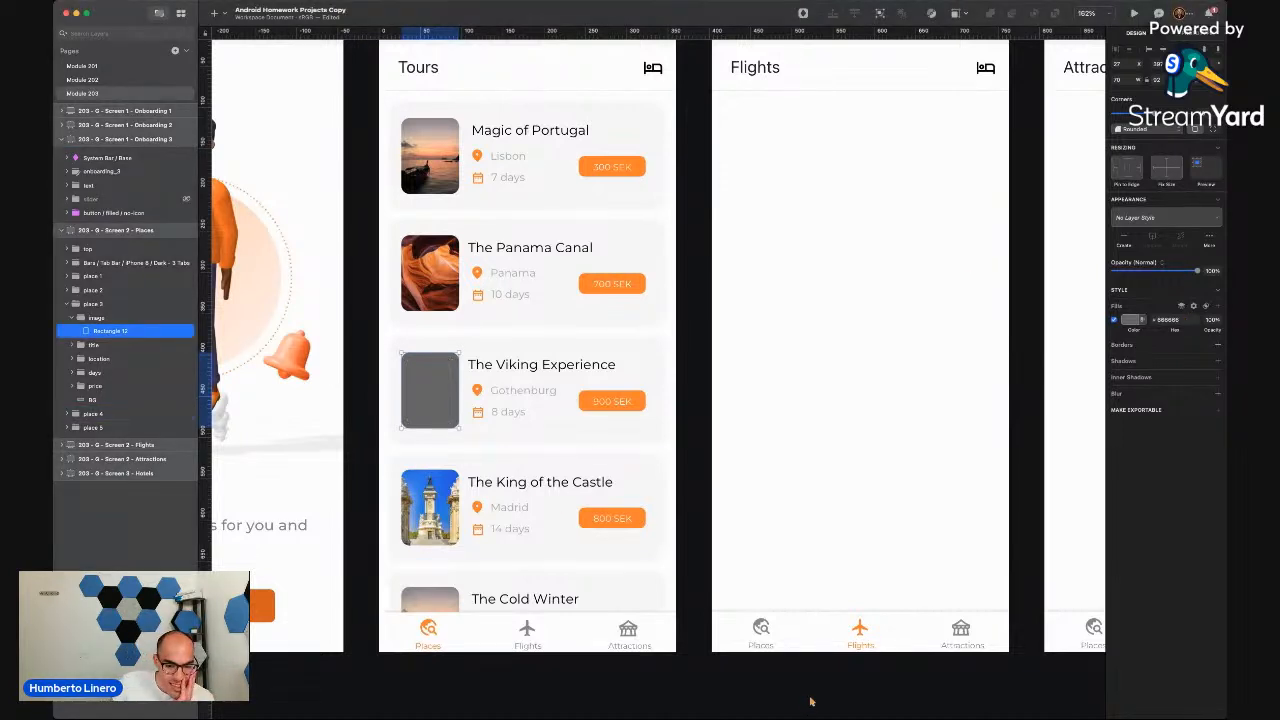
drag(820, 694, 425, 420)
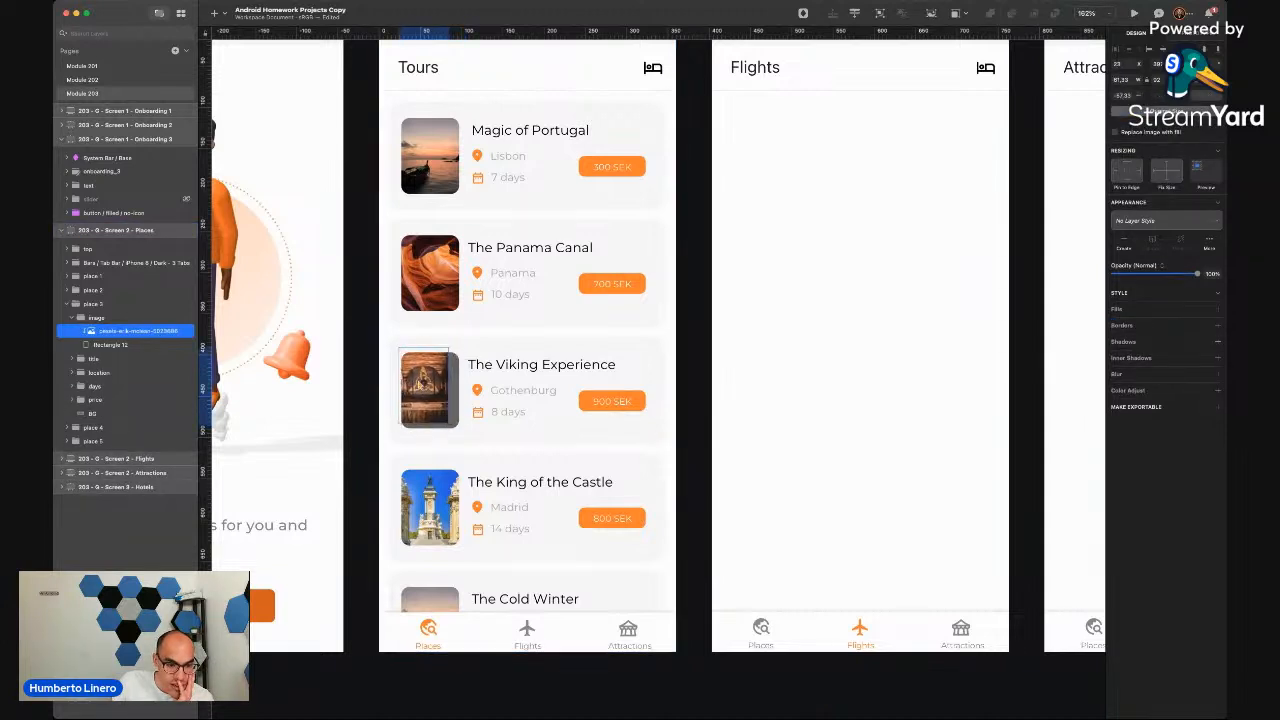
drag(449, 423, 473, 436)
drag(432, 398, 431, 395)
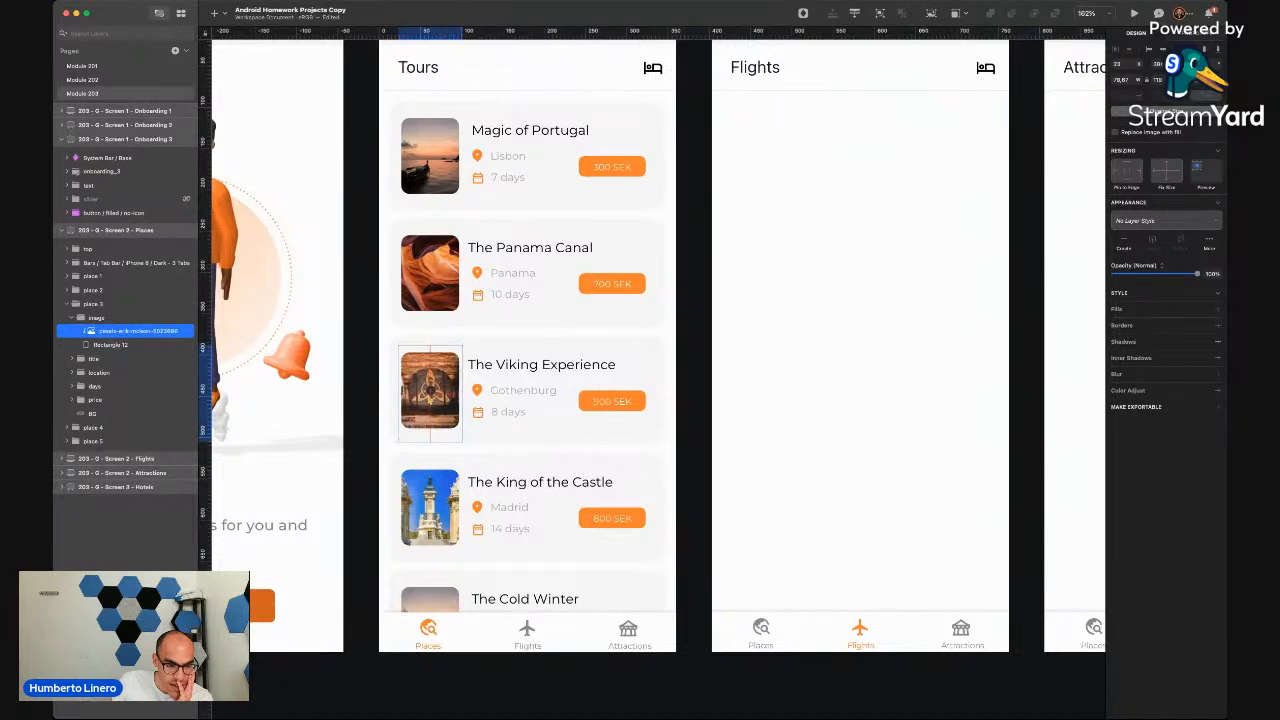
Replace the Panama Canal card's photo with the picture of ships in the canal locks, and inspect its masked layer in place 2
click(365, 391)
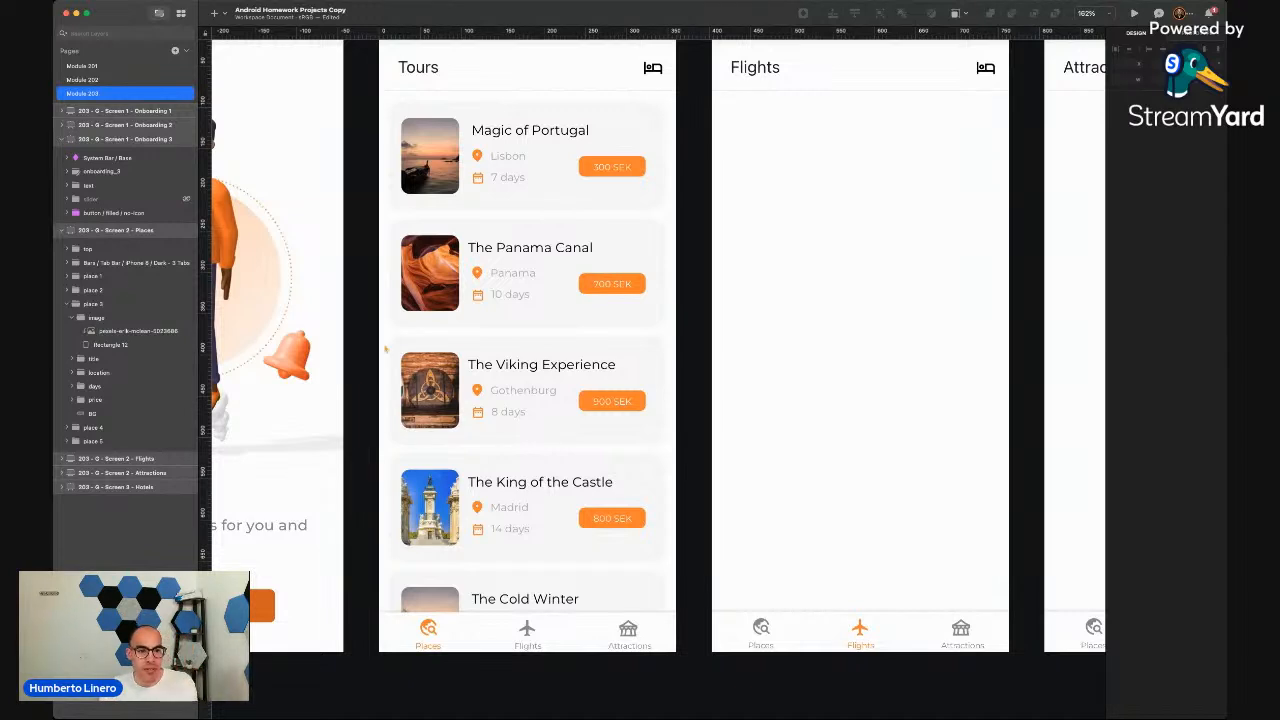
key(super+Tab)
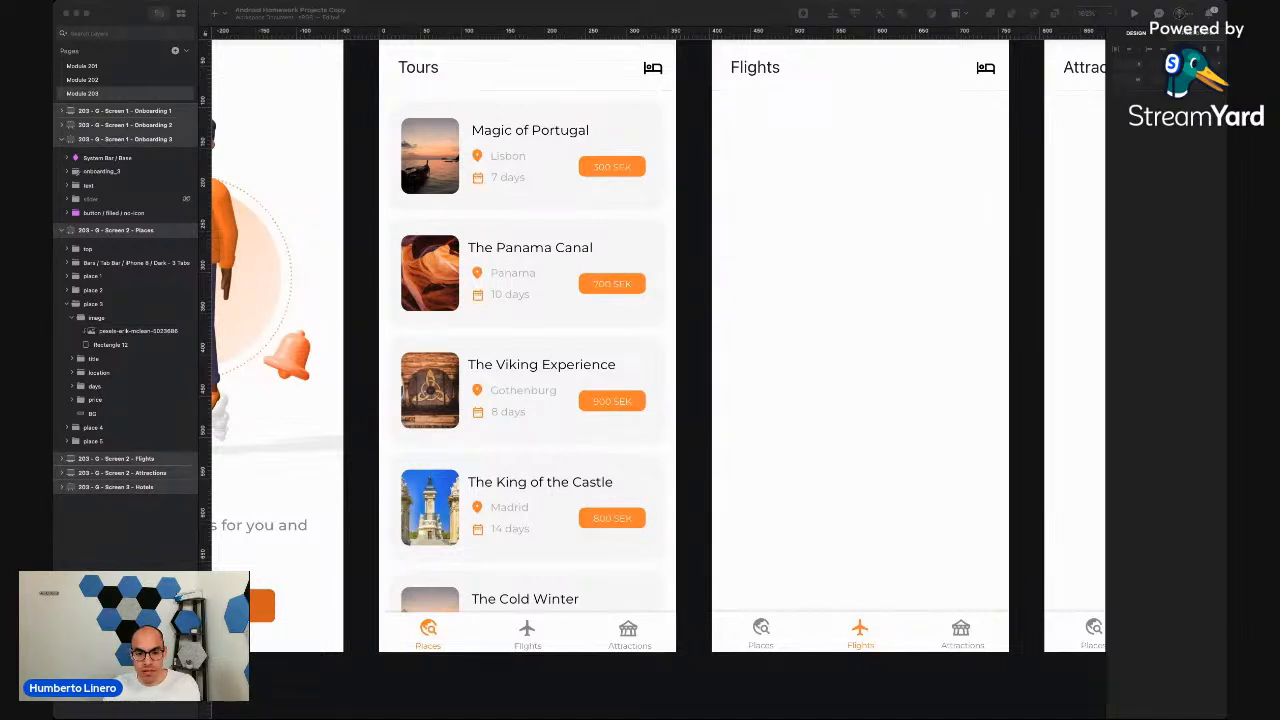
click(777, 583)
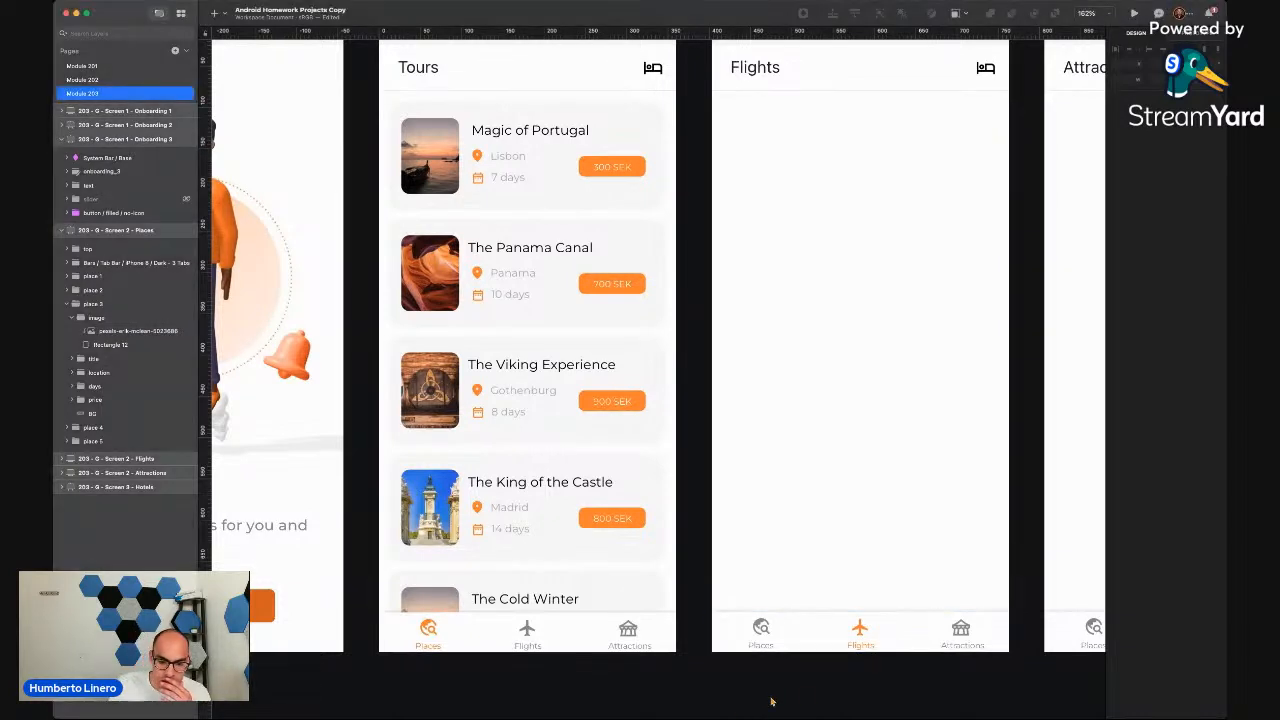
drag(664, 434, 427, 264)
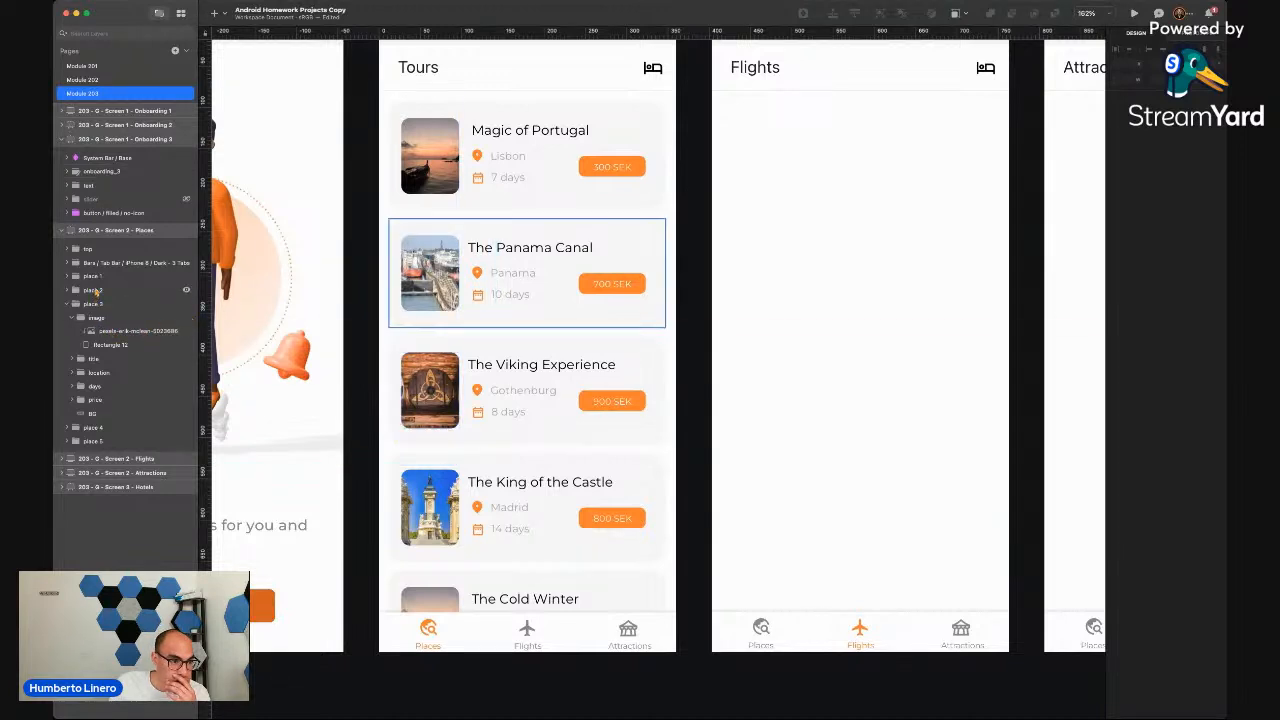
click(67, 305)
click(67, 291)
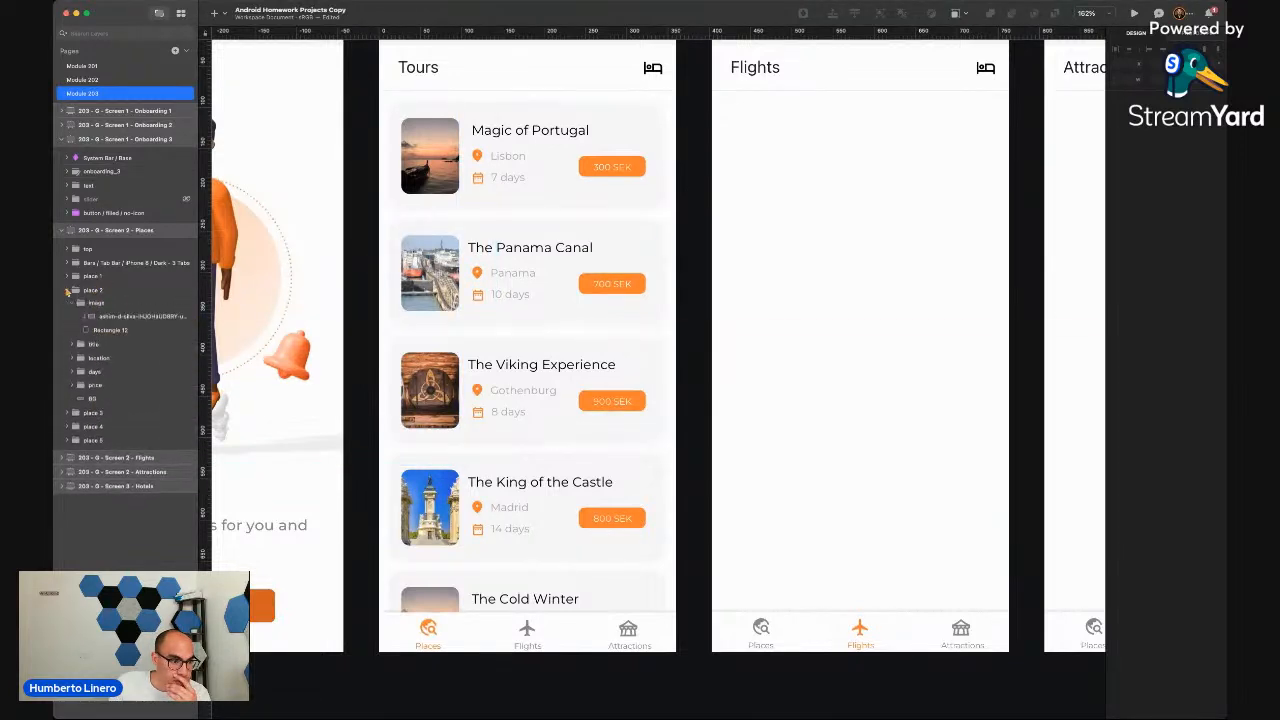
click(120, 317)
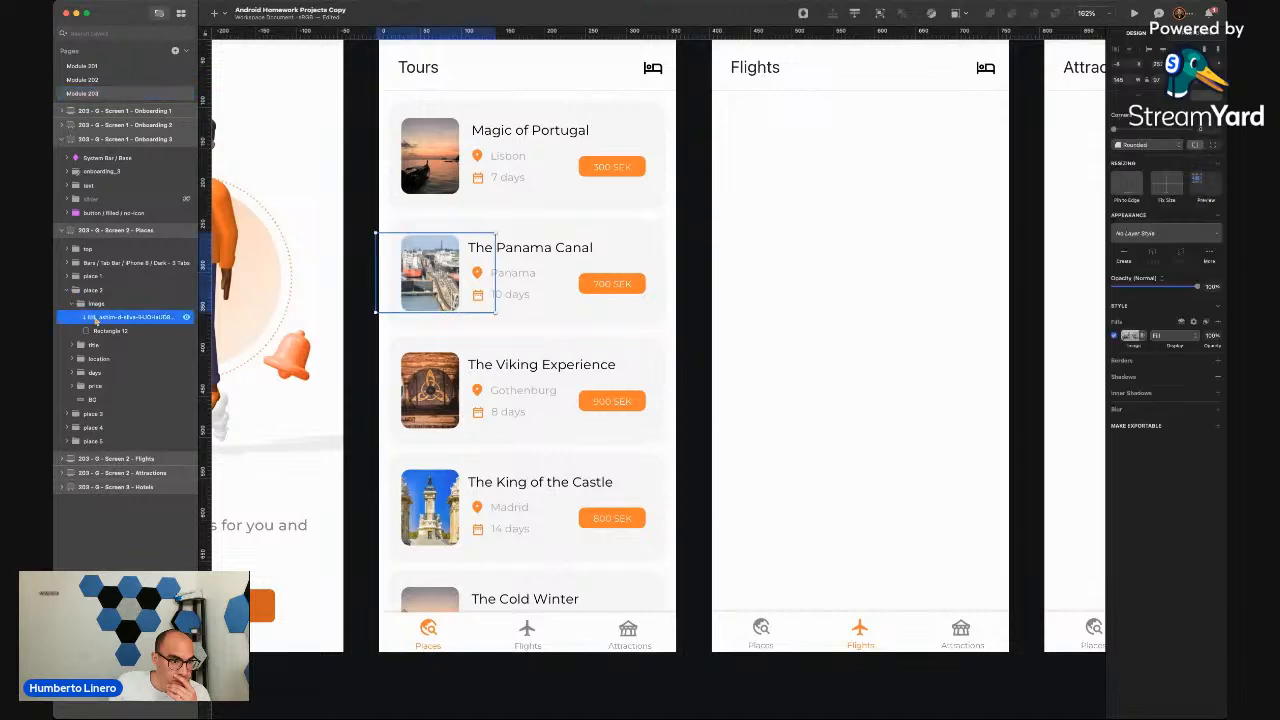
key(super+2)
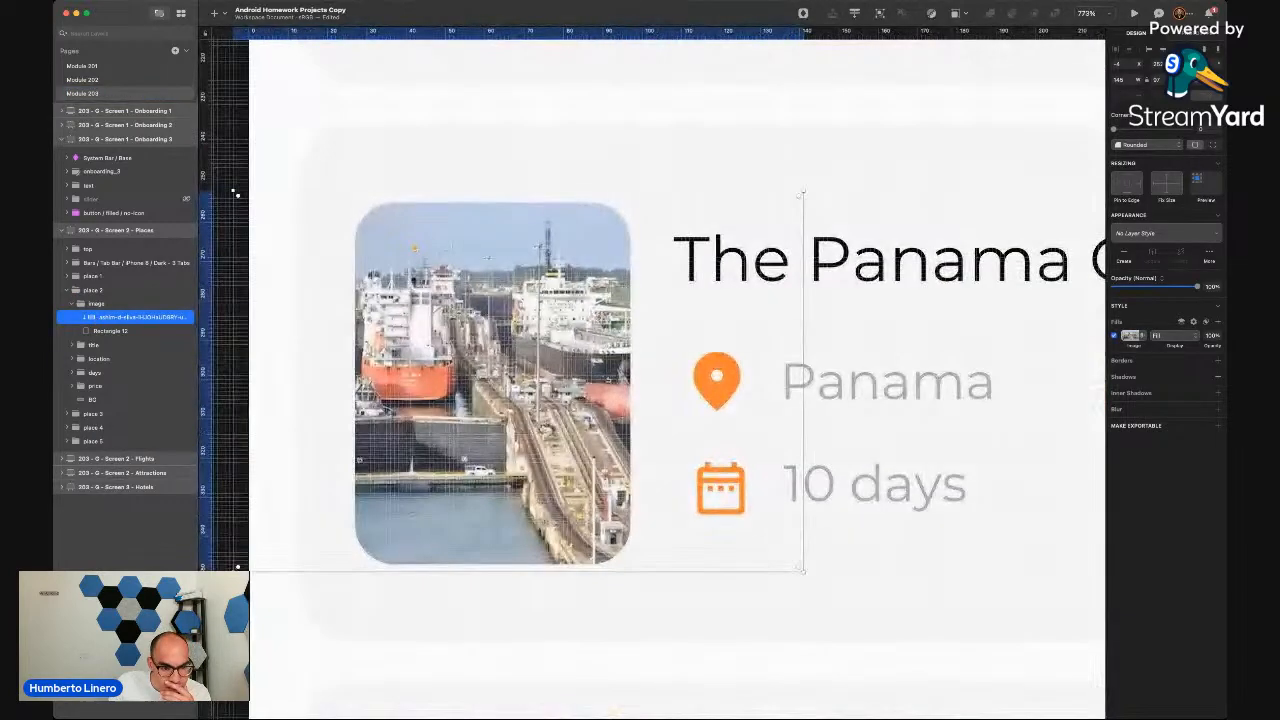
click(268, 608)
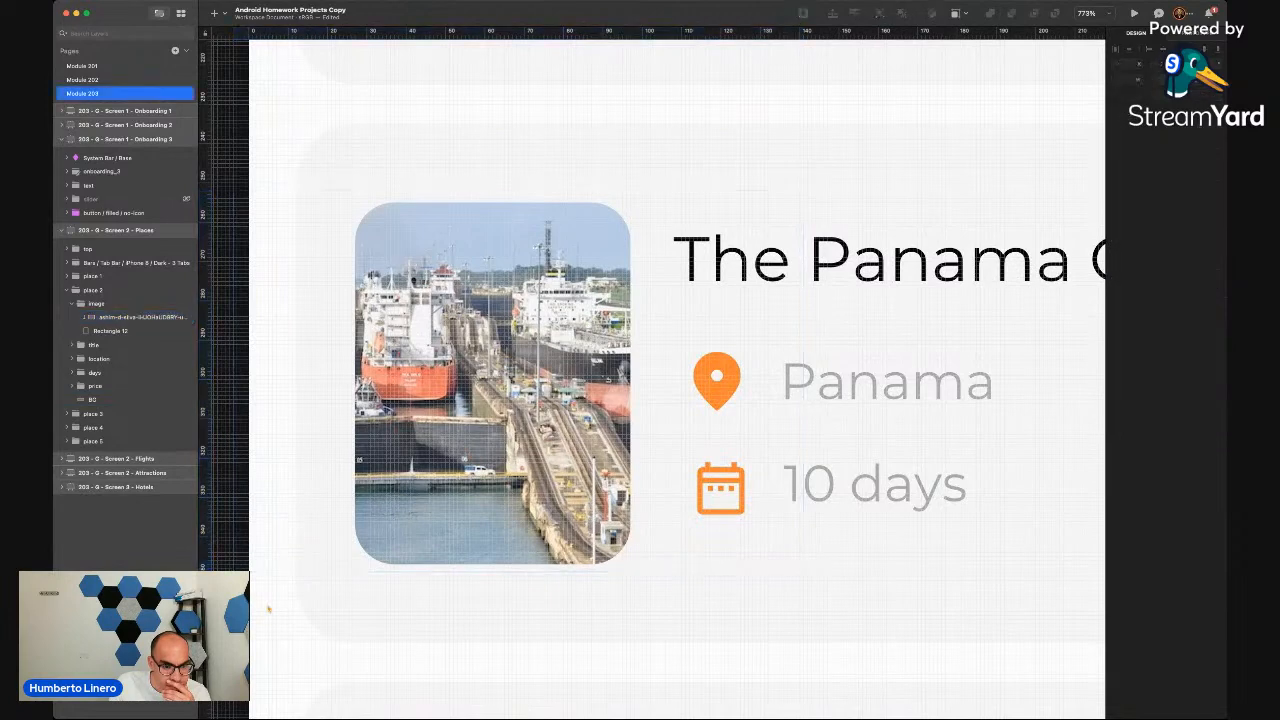
Review the stacked tour cards from Magic of Portugal down to The Cold Winter and the tab bar
scroll(268, 608, down, 5)
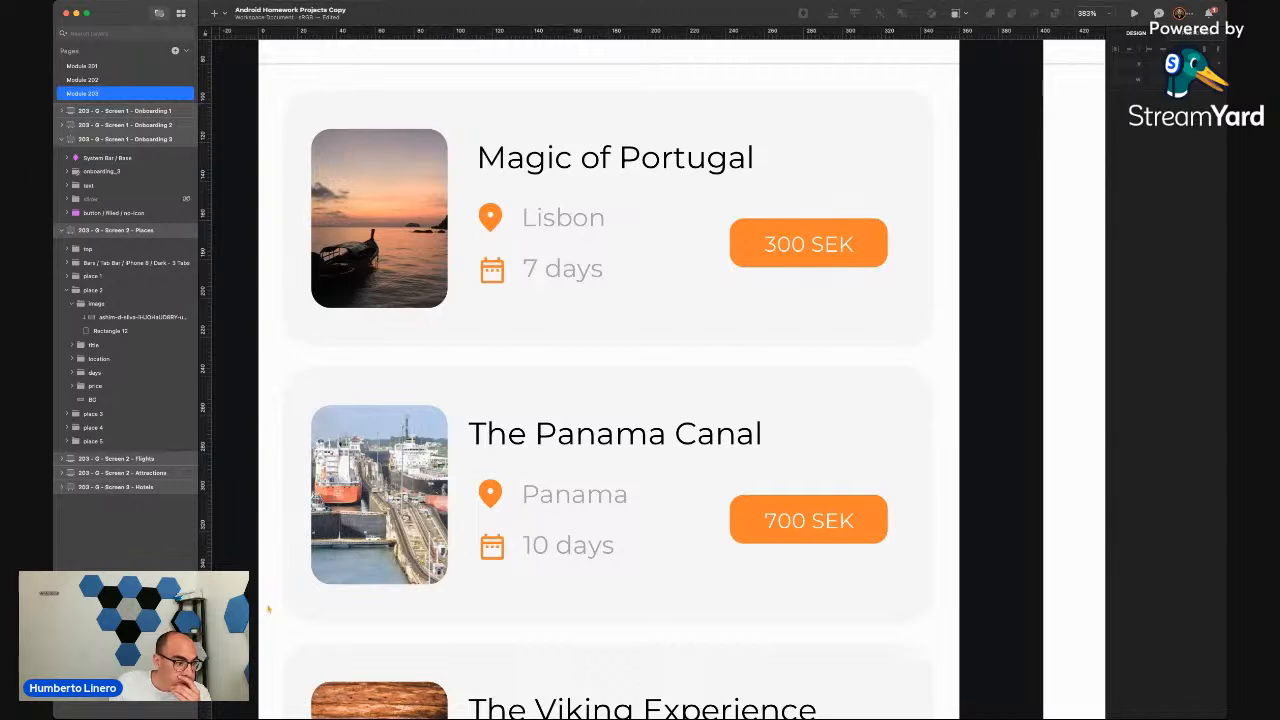
scroll(268, 607, down, 1)
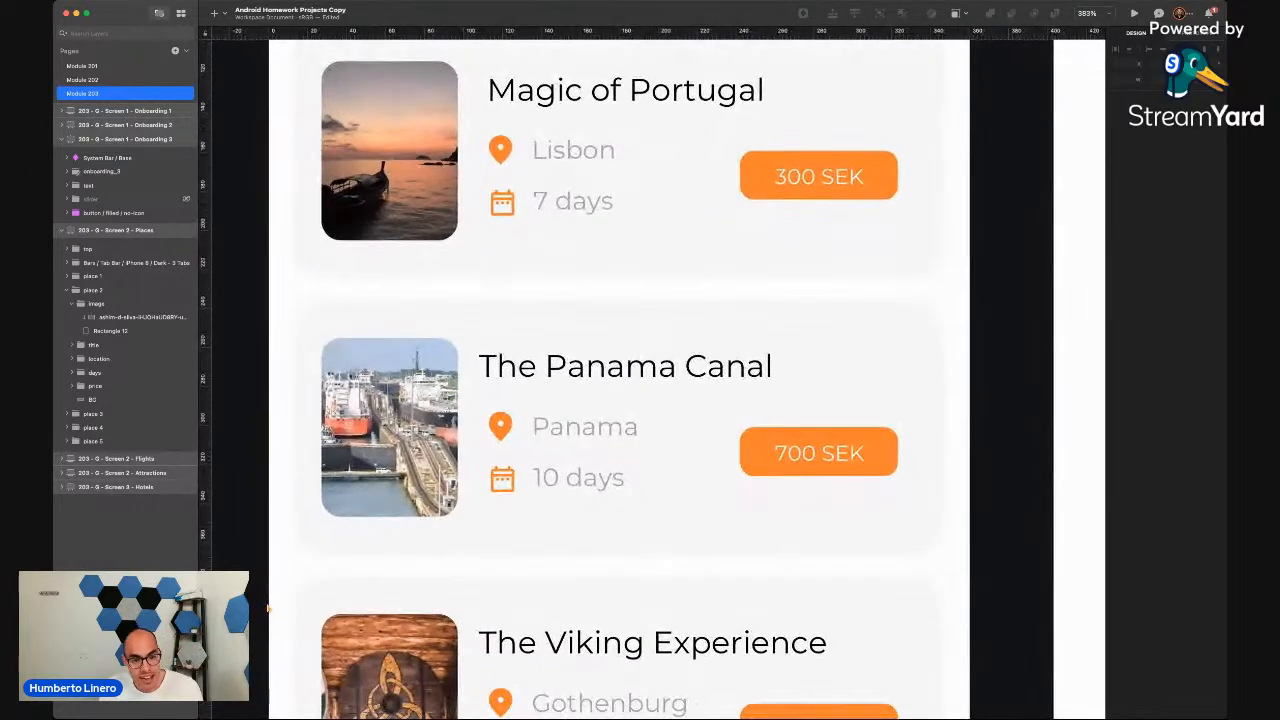
scroll(268, 608, down, 5)
scroll(268, 607, down, 1)
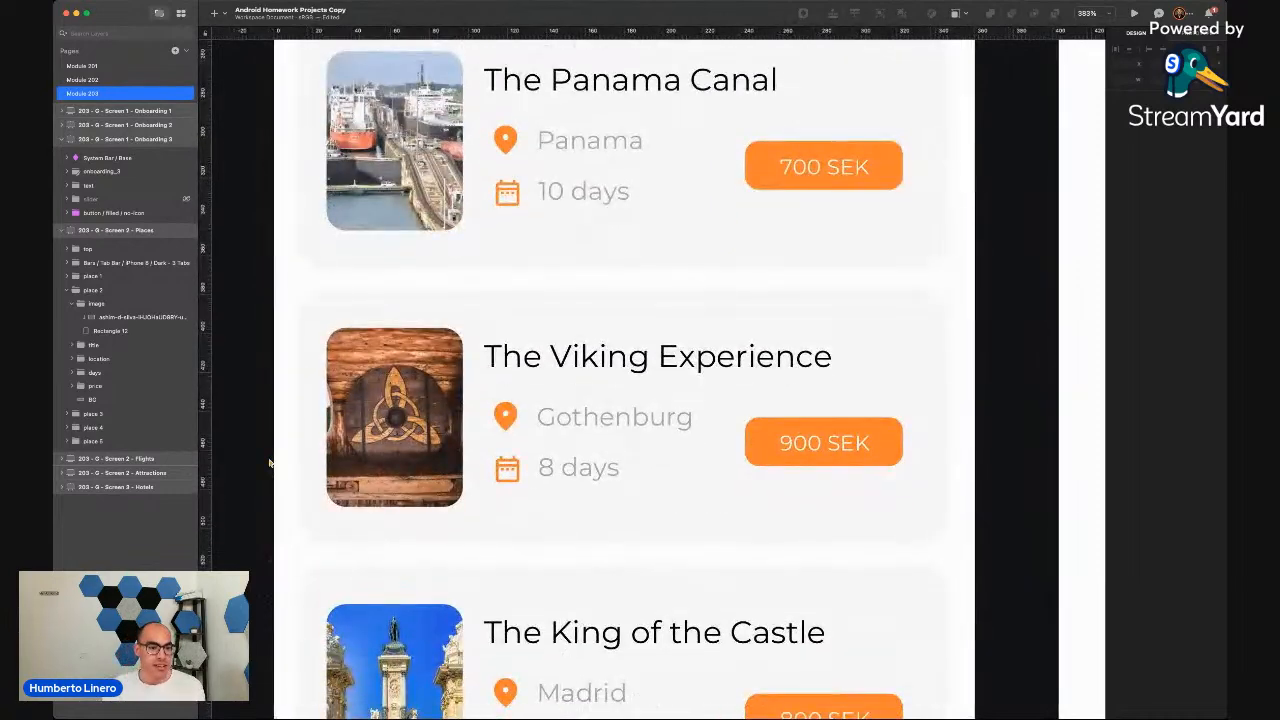
scroll(255, 384, down, 2)
scroll(255, 384, down, 1)
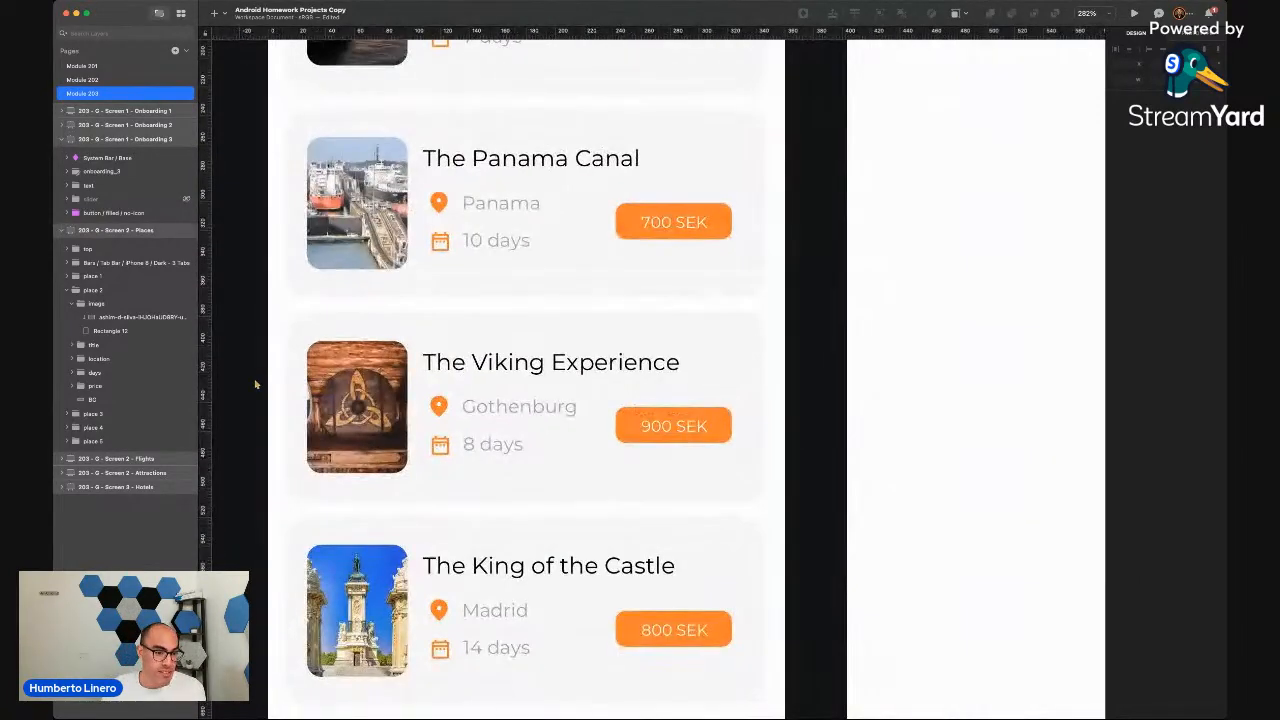
scroll(255, 384, up, 1)
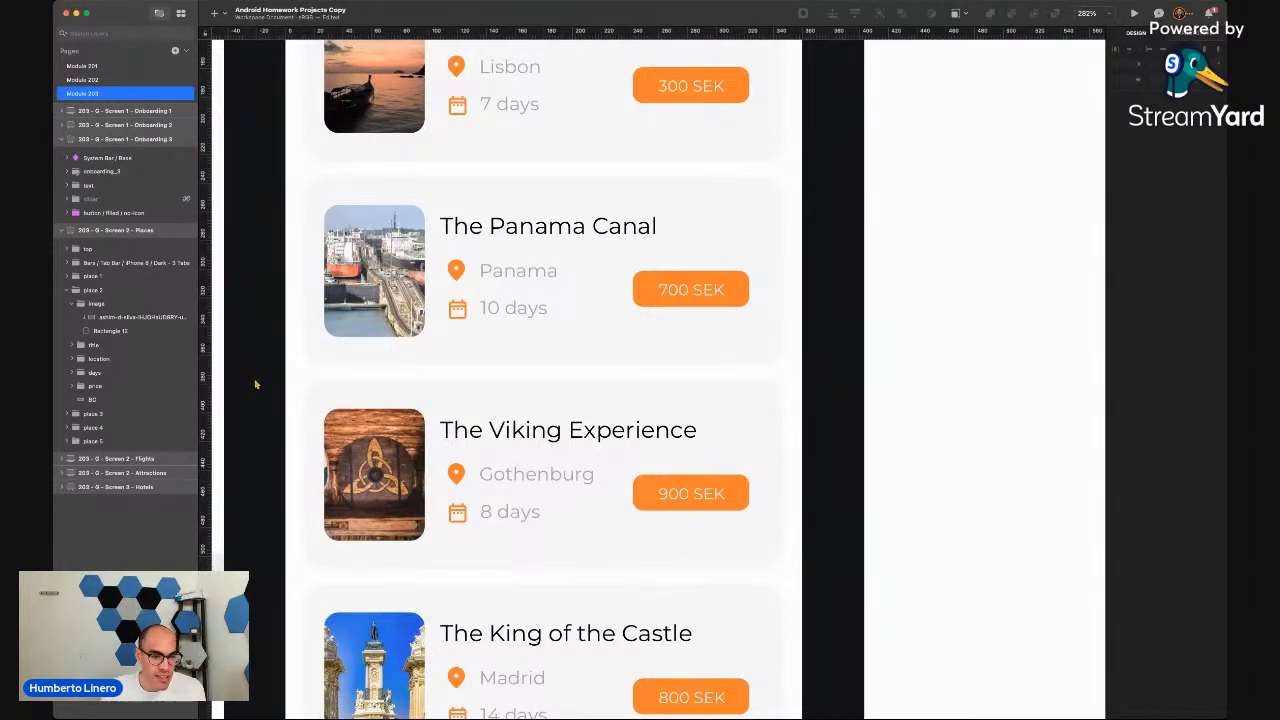
scroll(255, 384, down, 1)
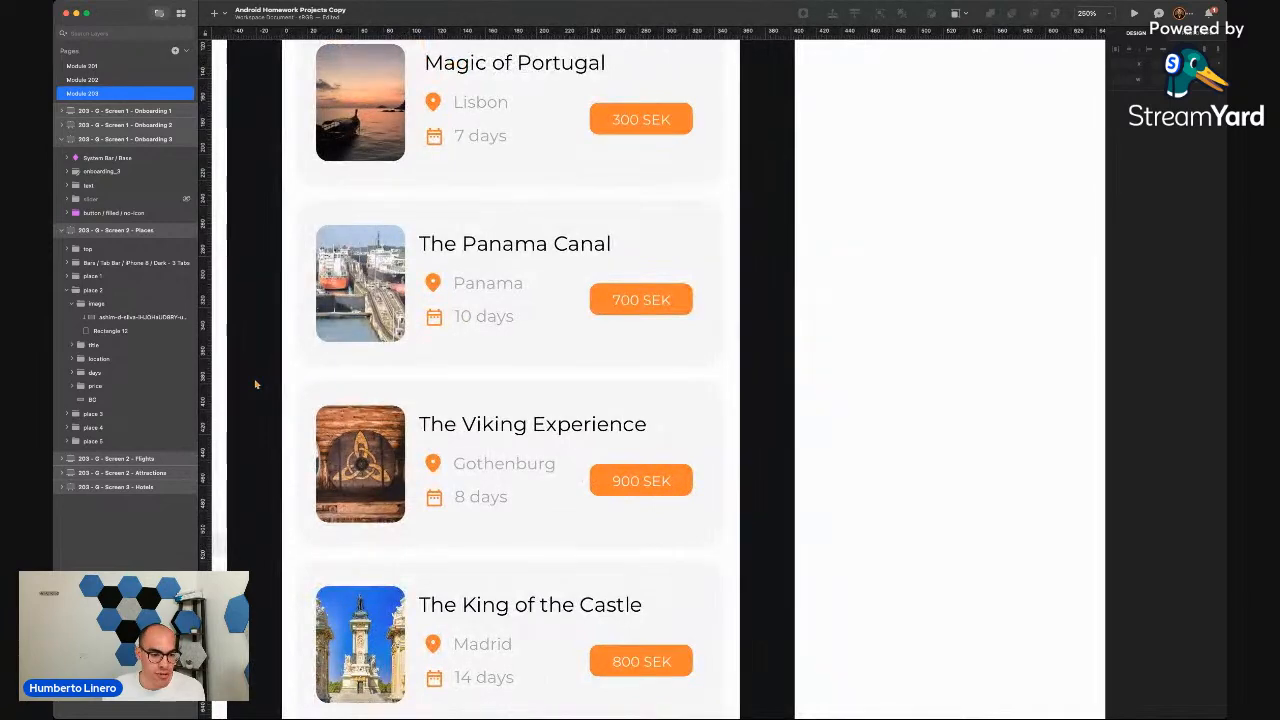
scroll(255, 384, up, 2)
scroll(255, 384, down, 5)
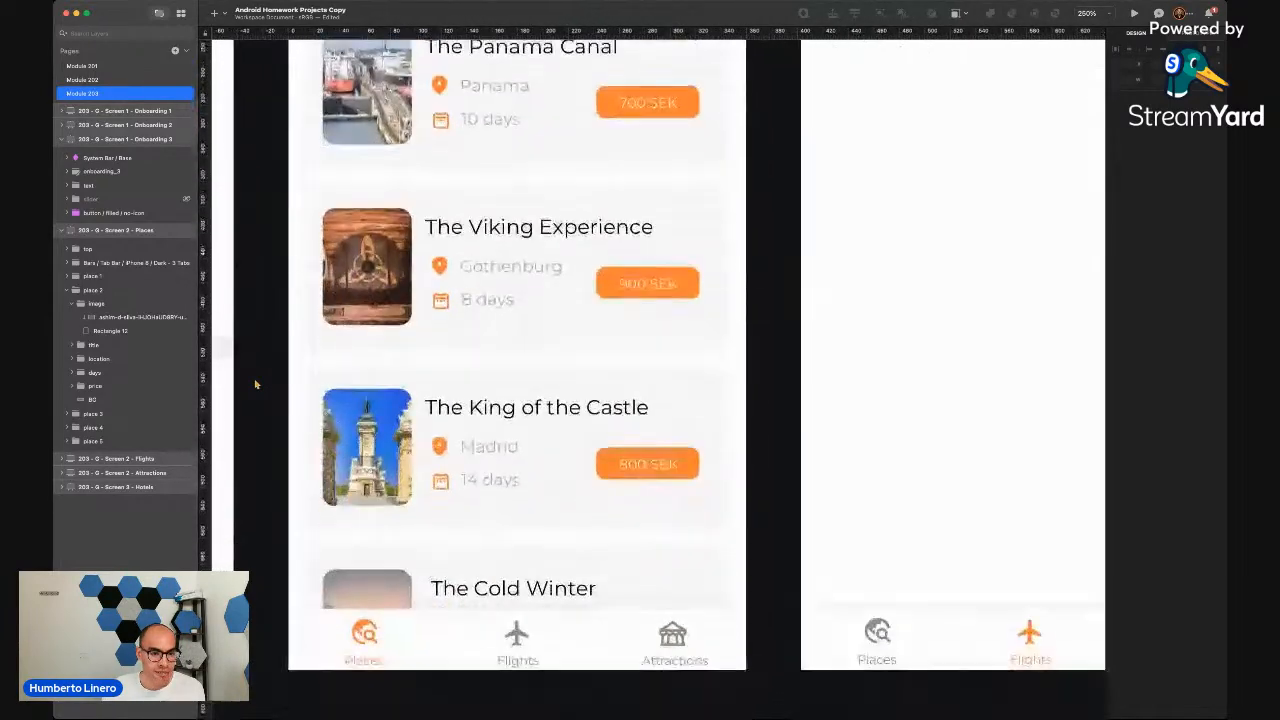
scroll(256, 384, down, 1)
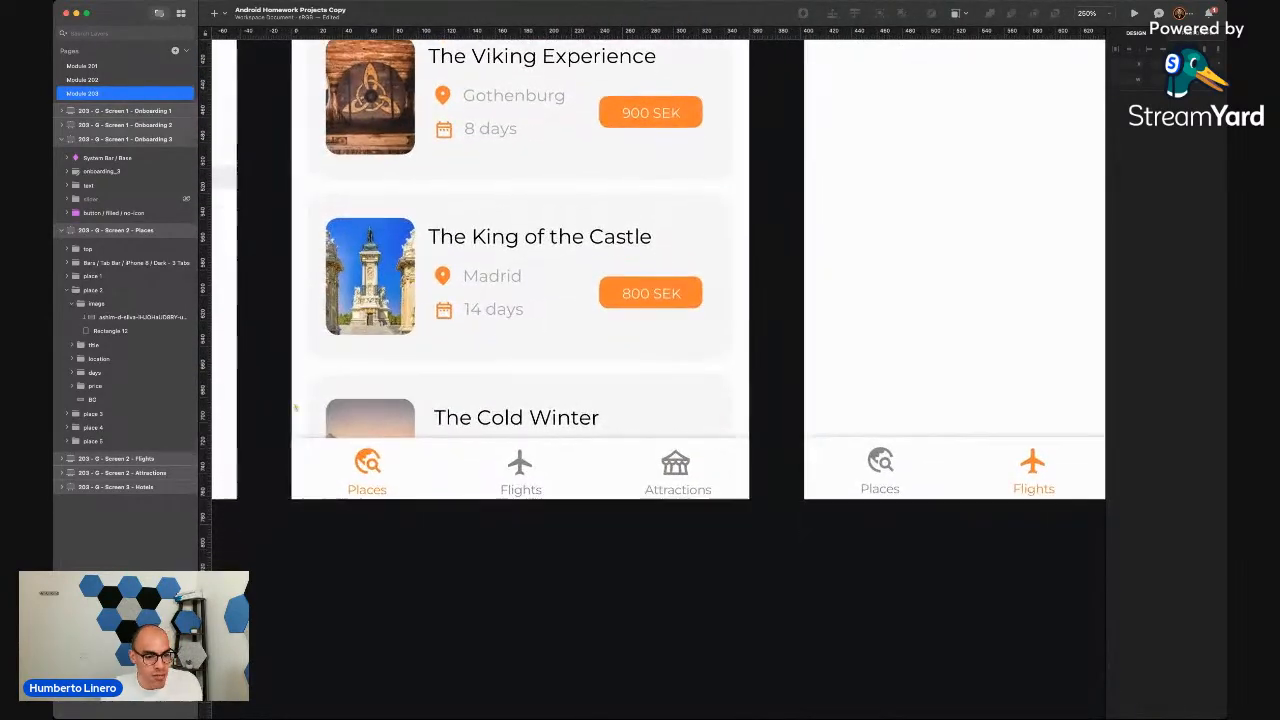
Change the Places label in the Places artboard's tab bar to "Tours"
super+click(367, 489)
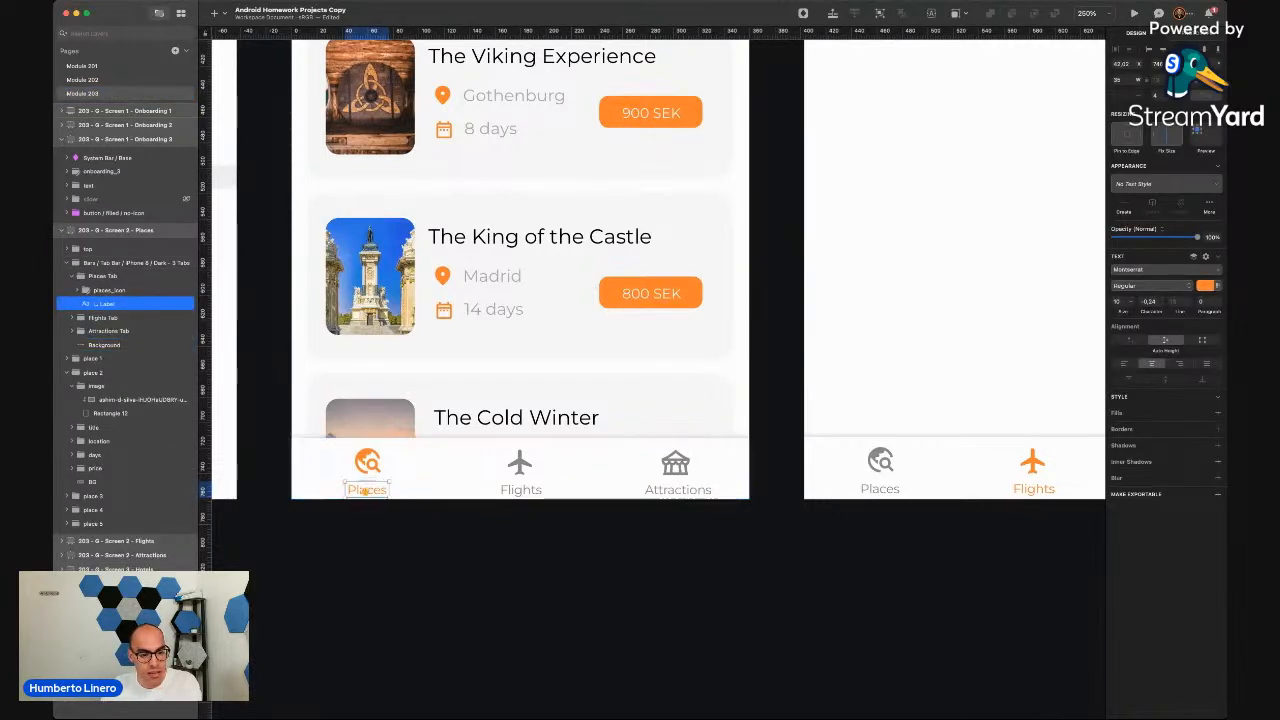
double_click(366, 491)
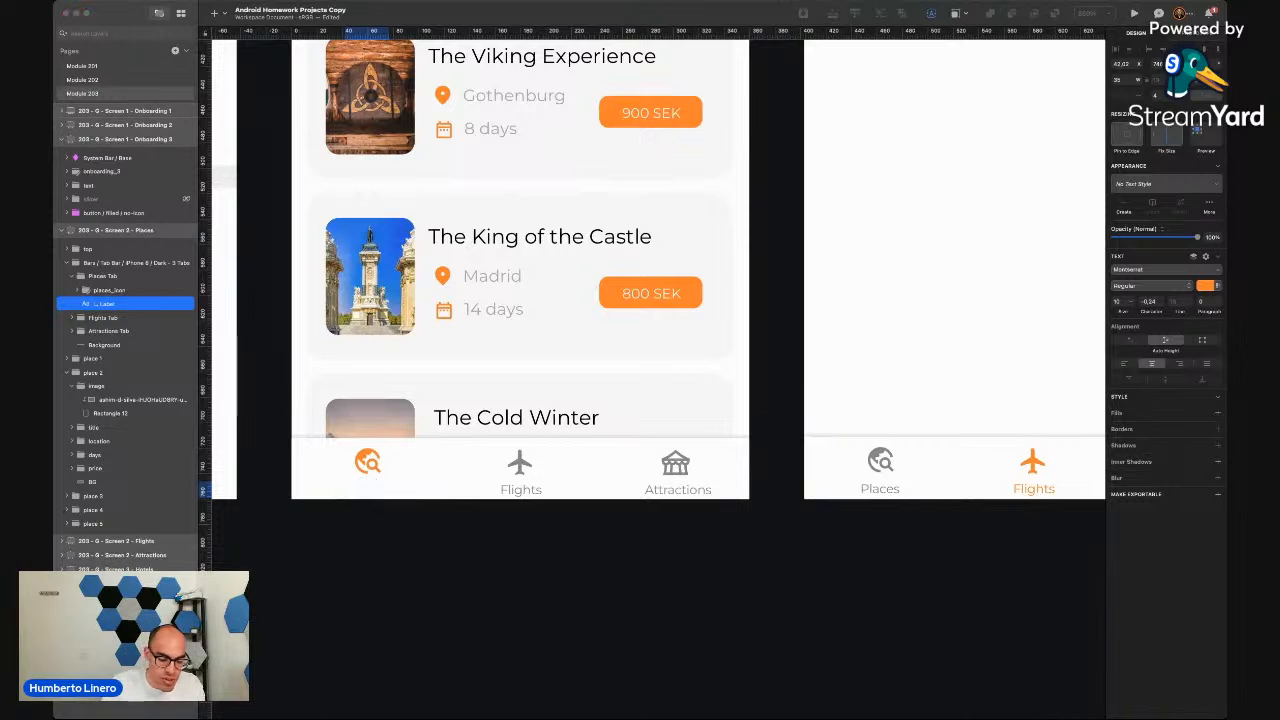
text(Tours)
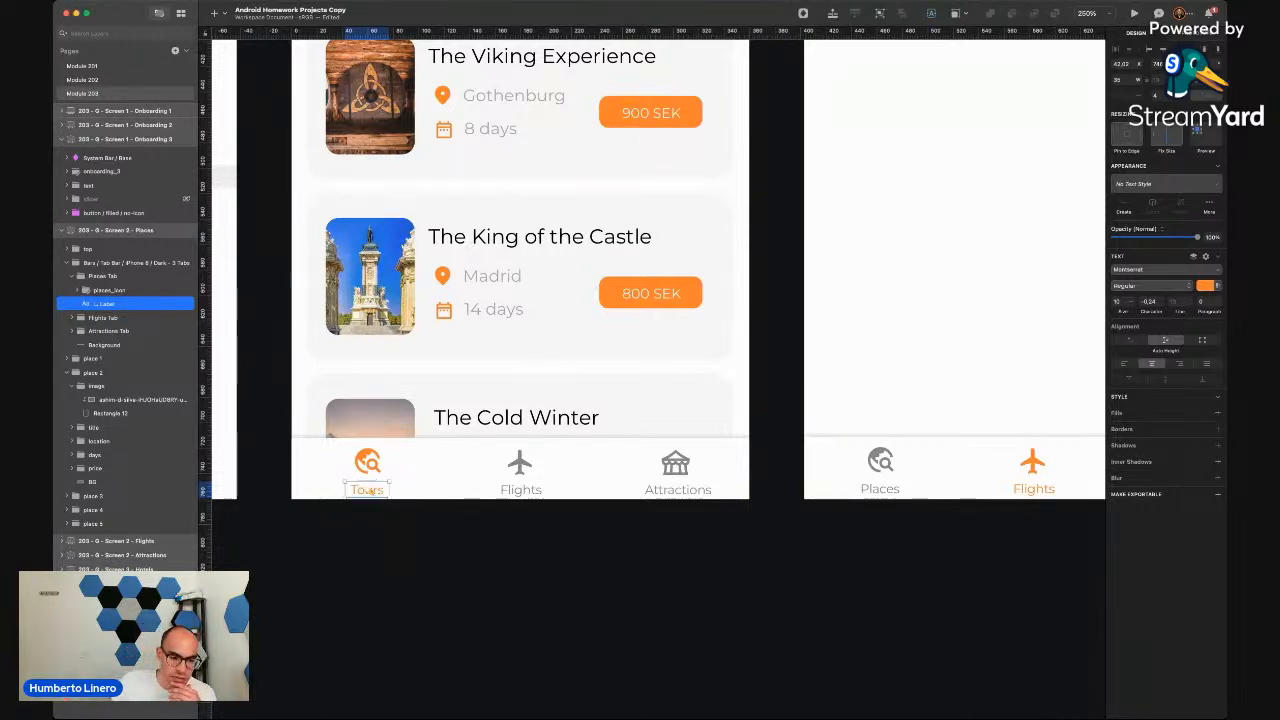
key(Escape)
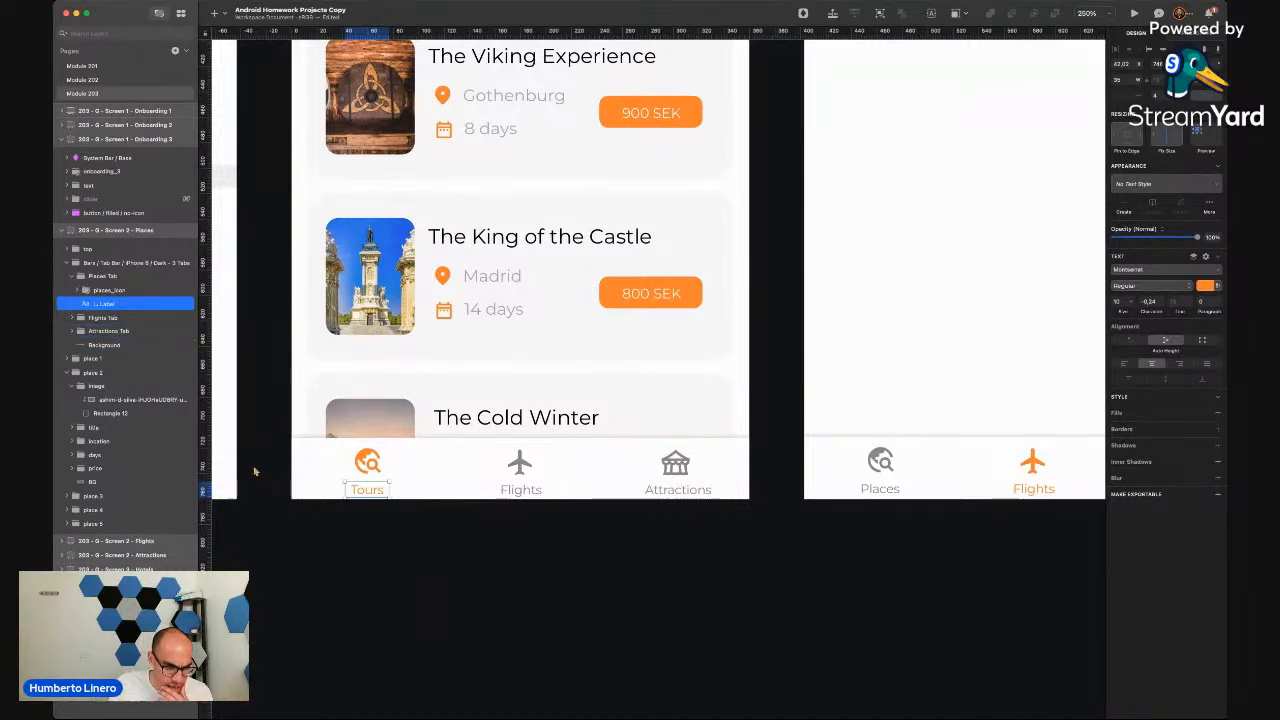
click(285, 430)
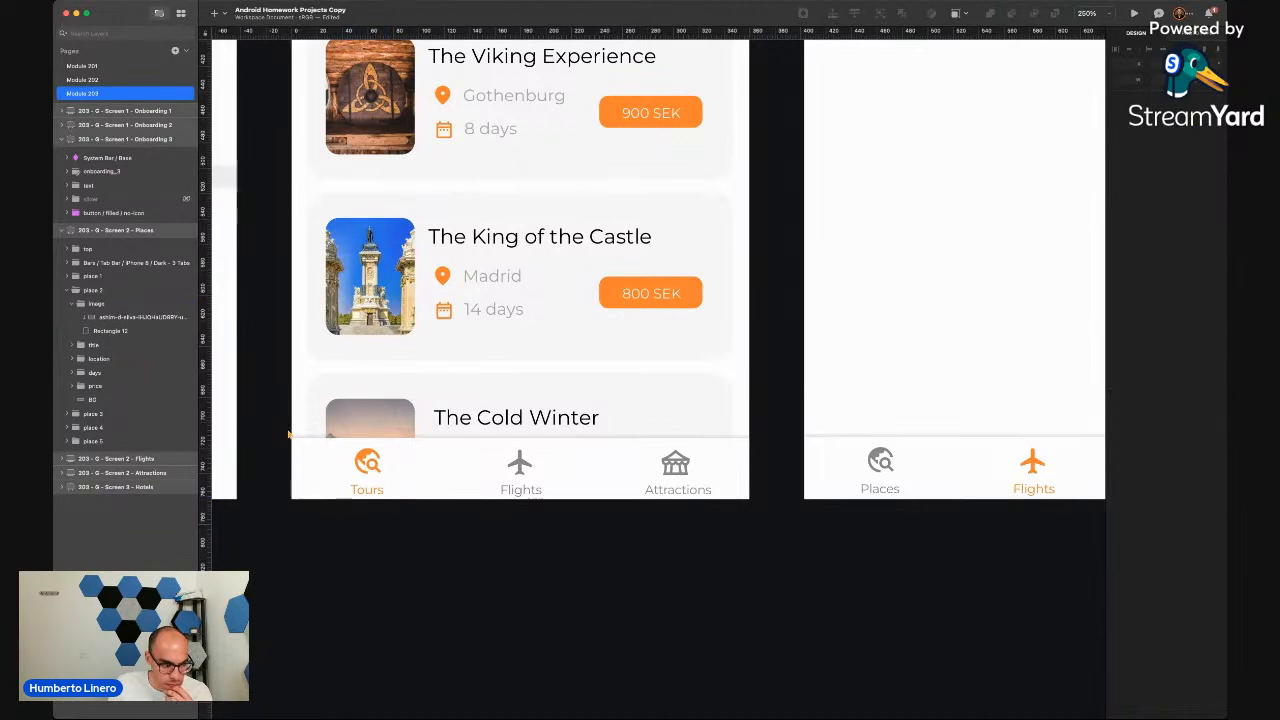
Add the rocky cove photo with turquoise water to the Places artboard and scale it down to about 192 wide
scroll(287, 434, up, 10)
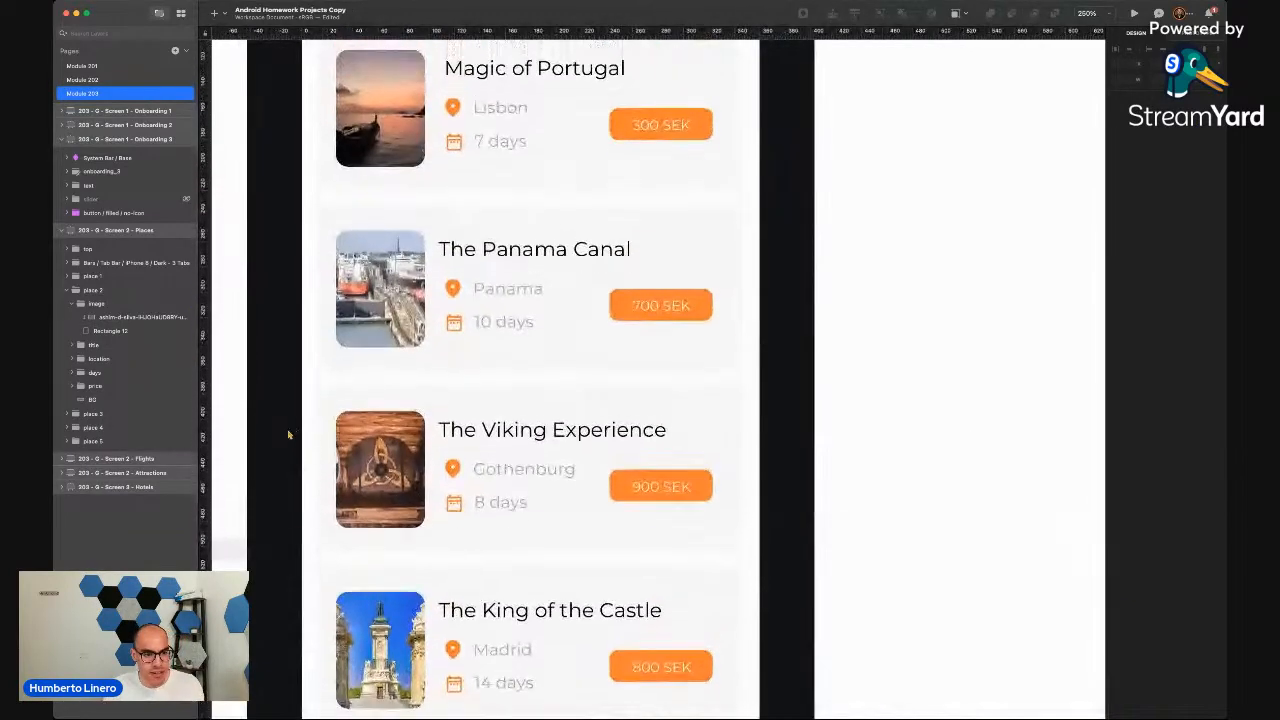
scroll(288, 434, down, 3)
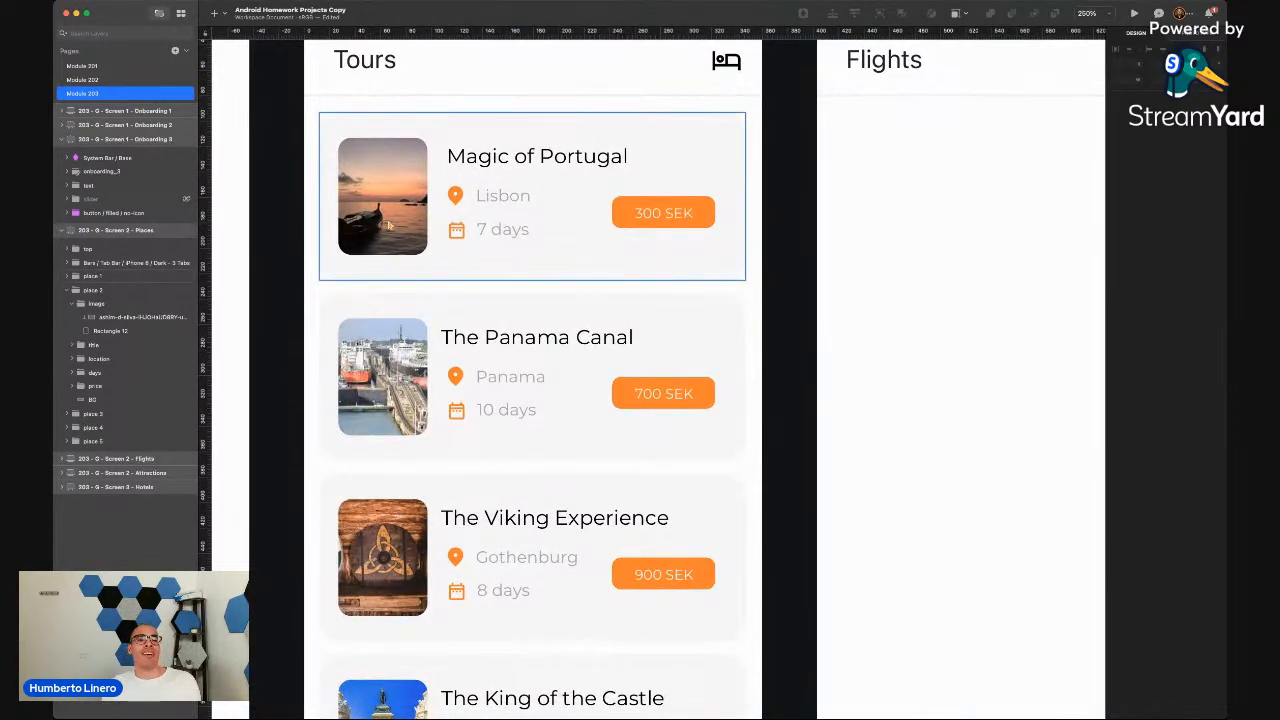
key(super+Tab)
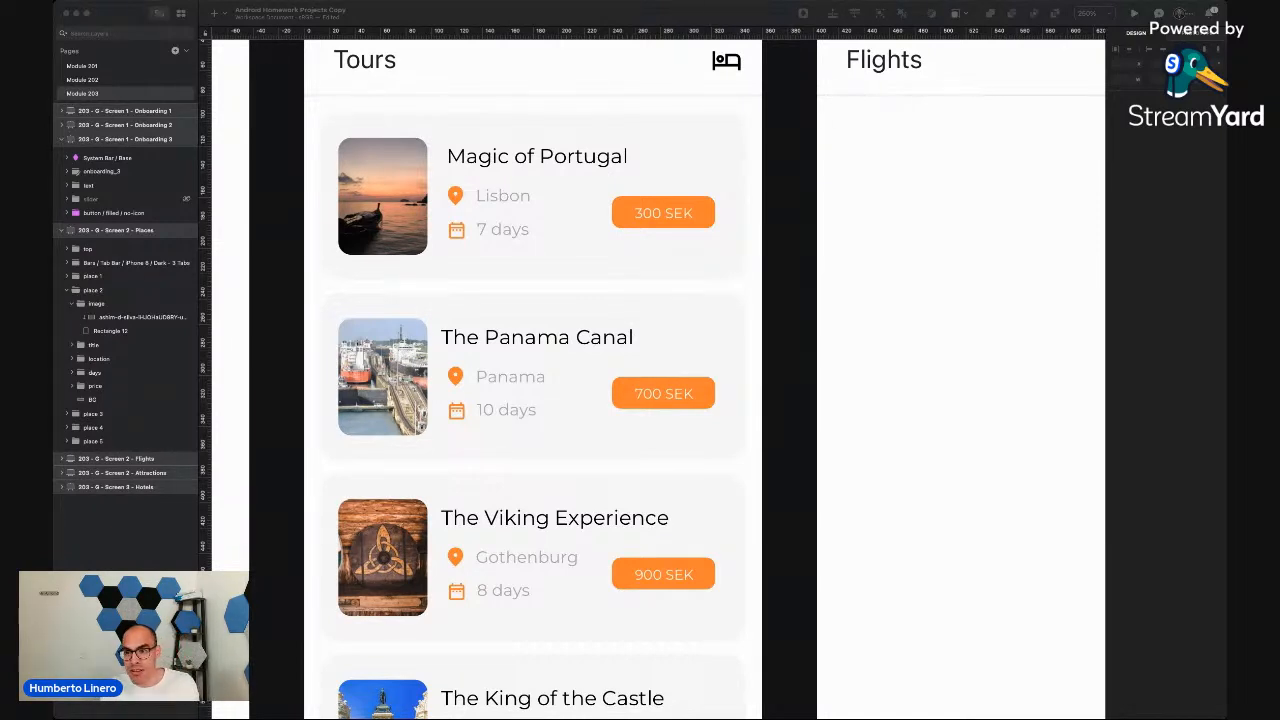
click(1178, 323)
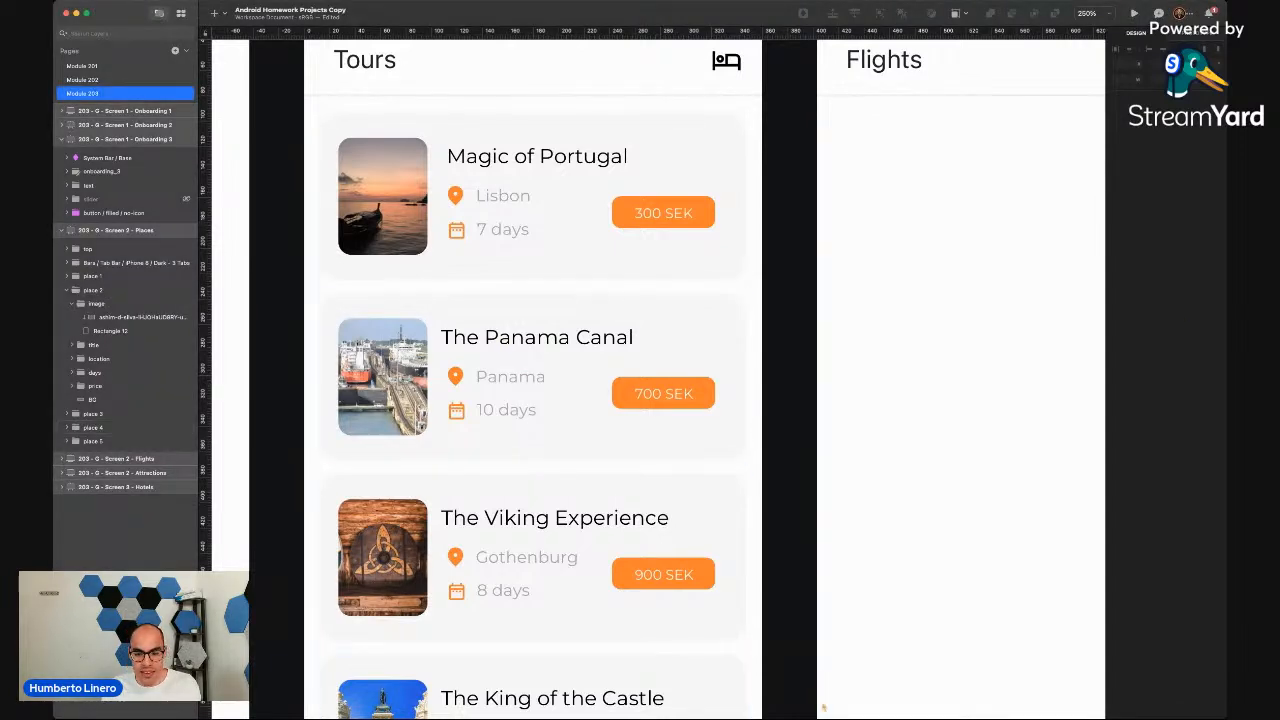
drag(682, 380, 656, 280)
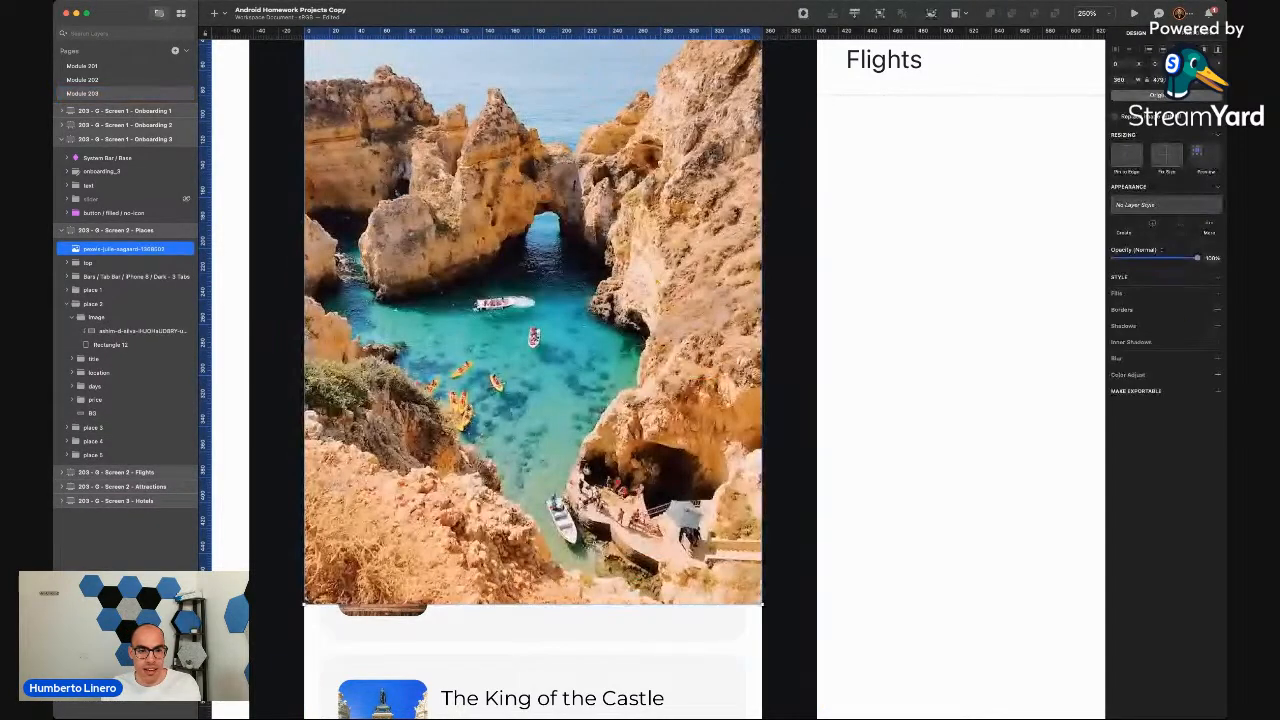
scroll(656, 279, down, 5)
drag(505, 156, 597, 279)
Move the cove photo beside the Magic of Portugal placeholder and into place 1's image group, and delete the boat photo there
scroll(545, 325, up, 5)
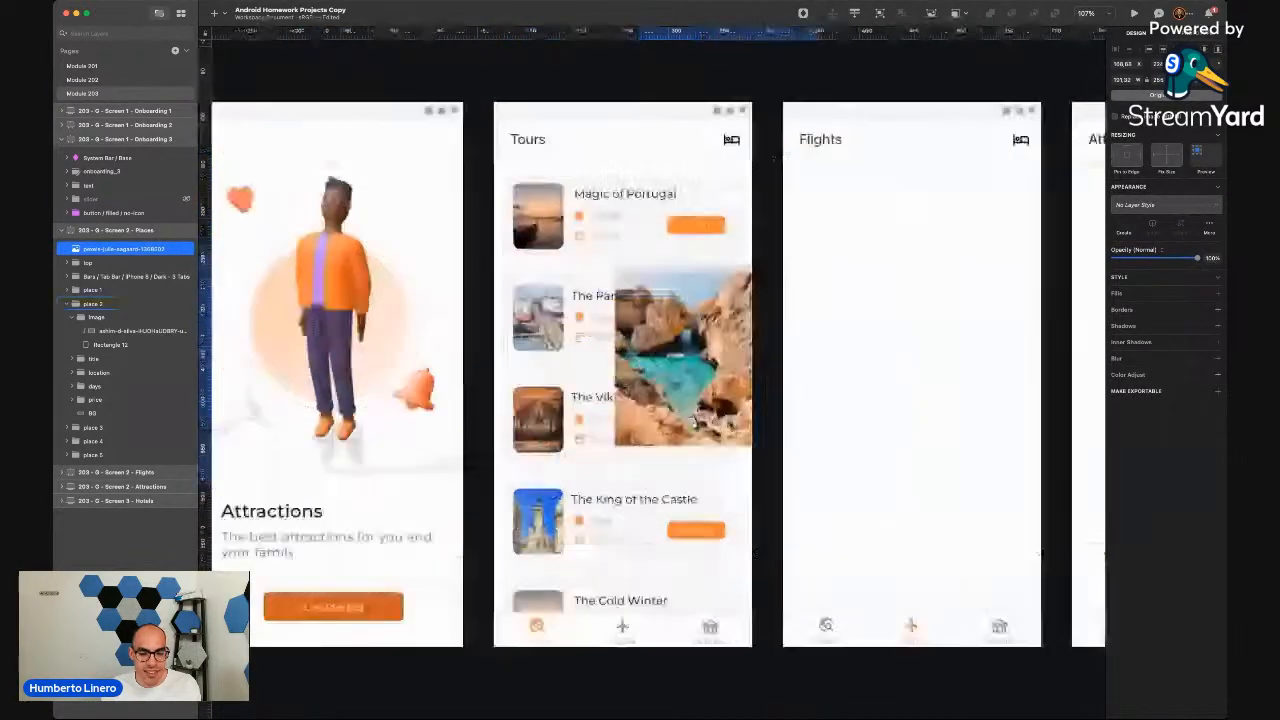
scroll(889, 581, right, 3)
scroll(889, 581, down, 2)
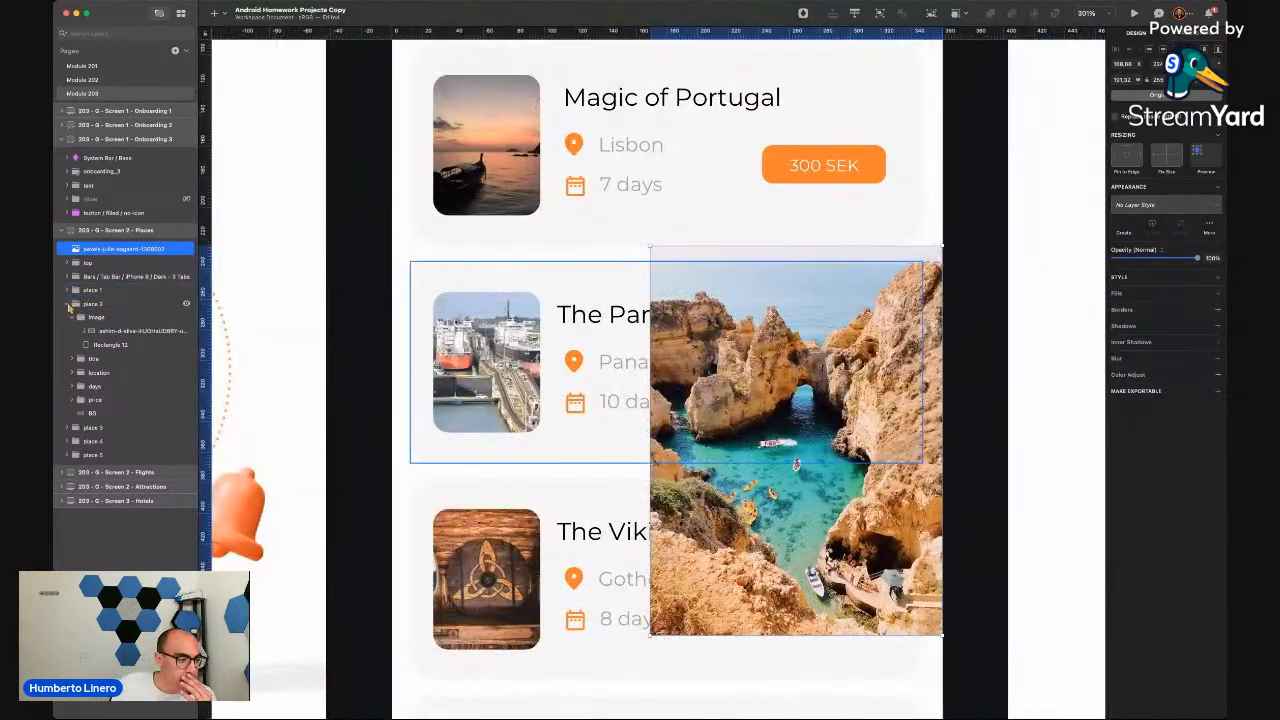
click(68, 303)
click(67, 290)
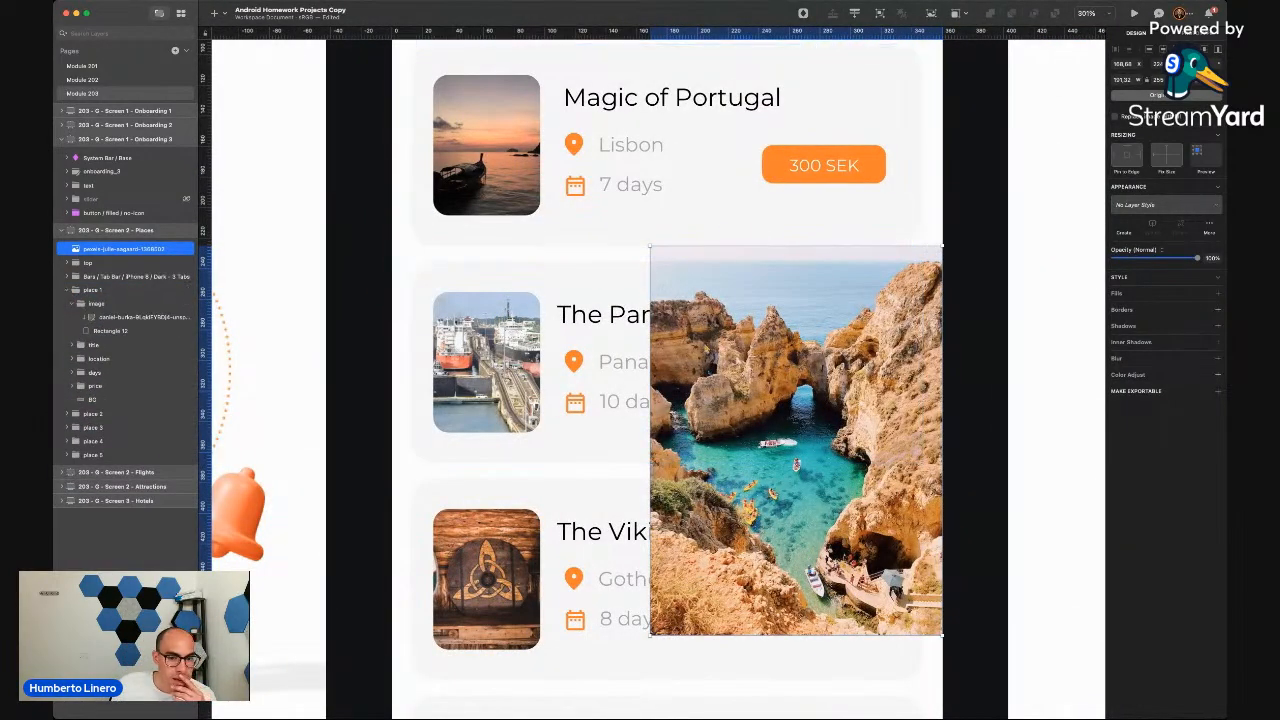
drag(703, 347, 575, 190)
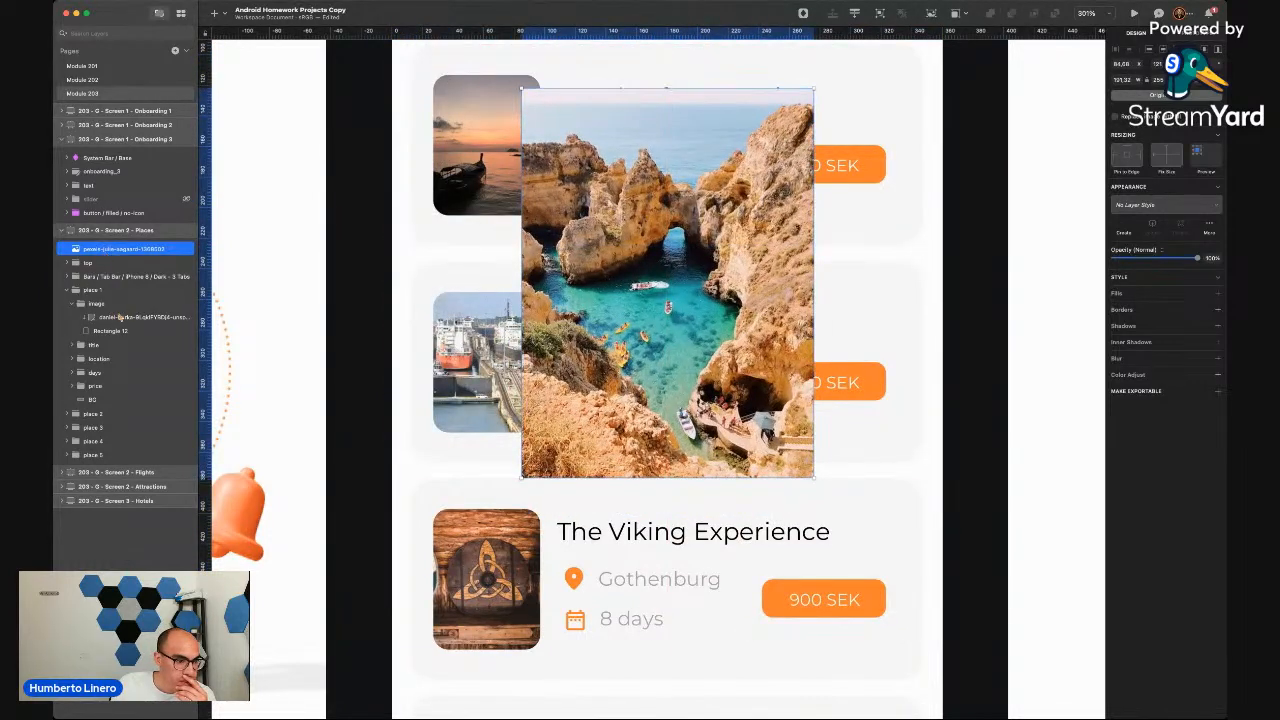
drag(92, 250, 103, 300)
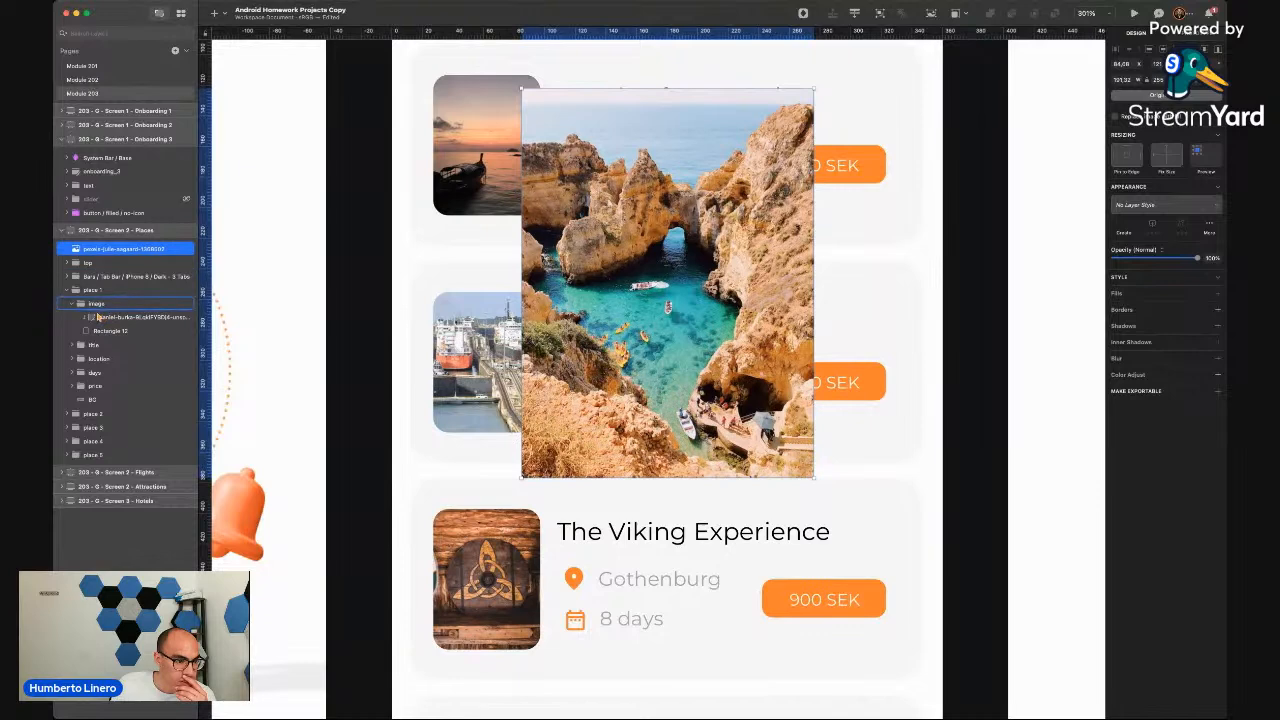
click(132, 318)
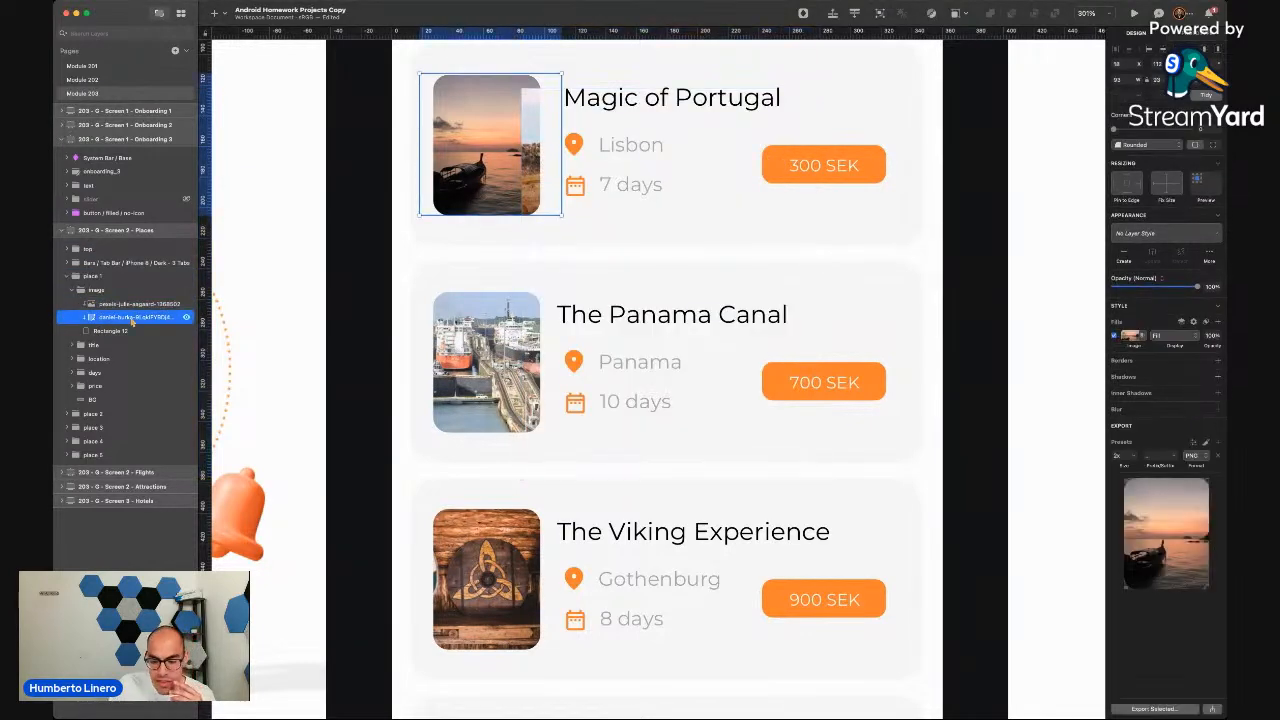
key(Delete)
Shift the cove photo 80 left and 40 up inside its mask to cover the Magic of Portugal placeholder
click(128, 312)
click(129, 304)
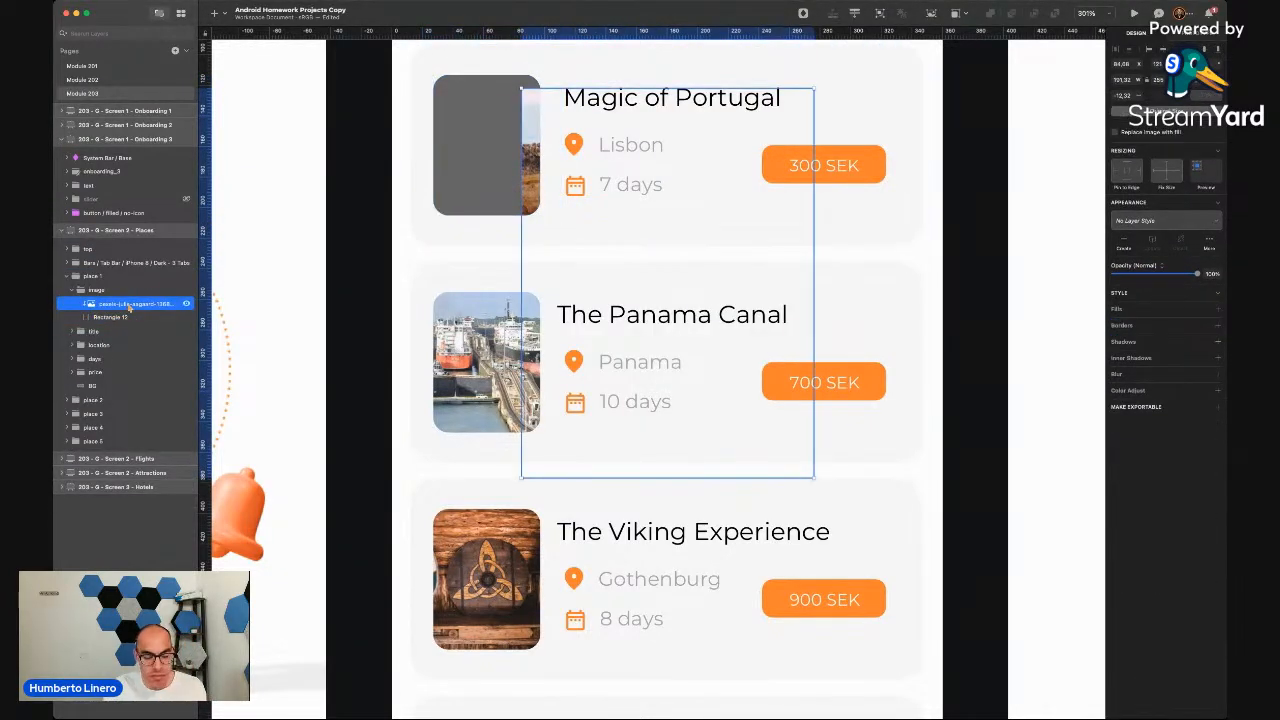
key(shift+Left)
key(shift+Left)
key(shift+Left)
key(shift+Left)
key(shift+Left)
key(shift+Left)
key(shift+Left)
key(shift+Left)
key(shift+Up)
key(shift+Up)
key(shift+Up)
key(shift+Up)
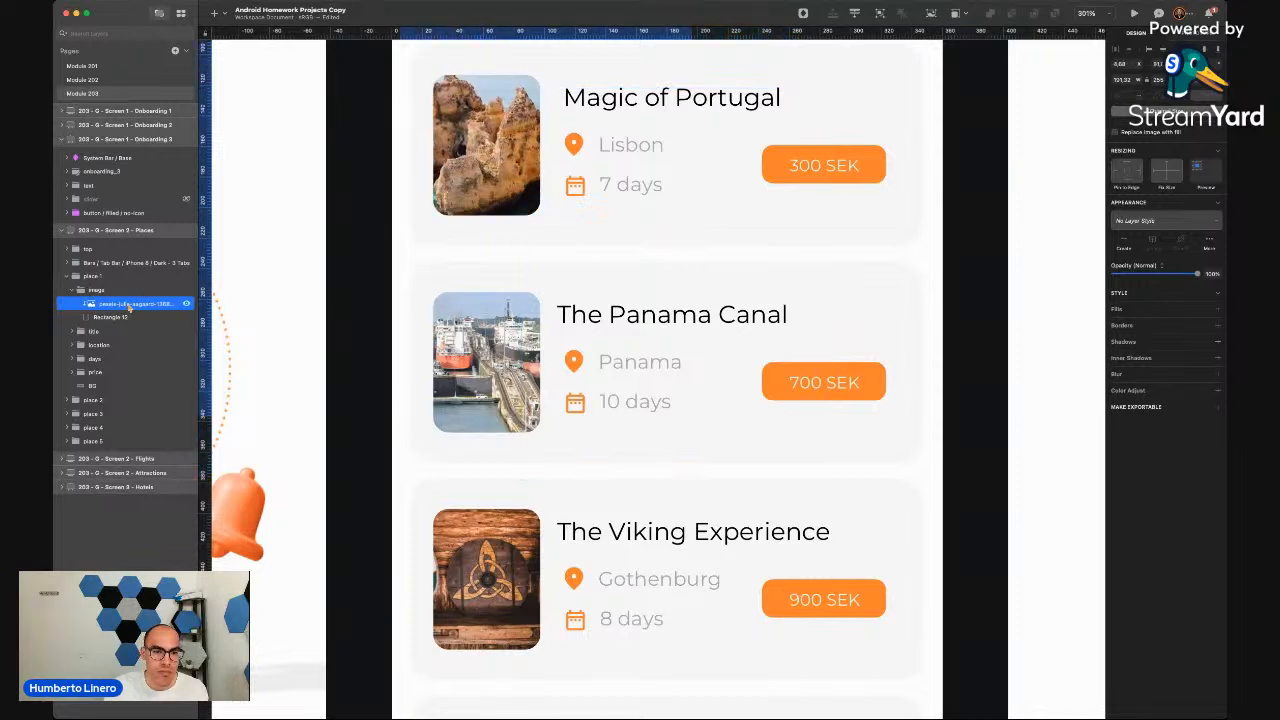
scroll(301, 222, down, 6)
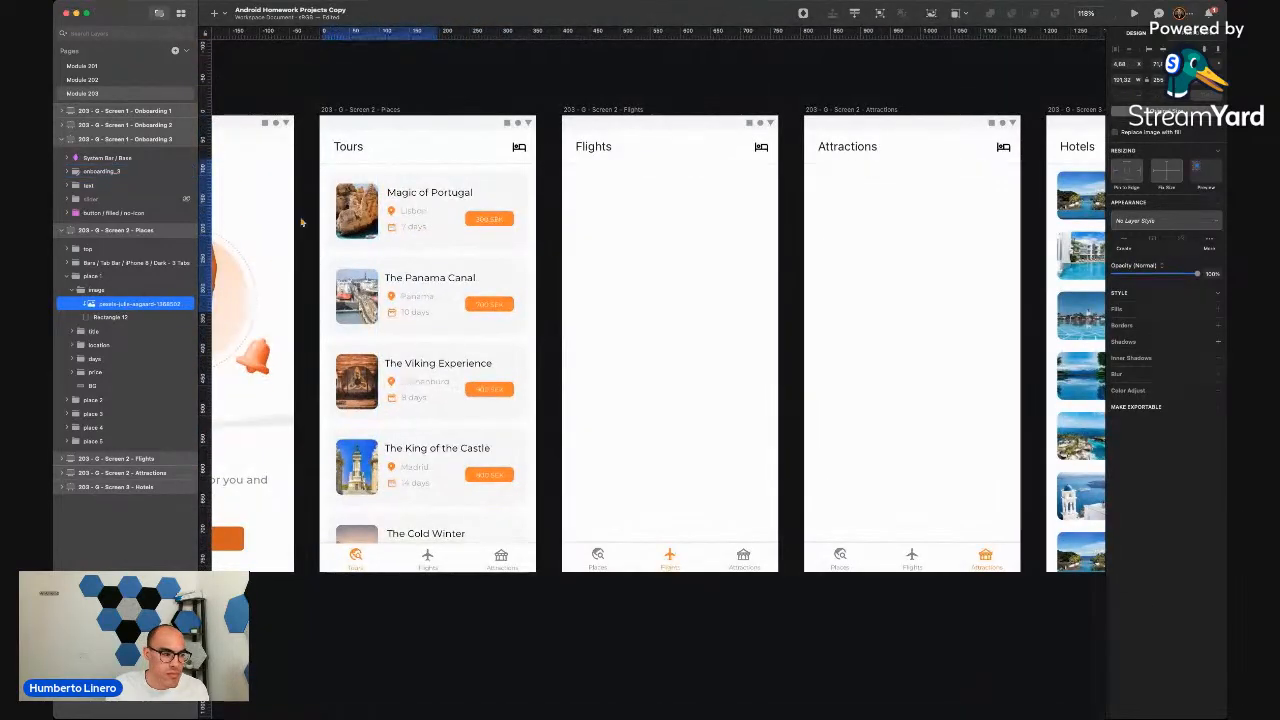
Scale the cove photo in the Magic of Portugal card down to about 95 × 127 and shift it 7 left and slightly up inside its mask
scroll(301, 222, up, 5)
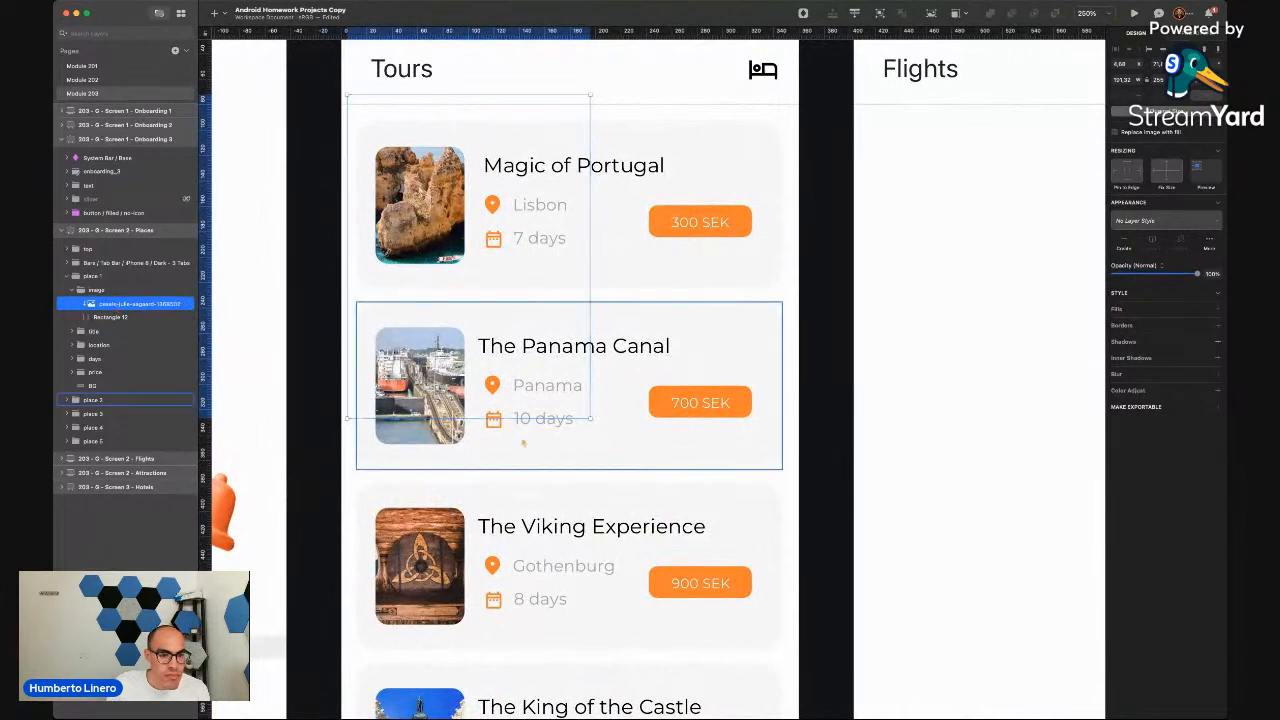
drag(591, 419, 484, 286)
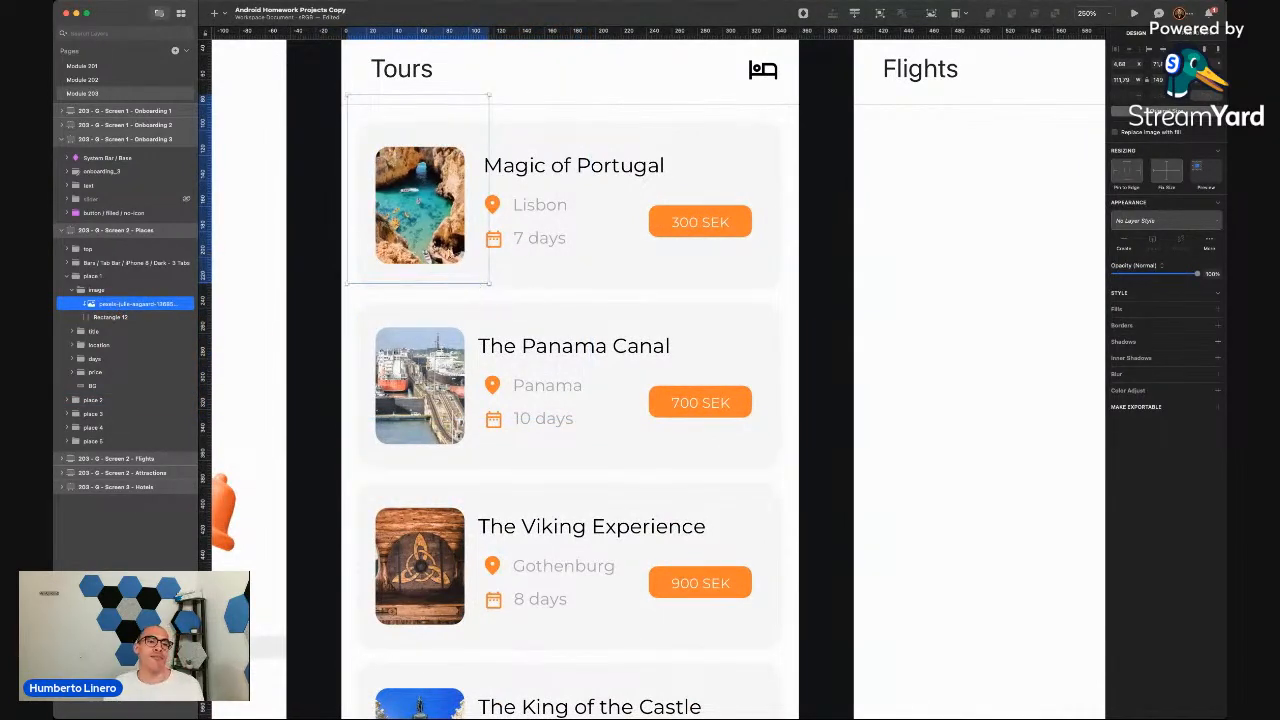
click(315, 194)
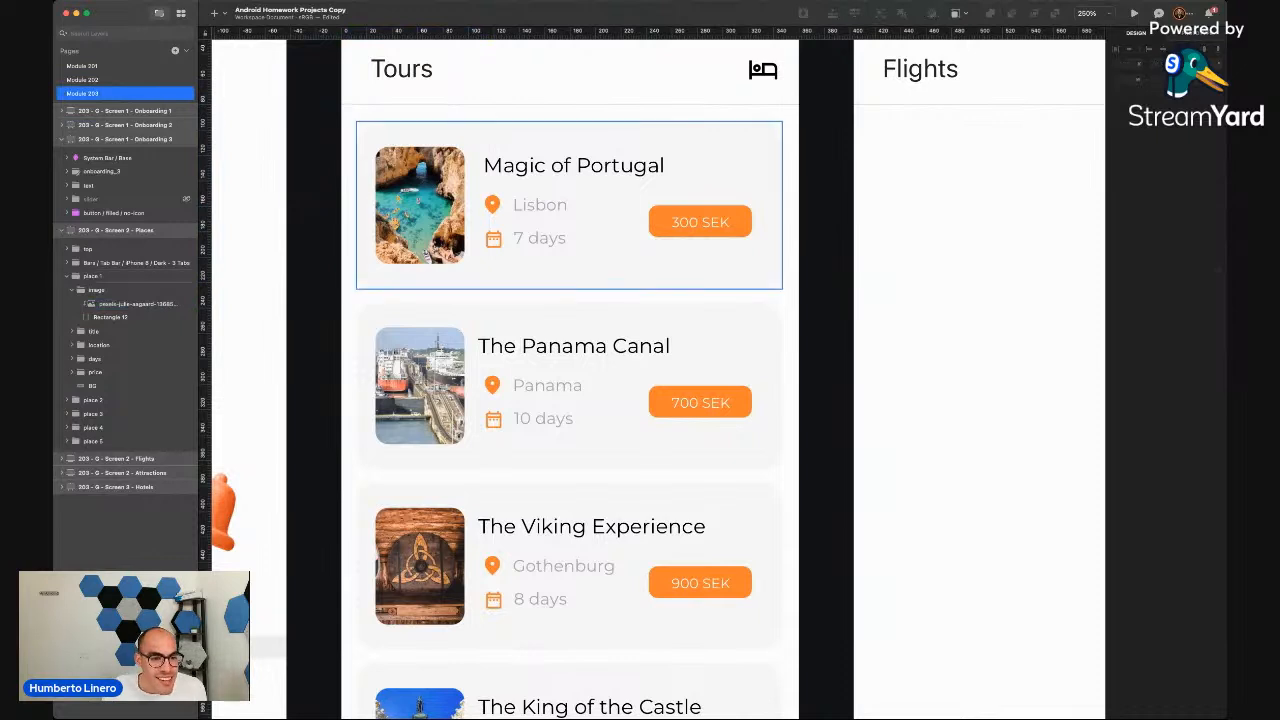
click(92, 275)
click(125, 316)
click(126, 306)
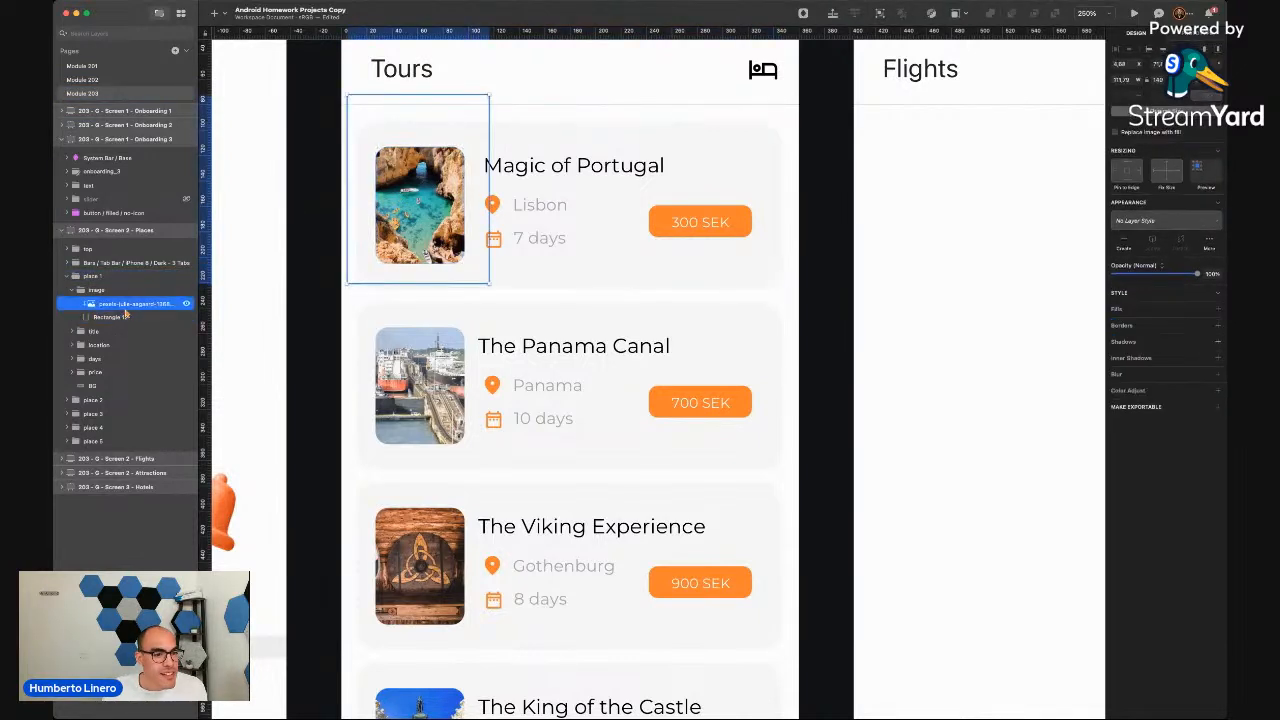
drag(347, 95, 370, 120)
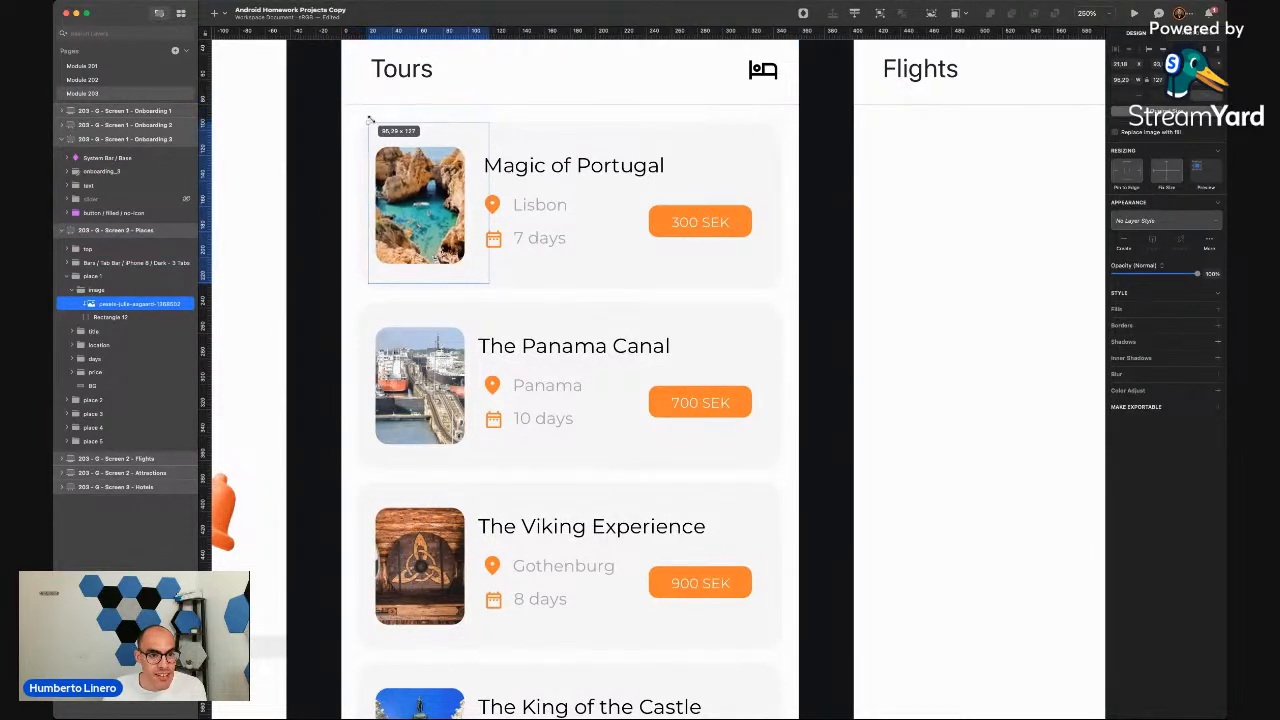
drag(425, 206, 416, 202)
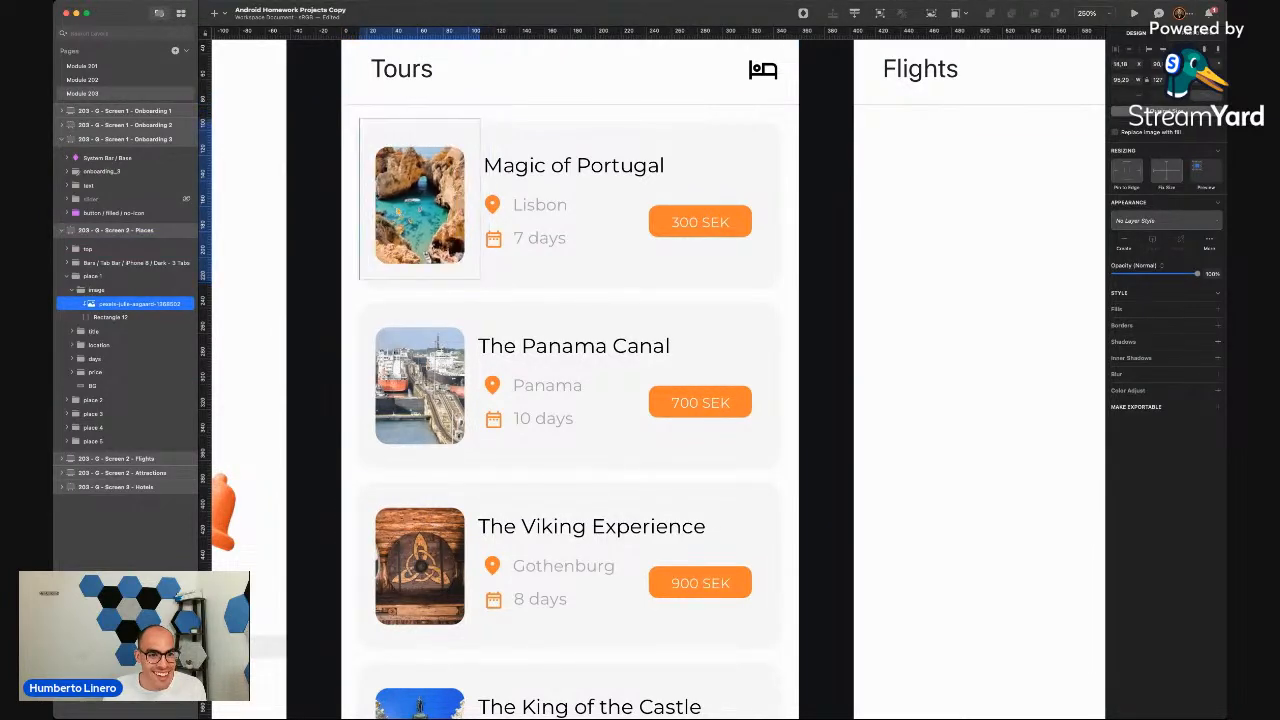
click(330, 212)
Examine the photos, details and prices on the tour cards and the tab bar of the Places artboard
scroll(426, 215, up, 5)
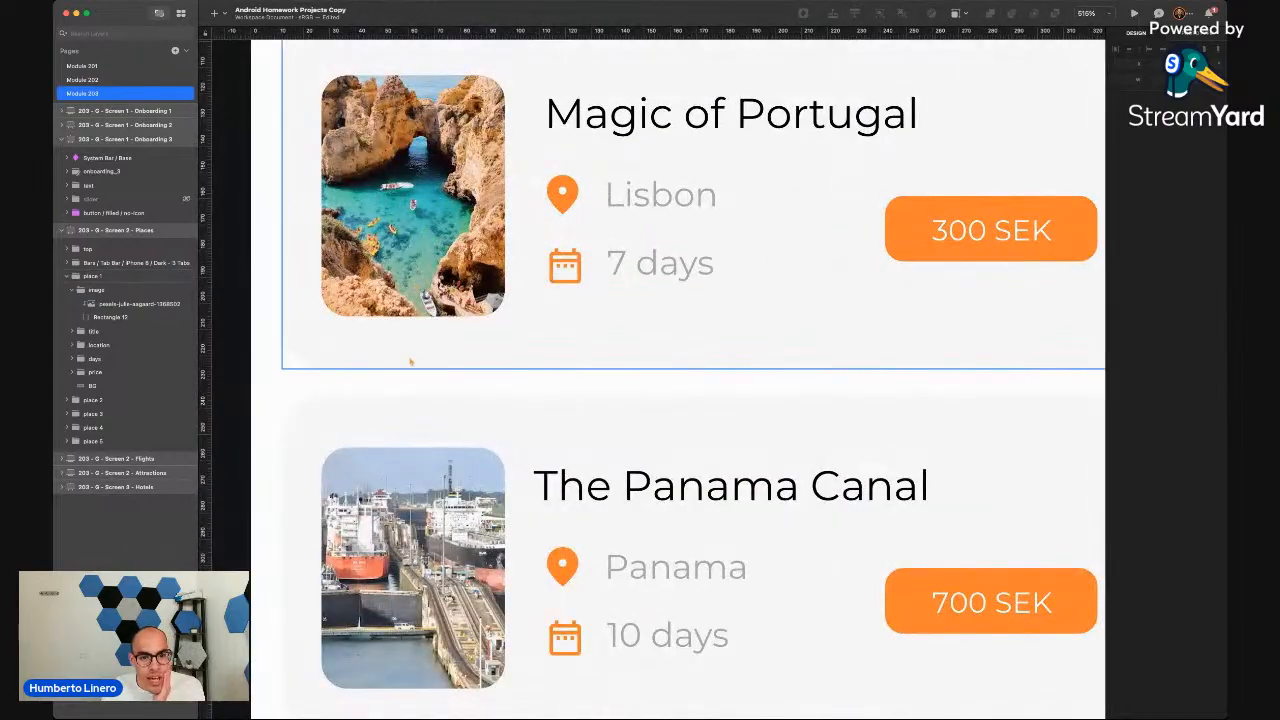
scroll(410, 362, down, 2)
scroll(410, 362, down, 10)
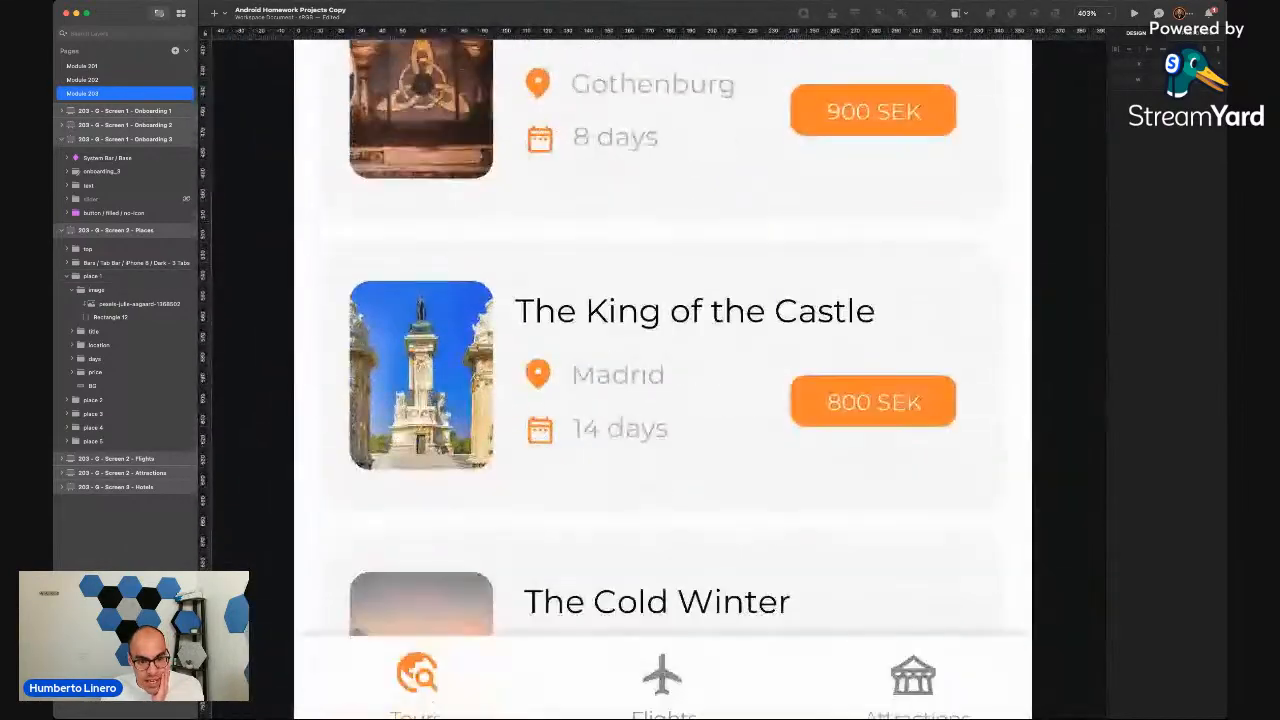
scroll(410, 362, down, 4)
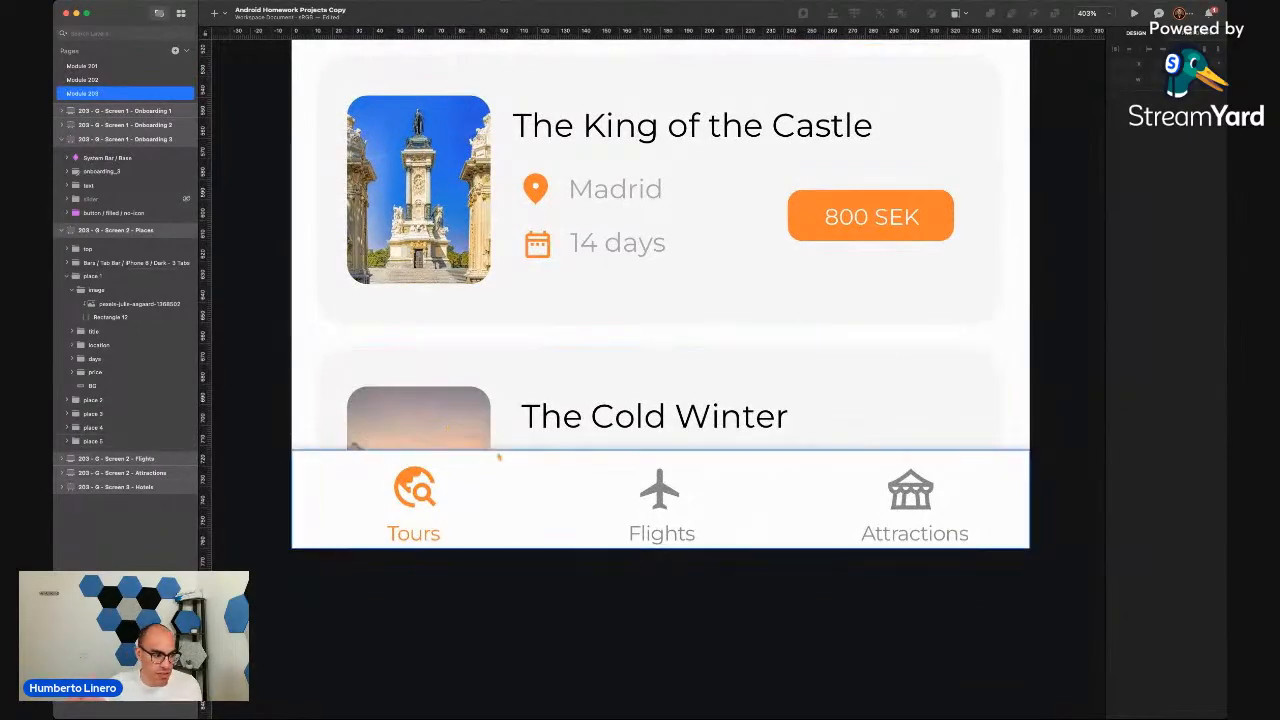
scroll(499, 457, up, 10)
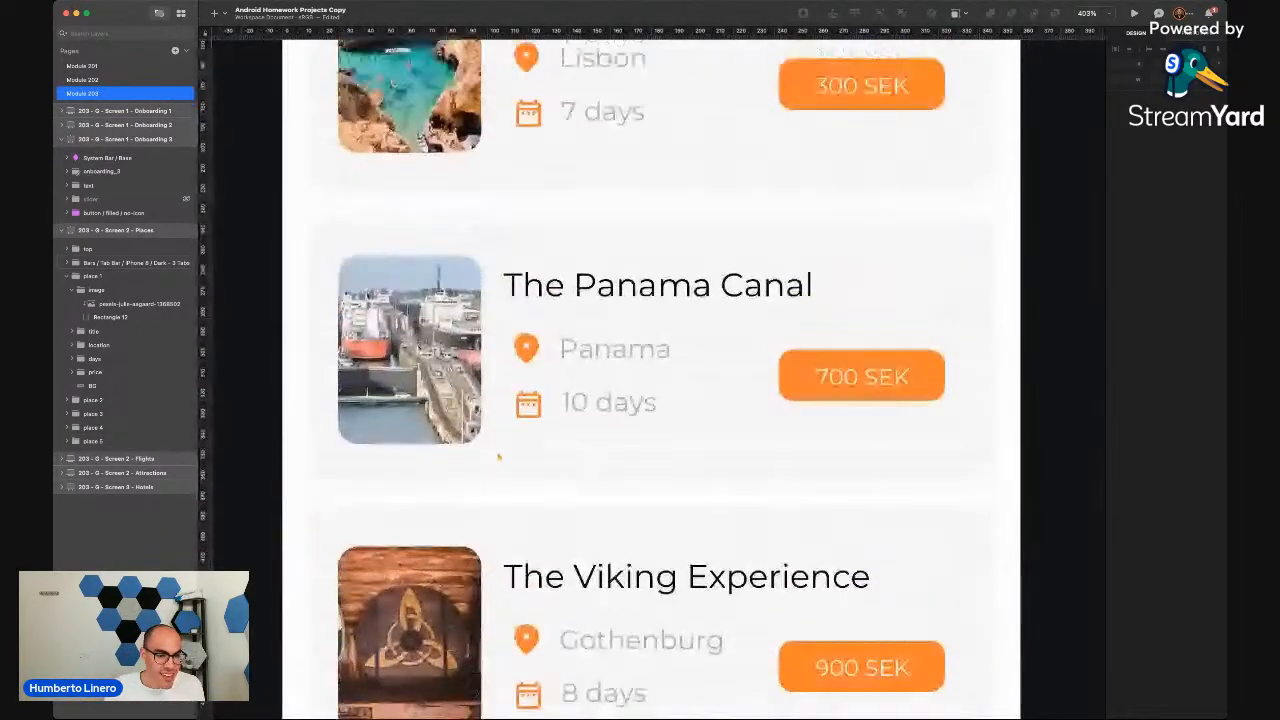
scroll(499, 457, down, 5)
scroll(497, 457, down, 2)
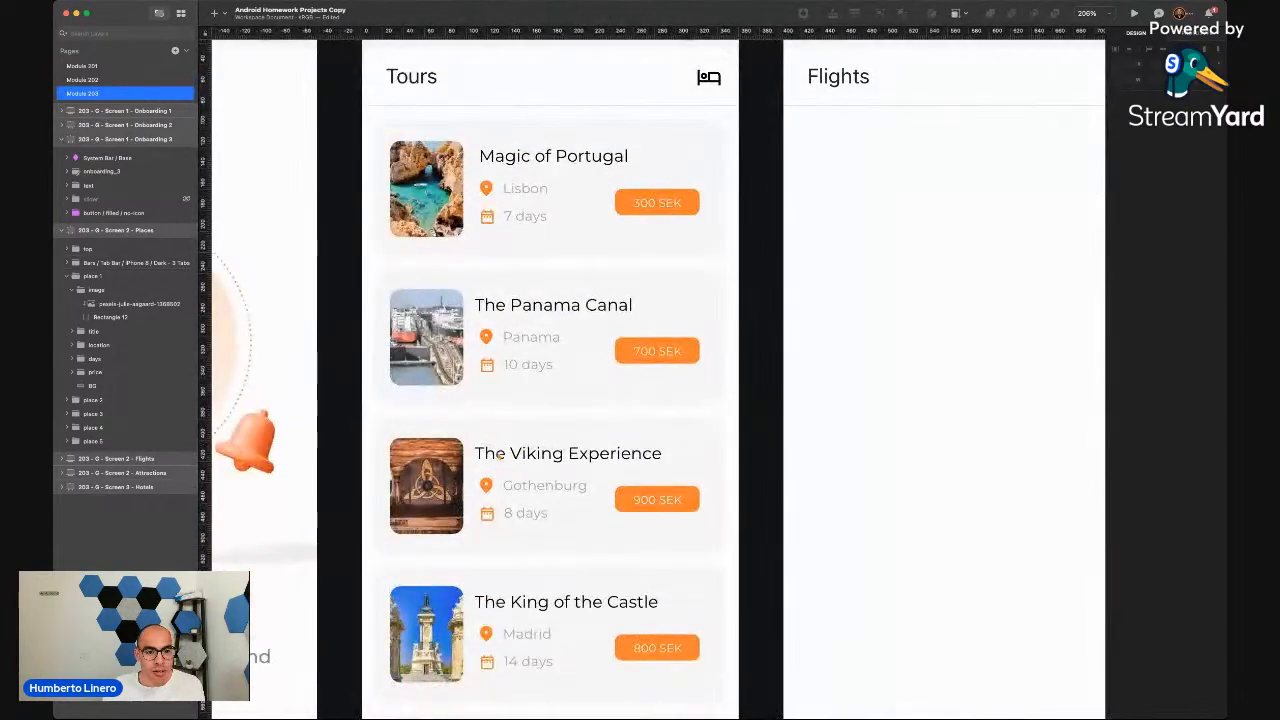
scroll(497, 456, down, 2)
scroll(499, 457, down, 3)
scroll(499, 457, down, 2)
Compare the Tours screen with the onboarding, Flights, Attractions and Hotels artboards
scroll(499, 457, left, 4)
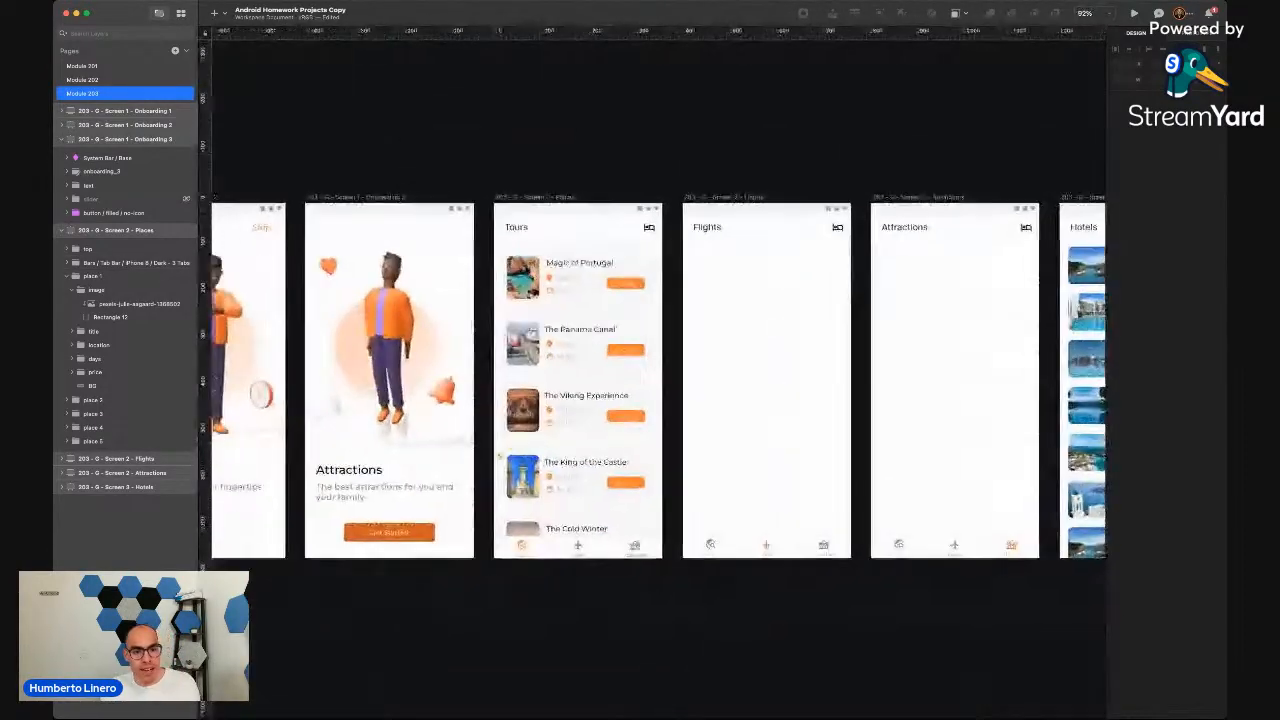
scroll(497, 457, left, 3)
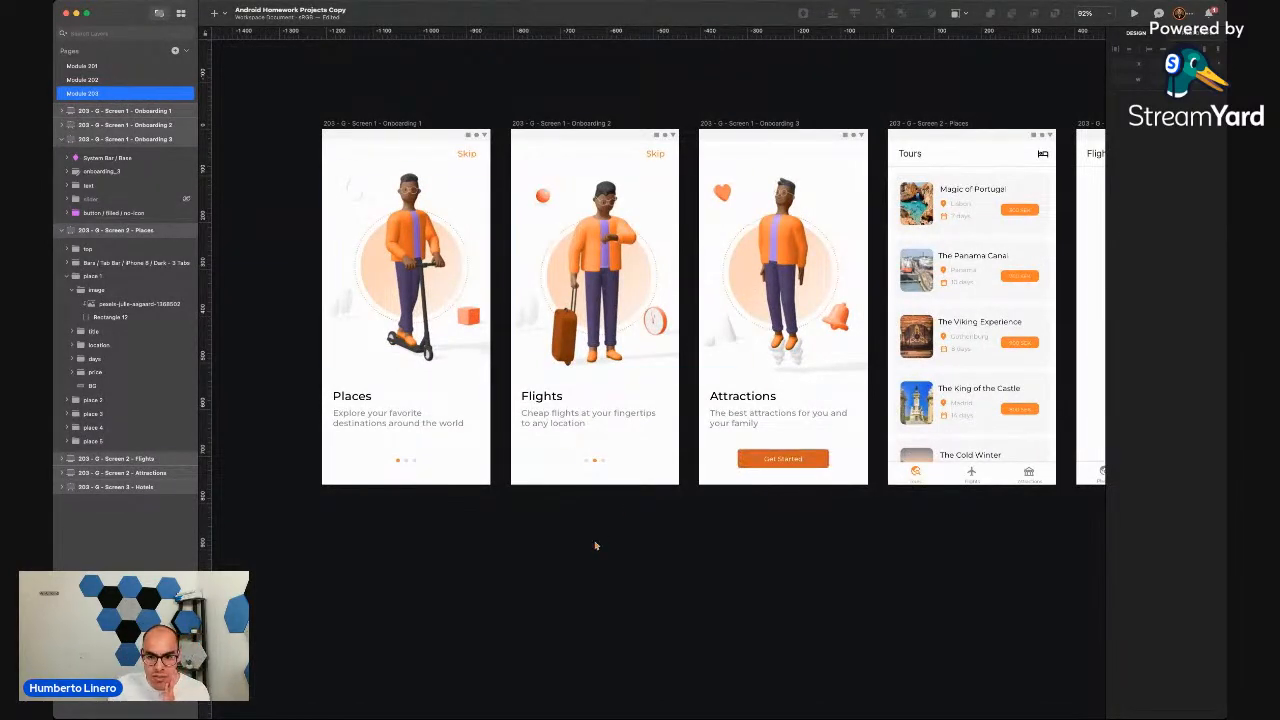
scroll(595, 545, right, 10)
scroll(480, 365, up, 5)
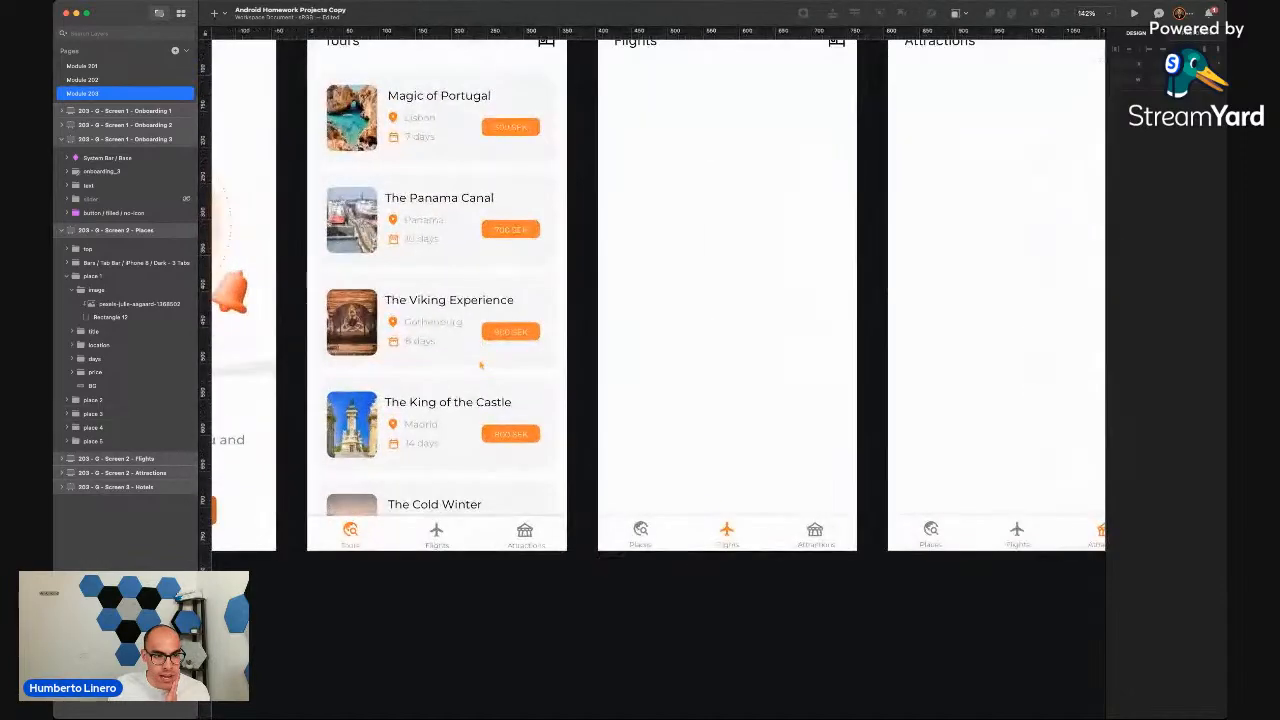
scroll(480, 365, up, 2)
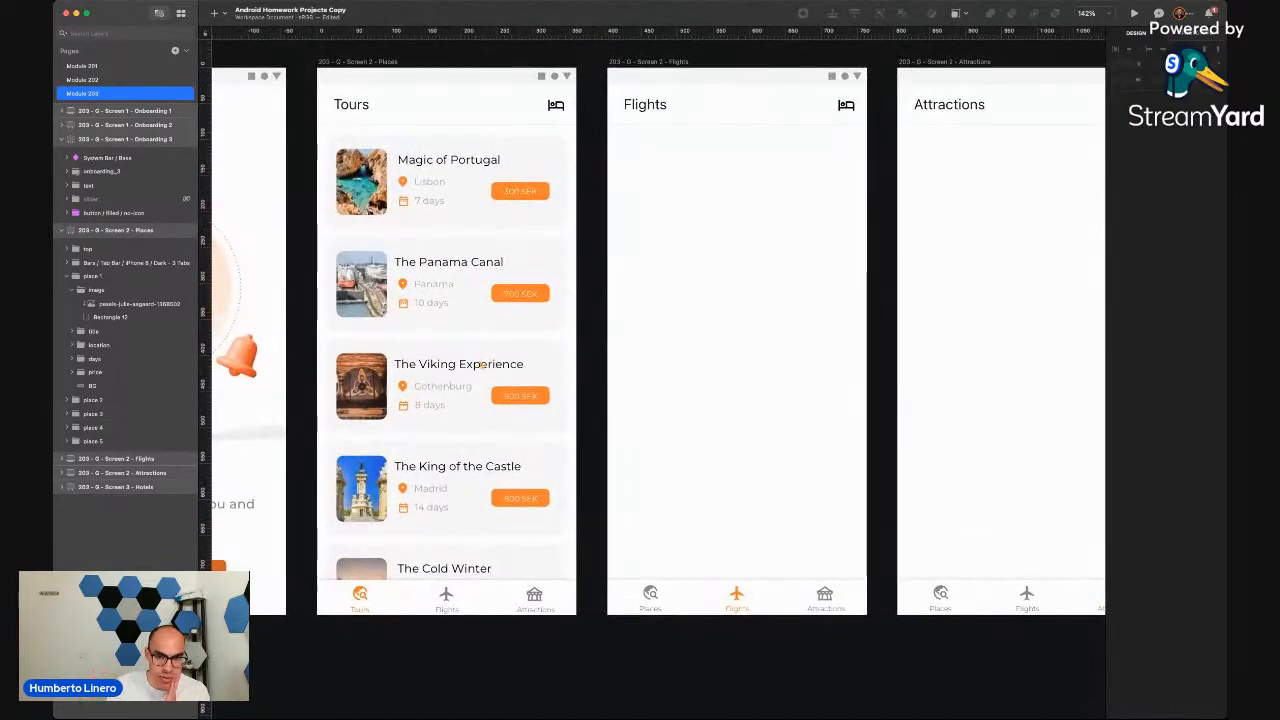
scroll(481, 364, right, 4)
scroll(481, 365, right, 10)
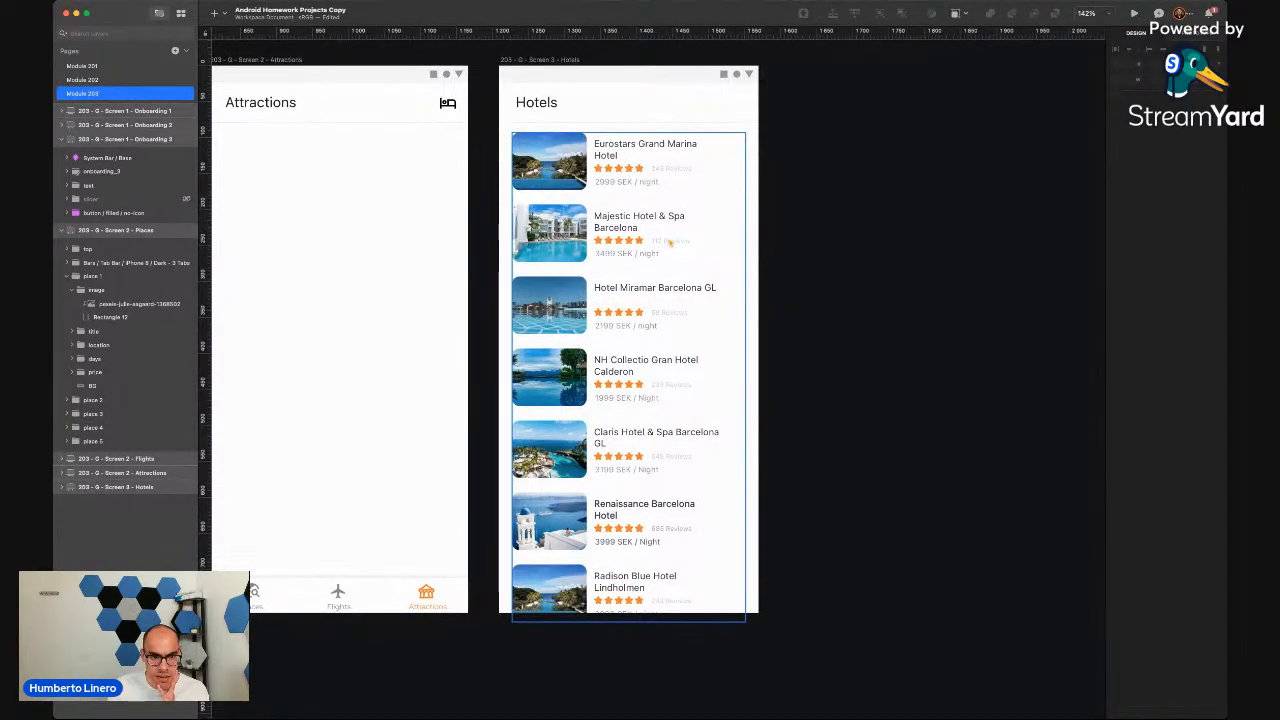
scroll(669, 241, left, 18)
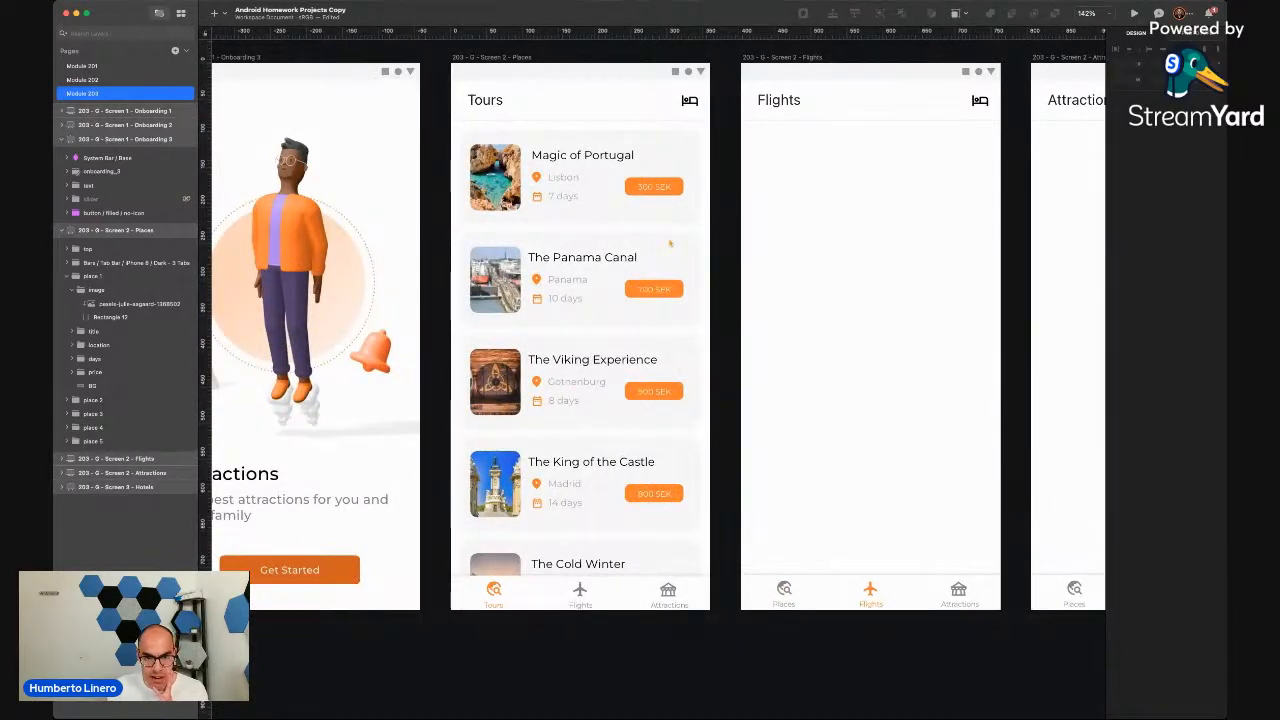
scroll(669, 241, right, 7)
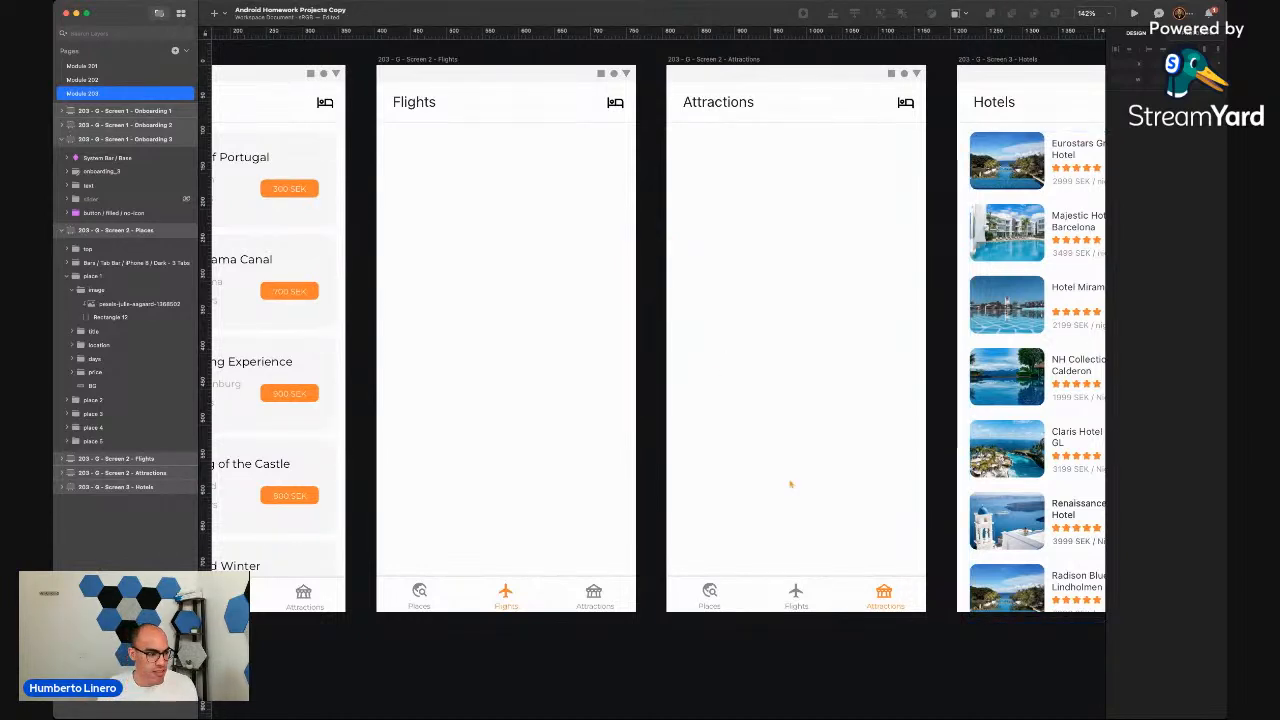
scroll(790, 484, left, 5)
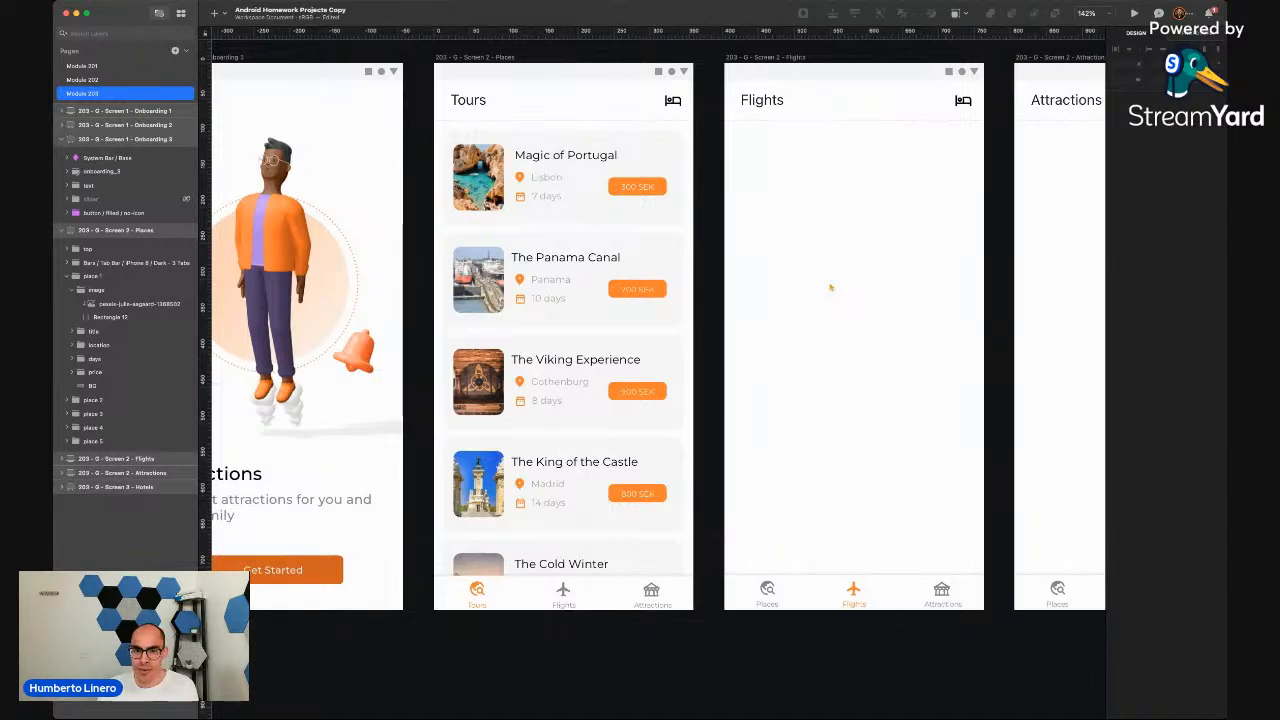
Review the whole row of Module 203 artboards, from the first onboarding screen to Hotels, for screens still without content
scroll(830, 288, down, 5)
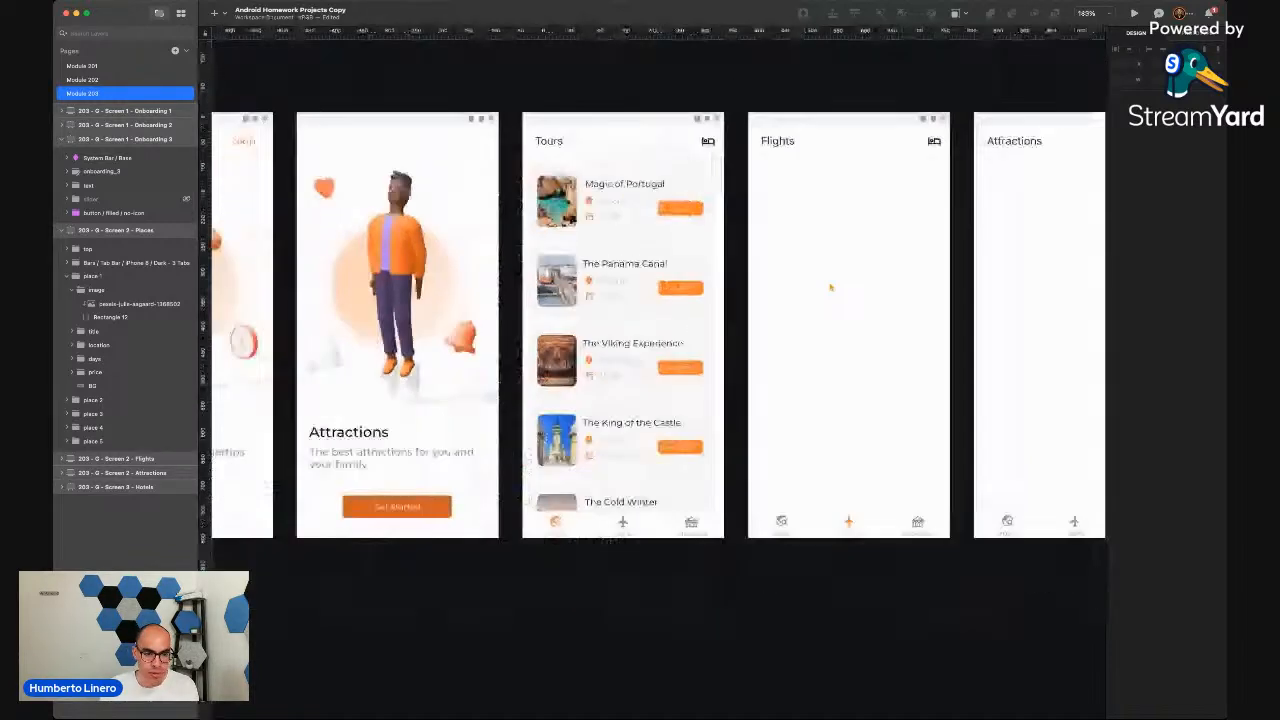
scroll(830, 288, left, 3)
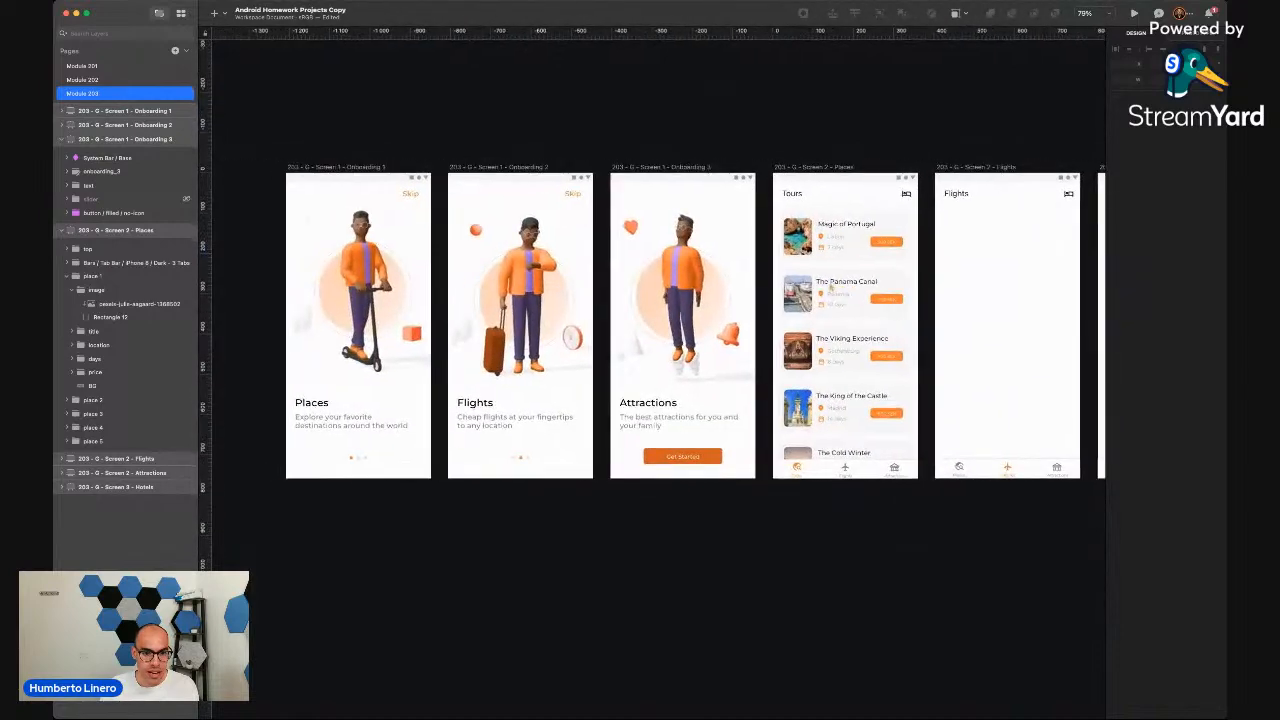
scroll(830, 288, right, 5)
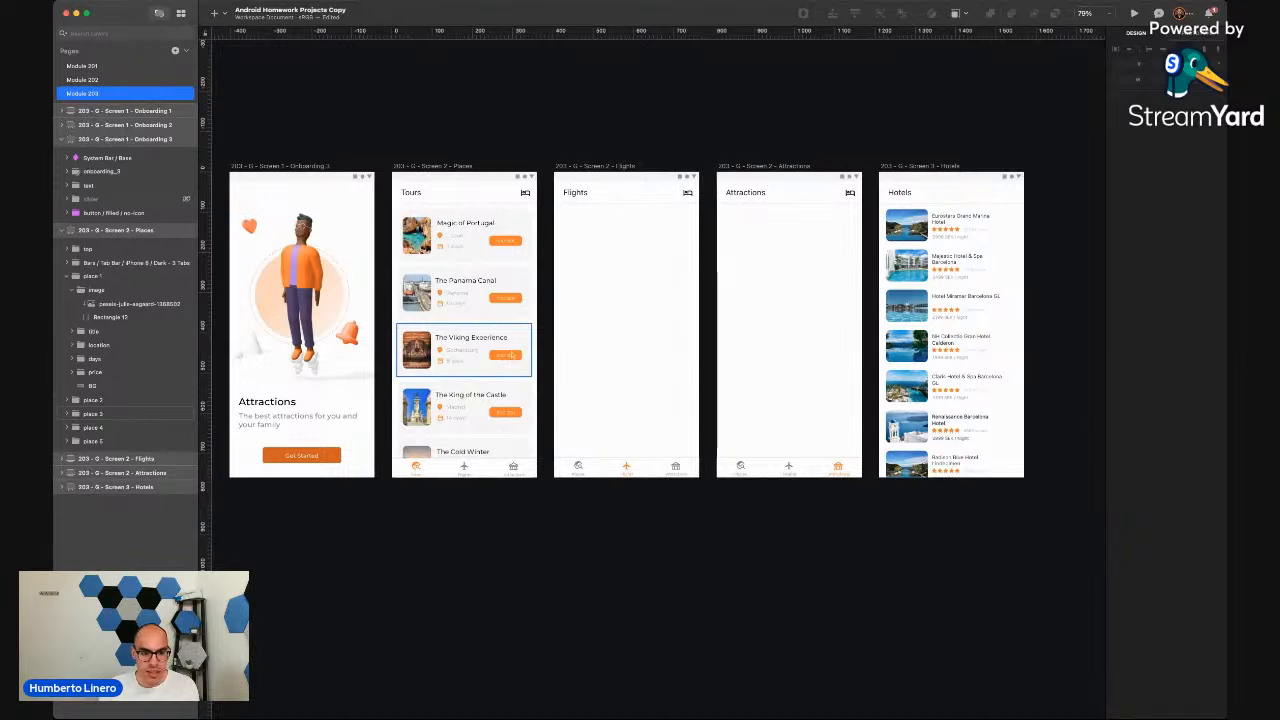
scroll(510, 355, left, 6)
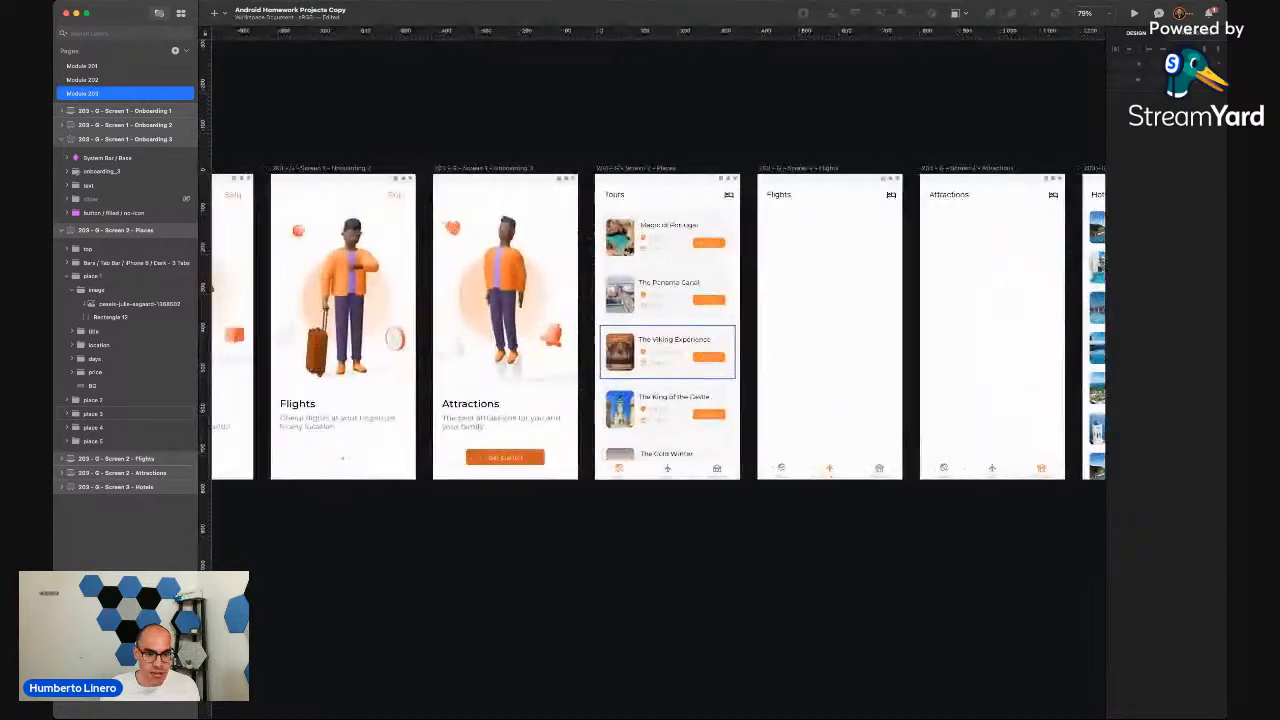
scroll(512, 354, left, 1)
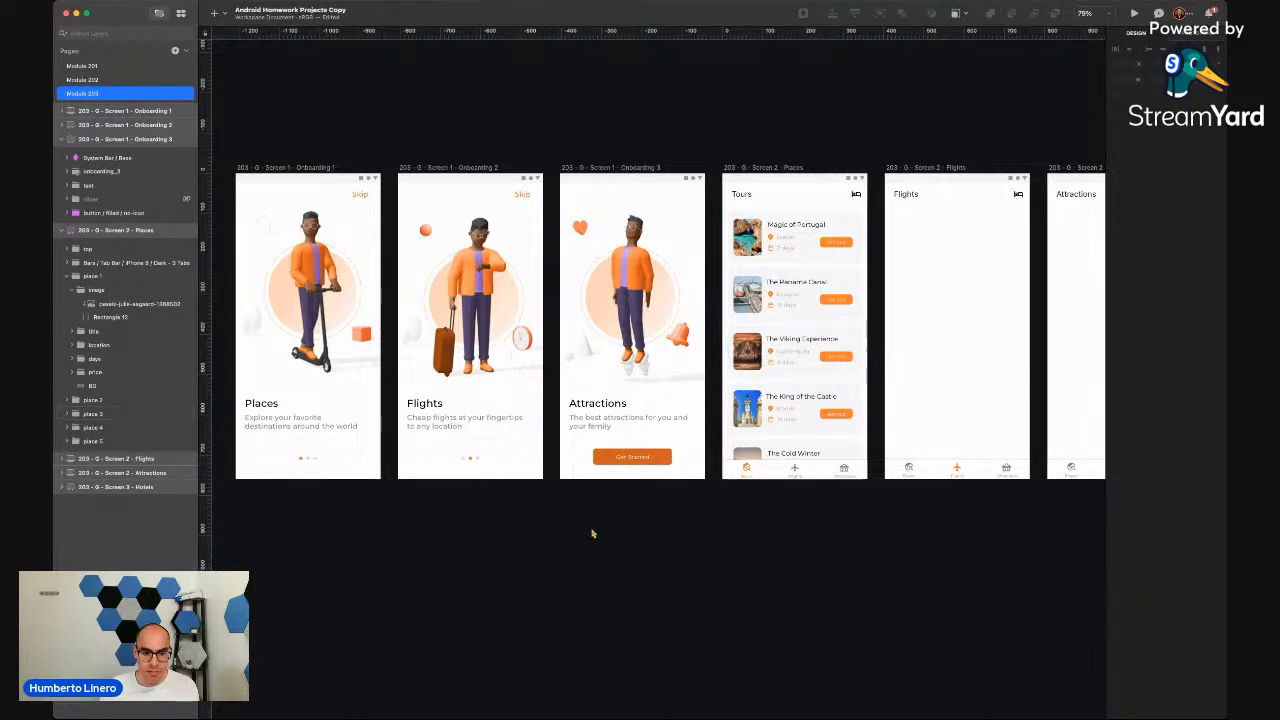
scroll(592, 534, right, 5)
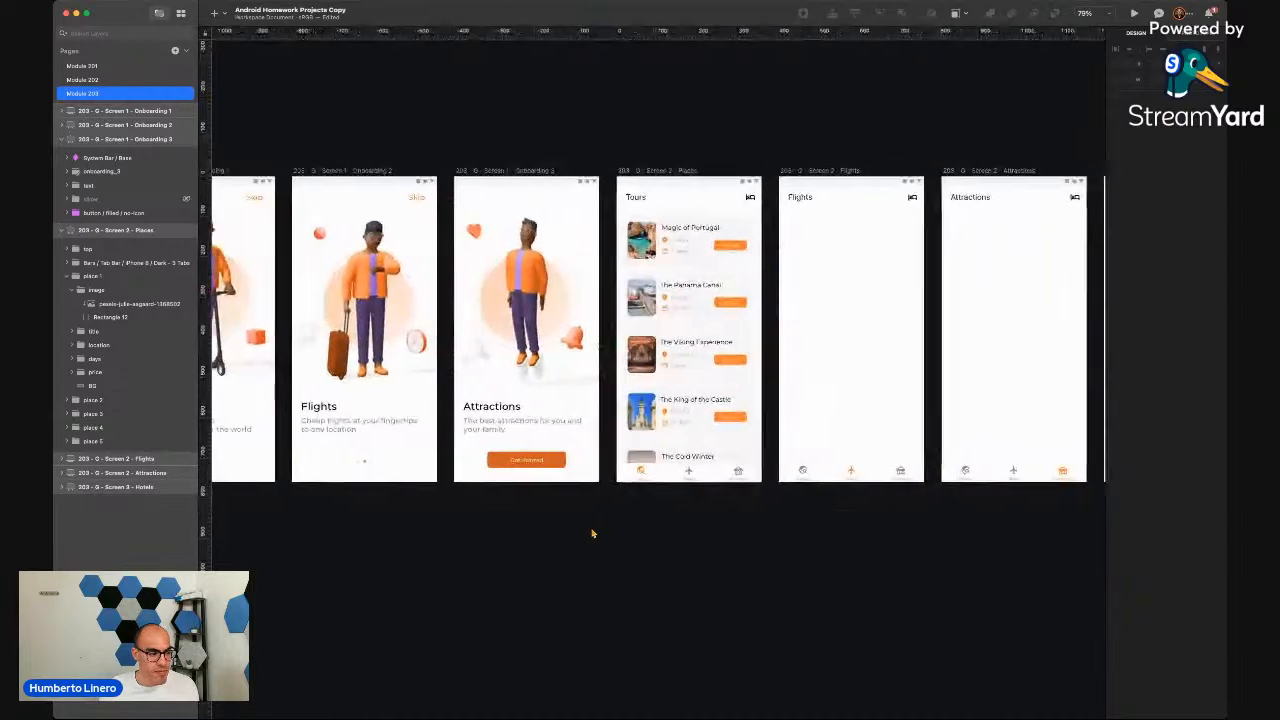
scroll(592, 533, right, 2)
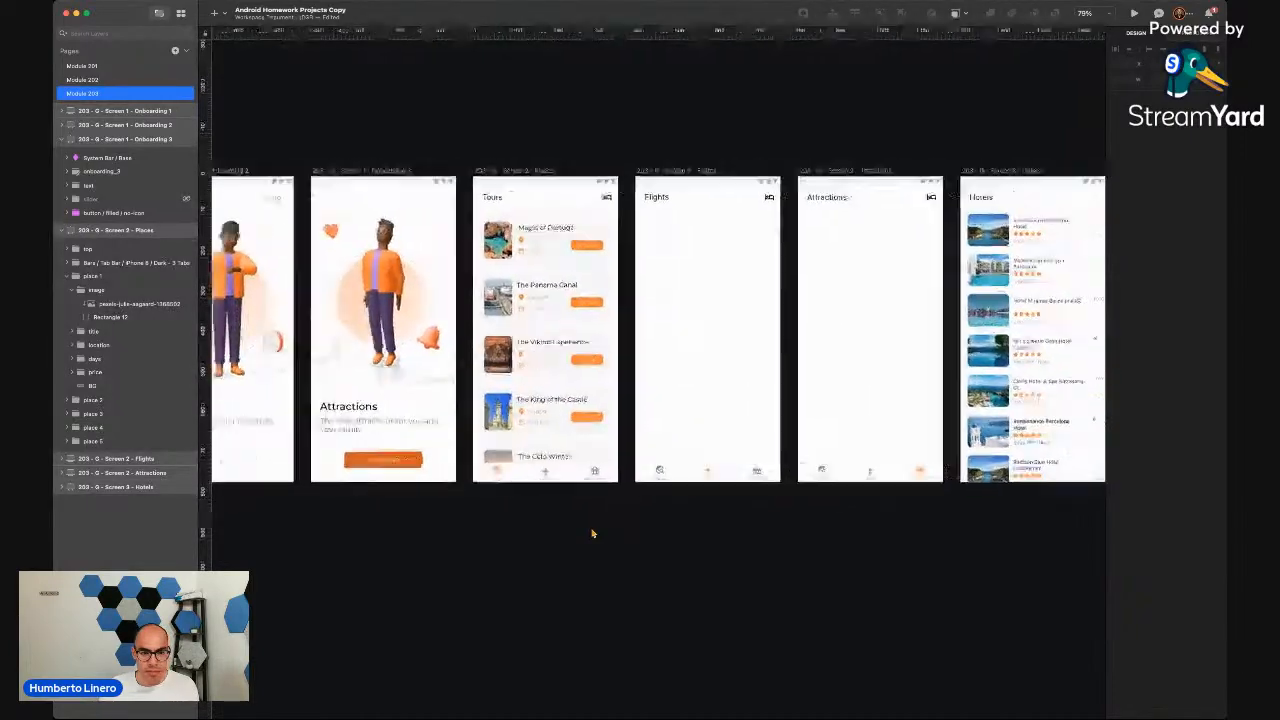
scroll(608, 447, up, 1)
scroll(608, 447, up, 2)
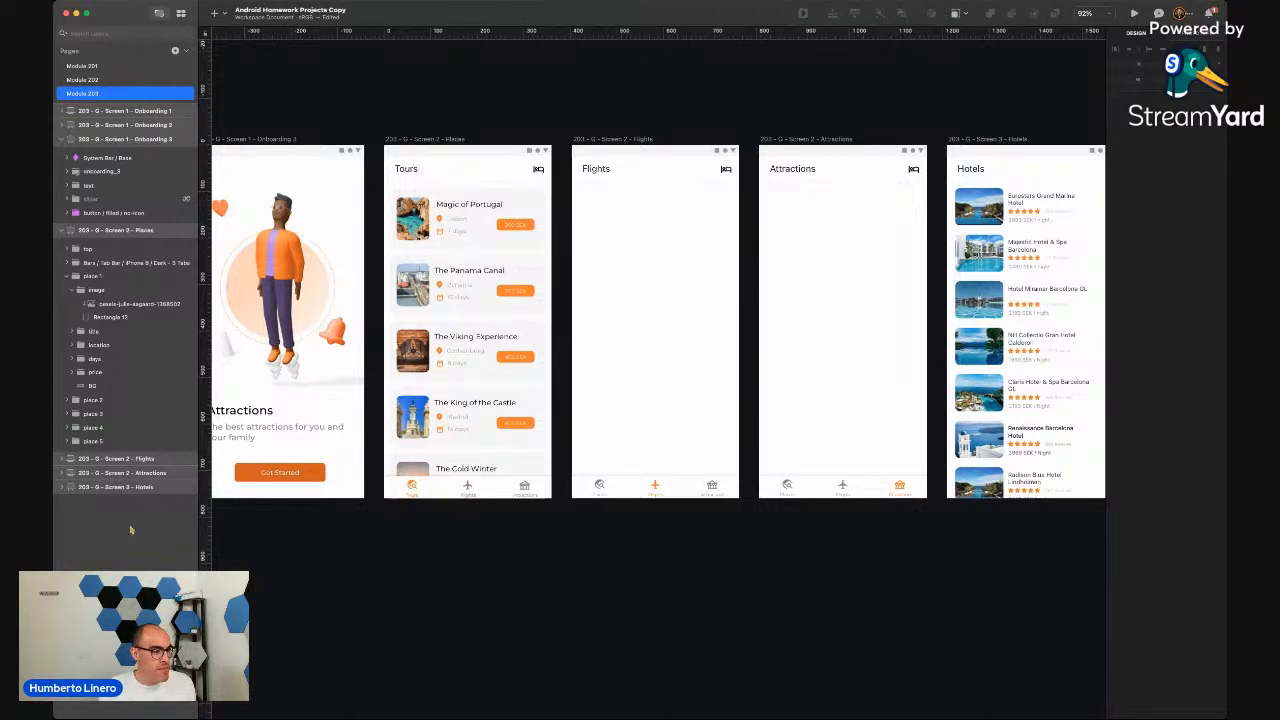
key(super+Tab)
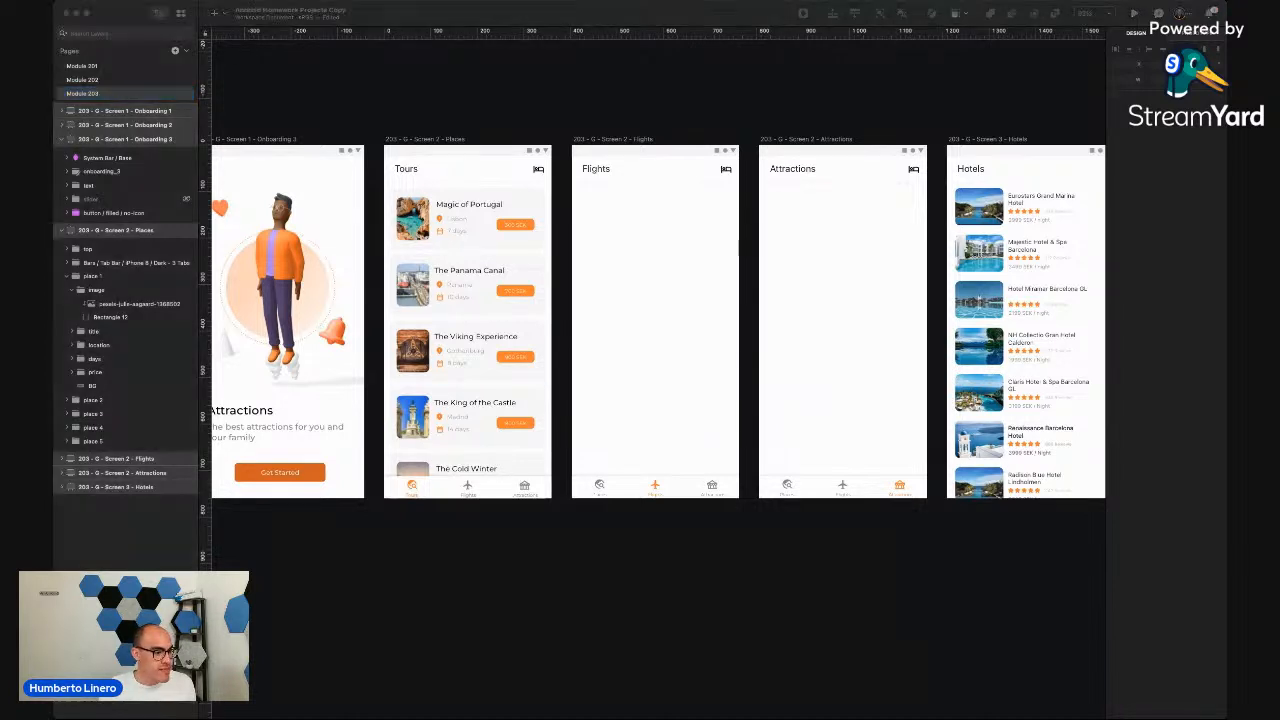